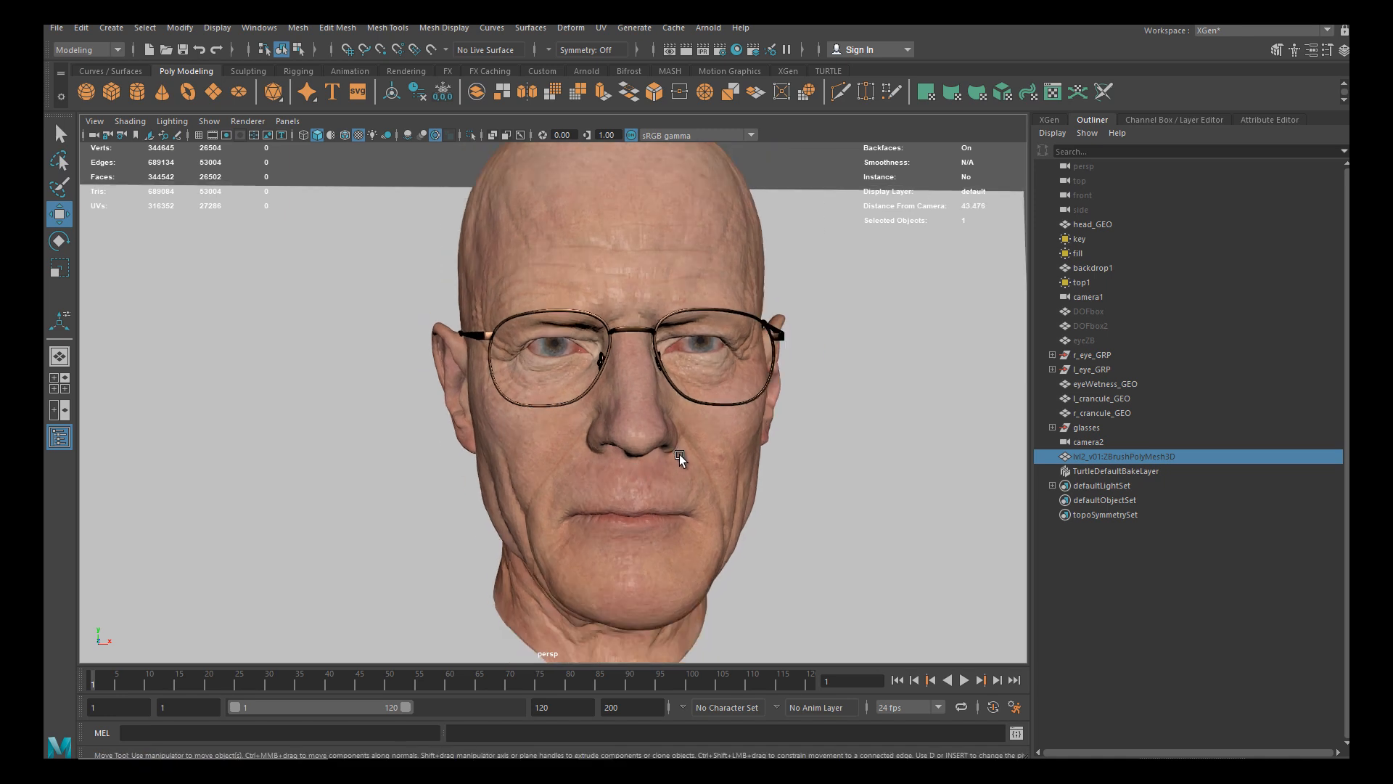
Examine the bald head model with glasses from the front and slightly varied angles, checking the mouth and chin area
left_click_drag(682, 459, 696, 483, "alt")
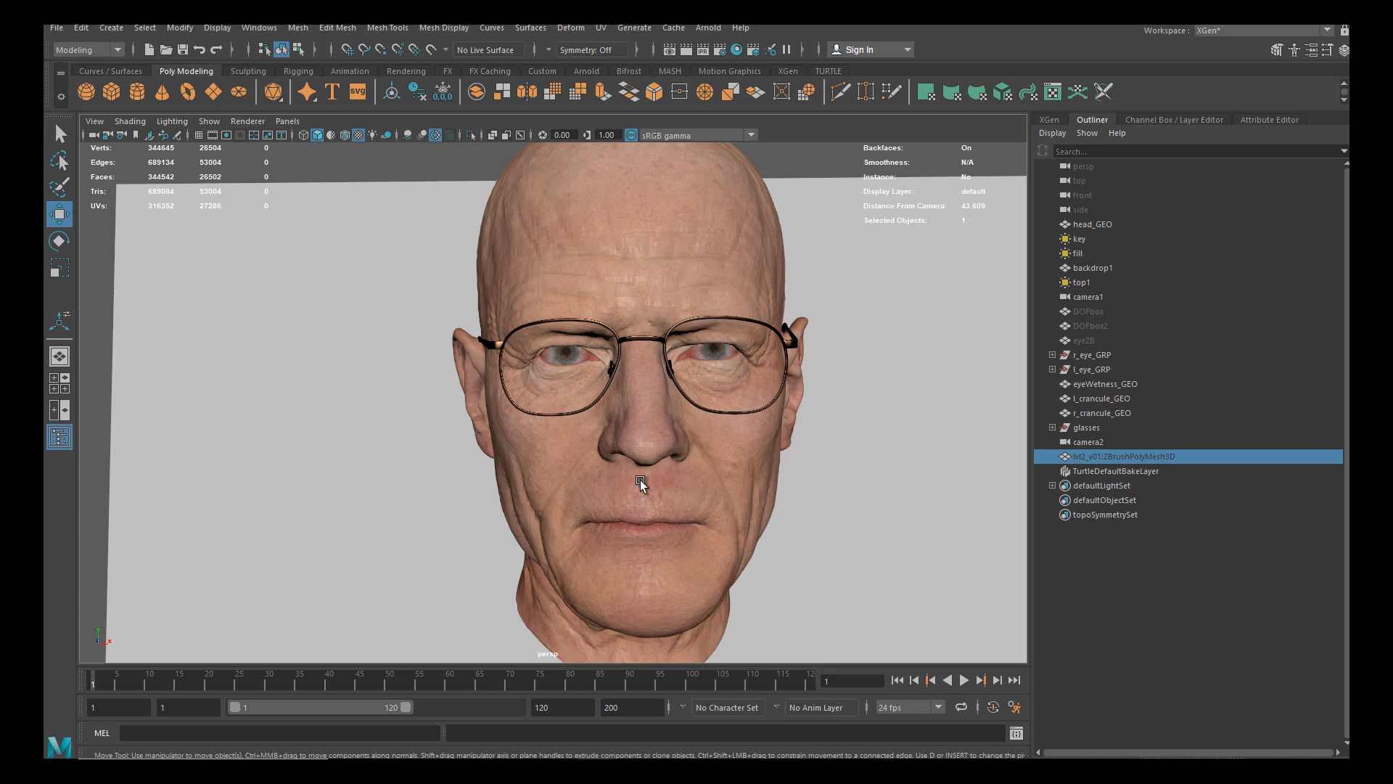
left_click_drag(626, 472, 685, 469, "alt")
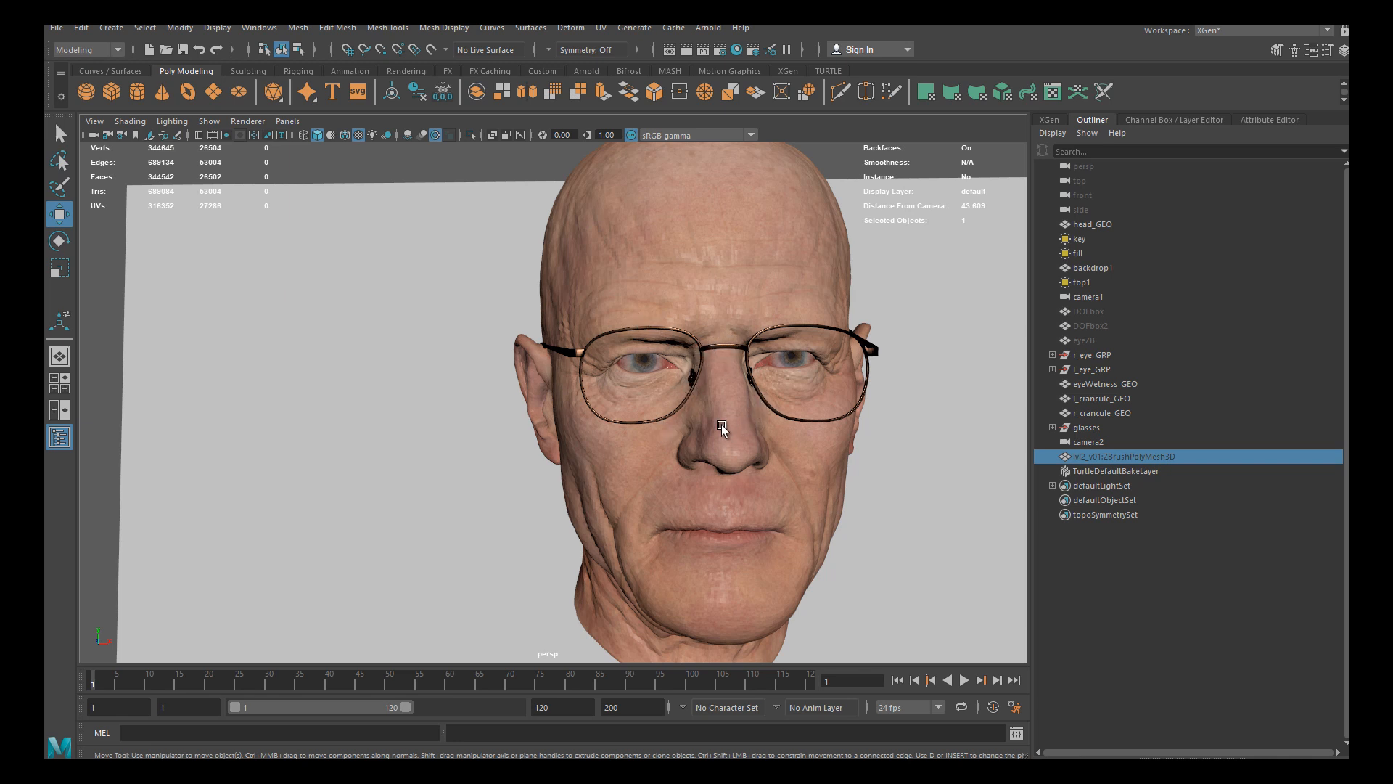
left_click_drag(717, 421, 703, 490, "alt")
mouse_move(703, 490)
right_mouse_down("alt")
mouse_move(716, 491)
mouse_move(695, 482)
right_mouse_up("alt")
left_click_drag(695, 481, 699, 464, "alt")
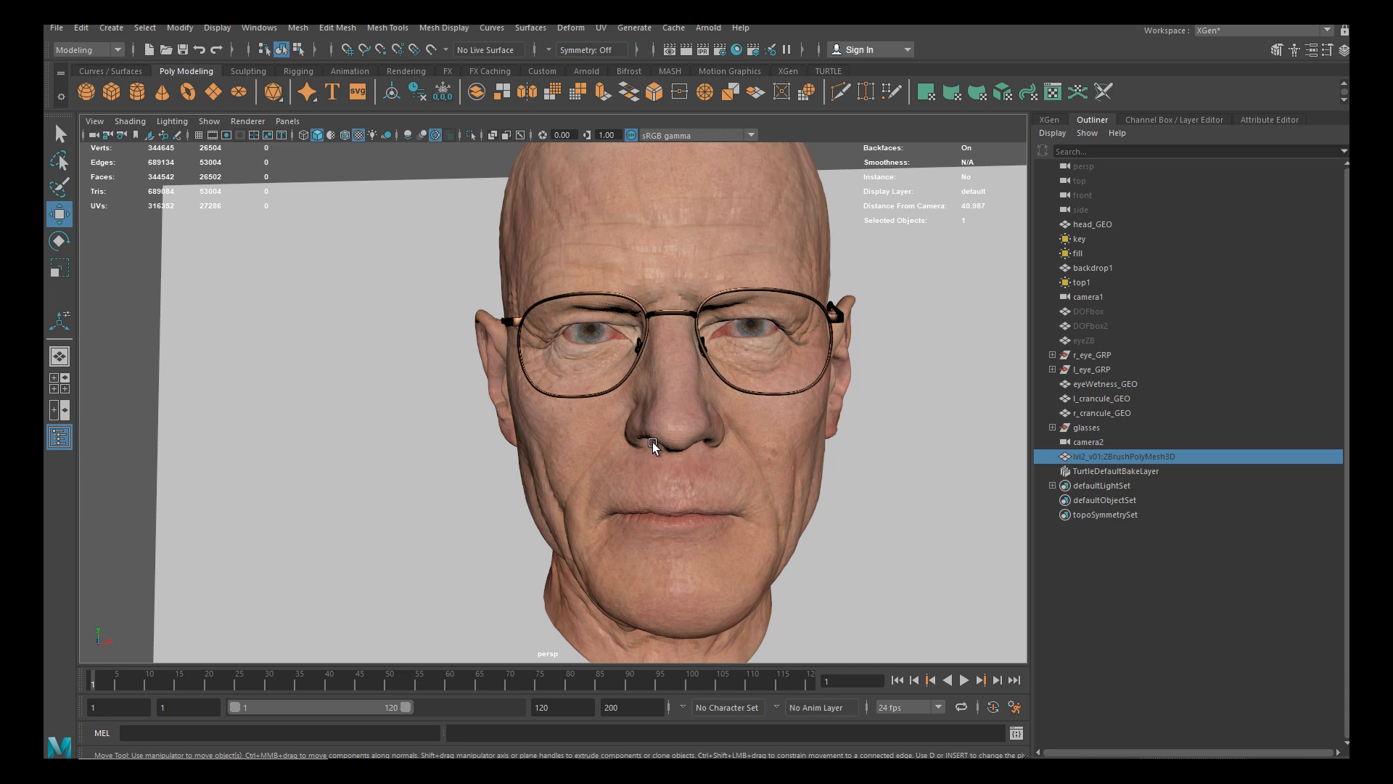
left_click_drag(655, 437, 626, 440, "alt")
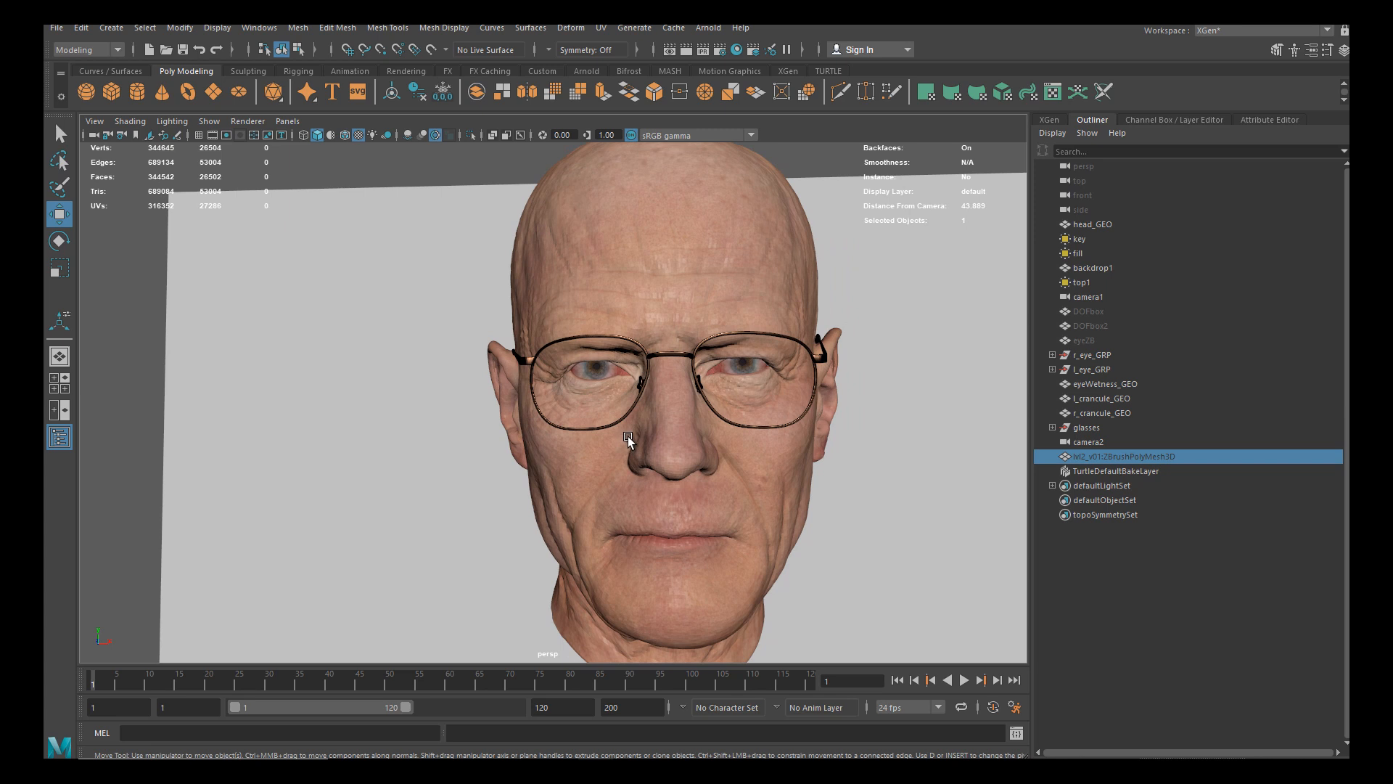
mouse_move(645, 444)
right_mouse_down("alt")
mouse_move(664, 459)
mouse_move(634, 446)
right_mouse_up("alt")
left_click_drag(635, 446, 638, 447, "alt")
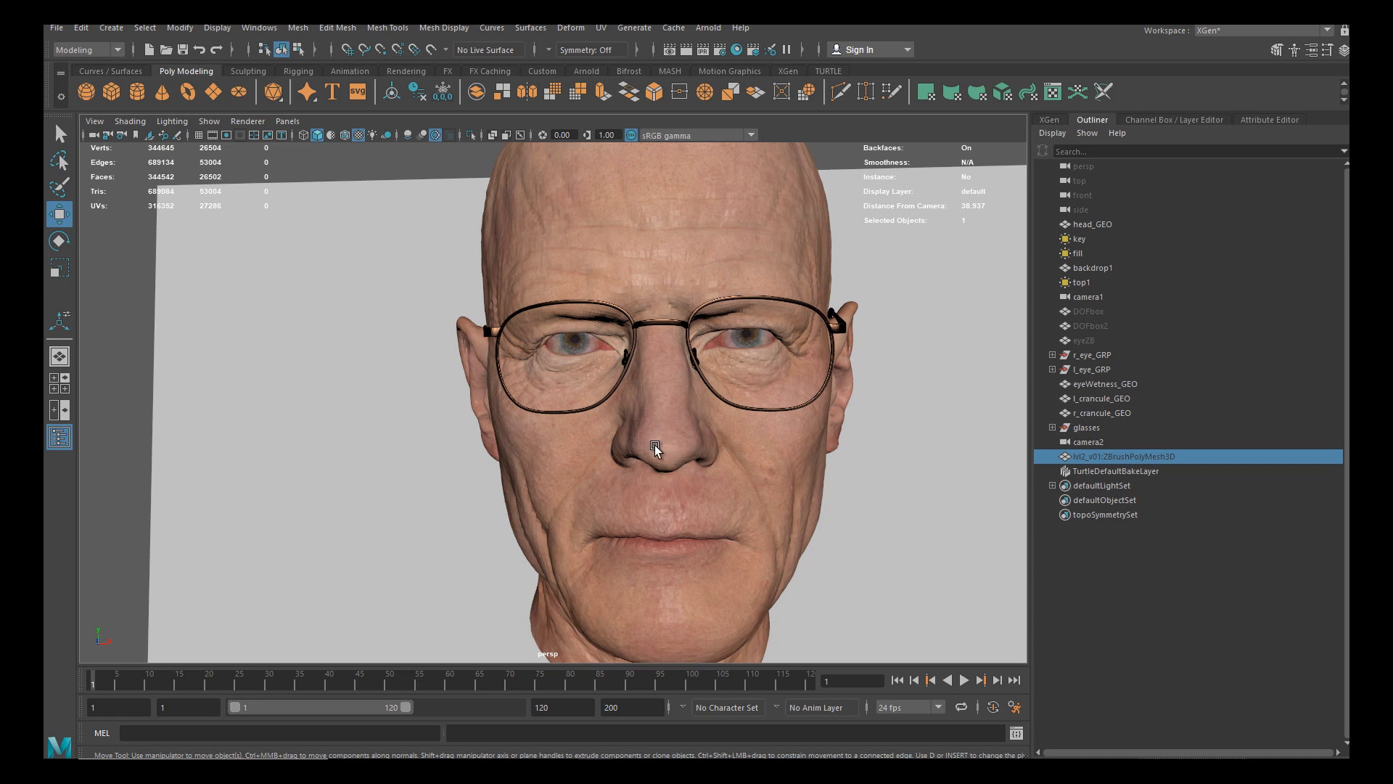
mouse_move(663, 432)
left_mouse_down("alt")
mouse_move(643, 425)
mouse_move(648, 435)
left_mouse_up("alt")
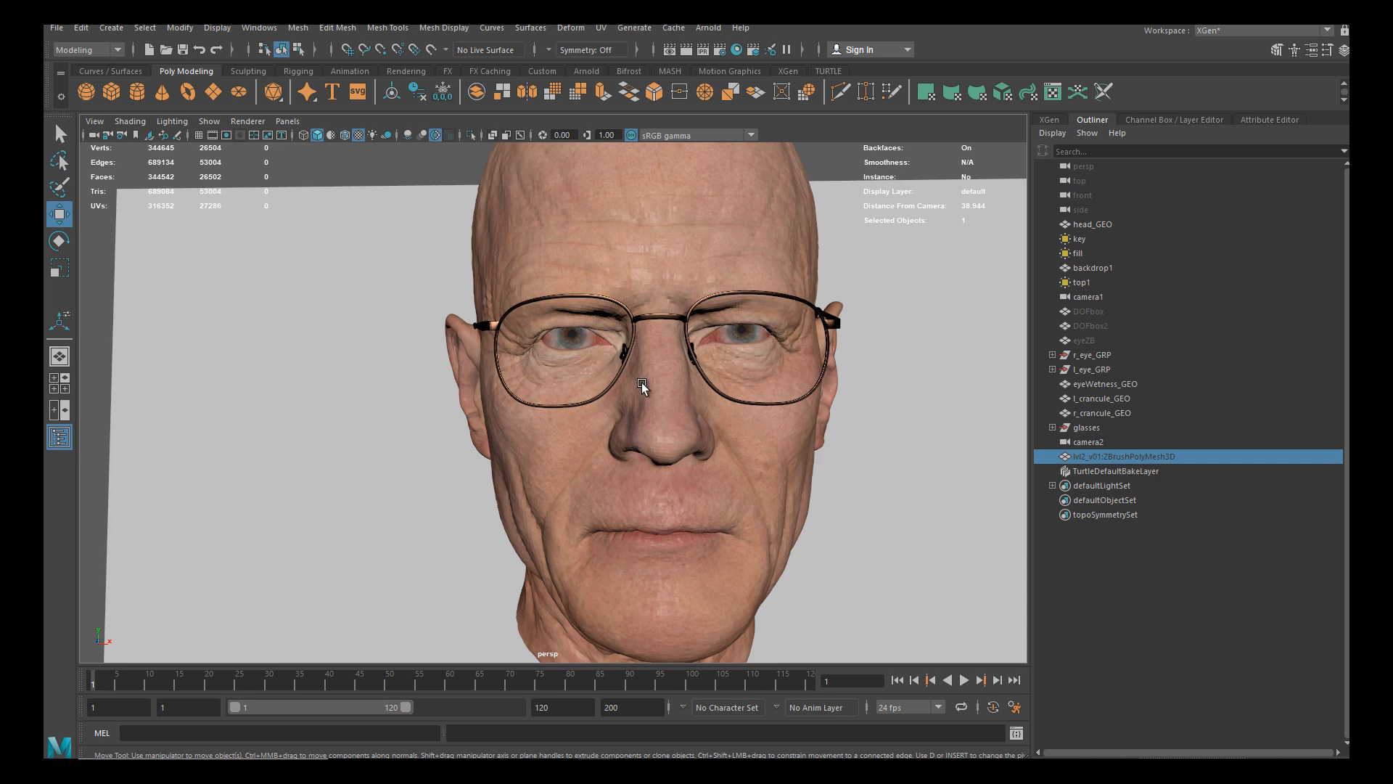
left_click_drag(659, 441, 692, 471, "alt")
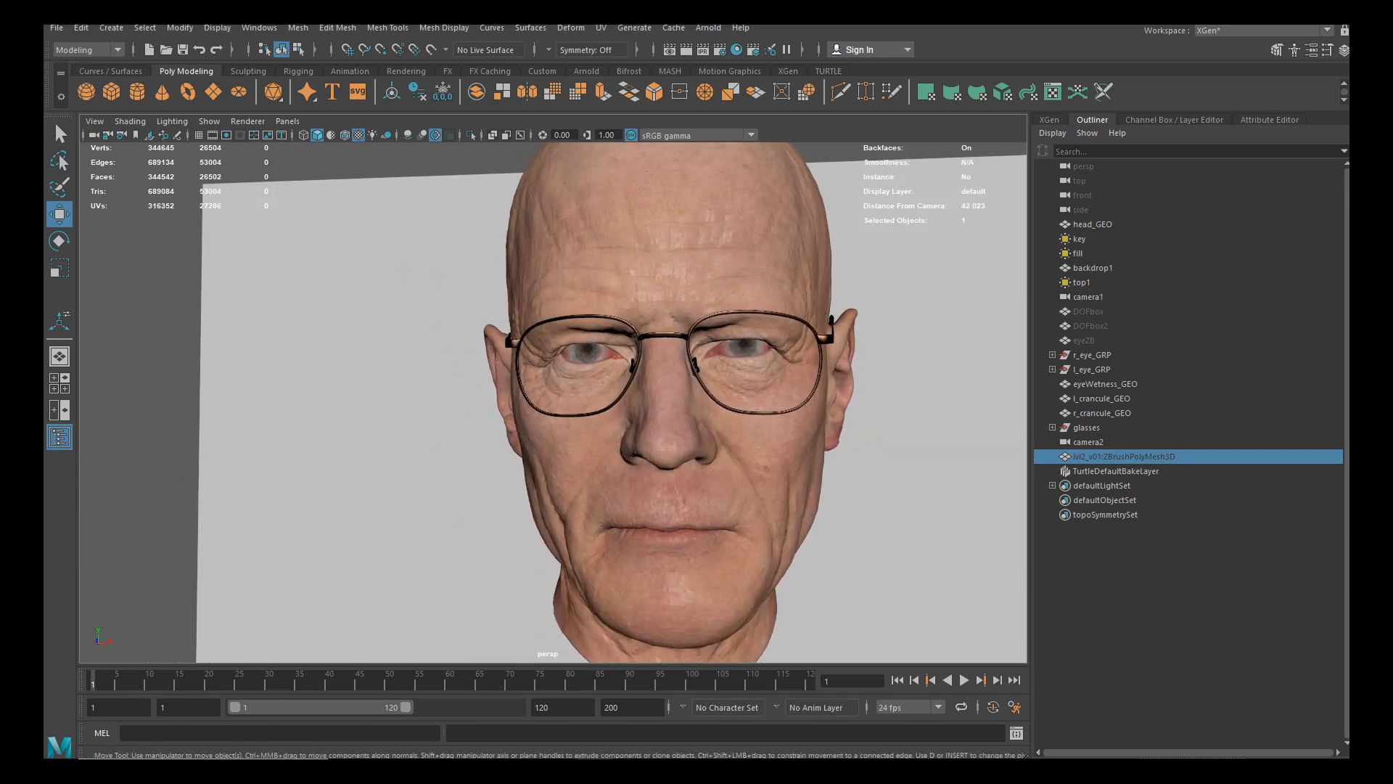
Bring up the reference image board and place it over the 3D viewport, framing the bearded portrait in the red striped shirt
right_click_drag(45, 421, 605, 403)
left_click(916, 381)
left_click_drag(916, 381, 339, 371)
right_click_drag(190, 356, 691, 381)
scroll(664, 381, "down", 5)
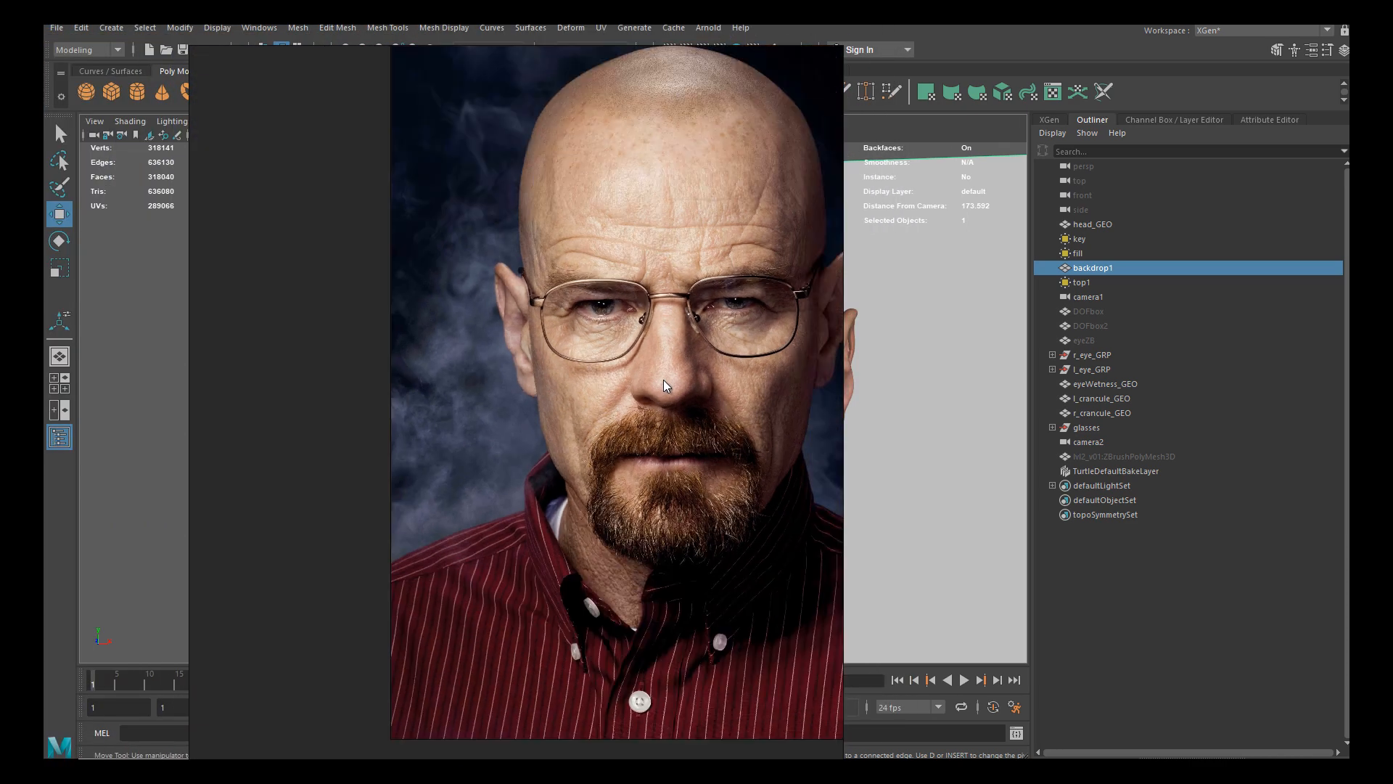
left_click_drag(554, 43, 563, 135)
scroll(641, 406, "down", 2)
middle_click_drag(633, 417, 516, 437)
scroll(543, 390, "up", 3)
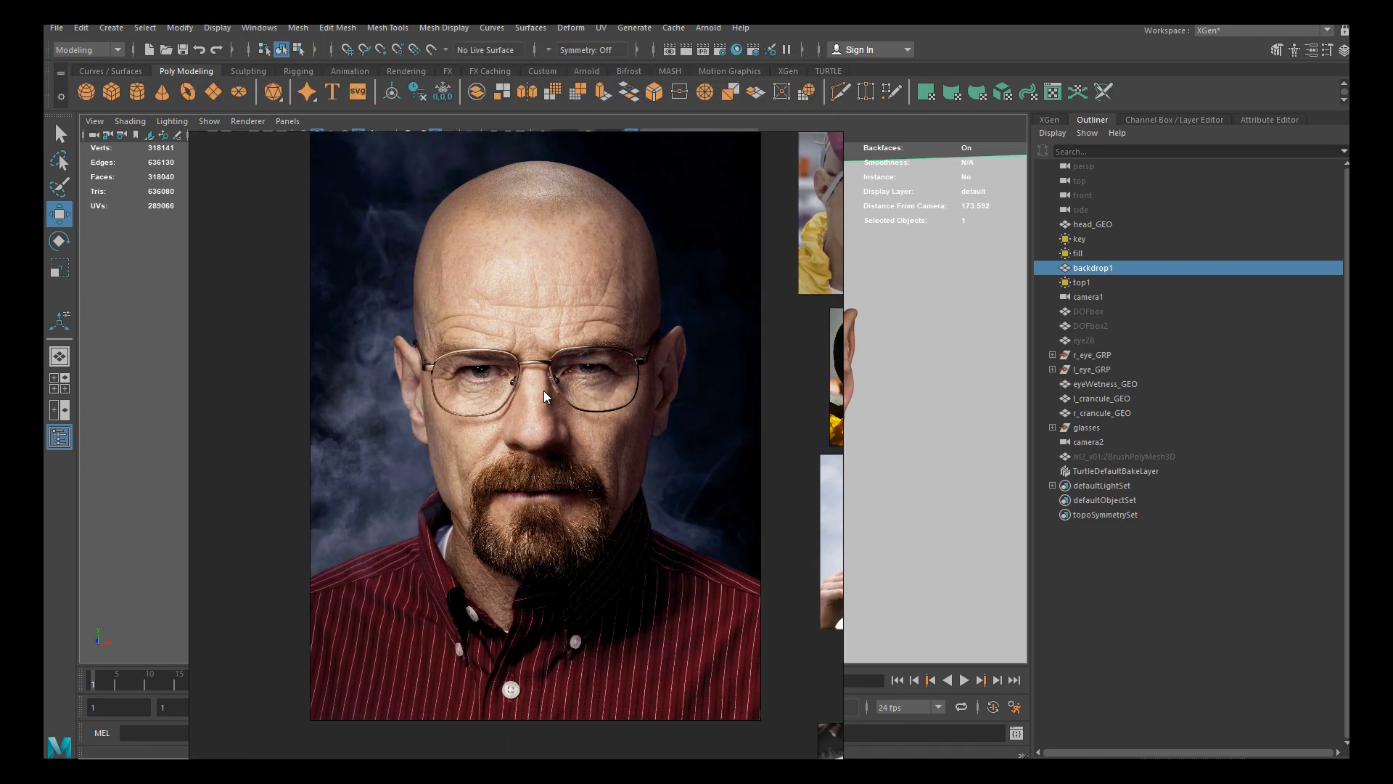
left_click_drag(599, 273, 593, 232)
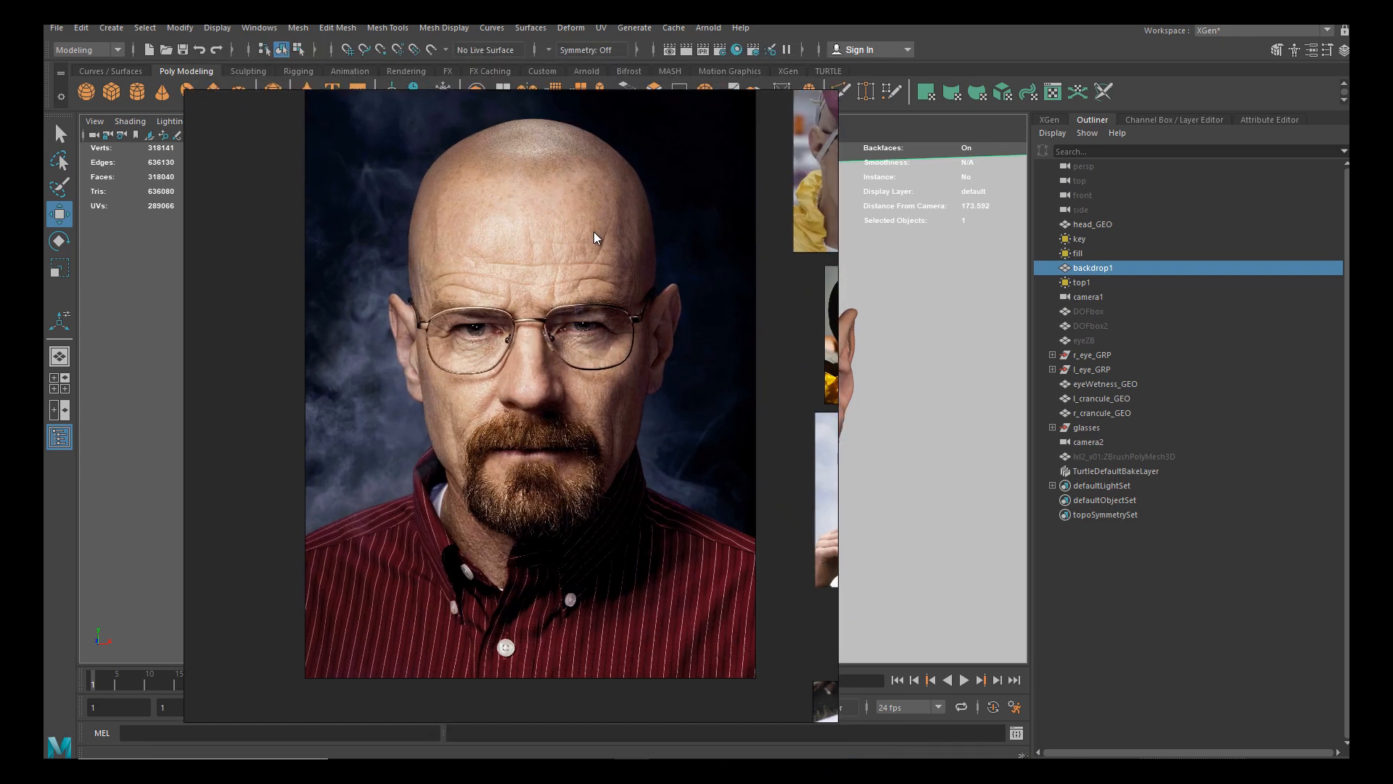
Examine the facial hair in the front-facing reference portraits, including the smoky-backdrop, desert and moustache-only photos
scroll(524, 341, "down", 1)
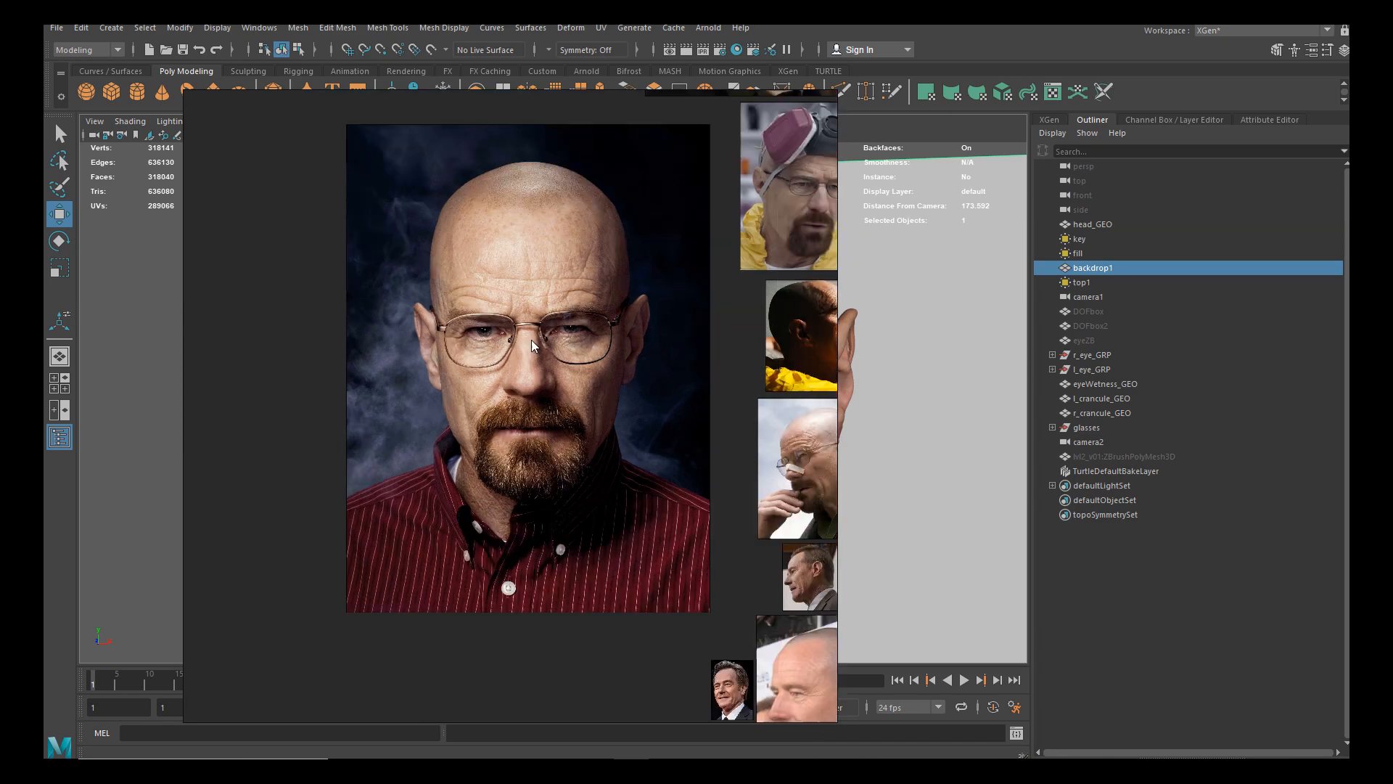
scroll(651, 369, "down", 1)
middle_click_drag(651, 381, 585, 406)
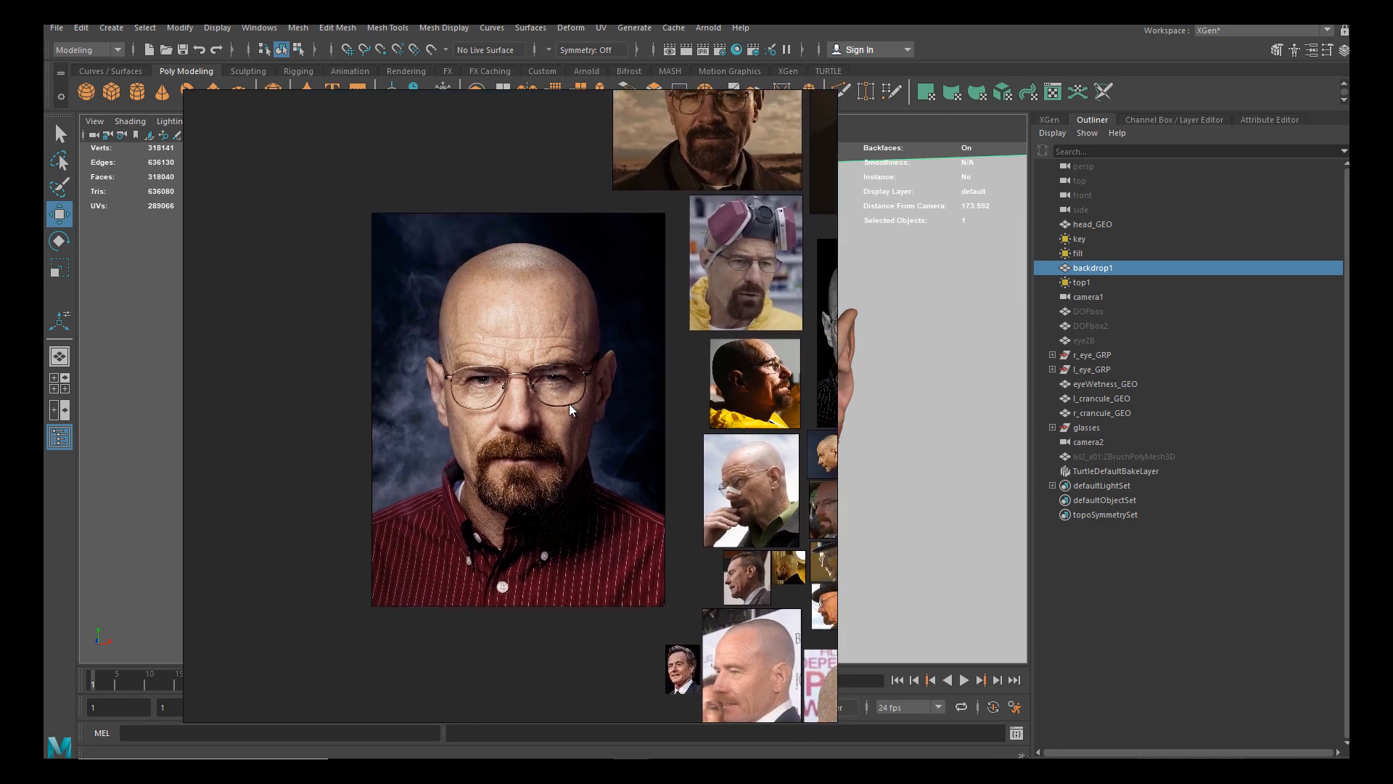
scroll(525, 391, "up", 2)
scroll(524, 396, "down", 4)
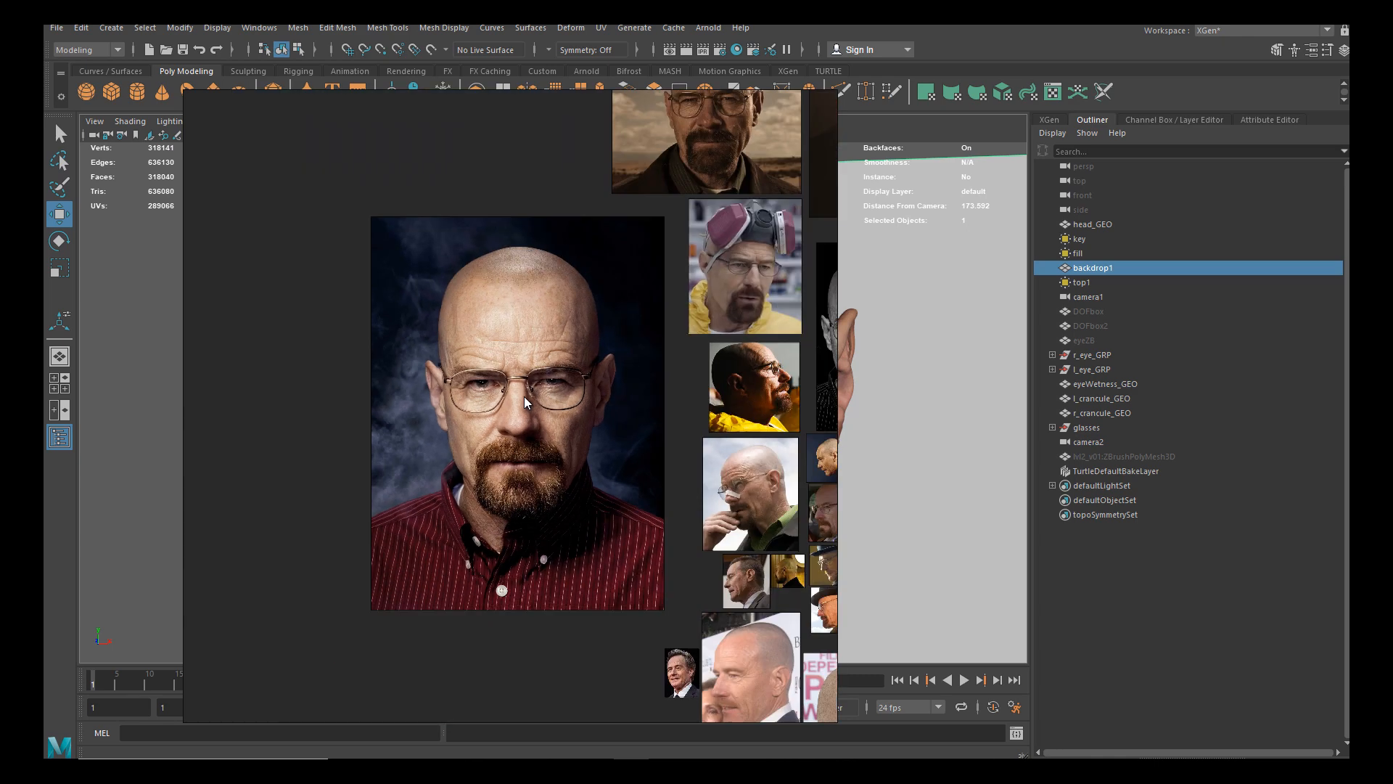
scroll(698, 347, "up", 6)
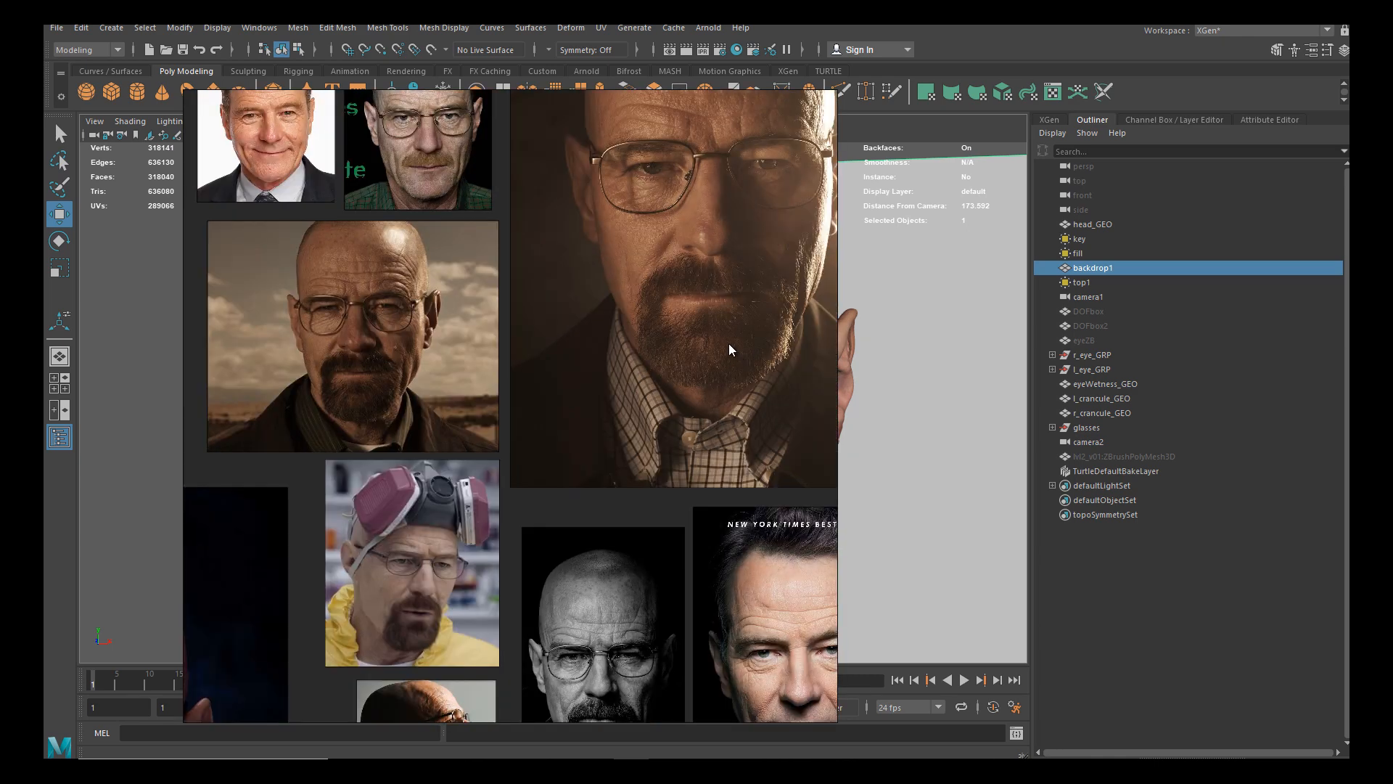
scroll(633, 335, "down", 2)
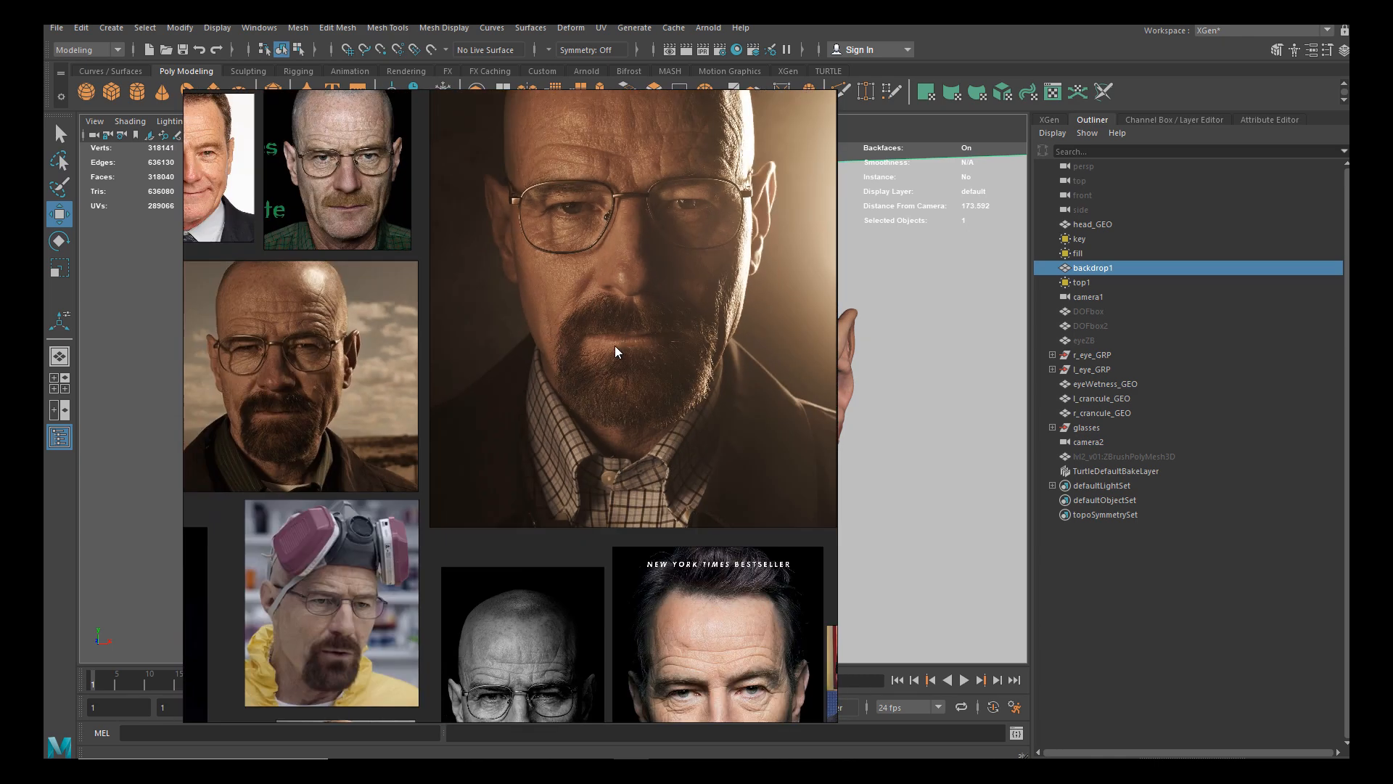
middle_click_drag(500, 407, 679, 440)
scroll(486, 431, "up", 6)
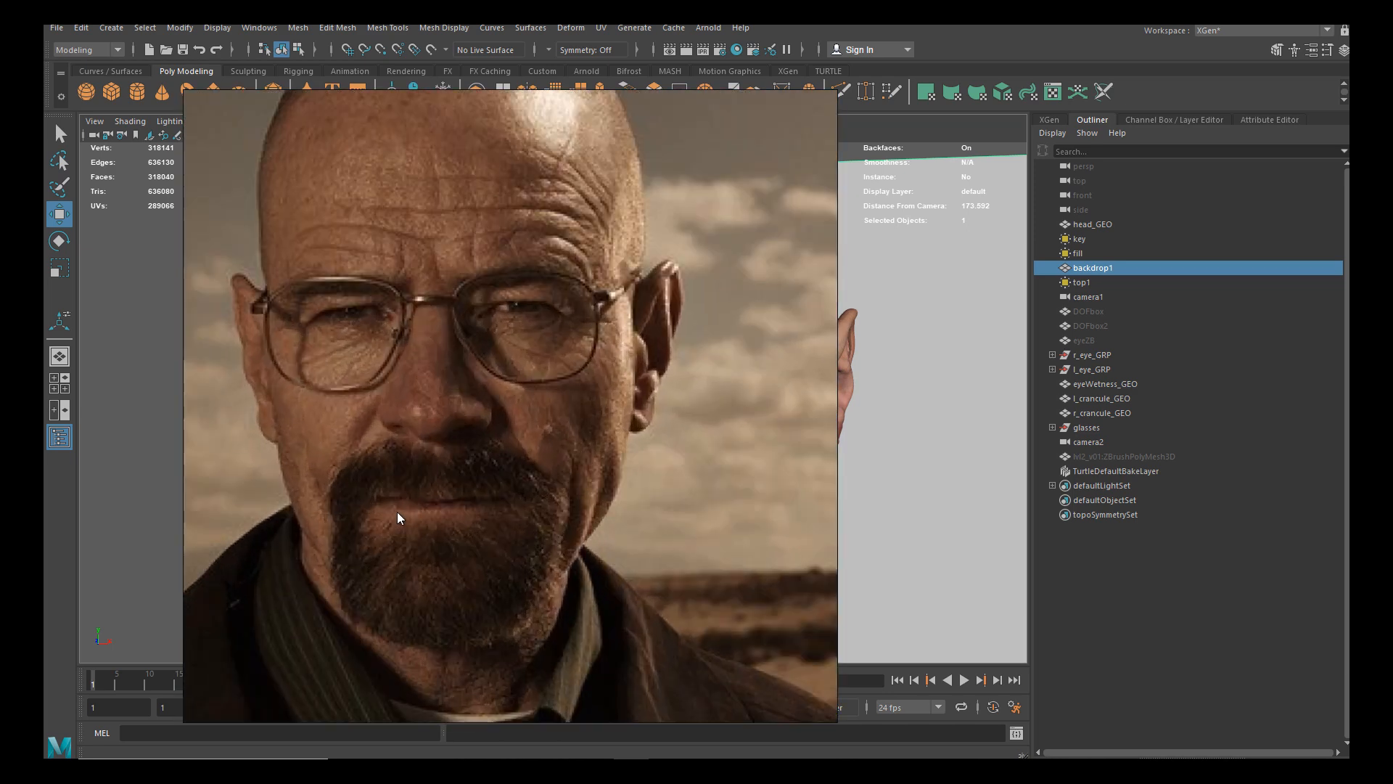
scroll(461, 475, "down", 2)
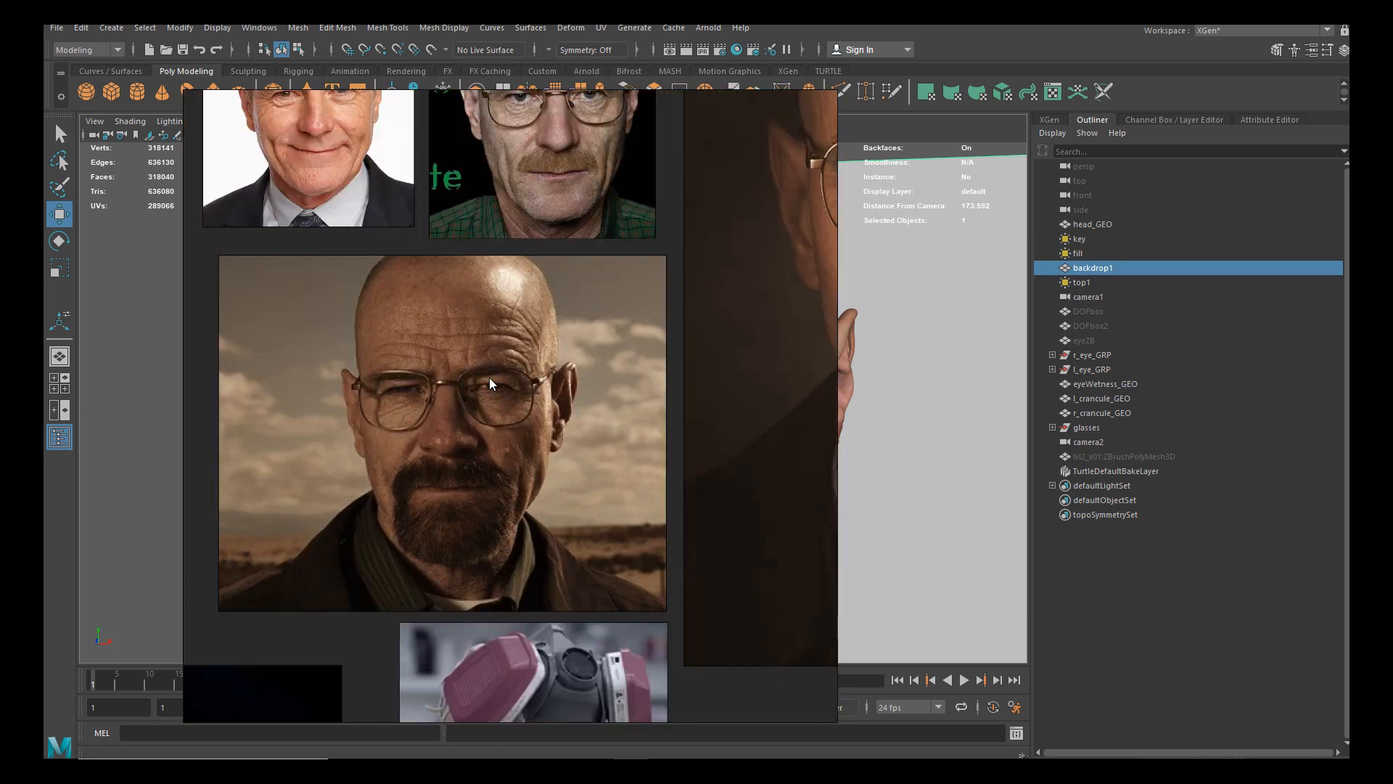
middle_click_drag(556, 165, 555, 311)
scroll(555, 312, "up", 5)
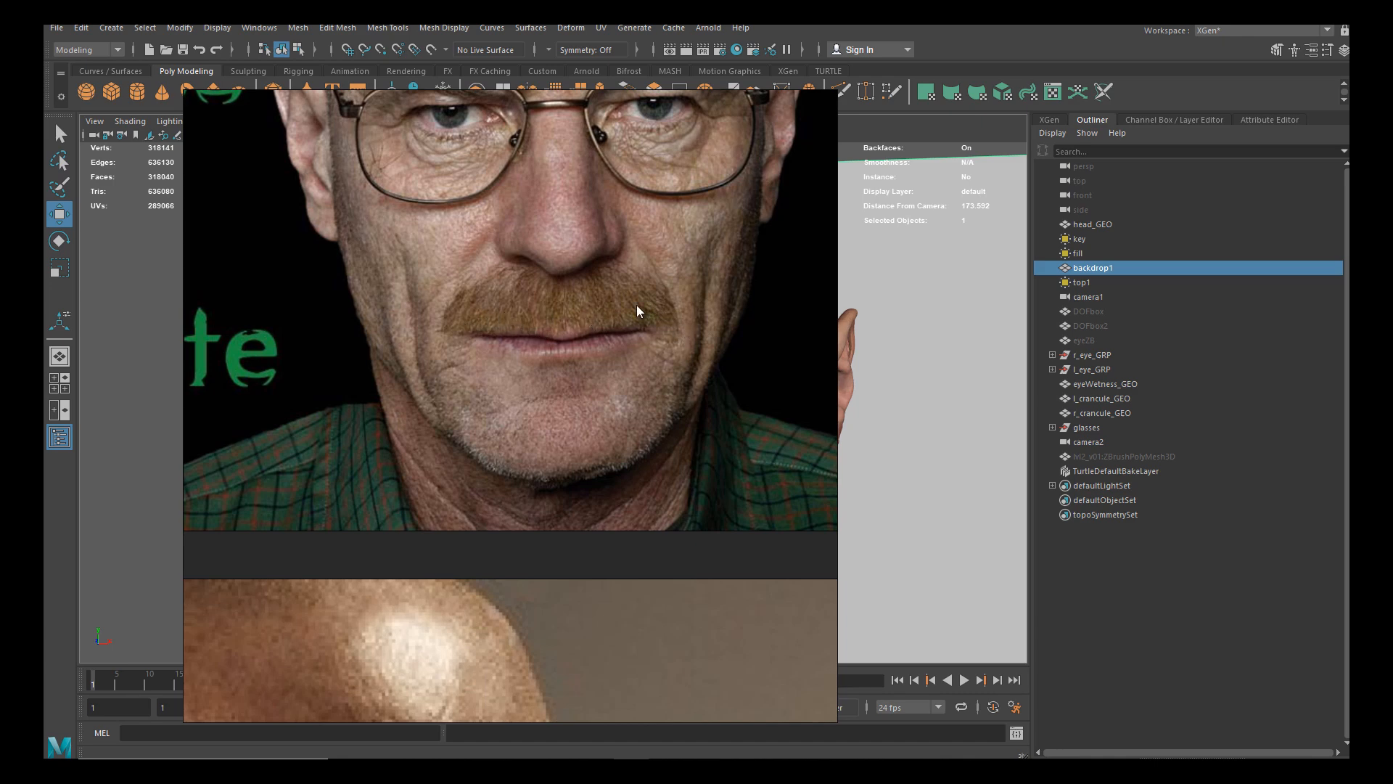
scroll(567, 328, "down", 5)
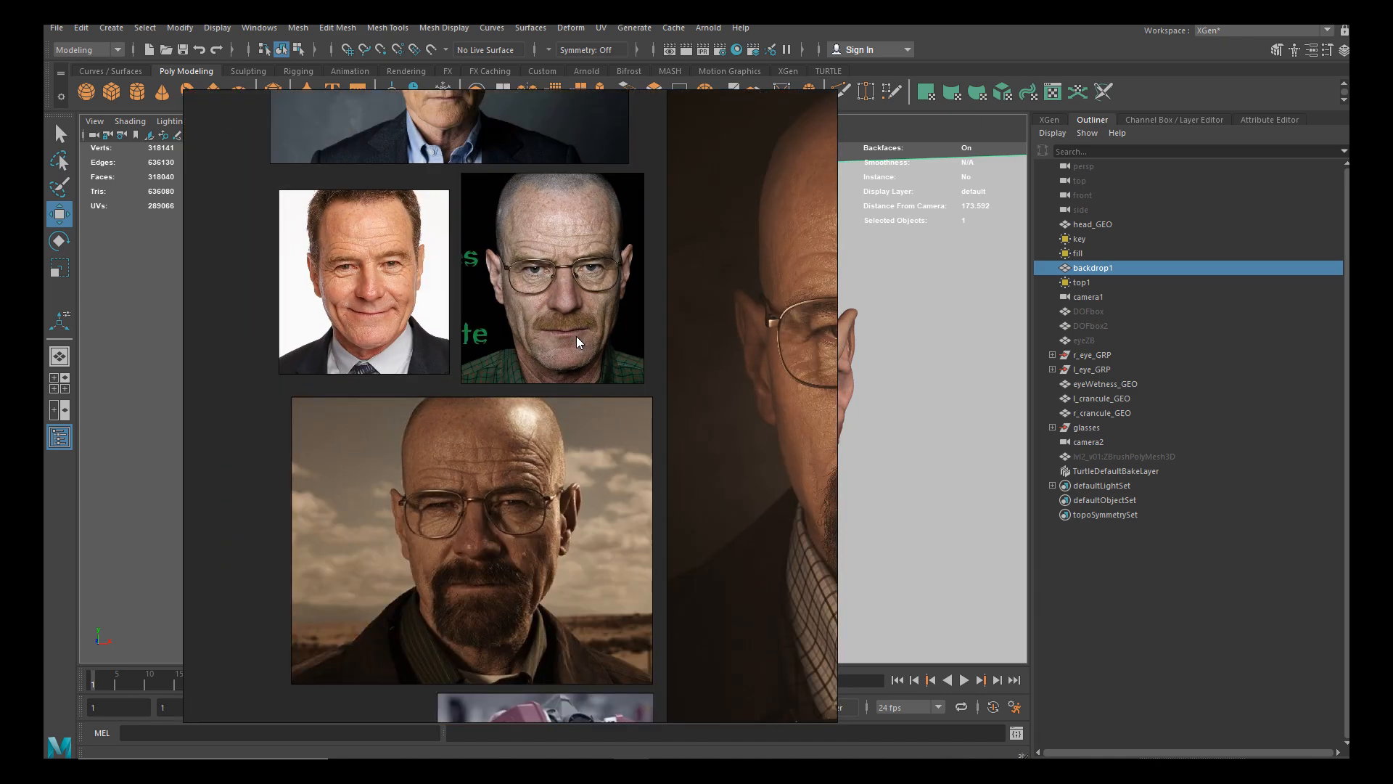
Examine the warm-lit goatee portraits, the hat portrait and the neighbouring clean-shaven photos on the reference board
middle_click_drag(687, 352, 468, 343)
scroll(638, 395, "down", 5)
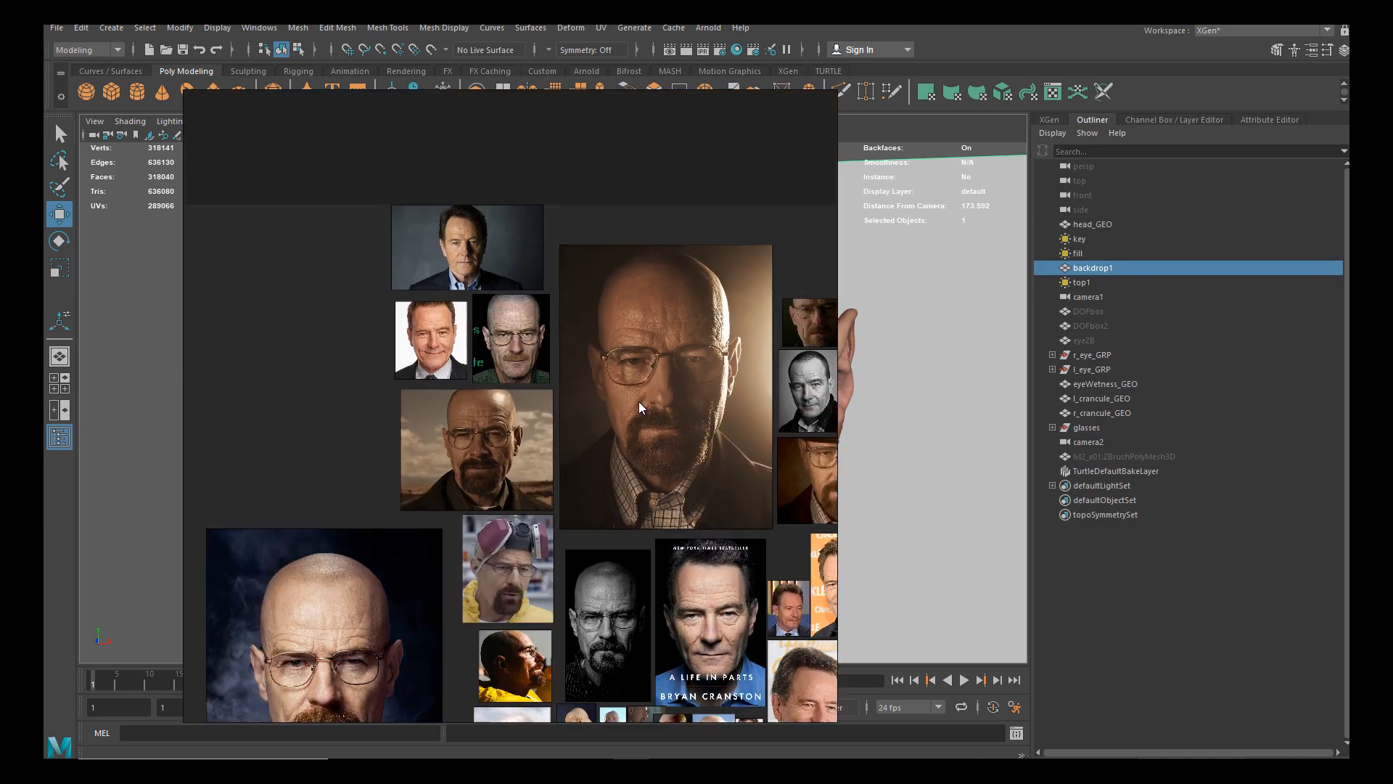
middle_click_drag(614, 417, 484, 357)
scroll(717, 407, "up", 6)
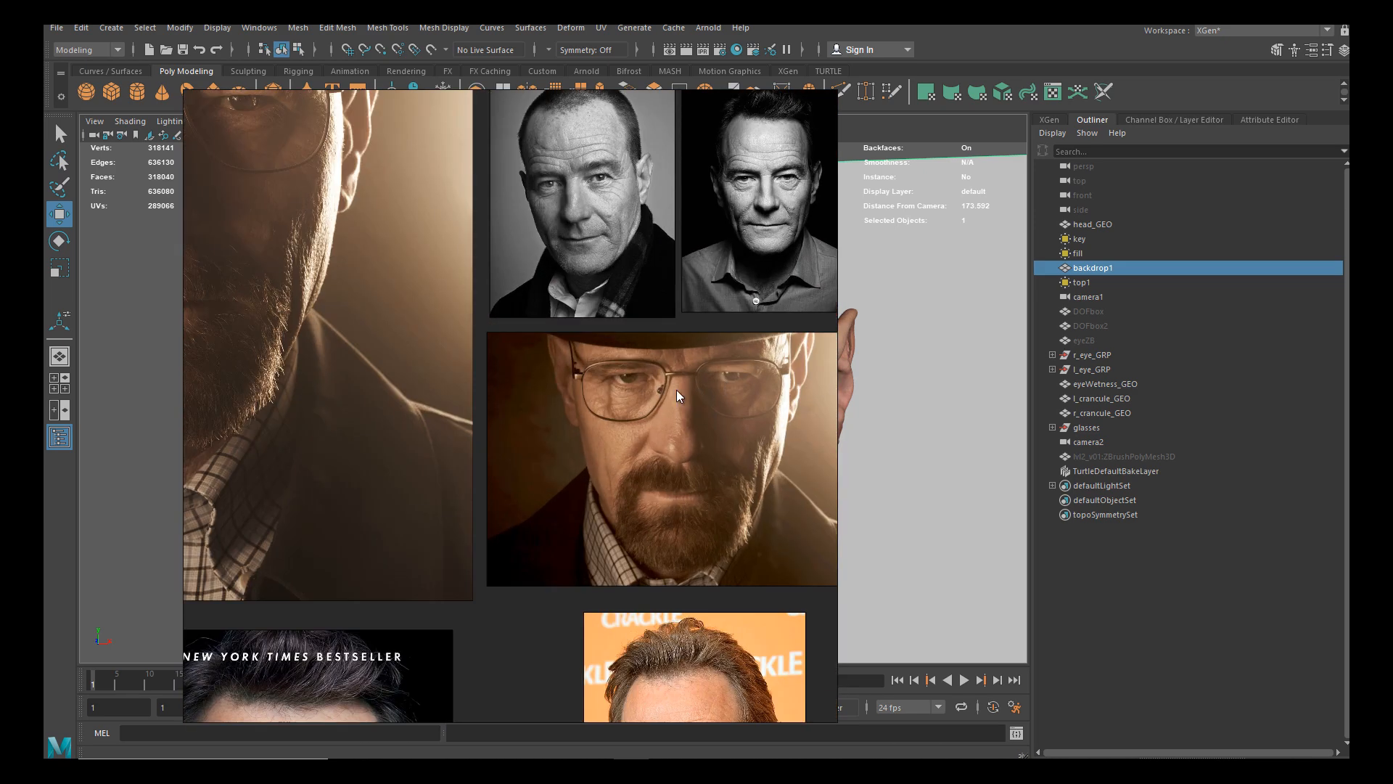
middle_click_drag(612, 453, 534, 316)
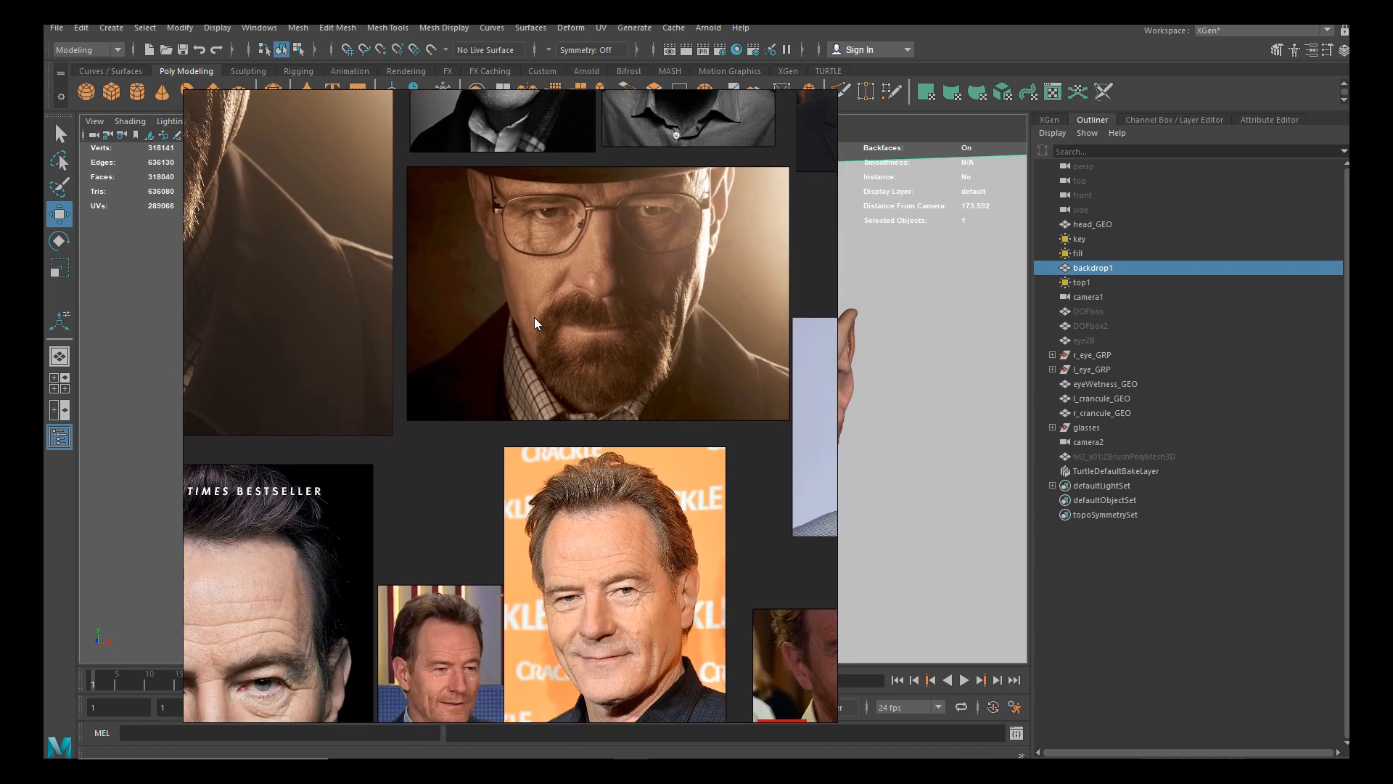
scroll(582, 354, "down", 4)
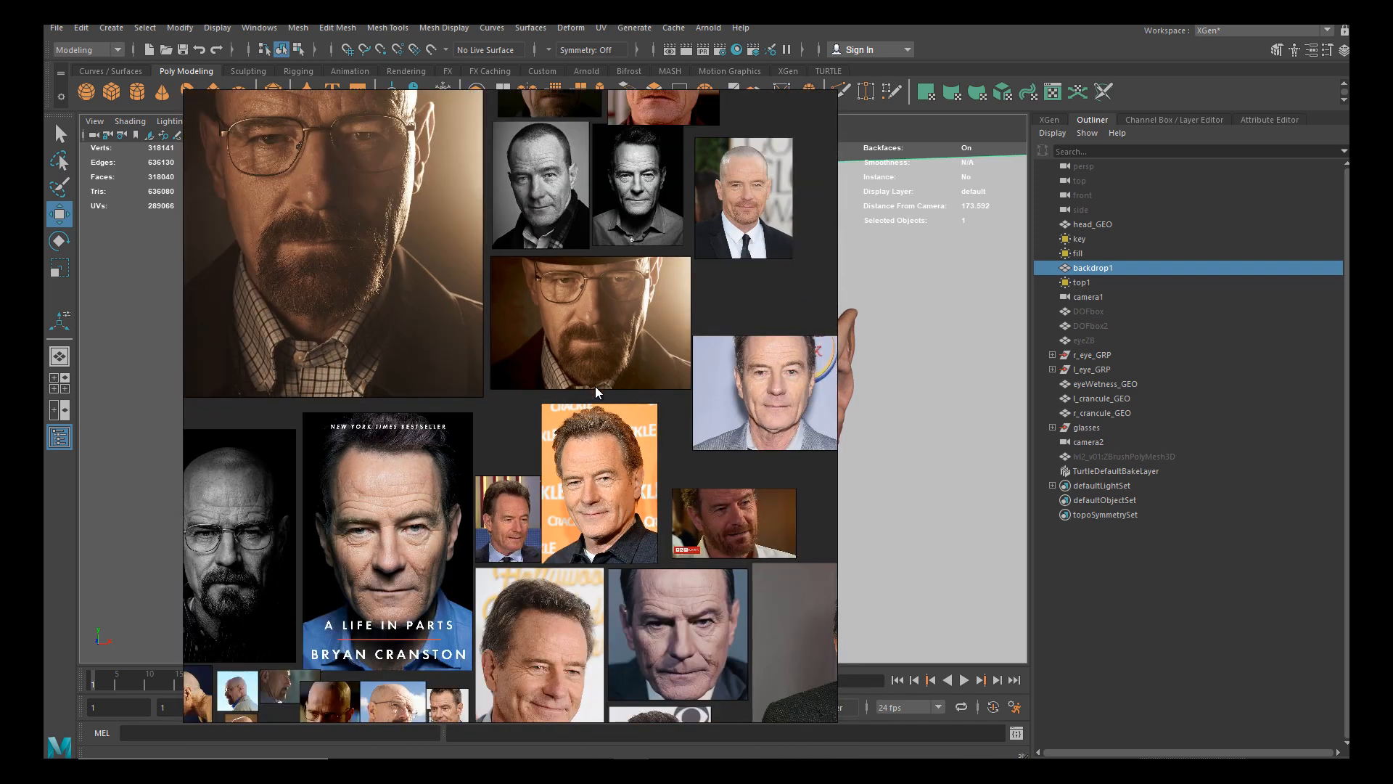
middle_click_drag(695, 450, 637, 437)
scroll(702, 421, "up", 5)
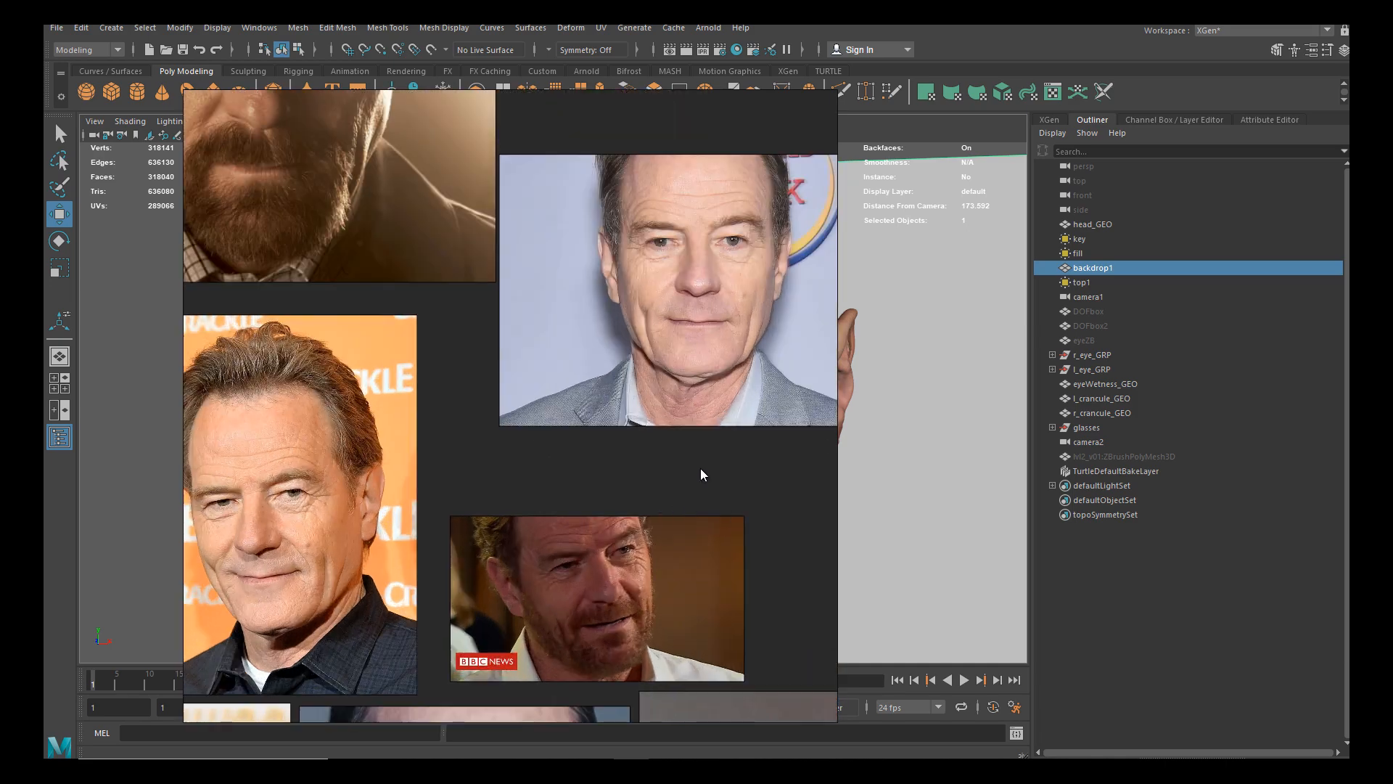
scroll(655, 371, "down", 5)
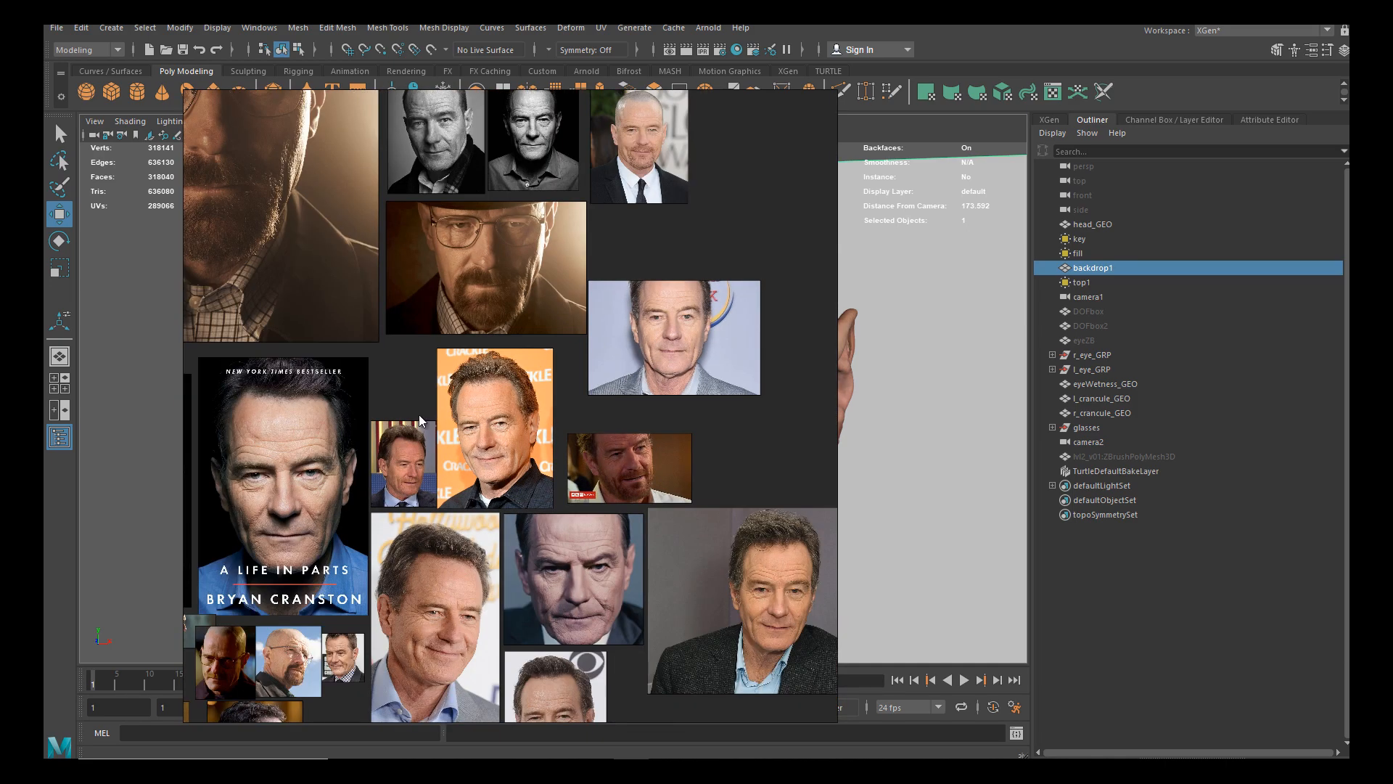
middle_click_drag(520, 516, 636, 331)
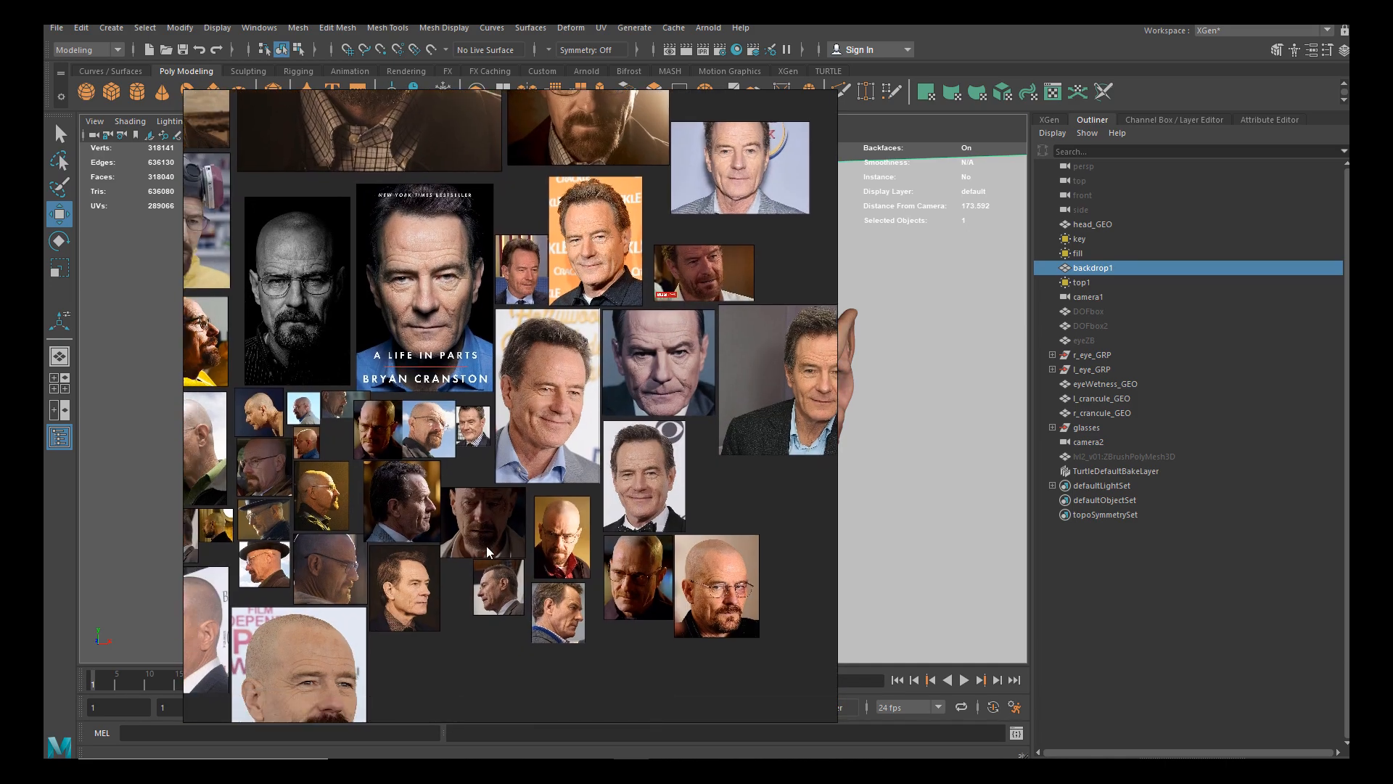
Study the profile and three-quarter reference photos for the goatee's shape, ending on the red striped shirt portrait
middle_click_drag(621, 597, 603, 501)
scroll(650, 509, "up", 5)
mouse_move(710, 531)
middle_mouse_down()
mouse_move(569, 510)
mouse_move(587, 546)
mouse_move(700, 518)
middle_mouse_up()
scroll(751, 530, "up", 2)
scroll(647, 515, "down", 6)
scroll(472, 416, "up", 4)
scroll(414, 466, "down", 4)
middle_click_drag(363, 497, 640, 440)
scroll(541, 658, "up", 2)
middle_click_drag(606, 618, 719, 638)
scroll(524, 515, "down", 2)
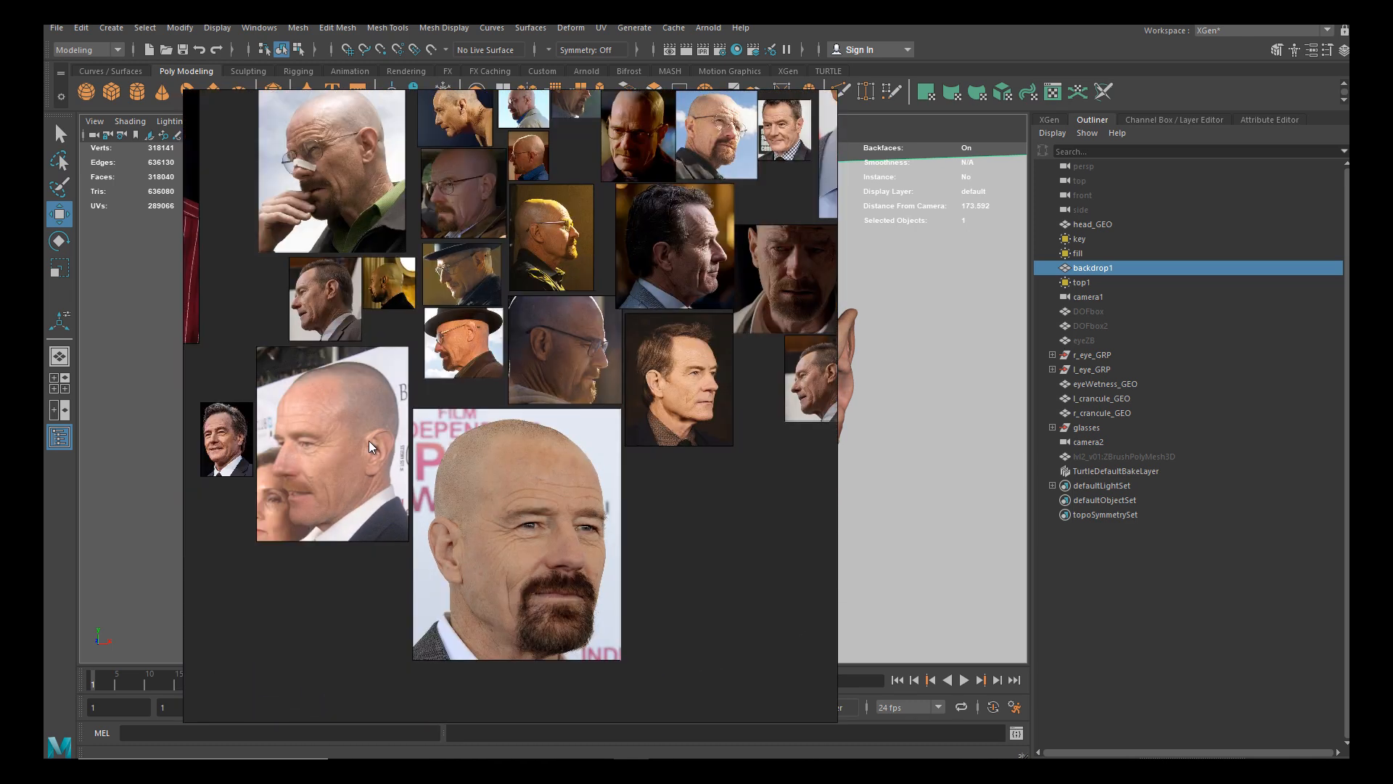
middle_click_drag(485, 386, 588, 571)
scroll(542, 454, "up", 2)
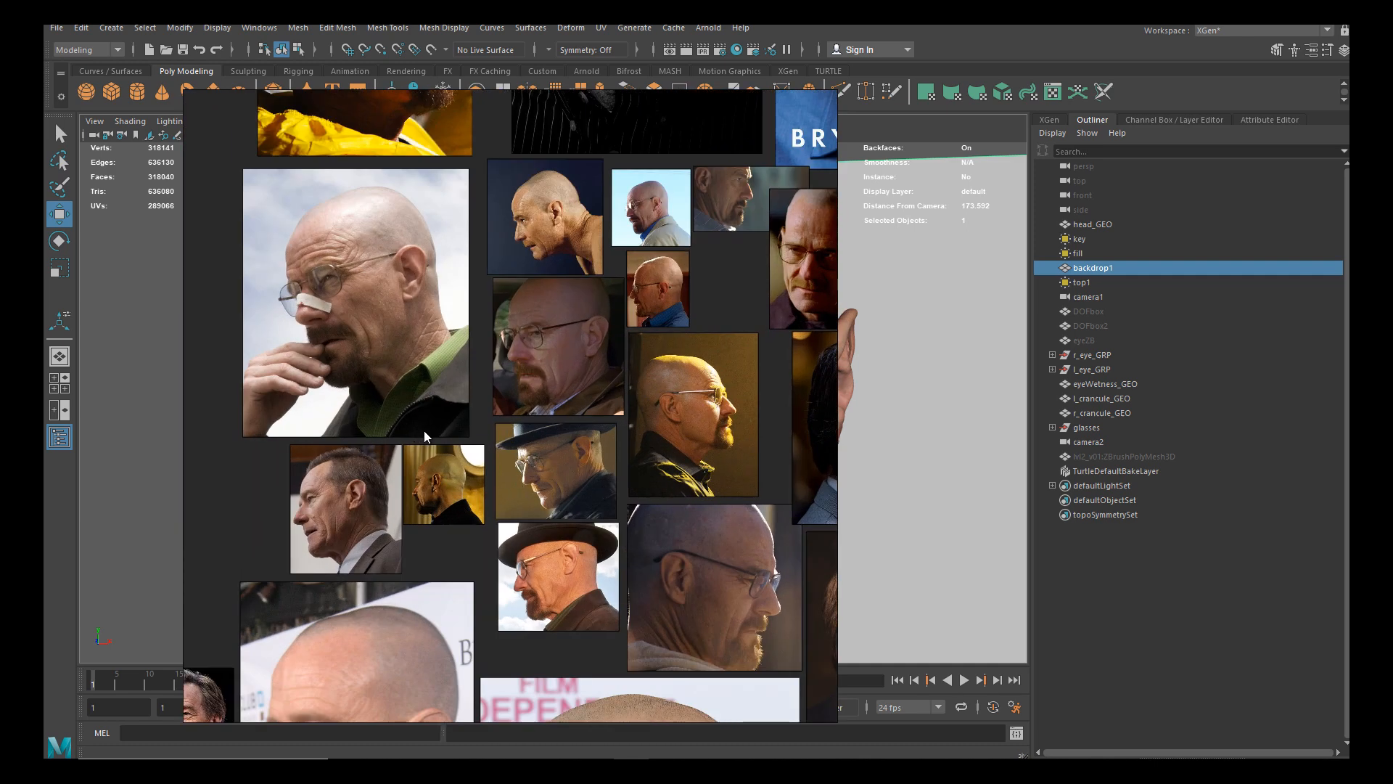
scroll(424, 431, "down", 2)
middle_click_drag(404, 386, 646, 447)
scroll(452, 360, "up", 2)
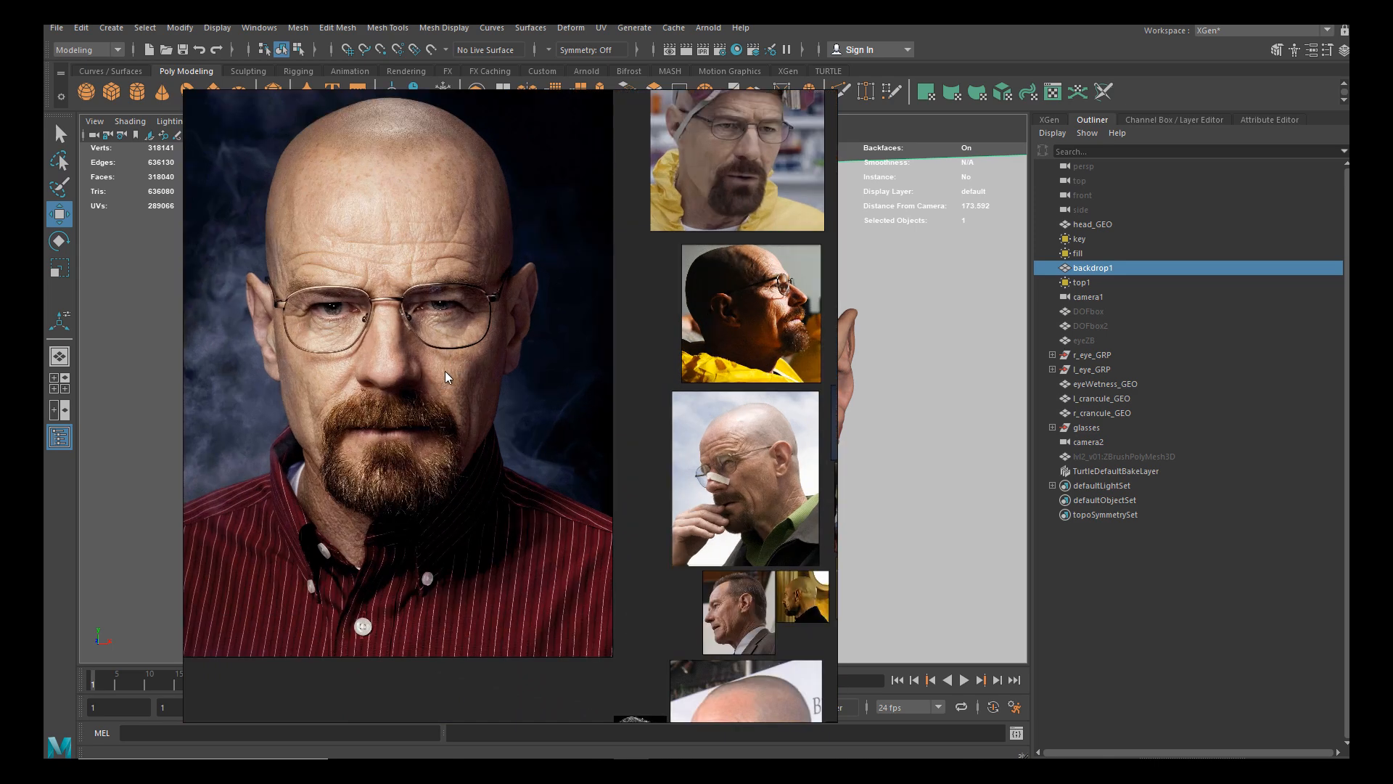
scroll(421, 416, "up", 2)
middle_click_drag(510, 414, 614, 419)
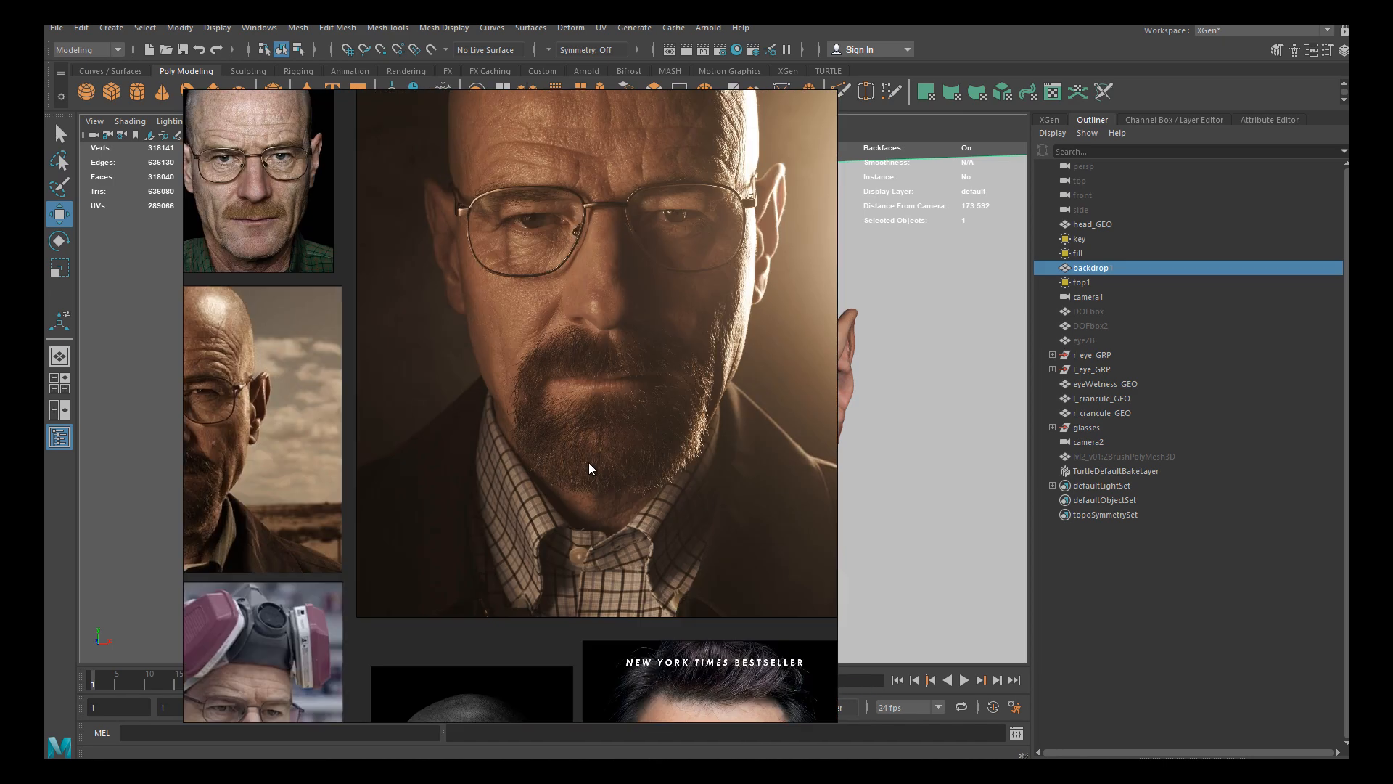
Compare the goatee's shape and hair detail in the sepia, light-background three-quarter and red striped shirt portraits
middle_click_drag(597, 473, 678, 537)
middle_click_drag(340, 523, 532, 482)
scroll(450, 519, "up", 3)
middle_click_drag(463, 518, 341, 125)
scroll(493, 515, "down", 6)
scroll(493, 515, "down", 4)
scroll(459, 428, "up", 3)
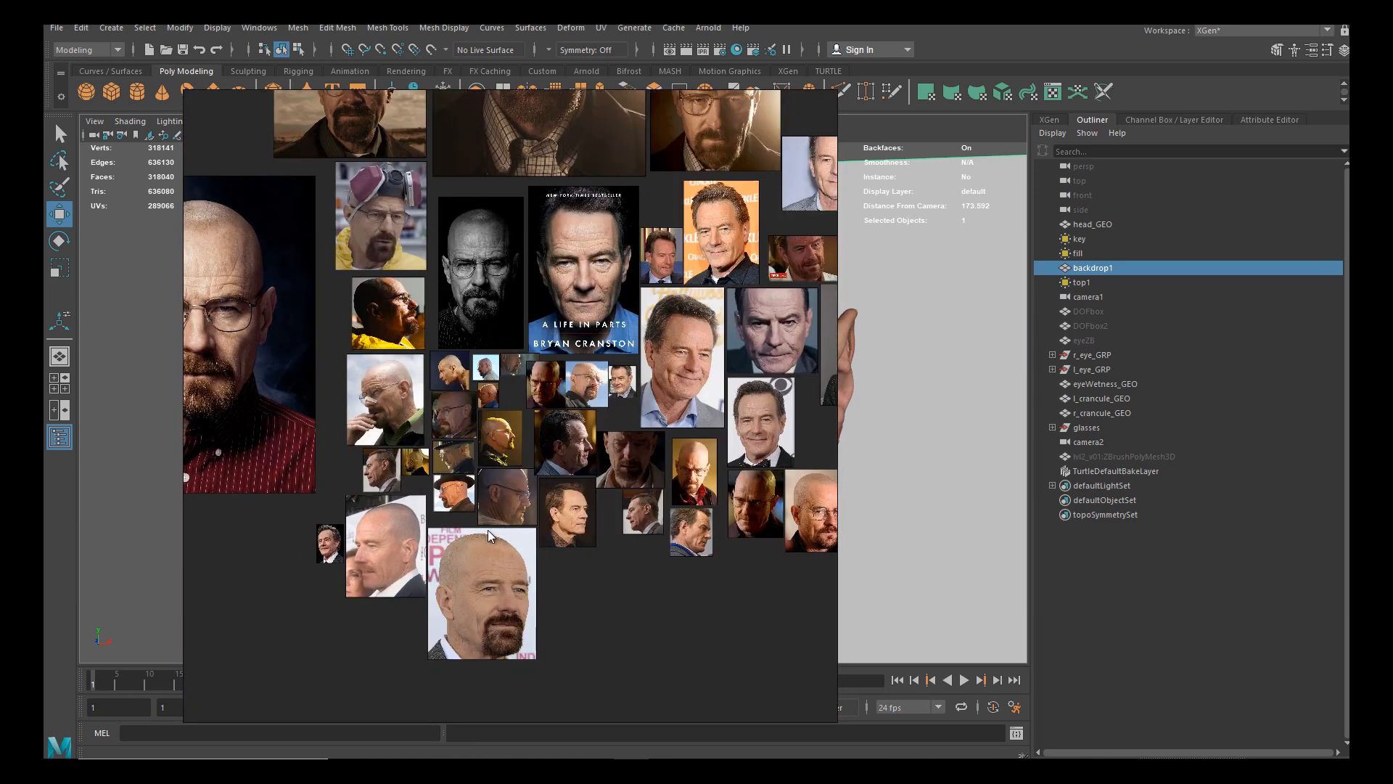
scroll(726, 485, "up", 3)
scroll(647, 604, "up", 3)
scroll(563, 570, "down", 3)
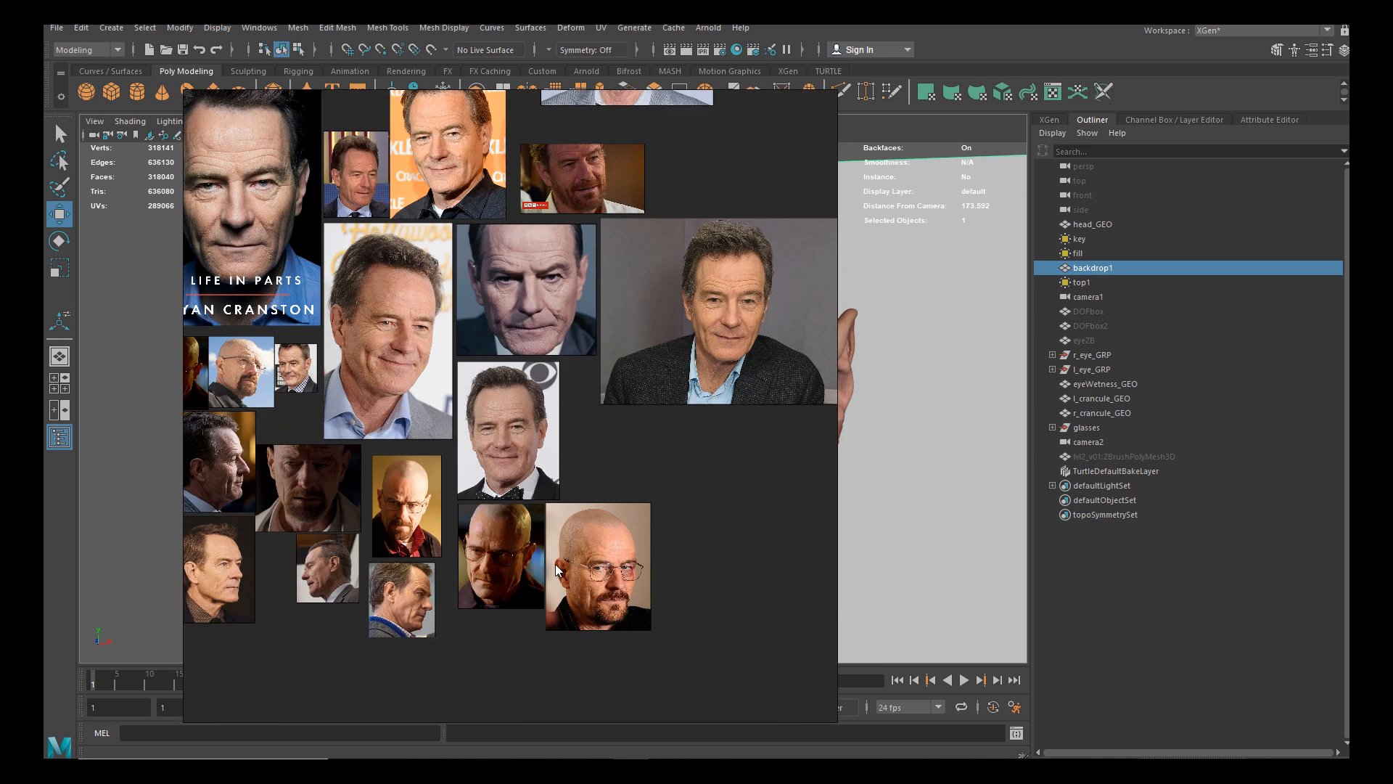
scroll(600, 634, "up", 5)
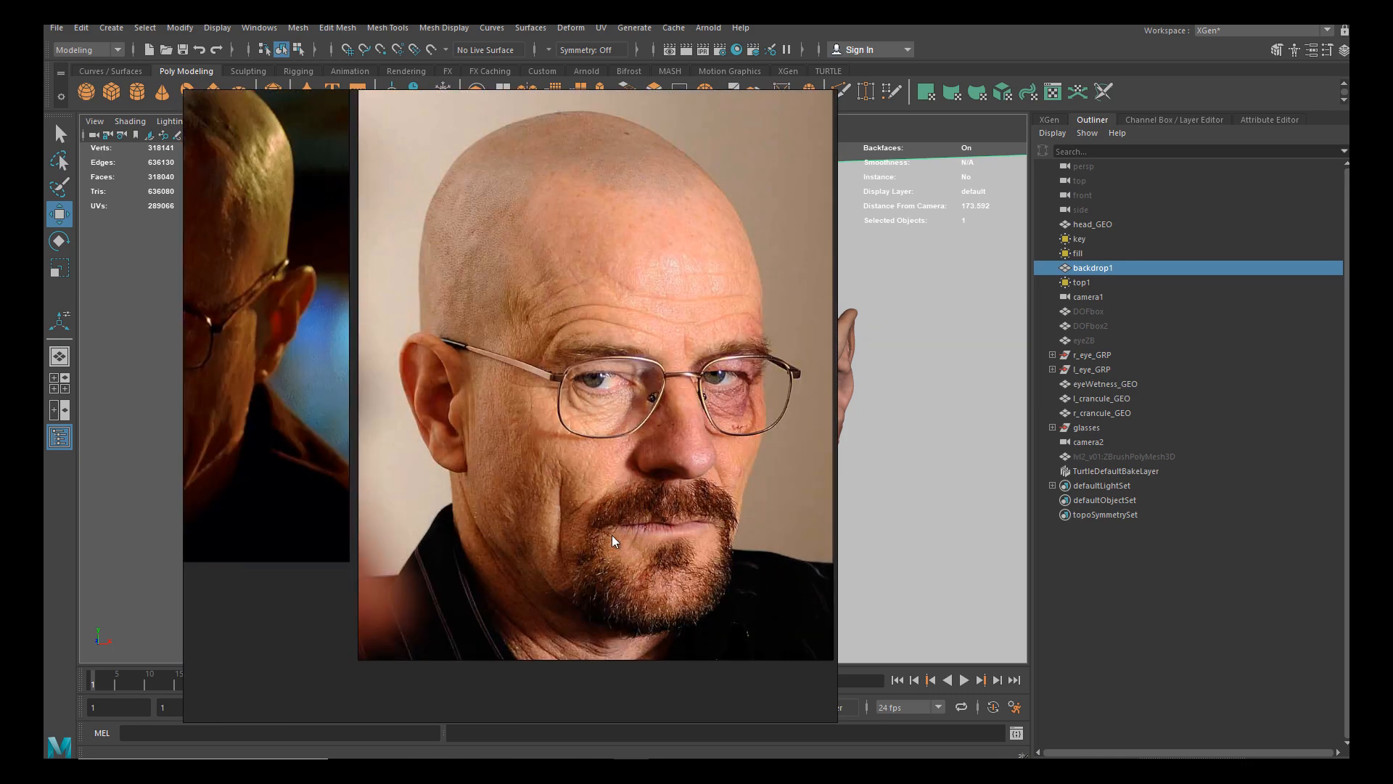
scroll(636, 567, "down", 4)
scroll(449, 517, "up", 6)
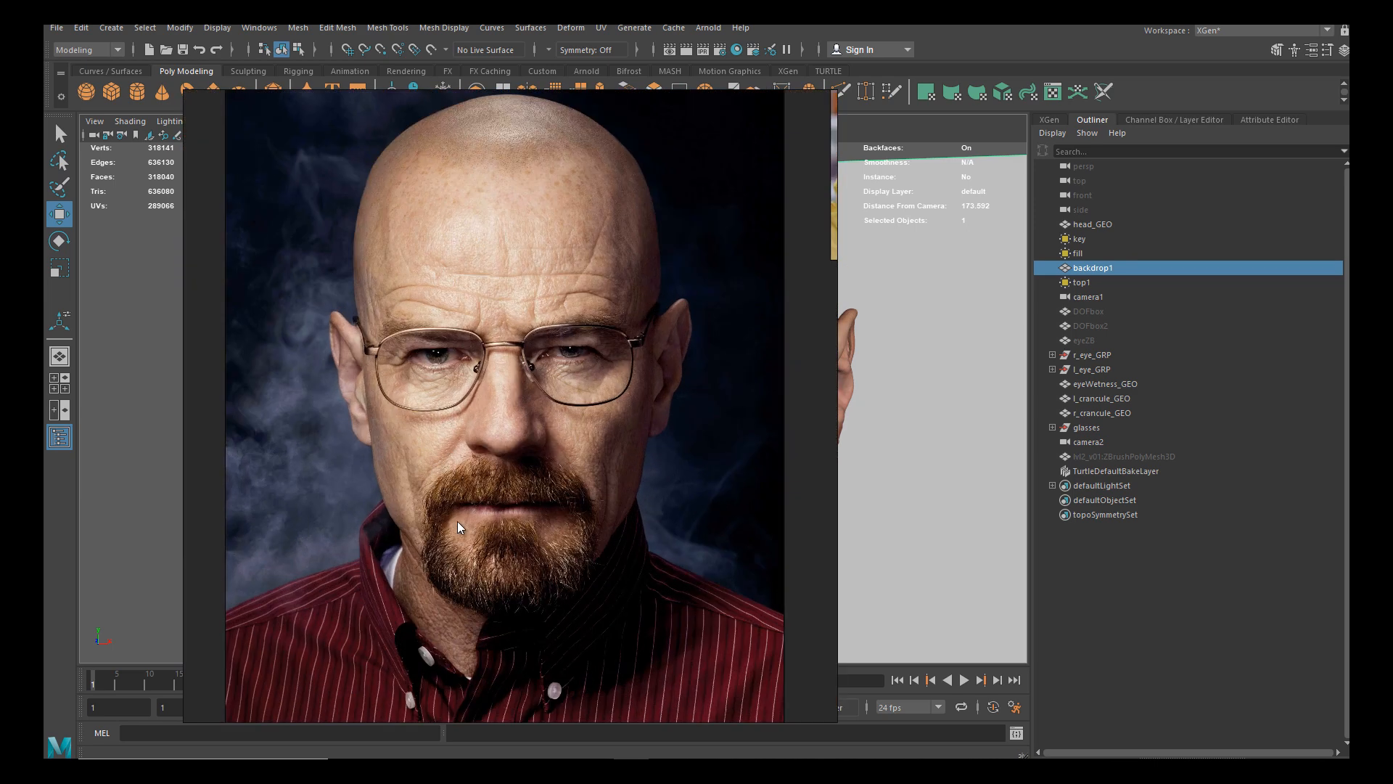
scroll(450, 517, "up", 2)
middle_click_drag(486, 550, 509, 511)
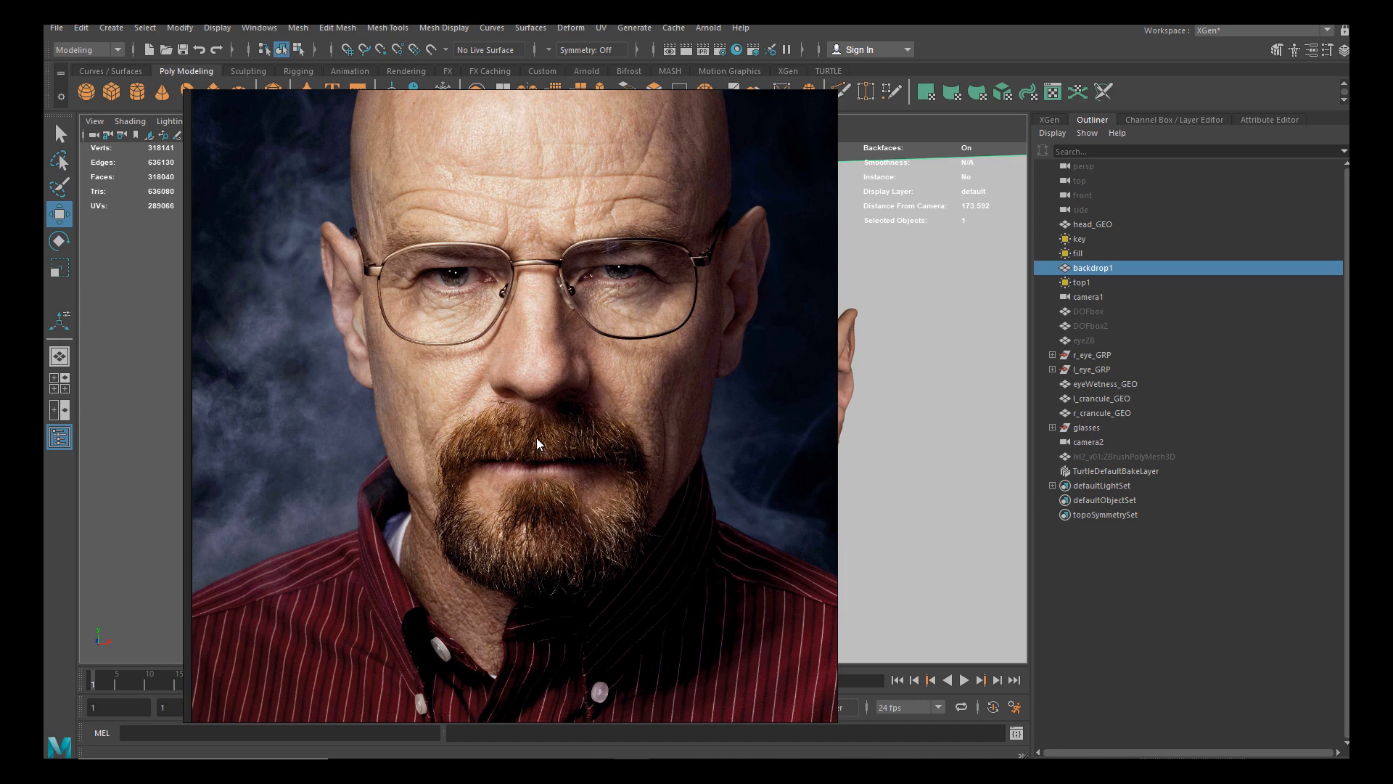
Deselect the backdrop and examine the bald head model's face from the front and from slightly turned angles
scroll(559, 475, "up", 2)
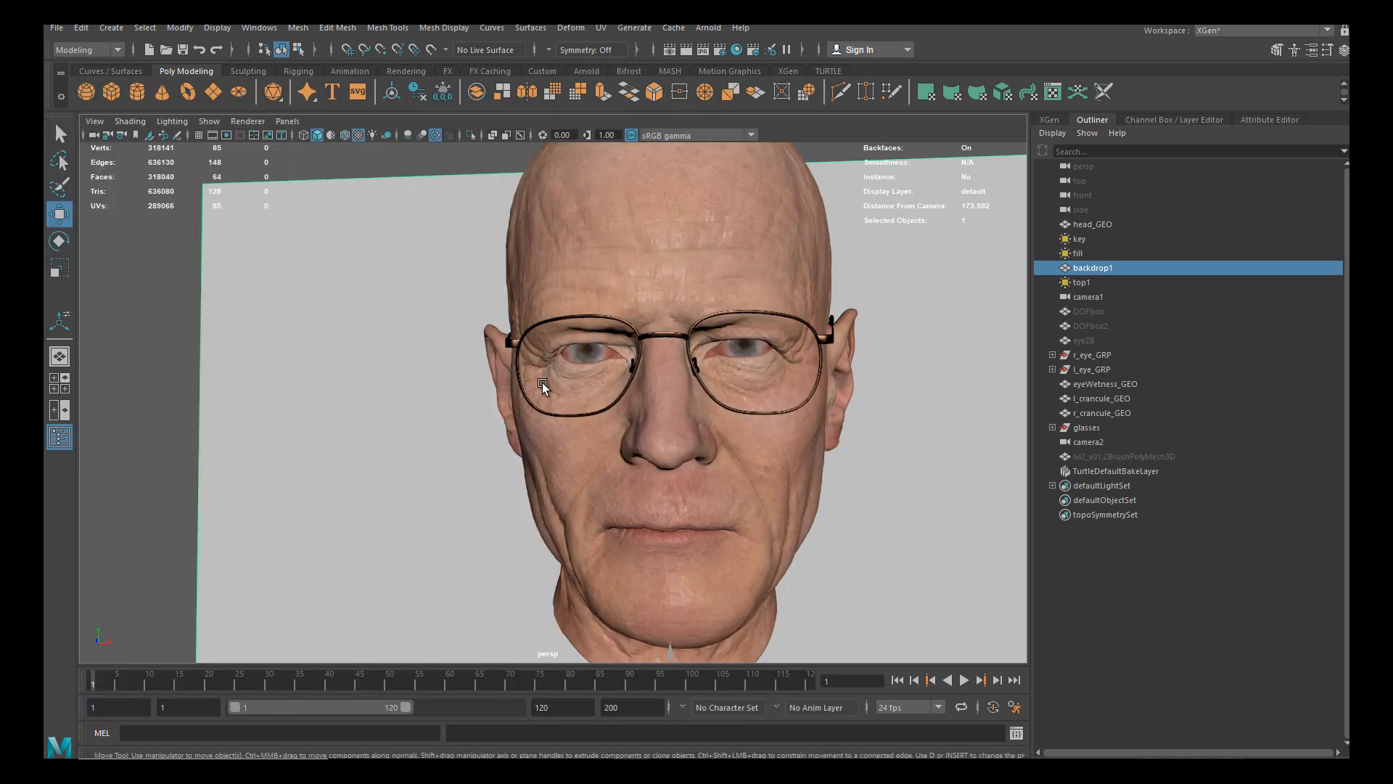
left_click_drag(633, 380, 616, 506, "alt")
left_click_drag(445, 460, 472, 454, "alt")
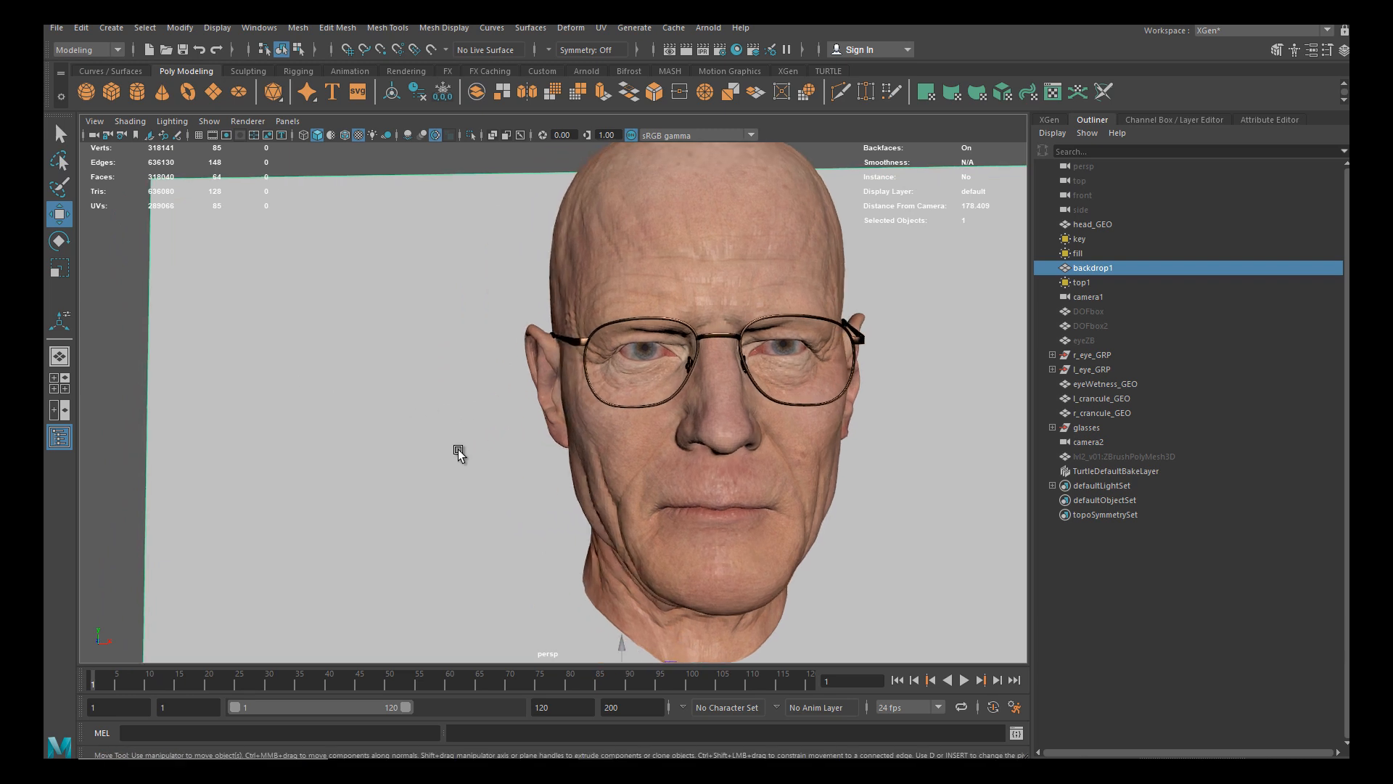
left_click(133, 459)
left_click_drag(642, 467, 691, 503, "alt")
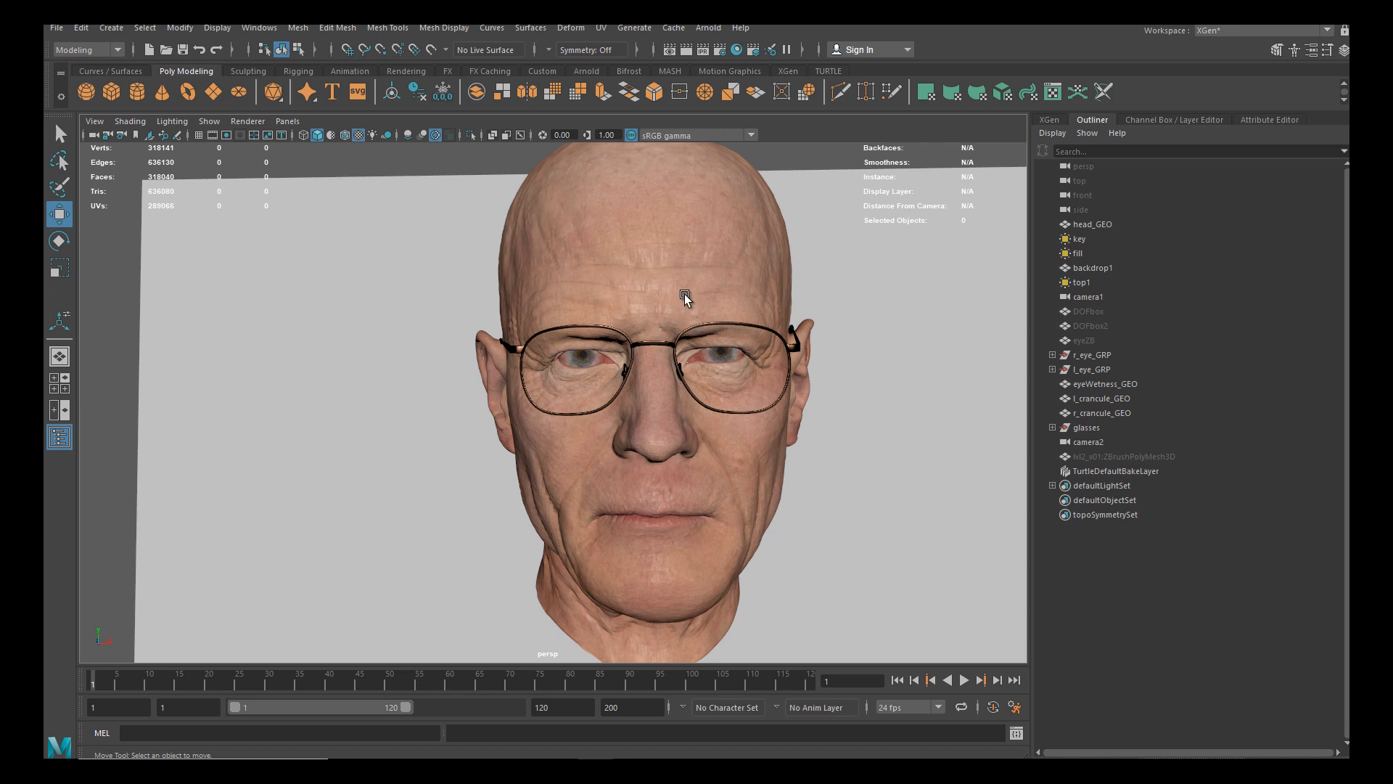
left_click_drag(673, 269, 693, 332, "alt")
scroll(632, 306, "up", 3)
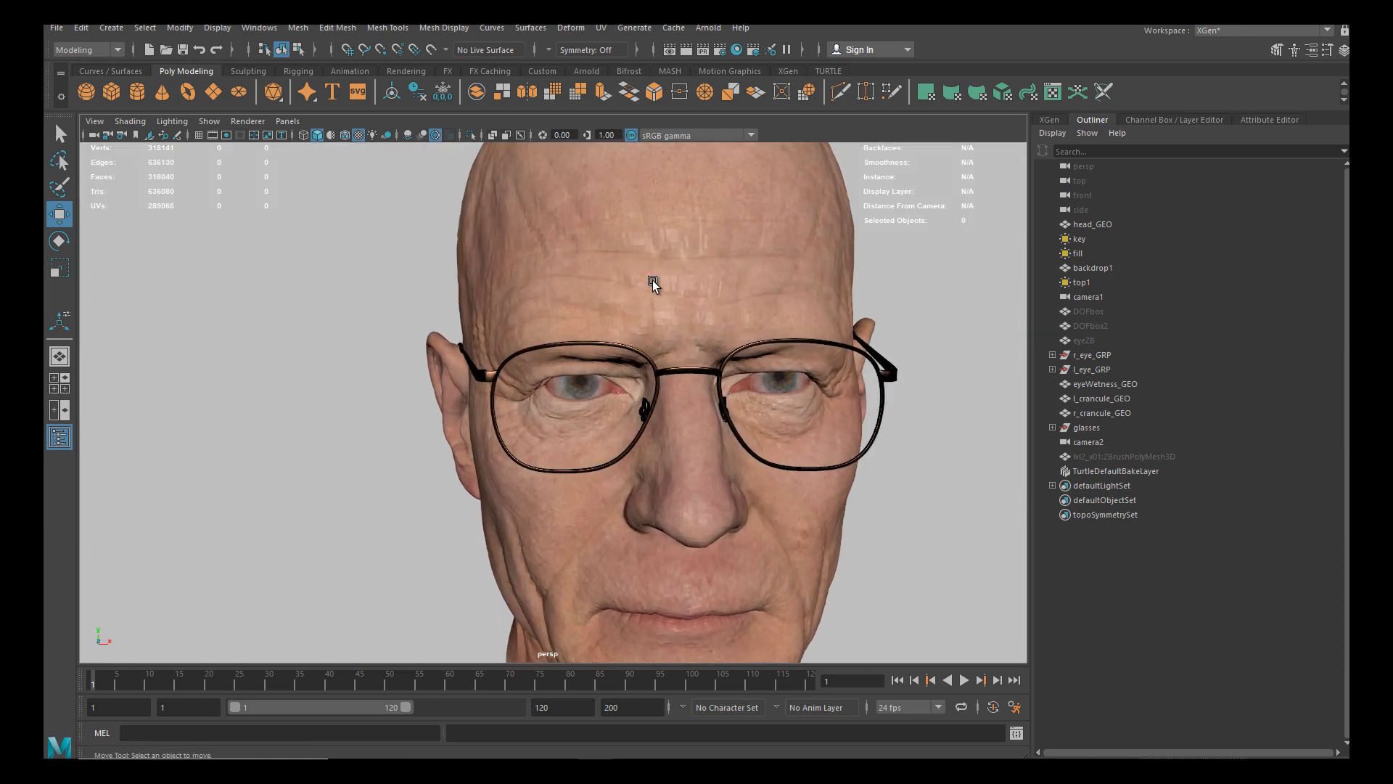
scroll(651, 282, "down", 4)
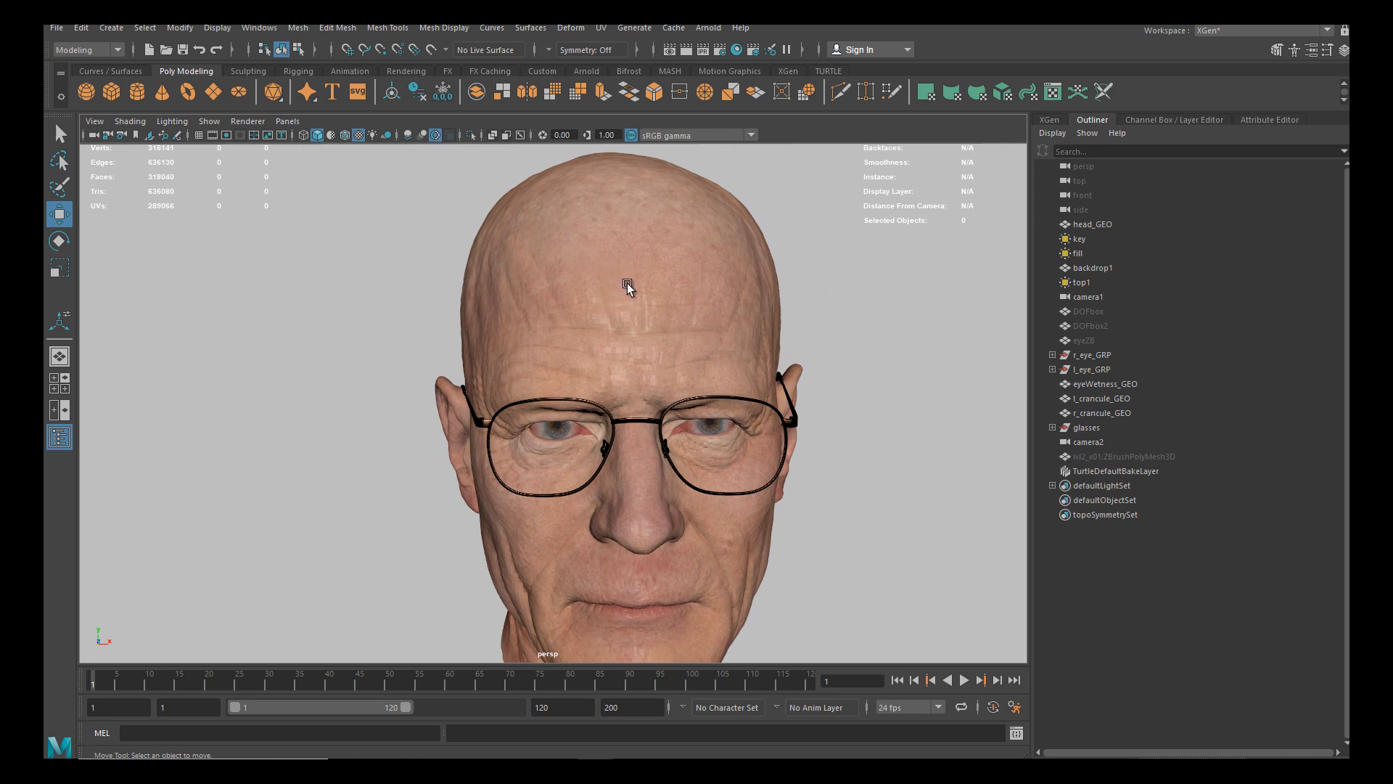
Browse to E:\Work\ZwaltHead\project in the Set Project dialog to check the folder's contents, and dismiss the dialog
left_click(58, 30)
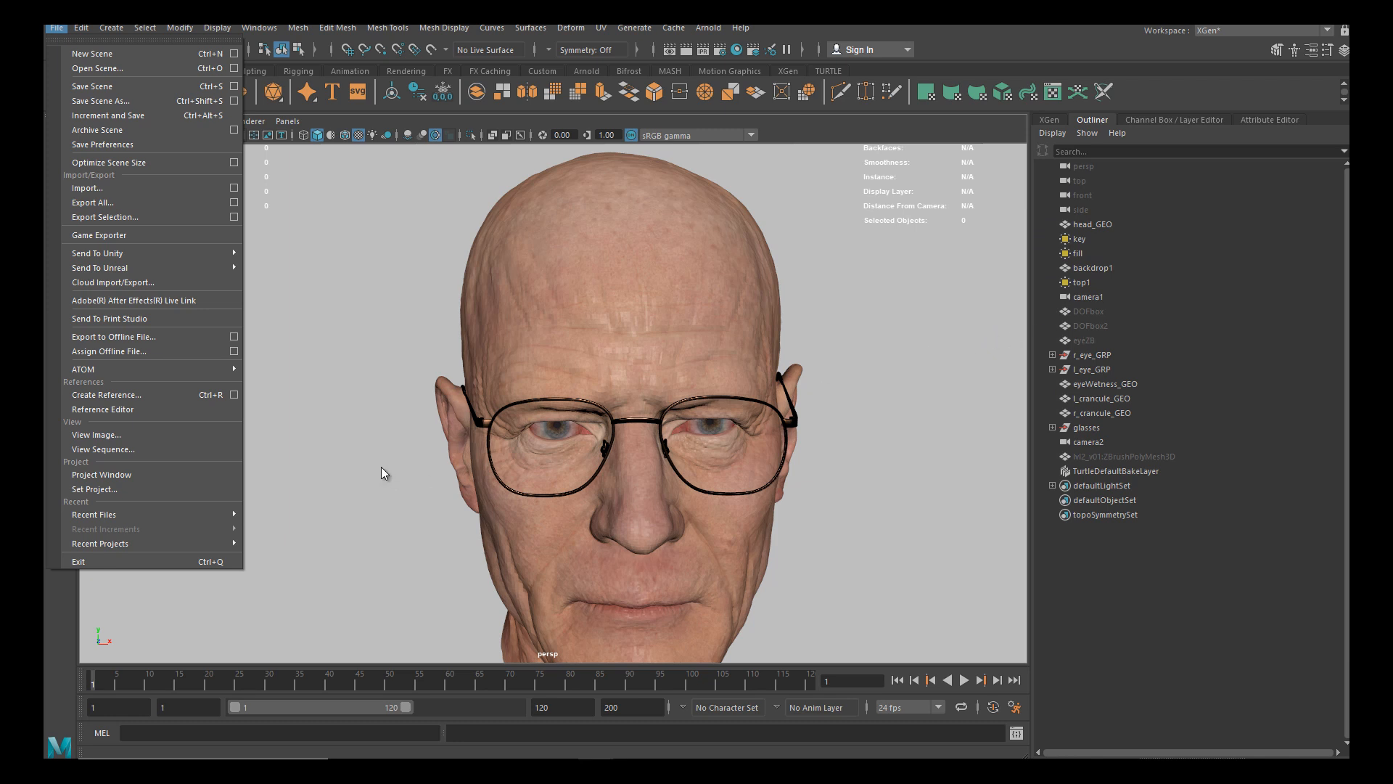
left_click(116, 489)
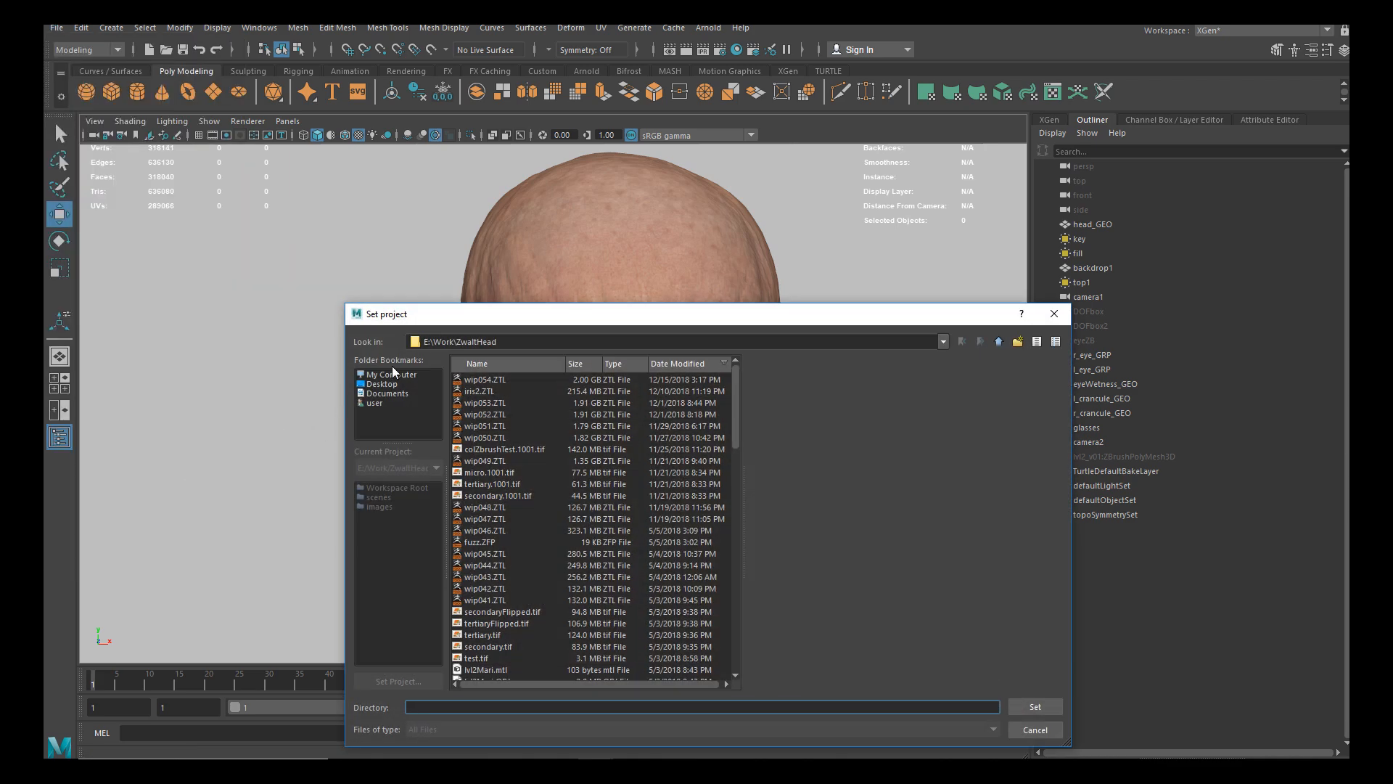
left_click_drag(612, 323, 569, 323)
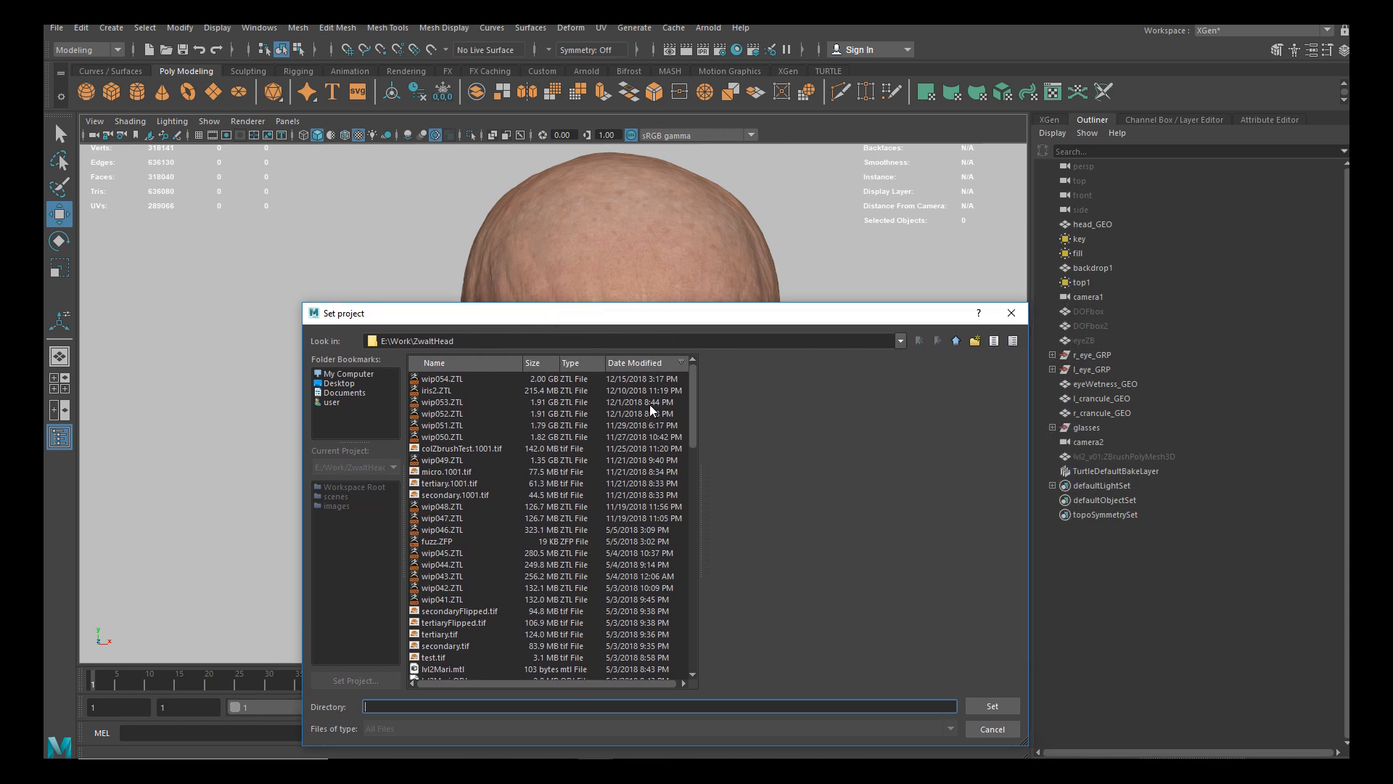
left_click_drag(693, 434, 714, 653)
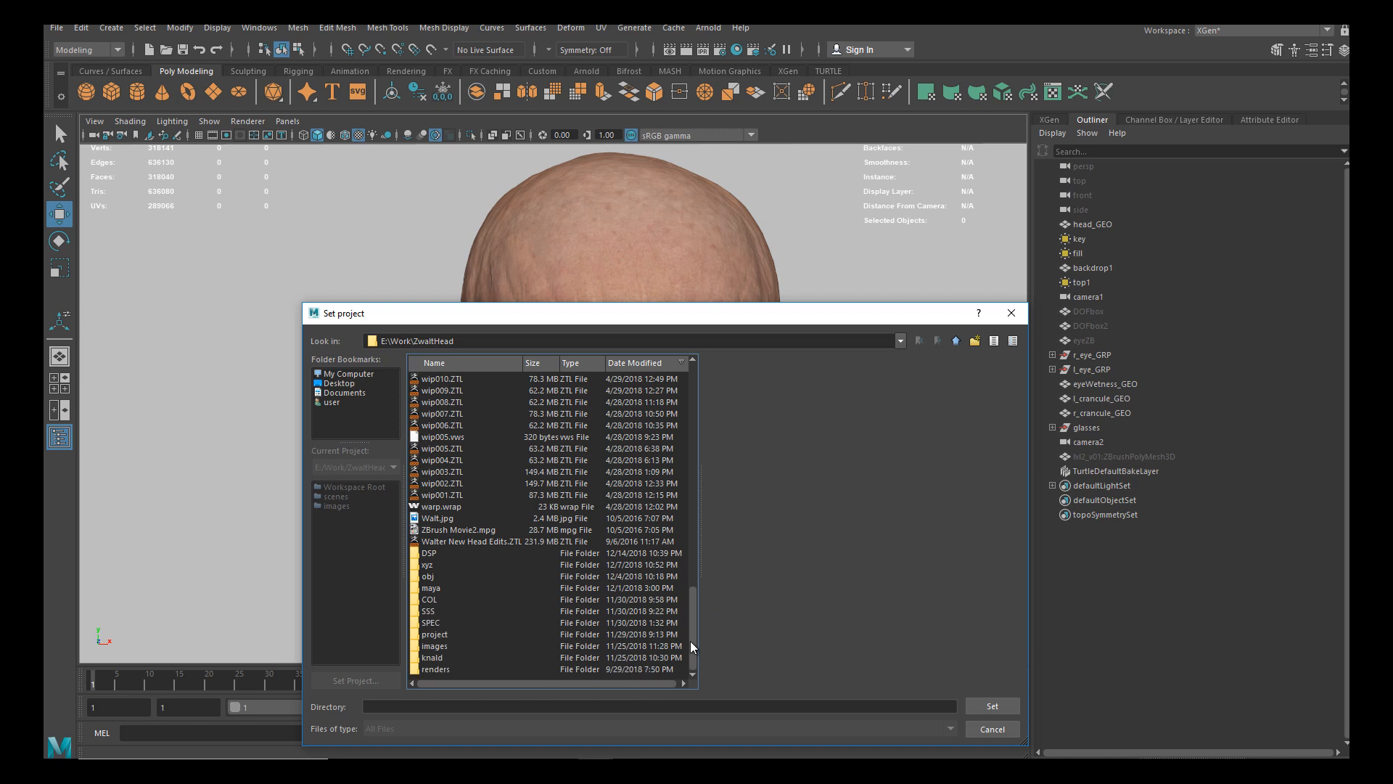
double_click(435, 634)
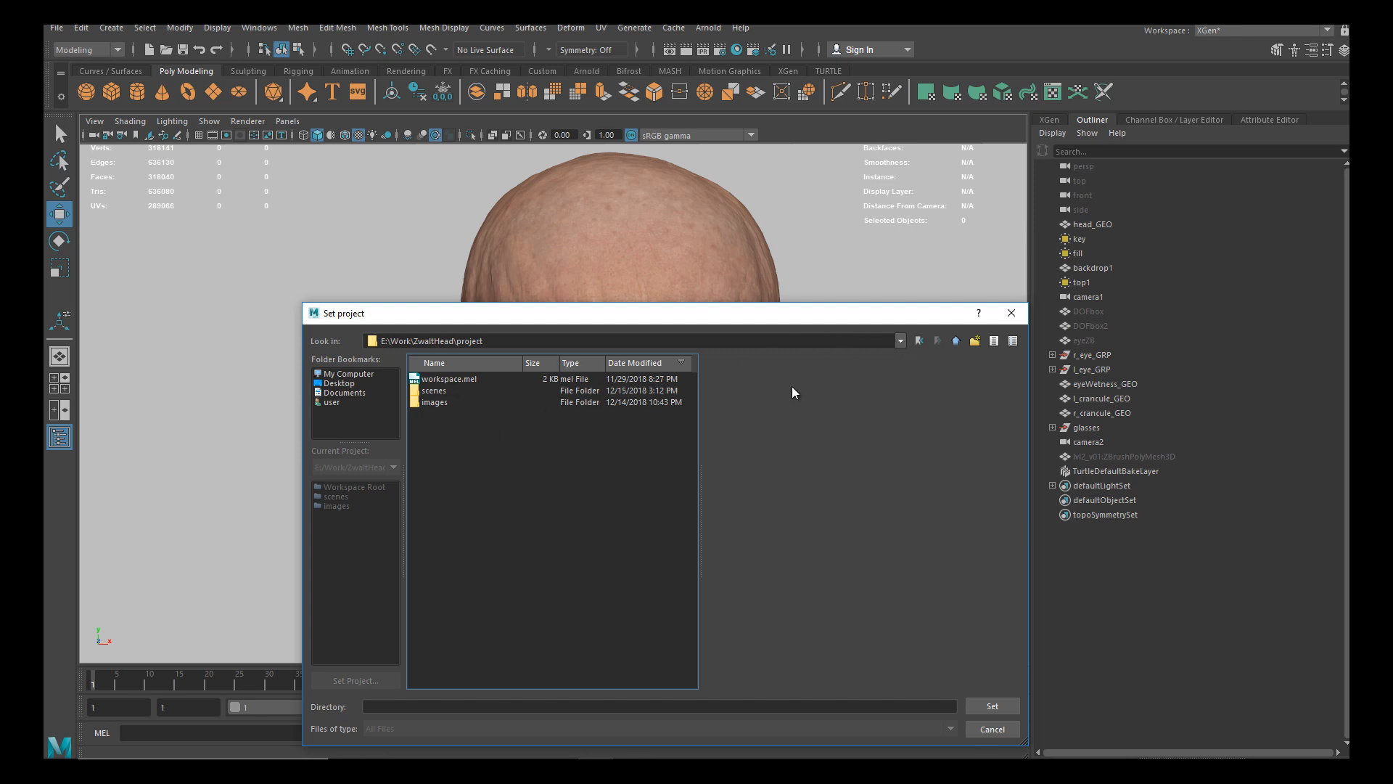
left_click(1013, 317)
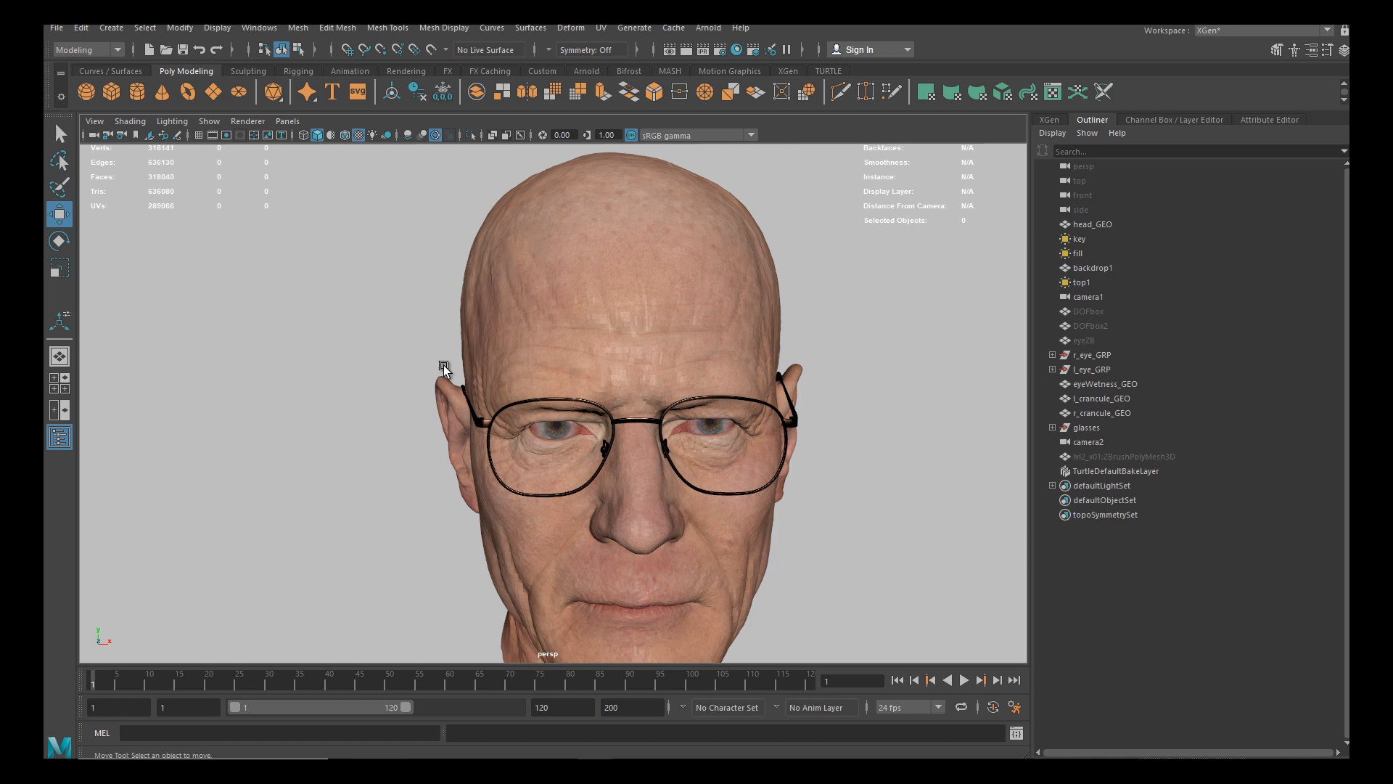
Unhide the lvl2_v01:ZBrushPolyMesh3D head mesh and isolate it in the viewport
mouse_move(521, 324)
left_mouse_down("alt")
mouse_move(524, 343)
mouse_move(531, 324)
left_mouse_up("alt")
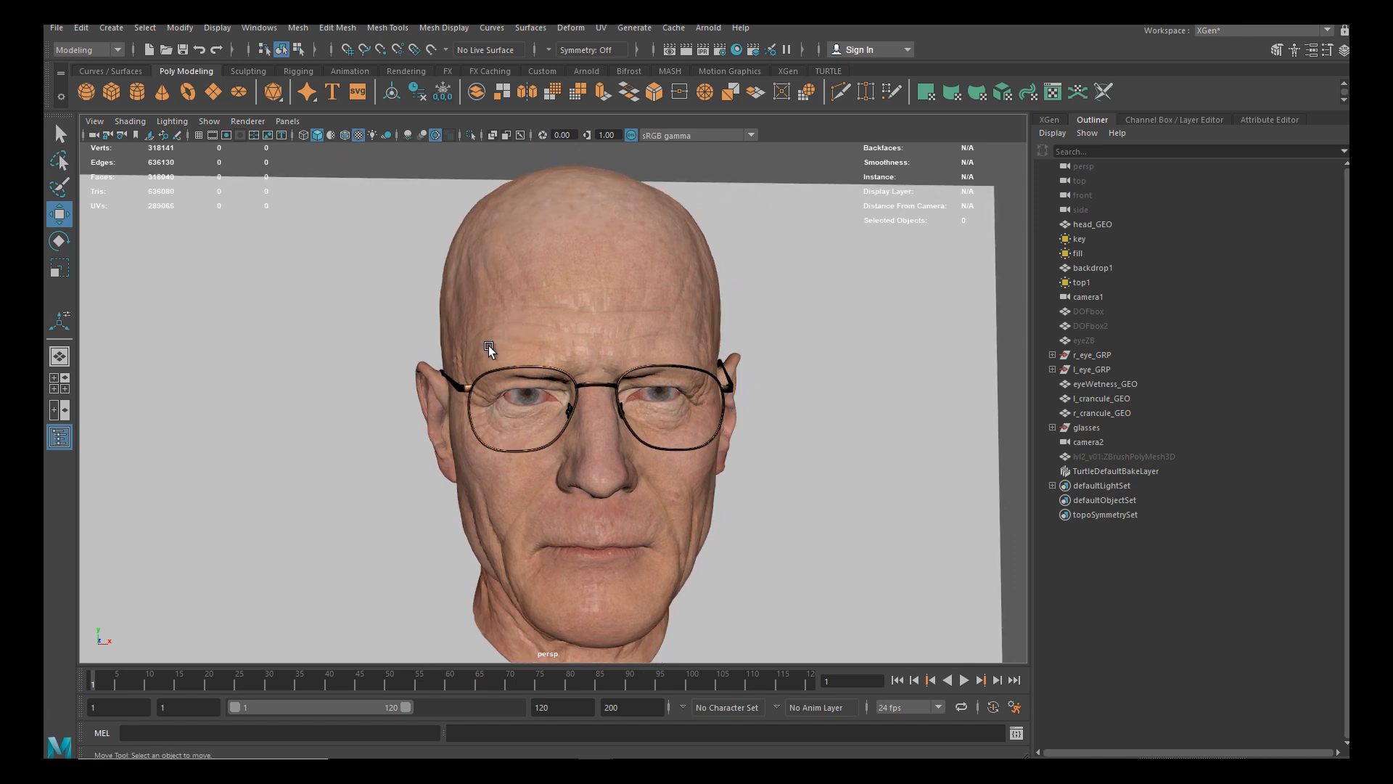
left_click_drag(500, 346, 498, 340, "alt")
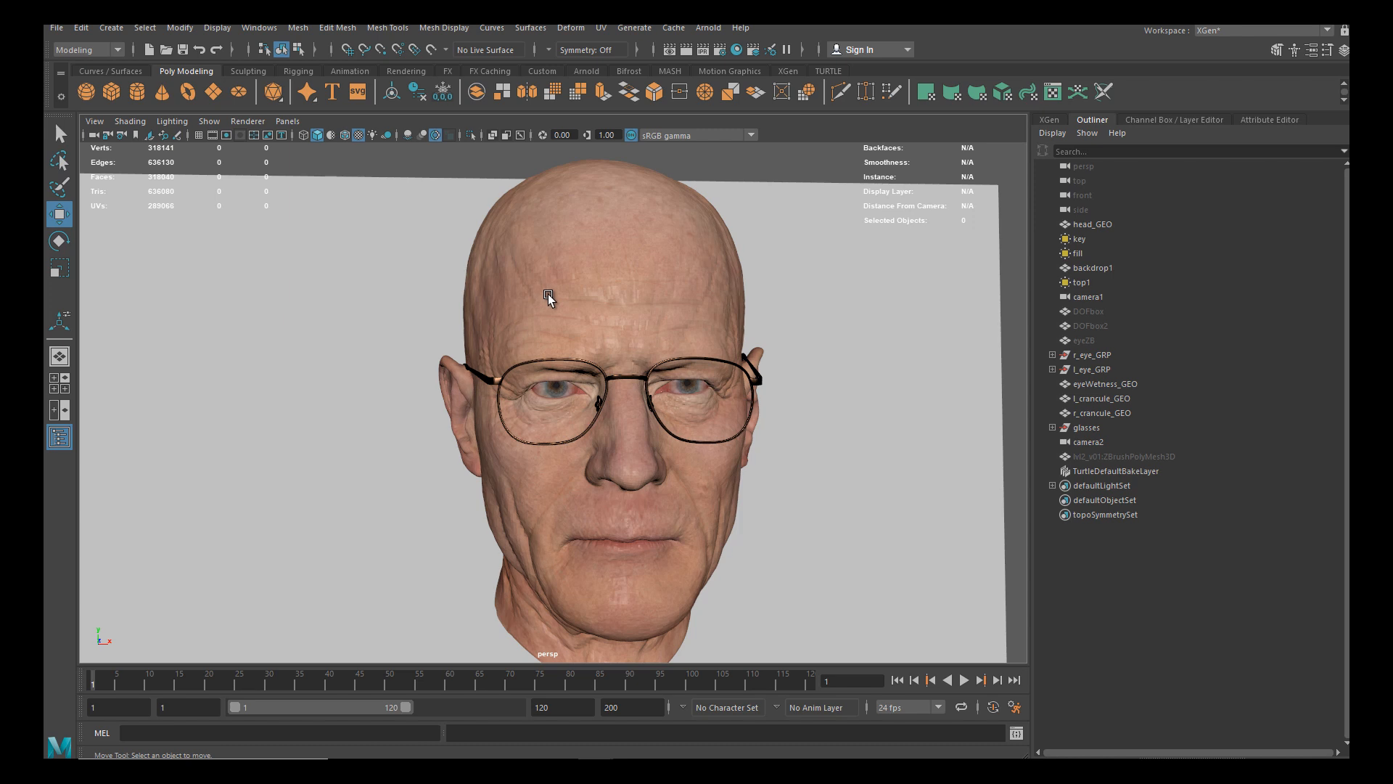
mouse_move(560, 293)
left_mouse_down("alt")
mouse_move(591, 305)
mouse_move(559, 289)
mouse_move(565, 320)
mouse_move(524, 336)
mouse_move(535, 292)
mouse_move(523, 307)
mouse_move(544, 300)
left_mouse_up("alt")
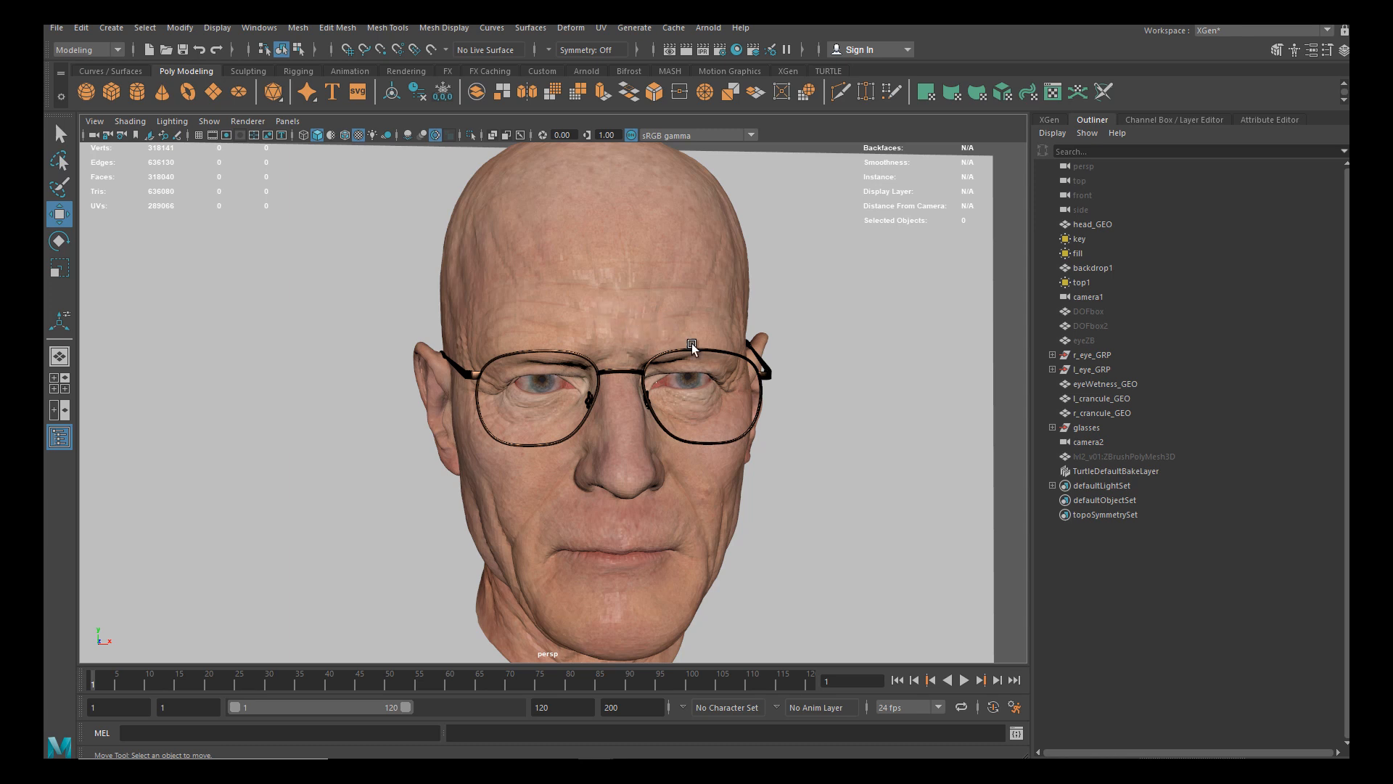
left_click(1096, 456)
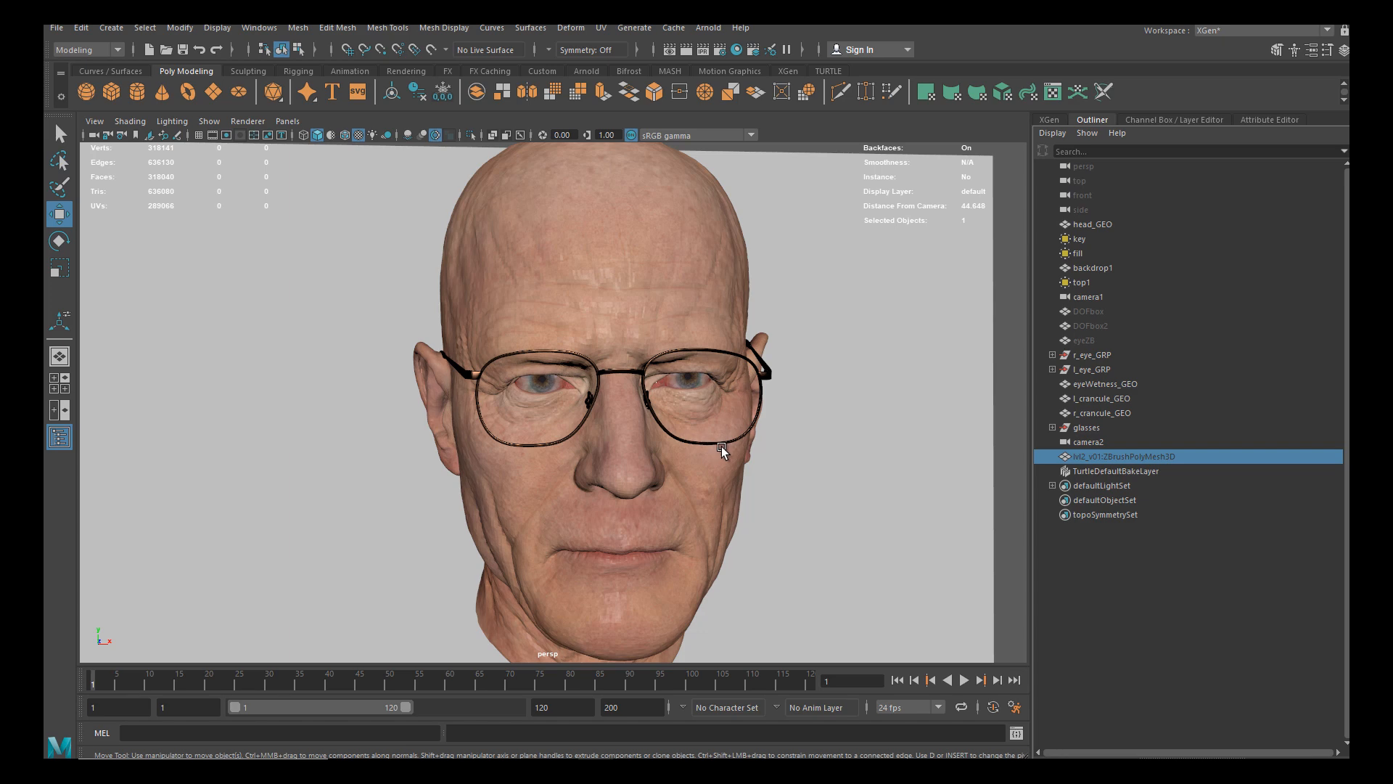
key("h")
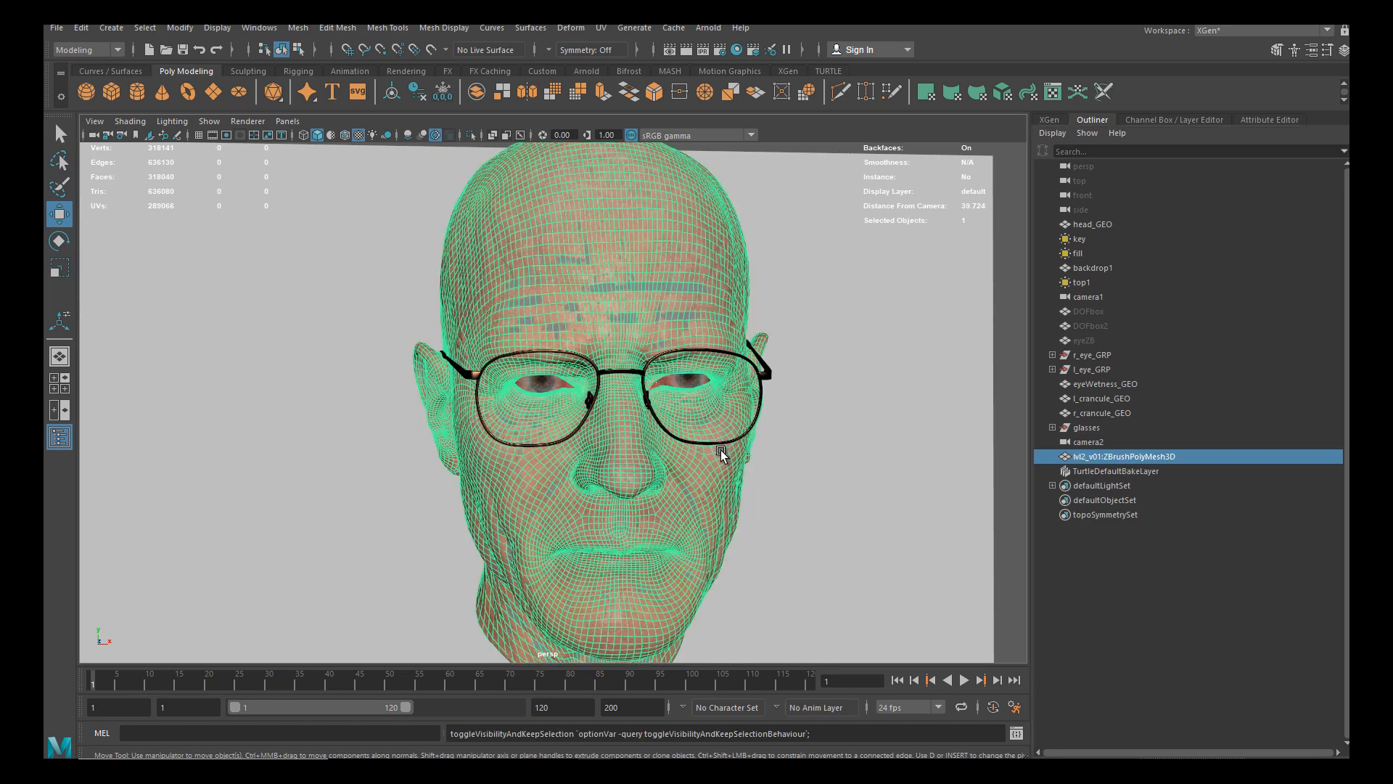
left_click(469, 134)
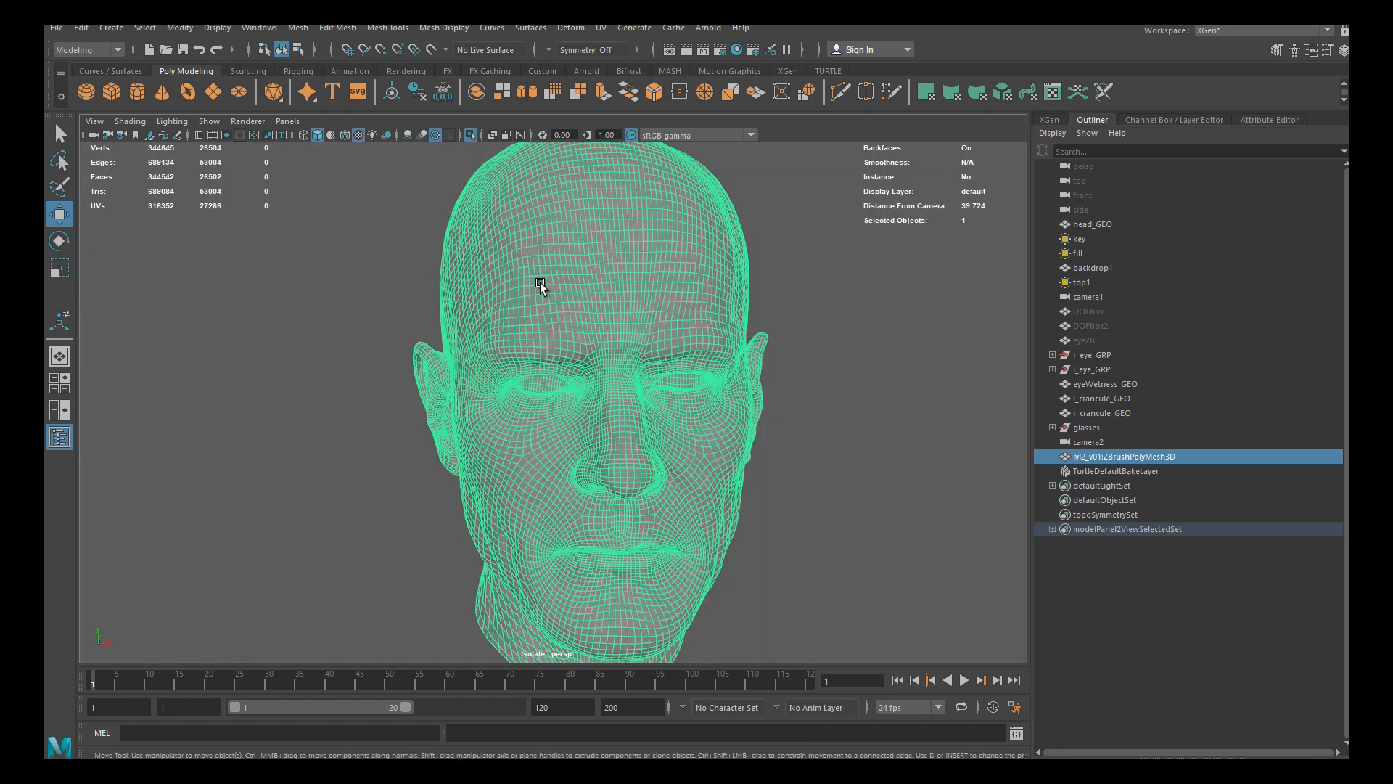
Examine the isolated head mesh's wireframe from a three-quarter angle, covering the cheek, jaw and chin
left_click(830, 399)
left_click_drag(697, 413, 751, 424, "alt")
right_click_drag(750, 425, 729, 516, "alt")
left_click_drag(632, 597, 554, 482)
mouse_move(554, 481)
right_mouse_down("alt")
mouse_move(659, 559)
mouse_move(536, 498)
right_mouse_up("alt")
left_click_drag(535, 498, 529, 460, "alt")
mouse_move(529, 460)
right_mouse_down("alt")
mouse_move(625, 514)
mouse_move(554, 457)
right_mouse_up("alt")
left_click_drag(588, 385, 632, 394, "alt")
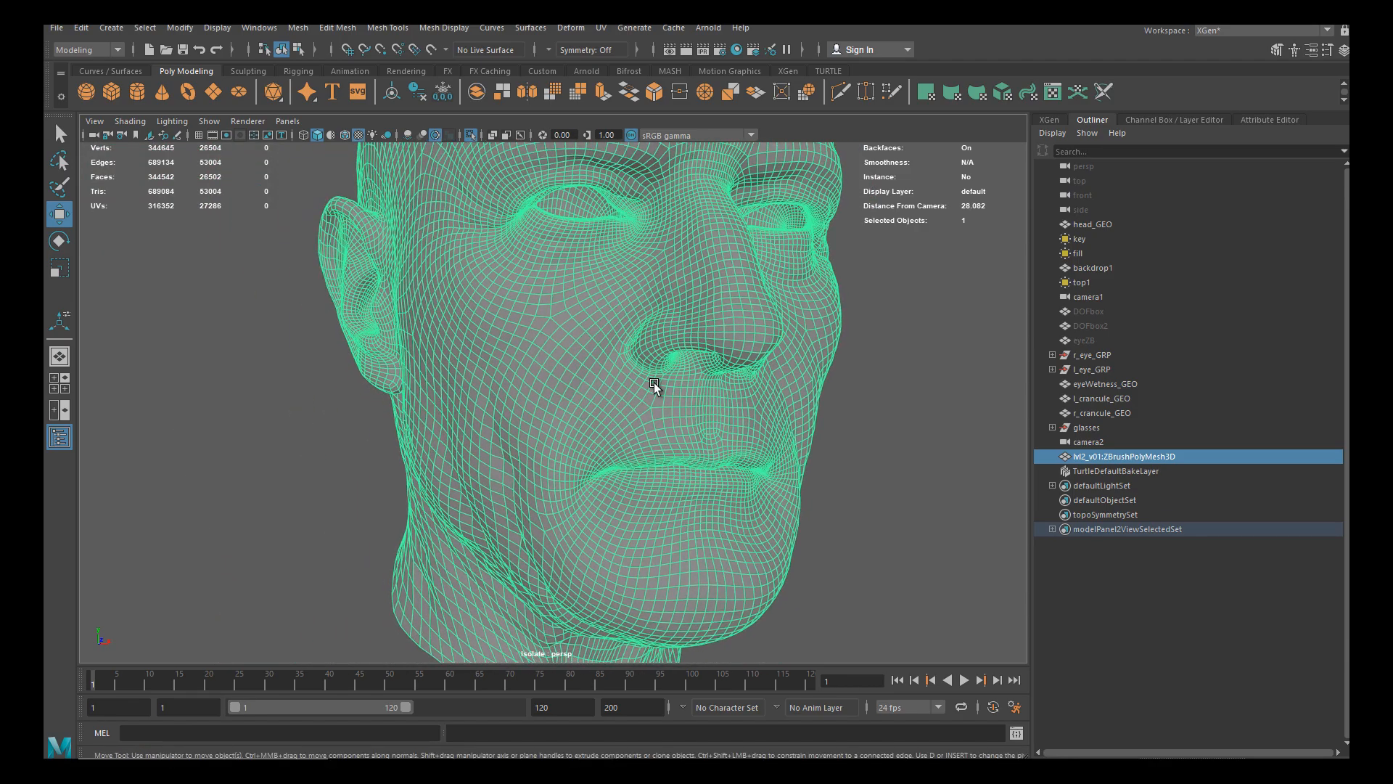
Inspect the mesh topology up close around the nostrils, upper lip and corner of the mouth
scroll(636, 406, "up", 4)
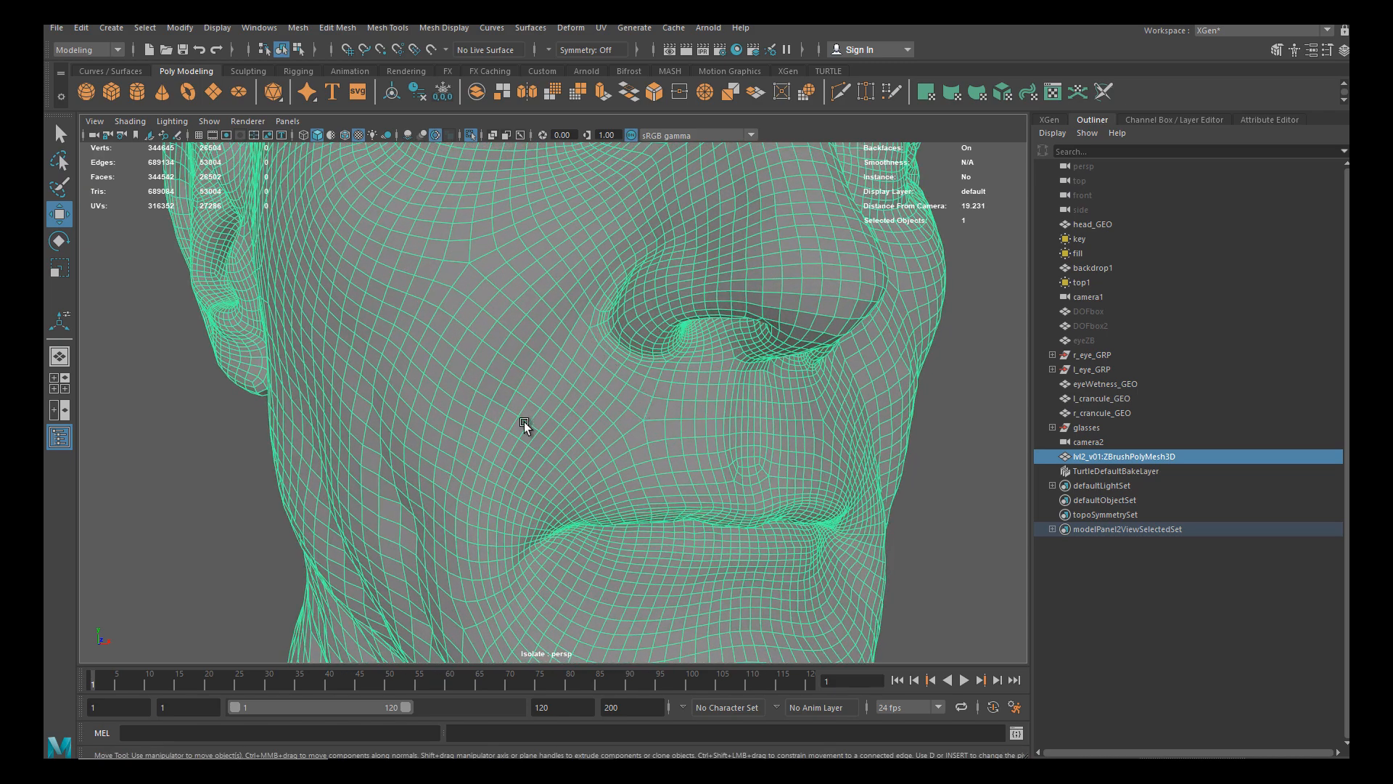
right_click_drag(645, 399, 572, 394, "alt")
left_click_drag(572, 394, 603, 420, "alt")
scroll(689, 428, "up", 6)
scroll(639, 405, "down", 3)
left_click_drag(653, 207, 721, 467, "alt")
right_click_drag(721, 467, 737, 480, "alt")
left_click_drag(736, 480, 921, 413, "alt")
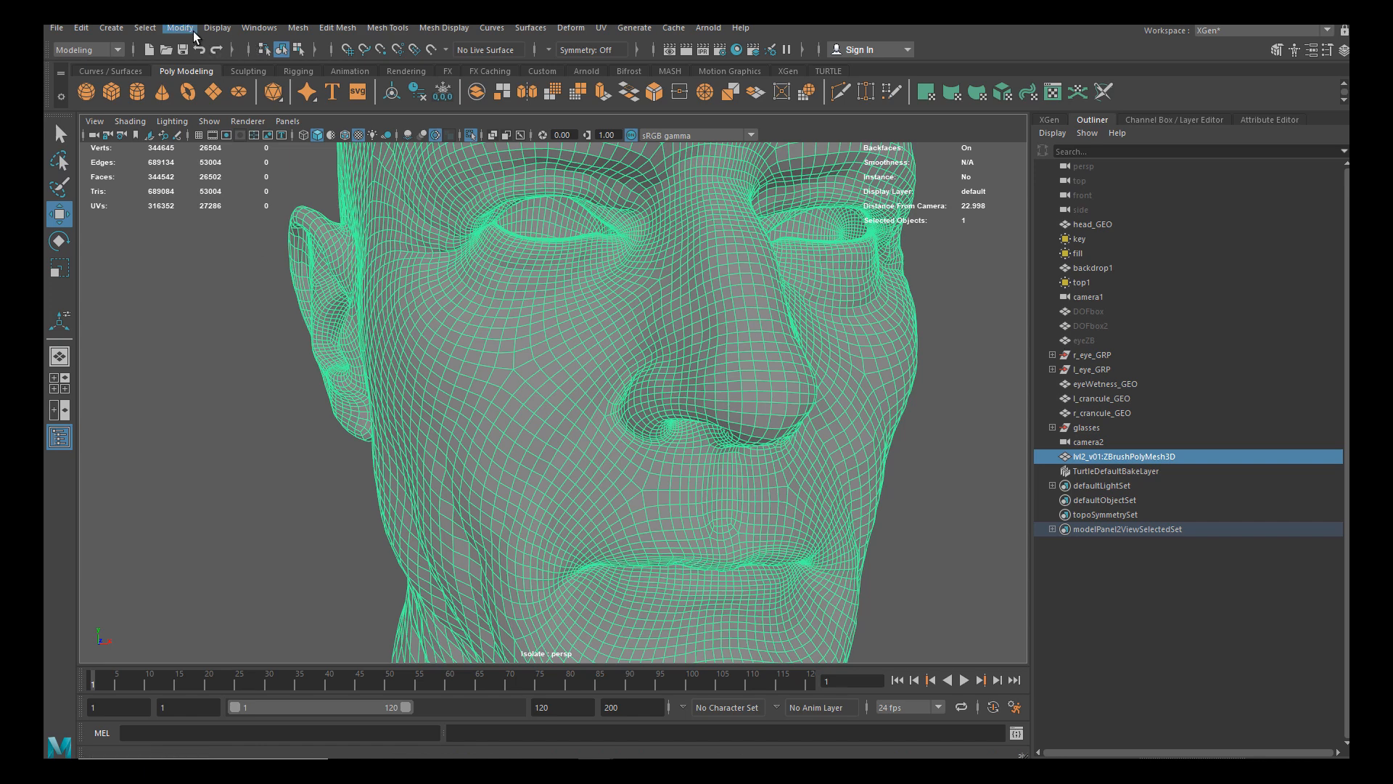
Open the Namespace Editor and delete the Goggles namespace, merging its contents with the root
left_click(259, 28)
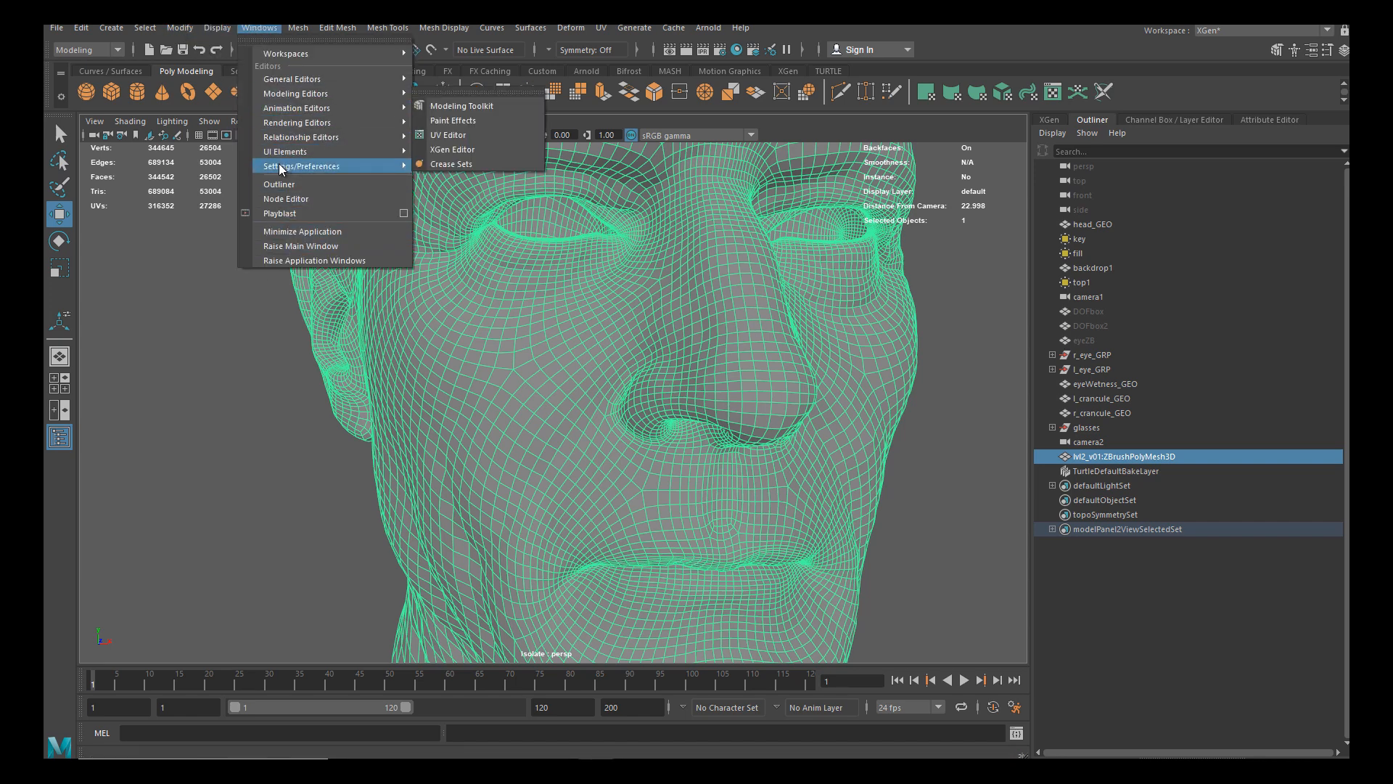
mouse_move(355, 80)
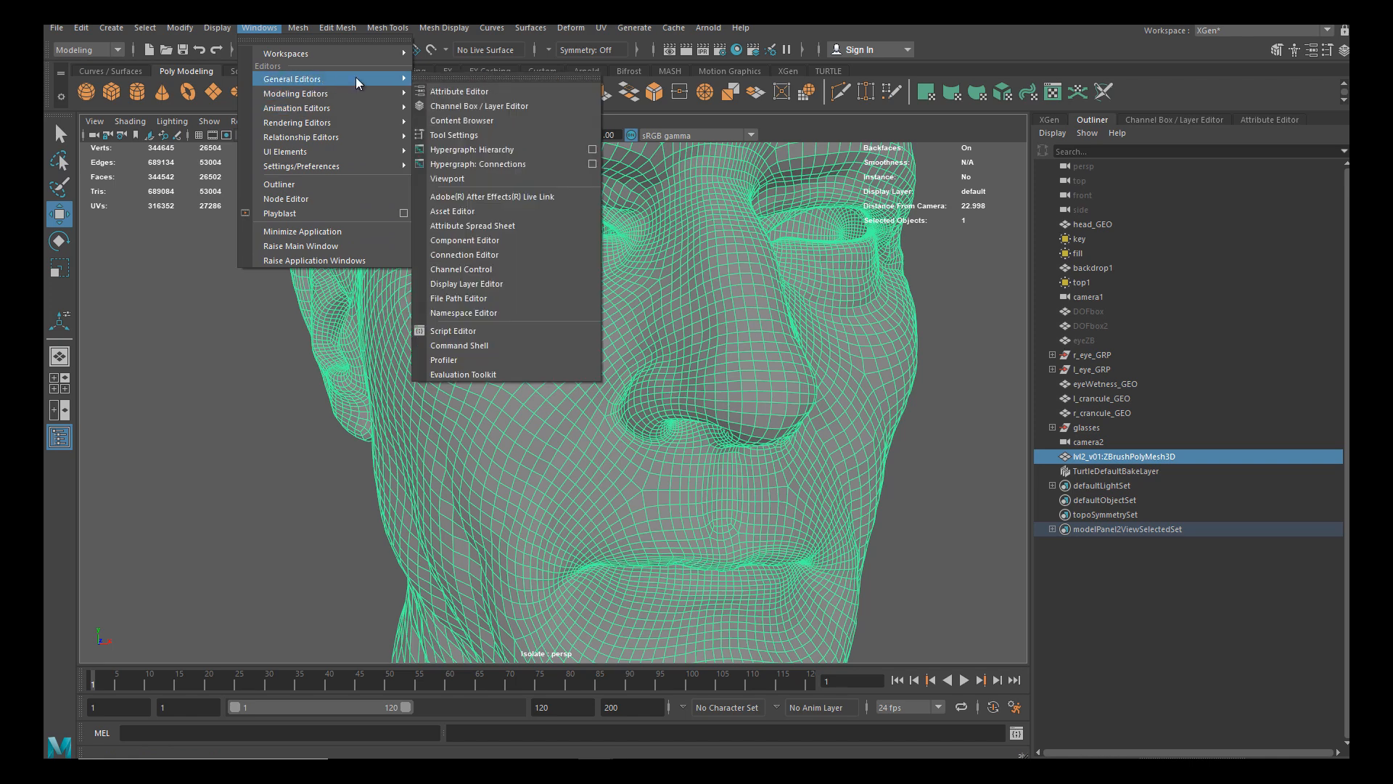
left_click(485, 312)
left_click(580, 321)
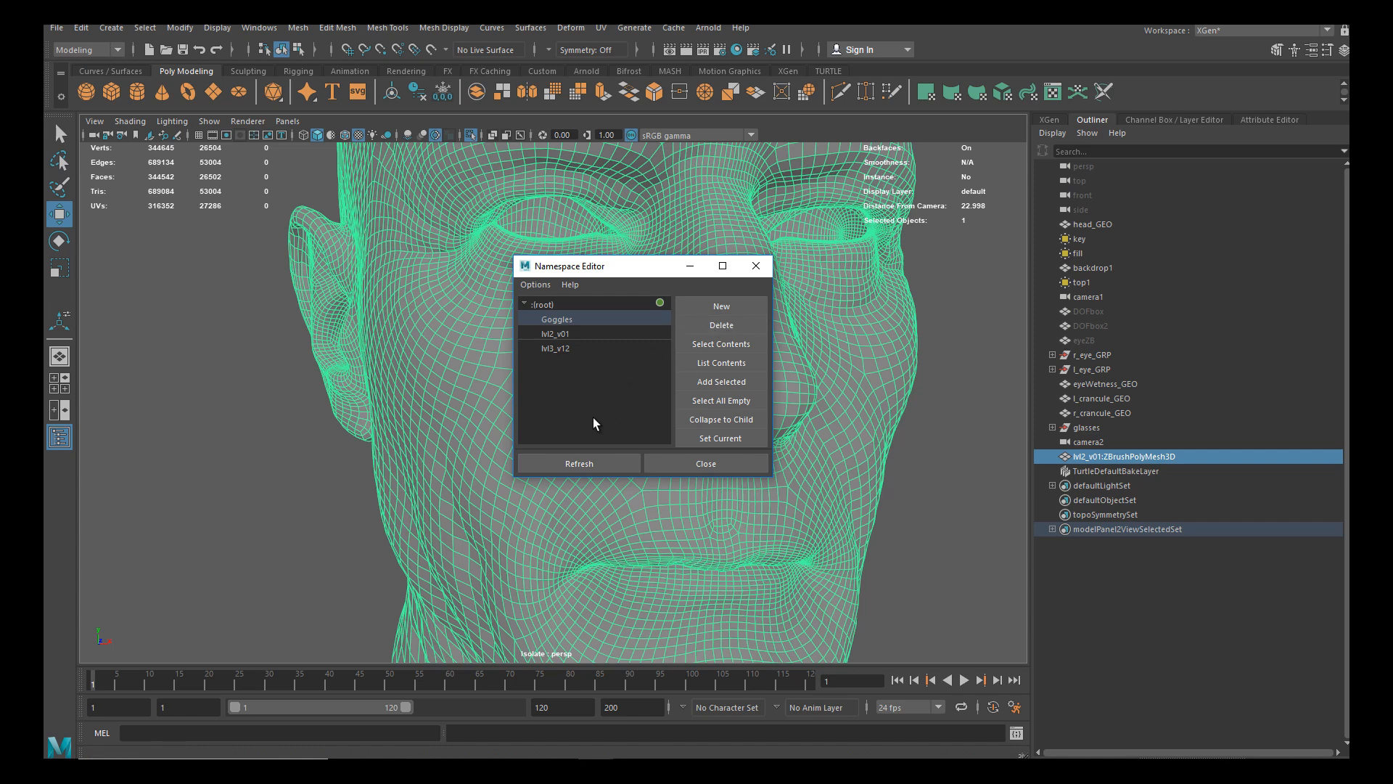
left_click(707, 325)
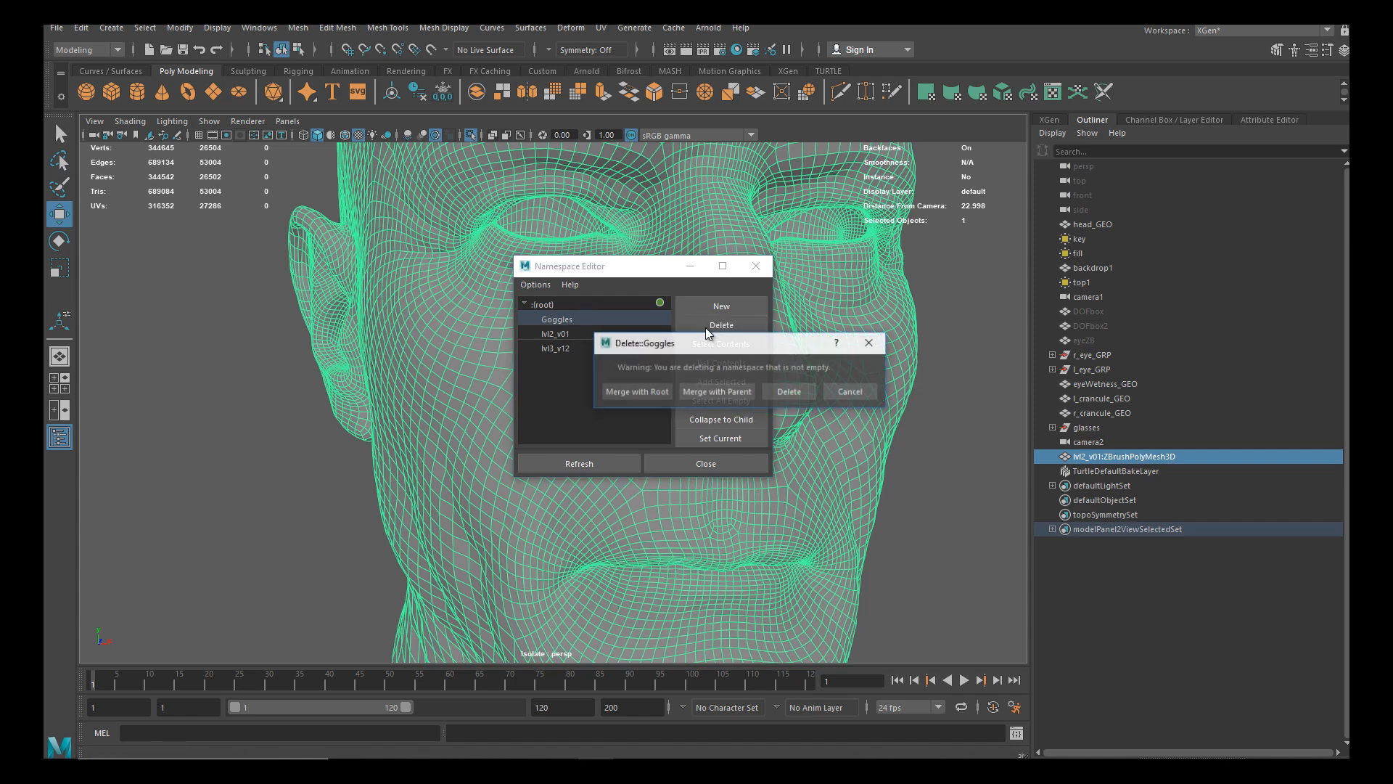
left_click(634, 390)
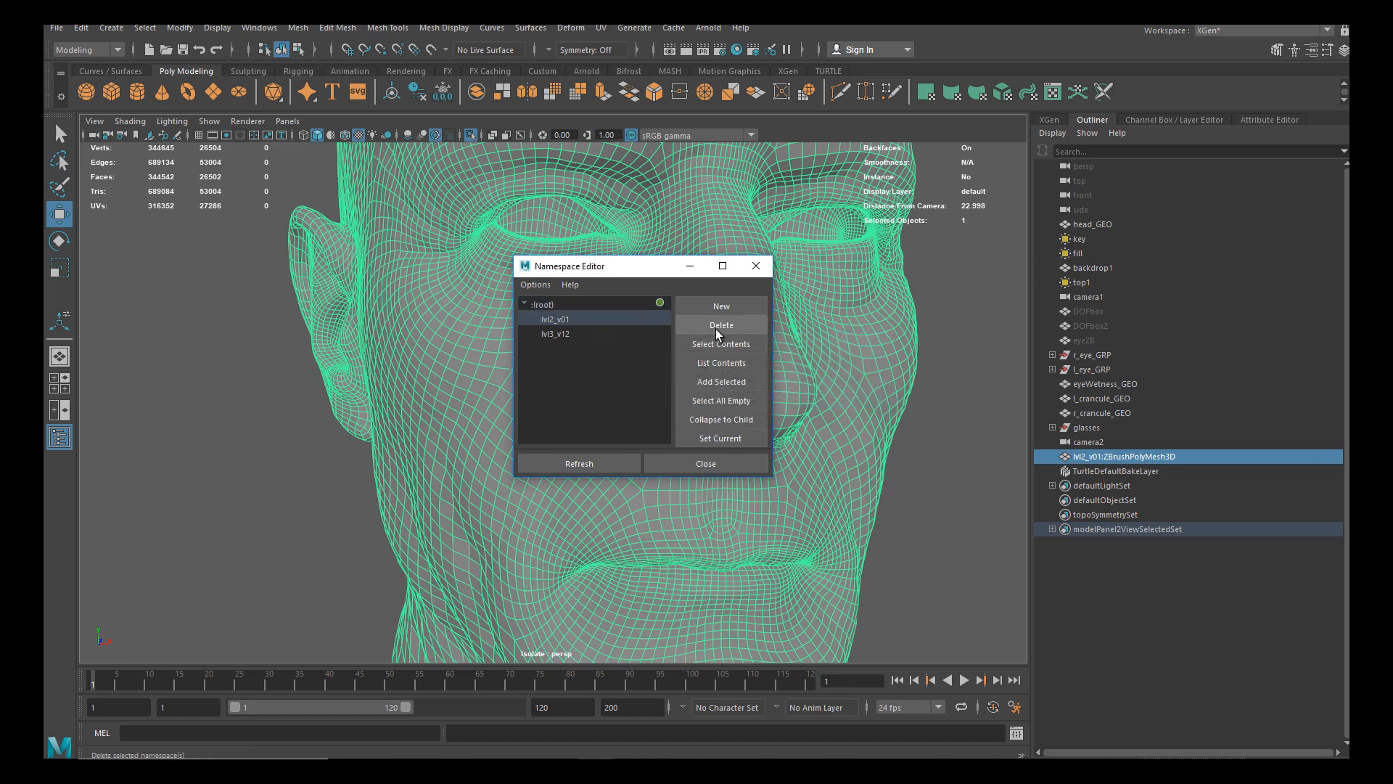
Delete the lvl2_v01 and lvl3_v12 namespaces, merging both with the root, and close the Namespace Editor
left_click(716, 329)
left_click(642, 386)
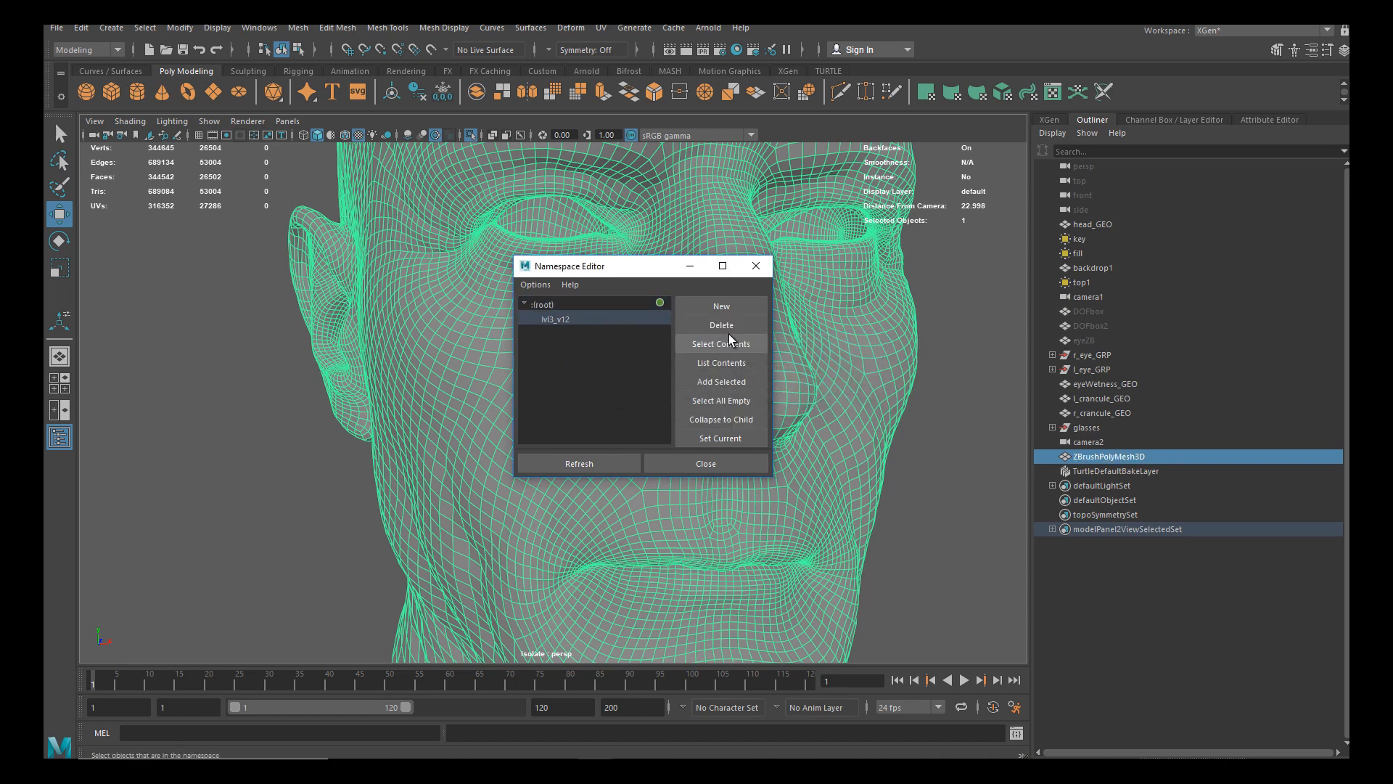
left_click(726, 326)
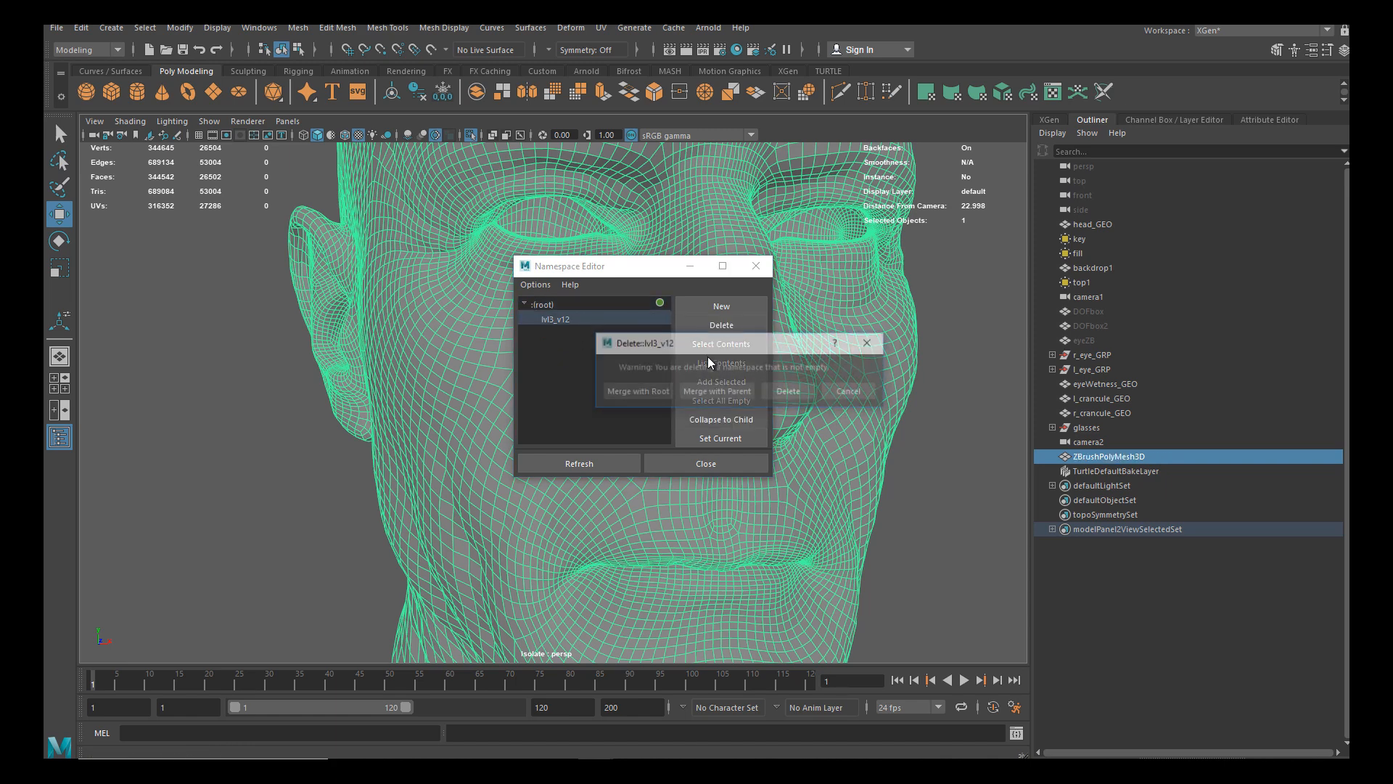
left_click(647, 390)
left_click(755, 268)
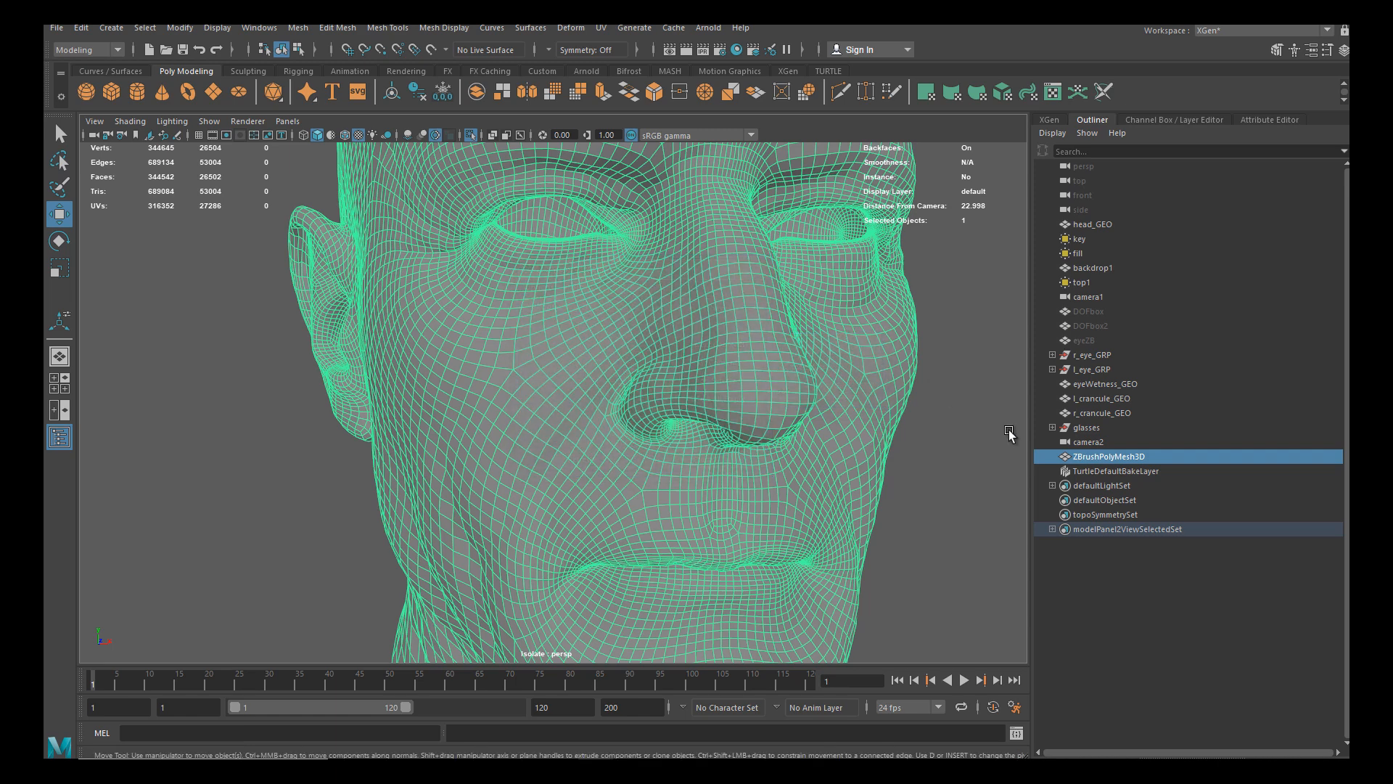
Rename the isolated ZBrushPolyMesh3D head mesh as beardScalp_GEO
left_click_drag(692, 402, 457, 297, "alt")
scroll(640, 439, "down", 4)
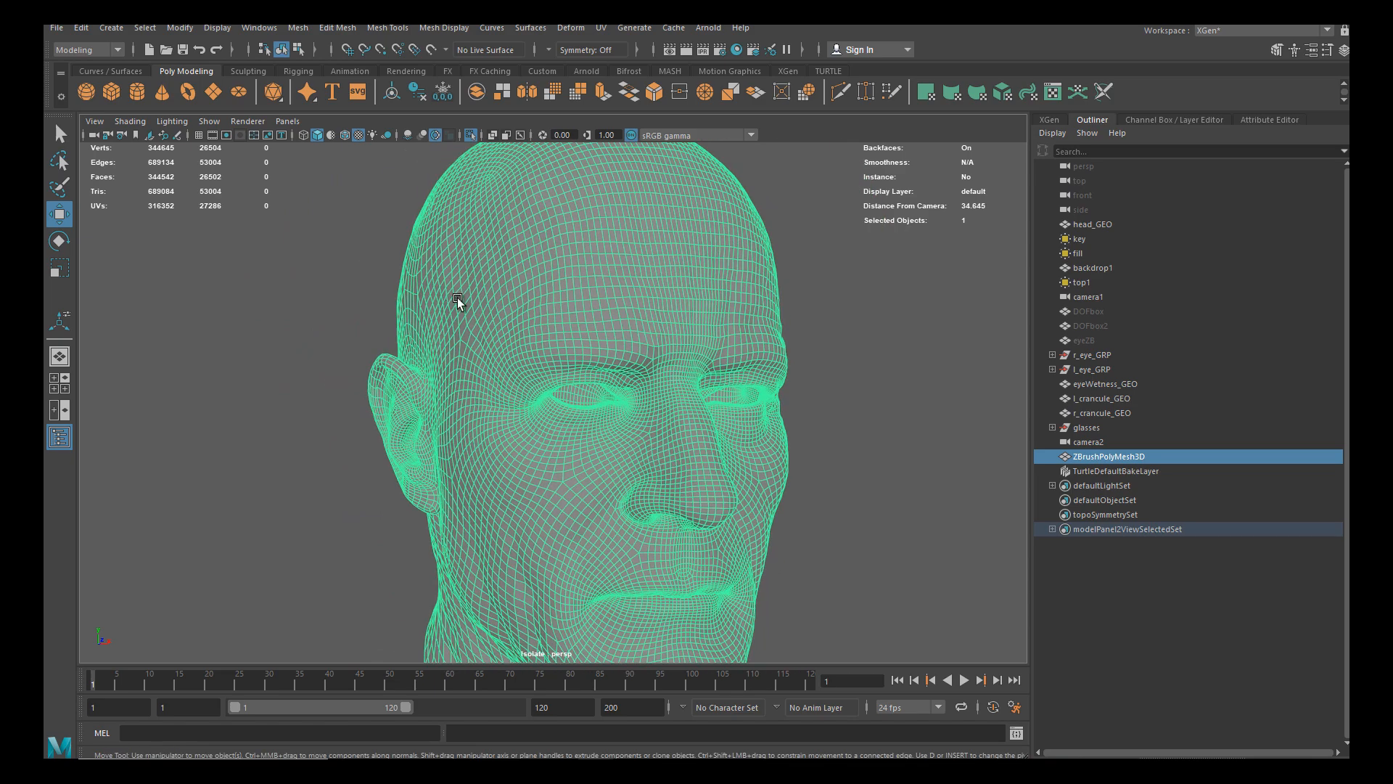
middle_click_drag(632, 553, 616, 433, "alt")
scroll(653, 465, "up", 2)
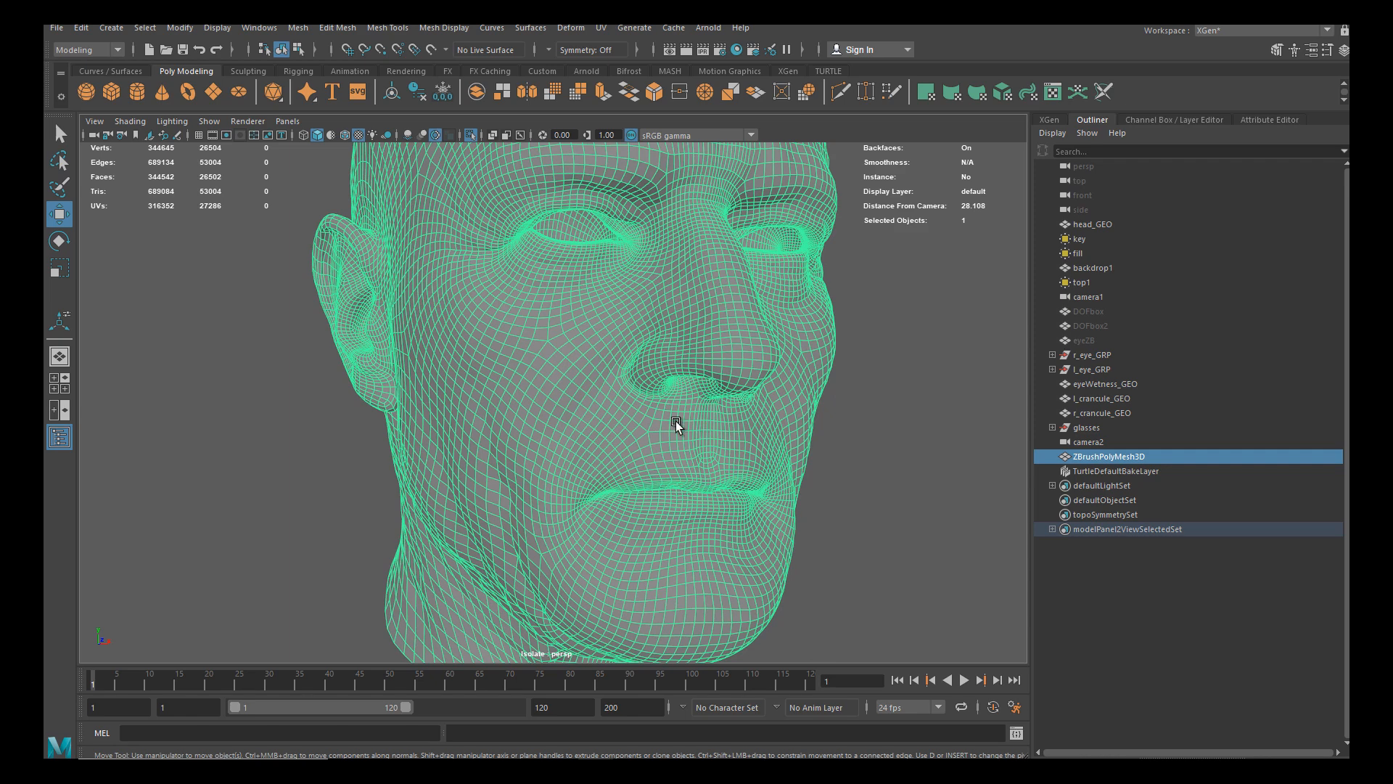
left_click_drag(657, 367, 639, 395, "alt")
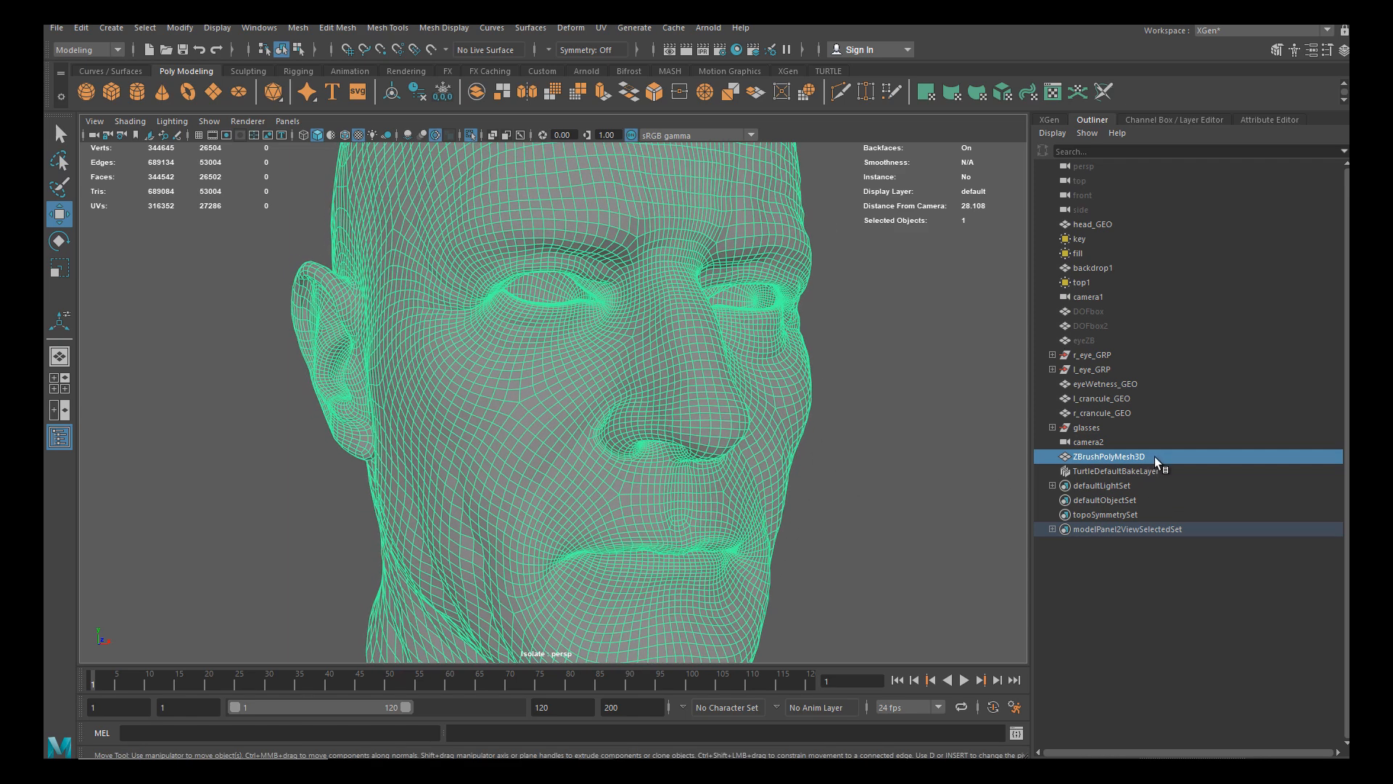
left_click_drag(677, 521, 621, 494, "alt")
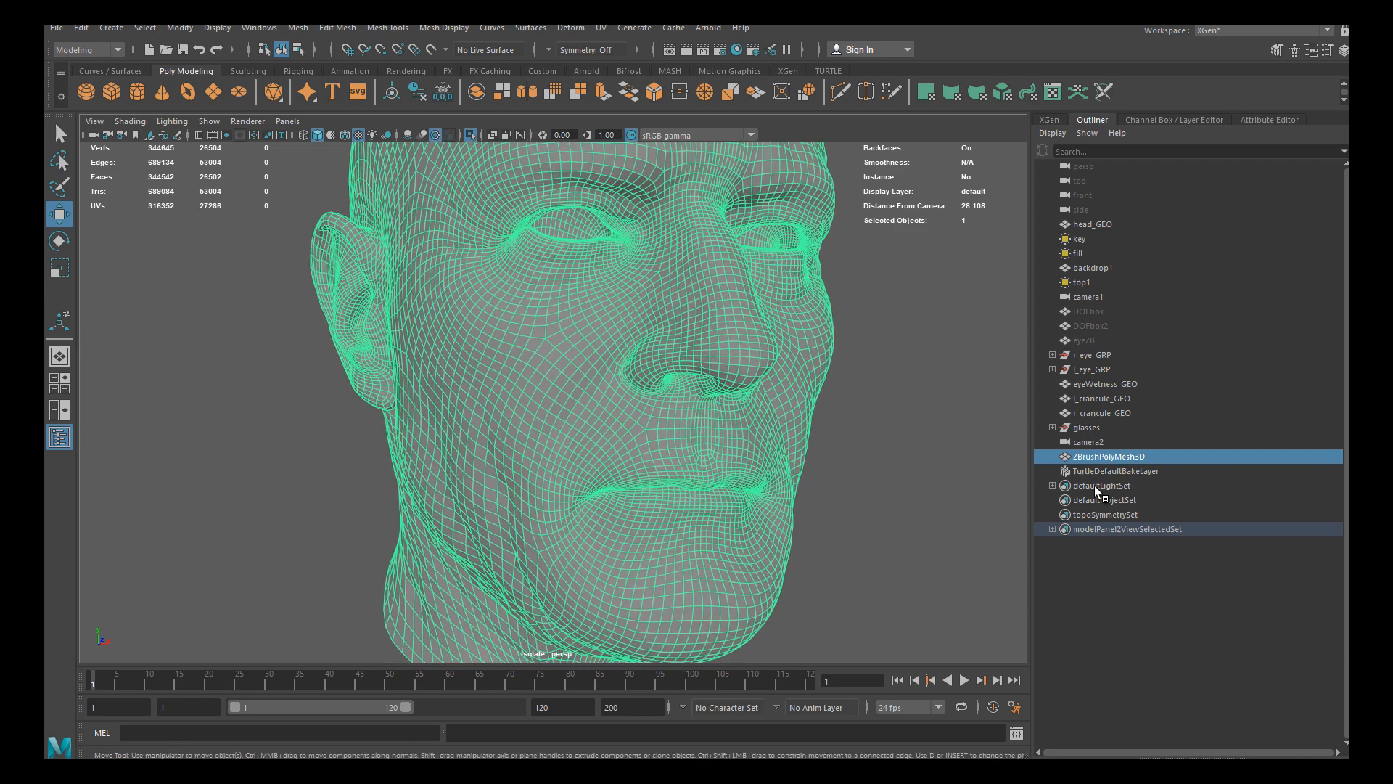
double_click(1151, 457)
type("beard")
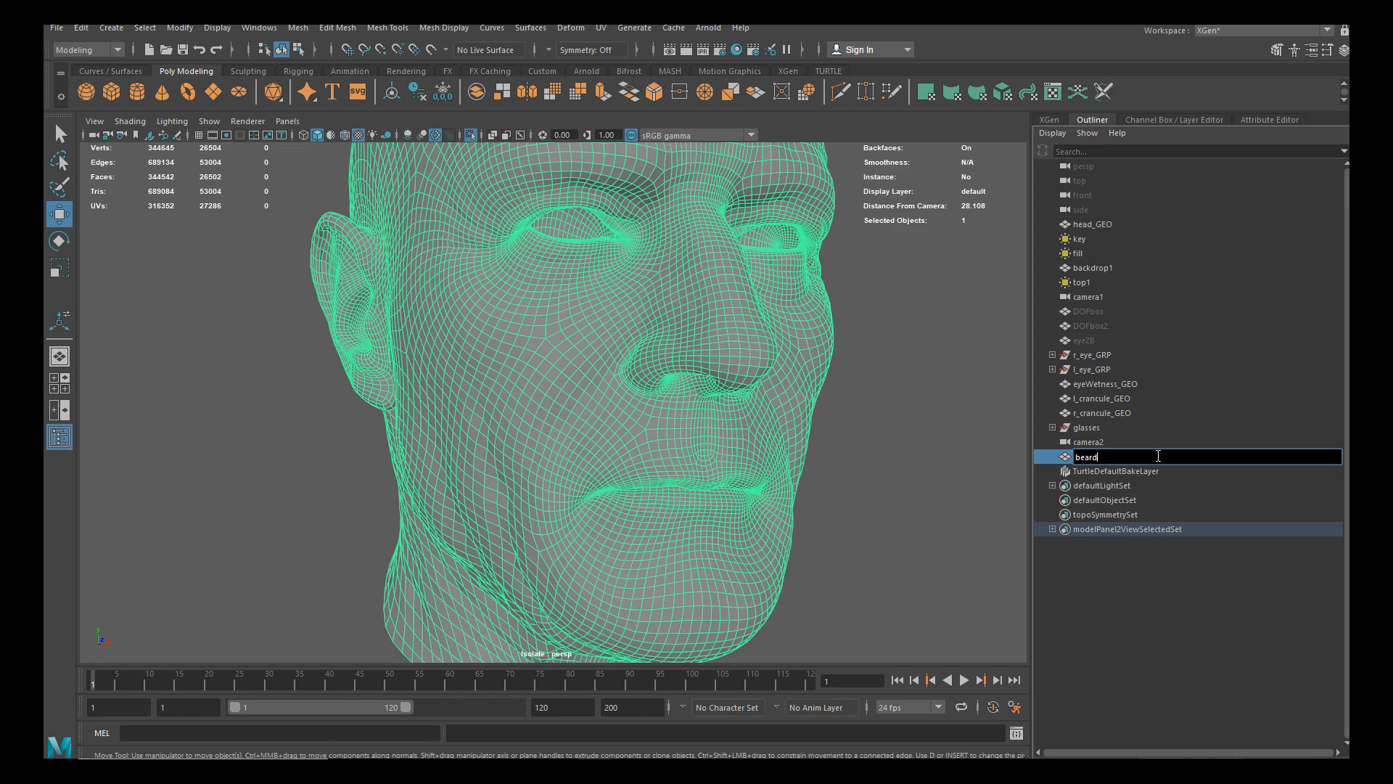
type("Scalp_GEO")
key("Return")
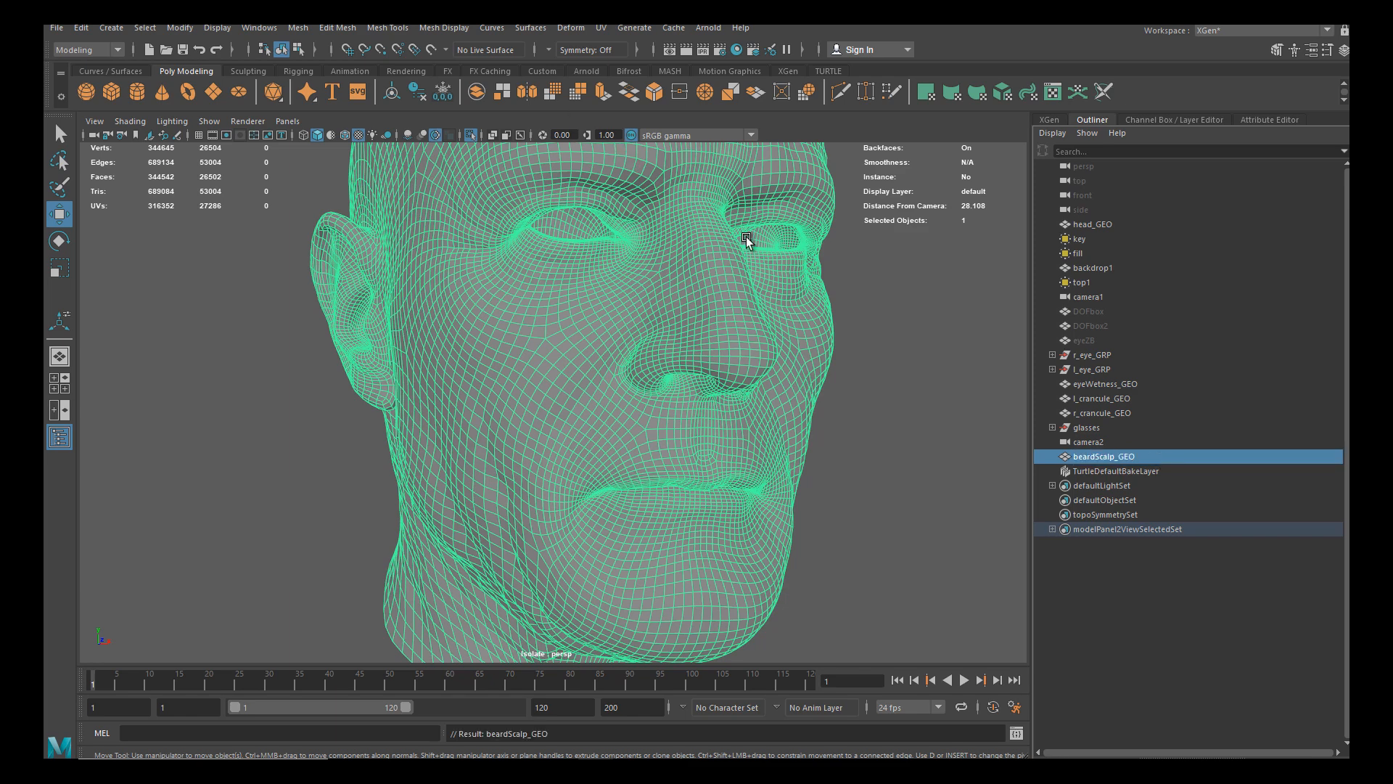
middle_click_drag(691, 420, 720, 476, "alt")
right_click_drag(720, 476, 673, 427, "alt")
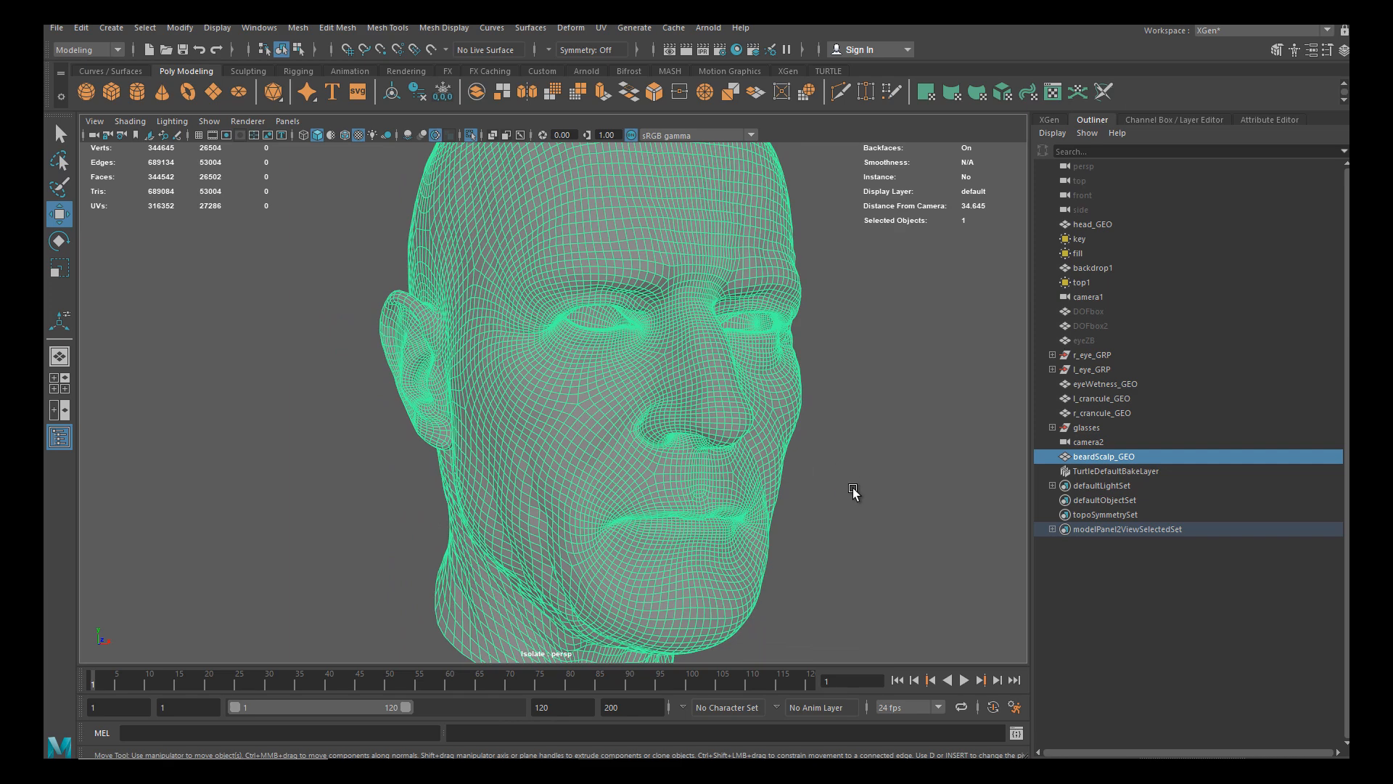
Leave the isolated view and hide beardScalp_GEO to examine the textured head underneath
left_click_drag(702, 530, 646, 470, "alt")
right_click_drag(614, 457, 631, 467, "alt")
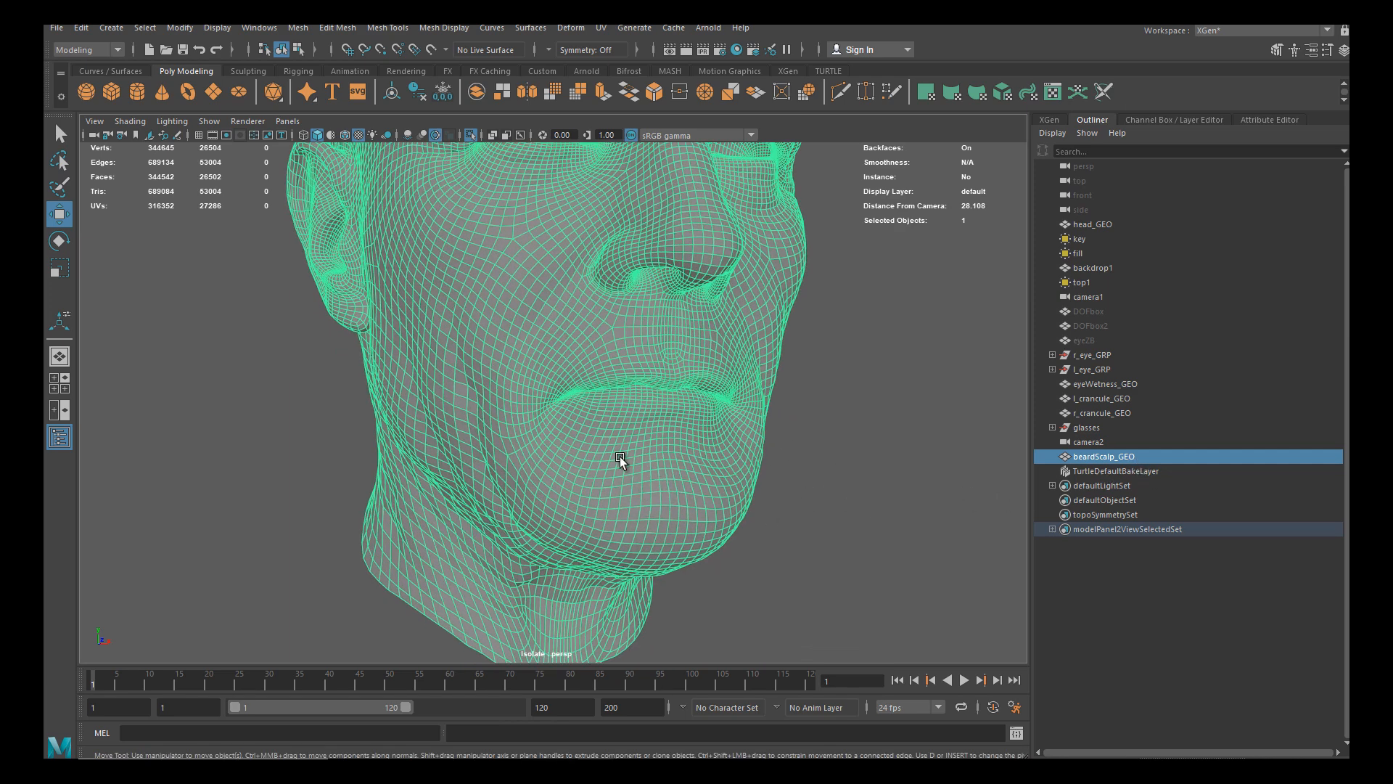
middle_click_drag(621, 406, 614, 493, "alt")
left_click_drag(617, 465, 410, 354, "alt")
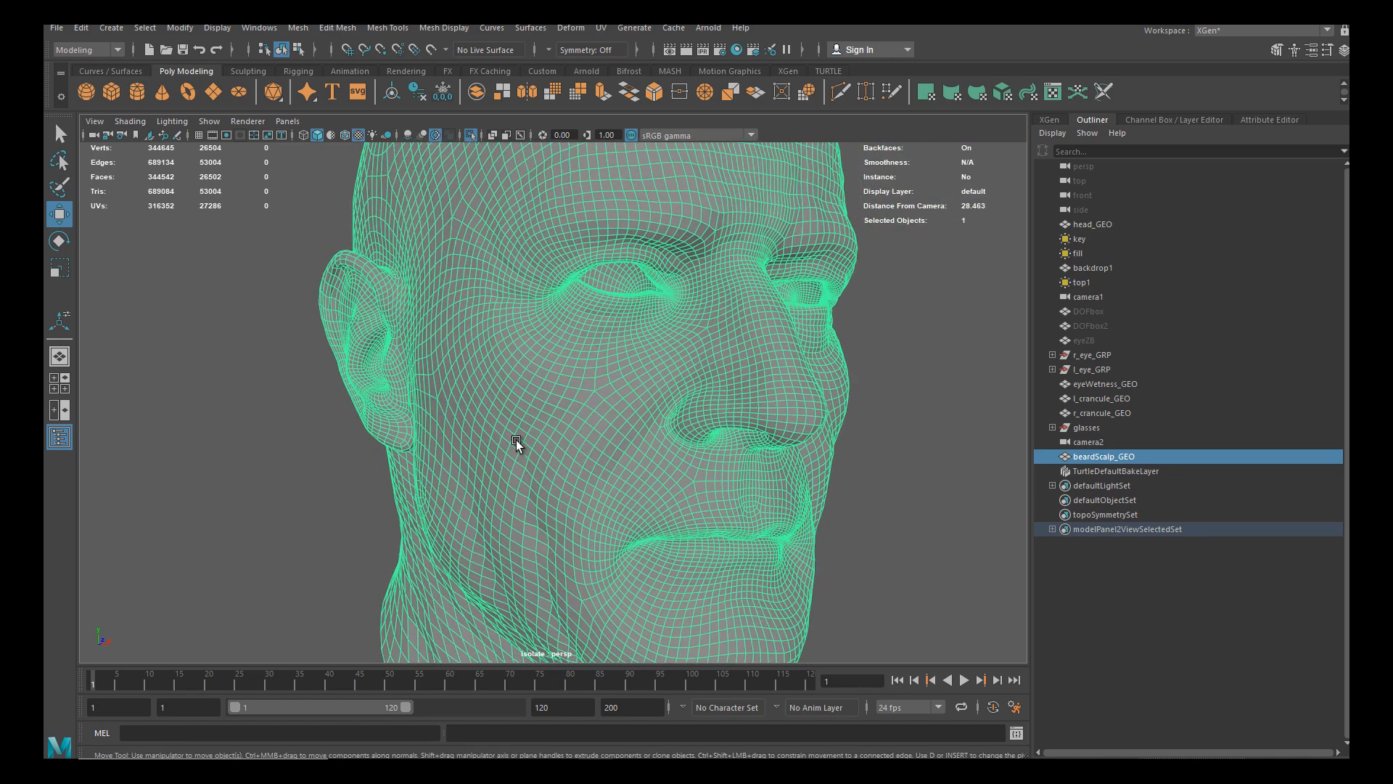
left_click(468, 135)
right_click_drag(506, 359, 438, 336, "alt")
left_click_drag(576, 393, 660, 425, "alt")
key("ctrl+h")
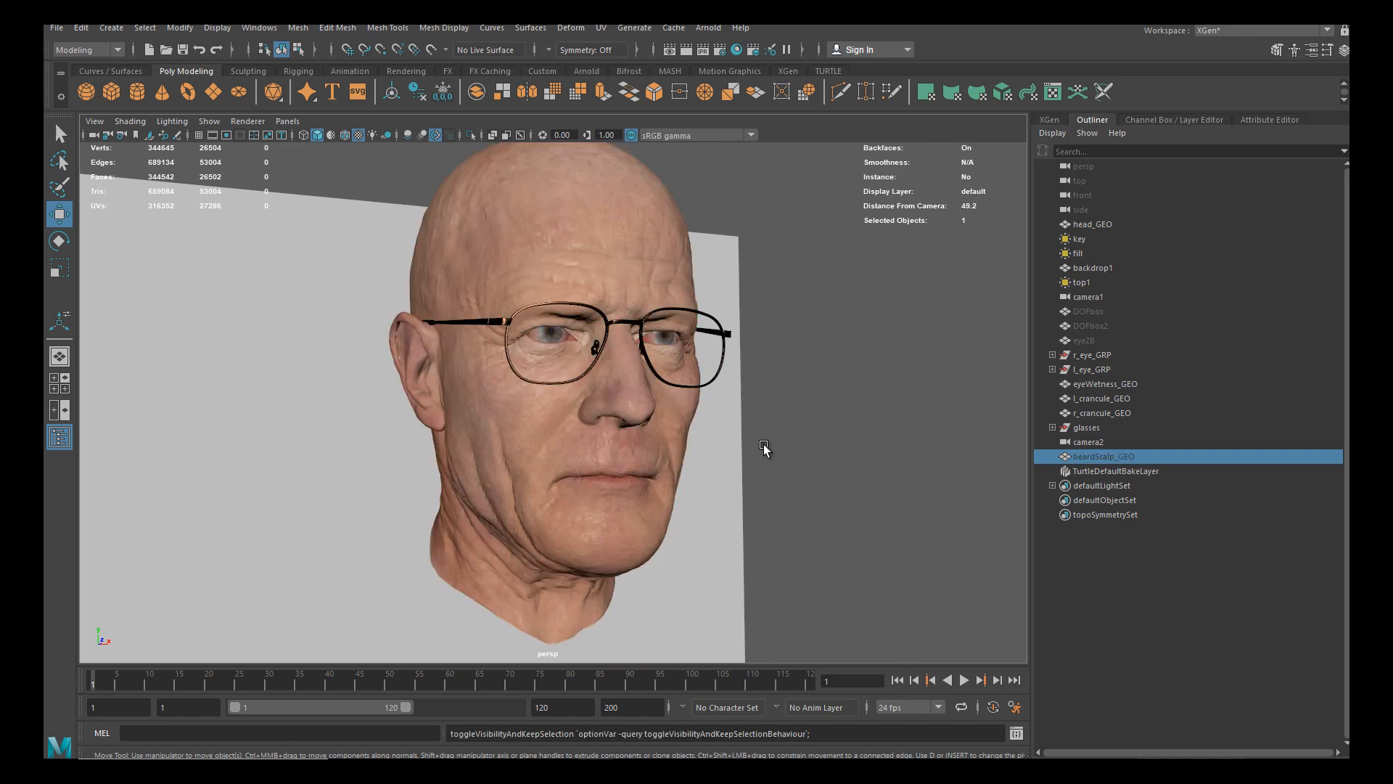
right_click_drag(550, 441, 594, 463, "alt")
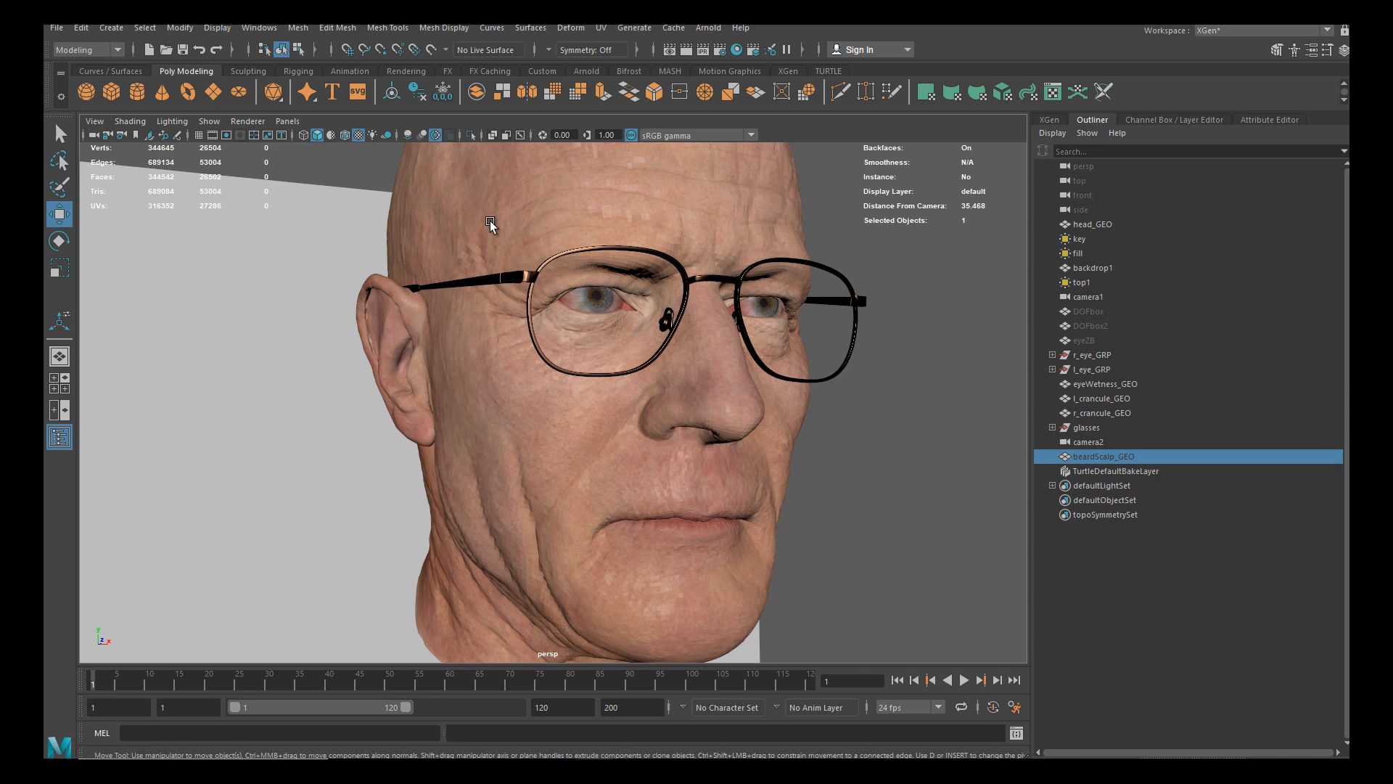
Unhide beardScalp_GEO and assign it a new Lambert material
key("h")
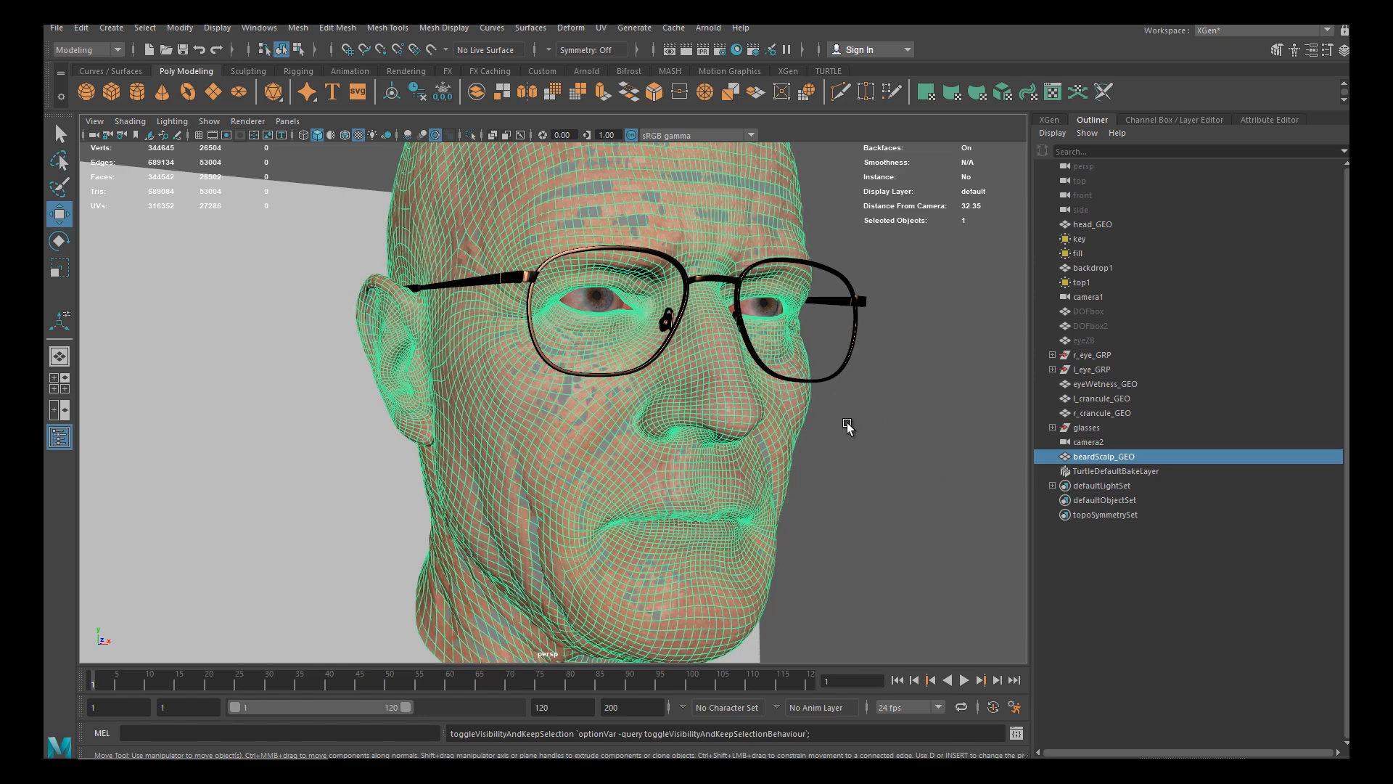
right_click(867, 460)
mouse_move(886, 759)
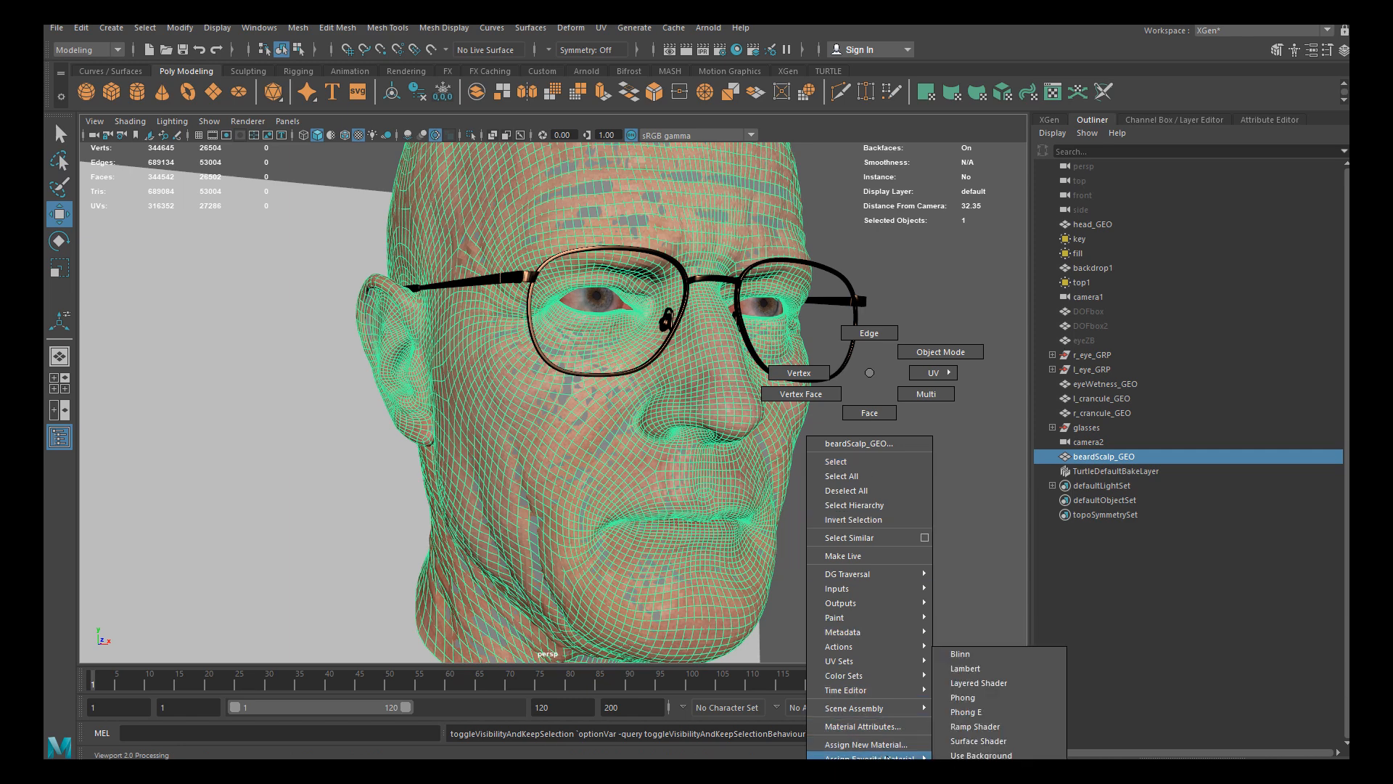
left_click(978, 670)
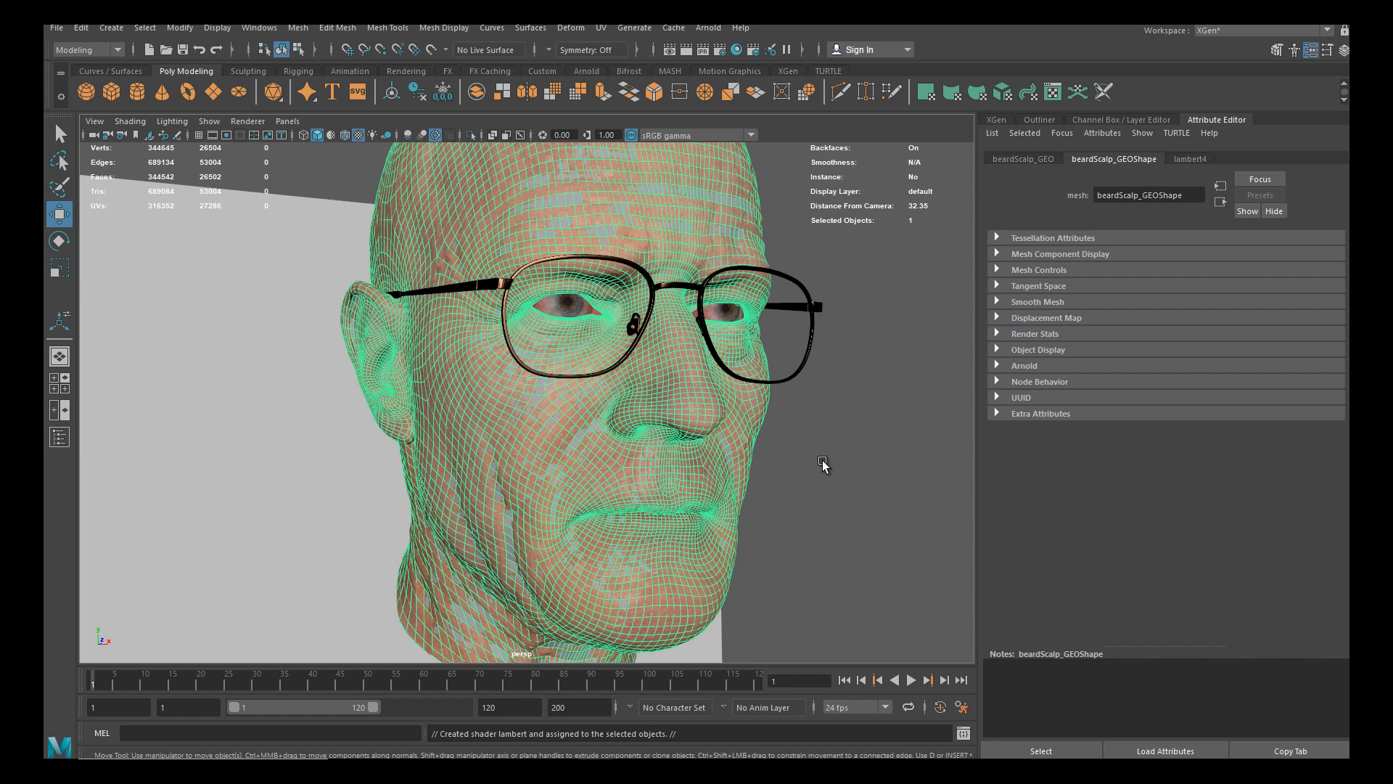
left_click(1030, 120)
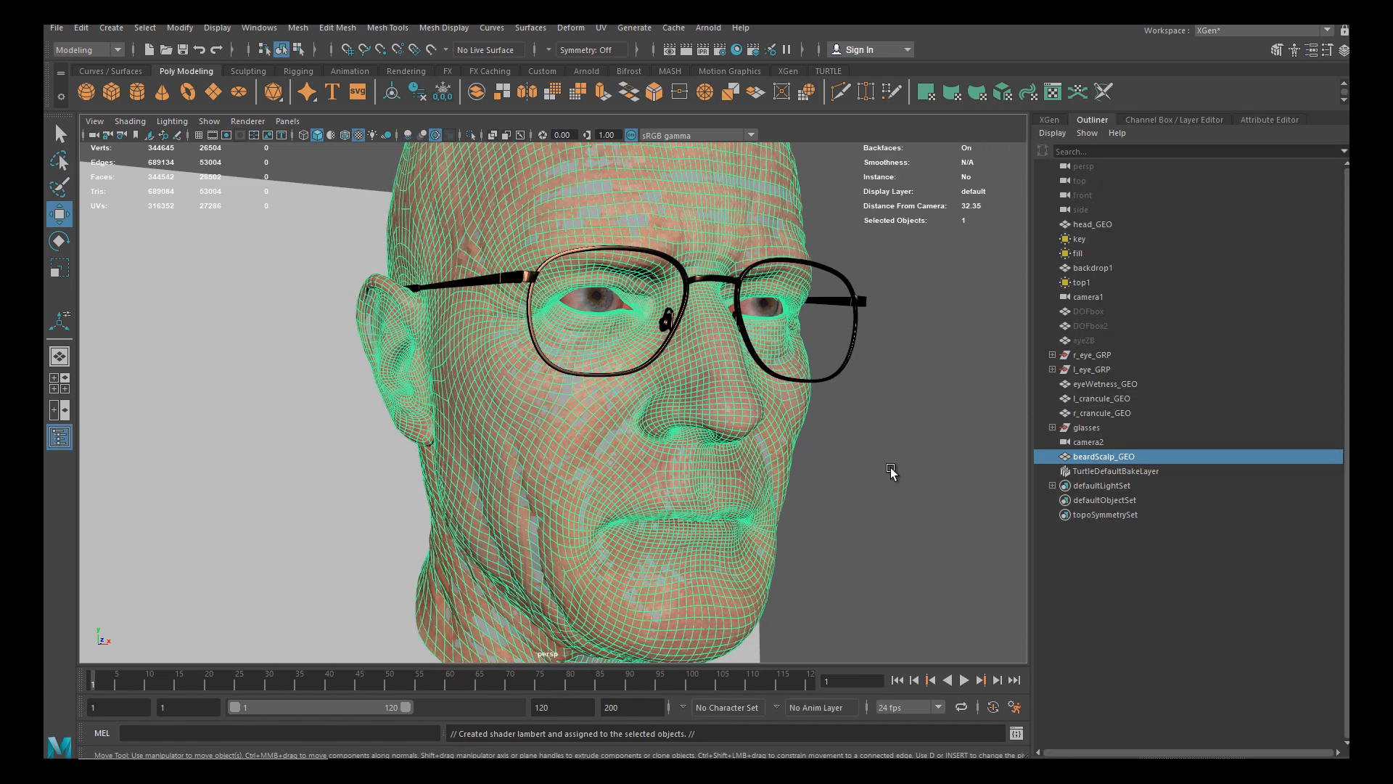
Isolate beardScalp_GEO so only the grey scalp mesh is displayed
left_click(470, 135)
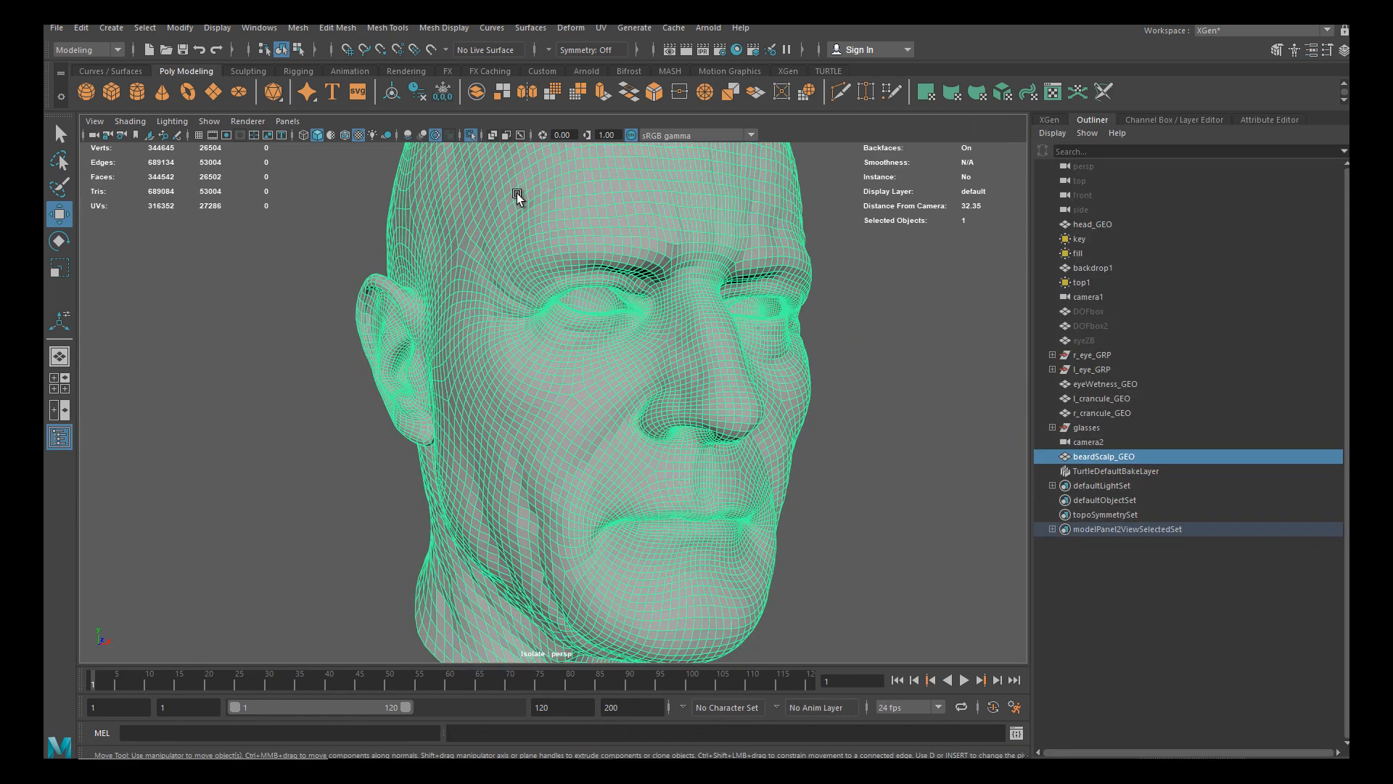
scroll(719, 374, "down", 2)
left_click_drag(709, 380, 664, 455, "alt")
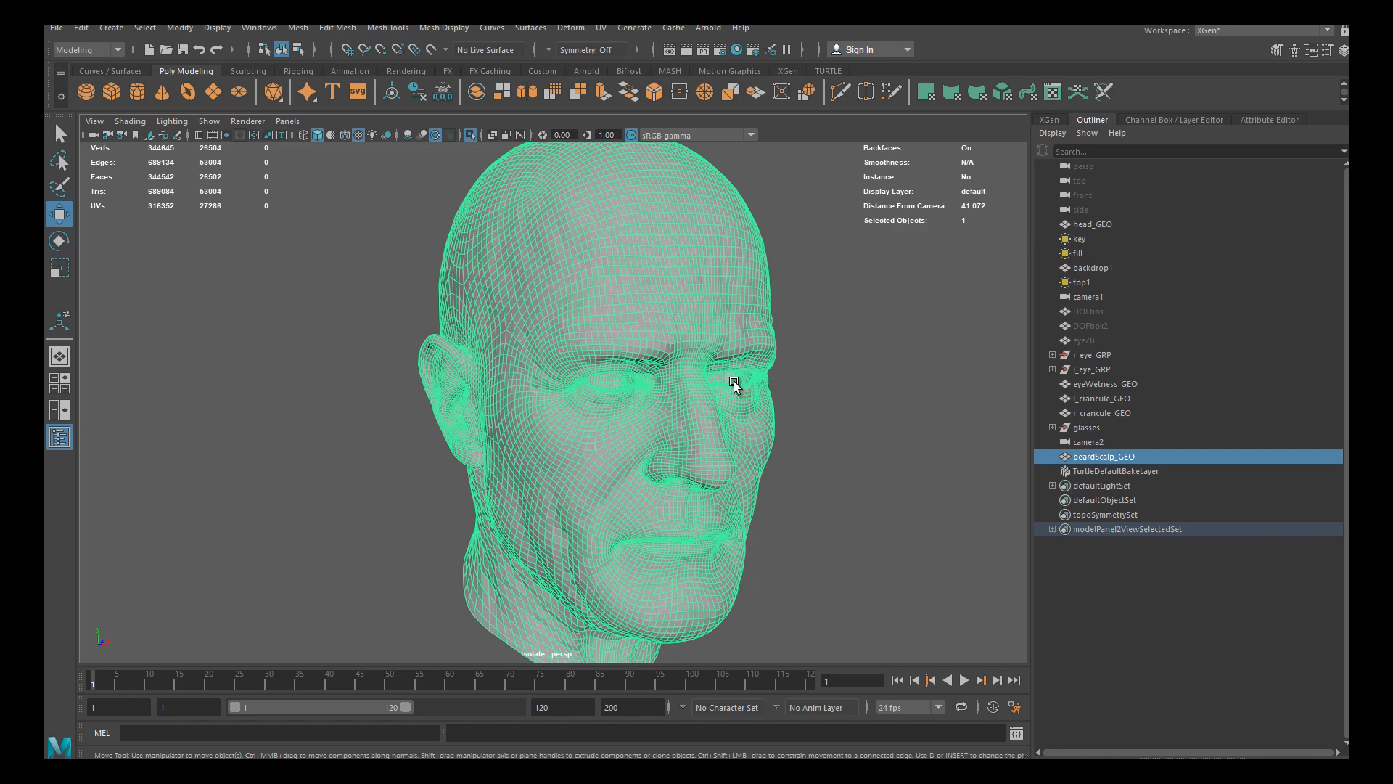
mouse_move(605, 392)
left_mouse_down("alt")
mouse_move(613, 376)
mouse_move(580, 388)
left_mouse_up("alt")
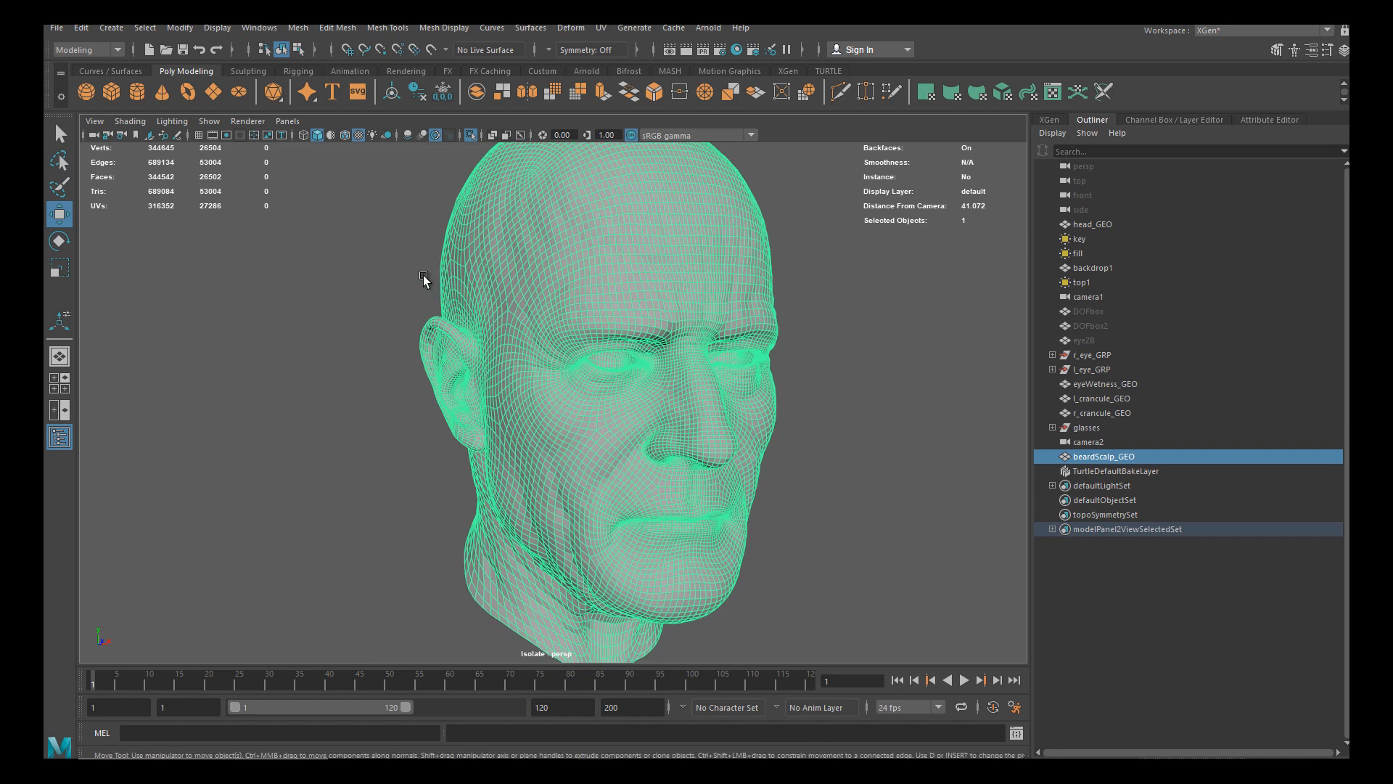
Freeze the transformations of beardScalp_GEO and delete its construction history
left_click(182, 29)
key("Escape")
left_click_drag(507, 336, 498, 347, "alt")
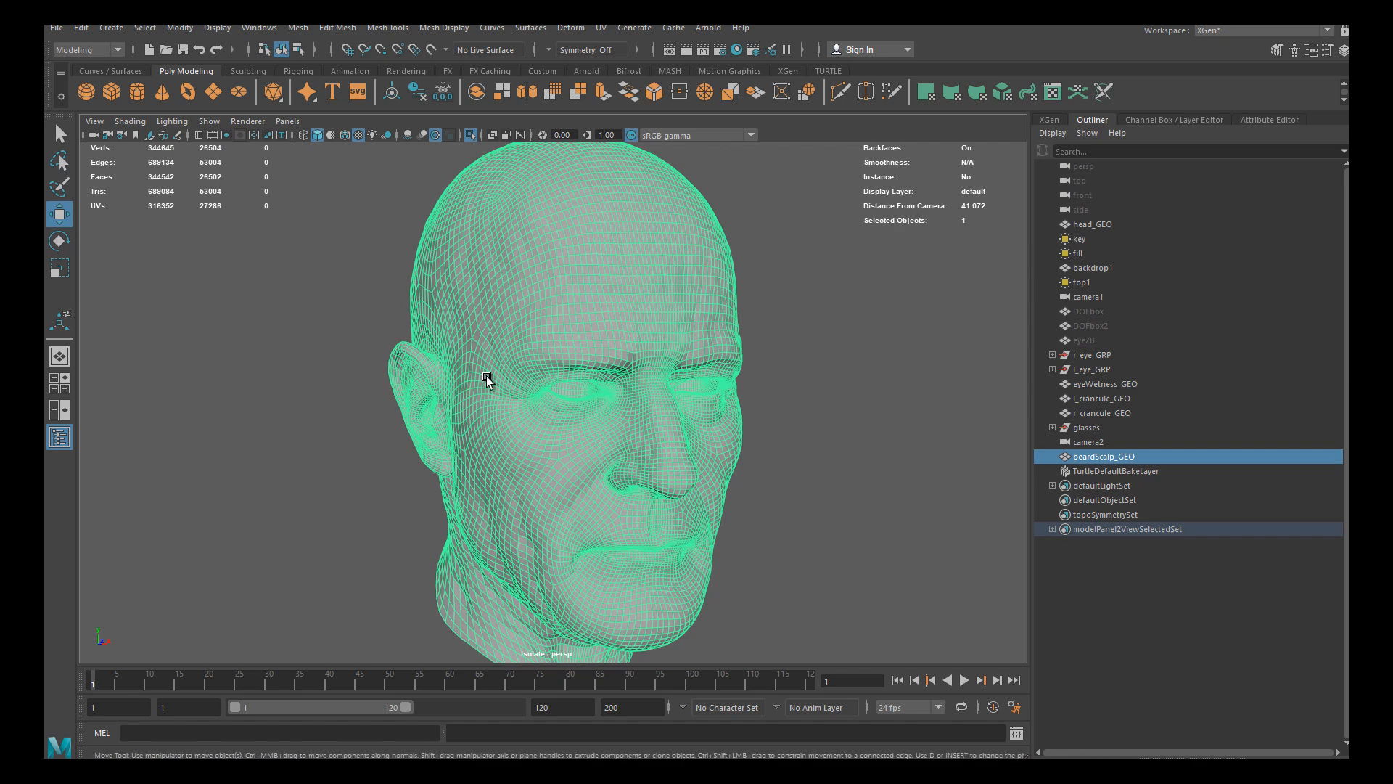
left_click(441, 95)
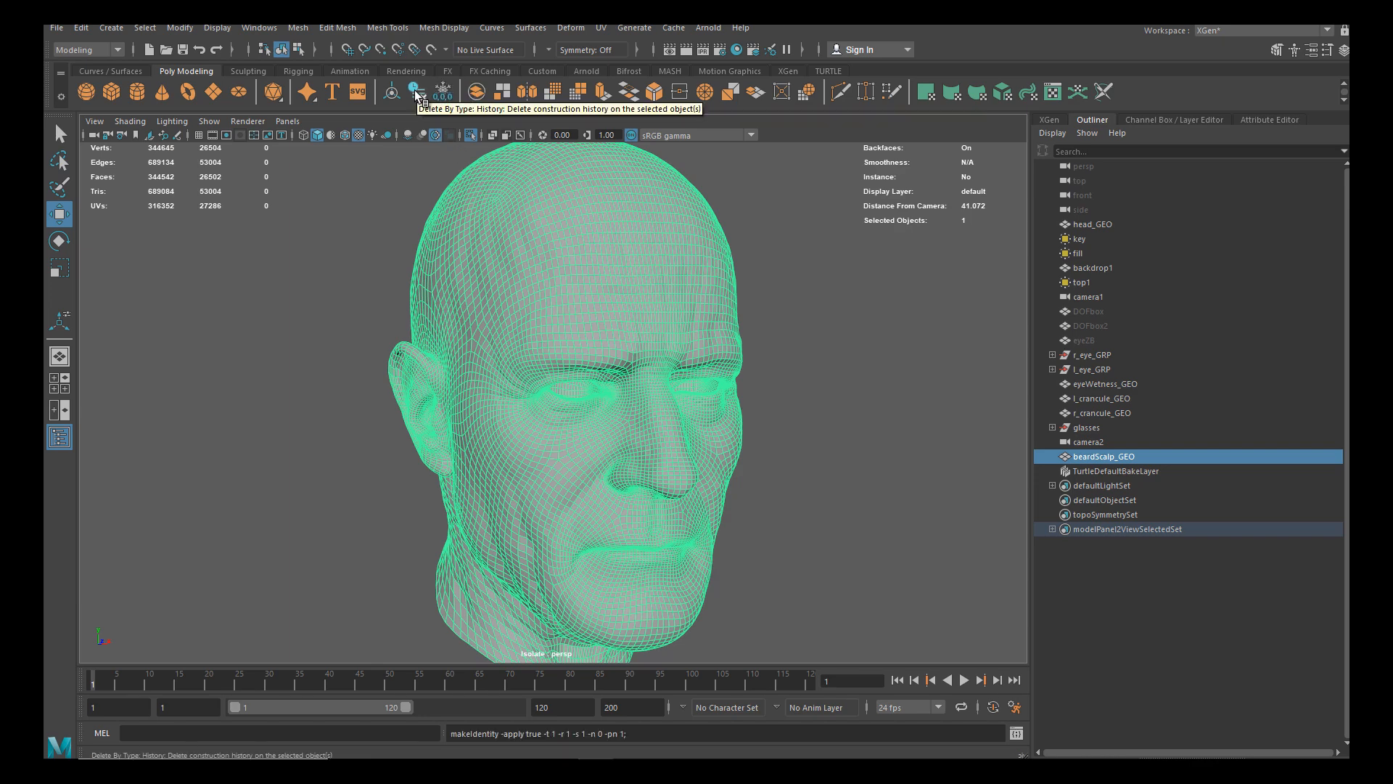
left_click(417, 91)
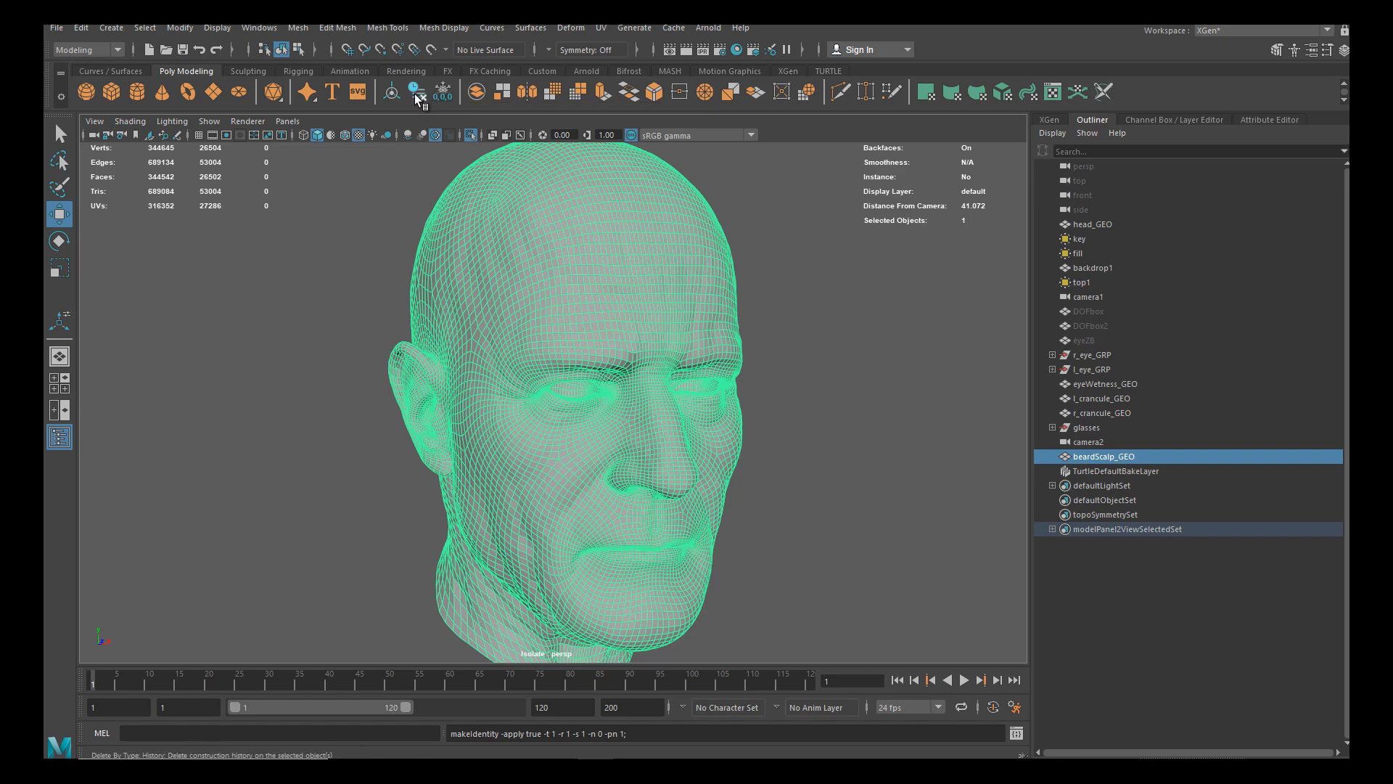
Examine the beardScalp_GEO topology around the nose, mouth, chin, jaw and neck
left_click_drag(655, 400, 709, 394, "alt")
right_click_drag(709, 394, 694, 398, "alt")
middle_click_drag(711, 435, 641, 409, "alt")
right_click_drag(657, 468, 693, 488, "alt")
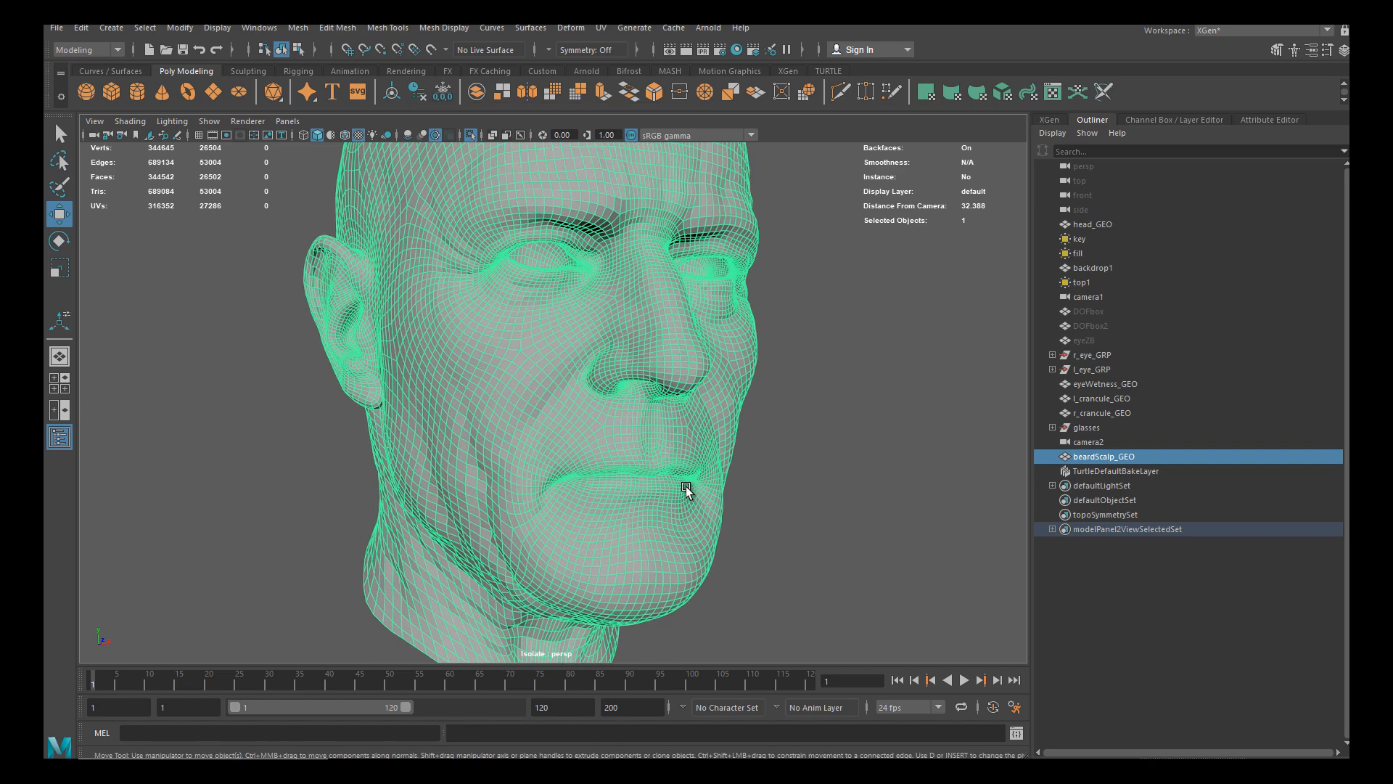
middle_click_drag(606, 527, 616, 562, "alt")
mouse_move(584, 468)
right_mouse_down("alt")
mouse_move(605, 472)
mouse_move(579, 463)
right_mouse_up("alt")
middle_click_drag(609, 507, 597, 422, "alt")
right_click_drag(597, 424, 575, 408, "alt")
left_click_drag(575, 408, 607, 416, "alt")
mouse_move(606, 415)
right_mouse_down("alt")
mouse_move(631, 430)
mouse_move(630, 401)
right_mouse_up("alt")
middle_click_drag(629, 401, 626, 433, "alt")
right_click_drag(627, 433, 540, 425, "alt")
left_click_drag(573, 425, 500, 435, "alt")
middle_click_drag(501, 439, 679, 430, "alt")
right_click_drag(680, 430, 703, 493, "alt")
left_click_drag(655, 468, 675, 475, "alt")
middle_click_drag(674, 475, 686, 505, "alt")
right_click_drag(686, 504, 599, 458, "alt")
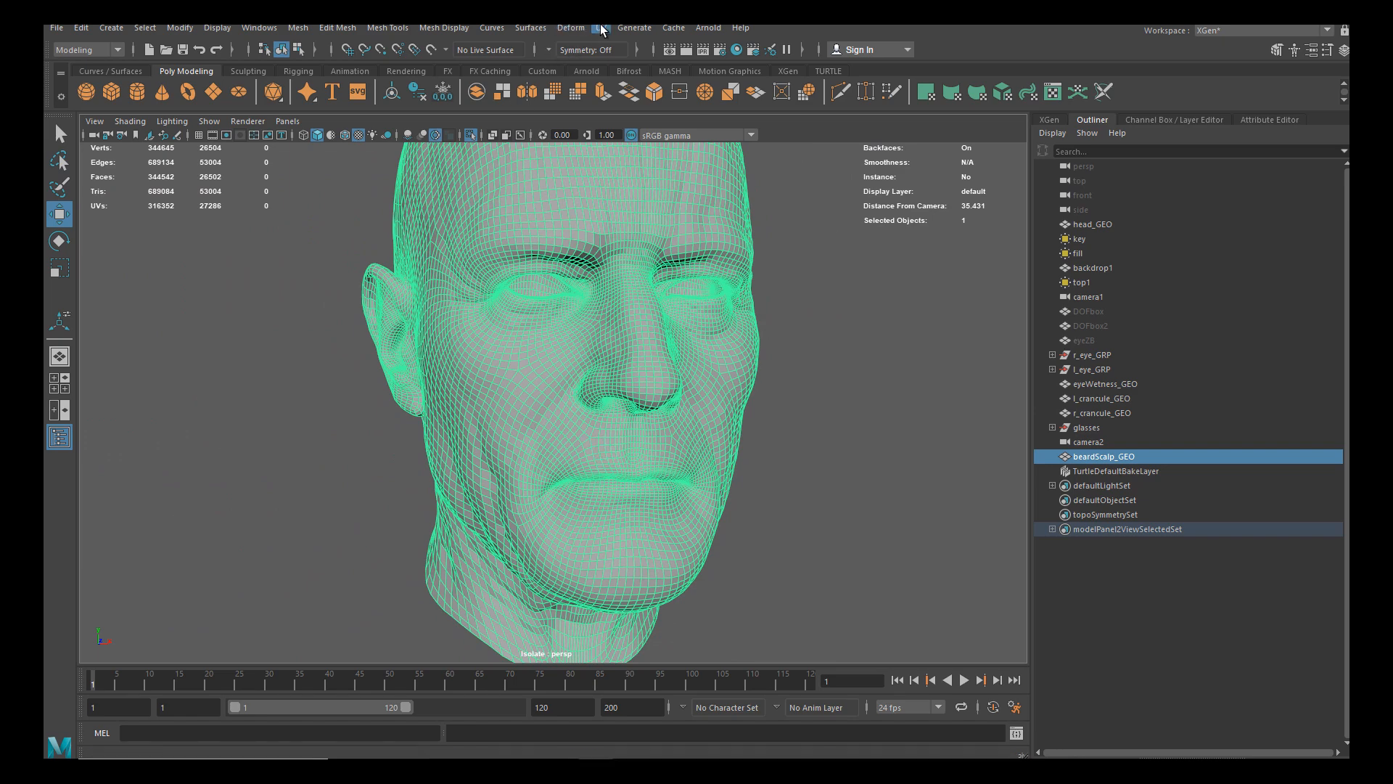
Use the UV Editor to select the UV shells covering the top and back of the head and delete their faces
left_click(601, 28)
left_click(663, 66)
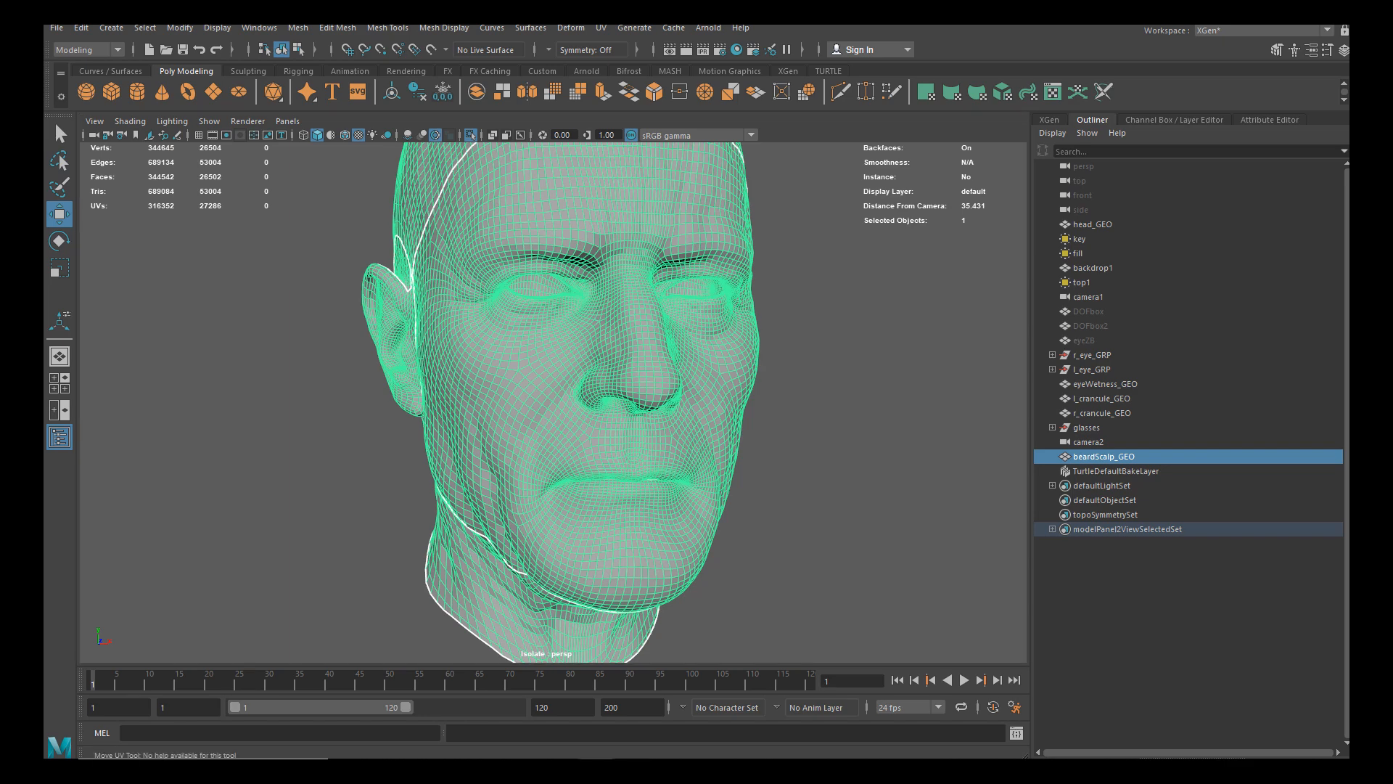
key("F8")
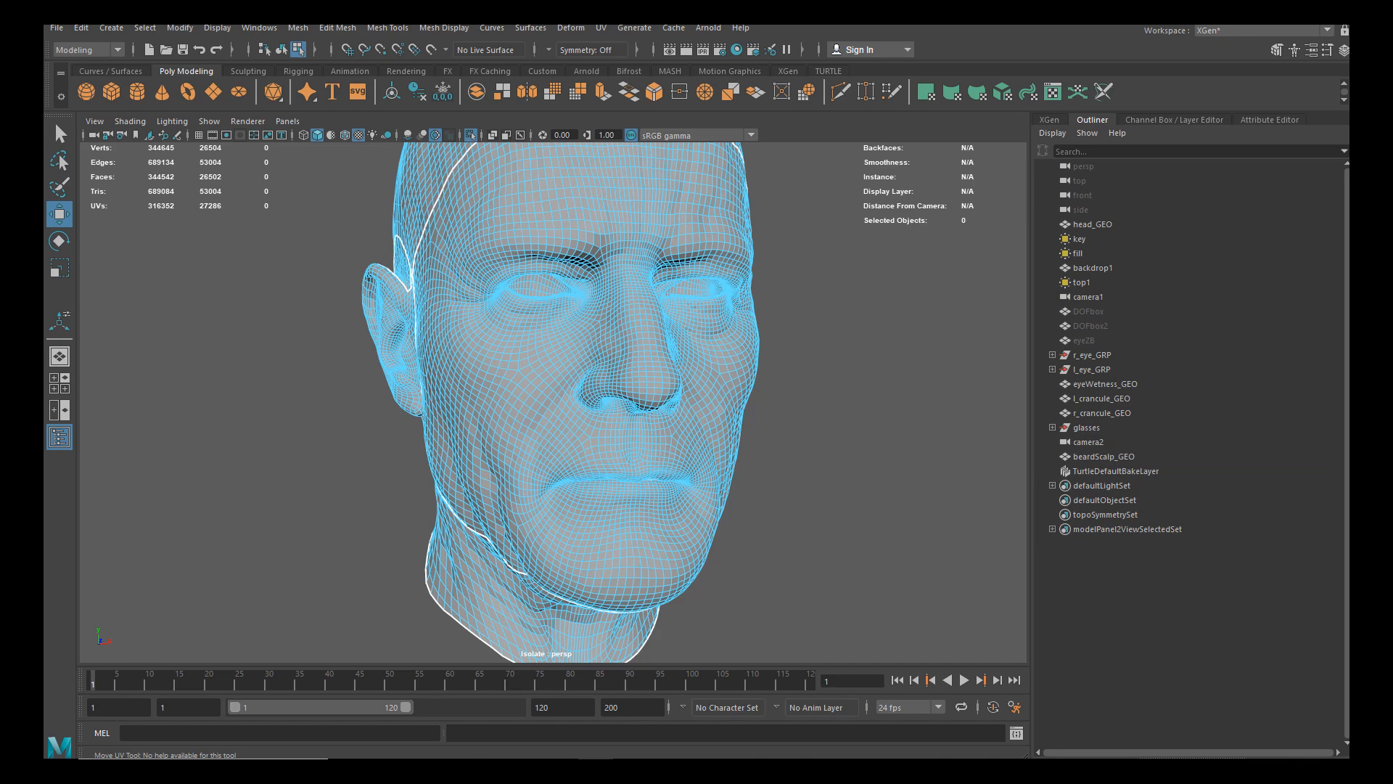
right_click_drag(435, 392, 320, 377, "alt")
middle_click_drag(320, 377, 380, 407, "alt")
mouse_move(380, 407)
left_mouse_down("alt")
mouse_move(456, 425)
mouse_move(373, 408)
left_mouse_up("alt")
right_click_drag(373, 408, 396, 428, "alt")
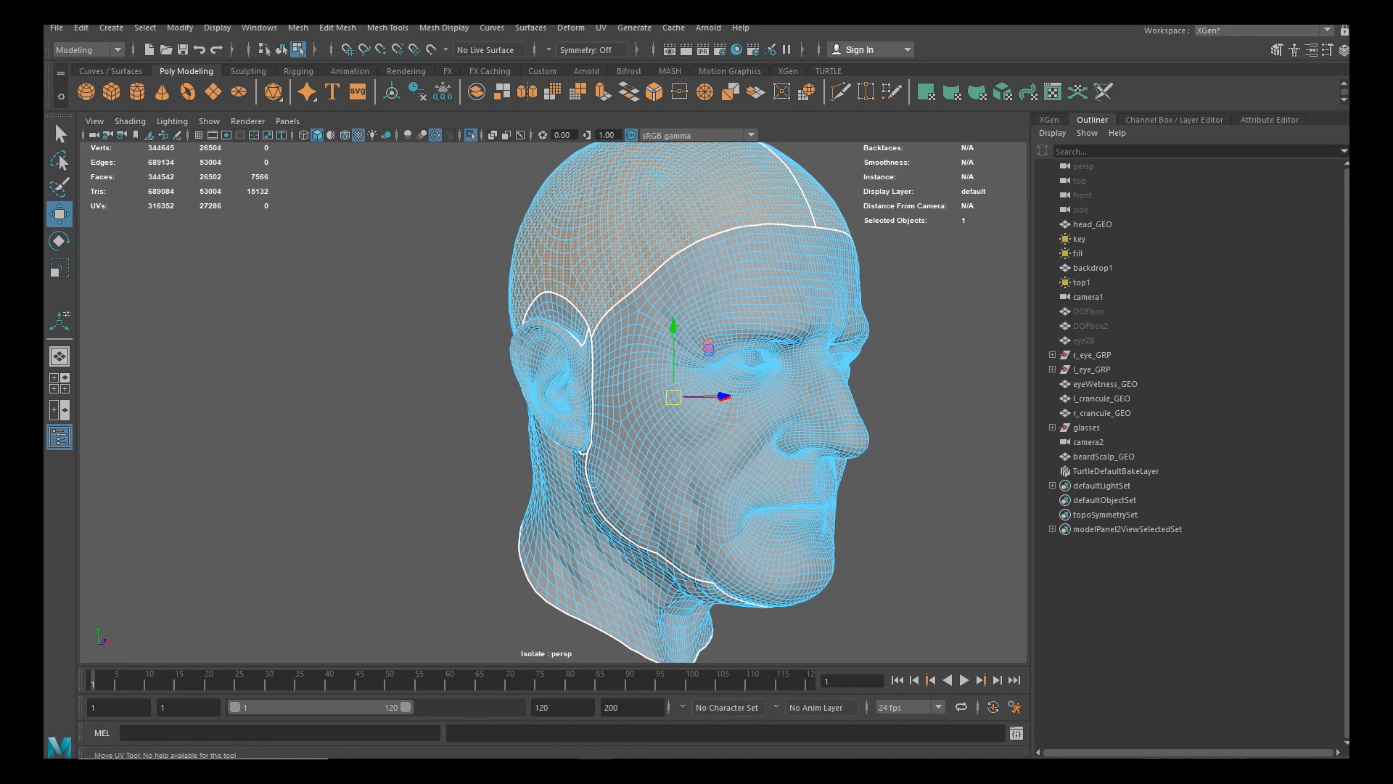
left_click_drag(357, 351, 329, 352, "alt")
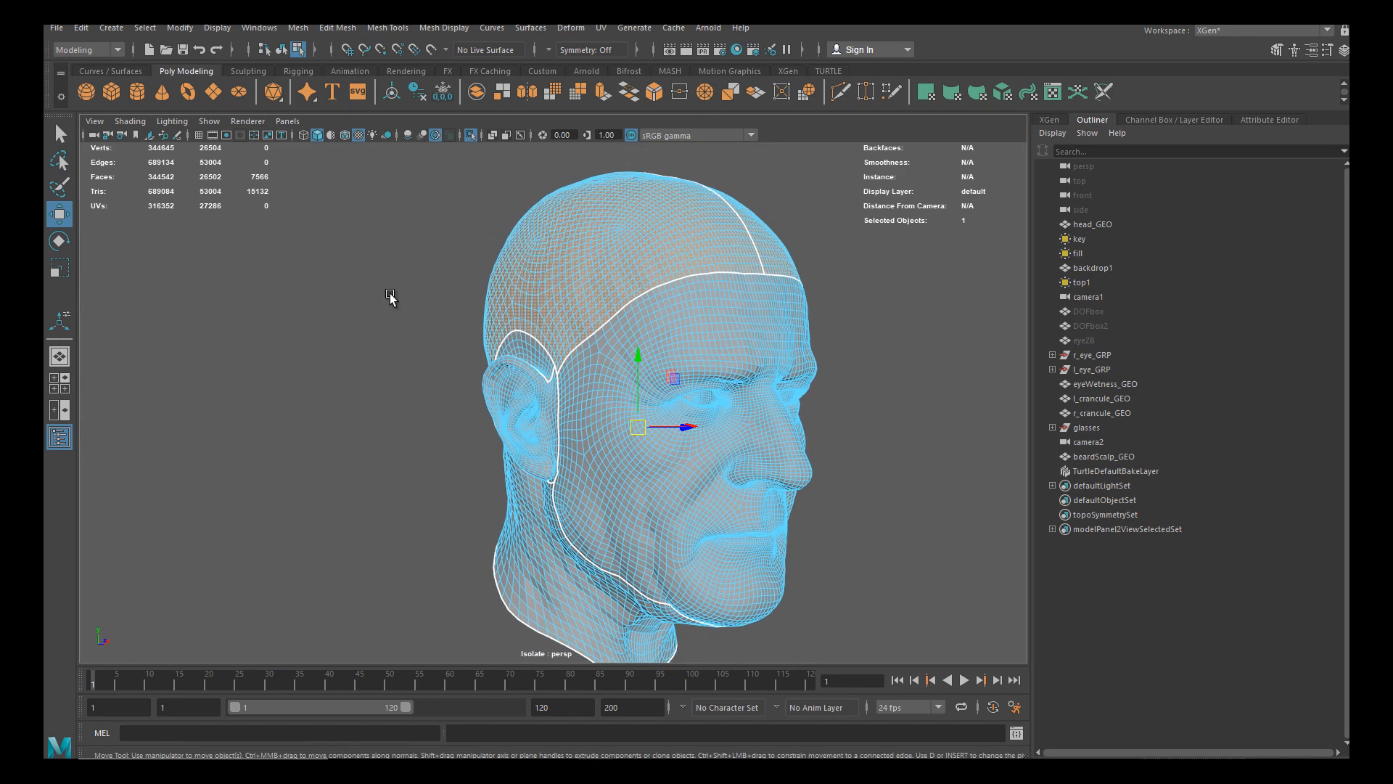
left_click_drag(385, 293, 380, 308, "alt")
key("Delete")
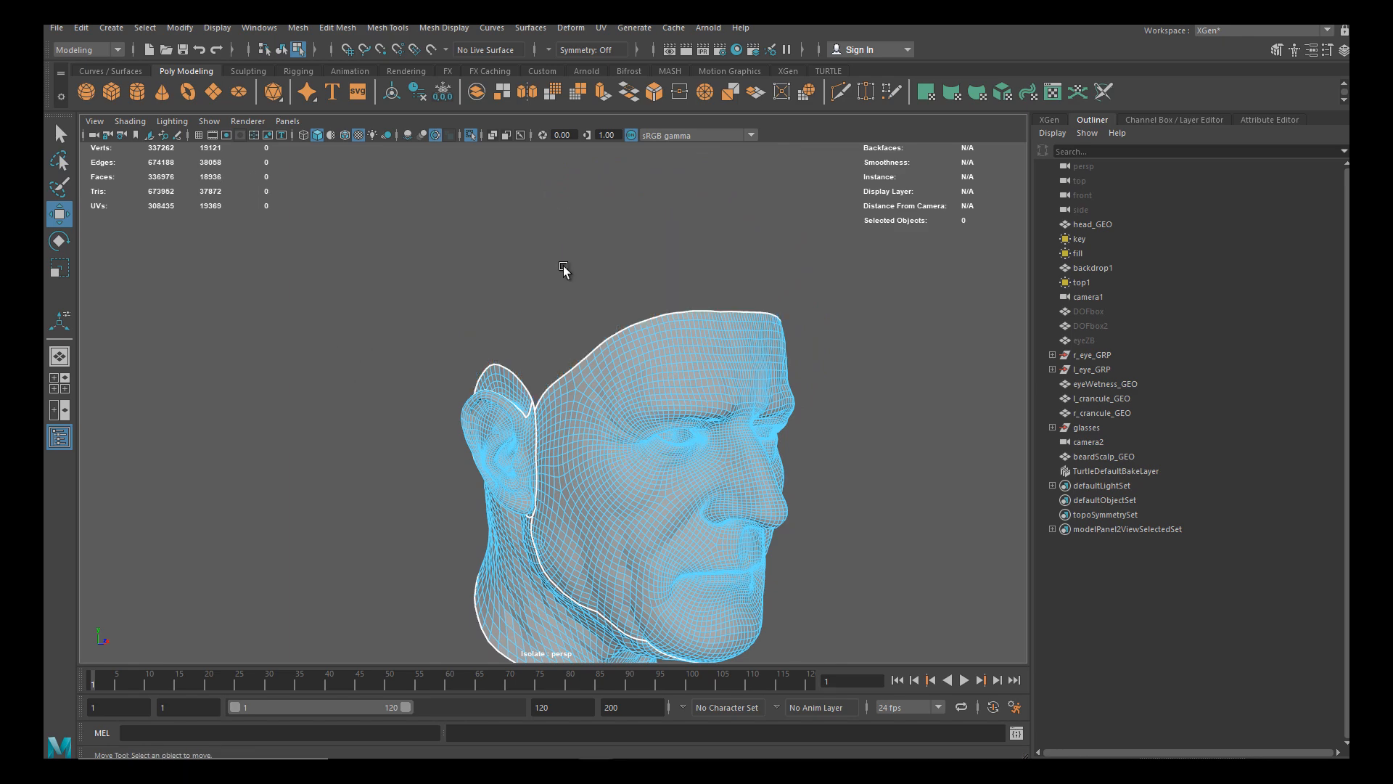
Select the UV shells of both ears on beardScalp_GEO and delete their faces
left_click(530, 348)
left_click_drag(602, 373, 706, 413, "alt")
right_click_drag(706, 414, 730, 466, "alt")
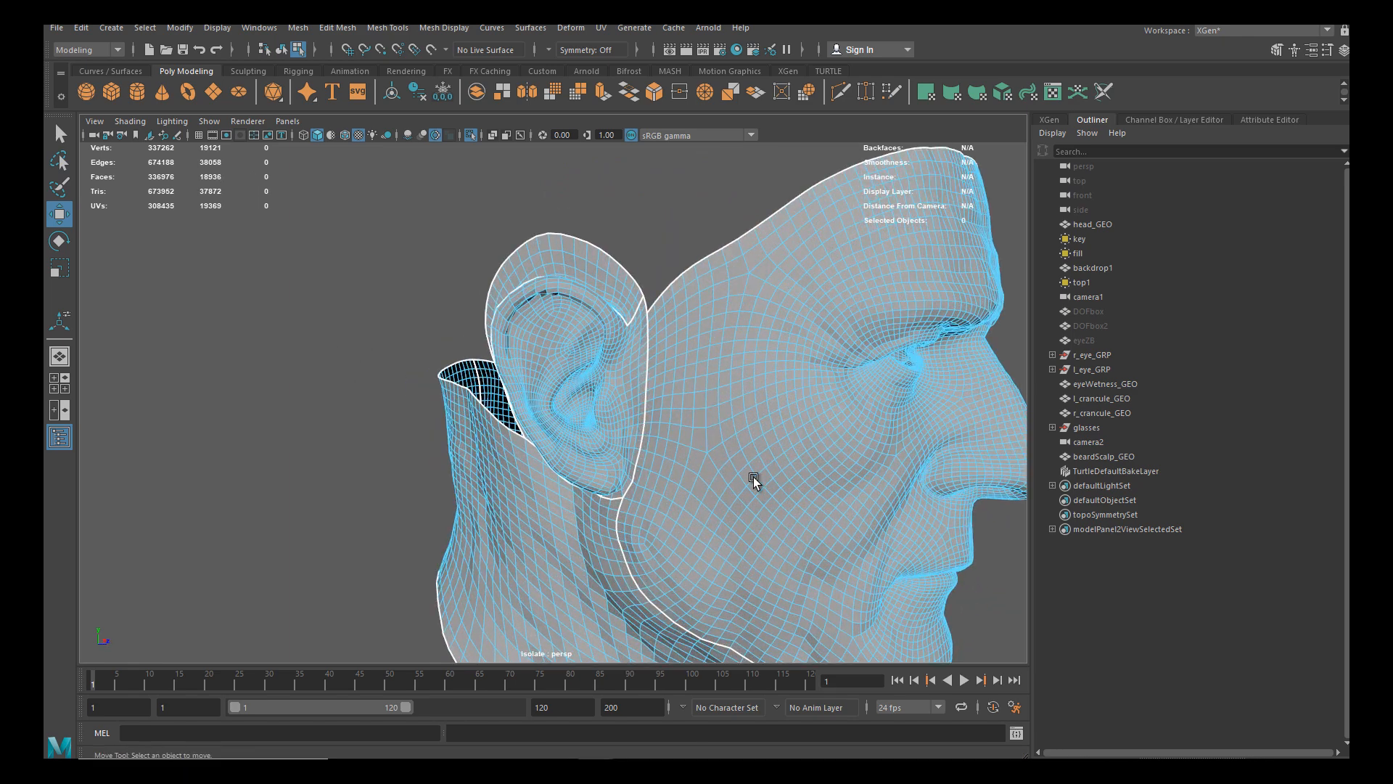
middle_click_drag(730, 466, 646, 419, "alt")
right_click_drag(646, 420, 616, 409, "alt")
left_click_drag(729, 468, 510, 445, "alt")
middle_click_drag(510, 445, 606, 457, "alt")
right_click_drag(606, 457, 621, 494, "alt")
left_click_drag(526, 472, 600, 466, "alt")
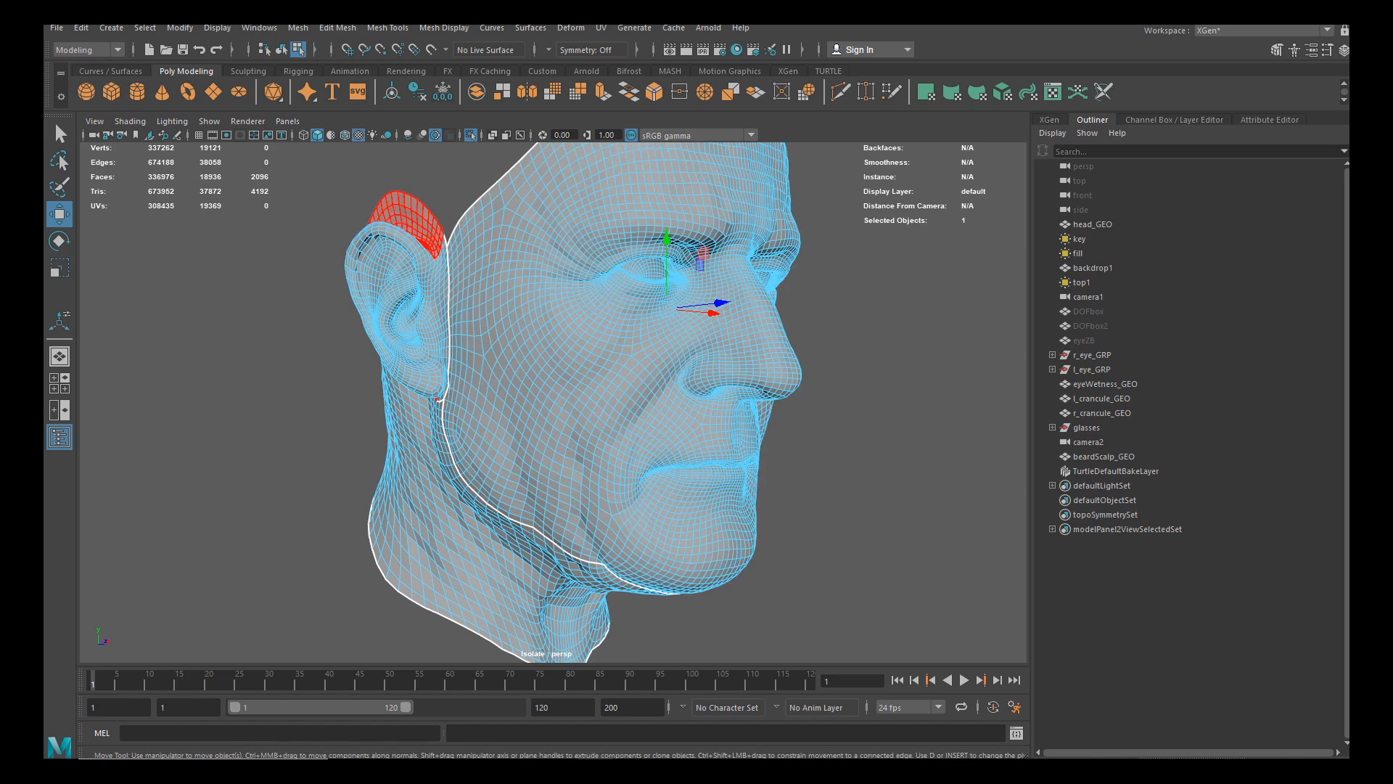
left_click(406, 326, "shift")
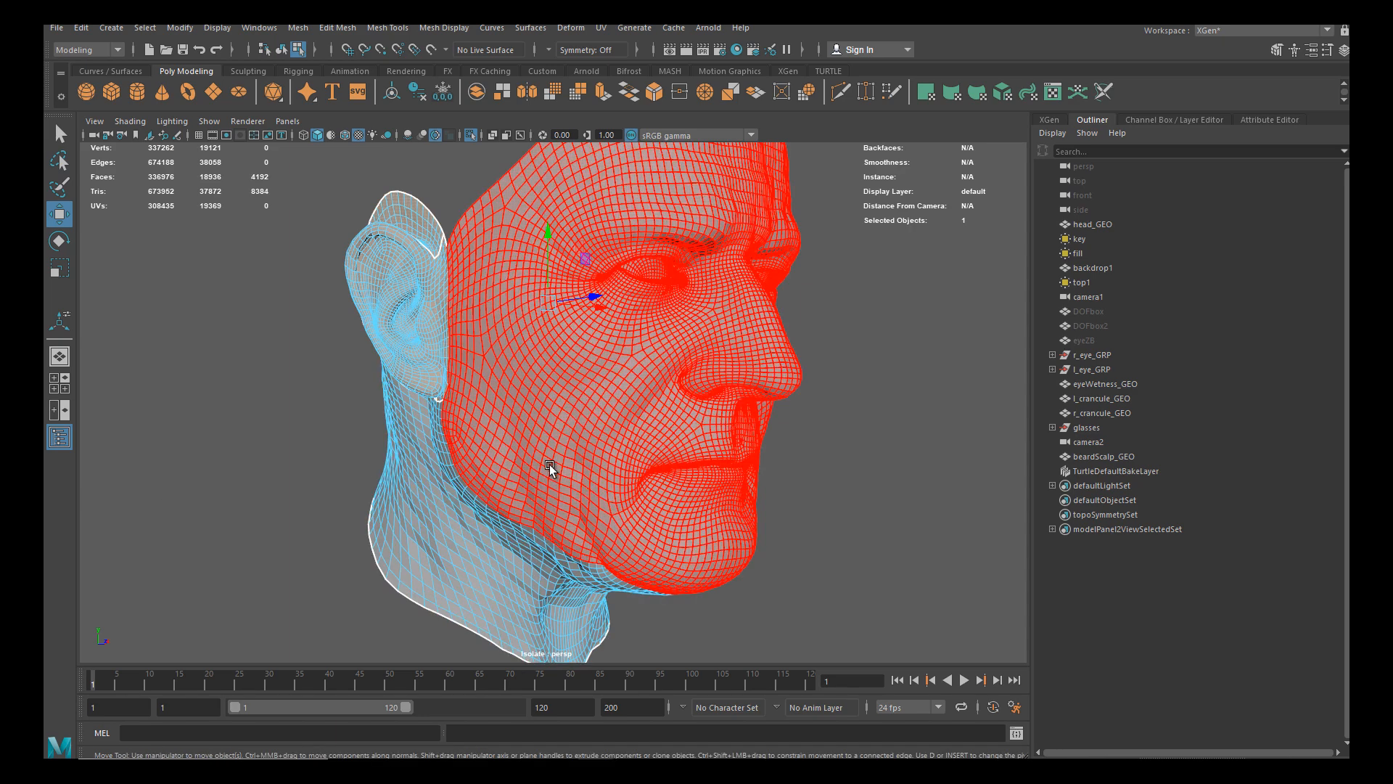
right_click_drag(542, 482, 469, 460, "alt")
left_click_drag(613, 462, 701, 436, "alt")
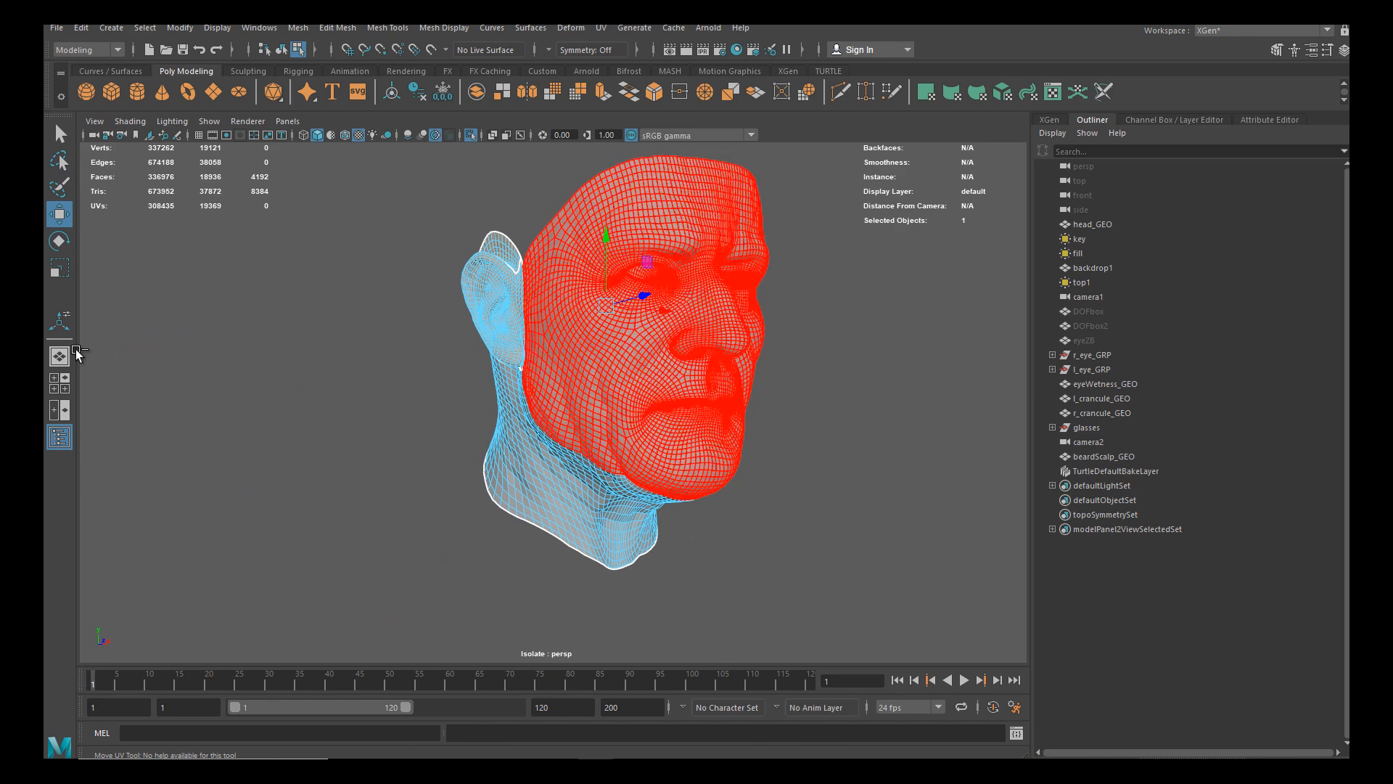
middle_click_drag(501, 460, 548, 465, "alt")
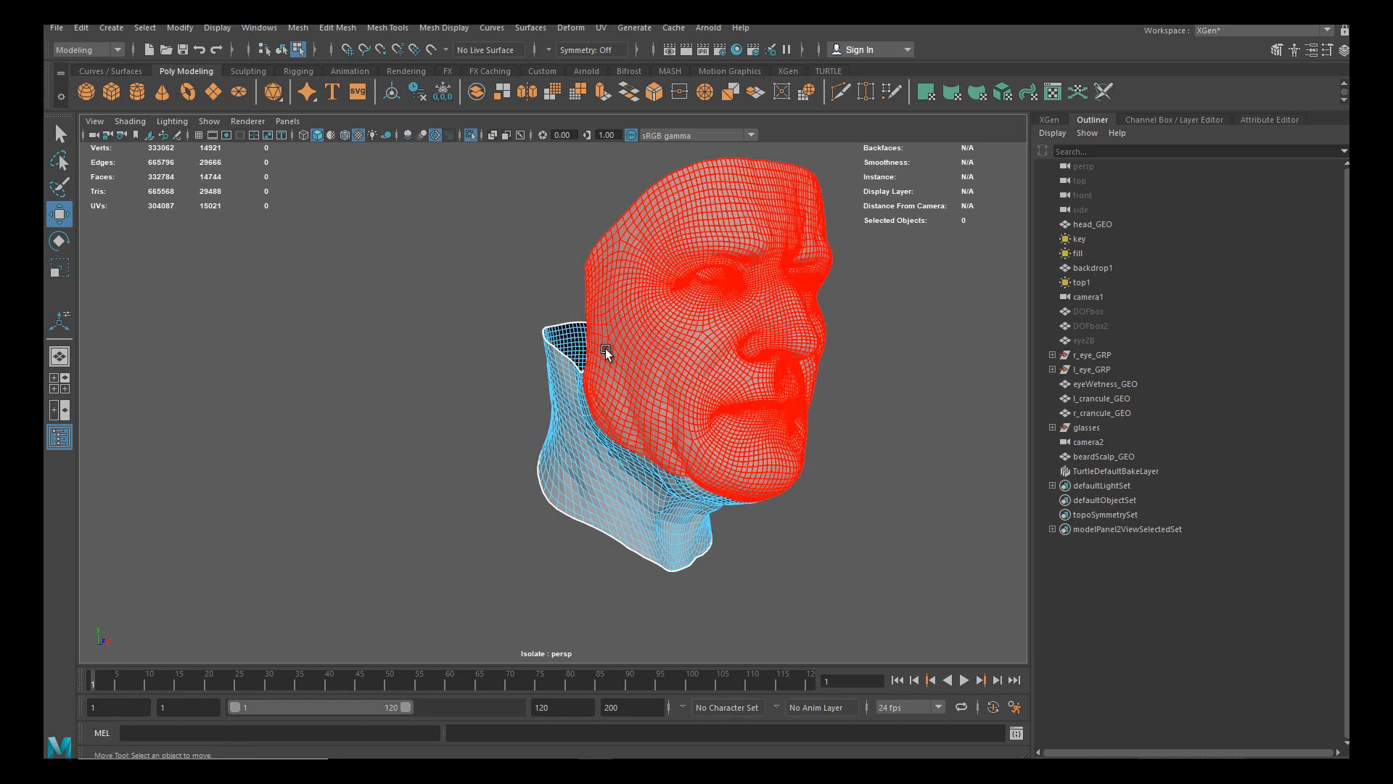
Examine the trimmed beardScalp_GEO mesh around the nose, mouth, chin, jaw and neck
middle_click_drag(622, 344, 519, 373, "alt")
left_click_drag(771, 324, 654, 386, "alt")
right_click_drag(654, 386, 640, 476, "alt")
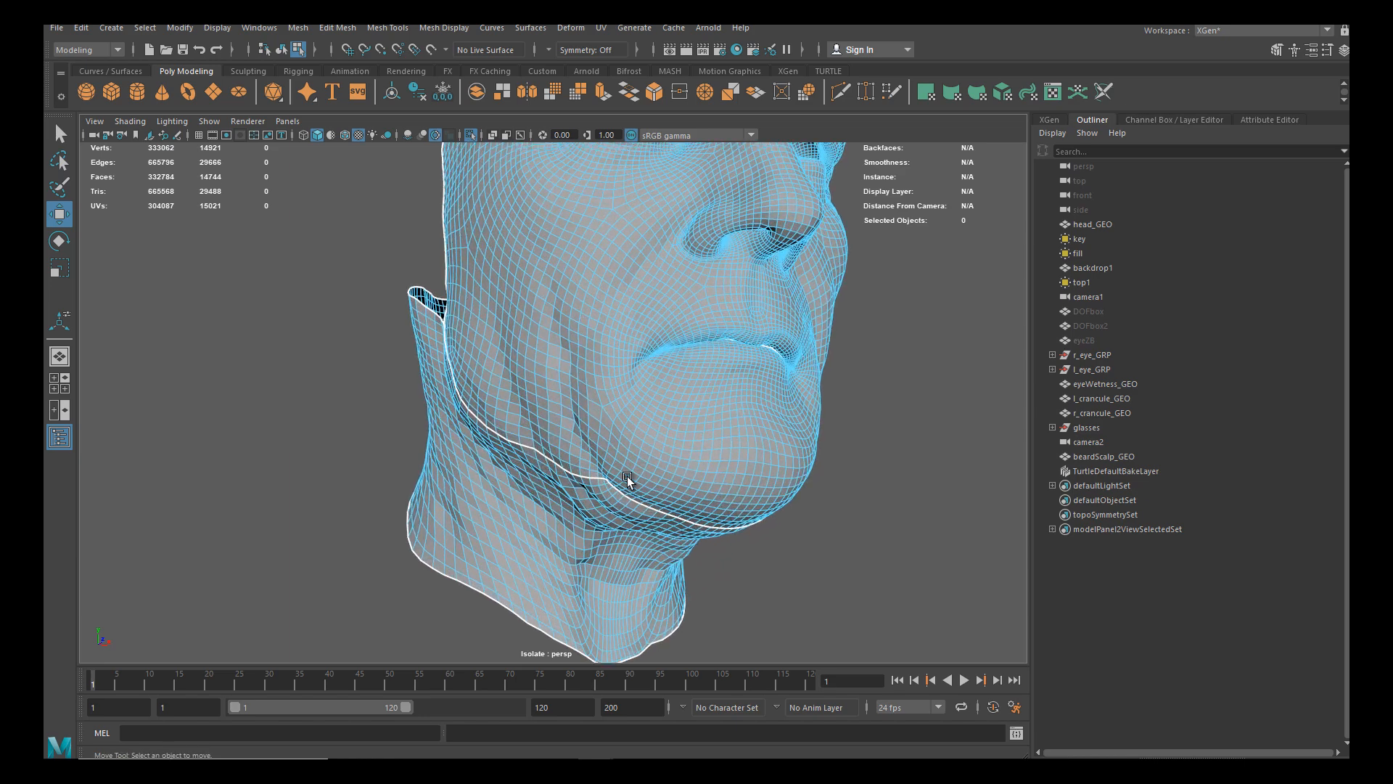
left_click_drag(623, 453, 532, 438, "alt")
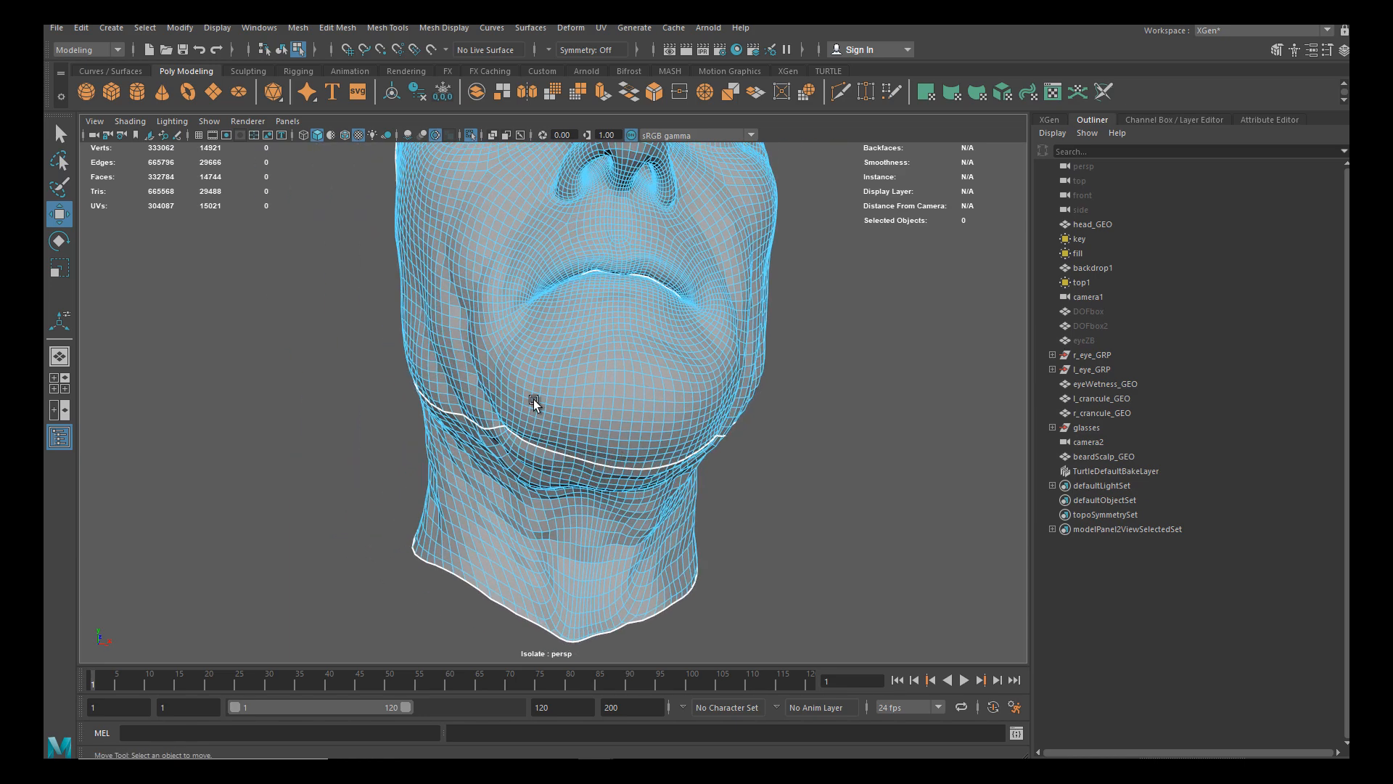
middle_click_drag(542, 416, 558, 392, "alt")
left_click_drag(558, 392, 613, 394, "alt")
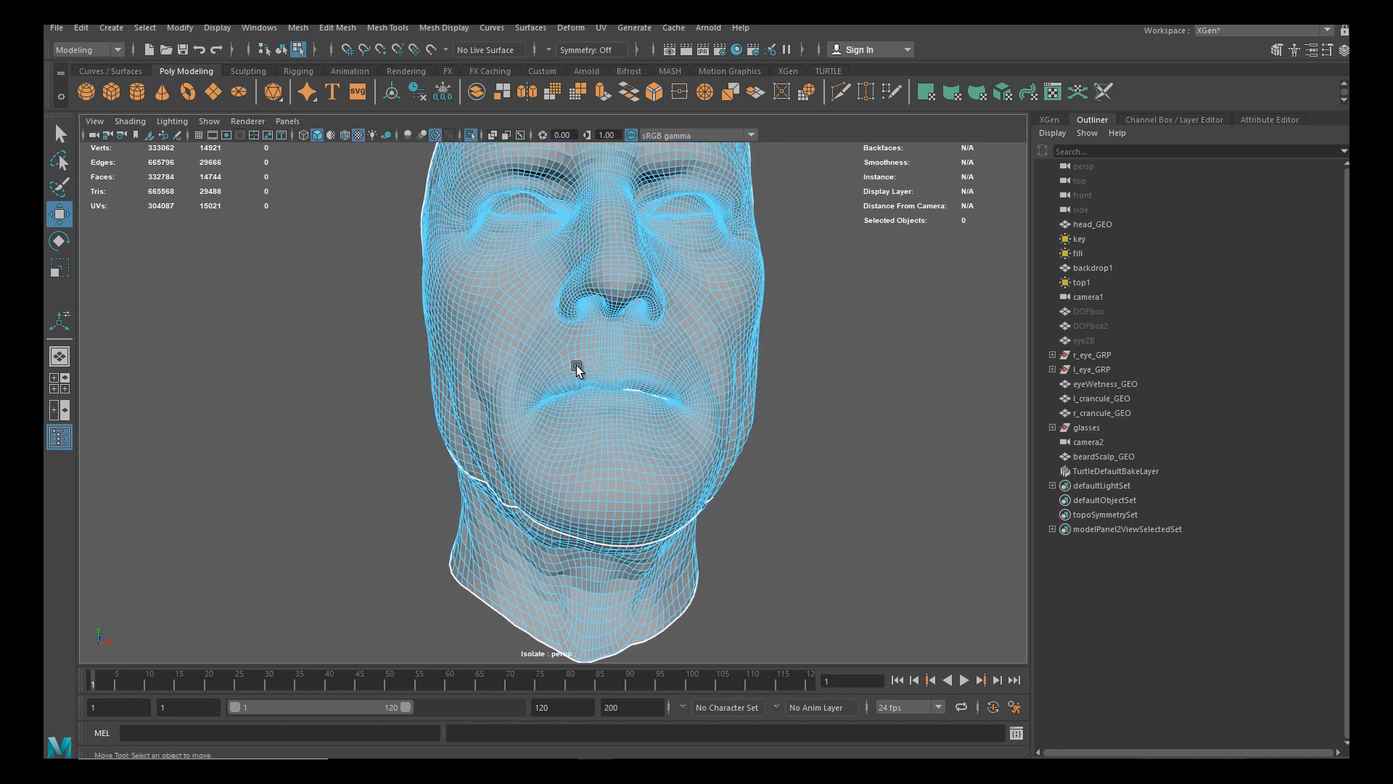
left_click(59, 133)
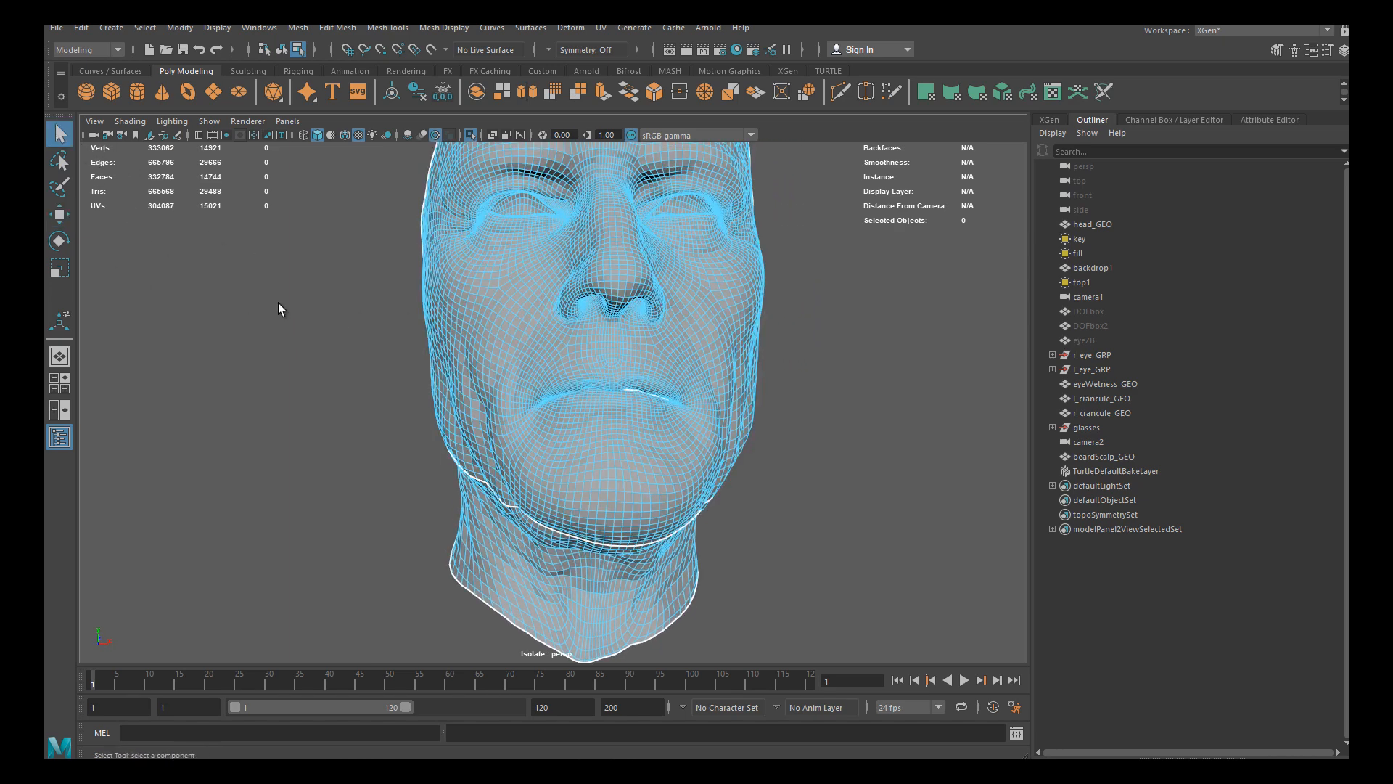
left_click_drag(345, 465, 407, 429, "alt")
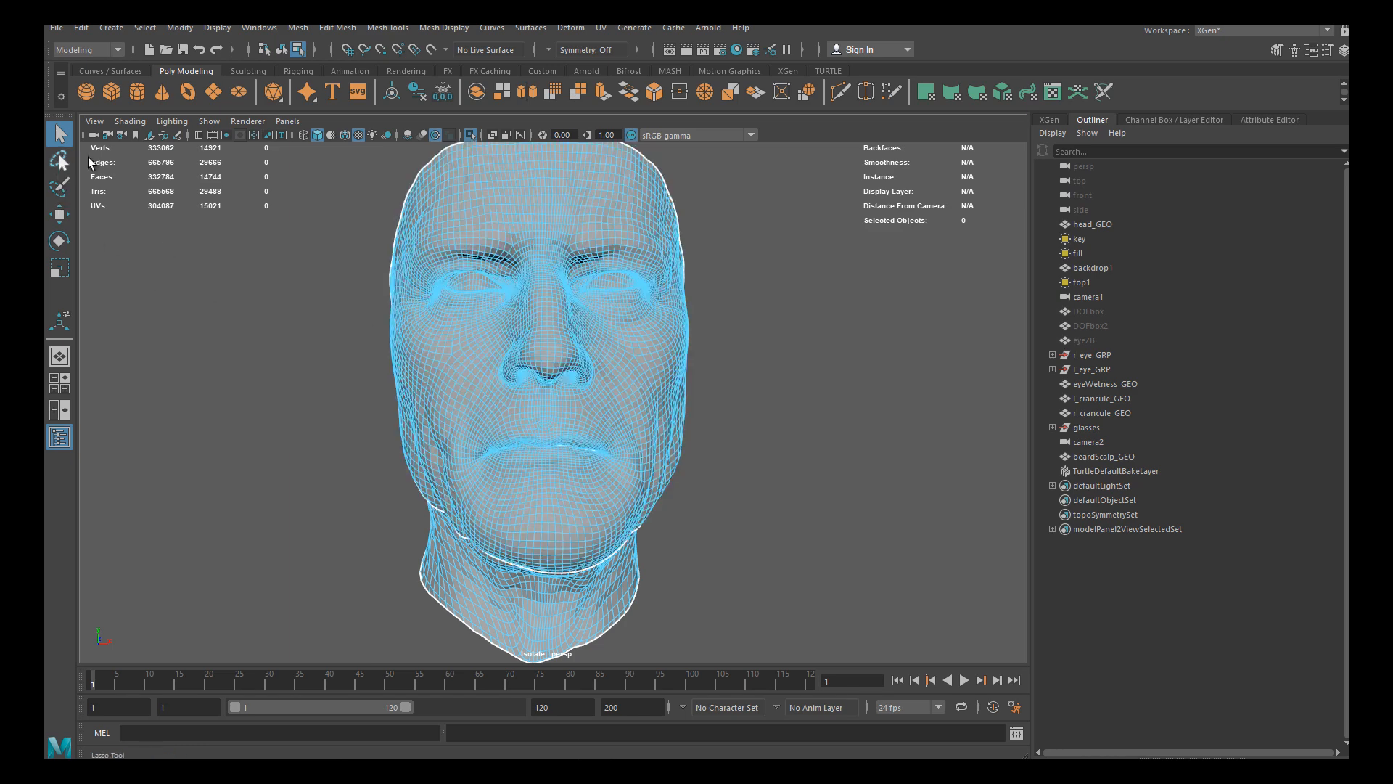
Set the Move tool's symmetry to Topology, using a centre-line edge between the nose and upper lip of beardScalp_GEO
key("w")
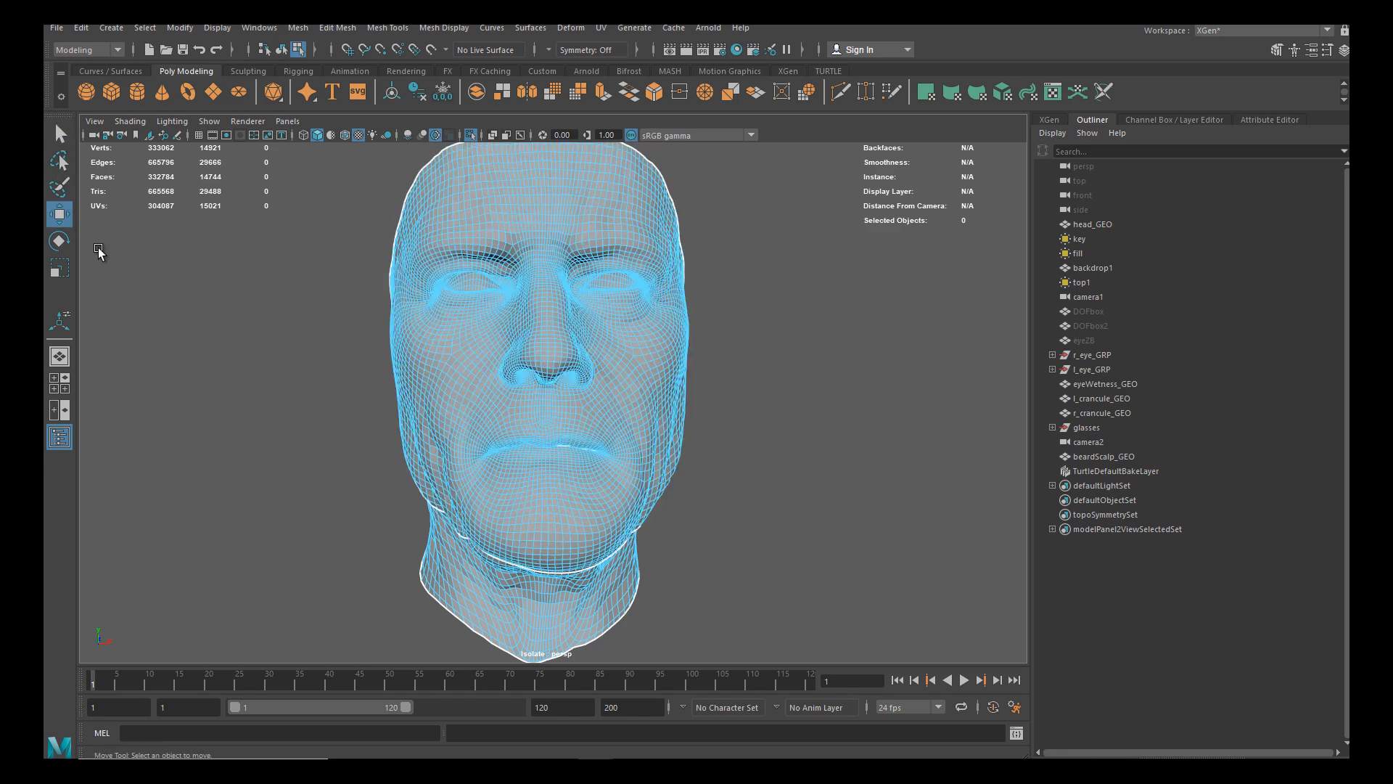
double_click(60, 214)
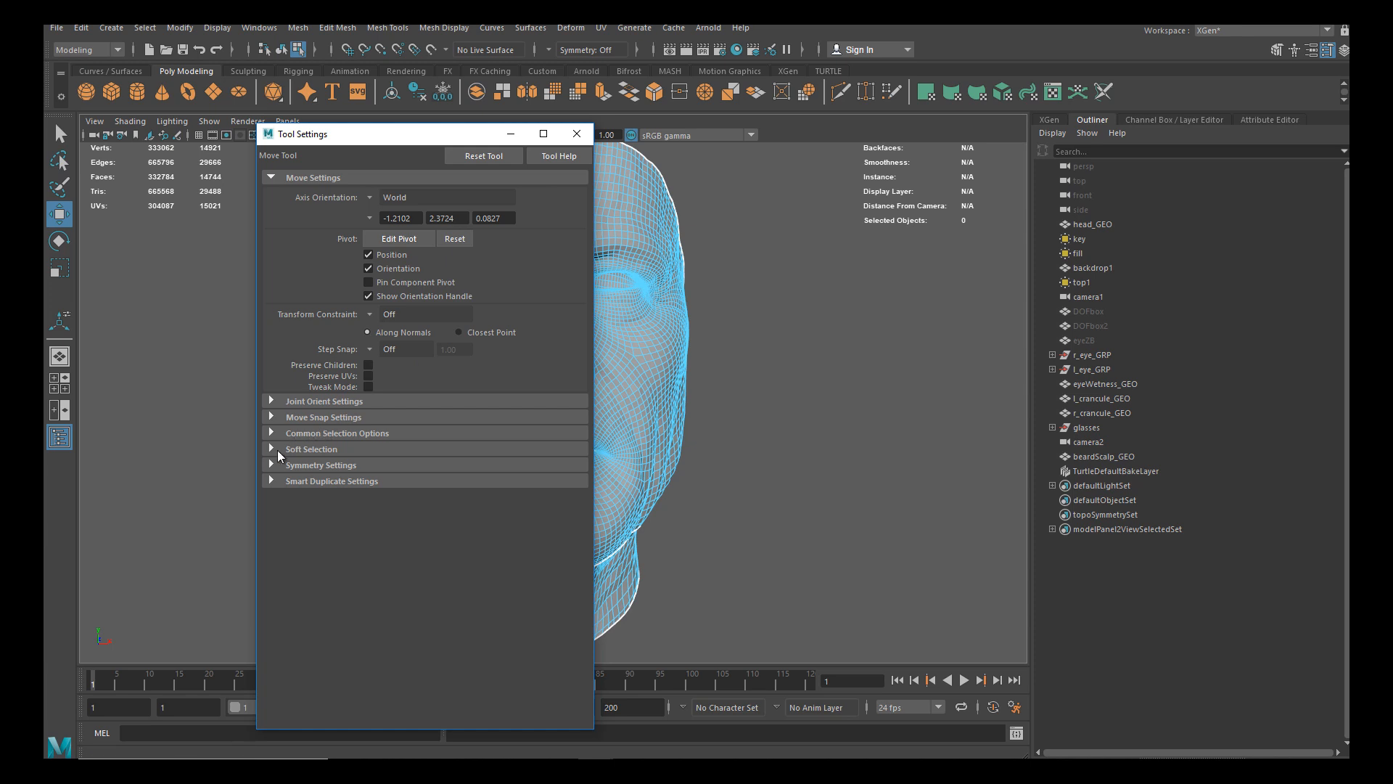
left_click(274, 465)
left_click(369, 484)
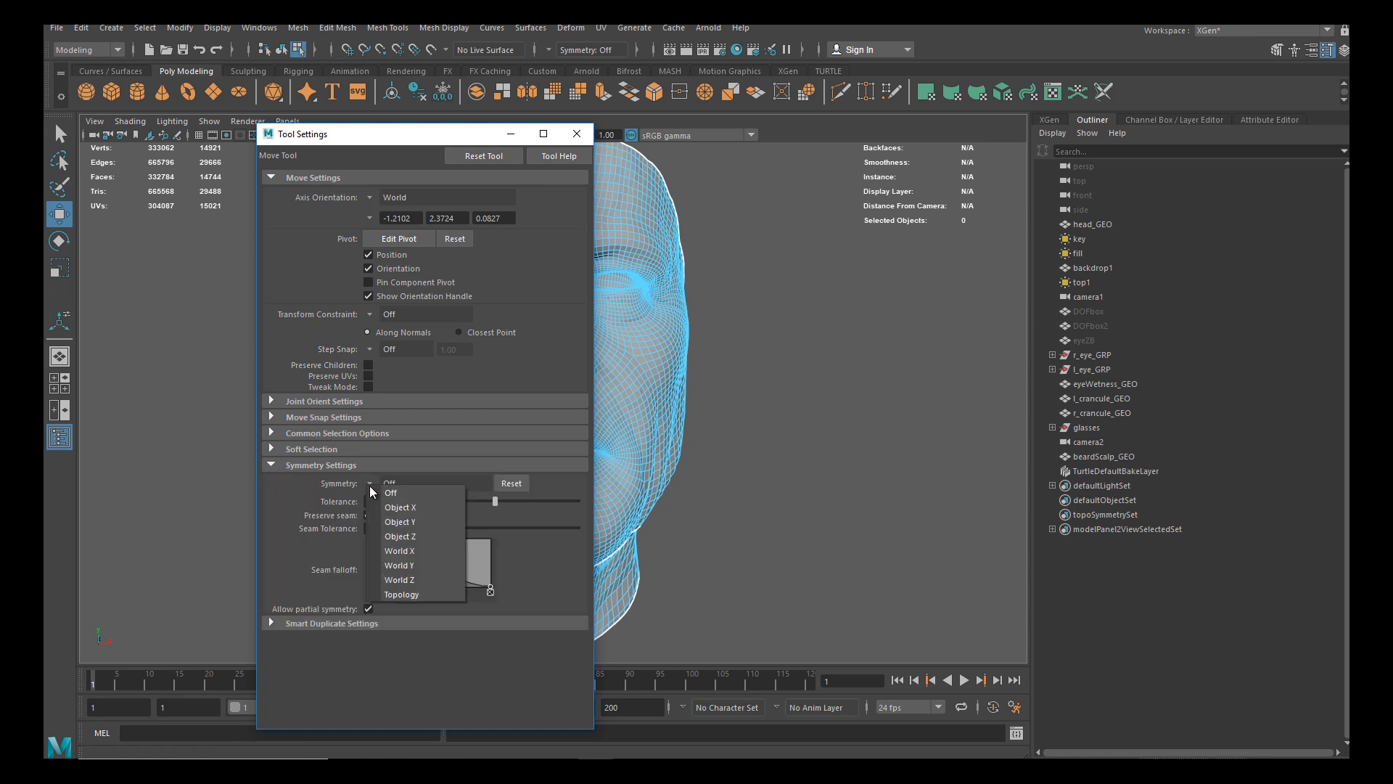
left_click(424, 592)
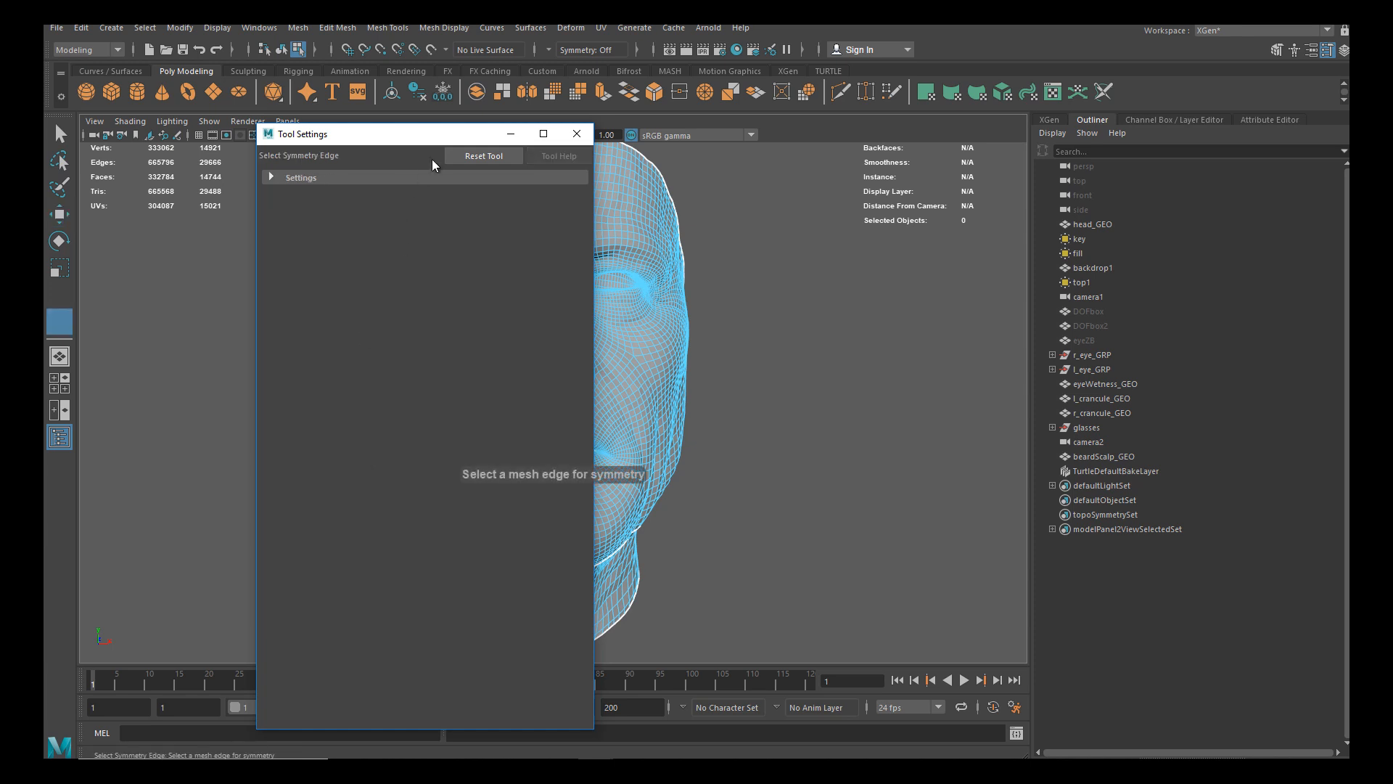
left_click_drag(418, 137, 262, 142)
right_click_drag(575, 429, 676, 403, "alt")
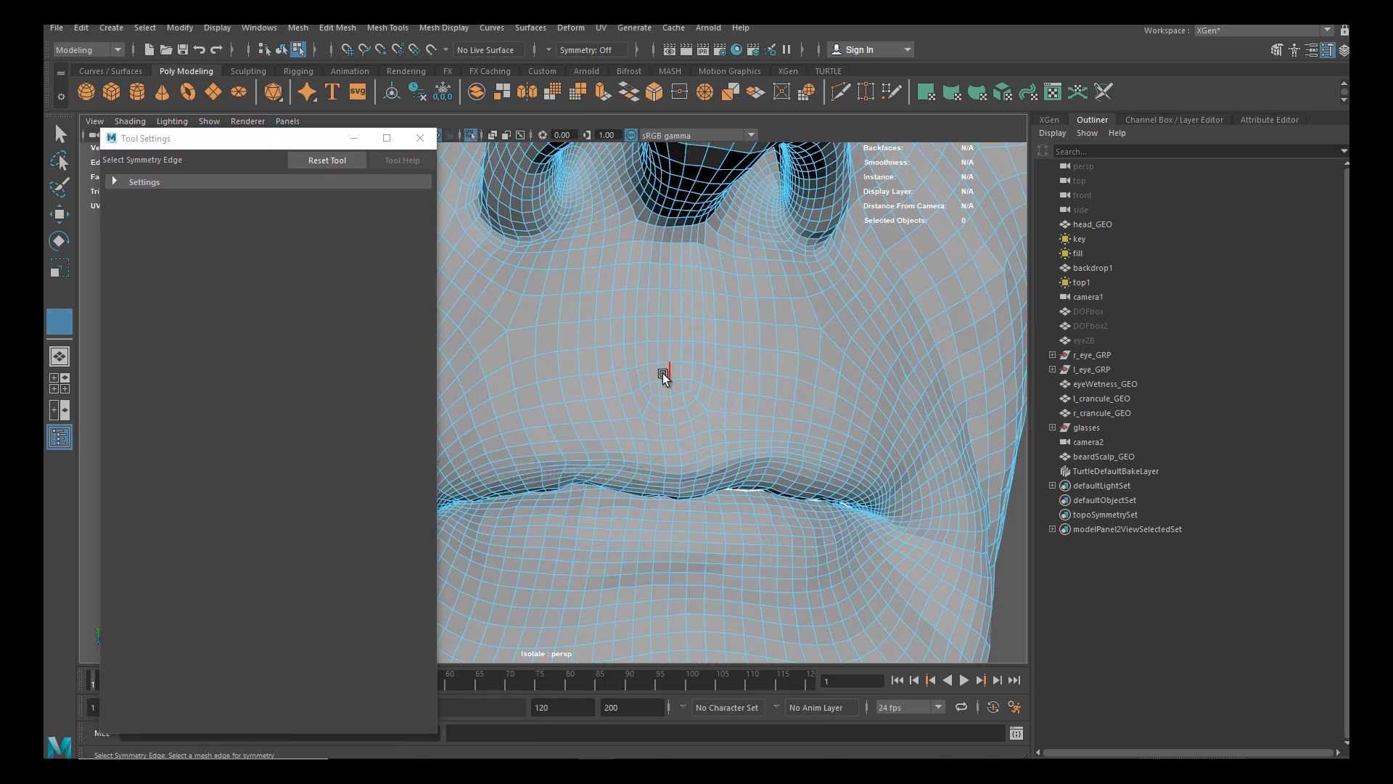
left_click(661, 373)
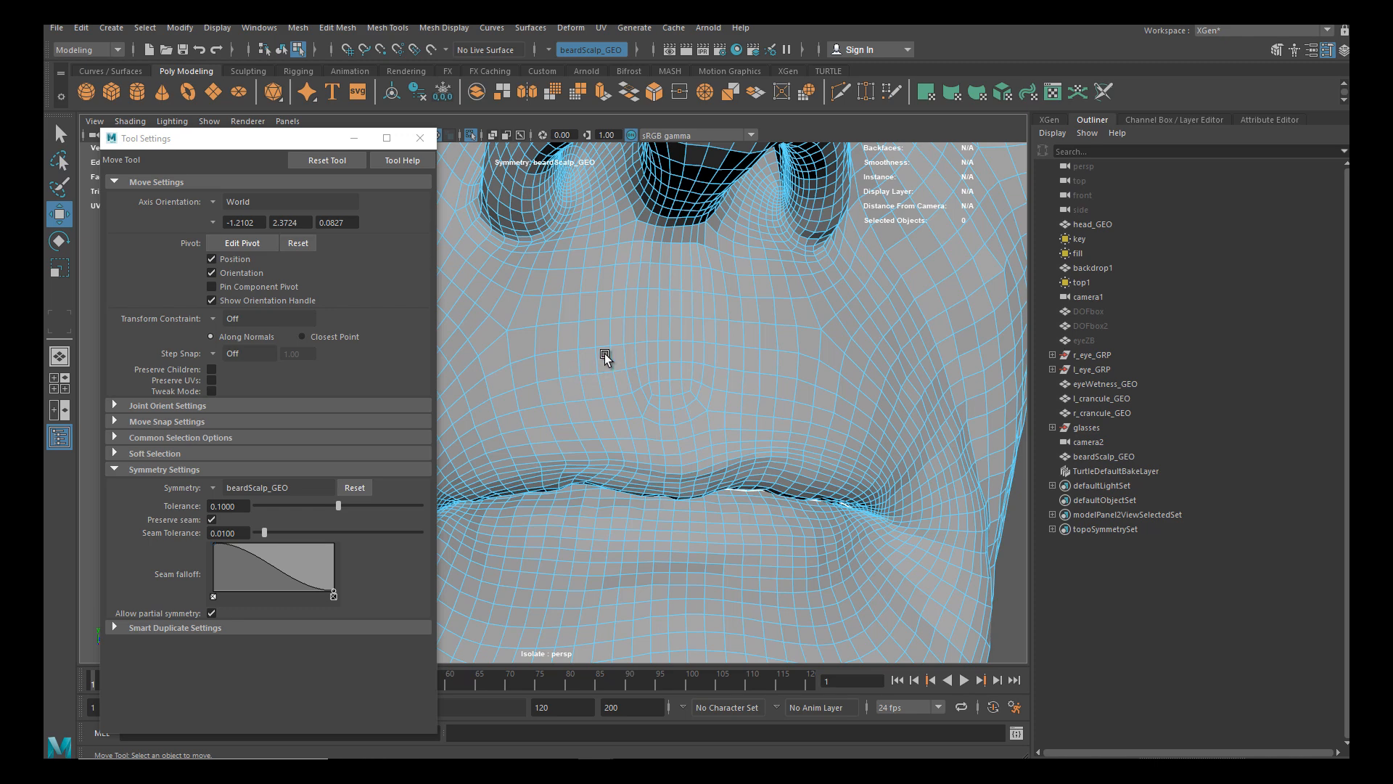
Check the topological symmetry by selecting a vertex above the upper lip and one on the chin
right_click_drag(573, 360, 546, 360)
left_click(558, 351)
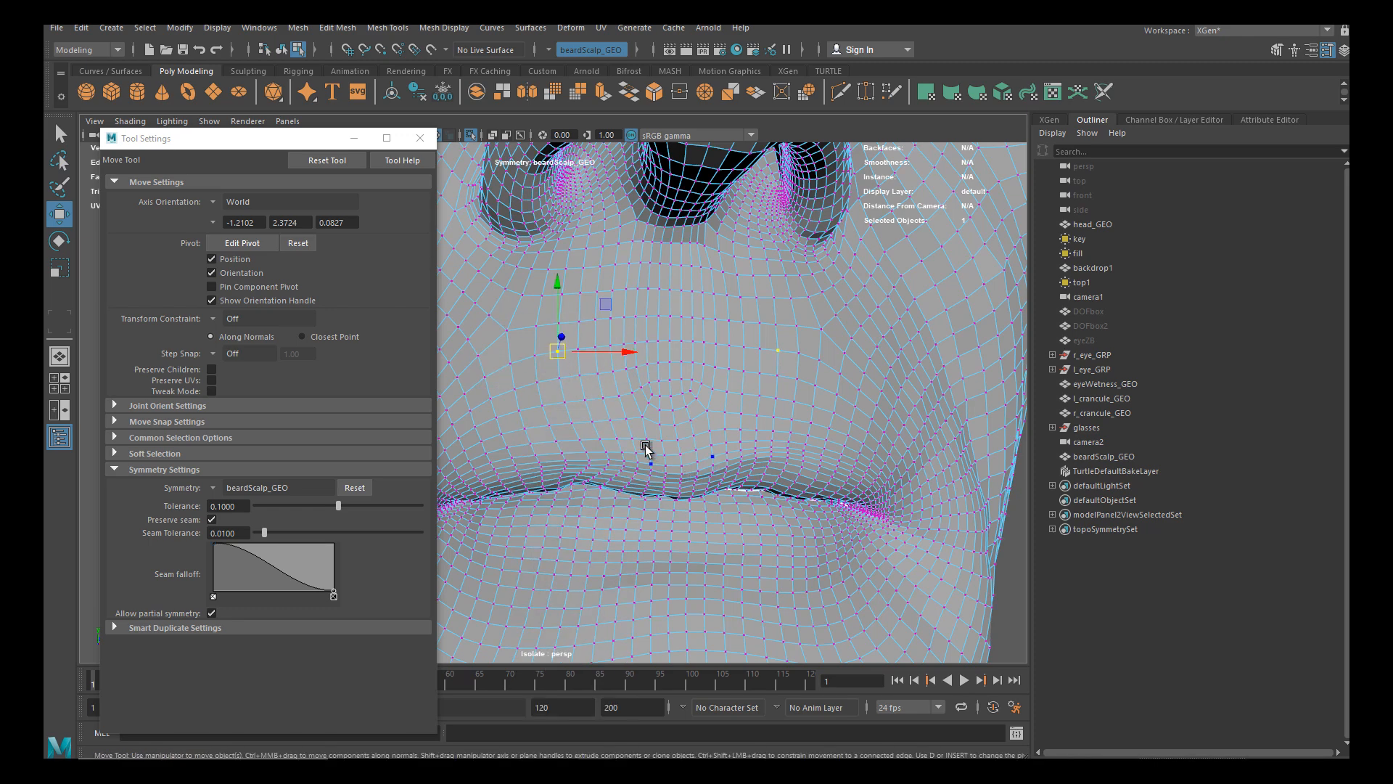
right_click_drag(650, 454, 581, 439, "alt")
left_click_drag(682, 446, 624, 472, "alt")
middle_click_drag(537, 500, 732, 450, "alt")
right_click_drag(732, 449, 651, 529, "alt")
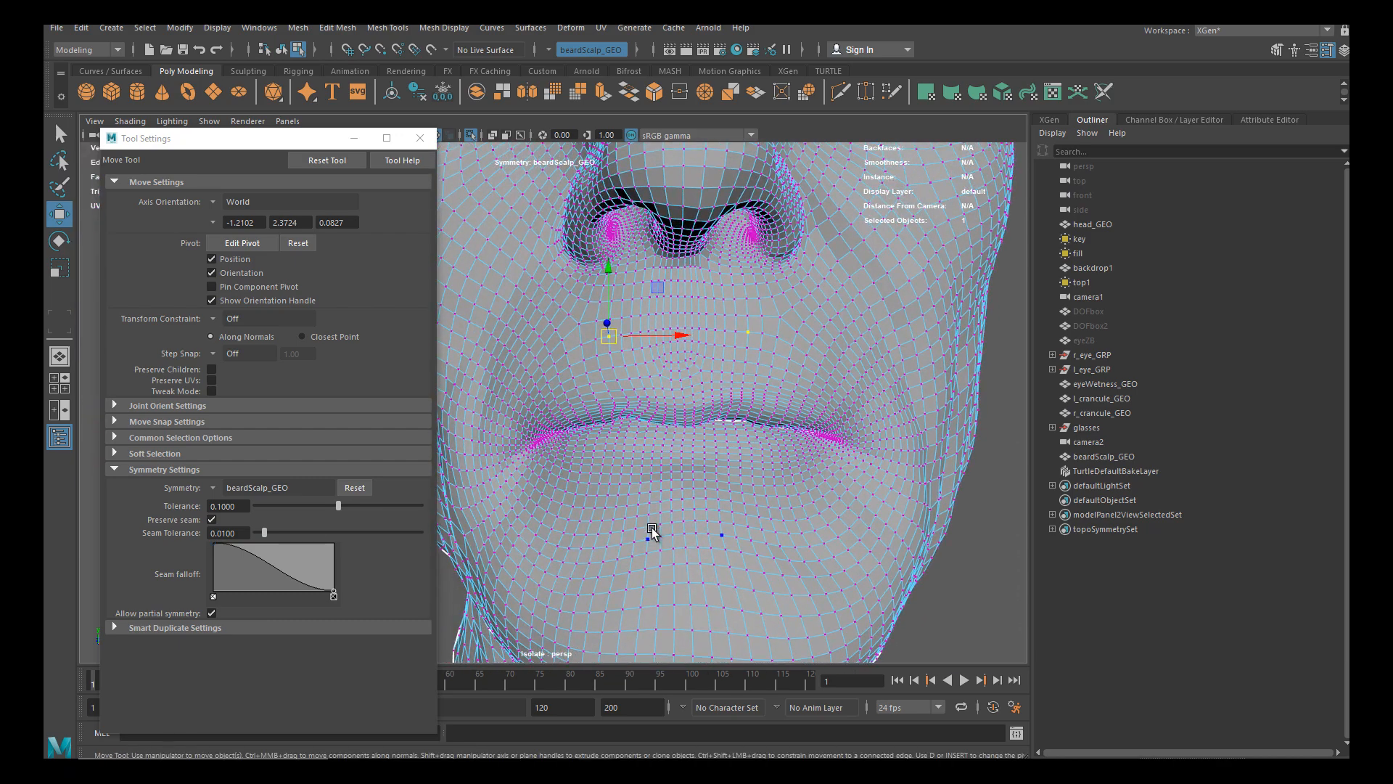
left_click(649, 524)
right_click_drag(603, 422, 498, 302, "alt")
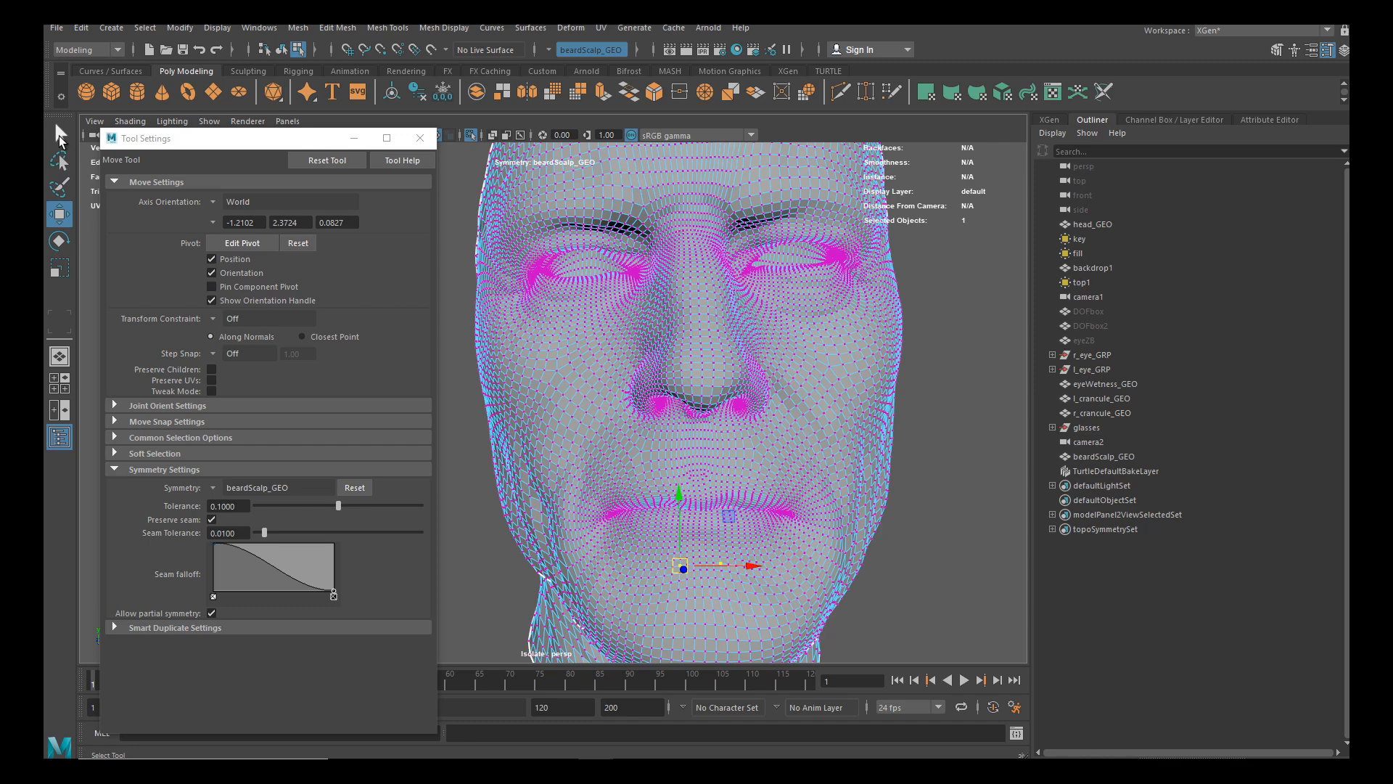
Use the Paint Selection Tool with a 0.6019 upper radius to select a band of faces between the nose and upper lip
left_click(60, 186)
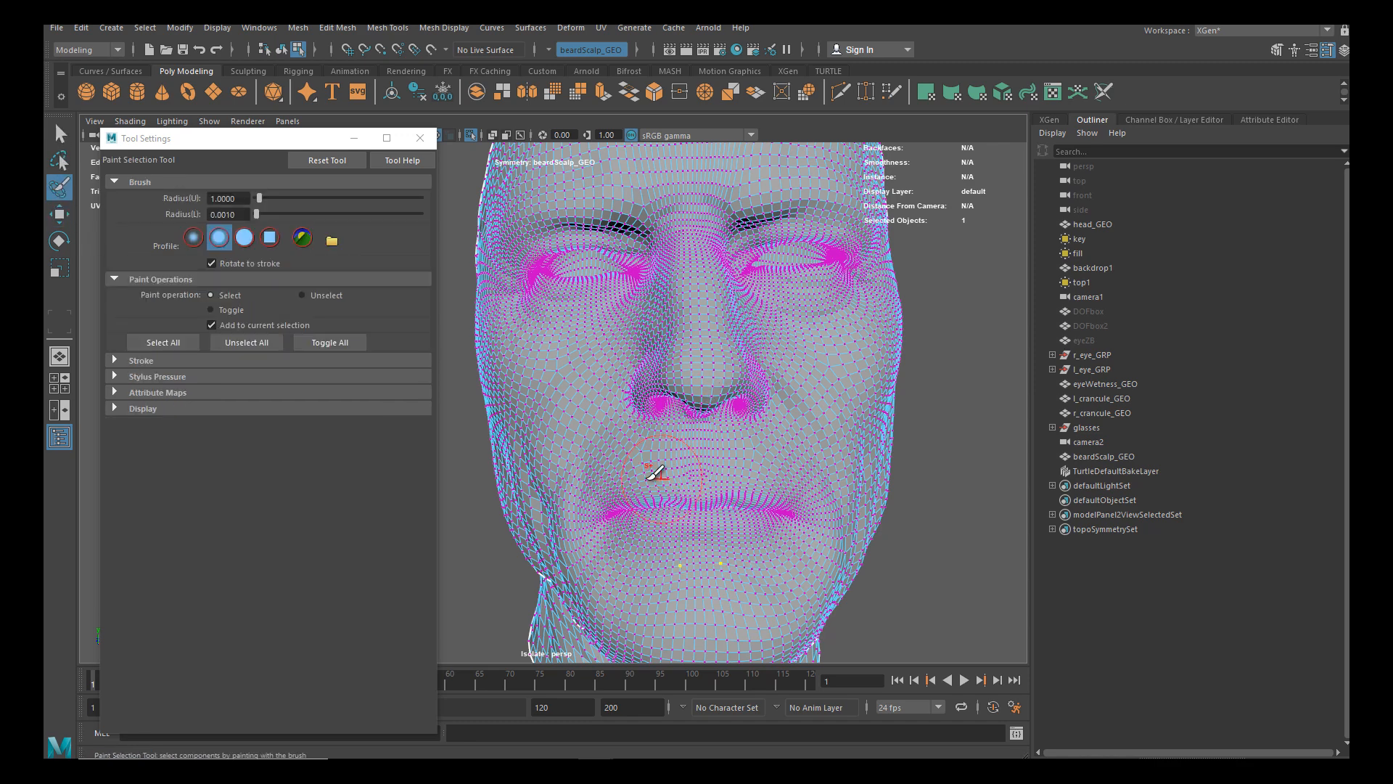
left_click_drag(659, 478, 665, 408, "alt")
right_click_drag(666, 408, 748, 455, "alt")
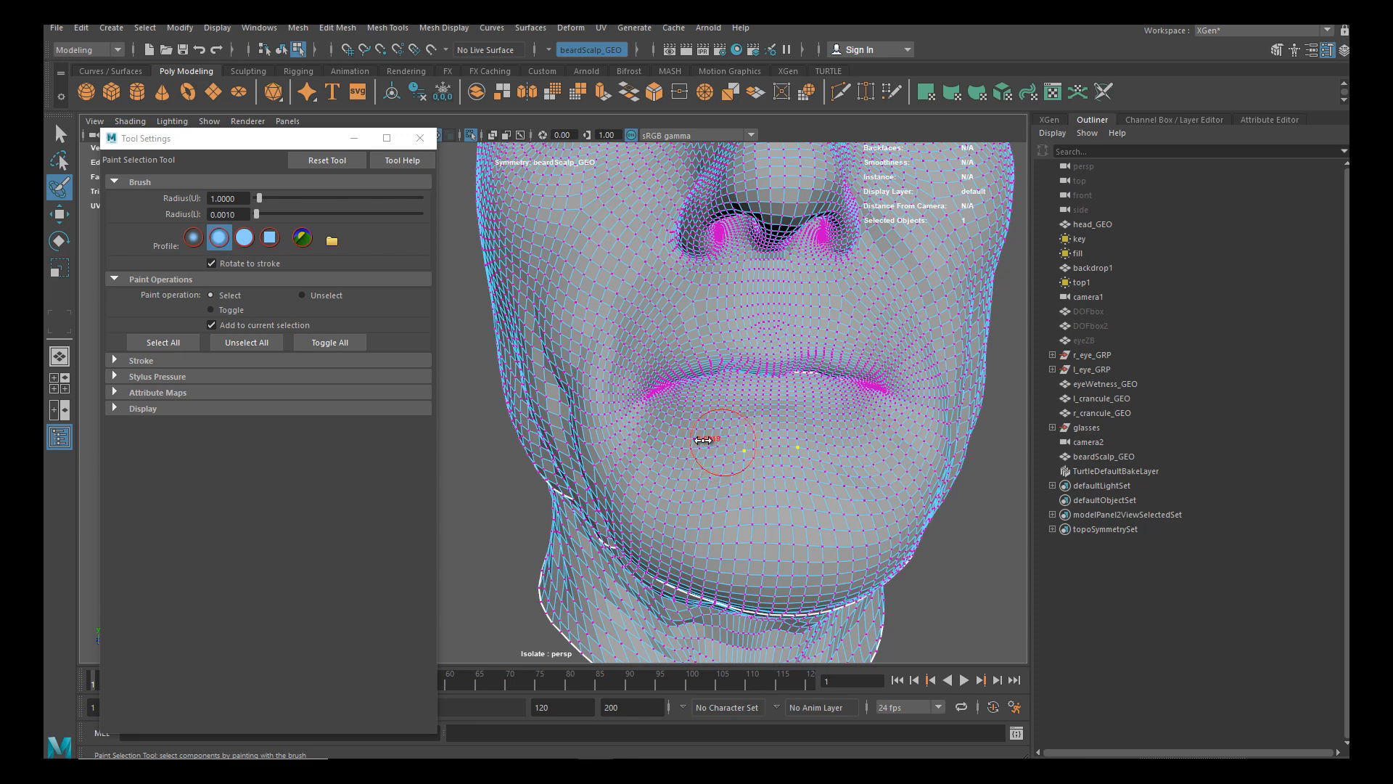
left_click_drag(694, 369, 704, 427, "alt")
right_click_drag(704, 427, 659, 409, "alt")
left_click_drag(659, 408, 693, 395, "alt")
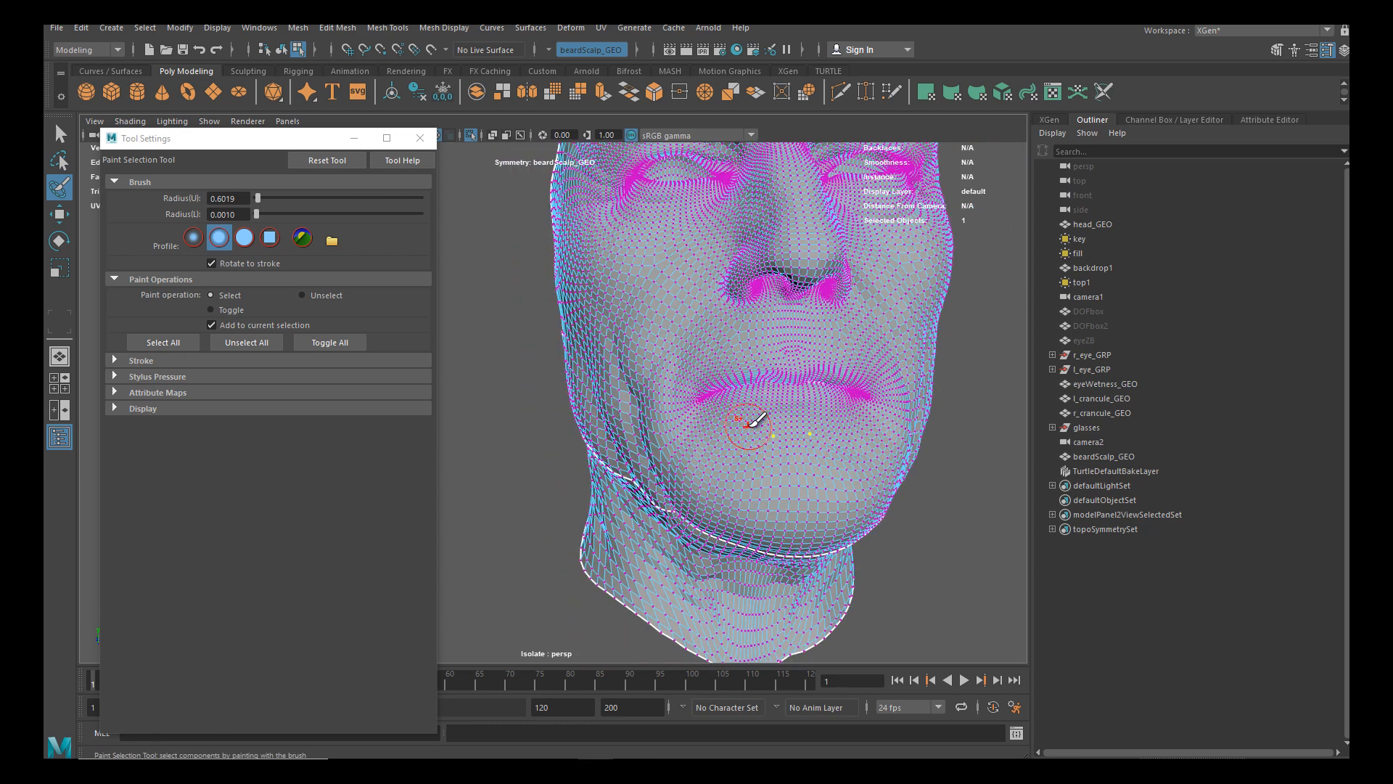
mouse_move(747, 419)
right_mouse_down()
mouse_move(752, 408)
mouse_move(747, 418)
right_mouse_up()
mouse_move(721, 351)
left_mouse_down()
mouse_move(738, 330)
mouse_move(766, 338)
left_mouse_up()
middle_click_drag(718, 330, 659, 358, "alt")
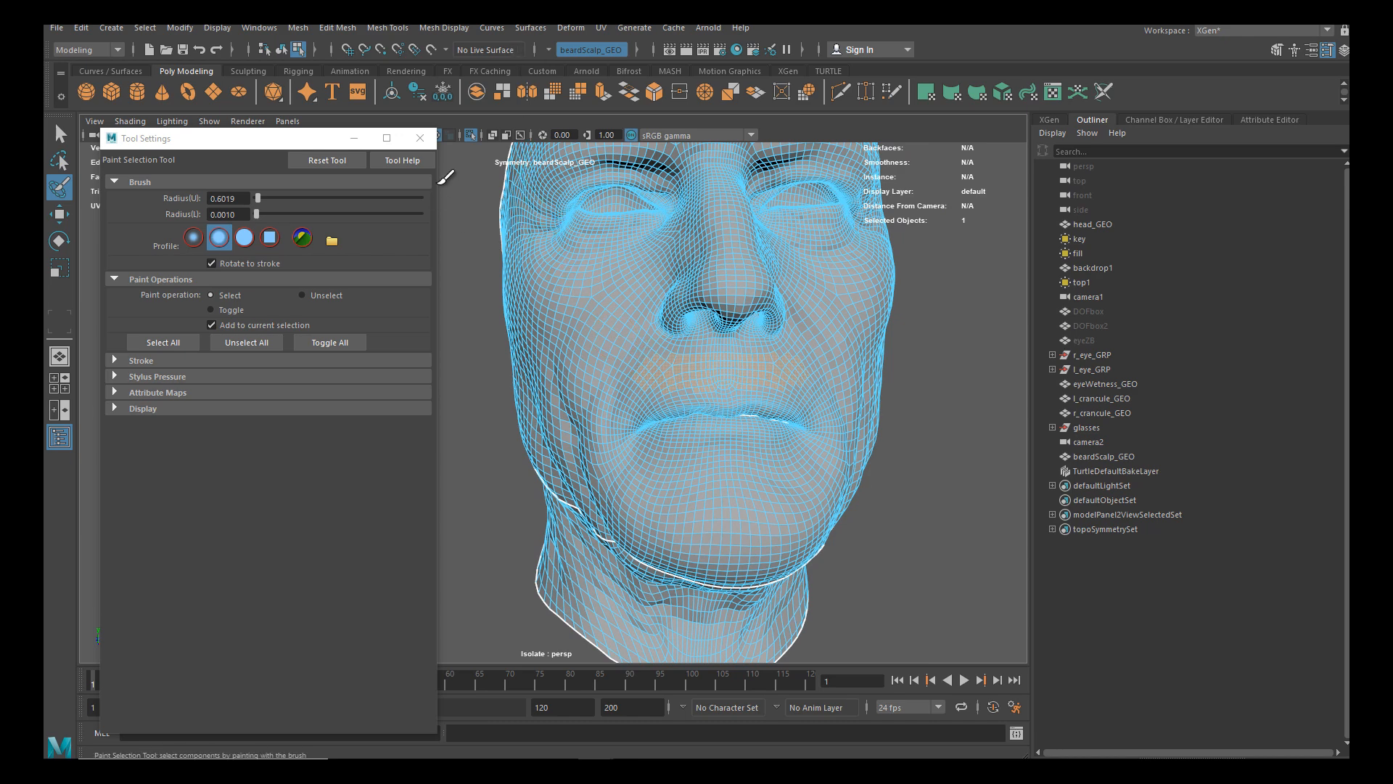
left_click_drag(305, 141, 287, 238)
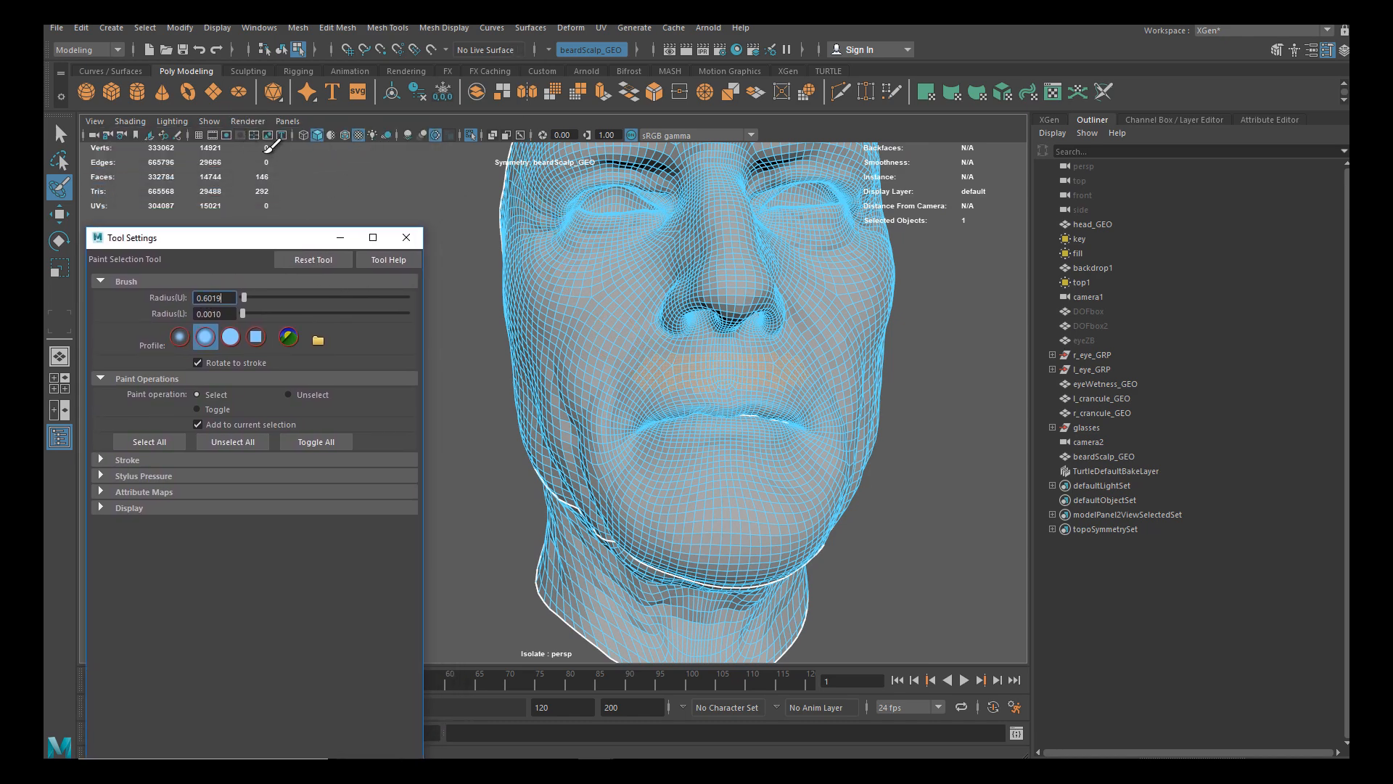
left_click(244, 122)
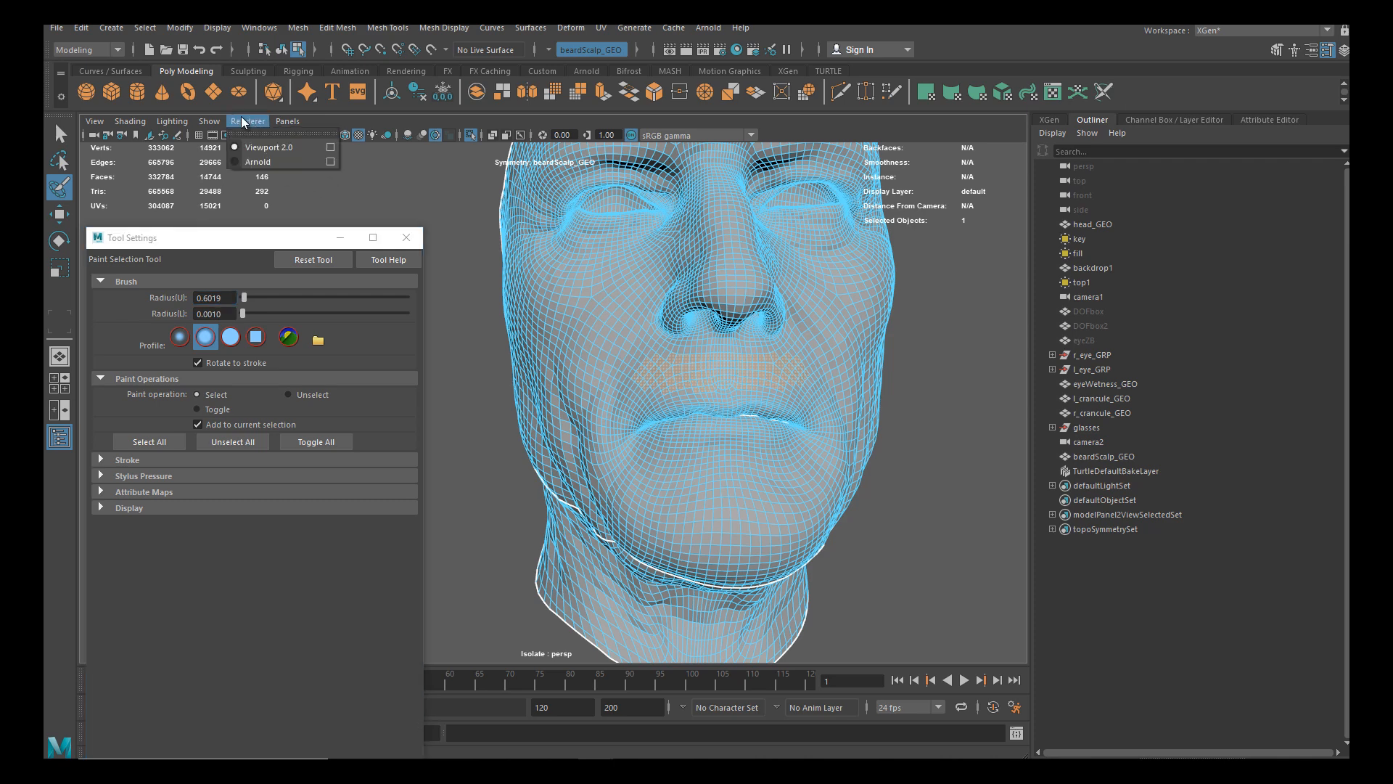
left_click(330, 161)
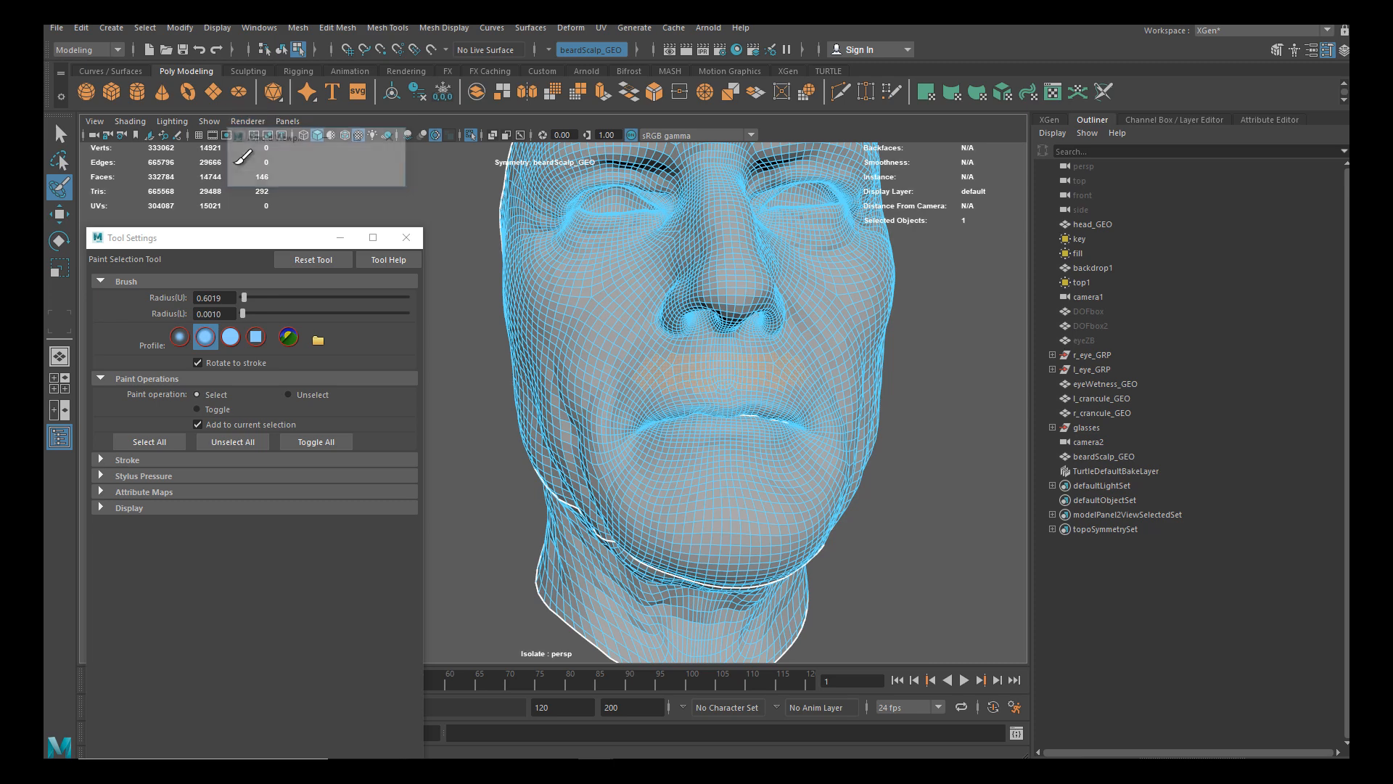
left_click(391, 138)
left_click(247, 121)
left_click(275, 148)
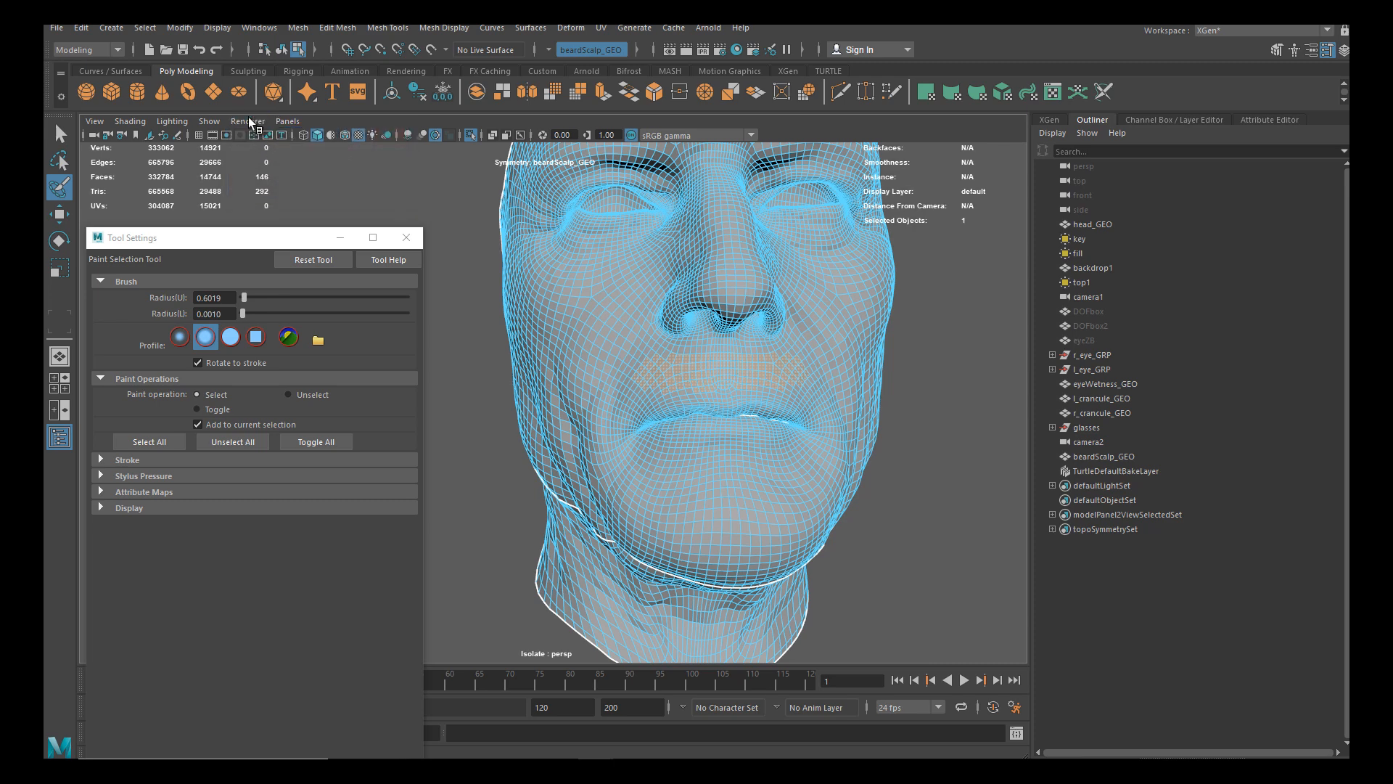
Extend the painted moustache face selection above the lip, reduce the brush's upper radius to 0.3265, and check the selection in wireframe
scroll(740, 363, "up", 2)
right_click_drag(736, 365, 797, 376, "alt")
left_click_drag(797, 376, 708, 332, "alt")
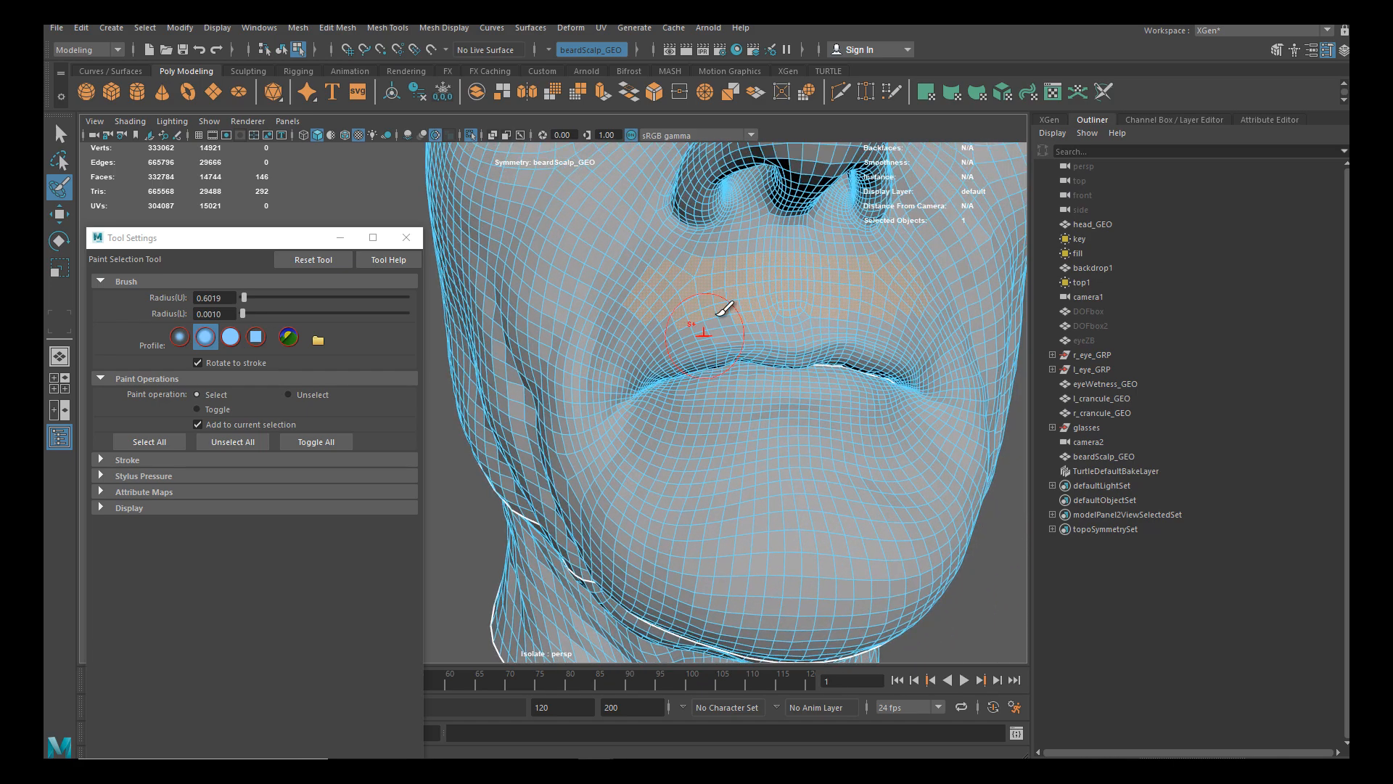
middle_click_drag(734, 301, 694, 324, "alt")
right_click_drag(693, 324, 652, 349, "alt")
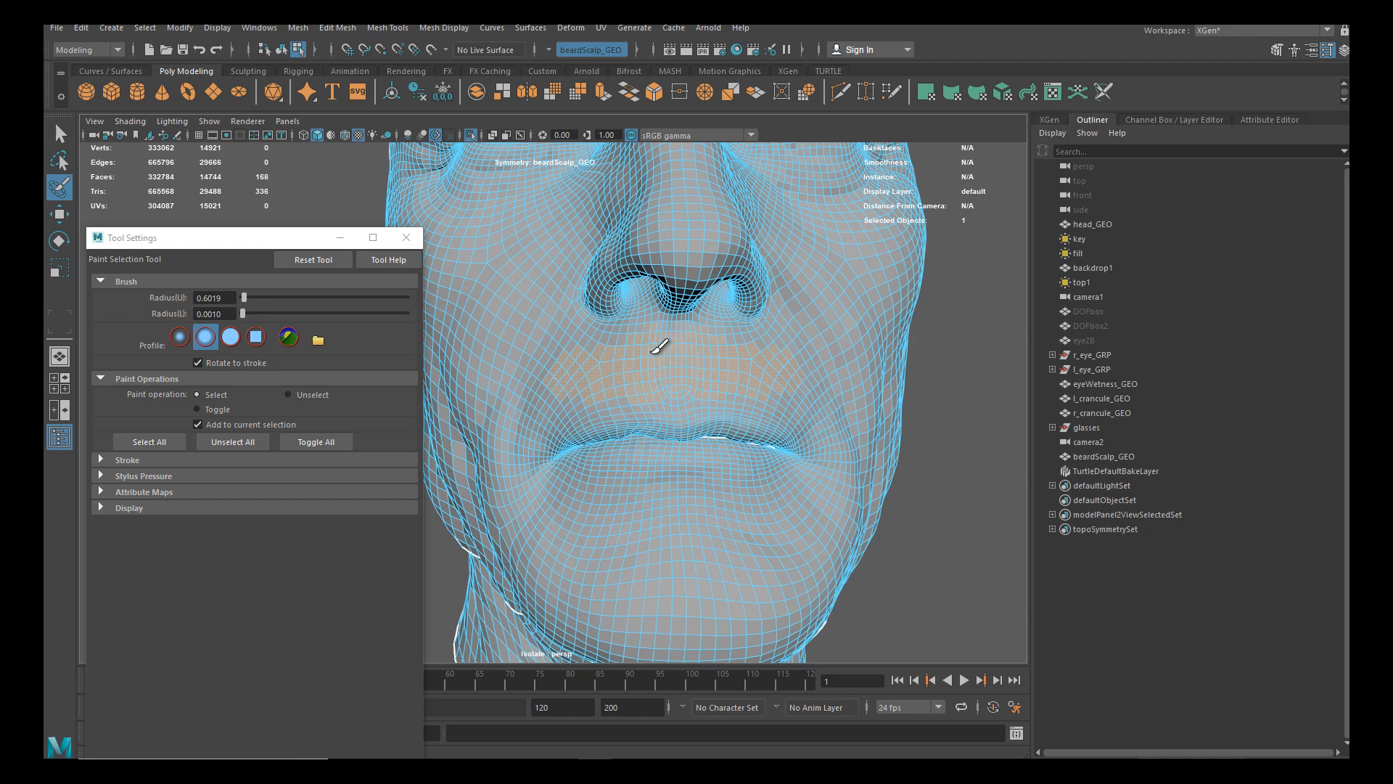
mouse_move(614, 359)
left_mouse_down()
mouse_move(646, 363)
mouse_move(629, 368)
mouse_move(640, 377)
mouse_move(595, 305)
mouse_move(534, 268)
left_mouse_up()
left_click(304, 135)
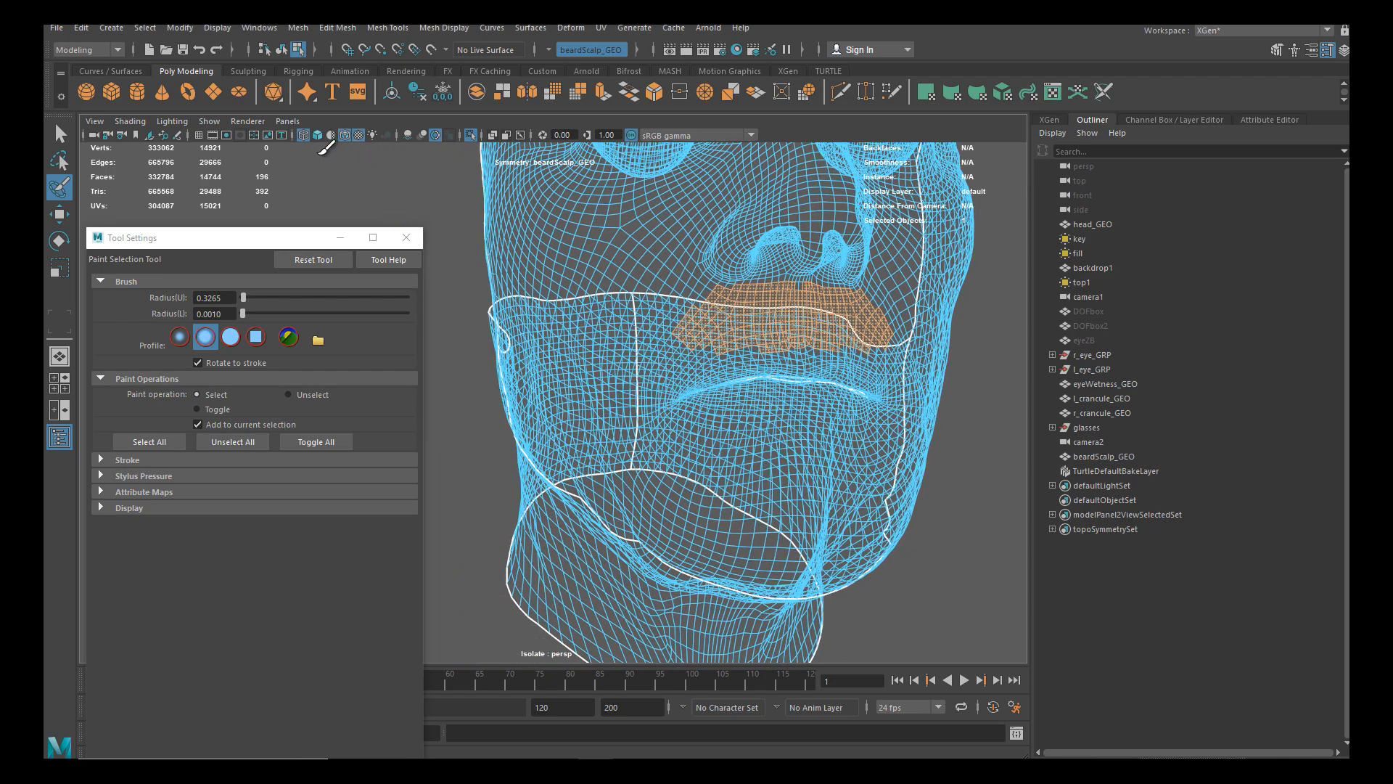
left_click(304, 138)
Fill in the moustache face selection and widen it below the nostrils and outward around both mouth corners
mouse_move(740, 363)
left_mouse_down("alt")
mouse_move(709, 399)
mouse_move(747, 436)
left_mouse_up("alt")
left_click(776, 270)
left_click_drag(782, 313, 748, 333)
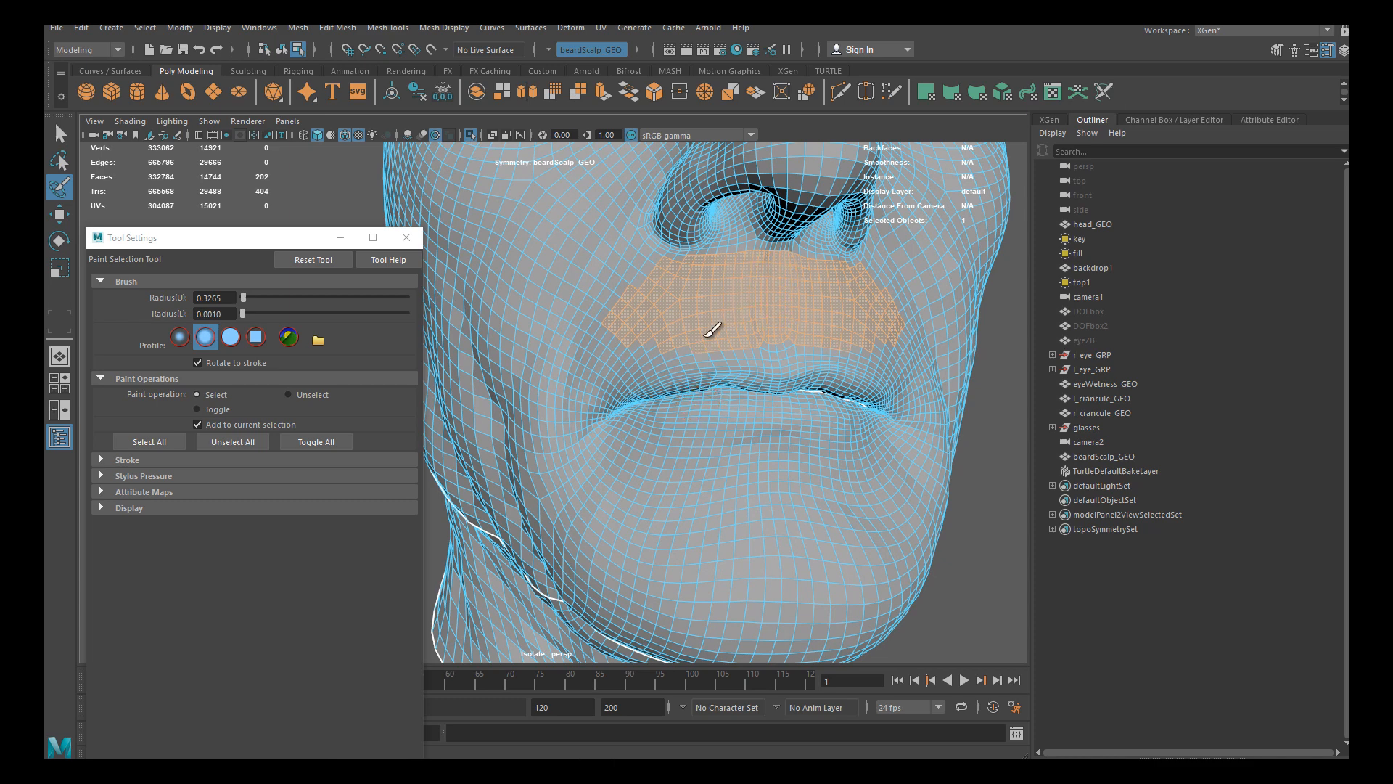
mouse_move(668, 263)
left_mouse_down()
mouse_move(657, 255)
mouse_move(601, 317)
left_mouse_up()
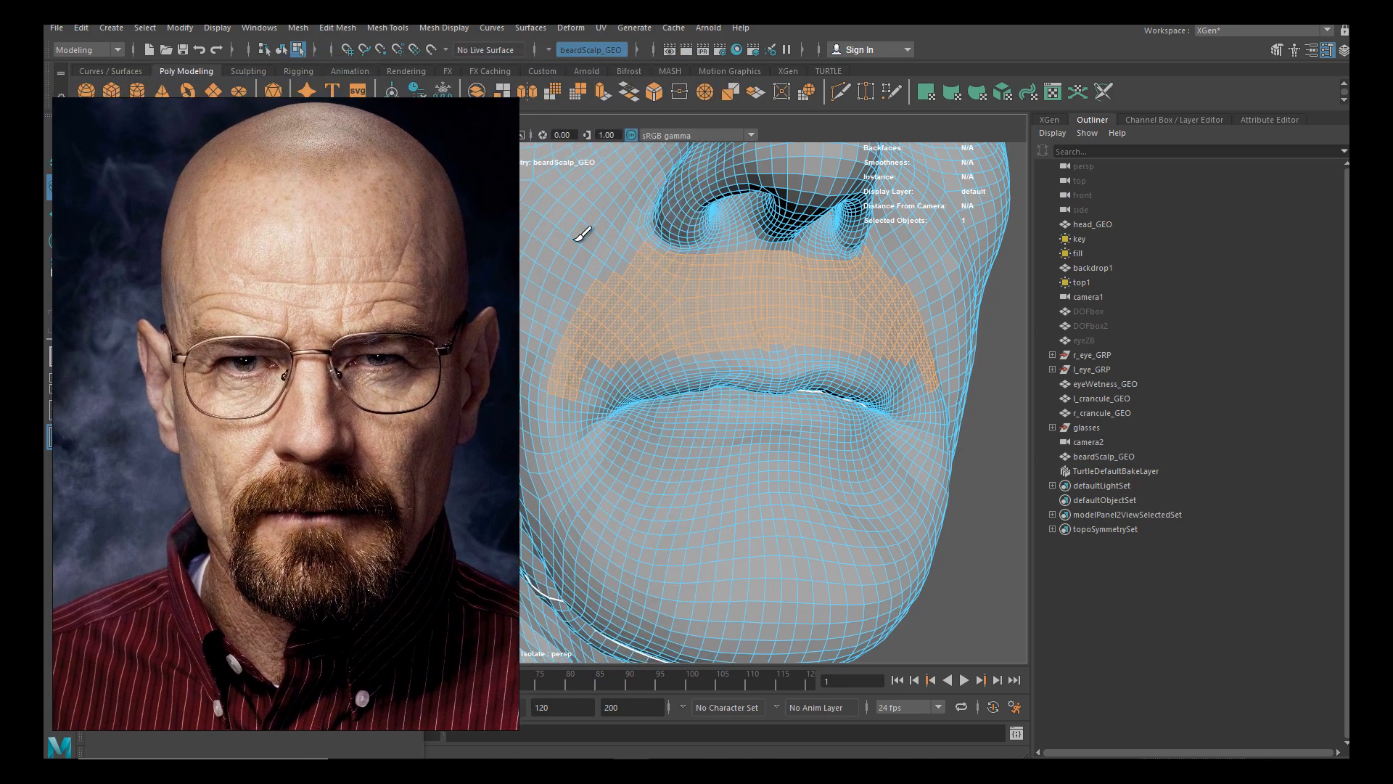
Resize the selection brush and add the faces directly beneath the nose, up to the base of the septum
middle_click_drag(782, 357, 796, 421, "alt")
right_click_drag(729, 330, 771, 344, "alt")
middle_click_drag(847, 292, 793, 307, "alt")
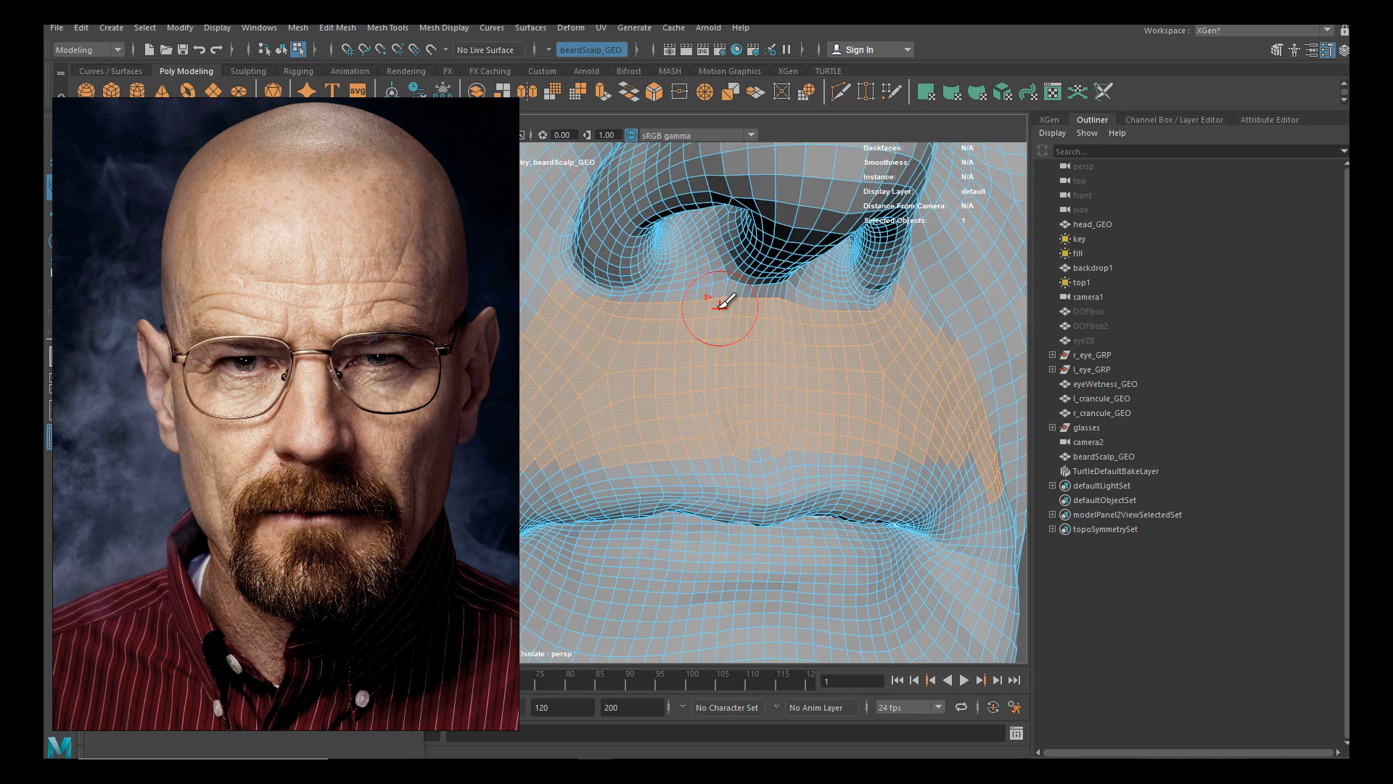
key("b")
mouse_move(734, 325)
left_mouse_down()
mouse_move(717, 325)
mouse_move(725, 299)
left_mouse_up()
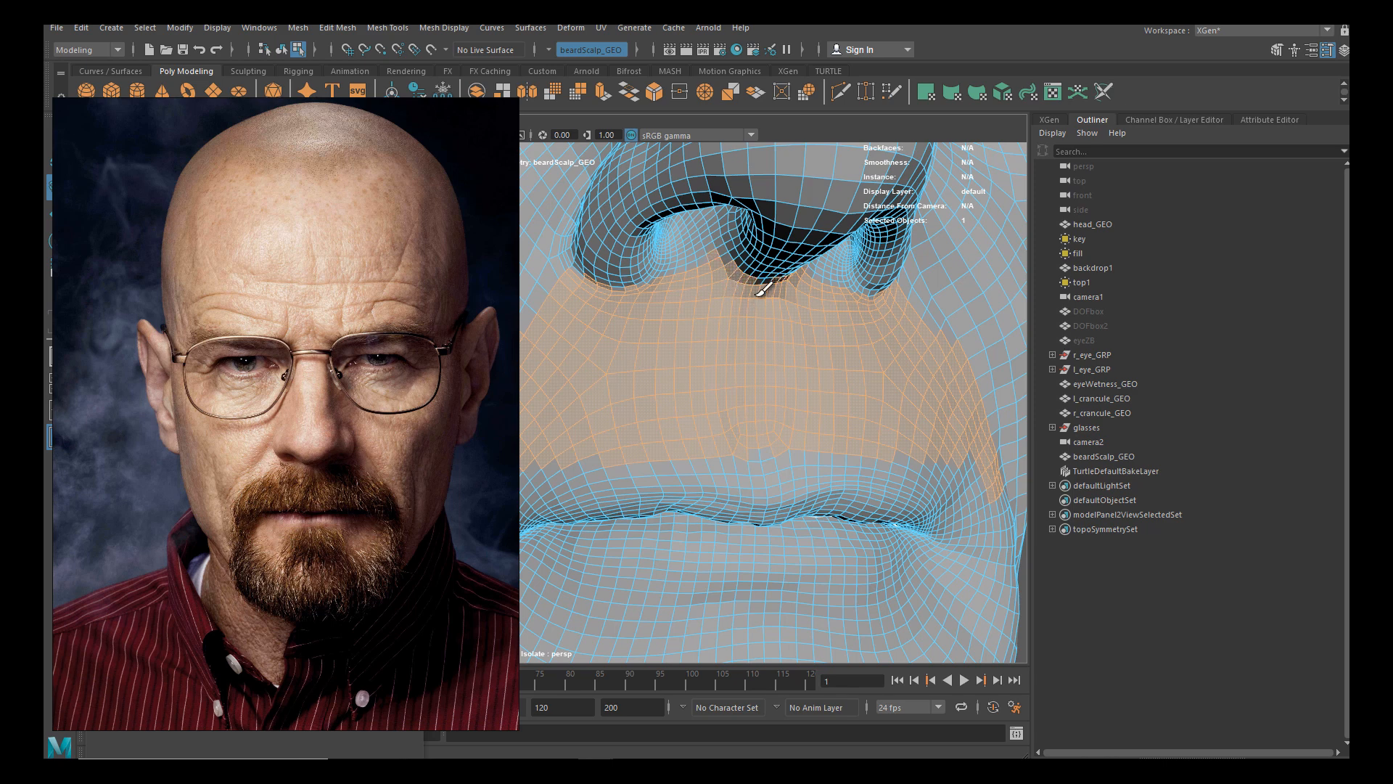
Paint-select the faces beside the nostrils and along the outer moustache border down to the mouth corners
left_click_drag(749, 301, 786, 302, "alt")
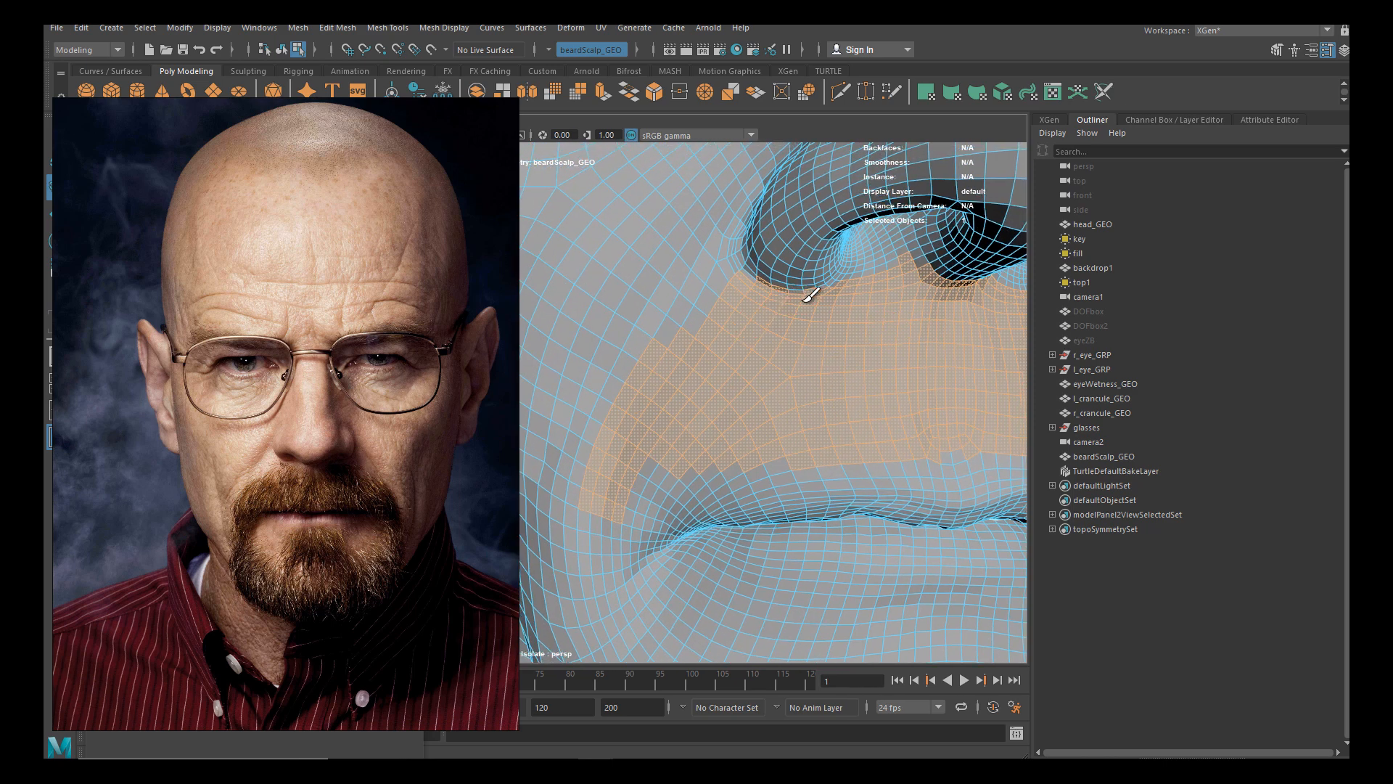
mouse_move(818, 332)
left_mouse_down("alt")
mouse_move(733, 320)
mouse_move(782, 287)
left_mouse_up("alt")
left_click_drag(703, 310, 771, 280, "alt")
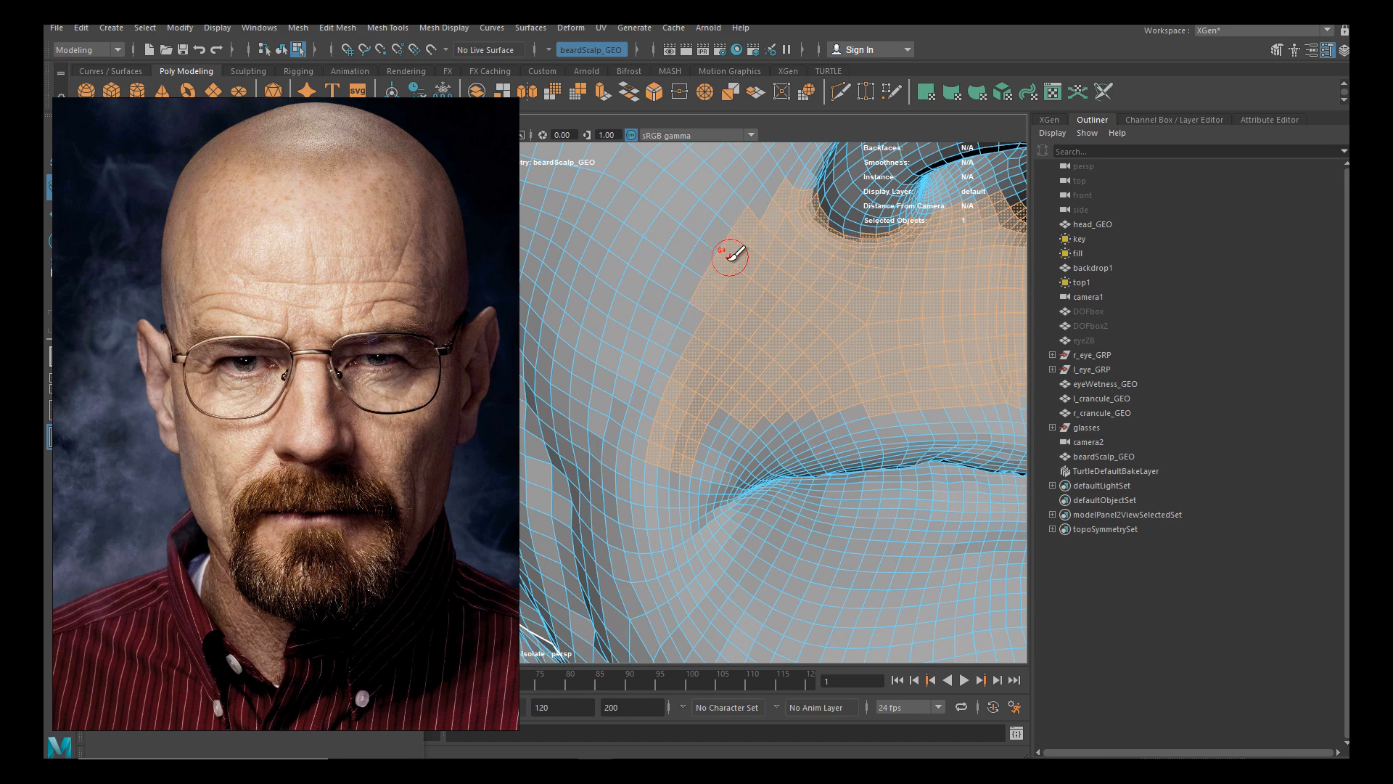
mouse_move(726, 261)
left_mouse_down()
mouse_move(743, 262)
mouse_move(747, 306)
mouse_move(686, 398)
left_mouse_up()
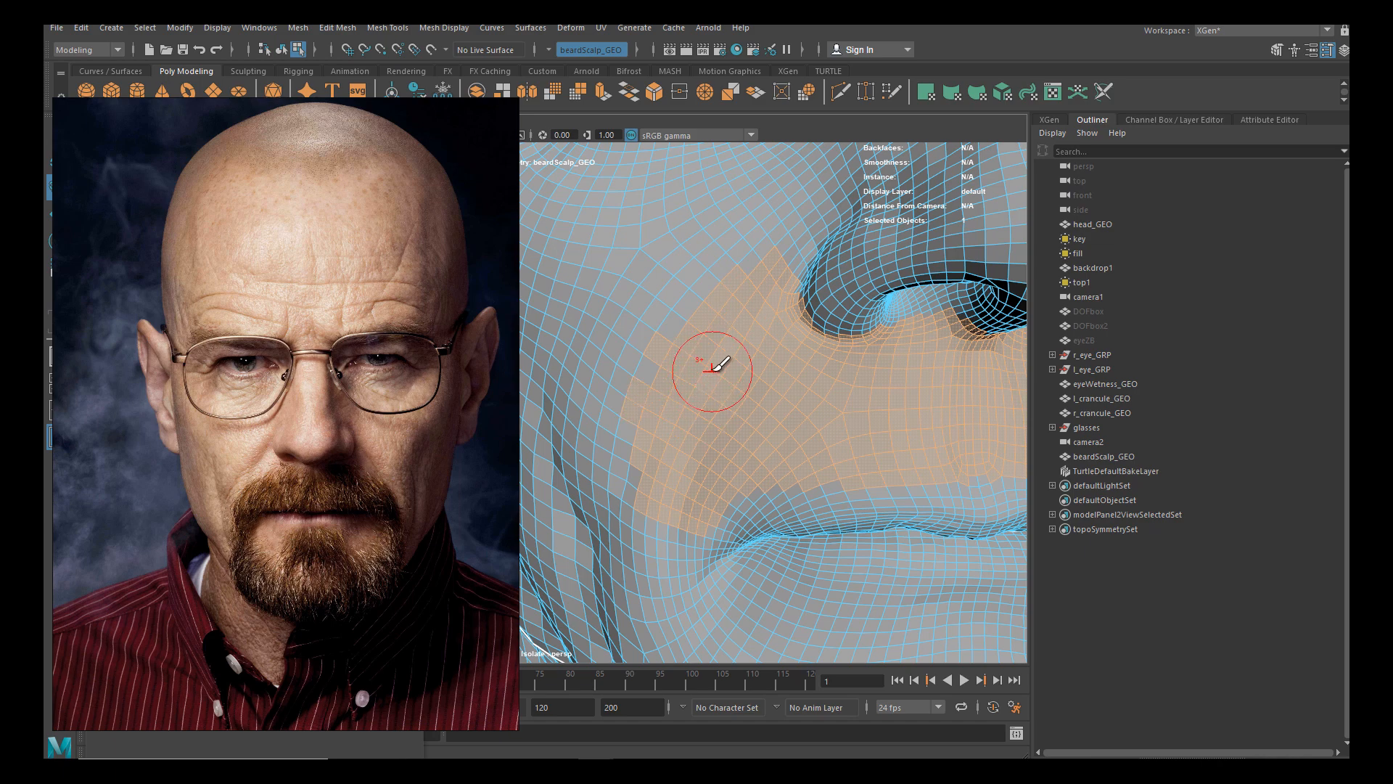
Extend the painted face selection down to the upper lip's edge and around the mouth corners
right_click_drag(709, 372, 629, 305, "alt")
left_click_drag(629, 304, 702, 342, "alt")
middle_click_drag(703, 341, 664, 344, "alt")
right_click_drag(672, 341, 727, 333, "alt")
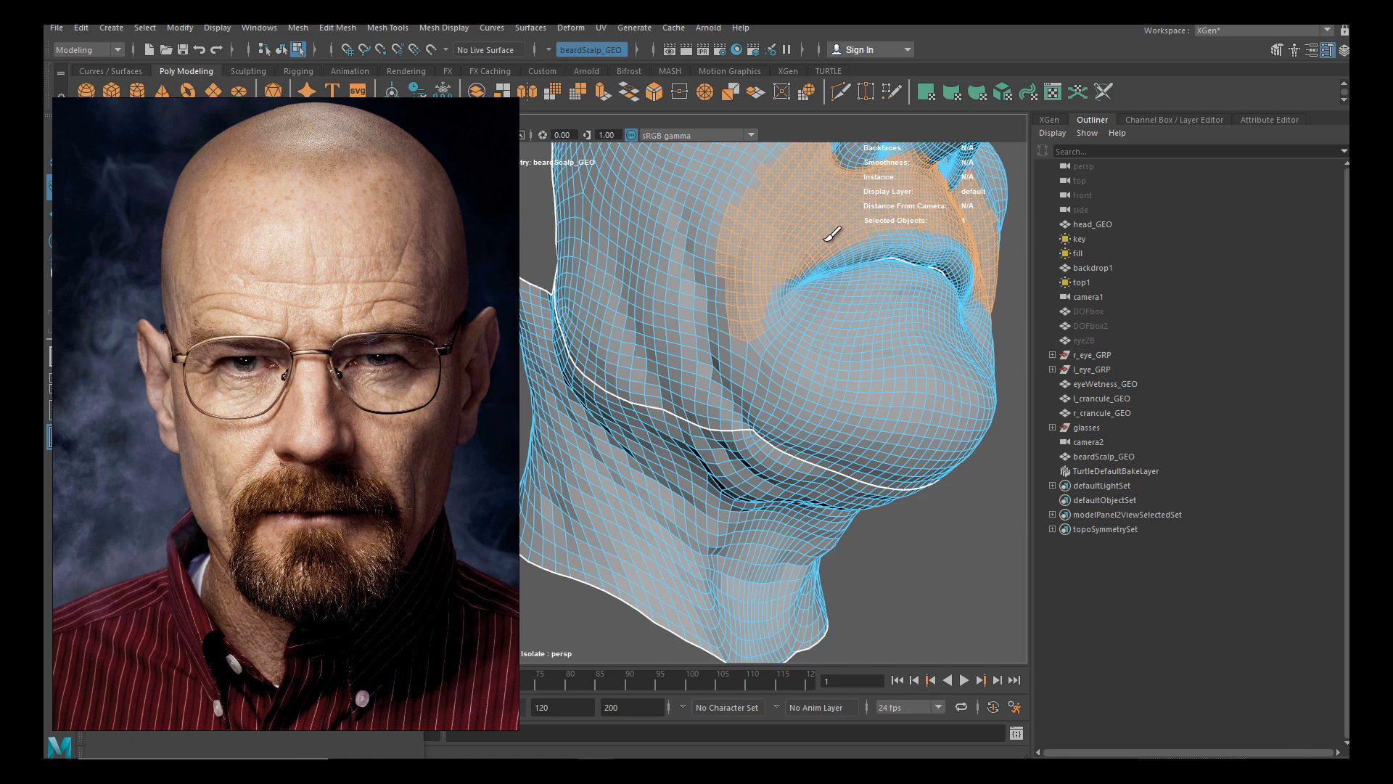
middle_click_drag(764, 271, 682, 341, "alt")
right_click_drag(682, 341, 804, 296, "alt")
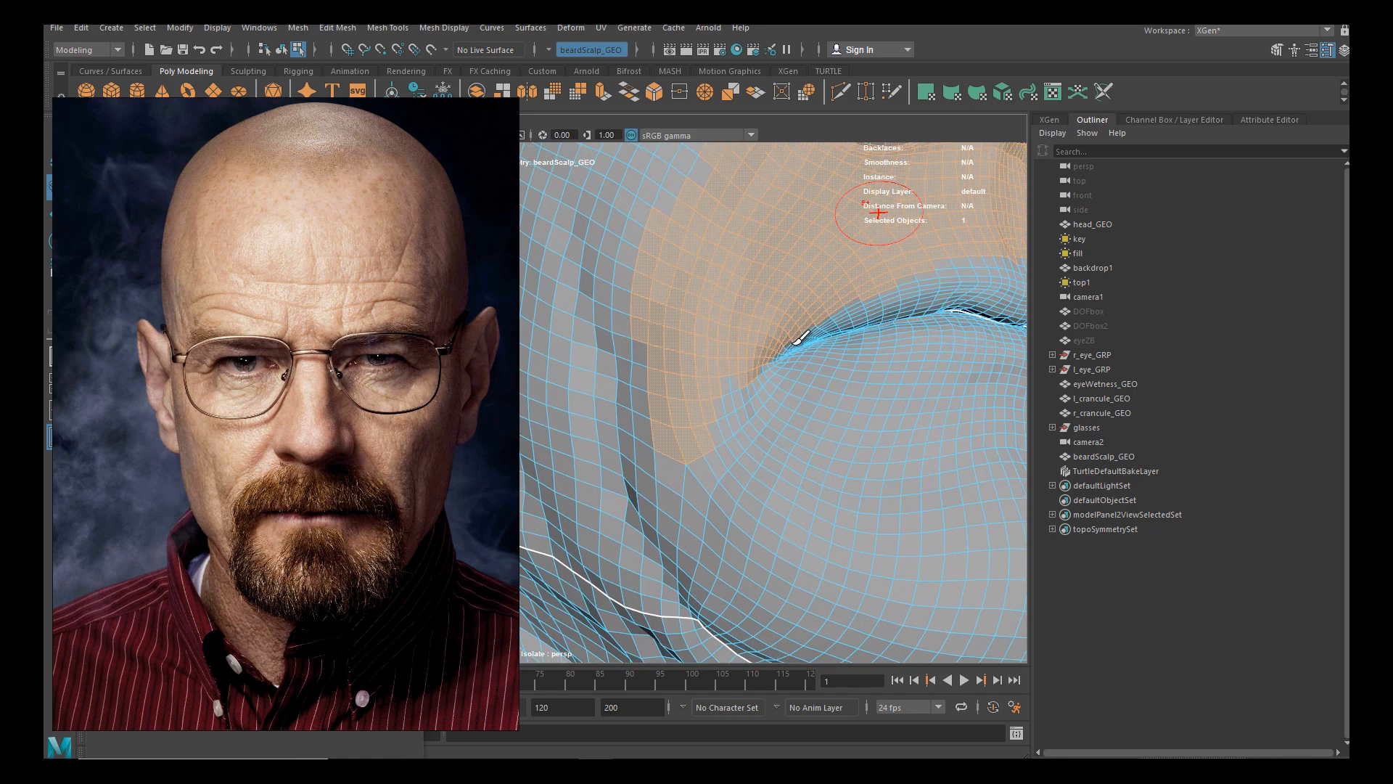
left_click_drag(804, 296, 733, 305, "alt")
middle_click_drag(663, 299, 727, 295, "alt")
key("b")
mouse_move(746, 304)
left_mouse_down()
mouse_move(656, 317)
mouse_move(596, 371)
left_mouse_up()
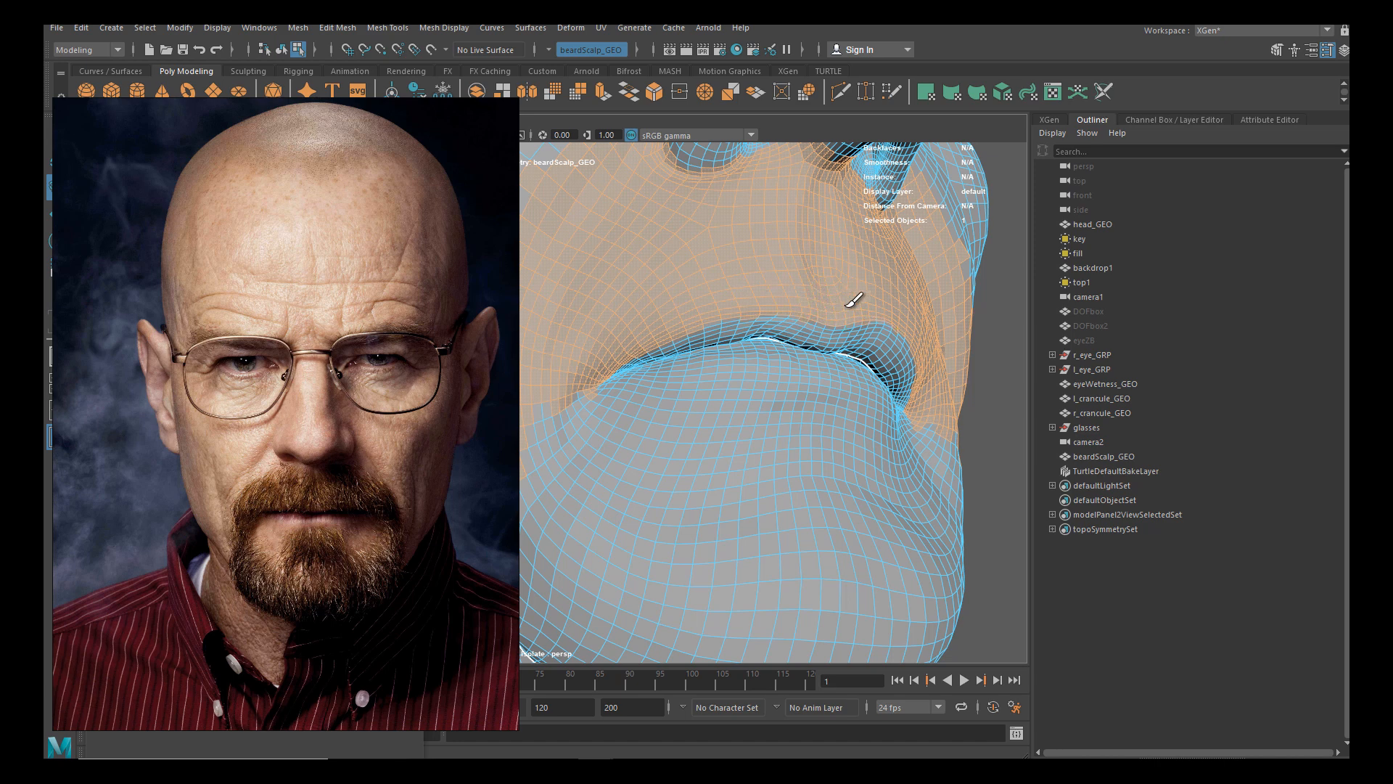
Even out the painted selection along the outer moustache border and below the mouth corners
left_click_drag(675, 364, 672, 324, "alt")
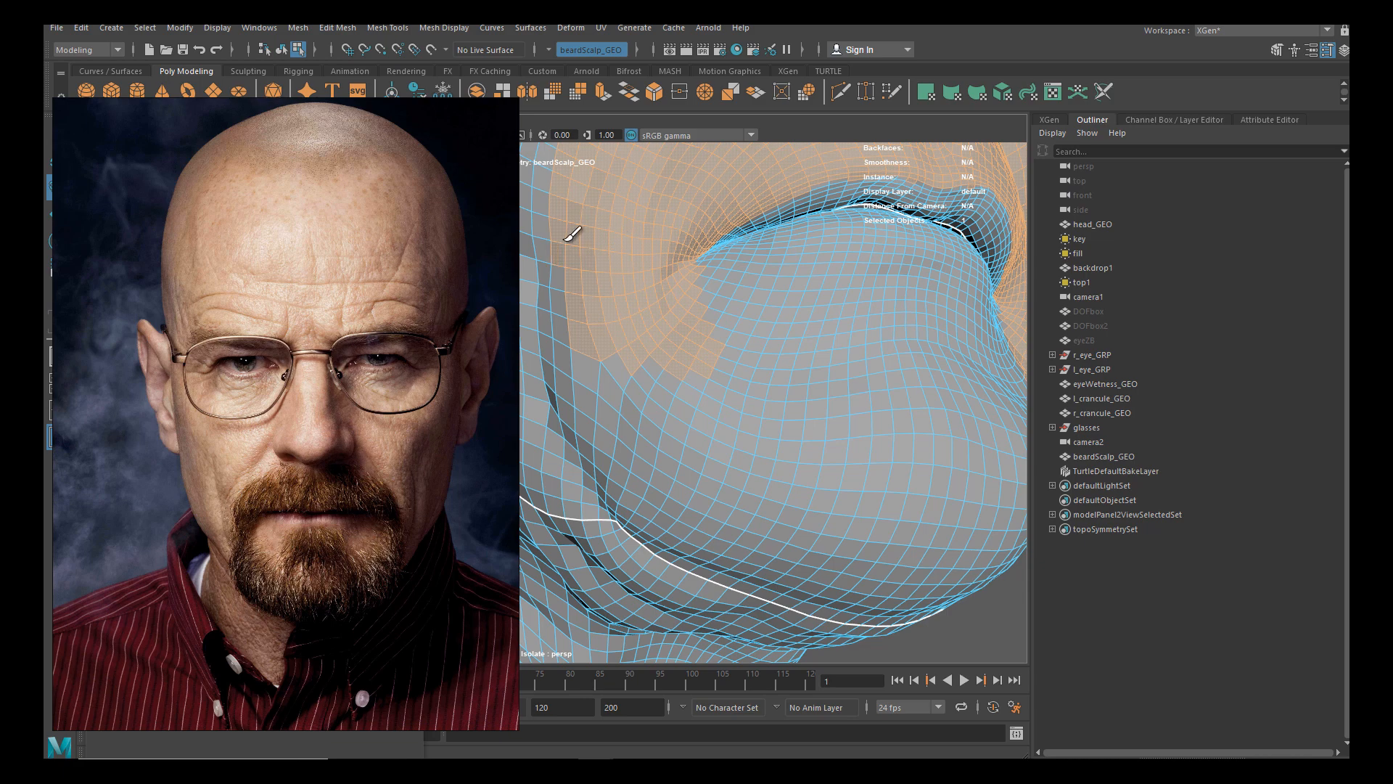
right_click_drag(647, 367, 678, 342, "alt")
left_click_drag(686, 394, 685, 436, "alt")
middle_click_drag(685, 456, 675, 380, "alt")
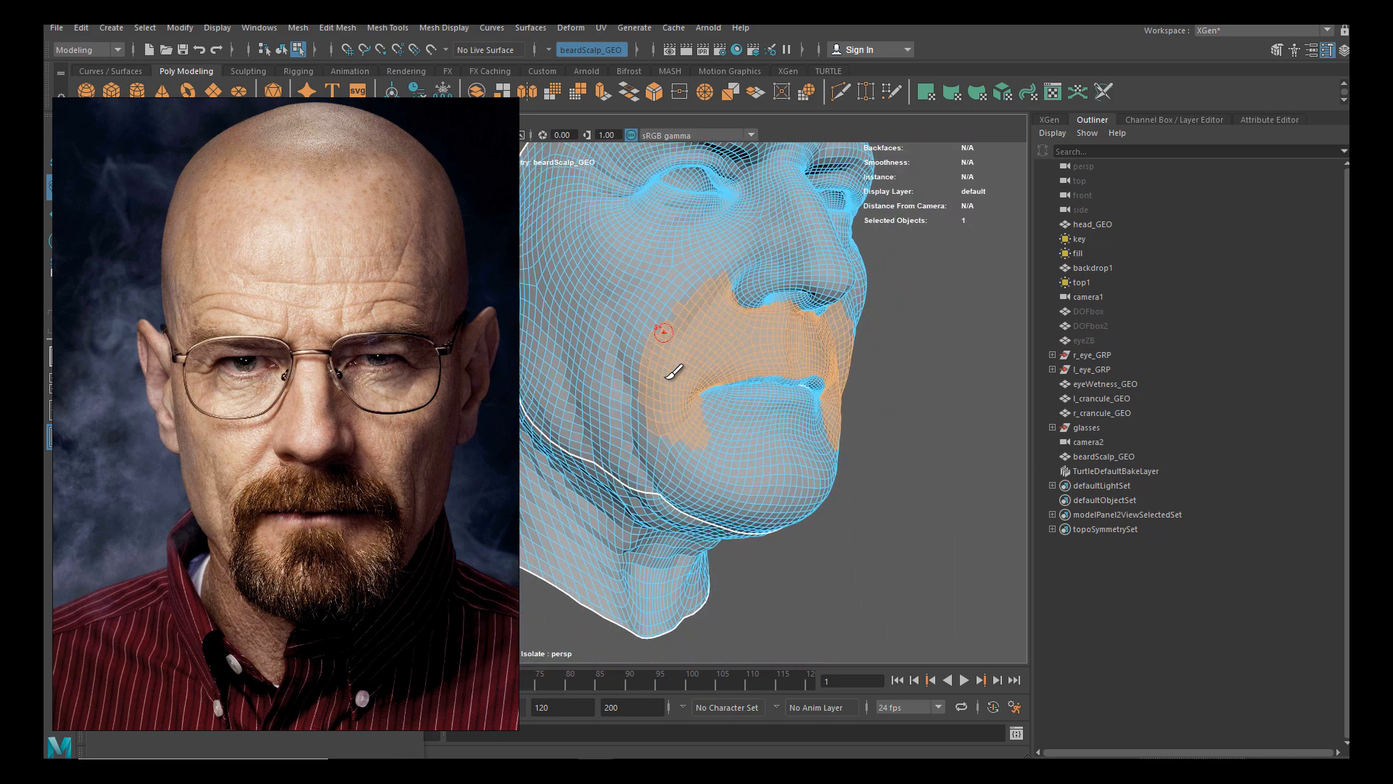
right_click_drag(675, 379, 710, 396, "alt")
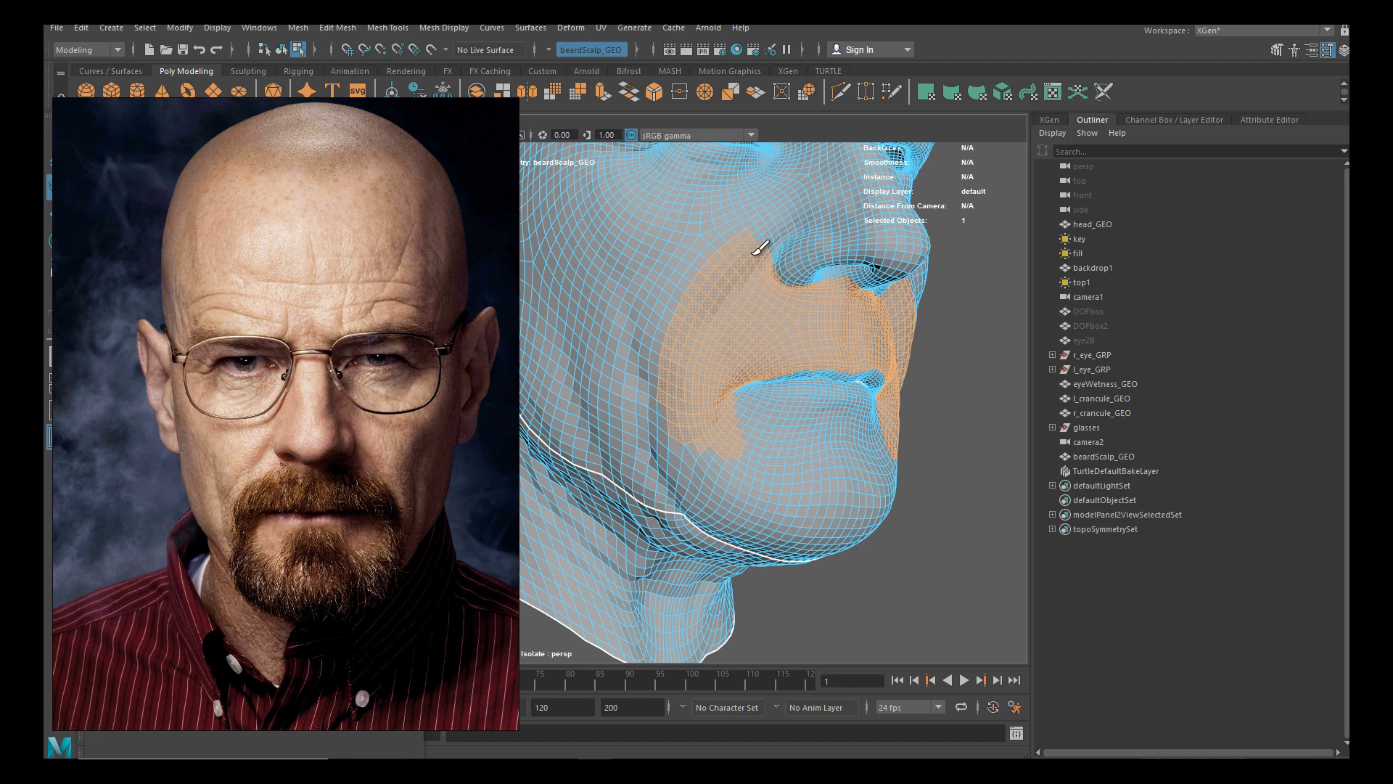
mouse_move(672, 408)
left_mouse_down("alt")
mouse_move(706, 376)
mouse_move(655, 376)
left_mouse_up("alt")
Find the side-profile photo of the goatee on the reference board and enlarge it
scroll(417, 382, "down", 10)
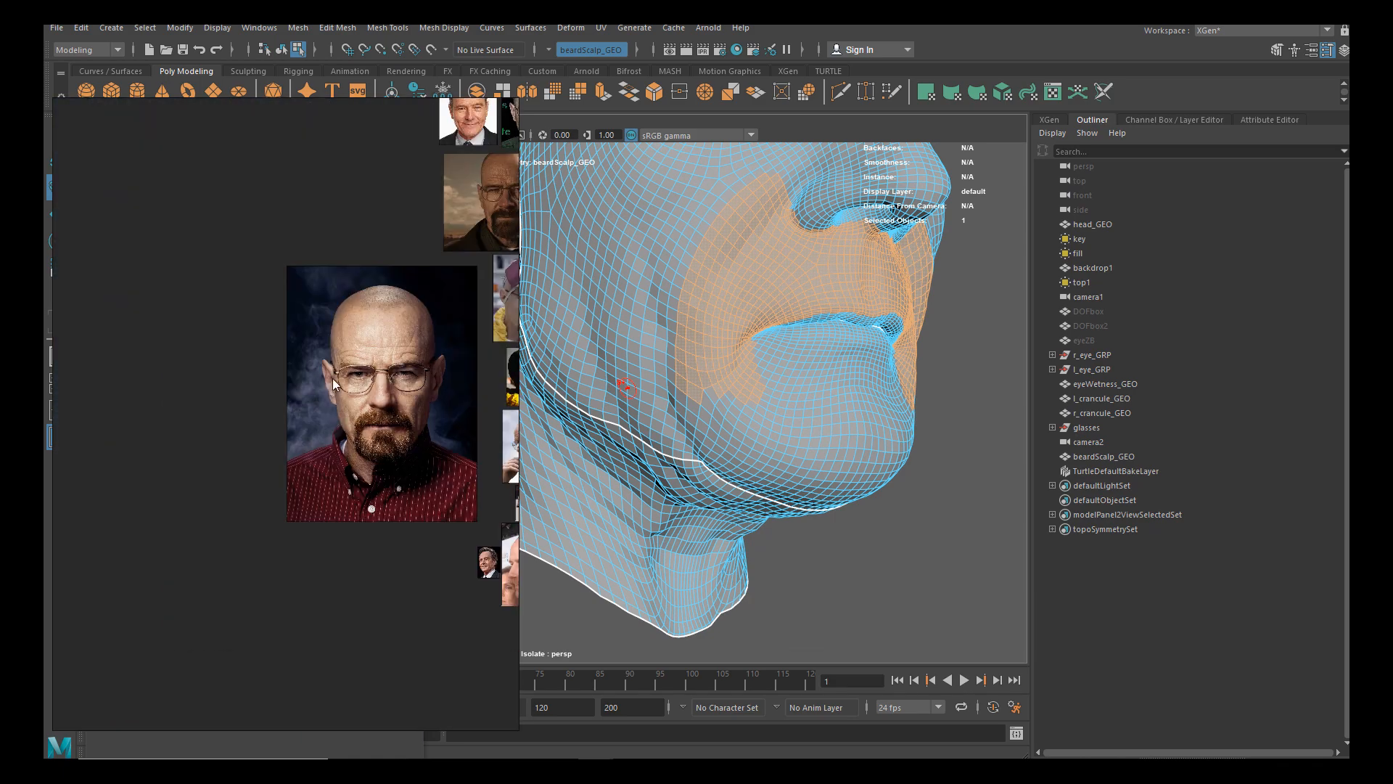
middle_click_drag(485, 445, 311, 517)
scroll(311, 517, "up", 6)
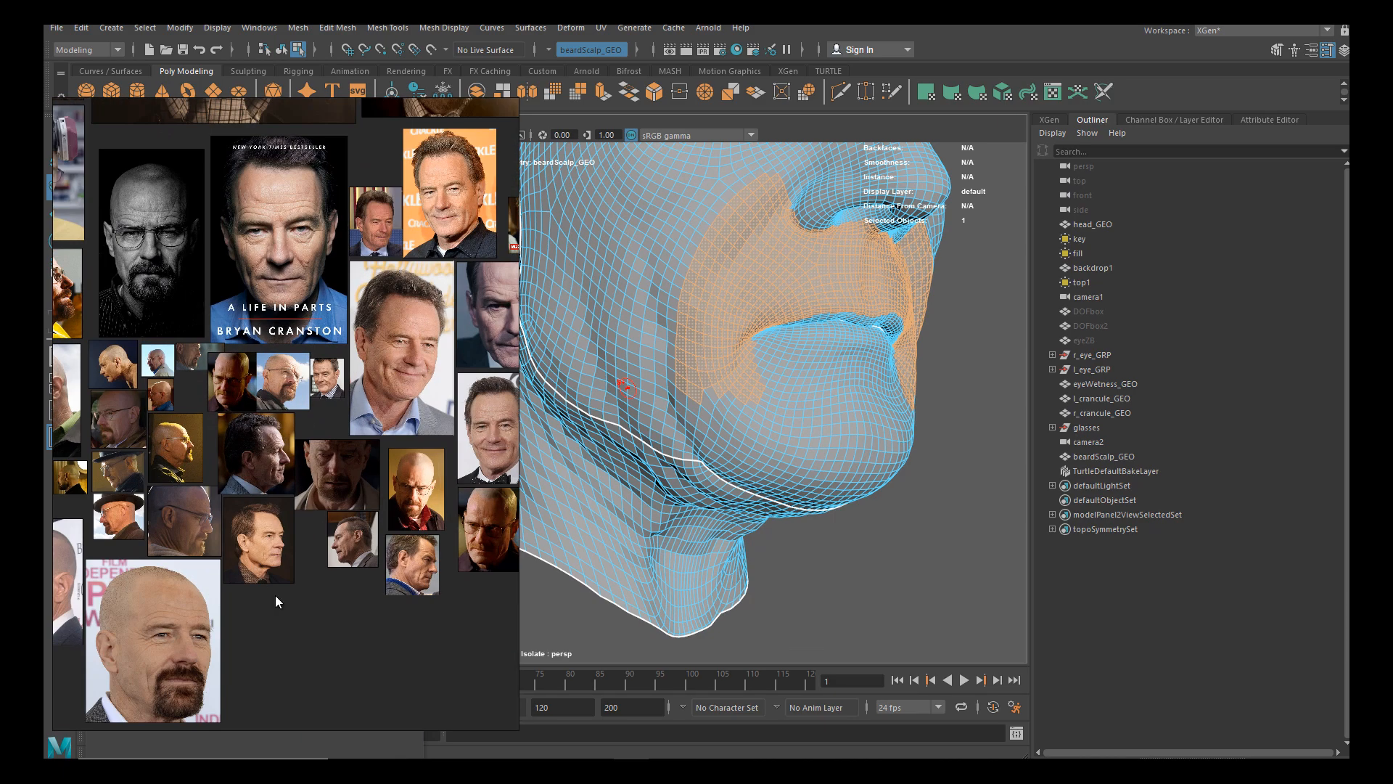
middle_click_drag(314, 608, 407, 554)
scroll(277, 394, "up", 10)
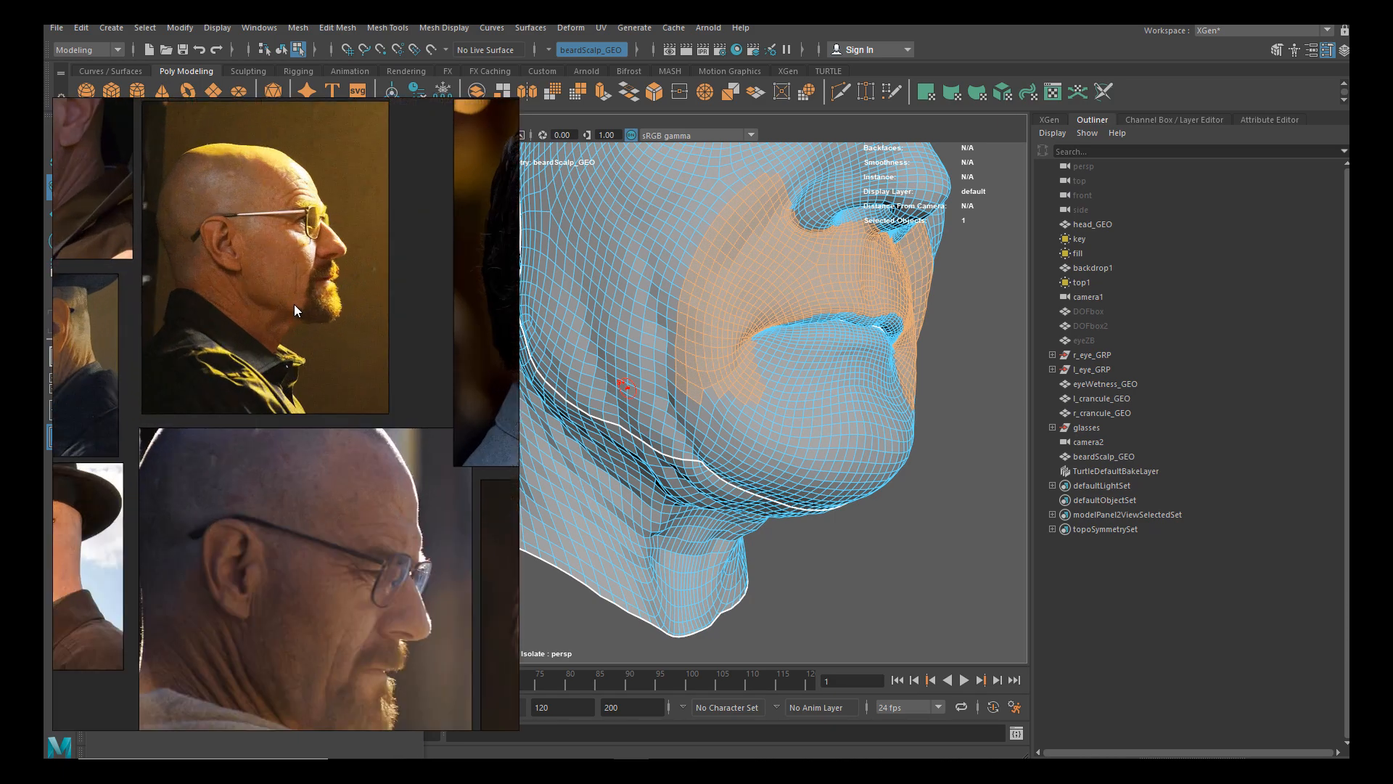
scroll(356, 379, "down", 3)
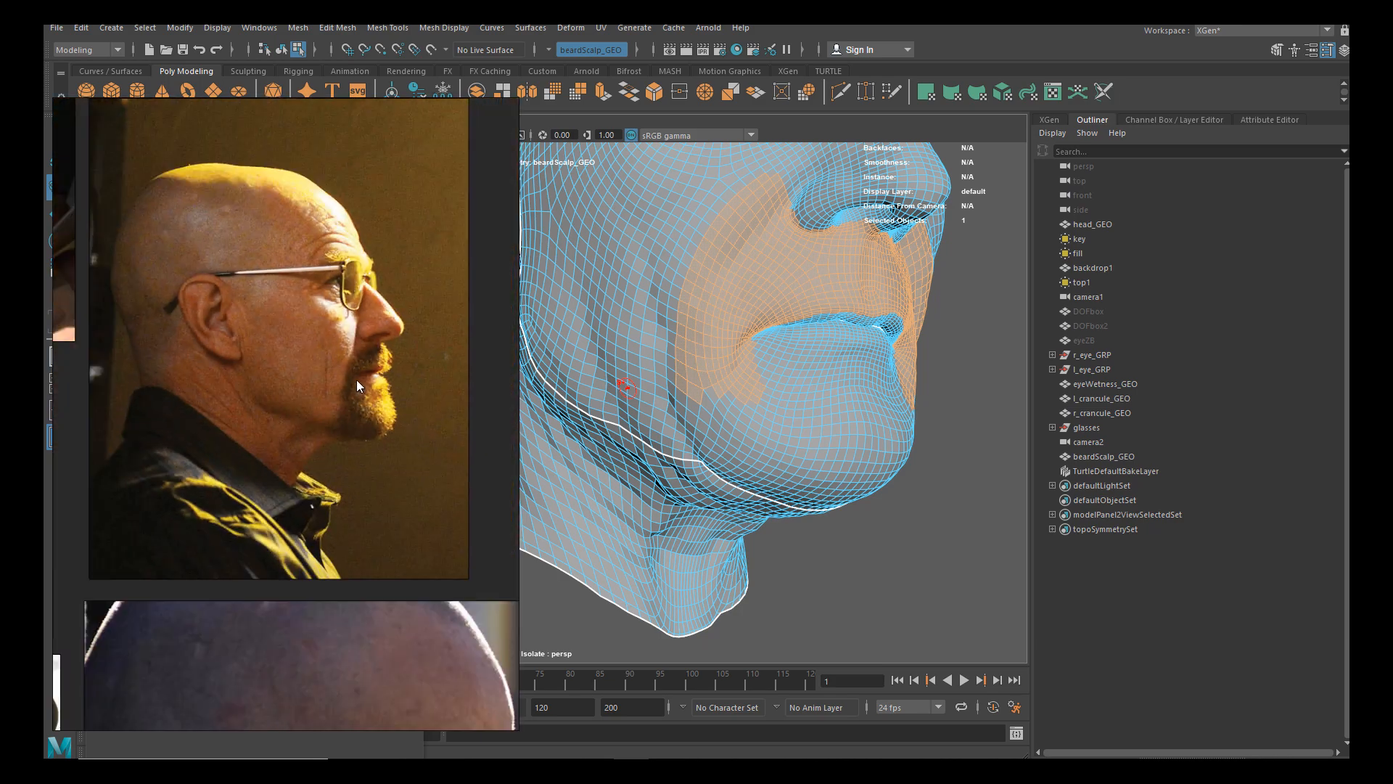
Paint-select the faces from the mouth corner down to the jawline and widen the selection back over the cheek
mouse_move(861, 349)
left_mouse_down("alt")
mouse_move(856, 408)
mouse_move(706, 389)
mouse_move(784, 404)
mouse_move(709, 385)
mouse_move(749, 348)
left_mouse_up("alt")
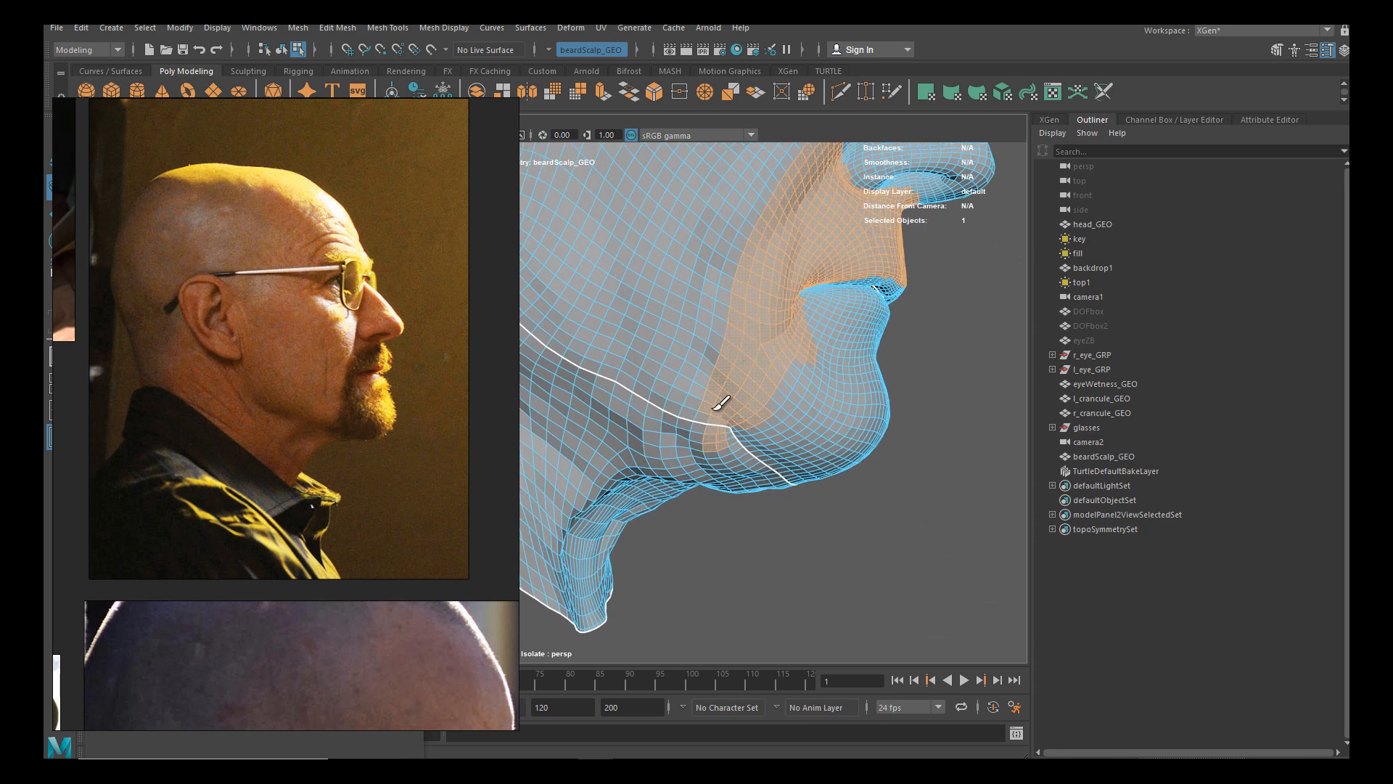
mouse_move(694, 348)
left_mouse_down()
mouse_move(684, 379)
mouse_move(719, 257)
mouse_move(687, 326)
left_mouse_up()
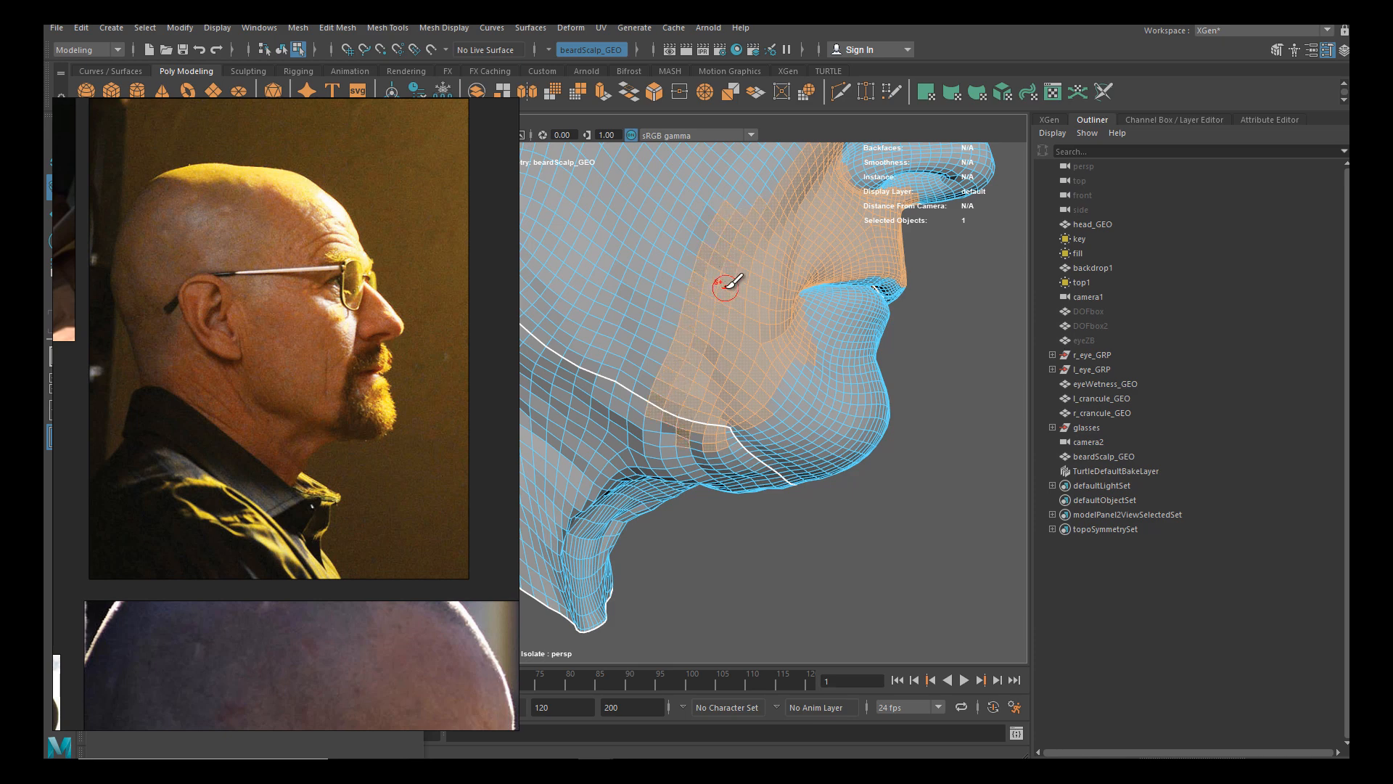
right_click_drag(725, 289, 635, 252, "alt")
middle_click_drag(636, 252, 646, 317, "alt")
key("b")
left_click_drag(679, 364, 686, 367)
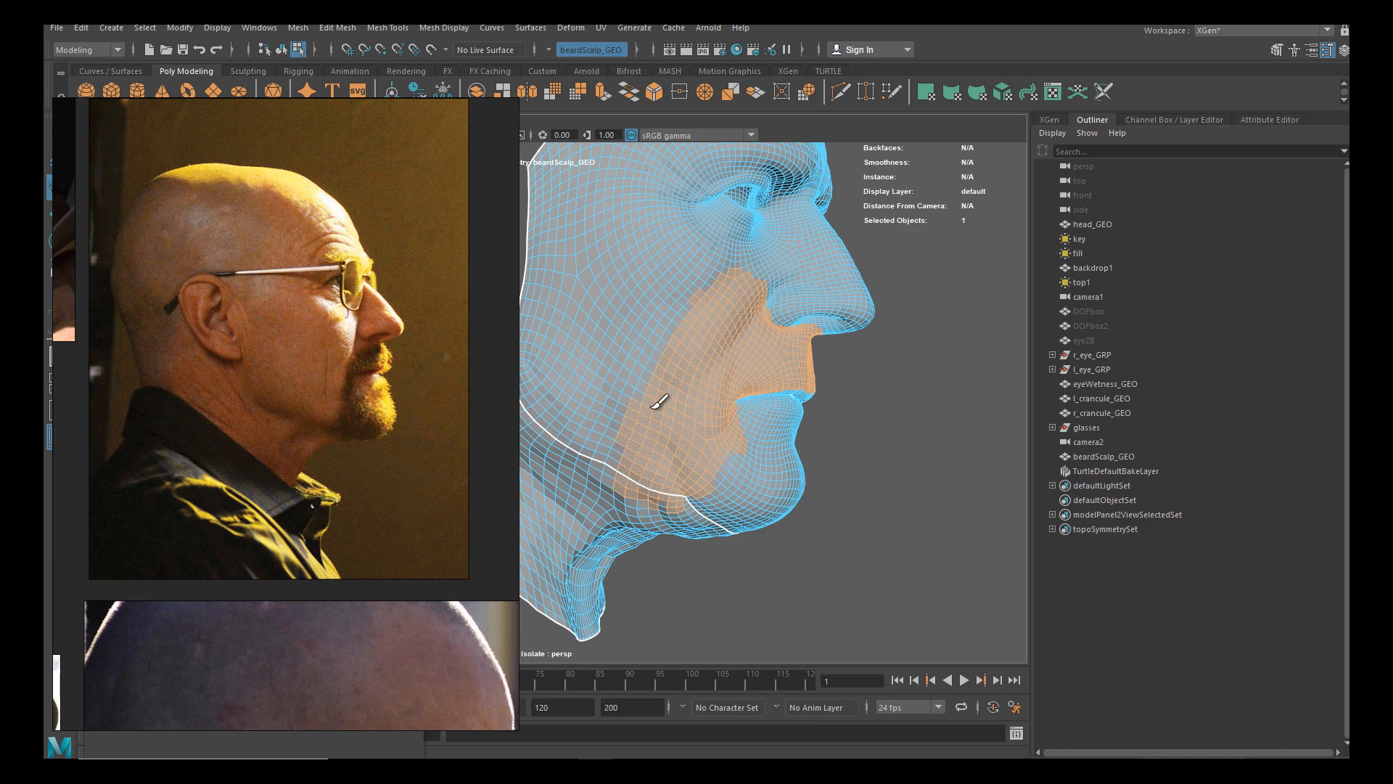
Paint-select the underside of the jaw and the whole front of the chin
mouse_move(638, 468)
left_mouse_down("alt")
mouse_move(709, 342)
mouse_move(733, 437)
left_mouse_up("alt")
right_click_drag(733, 437, 759, 431, "alt")
mouse_move(702, 296)
left_mouse_down()
mouse_move(704, 380)
mouse_move(724, 397)
mouse_move(708, 314)
mouse_move(746, 299)
mouse_move(717, 327)
left_mouse_up()
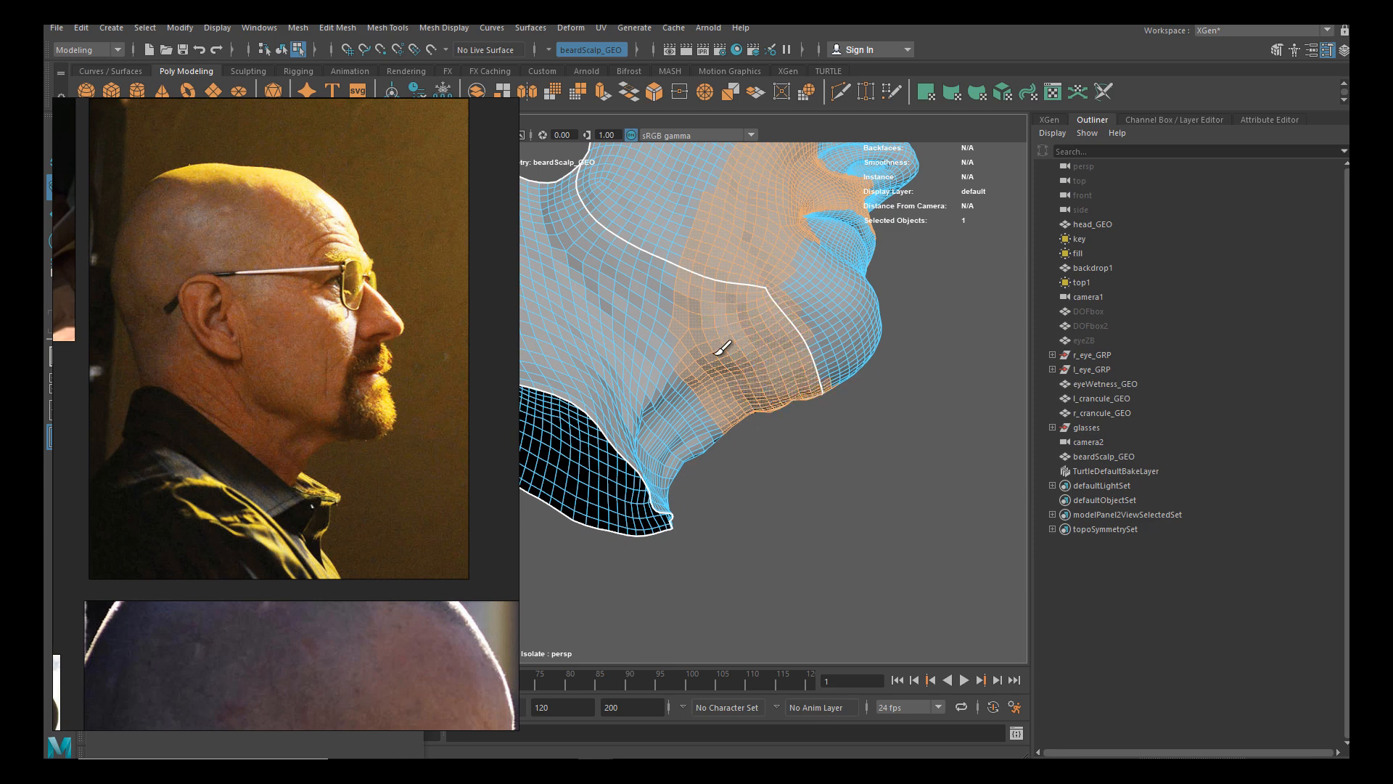
left_click_drag(803, 327, 637, 404, "alt")
left_click_drag(728, 421, 824, 376)
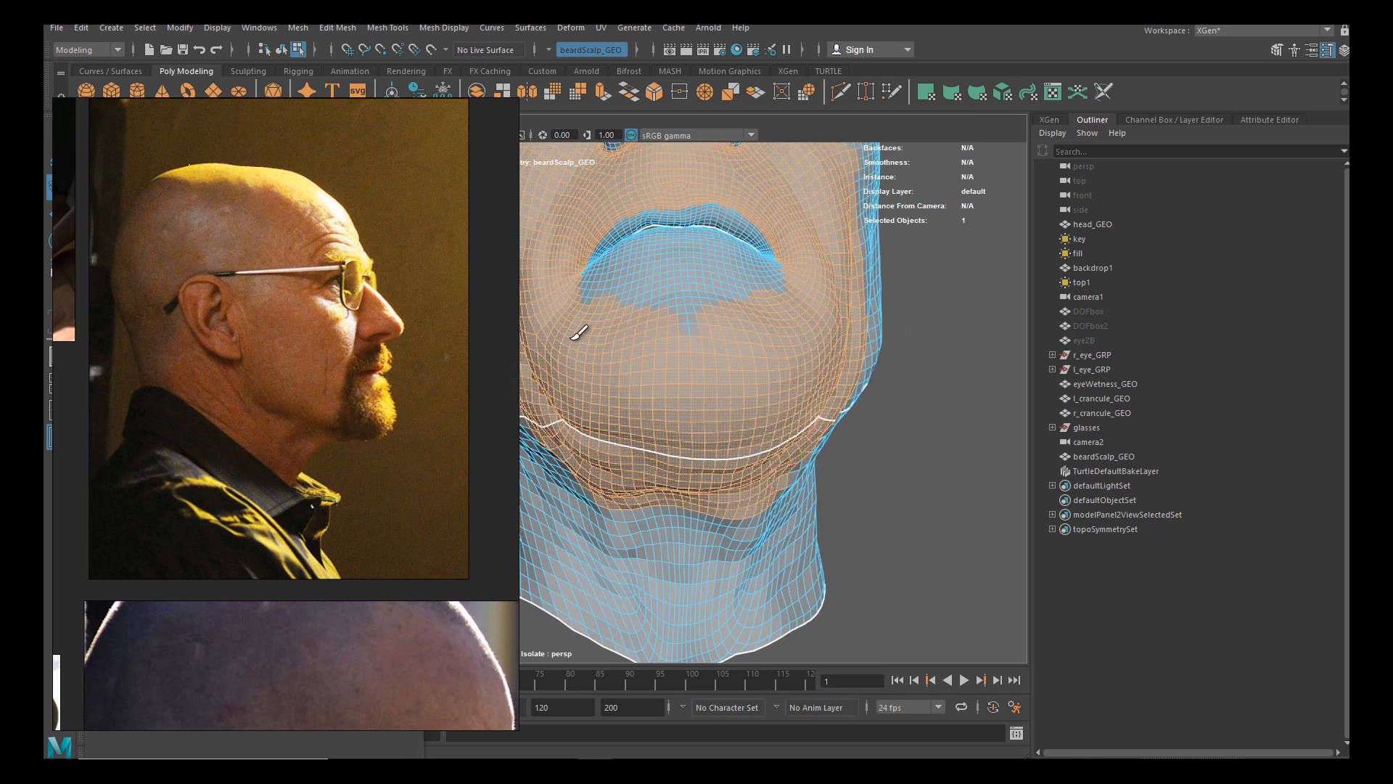
Resize the selection brush and fill in the faces beneath the mouth up to the lower lip's edge
left_click_drag(709, 342, 759, 416, "alt")
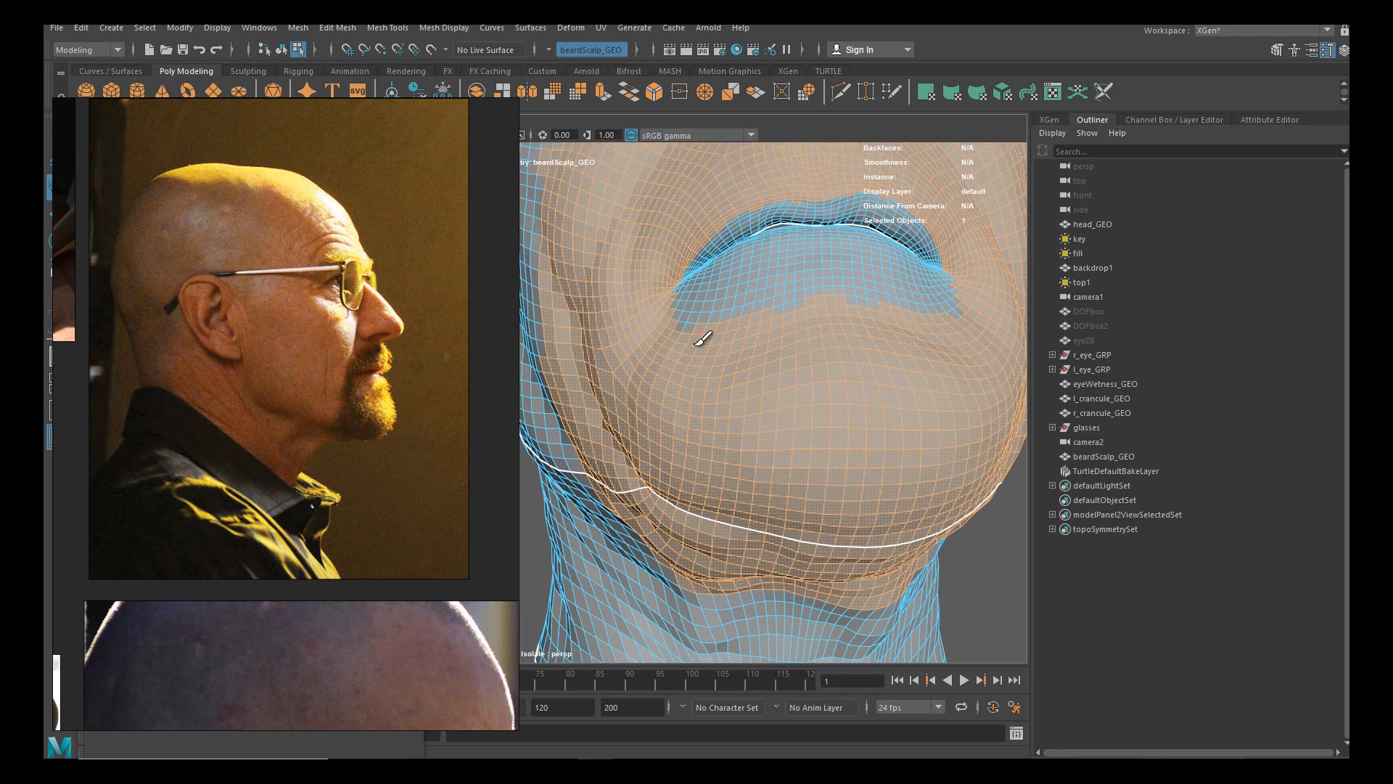
mouse_move(783, 302)
left_mouse_down()
mouse_move(810, 310)
mouse_move(777, 326)
mouse_move(768, 377)
mouse_move(745, 331)
left_mouse_up()
key("b")
scroll(740, 335, "up", 3)
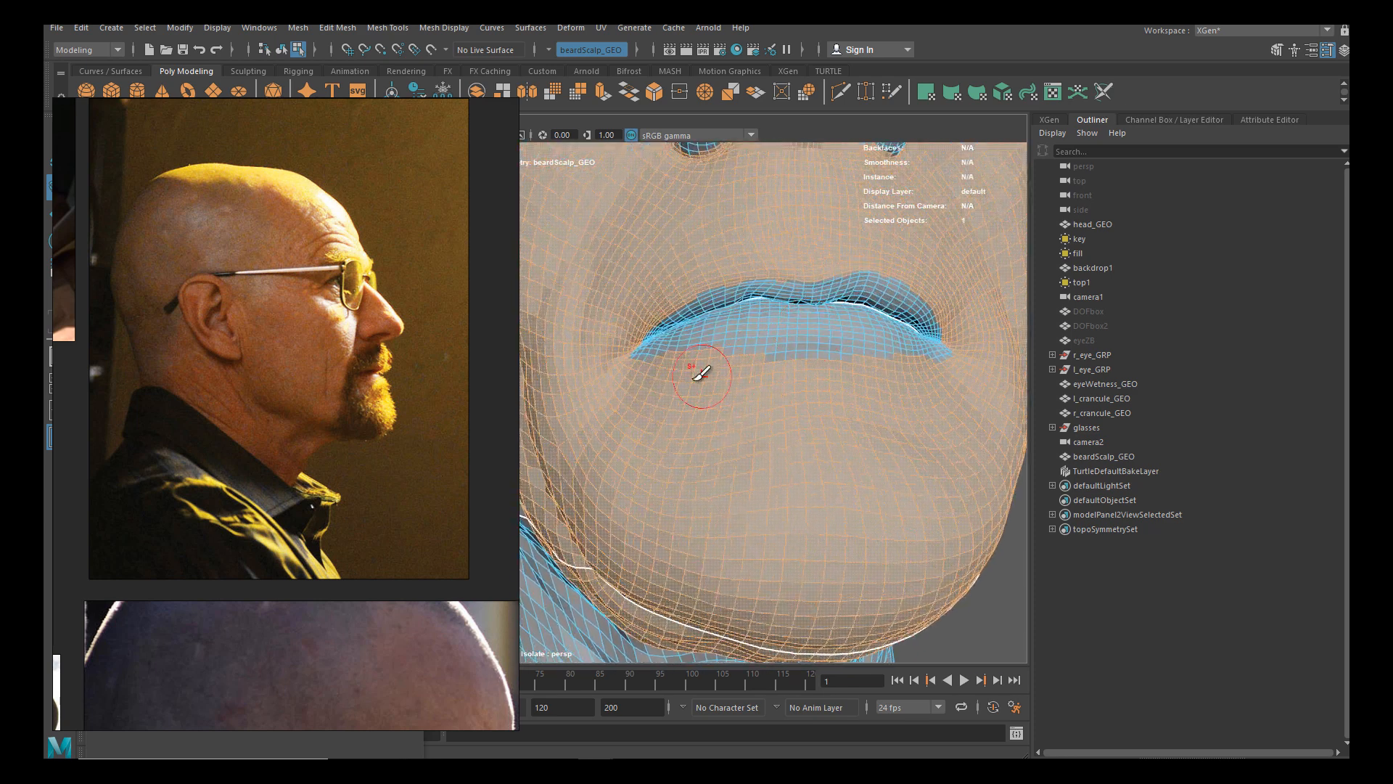
key("b")
left_click_drag(721, 386, 709, 385)
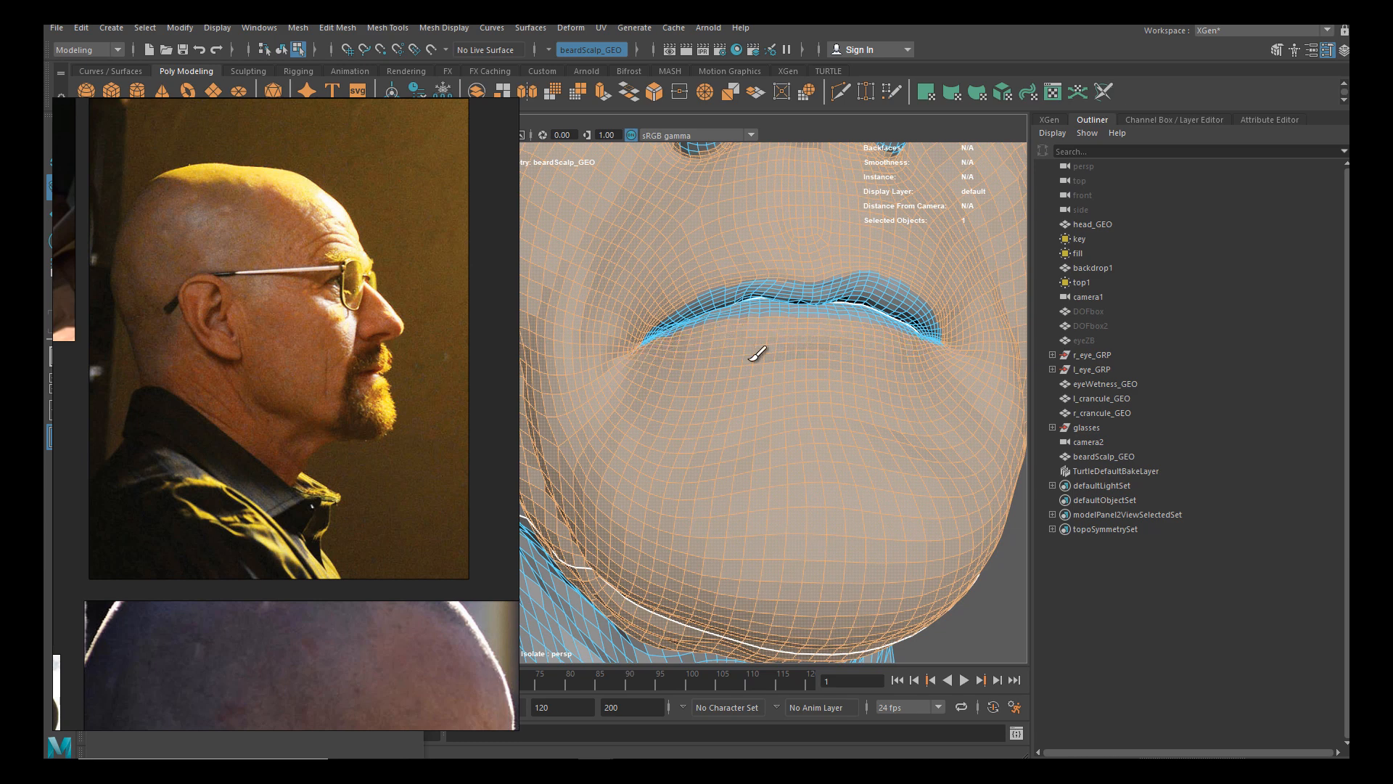
Refine the brush size and add the faces along the upper lip's edge to the selection
left_click_drag(833, 371, 762, 382, "alt")
right_click_drag(762, 382, 743, 433, "alt")
left_click_drag(743, 433, 770, 461, "alt")
right_click_drag(769, 461, 860, 468, "alt")
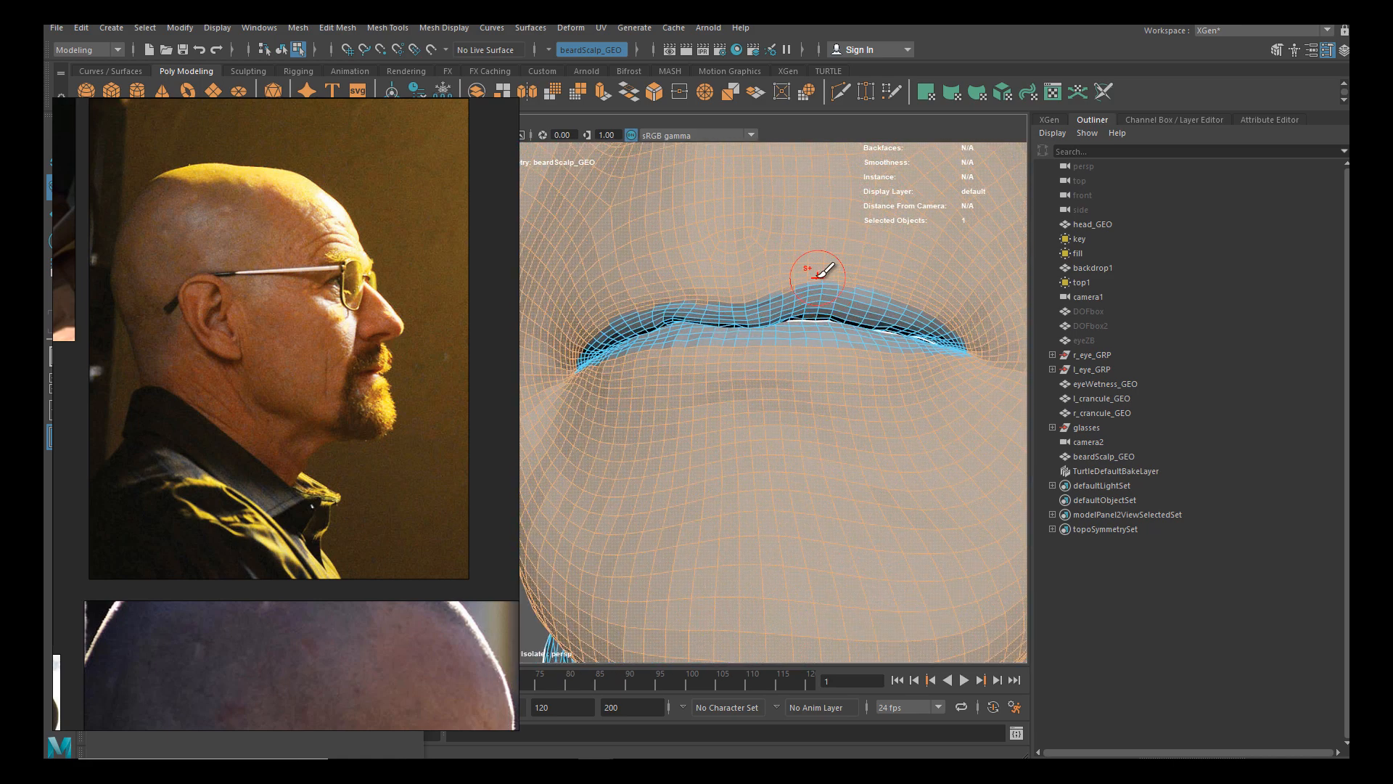
key("b")
left_click_drag(834, 281, 829, 280)
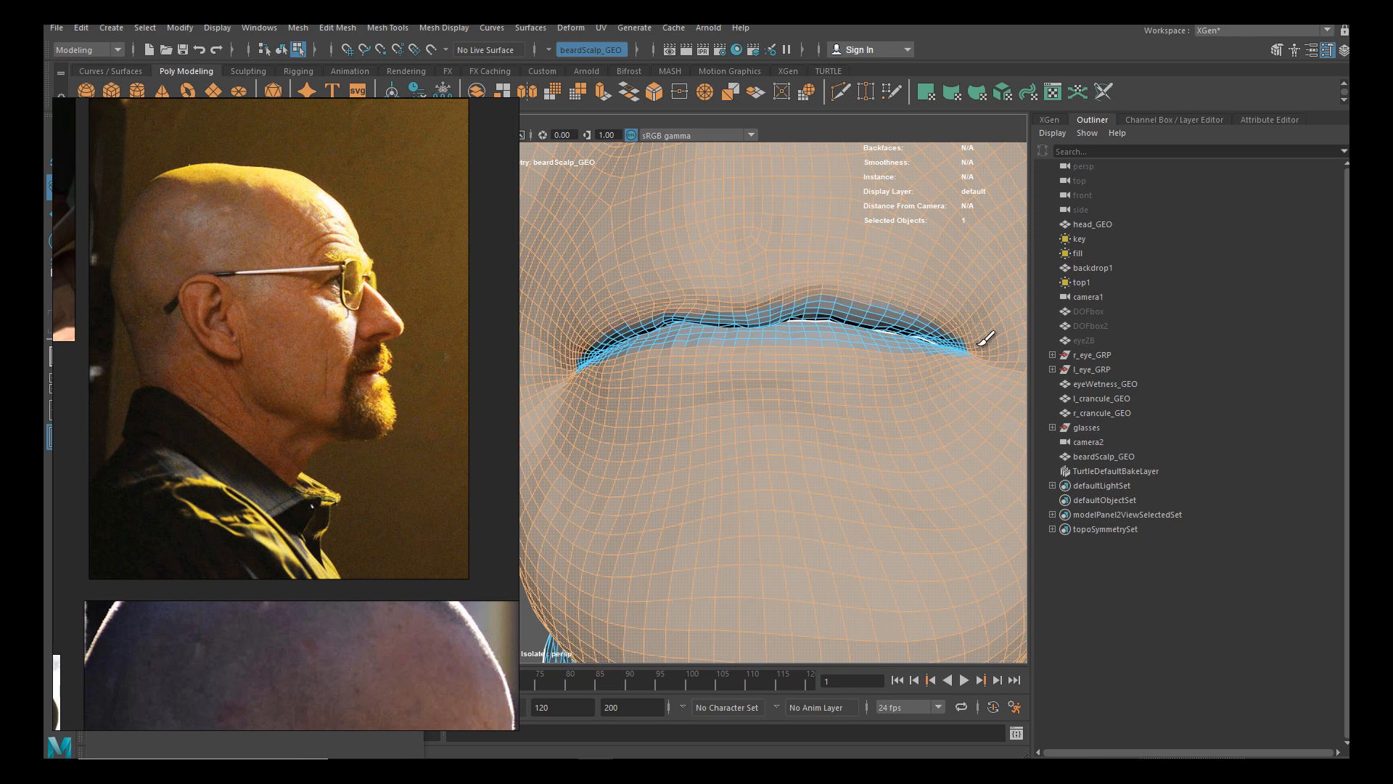
Examine the beard selection around the mouth corner, jaw and cheek from several angles
left_click_drag(753, 429, 762, 389, "alt")
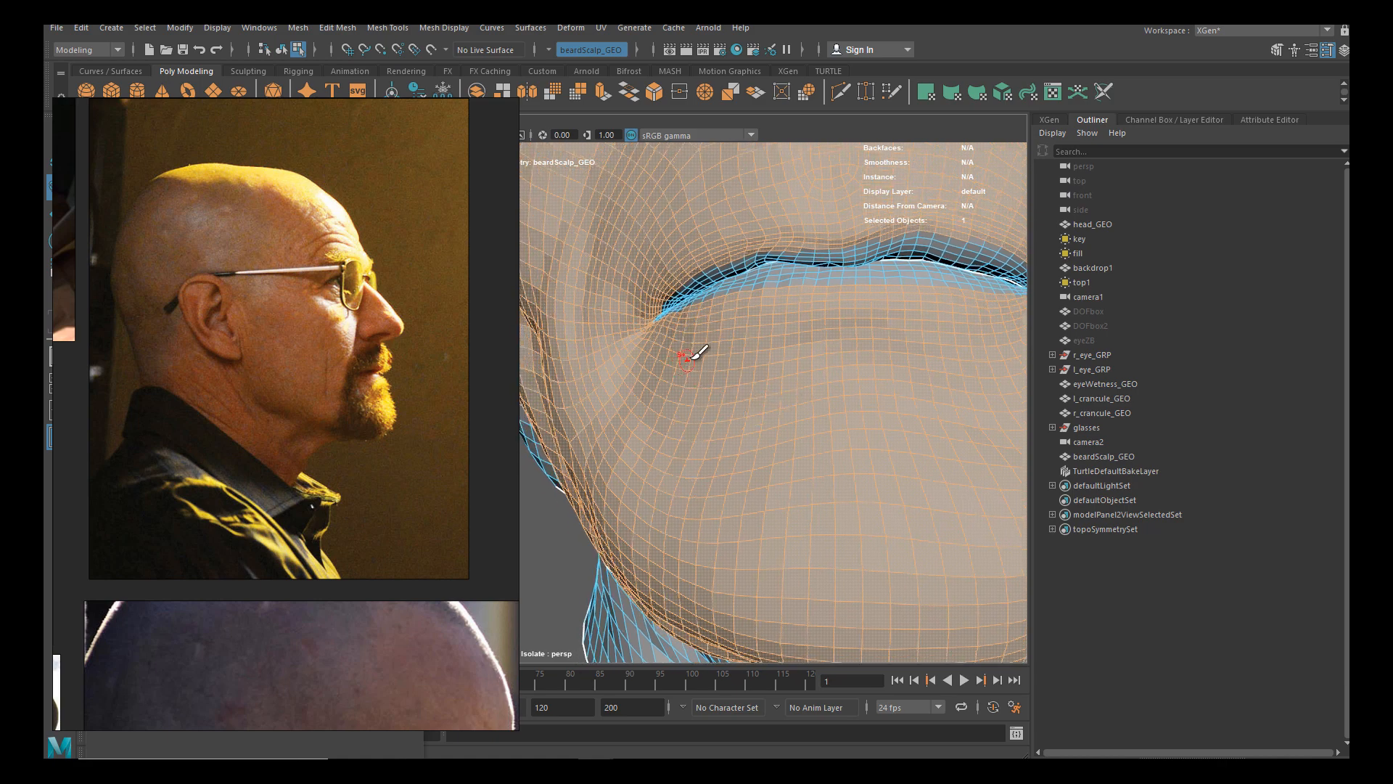
right_click_drag(687, 357, 609, 323, "alt")
left_click_drag(611, 325, 796, 377, "alt")
middle_click_drag(796, 376, 801, 383, "alt")
left_click_drag(802, 383, 777, 362, "alt")
right_click_drag(777, 363, 832, 416, "alt")
left_click_drag(762, 374, 821, 350, "alt")
middle_click_drag(798, 336, 743, 331, "alt")
right_click_drag(743, 331, 765, 370, "alt")
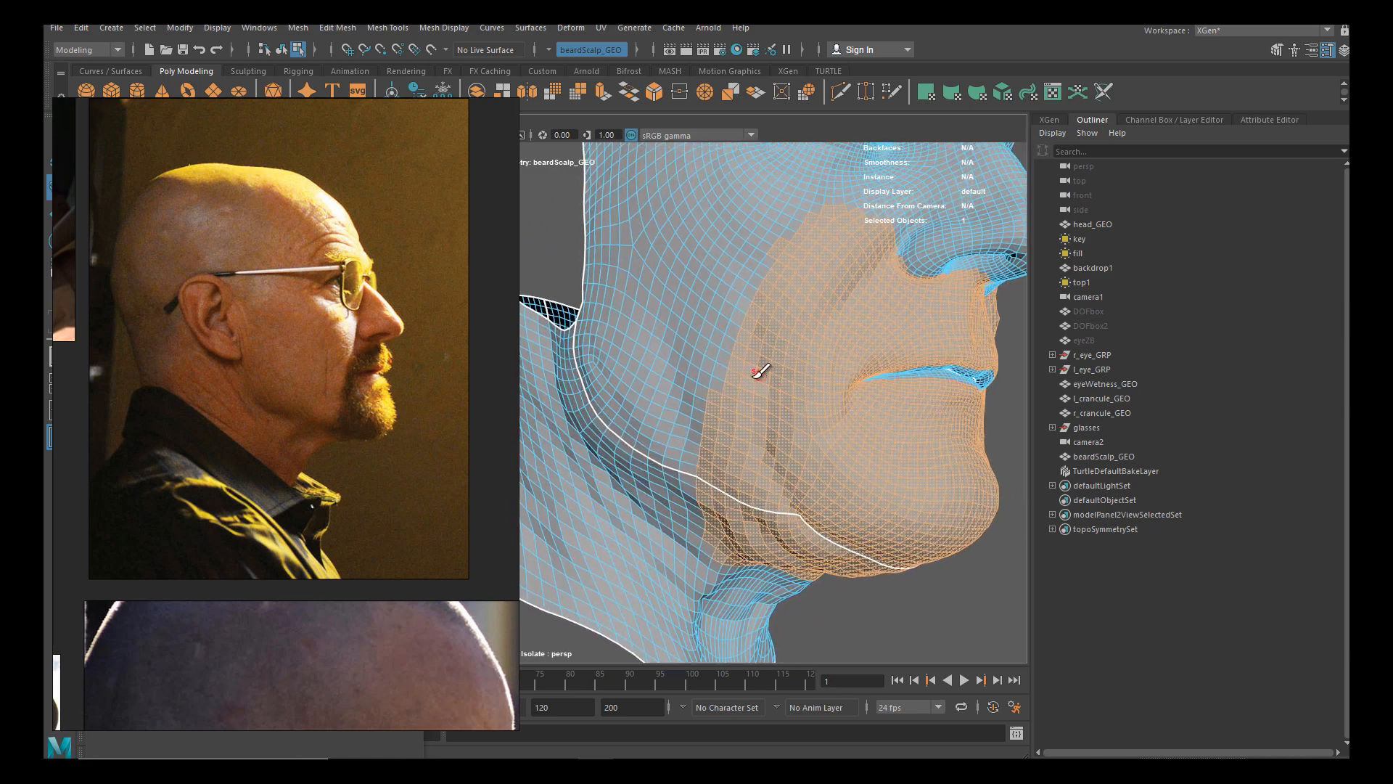
left_click_drag(747, 375, 754, 384, "alt")
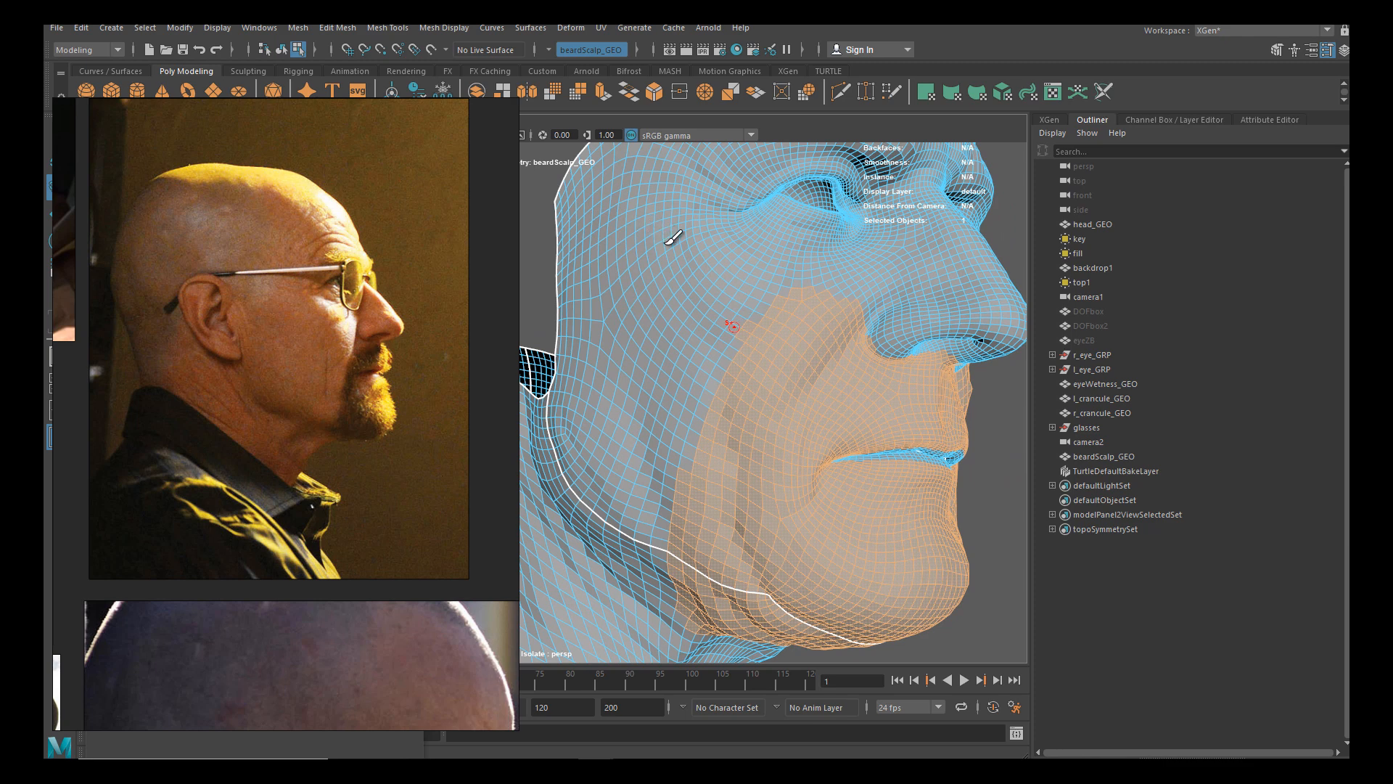
middle_click_drag(807, 379, 759, 339, "alt")
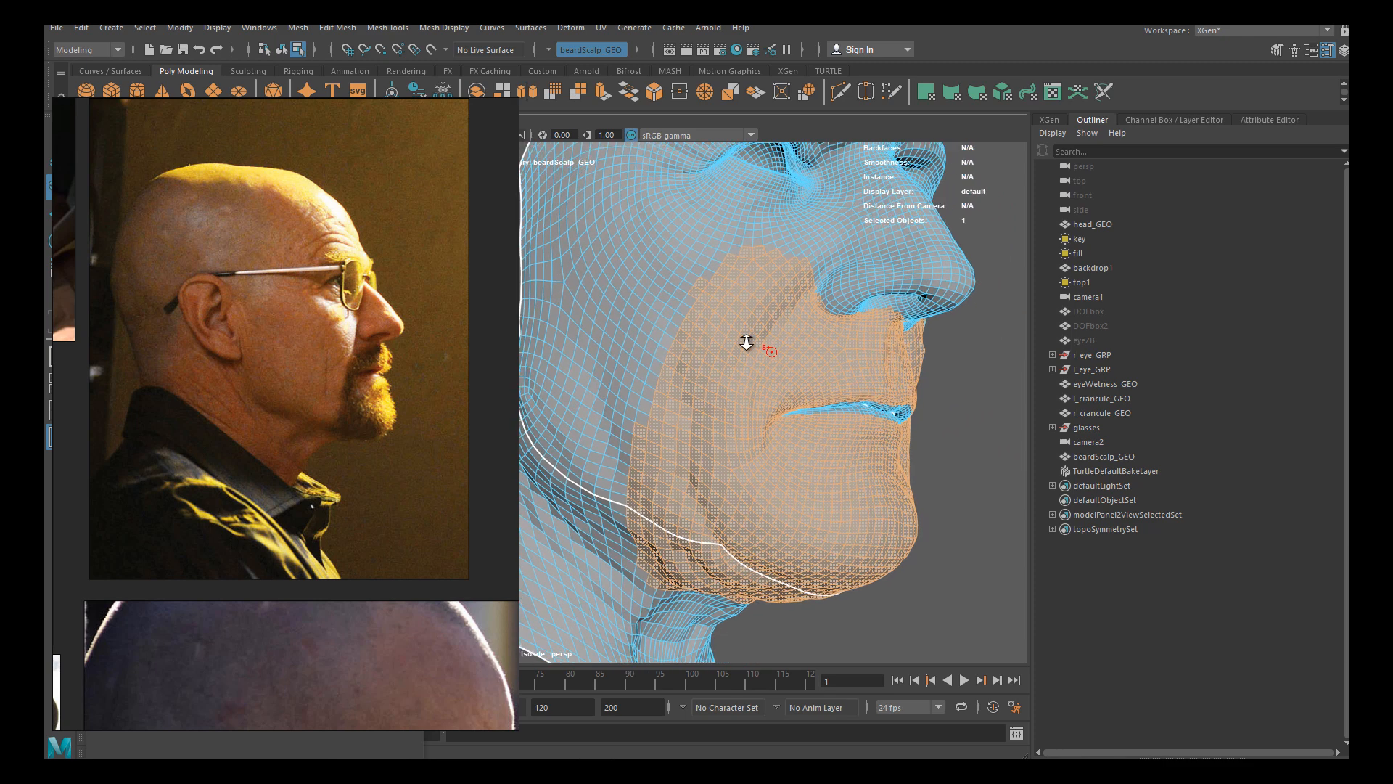
right_click_drag(757, 341, 740, 352, "alt")
Move the reference board out of the way, place the UV Editor over the viewport and switch to the Select tool
right_click_drag(435, 117, 0, 144)
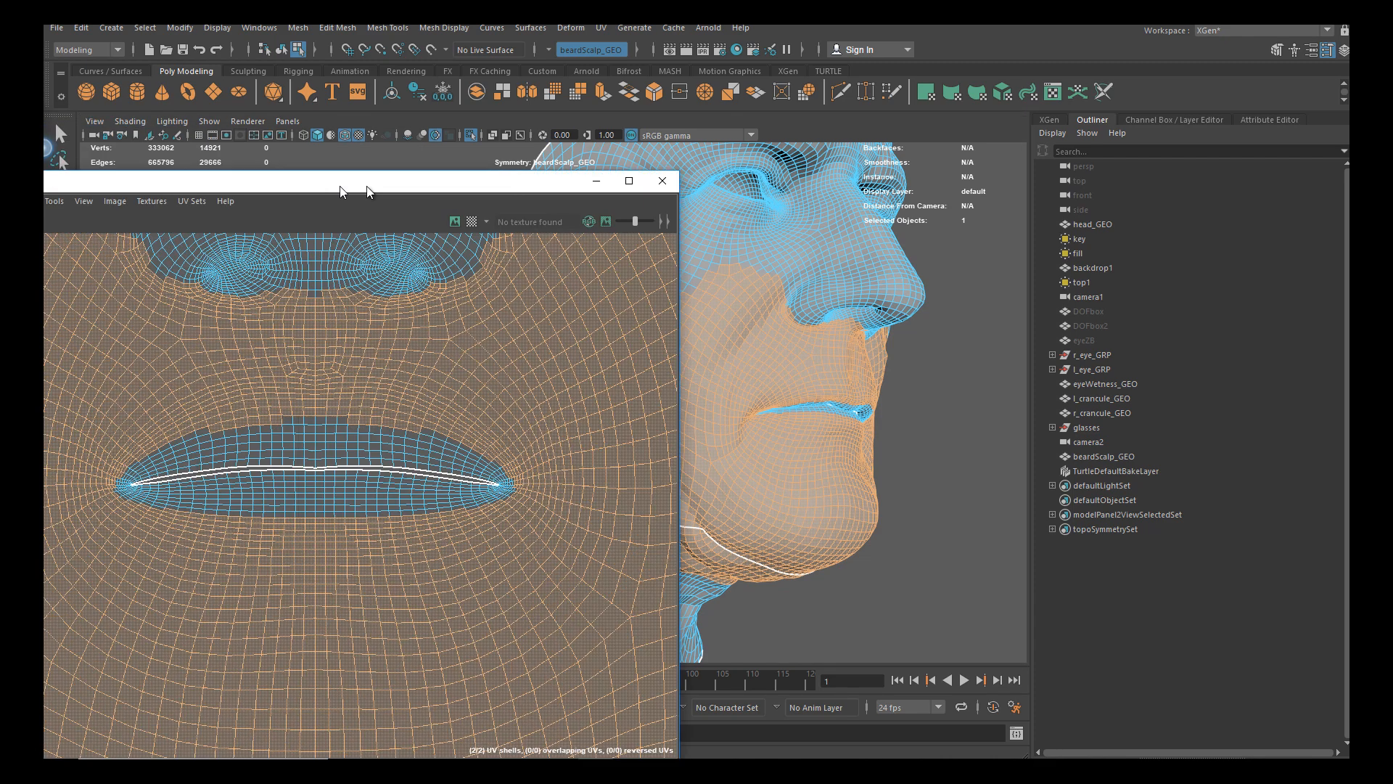
left_click_drag(355, 181, 577, 137)
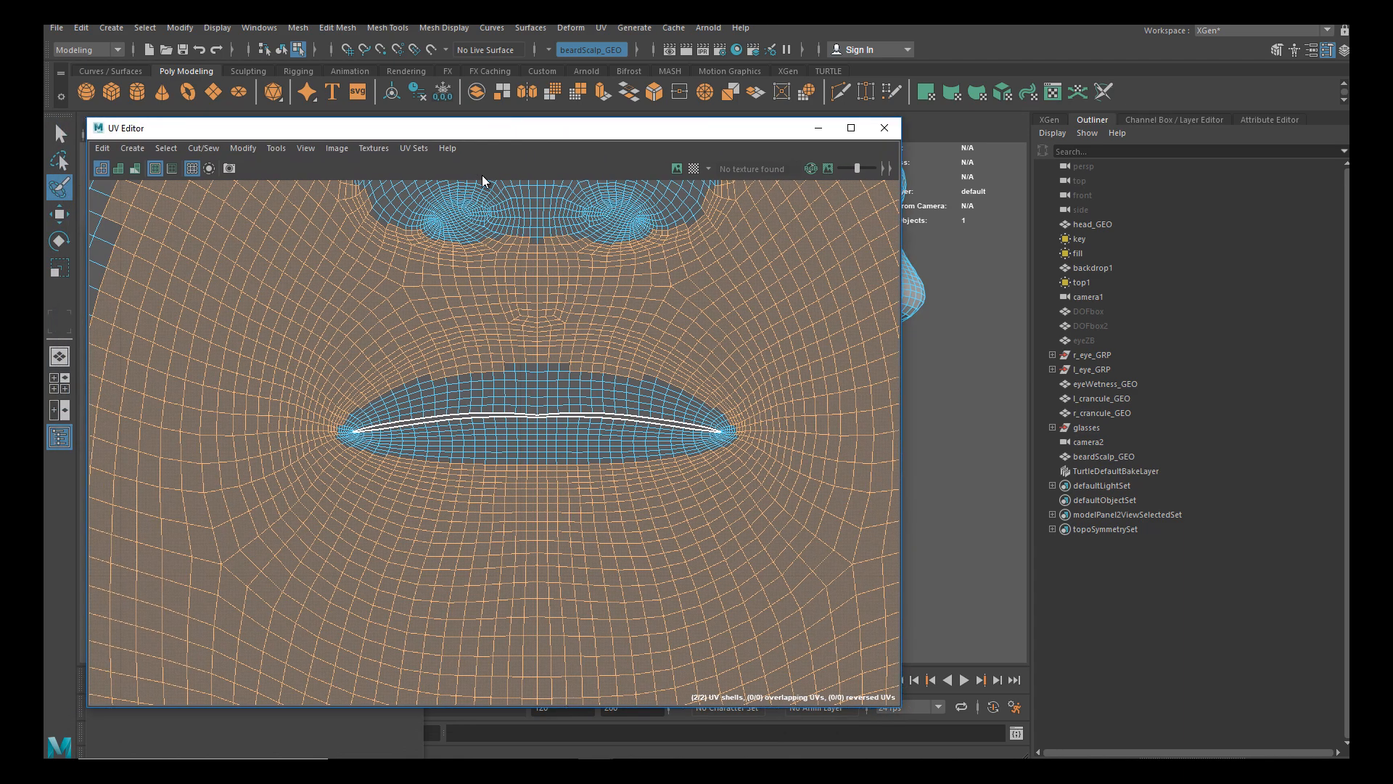
scroll(530, 325, "up", 6)
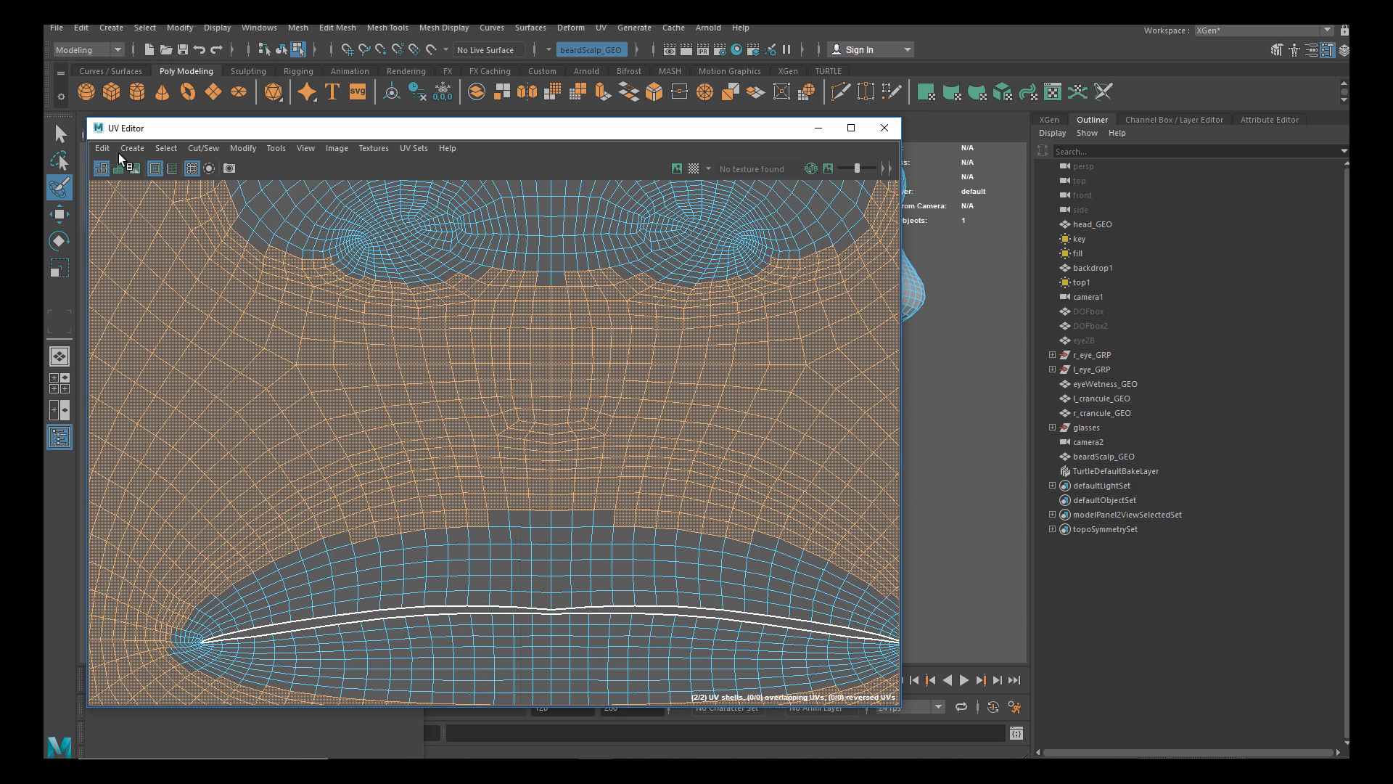
left_click(60, 134)
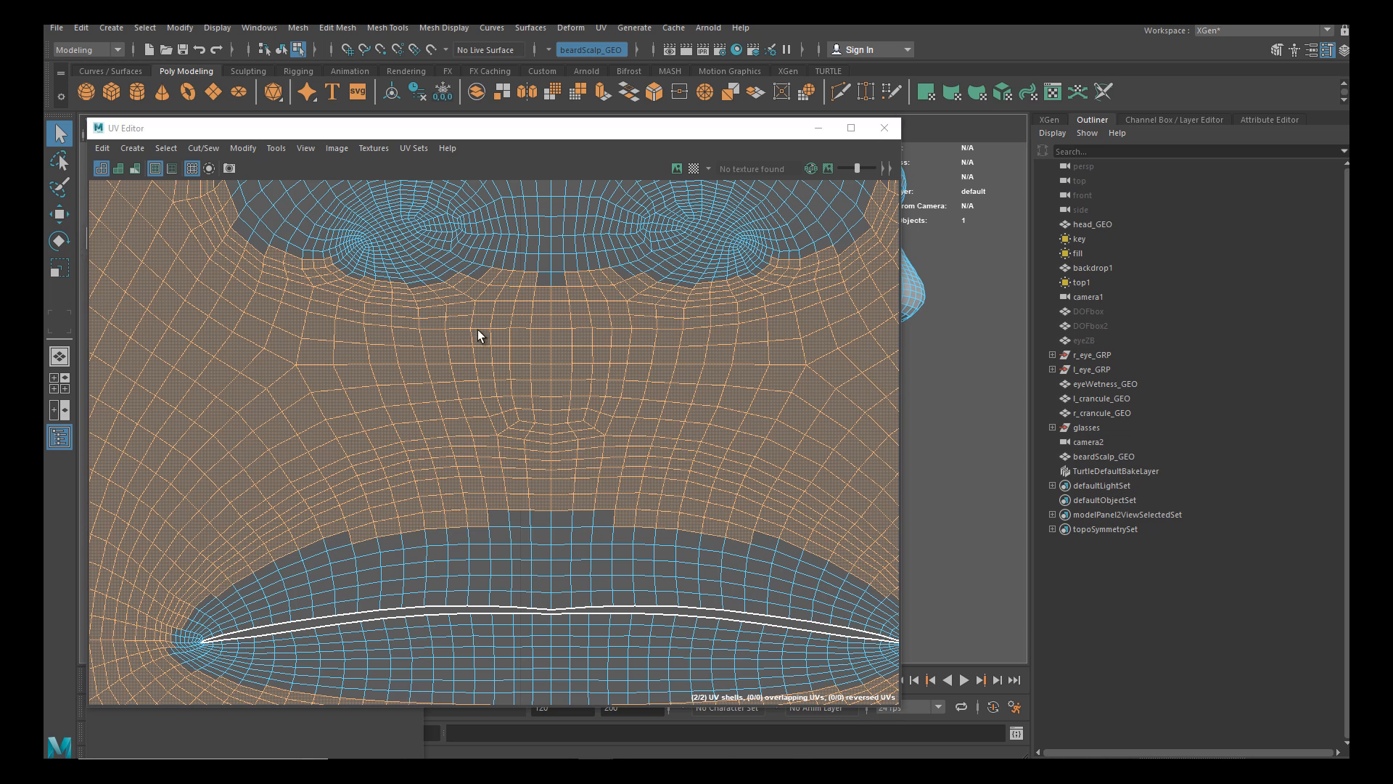
mouse_move(565, 330)
right_mouse_down()
mouse_move(562, 367)
mouse_move(555, 355)
right_mouse_up()
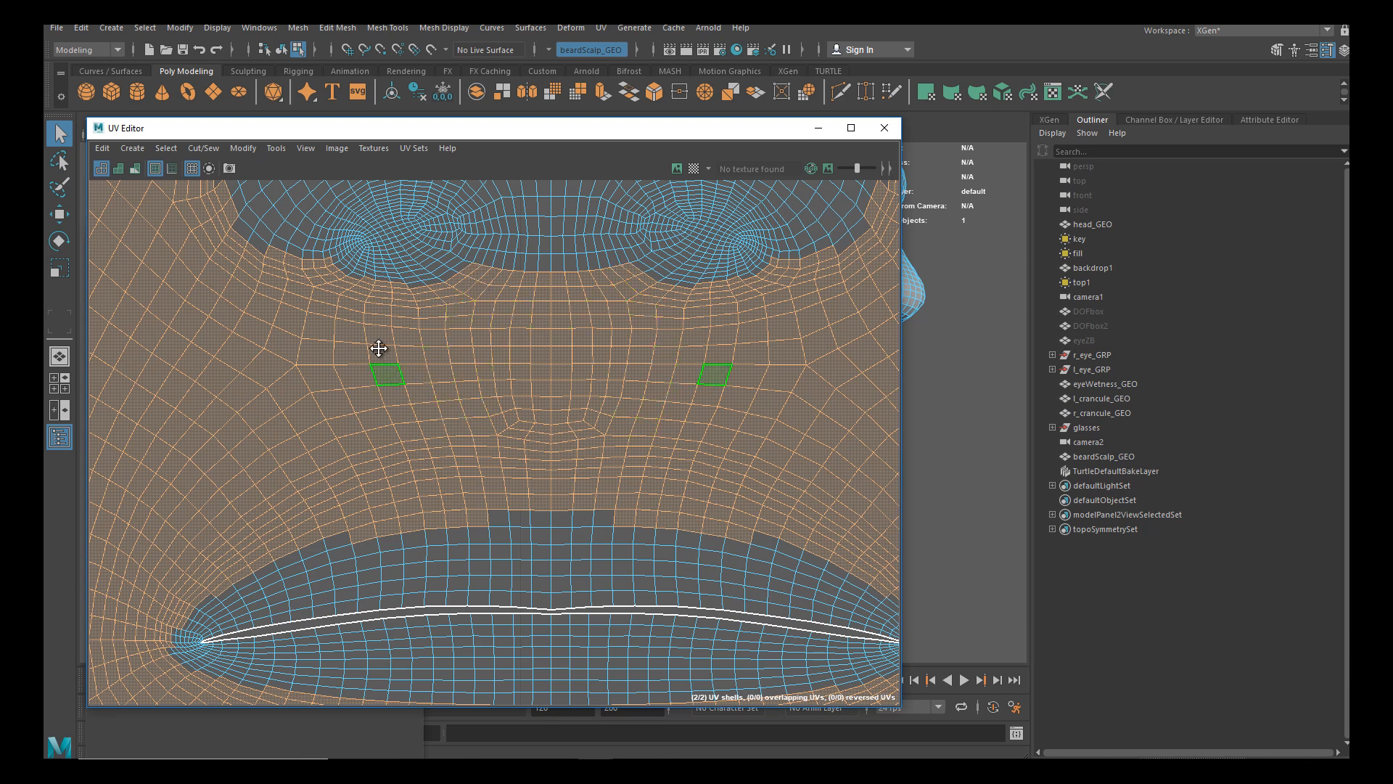
Clean up the stray faces along the selection border below and beside the nostril in the UV layout
middle_click_drag(376, 348, 429, 376, "alt")
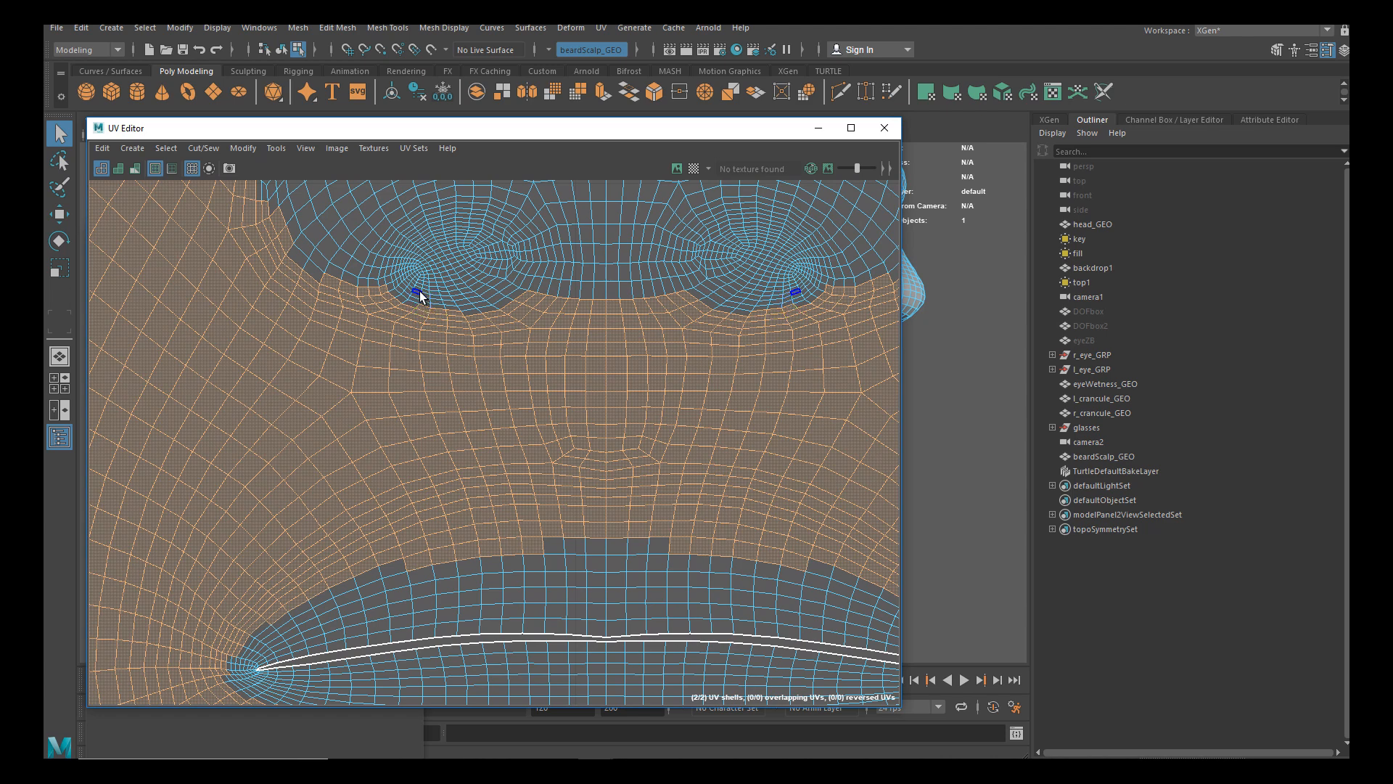
right_click_drag(443, 340, 391, 308, "alt")
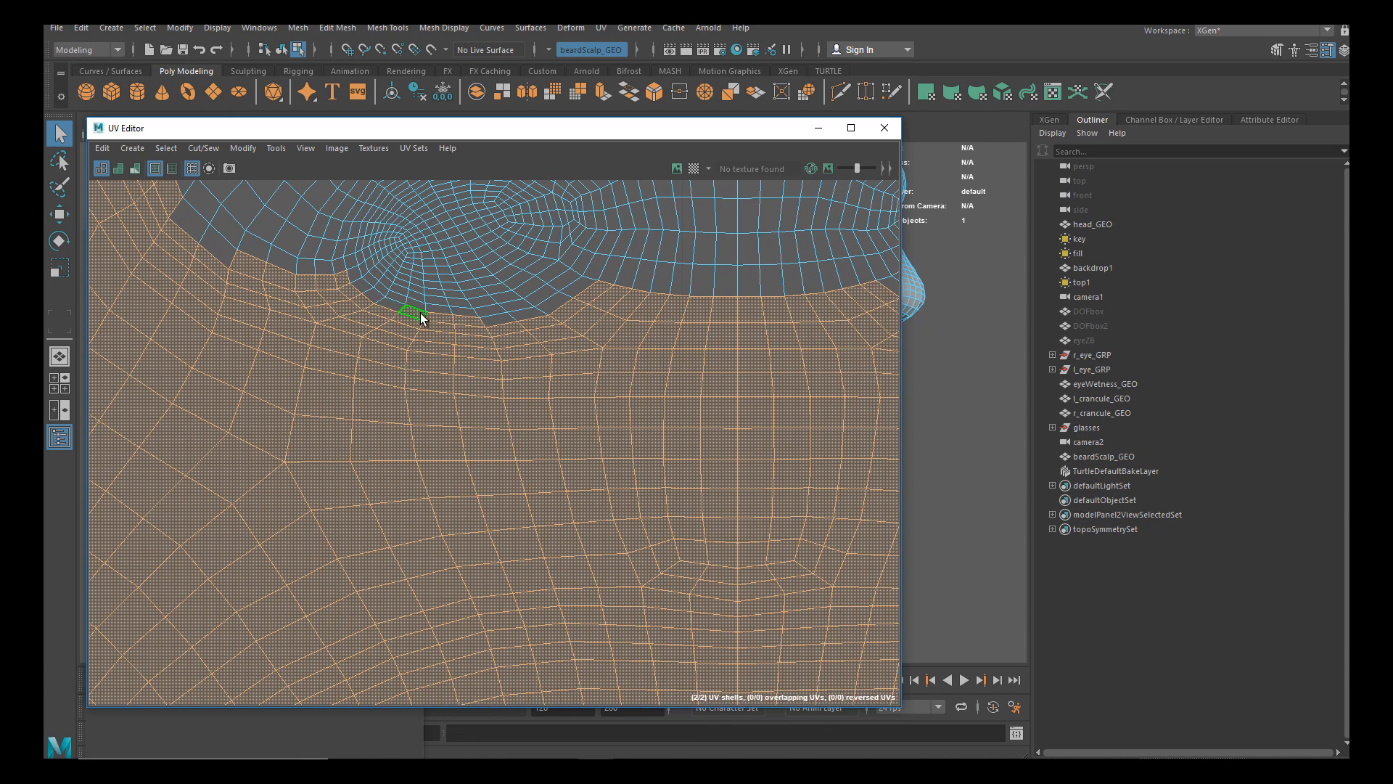
right_click_drag(506, 388, 499, 429, "alt")
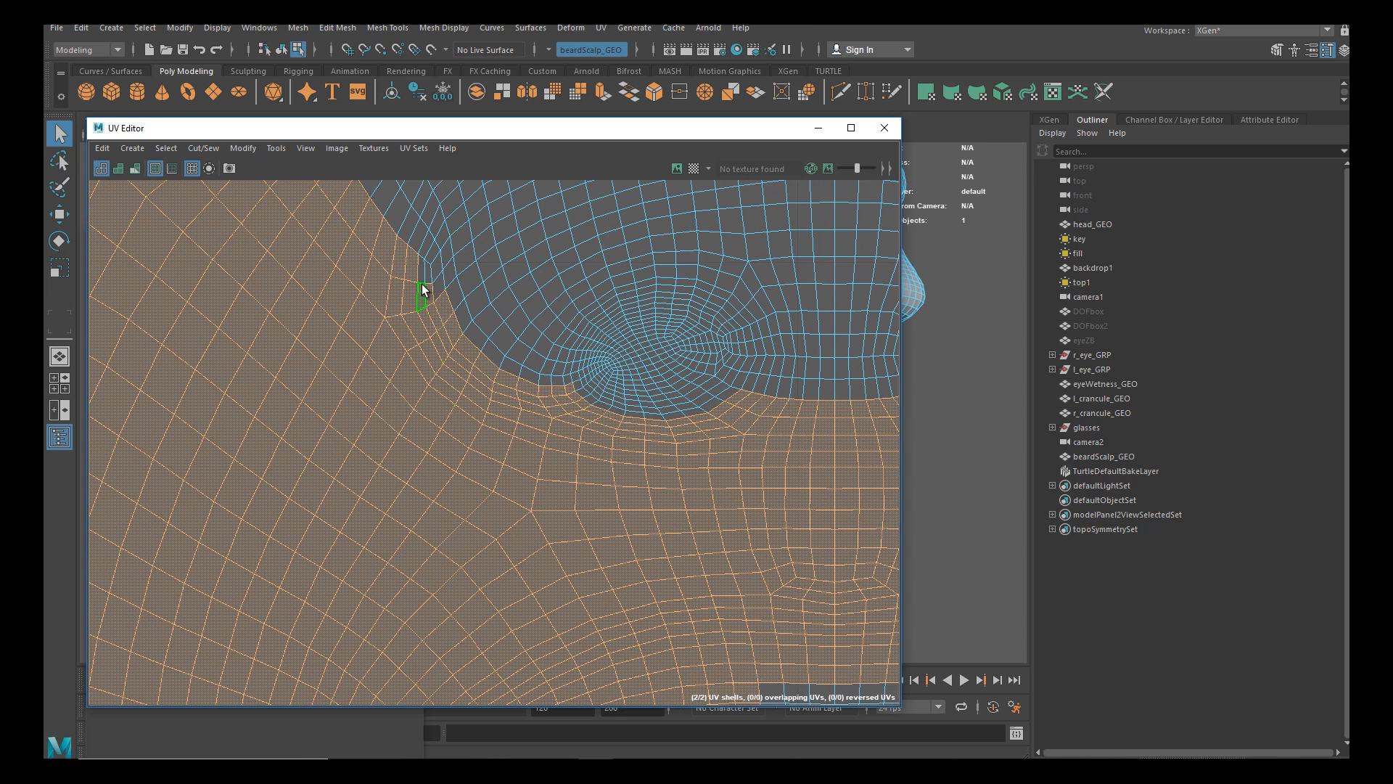
left_click(437, 267, "shift")
middle_click_drag(399, 393, 493, 460, "alt")
right_click_drag(493, 459, 354, 411, "alt")
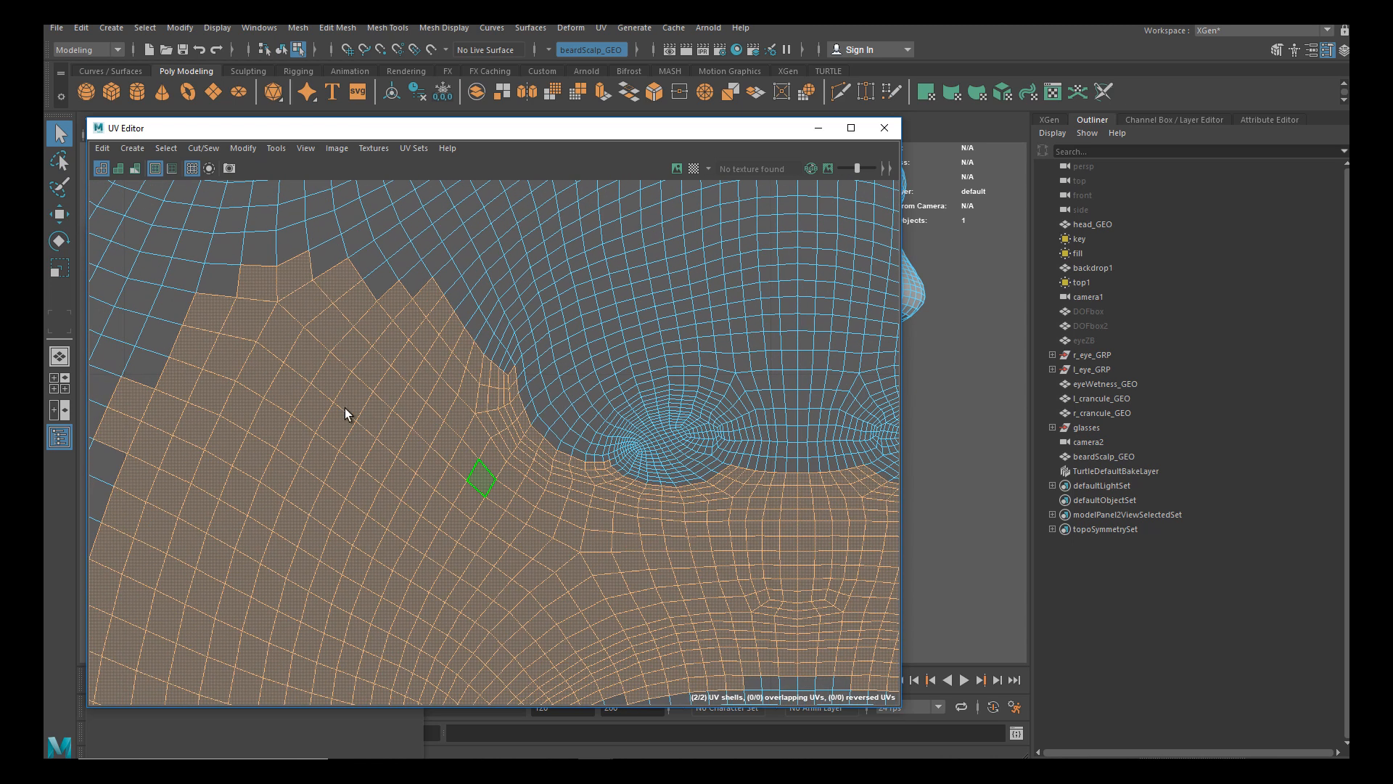
Examine the selection border along the cheek, mouth corners and lips in the UV layout
middle_click_drag(355, 411, 510, 405, "alt")
right_click_drag(510, 404, 383, 429, "alt")
middle_click_drag(383, 428, 339, 329, "alt")
right_click_drag(338, 330, 450, 288, "alt")
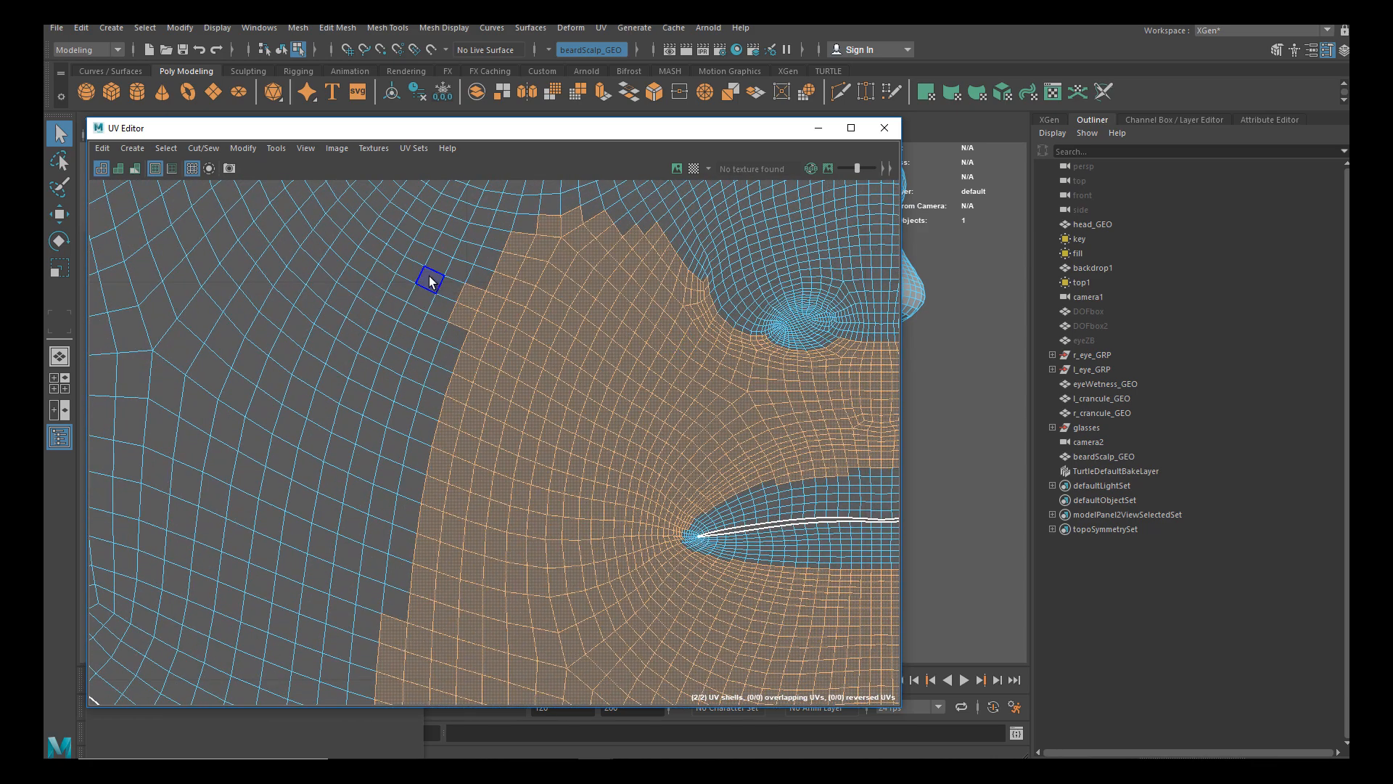
middle_click_drag(556, 479, 535, 389, "alt")
right_click_drag(535, 389, 709, 522, "alt")
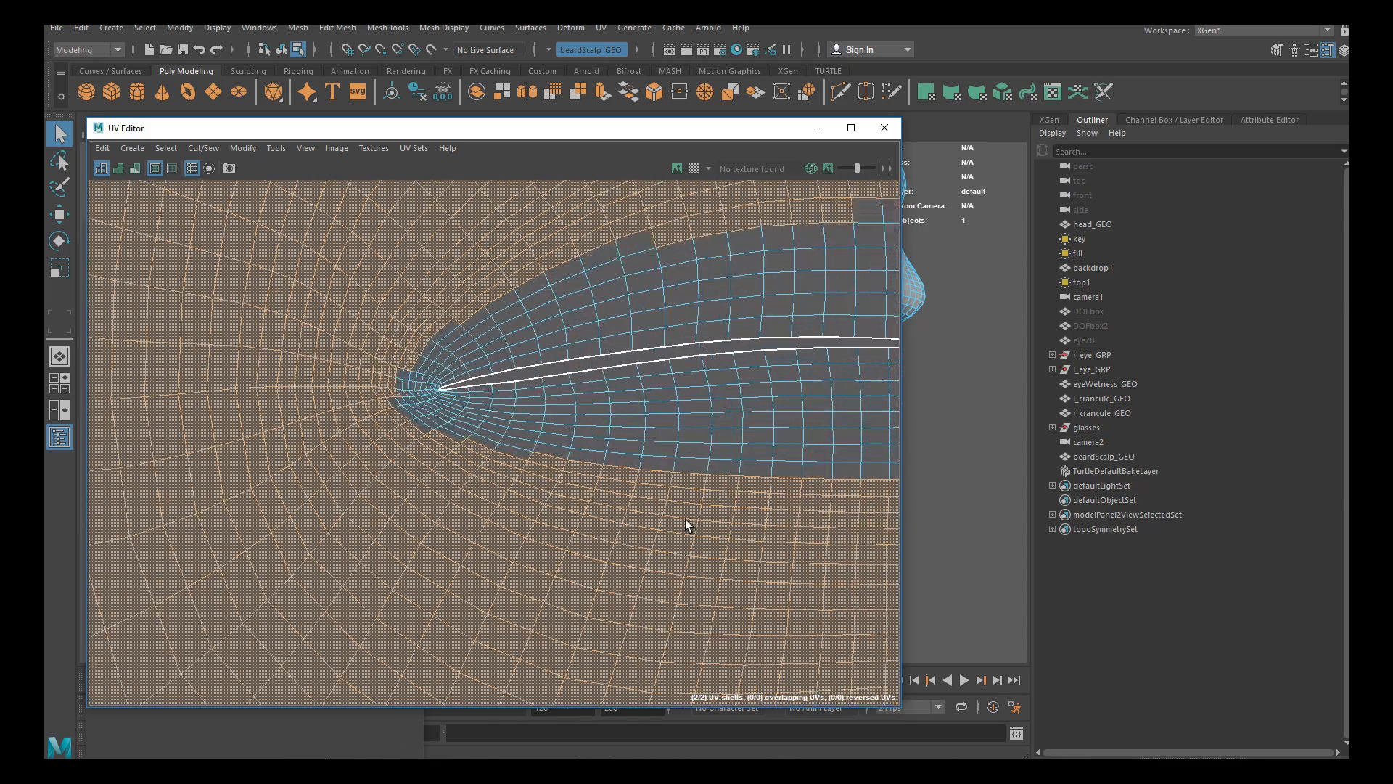
middle_click_drag(481, 405, 326, 493, "alt")
right_click_drag(626, 497, 294, 305, "alt")
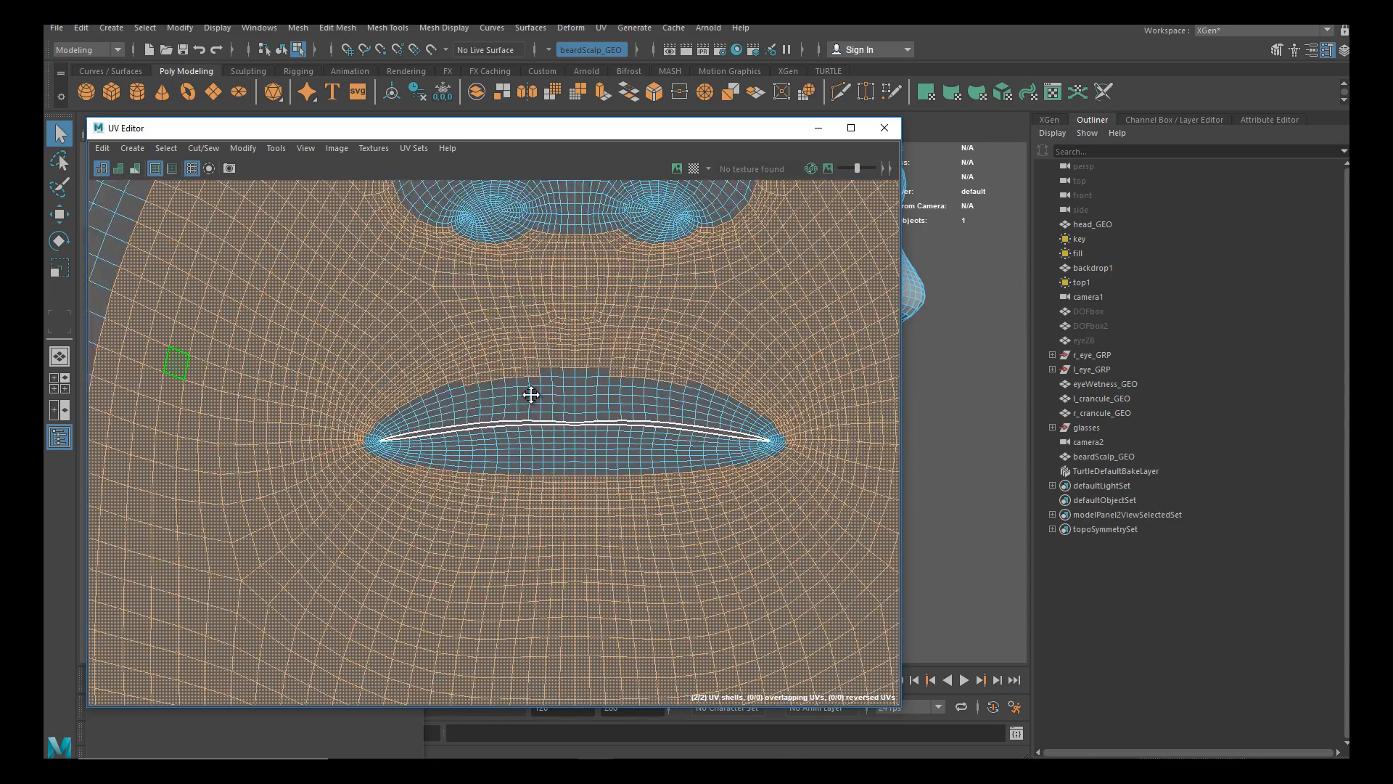
middle_click_drag(620, 413, 351, 331, "alt")
middle_click_drag(522, 424, 688, 475, "alt")
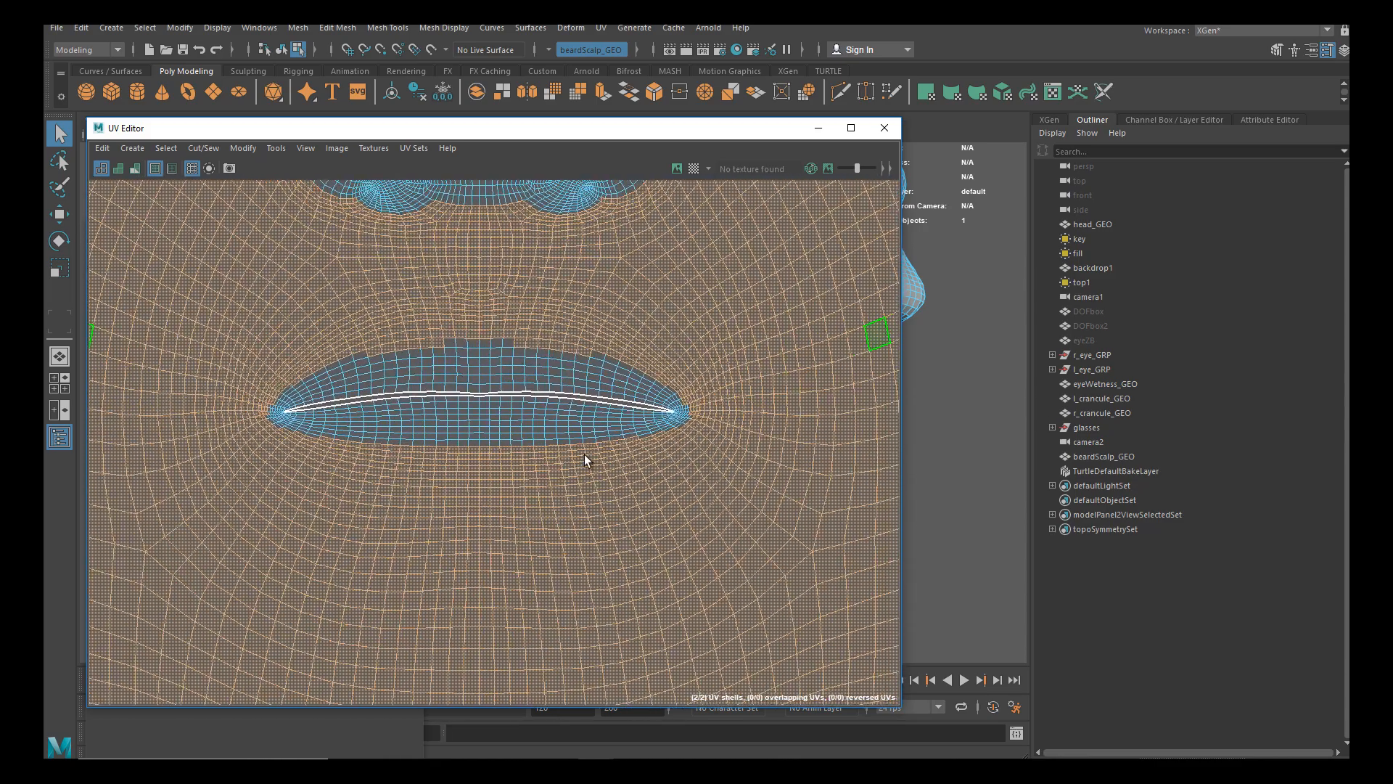
middle_click_drag(299, 368, 398, 373, "alt")
right_click_drag(425, 380, 555, 455, "alt")
middle_click_drag(490, 336, 312, 351, "alt")
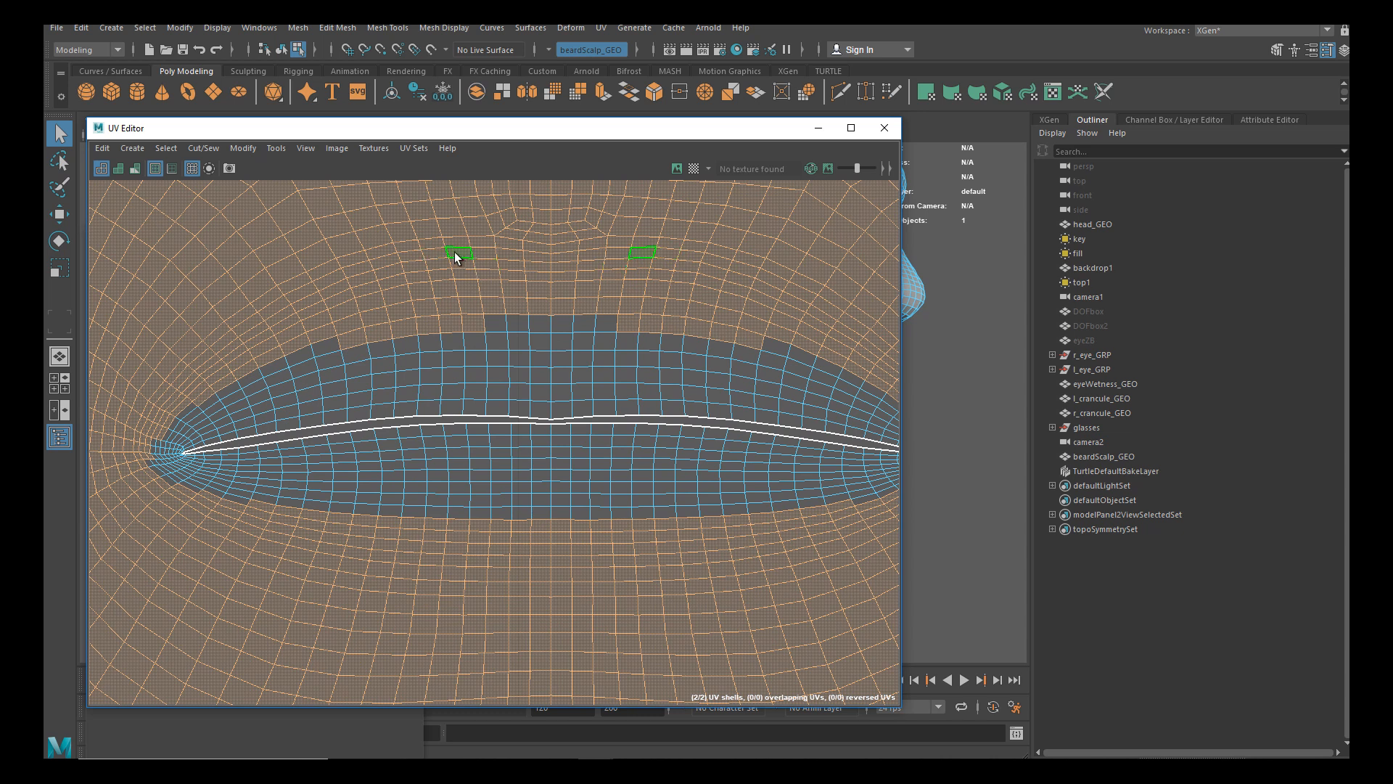
Add the missing face rows along the upper lip, mouth corners and lower lip to the beard selection in the UV layout
left_click_drag(455, 256, 643, 321, "ctrl+shift")
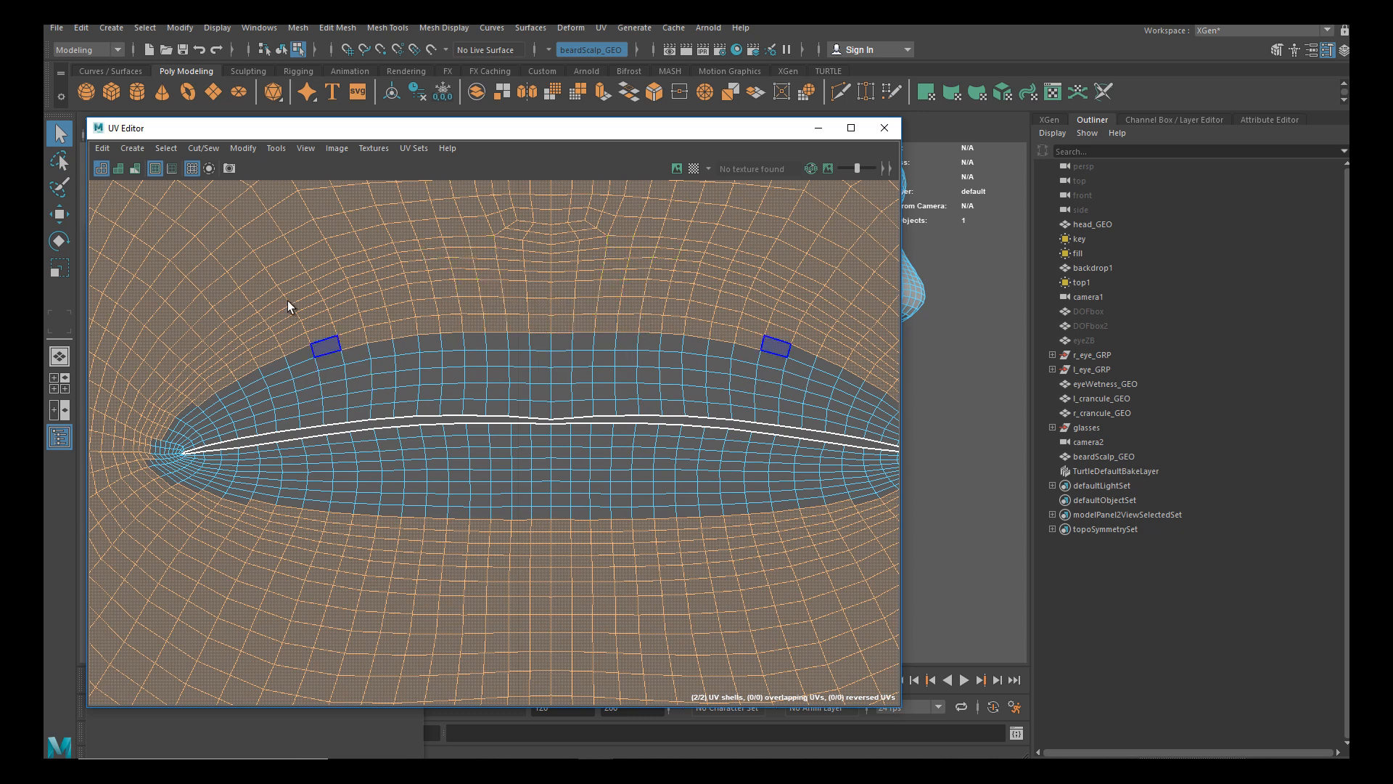
scroll(373, 382, "up", 5)
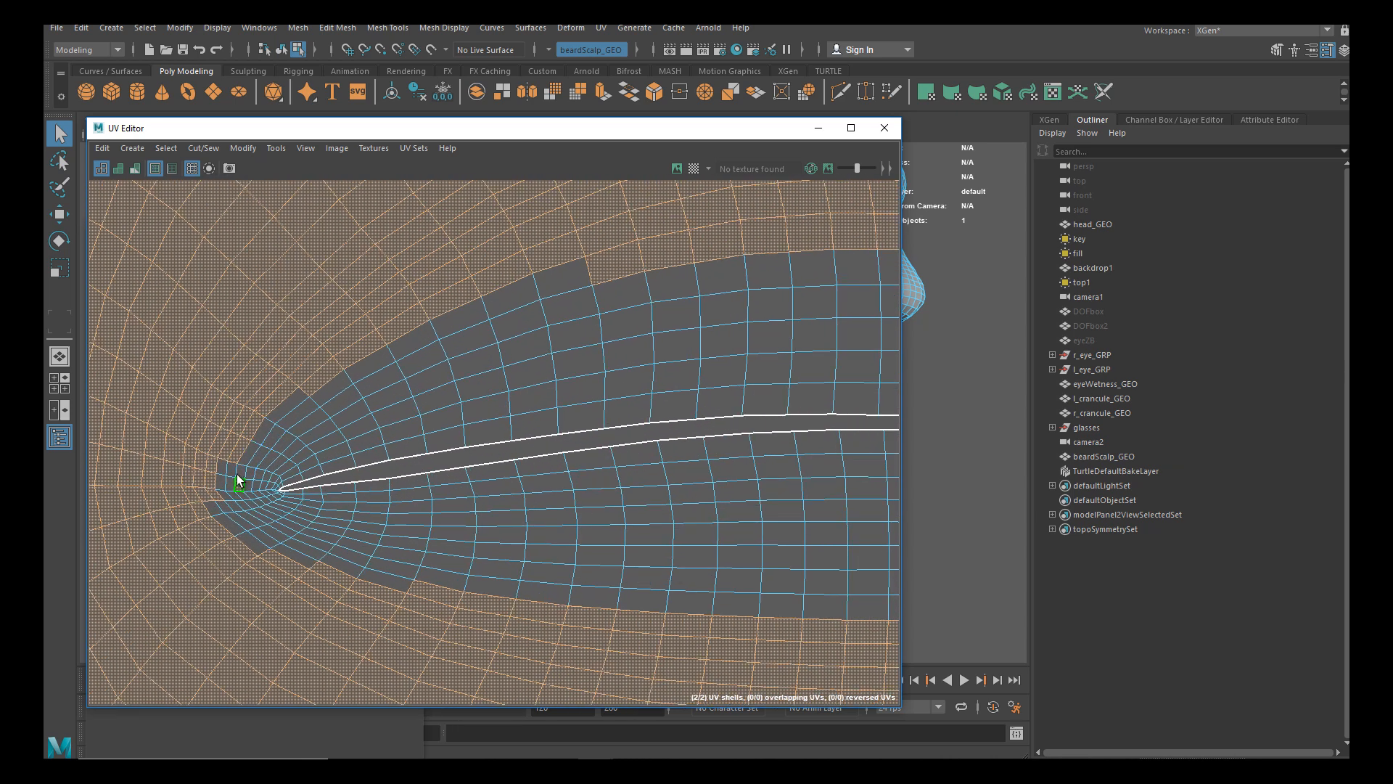
double_click(240, 470, "shift")
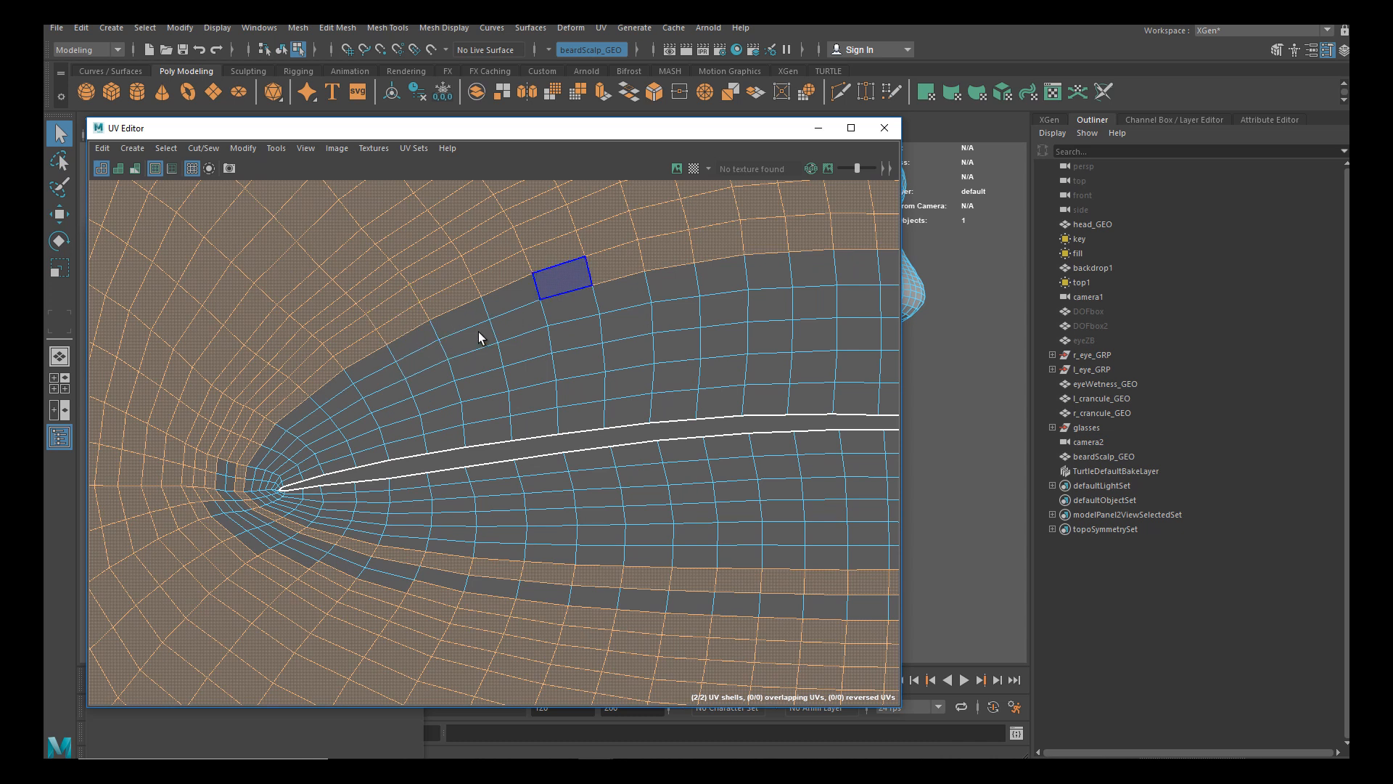
double_click(228, 482, "shift")
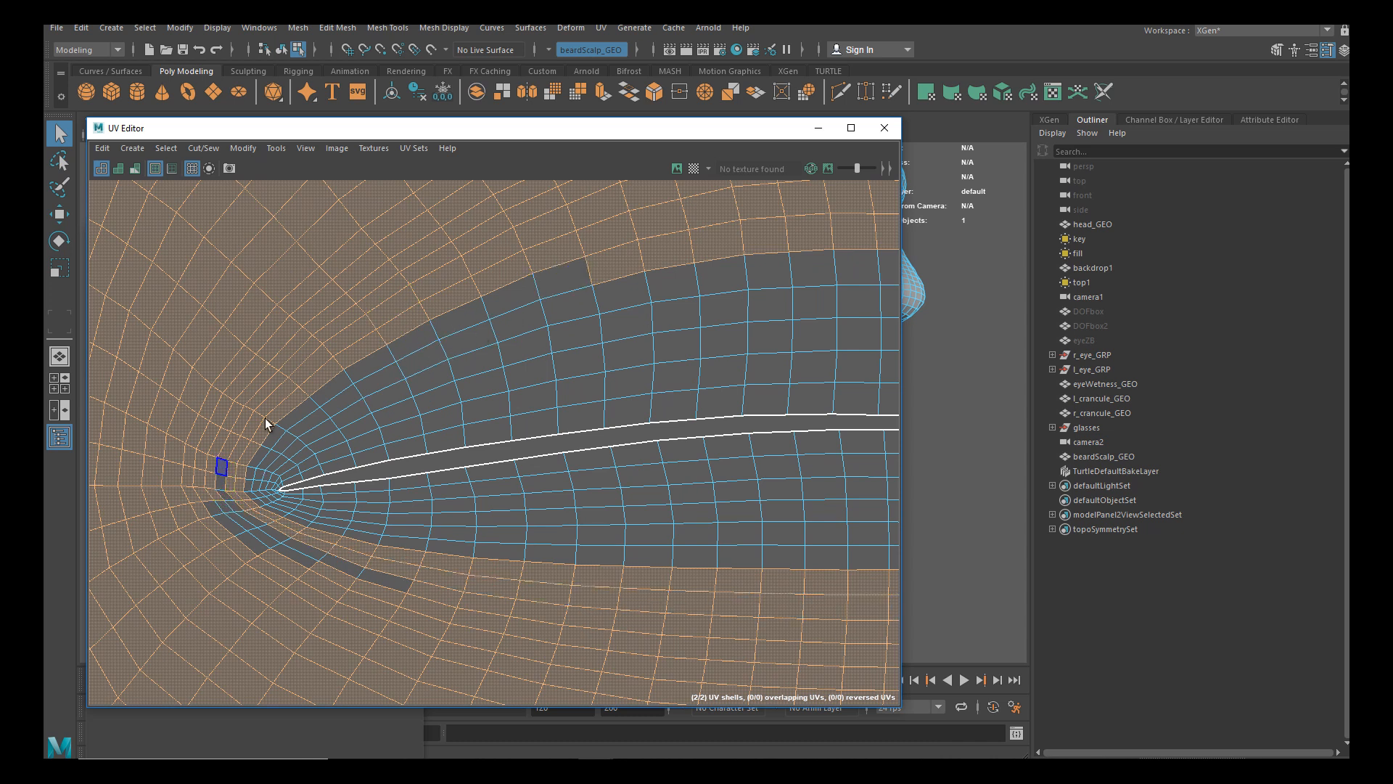
double_click(221, 476, "shift")
double_click(235, 517, "shift")
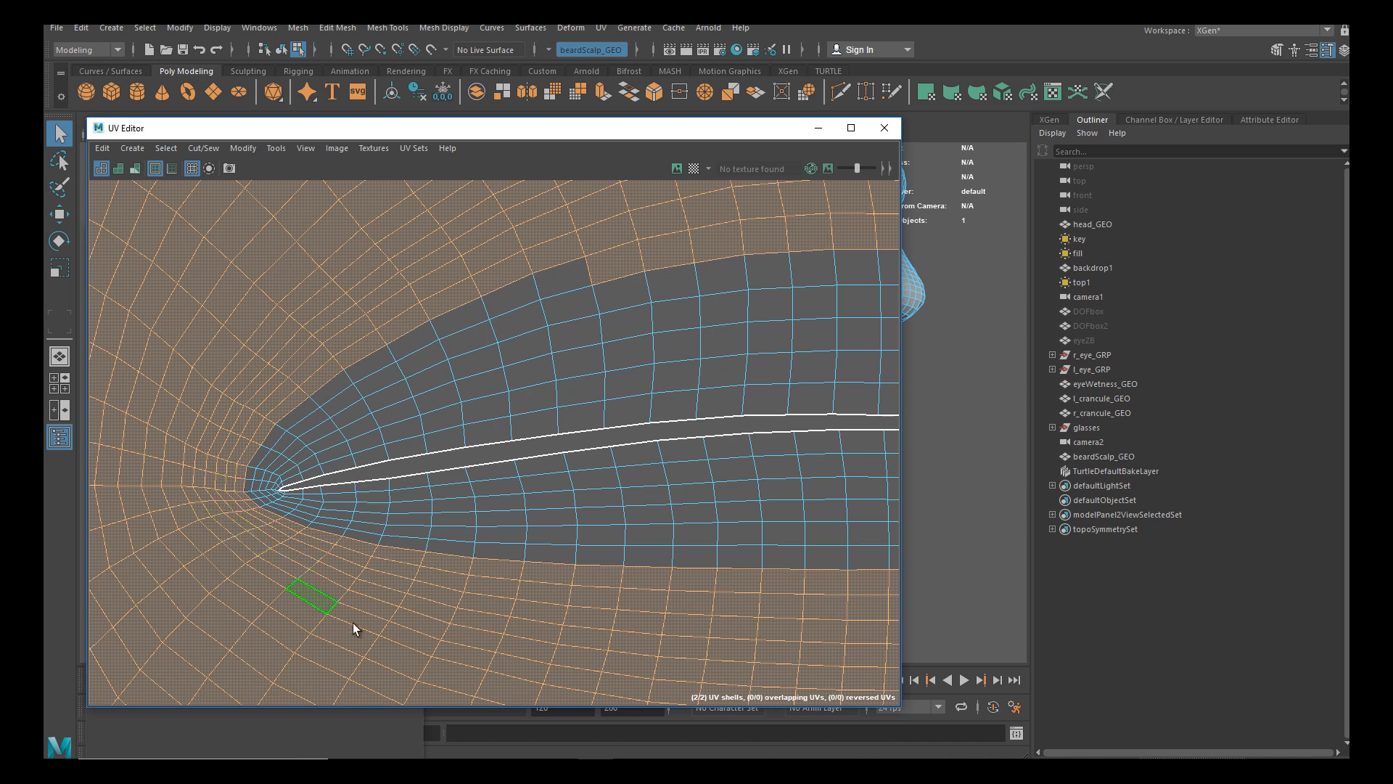
Examine the lip border in the UV layout, move the UV Editor off the viewport and close the Tool Settings
middle_click_drag(525, 306, 356, 356, "alt")
right_click_drag(386, 343, 176, 283, "alt")
middle_click_drag(381, 347, 415, 303, "alt")
right_click_drag(360, 321, 635, 505, "alt")
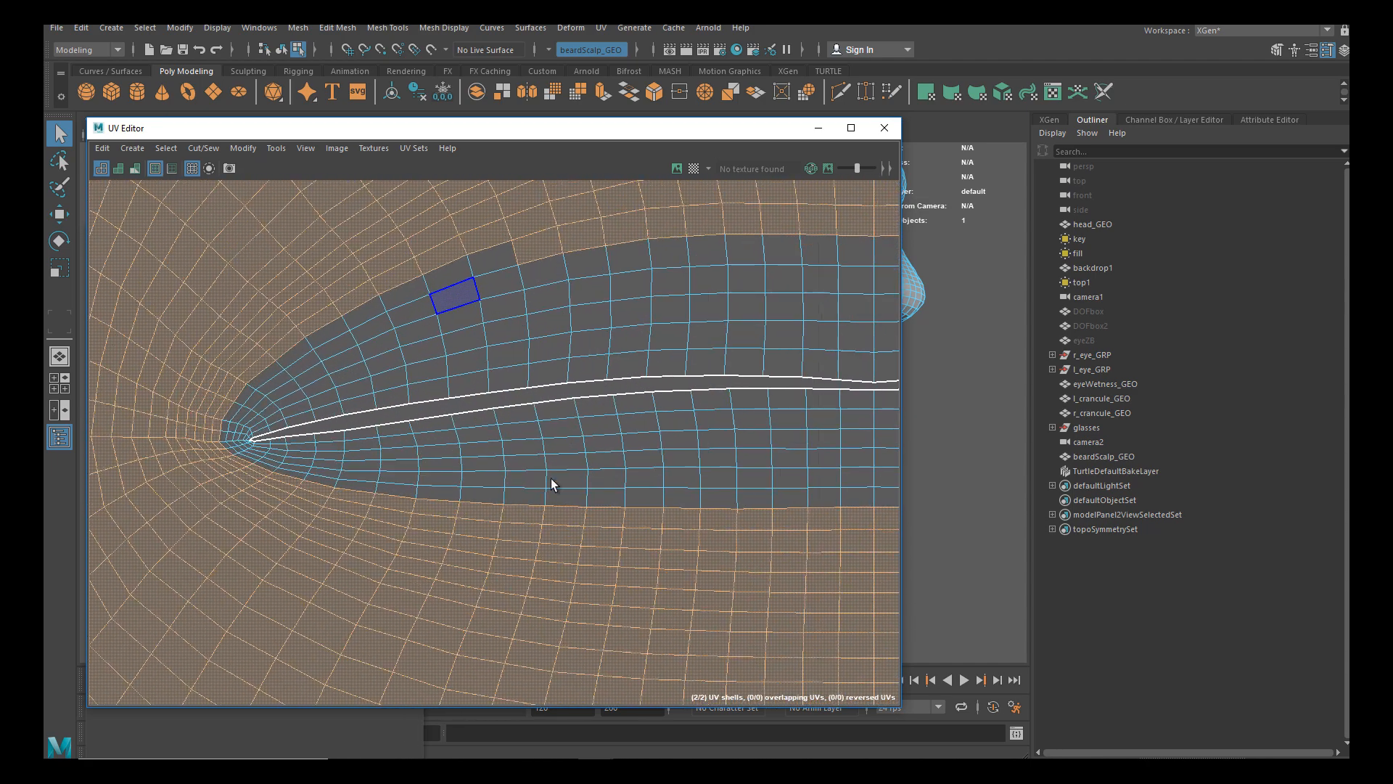
middle_click_drag(497, 284, 313, 316, "alt")
right_click_drag(355, 304, 290, 269, "alt")
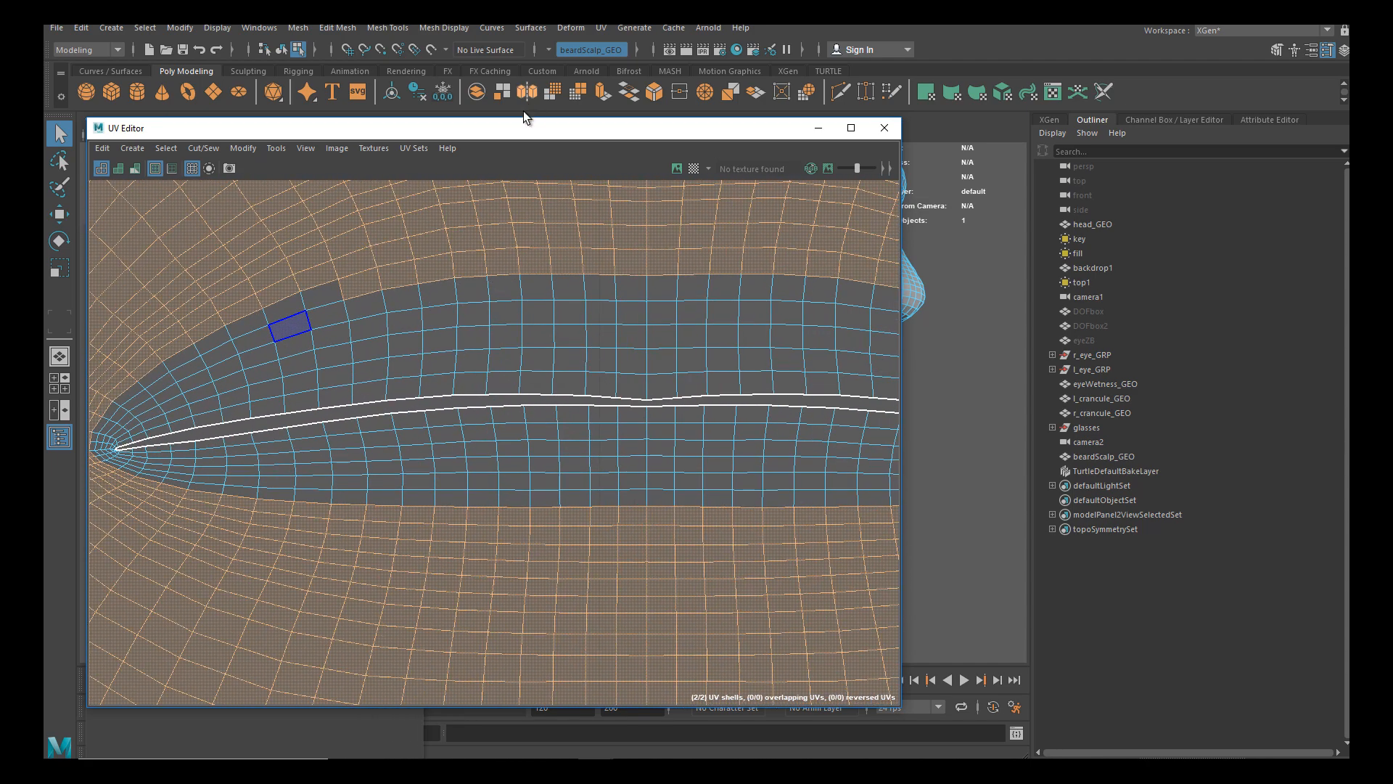
left_click_drag(515, 125, 455, 138)
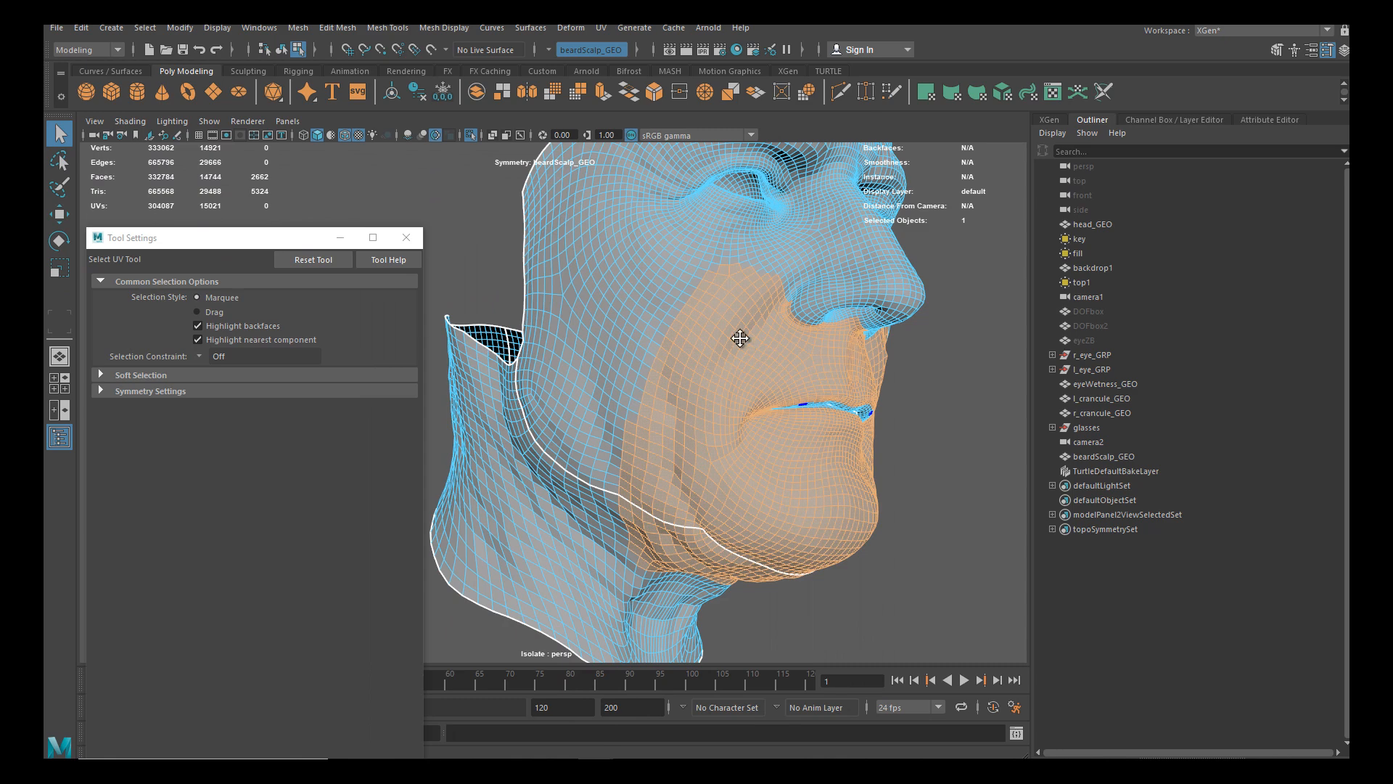
middle_click_drag(740, 338, 686, 316, "alt")
left_click(407, 237)
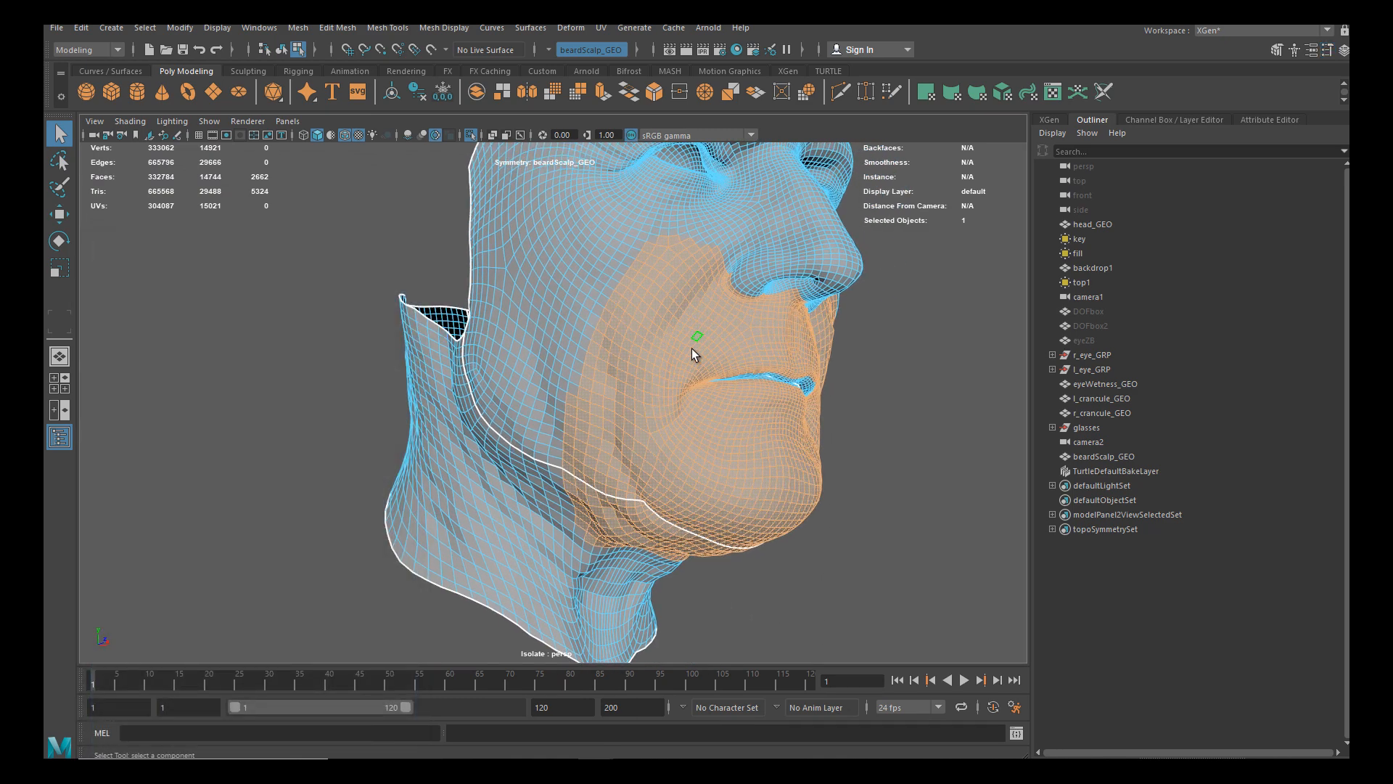
Deselect the face row along the edge of the upper lip in the viewport
left_click_drag(696, 344, 721, 425, "alt")
right_click_drag(722, 426, 722, 395, "alt")
left_click_drag(721, 396, 595, 345, "alt")
right_click_drag(595, 346, 519, 342, "alt")
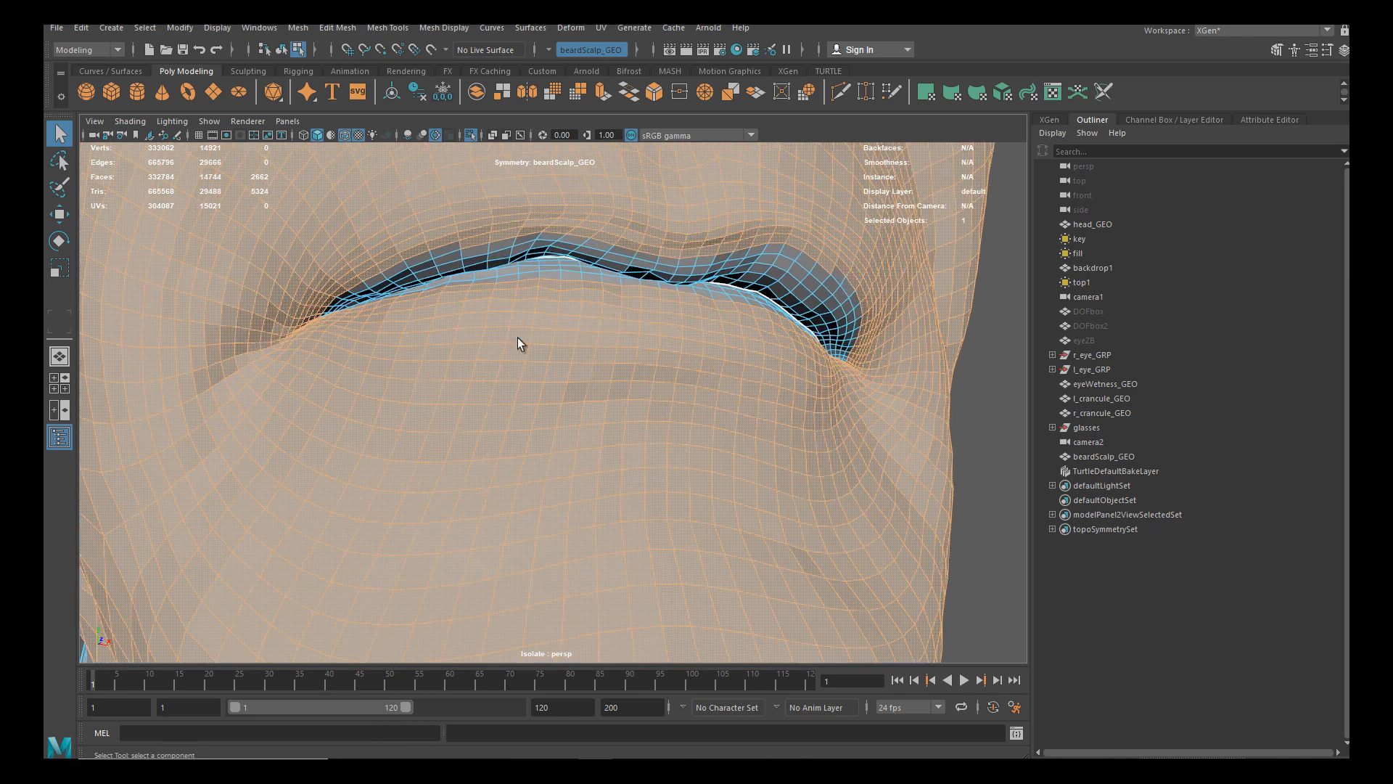
double_click(498, 234, "ctrl")
right_click_drag(515, 404, 428, 371, "alt")
Bring the UV Editor back over the viewport and deselect the protruding faces on the upper cheek border
left_click_drag(45, 176, 724, 128)
scroll(672, 295, "down", 8)
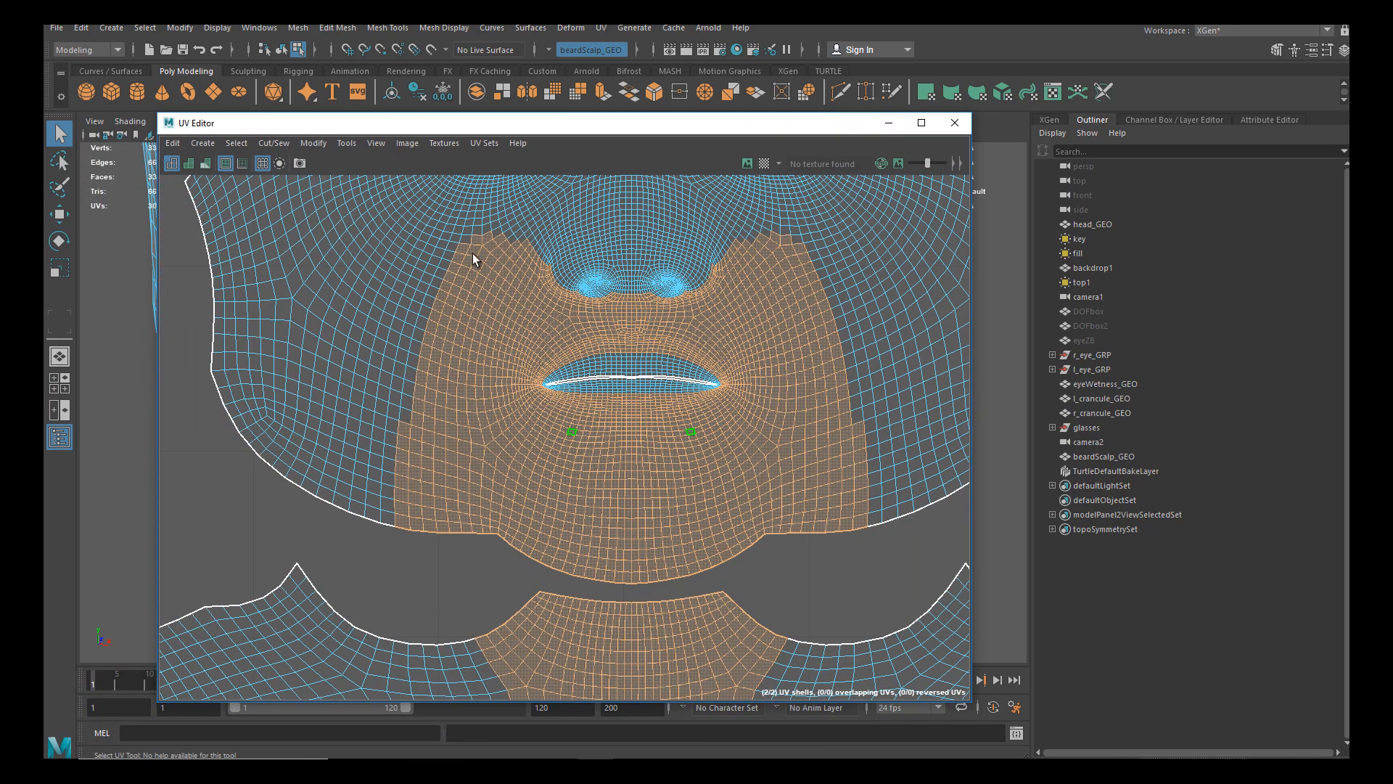
scroll(458, 412, "up", 5)
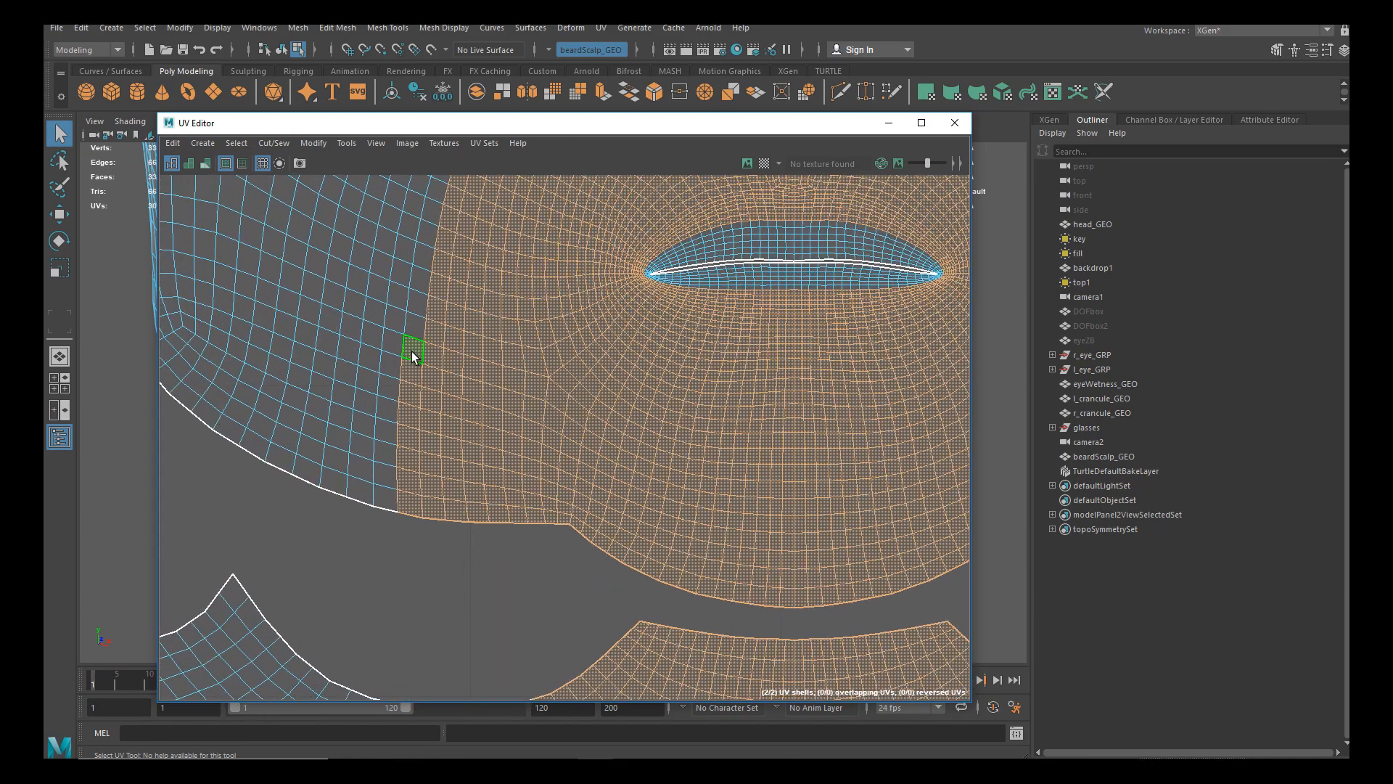
scroll(348, 573, "down", 3)
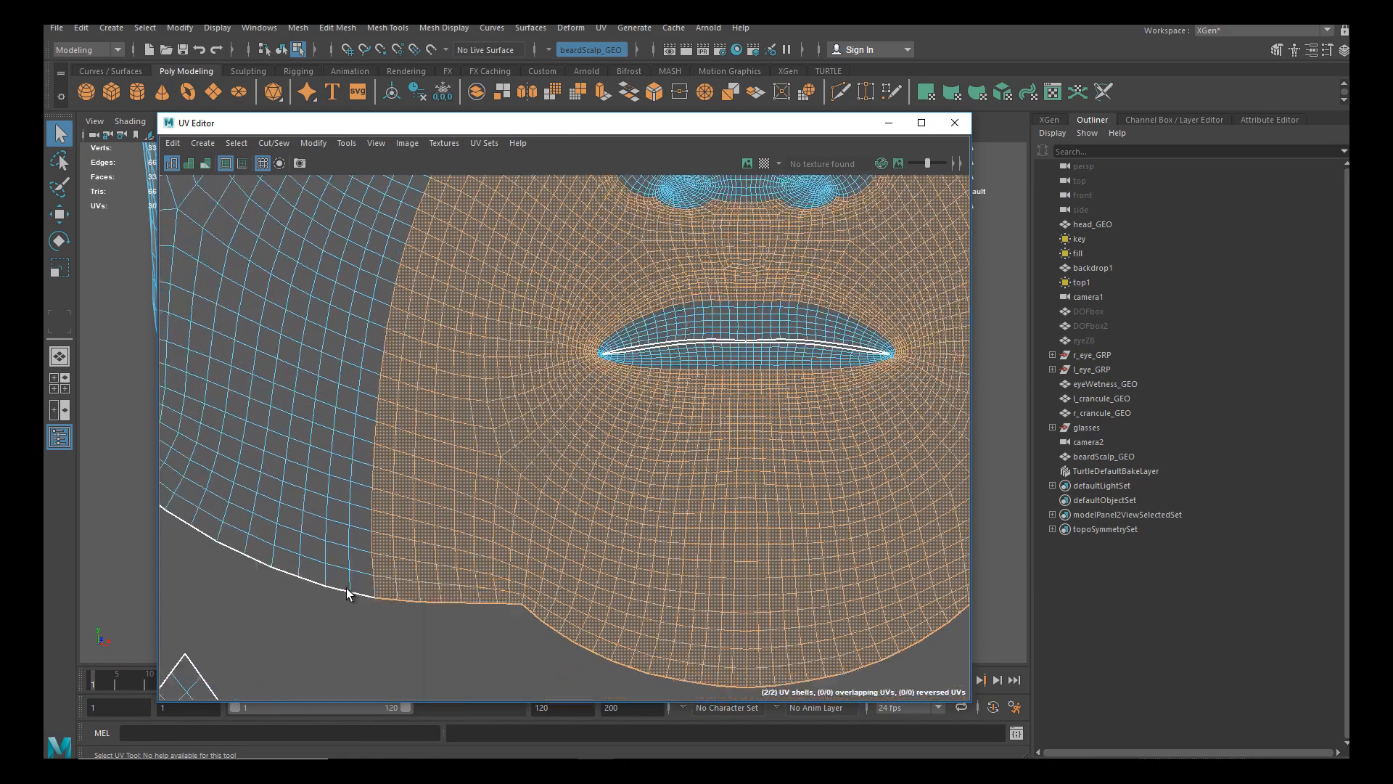
scroll(363, 370, "down", 2)
scroll(457, 442, "up", 5)
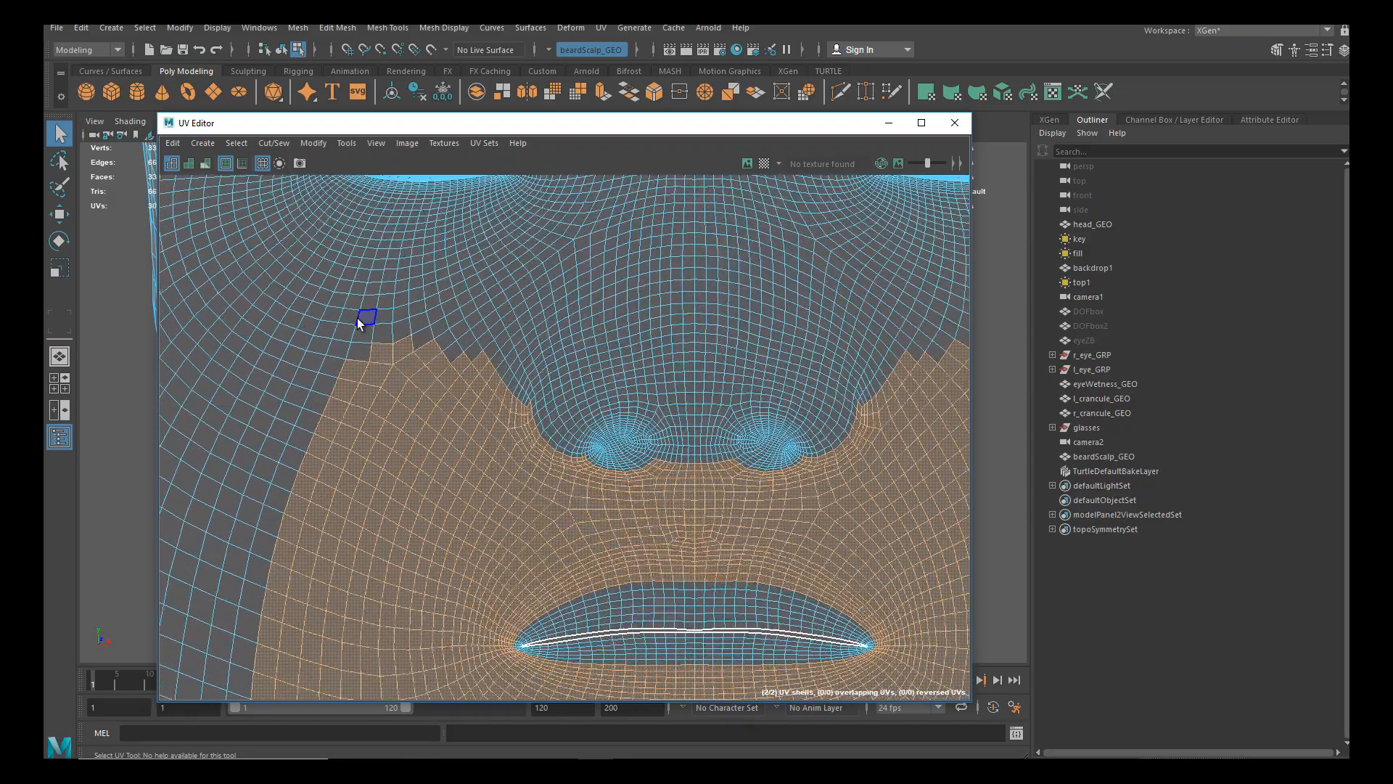
left_click_drag(405, 343, 404, 345, "ctrl")
Deselect the stray face at the lower corner of the neck selection in the UV layout and move the UV Editor aside
middle_click_drag(373, 420, 401, 361, "alt")
middle_click_drag(466, 392, 373, 398, "alt")
right_click_drag(372, 398, 189, 401, "alt")
middle_click_drag(360, 503, 363, 335, "alt")
middle_click_drag(432, 513, 454, 387, "alt")
middle_click_drag(395, 435, 410, 392, "alt")
left_click(440, 587, "ctrl")
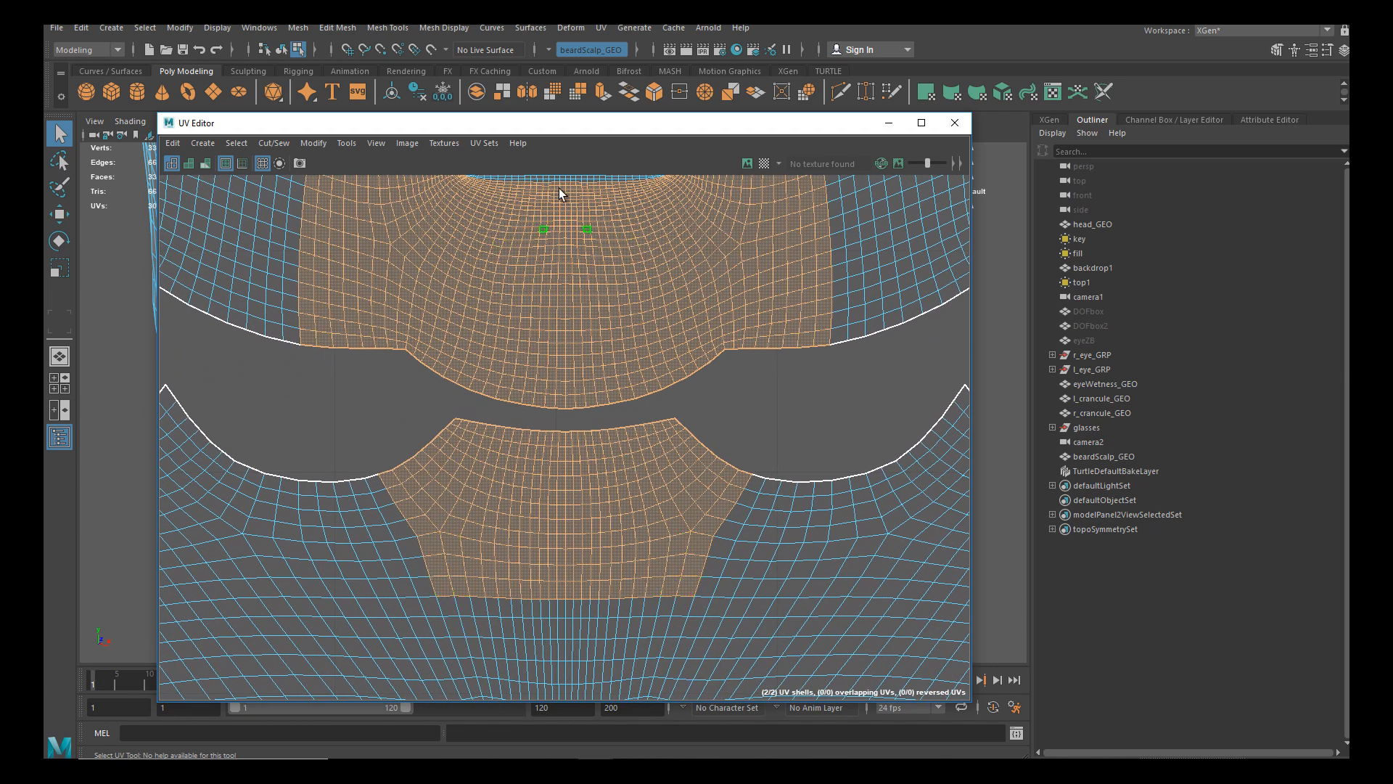
left_click_drag(616, 130, 0, 174)
Extend the beard selection with the face loop running along the outer cheek and jaw border
right_click_drag(465, 398, 421, 407, "alt")
left_click_drag(435, 407, 600, 420, "alt")
scroll(578, 404, "up", 4)
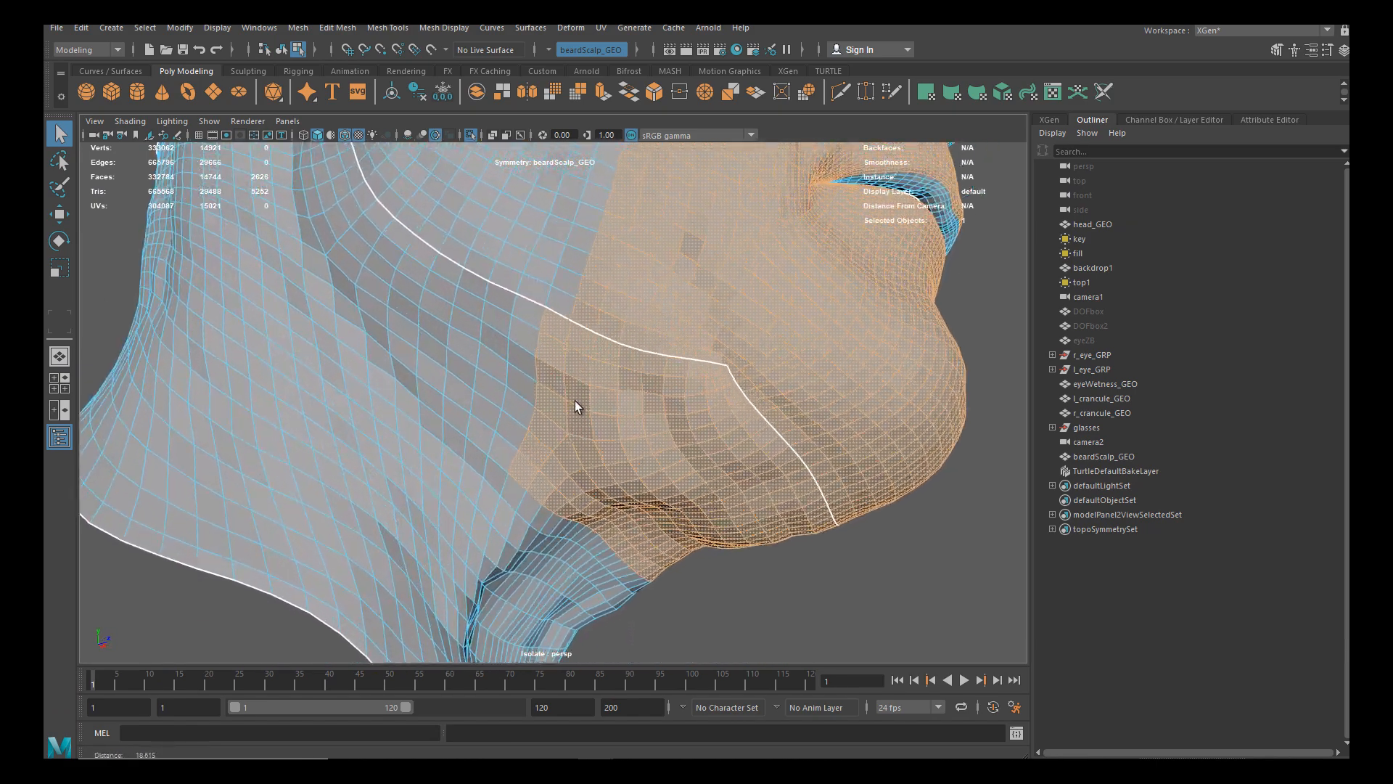
left_click_drag(533, 332, 500, 414, "alt")
scroll(537, 457, "down", 2)
mouse_move(552, 475)
left_mouse_down("alt")
mouse_move(530, 467)
mouse_move(551, 407)
mouse_move(540, 383)
left_mouse_up("alt")
scroll(516, 463, "down", 3)
left_click(543, 304, "shift")
double_click(406, 608, "shift")
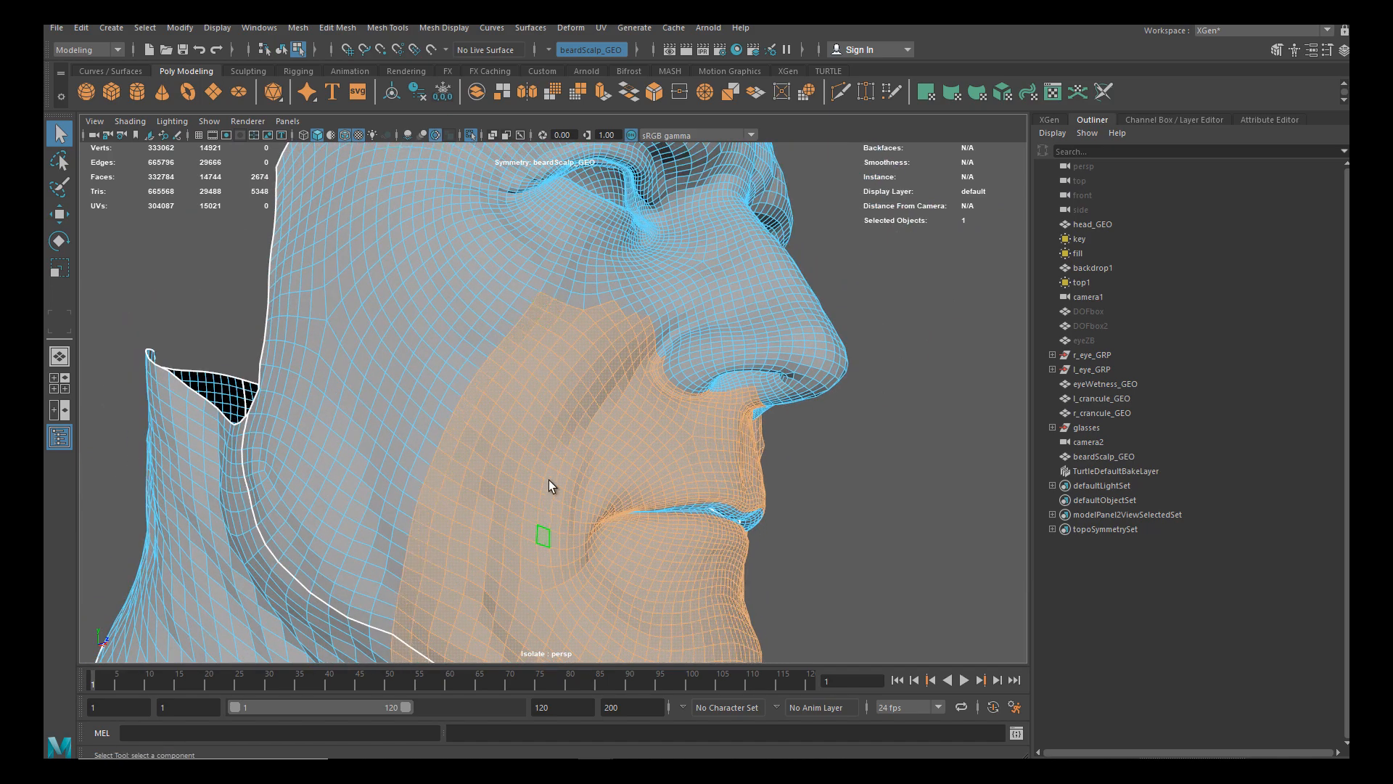
Invert the face selection to pick everything on the scalp mesh outside the beard area
middle_click_drag(418, 487, 460, 350, "alt")
left_click_drag(460, 350, 532, 460, "alt")
middle_click_drag(378, 384, 469, 432, "alt")
right_click_drag(470, 432, 411, 392, "alt")
left_click_drag(572, 409, 581, 417, "alt")
middle_click_drag(566, 408, 557, 359, "alt")
right_click_drag(692, 318, 662, 305, "alt")
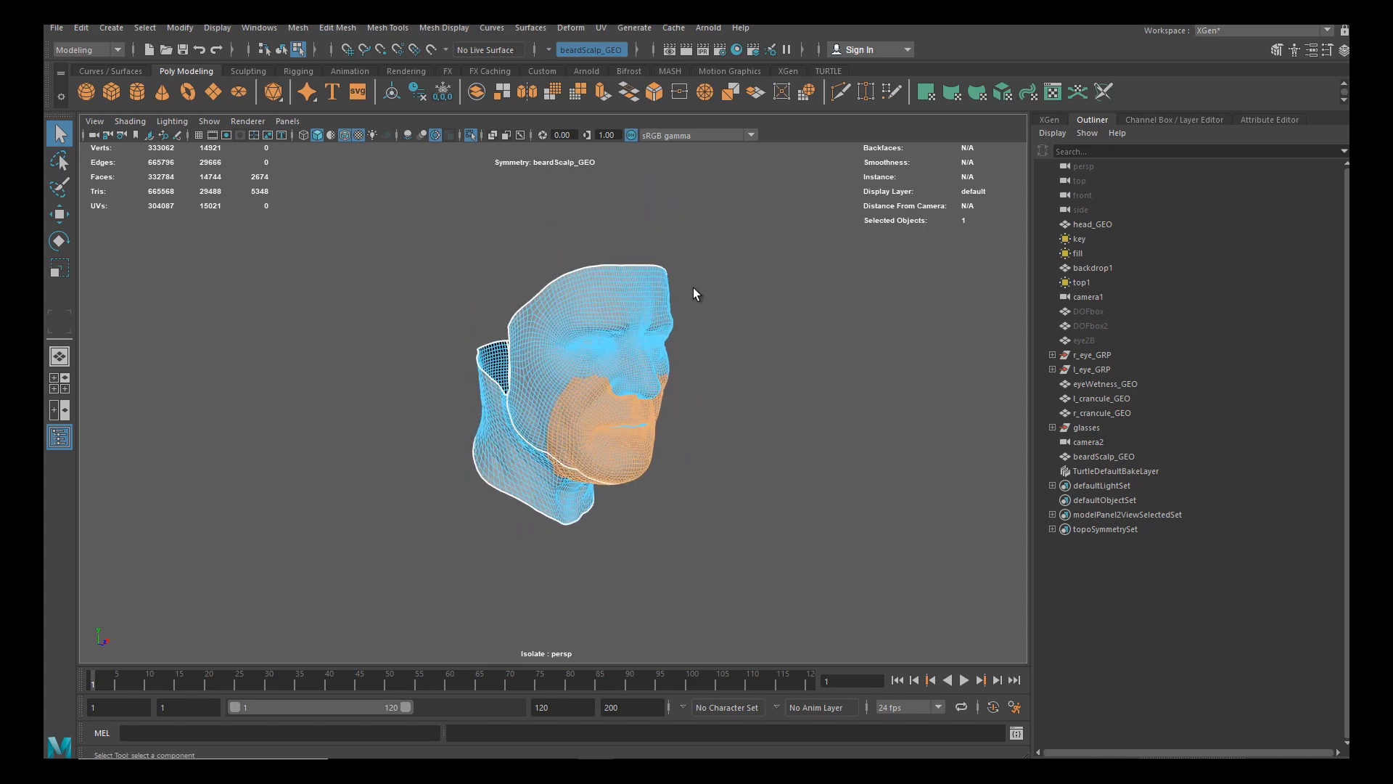
key("ctrl+shift+i")
Check the inverted selection around the face, lips and neck in the viewport and the UV Editor
left_click_drag(503, 523, 488, 451, "alt")
right_click_drag(588, 411, 675, 428, "alt")
left_click_drag(520, 392, 470, 361, "alt")
left_click_drag(45, 154, 625, 150)
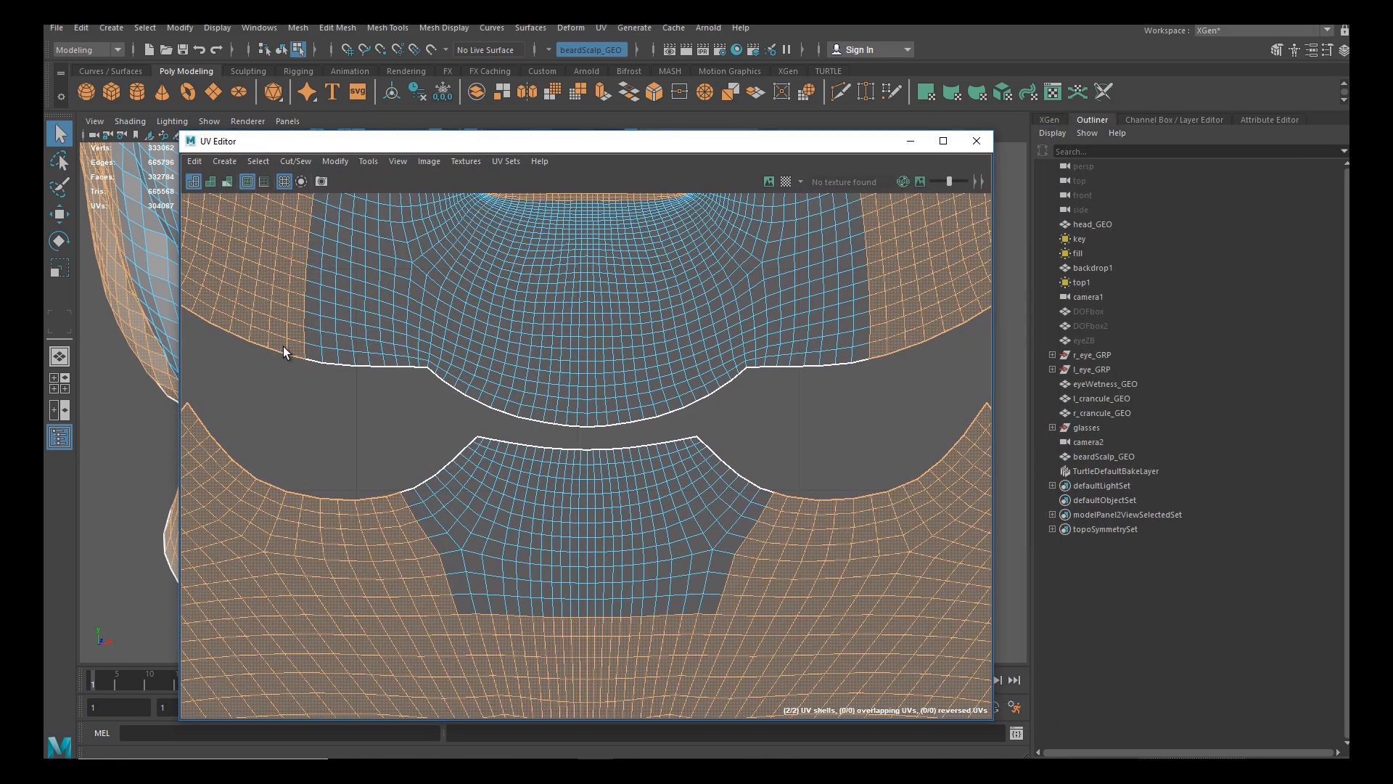
scroll(584, 247, "down", 5)
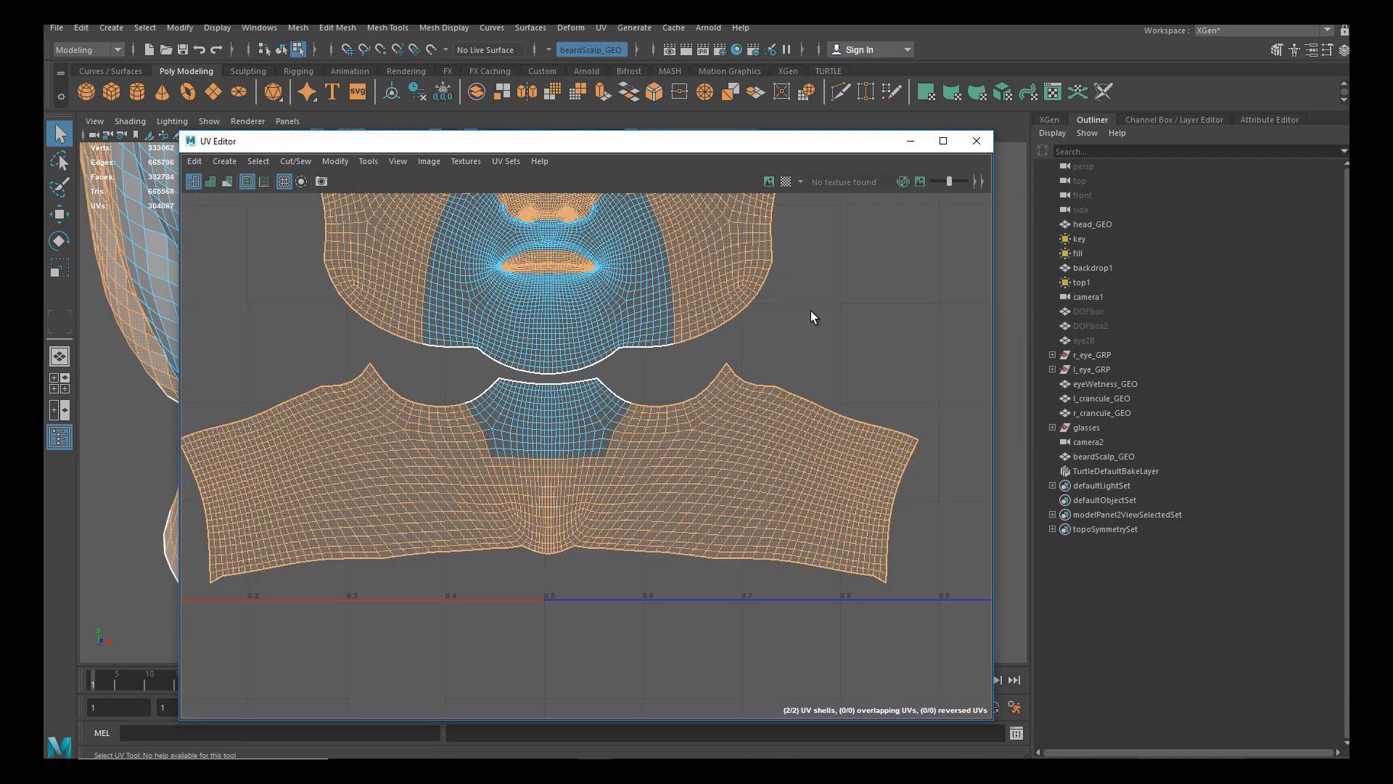
scroll(813, 323, "up", 10)
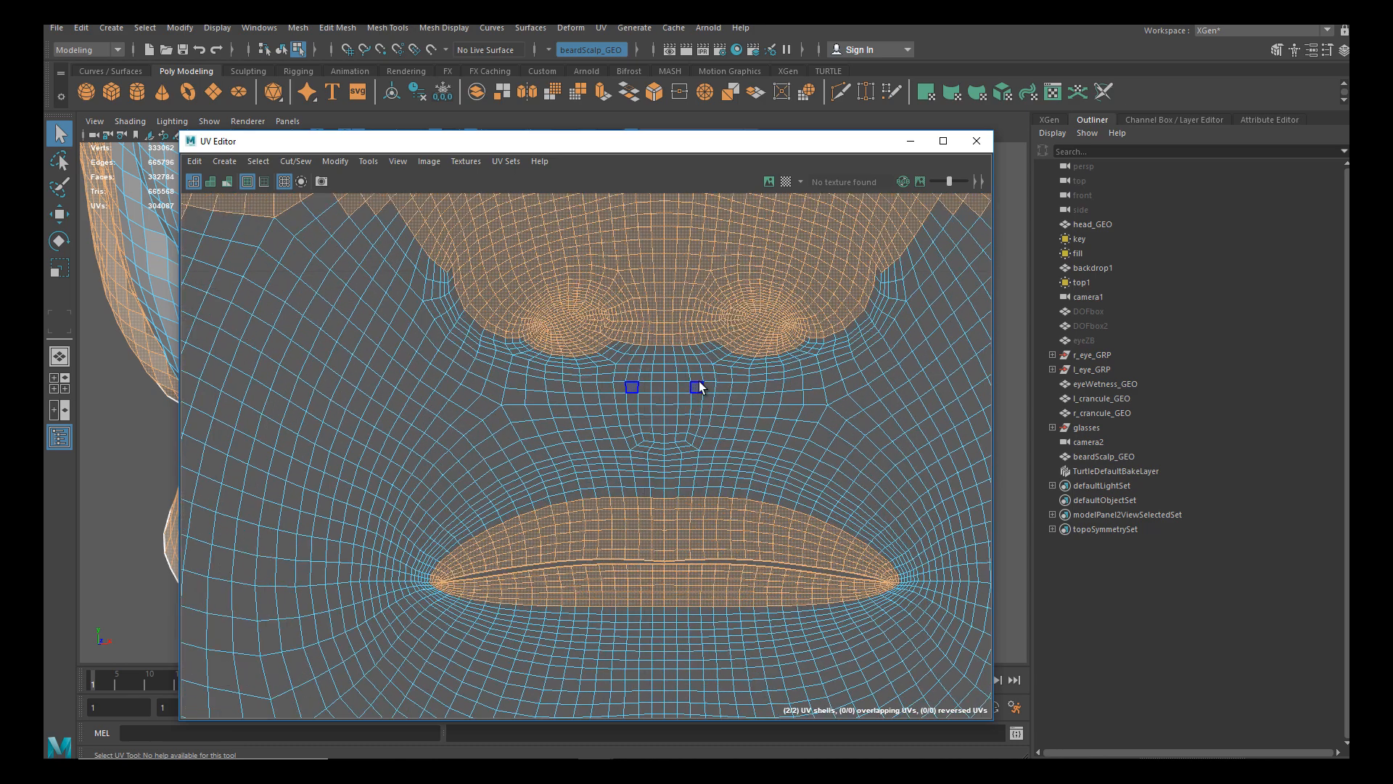
scroll(429, 298, "down", 10)
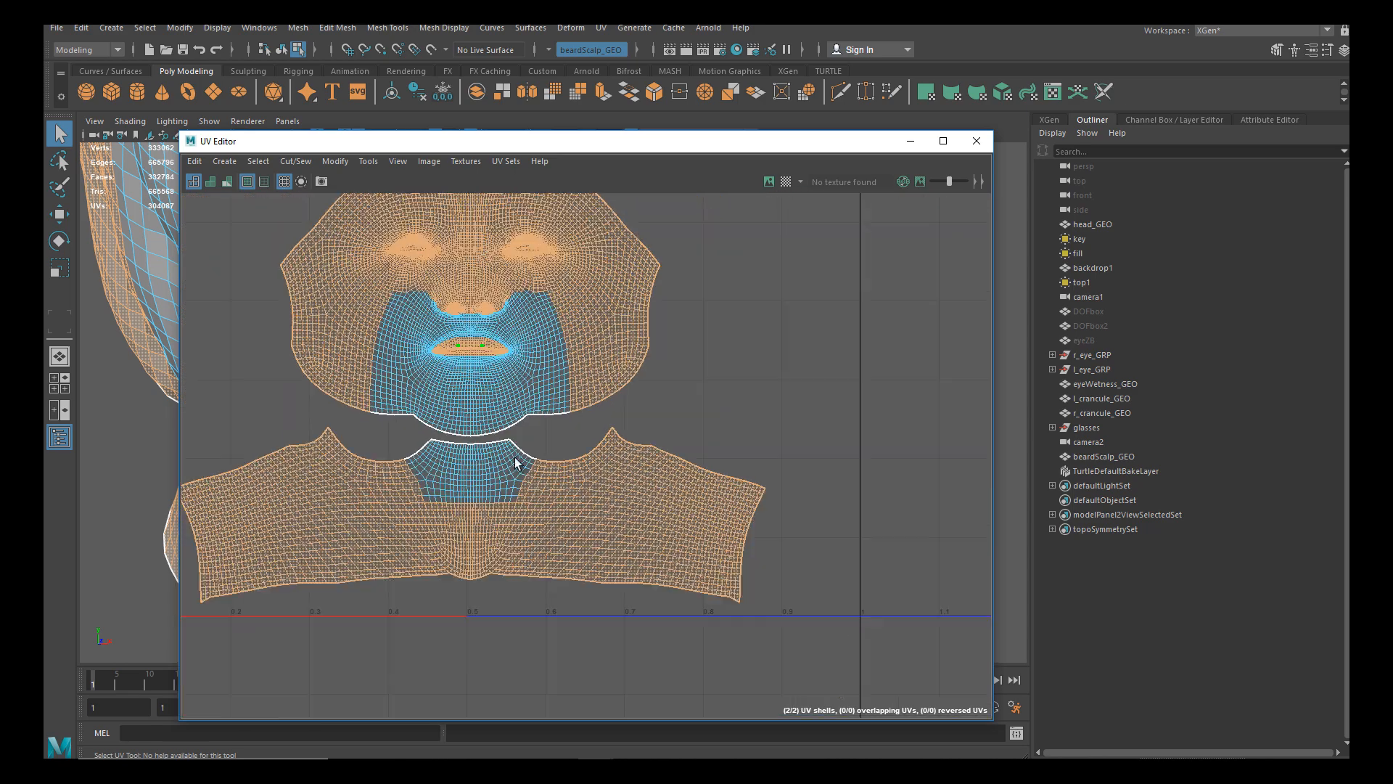
scroll(518, 508, "up", 3)
scroll(477, 489, "up", 2)
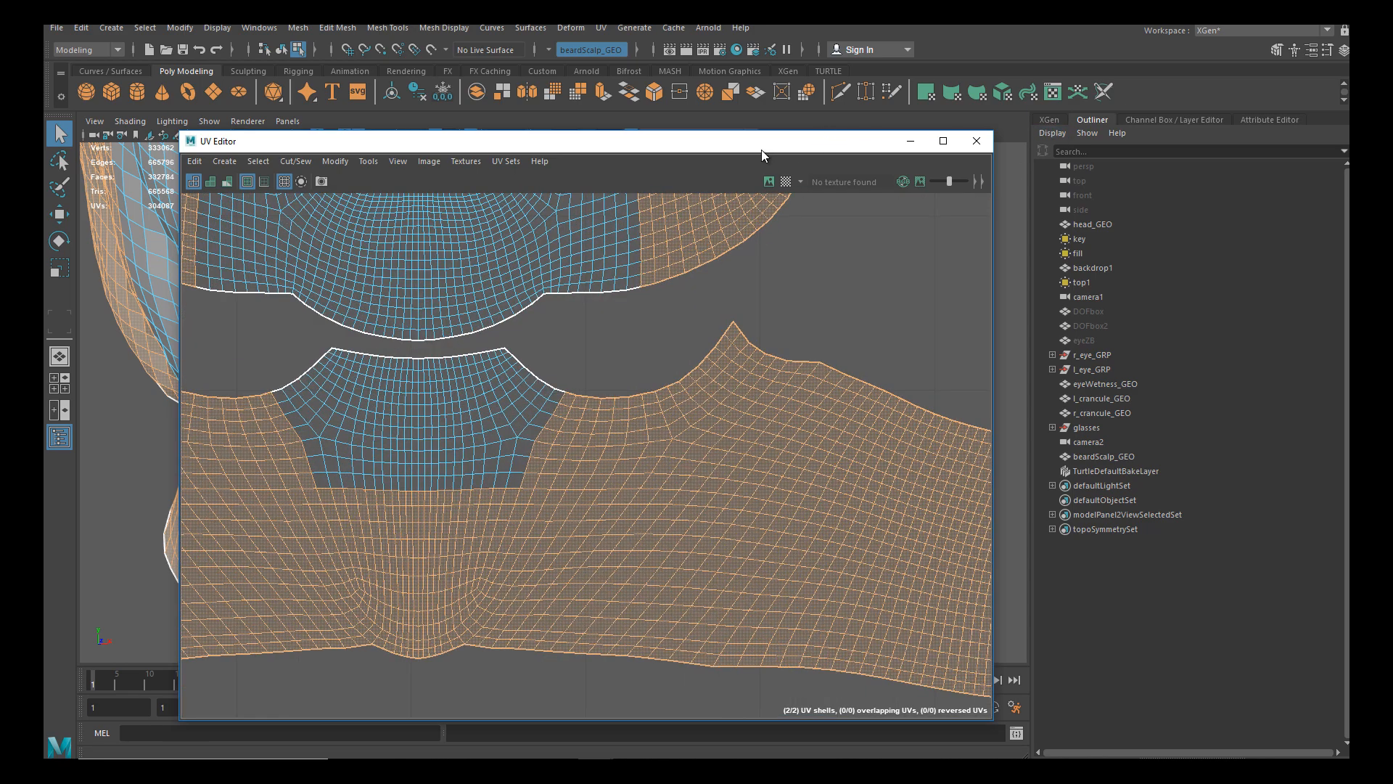
Move the UV Editor off the viewport and delete the selected faces outside the beard area
left_click_drag(761, 148, 44, 172)
left_click_drag(425, 341, 516, 392, "alt")
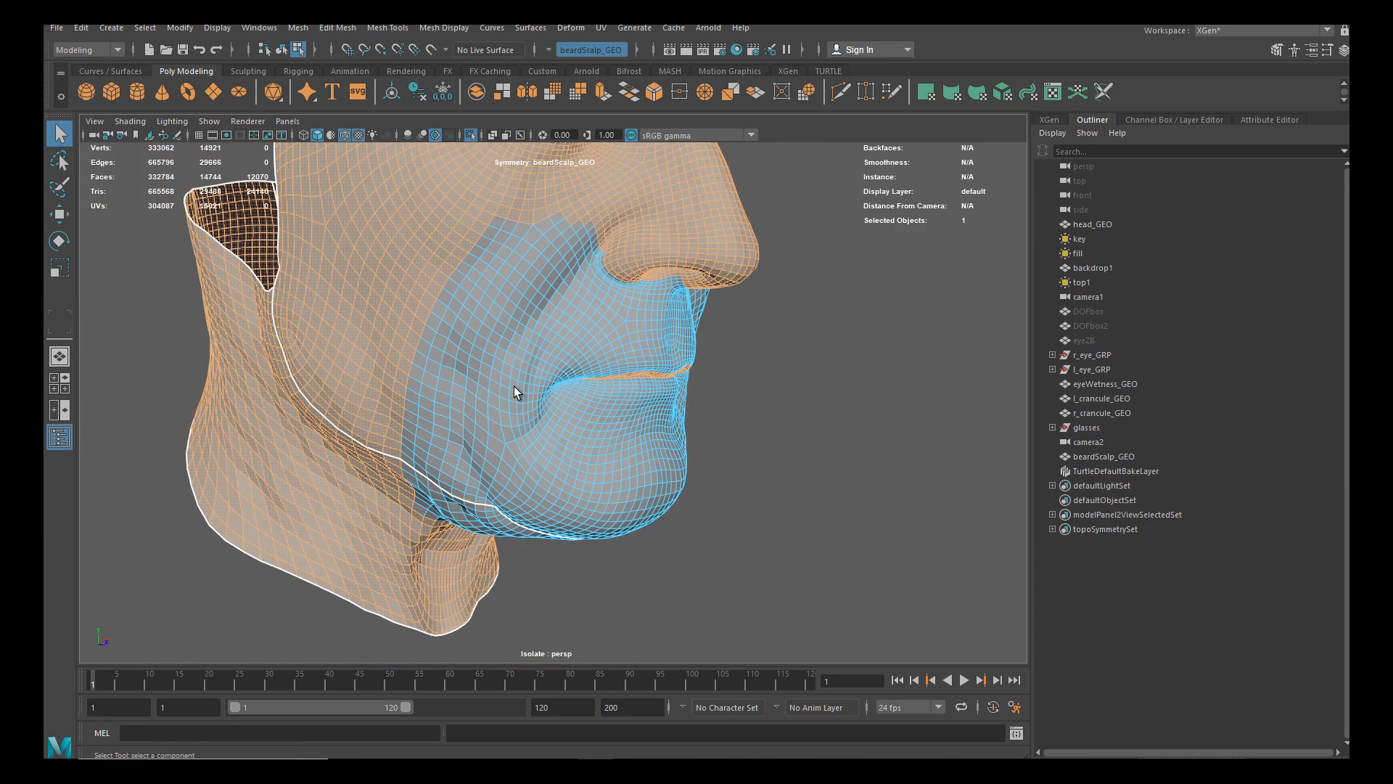
key("Delete")
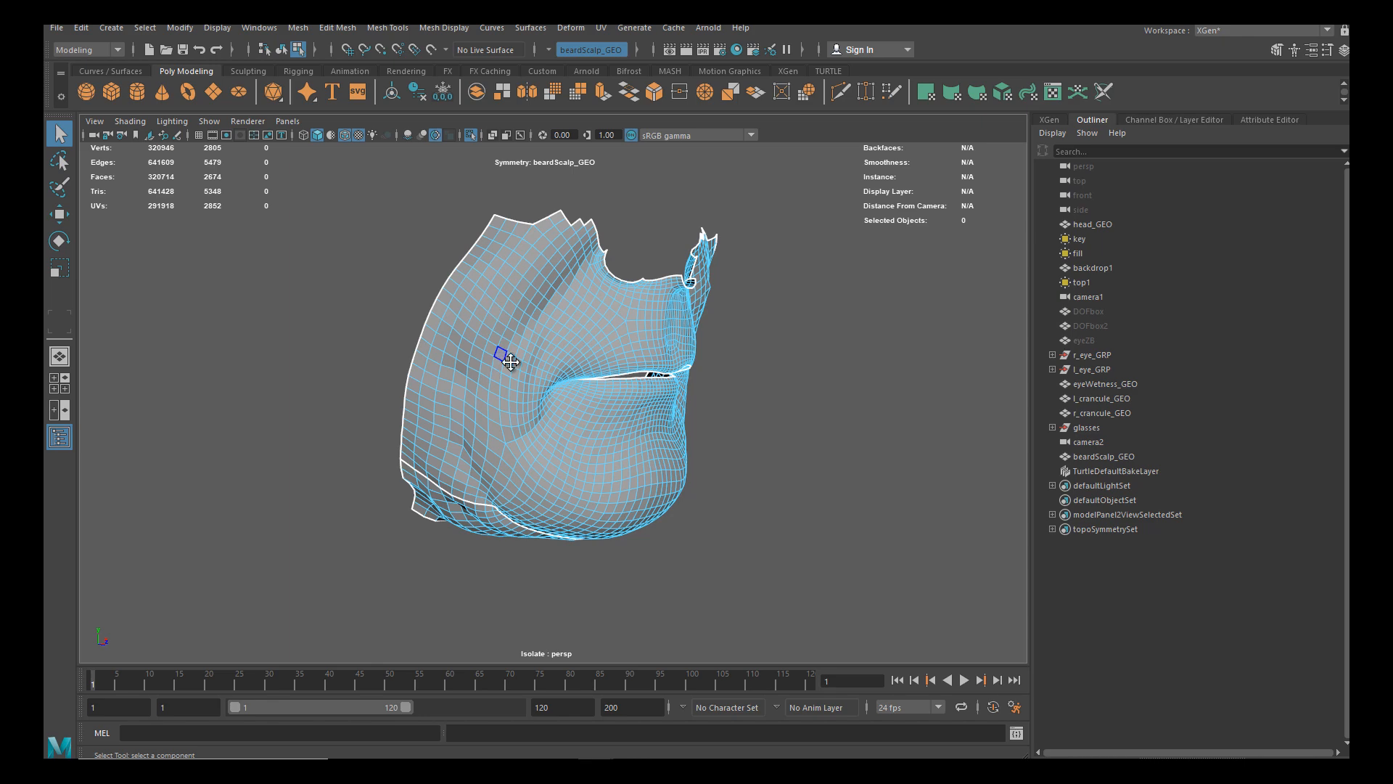
Delete the outermost face loop along the mesh border around the side of the nose
middle_click_drag(485, 366, 528, 369, "alt")
scroll(565, 370, "down", 3)
mouse_move(566, 375)
left_mouse_down("alt")
mouse_move(403, 371)
mouse_move(311, 407)
mouse_move(497, 355)
mouse_move(503, 327)
mouse_move(534, 333)
mouse_move(554, 360)
left_mouse_up("alt")
middle_click_drag(554, 360, 525, 358, "alt")
scroll(624, 405, "up", 5)
left_click_drag(600, 383, 567, 382, "alt")
scroll(580, 368, "up", 2)
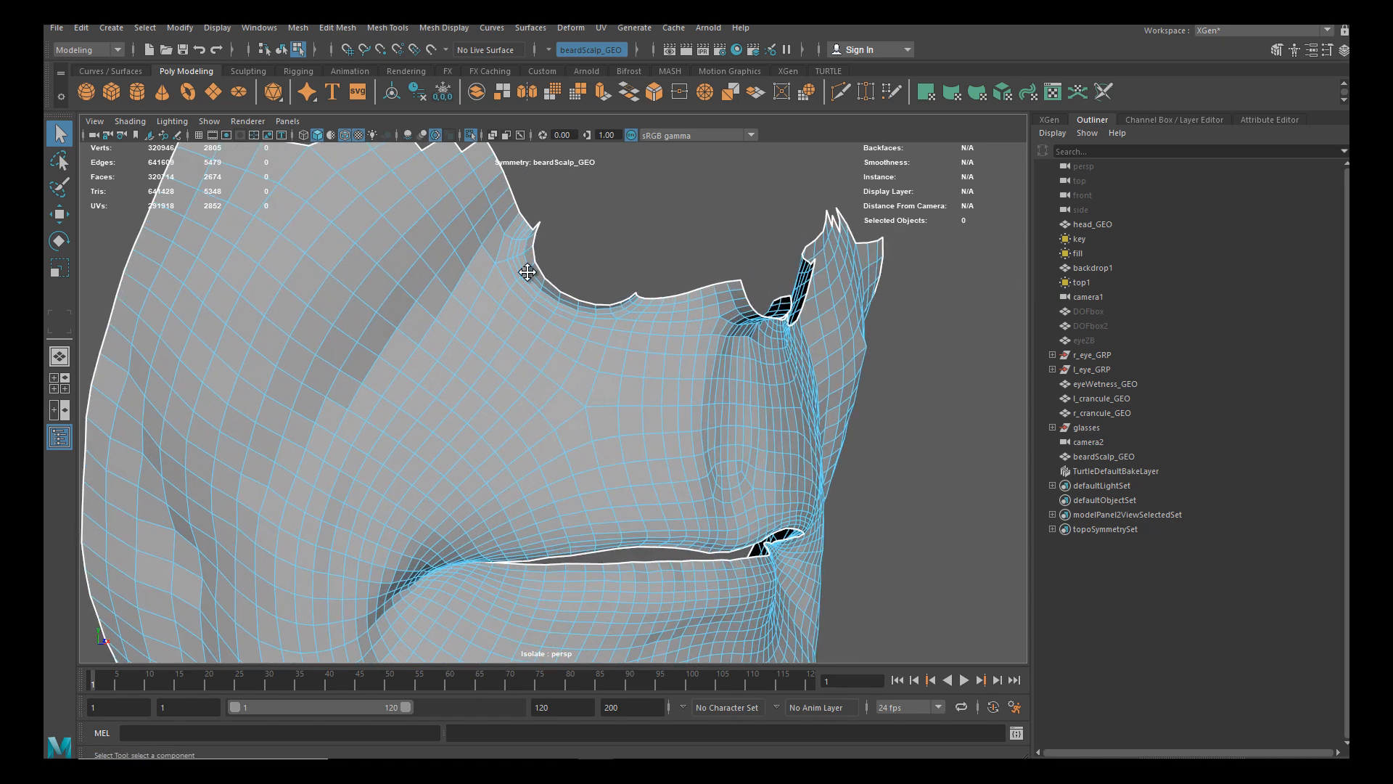
middle_click_drag(529, 251, 557, 346, "alt")
double_click(516, 267)
key("Delete")
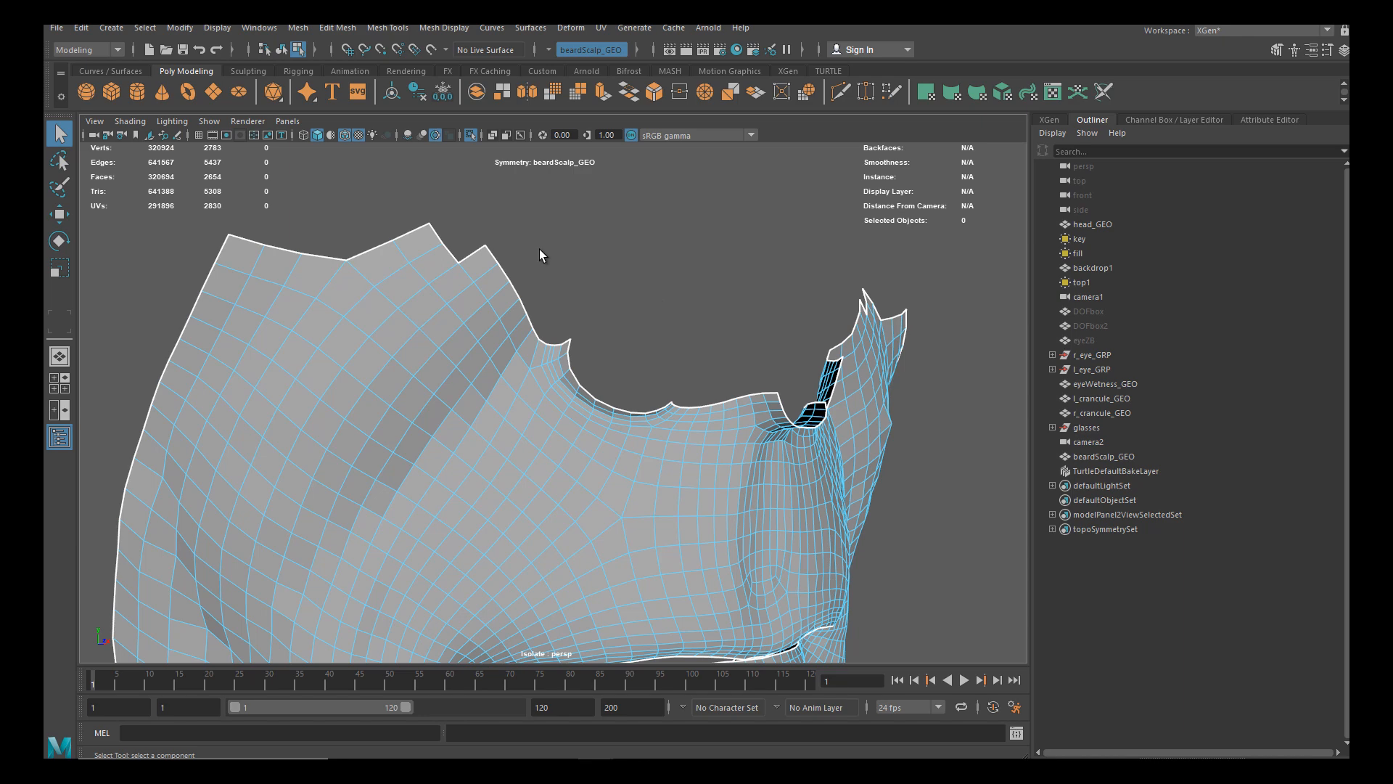
Delete two more face loops along the curved border beside the nose wing
middle_click_drag(650, 253, 666, 310, "alt")
scroll(667, 312, "up", 4)
left_click_drag(668, 312, 675, 243, "alt")
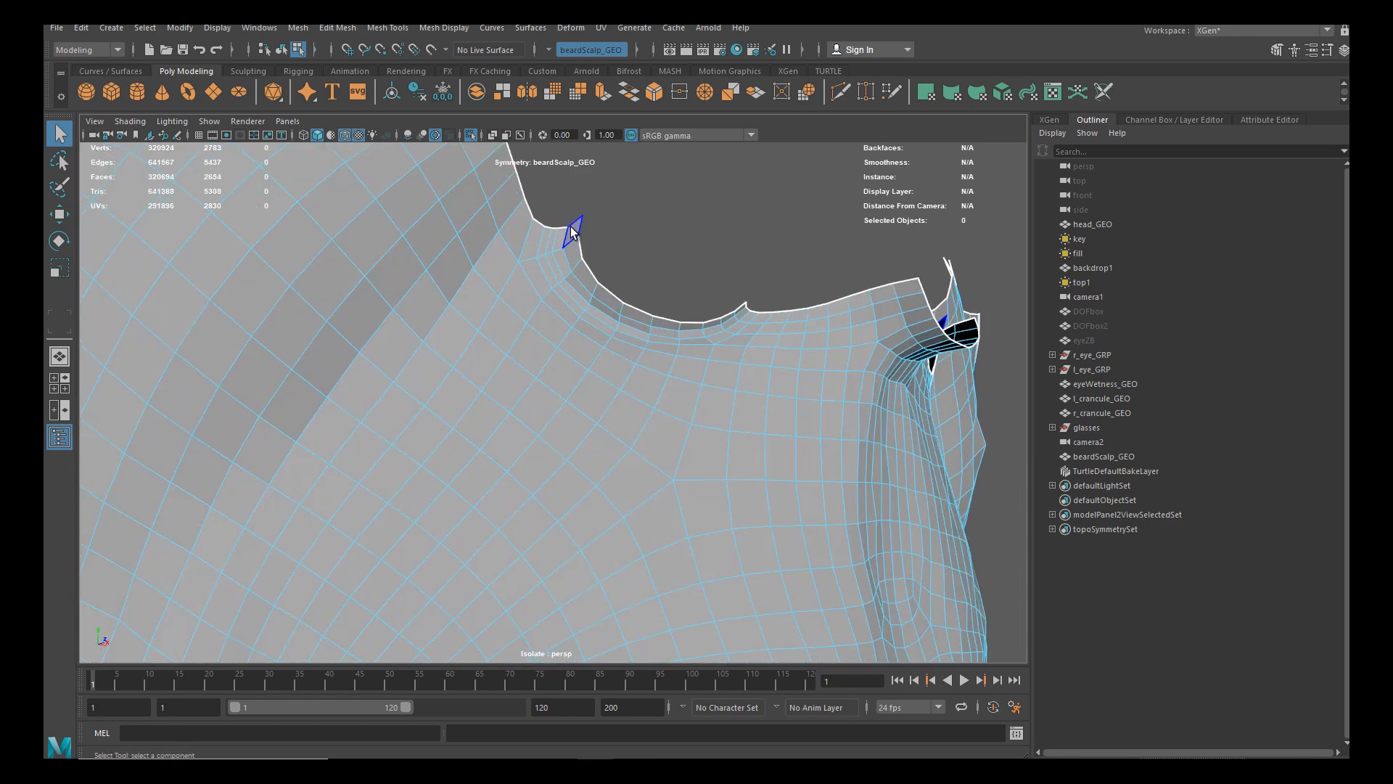
double_click(577, 250)
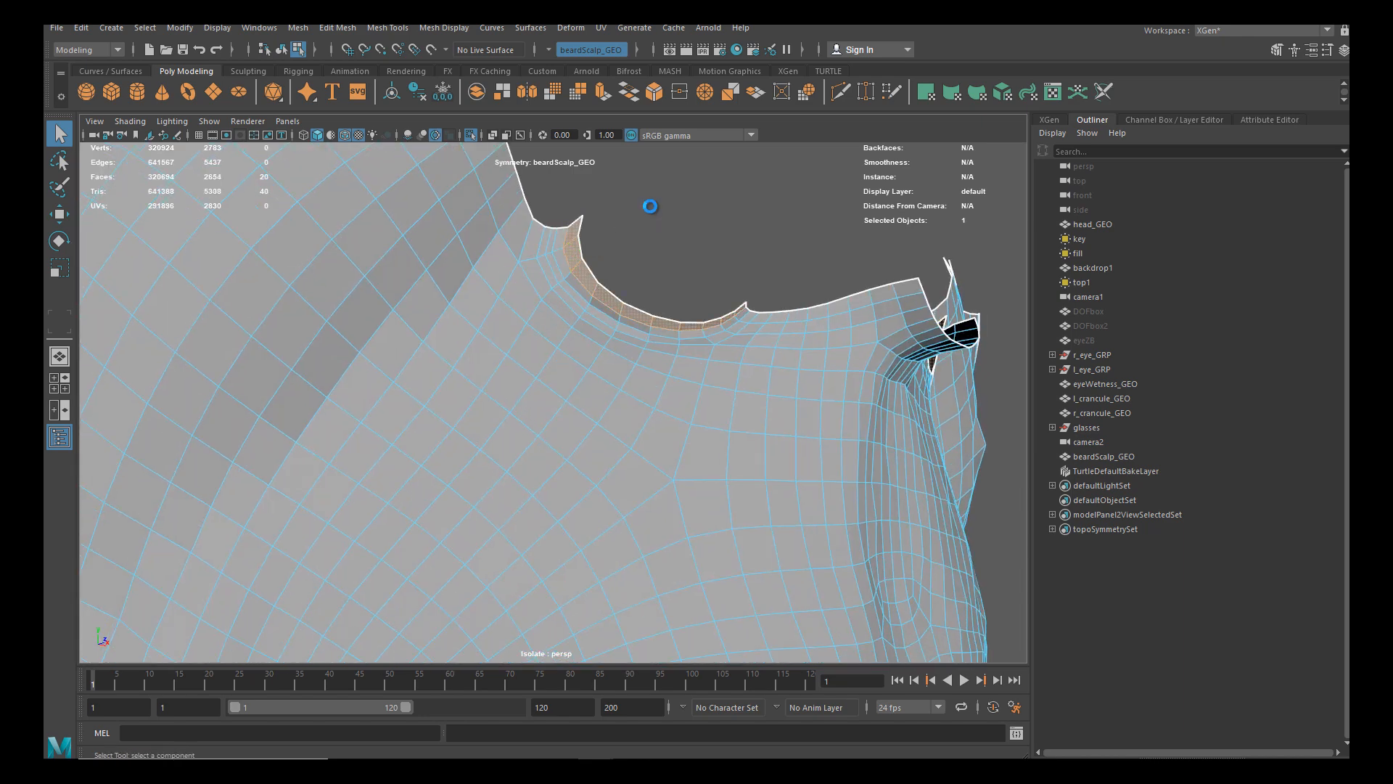
key("Delete")
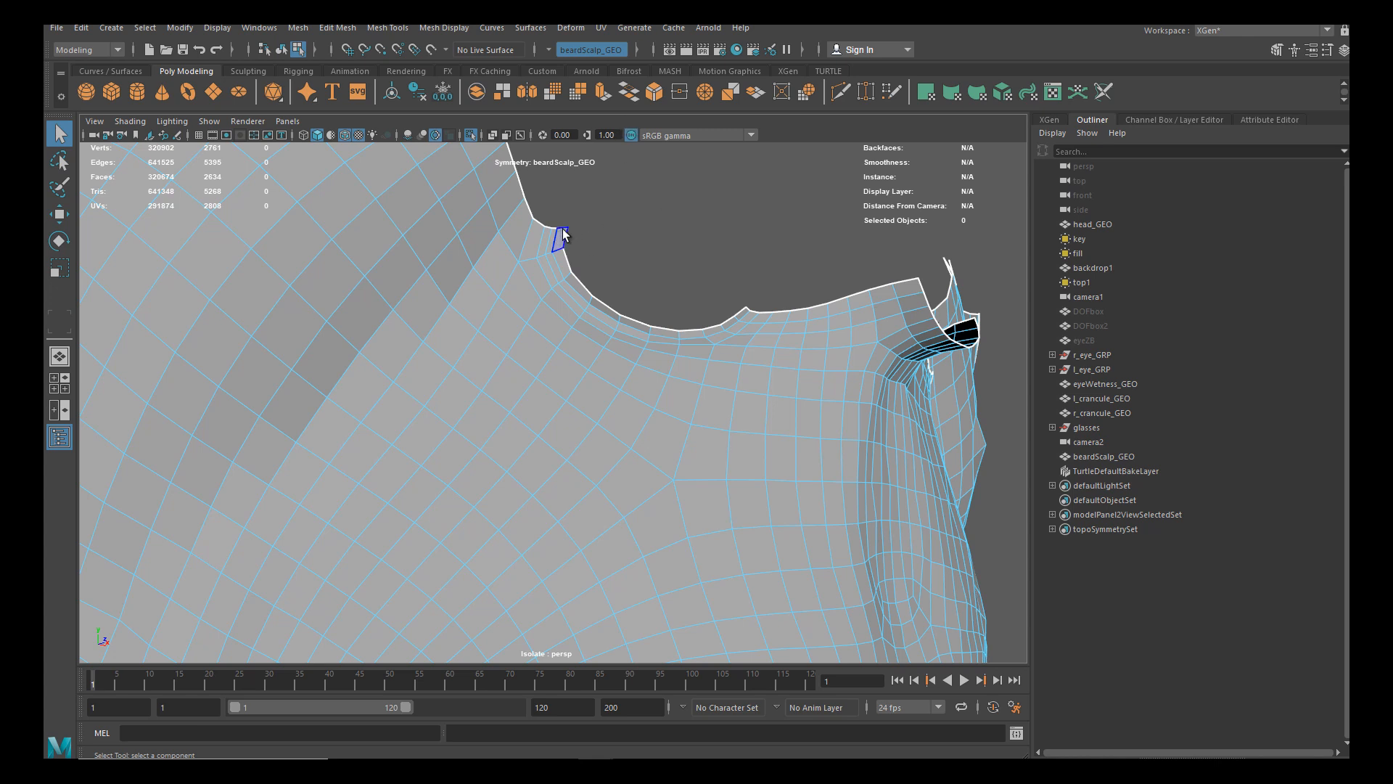
double_click(560, 258)
key("Delete")
Delete the two face loops curling into the nostril at the top of the moustache area
left_click_drag(755, 263, 699, 336, "alt")
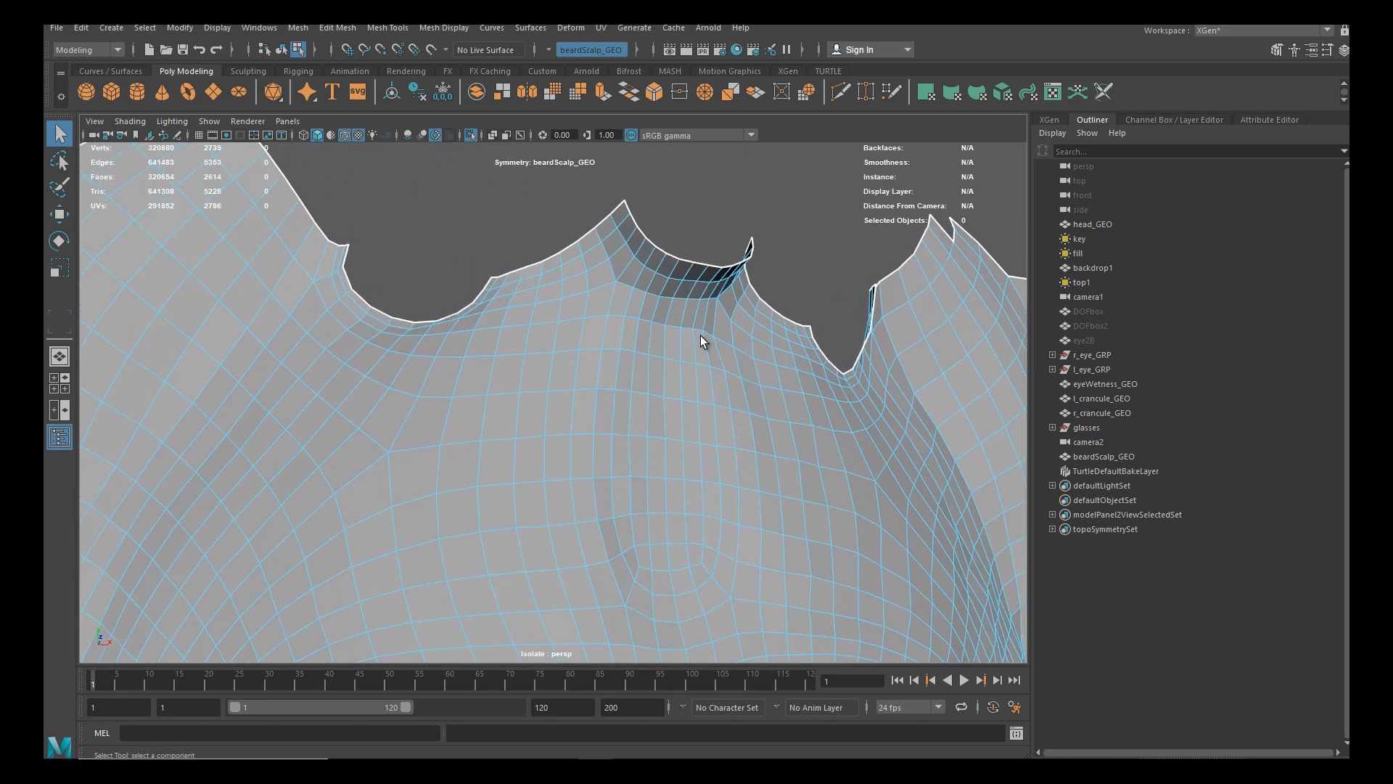
double_click(605, 228)
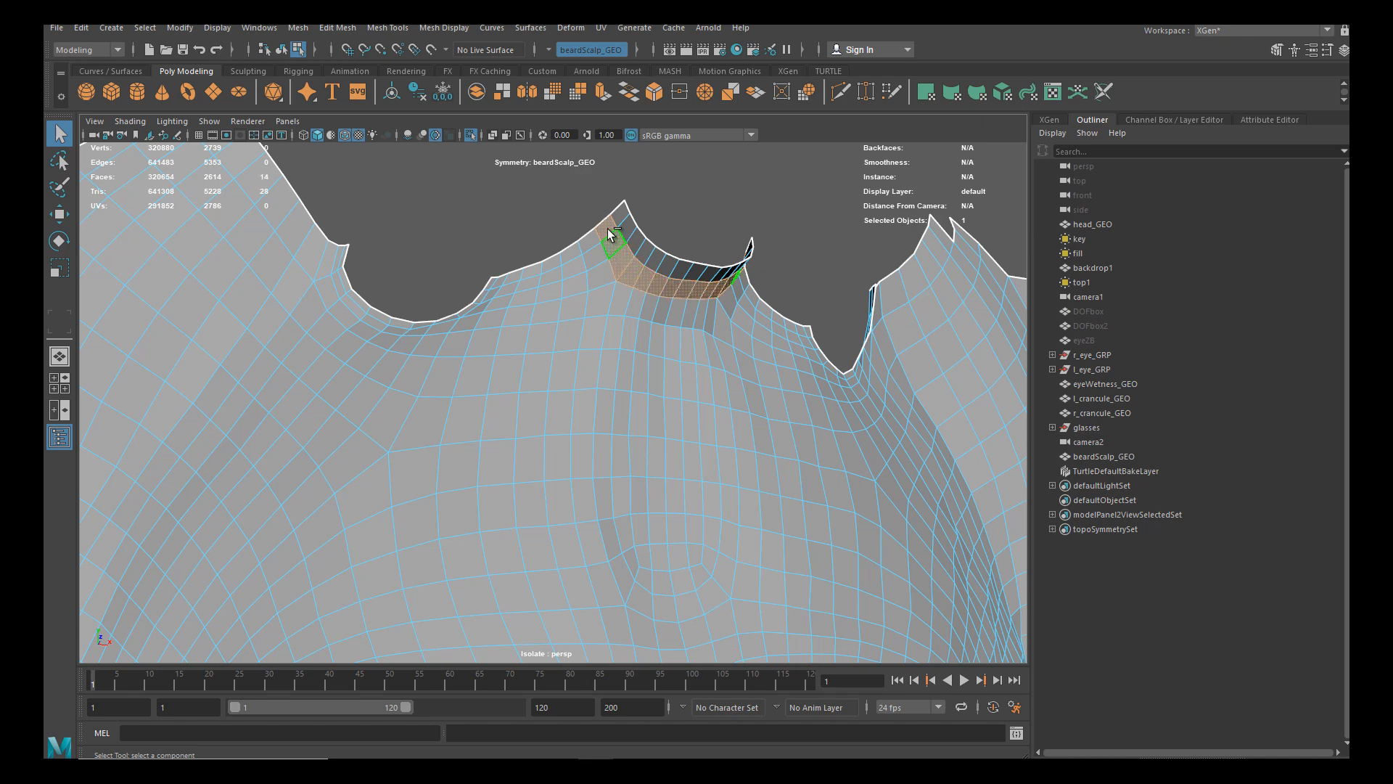
key("Delete")
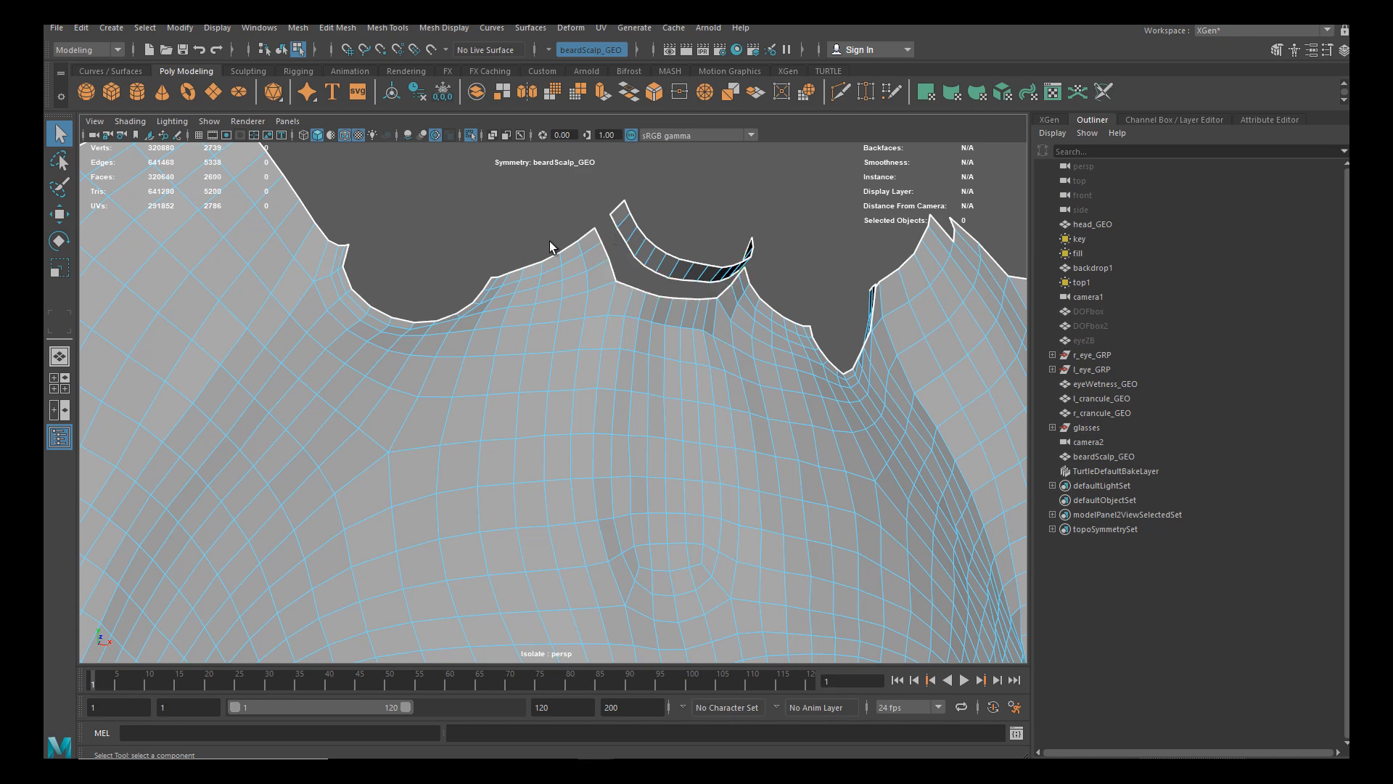
double_click(637, 239)
key("Delete")
Return to object mode with the Move tool active and beardScalp_GEO selected
left_click_drag(447, 196, 552, 366, "alt")
middle_click_drag(551, 365, 460, 327, "alt")
right_click_drag(460, 326, 402, 319, "alt")
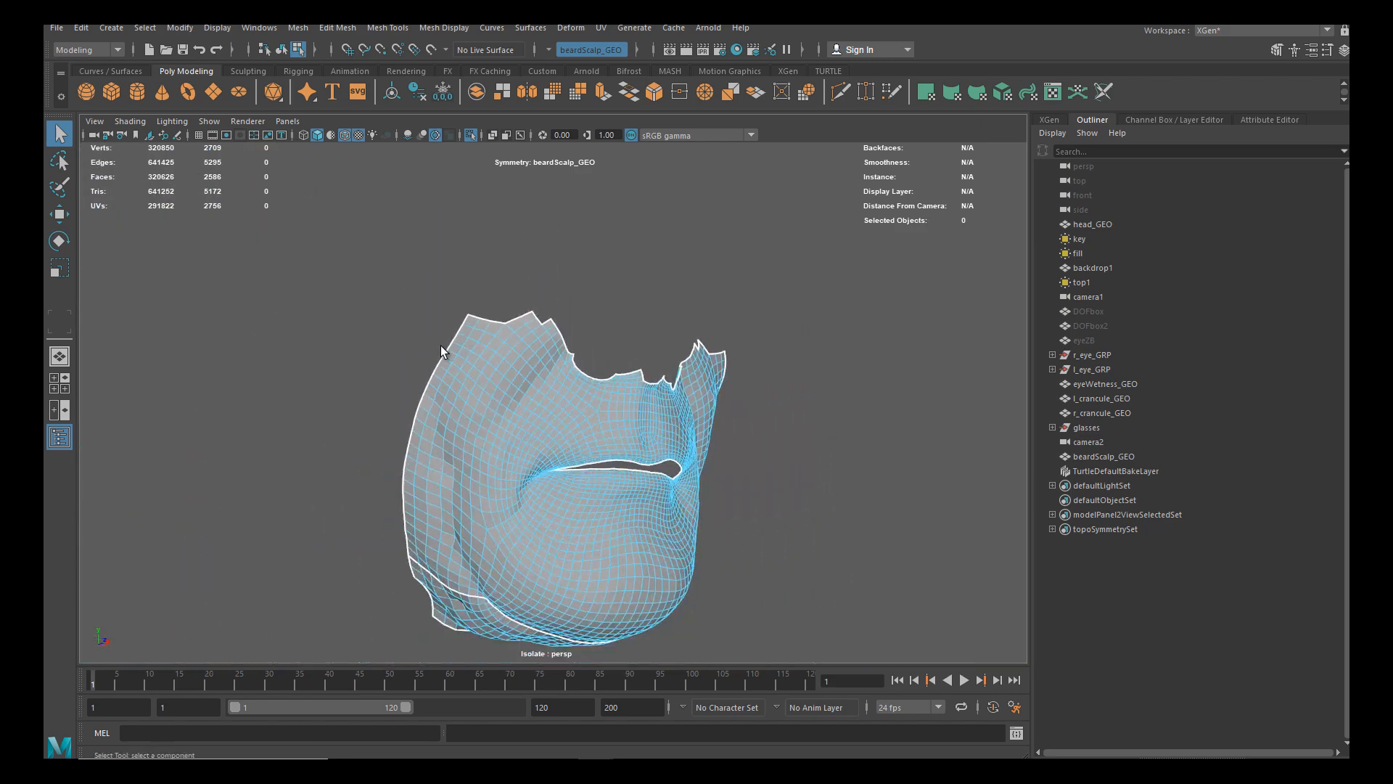
middle_click_drag(524, 400, 531, 363, "alt")
key("w")
right_click_drag(549, 322, 618, 301)
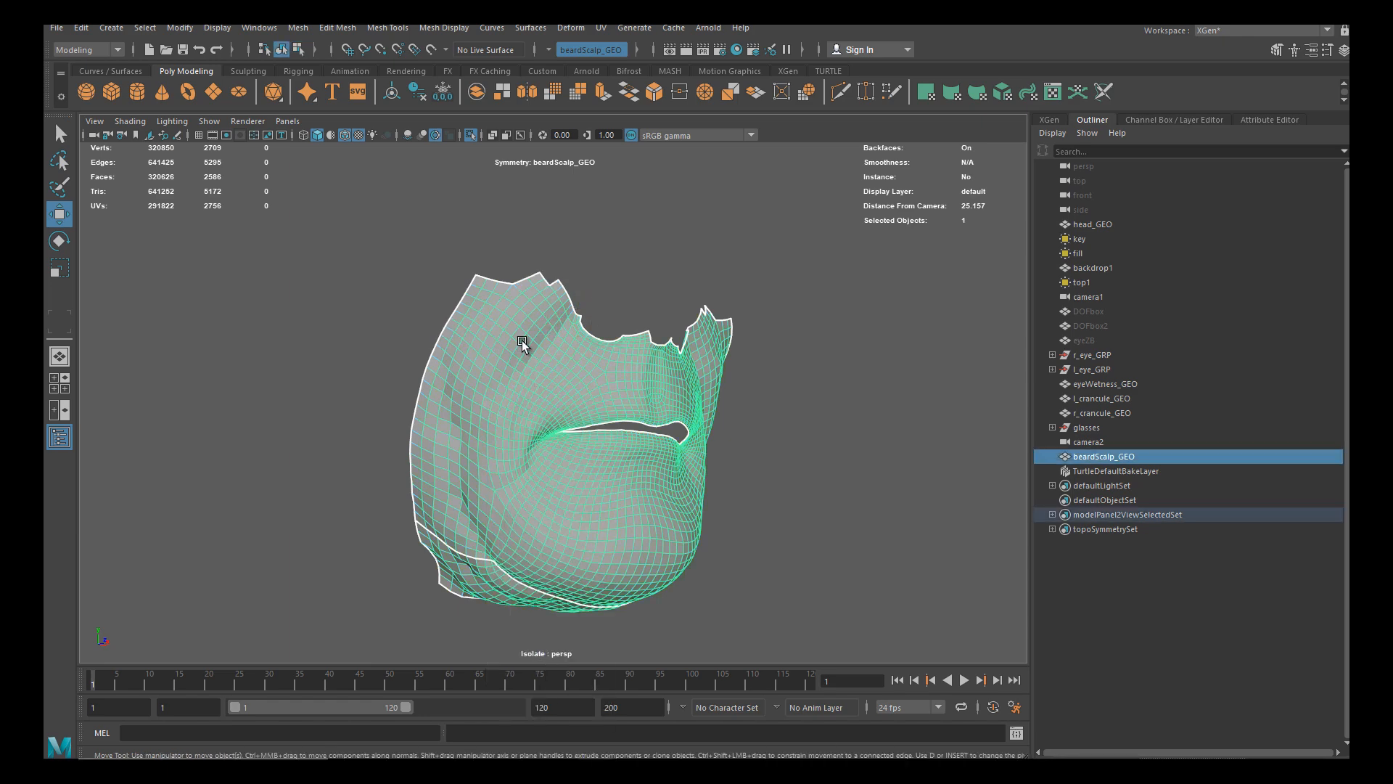
Open the UV Editor for beardScalp_GEO and examine how its two UV shells sit in the UV tile
right_click_drag(550, 363, 511, 350, "alt")
left_click_drag(551, 398, 635, 373, "alt")
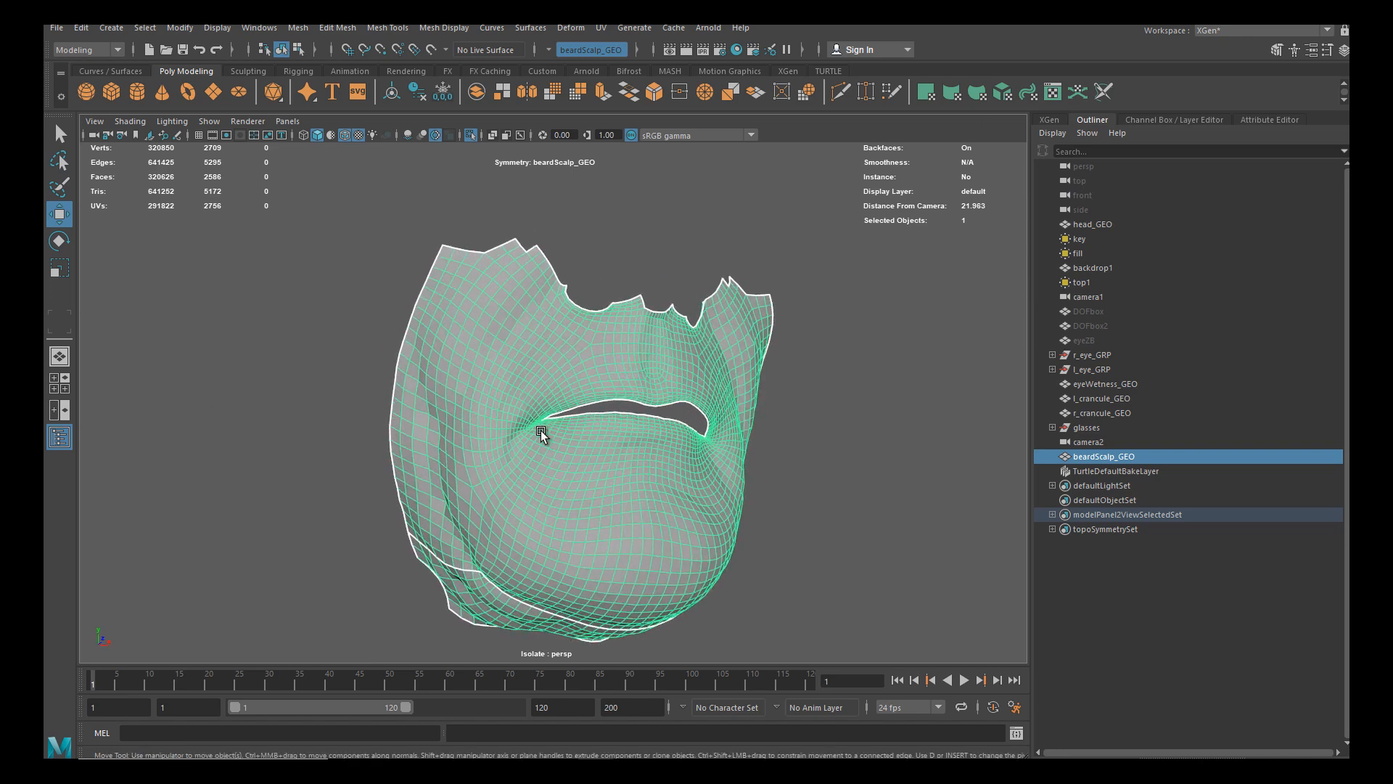
left_click_drag(45, 135, 651, 158)
scroll(746, 379, "down", 3)
scroll(682, 421, "down", 2)
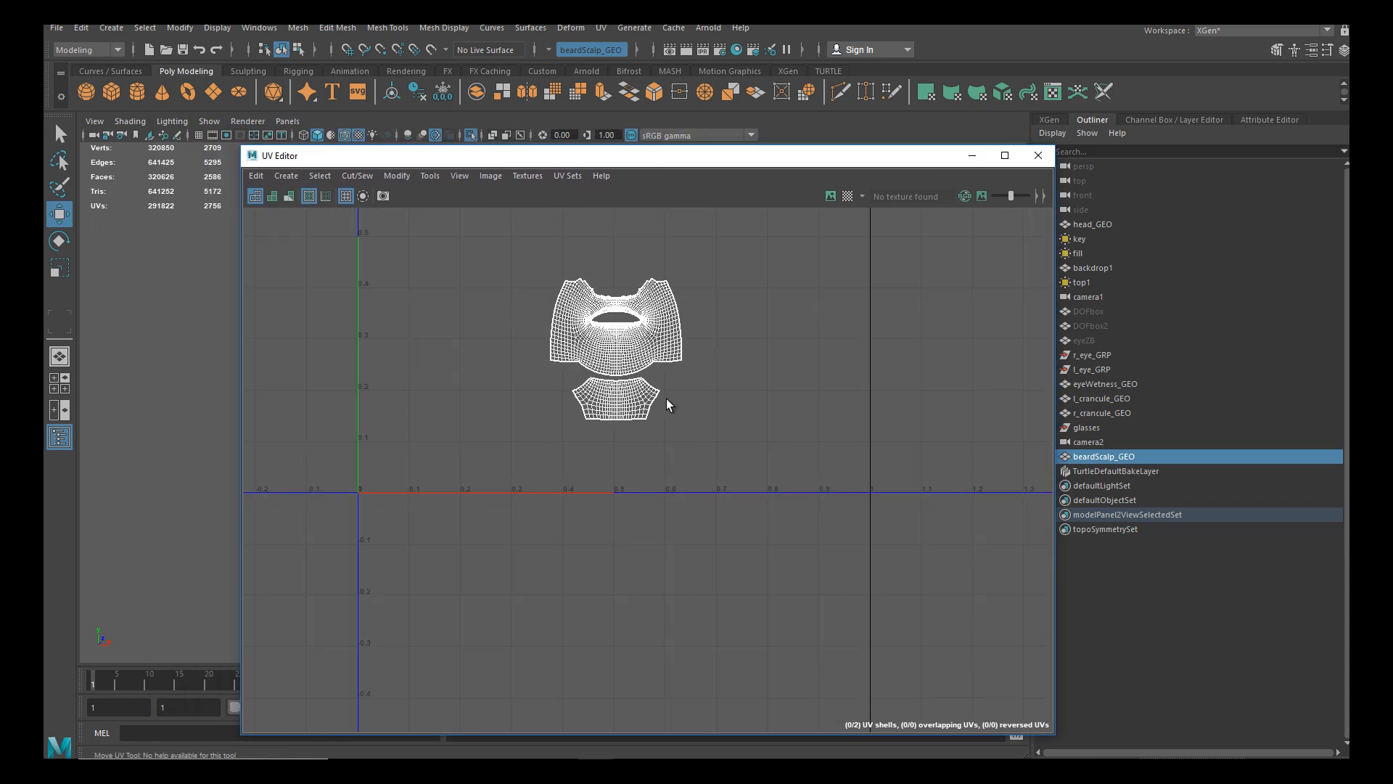
scroll(716, 359, "down", 2)
middle_click_drag(802, 289, 798, 468, "alt")
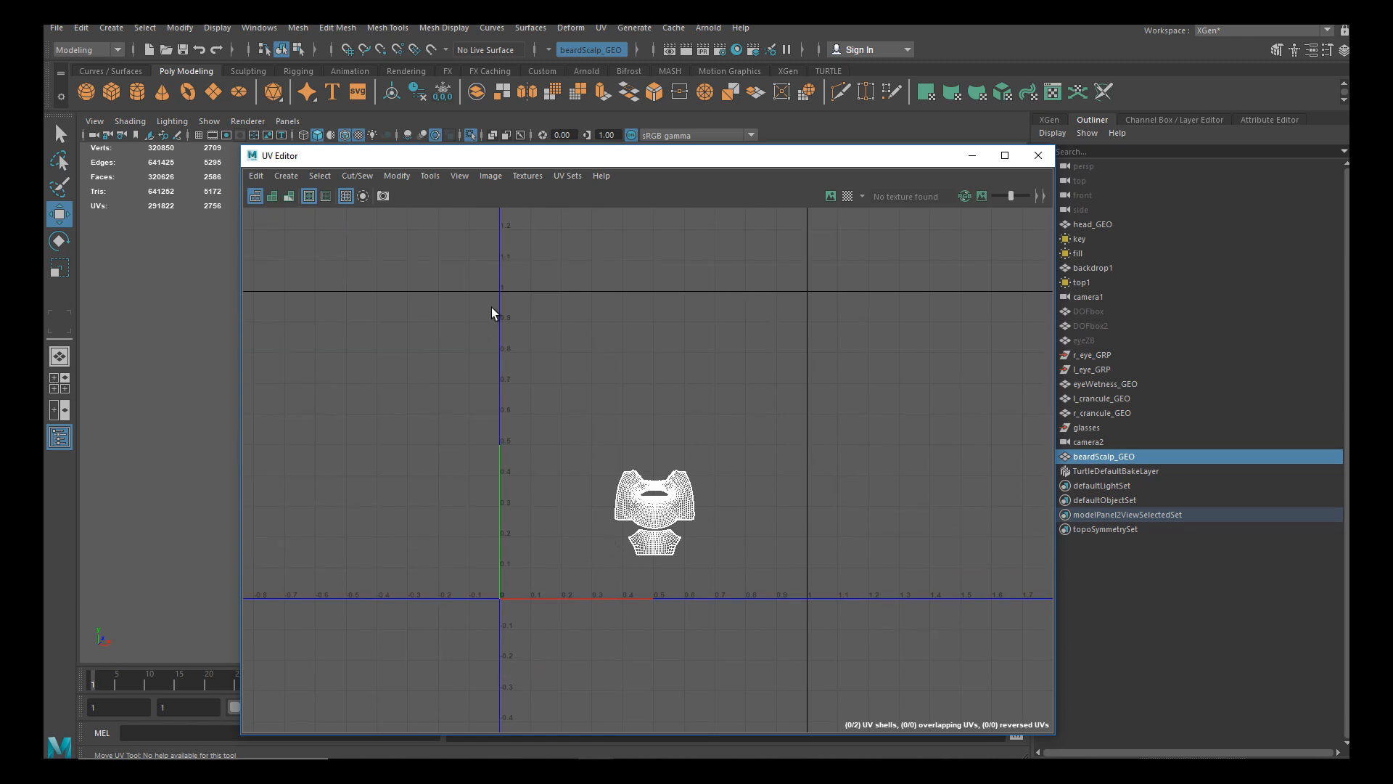
scroll(685, 516, "up", 5)
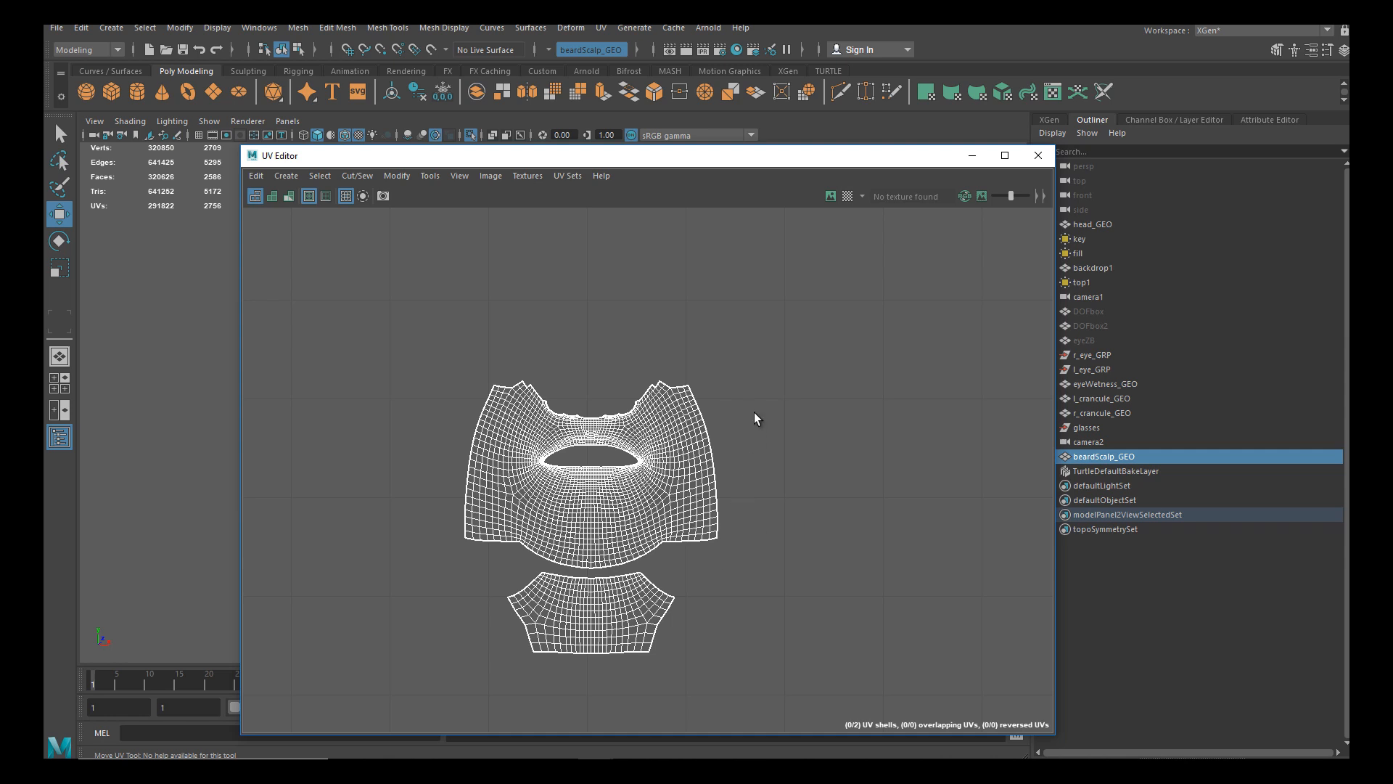
scroll(755, 420, "down", 2)
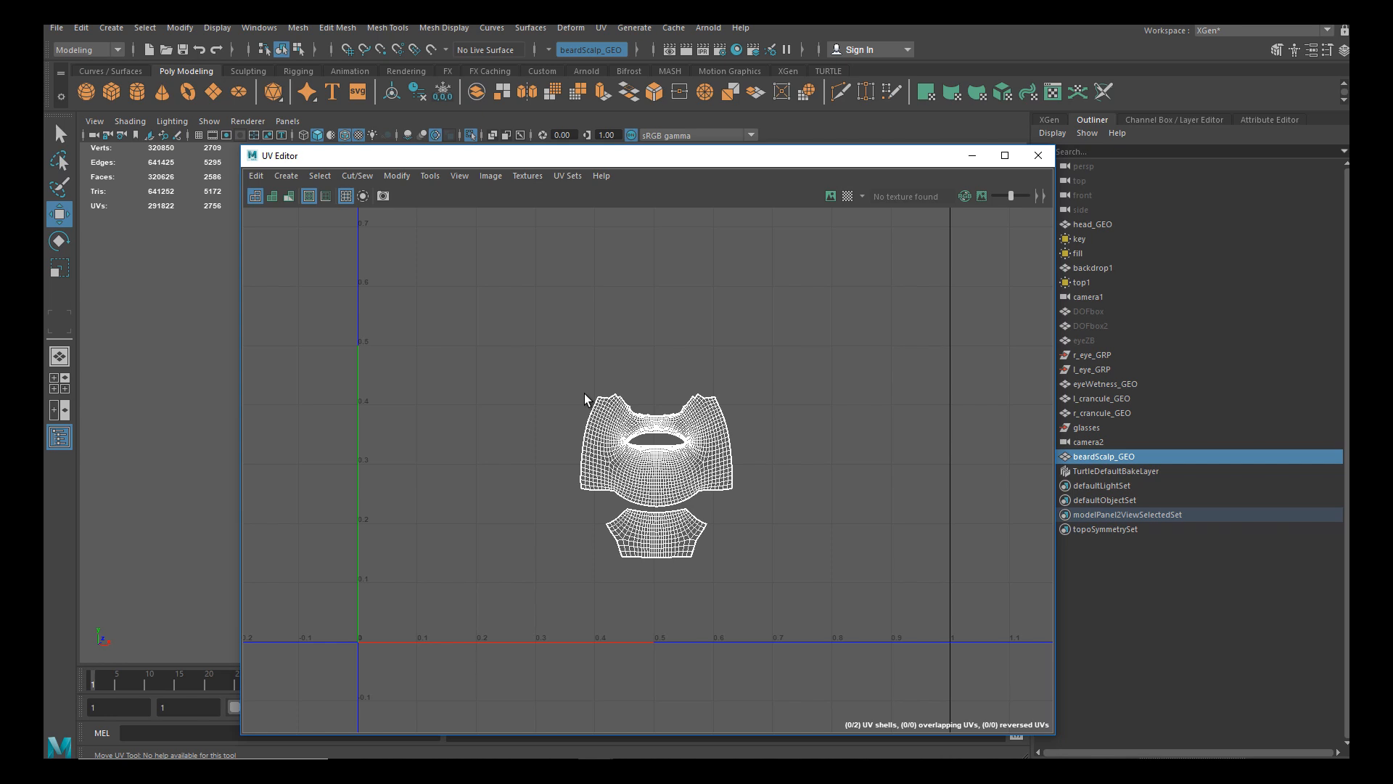
scroll(585, 394, "down", 2)
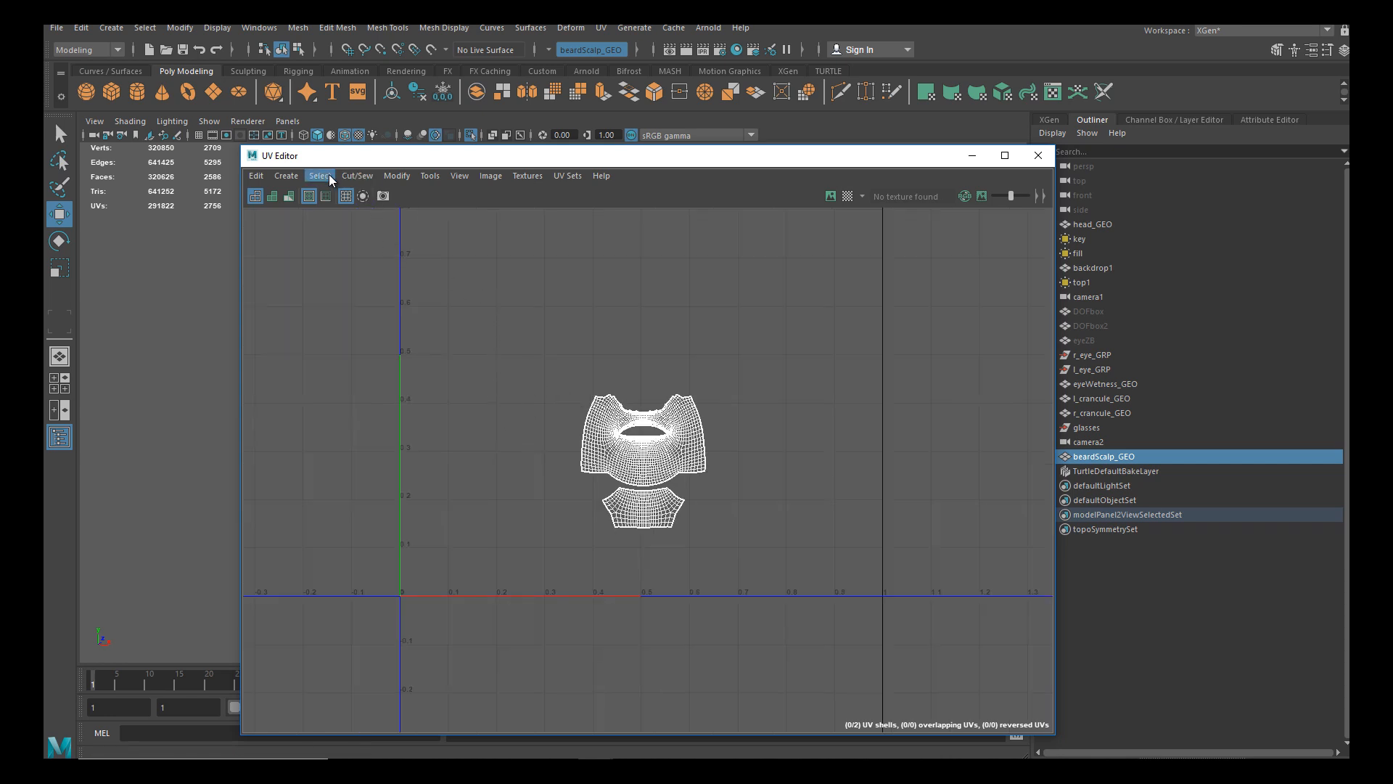
Create an empty shared UV set named linkUV on beardScalp_GEO
left_click(258, 176)
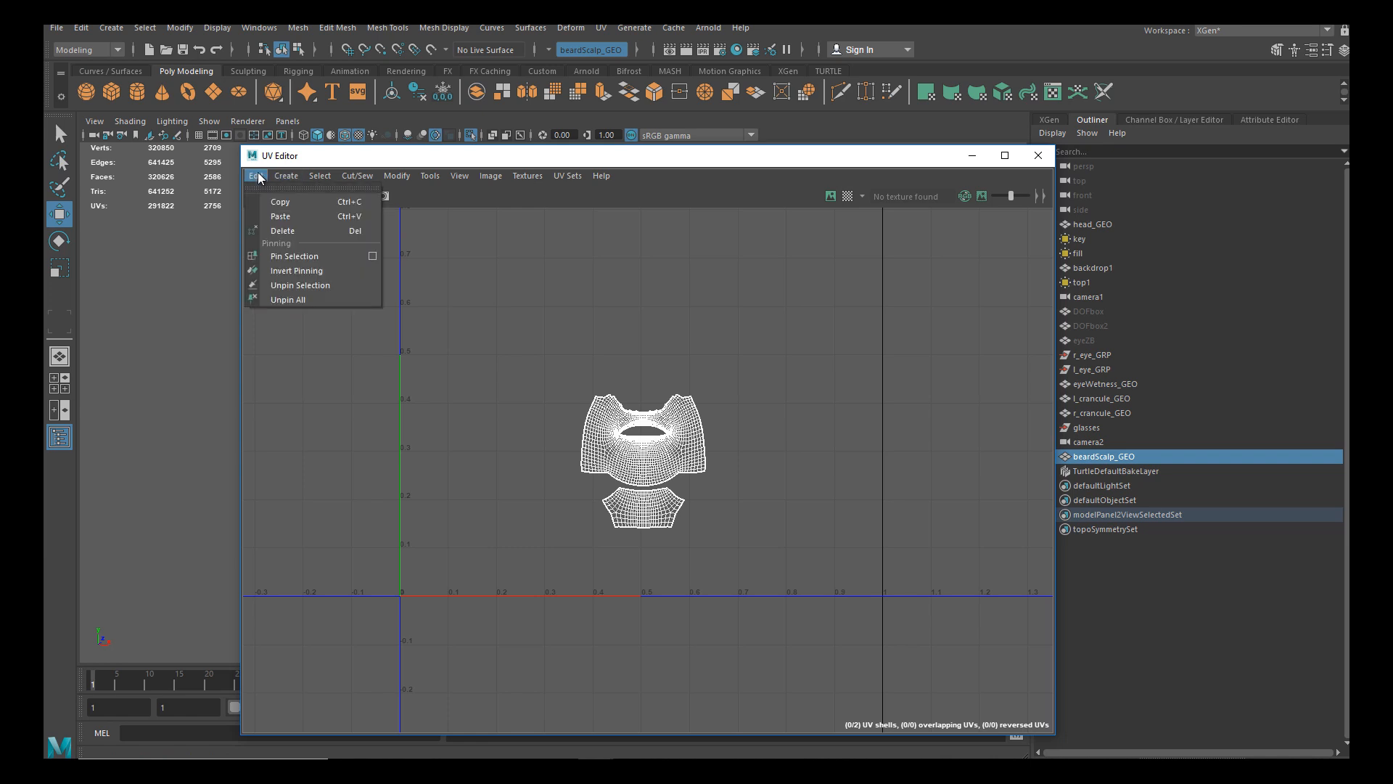
mouse_move(283, 179)
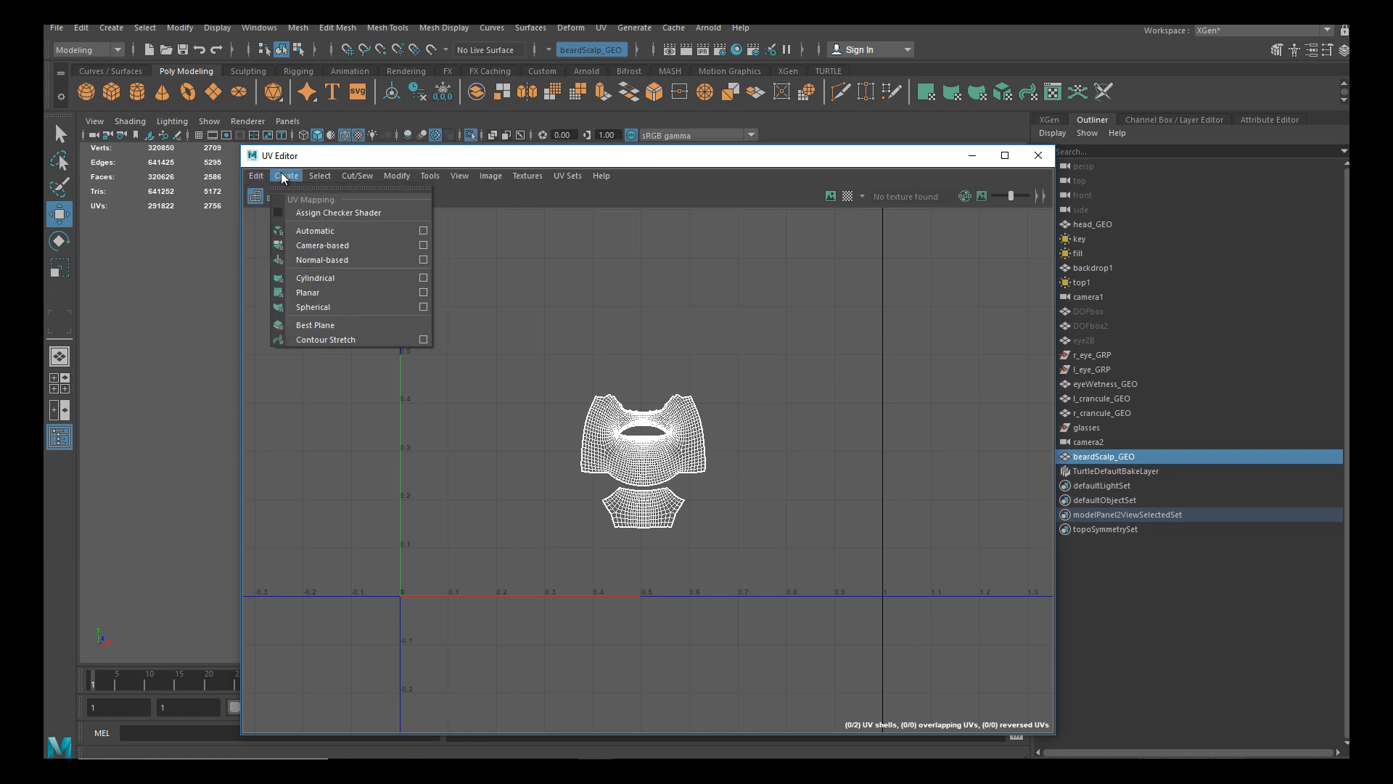
mouse_move(404, 180)
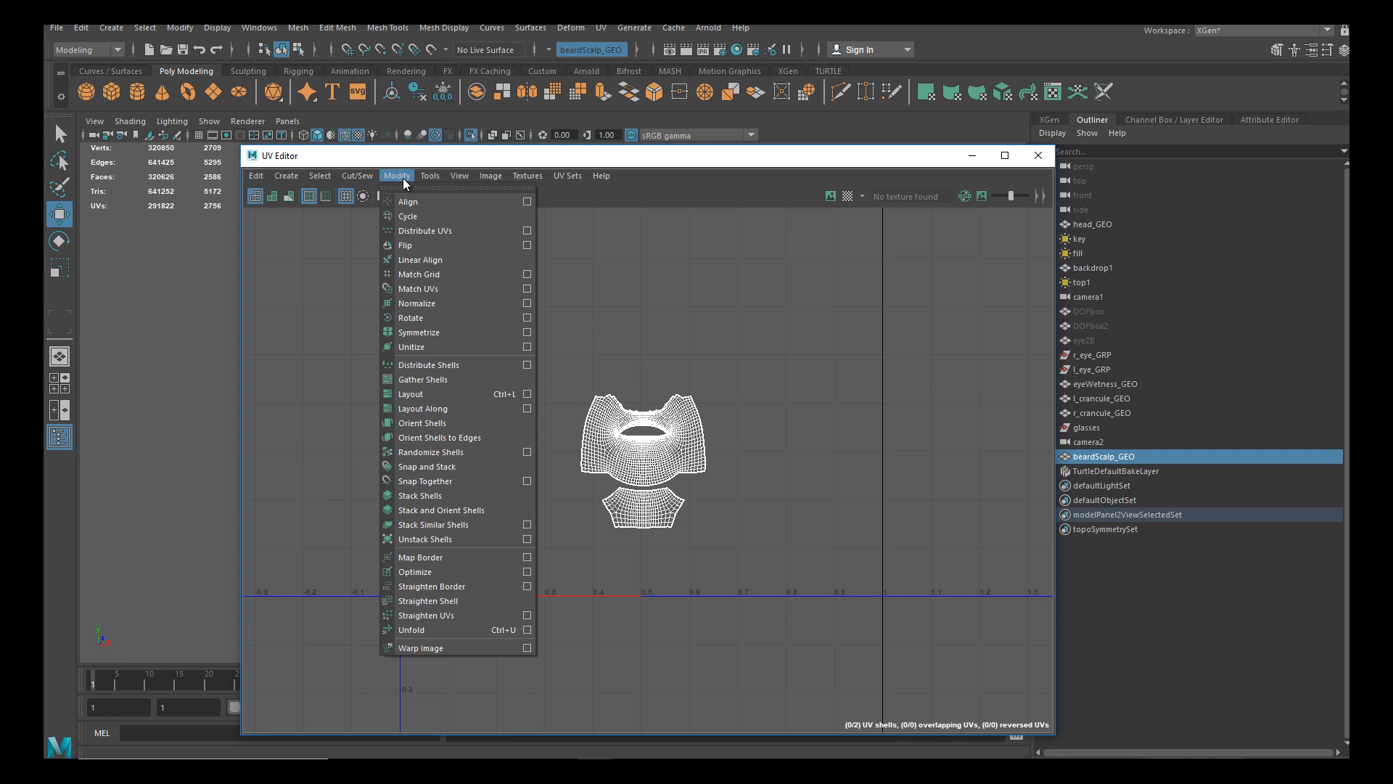
mouse_move(326, 175)
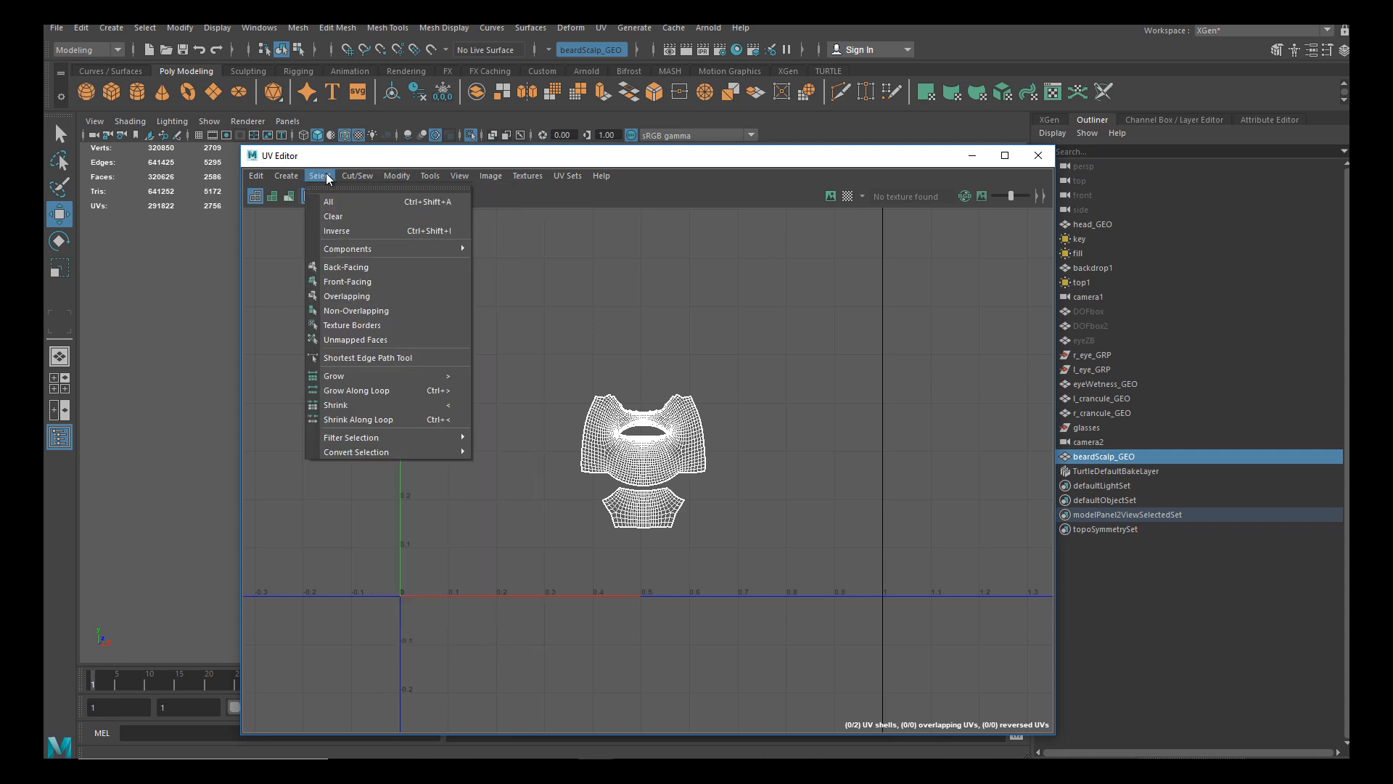
mouse_move(567, 175)
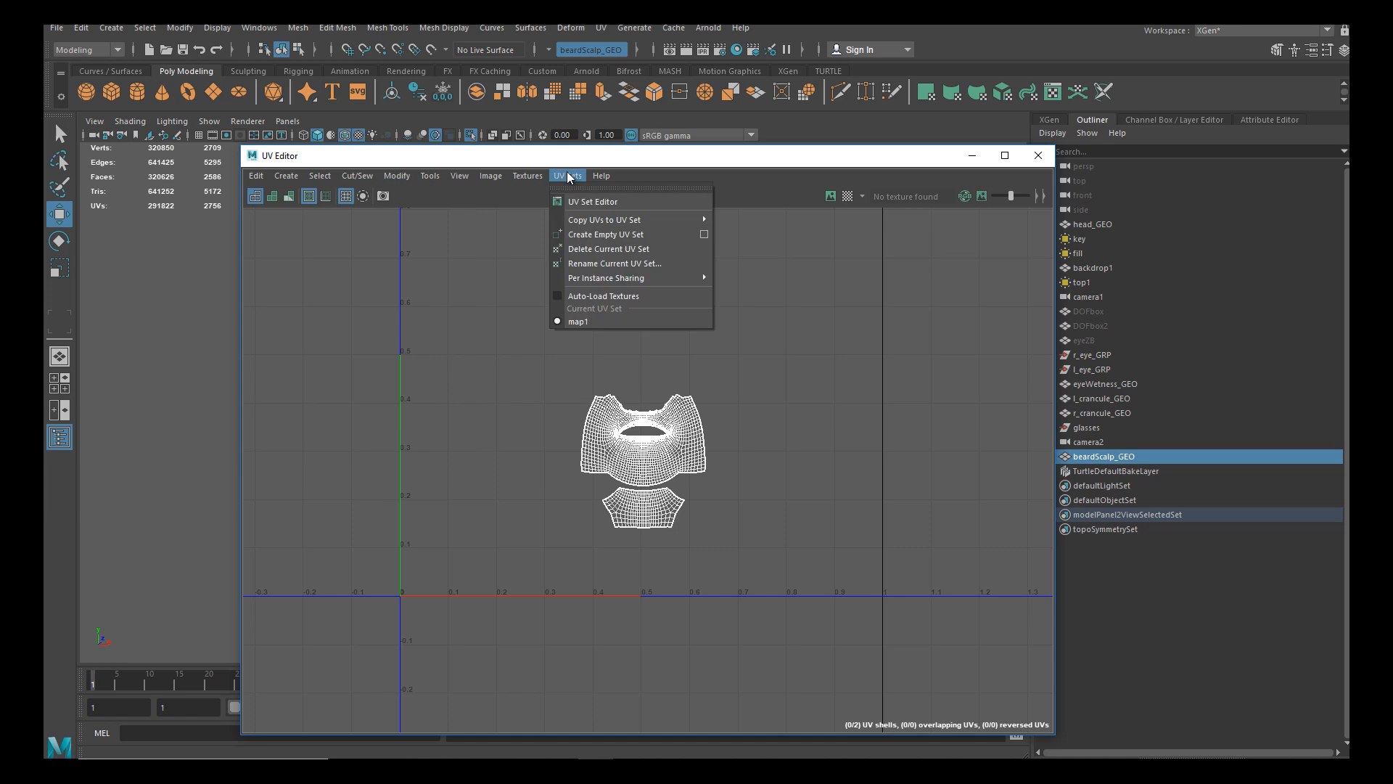
mouse_move(636, 219)
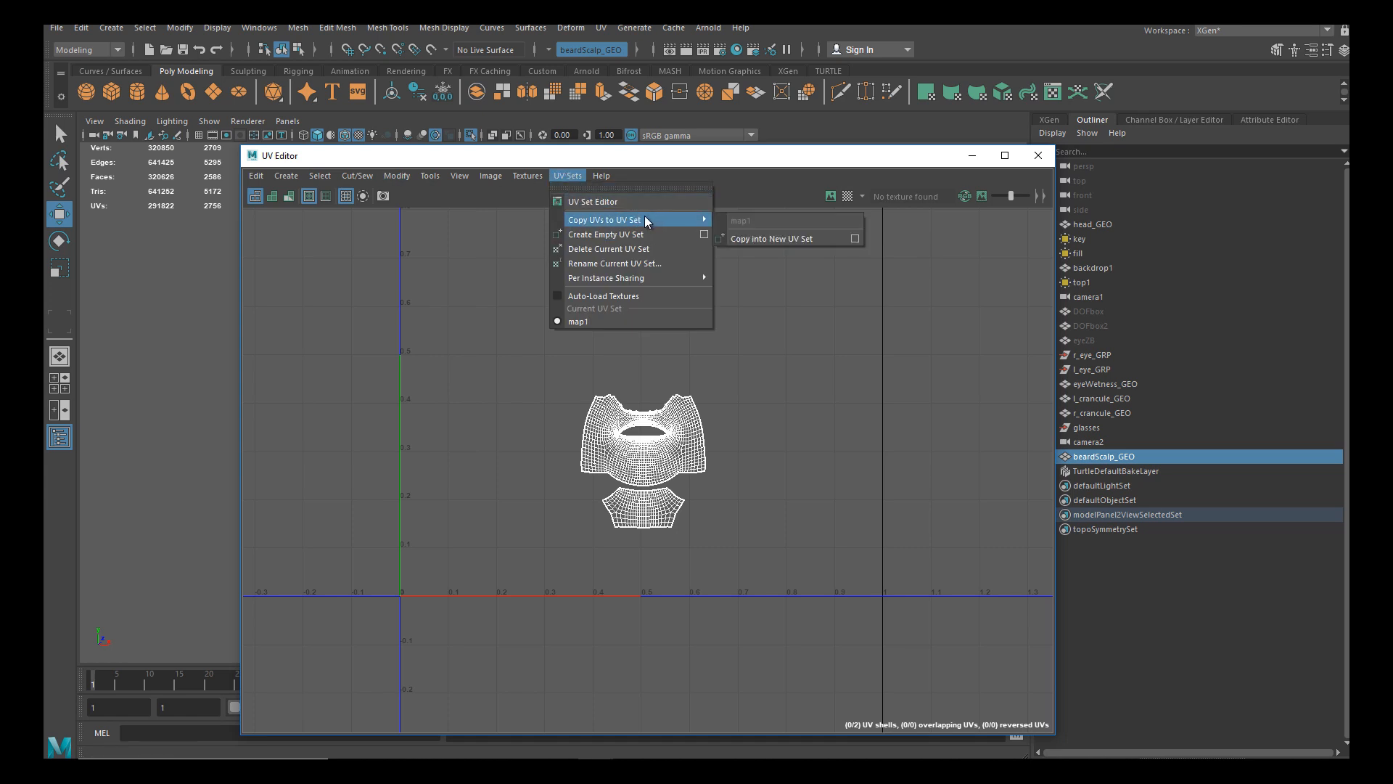
left_click(707, 234)
left_click_drag(1047, 307, 787, 357)
type("linkUV")
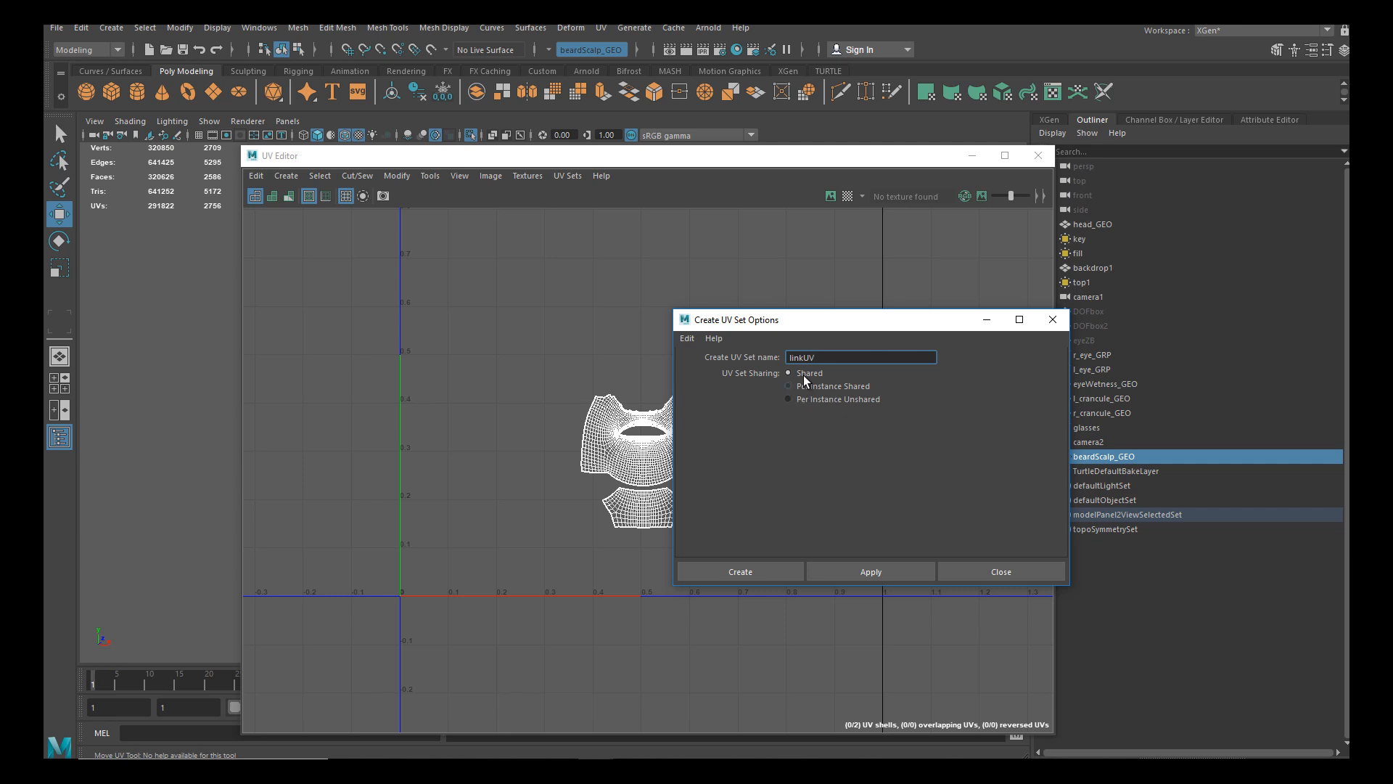
left_click(759, 564)
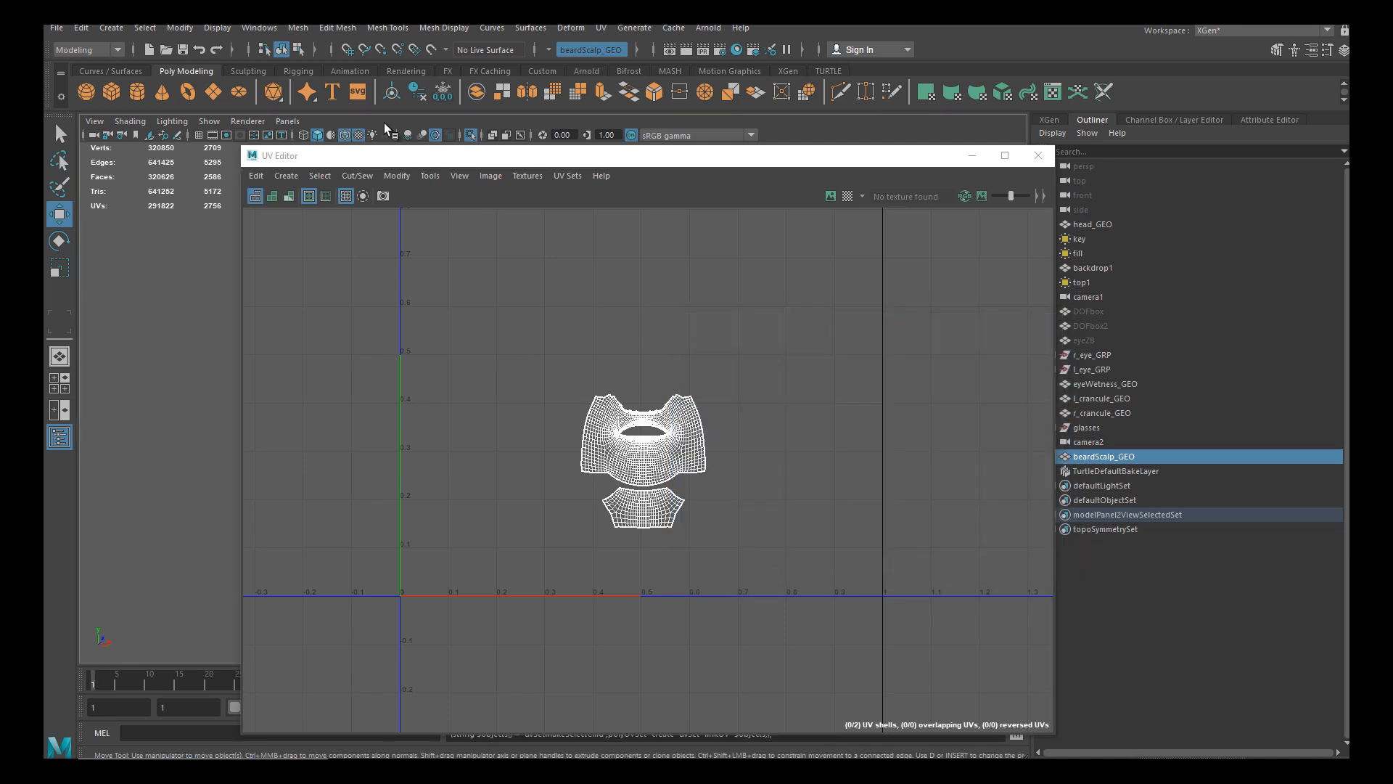
Copy the map1 UVs into the linkUV set and copy them back from linkUV to map1
left_click(568, 177)
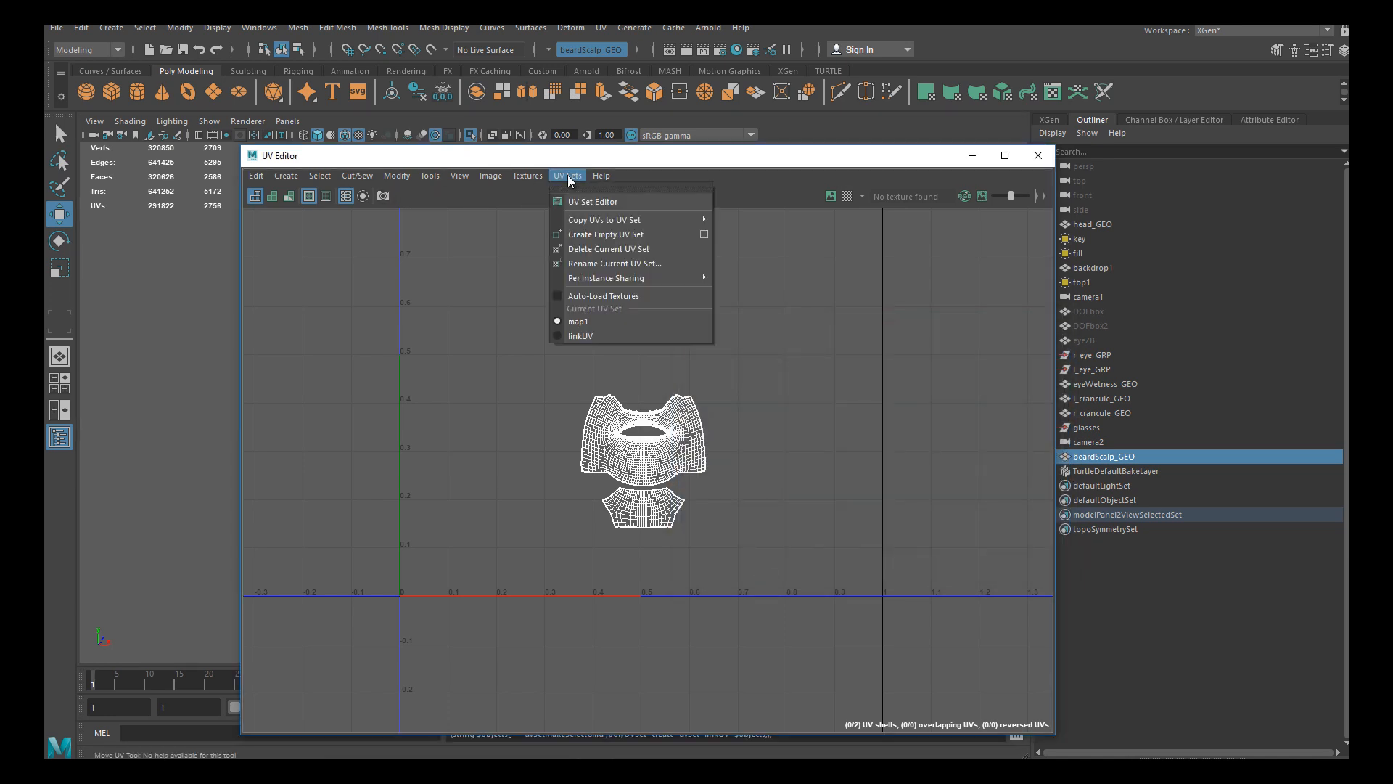
mouse_move(615, 214)
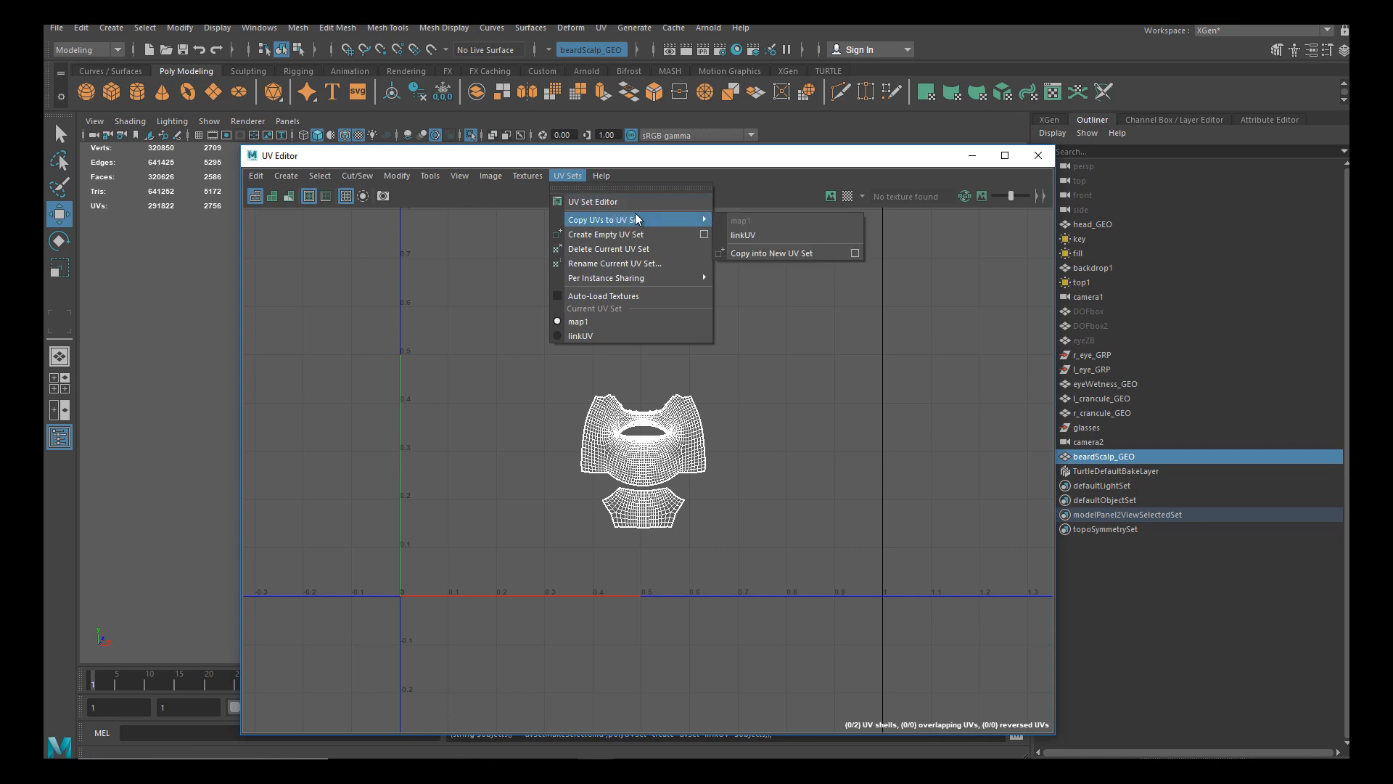
left_click(751, 233)
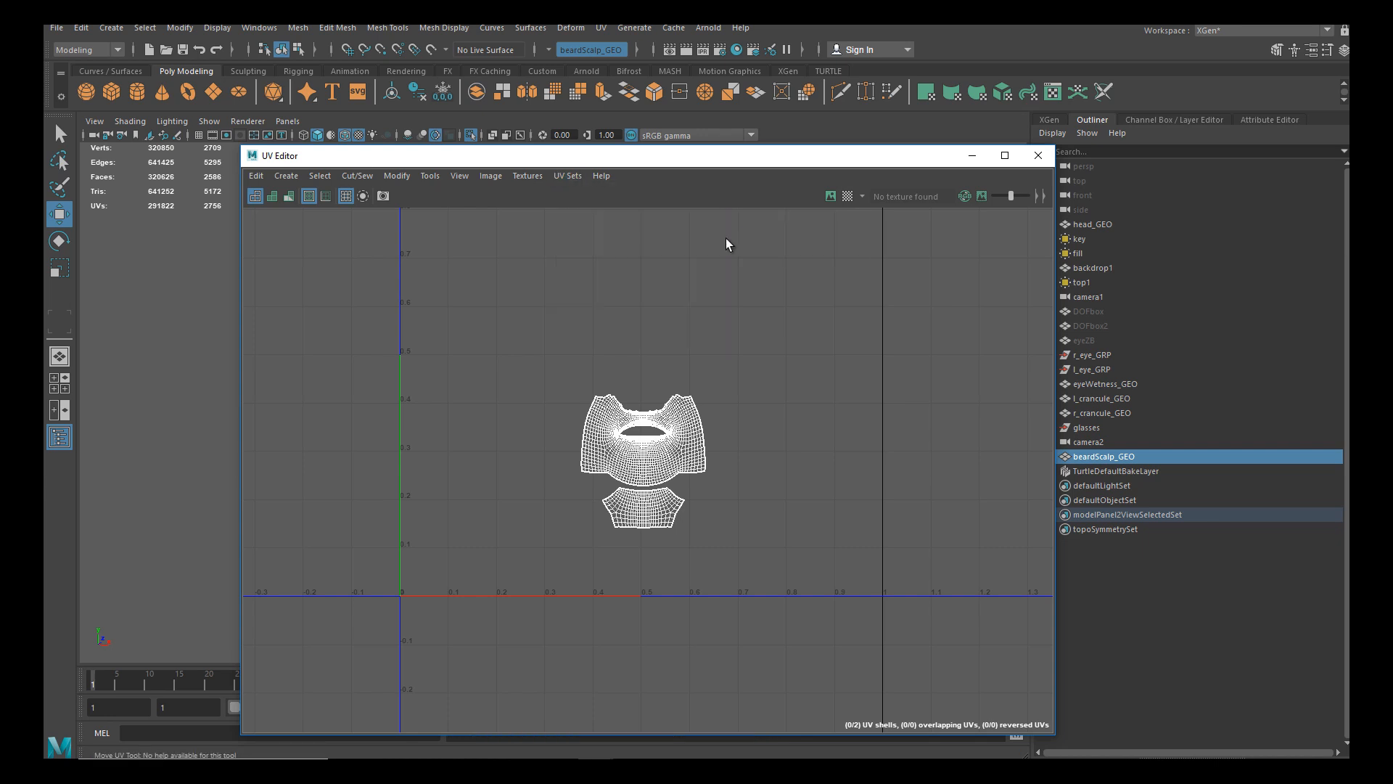
left_click(573, 175)
mouse_move(625, 220)
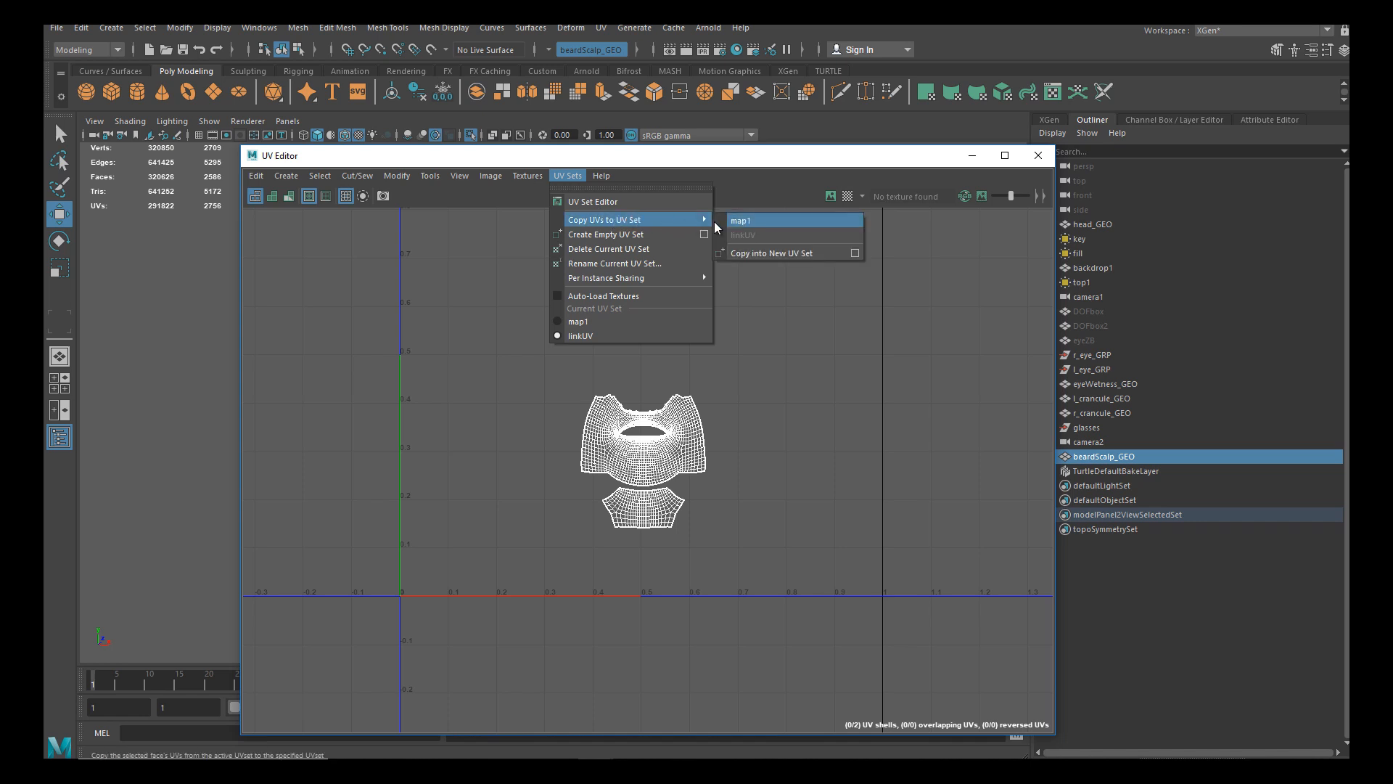
left_click(742, 222)
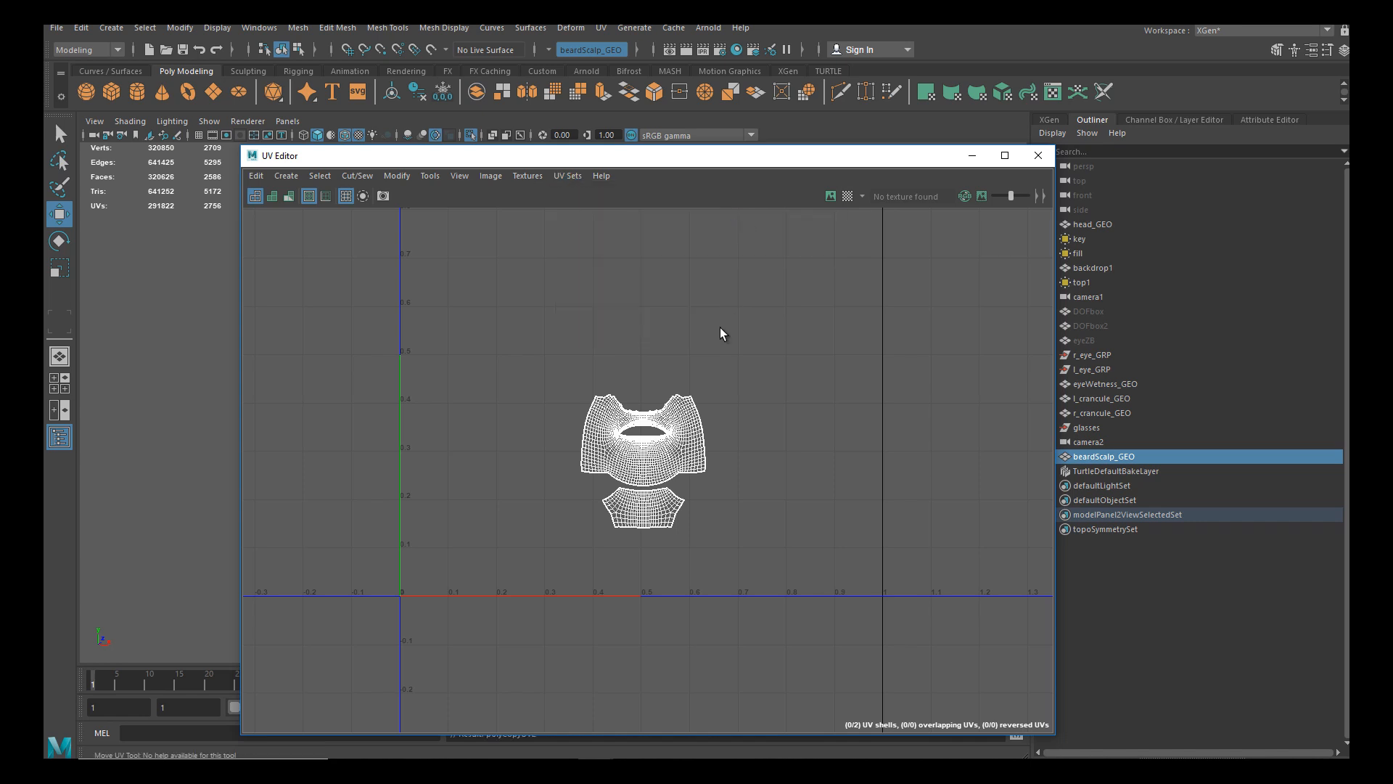
Select all UVs of both shells, scale them up uniformly and move them up to fill the 0–1 tile
scroll(655, 338, "down", 3)
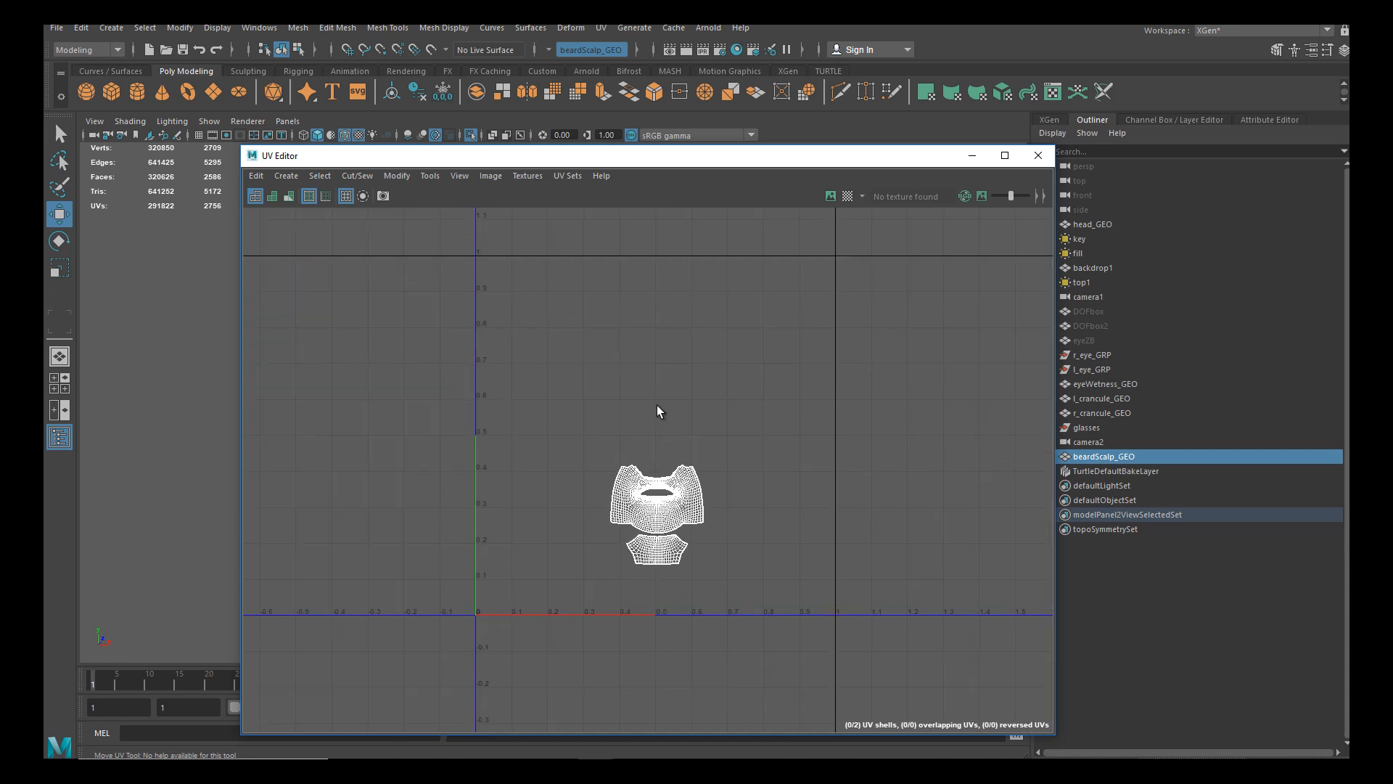
right_click(691, 503)
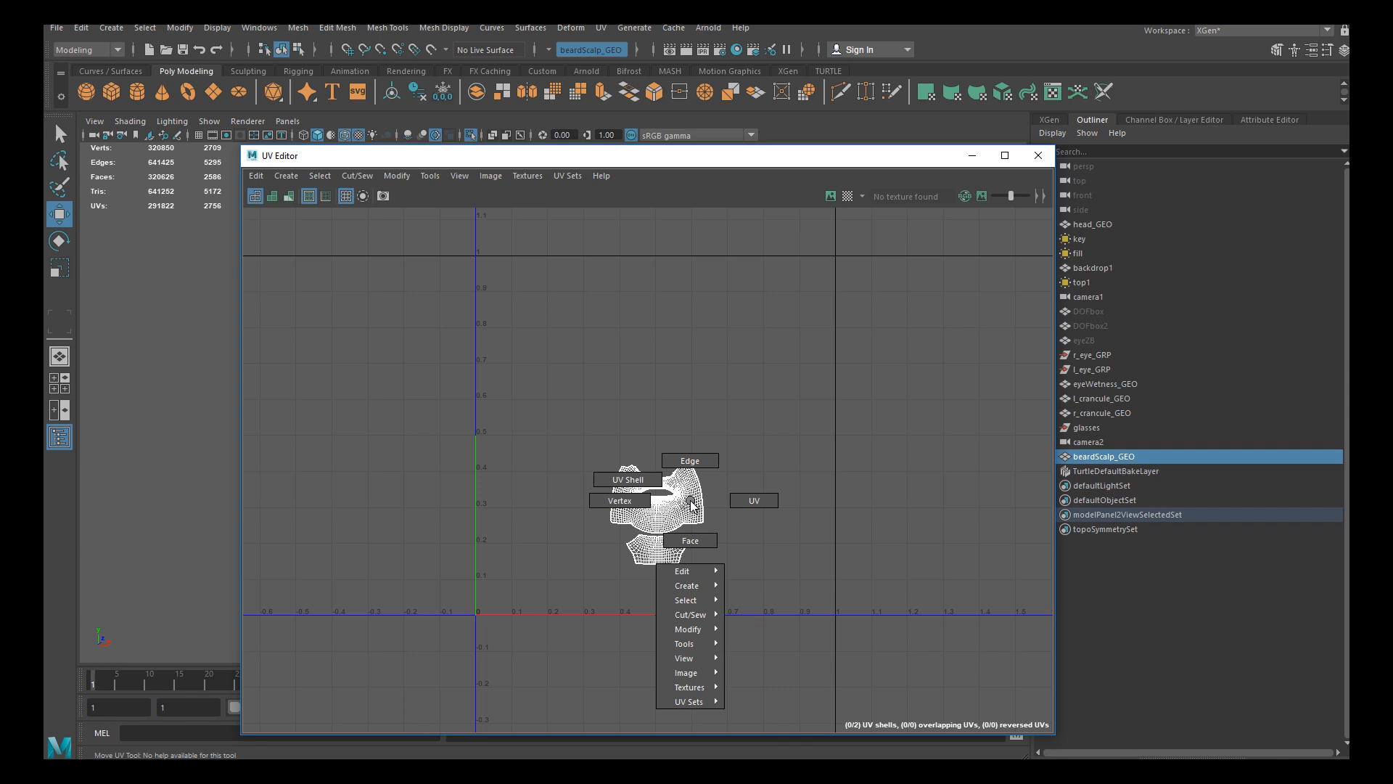
left_click(746, 500)
left_click_drag(814, 404, 469, 637)
key("r")
left_click_drag(666, 511, 920, 686)
left_click_drag(656, 516, 663, 439)
key("w")
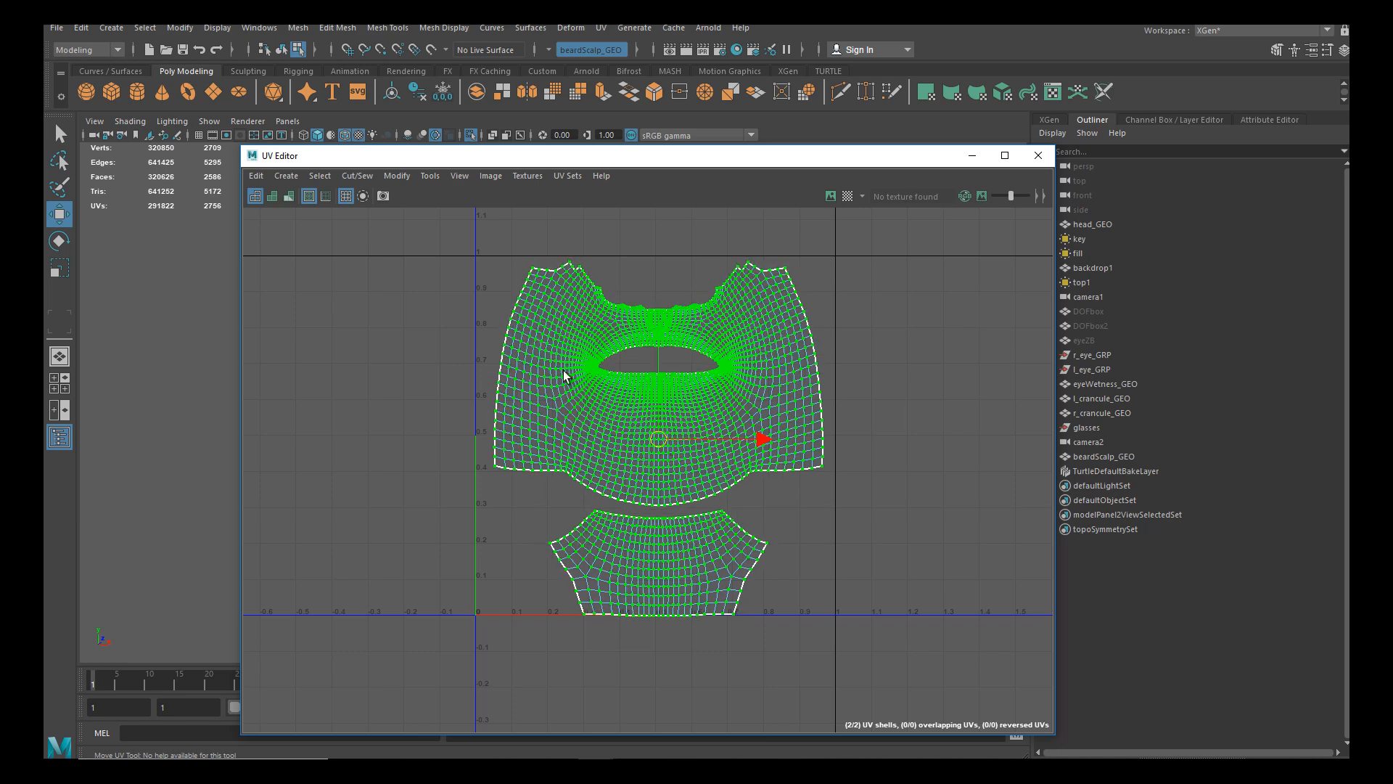
Select the curved border edges along the gap between the face shell and the neck shell
middle_click_drag(552, 470, 595, 416, "alt")
right_click_drag(595, 416, 826, 589, "alt")
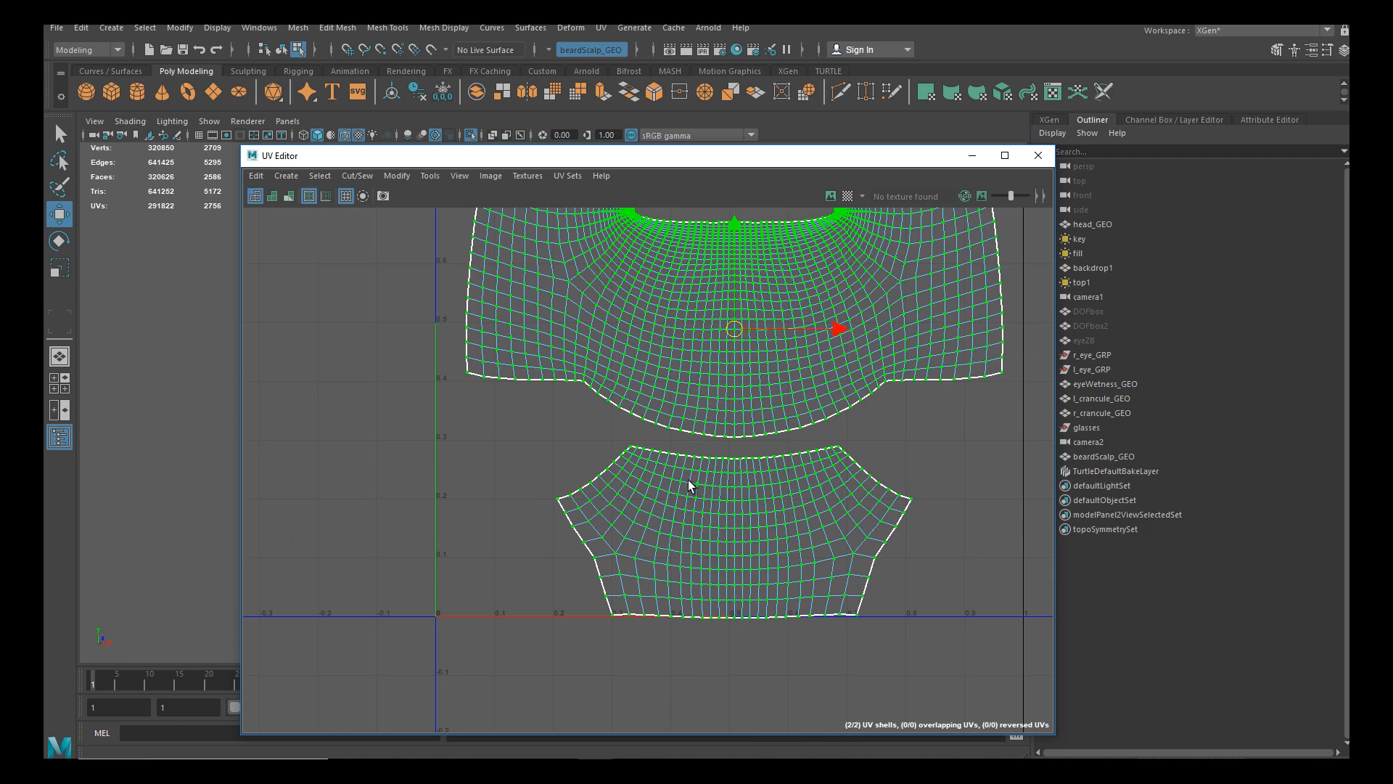
right_click_drag(665, 400, 575, 380)
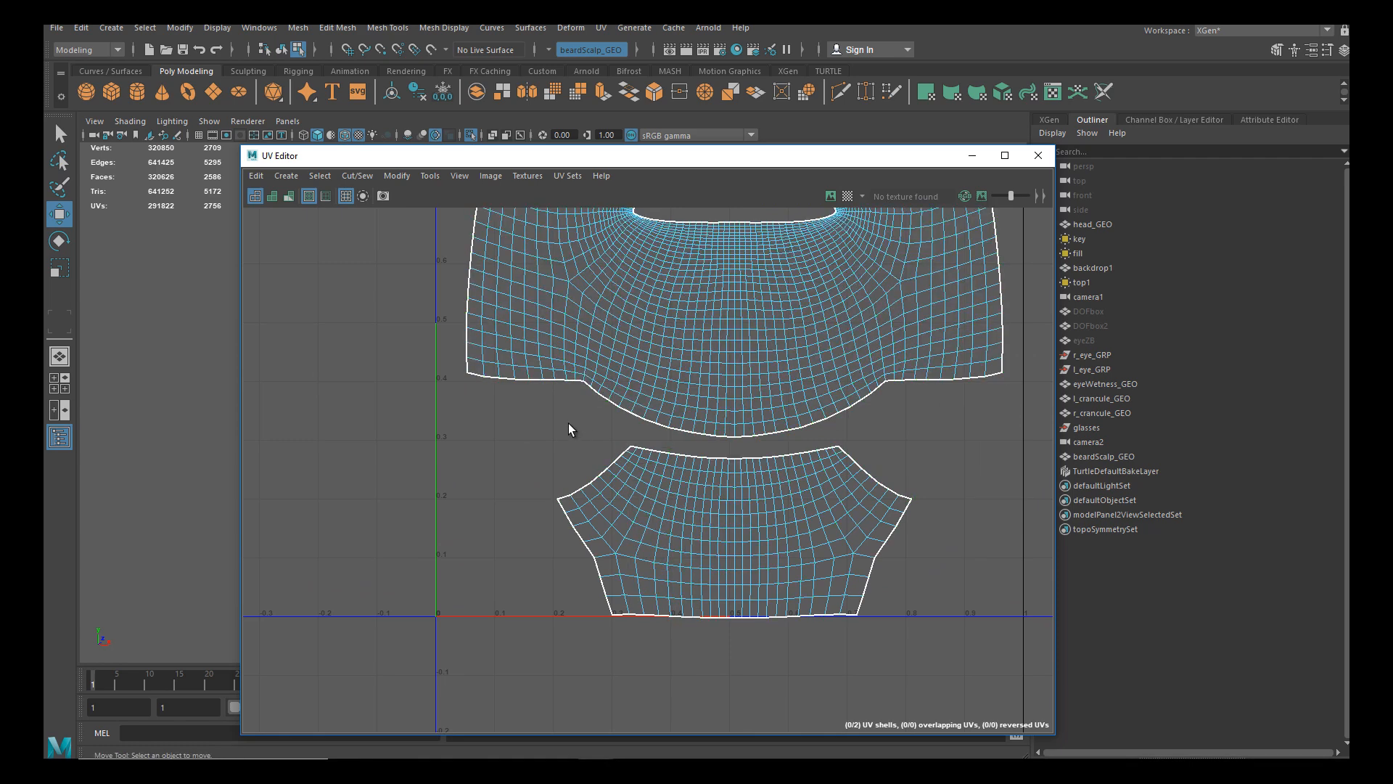
middle_click_drag(592, 419, 562, 464, "alt")
right_click_drag(562, 465, 677, 521, "alt")
left_click(535, 421)
right_click_drag(591, 518, 581, 480)
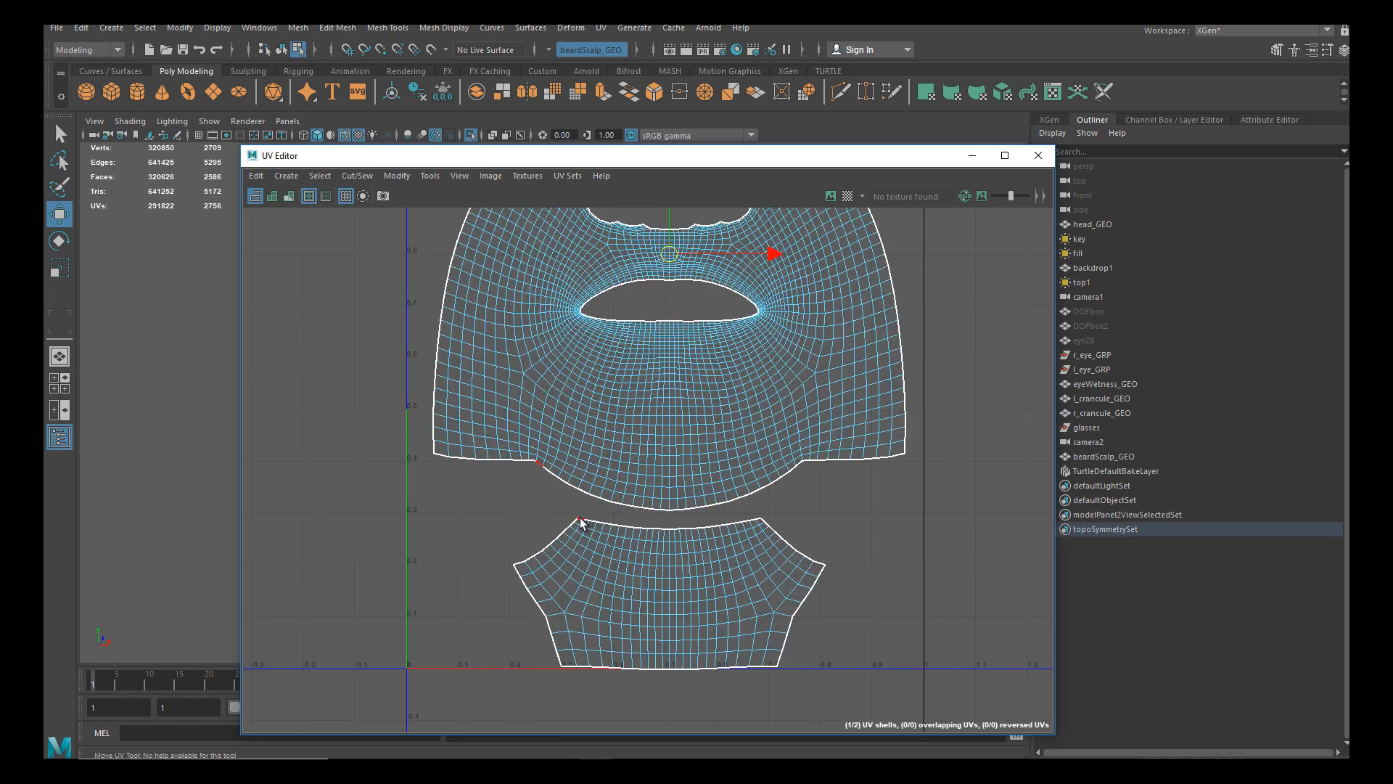
left_click(581, 522)
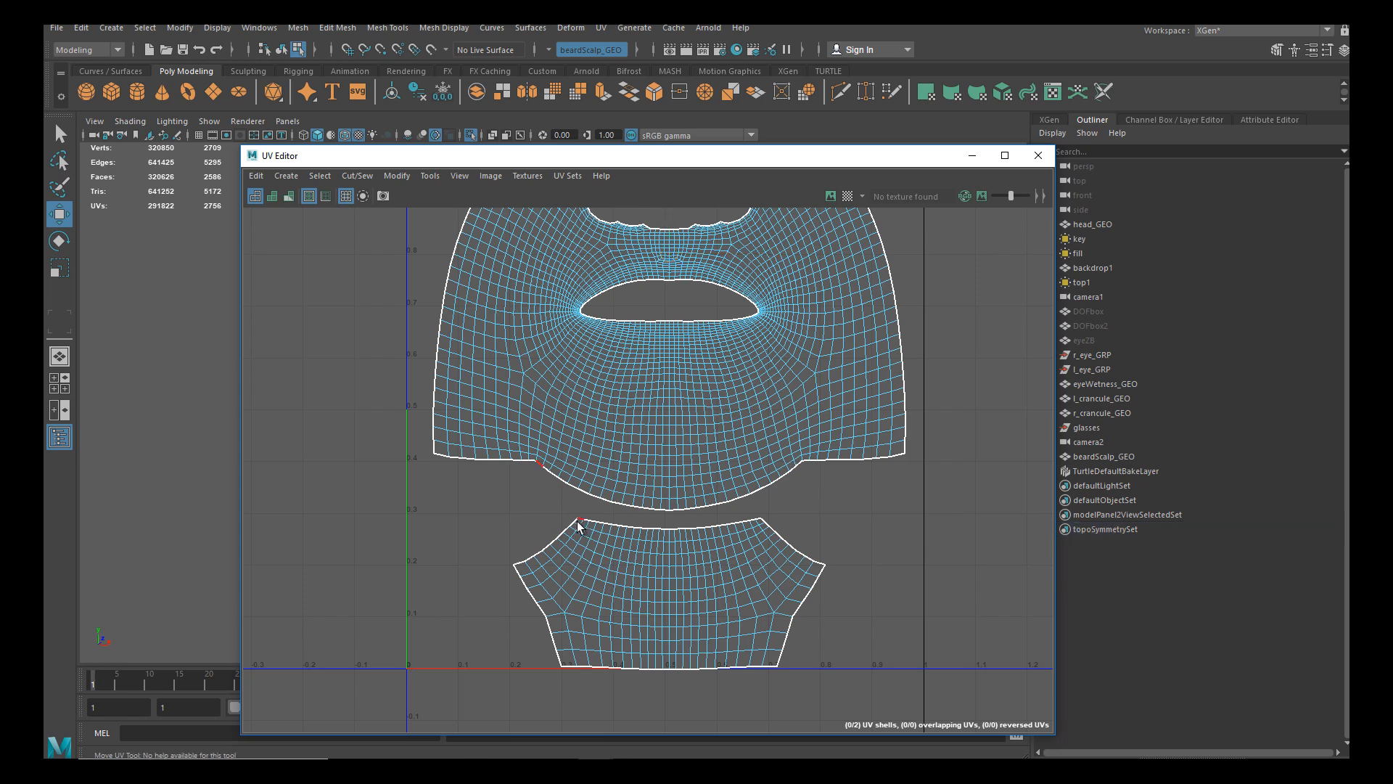
middle_click_drag(547, 540, 516, 480, "alt")
right_click_drag(515, 481, 672, 458, "alt")
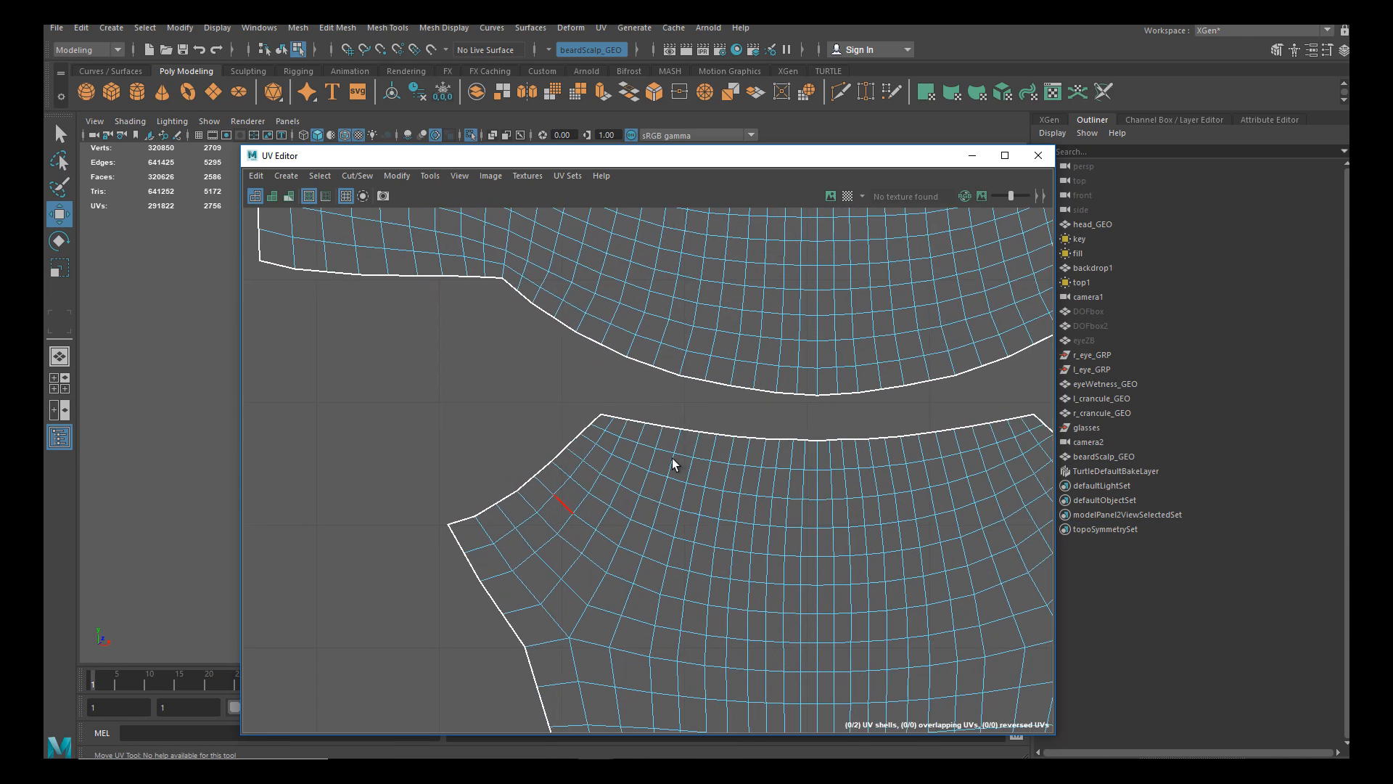
left_click(608, 417)
middle_click_drag(634, 456, 602, 526, "alt")
double_click(825, 420, "shift")
Add the slanted upper border edges on both sides of the neck shell to the edge selection
right_click_drag(601, 525, 508, 525, "alt")
middle_click_drag(568, 536, 542, 473, "alt")
right_click_drag(459, 492, 493, 496, "alt")
middle_click_drag(521, 471, 555, 501, "alt")
right_click_drag(555, 501, 609, 445, "alt")
left_click(569, 420, "shift")
double_click(428, 521, "shift")
left_click_drag(761, 492, 392, 451, "alt")
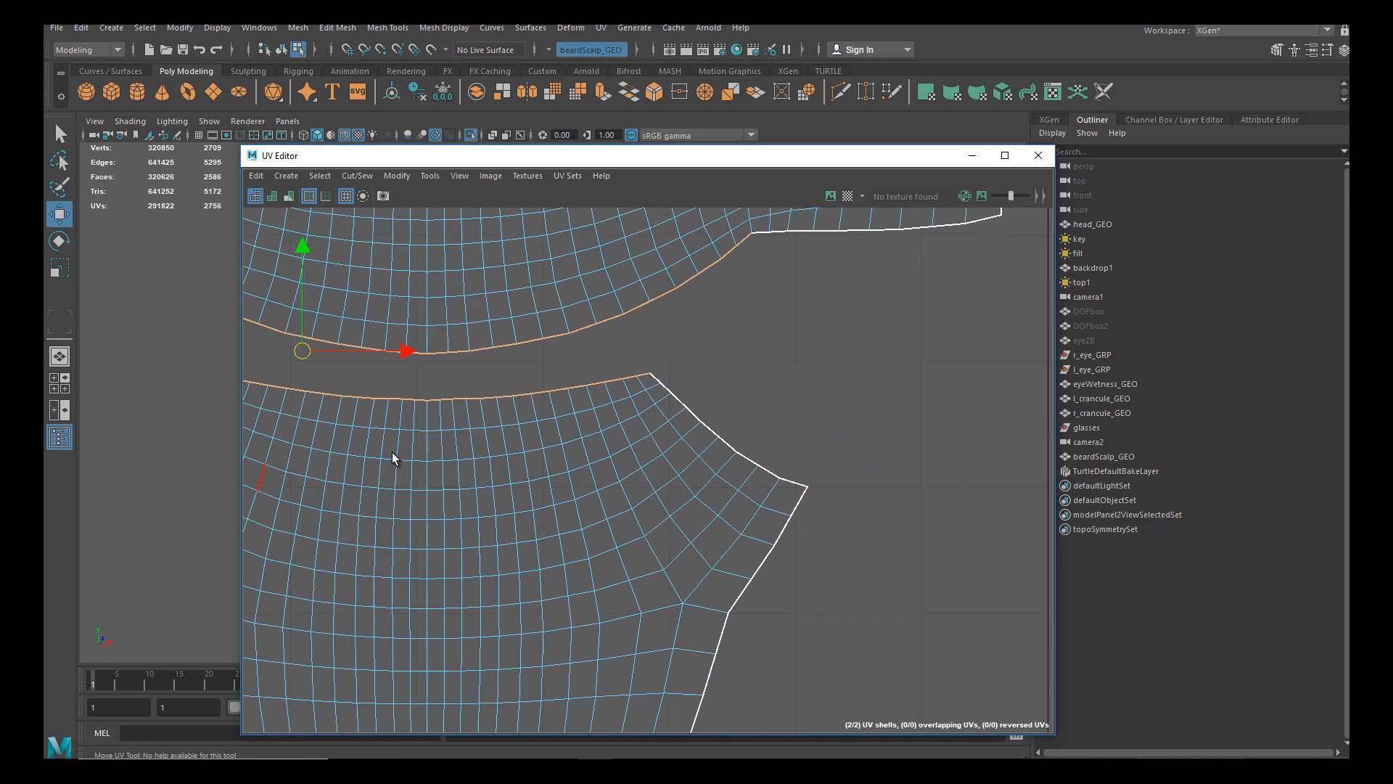
left_click(655, 385, "shift")
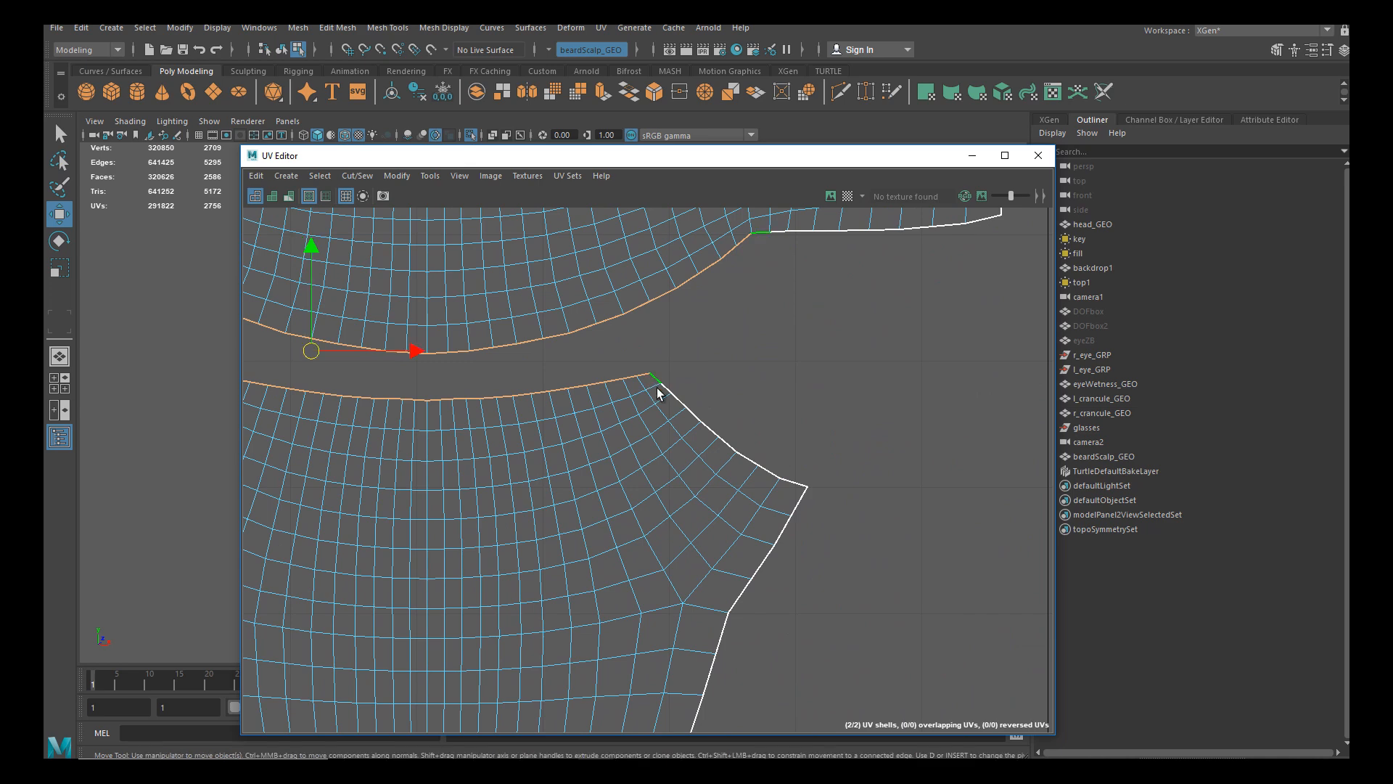
double_click(798, 485, "shift")
Sew the selected border edges to join the face and neck shells
middle_click_drag(610, 522, 776, 589, "alt")
right_click_drag(777, 590, 356, 450, "alt")
right_click(563, 524, "shift")
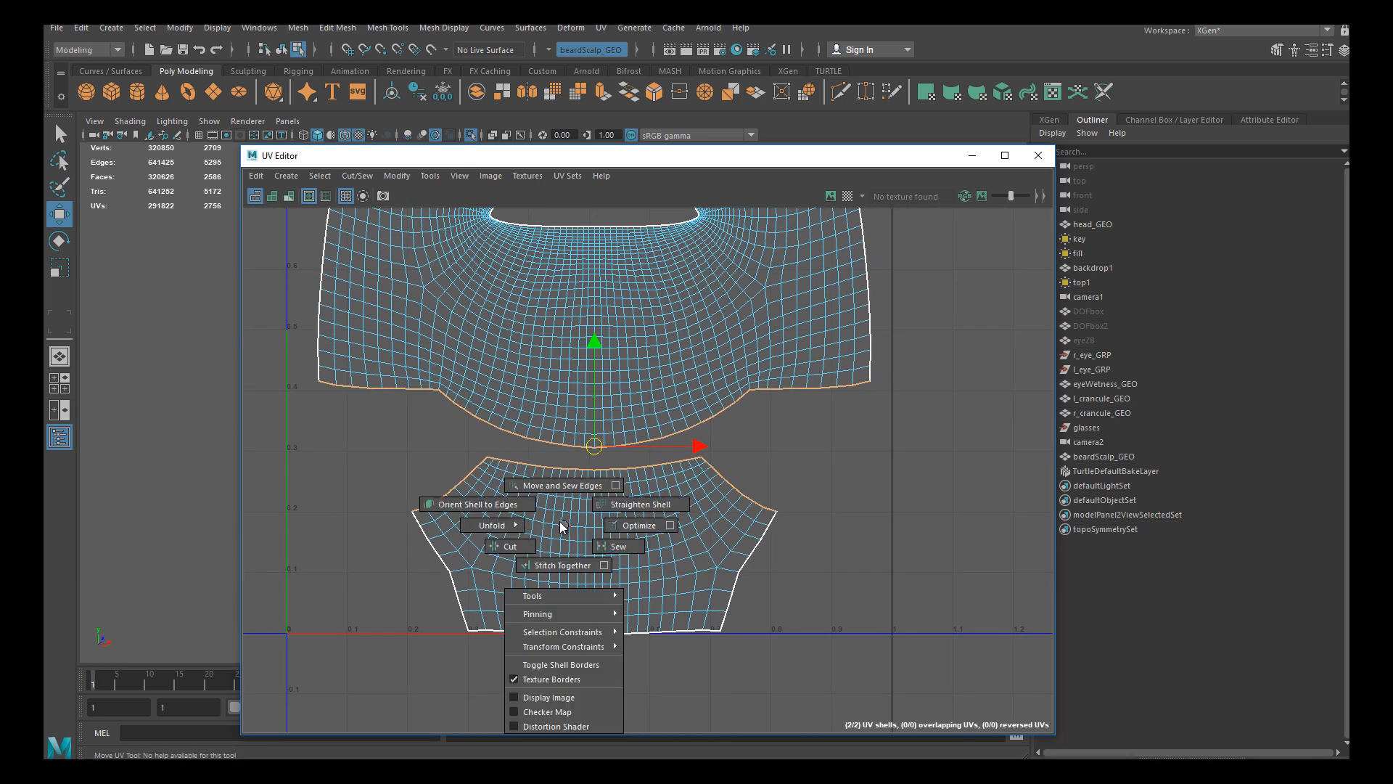
right_click_drag(563, 524, 619, 546, "shift")
Try unfolding all UVs of the joined shell and undo the unfold
middle_click_drag(582, 527, 635, 559, "alt")
right_click_drag(634, 560, 329, 463, "alt")
right_click_drag(557, 299, 617, 297)
scroll(588, 382, "down", 3)
left_click_drag(793, 312, 447, 696)
right_click_drag(585, 532, 442, 378, "shift")
right_click_drag(524, 481, 661, 601, "alt")
key("ctrl+z")
Select the neck UVs in the lower part of the joined shell and move them up towards the chin
middle_click_drag(559, 531, 550, 483, "alt")
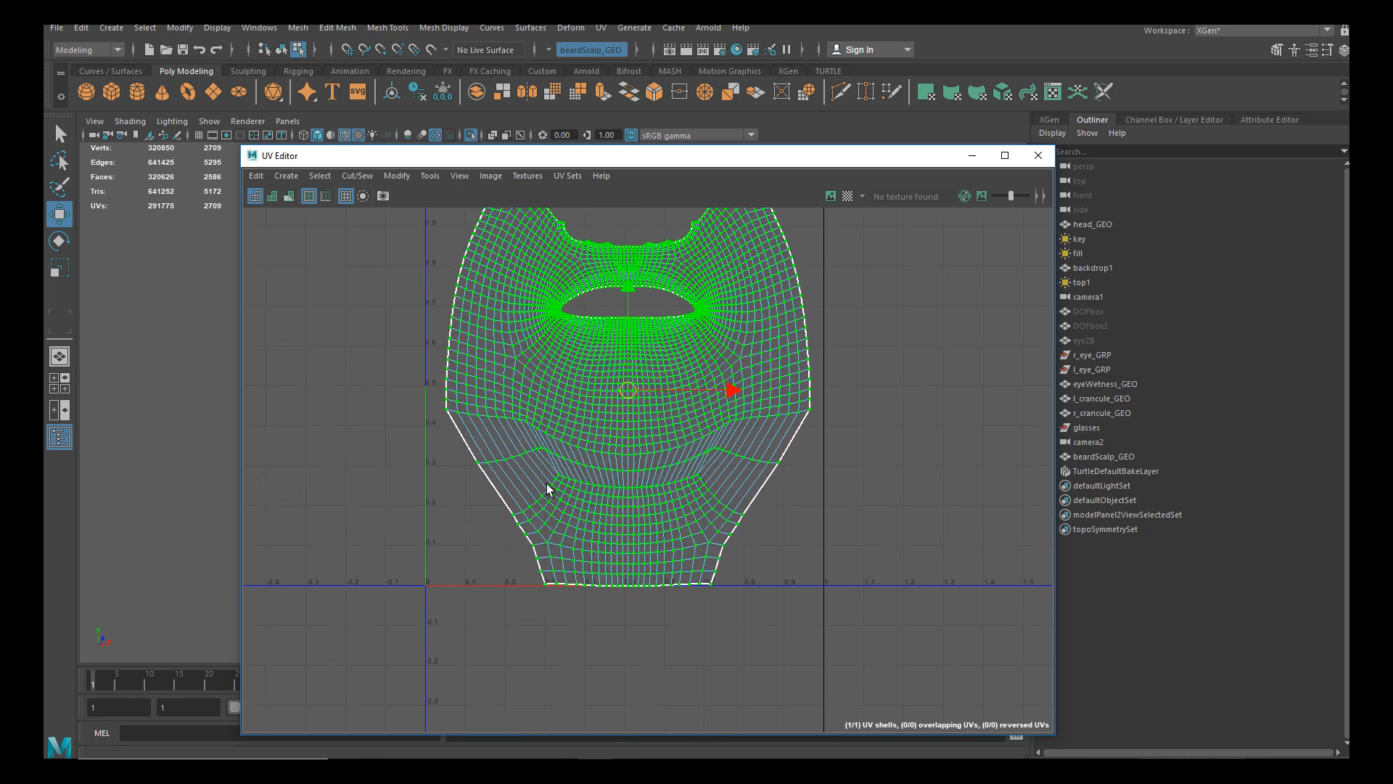
right_click_drag(577, 476, 638, 476)
left_click_drag(455, 653, 757, 480)
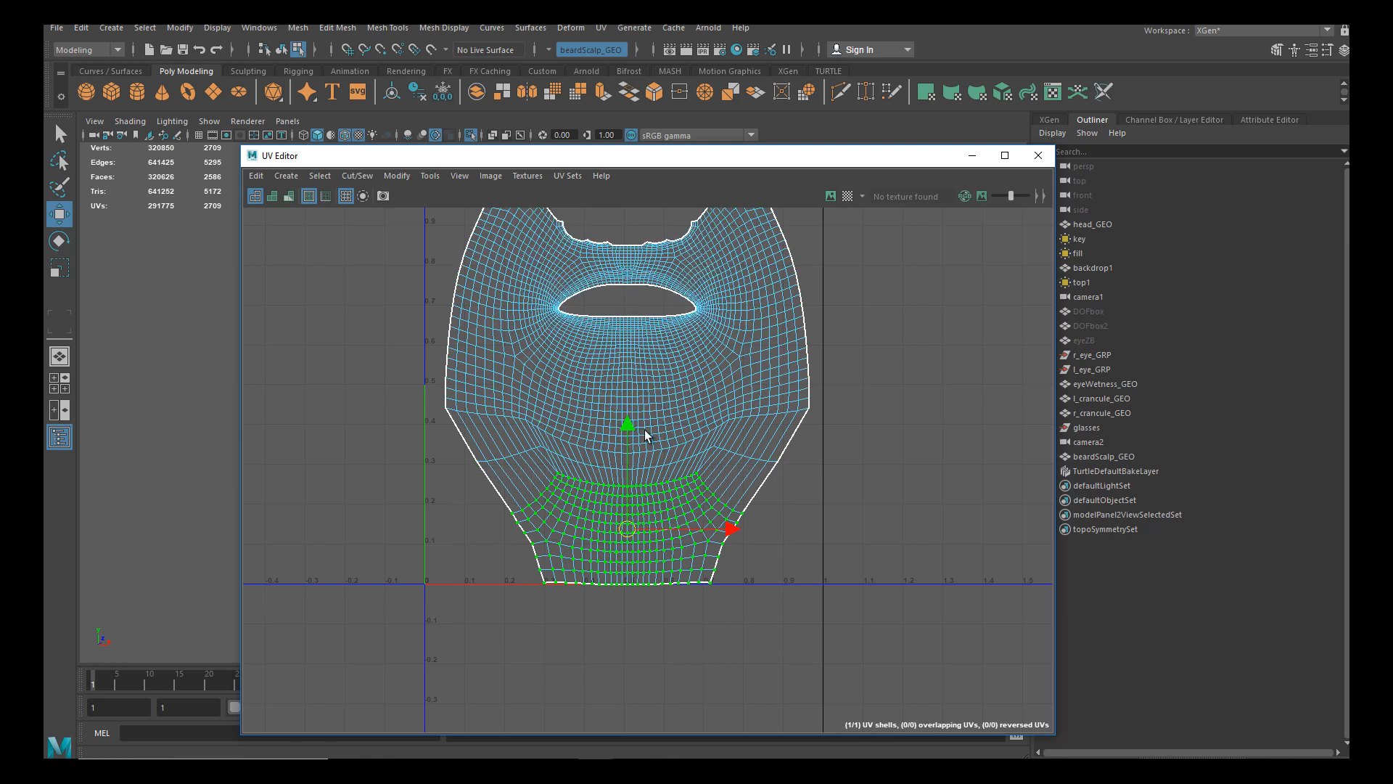
left_click_drag(631, 425, 630, 397)
Select the full edge row where the neck meets the face shell, including the centre edges and both outer sides
middle_click_drag(521, 508, 563, 470, "alt")
right_click_drag(563, 470, 560, 497, "alt")
right_click_drag(532, 417, 525, 376)
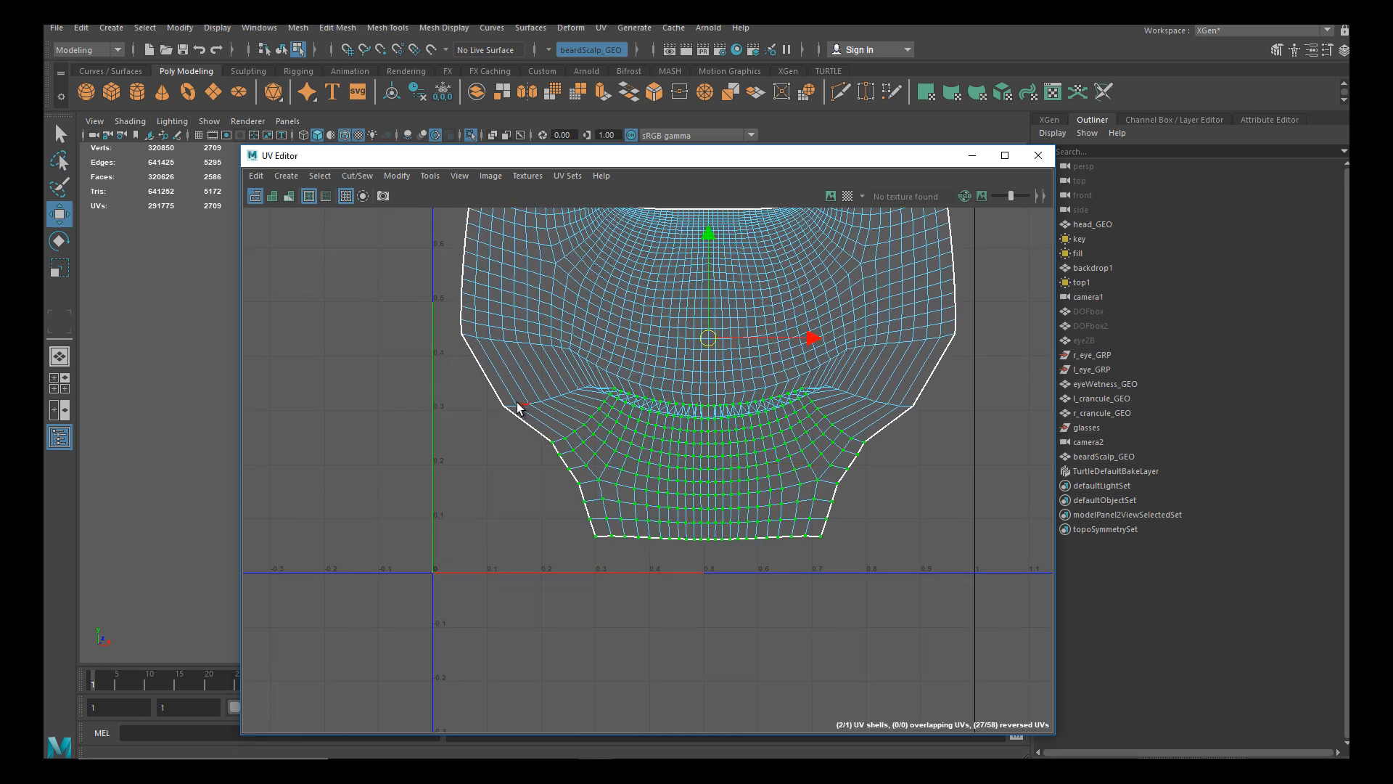
left_click(511, 403)
middle_click_drag(580, 450, 528, 471, "alt")
right_click_drag(529, 472, 663, 499, "alt")
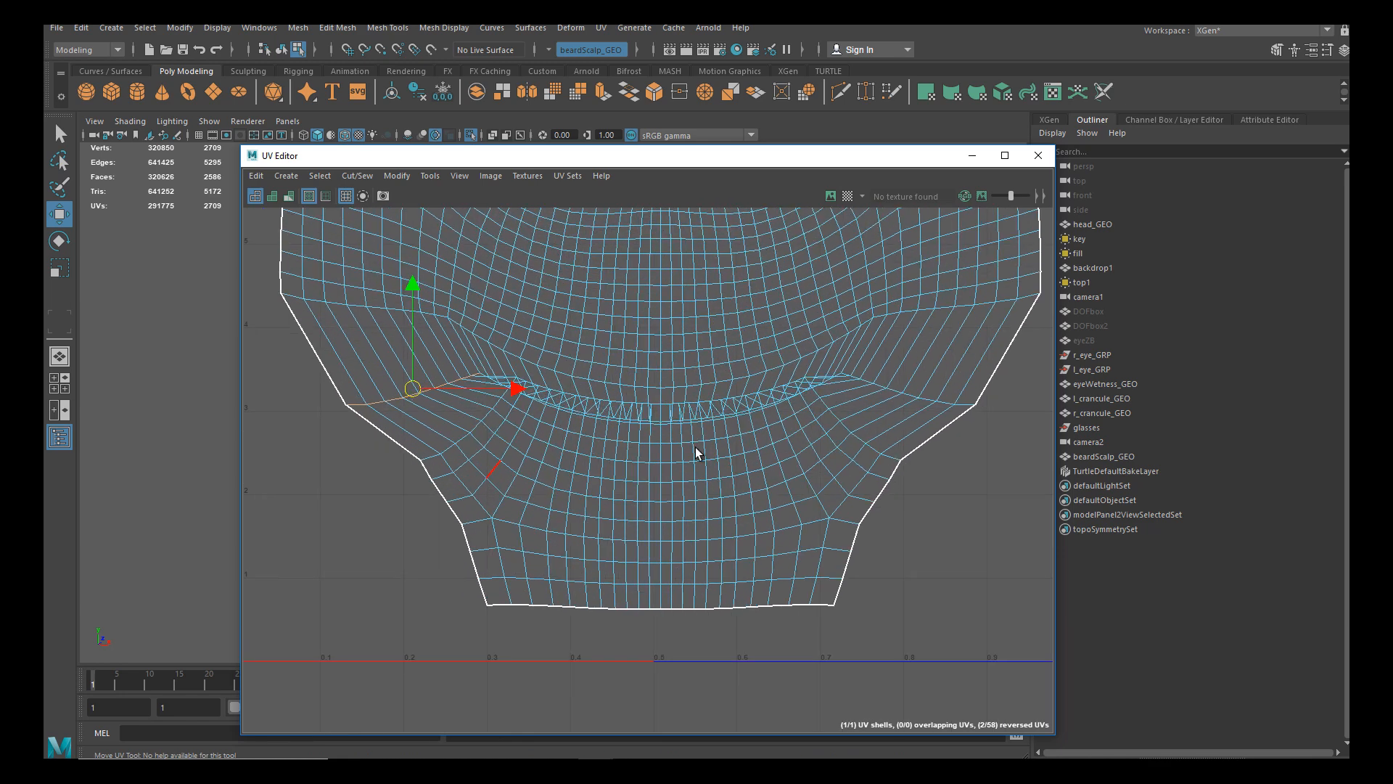
double_click(909, 395, "shift")
middle_click_drag(648, 457, 538, 497, "alt")
right_click_drag(539, 497, 775, 420, "alt")
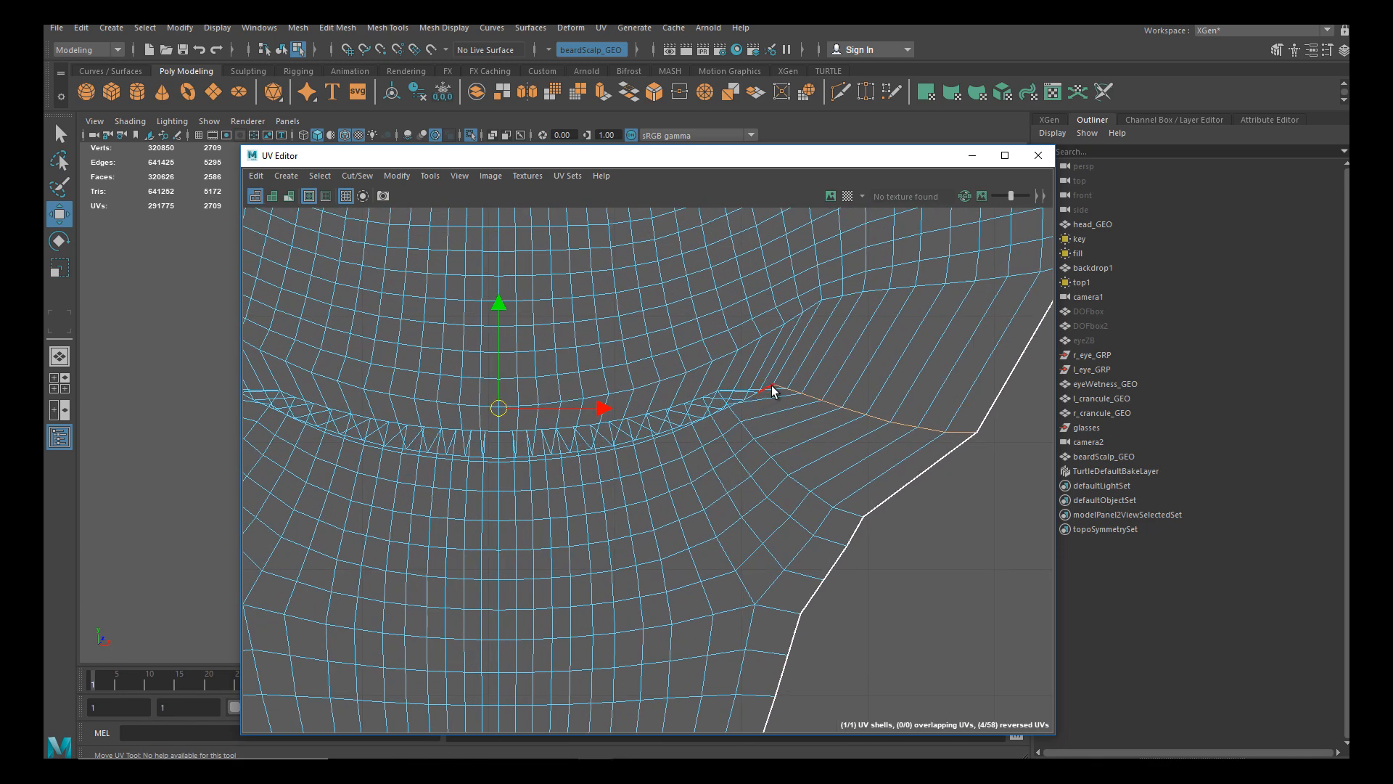
double_click(770, 386, "shift")
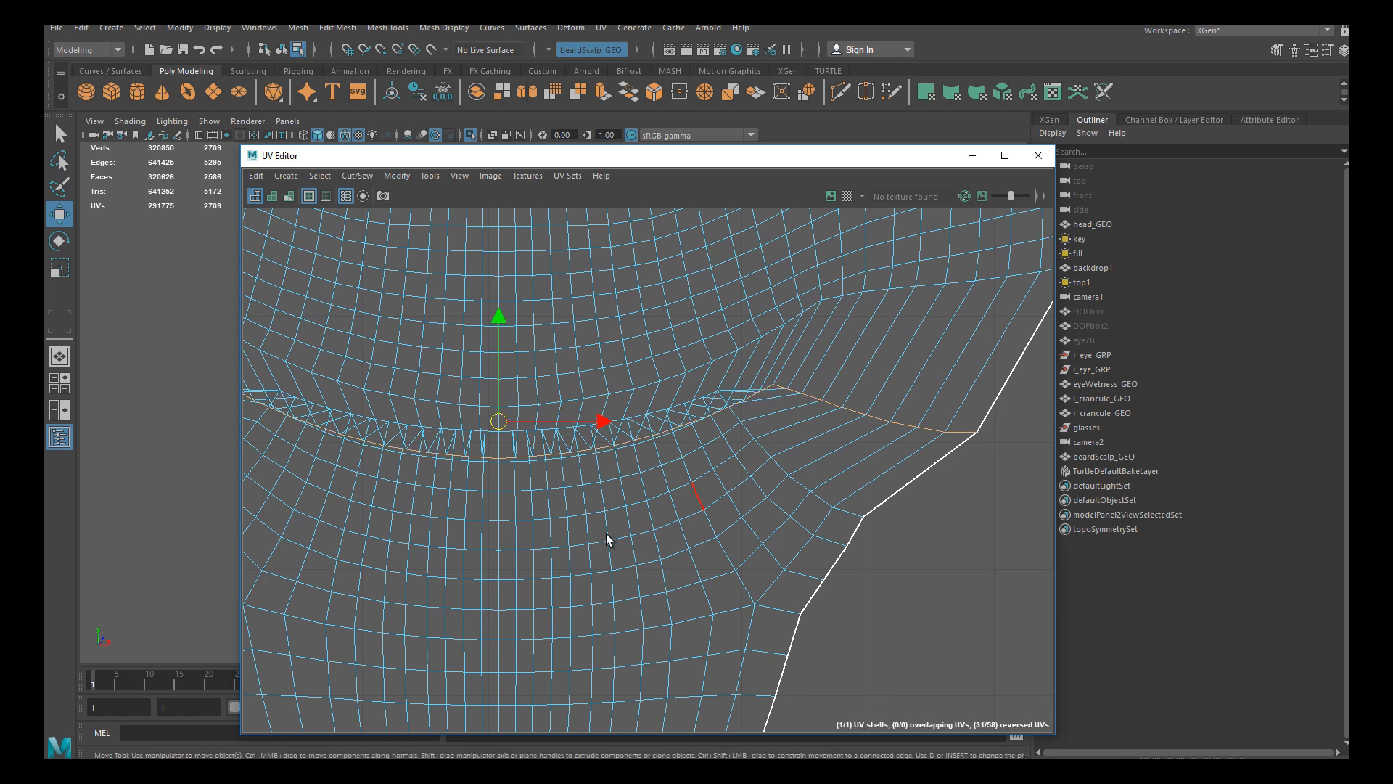
Convert the selected face-to-neck edge row to a UV selection
key("f")
right_click_drag(588, 495, 707, 497, "ctrl")
middle_click_drag(465, 486, 534, 486, "alt")
right_click_drag(543, 490, 479, 499, "alt")
right_click_drag(608, 490, 440, 378, "shift")
middle_click_drag(441, 378, 538, 477, "alt")
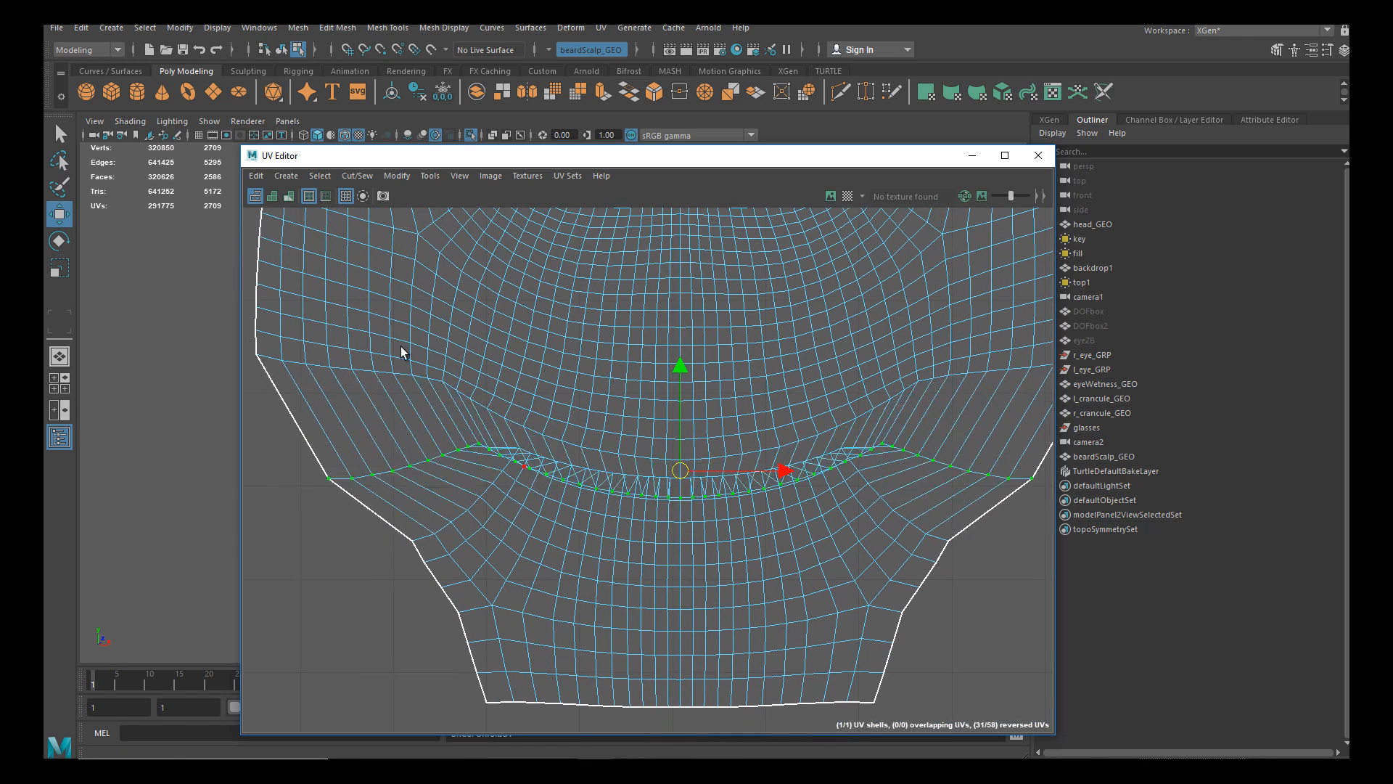
right_click_drag(502, 445, 381, 576, "shift")
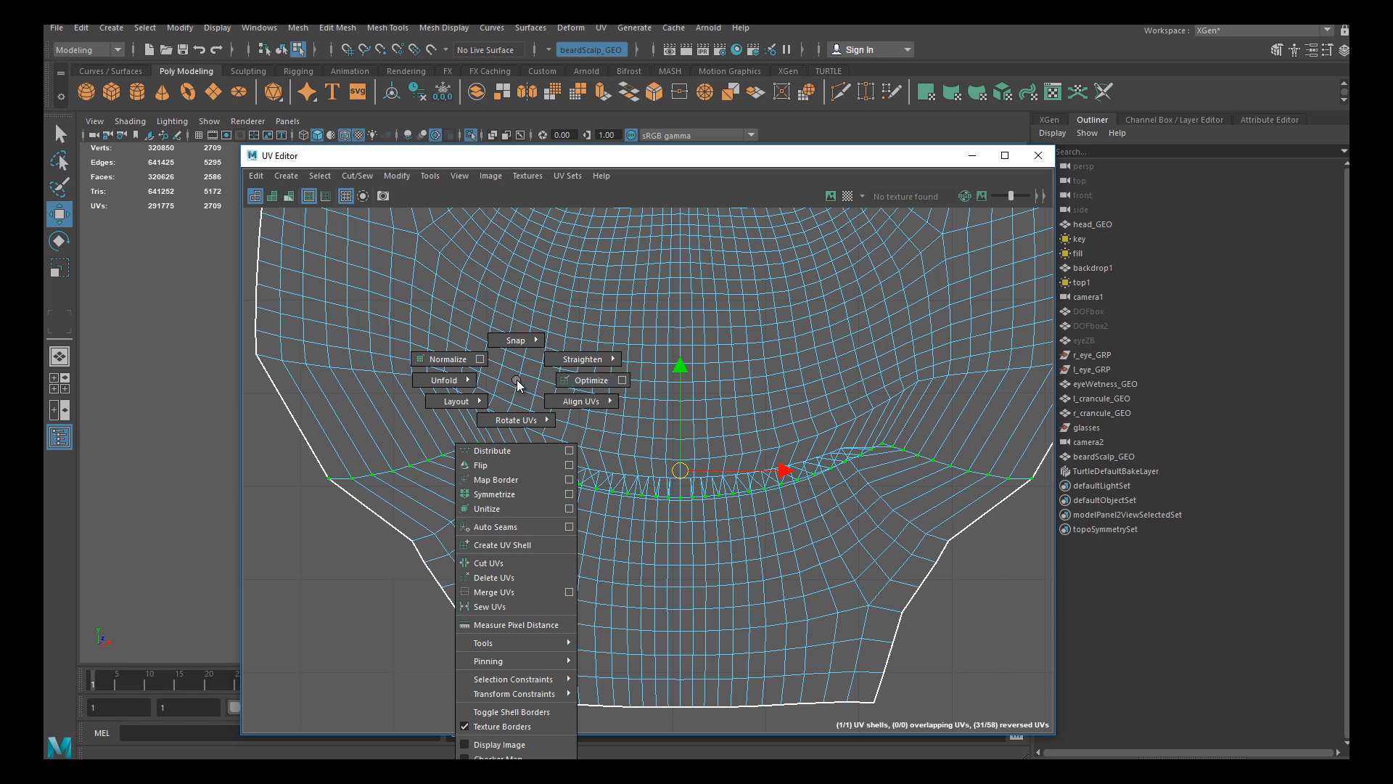
scroll(520, 360, "down", 5)
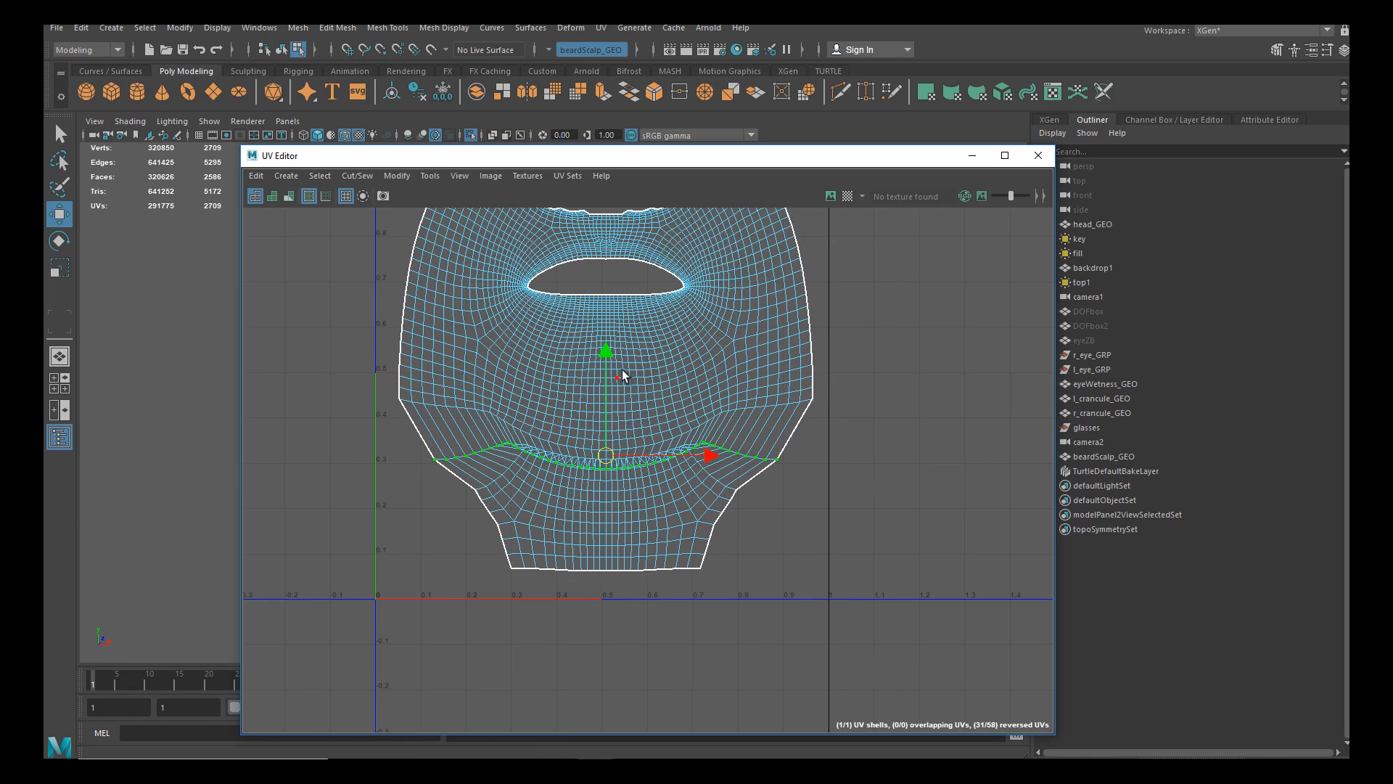
Move the seam row's UVs slightly up below the chin to clear the overlap with the neighbouring rows
left_click_drag(606, 354, 608, 340)
middle_click_drag(470, 405, 470, 392, "alt")
right_click_drag(469, 392, 491, 460, "alt")
left_click_drag(461, 331, 761, 461)
left_click_drag(607, 291, 612, 285)
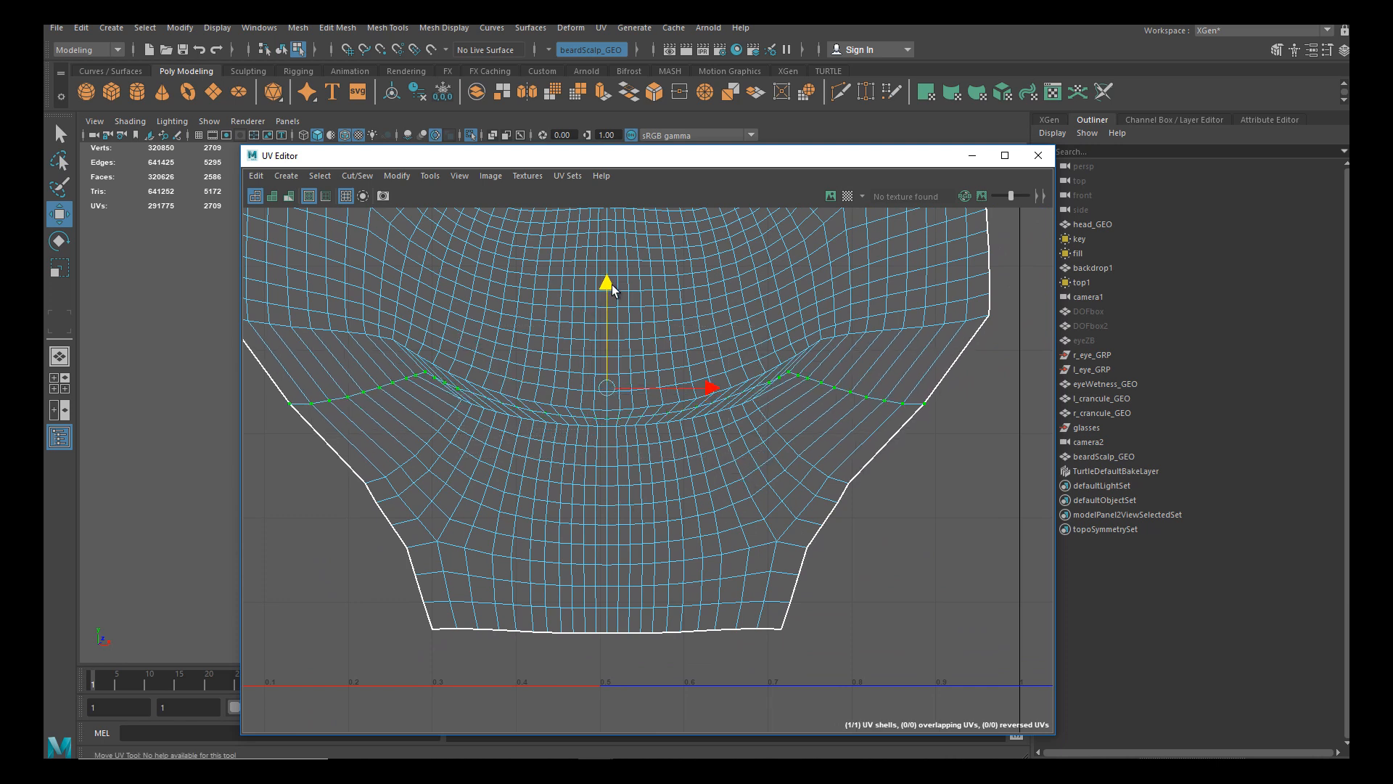
Unfold the selected seam UVs using the Unfold3D method with 1 iteration
right_click_drag(511, 454, 406, 377, "shift")
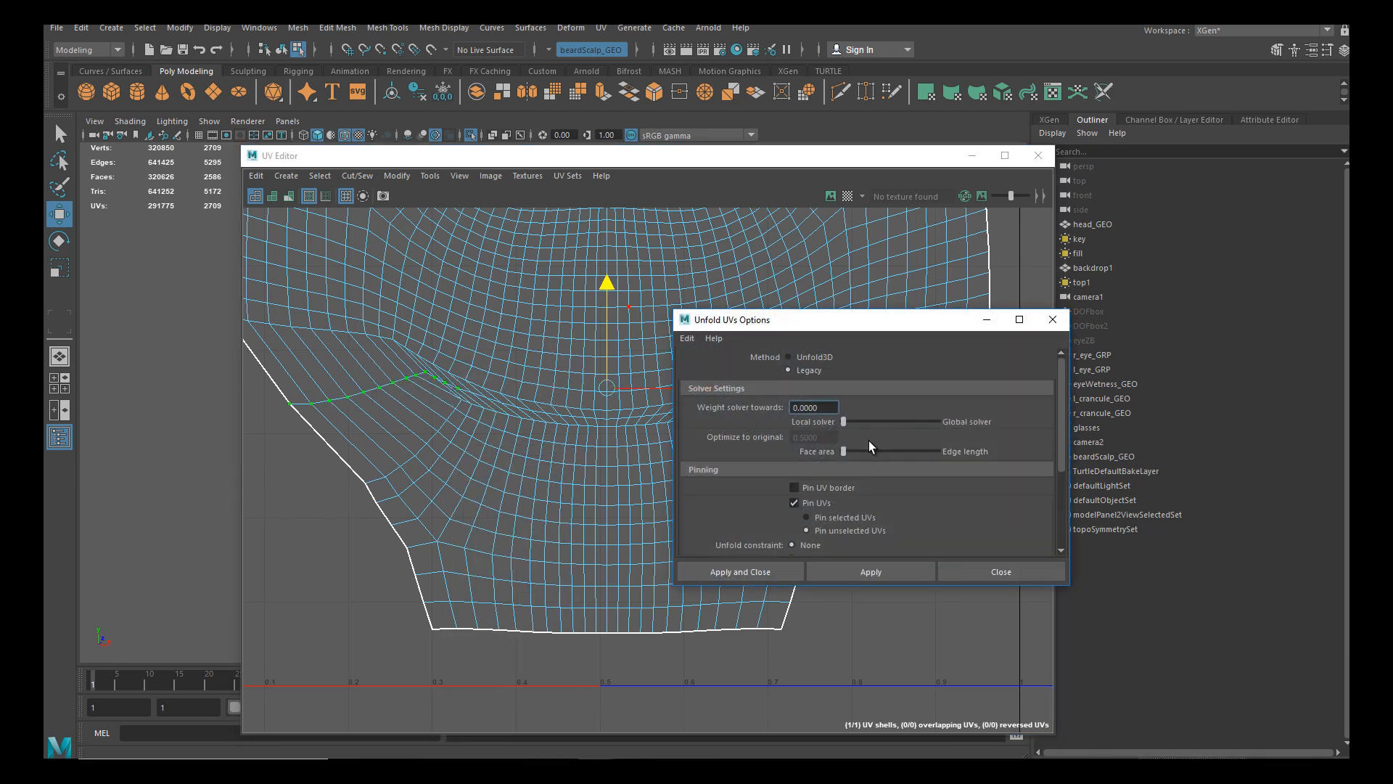
left_click(811, 357)
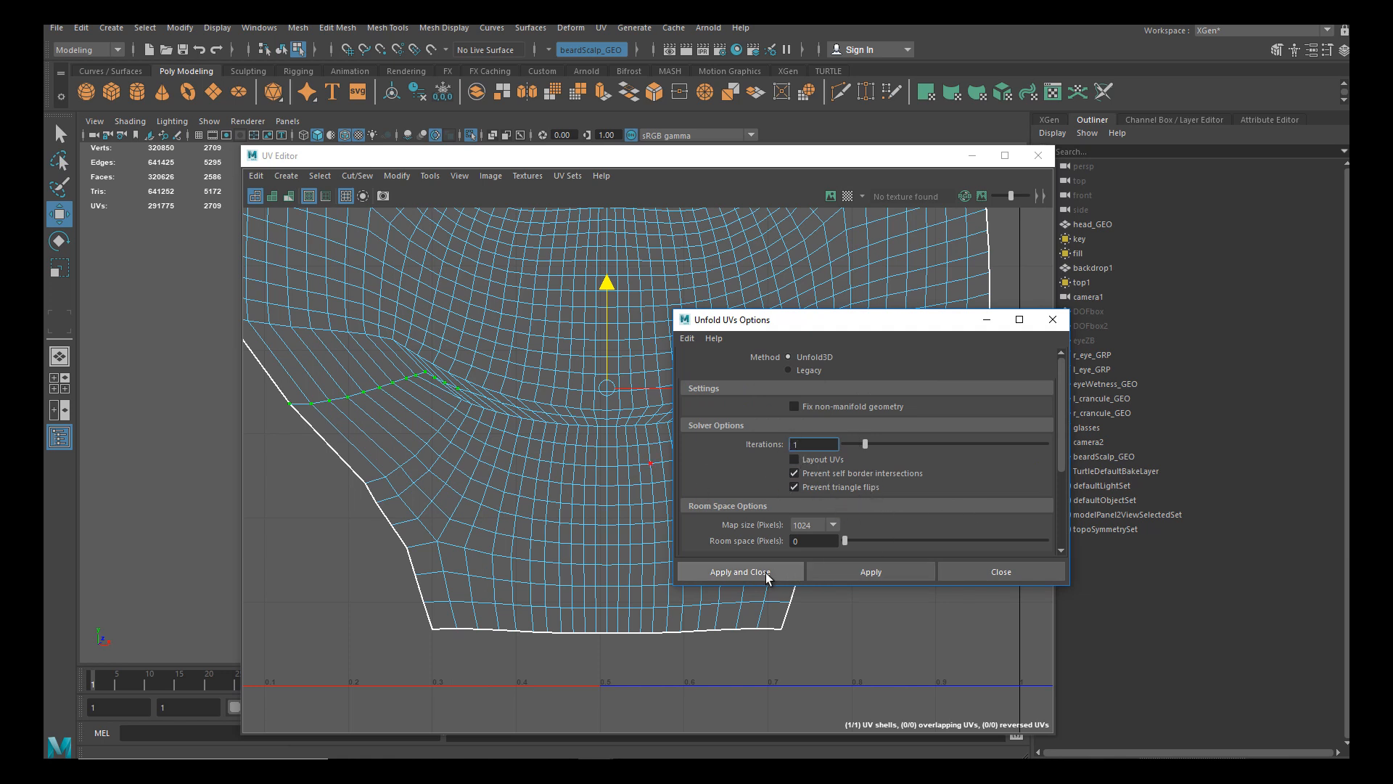
left_click(878, 573)
left_click(971, 573)
Select all UVs of the joined beard shell and unfold them with the Unfold3D method
middle_click_drag(655, 476, 756, 568, "alt")
right_click_drag(599, 520, 451, 451, "alt")
left_click_drag(426, 643, 828, 245)
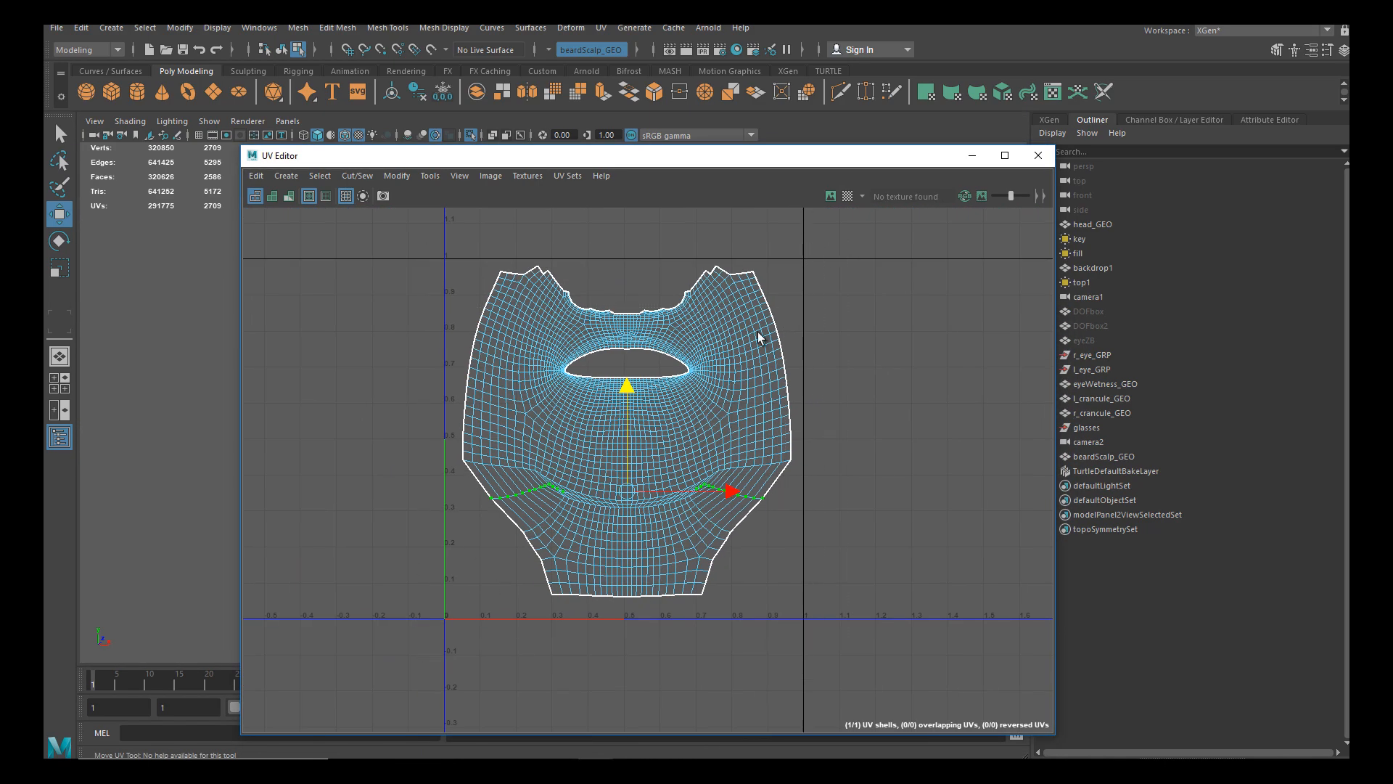
right_click_drag(749, 379, 655, 386, "shift")
left_click(810, 359)
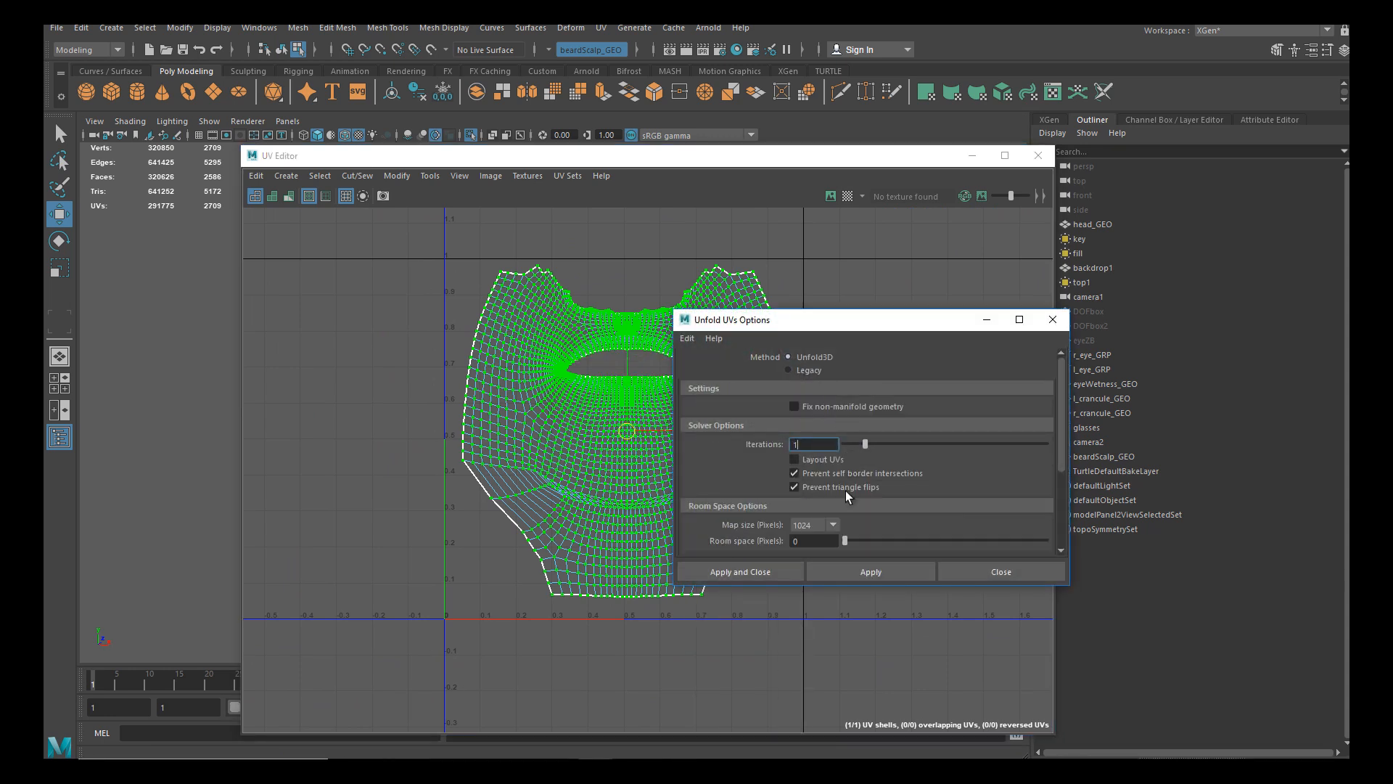
left_click(843, 574)
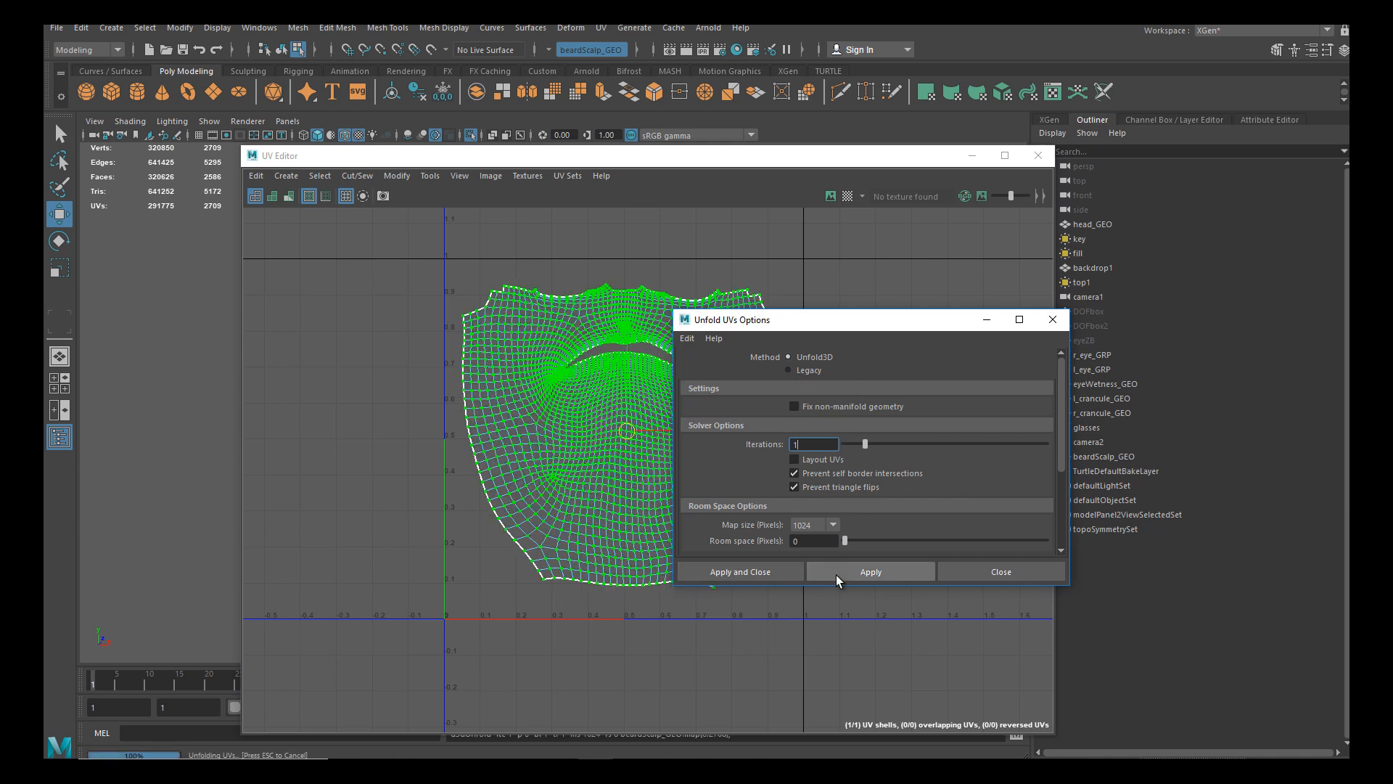
left_click(1053, 319)
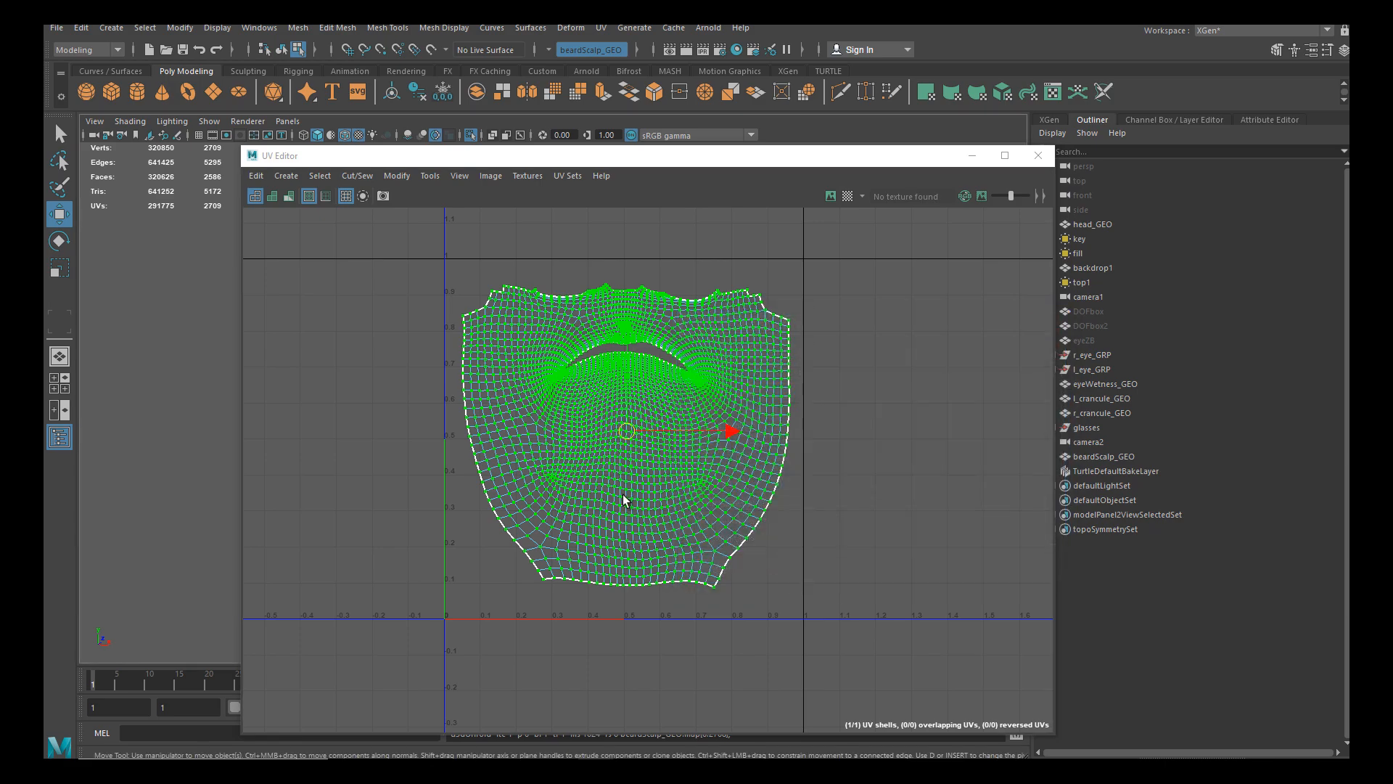
Select the whole UV shell and scale it up uniformly until it nearly spans the width of the 0–1 tile
scroll(628, 493, "up", 5)
scroll(631, 468, "down", 5)
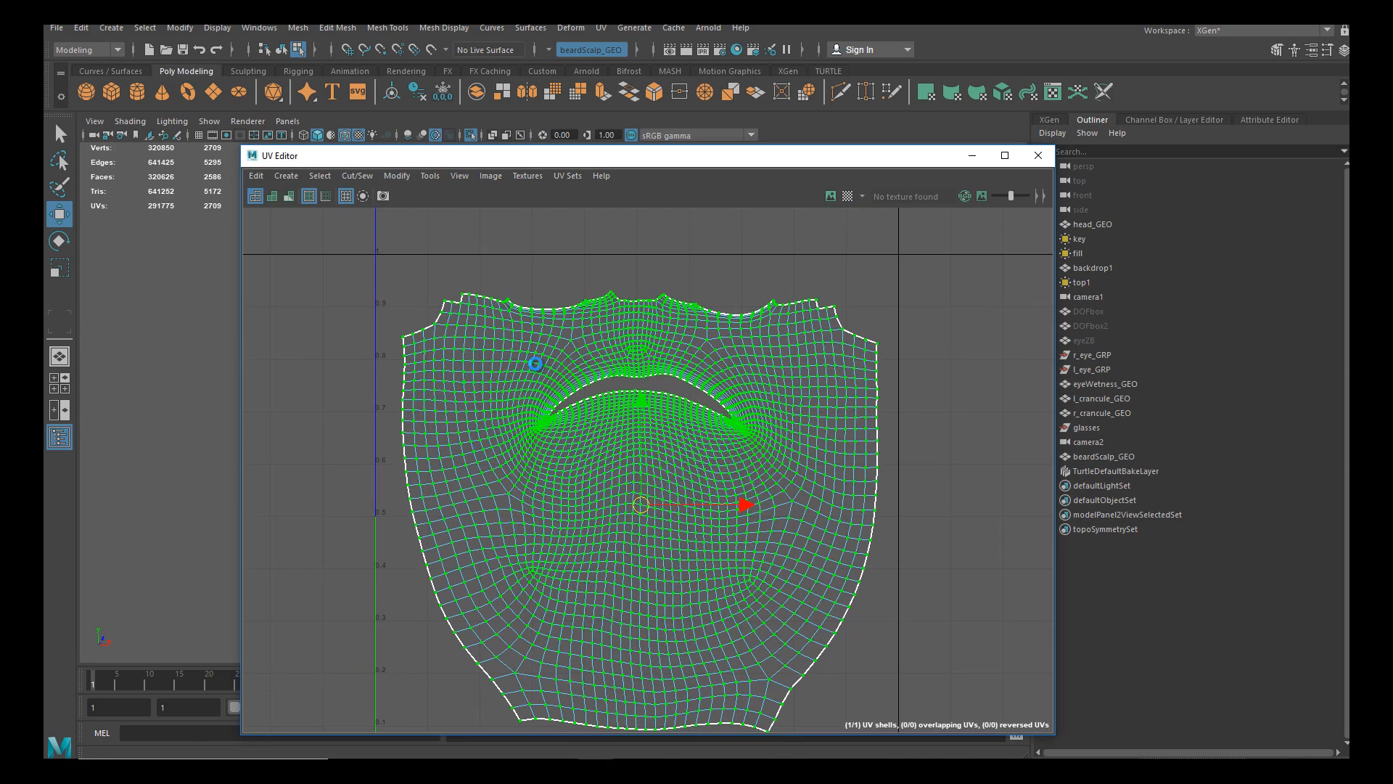
right_click(584, 357)
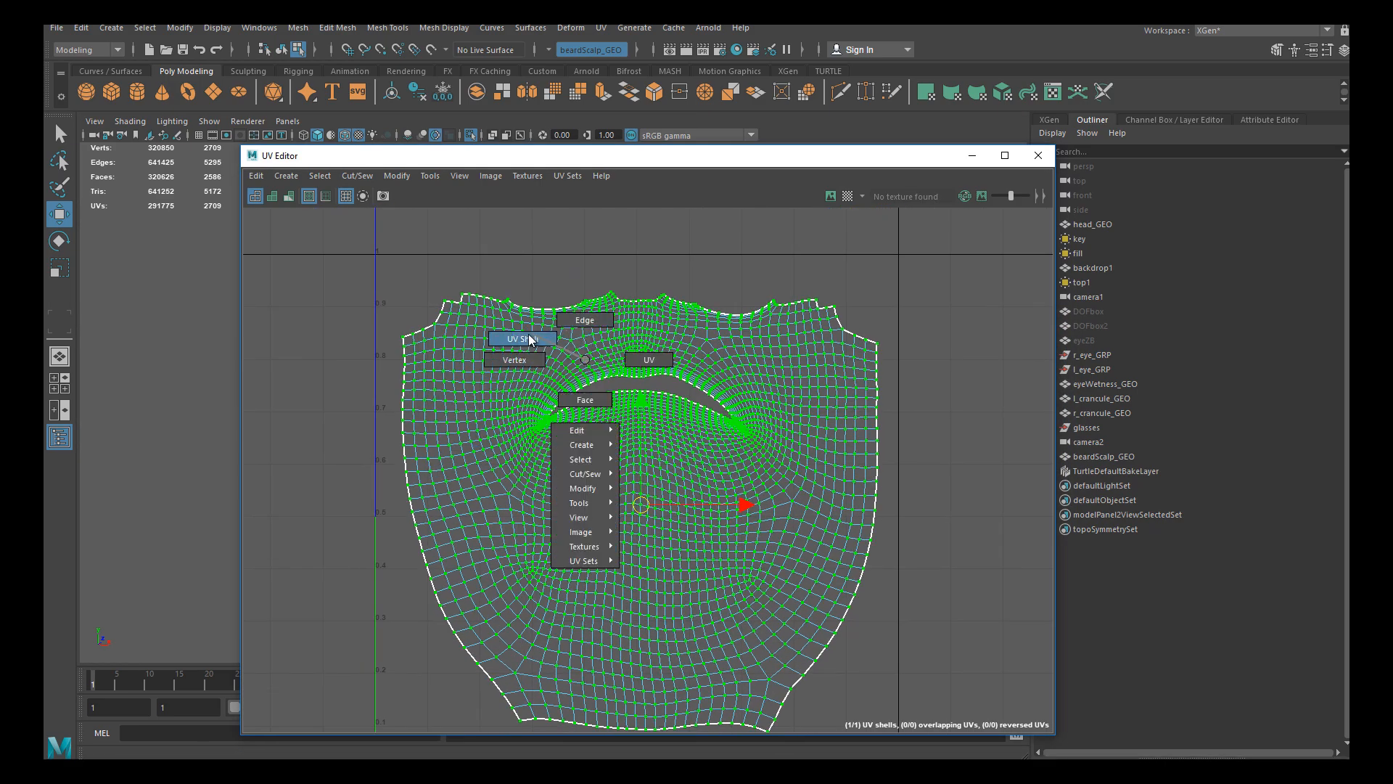
right_click_drag(531, 338, 530, 338)
left_click(561, 495)
middle_click_drag(560, 495, 439, 409, "alt")
right_click_drag(439, 408, 406, 410, "alt")
middle_click_drag(555, 414, 551, 455, "alt")
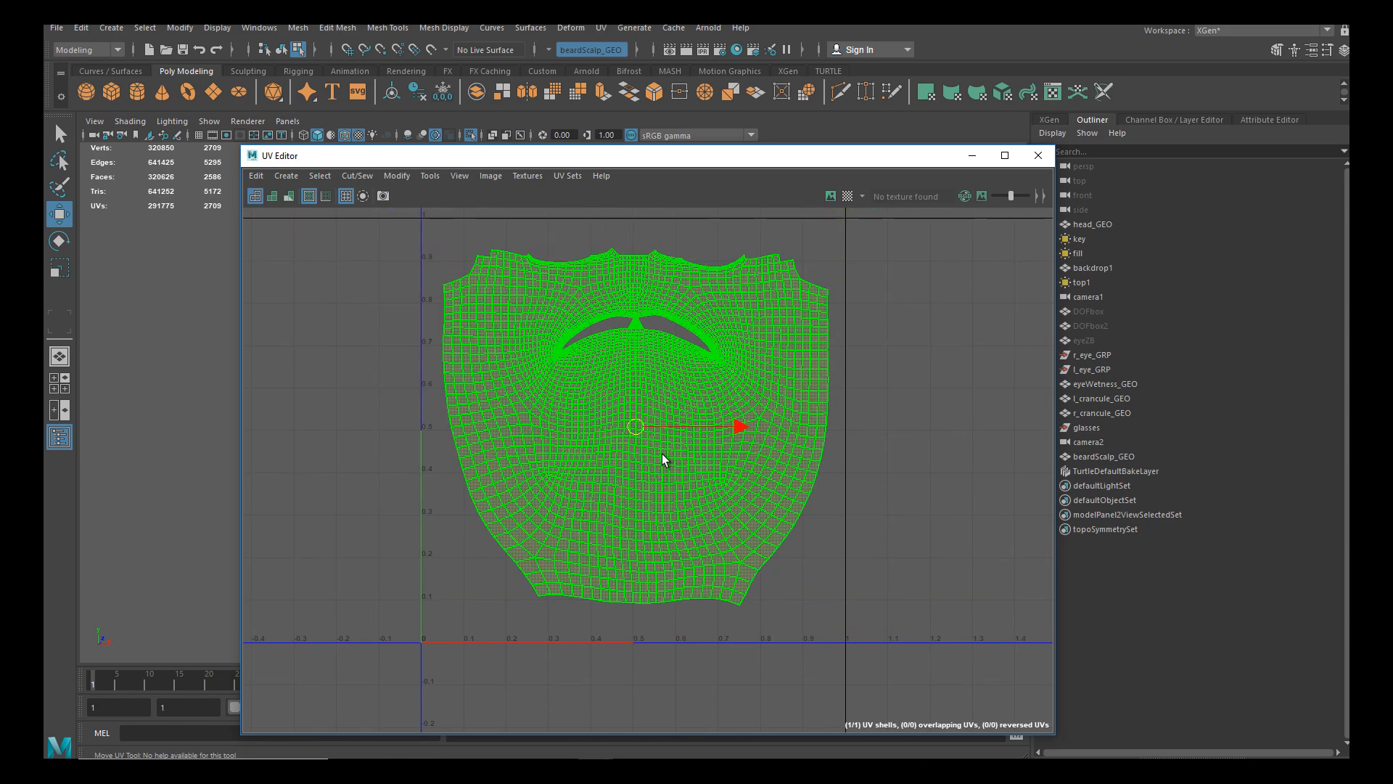
key("r")
left_click_drag(638, 428, 646, 429)
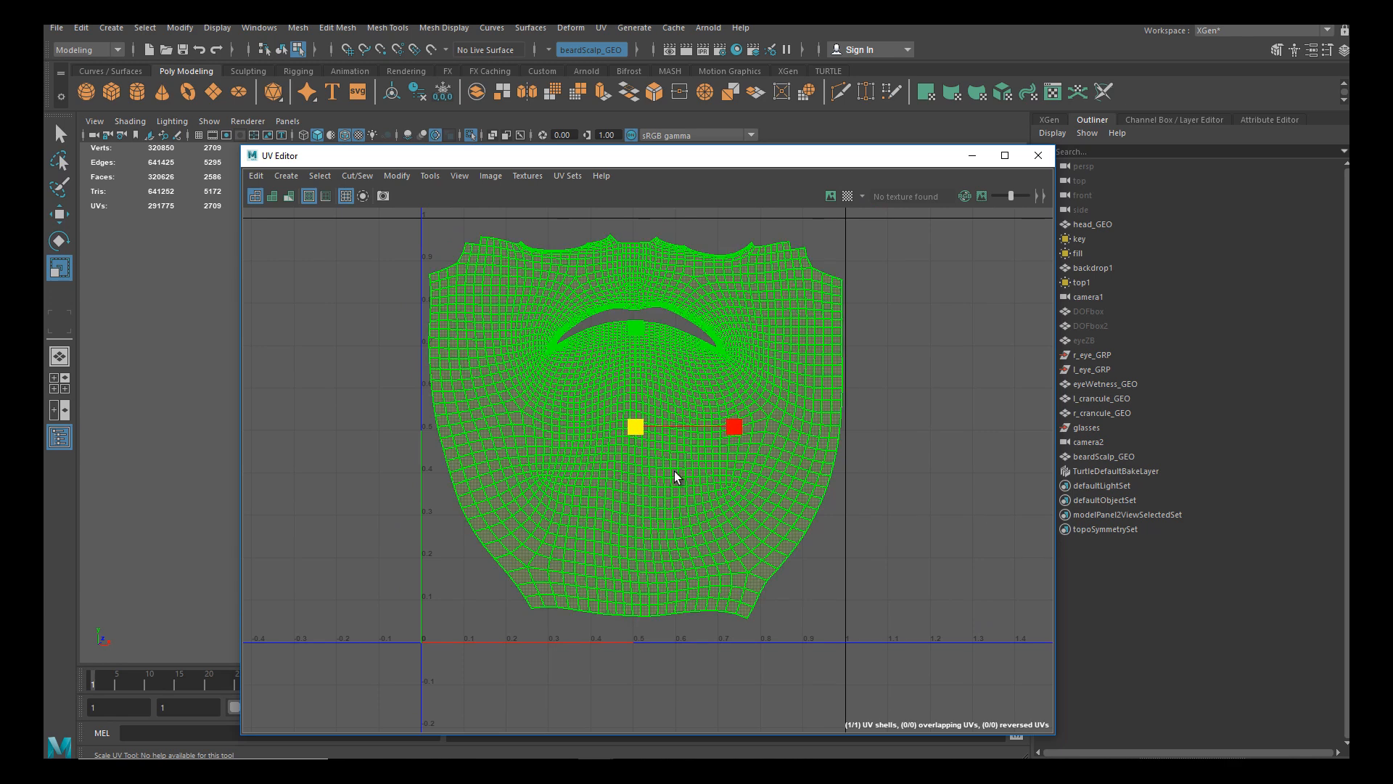
Shift the enlarged UV shell slightly left within the 0–1 tile and release its selection
key("w")
left_click_drag(738, 425, 734, 428)
middle_click_drag(573, 471, 516, 512, "alt")
right_click_drag(689, 378, 695, 347)
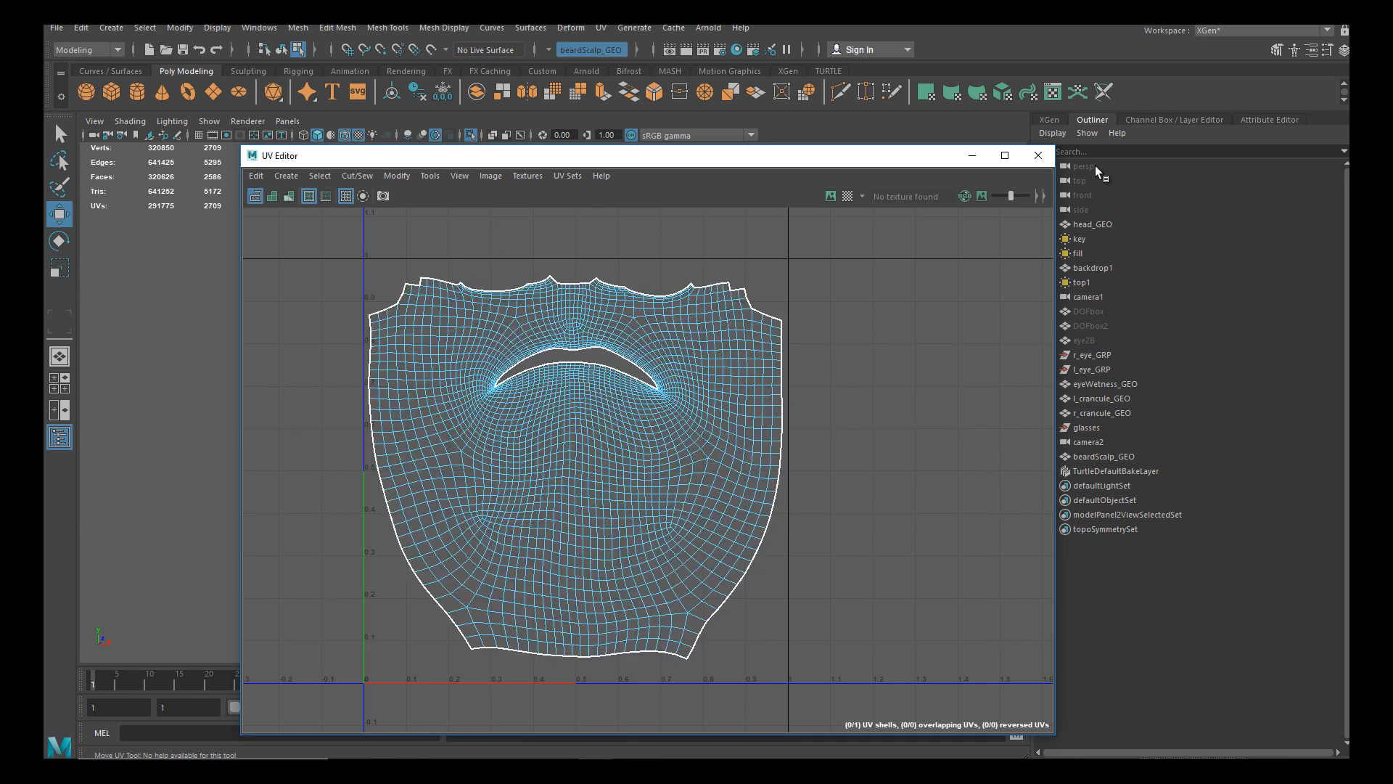
Close the UV Editor and return beardScalp_GEO to object mode with the rest of the head displayed
left_click(1037, 156)
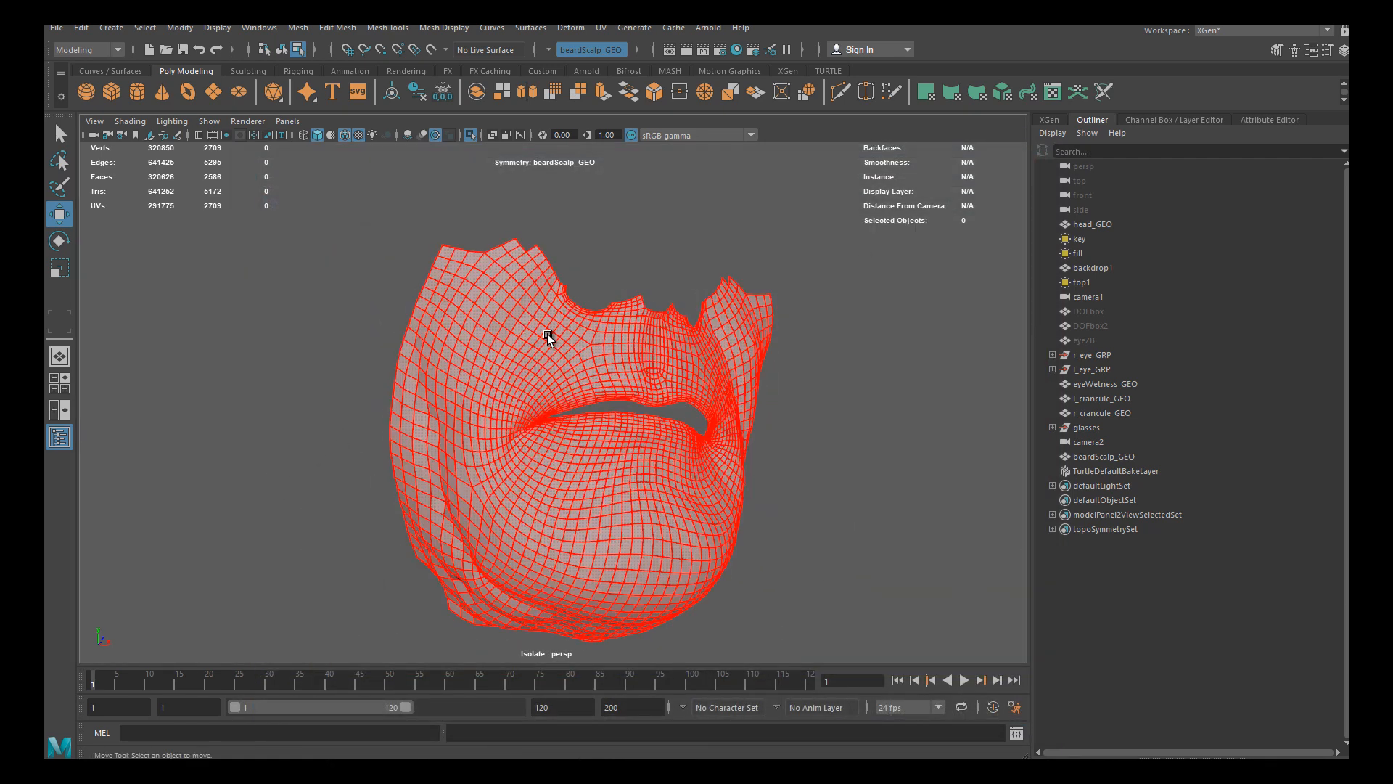
right_click_drag(521, 333, 555, 307)
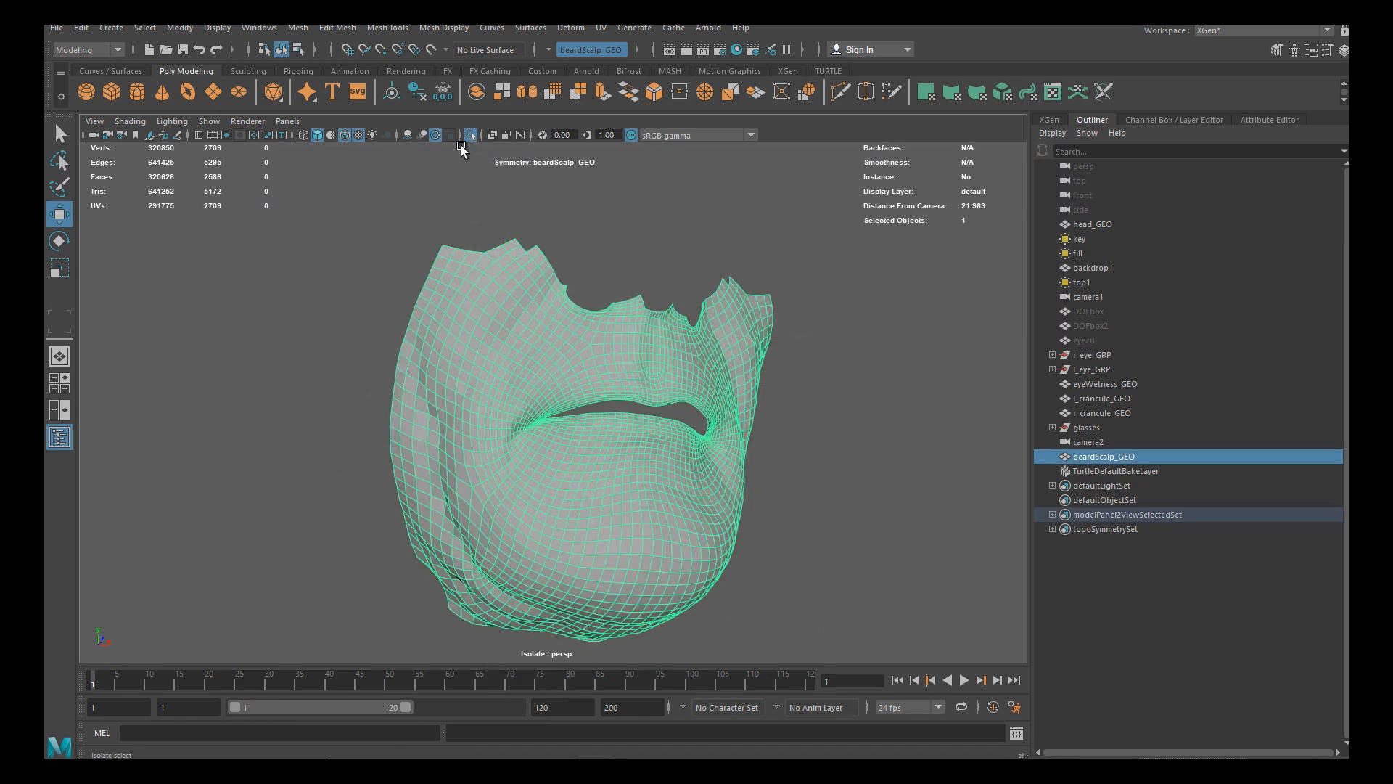
left_click(469, 135)
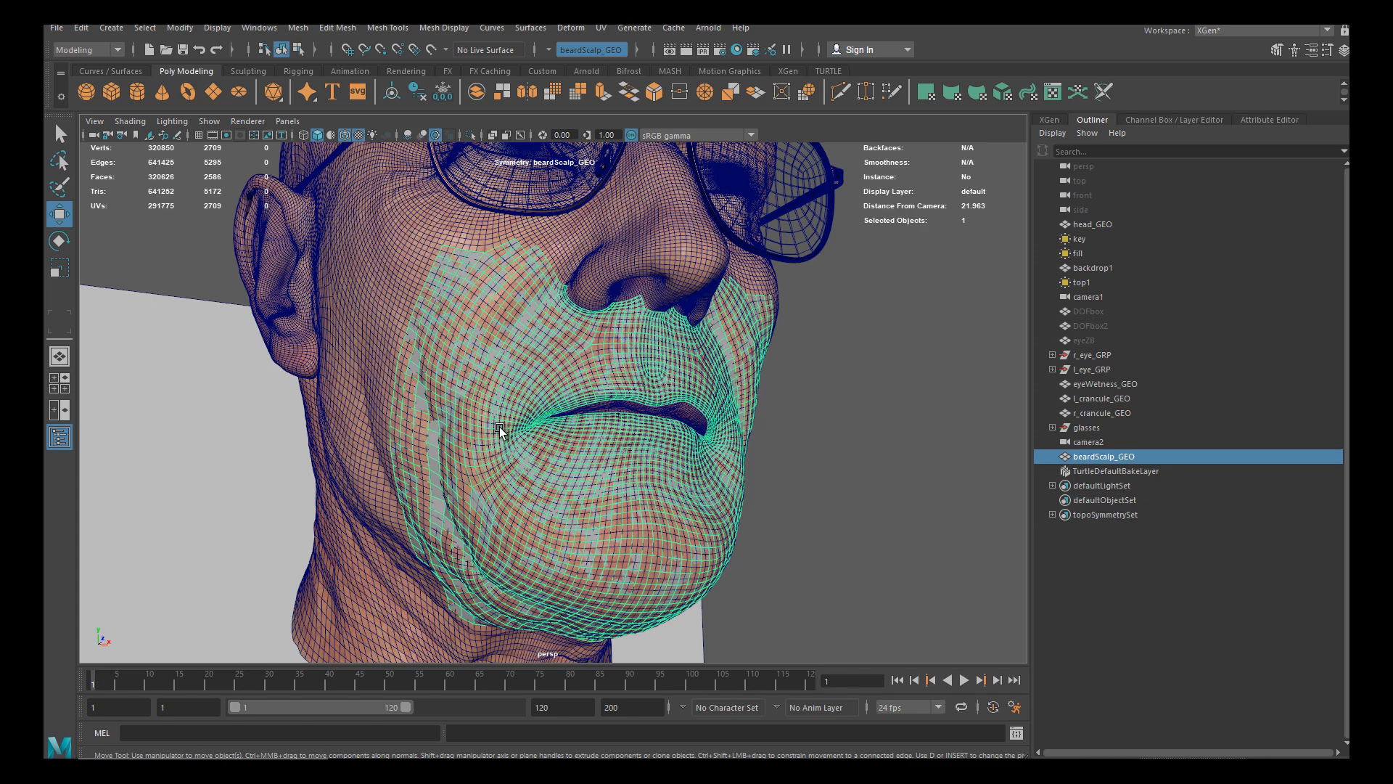
middle_click_drag(487, 428, 537, 469, "alt")
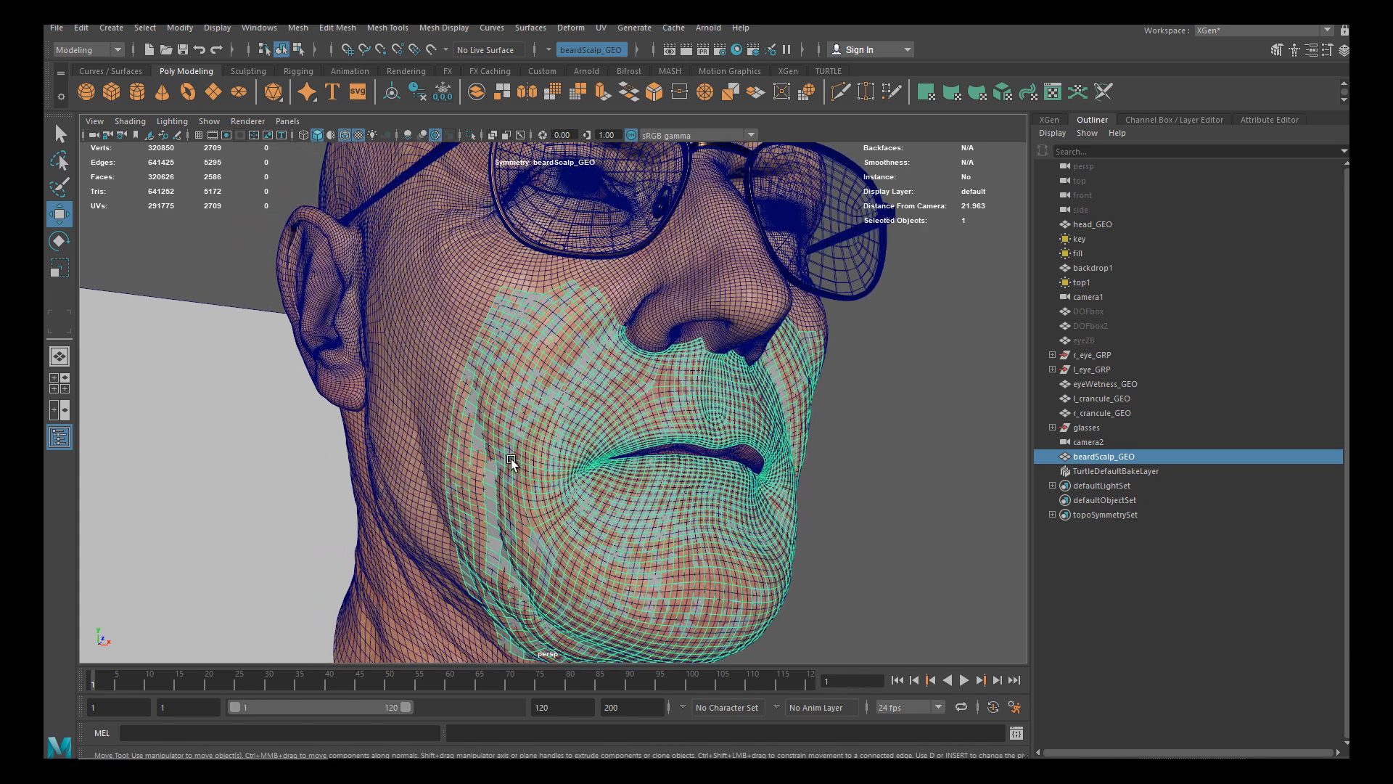
Turn off the wireframe overlay on shaded objects and save the scene
left_click(345, 136)
middle_click_drag(516, 449, 560, 376, "alt")
right_click_drag(560, 376, 385, 381, "alt")
left_click_drag(793, 415, 833, 428, "alt")
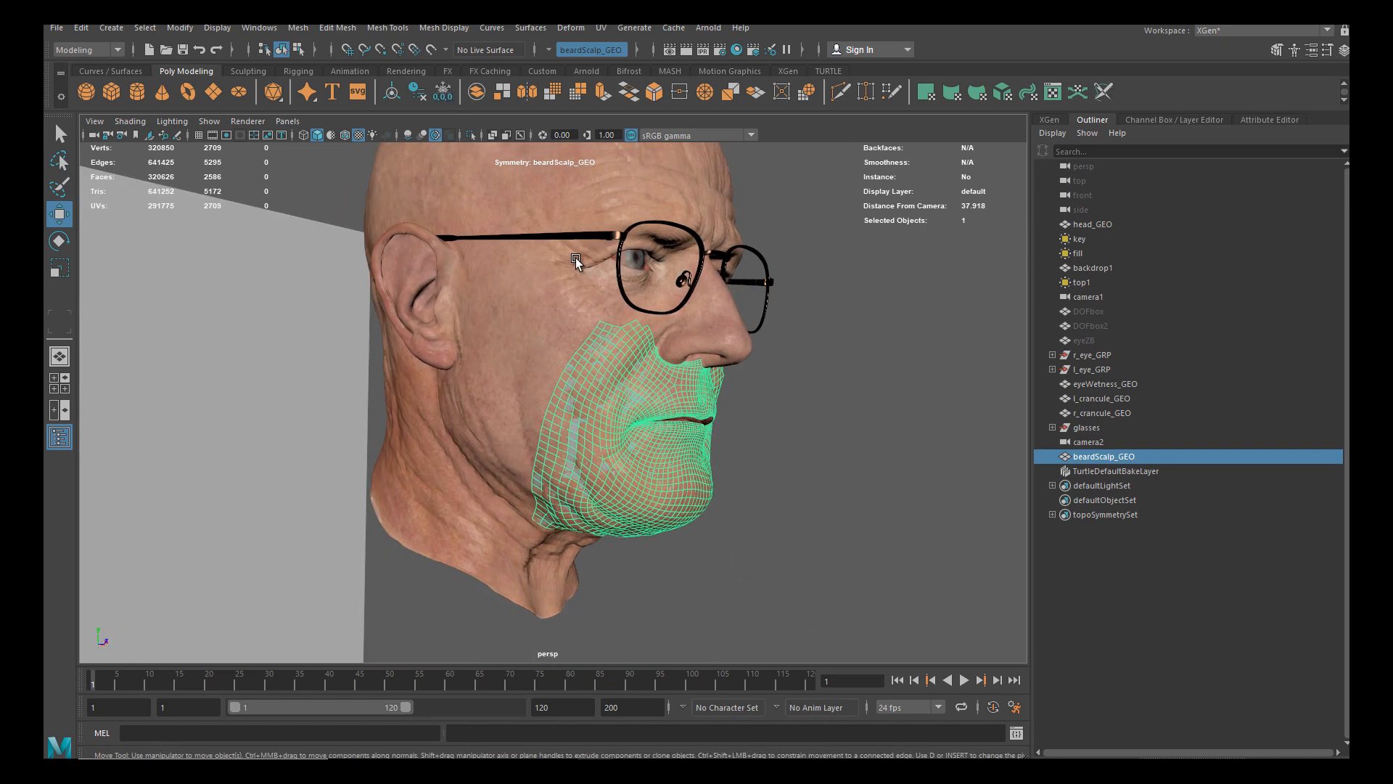
key("ctrl+s")
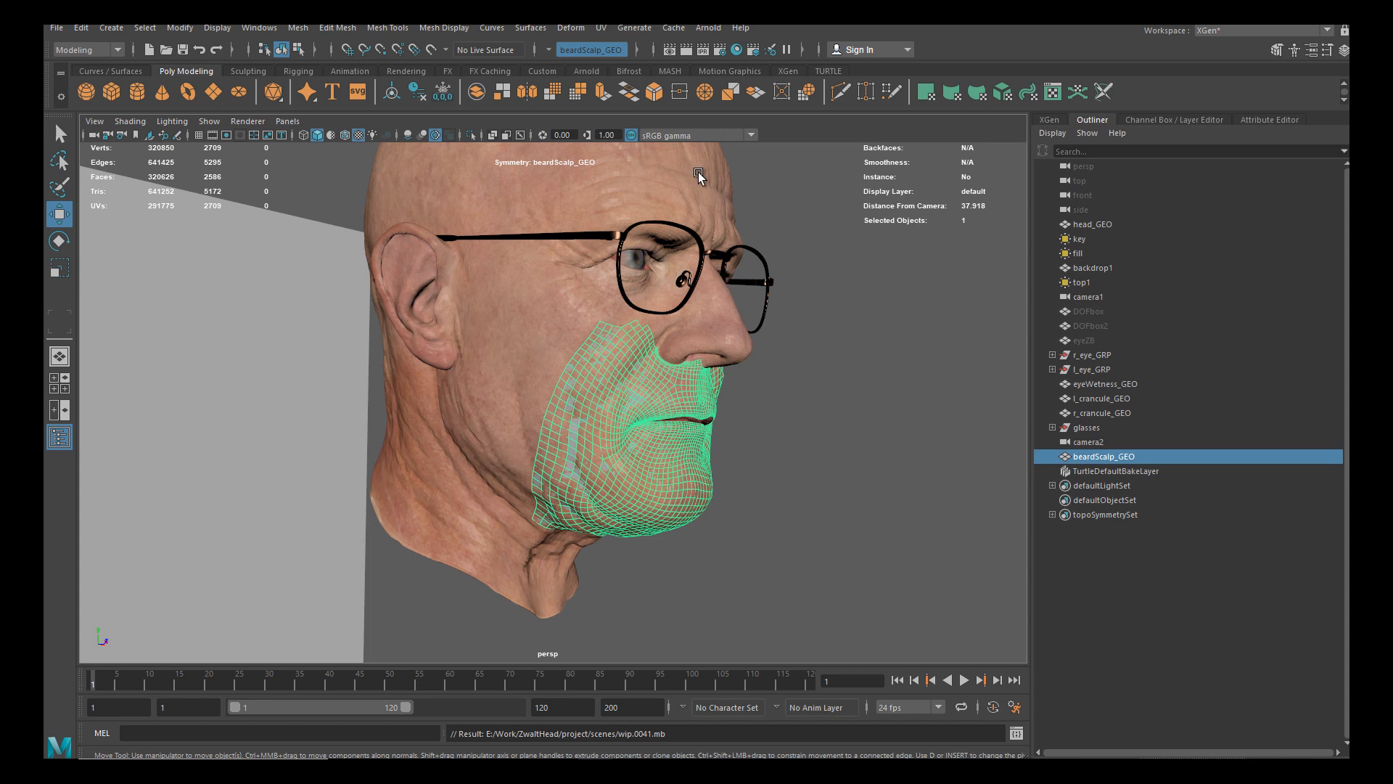
Examine how the beardScalp_GEO surface and its borders sit on the cheeks, mouth, chin and upper lip
left_click_drag(858, 412, 543, 387, "alt")
right_click_drag(543, 387, 668, 463, "alt")
left_click_drag(669, 463, 678, 361, "alt")
right_click_drag(678, 361, 628, 377, "alt")
left_click_drag(658, 355, 642, 382, "alt")
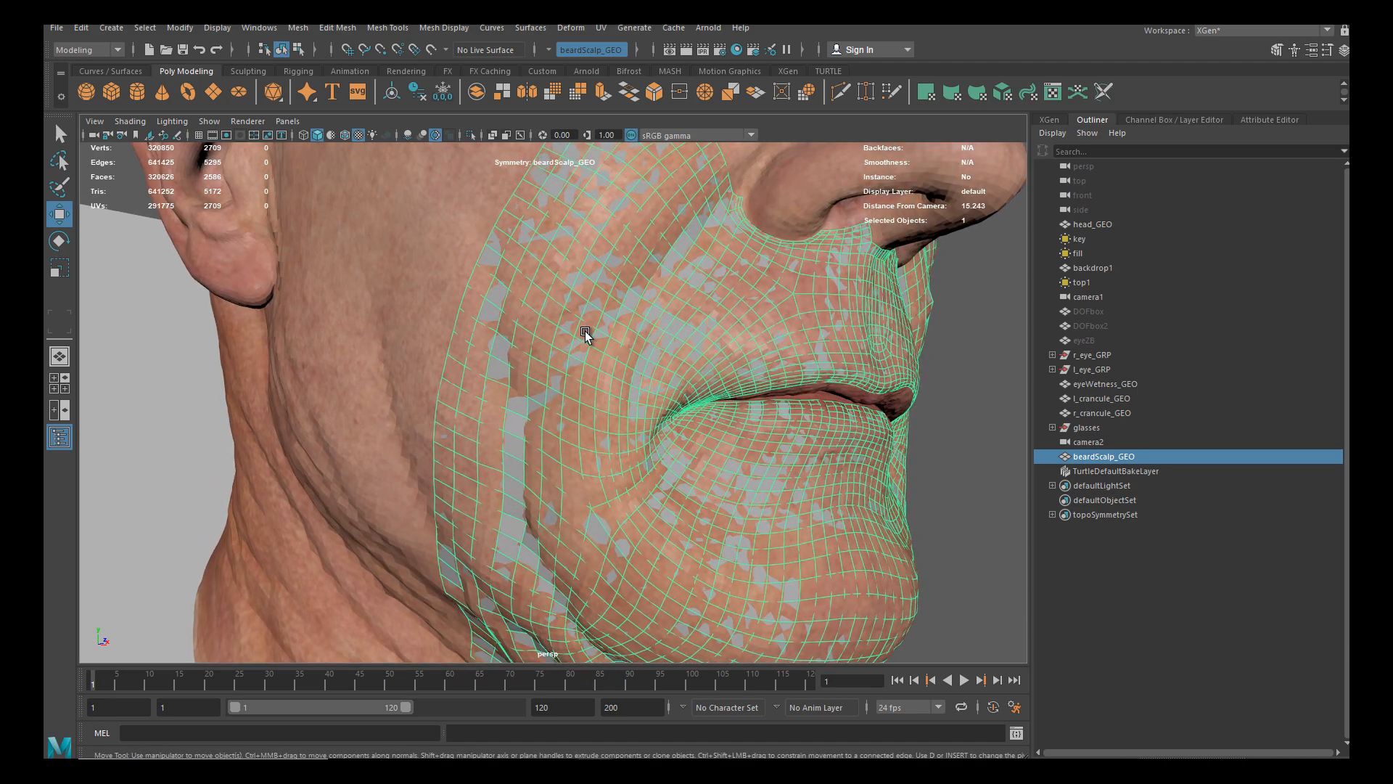
right_click_drag(612, 341, 673, 251, "alt")
middle_click_drag(673, 251, 628, 335, "alt")
right_click_drag(628, 336, 608, 303, "alt")
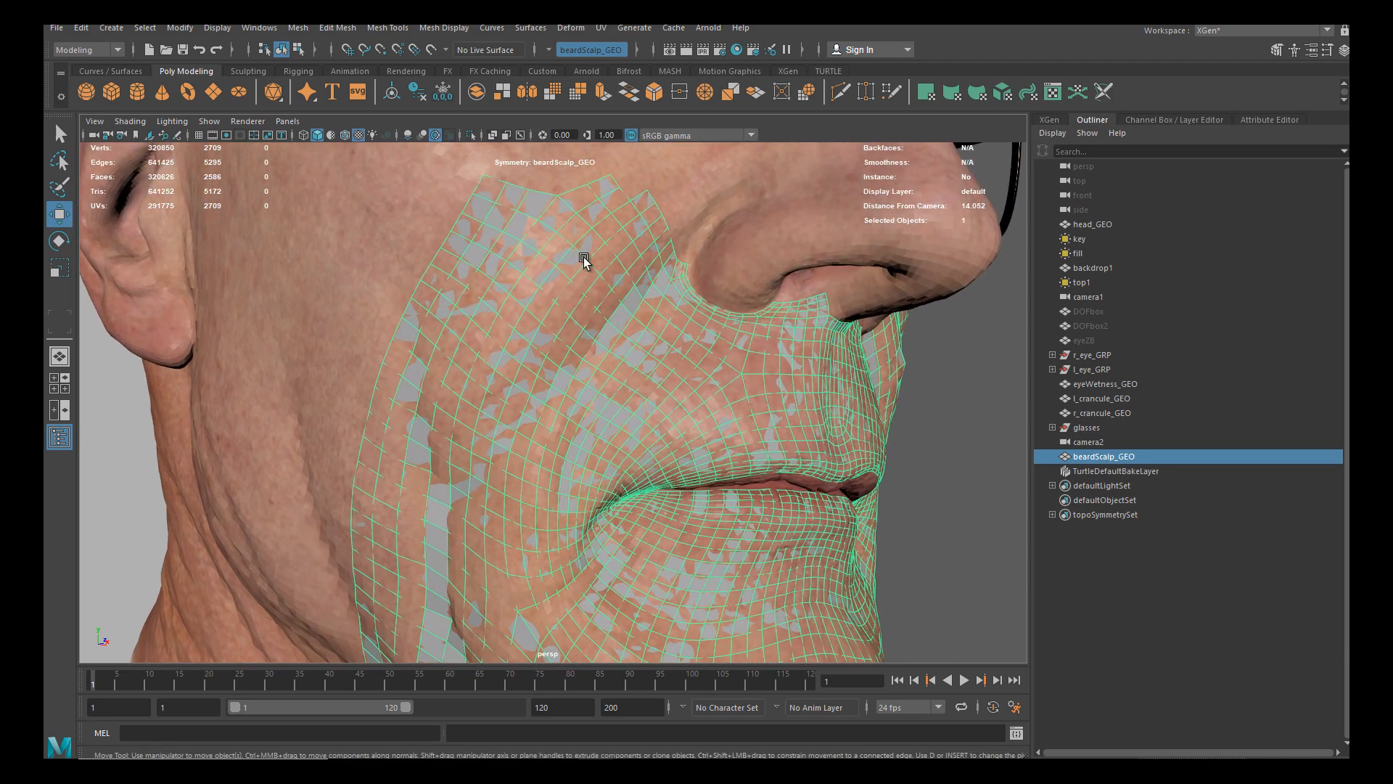
right_click_drag(582, 251, 629, 351, "alt")
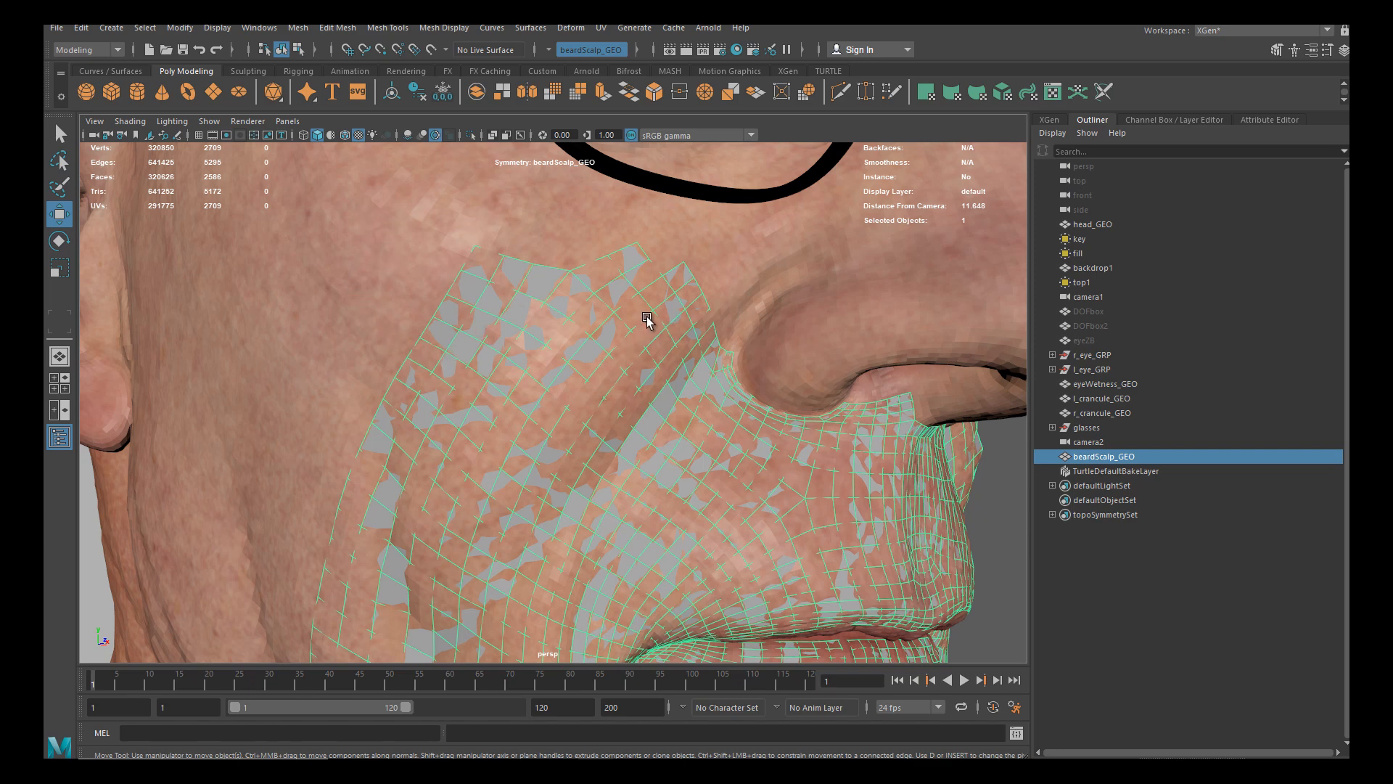
scroll(612, 367, "down", 4)
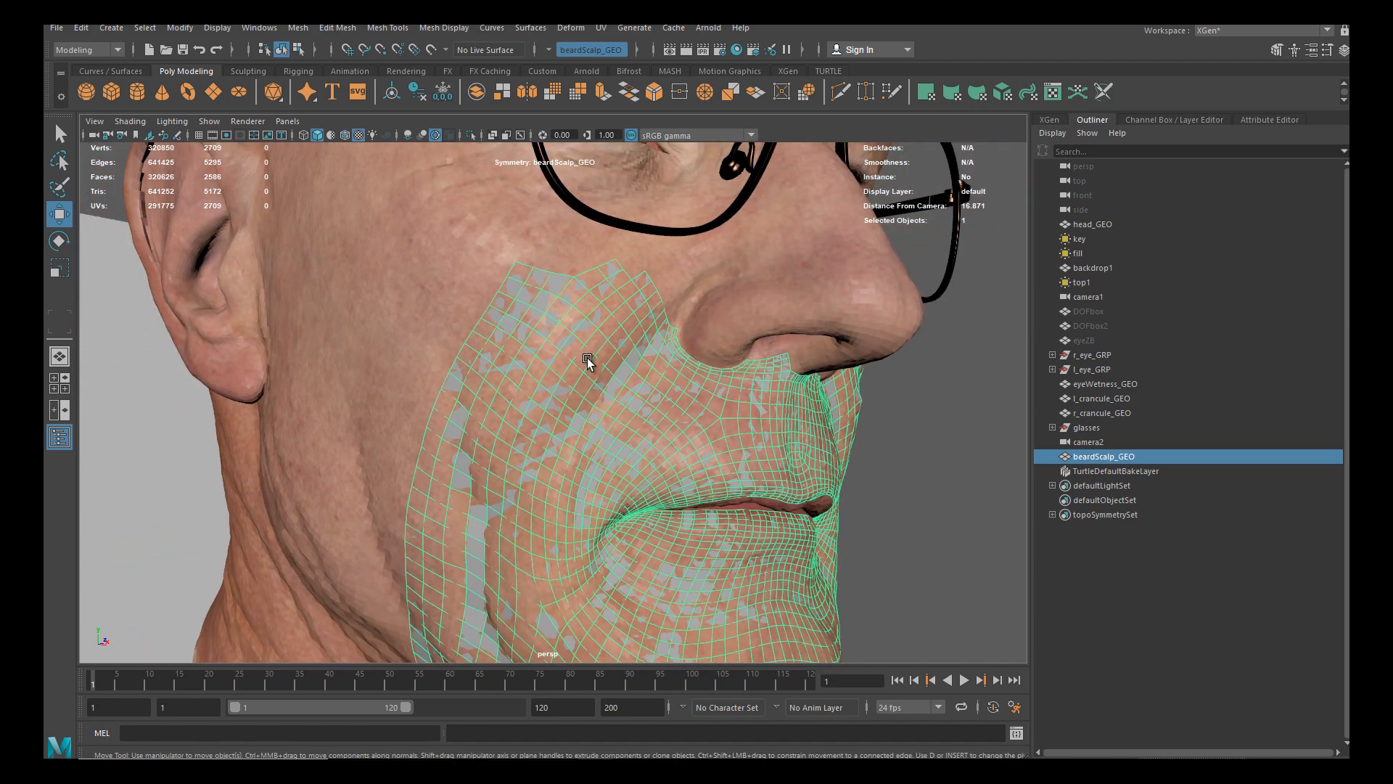
middle_click_drag(646, 439, 616, 335, "alt")
scroll(616, 335, "up", 3)
left_click_drag(512, 374, 547, 363, "alt")
left_click_drag(550, 278, 581, 395, "alt")
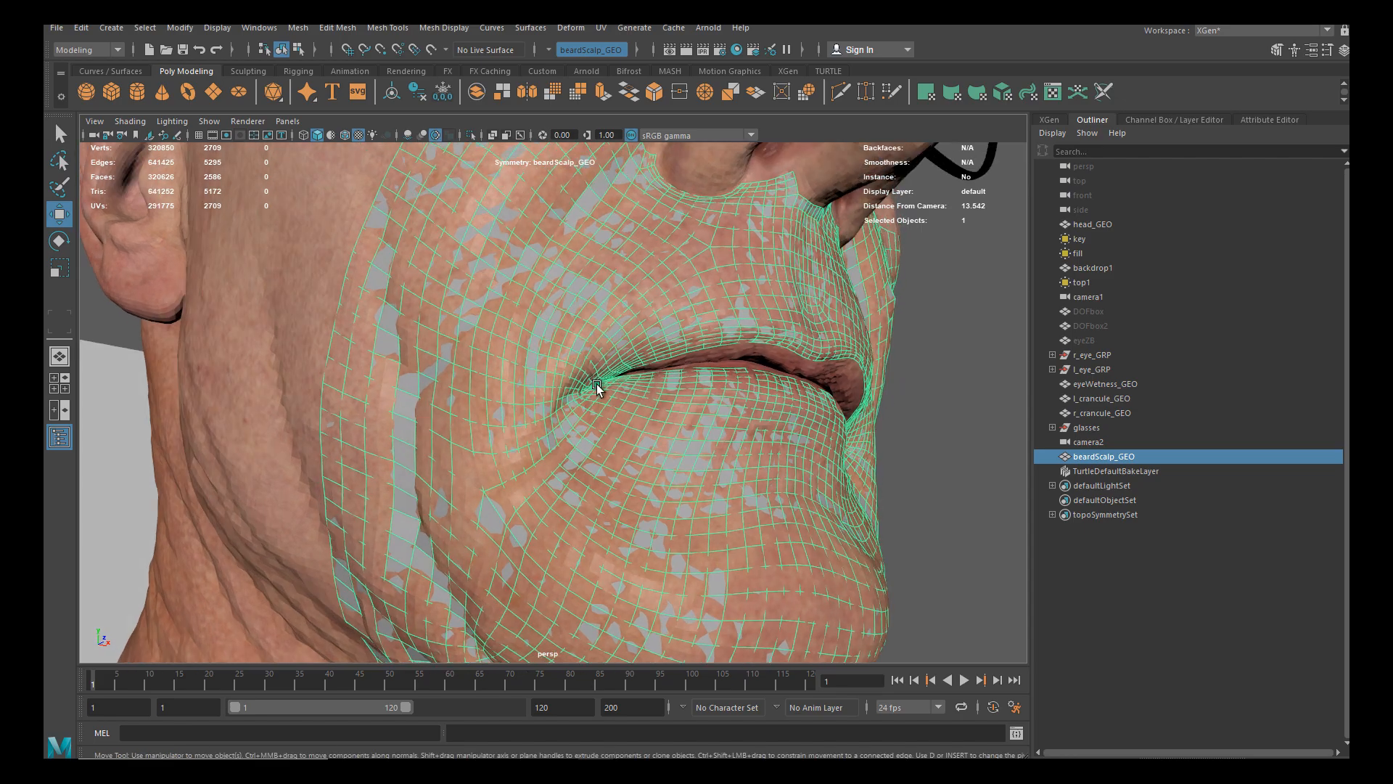
middle_click_drag(488, 354, 605, 338, "alt")
left_click_drag(605, 338, 515, 311, "alt")
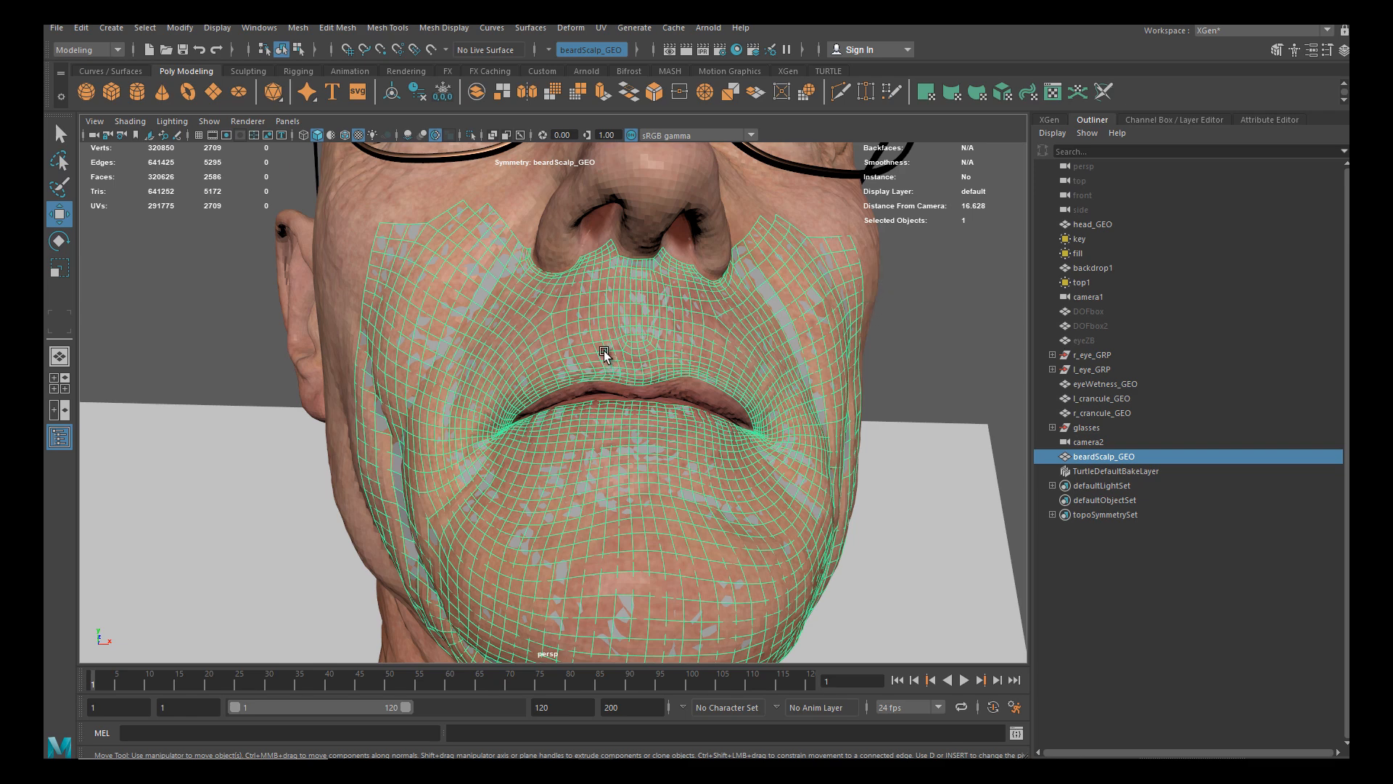
right_click_drag(615, 341, 471, 324, "alt")
left_click_drag(471, 325, 637, 369, "alt")
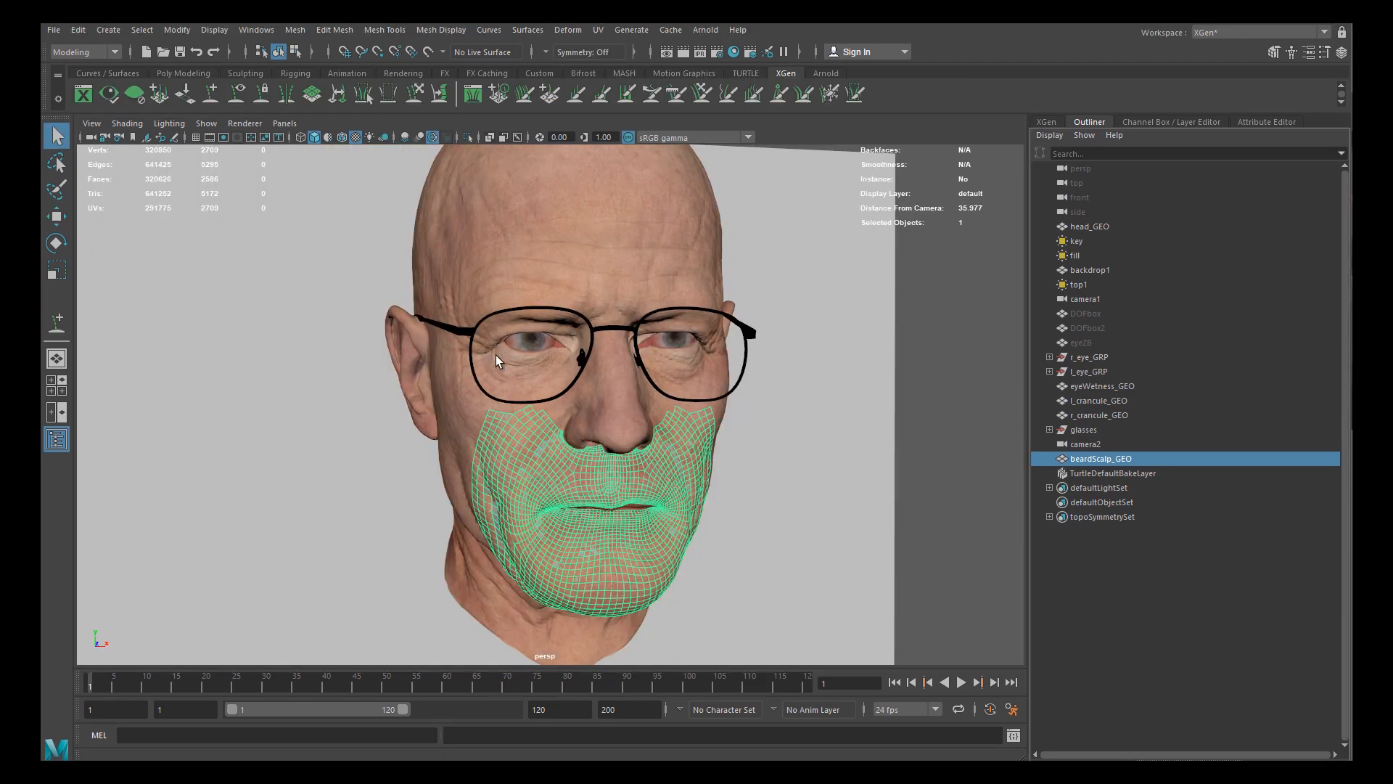
Open the settings for creating a new XGen description on beardScalp_GEO
left_click_drag(626, 299, 613, 269, "alt")
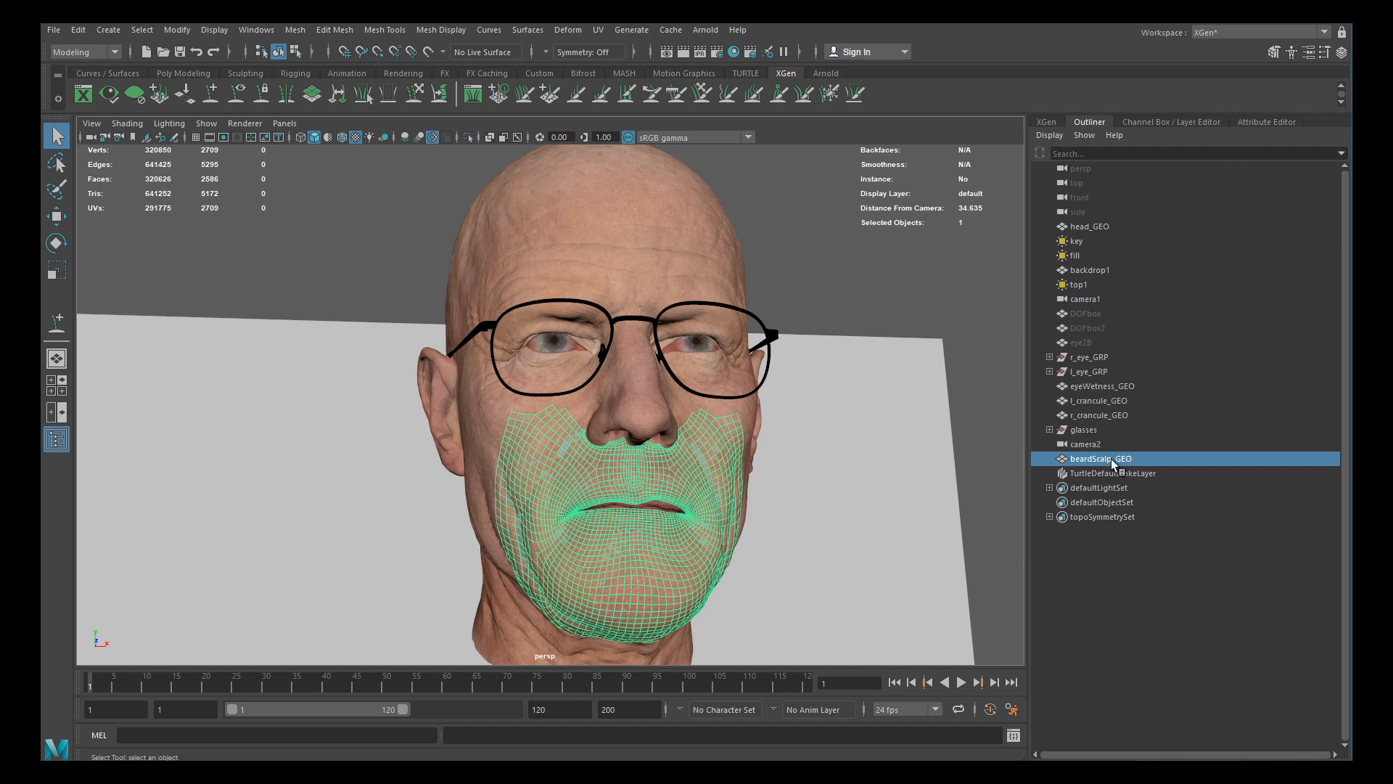
left_click(631, 30)
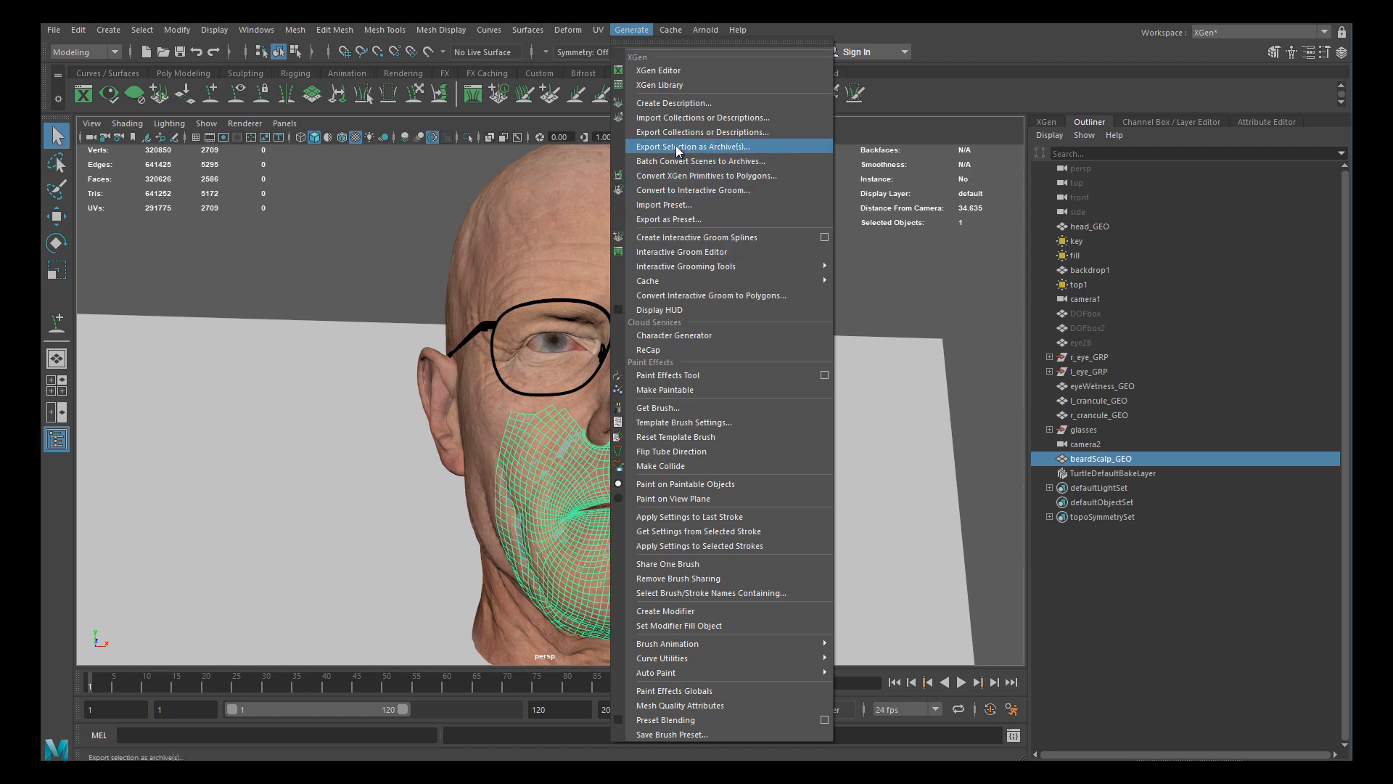
left_click(671, 103)
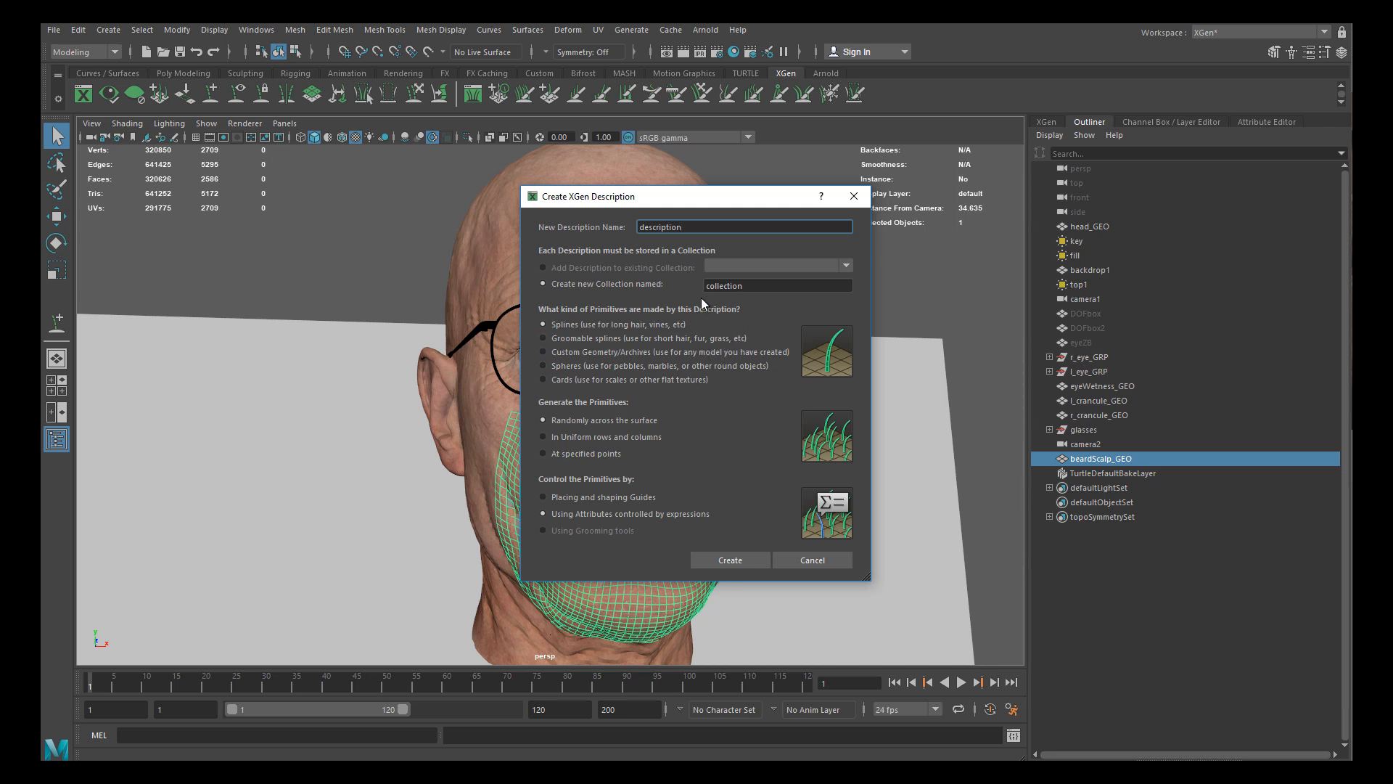
Name the new collection WalterWhite_COL and the new description beardFull_DES
double_click(736, 283)
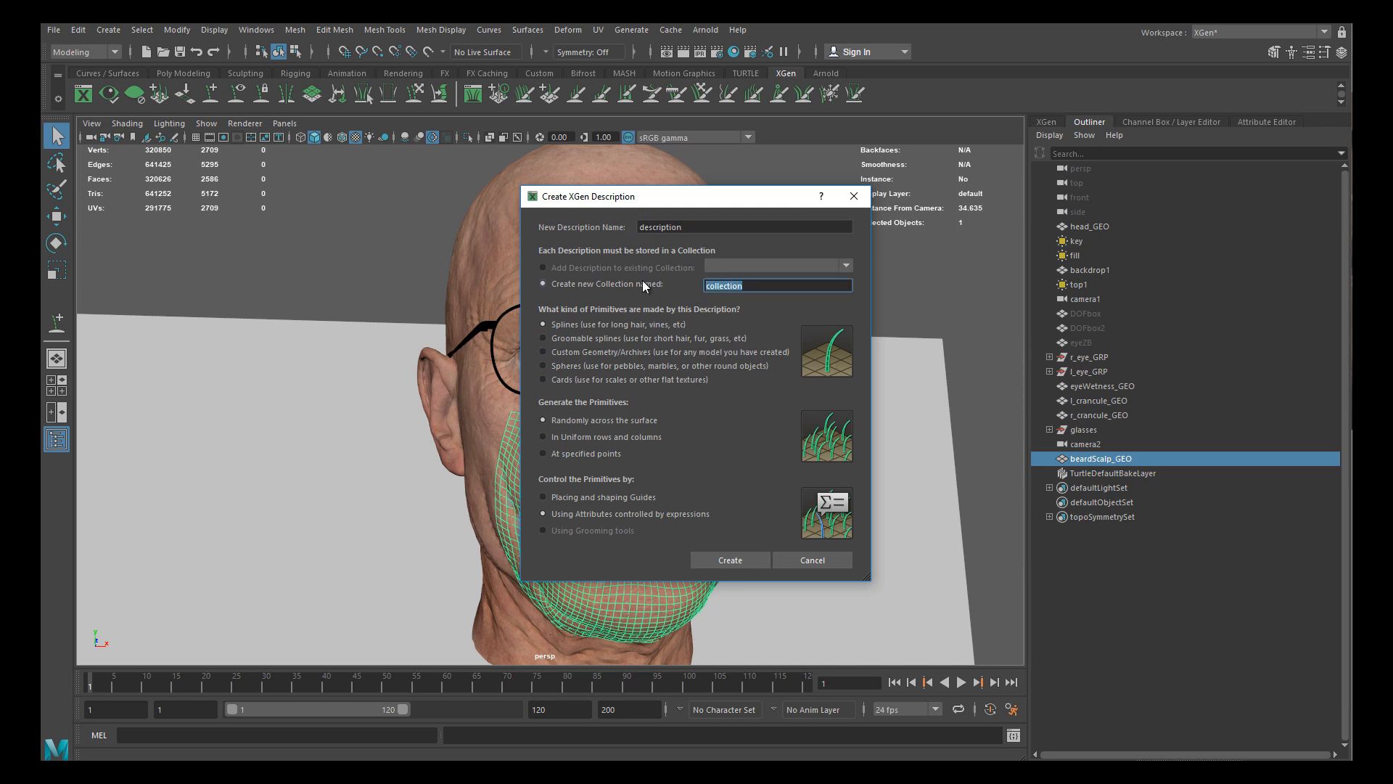
type("WalterWhite_COL")
left_click(691, 228)
double_click(692, 228)
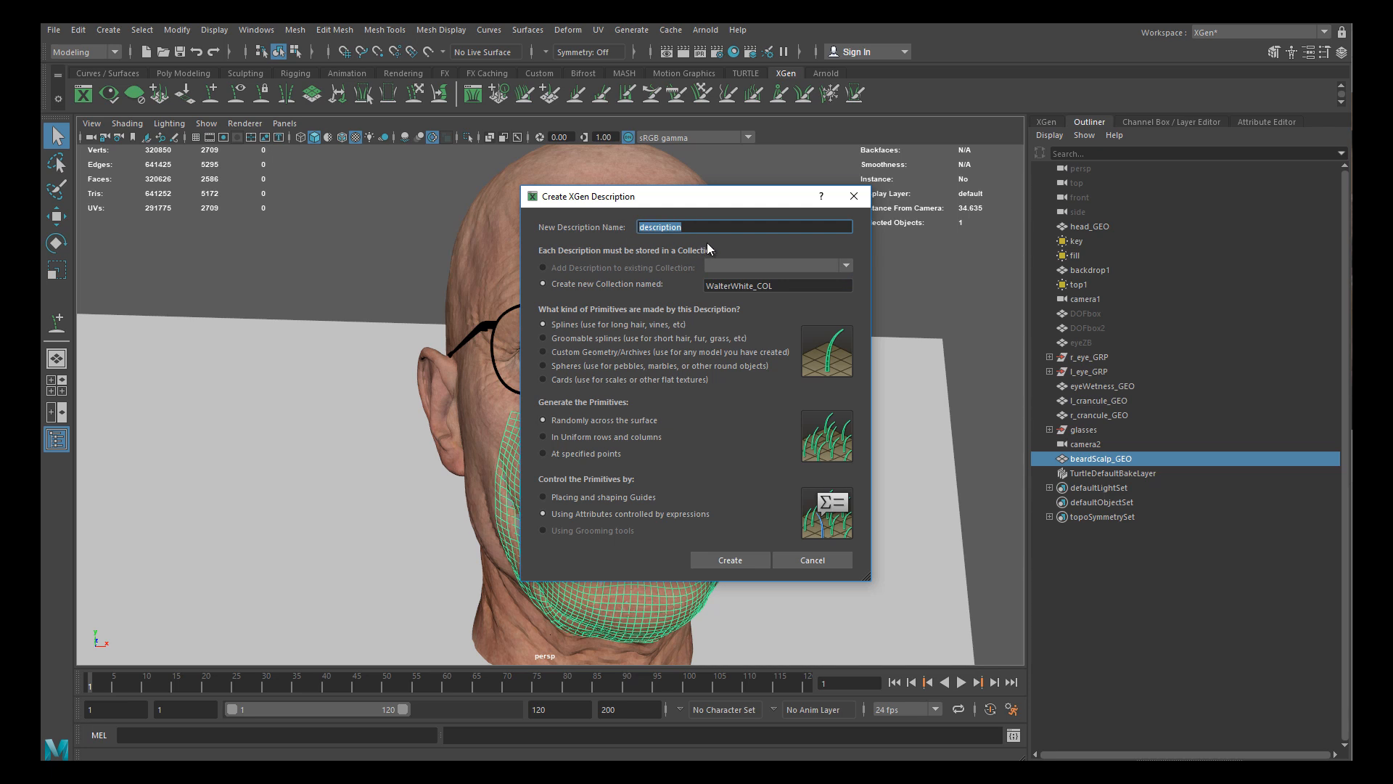
left_click_drag(731, 195, 809, 197)
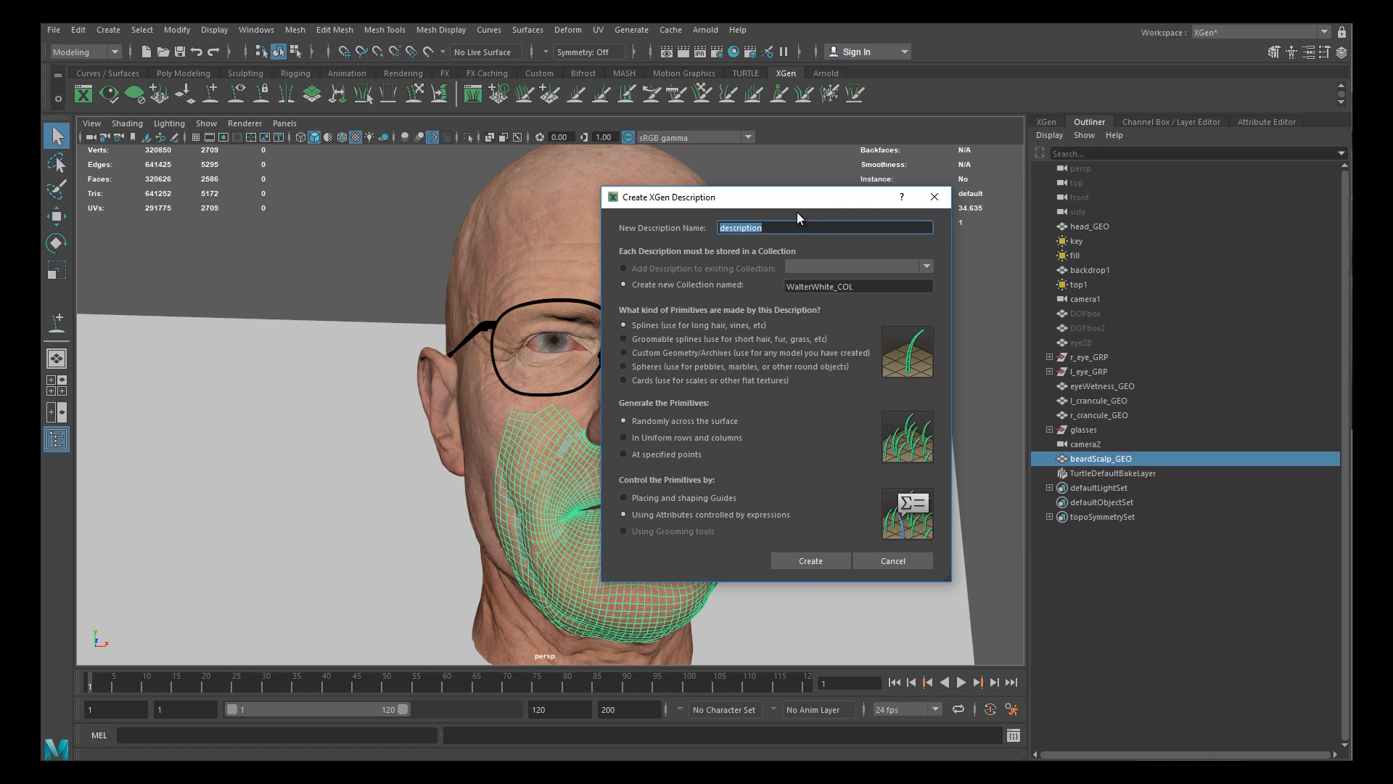
type("beardFul")
Create the description with splines generated randomly across the surface and controlled by placing and shaping guides
left_click(679, 338)
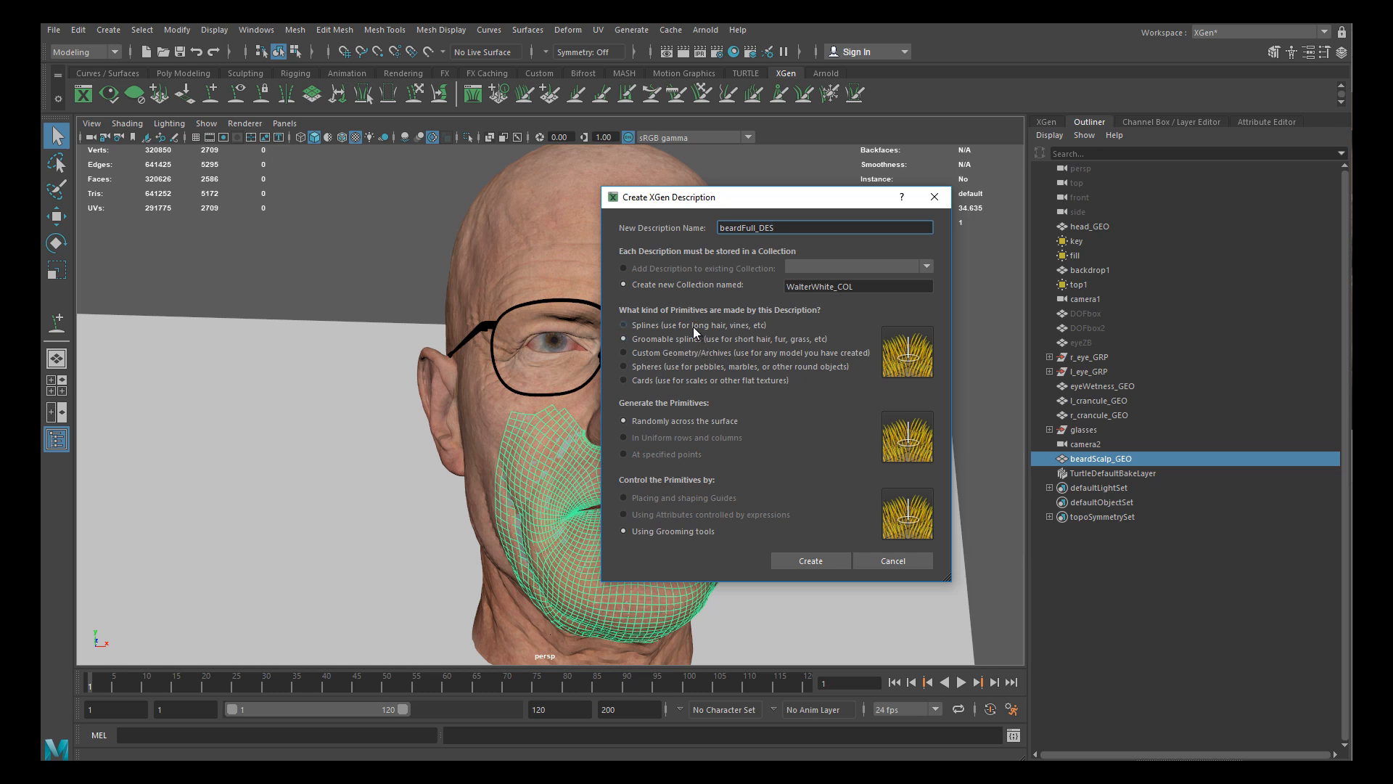
left_click(693, 325)
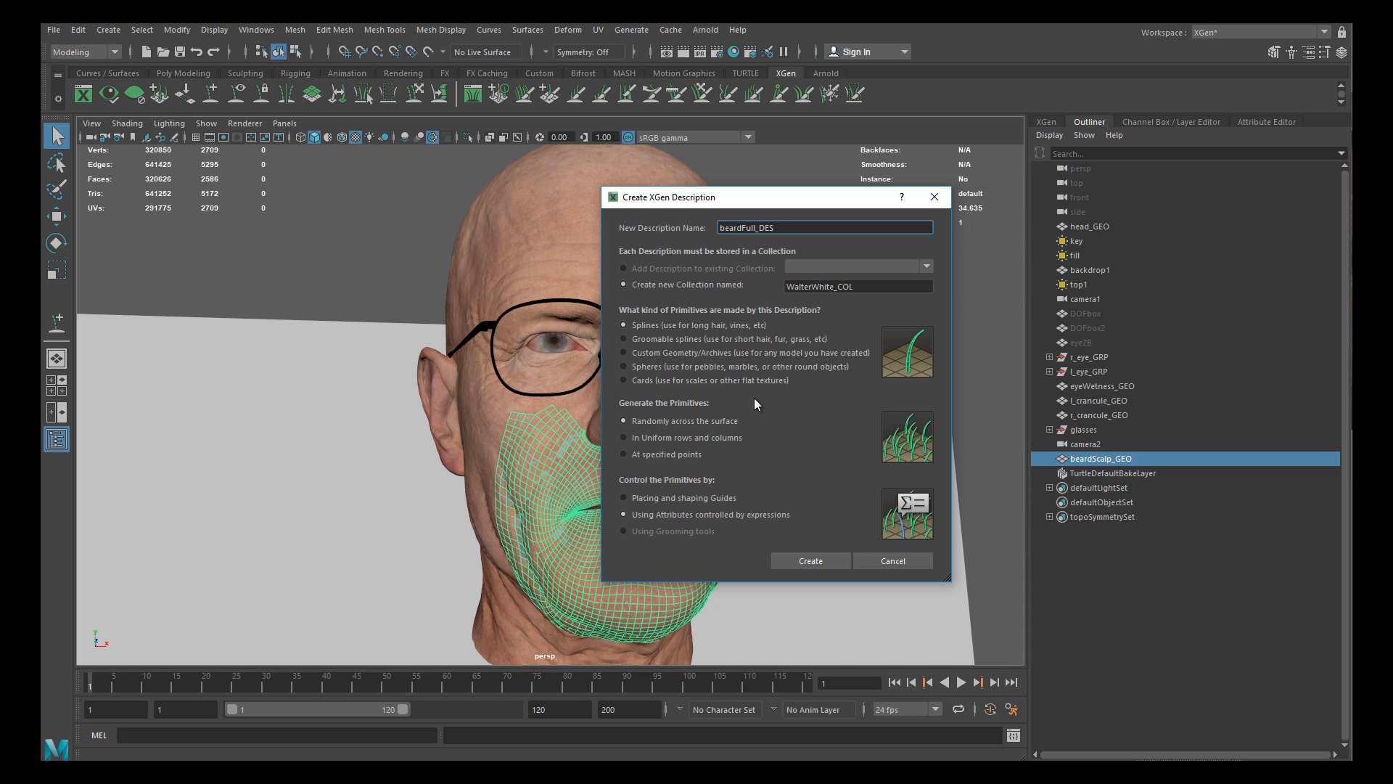
left_click(672, 339)
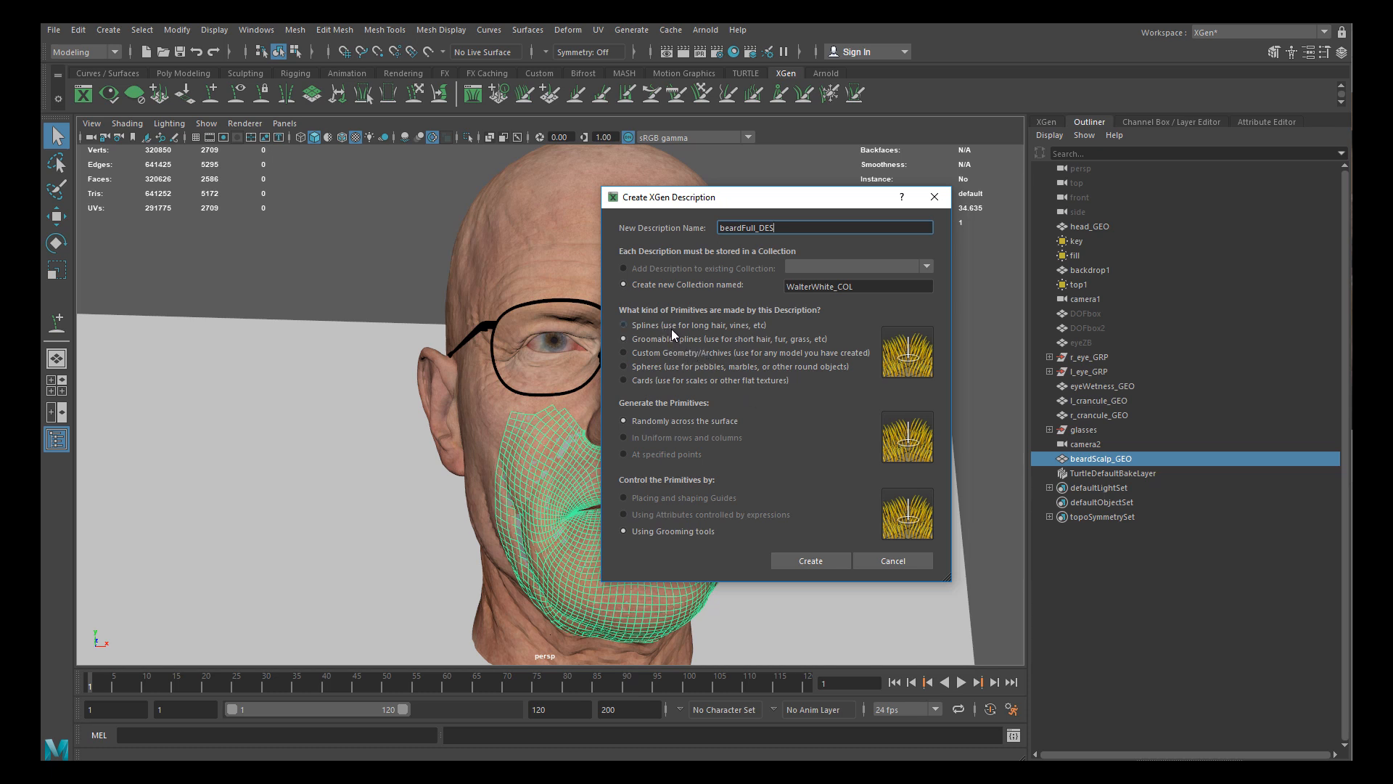
left_click(672, 328)
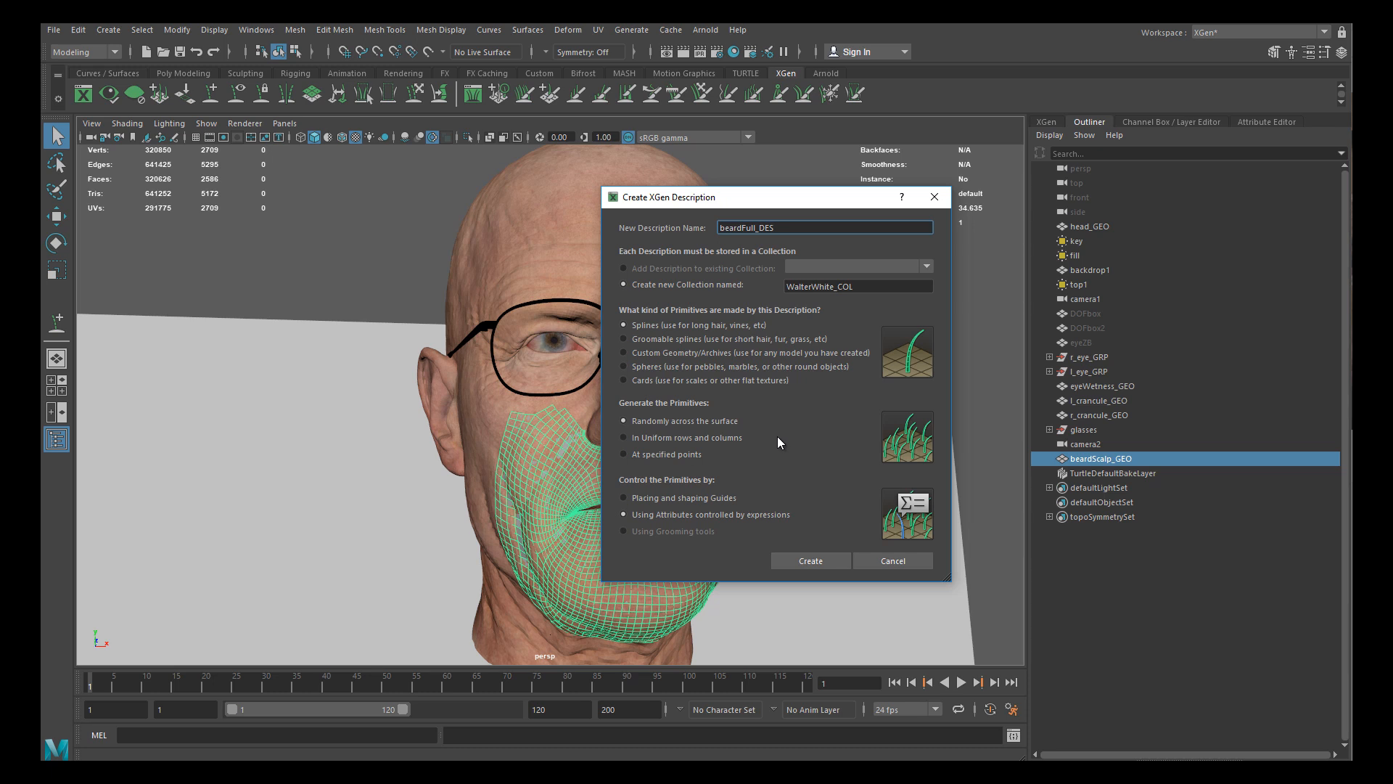
left_click(660, 500)
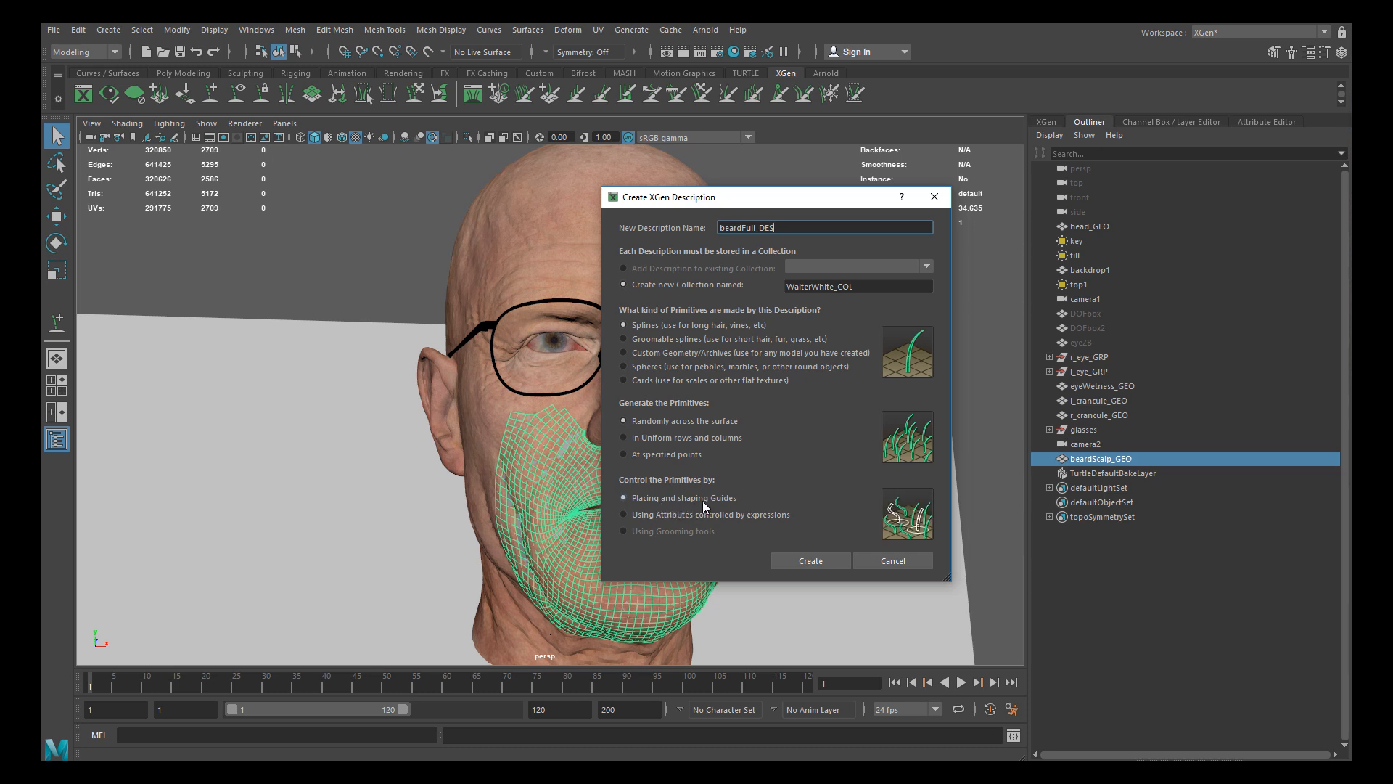
left_click(782, 554)
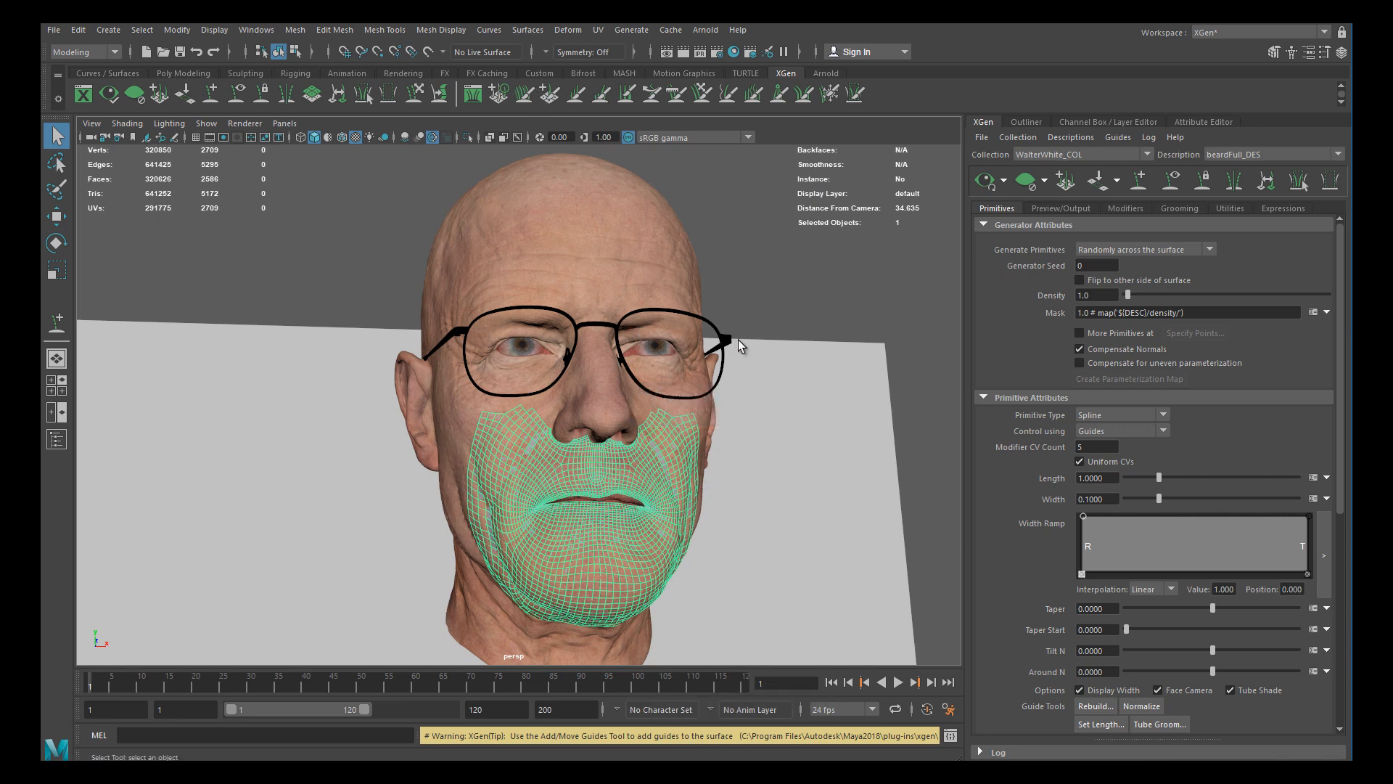
Activate the Add/Move Guides tool and place one guide on each half of the upper lip area
middle_click_drag(762, 271, 744, 243, "alt")
left_click_drag(746, 245, 792, 264, "alt")
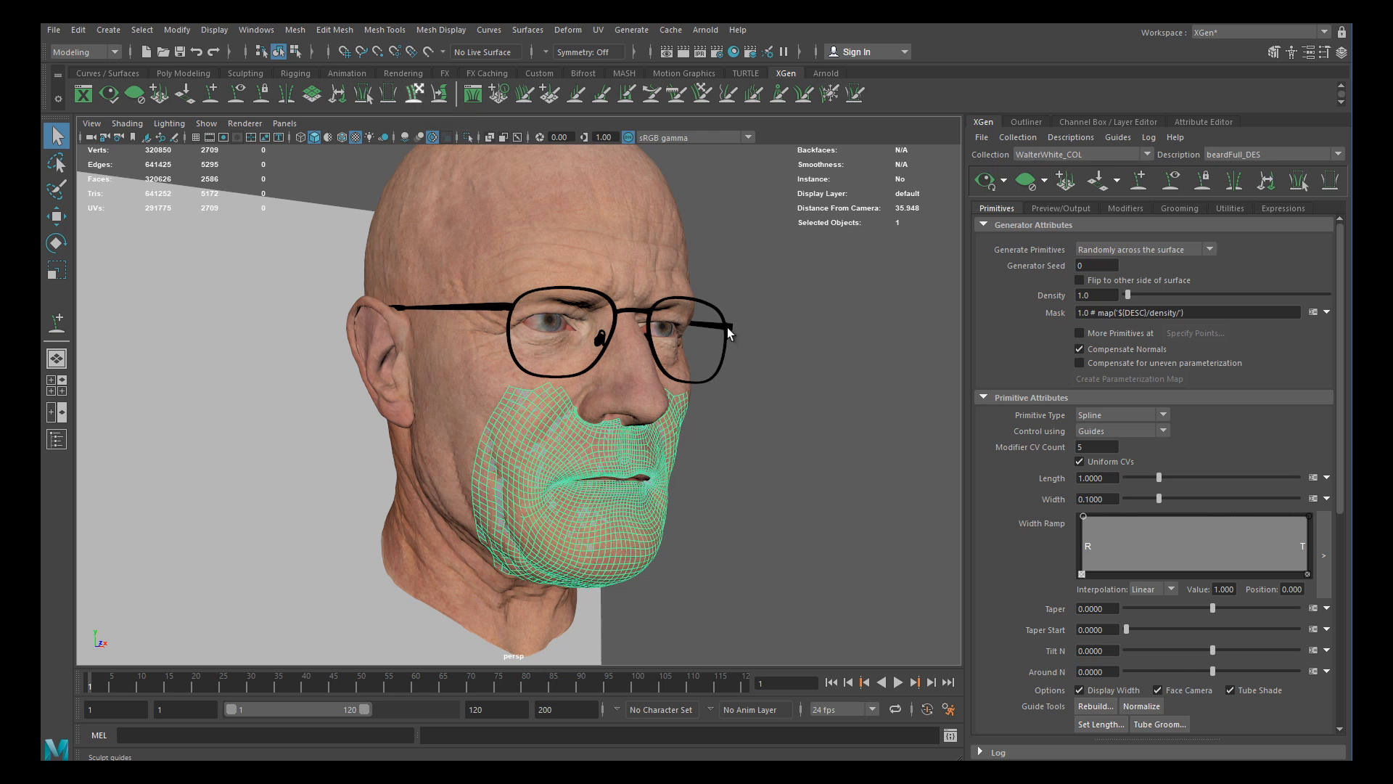
left_click(1132, 186)
middle_click_drag(755, 470, 753, 387, "alt")
left_click_drag(753, 387, 734, 429, "alt")
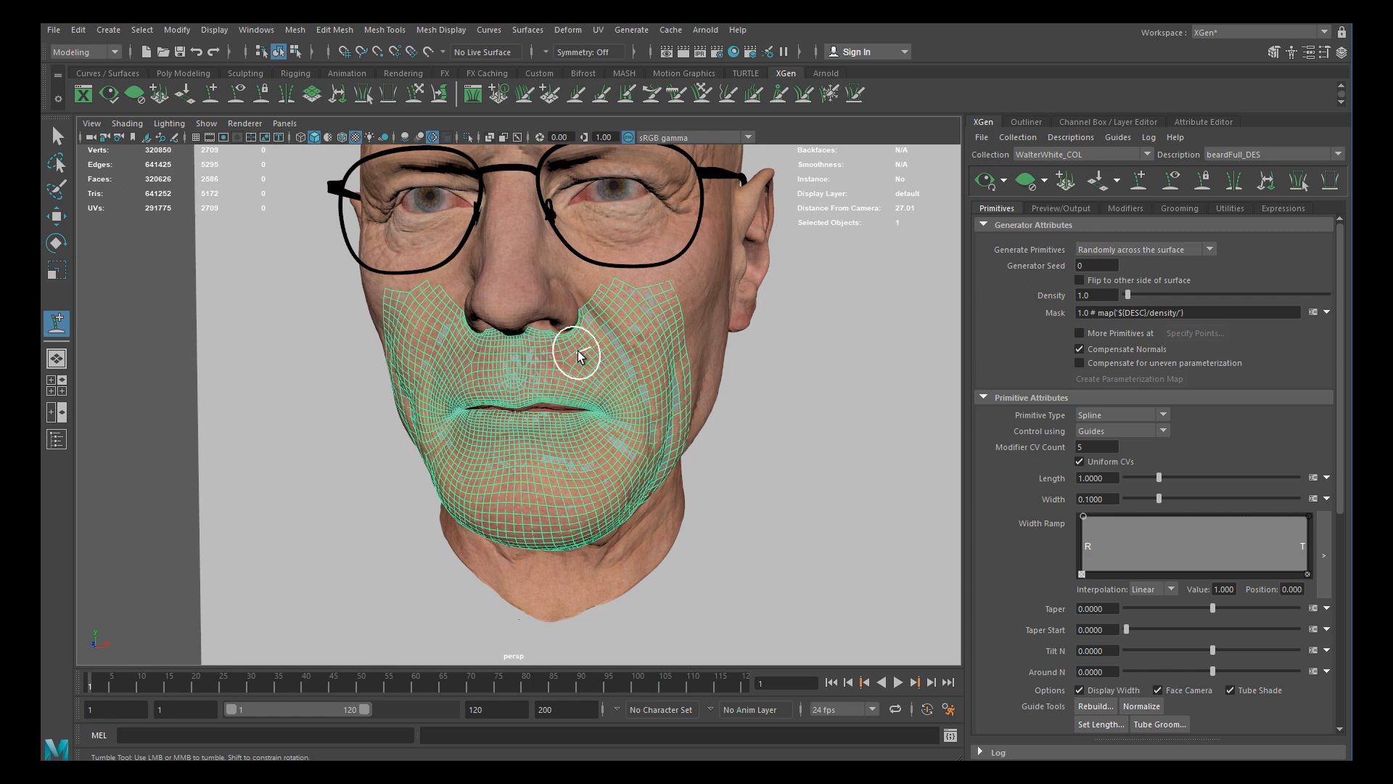
right_click_drag(572, 365, 627, 375, "alt")
left_click_drag(624, 376, 631, 356, "alt")
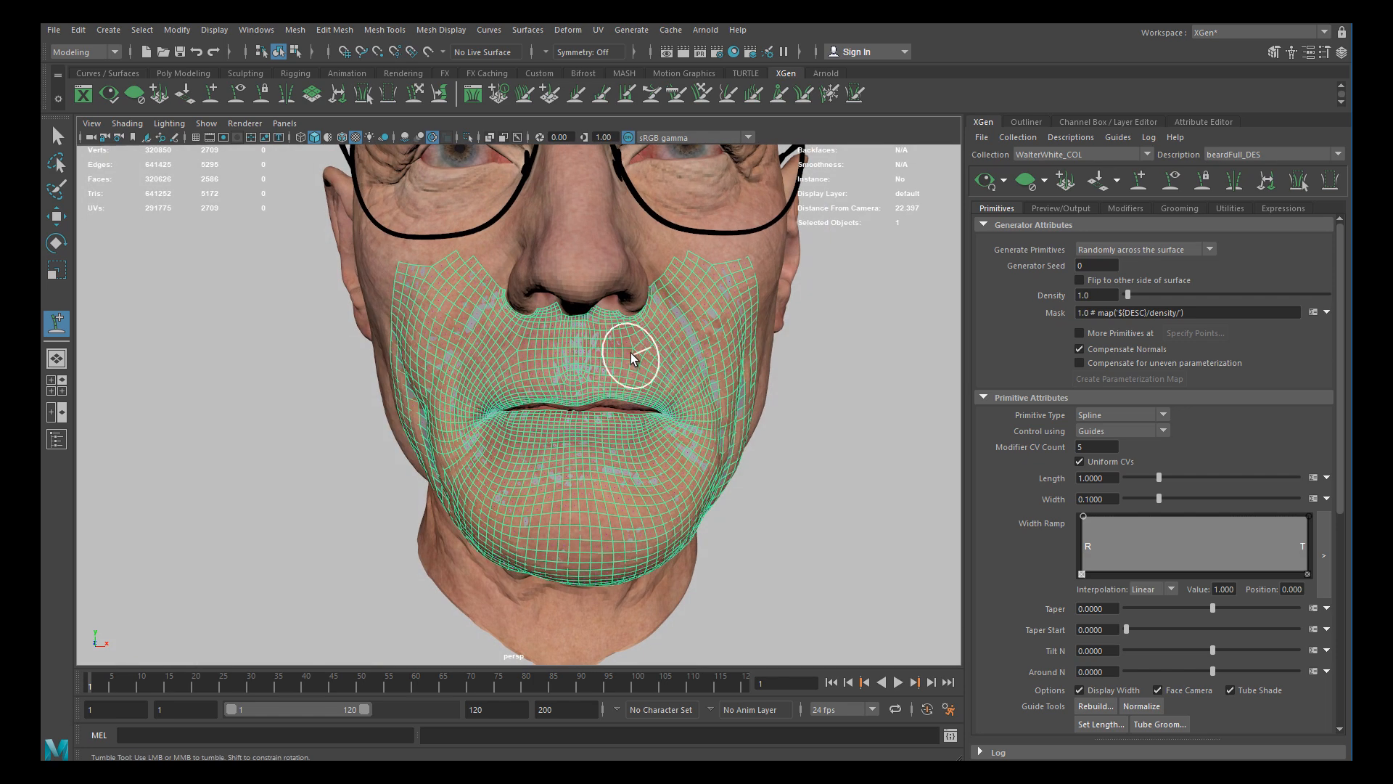
left_click(637, 350)
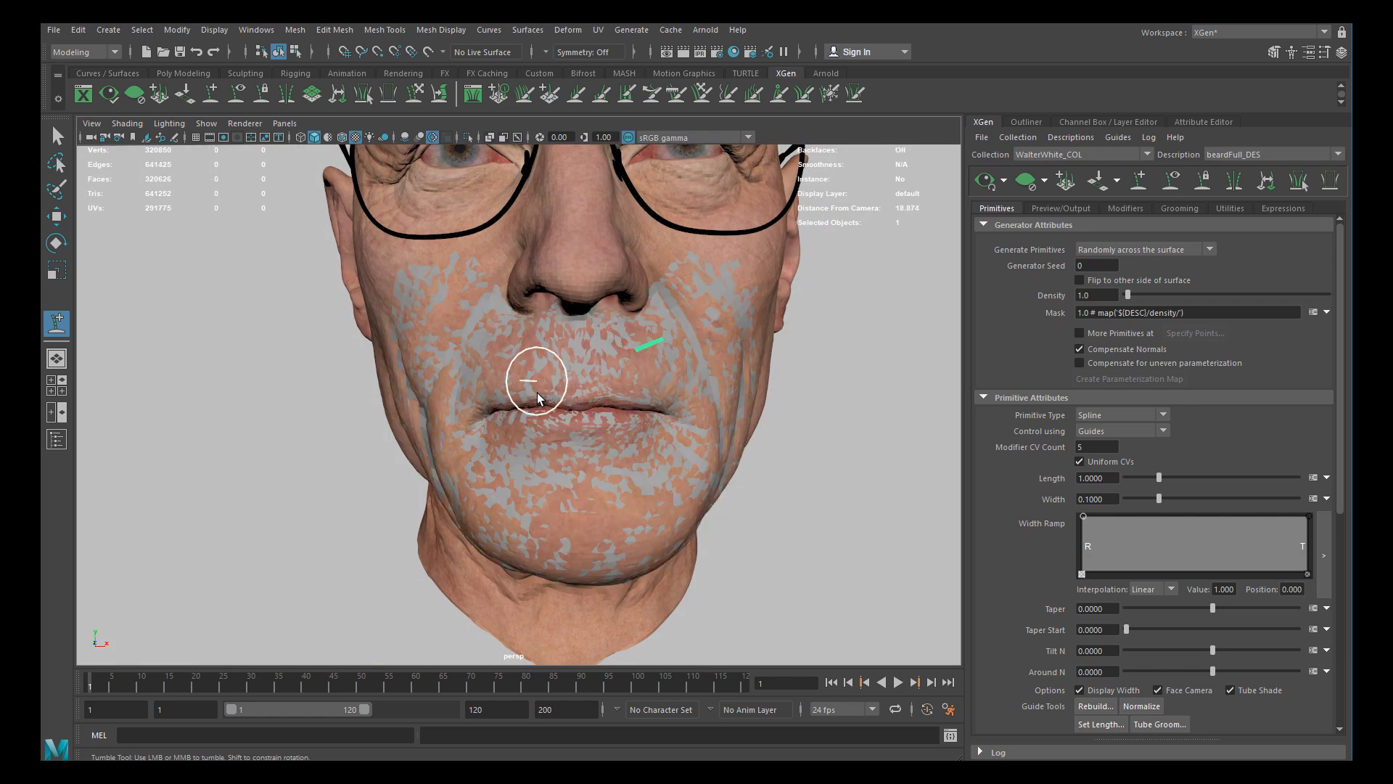
left_click(531, 347)
Place three guides on the chin, one on each side below the mouth and one lower near the middle
middle_click_drag(614, 462, 574, 384, "alt")
right_click_drag(574, 384, 512, 376, "alt")
left_click(620, 436)
left_click(482, 428)
left_click(542, 464)
Place guides on both cheeks beside the mouth and on both sides of the jaw
left_click_drag(404, 389, 476, 317, "alt")
left_click(475, 331)
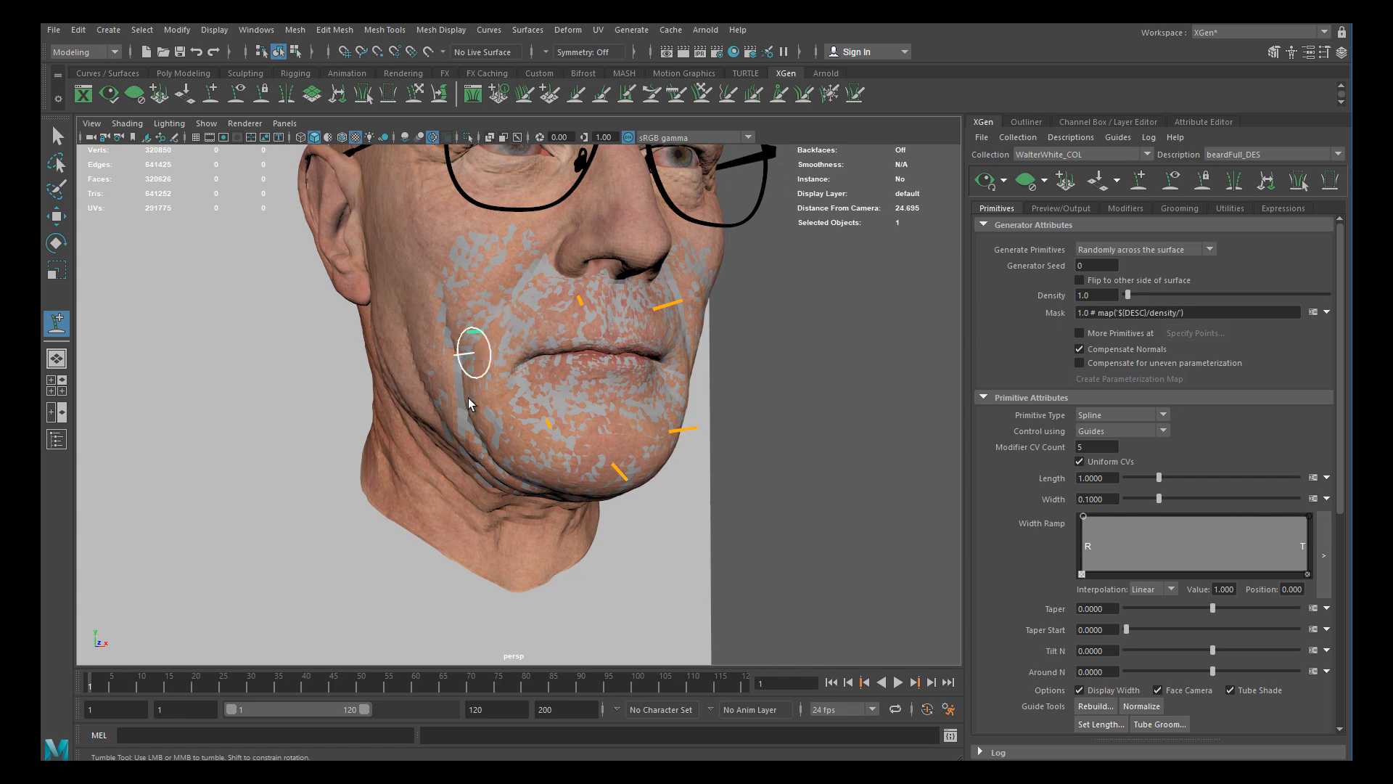
left_click_drag(468, 417, 507, 389, "alt")
left_click(516, 402)
left_click_drag(600, 460, 484, 451, "alt")
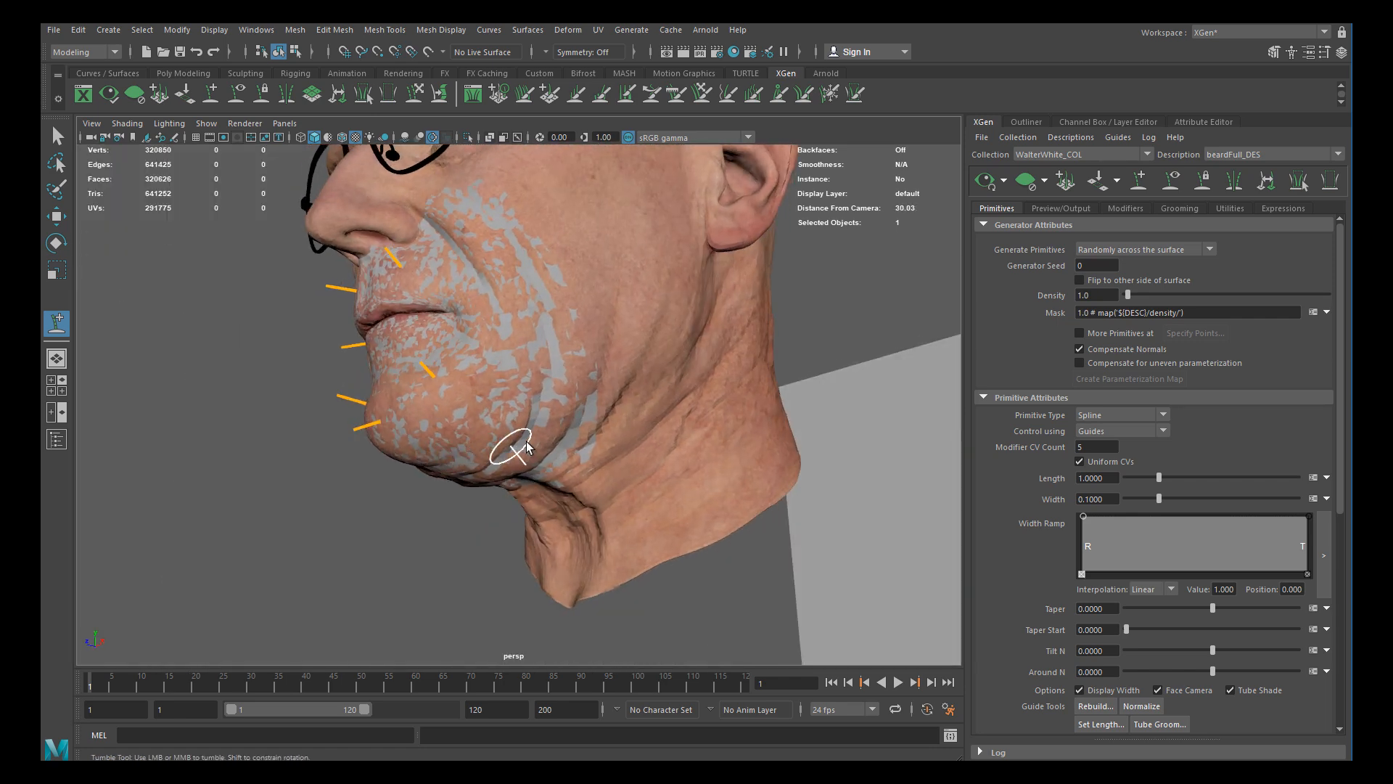
left_click(484, 444)
left_click_drag(523, 333, 631, 375, "alt")
left_click(631, 375)
Move the guide on the character's right cheek higher and closer to the nose
left_click_drag(563, 404, 677, 399, "alt")
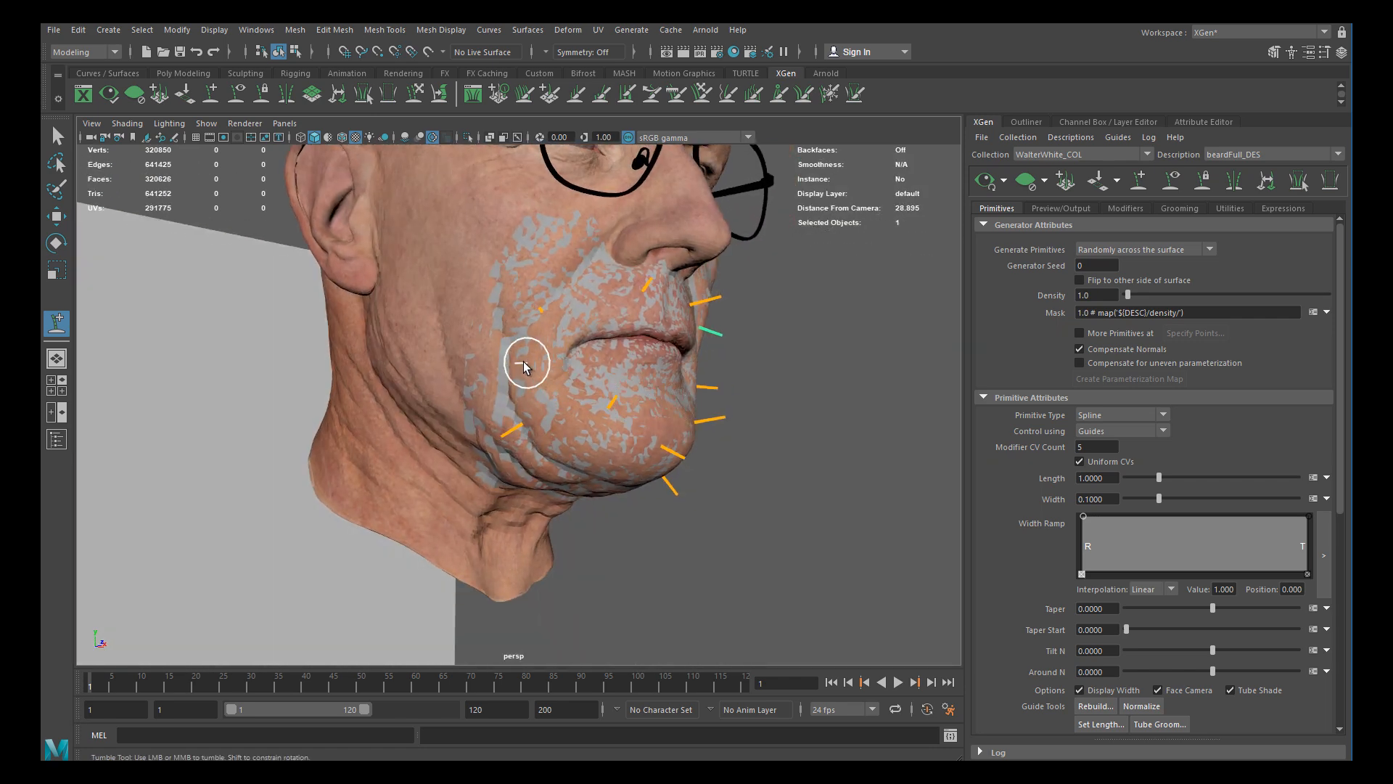
left_click_drag(517, 338, 528, 399, "alt")
scroll(528, 398, "up", 3)
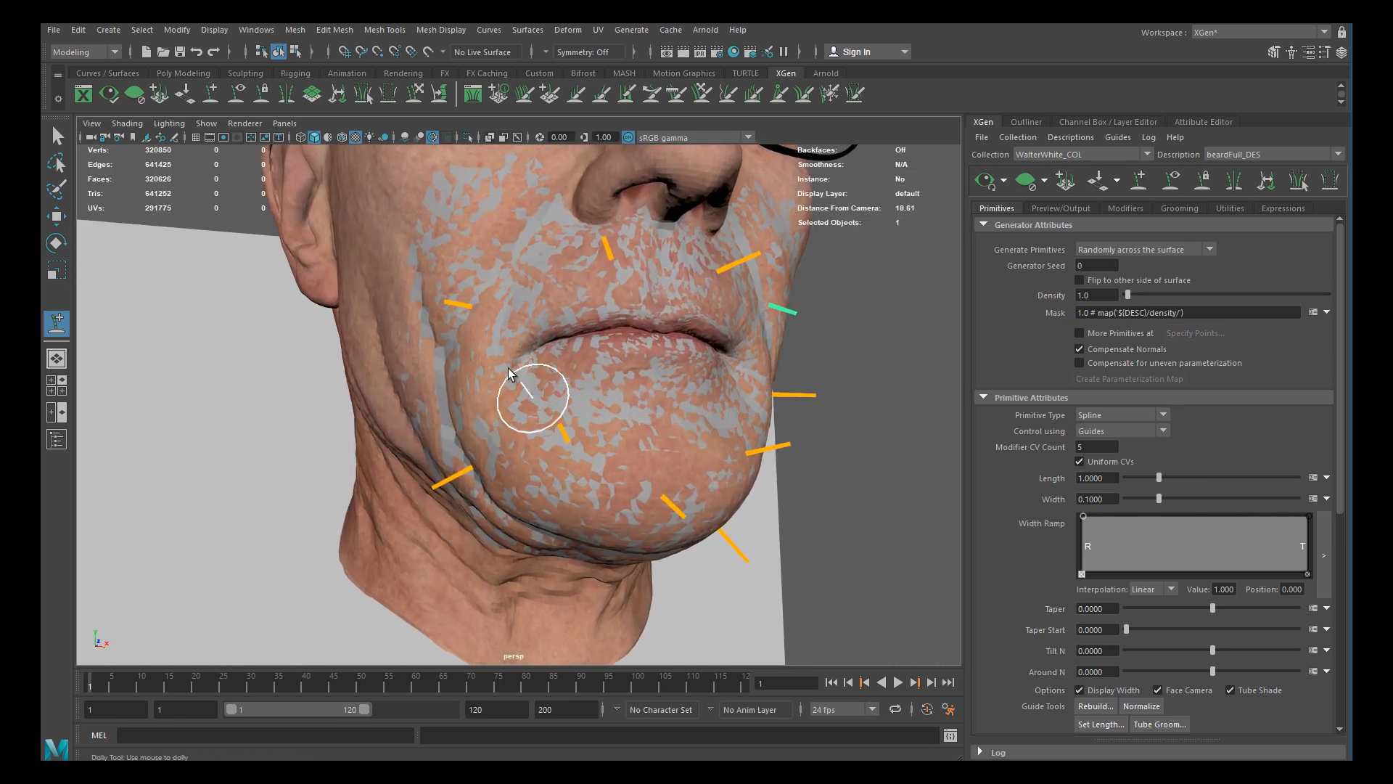
scroll(478, 319, "up", 3)
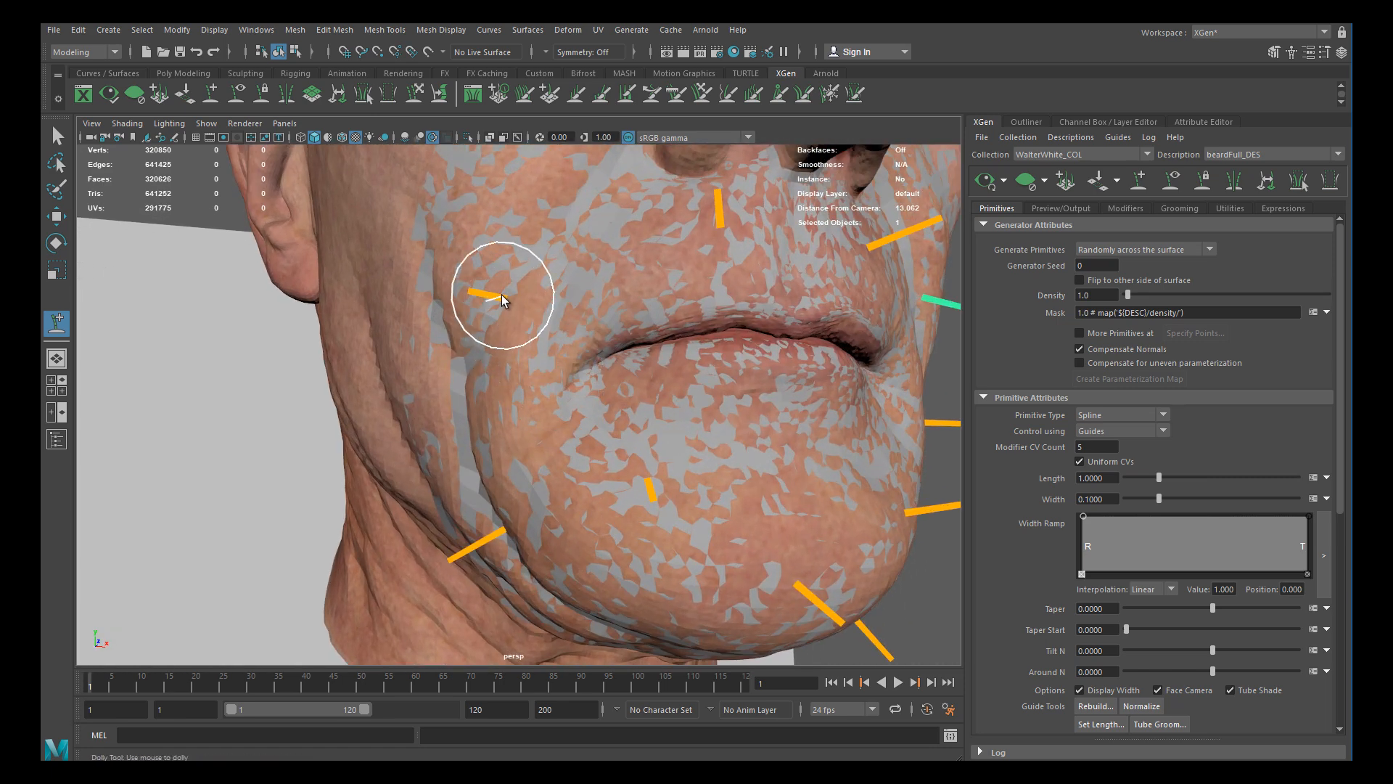
left_click_drag(505, 297, 540, 249)
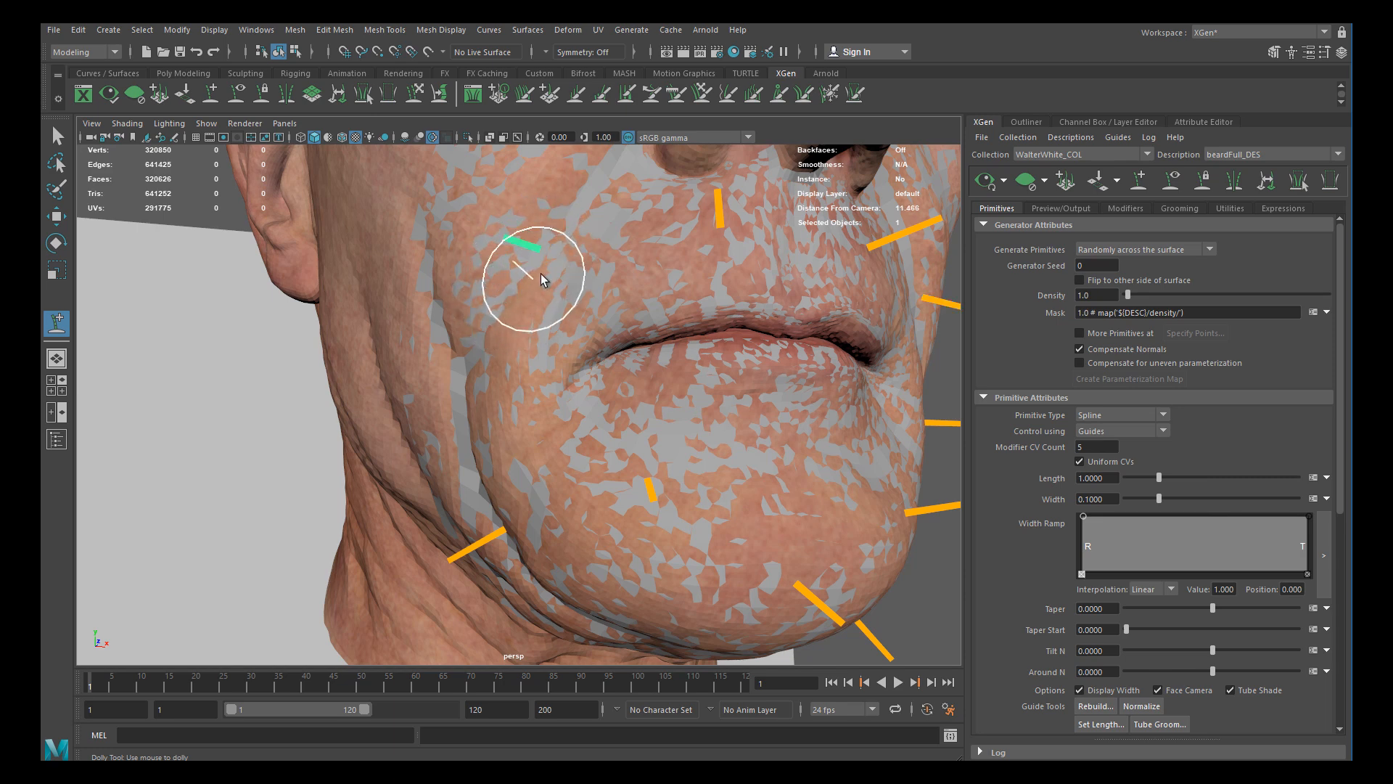
Add a guide on the character's right cheek below the moved one, plus guides under the jaw and chin
scroll(476, 298, "down", 5)
mouse_move(532, 349)
left_mouse_down("alt")
mouse_move(487, 354)
mouse_move(534, 351)
mouse_move(532, 340)
left_mouse_up("alt")
middle_click_drag(527, 330, 572, 291, "alt")
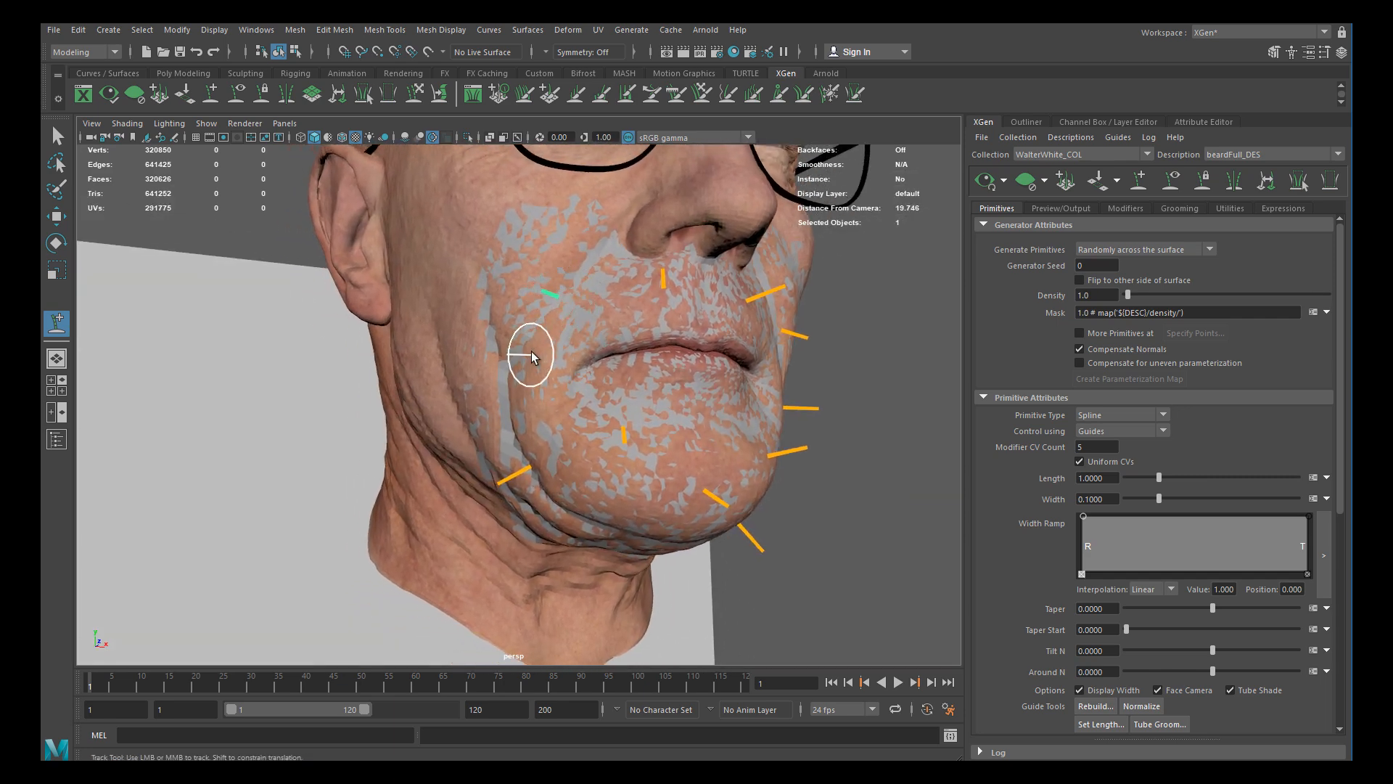
scroll(554, 295, "up", 4)
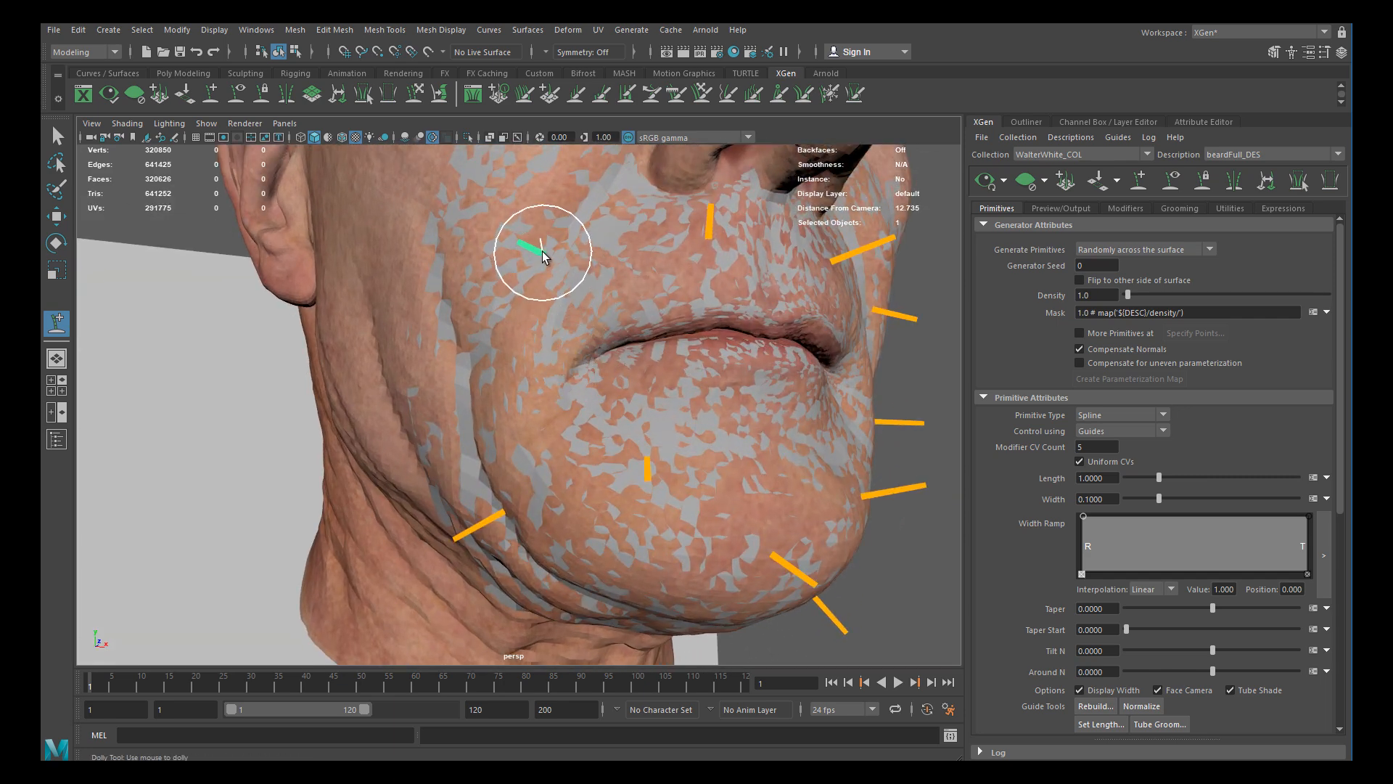
middle_click_drag(530, 308, 523, 263, "alt")
scroll(523, 264, "down", 4)
left_click_drag(525, 294, 518, 324, "alt")
left_click(468, 350)
mouse_move(471, 389)
left_mouse_down("alt")
mouse_move(476, 305)
mouse_move(554, 352)
left_mouse_up("alt")
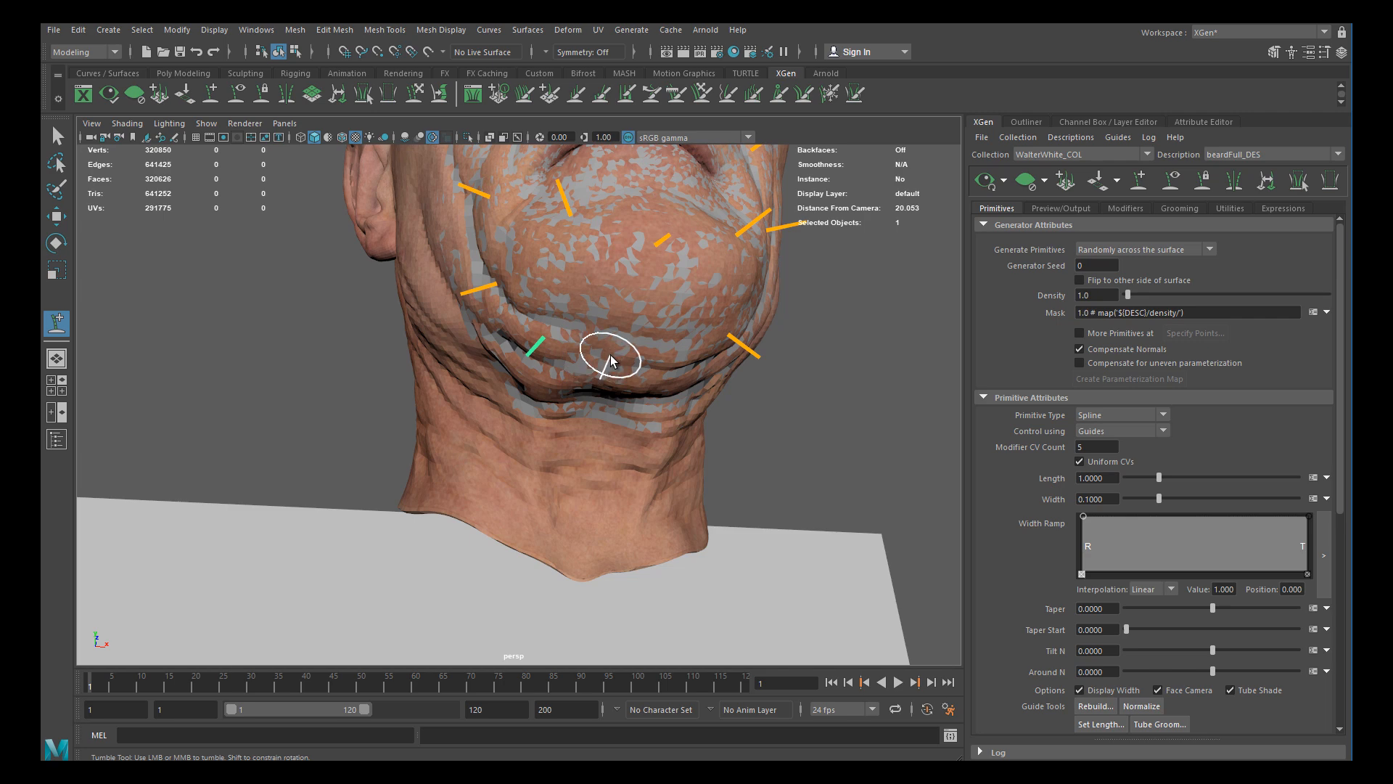
left_click_drag(601, 298, 590, 327, "alt")
middle_click_drag(590, 327, 622, 381, "alt")
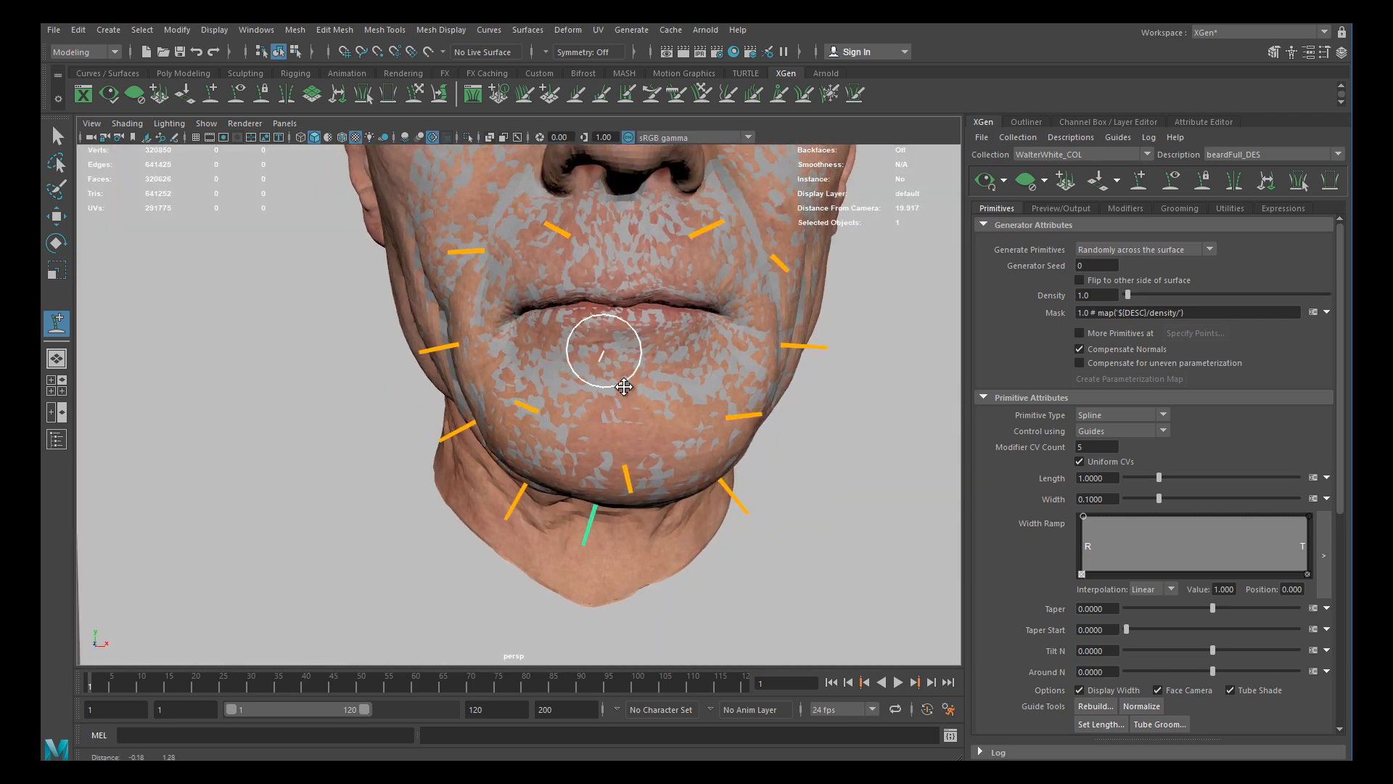
Turn off automatic preview updates, generate the preview of the beard primitives and inspect it around the jaw
scroll(621, 380, "down", 4)
mouse_move(582, 356)
left_mouse_down("alt")
mouse_move(575, 404)
mouse_move(552, 349)
mouse_move(566, 355)
left_mouse_up("alt")
middle_click_drag(563, 383, 545, 348, "alt")
scroll(582, 376, "up", 3)
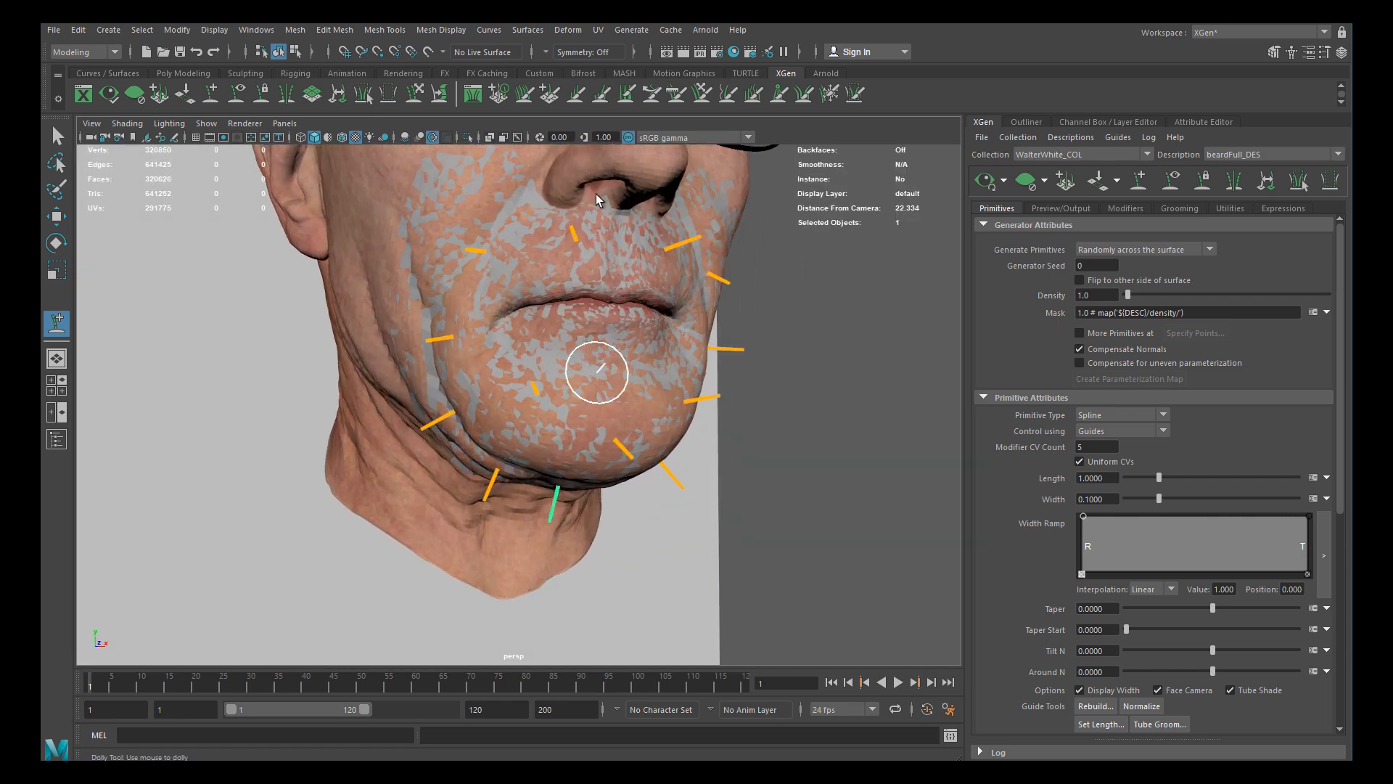
left_click(1004, 182)
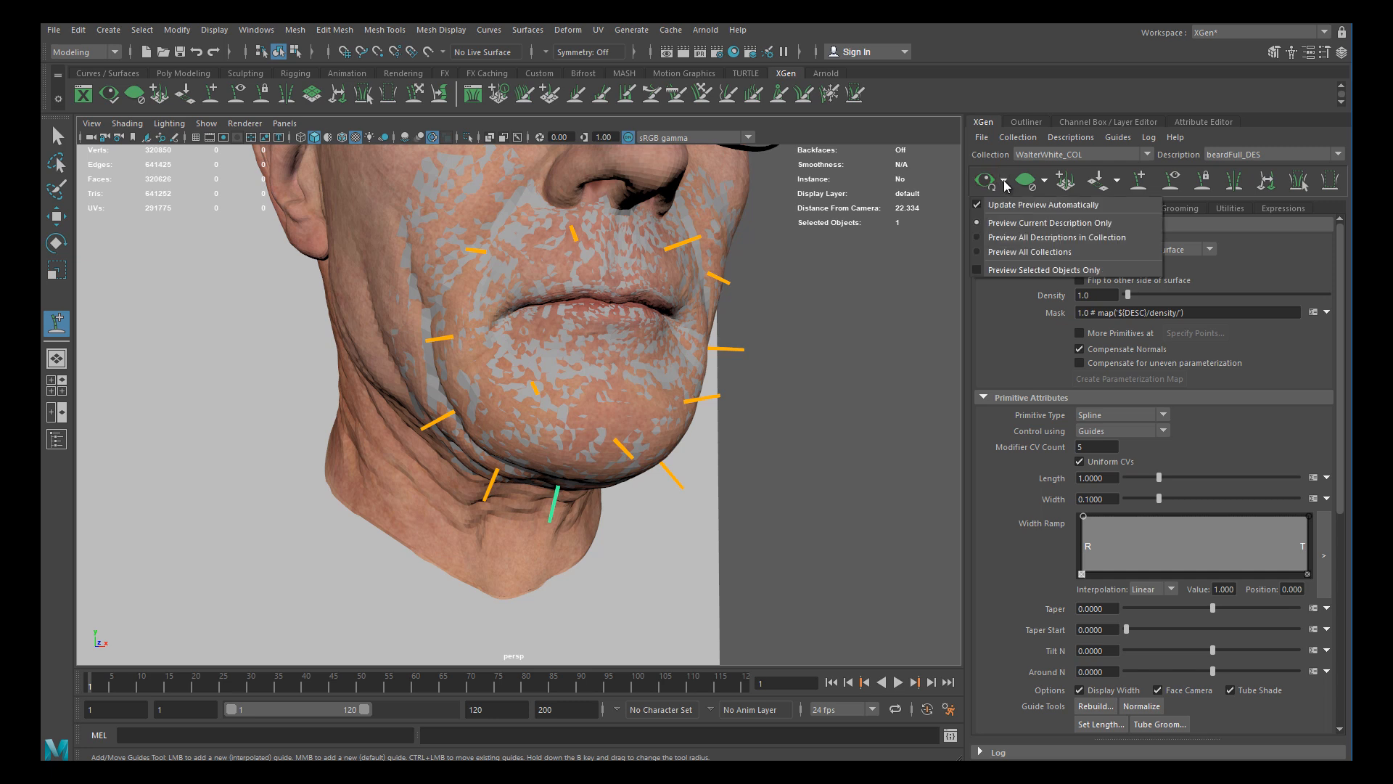
left_click(974, 203)
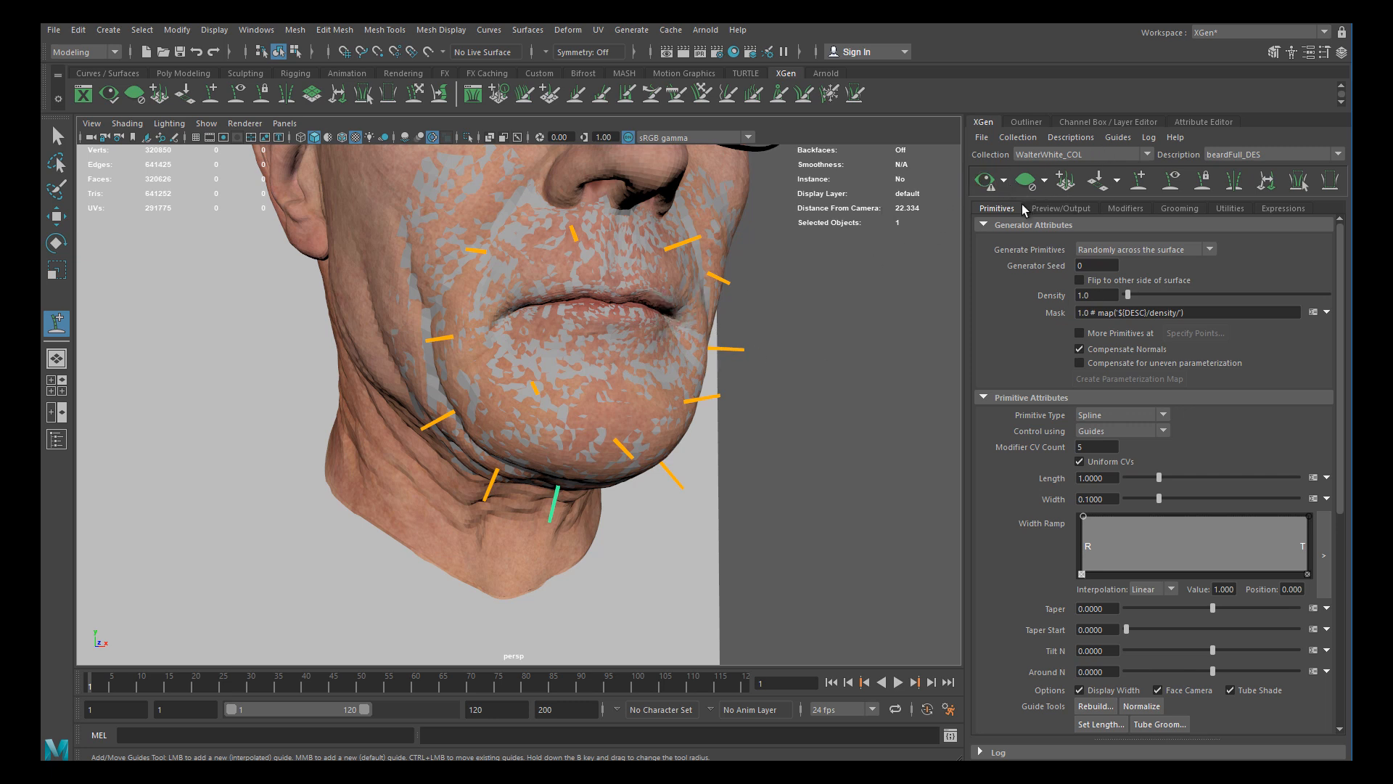
left_click(984, 185)
left_click_drag(699, 342, 513, 274, "alt")
right_click_drag(526, 363, 664, 479, "alt")
left_click_drag(664, 479, 713, 385, "alt")
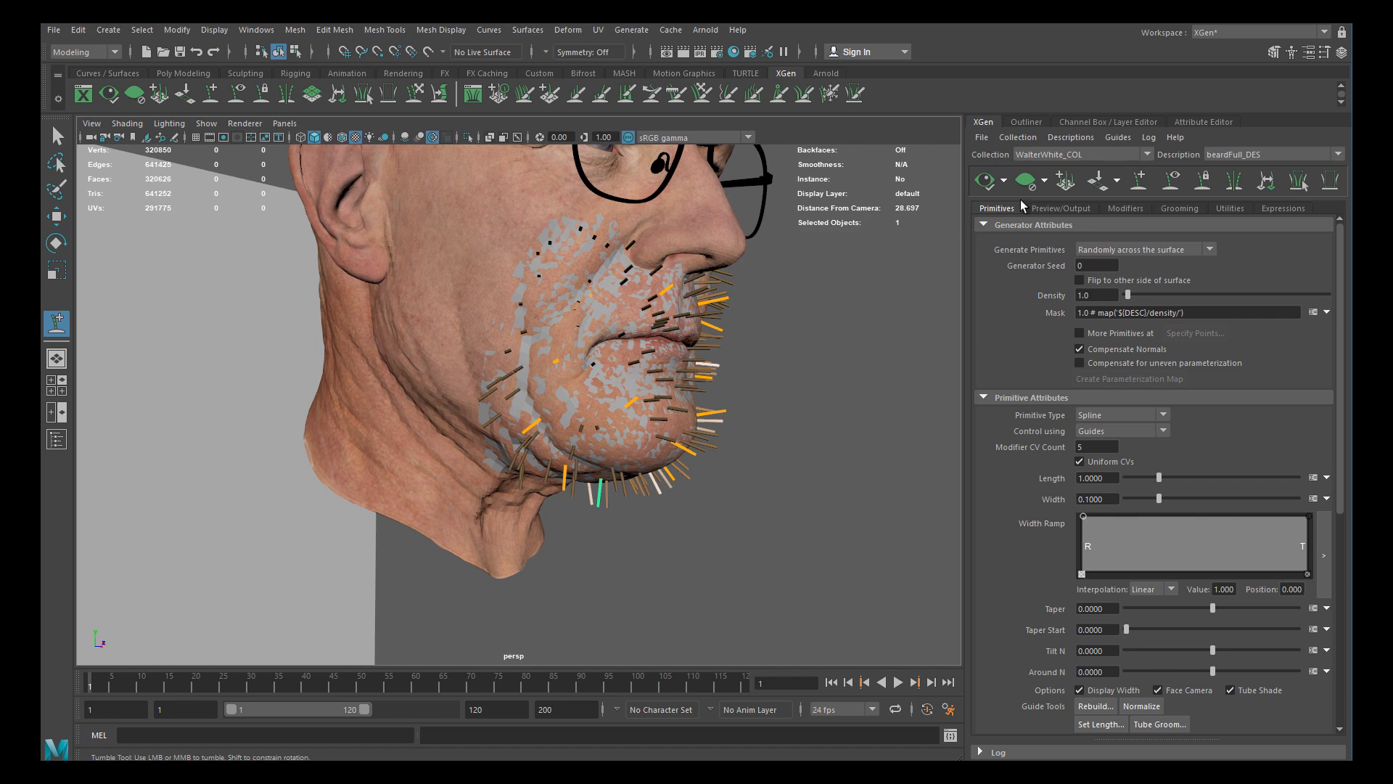
scroll(637, 343, "up", 4)
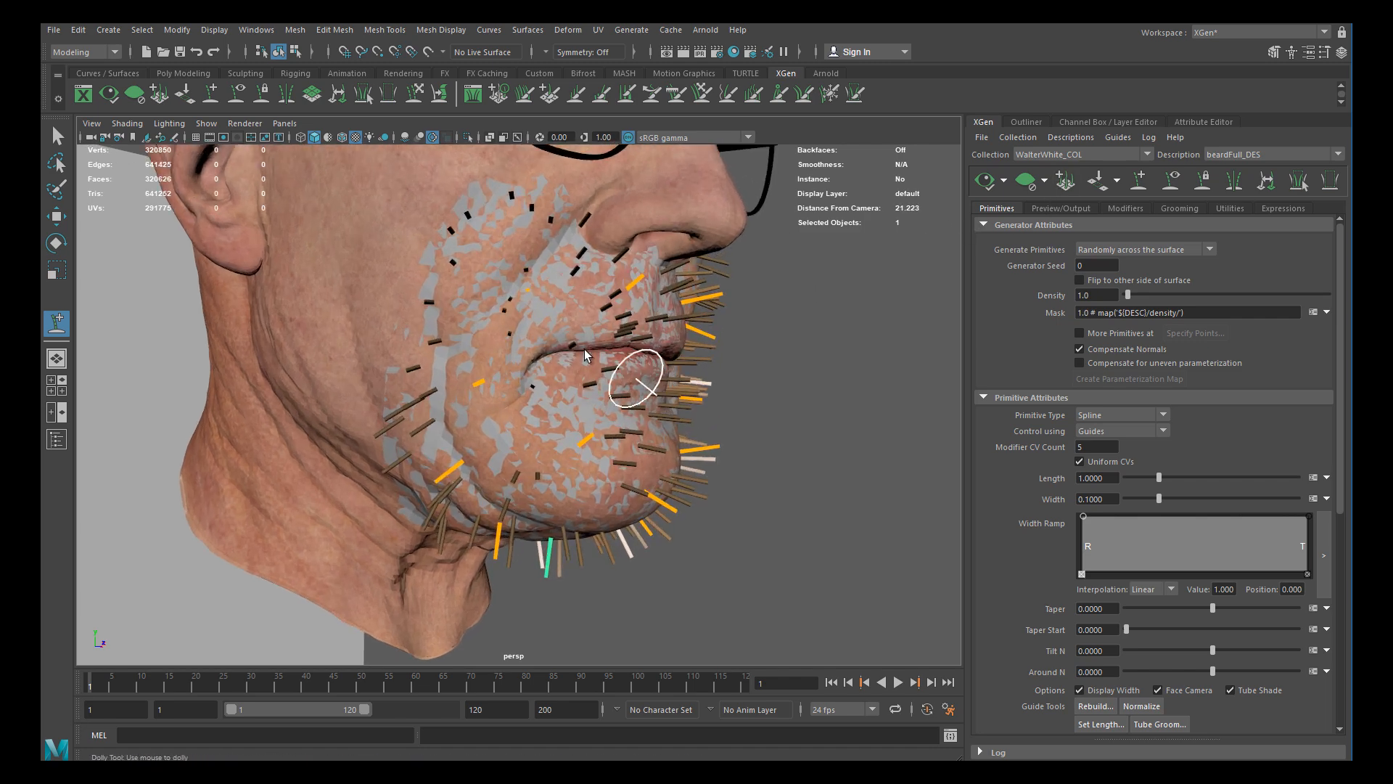
Turn off previewing only the primitives in view, refresh the preview and inspect the whole beard area
left_click(1060, 209)
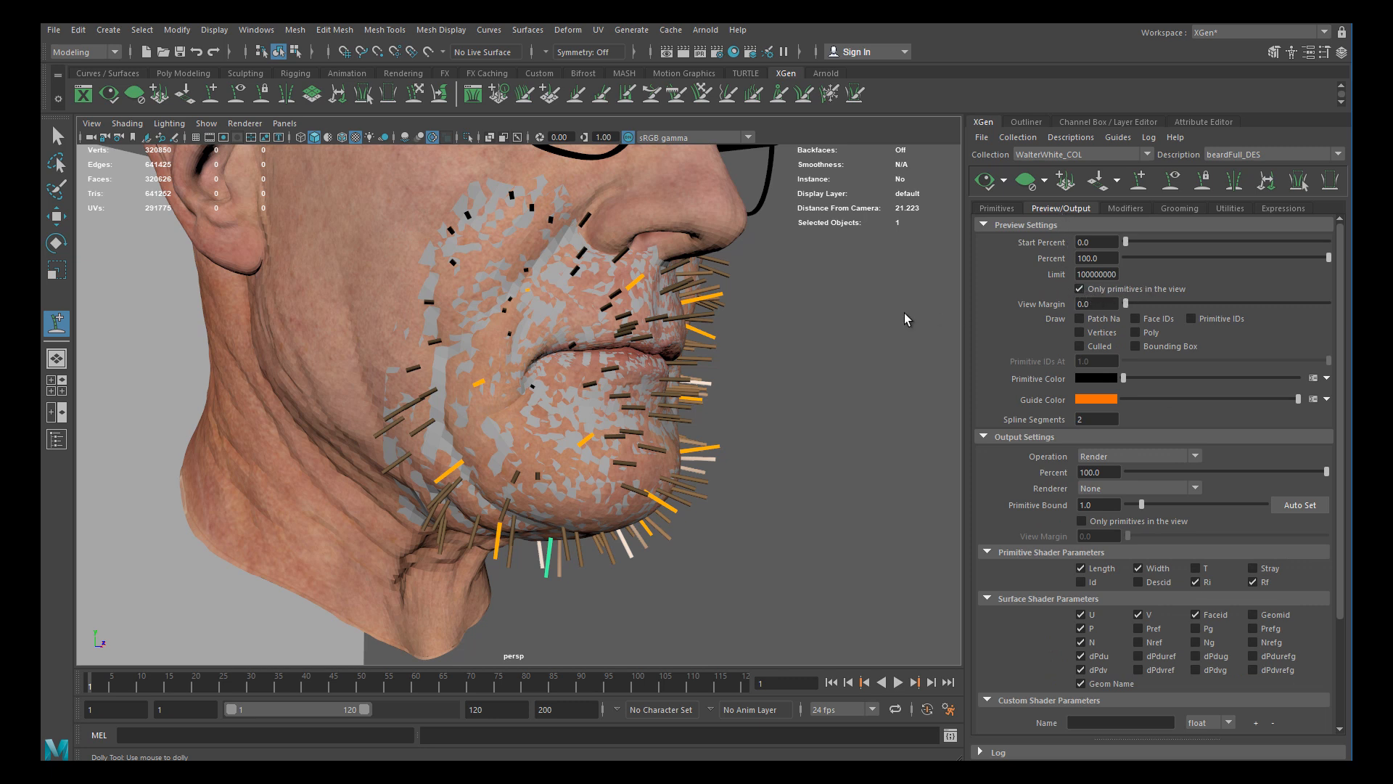
middle_click_drag(769, 338, 761, 167, "alt")
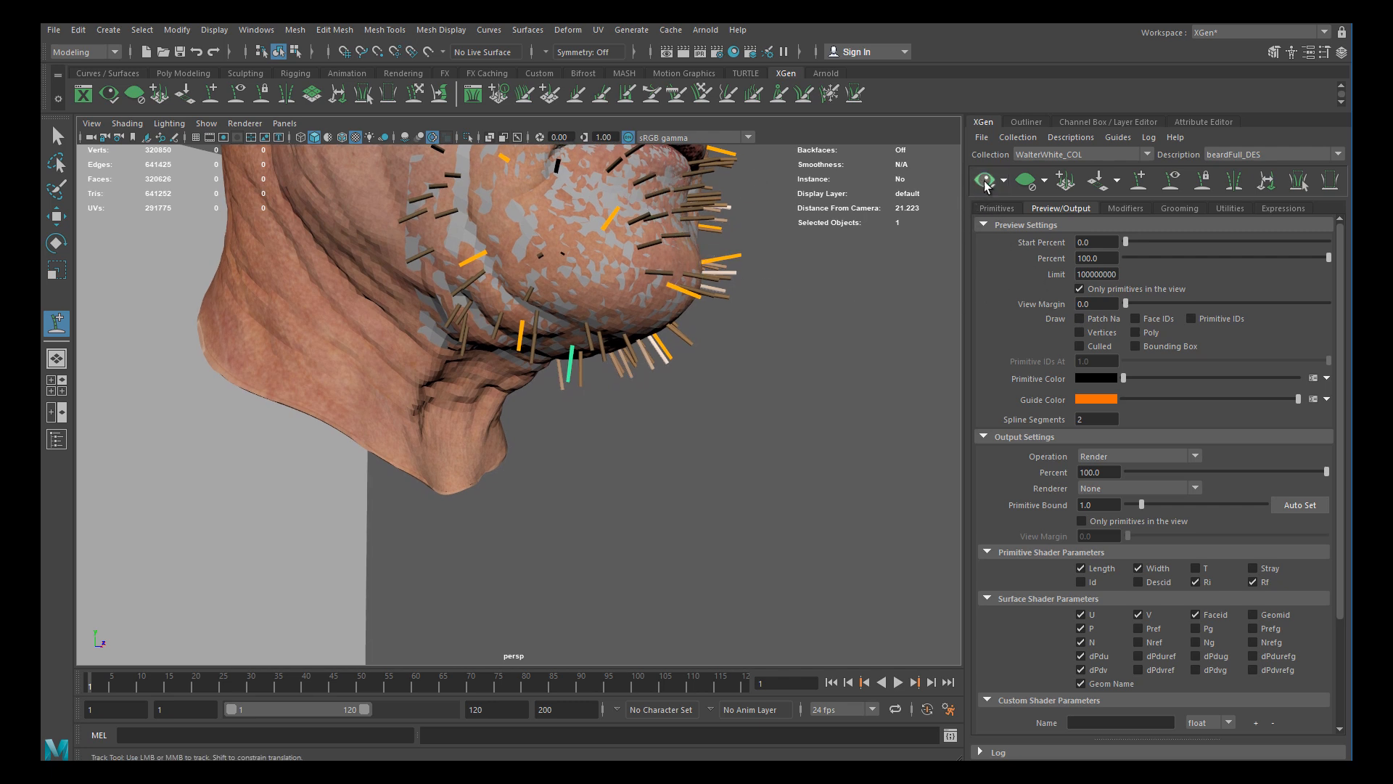
left_click_drag(780, 294, 737, 347, "alt")
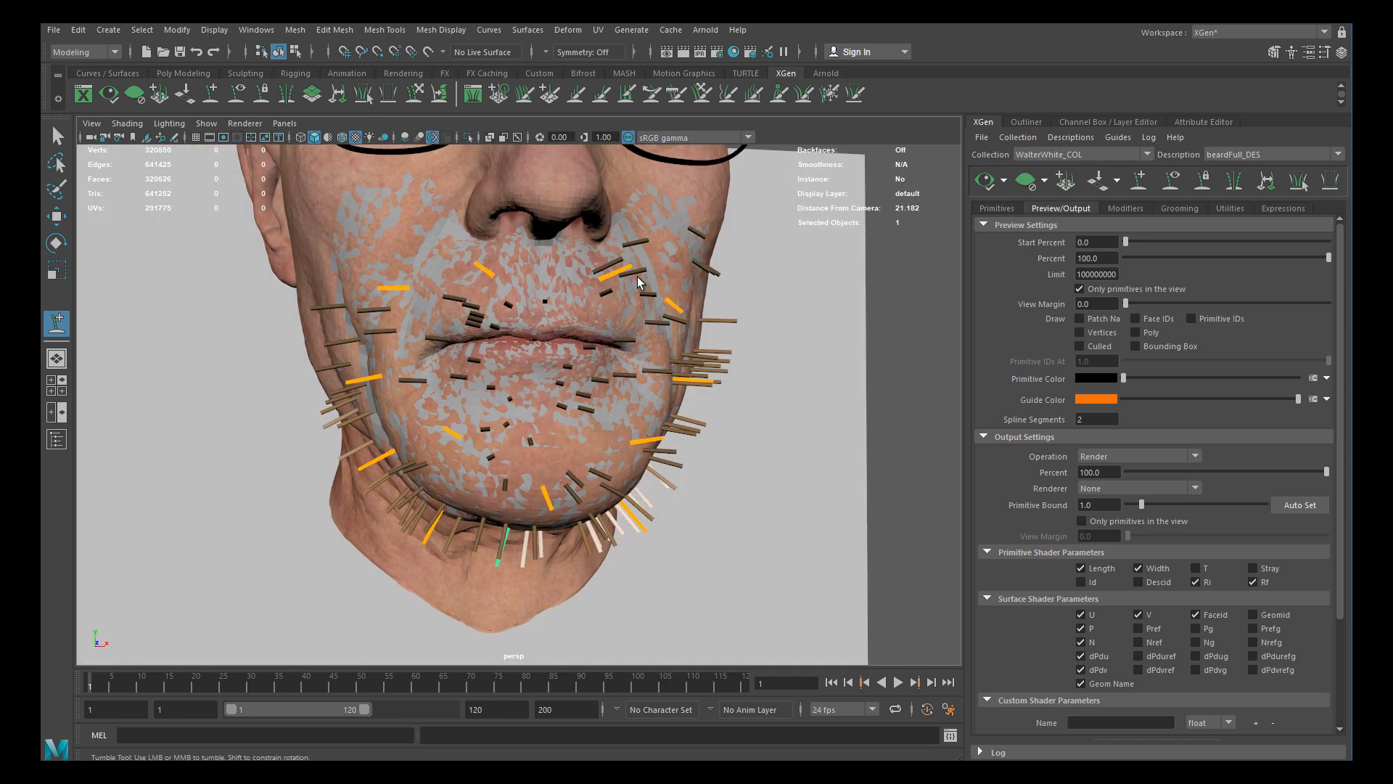
middle_click_drag(559, 261, 545, 312, "alt")
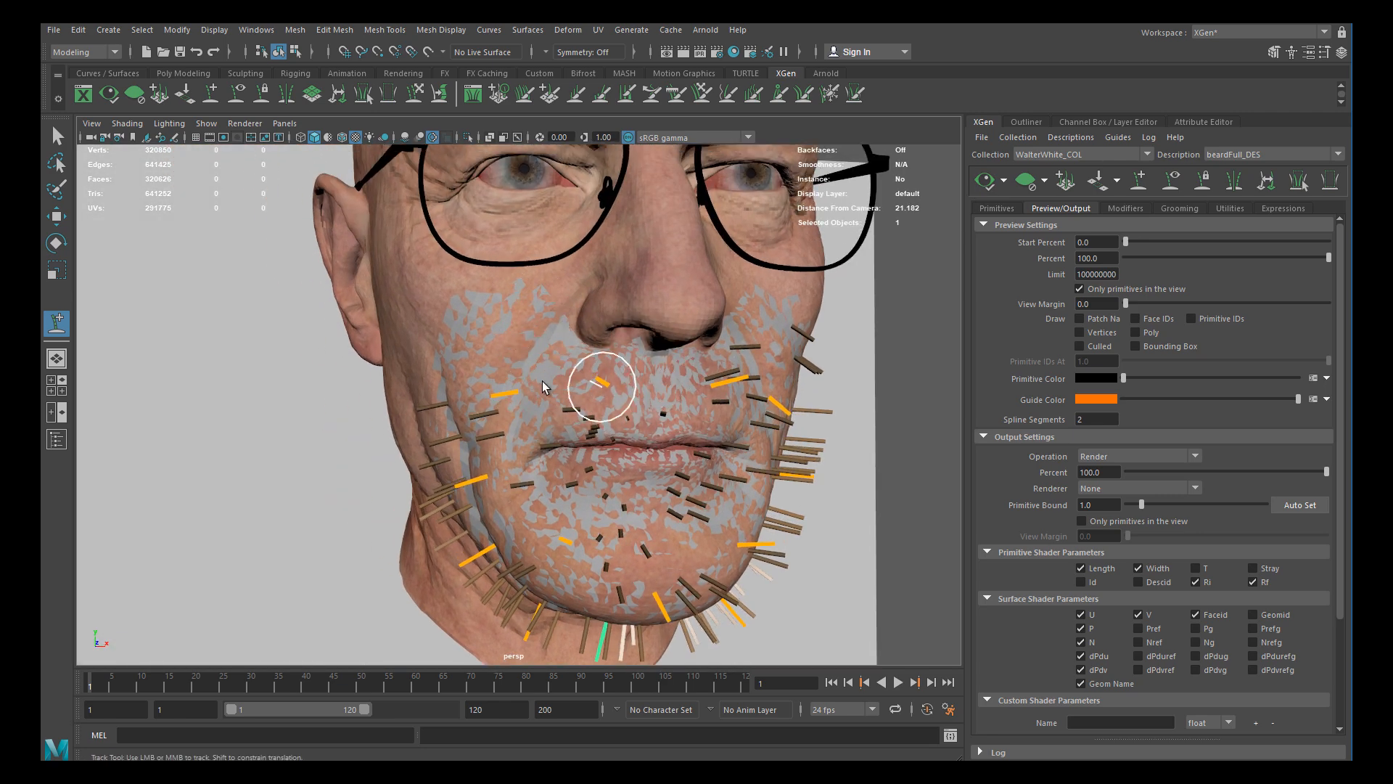
left_click(1080, 288)
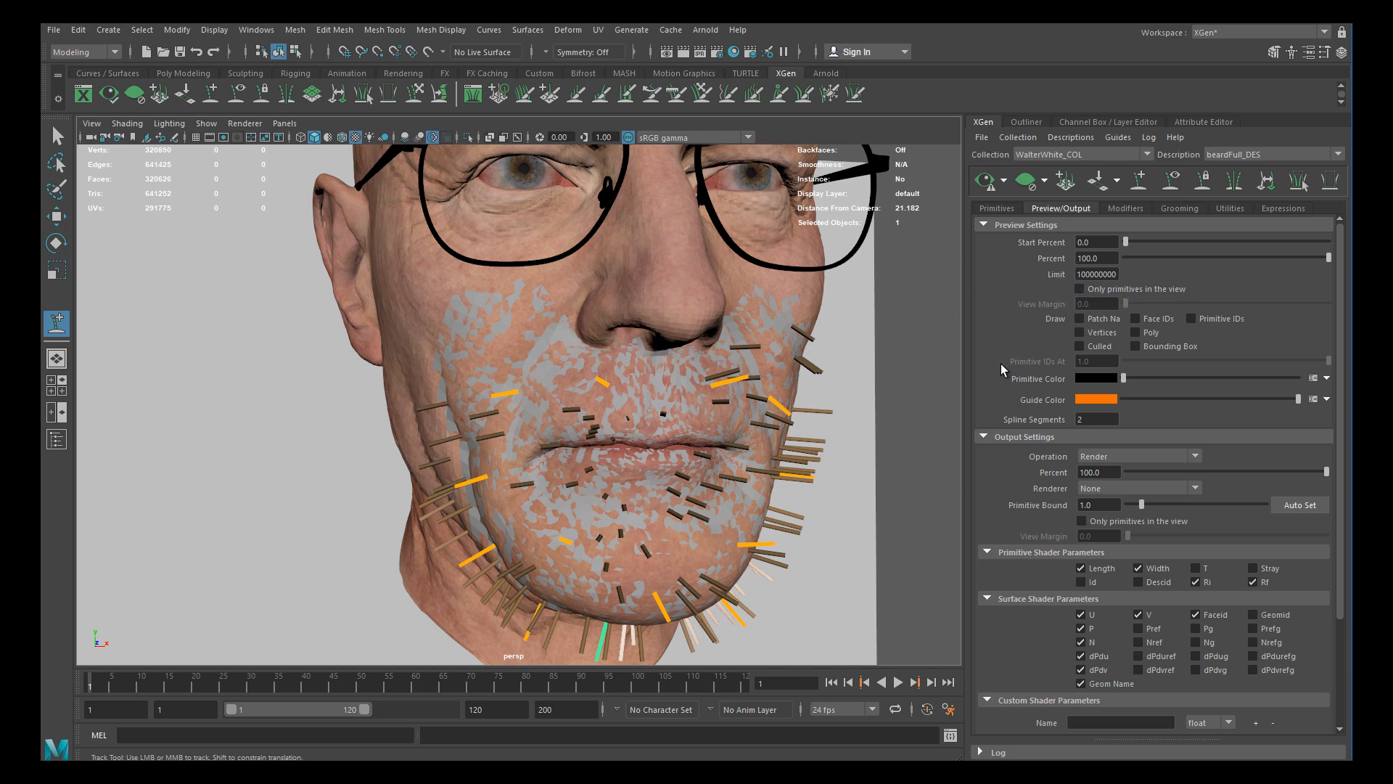
left_click_drag(607, 414, 685, 433, "alt")
scroll(650, 407, "up", 3)
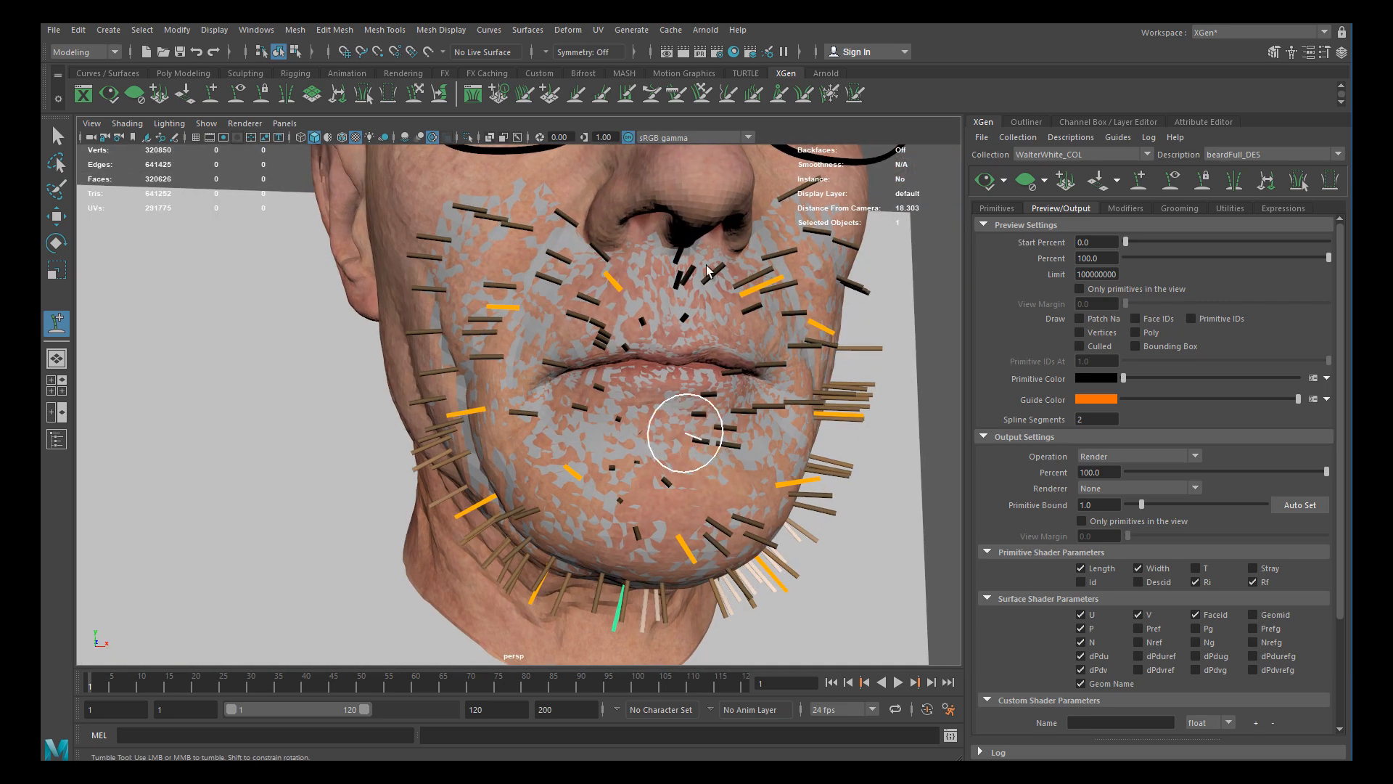
middle_click_drag(716, 461, 694, 428, "alt")
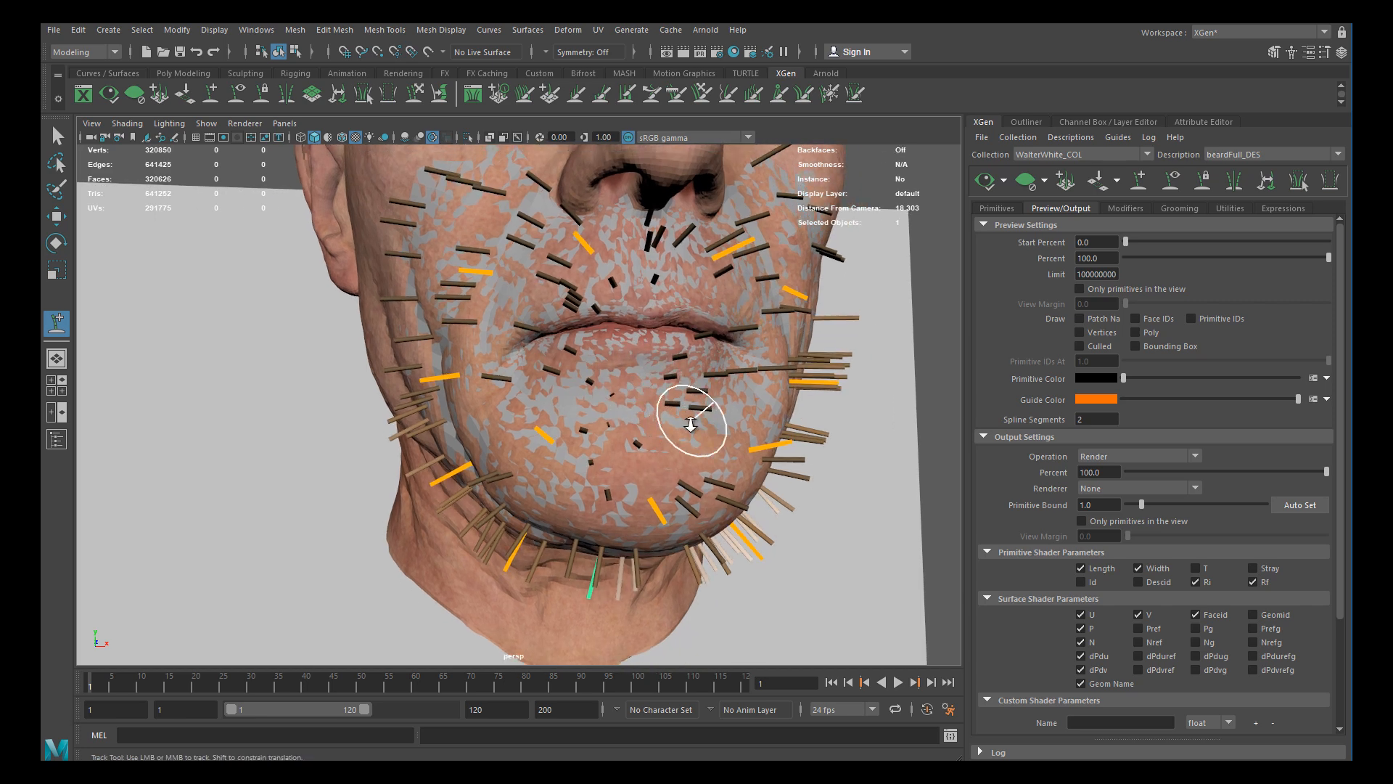
Raise the beard density to about 21.23, refresh the preview and inspect the fuller beard in profile
right_click_drag(694, 428, 644, 404, "alt")
left_click_drag(644, 404, 700, 416, "alt")
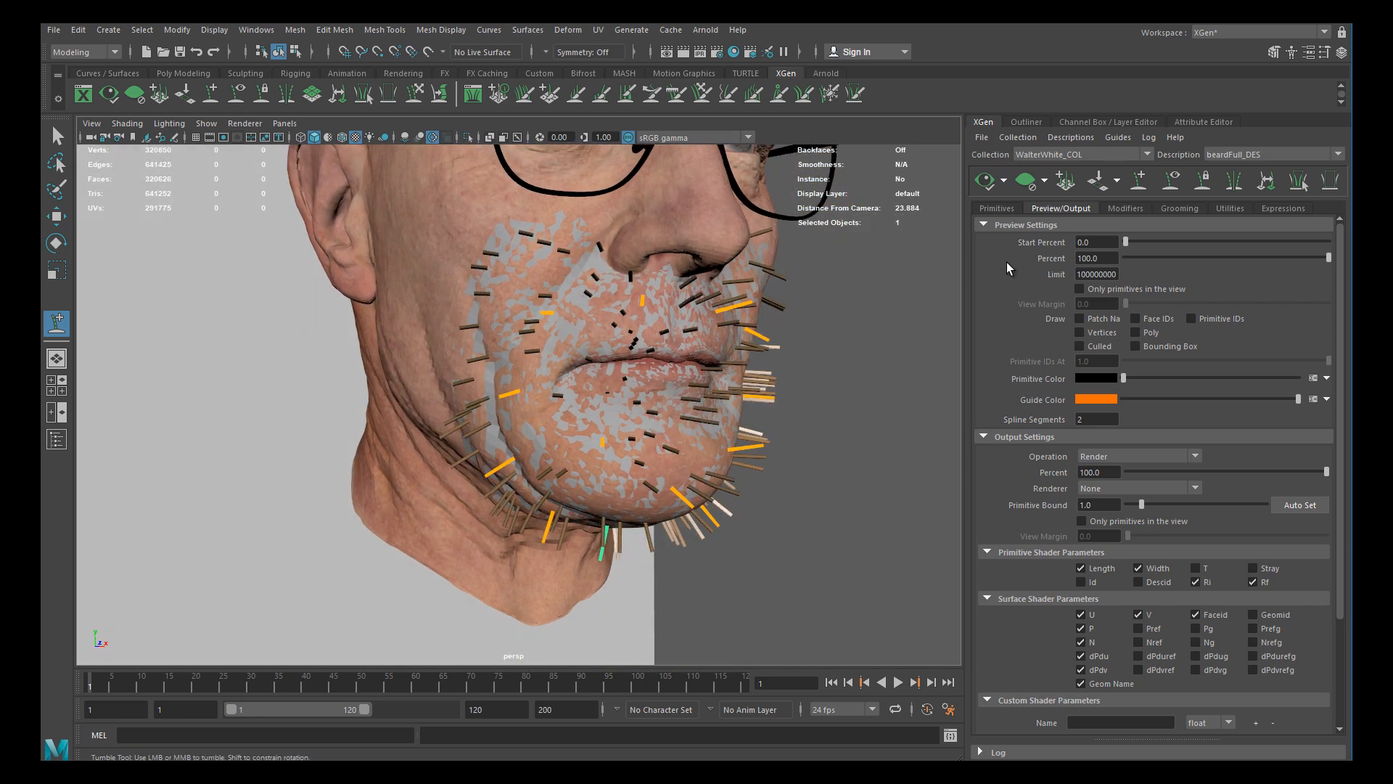
left_click(996, 209)
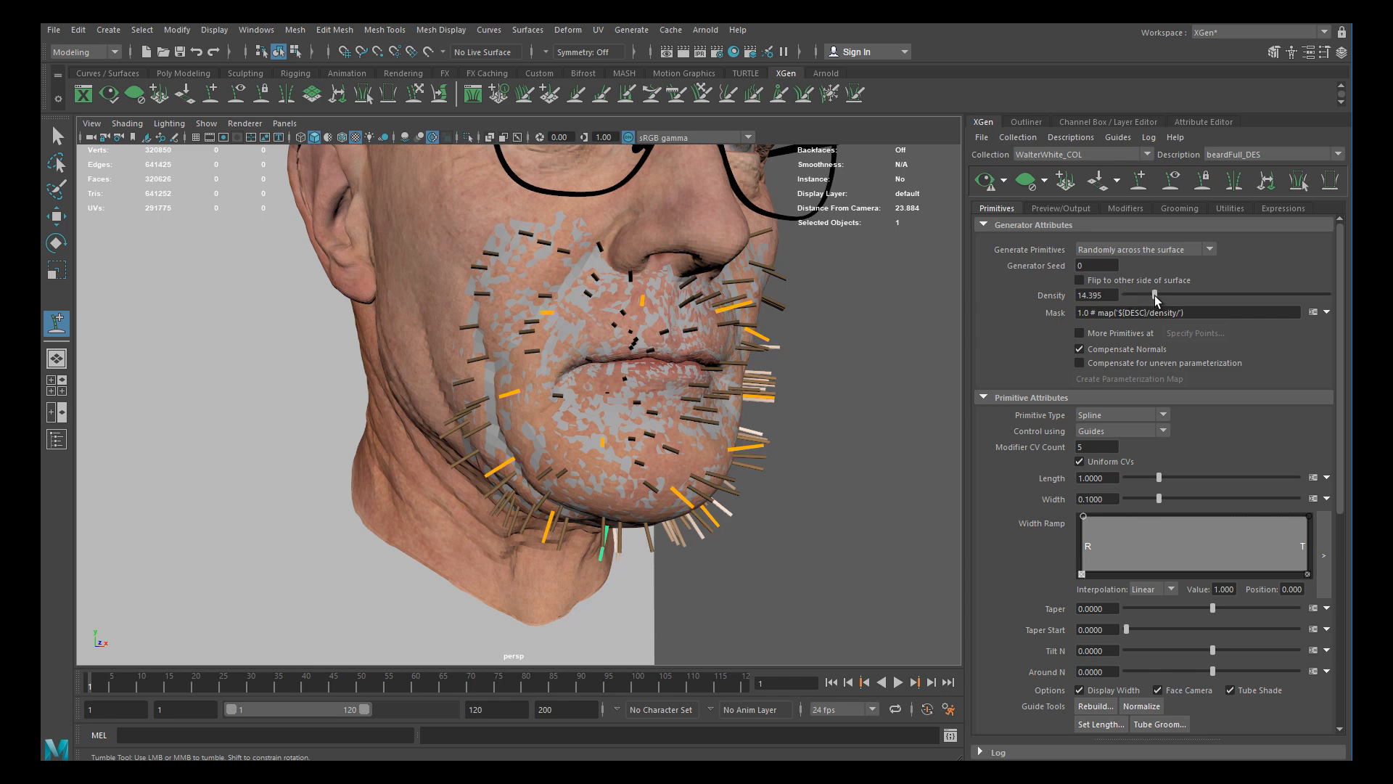
left_click_drag(1158, 301, 1153, 299)
left_click(985, 180)
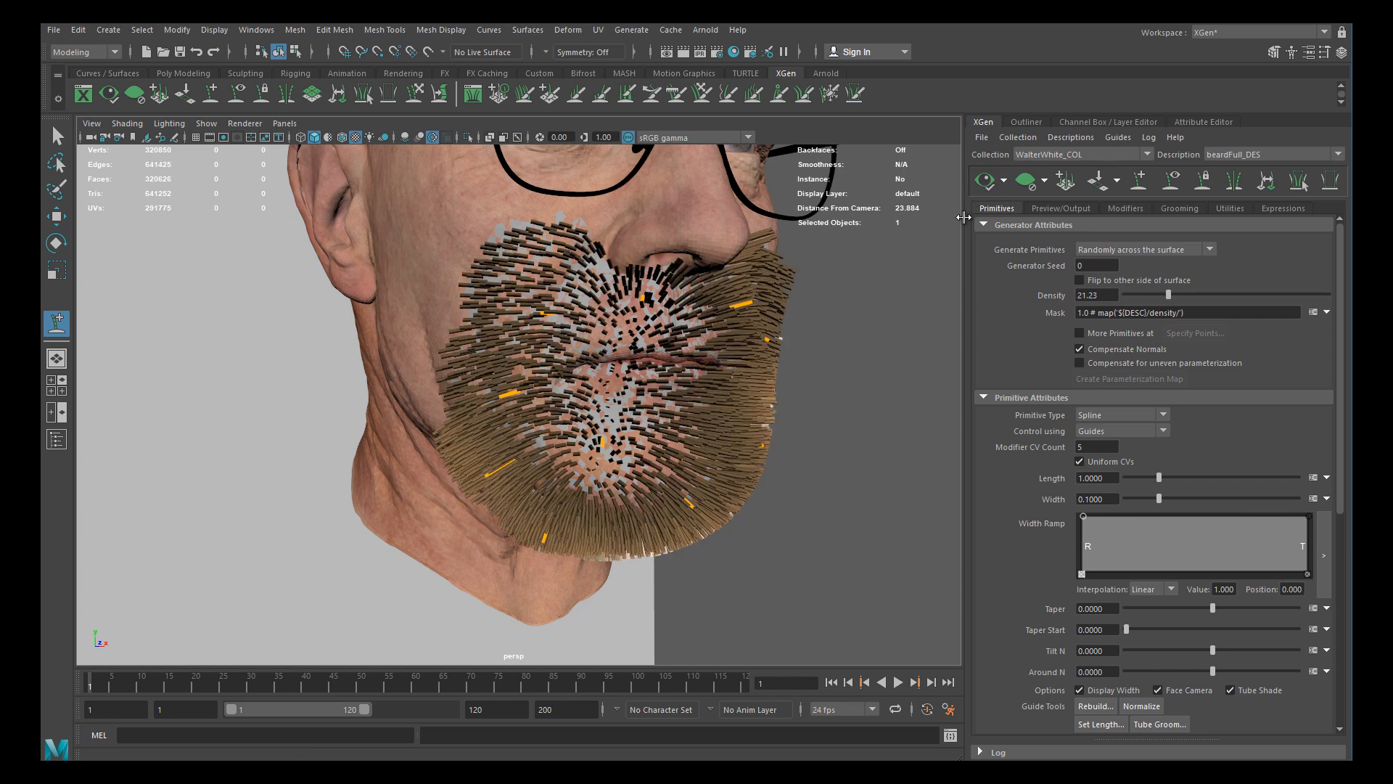
left_click_drag(663, 351, 790, 408, "alt")
scroll(790, 412, "up", 5)
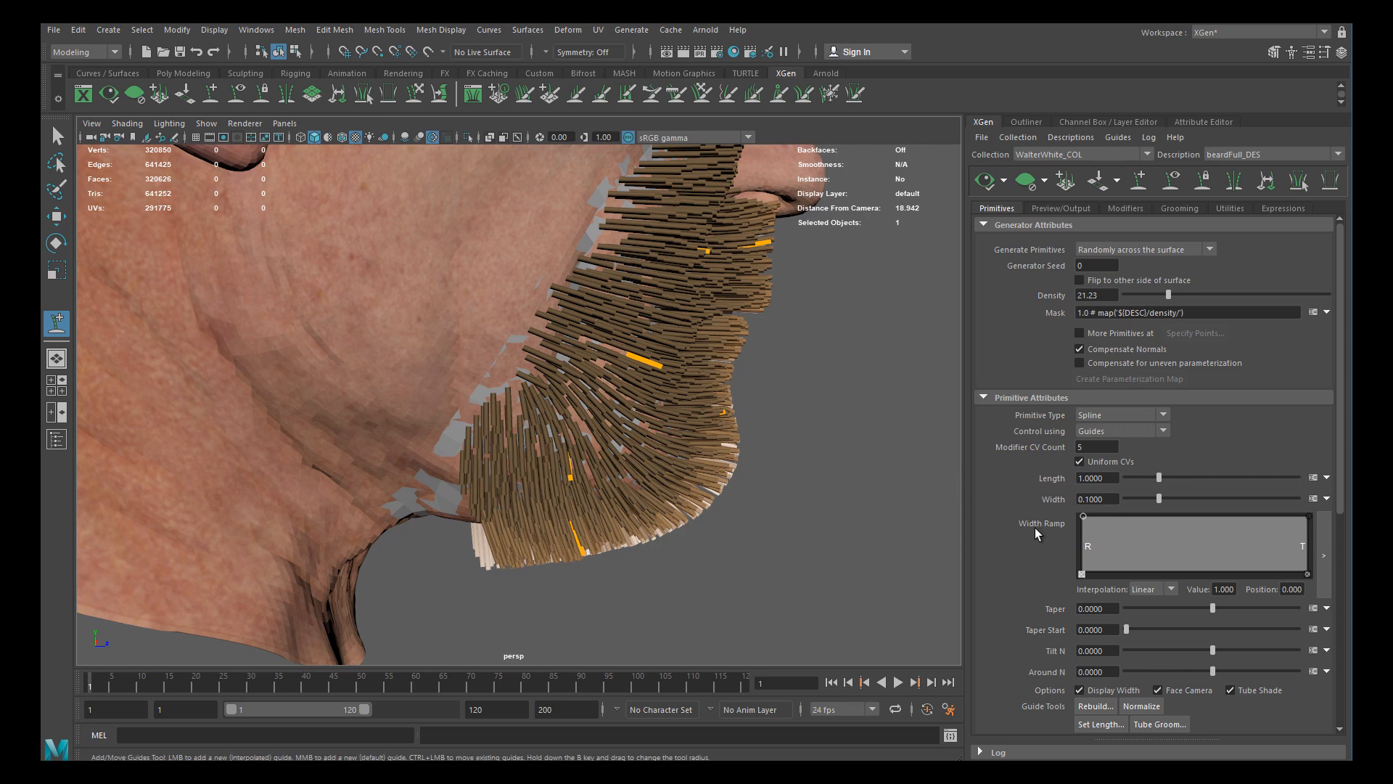
scroll(757, 481, "up", 3)
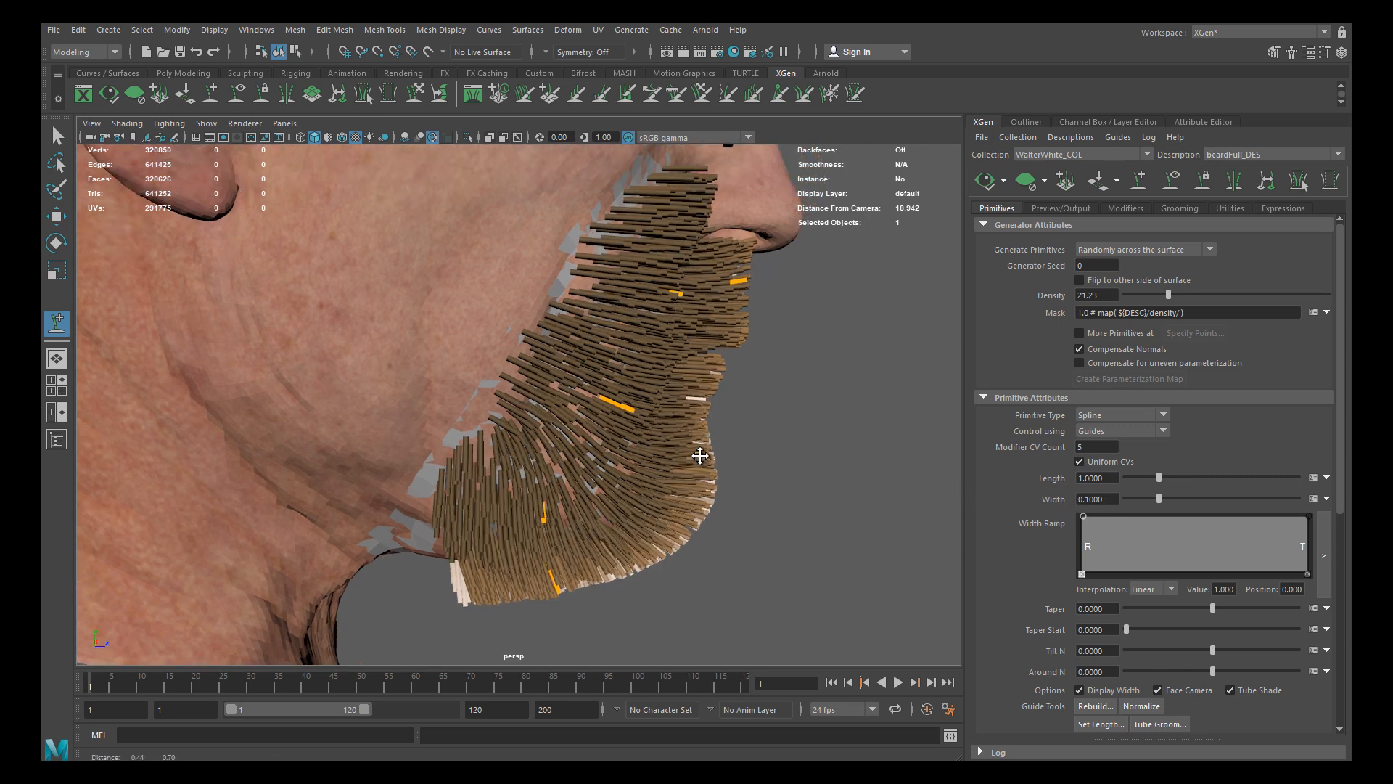
left_click_drag(725, 408, 777, 404, "alt")
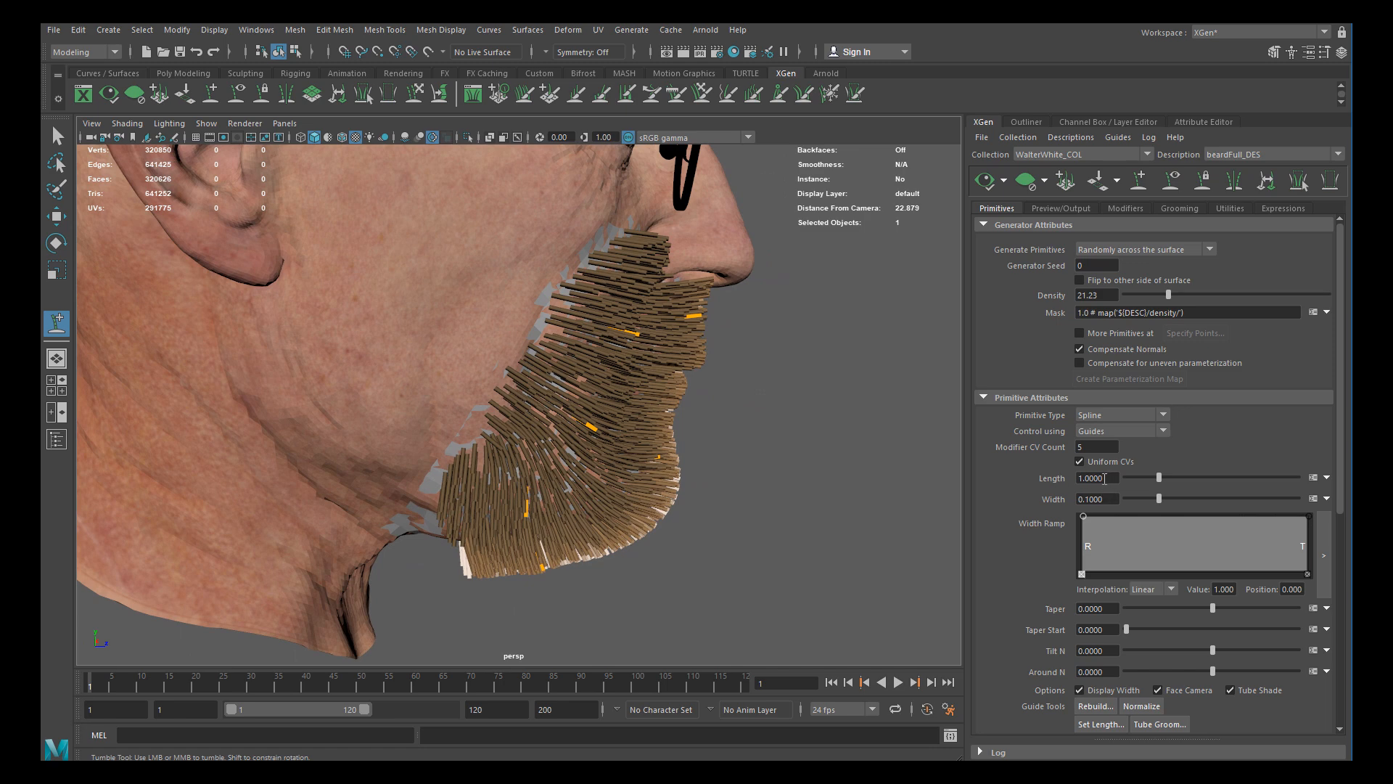
left_click_drag(693, 339, 750, 362, "alt")
Clear the hair preview, select the upper-lip guide and activate the Sculpt Guides tool with a brush size of 95
key("w")
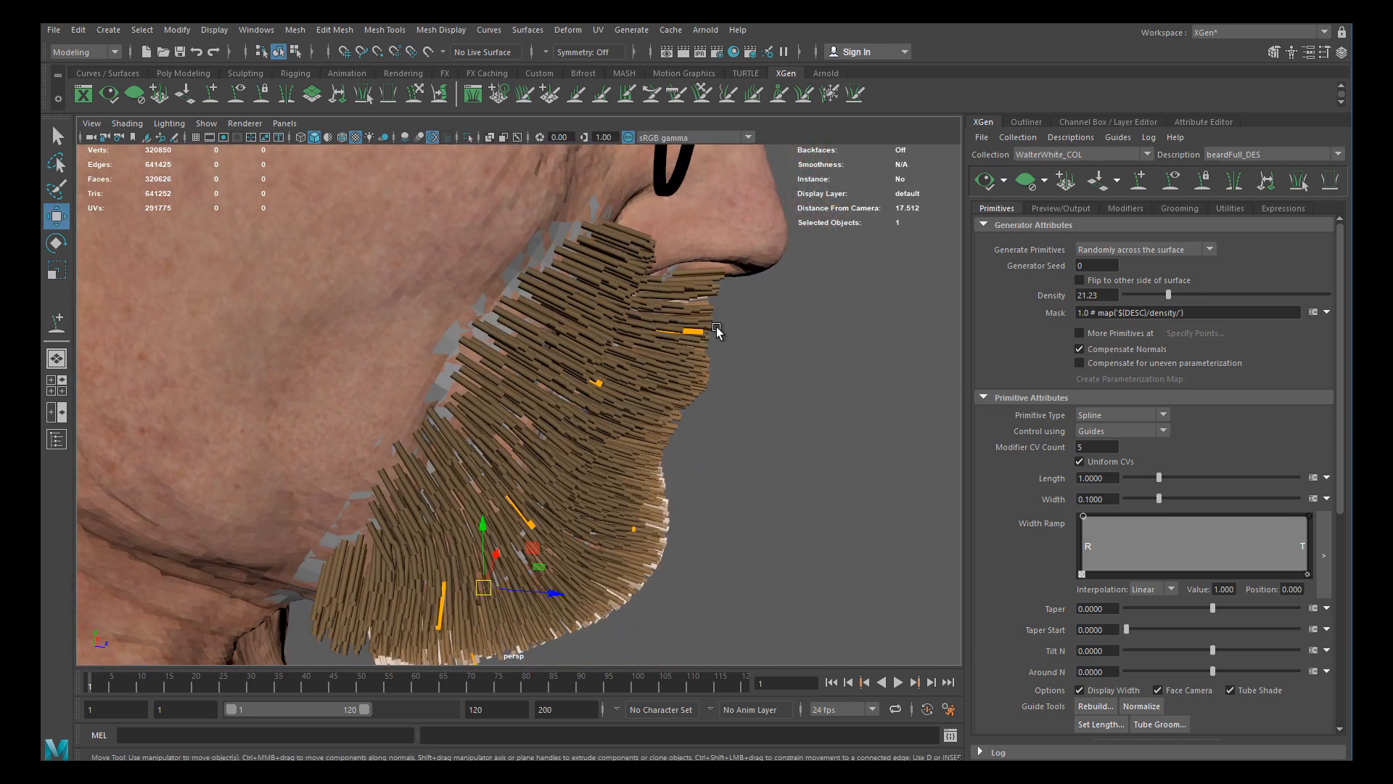
left_click(1030, 182)
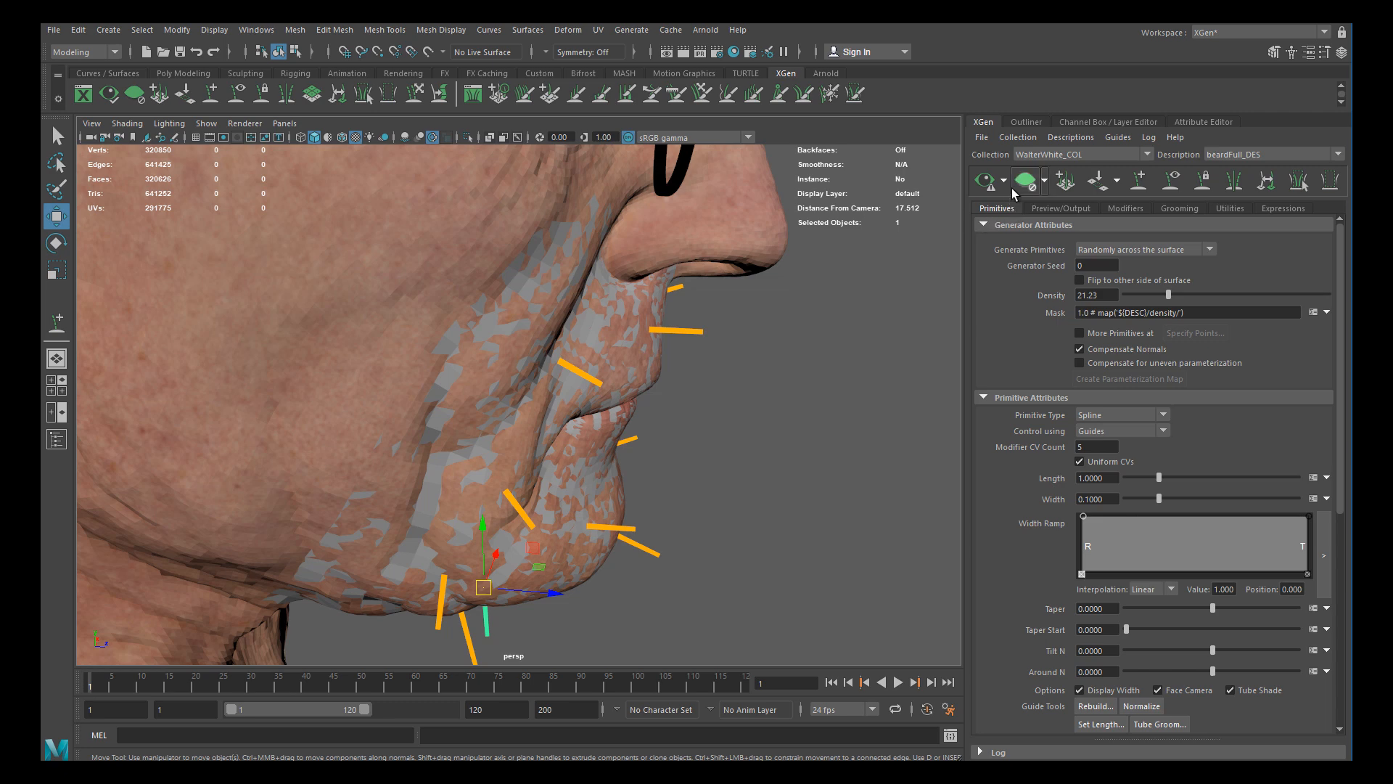
left_click(985, 181)
left_click(1027, 183)
left_click_drag(717, 373, 653, 320, "alt")
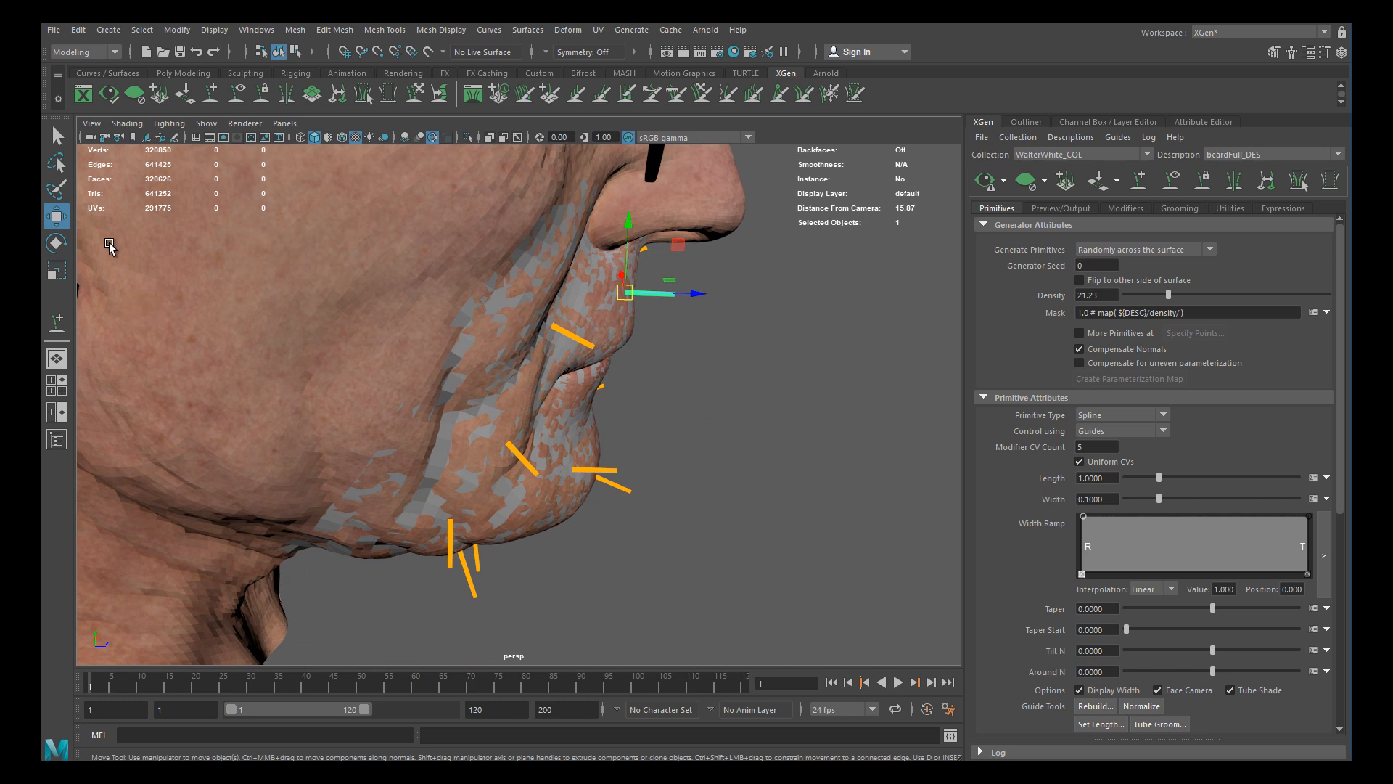
left_click(440, 92)
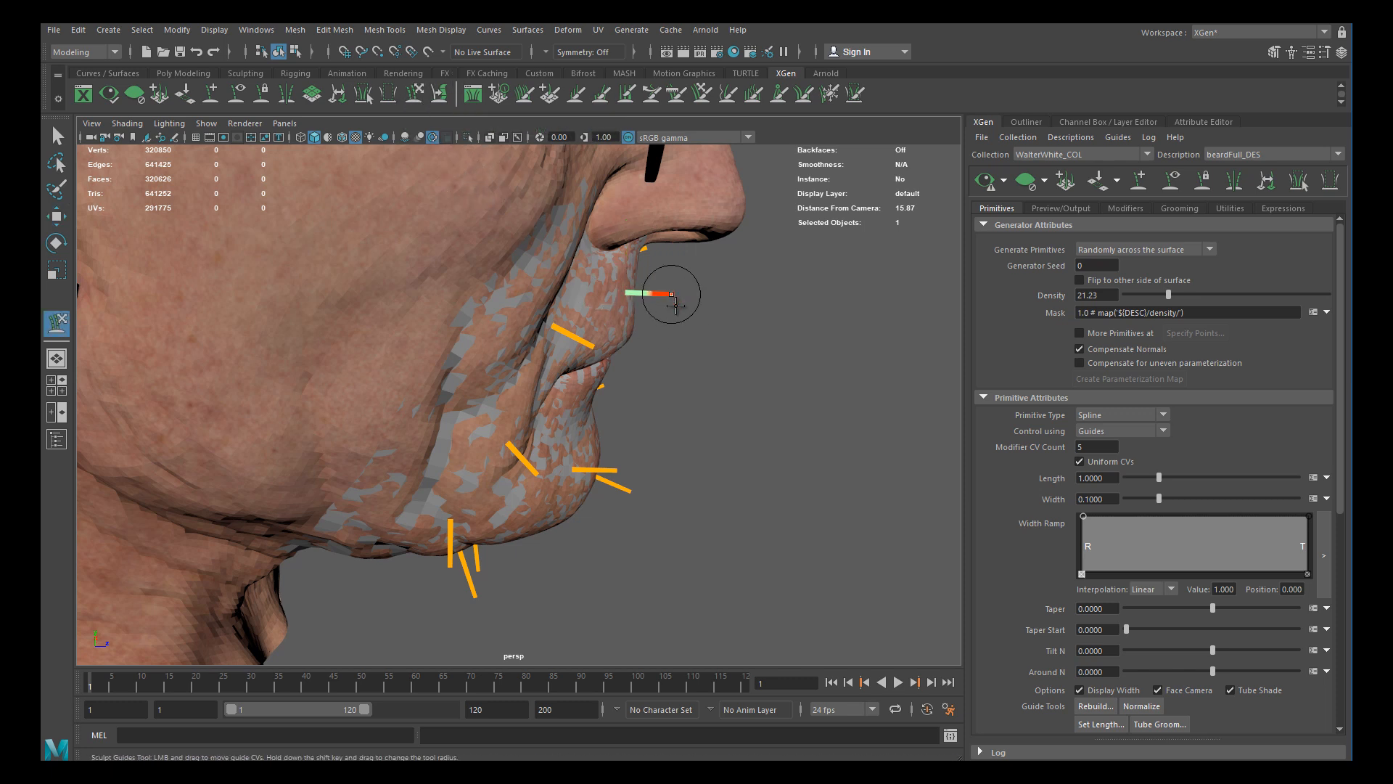
left_click_drag(748, 332, 831, 342, "shift")
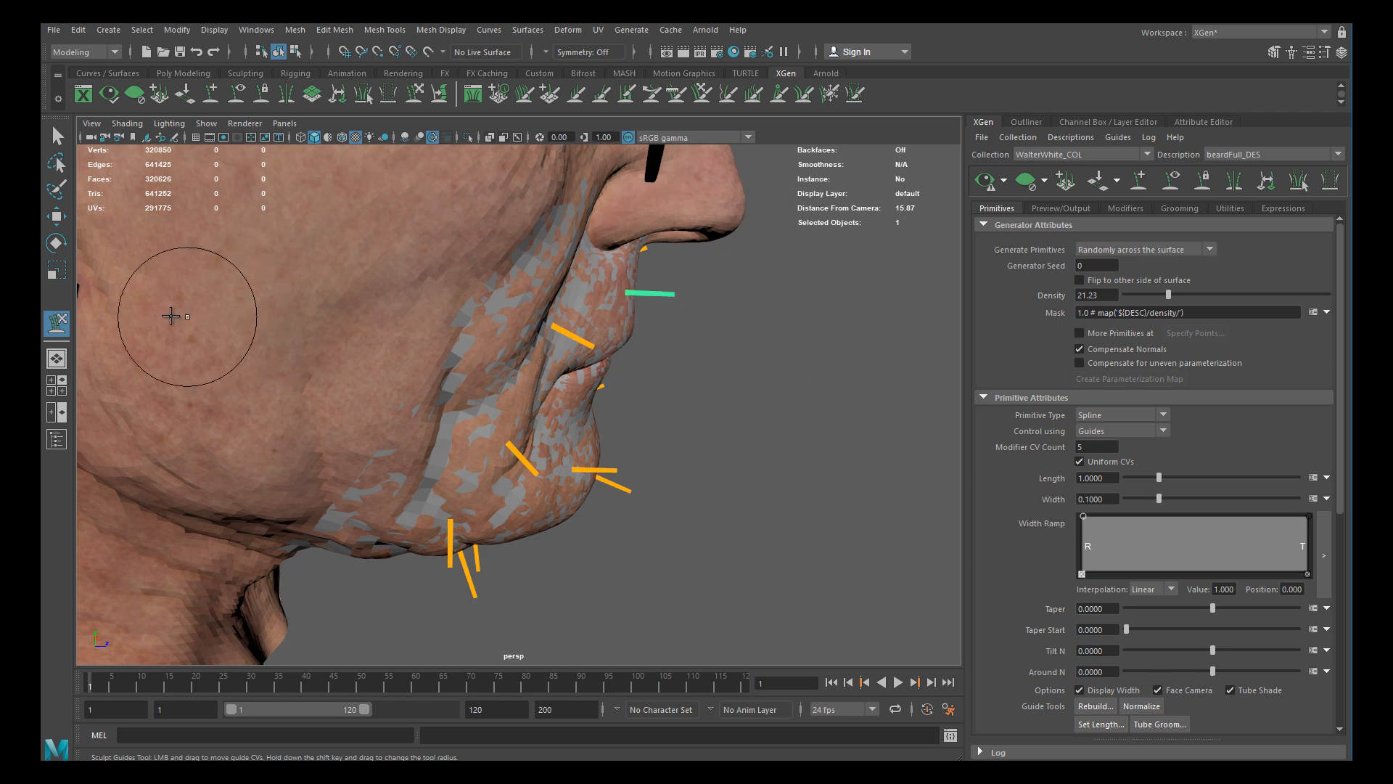
Turn off Lock Length for the Sculpt Guides tool and pull the upper-lip guide longer, angled outward and down
double_click(56, 323)
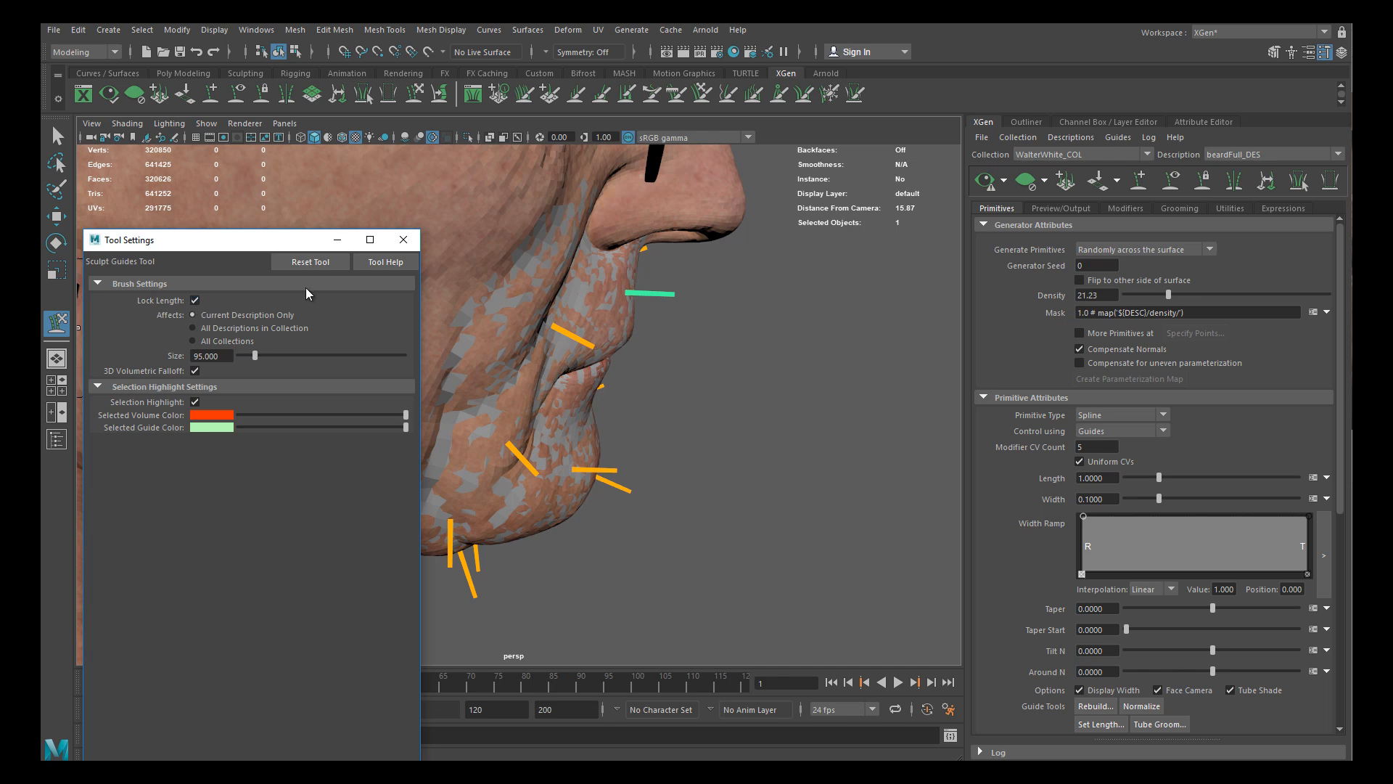
left_click_drag(682, 303, 694, 325)
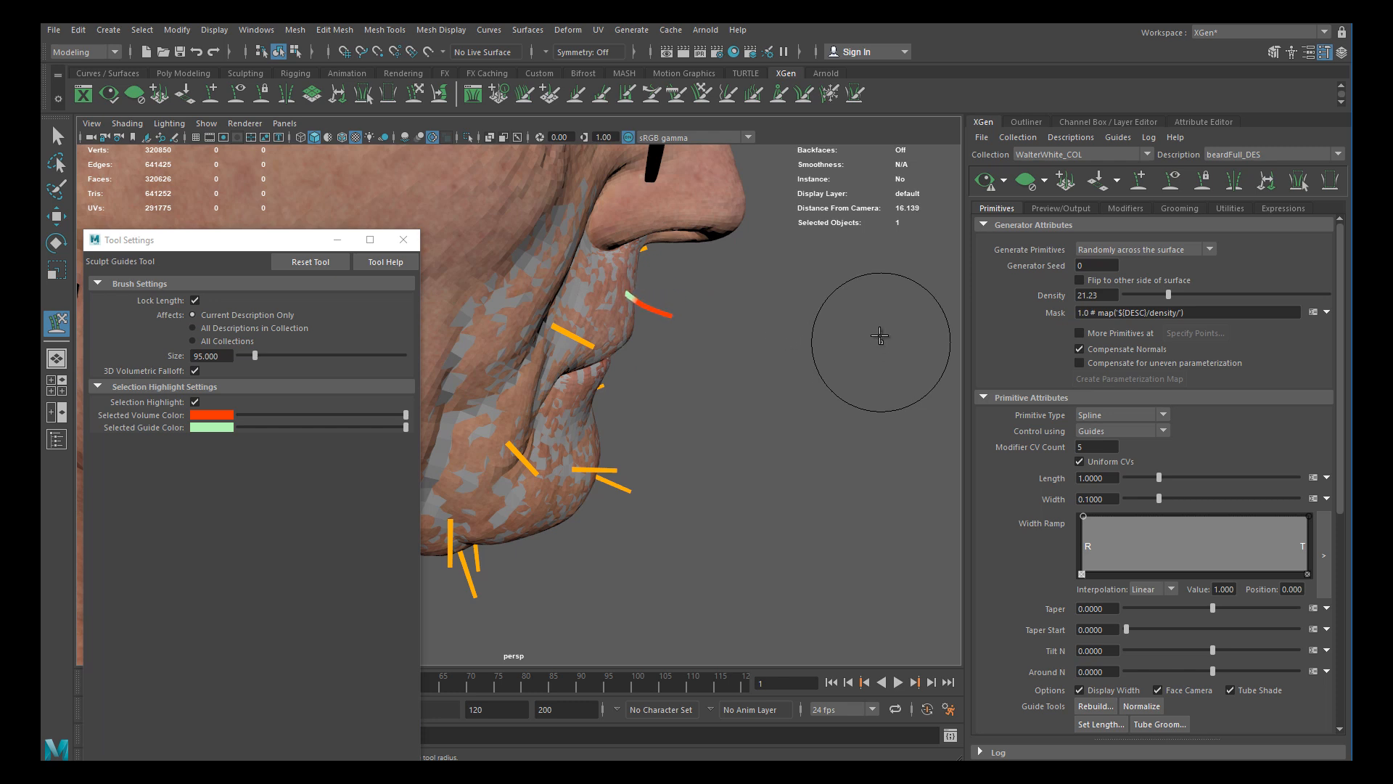
mouse_move(698, 302)
left_mouse_down()
mouse_move(646, 294)
mouse_move(722, 308)
left_mouse_up()
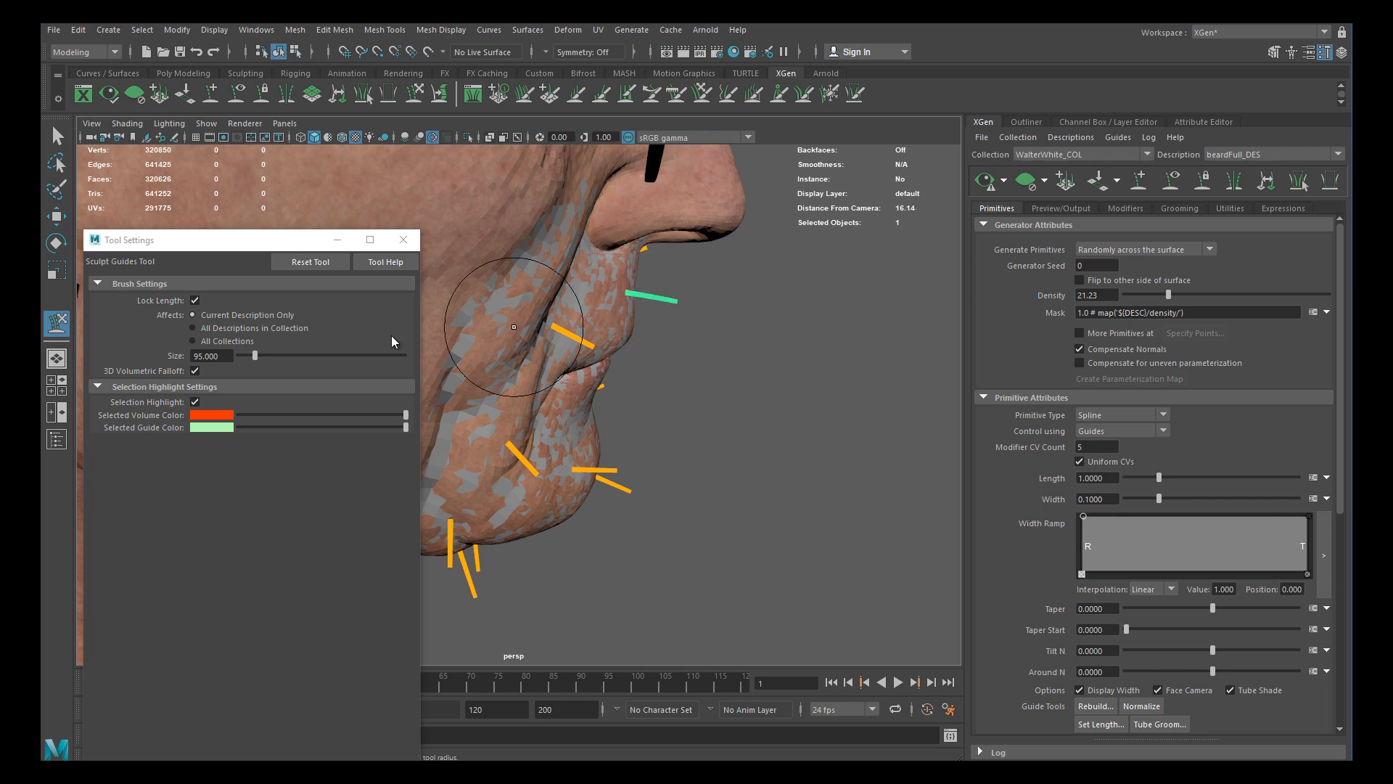
left_click(194, 300)
left_click_drag(677, 300, 733, 319)
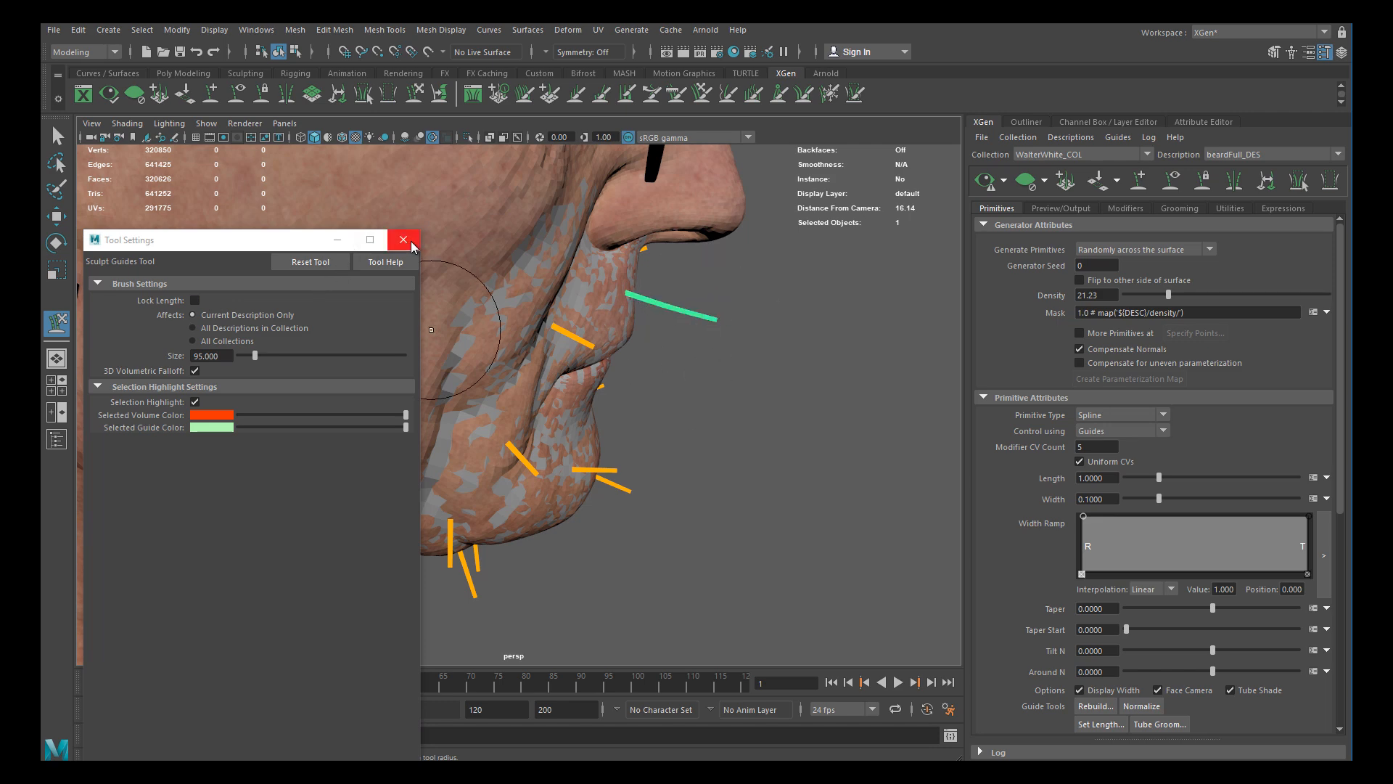
left_click(403, 239)
left_click_drag(633, 304, 690, 313, "alt")
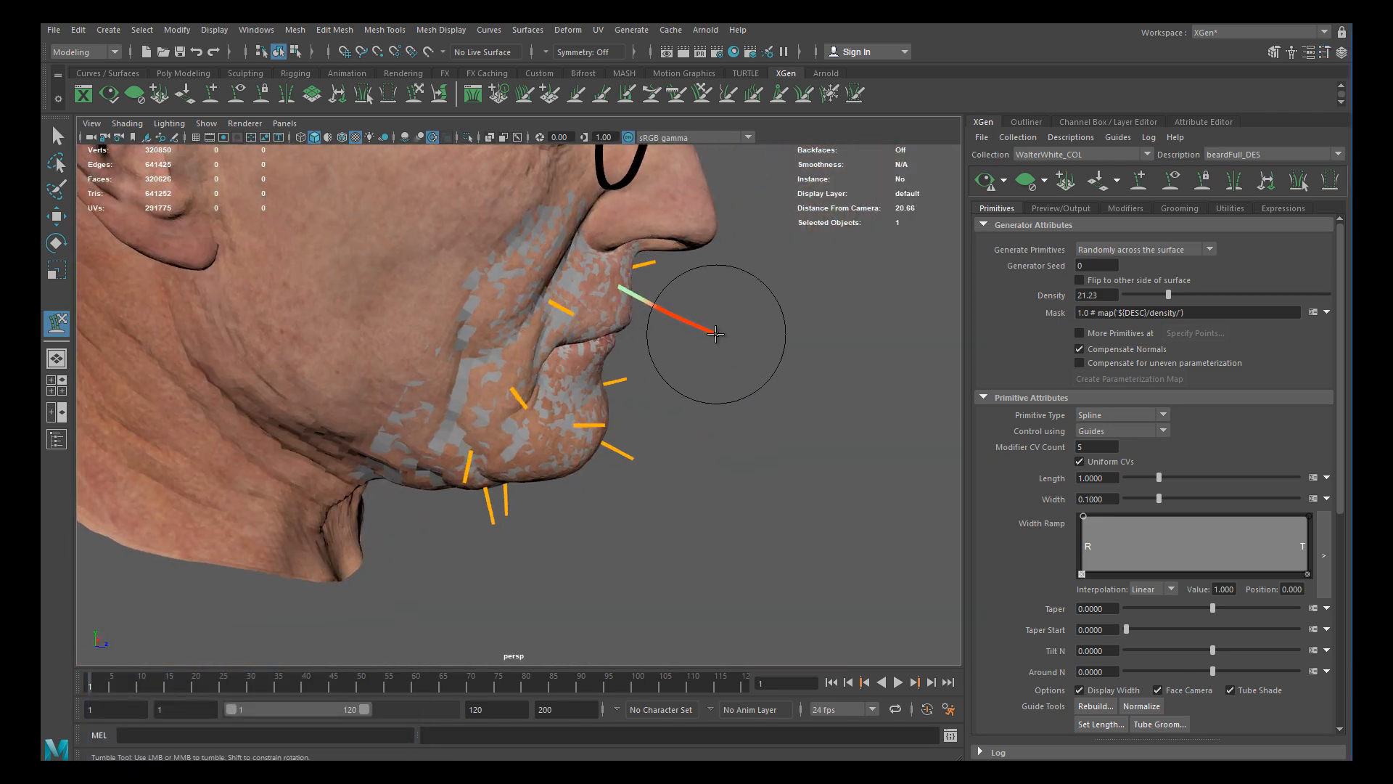
middle_click_drag(631, 349, 602, 332, "alt")
right_click_drag(631, 341, 727, 355, "alt")
left_click_drag(728, 361, 752, 307, "alt")
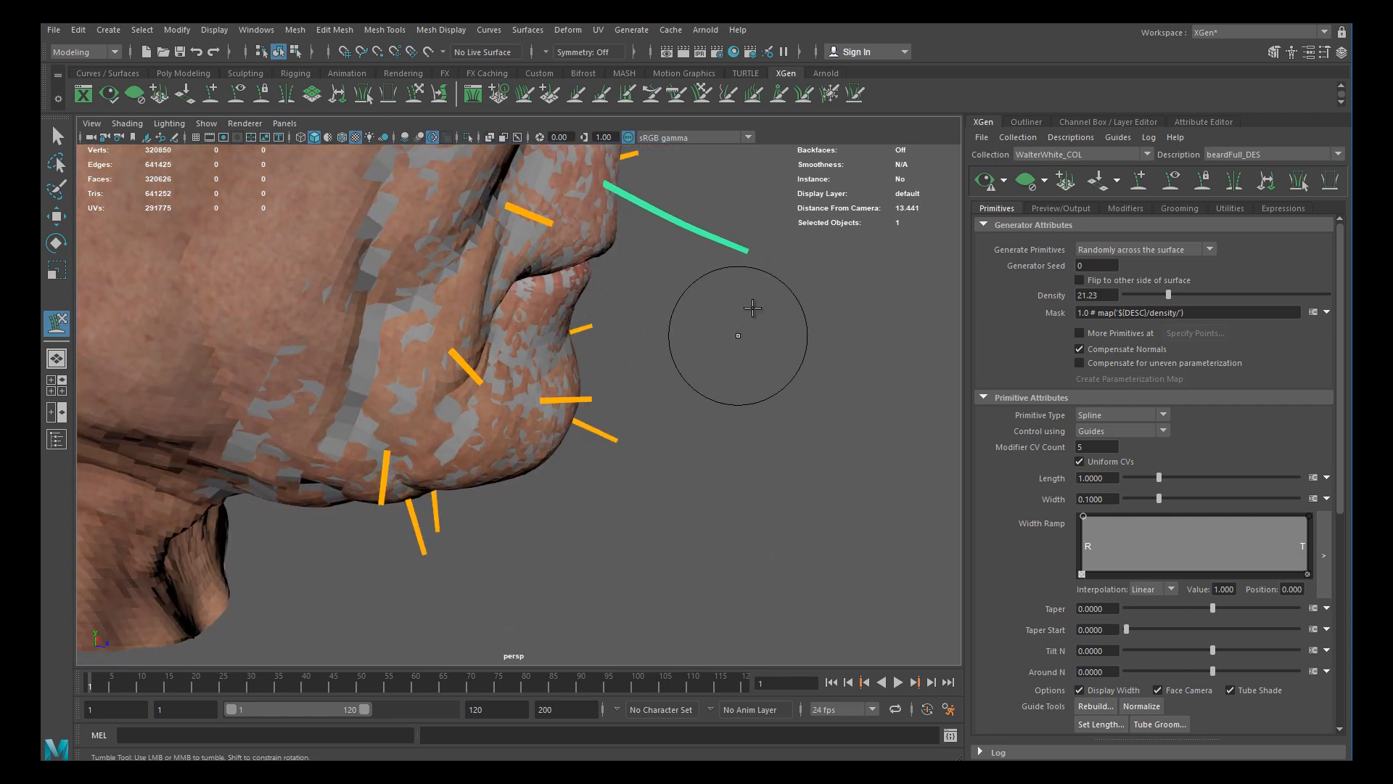
Regenerate the preview and inspect how the lengthened upper-lip guide shapes the surrounding beard hair
left_click(985, 181)
left_click_drag(724, 280, 613, 345, "alt")
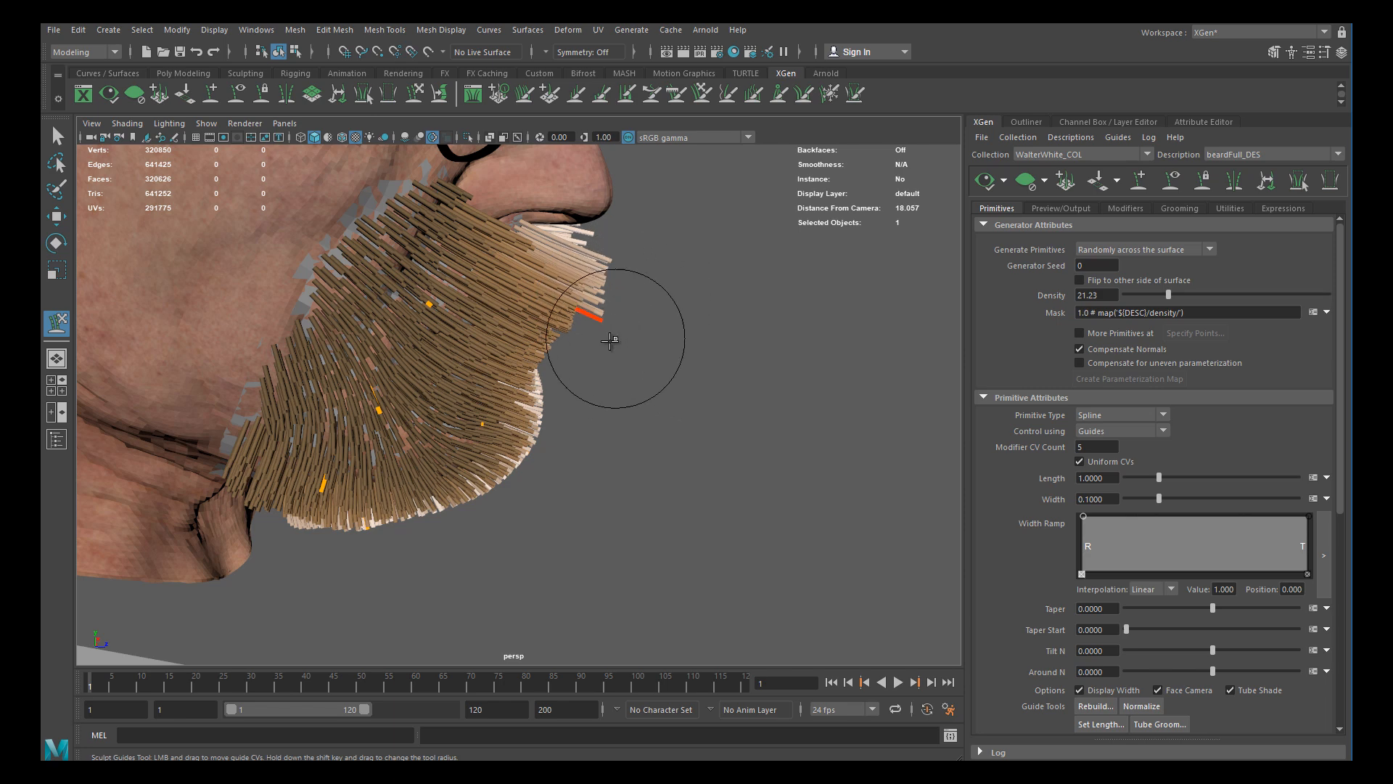
left_click(1026, 186)
left_click_drag(600, 346, 767, 302, "alt")
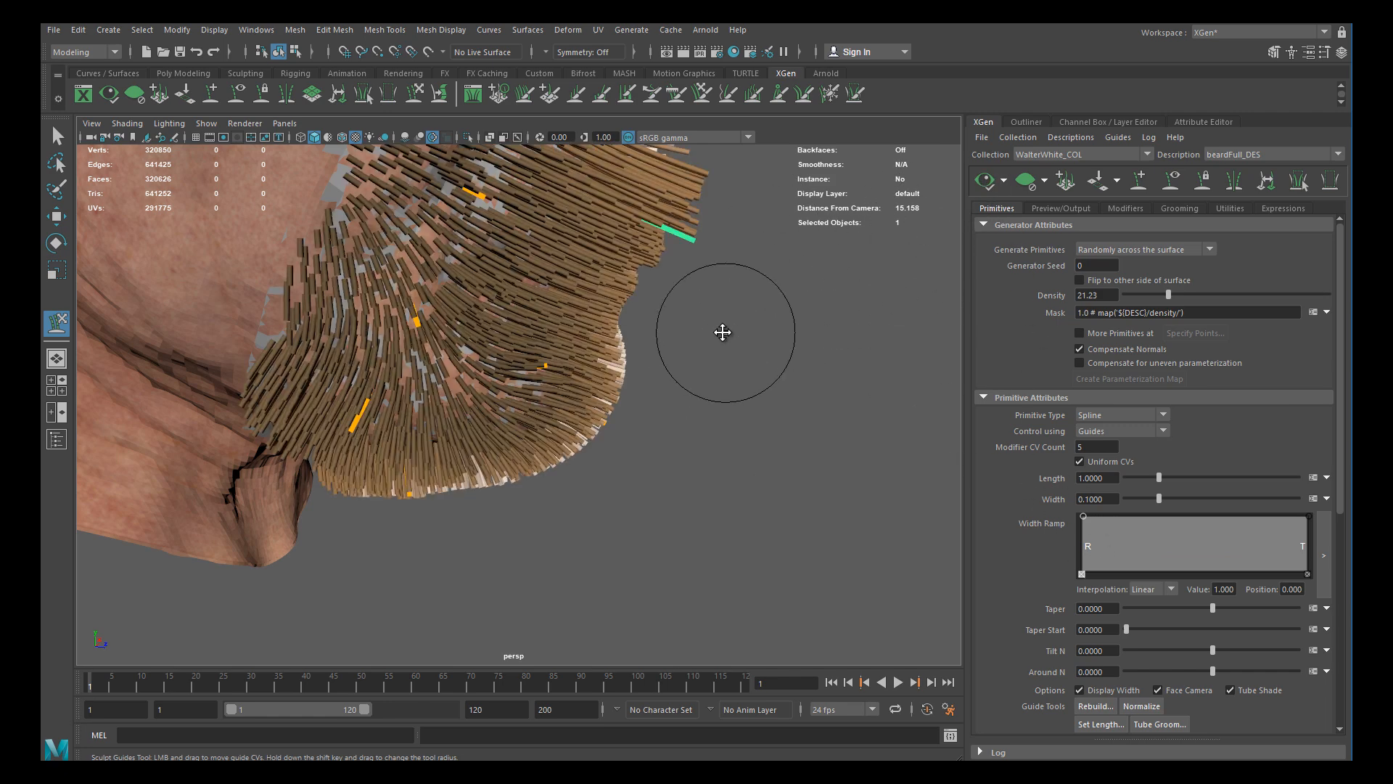
middle_click_drag(728, 333, 722, 428, "alt")
right_click_drag(722, 428, 762, 433, "alt")
left_click_drag(758, 375, 755, 327, "alt")
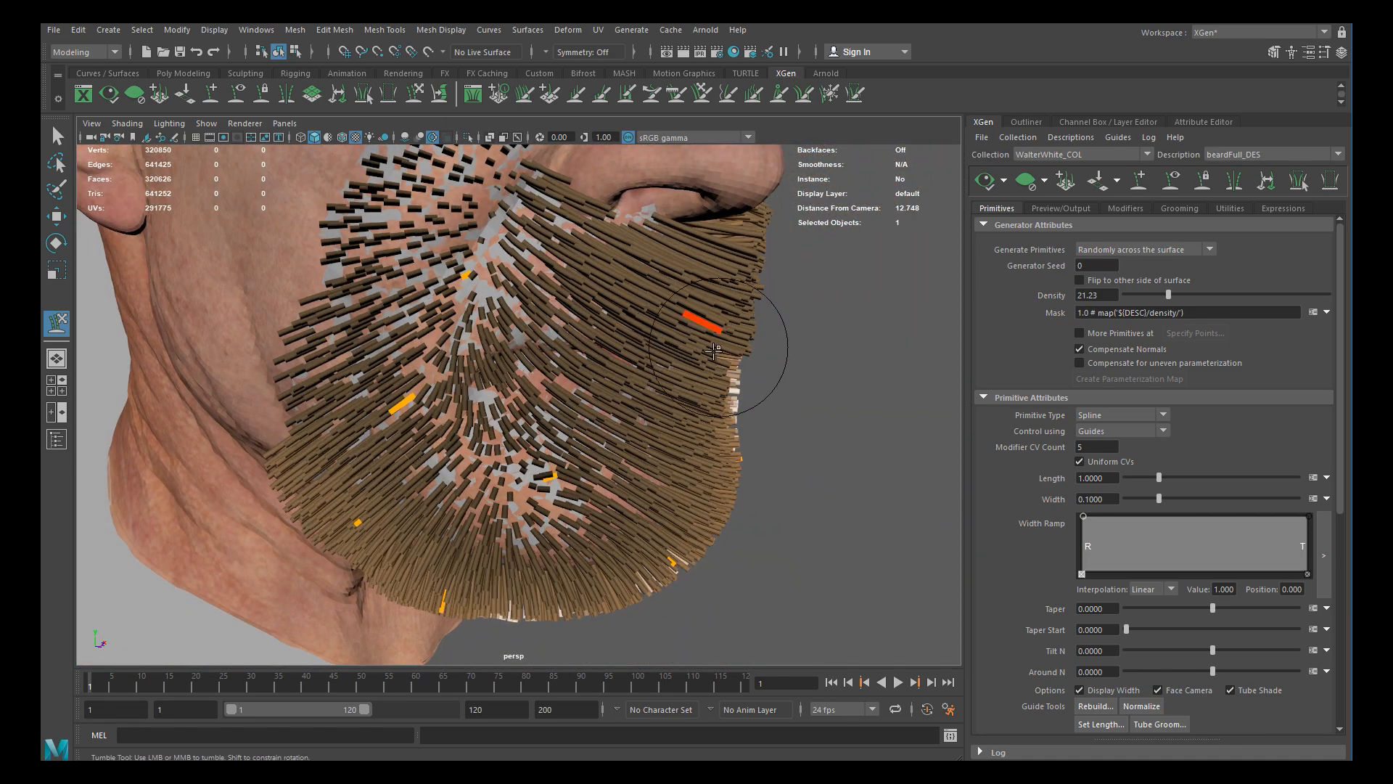
Enlarge the width ramp, lower its root and set its tip to 0.048, and refresh the preview to inspect the thinner hairs
left_click(1324, 552)
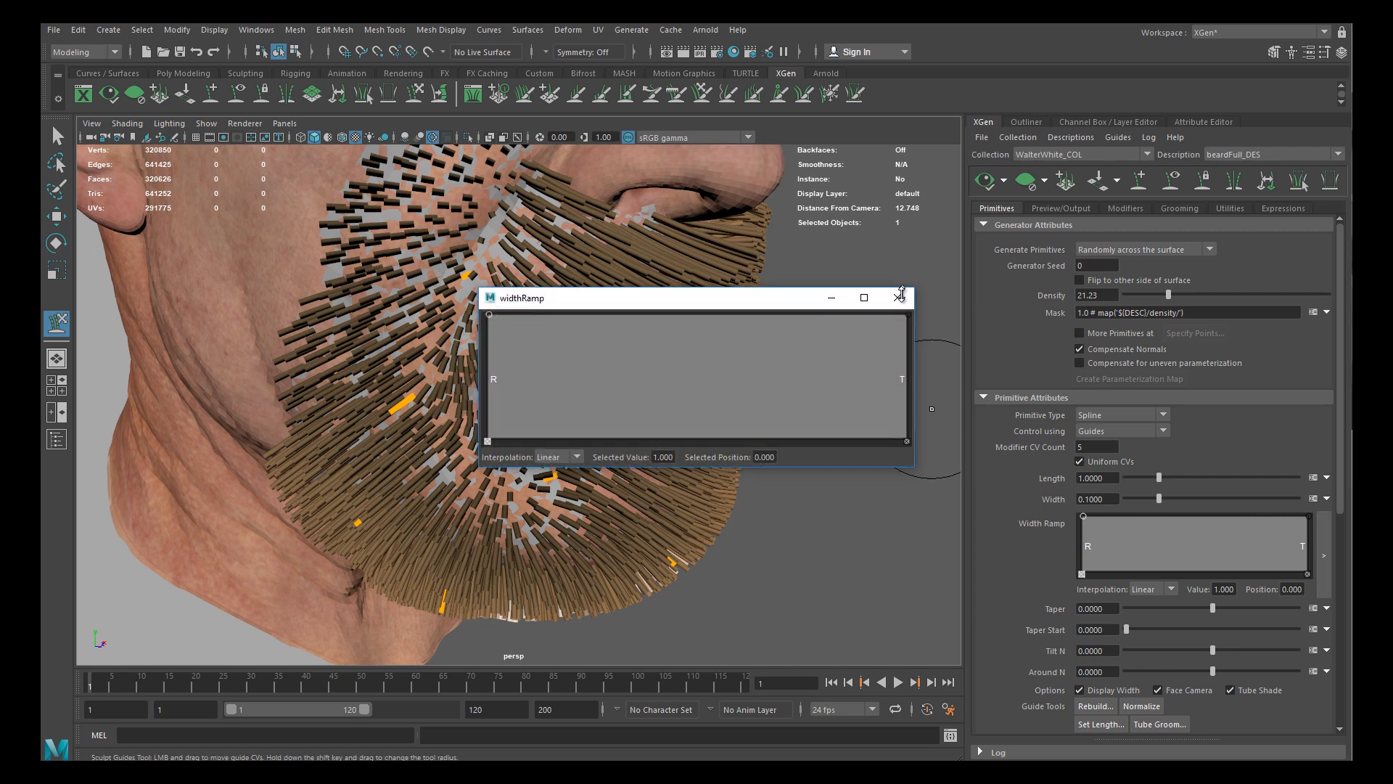
left_click_drag(701, 312, 964, 296)
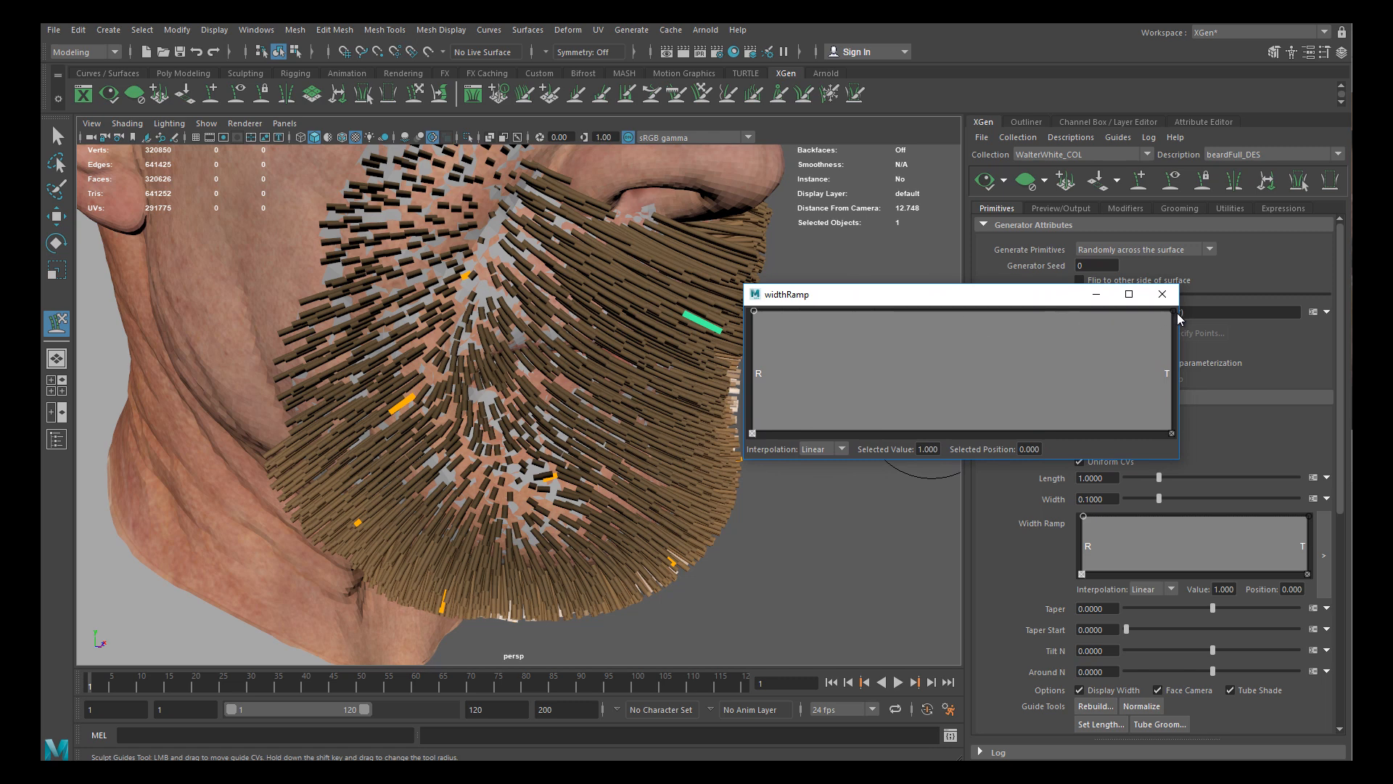
left_click_drag(1174, 313, 1193, 410)
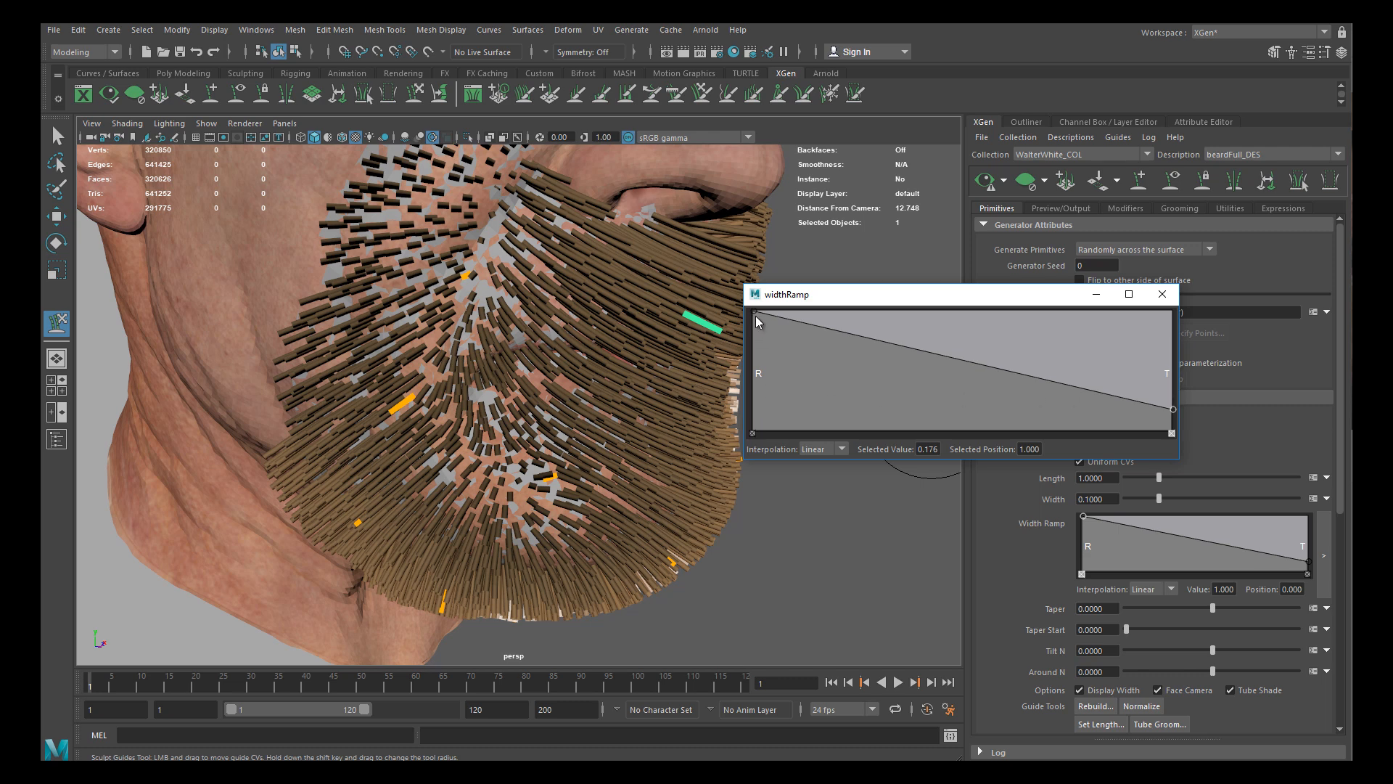
left_click_drag(754, 314, 705, 416)
left_click_drag(1178, 415, 1185, 425)
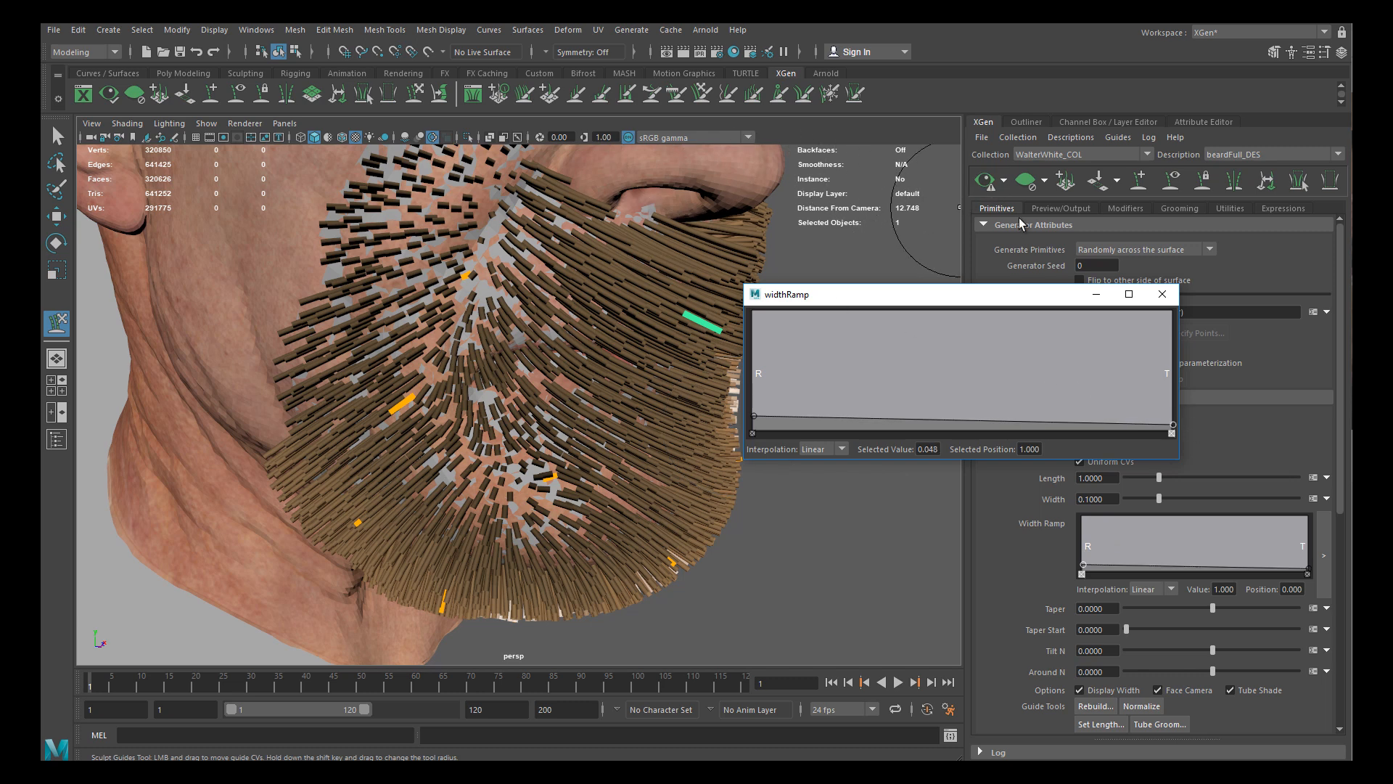
left_click(986, 181)
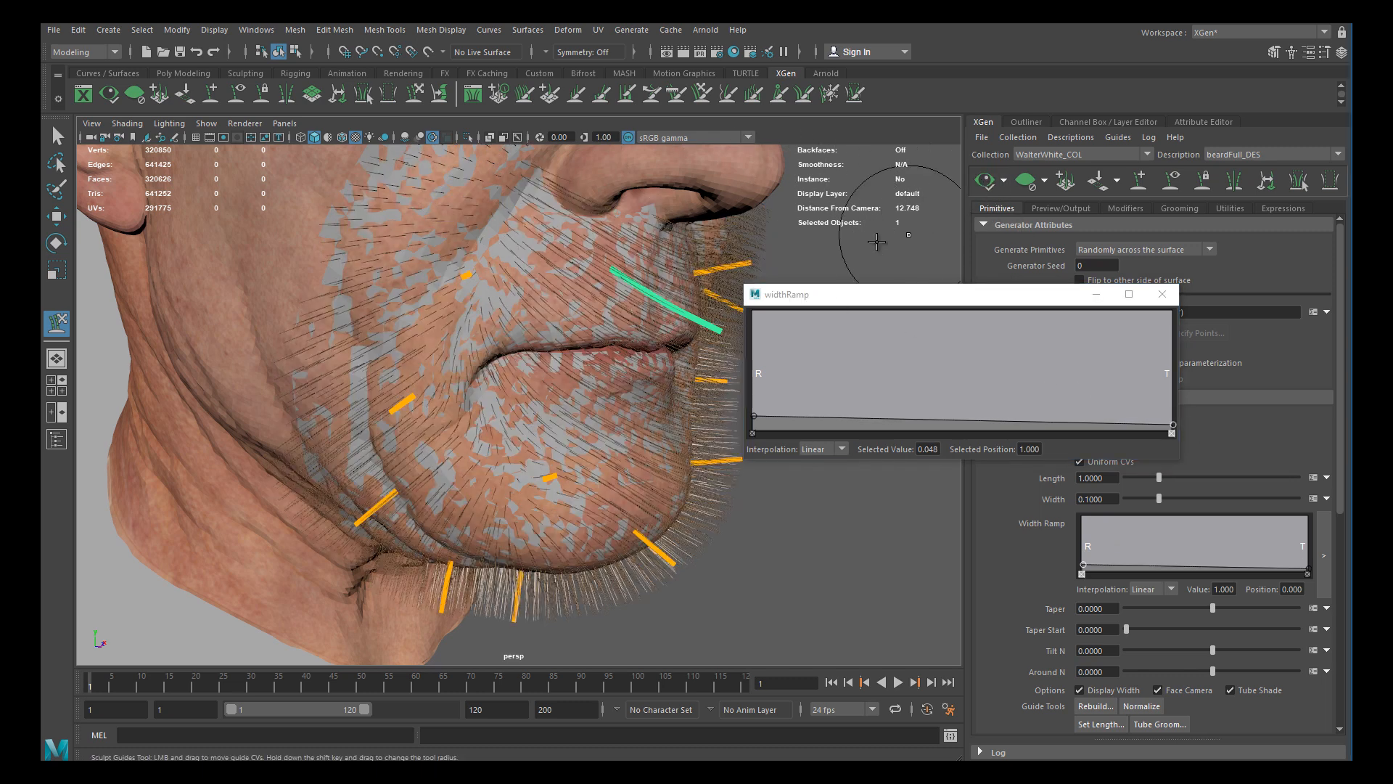
left_click_drag(538, 332, 539, 396, "alt")
right_click_drag(538, 396, 647, 448, "alt")
left_click_drag(646, 449, 732, 389, "alt")
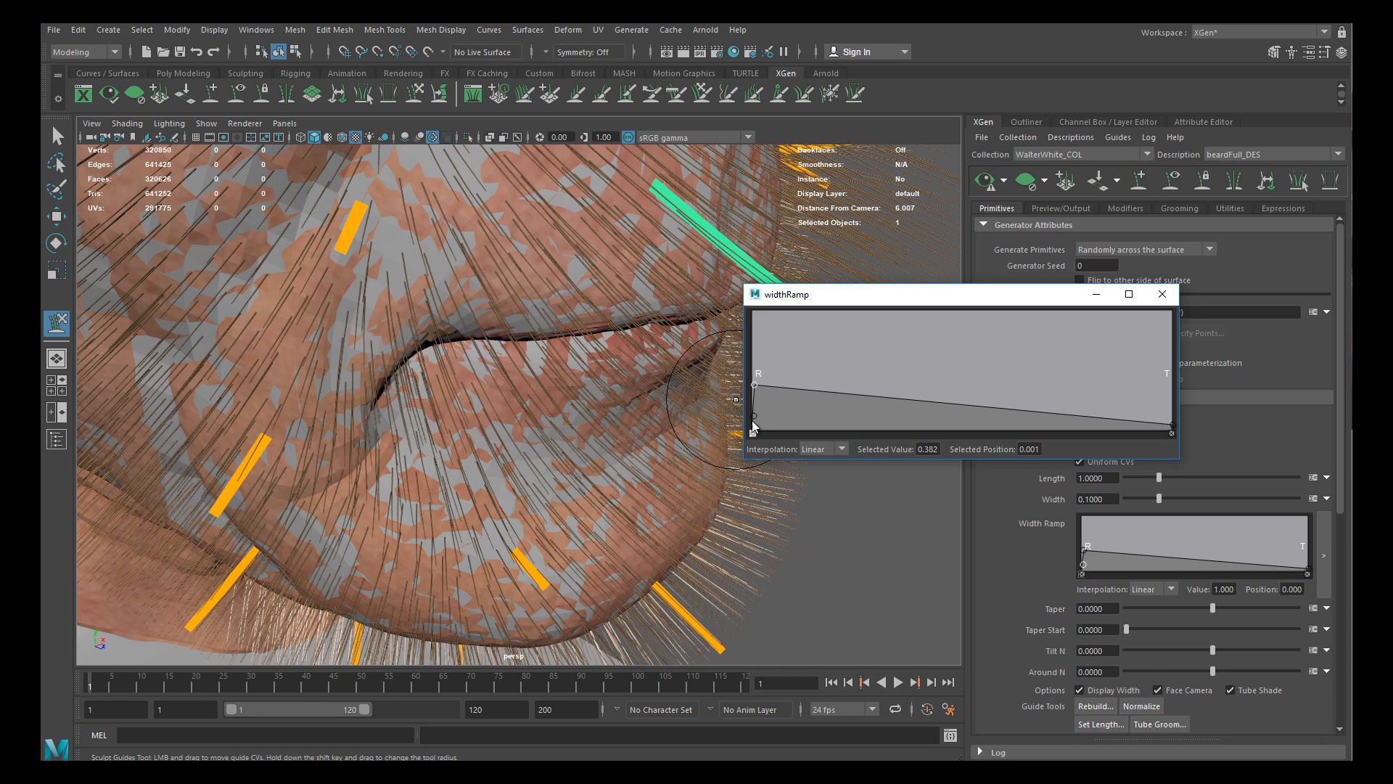
Try a width ramp root value of 0.448, refresh the preview and inspect the hair thickness around the mouth
left_click_drag(756, 437, 727, 269)
left_click(985, 181)
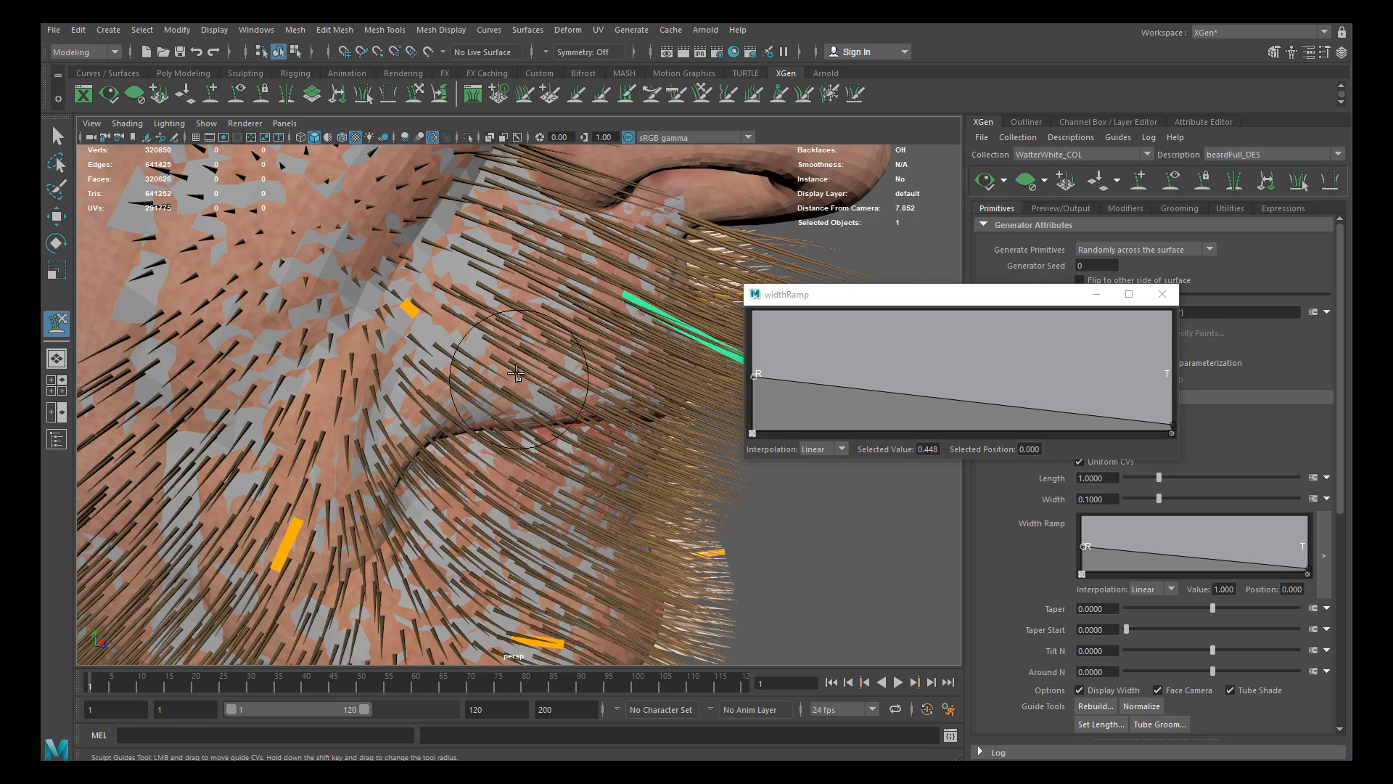
left_click_drag(529, 428, 502, 366, "alt")
middle_click_drag(502, 367, 523, 418, "alt")
left_click_drag(524, 418, 678, 378, "alt")
middle_click_drag(678, 379, 642, 298, "alt")
right_click_drag(642, 298, 639, 423, "alt")
left_click_drag(638, 423, 609, 390, "alt")
left_click_drag(618, 483, 526, 378, "alt")
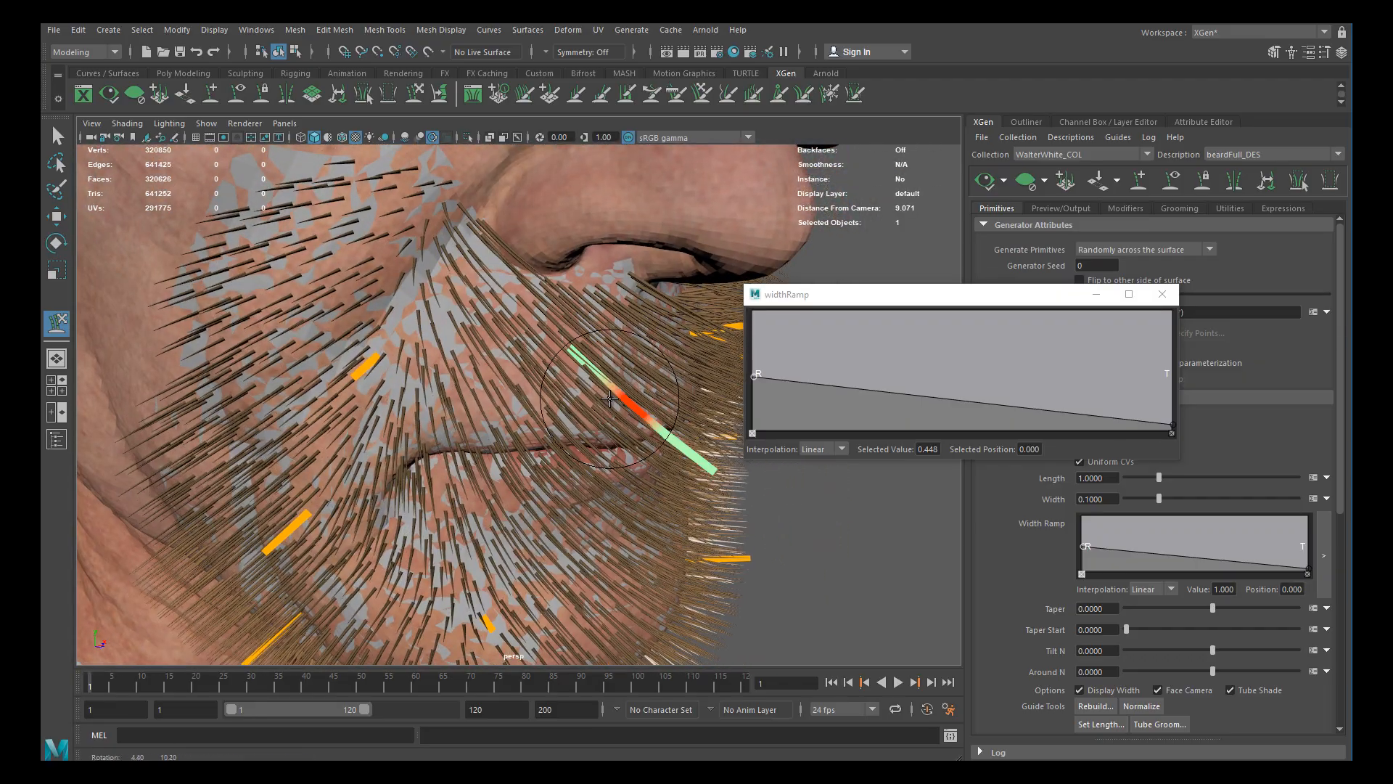
Reshape the width ramp with root 0.079, points of 0.030 at 0.083 and 0.048 at 0.225, and tip 0.012, and refresh the preview
left_click_drag(755, 382, 771, 426)
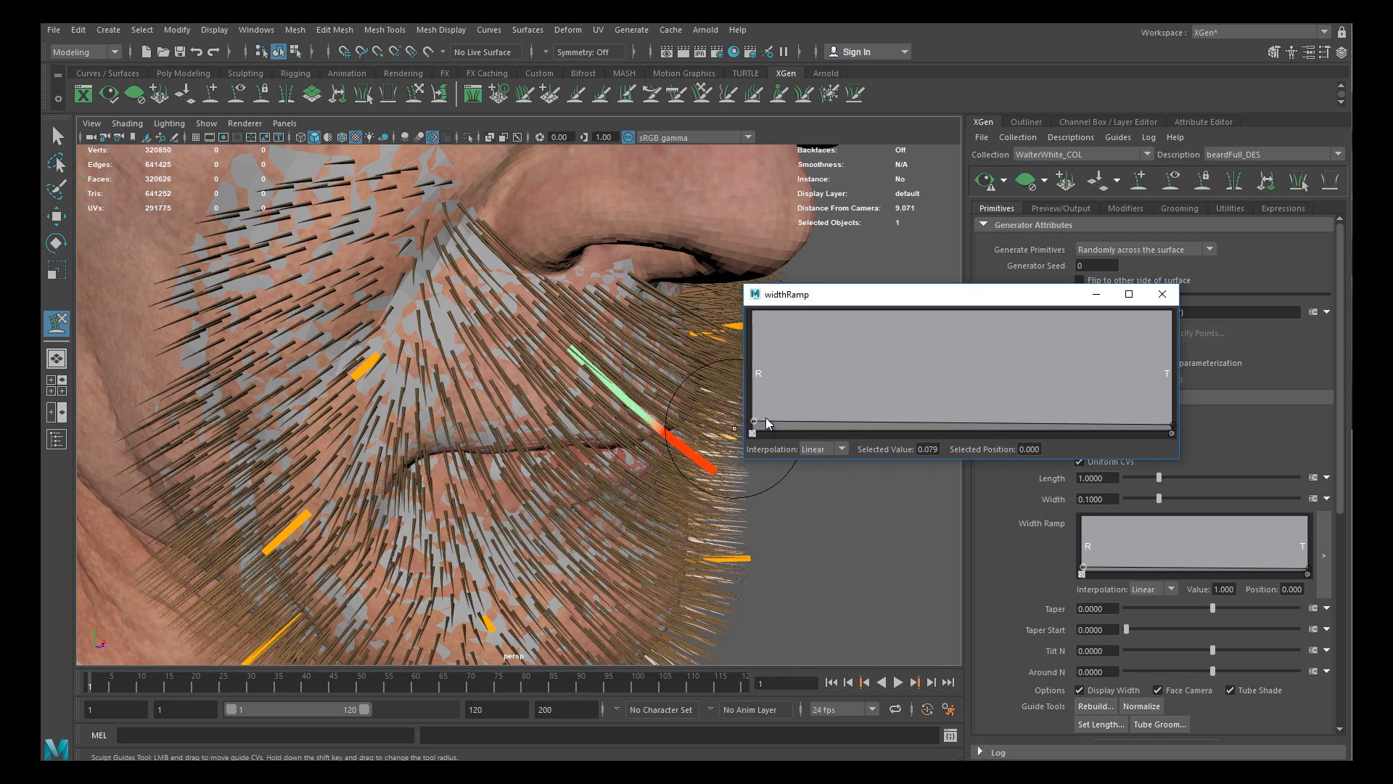
left_click(789, 423)
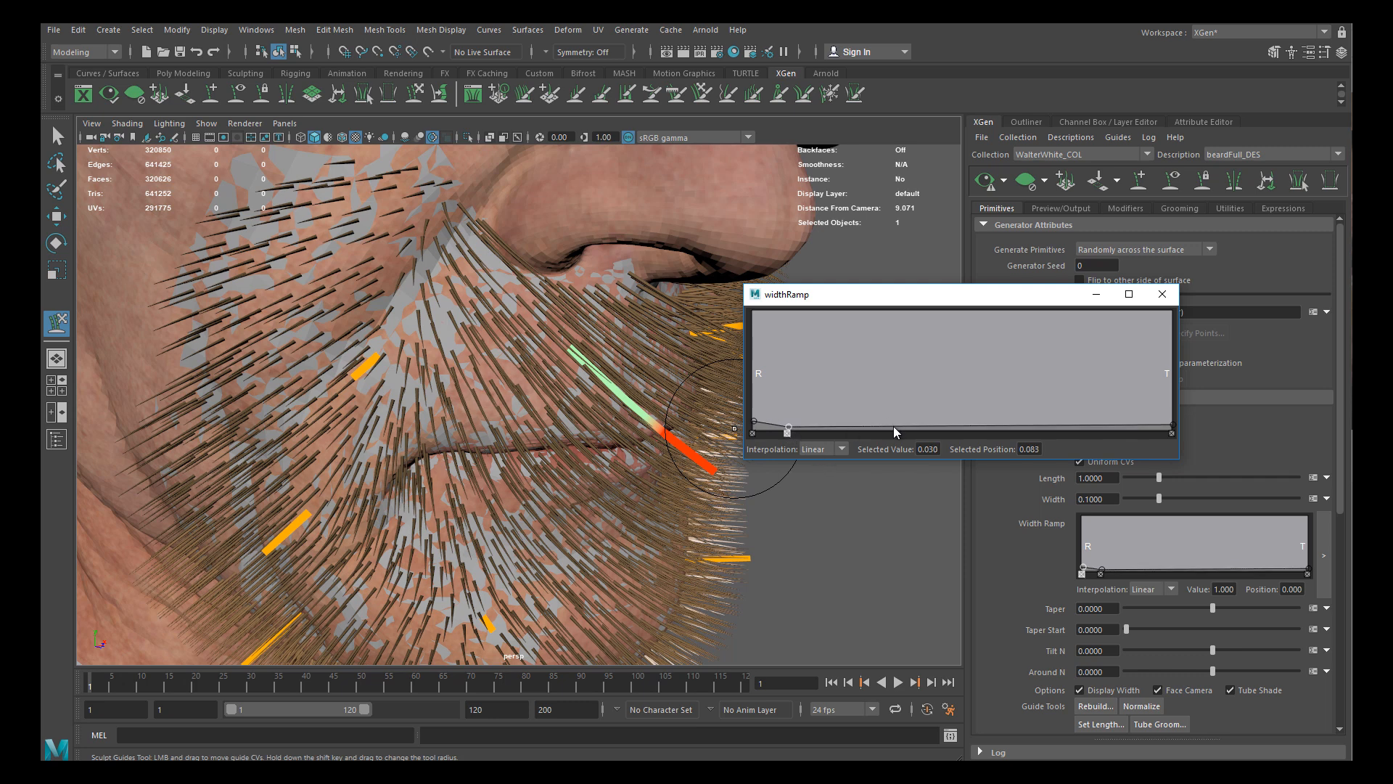
left_click(848, 426)
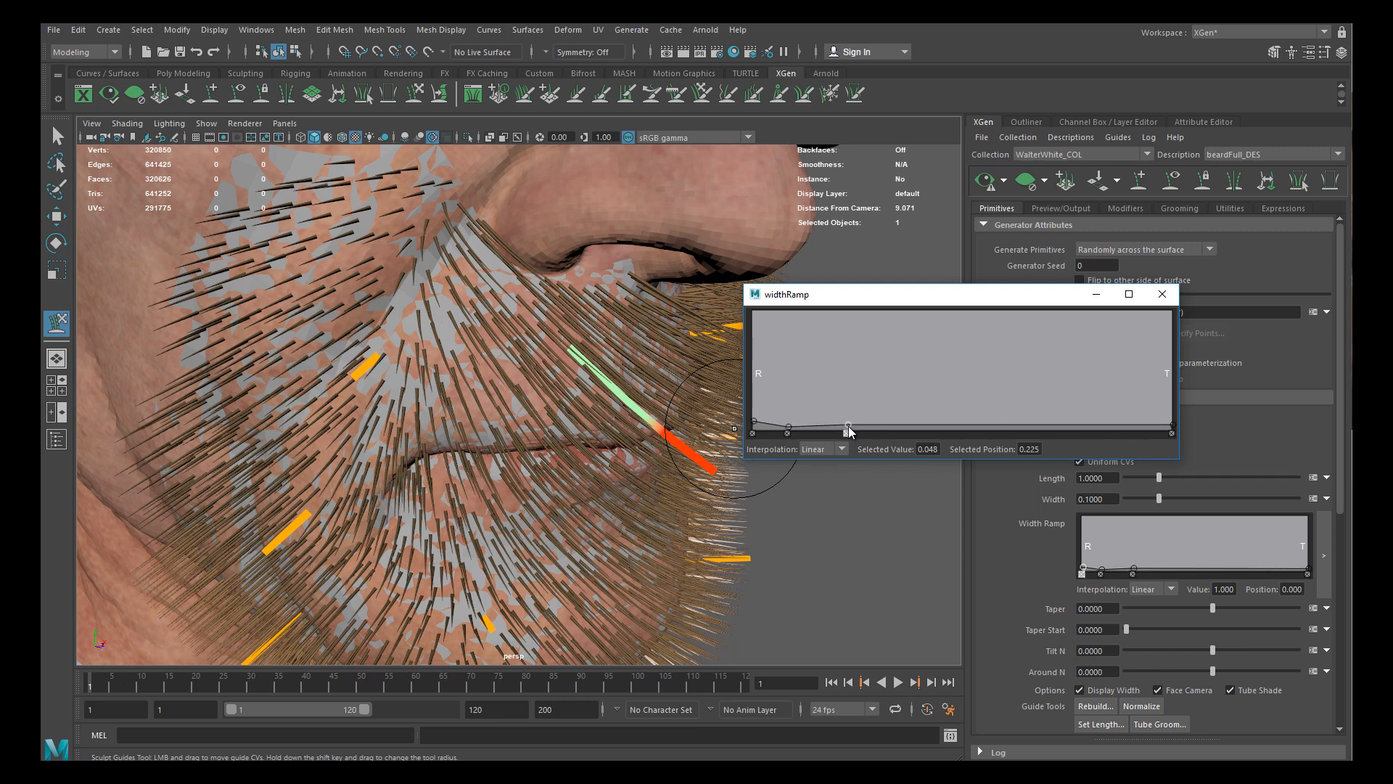
left_click_drag(1177, 427, 1173, 437)
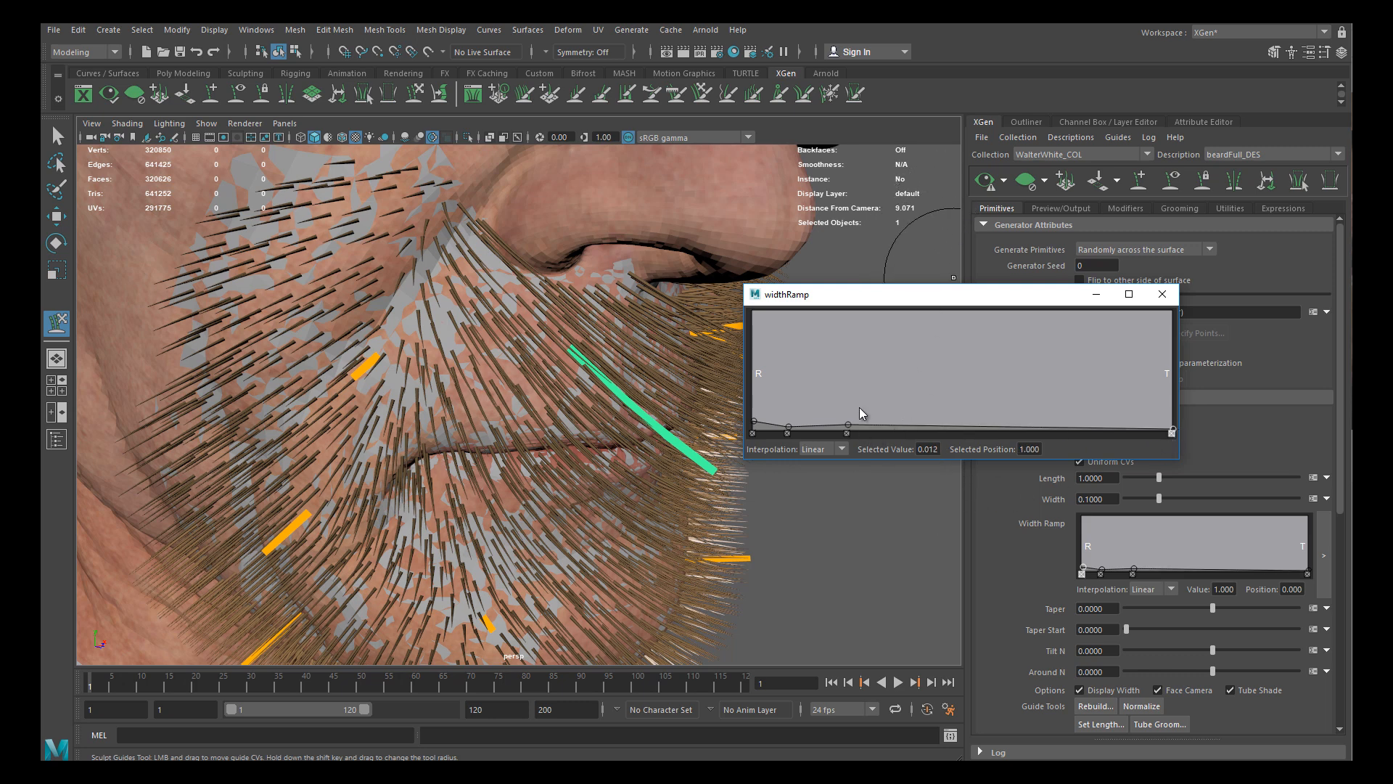
left_click(981, 185)
left_click_drag(537, 311, 491, 363, "alt")
right_click_drag(491, 364, 571, 375, "alt")
left_click_drag(571, 376, 736, 384, "alt")
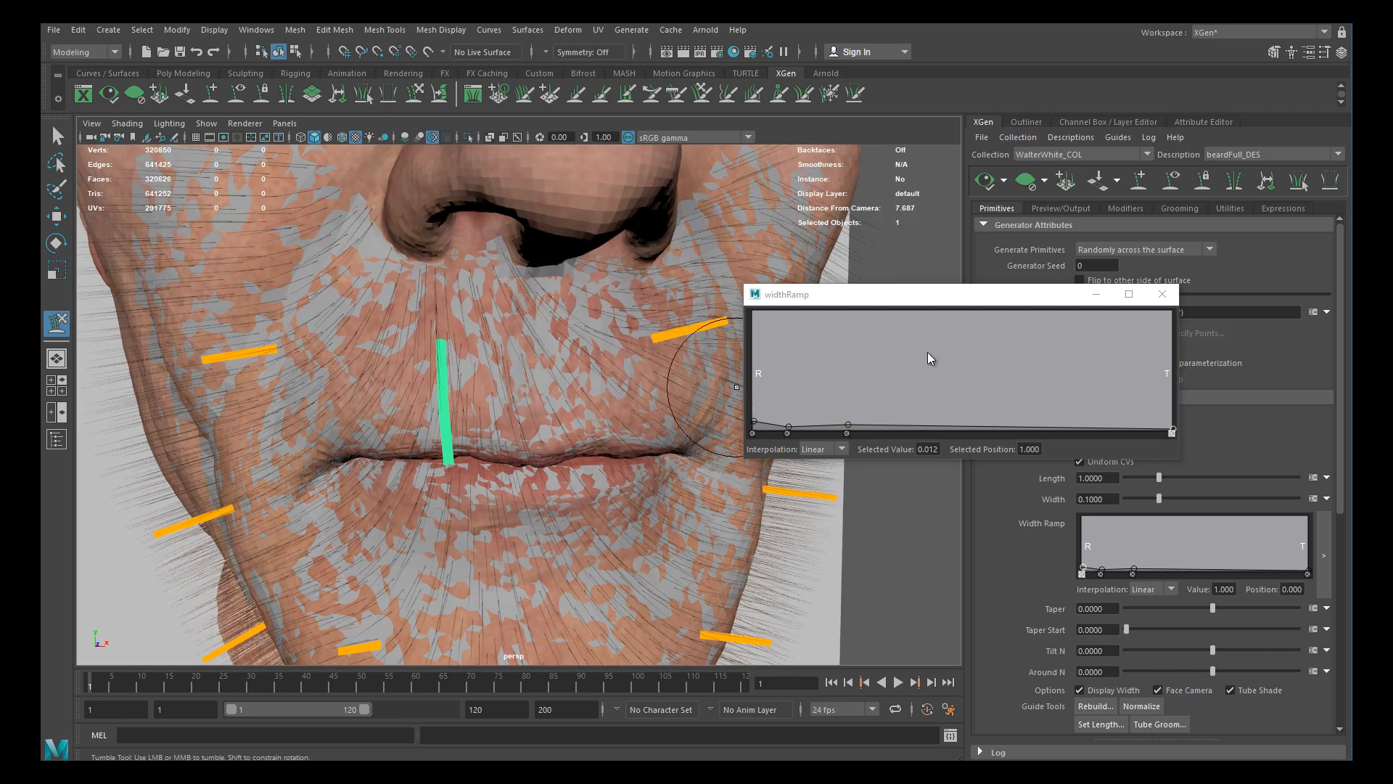
left_click(1161, 295)
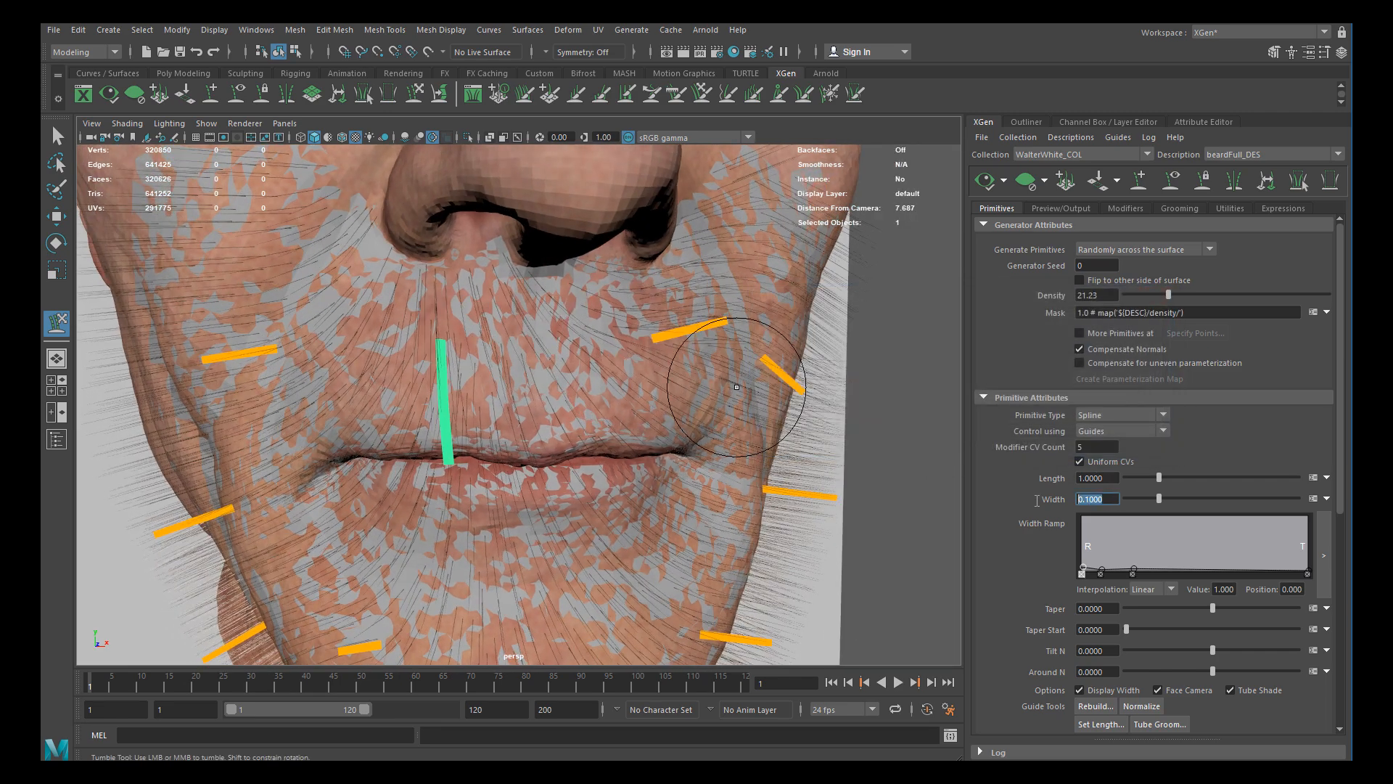
Set the spline width to 0.2 and refresh the preview to check the hair thickness around the mouth and jaw
type(".")
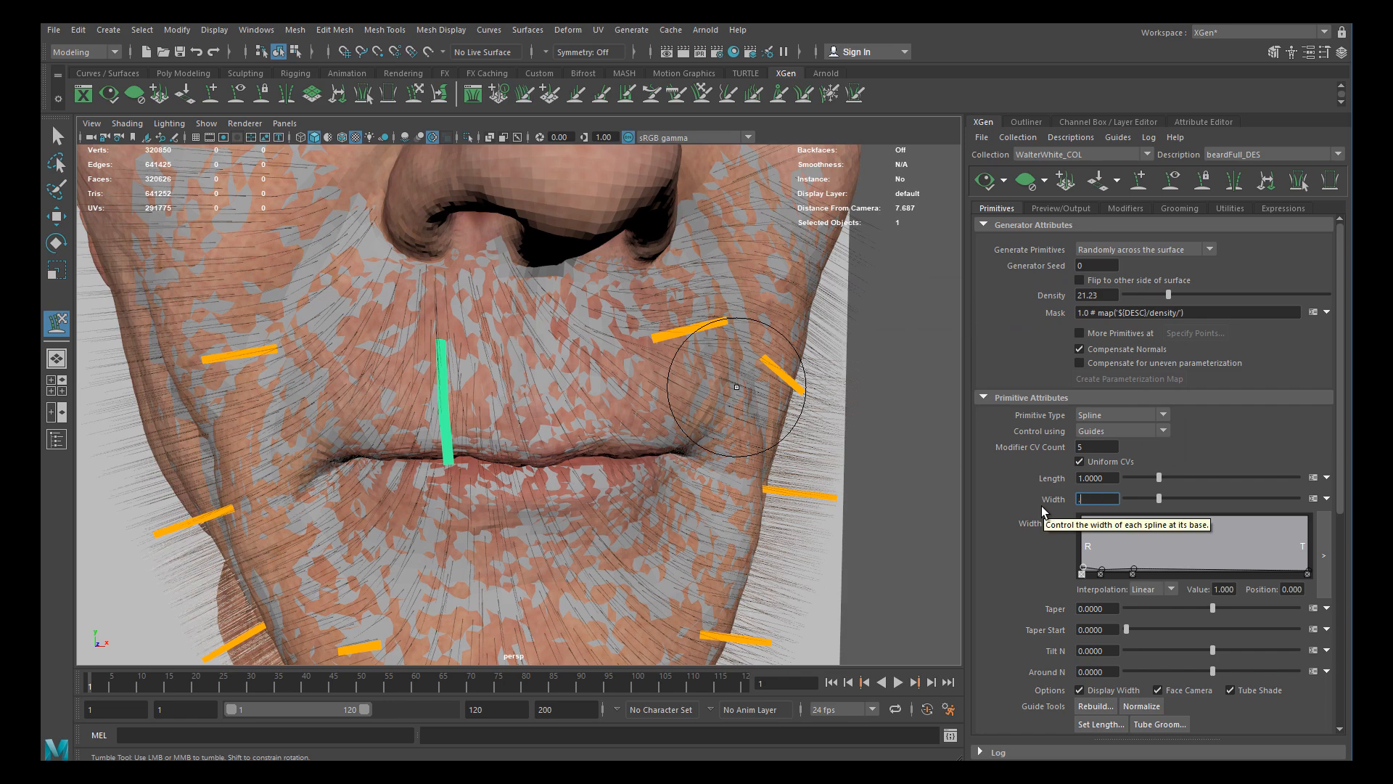
type("2")
key("Return")
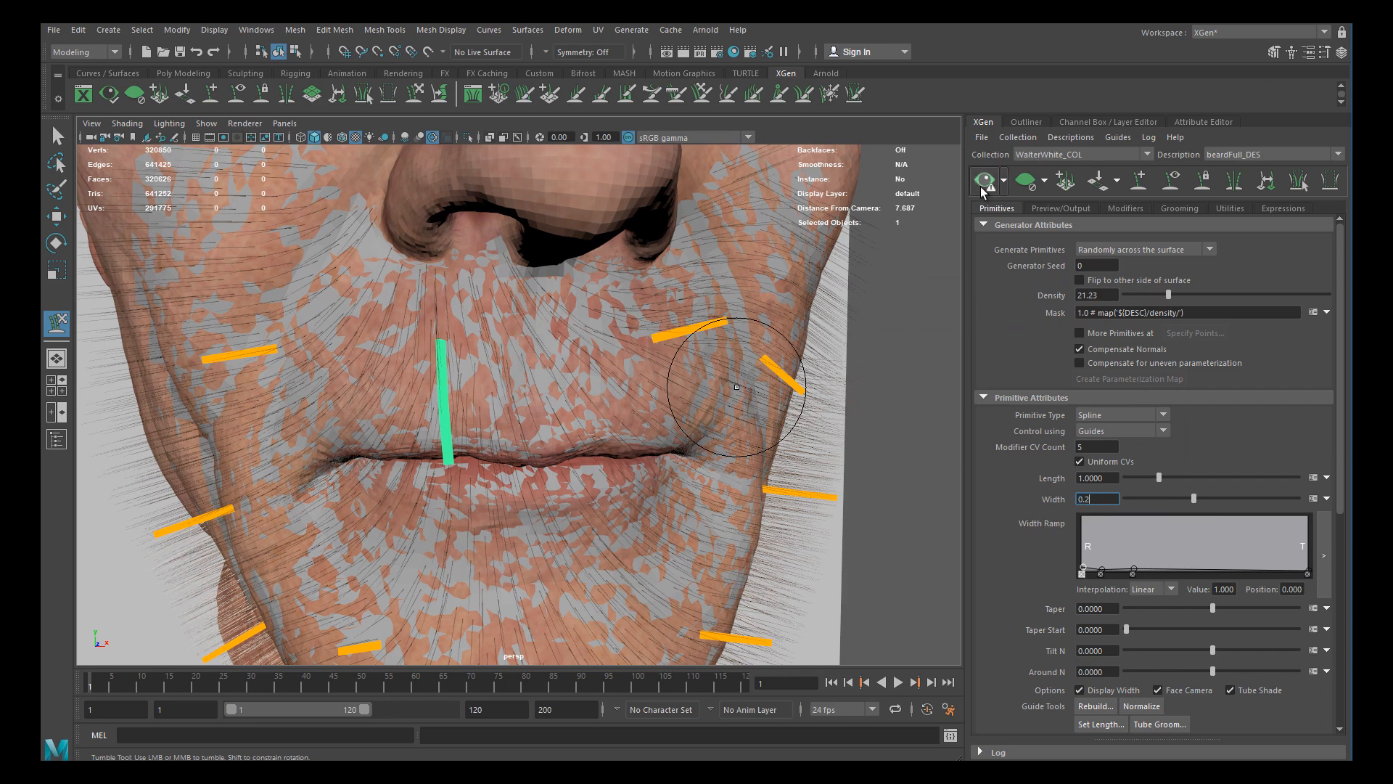
left_click_drag(519, 392, 686, 379, "alt")
right_click_drag(687, 380, 473, 333, "alt")
left_click_drag(581, 354, 745, 419, "alt")
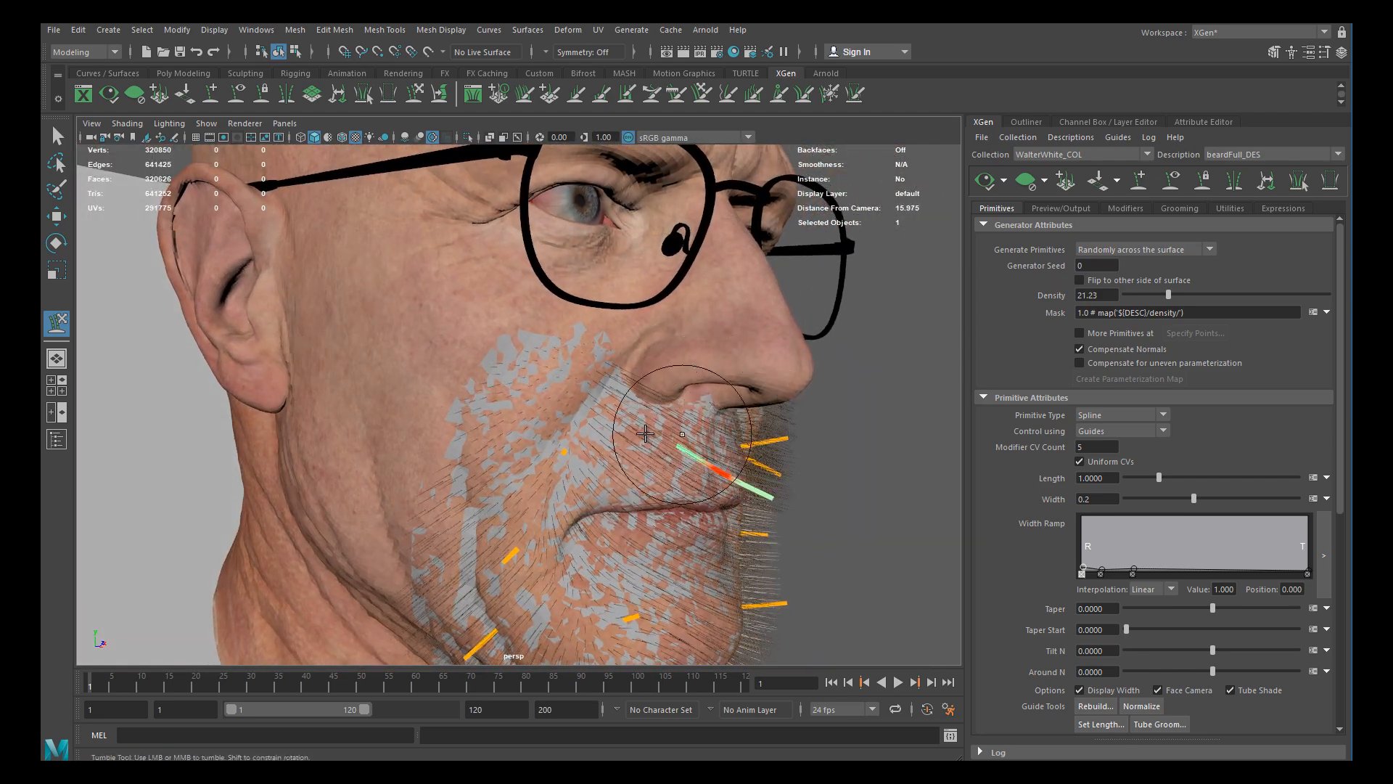
middle_click_drag(649, 385, 681, 348, "alt")
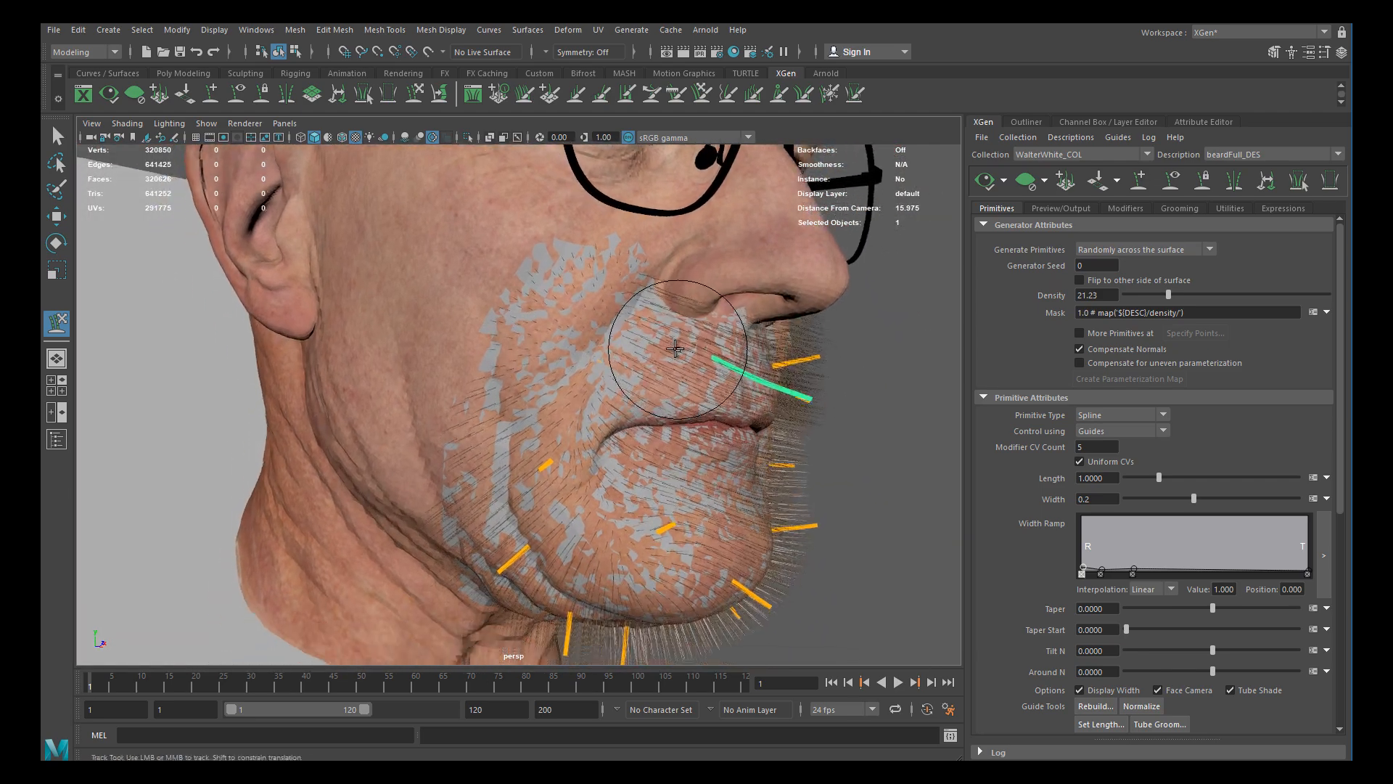
right_click_drag(681, 348, 656, 354, "alt")
left_click_drag(656, 355, 846, 436, "alt")
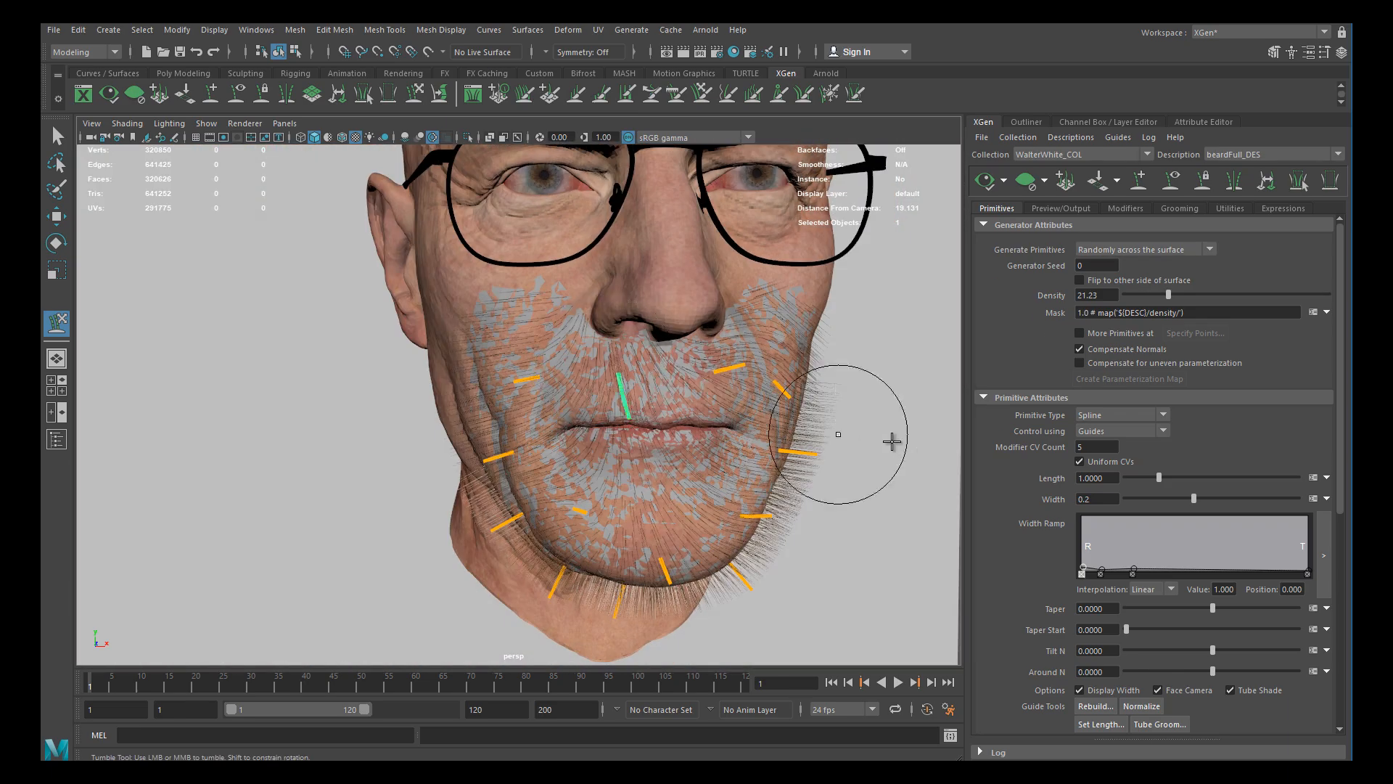
Review the primitive attributes and examine the beard hairs and the long upper-lip guide in profile
left_click_drag(1343, 453, 1341, 499)
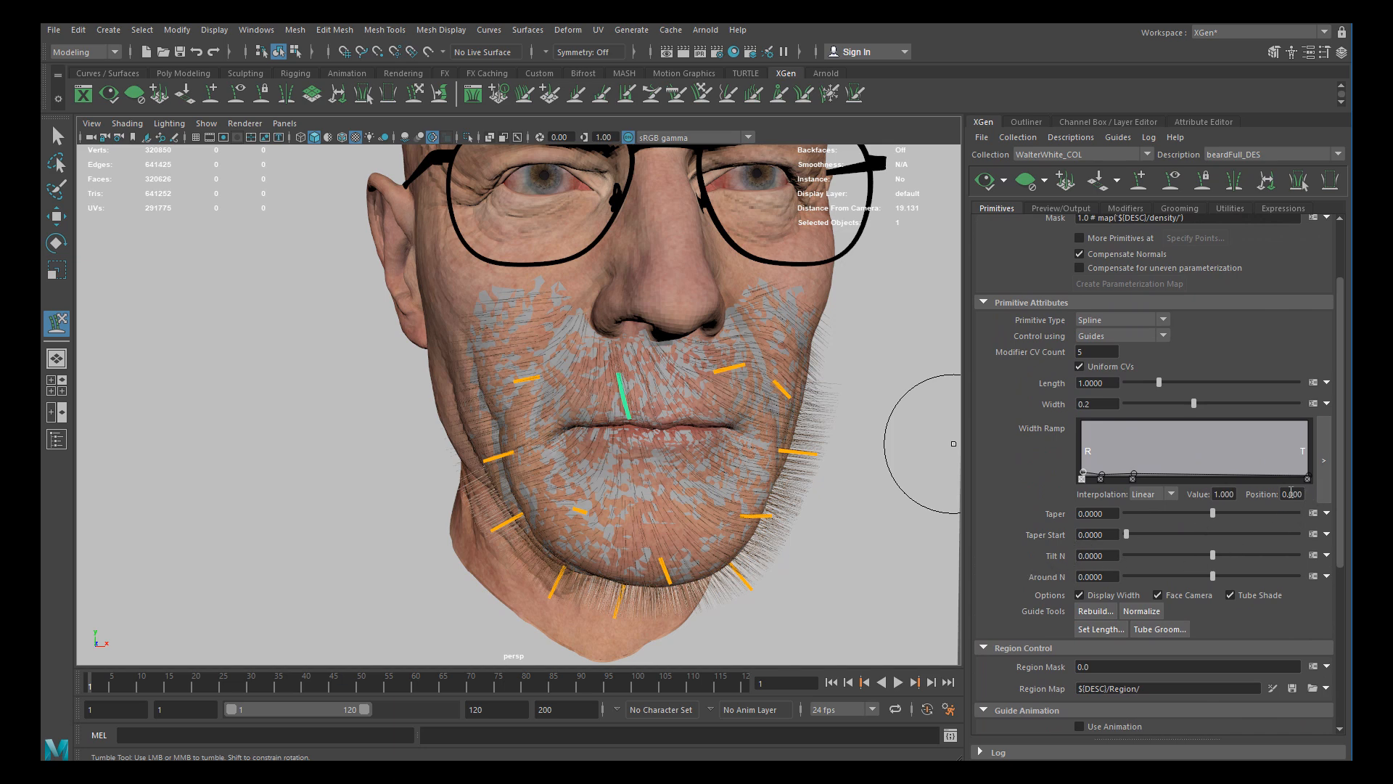
left_click_drag(1341, 446, 1326, 384)
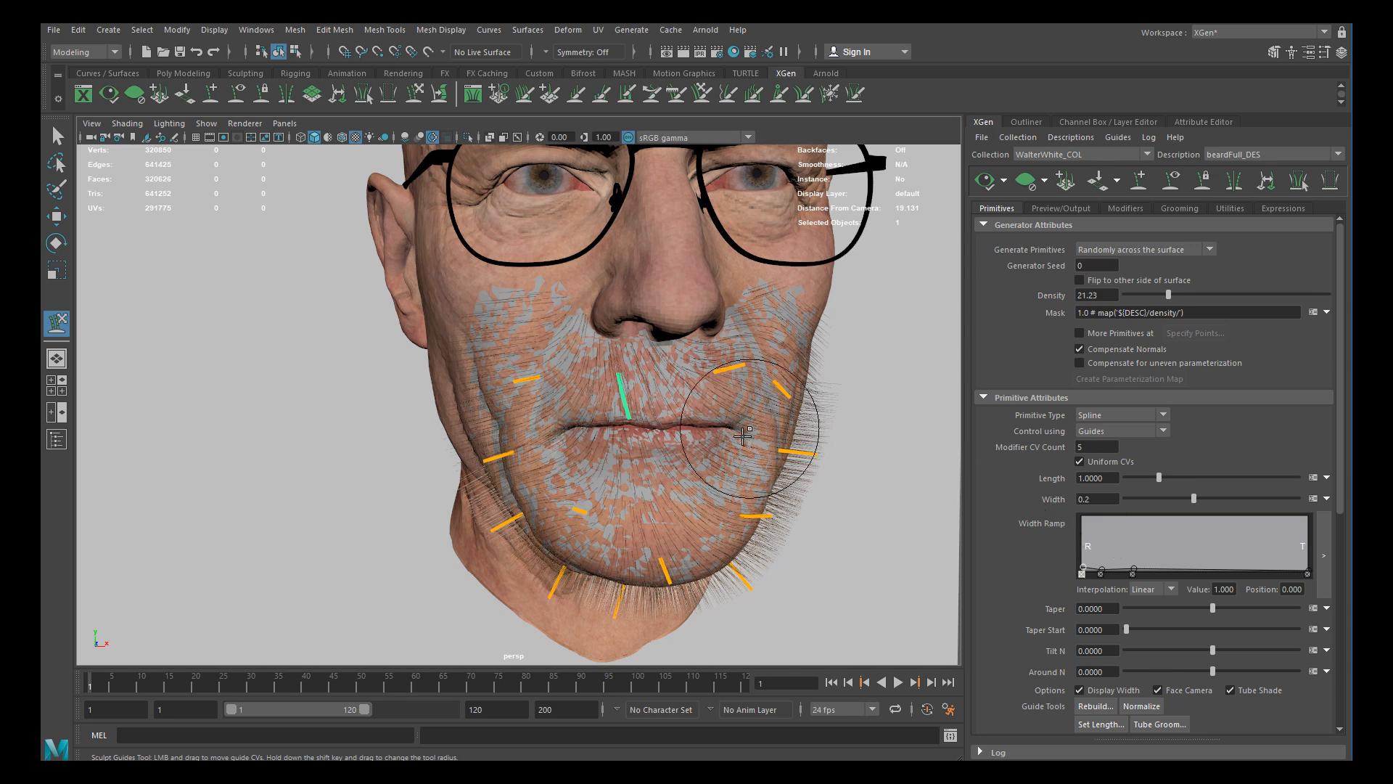
right_click_drag(715, 399, 723, 451, "alt")
left_click_drag(723, 452, 818, 379, "alt")
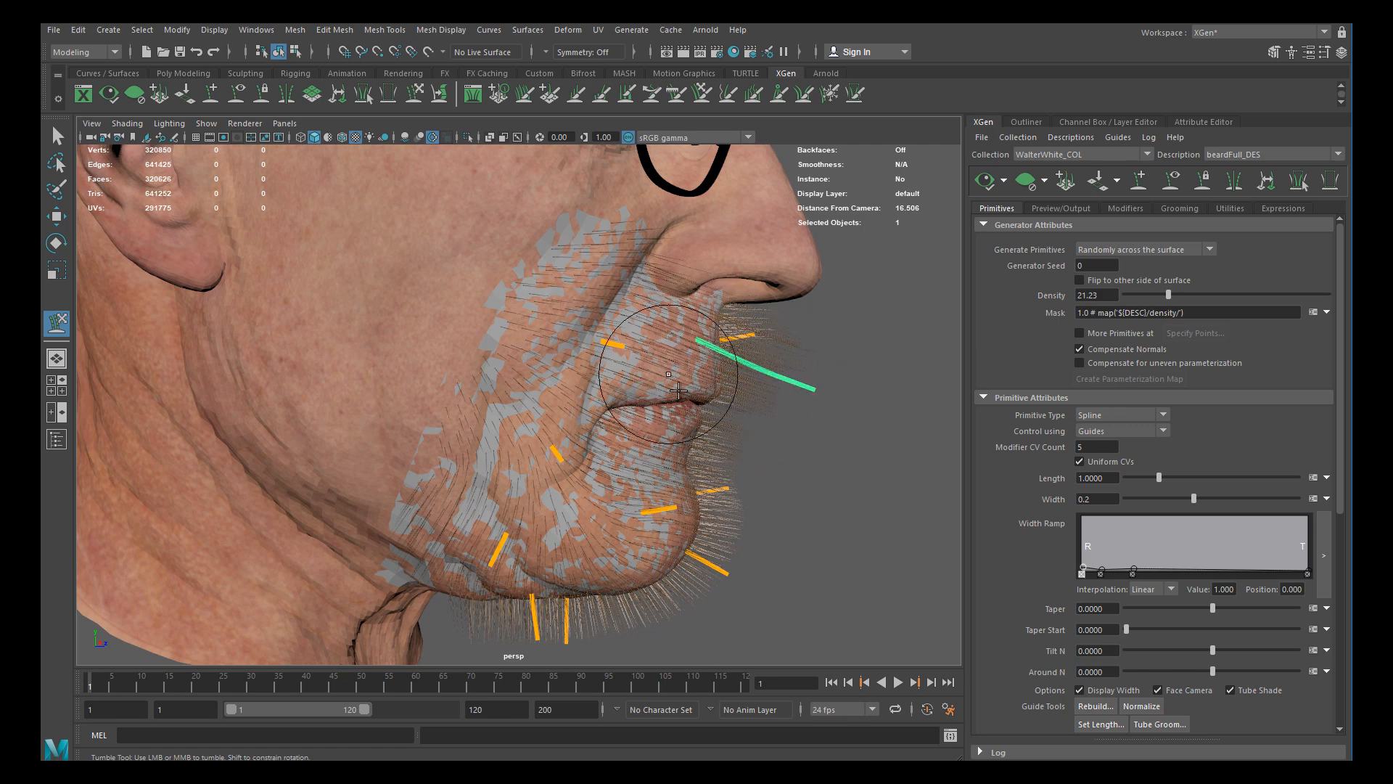
left_click_drag(775, 429, 730, 425, "alt")
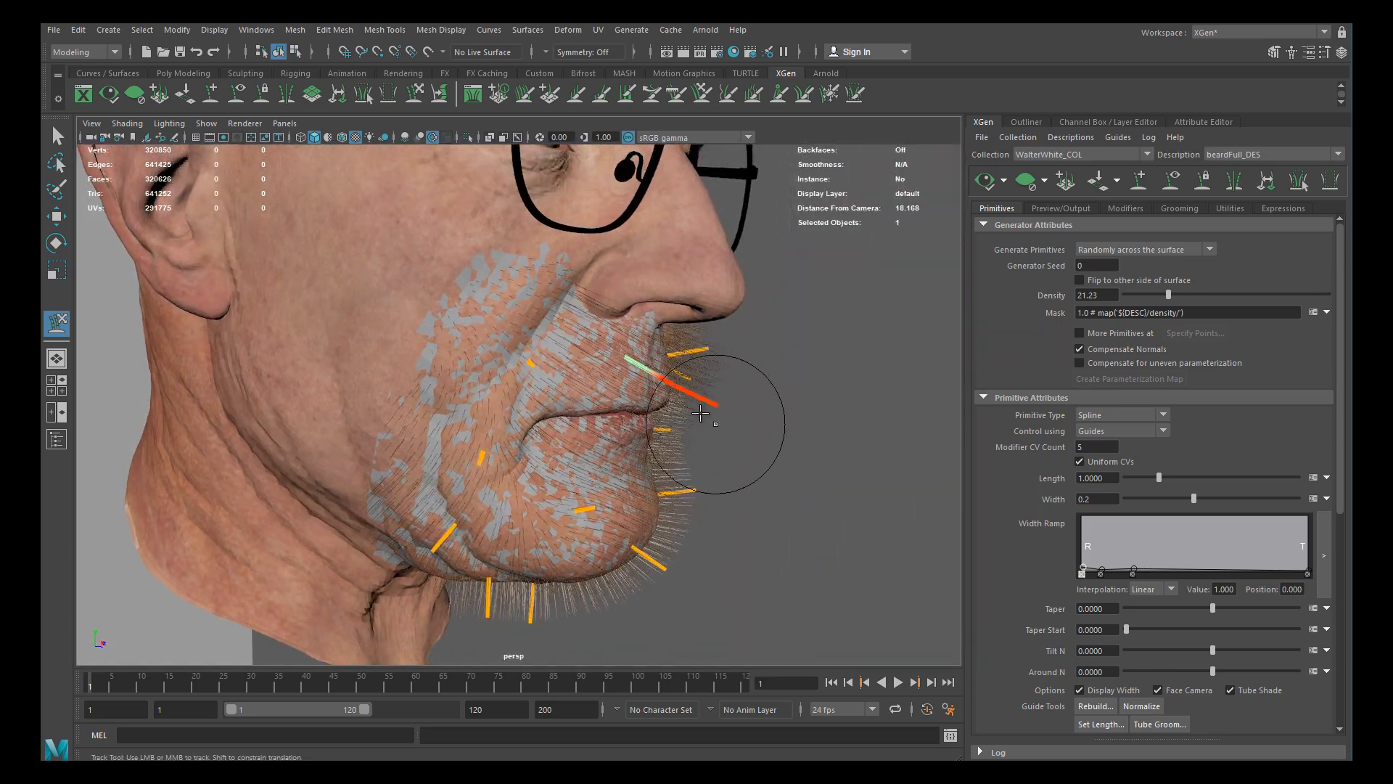
right_click_drag(729, 425, 793, 439, "alt")
left_click_drag(793, 438, 820, 440, "alt")
right_click_drag(821, 439, 637, 435, "alt")
left_click_drag(739, 437, 748, 443, "alt")
Delete the long upper-lip guide and inspect the guides along both sides of the jaw
key("w")
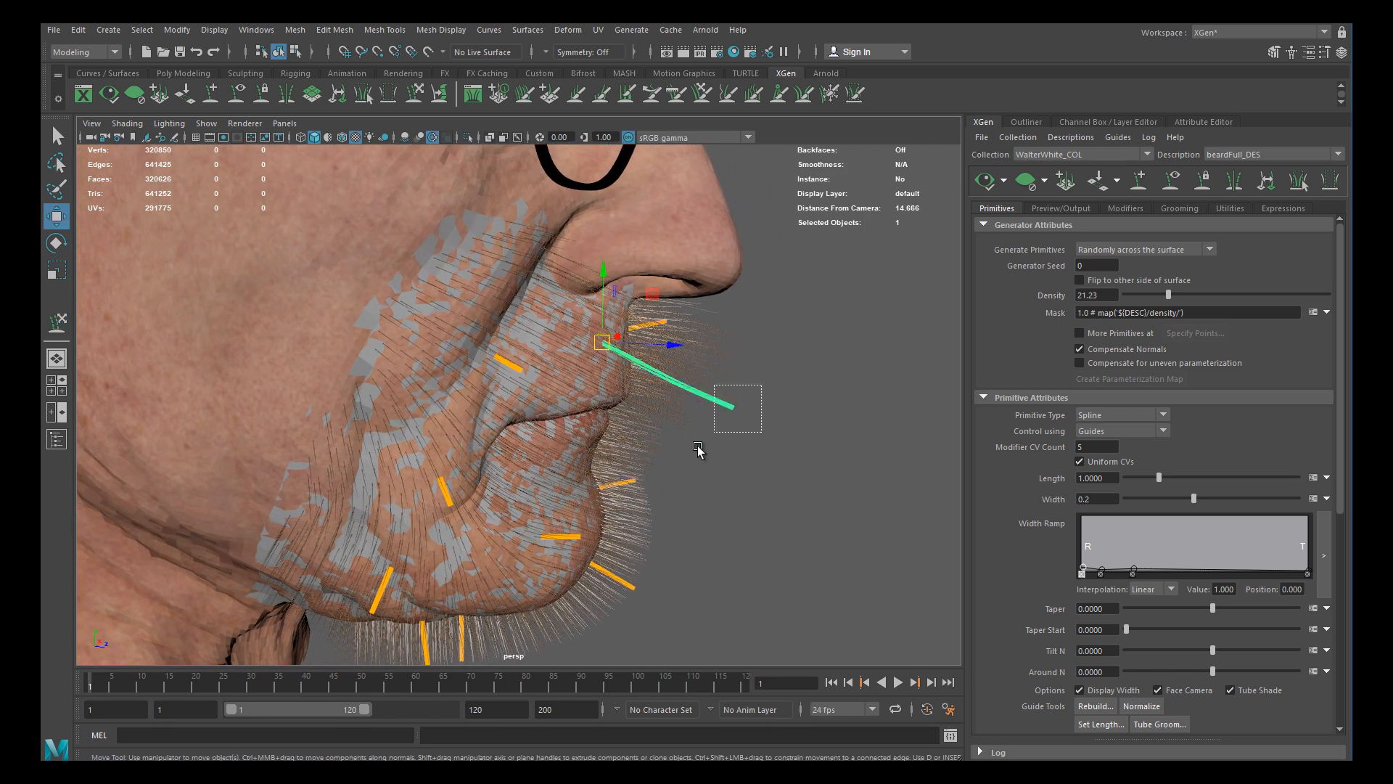
left_click(734, 450)
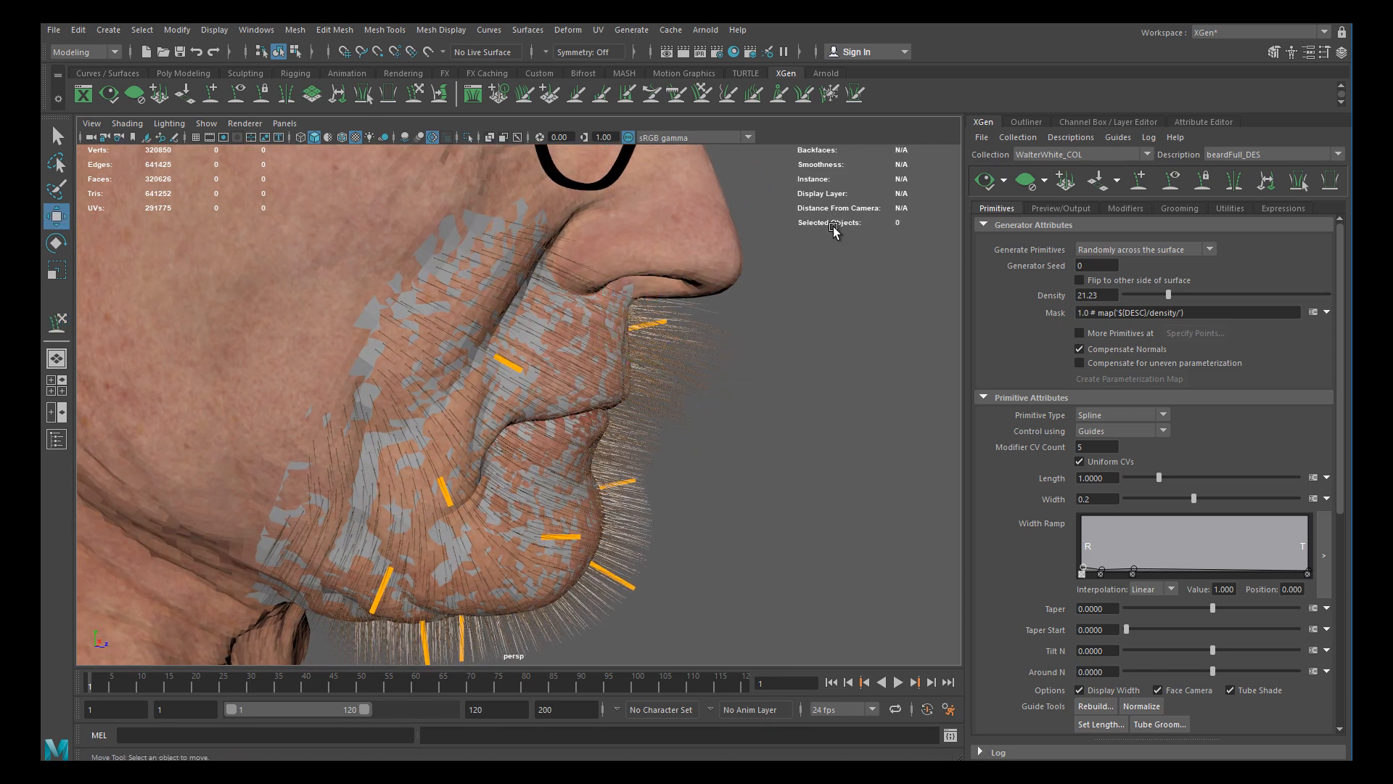
left_click_drag(807, 368, 782, 388, "alt")
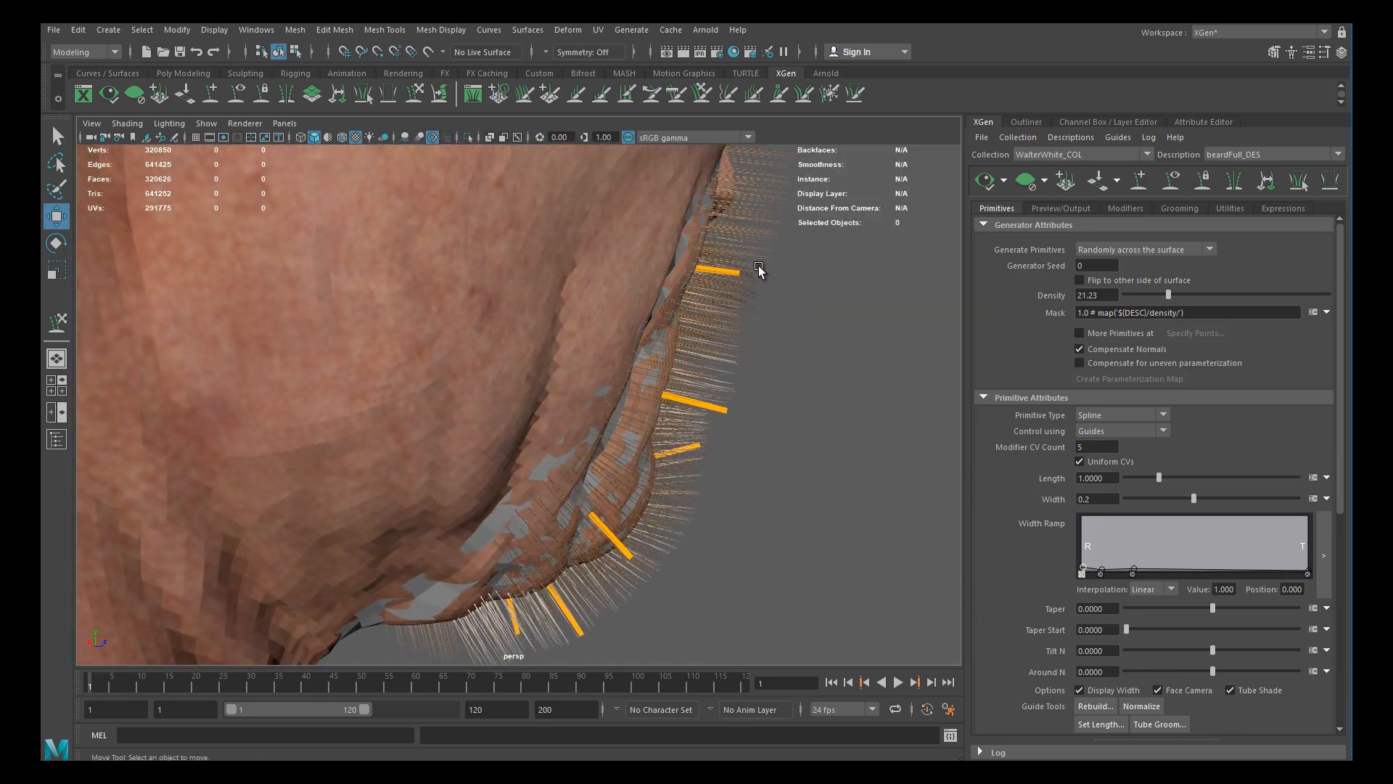
left_click(736, 274)
left_click_drag(740, 319, 820, 351, "alt")
left_click(820, 351)
left_click_drag(692, 340, 439, 391, "alt")
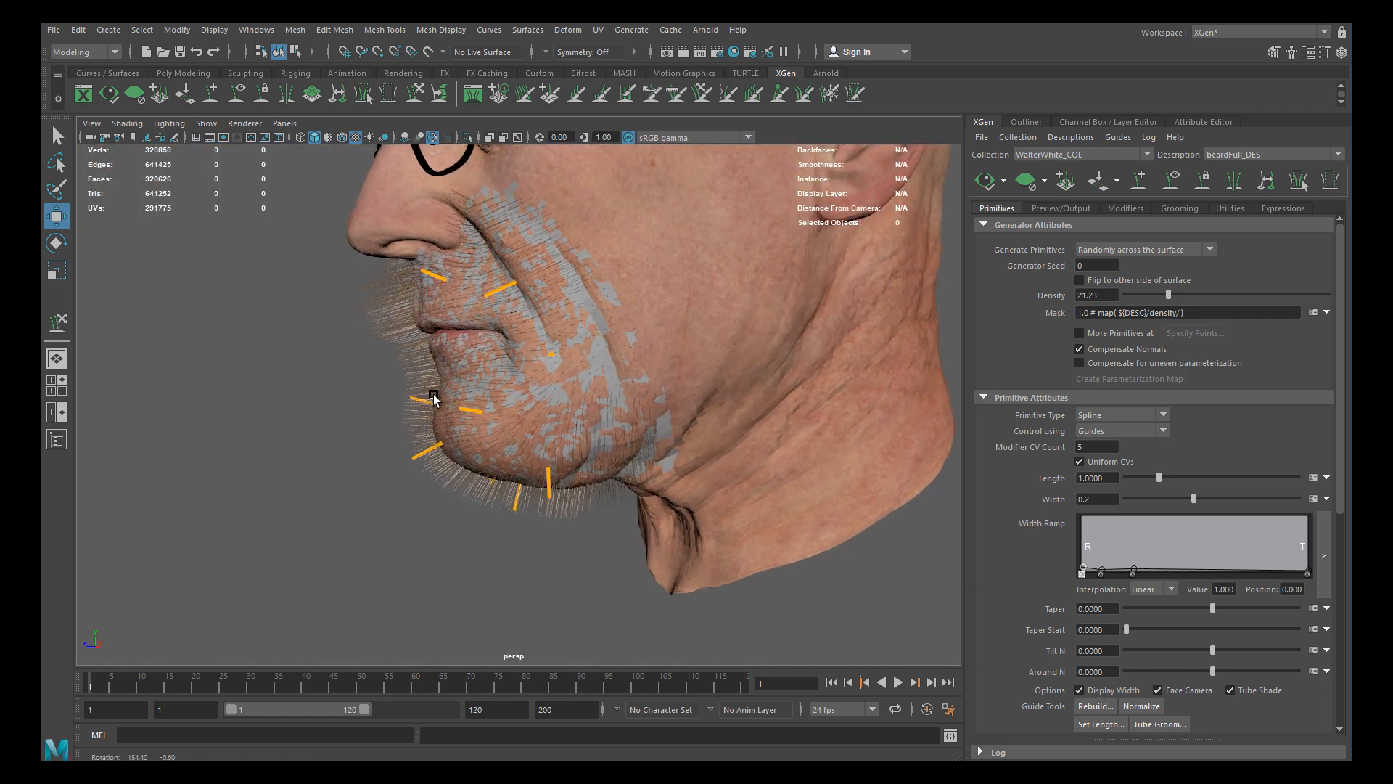
Delete all the remaining beard guides and refresh the preview
left_click_drag(260, 580, 611, 248)
left_click_drag(586, 314, 661, 435, "alt")
left_click(783, 204)
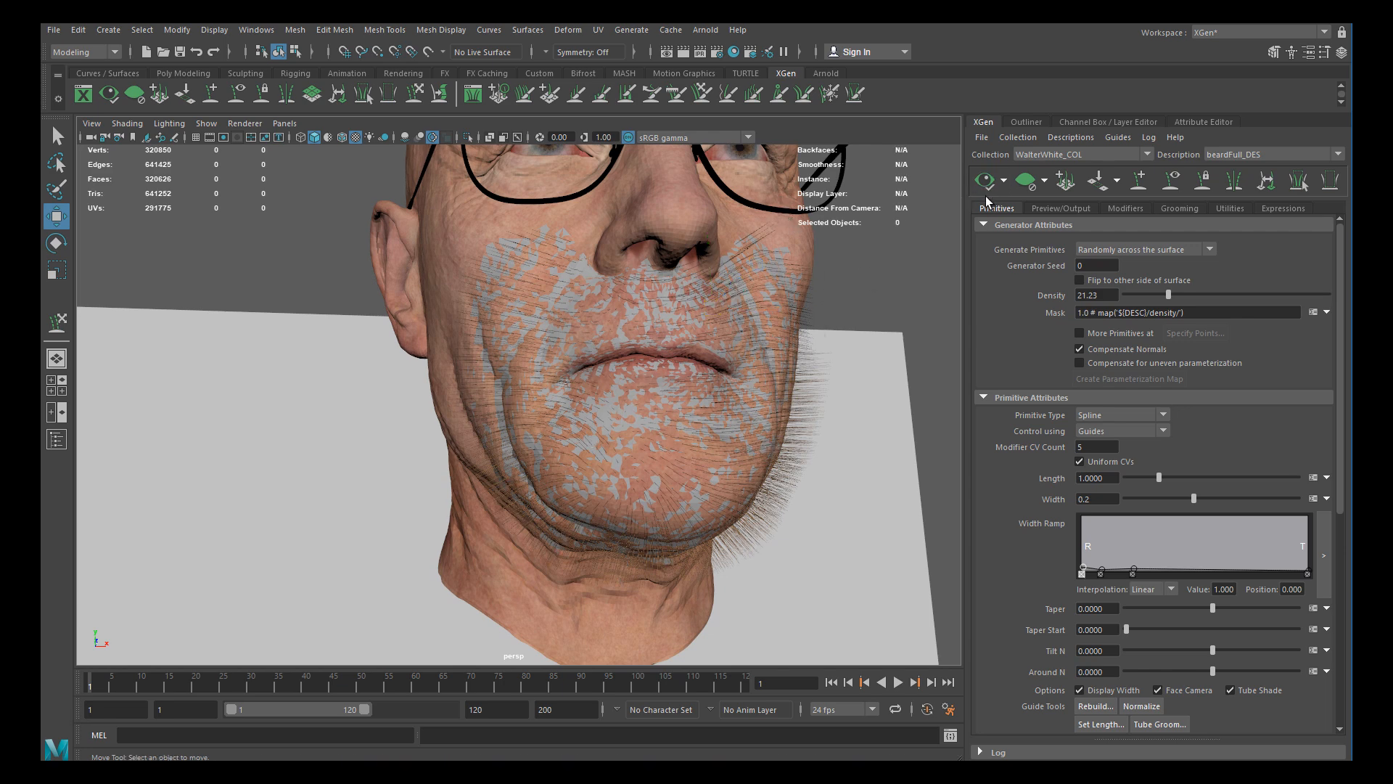
right_click_drag(630, 312, 693, 339, "alt")
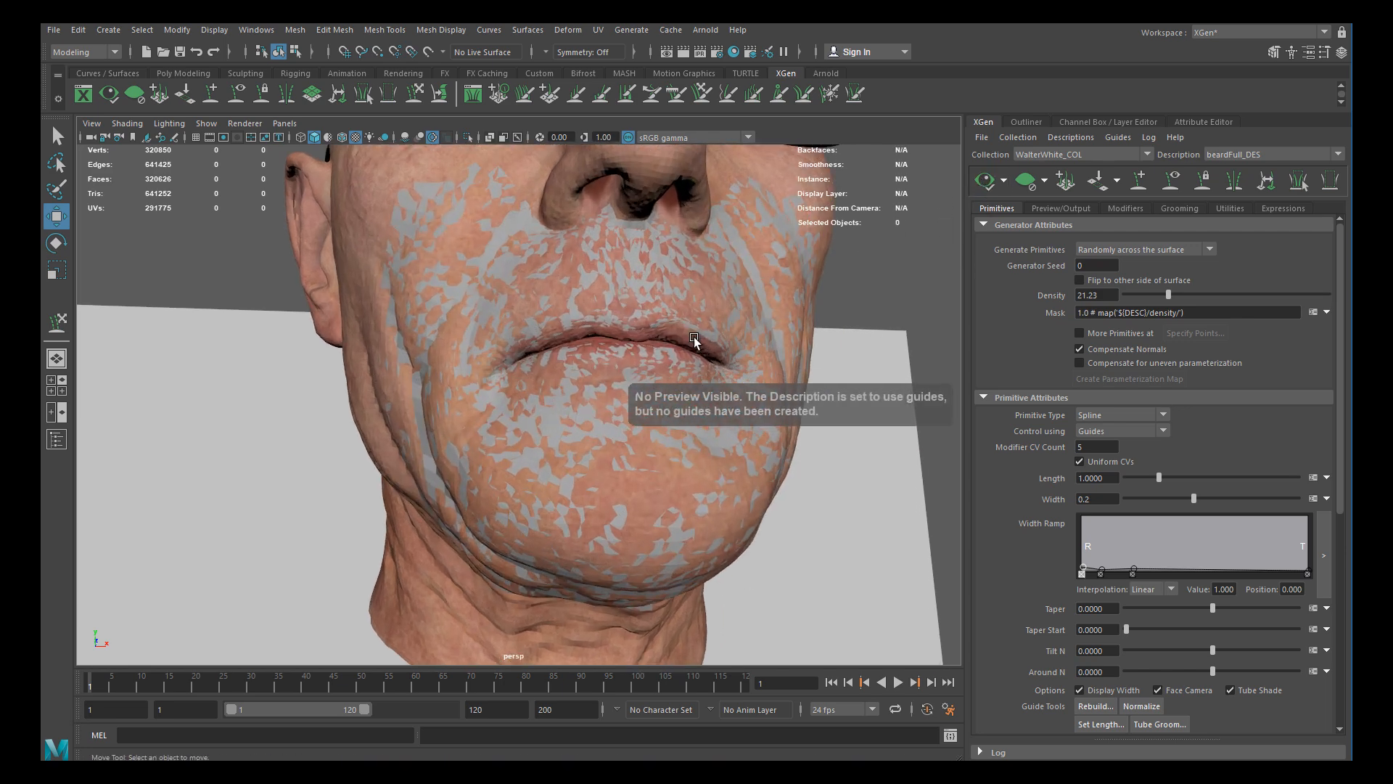
left_click_drag(694, 338, 631, 335, "alt")
Switch to the reference image board and frame the frontal goatee photo beside the viewport
left_click_drag(740, 306, 421, 360, "alt")
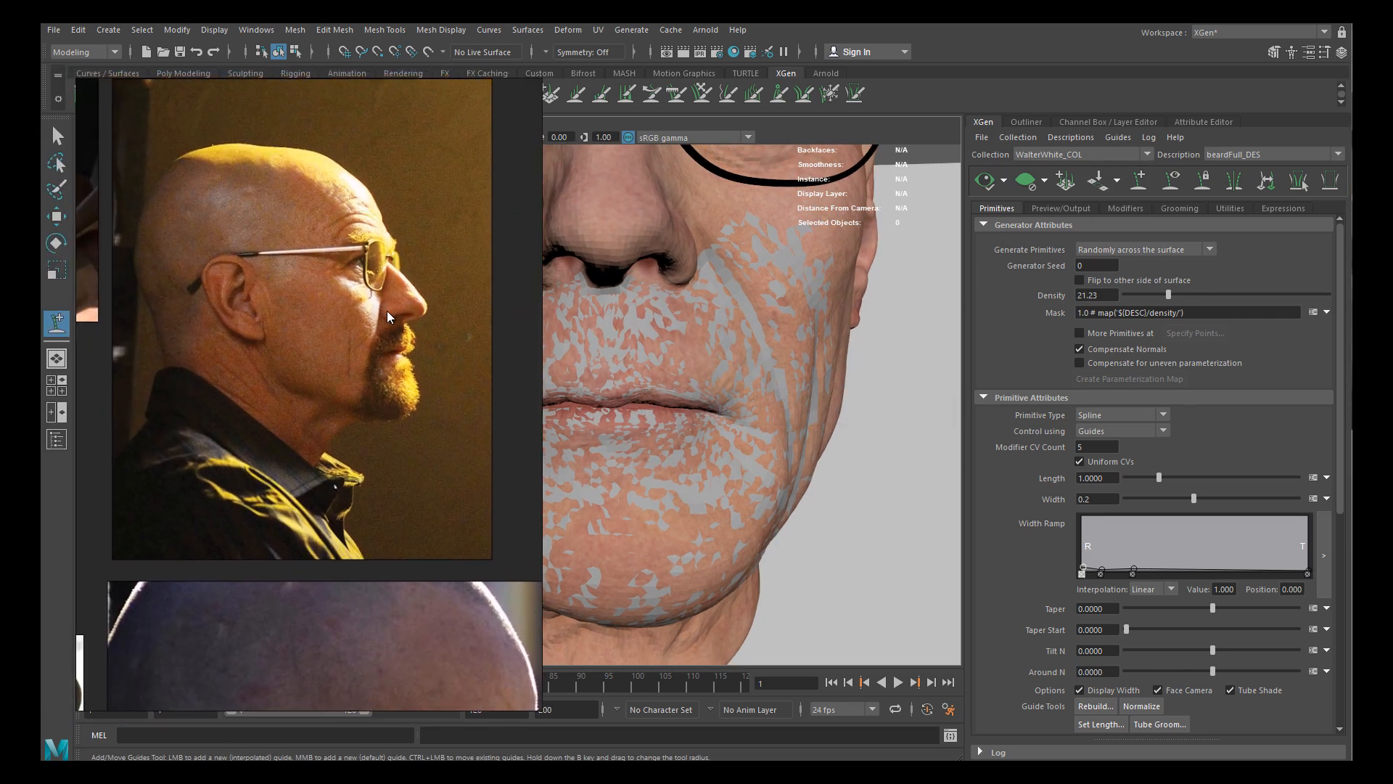
left_click_drag(539, 322, 432, 324)
mouse_move(218, 299)
left_mouse_down()
mouse_move(184, 298)
mouse_move(211, 300)
left_mouse_up()
scroll(199, 354, "down", 10)
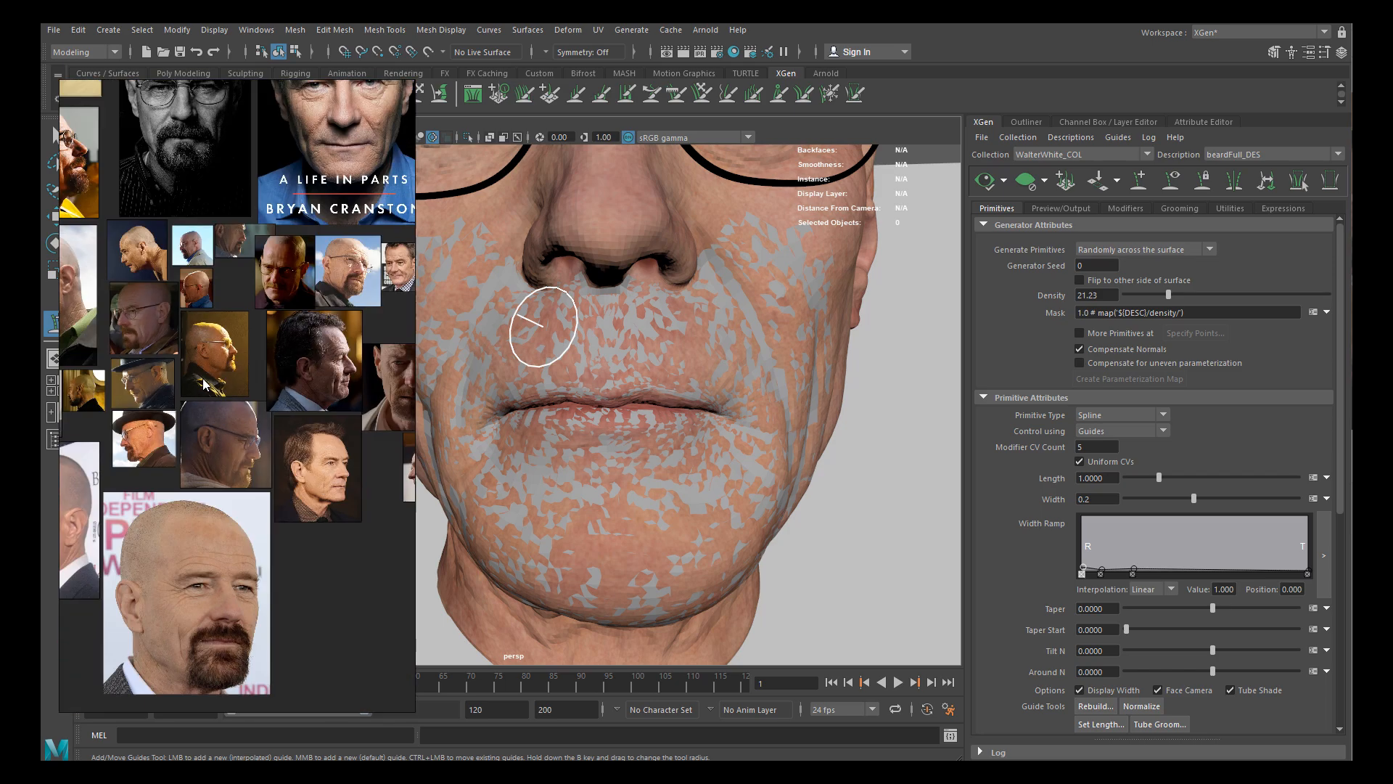
middle_click_drag(91, 335, 251, 440)
scroll(138, 413, "up", 3)
scroll(281, 434, "up", 6)
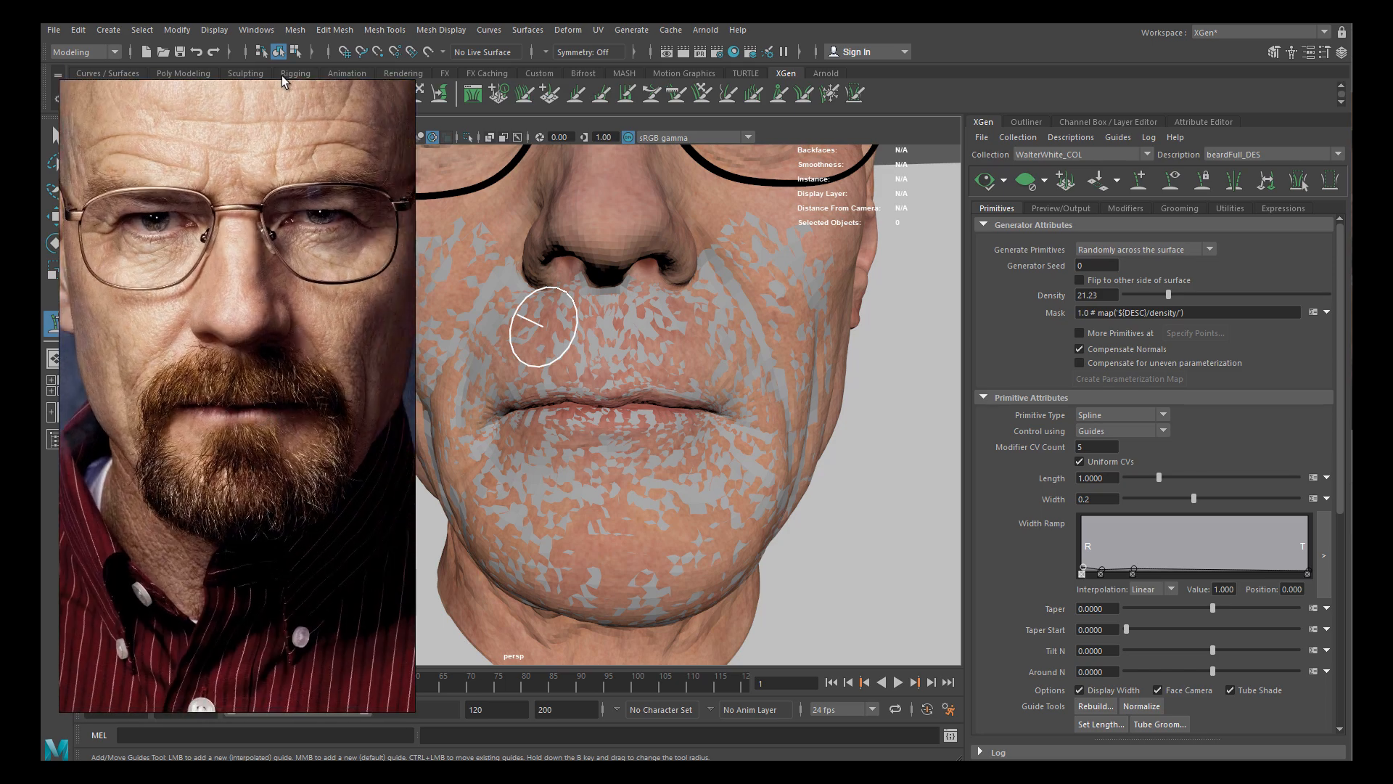
left_click_drag(255, 85, 257, 169)
right_click_drag(269, 295, 274, 250)
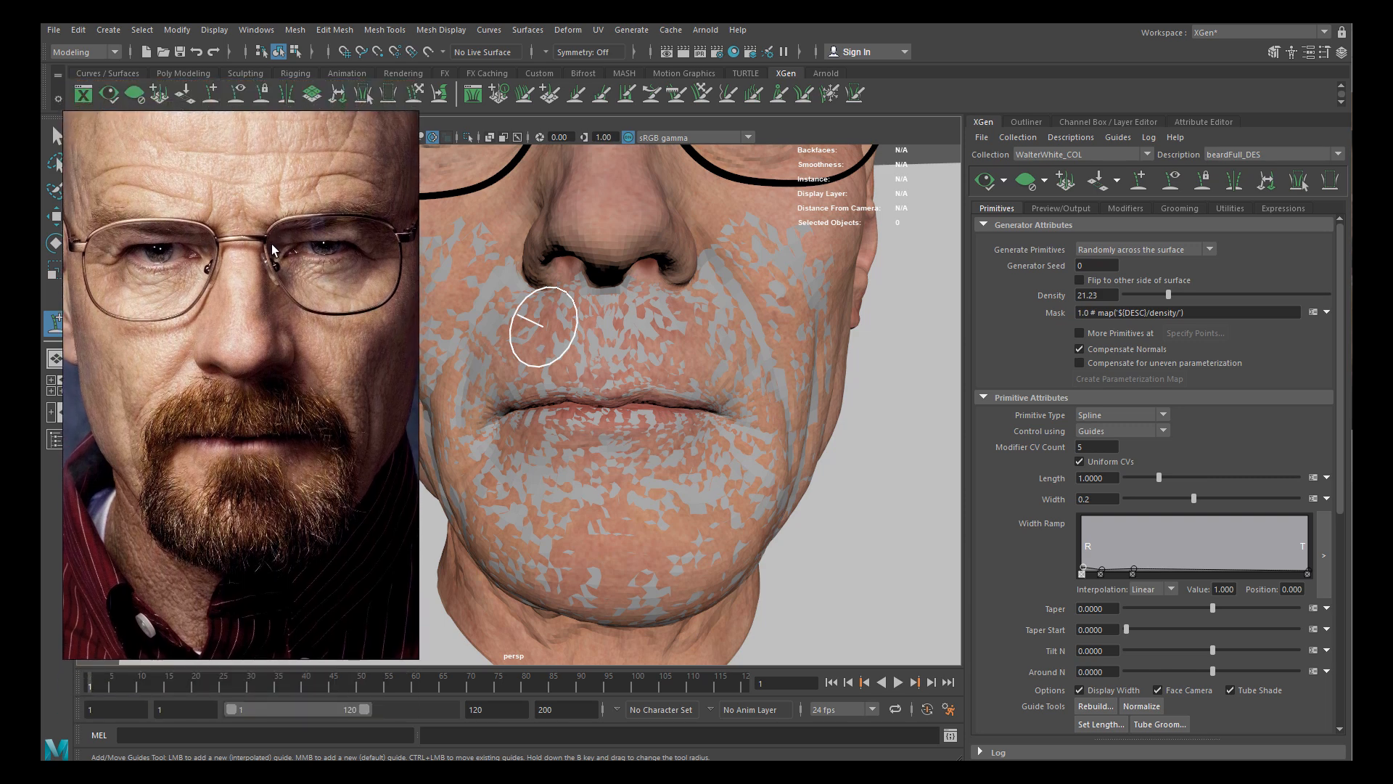
Add five guides above the mouth: one below the nose, one on each side of it, and one near each mouth corner
right_click_drag(698, 384, 734, 419, "alt")
left_click_drag(734, 420, 715, 385, "alt")
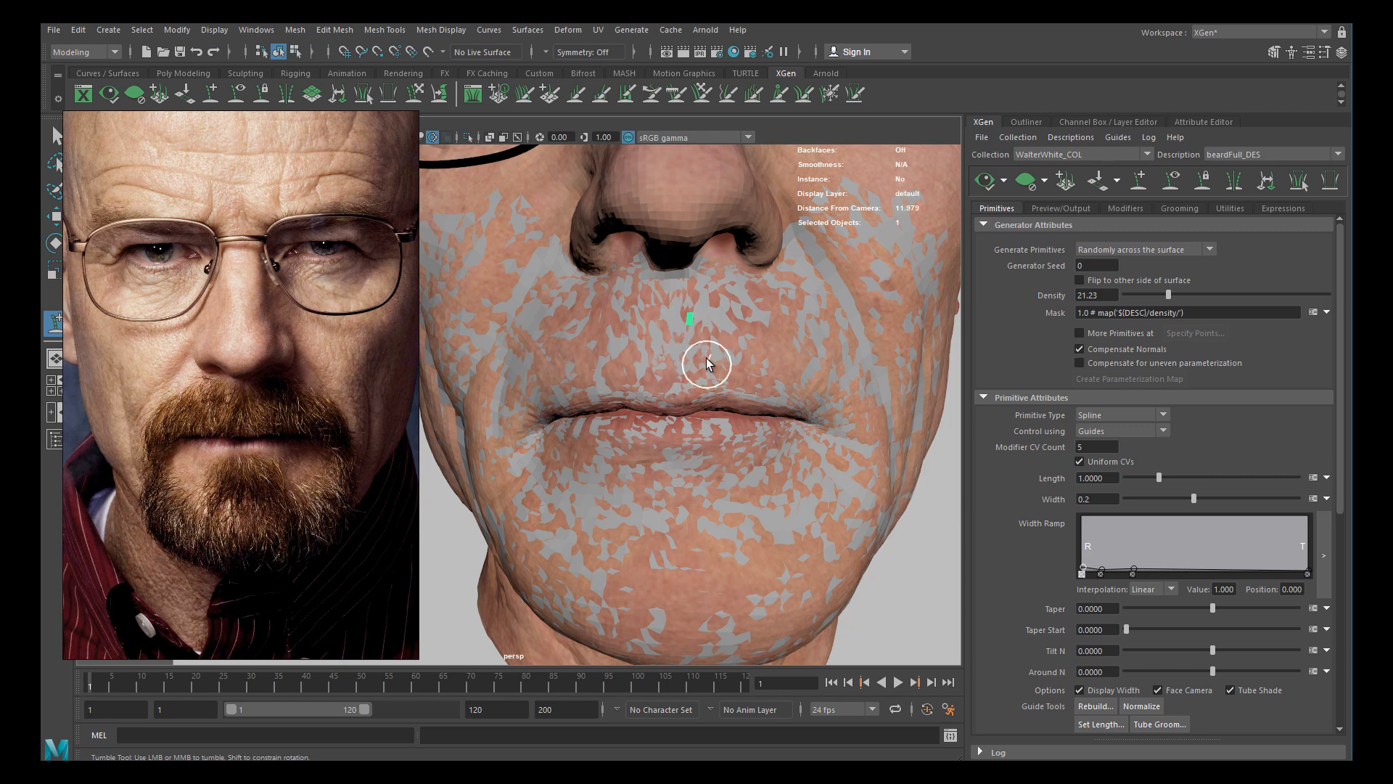
left_click_drag(675, 350, 673, 330, "alt")
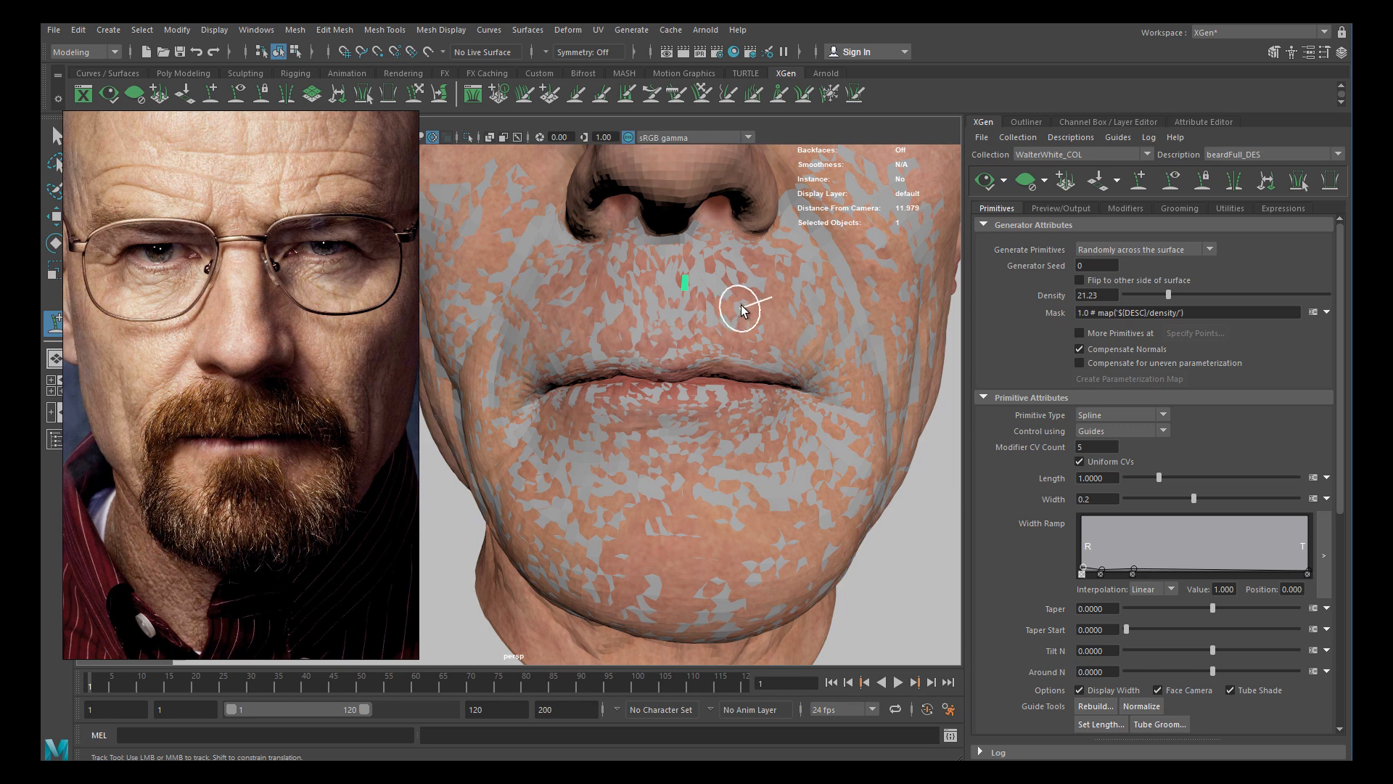
left_click_drag(797, 362, 757, 347, "alt")
right_click_drag(757, 347, 738, 338, "alt")
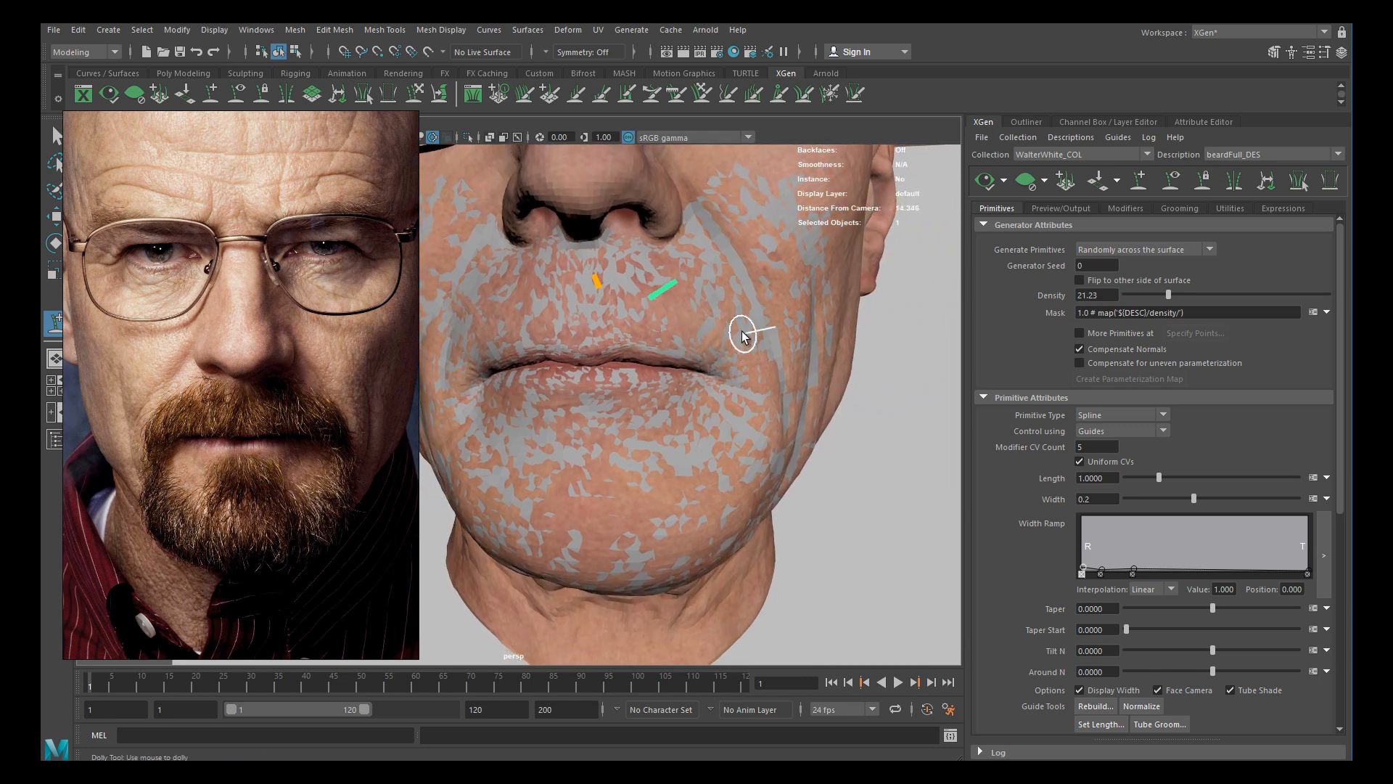
left_click_drag(764, 413, 669, 315, "alt")
left_click_drag(653, 465, 644, 417, "alt")
right_click_drag(643, 417, 705, 367, "alt")
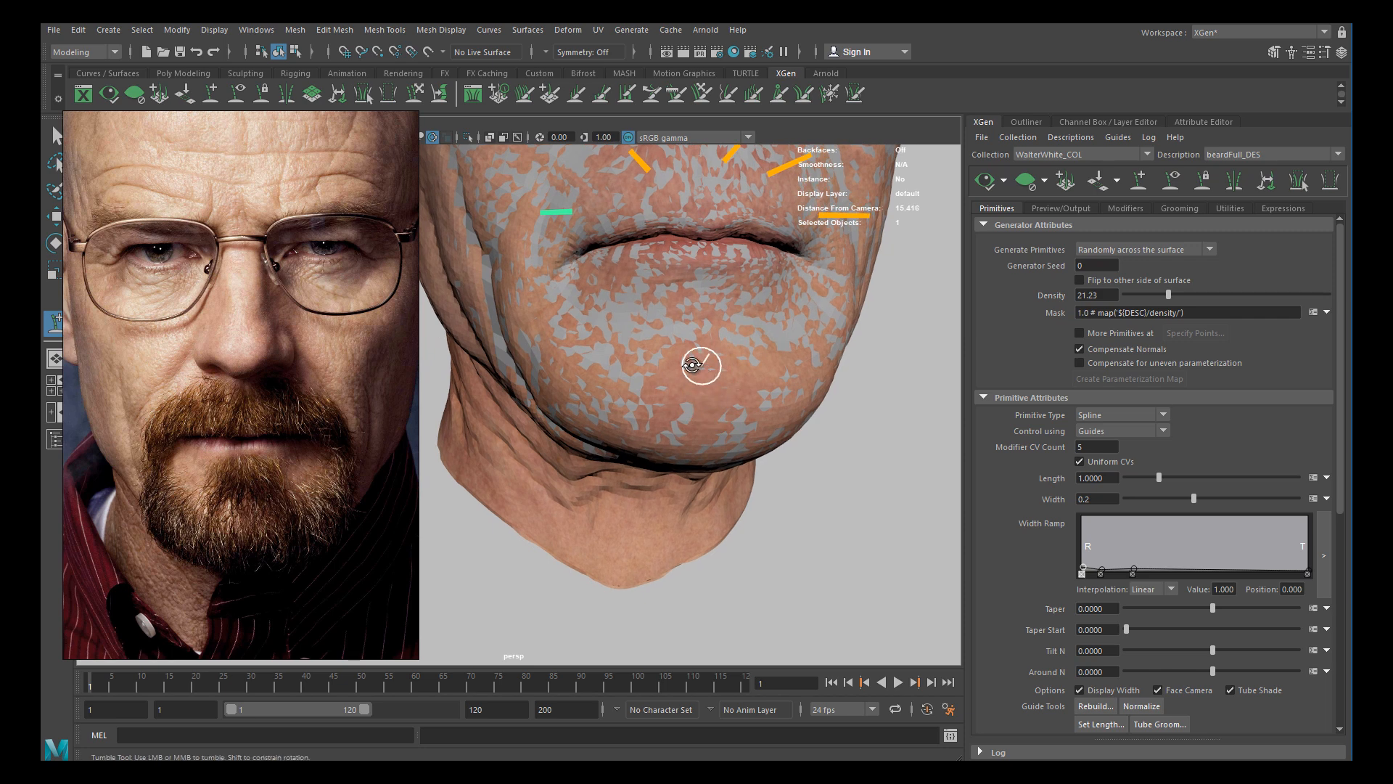
Add two guides just below the lower lip, one on each side of the chin's centre
left_click_drag(702, 367, 674, 302, "alt")
middle_click_drag(675, 302, 663, 377, "alt")
right_click_drag(663, 377, 650, 368, "alt")
left_click_drag(650, 368, 643, 371, "alt")
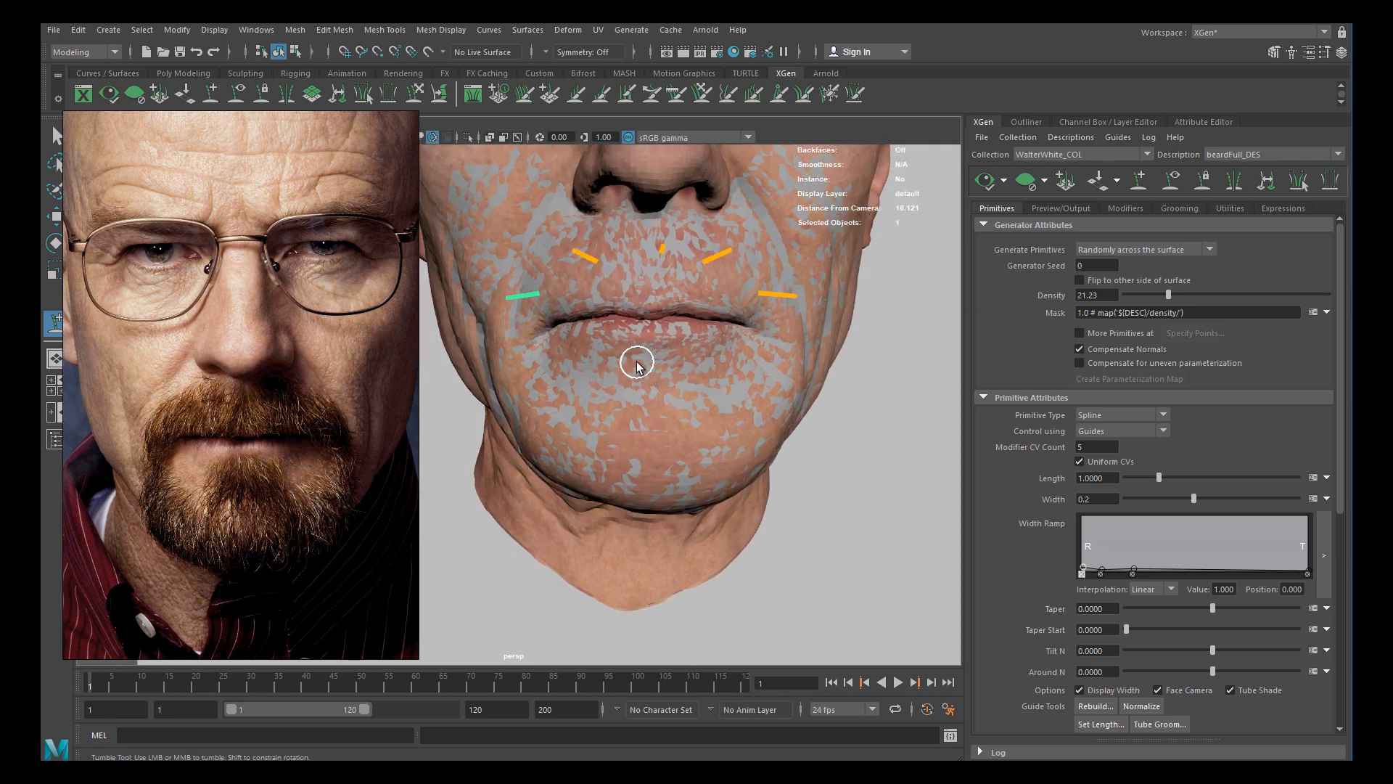
right_click_drag(686, 488, 592, 410, "alt")
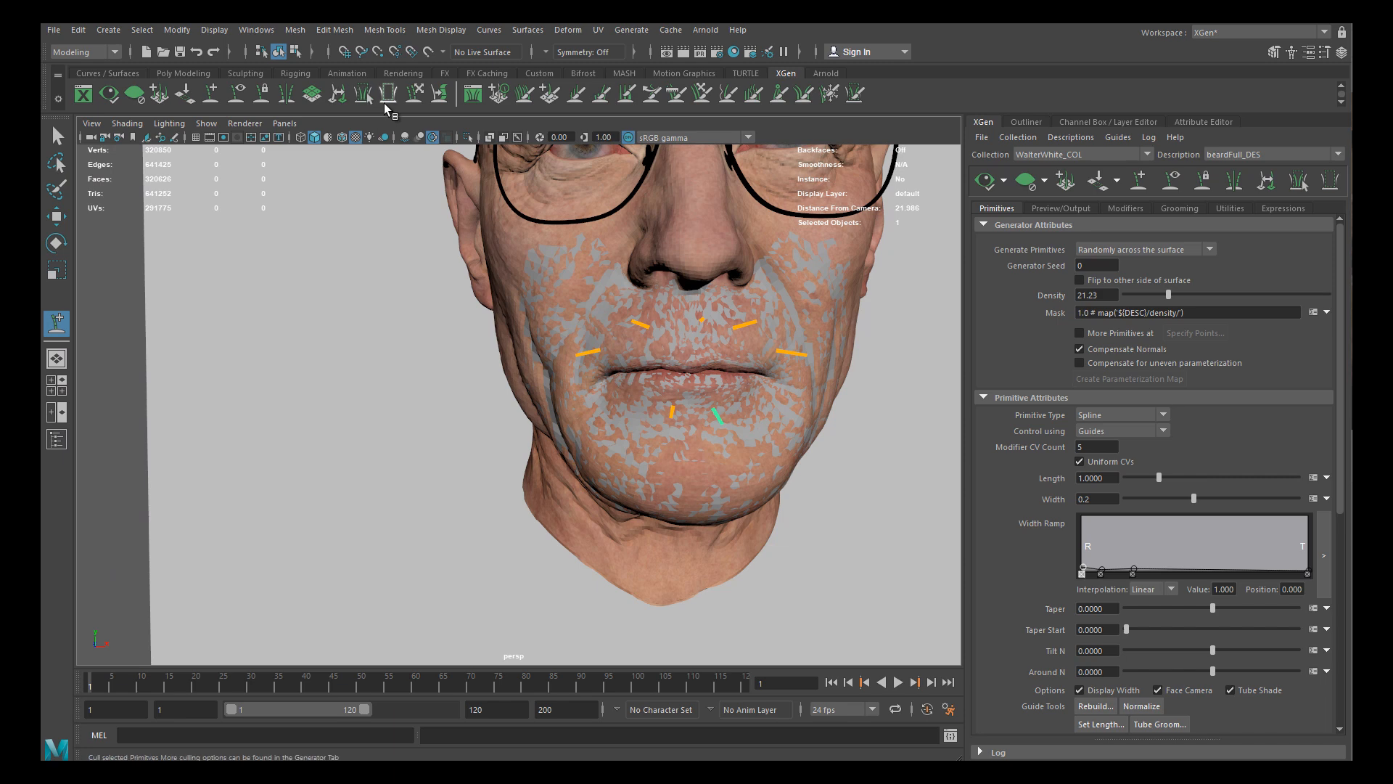
Switch to the Sculpt Guides tool and open its tool settings
left_click(414, 94)
middle_click_drag(639, 341, 572, 346, "alt")
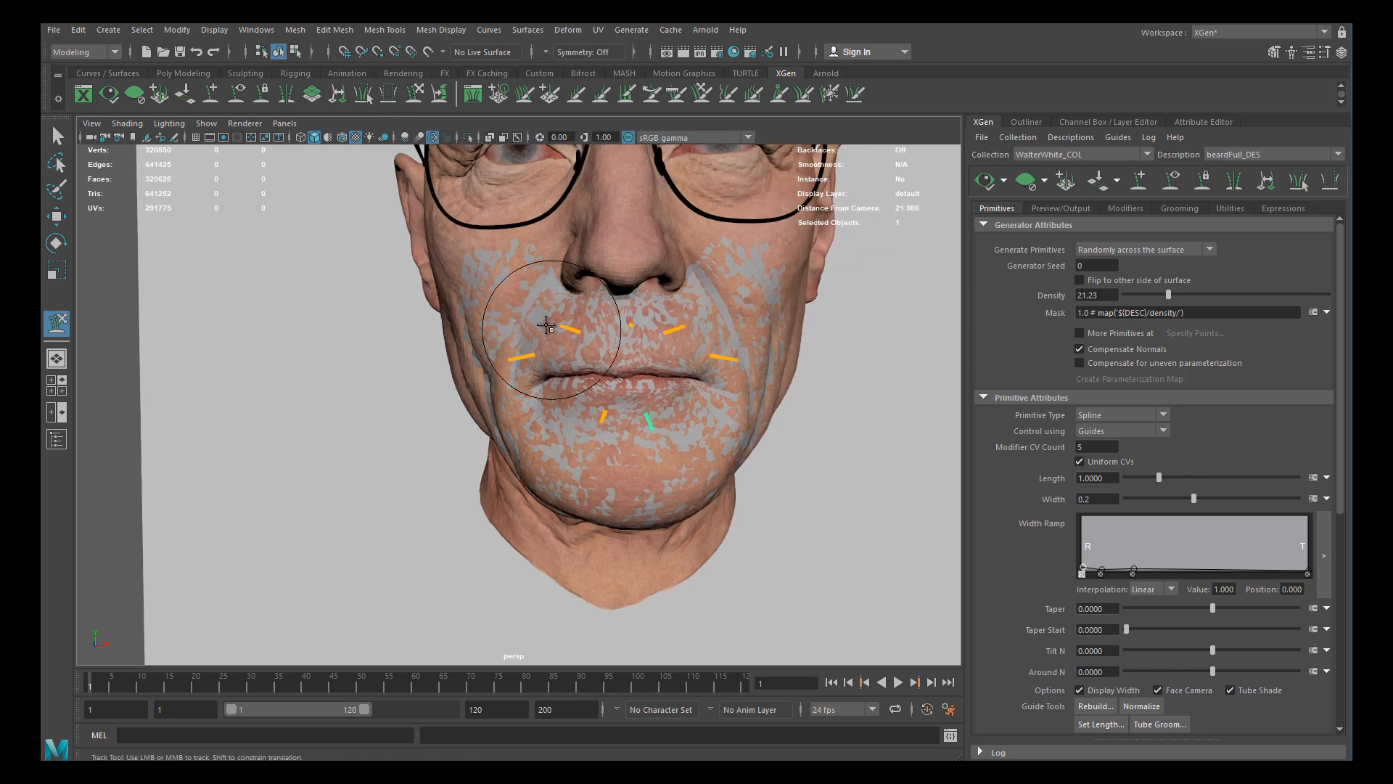
right_click_drag(572, 347, 621, 390, "alt")
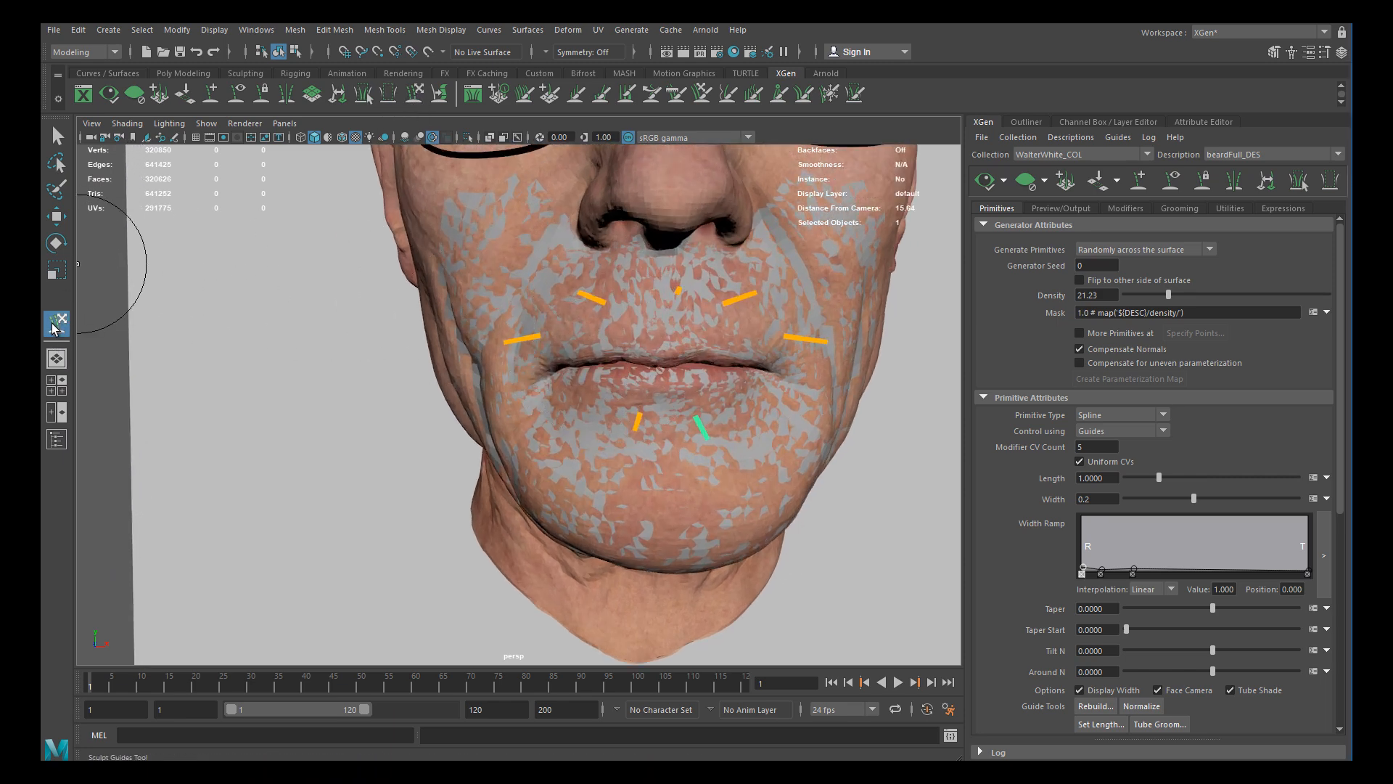
double_click(56, 324)
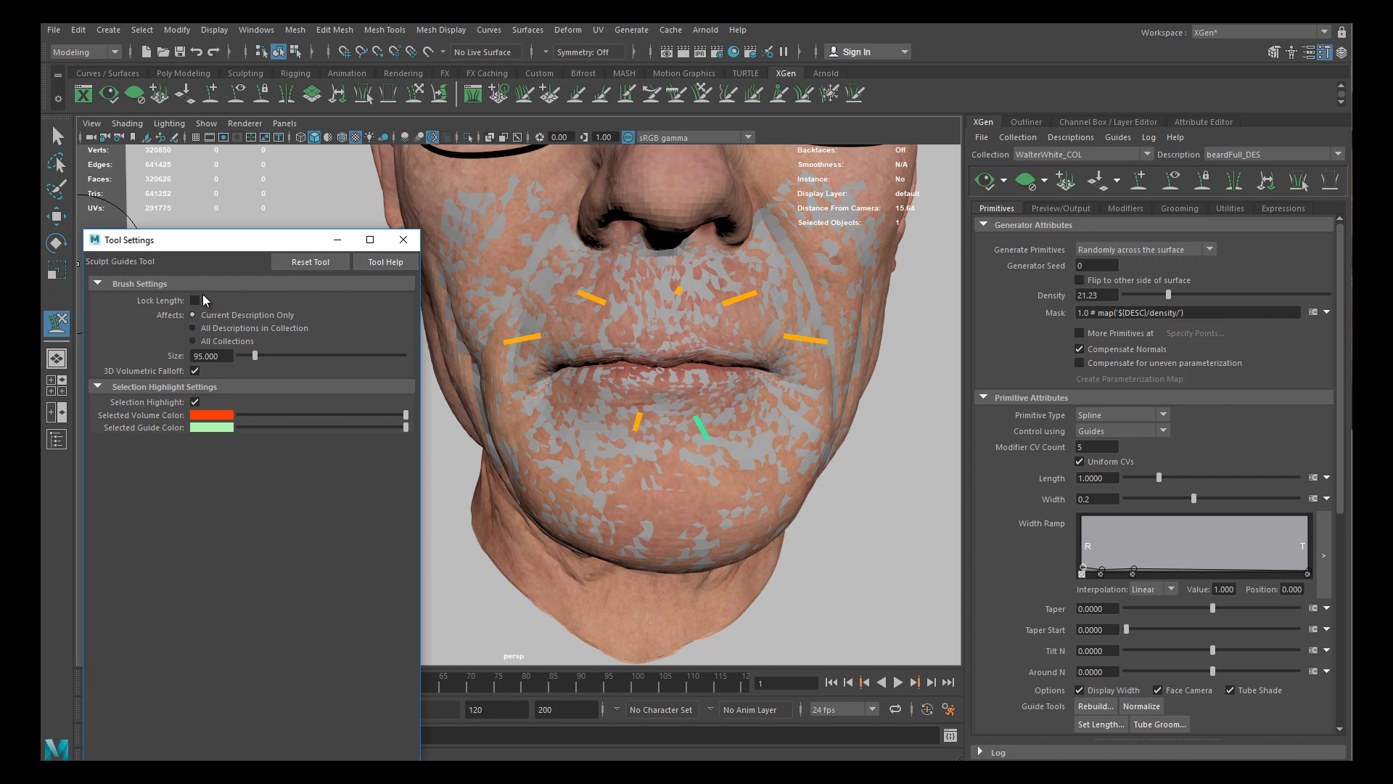
Close the tool settings, select all the beard guides and return to the Sculpt Guides tool
left_click(404, 239)
left_click_drag(481, 281, 808, 320, "alt")
key("w")
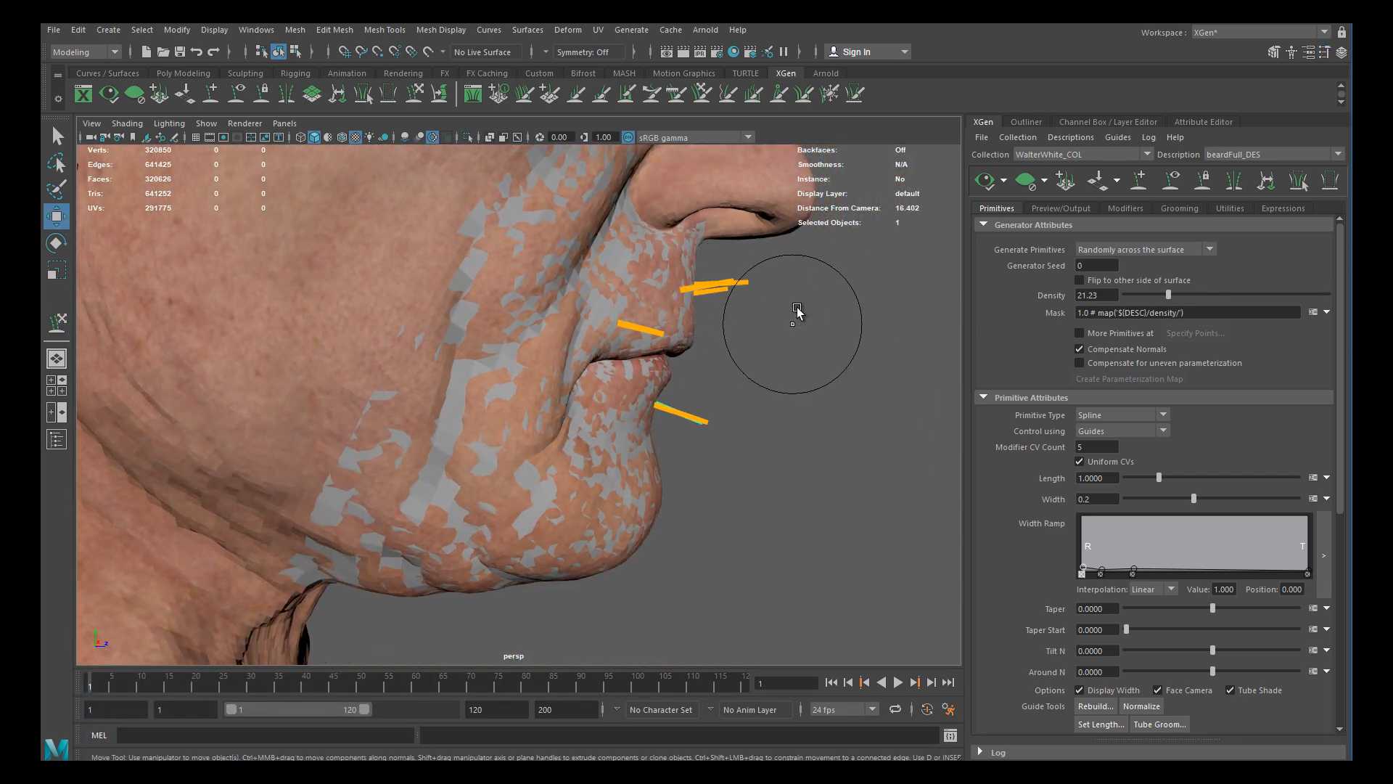
left_click_drag(574, 488, 572, 491)
key("y")
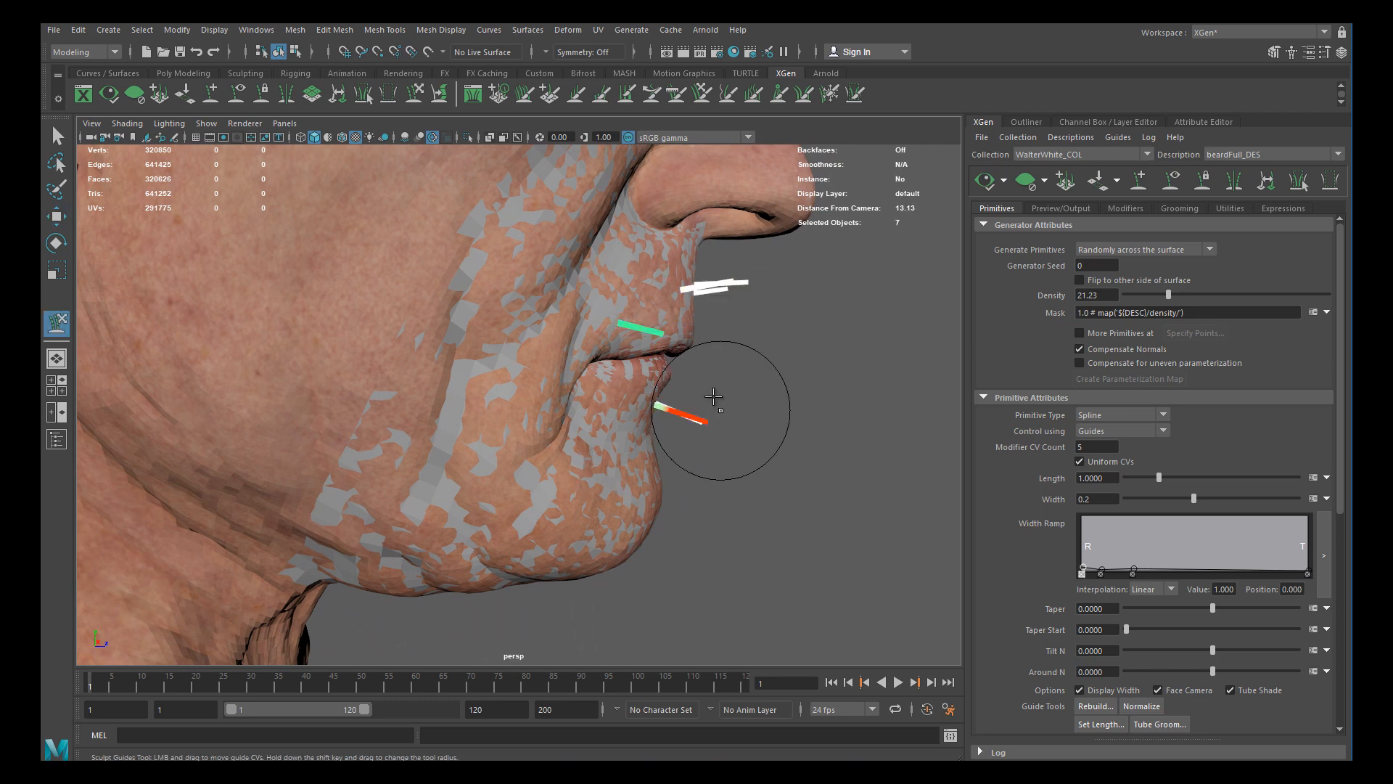
Bend the upper-lip guides and the guide at the character's left mouth corner downward over the lip
left_click_drag(808, 323, 732, 333, "alt")
mouse_move(799, 327)
left_mouse_down("alt")
mouse_move(746, 311)
mouse_move(759, 358)
mouse_move(756, 299)
mouse_move(759, 327)
mouse_move(674, 345)
mouse_move(689, 370)
mouse_move(679, 392)
left_mouse_up("alt")
mouse_move(795, 298)
left_mouse_down("alt")
mouse_move(561, 306)
mouse_move(482, 286)
mouse_move(371, 314)
left_mouse_up("alt")
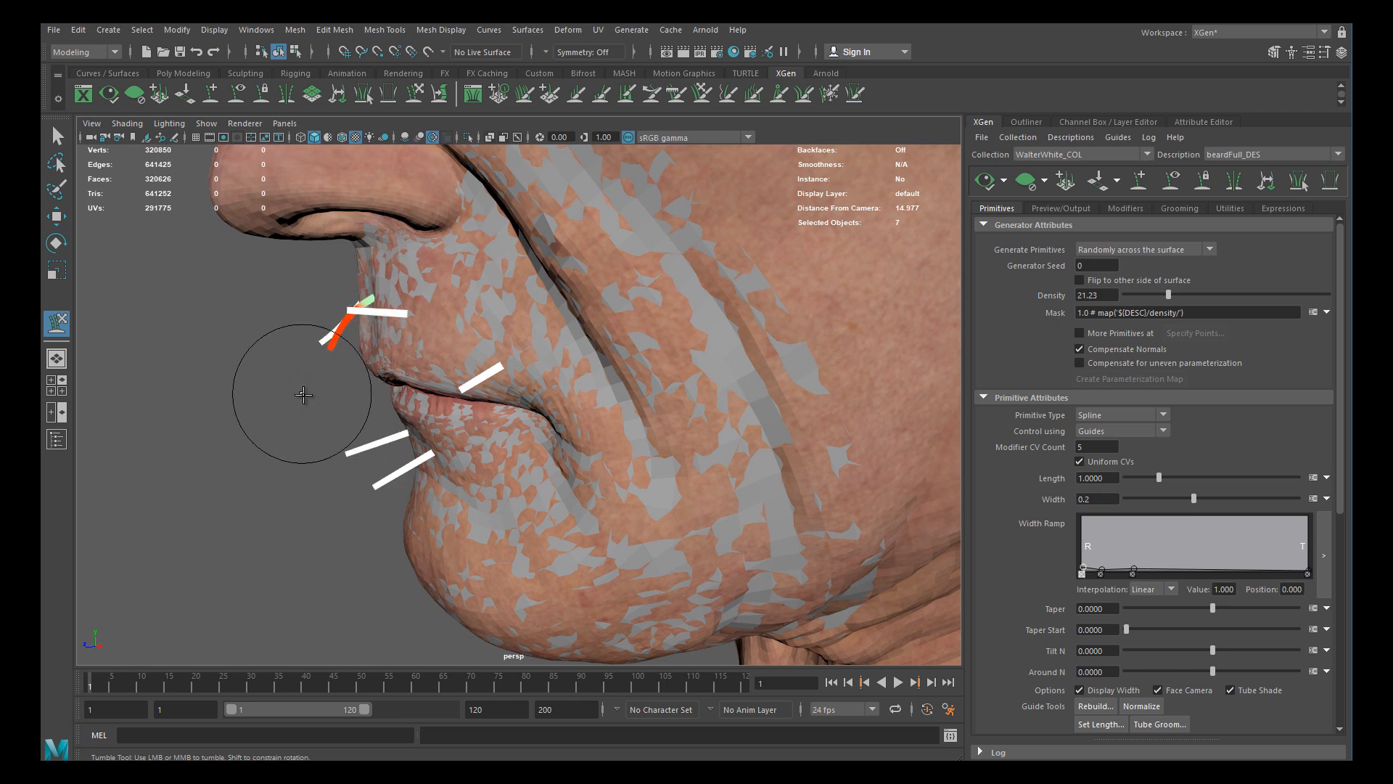
left_click_drag(386, 372, 240, 296, "alt")
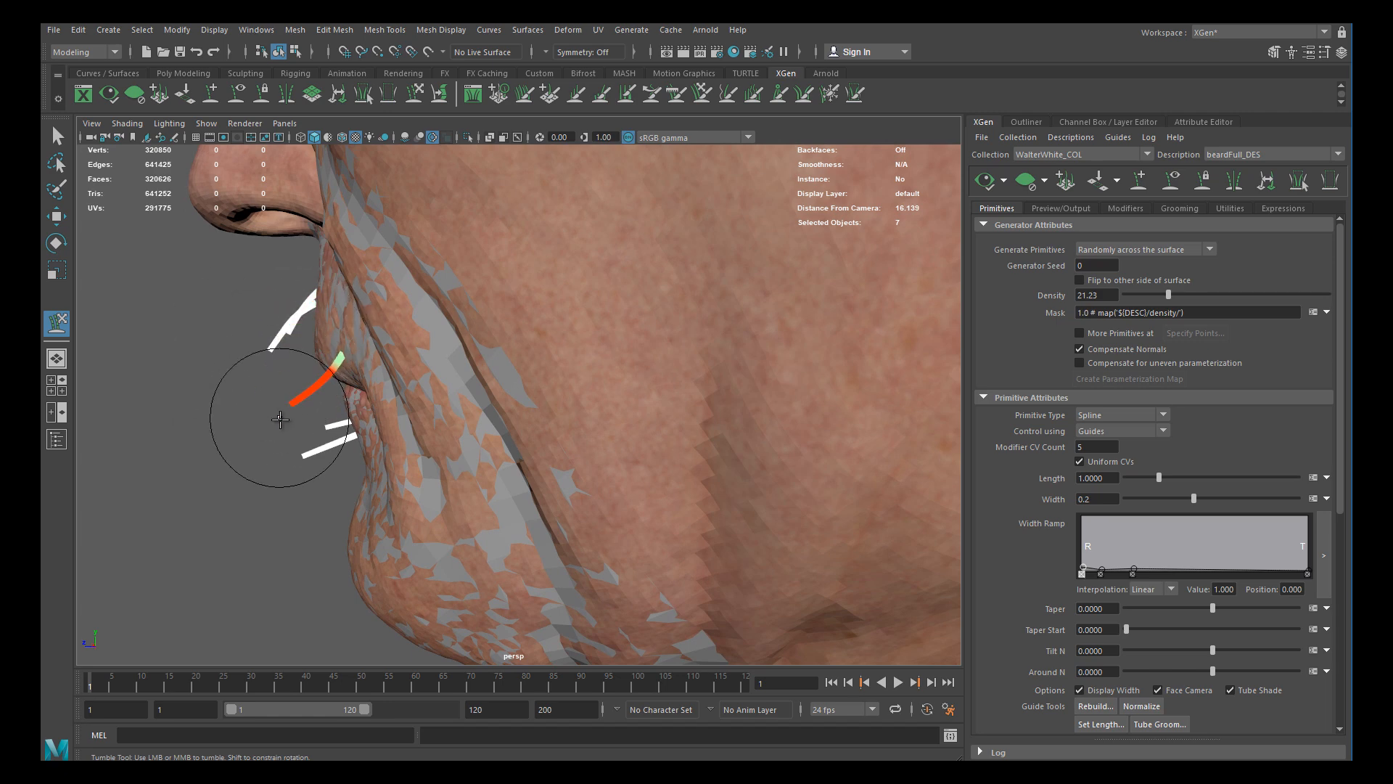
Bend the guide at the character's right mouth corner and the two lower-lip guides down toward the chin
left_click_drag(455, 300, 716, 348, "alt")
left_click(368, 291)
left_click_drag(368, 290, 319, 339, "alt")
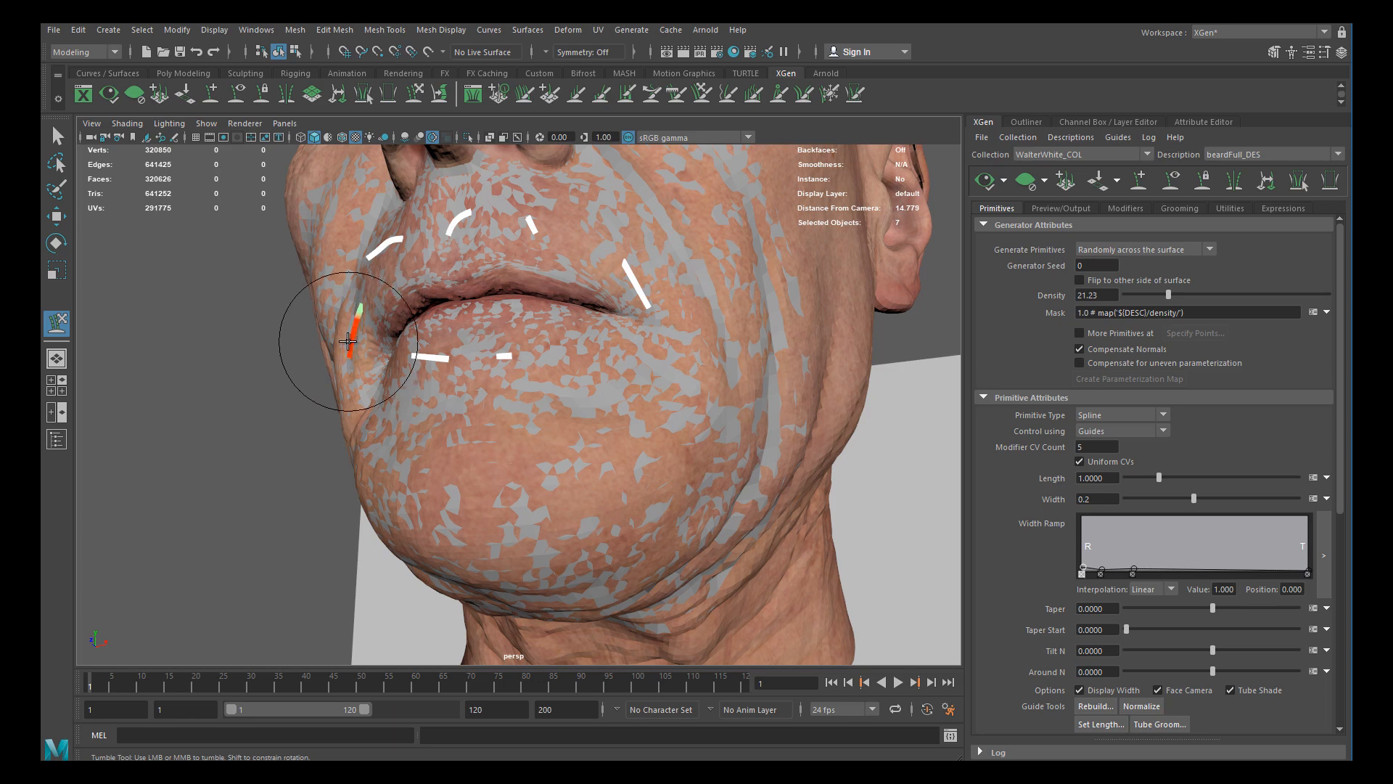
left_click_drag(430, 407, 588, 515, "alt")
mouse_move(666, 440)
left_mouse_down()
mouse_move(650, 500)
mouse_move(567, 478)
left_mouse_up()
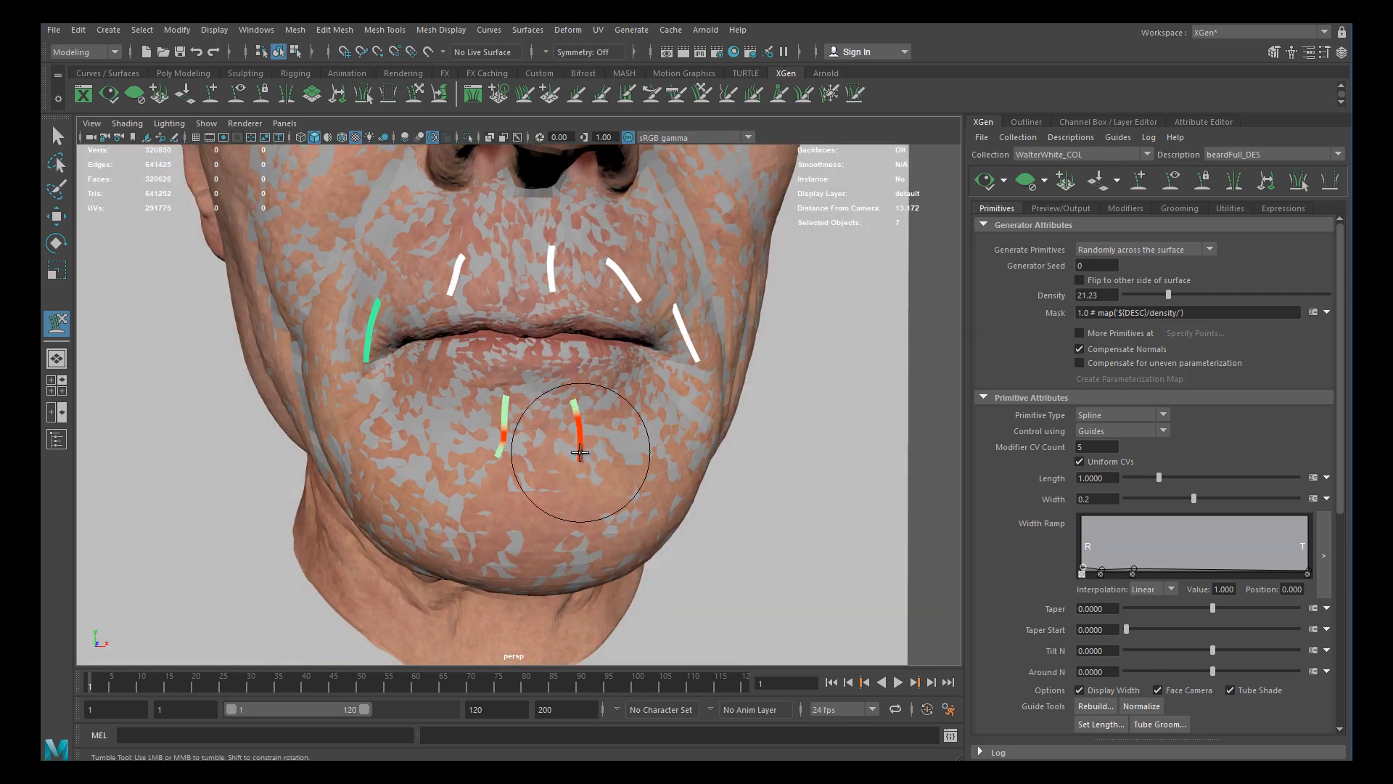
Refine the downward curve of the upper-lip and mouth-corner guides in profile on both sides of the face
right_click_drag(482, 377, 395, 359, "alt")
left_click_drag(472, 410, 356, 419, "alt")
middle_click_drag(443, 403, 468, 420, "alt")
left_click_drag(468, 420, 527, 387, "alt")
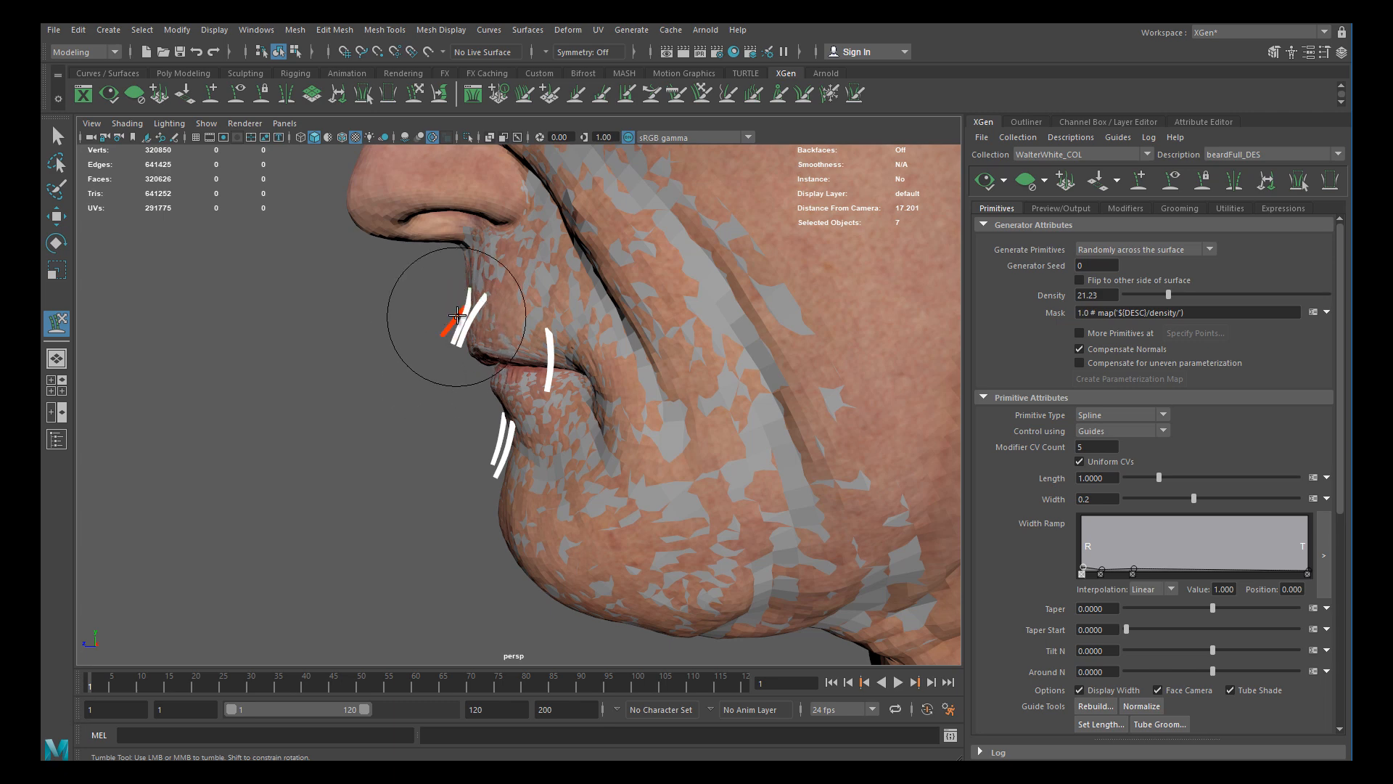
left_click_drag(443, 375, 802, 383, "alt")
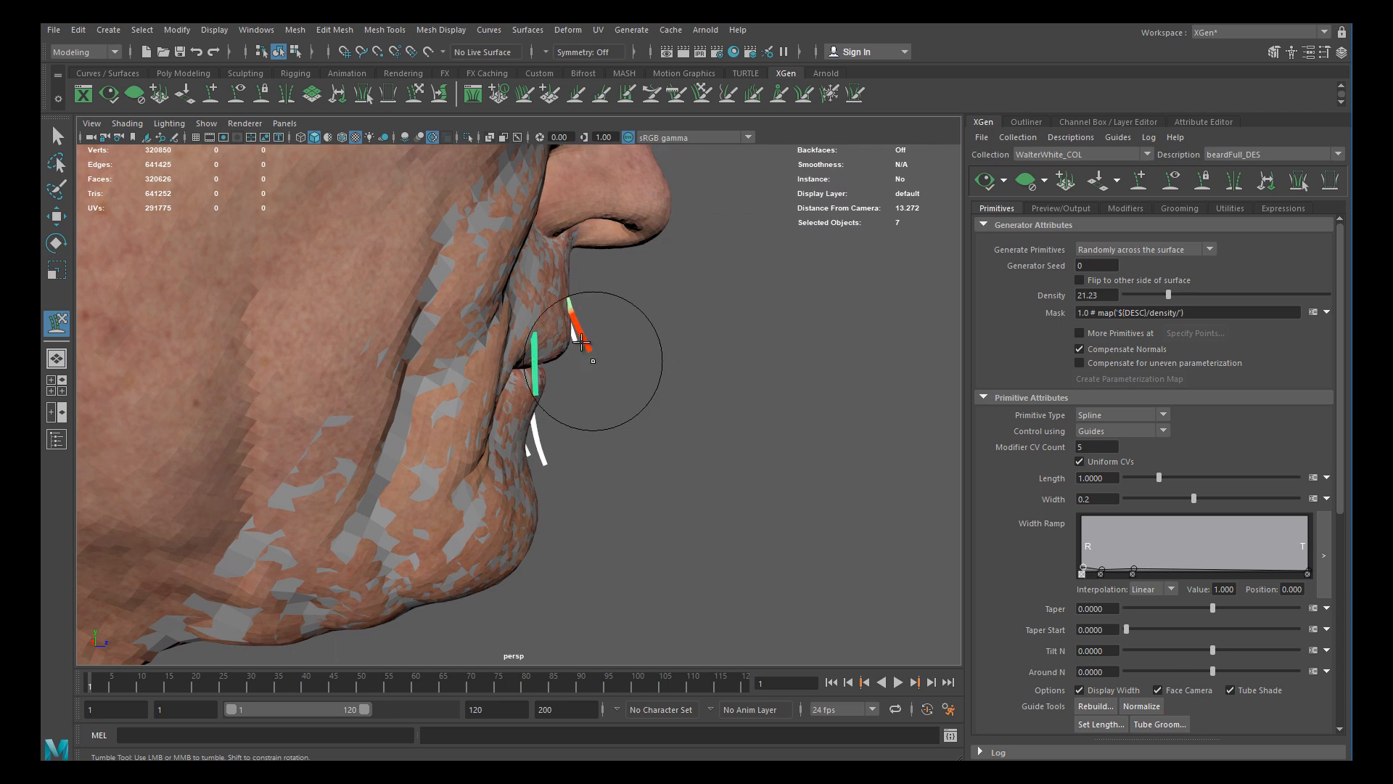
Examine the direction and curvature of the sculpted guides around the mouth from the side, front and below
left_click_drag(590, 352, 529, 357, "alt")
right_click_drag(529, 358, 557, 337, "alt")
left_click_drag(558, 337, 651, 402, "alt")
right_click_drag(650, 401, 656, 367, "alt")
middle_click_drag(656, 367, 553, 373, "alt")
right_click_drag(553, 374, 562, 385, "alt")
left_click_drag(561, 386, 596, 364, "alt")
middle_click_drag(629, 322, 561, 345, "alt")
right_click_drag(561, 345, 608, 357, "alt")
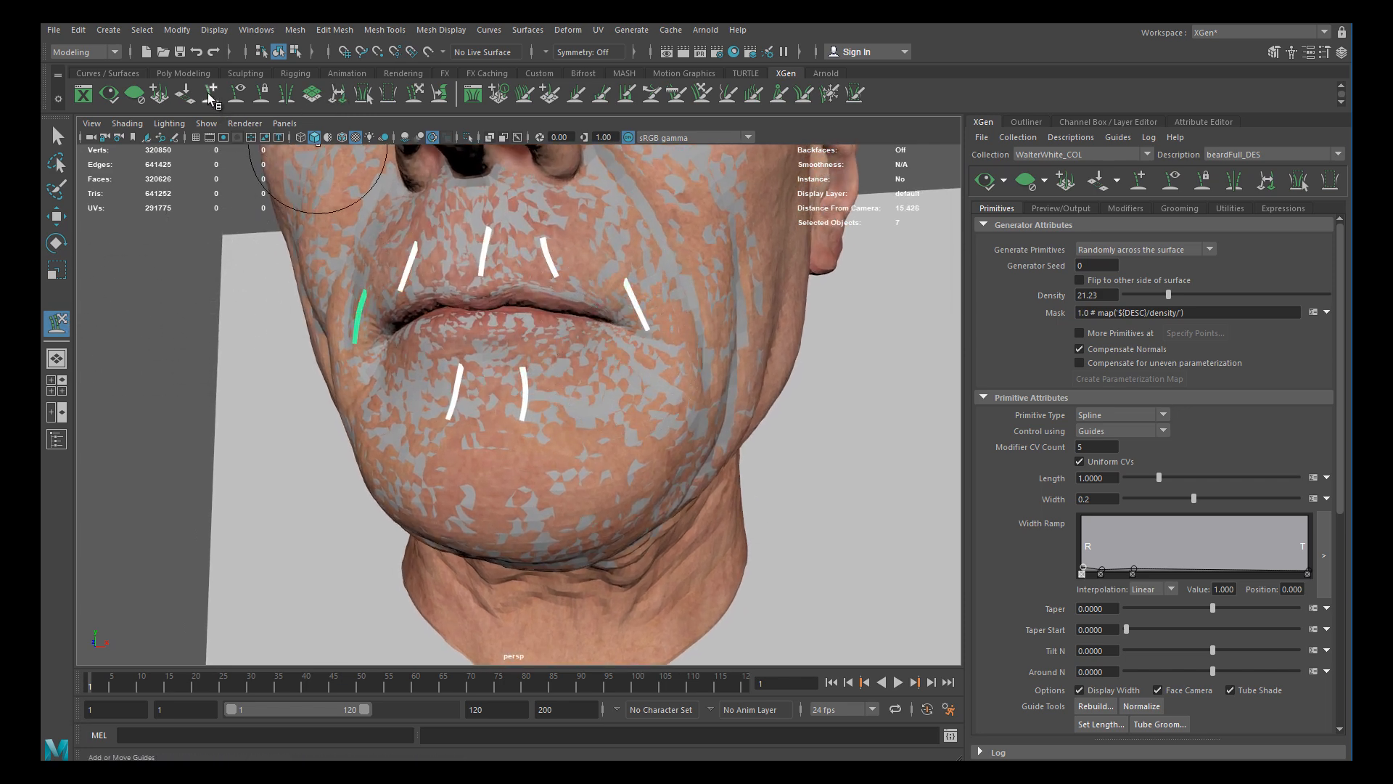
Add a guide on each side of the upper lip, between the mustache guides and the mouth corners
left_click_drag(632, 312, 548, 293, "alt")
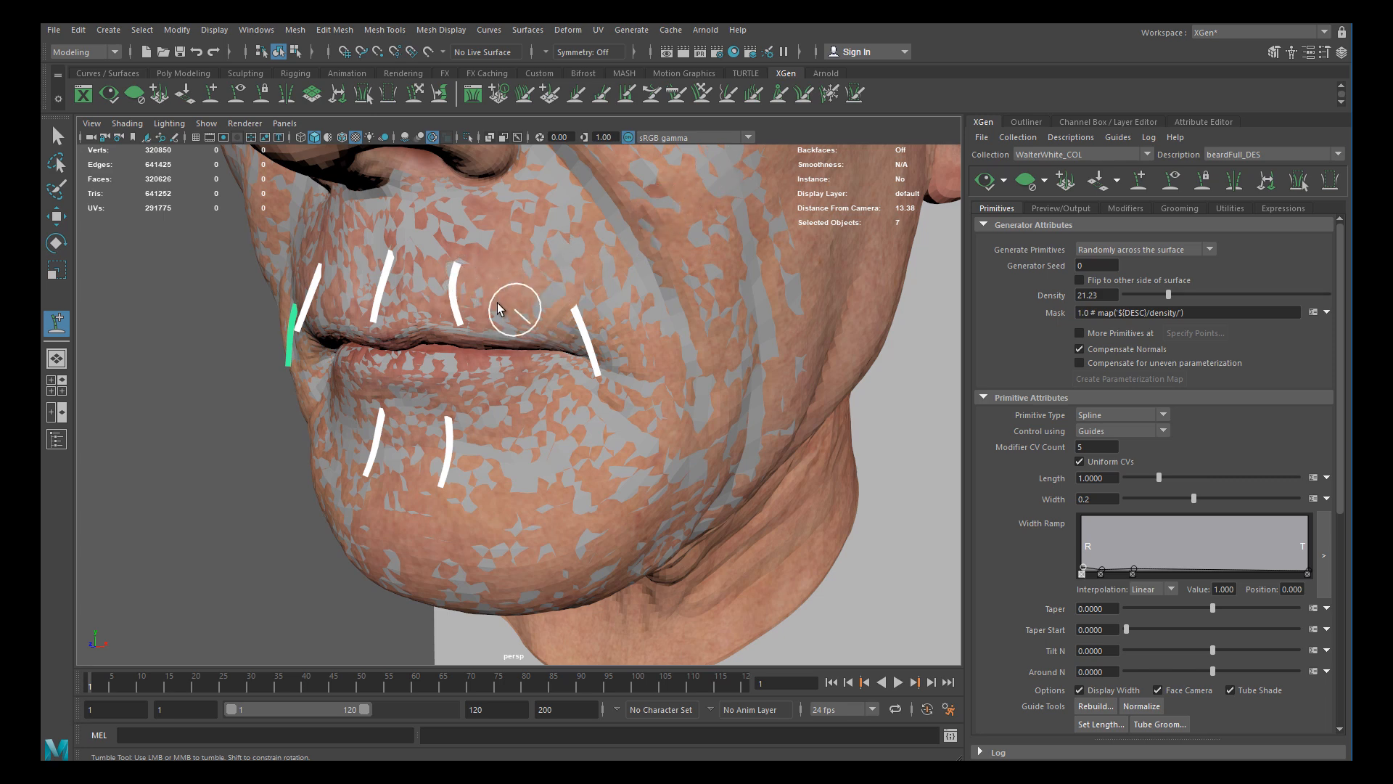
left_click_drag(521, 293, 501, 341, "alt")
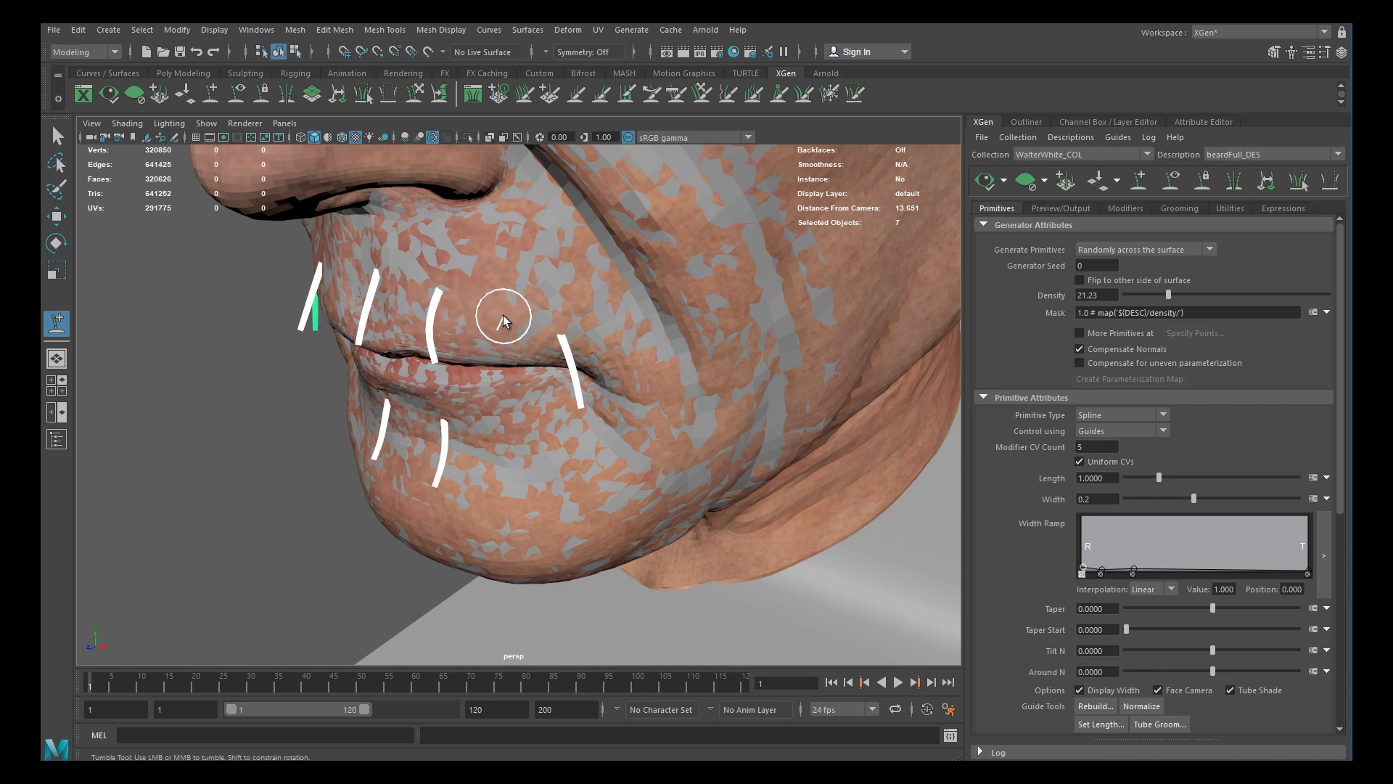
left_click(503, 317)
left_click_drag(583, 271, 702, 234, "alt")
middle_click_drag(382, 351, 519, 335, "alt")
scroll(517, 338, "down", 3)
left_click_drag(513, 345, 449, 353, "alt")
left_click_drag(442, 412, 521, 321, "alt")
left_click_drag(526, 375, 535, 347, "alt")
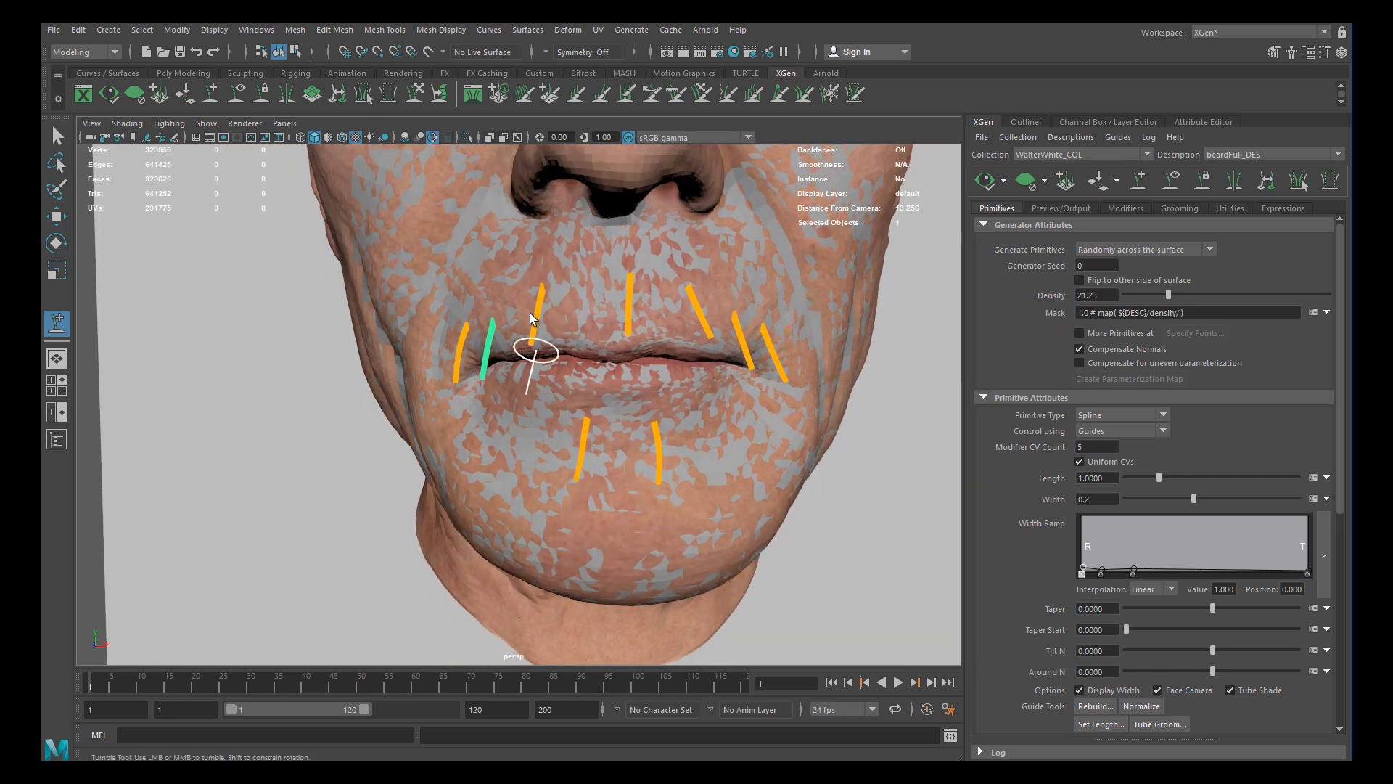
Add further guides across the mustache area, filling the gaps beneath the nose and toward both sides
mouse_move(511, 270)
left_mouse_down("alt")
mouse_move(533, 270)
mouse_move(444, 292)
mouse_move(640, 310)
mouse_move(452, 314)
mouse_move(535, 311)
mouse_move(510, 291)
left_mouse_up("alt")
mouse_move(585, 313)
left_mouse_down("alt")
mouse_move(524, 293)
mouse_move(570, 302)
left_mouse_up("alt")
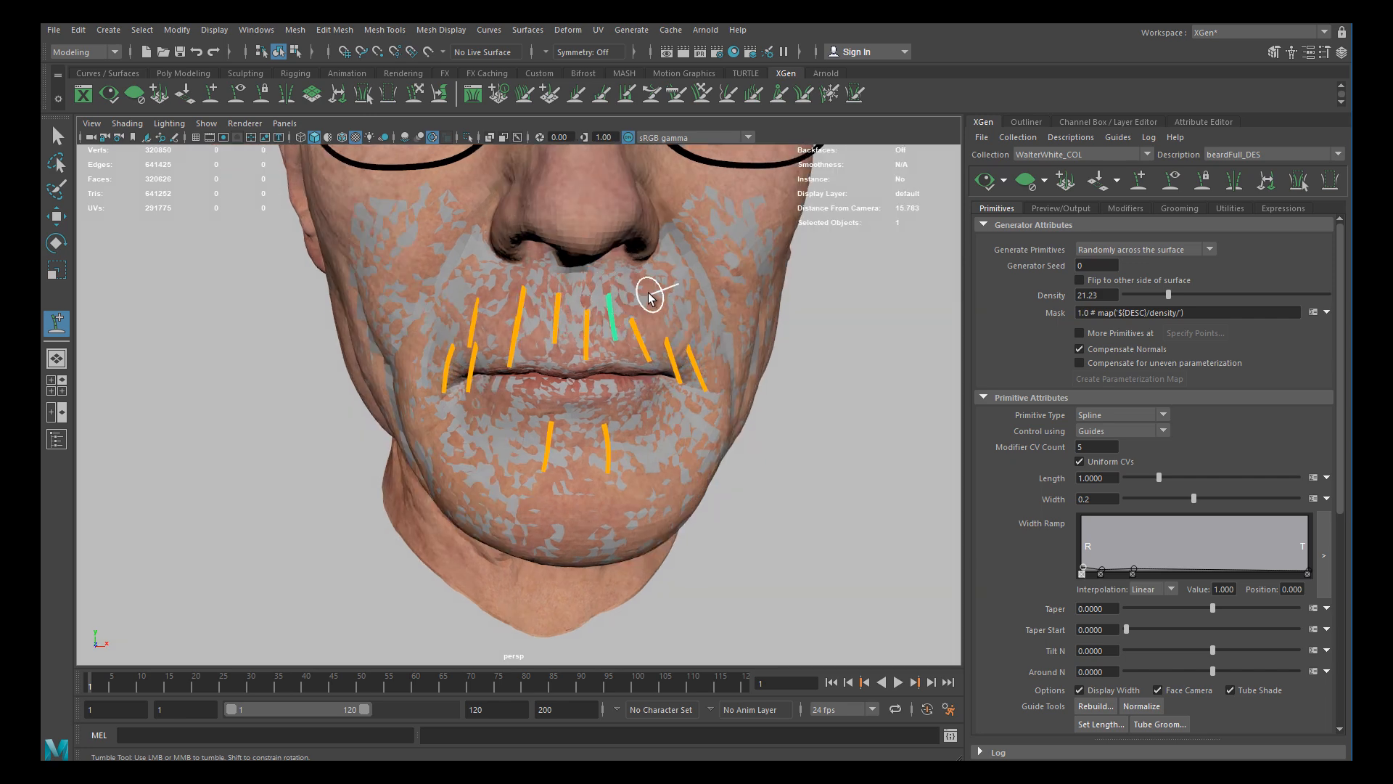
left_click_drag(686, 328, 660, 313, "alt")
left_click_drag(576, 372, 584, 315, "alt")
Add a guide at the centre below the lower lip and one beside the character's right mouth corner
right_click_drag(574, 348, 575, 421, "alt")
left_click_drag(574, 421, 537, 418, "alt")
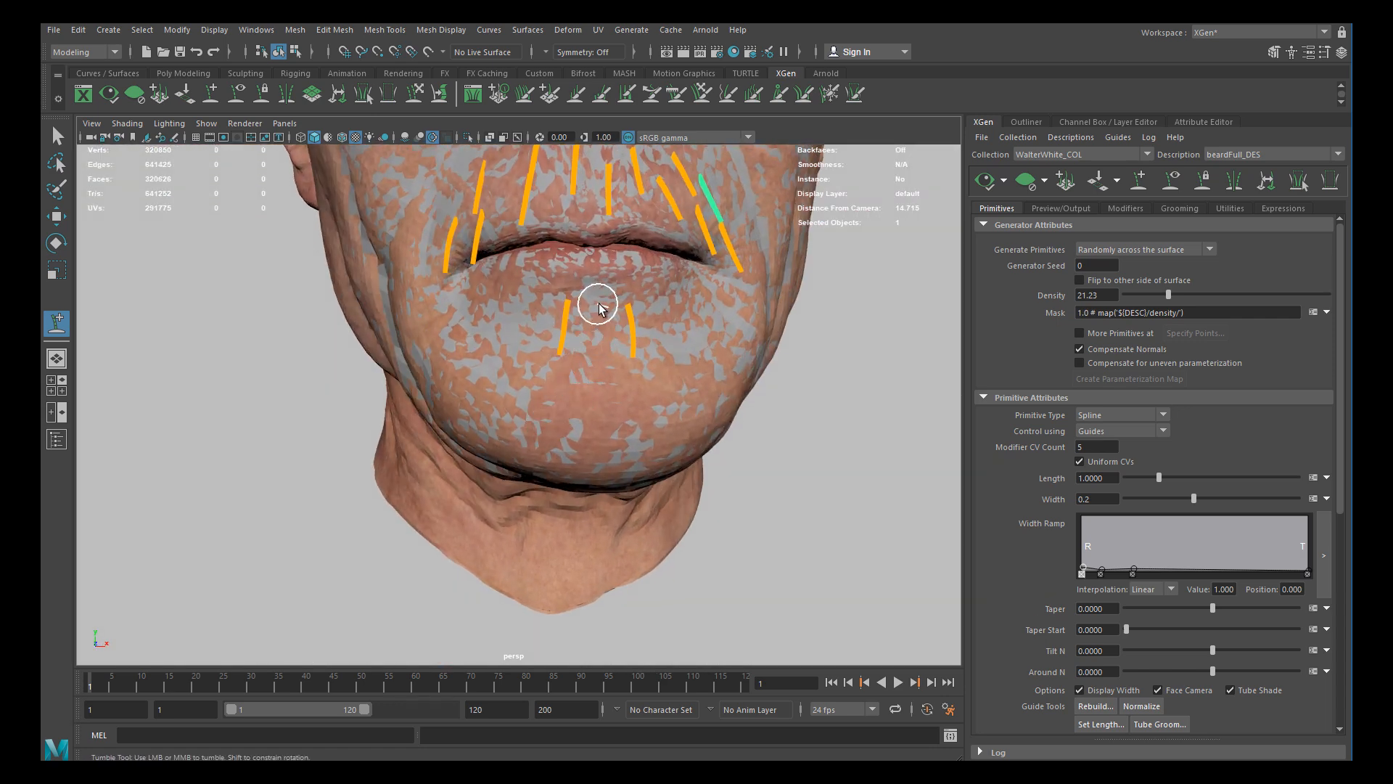
middle_click_drag(513, 389, 585, 390, "alt")
left_click_drag(512, 317, 546, 262, "alt")
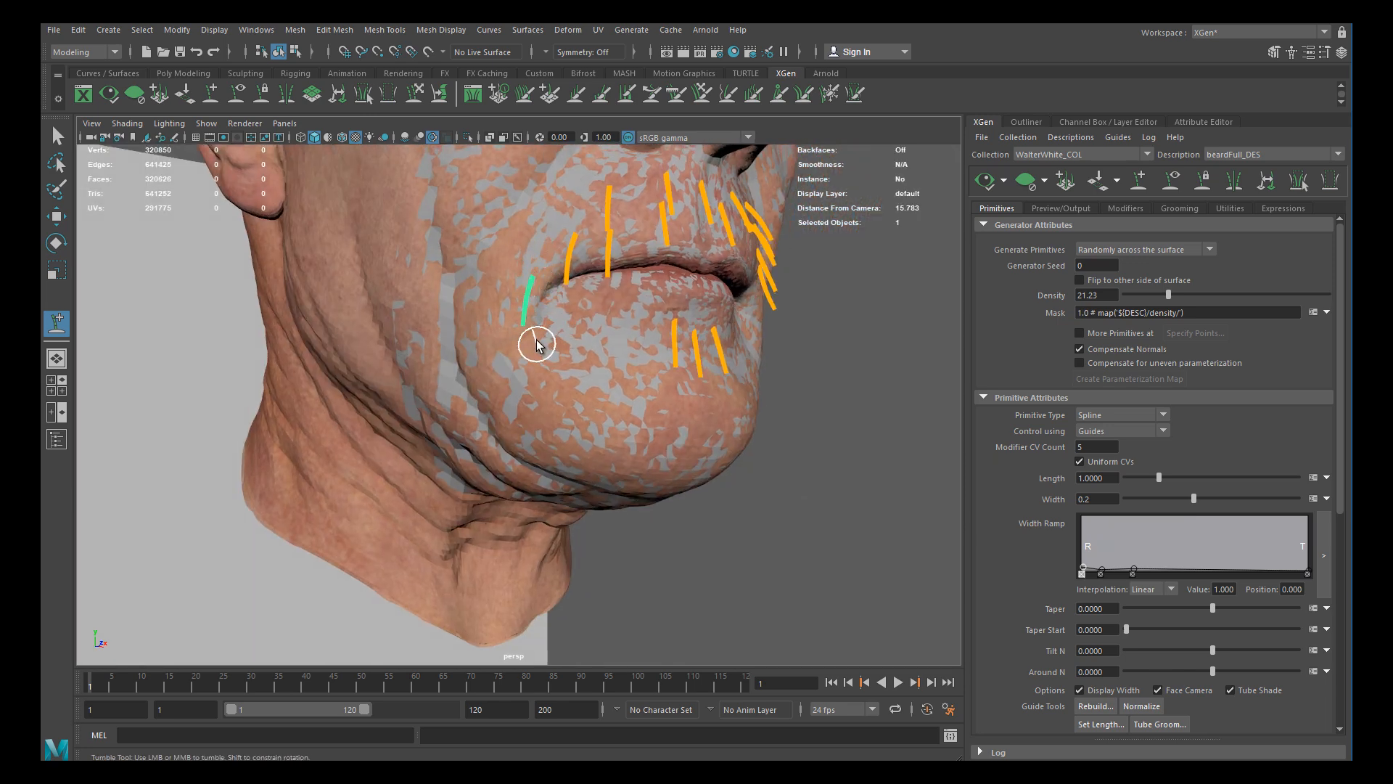
Add guides outside the character's left mouth corner, one beside it and one lower toward the chin
left_click_drag(563, 357, 464, 351, "alt")
left_click_drag(725, 259, 699, 224, "alt")
right_click_drag(699, 224, 641, 268, "alt")
left_click_drag(641, 268, 656, 259, "alt")
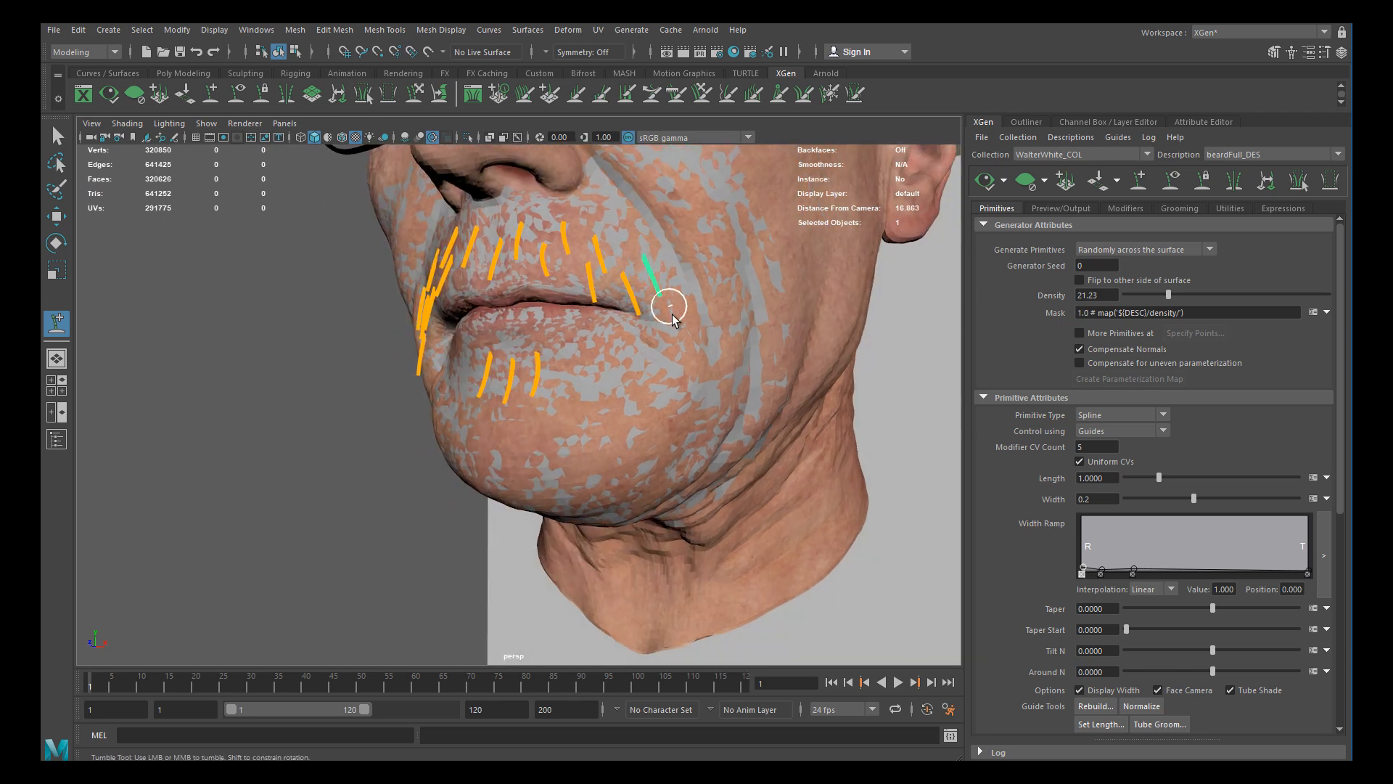
left_click_drag(598, 389, 682, 388, "alt")
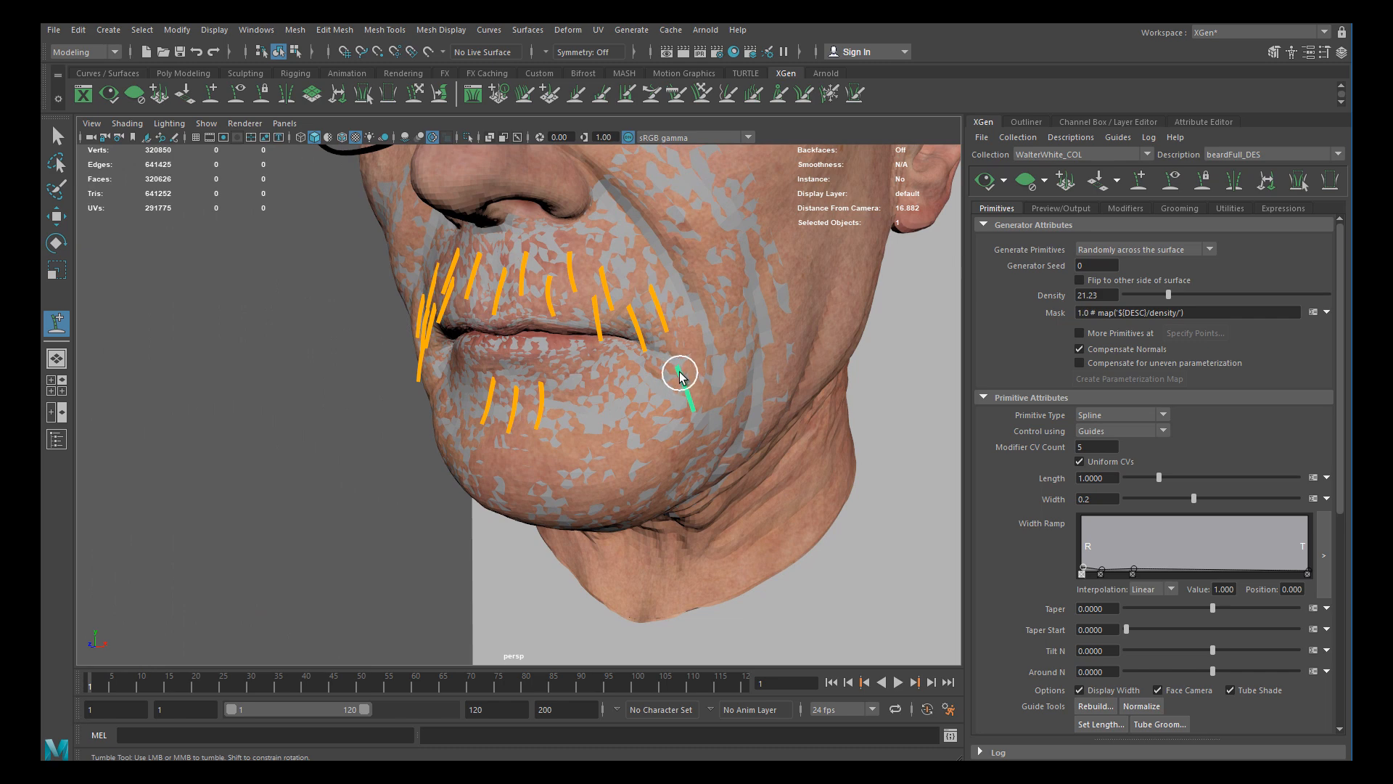
mouse_move(676, 356)
left_mouse_down("alt")
mouse_move(635, 352)
mouse_move(687, 336)
mouse_move(649, 346)
left_mouse_up("alt")
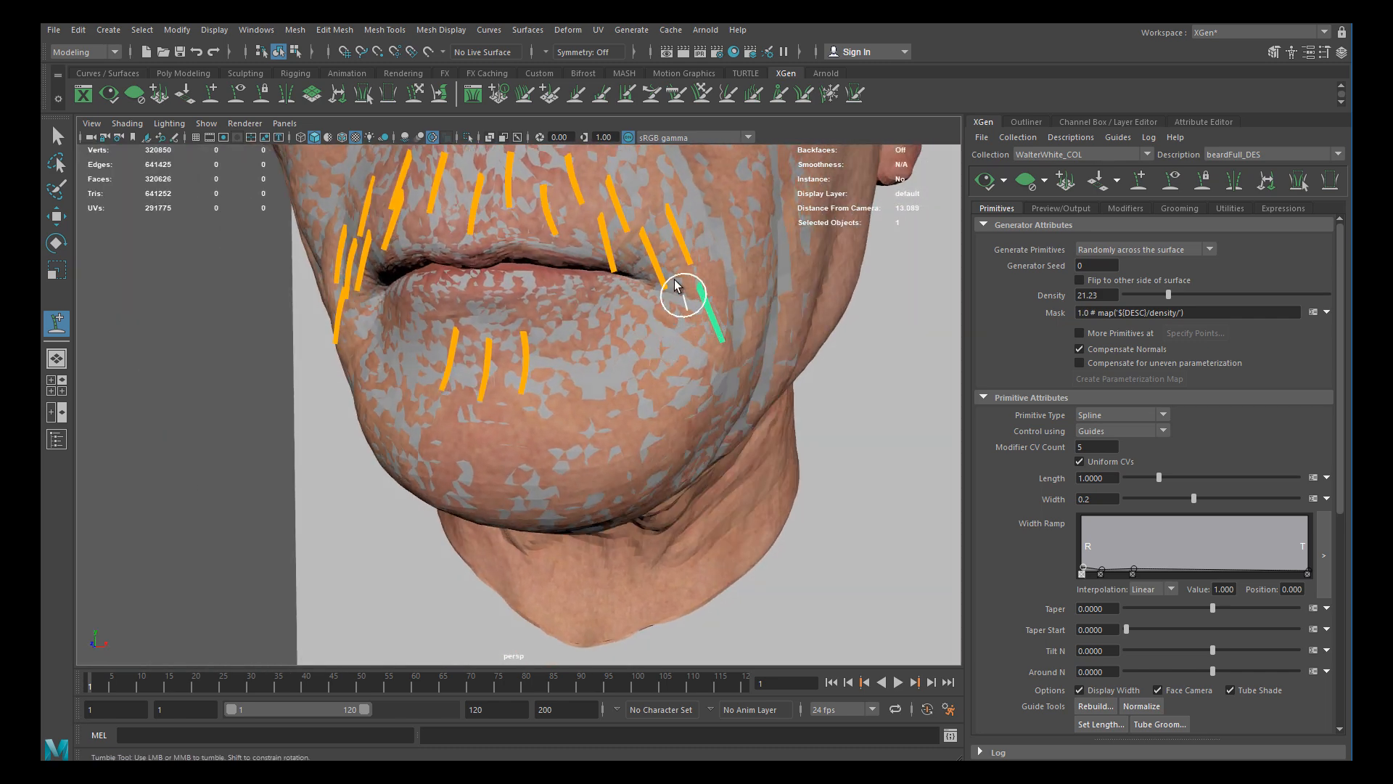
Examine the guide coverage around the mustache and chin from the front and below
middle_click_drag(631, 243, 665, 329, "alt")
right_click_drag(638, 326, 601, 320, "alt")
left_click_drag(610, 312, 701, 301, "alt")
mouse_move(694, 333)
right_mouse_down("alt")
mouse_move(690, 302)
mouse_move(673, 340)
right_mouse_up("alt")
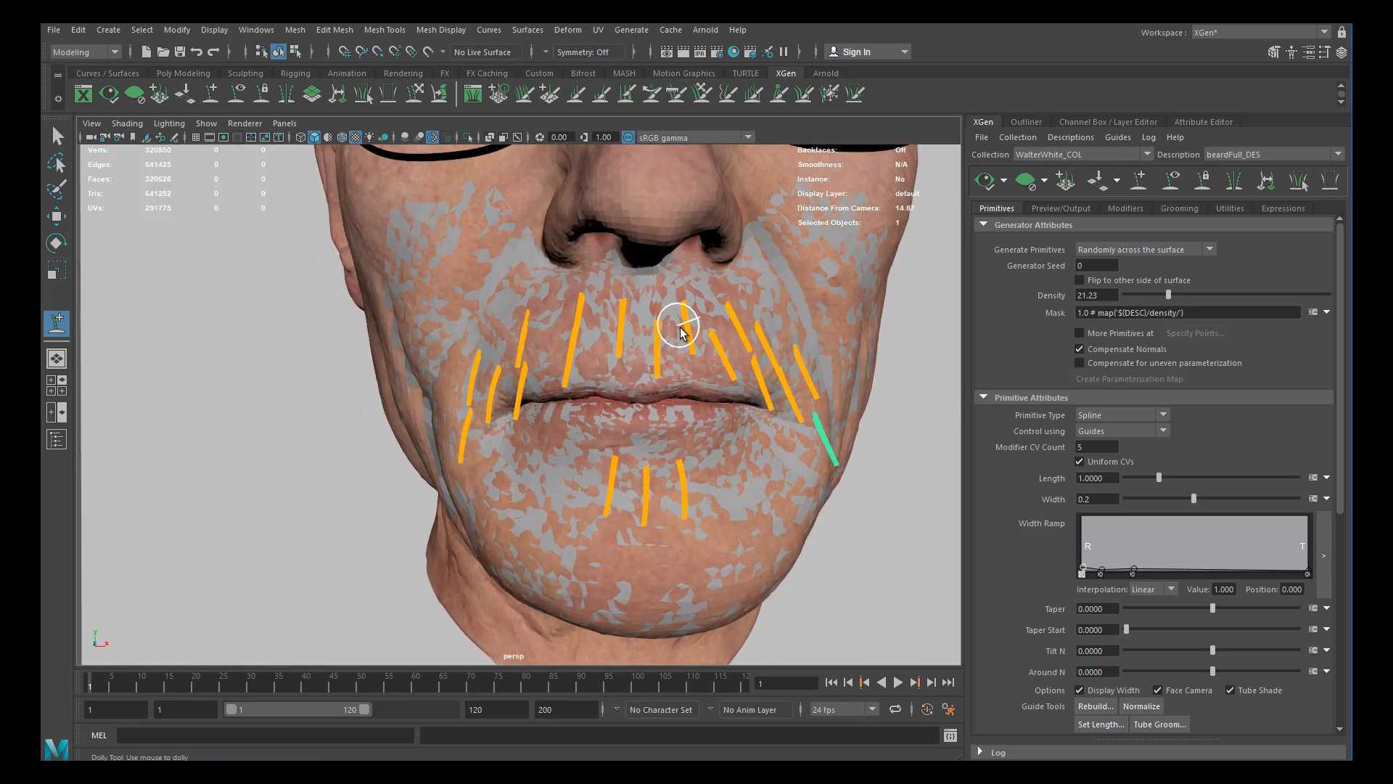
left_click_drag(619, 335, 793, 389, "alt")
middle_click_drag(793, 389, 685, 315, "alt")
right_click_drag(684, 316, 704, 389, "alt")
left_click_drag(704, 389, 732, 395, "alt")
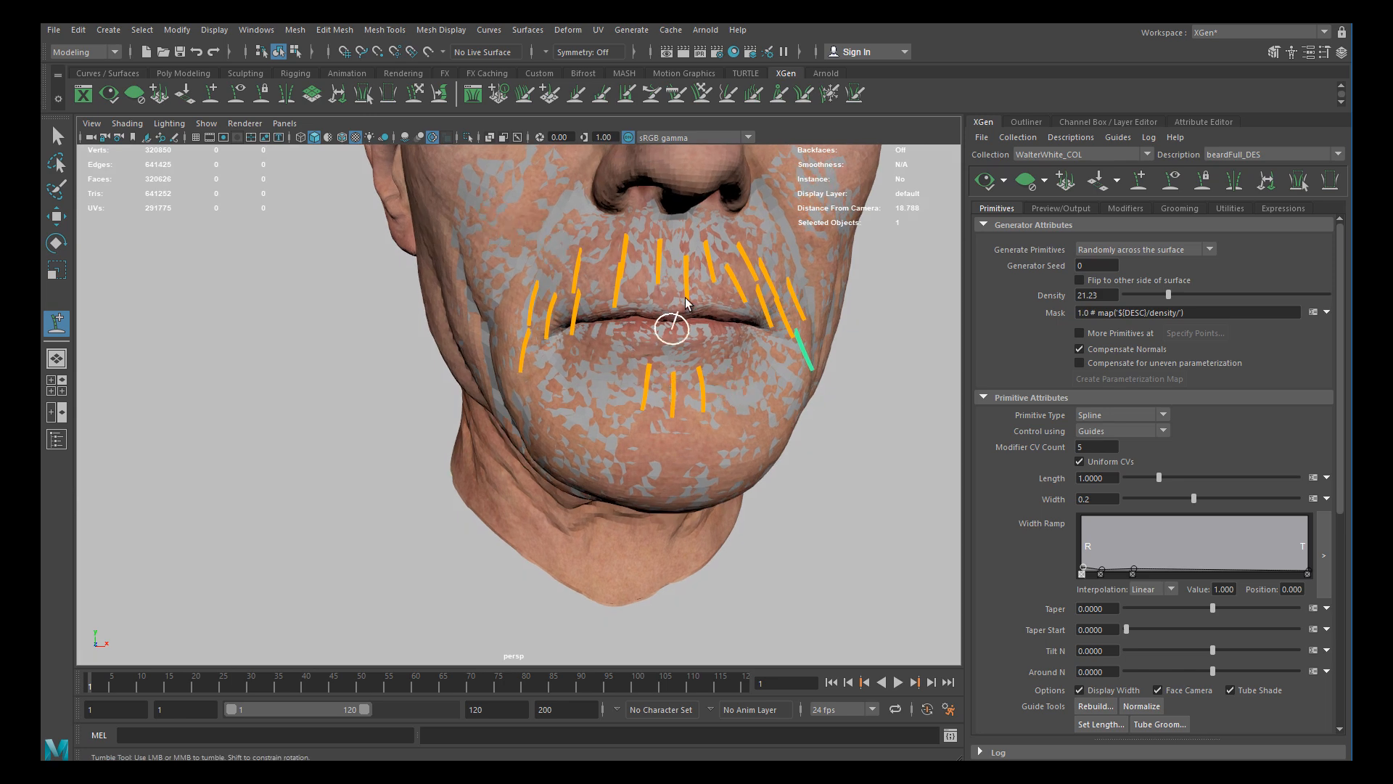
Add a guide on the character's right side of the chin, below the mouth-corner guides
left_click_drag(650, 380, 605, 350, "alt")
right_click_drag(606, 349, 640, 404, "alt")
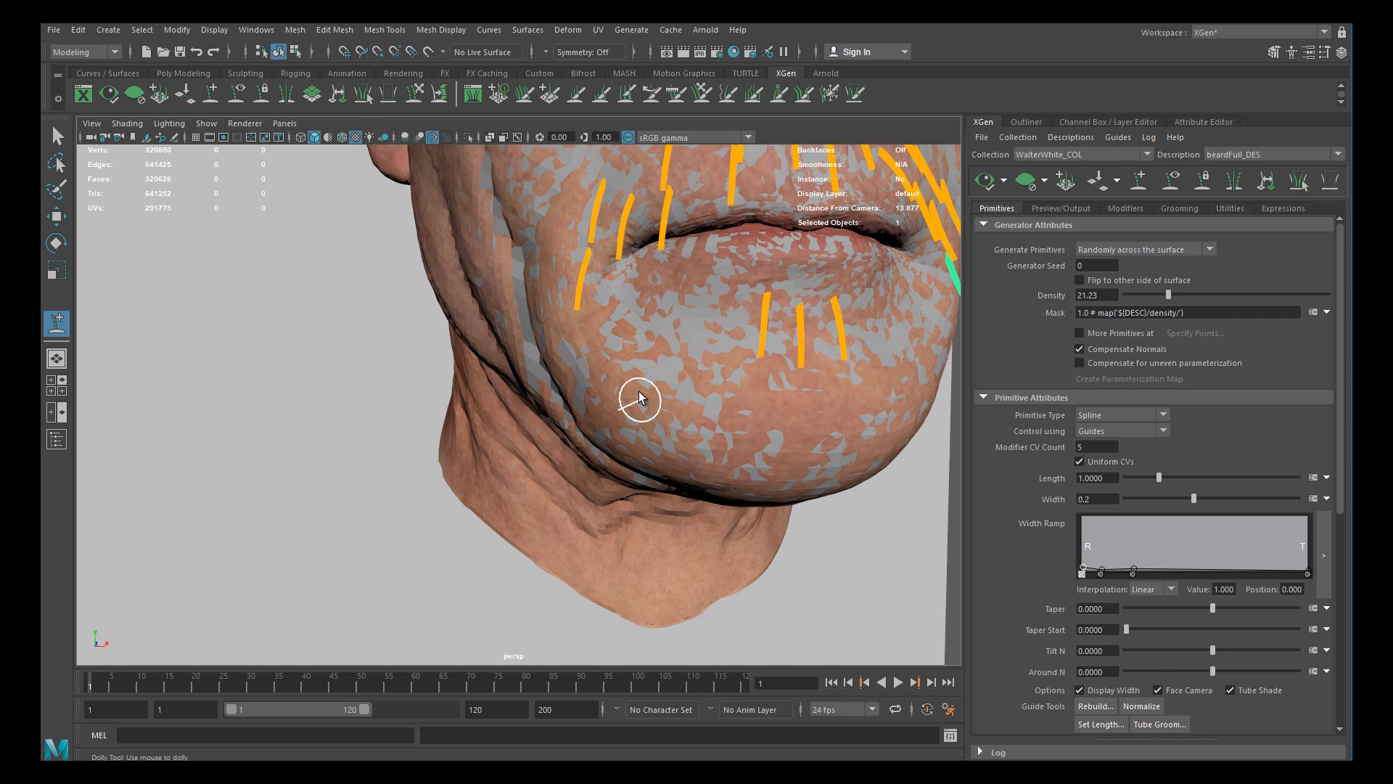
left_click_drag(640, 404, 614, 338, "alt")
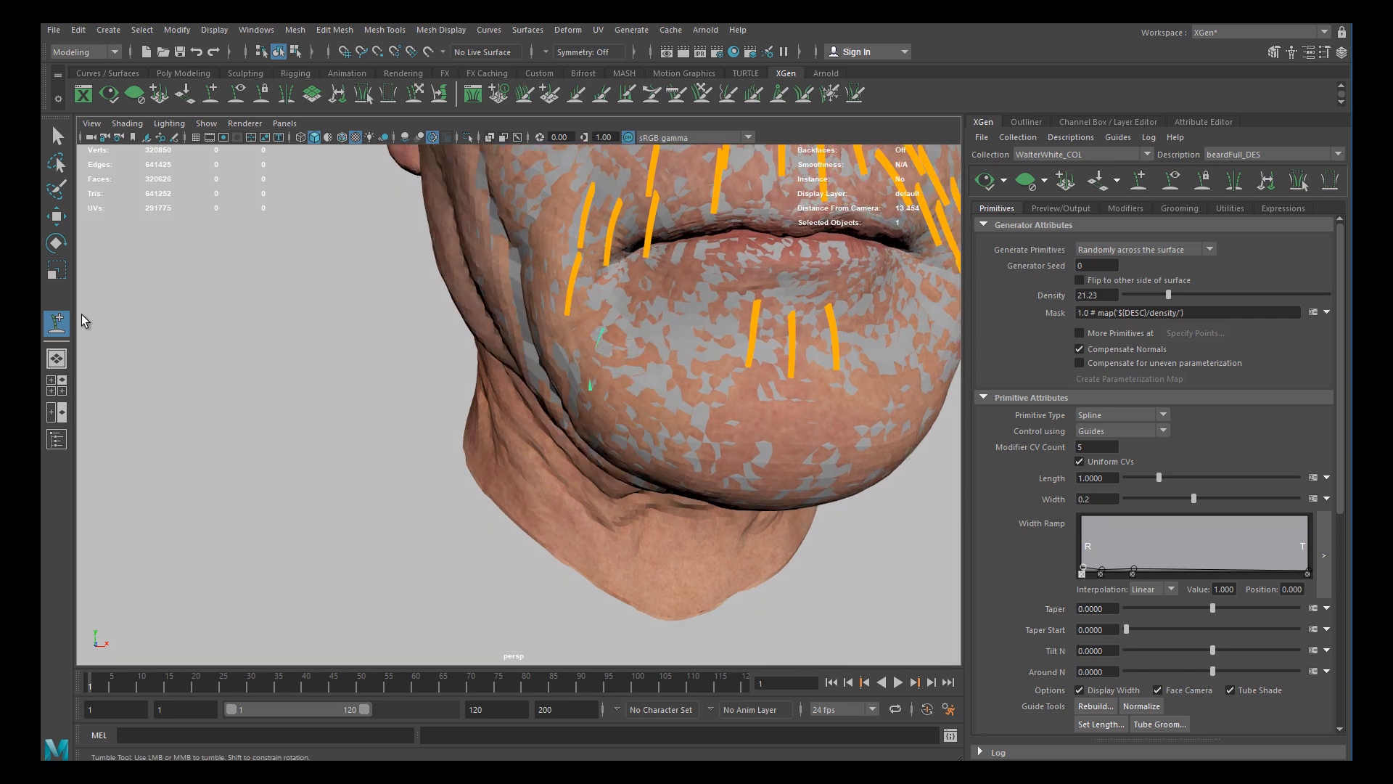
Sculpt the new chin-side guide outward so it clears the skin and curves down along the jaw
left_click(417, 96)
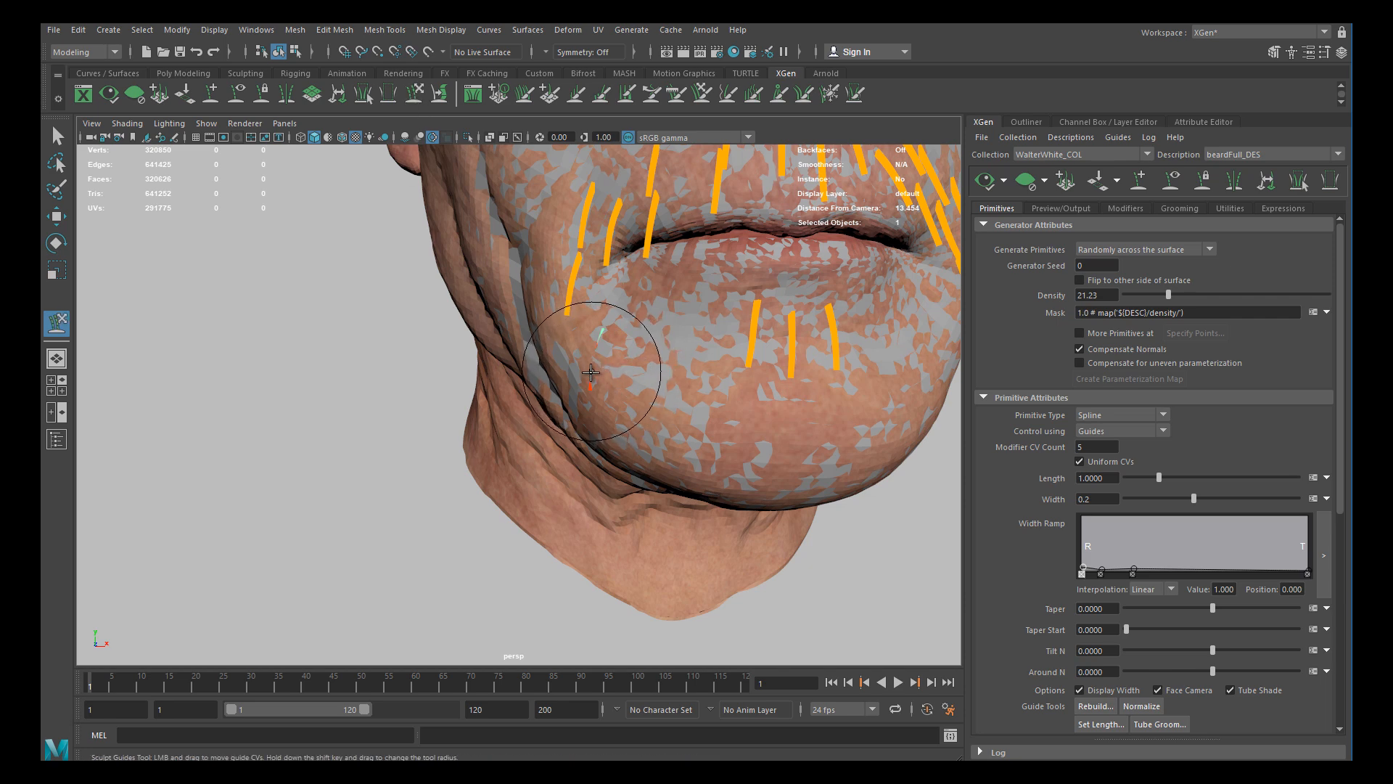
mouse_move(622, 373)
left_mouse_down("alt")
mouse_move(566, 370)
mouse_move(610, 358)
left_mouse_up("alt")
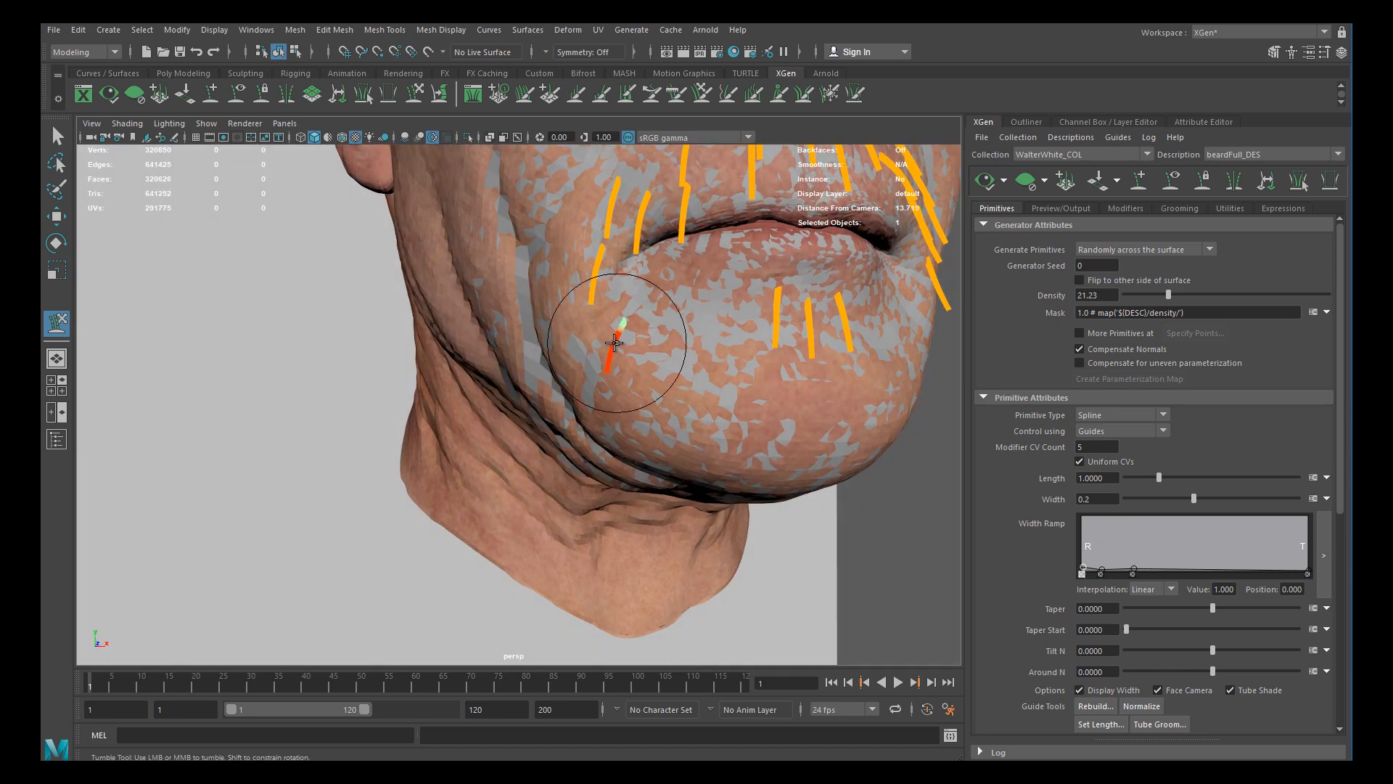
middle_click_drag(613, 381, 535, 377, "alt")
scroll(581, 395, "down", 3)
mouse_move(660, 407)
left_mouse_down("alt")
mouse_move(588, 410)
mouse_move(604, 390)
mouse_move(640, 398)
left_mouse_up("alt")
scroll(604, 396, "up", 4)
Check the reference photo of the beard and add two more guides around the bent guide beside the chin
left_click_drag(41, 453, 379, 376)
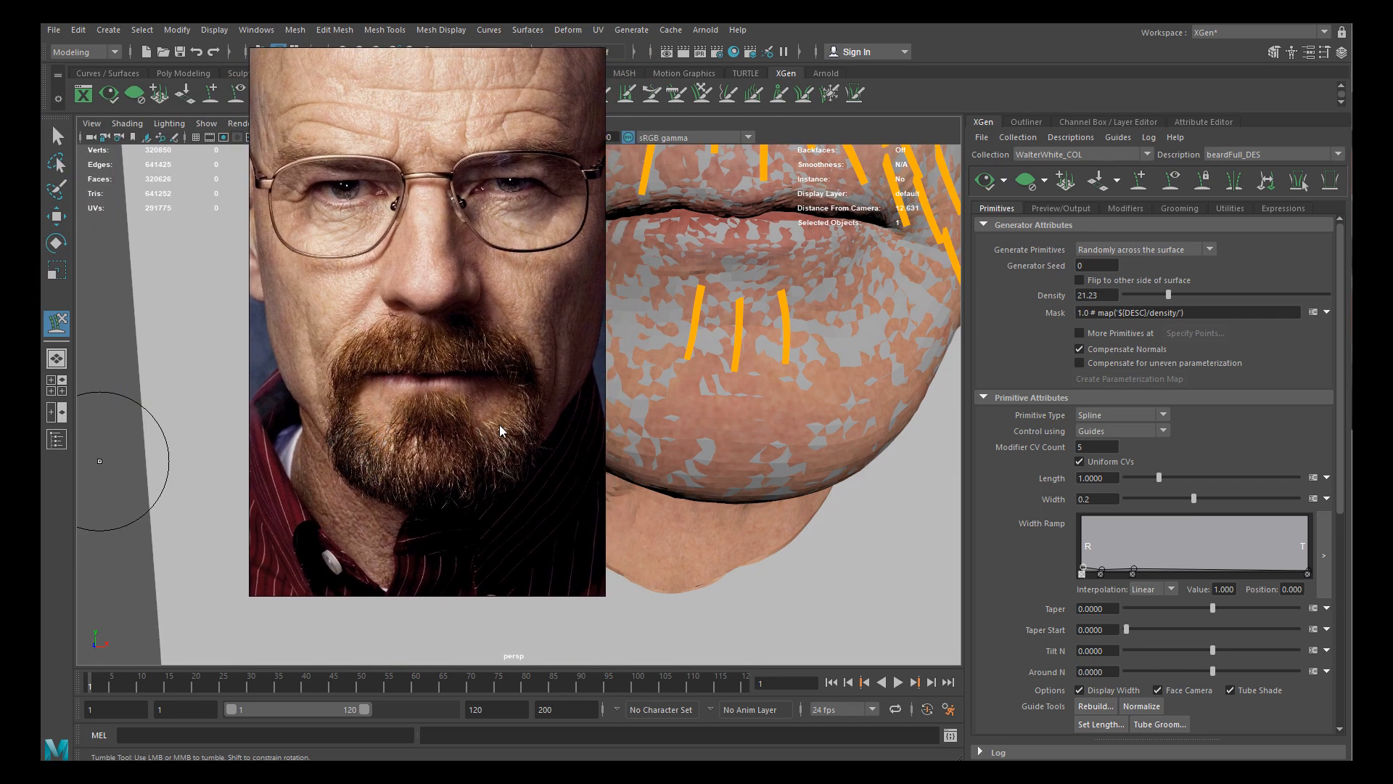
left_click_drag(431, 240, 42, 272)
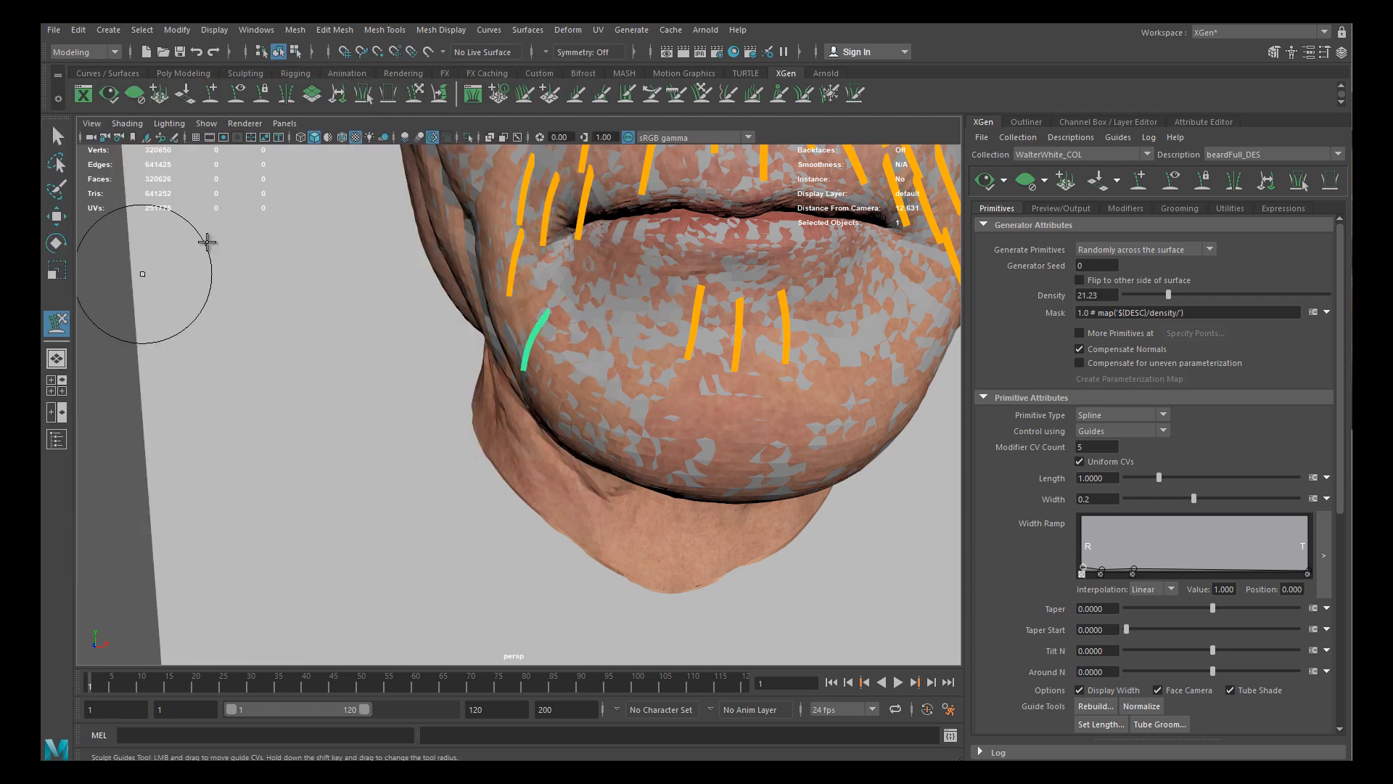
left_click(210, 93)
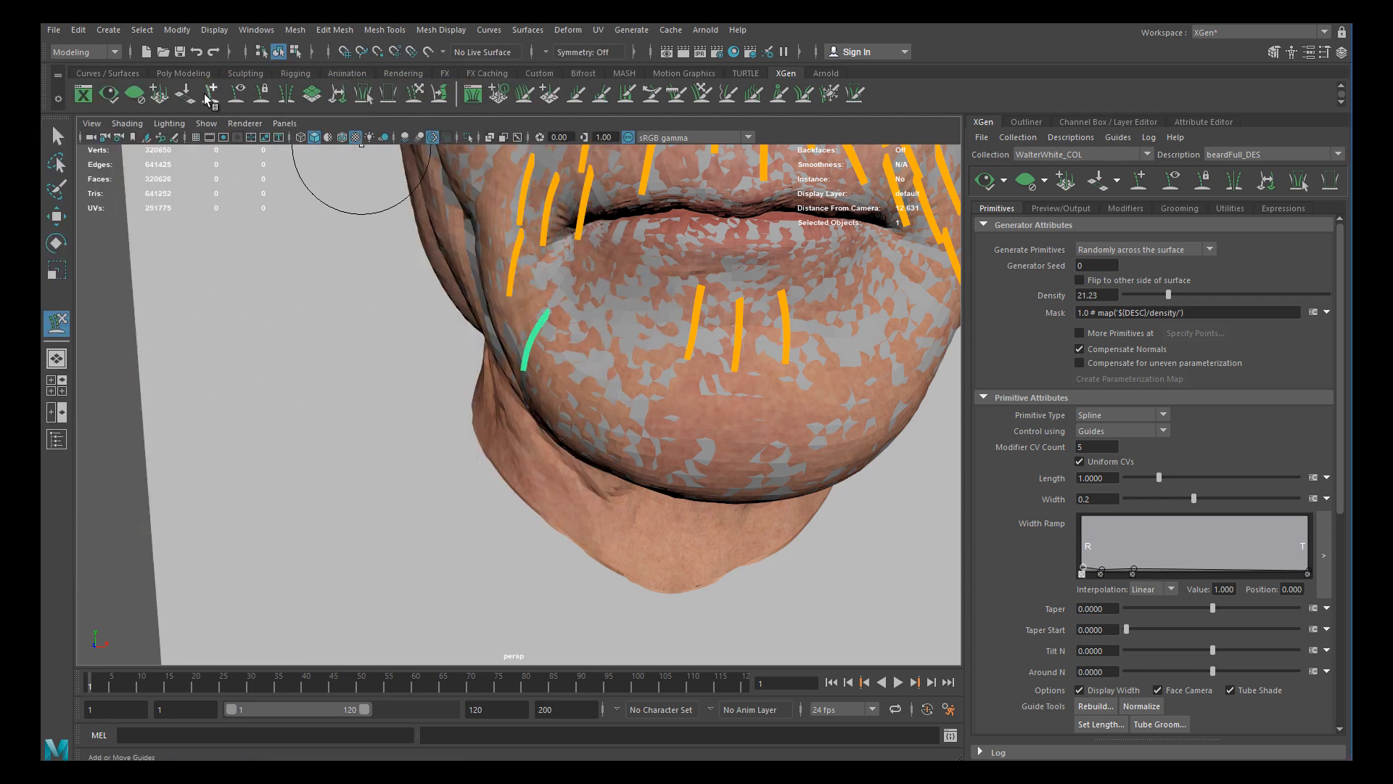
left_click(581, 340)
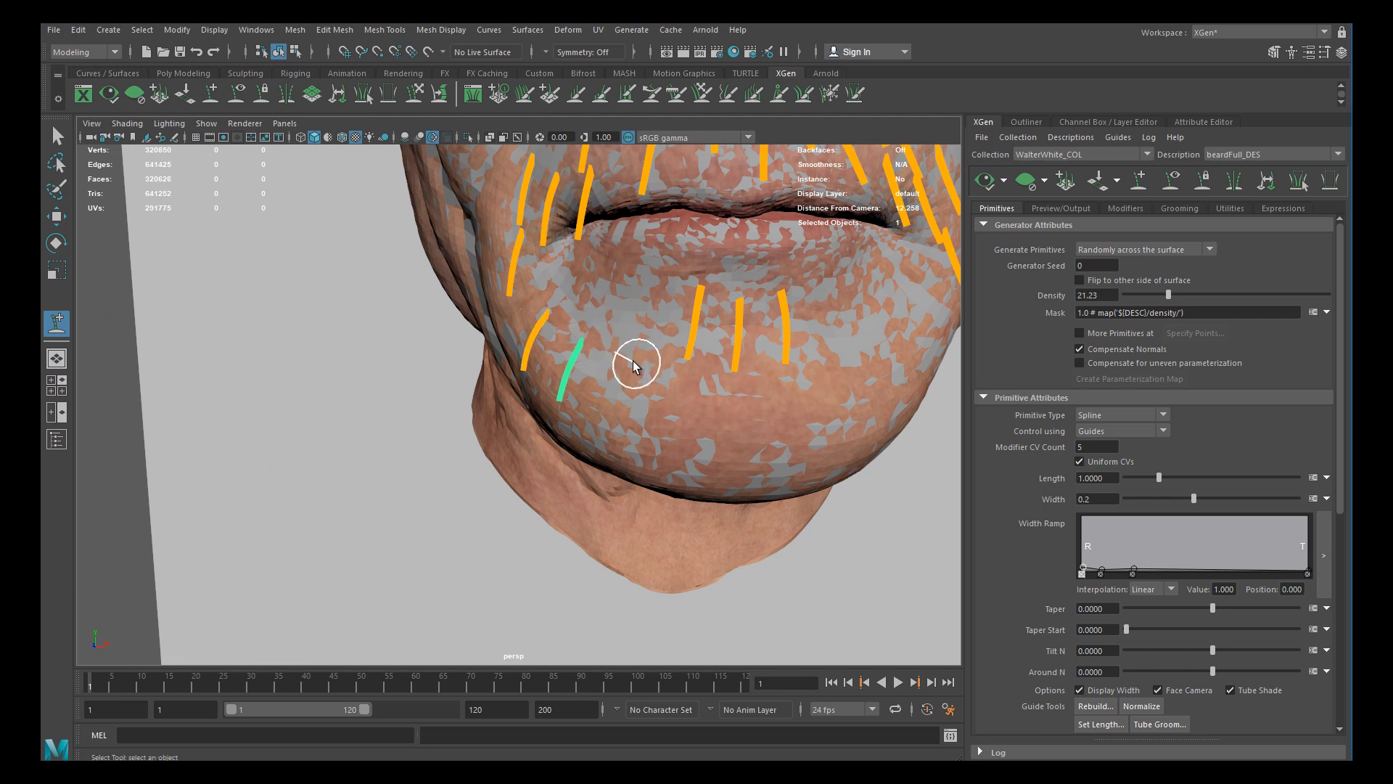
left_click(550, 280)
Sculpt the newly added guides on the character's right side so they follow the chin in profile
right_click_drag(637, 371, 238, 206, "alt")
left_click(413, 94)
left_click_drag(501, 350, 721, 349, "alt")
right_click_drag(660, 359, 818, 507, "alt")
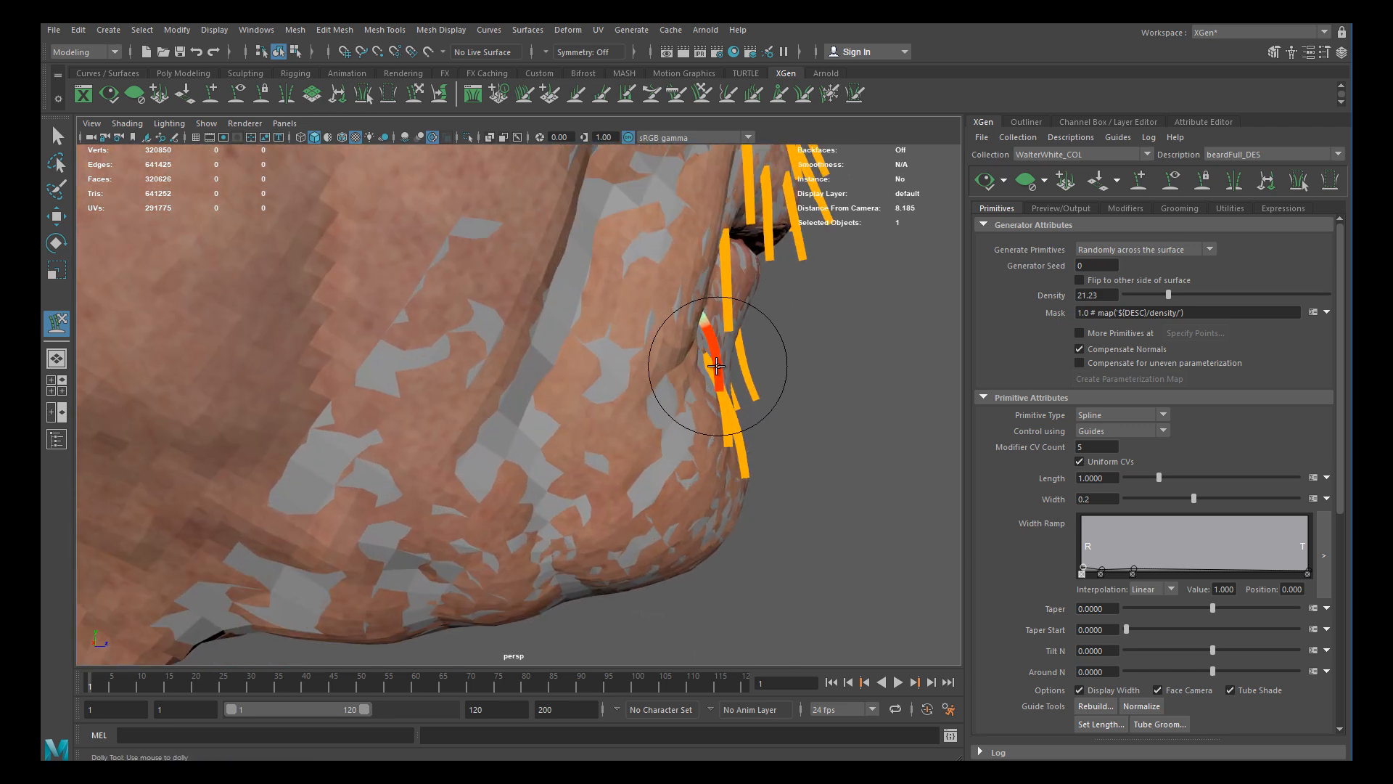
left_click_drag(678, 399, 550, 380, "alt")
middle_click_drag(479, 320, 468, 390, "alt")
right_click_drag(468, 390, 440, 379, "alt")
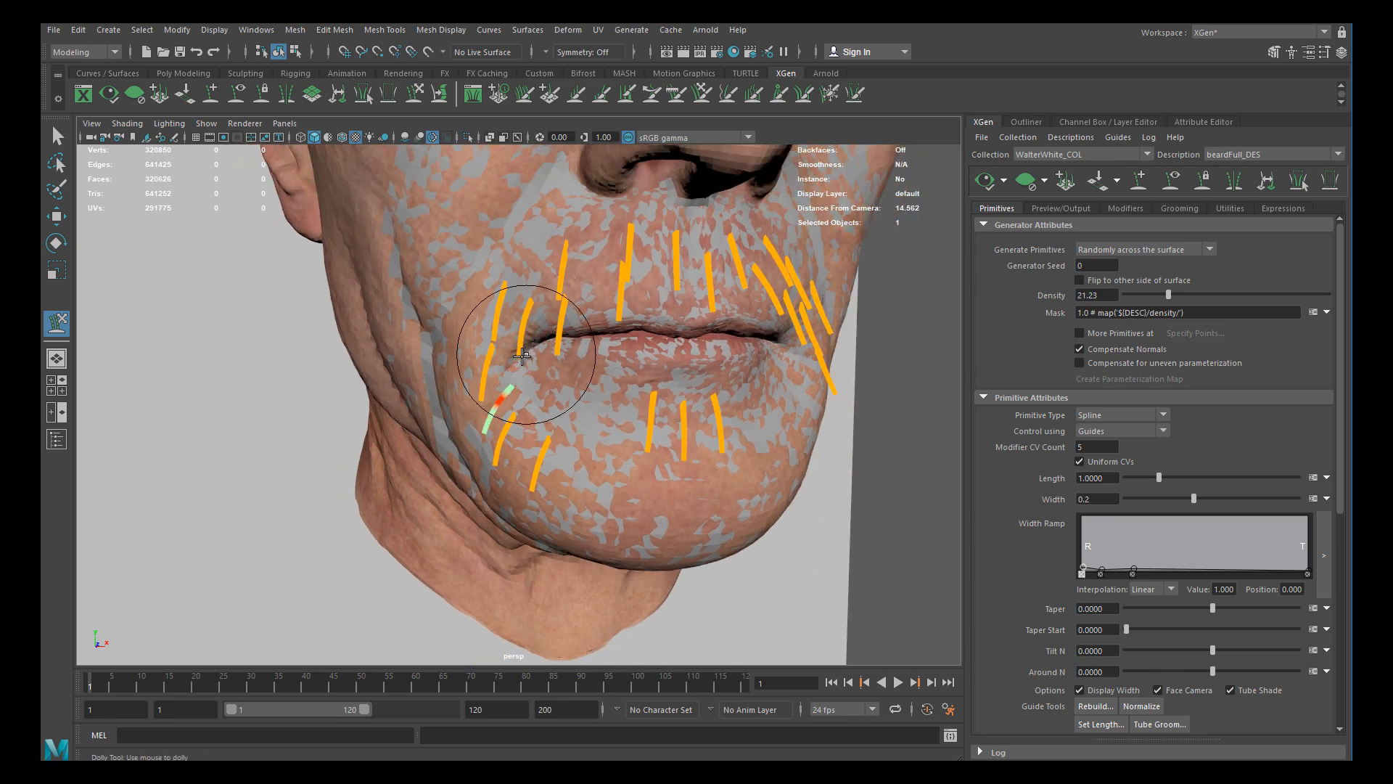
Select and sculpt the guide just outside the character's right mouth corner, and bring up the reference photo for comparison
key("w")
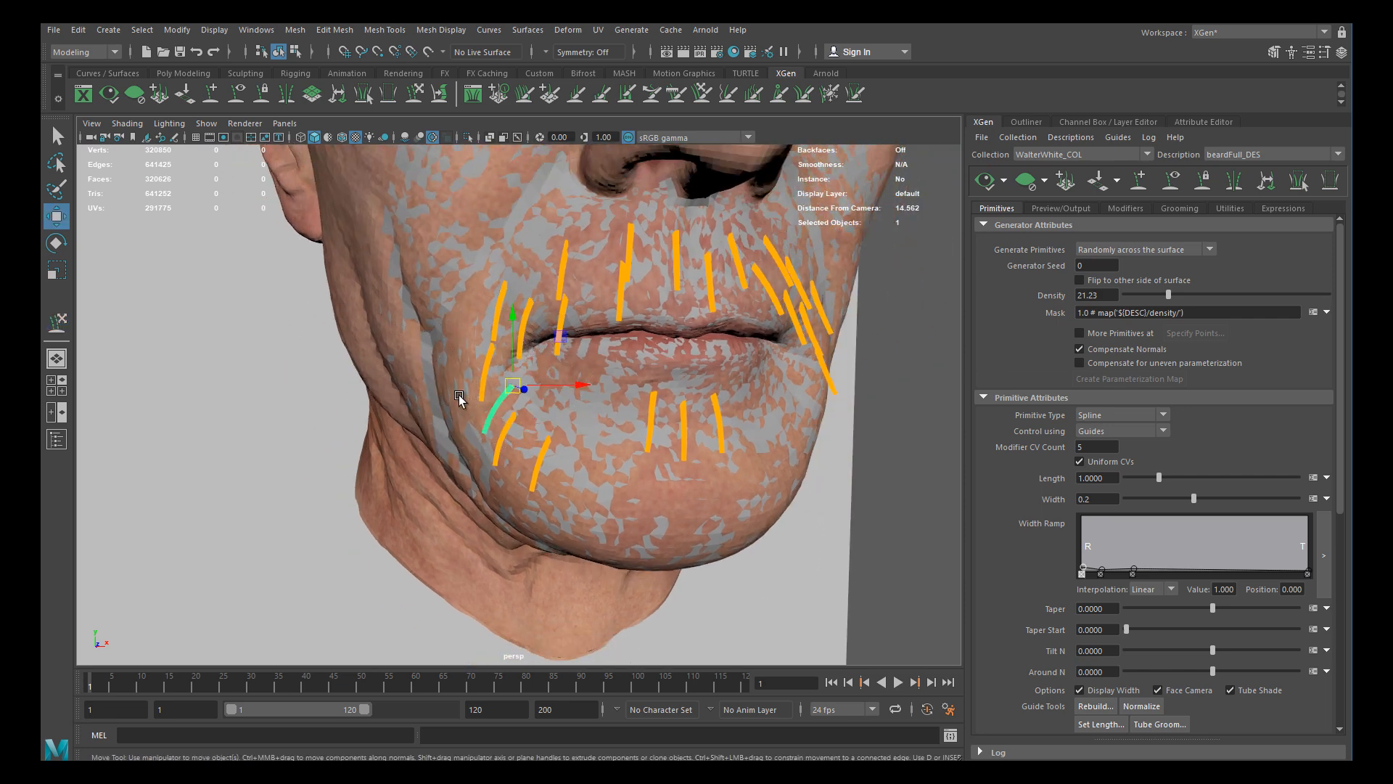
left_click_drag(494, 463, 602, 406, "alt")
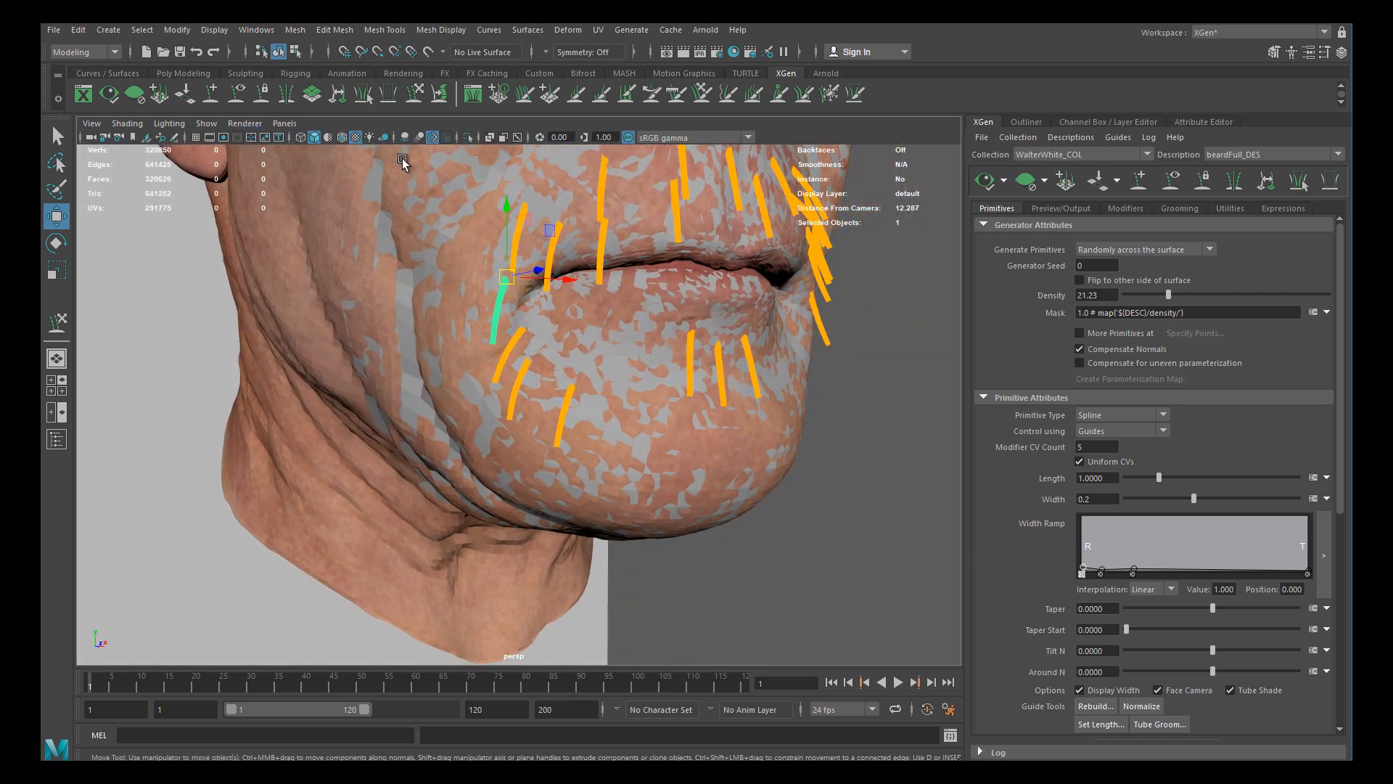
left_click(416, 93)
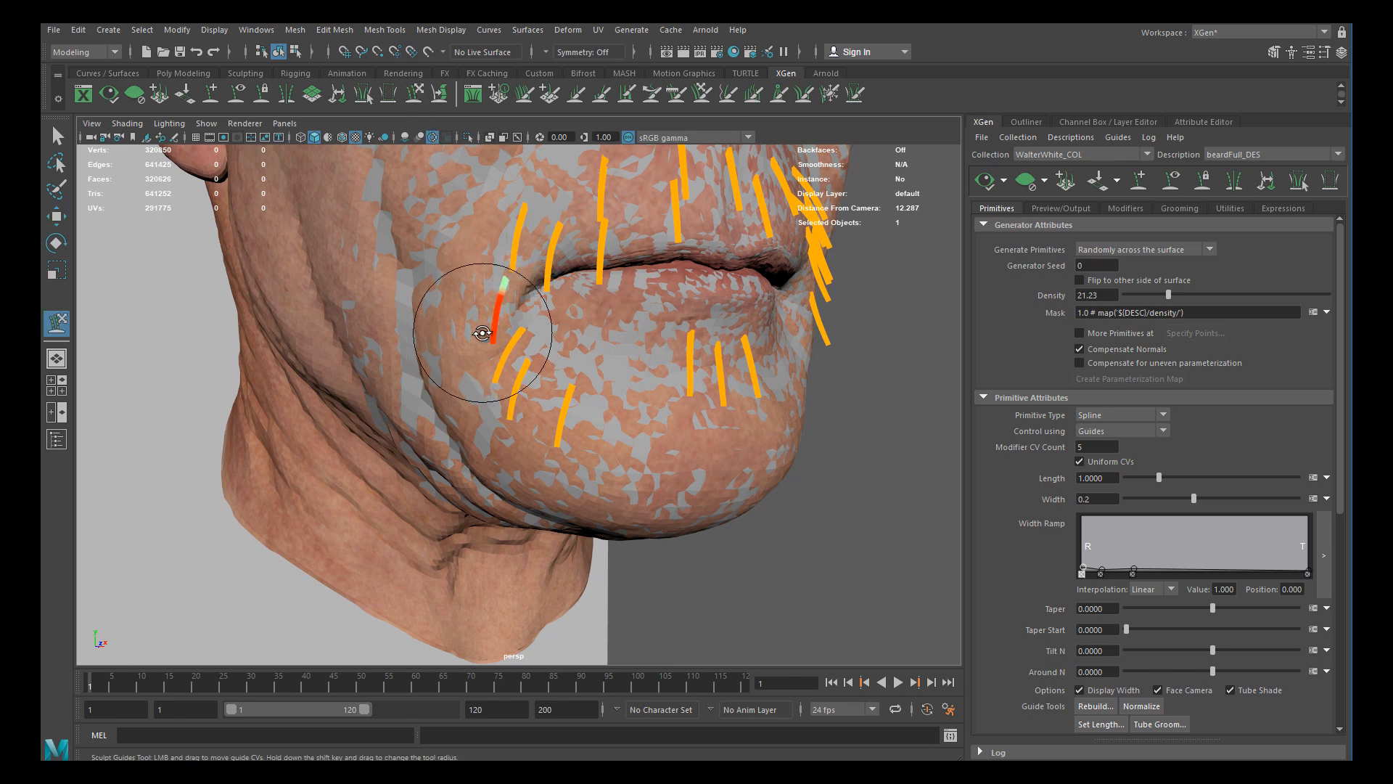
left_click_drag(490, 313, 579, 314, "alt")
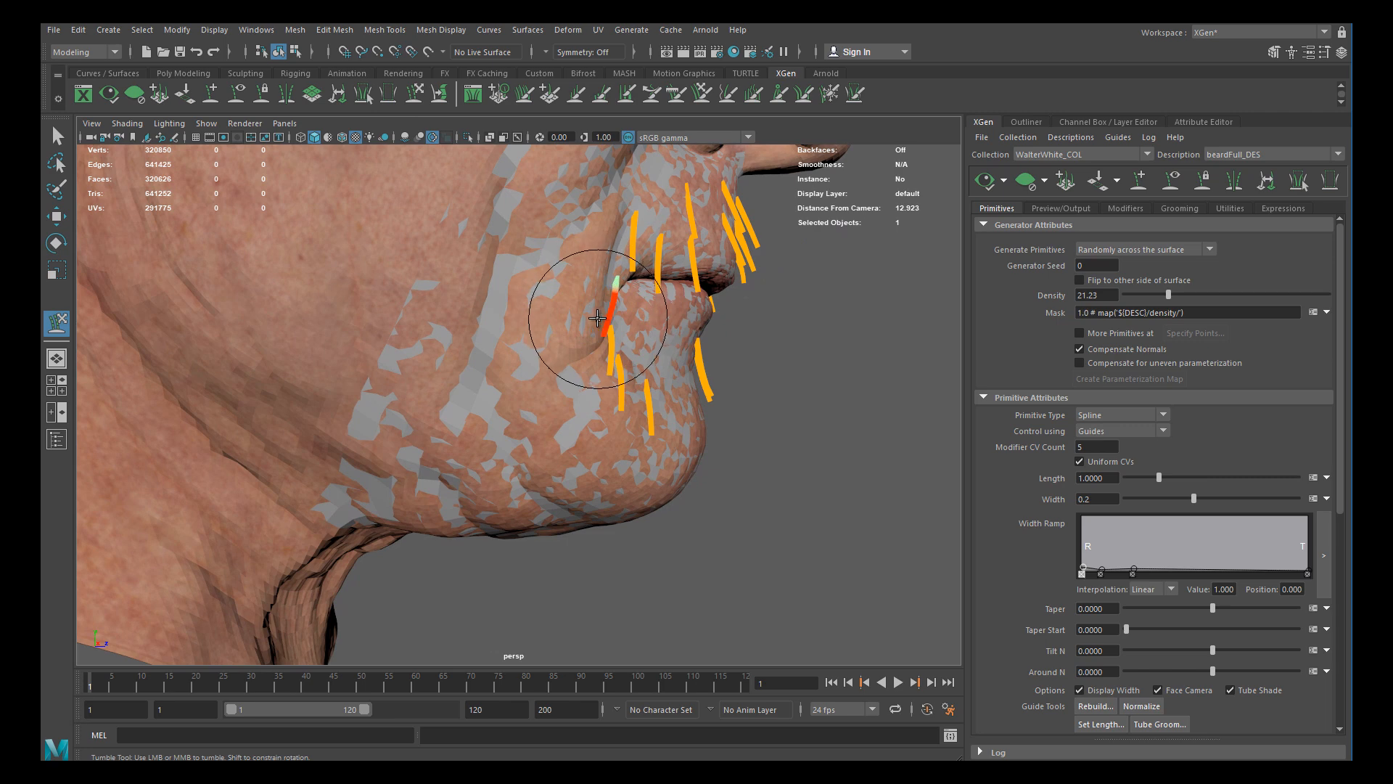
right_click_drag(547, 305, 567, 338, "alt")
left_click_drag(567, 338, 587, 334, "alt")
left_click_drag(42, 363, 240, 414)
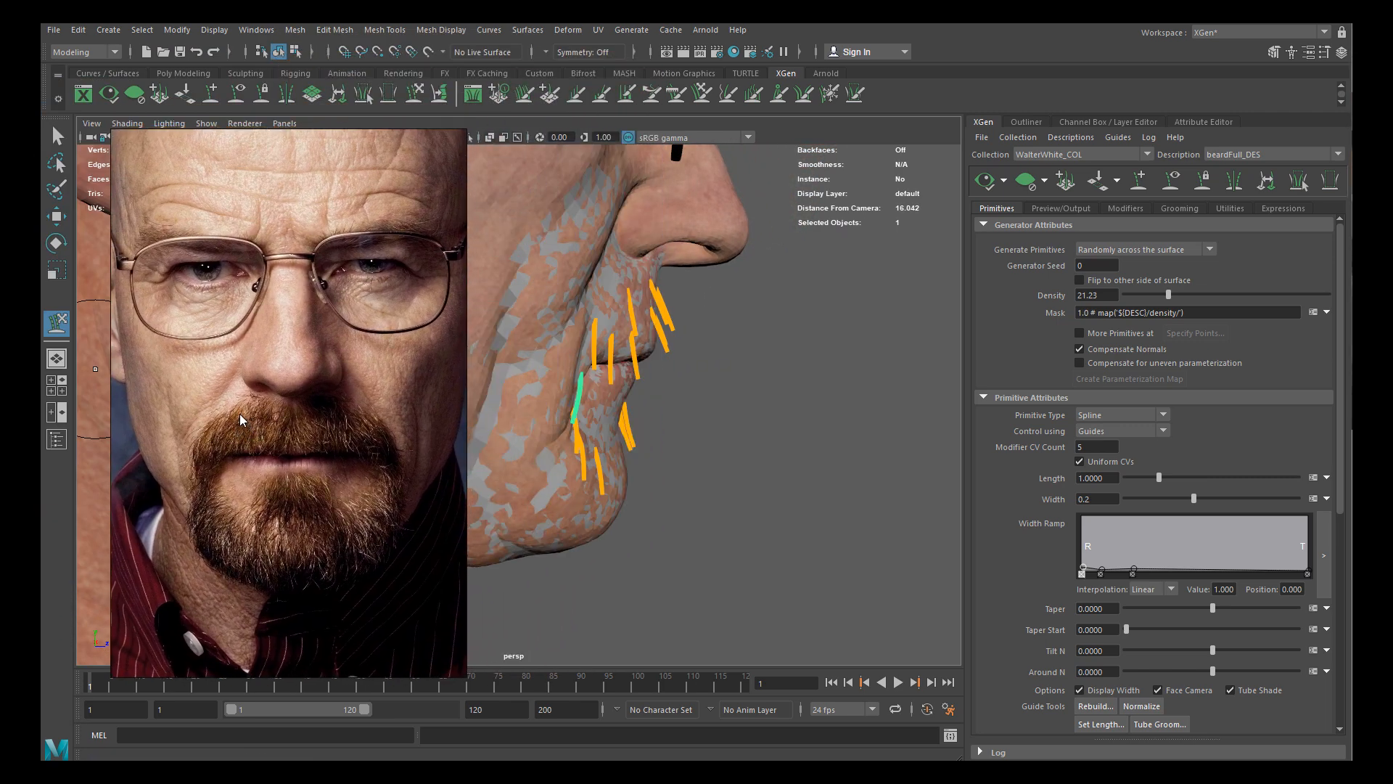
Examine the profile and three-quarter photos on the reference board for the direction of the mustache and chin hair
scroll(264, 376, "down", 5)
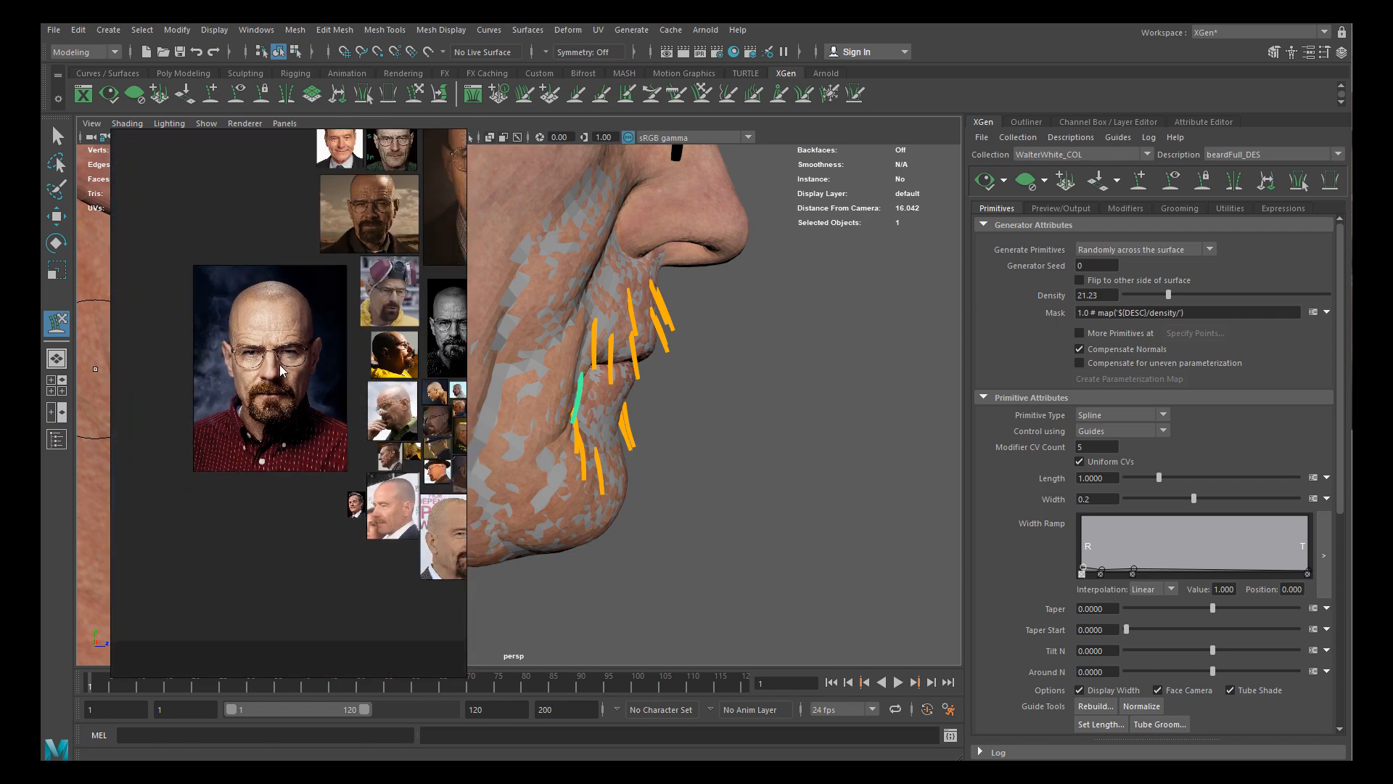
middle_click_drag(361, 280, 281, 370)
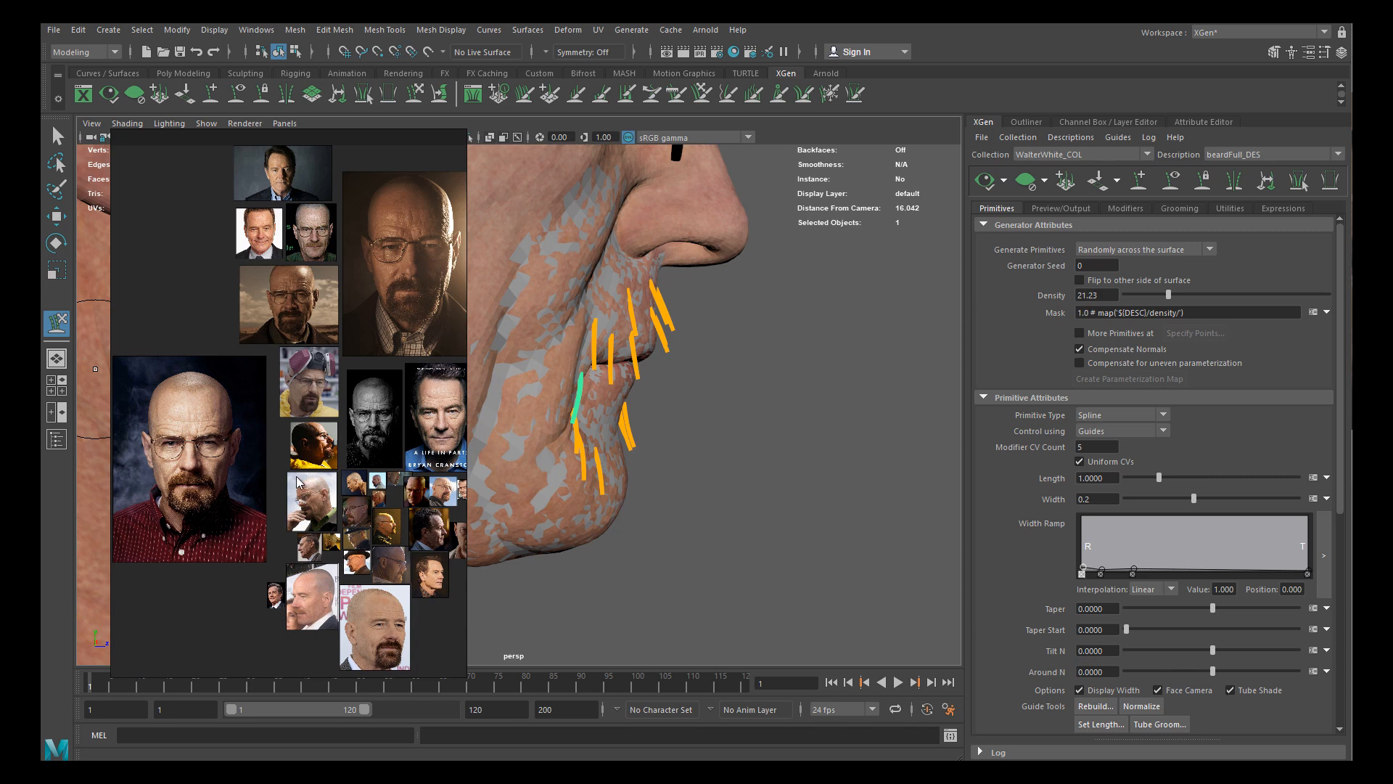
scroll(305, 530, "up", 2)
scroll(336, 379, "up", 1)
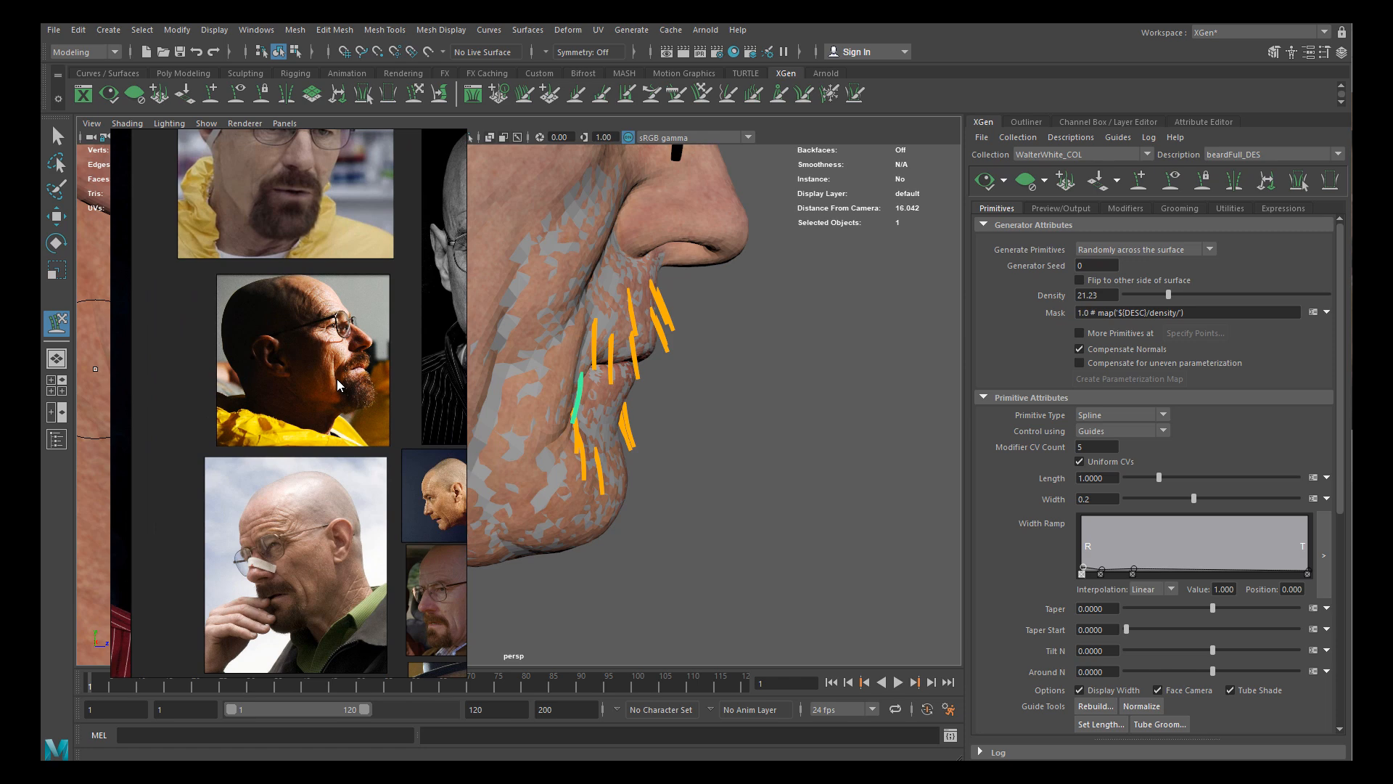
scroll(319, 377, "down", 4)
scroll(356, 433, "up", 4)
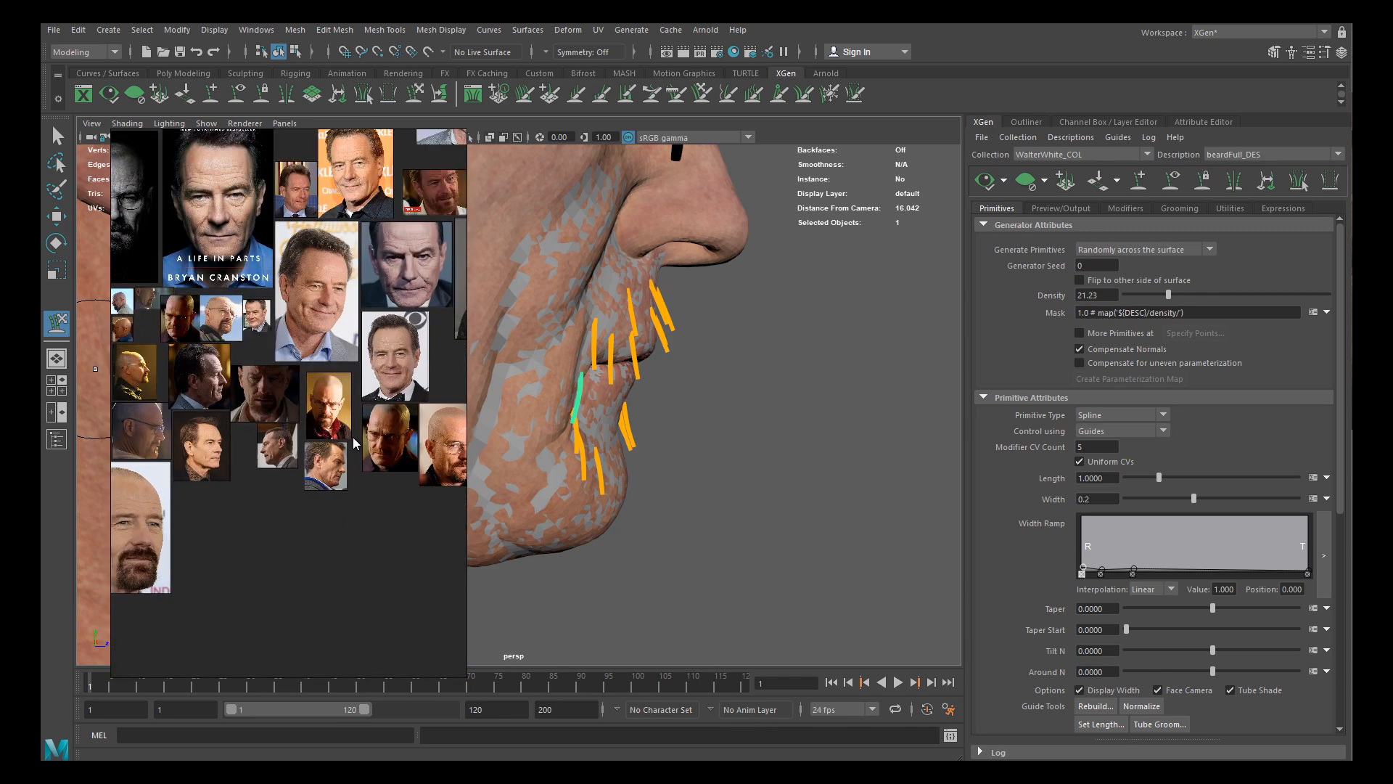
middle_click_drag(228, 405, 346, 568)
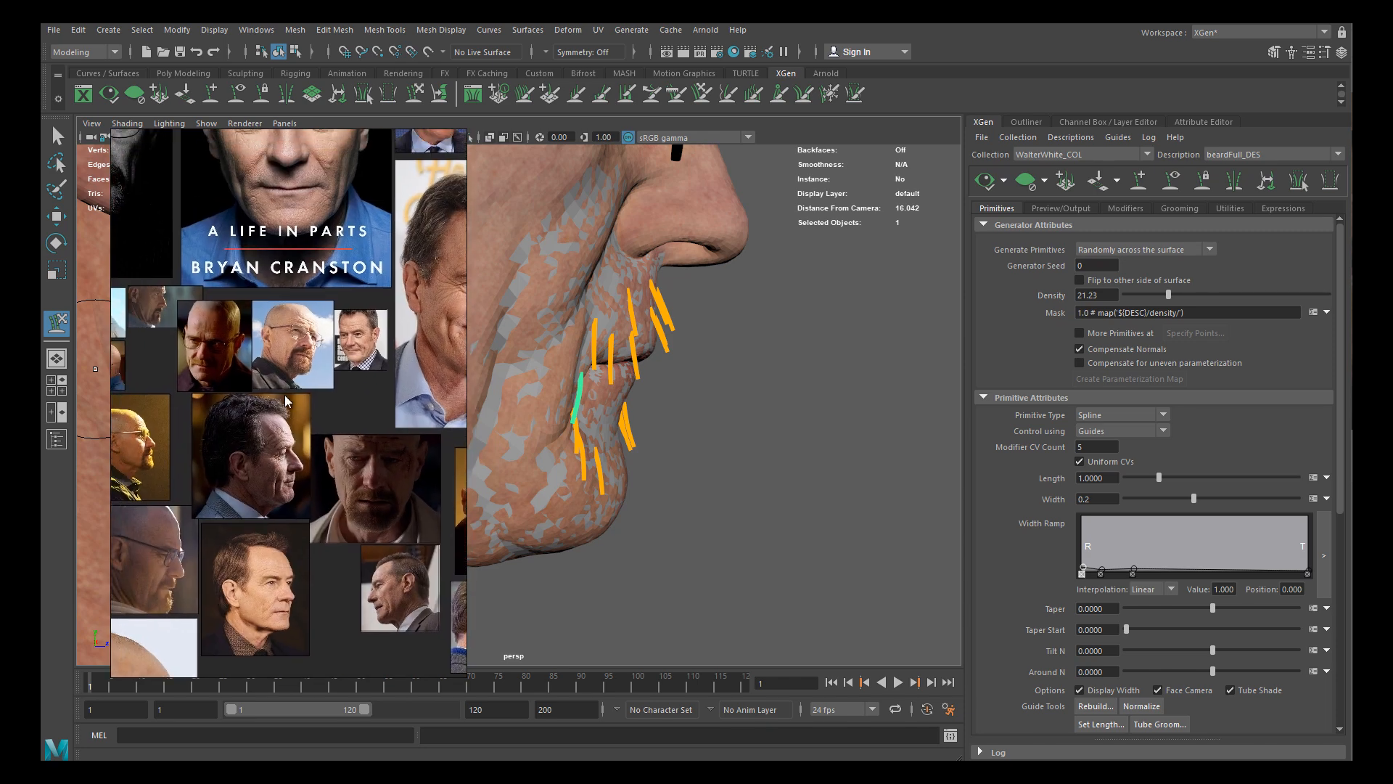
middle_click_drag(284, 395, 386, 296)
scroll(387, 296, "up", 4)
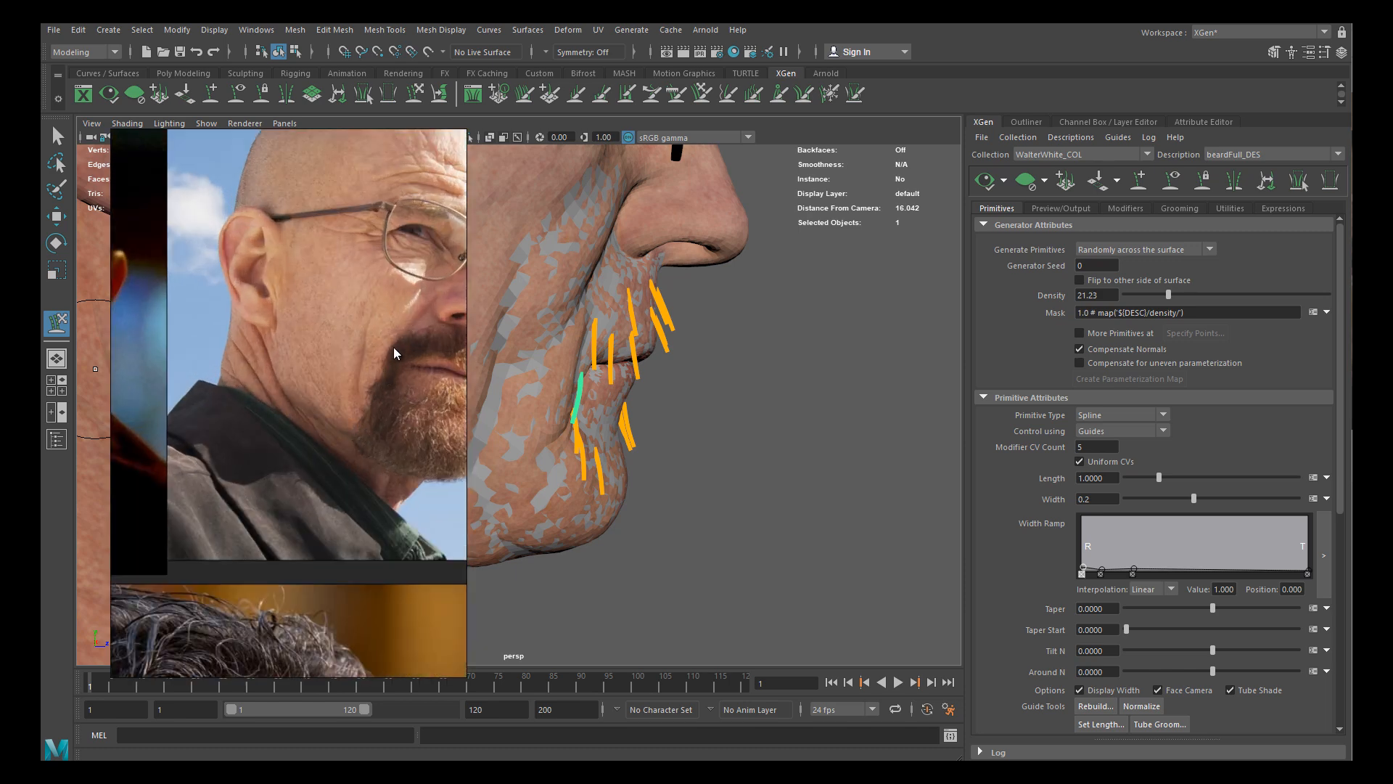
scroll(282, 494, "down", 6)
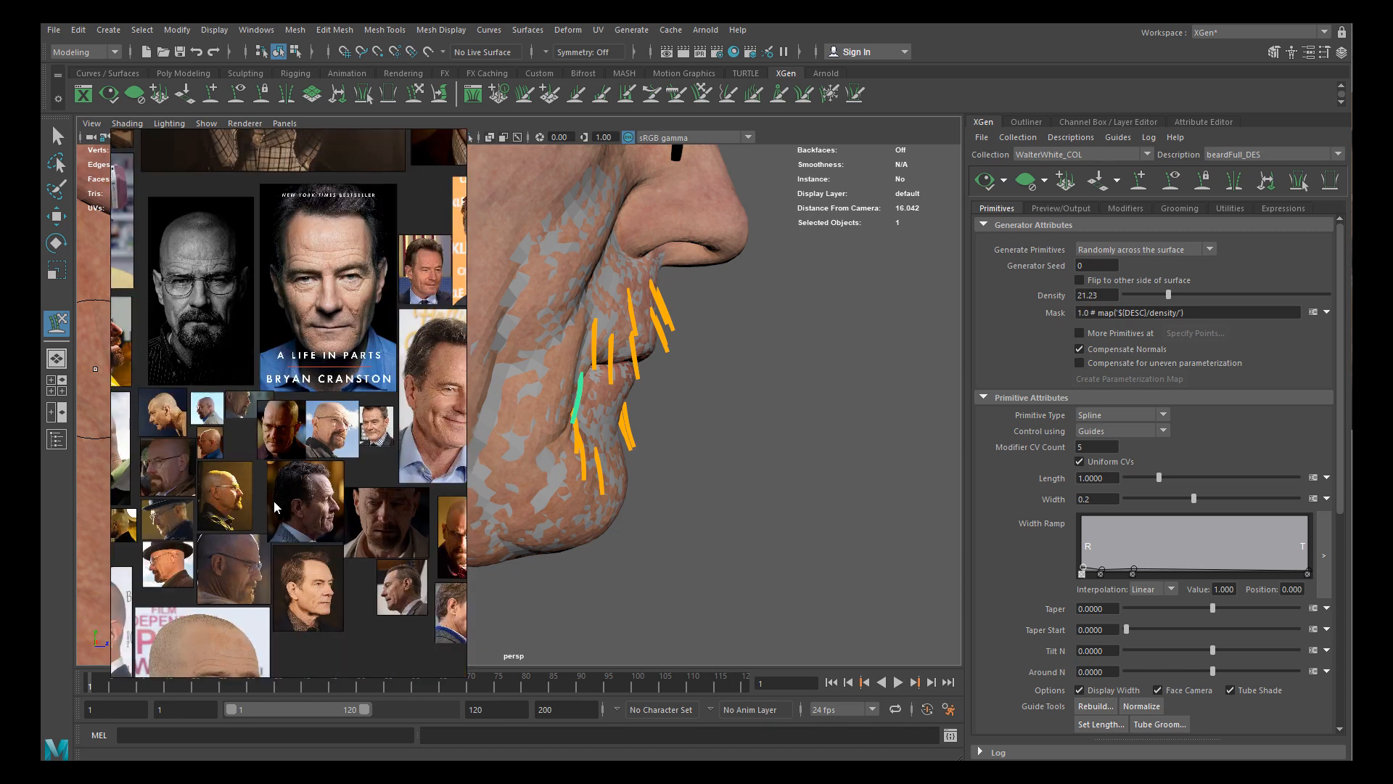
middle_click_drag(290, 384, 319, 275)
scroll(330, 518, "up", 8)
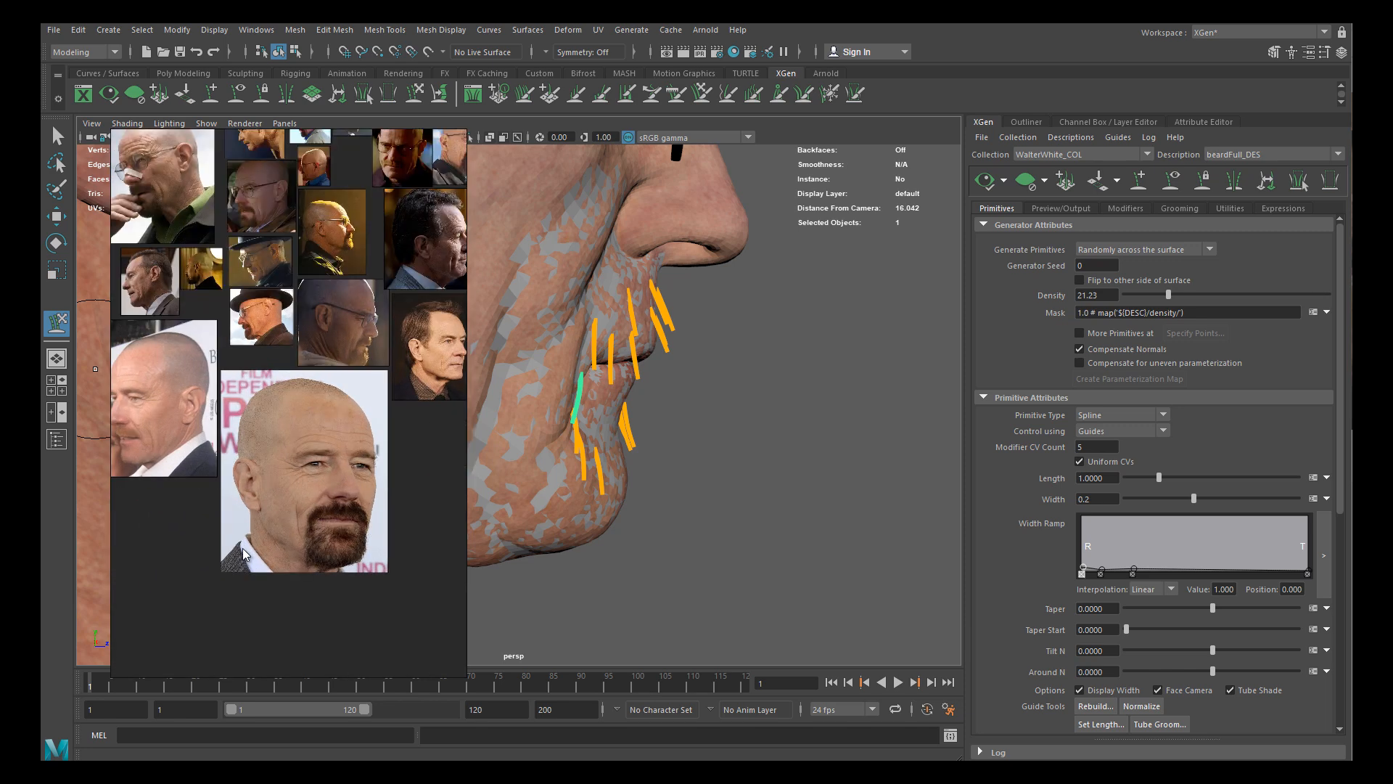
Study the goatee outline in the three-quarter close-up and in the side profile with the yellow suit
scroll(264, 485, "down", 4)
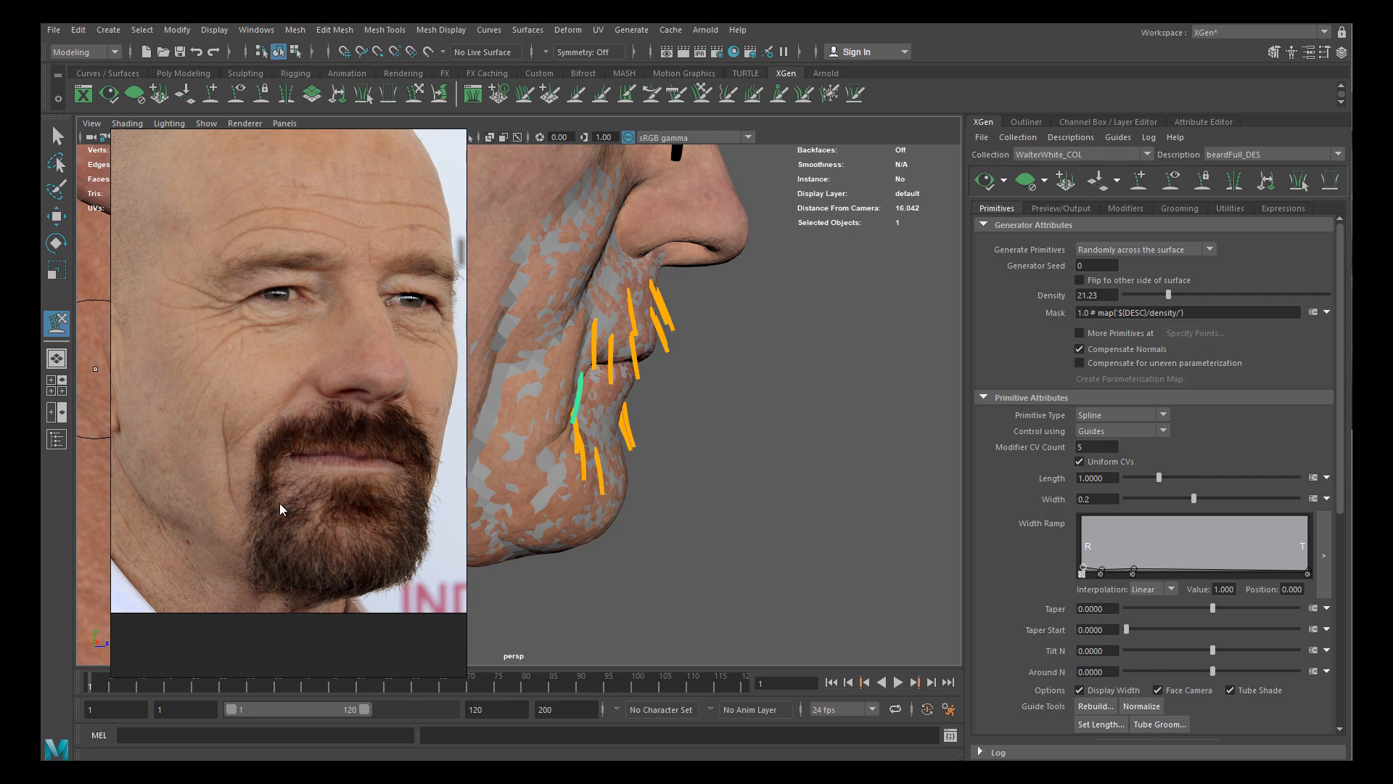
scroll(253, 454, "down", 5)
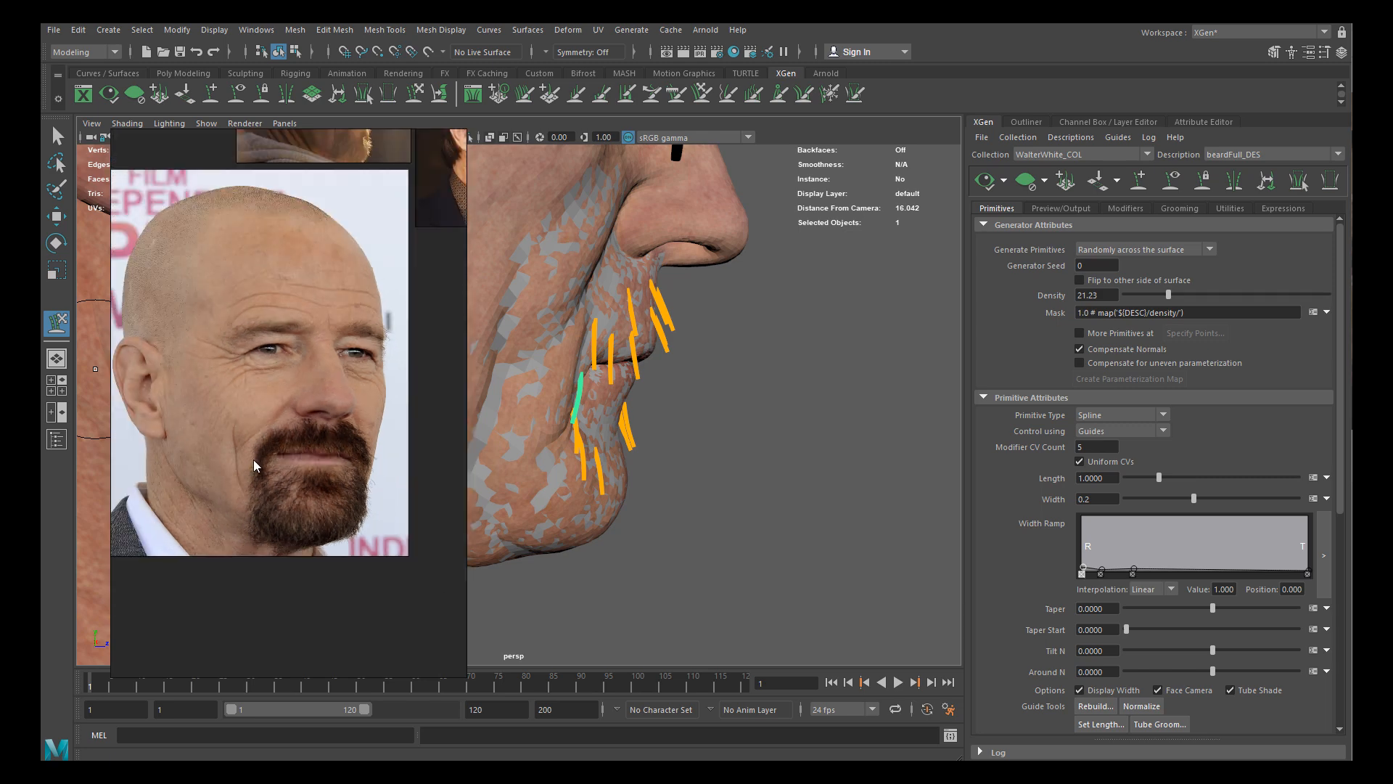
scroll(347, 394, "up", 4)
scroll(347, 395, "up", 5)
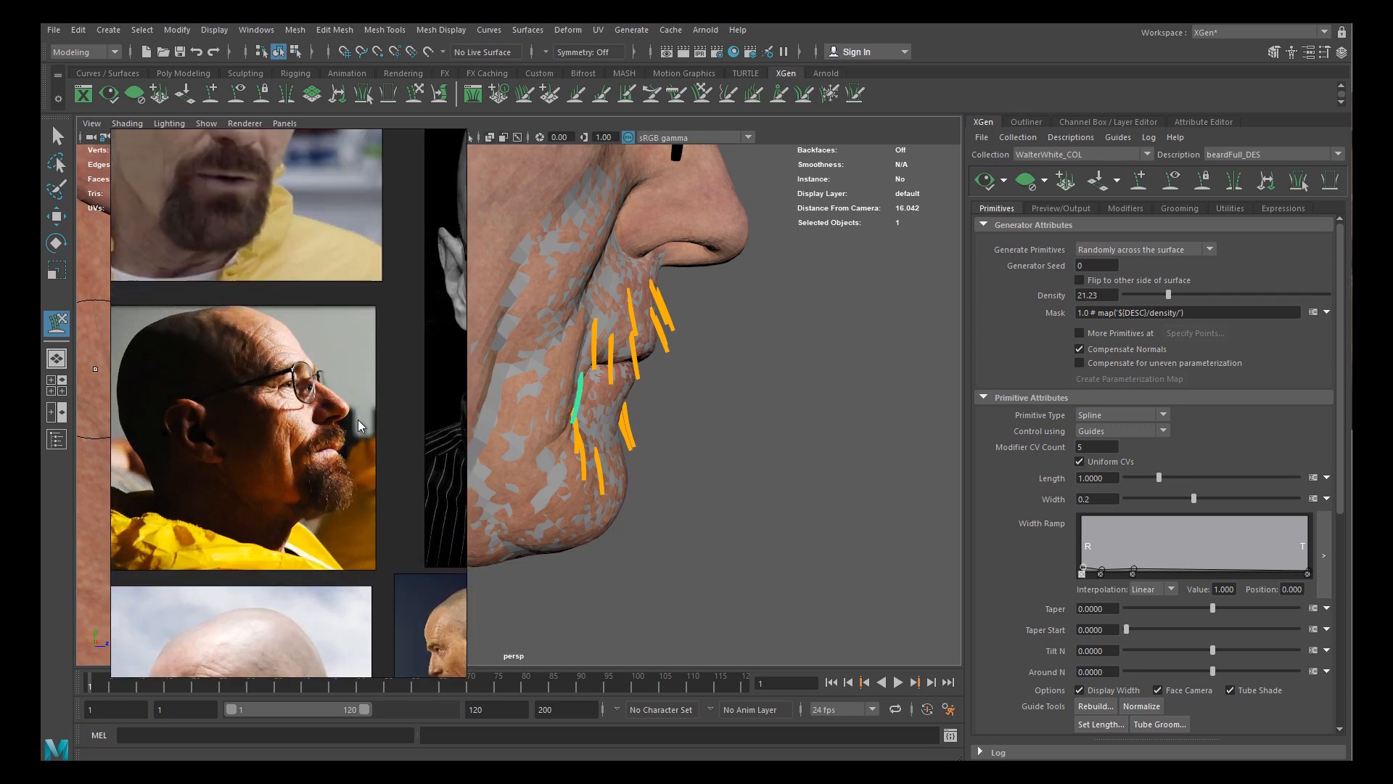
scroll(332, 477, "down", 5)
middle_click_drag(274, 319, 355, 477)
scroll(337, 473, "down", 3)
Look through the remaining reference portraits, return to the front portrait in the striped red shirt, and switch back to Maya
middle_click_drag(274, 314, 306, 569)
middle_click_drag(440, 492, 282, 450)
scroll(373, 457, "down", 3)
scroll(365, 435, "up", 5)
scroll(354, 446, "down", 5)
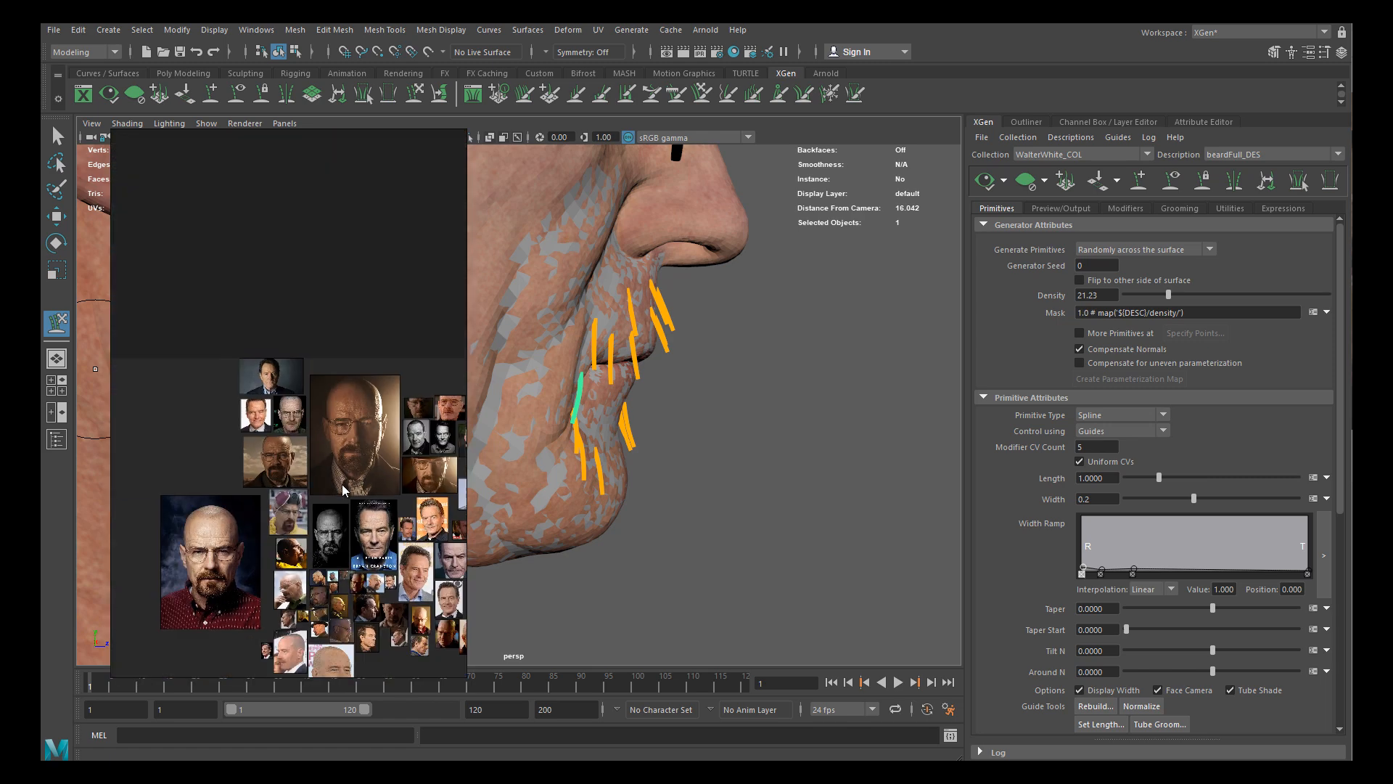
scroll(356, 508, "up", 3)
middle_click_drag(366, 421, 338, 391)
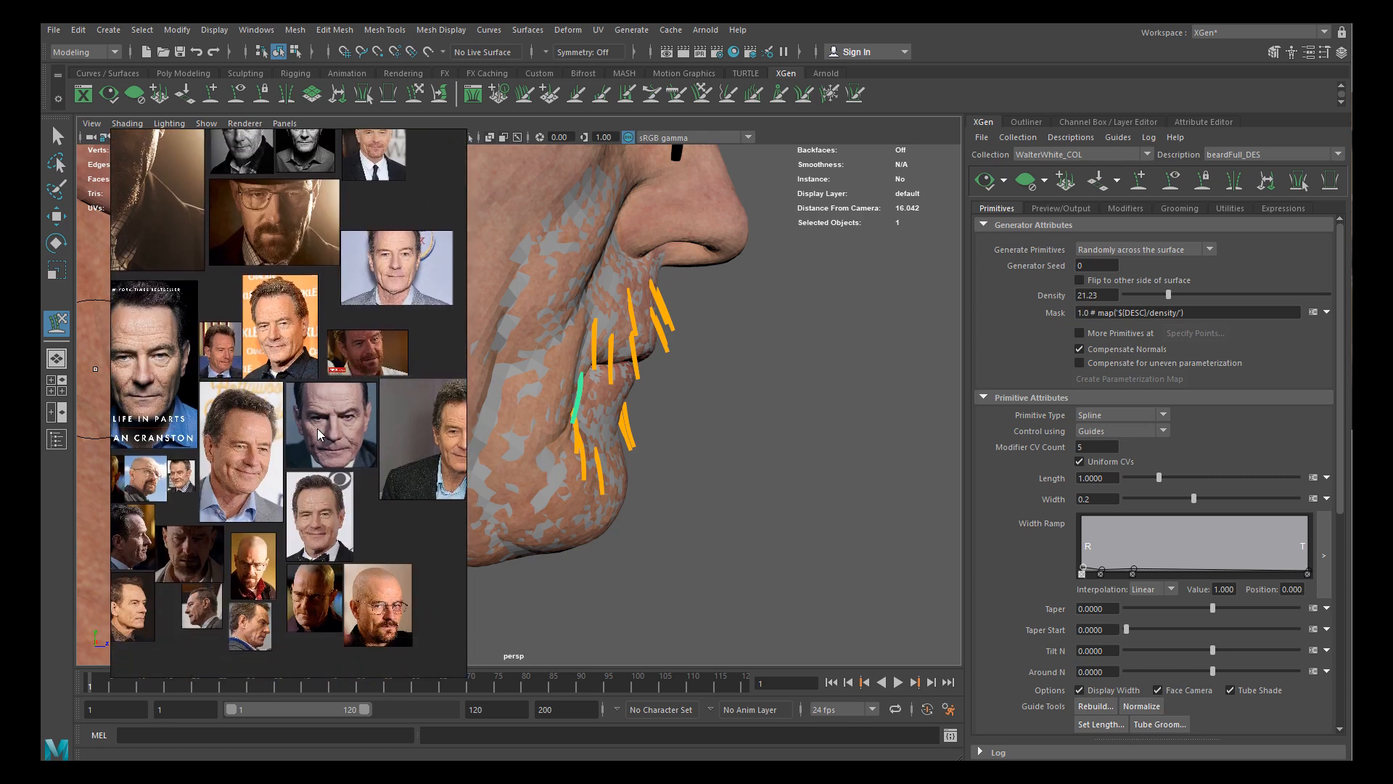
scroll(279, 377, "down", 3)
middle_click_drag(232, 425, 400, 513)
scroll(270, 480, "up", 5)
middle_click_drag(259, 328, 283, 250)
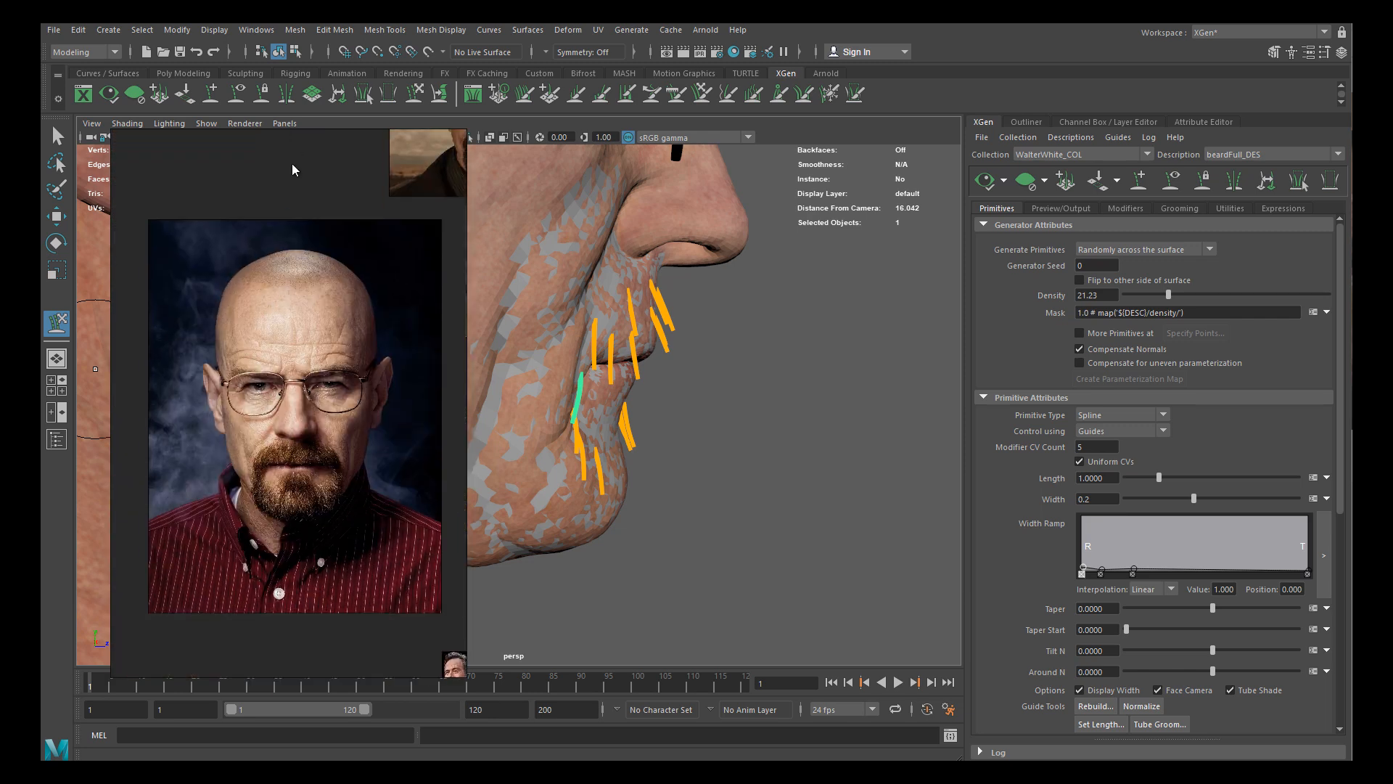
key("alt+Tab")
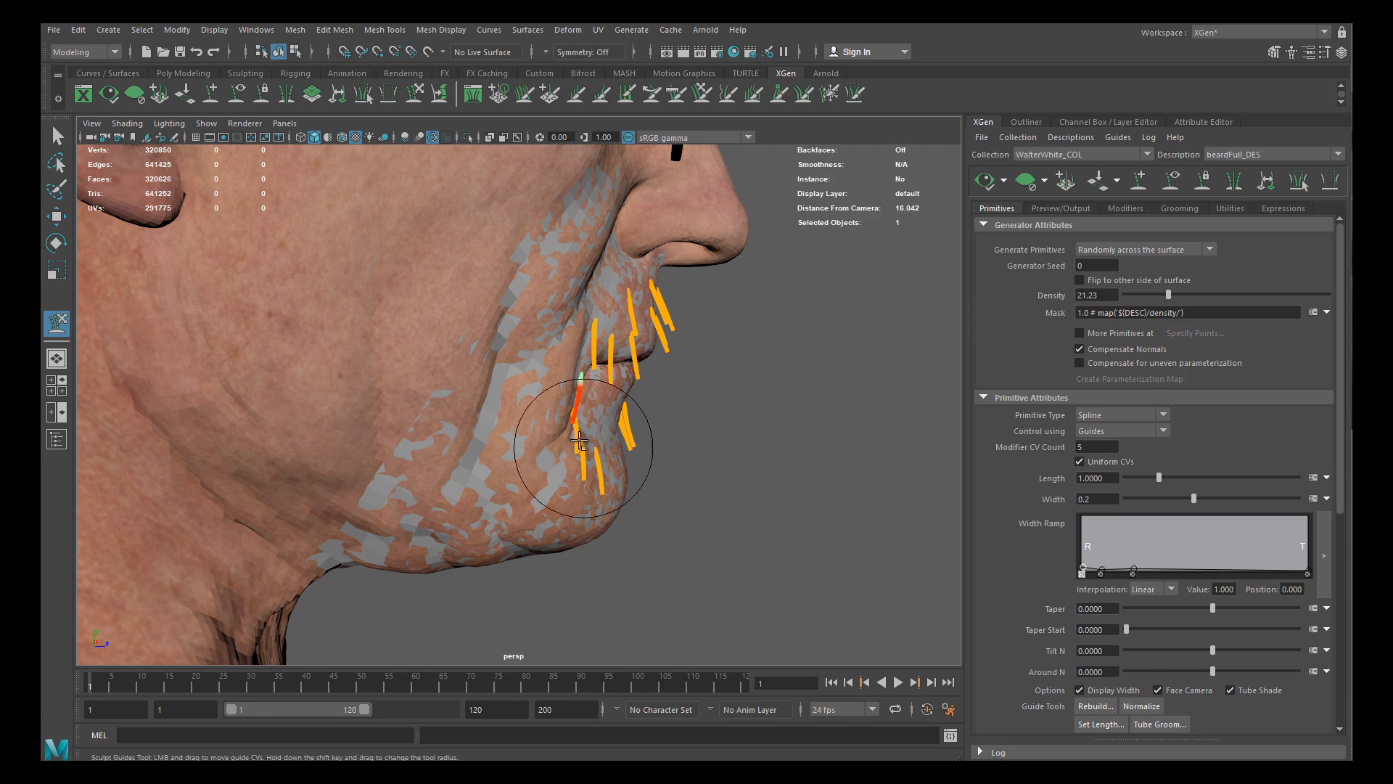
Inspect the guides around the mouth and chin from the front and from the character's left side
left_click_drag(579, 433, 561, 389, "alt")
middle_click_drag(561, 389, 577, 427, "alt")
right_click_drag(577, 426, 607, 428, "alt")
mouse_move(614, 446)
left_mouse_down("alt")
mouse_move(562, 423)
mouse_move(590, 403)
left_mouse_up("alt")
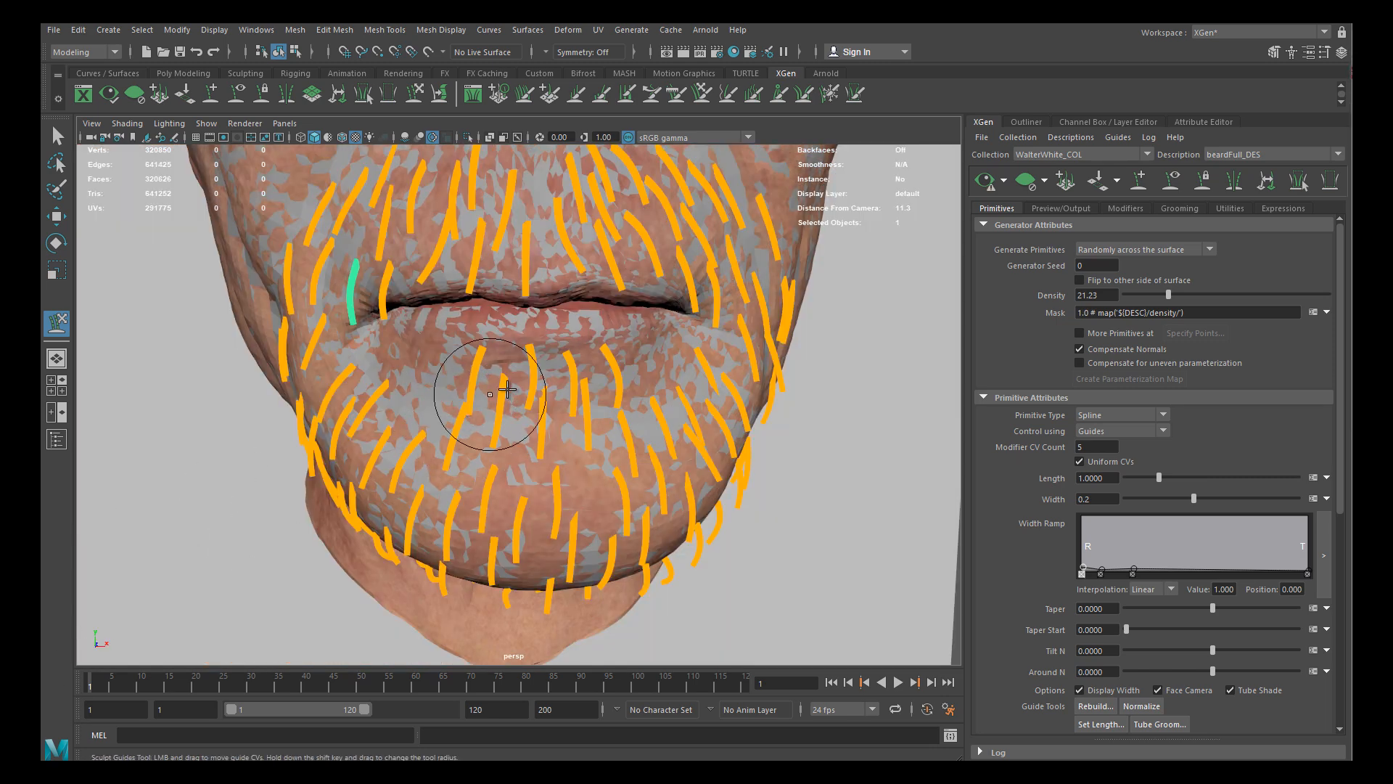
middle_click_drag(599, 340, 608, 436, "alt")
right_click_drag(608, 435, 499, 298, "alt")
left_click_drag(504, 297, 589, 391, "alt")
middle_click_drag(589, 391, 557, 357, "alt")
right_click_drag(557, 357, 628, 442, "alt")
left_click_drag(628, 442, 588, 410, "alt")
scroll(588, 409, "up", 5)
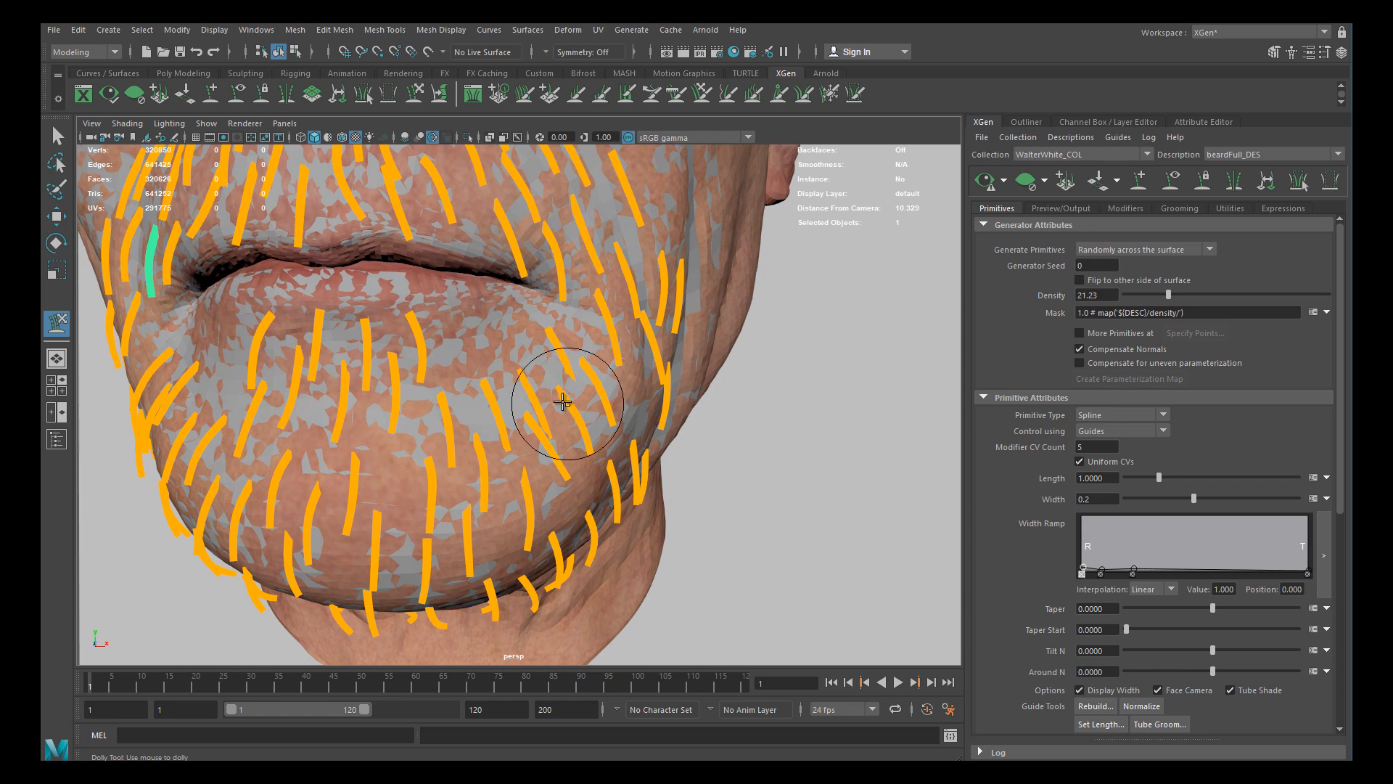
Select the guide just below the character's left mouth corner and activate the Sculpt Guides tool
key("w")
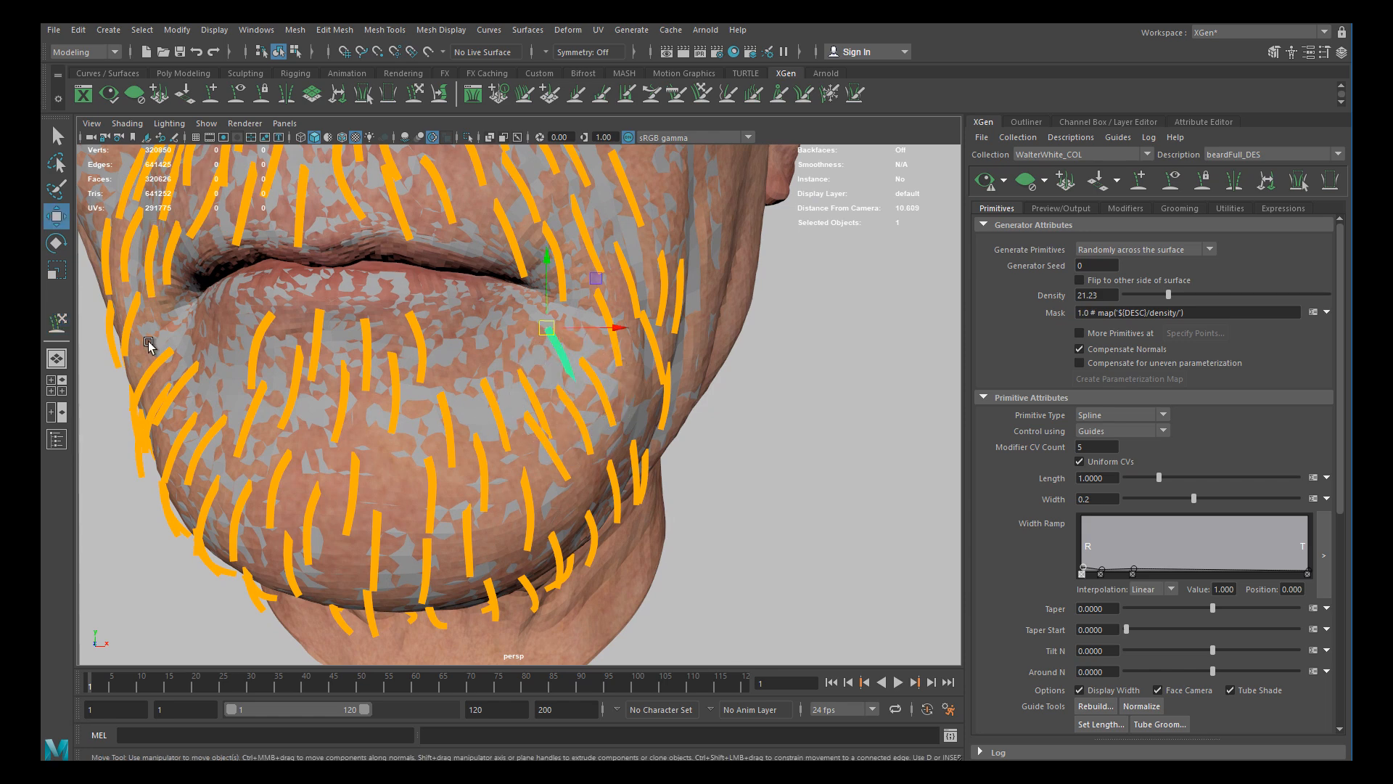
left_click(57, 324)
mouse_move(638, 389)
left_mouse_down("alt")
mouse_move(653, 389)
mouse_move(366, 426)
mouse_move(482, 445)
mouse_move(534, 435)
mouse_move(582, 391)
left_mouse_up("alt")
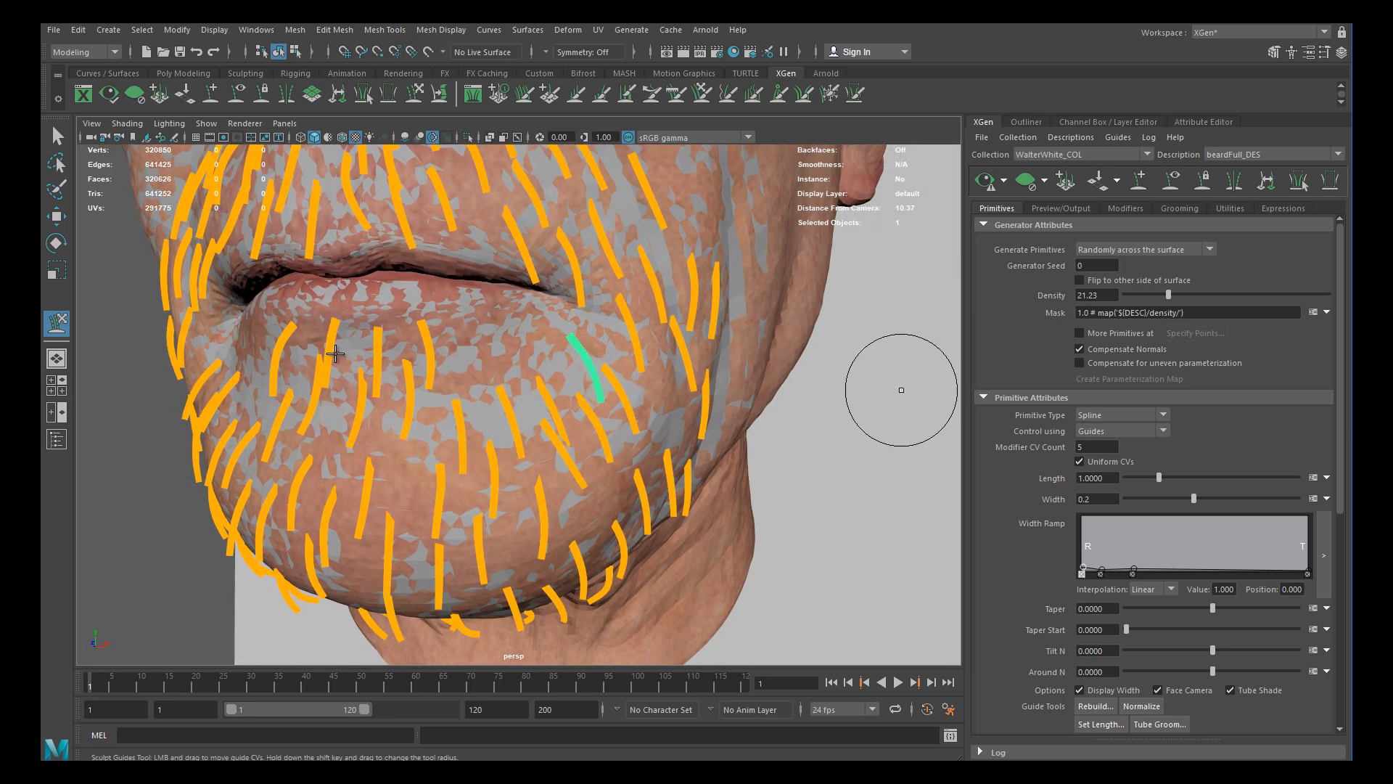
left_click_drag(372, 361, 407, 336, "alt")
scroll(439, 334, "down", 2)
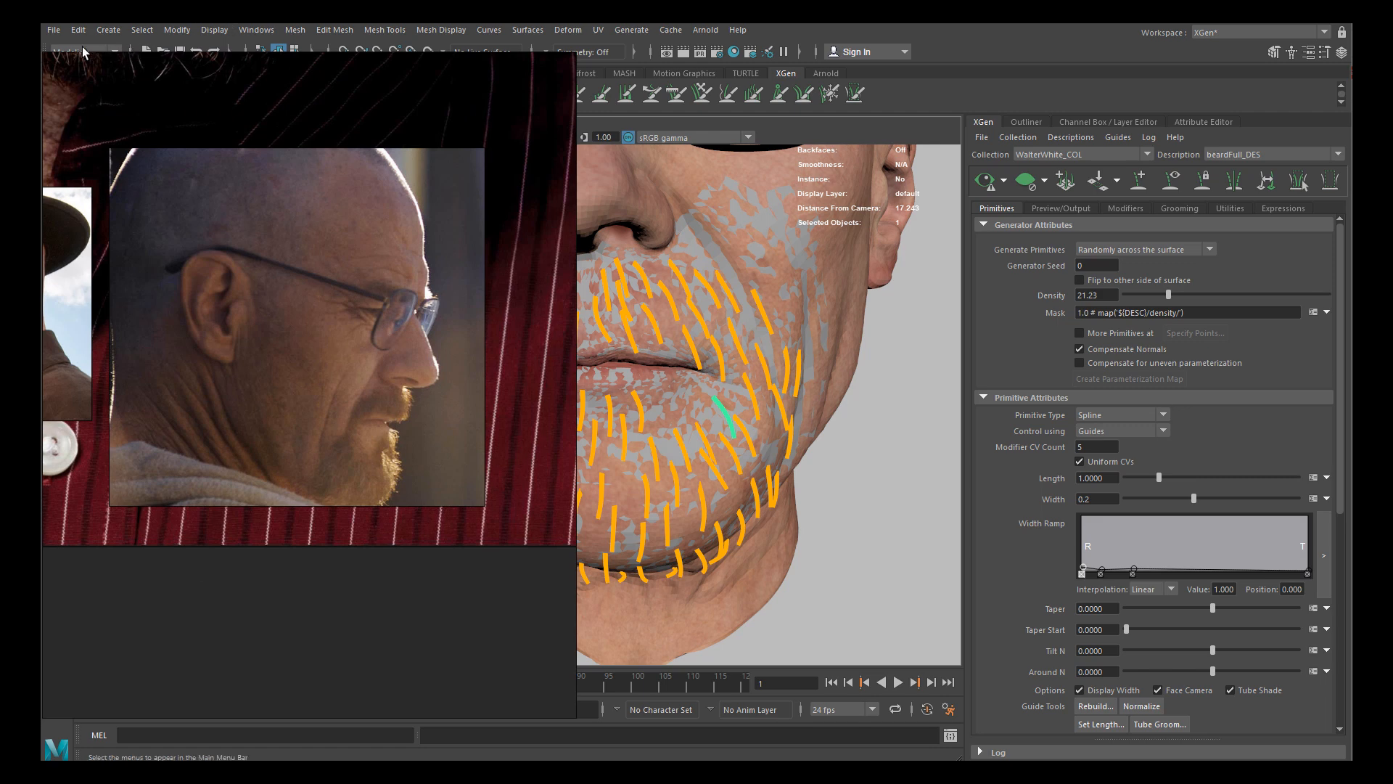
Place the reference board beside the face model and frame the goatee in the front portrait
left_click_drag(50, 56, 100, 150)
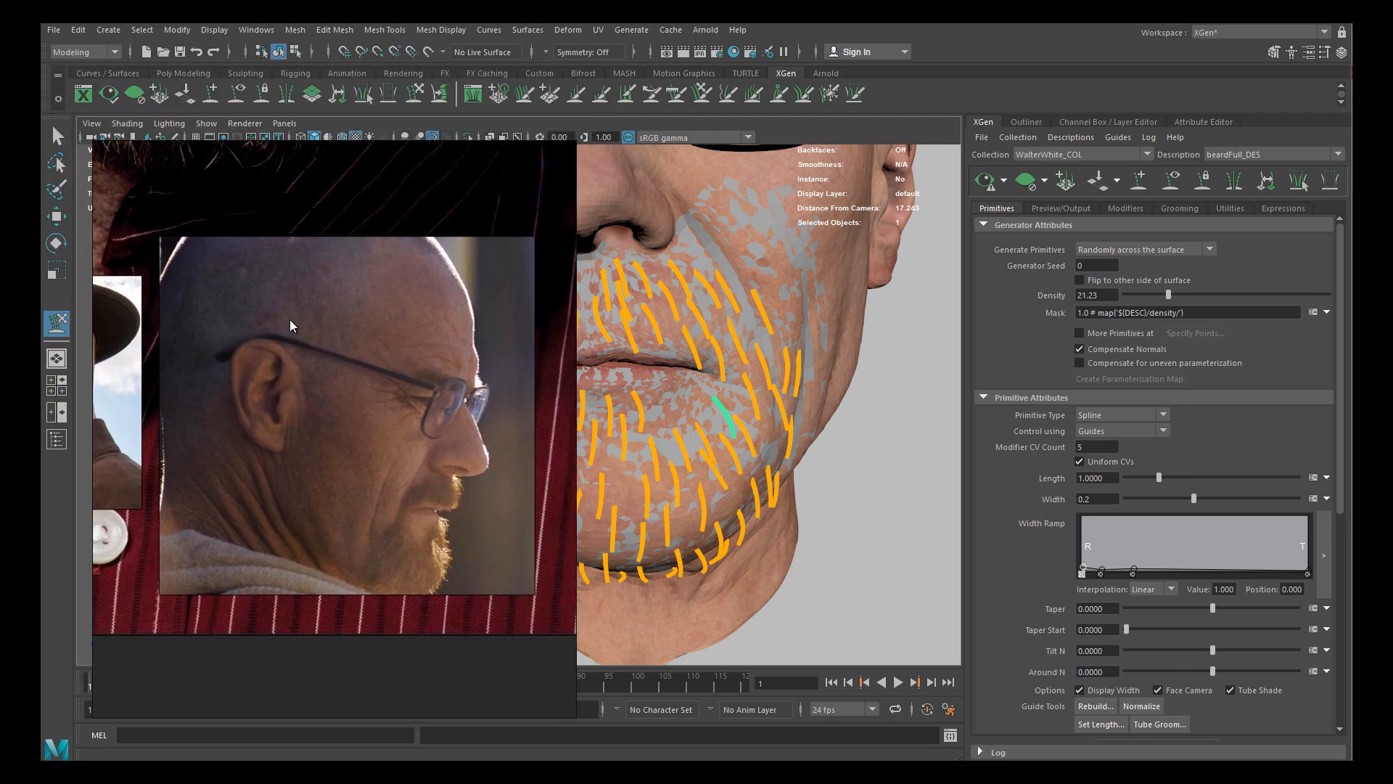
right_click_drag(290, 320, 281, 285)
scroll(281, 434, "down", 8)
middle_click_drag(268, 381, 290, 421)
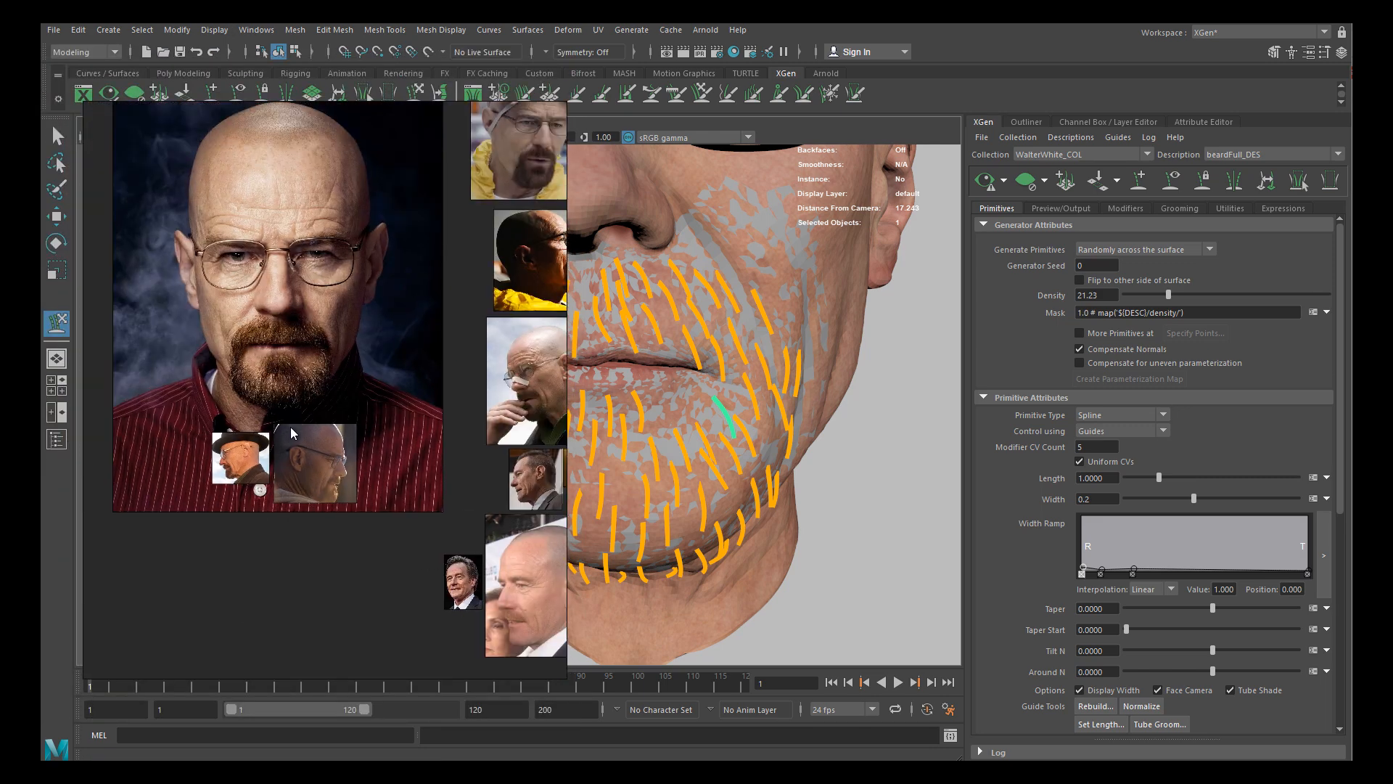
scroll(289, 420, "up", 6)
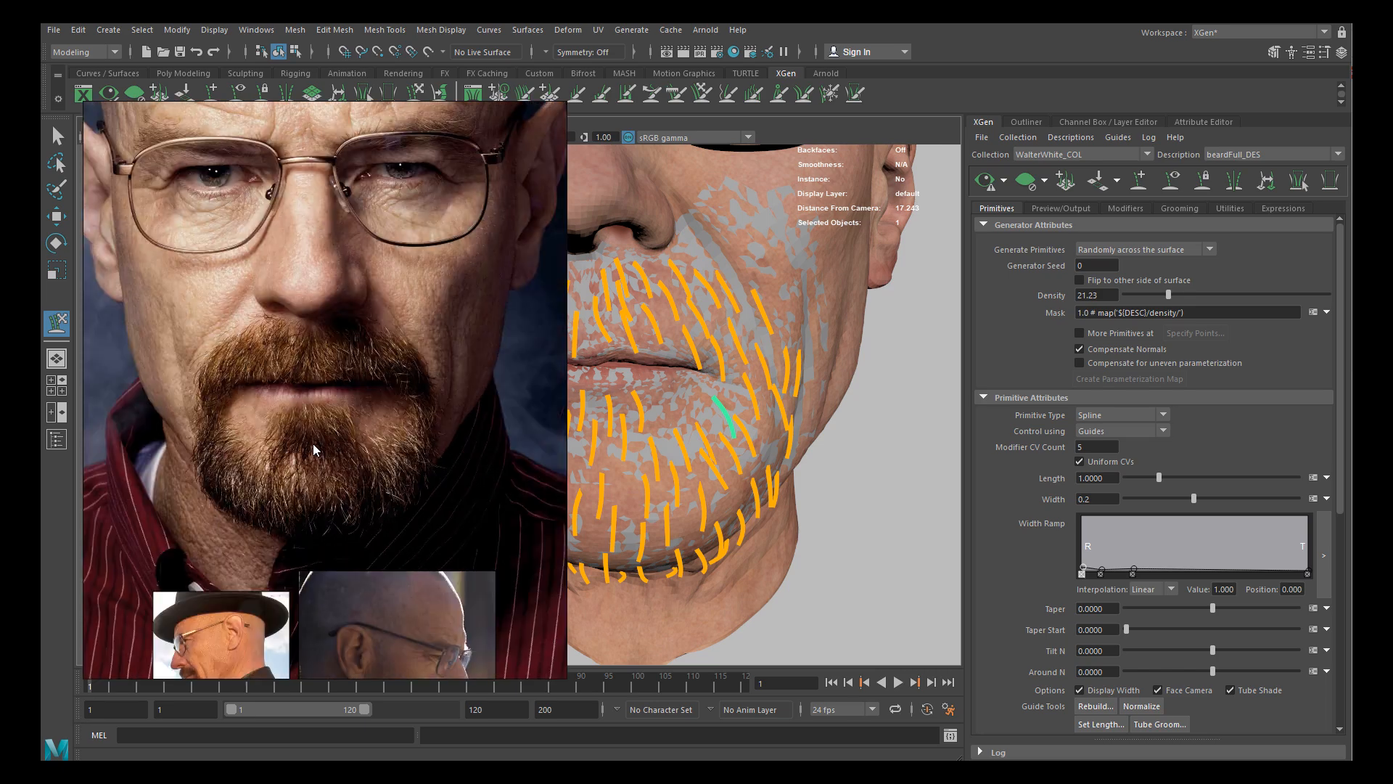
scroll(313, 446, "down", 1)
Match the front view of the model to the portrait and compare the overall layout of the goatee guides
middle_click_drag(812, 319, 868, 336, "alt")
mouse_move(416, 359)
right_mouse_down()
mouse_move(355, 372)
mouse_move(411, 363)
right_mouse_up()
middle_click_drag(724, 330, 725, 356, "alt")
scroll(748, 359, "up", 3)
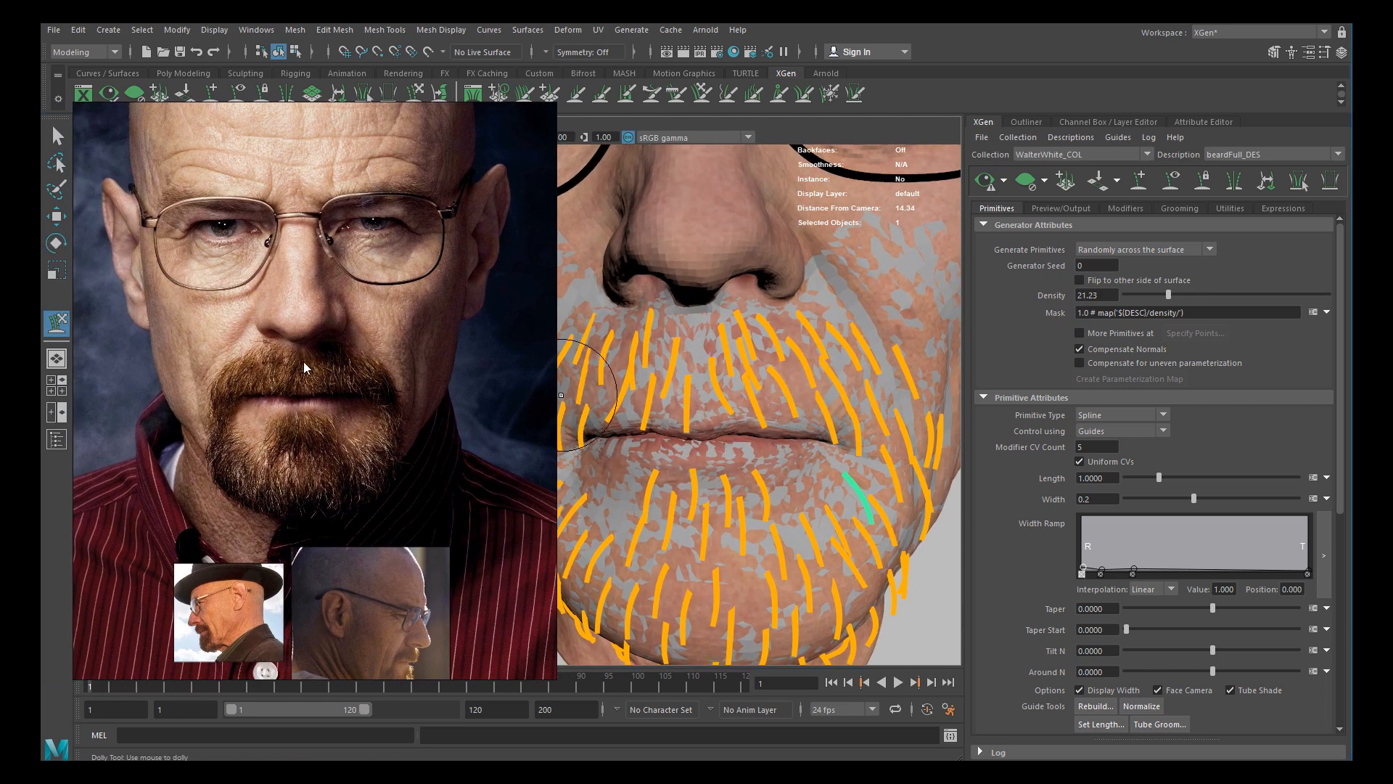
scroll(303, 360, "up", 4)
scroll(341, 413, "down", 4)
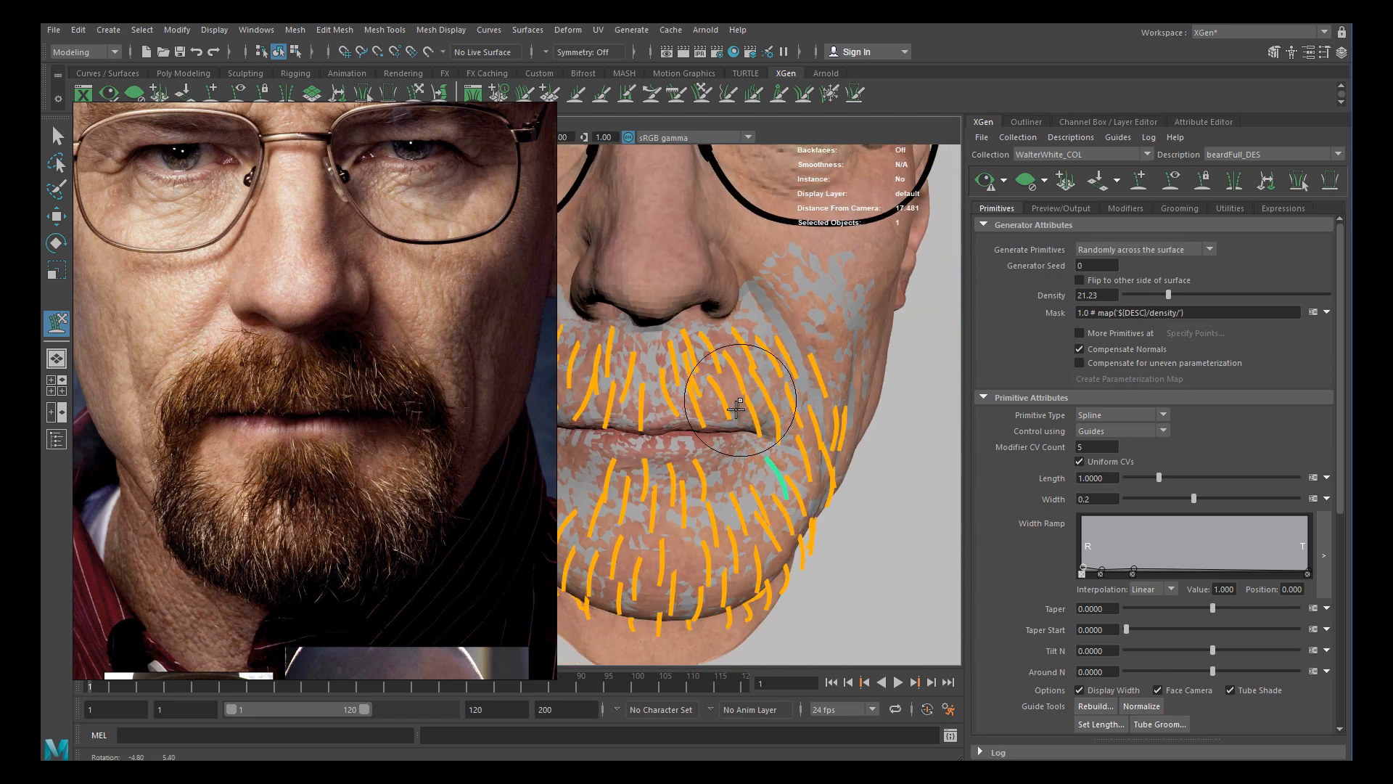
scroll(754, 385, "up", 5)
scroll(663, 400, "down", 3)
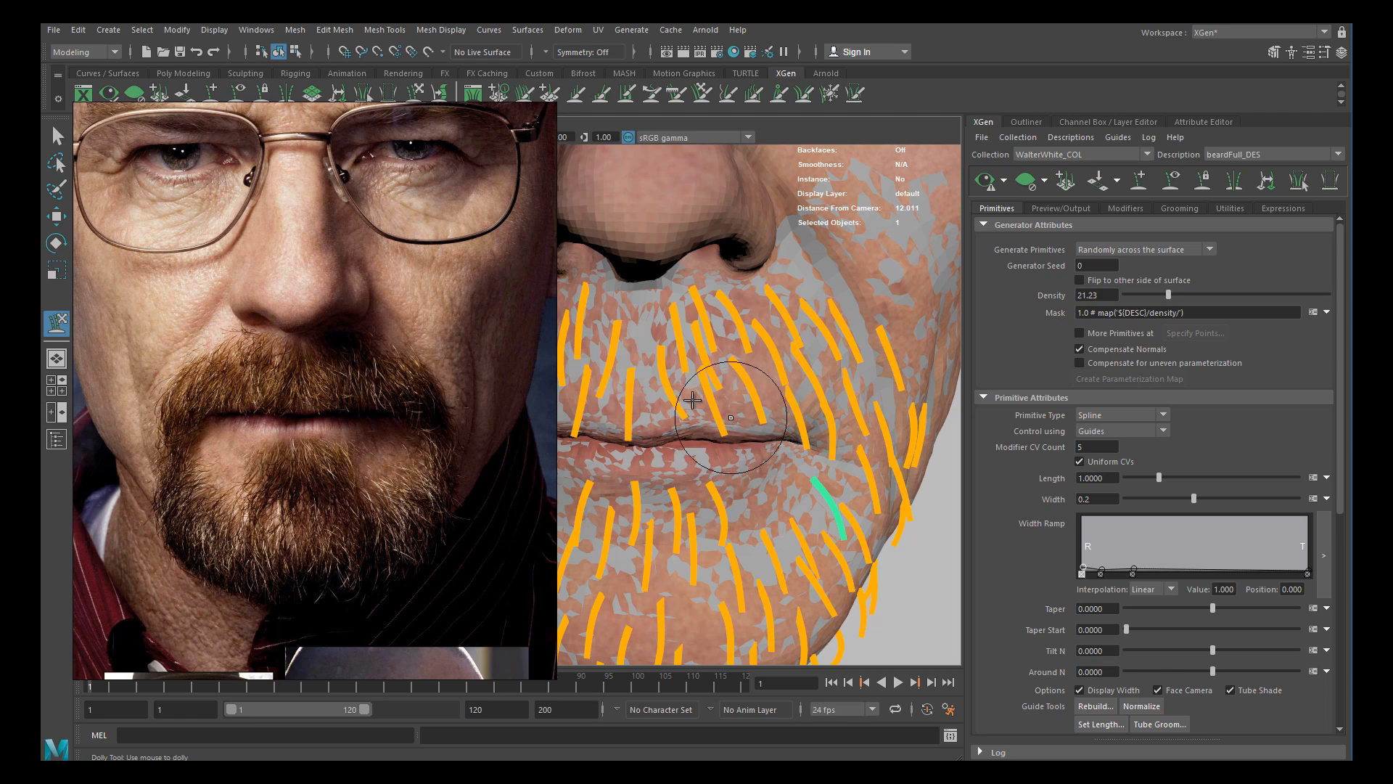
Compare the upper-lip and lower-lip guides up close with the mustache in the portrait, shifting the photo clear of the guides
middle_click_drag(759, 394, 820, 396, "alt")
right_click_drag(820, 395, 675, 377, "alt")
middle_click_drag(686, 389, 660, 360, "alt")
right_click_drag(660, 361, 763, 361, "alt")
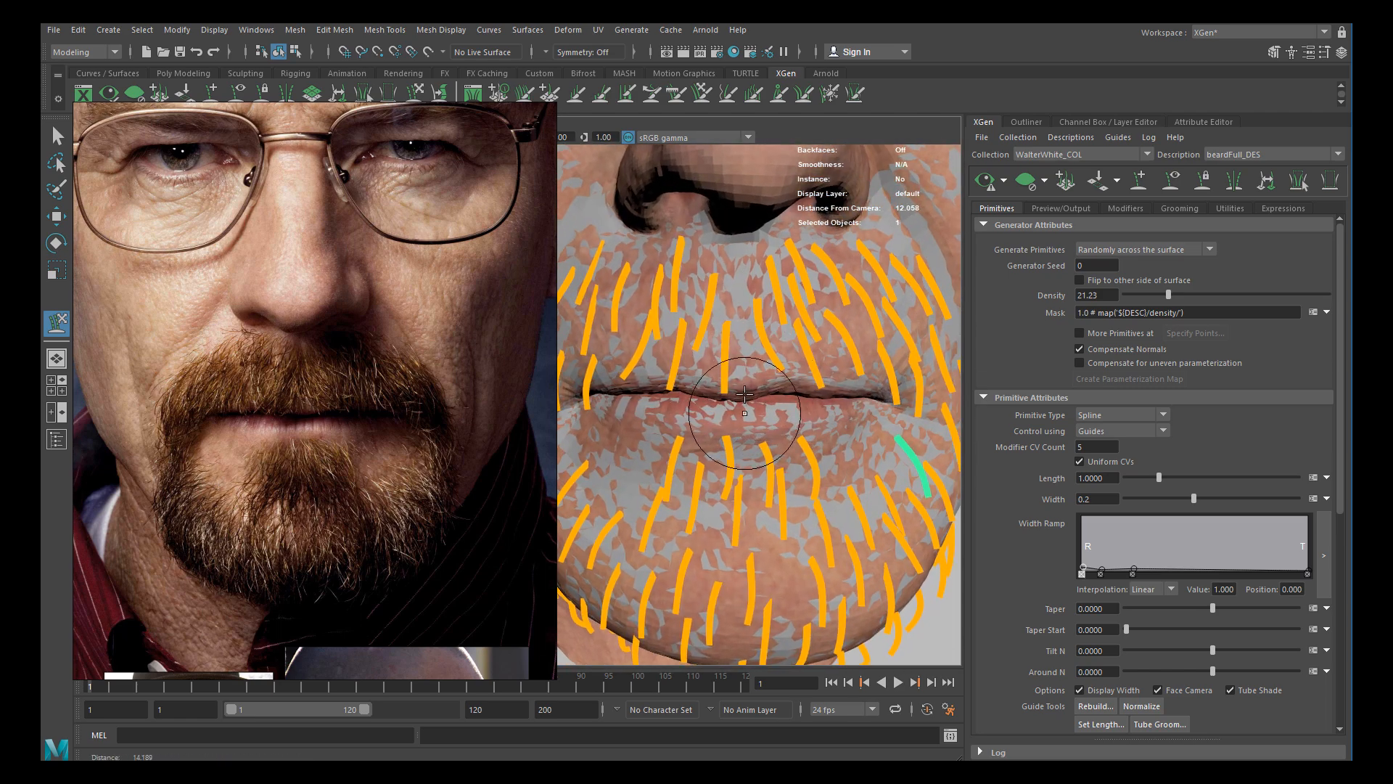
middle_click_drag(763, 361, 733, 409, "alt")
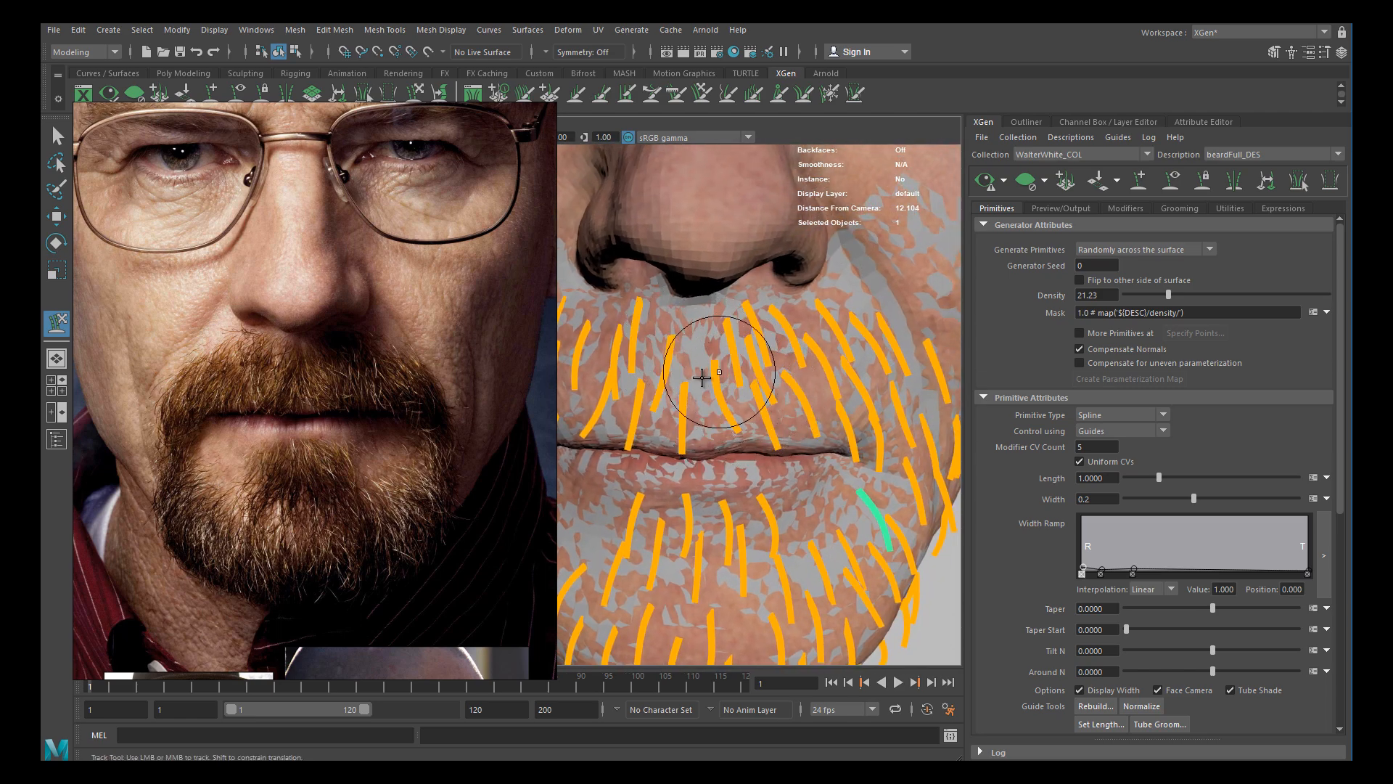
right_click_drag(405, 275, 398, 308)
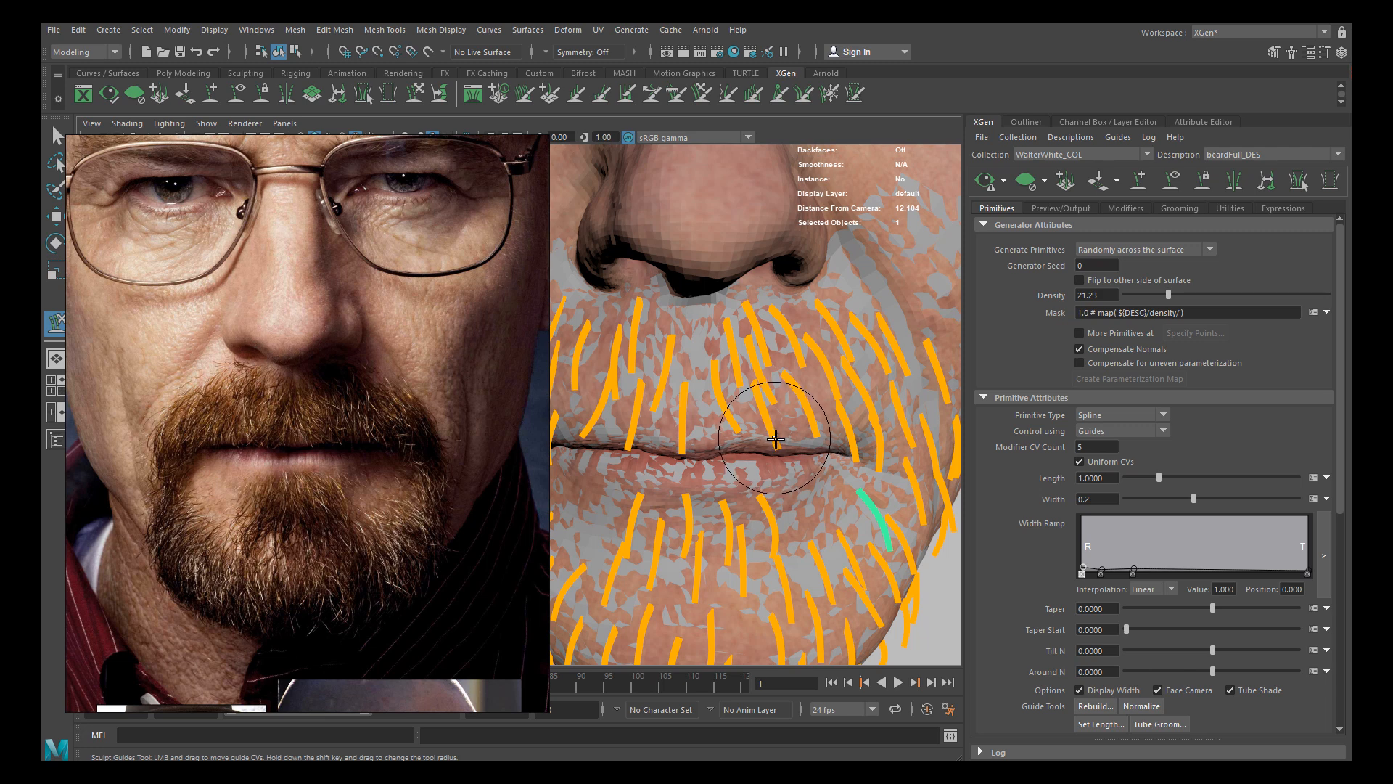
middle_click_drag(775, 438, 759, 409, "alt")
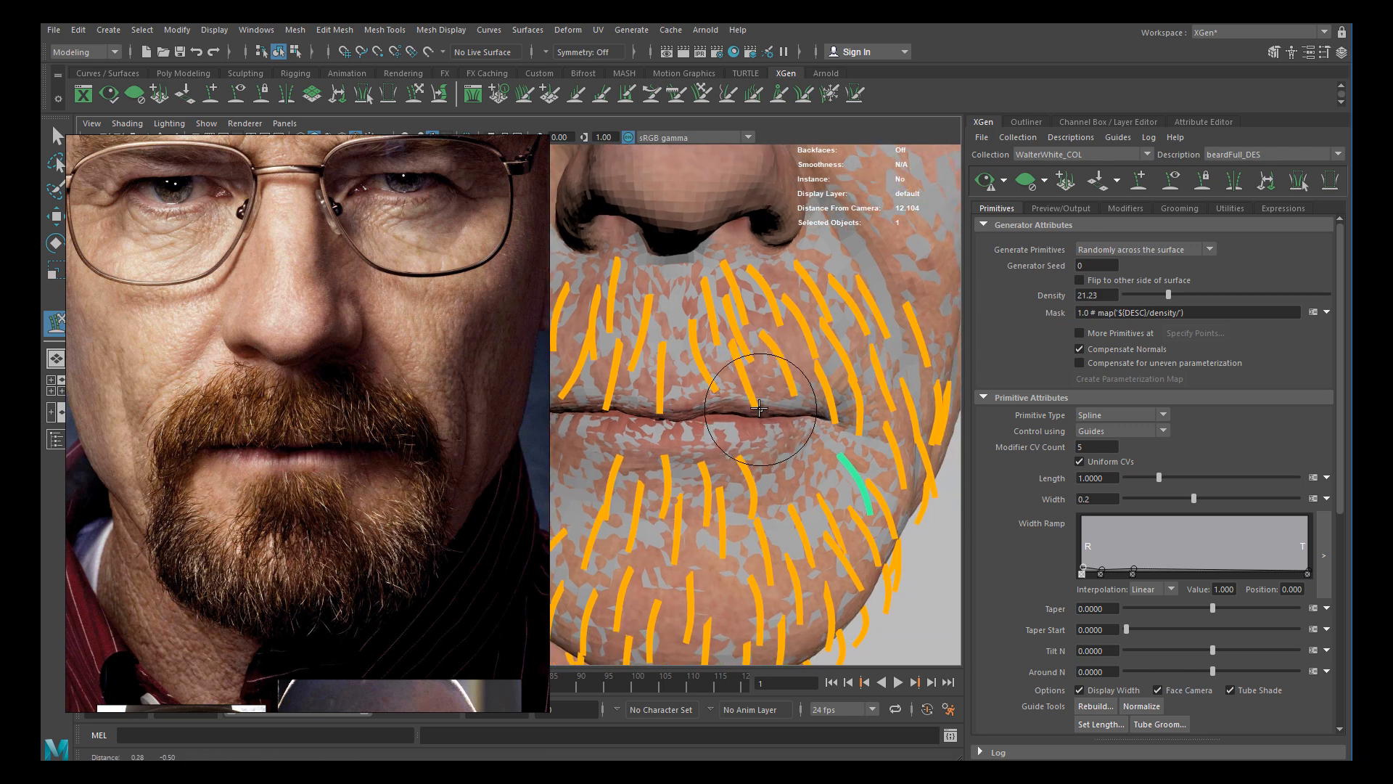
mouse_move(759, 409)
right_mouse_down("alt")
mouse_move(743, 415)
mouse_move(752, 429)
right_mouse_up("alt")
middle_click_drag(753, 429, 685, 390, "alt")
mouse_move(341, 183)
right_mouse_down()
mouse_move(329, 227)
mouse_move(331, 196)
right_mouse_up()
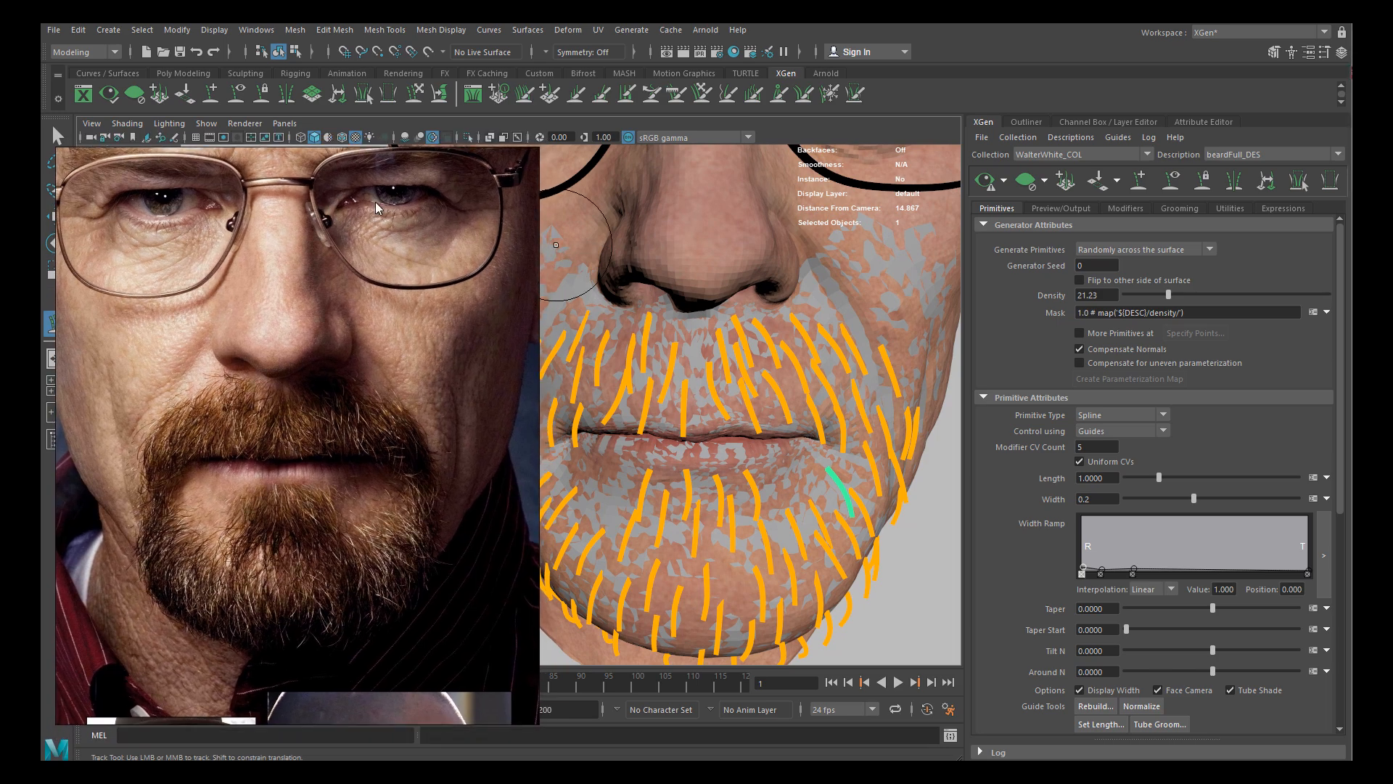
Select the mustache guide just above the upper lip on the character's left of center with the Move tool
right_click_drag(769, 448, 829, 436, "alt")
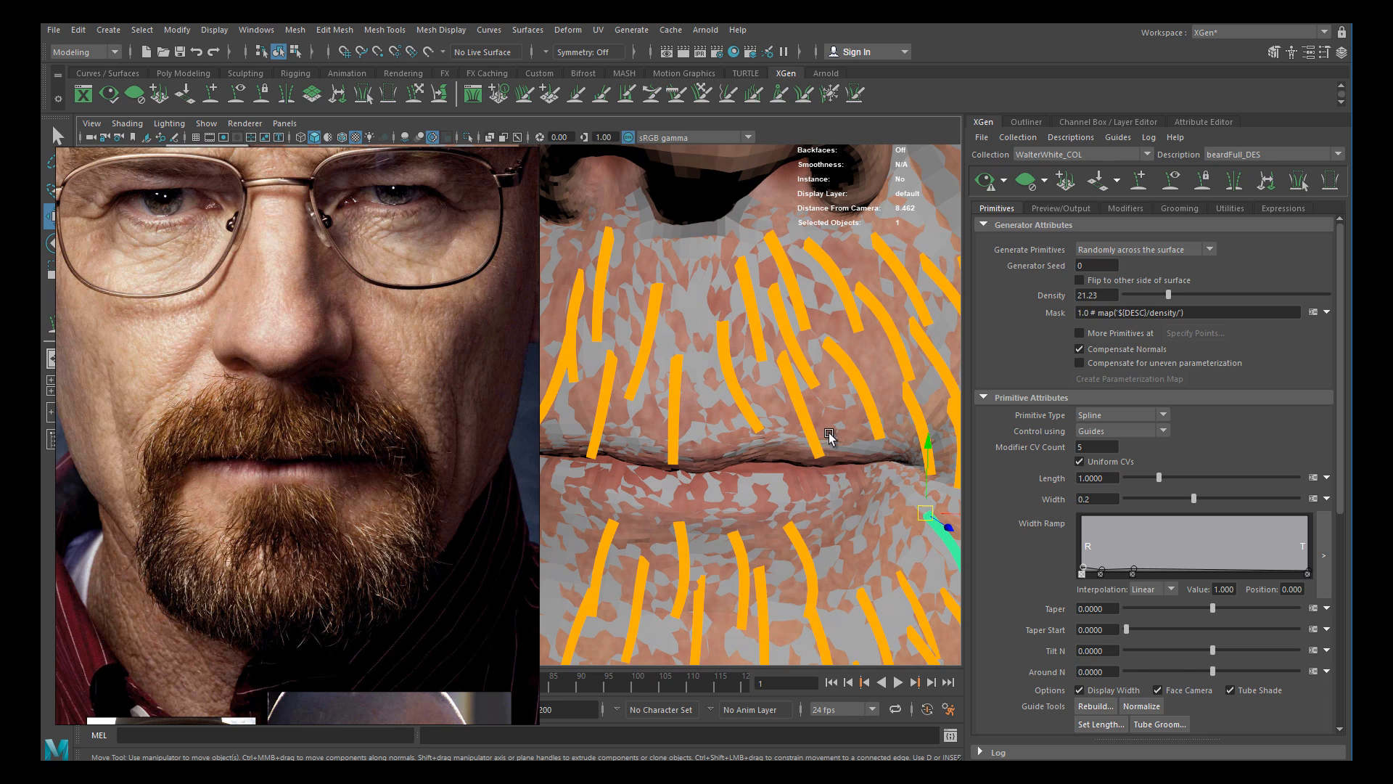
left_click_drag(804, 457, 793, 468)
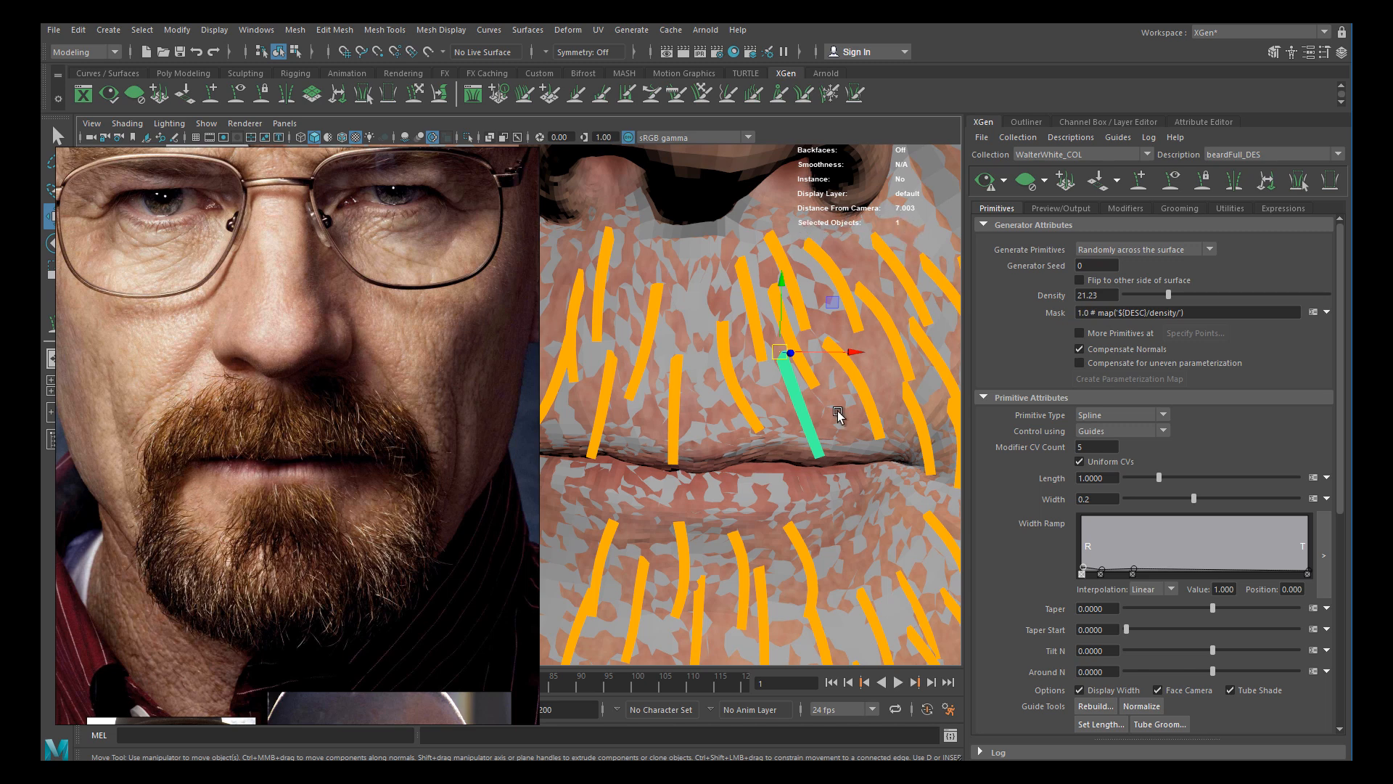
left_click_drag(830, 402, 786, 413, "alt")
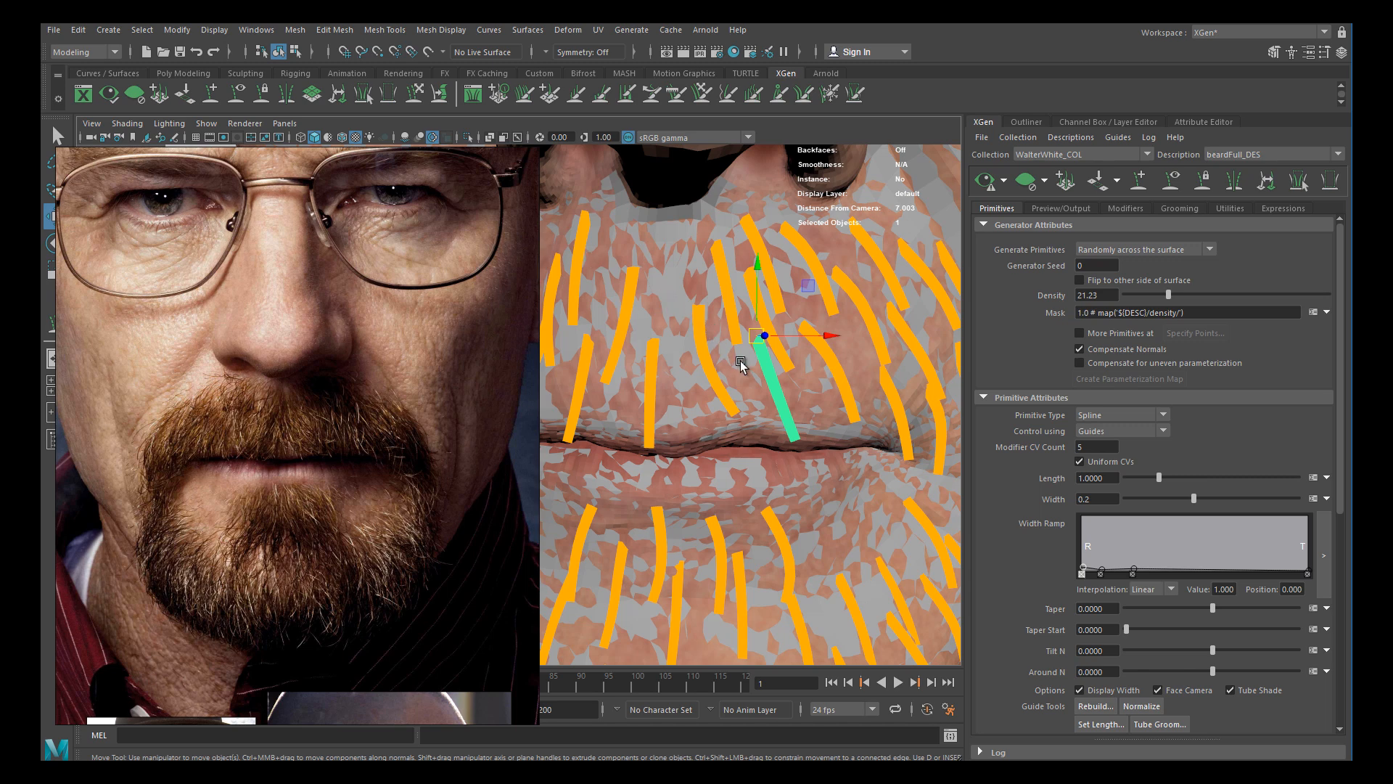
left_click_drag(797, 397, 806, 400, "alt")
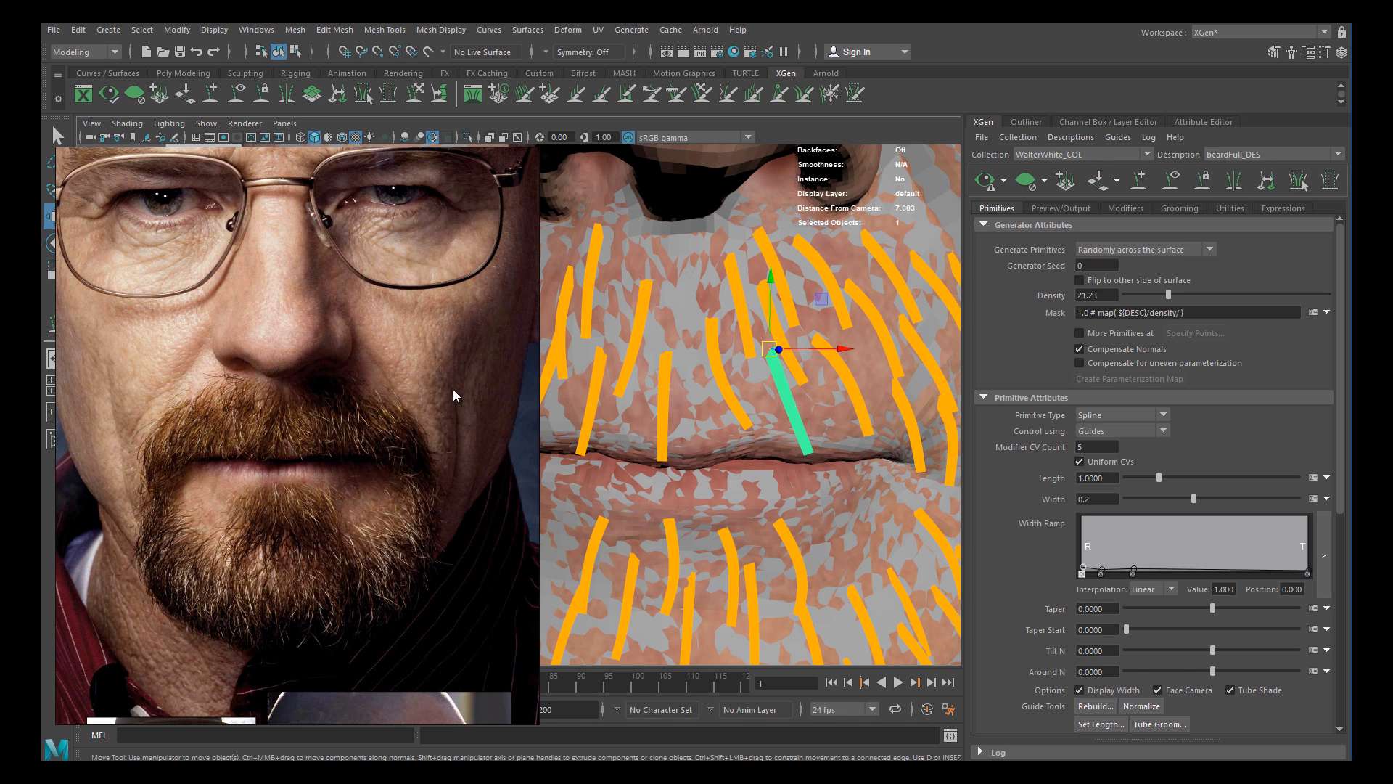
Bend the tip of the selected mustache guide outward along the upper lip with the Sculpt Guides tool
right_click_drag(342, 326, 355, 323)
middle_click_drag(785, 405, 723, 389, "alt")
key("y")
right_click_drag(722, 389, 756, 407, "alt")
middle_click_drag(755, 407, 713, 431, "alt")
mouse_move(726, 440)
left_mouse_down()
mouse_move(749, 440)
mouse_move(720, 402)
left_mouse_up()
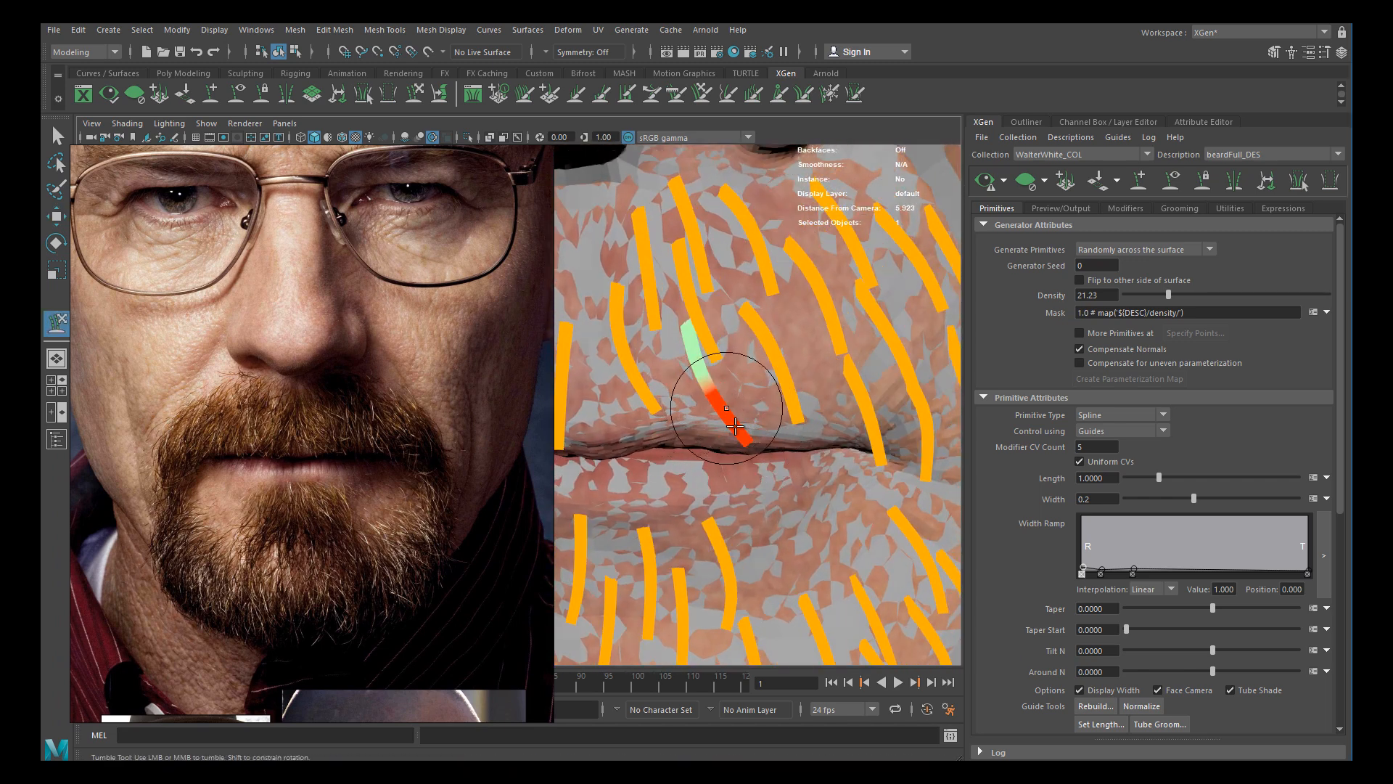
left_click_drag(753, 446, 748, 431)
Sculpt the same mustache guide from the side to follow the upper lip's contour, and compare it from the front
right_click_drag(738, 417, 715, 390, "alt")
left_click_drag(727, 391, 753, 419, "alt")
middle_click_drag(707, 378, 828, 355, "alt")
left_click_drag(828, 355, 797, 312, "alt")
right_click_drag(796, 312, 773, 312, "alt")
left_click_drag(773, 312, 840, 354, "alt")
left_click_drag(830, 408, 812, 395)
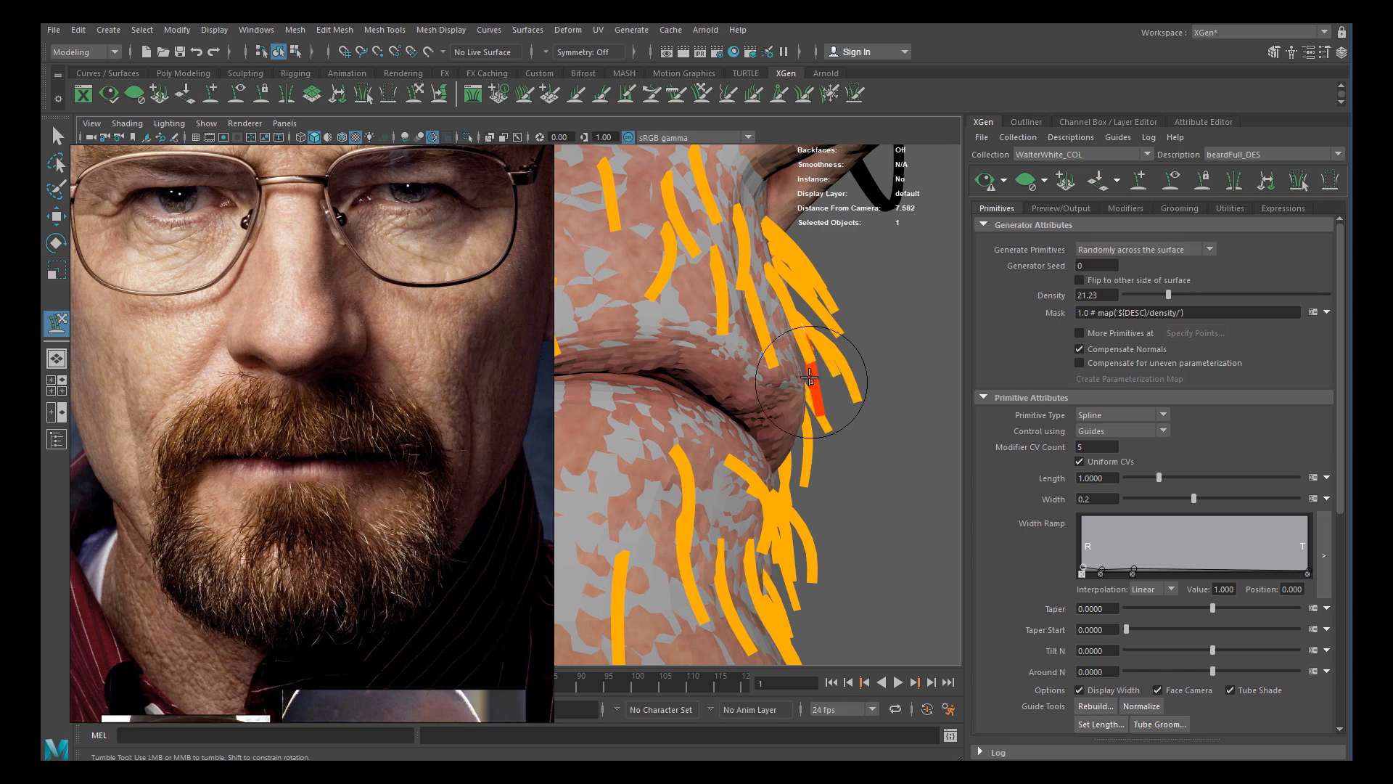
right_click_drag(813, 385, 773, 390, "alt")
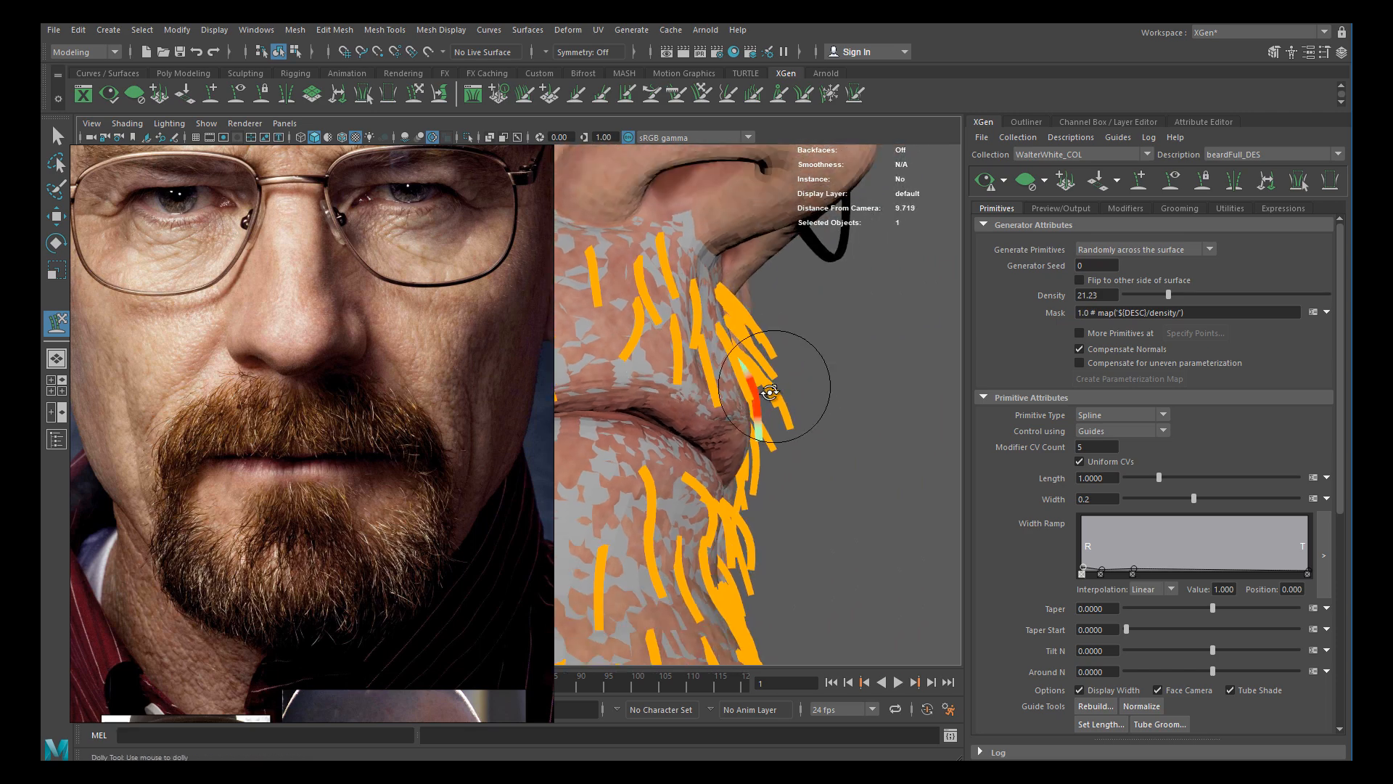
left_click_drag(773, 391, 678, 411, "alt")
middle_click_drag(678, 410, 813, 396, "alt")
left_click_drag(813, 395, 733, 386, "alt")
right_click_drag(734, 385, 747, 413, "alt")
left_click_drag(748, 412, 742, 408, "alt")
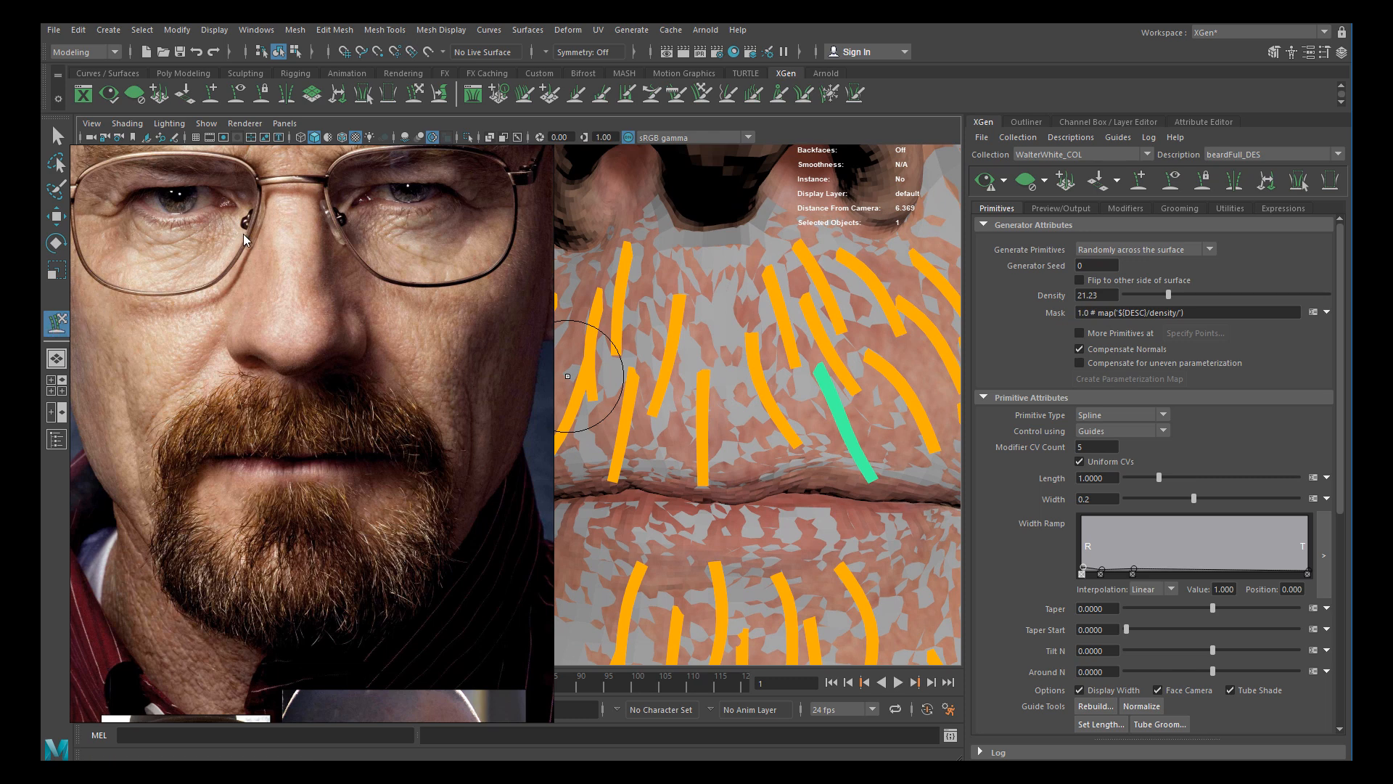
Move the reference photo aside and review the Lock Length option in the Sculpt Guides tool settings
right_click_drag(243, 229, 40, 239)
double_click(57, 321)
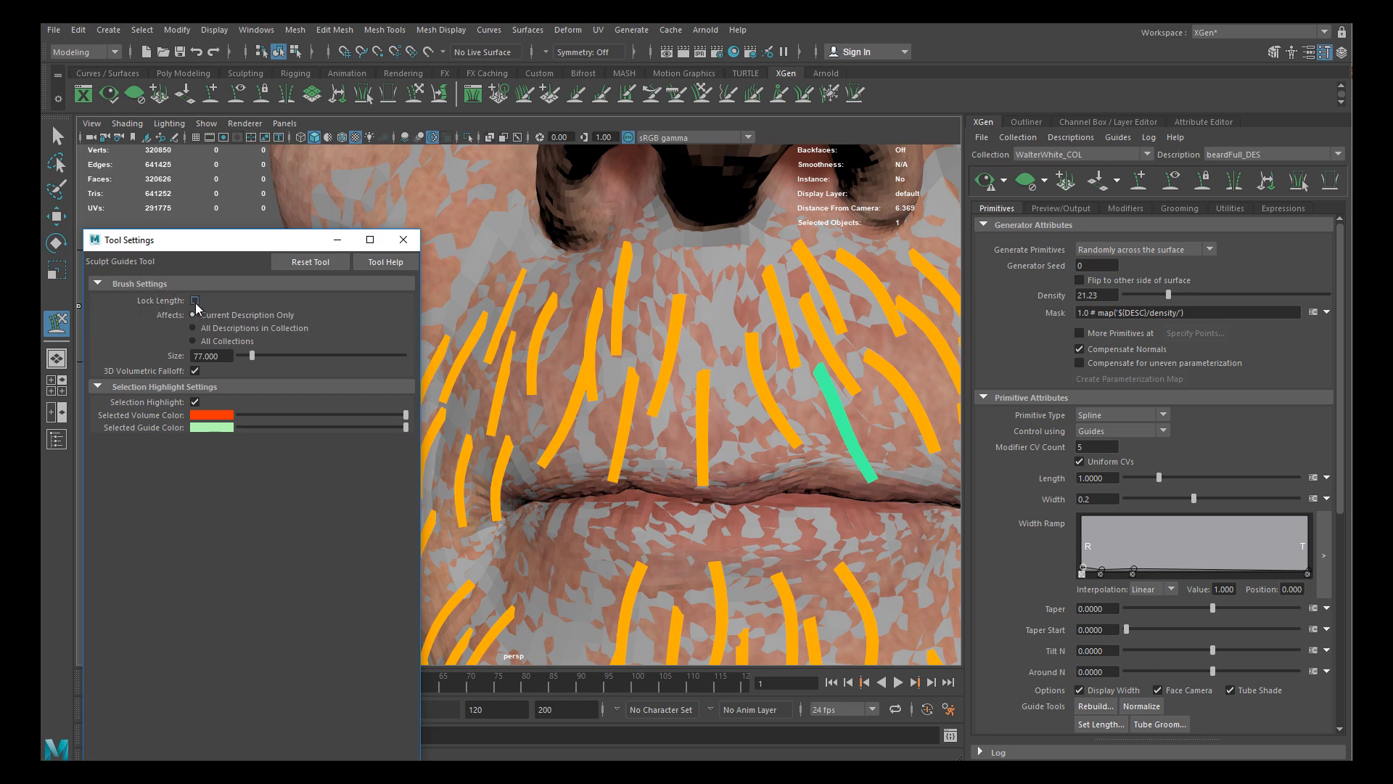
left_click(403, 241)
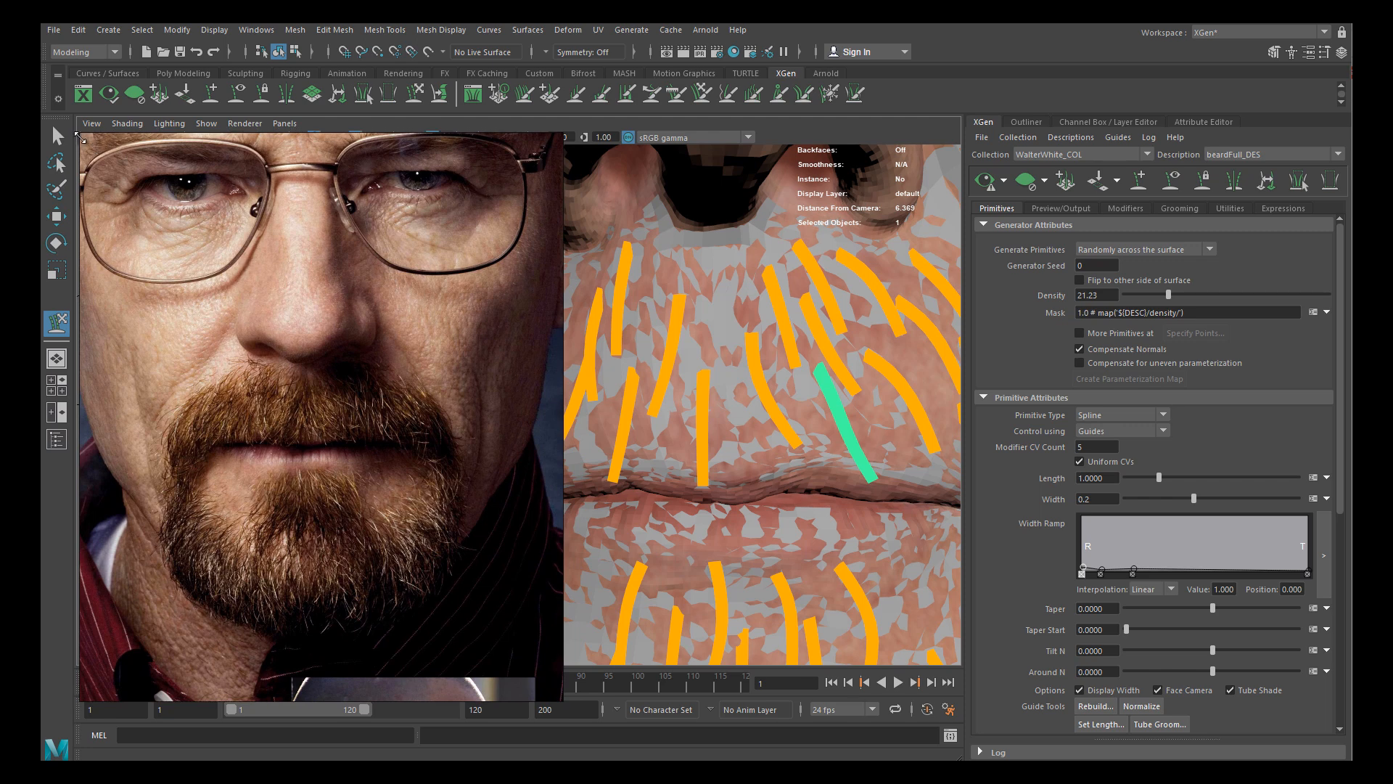
Shrink the reference board, move it beside the mouth guides and frame the goatee in the front portrait
left_click_drag(92, 130, 179, 260)
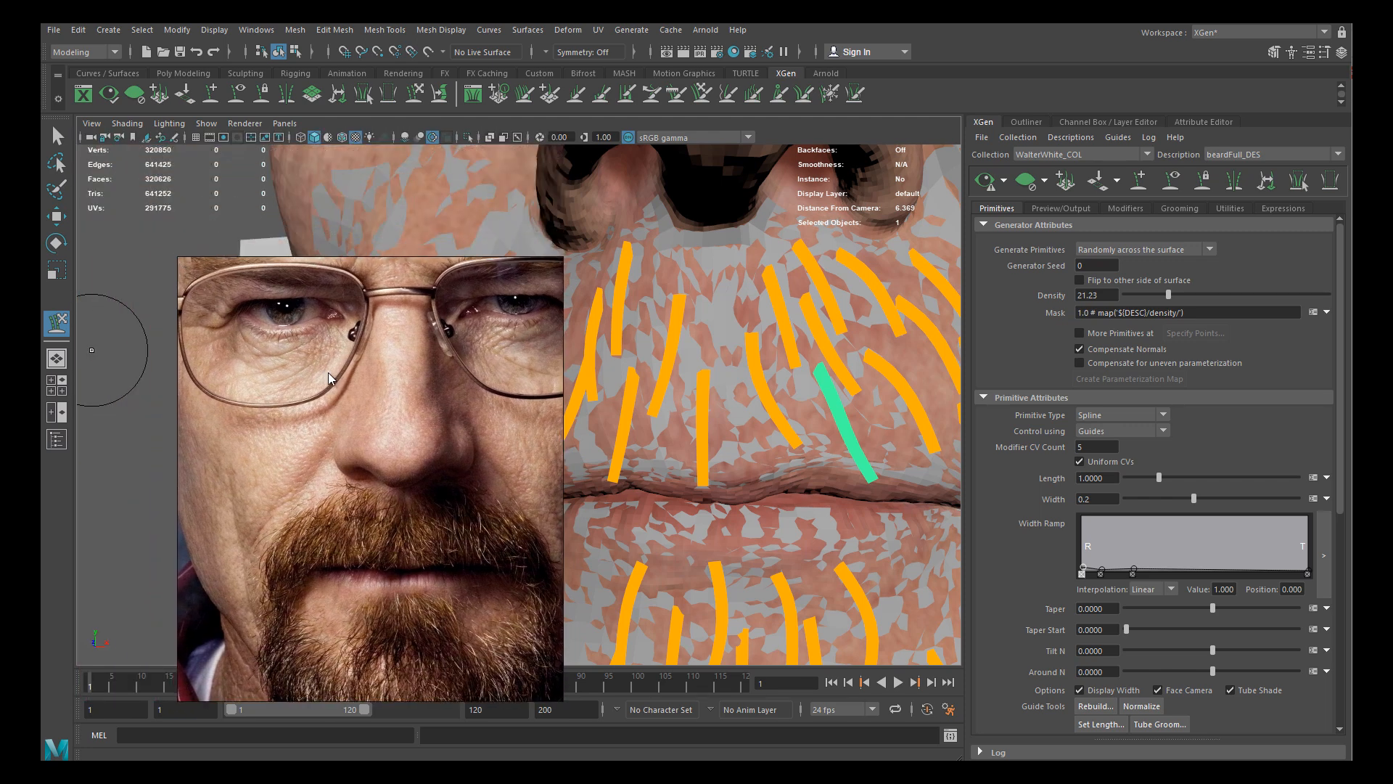
right_click_drag(323, 369, 233, 319)
middle_click_drag(277, 456, 240, 337)
scroll(697, 378, "down", 5)
Select the lowest mustache guide near the center of the upper lip and sweep its tip toward the character's right
middle_click_drag(677, 407, 709, 358, "alt")
scroll(725, 392, "up", 2)
left_click_drag(732, 404, 755, 435, "alt")
key("w")
left_click(775, 441)
key("y")
mouse_move(753, 444)
left_mouse_down()
mouse_move(760, 414)
mouse_move(729, 430)
left_mouse_up()
right_click_drag(730, 429, 712, 420, "alt")
middle_click_drag(712, 420, 758, 399, "alt")
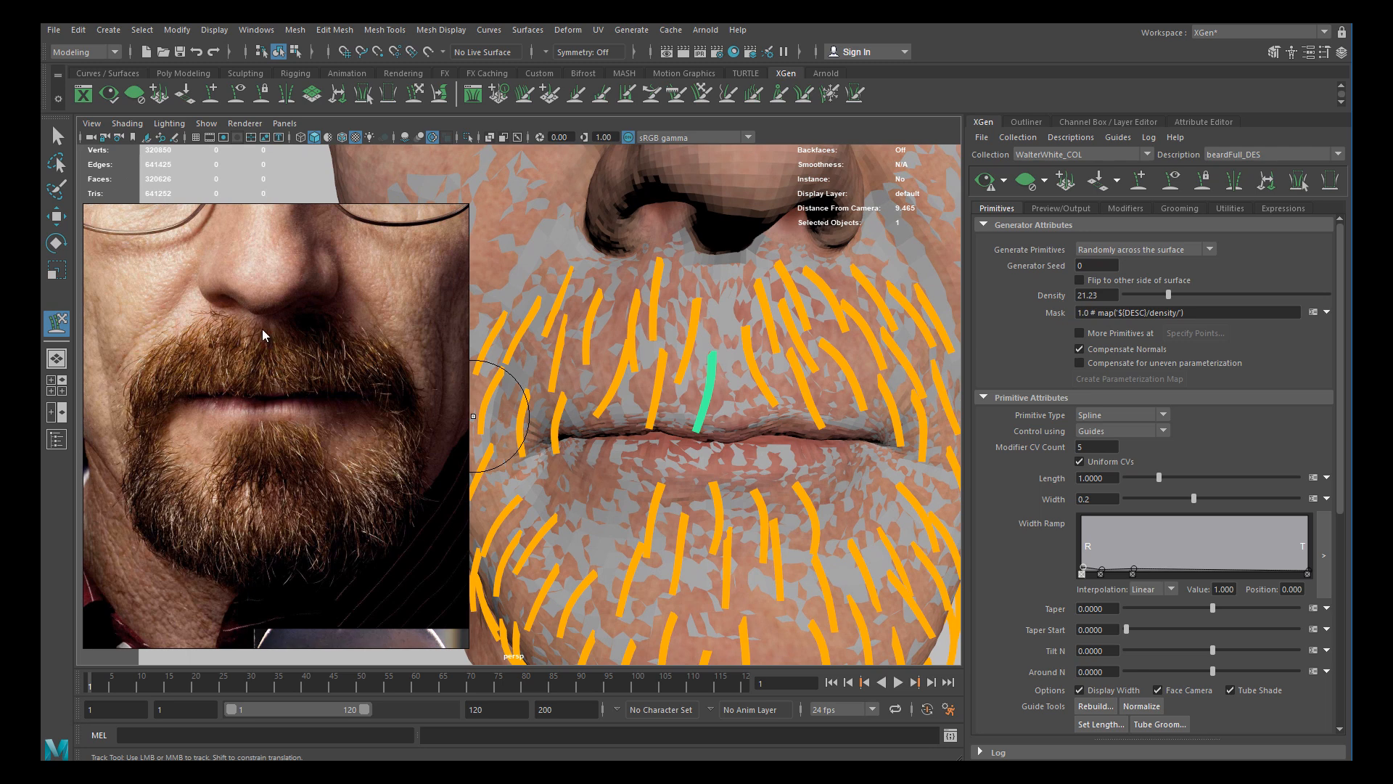
Select the neighboring mustache guide right of center and sculpt its lower half toward the character's right mouth corner
scroll(668, 312, "up", 5)
middle_click_drag(673, 411, 689, 415, "alt")
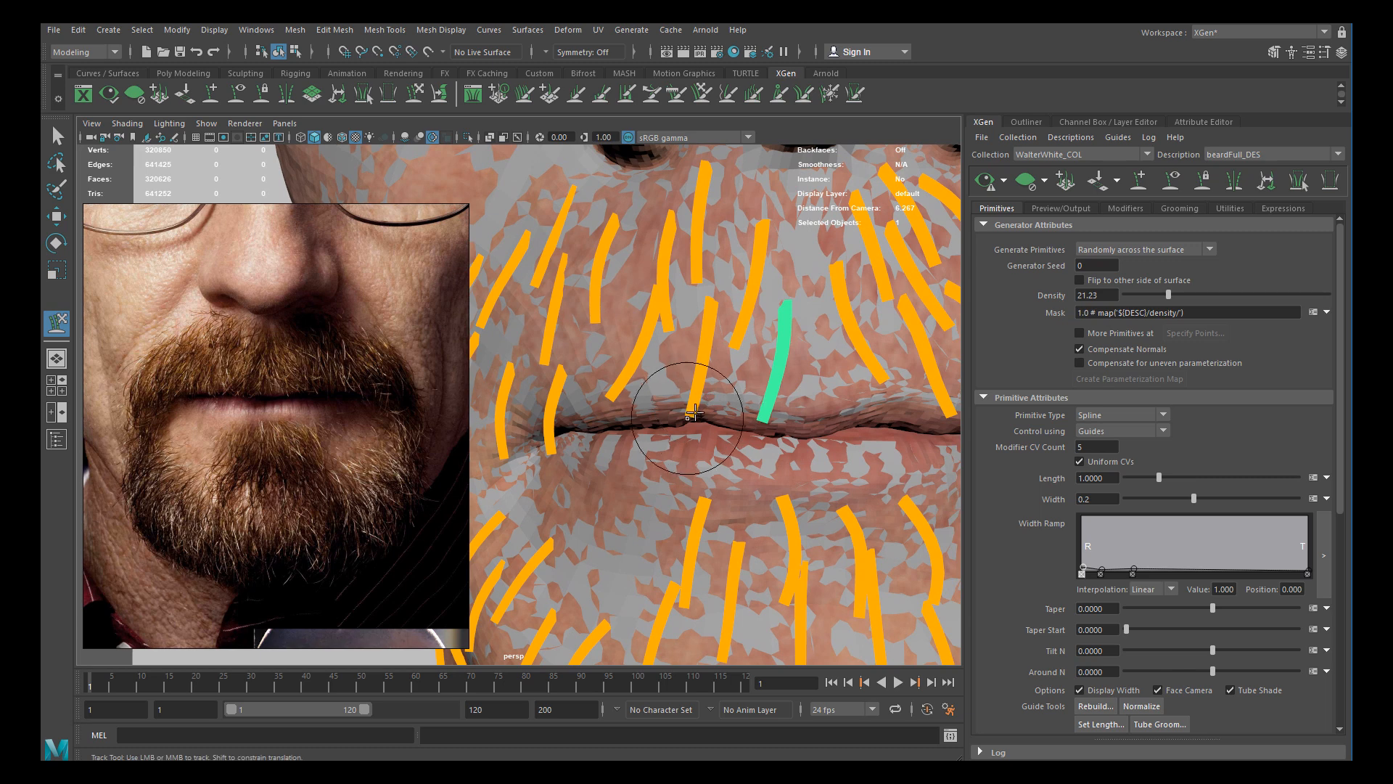
key("w")
left_click(689, 413)
key("y")
left_click_drag(698, 411, 669, 420)
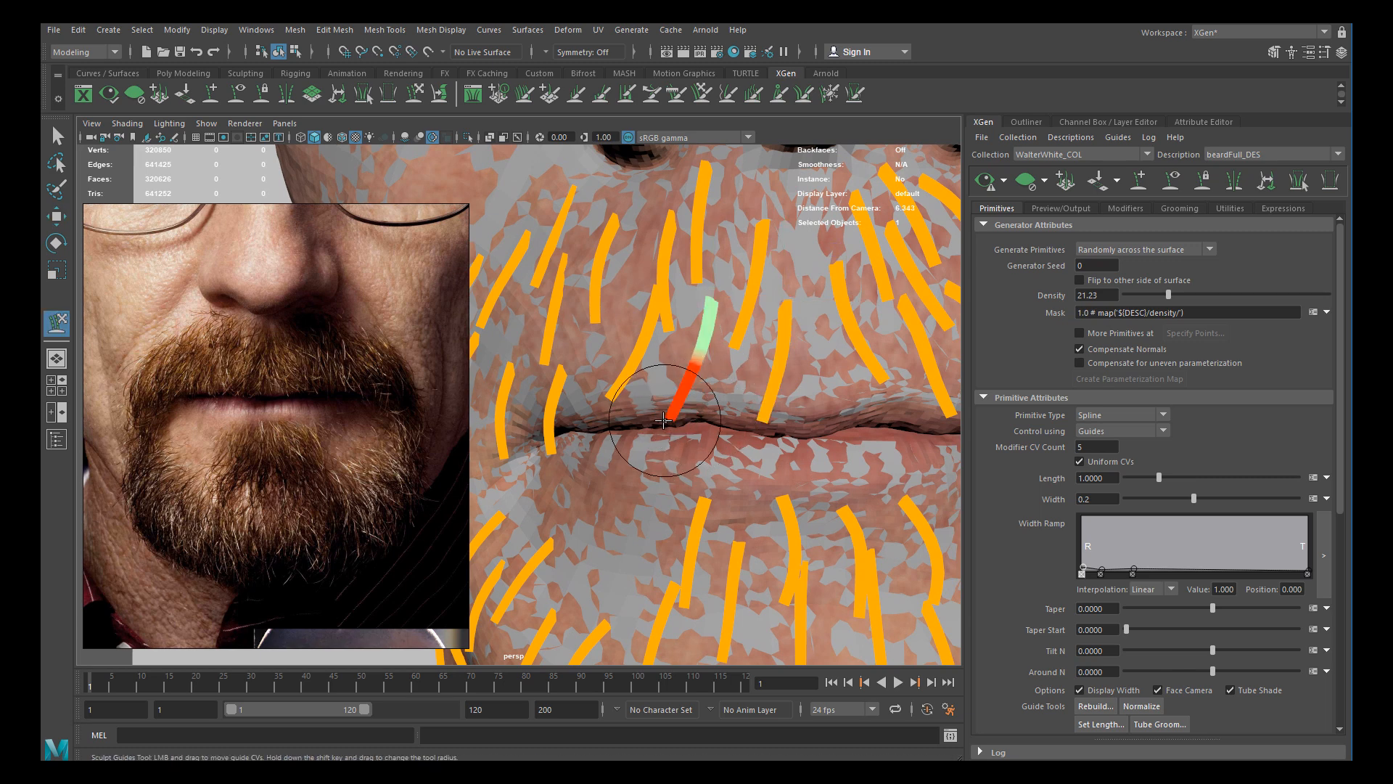
left_click_drag(691, 374, 658, 408)
Select the short mustache guide near the character's right mouth corner and activate the Sculpt Guides tool on it
left_click_drag(716, 342, 721, 395, "alt")
scroll(719, 391, "down", 4)
middle_click_drag(662, 379, 609, 398, "alt")
scroll(646, 374, "up", 6)
scroll(628, 428, "down", 2)
key("w")
left_click(639, 438)
key("y")
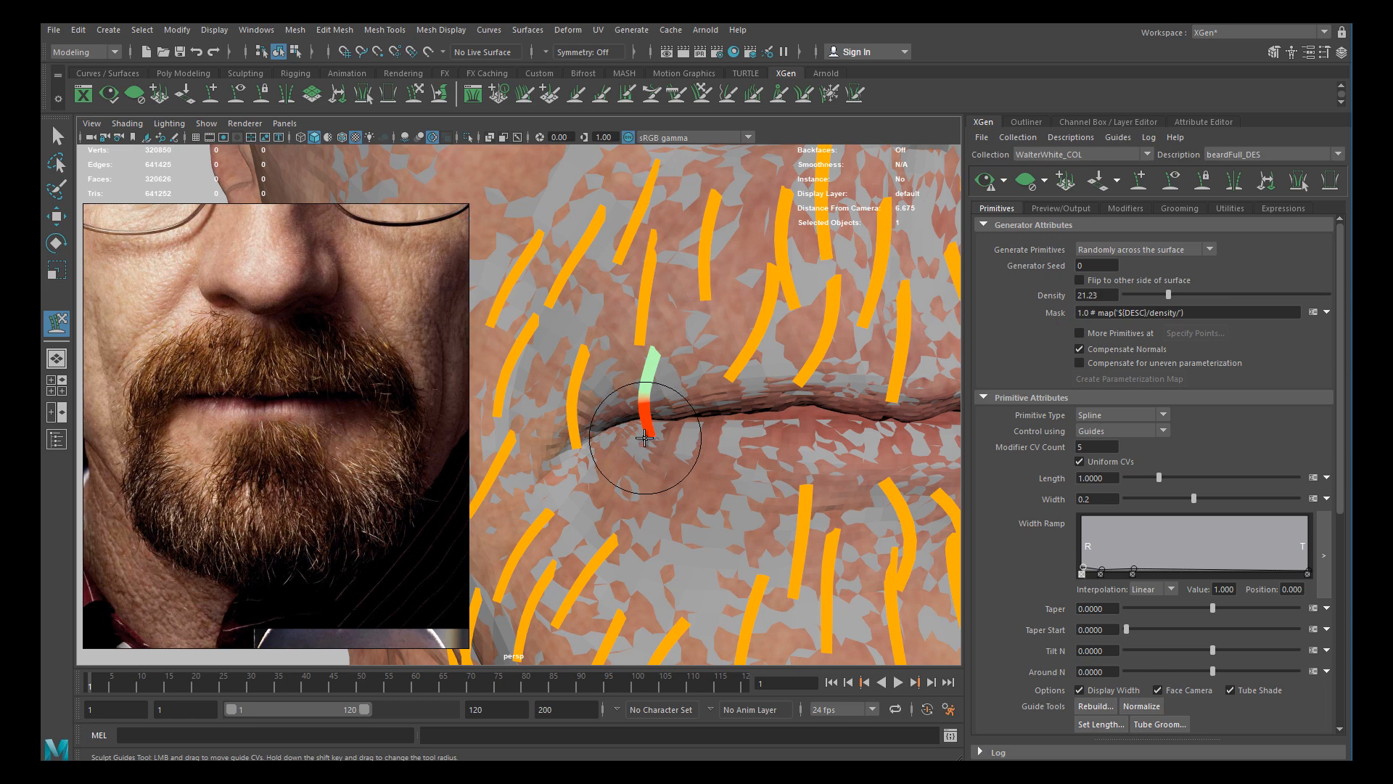
Select the guide just below the lower lip on the character's right for sculpting
scroll(638, 406, "down", 5)
middle_click_drag(715, 343, 586, 341, "alt")
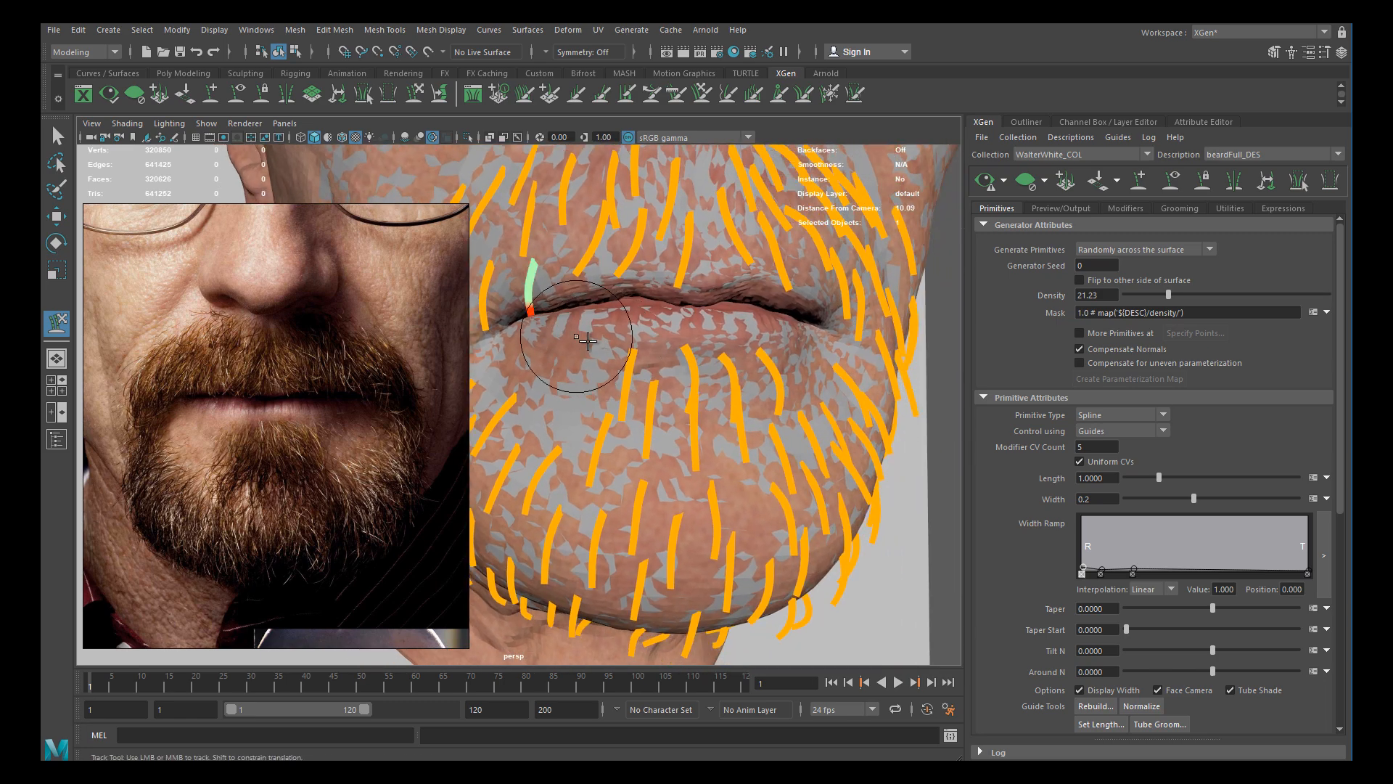
scroll(617, 363, "up", 3)
left_click_drag(684, 391, 617, 383, "alt")
scroll(632, 378, "up", 2)
key("w")
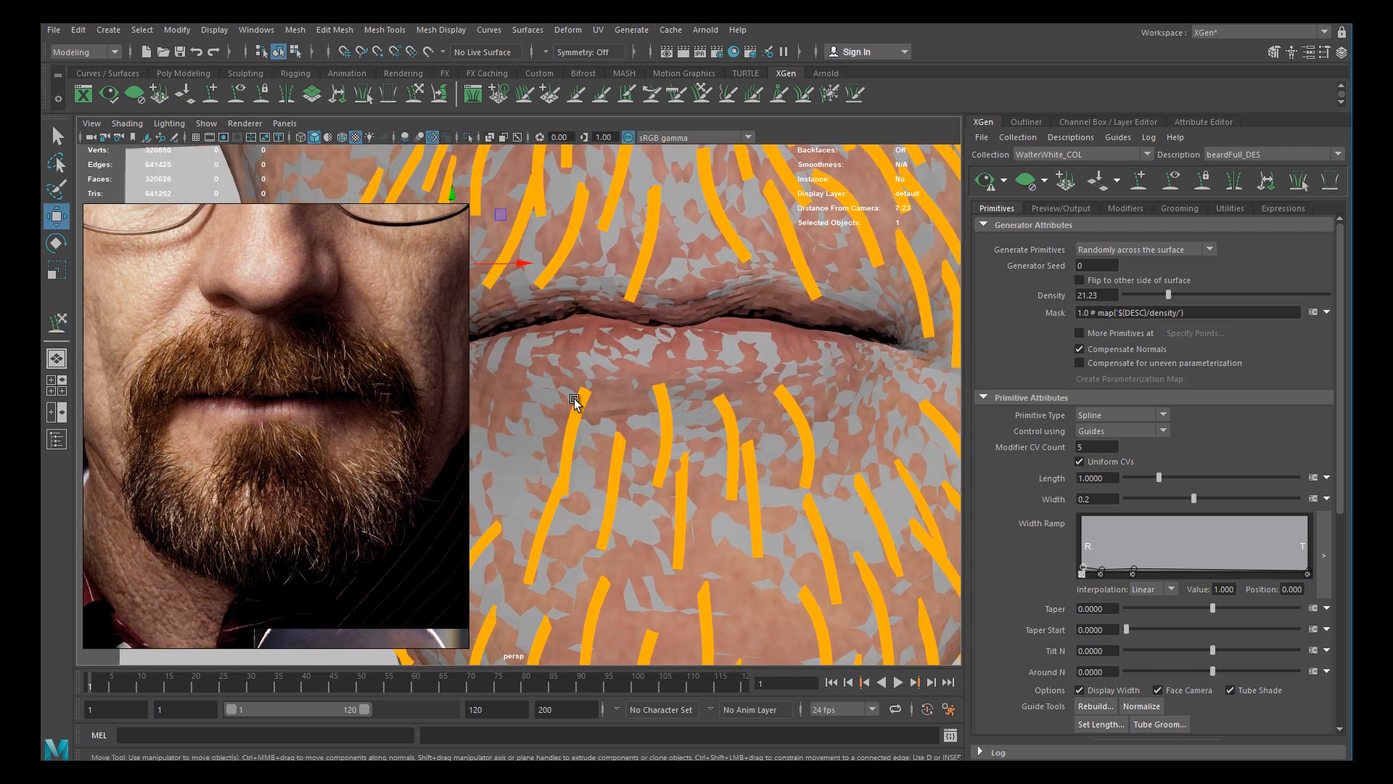
key("y")
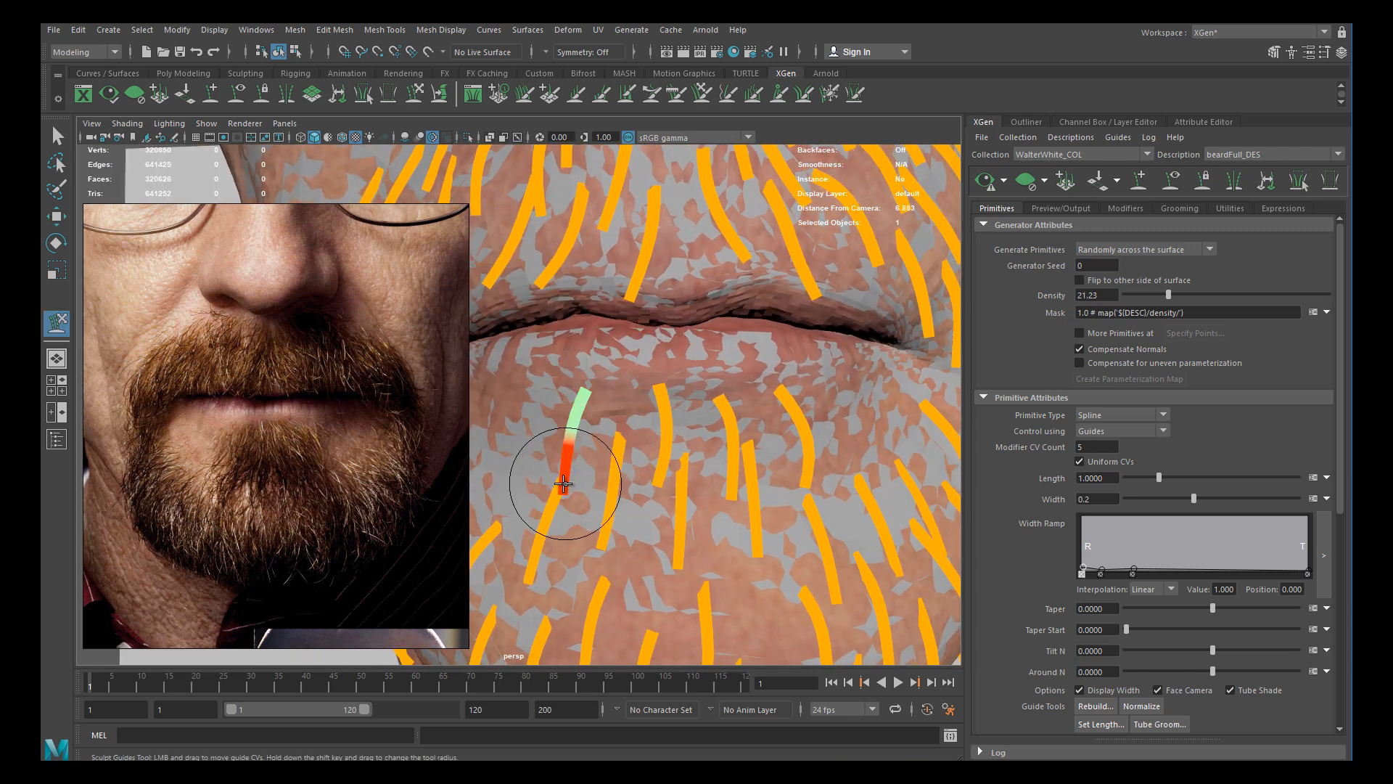
Find the side-profile photo on the reference board and frame the mouth and goatee up close
middle_click_drag(335, 612, 333, 429)
middle_click_drag(401, 485, 319, 413)
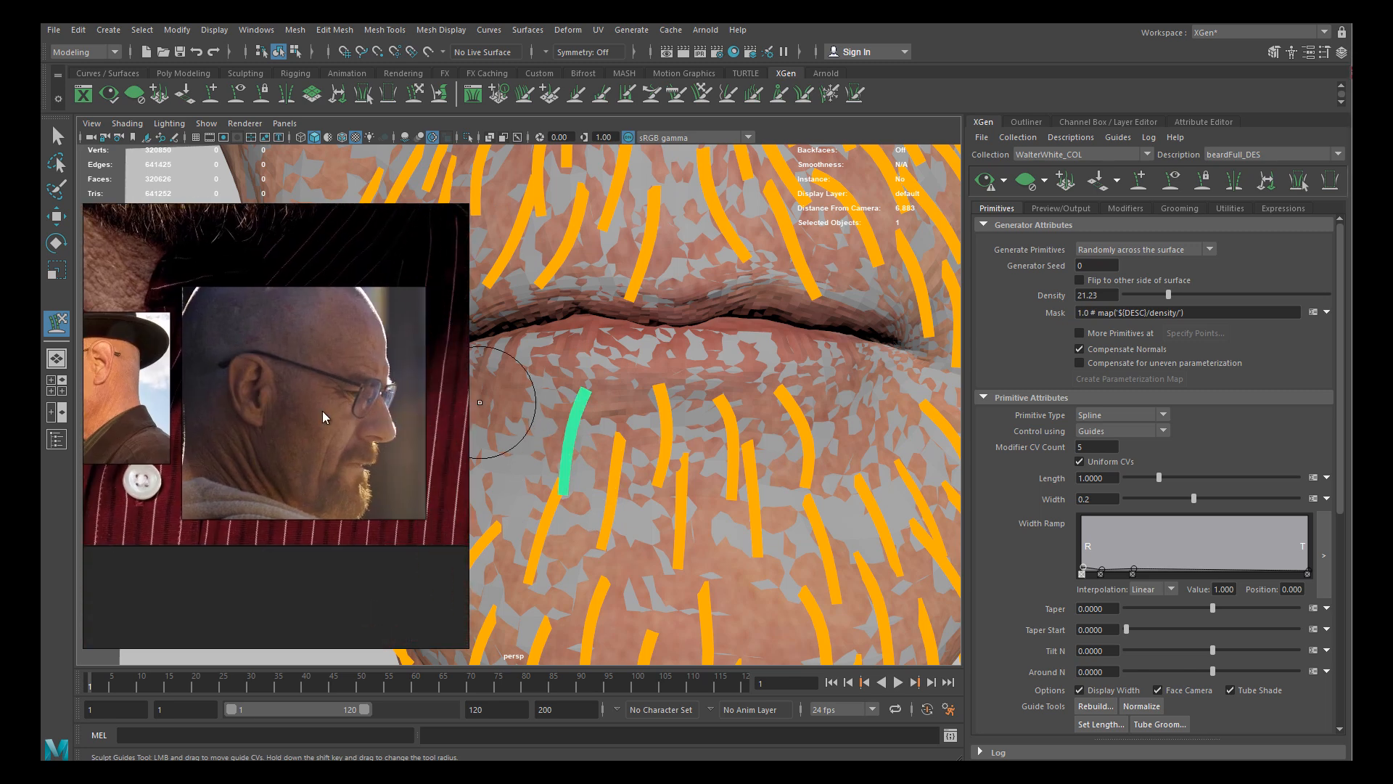
scroll(340, 428, "up", 6)
middle_click_drag(385, 544, 329, 440)
scroll(341, 450, "up", 3)
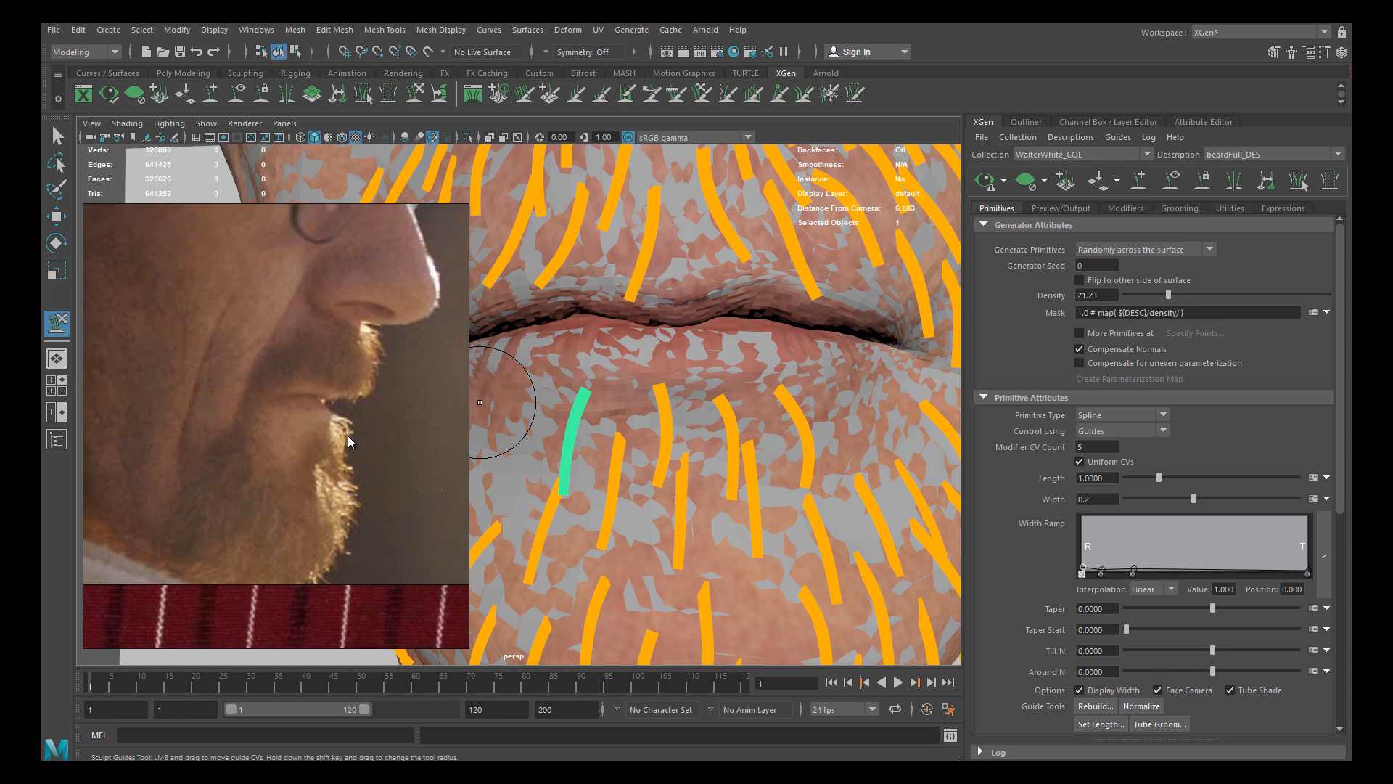
Inspect the lower-lip guides in profile, select the next guide toward the center and shape it with Sculpt Guides
scroll(709, 379, "down", 5)
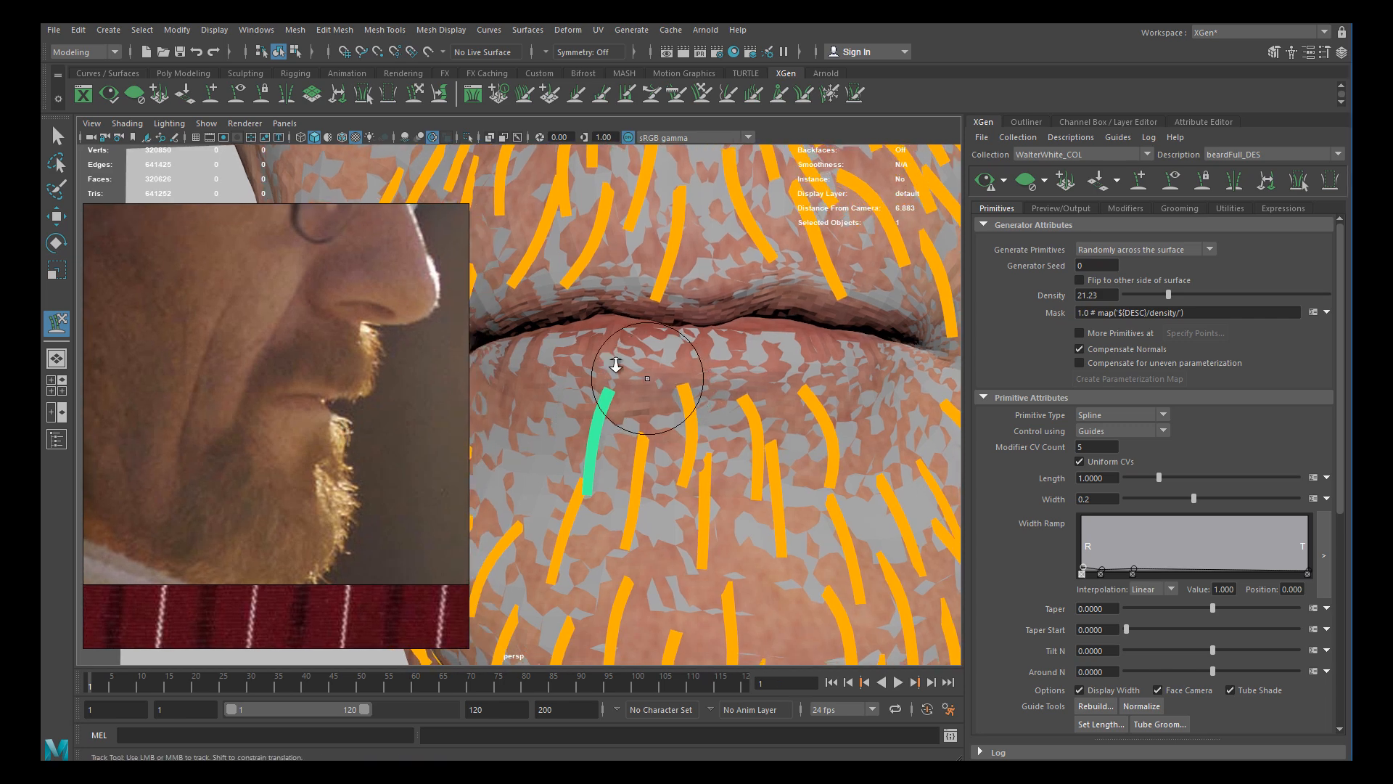
left_click_drag(709, 379, 644, 412, "alt")
scroll(644, 412, "up", 5)
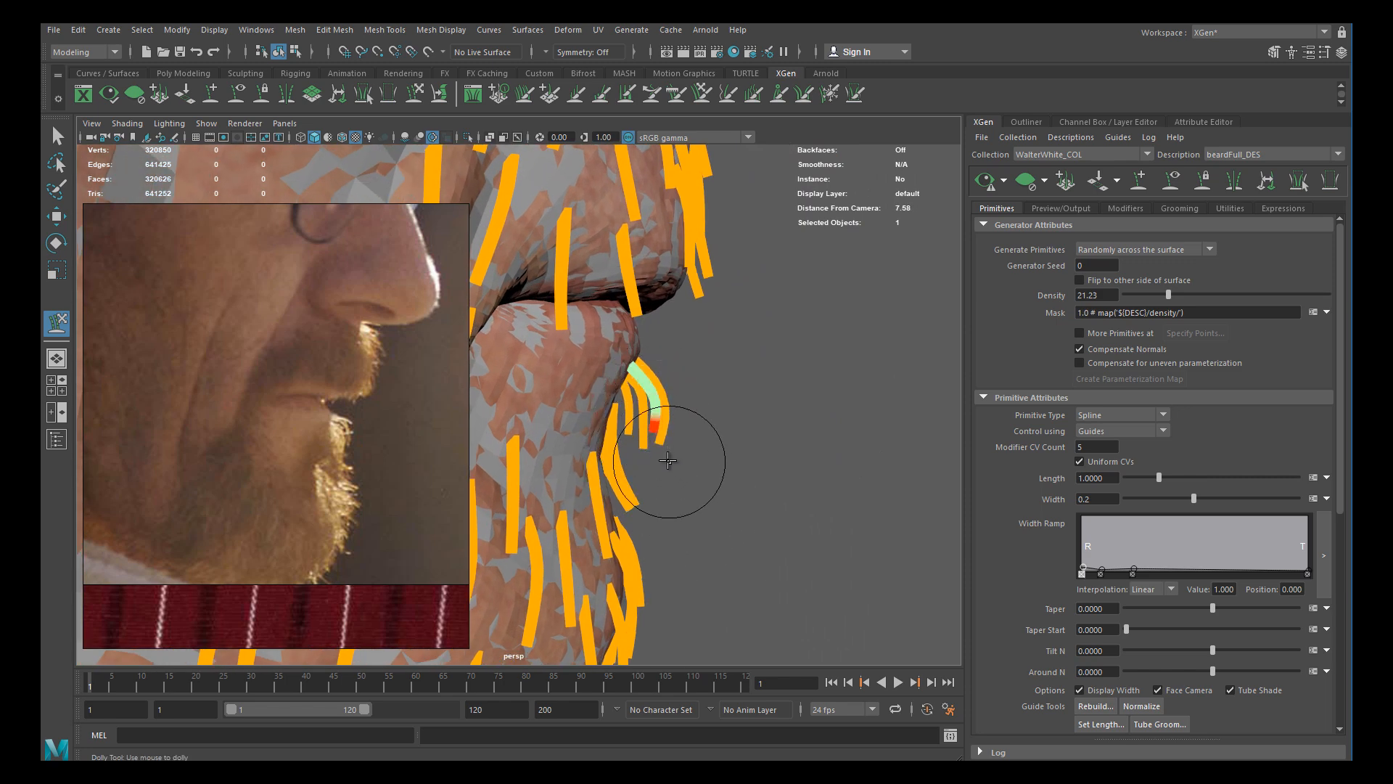
key("w")
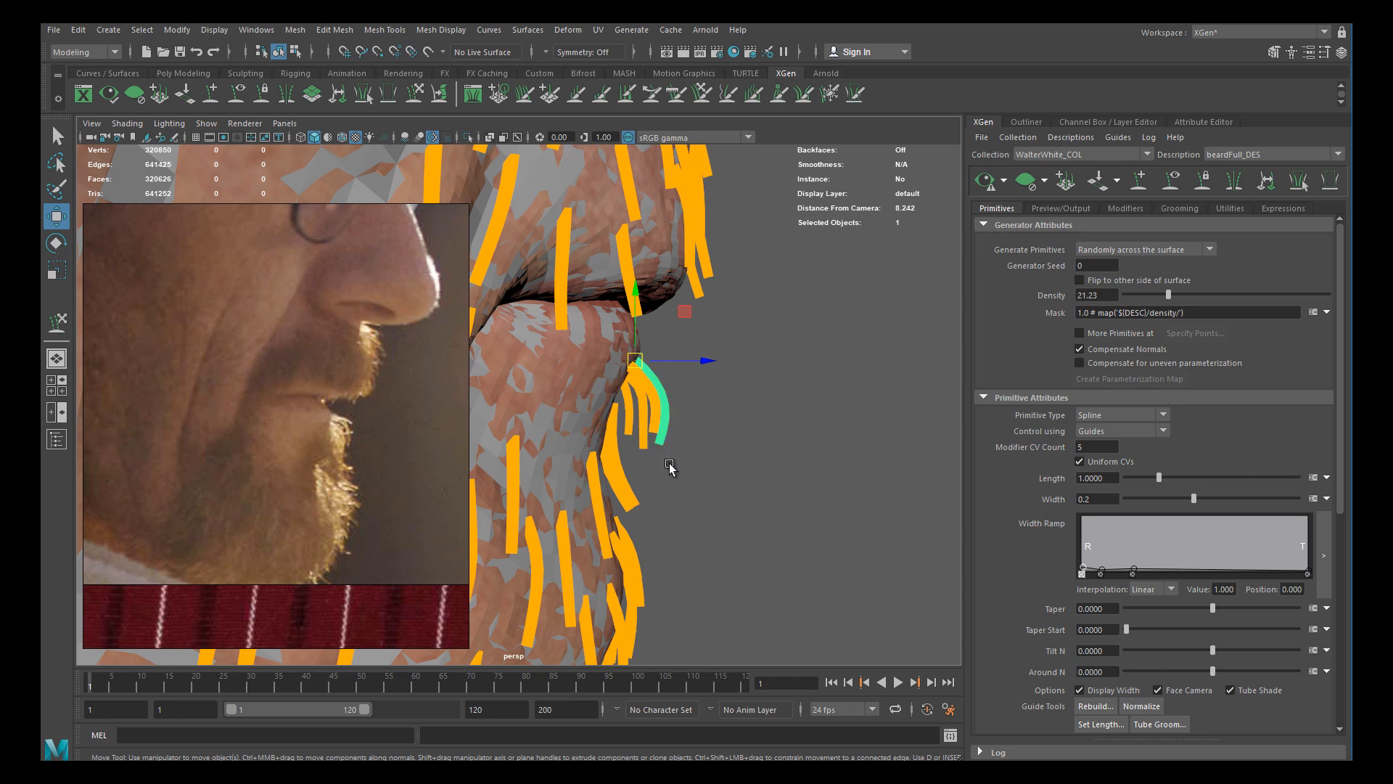
key("y")
left_click_drag(665, 439, 684, 404, "alt")
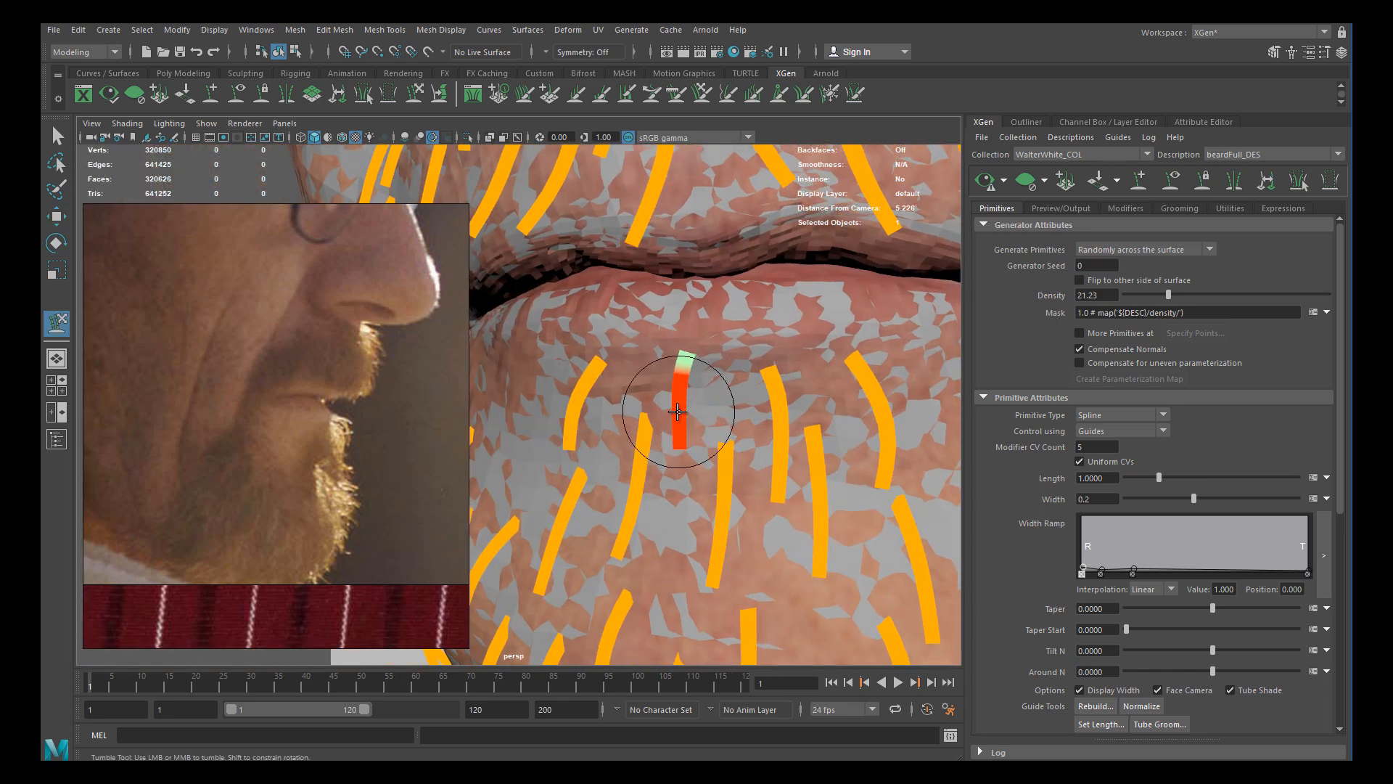
right_click_drag(668, 420, 624, 403, "alt")
Select the guide just left of center below the lower lip and push its tip outward in profile
key("w")
mouse_move(601, 381)
left_mouse_down()
mouse_move(624, 395)
mouse_move(621, 423)
mouse_move(591, 405)
mouse_move(948, 398)
left_mouse_up()
key("y")
right_click_drag(948, 398, 743, 410, "alt")
left_click_drag(744, 410, 649, 392, "alt")
right_click_drag(649, 392, 777, 351, "alt")
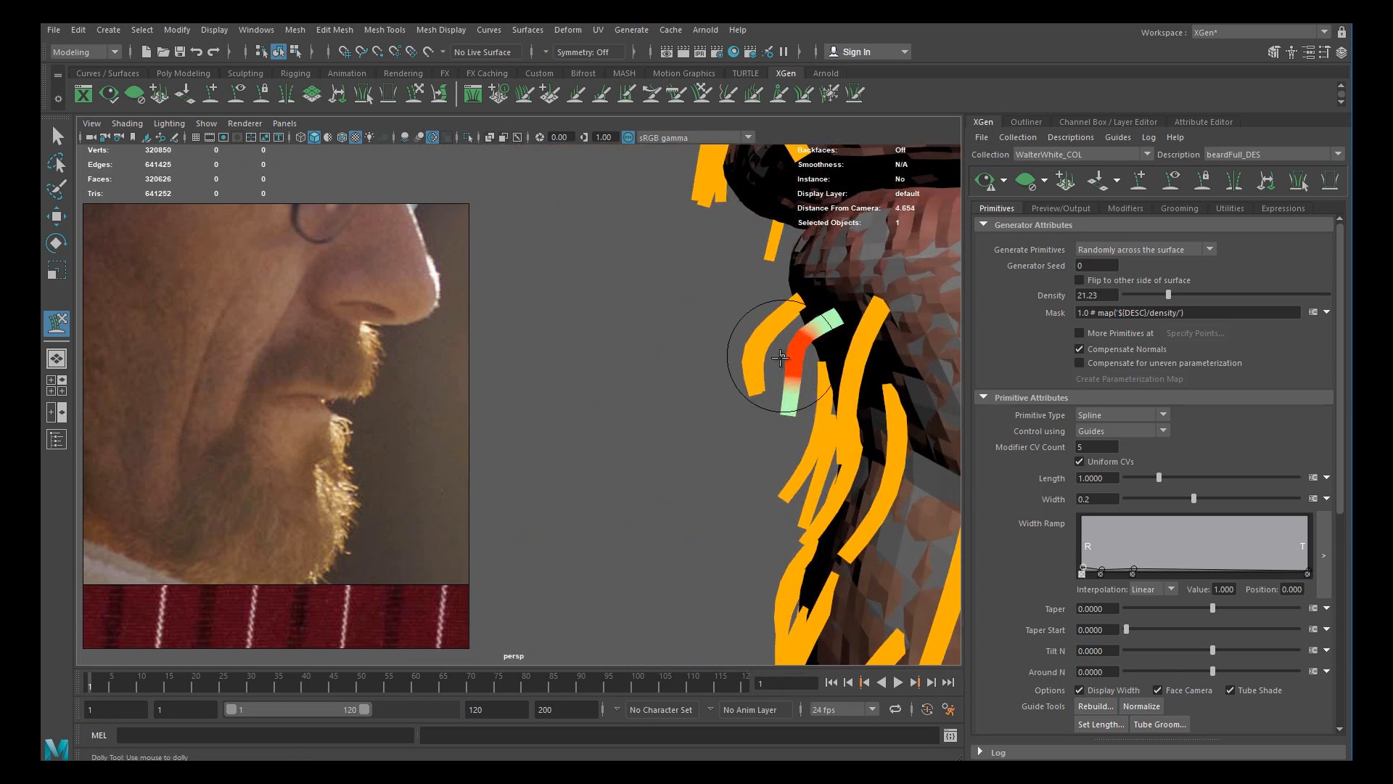
middle_click_drag(777, 351, 710, 371, "alt")
mouse_move(703, 429)
left_mouse_down()
mouse_move(684, 417)
mouse_move(689, 436)
left_mouse_up()
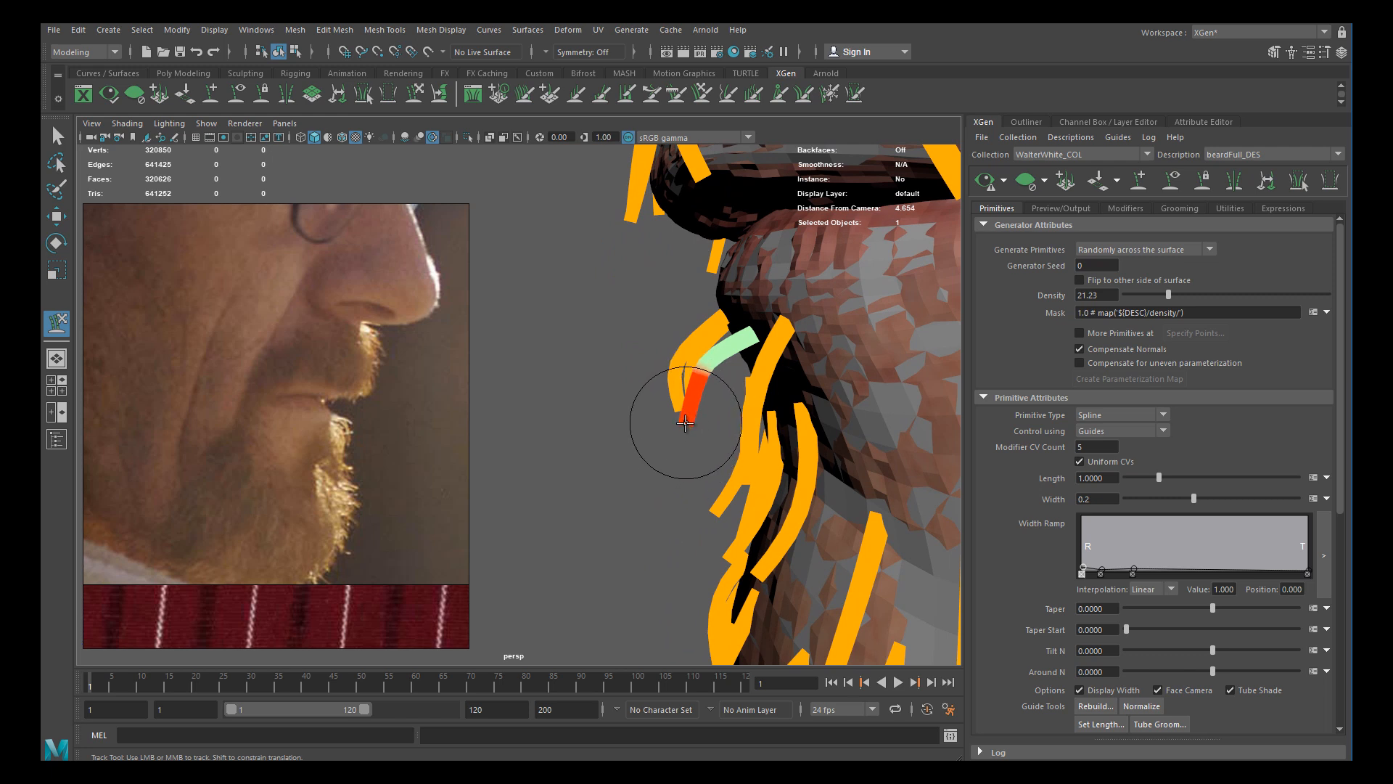
middle_click_drag(727, 378, 684, 382, "alt")
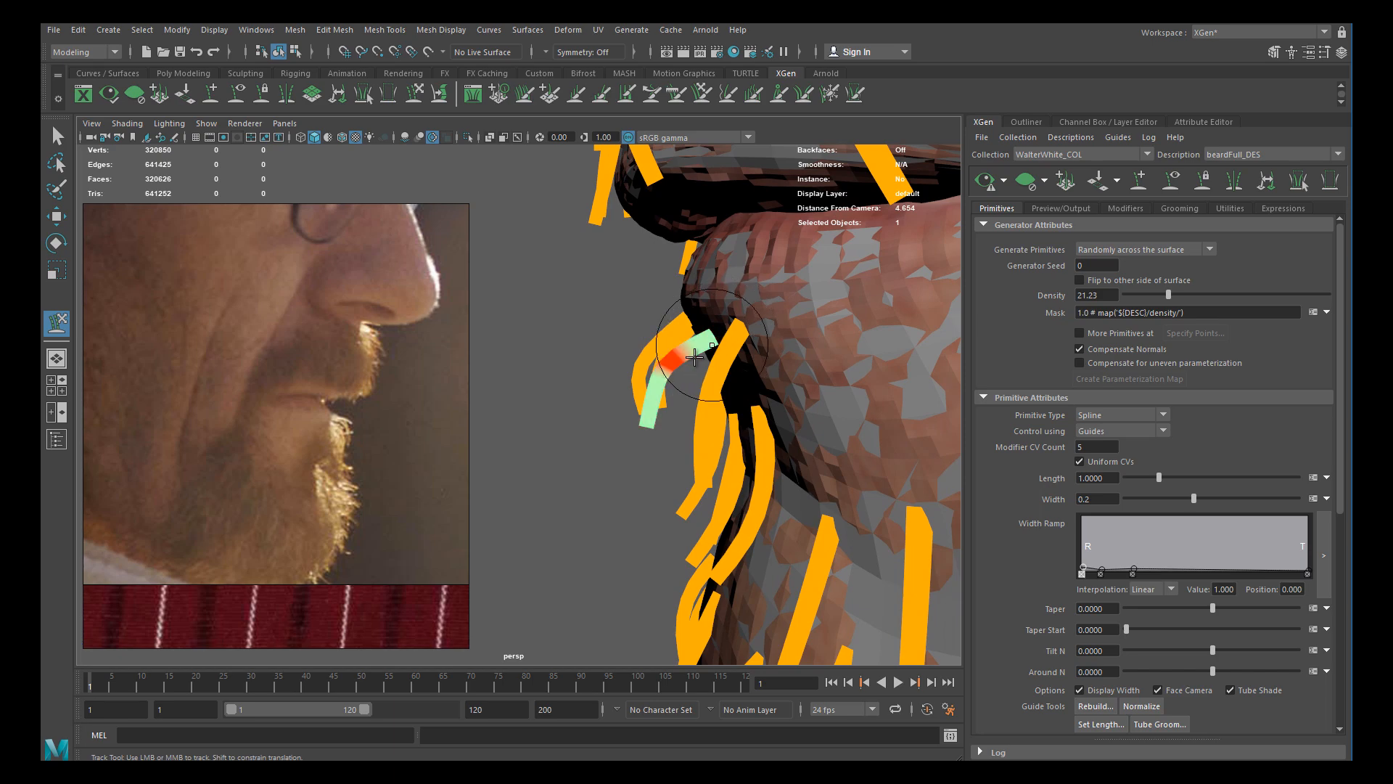
mouse_move(659, 404)
left_mouse_down("alt")
mouse_move(700, 379)
mouse_move(747, 398)
mouse_move(687, 410)
mouse_move(637, 385)
mouse_move(590, 388)
mouse_move(622, 389)
mouse_move(635, 408)
left_mouse_up("alt")
Reshape the selected lower-lip guide by moving its control points, return to object mode and compare its curve from the front
key("w")
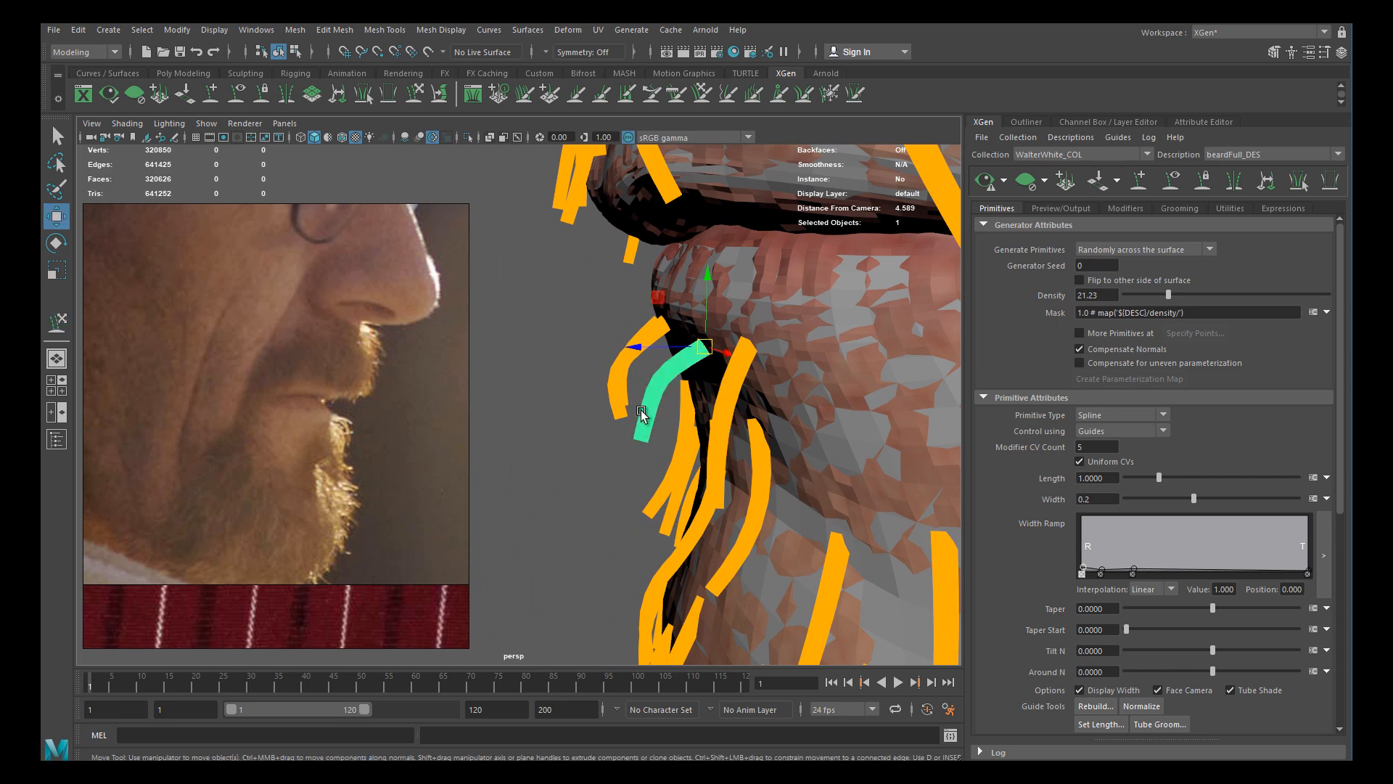
right_click(641, 413)
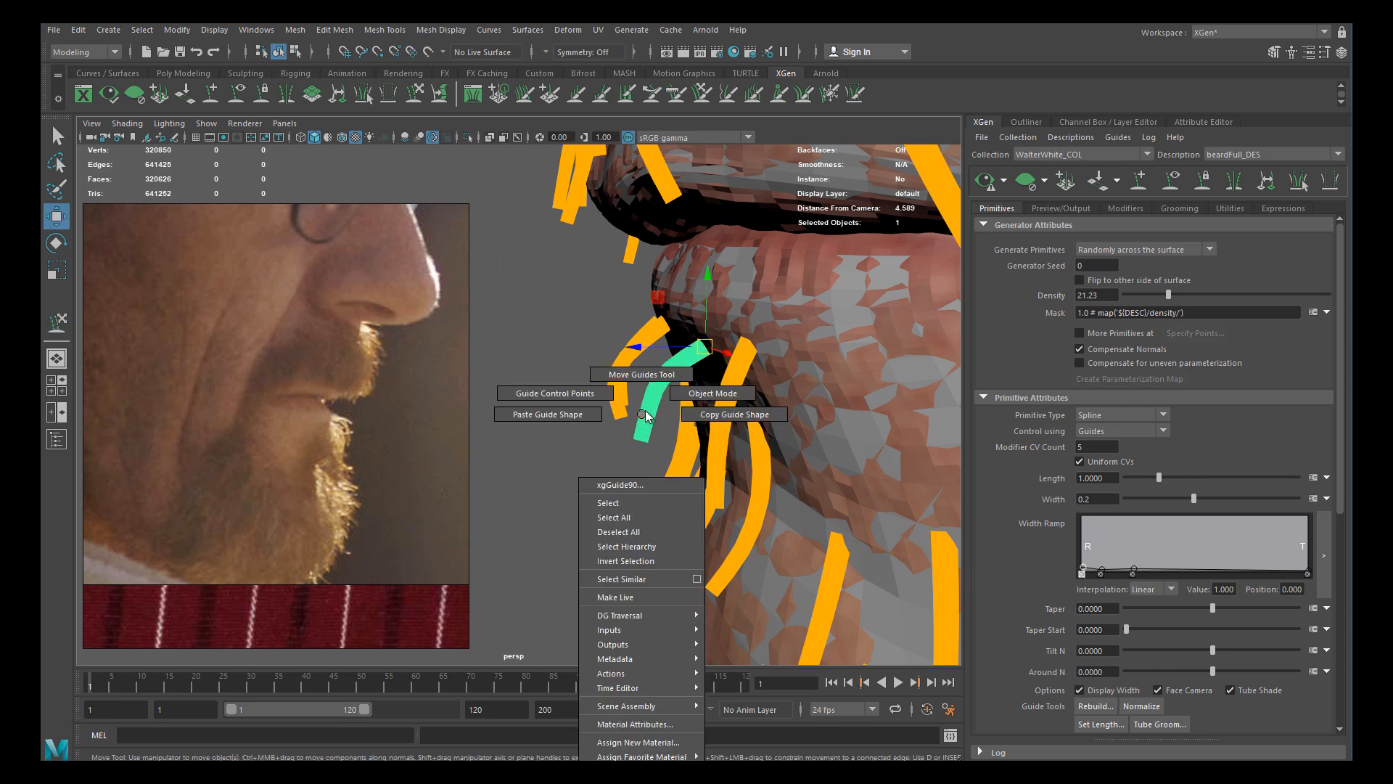
left_click(592, 398)
left_click_drag(686, 420, 573, 504, "alt")
left_click_drag(701, 351, 699, 358)
left_click_drag(618, 438, 630, 505, "alt")
left_click_drag(611, 359, 628, 347)
right_click(642, 342)
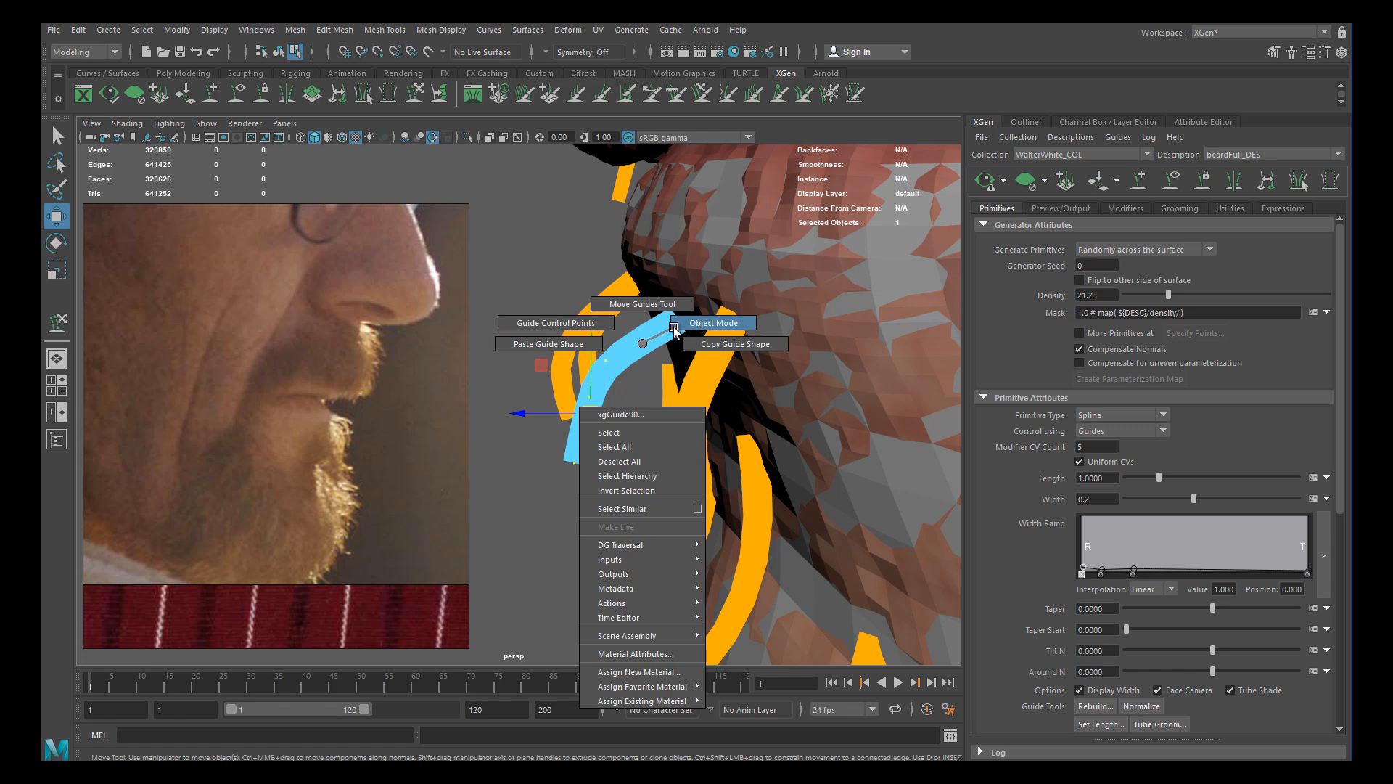
left_click(677, 326)
right_click_drag(620, 407, 536, 350, "alt")
left_click_drag(632, 412, 797, 403, "alt")
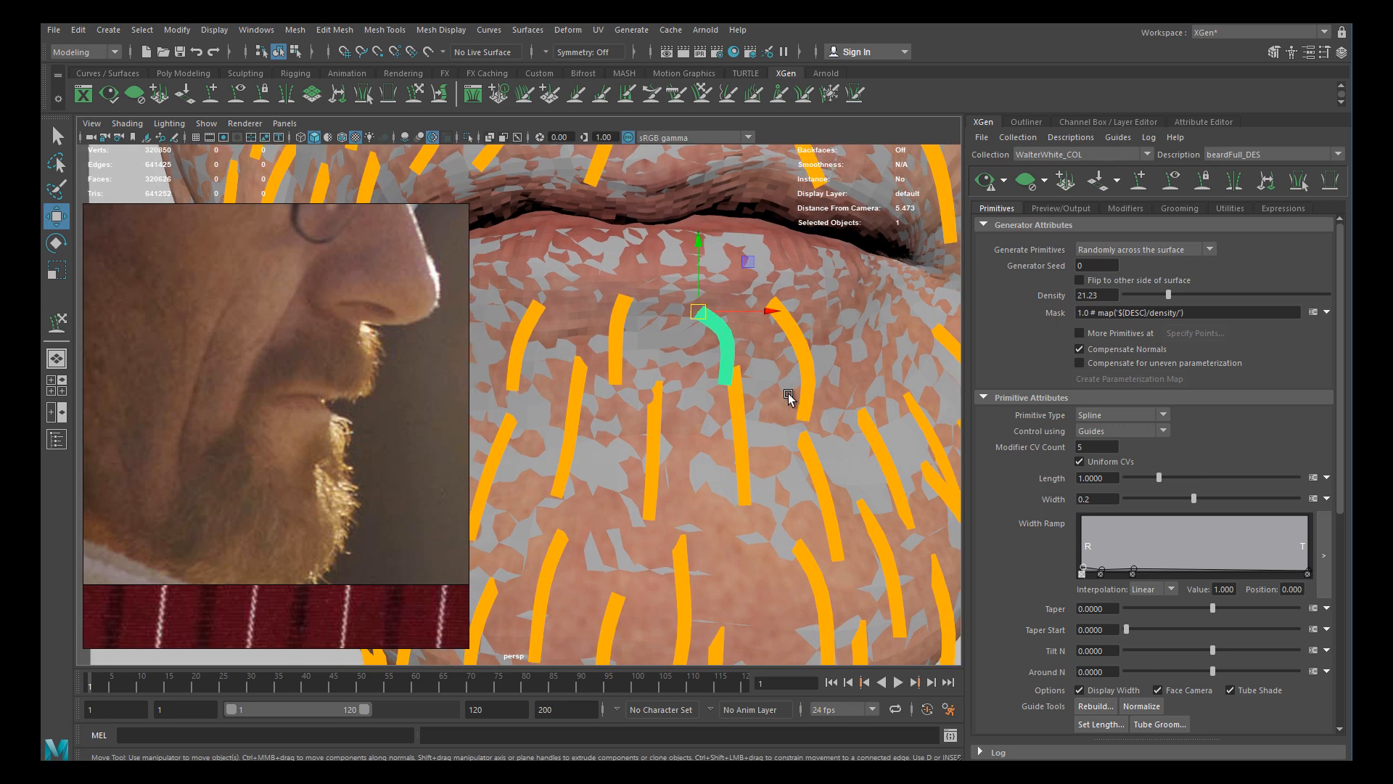
Select the guide below the lower lip nearest the character's left mouth corner and rebuild it with 10 CVs
right_click_drag(790, 391, 591, 398, "alt")
left_click_drag(590, 398, 680, 456, "alt")
left_click_drag(664, 394, 724, 337, "alt")
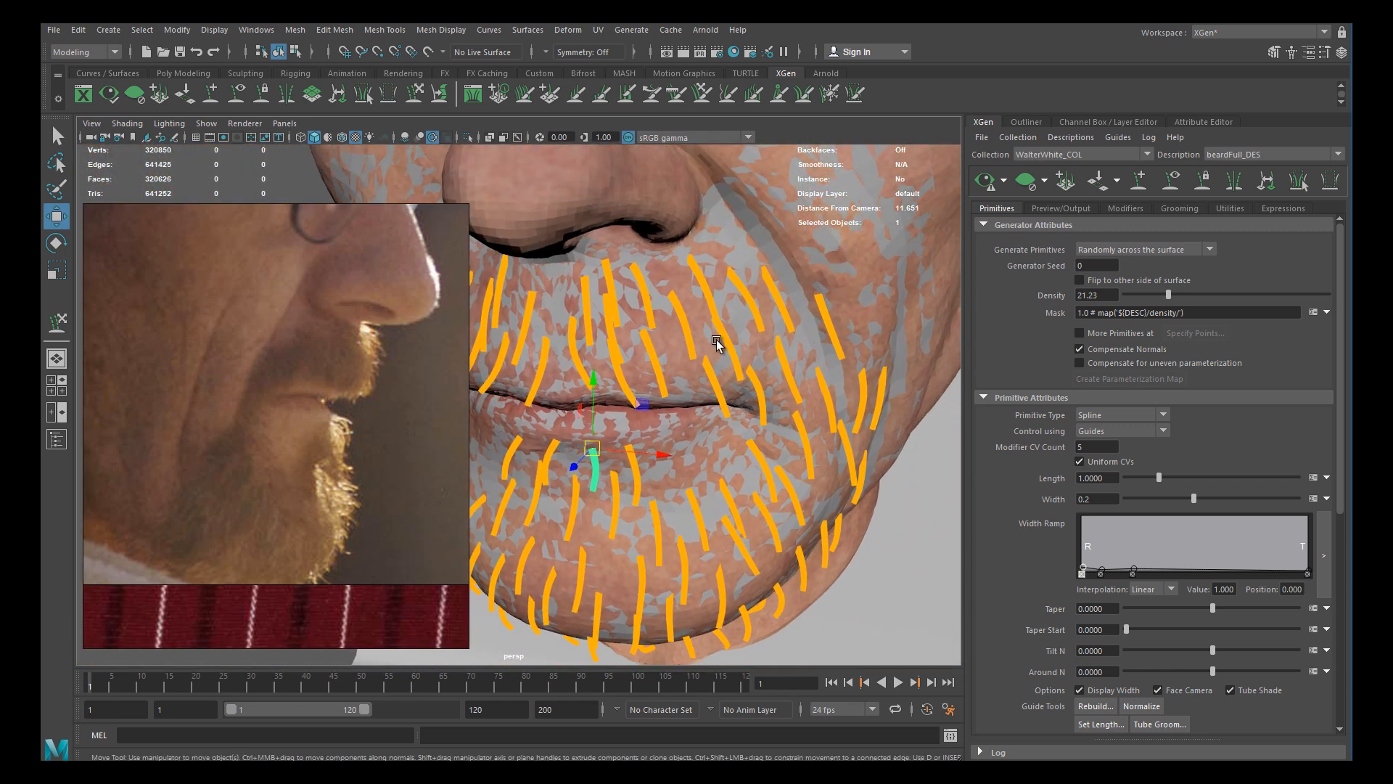
middle_click_drag(686, 463, 674, 418, "alt")
right_click_drag(674, 418, 751, 514, "alt")
left_click_drag(684, 455, 674, 436, "alt")
right_click_drag(674, 436, 734, 458, "alt")
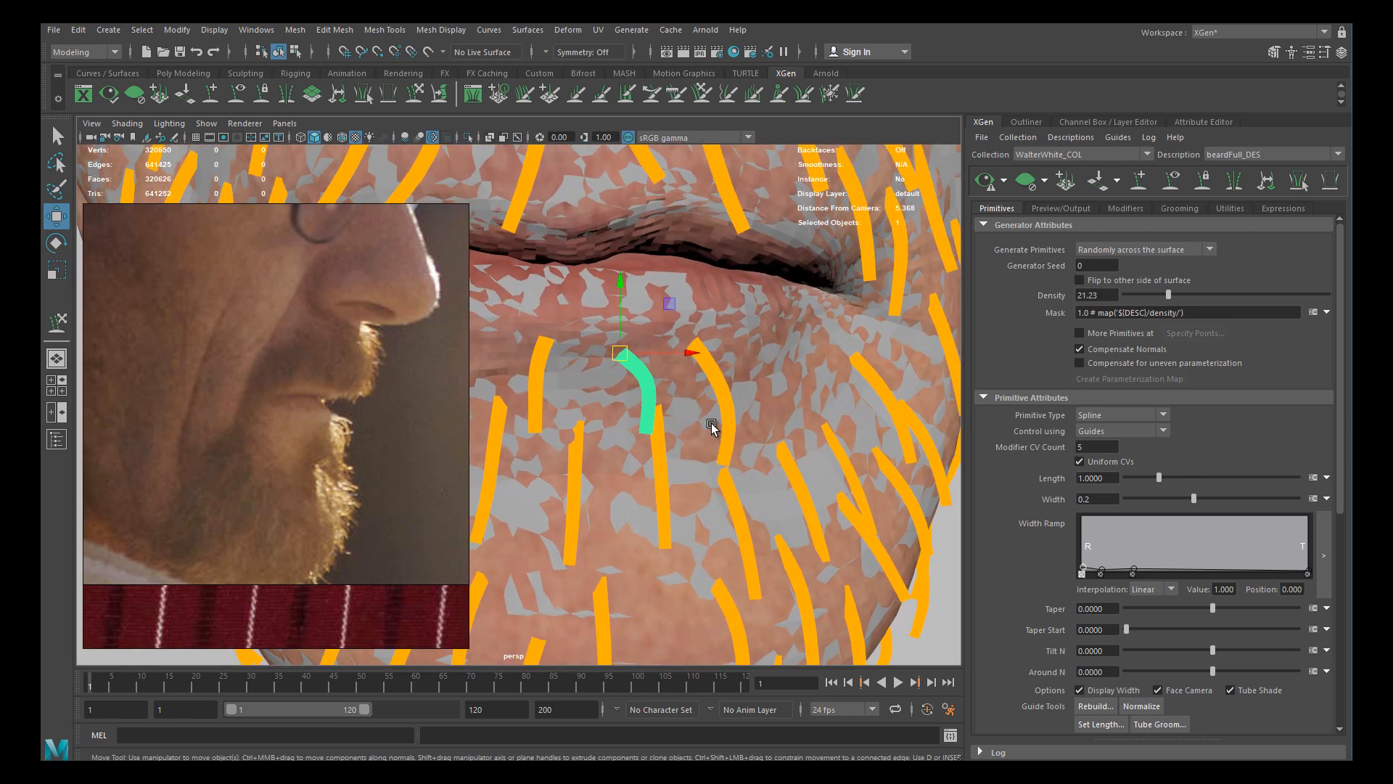
left_click(740, 415)
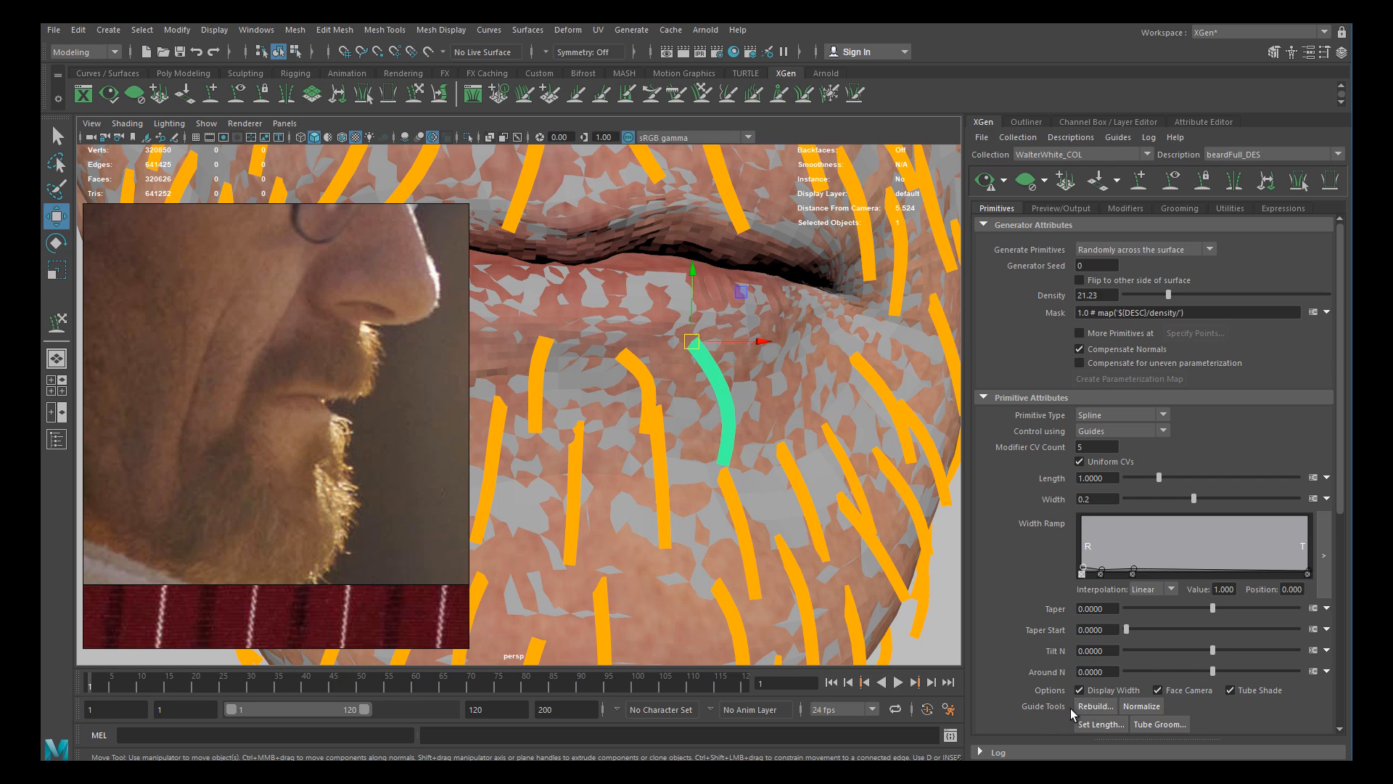
left_click(1095, 707)
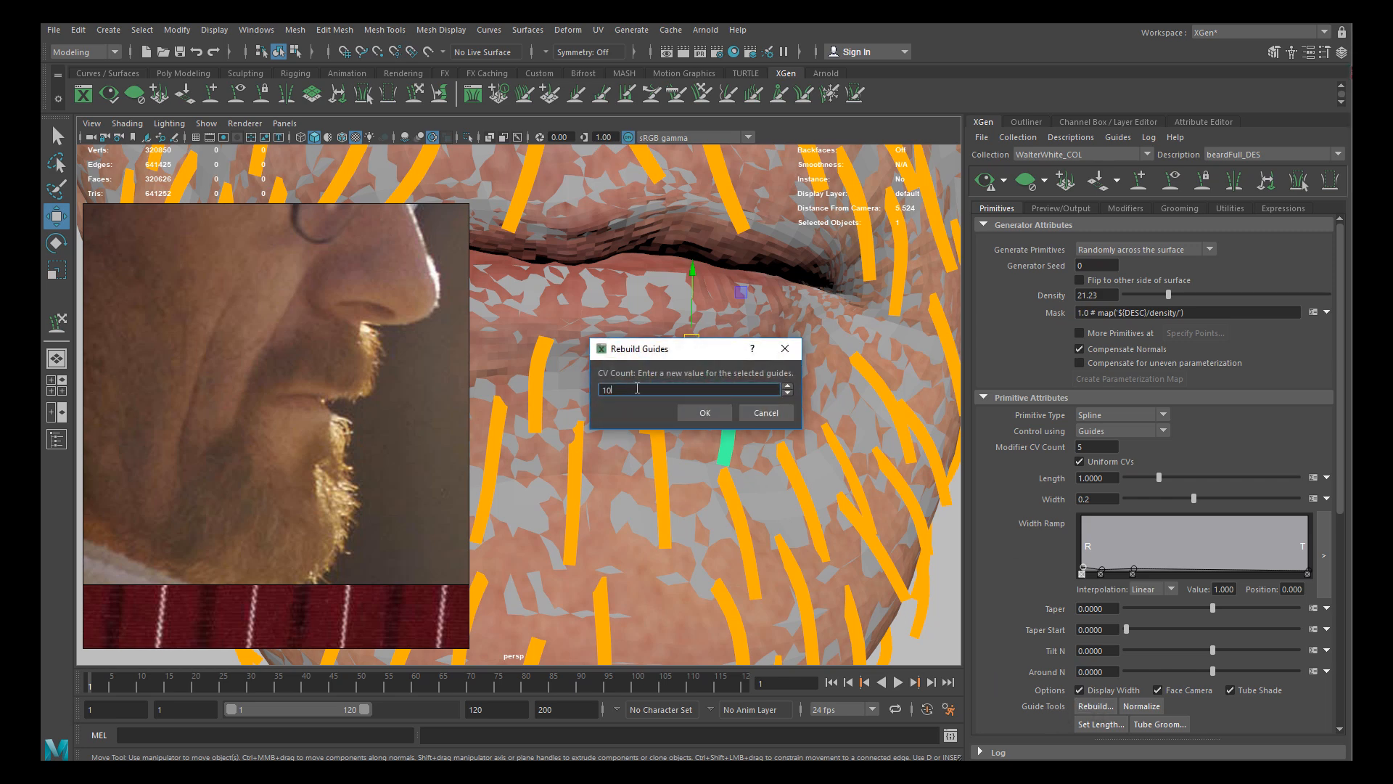
left_click(691, 414)
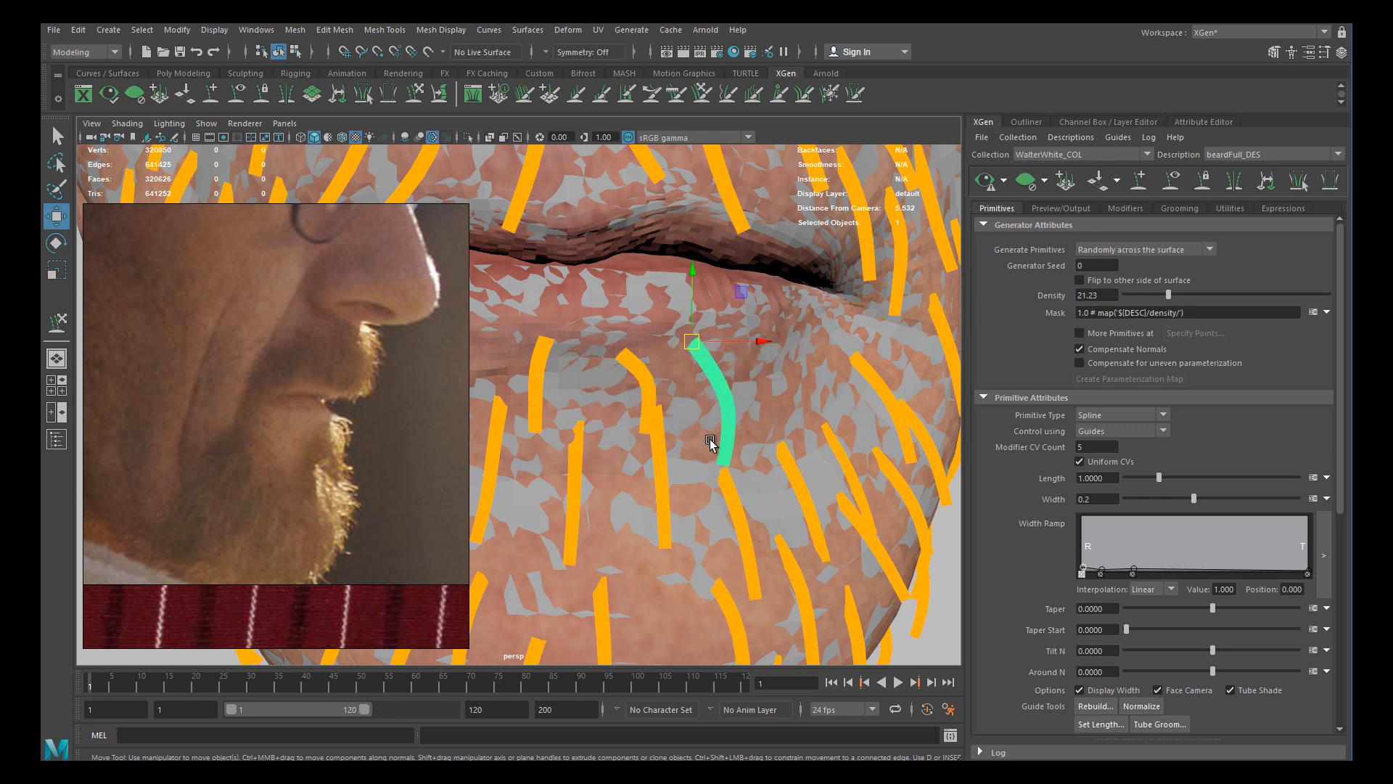
Try to switch the rebuilt guide to control-point editing
scroll(709, 467, "up", 3)
right_click_drag(719, 375, 716, 415)
middle_click_drag(709, 377, 708, 392, "alt")
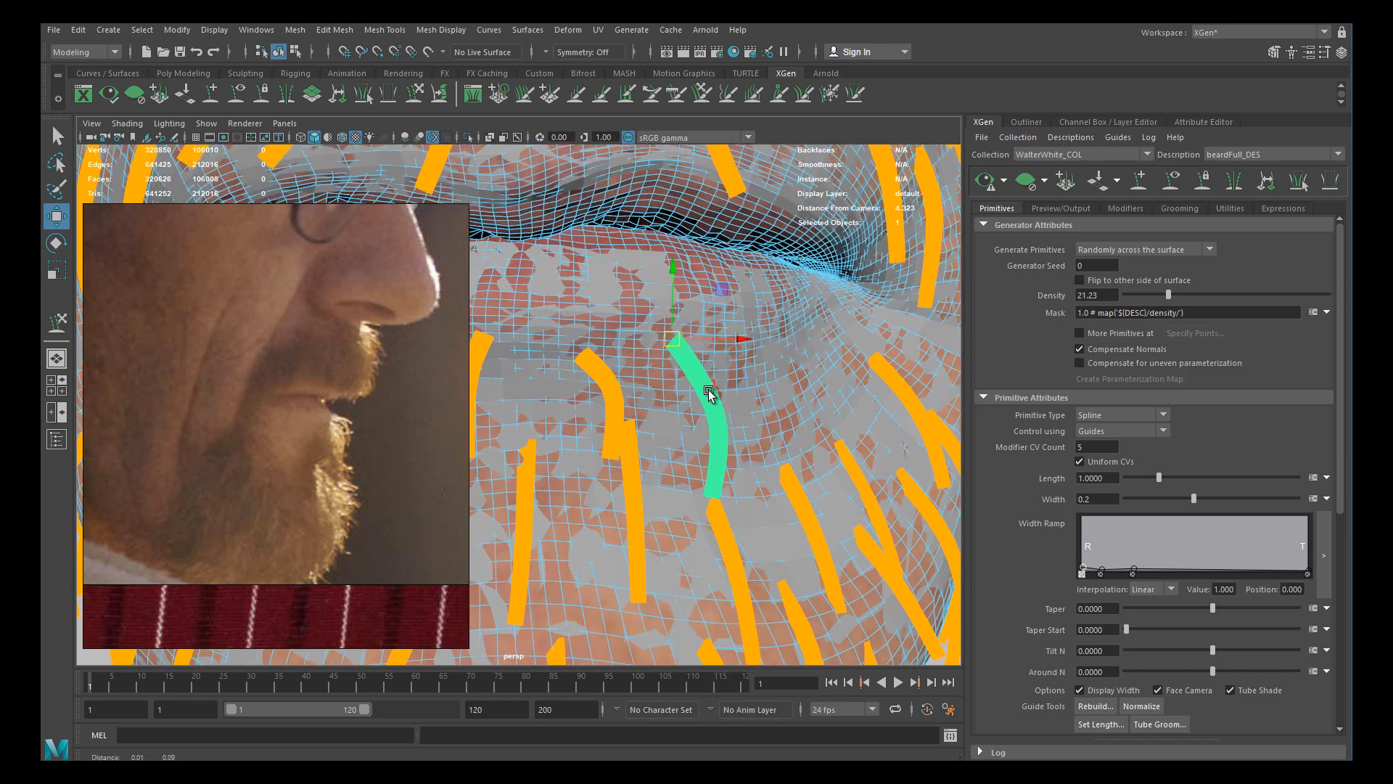
right_click_drag(708, 392, 694, 399, "alt")
middle_click_drag(778, 392, 737, 395, "alt")
right_click_drag(738, 394, 714, 394, "alt")
Return to object mode and reselect the lower-lip guide nearest the character's left mouth corner
right_click_drag(814, 276, 878, 258)
left_click(929, 281)
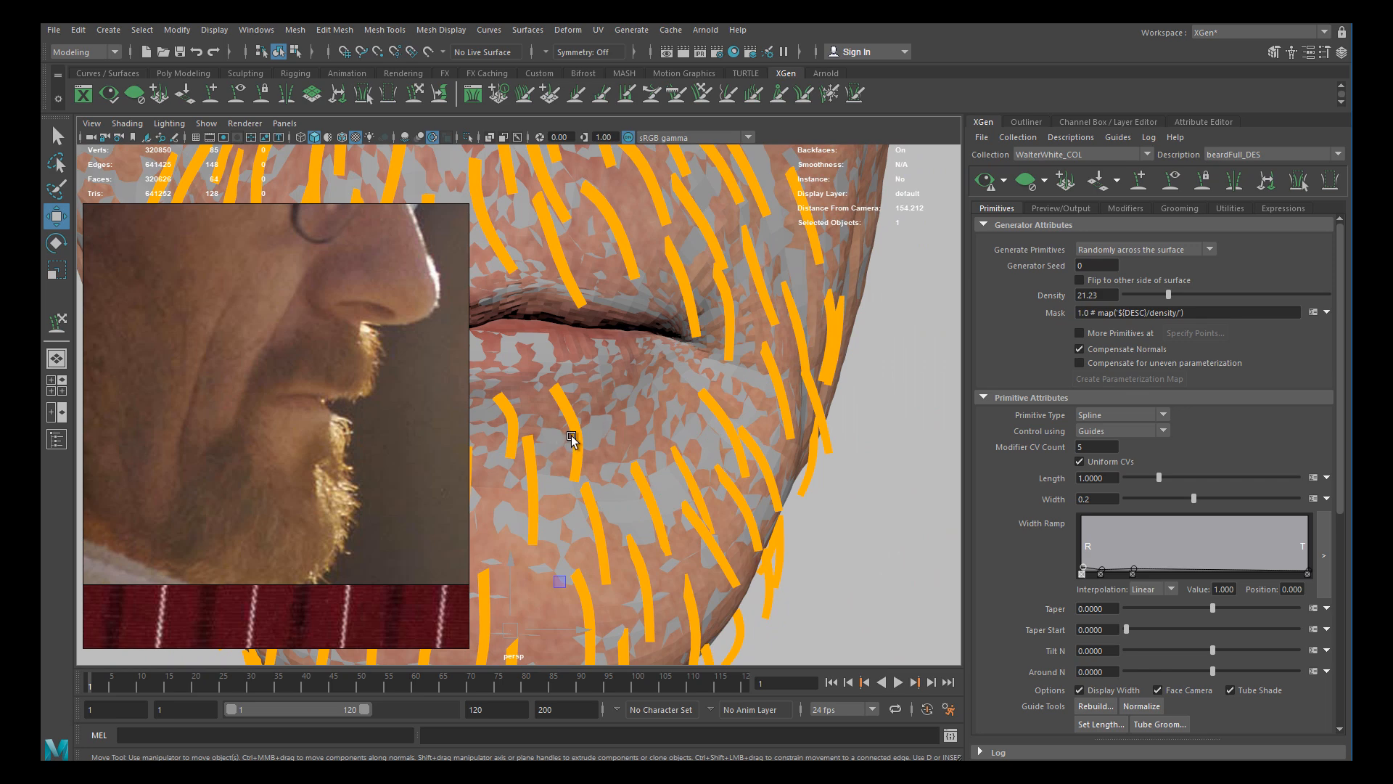
left_click(637, 490)
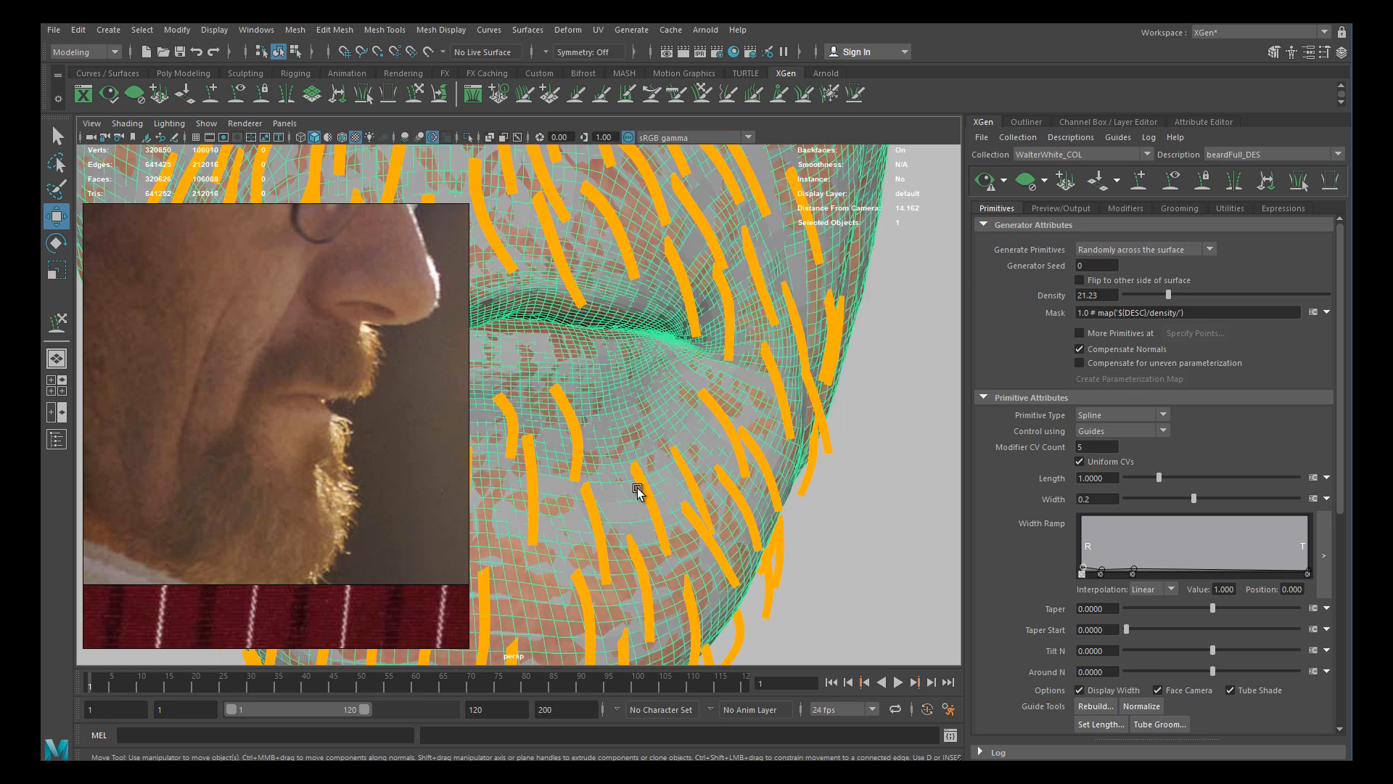
left_click(583, 407)
right_click(889, 375)
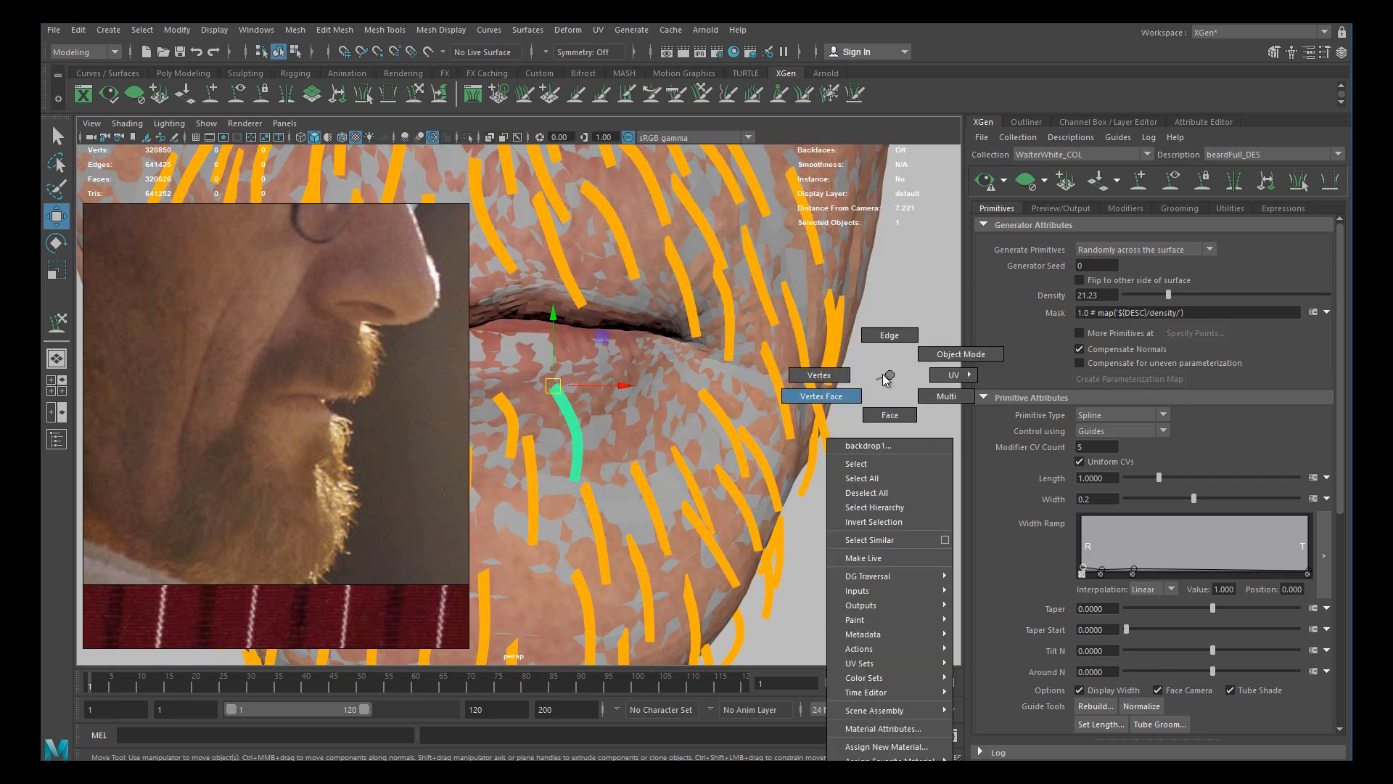
left_click_drag(641, 450, 581, 476, "alt")
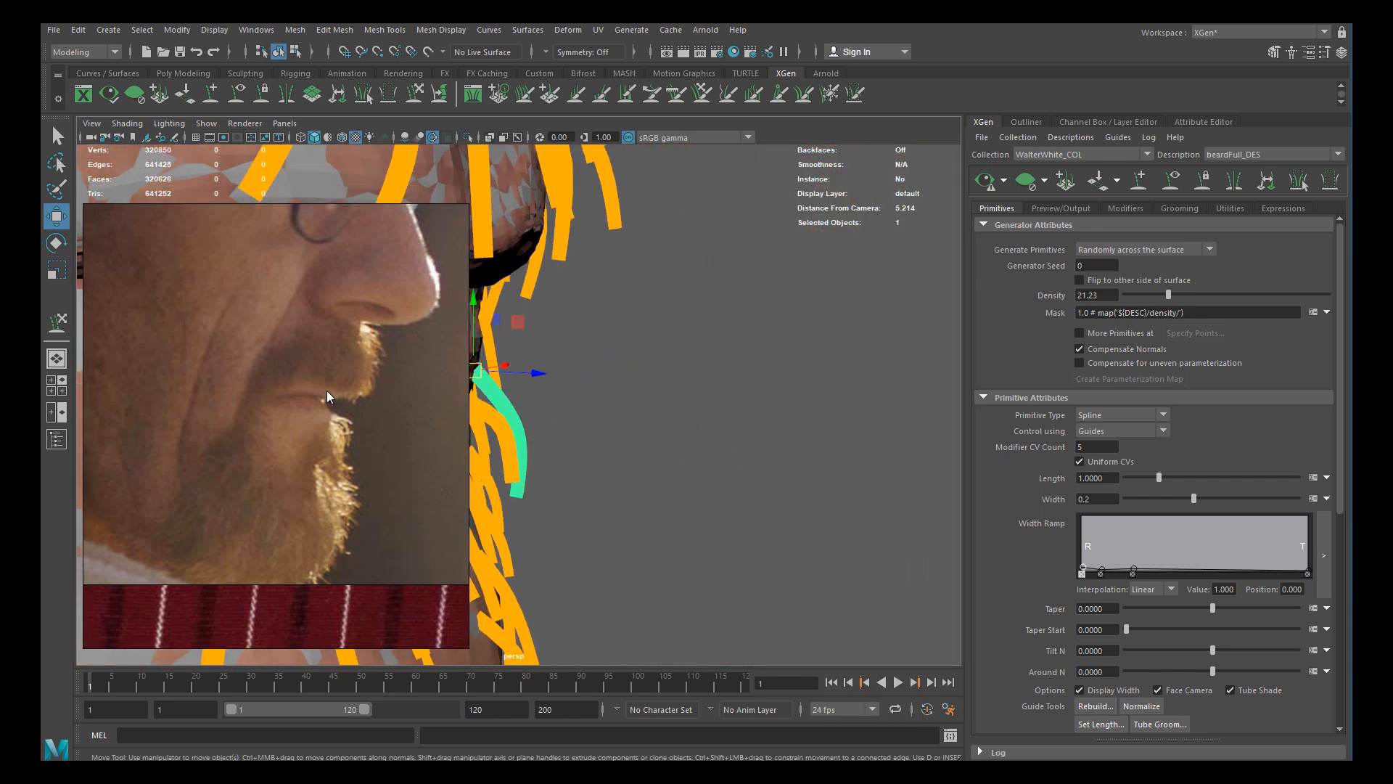
Show the selected lower-lip guide's control points to check their spacing, and return to object mode
left_click(53, 323)
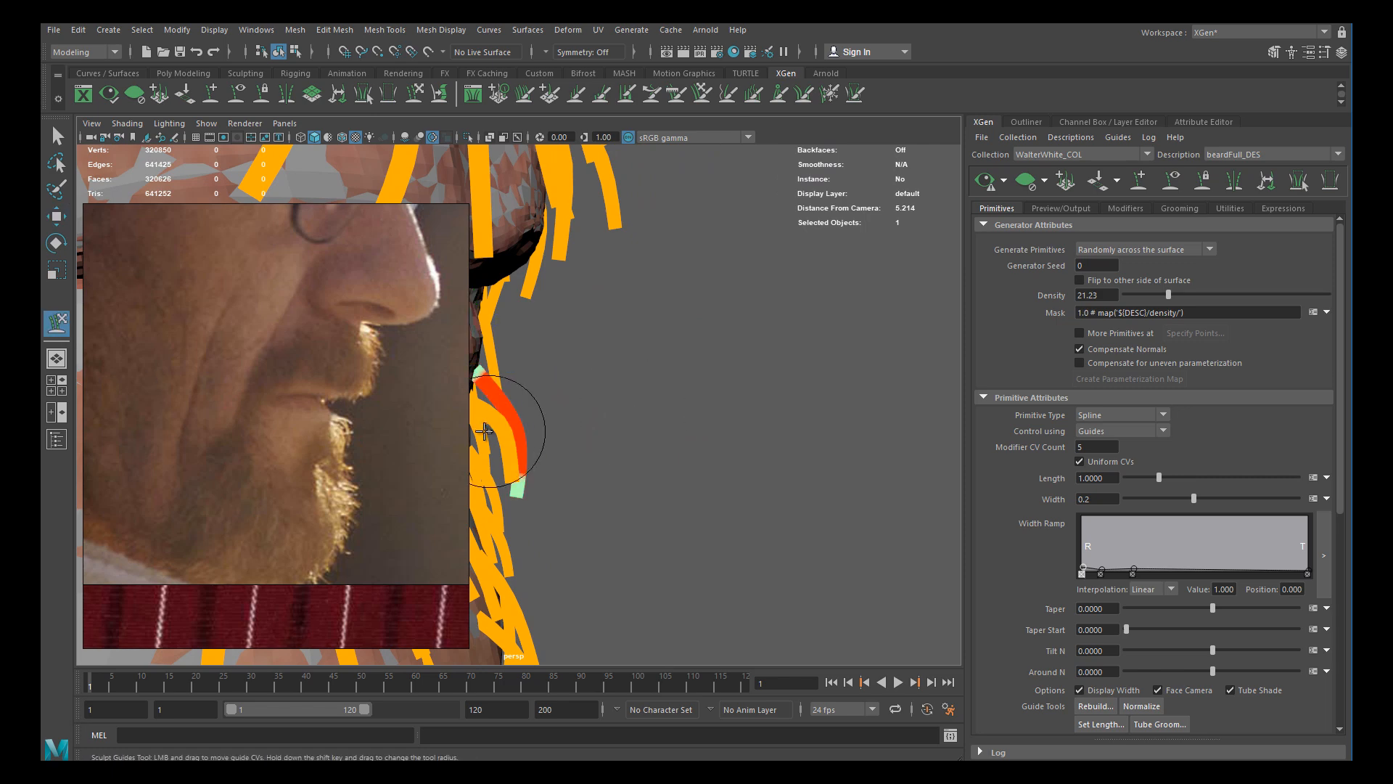
right_click(510, 410)
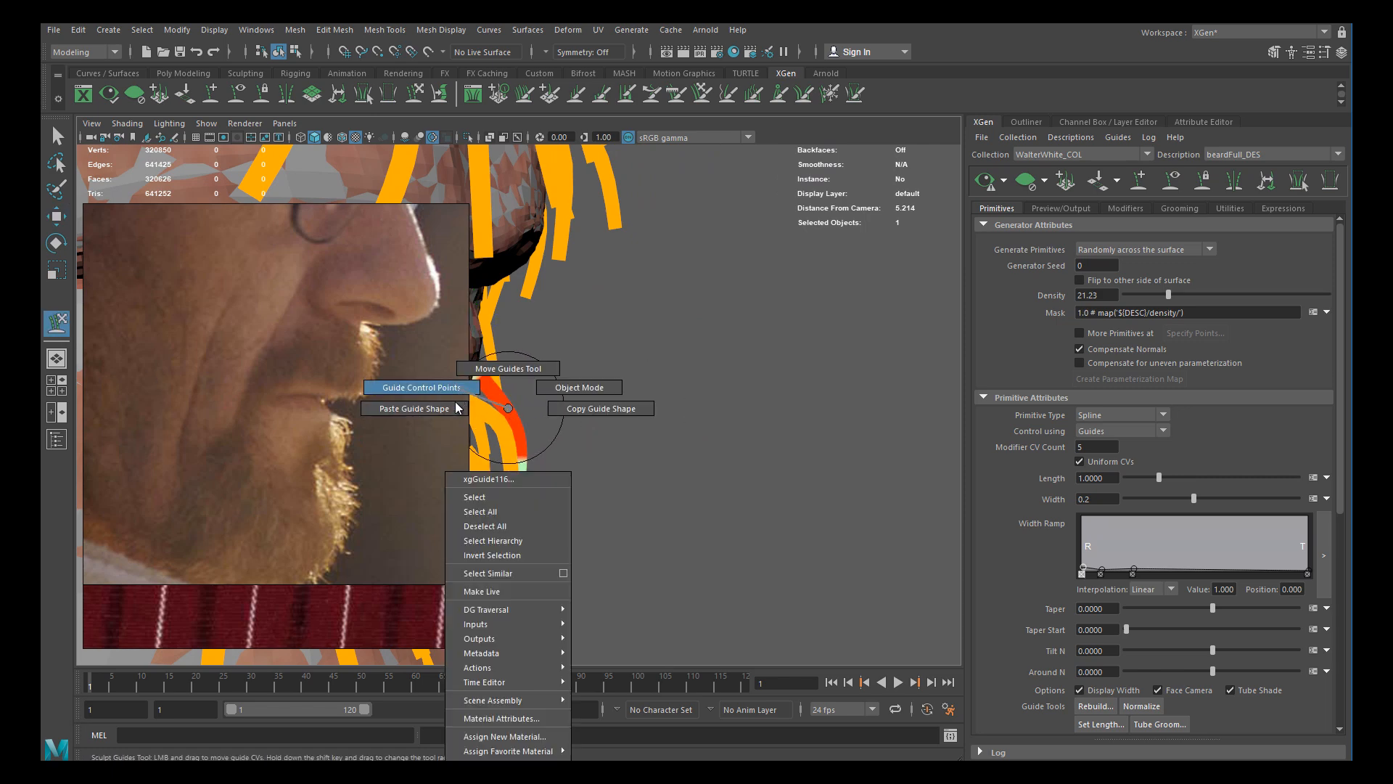
right_click_drag(508, 408, 447, 393)
mouse_move(673, 420)
left_mouse_down("alt")
mouse_move(673, 377)
mouse_move(675, 404)
left_mouse_up("alt")
middle_click_drag(675, 405, 763, 393, "alt")
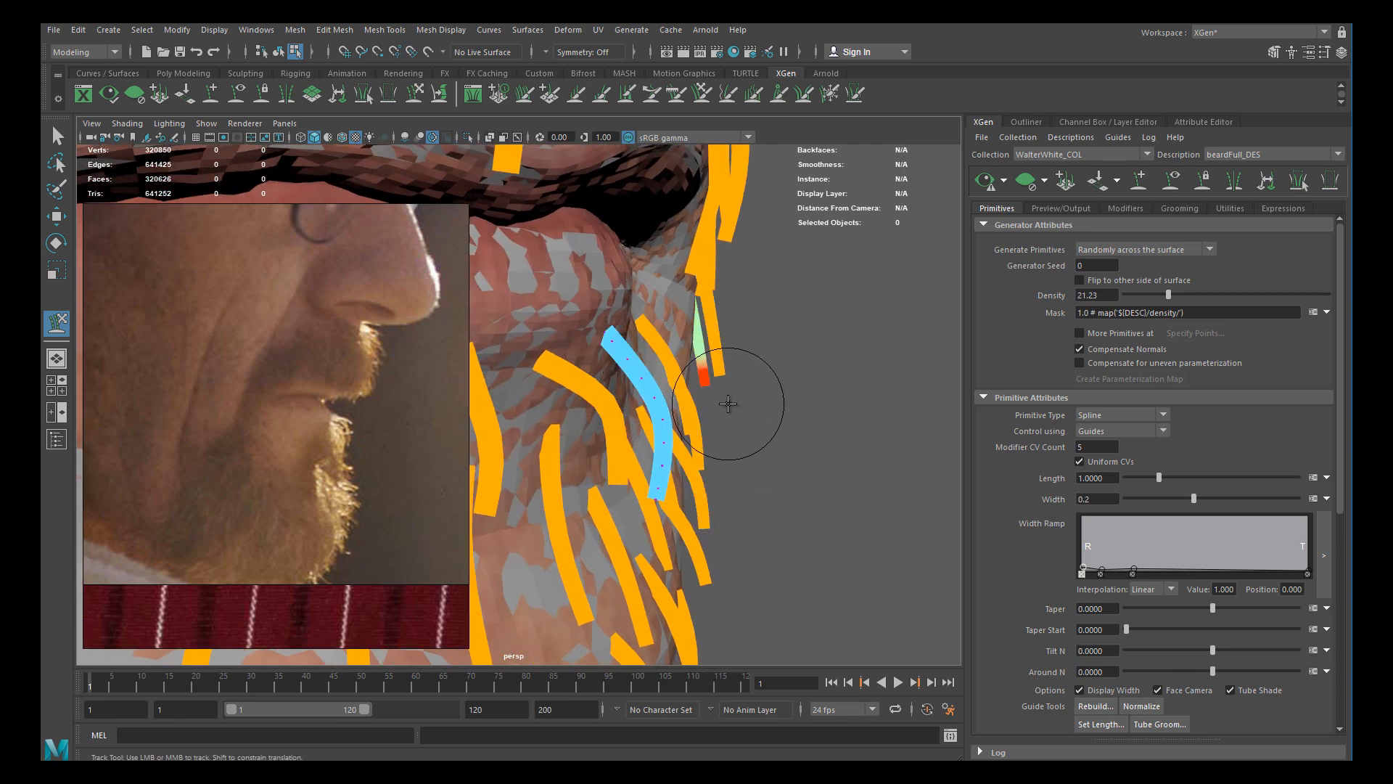
key("w")
right_click_drag(648, 388, 665, 395)
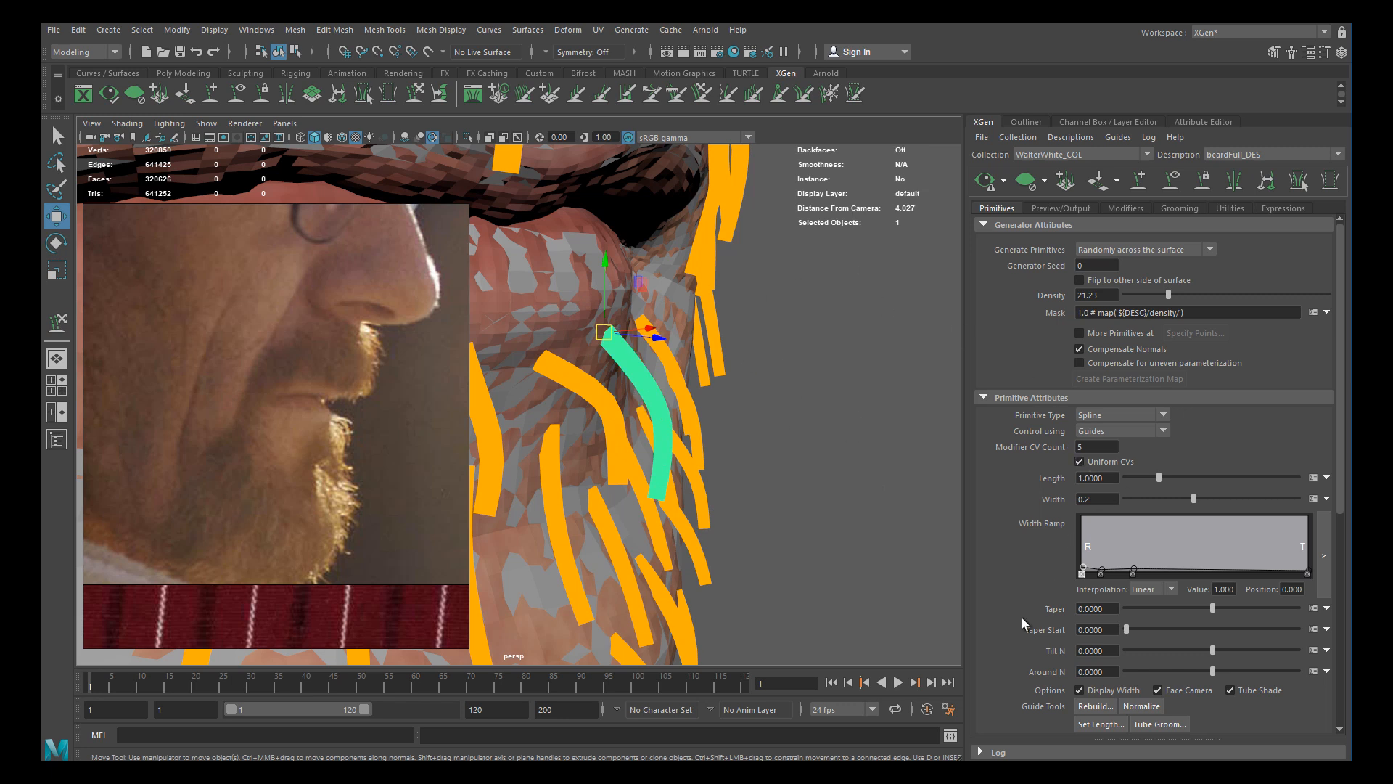
Rebuild the selected lower-lip guide with 4 CVs
left_click(1095, 706)
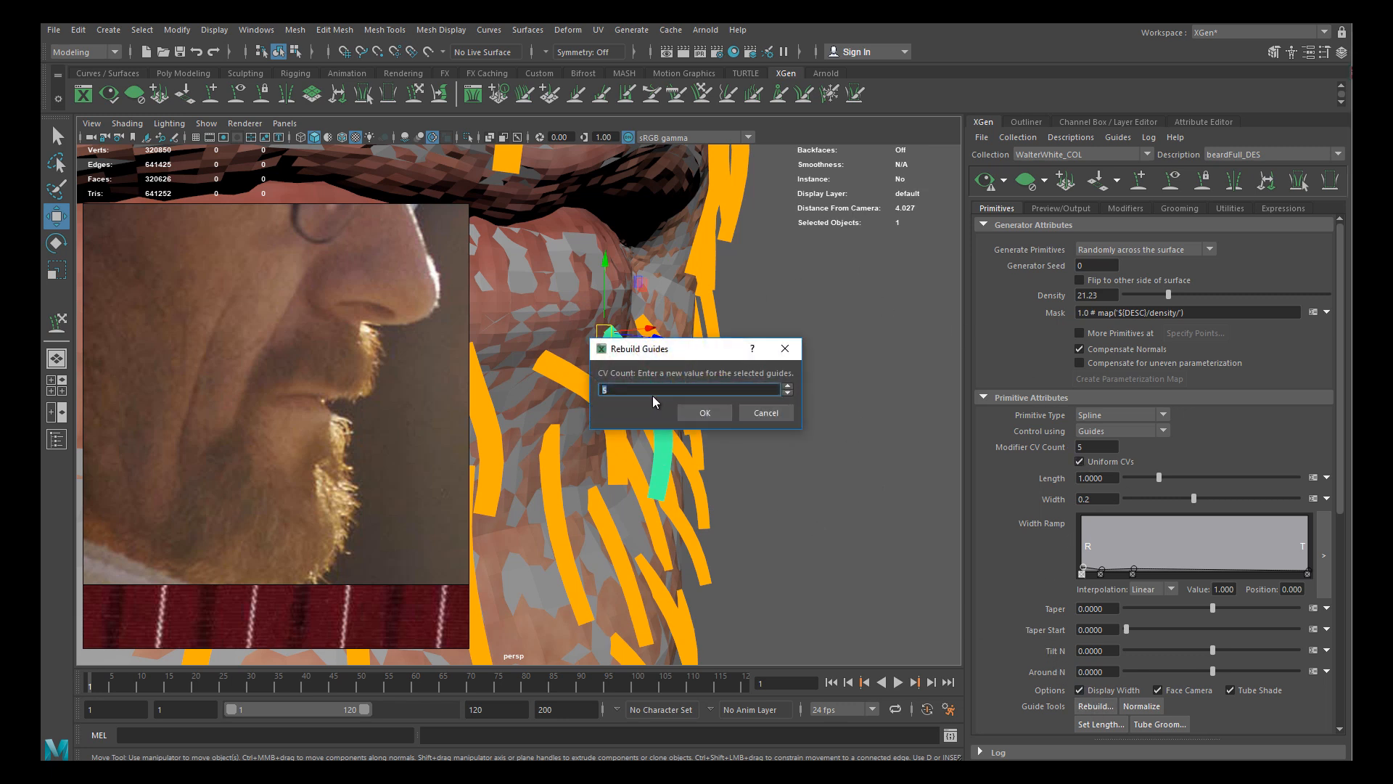
type("4")
left_click(686, 415)
right_click_drag(652, 393, 654, 415, "alt")
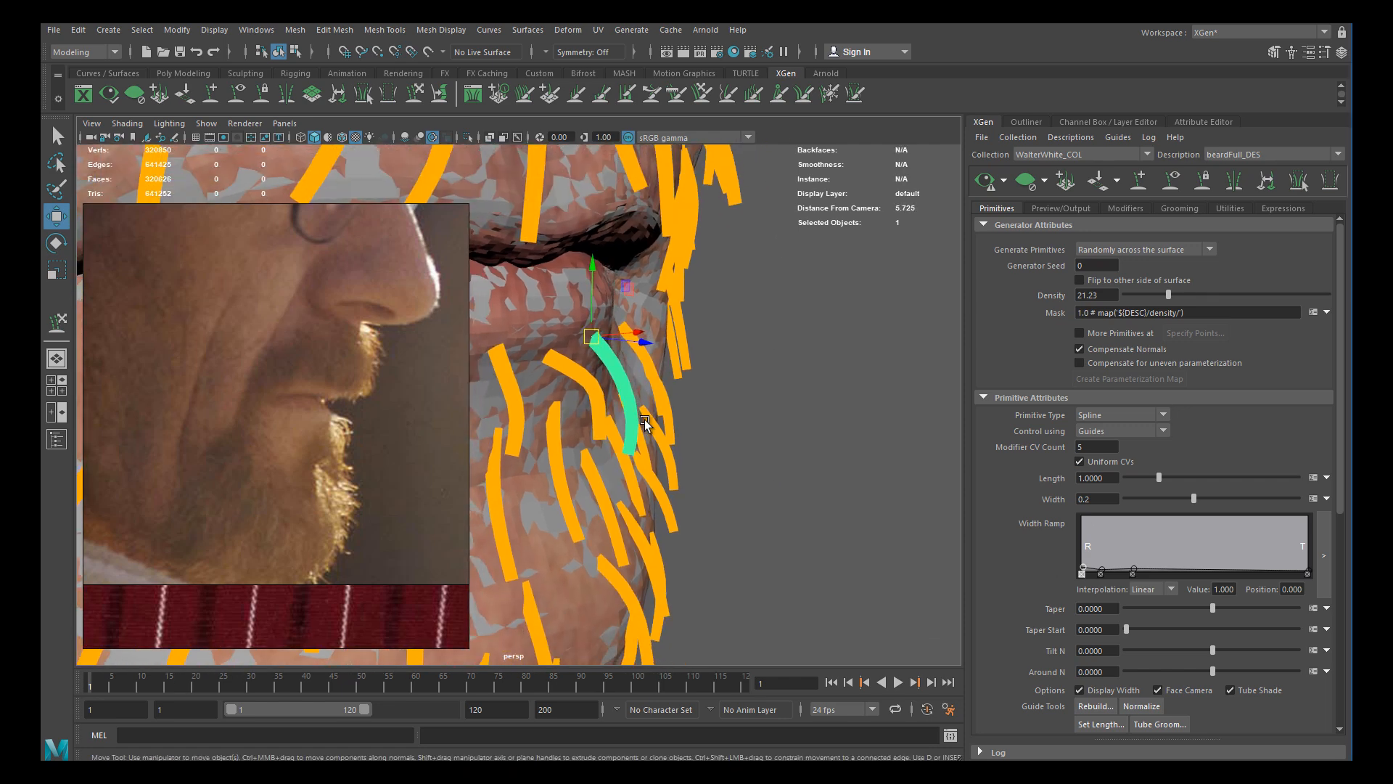
left_click_drag(654, 416, 569, 439, "alt")
right_click_drag(569, 438, 603, 429, "alt")
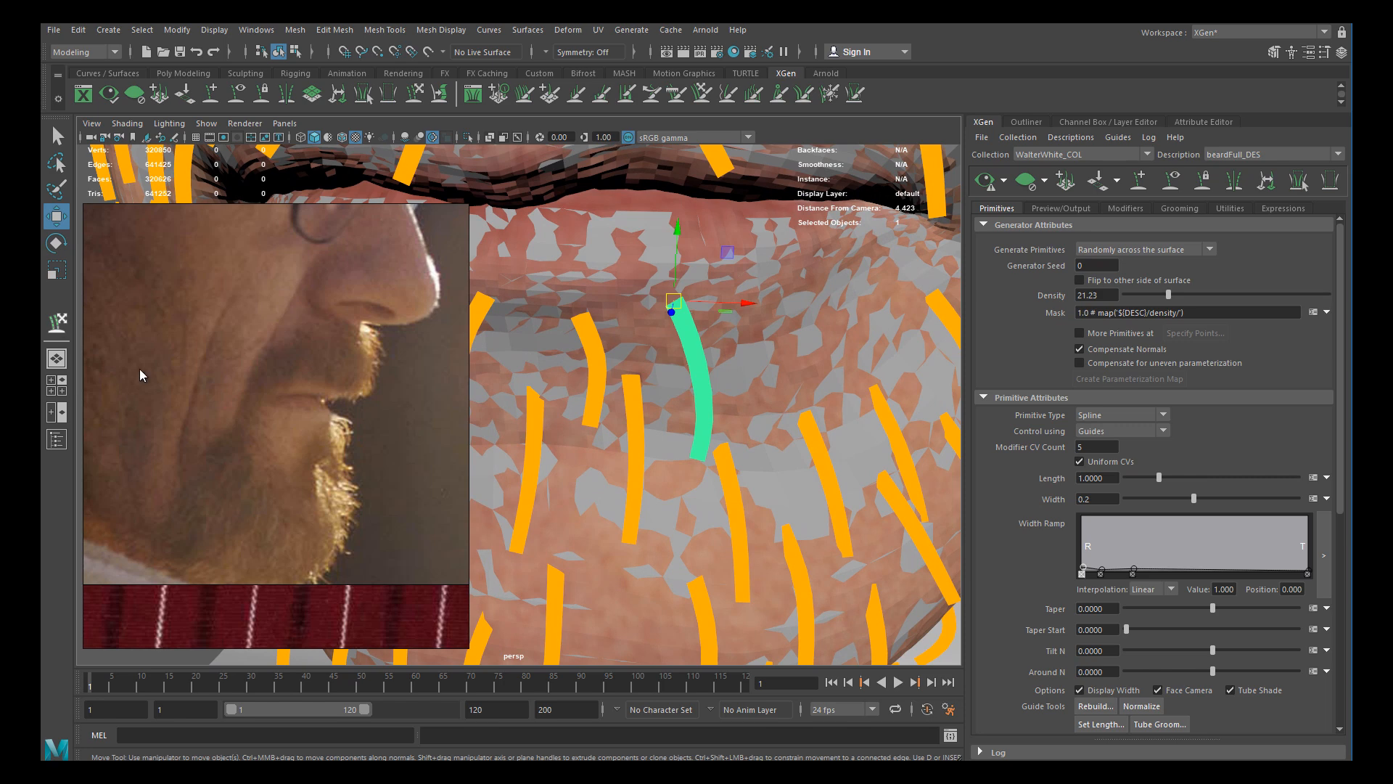
Sculpt the tip of the rebuilt guide in profile and compare its curve with the neighbouring guides from the front and side
left_click(56, 323)
mouse_move(699, 441)
left_mouse_down()
mouse_move(698, 392)
mouse_move(571, 425)
left_mouse_up()
mouse_move(529, 467)
left_mouse_down()
mouse_move(524, 385)
mouse_move(539, 429)
left_mouse_up()
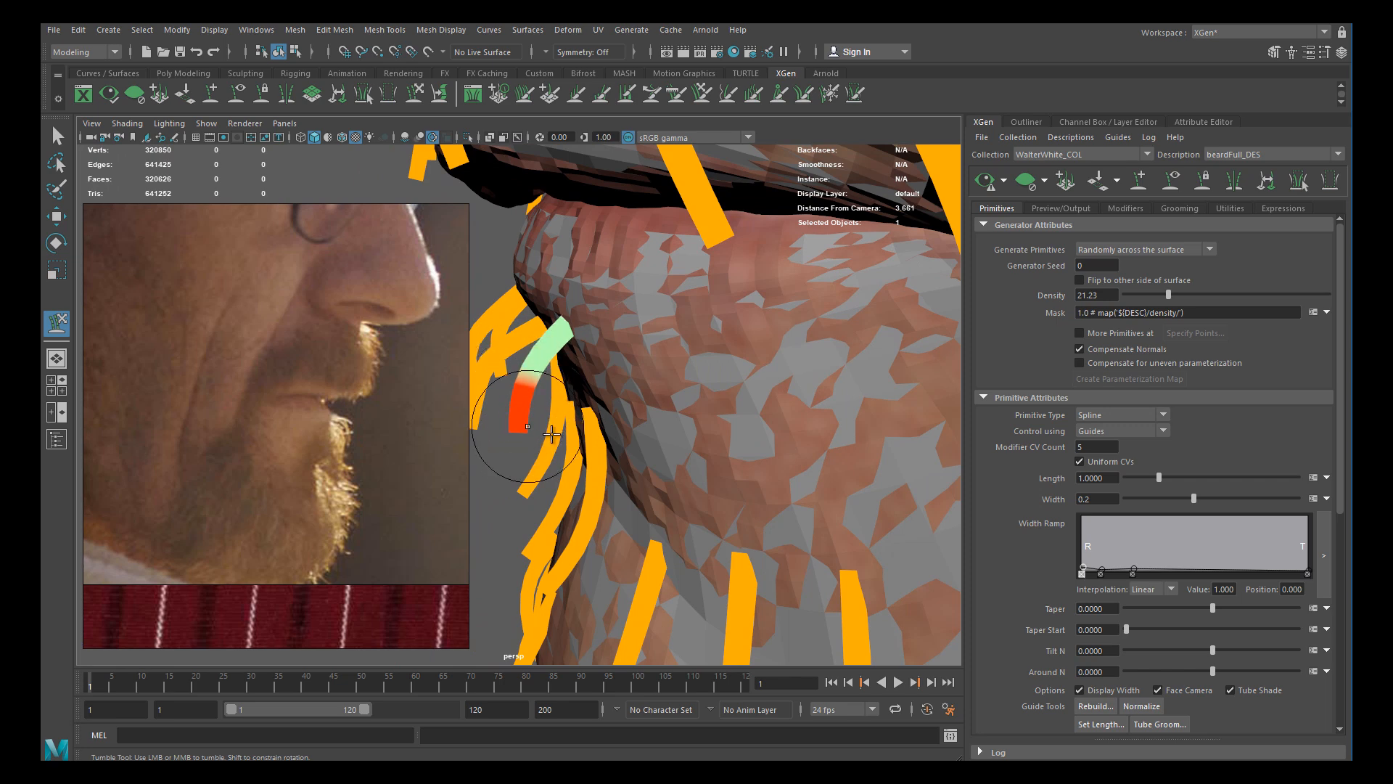
right_click_drag(534, 377, 450, 336, "alt")
mouse_move(450, 336)
left_mouse_down("alt")
mouse_move(819, 424)
mouse_move(727, 423)
left_mouse_up("alt")
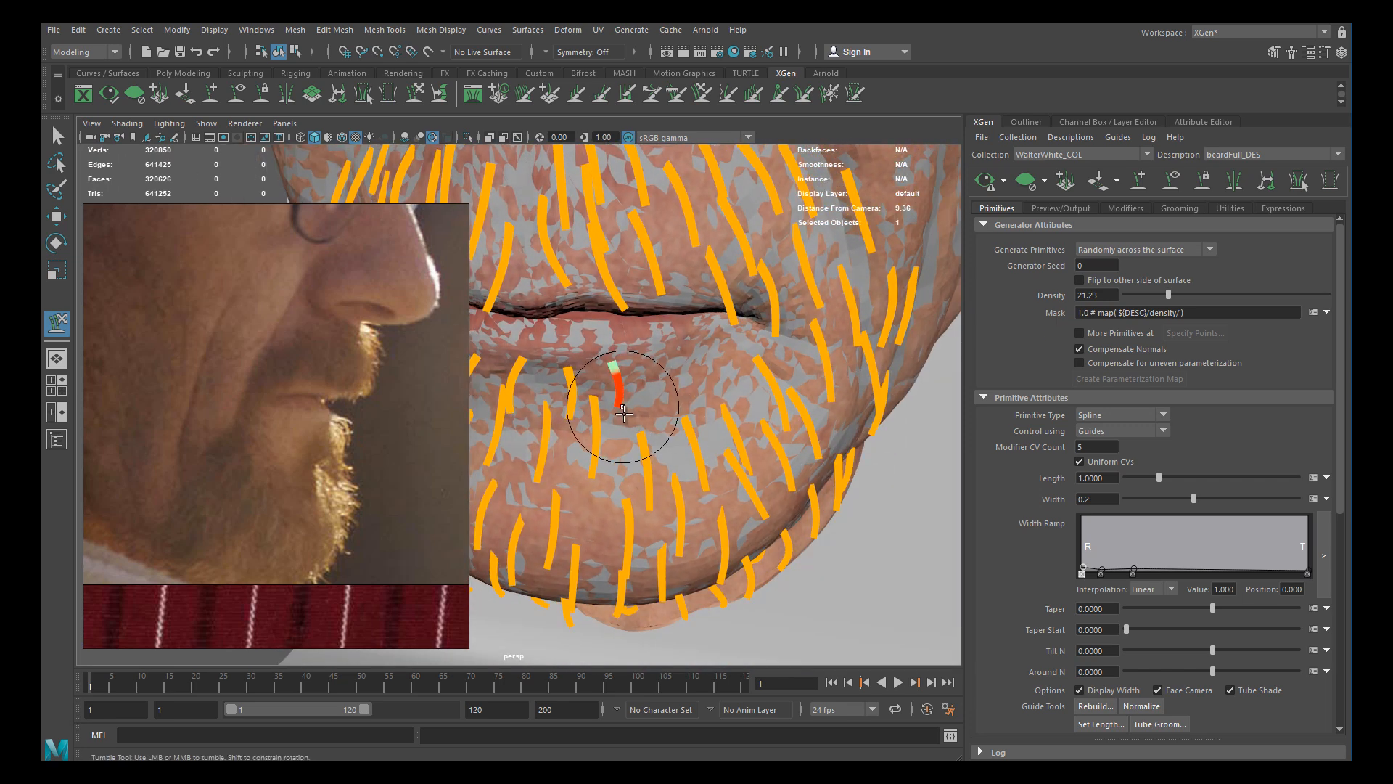
right_click_drag(629, 425, 581, 401, "alt")
left_click_drag(611, 402, 864, 422, "alt")
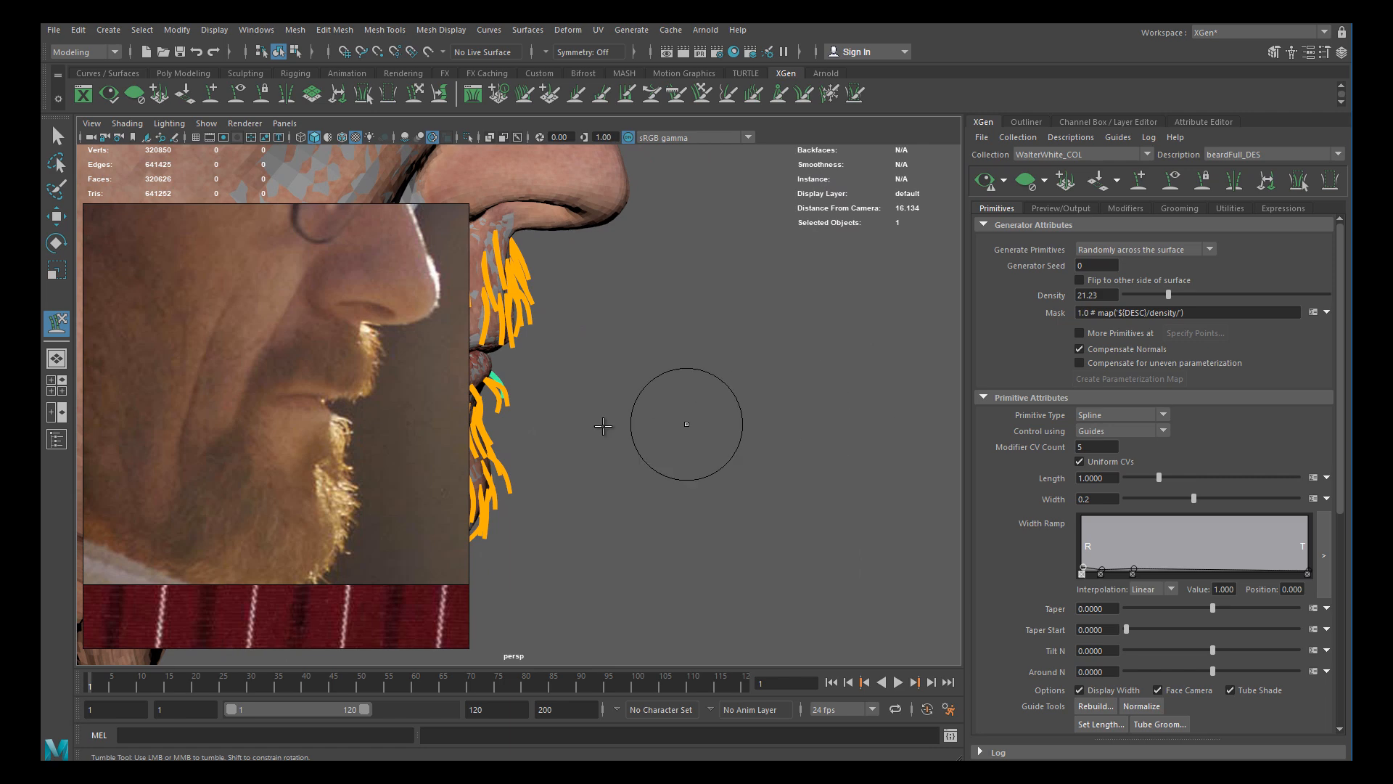
middle_click_drag(595, 428, 734, 442, "alt")
mouse_move(721, 442)
left_mouse_down("alt")
mouse_move(756, 438)
mouse_move(728, 426)
left_mouse_up("alt")
middle_click_drag(727, 426, 746, 327, "alt")
mouse_move(697, 428)
right_mouse_down("alt")
mouse_move(724, 421)
mouse_move(747, 386)
mouse_move(722, 439)
right_mouse_up("alt")
Select a near-center guide in the second row below the lower lip and examine its control points and curve from the side and front
key("w")
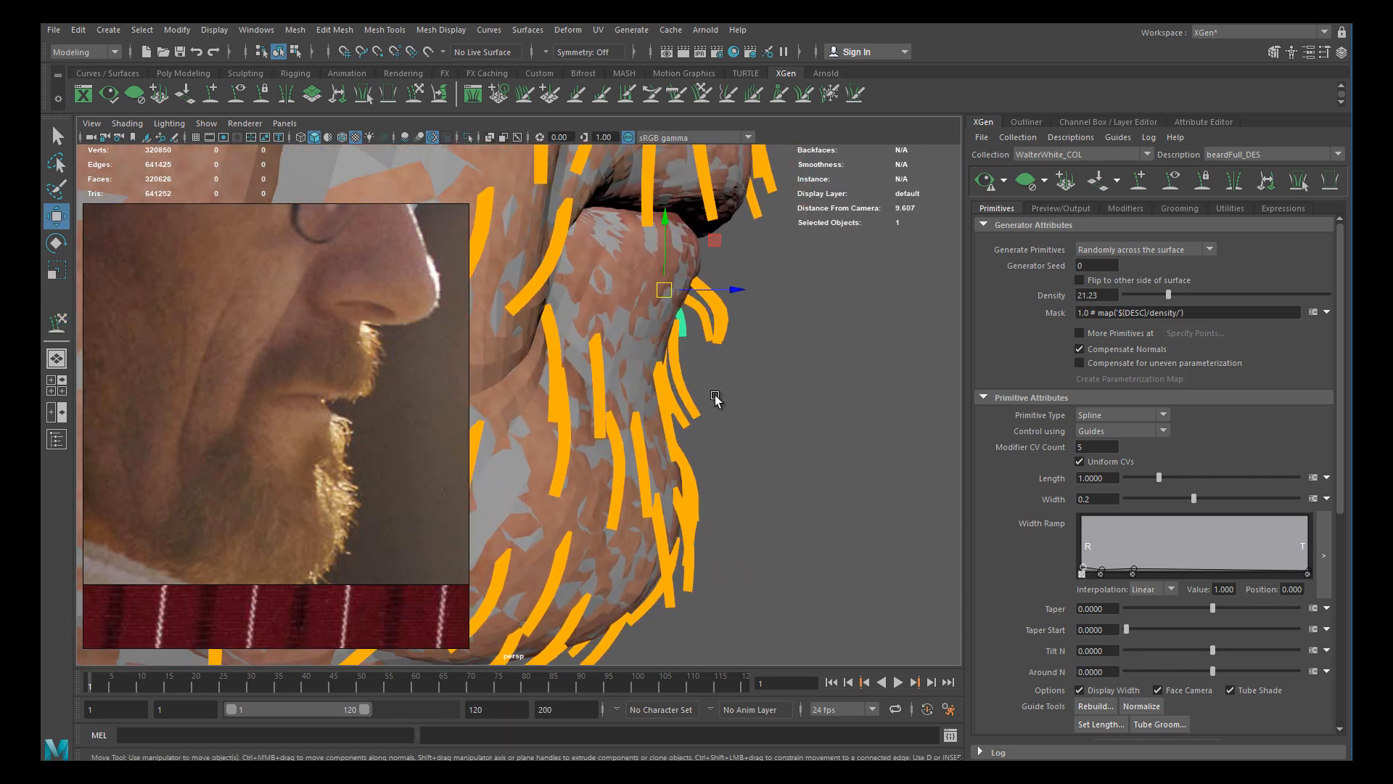
left_click_drag(681, 424, 680, 424)
middle_click_drag(696, 424, 685, 415, "alt")
left_click_drag(722, 443, 334, 445, "alt")
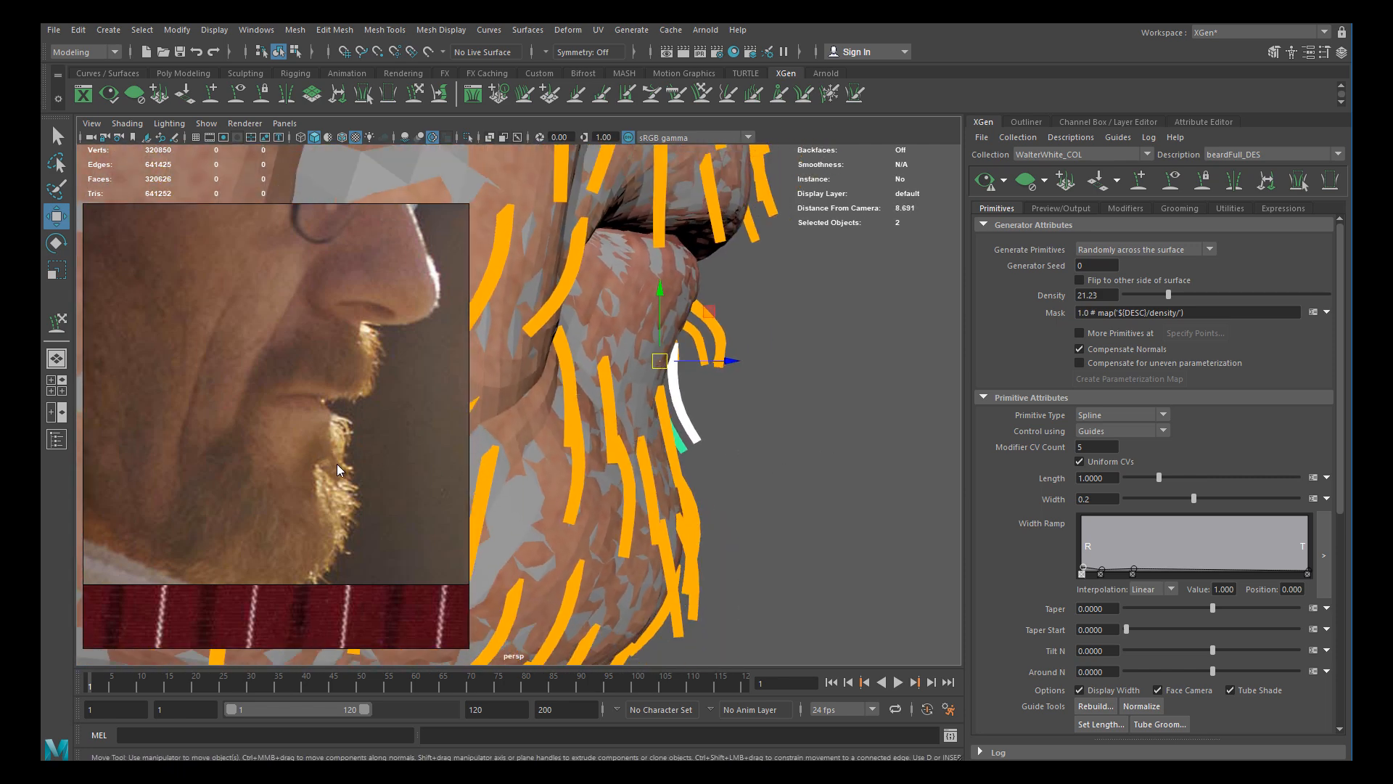
left_click_drag(628, 493, 679, 459, "alt")
left_click(681, 448)
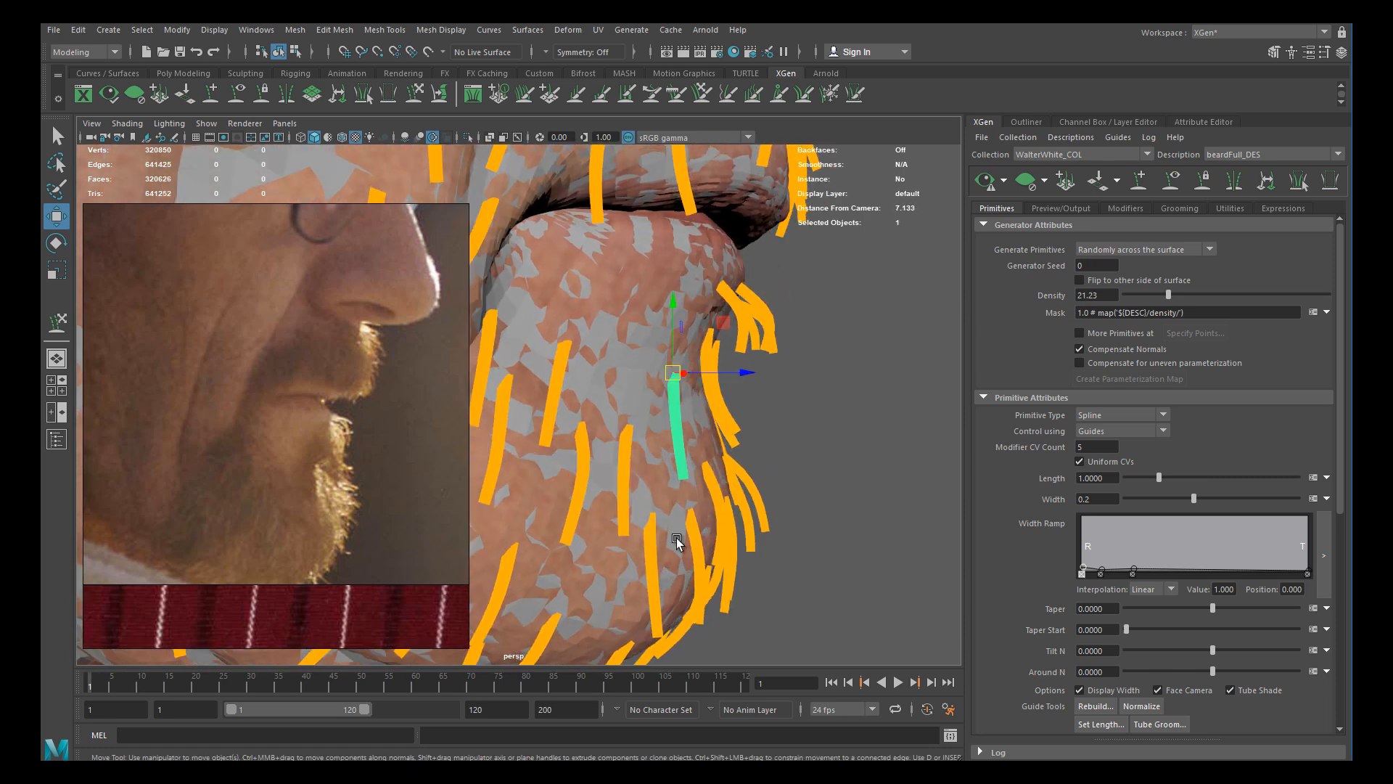
key("F8")
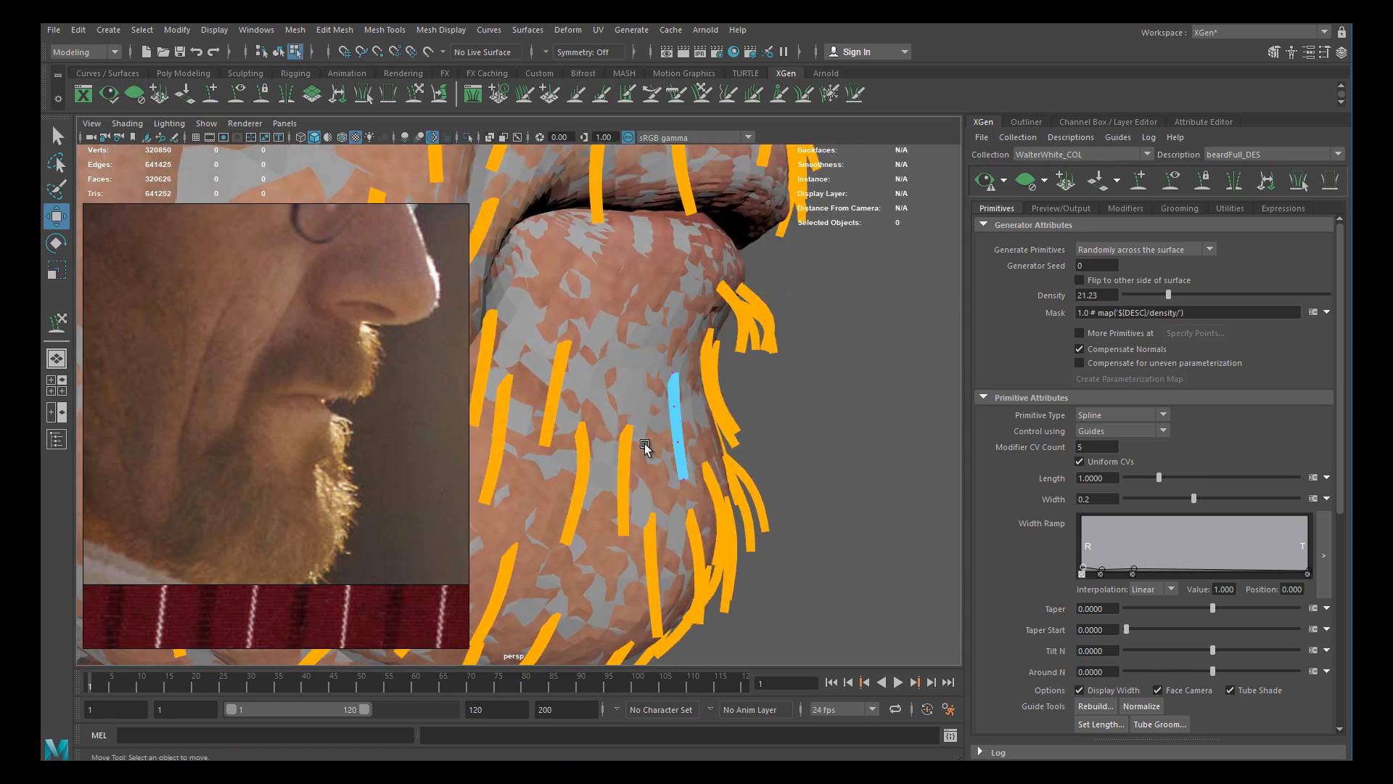
right_click_drag(674, 436, 747, 352)
left_click(54, 332)
left_click_drag(726, 473, 656, 457, "alt")
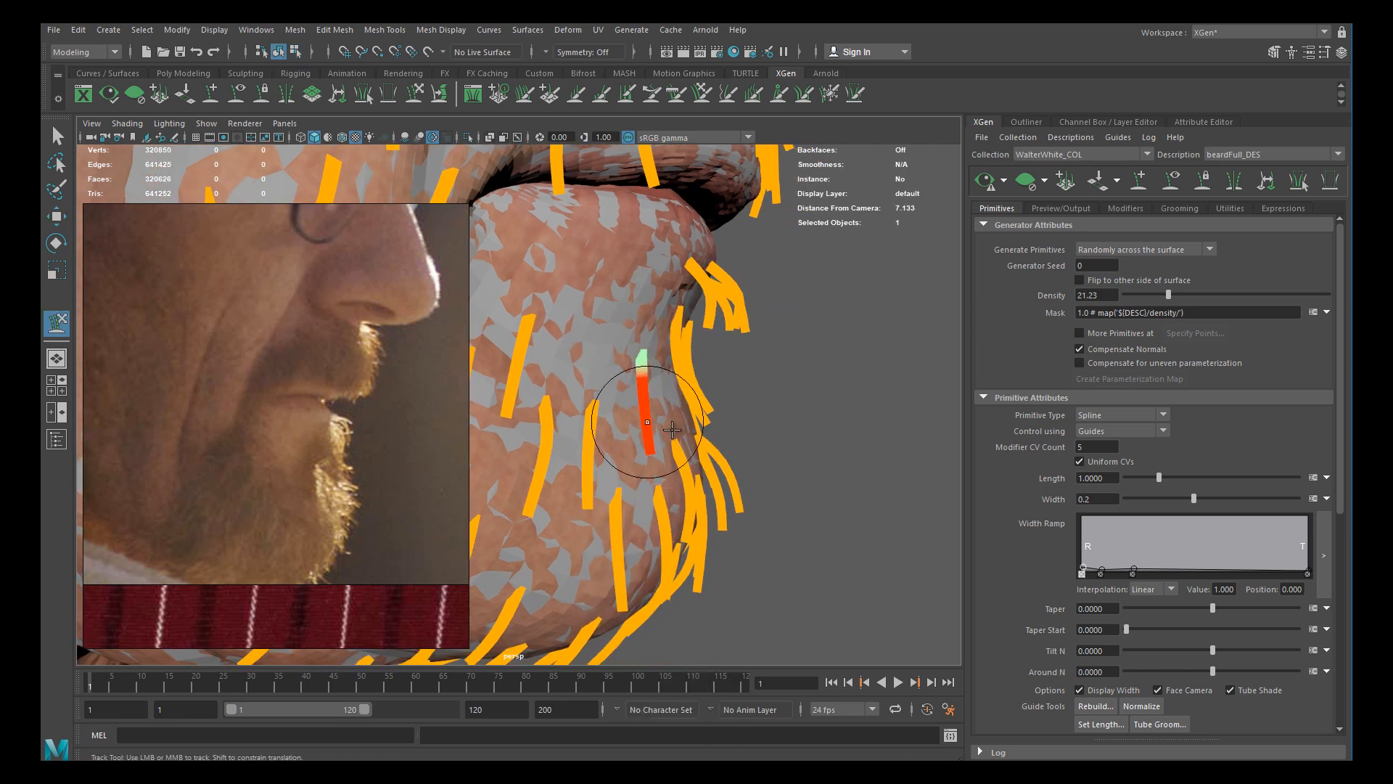
right_click_drag(657, 457, 788, 473, "alt")
mouse_move(788, 473)
left_mouse_down("alt")
mouse_move(692, 454)
mouse_move(700, 435)
mouse_move(736, 476)
mouse_move(581, 489)
mouse_move(715, 460)
mouse_move(740, 489)
mouse_move(764, 474)
left_mouse_up("alt")
right_click_drag(765, 473, 691, 475, "alt")
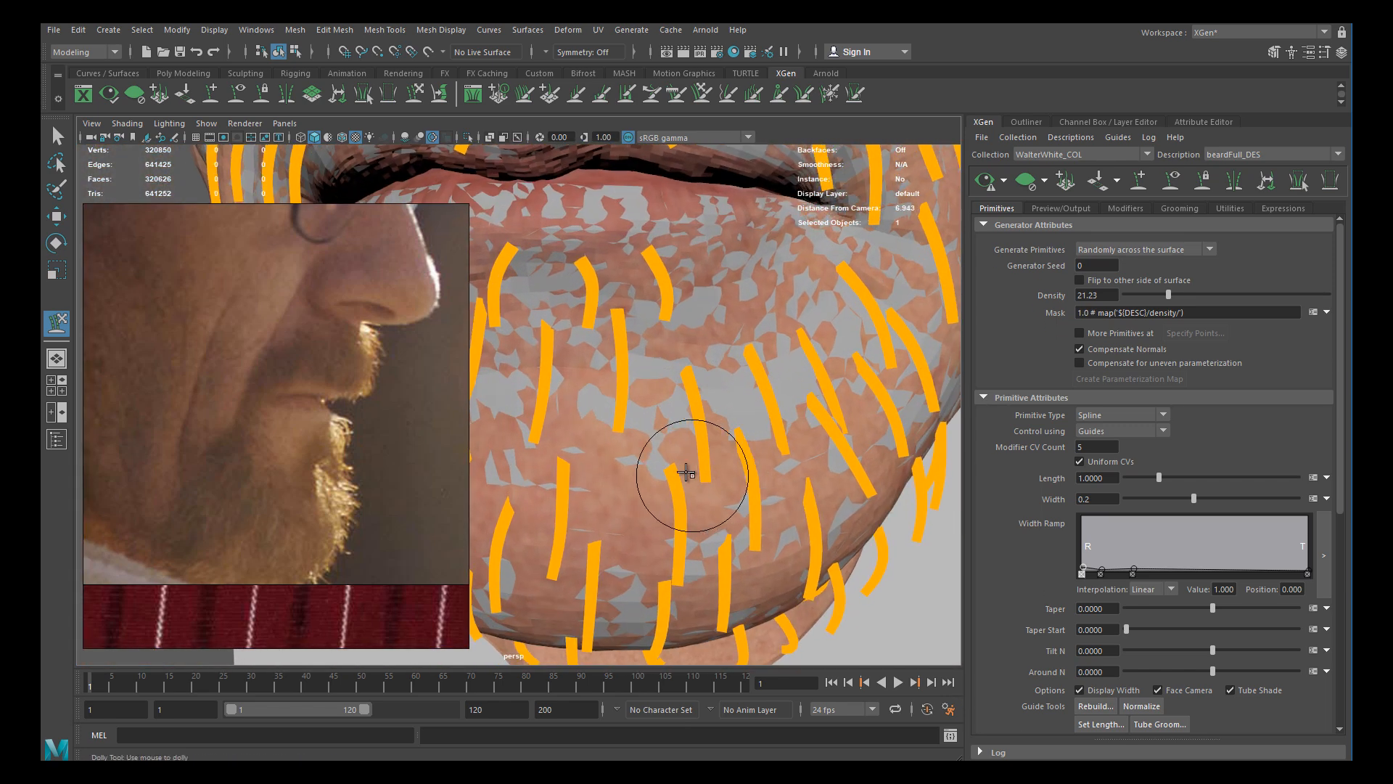
Select the guide left of center beneath the second row below the lower lip and push its tip outward with Sculpt Guides
key("w")
left_click(693, 435)
left_click_drag(693, 436, 610, 439, "alt")
middle_click_drag(609, 437, 747, 461, "alt")
right_click_drag(747, 461, 715, 495, "alt")
left_click_drag(715, 494, 644, 496, "alt")
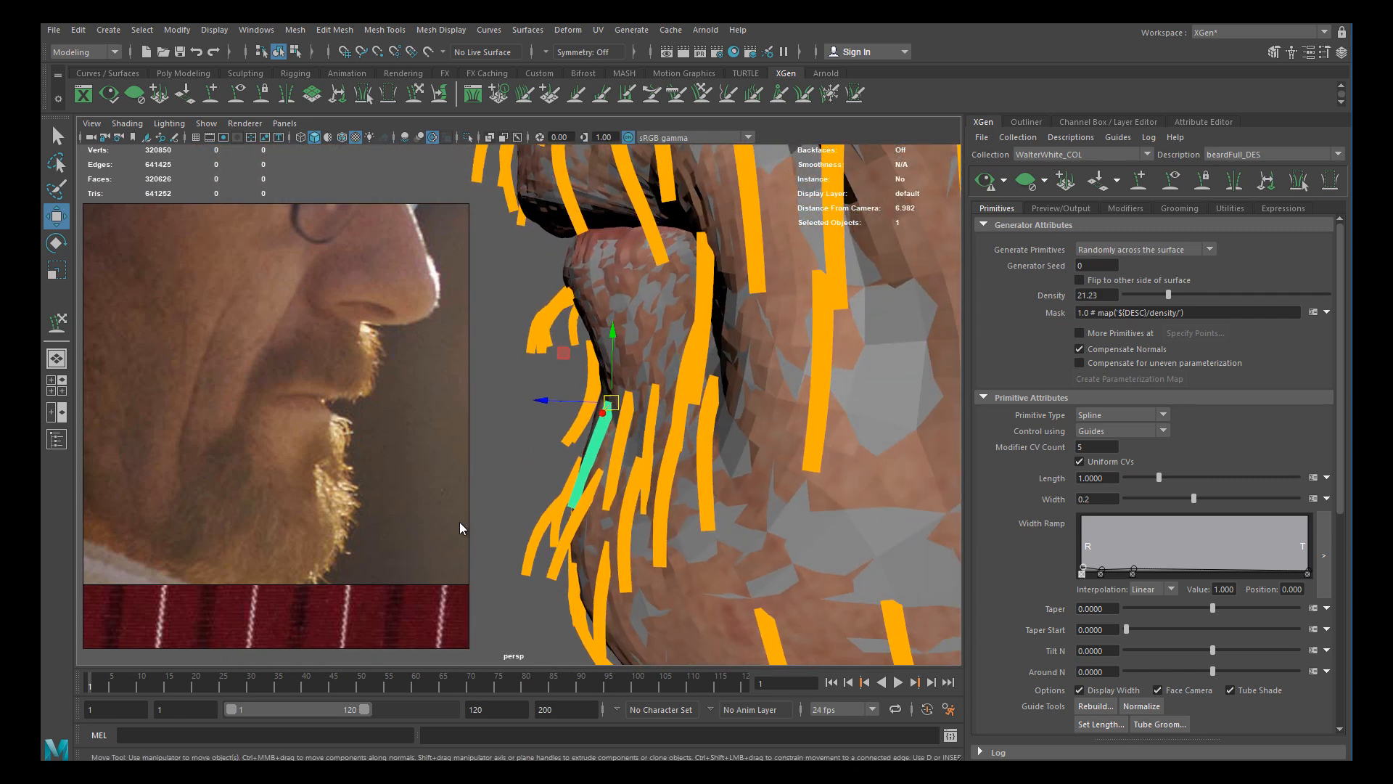
left_click(624, 469)
mouse_move(586, 448)
right_mouse_down()
mouse_move(589, 376)
mouse_move(630, 363)
right_mouse_up()
left_click(58, 324)
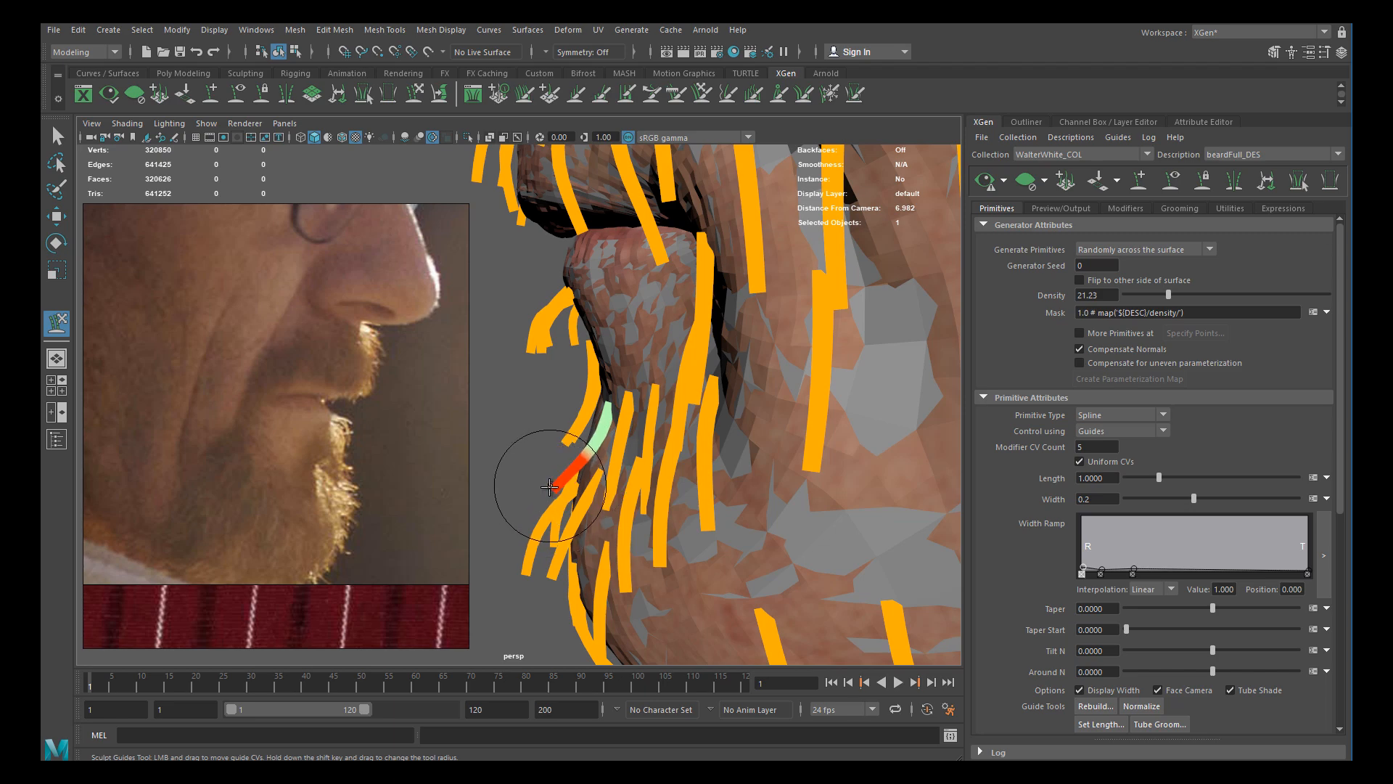
Examine the goatee guides around the mouth and chin from the front to compare their flow
left_click_drag(558, 472, 799, 444, "alt")
right_click_drag(800, 444, 674, 413, "alt")
left_click_drag(675, 413, 765, 407, "alt")
middle_click_drag(666, 370, 759, 438, "alt")
right_click_drag(759, 439, 622, 420, "alt")
left_click_drag(622, 420, 660, 415, "alt")
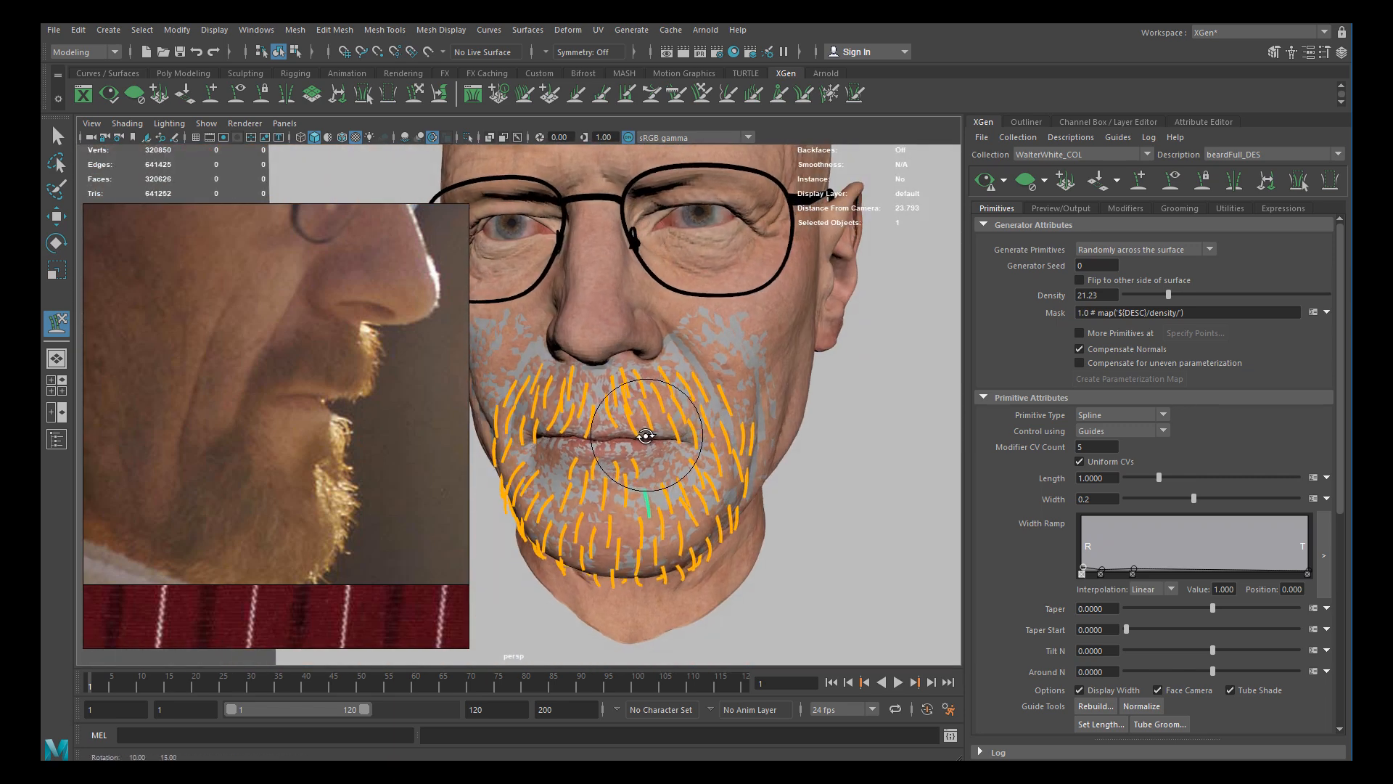
middle_click_drag(660, 415, 636, 353, "alt")
right_click_drag(636, 354, 737, 419, "alt")
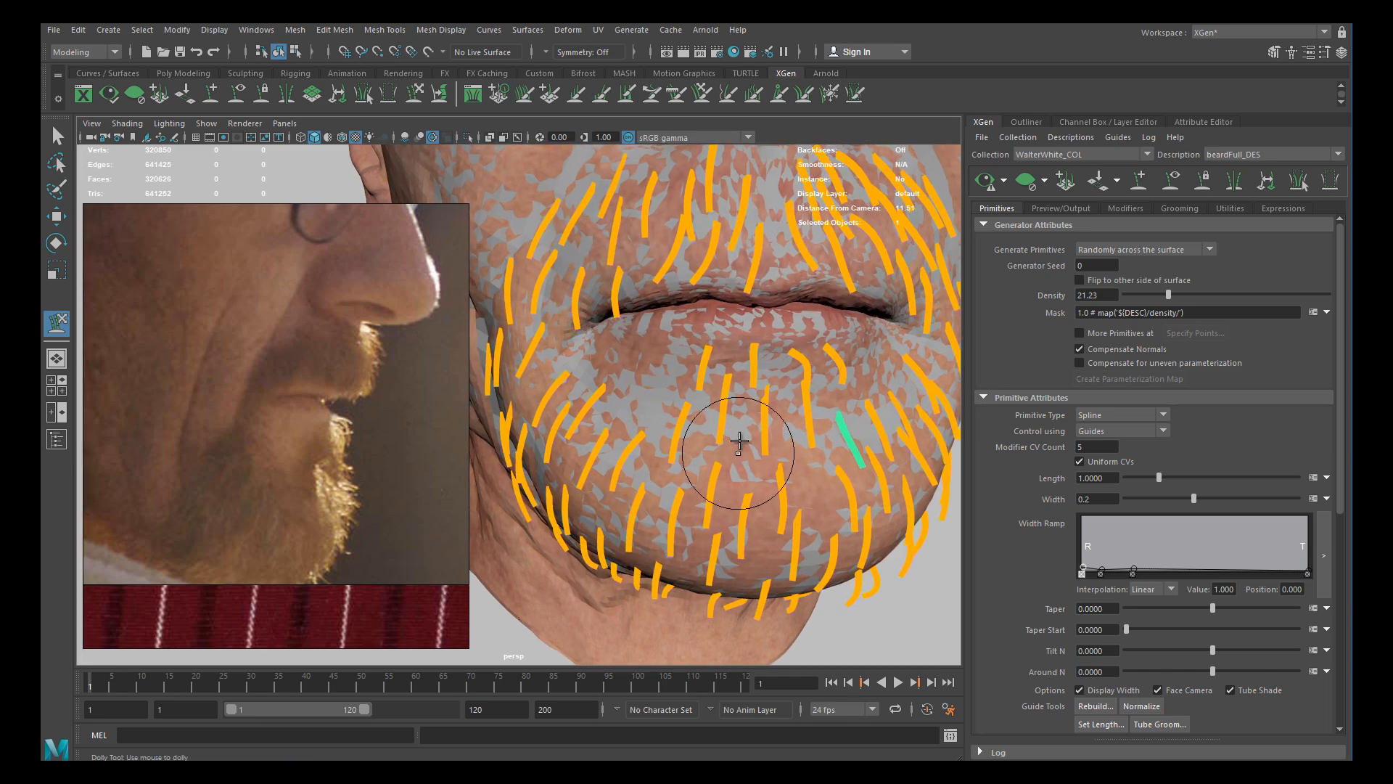
Select the neighbouring chin guide nearer the character's left mouth corner and line it up in profile for sculpting
middle_click_drag(737, 420, 608, 408, "alt")
mouse_move(608, 408)
left_mouse_down("alt")
mouse_move(643, 423)
mouse_move(617, 426)
left_mouse_up("alt")
right_click_drag(617, 427, 703, 444, "alt")
key("w")
left_click(706, 454)
left_click_drag(728, 483, 660, 438, "alt")
mouse_move(660, 438)
right_mouse_down("alt")
mouse_move(706, 476)
mouse_move(656, 448)
right_mouse_up("alt")
left_click_drag(657, 451, 573, 454, "alt")
Find the left-facing profile reference photo with the hat and examine the shape of its goatee
scroll(202, 424, "down", 6)
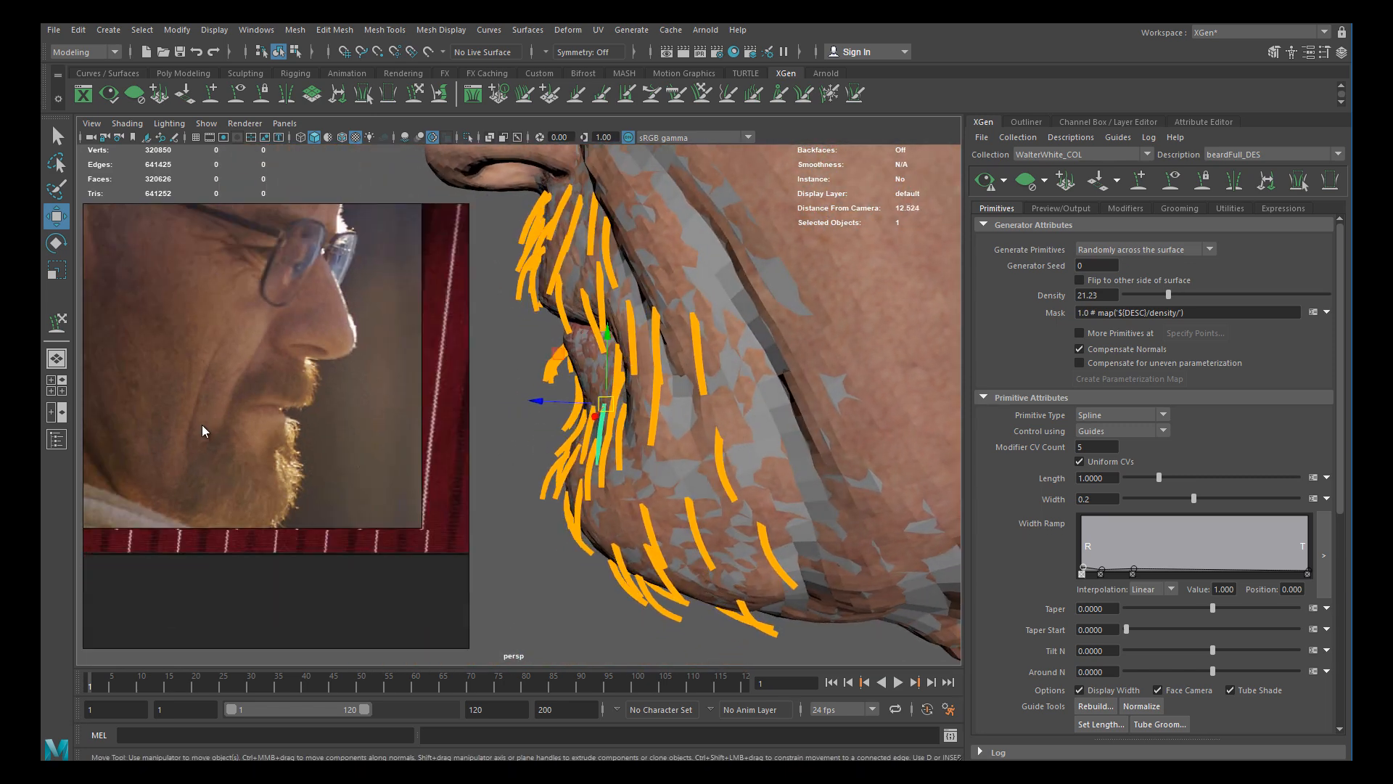
scroll(302, 381, "down", 4)
scroll(211, 380, "up", 3)
scroll(230, 476, "up", 3)
scroll(266, 519, "up", 6)
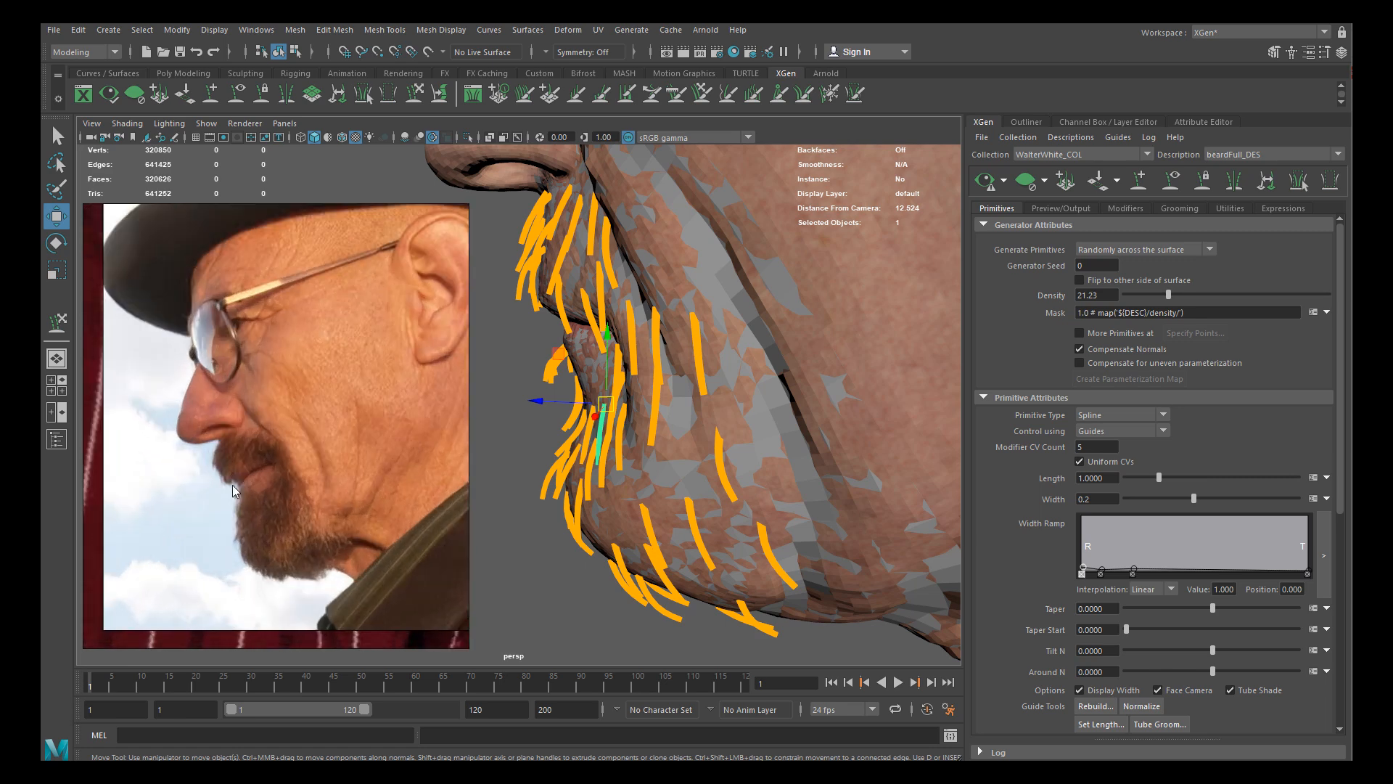
scroll(266, 520, "up", 4)
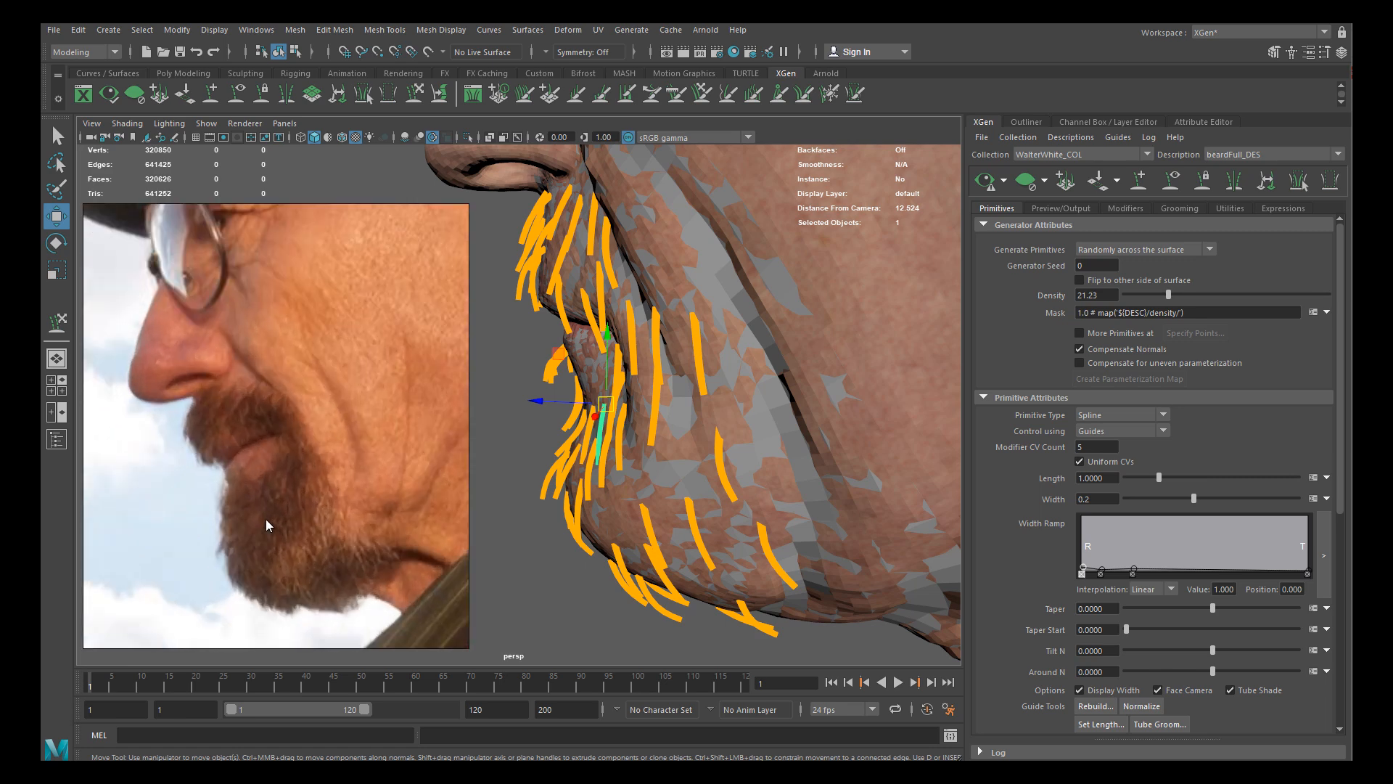
scroll(261, 498, "up", 1)
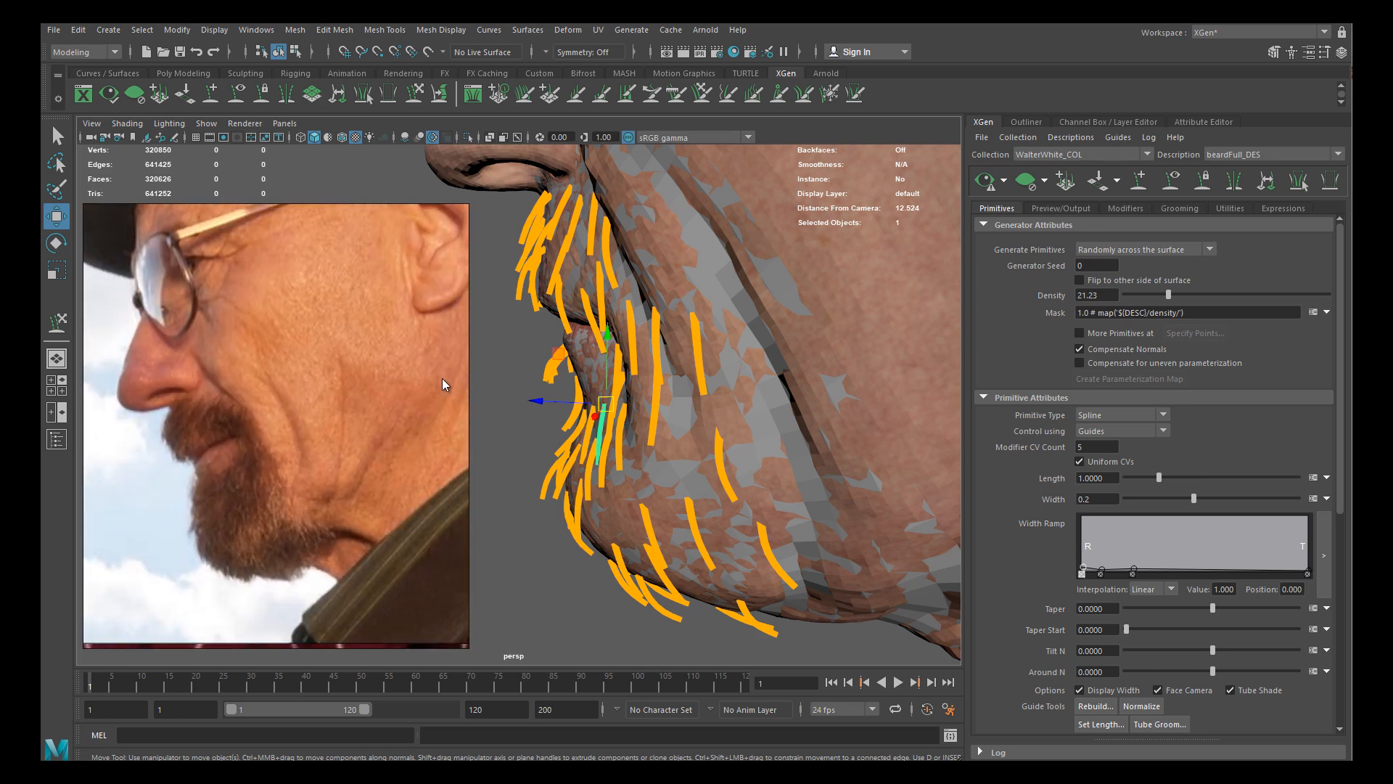
Sculpt the selected chin guide's tip slightly forward in profile to follow the reference goatee
scroll(635, 405, "up", 8)
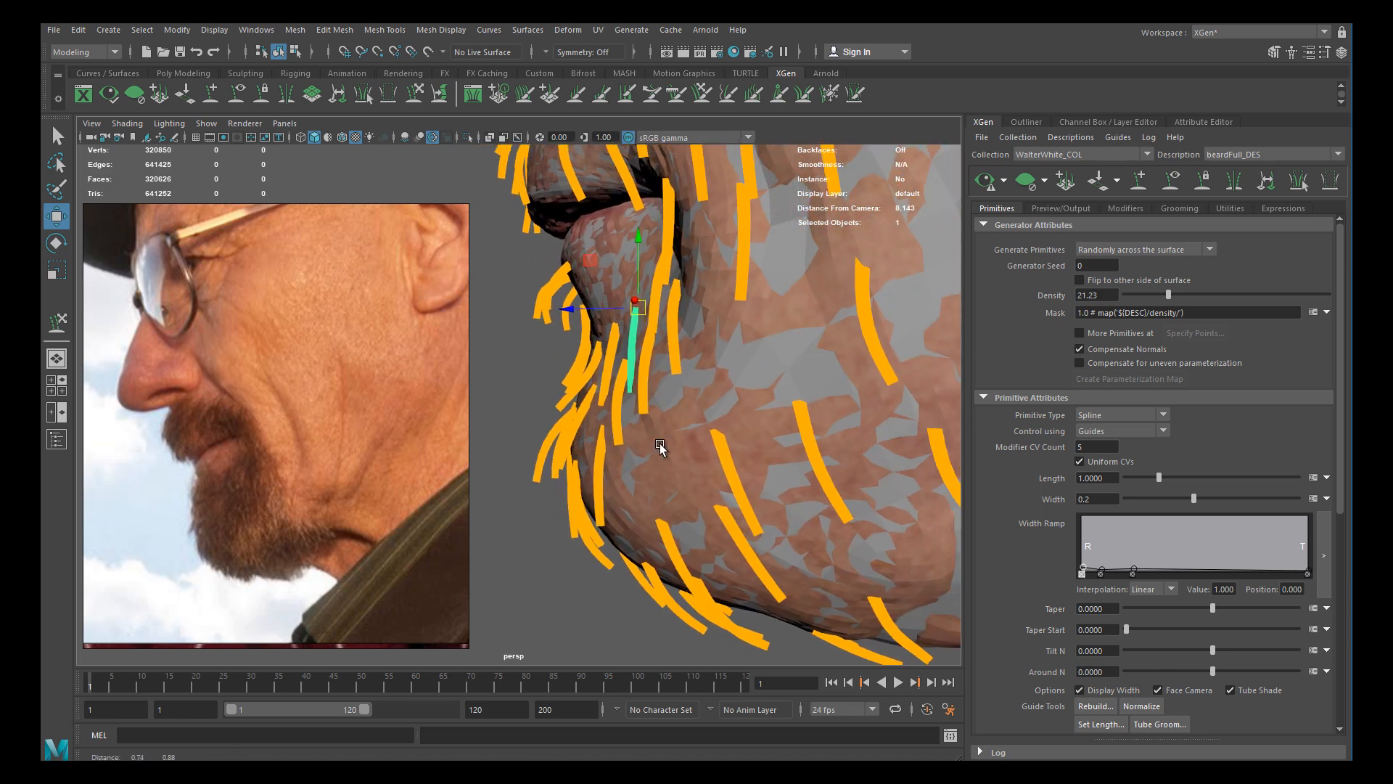
left_click(57, 326)
left_click_drag(633, 391, 616, 391)
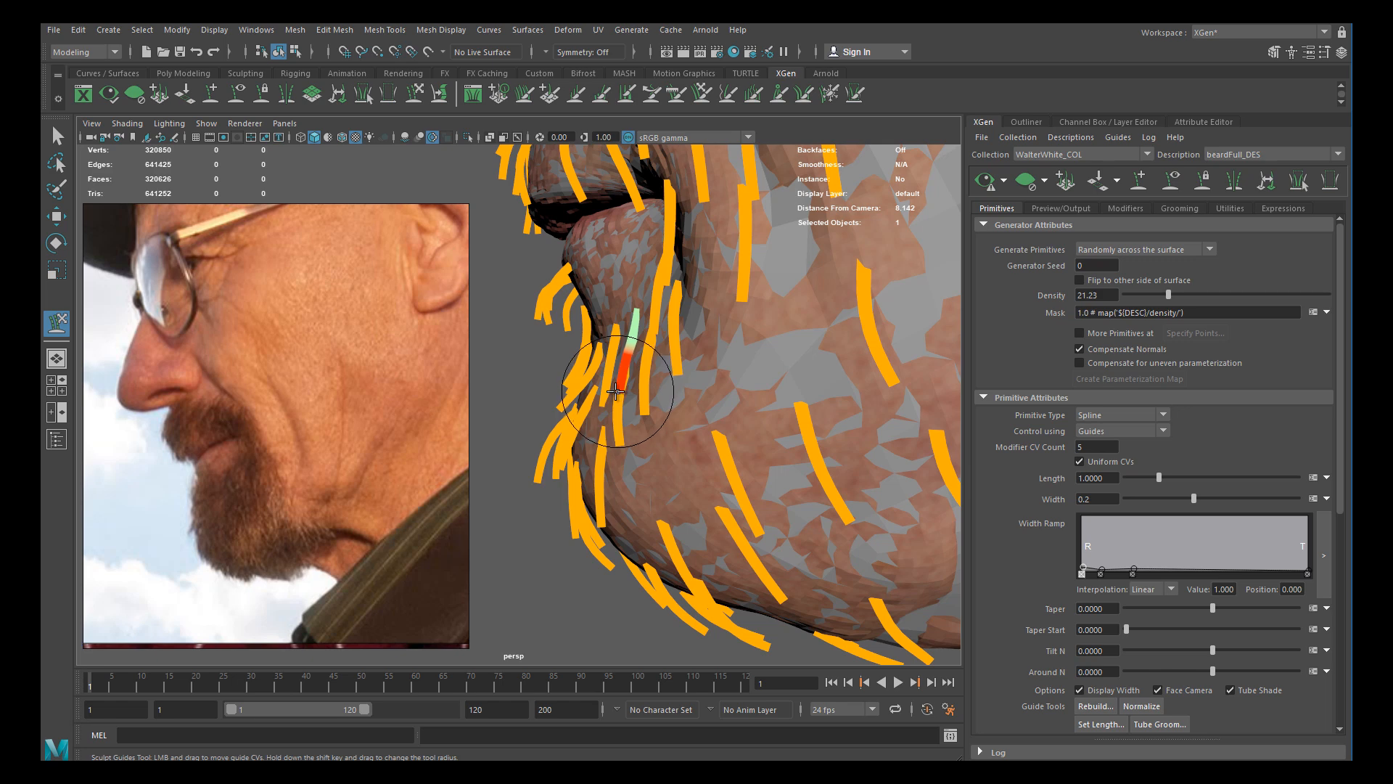
scroll(654, 399, "up", 4)
middle_click_drag(654, 399, 677, 450, "alt")
left_click_drag(677, 421, 666, 418, "alt")
left_click_drag(587, 457, 626, 456)
Examine the sculpted chin guide against its neighbours from the front and three-quarter views
right_click_drag(547, 413, 432, 379, "alt")
left_click_drag(625, 445, 756, 419, "alt")
middle_click_drag(755, 419, 703, 411, "alt")
mouse_move(702, 411)
right_mouse_down("alt")
mouse_move(732, 435)
mouse_move(784, 435)
right_mouse_up("alt")
left_click_drag(784, 435, 820, 413, "alt")
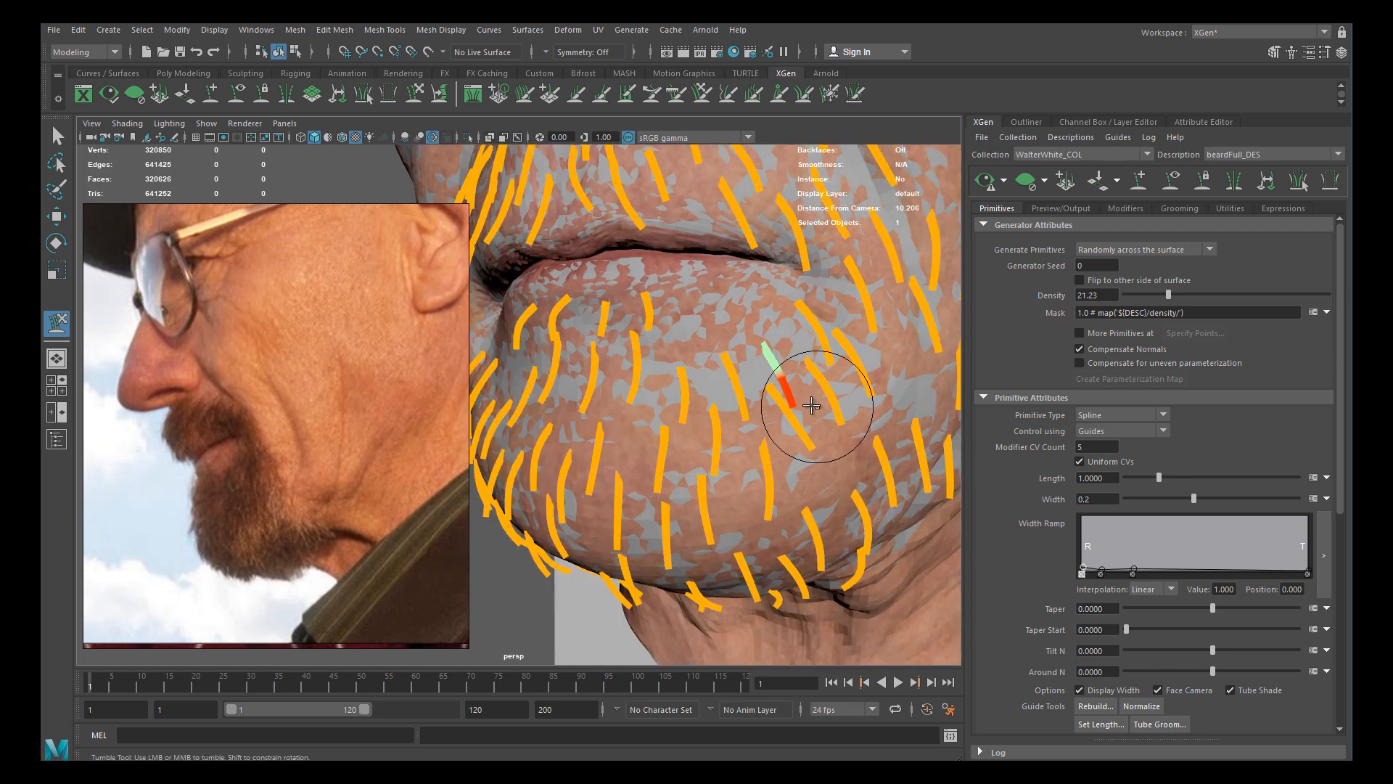
left_click_drag(703, 389, 668, 389, "alt")
right_click_drag(668, 389, 542, 353, "alt")
left_click_drag(668, 396, 637, 406, "alt")
middle_click_drag(637, 406, 675, 442, "alt")
right_click_drag(676, 441, 698, 438, "alt")
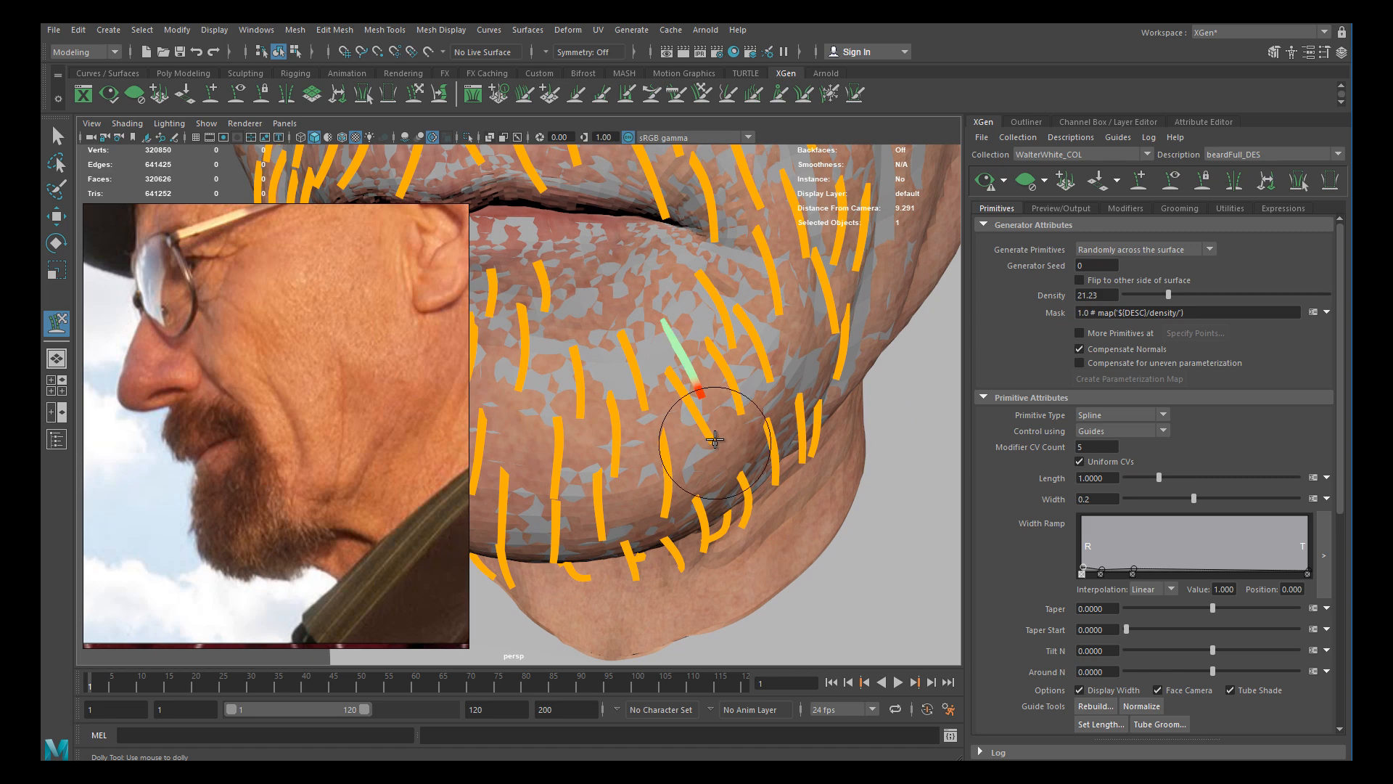
Select the slanted chin guide just below the sculpted one and bend its tip downward toward the chin center
key("w")
key("F8")
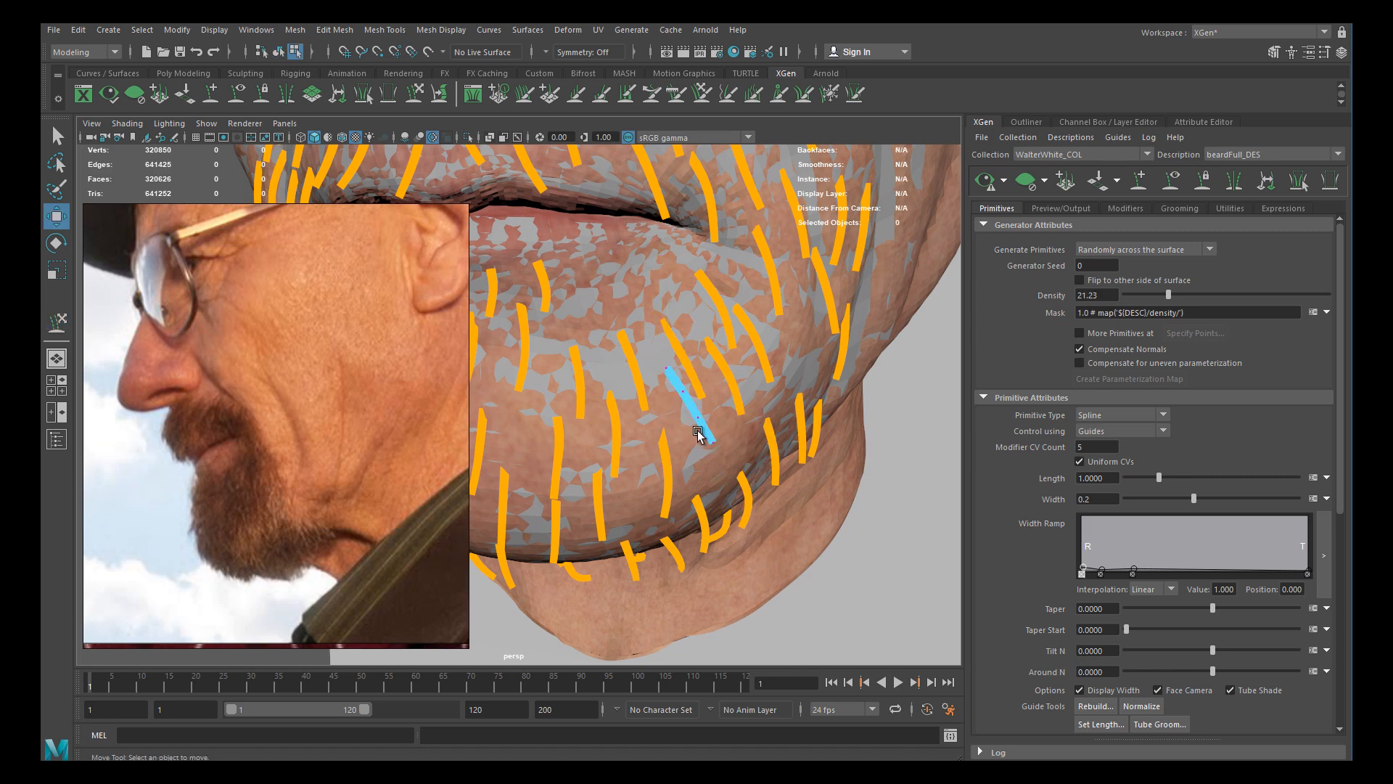
right_click_drag(689, 375, 702, 405)
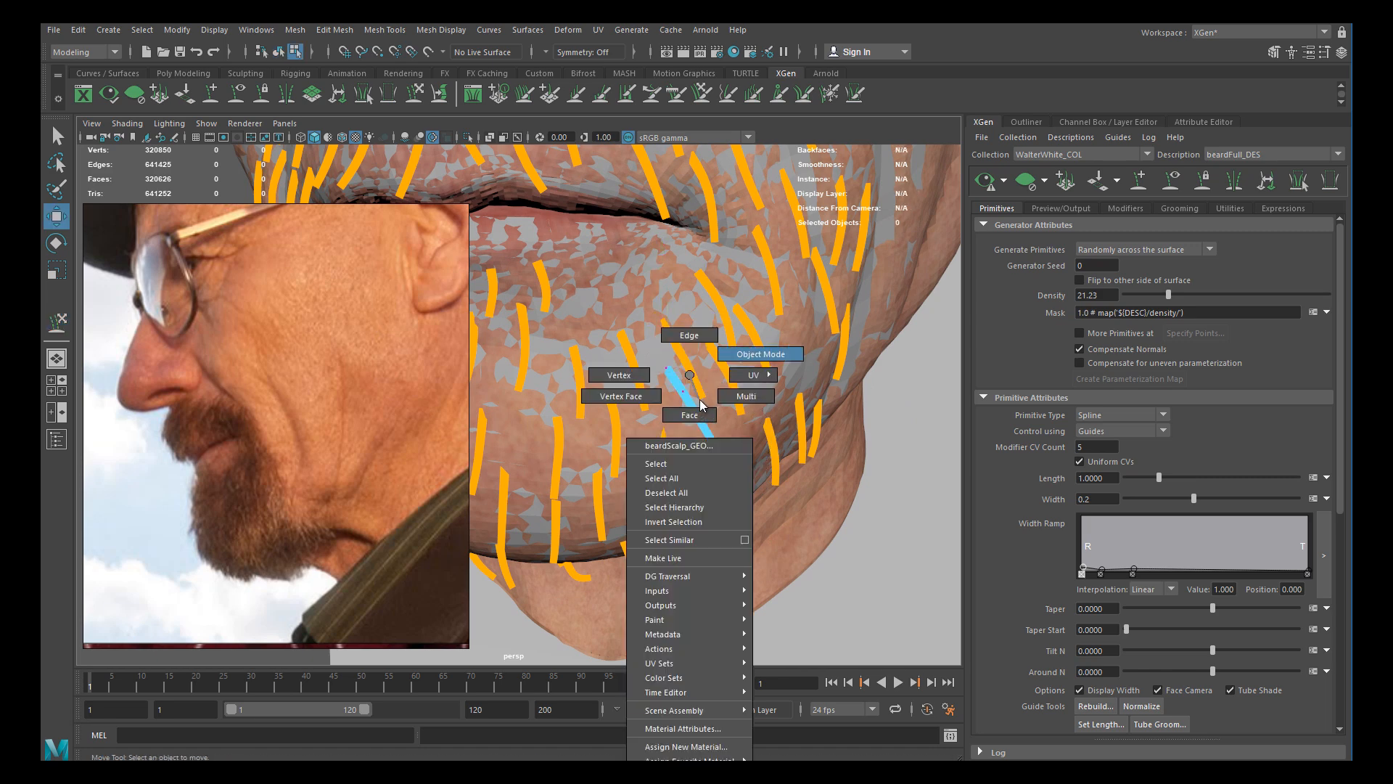
left_click(735, 356)
left_click(61, 321)
left_click_drag(679, 379, 615, 370, "alt")
scroll(616, 372, "up", 3)
mouse_move(715, 437)
left_mouse_down()
mouse_move(664, 441)
mouse_move(679, 426)
mouse_move(691, 462)
left_mouse_up()
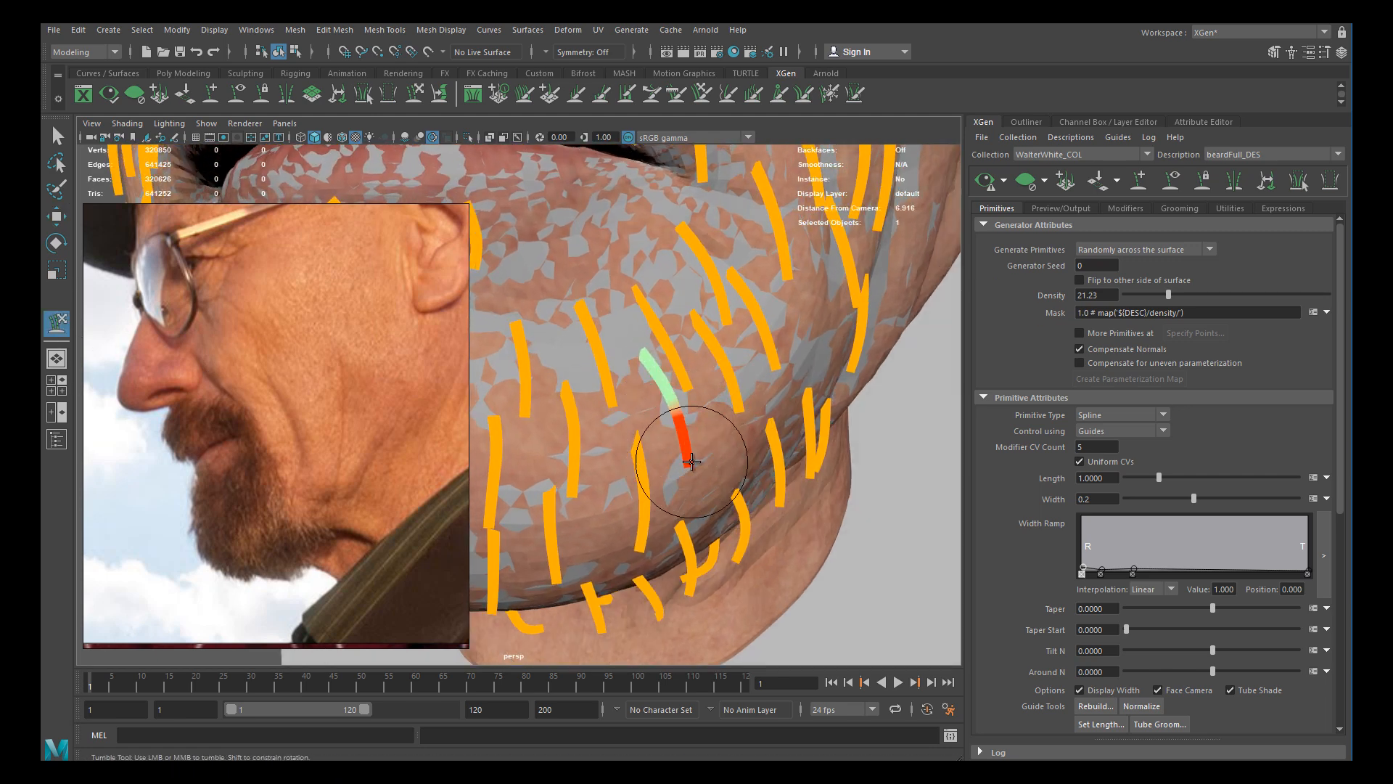
Examine the sculpted chin guides from below, the side and close up to judge how they follow the jaw
scroll(680, 444, "down", 5)
left_click_drag(673, 415, 621, 371, "alt")
scroll(653, 367, "down", 5)
left_click_drag(706, 363, 849, 381, "alt")
middle_click_drag(584, 409, 658, 425, "alt")
left_click_drag(658, 425, 472, 410, "alt")
right_click_drag(668, 443, 805, 464, "alt")
left_click_drag(764, 448, 836, 467, "alt")
right_click_drag(836, 468, 680, 430, "alt")
mouse_move(680, 429)
left_mouse_down("alt")
mouse_move(667, 438)
mouse_move(819, 451)
mouse_move(660, 414)
left_mouse_up("alt")
right_click_drag(659, 414, 666, 472, "alt")
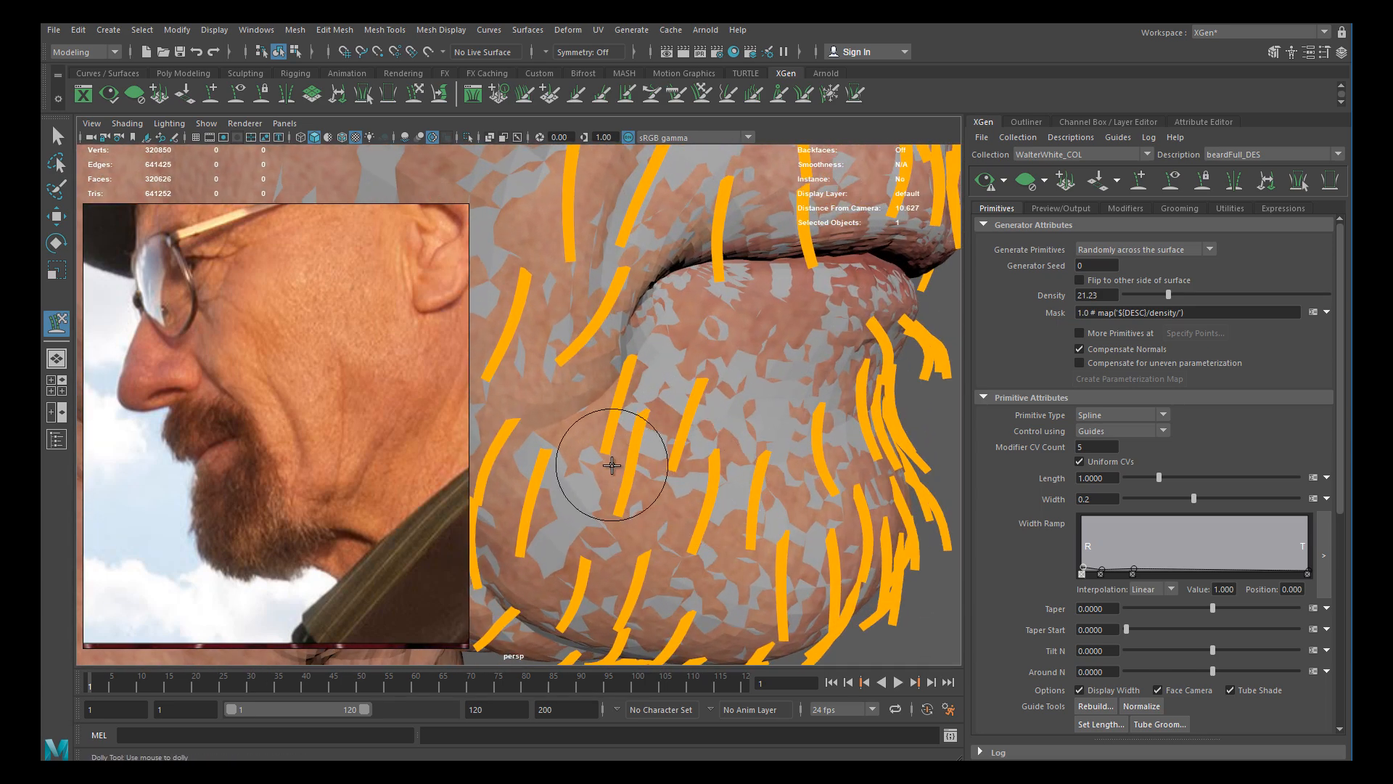
Review the whole set of guides around the mouth and chin from the front three-quarter view
key("w")
left_click(57, 321)
mouse_move(638, 410)
left_mouse_down("alt")
mouse_move(721, 421)
mouse_move(717, 434)
mouse_move(625, 454)
mouse_move(553, 404)
mouse_move(716, 436)
mouse_move(636, 430)
left_mouse_up("alt")
right_click_drag(637, 430, 677, 416, "alt")
left_click_drag(677, 416, 650, 407, "alt")
middle_click_drag(650, 407, 664, 437, "alt")
right_click_drag(664, 437, 668, 382, "alt")
left_click_drag(669, 382, 733, 392, "alt")
right_click_drag(733, 392, 642, 372, "alt")
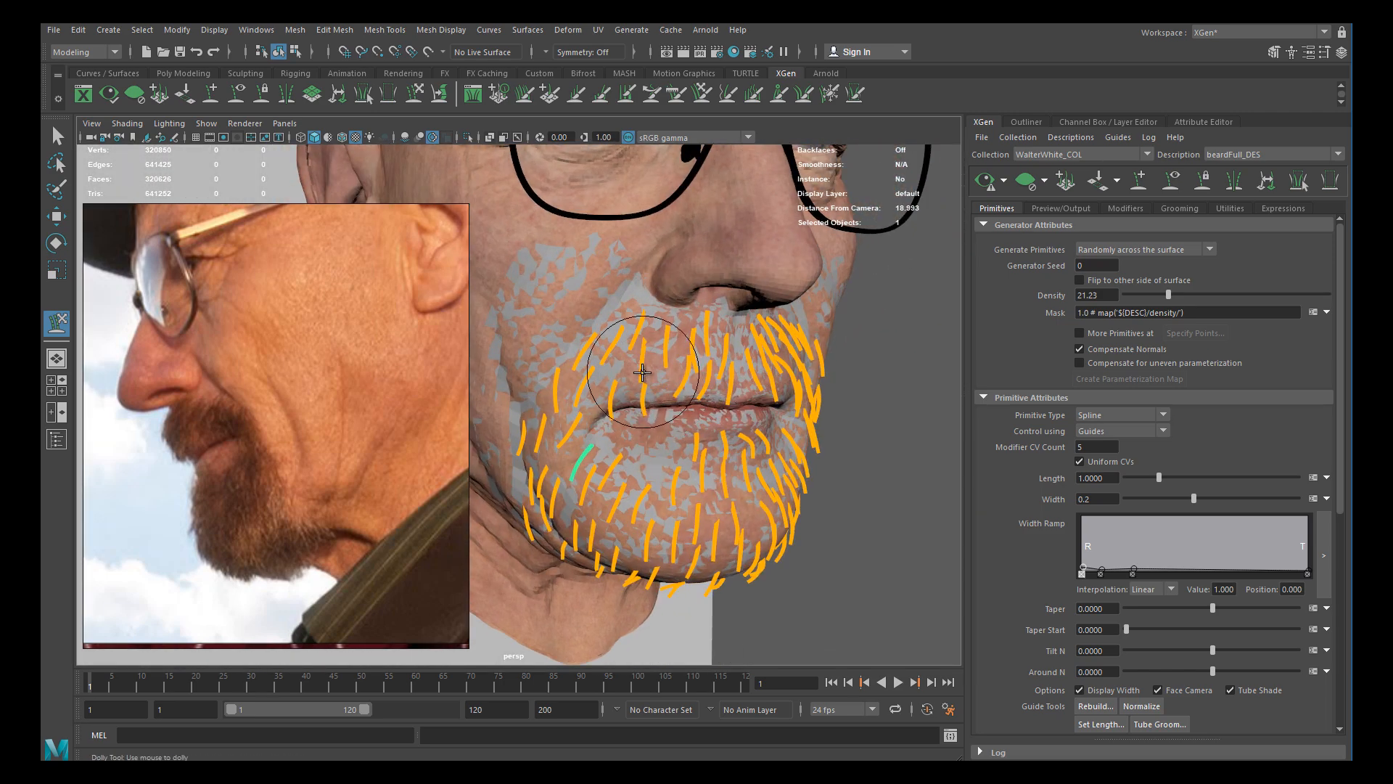
Deselect the guide, update the XGen preview and compare the generated beard hairs with the reference in profile
key("w")
left_click(869, 408)
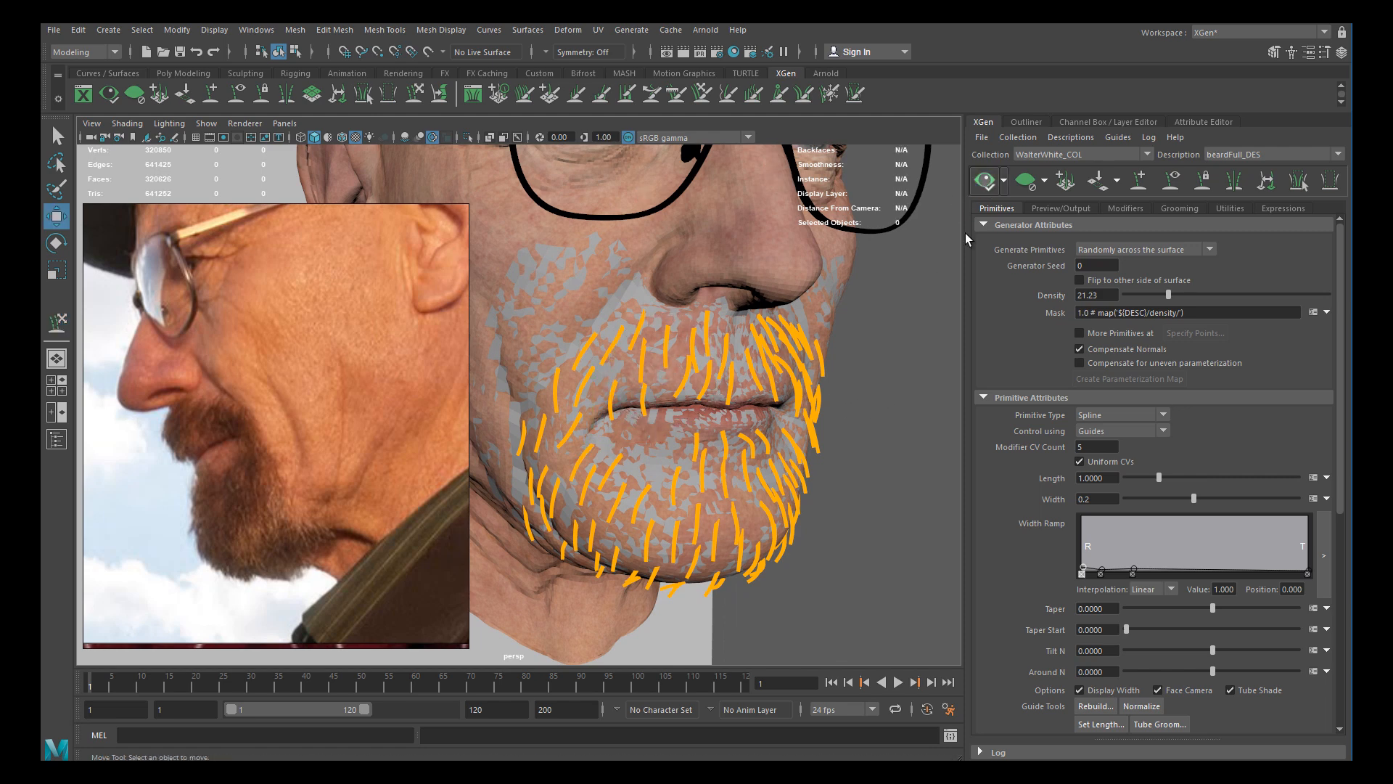
left_click_drag(734, 414, 768, 437, "alt")
right_click_drag(768, 436, 805, 437, "alt")
left_click_drag(825, 486, 834, 435, "alt")
right_click_drag(835, 436, 679, 429, "alt")
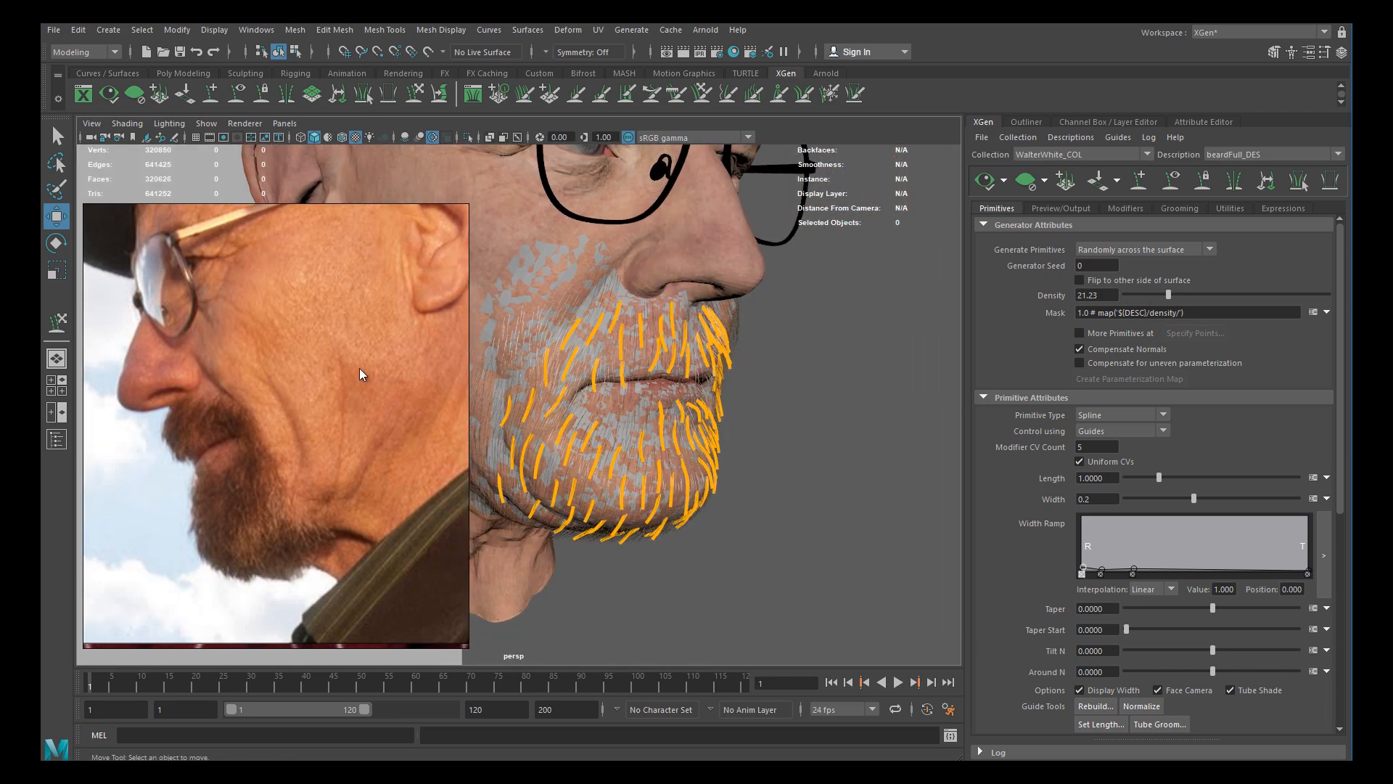
middle_click_drag(641, 376, 622, 407, "alt")
right_click_drag(622, 407, 656, 454, "alt")
left_click_drag(656, 454, 725, 423, "alt")
right_click_drag(726, 423, 670, 405, "alt")
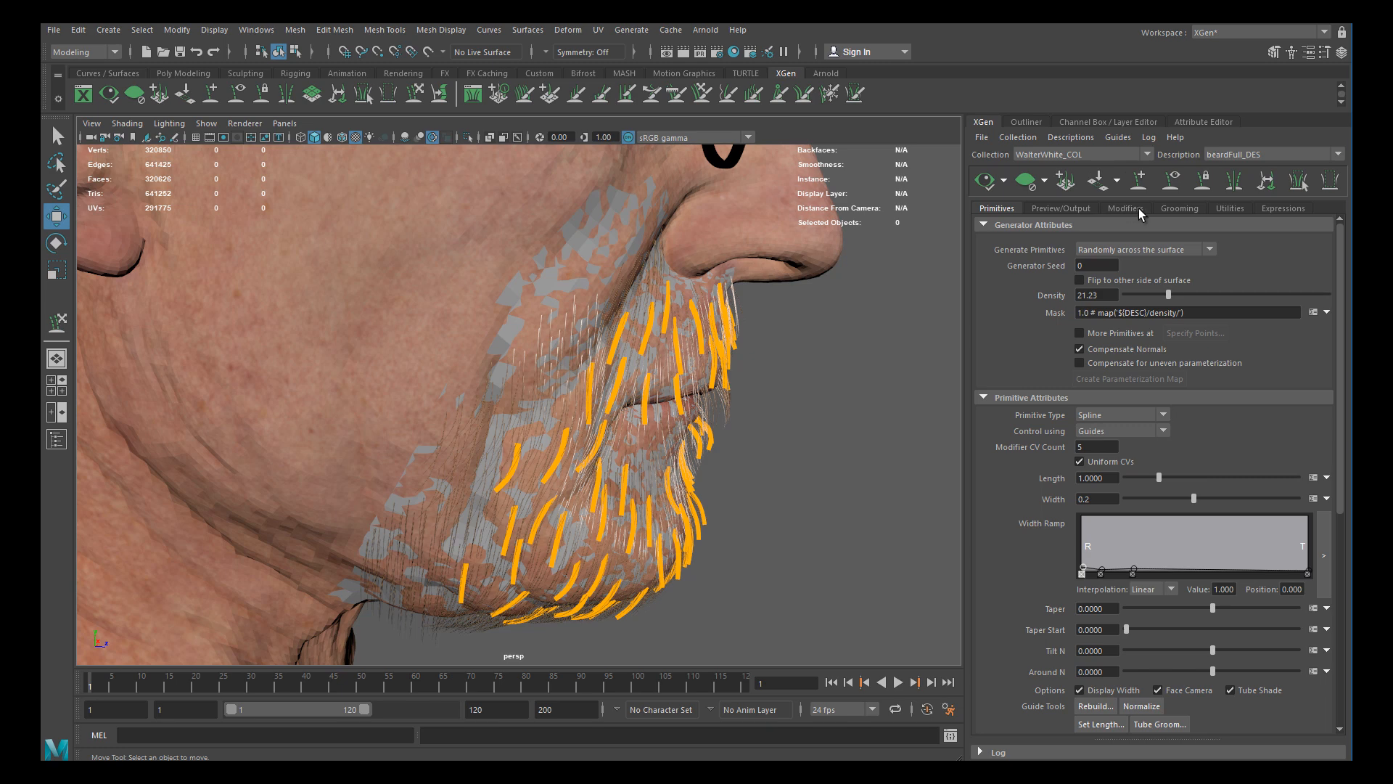
Select the beardFull_DES description in the WalterWhite_COL collection and show the attributes of its hairPhysicalShader1
left_click(1026, 122)
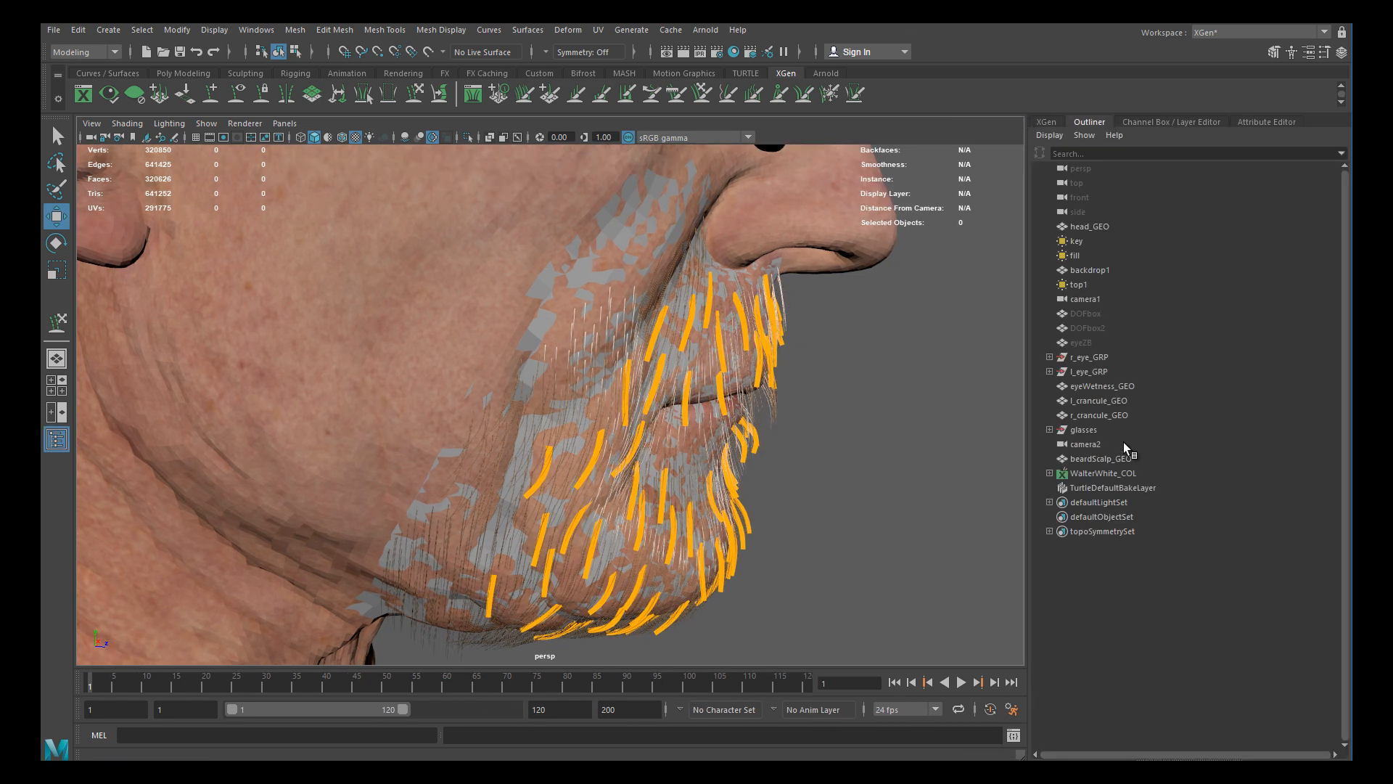
left_click(1049, 473)
left_click(1081, 489)
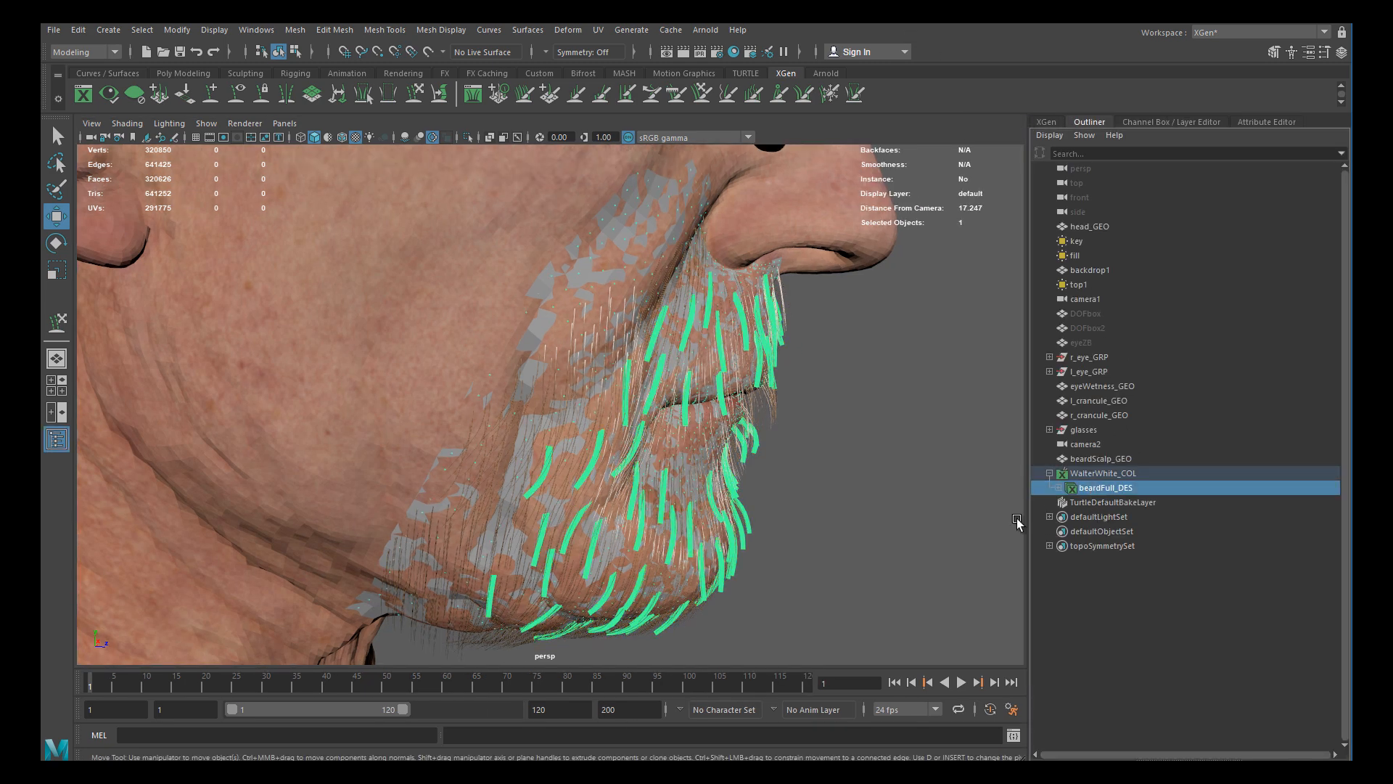
left_click(1255, 122)
left_click(1196, 162)
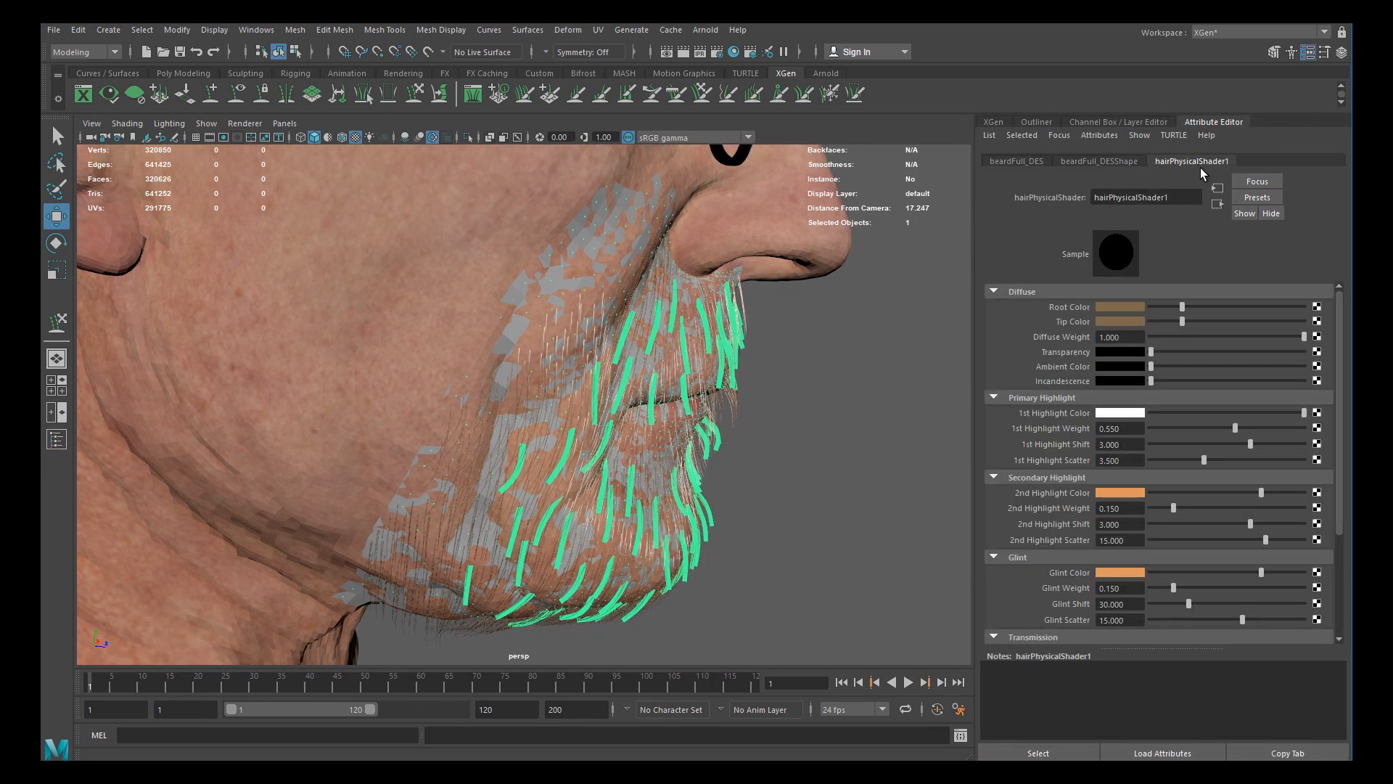
Darken the root and tip colors of hairPhysicalShader1 to black, check the hairs in profile and clear the selection
middle_click_drag(850, 457, 833, 507, "alt")
right_click_drag(833, 508, 874, 488, "alt")
left_click_drag(873, 488, 859, 471, "alt")
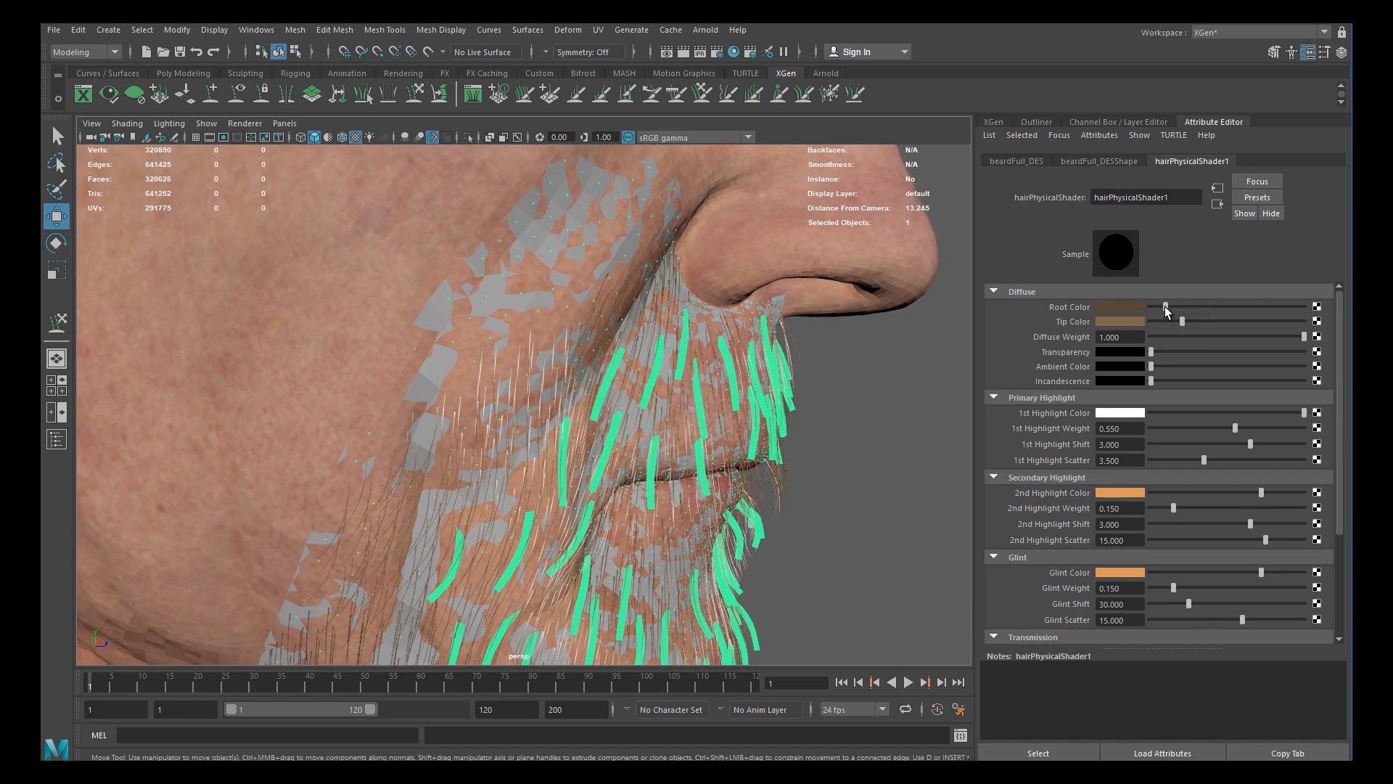
left_click_drag(877, 429, 897, 384, "alt")
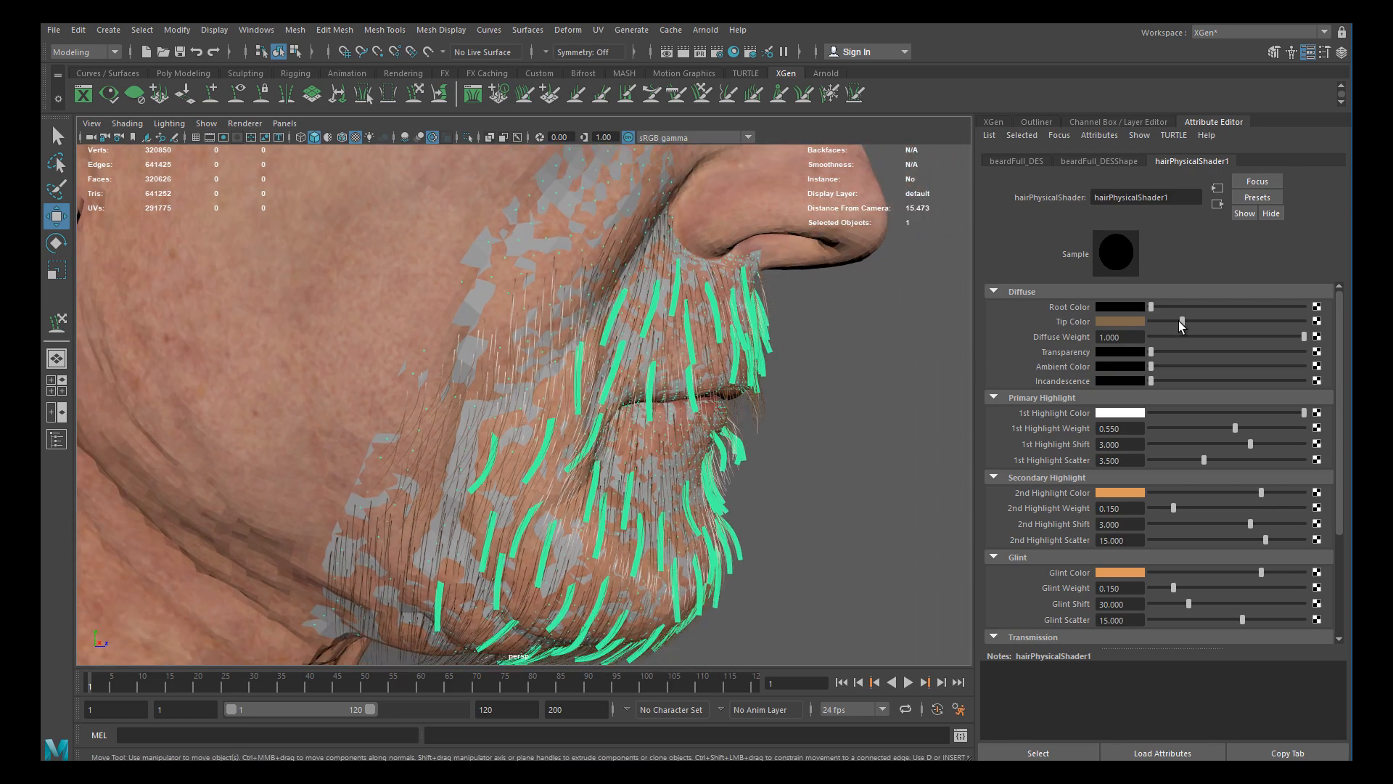
right_click_drag(902, 406, 789, 393, "alt")
left_click_drag(790, 393, 828, 407, "alt")
left_click(824, 408)
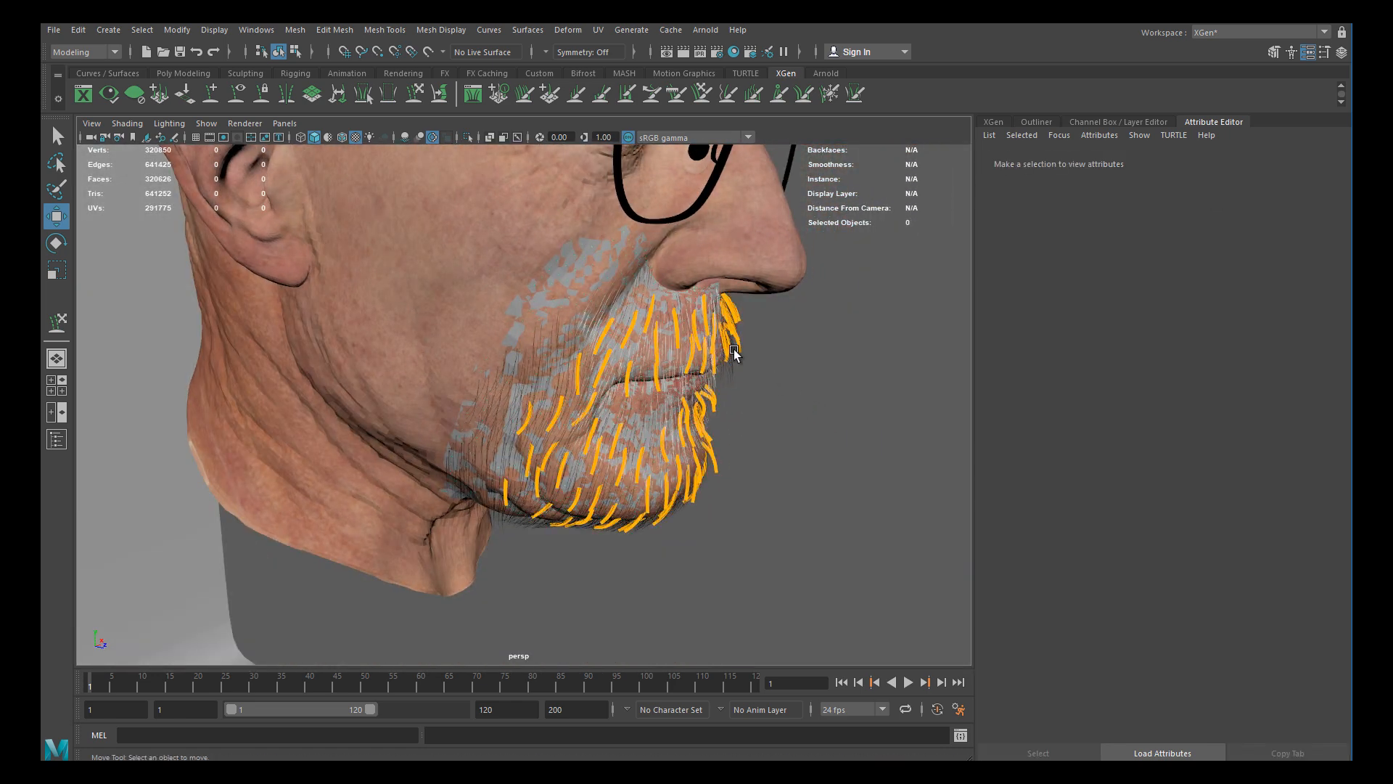
Open the Hypershade beside the beard view and frame the node network of hairPhysicalShader1
middle_click_drag(730, 343, 714, 376, "alt")
scroll(613, 327, "up", 3)
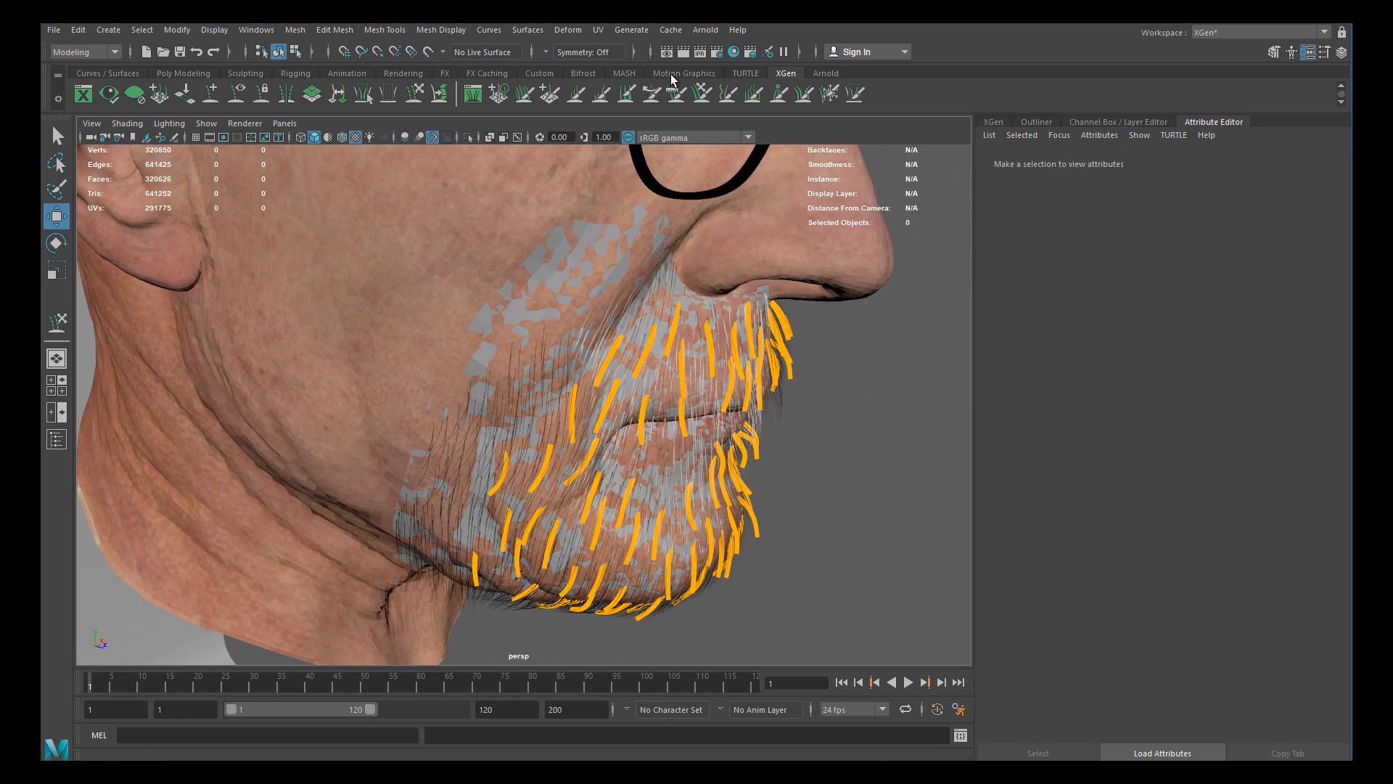
left_click(733, 52)
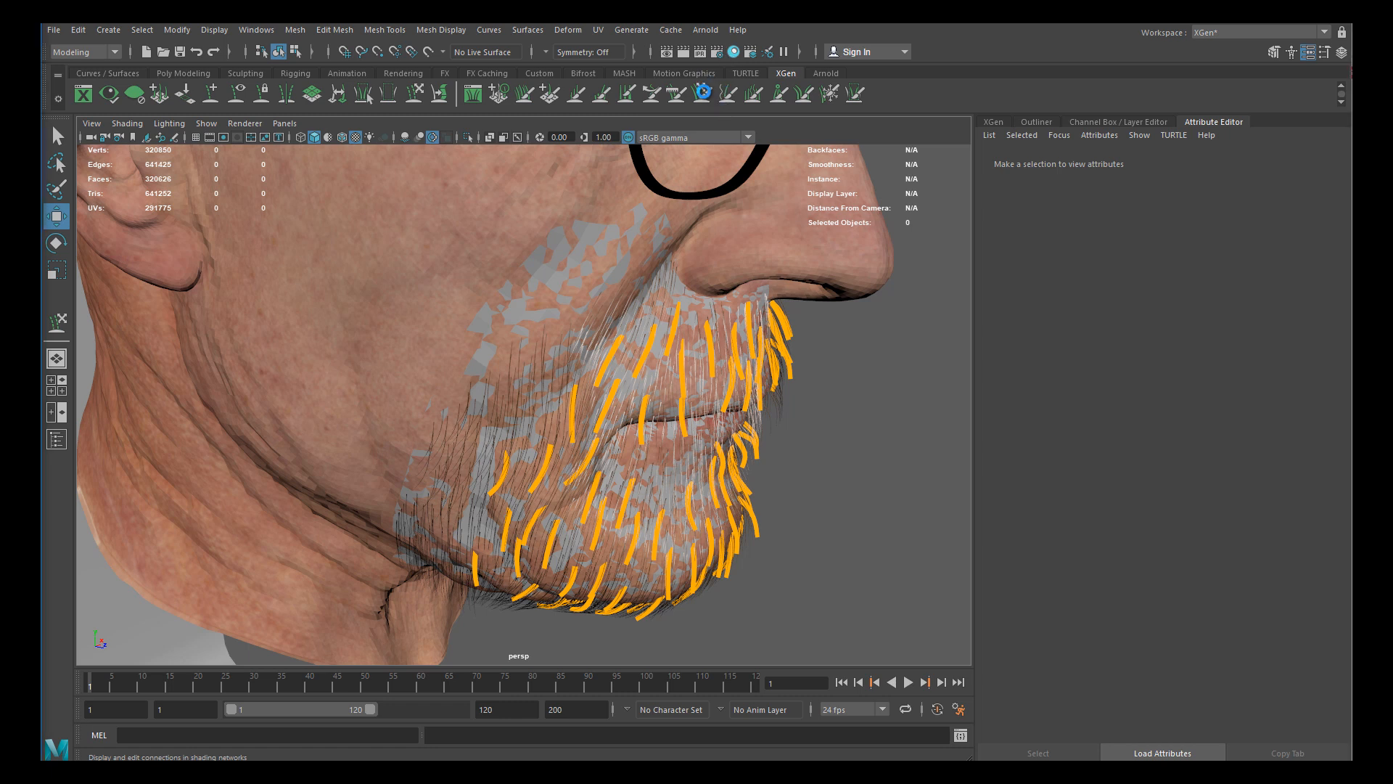
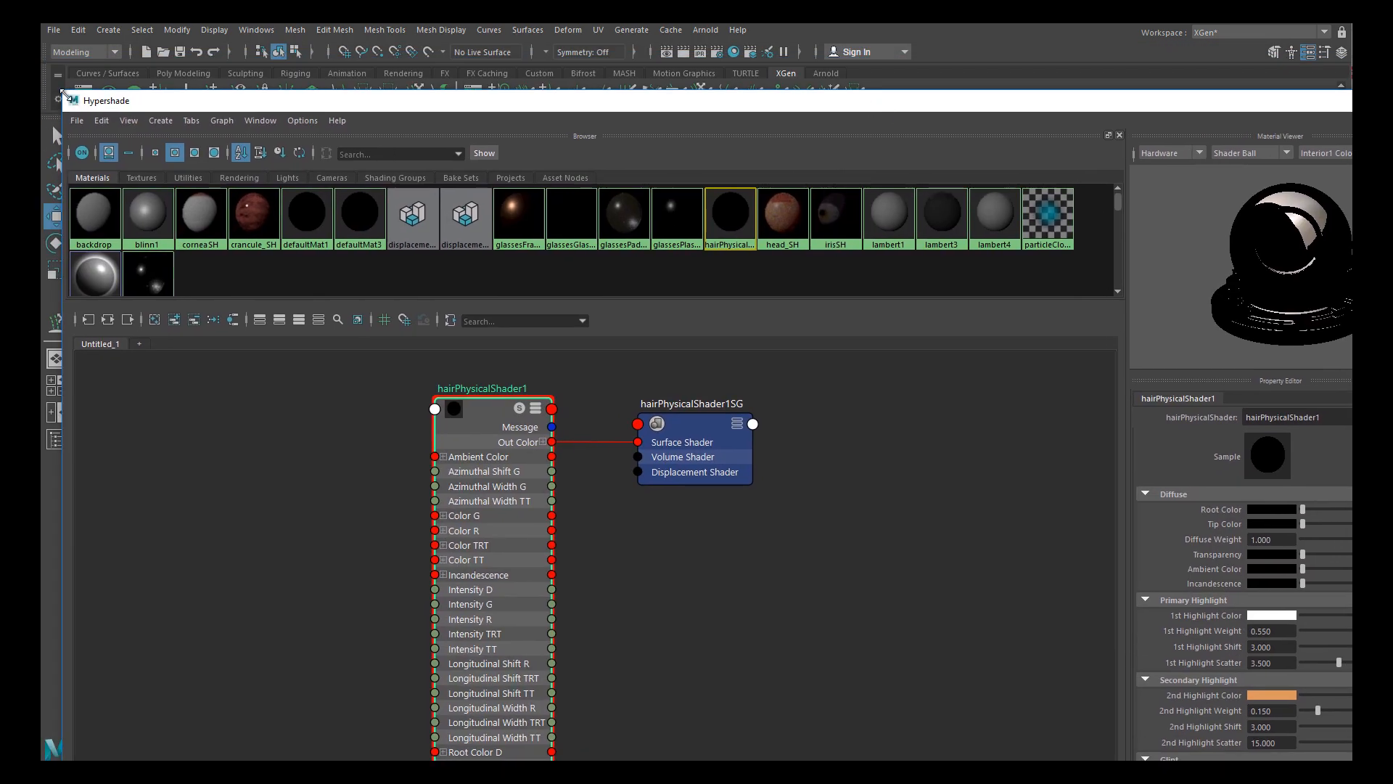
left_click_drag(64, 93, 733, 166)
left_click_drag(873, 175, 893, 90)
middle_click_drag(558, 332, 403, 386, "alt")
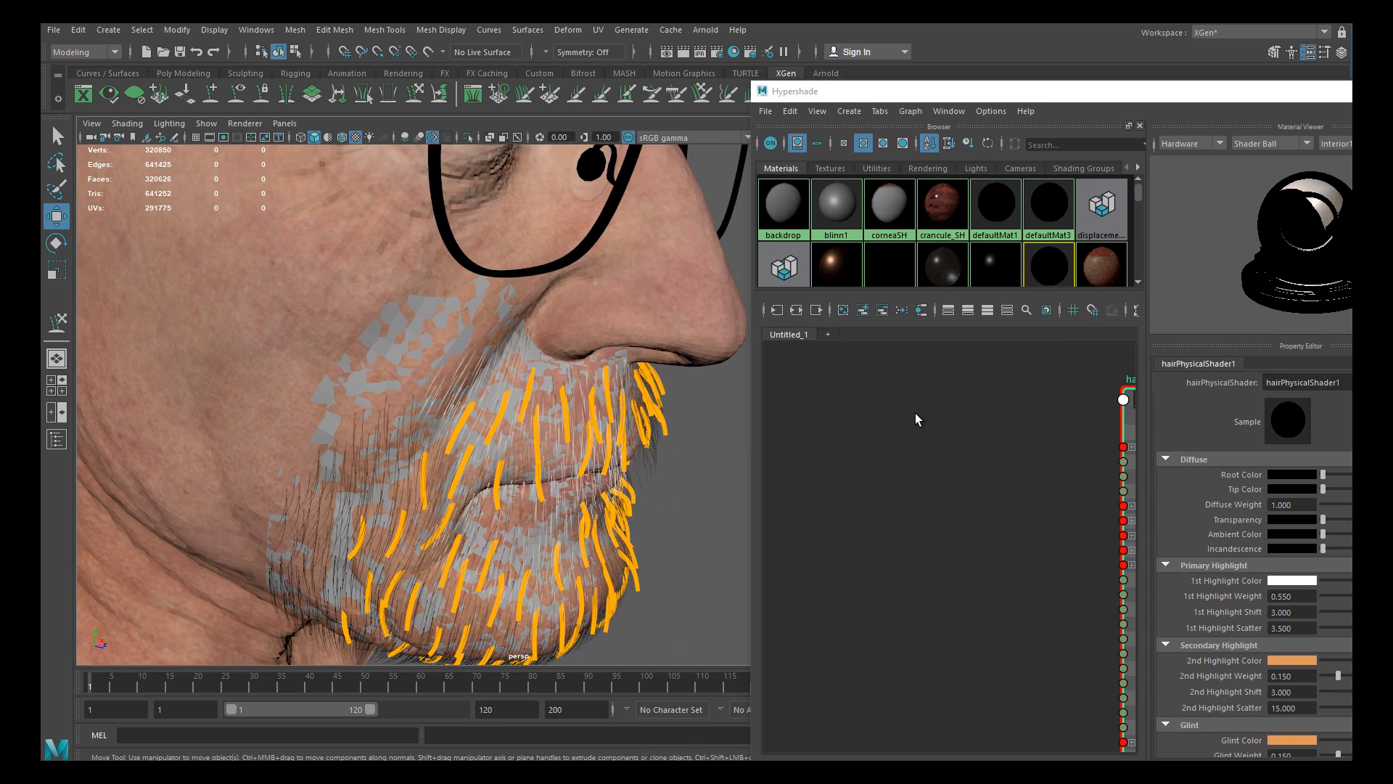
key("a")
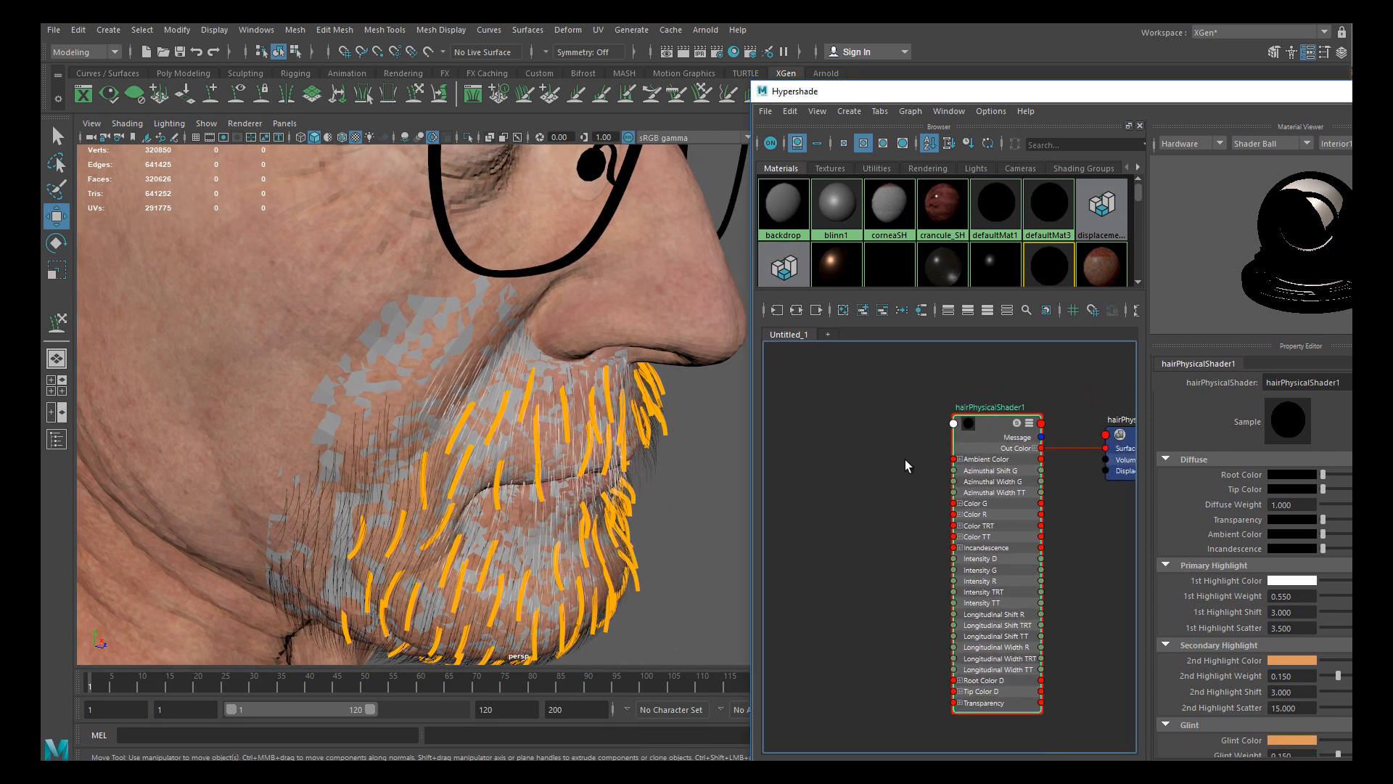
scroll(816, 432, "up", 1)
middle_click_drag(1025, 479, 977, 479, "alt")
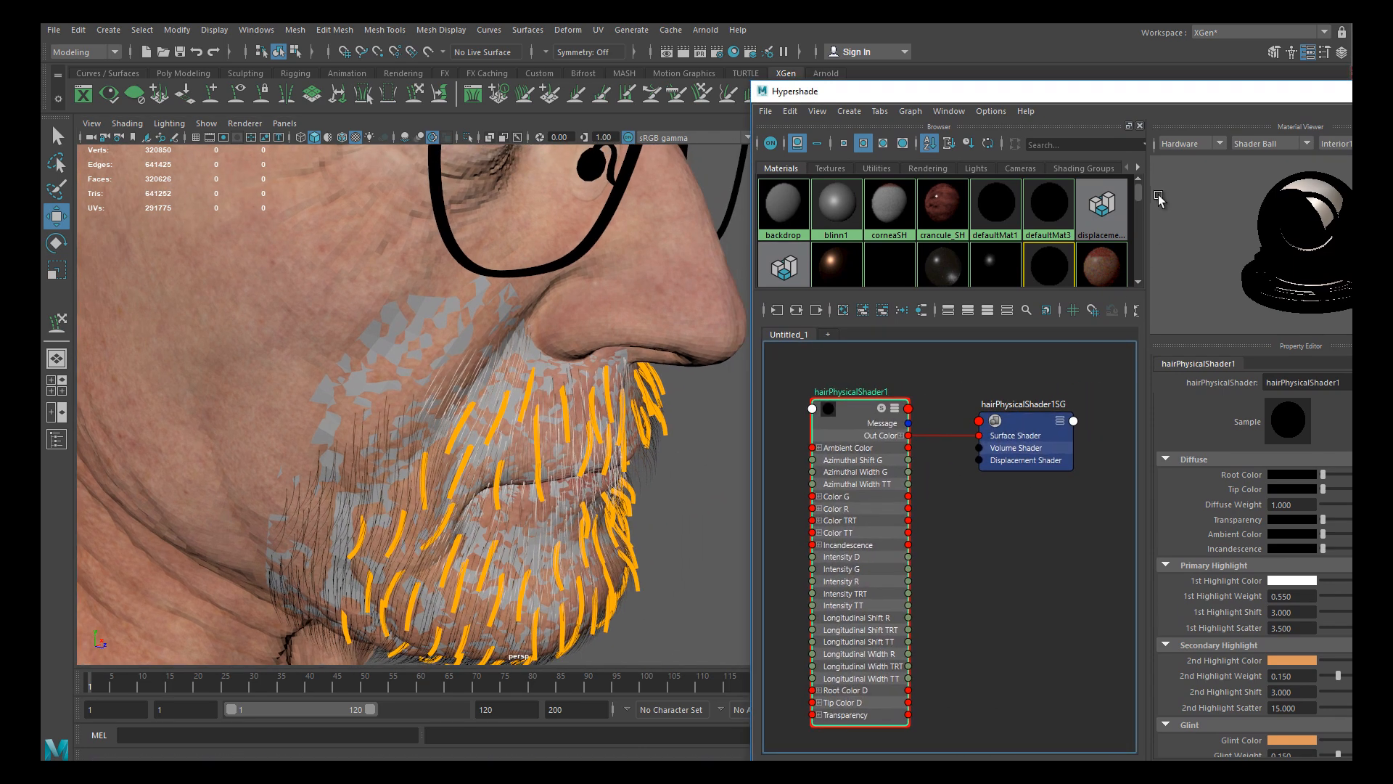
left_click_drag(1147, 97, 1109, 79)
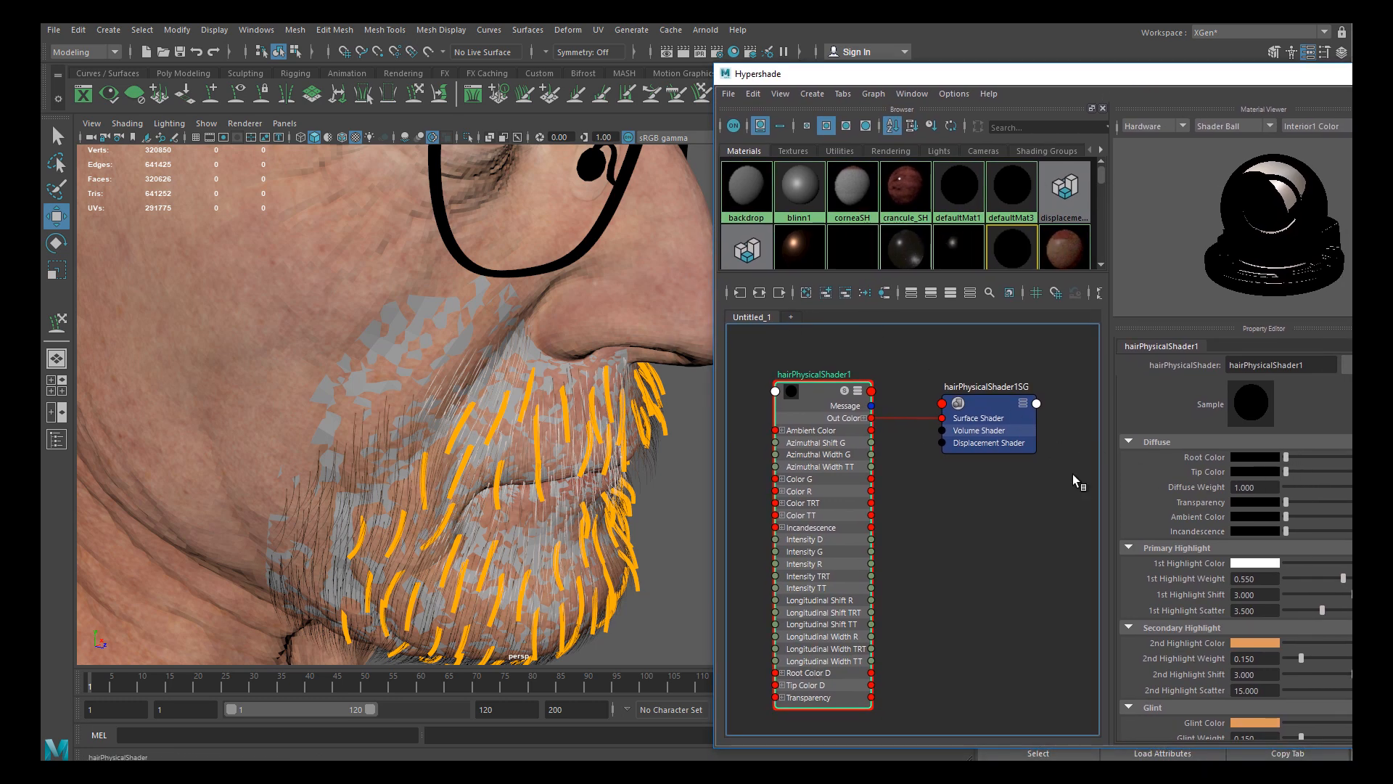
Reduce the primary highlight color of hairPhysicalShader1 from white to mid gray and check the hairs
left_click_drag(1339, 564, 1304, 572)
left_click_drag(547, 477, 525, 412, "alt")
right_click_drag(526, 412, 581, 471, "alt")
Uncover the XGen settings, set the beard's density to 100 and update the hair preview
left_click_drag(1081, 74, 547, 377)
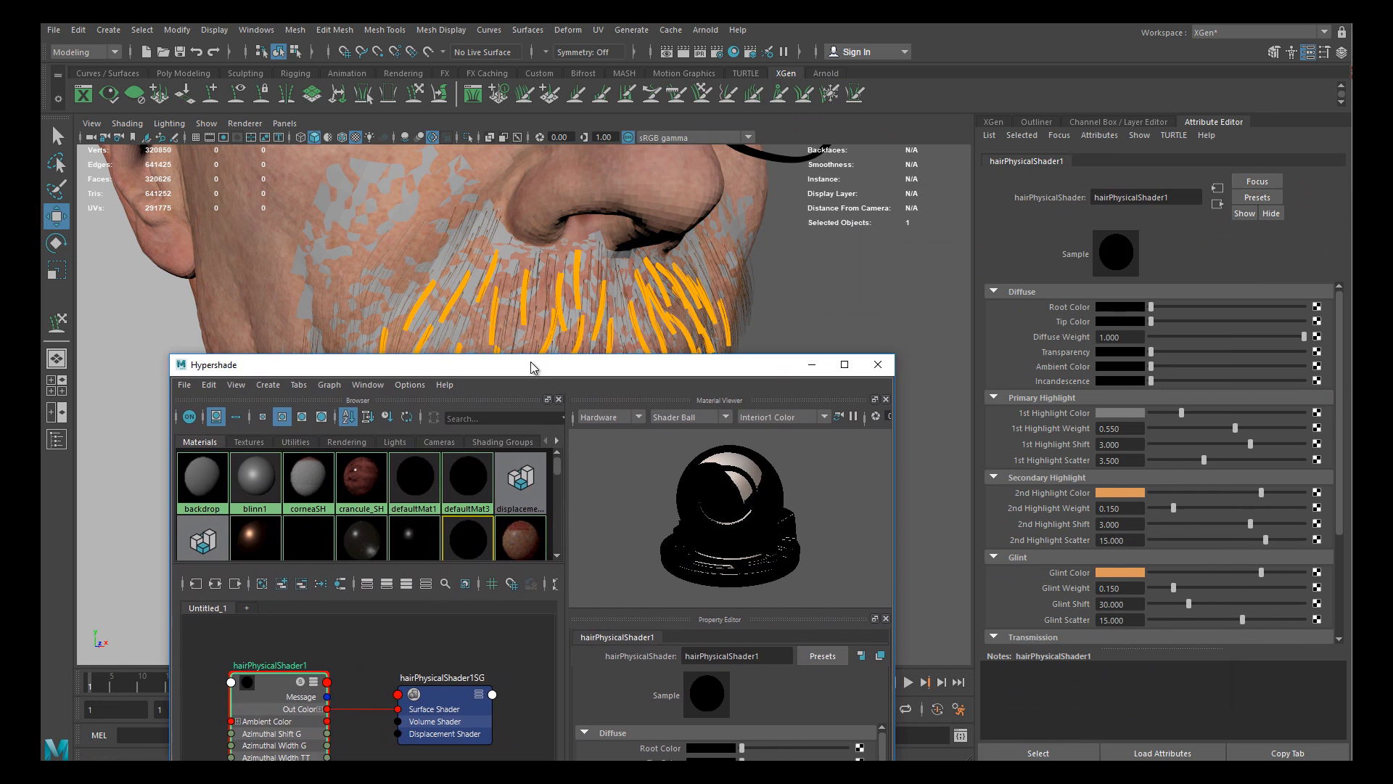
left_click(994, 122)
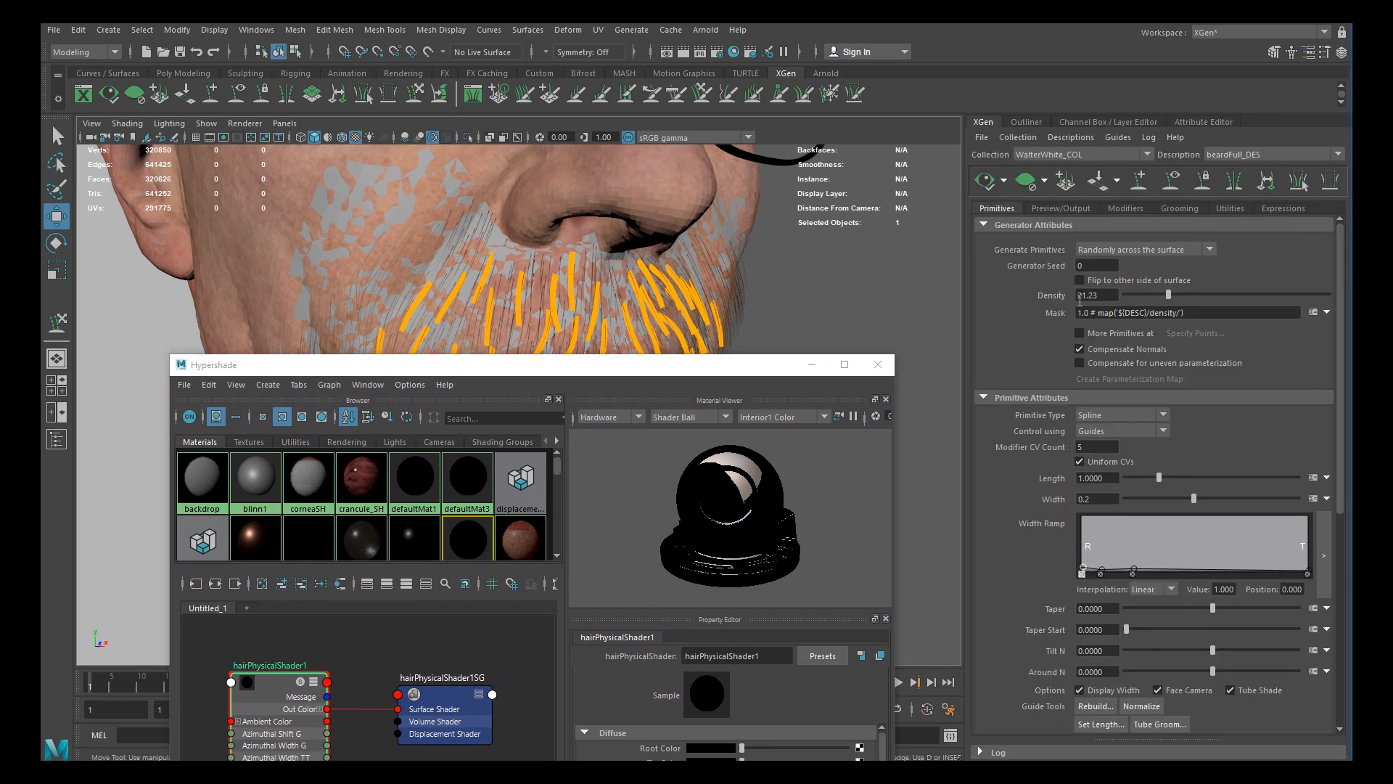
left_click(1115, 295)
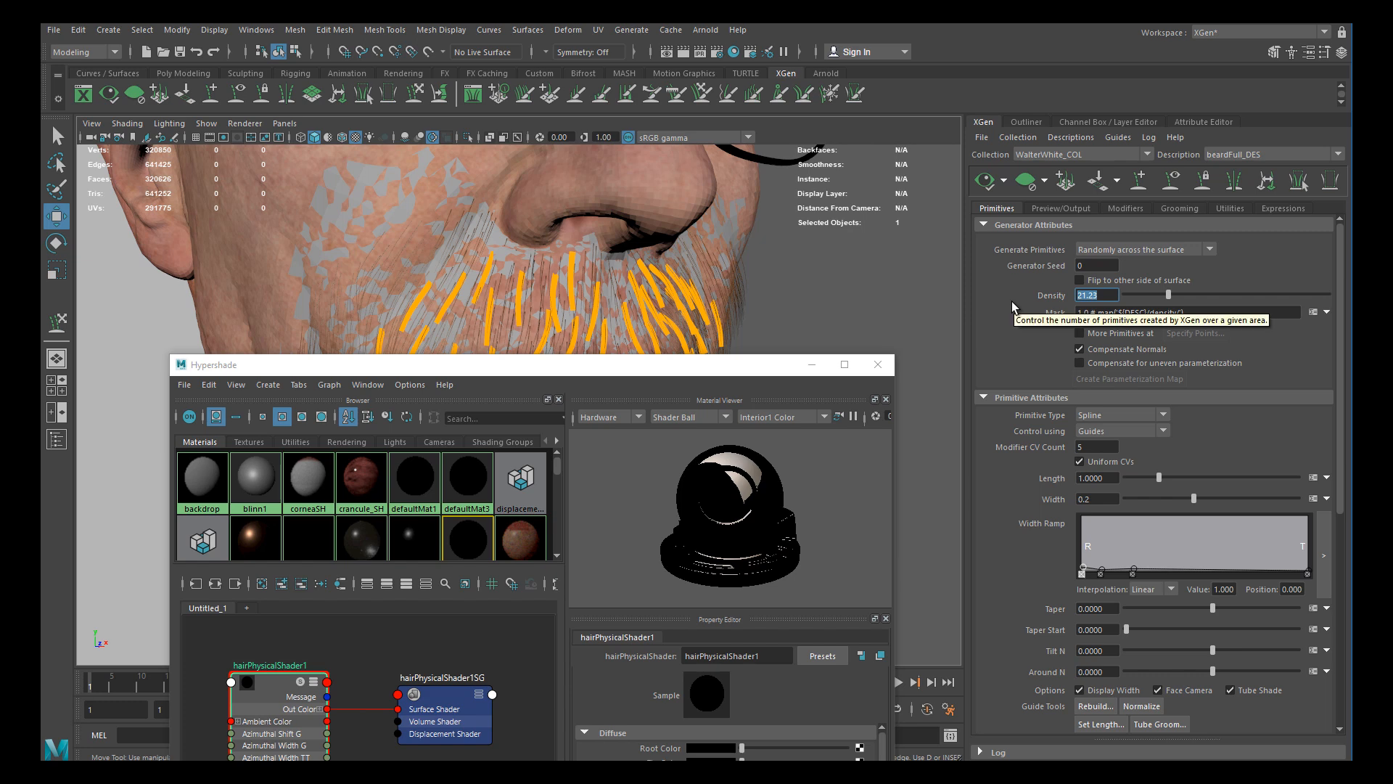
type("100")
key("Return")
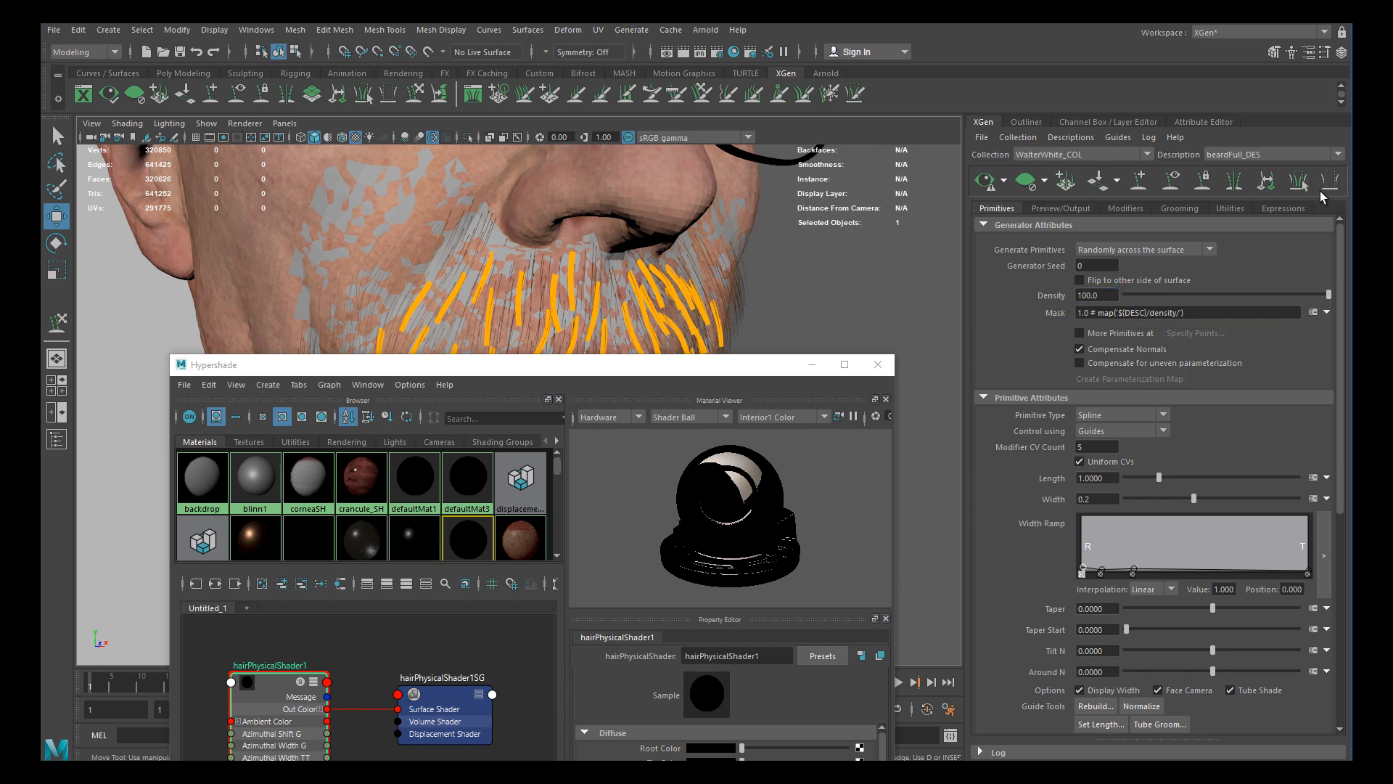
left_click(984, 180)
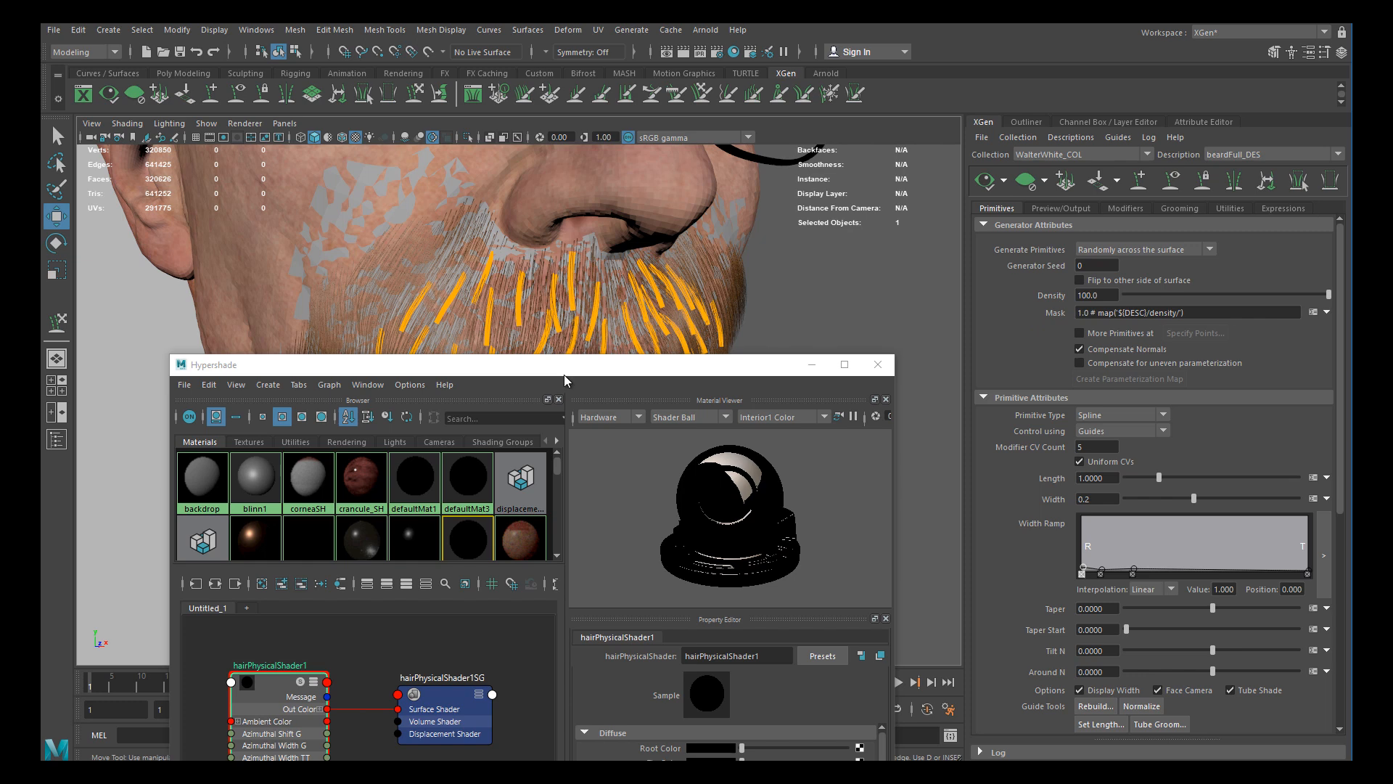
Raise the beard's density to 200 and update the hair preview
left_click_drag(569, 367, 722, 415)
left_click(1106, 296)
type("200")
key("Return")
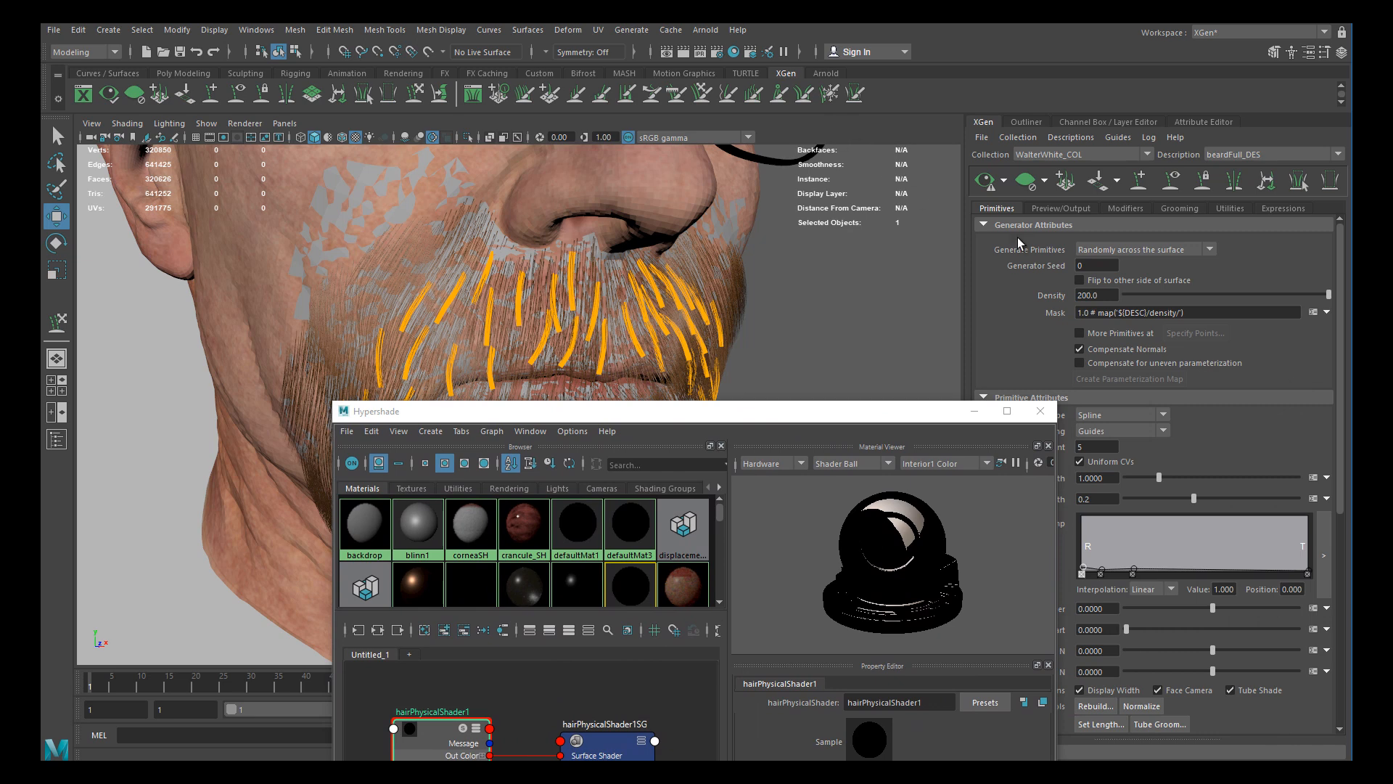
left_click(986, 182)
Darken the primary highlight color of hairPhysicalShader1 to near black and set the primary highlight weight to 0.322
left_click_drag(611, 408, 898, 339)
left_click_drag(240, 341, 486, 393, "alt")
scroll(489, 419, "up", 5)
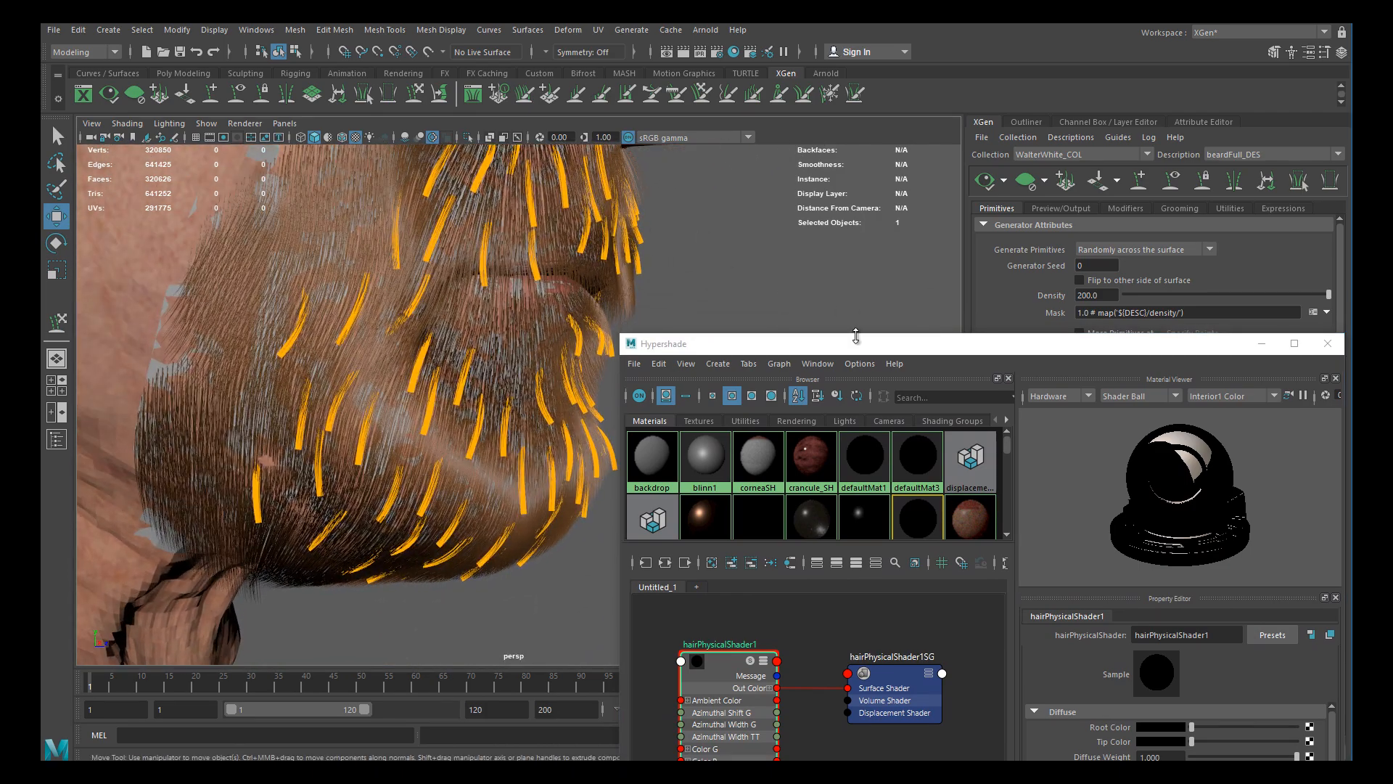
left_click_drag(838, 339, 818, 67)
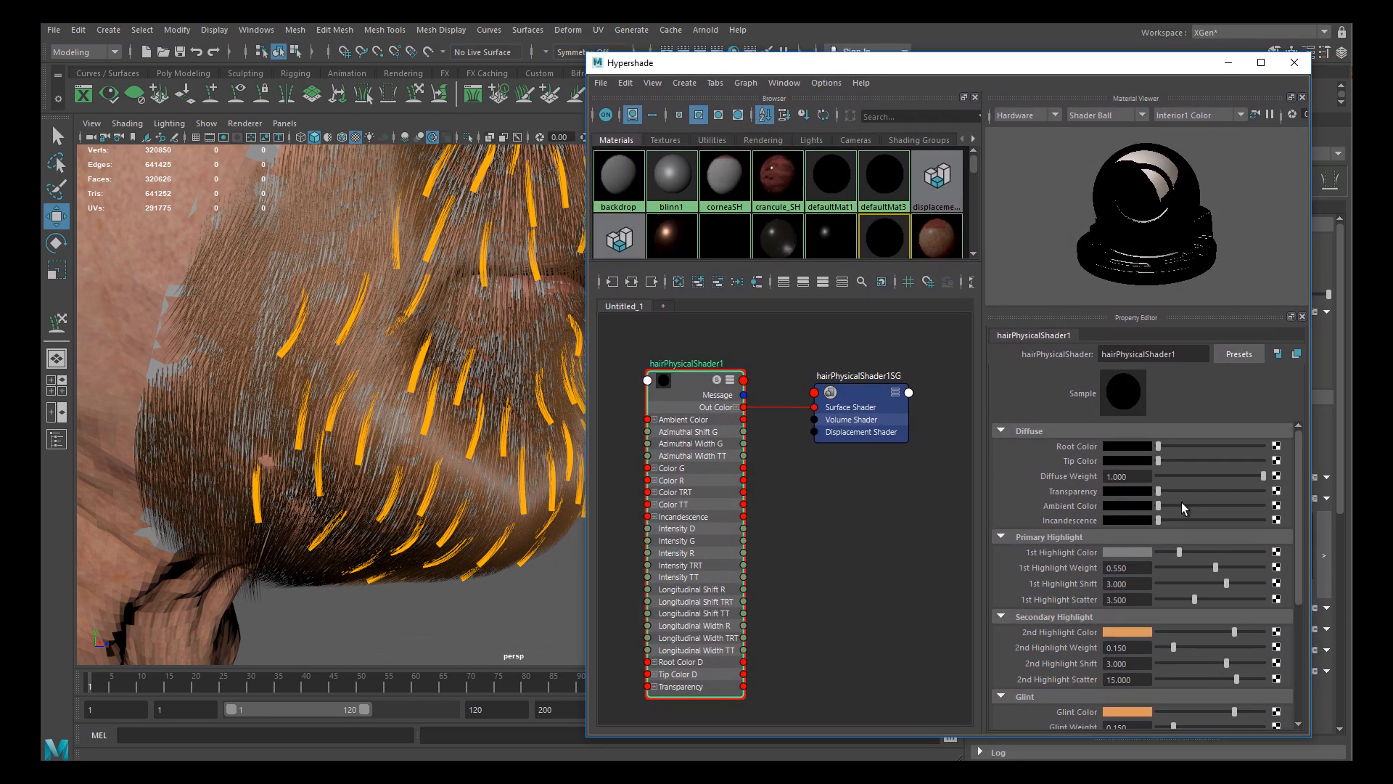
left_click_drag(1182, 555, 1161, 550)
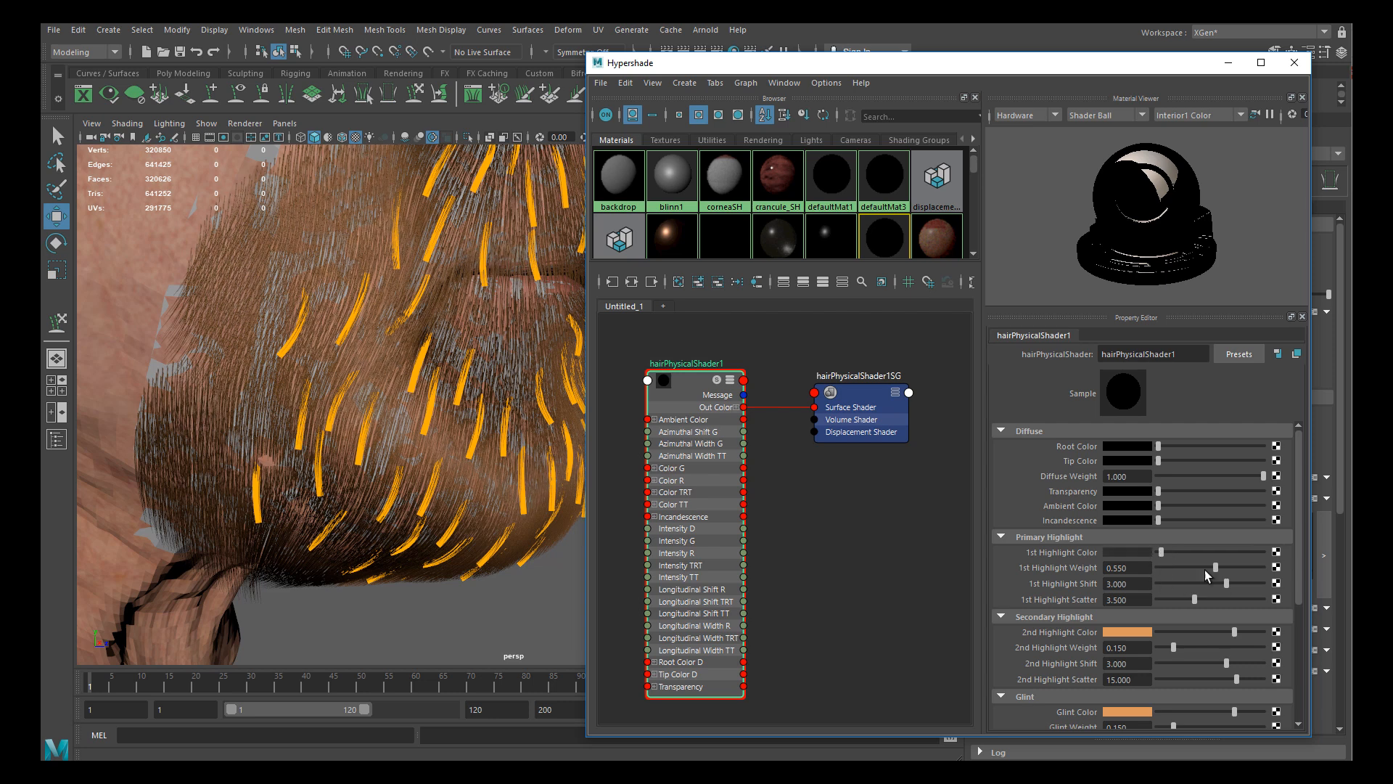
mouse_move(1201, 571)
left_mouse_down()
mouse_move(1234, 568)
mouse_move(1192, 570)
left_mouse_up()
Darken the secondary highlight and glint colors of hairPhysicalShader1 to dark brown and check the beard from the front
left_click_drag(1233, 636, 1170, 635)
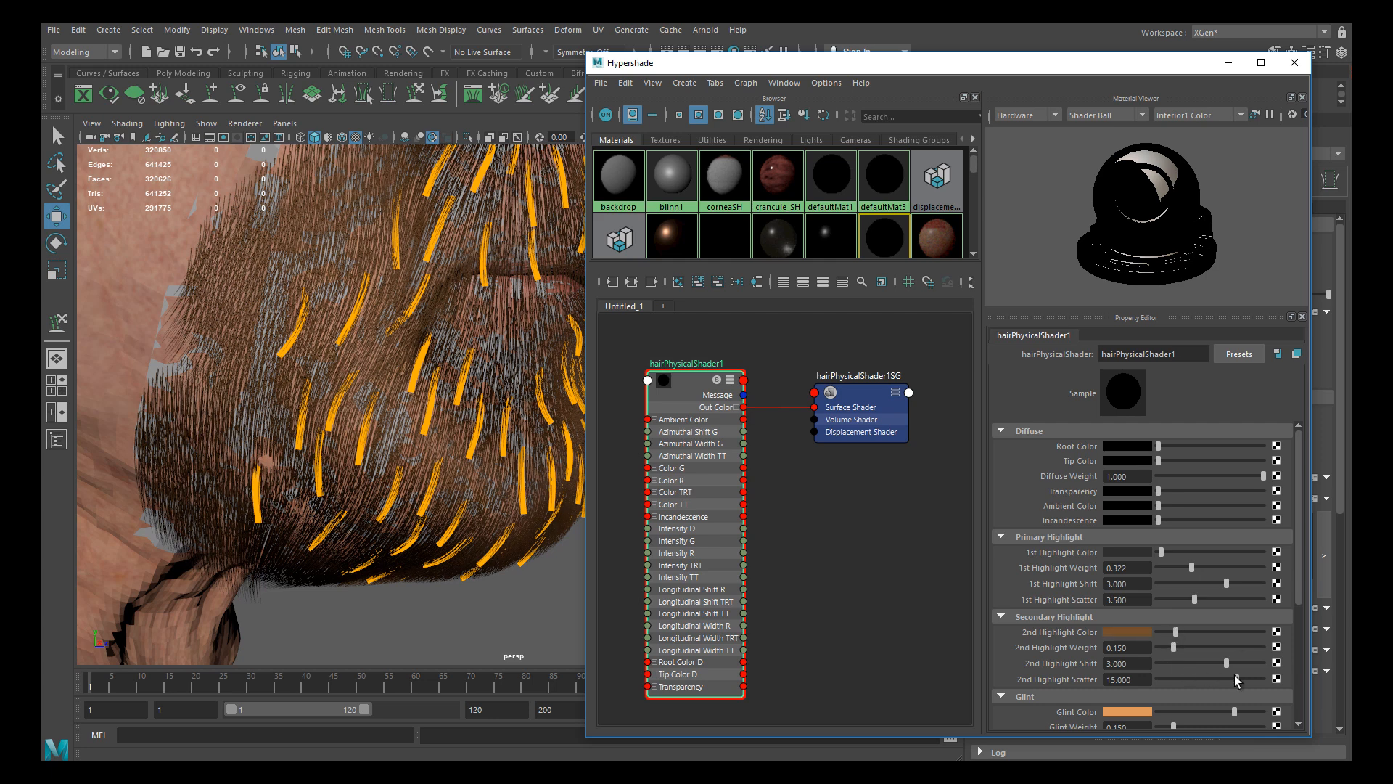
left_click_drag(1232, 711, 1179, 712)
right_click_drag(426, 335, 370, 402, "alt")
left_click_drag(370, 401, 423, 413, "alt")
right_click_drag(423, 414, 356, 459, "alt")
left_click_drag(356, 459, 392, 450, "alt")
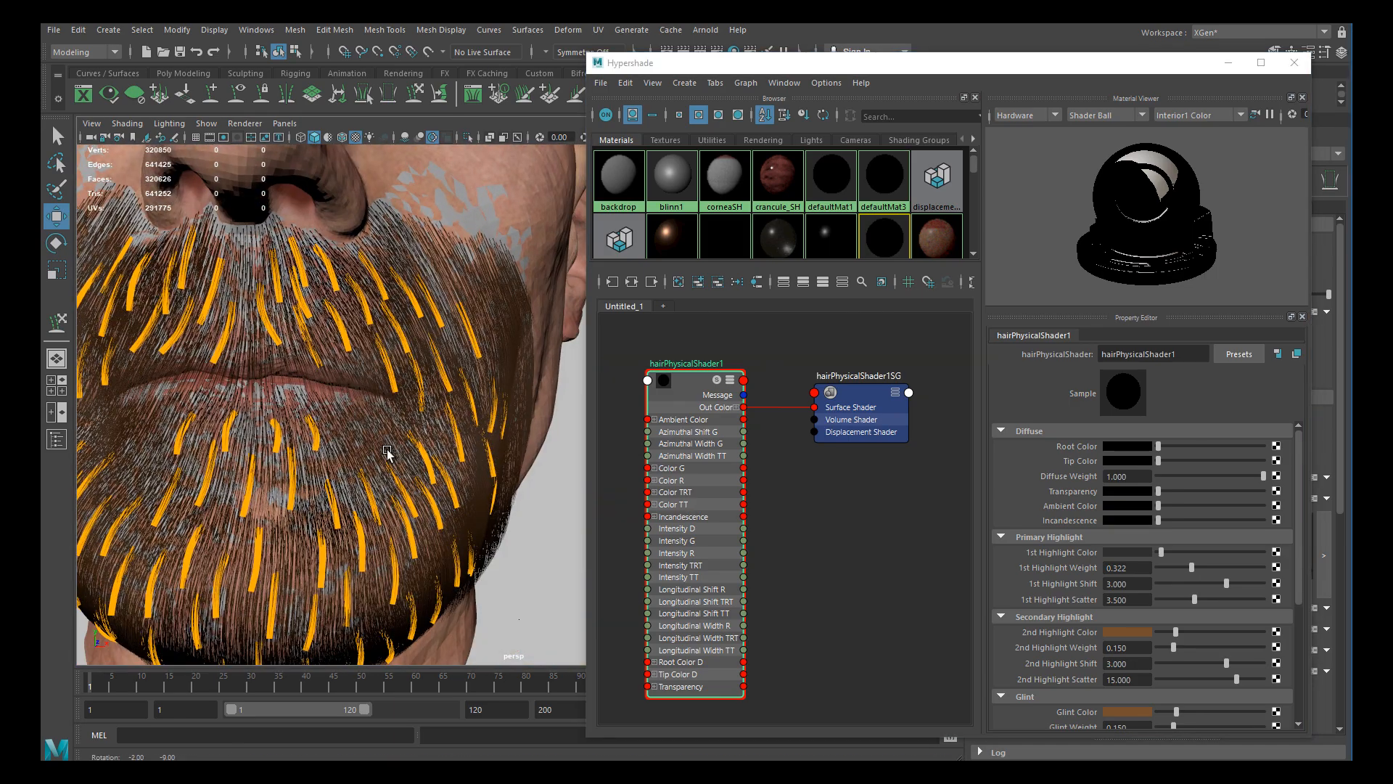
middle_click_drag(392, 451, 435, 464, "alt")
right_click_drag(435, 464, 377, 460, "alt")
Look through the remaining highlight, glint and transmission settings of hairPhysicalShader1 and examine the beard from several angles
left_click(1304, 572)
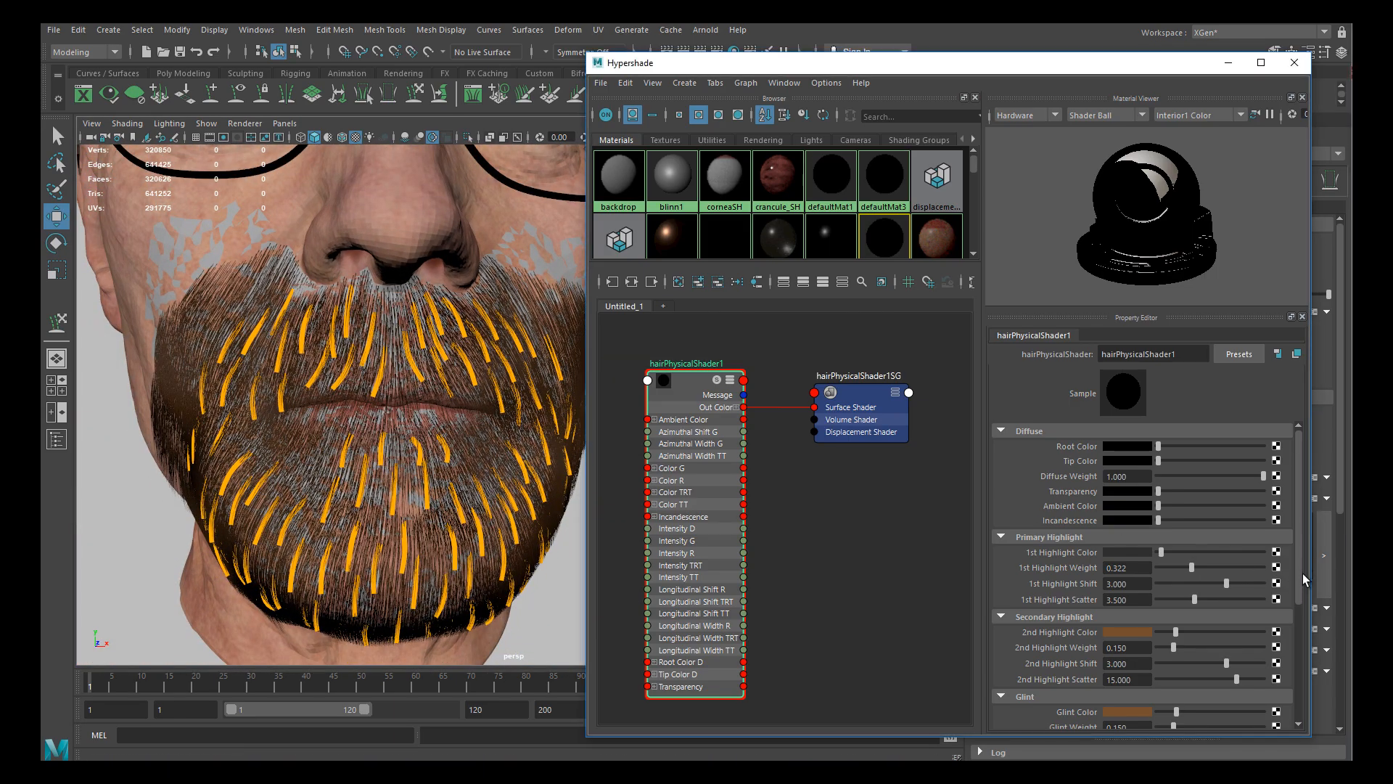
left_click_drag(1297, 595, 1271, 661)
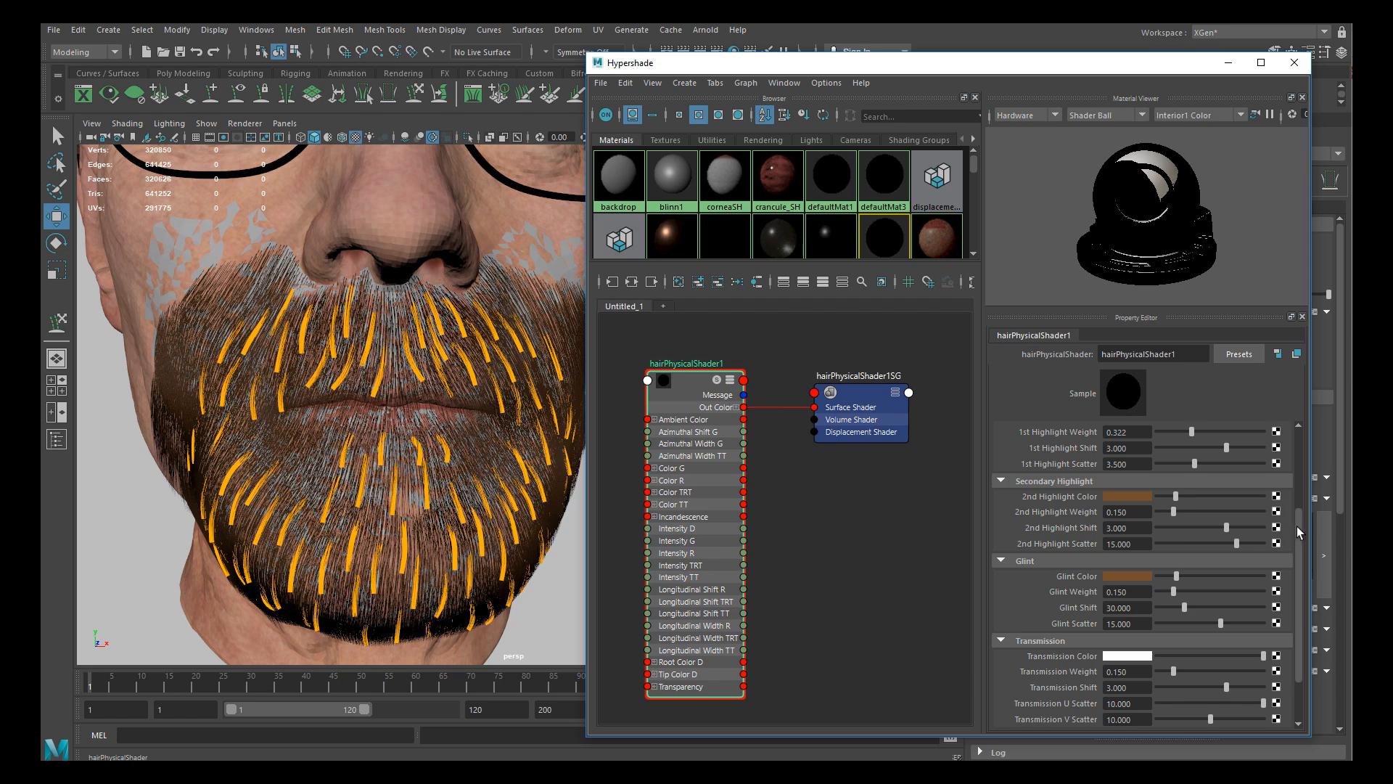
left_click_drag(1301, 521, 1299, 466)
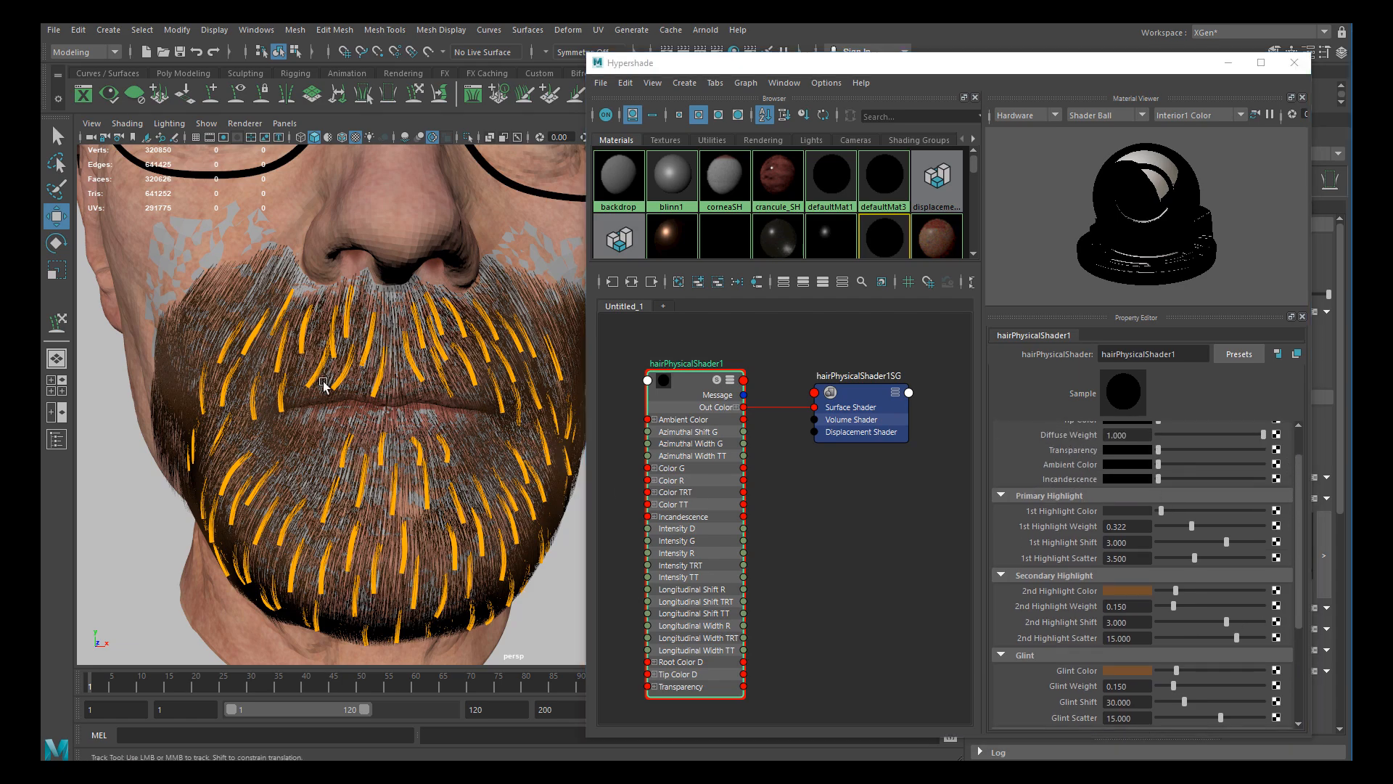
scroll(324, 370, "down", 3)
middle_click_drag(340, 364, 342, 406, "alt")
left_click_drag(343, 407, 503, 415, "alt")
scroll(304, 432, "up", 6)
right_click_drag(503, 414, 205, 385, "alt")
left_click_drag(290, 391, 347, 397, "alt")
right_click_drag(347, 397, 471, 424, "alt")
left_click_drag(471, 425, 459, 455, "alt")
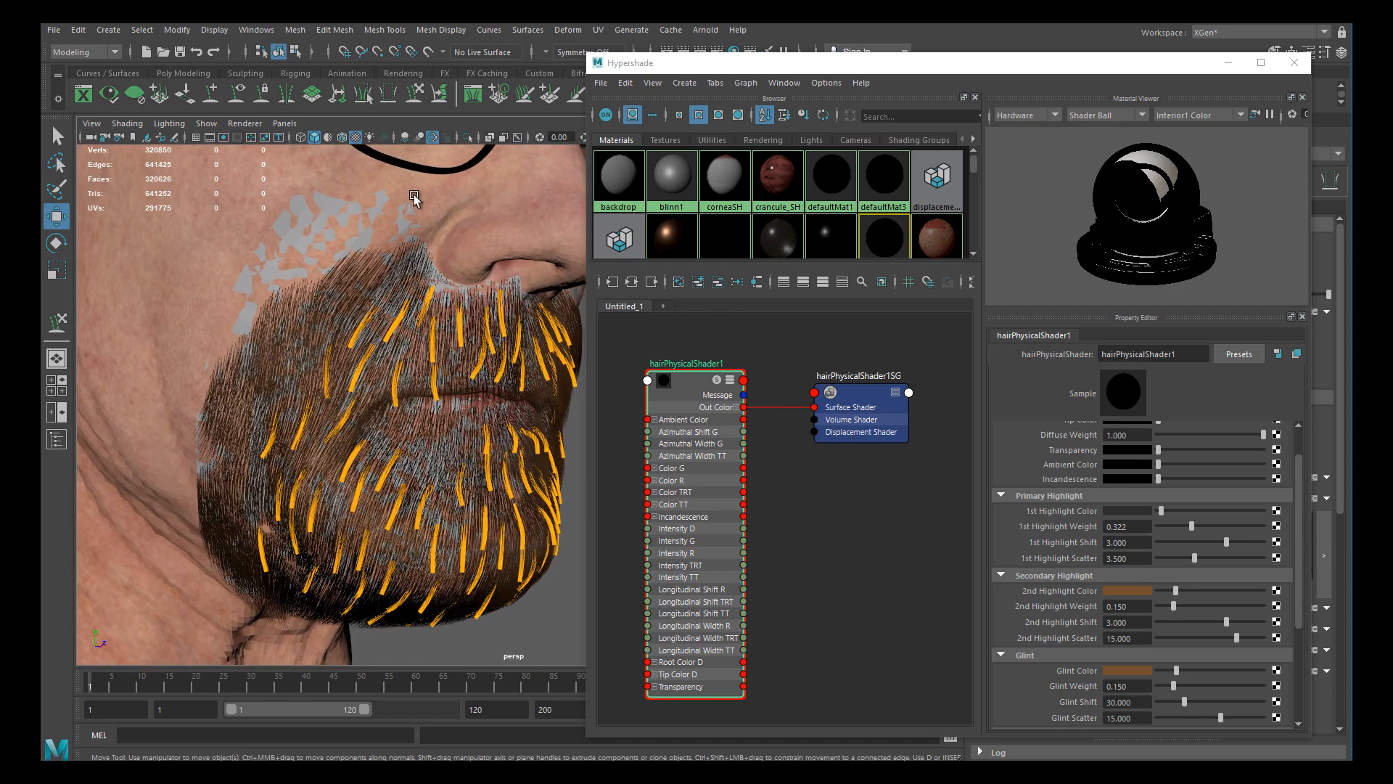
left_click_drag(1299, 469, 1297, 433)
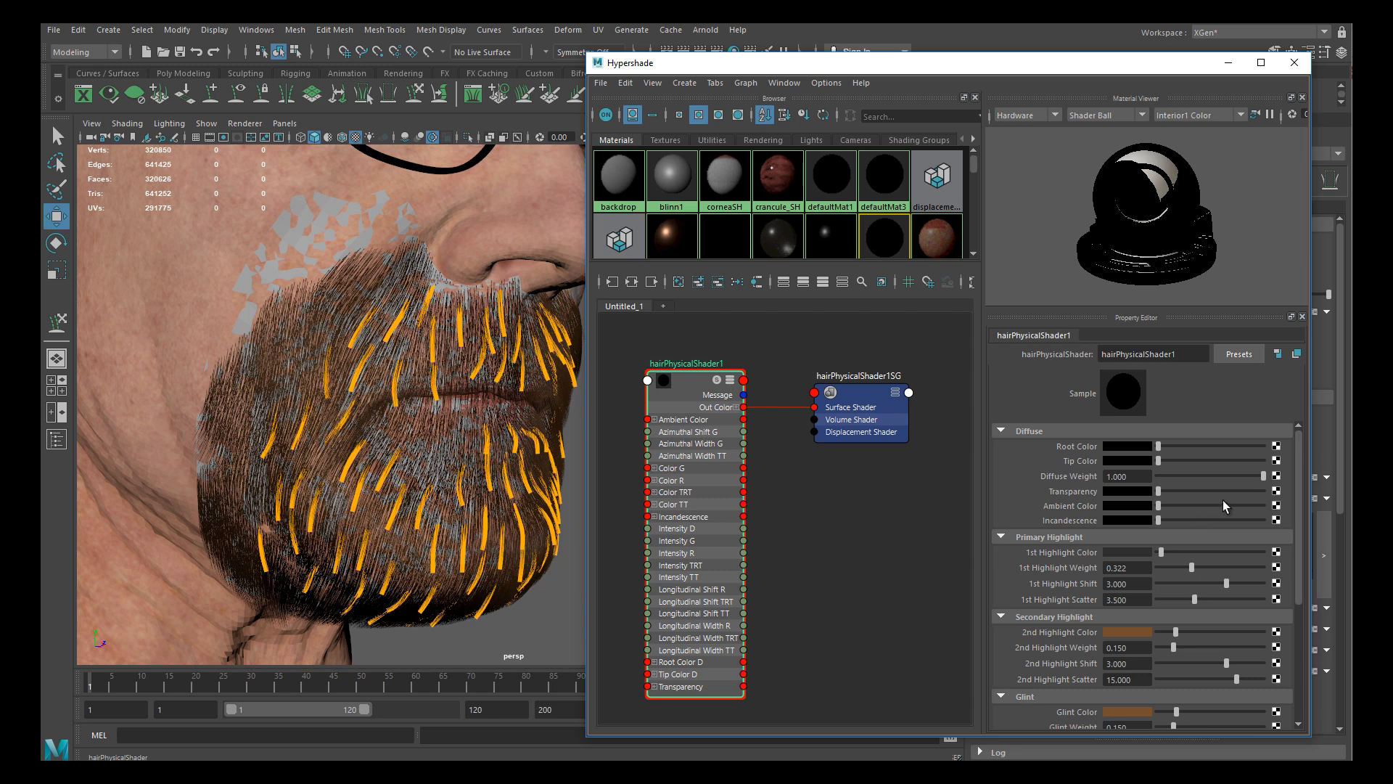
left_click_drag(1297, 521, 1299, 542)
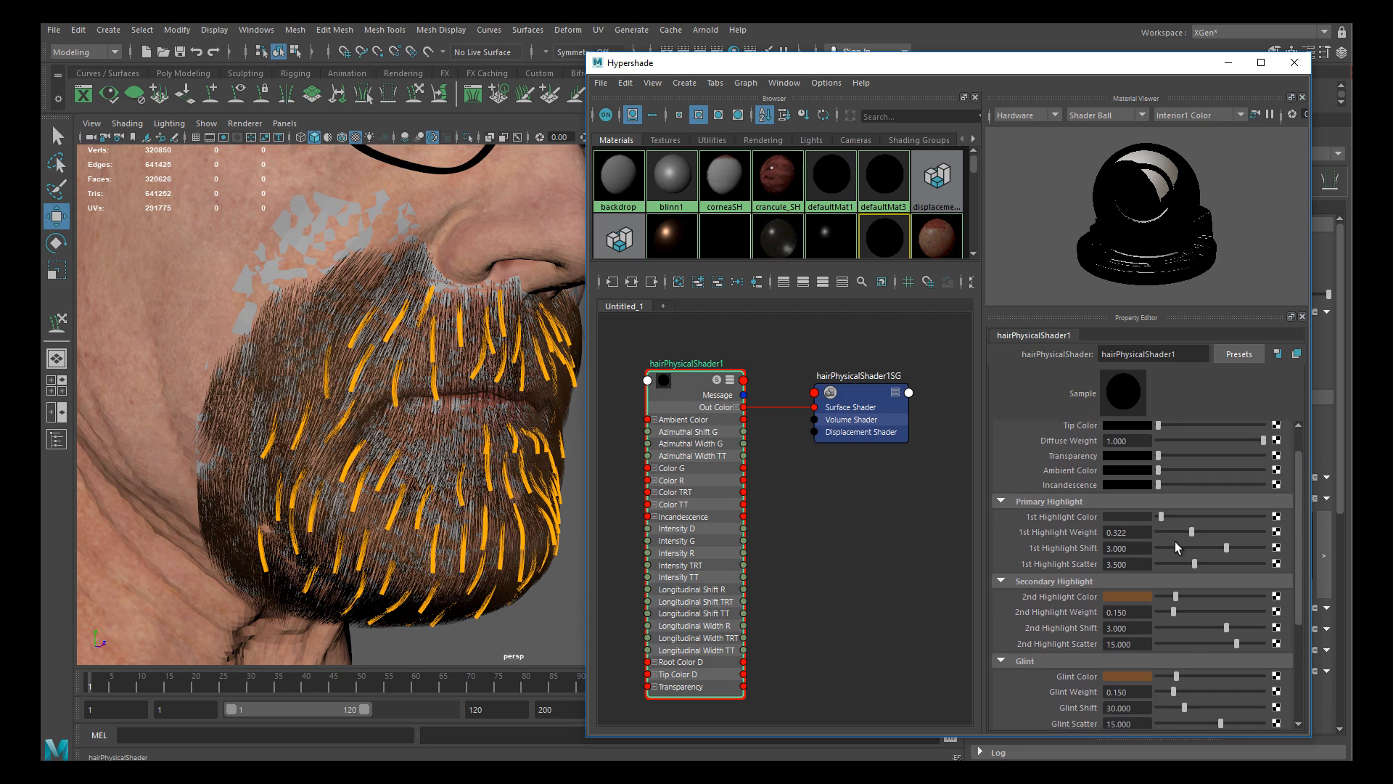
Set hairPhysicalShader1's primary highlight to weight 0.420, shift -0.909 and scatter 2.448, and its secondary highlight to near-black brown with weight 0.091
mouse_move(1177, 532)
left_mouse_down()
mouse_move(1233, 532)
mouse_move(1203, 540)
left_mouse_up()
left_click_drag(1169, 598, 1141, 598)
left_click_drag(1160, 597, 1163, 599)
left_click(1131, 596)
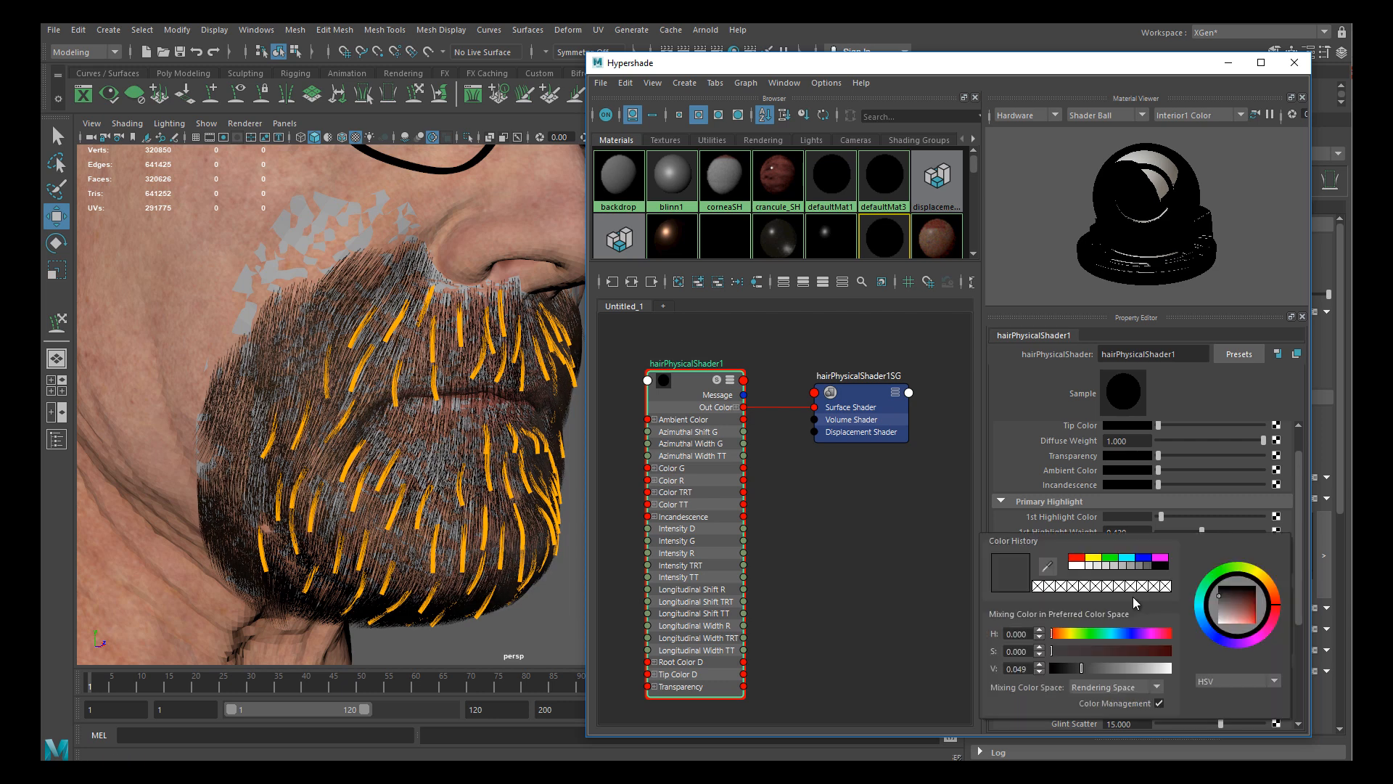
left_click_drag(1063, 651, 1090, 650)
left_click(1060, 634)
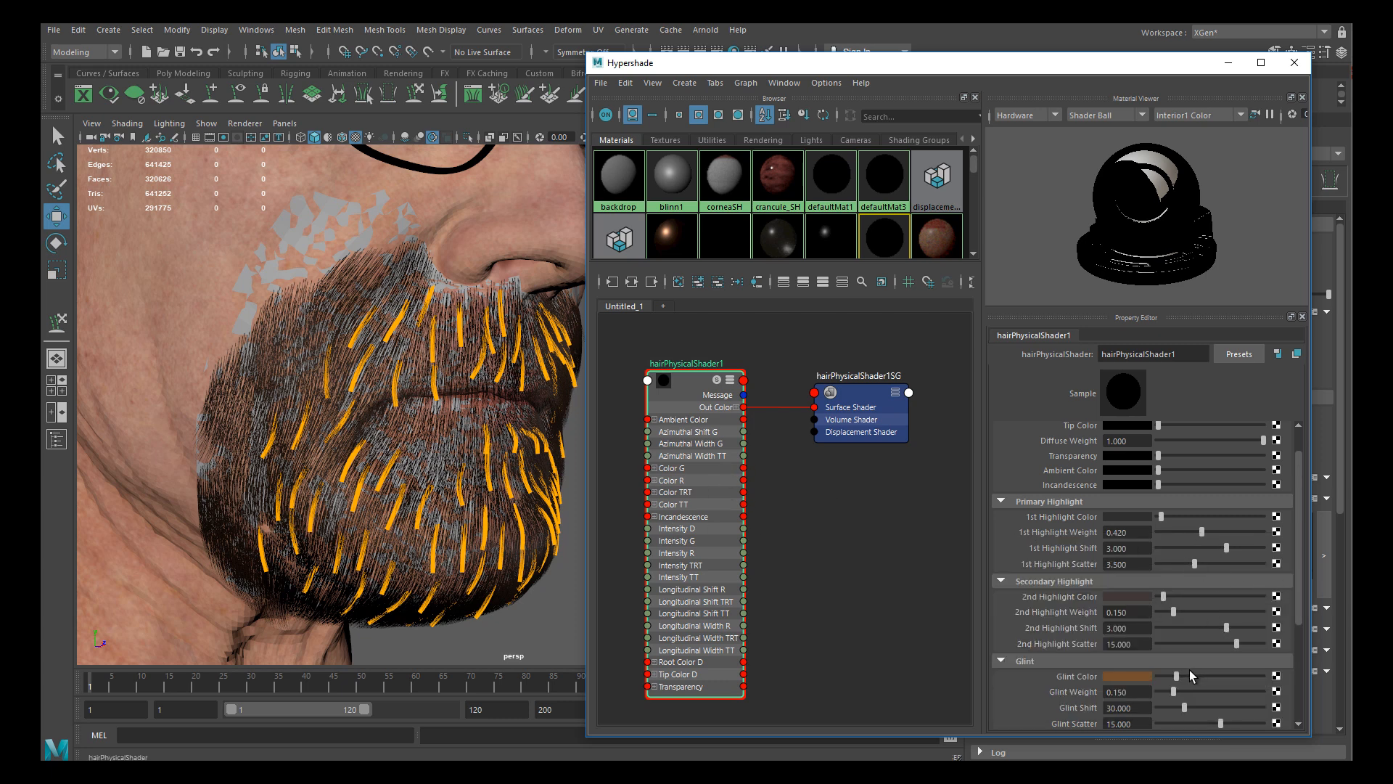
mouse_move(1174, 613)
left_mouse_down()
mouse_move(1198, 613)
mouse_move(1157, 621)
mouse_move(1167, 616)
left_mouse_up()
mouse_move(1227, 549)
left_mouse_down()
mouse_move(1195, 555)
mouse_move(1239, 554)
mouse_move(1208, 559)
left_mouse_up()
Examine the beard with the adjusted highlights from the front and from the three-quarter side
right_click_drag(359, 458, 238, 363, "alt")
left_click_drag(238, 363, 303, 438, "alt")
right_click_drag(303, 437, 360, 423, "alt")
middle_click_drag(359, 423, 279, 388, "alt")
right_click_drag(279, 388, 440, 521, "alt")
left_click_drag(440, 521, 430, 468, "alt")
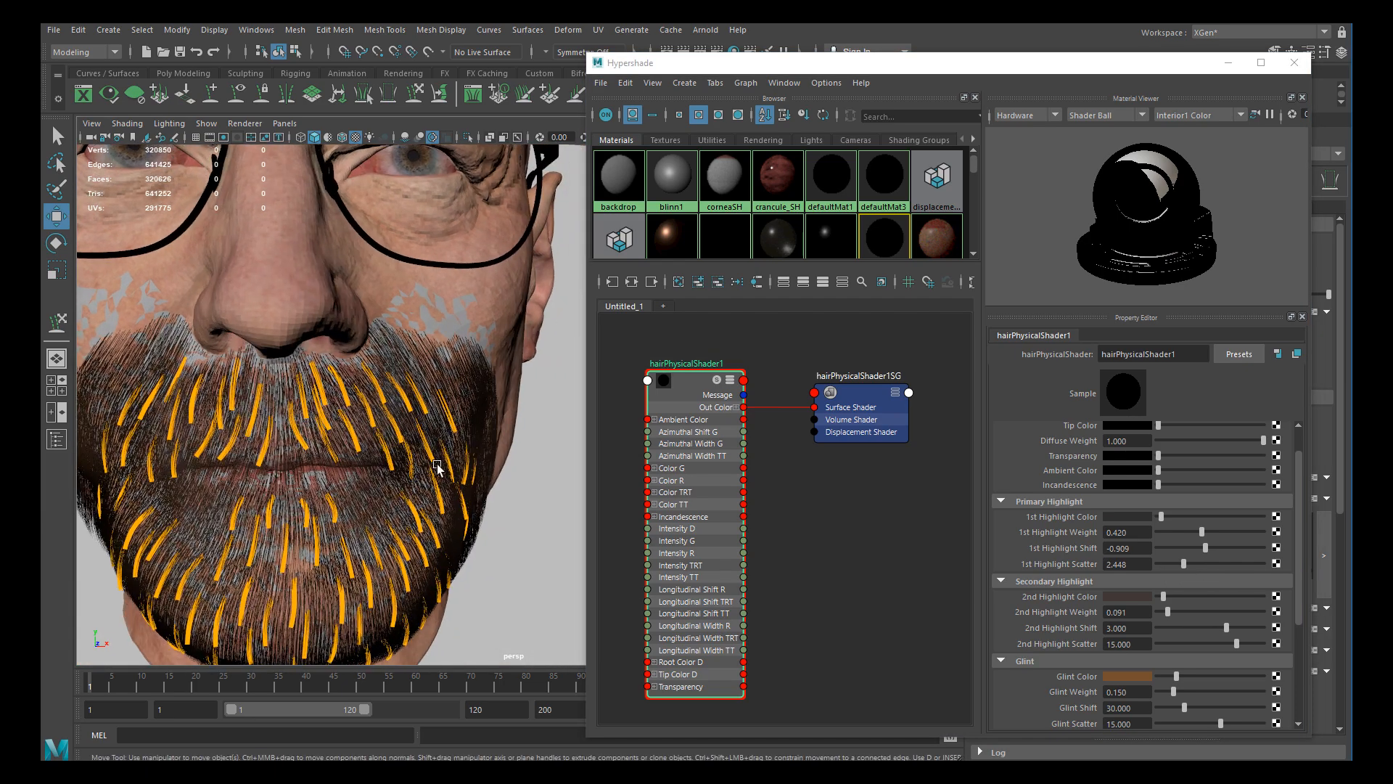
middle_click_drag(376, 486, 421, 469, "alt")
right_click_drag(421, 469, 348, 414, "alt")
left_click_drag(348, 414, 428, 417, "alt")
right_click_drag(428, 418, 457, 441, "alt")
left_click_drag(457, 442, 451, 437, "alt")
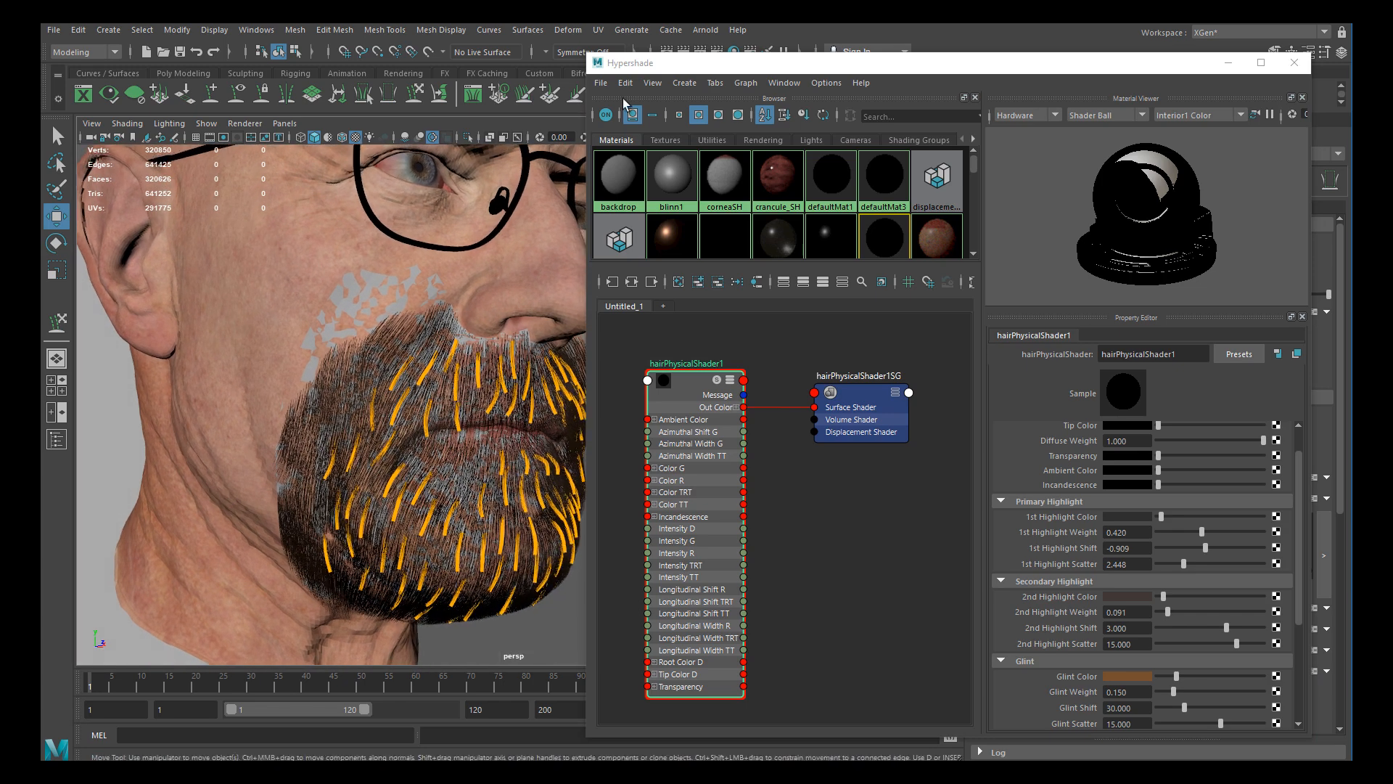
Move the Hypershade window off the viewport and examine the whole beard from the front and both close and distant views
left_click_drag(934, 65, 41, 149)
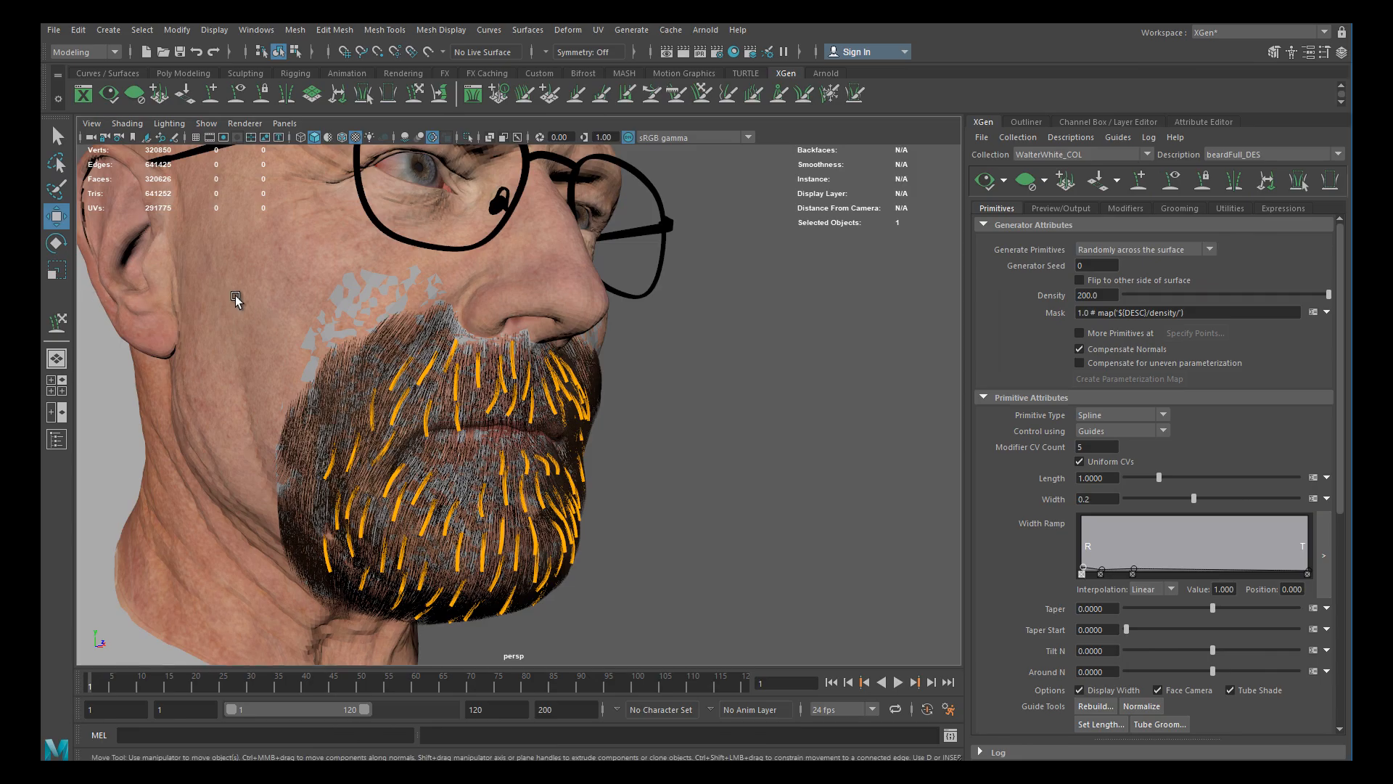
left_click_drag(428, 319, 490, 396, "alt")
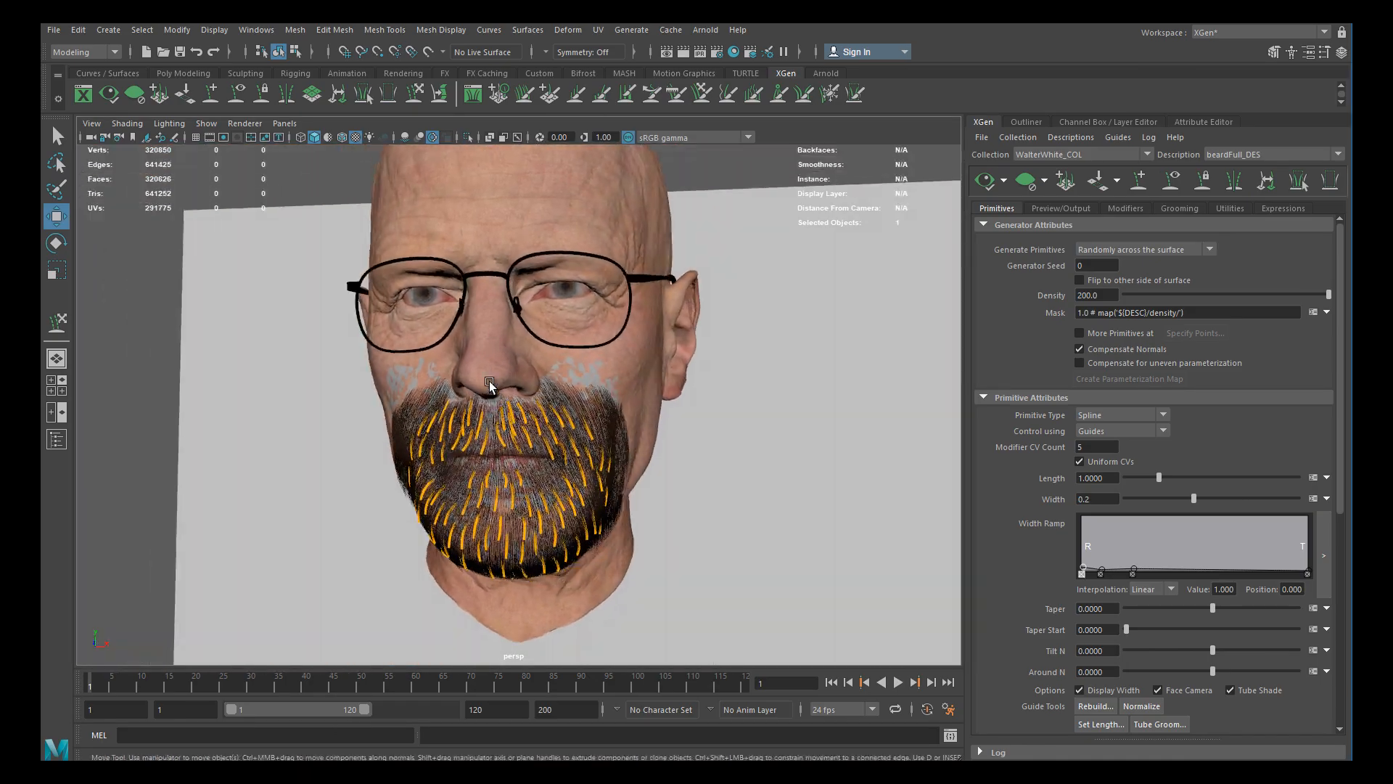
right_click_drag(490, 397, 580, 428, "alt")
left_click_drag(584, 435, 585, 392, "alt")
middle_click_drag(585, 392, 585, 435, "alt")
right_click_drag(585, 434, 522, 395, "alt")
left_click_drag(522, 395, 450, 395, "alt")
middle_click_drag(604, 465, 583, 411, "alt")
right_click_drag(583, 412, 610, 428, "alt")
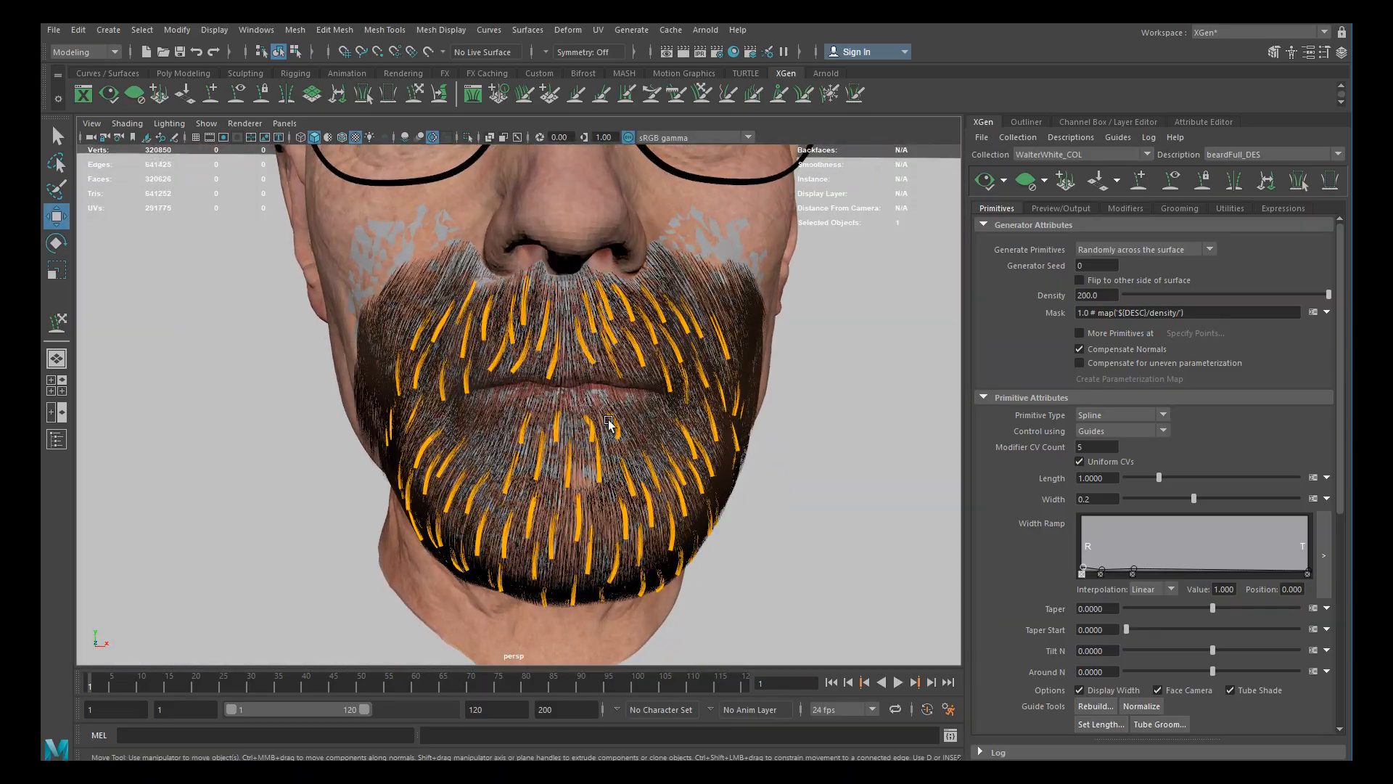
middle_click_drag(505, 317, 579, 350, "alt")
left_click_drag(508, 323, 600, 318, "alt")
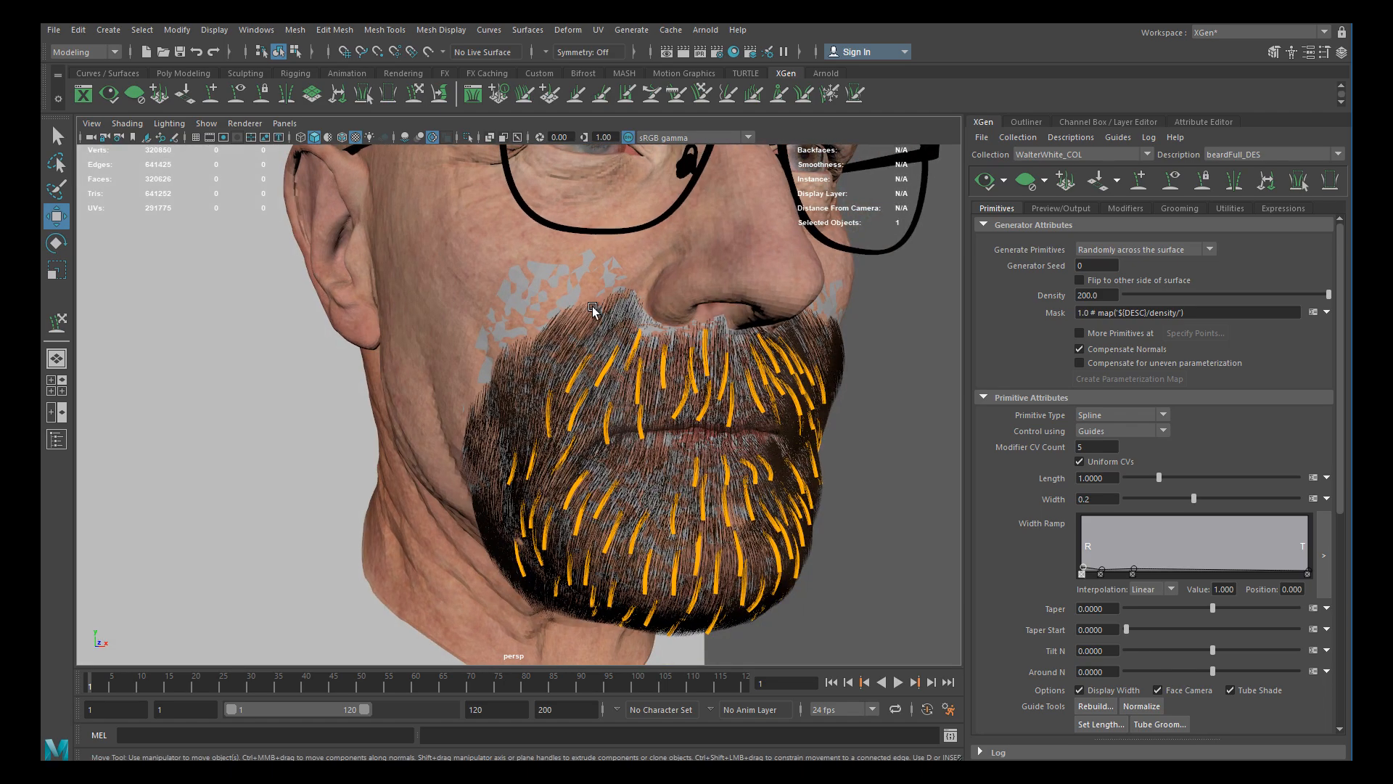
mouse_move(556, 461)
middle_mouse_down("alt")
mouse_move(542, 406)
mouse_move(559, 434)
middle_mouse_up("alt")
left_click_drag(618, 427, 540, 424, "alt")
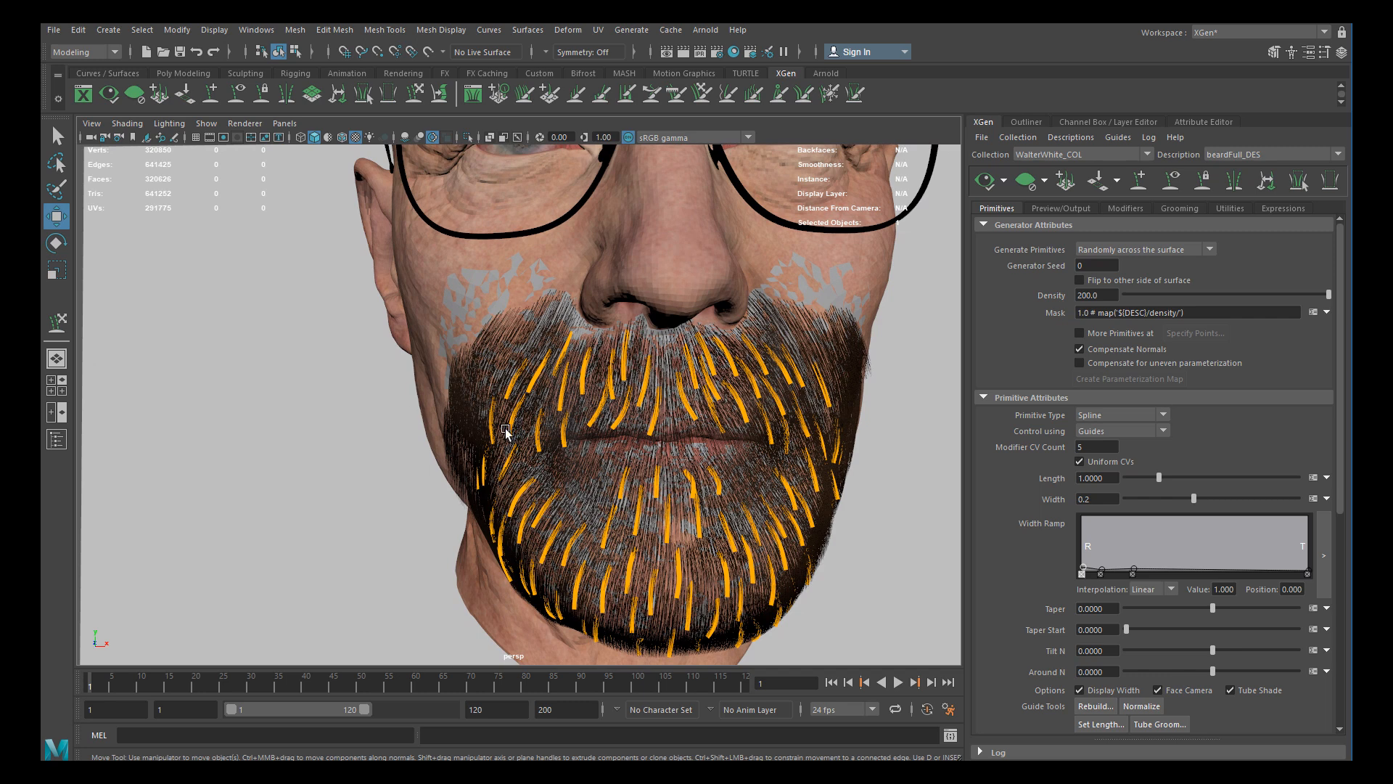
middle_click_drag(622, 402, 498, 419, "alt")
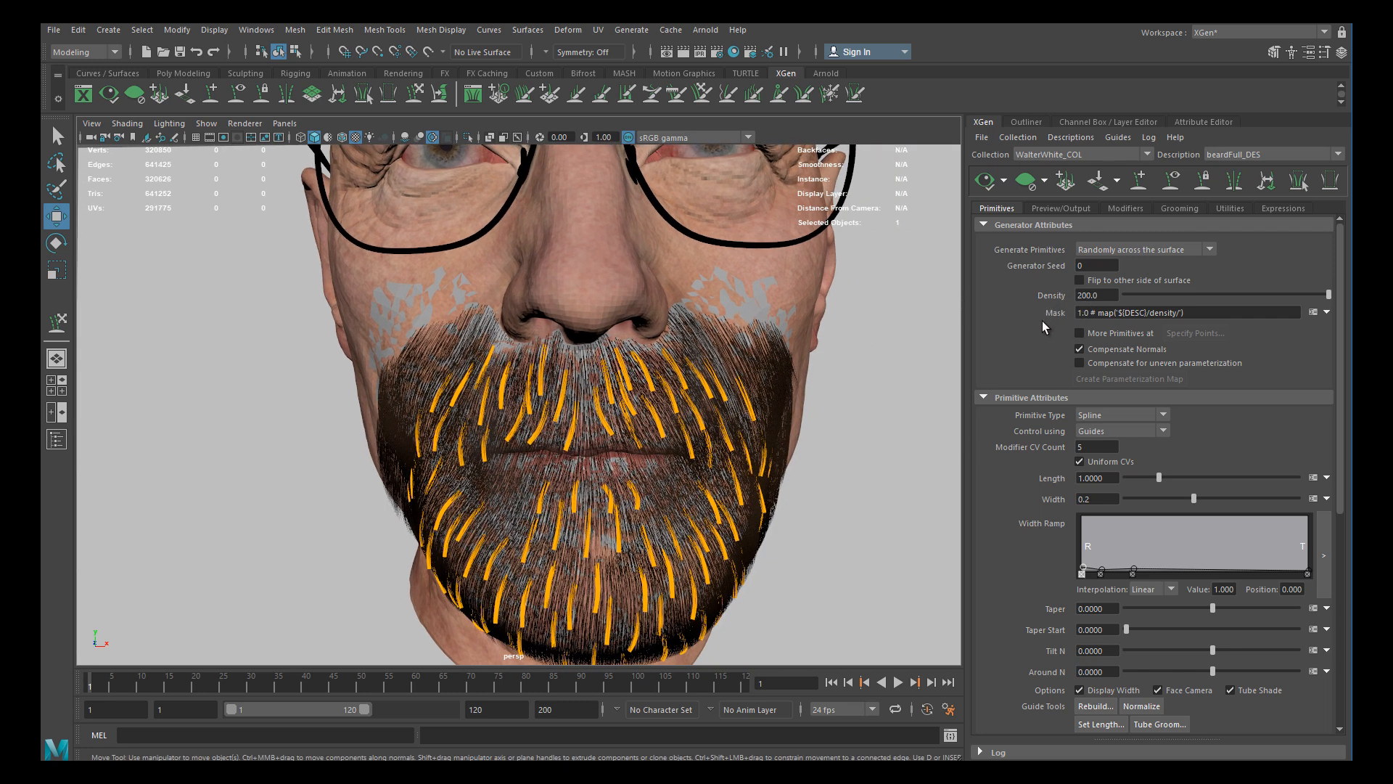
Examine the hair coverage around the mustache, mouth and jawline up close, from below and from the front
right_click_drag(505, 437, 581, 508, "alt")
middle_click_drag(580, 508, 518, 427, "alt")
left_click_drag(518, 421, 551, 413, "alt")
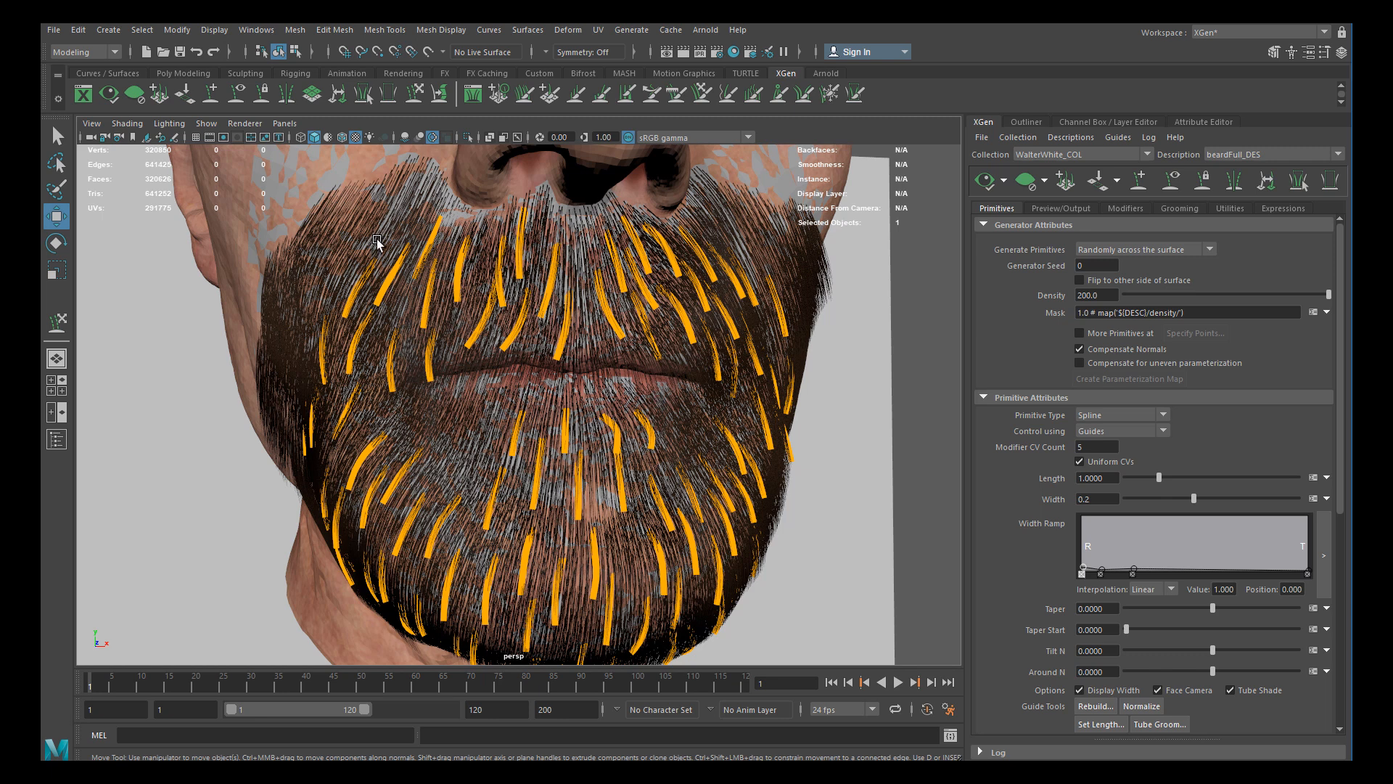
scroll(505, 428, "down", 3)
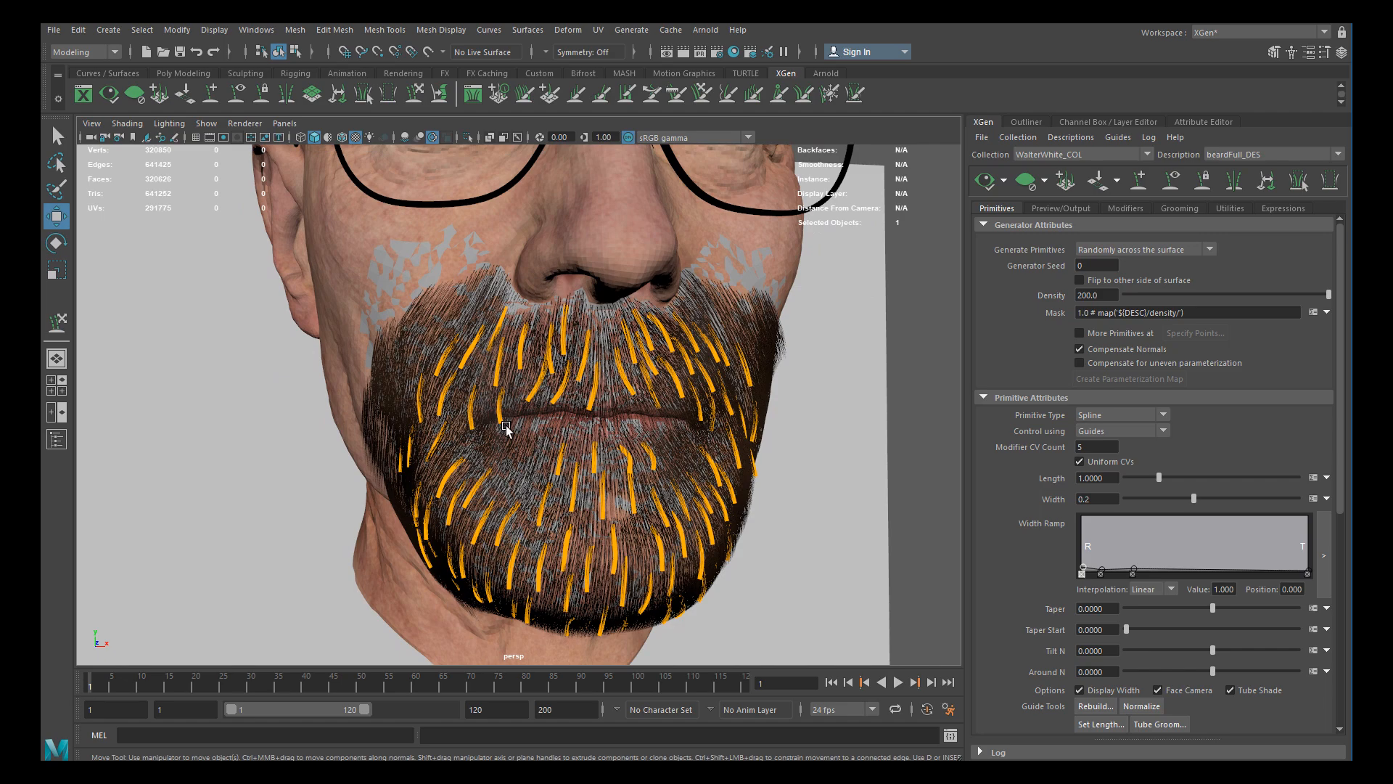
left_click_drag(506, 428, 572, 395, "alt")
middle_click_drag(572, 396, 553, 411, "alt")
right_click_drag(575, 391, 598, 407, "alt")
middle_click_drag(598, 406, 580, 423, "alt")
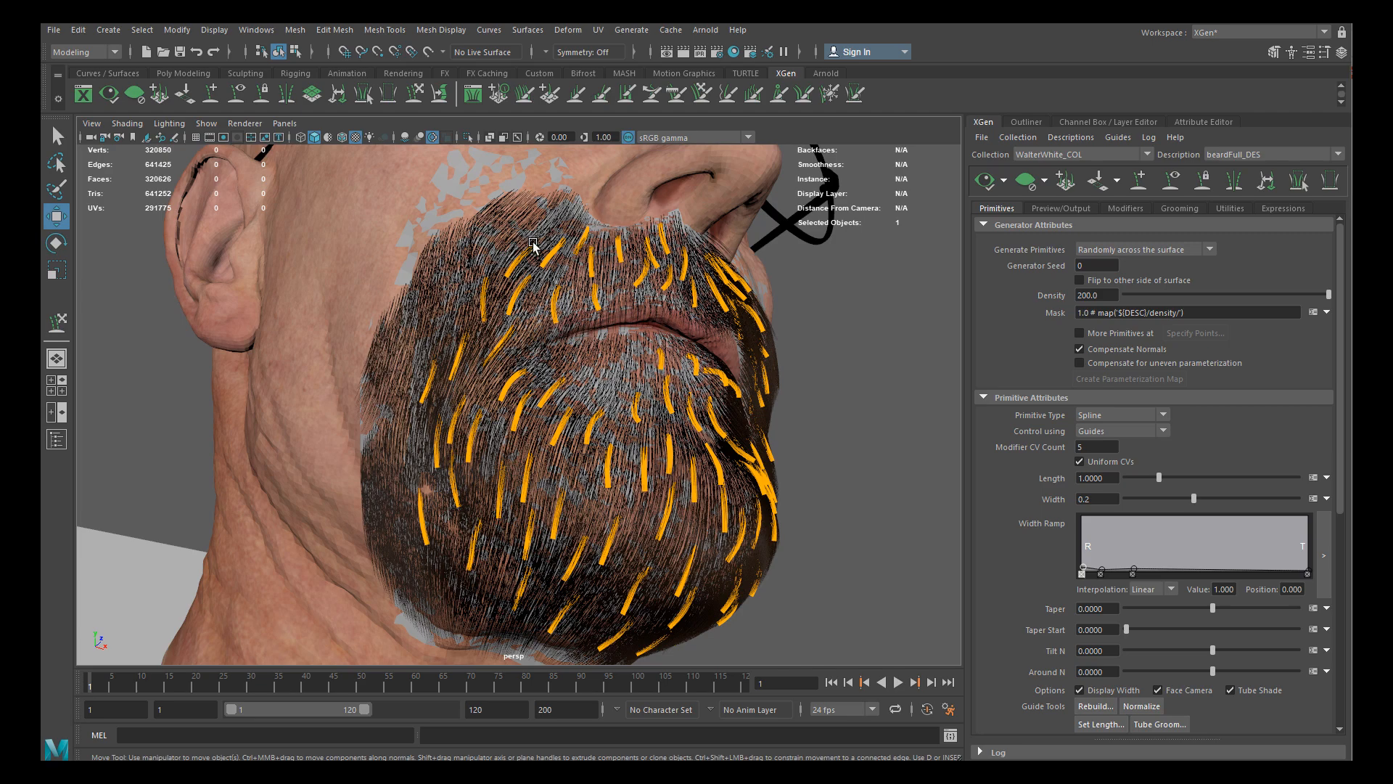
middle_click_drag(566, 325, 583, 355, "alt")
left_click_drag(584, 355, 546, 377, "alt")
right_click_drag(546, 376, 546, 355, "alt")
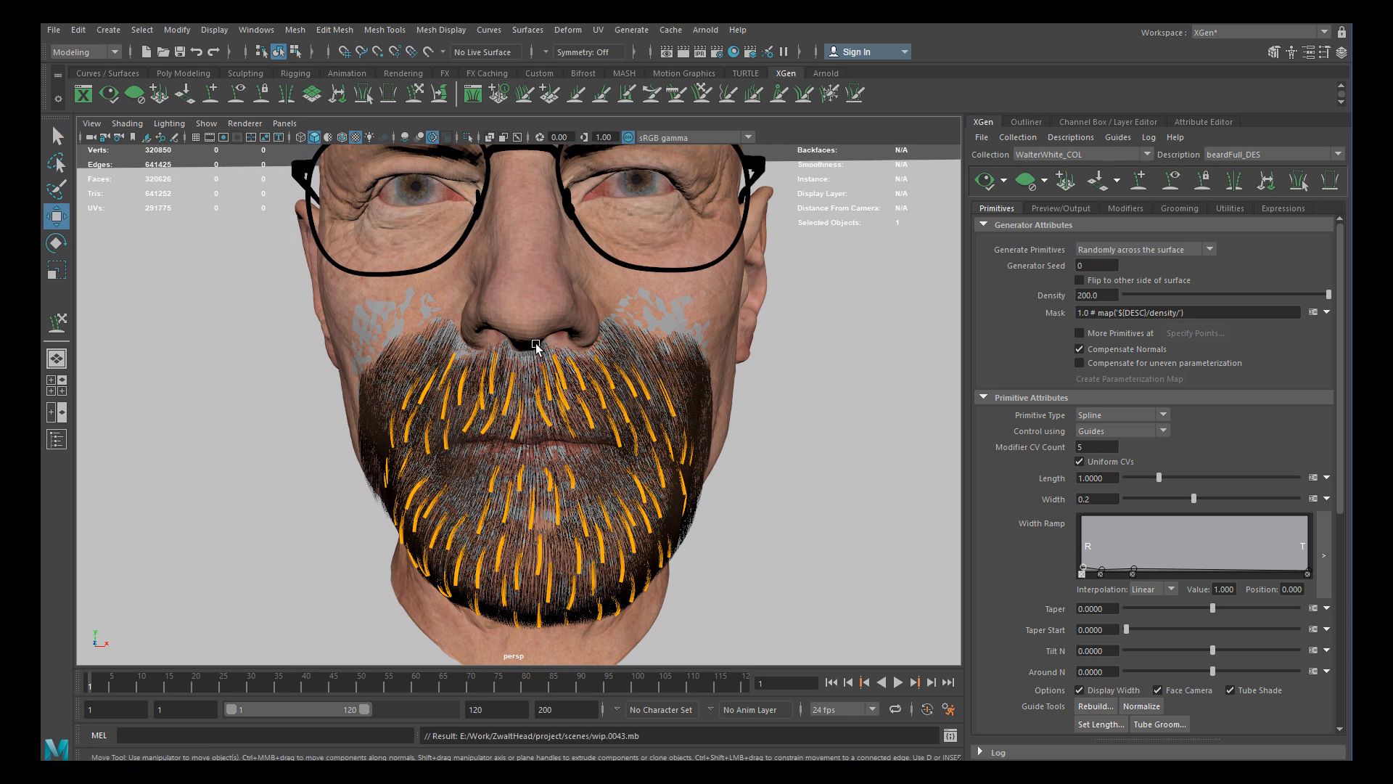
left_click_drag(513, 356, 554, 364, "alt")
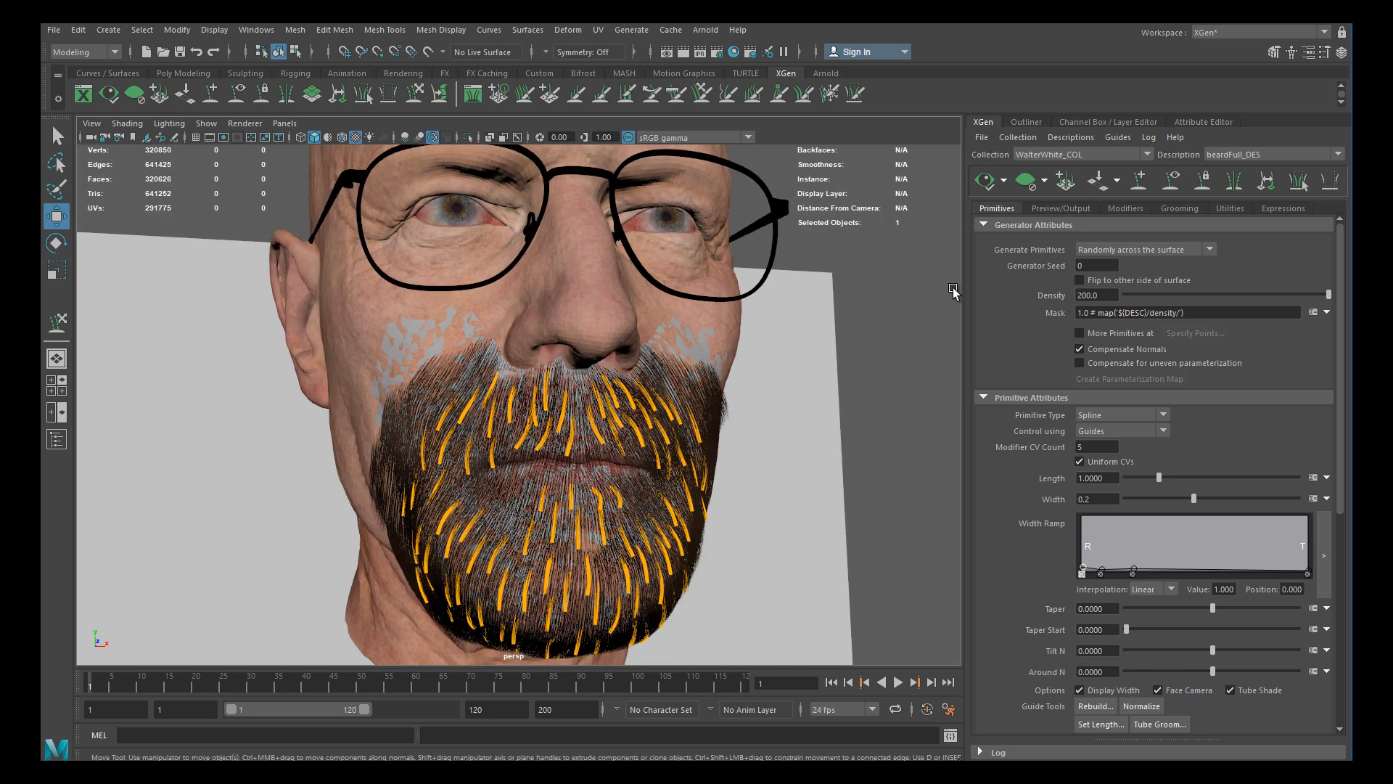
Refresh the hair preview and hide the guides to inspect the bare beard hair from the side
left_click(1327, 313)
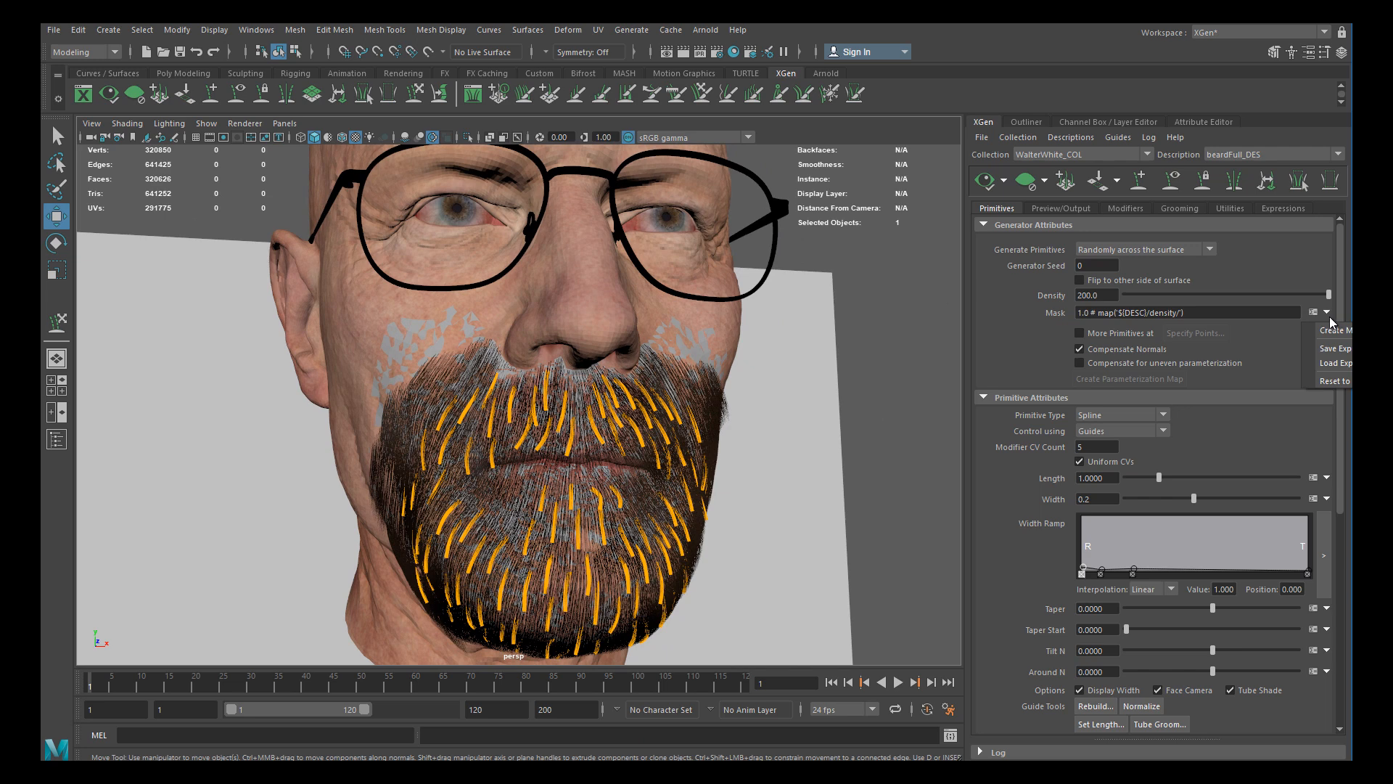
left_click(1026, 181)
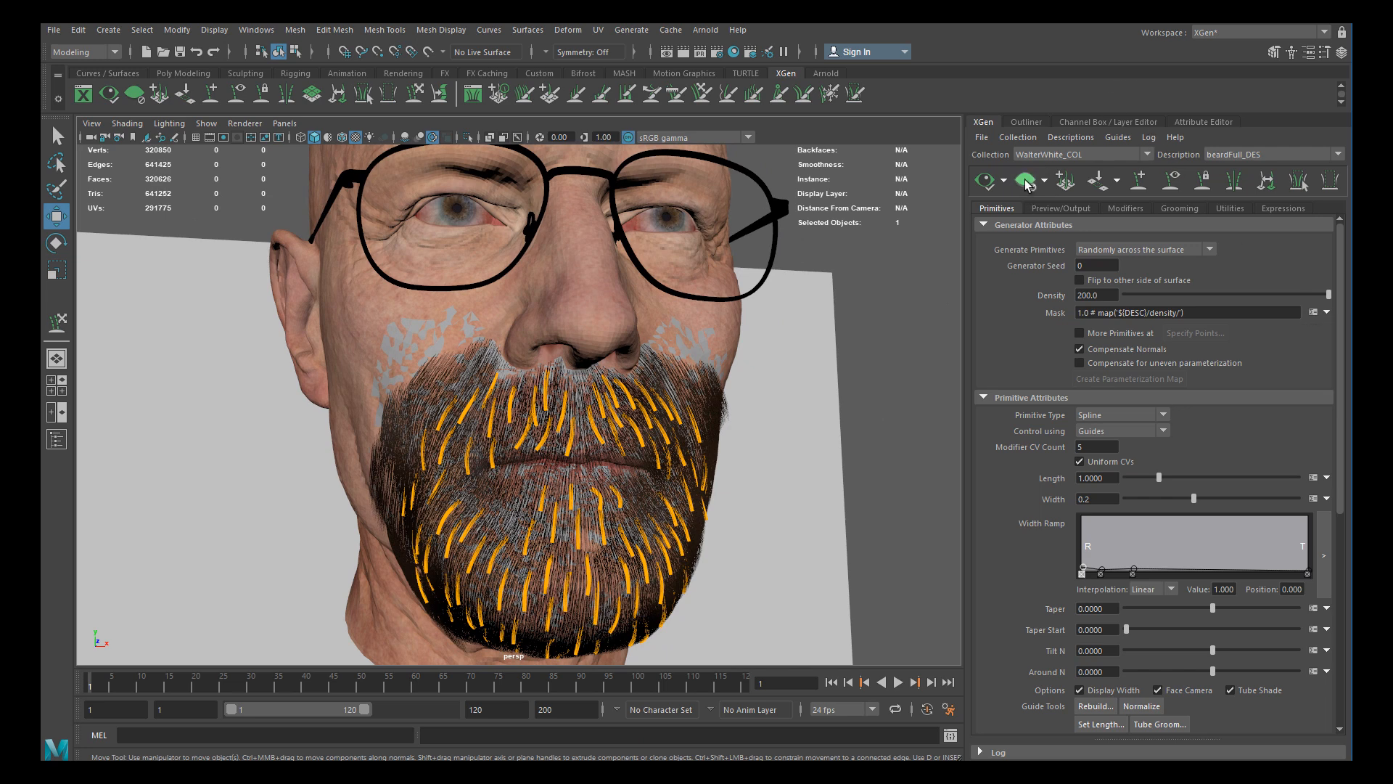
left_click(993, 185)
left_click(1172, 183)
left_click_drag(590, 435, 697, 377, "alt")
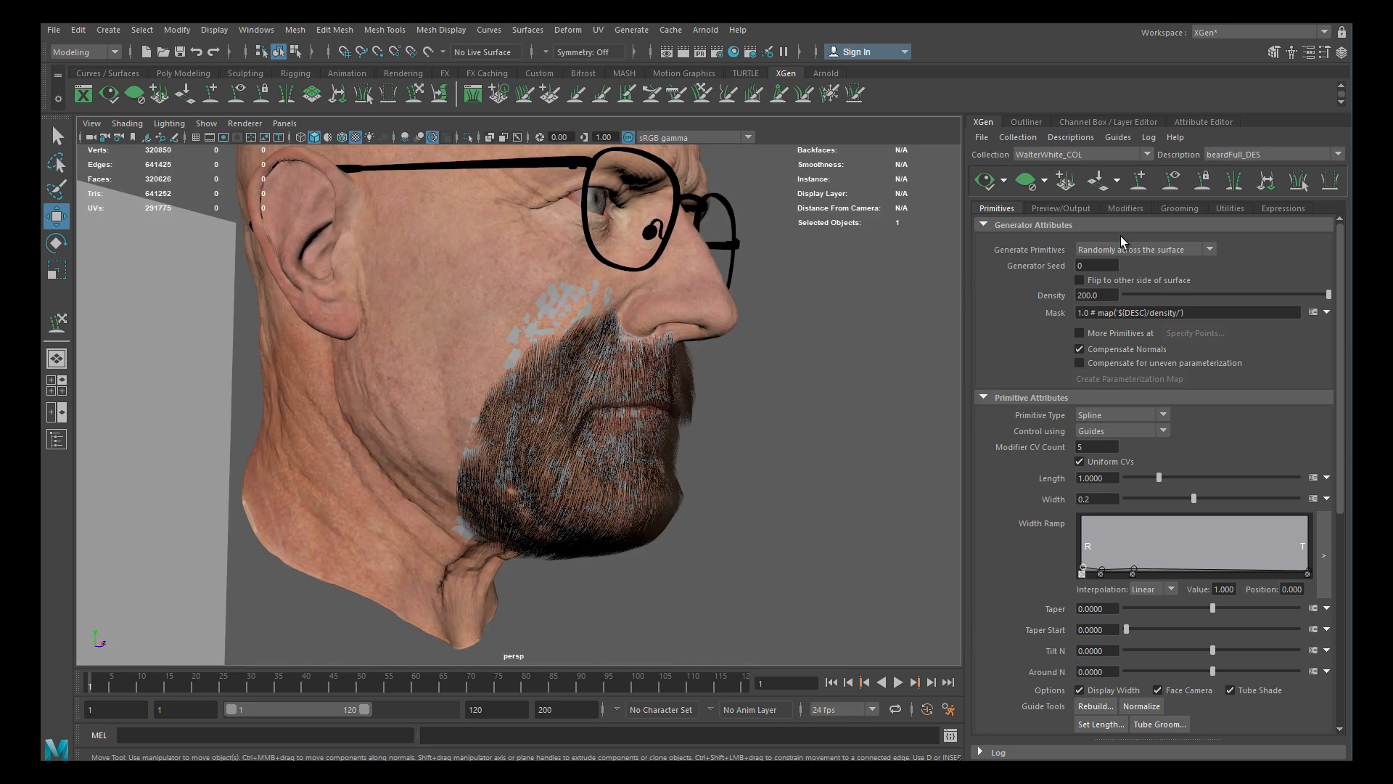
left_click(1171, 184)
left_click(1172, 182)
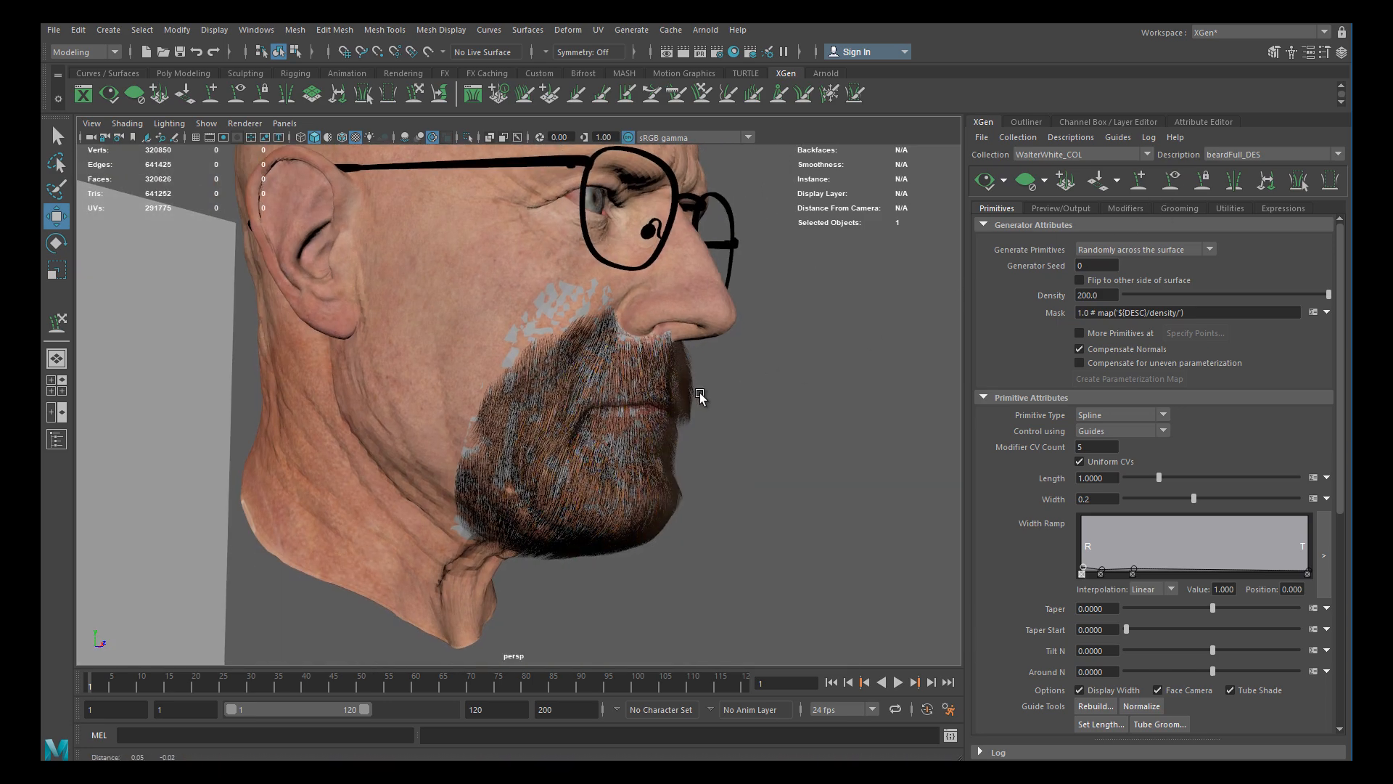
scroll(696, 395, "up", 5)
left_click_drag(802, 483, 777, 457, "alt")
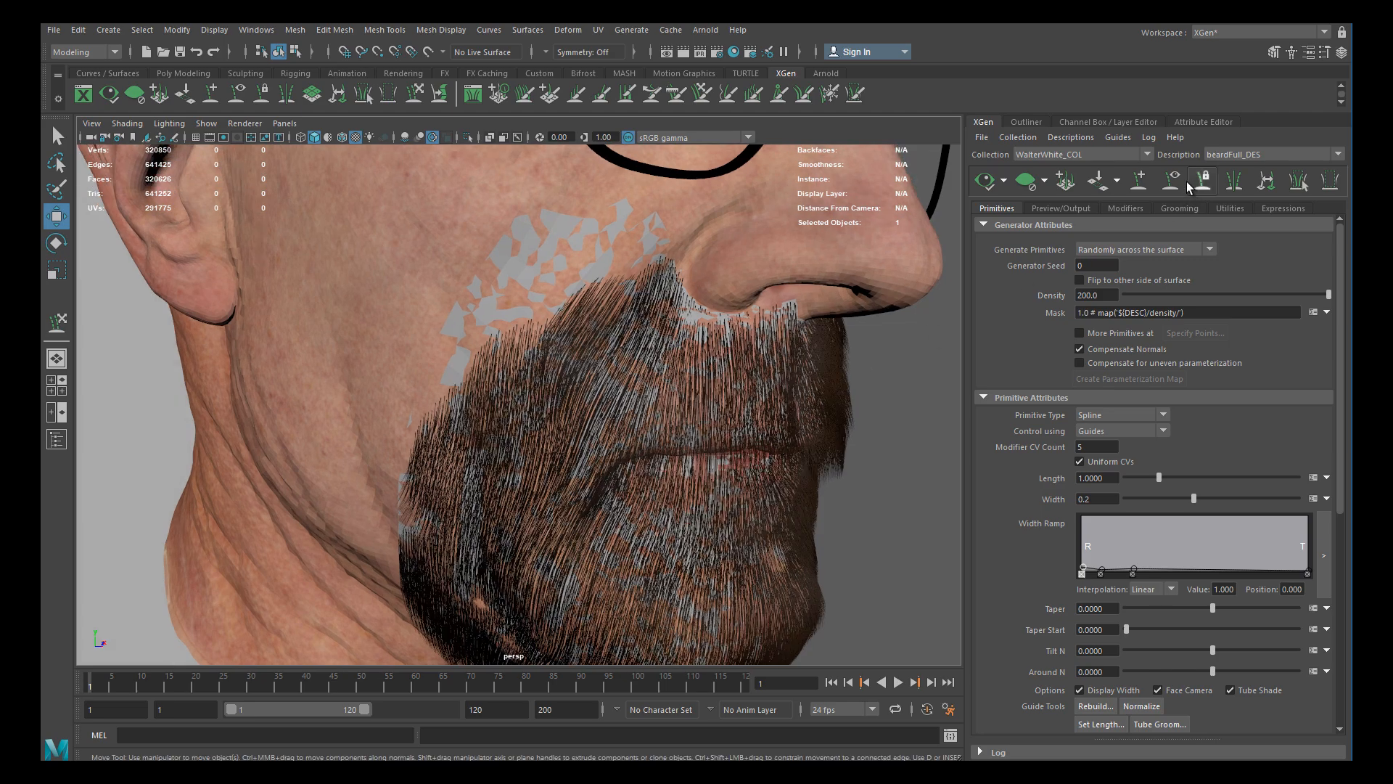
Show the beard guides again and inspect the hair around the mouth from the front
left_click(1173, 184)
scroll(765, 407, "down", 5)
left_click_drag(765, 407, 615, 416, "alt")
right_click_drag(616, 417, 665, 468, "alt")
mouse_move(664, 465)
left_mouse_down("alt")
mouse_move(667, 444)
mouse_move(686, 449)
left_mouse_up("alt")
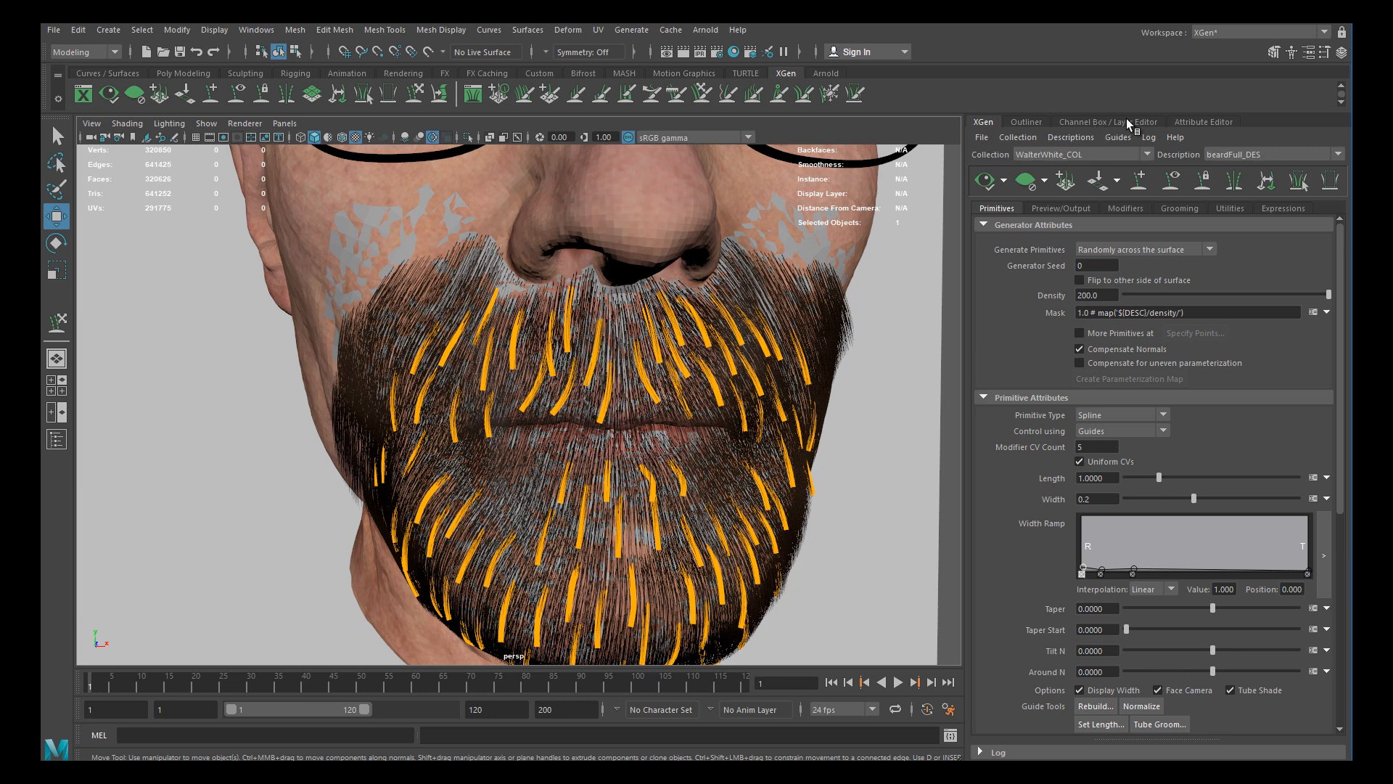
Select beardScalp_GEO and create a display layer from it
left_click(1190, 119)
left_click(1108, 121)
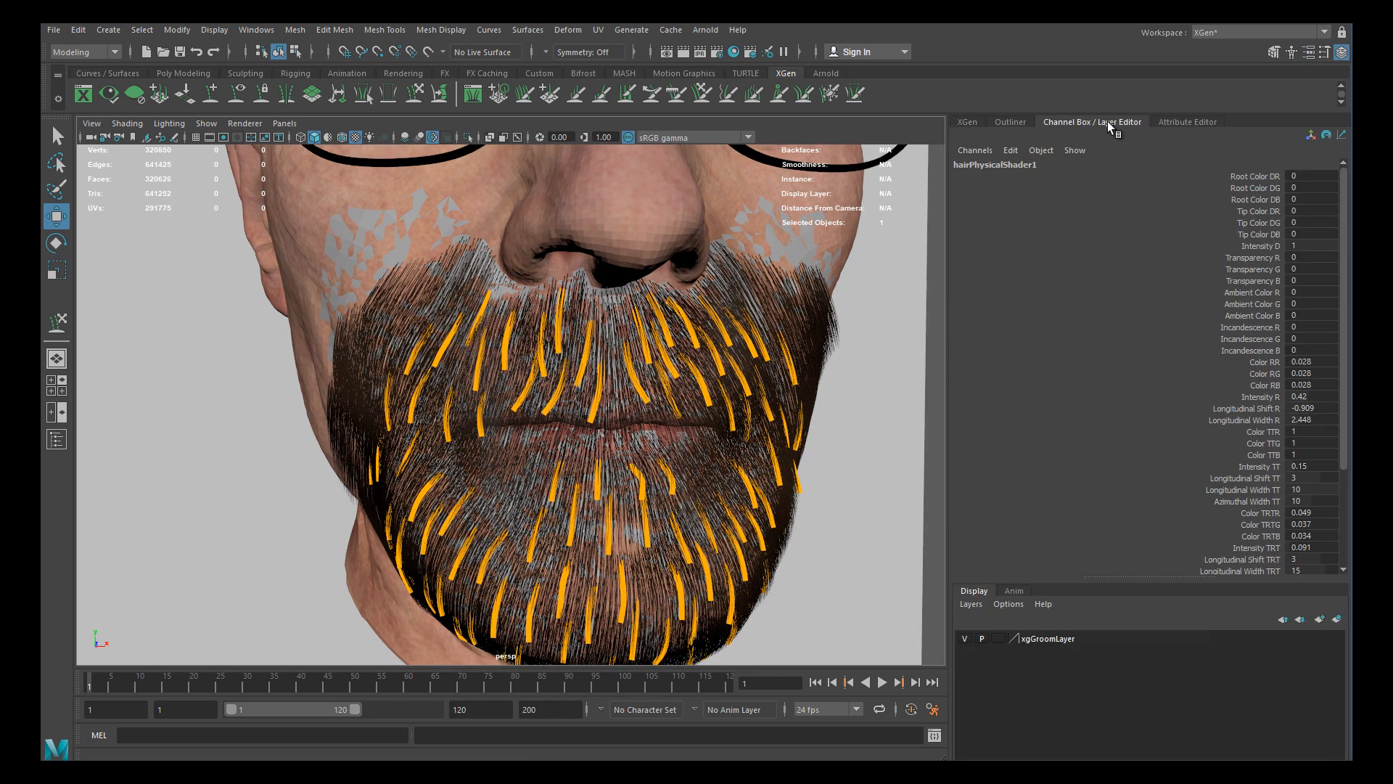
left_click(1009, 121)
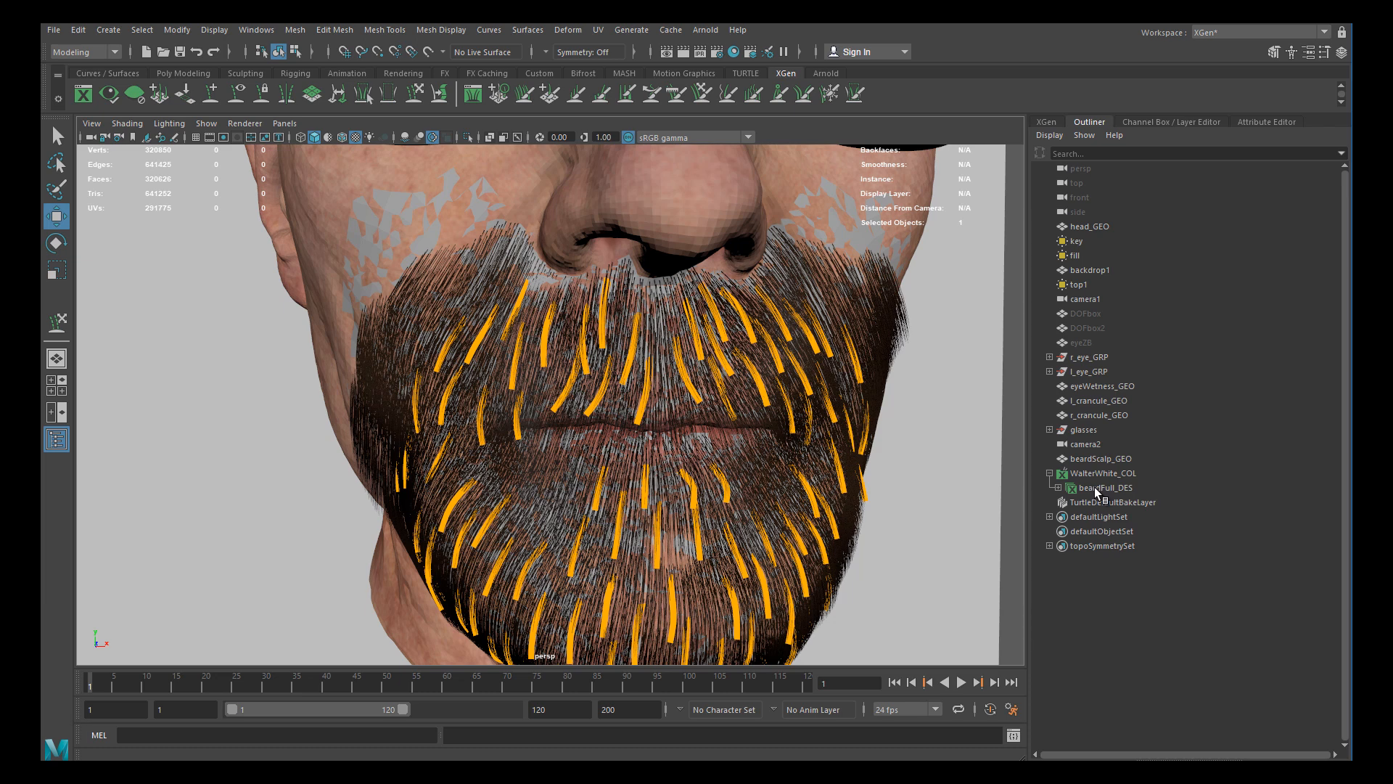
left_click(1094, 488)
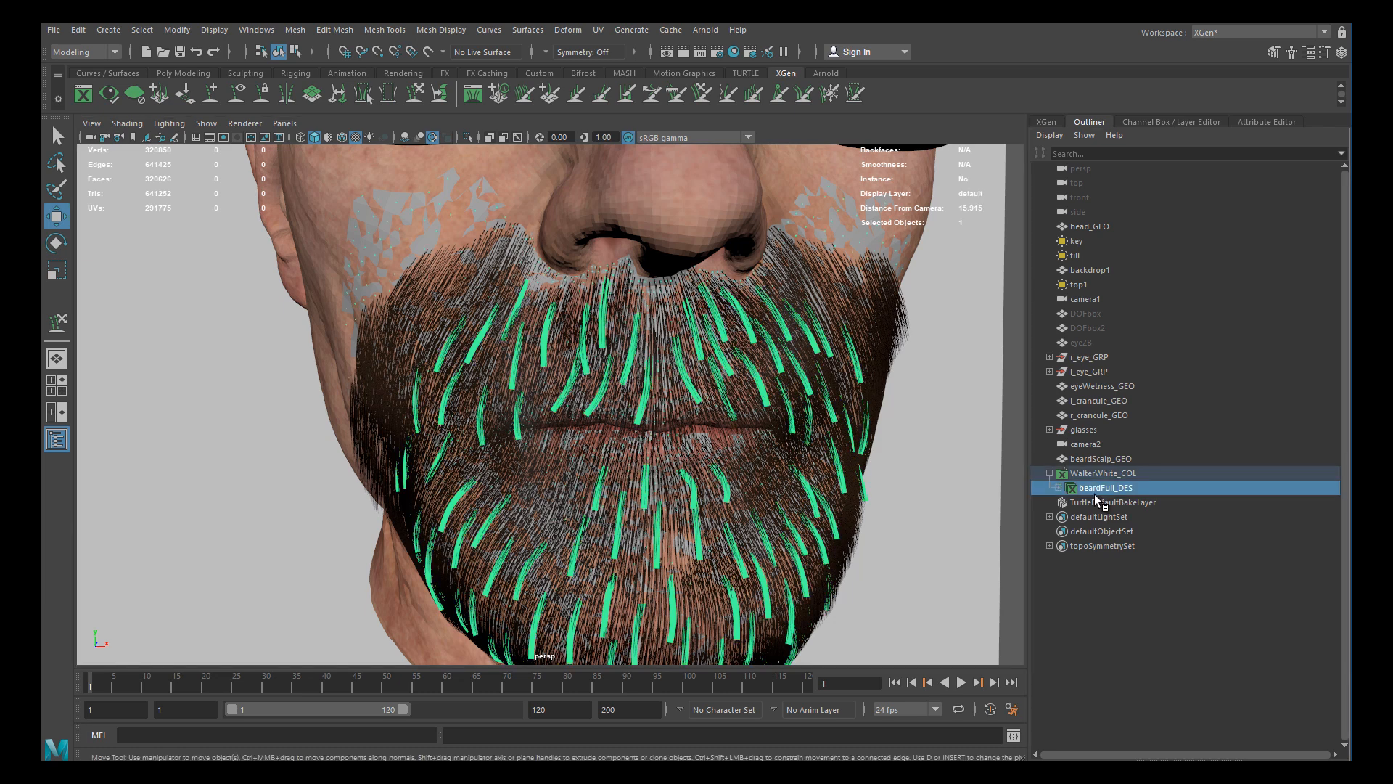
left_click(1083, 459)
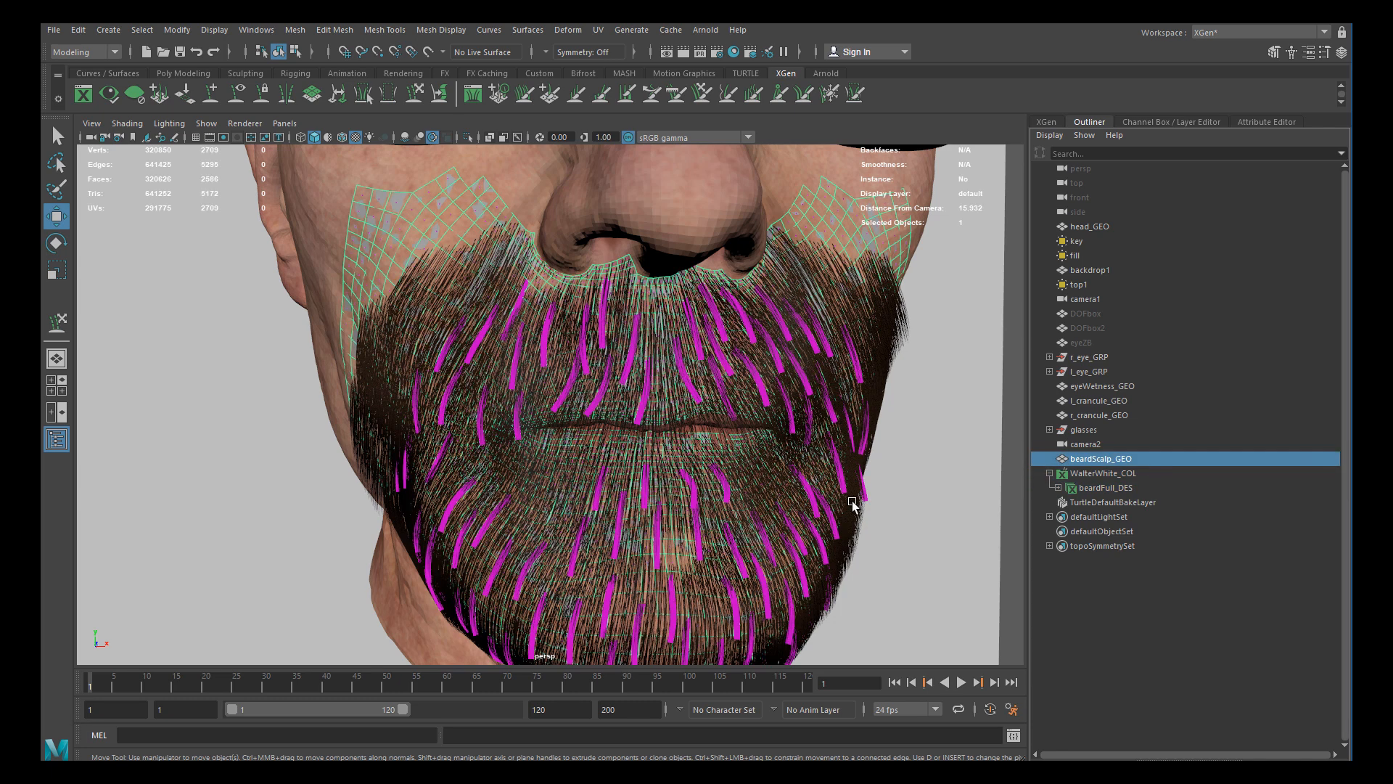
left_click(1145, 122)
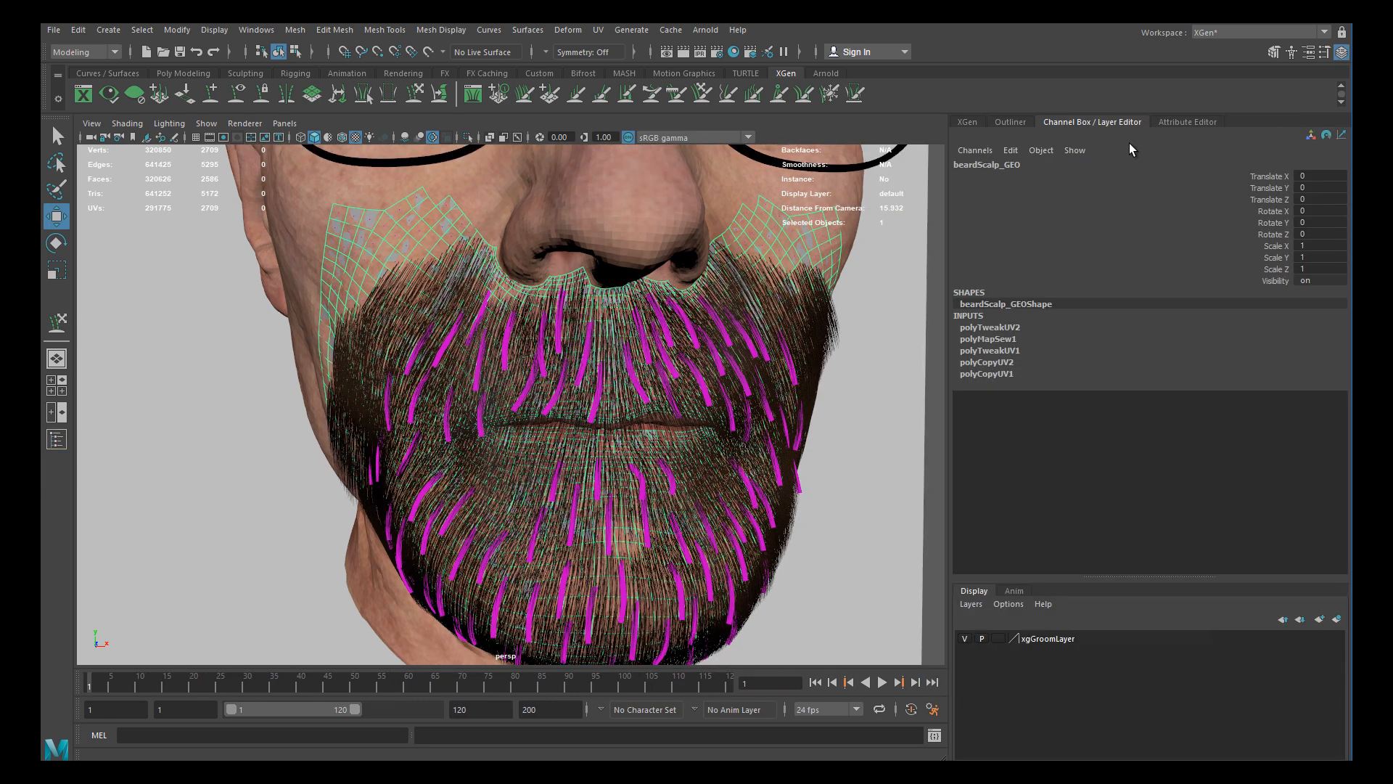
left_click(968, 602)
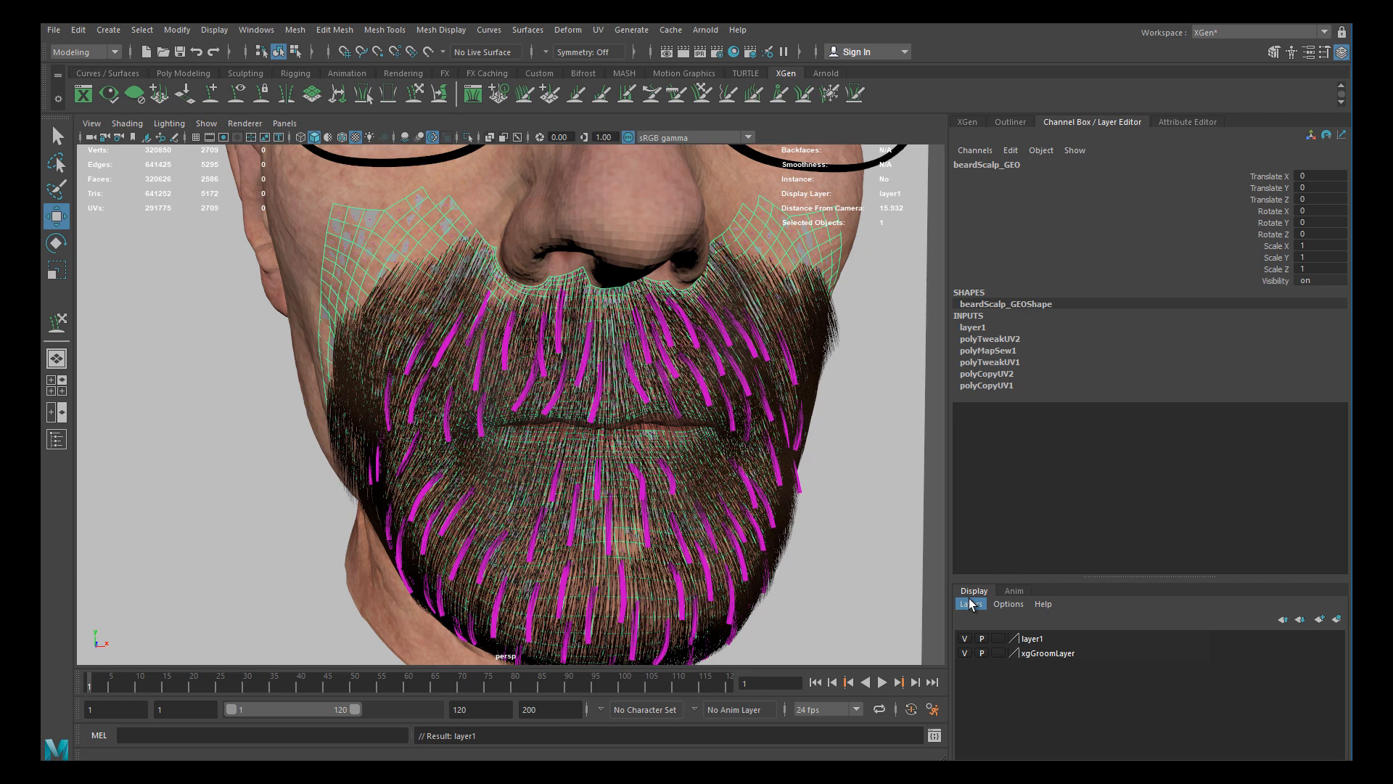
key("ctrl+z")
left_click(975, 609)
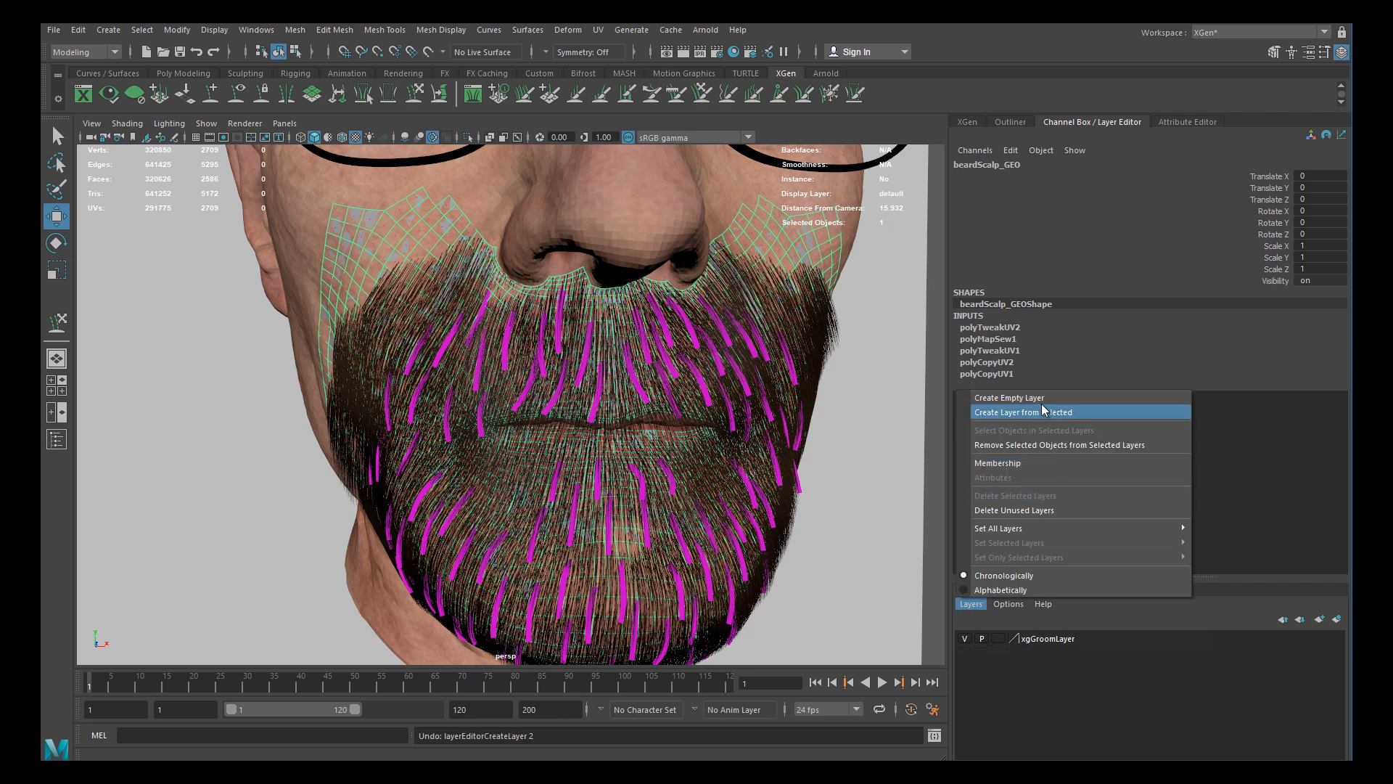
left_click(1069, 414)
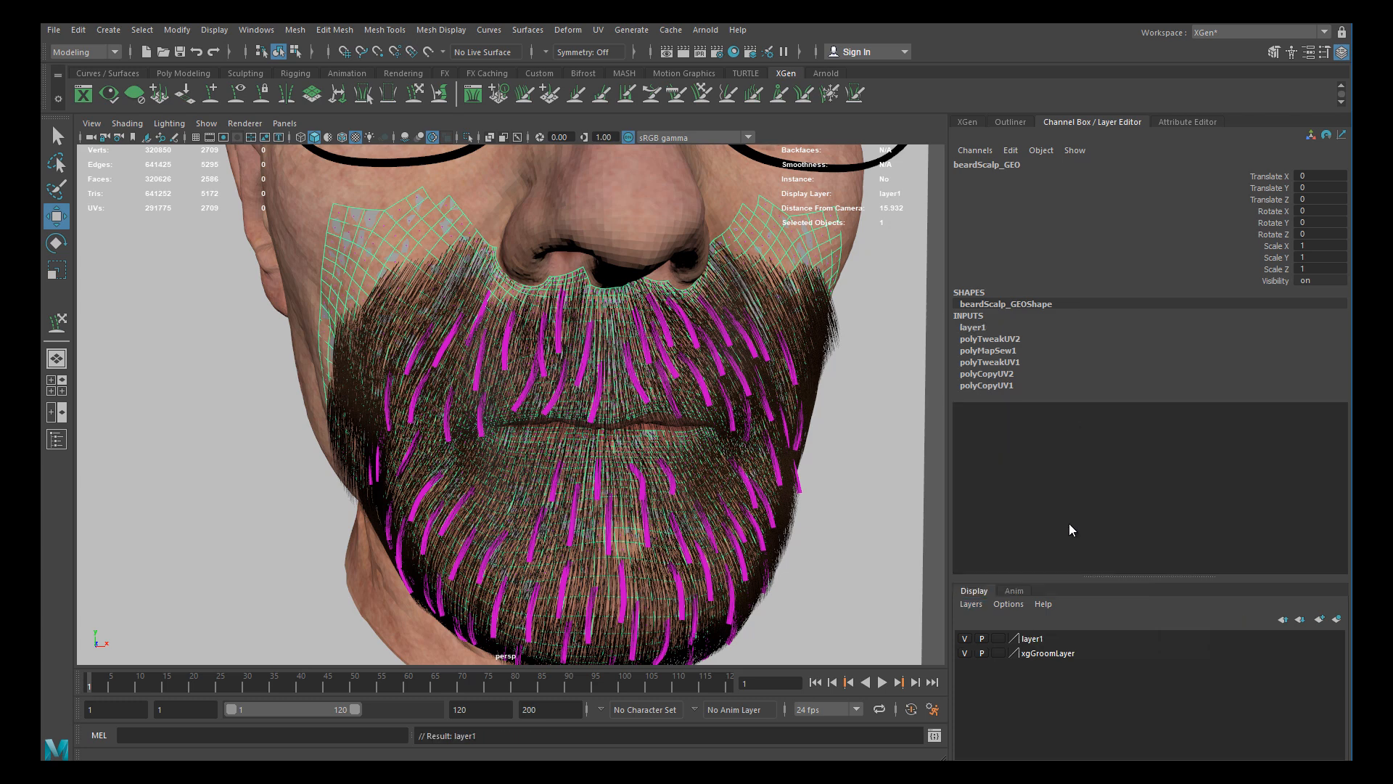
Toggle the new layer's visibility repeatedly to compare the beard with and without the scalp mesh, leaving the mesh visible
left_click(1039, 638)
left_click(964, 638)
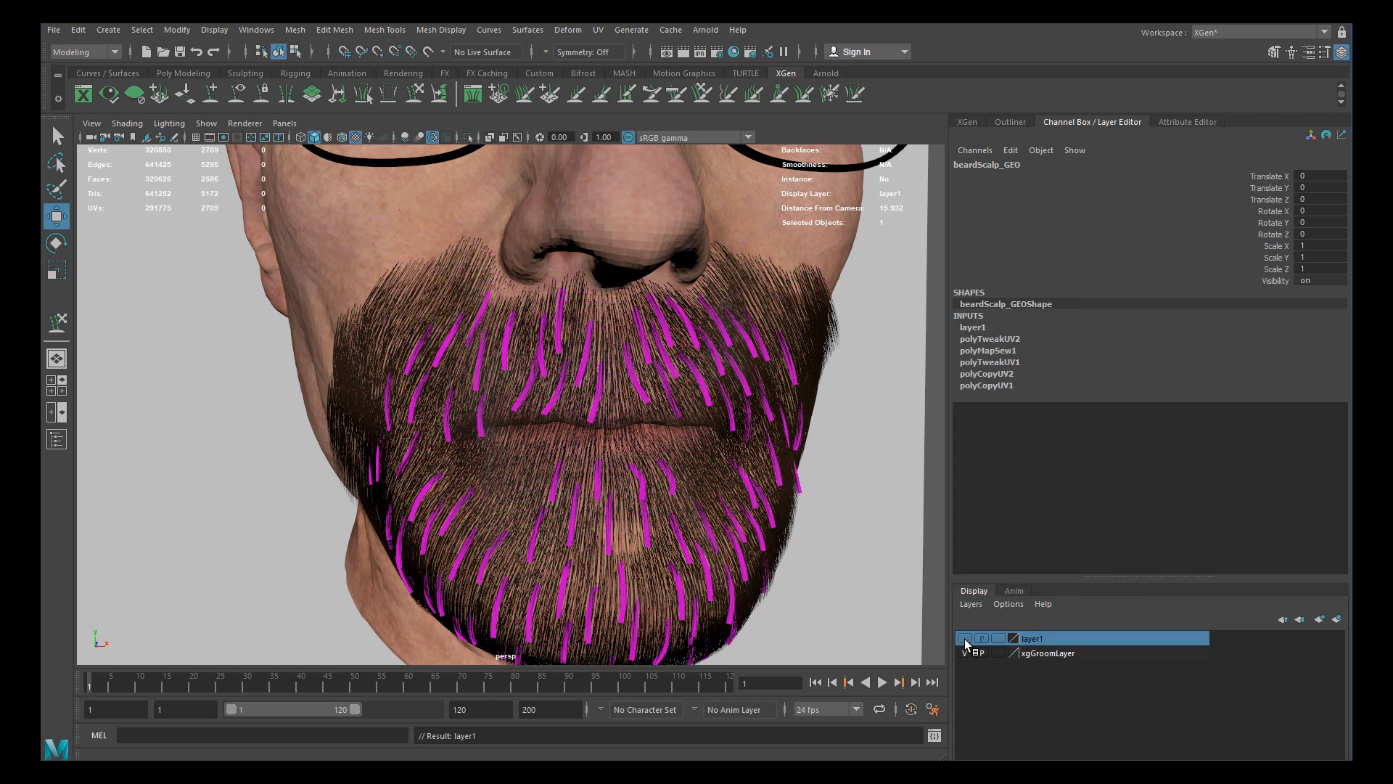
left_click(965, 640)
left_click(965, 640)
left_click(965, 640)
left_click(965, 640)
left_click(965, 638)
left_click(966, 639)
left_click(965, 639)
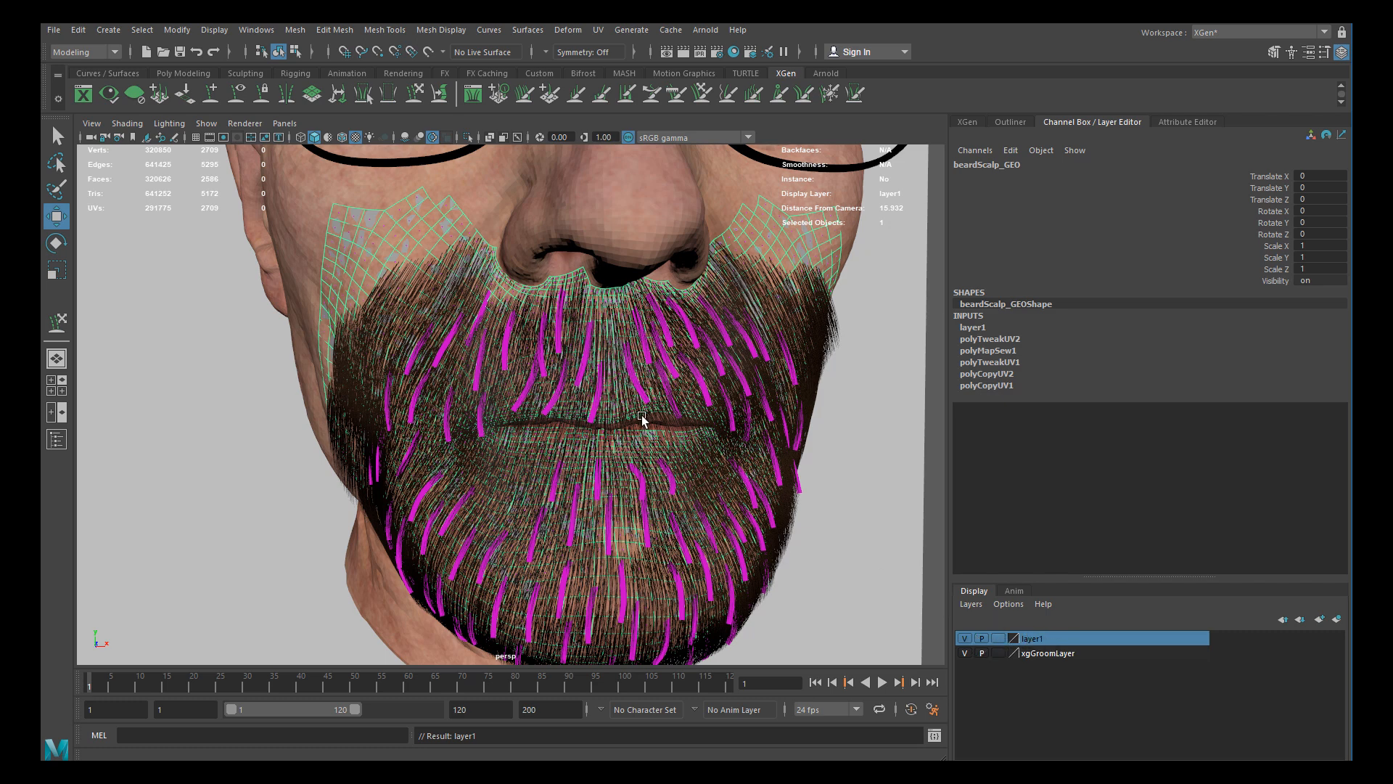
Inspect the beard, its guides and the scalp mesh against the whole face from the front and at an angle
middle_click_drag(563, 250, 607, 407, "alt")
right_click_drag(606, 406, 524, 269, "alt")
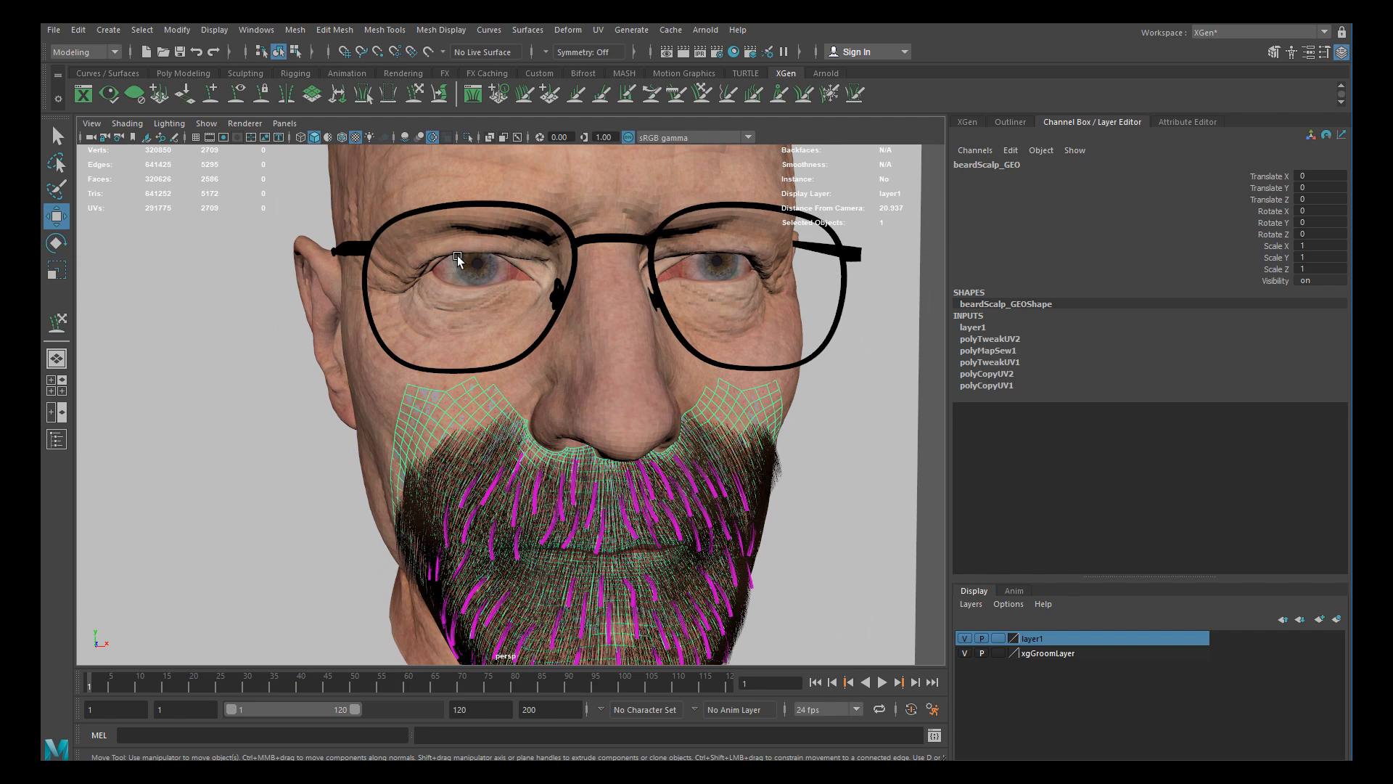
mouse_move(595, 290)
left_mouse_down("alt")
mouse_move(622, 363)
mouse_move(581, 267)
left_mouse_up("alt")
right_click_drag(581, 267, 513, 267, "alt")
middle_click_drag(554, 328, 559, 200, "alt")
left_click_drag(566, 204, 638, 259, "alt")
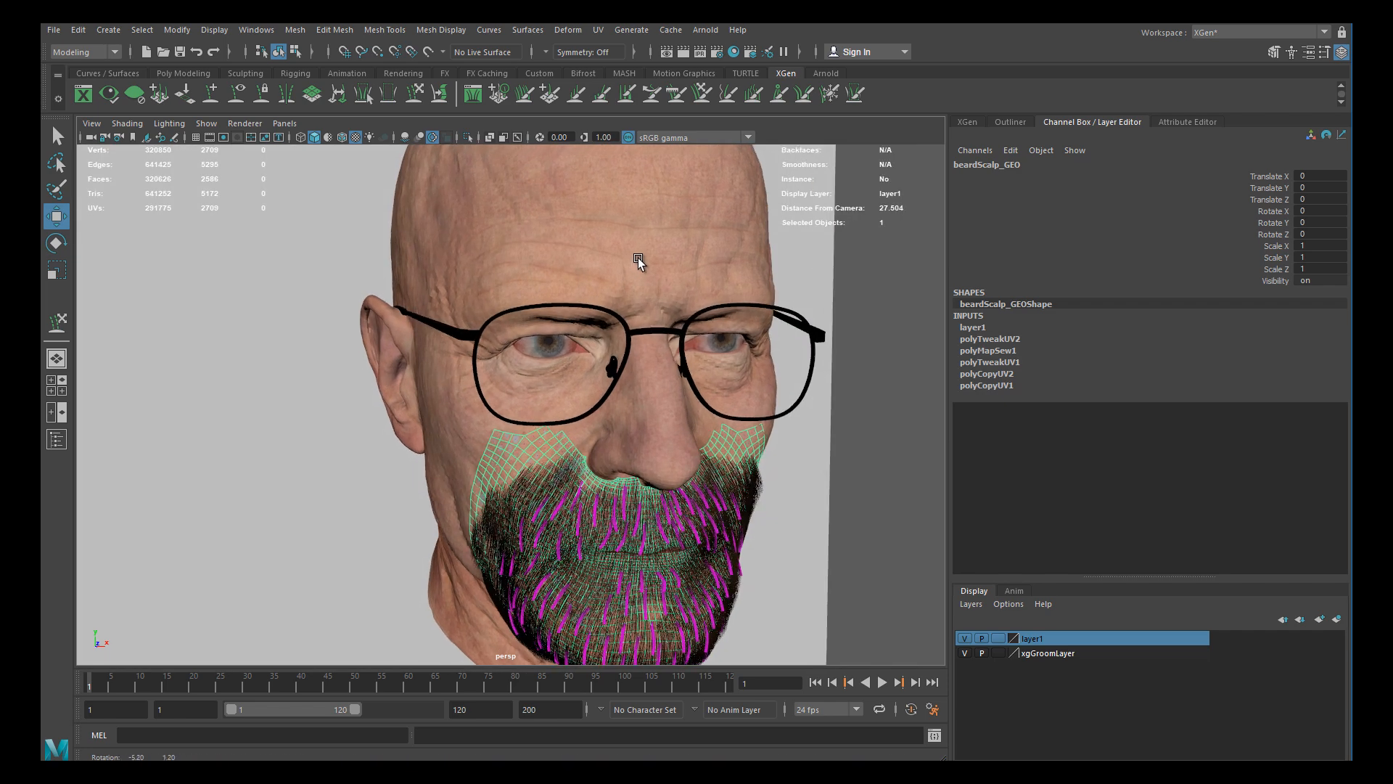
middle_click_drag(585, 299, 539, 241, "alt")
right_click_drag(538, 254, 612, 373, "alt")
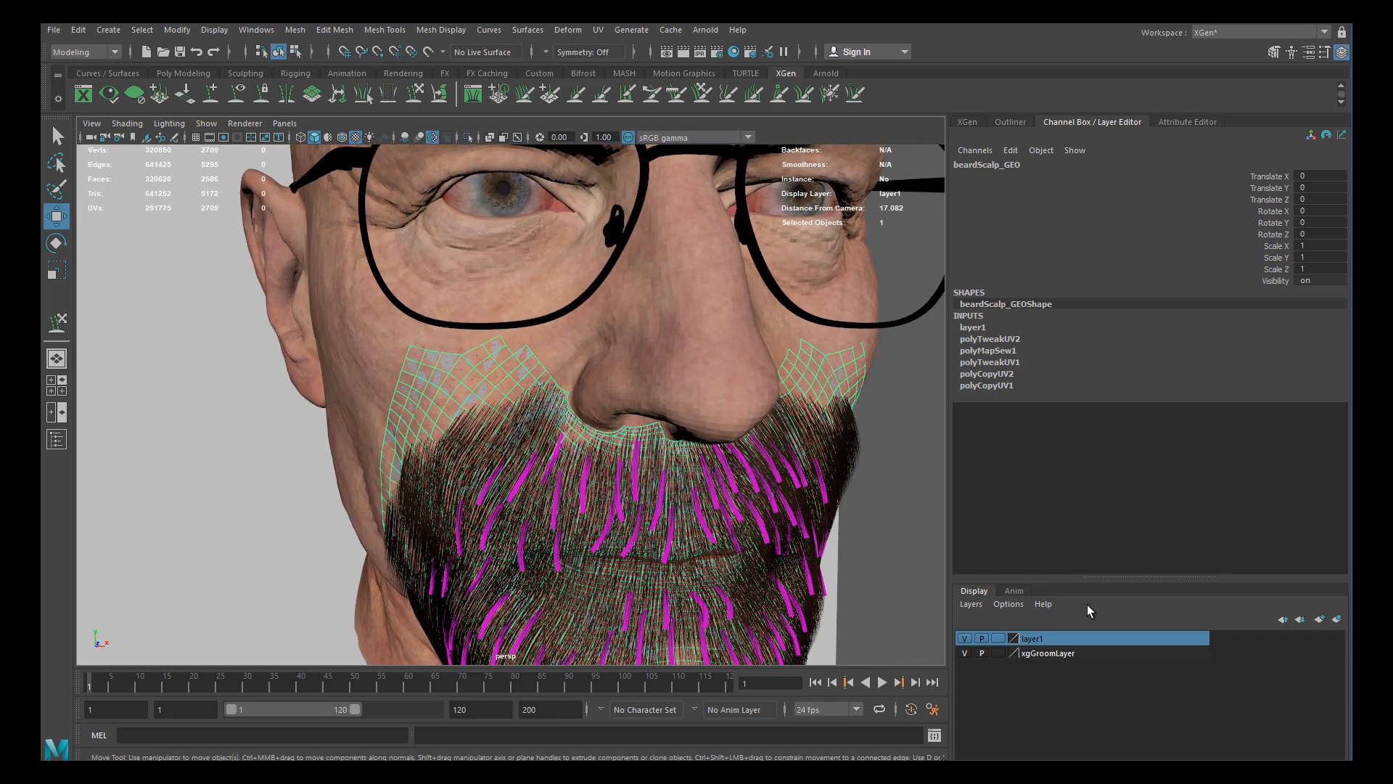
Rename layer1 as scalps and give the layer an olive green color
double_click(1052, 638)
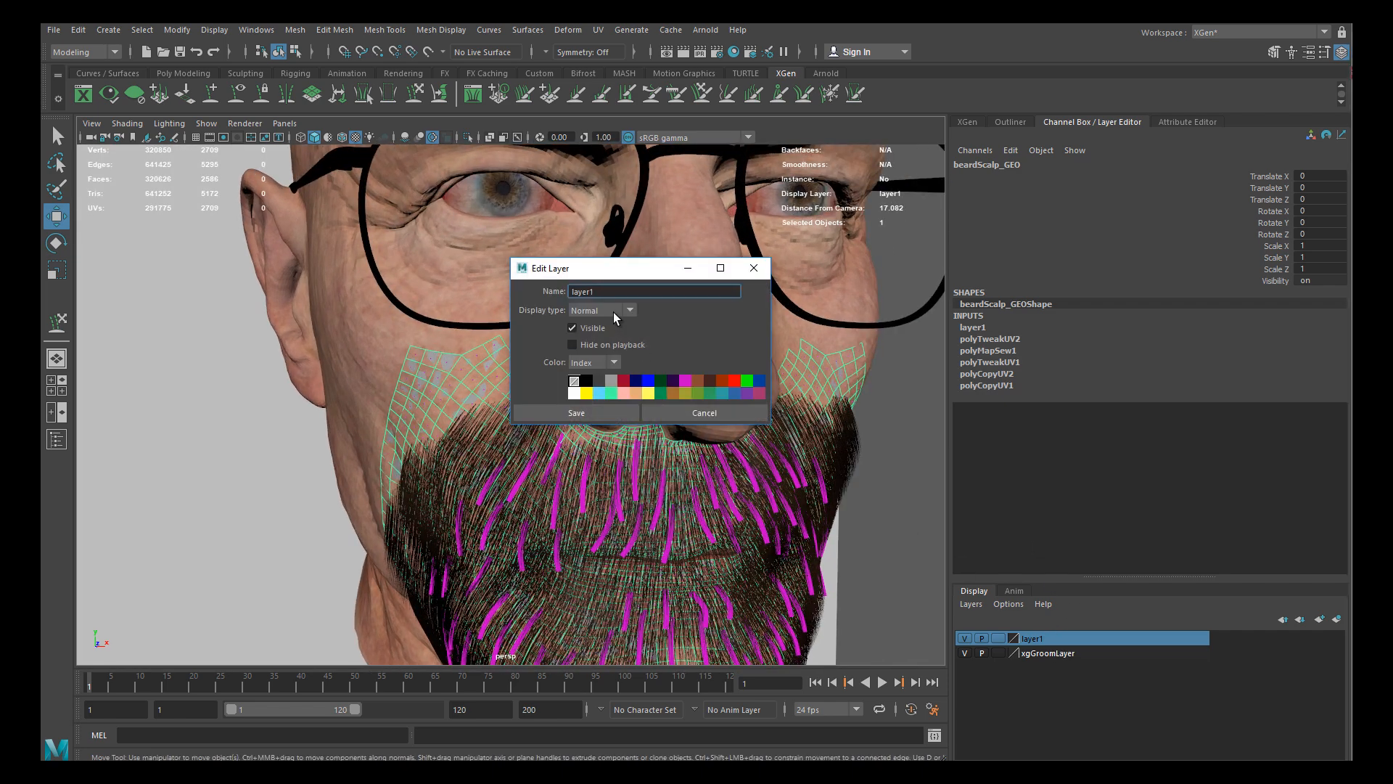
double_click(558, 292)
type("scalps")
key("Return")
left_click(698, 393)
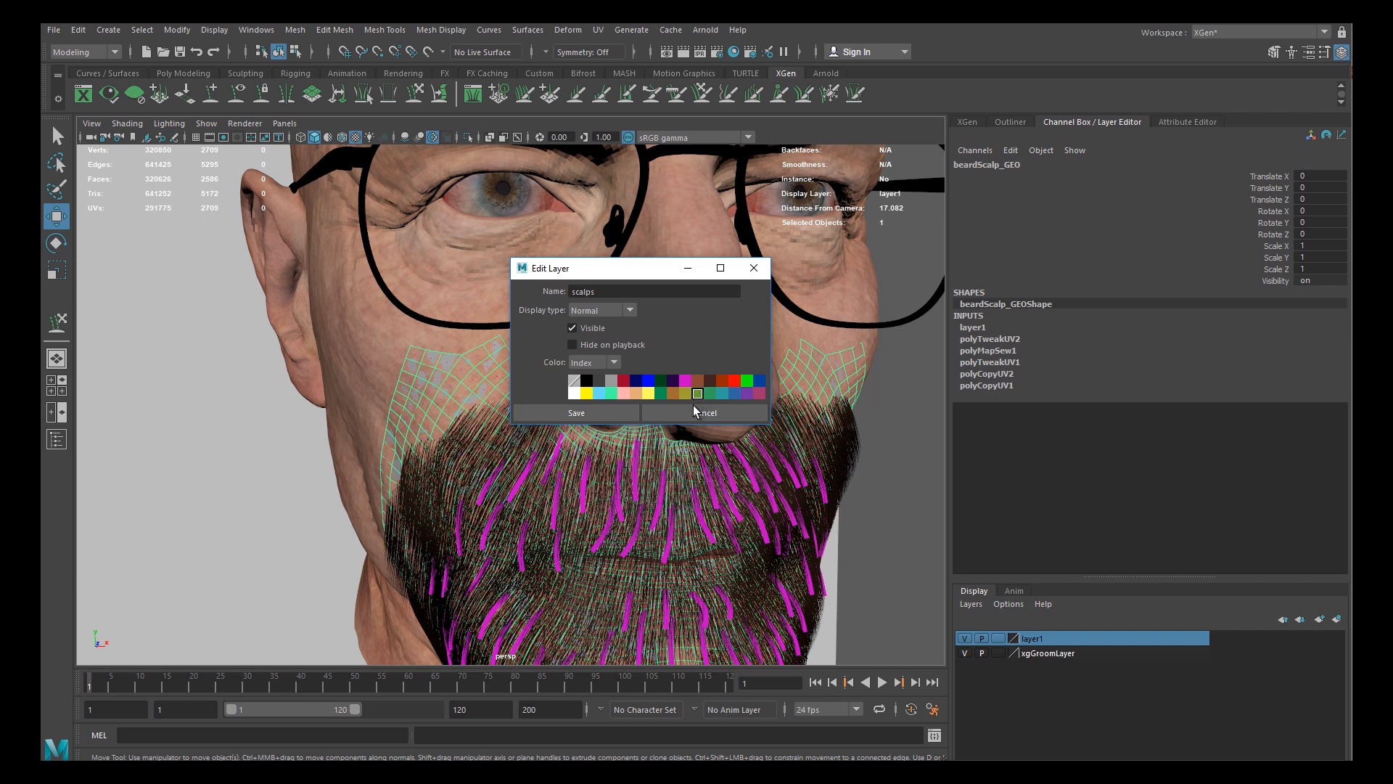
left_click(603, 412)
Hide the scalps layer so that only the hair and guides cover the face
right_click_drag(738, 352, 633, 348, "alt")
left_click_drag(633, 348, 637, 356, "alt")
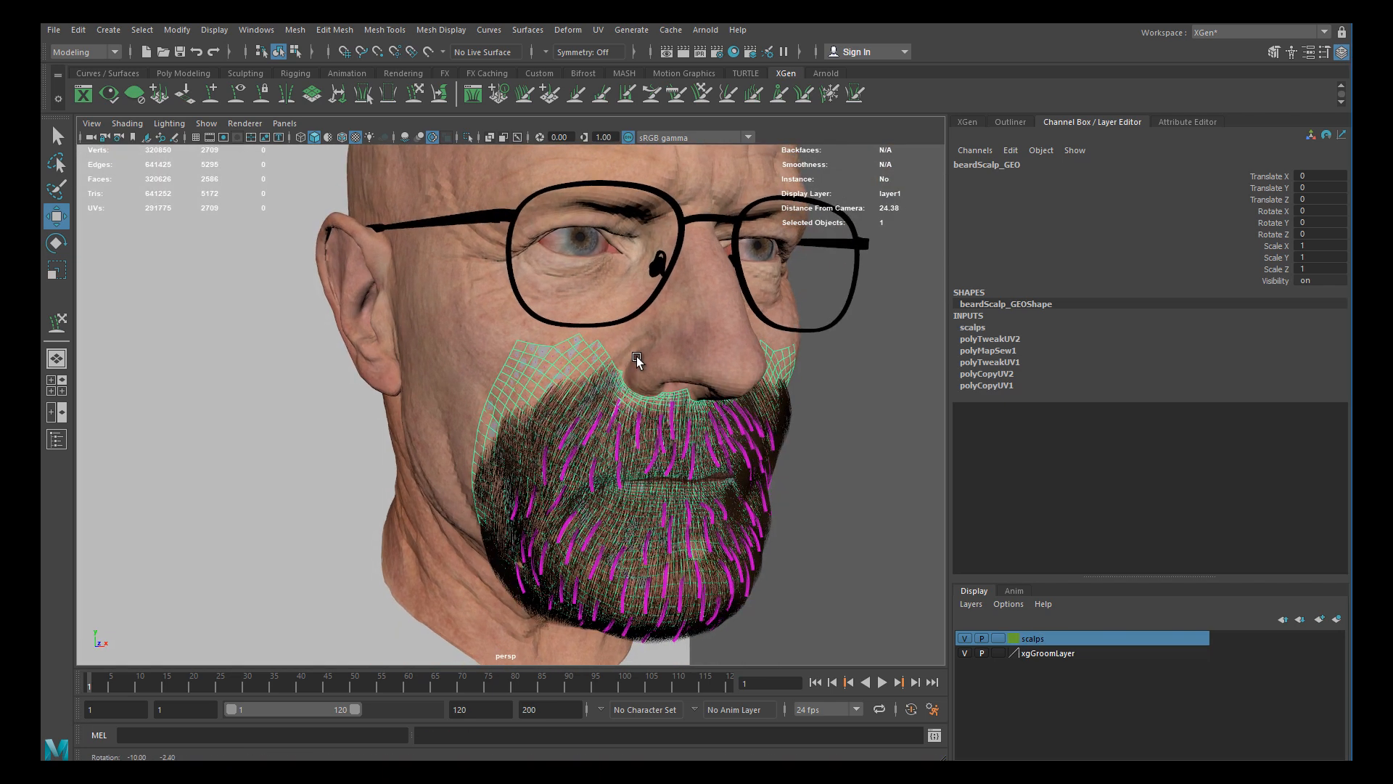
left_click(964, 637)
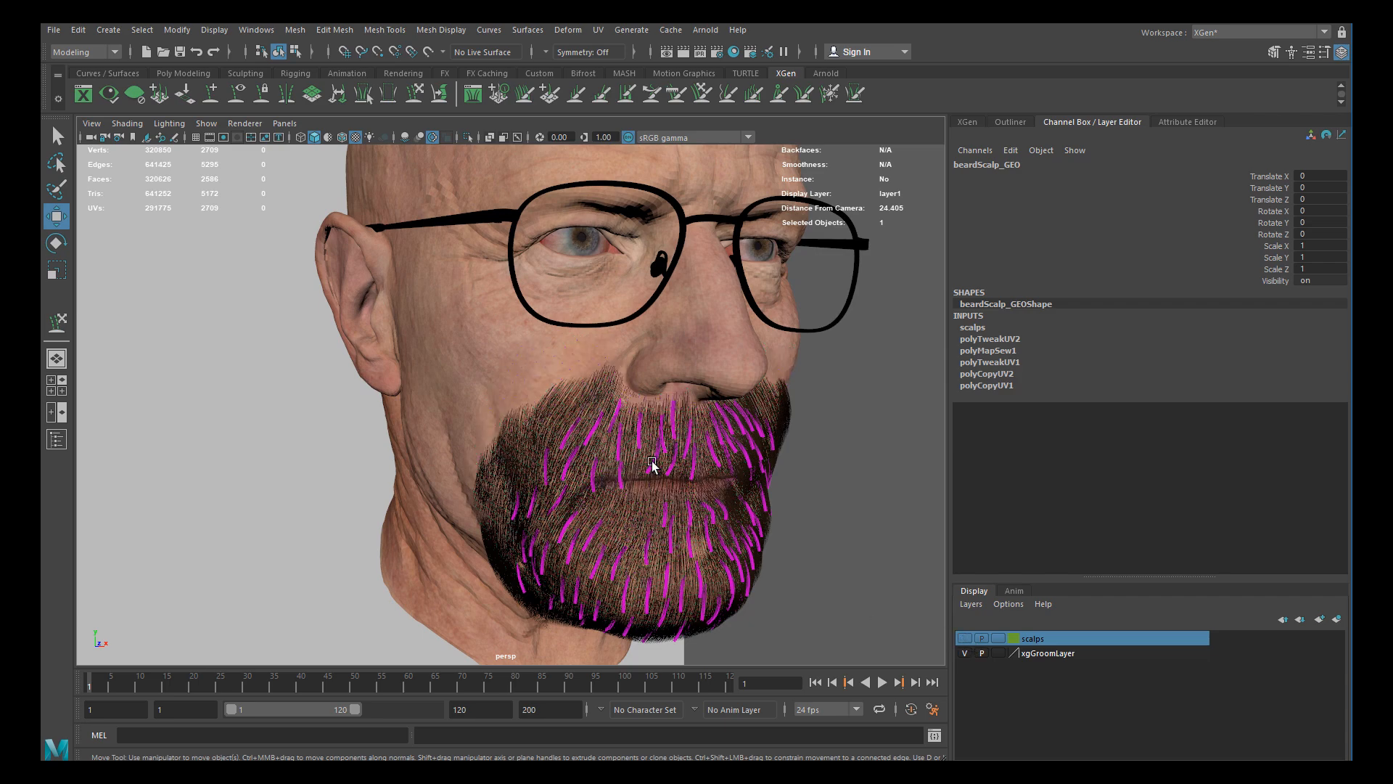
Examine the beard hair and guides around the mouth, cheek and chin from the front and side
middle_click_drag(661, 468, 581, 391, "alt")
right_click_drag(581, 392, 613, 407, "alt")
left_click_drag(612, 407, 602, 401, "alt")
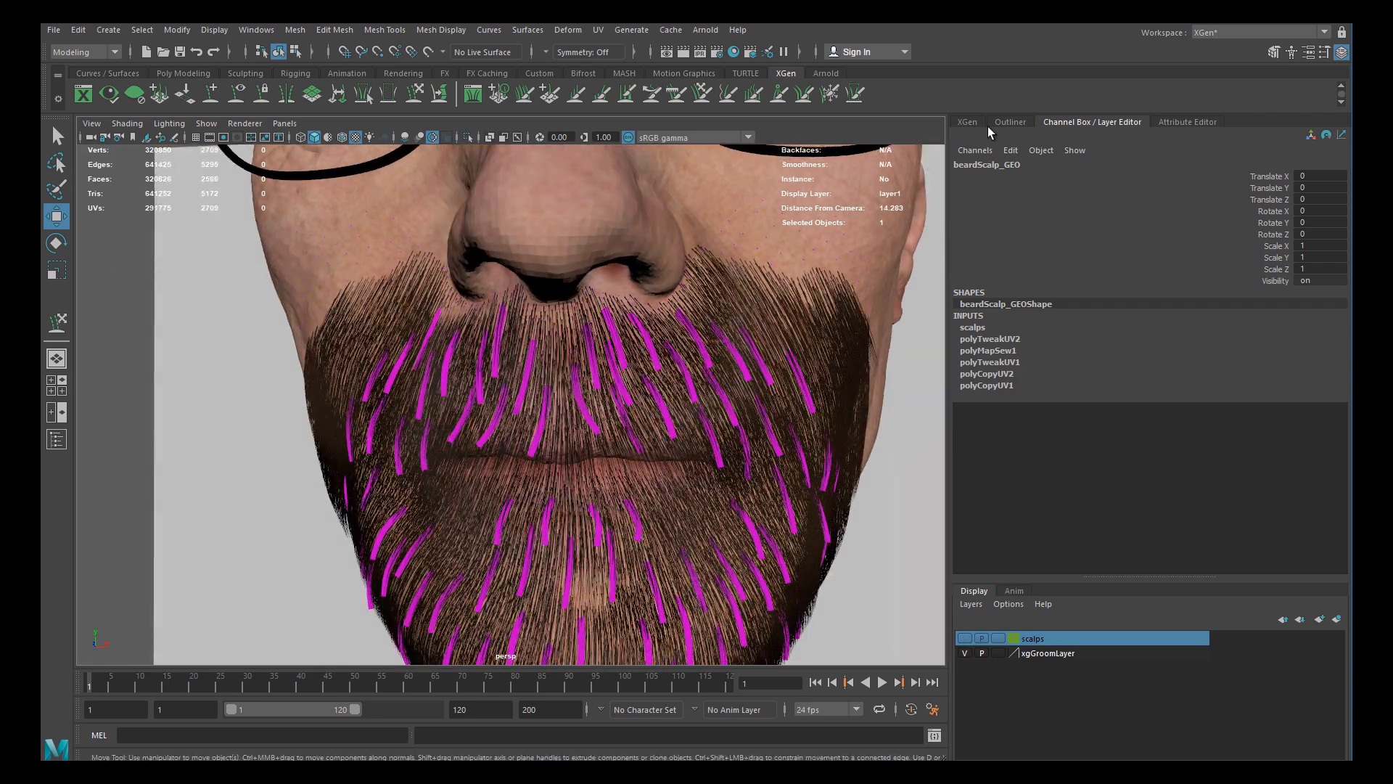
middle_click_drag(603, 419, 615, 470, "alt")
right_click_drag(616, 469, 550, 449, "alt")
middle_click_drag(585, 451, 573, 417, "alt")
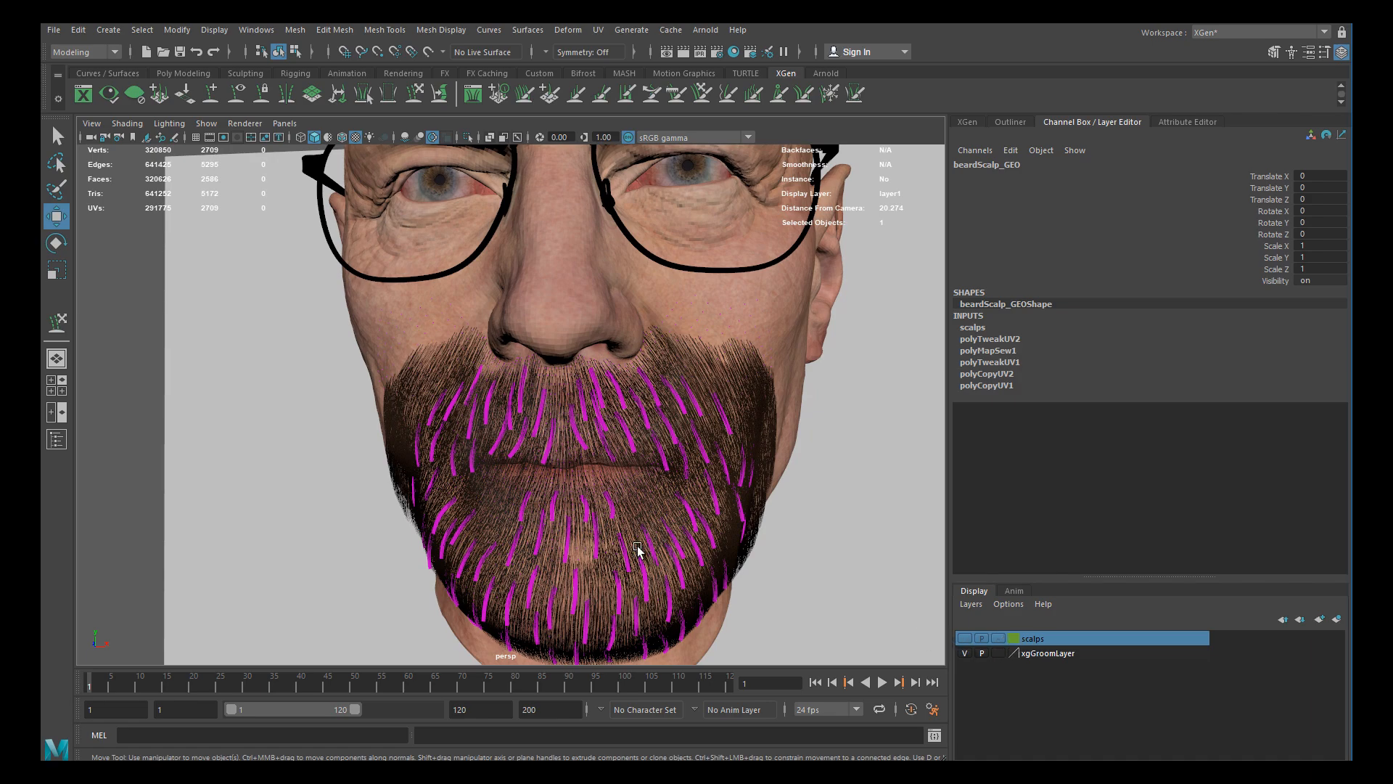
middle_click_drag(598, 540, 547, 420, "alt")
left_click_drag(547, 420, 688, 435, "alt")
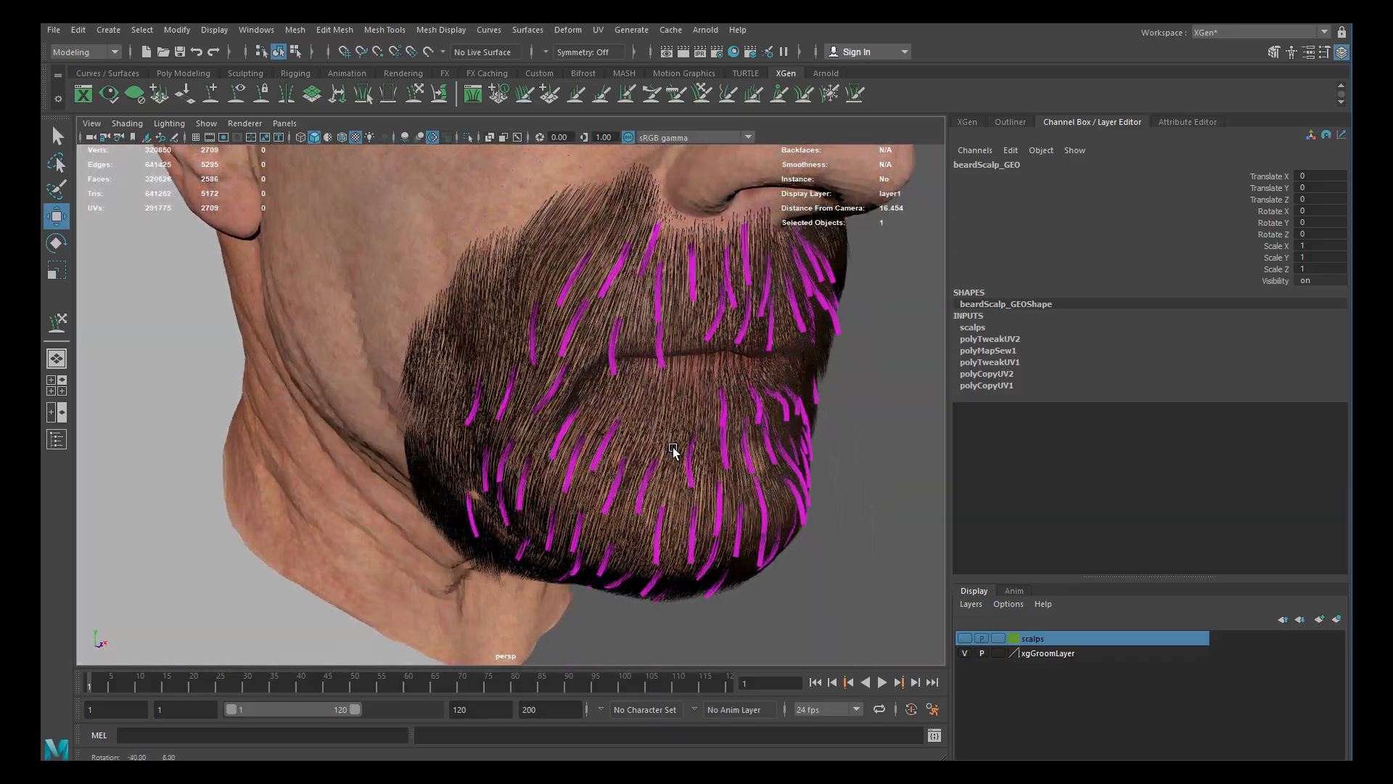
middle_click_drag(626, 396, 618, 395, "alt")
right_click_drag(618, 391, 576, 436, "alt")
left_click_drag(576, 436, 496, 444, "alt")
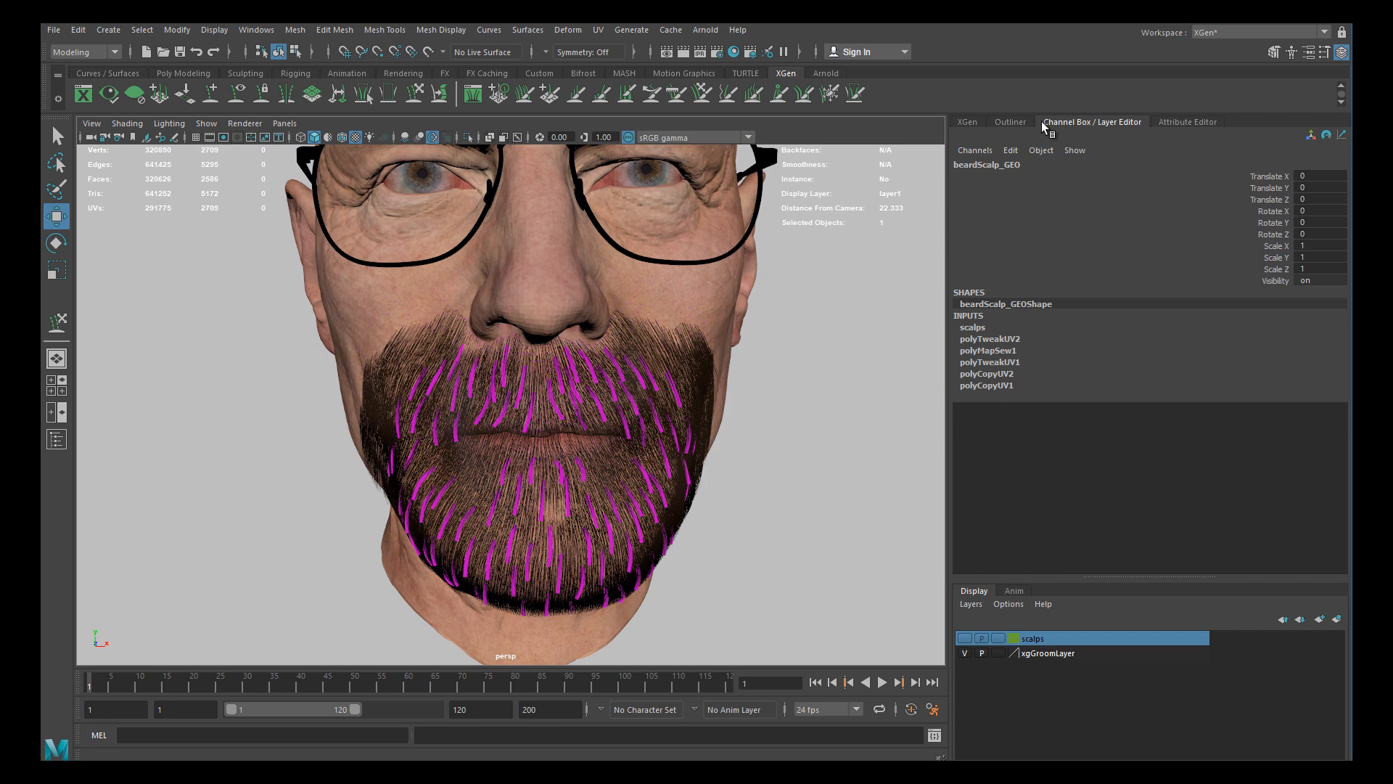
Return to the XGen settings of beardFull_DES and hide the beard guides
left_click(968, 123)
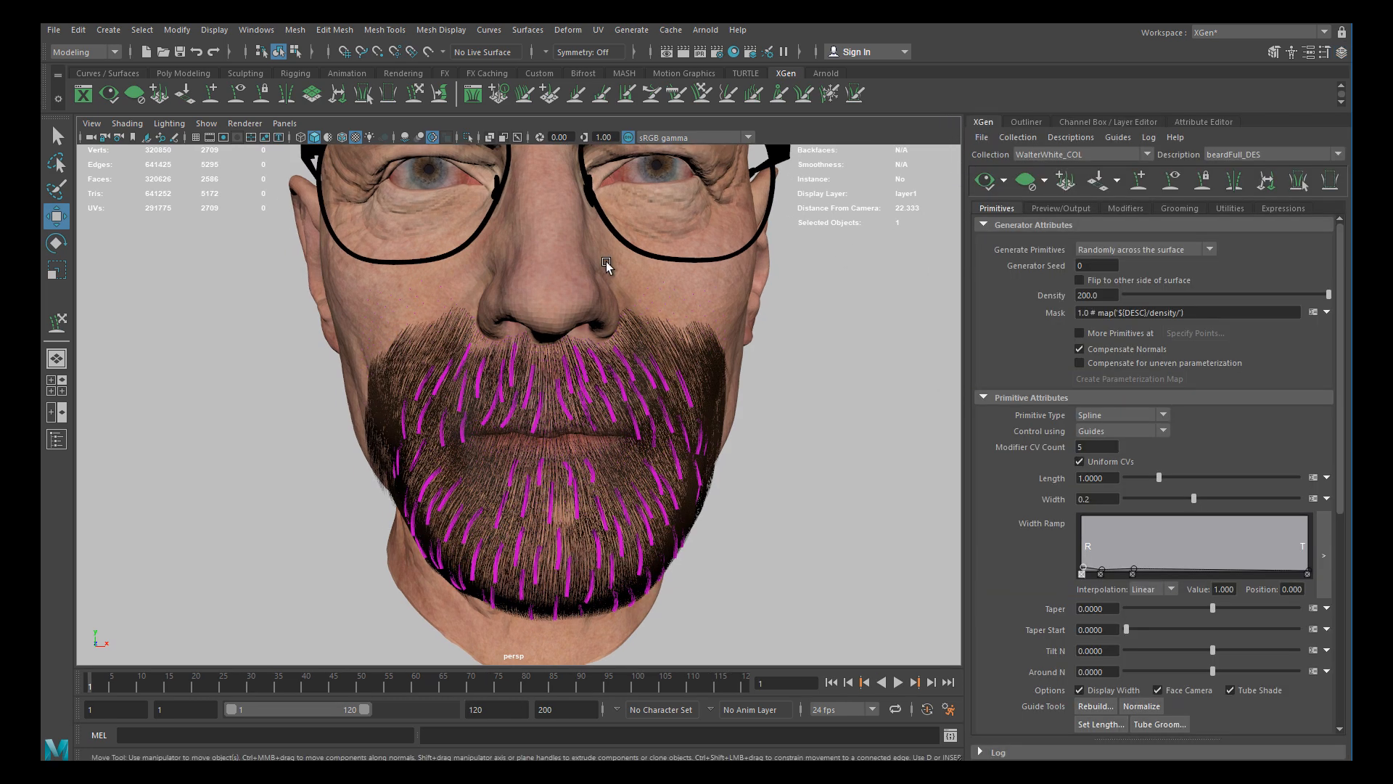
middle_click_drag(656, 303, 707, 374, "alt")
right_click_drag(707, 374, 656, 381, "alt")
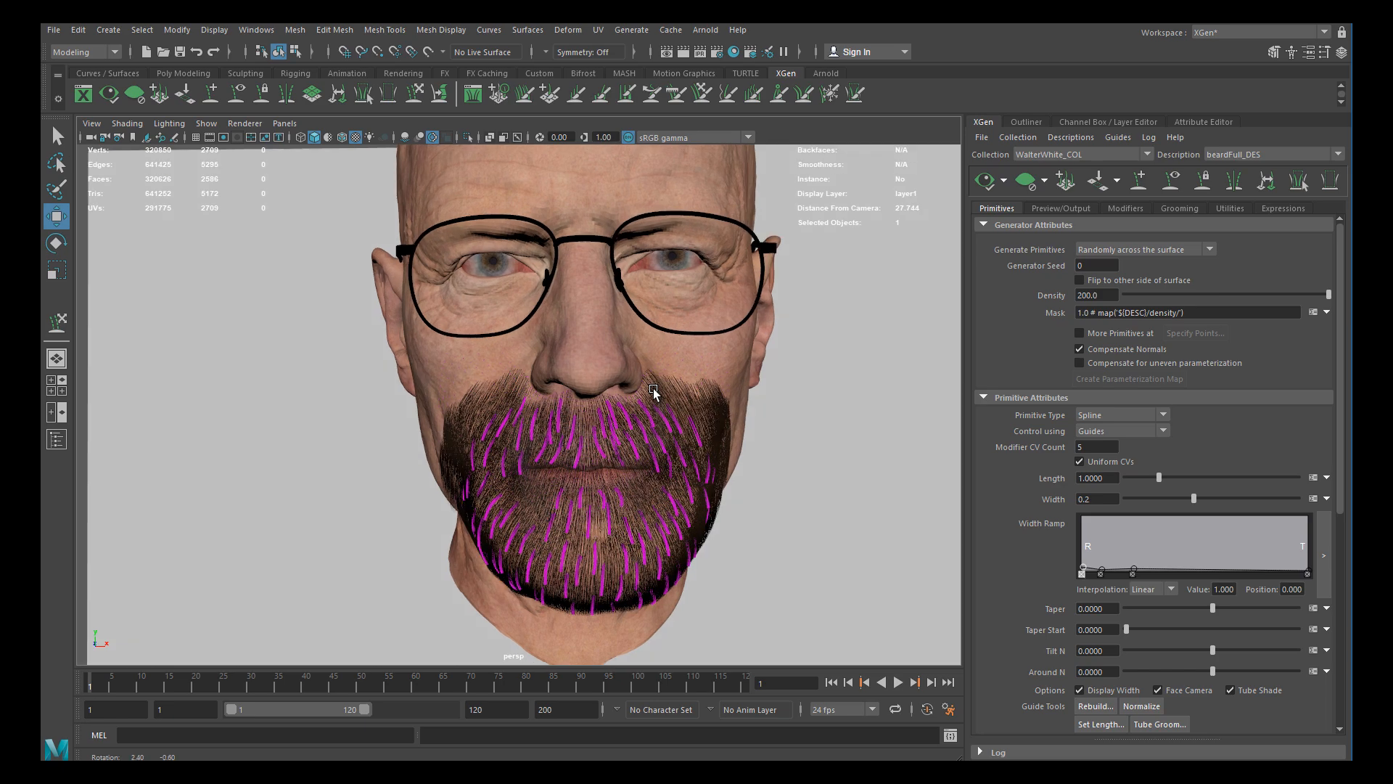
middle_click_drag(656, 382, 659, 340, "alt")
right_click_drag(659, 340, 680, 398, "alt")
scroll(680, 399, "up", 3)
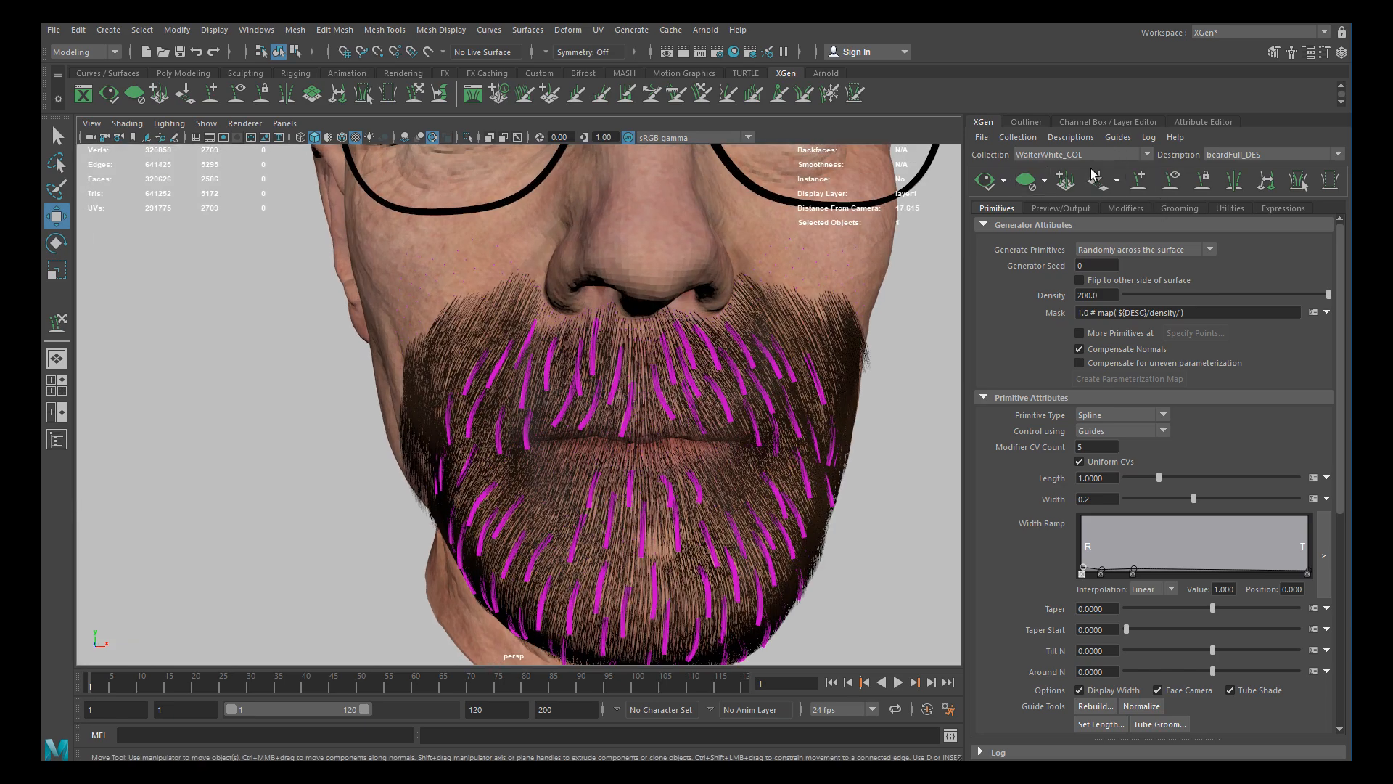
left_click(1171, 182)
left_click_drag(703, 388, 854, 427, "alt")
scroll(715, 402, "down", 3)
Create a paint map for the generator's Mask attribute named beardDensity_mask, with map resolution 25 and a Black start color
left_click(1326, 312)
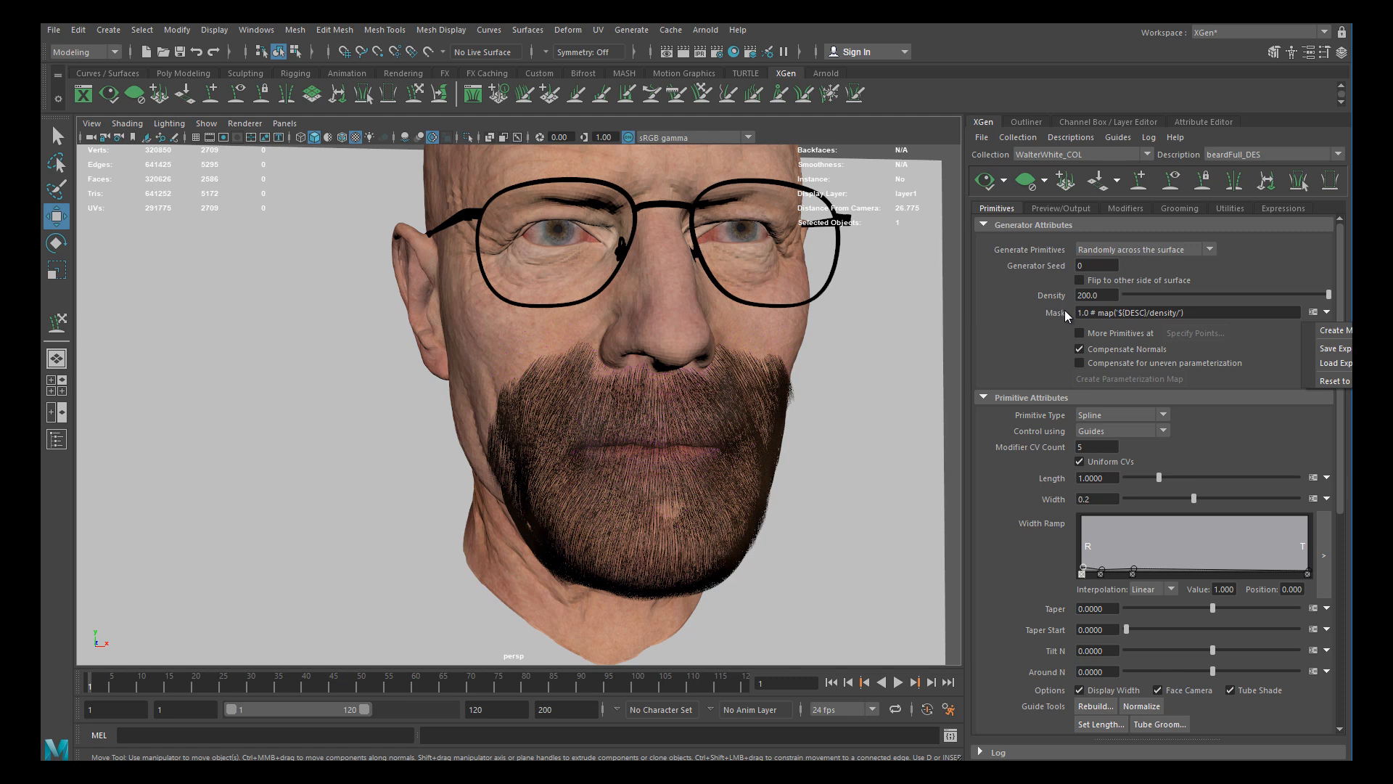
left_click(1344, 330)
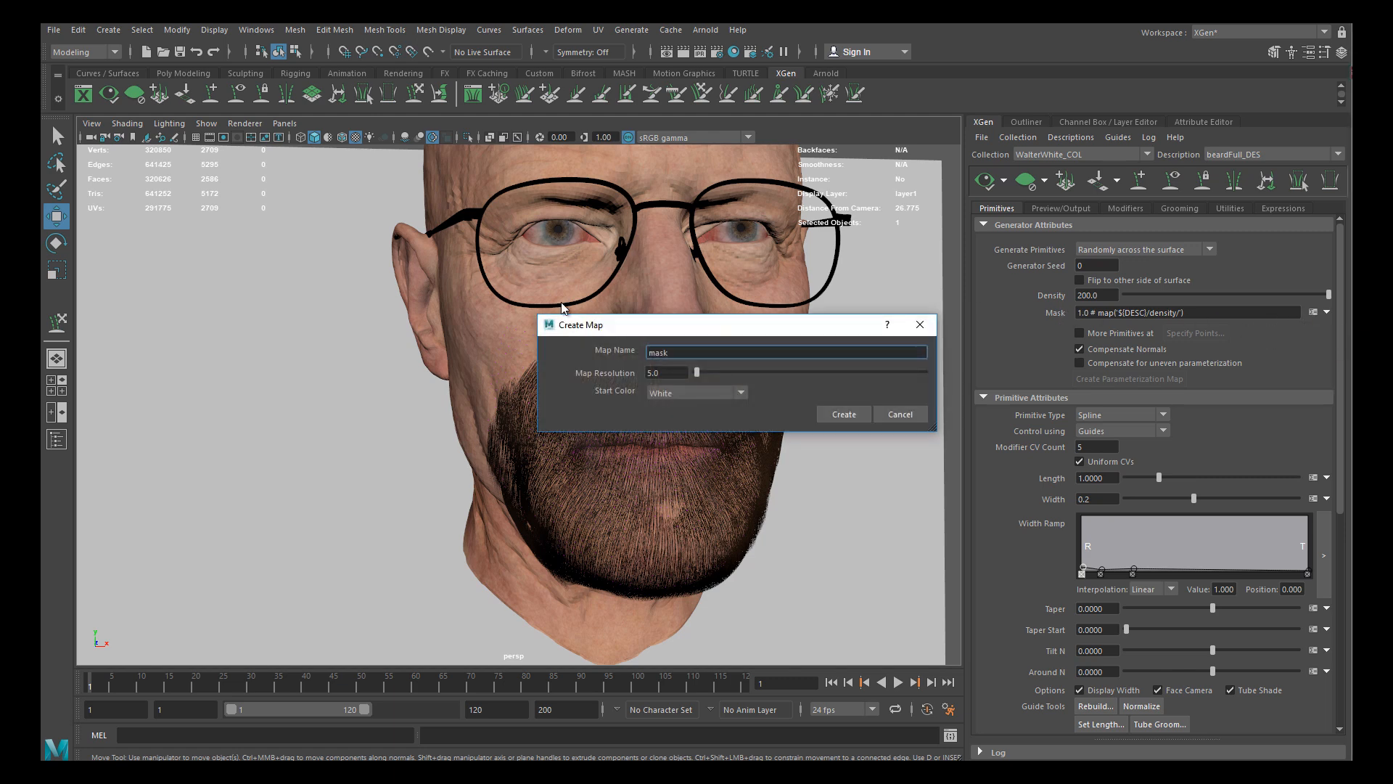
key("BackSpace")
key("BackSpace")
key("BackSpace")
key("BackSpace")
type("ardDensity_mask")
key("Tab")
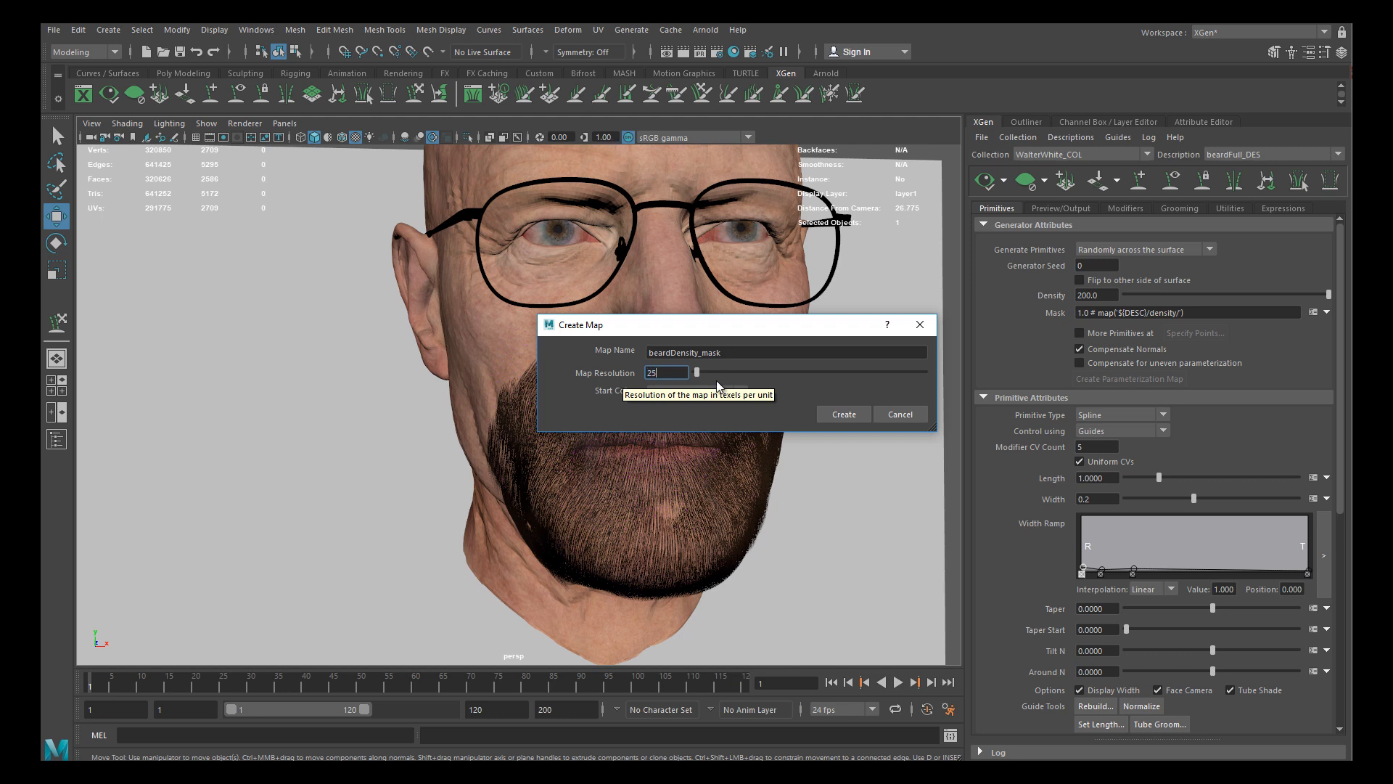
left_click_drag(638, 327, 624, 335)
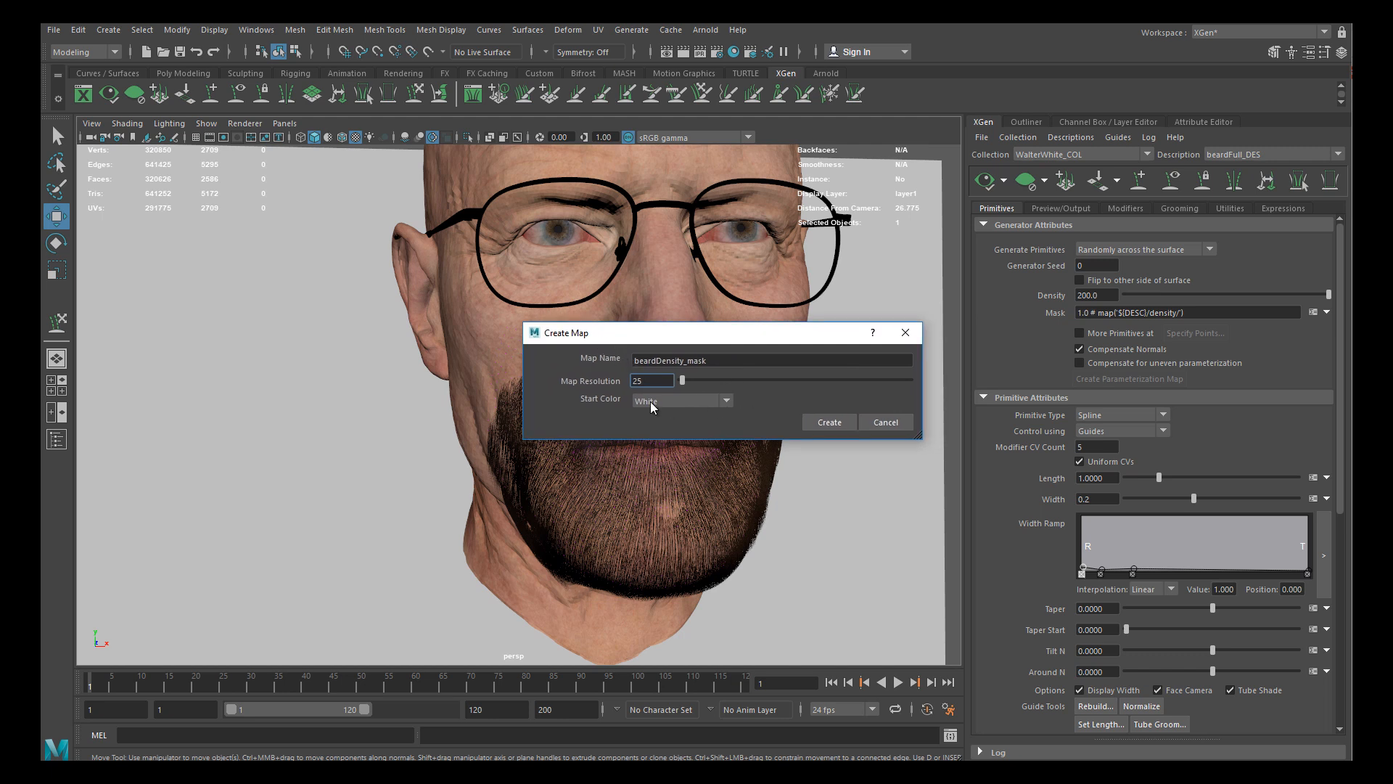
left_click(725, 402)
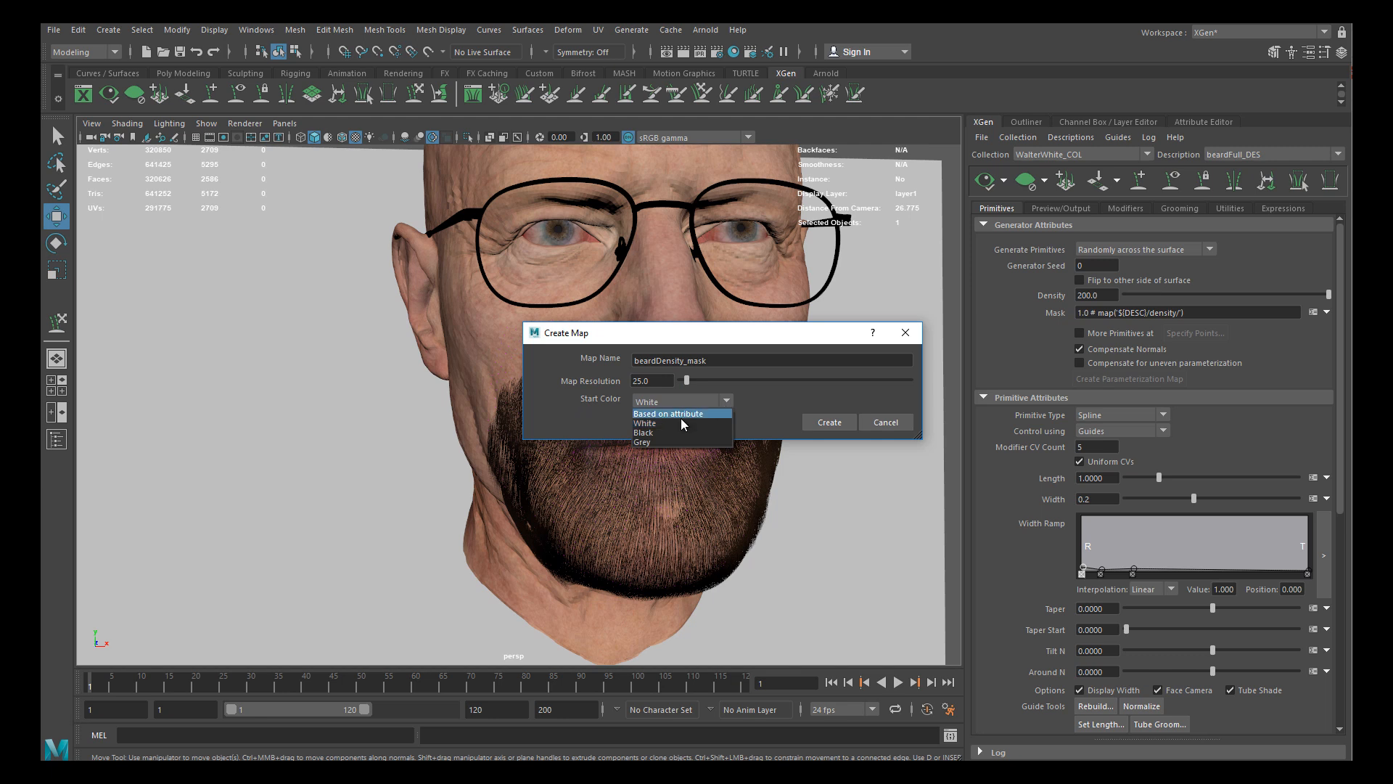
left_click(662, 434)
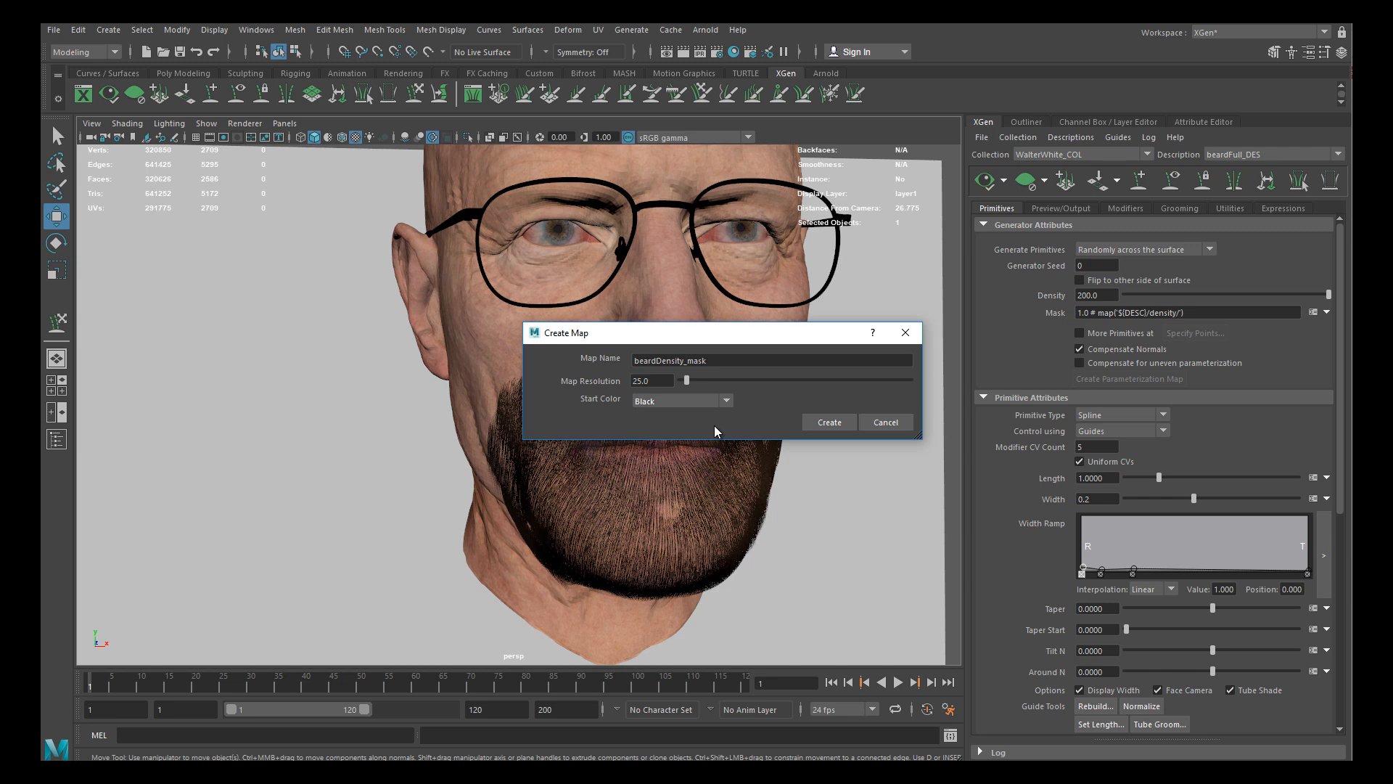
left_click(821, 423)
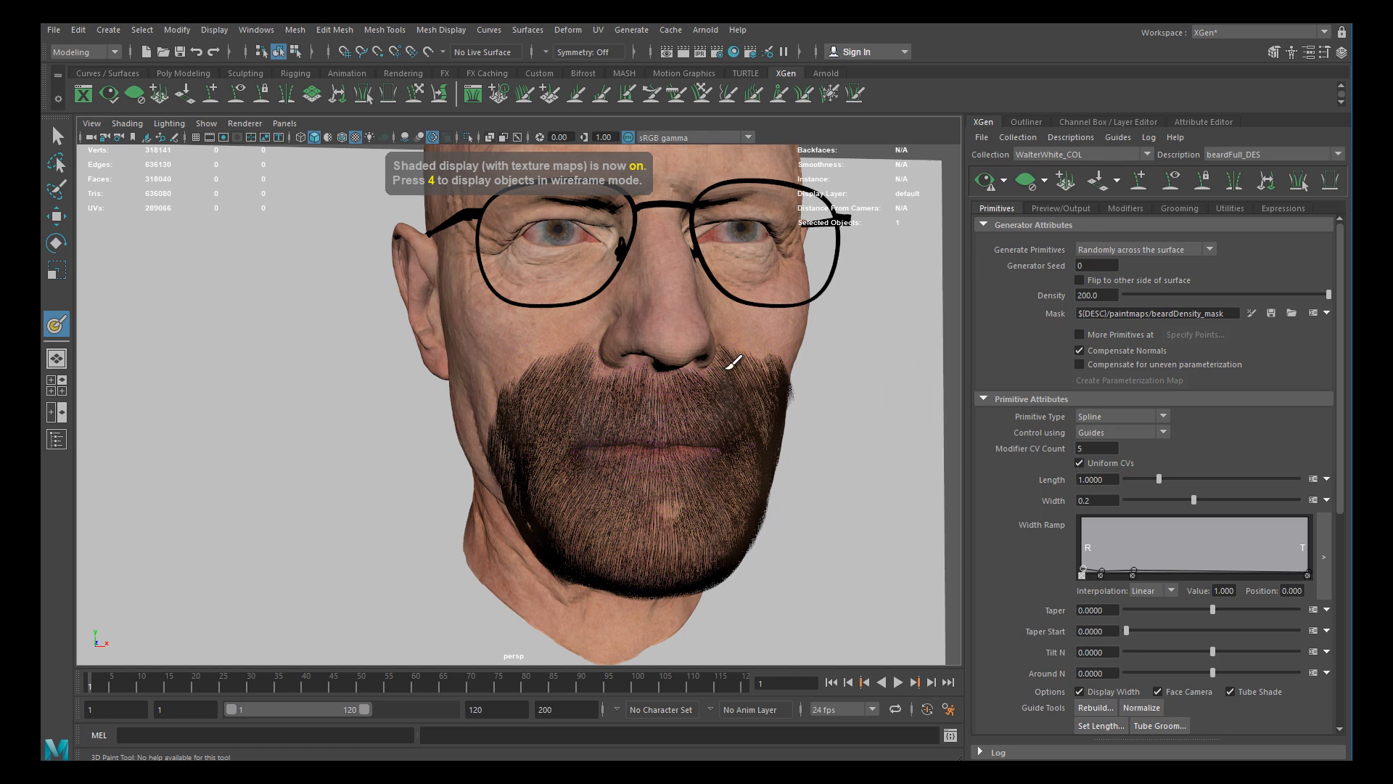
Make the scalps layer visible again to show the mask map on the beard scalp mesh
left_click_drag(816, 372, 797, 377, "alt")
middle_click_drag(796, 377, 787, 362, "alt")
right_click_drag(786, 361, 838, 412, "alt")
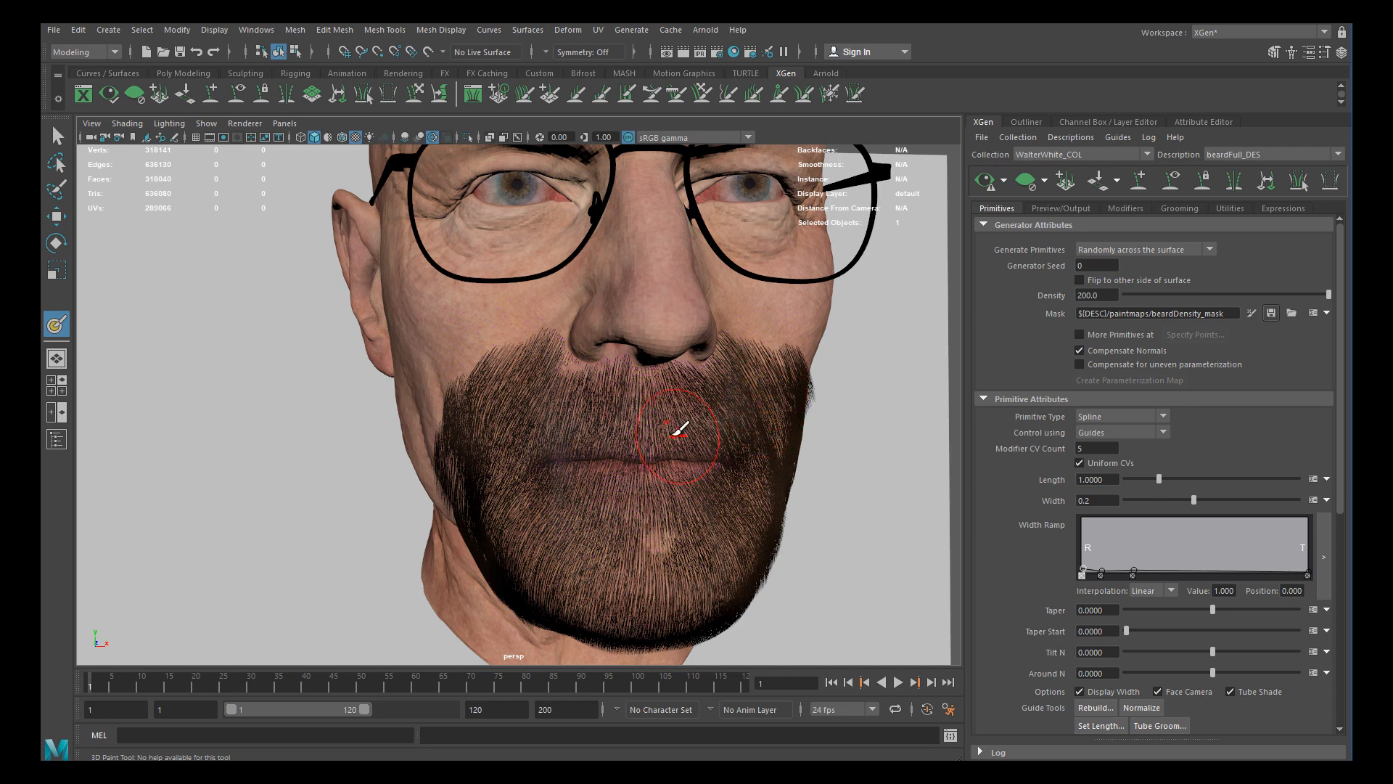
scroll(653, 407, "up", 3)
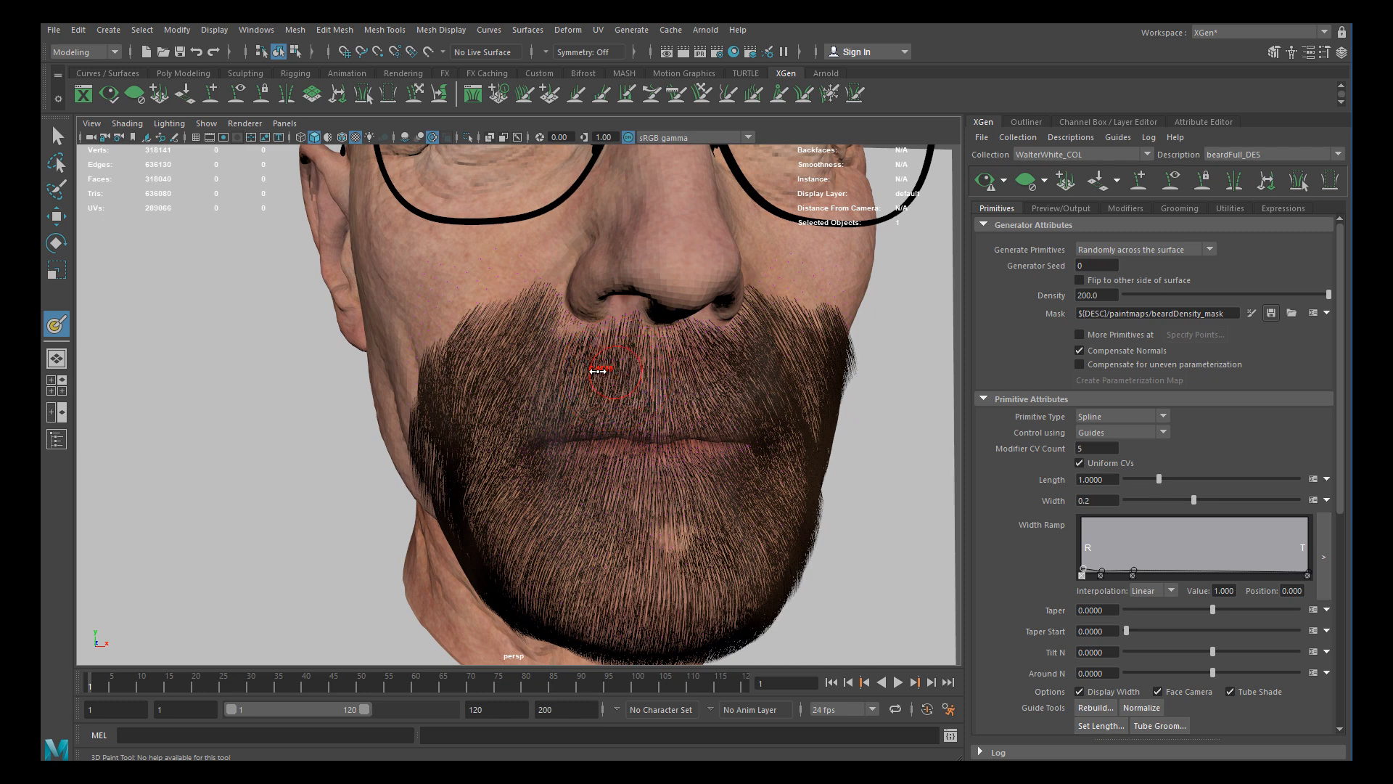
scroll(565, 355, "down", 3)
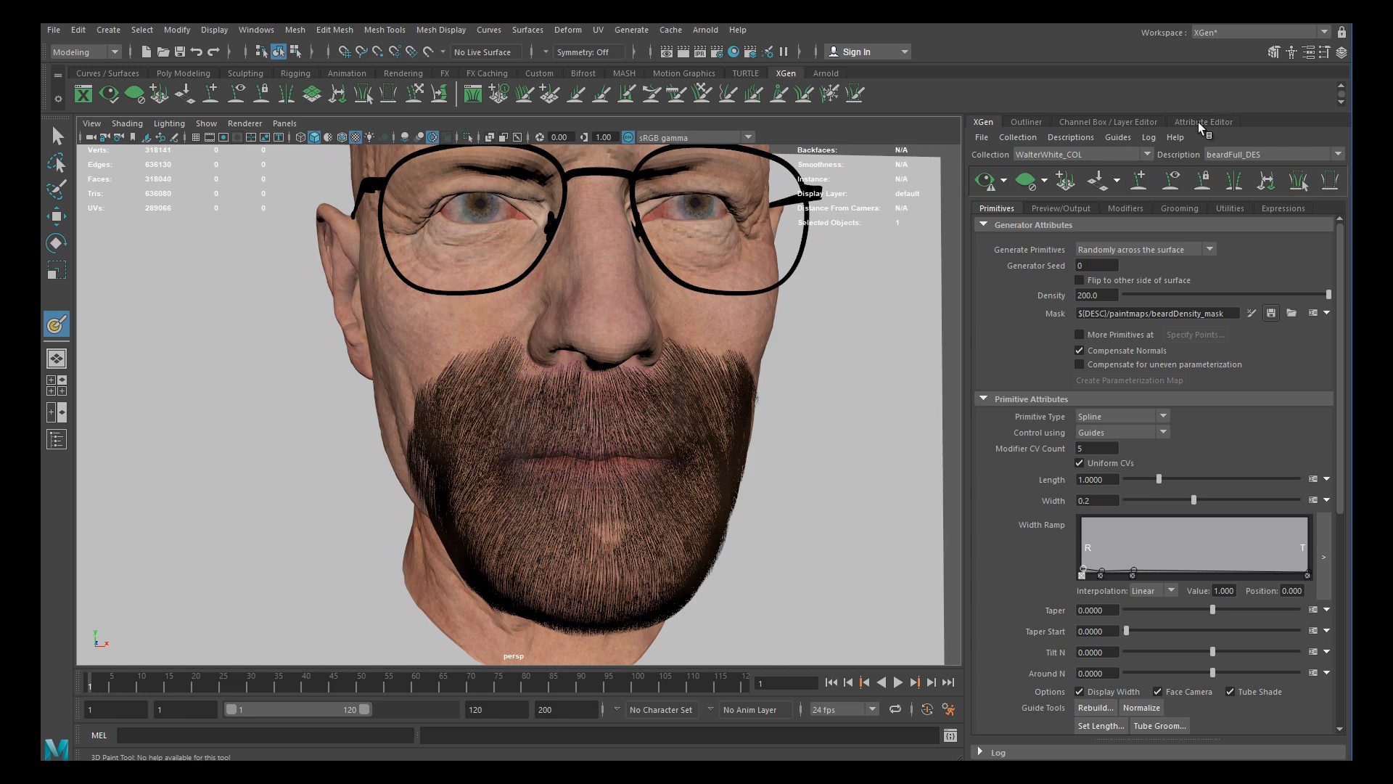
left_click(1084, 121)
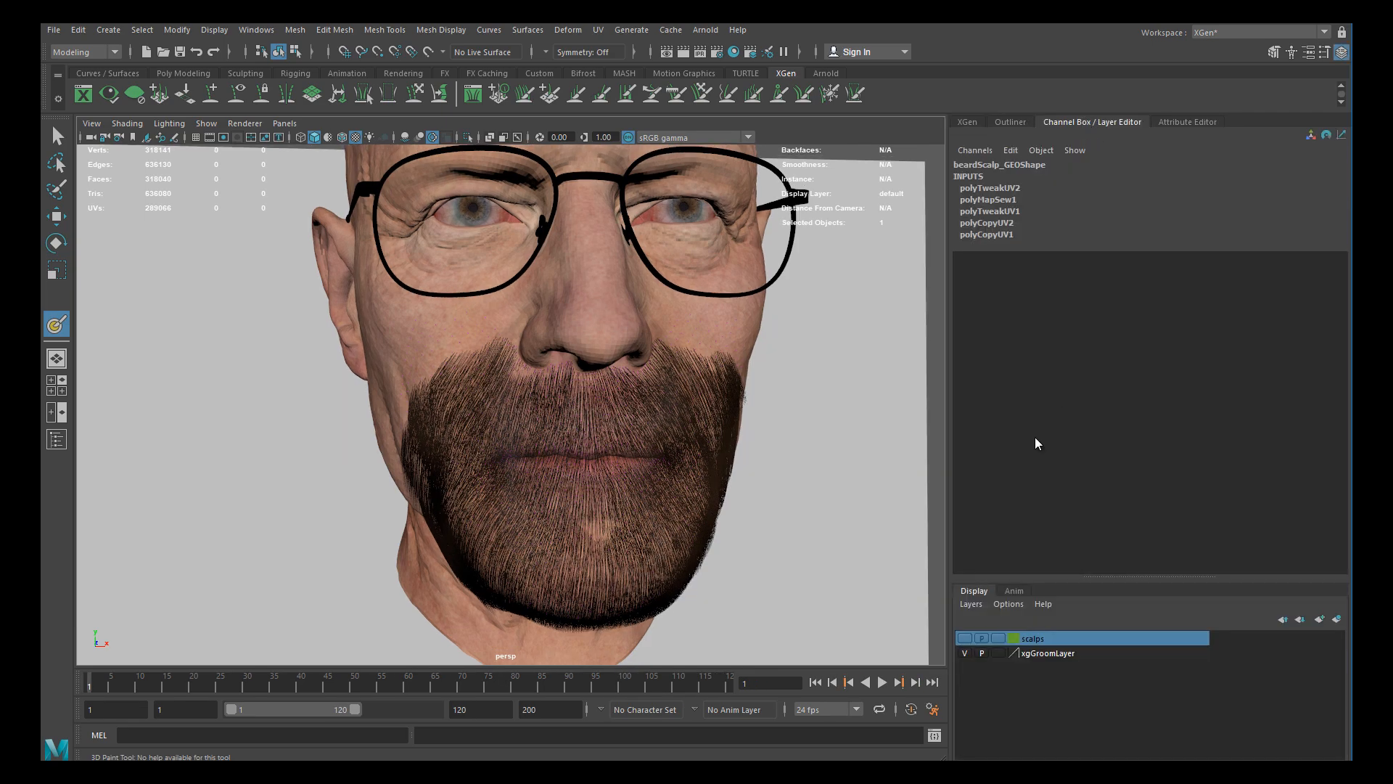
left_click(965, 638)
scroll(606, 420, "up", 5)
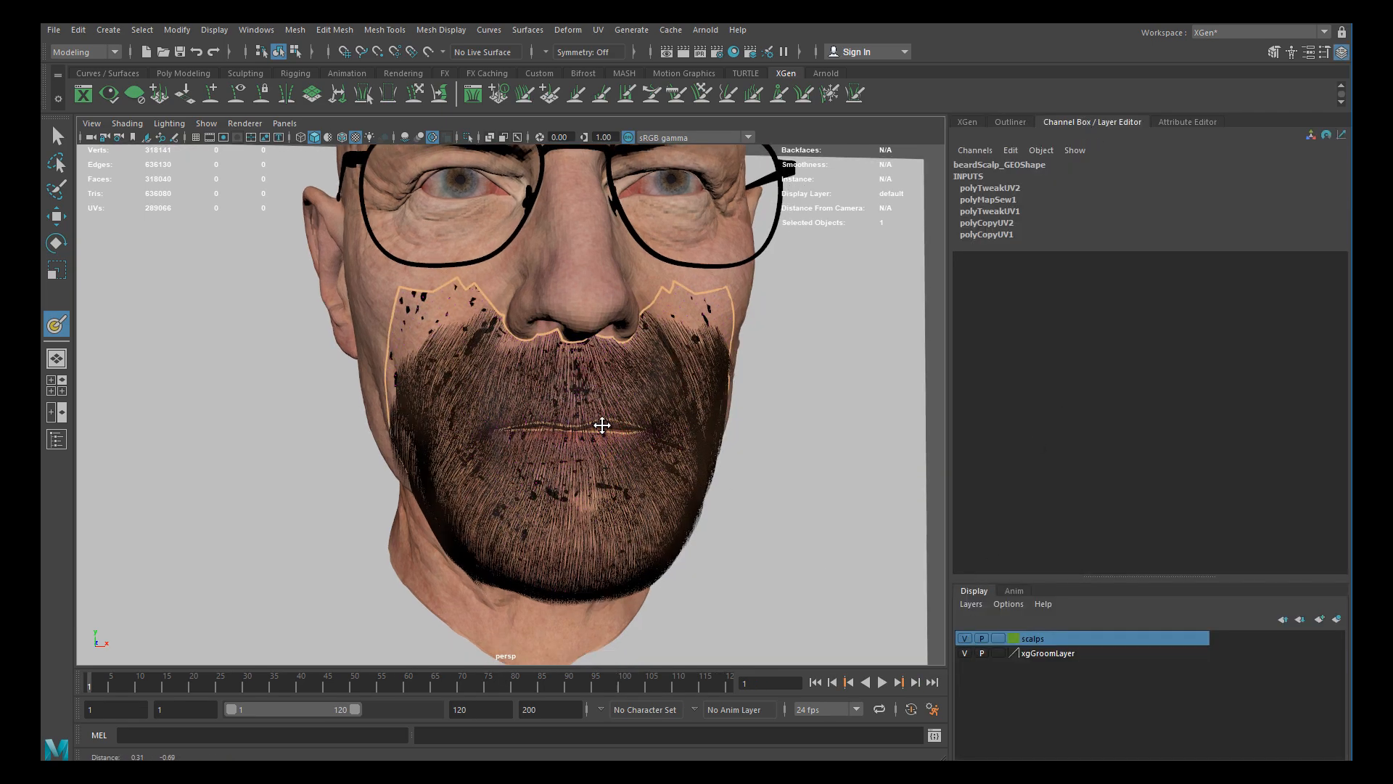
mouse_move(653, 490)
left_mouse_down("alt")
mouse_move(632, 472)
mouse_move(667, 482)
mouse_move(663, 413)
mouse_move(590, 461)
mouse_move(580, 412)
left_mouse_up("alt")
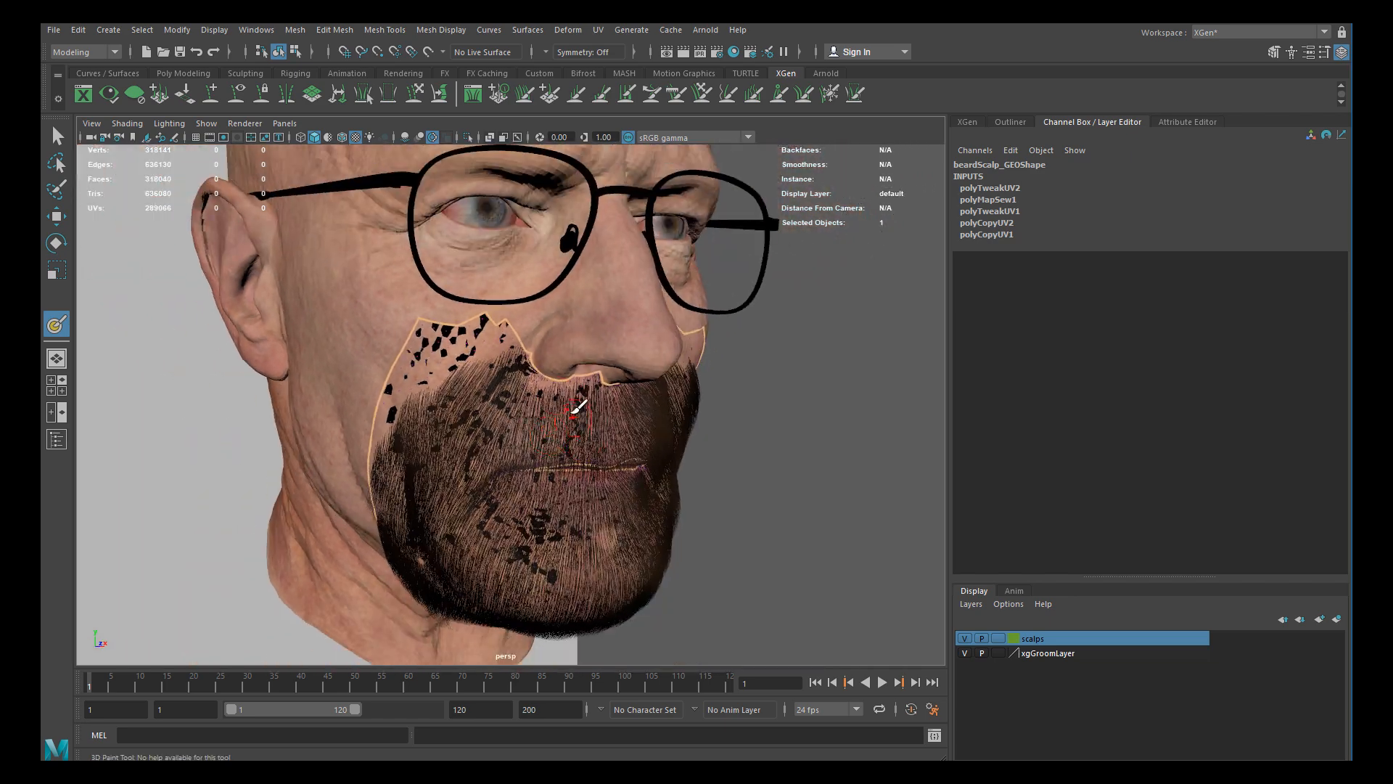
Isolate the beard scalp mesh in the viewport, toggling the isolation to compare it with the full head
left_click(468, 138)
middle_click_drag(550, 313, 540, 266, "alt")
scroll(596, 379, "up", 5)
left_click_drag(574, 331, 541, 350, "alt")
right_click_drag(541, 349, 442, 331, "alt")
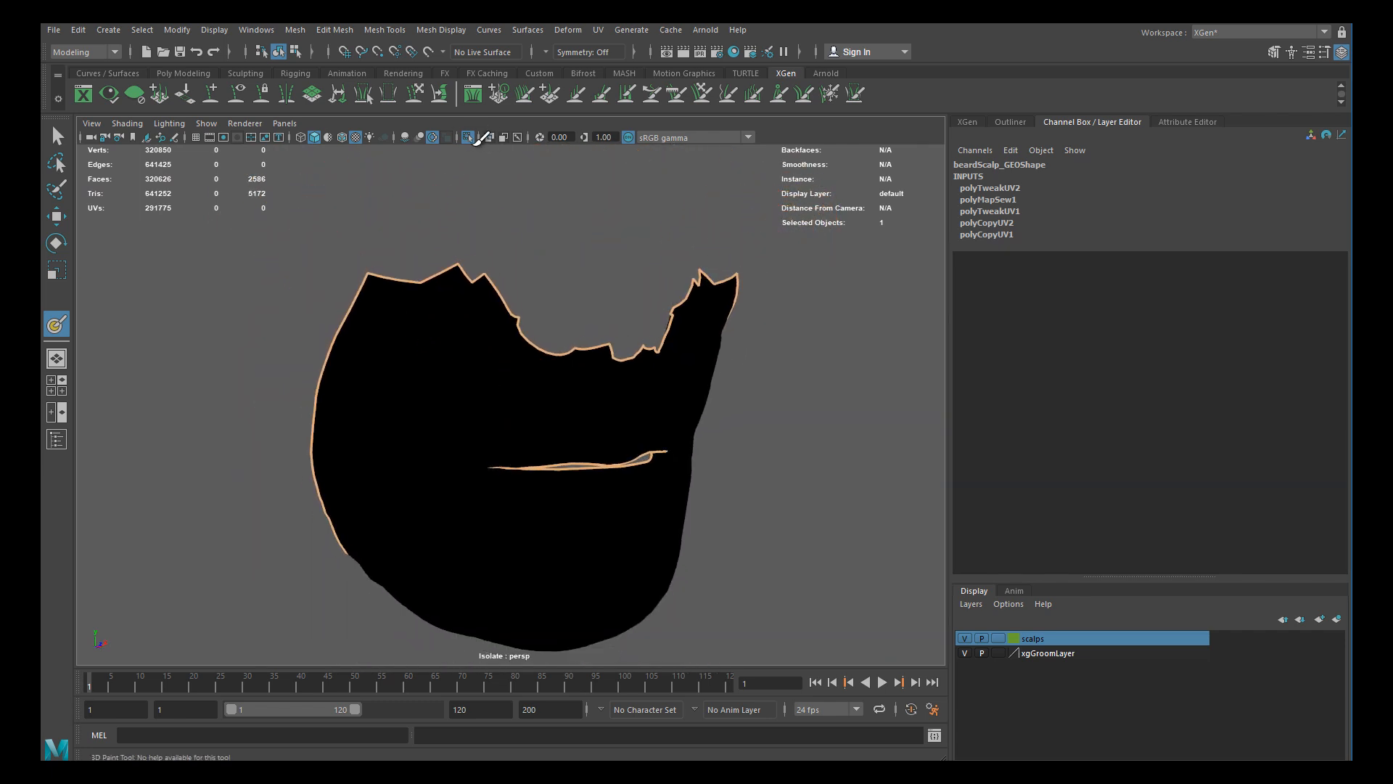
left_click(466, 138)
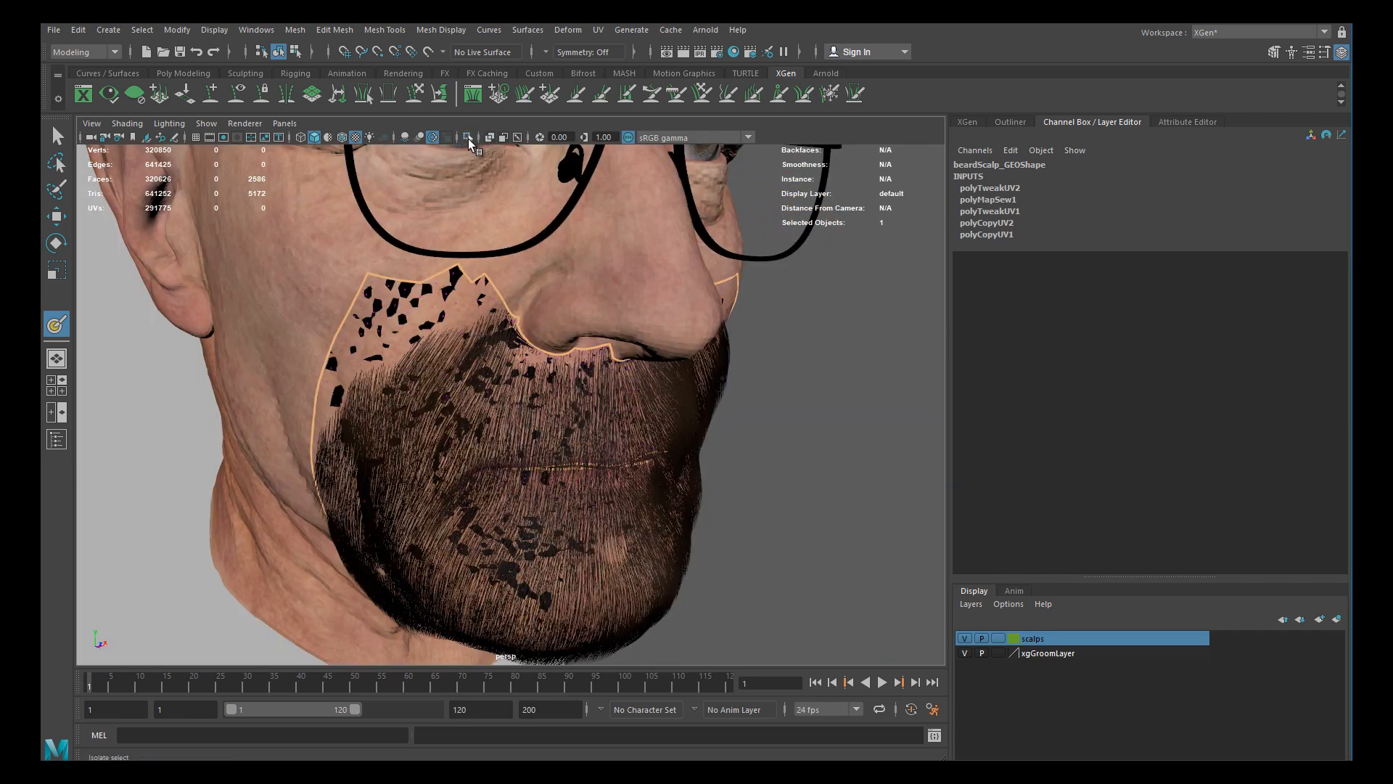
left_click(465, 136)
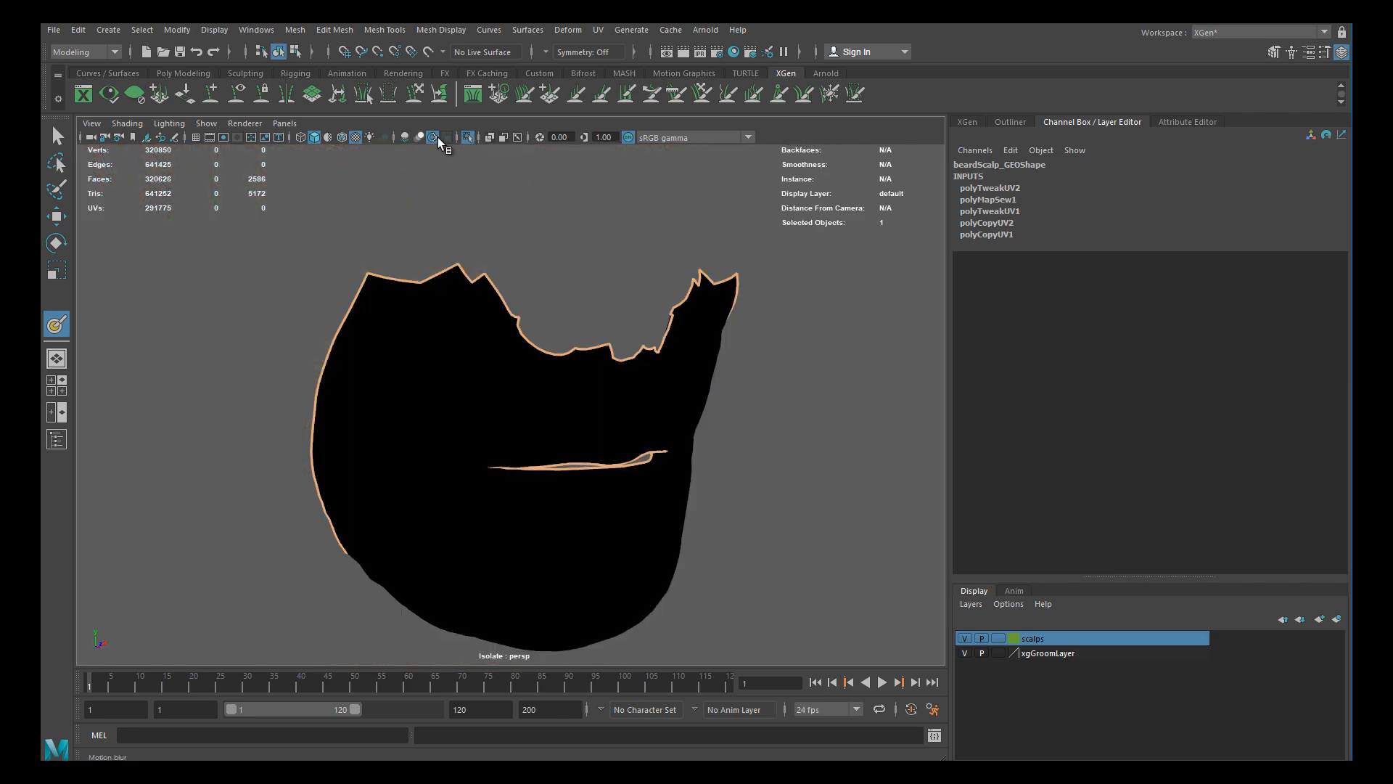
Display the wireframe over the shaded scalp mesh and frame the area around the mouth opening for painting
left_click(341, 137)
right_click_drag(439, 334, 491, 320, "alt")
mouse_move(491, 320)
left_mouse_down("alt")
mouse_move(457, 298)
mouse_move(504, 296)
mouse_move(484, 310)
left_mouse_up("alt")
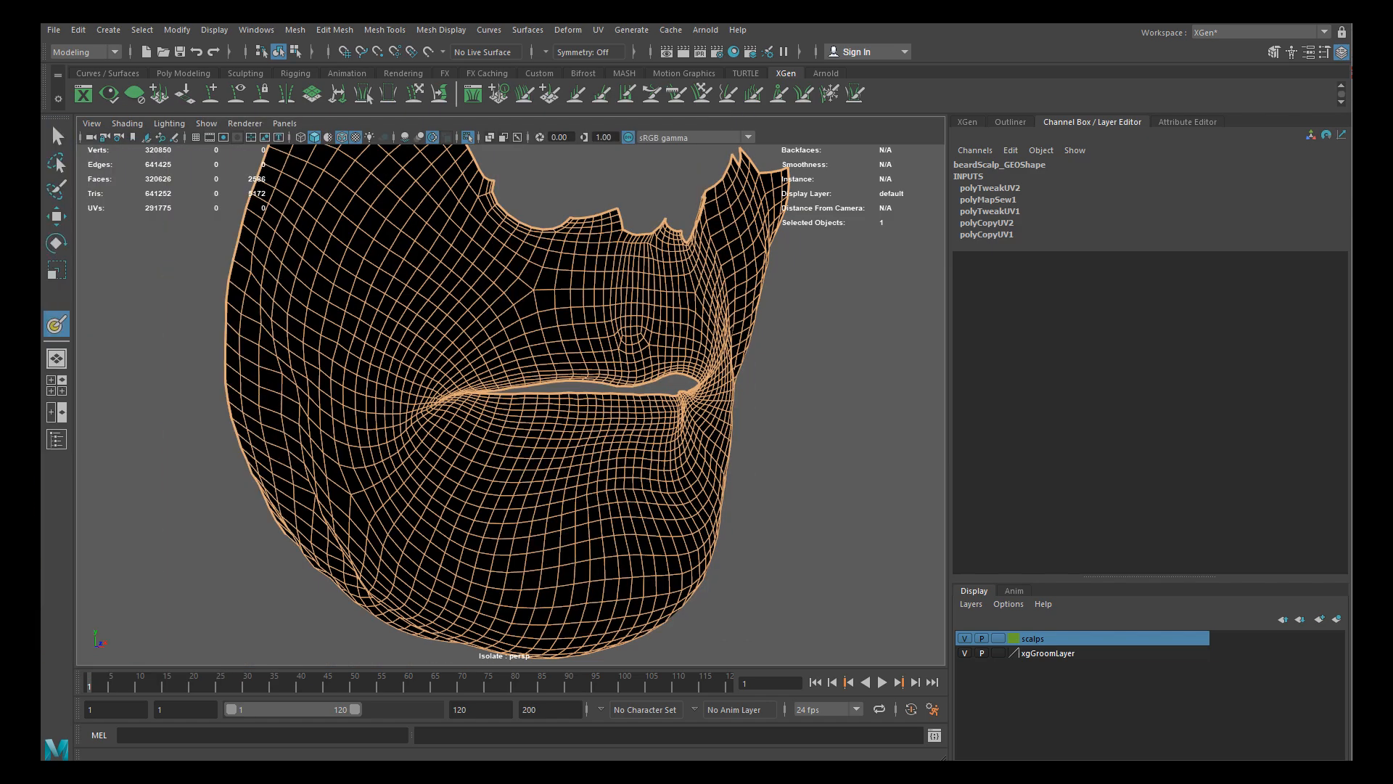
middle_click_drag(474, 325, 442, 364, "alt")
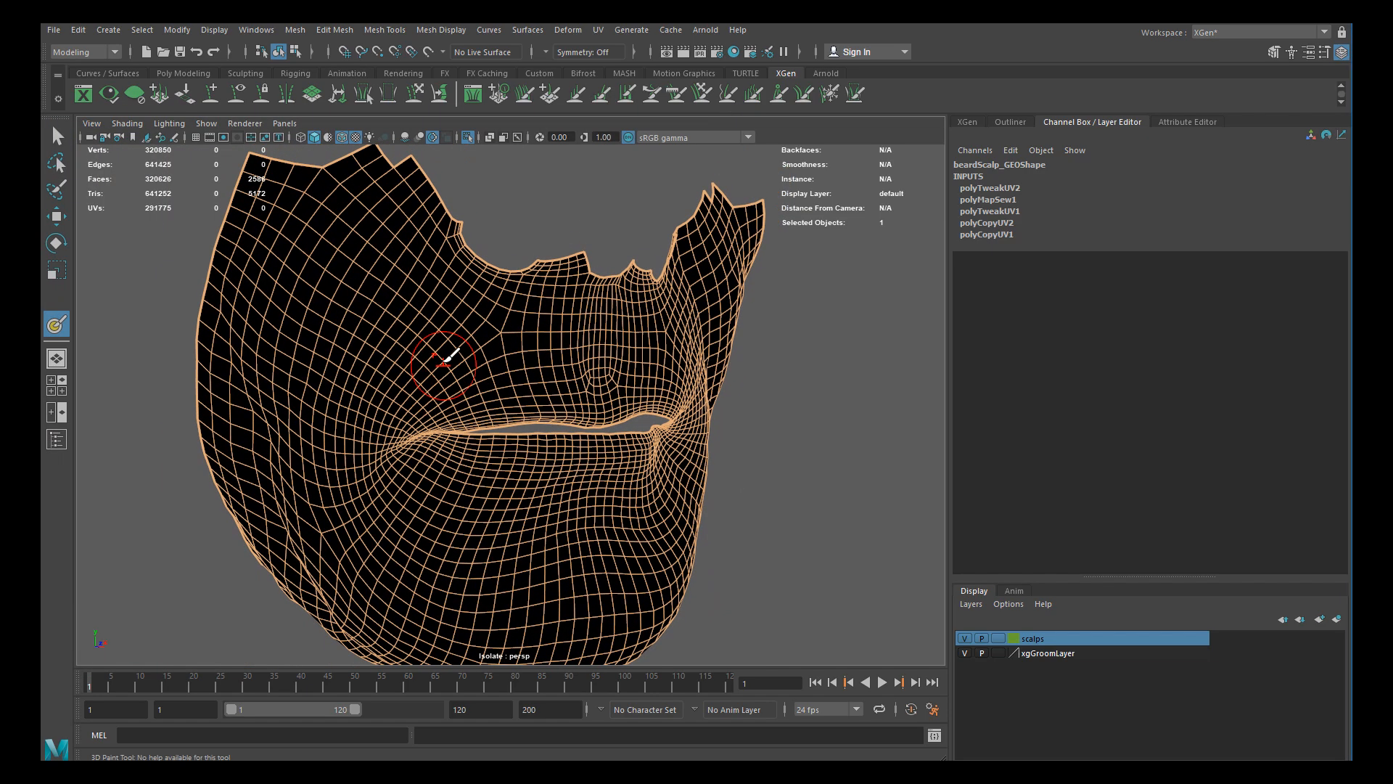
scroll(442, 364, "up", 2)
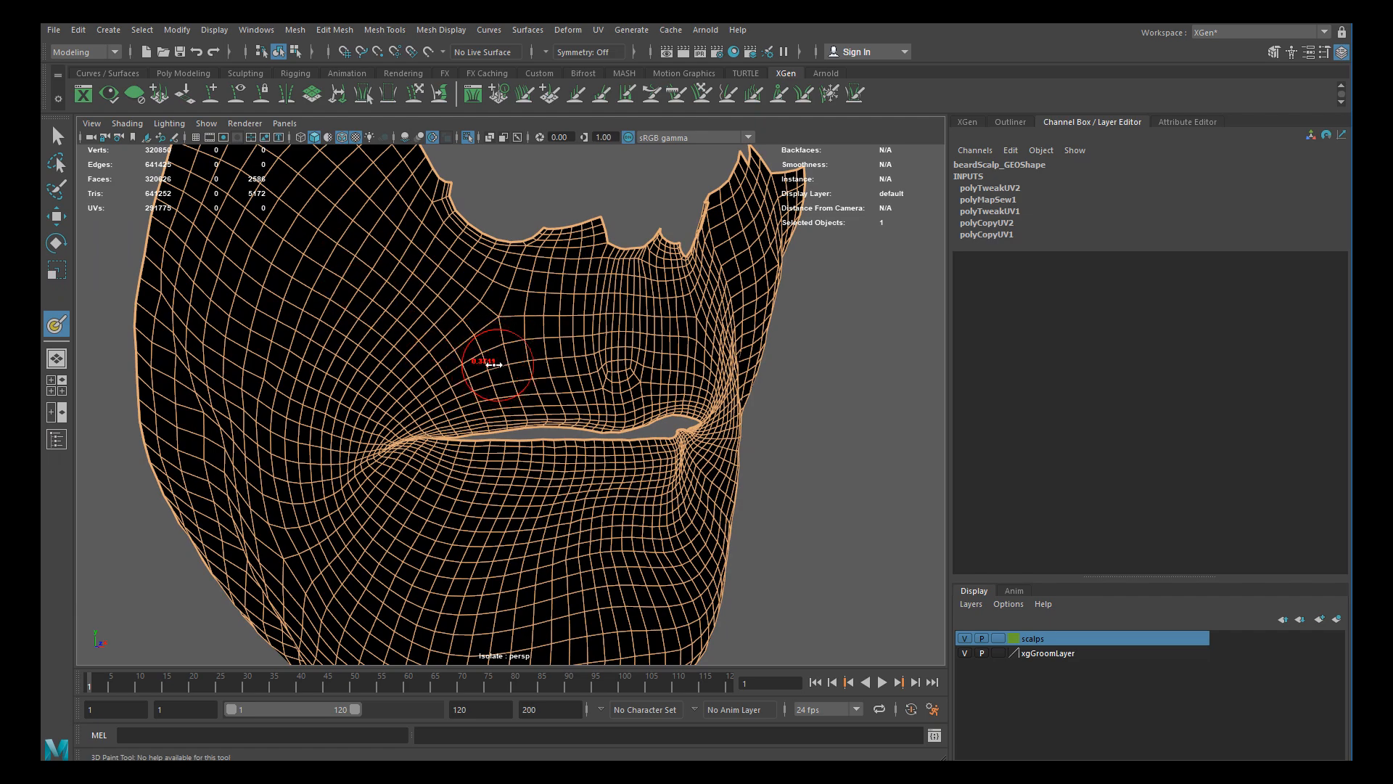
left_click_drag(551, 330, 542, 362, "alt")
middle_click_drag(520, 351, 550, 368, "alt")
mouse_move(551, 368)
right_mouse_down("alt")
mouse_move(564, 403)
mouse_move(564, 367)
right_mouse_up("alt")
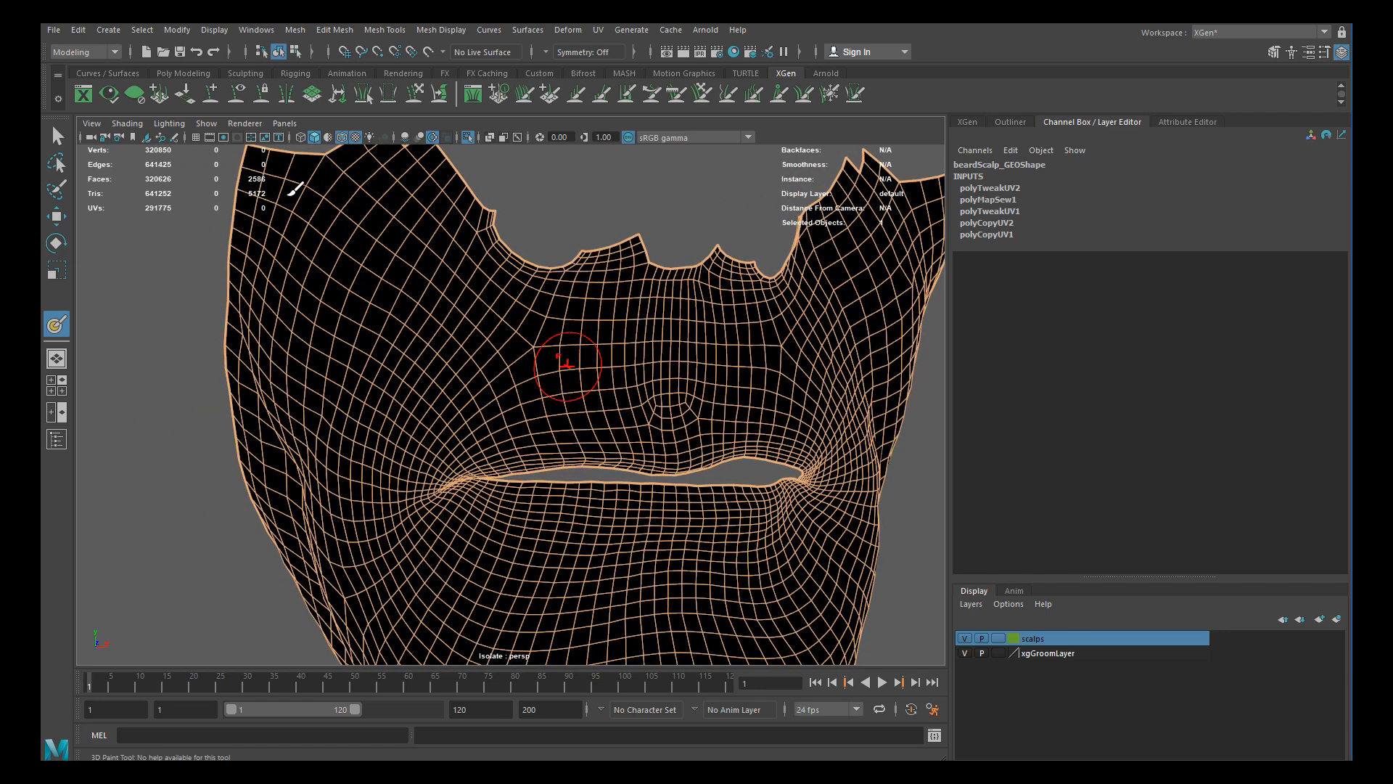
Set the 3D Paint Tool to a solid round brush with white paint color and Constant blend mode
double_click(58, 326)
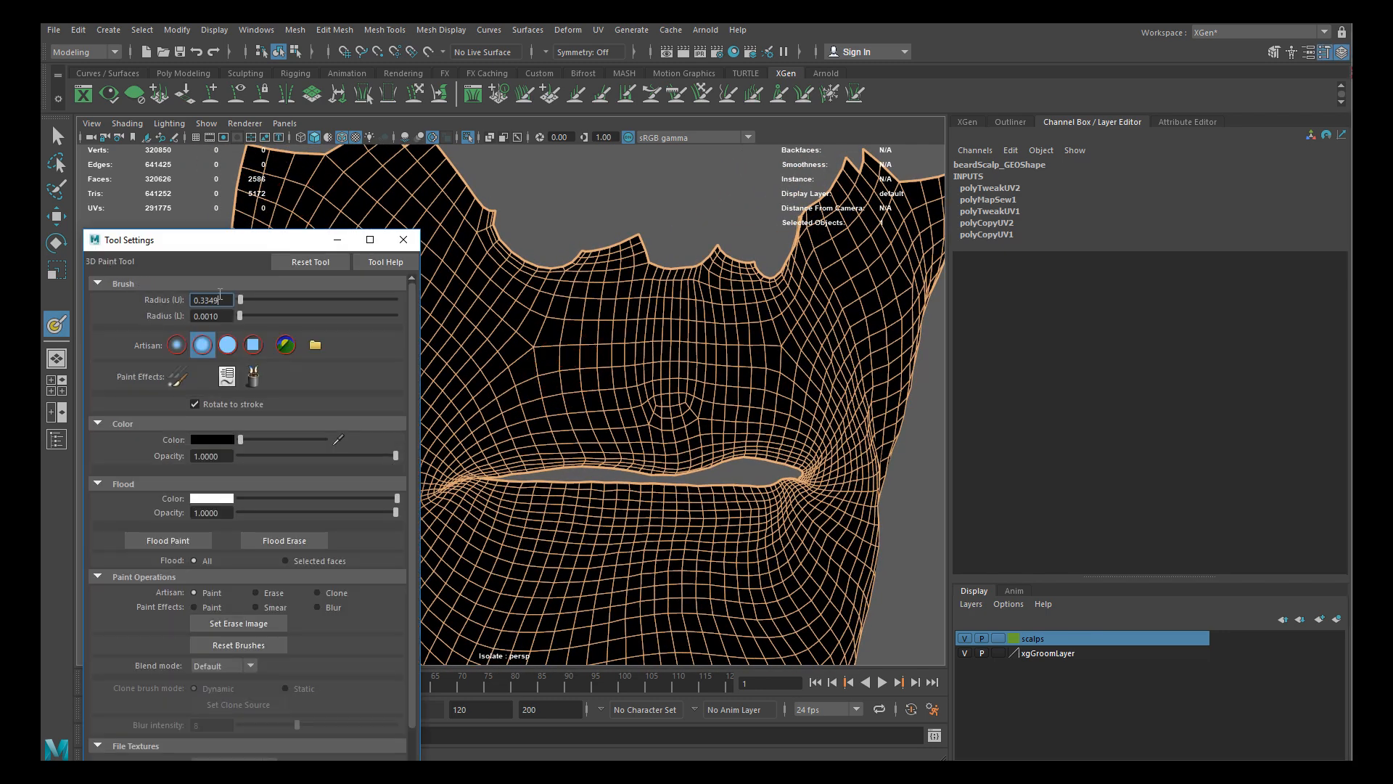
left_click_drag(191, 248, 248, 207)
left_click(284, 305)
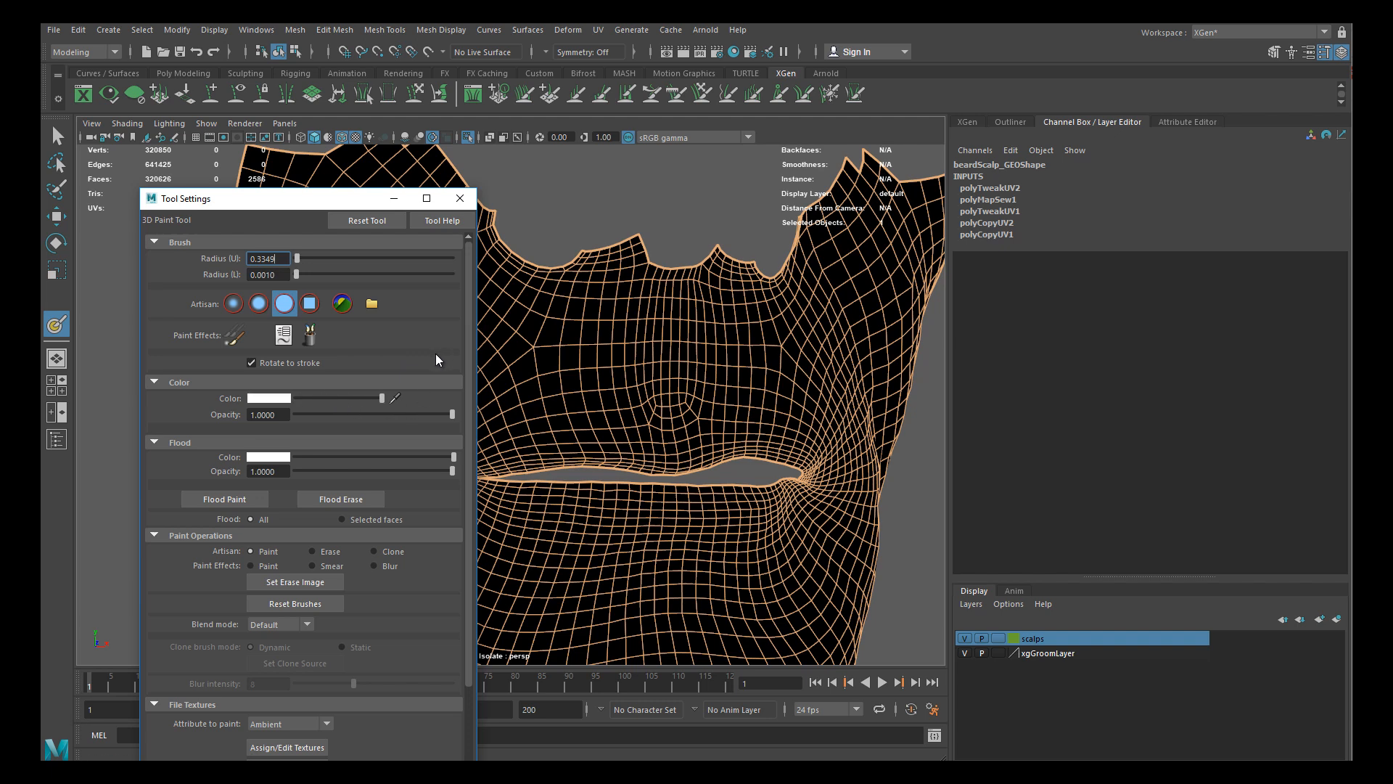
left_click_drag(309, 200, 340, 155)
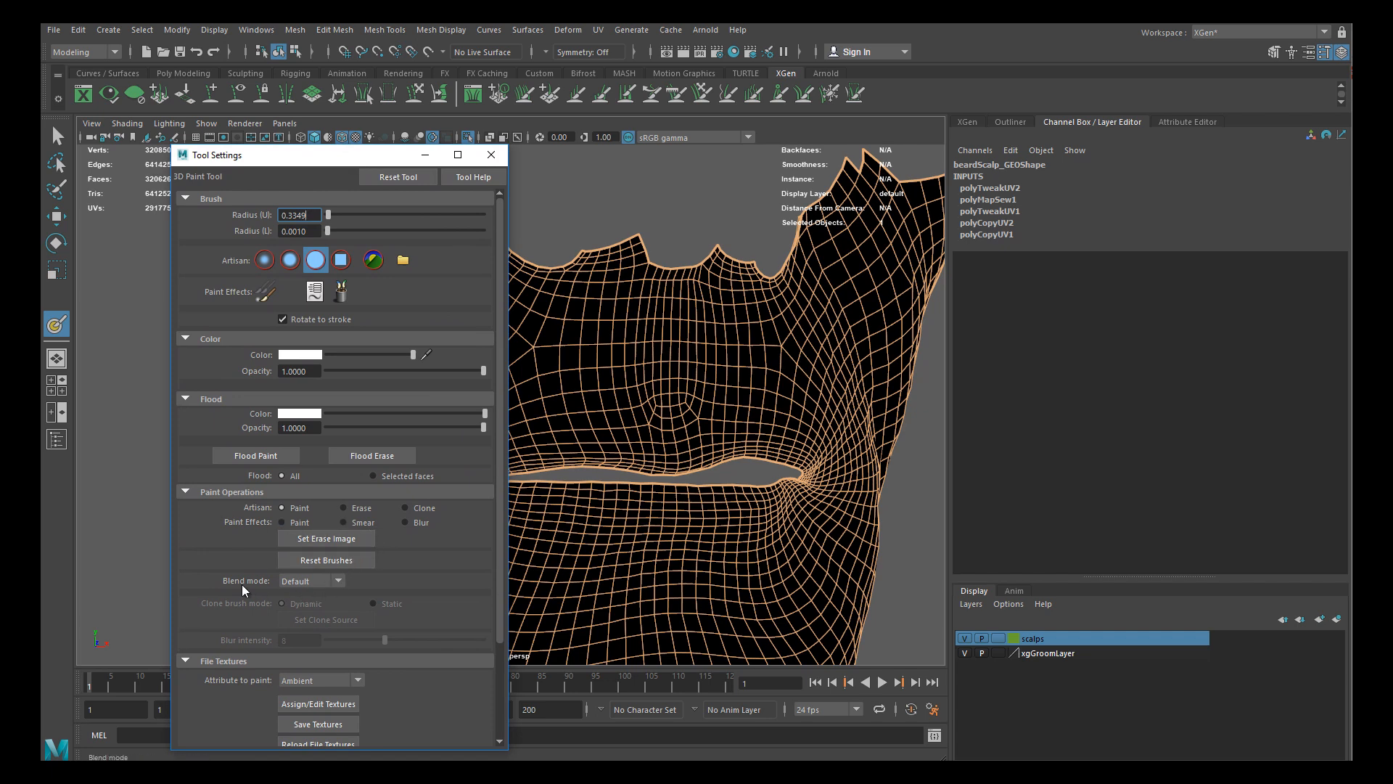
left_click(336, 583)
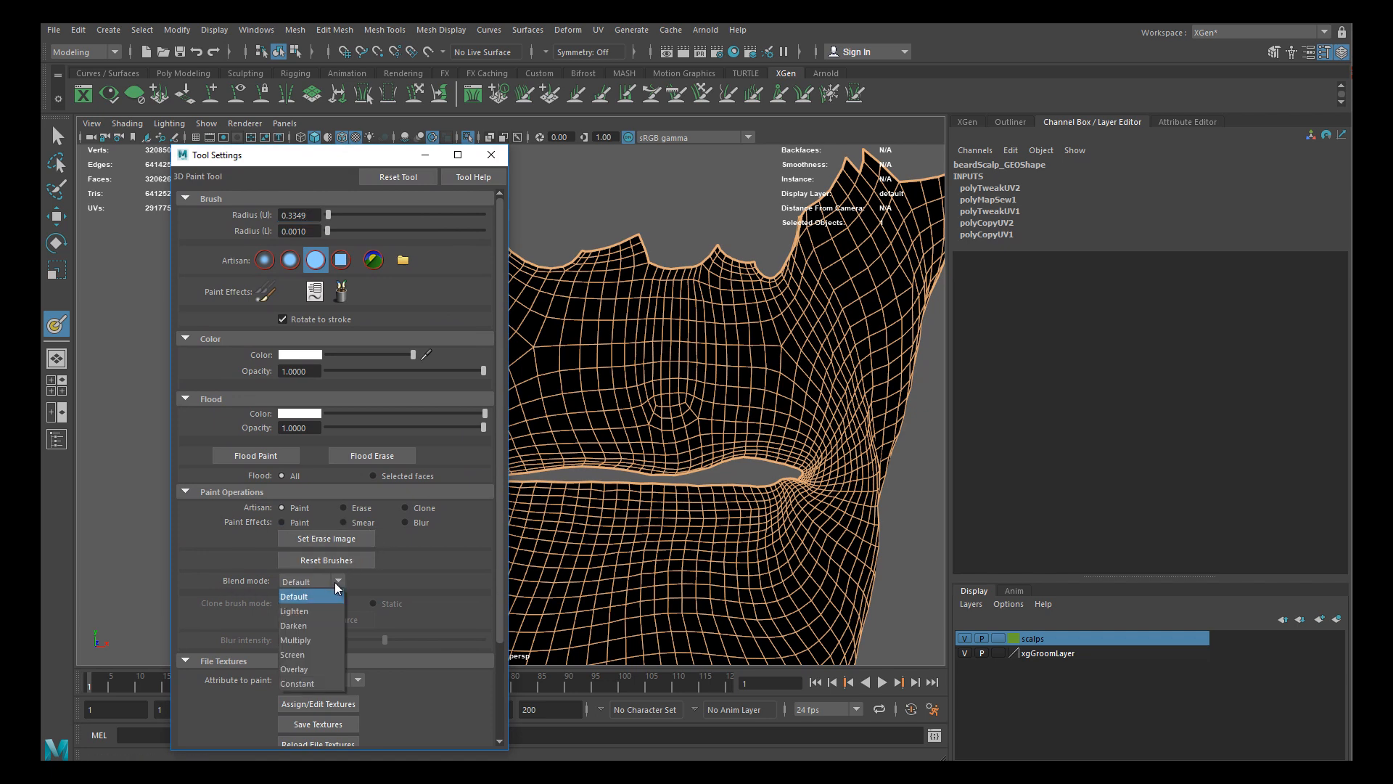
left_click(309, 682)
mouse_move(365, 153)
left_mouse_down()
mouse_move(381, 113)
mouse_move(371, 95)
left_mouse_up()
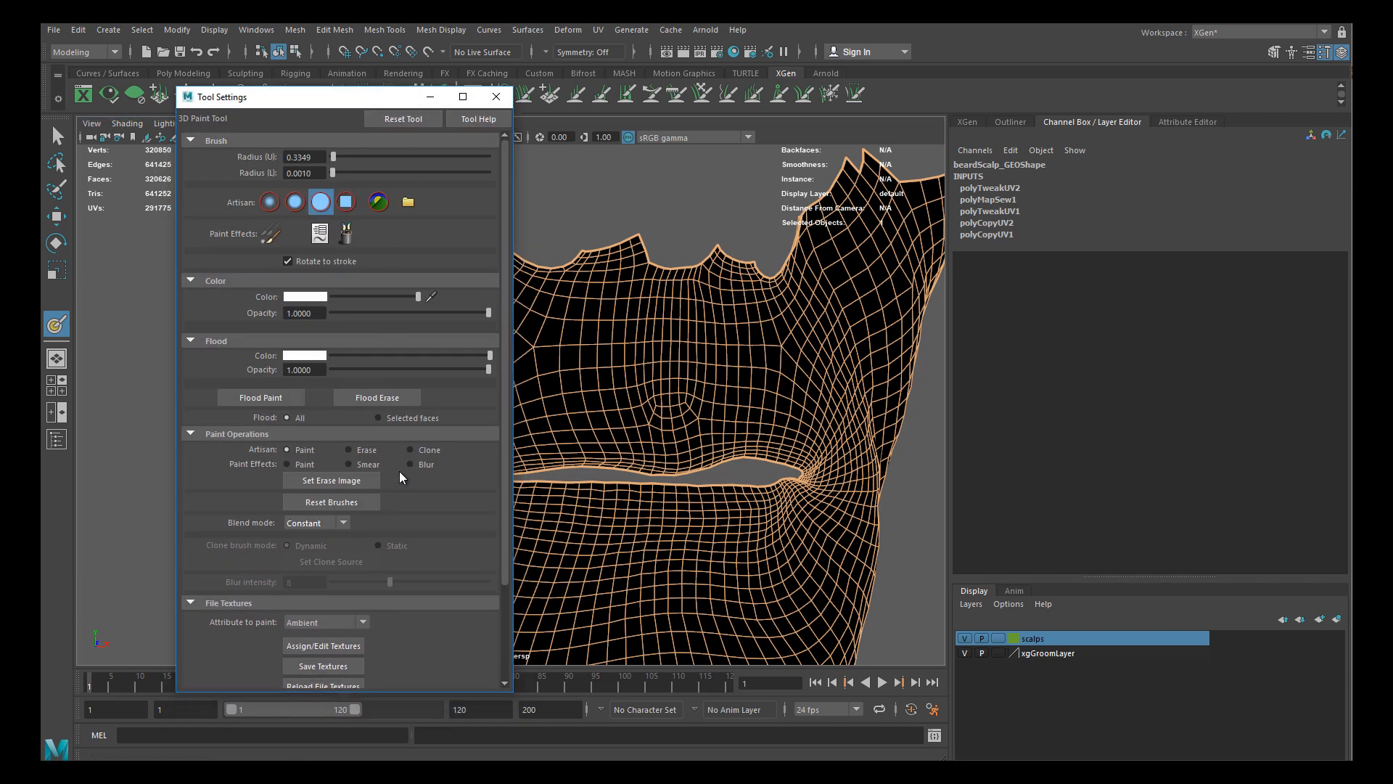
Review the 3D Paint Tool's file texture, stroke and stylus pressure settings, and close the tool settings
left_click_drag(505, 486, 504, 570)
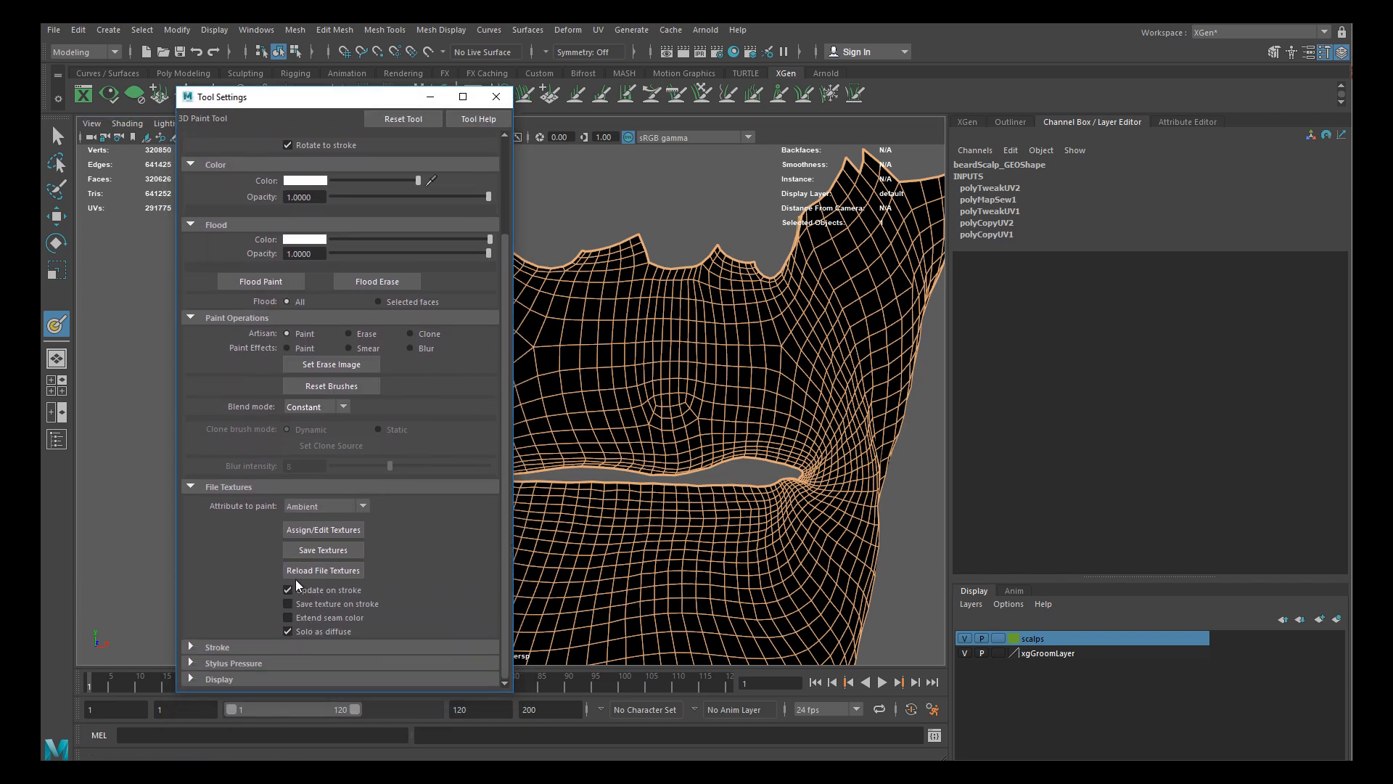
left_click(193, 646)
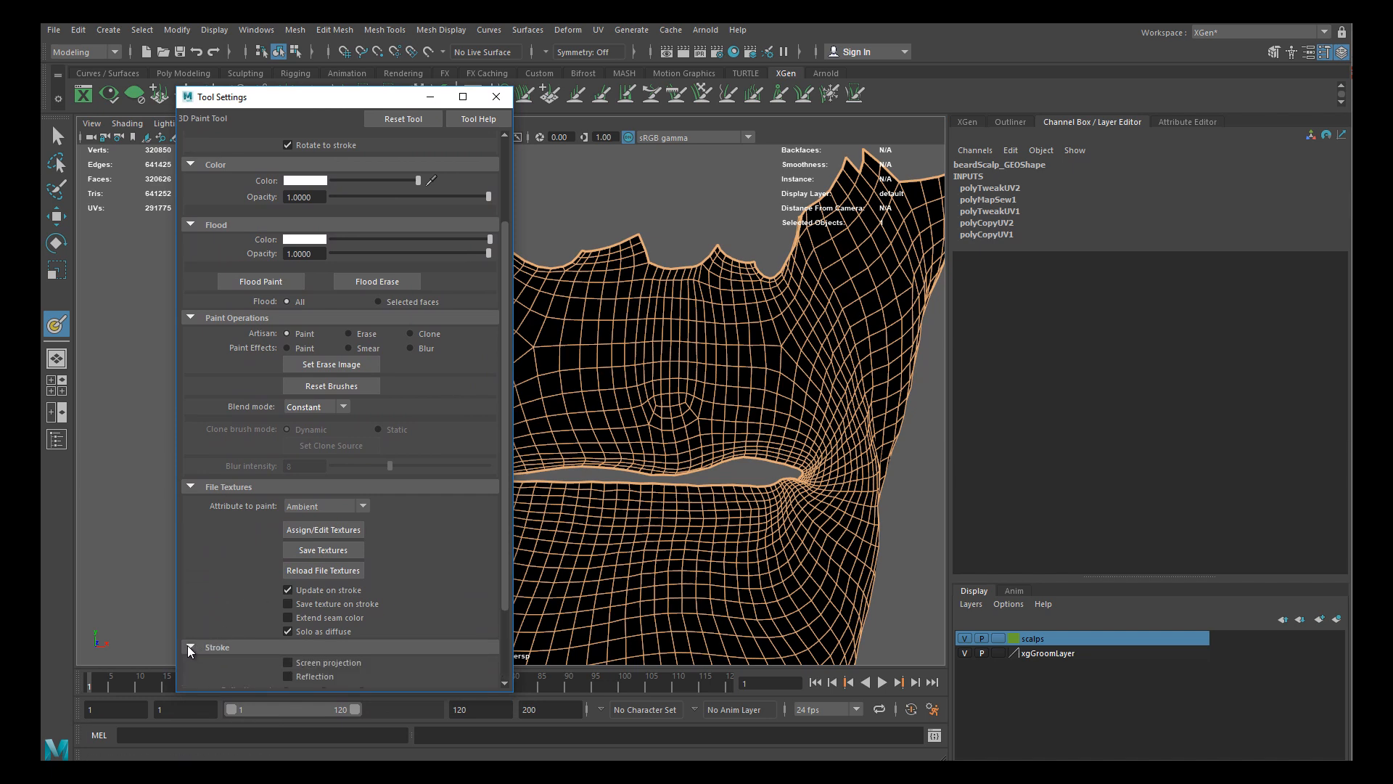
left_click(190, 647)
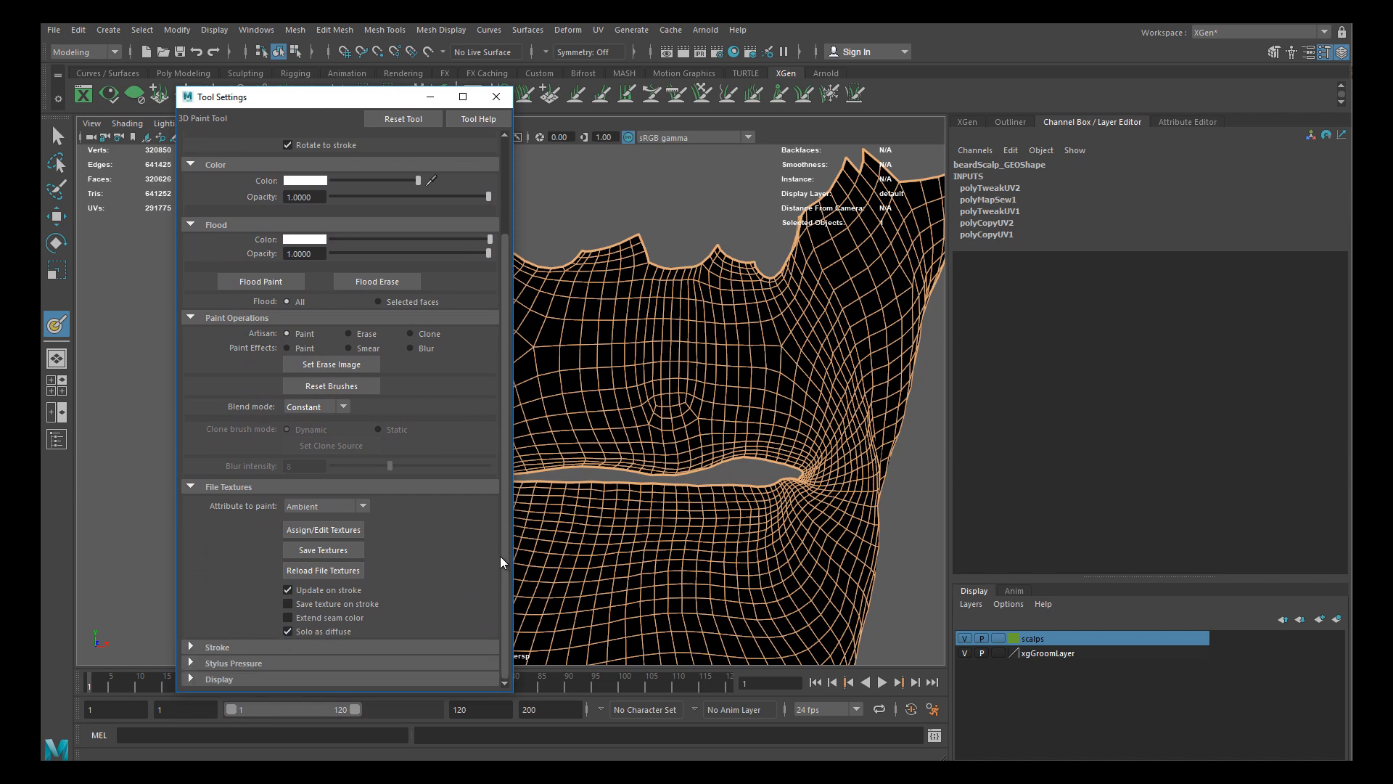
left_click(186, 645)
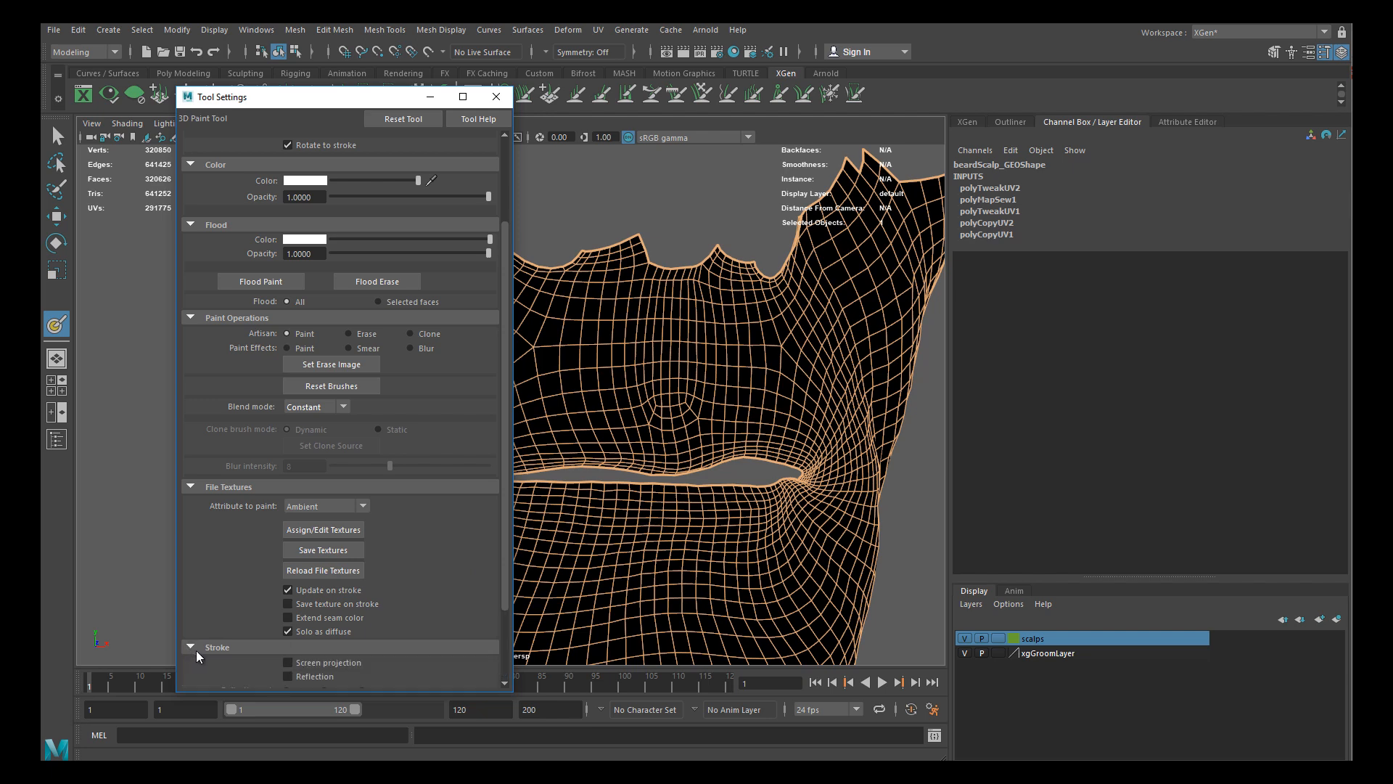
scroll(497, 613, "down", 3)
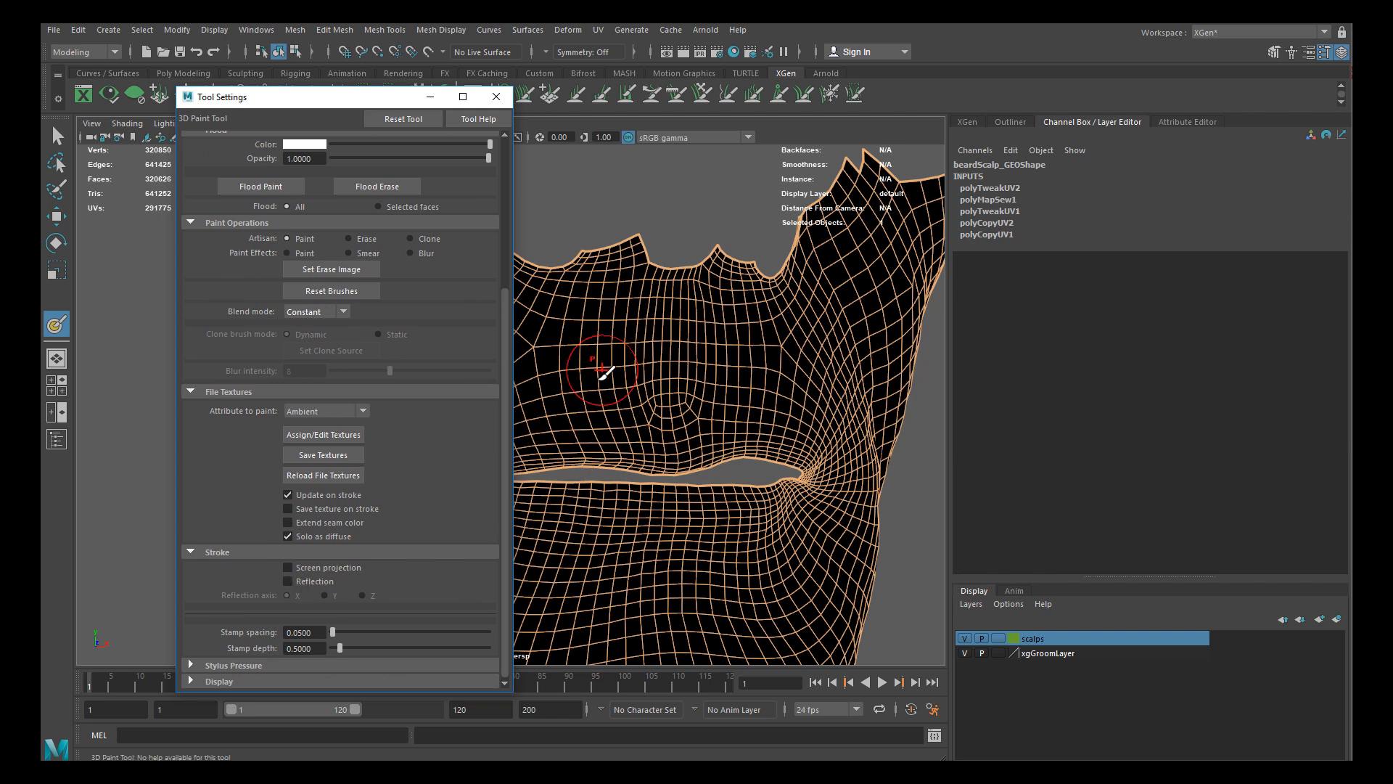
left_click(191, 552)
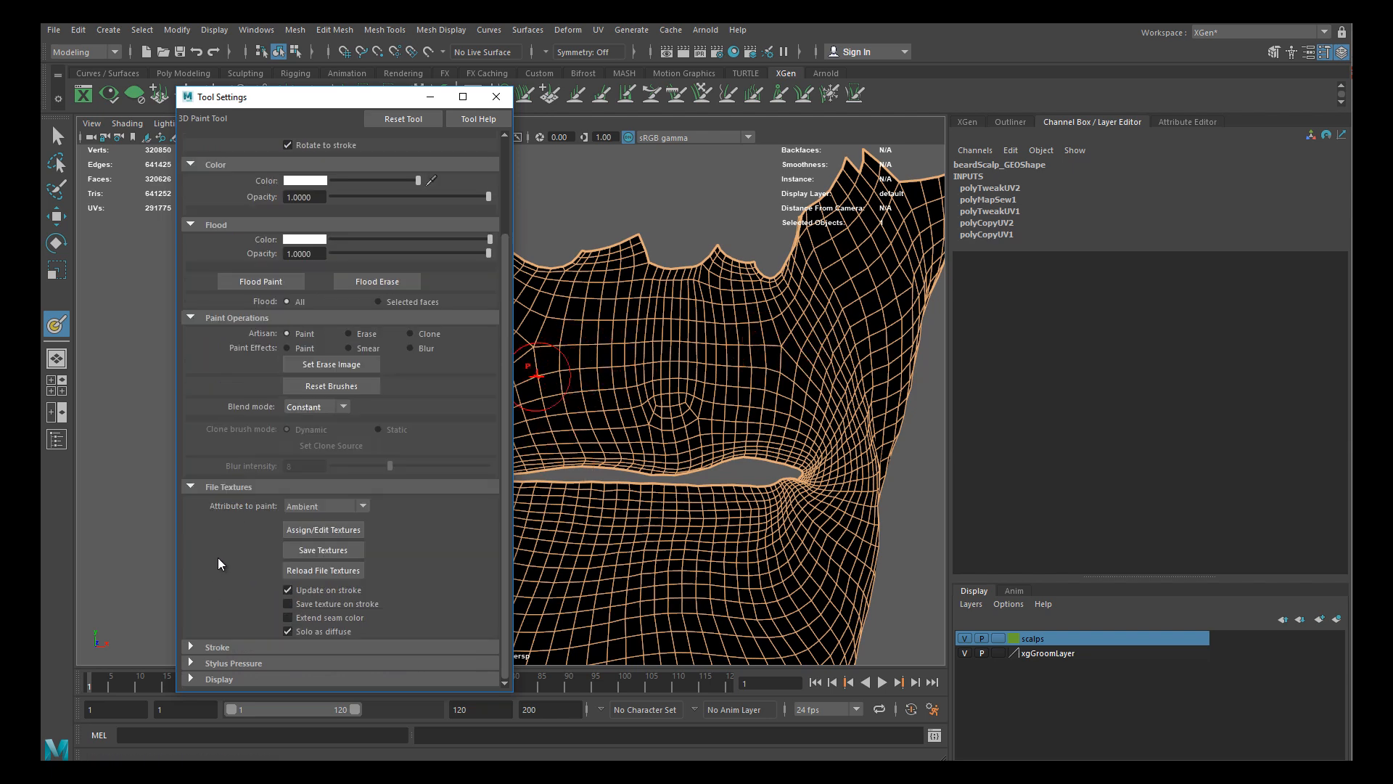
left_click(190, 662)
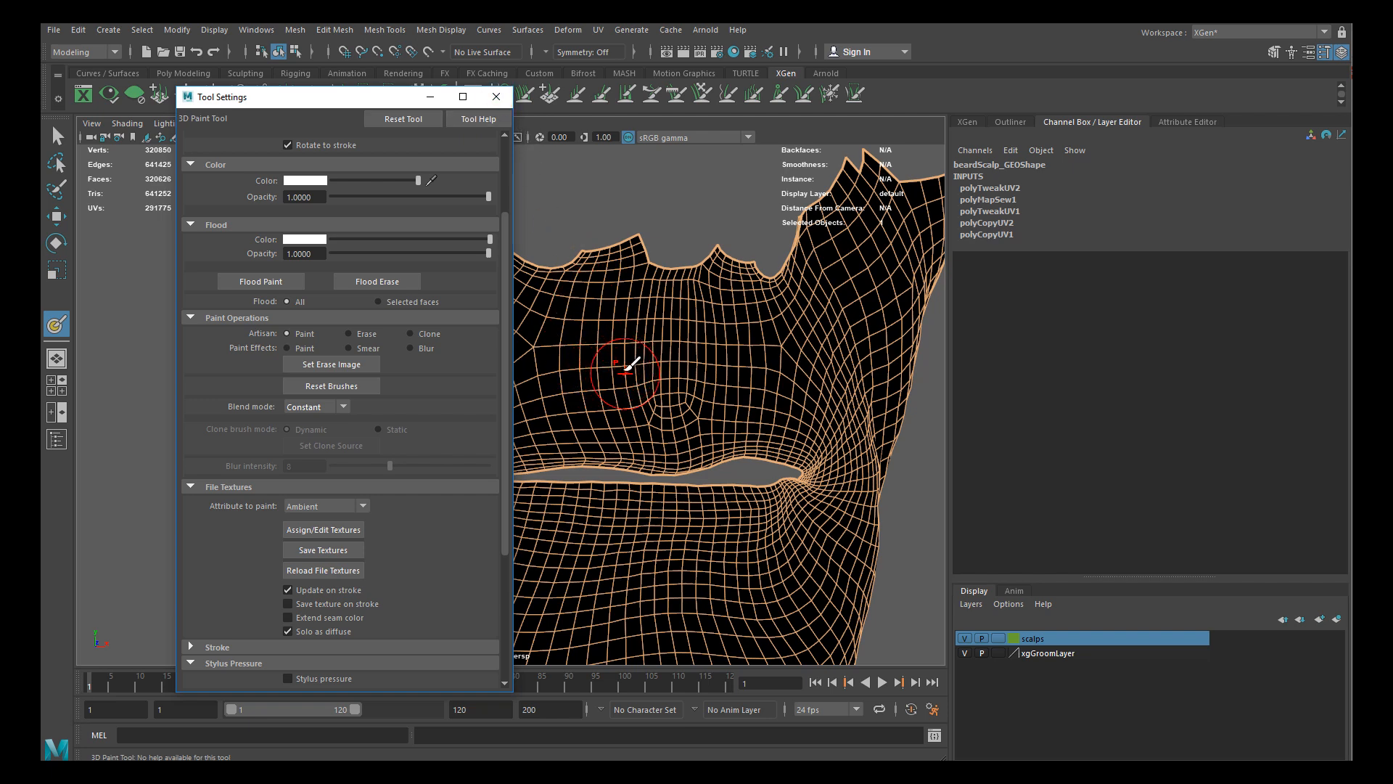
left_click(498, 98)
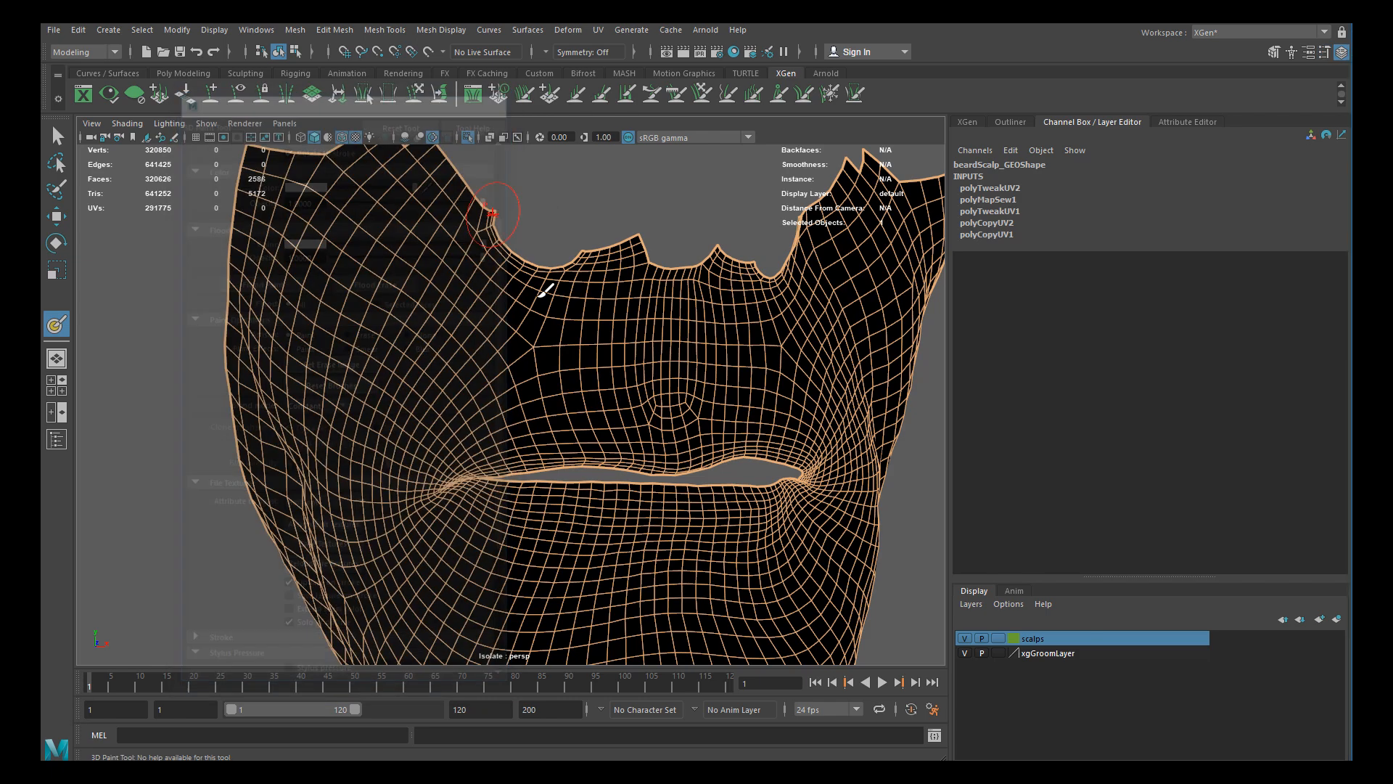
Paint a white moustache band across the upper lip area of the scalp mesh, starting outward toward the mouth corners
mouse_move(537, 345)
left_mouse_down("alt")
mouse_move(625, 387)
mouse_move(601, 410)
mouse_move(563, 361)
mouse_move(501, 373)
mouse_move(551, 403)
mouse_move(696, 354)
mouse_move(695, 388)
mouse_move(633, 402)
mouse_move(753, 407)
left_mouse_up("alt")
middle_click_drag(452, 392, 521, 360, "alt")
right_click_drag(521, 360, 465, 355, "alt")
left_click_drag(464, 354, 533, 363, "alt")
mouse_move(655, 369)
left_mouse_down()
mouse_move(575, 362)
mouse_move(586, 347)
mouse_move(535, 386)
mouse_move(541, 370)
left_mouse_up()
middle_click_drag(495, 409, 451, 367, "alt")
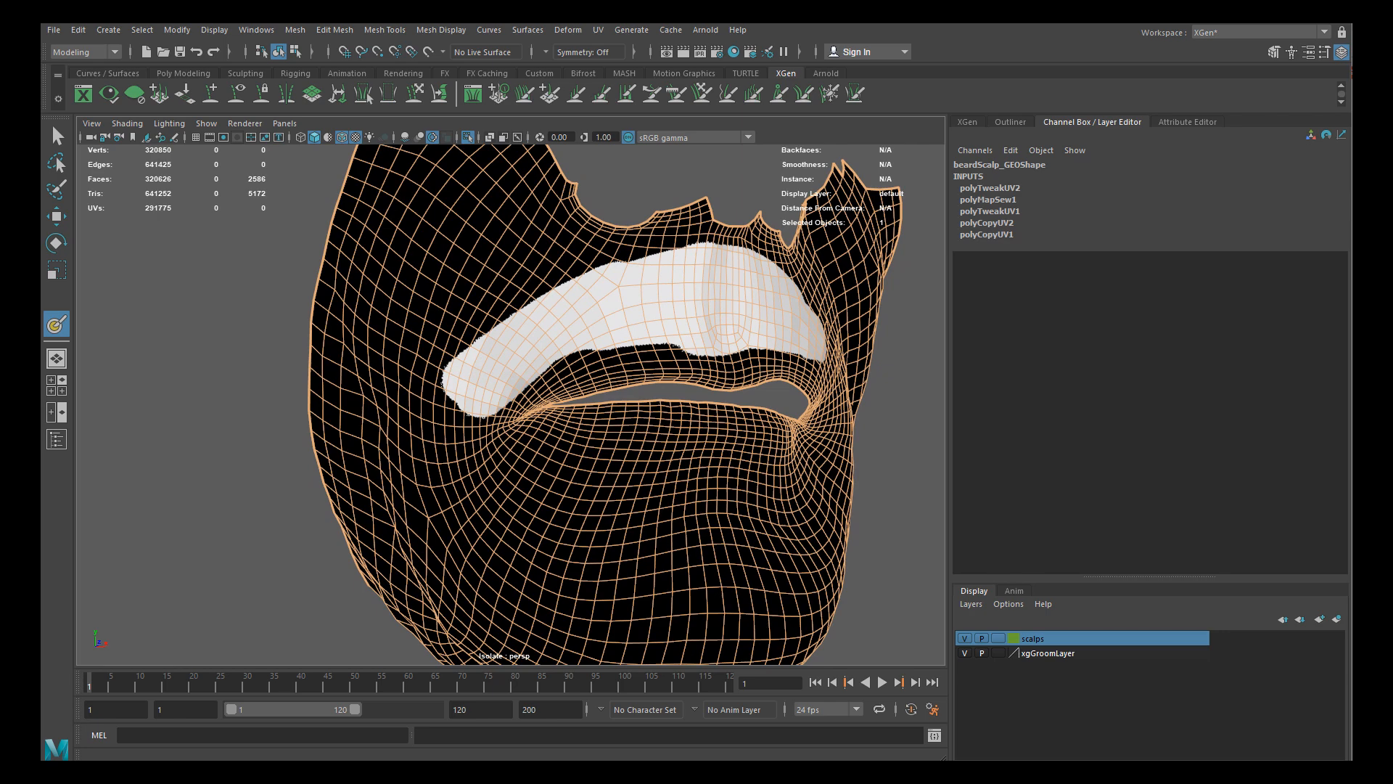
Resize the brush and extend the white moustache band down past the character's right mouth corner
middle_click_drag(482, 296, 469, 267, "alt")
left_click_drag(470, 267, 520, 280, "alt")
middle_click_drag(525, 341, 484, 335, "alt")
right_click_drag(484, 335, 536, 321, "alt")
key("b")
mouse_move(513, 310)
left_mouse_down()
mouse_move(481, 355)
mouse_move(484, 452)
mouse_move(488, 334)
left_mouse_up()
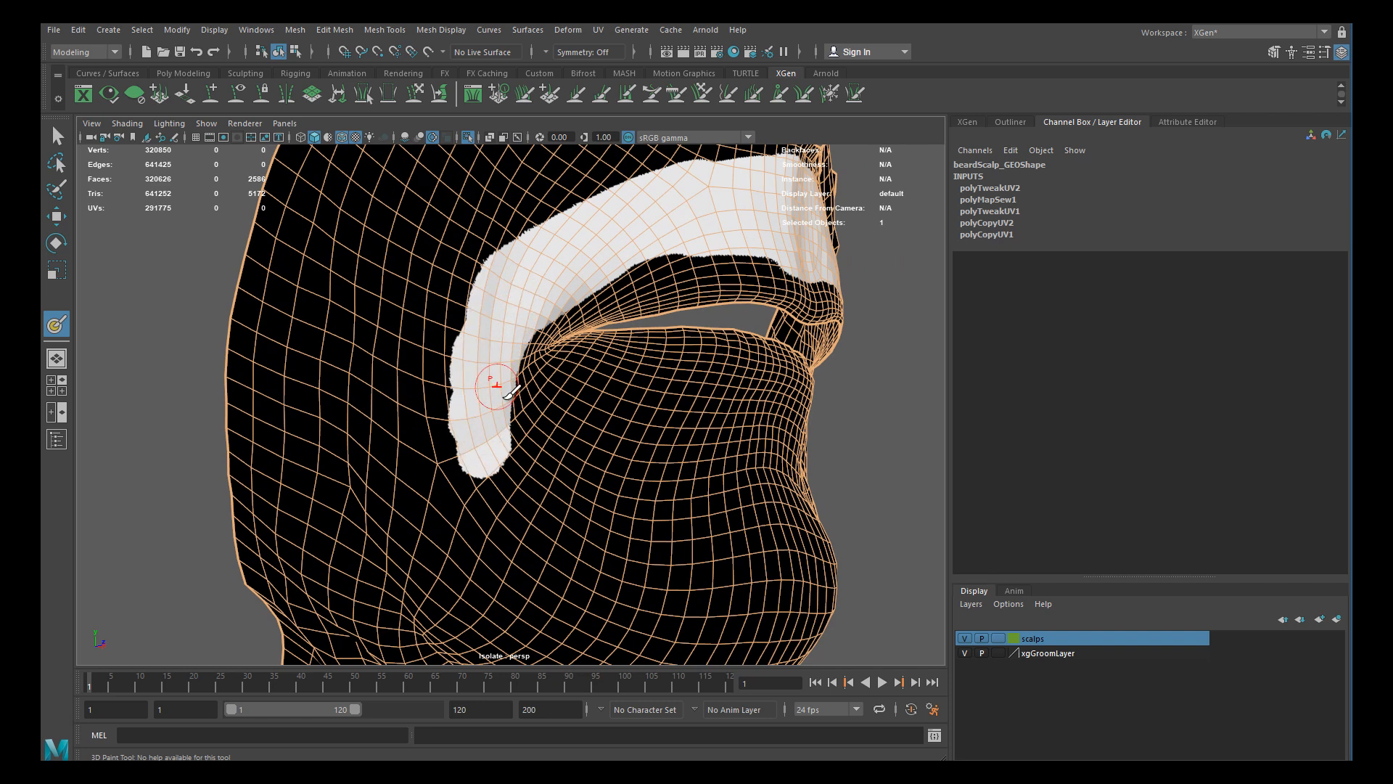
middle_click_drag(485, 428, 473, 357, "alt")
Extend the white moustache band around and down past the character's left mouth corner
mouse_move(498, 374)
left_mouse_down("alt")
mouse_move(489, 414)
mouse_move(435, 398)
mouse_move(445, 435)
mouse_move(430, 474)
mouse_move(357, 467)
left_mouse_up("alt")
middle_click_drag(554, 385, 465, 416, "alt")
right_click_drag(464, 416, 529, 399, "alt")
mouse_move(536, 364)
left_mouse_down("alt")
mouse_move(510, 367)
mouse_move(528, 364)
left_mouse_up("alt")
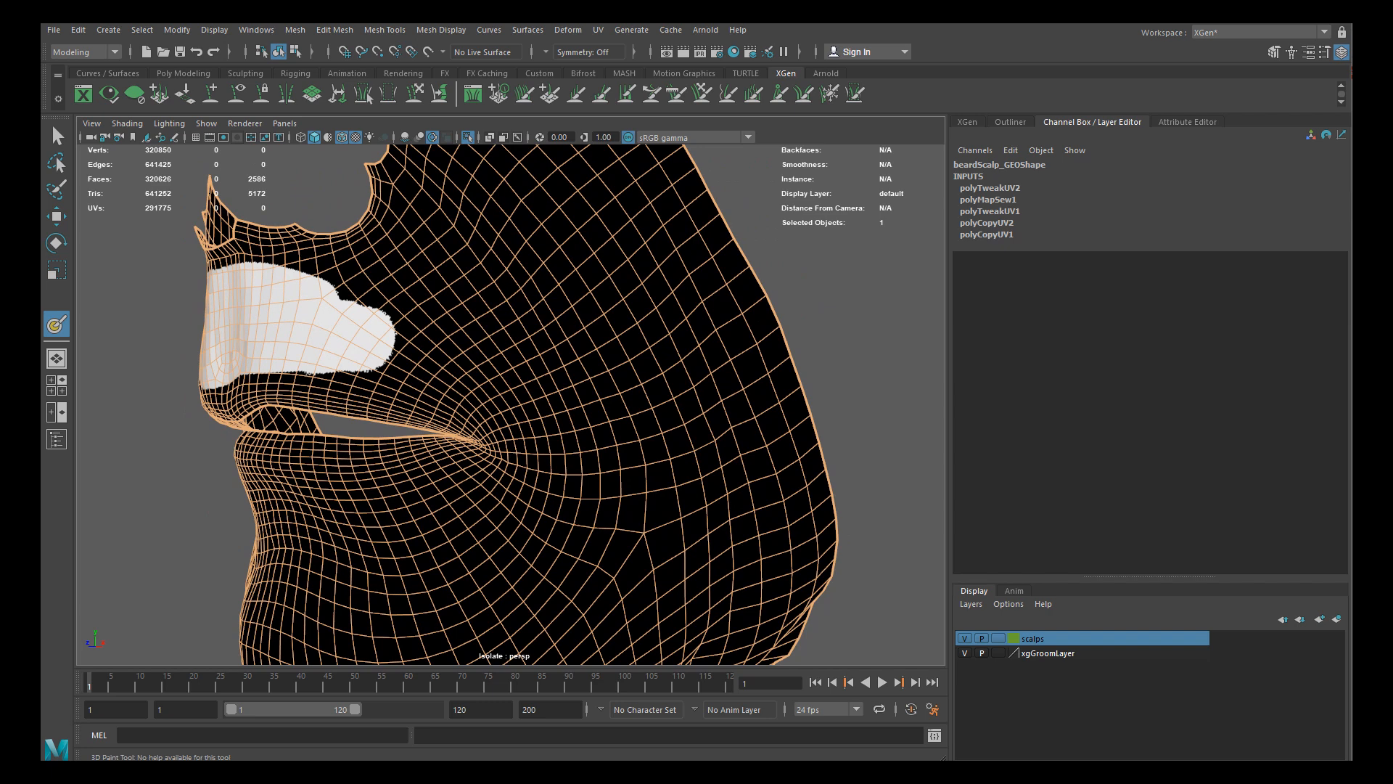
mouse_move(367, 320)
left_mouse_down("alt")
mouse_move(336, 310)
mouse_move(367, 295)
left_mouse_up("alt")
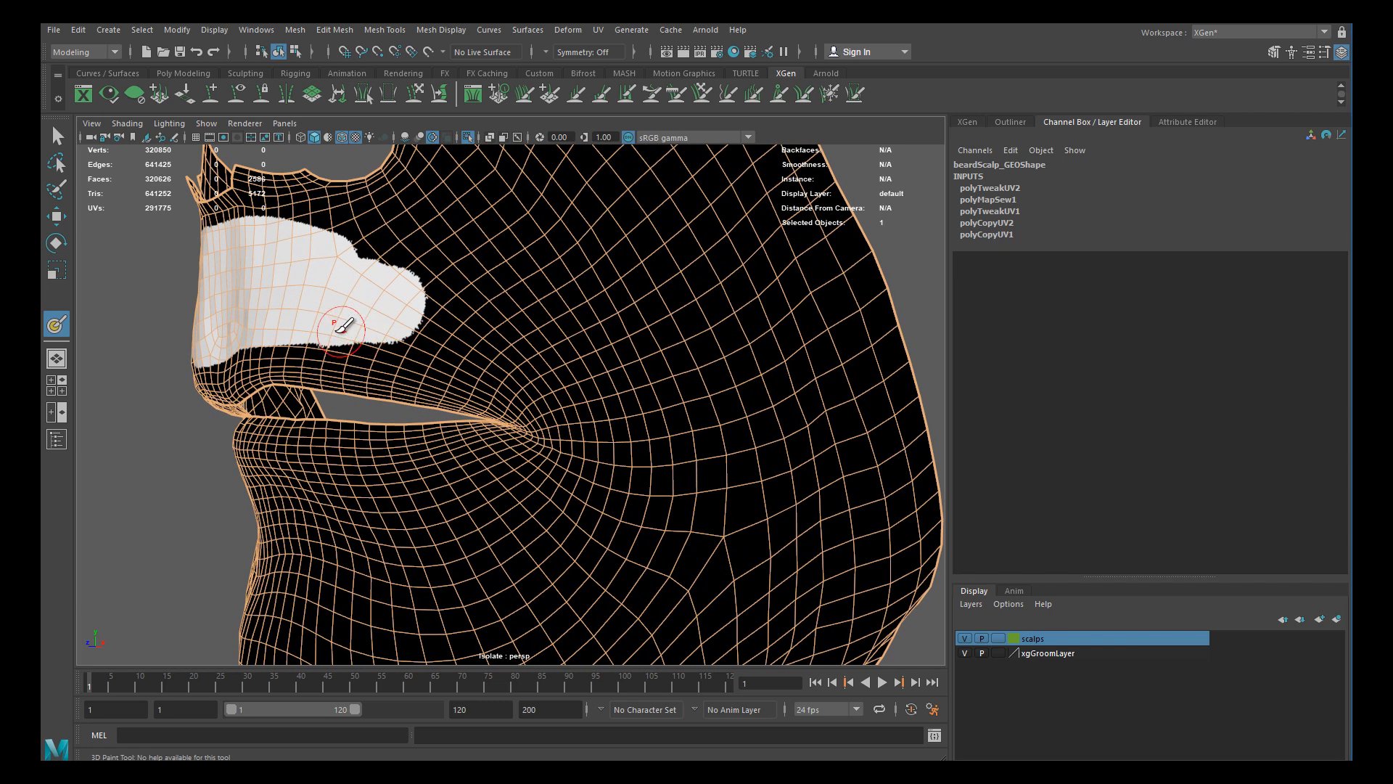
mouse_move(456, 335)
left_mouse_down()
mouse_move(305, 319)
mouse_move(465, 308)
mouse_move(419, 293)
mouse_move(538, 345)
left_mouse_up()
middle_click_drag(539, 344, 543, 302, "alt")
right_click_drag(543, 301, 484, 297, "alt")
mouse_move(488, 310)
left_mouse_down()
mouse_move(577, 341)
mouse_move(586, 349)
mouse_move(555, 337)
mouse_move(589, 374)
mouse_move(678, 367)
mouse_move(677, 383)
left_mouse_up()
middle_click_drag(678, 382, 630, 306, "alt")
right_click_drag(630, 309, 580, 313, "alt")
left_click_drag(581, 313, 614, 371, "alt")
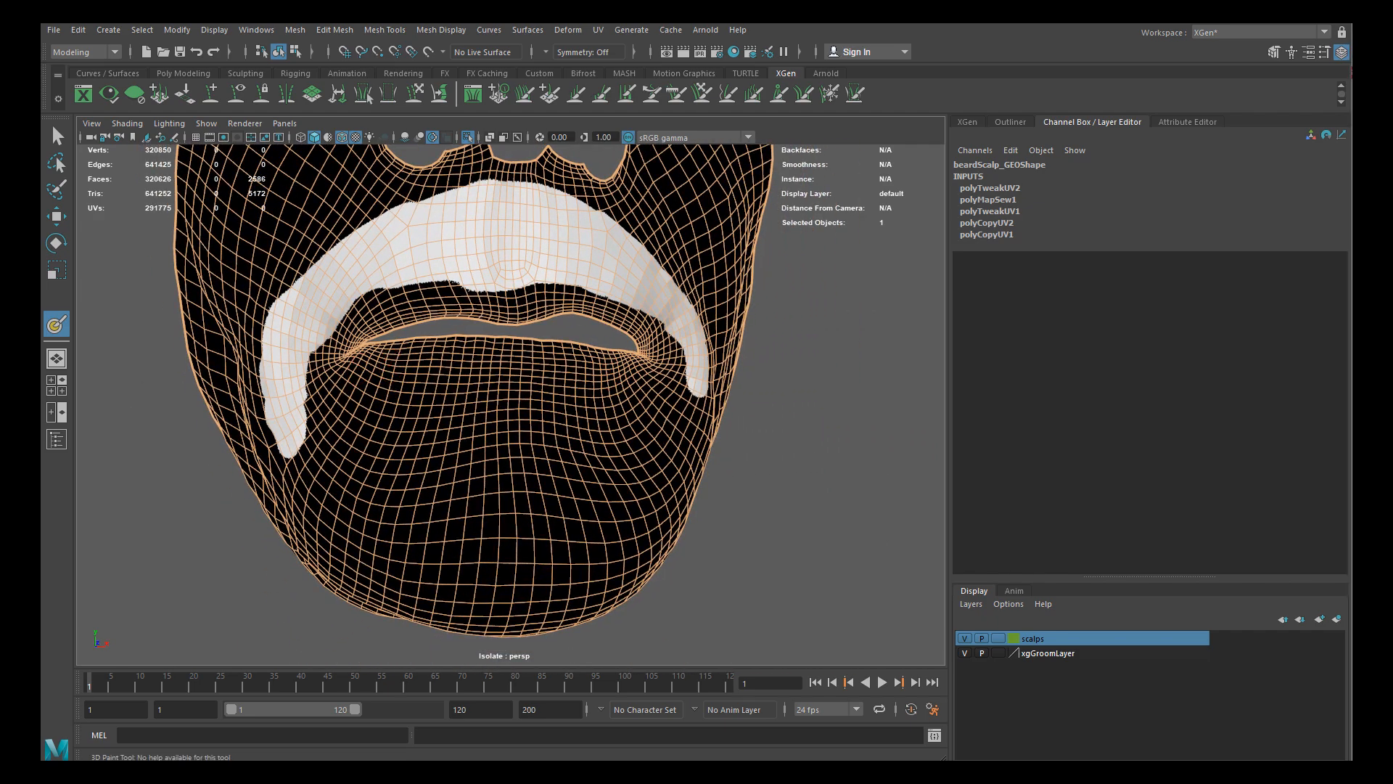
Paint a white patch from just below the lower lip, widening down over the front of the chin
middle_click_drag(431, 428, 396, 394, "alt")
right_click_drag(395, 393, 452, 407, "alt")
mouse_move(445, 440)
left_mouse_down("alt")
mouse_move(443, 365)
mouse_move(473, 385)
mouse_move(438, 379)
mouse_move(472, 411)
mouse_move(444, 405)
mouse_move(423, 433)
mouse_move(485, 400)
mouse_move(516, 475)
mouse_move(439, 475)
mouse_move(429, 491)
mouse_move(411, 448)
mouse_move(392, 563)
mouse_move(526, 562)
mouse_move(494, 574)
left_mouse_up("alt")
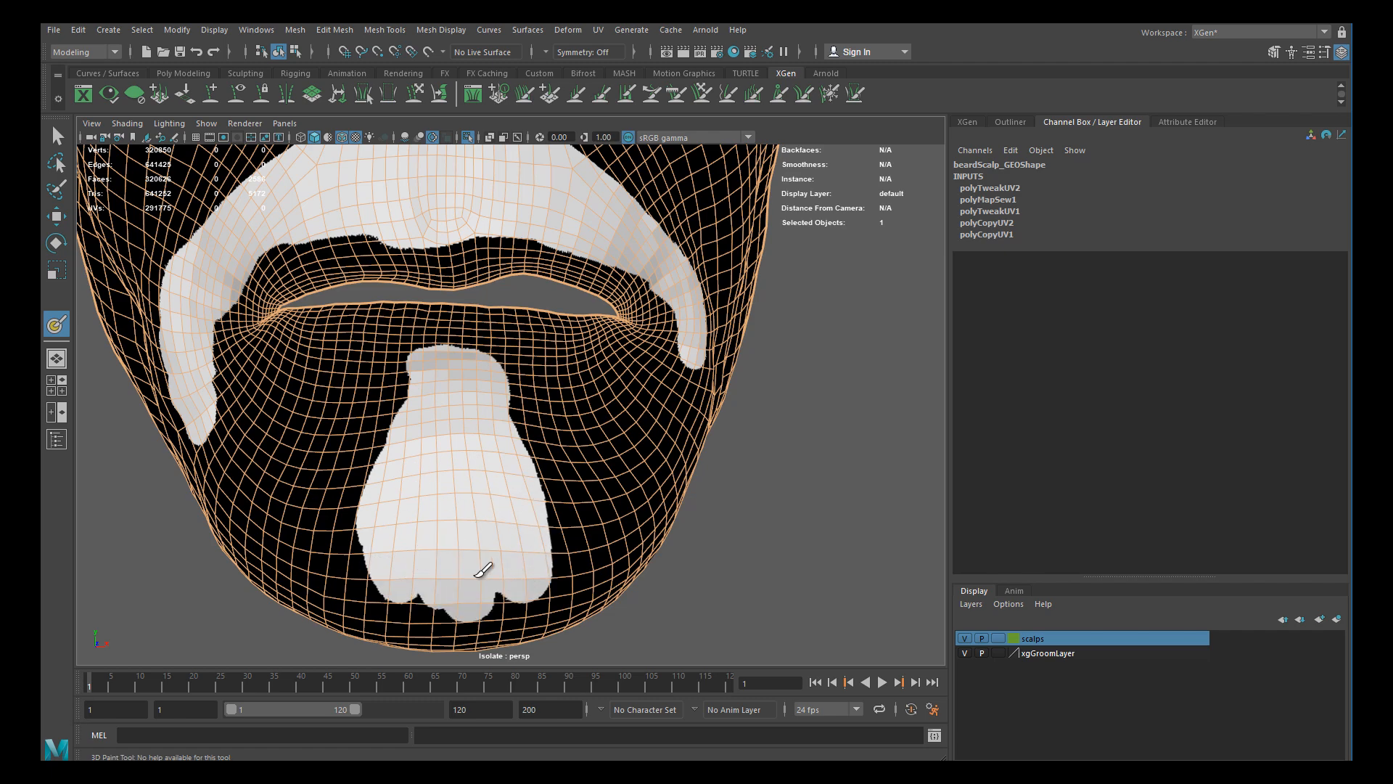
Join the chin patch to both moustache ends with white bands and refine their inner edge below the mouth
mouse_move(397, 501)
left_mouse_down("alt")
mouse_move(314, 389)
mouse_move(325, 437)
mouse_move(377, 479)
mouse_move(513, 498)
left_mouse_up("alt")
middle_click_drag(513, 497, 518, 459, "alt")
left_click_drag(518, 459, 463, 472, "alt")
mouse_move(464, 437)
left_mouse_down()
mouse_move(530, 467)
mouse_move(509, 464)
mouse_move(630, 443)
mouse_move(687, 386)
mouse_move(688, 352)
mouse_move(678, 419)
left_mouse_up()
middle_click_drag(467, 464, 482, 456, "alt")
mouse_move(483, 457)
left_mouse_down("alt")
mouse_move(573, 455)
mouse_move(571, 435)
mouse_move(507, 479)
left_mouse_up("alt")
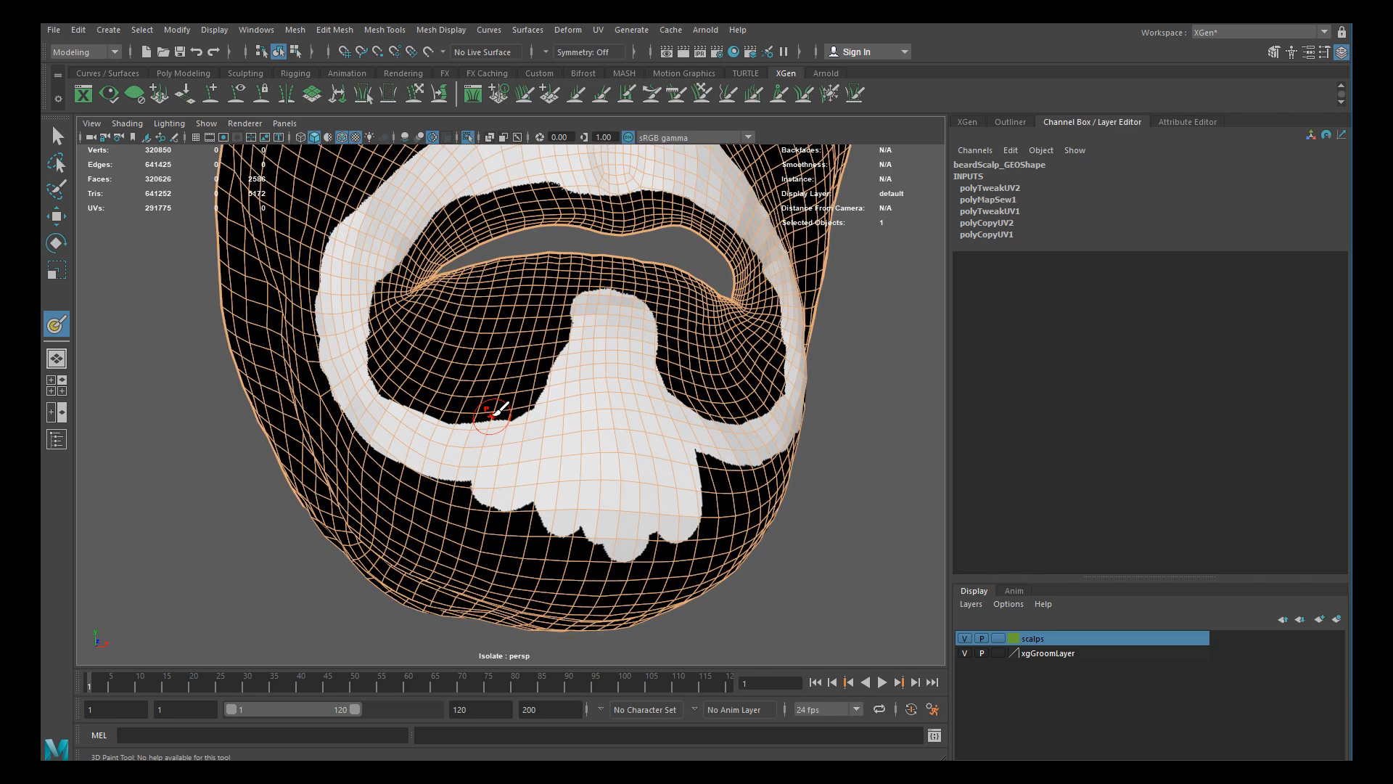
left_click_drag(526, 397, 507, 408)
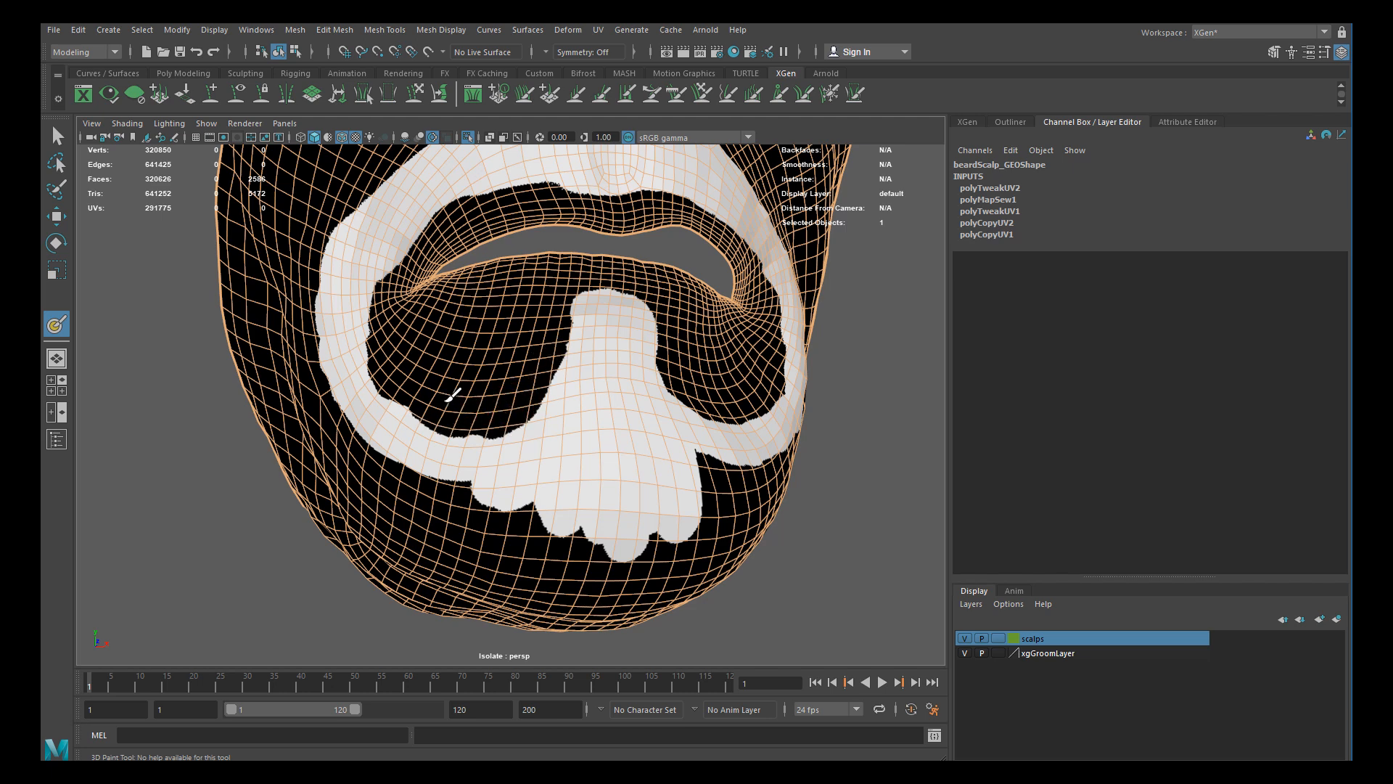
mouse_move(409, 415)
left_mouse_down()
mouse_move(522, 420)
mouse_move(513, 435)
left_mouse_up()
left_click_drag(402, 390, 569, 396)
Paint the beard's outer outline in white from the moustache ends down and around under the chin
mouse_move(484, 373)
left_mouse_down()
mouse_move(464, 305)
mouse_move(479, 464)
mouse_move(566, 464)
mouse_move(527, 484)
mouse_move(466, 302)
mouse_move(444, 401)
mouse_move(569, 520)
mouse_move(492, 443)
mouse_move(501, 454)
left_mouse_up()
mouse_move(501, 453)
left_mouse_down()
mouse_move(529, 436)
mouse_move(701, 428)
mouse_move(652, 444)
mouse_move(575, 380)
mouse_move(555, 399)
mouse_move(571, 309)
mouse_move(575, 459)
mouse_move(530, 325)
mouse_move(567, 489)
mouse_move(580, 475)
mouse_move(586, 557)
left_mouse_up()
mouse_move(586, 557)
left_mouse_down("alt")
mouse_move(504, 407)
mouse_move(600, 392)
mouse_move(524, 402)
left_mouse_up("alt")
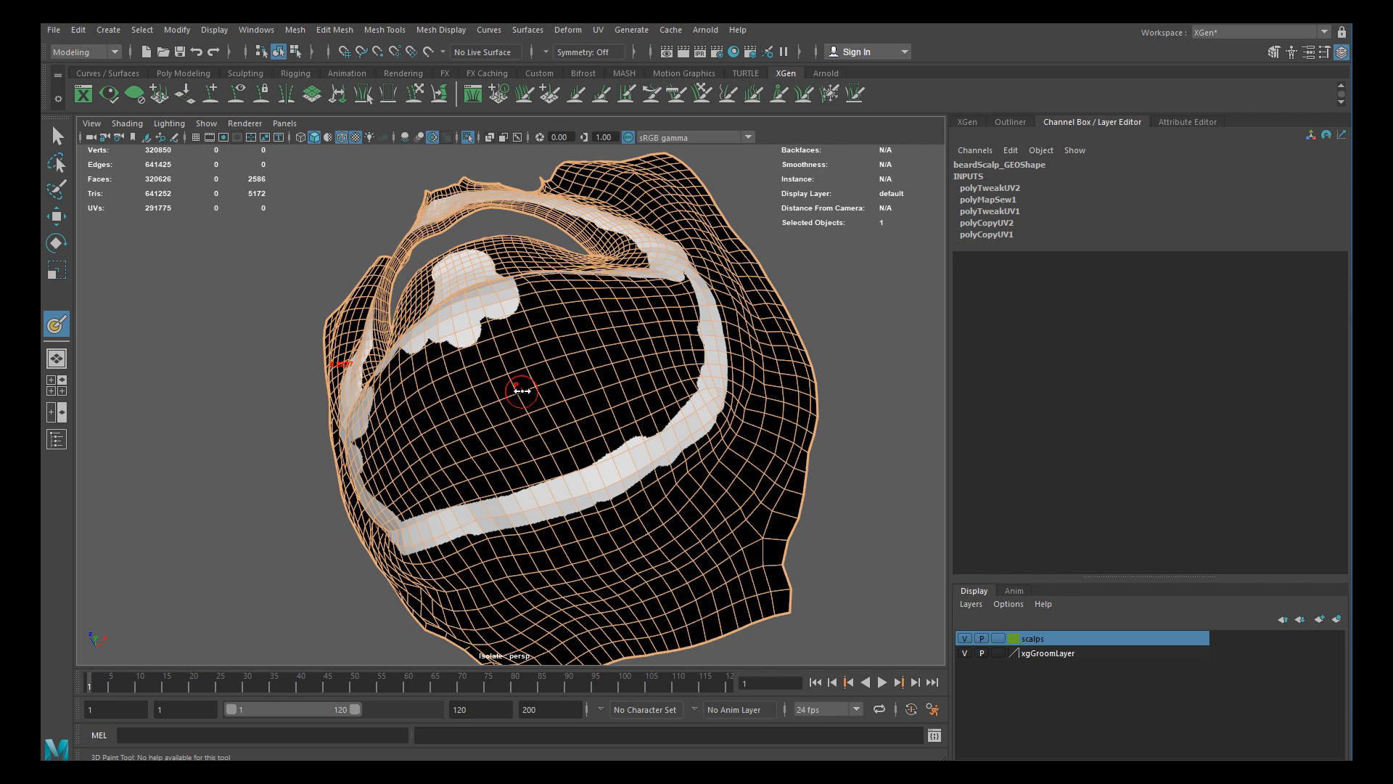
Fill the chin and its underside inside the painted outline with white
mouse_move(540, 386)
left_mouse_down()
mouse_move(617, 392)
mouse_move(641, 378)
mouse_move(602, 348)
mouse_move(548, 348)
mouse_move(498, 463)
mouse_move(454, 500)
left_mouse_up()
middle_click_drag(454, 499, 490, 404, "alt")
mouse_move(490, 404)
left_mouse_down("alt")
mouse_move(606, 438)
mouse_move(577, 434)
left_mouse_up("alt")
left_click_drag(519, 496, 436, 502)
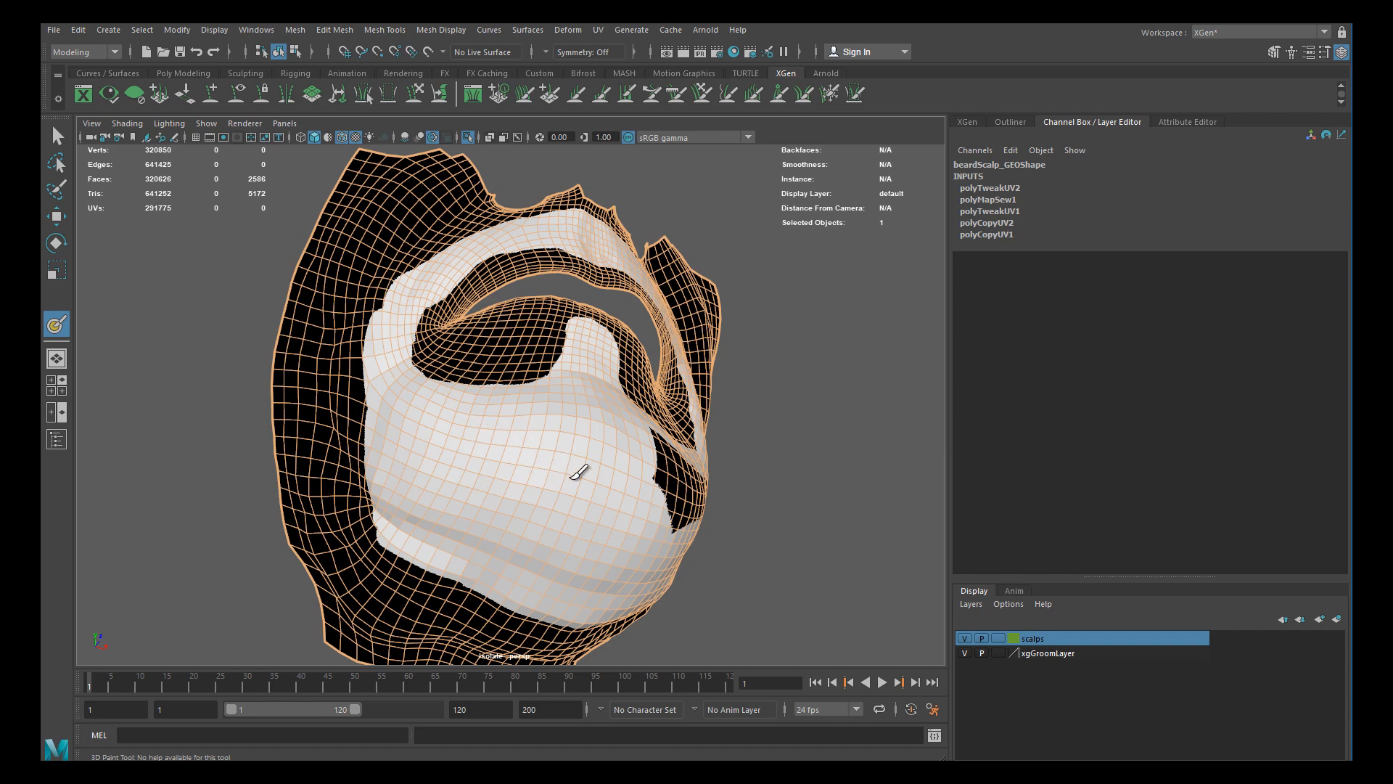
Fill the remaining black gap between the goatee band and the chin on the character's left side with white
mouse_move(527, 484)
left_mouse_down("alt")
mouse_move(441, 482)
mouse_move(552, 426)
mouse_move(534, 453)
left_mouse_up("alt")
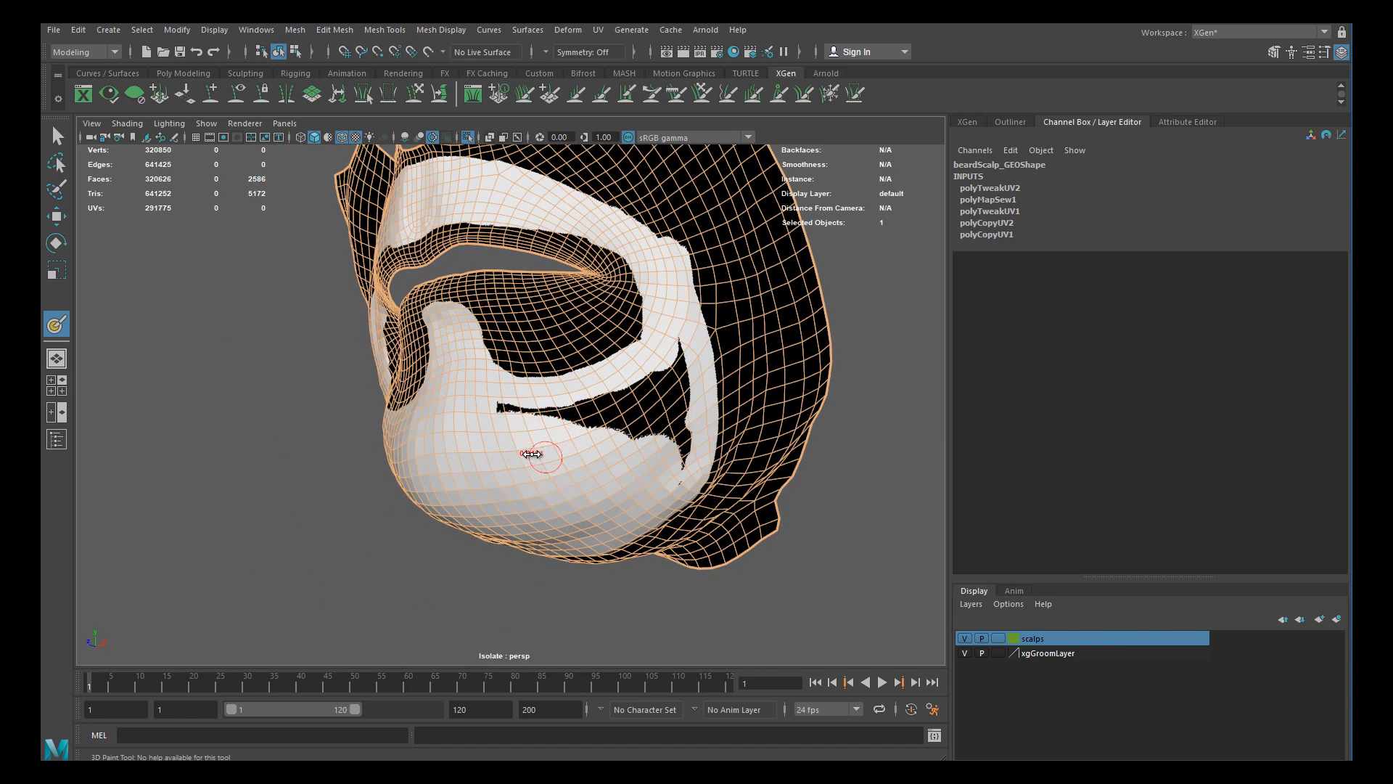
mouse_move(565, 394)
left_mouse_down()
mouse_move(649, 392)
mouse_move(675, 348)
mouse_move(685, 436)
mouse_move(544, 429)
mouse_move(668, 404)
mouse_move(740, 413)
mouse_move(416, 346)
mouse_move(390, 404)
mouse_move(367, 399)
mouse_move(482, 436)
mouse_move(492, 412)
left_mouse_up()
middle_click_drag(467, 381, 503, 418, "alt")
right_click_drag(503, 417, 538, 456, "alt")
left_click_drag(494, 338, 517, 334, "alt")
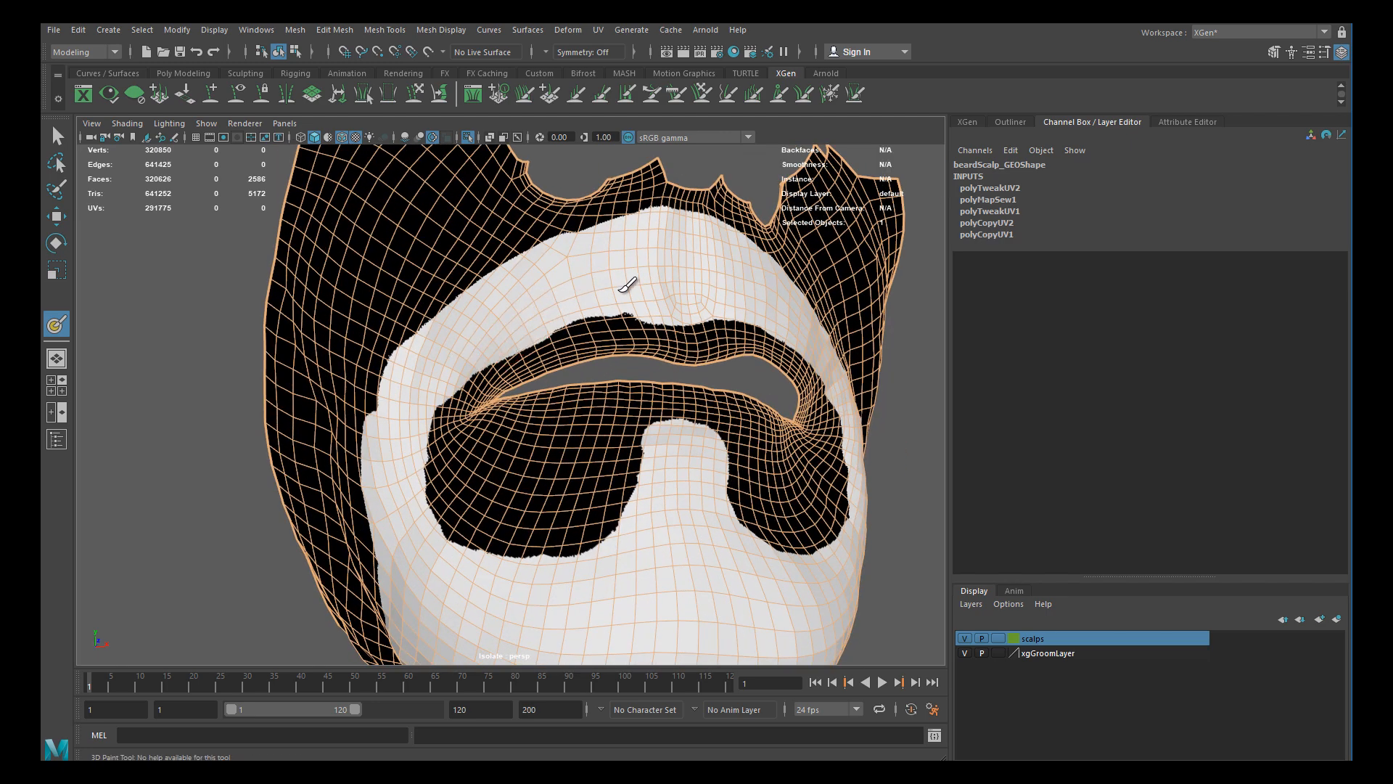
Widen the moustache mask along its outer edge and extend the white area under the jaw toward the neck
mouse_move(638, 280)
left_mouse_down("alt")
mouse_move(544, 312)
mouse_move(529, 354)
mouse_move(605, 361)
left_mouse_up("alt")
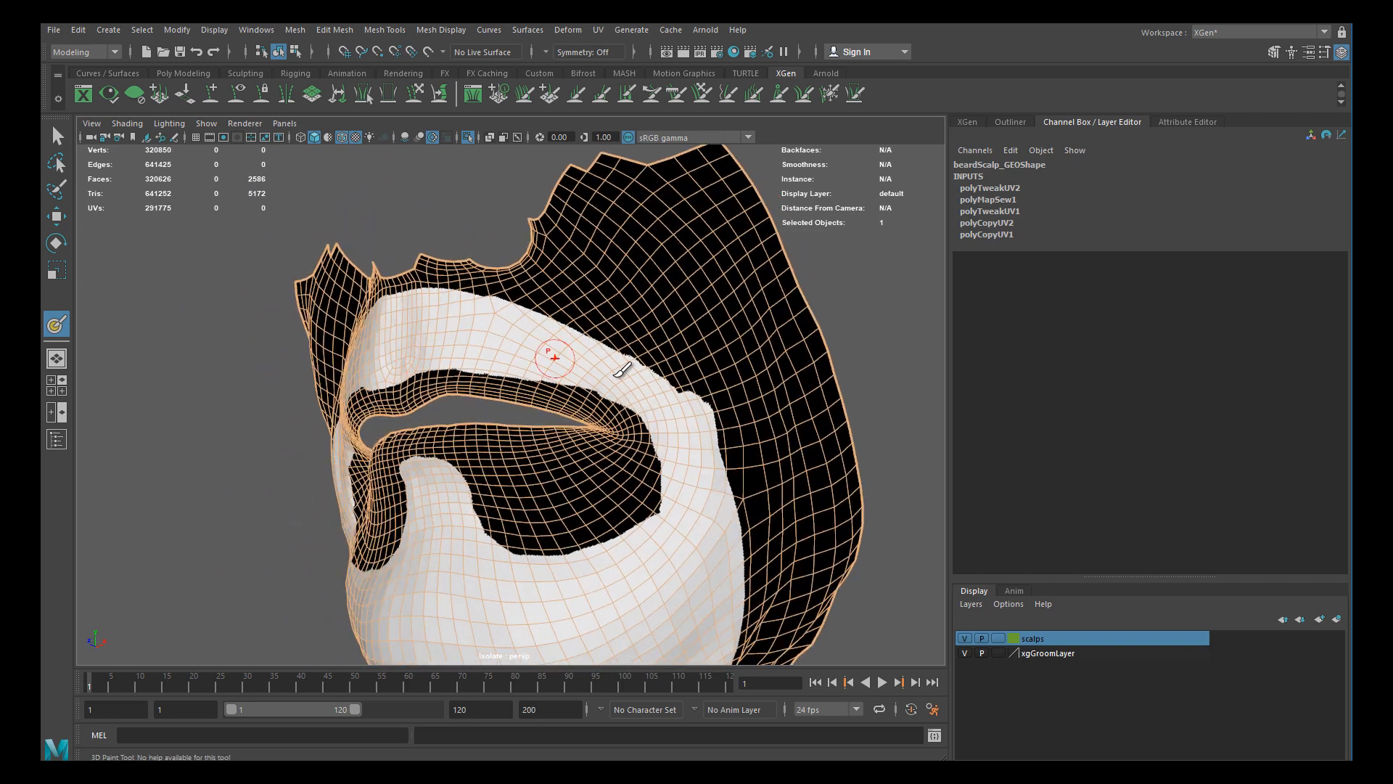
mouse_move(682, 427)
left_mouse_down("alt")
mouse_move(638, 320)
mouse_move(554, 380)
left_mouse_up("alt")
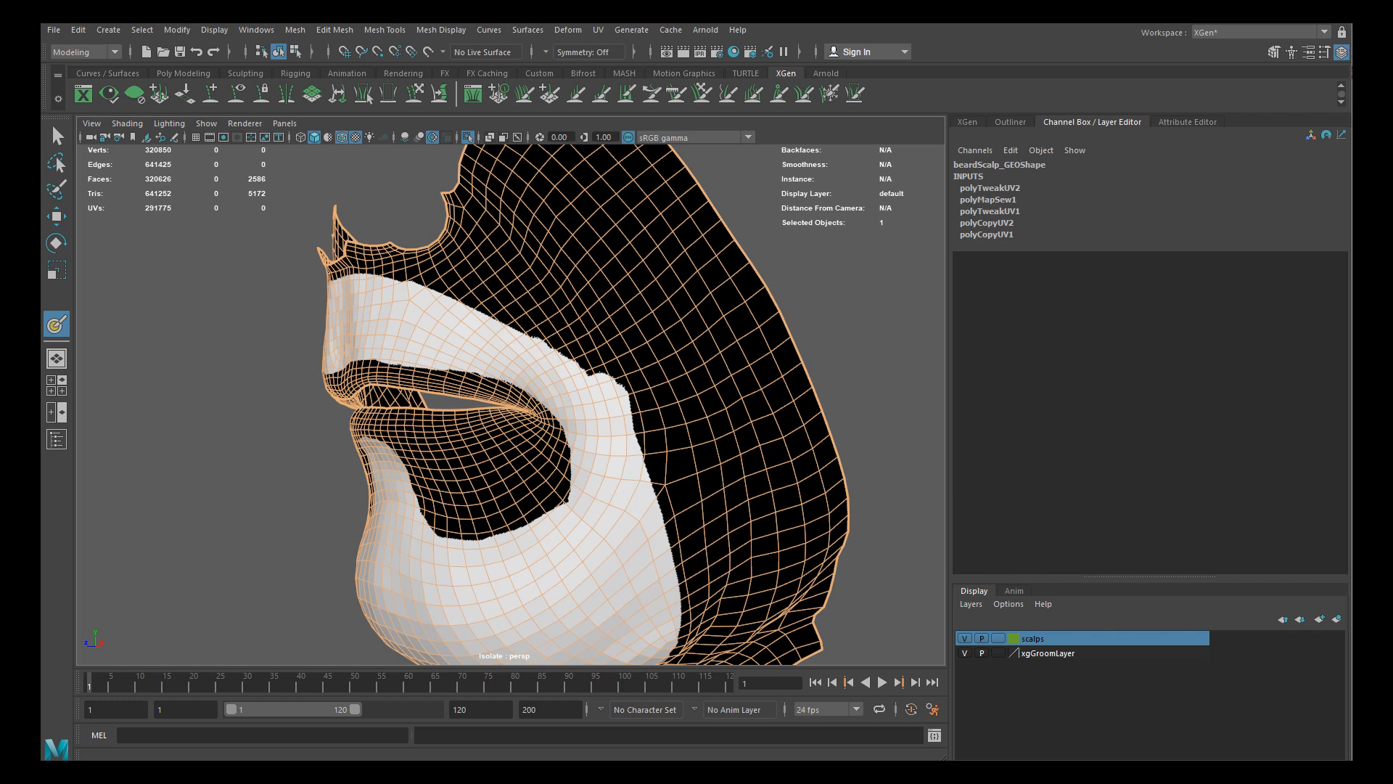
mouse_move(404, 299)
left_mouse_down("alt")
mouse_move(435, 320)
mouse_move(513, 329)
mouse_move(513, 376)
mouse_move(560, 403)
mouse_move(539, 408)
mouse_move(536, 476)
mouse_move(558, 521)
left_mouse_up("alt")
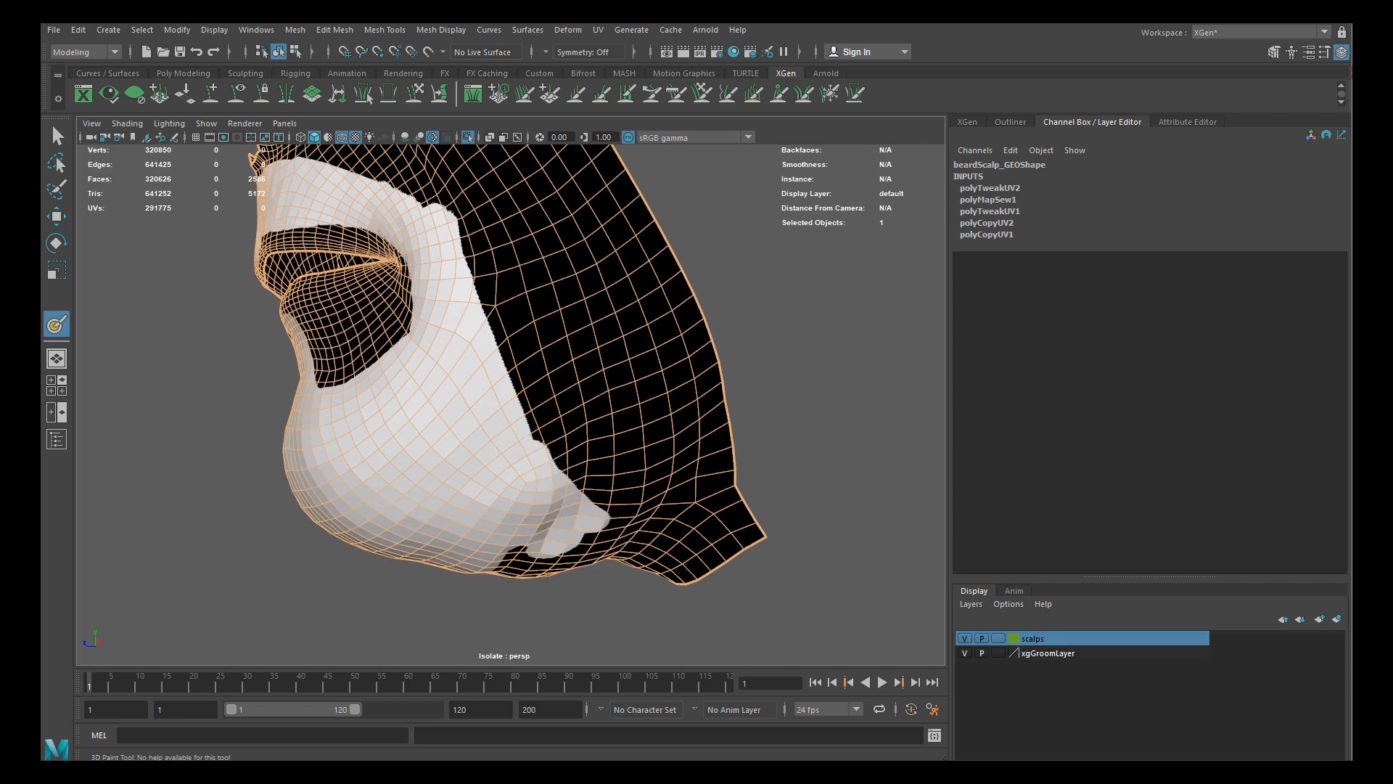
Look through the reference photo board for side-profile shots that show how far the beard reaches under the jaw
right_click_drag(72, 312, 454, 384)
scroll(482, 337, "down", 5)
middle_click_drag(603, 459, 550, 454)
scroll(551, 458, "up", 5)
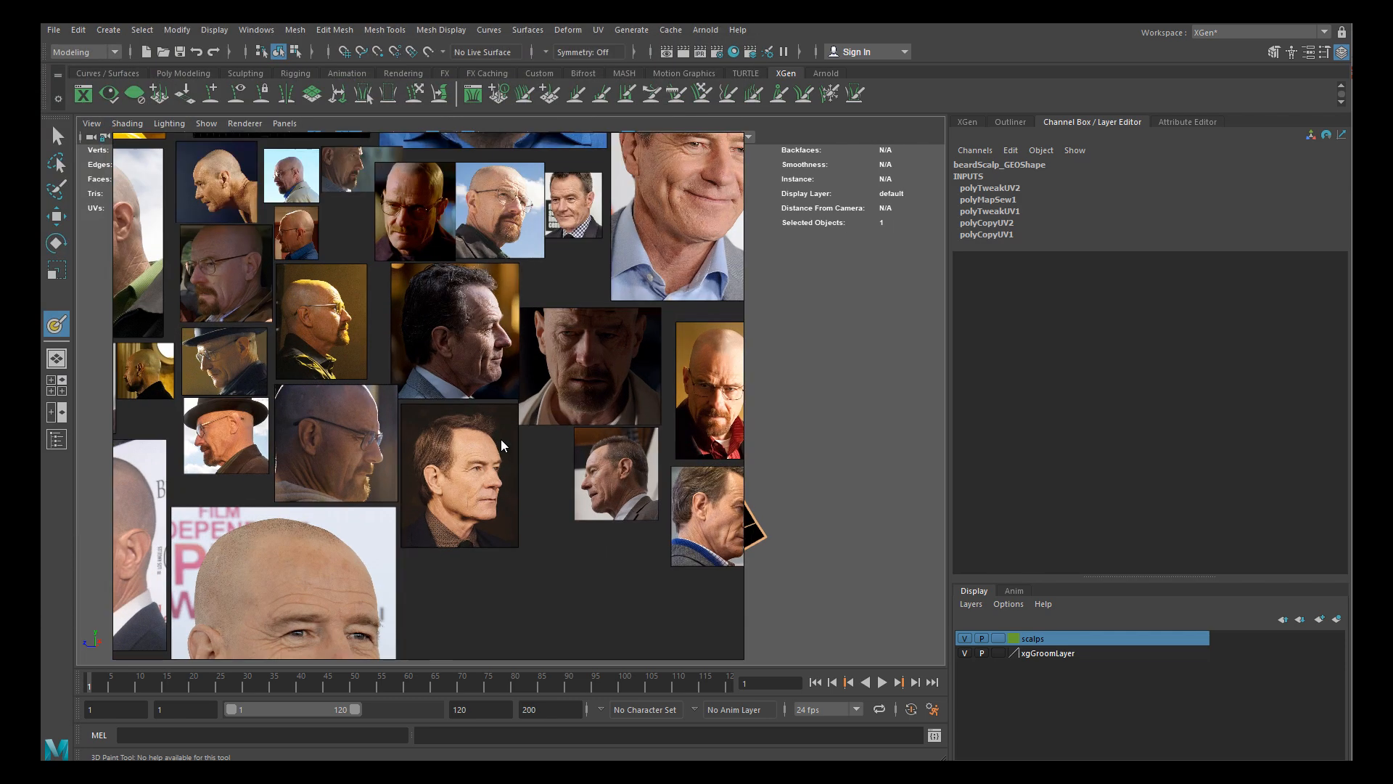
scroll(544, 463, "down", 5)
middle_click_drag(600, 351, 540, 484)
scroll(538, 475, "down", 3)
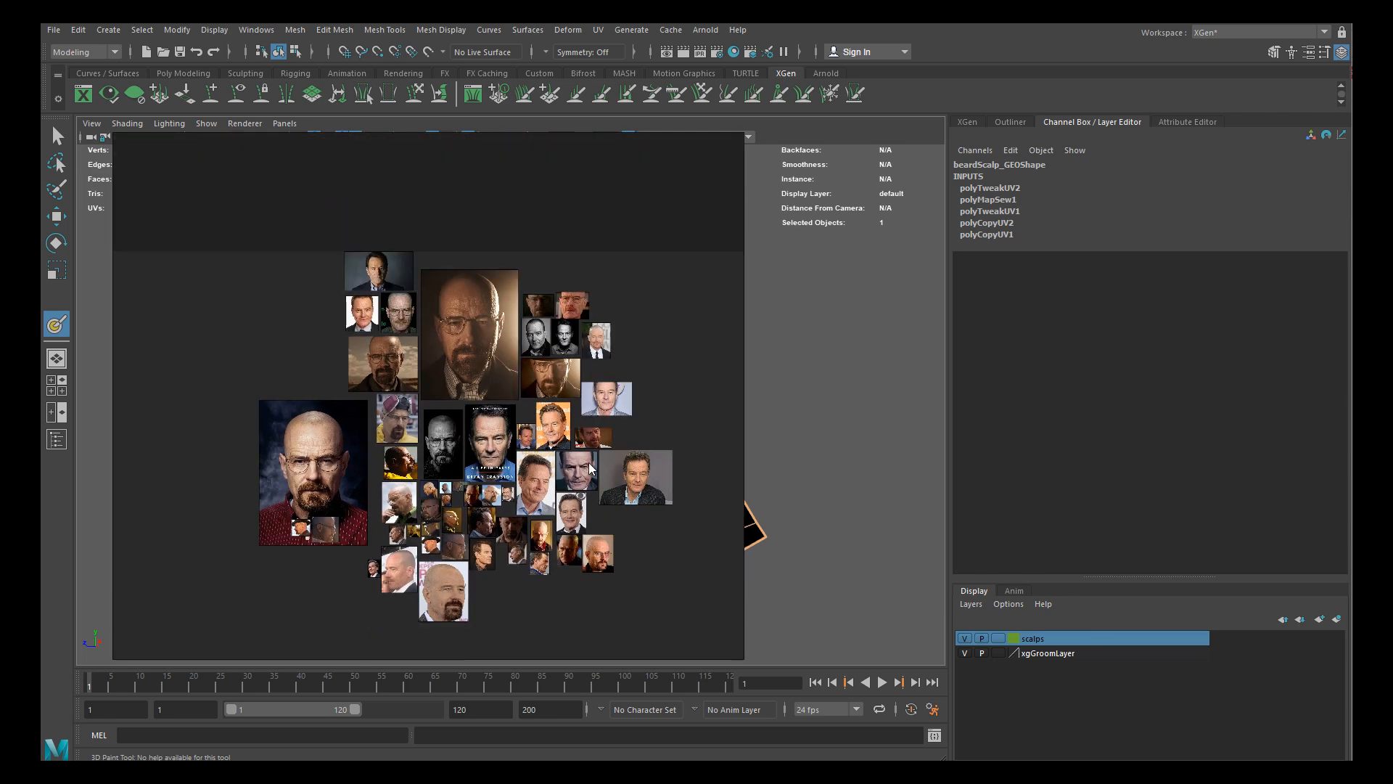
scroll(496, 494, "up", 4)
middle_click_drag(352, 490, 417, 409)
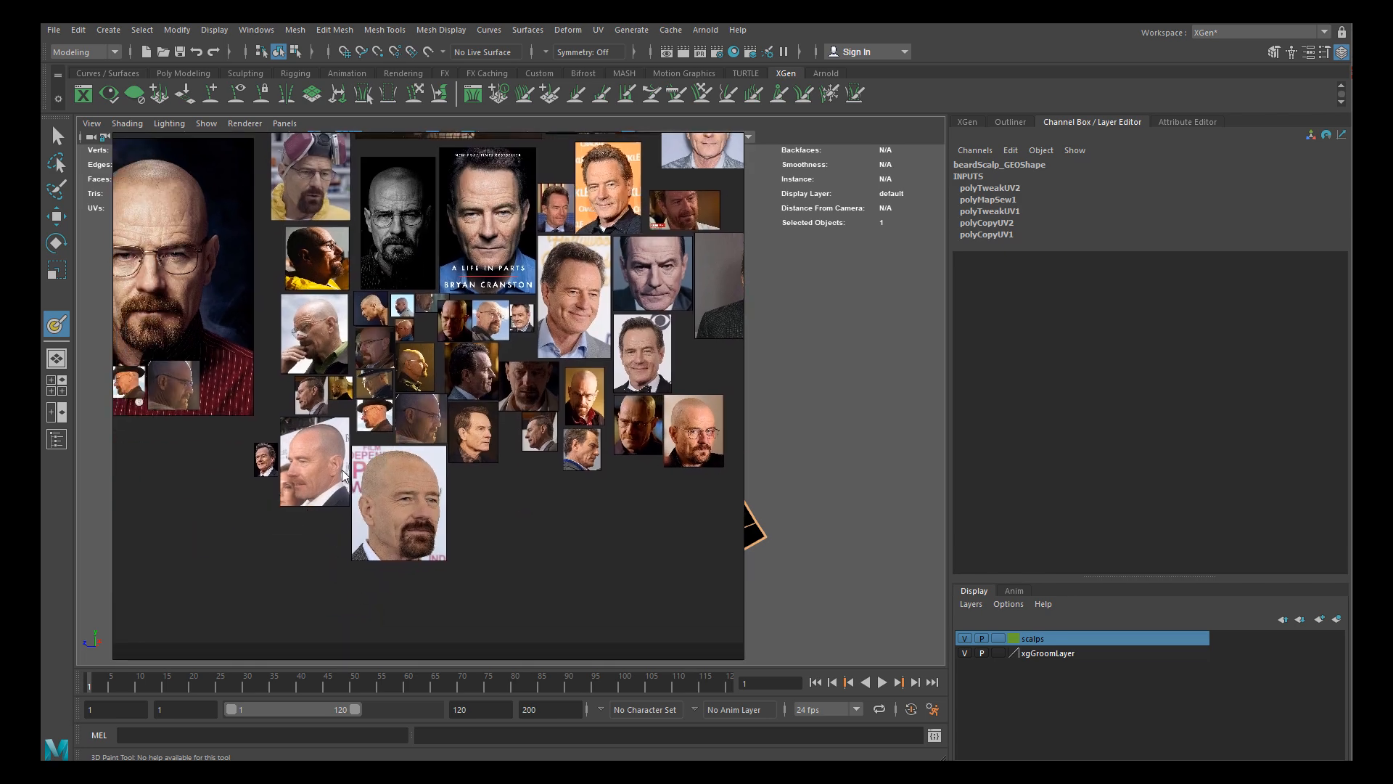
scroll(333, 486, "up", 10)
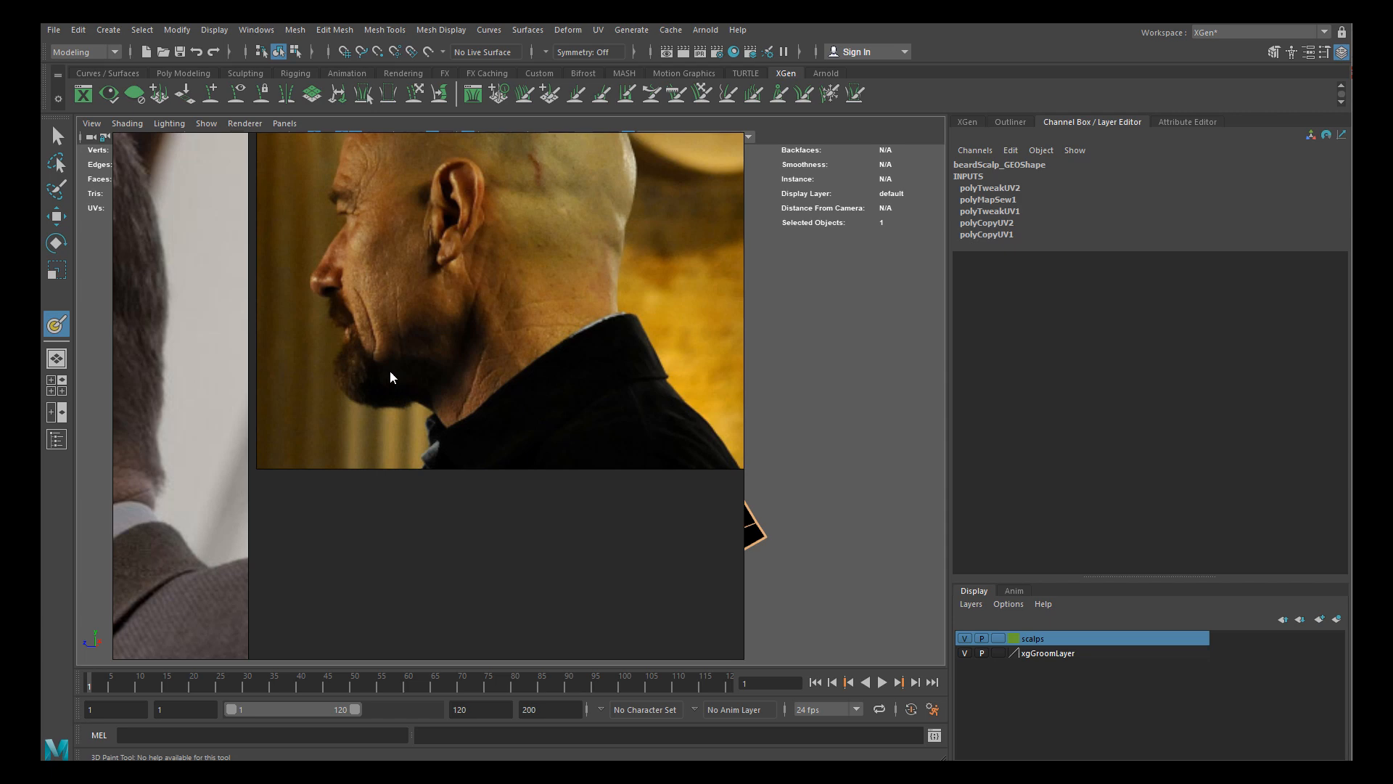
scroll(420, 410, "down", 5)
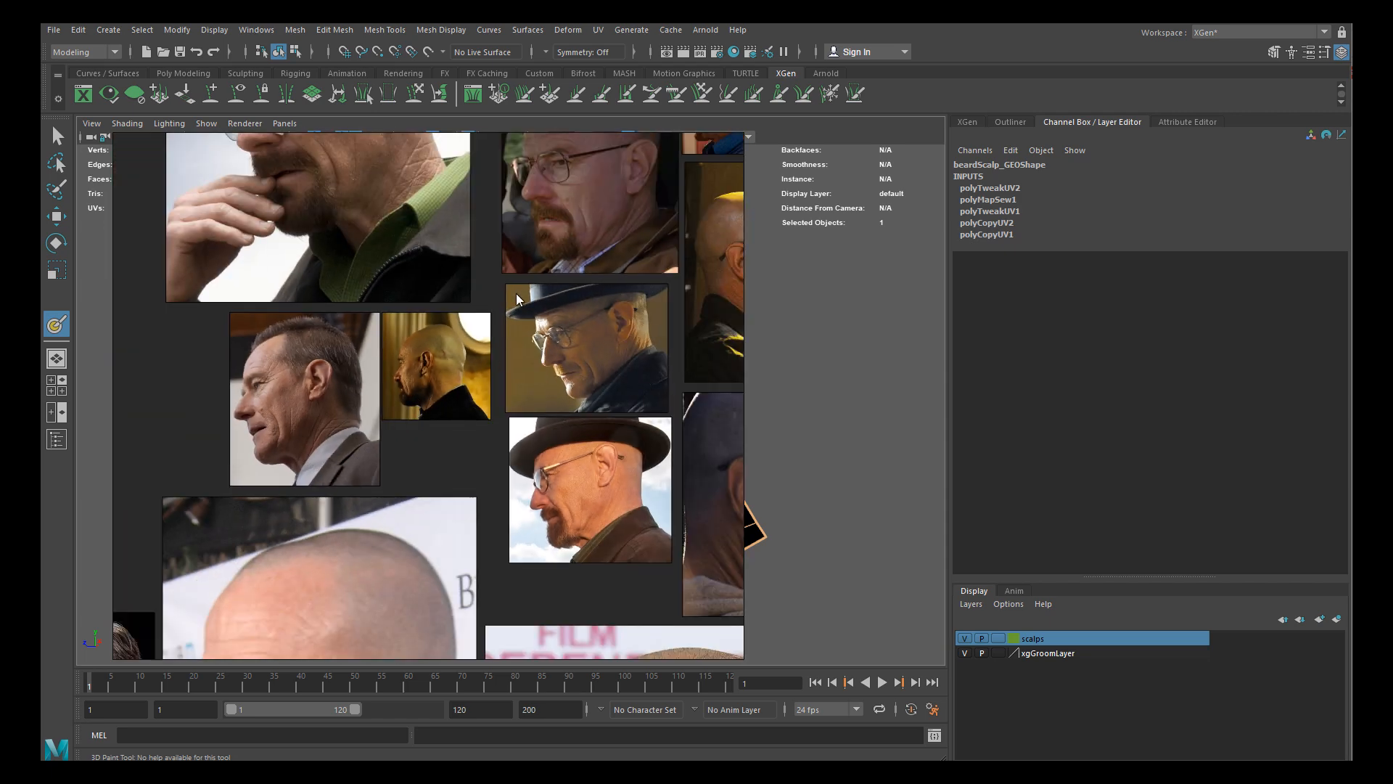
Examine the beard's side edge and jawline in the green-collar and black-hat reference photos
scroll(368, 214, "up", 6)
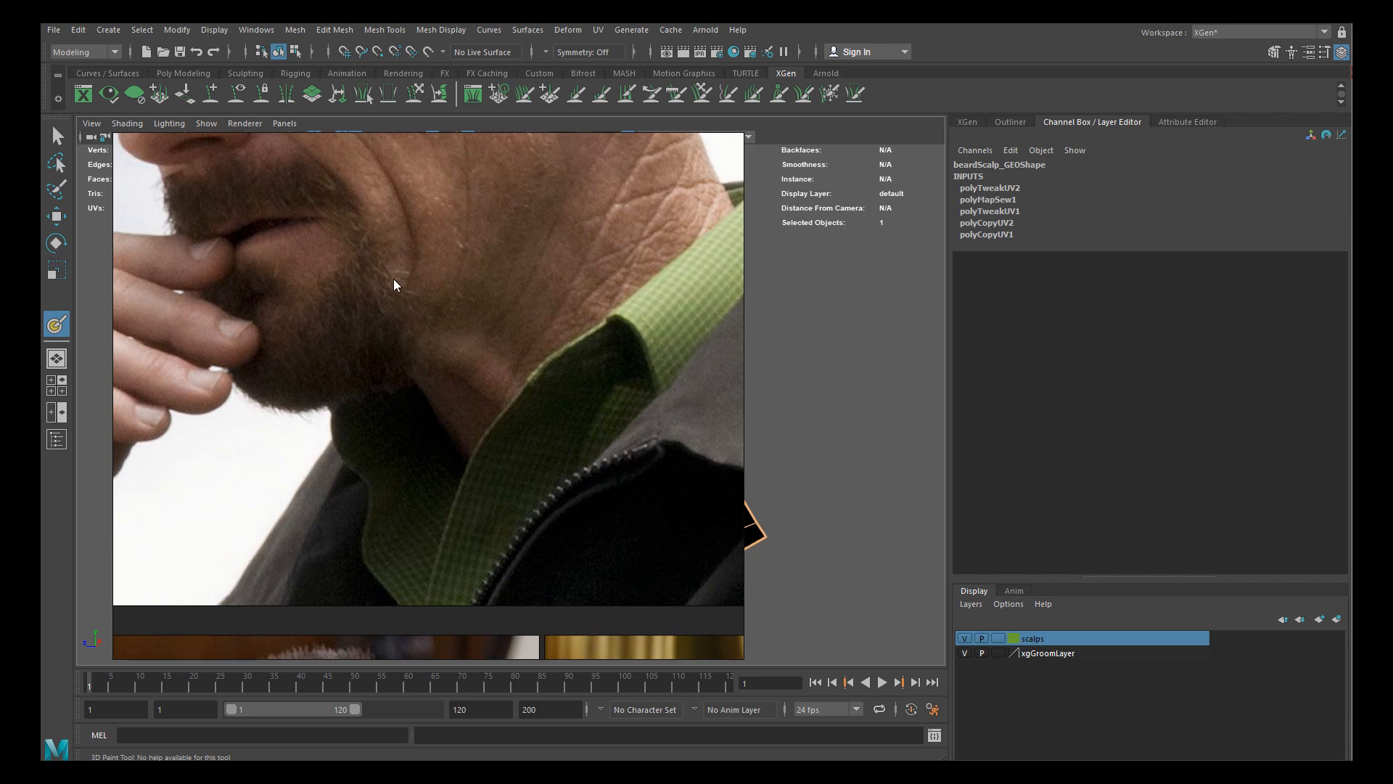
scroll(414, 363, "down", 8)
scroll(383, 441, "up", 6)
scroll(326, 435, "up", 5)
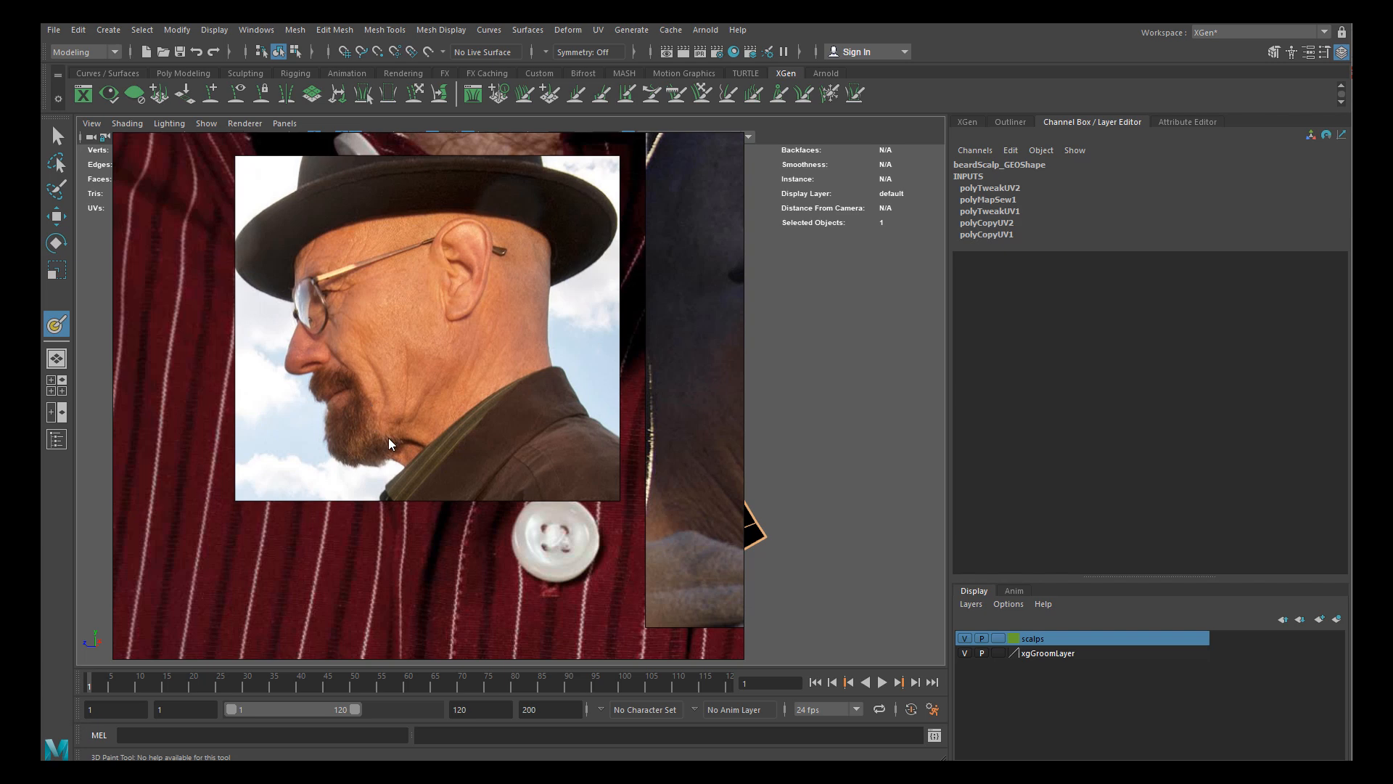
scroll(385, 441, "down", 6)
scroll(508, 493, "up", 4)
scroll(483, 473, "down", 2)
scroll(483, 473, "down", 4)
scroll(496, 349, "up", 3)
middle_click_drag(624, 356, 414, 497)
scroll(579, 390, "up", 5)
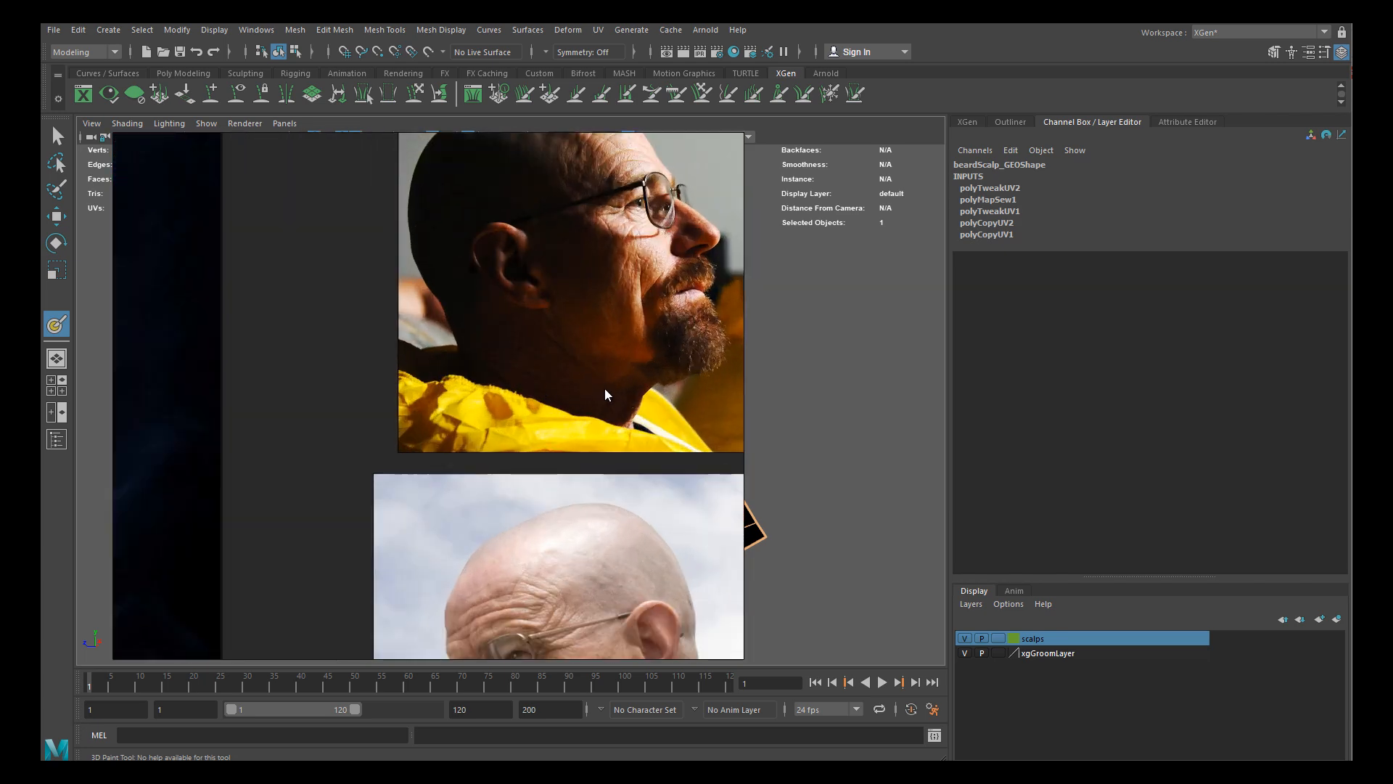
Compare the beard's lower boundary toward the neck in the yellow-suit and black-hat profile photos
scroll(675, 334, "up", 3)
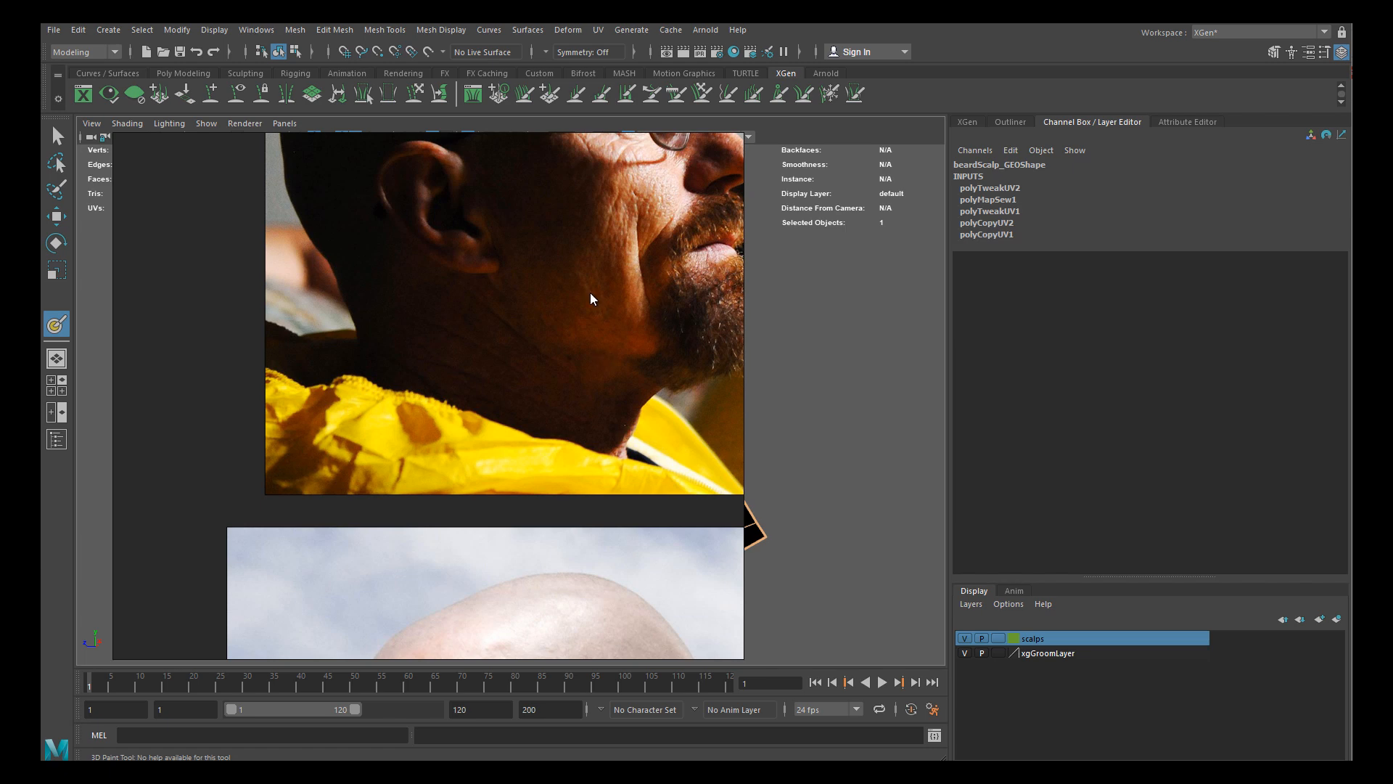
scroll(556, 334, "down", 5)
scroll(556, 461, "up", 5)
scroll(496, 481, "down", 2)
scroll(569, 537, "up", 4)
scroll(511, 577, "up", 1)
scroll(468, 491, "down", 4)
scroll(441, 460, "up", 2)
scroll(506, 583, "up", 3)
scroll(464, 450, "up", 2)
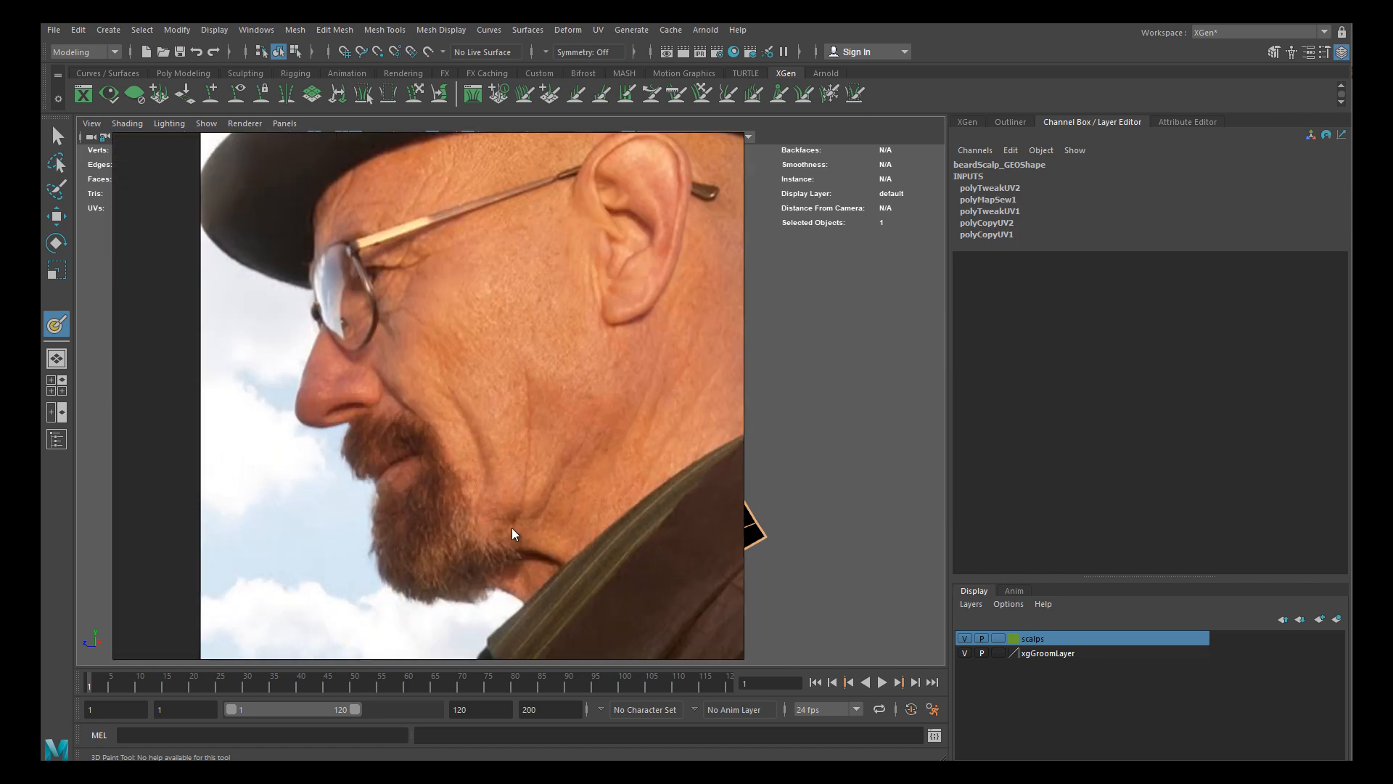
scroll(508, 493, "down", 5)
scroll(638, 319, "up", 5)
scroll(639, 420, "down", 1)
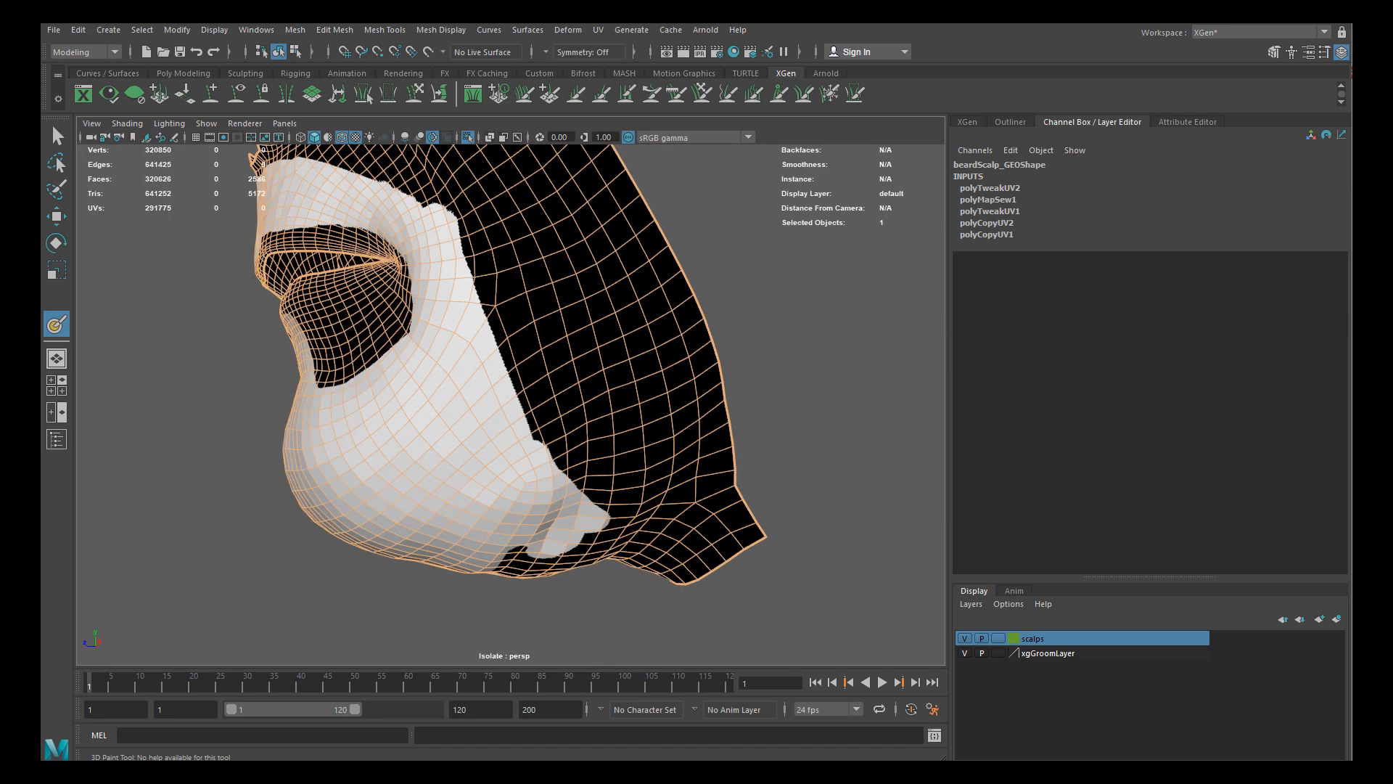
Refine the outer edge of the white moustache mask around the mouth corners on both sides of the face
mouse_move(521, 410)
left_mouse_down("alt")
mouse_move(517, 334)
mouse_move(497, 445)
mouse_move(560, 370)
mouse_move(525, 370)
mouse_move(523, 387)
mouse_move(491, 333)
mouse_move(660, 534)
mouse_move(479, 381)
mouse_move(436, 392)
mouse_move(442, 421)
mouse_move(471, 444)
mouse_move(525, 404)
mouse_move(500, 351)
mouse_move(563, 372)
mouse_move(568, 482)
mouse_move(442, 534)
mouse_move(497, 436)
mouse_move(546, 468)
mouse_move(644, 399)
mouse_move(445, 394)
mouse_move(569, 341)
mouse_move(529, 351)
mouse_move(563, 352)
mouse_move(574, 374)
mouse_move(535, 361)
left_mouse_up("alt")
scroll(414, 392, "up", 3)
scroll(534, 361, "up", 3)
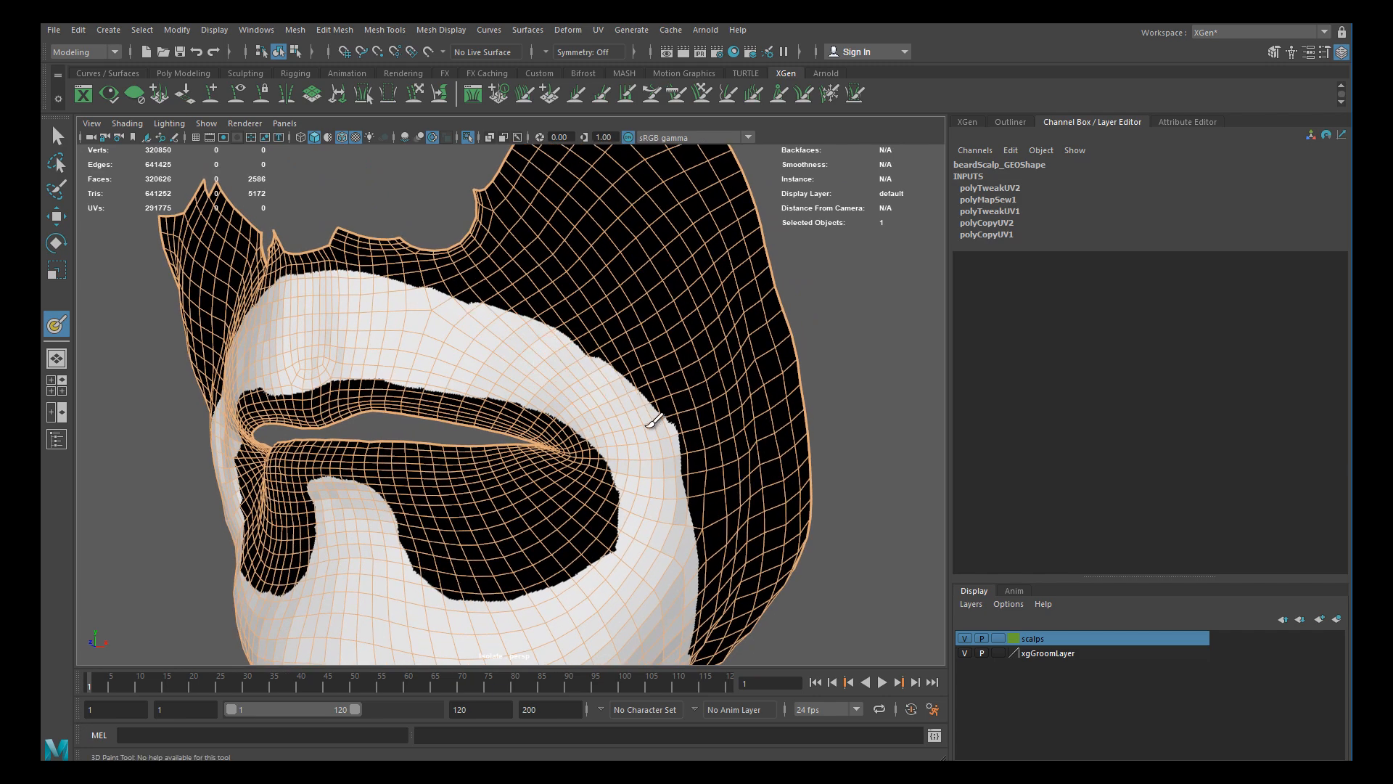
mouse_move(626, 416)
middle_mouse_down("alt")
mouse_move(625, 346)
mouse_move(640, 392)
mouse_move(700, 413)
middle_mouse_up("alt")
right_click_drag(700, 414, 623, 343, "alt")
left_click_drag(602, 338, 711, 341, "alt")
right_click_drag(471, 396, 583, 485, "alt")
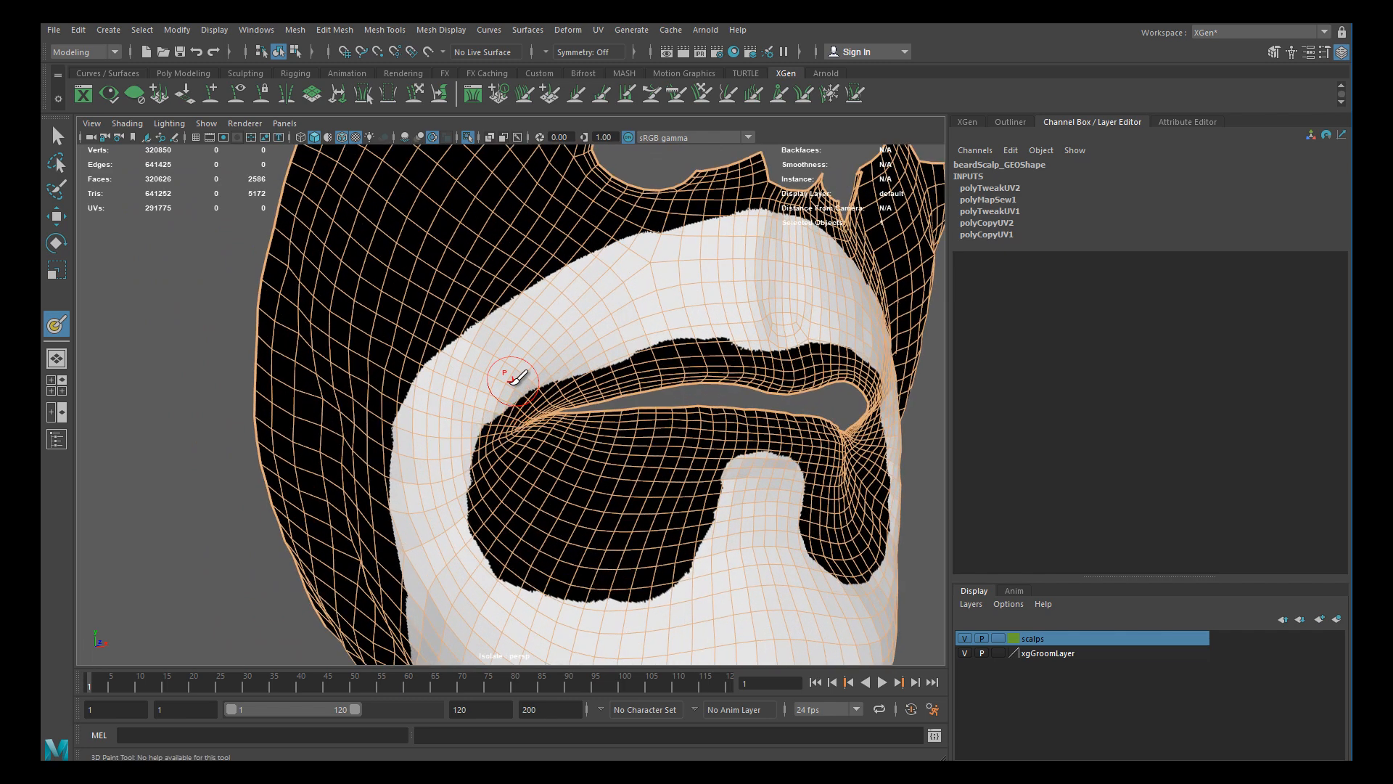
middle_click_drag(599, 332, 582, 374, "alt")
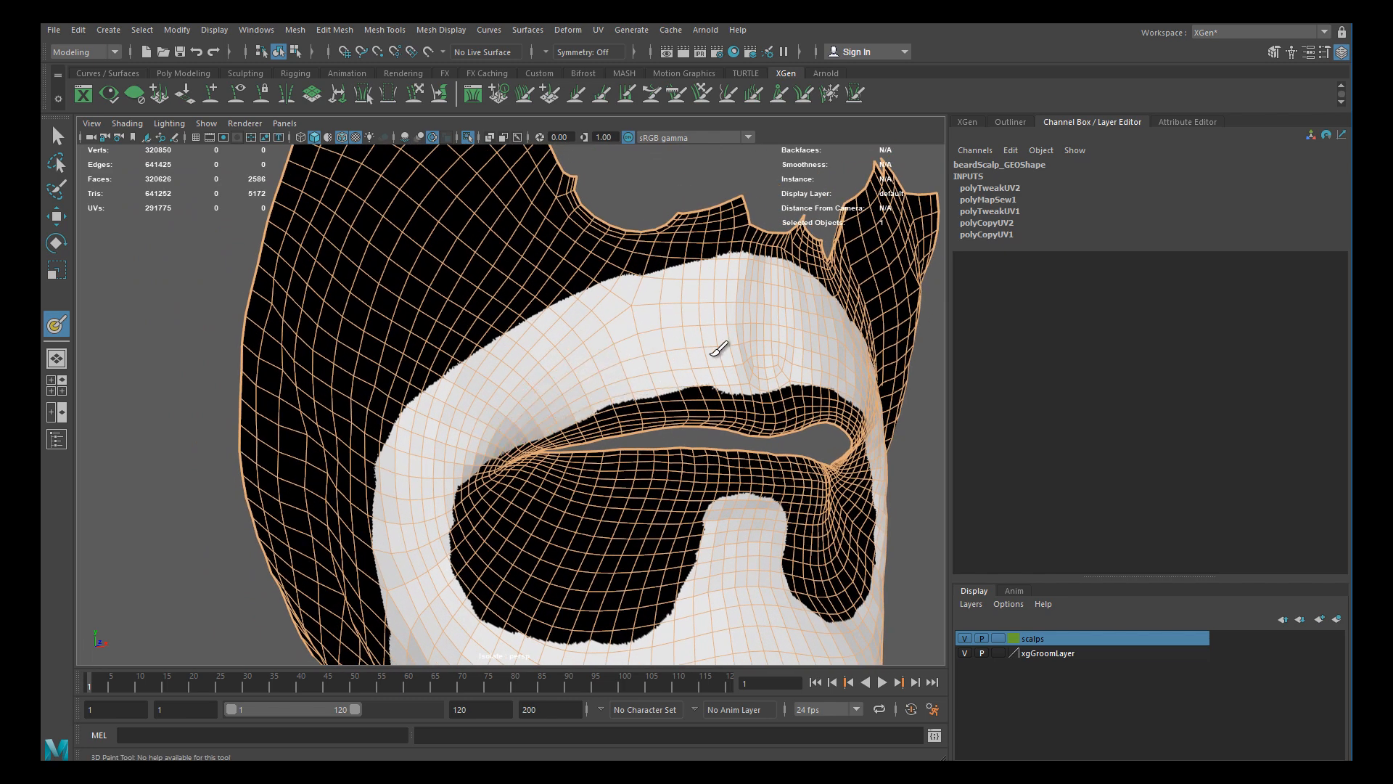
middle_click_drag(722, 352, 630, 357, "alt")
left_click_drag(630, 357, 575, 362, "alt")
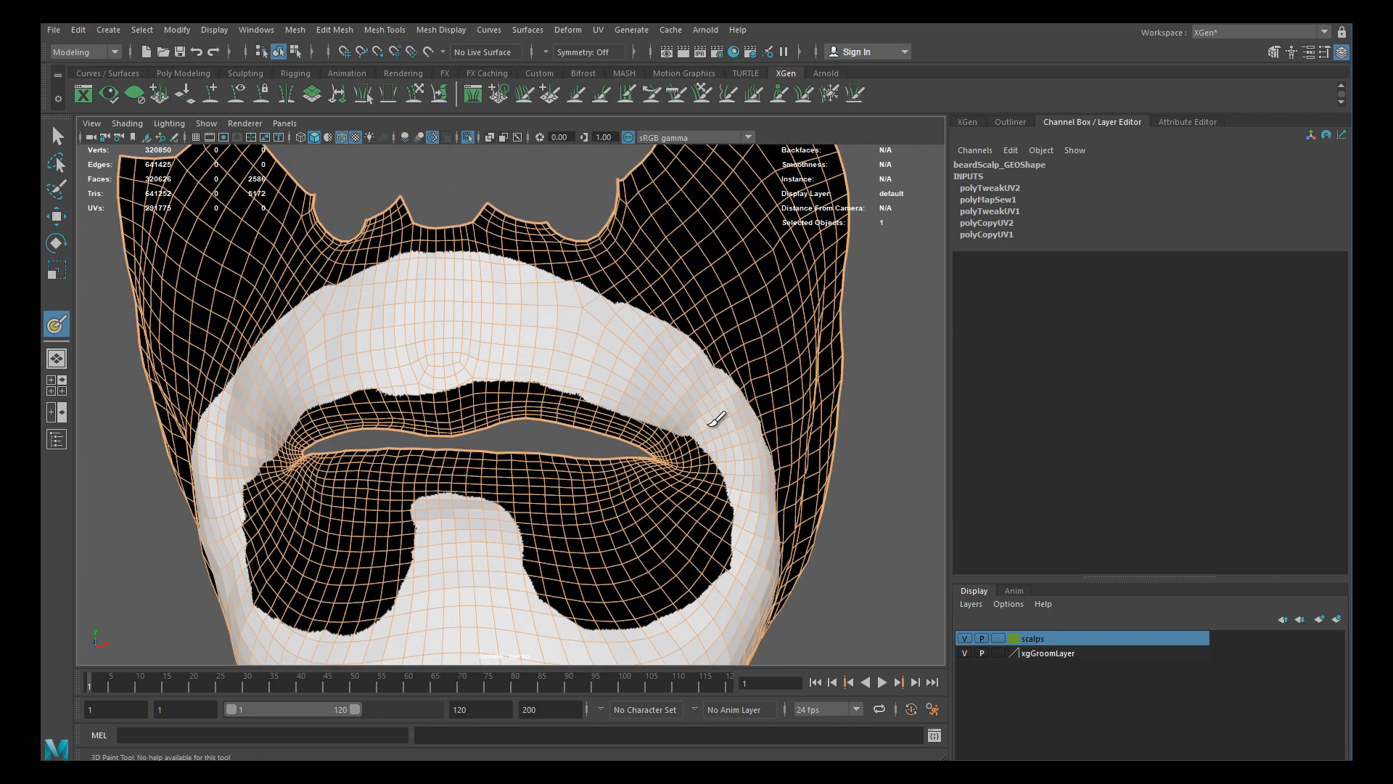
right_click_drag(718, 458, 566, 459, "alt")
middle_click_drag(566, 459, 600, 376, "alt")
mouse_move(699, 435)
left_mouse_down("alt")
mouse_move(727, 440)
mouse_move(707, 423)
mouse_move(632, 453)
left_mouse_up("alt")
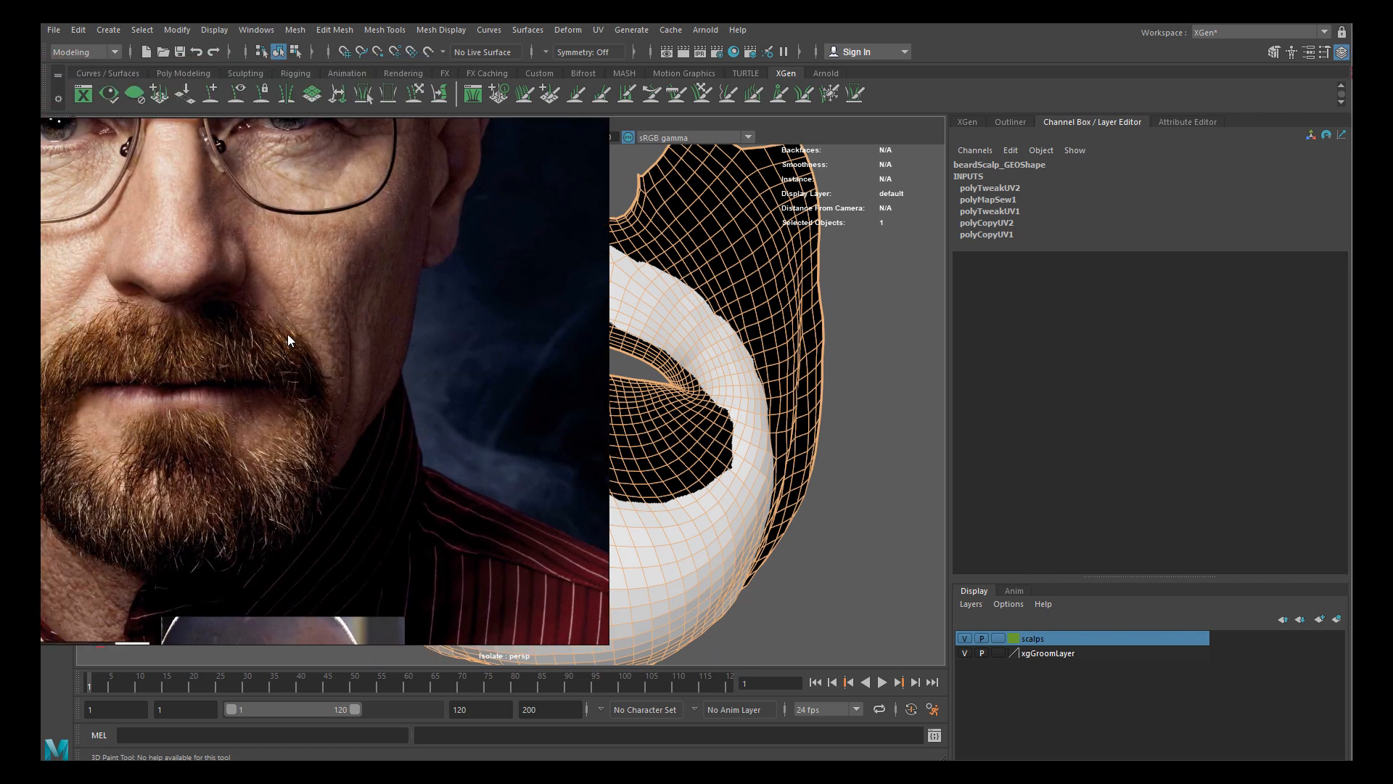
Place the front portrait reference beside the scalp mesh and frame its goatee for comparison
left_click_drag(722, 324, 487, 327)
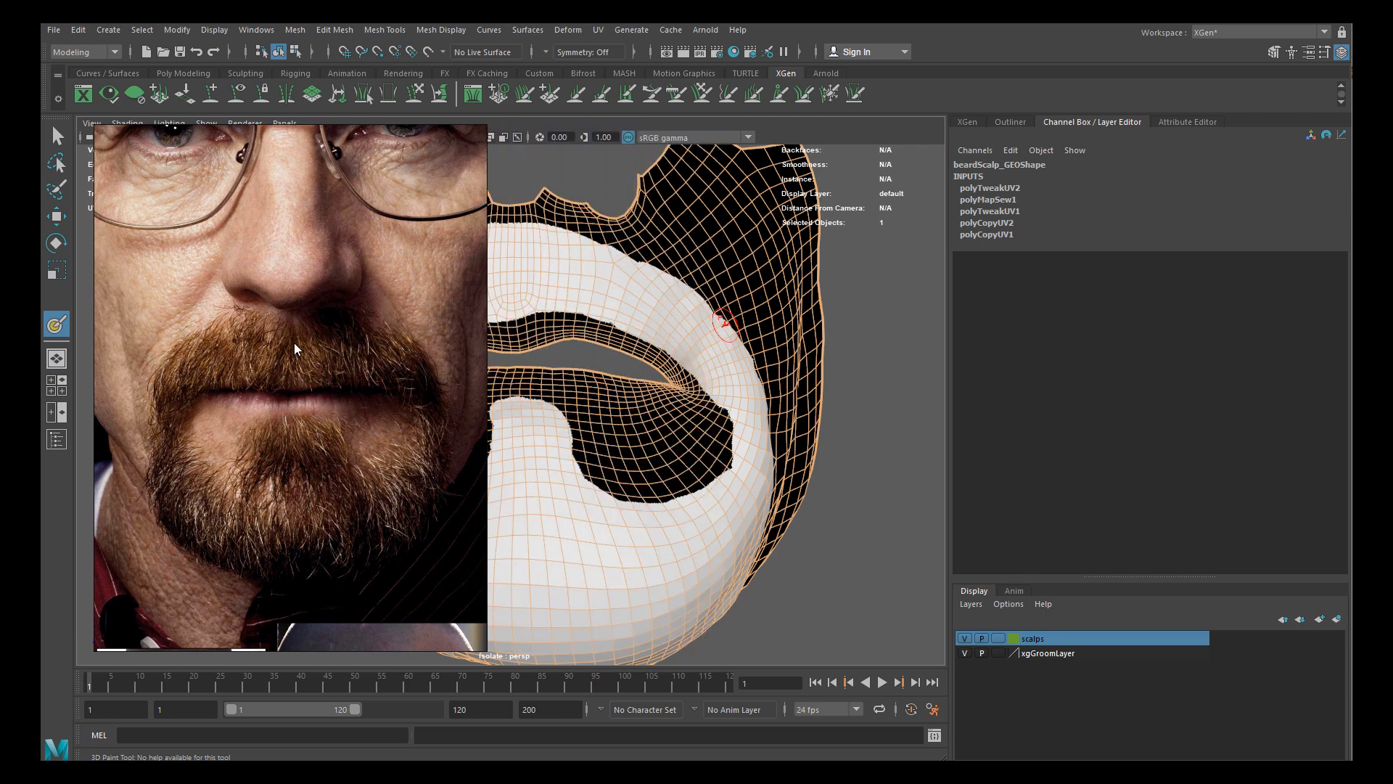
middle_click_drag(290, 396, 278, 393)
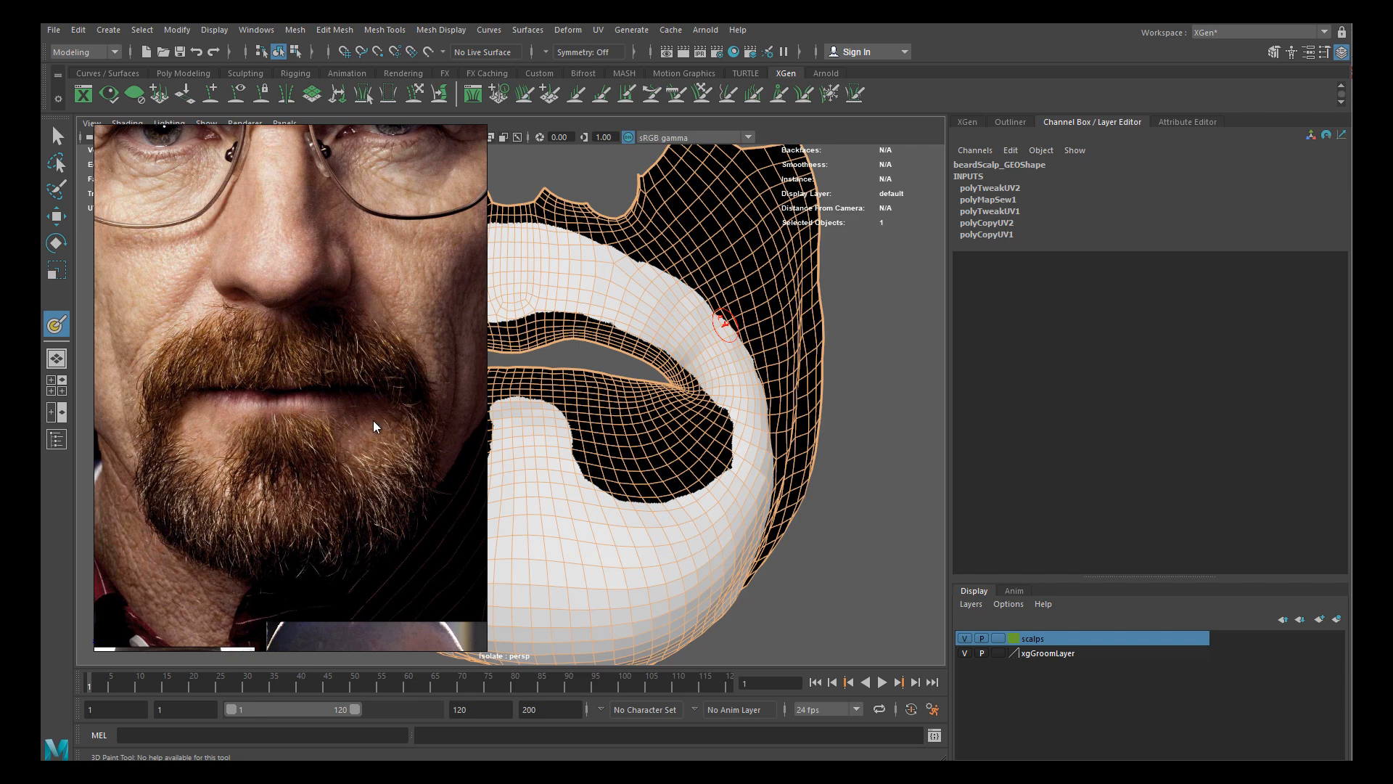
middle_click_drag(654, 362, 782, 327, "alt")
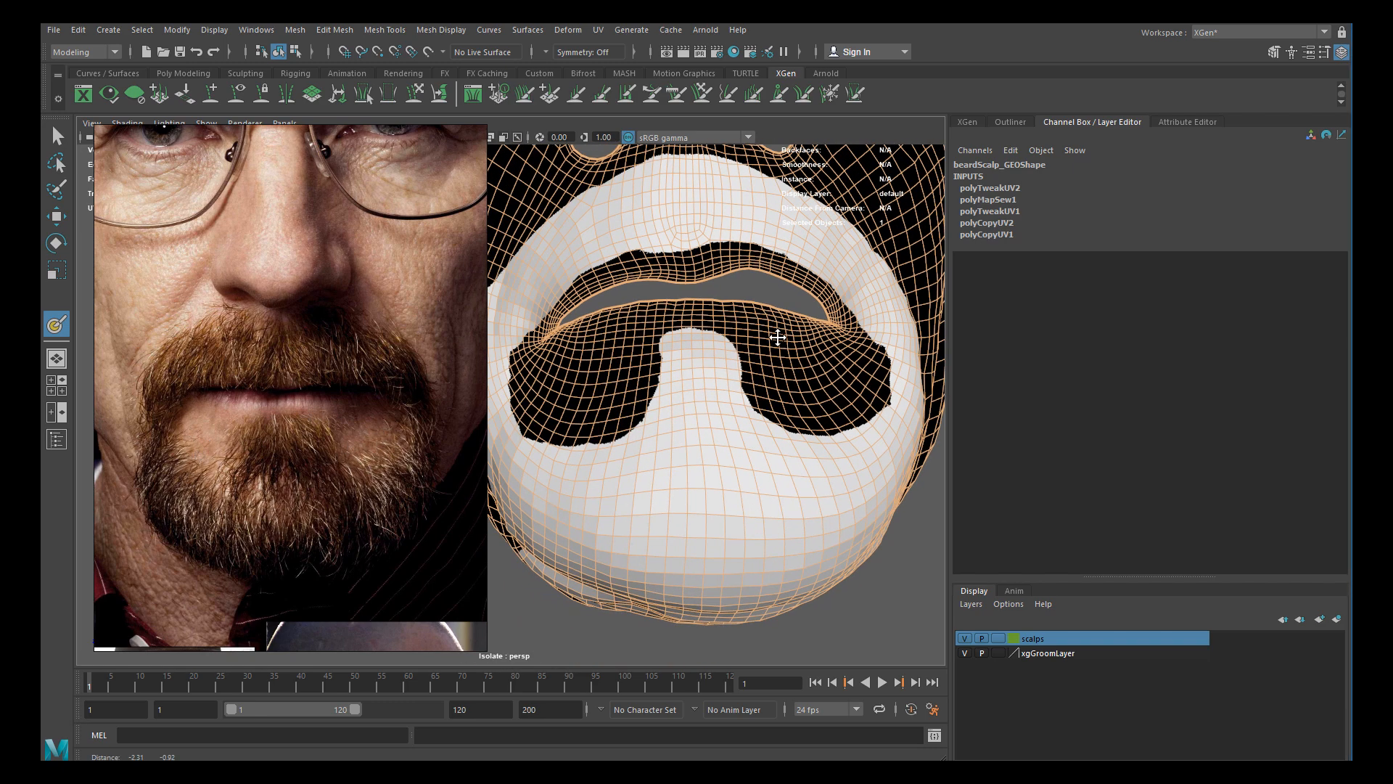
Paint white along the inner goatee edge below the mouth corners and widen the soul patch under the lower lip
left_click_drag(664, 396, 693, 426, "alt")
left_click_drag(606, 425, 625, 441, "alt")
middle_click_drag(622, 445, 651, 415, "alt")
scroll(602, 406, "up", 6)
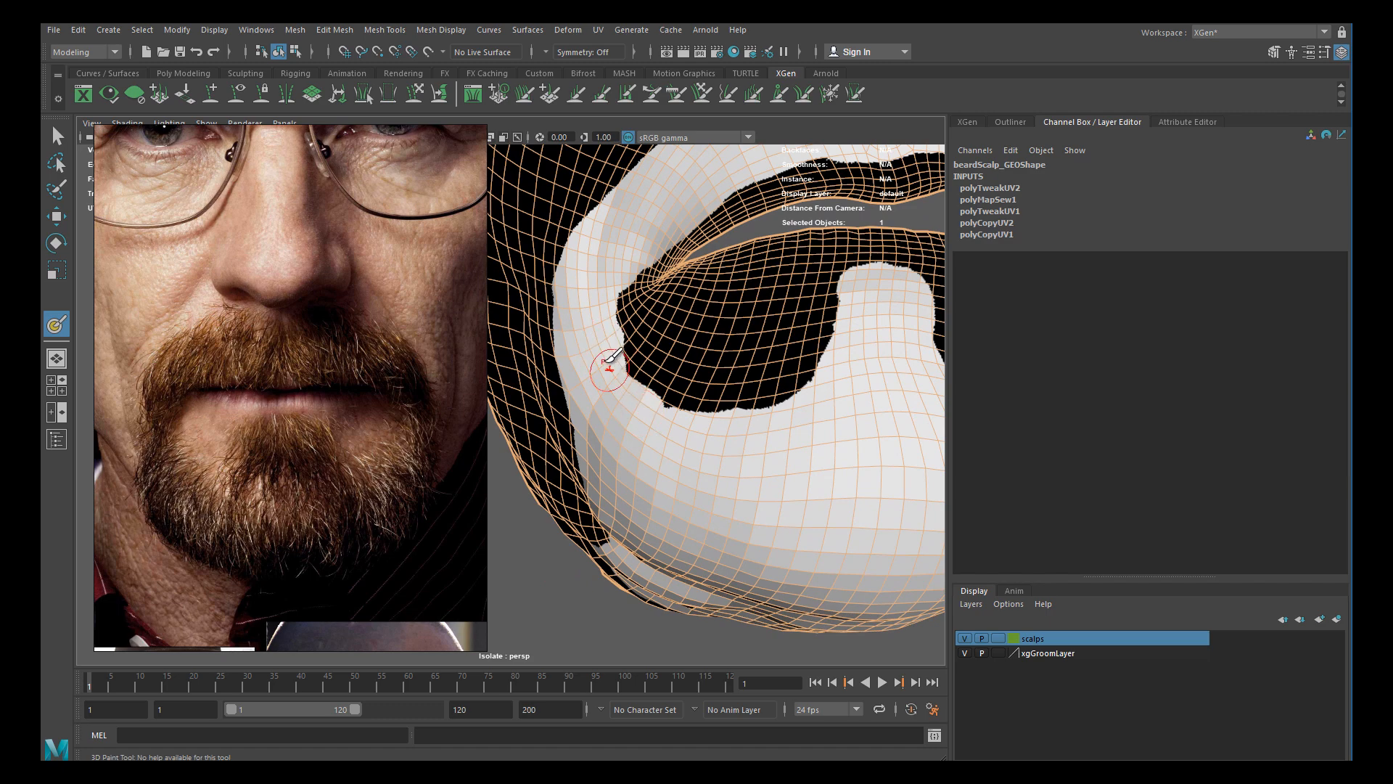
mouse_move(715, 420)
left_mouse_down("alt")
mouse_move(602, 357)
mouse_move(719, 408)
left_mouse_up("alt")
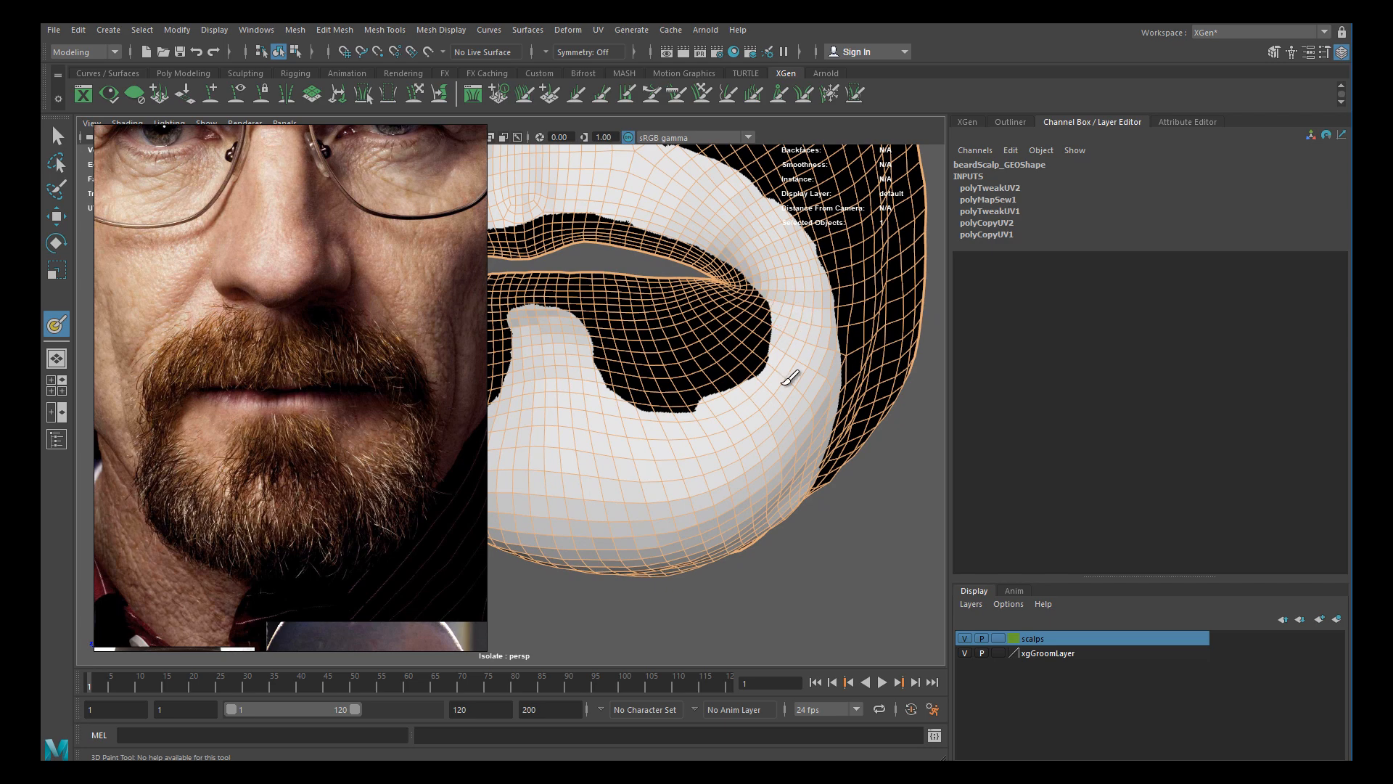
left_click_drag(733, 378, 699, 362, "alt")
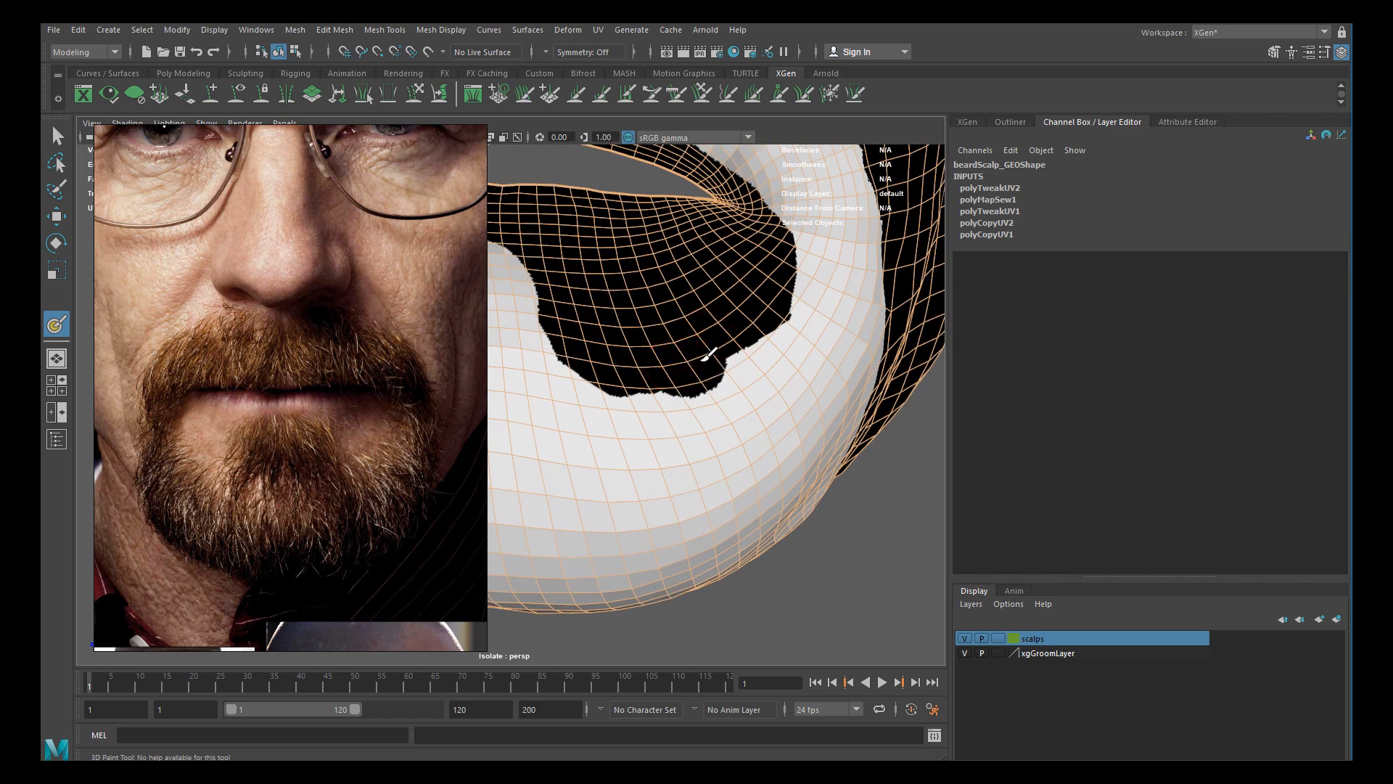
mouse_move(671, 375)
left_mouse_down("alt")
mouse_move(646, 384)
mouse_move(656, 358)
left_mouse_up("alt")
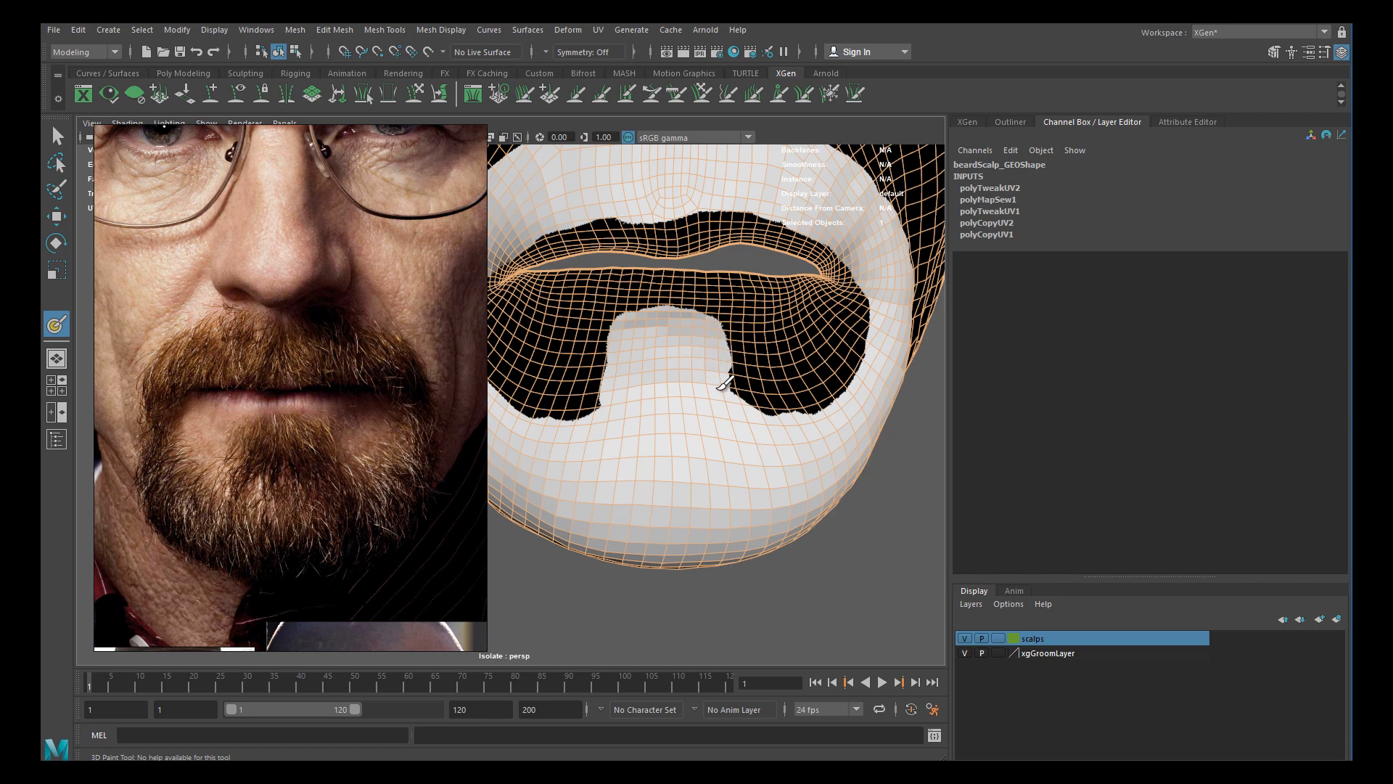
Extend the moustache mask's upper edge in white on the character's right side to match the front portrait
left_click_drag(646, 404, 589, 373, "alt")
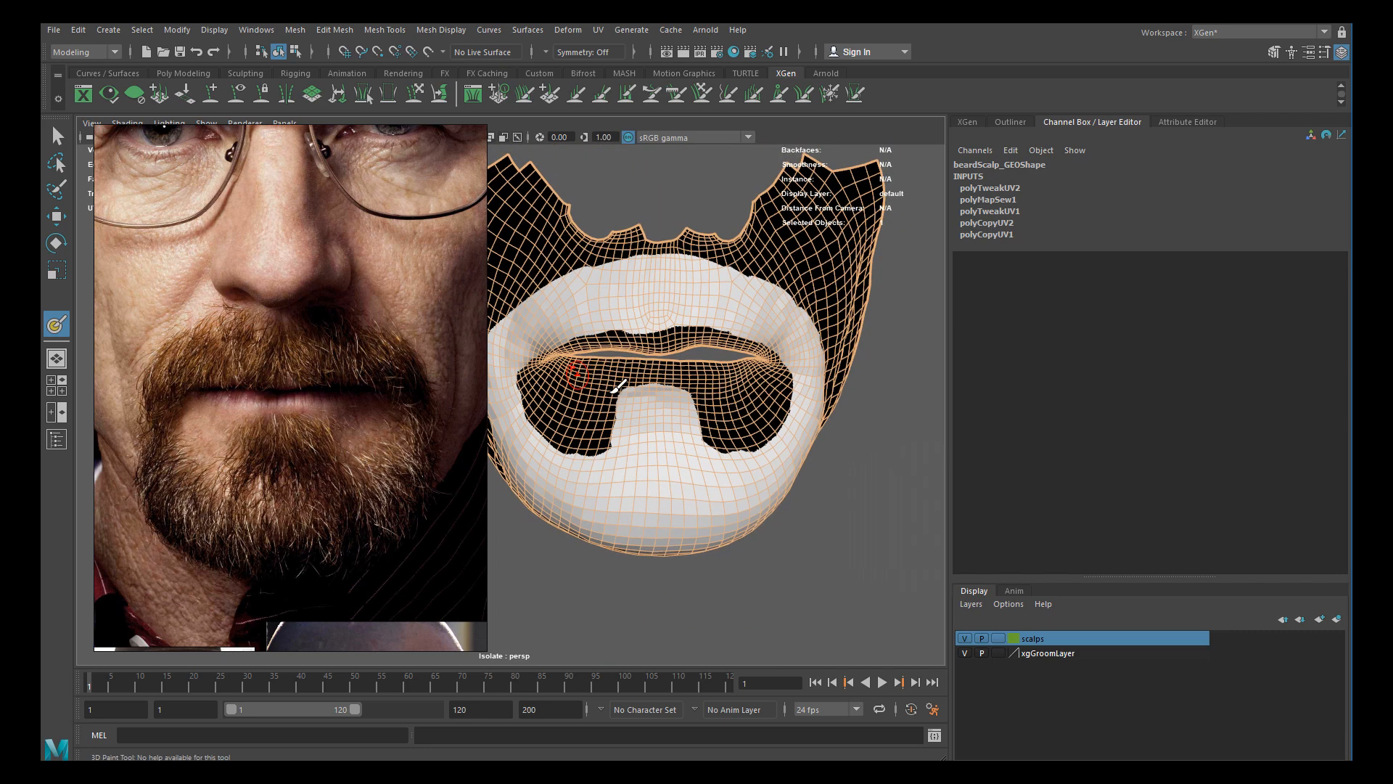
middle_click_drag(676, 406, 698, 432, "alt")
right_click_drag(644, 305, 653, 370, "alt")
middle_click_drag(624, 313, 653, 354, "alt")
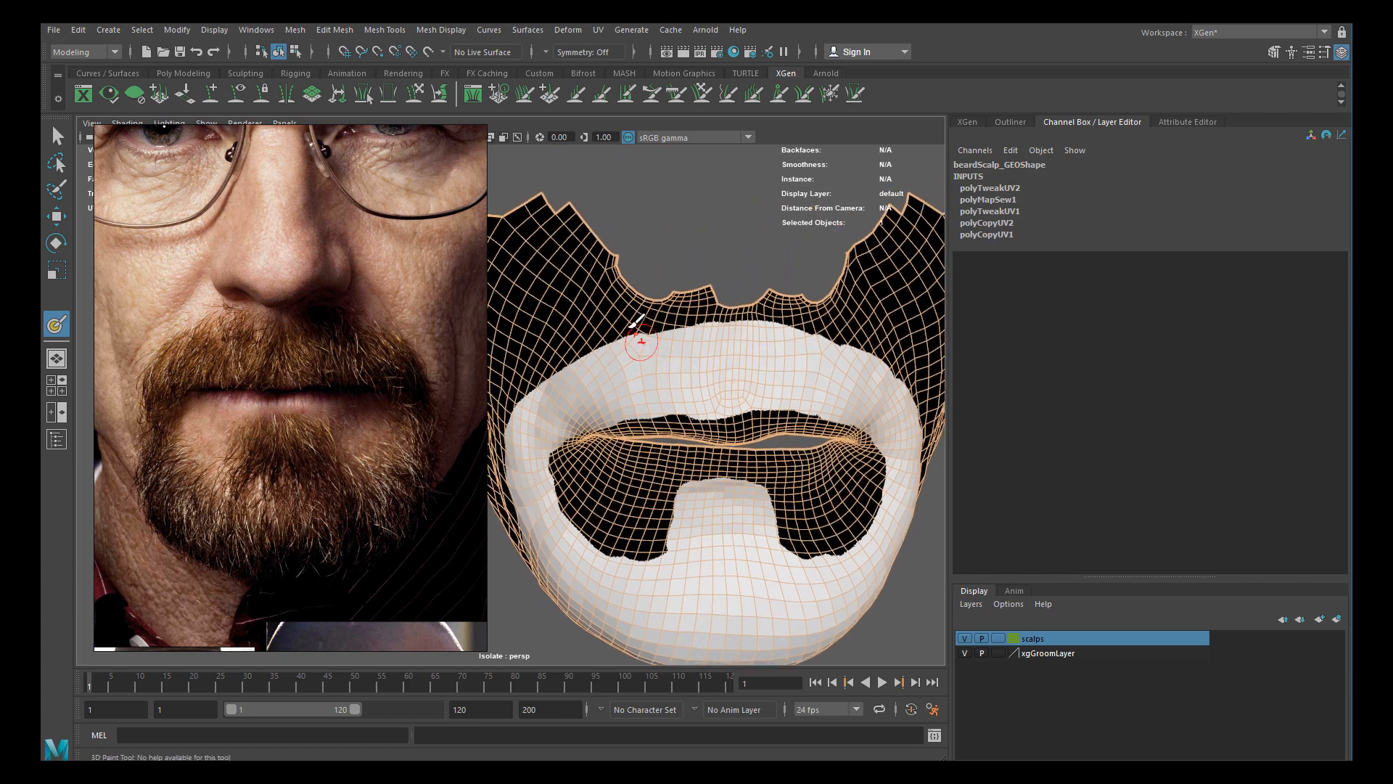
right_click_drag(637, 321, 702, 312, "alt")
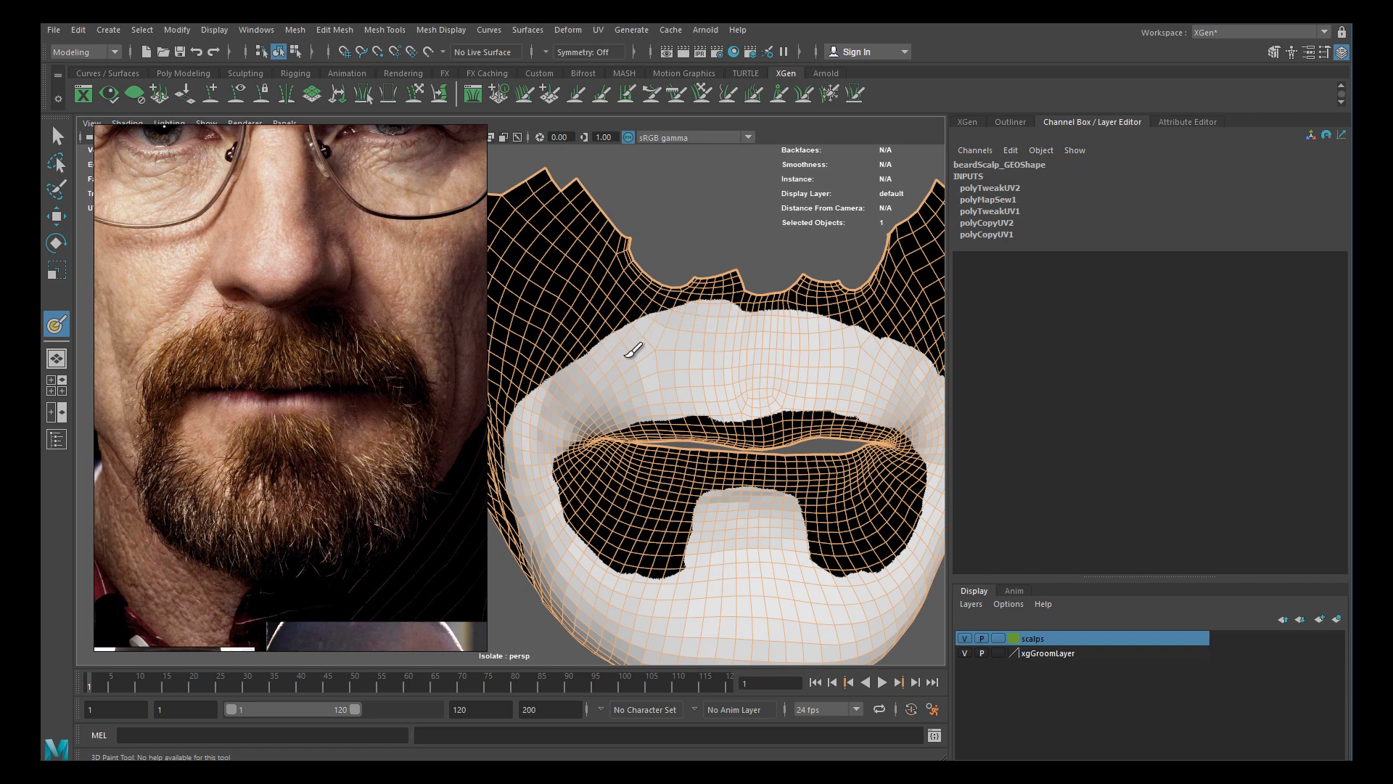
middle_click_drag(633, 348, 659, 358, "alt")
left_click_drag(659, 356, 686, 353, "alt")
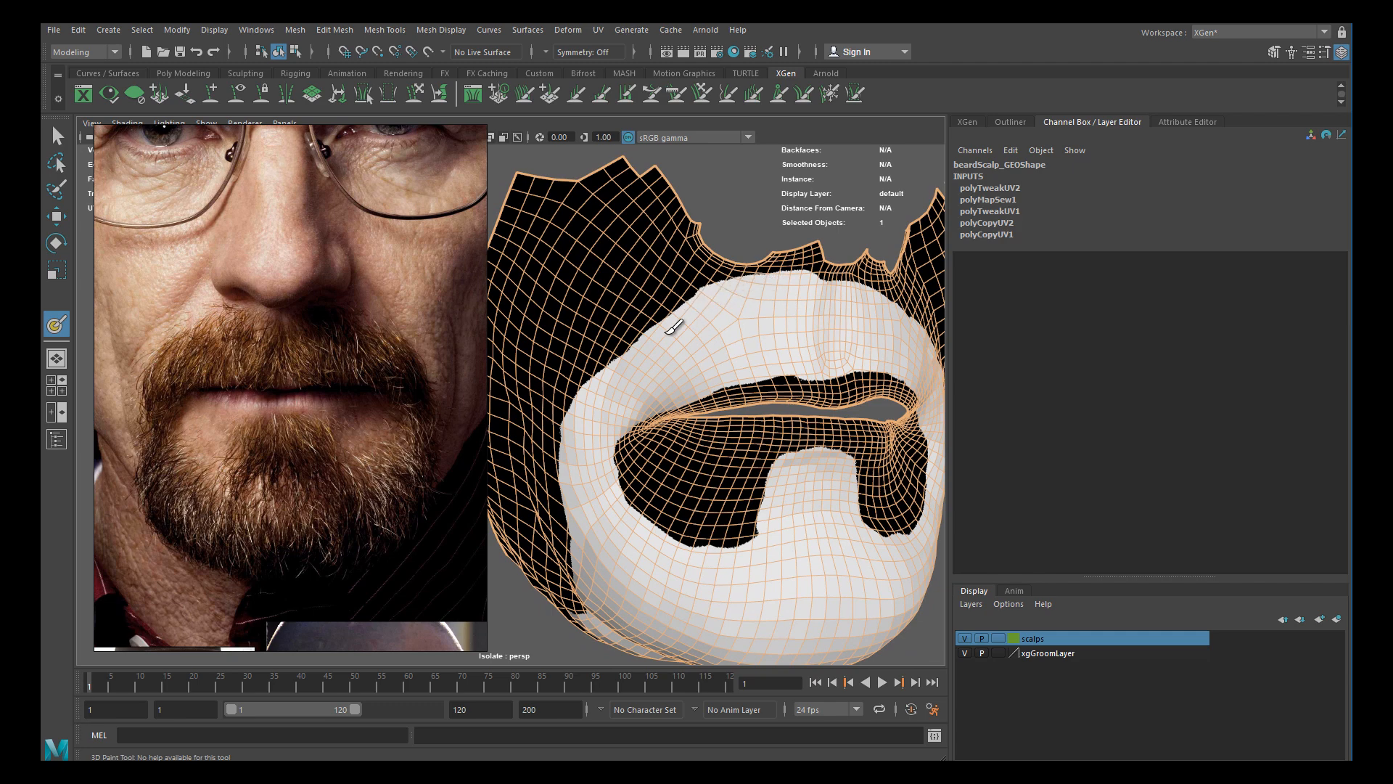
Fill out and smooth the moustache mask's upper edge on the character's left side with white
mouse_move(710, 330)
left_mouse_down("alt")
mouse_move(703, 351)
mouse_move(591, 350)
left_mouse_up("alt")
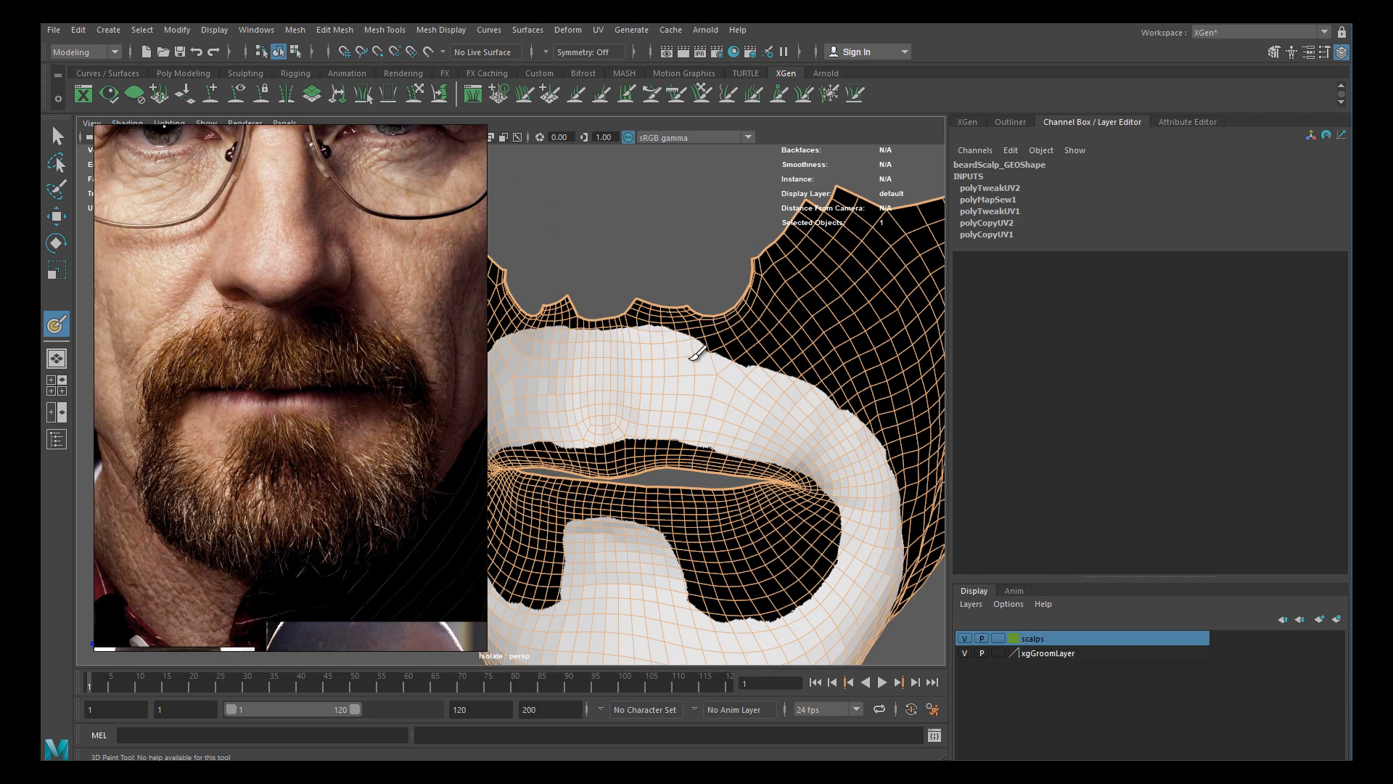
mouse_move(768, 384)
left_mouse_down("alt")
mouse_move(700, 379)
mouse_move(658, 341)
left_mouse_up("alt")
mouse_move(762, 406)
left_mouse_down("alt")
mouse_move(747, 333)
mouse_move(690, 399)
mouse_move(662, 364)
left_mouse_up("alt")
mouse_move(758, 433)
left_mouse_down("alt")
mouse_move(749, 385)
mouse_move(790, 386)
mouse_move(790, 373)
mouse_move(586, 359)
mouse_move(558, 412)
left_mouse_up("alt")
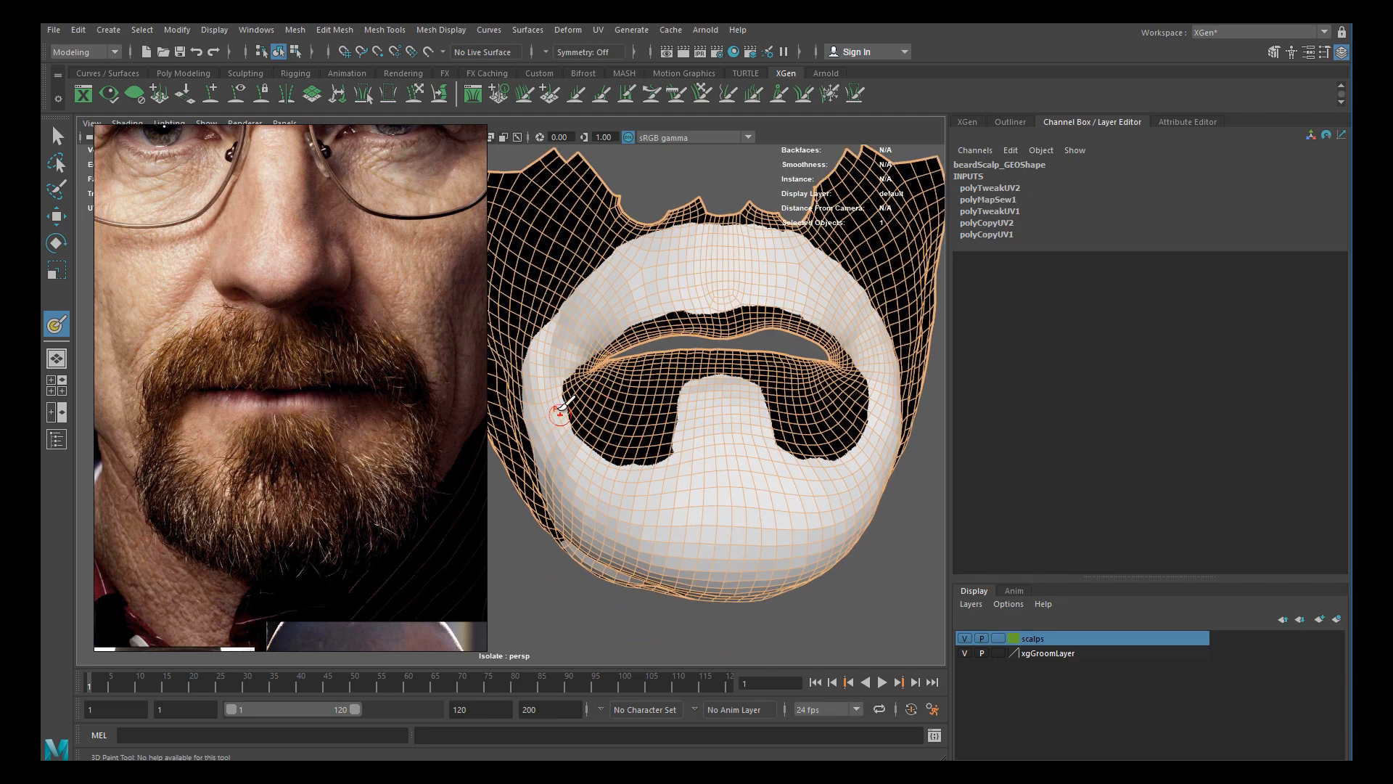
middle_click_drag(739, 457, 668, 441, "alt")
mouse_move(668, 441)
left_mouse_down("alt")
mouse_move(656, 437)
mouse_move(664, 460)
mouse_move(653, 421)
mouse_move(669, 454)
left_mouse_up("alt")
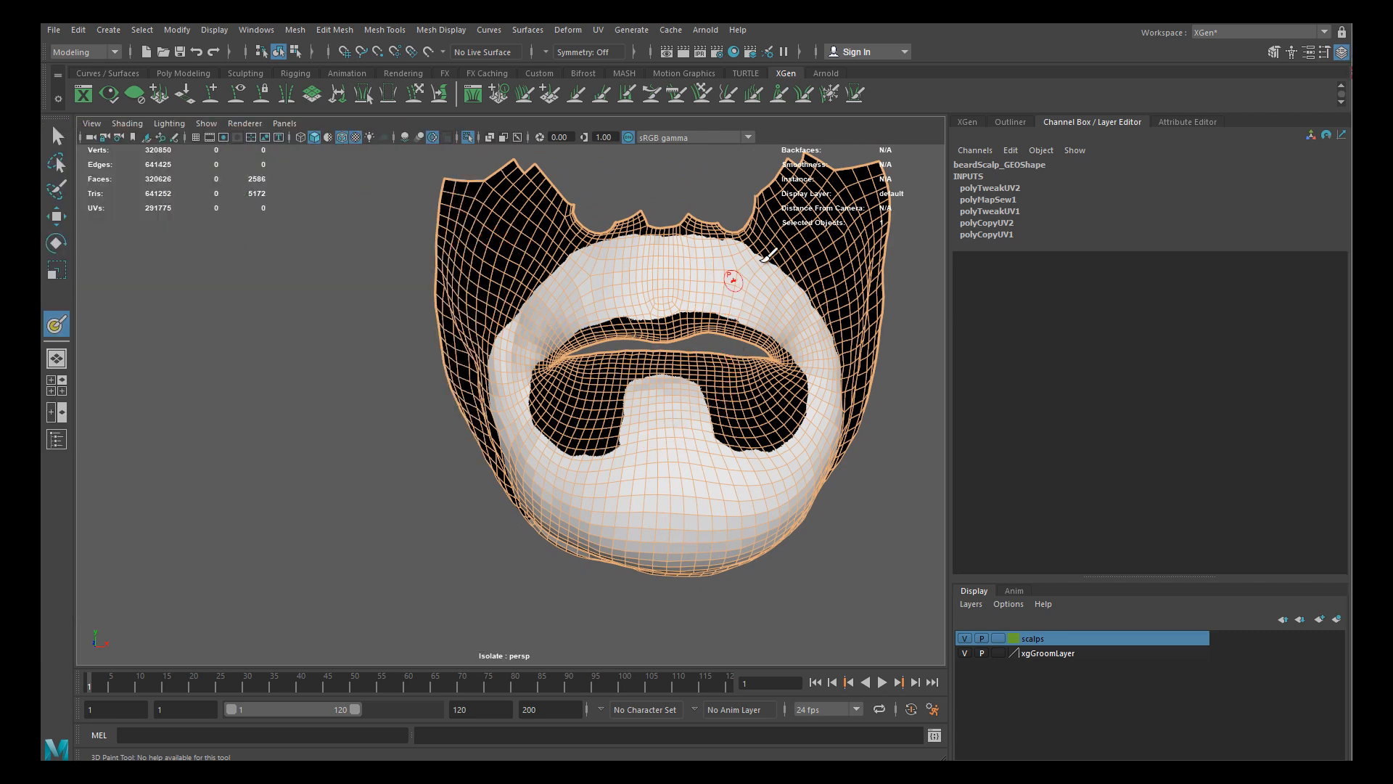
Return to the beardFull_DES primitive settings in XGen and leave the mask painting tool
left_click(968, 122)
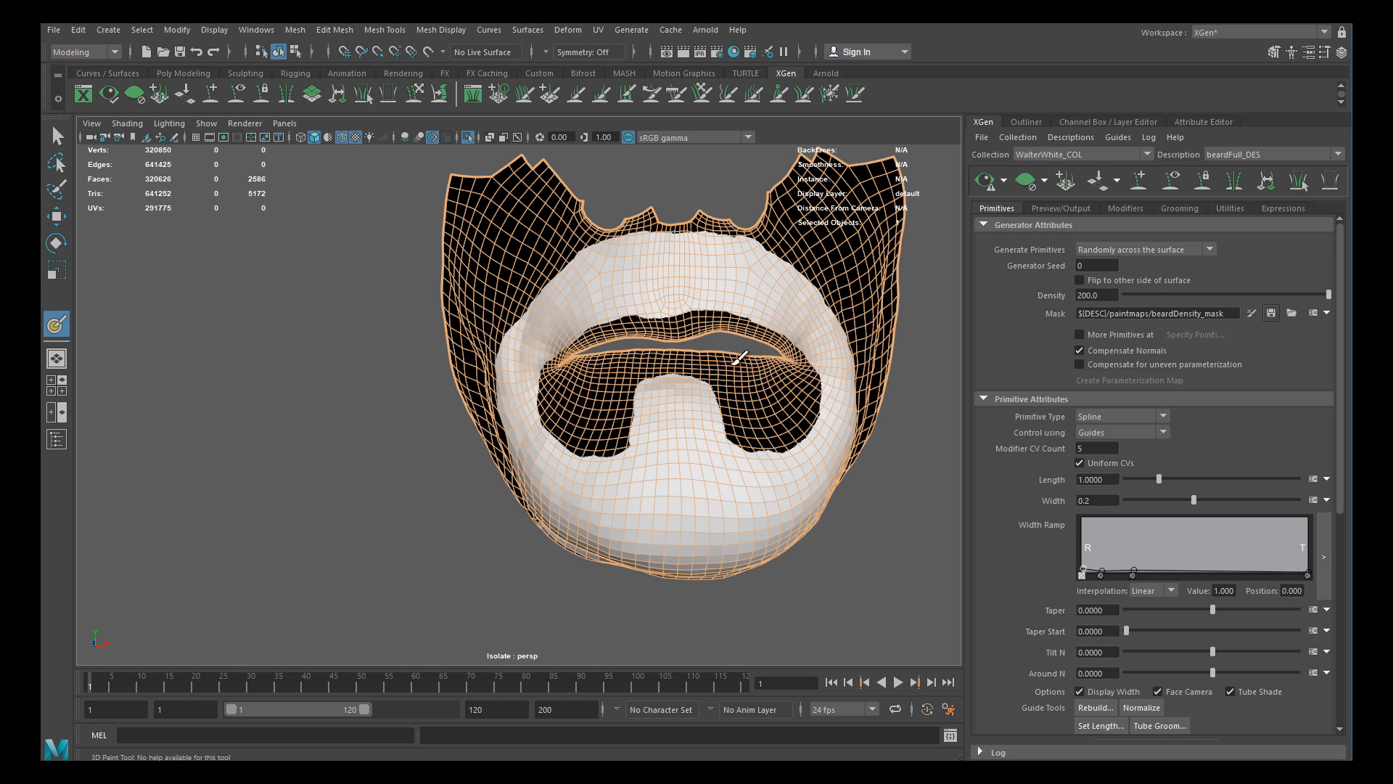
mouse_move(770, 390)
left_mouse_down("alt")
mouse_move(684, 389)
mouse_move(664, 412)
mouse_move(657, 398)
mouse_move(721, 377)
mouse_move(711, 370)
left_mouse_up("alt")
key("w")
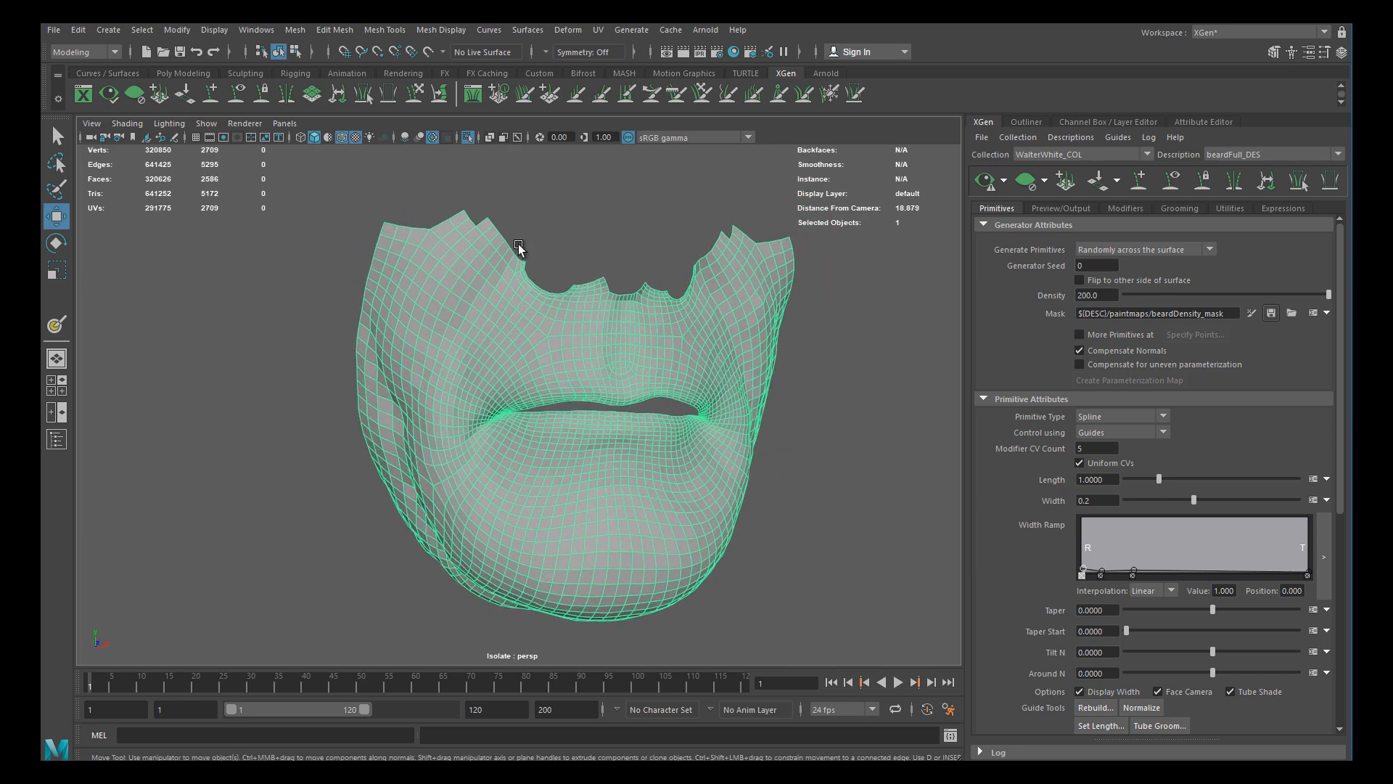
Exit the isolated view, turn off wireframe on shaded, and update the beard preview with the painted density mask
left_click(468, 137)
mouse_move(648, 328)
left_mouse_down("alt")
mouse_move(638, 289)
mouse_move(678, 324)
mouse_move(668, 308)
left_mouse_up("alt")
left_click(343, 142)
mouse_move(584, 311)
right_mouse_down("alt")
mouse_move(703, 405)
mouse_move(805, 364)
right_mouse_up("alt")
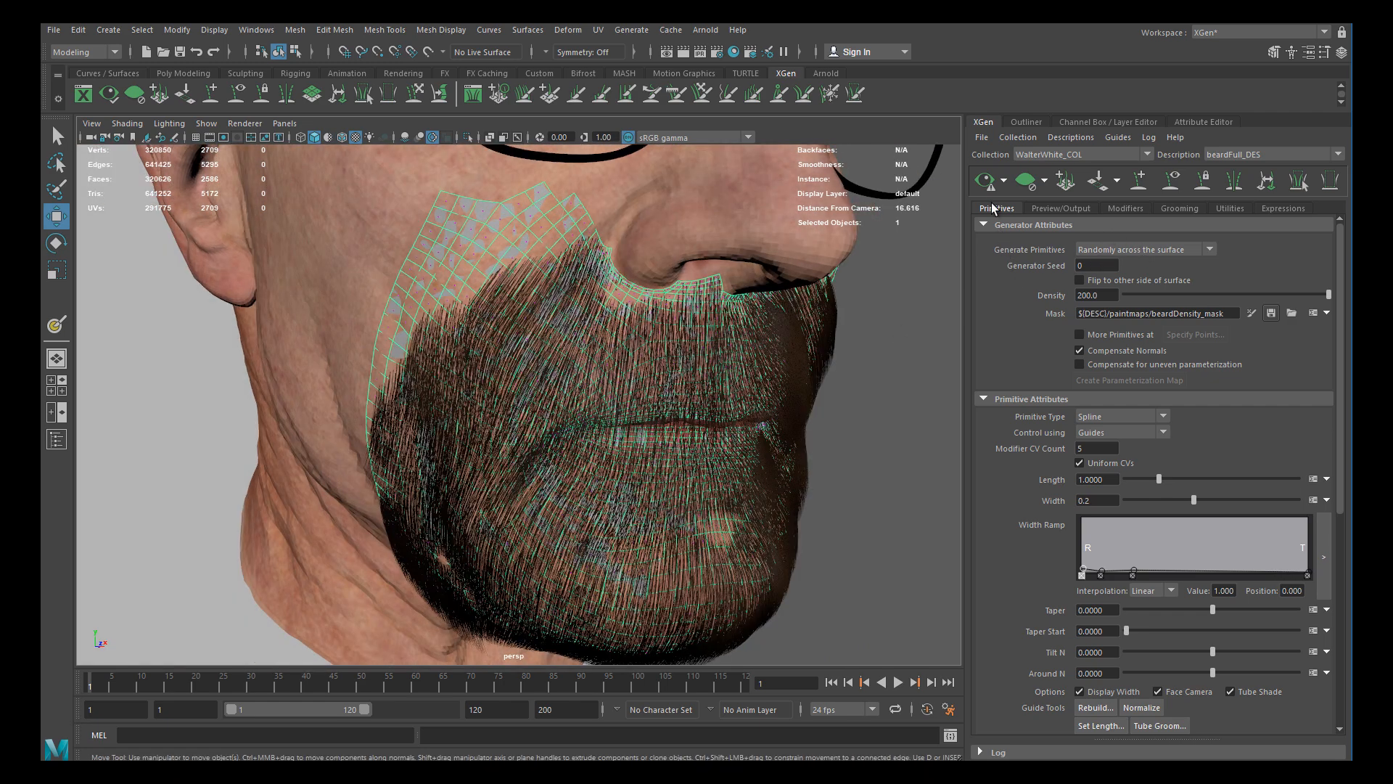
left_click_drag(733, 392, 1014, 300, "alt")
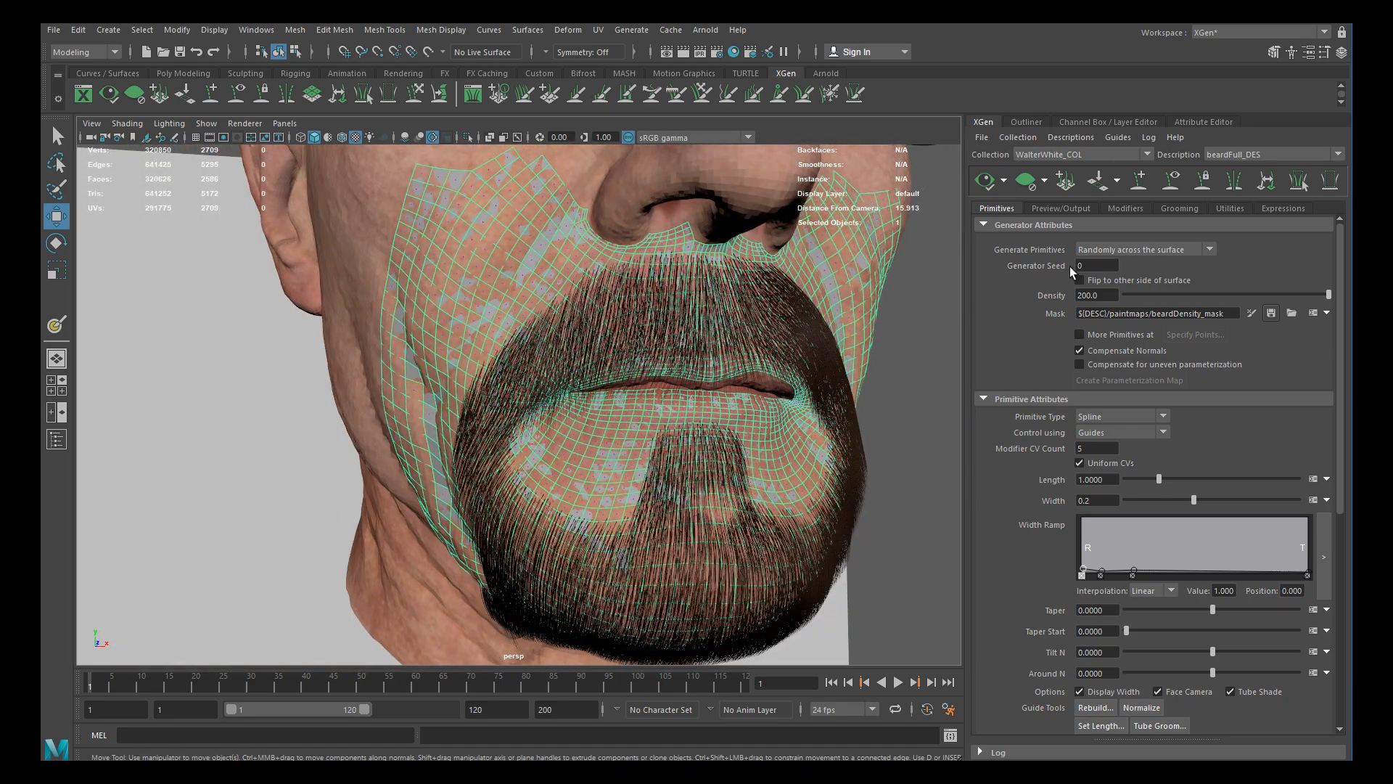
Hide the scalps display layer so only the head and beard preview are shown
left_click(1026, 122)
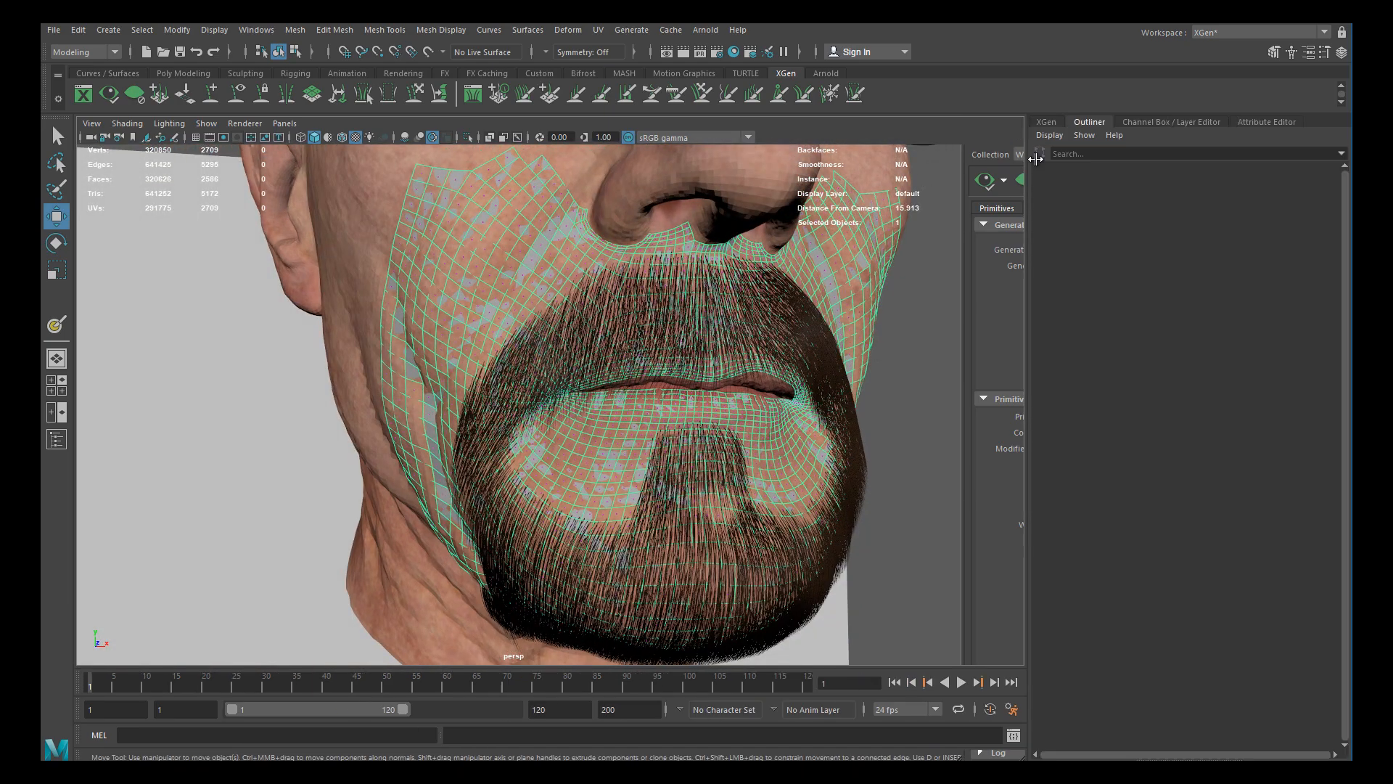
left_click(1150, 122)
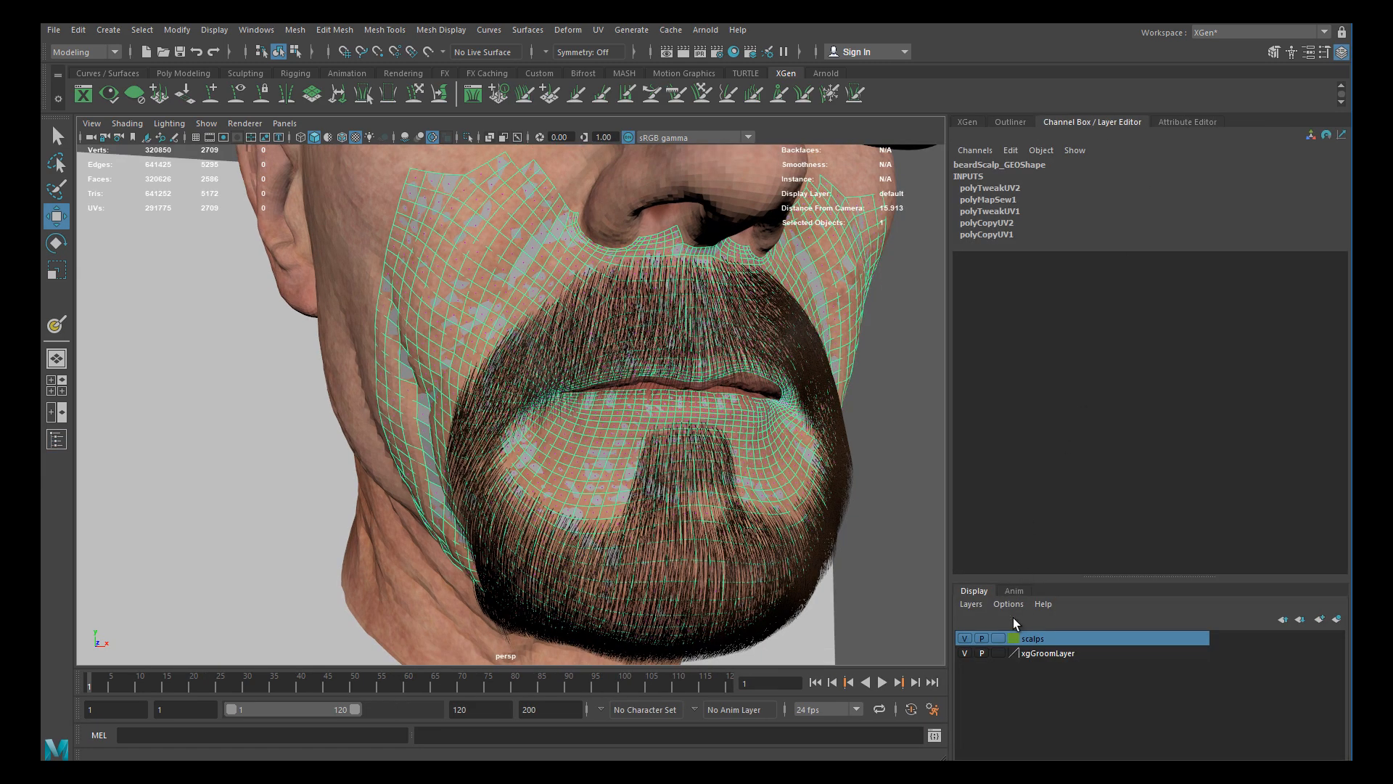
left_click(964, 639)
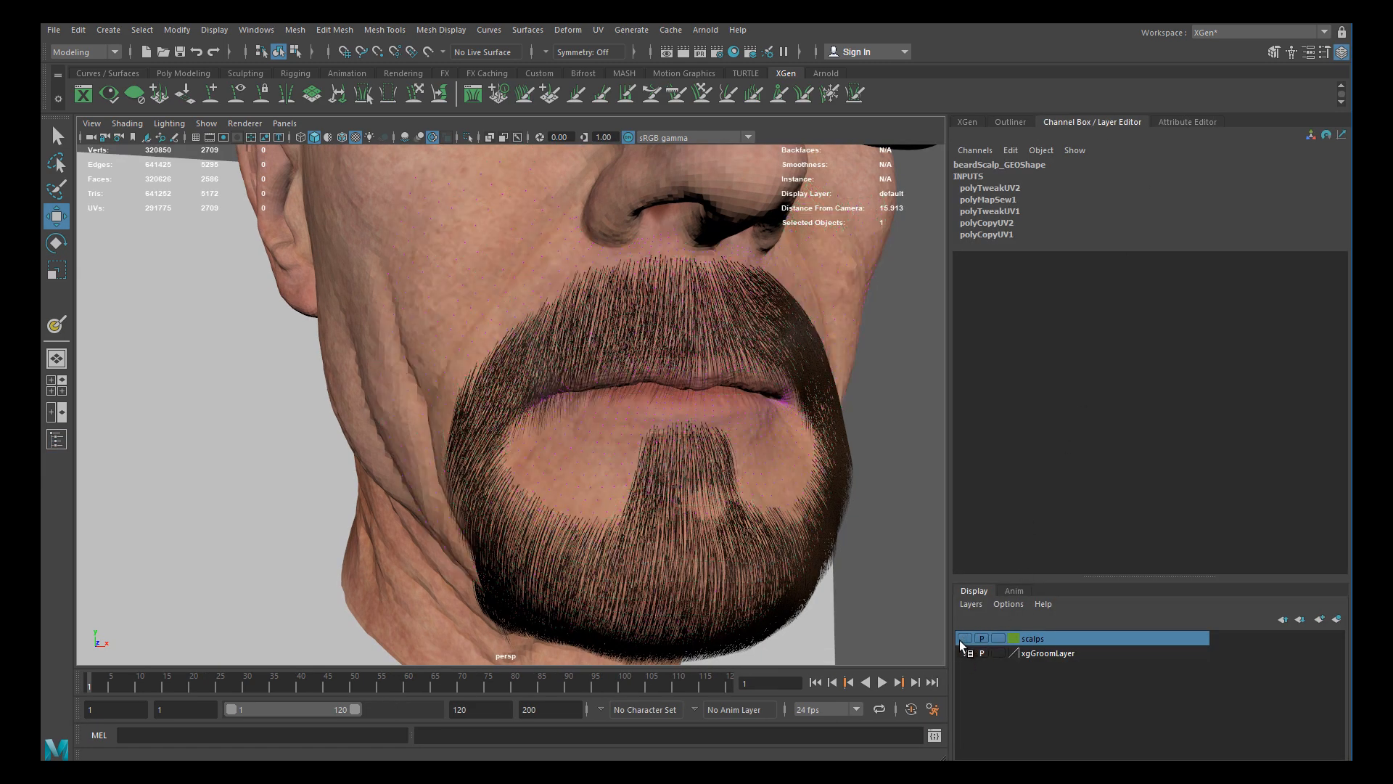
Examine the goatee preview on the head from the front, the sides and below
scroll(756, 420, "down", 5)
left_click_drag(756, 420, 619, 420, "alt")
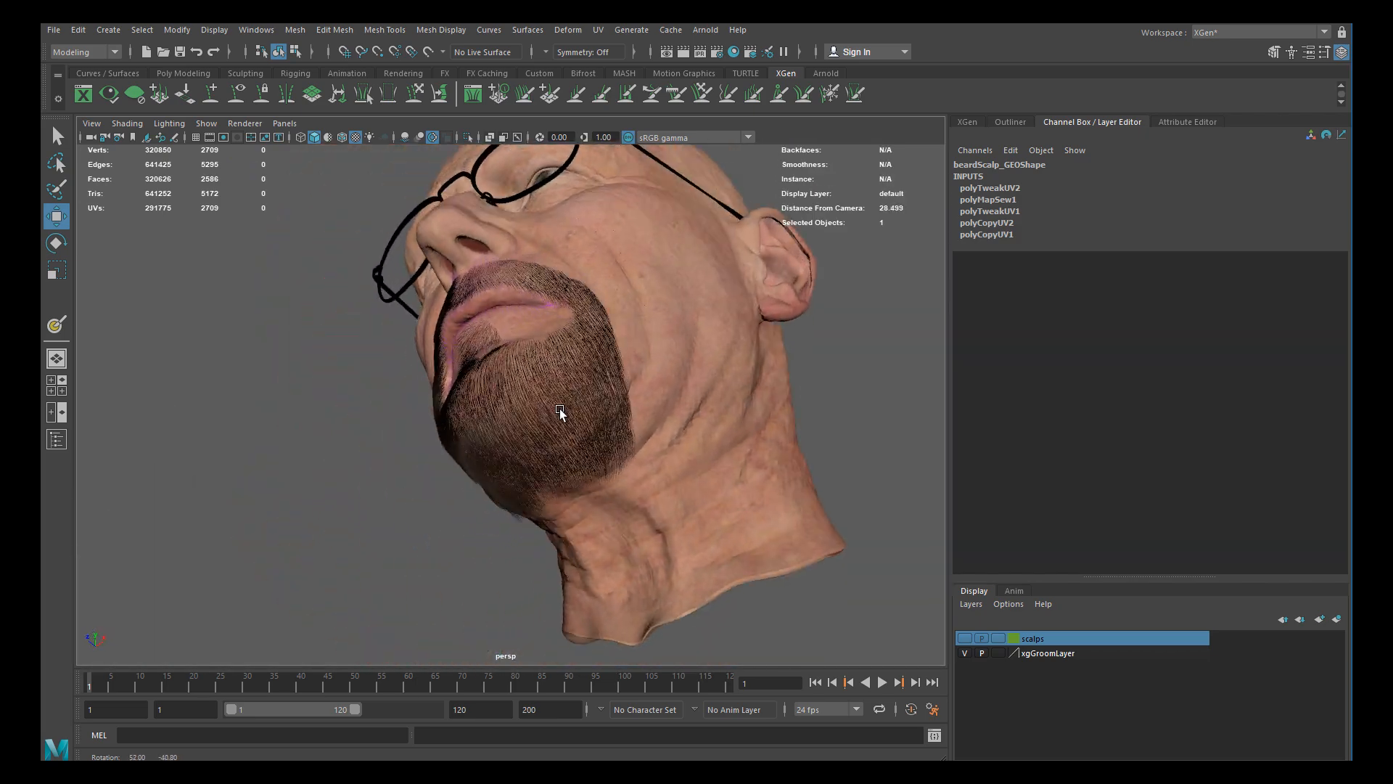
scroll(635, 479, "up", 5)
left_click_drag(635, 478, 701, 457, "alt")
left_click_drag(897, 191, 664, 414, "alt")
scroll(709, 445, "down", 2)
scroll(647, 414, "down", 1)
scroll(664, 415, "down", 3)
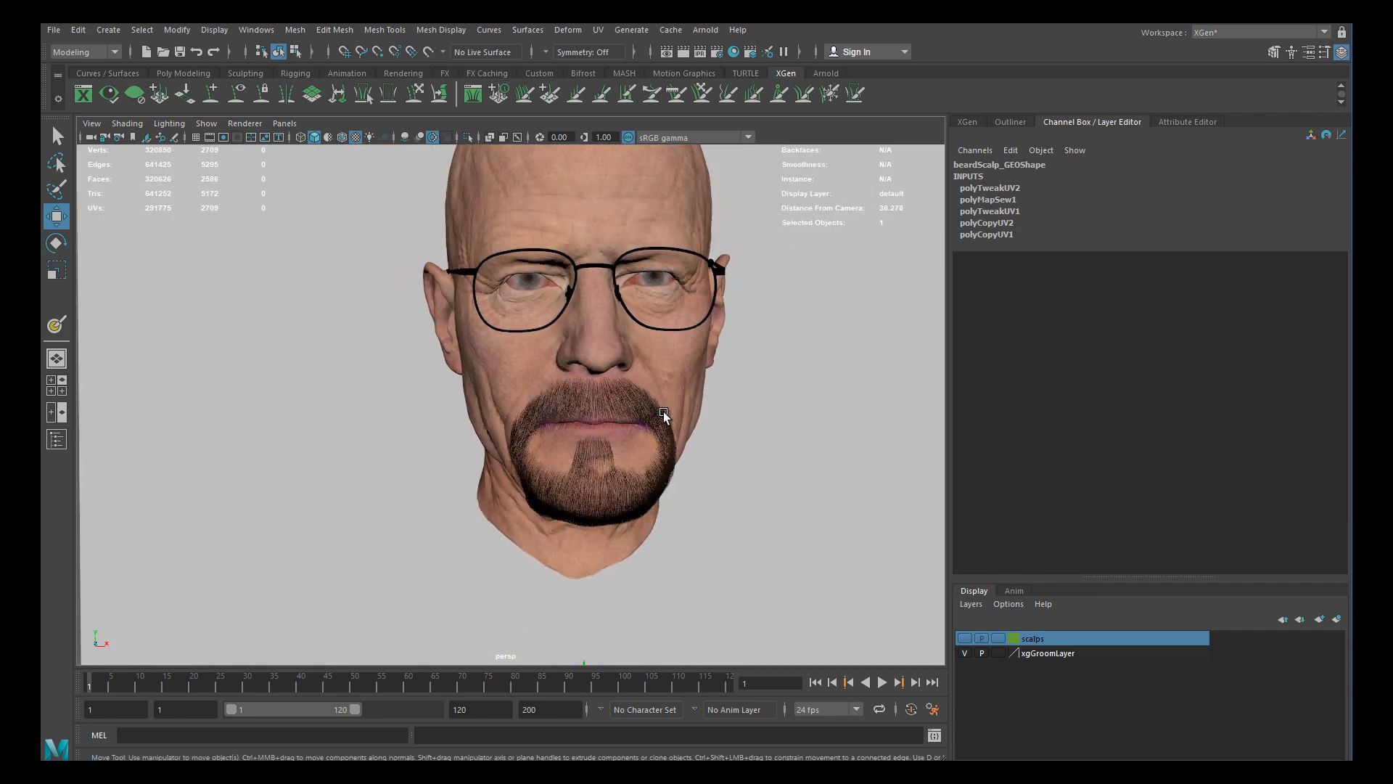
scroll(759, 521, "up", 4)
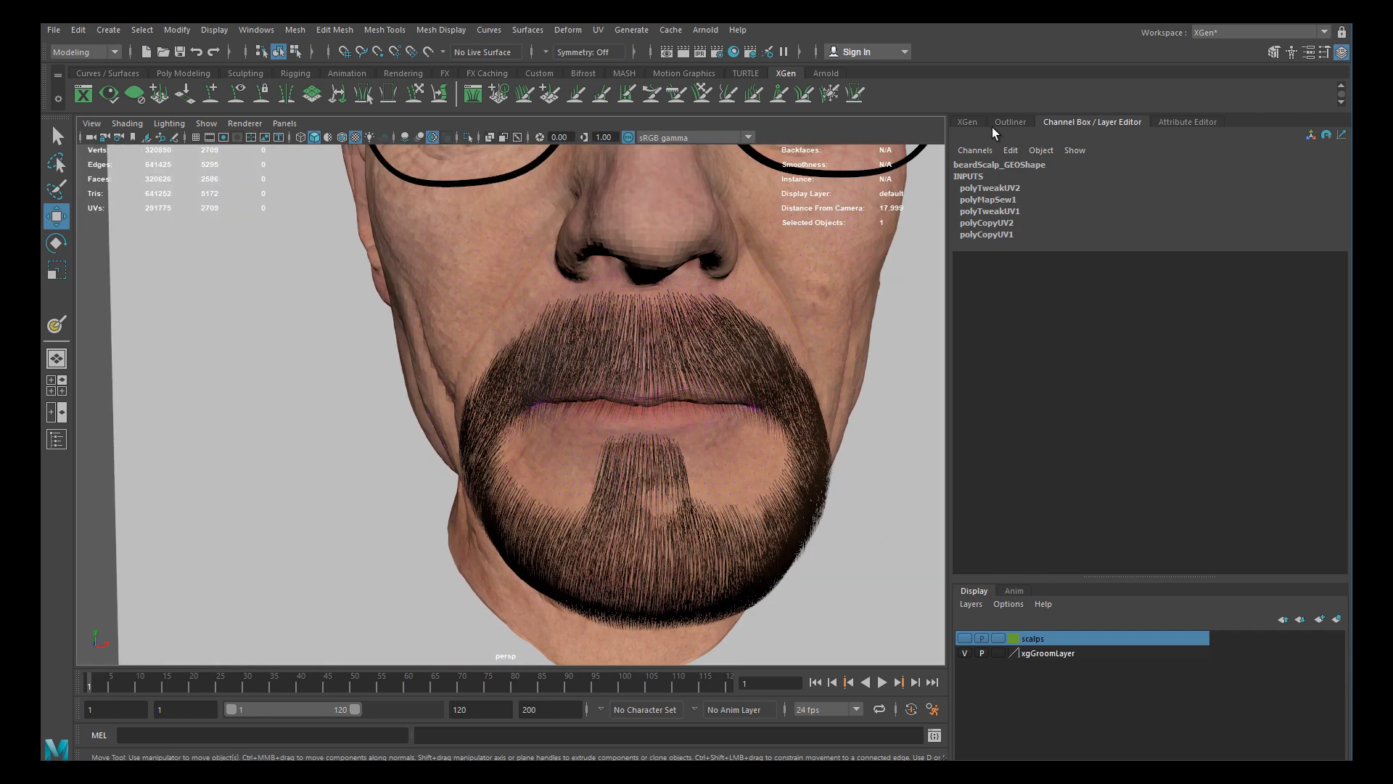
Show the beardFull_DES guides and check how the hairs follow them below the lip and under the chin
left_click(968, 122)
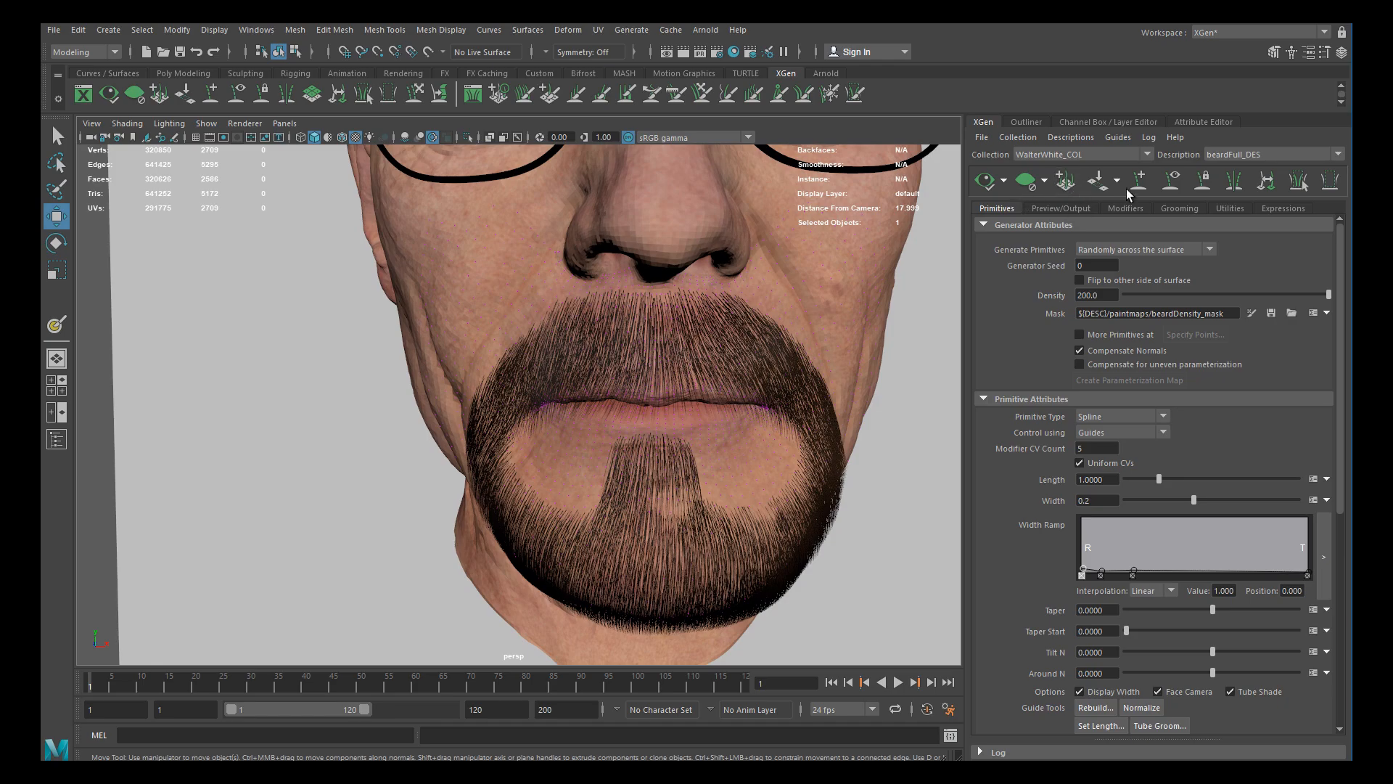
left_click(1174, 181)
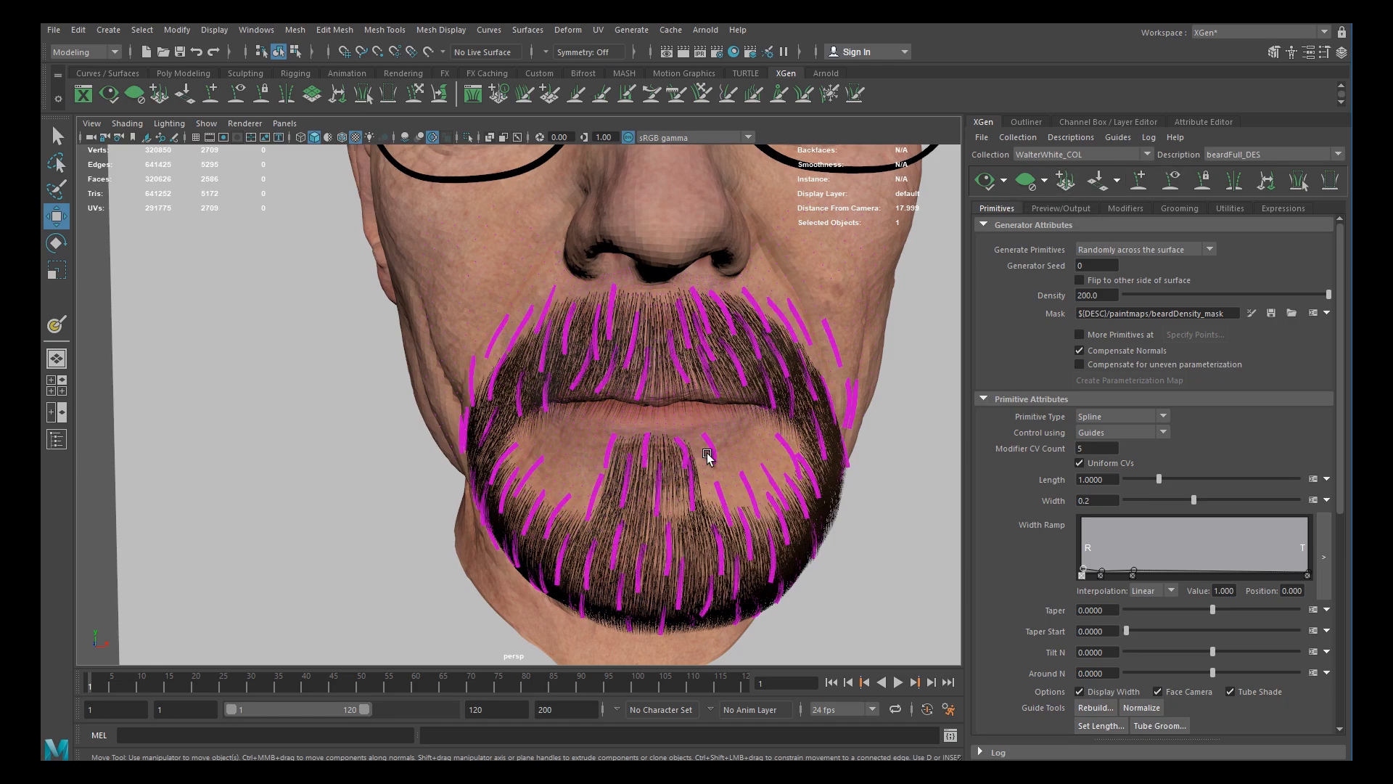
scroll(678, 464, "up", 5)
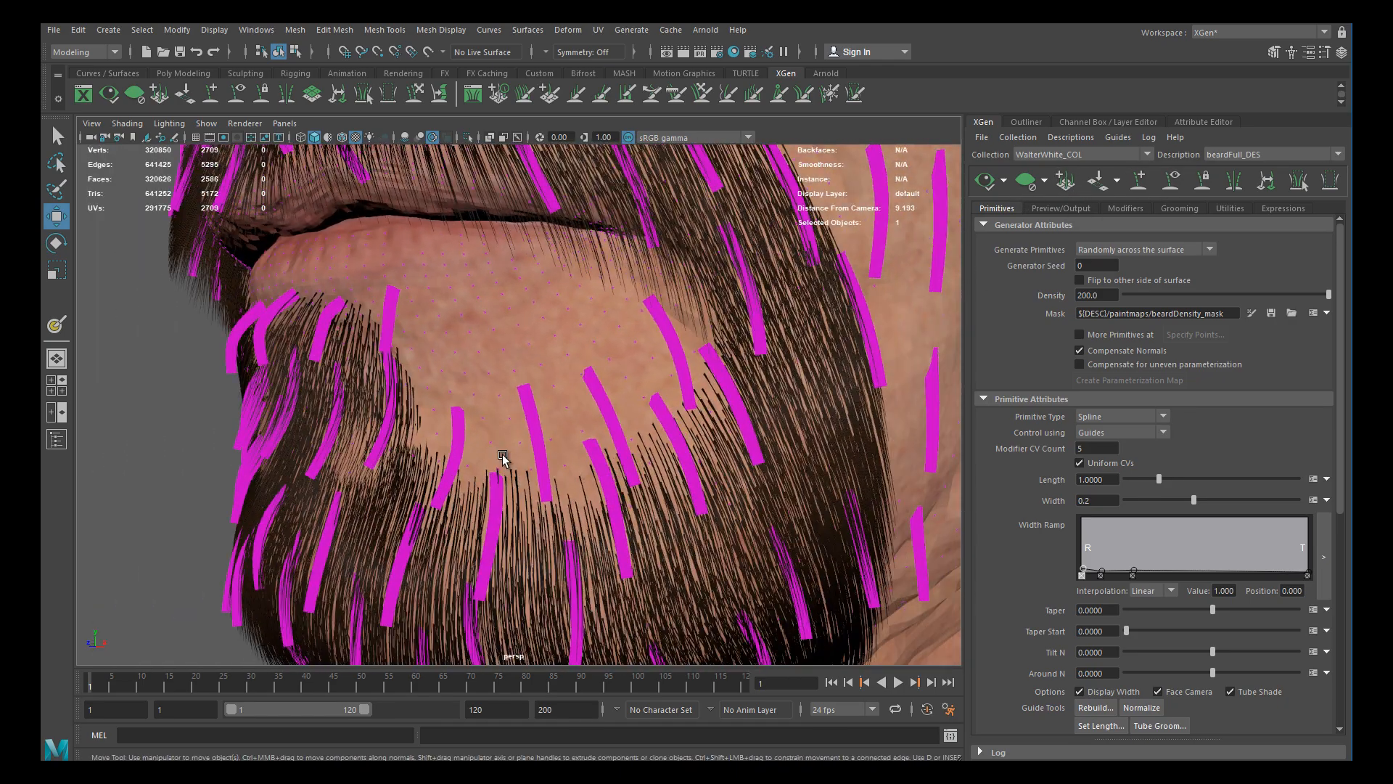
left_click_drag(382, 461, 612, 409, "alt")
left_click_drag(788, 389, 595, 353, "alt")
right_click_drag(596, 353, 687, 338, "alt")
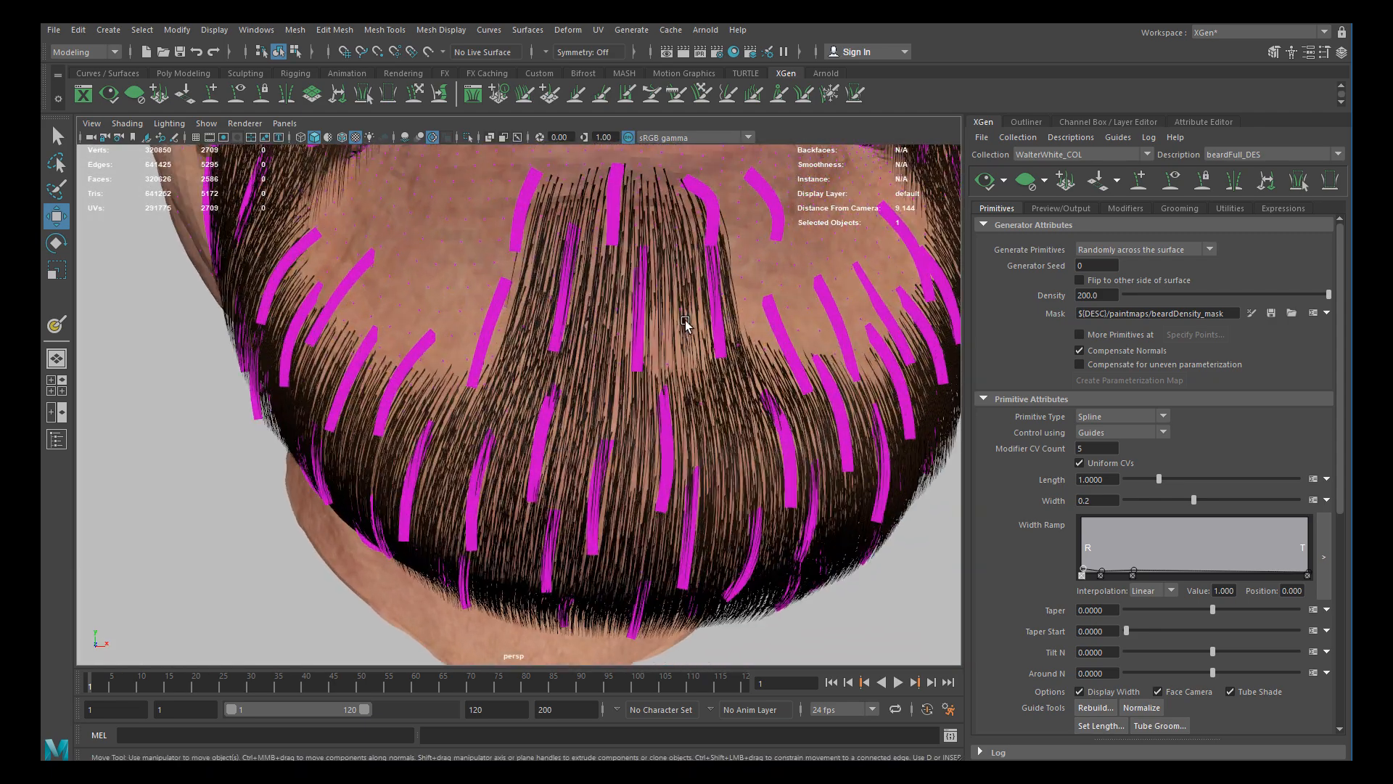
left_click_drag(680, 363, 632, 343, "alt")
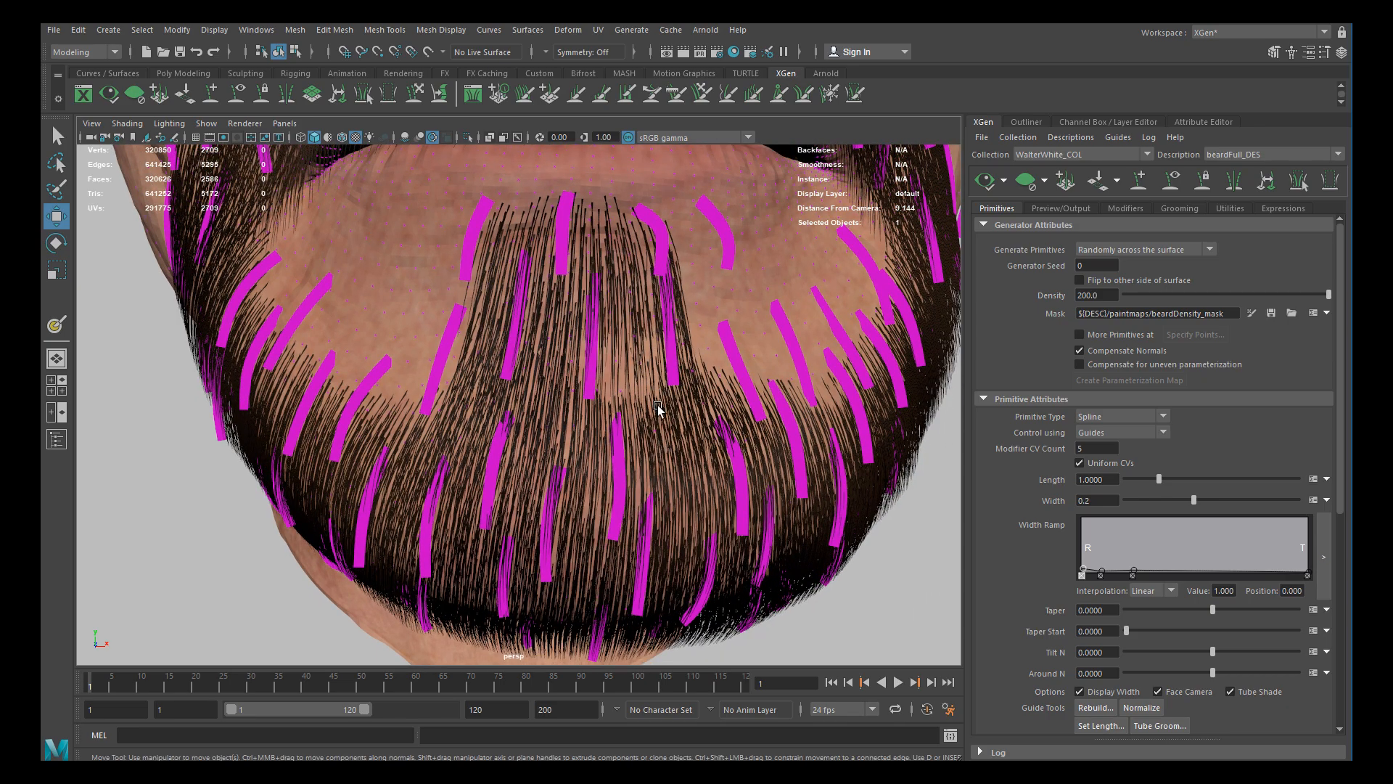
left_click_drag(684, 436, 573, 425, "alt")
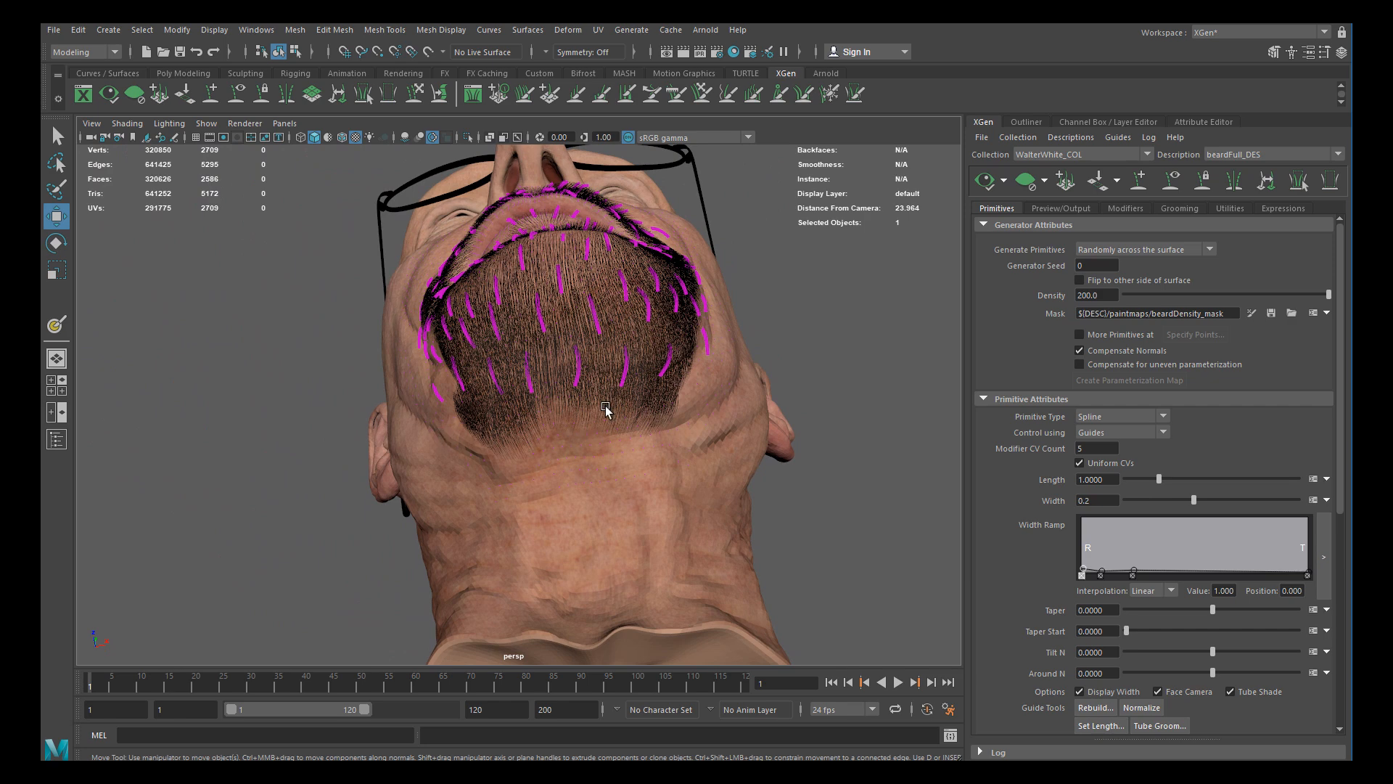
left_click_drag(615, 370, 711, 457, "alt")
right_click_drag(712, 457, 595, 481, "alt")
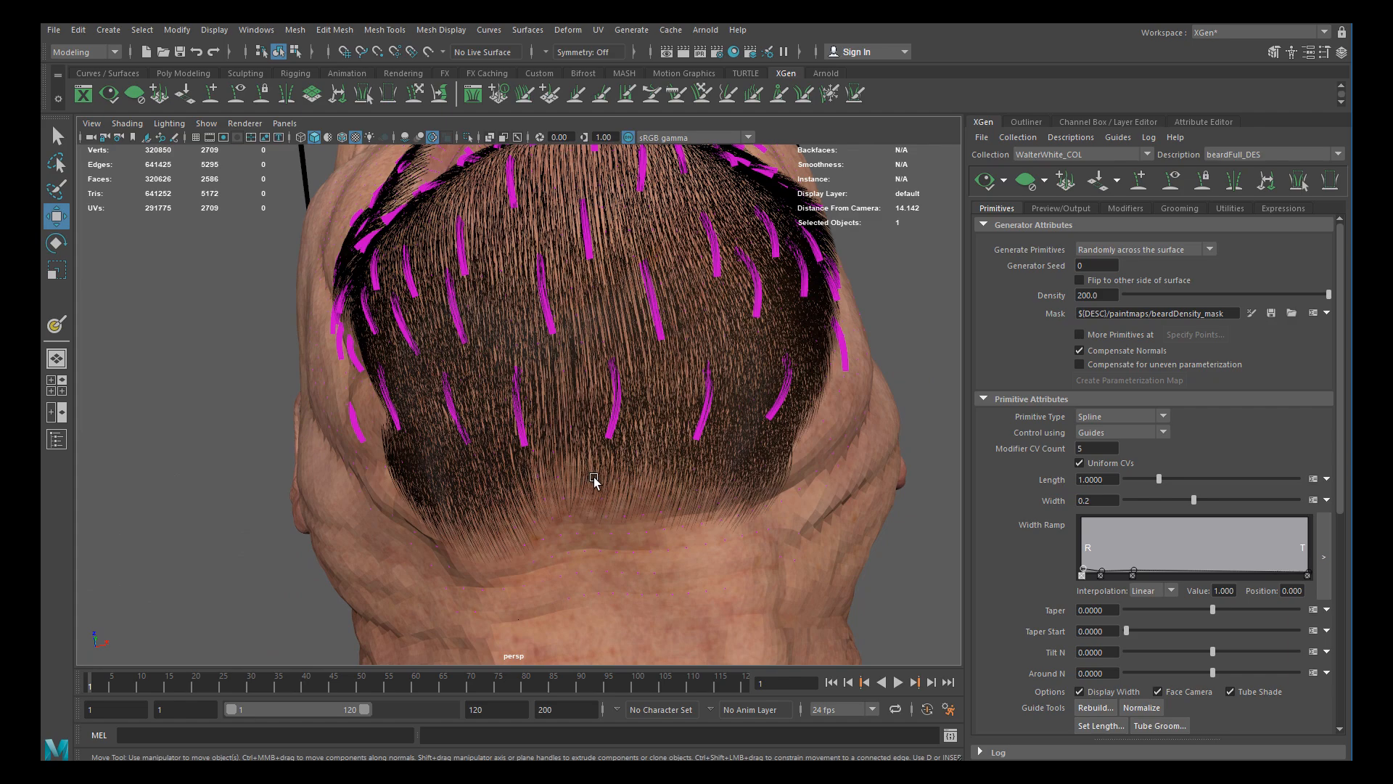
Select the rearmost row of guides under the chin and bend them closer to the skin with Sculpt Guides
left_click_drag(765, 422, 769, 425)
left_click_drag(769, 424, 572, 451, "alt")
right_click_drag(572, 452, 223, 297, "alt")
left_click_drag(378, 415, 498, 452, "alt")
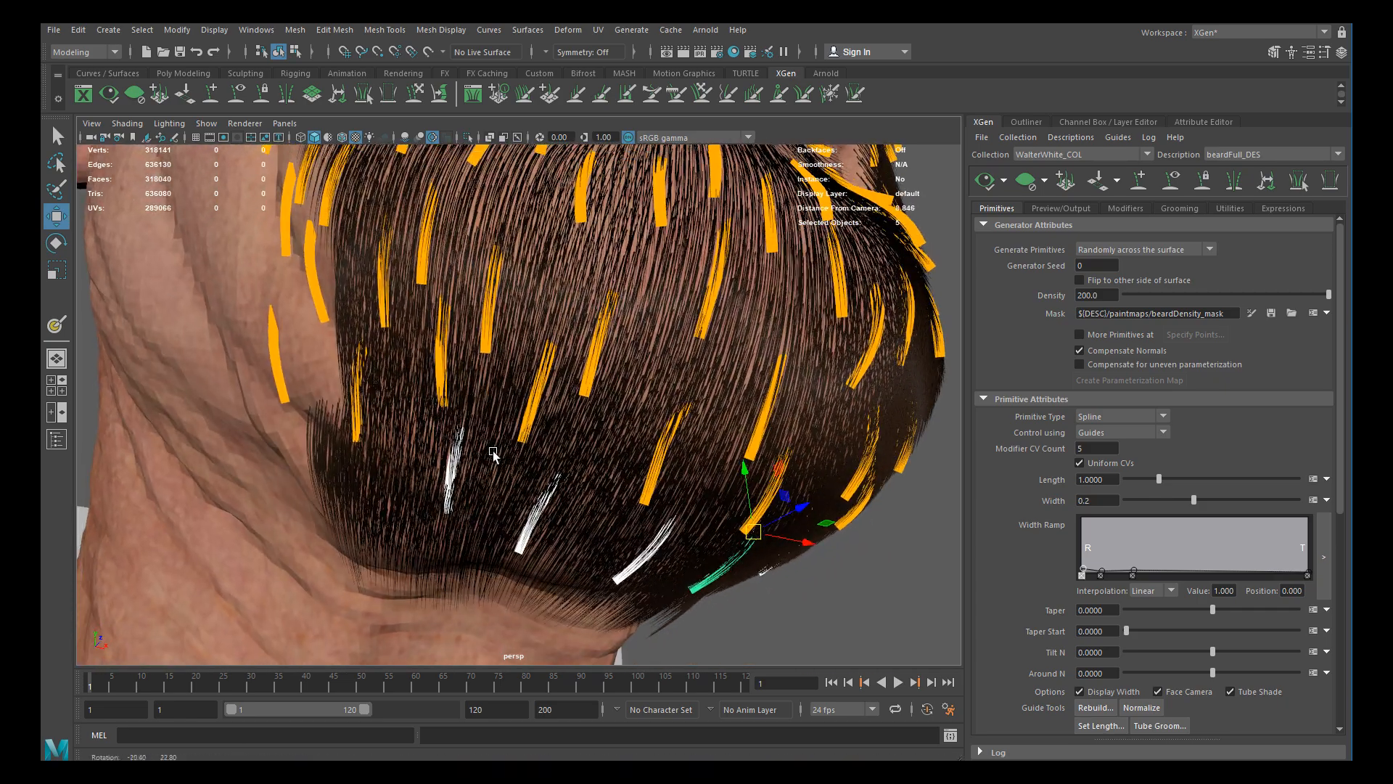
right_click_drag(497, 451, 514, 411, "alt")
left_click_drag(513, 411, 609, 388, "alt")
middle_click_drag(590, 378, 513, 420, "alt")
right_click_drag(513, 420, 550, 395, "alt")
left_click_drag(550, 395, 485, 440, "alt")
middle_click_drag(432, 395, 482, 426, "alt")
right_click_drag(482, 426, 491, 445, "alt")
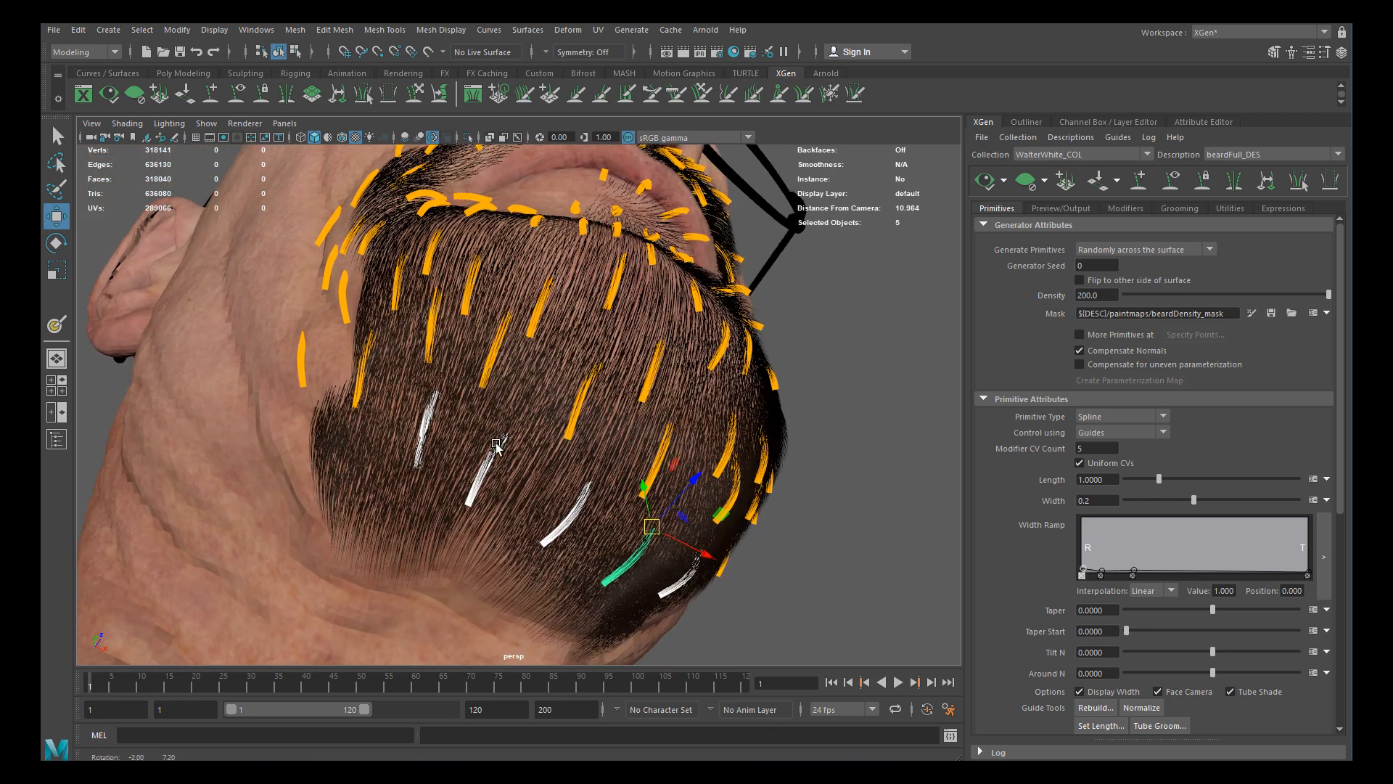
left_click_drag(491, 444, 497, 453, "alt")
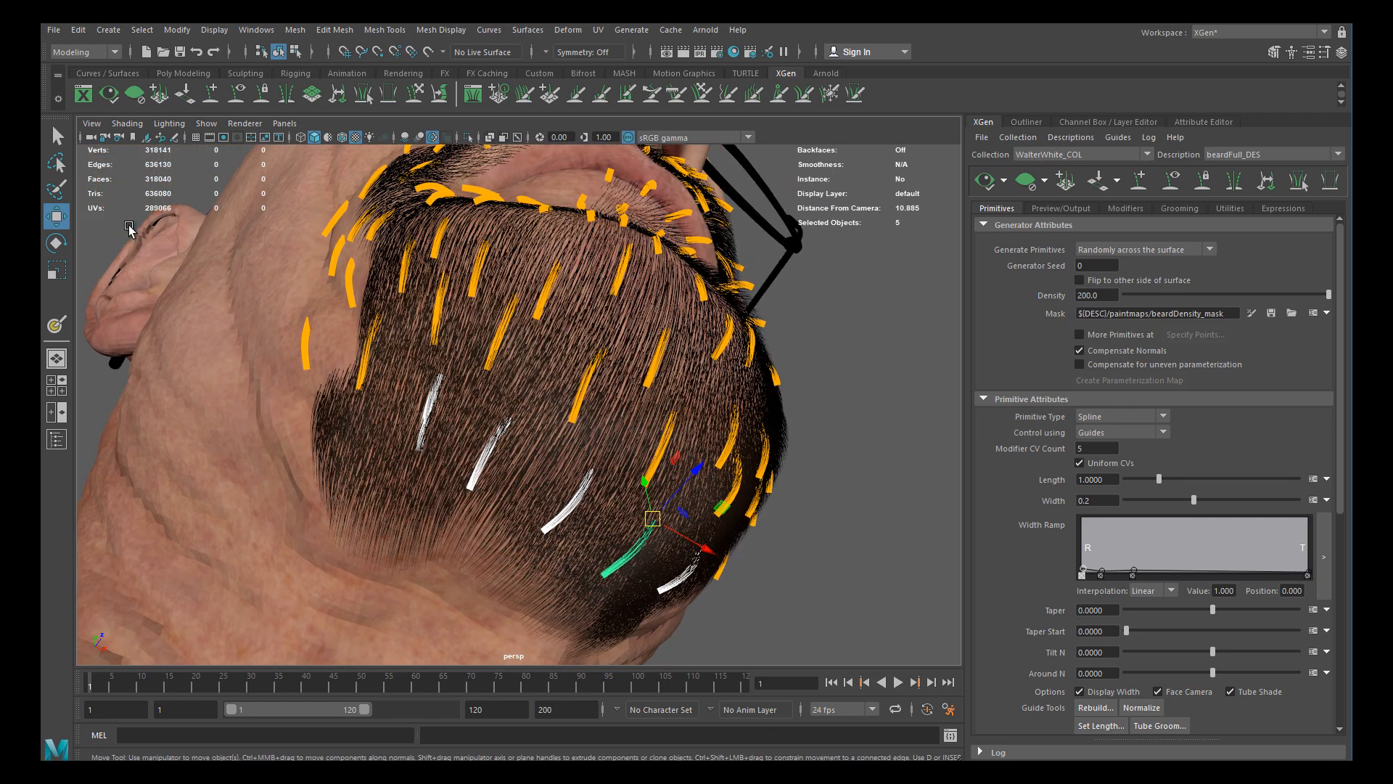
left_click(410, 94)
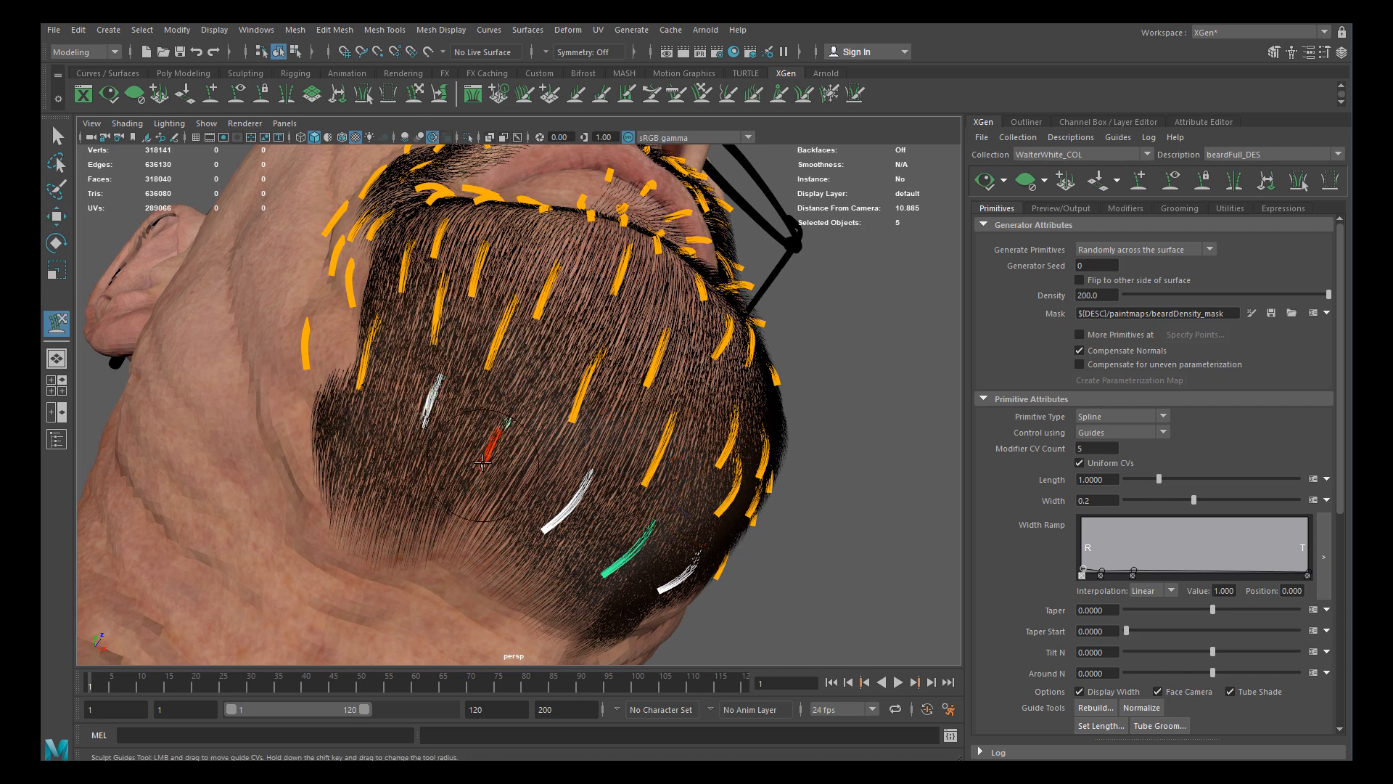
mouse_move(548, 524)
left_mouse_down()
mouse_move(561, 511)
mouse_move(468, 323)
mouse_move(434, 301)
left_mouse_up()
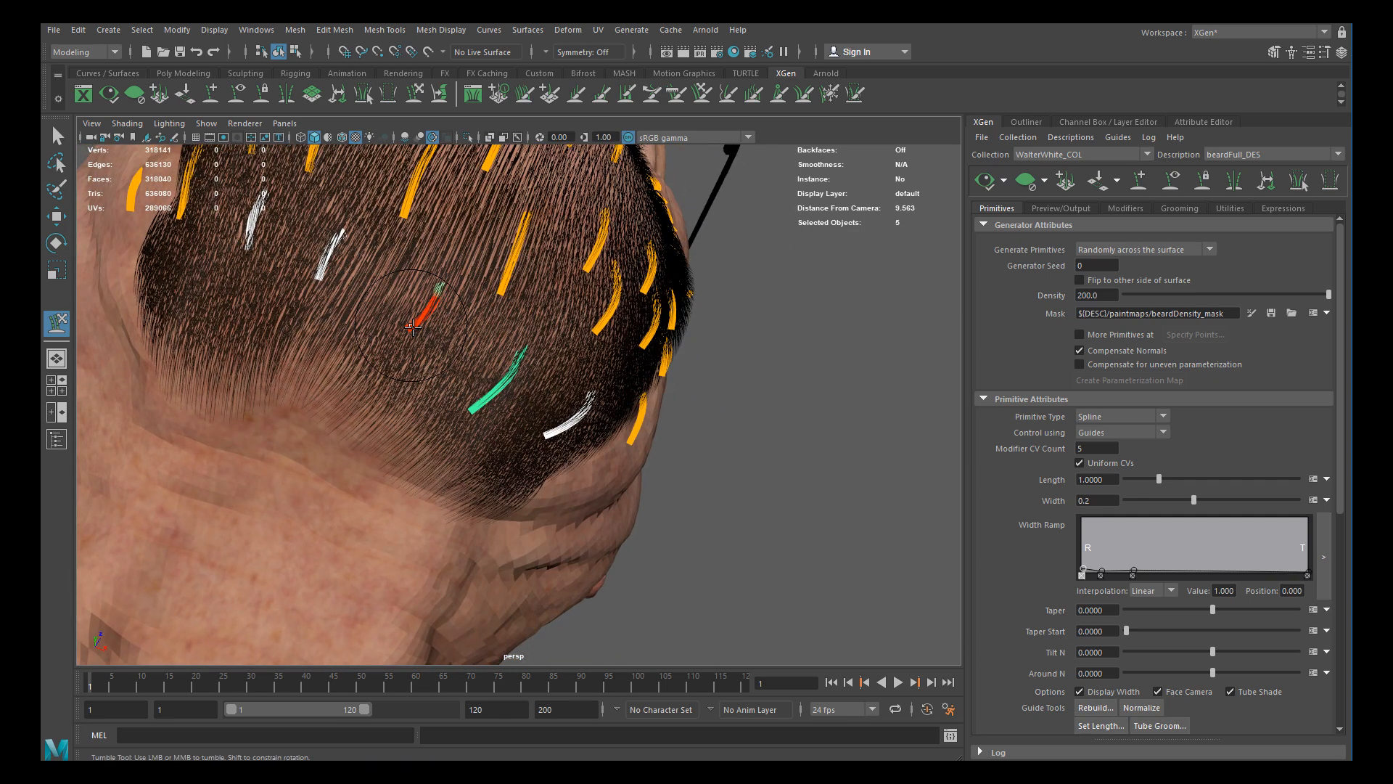
left_click_drag(548, 382, 495, 341, "alt")
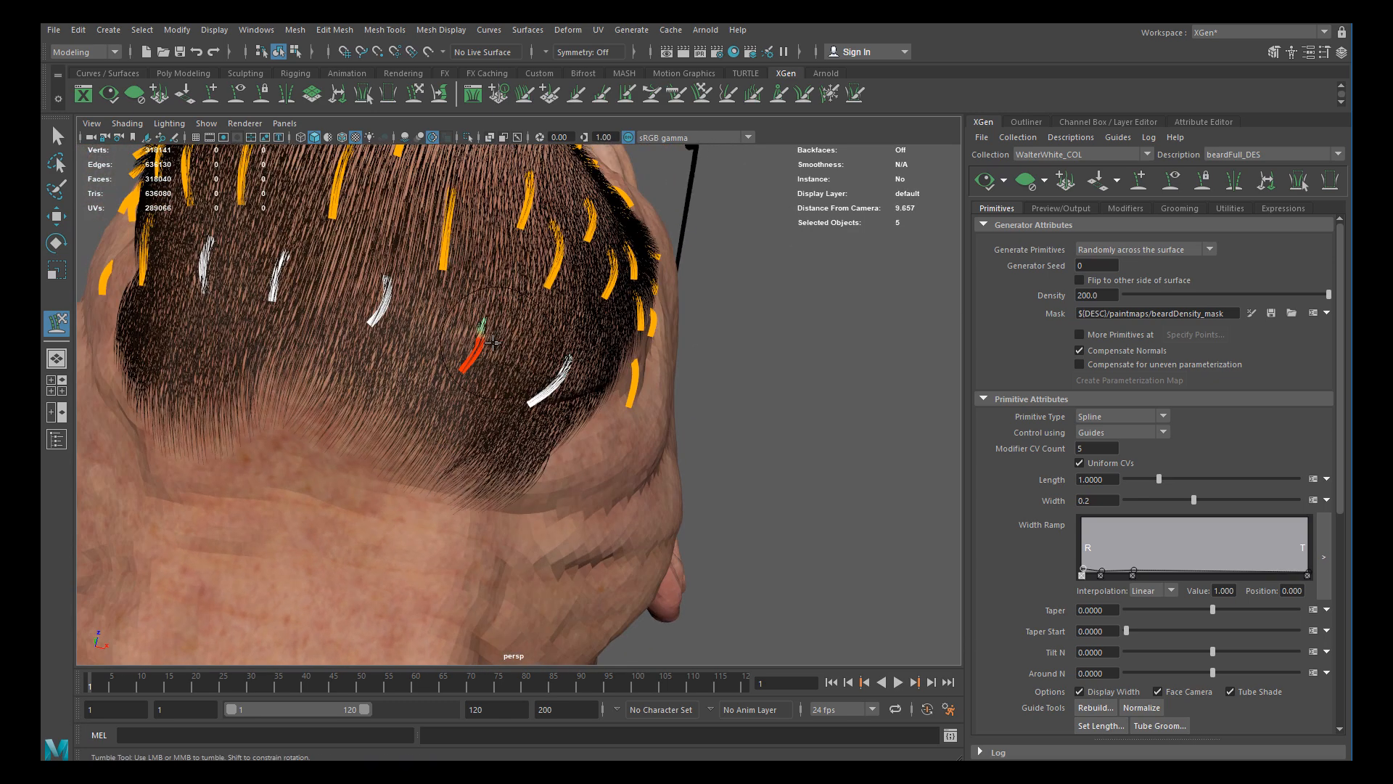
left_click_drag(524, 399, 577, 361, "alt")
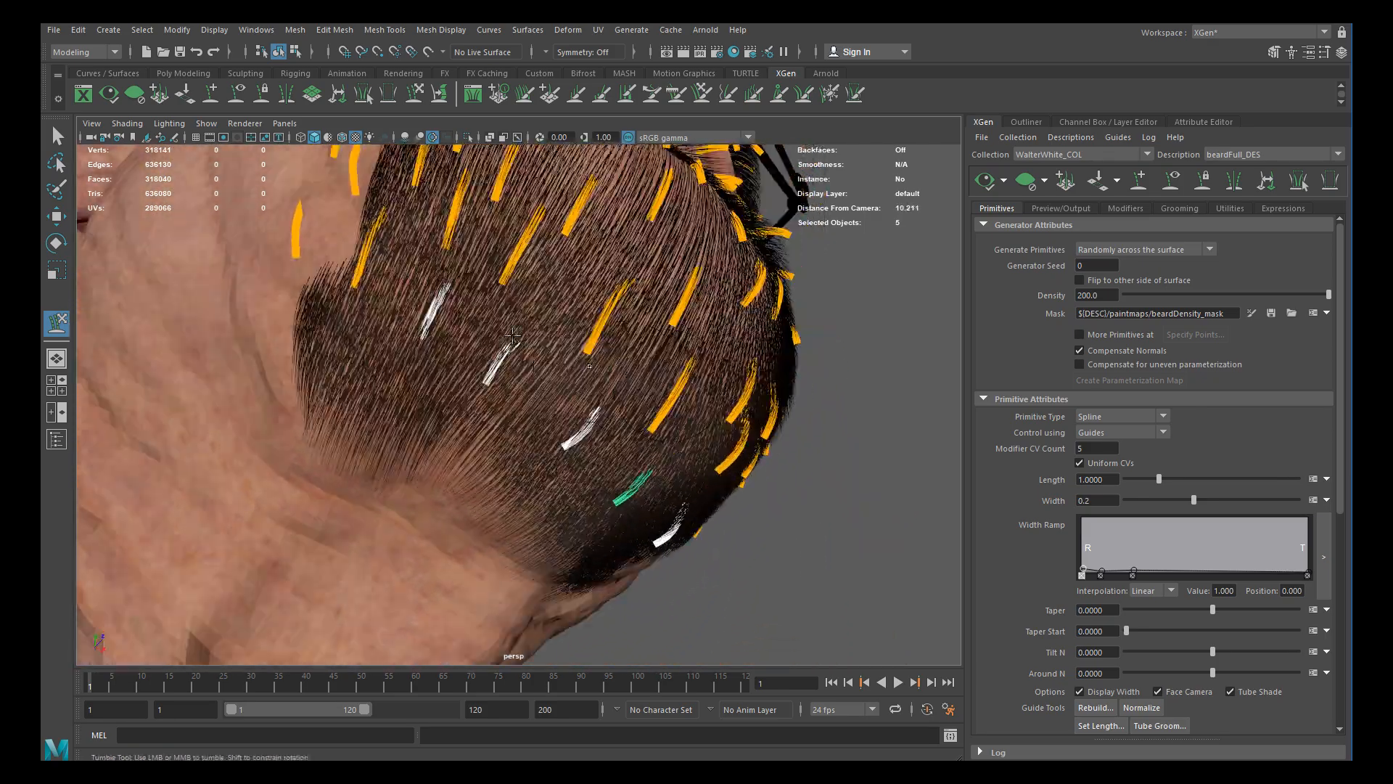
middle_click_drag(370, 254, 451, 366, "alt")
right_click_drag(451, 366, 495, 468, "alt")
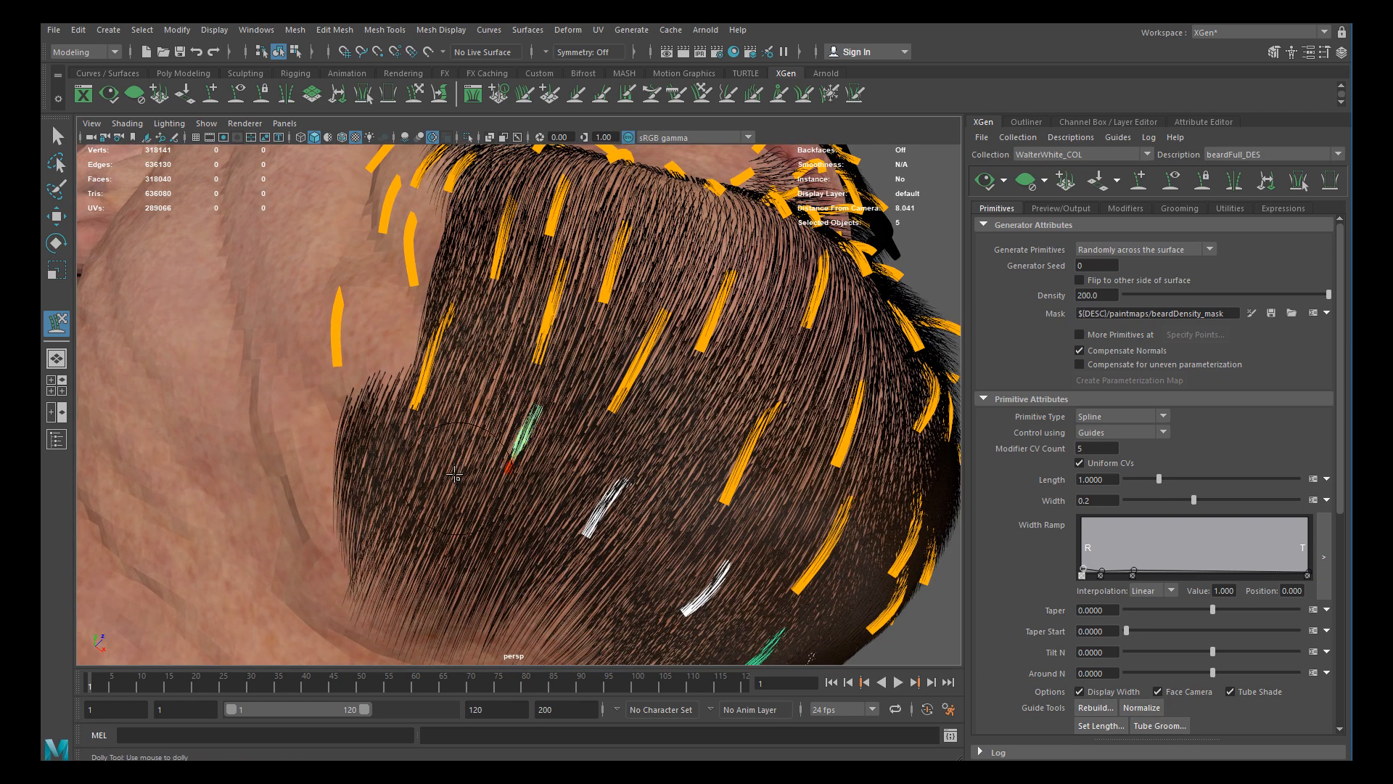
Sculpt the guide at the beard's lower edge on the character's right jaw to follow the jawline
key("w")
left_click(422, 389)
key("y")
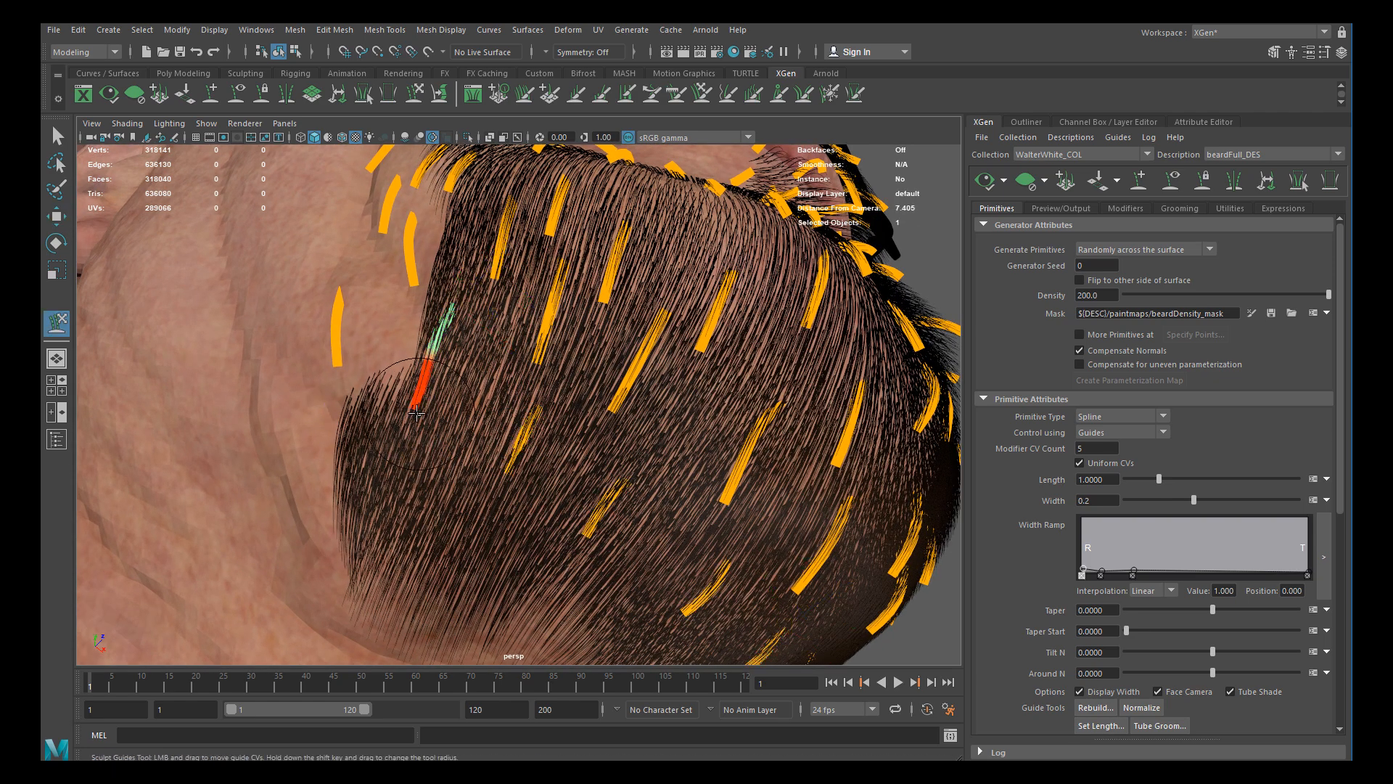
left_click_drag(463, 381, 641, 546, "alt")
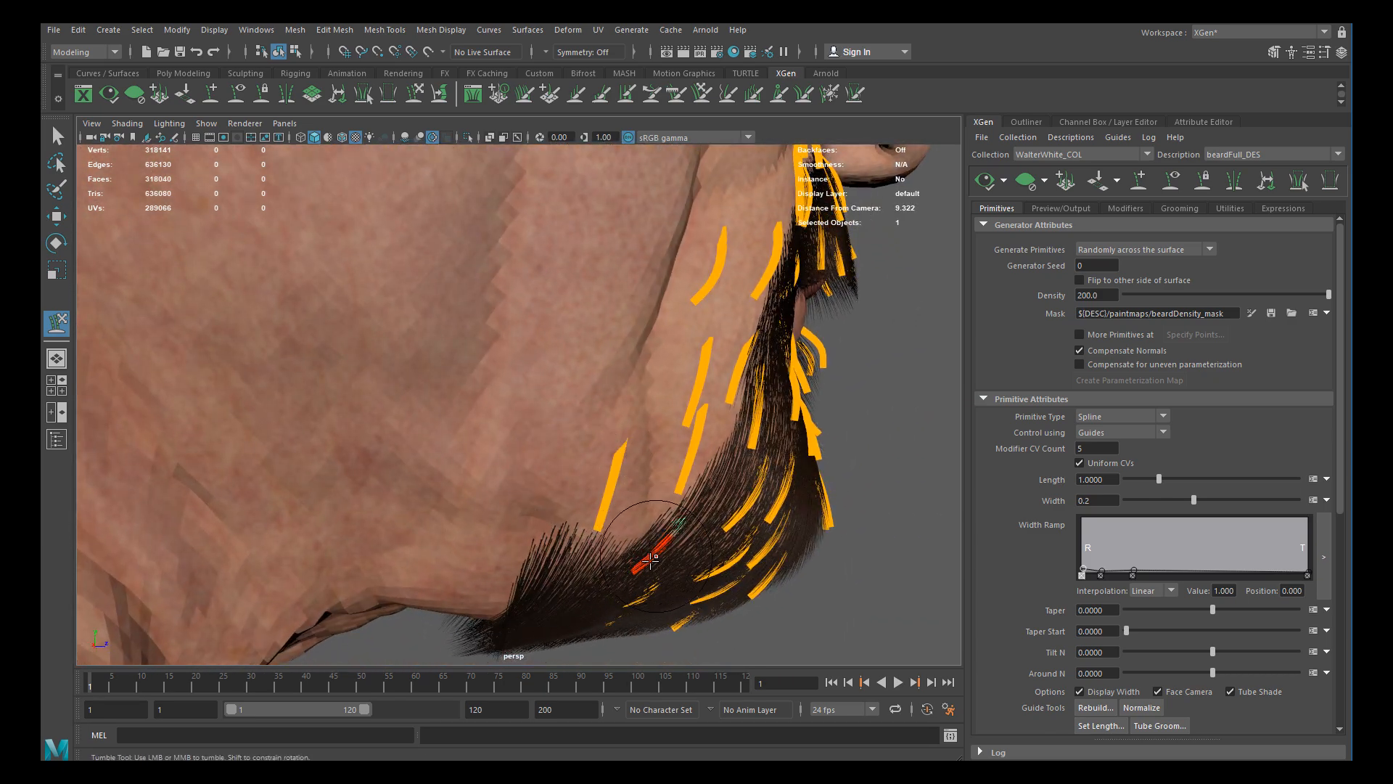
scroll(503, 435, "up", 3)
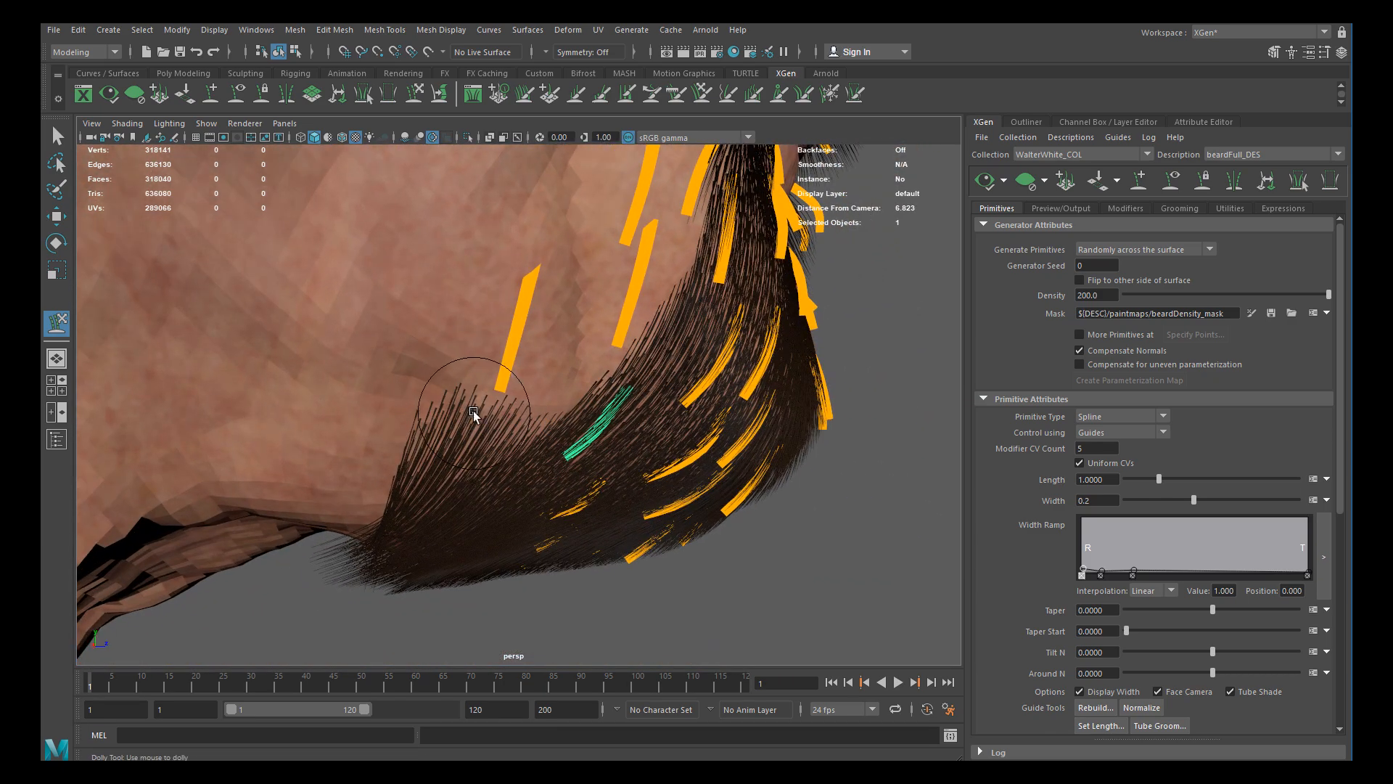
Select the outermost guides beside the beard at the jaw corners and sculpt them to follow the jaw surface
key("w")
key("y")
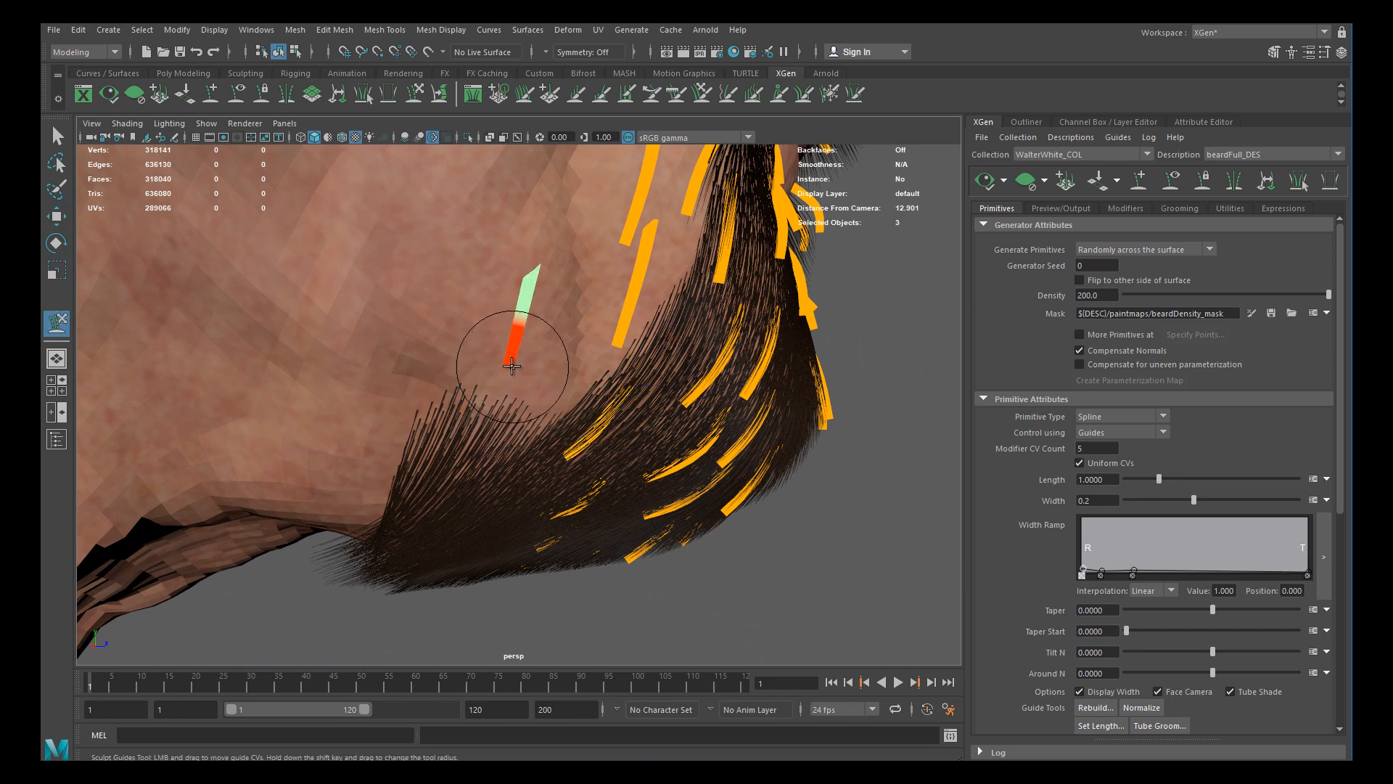
middle_click_drag(531, 272, 370, 376, "alt")
right_click_drag(370, 376, 210, 359, "alt")
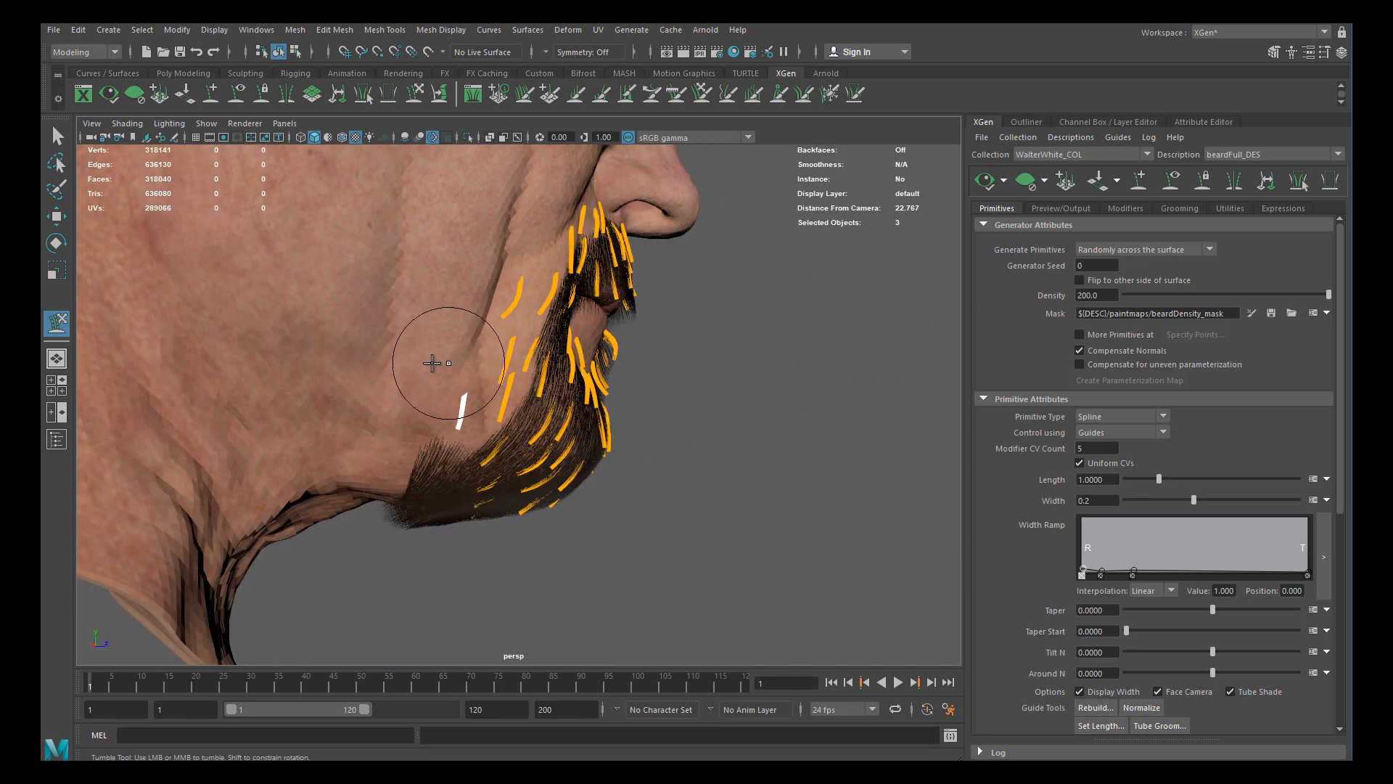
middle_click_drag(546, 302, 467, 362, "alt")
left_click_drag(466, 361, 254, 319, "alt")
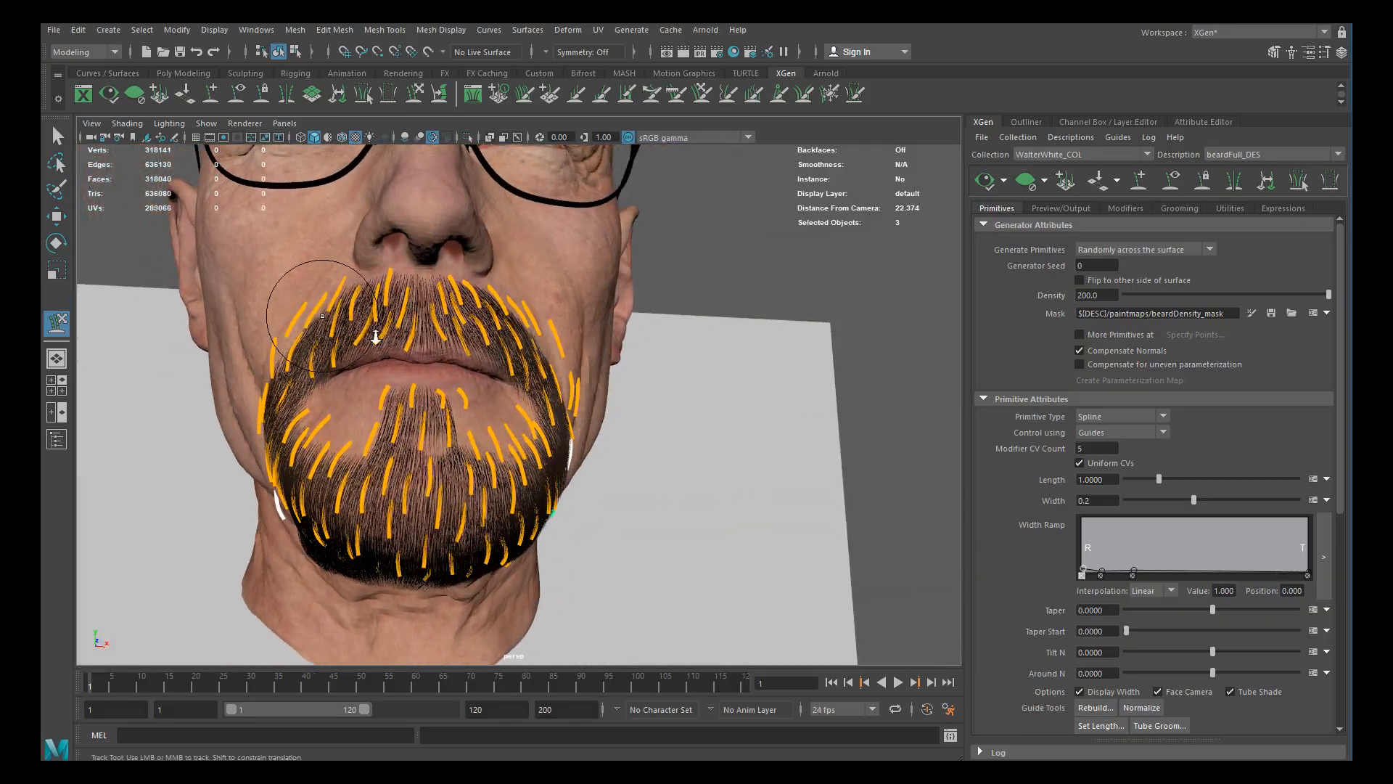
Select the central guide of the soul patch and sculpt its tip from the side to follow the chin's curve
right_click_drag(314, 307, 510, 407, "alt")
left_click_drag(511, 407, 442, 388, "alt")
middle_click_drag(443, 388, 520, 376, "alt")
left_click_drag(521, 376, 497, 506, "alt")
middle_click_drag(334, 335, 436, 395, "alt")
right_click_drag(349, 370, 411, 395, "alt")
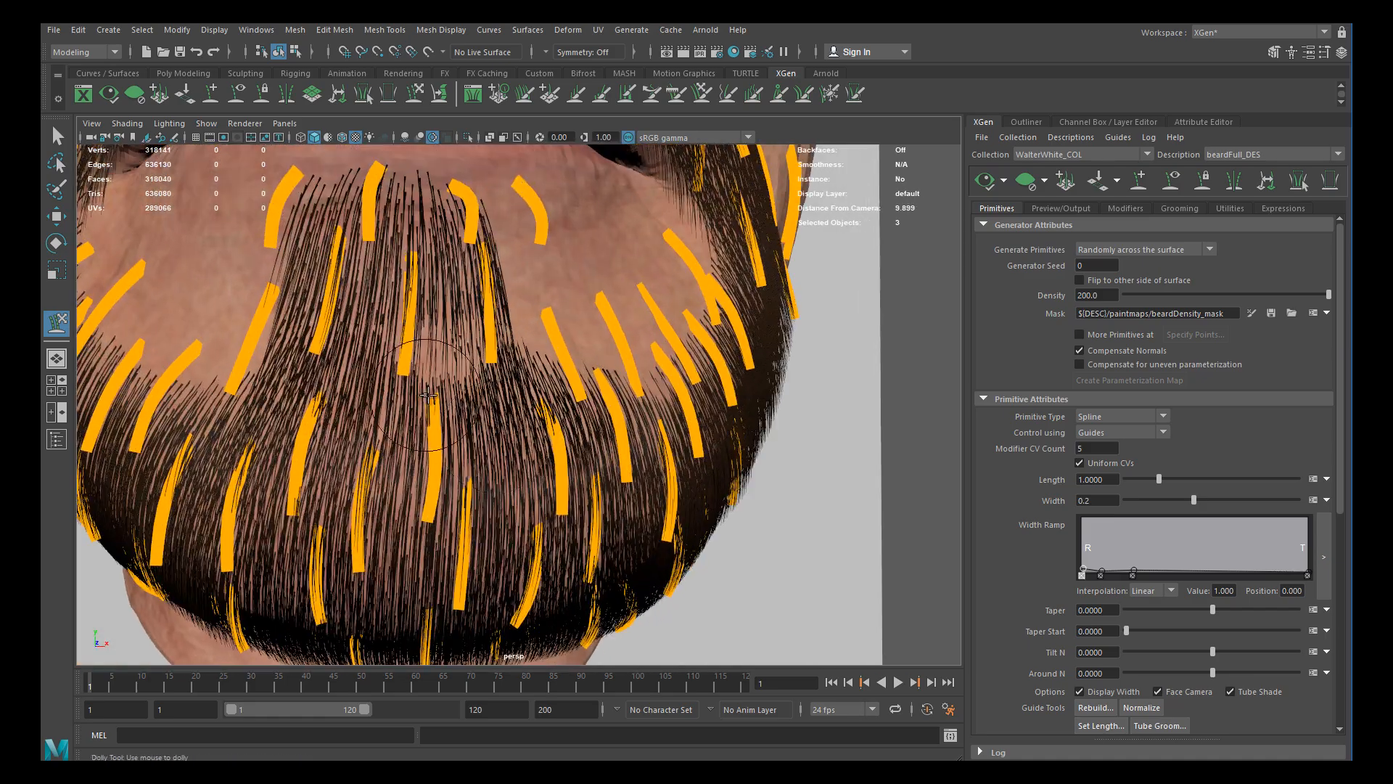
key("w")
middle_click_drag(421, 411, 379, 367, "alt")
left_click_drag(406, 352, 352, 308, "alt")
key("y")
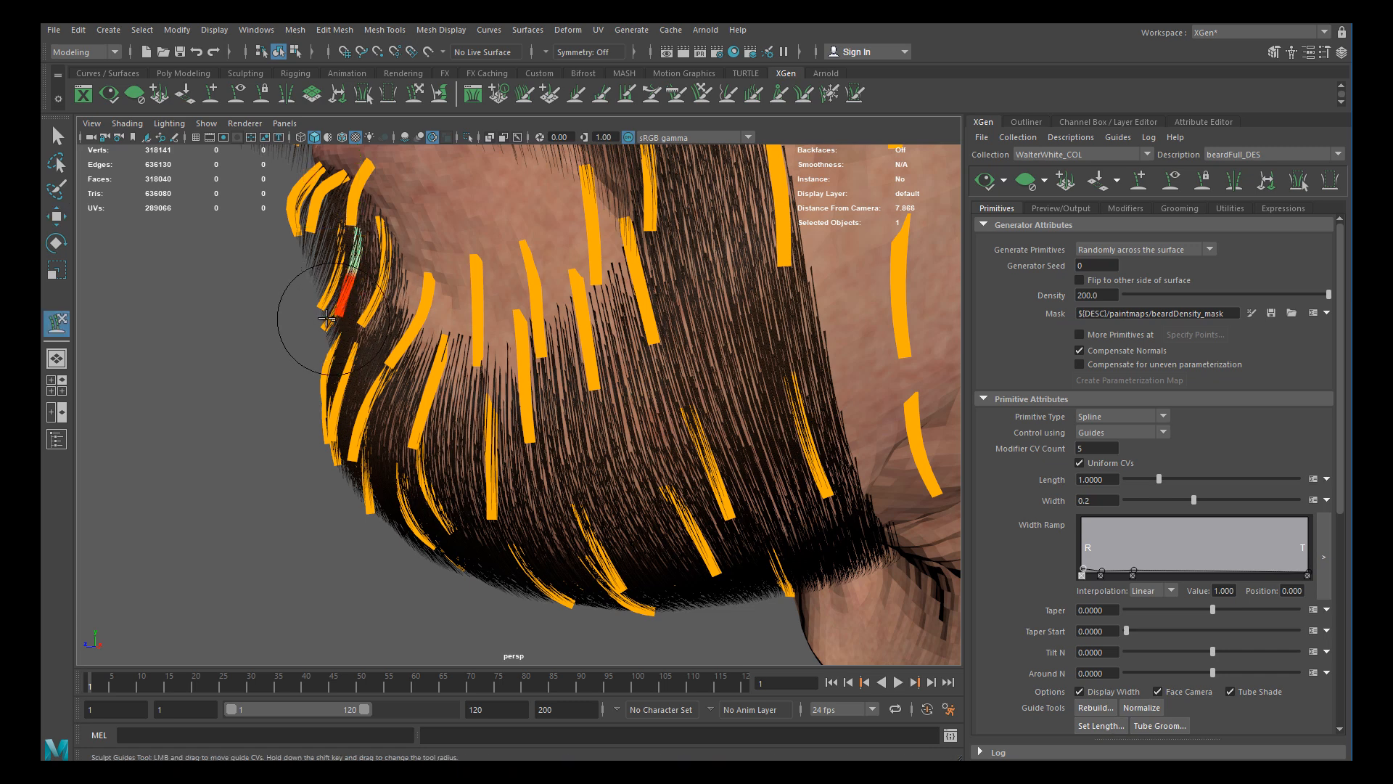
key("w")
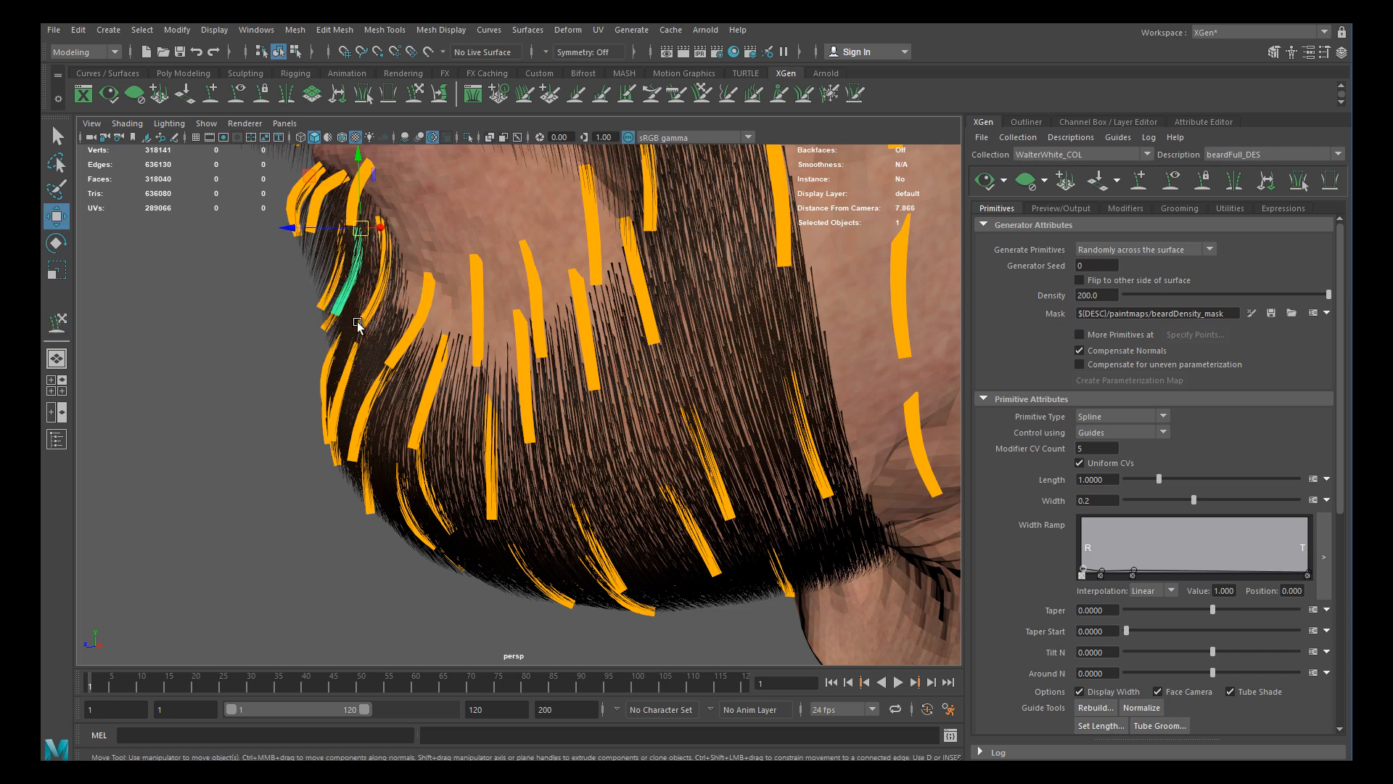
Straighten the central soul-patch guide from the front and update the beard preview to close the gap beside it
mouse_move(381, 346)
left_mouse_down("alt")
mouse_move(488, 311)
mouse_move(490, 356)
mouse_move(406, 354)
mouse_move(519, 370)
mouse_move(502, 348)
mouse_move(486, 385)
left_mouse_up("alt")
key("y")
key("w")
left_click(500, 389)
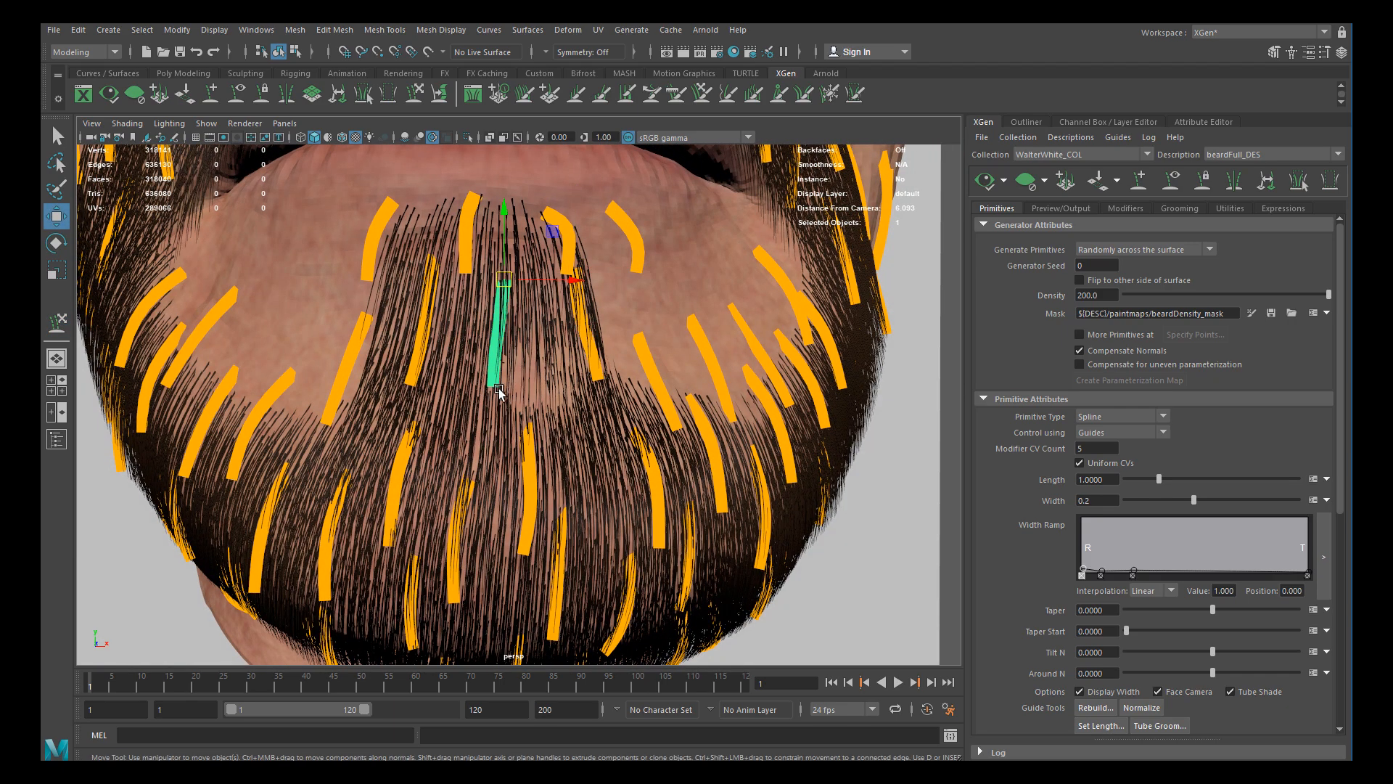
key("y")
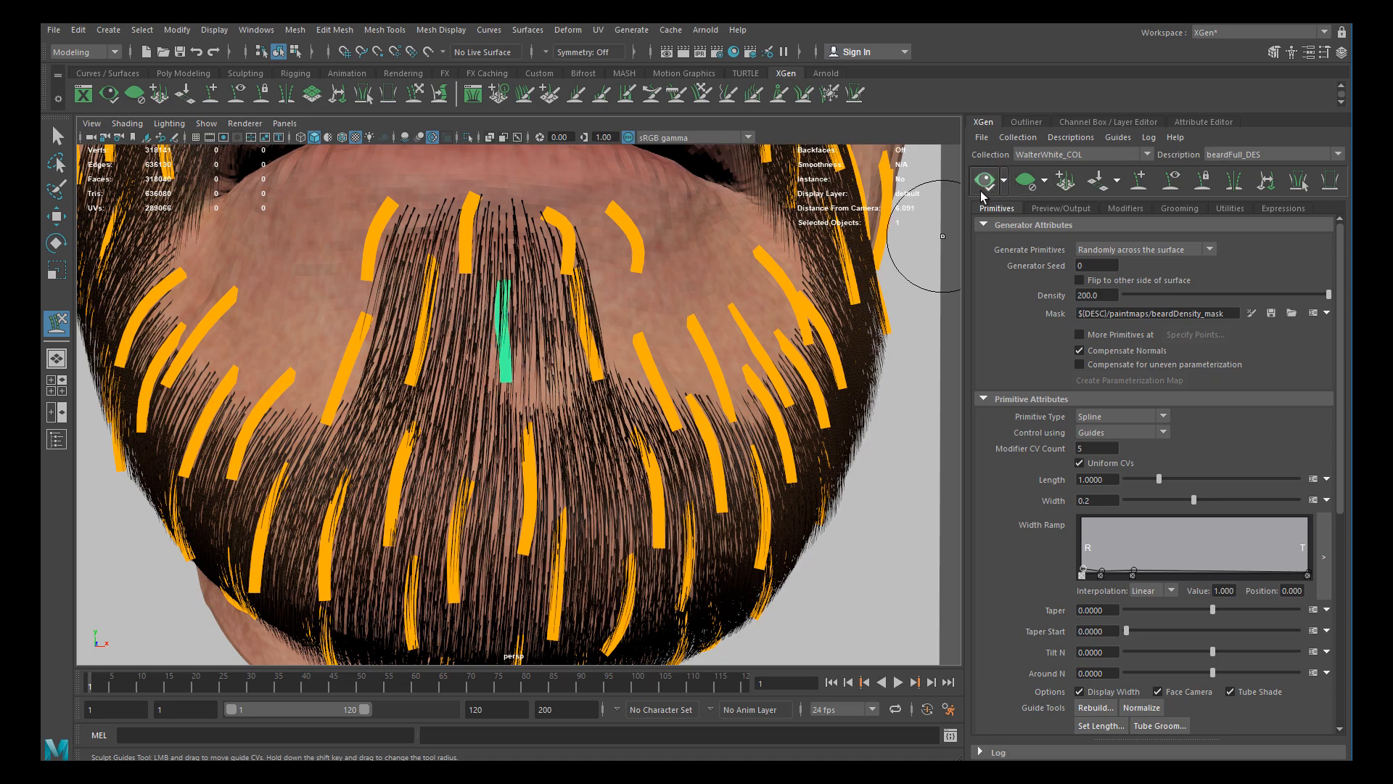
middle_click_drag(675, 348, 708, 272, "alt")
right_click_drag(707, 273, 305, 262, "alt")
left_click_drag(536, 316, 502, 312, "alt")
scroll(501, 314, "up", 8)
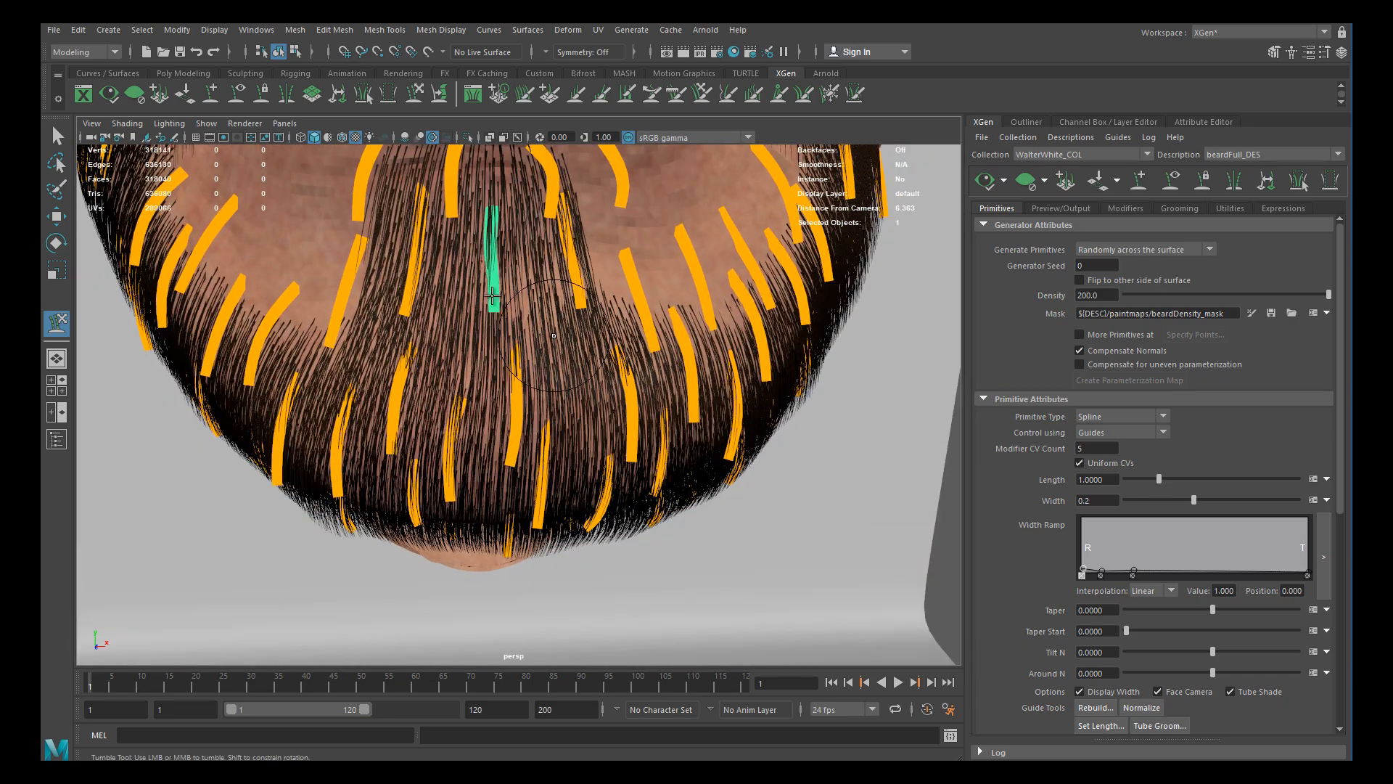
Refine the central soul-patch guide's tip and sculpt the neighbouring guide on the character's left
key("w")
left_click_drag(497, 316, 420, 310, "alt")
key("y")
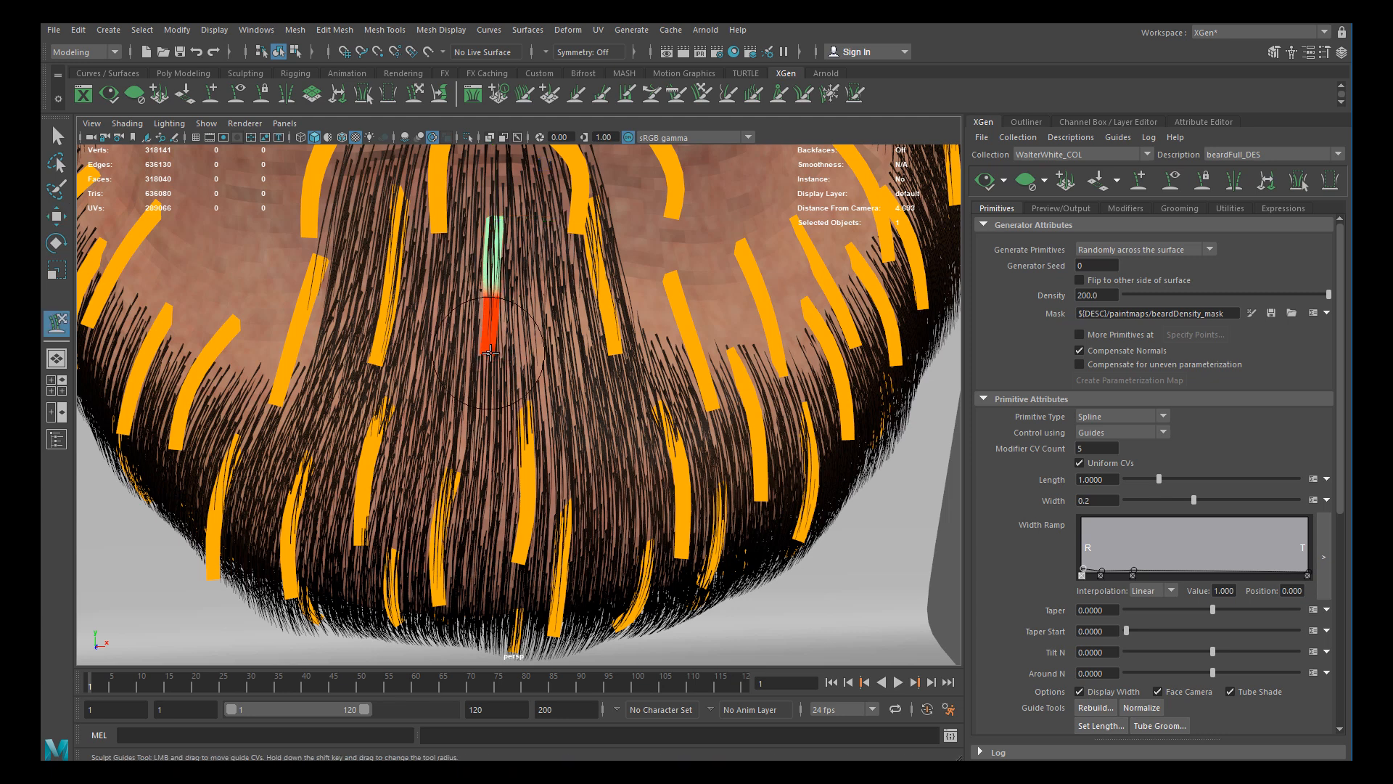
left_click(608, 363)
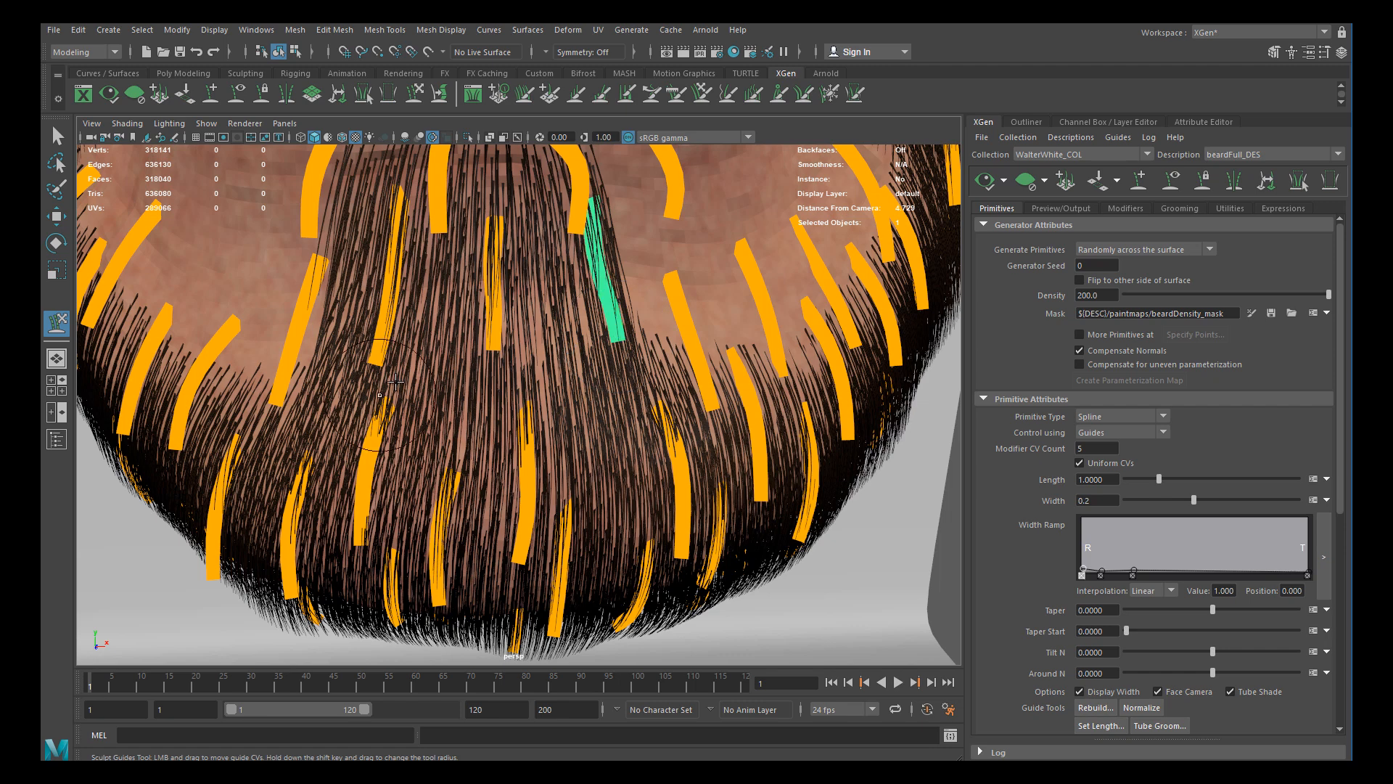
Select the soul-patch guide on the character's right and sculpt its tip outward
key("w")
left_click(389, 357)
key("y")
mouse_move(378, 357)
left_mouse_down()
mouse_move(368, 325)
mouse_move(659, 314)
mouse_move(607, 310)
left_mouse_up()
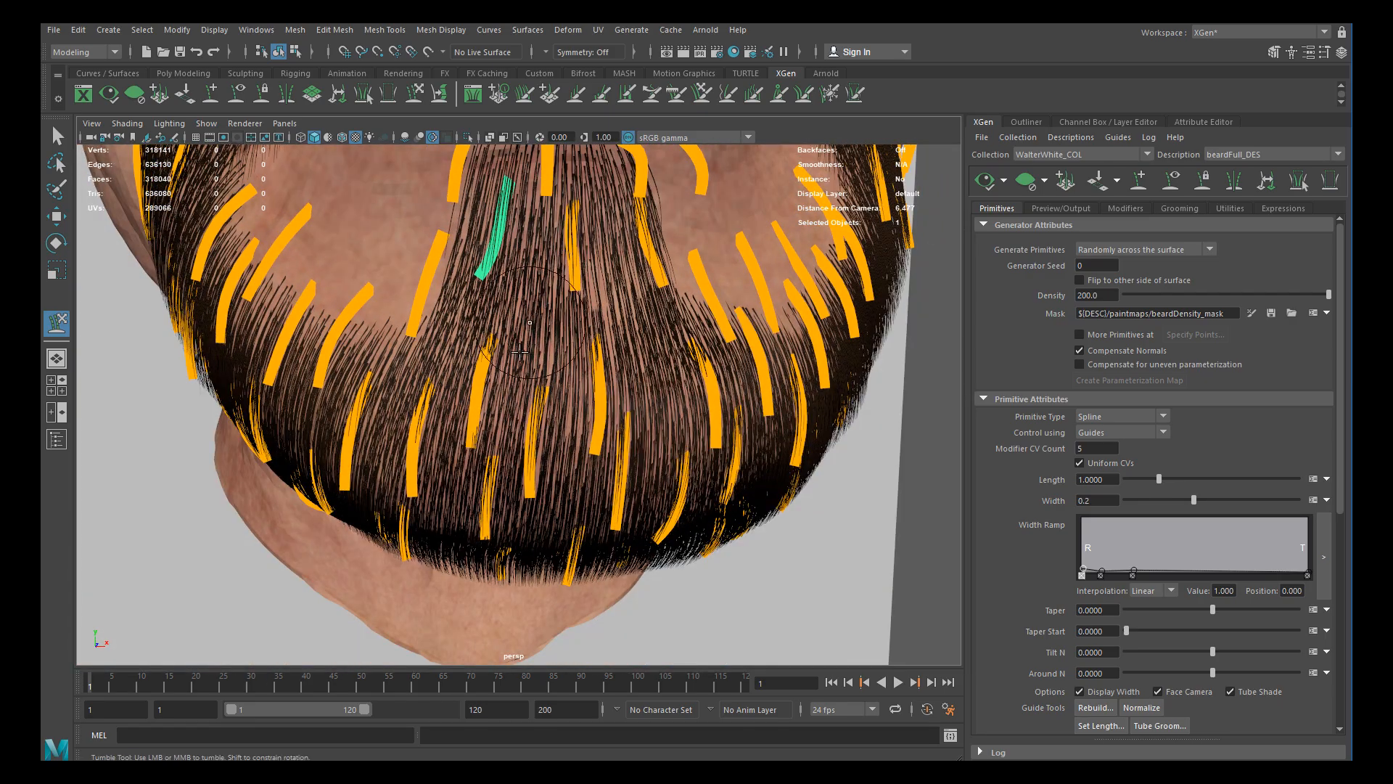
Add two new guides on the upper chin just below the soul patch, one on each side of the centre
key("w")
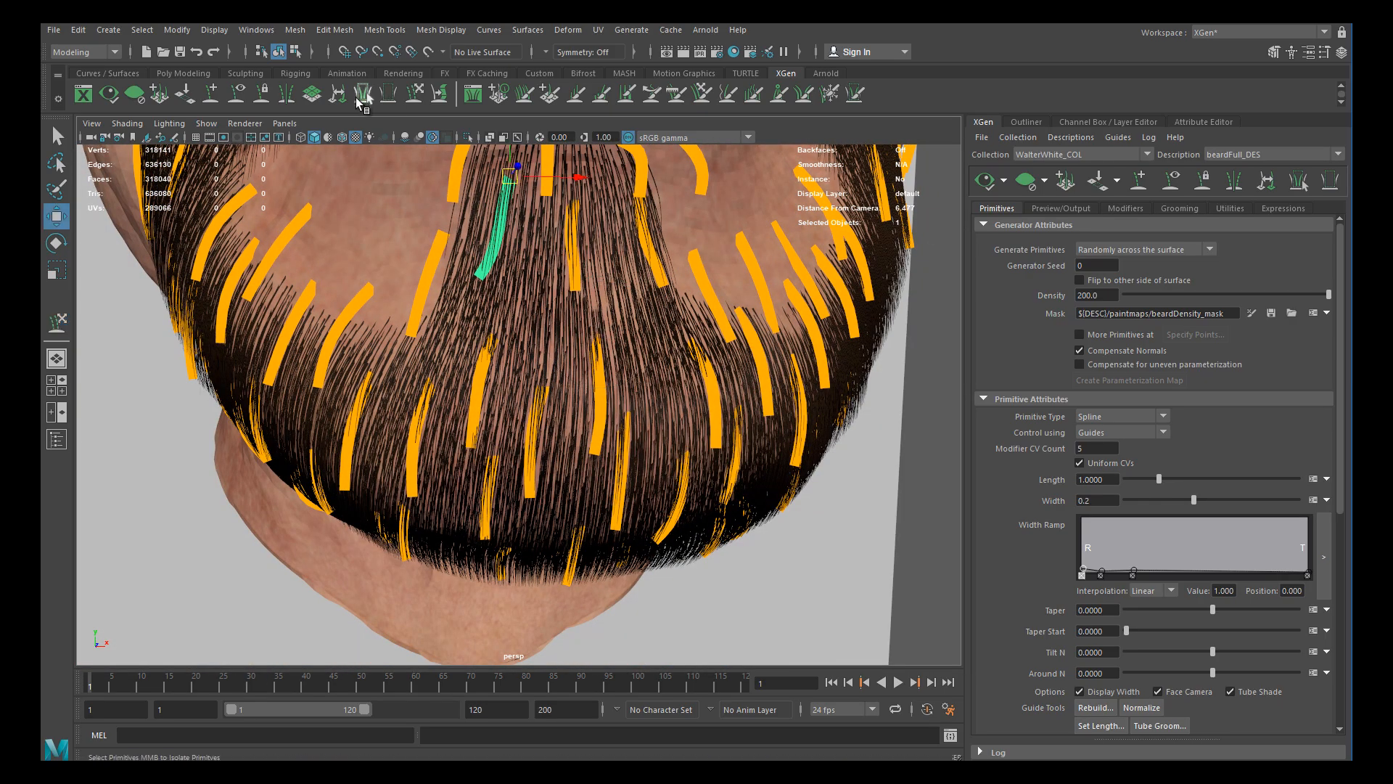
left_click(213, 93)
left_click(629, 296)
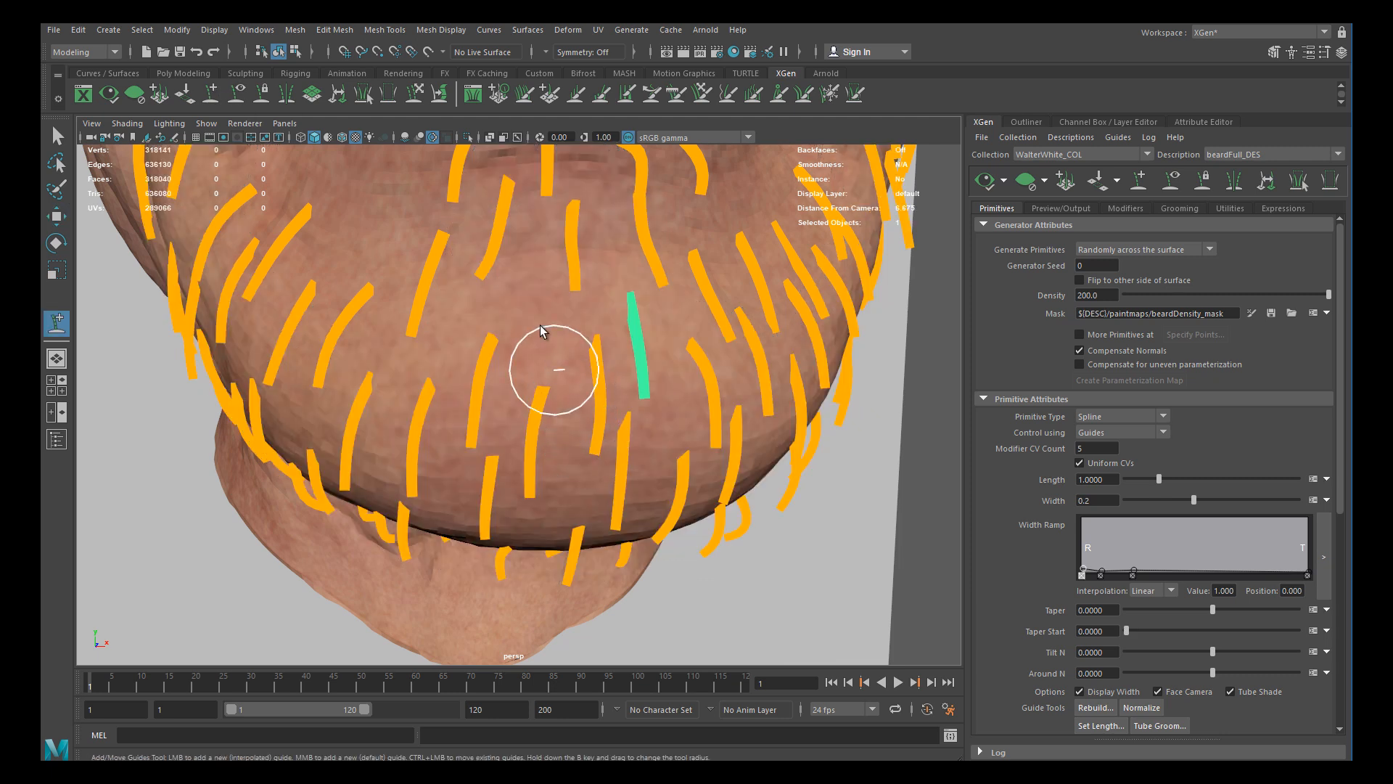
left_click(531, 297)
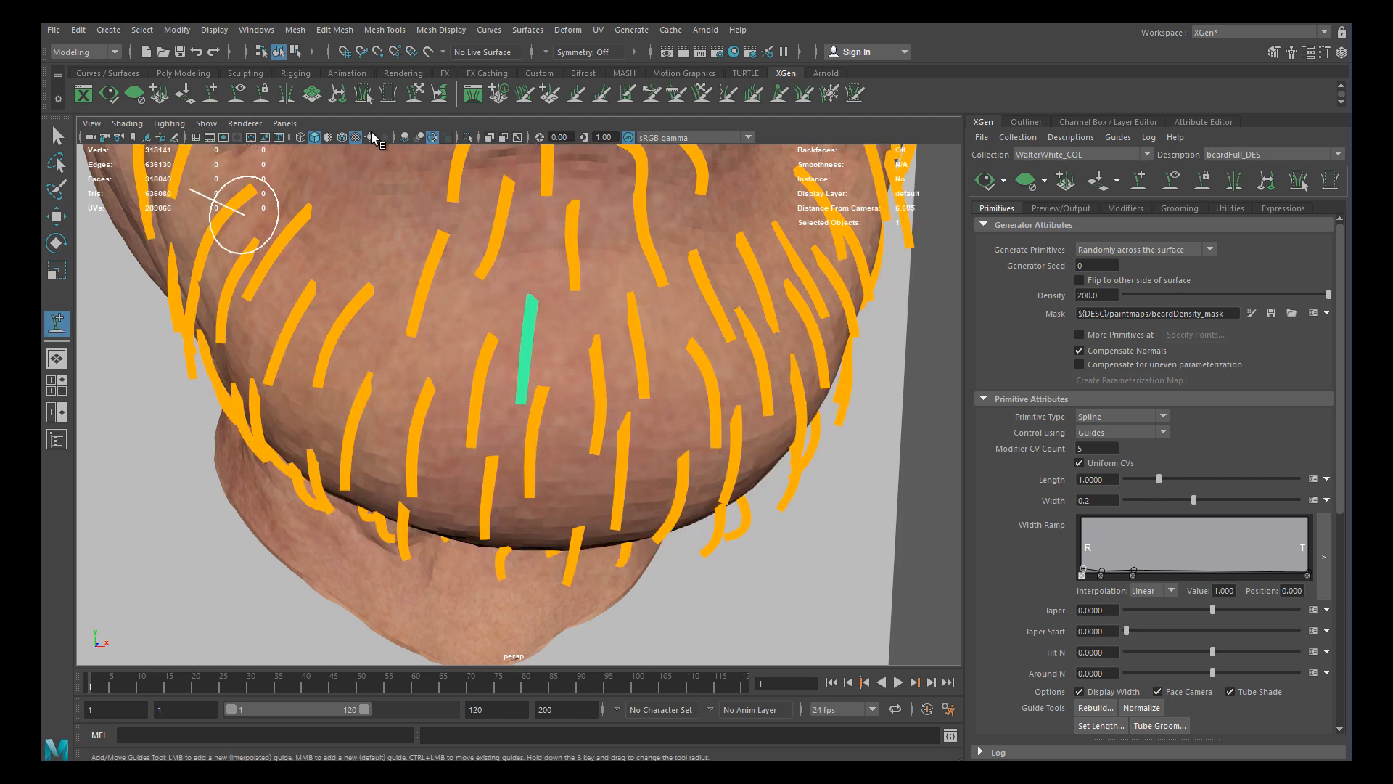
Select the new chin guide on the character's left and sculpt it from the side to follow the chin's surface
key("w")
left_click(635, 384)
left_click_drag(634, 367, 392, 357, "alt")
left_click(56, 322)
left_click_drag(405, 356, 417, 326)
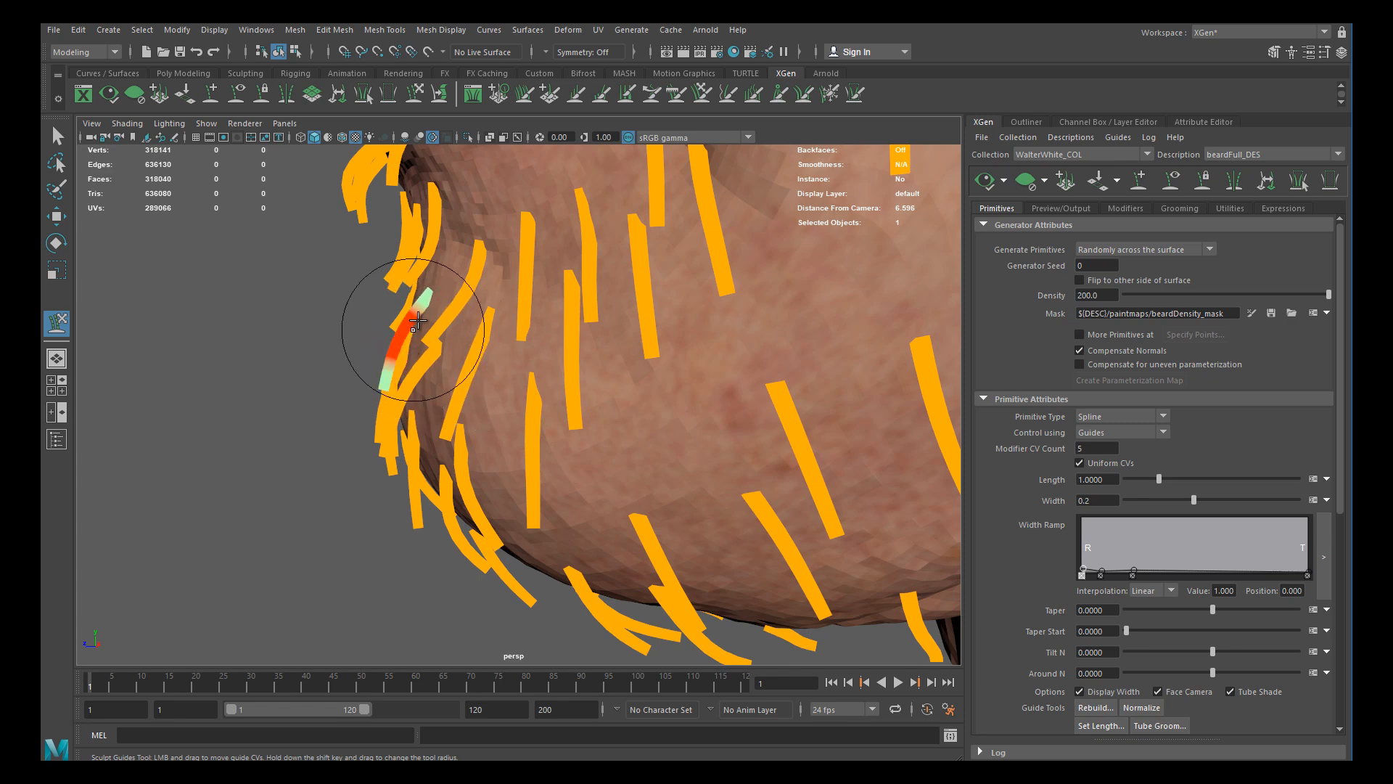
Select the new chin guide on the character's right and sculpt it from the opposite side to follow the chin's curve
mouse_move(507, 389)
left_mouse_down("alt")
mouse_move(626, 392)
mouse_move(611, 364)
mouse_move(640, 330)
left_mouse_up("alt")
key("w")
left_click(585, 403)
key("y")
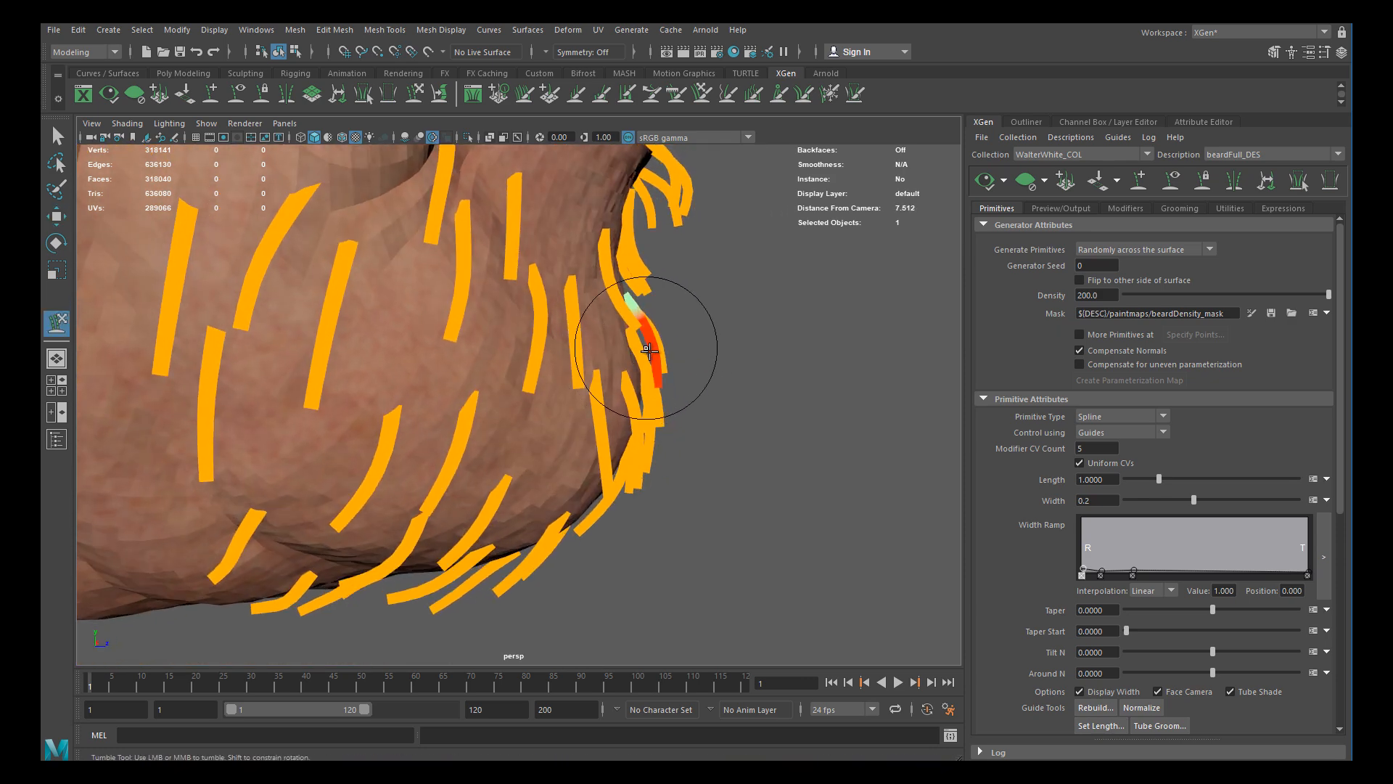
mouse_move(731, 373)
left_mouse_down("alt")
mouse_move(510, 378)
mouse_move(651, 361)
left_mouse_up("alt")
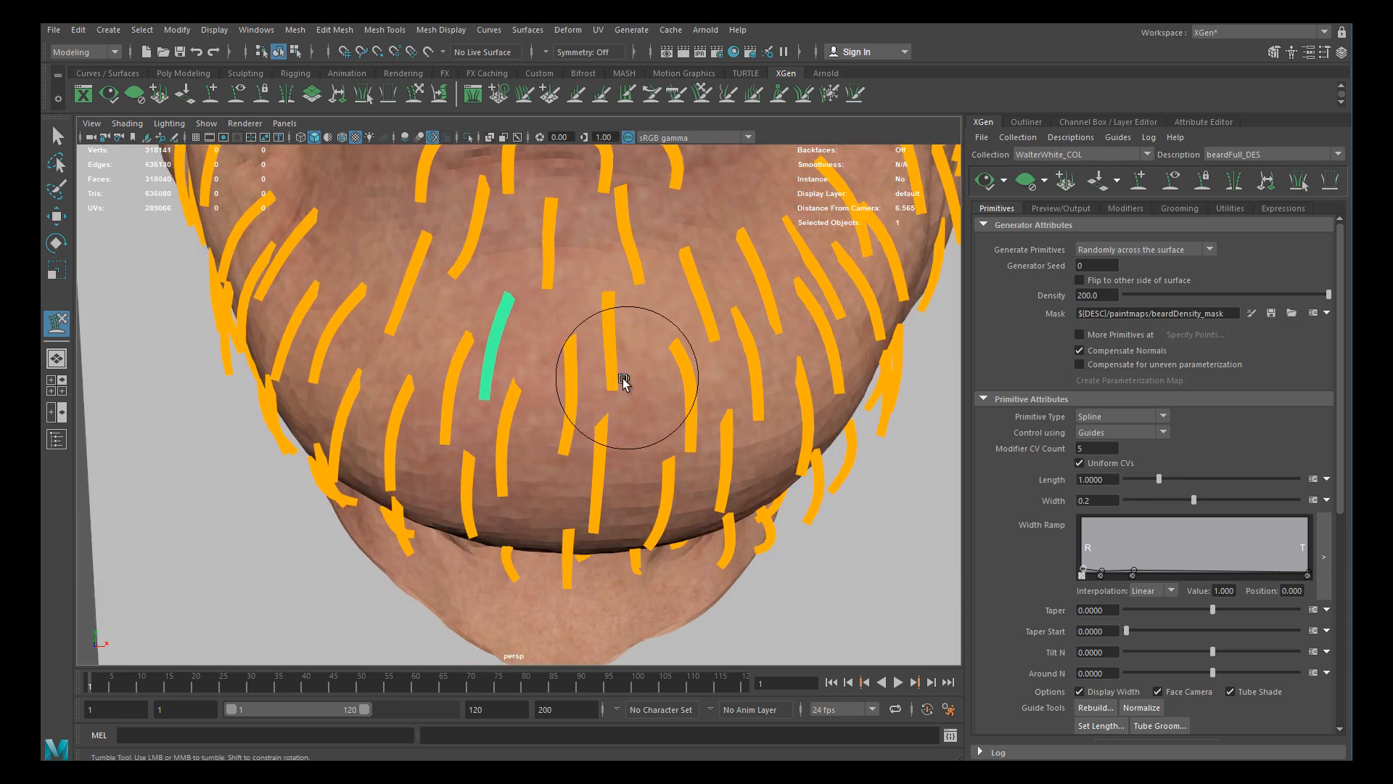
Reselect the new chin guide on the character's left and sculpt its tip outward from the front
key("w")
left_click(614, 398)
key("y")
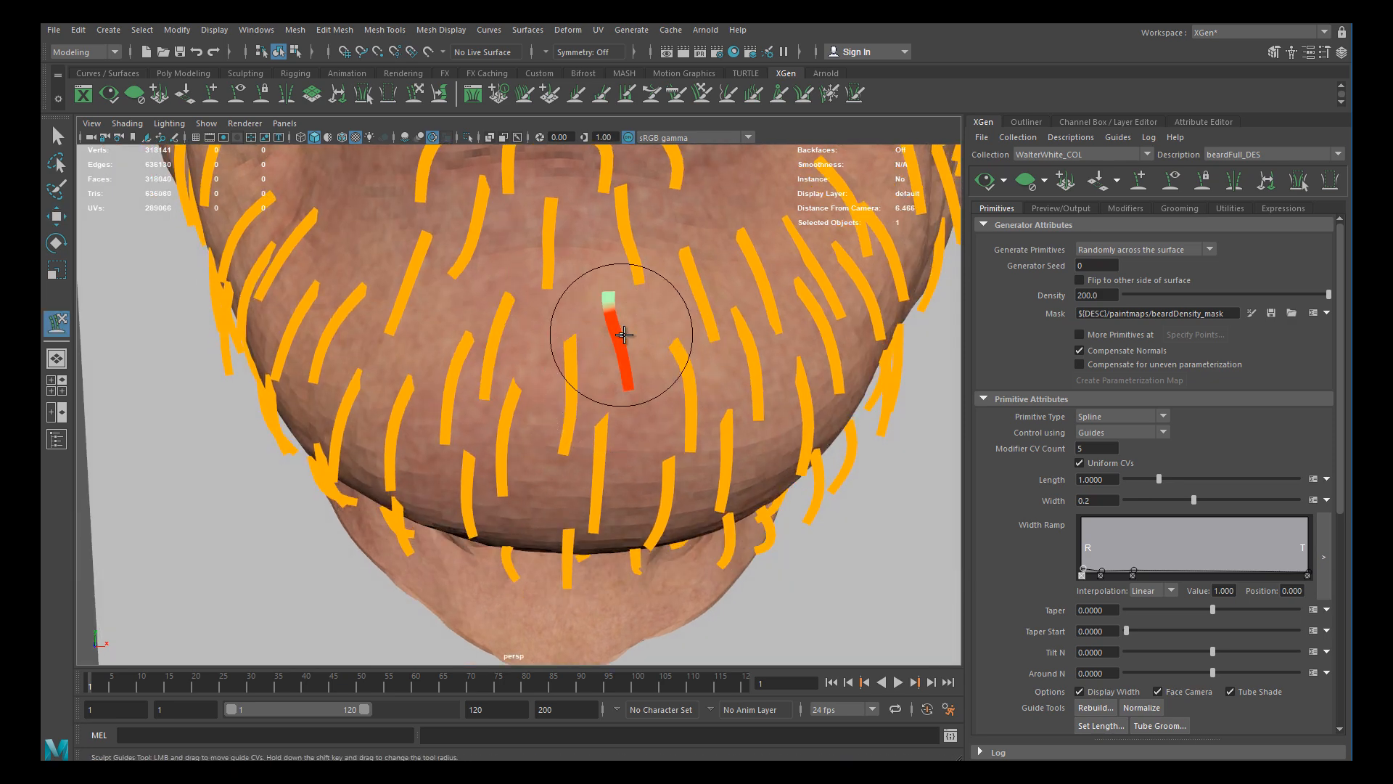
right_click_drag(534, 316, 368, 309, "alt")
Refine the guide at the soul patch's outer edge on the character's right and update the beard preview
key("w")
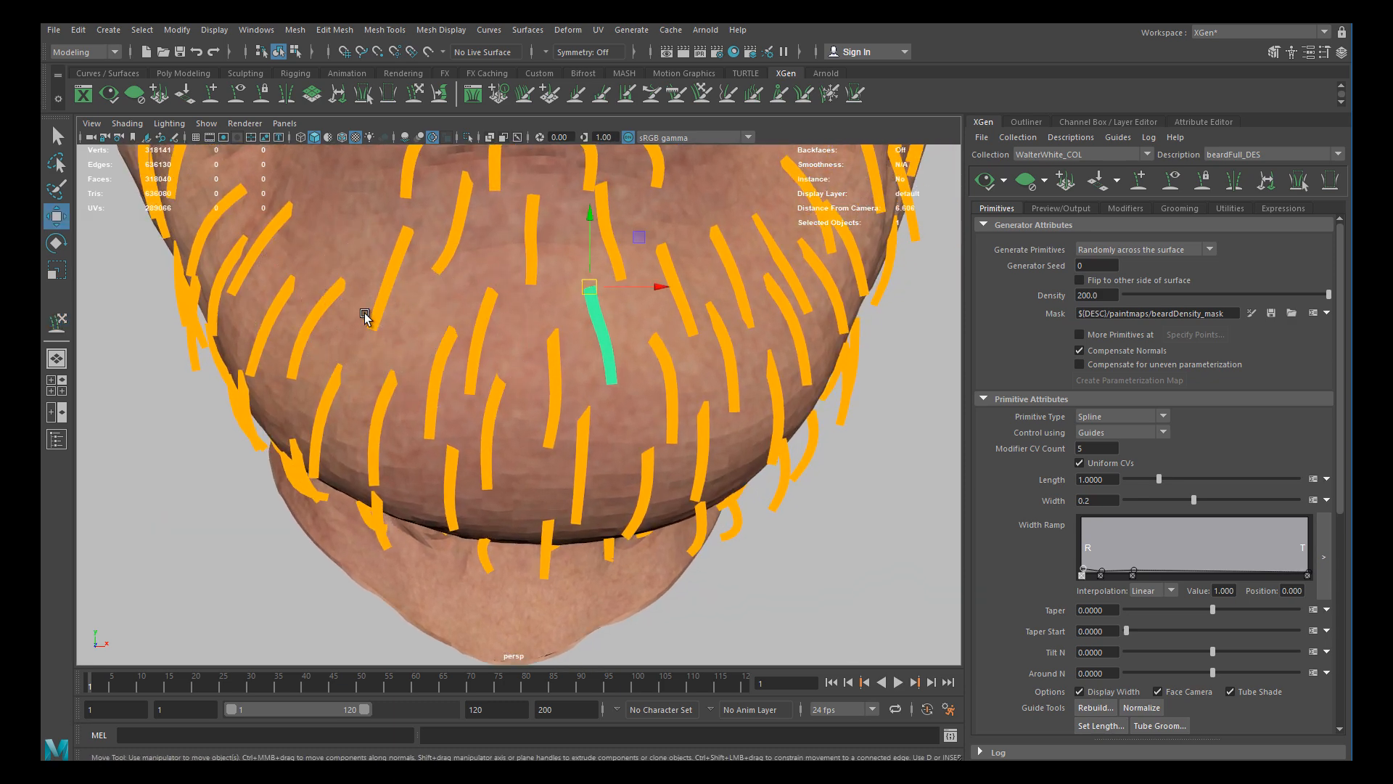
key("y")
mouse_move(398, 320)
left_mouse_down("alt")
mouse_move(426, 317)
mouse_move(393, 308)
left_mouse_up("alt")
left_click_drag(496, 312, 895, 245, "alt")
left_click(988, 181)
Examine the whole beard from the front and sides, and save the scene
left_click_drag(436, 320, 635, 341, "alt")
middle_click_drag(636, 341, 602, 435, "alt")
left_click_drag(603, 434, 488, 404, "alt")
mouse_move(488, 404)
right_mouse_down("alt")
mouse_move(462, 417)
mouse_move(479, 410)
right_mouse_up("alt")
left_click_drag(479, 410, 513, 435, "alt")
right_click_drag(513, 435, 464, 378, "alt")
left_click_drag(464, 377, 552, 398, "alt")
mouse_move(551, 398)
right_mouse_down("alt")
mouse_move(566, 413)
mouse_move(572, 403)
right_mouse_up("alt")
left_click_drag(571, 403, 638, 364, "alt")
middle_click_drag(638, 364, 835, 418, "alt")
right_click_drag(834, 417, 785, 391, "alt")
left_click_drag(785, 390, 737, 370, "alt")
right_click_drag(738, 370, 796, 411, "alt")
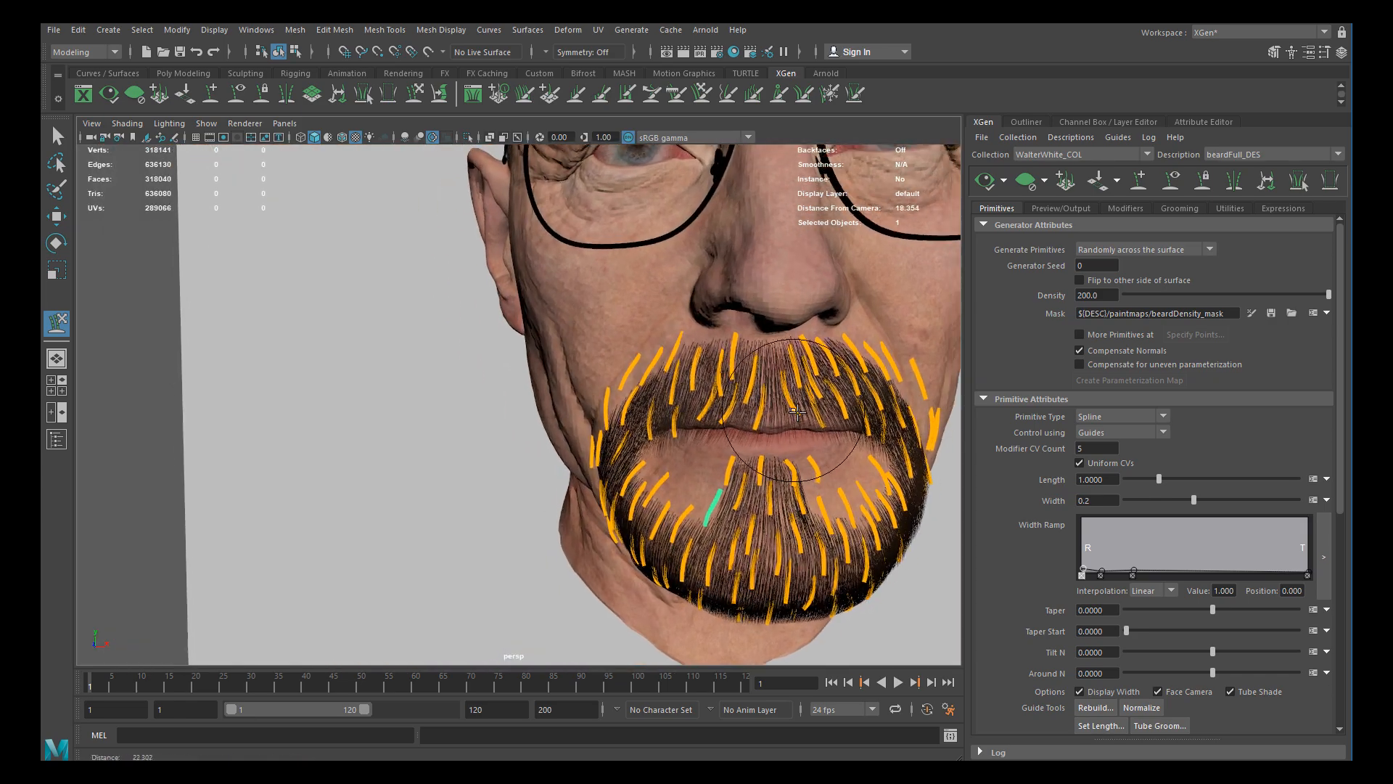
left_click_drag(796, 410, 796, 404, "alt")
right_click_drag(796, 404, 642, 398, "alt")
left_click_drag(642, 397, 755, 410, "alt")
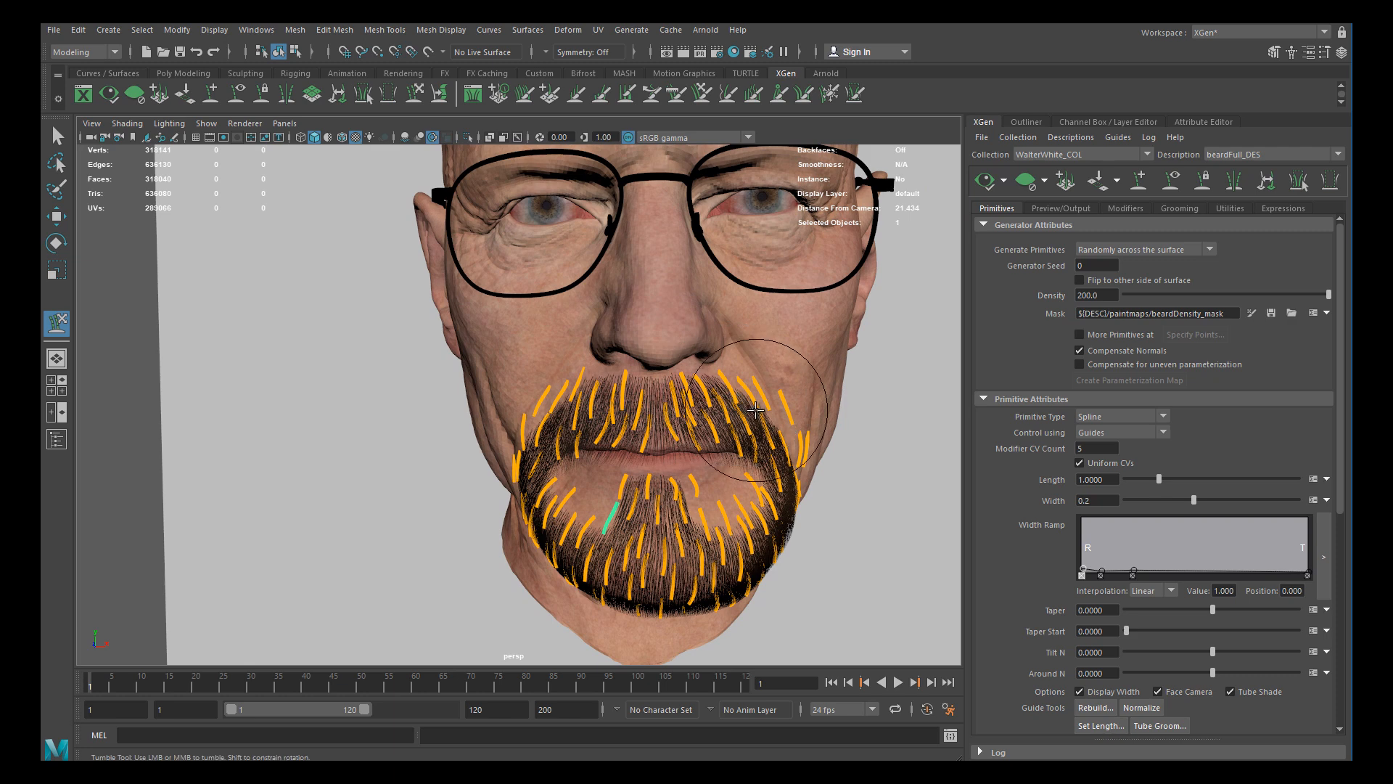
key("ctrl+s")
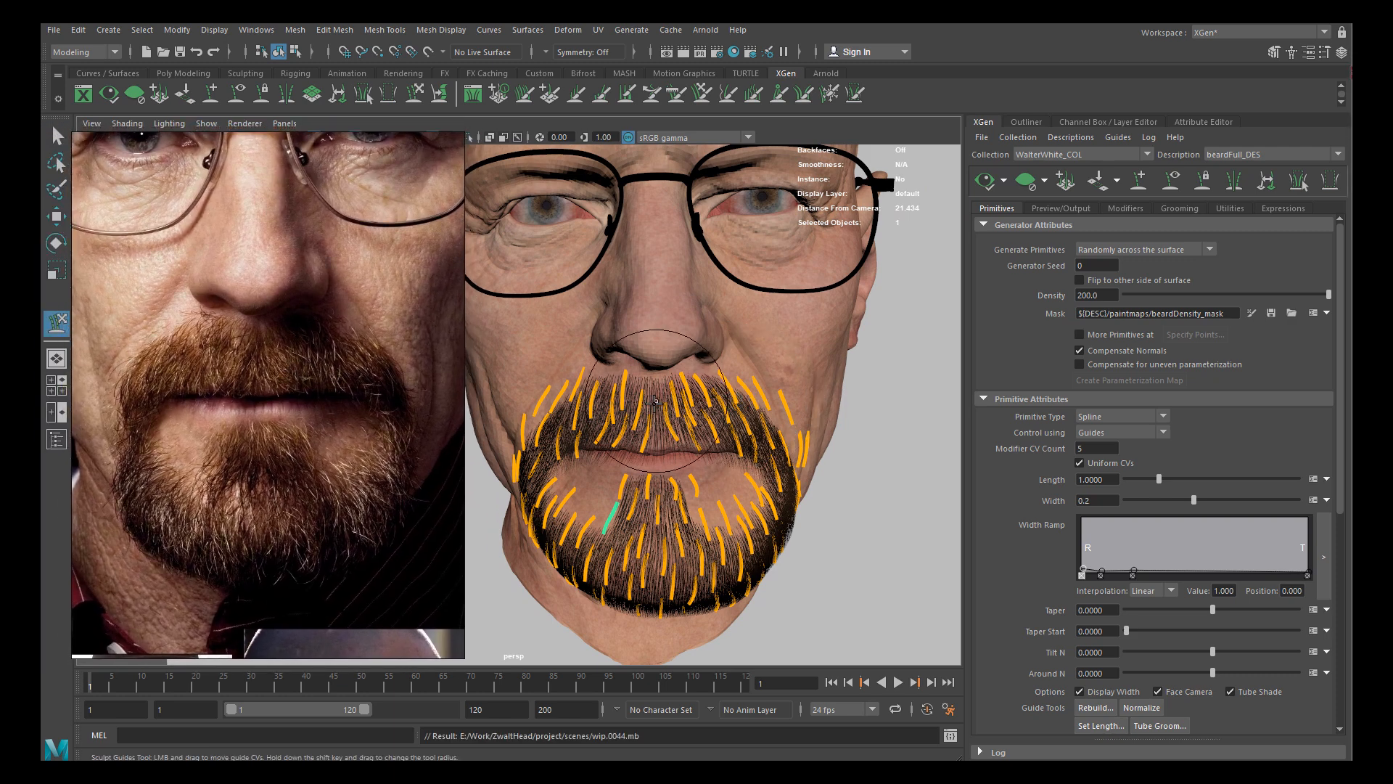
Select the two outer guides beside the mouth corner on the character's left and sculpt their tips, keeping the reference photo in view
middle_click_drag(656, 375, 708, 347, "alt")
middle_click_drag(709, 415, 678, 352, "alt")
right_click_drag(677, 352, 810, 398, "alt")
key("w")
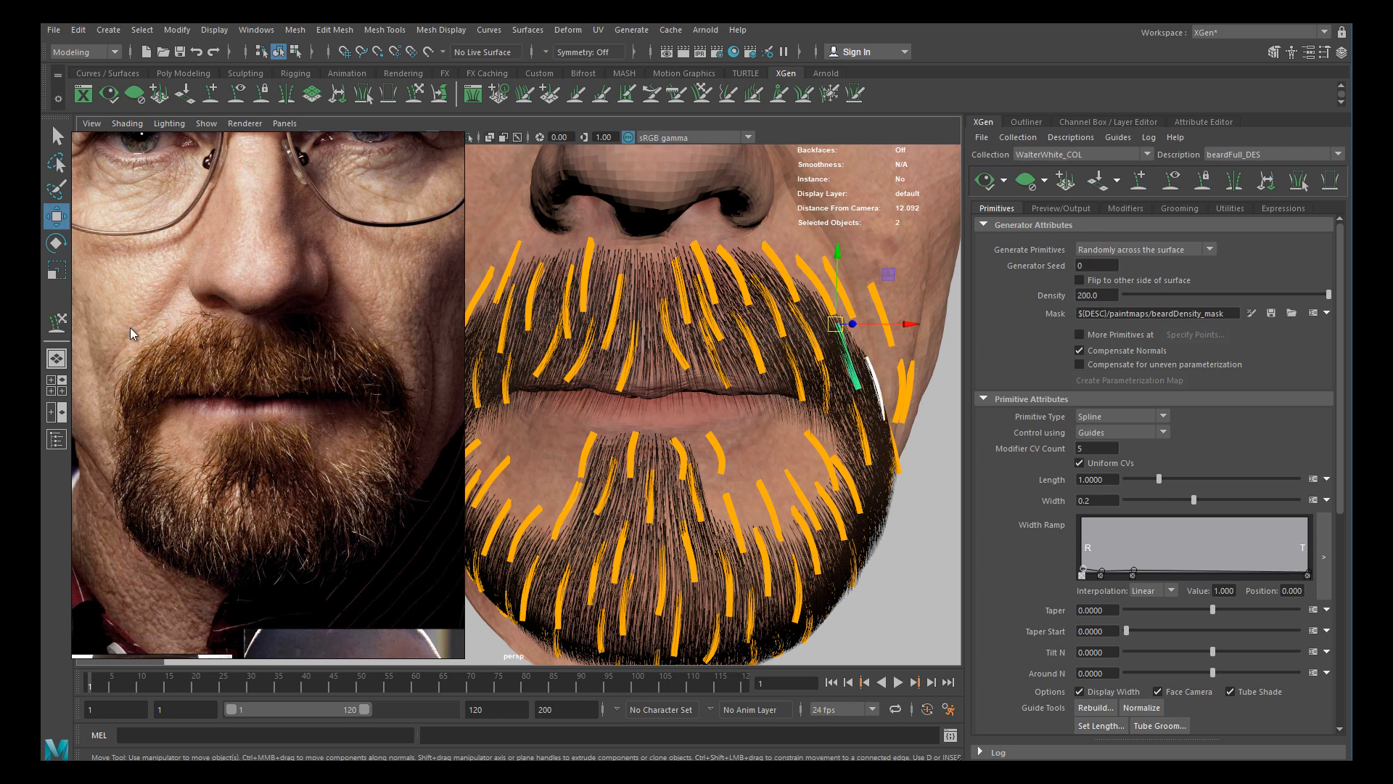
double_click(56, 322)
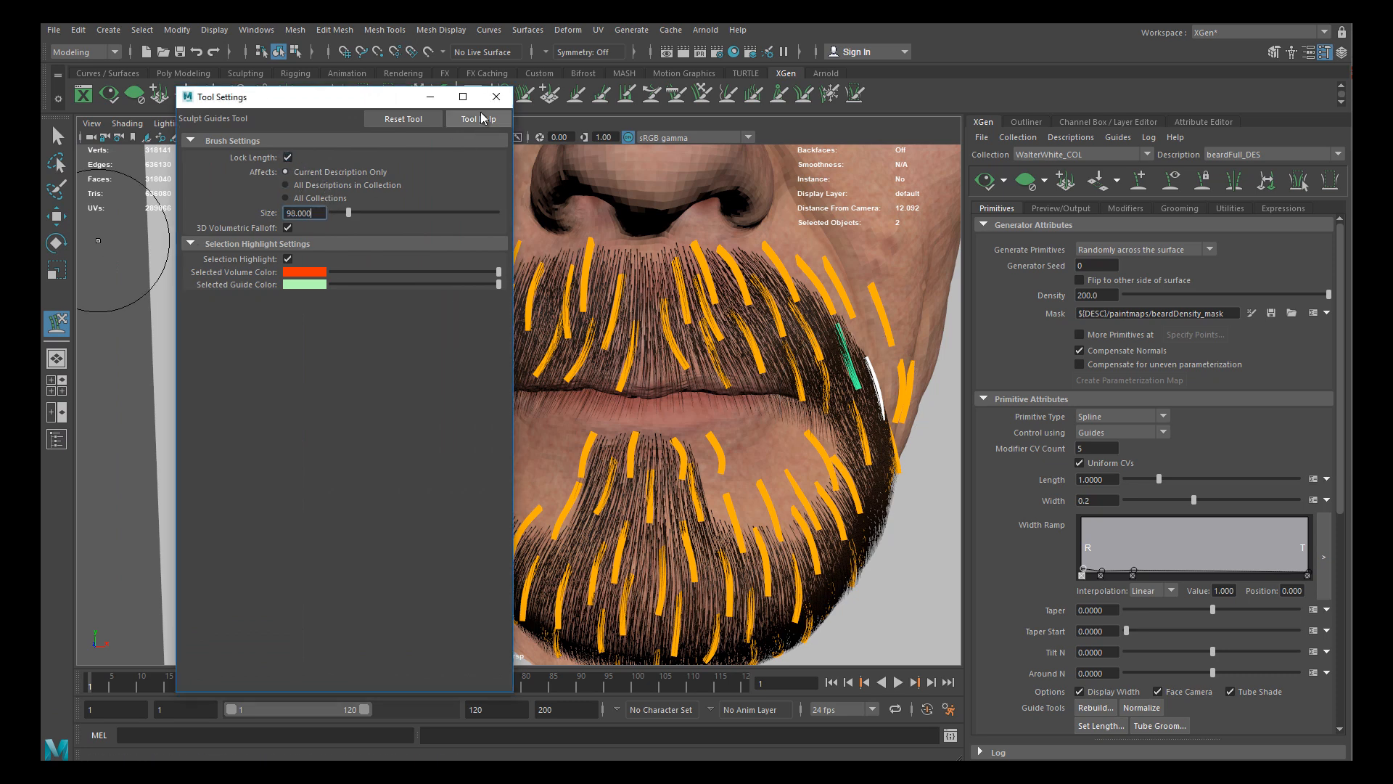
left_click(496, 97)
left_click_drag(344, 312, 314, 303)
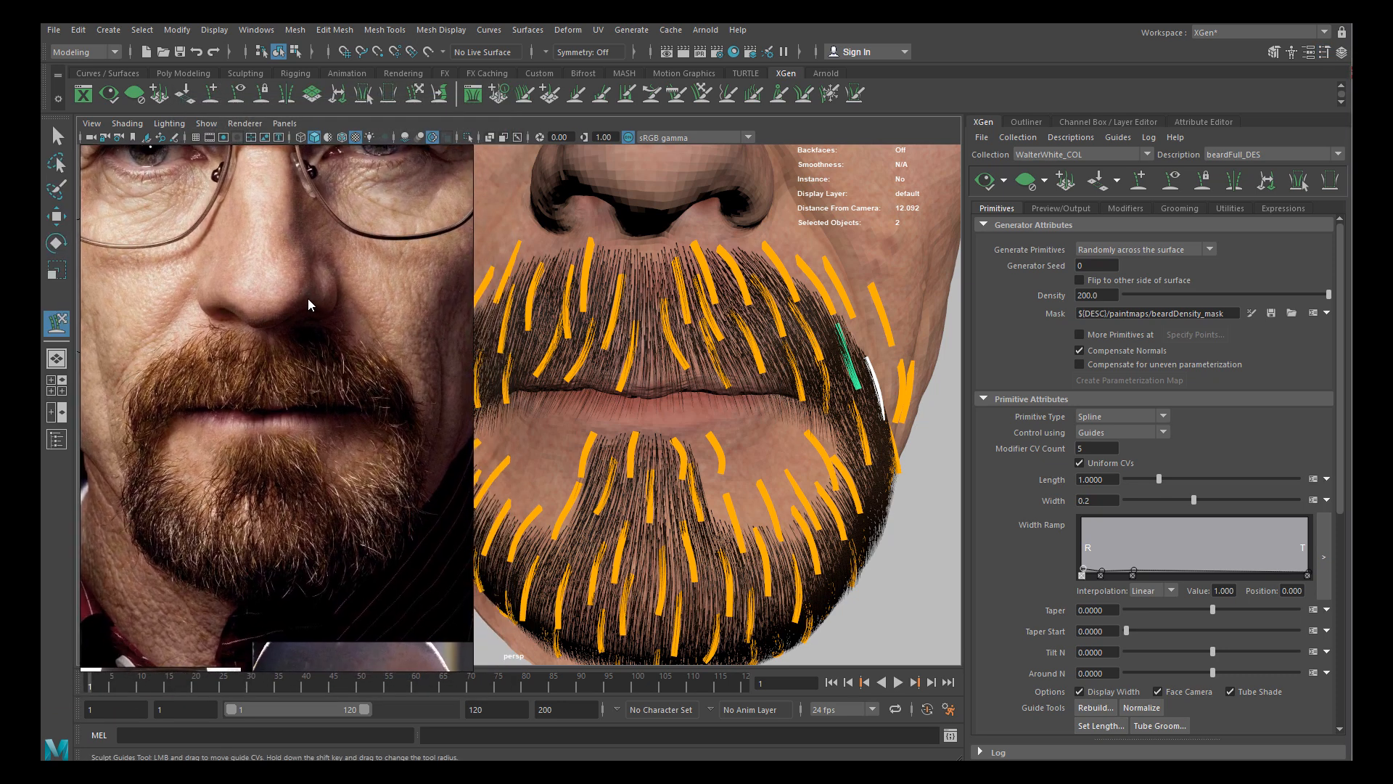
left_click_drag(855, 380, 862, 379)
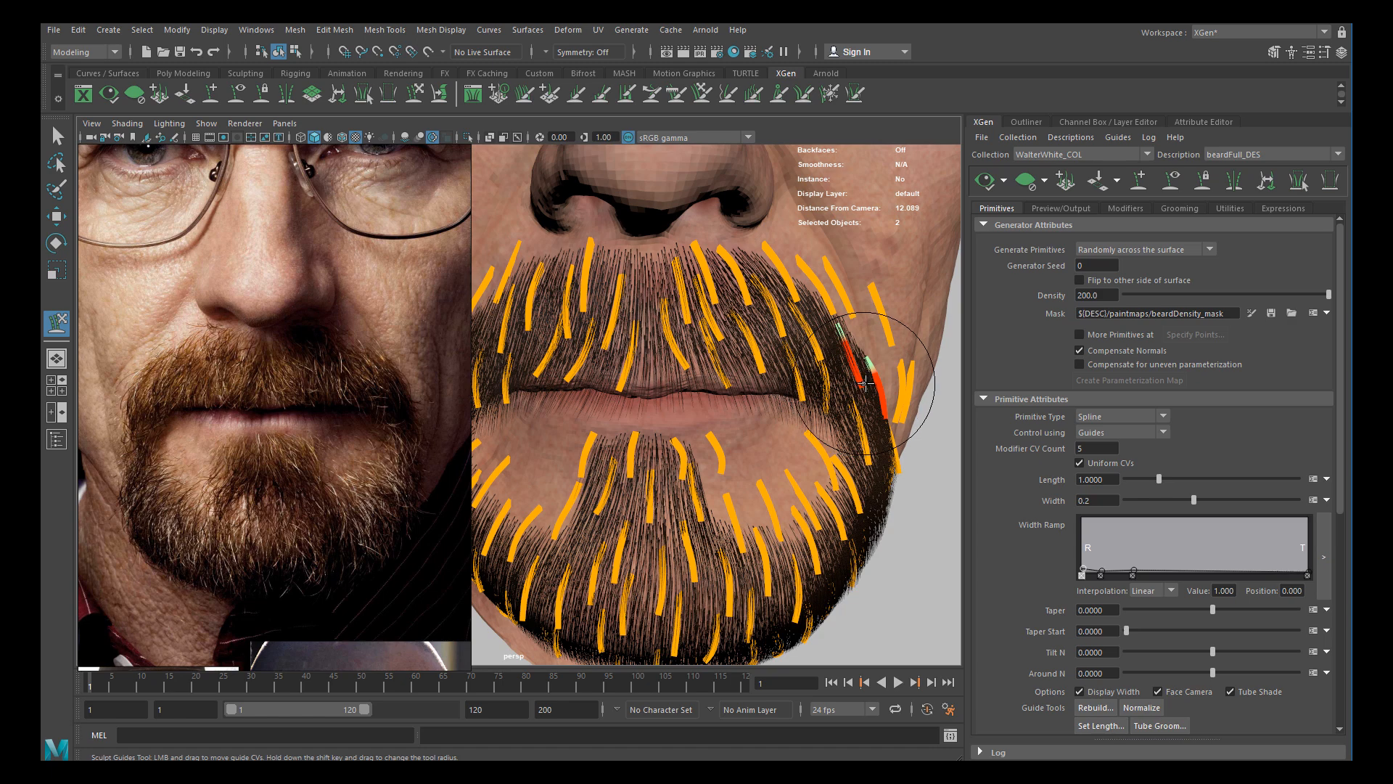
middle_click_drag(847, 411, 851, 401, "alt")
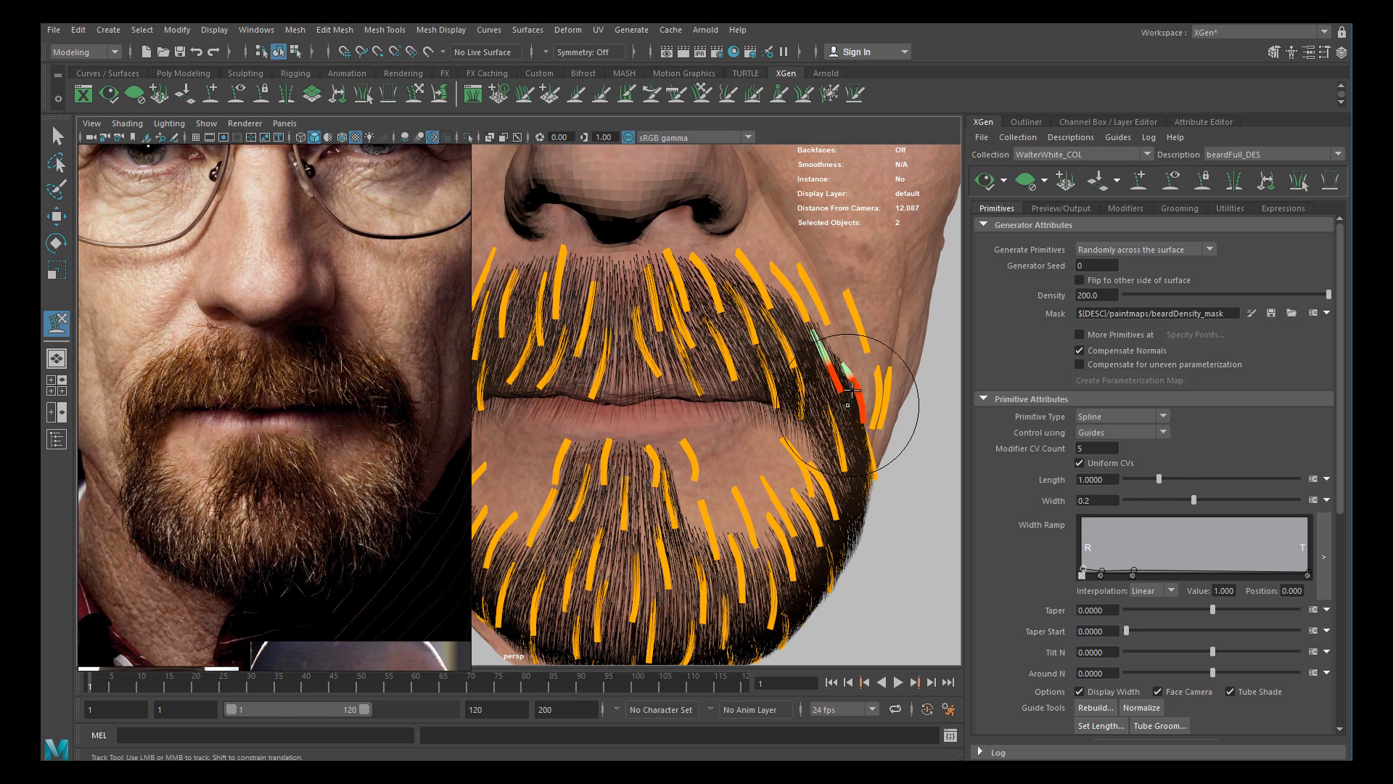
Sculpt the guide below the mouth corner and the inner moustache-end guide above it on the character's left
key("w")
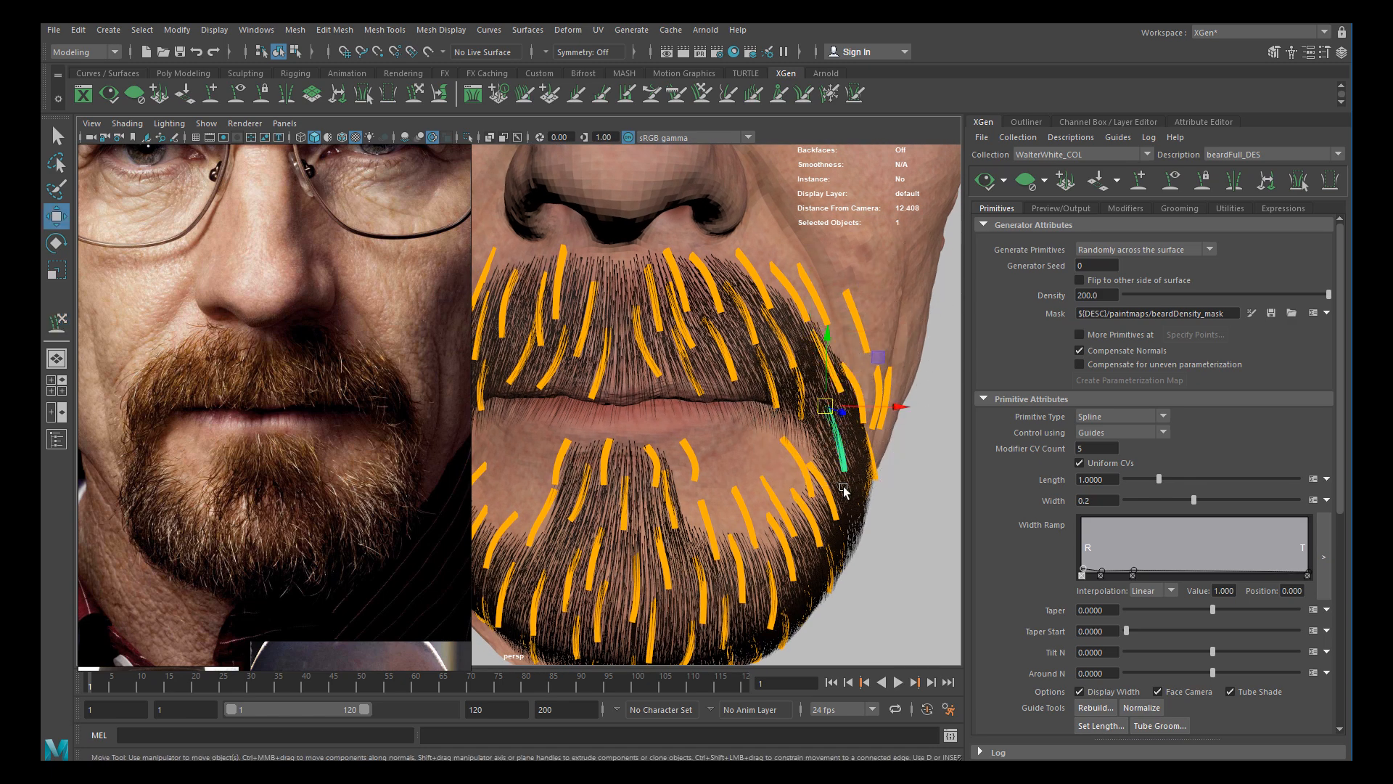
key("y")
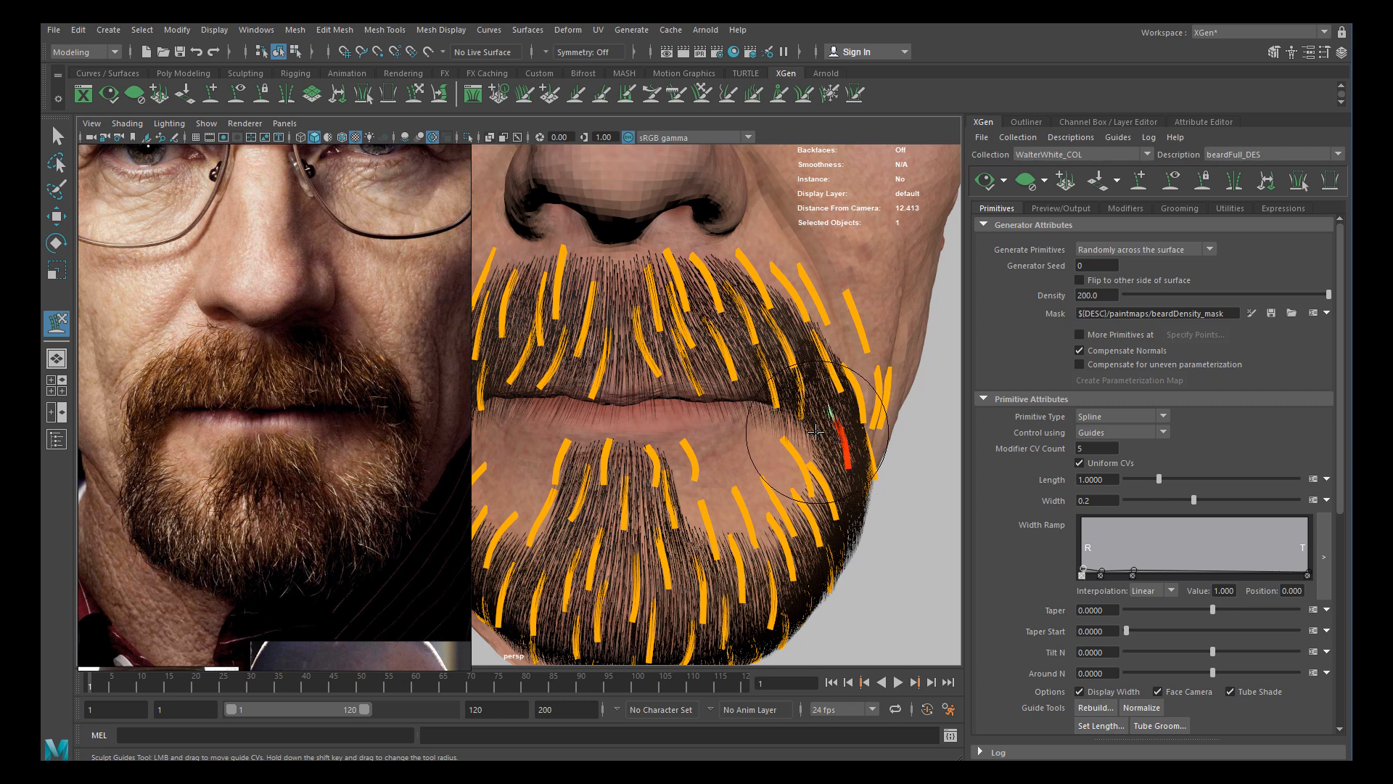
key("w")
key("y")
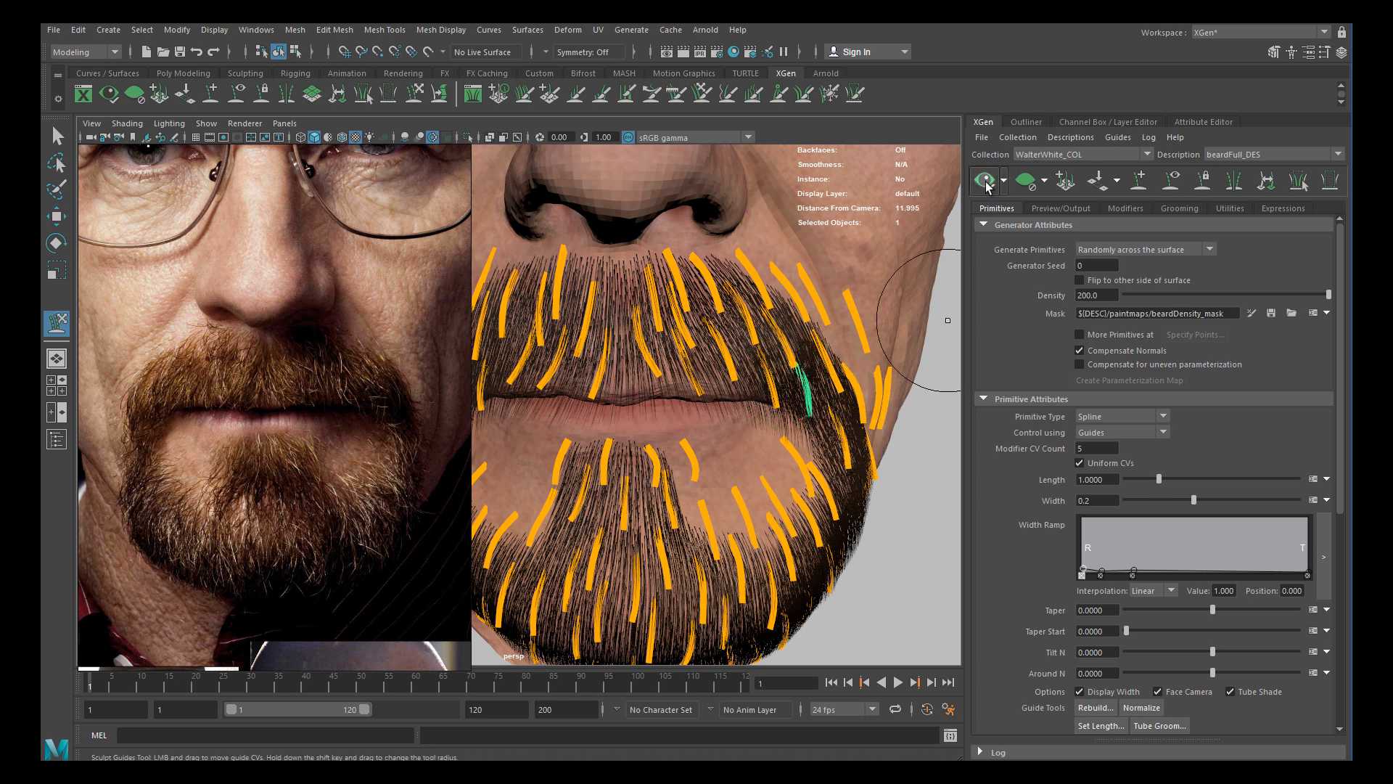
Examine the moustache hair direction on the character's right against the reference photo
left_click_drag(738, 409, 684, 377, "alt")
middle_click_drag(690, 336, 601, 390, "alt")
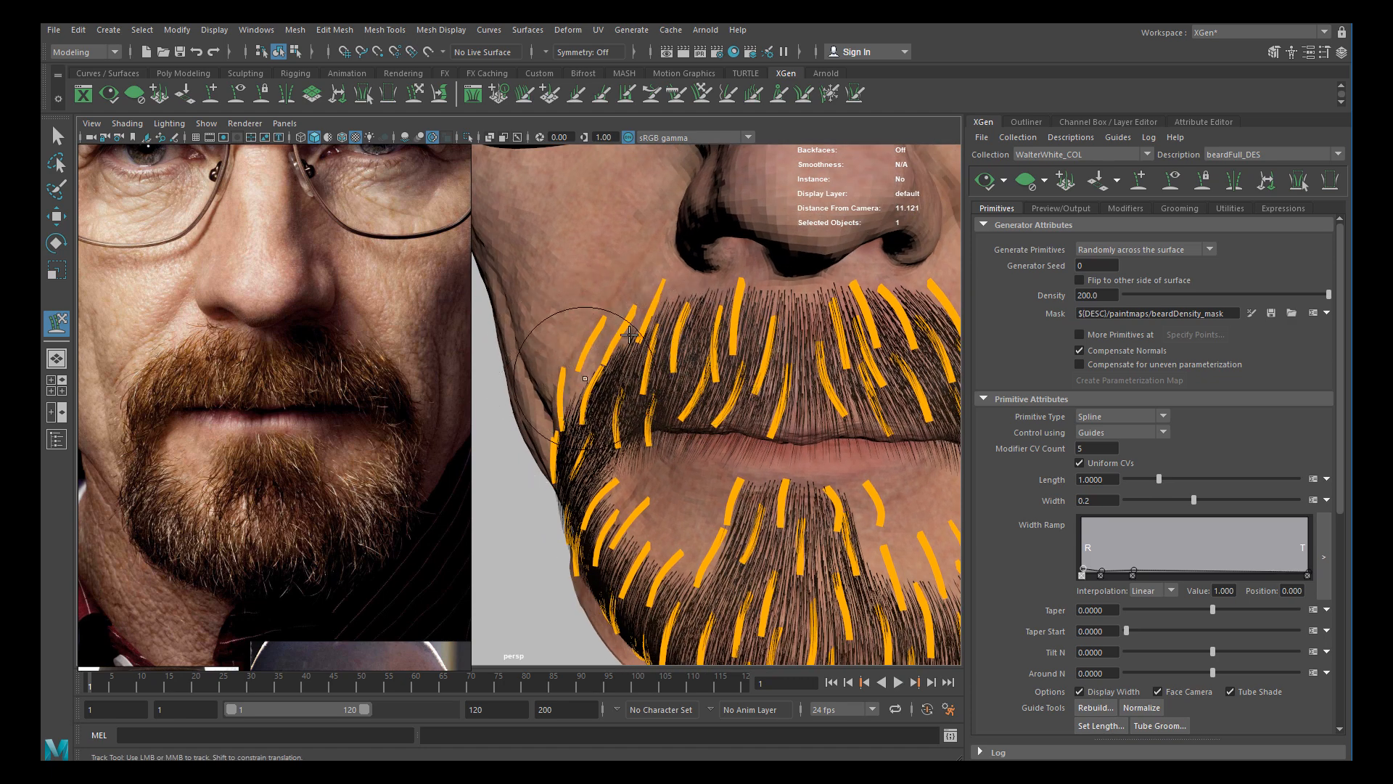
left_click_drag(590, 371, 621, 376, "alt")
right_click_drag(622, 377, 581, 371, "alt")
left_click_drag(639, 368, 658, 363, "alt")
middle_click_drag(625, 382, 591, 373, "alt")
right_click_drag(595, 366, 633, 325, "alt")
middle_click_drag(628, 315, 642, 363, "alt")
mouse_move(622, 363)
right_mouse_down("alt")
mouse_move(640, 382)
mouse_move(622, 361)
right_mouse_up("alt")
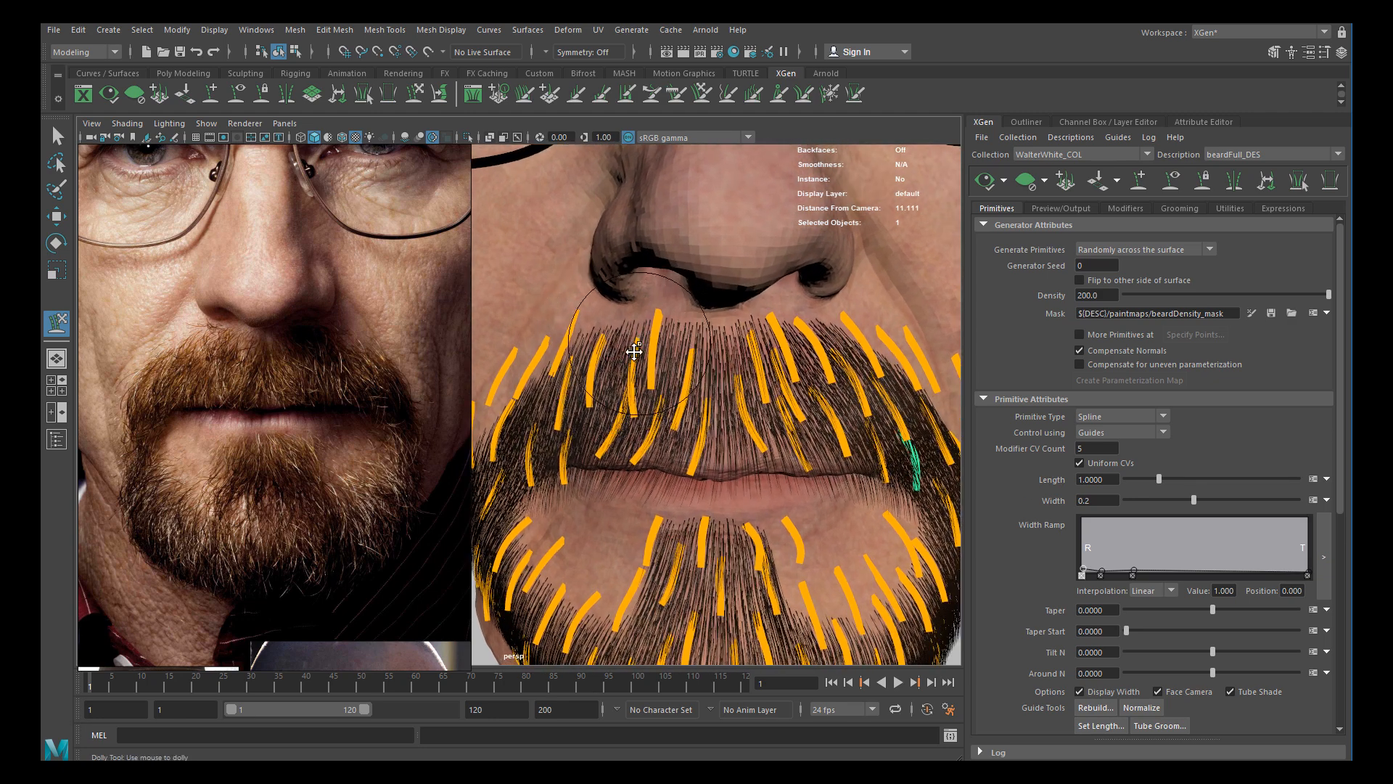
middle_click_drag(639, 343, 628, 361, "alt")
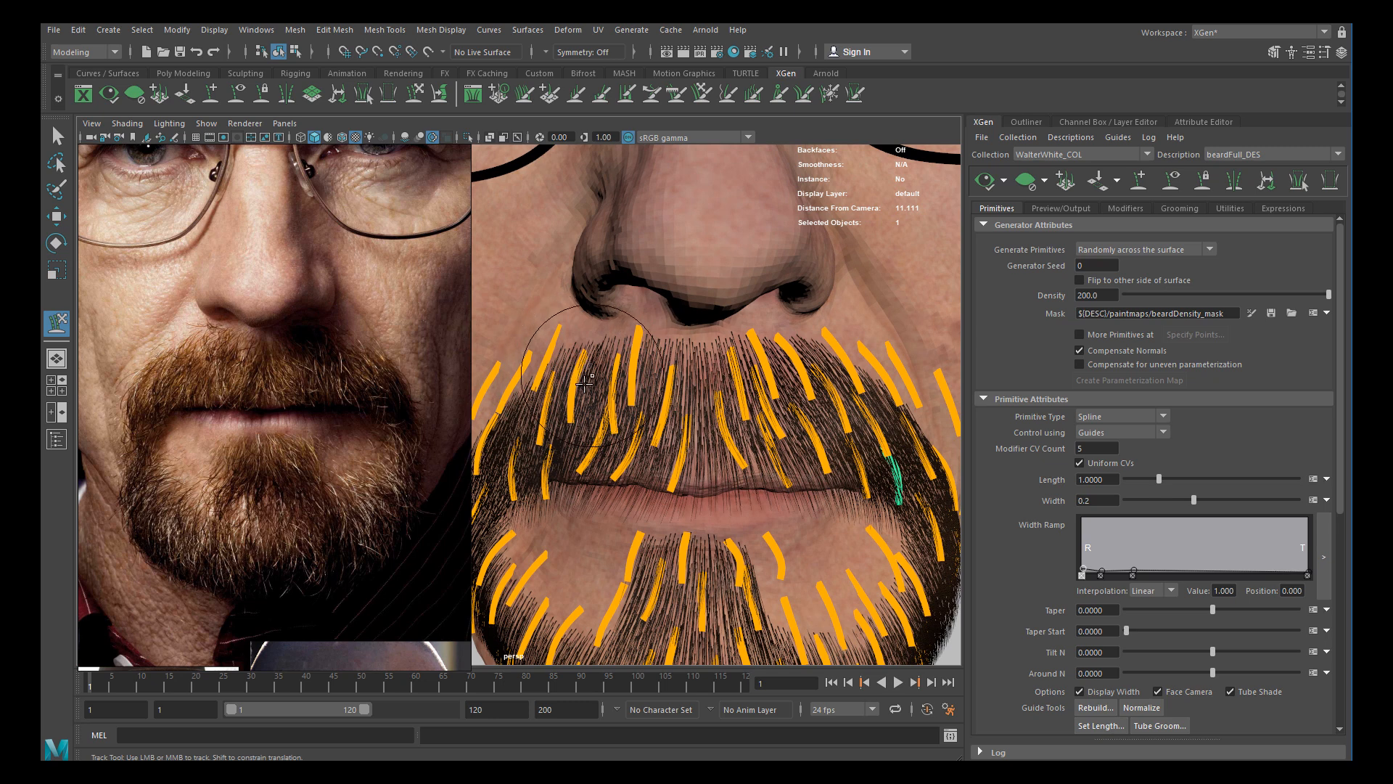
Move the moustache guide under the nostril on the character's right toward the centre and sculpt its tip outward
key("w")
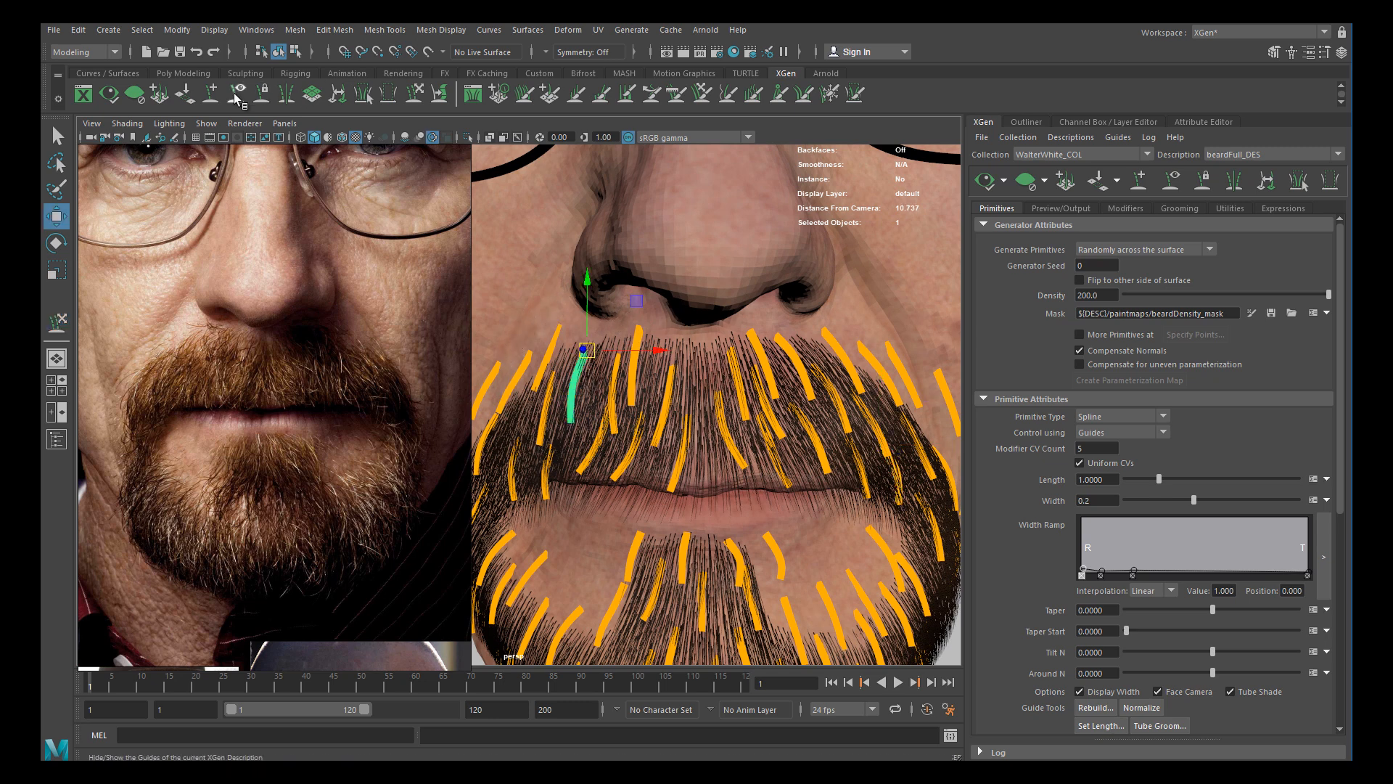
left_click(211, 92)
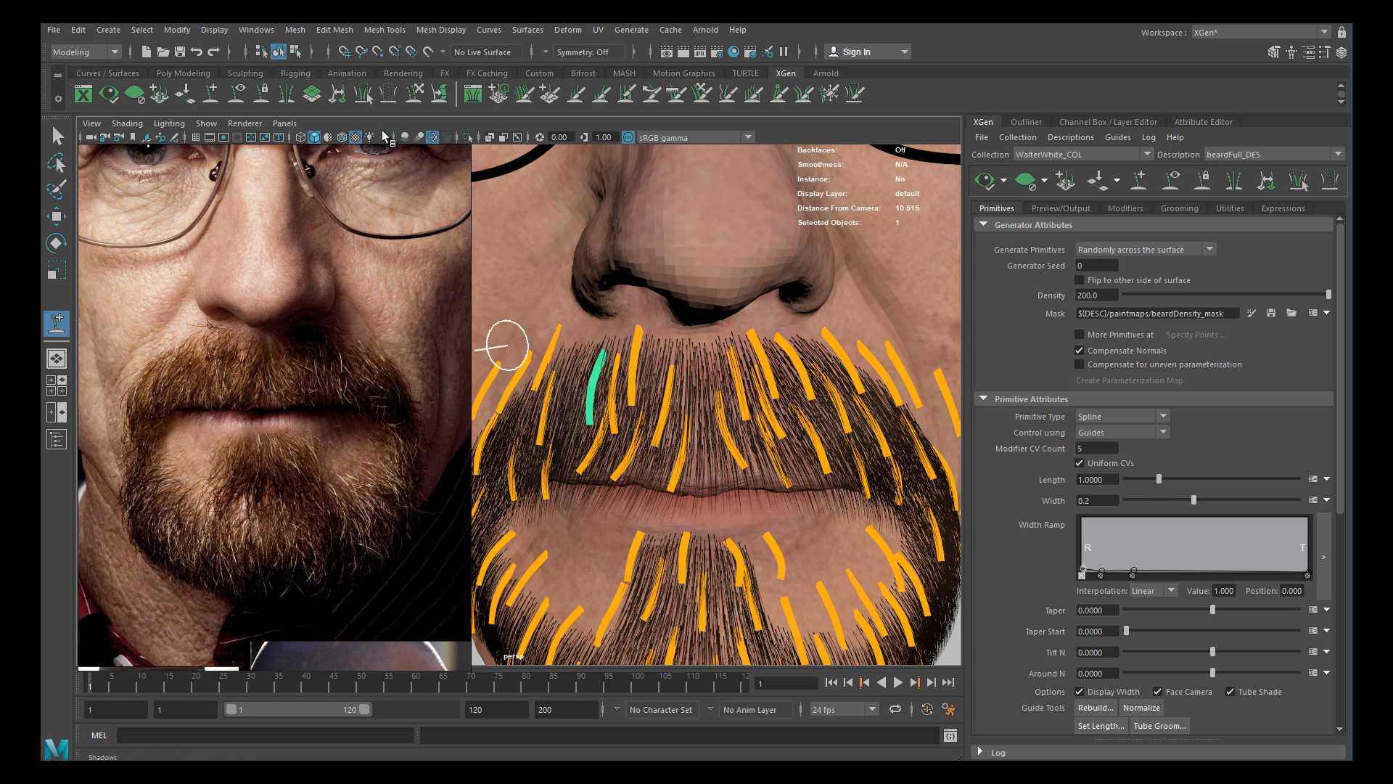
left_click(416, 94)
left_click_drag(571, 415, 568, 419)
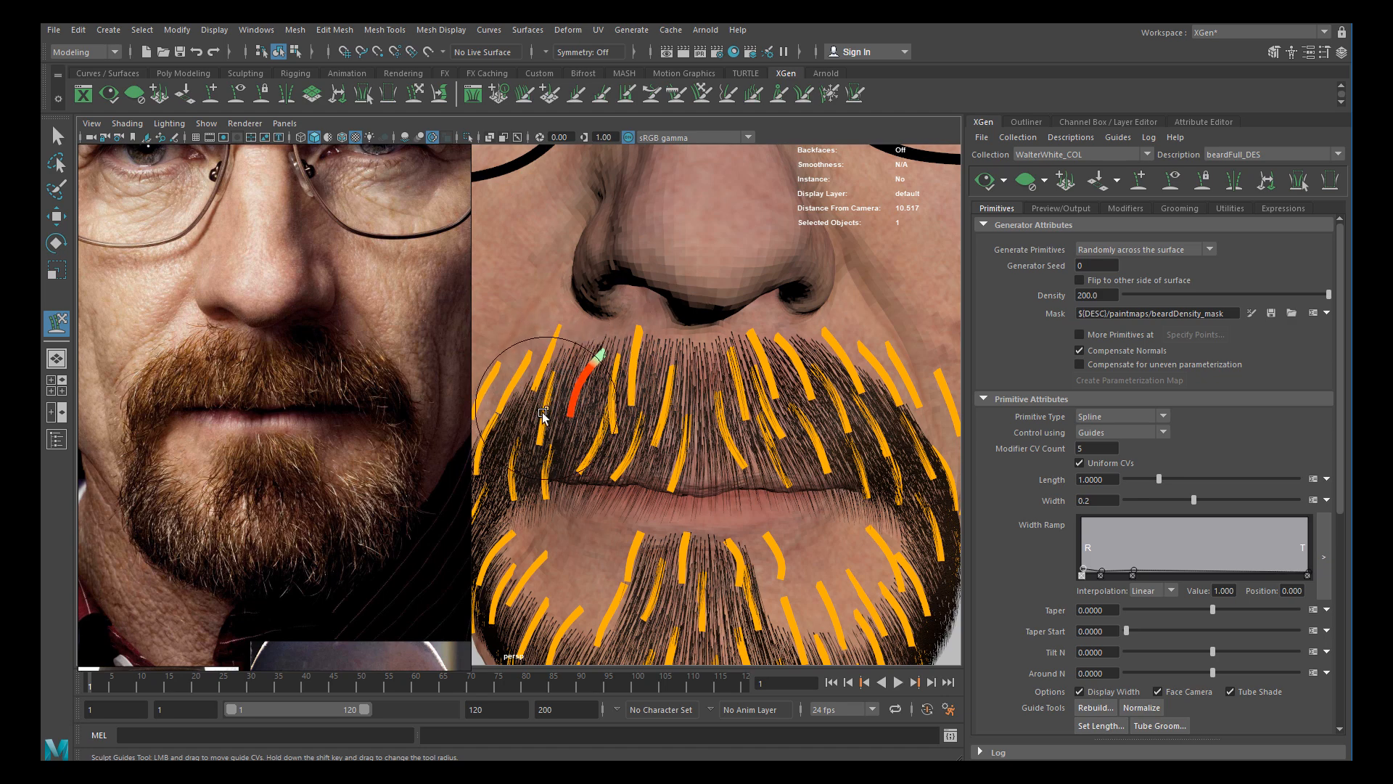
Move the next guide outward in the character's right moustache toward the centre and sculpt it into an outward curve
key("w")
left_click_drag(543, 411, 591, 406, "alt")
right_click_drag(592, 406, 690, 404, "alt")
left_click_drag(690, 404, 717, 412, "alt")
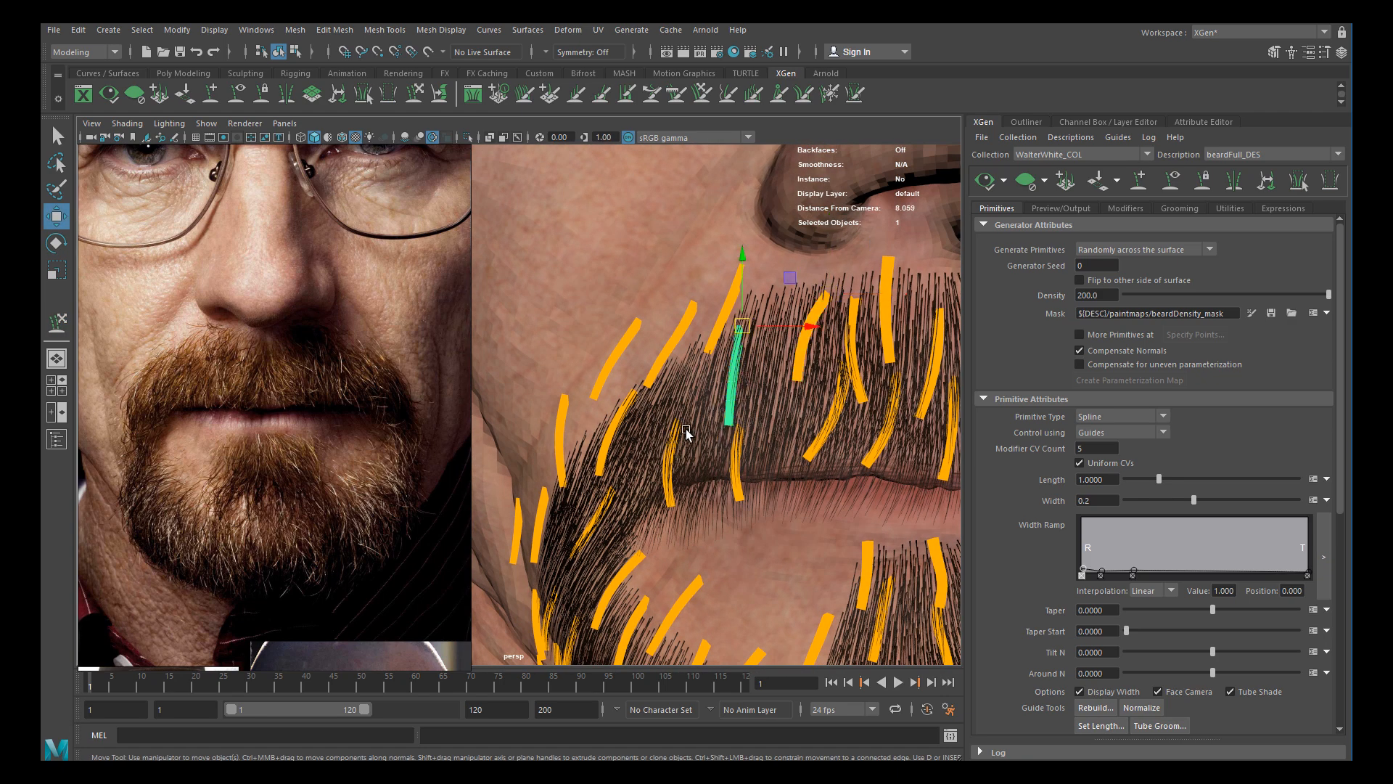
left_click(211, 93)
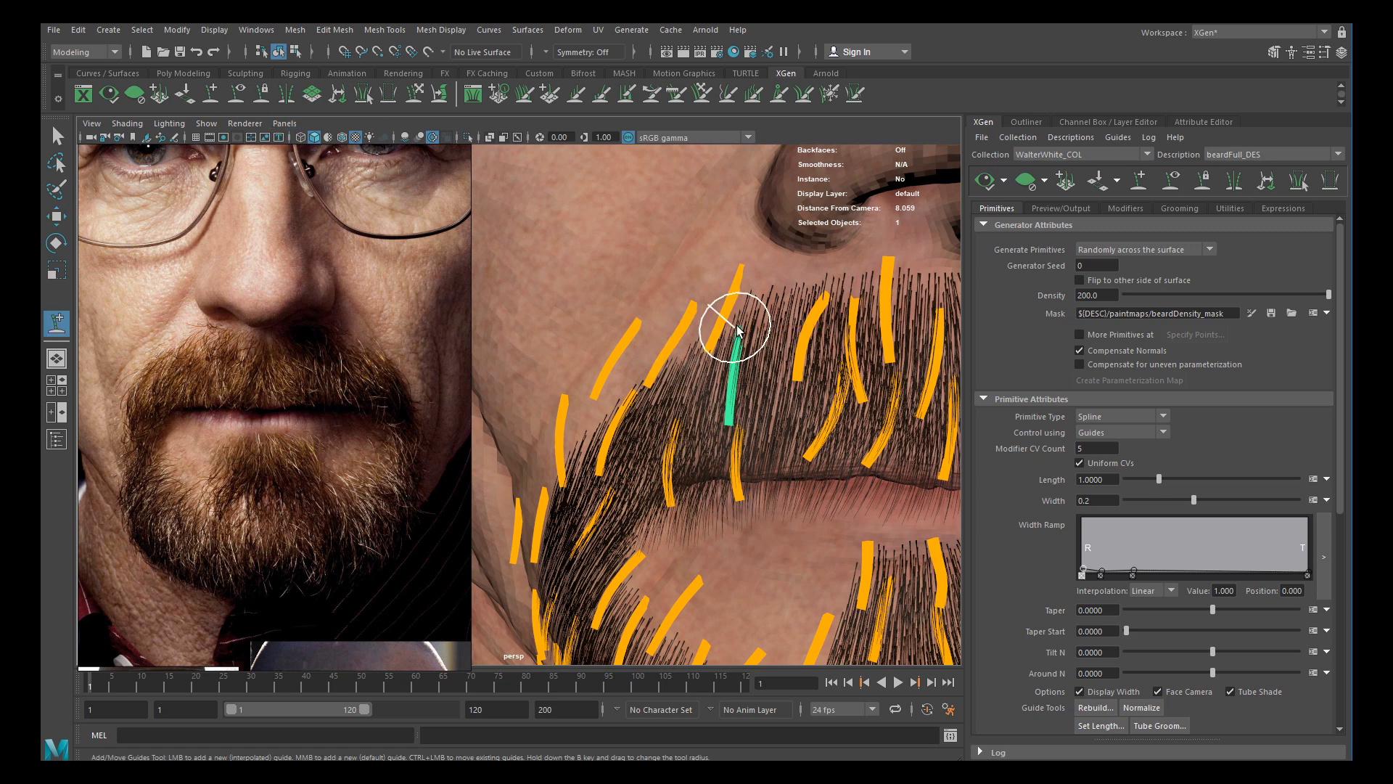
mouse_move(787, 300)
left_mouse_down()
mouse_move(770, 324)
mouse_move(780, 394)
left_mouse_up()
left_click_drag(766, 328, 772, 321)
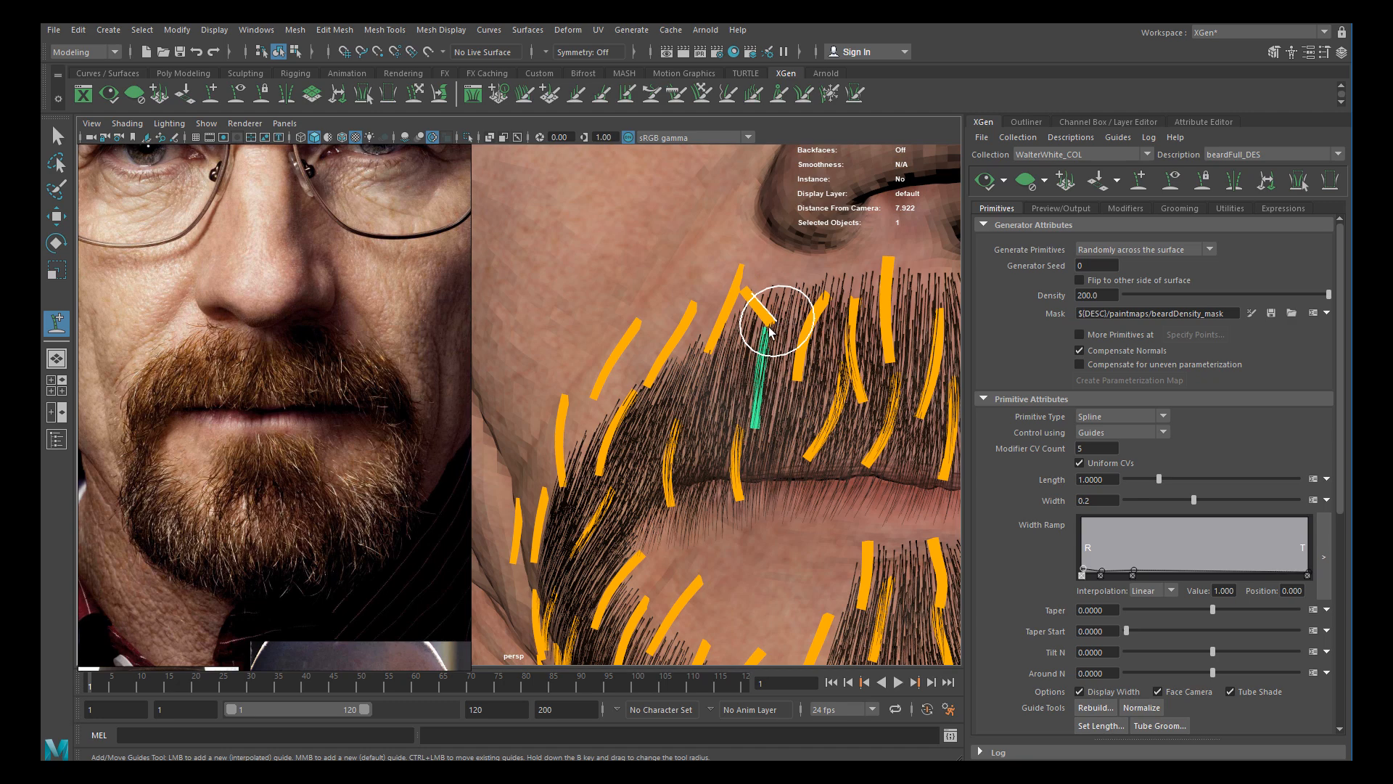
left_click(415, 93)
mouse_move(733, 381)
left_mouse_down("alt")
mouse_move(848, 402)
mouse_move(799, 402)
left_mouse_up("alt")
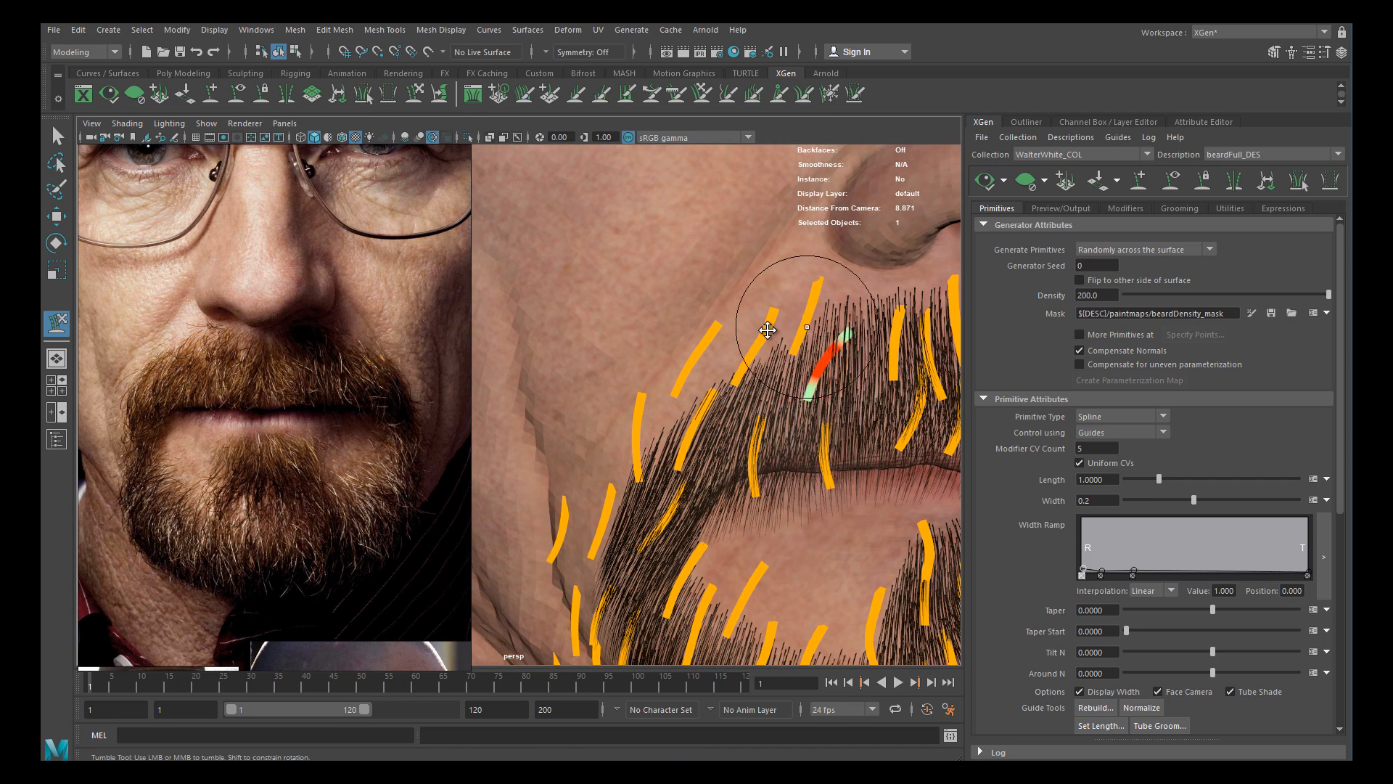
Sculpt the selected guide at the mustache's outer corner to follow the hair flow and update the XGen preview
right_click_drag(800, 327, 615, 272, "alt")
left_click_drag(616, 272, 675, 356, "alt")
right_click_drag(675, 356, 599, 358, "alt")
left_click_drag(599, 358, 617, 384, "alt")
right_click_drag(617, 385, 632, 410, "alt")
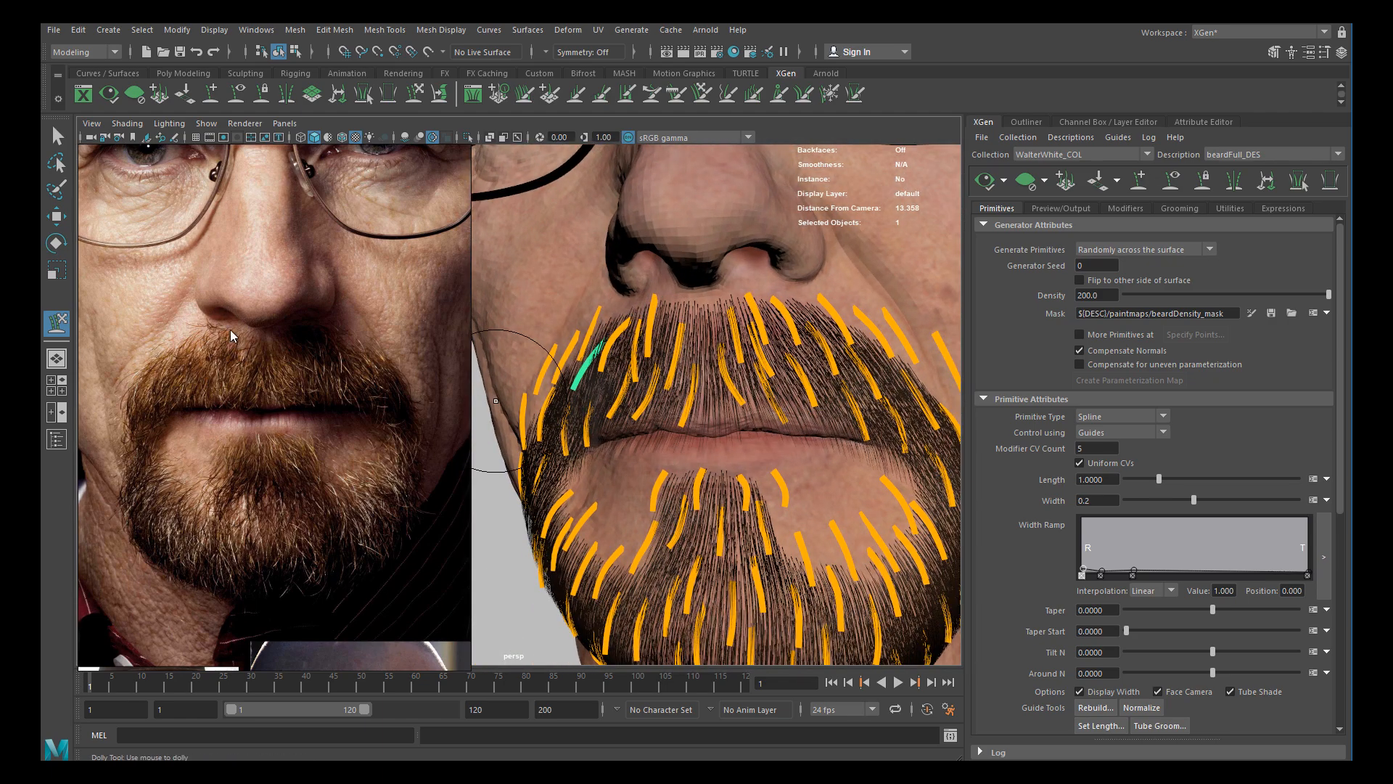
middle_click_drag(556, 351, 546, 287, "alt")
right_click_drag(546, 287, 656, 367, "alt")
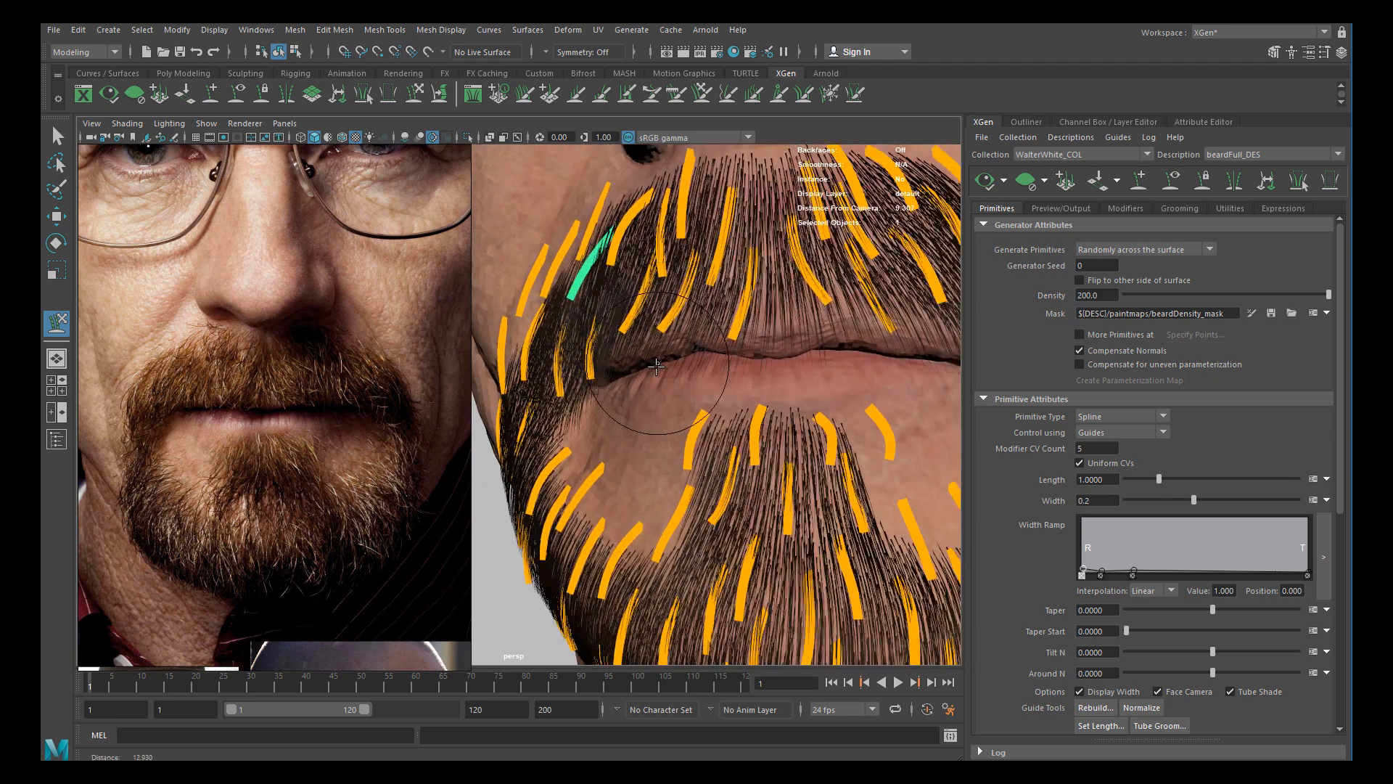
left_click_drag(656, 367, 682, 394, "alt")
mouse_move(612, 316)
left_mouse_down()
mouse_move(631, 288)
mouse_move(605, 323)
left_mouse_up()
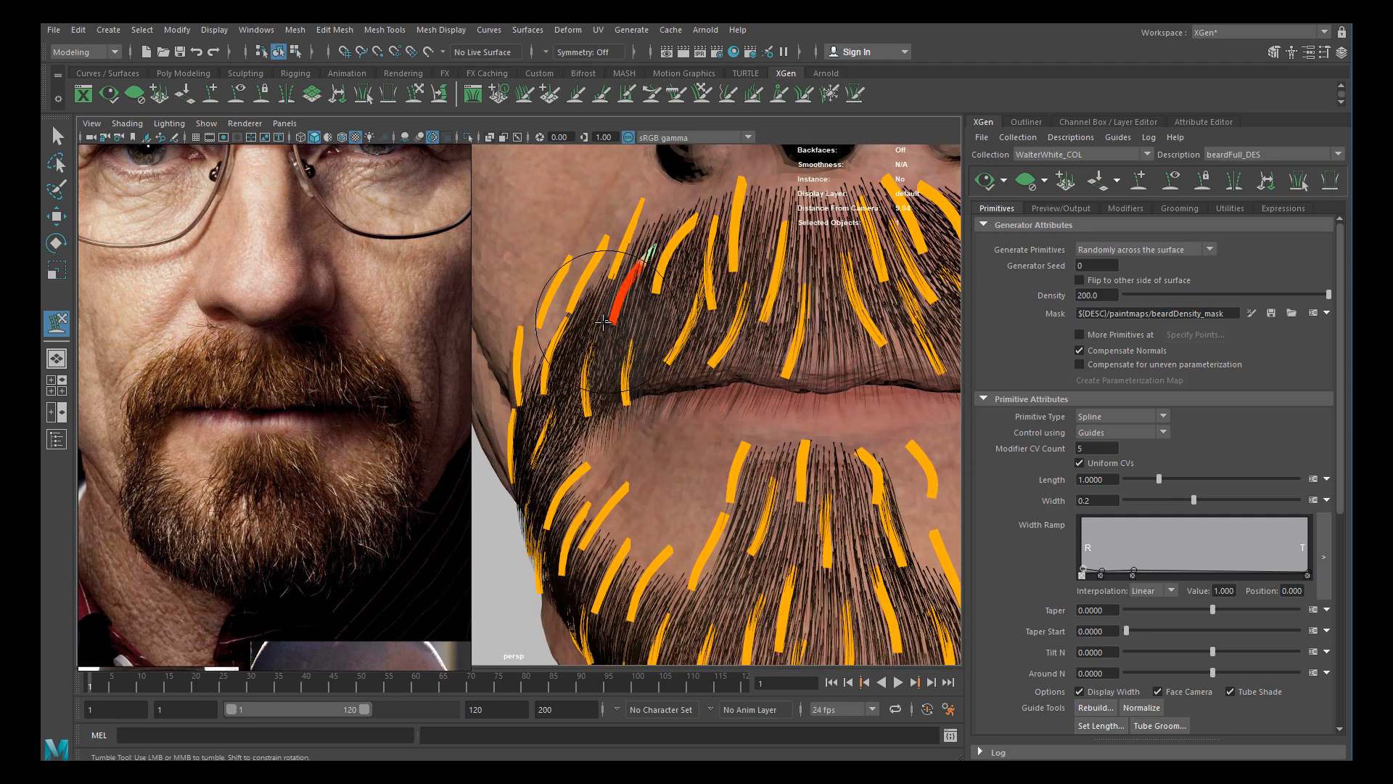
middle_click_drag(661, 354, 594, 400, "alt")
right_click_drag(595, 400, 534, 363, "alt")
left_click(992, 186)
Examine the beard's direction and coverage from the front, along the jaw and under the chin
right_click_drag(758, 352, 703, 333, "alt")
left_click_drag(702, 332, 722, 354, "alt")
right_click_drag(723, 354, 776, 232, "alt")
middle_click_drag(751, 225, 827, 323, "alt")
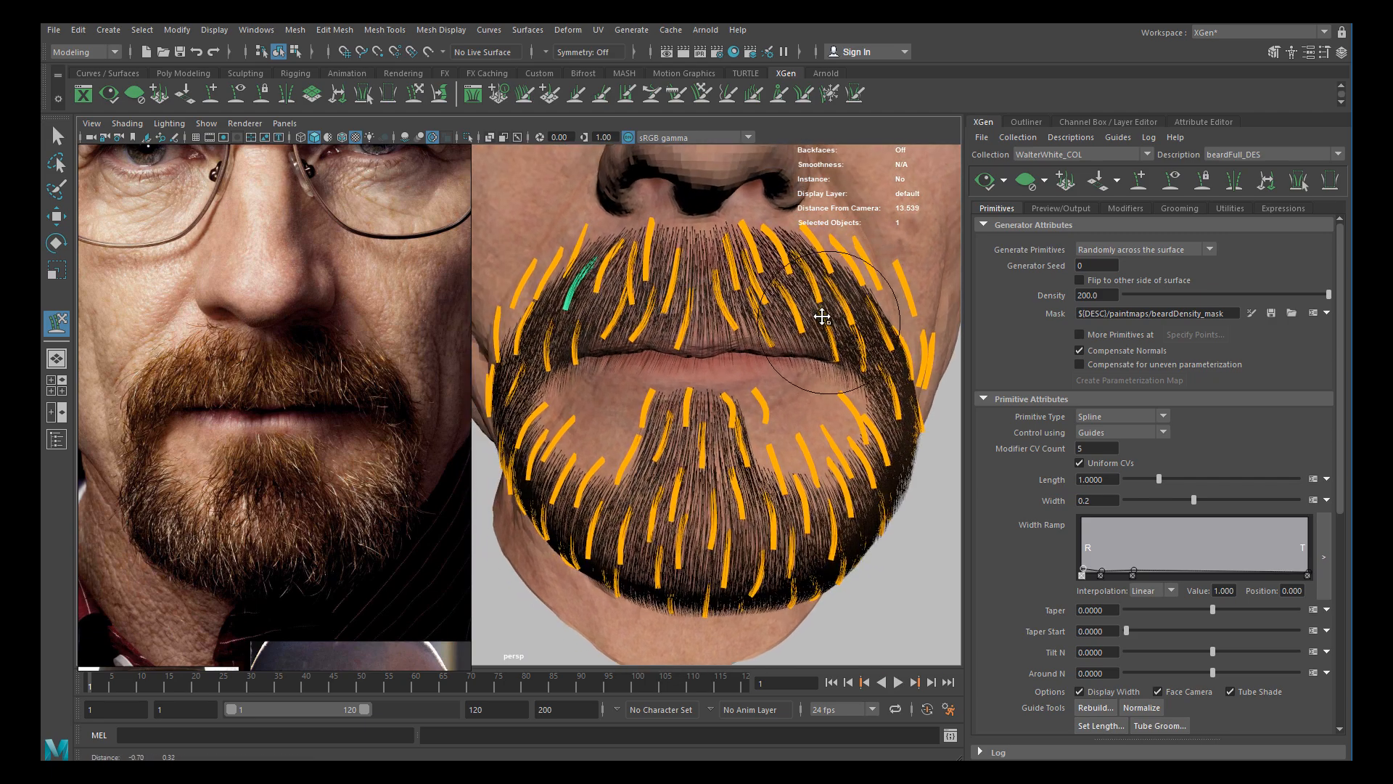
right_click_drag(827, 324, 731, 337, "alt")
left_click_drag(730, 338, 744, 352, "alt")
middle_click_drag(744, 352, 718, 327, "alt")
right_click_drag(718, 328, 747, 388, "alt")
left_click_drag(747, 388, 753, 179, "alt")
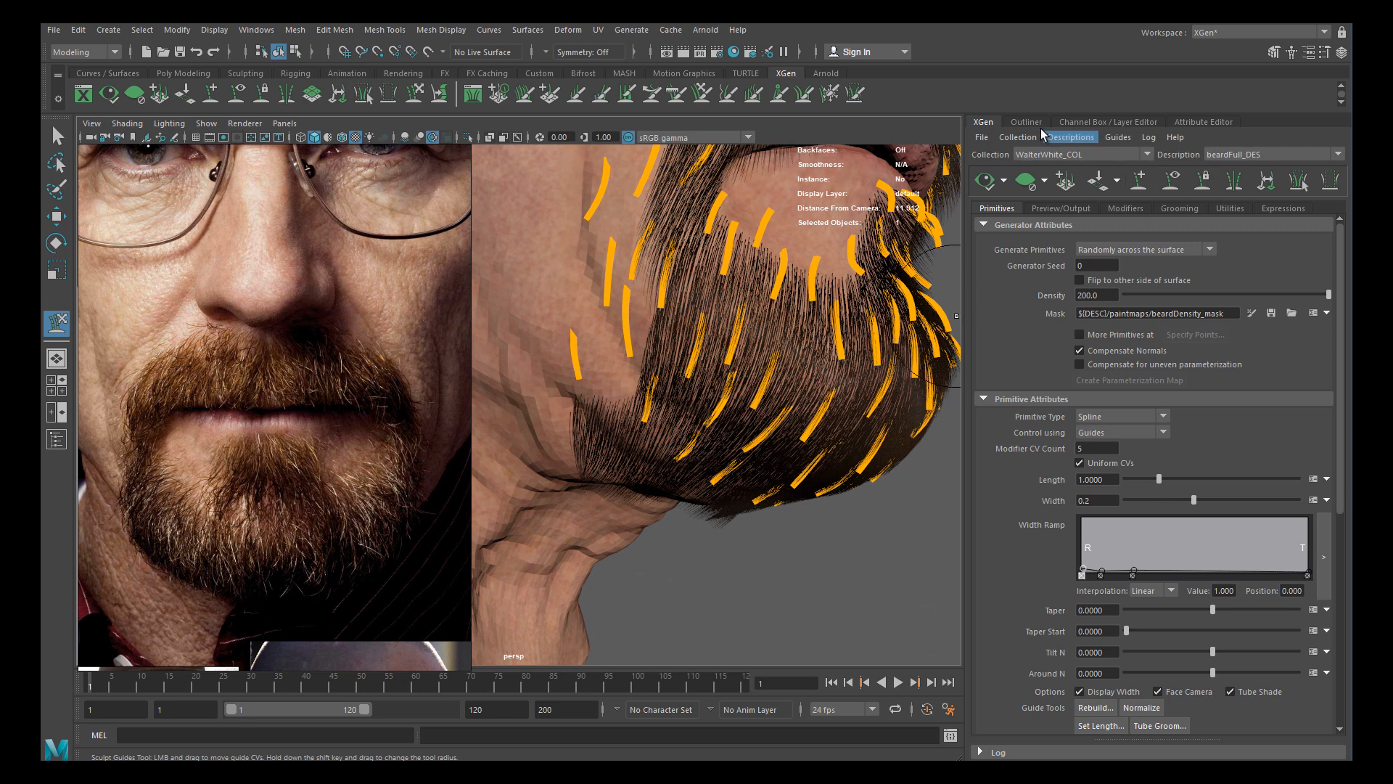
Show the scalps layer and start painting the beardDensity_mask map of the beardFull_DES description
left_click(1081, 121)
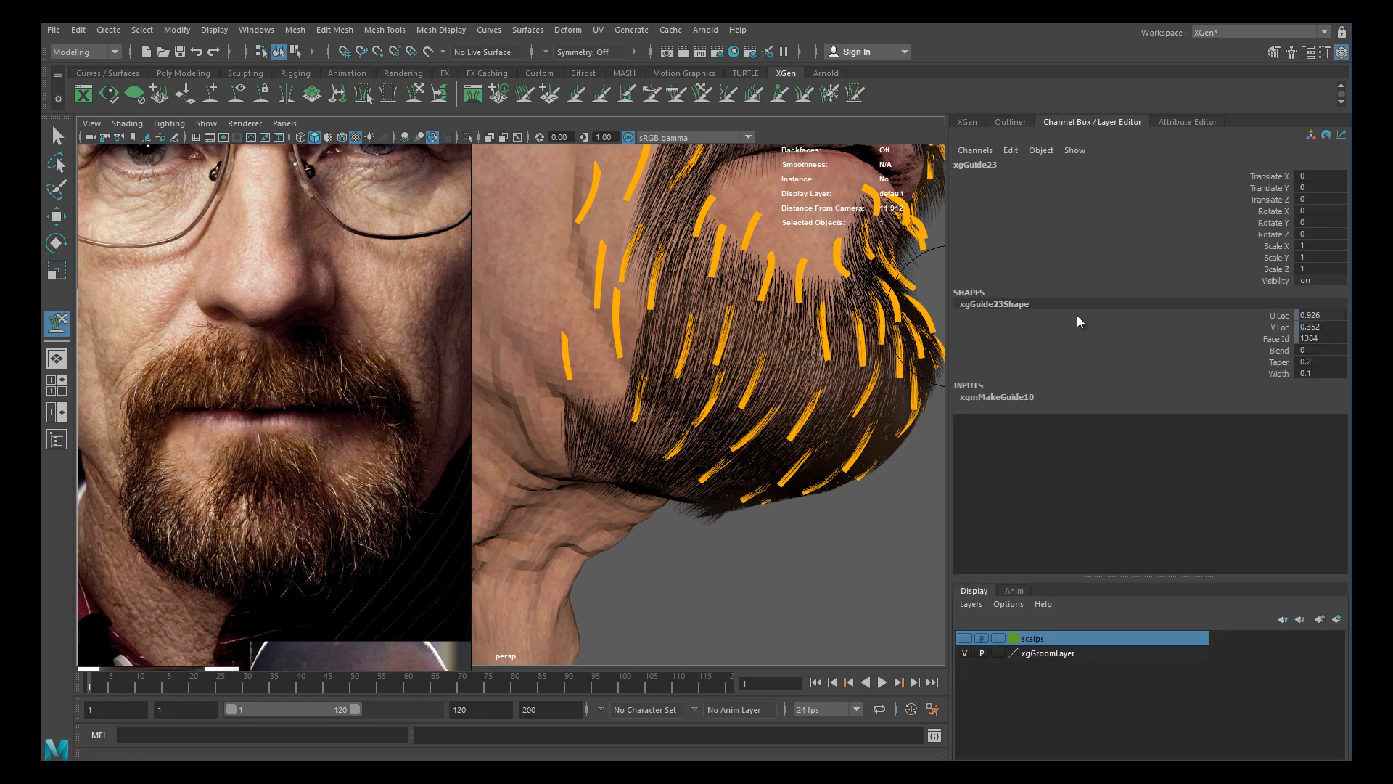
left_click(965, 639)
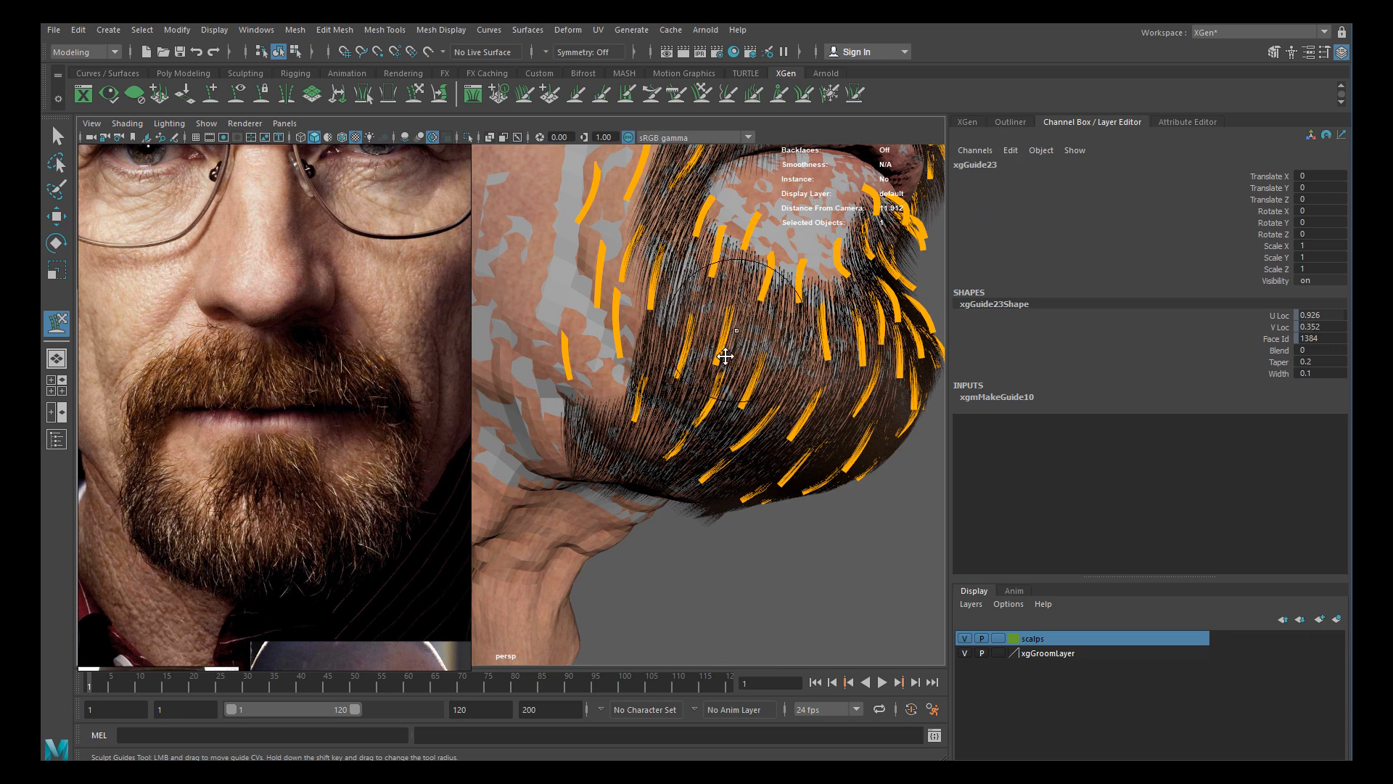
middle_click_drag(735, 332, 1086, 127, "alt")
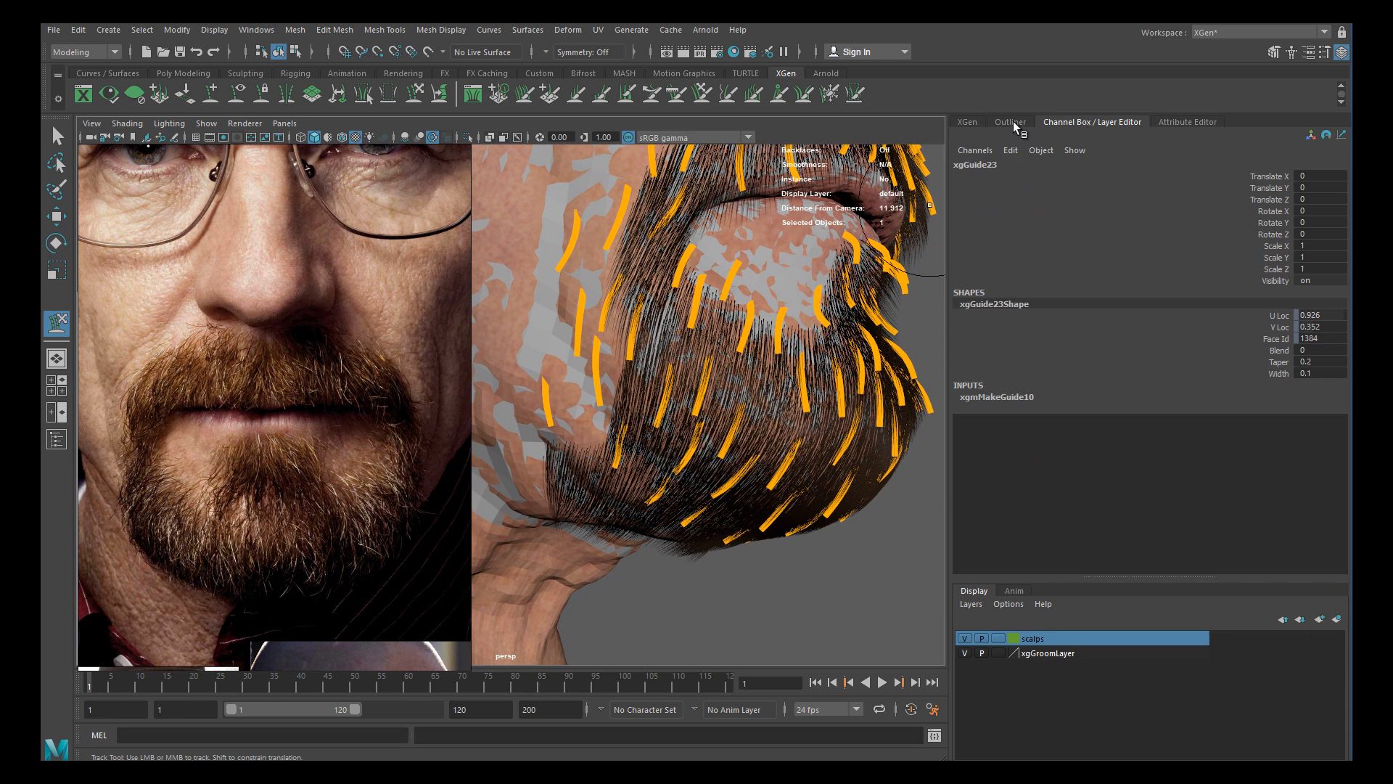
left_click(968, 122)
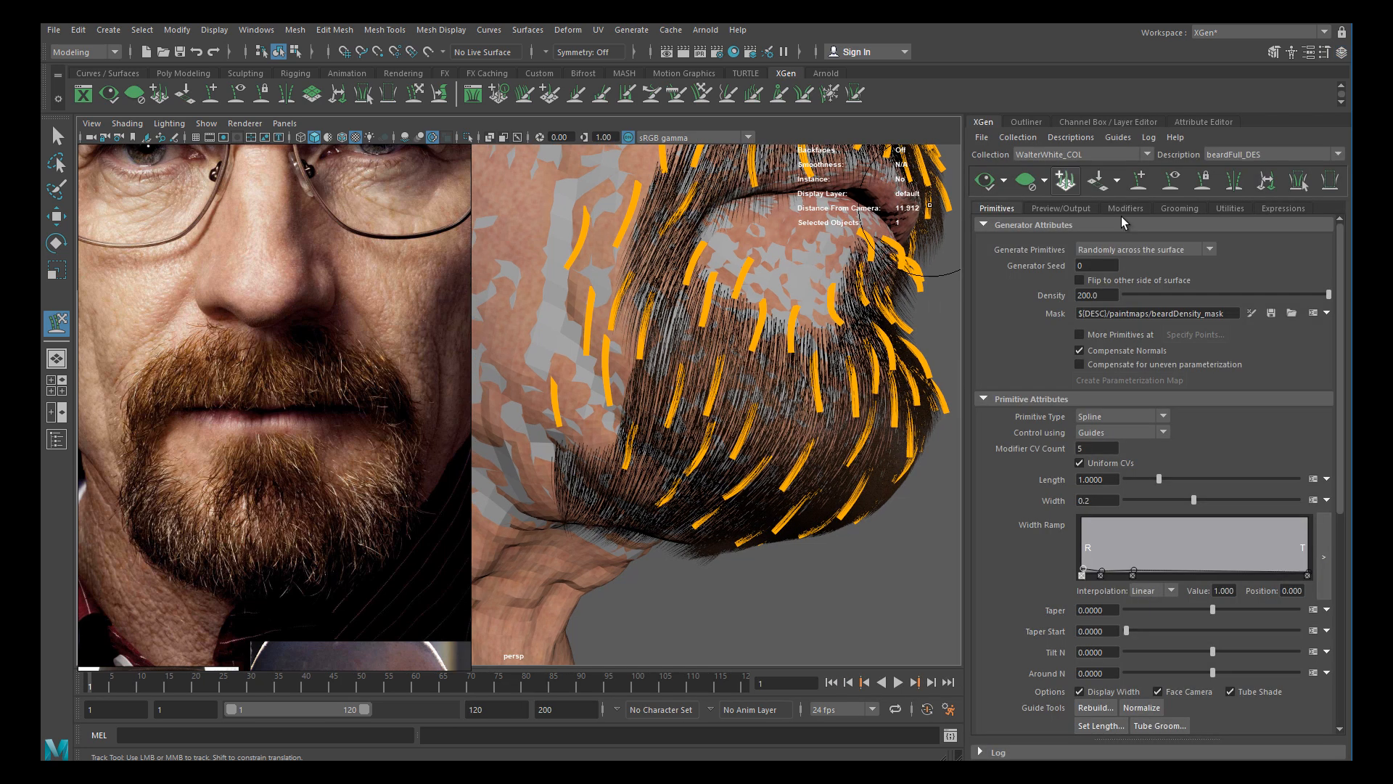
left_click(1251, 312)
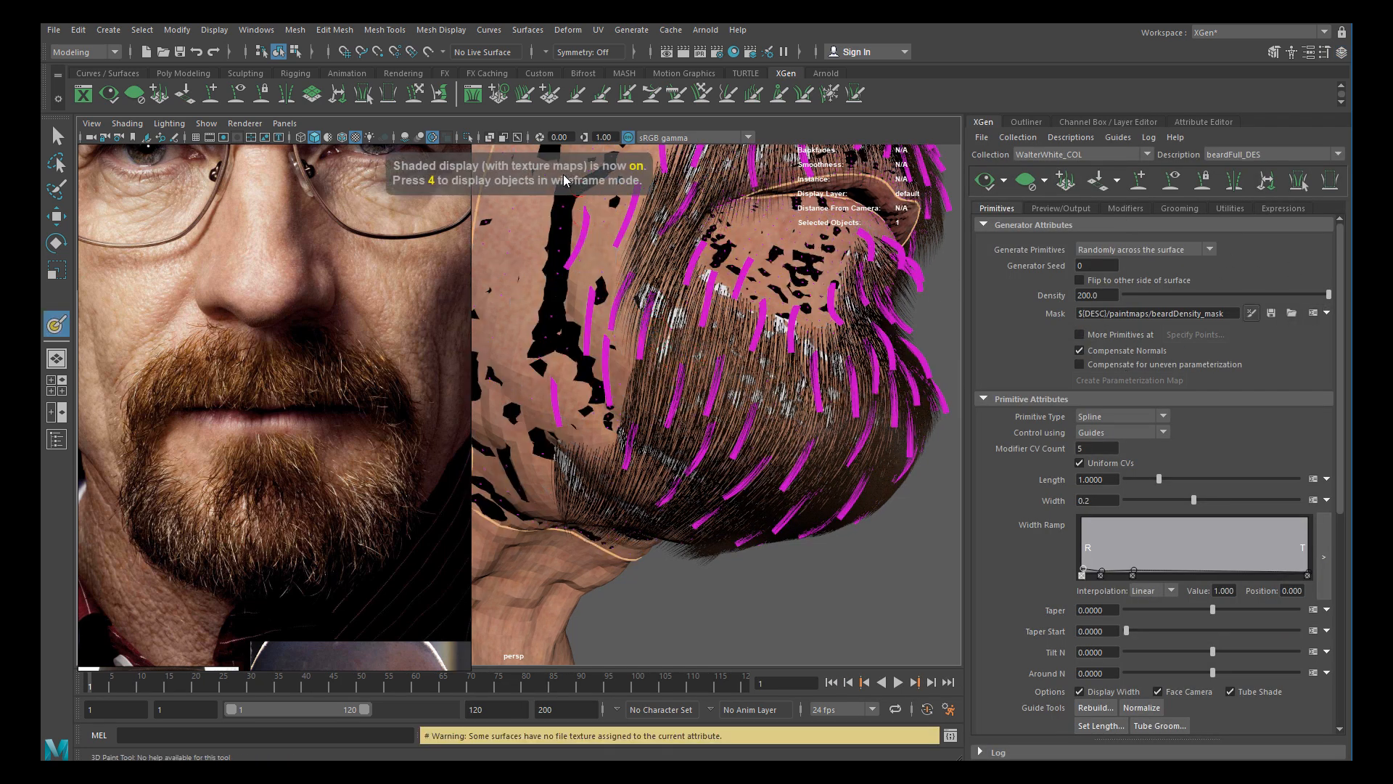
Paint the density mask white along the side of the jaw and under the chin, and update the XGen preview
left_click_drag(662, 308, 615, 446, "alt")
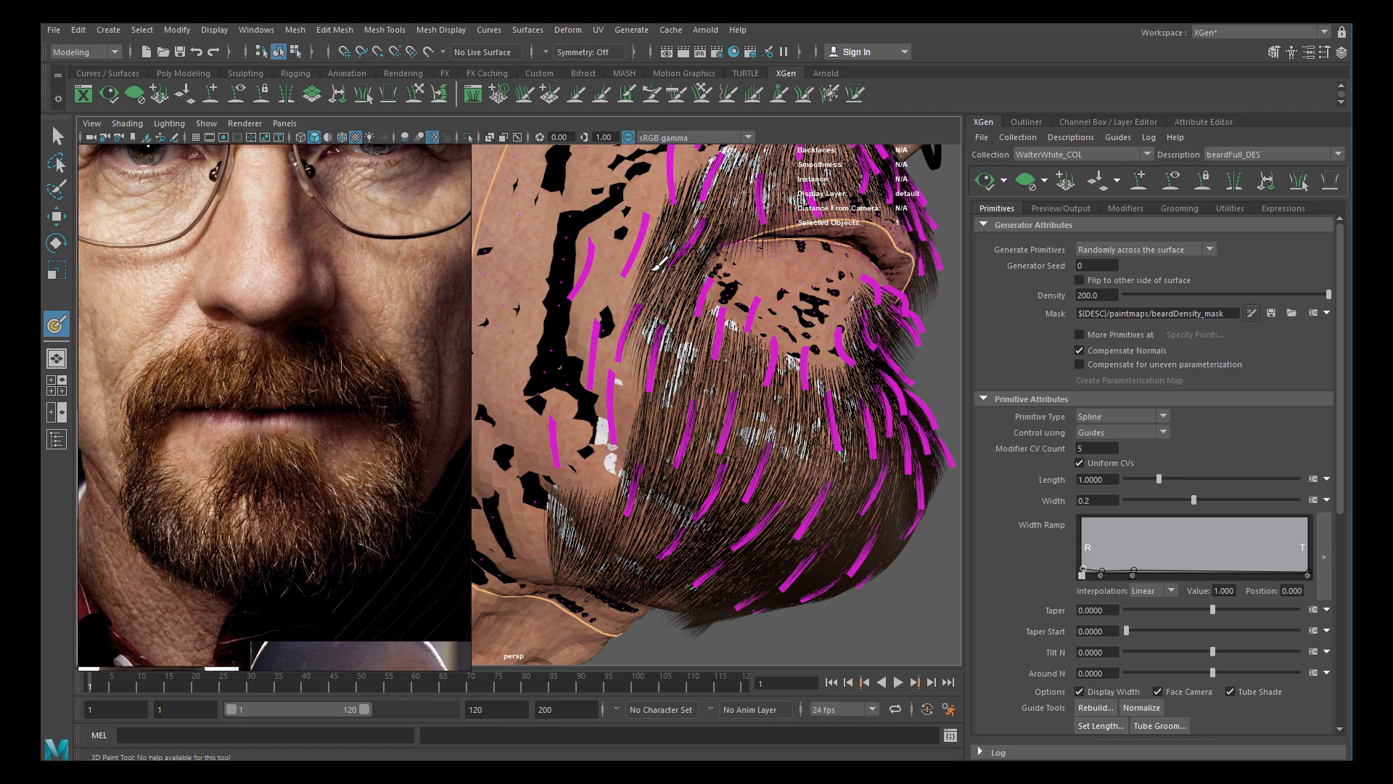
scroll(599, 375, "down", 3)
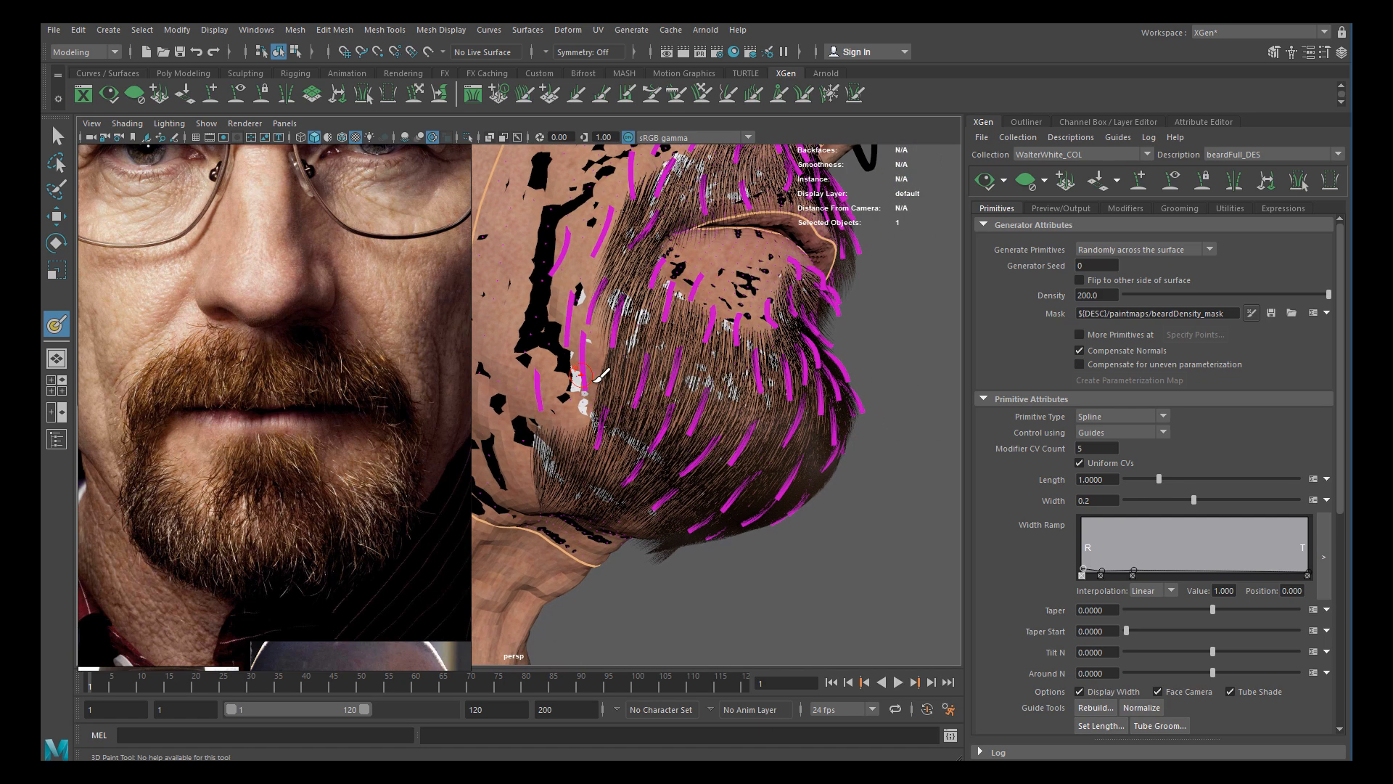
left_click_drag(599, 375, 600, 441, "alt")
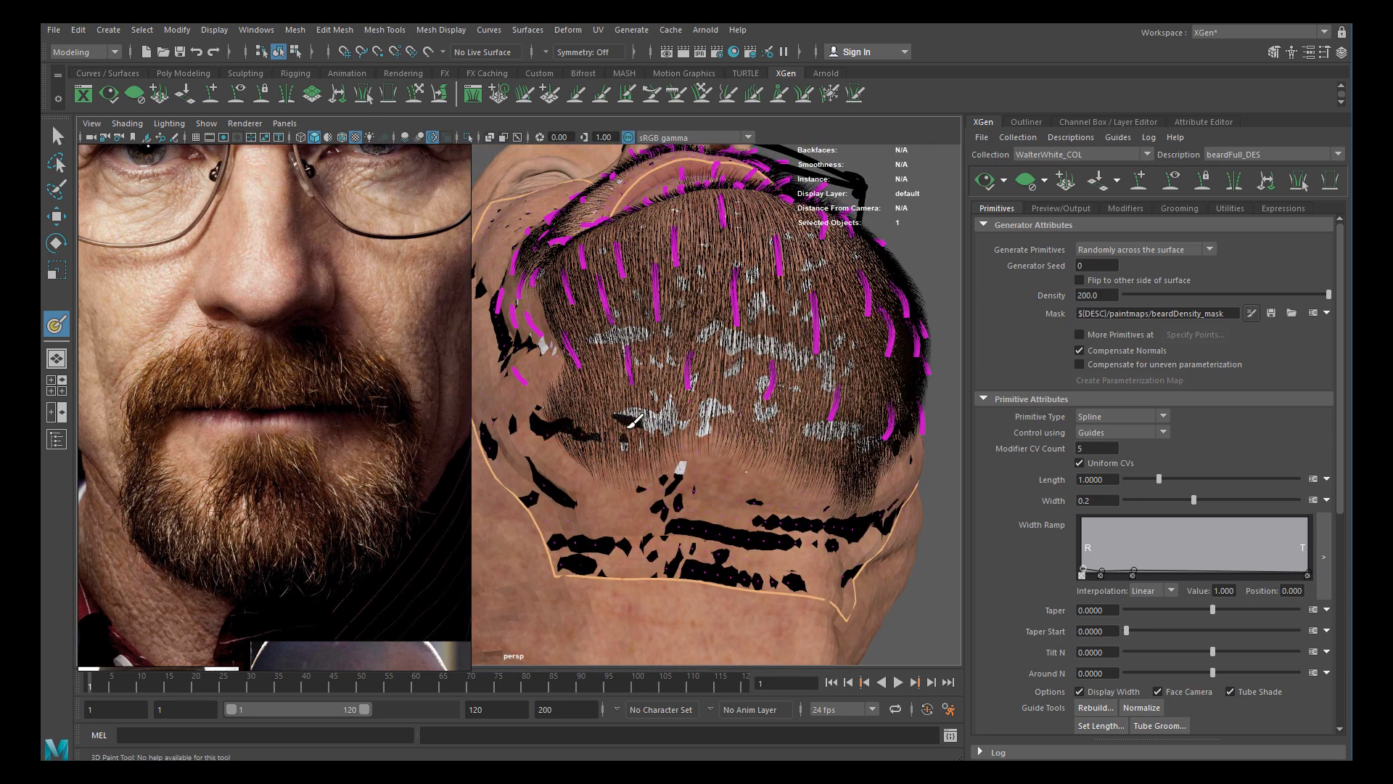
left_click_drag(606, 426, 606, 354, "alt")
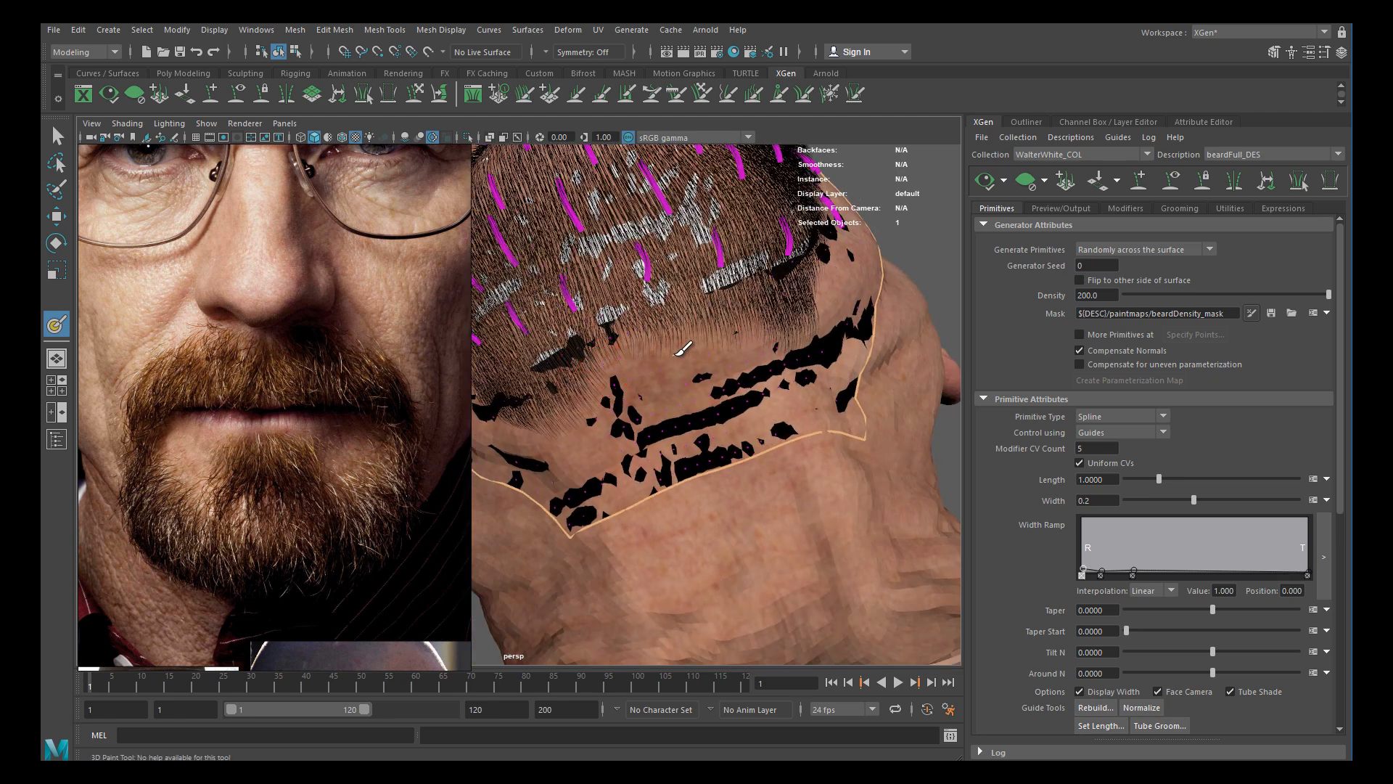
mouse_move(666, 394)
left_mouse_down("alt")
mouse_move(649, 379)
mouse_move(717, 348)
mouse_move(885, 328)
mouse_move(712, 308)
mouse_move(798, 188)
mouse_move(755, 170)
mouse_move(632, 314)
mouse_move(753, 394)
left_mouse_up("alt")
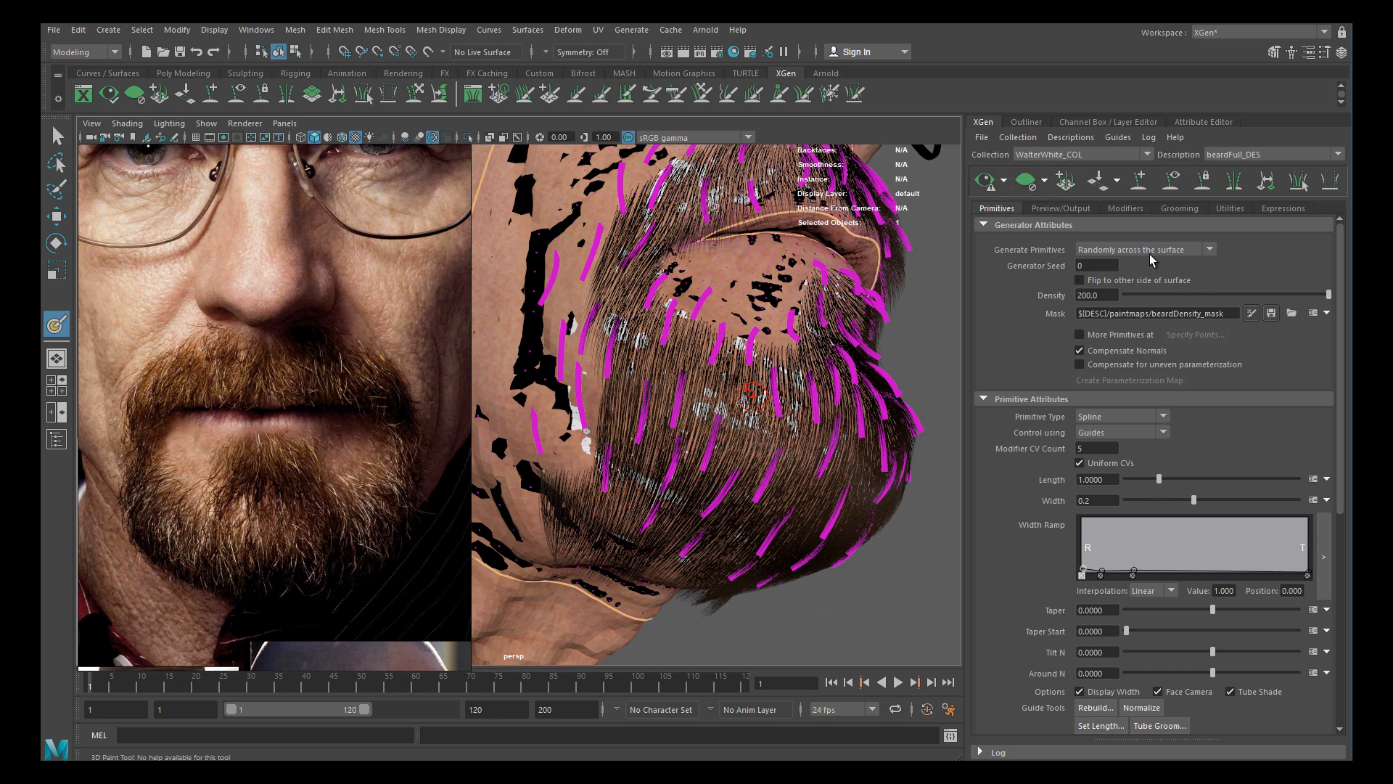
left_click(985, 181)
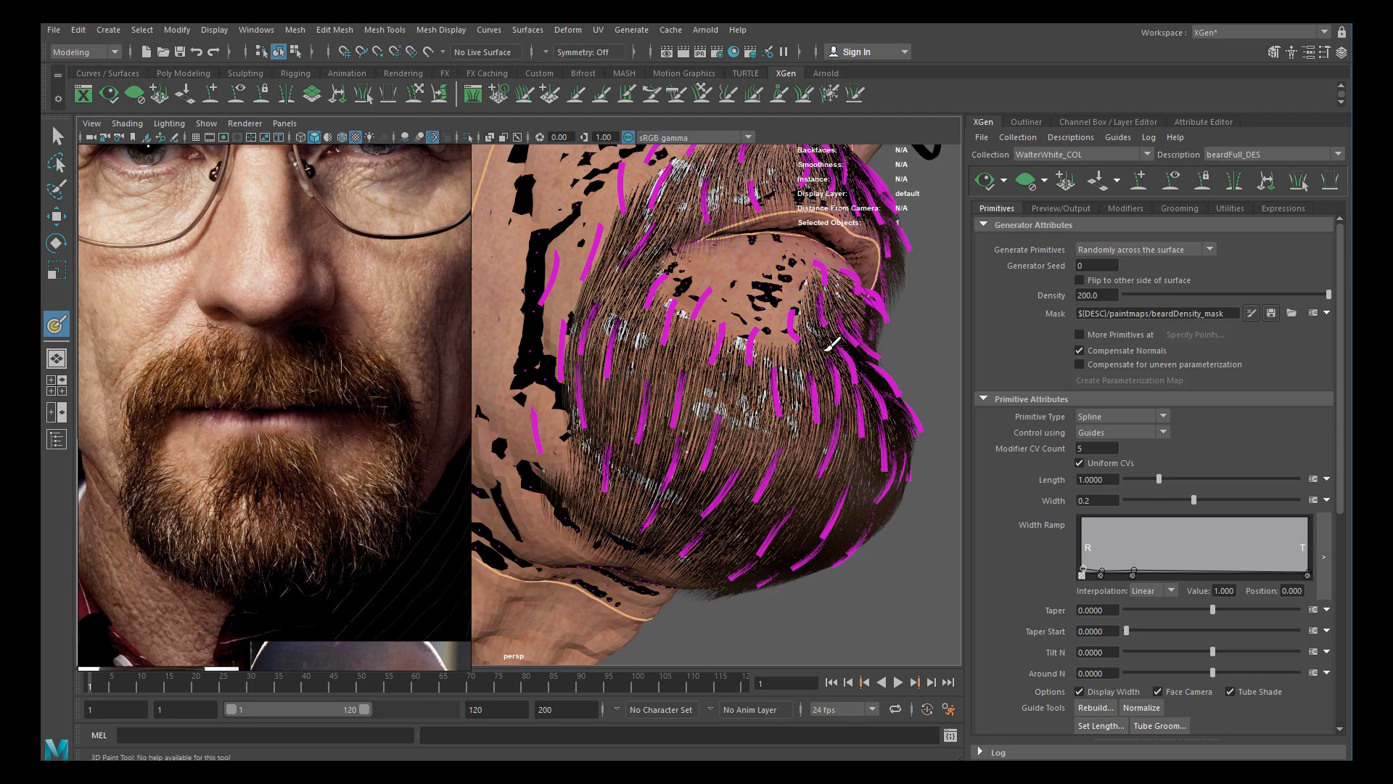
Turn textured display back on, extend the density mask along the jaw's side and underside, and save the map
left_click_drag(797, 402, 802, 408, "alt")
right_click_drag(803, 408, 803, 394, "alt")
left_click_drag(802, 395, 799, 398, "alt")
right_click_drag(726, 371, 743, 411, "alt")
left_click_drag(726, 384, 664, 396, "alt")
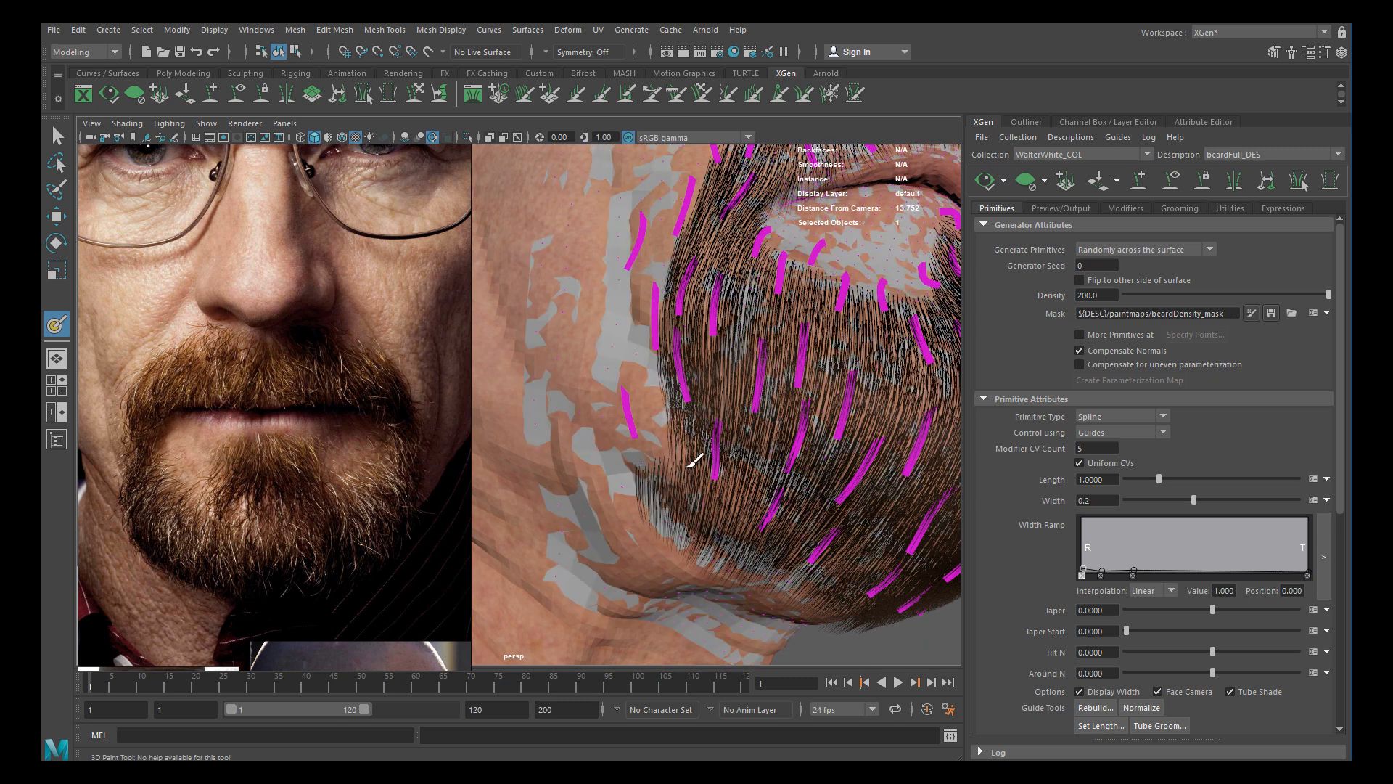
key("6")
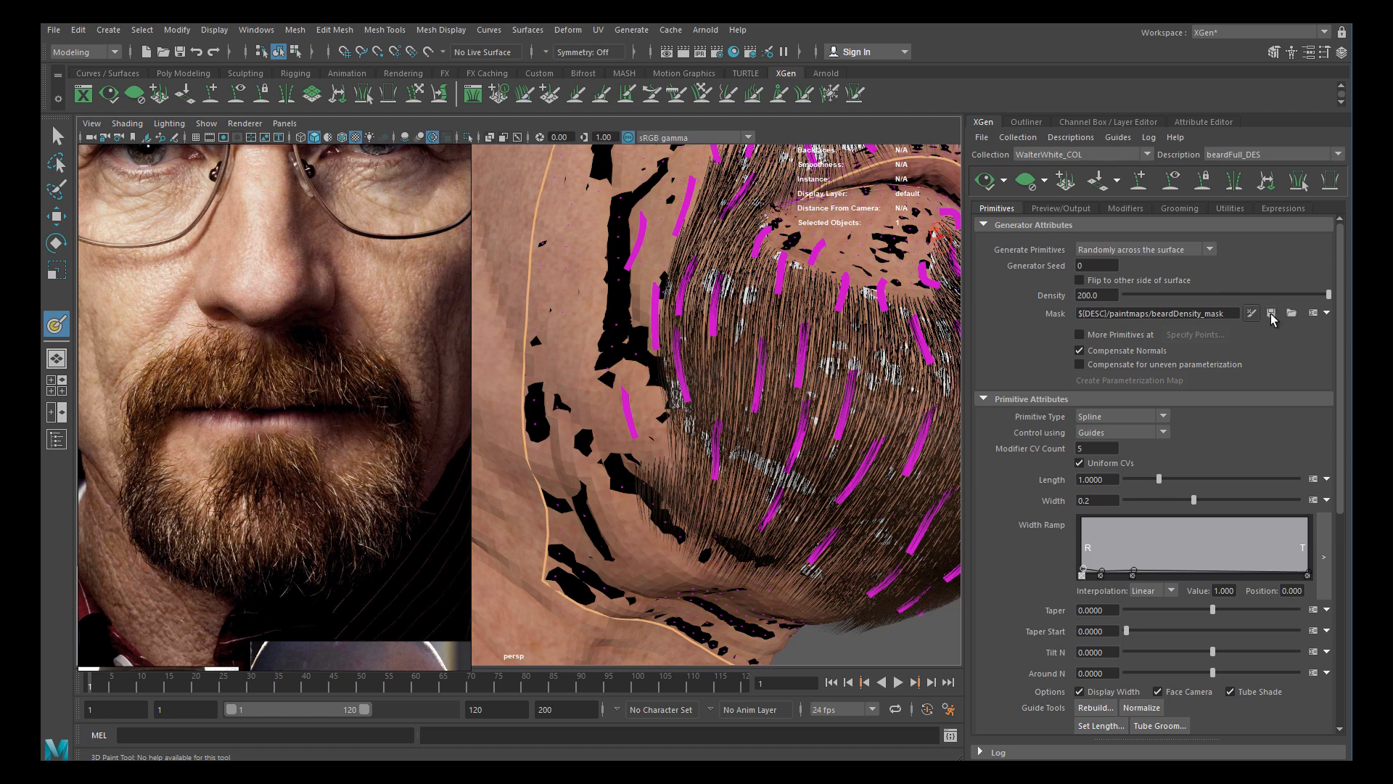
left_click_drag(745, 330, 747, 386, "alt")
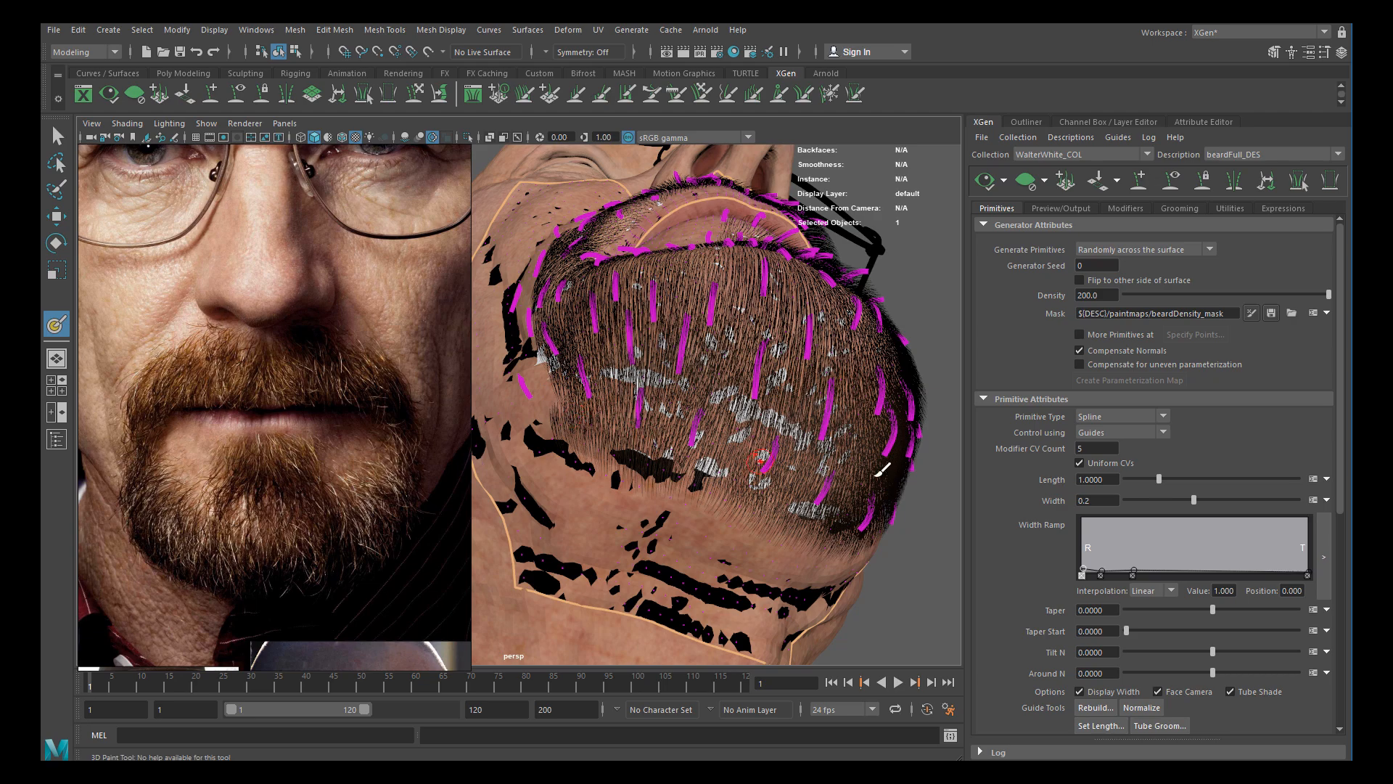
mouse_move(806, 425)
left_mouse_down("alt")
mouse_move(672, 464)
mouse_move(662, 373)
mouse_move(843, 363)
mouse_move(836, 432)
left_mouse_up("alt")
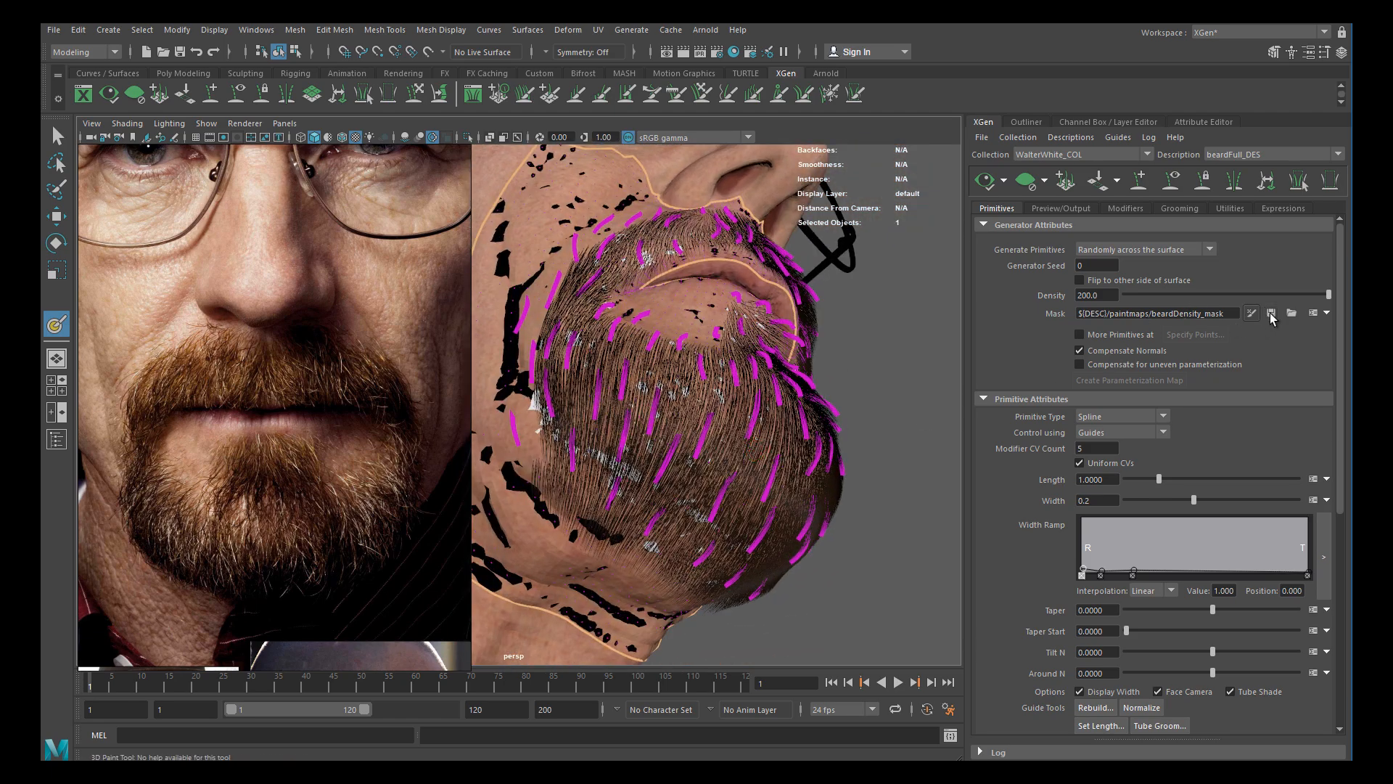
Paint the density mask along the mustache's upper edge under the nose and on the character's right side
left_click_drag(580, 406, 684, 468, "alt")
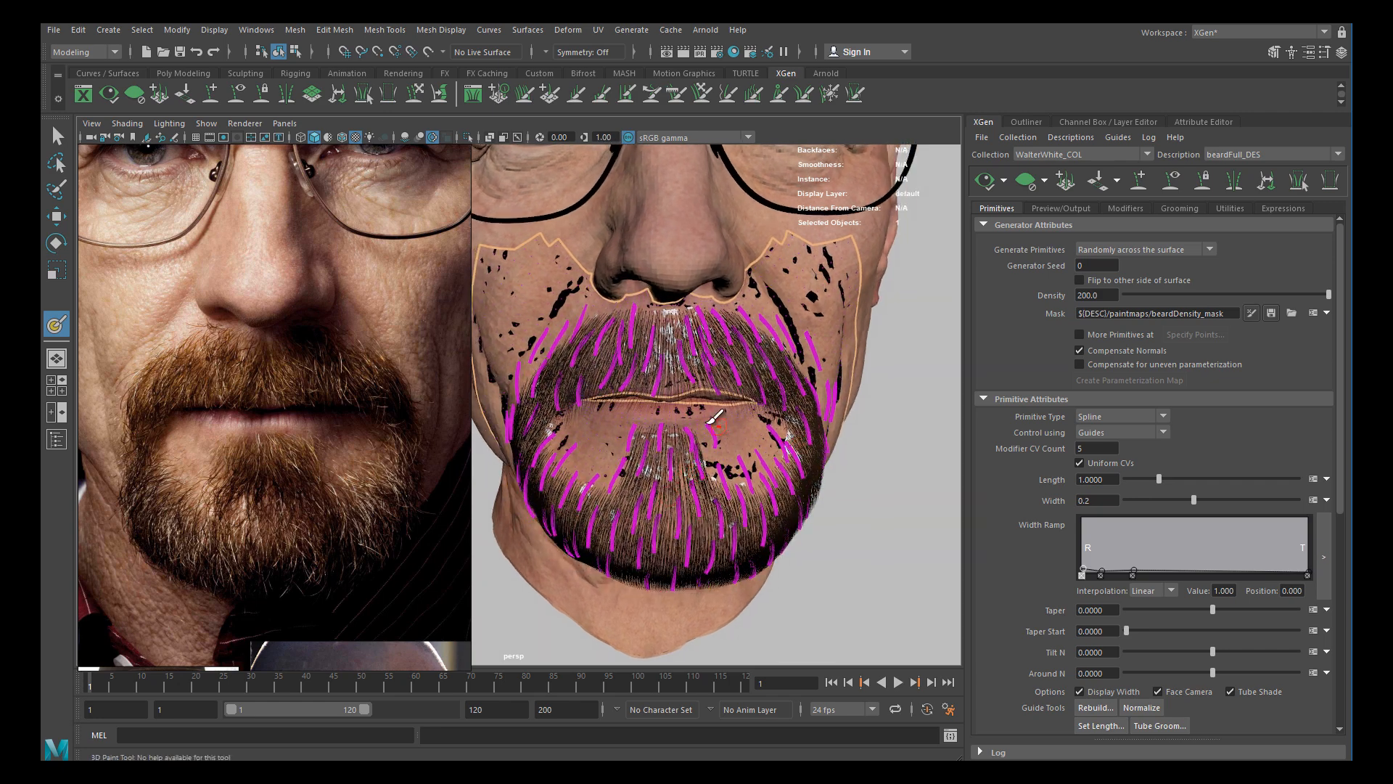
scroll(680, 354, "up", 5)
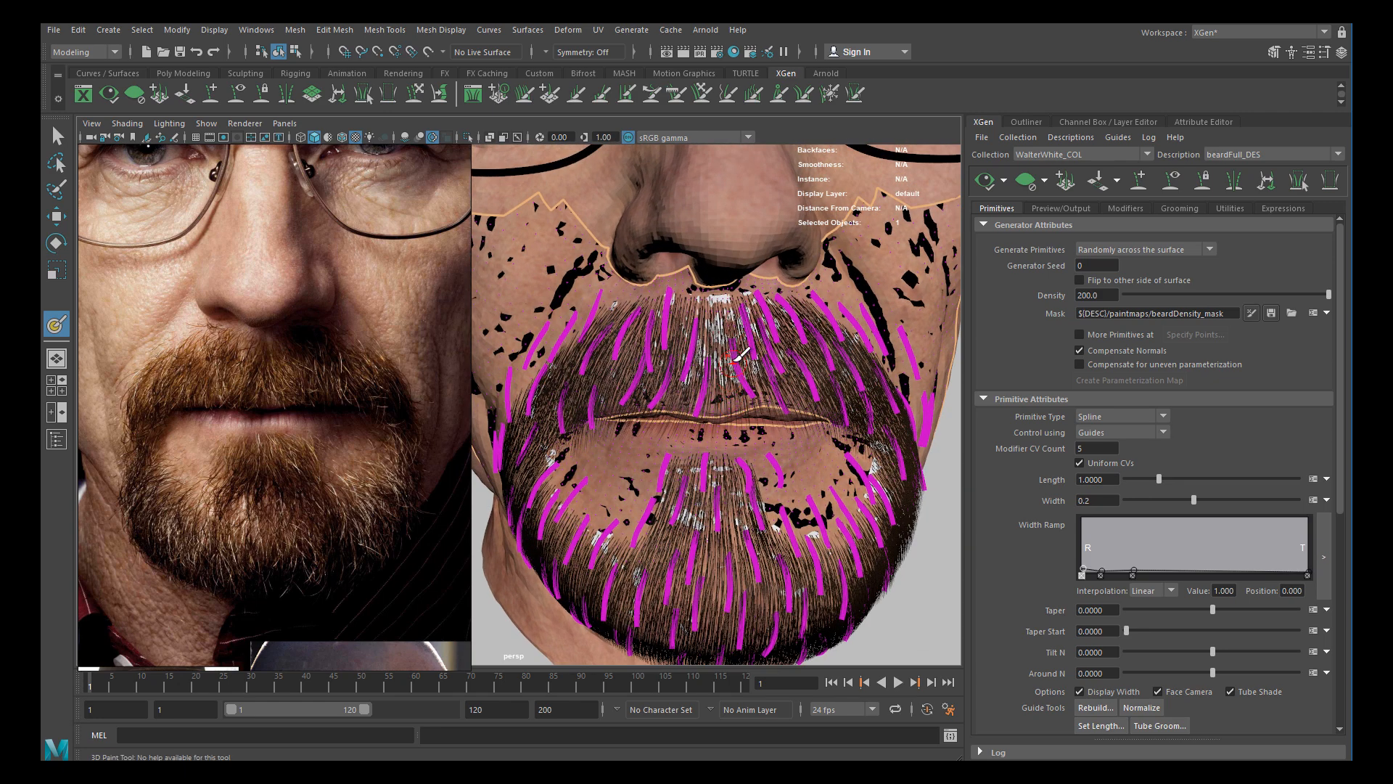
scroll(699, 354, "down", 2)
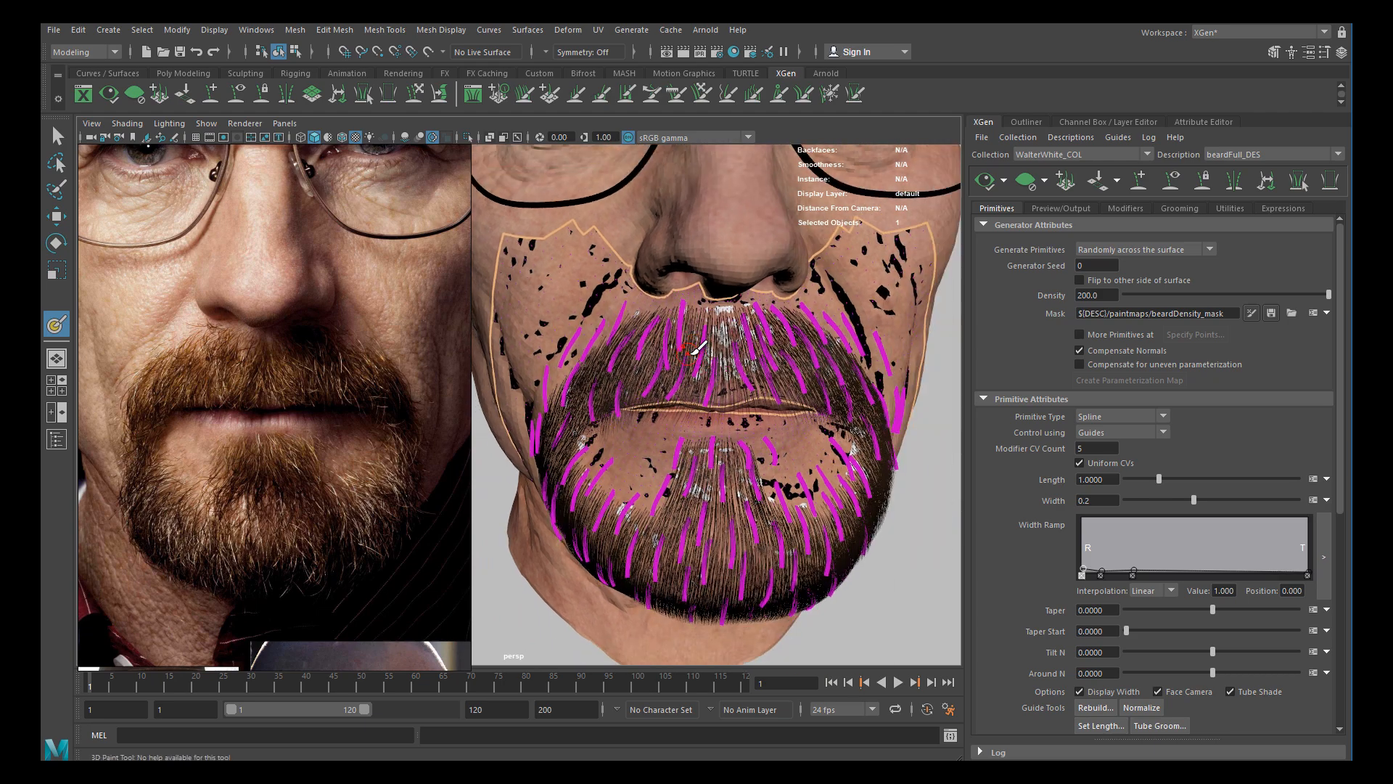
mouse_move(688, 350)
left_mouse_down("alt")
mouse_move(712, 330)
mouse_move(701, 339)
left_mouse_up("alt")
scroll(661, 305, "up", 4)
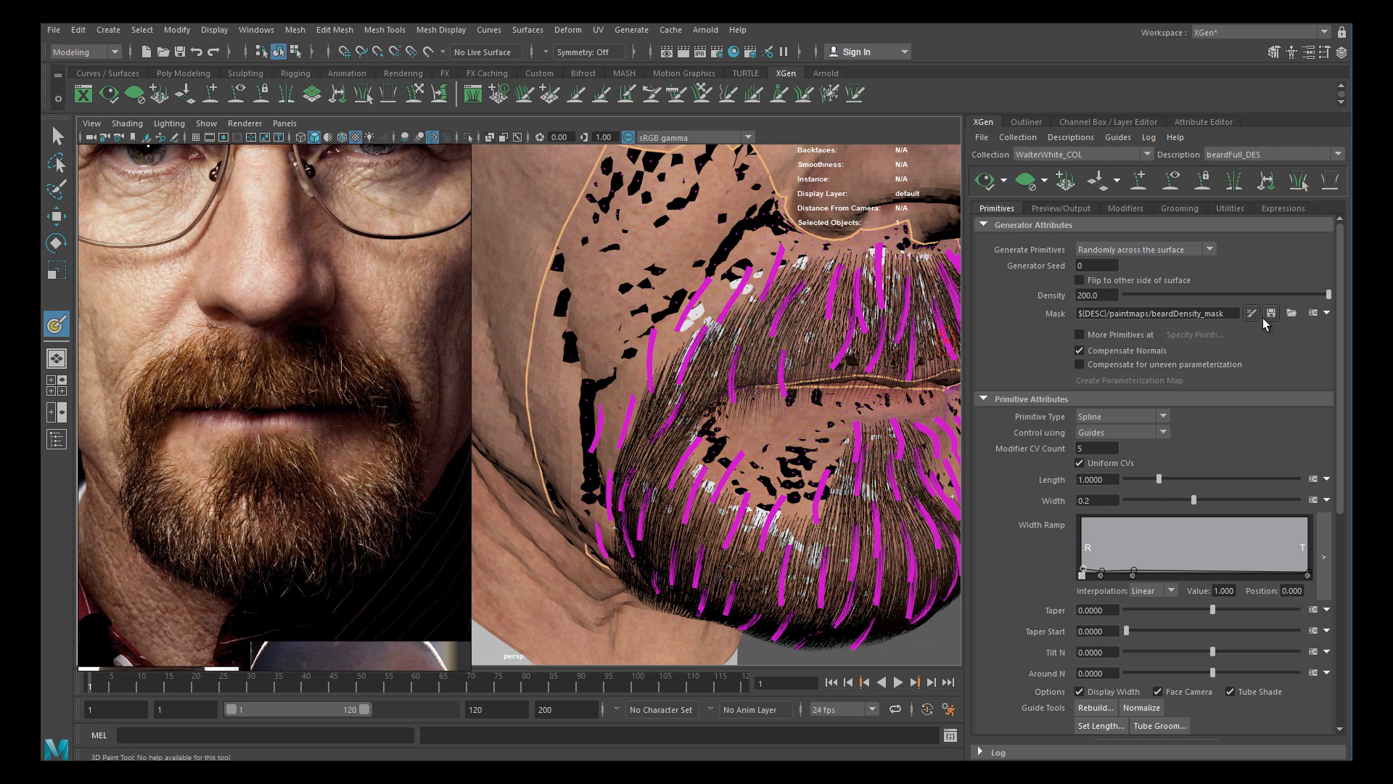
Paint the density mask along the mustache's upper edge on the character's left side and update the XGen preview
mouse_move(631, 319)
left_mouse_down("alt")
mouse_move(655, 316)
mouse_move(624, 325)
left_mouse_up("alt")
scroll(653, 318, "down", 5)
scroll(798, 348, "up", 3)
mouse_move(798, 348)
left_mouse_down("alt")
mouse_move(697, 390)
mouse_move(658, 385)
mouse_move(642, 360)
mouse_move(672, 397)
left_mouse_up("alt")
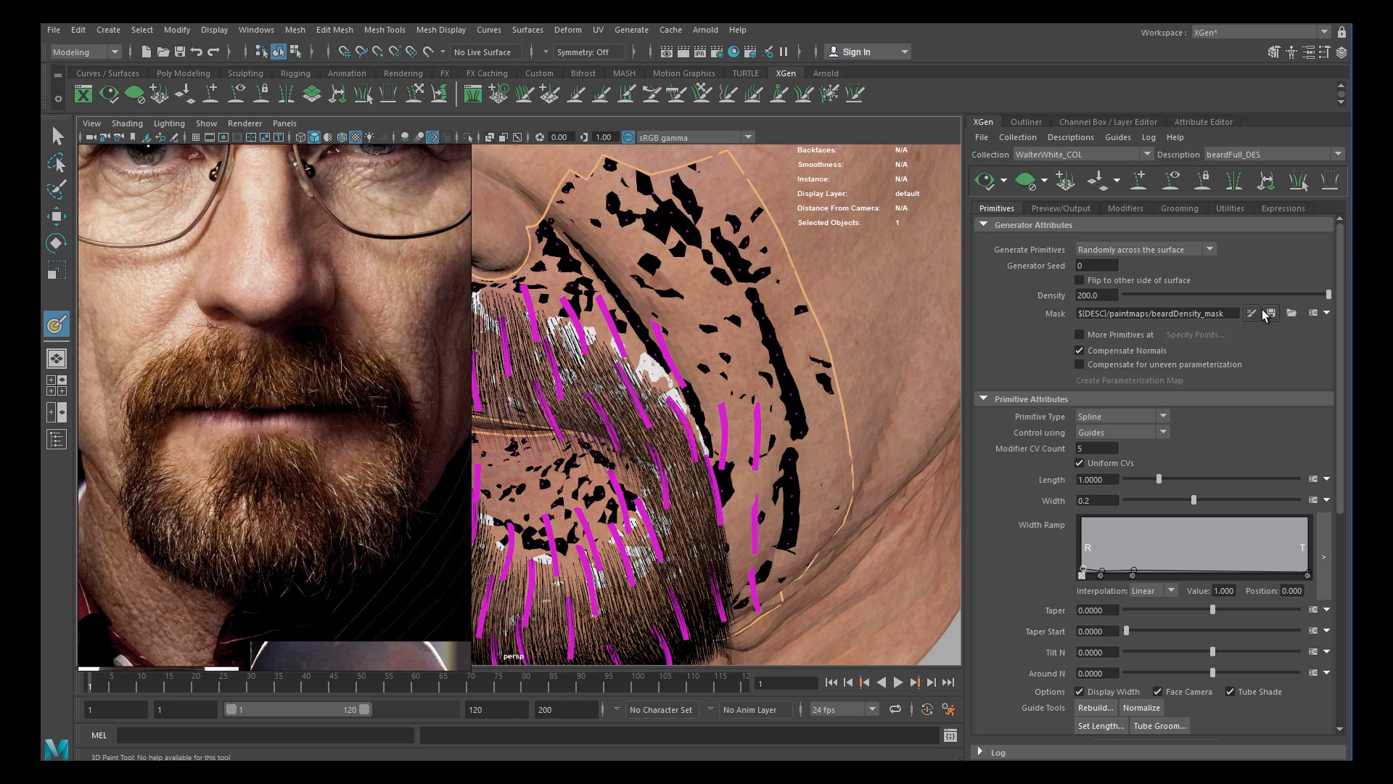
left_click(986, 183)
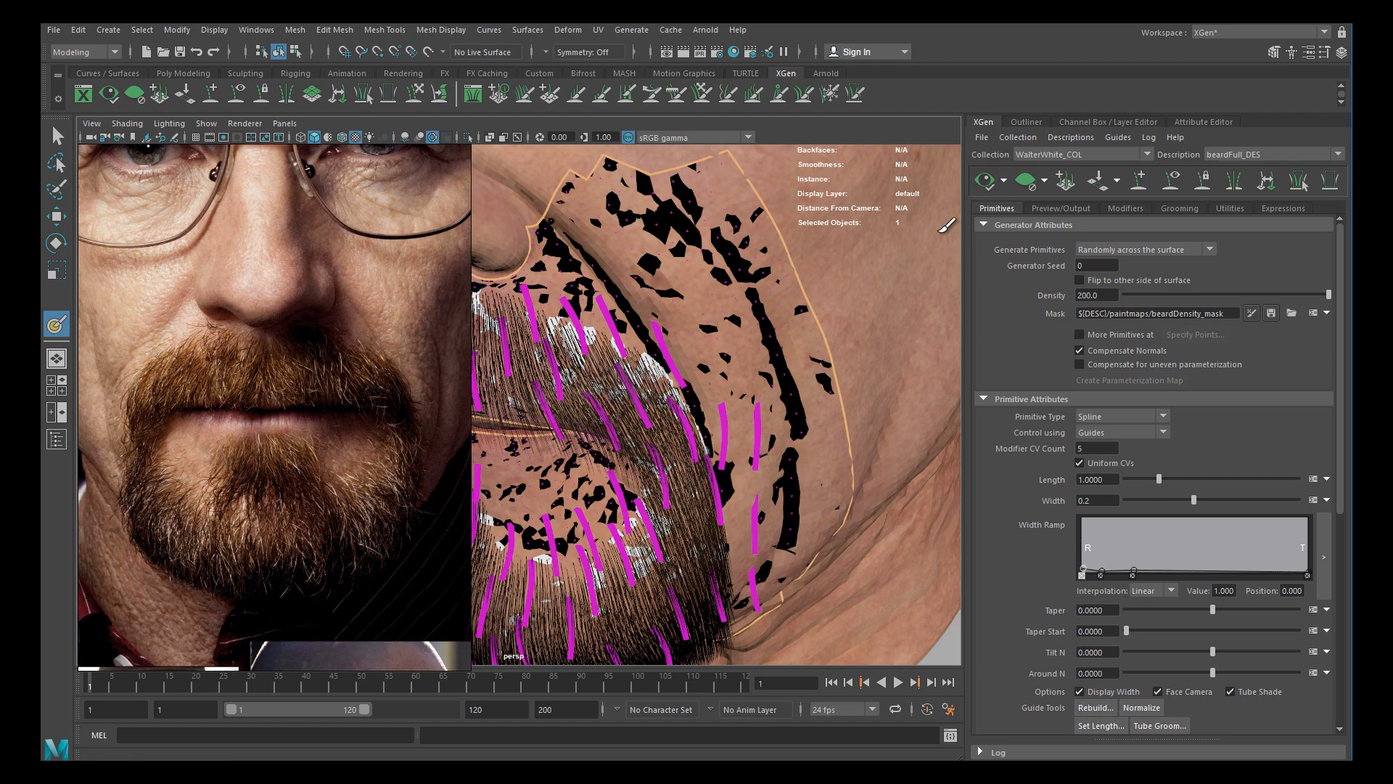
Paint the density mask white beside the soul patch below the lower lip and update the XGen preview
scroll(777, 328, "down", 3)
left_click_drag(775, 328, 753, 310, "alt")
scroll(748, 326, "up", 6)
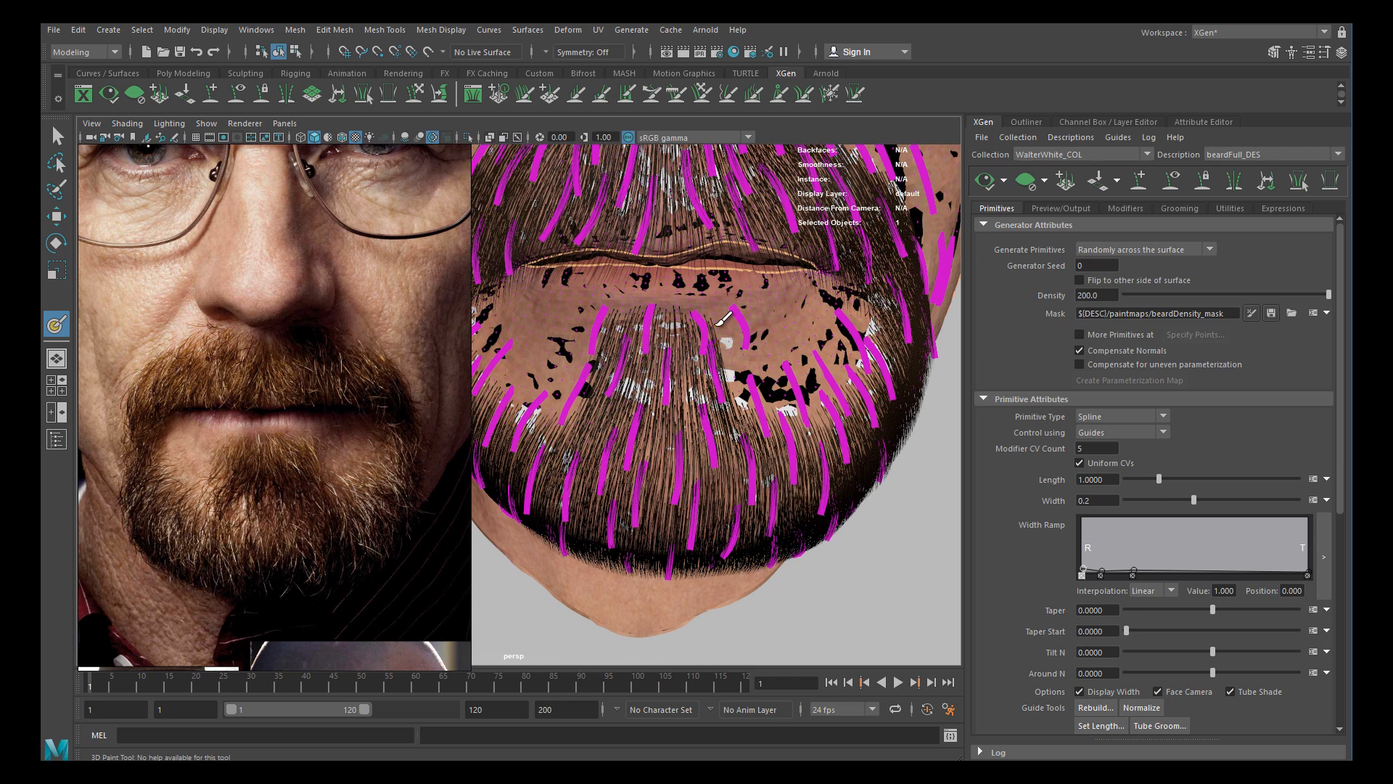
left_click_drag(722, 342, 727, 384)
left_click(987, 184)
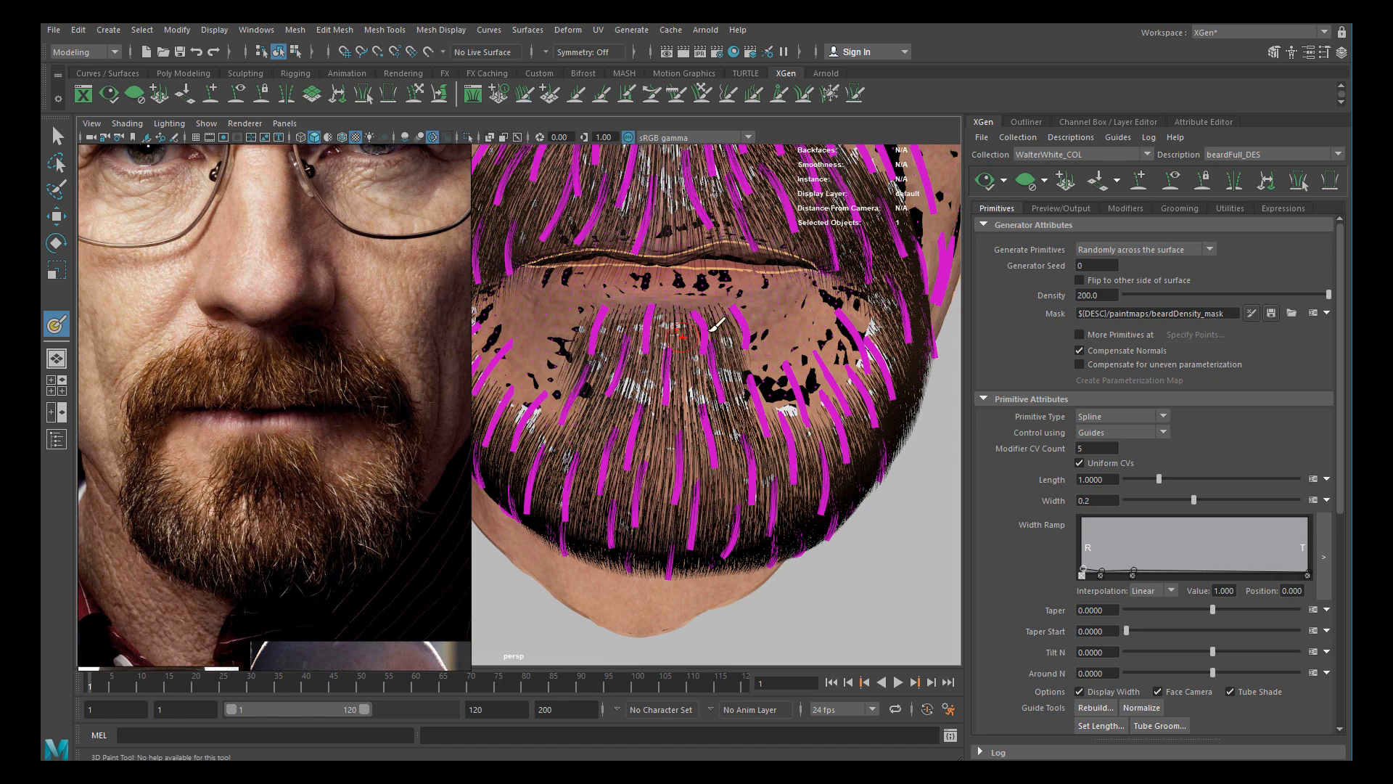
Extend the density mask along the chin beard's upper edge on both sides below the lower lip
middle_click_drag(681, 371, 717, 335, "alt")
right_click_drag(717, 336, 708, 367, "alt")
left_click_drag(709, 367, 740, 392, "alt")
mouse_move(740, 392)
right_mouse_down("alt")
mouse_move(718, 386)
mouse_move(755, 388)
right_mouse_up("alt")
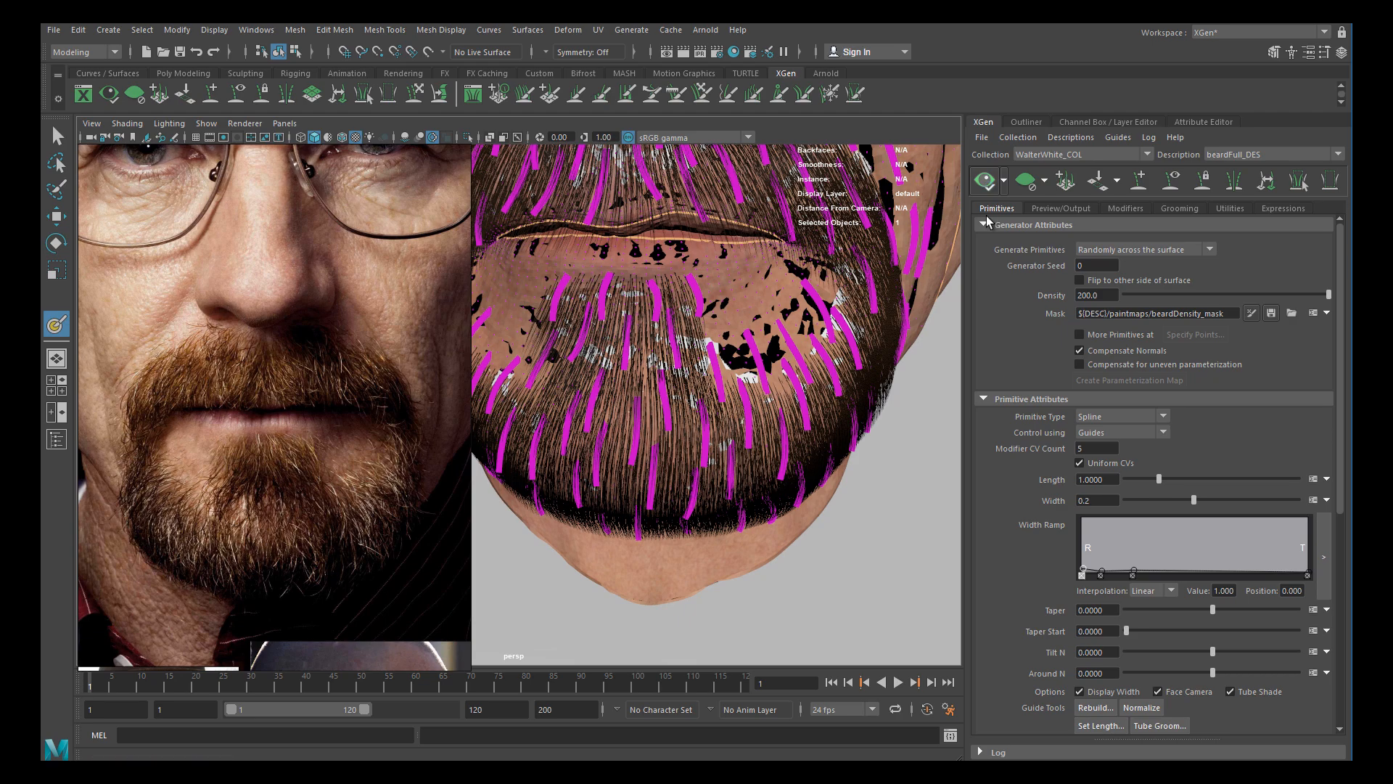
right_click_drag(802, 361, 748, 354, "alt")
left_click_drag(749, 354, 830, 370, "alt")
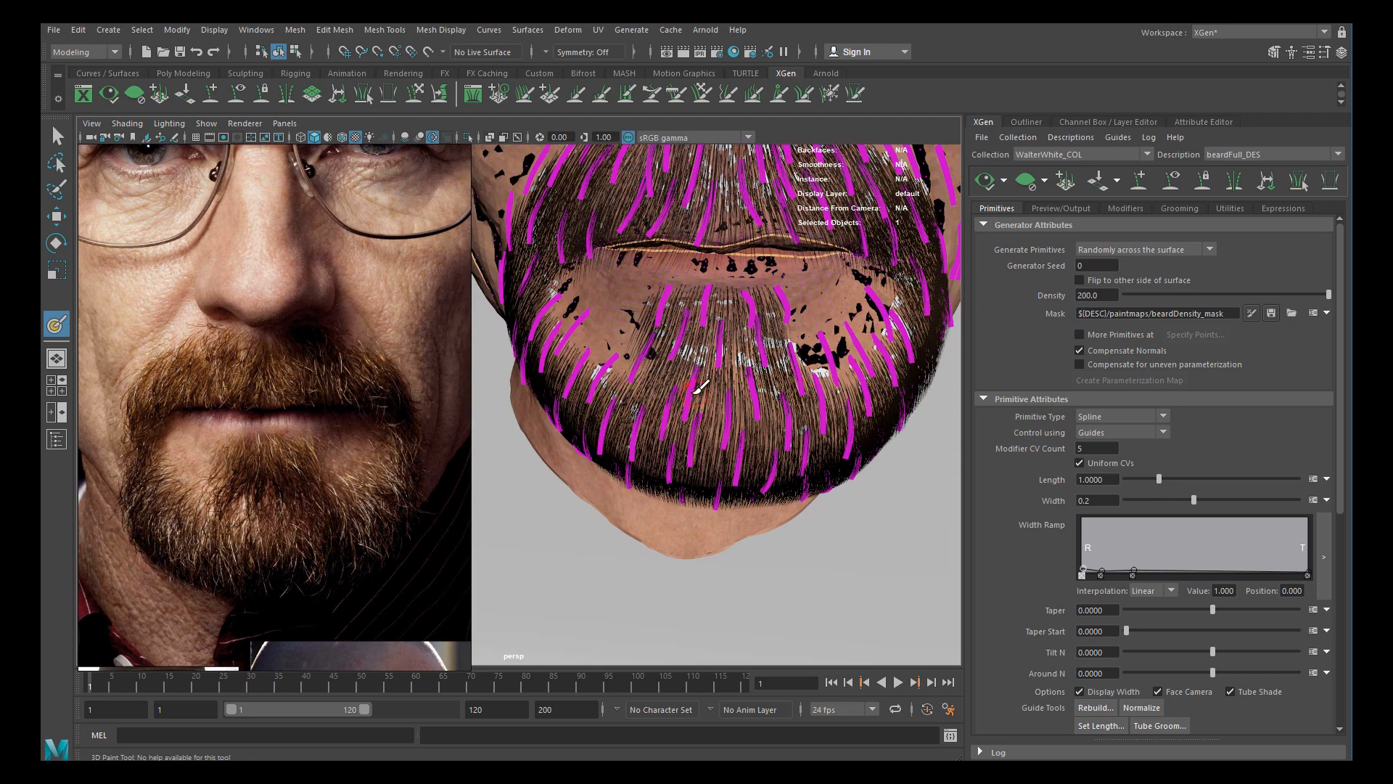
left_click_drag(677, 387, 680, 383, "alt")
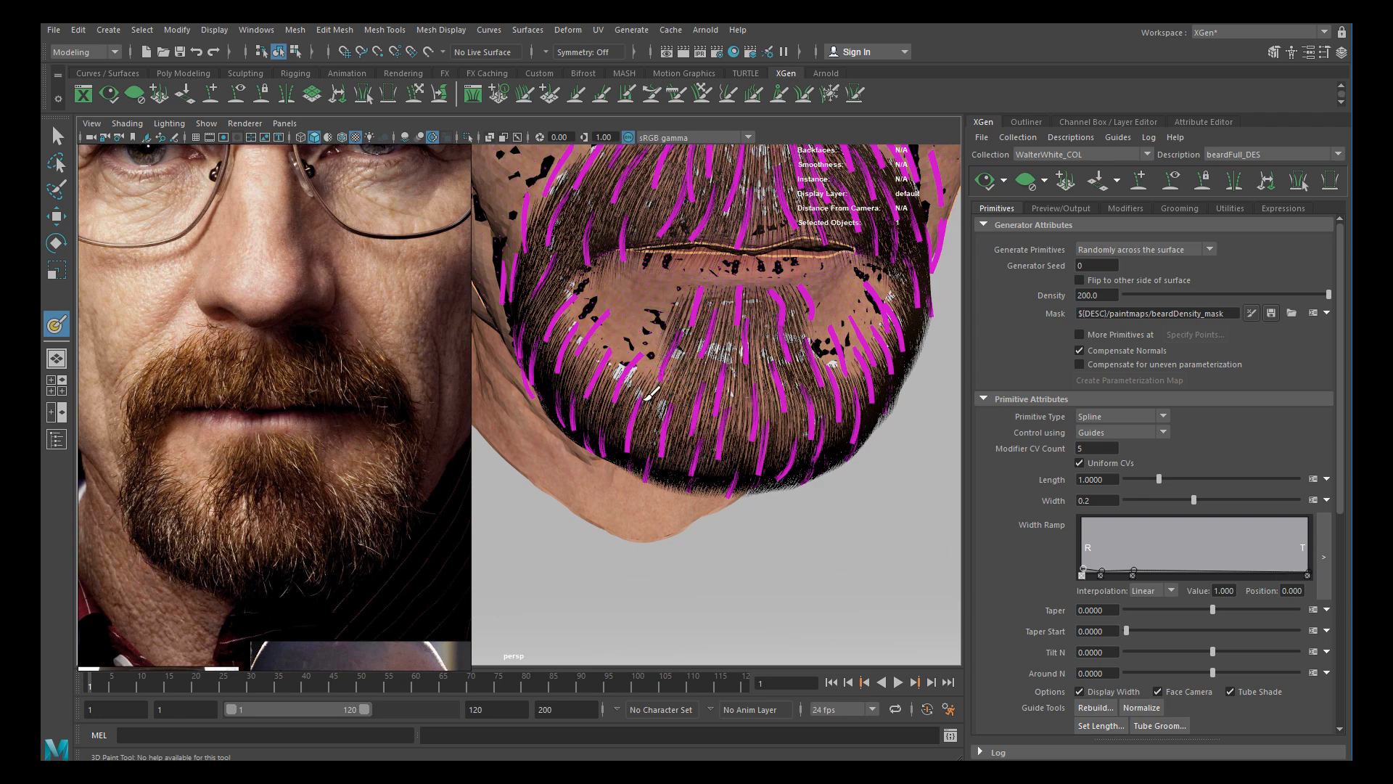
left_click_drag(648, 383, 722, 395, "alt")
middle_click_drag(717, 399, 693, 344, "alt")
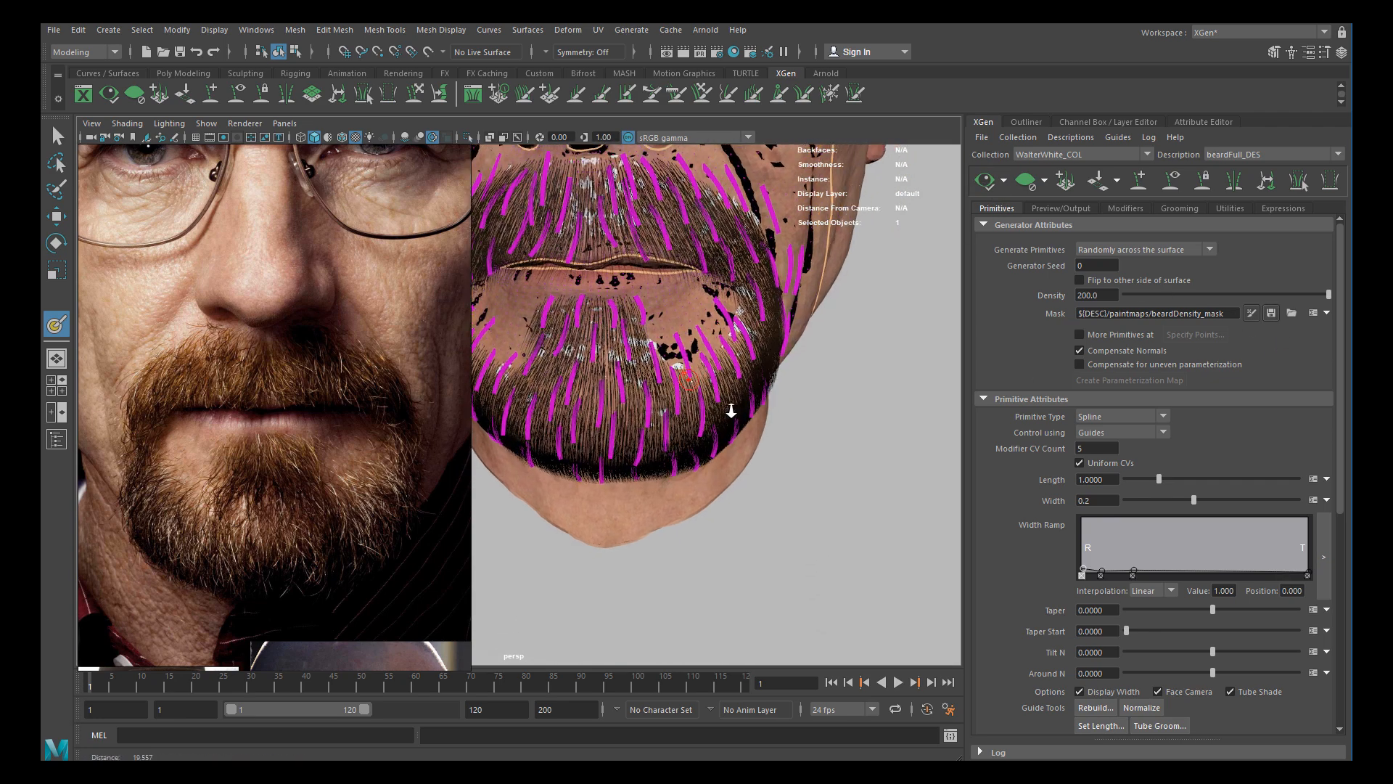
right_click_drag(693, 344, 762, 375, "alt")
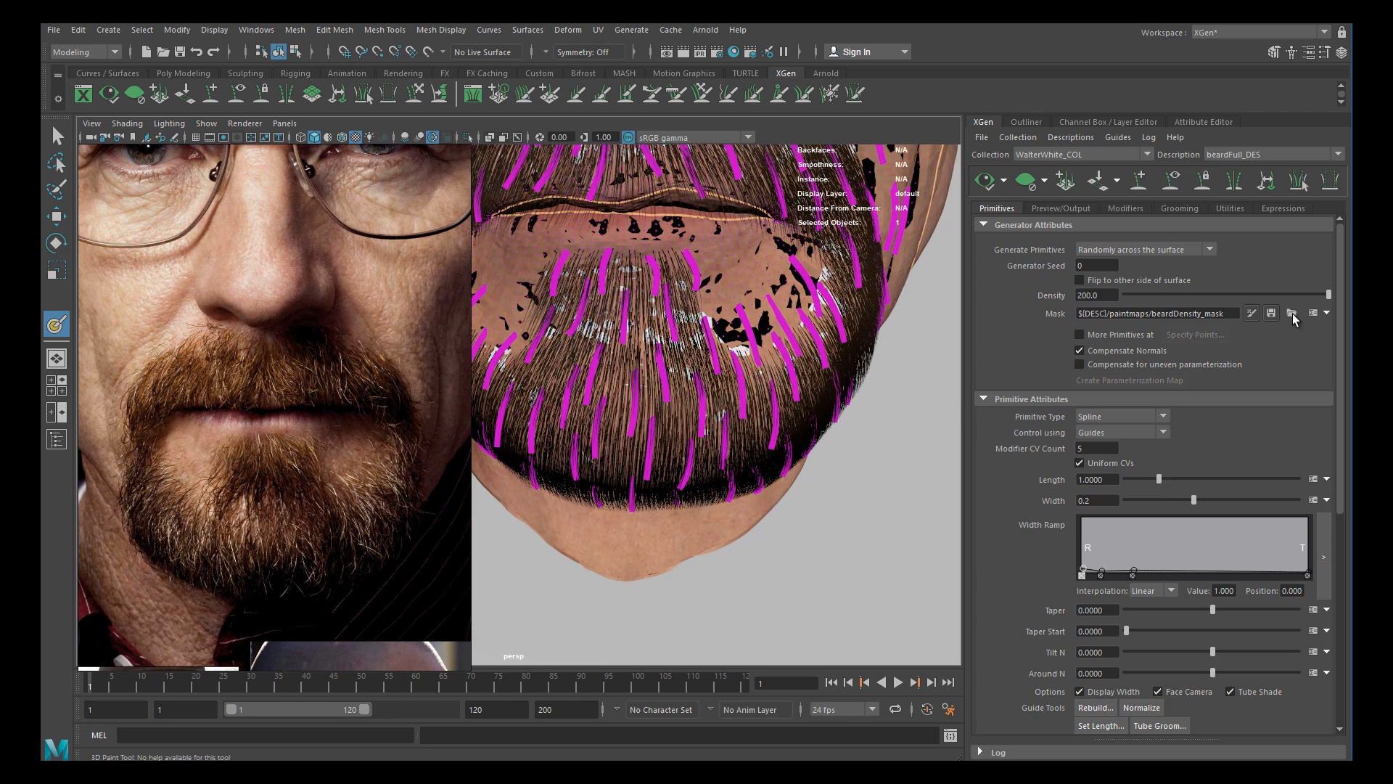
Examine the mustache and chin beard from the front and compare their outline and density with the reference photo
left_click_drag(671, 297, 703, 289, "alt")
middle_click_drag(703, 289, 751, 352, "alt")
right_click_drag(751, 352, 694, 348, "alt")
middle_click_drag(673, 324, 700, 341, "alt")
right_click_drag(700, 341, 642, 335, "alt")
left_click_drag(642, 335, 652, 330, "alt")
middle_click_drag(652, 330, 690, 377, "alt")
right_click_drag(688, 375, 685, 400, "alt")
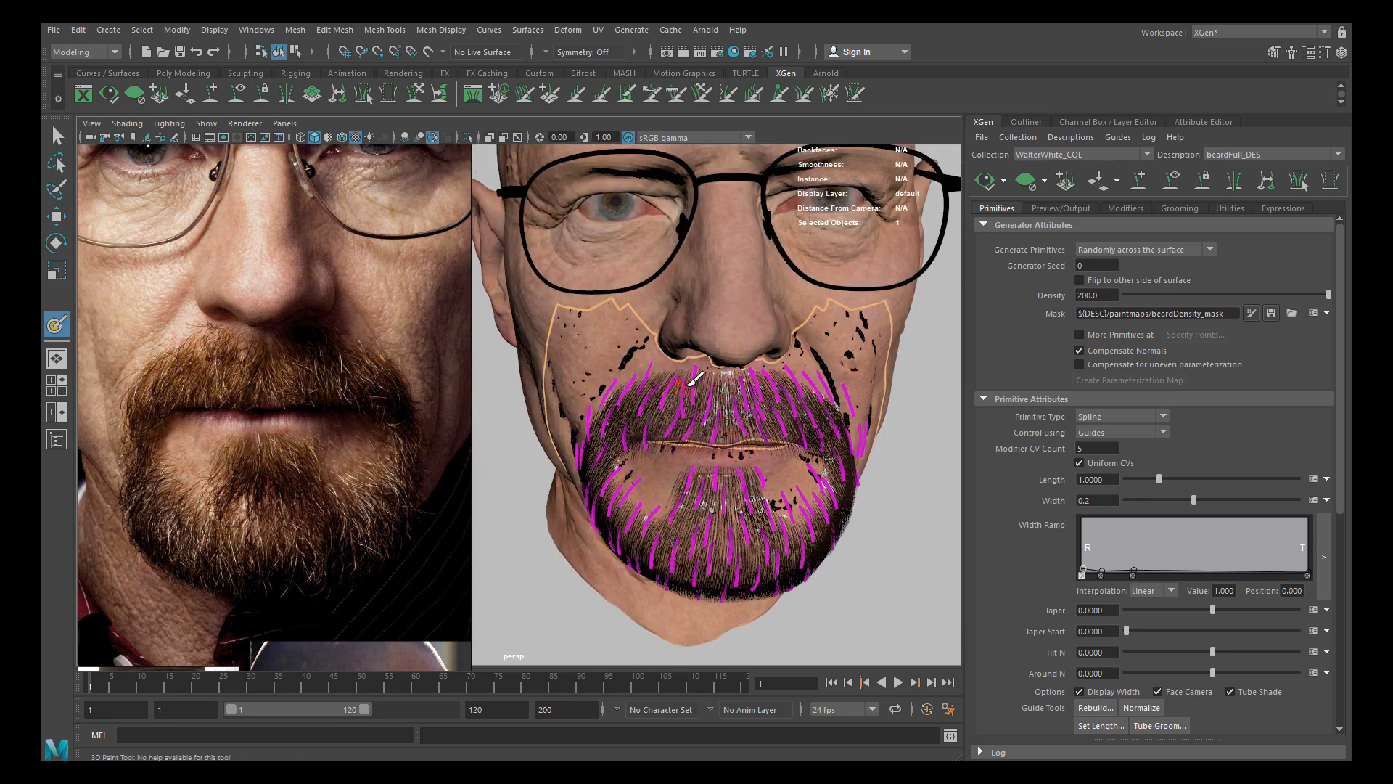
middle_click_drag(711, 387, 663, 324, "alt")
right_click_drag(663, 324, 724, 327, "alt")
left_click_drag(682, 345, 711, 344, "alt")
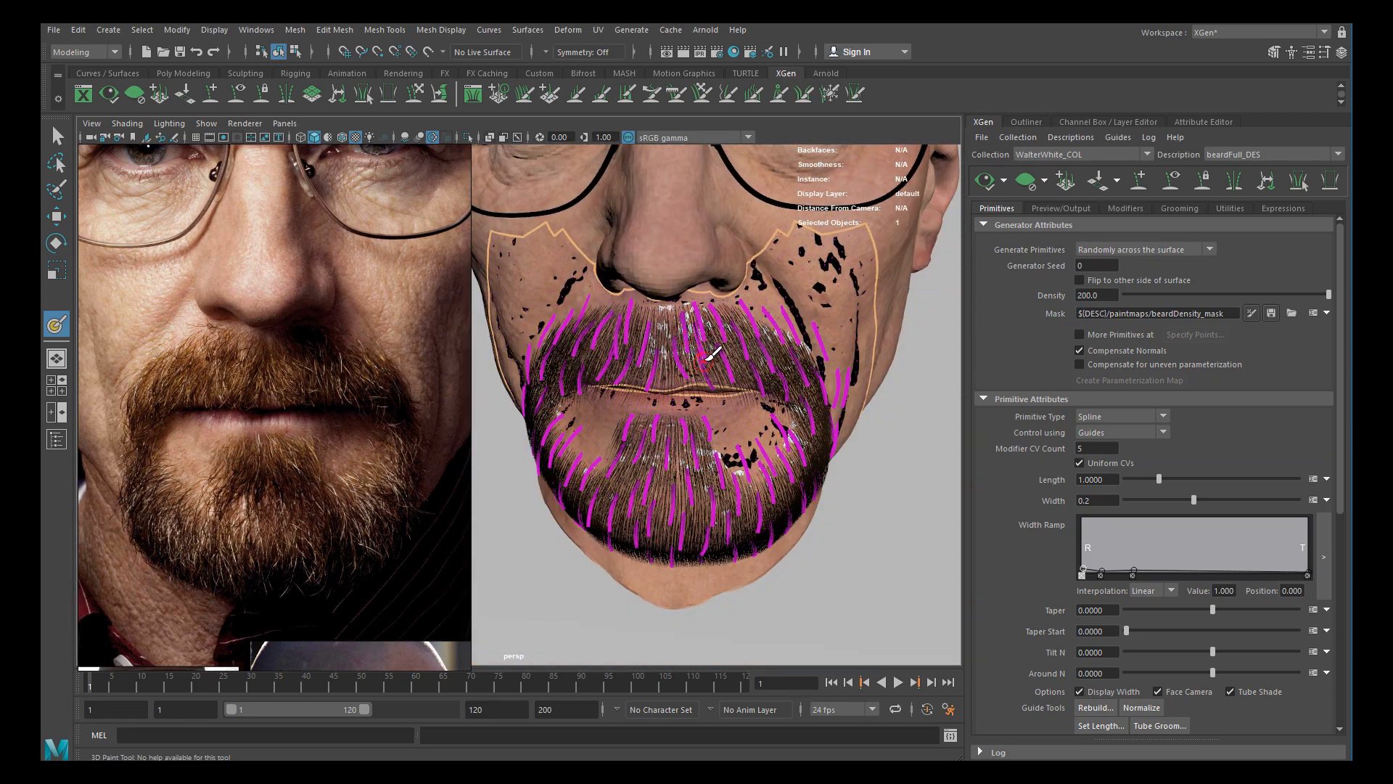
Leave the paint tool, deselect the scalp, and hide the scalps layer and the beard guides
key("w")
left_click(889, 374)
right_click_drag(769, 362, 665, 352, "alt")
left_click_drag(664, 352, 678, 338, "alt")
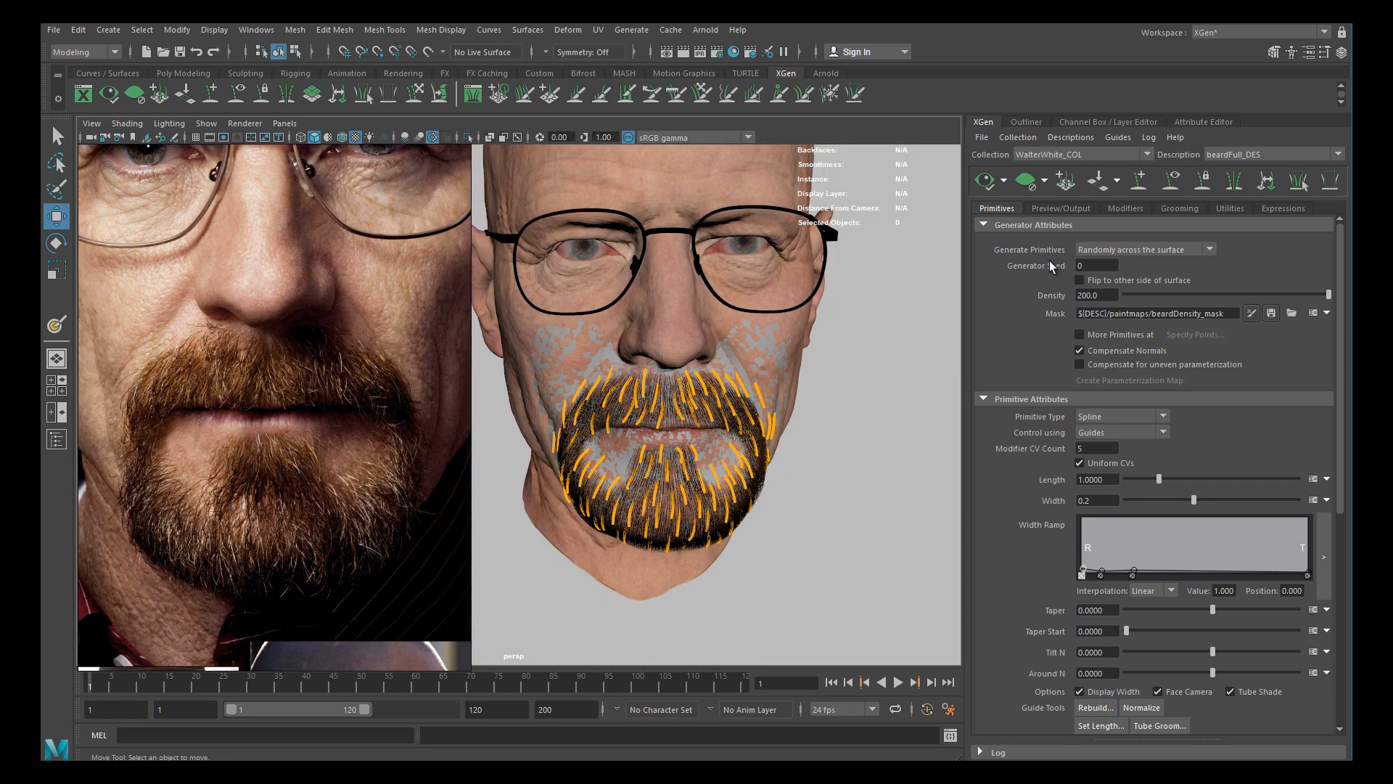
left_click(1081, 120)
left_click(964, 638)
scroll(846, 520, "up", 3)
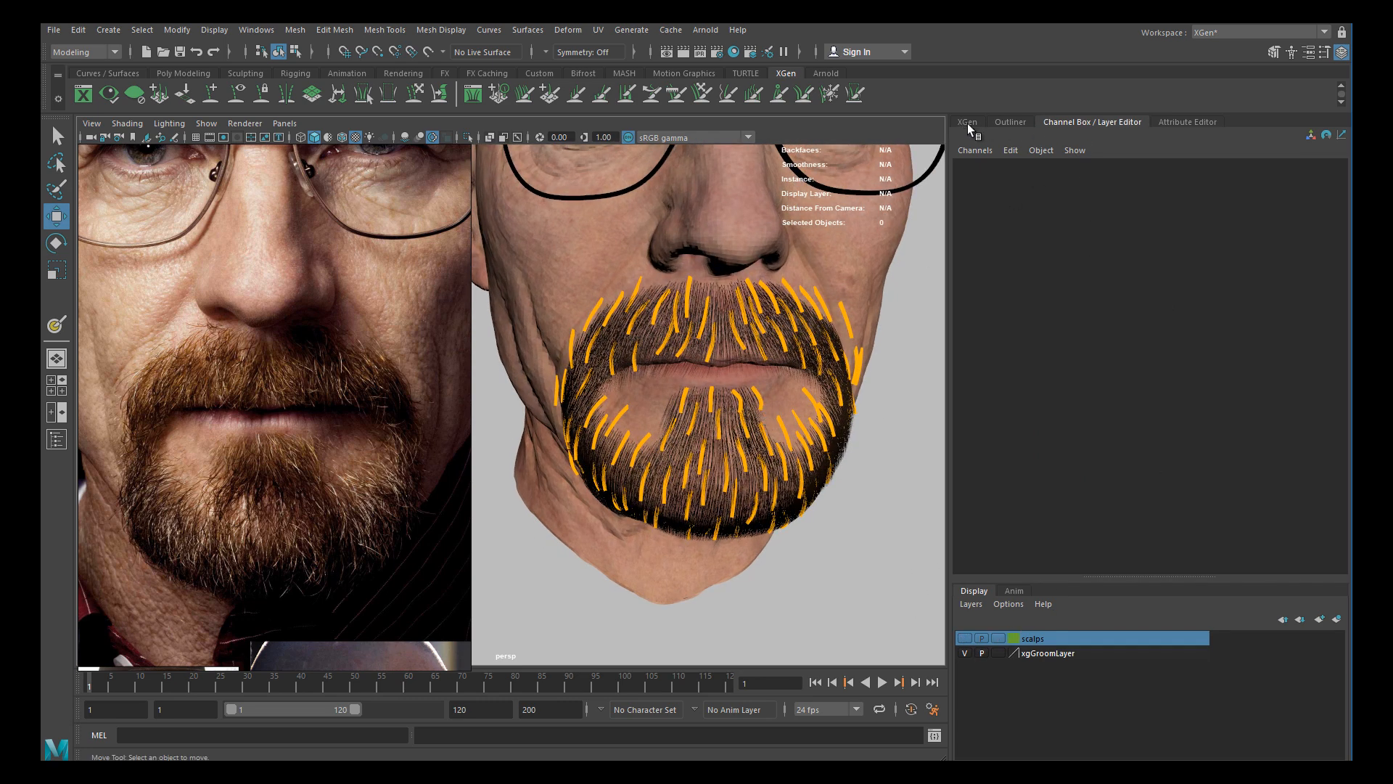
left_click(965, 122)
left_click(1097, 180)
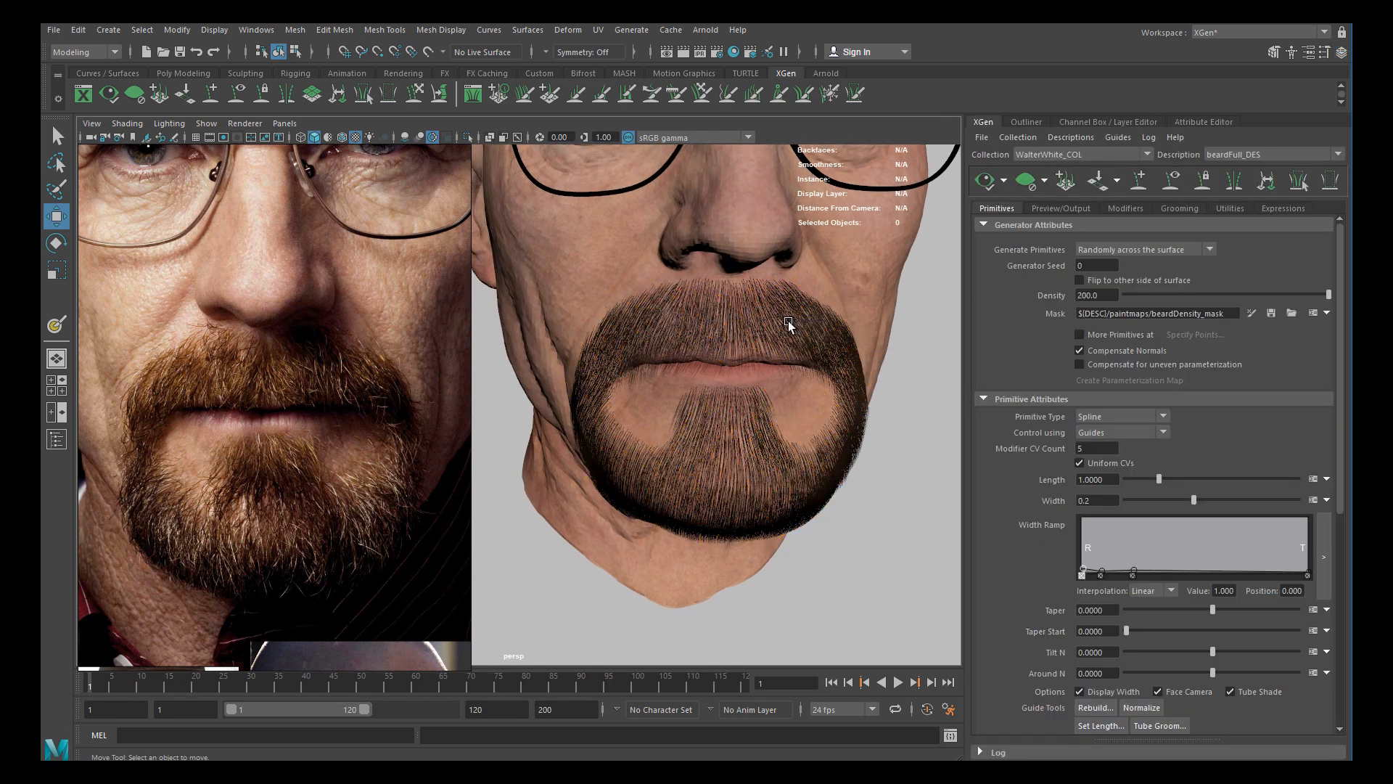
Examine the beard from the front and from below, comparing its fullness with the reference photo
scroll(794, 318, "down", 5)
mouse_move(703, 376)
left_mouse_down("alt")
mouse_move(602, 384)
mouse_move(801, 376)
mouse_move(694, 379)
left_mouse_up("alt")
right_click_drag(694, 379, 728, 410, "alt")
middle_click_drag(727, 410, 754, 477, "alt")
right_click_drag(754, 477, 820, 476, "alt")
left_click_drag(820, 475, 741, 388, "alt")
right_click_drag(751, 426, 693, 367, "alt")
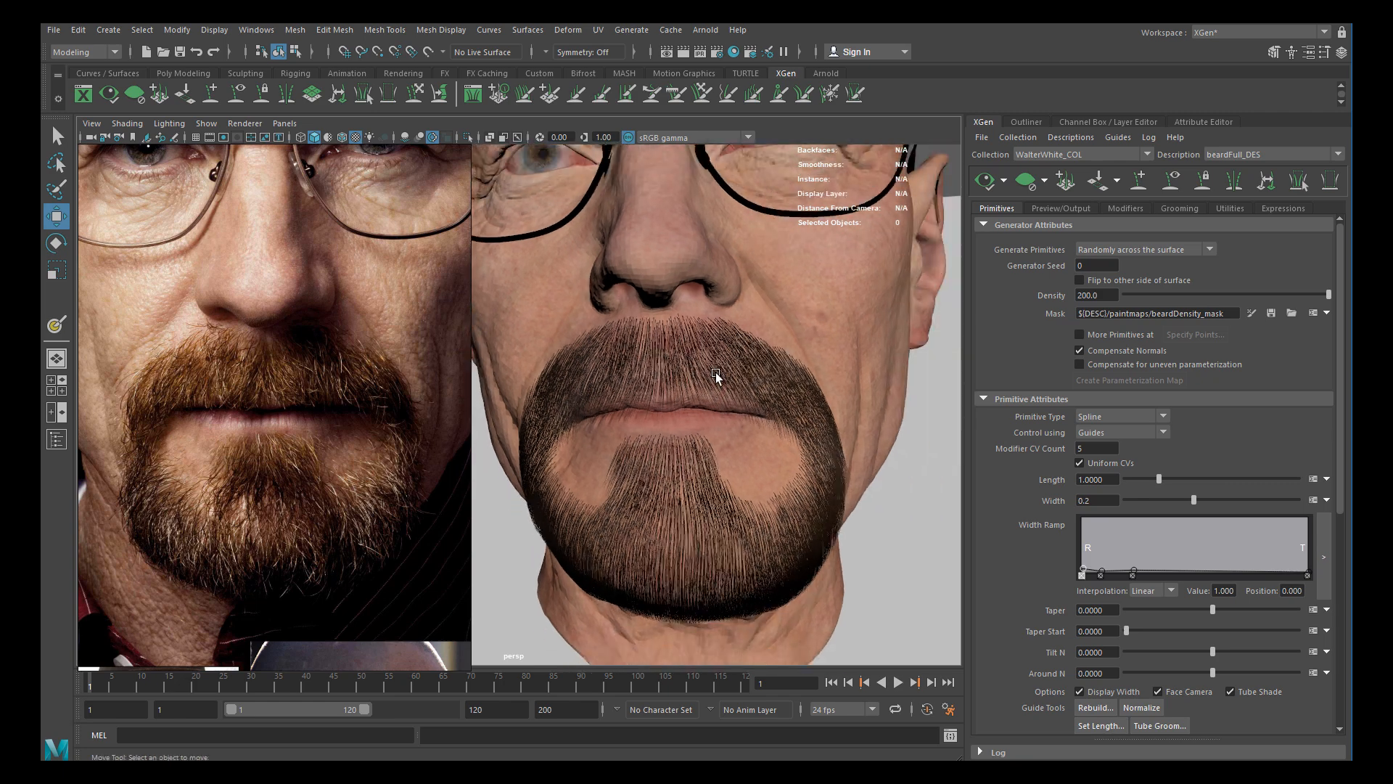
left_click_drag(694, 367, 750, 390, "alt")
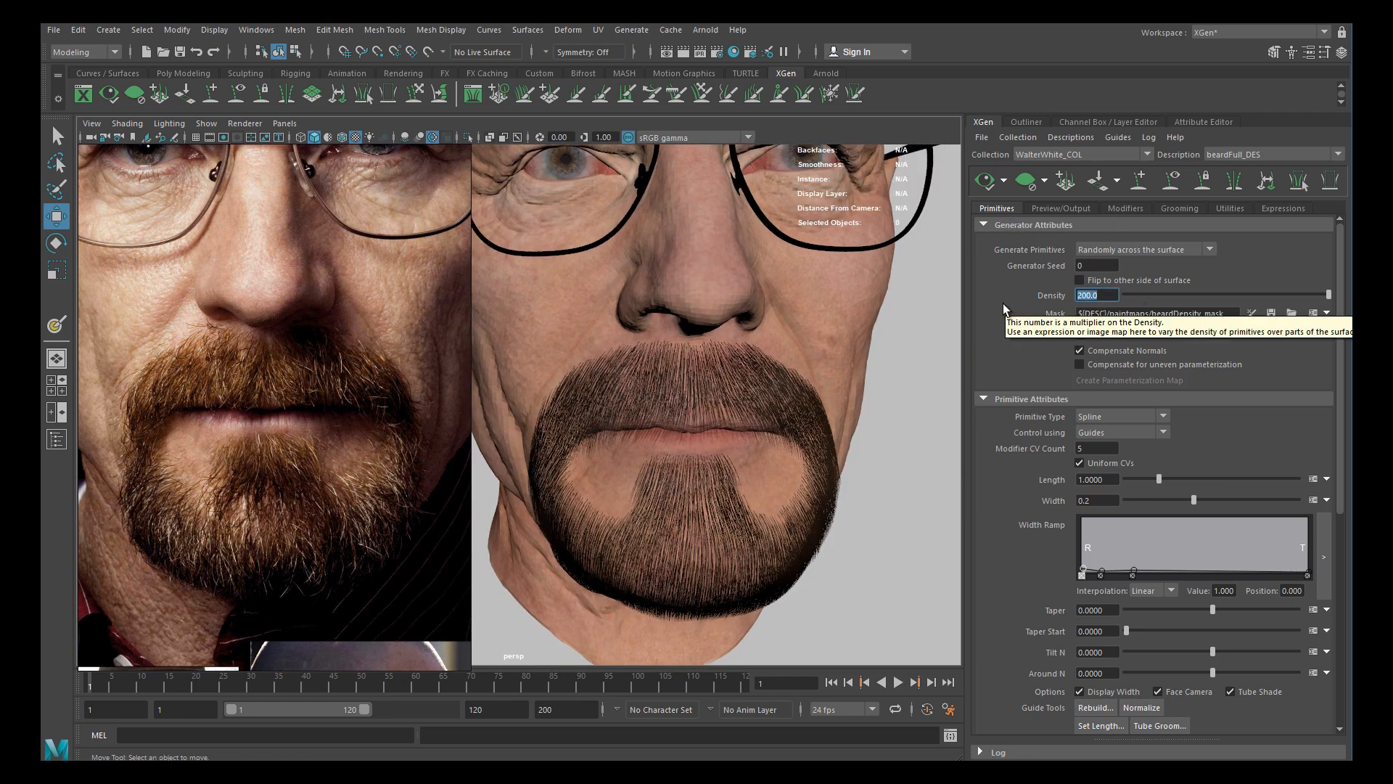
Set the beard's density to 500 and update the XGen preview
type("500")
key("Return")
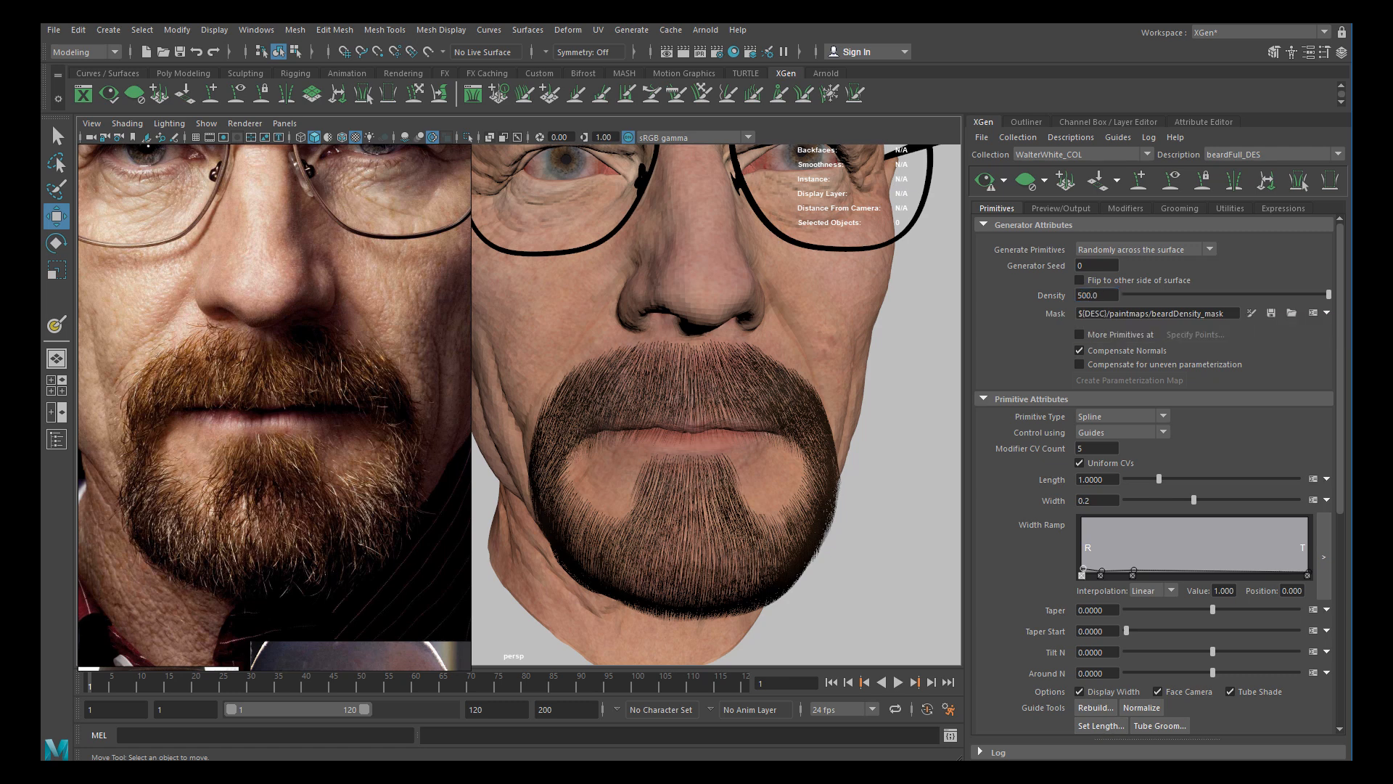
left_click(986, 178)
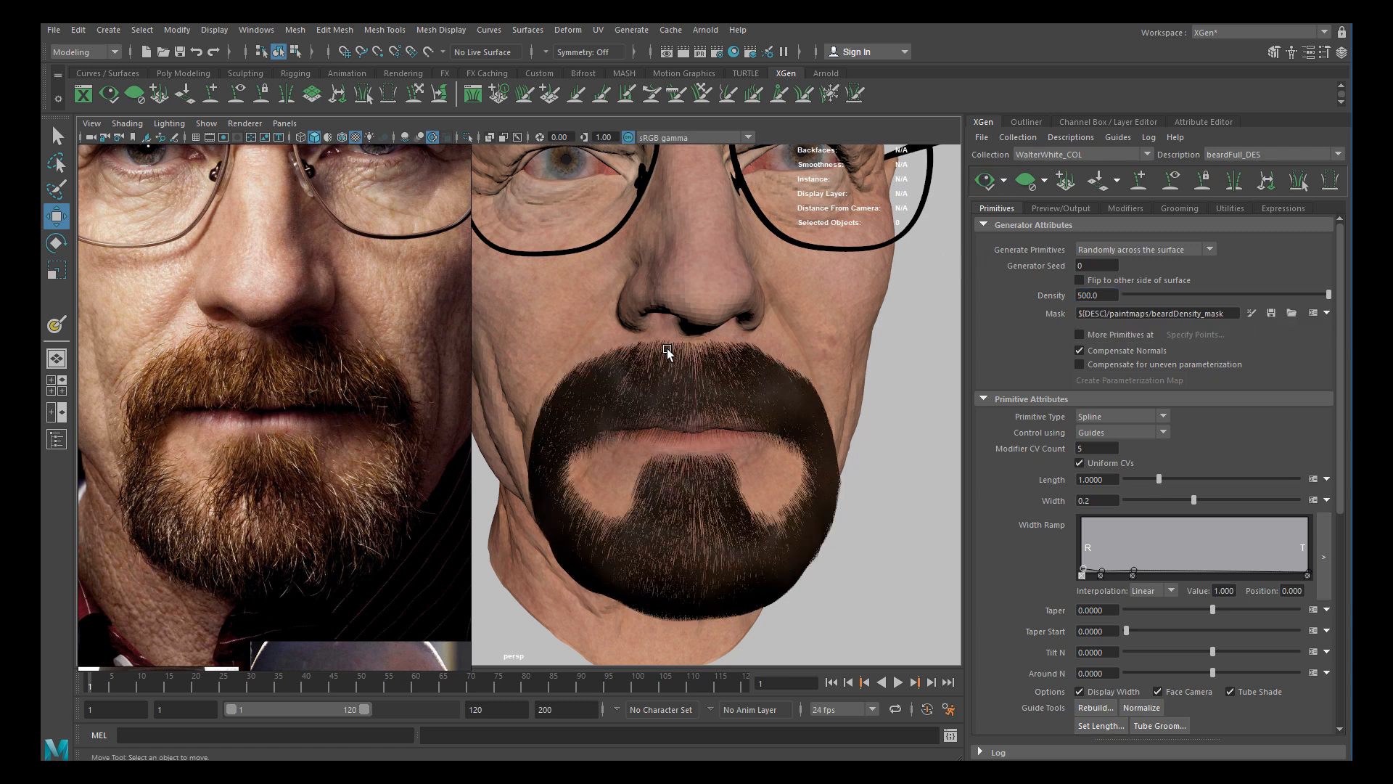
middle_click_drag(660, 352, 719, 360, "alt")
Set the beard's density to 400 and update the XGen preview
left_click(1106, 294)
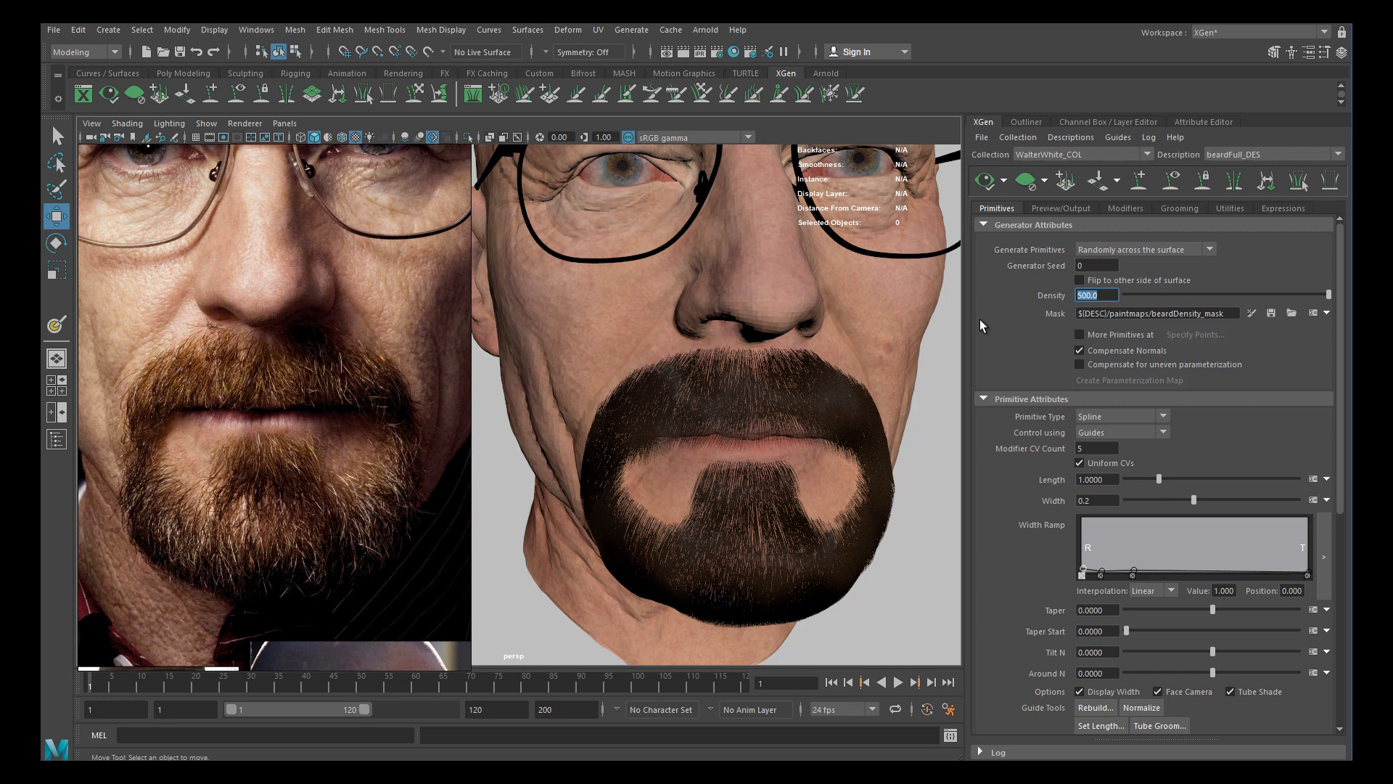
type("400")
key("Return")
left_click(987, 180)
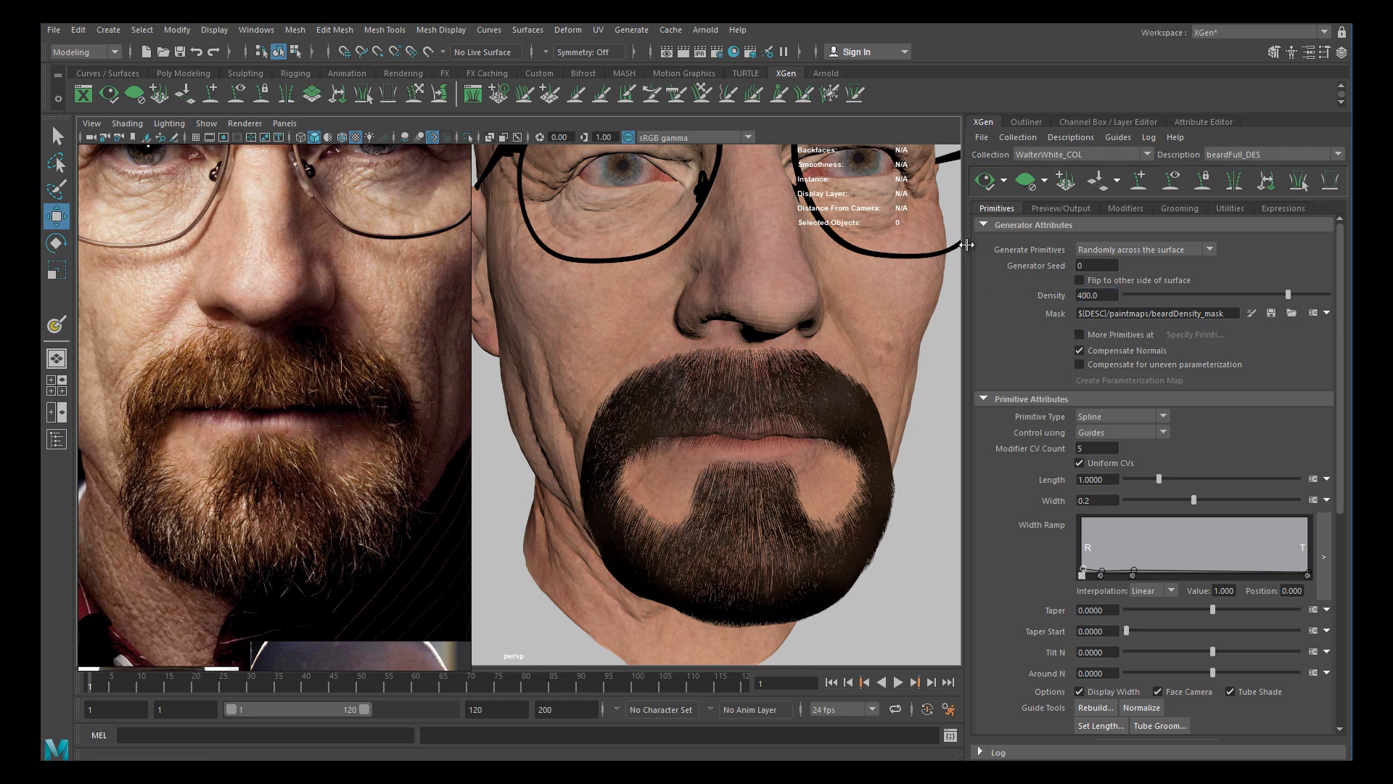
Examine the denser beard close up and on the whole head, checking its edges against the reference photo
left_click_drag(785, 335, 742, 421, "alt")
middle_click_drag(670, 423, 698, 344, "alt")
right_click_drag(698, 343, 740, 427, "alt")
mouse_move(740, 430)
left_mouse_down("alt")
mouse_move(840, 436)
mouse_move(793, 398)
mouse_move(718, 416)
left_mouse_up("alt")
right_click_drag(719, 416, 714, 379, "alt")
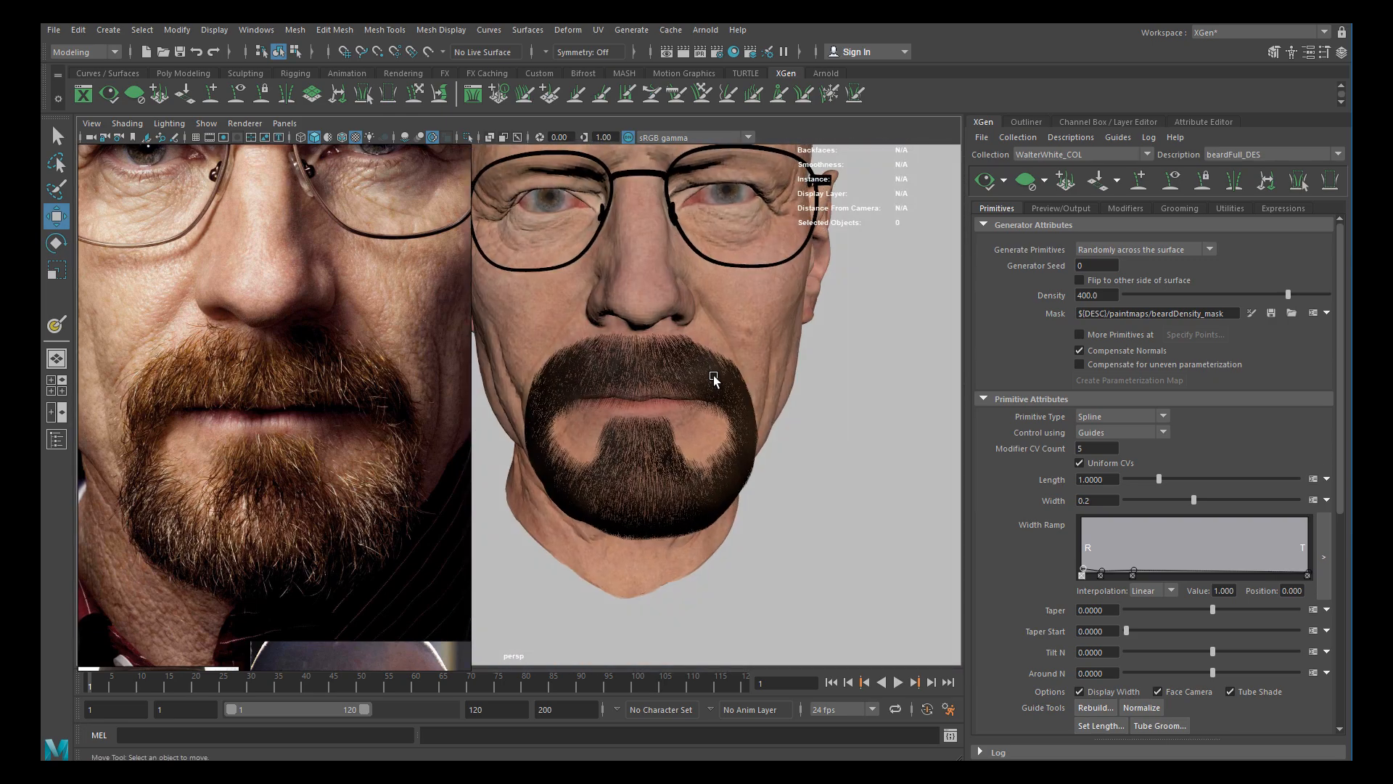
left_click(764, 355)
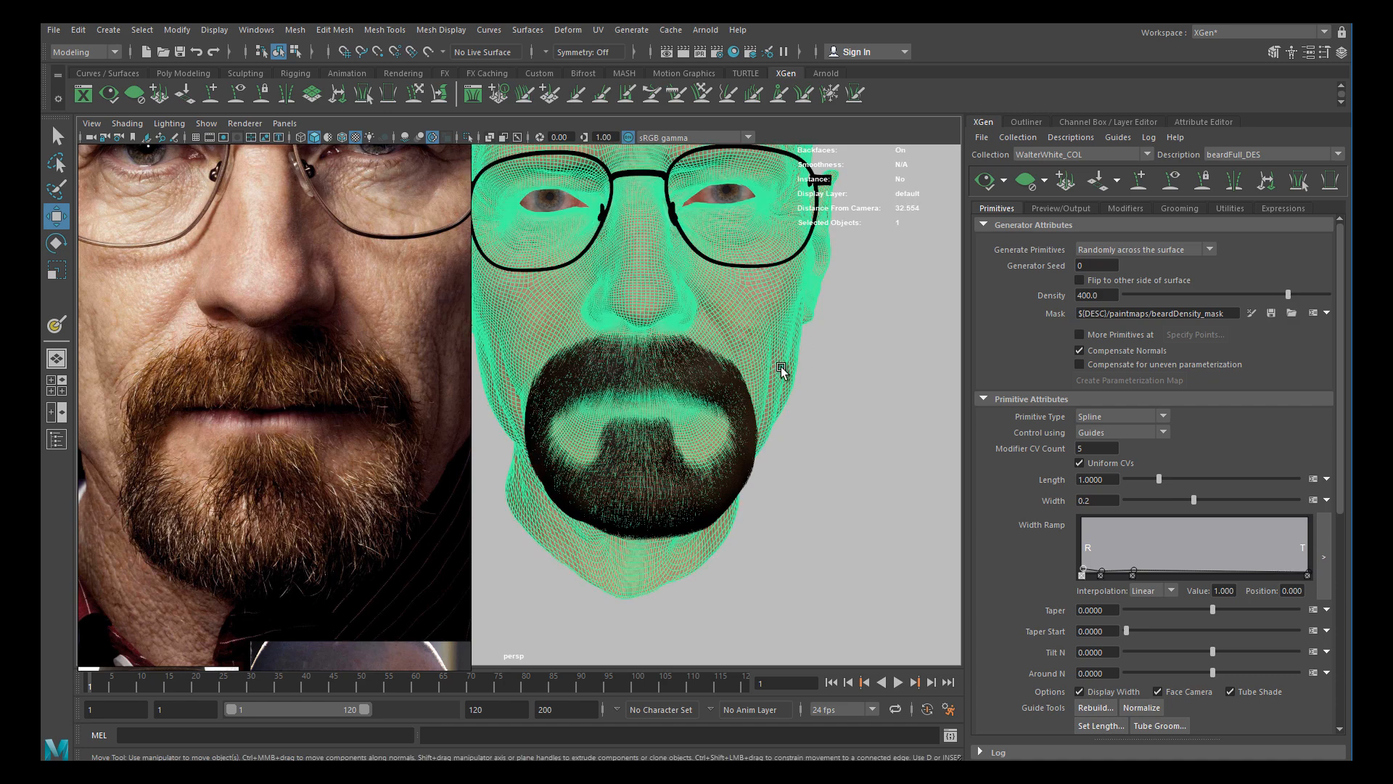
right_click_drag(755, 389, 874, 388, "alt")
left_click(874, 385)
middle_click_drag(682, 433, 698, 382, "alt")
right_click_drag(698, 382, 793, 365, "alt")
middle_click_drag(792, 364, 861, 576, "alt")
left_click_drag(807, 462, 759, 450, "alt")
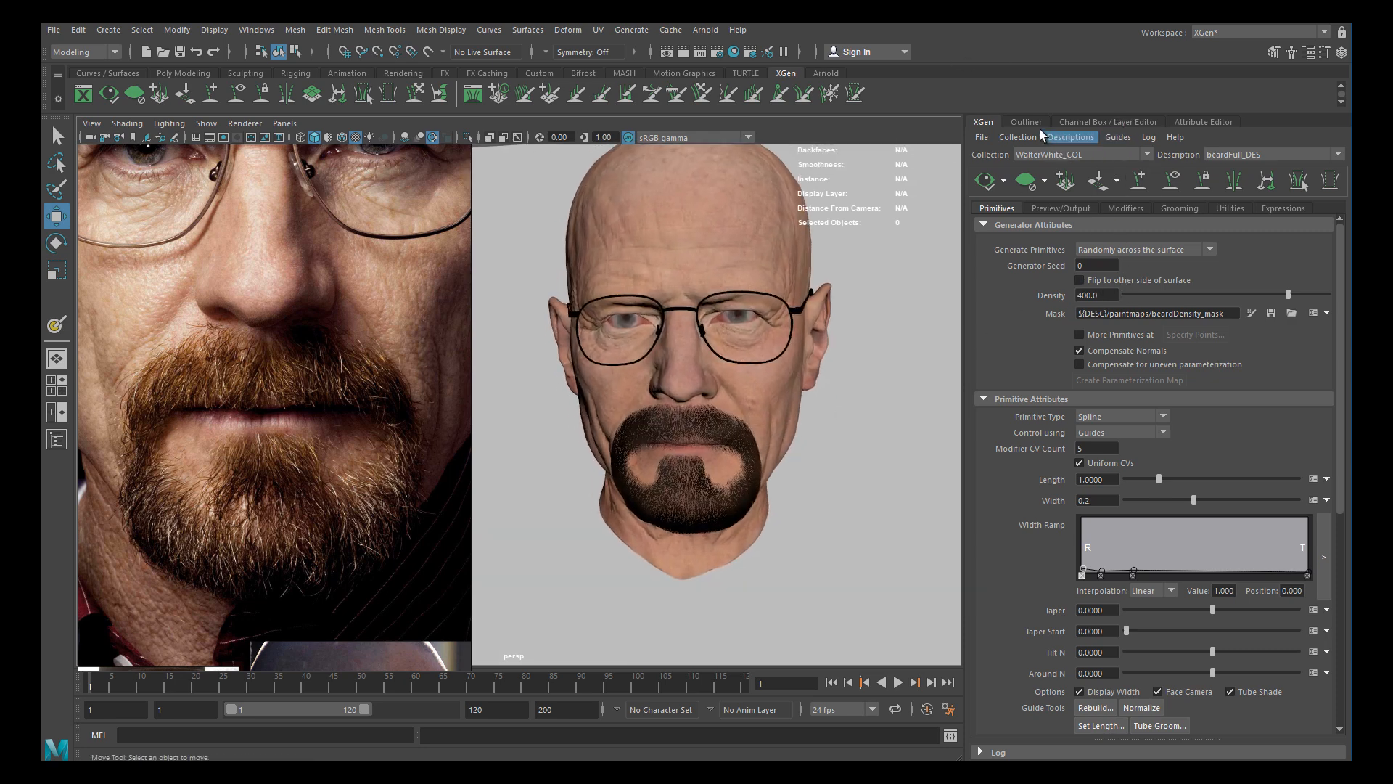
Show the scalps layer again, start painting the beardDensity_mask map and isolate the scalp mesh
left_click(1092, 122)
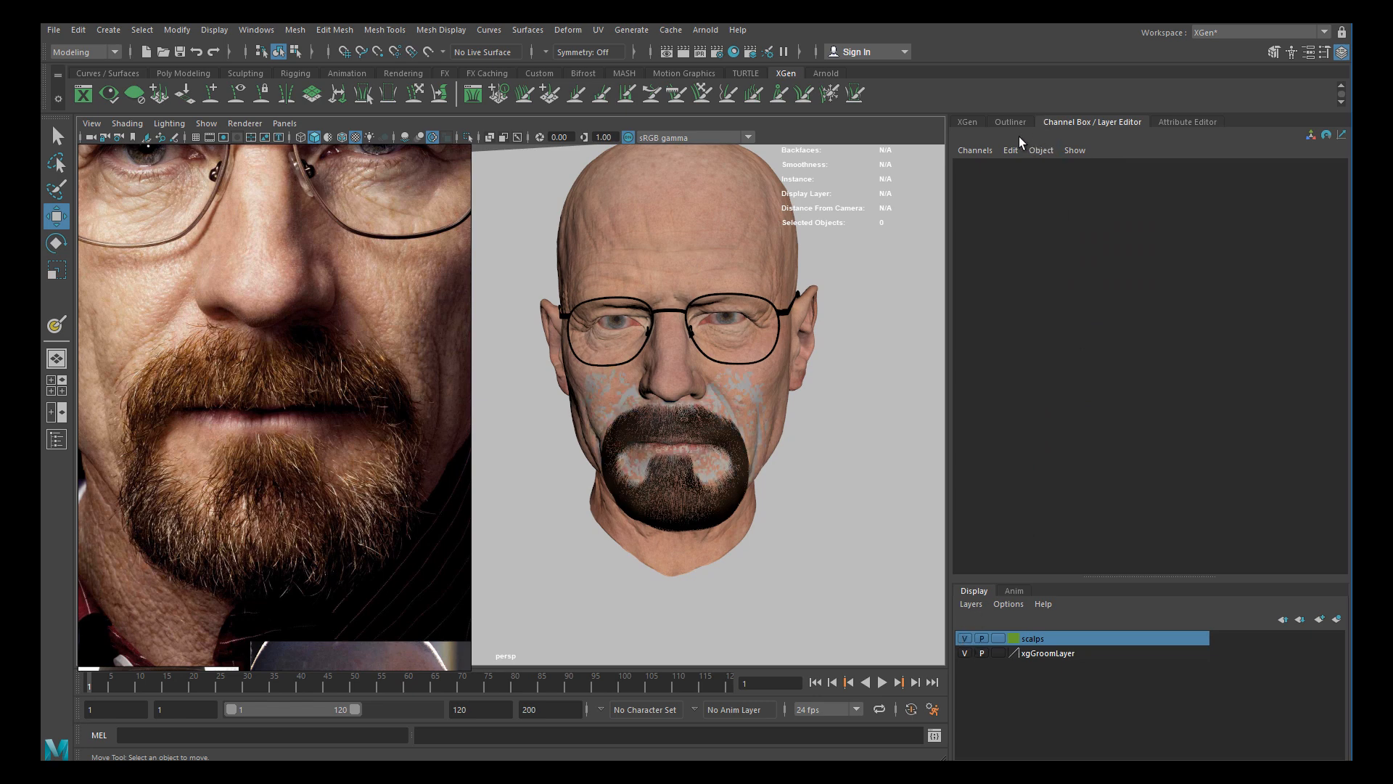
left_click(965, 122)
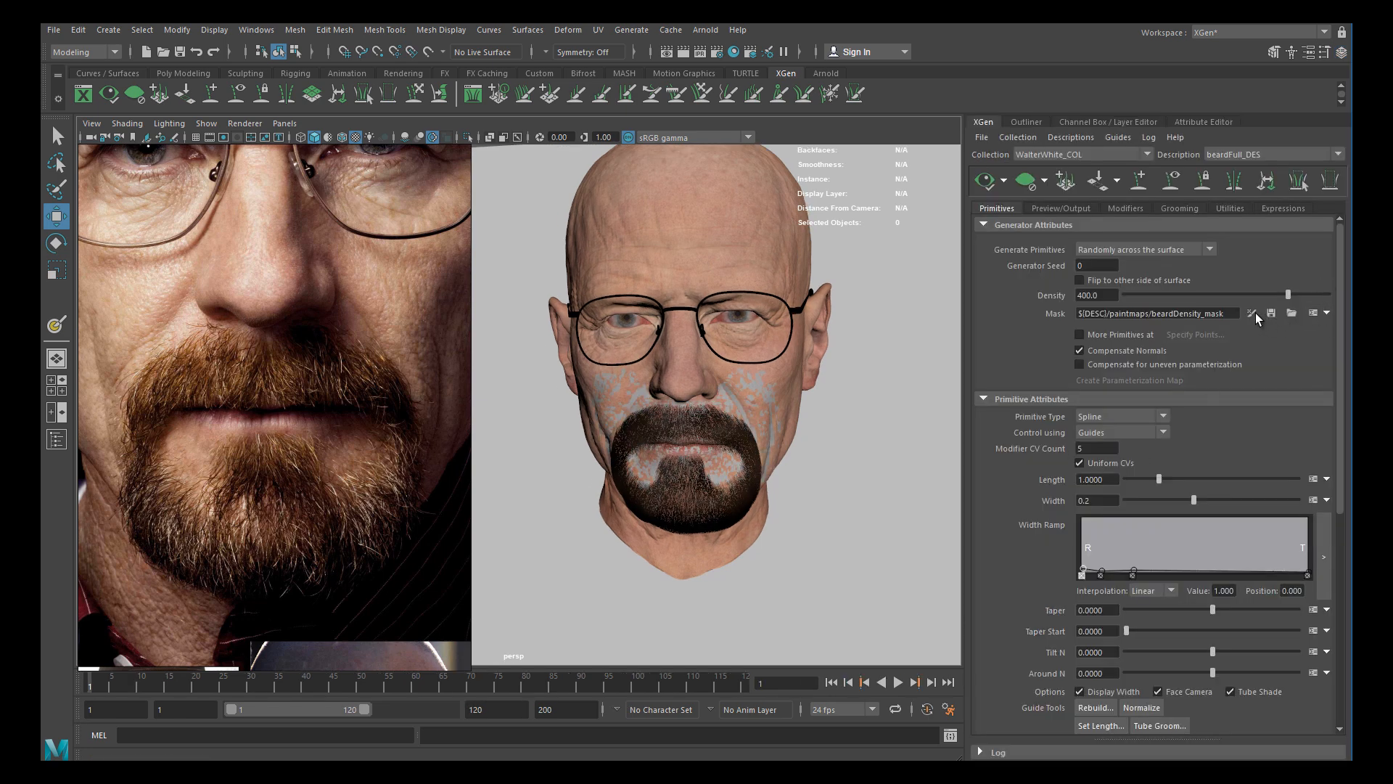
left_click(1251, 313)
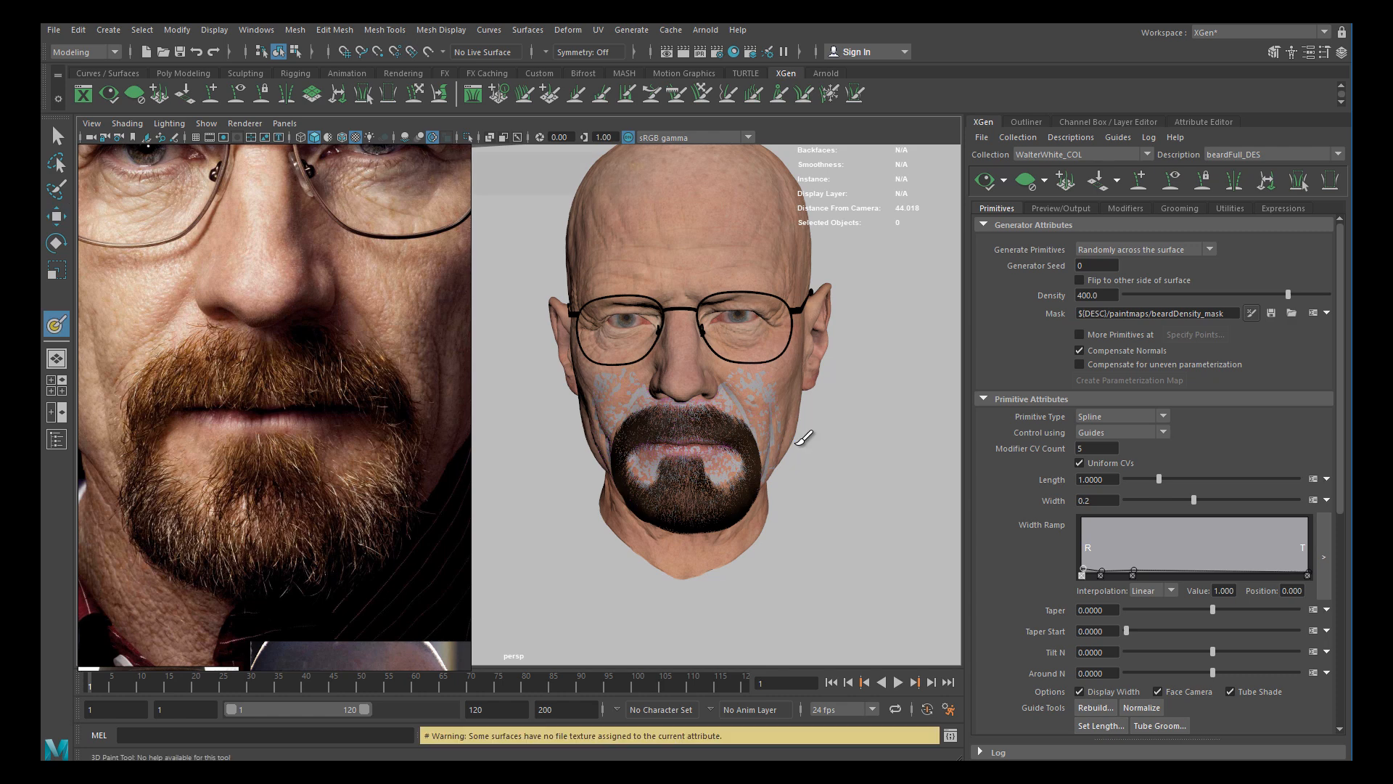
left_click(467, 137)
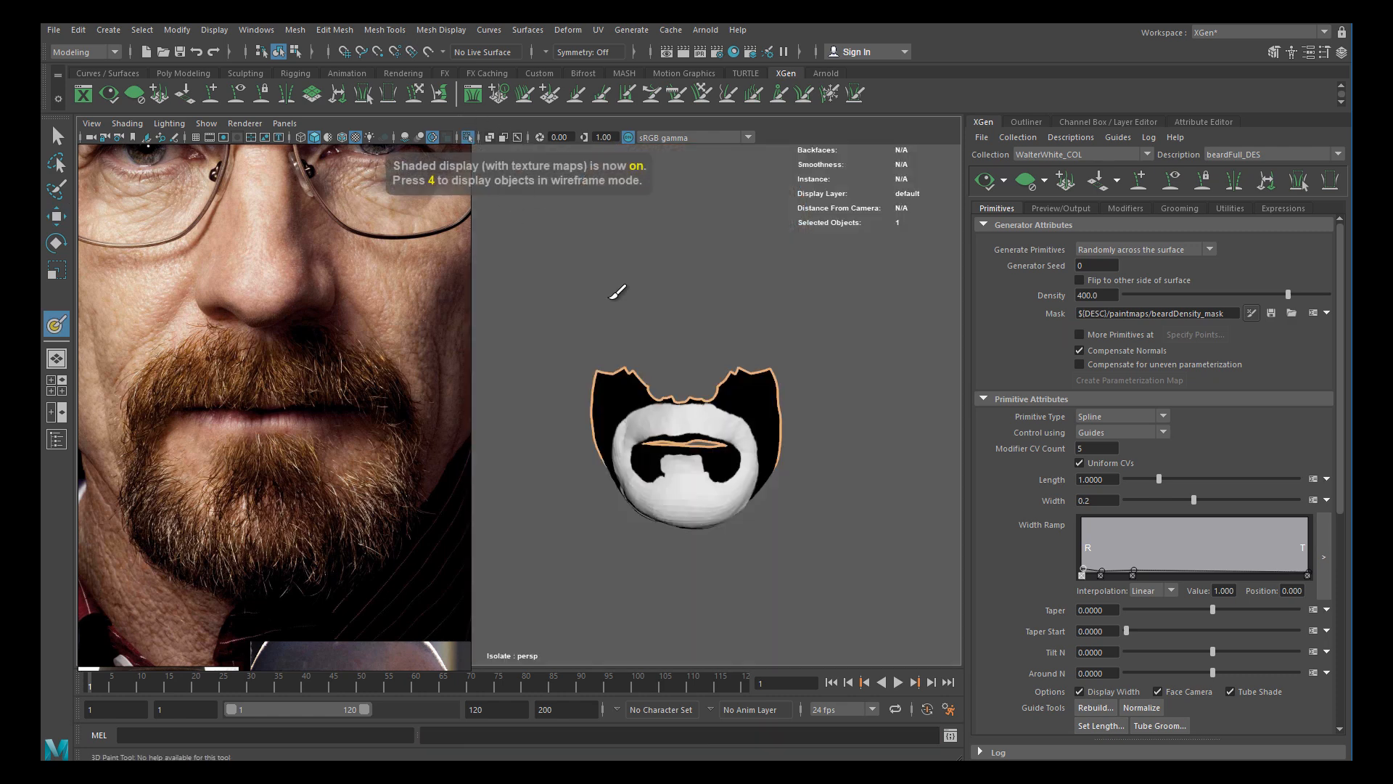
scroll(709, 445, "up", 6)
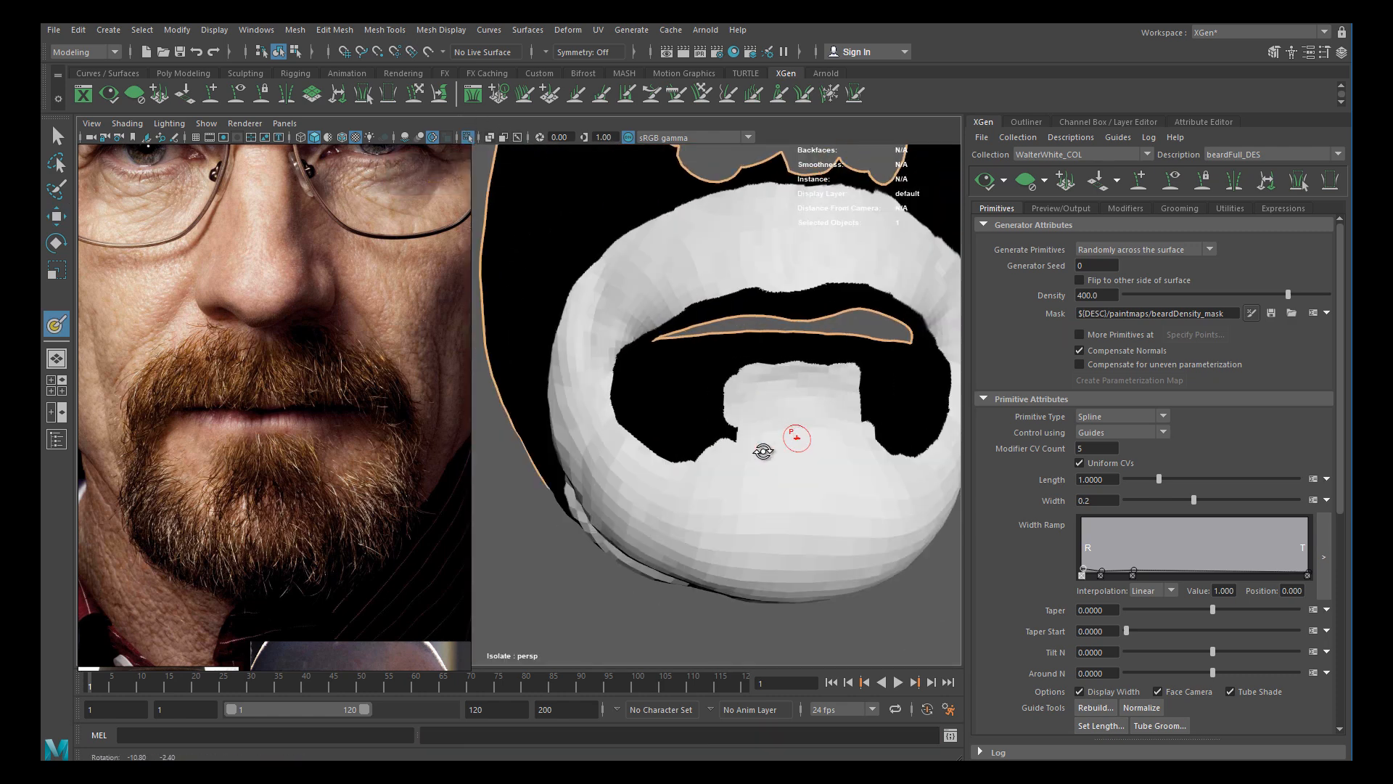
left_click_drag(755, 442, 725, 414, "alt")
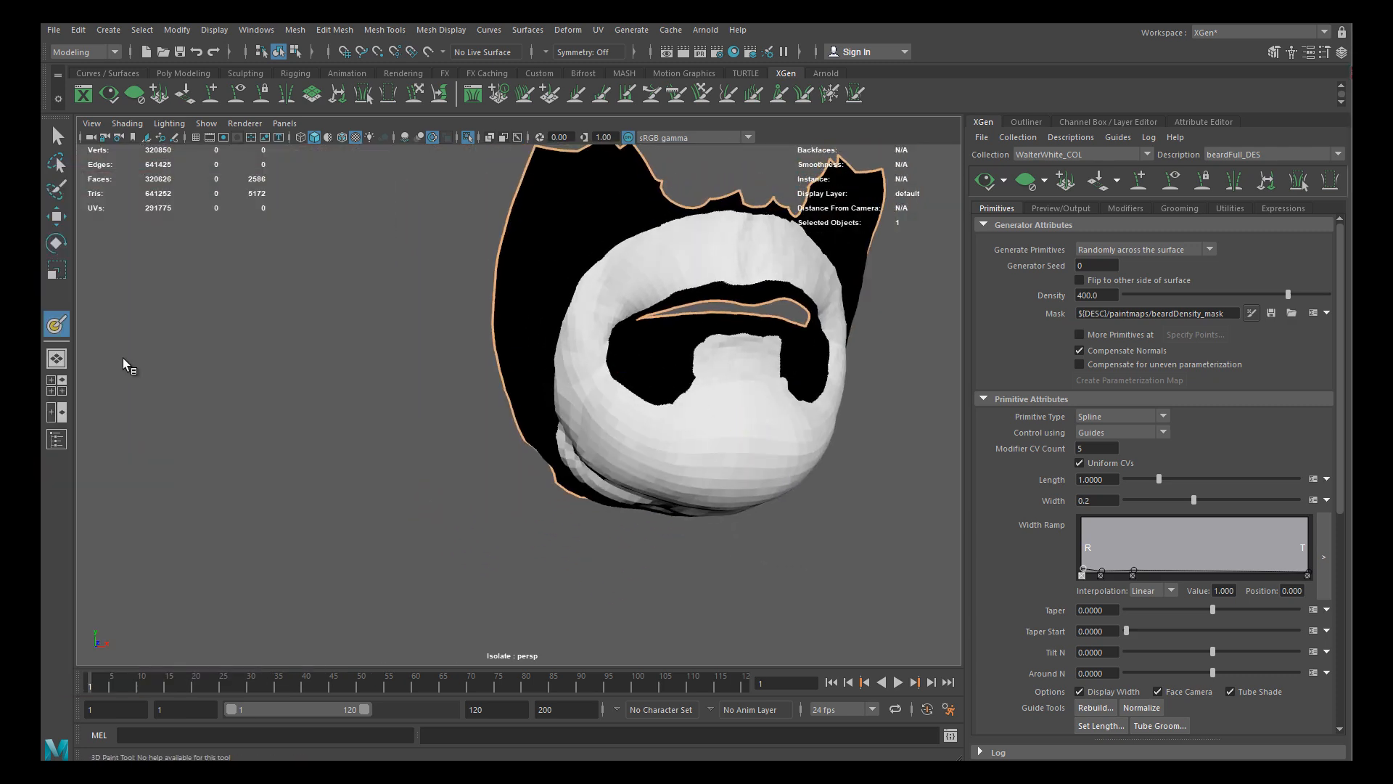
middle_click_drag(373, 351, 475, 452, "alt")
mouse_move(577, 439)
left_mouse_down("alt")
mouse_move(236, 343)
mouse_move(149, 339)
left_mouse_up("alt")
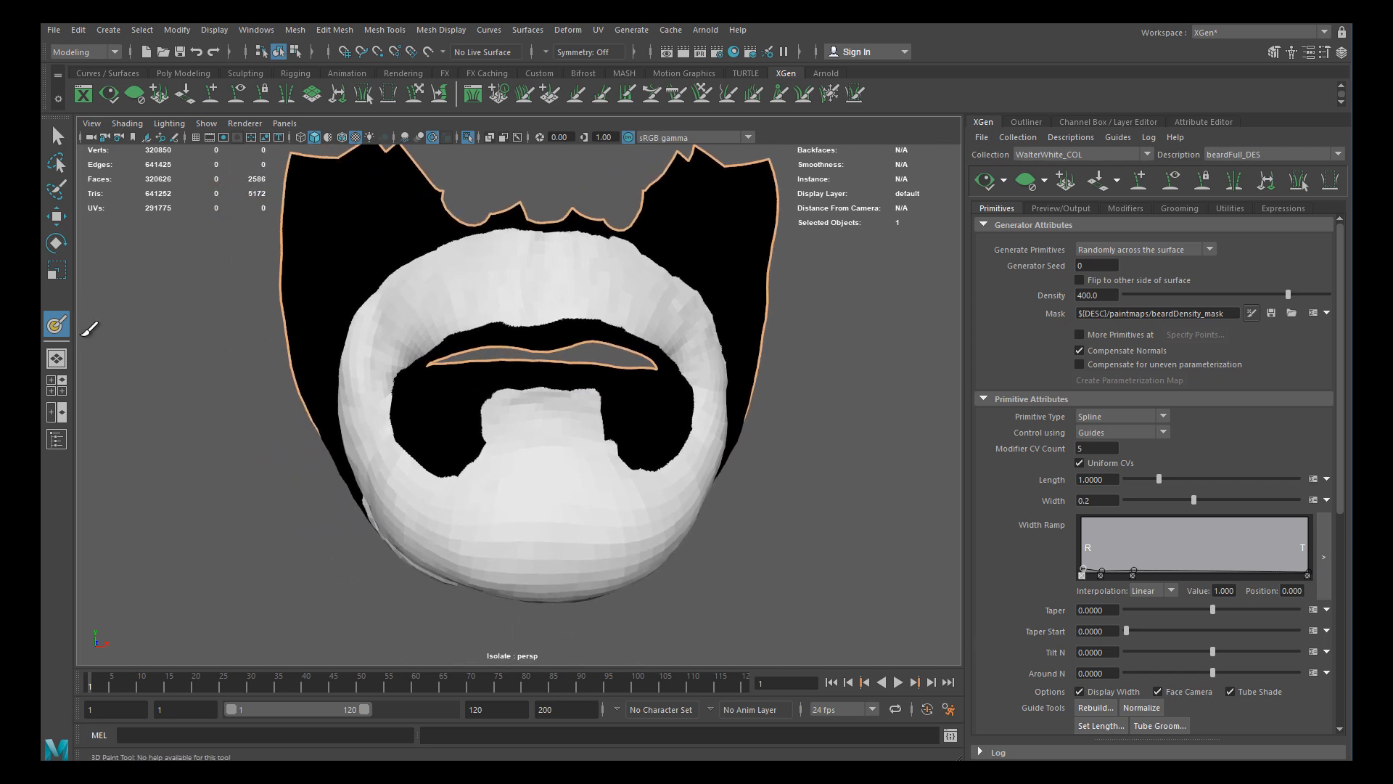
Switch the 3D Paint Tool to the Paint Effects Blur operation
double_click(57, 326)
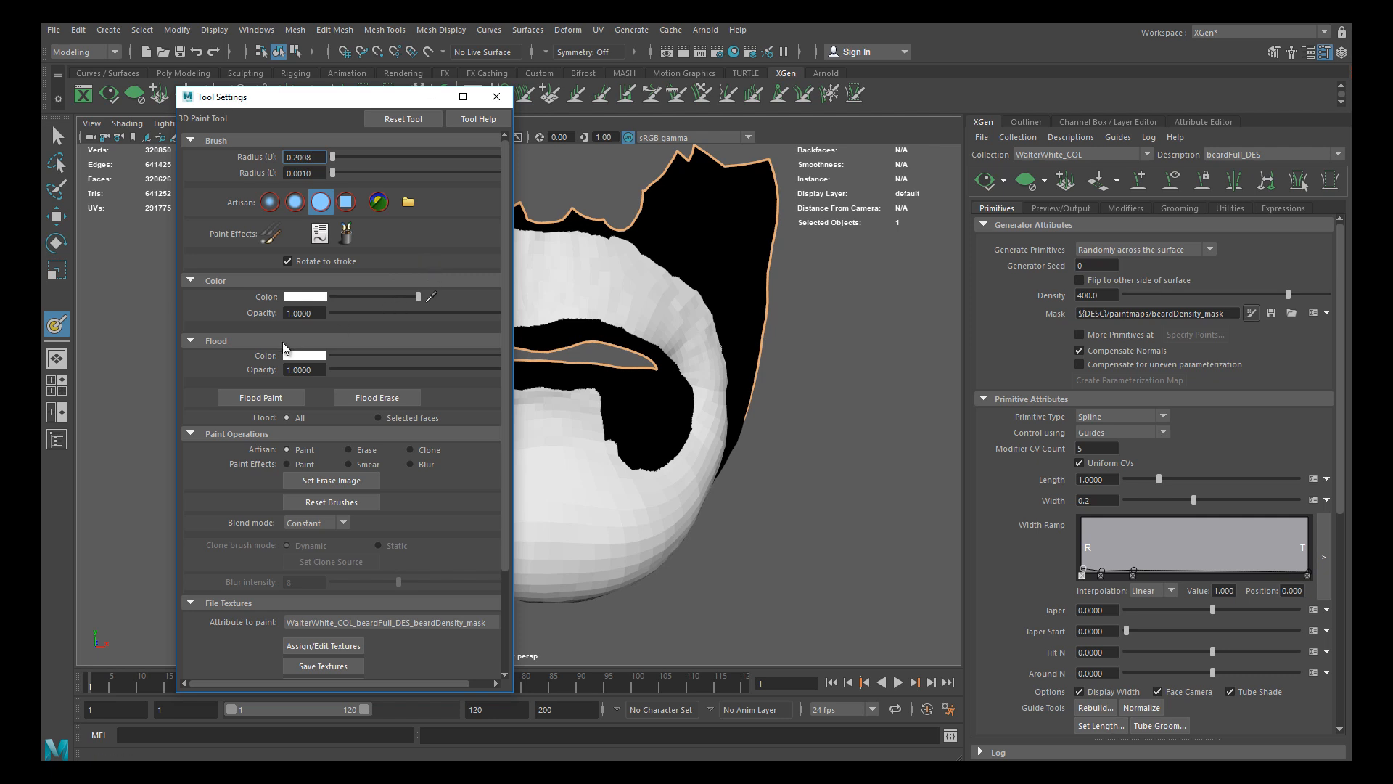
left_click(412, 465)
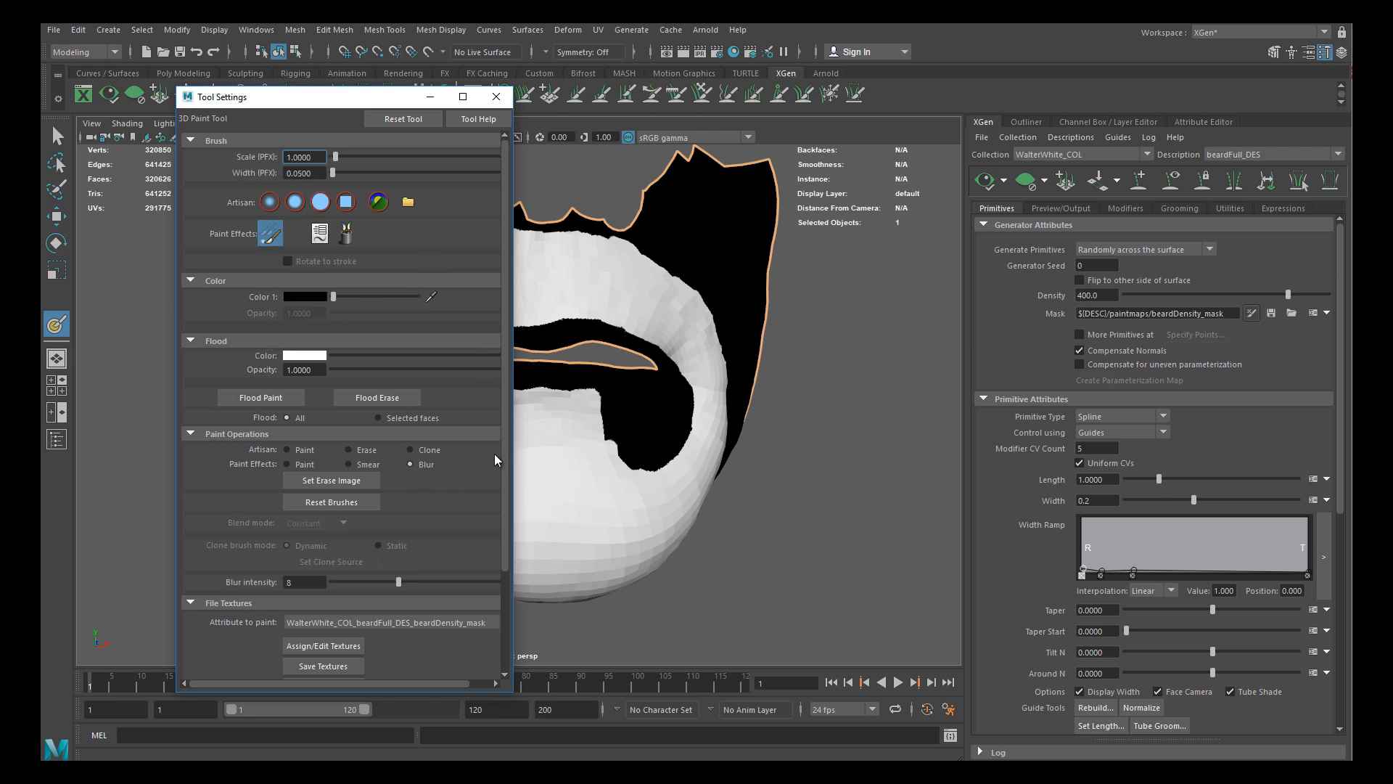
scroll(505, 450, "down", 5)
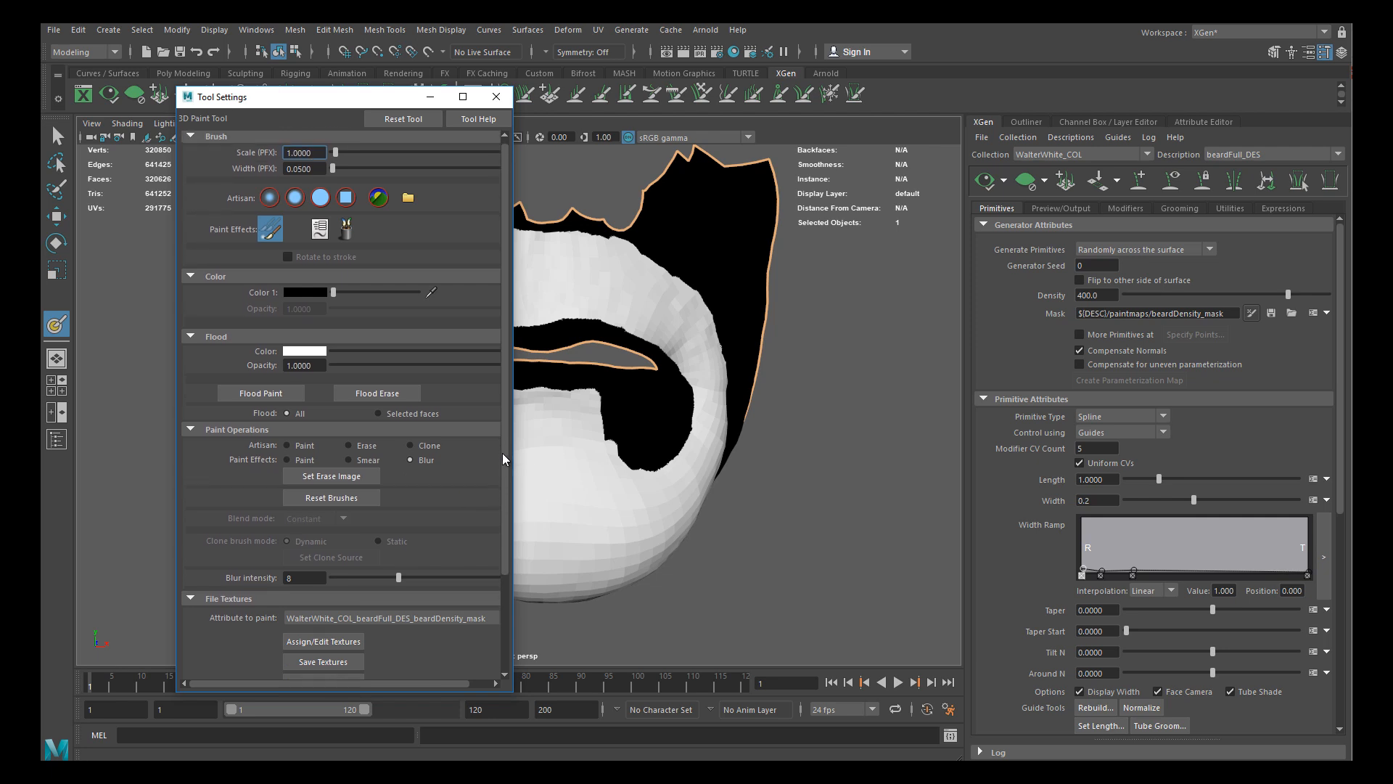
scroll(497, 544, "down", 1)
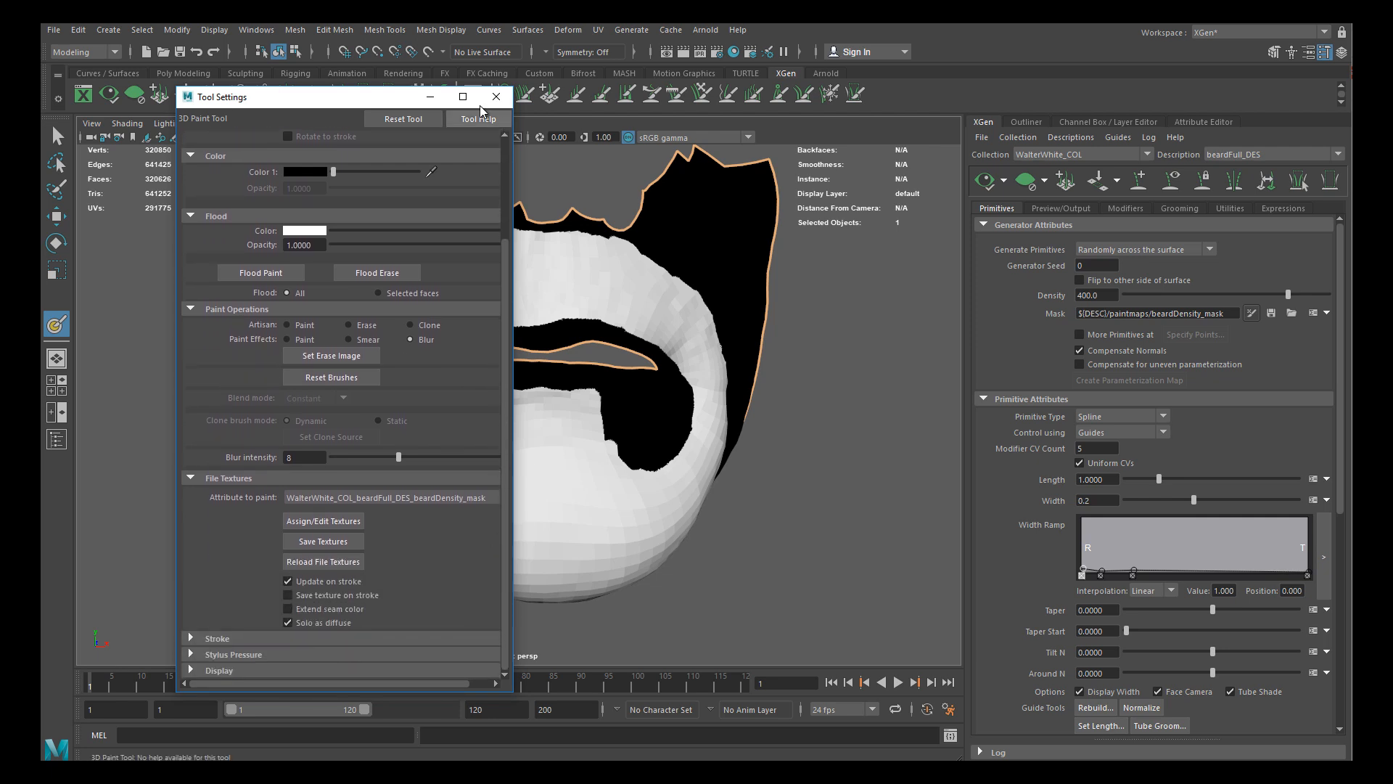
left_click_drag(406, 96, 331, 131)
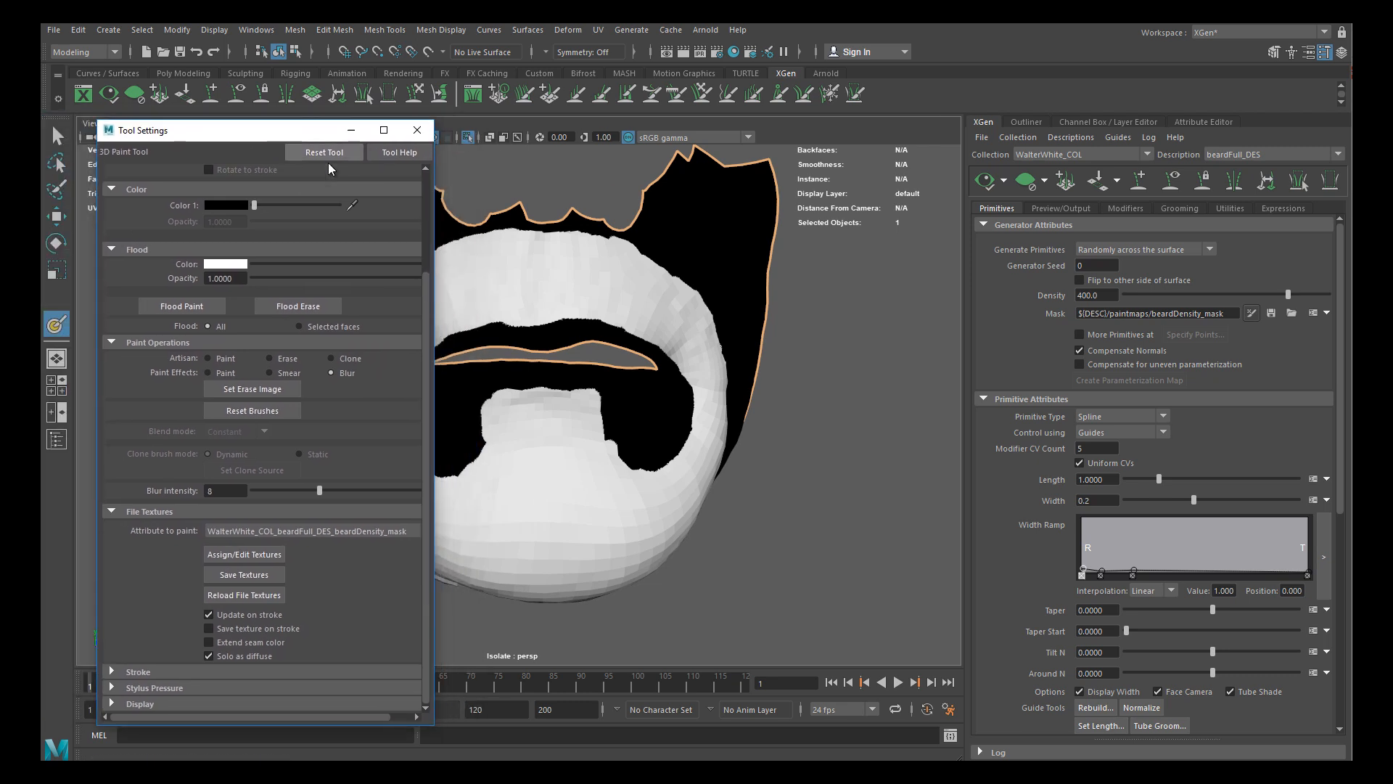
left_click(416, 132)
Blur the density mask's edge around the soul patch and along the chin below the lower lip
scroll(501, 320, "up", 5)
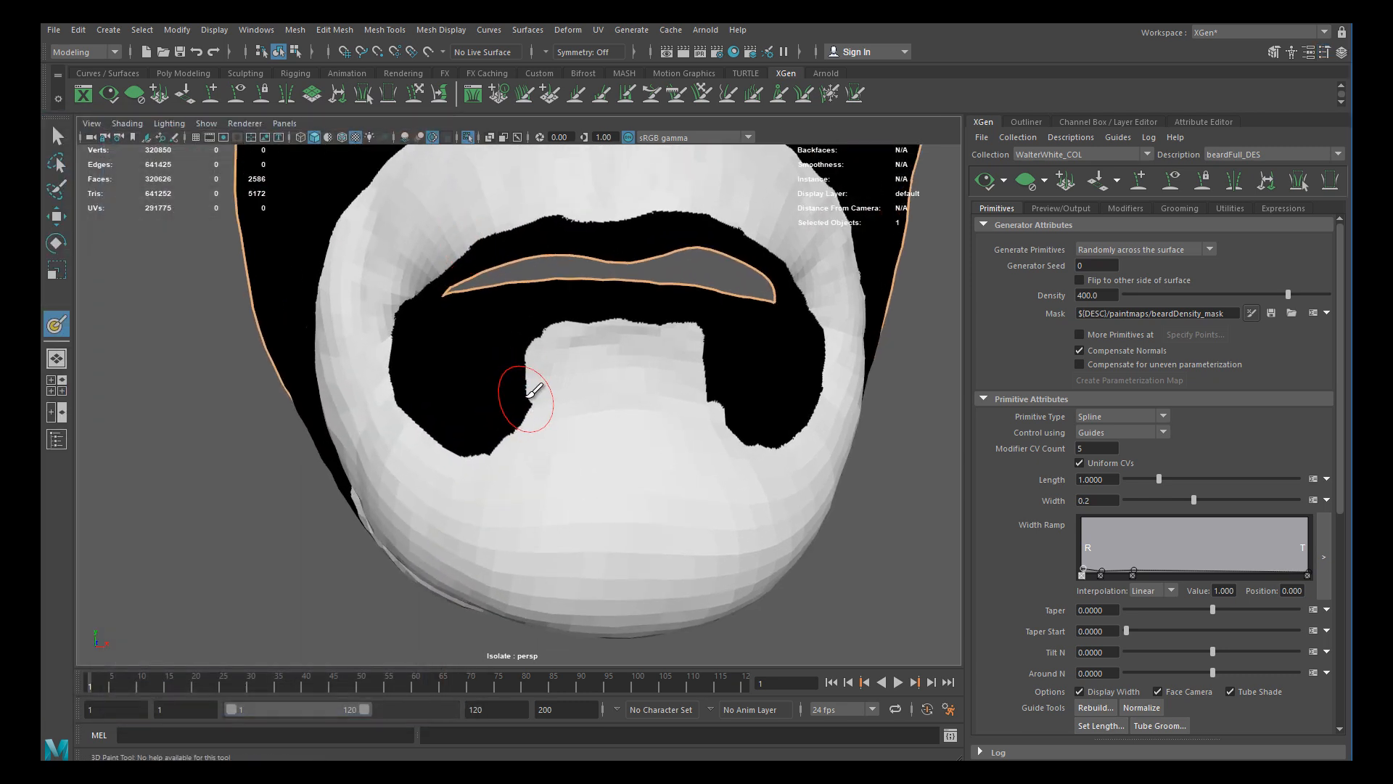
left_click_drag(533, 392, 514, 396)
mouse_move(578, 360)
left_mouse_down("alt")
mouse_move(596, 347)
mouse_move(558, 424)
mouse_move(521, 451)
mouse_move(601, 319)
mouse_move(728, 319)
left_mouse_up("alt")
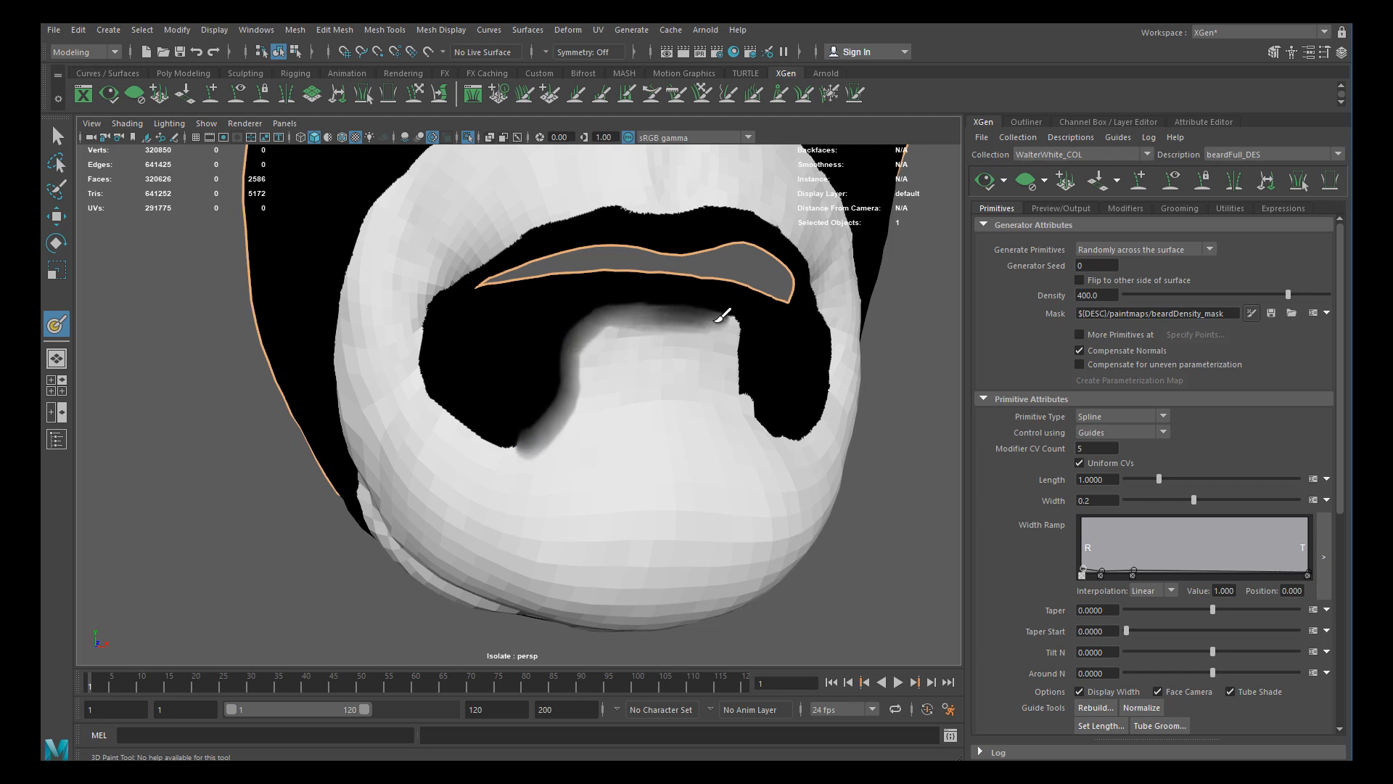
mouse_move(734, 379)
left_mouse_down("alt")
mouse_move(647, 352)
mouse_move(585, 305)
mouse_move(630, 401)
mouse_move(671, 420)
mouse_move(715, 412)
mouse_move(498, 404)
mouse_move(513, 302)
left_mouse_up("alt")
mouse_move(514, 355)
left_mouse_down()
mouse_move(573, 407)
mouse_move(638, 429)
left_mouse_up()
left_click_drag(526, 363, 521, 325)
Blur the density mask's edge along the mustache's lower border and beside the mouth corners
mouse_move(546, 279)
left_mouse_down("alt")
mouse_move(489, 323)
mouse_move(686, 270)
mouse_move(563, 273)
left_mouse_up("alt")
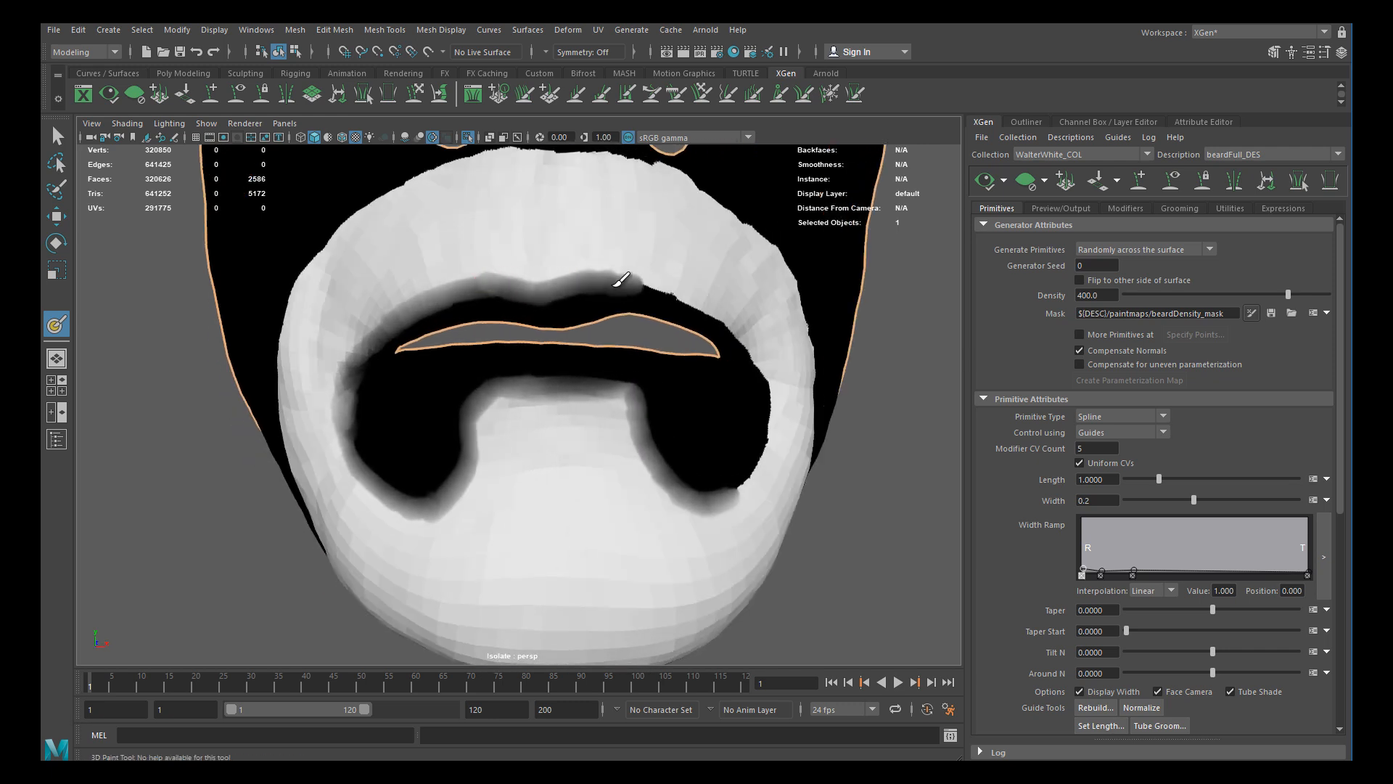
mouse_move(656, 290)
left_mouse_down("alt")
mouse_move(491, 258)
mouse_move(606, 300)
mouse_move(679, 352)
mouse_move(689, 414)
mouse_move(674, 454)
mouse_move(626, 495)
left_mouse_up("alt")
middle_click_drag(520, 344, 595, 362, "alt")
left_click_drag(548, 296, 607, 286, "alt")
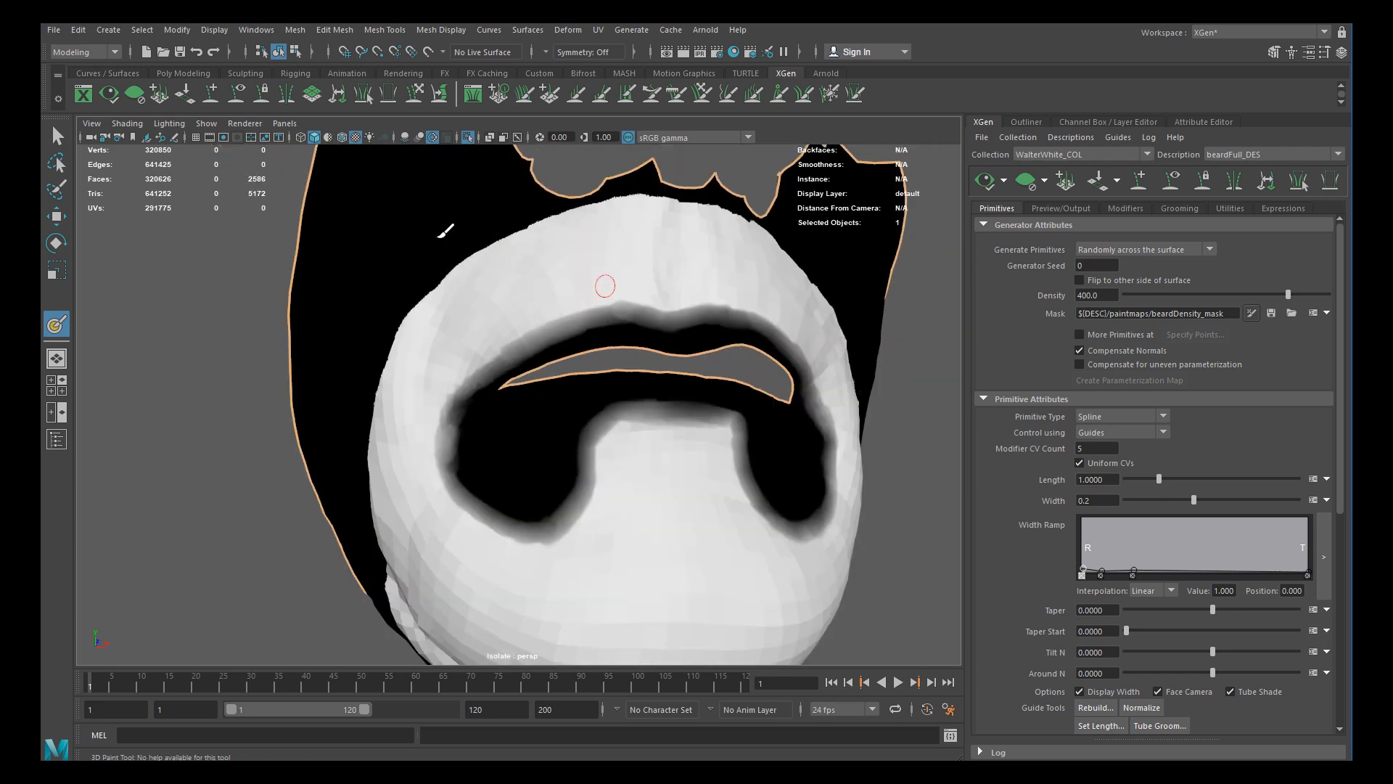
Blur the density mask's outer edge up the character's right cheek and along the mustache's upper border
left_click_drag(475, 305, 555, 309, "alt")
mouse_move(427, 499)
left_mouse_down()
mouse_move(425, 517)
mouse_move(516, 305)
mouse_move(544, 273)
left_mouse_up()
mouse_move(618, 211)
left_mouse_down("alt")
mouse_move(524, 324)
mouse_move(499, 328)
left_mouse_up("alt")
mouse_move(429, 378)
left_mouse_down()
mouse_move(412, 389)
mouse_move(460, 347)
mouse_move(544, 311)
mouse_move(653, 299)
left_mouse_up()
Blur the density mask's outer edge along the mustache and cheek on the character's left side
middle_click_drag(653, 299, 490, 302, "alt")
mouse_move(490, 302)
left_mouse_down("alt")
mouse_move(465, 331)
mouse_move(538, 305)
mouse_move(608, 333)
mouse_move(566, 333)
mouse_move(633, 340)
mouse_move(674, 368)
mouse_move(640, 390)
mouse_move(657, 364)
mouse_move(706, 455)
left_mouse_up("alt")
middle_click_drag(577, 344, 526, 312, "alt")
mouse_move(526, 312)
left_mouse_down("alt")
mouse_move(642, 336)
mouse_move(656, 493)
left_mouse_up("alt")
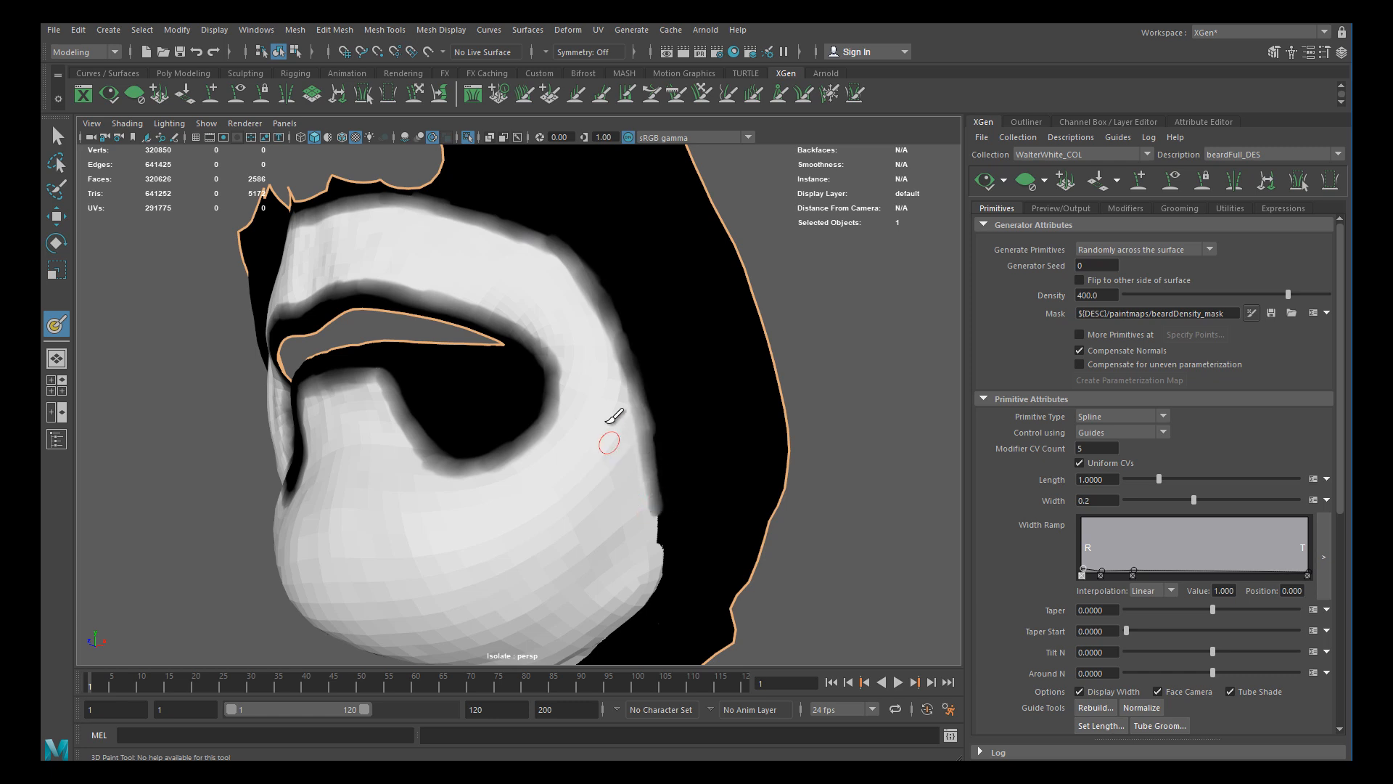
Blur the density mask's lower edge along the jaw and under the chin
middle_click_drag(671, 490, 603, 358, "alt")
mouse_move(602, 357)
left_mouse_down("alt")
mouse_move(589, 333)
mouse_move(546, 470)
mouse_move(707, 388)
left_mouse_up("alt")
middle_click_drag(708, 388, 312, 342, "alt")
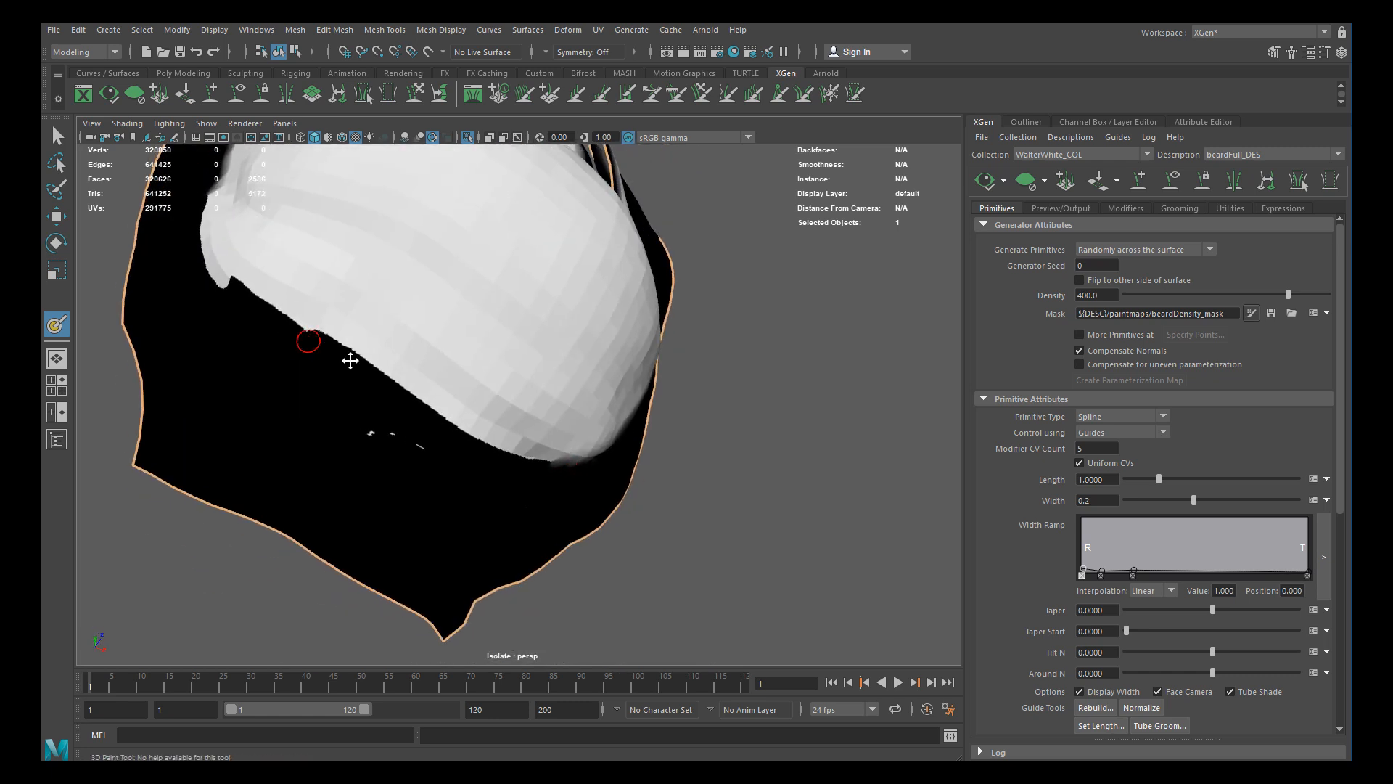
left_click_drag(312, 341, 435, 370, "alt")
mouse_move(424, 260)
left_mouse_down()
mouse_move(398, 343)
mouse_move(457, 431)
mouse_move(460, 339)
mouse_move(429, 333)
mouse_move(404, 394)
mouse_move(613, 455)
left_mouse_up()
mouse_move(521, 439)
left_mouse_down("alt")
mouse_move(563, 414)
mouse_move(504, 470)
mouse_move(441, 356)
left_mouse_up("alt")
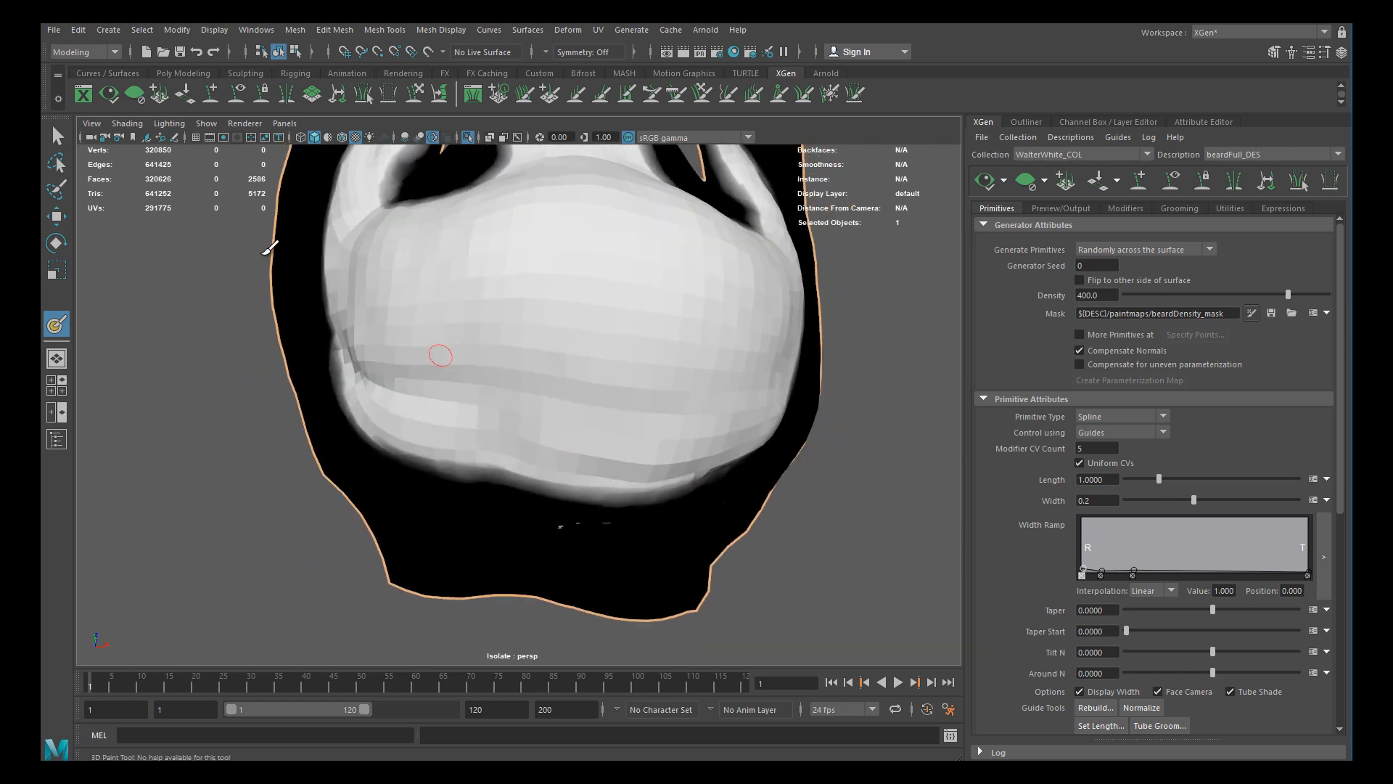
Review the 3D Paint Tool's color, paint operation, file texture and stroke settings
double_click(57, 324)
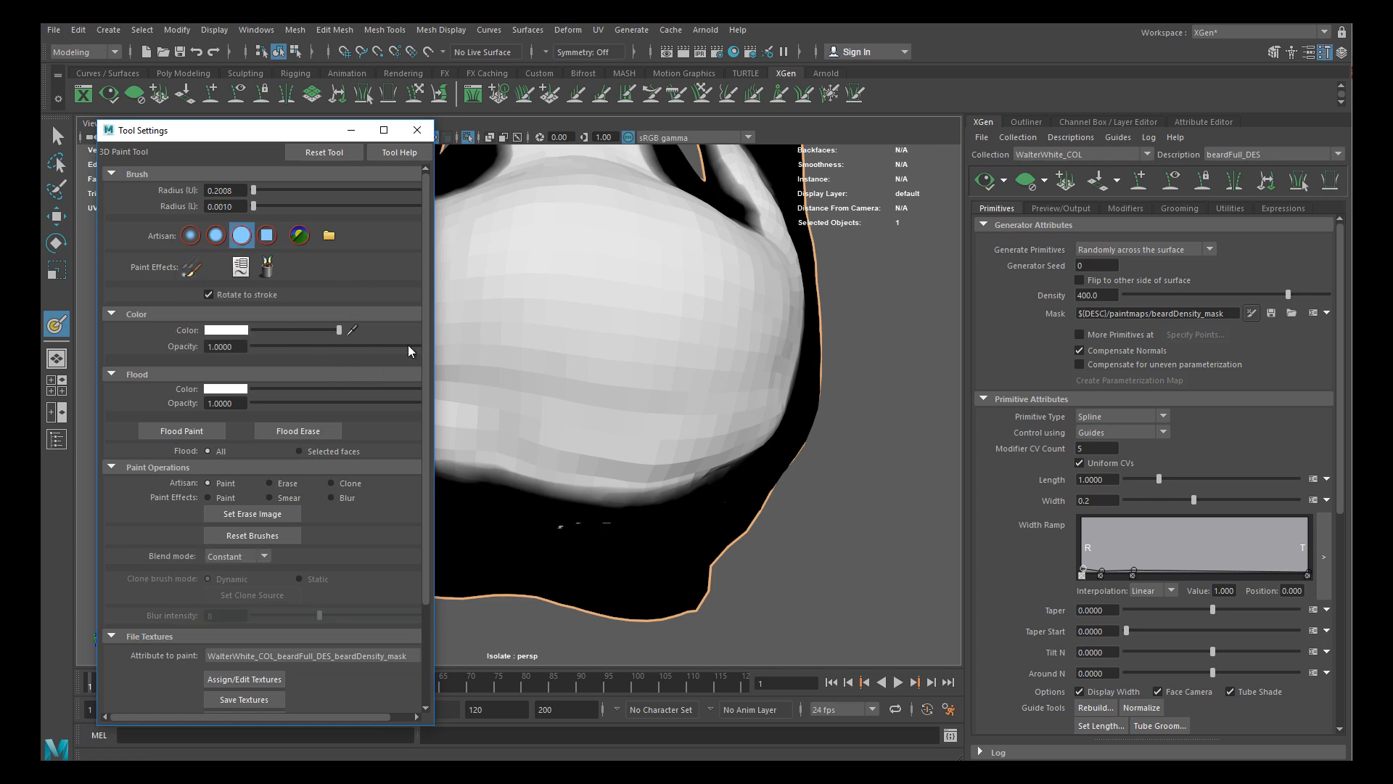
left_click_drag(339, 330, 302, 331)
scroll(420, 460, "down", 1)
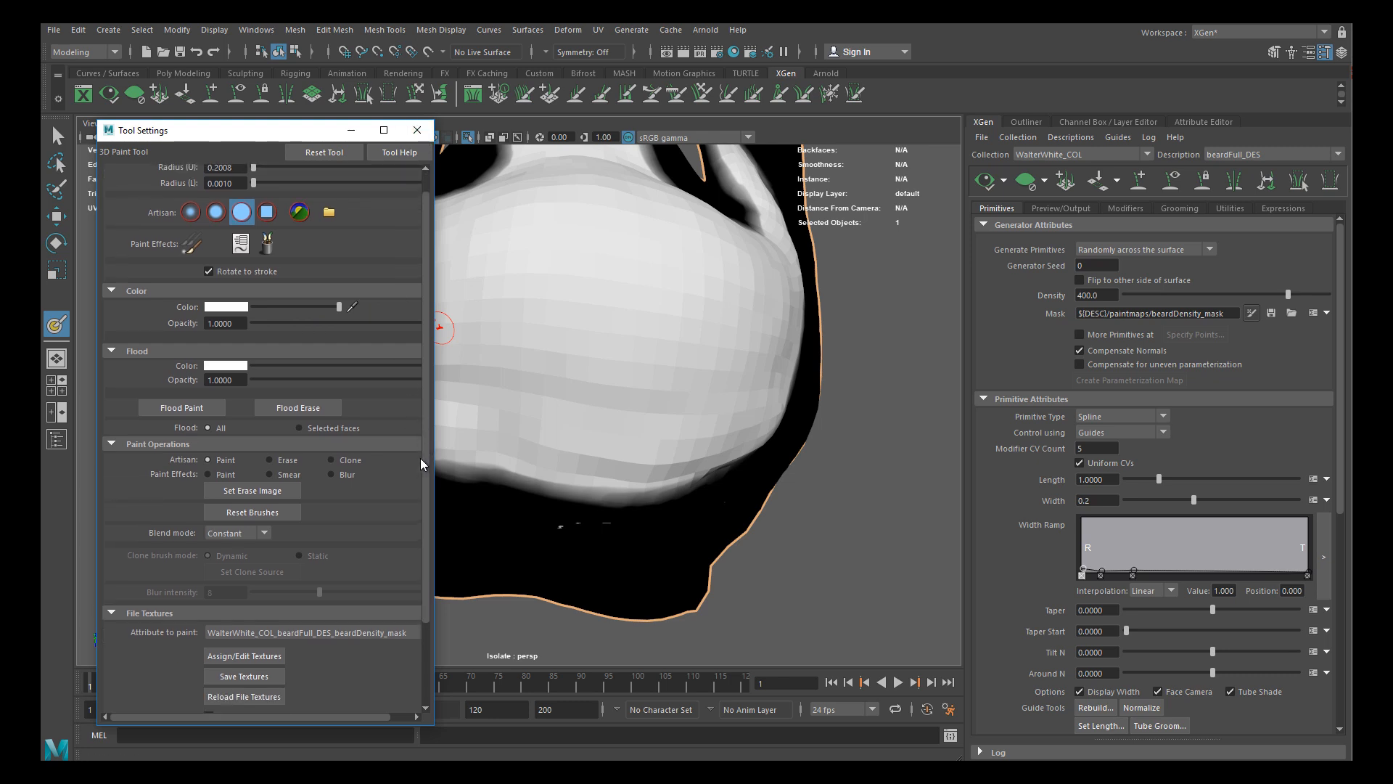
scroll(420, 460, "down", 4)
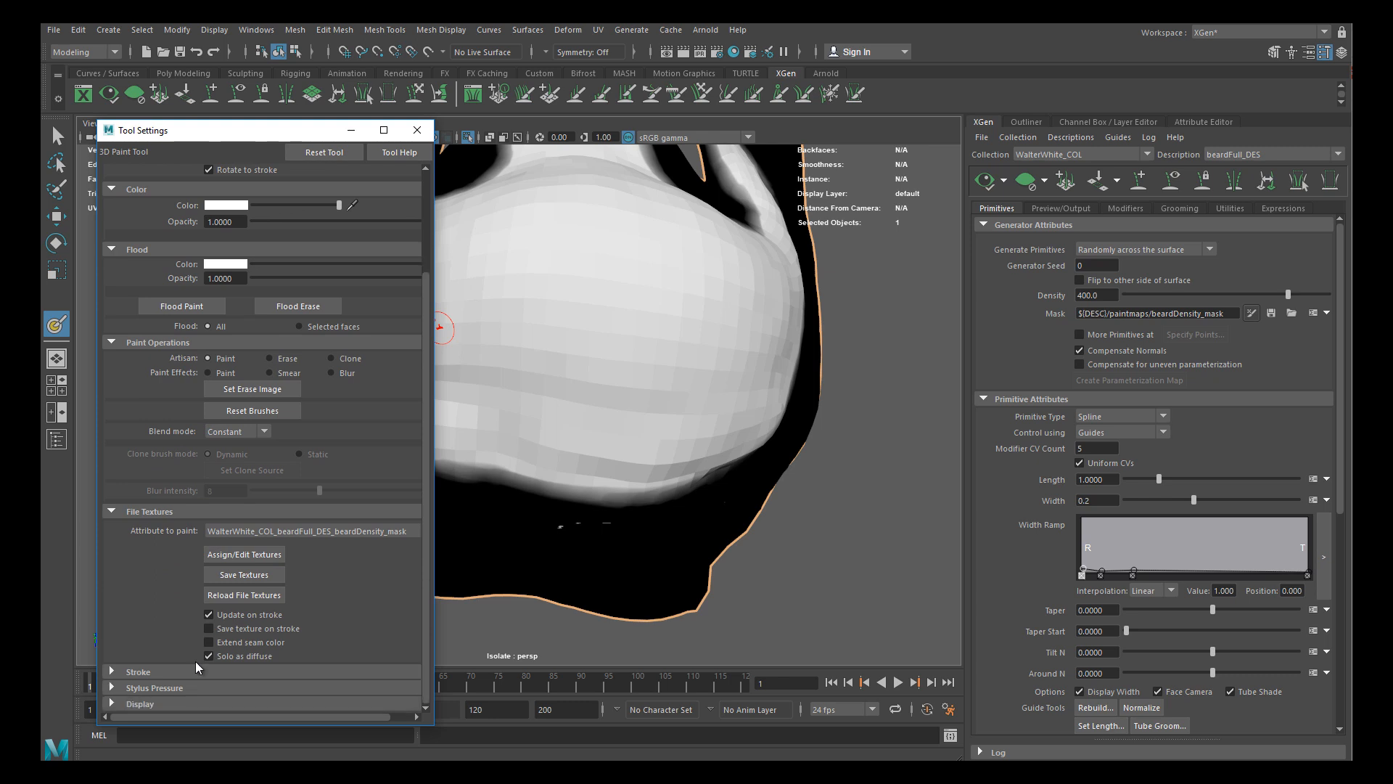
left_click_drag(289, 130, 307, 118)
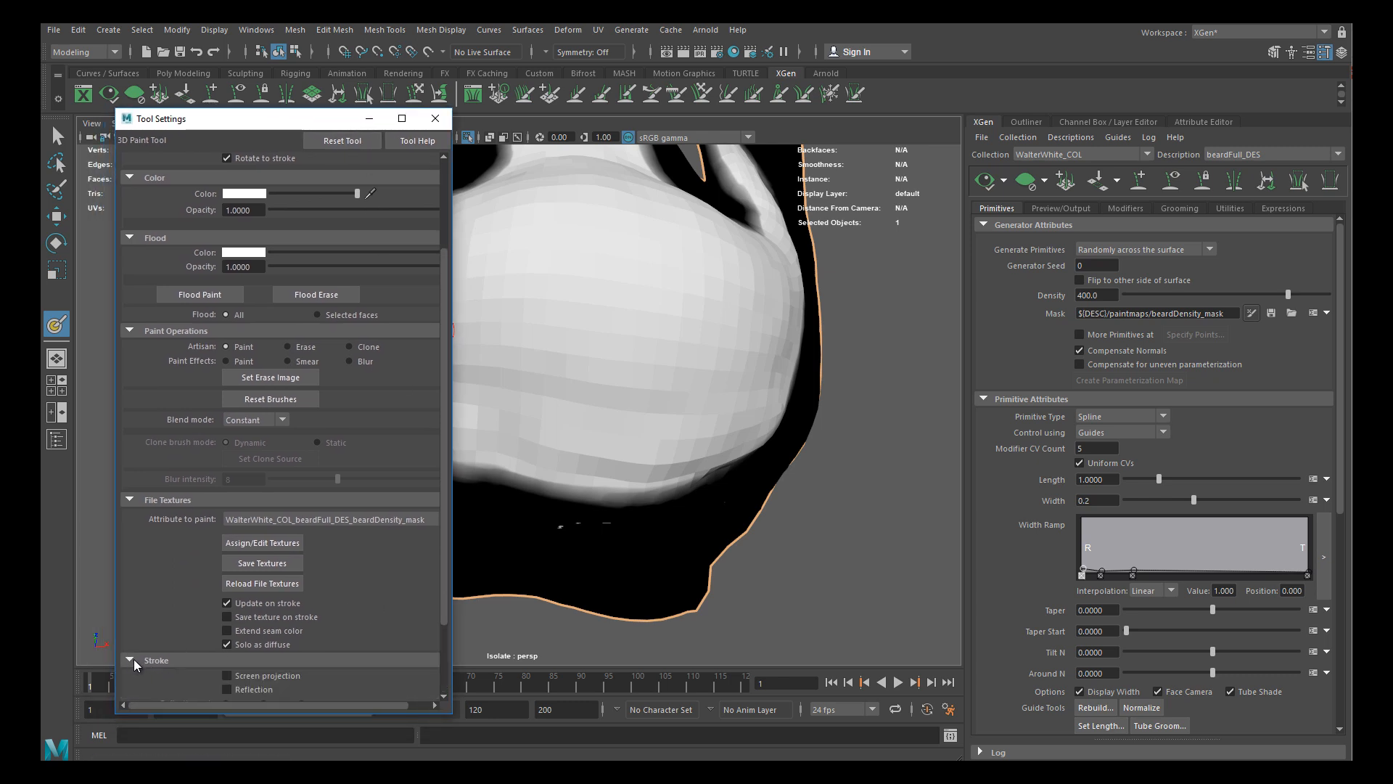
left_click(435, 118)
Turn off the beard scalp's isolation so the whole head is displayed with the beard hair
mouse_move(593, 491)
left_mouse_down("alt")
mouse_move(620, 473)
mouse_move(543, 437)
left_mouse_up("alt")
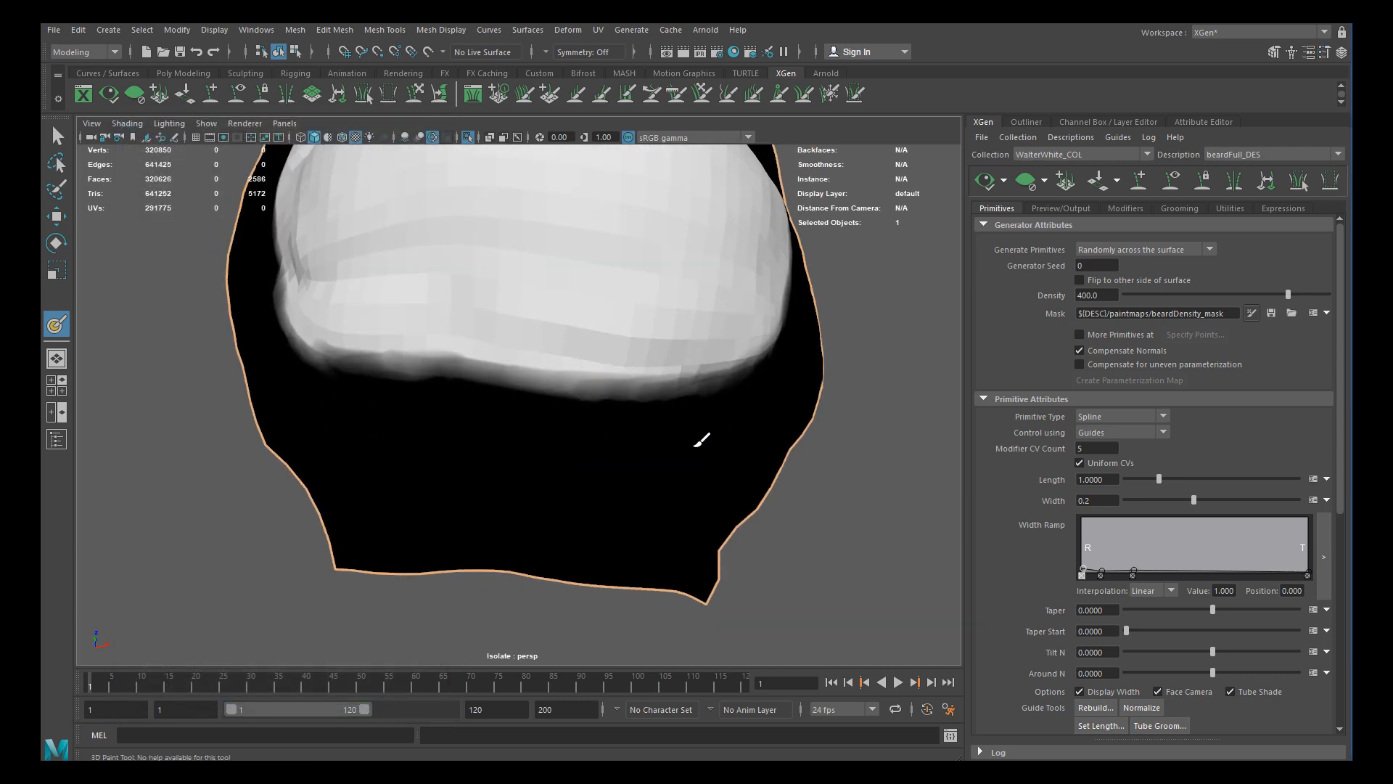
mouse_move(717, 440)
left_mouse_down("alt")
mouse_move(529, 507)
mouse_move(559, 503)
mouse_move(728, 567)
mouse_move(836, 581)
mouse_move(535, 513)
mouse_move(559, 491)
mouse_move(575, 420)
mouse_move(580, 456)
left_mouse_up("alt")
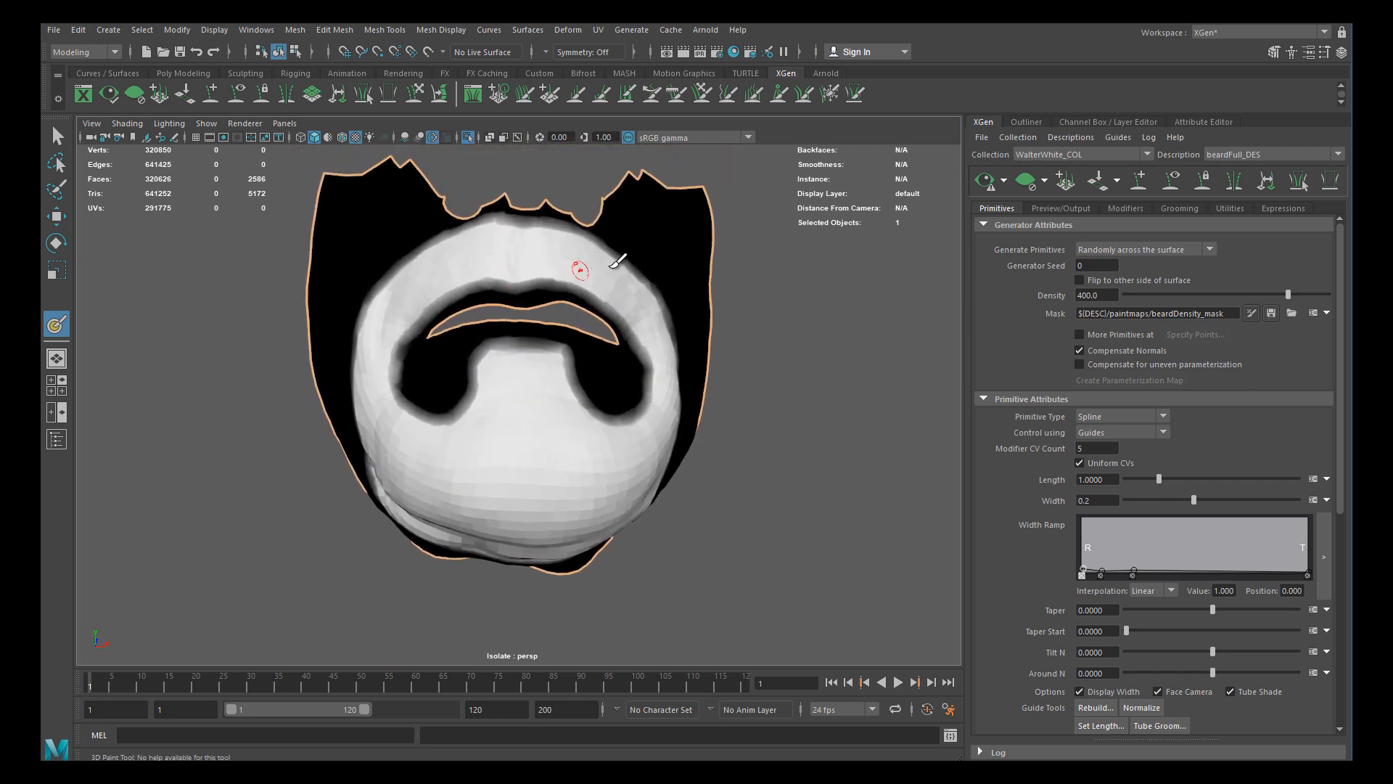
left_click(468, 137)
left_click_drag(814, 287, 846, 291, "alt")
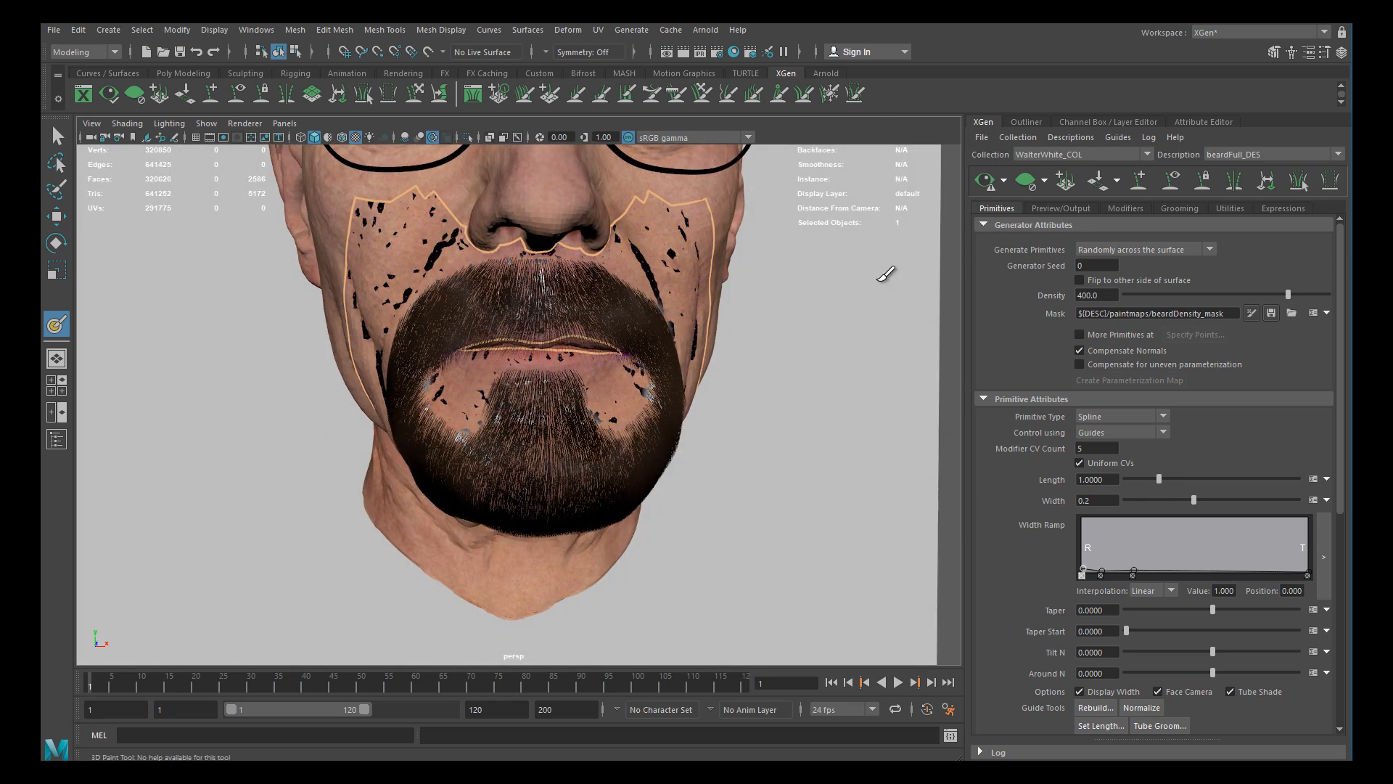
Hide the scalps display layer, leave the paint tool for the Move tool and return to the XGen settings
left_click(1058, 208)
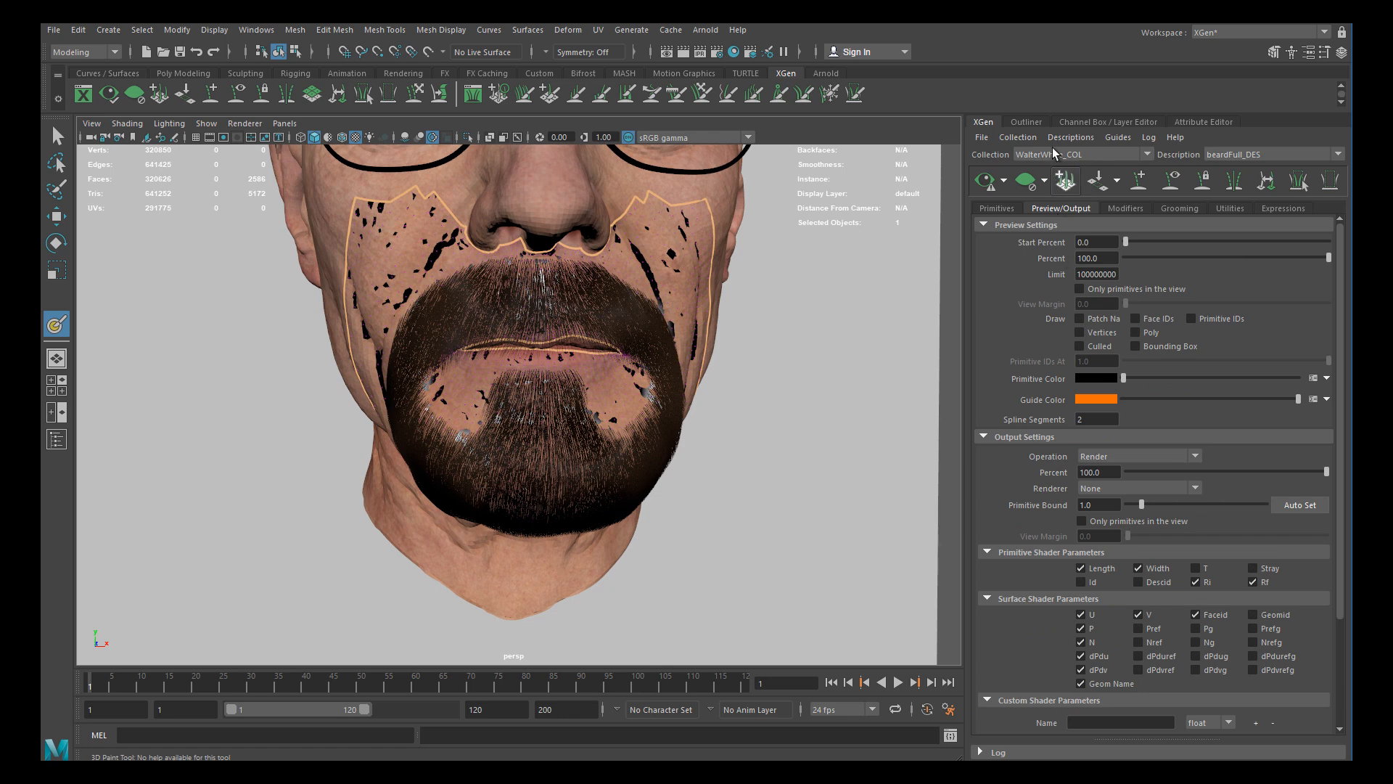
left_click(1089, 121)
left_click(963, 639)
left_click_drag(621, 348, 593, 424, "alt")
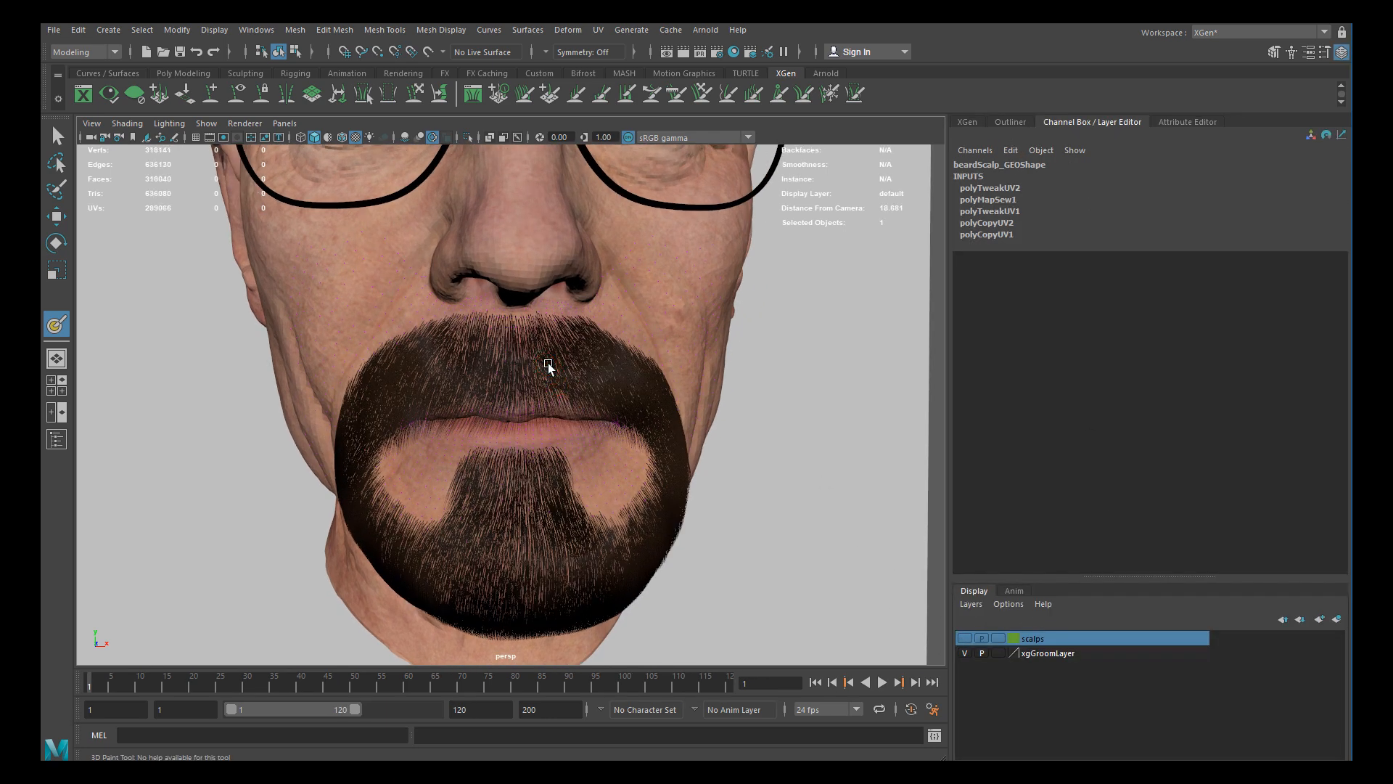
key("w")
middle_click_drag(563, 336, 586, 366, "alt")
right_click_drag(586, 366, 559, 358, "alt")
left_click(968, 122)
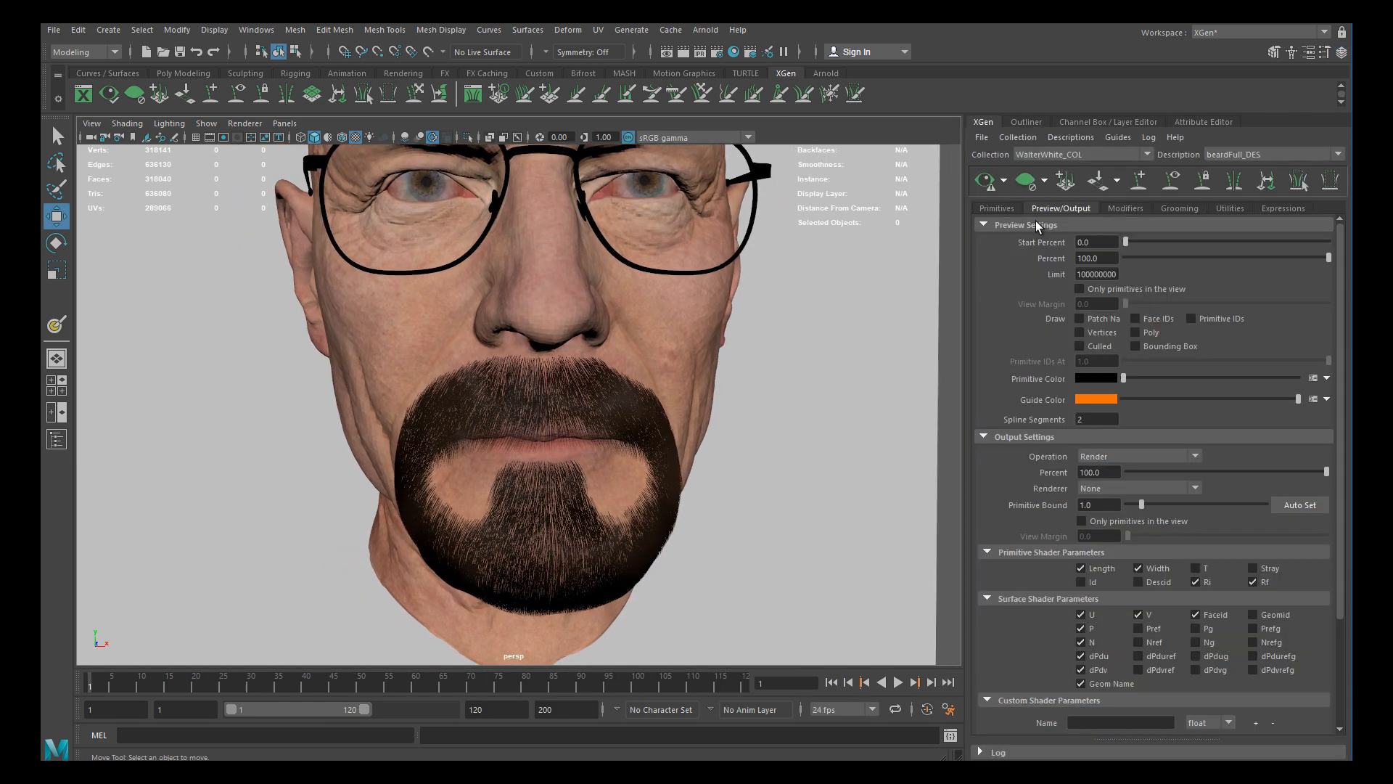
Examine the beard's density and softened edges around the mustache, mouth corners and chin
mouse_move(677, 420)
left_mouse_down("alt")
mouse_move(599, 341)
mouse_move(715, 363)
mouse_move(760, 354)
mouse_move(712, 298)
mouse_move(625, 324)
mouse_move(600, 358)
mouse_move(687, 334)
mouse_move(638, 410)
mouse_move(669, 445)
left_mouse_up("alt")
right_click_drag(641, 407, 482, 327, "alt")
left_click_drag(482, 326, 613, 315, "alt")
right_click_drag(613, 315, 586, 334, "alt")
middle_click_drag(587, 334, 590, 399, "alt")
left_click_drag(590, 399, 663, 355, "alt")
middle_click_drag(634, 382, 537, 363, "alt")
right_click_drag(537, 363, 637, 416, "alt")
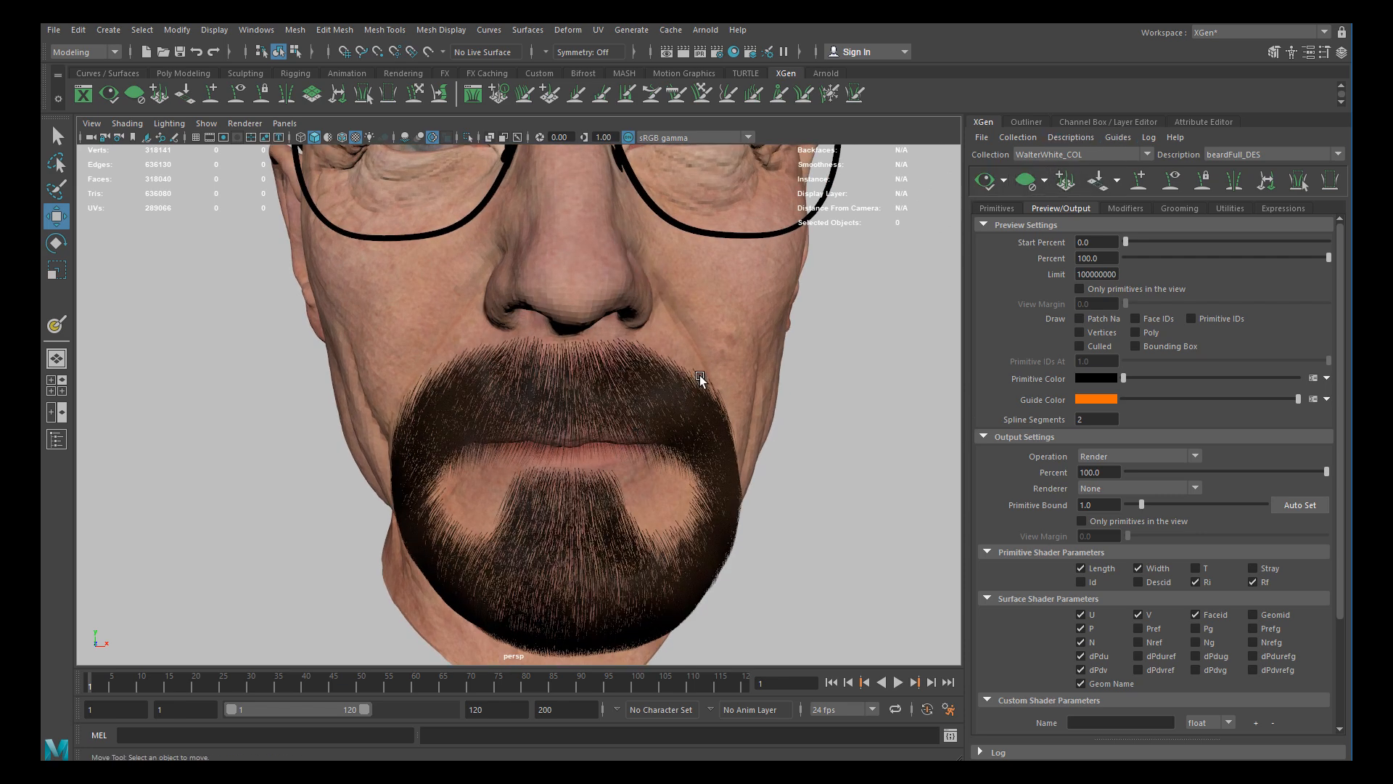
Add a Cut modifier to the beardFull_DES description
left_click(1126, 209)
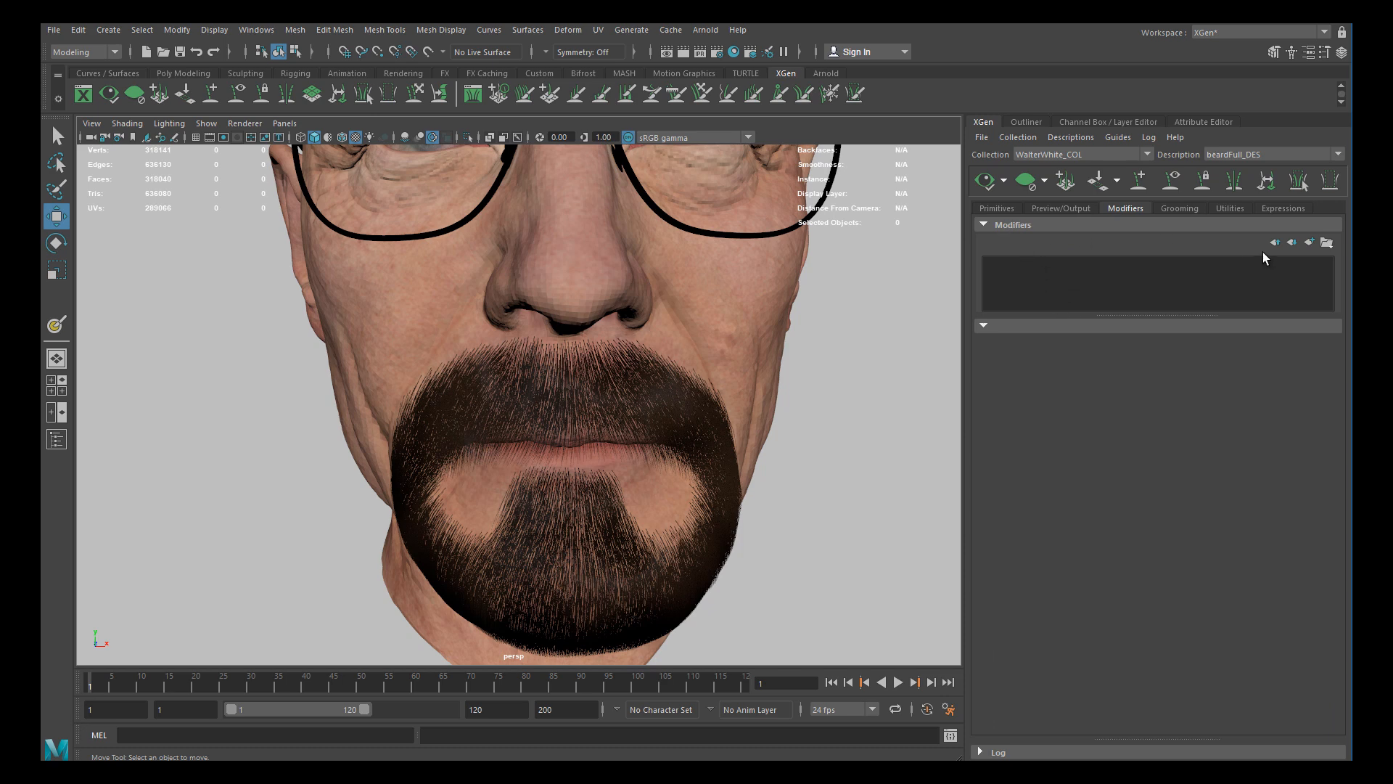
left_click(1310, 244)
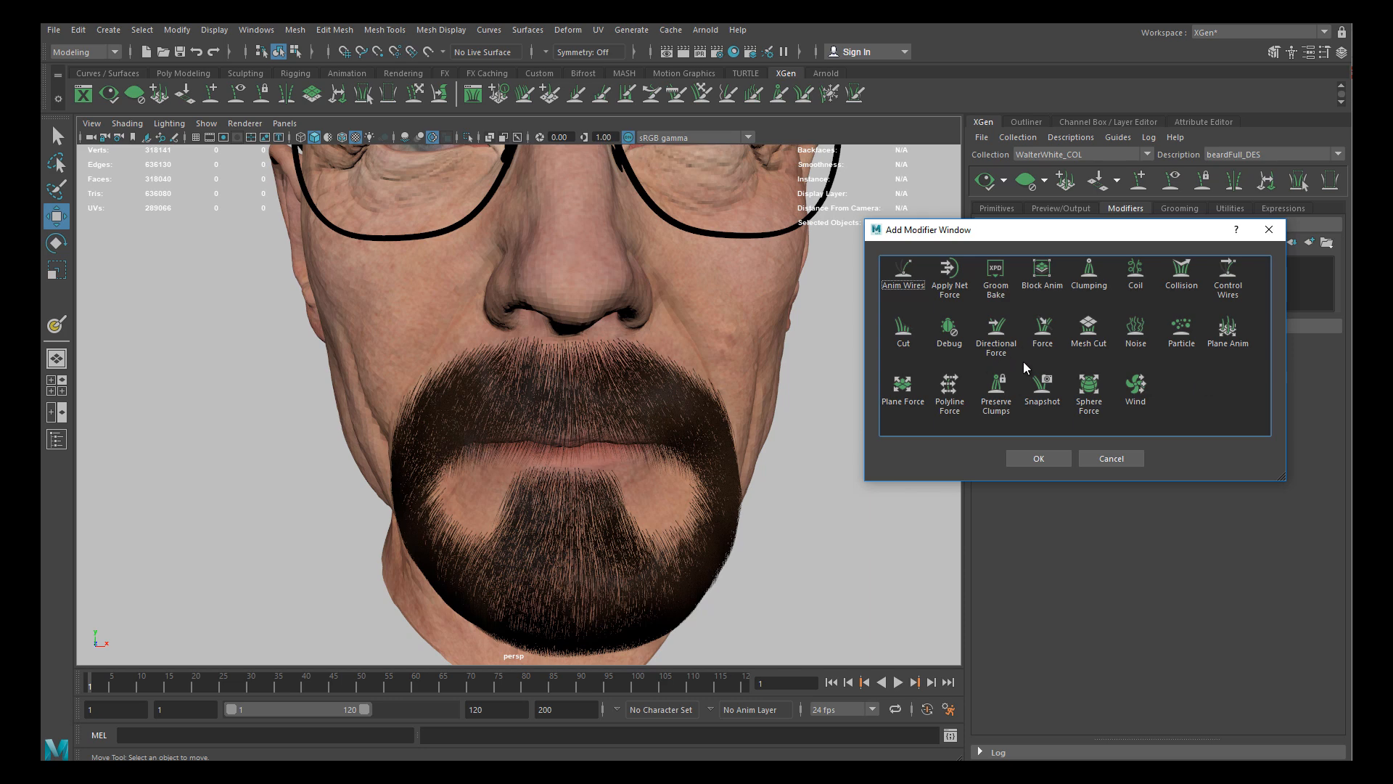
left_click(1039, 458)
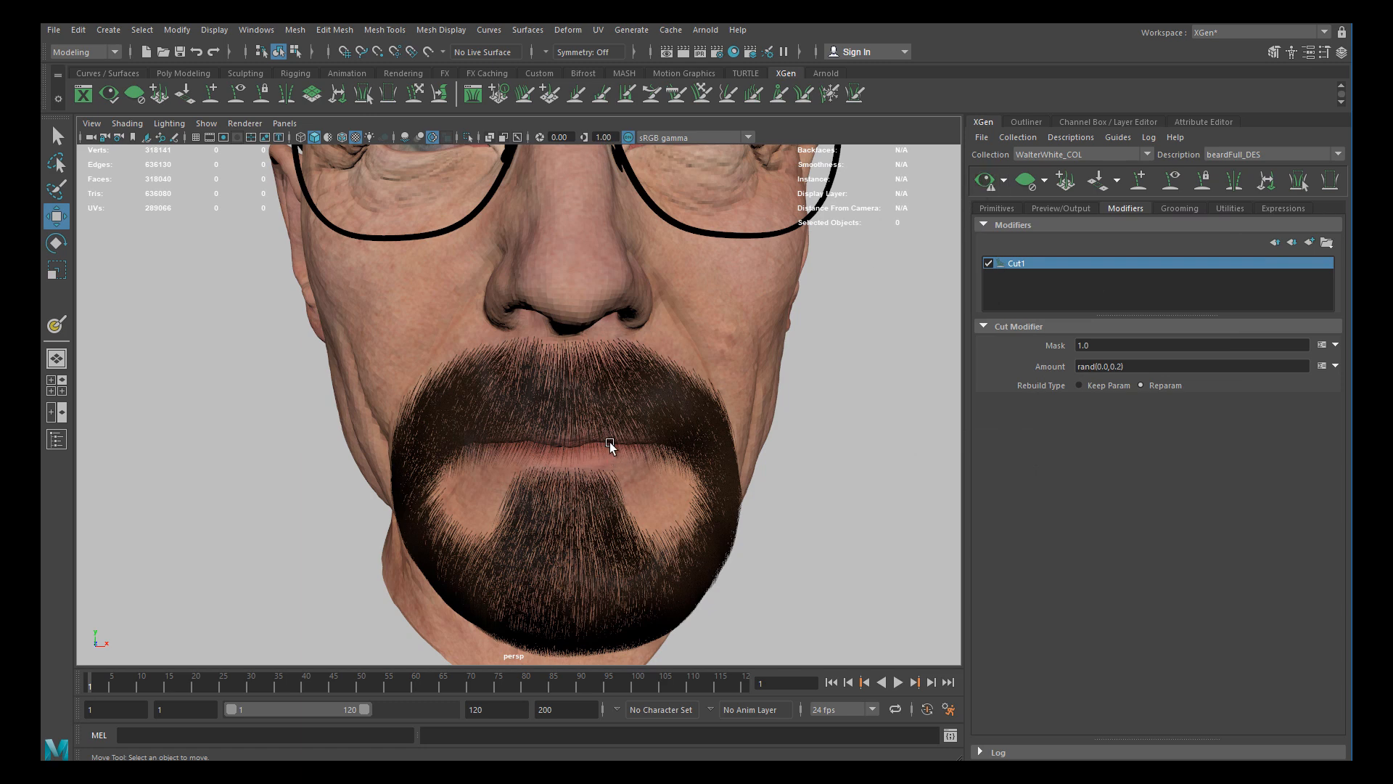
scroll(578, 473, "up", 4)
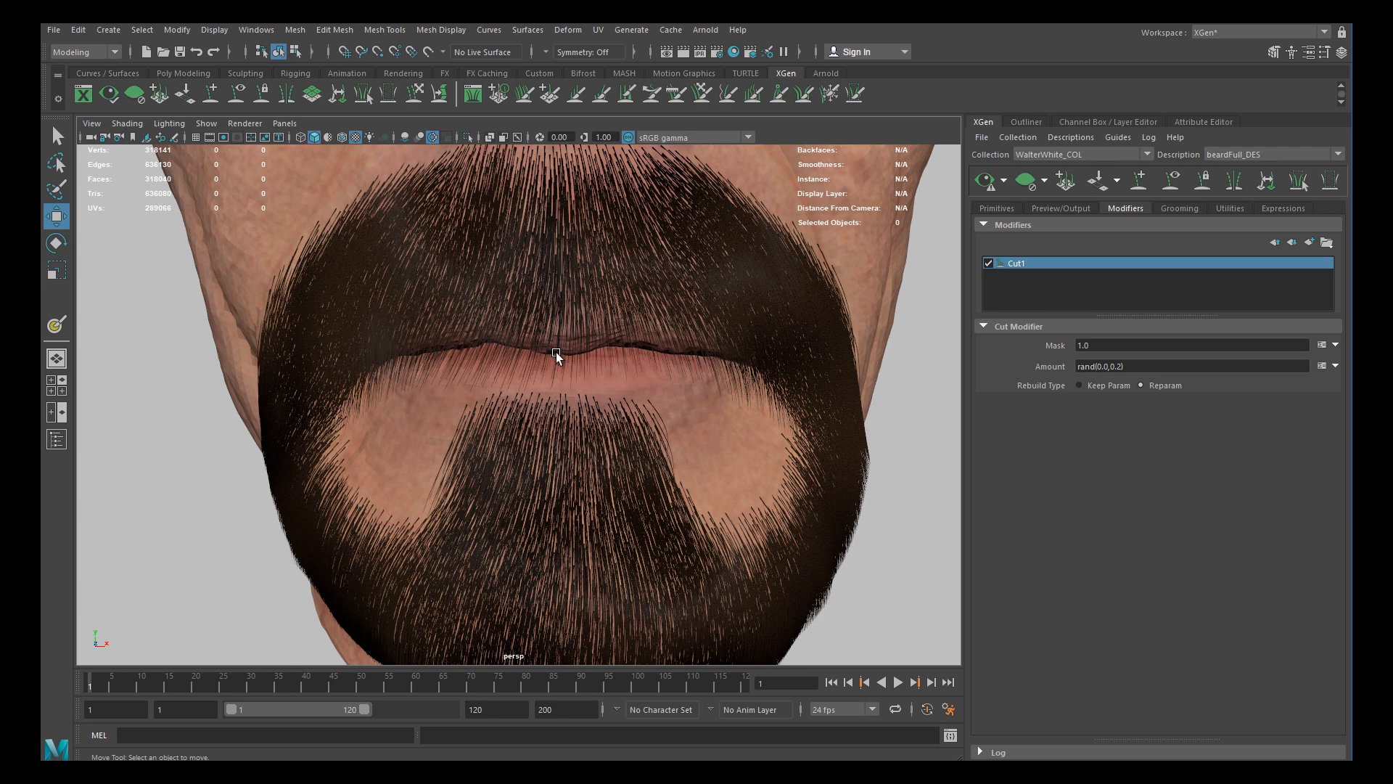
middle_click_drag(572, 382, 650, 423, "alt")
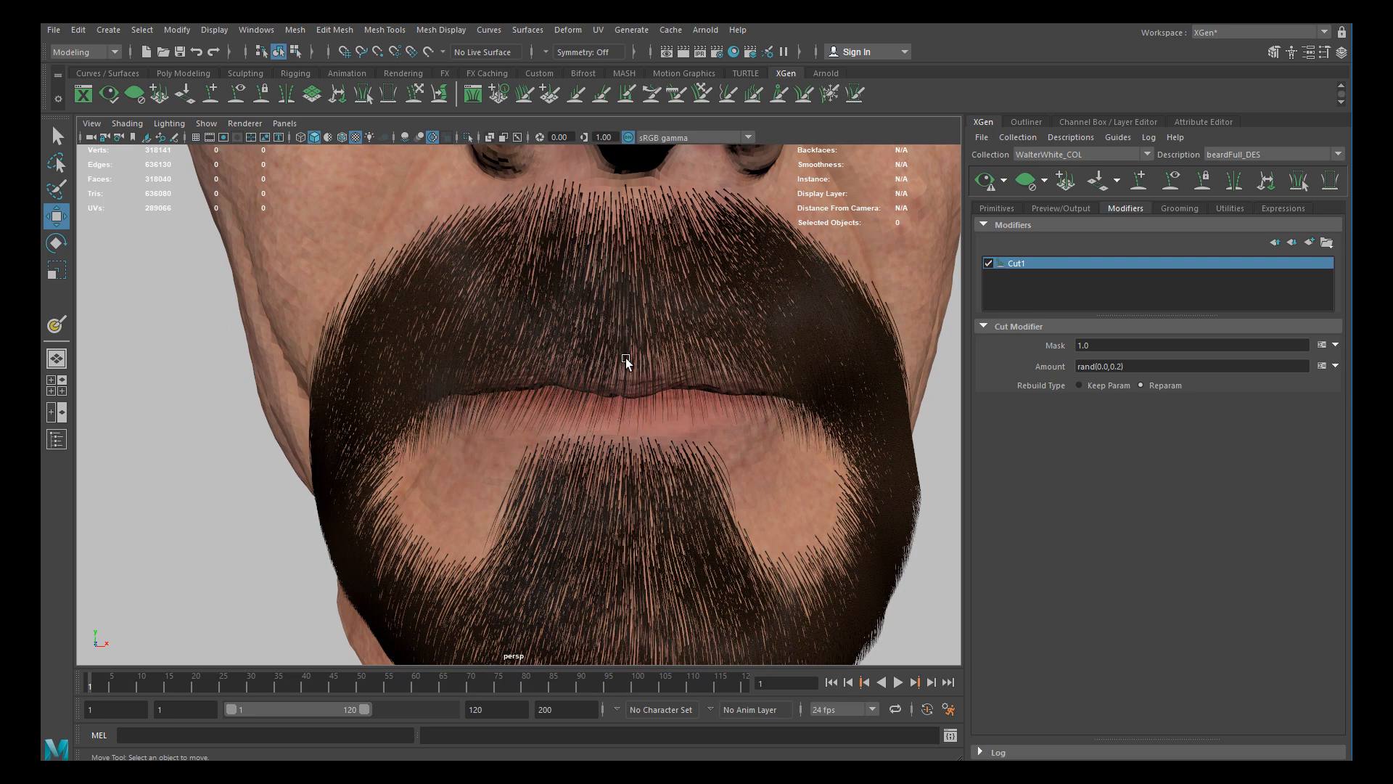
scroll(661, 424, "down", 5)
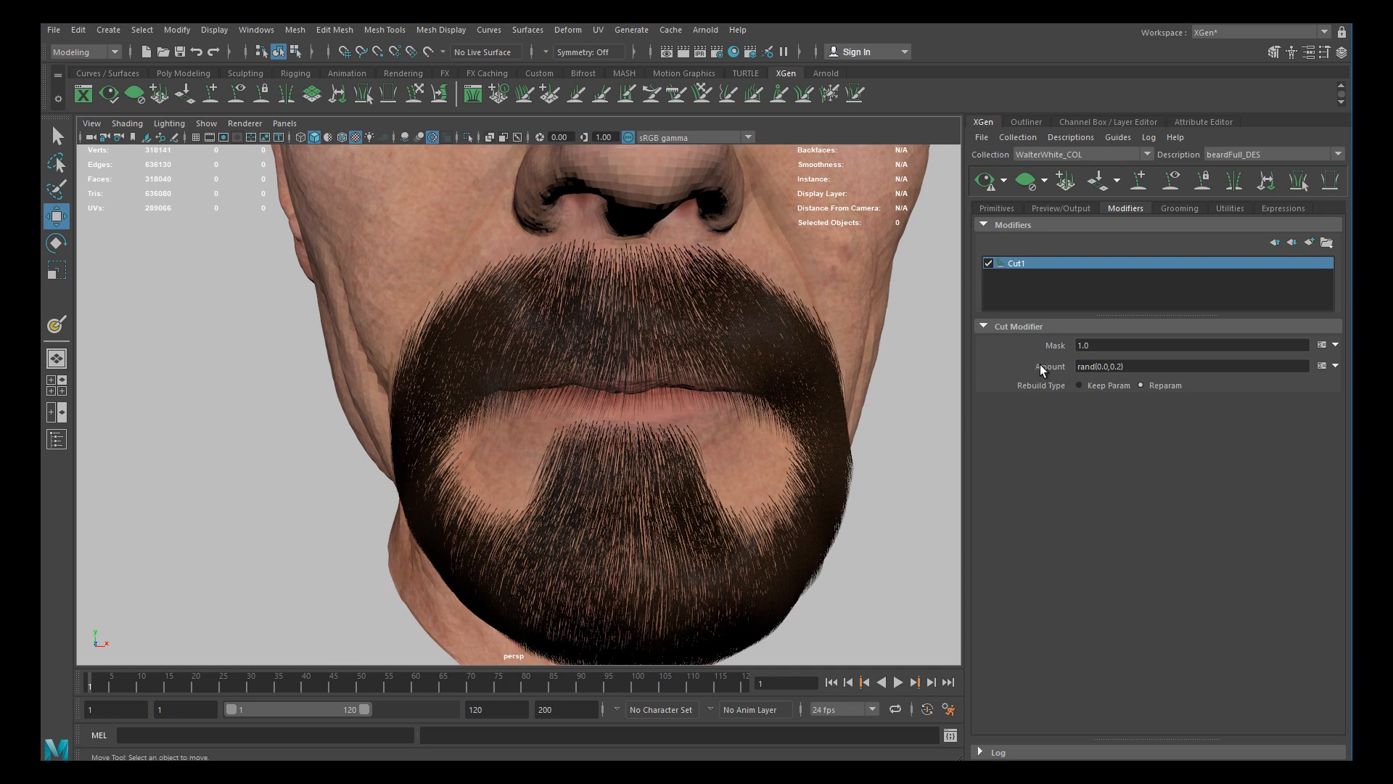
Set the Cut modifier's amount to rand(0.0,0.5) and update the beard preview
left_click(1077, 368)
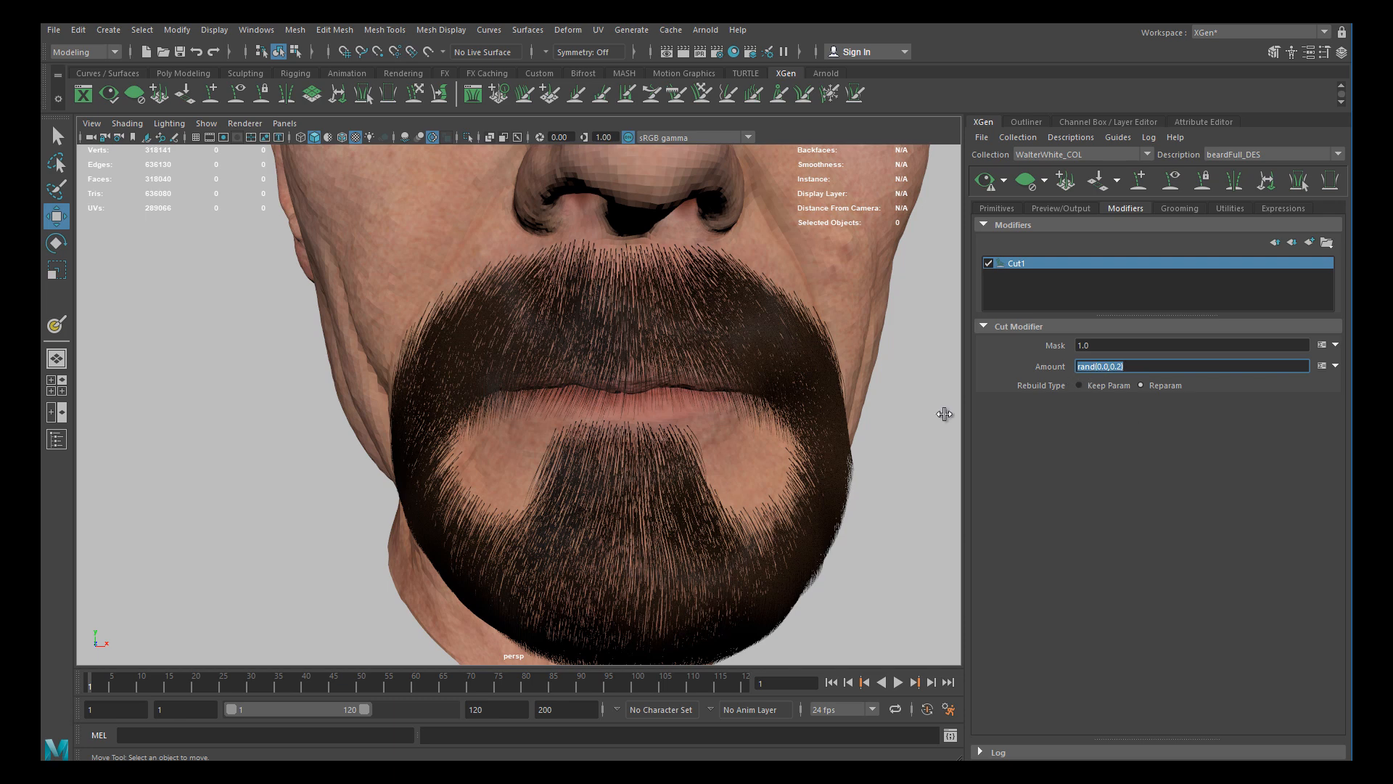
left_click(1085, 440)
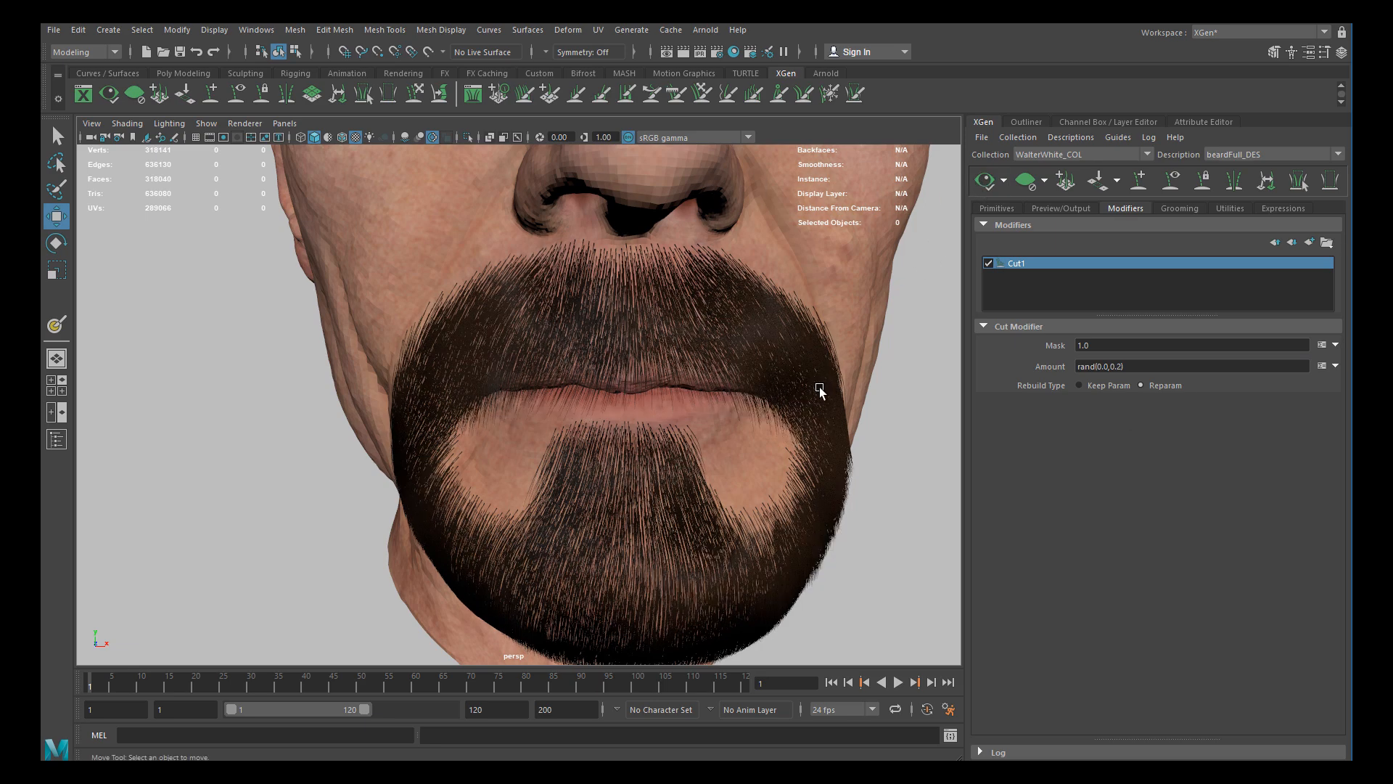
scroll(632, 389, "up", 6)
left_click_drag(637, 395, 767, 403, "alt")
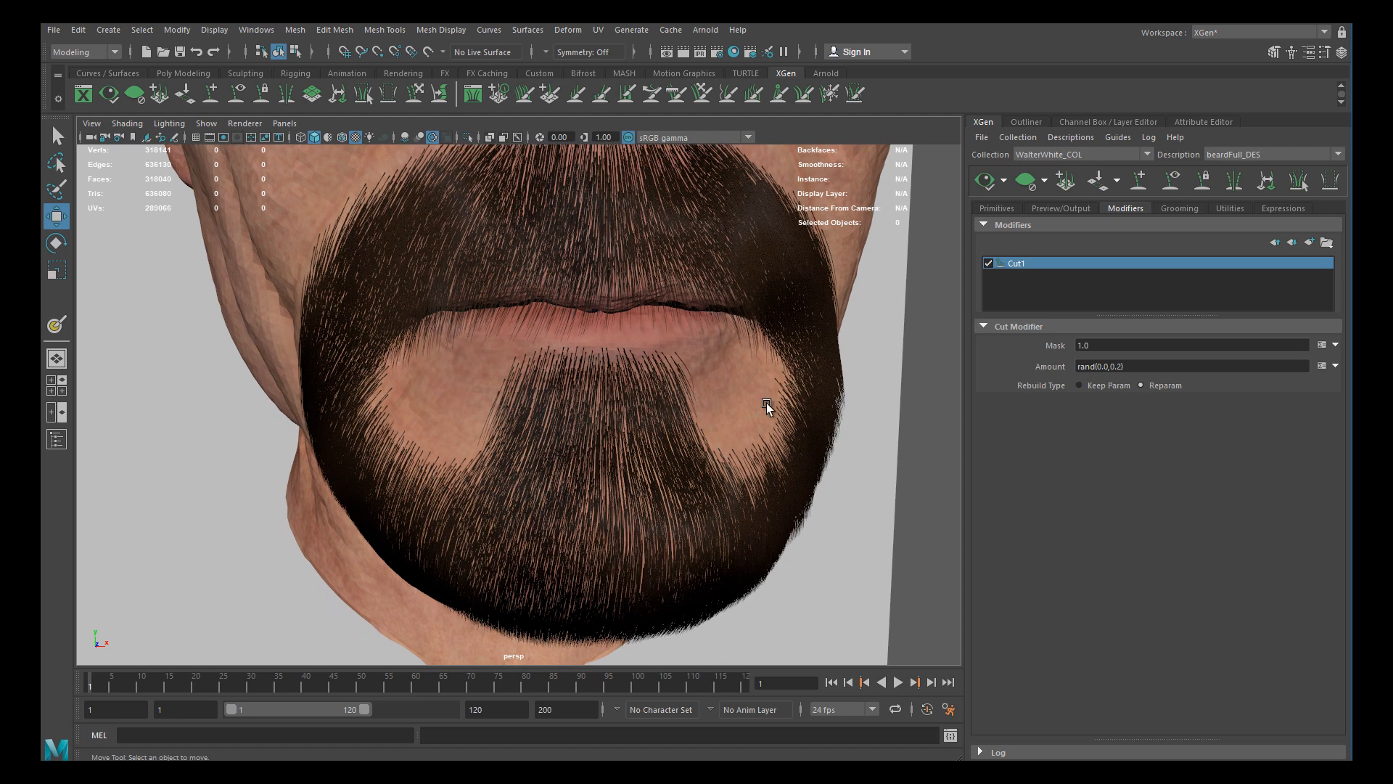
left_click(1123, 366)
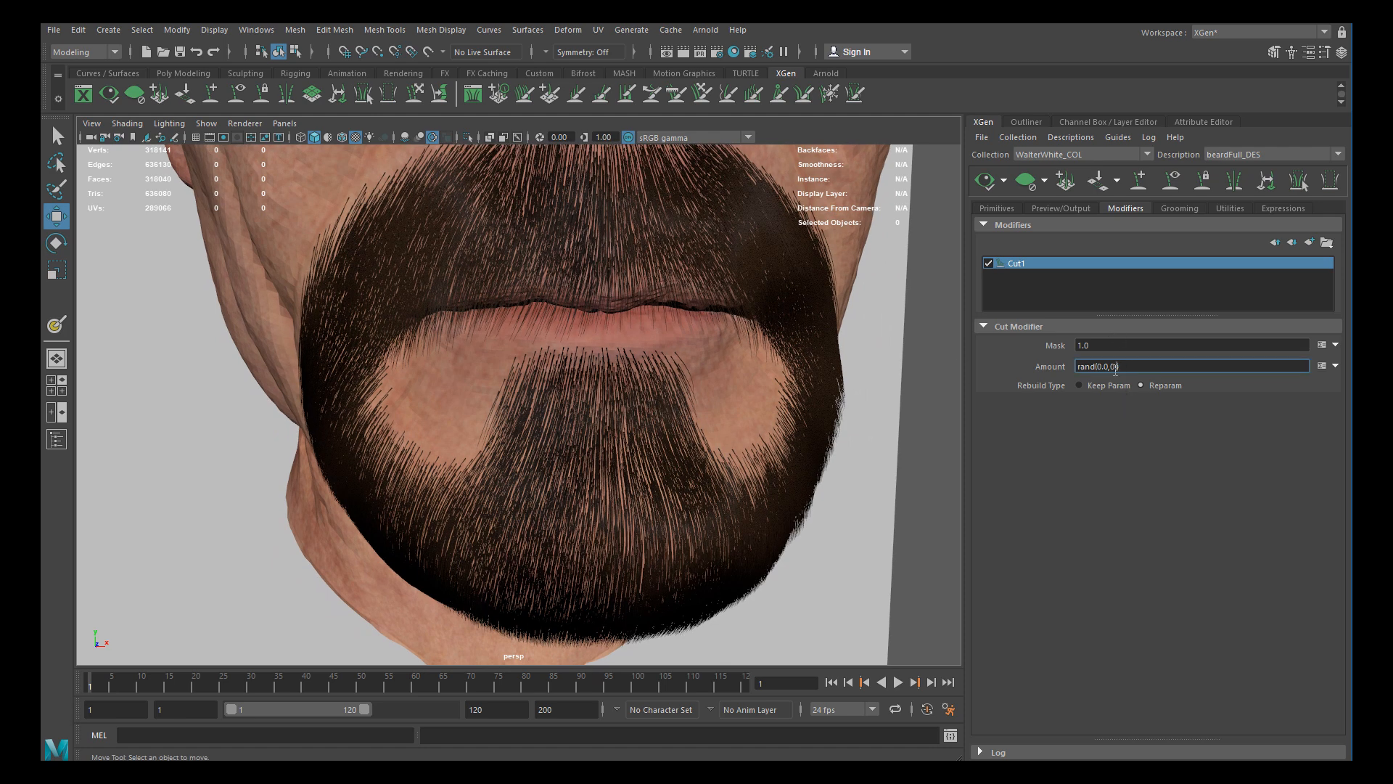
key("Return")
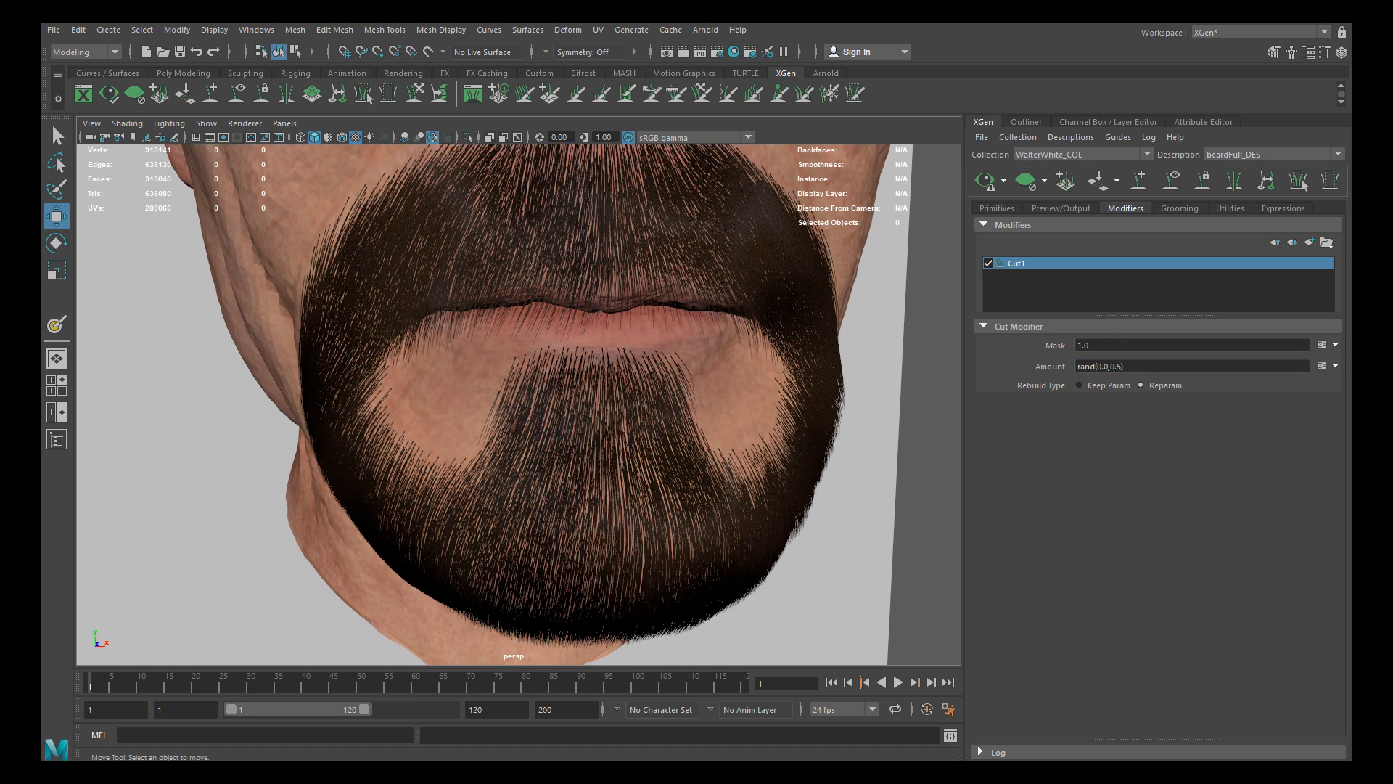
left_click(983, 183)
Examine the randomly cut beard hair from the front and in side profile
left_click_drag(657, 330, 503, 382, "alt")
right_click_drag(503, 382, 590, 460, "alt")
left_click_drag(591, 460, 613, 459, "alt")
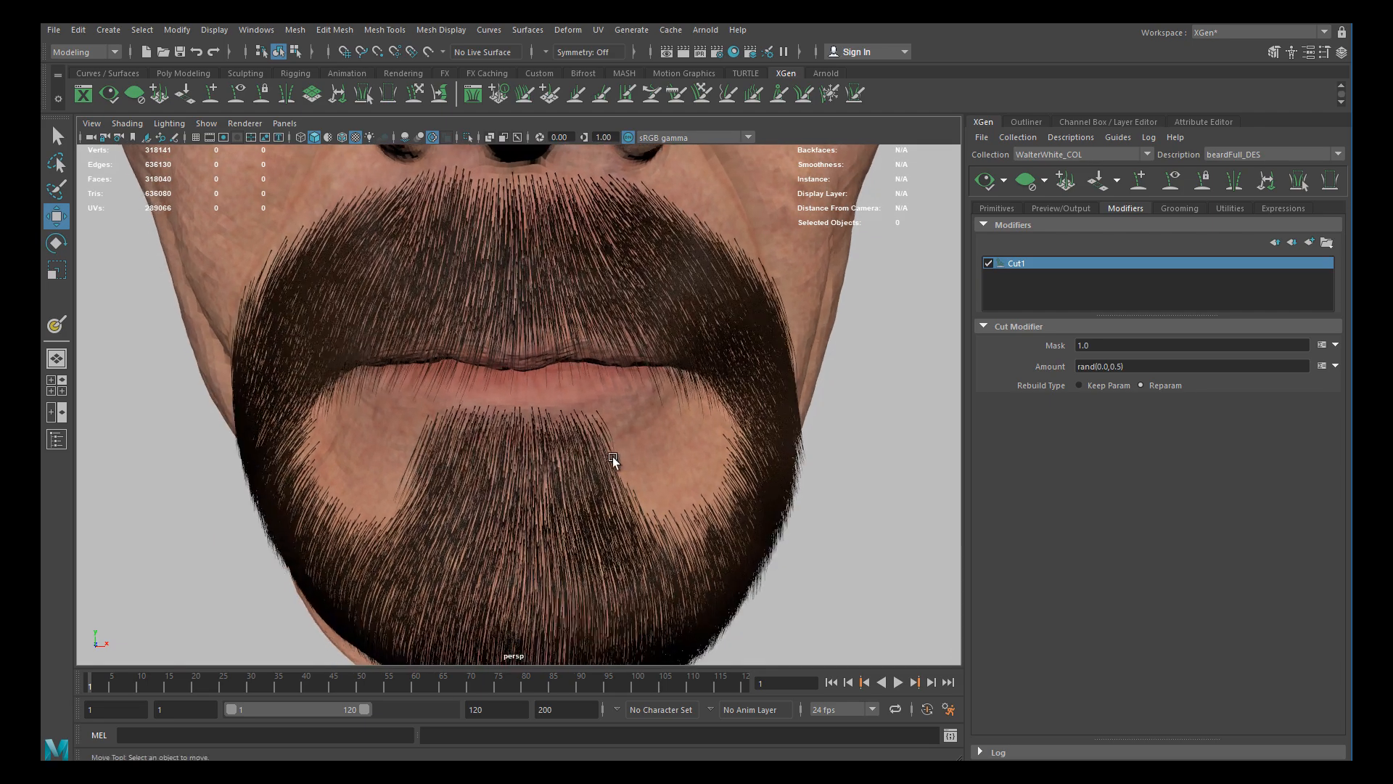
middle_click_drag(593, 469, 611, 464, "alt")
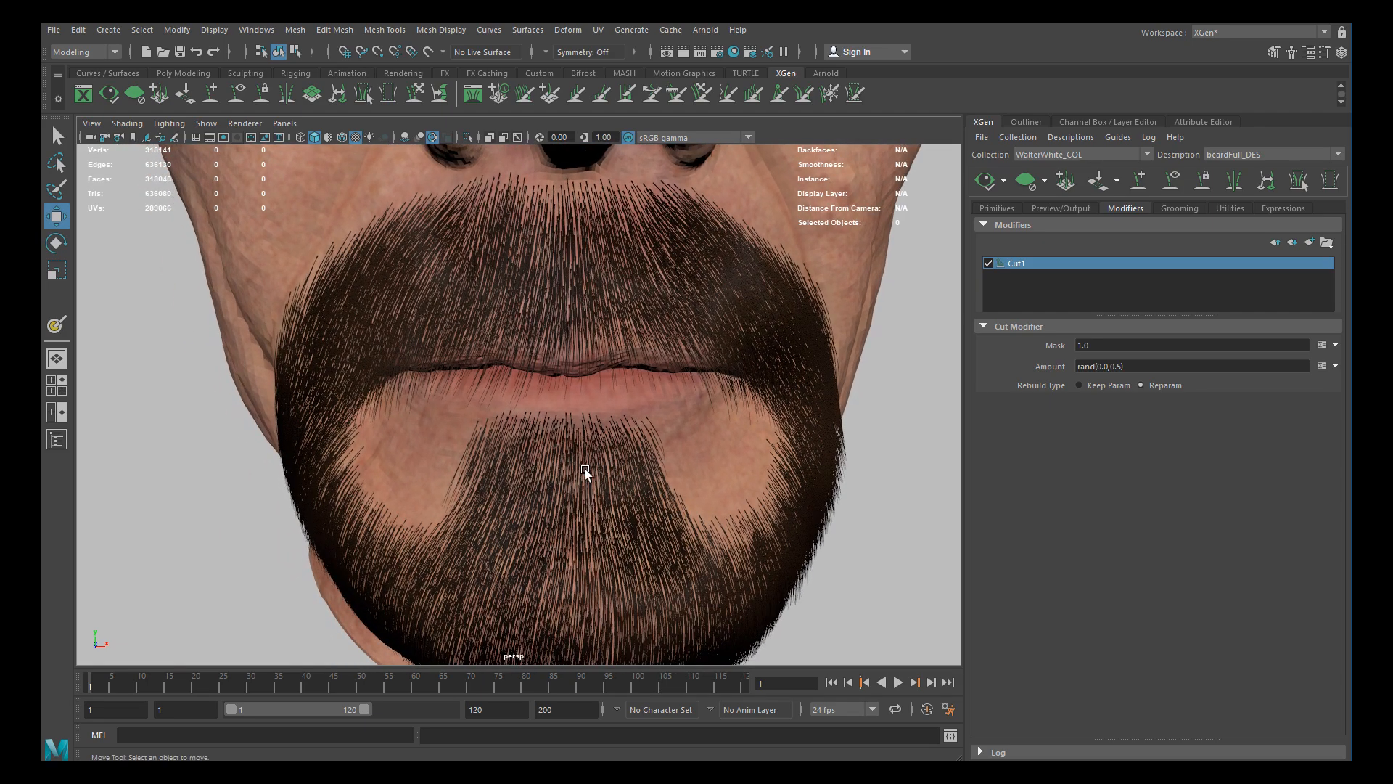
right_click_drag(586, 496, 407, 378, "alt")
left_click_drag(406, 379, 574, 407, "alt")
right_click_drag(498, 395, 598, 410, "alt")
mouse_move(595, 361)
left_mouse_down("alt")
mouse_move(605, 320)
mouse_move(752, 323)
mouse_move(610, 324)
mouse_move(585, 367)
left_mouse_up("alt")
right_click_drag(585, 367, 648, 382, "alt")
left_click_drag(647, 380, 642, 383, "alt")
left_click_drag(569, 447, 590, 437, "alt")
right_click_drag(576, 438, 498, 421, "alt")
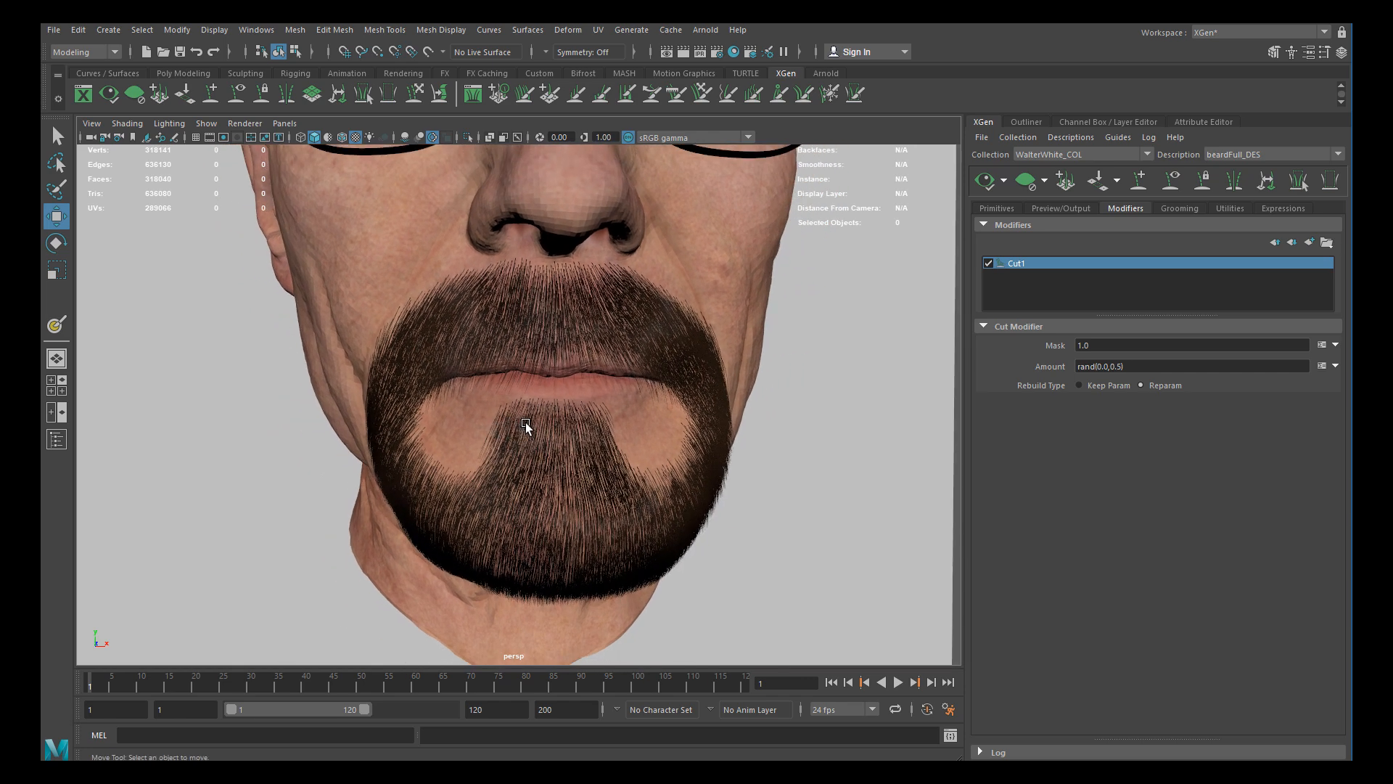
left_click_drag(585, 438, 703, 519, "alt")
middle_click_drag(704, 520, 597, 451, "alt")
right_click_drag(596, 452, 643, 482, "alt")
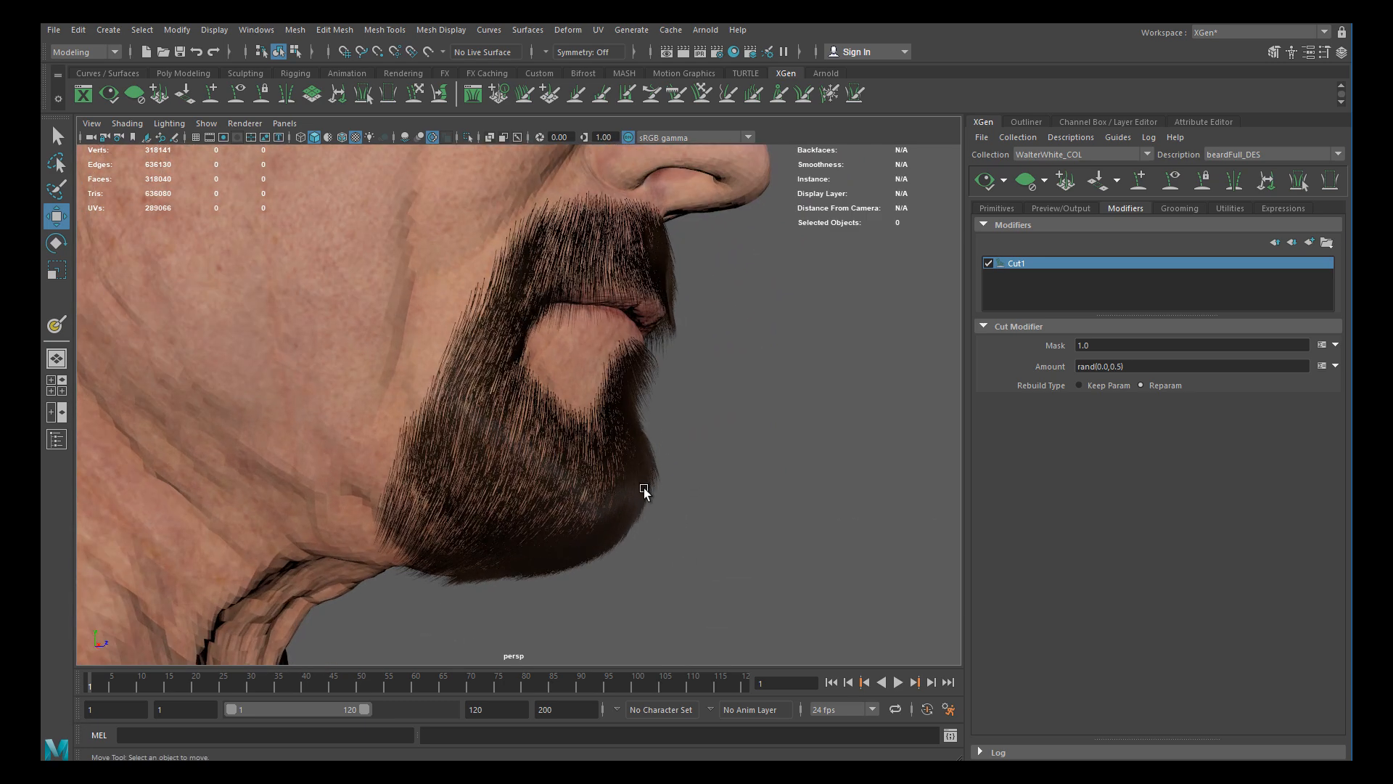
middle_click_drag(633, 466, 665, 491, "alt")
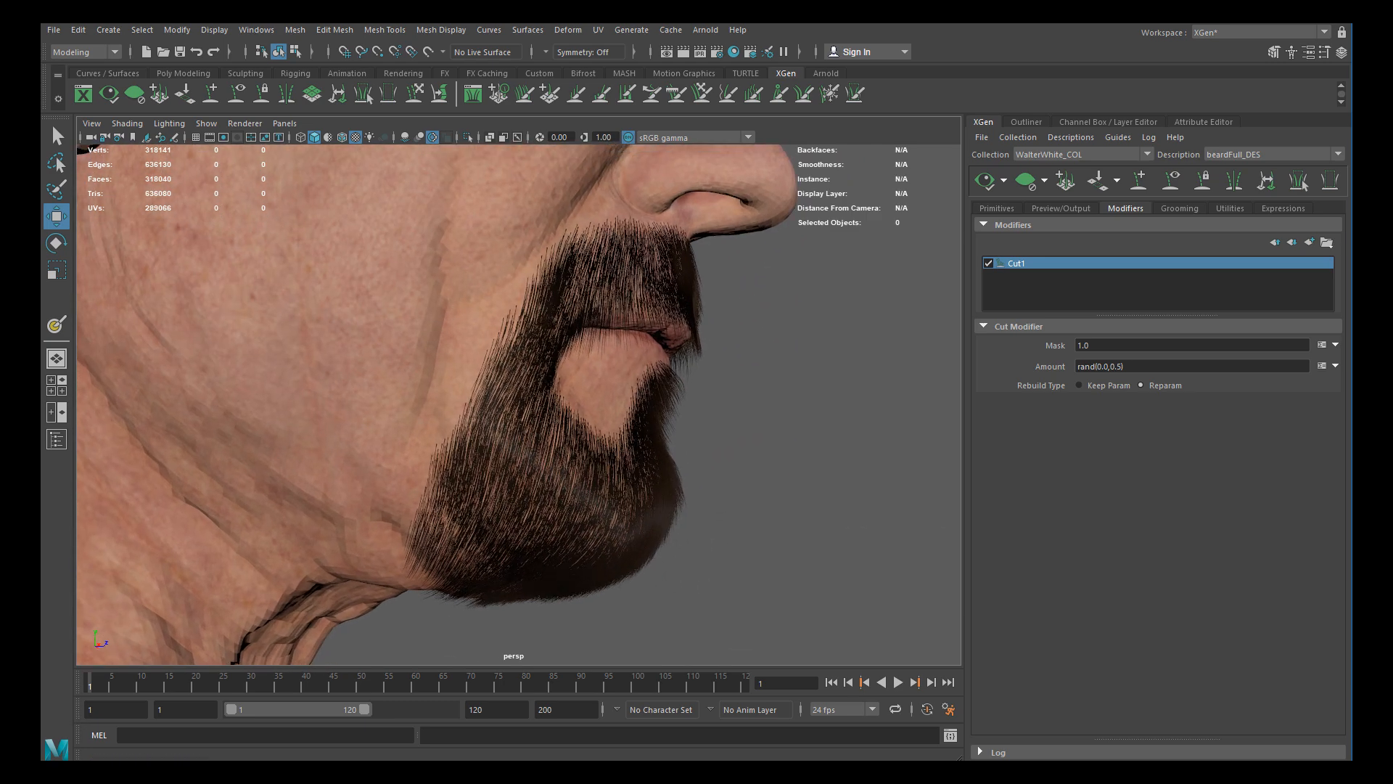
Compare the beard's length and silhouette with the front and profile reference photos
key("alt+Tab")
right_click_drag(434, 383, 372, 380)
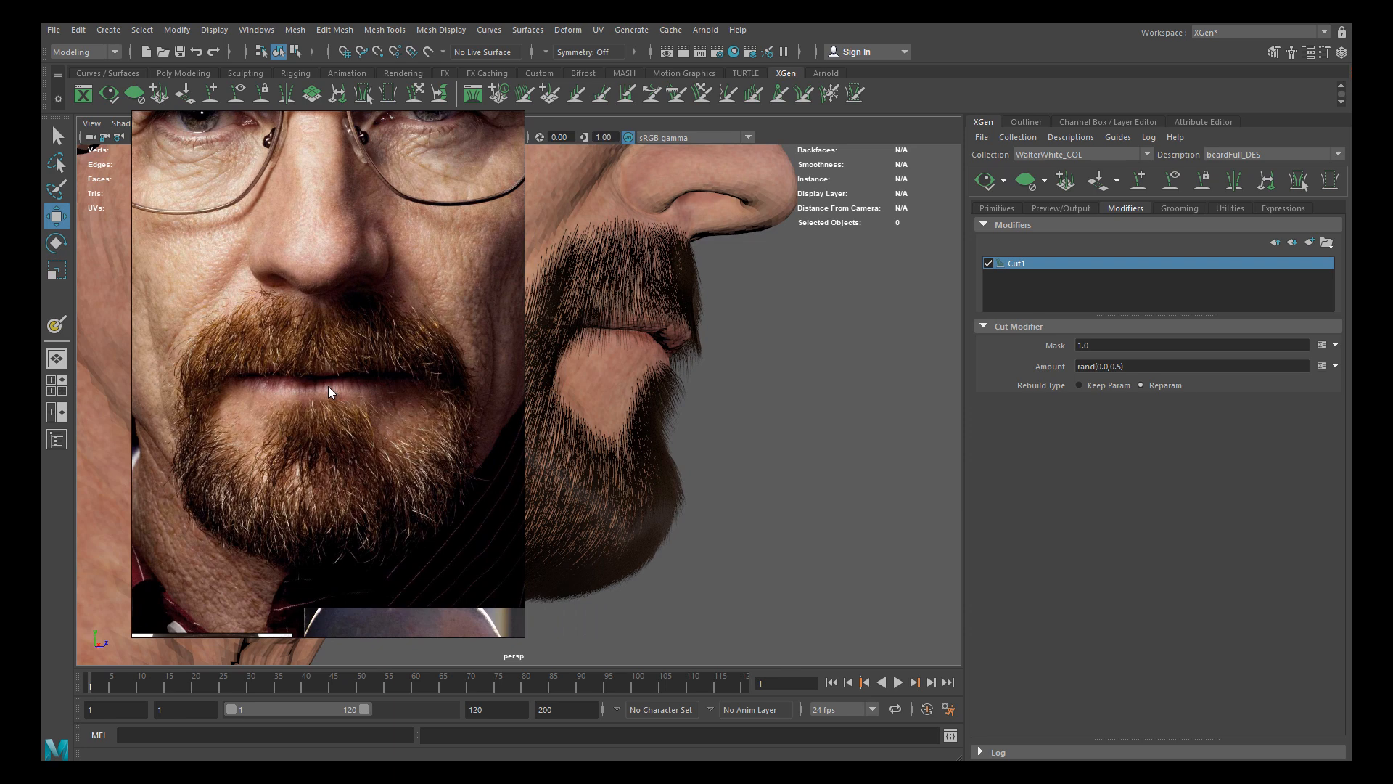
scroll(330, 386, "down", 8)
middle_click_drag(378, 432, 331, 396)
scroll(332, 402, "up", 15)
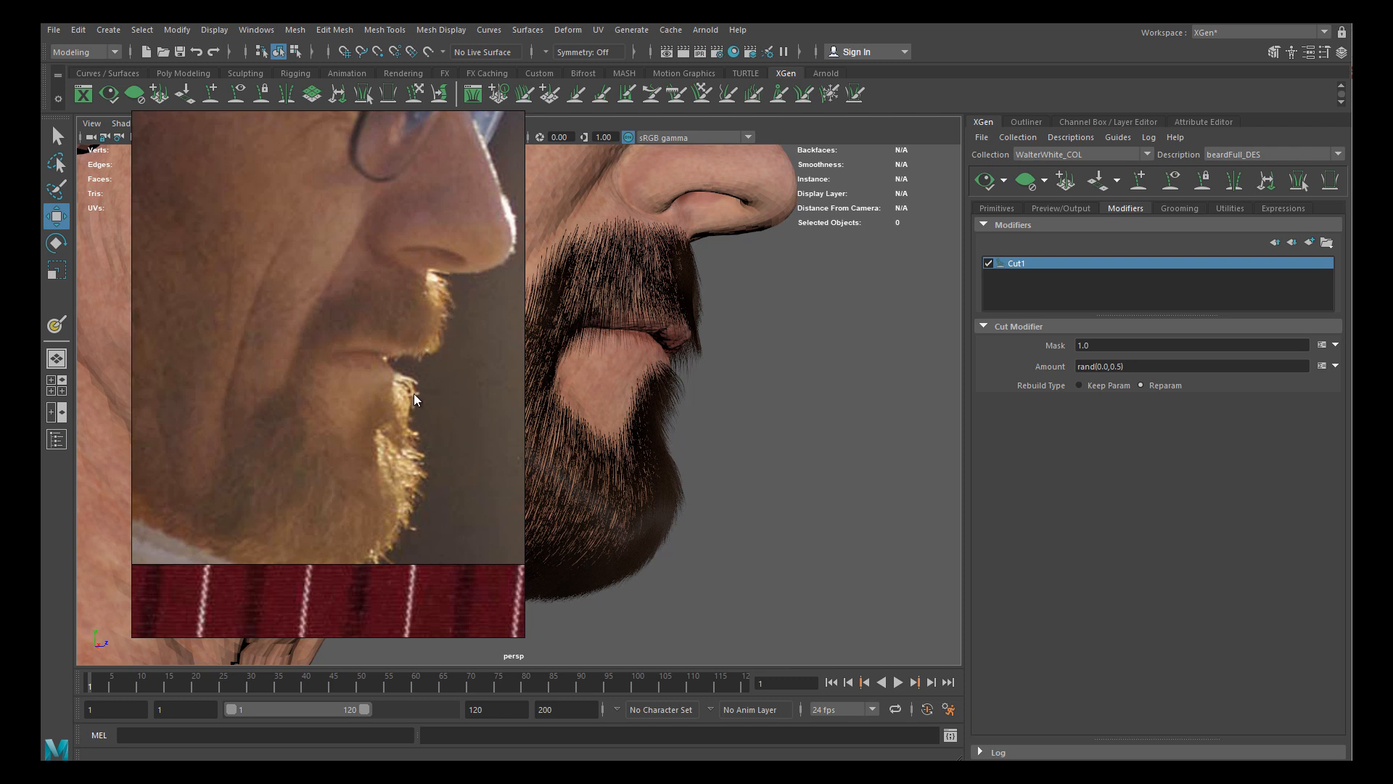
scroll(329, 443, "down", 10)
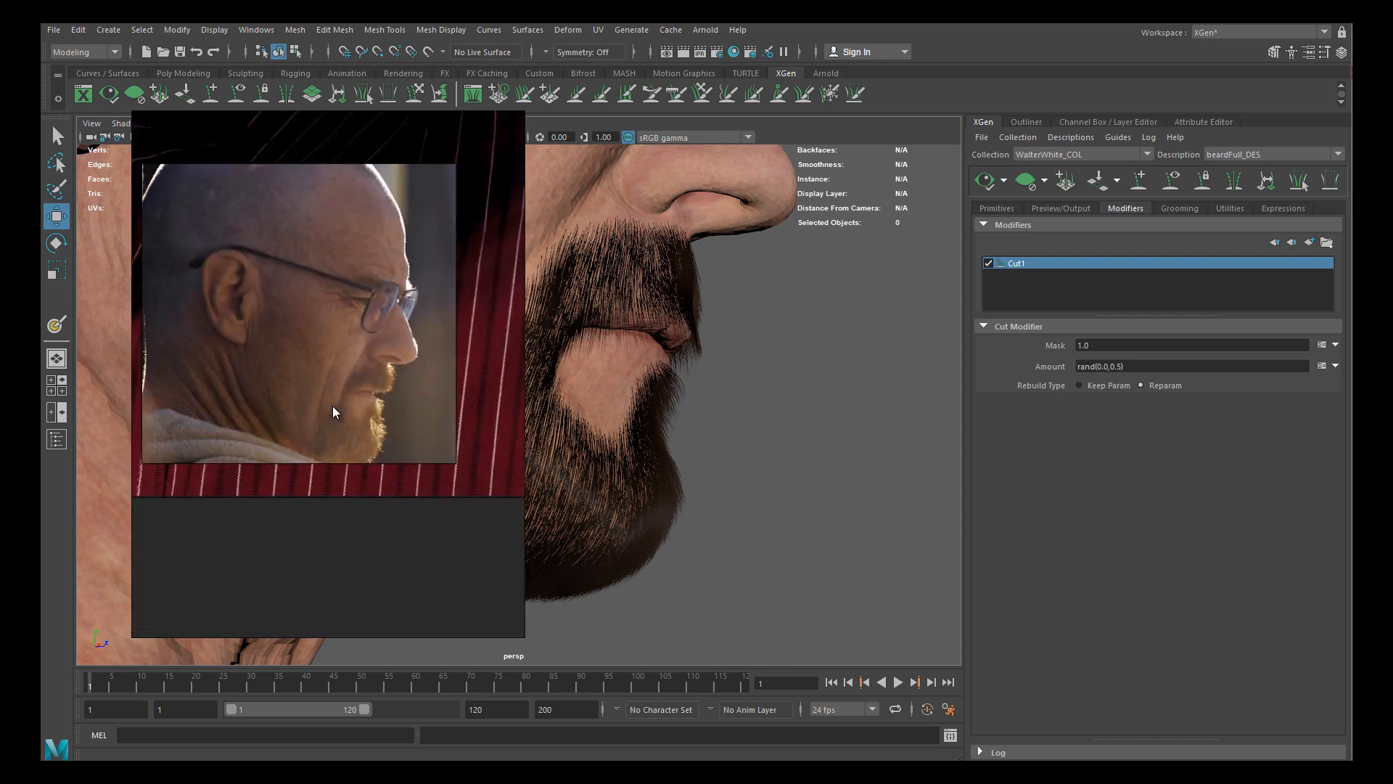
scroll(176, 377, "up", 4)
scroll(177, 376, "up", 2)
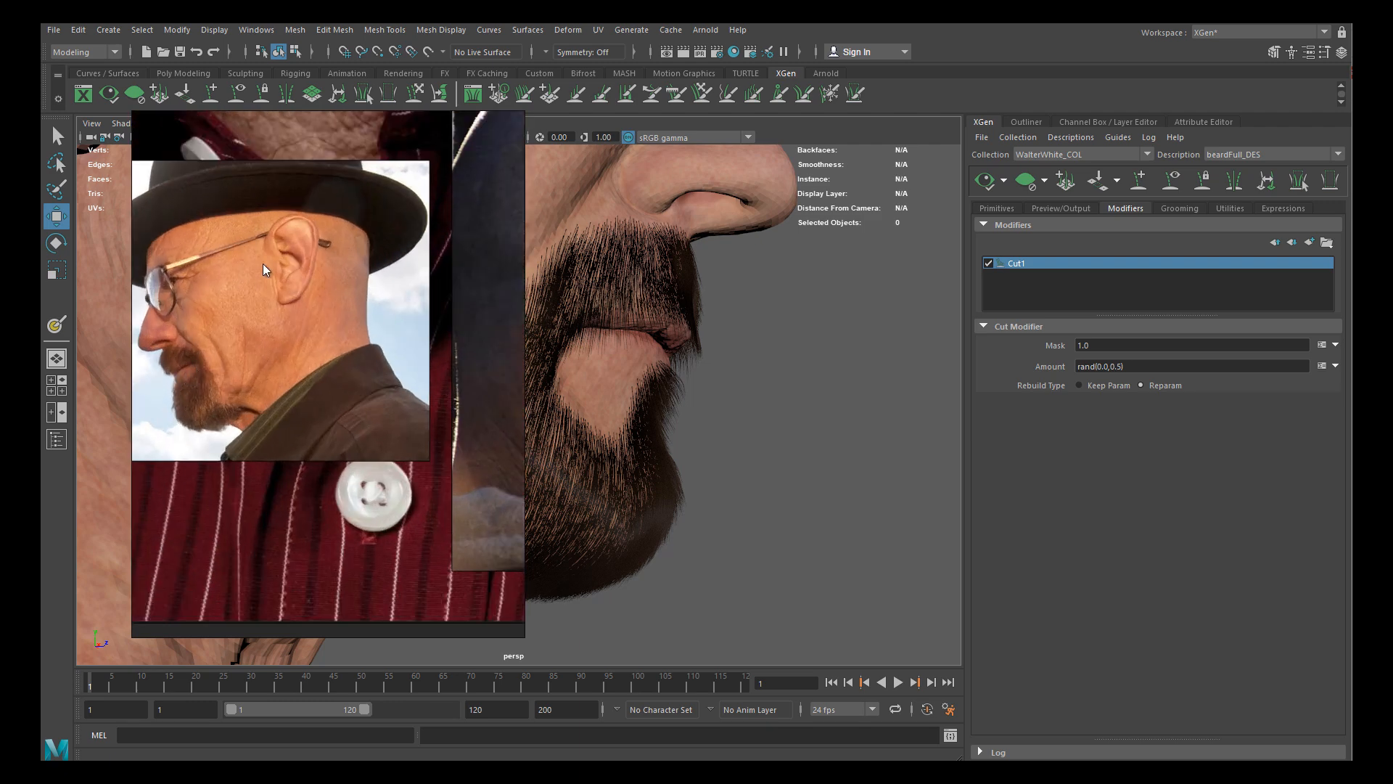
scroll(276, 239, "down", 6)
middle_click_drag(364, 158, 358, 423)
key("ctrl+m")
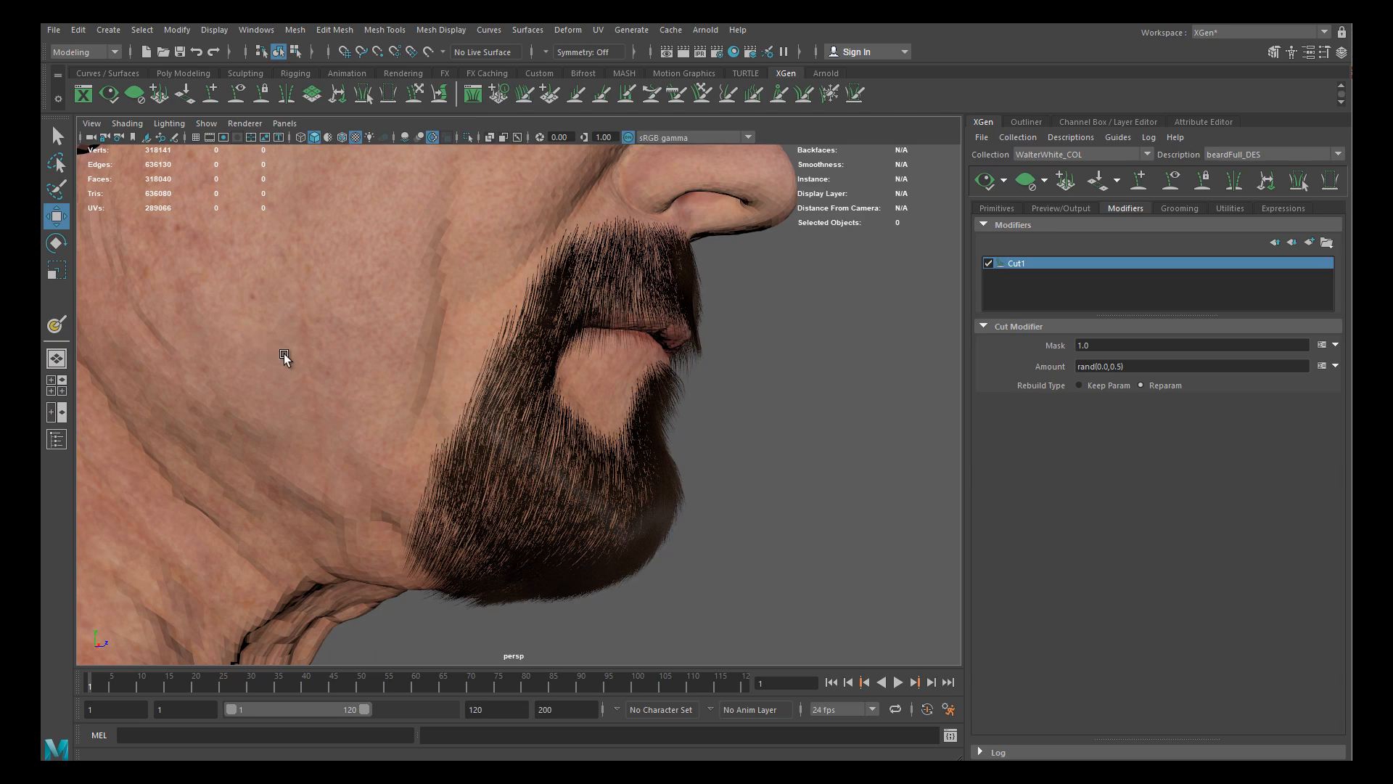
left_click_drag(488, 383, 431, 398, "alt")
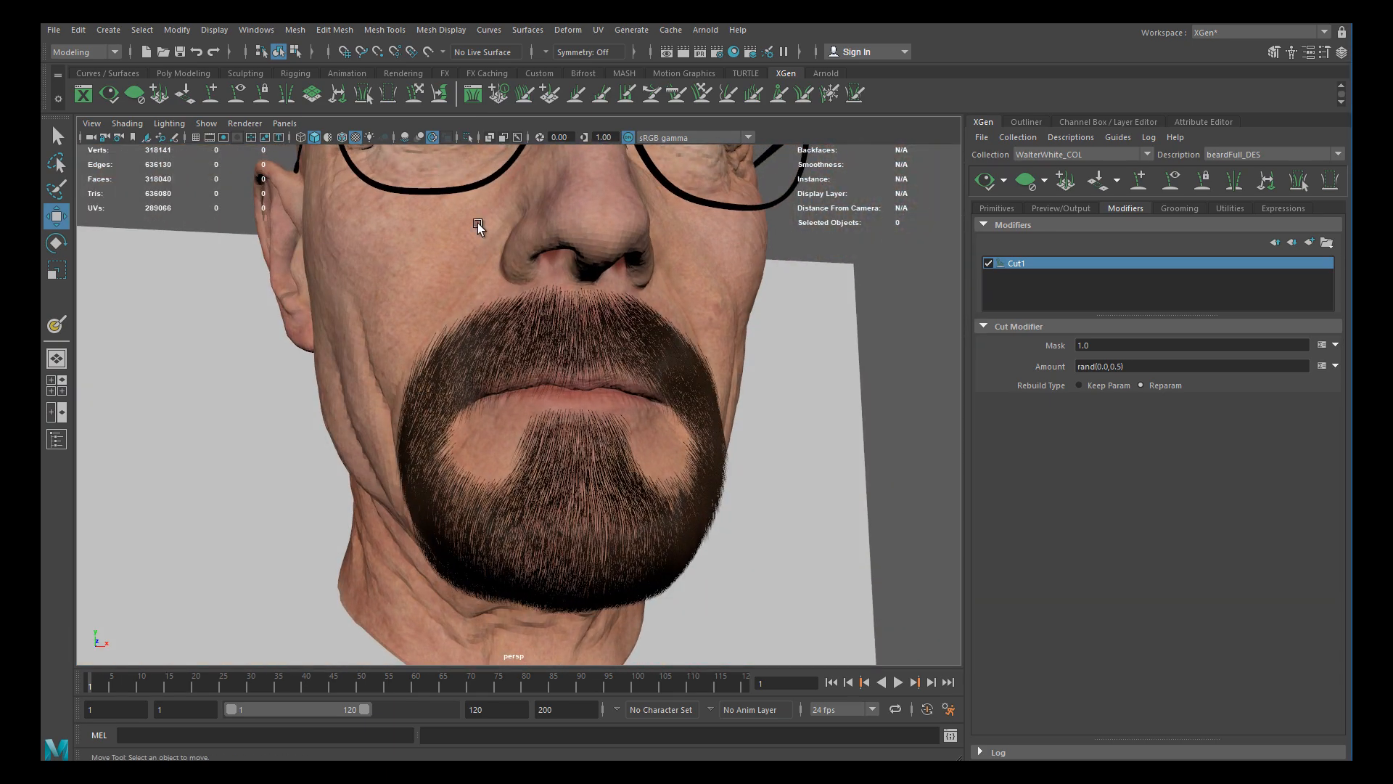
left_click_drag(614, 378, 851, 427, "alt")
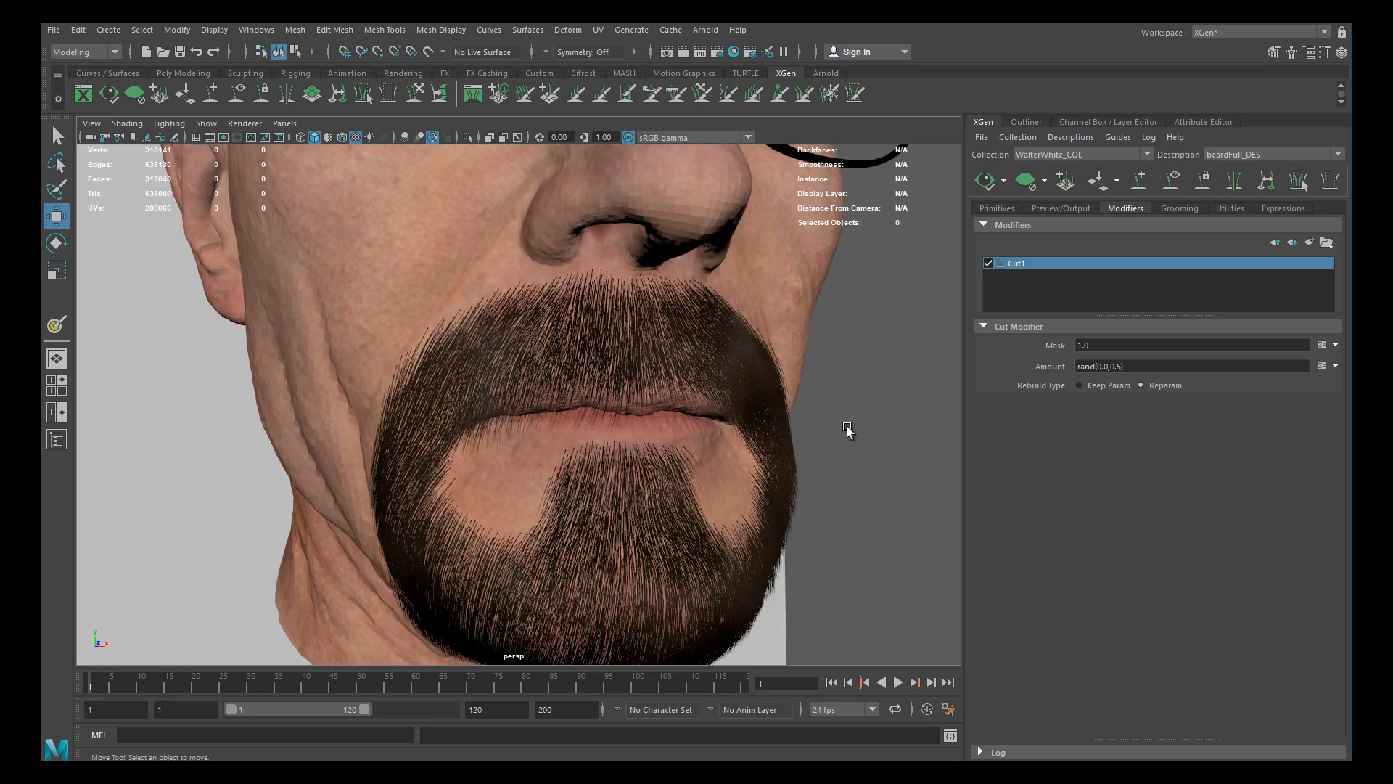
left_click_drag(774, 449, 696, 435, "alt")
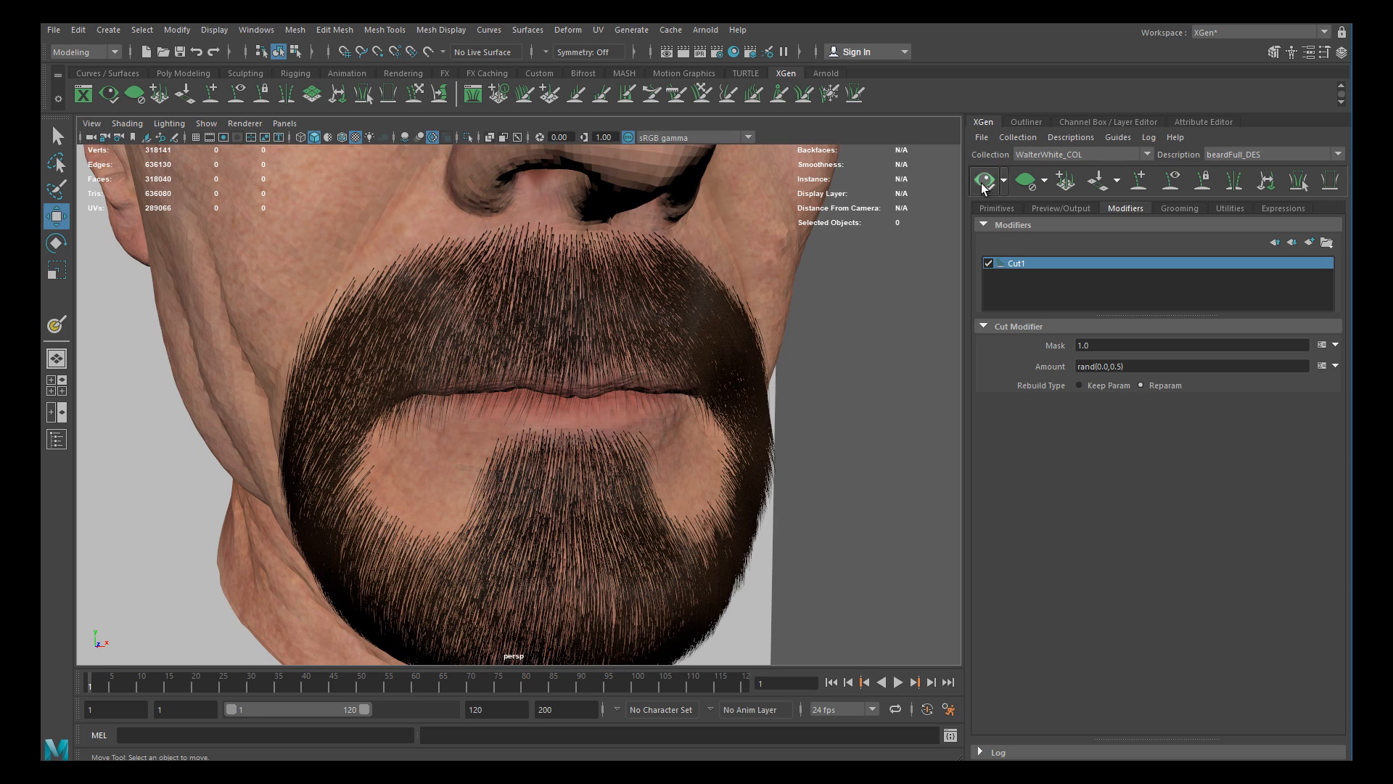
Turn on the visibility of the scalps display layer so the beard scalp shows over the head
left_click(1023, 121)
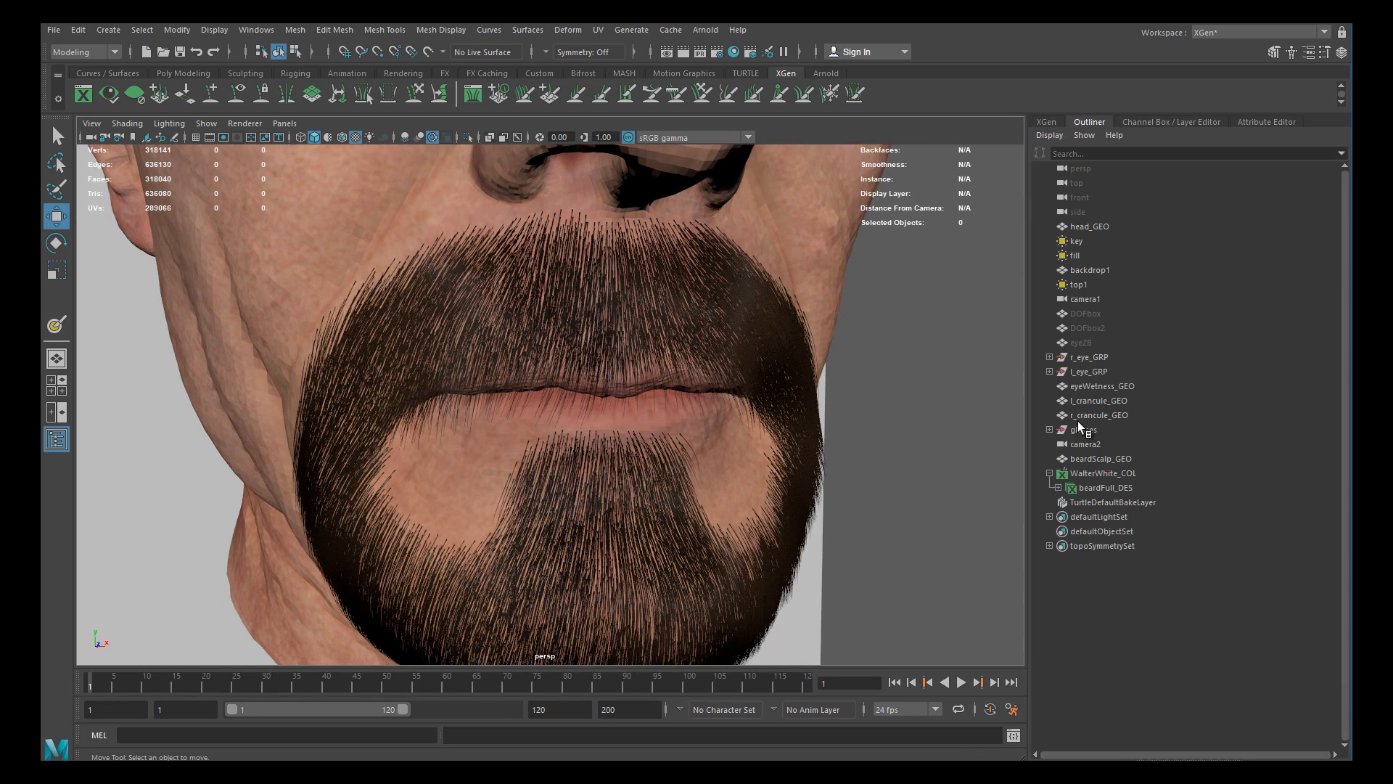
left_click(1139, 121)
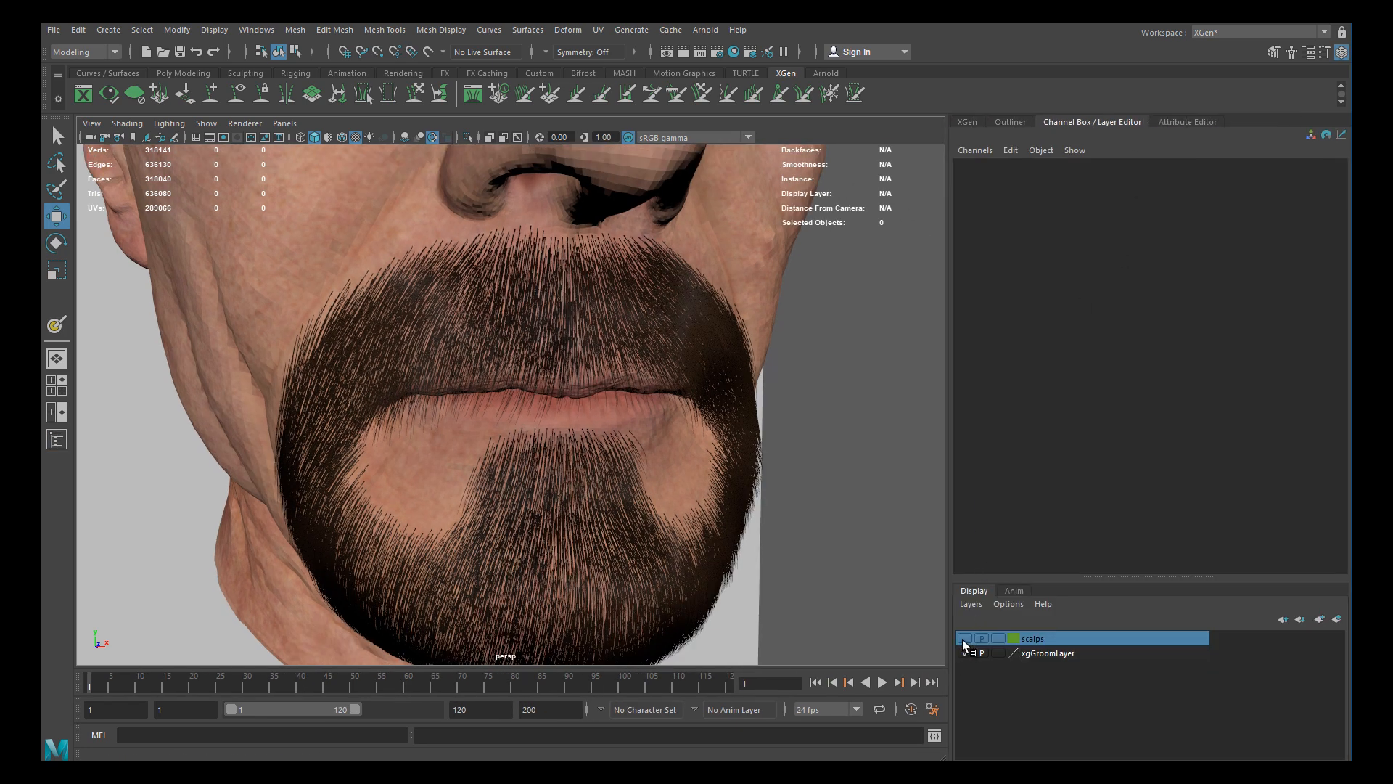
left_click(964, 639)
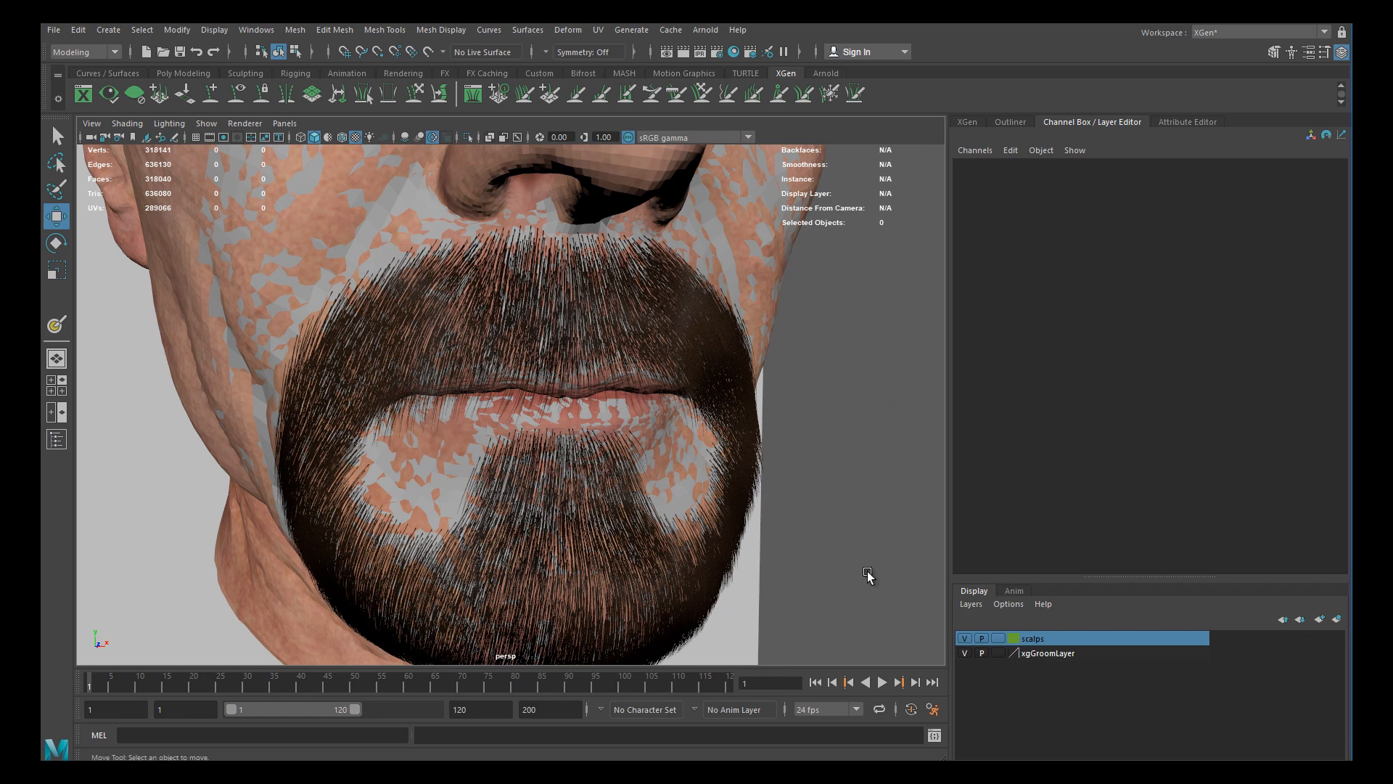
Return to the beardFull_DES primitive settings and display the description's guides around the mouth
left_click(966, 122)
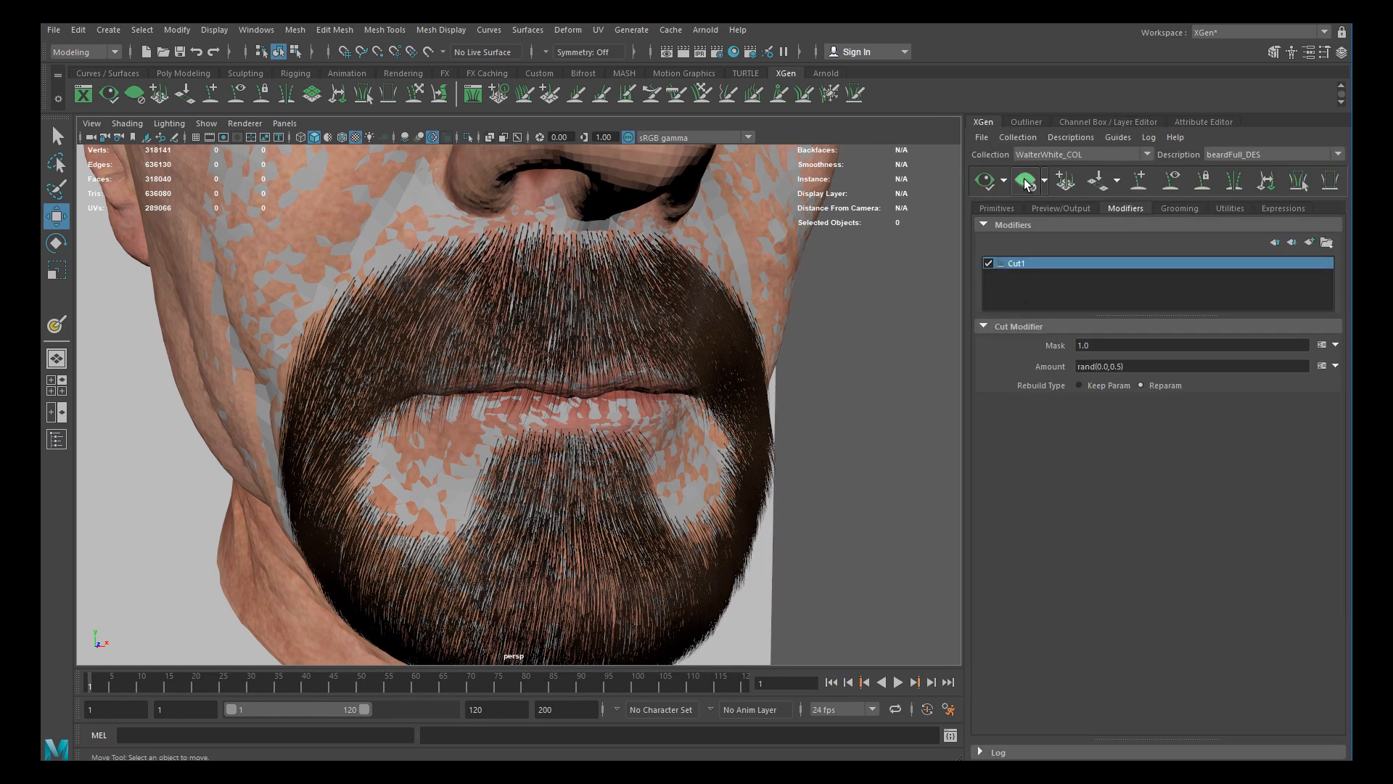
left_click(997, 208)
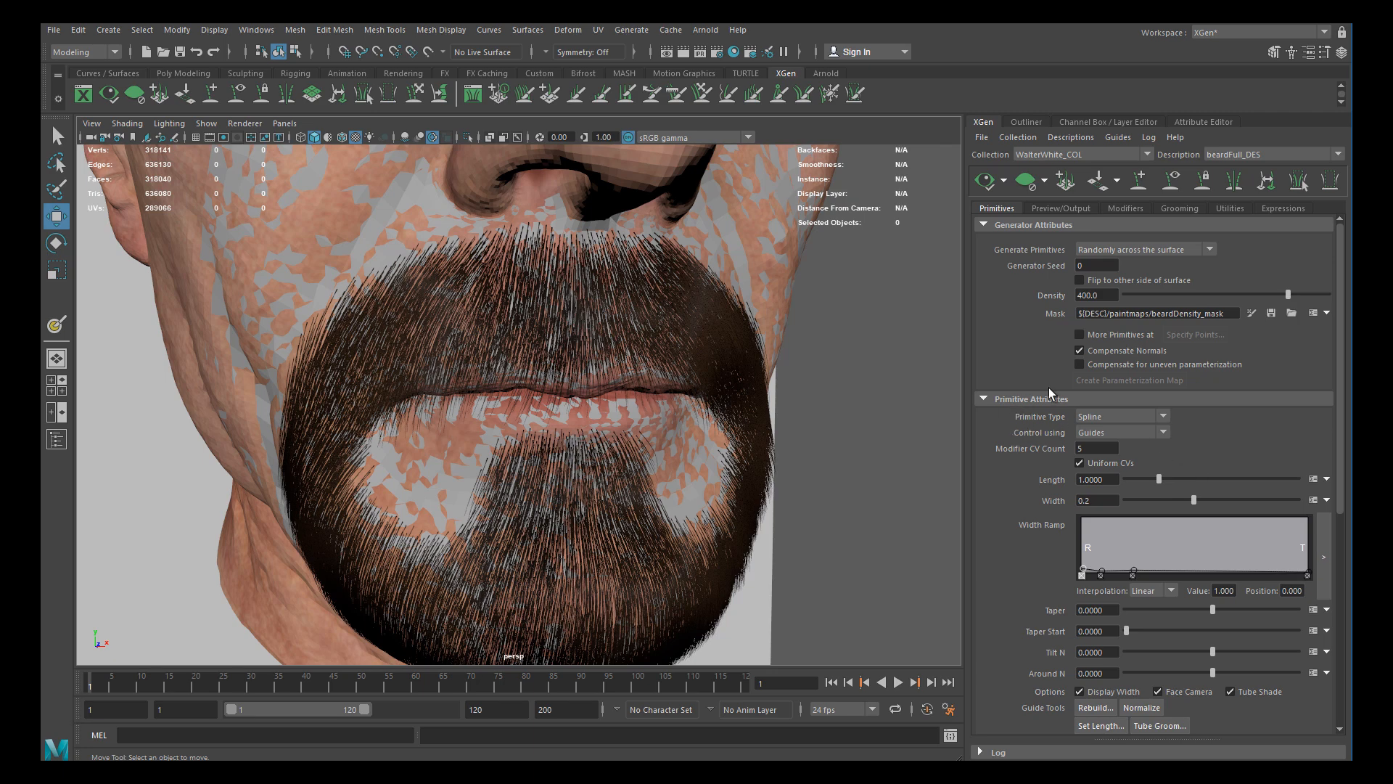
left_click(1174, 182)
left_click_drag(560, 458, 538, 416, "alt")
right_click_drag(538, 417, 551, 435, "alt")
left_click_drag(551, 435, 466, 382, "alt")
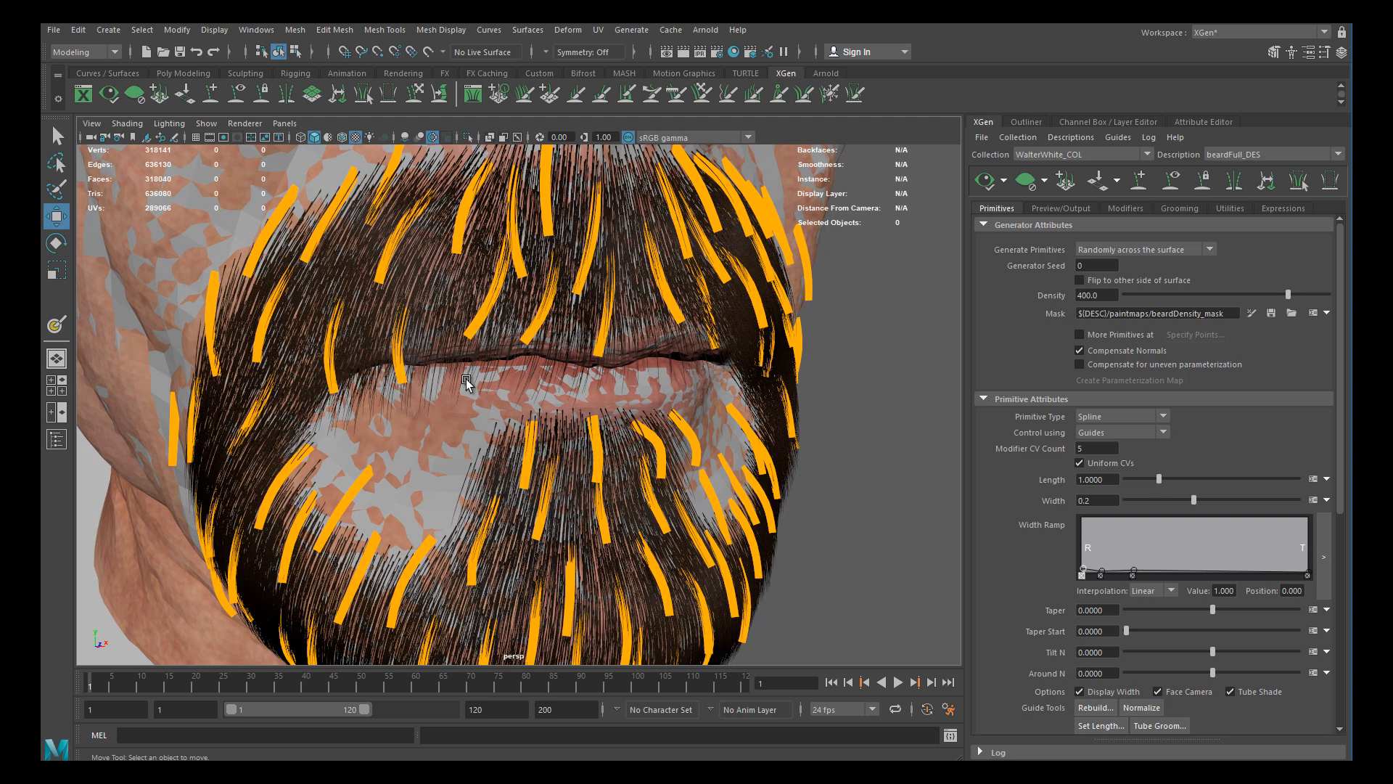
Start reshaping the guide near the character's right mouth corner with the Sculpt Guides tool, checking its brush settings
left_click(398, 379)
left_click(439, 93)
left_click_drag(408, 381, 392, 364)
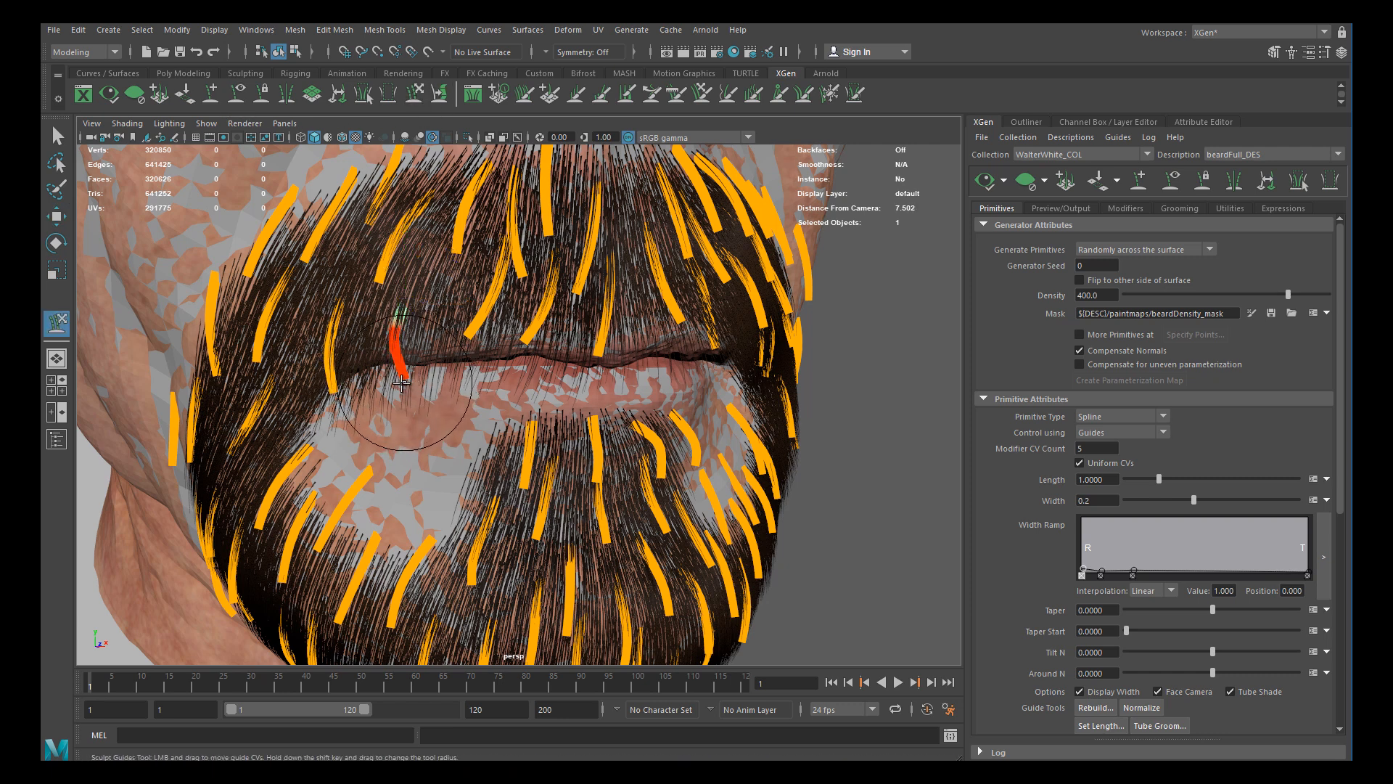
double_click(58, 321)
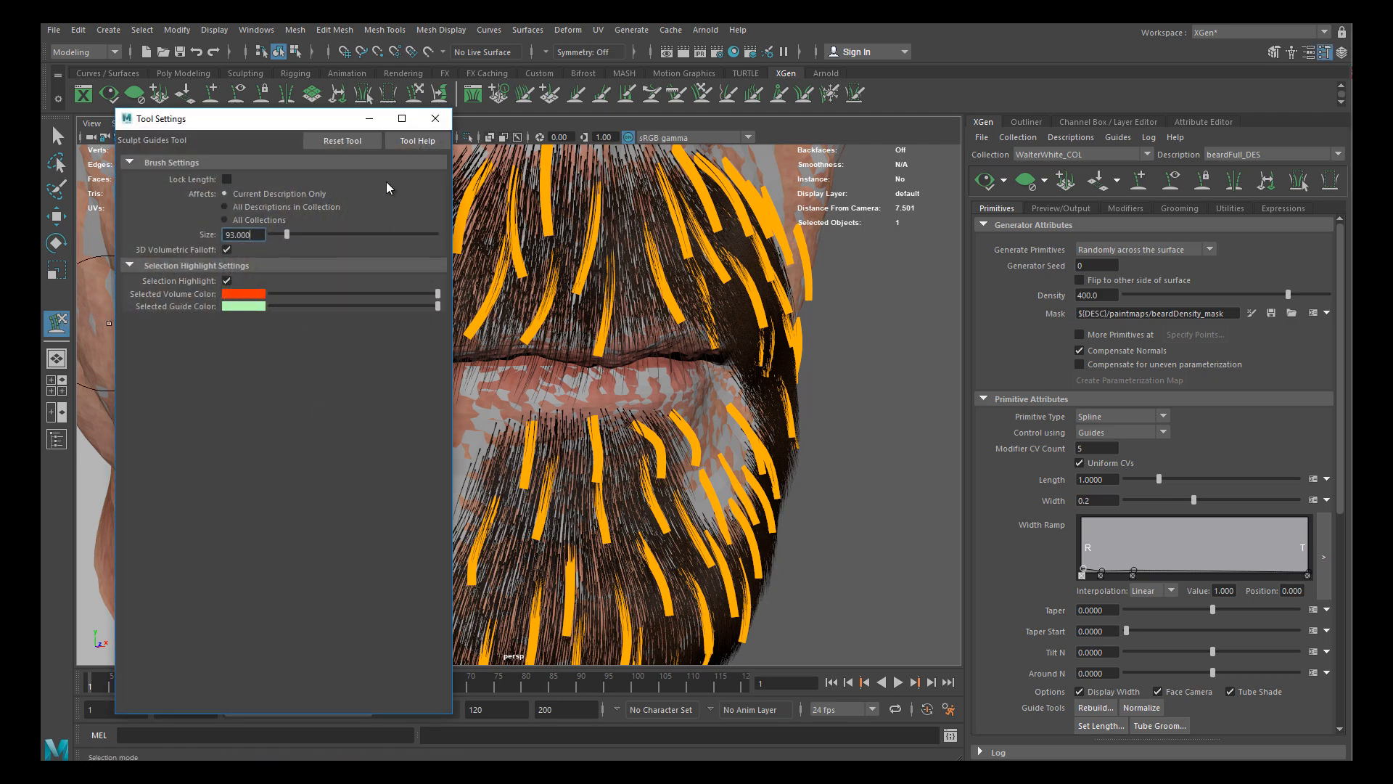
left_click(441, 123)
Pull the tip of the moustache guide near the right mouth corner up and clear of the lip
scroll(356, 345, "up", 4)
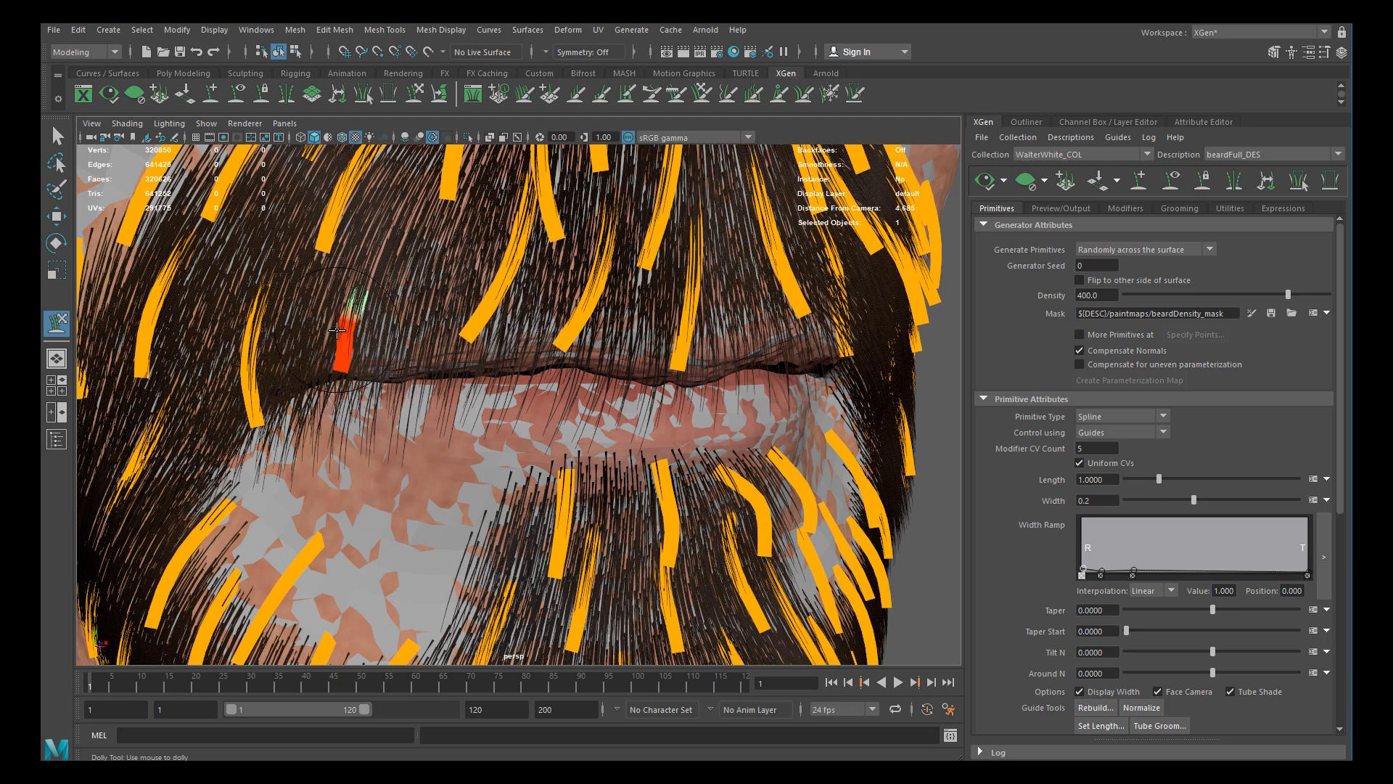
right_click_drag(361, 353, 323, 363, "alt")
left_click_drag(323, 362, 296, 389, "alt")
middle_click_drag(295, 389, 390, 342, "alt")
right_click_drag(389, 342, 430, 306, "alt")
left_click_drag(430, 306, 453, 326, "alt")
right_click_drag(432, 326, 374, 350, "alt")
left_click_drag(516, 354, 553, 351, "alt")
middle_click_drag(554, 351, 464, 363, "alt")
right_click_drag(464, 363, 511, 372, "alt")
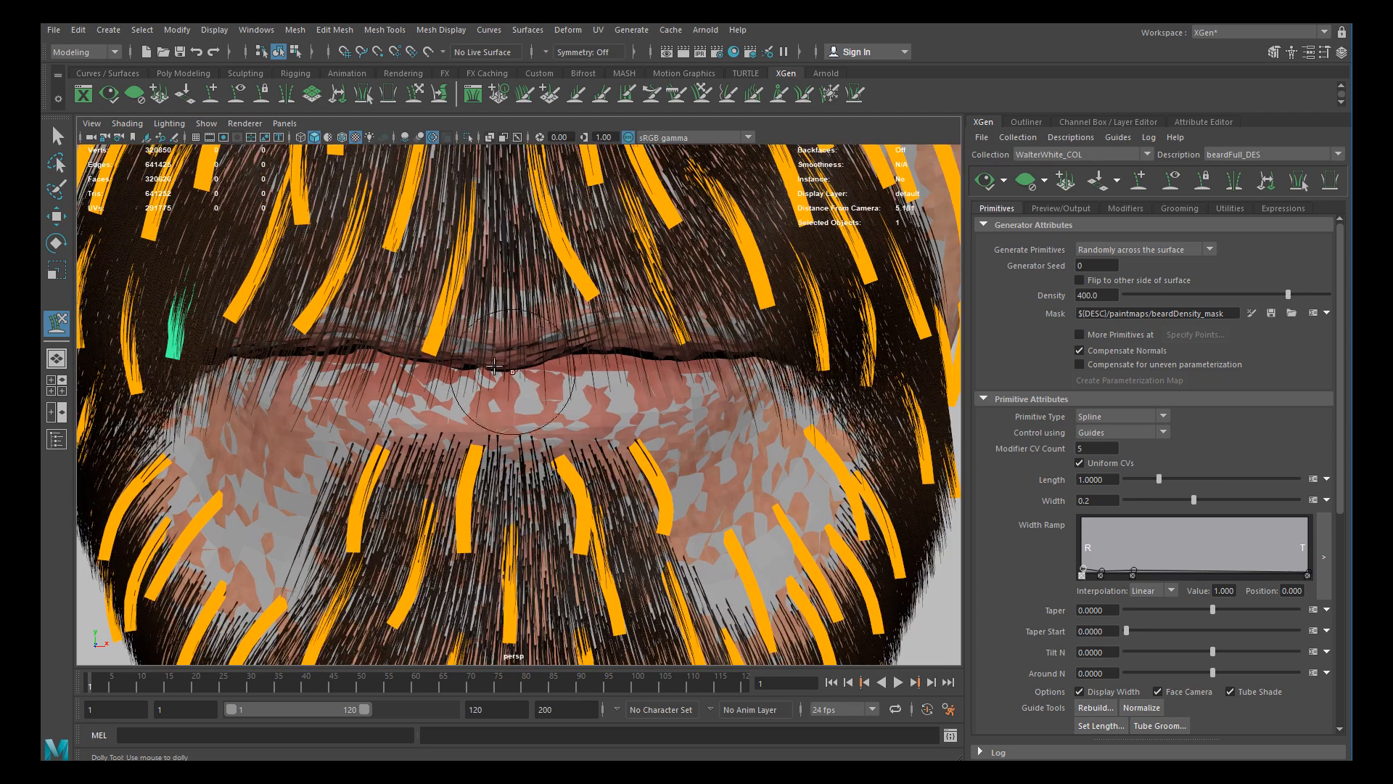
Resize the sculpt brush and straighten the moustache guide at the centre of the upper lip, raising its tip
key("w")
left_click(453, 355)
key("y")
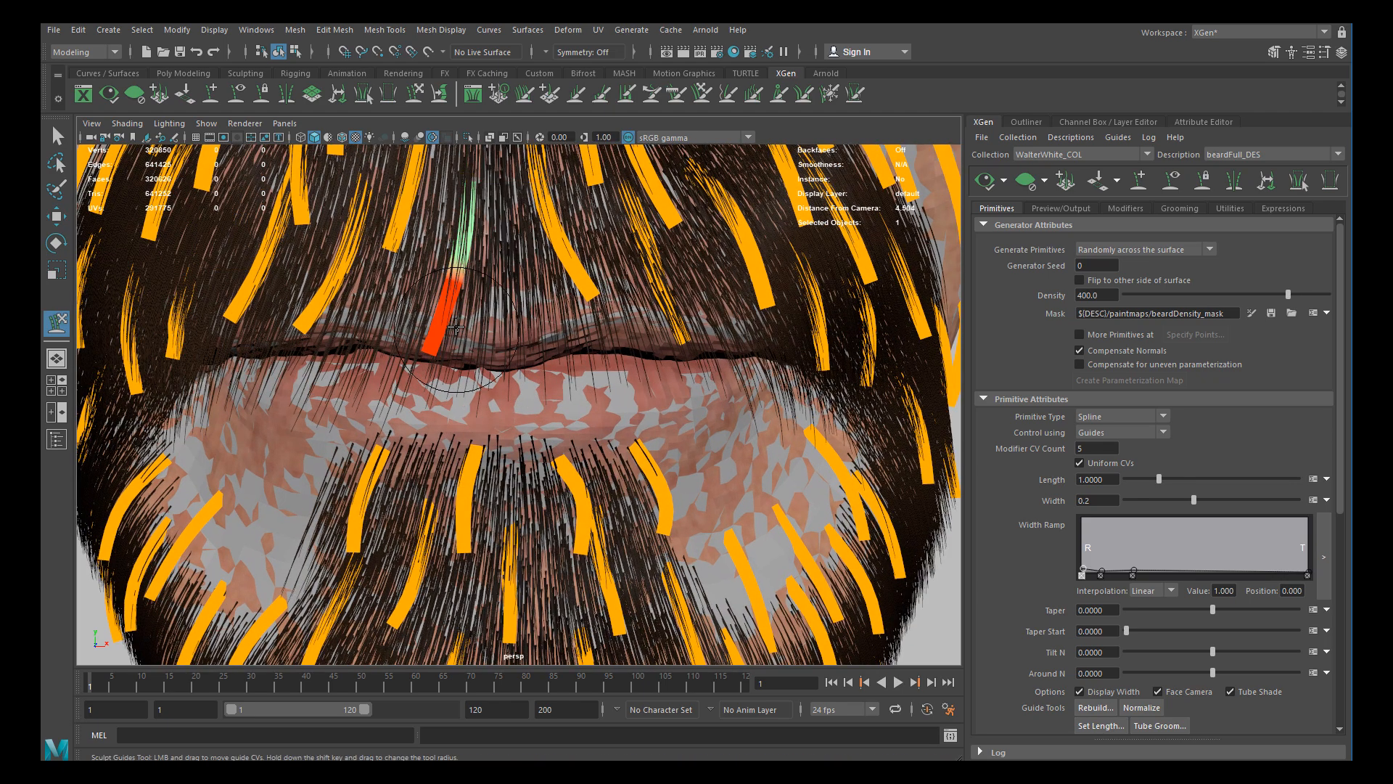
left_click_drag(546, 332, 625, 364, "shift")
middle_click_drag(495, 355, 573, 405, "alt")
right_click_drag(573, 405, 529, 389, "alt")
mouse_move(528, 389)
left_mouse_down()
mouse_move(509, 374)
mouse_move(554, 354)
left_mouse_up()
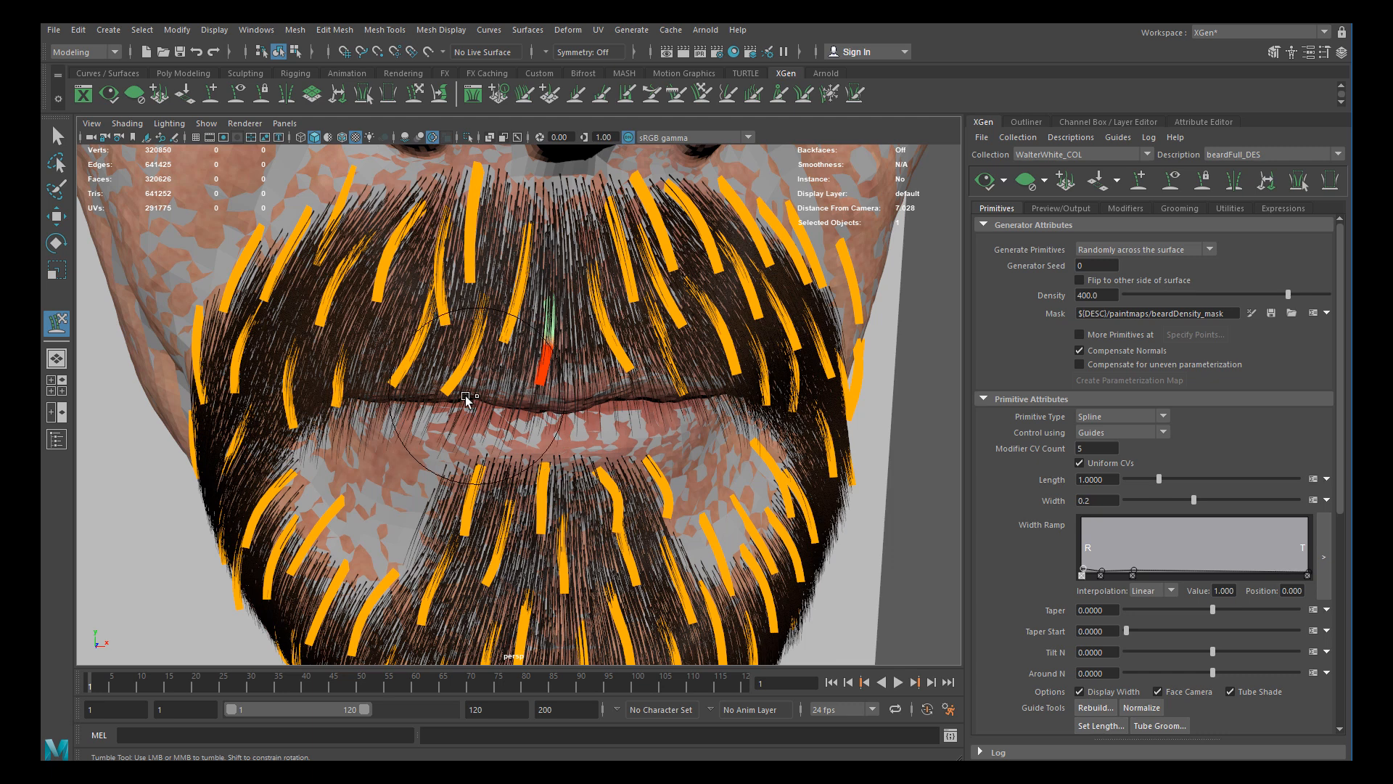
Sculpt the two guides beside the centre on the character's right side so their tips sit above the lip
key("w")
key("y")
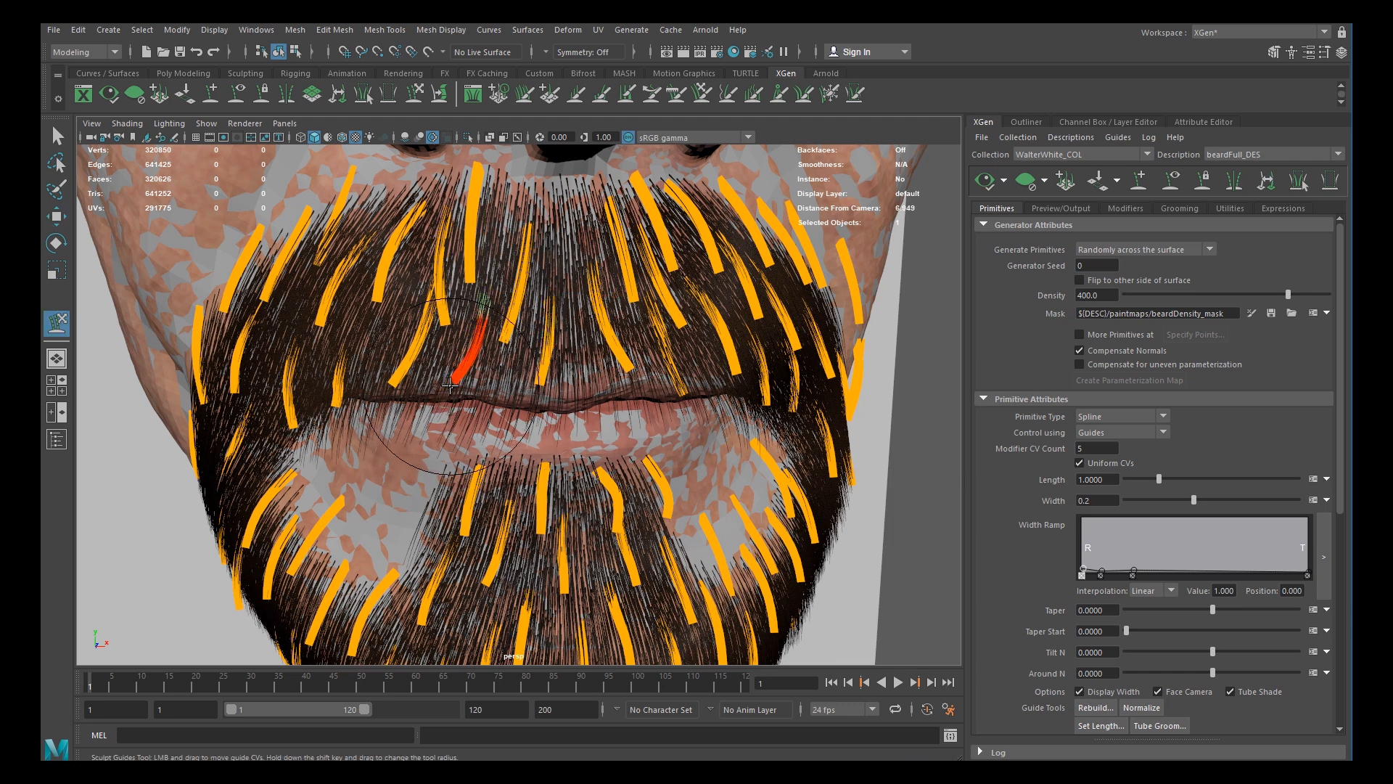
key("w")
left_click(396, 386)
key("y")
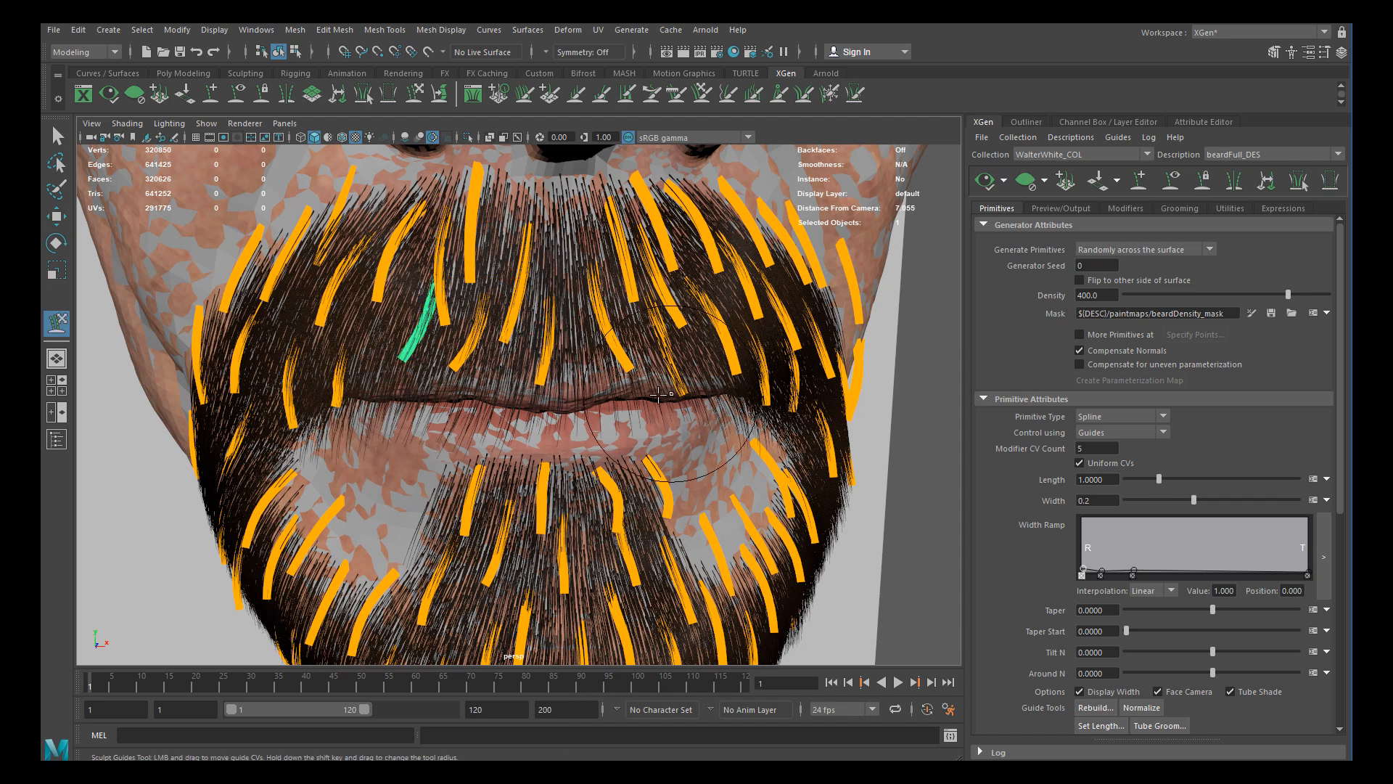
Shorten the two guides beside the centre on the character's left side with the Sculpt Guides tool
key("w")
left_click(627, 374)
key("y")
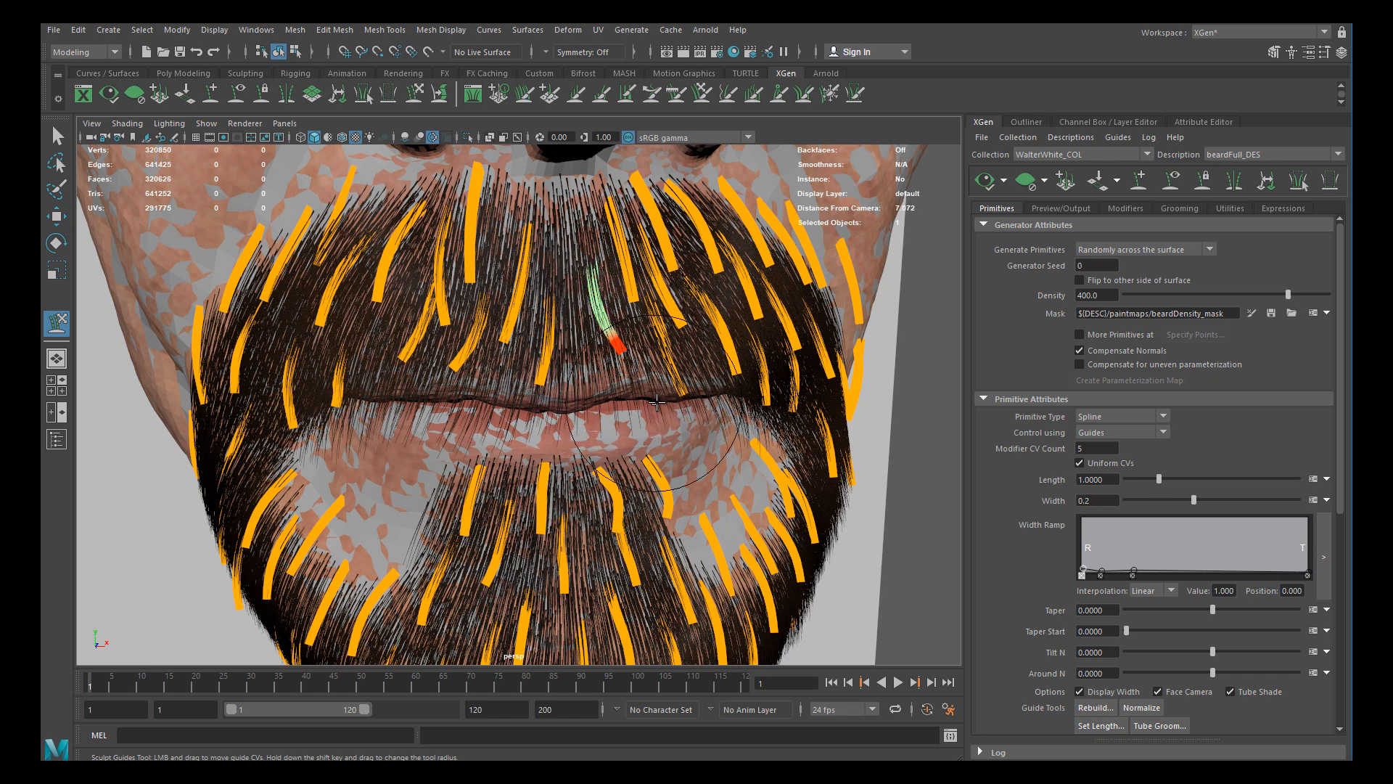
key("w")
left_click(681, 410)
left_click_drag(680, 411, 559, 417, "alt")
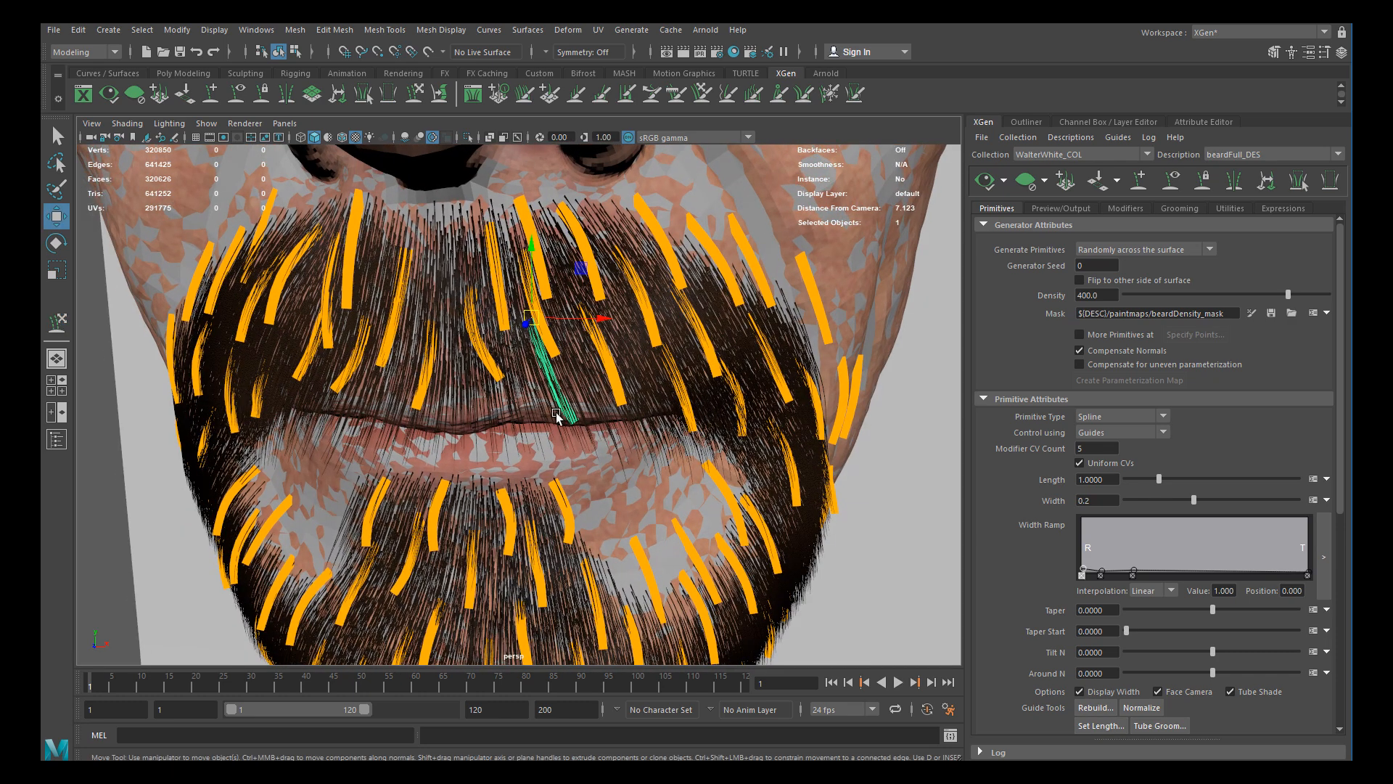
key("y")
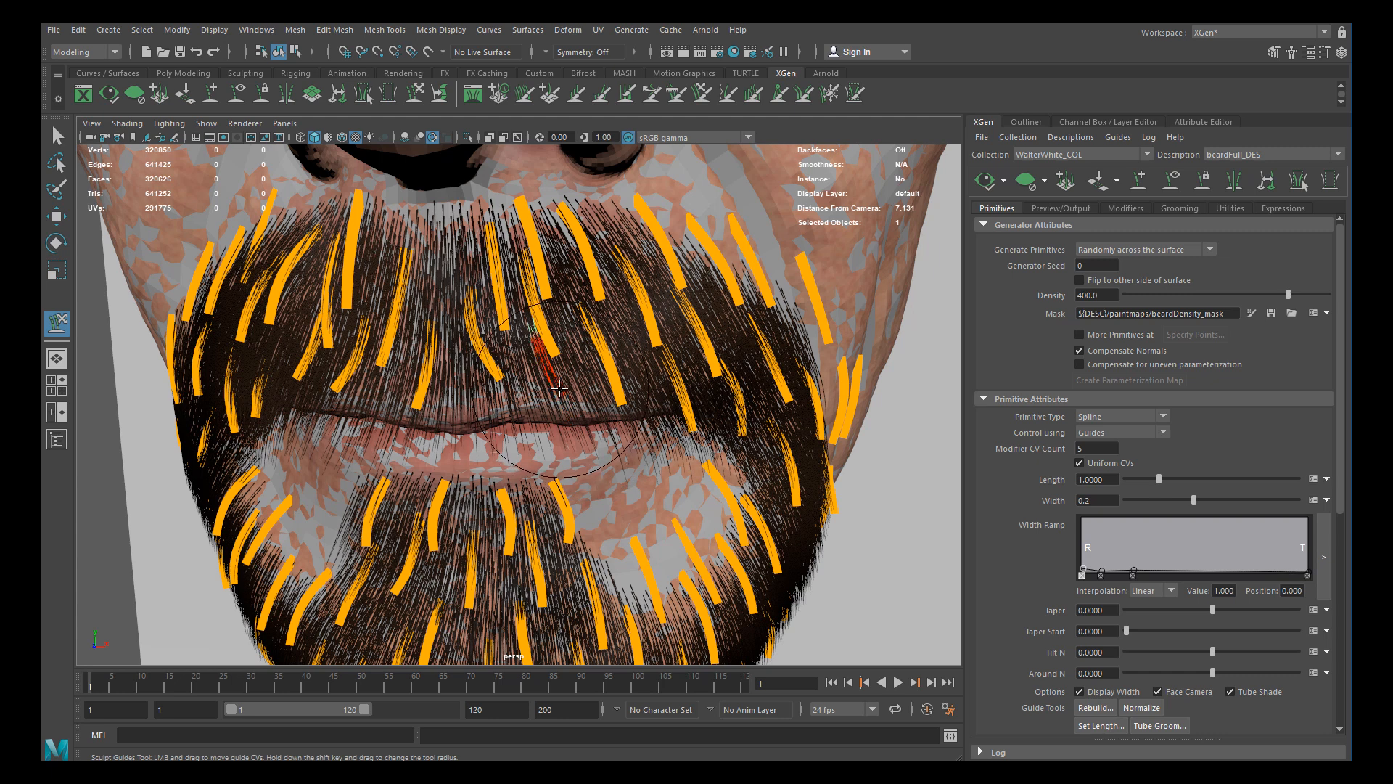
Raise the tips of the next two outward guides towards the character's left mouth corner
key("w")
left_click(624, 429)
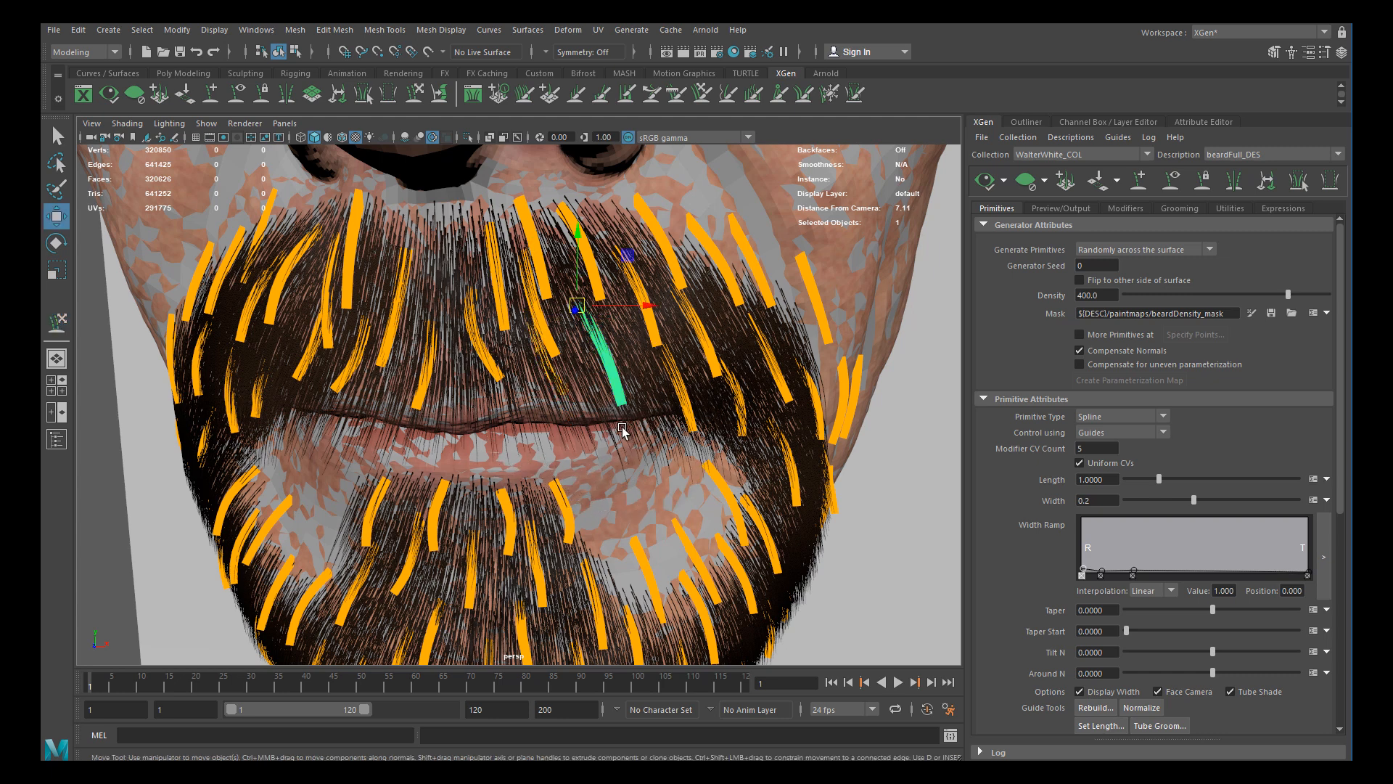
key("y")
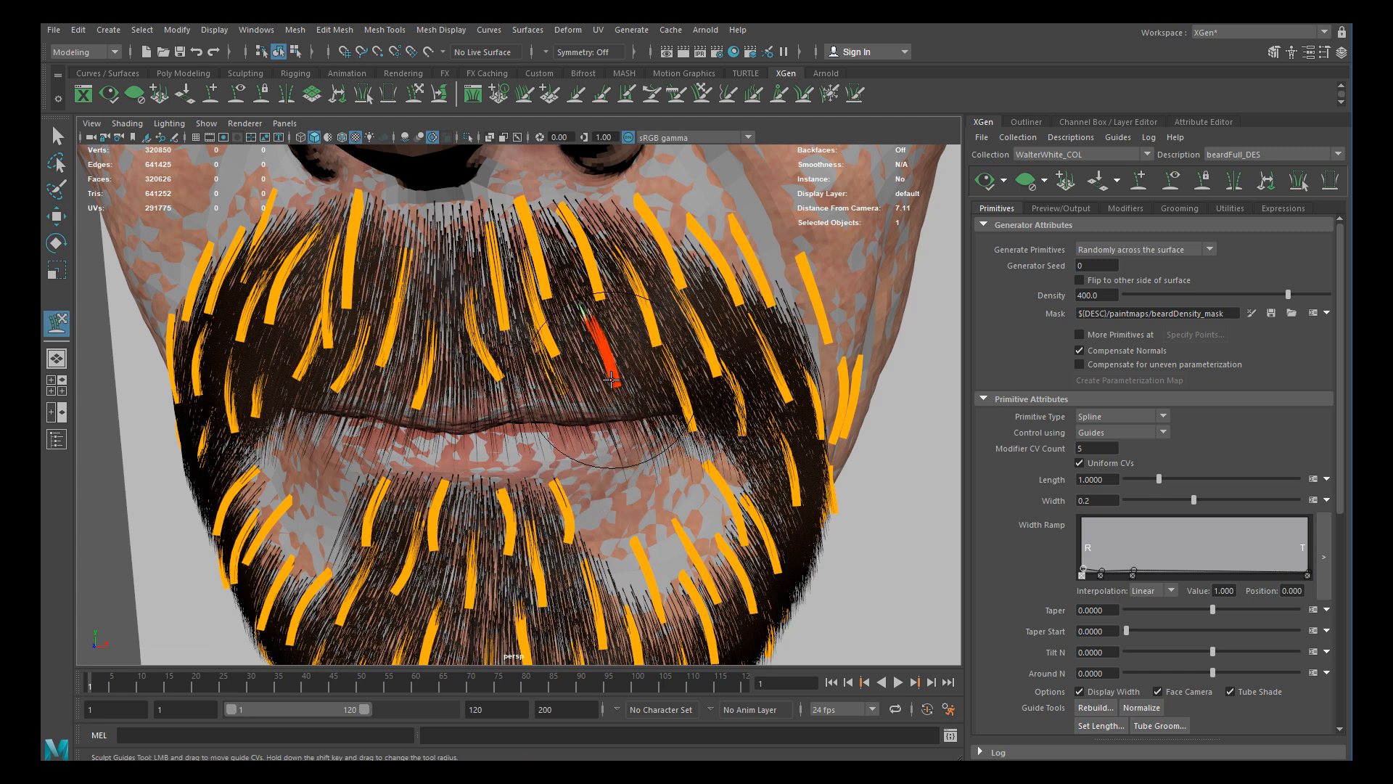
left_click_drag(682, 441, 687, 422)
key("w")
left_click(691, 422)
key("y")
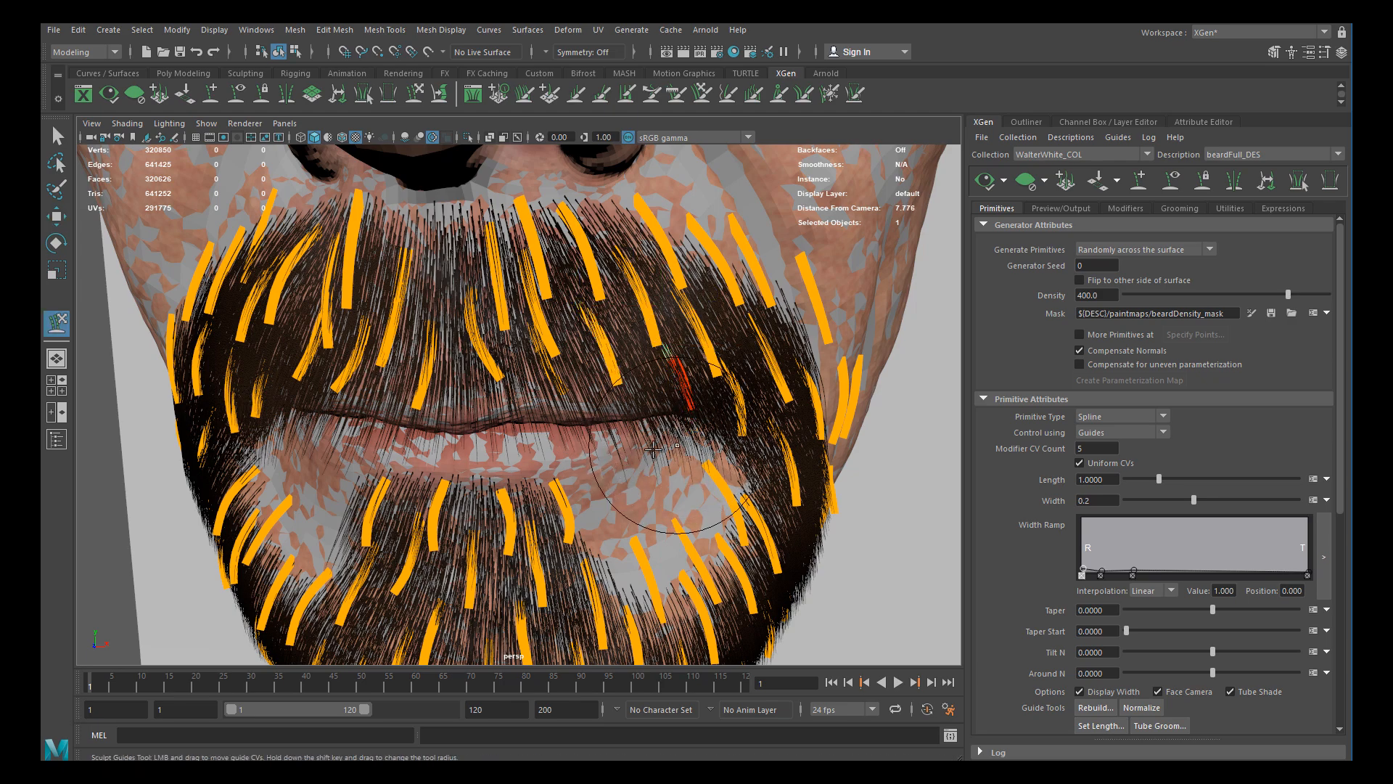
Sculpt the moustache guide just beyond the character's left mouth corner, pulling its tip off the lip edge
right_click_drag(682, 429, 497, 338, "alt")
mouse_move(496, 338)
left_mouse_down("alt")
mouse_move(530, 355)
mouse_move(508, 362)
left_mouse_up("alt")
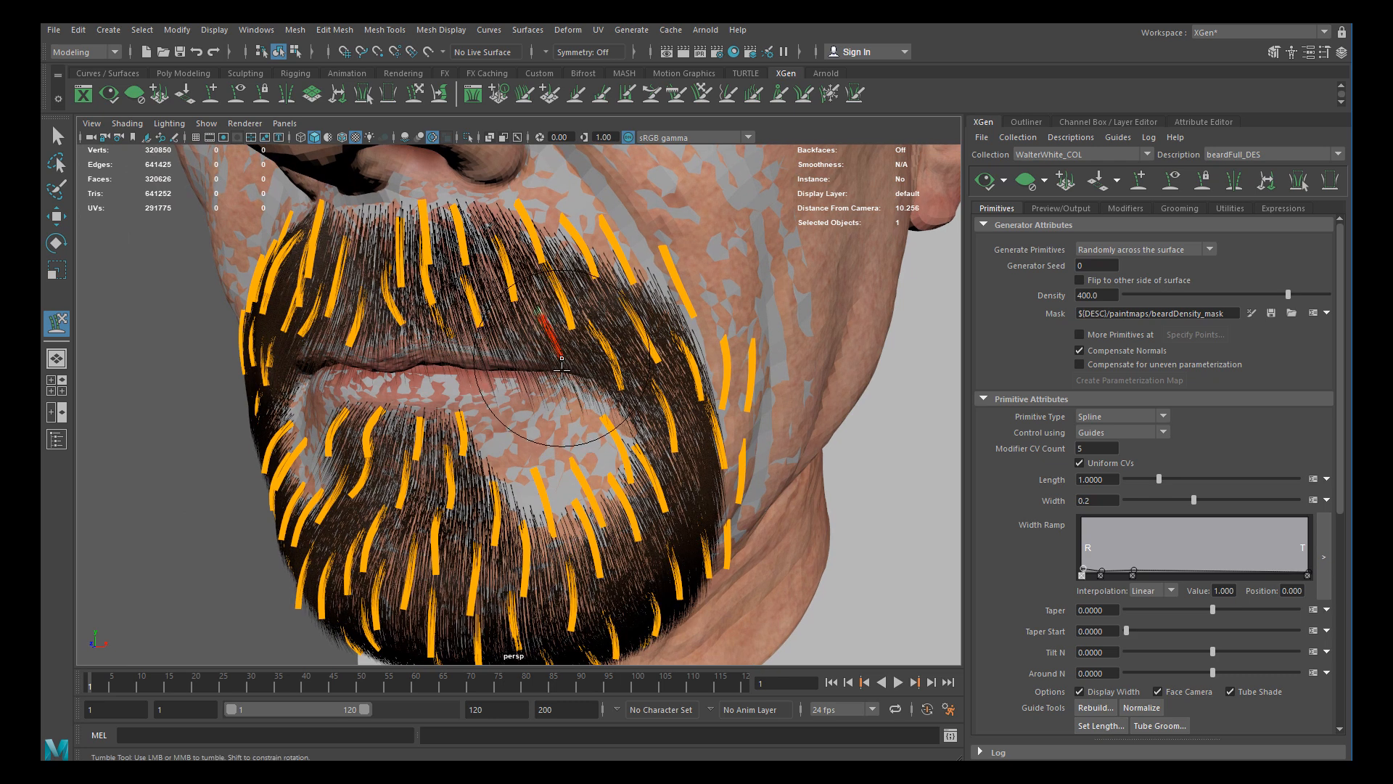
key("w")
left_click(621, 396)
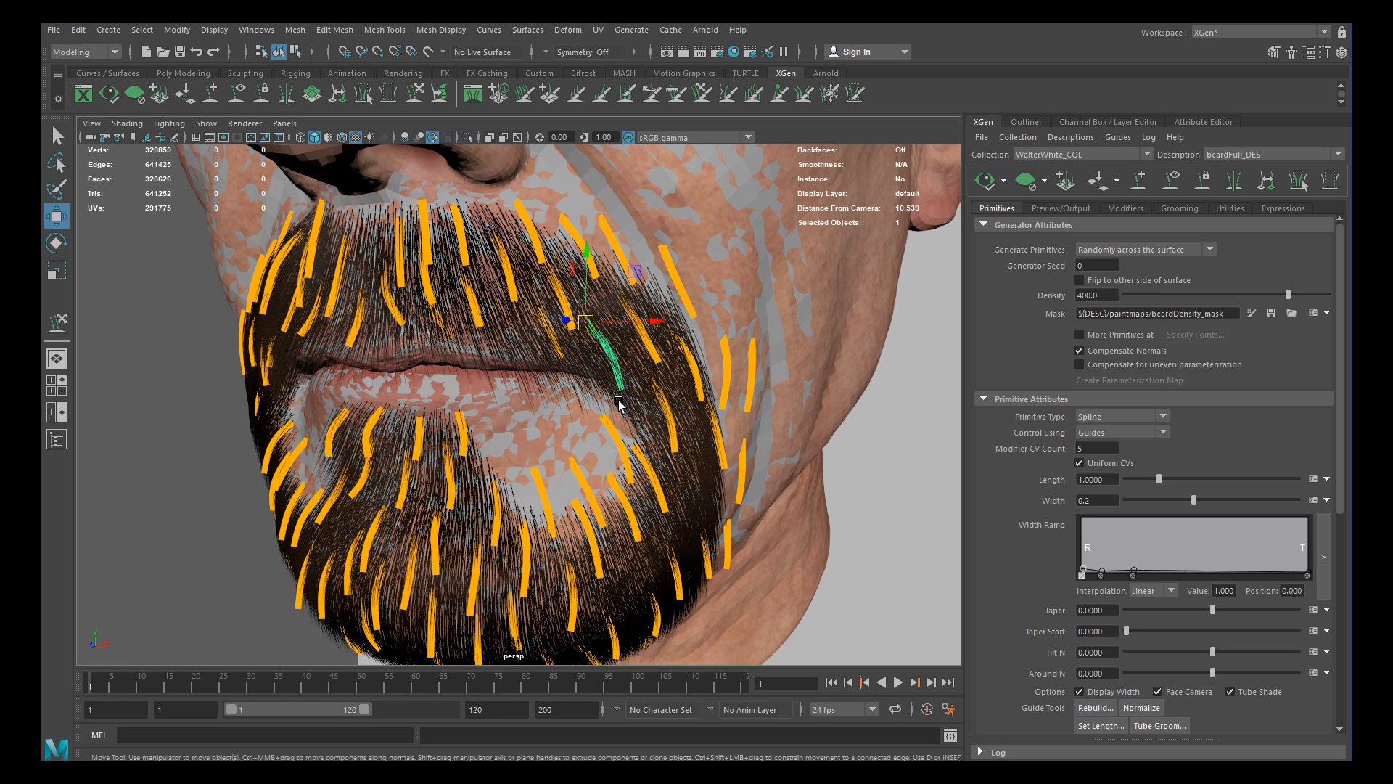
key("y")
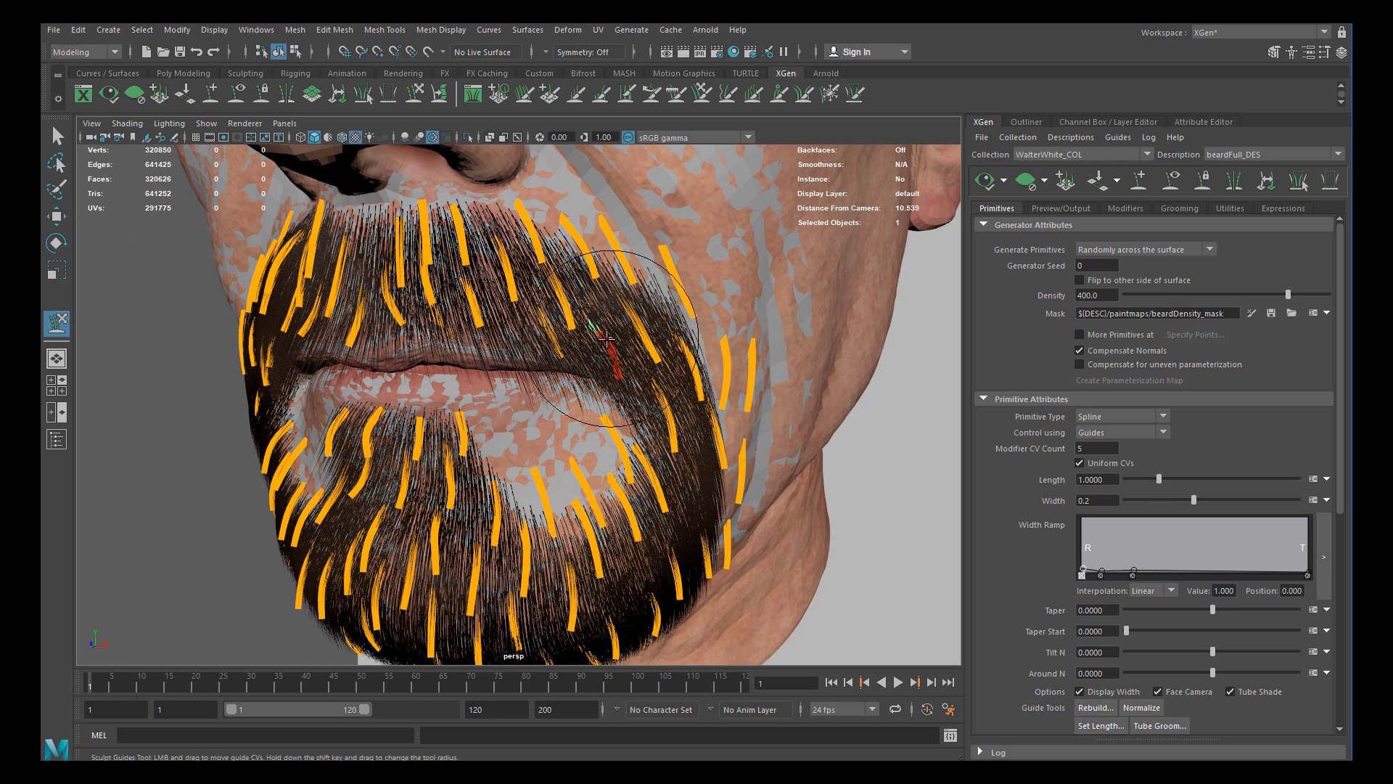
Sculpt the moustache guide at the character's right mouth corner to clear the mouth opening
left_click_drag(506, 385, 675, 395, "alt")
left_click_drag(414, 408, 476, 407, "alt")
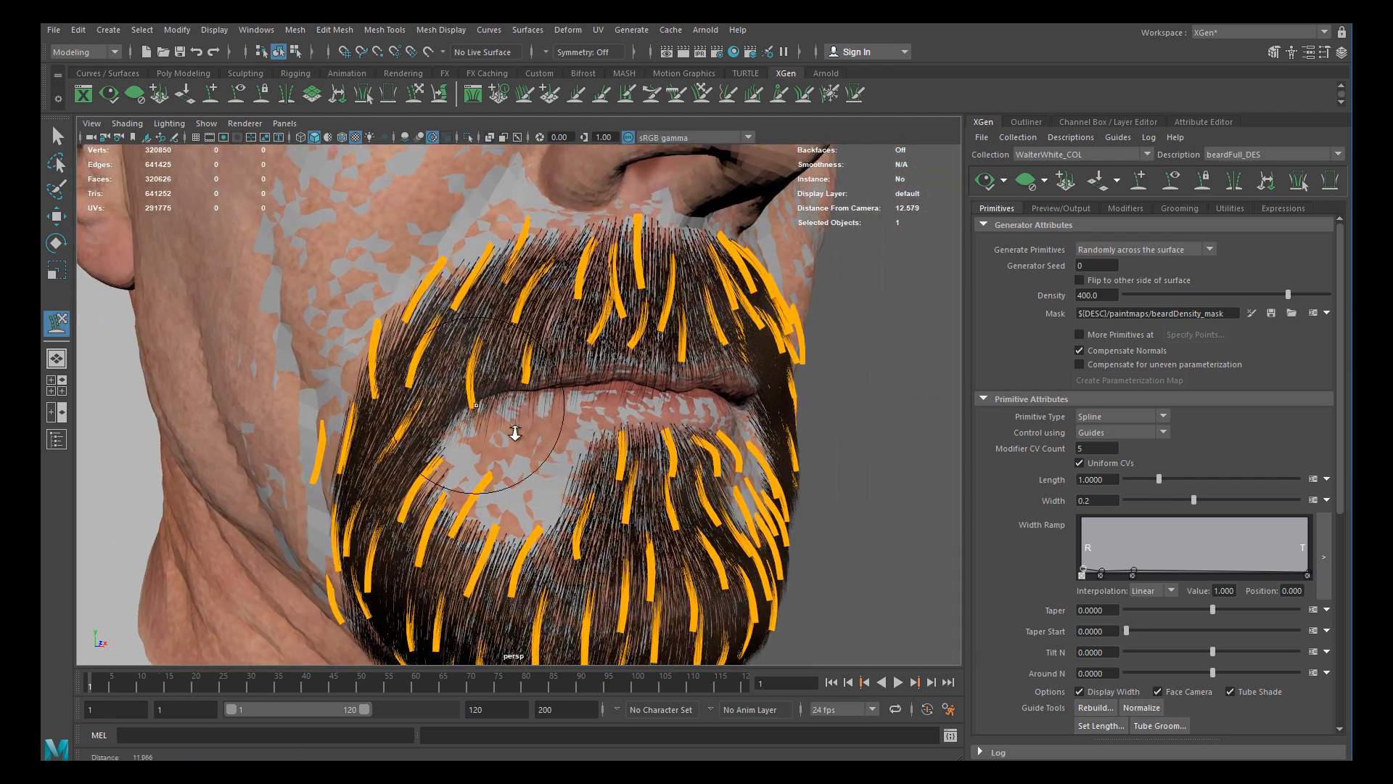
right_click_drag(476, 407, 559, 398, "alt")
key("w")
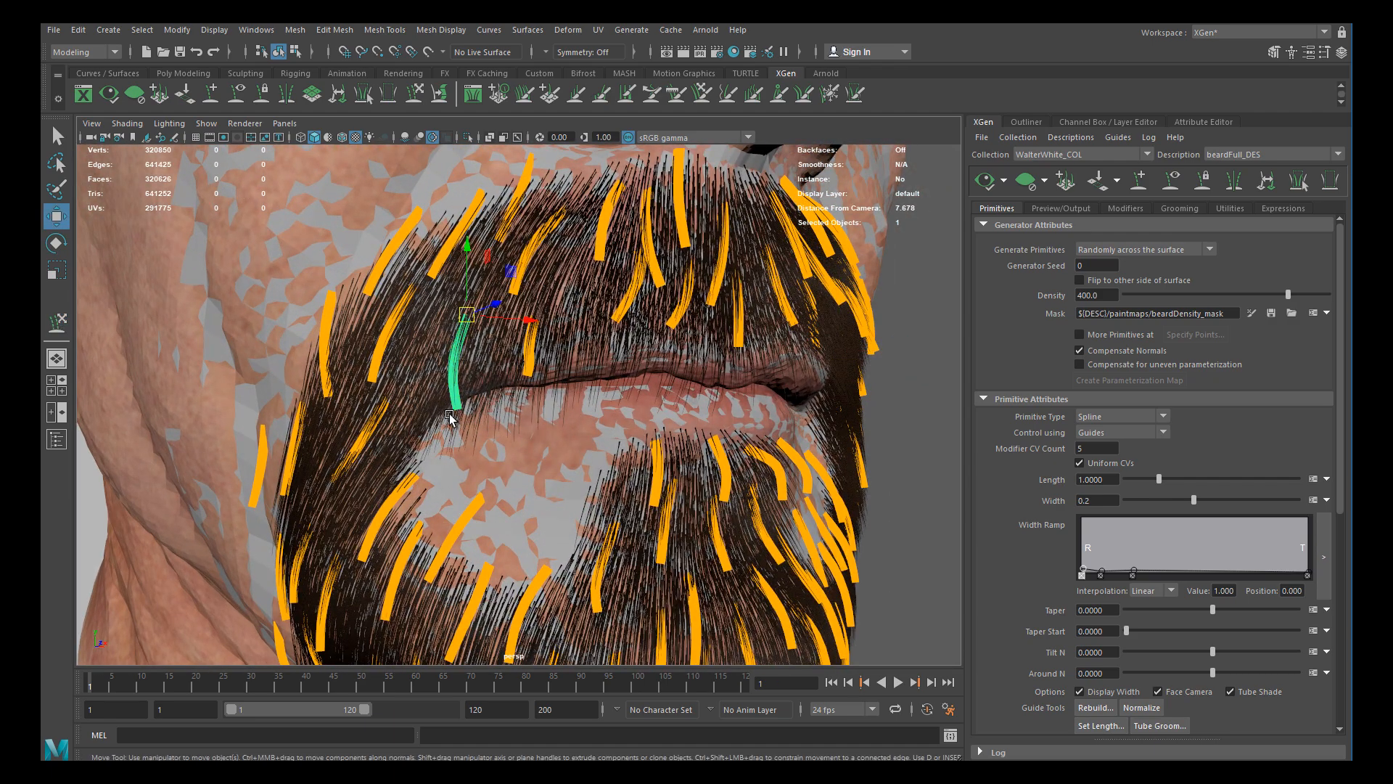
key("y")
Bend the short guide just inside the right mouth corner outward to follow the moustache flow
right_click_drag(483, 397, 595, 393, "alt")
key("w")
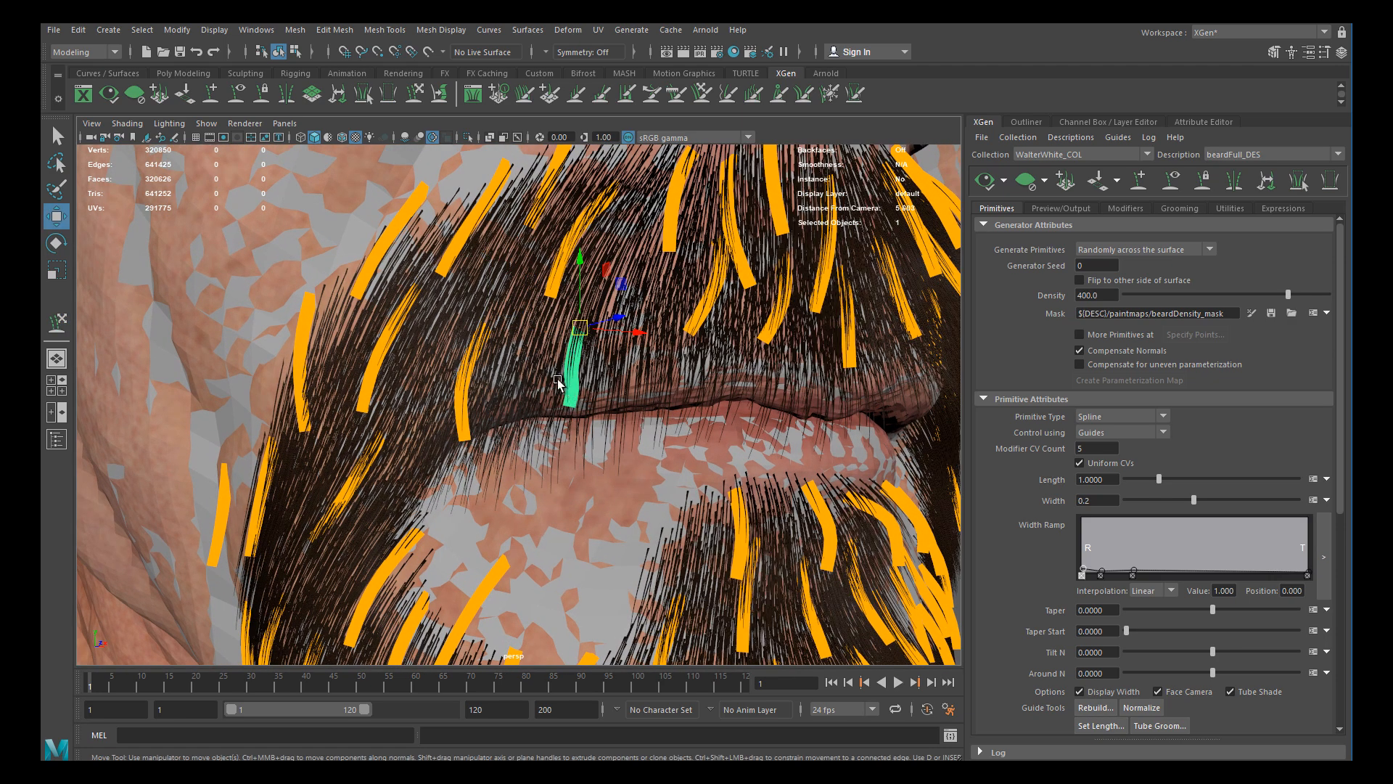
key("y")
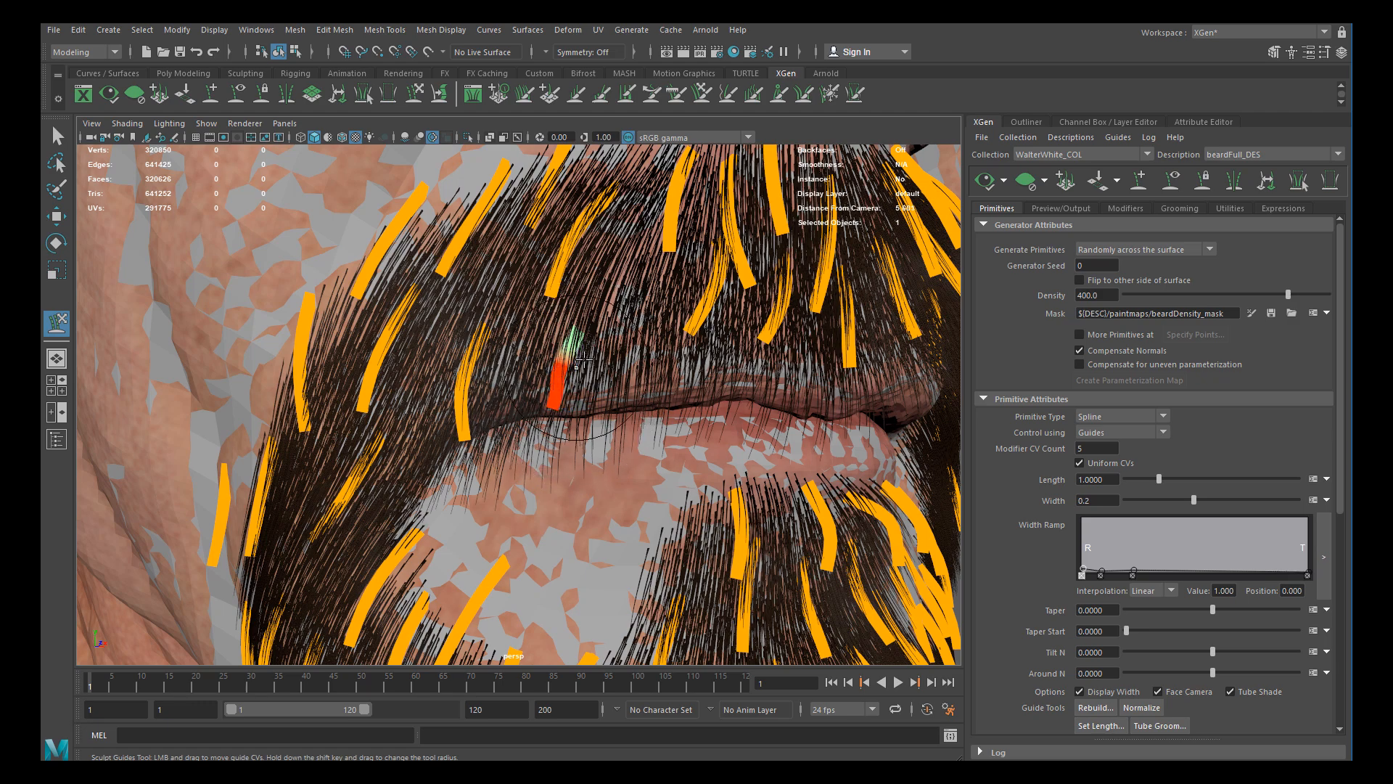
right_click_drag(576, 366, 508, 377, "alt")
left_click_drag(508, 392, 693, 437, "alt")
right_click_drag(674, 438, 708, 431, "alt")
left_click_drag(708, 431, 460, 380, "alt")
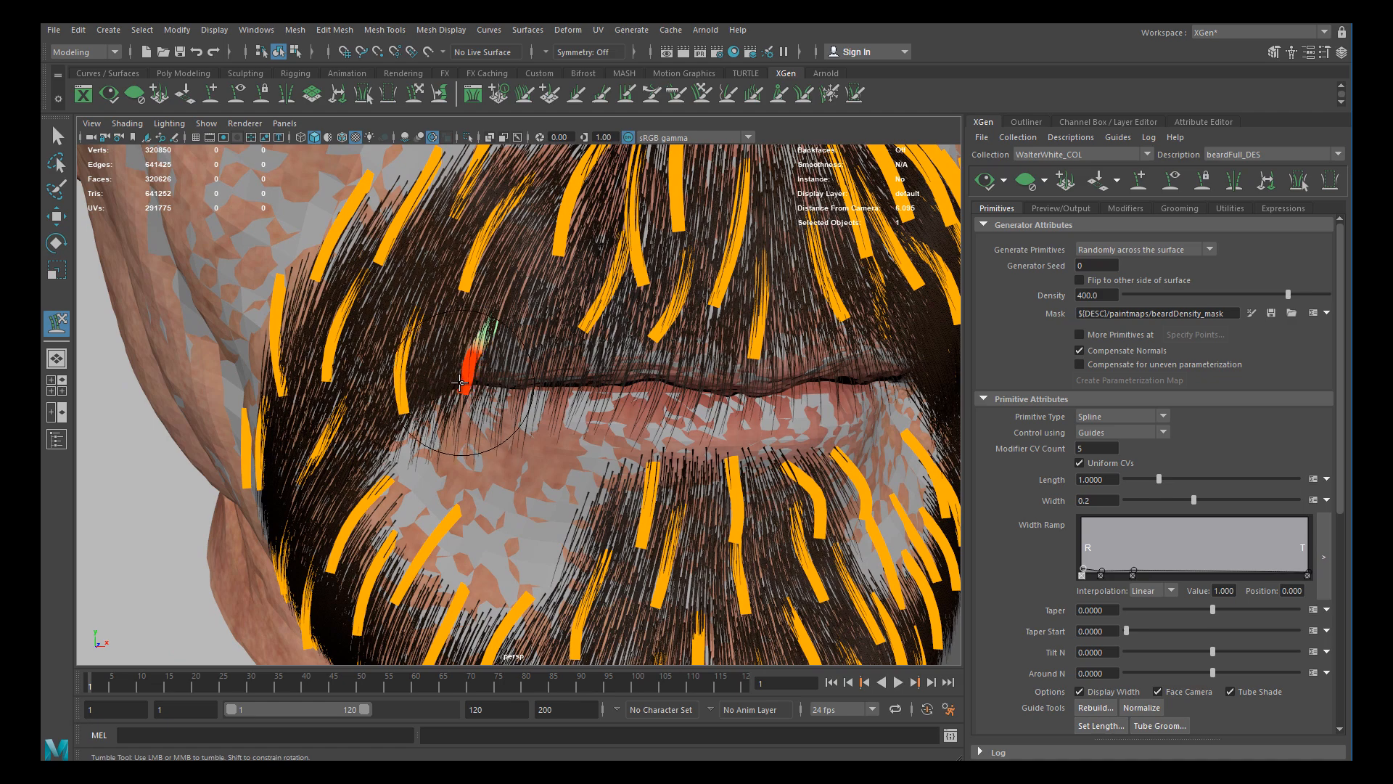
right_click_drag(482, 381, 443, 353, "alt")
mouse_move(444, 353)
left_mouse_down("alt")
mouse_move(516, 363)
mouse_move(449, 349)
left_mouse_up("alt")
Add a new guide above the upper lip in the gap inside the character's right mouth corner
middle_click_drag(463, 367, 446, 403, "alt")
right_click_drag(446, 403, 472, 388, "alt")
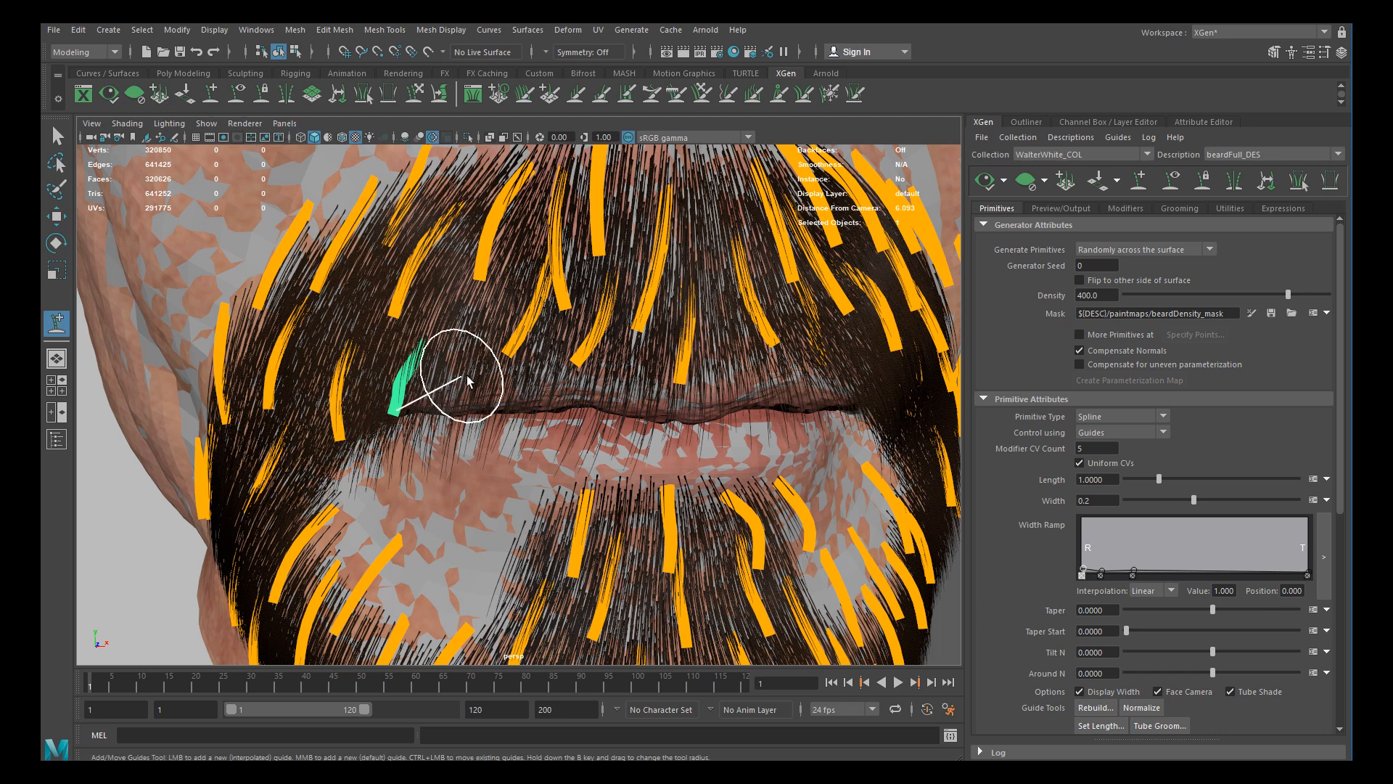
left_click(474, 344)
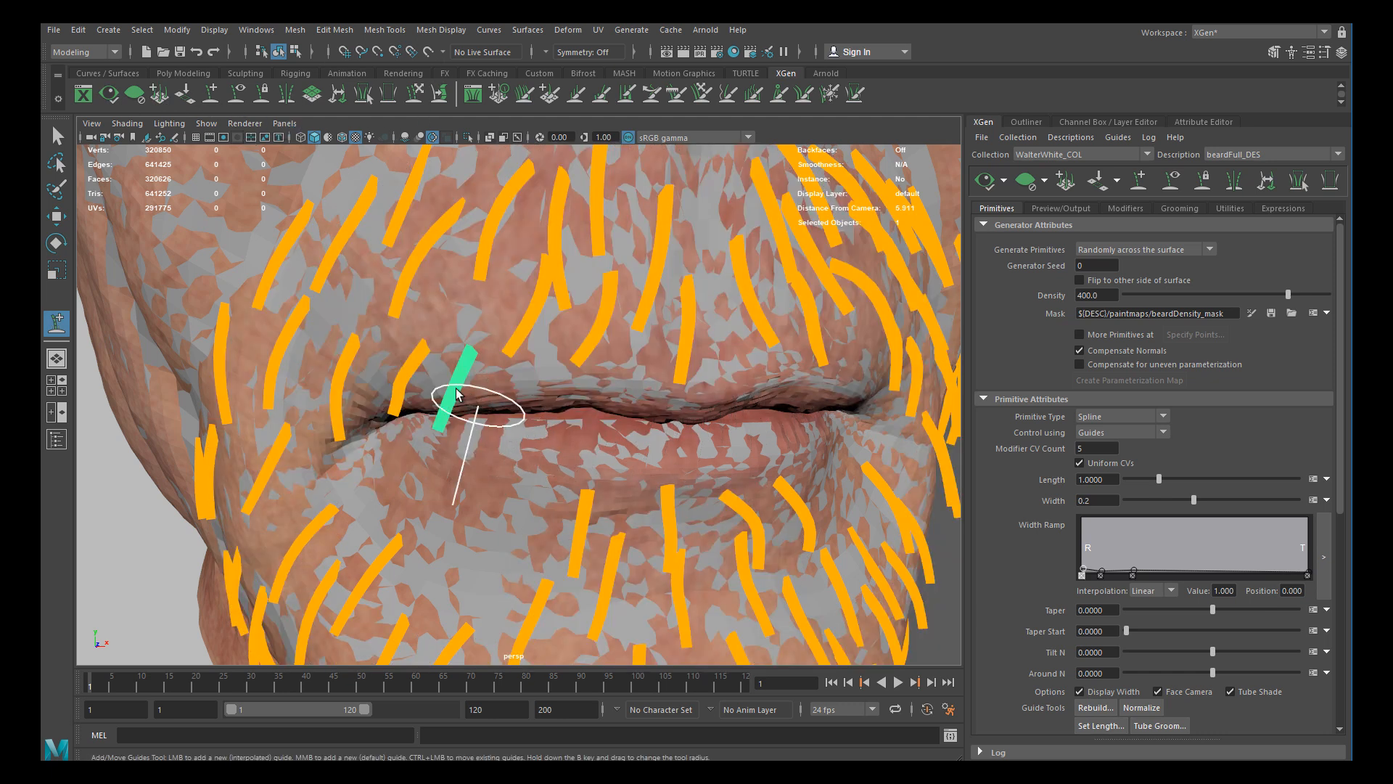
right_click_drag(502, 417, 344, 321, "alt")
mouse_move(344, 322)
left_mouse_down("alt")
mouse_move(535, 364)
mouse_move(473, 300)
left_mouse_up("alt")
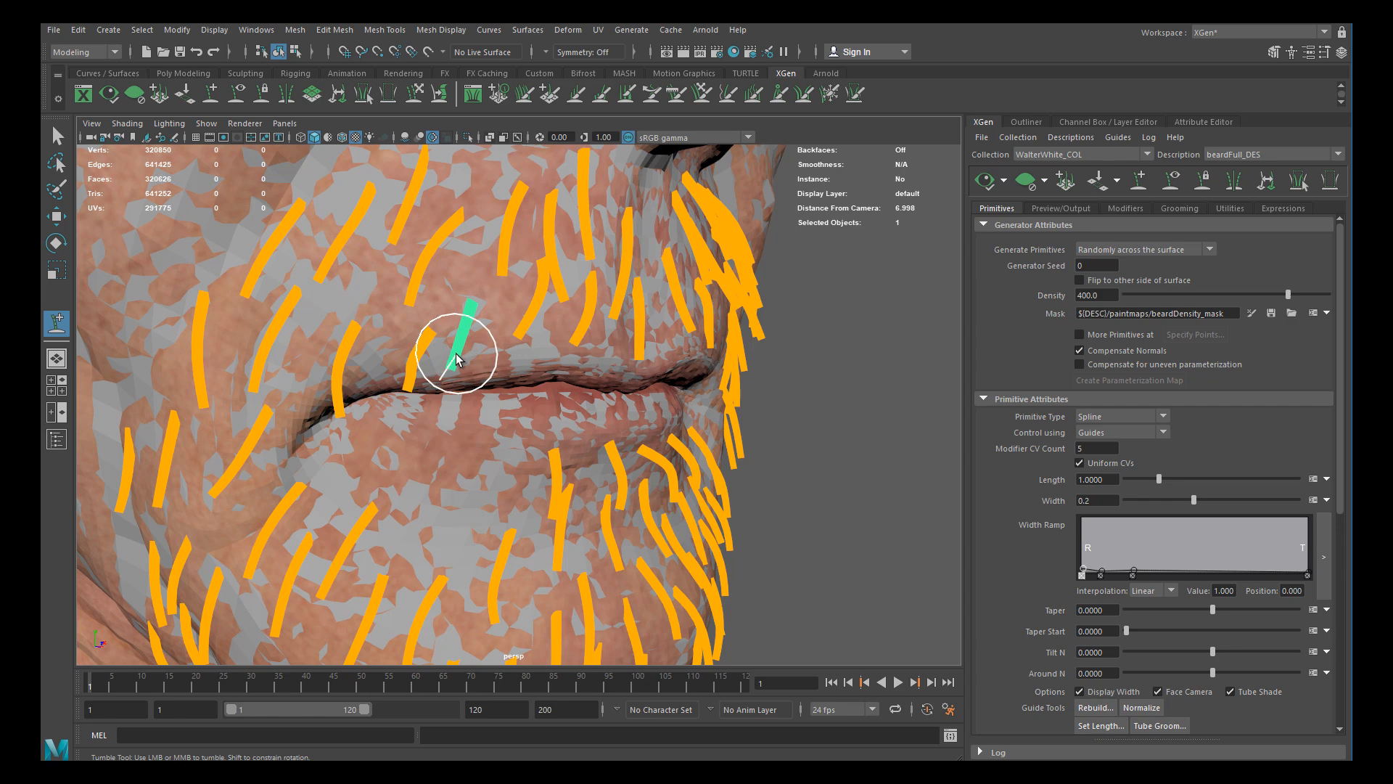
Add a matching guide above the upper lip near the character's left mouth corner and shape it like its neighbours
left_click_drag(482, 351, 625, 351, "alt")
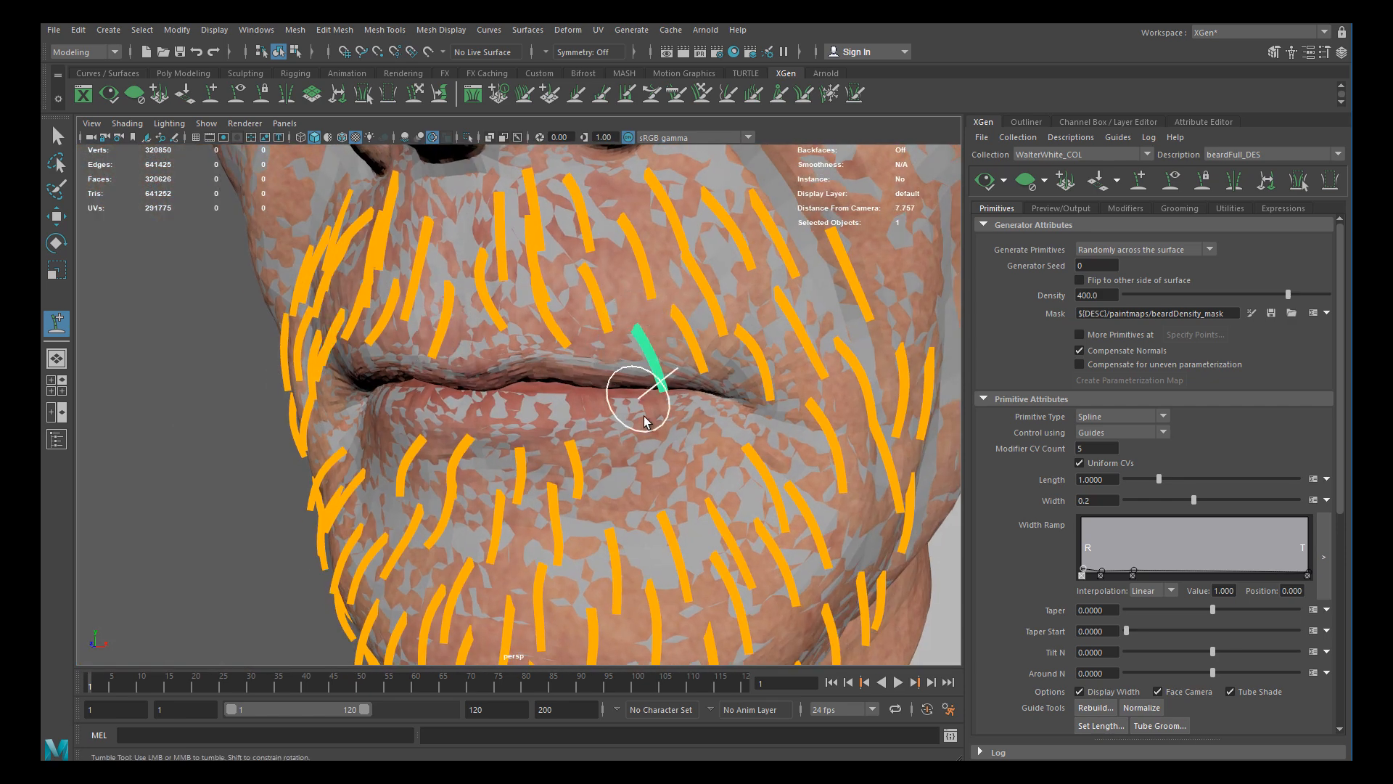
left_click_drag(650, 333, 638, 325)
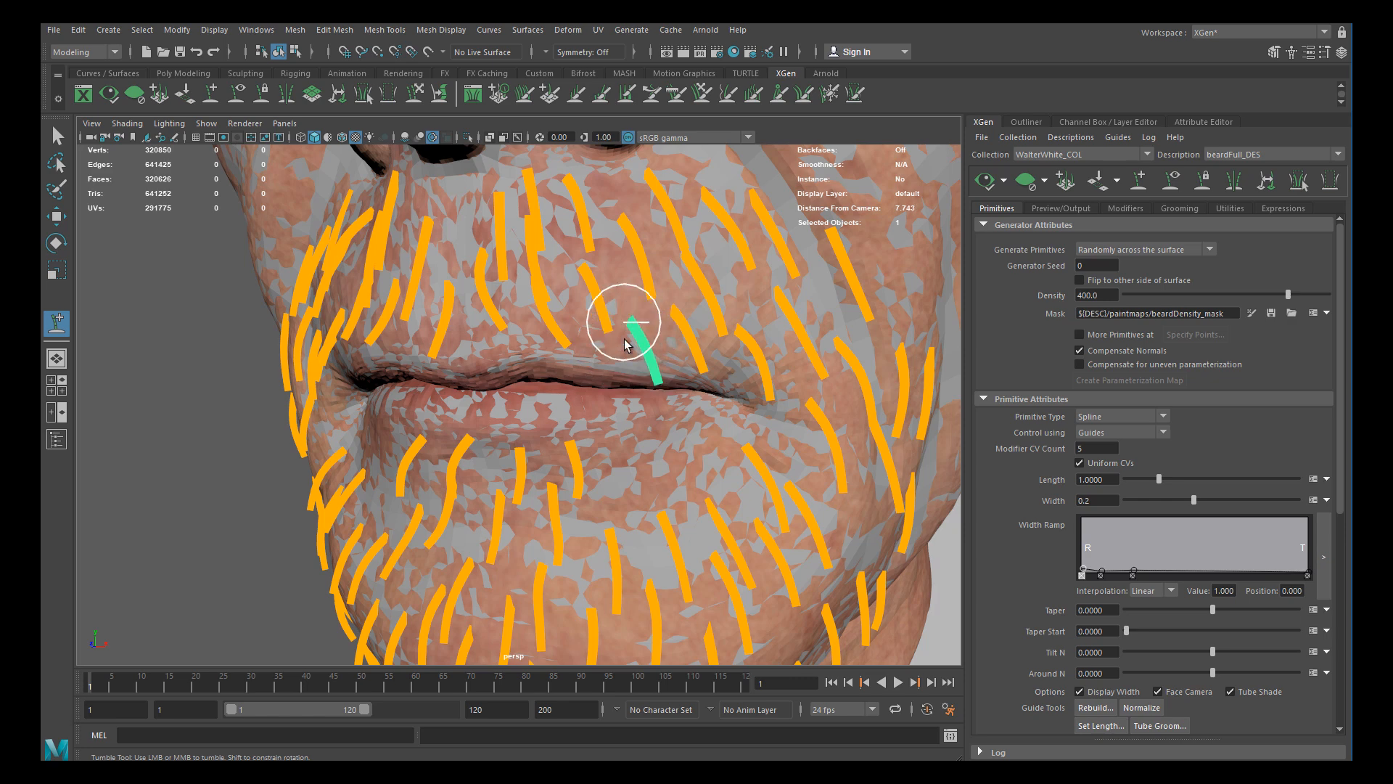
left_click_drag(607, 385, 436, 232, "alt")
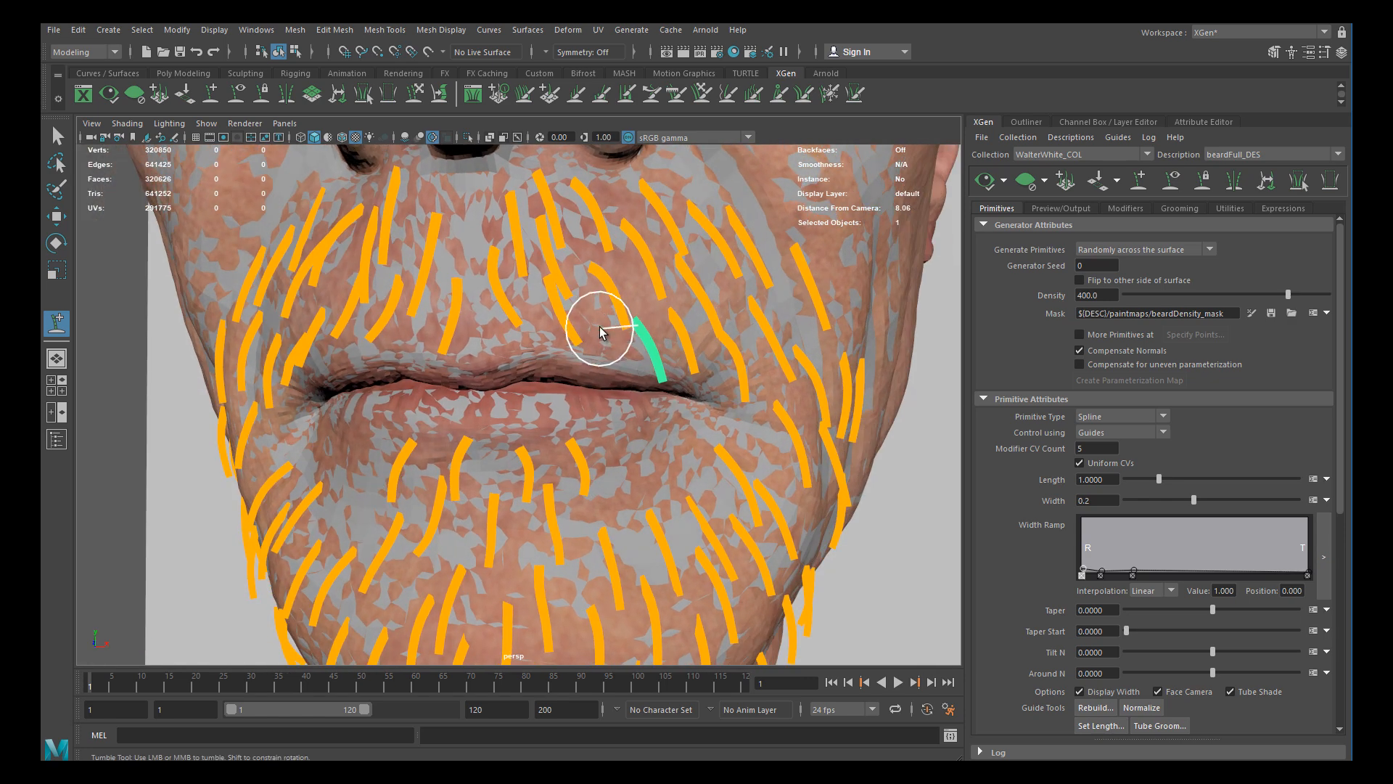
left_click(413, 97)
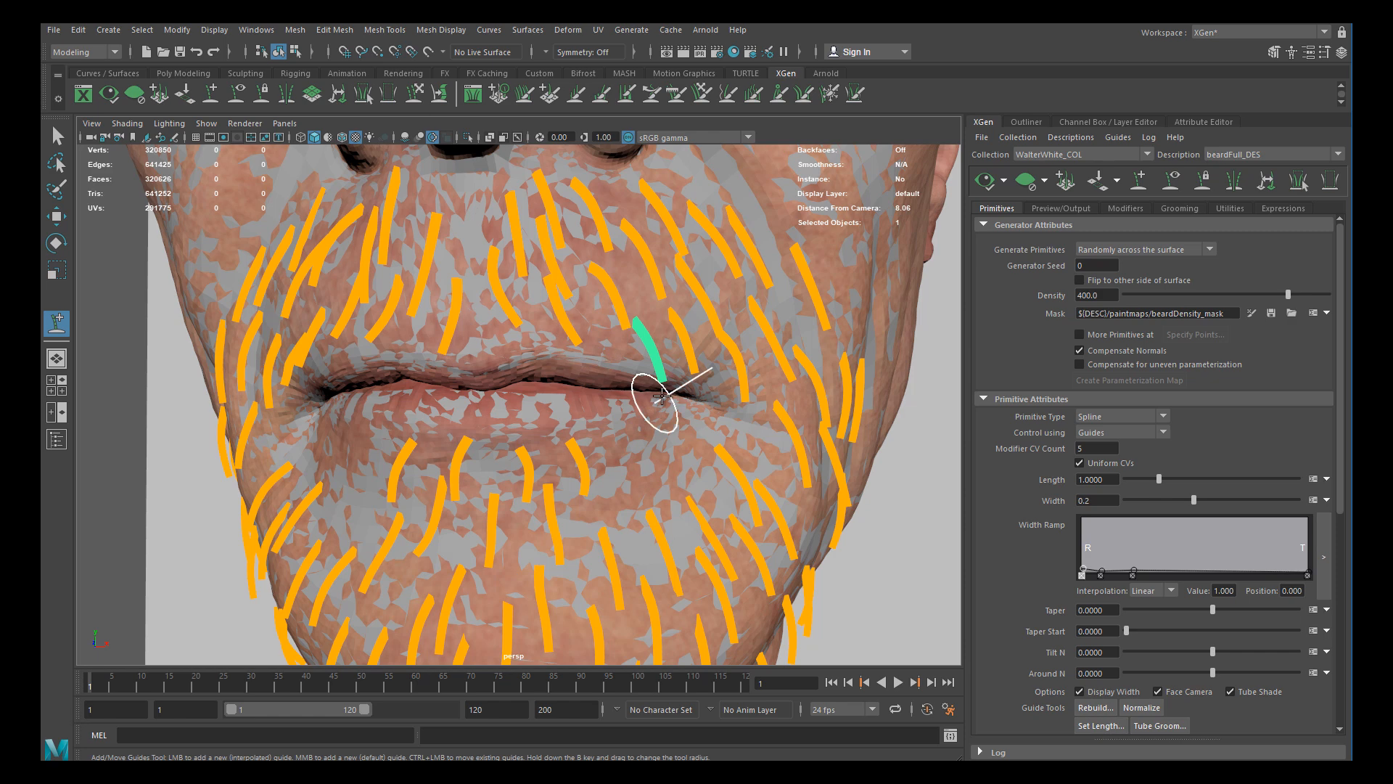
Adjust the new guide above the character's left mouth corner, and shorten the short upper-lip guide on the character's right side
left_click_drag(667, 385, 642, 364)
left_click_drag(483, 402, 613, 370, "alt")
key("w")
left_click(318, 352)
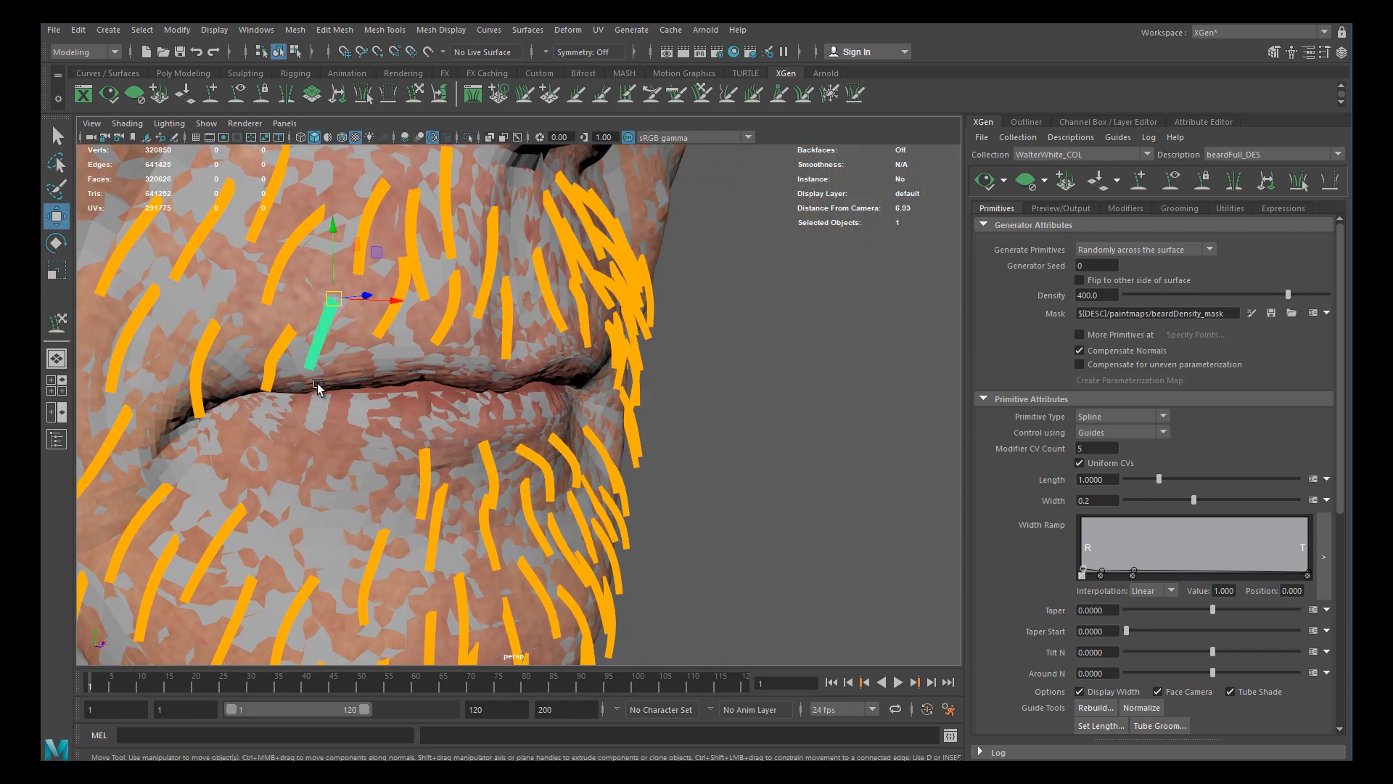
key("y")
left_click_drag(323, 345, 317, 341)
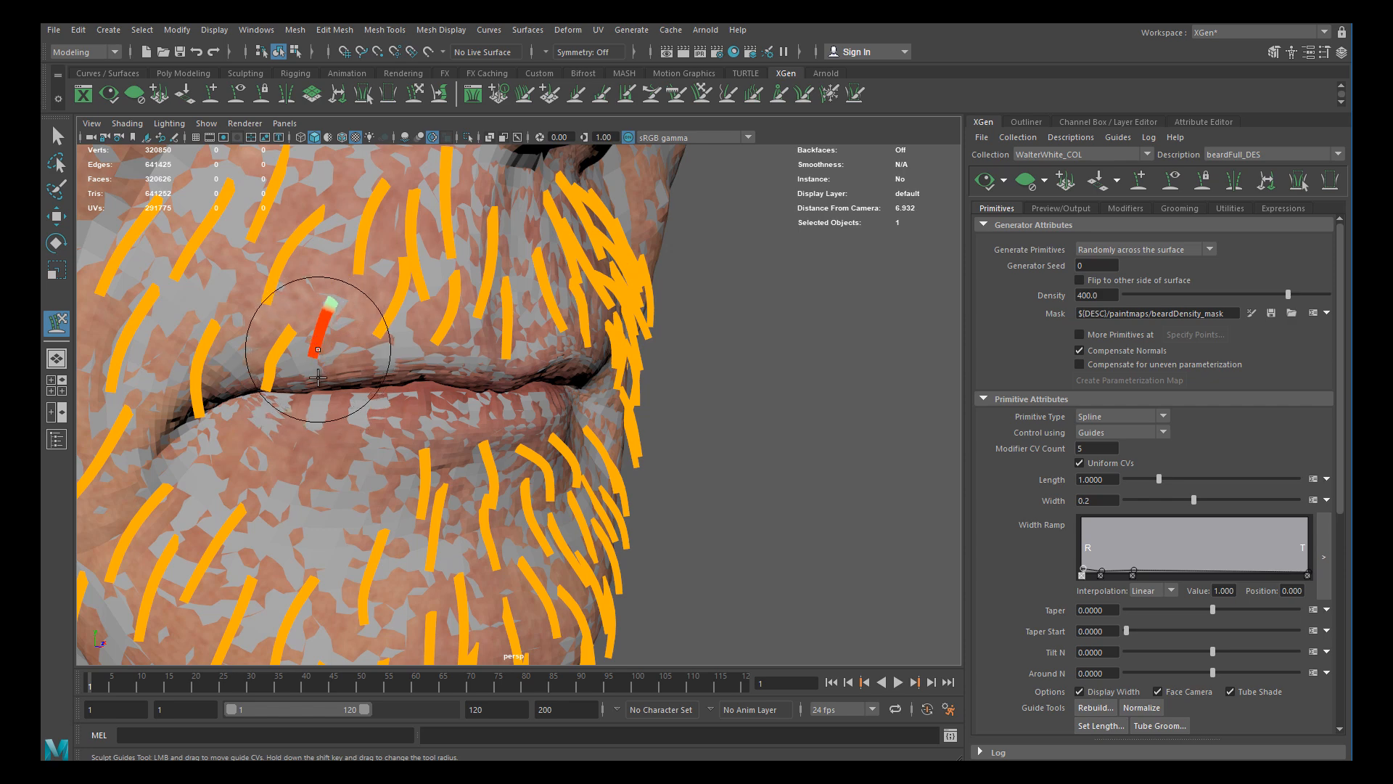
Sculpt the adjacent short guide nearer the character's right mouth corner so its tip ends just above the lip line
left_click_drag(303, 406, 391, 395, "alt")
scroll(377, 406, "up", 2)
key("w")
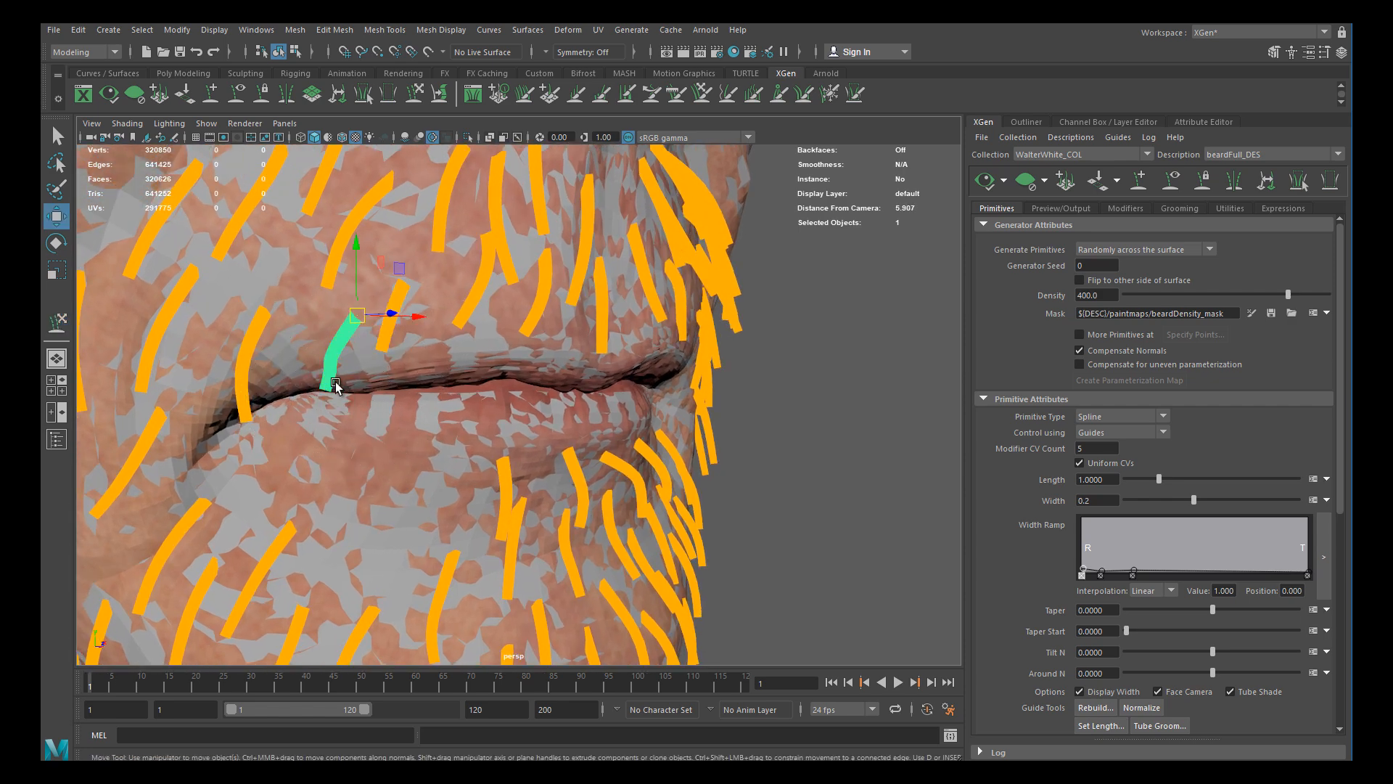
left_click_drag(301, 379, 464, 457, "alt")
scroll(277, 325, "up", 2)
left_click(58, 323)
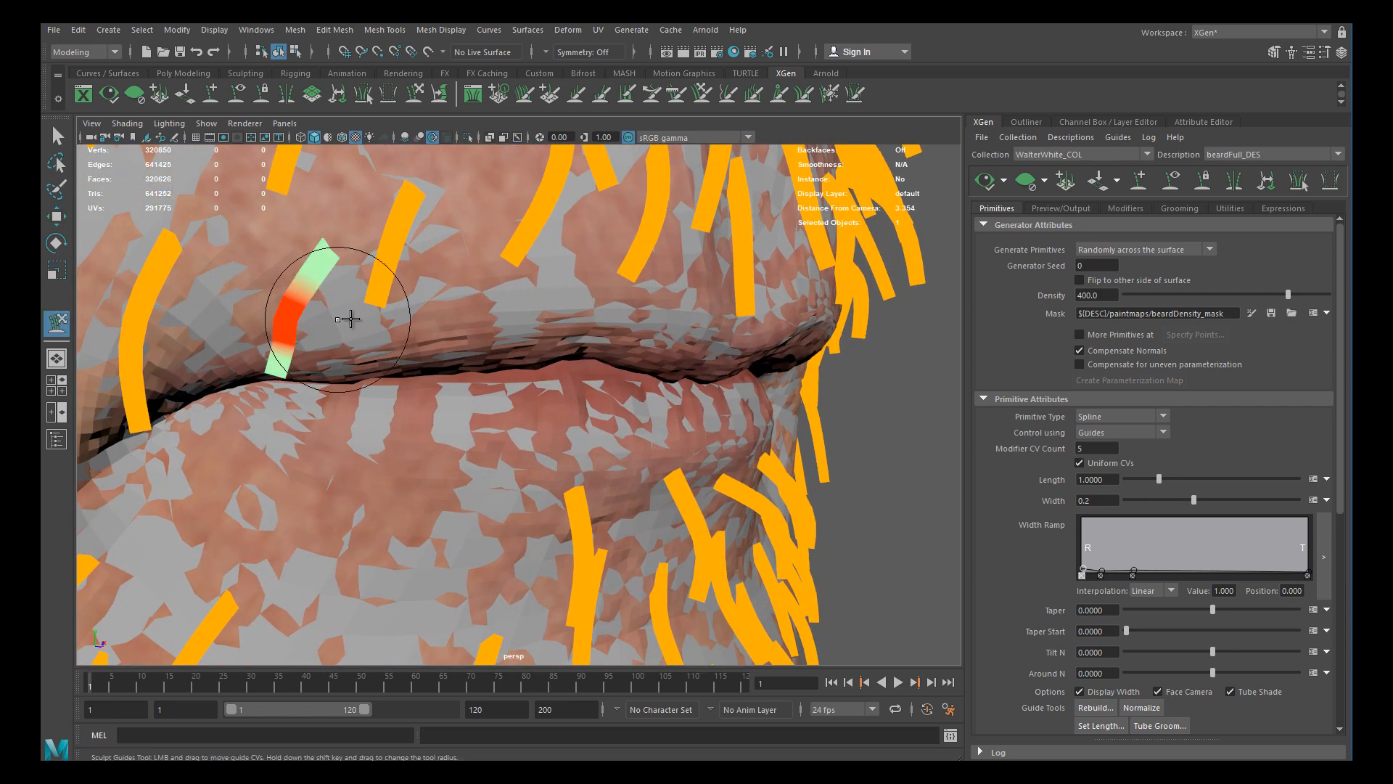
middle_click_drag(300, 310, 385, 393, "alt")
scroll(385, 394, "down", 2)
mouse_move(399, 398)
left_mouse_down()
mouse_move(387, 429)
mouse_move(385, 385)
mouse_move(304, 385)
left_mouse_up()
key("b")
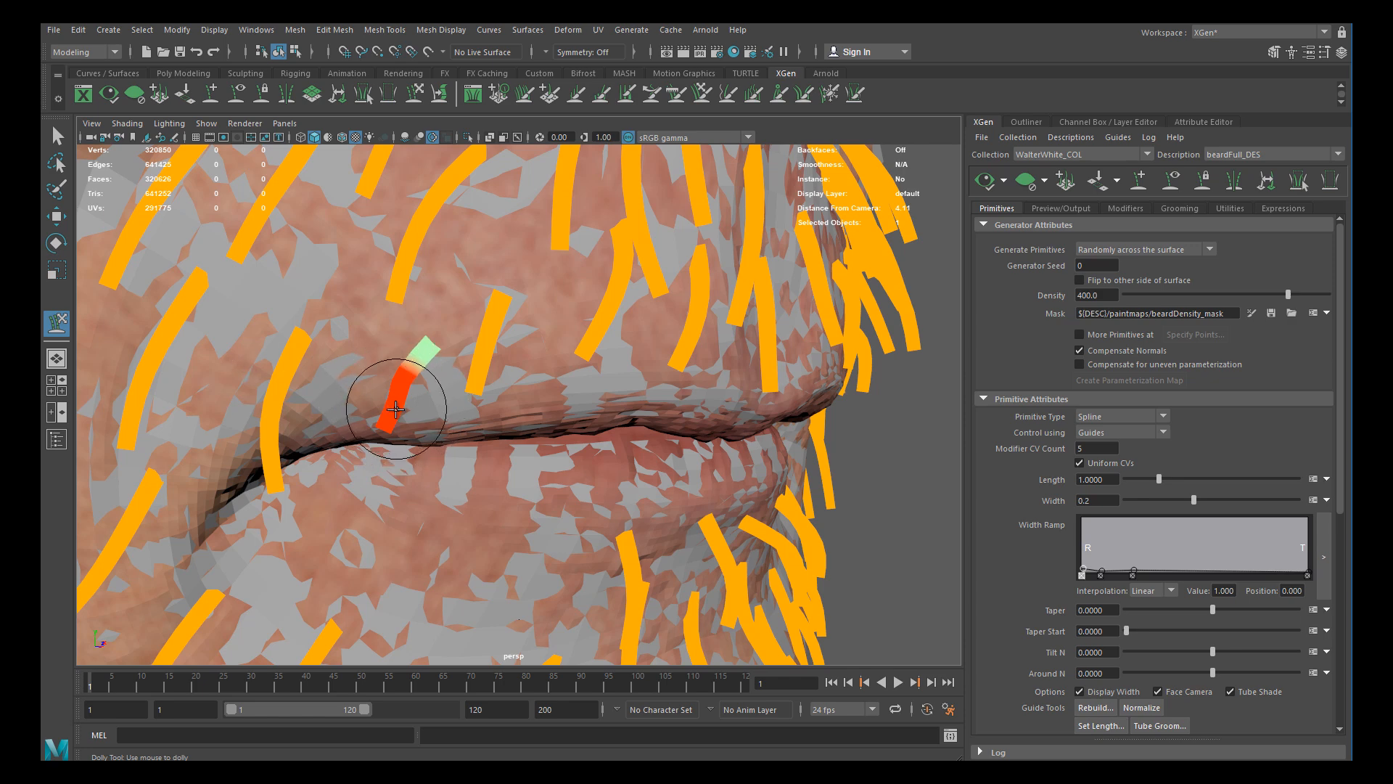
mouse_move(403, 418)
left_mouse_down()
mouse_move(380, 414)
mouse_move(385, 398)
left_mouse_up()
Update the beard preview and inspect the moustache hair hanging over the upper lip
right_click_drag(418, 471, 227, 301, "alt")
left_click_drag(528, 391, 440, 404, "alt")
scroll(440, 404, "up", 4)
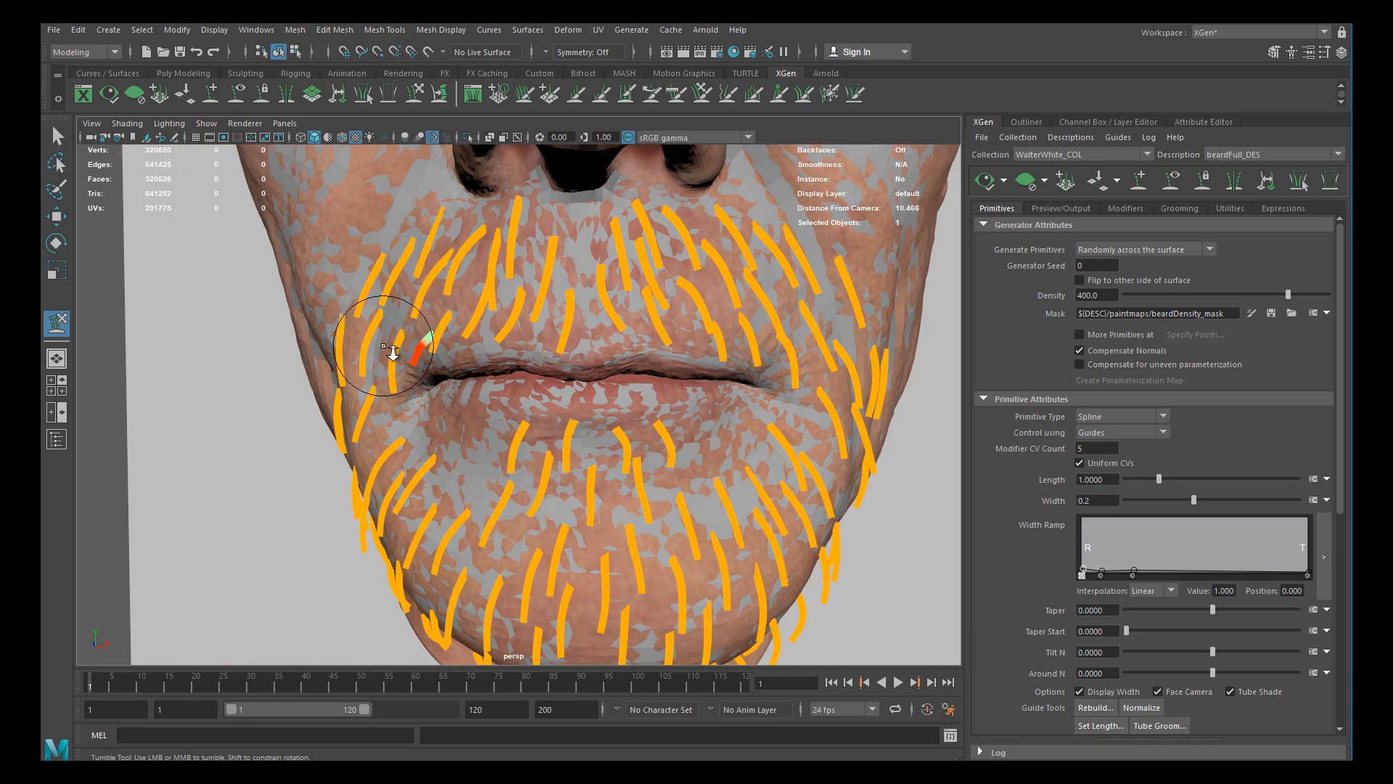
scroll(524, 346, "down", 4)
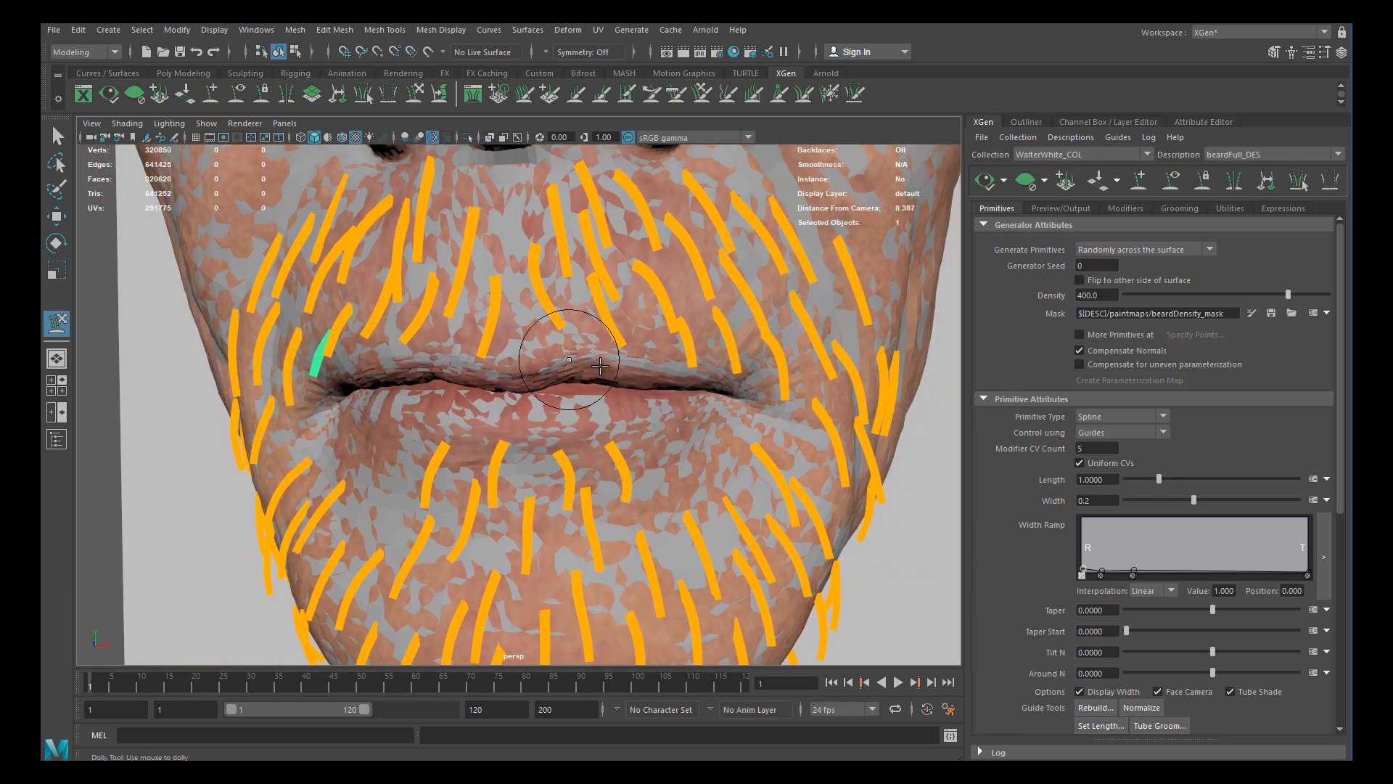
right_click_drag(501, 343, 499, 343, "alt")
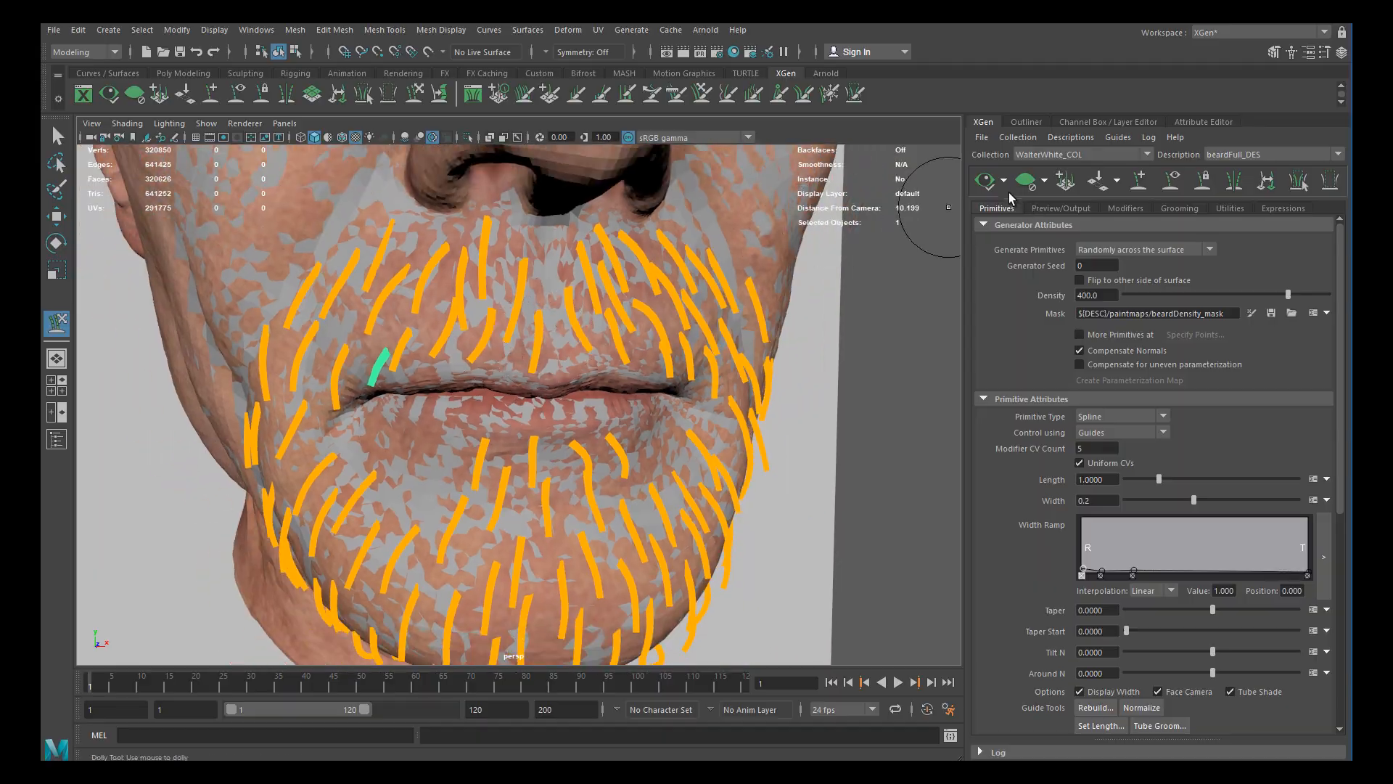
right_click_drag(478, 395, 562, 398, "alt")
mouse_move(562, 398)
left_mouse_down("alt")
mouse_move(677, 404)
mouse_move(544, 398)
mouse_move(616, 405)
mouse_move(563, 379)
left_mouse_up("alt")
middle_click_drag(562, 380, 553, 372, "alt")
right_click_drag(552, 372, 541, 386, "alt")
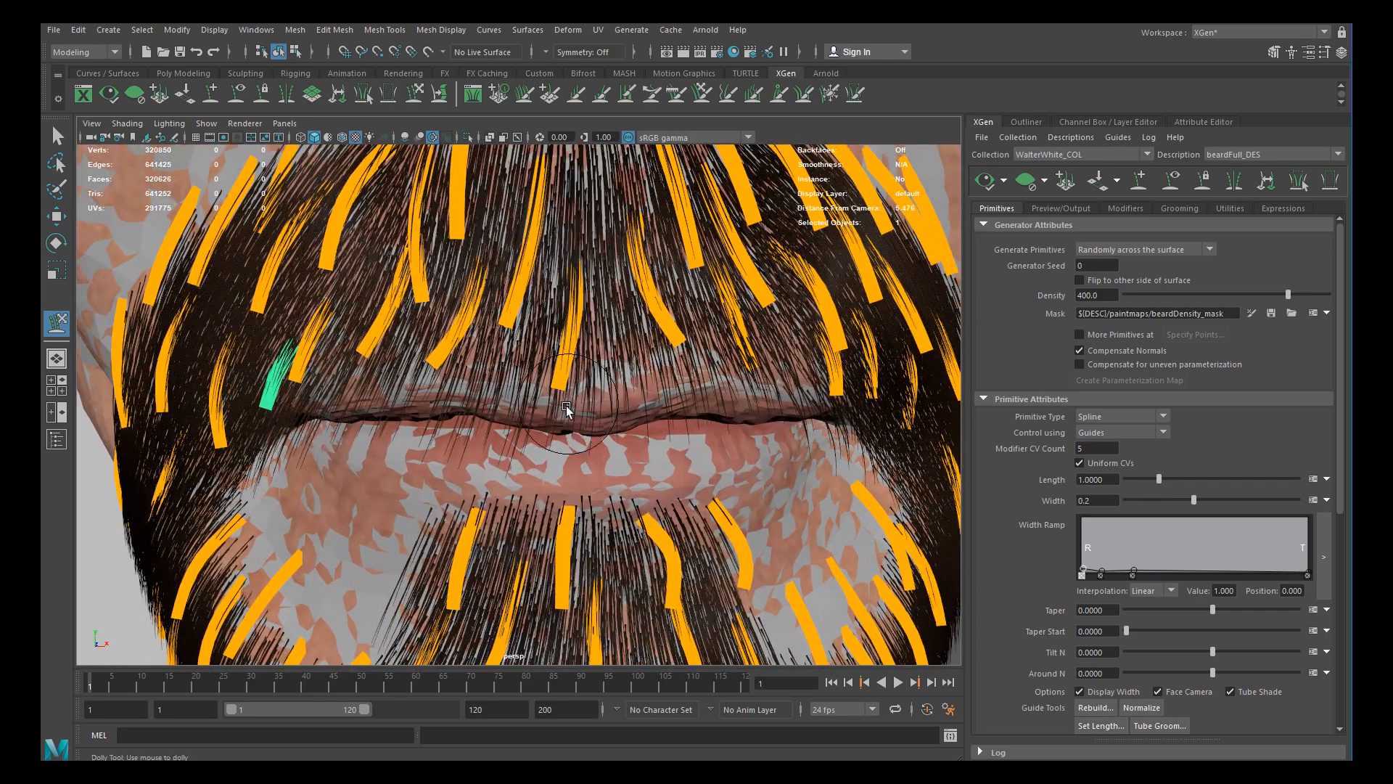
Shorten three central moustache guides above the upper lip: the middle one and one on each side of it
key("w")
key("y")
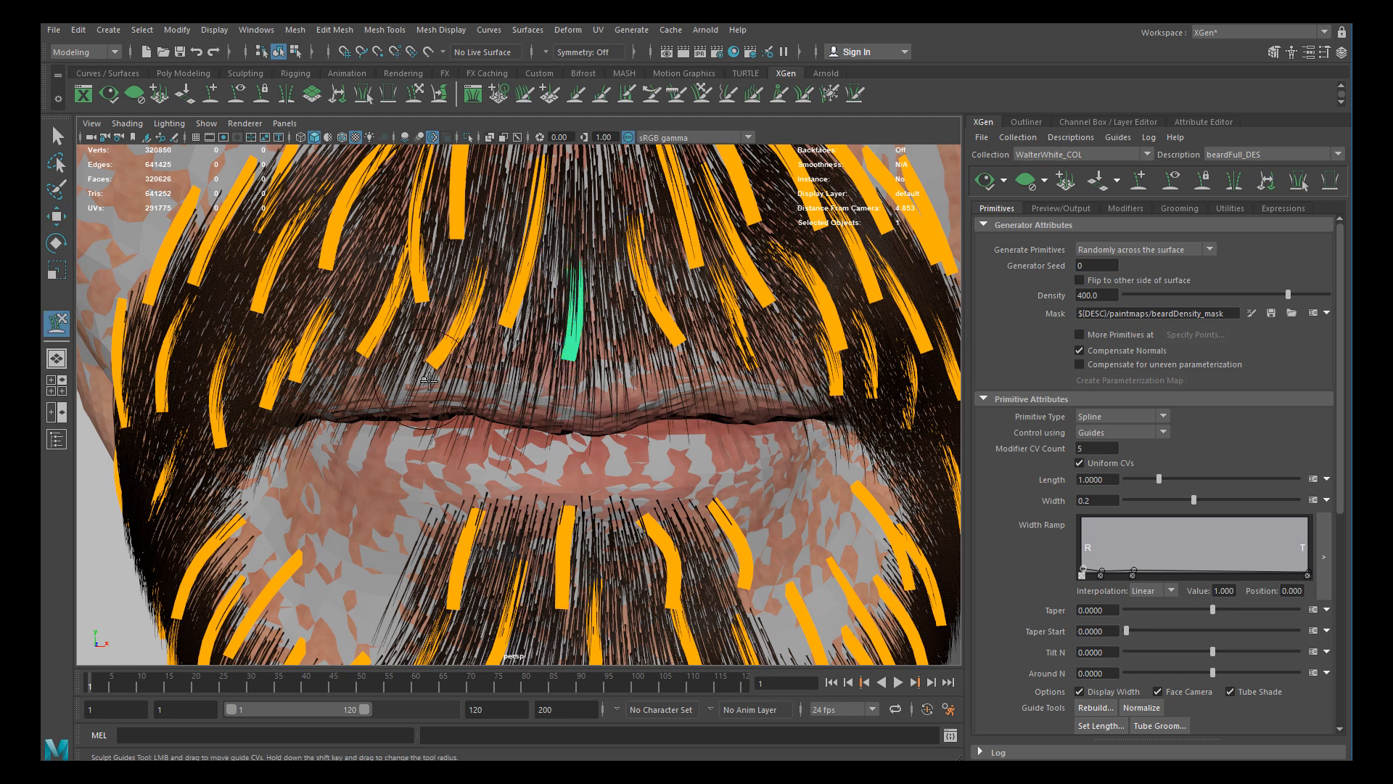
key("w")
key("y")
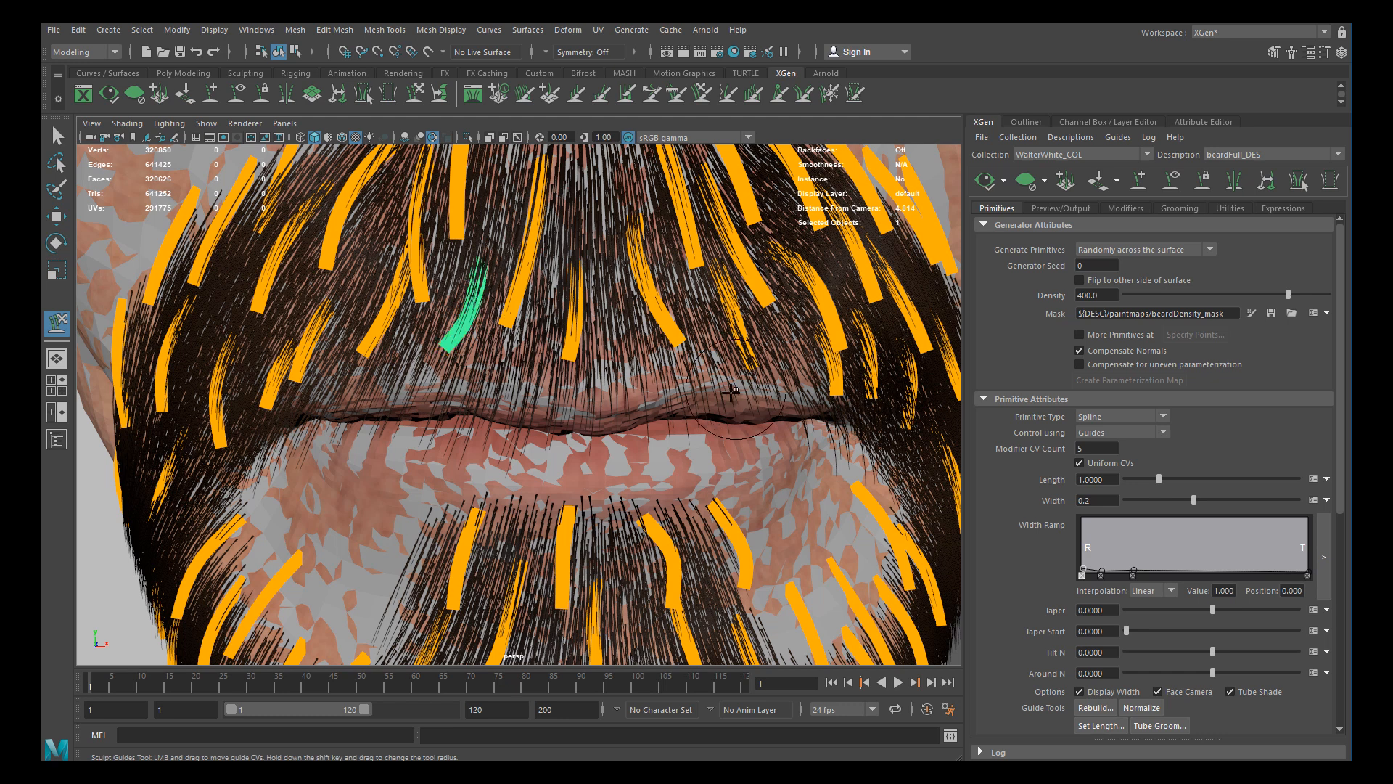
key("w")
key("y")
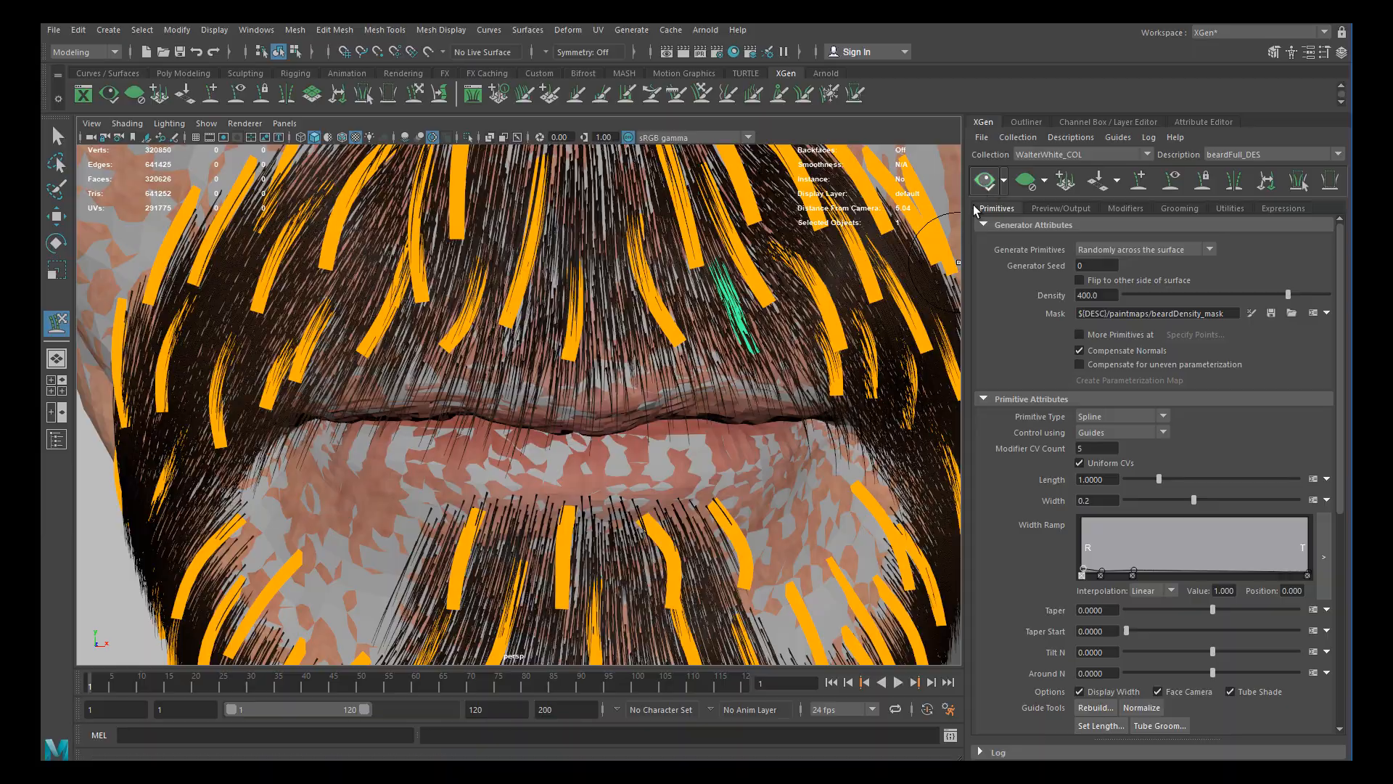
Pull the tip of the guide at the character's right mouth corner up and outward, and refresh the beard preview
right_click_drag(573, 377, 504, 348, "alt")
left_click_drag(505, 348, 624, 359, "alt")
middle_click_drag(401, 407, 491, 426, "alt")
right_click_drag(407, 407, 446, 409, "alt")
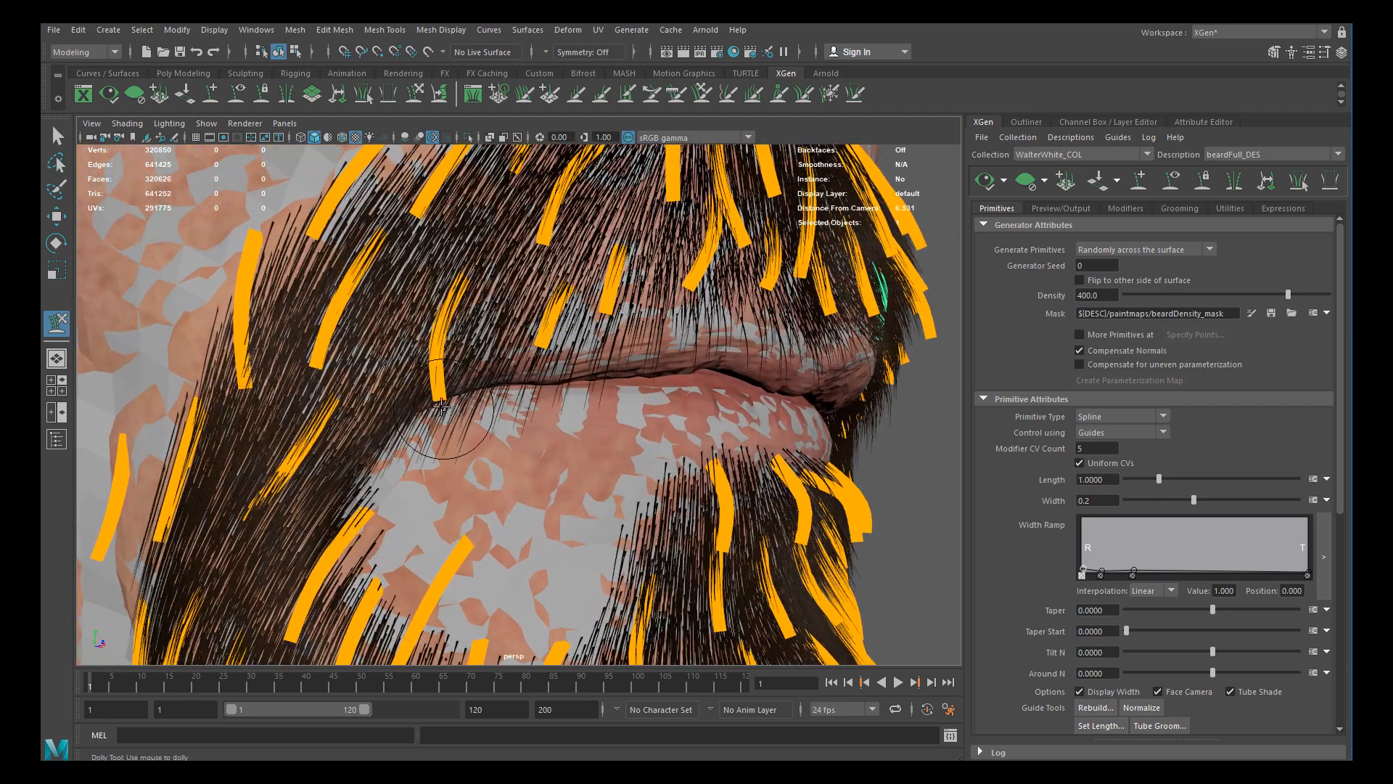
key("w")
key("y")
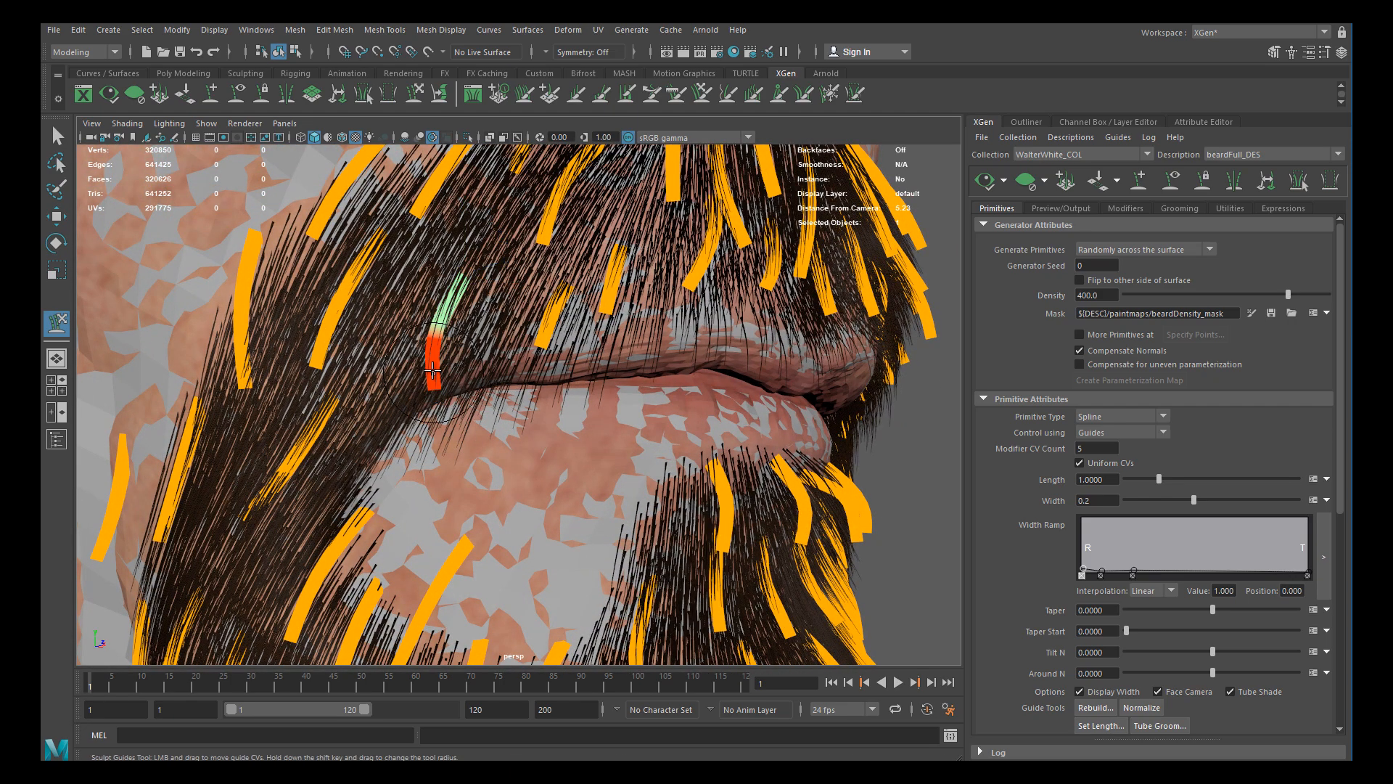
left_click(992, 188)
left_click_drag(606, 417, 597, 364, "alt")
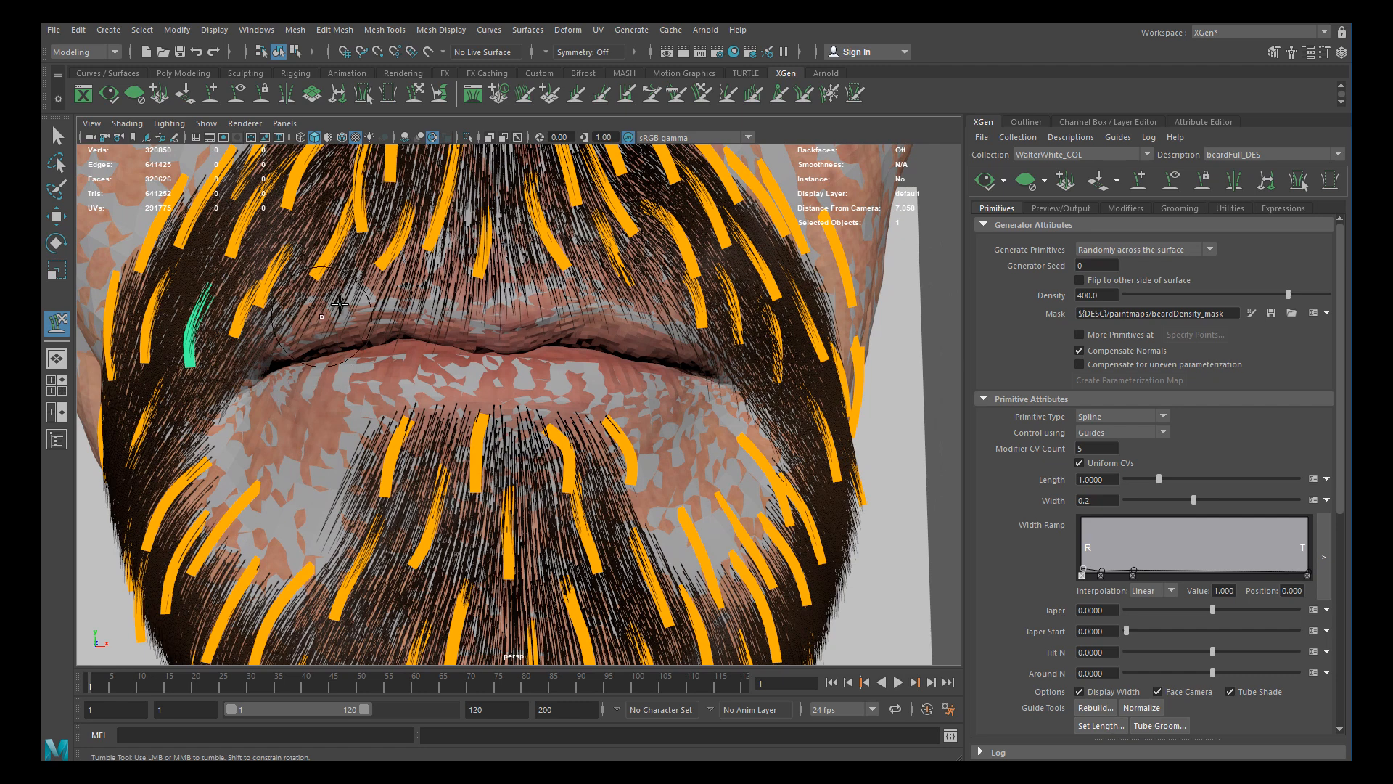
right_click_drag(419, 353, 526, 356, "alt")
key("w")
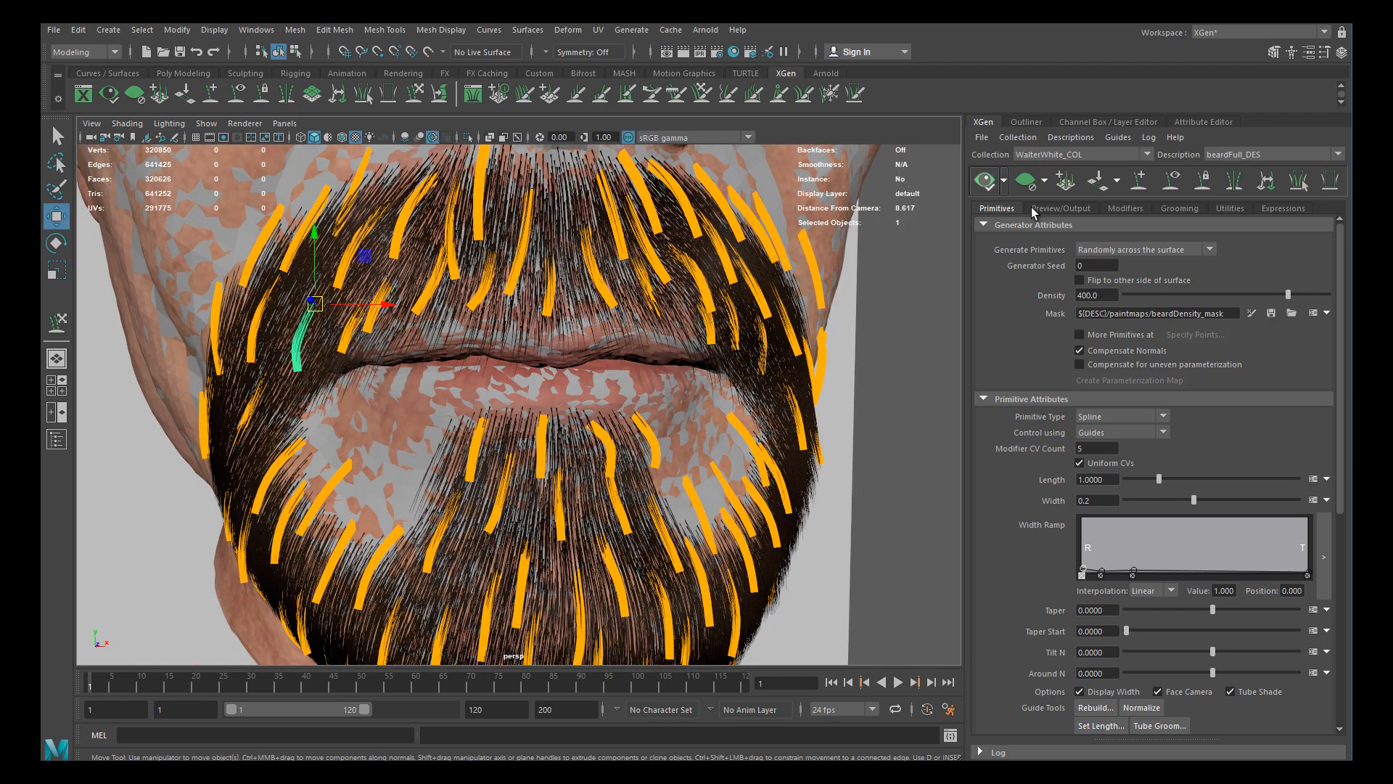
Open the beardDensity_mask for 3D painting on the isolated face and switch to a hard-edged brush
left_click(1252, 314)
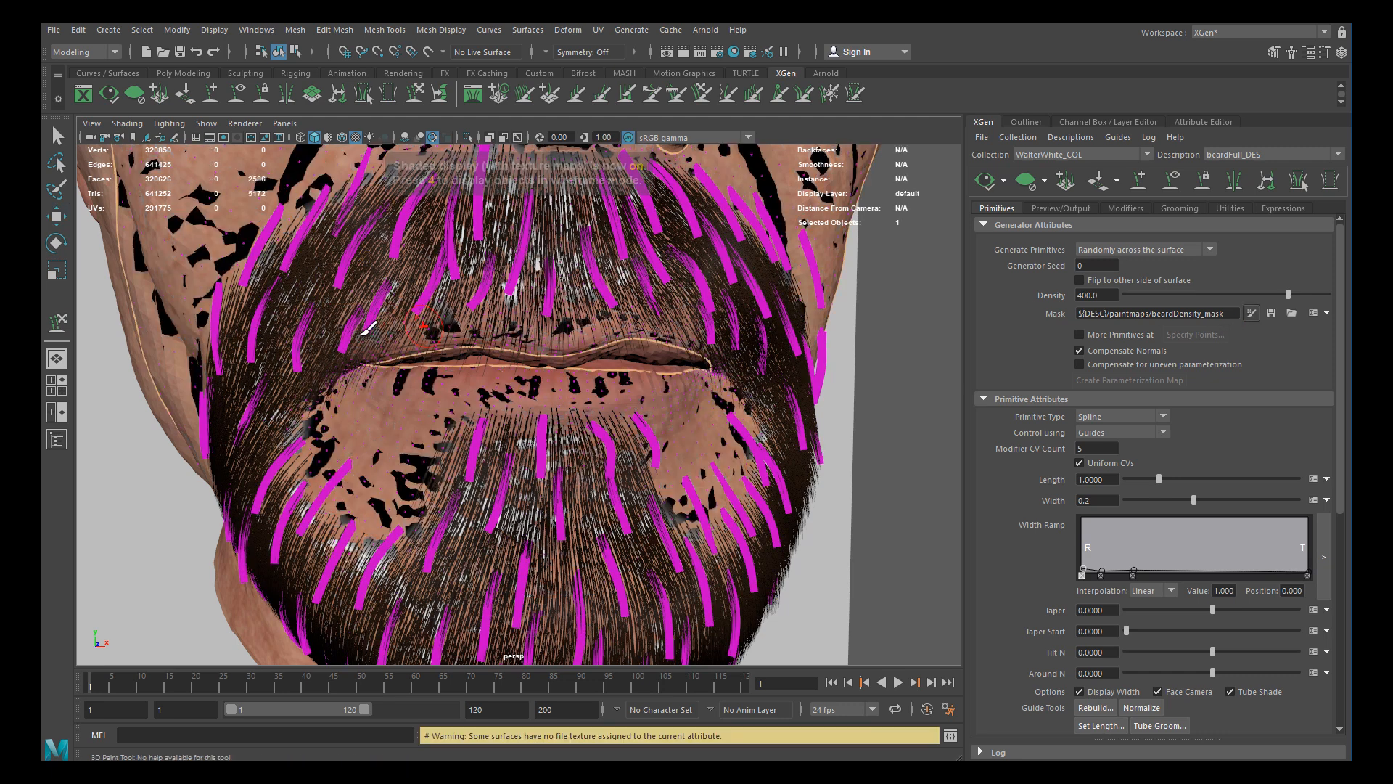
left_click(468, 138)
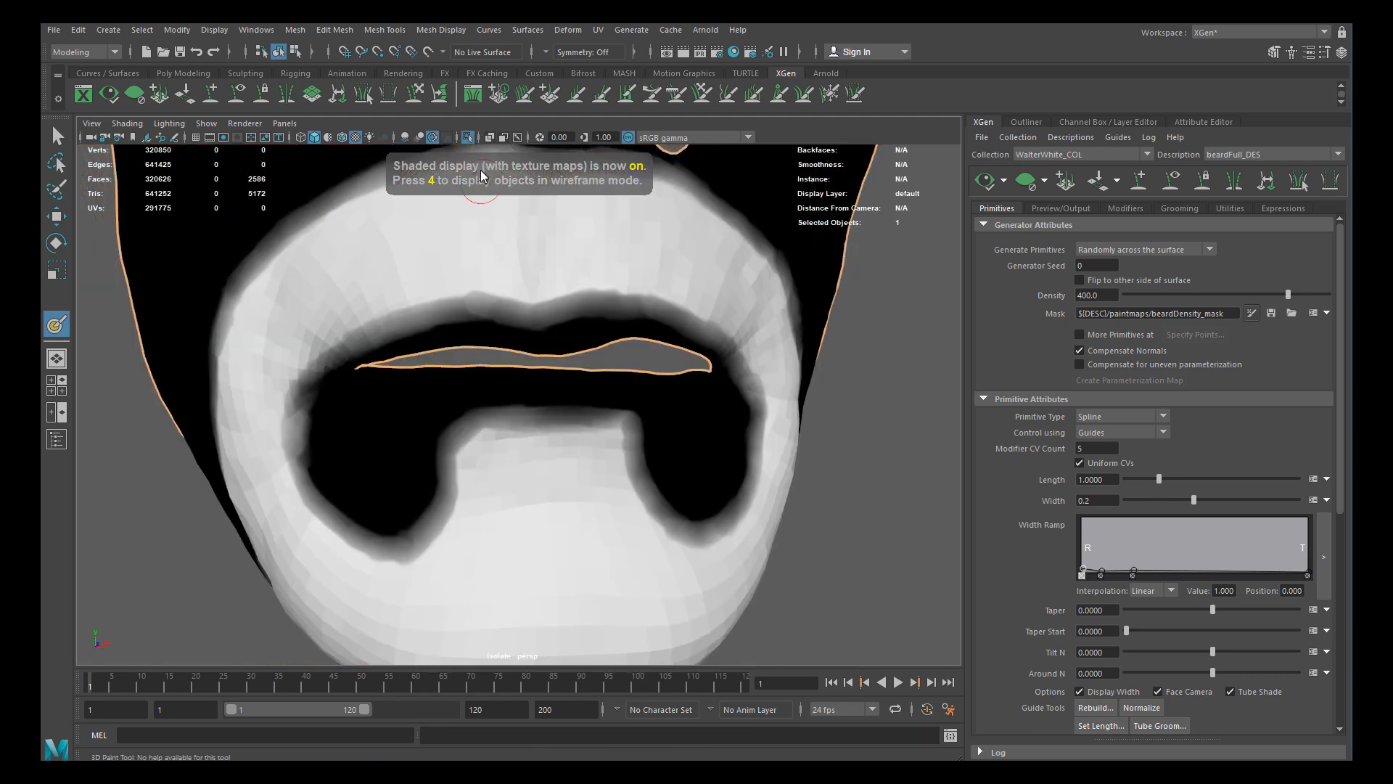
scroll(398, 320, "up", 3)
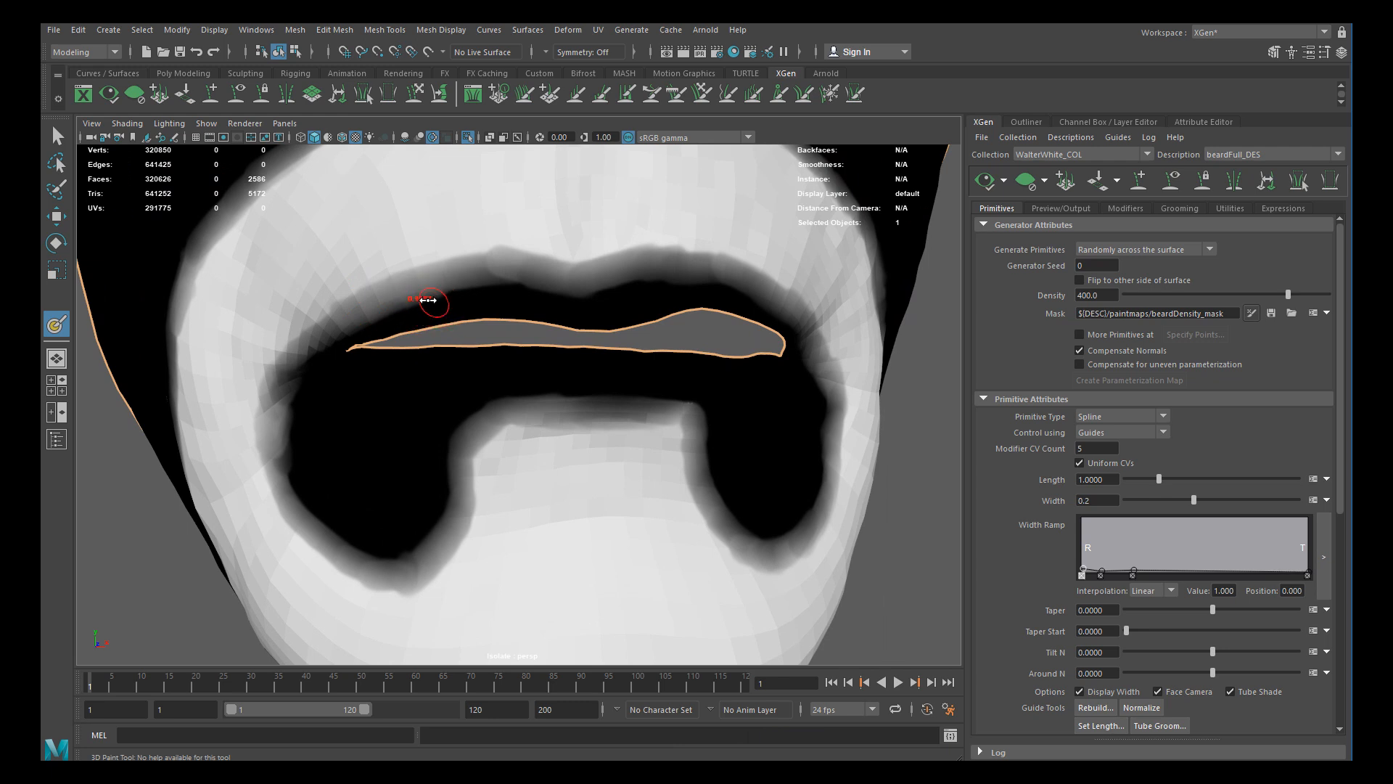
double_click(57, 325)
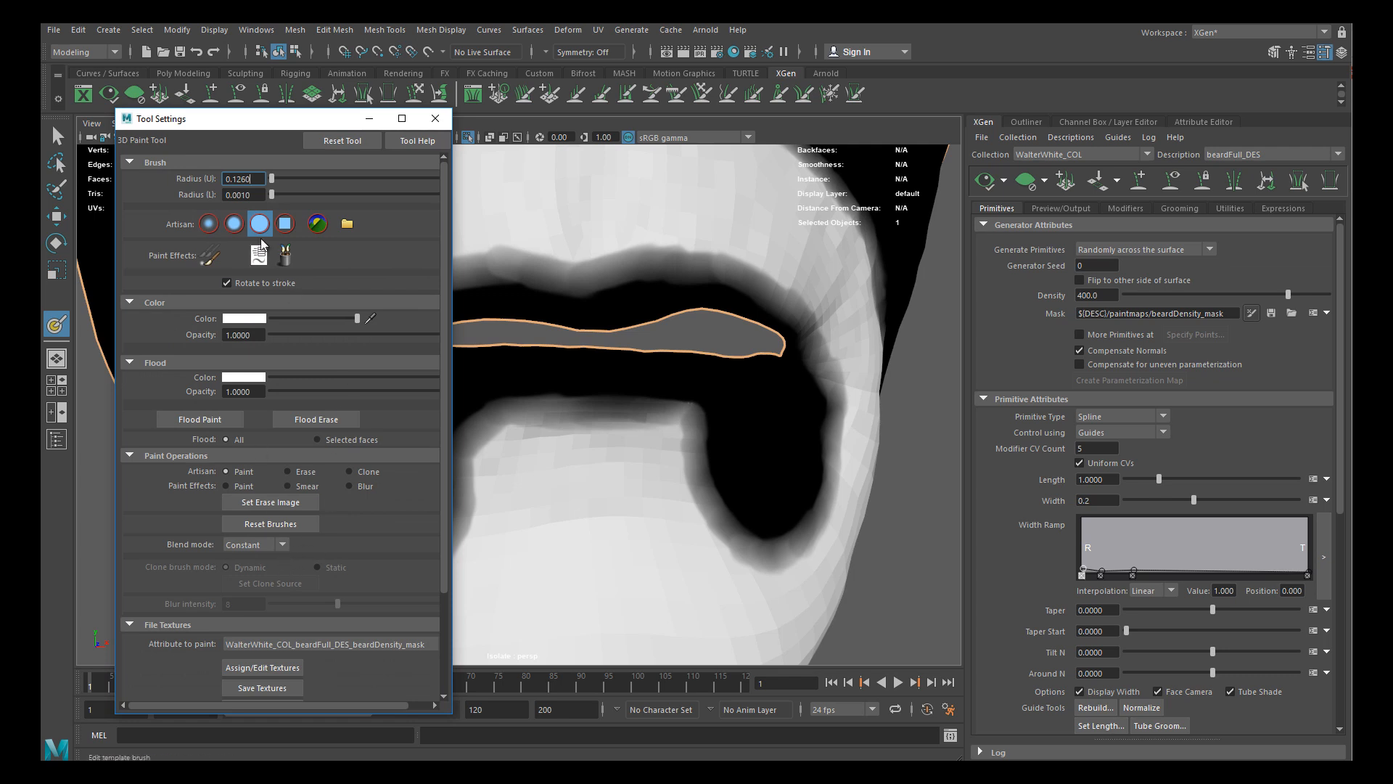
left_click(435, 120)
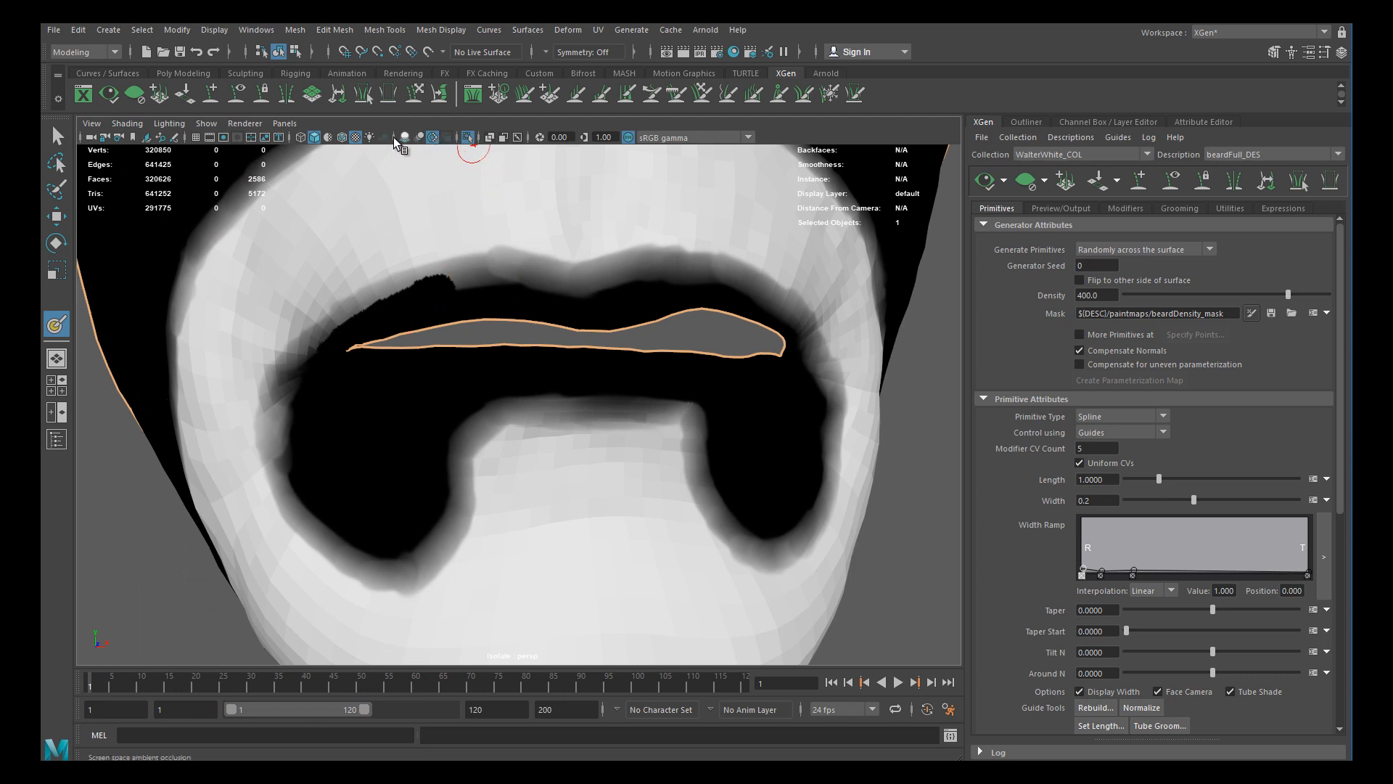
Paint the density mask black along the whole upper-lip border, using the wireframe as a guide to sharpen its edge
left_click(342, 138)
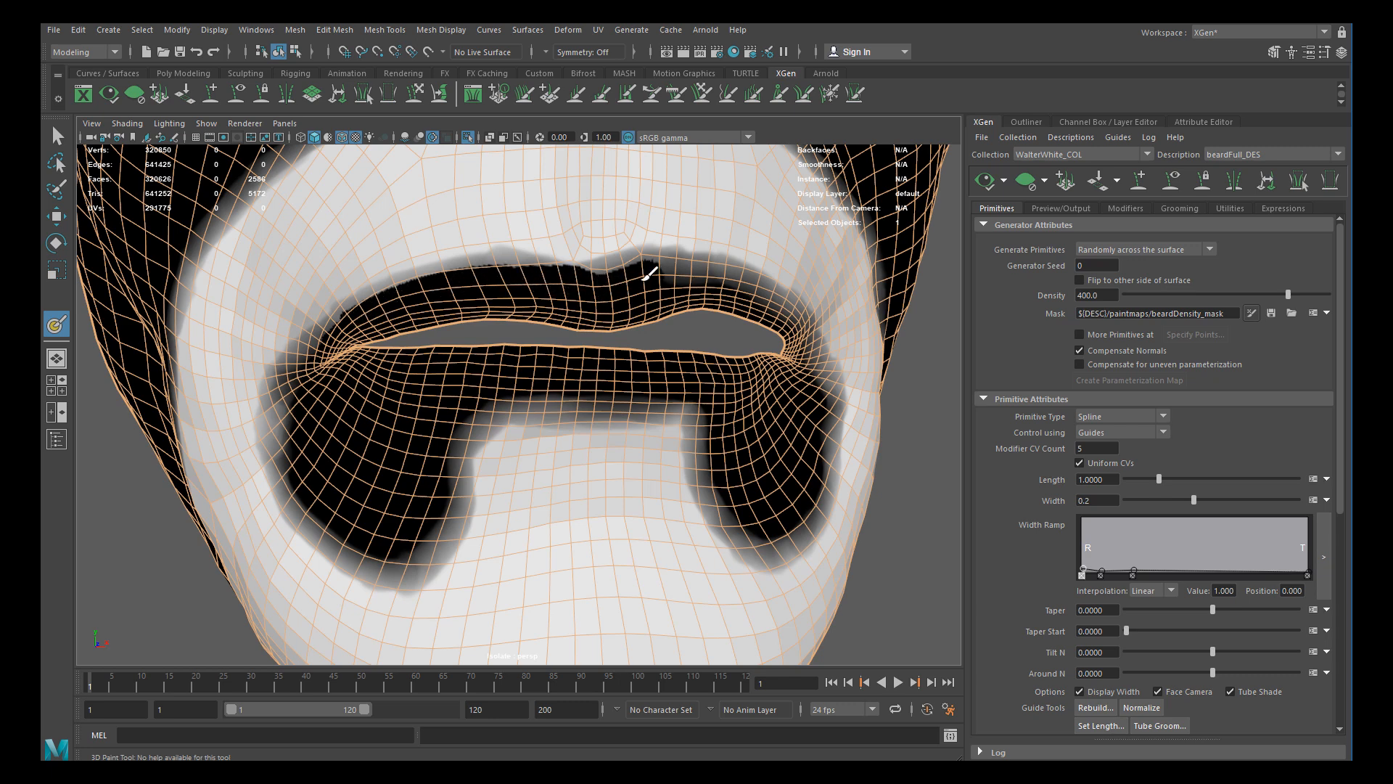
left_click_drag(632, 310, 495, 298, "alt")
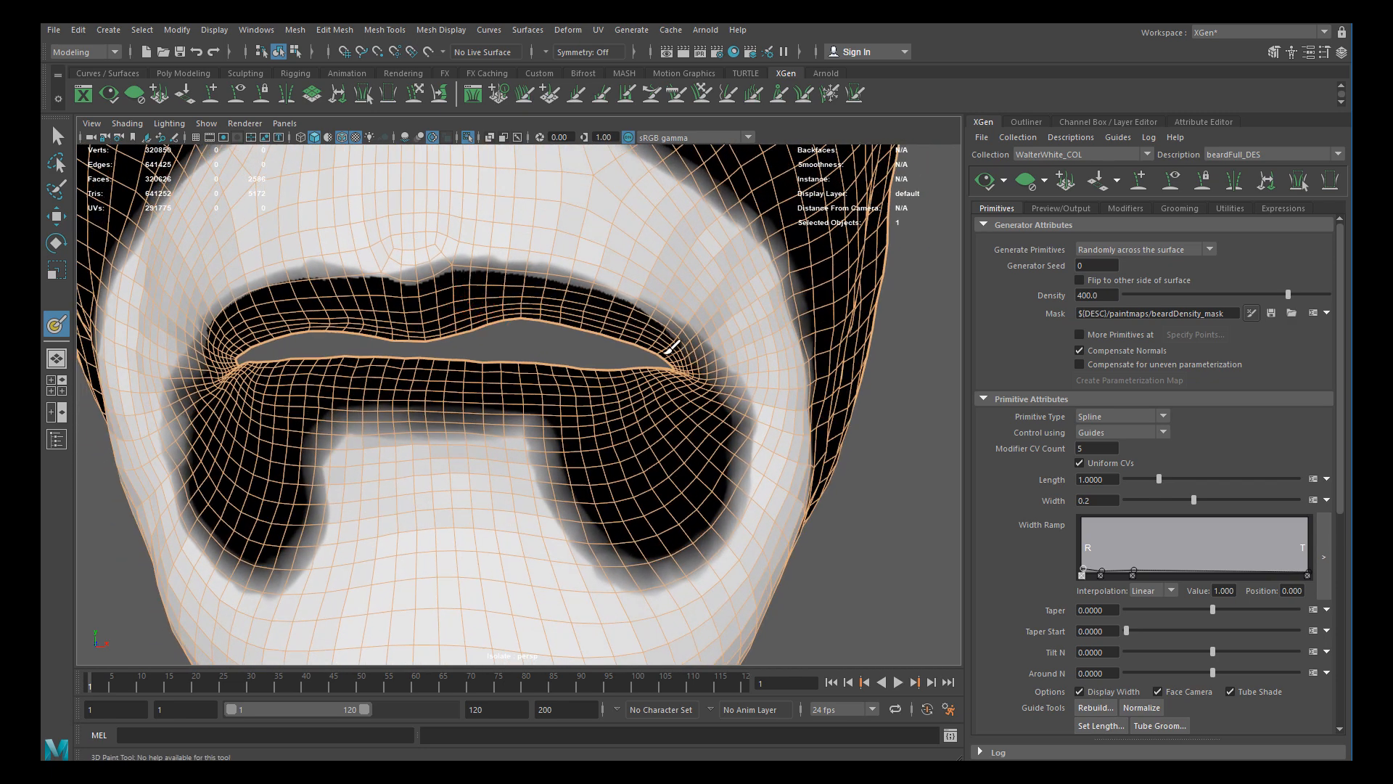
mouse_move(581, 348)
left_mouse_down("alt")
mouse_move(536, 341)
mouse_move(514, 306)
left_mouse_up("alt")
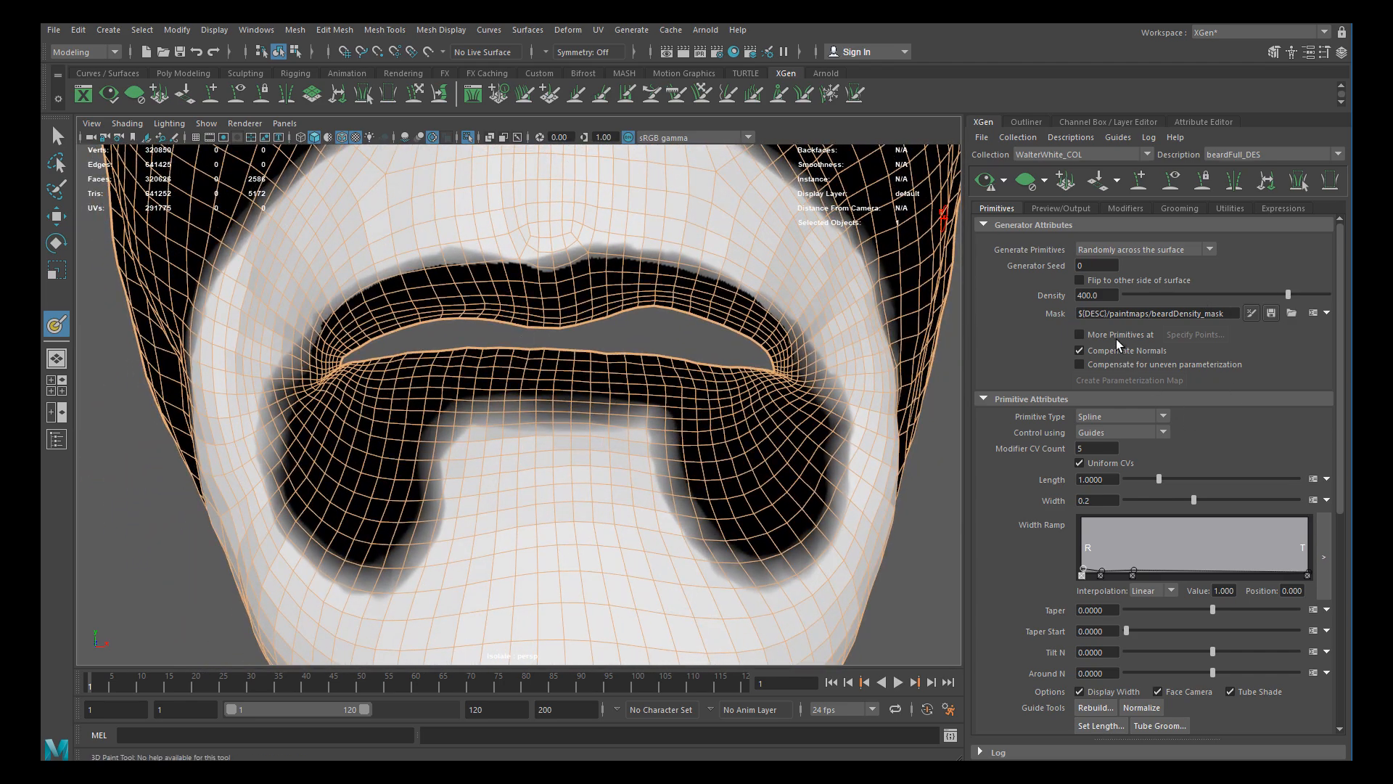
Restore the full shaded view without wireframe and regenerate the beard preview from the repainted density mask
left_click(468, 137)
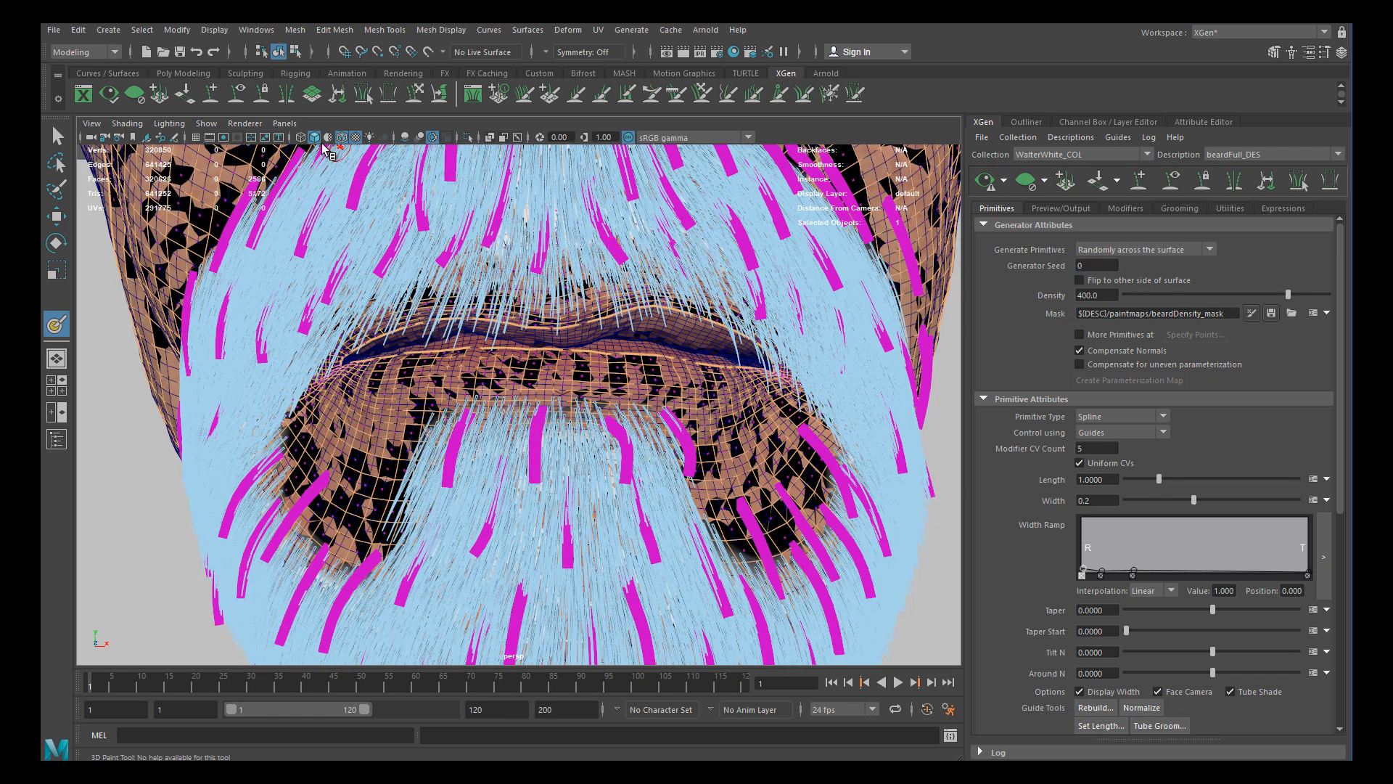
left_click(333, 139)
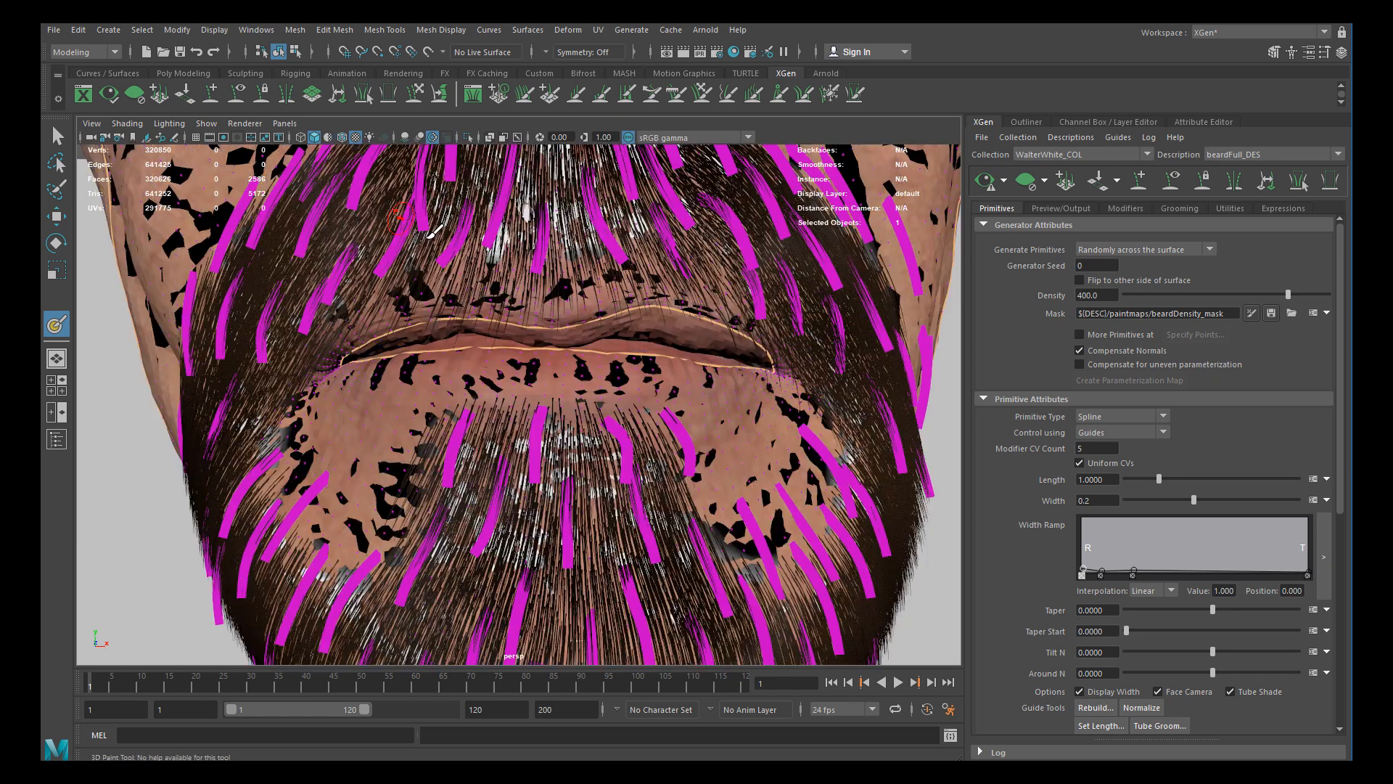
left_click(988, 182)
right_click_drag(598, 315, 543, 305, "alt")
left_click_drag(542, 304, 543, 342, "alt")
right_click_drag(484, 346, 541, 402, "alt")
left_click_drag(577, 346, 586, 353, "alt")
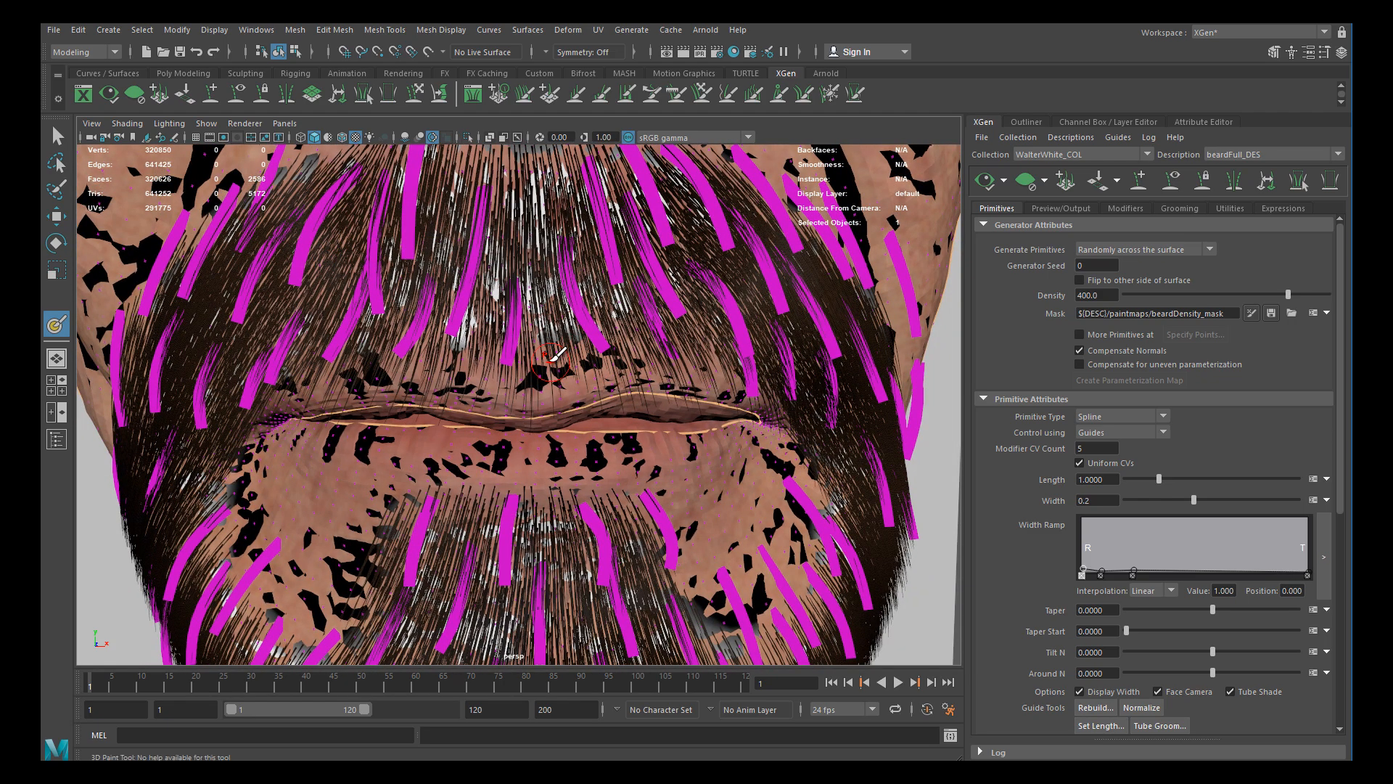
key("w")
left_click(598, 274)
middle_click_drag(561, 335, 581, 345, "alt")
right_click_drag(580, 346, 426, 164, "alt")
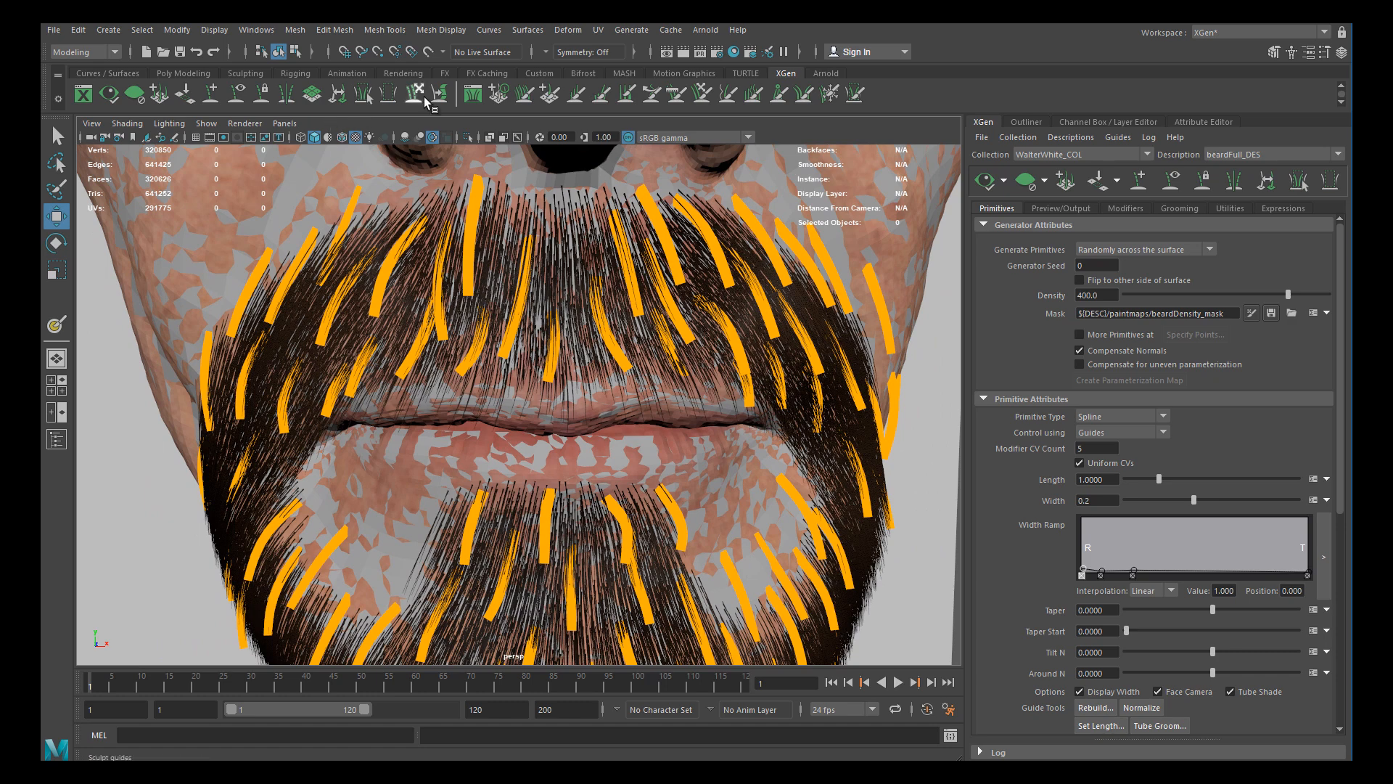
Add two guides low above the upper lip, one in the centre and one in the gap on the character's right side
key("y")
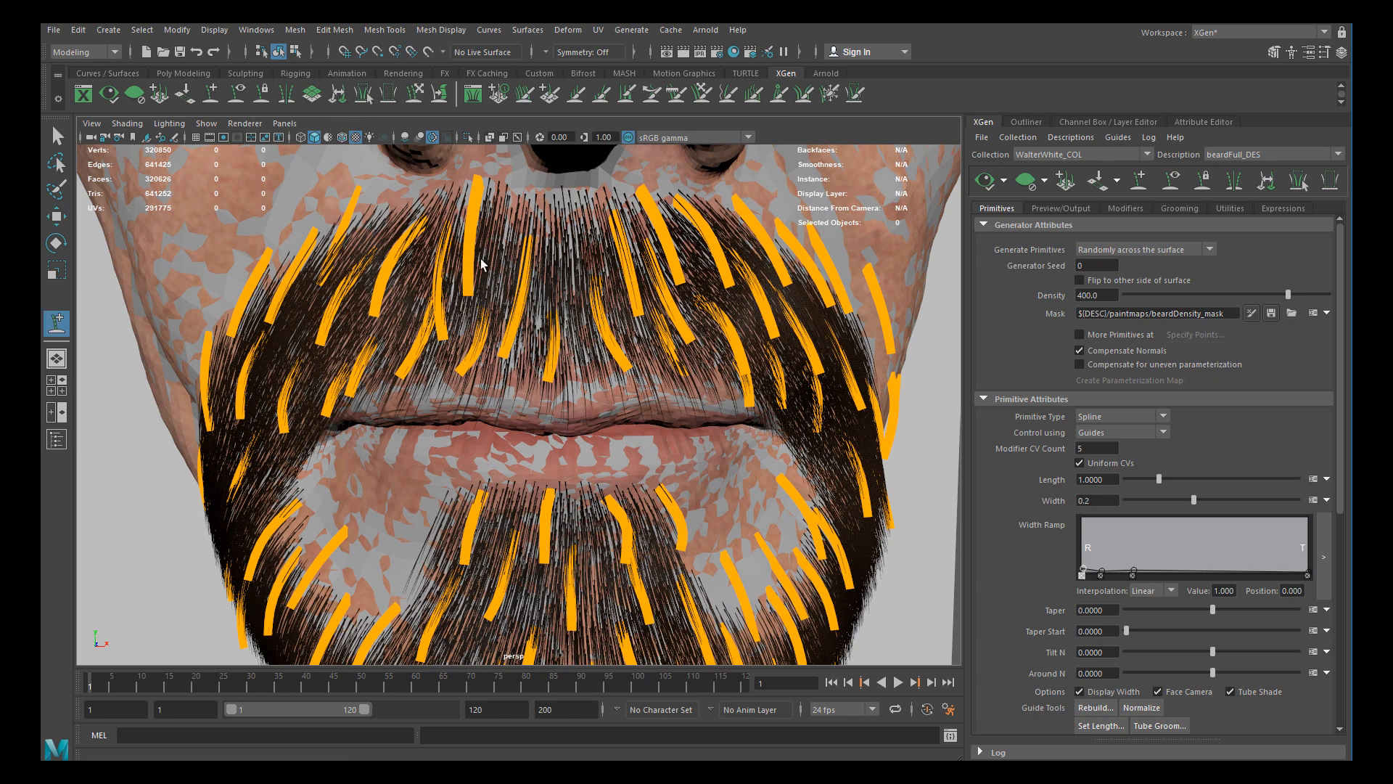
scroll(575, 353, "up", 6)
key("b")
left_click_drag(570, 361, 550, 355)
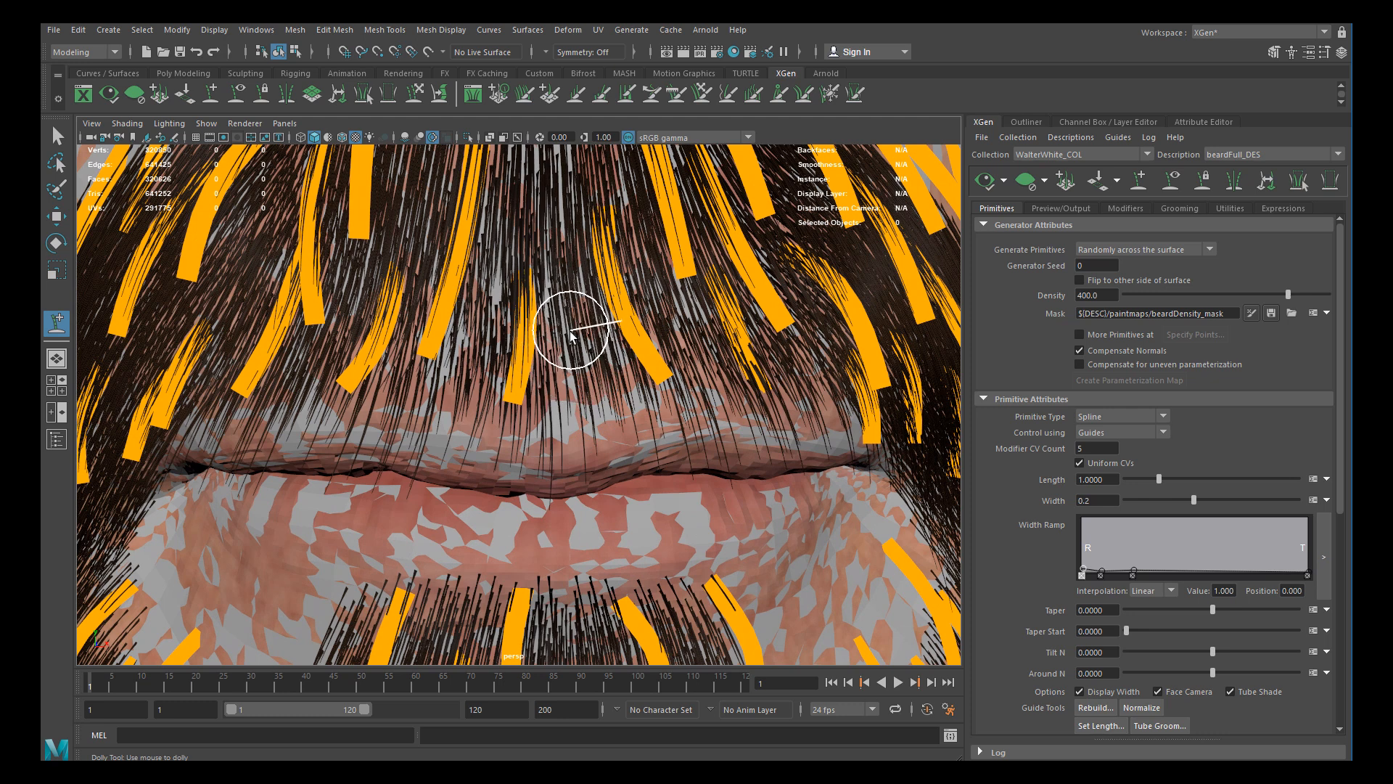
left_click(574, 335)
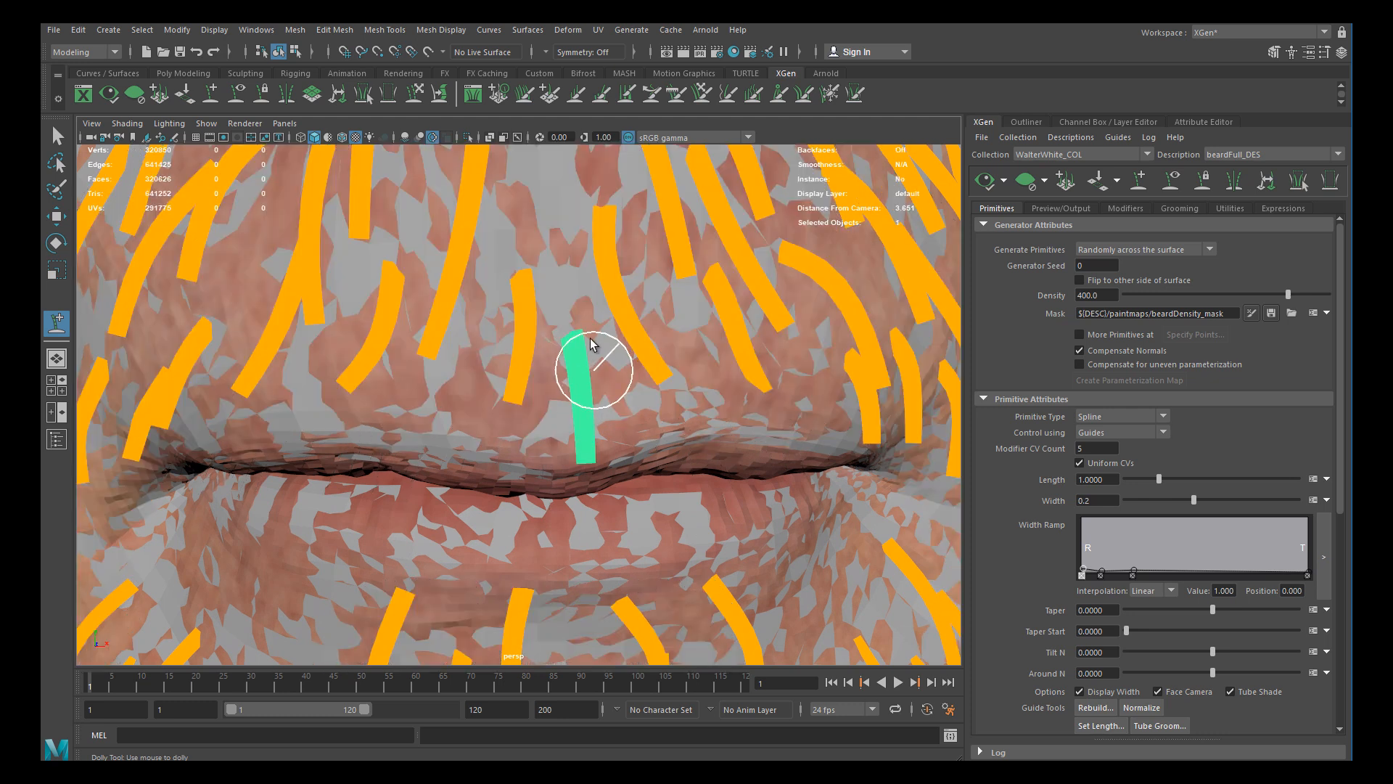
left_click(453, 350)
left_click_drag(352, 342, 344, 308, "alt")
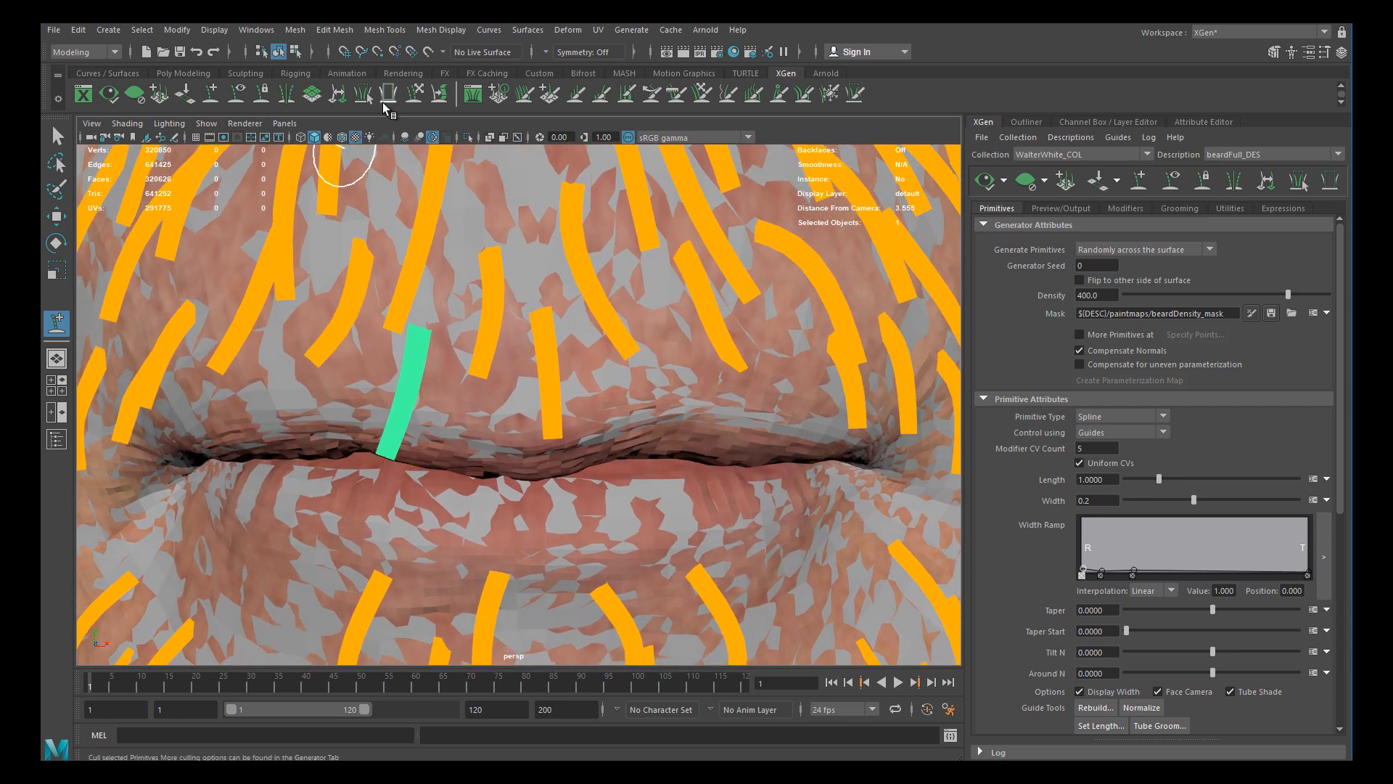
Sculpt the two new upper-lip guides shorter so their tips stop above the lip
key("w")
left_click(549, 435)
key("y")
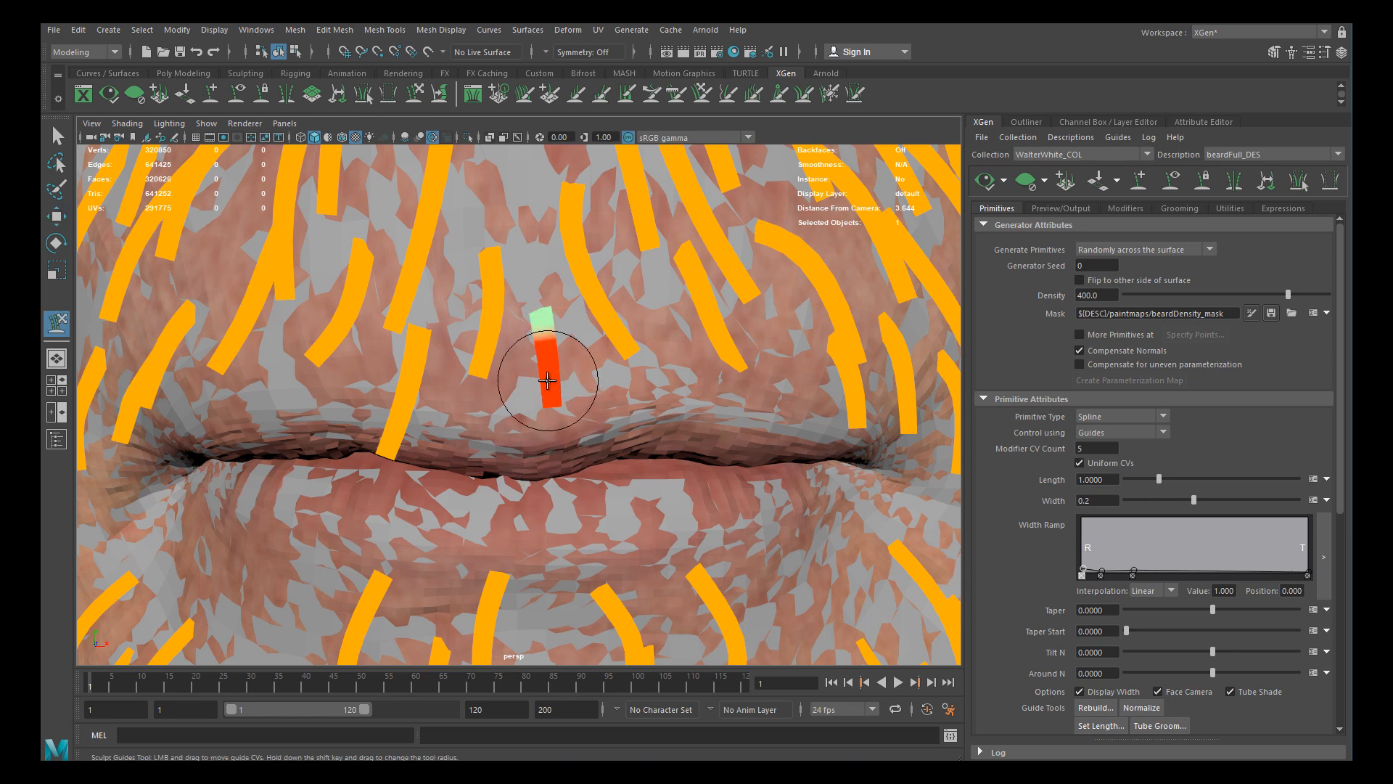
key("w")
left_click(399, 439)
key("y")
mouse_move(394, 421)
left_mouse_down()
mouse_move(400, 390)
mouse_move(550, 363)
mouse_move(591, 311)
mouse_move(551, 336)
mouse_move(450, 341)
left_mouse_up()
scroll(451, 341, "up", 5)
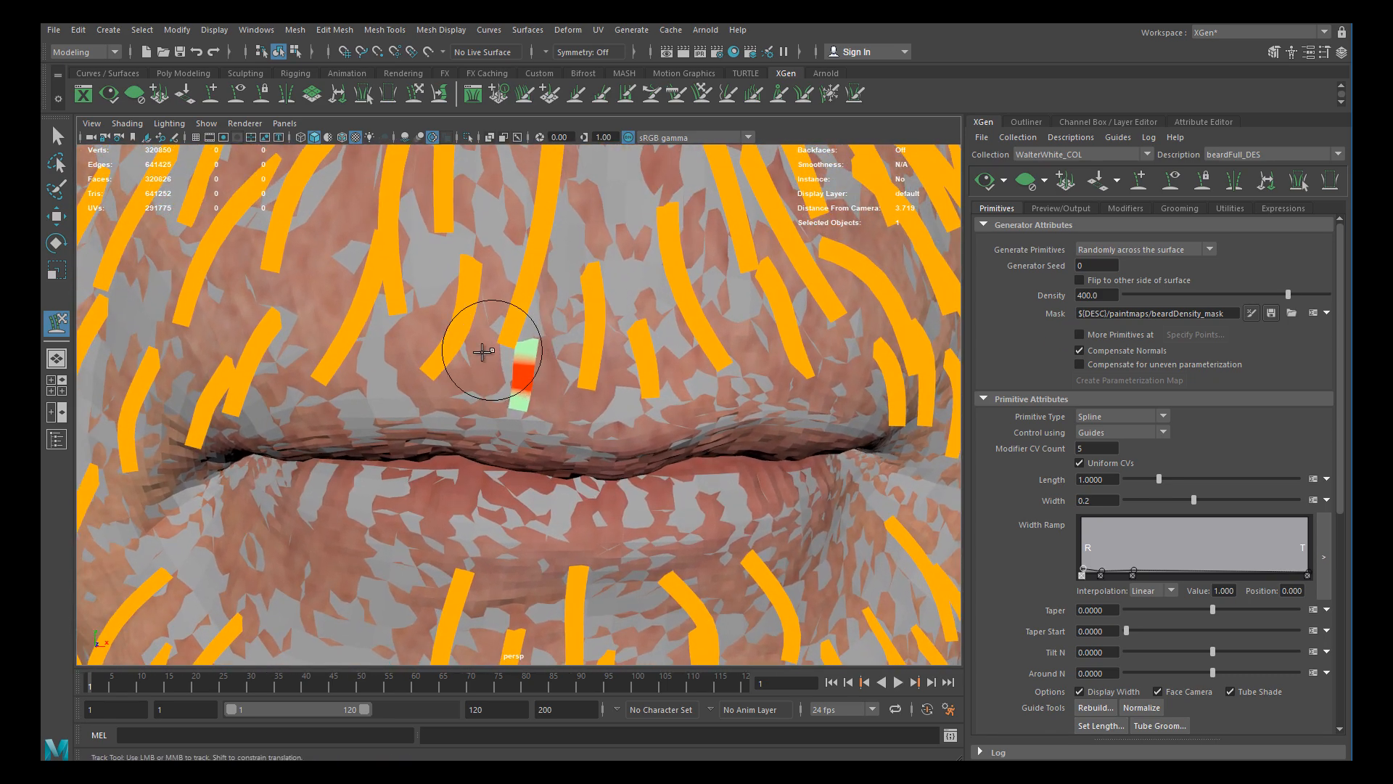
Shorten the long central moustache guide so its tip ends above the short guide below it
key("w")
left_click(542, 231)
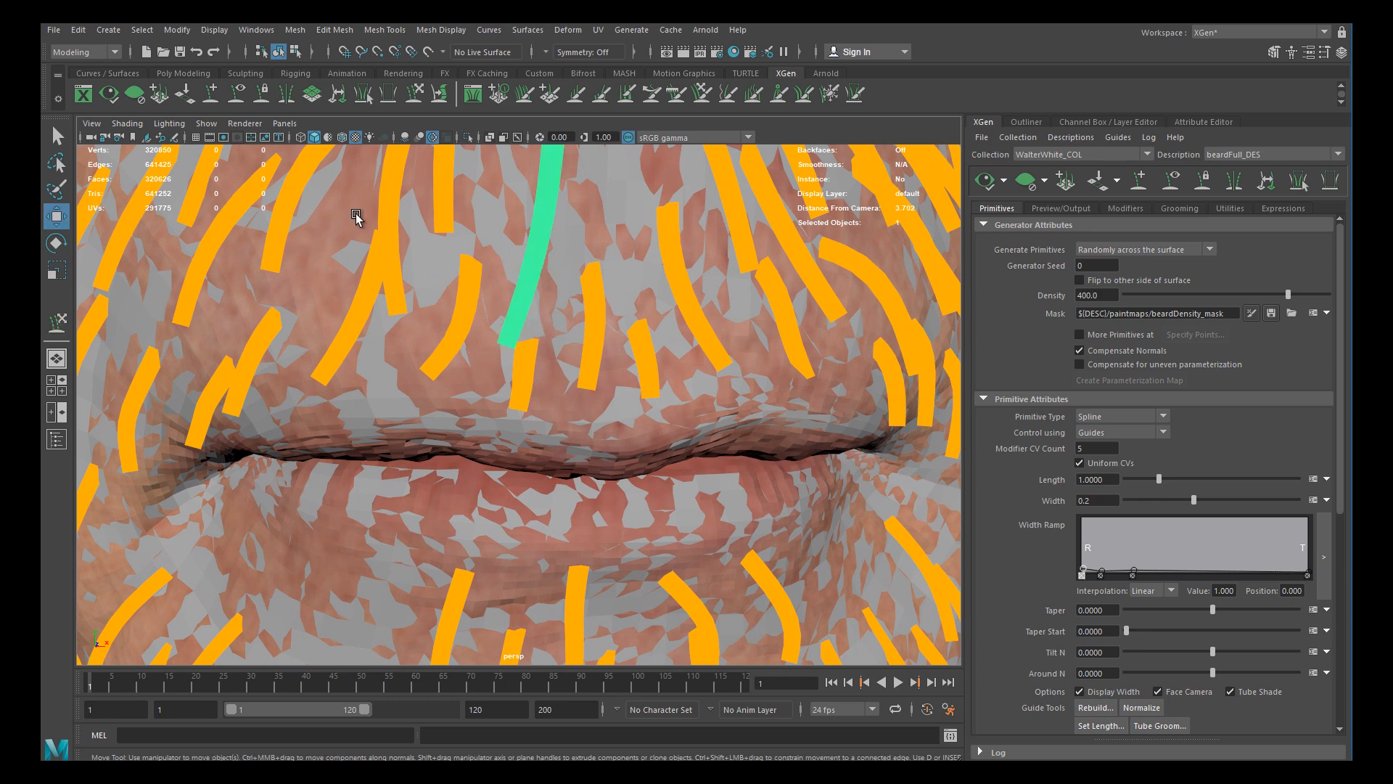
key("y")
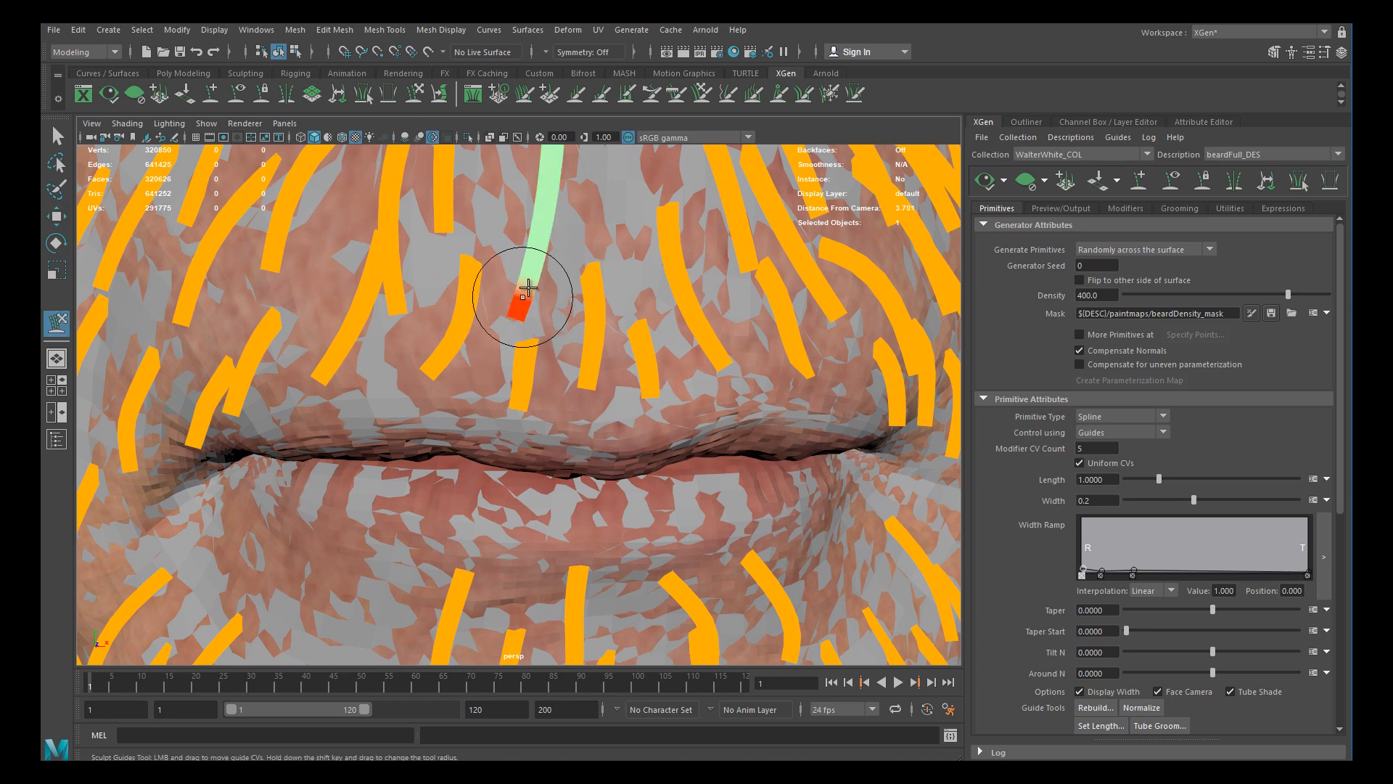
scroll(486, 373, "down", 5)
left_click_drag(493, 402, 500, 383)
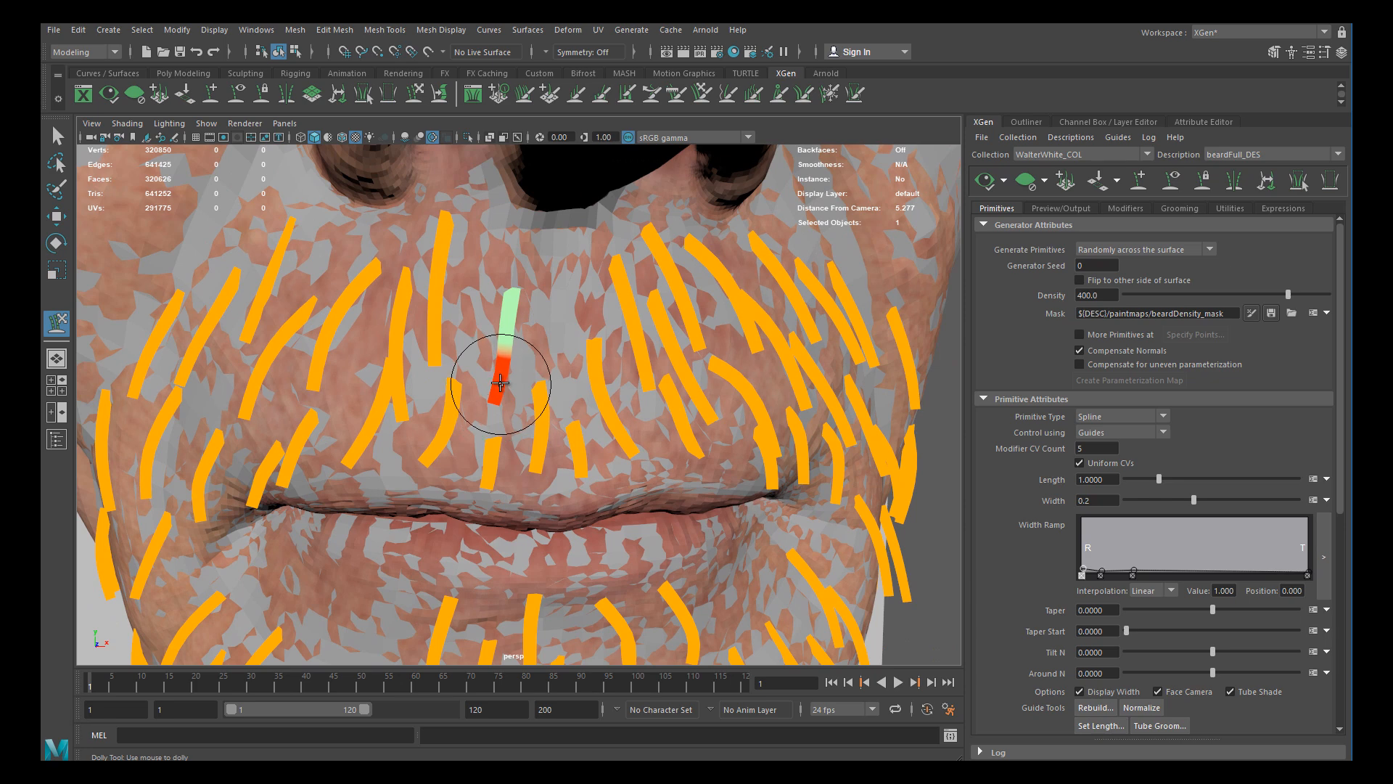
middle_click_drag(497, 472, 489, 380, "alt")
middle_click_drag(517, 399, 560, 429, "alt")
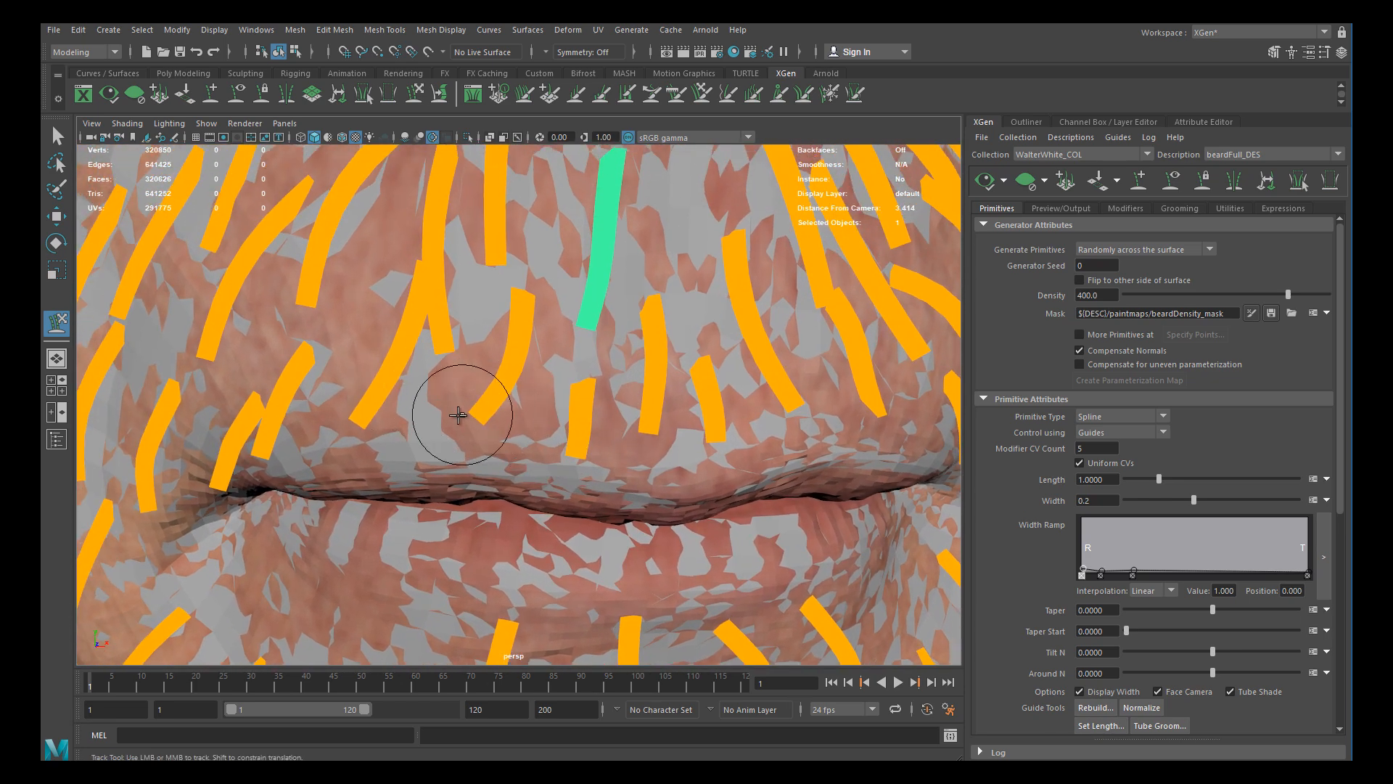
Sculpt the tips of two lower moustache guides on the character's right side so they end above the upper lip
right_click_drag(460, 411, 289, 363, "alt")
left_click_drag(464, 361, 472, 389, "alt")
right_click_drag(468, 407, 566, 420, "alt")
left_click(403, 403)
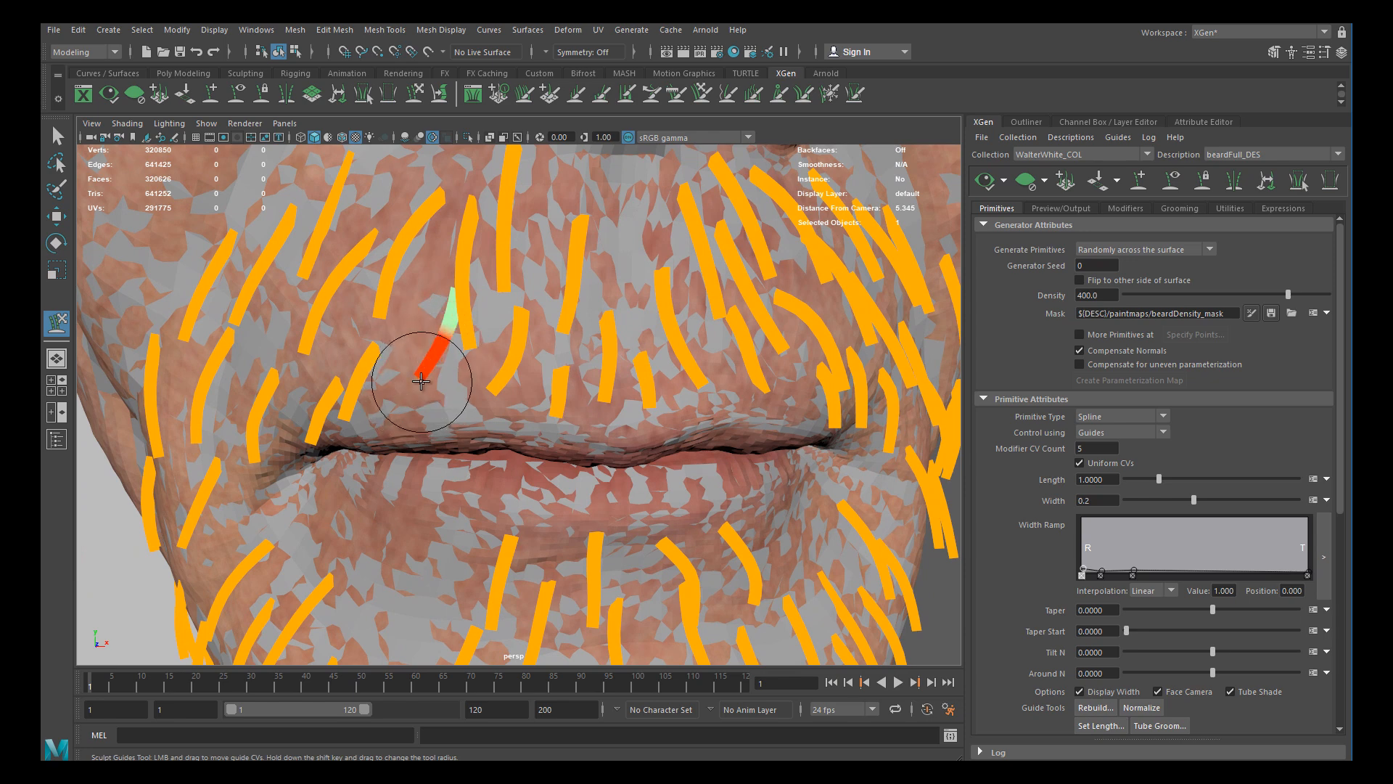
right_click_drag(444, 399, 430, 390, "alt")
key("w")
key("y")
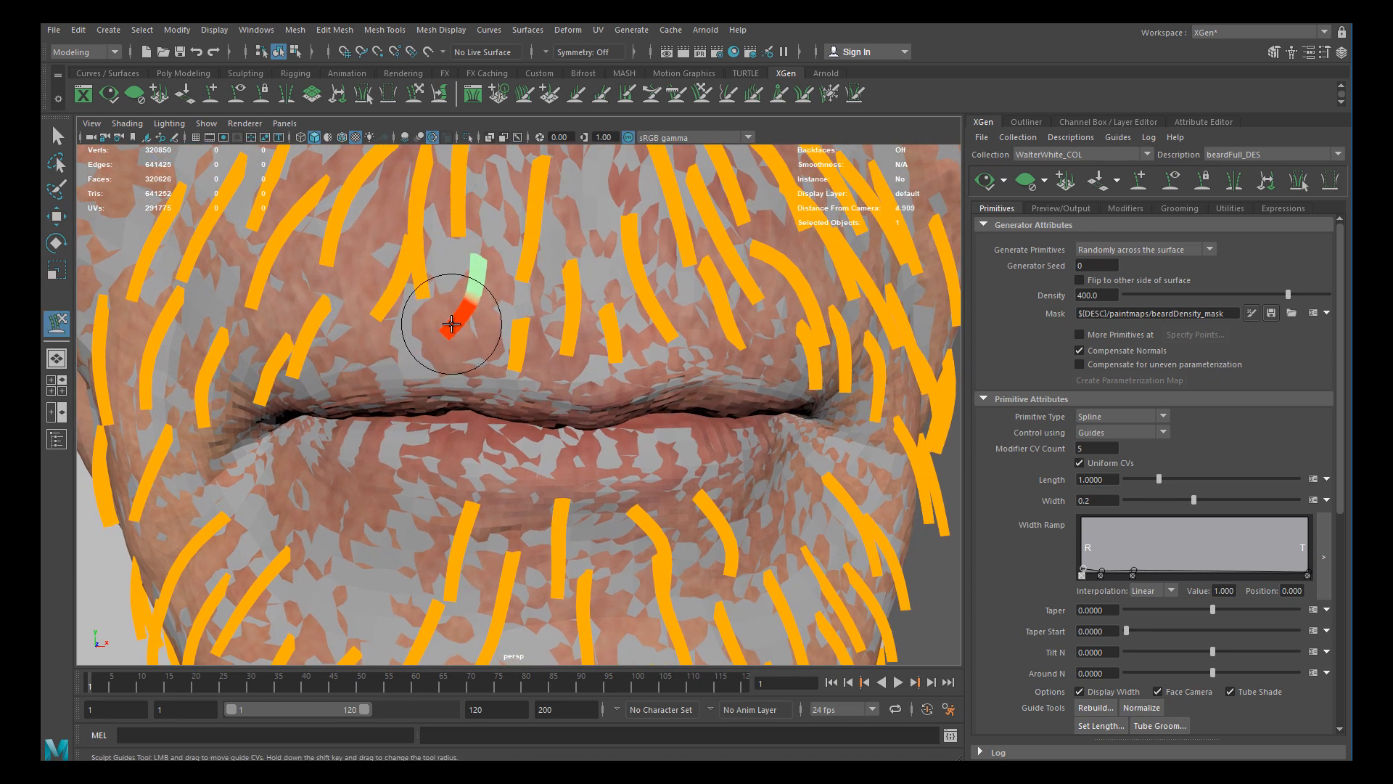
Add a guide in the gap above the upper lip on the character's right side and sculpt it shorter
left_click(213, 93)
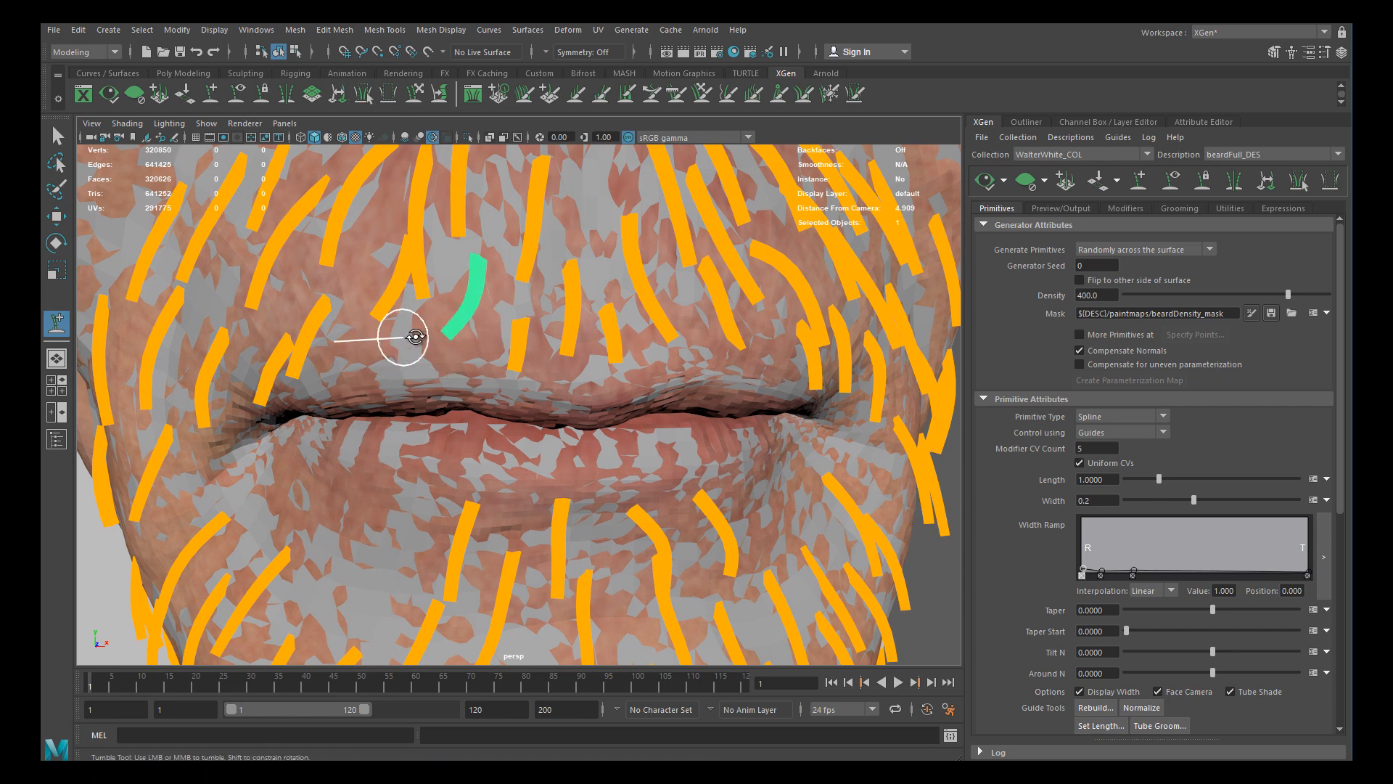
left_click_drag(398, 333, 393, 333, "alt")
left_click(401, 331)
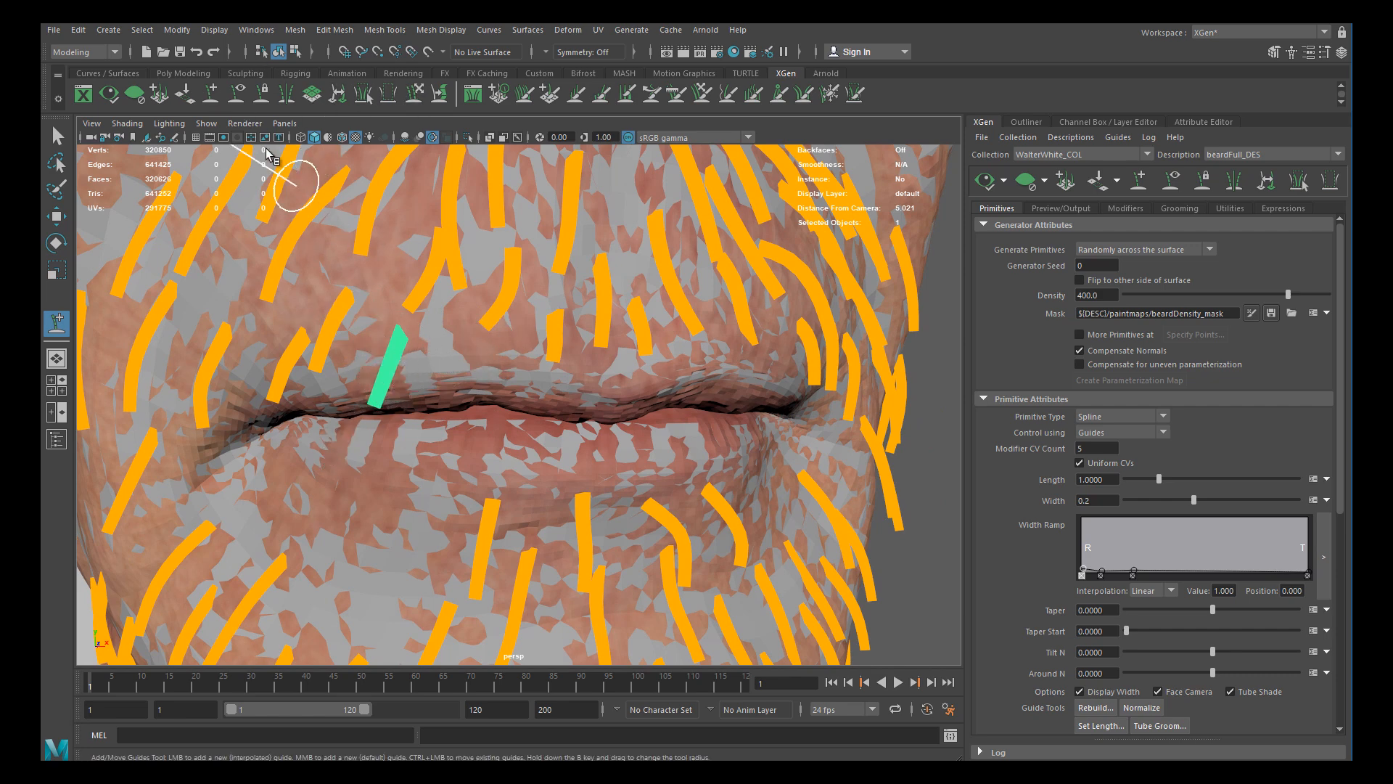
left_click(436, 326)
left_click_drag(436, 327, 434, 316)
left_click(402, 95)
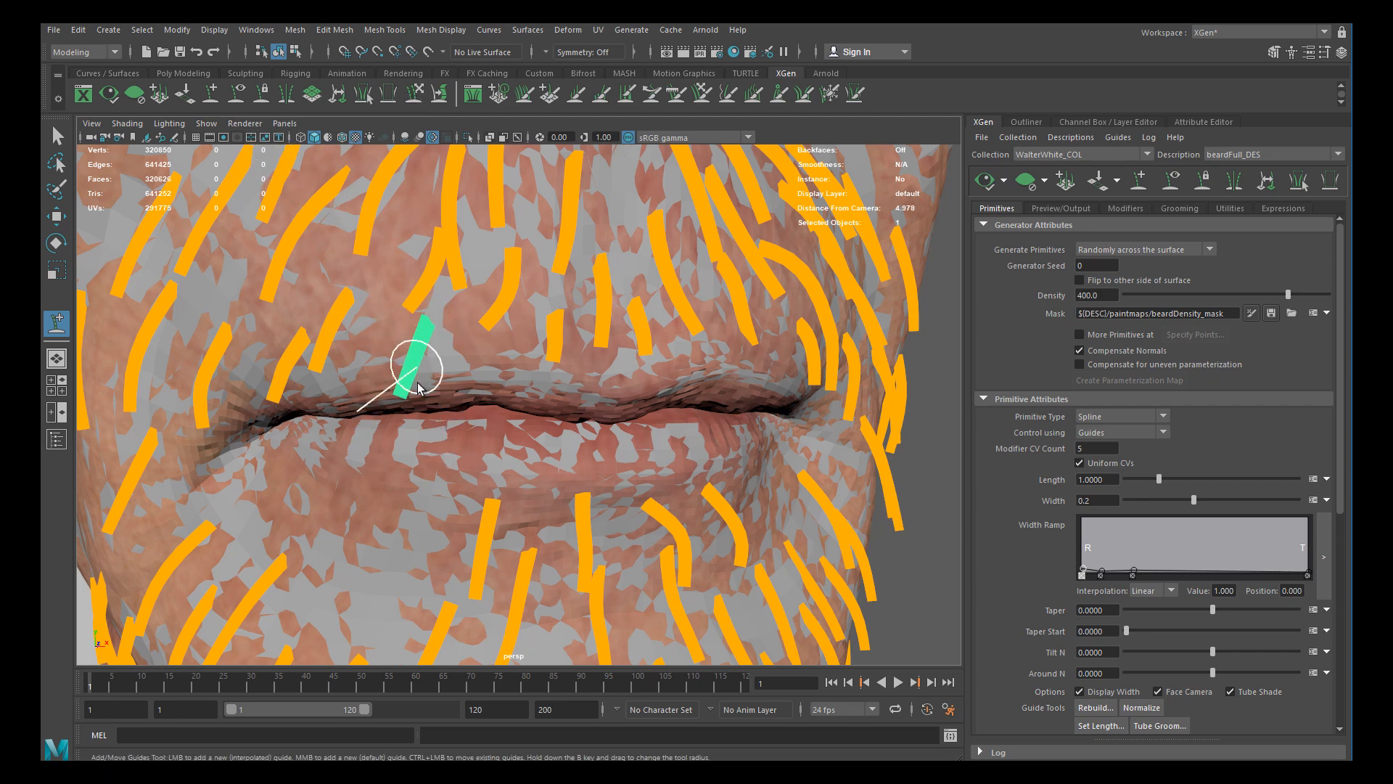
left_click_drag(419, 355, 376, 369)
right_click_drag(376, 369, 334, 356, "alt")
left_click_drag(480, 395, 469, 392, "alt")
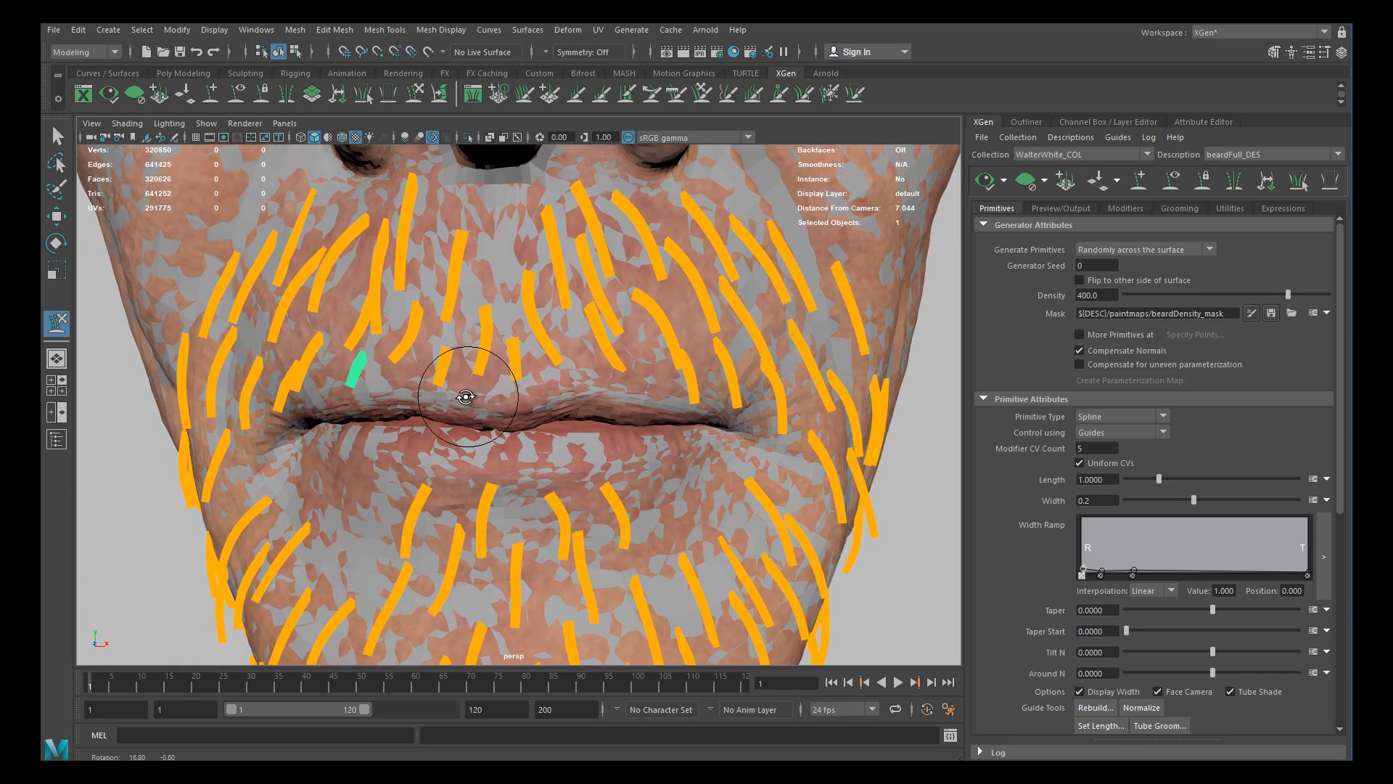
Add a guide low above the upper lip on the character's left side and sculpt its tip to clear the lip
right_click_drag(467, 368, 487, 386, "alt")
scroll(487, 386, "up", 3)
left_click(210, 93)
left_click_drag(505, 271, 496, 320, "alt")
left_click(522, 397)
left_click(414, 93)
mouse_move(492, 380)
left_mouse_down()
mouse_move(489, 353)
mouse_move(541, 371)
left_mouse_up()
Sculpt the two neighbouring moustache guides between the centre and the character's left side to refine their length and curve
key("w")
left_click(509, 355)
key("y")
mouse_move(507, 348)
left_mouse_down("alt")
mouse_move(460, 330)
mouse_move(348, 395)
mouse_move(464, 385)
mouse_move(482, 305)
mouse_move(495, 326)
mouse_move(488, 295)
mouse_move(436, 310)
left_mouse_up("alt")
mouse_move(435, 310)
middle_mouse_down("alt")
mouse_move(425, 353)
mouse_move(444, 373)
middle_mouse_up("alt")
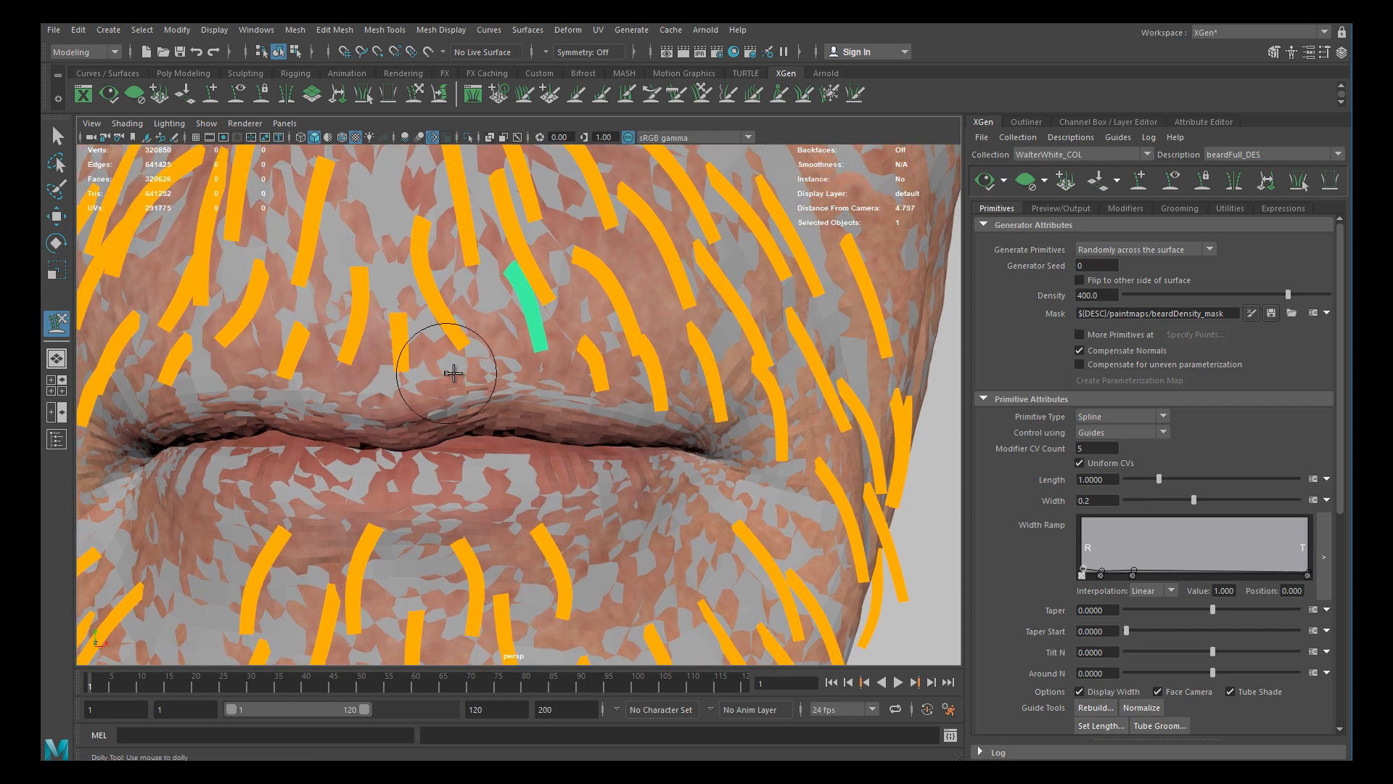
key("w")
key("y")
left_click_drag(458, 328, 422, 254)
right_click_drag(482, 364, 503, 319, "alt")
left_click_drag(503, 319, 529, 333, "alt")
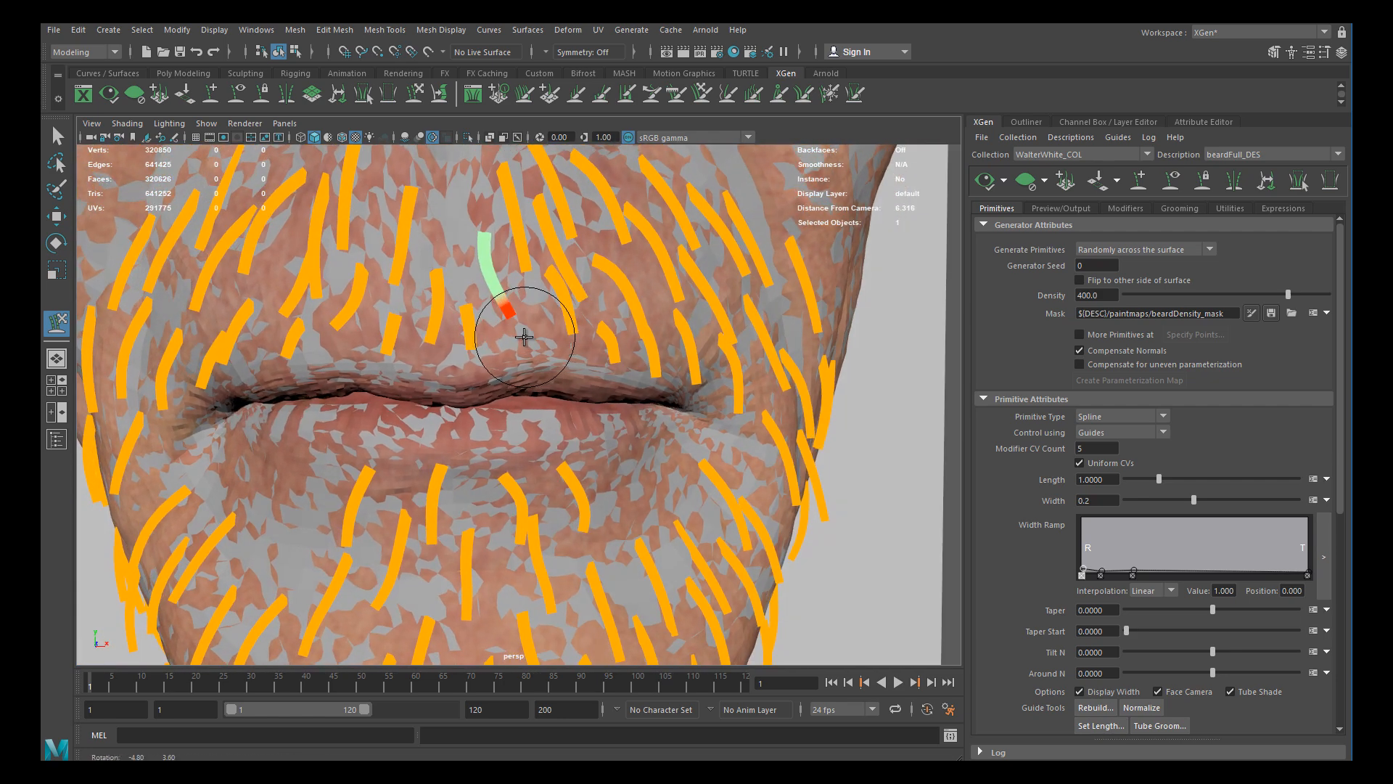
Add a short guide in the gap on the character's left upper lip and sculpt the low guide nearer the mouth corner
left_click(210, 93)
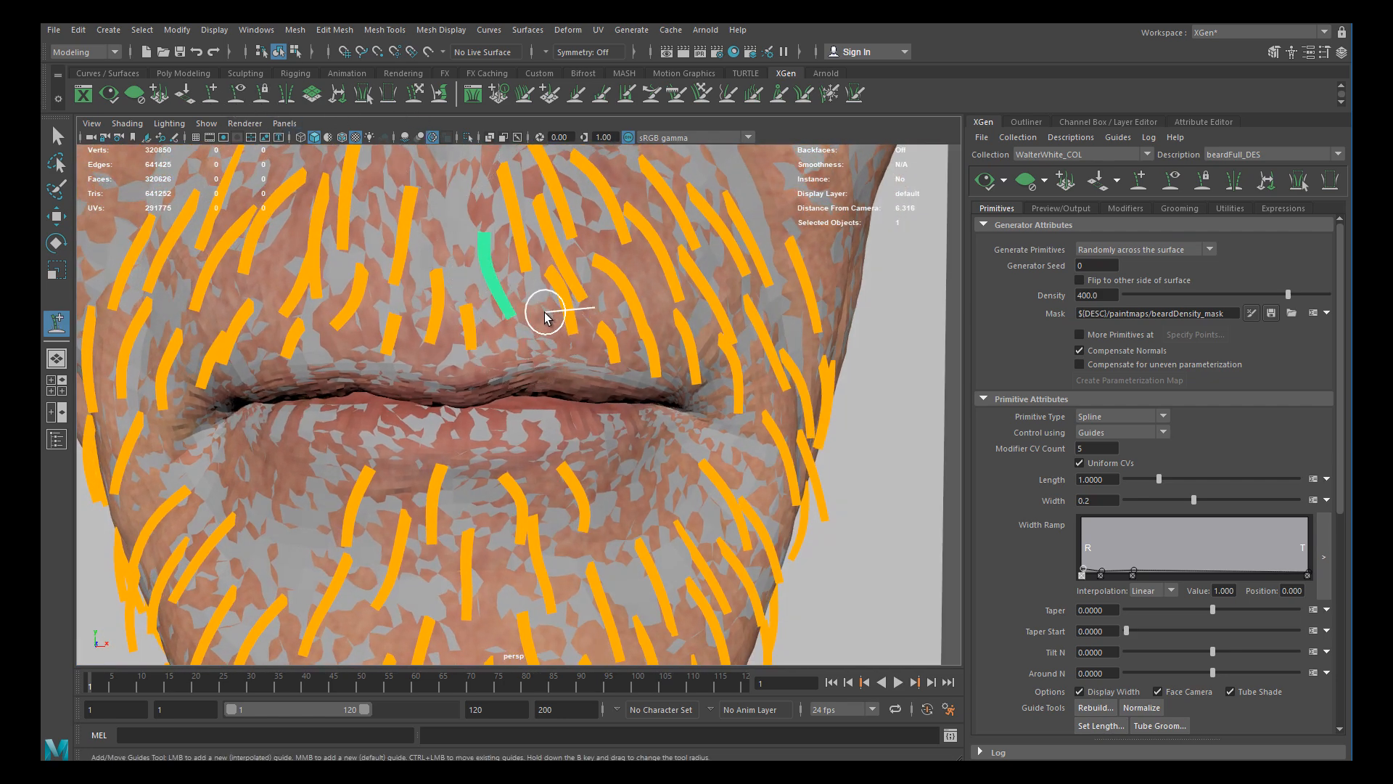
left_click(555, 361)
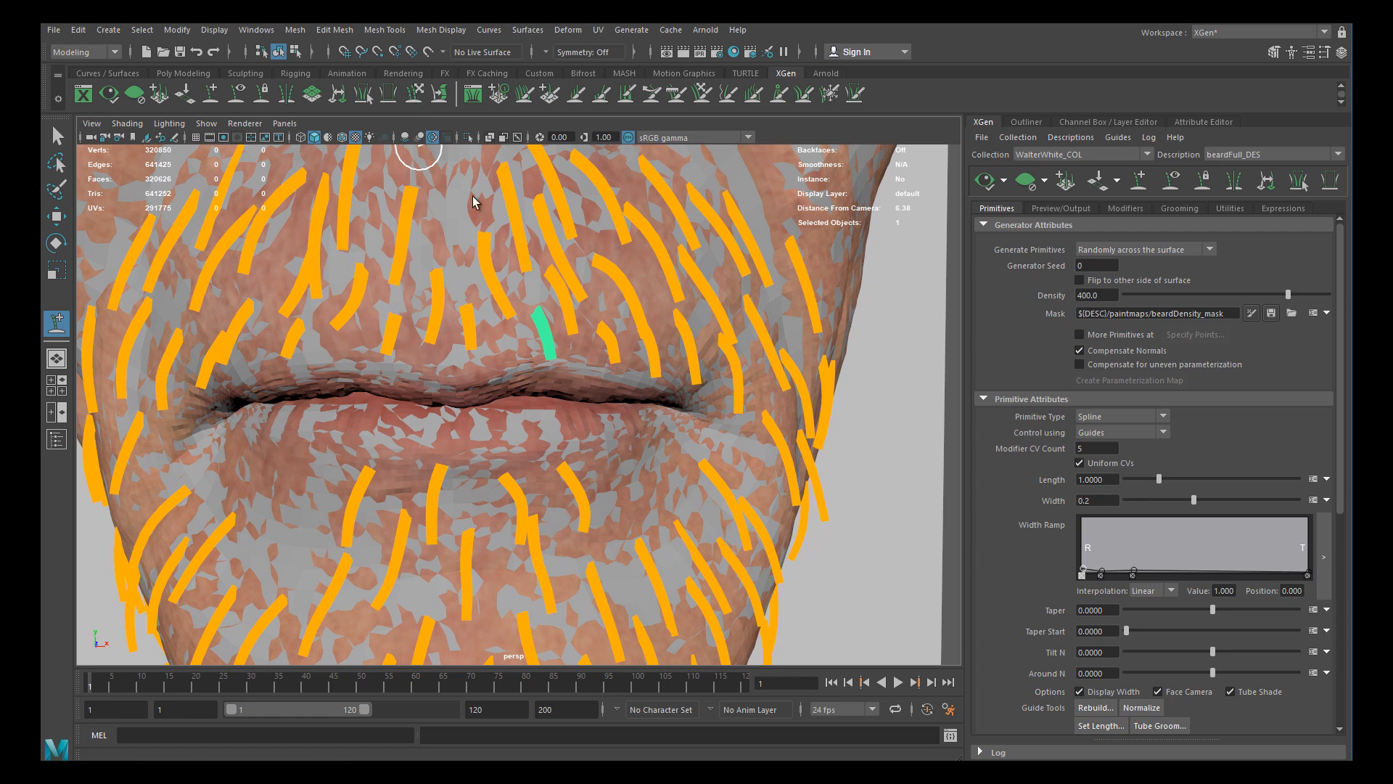
middle_click_drag(512, 390, 436, 364, "alt")
right_click_drag(435, 363, 370, 356, "alt")
middle_click_drag(508, 385, 428, 380, "alt")
right_click_drag(428, 380, 529, 412, "alt")
key("w")
left_click(503, 359)
key("y")
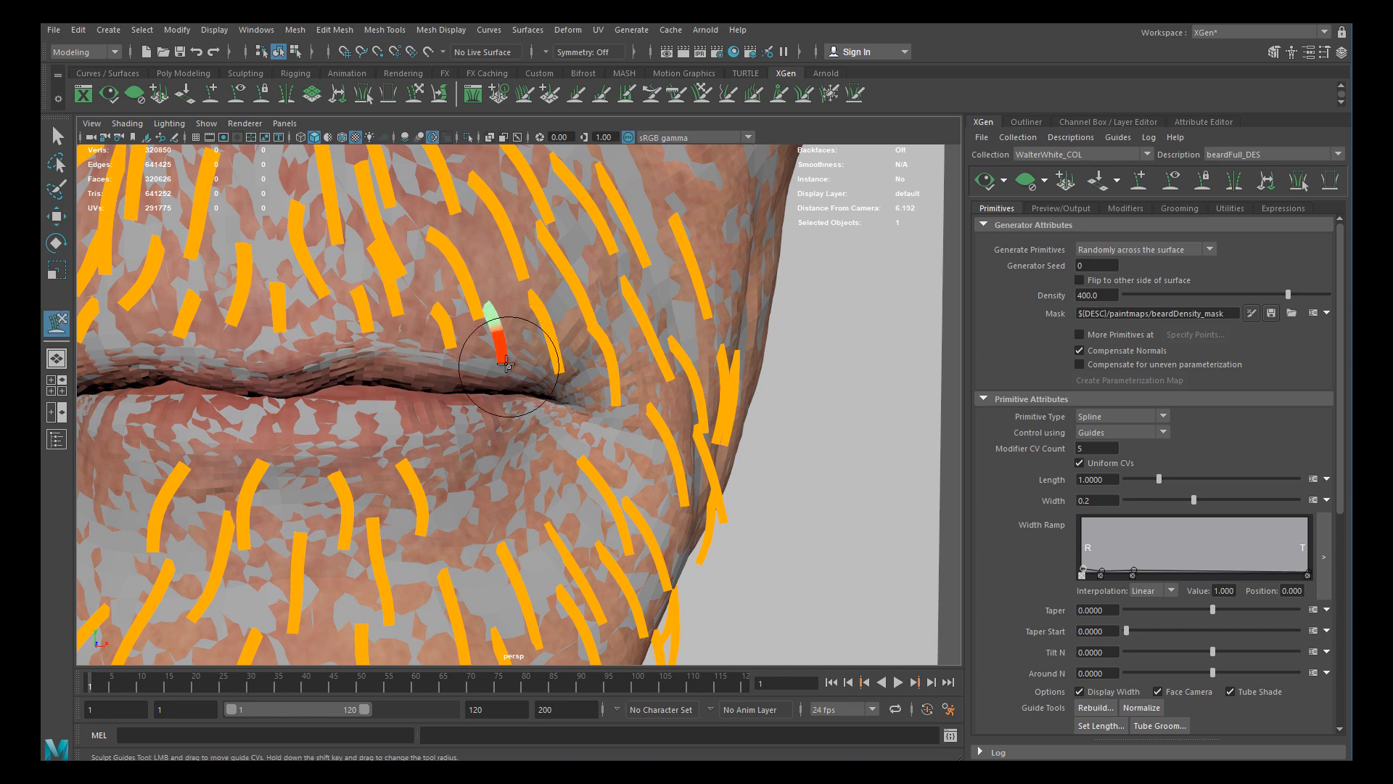
Refine the short guide near the character's left mouth corner so it curves outward and stops above the lip
key("w")
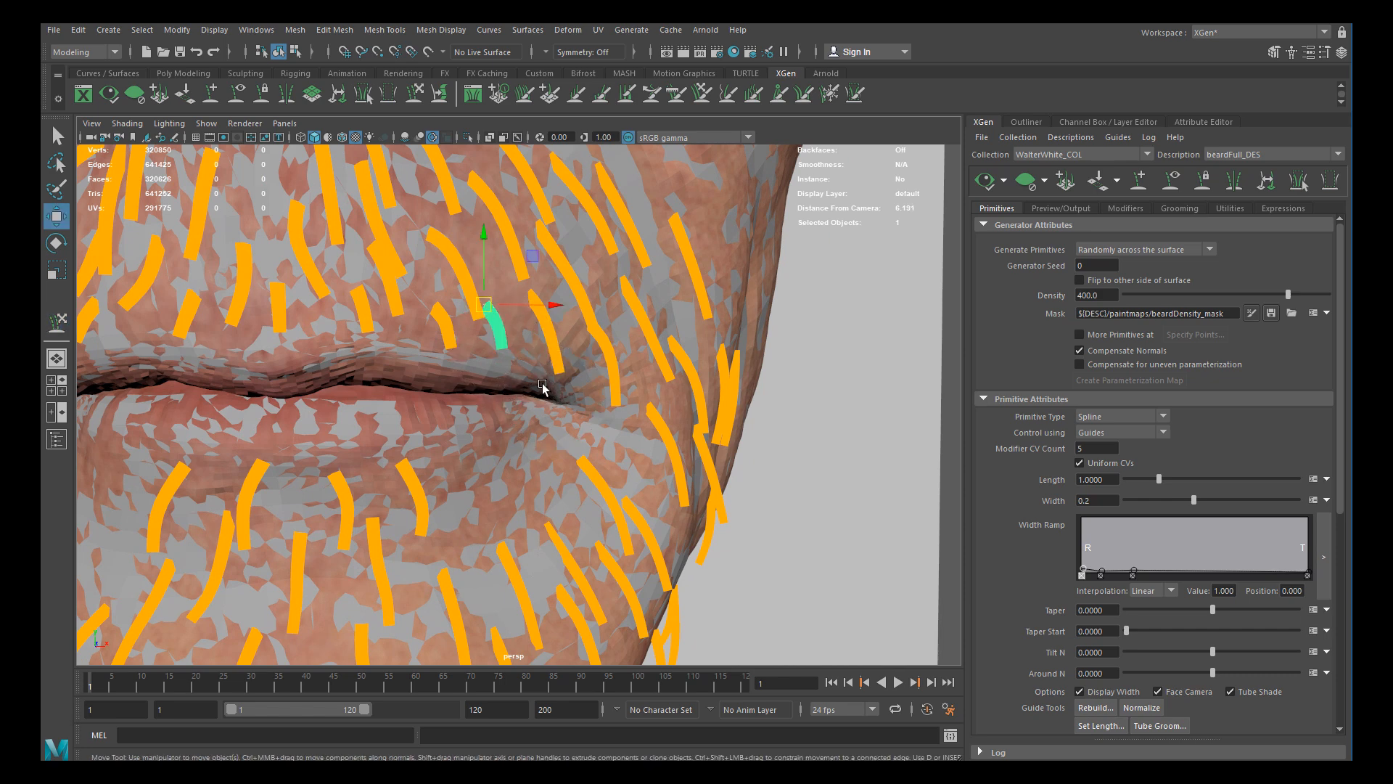
key("y")
left_click_drag(560, 395, 535, 355, "alt")
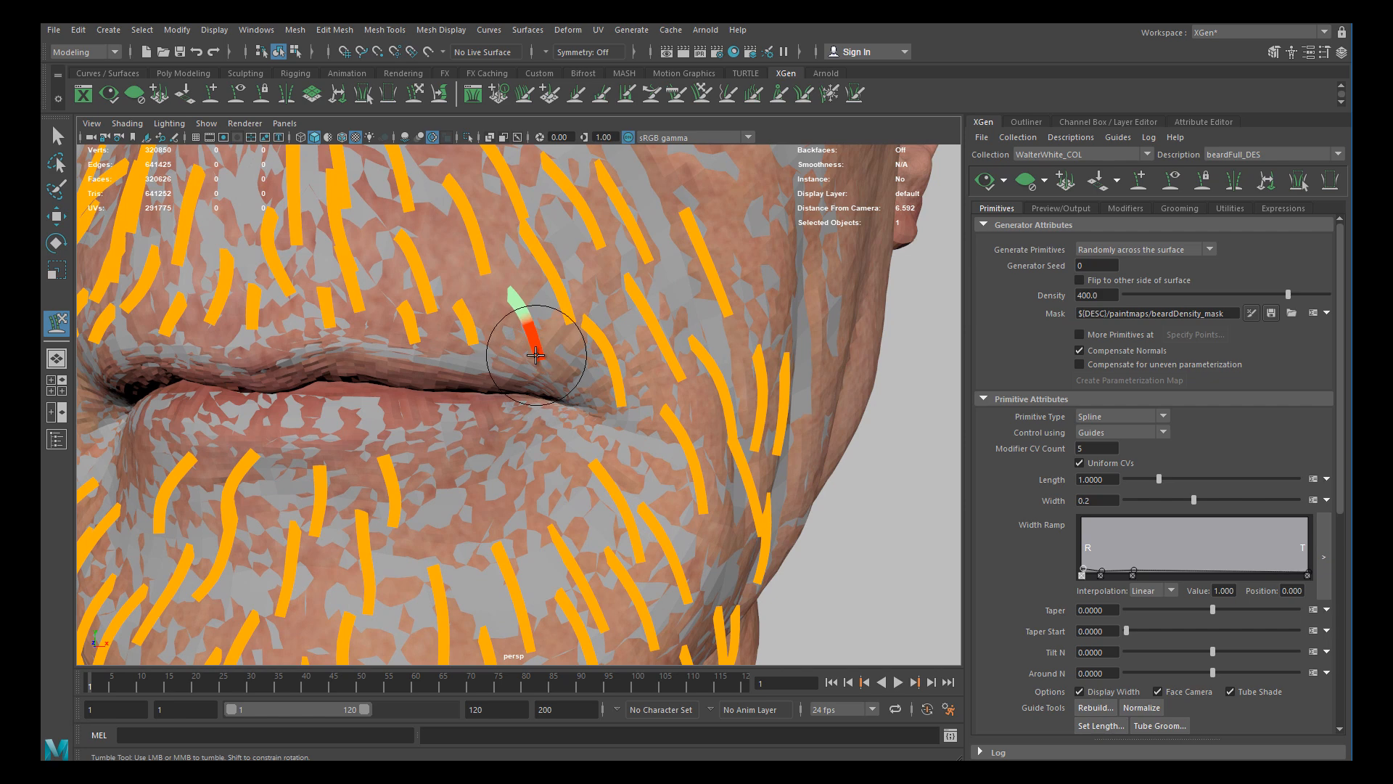
right_click_drag(542, 362, 448, 350, "alt")
left_click_drag(448, 350, 535, 395, "alt")
right_click_drag(535, 395, 555, 423, "alt")
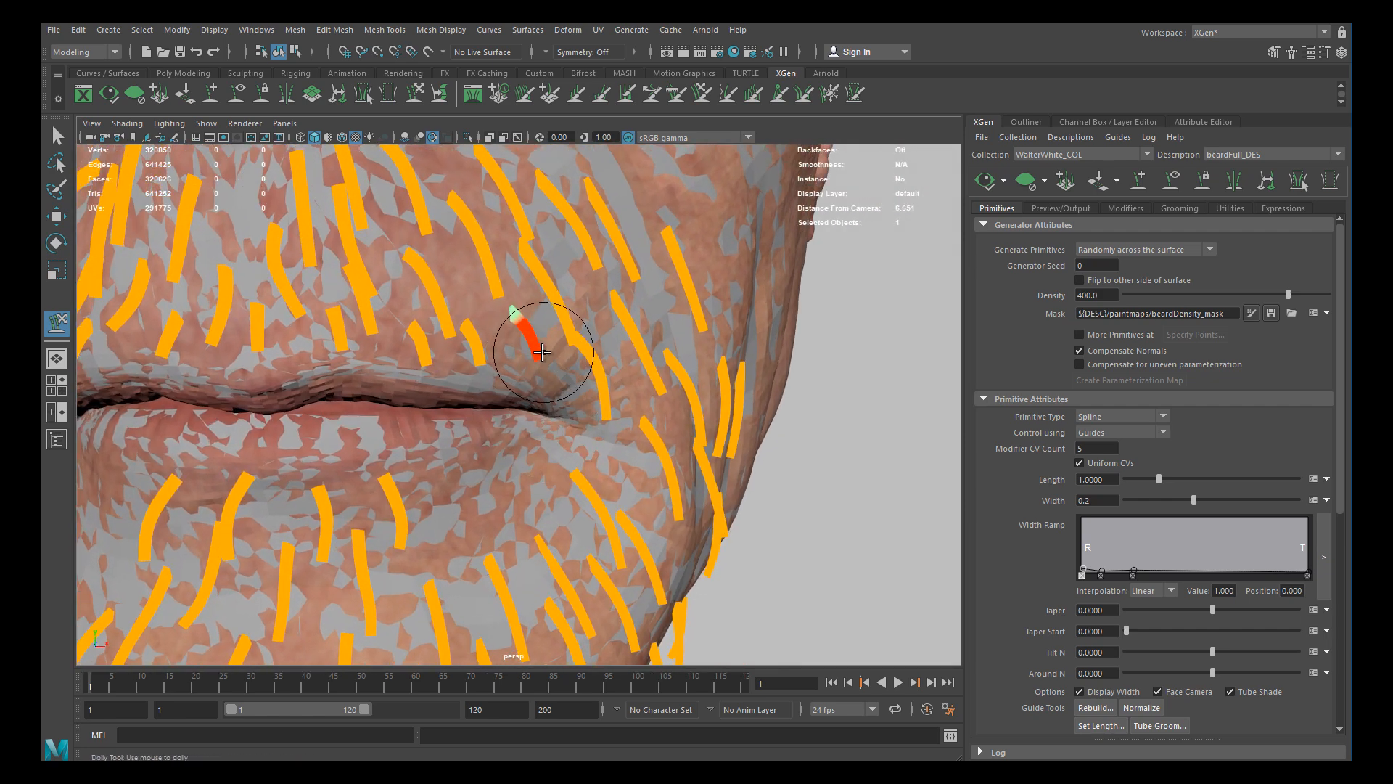
Add a guide beside the character's left mouth corner and sculpt it shorter
key("w")
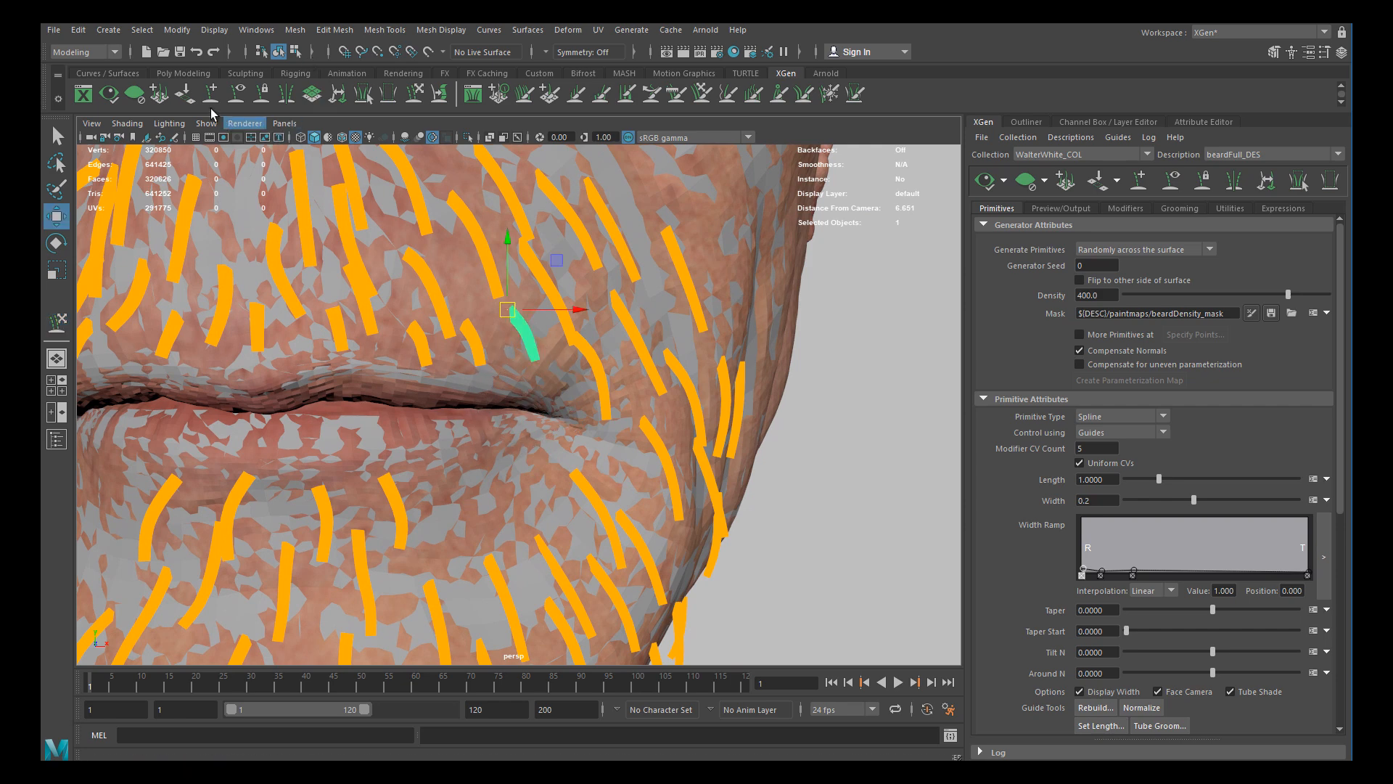
key("y")
left_click_drag(457, 337, 538, 366, "alt")
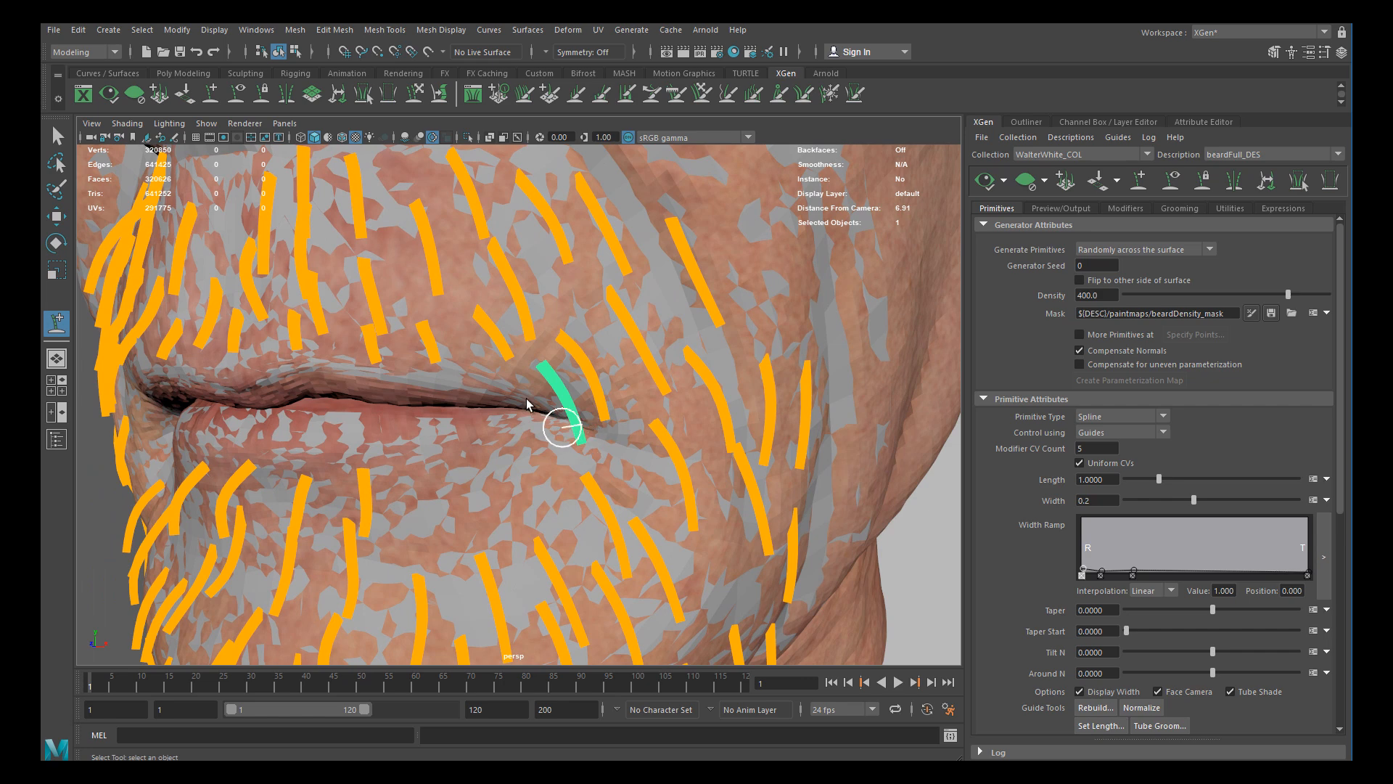
left_click(415, 98)
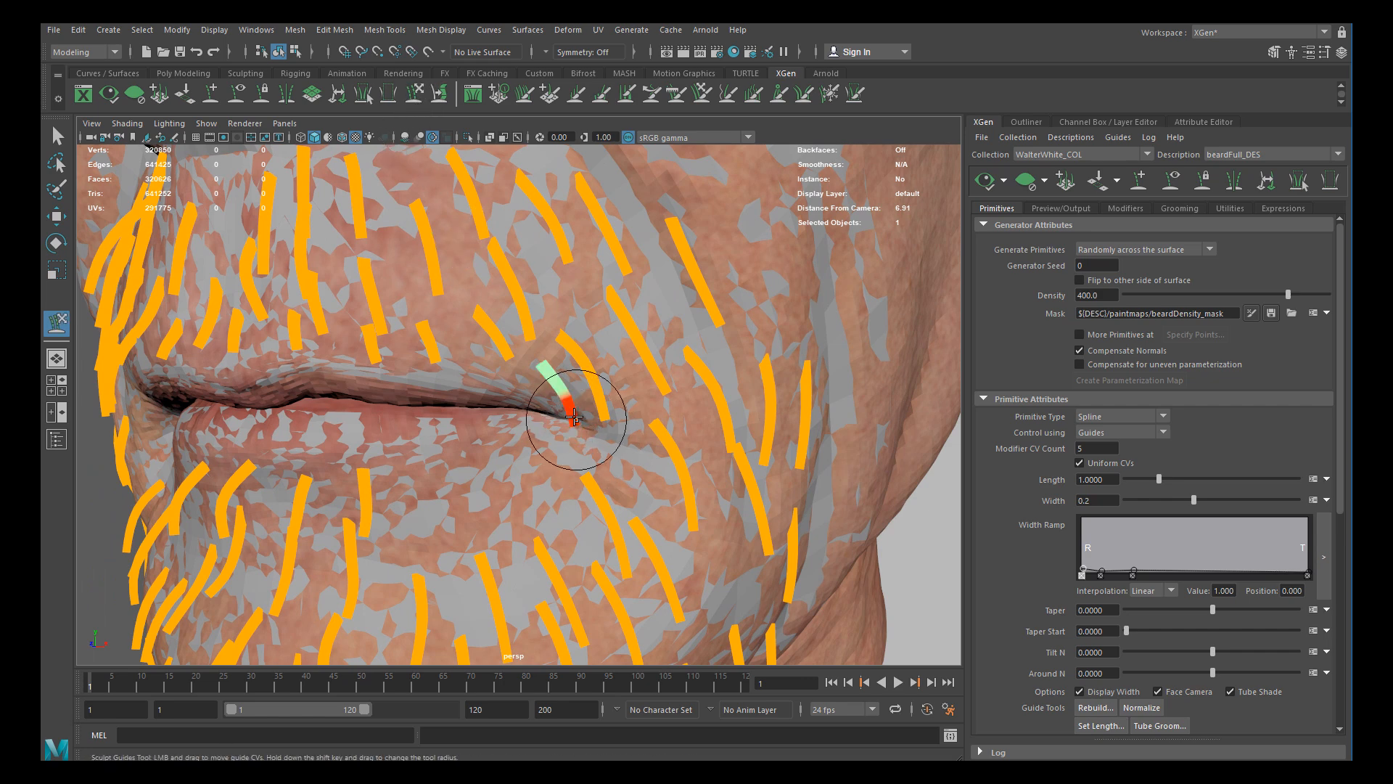
left_click_drag(555, 391, 583, 395, "alt")
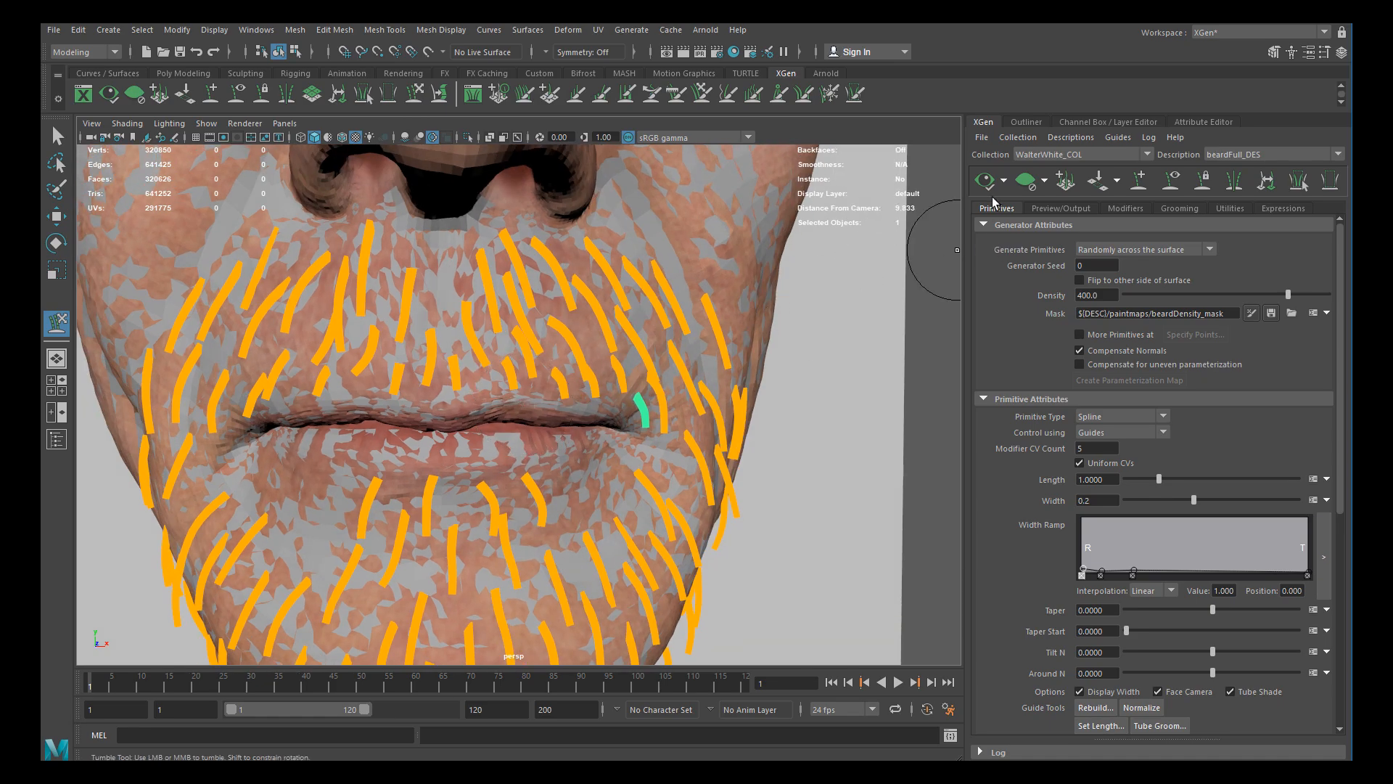
Regenerate the beard preview and hide the guides to examine the moustache from the side
left_click_drag(746, 280, 847, 178, "alt")
left_click(1170, 182)
mouse_move(725, 305)
left_mouse_down("alt")
mouse_move(381, 358)
mouse_move(498, 348)
left_mouse_up("alt")
right_click_drag(498, 348, 636, 401, "alt")
left_click_drag(635, 402, 721, 405, "alt")
middle_click_drag(771, 336, 805, 402, "alt")
right_click_drag(805, 402, 740, 326, "alt")
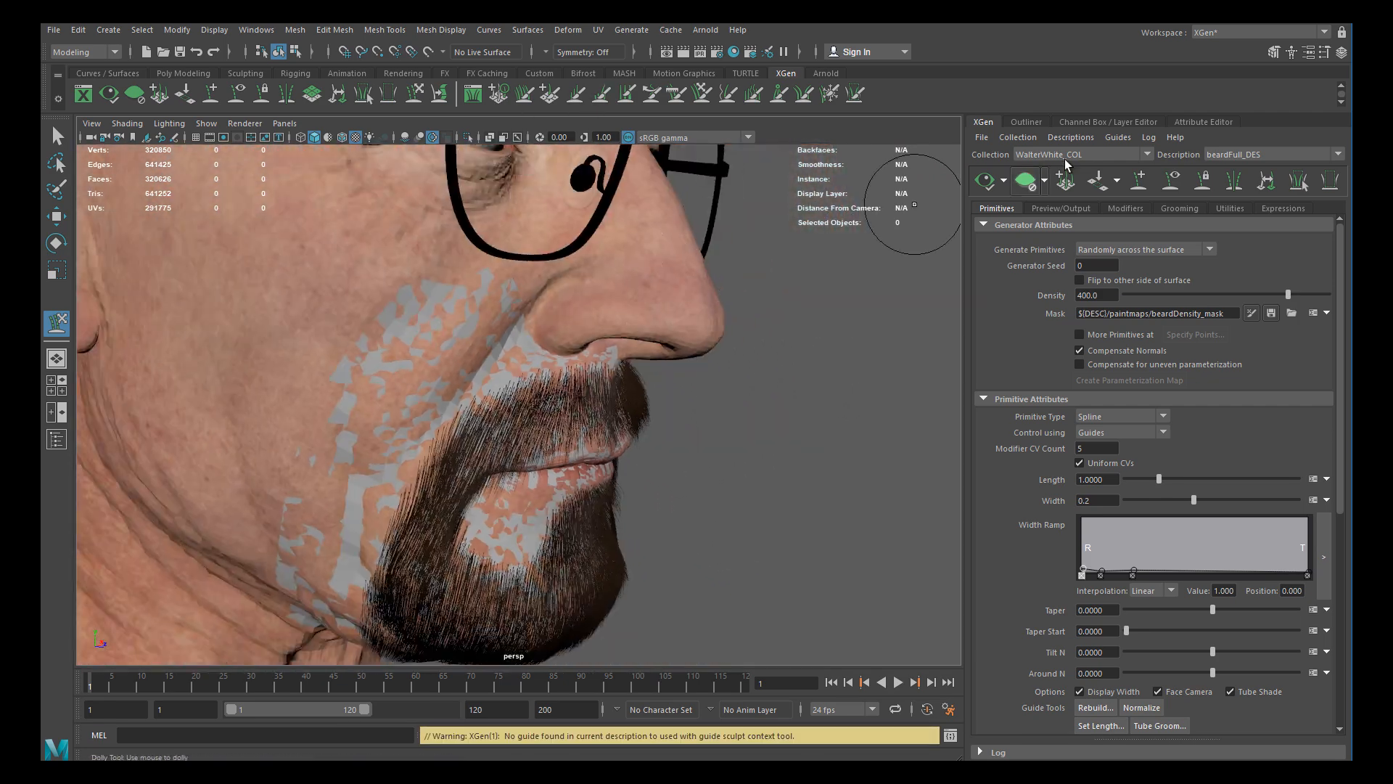
Hide the scalps display layer and examine the beard on the face from the front
left_click(1028, 124)
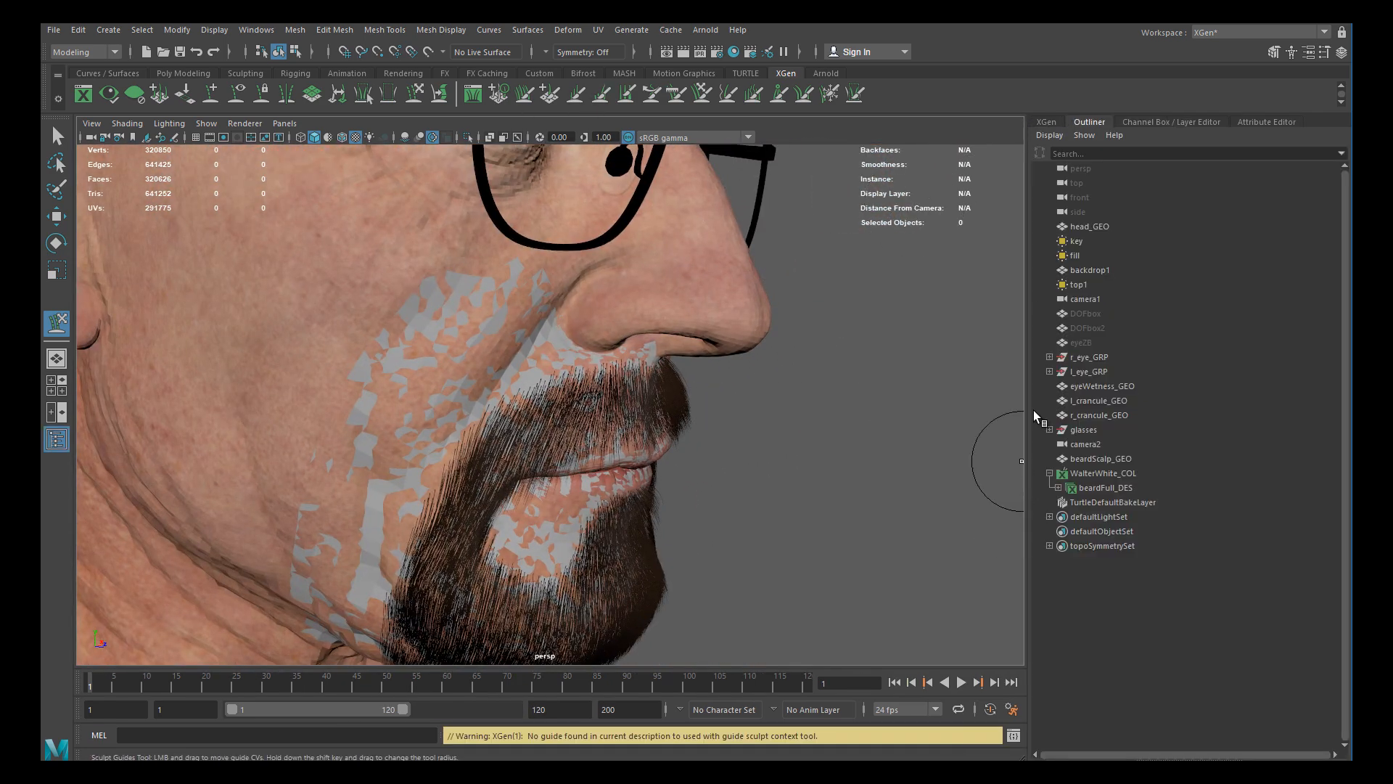
left_click(1157, 122)
left_click(964, 634)
left_click_drag(745, 451, 625, 439, "alt")
right_click_drag(583, 440, 377, 417, "alt")
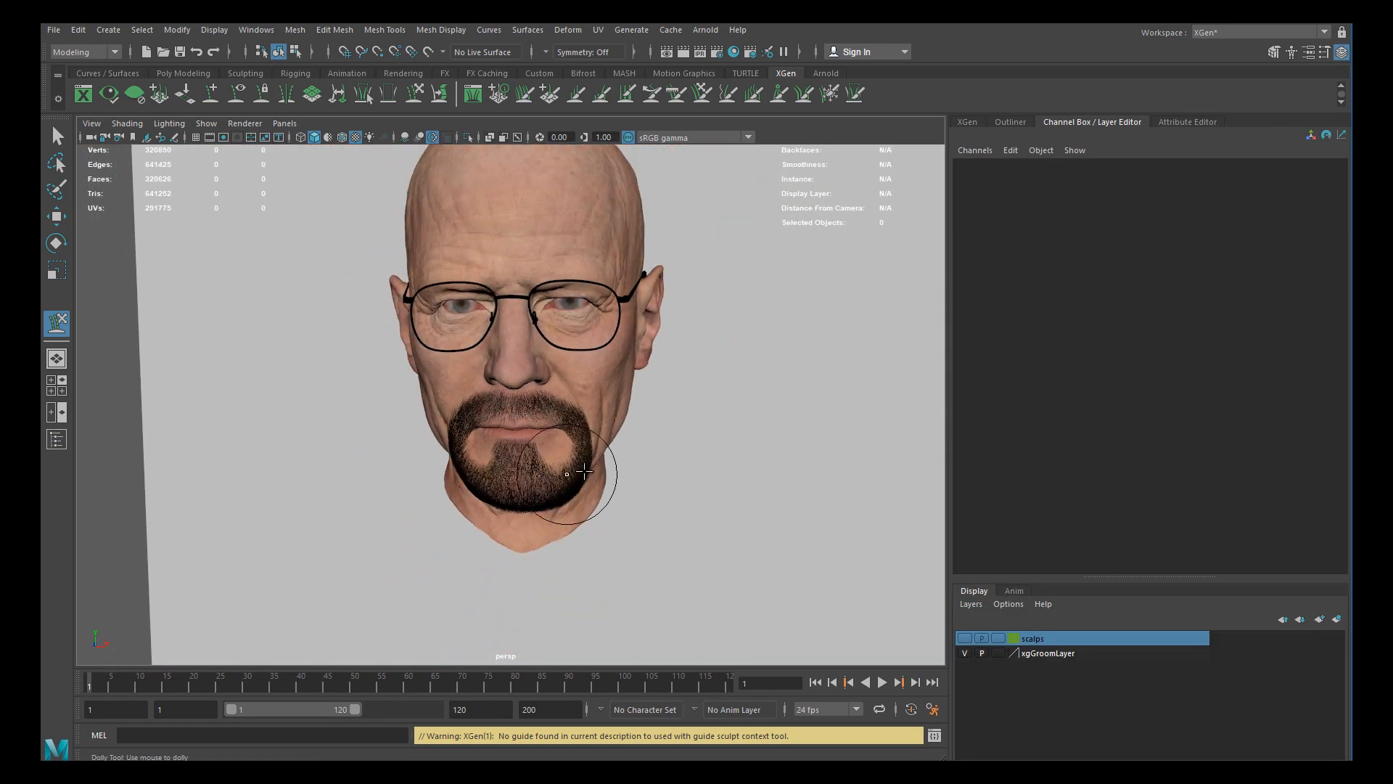
left_click_drag(377, 417, 435, 428, "alt")
left_click_drag(560, 461, 513, 395, "alt")
right_click_drag(513, 395, 601, 438, "alt")
mouse_move(600, 438)
left_mouse_down("alt")
mouse_move(635, 432)
mouse_move(578, 430)
left_mouse_up("alt")
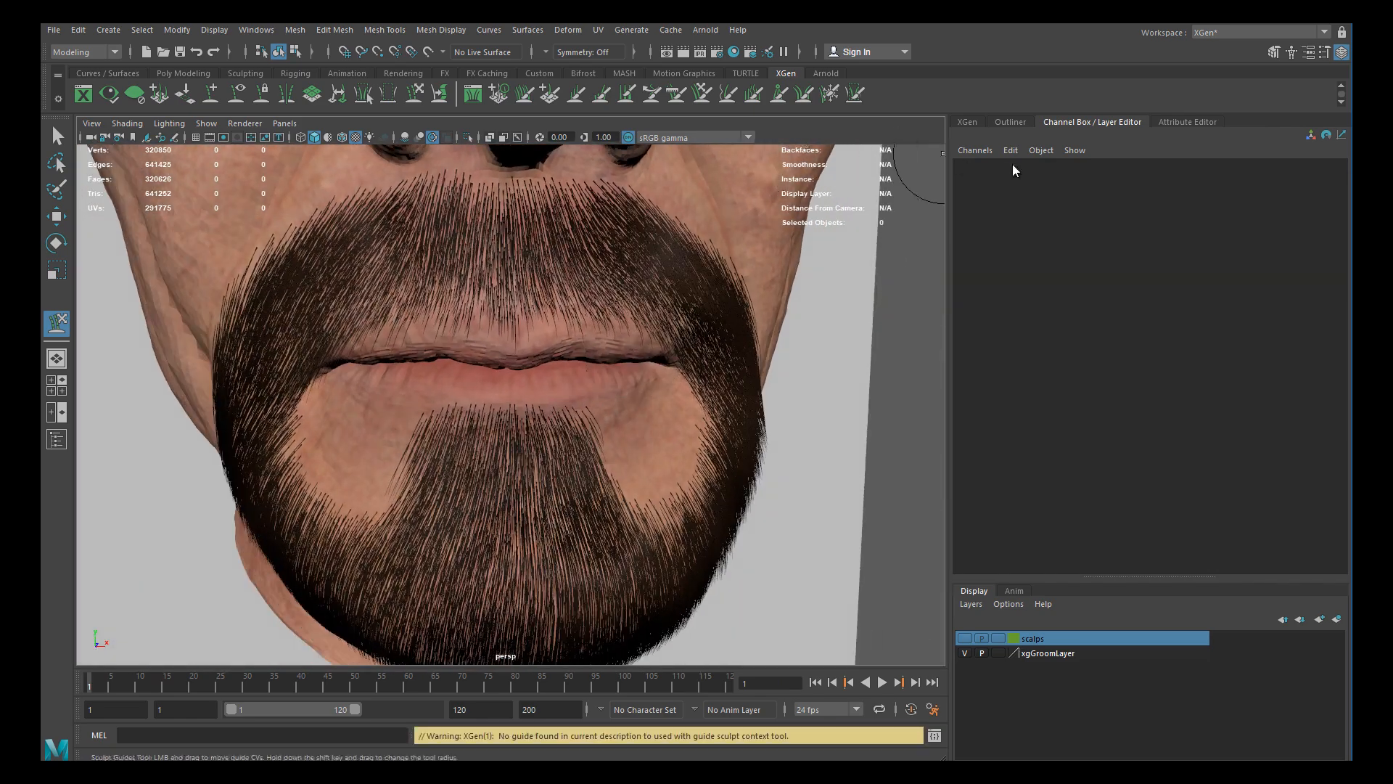
Show the beard guides again over the generated hair around the upper lip
left_click(967, 123)
left_click(1170, 183)
left_click_drag(643, 312, 625, 367, "alt")
right_click_drag(602, 373, 667, 406, "alt")
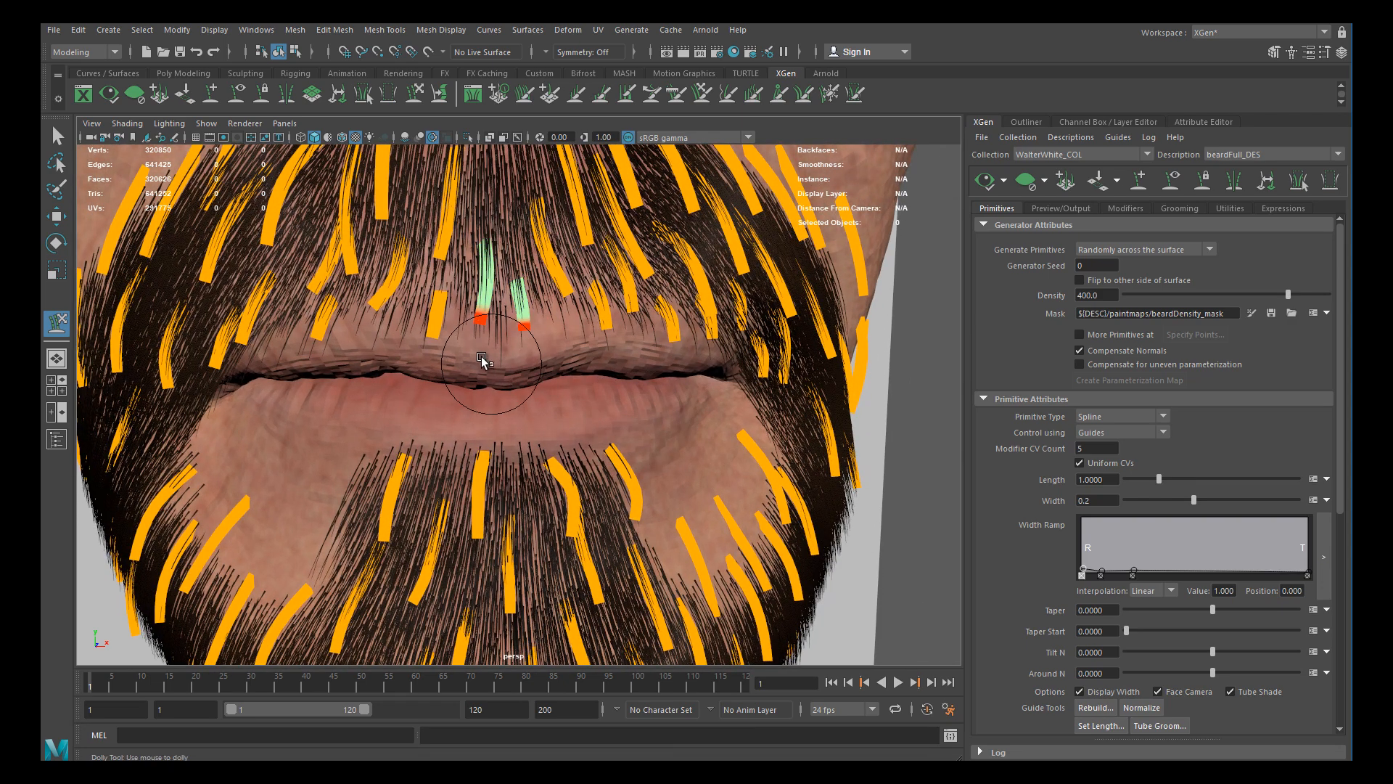
Select the central guide above the upper lip and sculpt its tip to adjust the hair length there
key("w")
left_click_drag(490, 317, 484, 361)
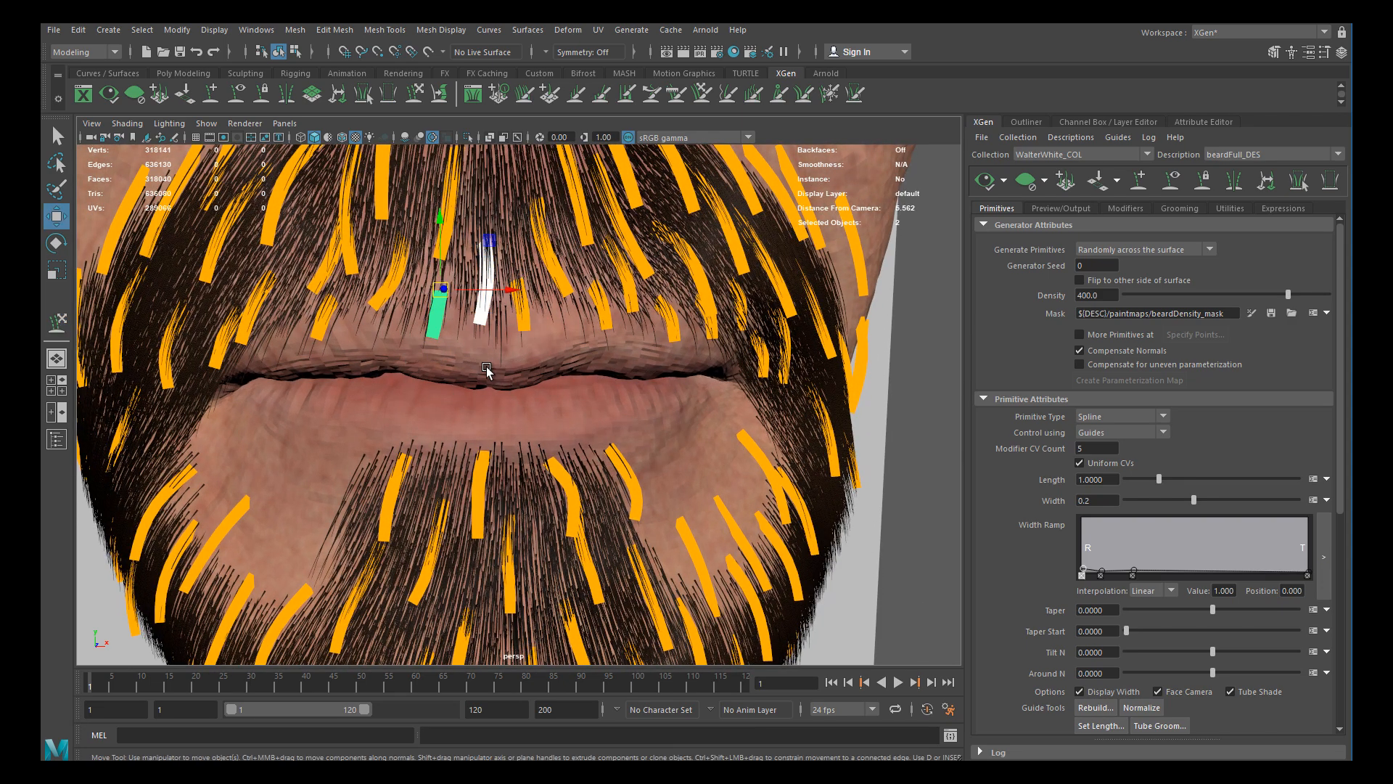
left_click(485, 313)
right_click_drag(532, 383, 474, 344, "alt")
middle_click_drag(474, 343, 502, 405, "alt")
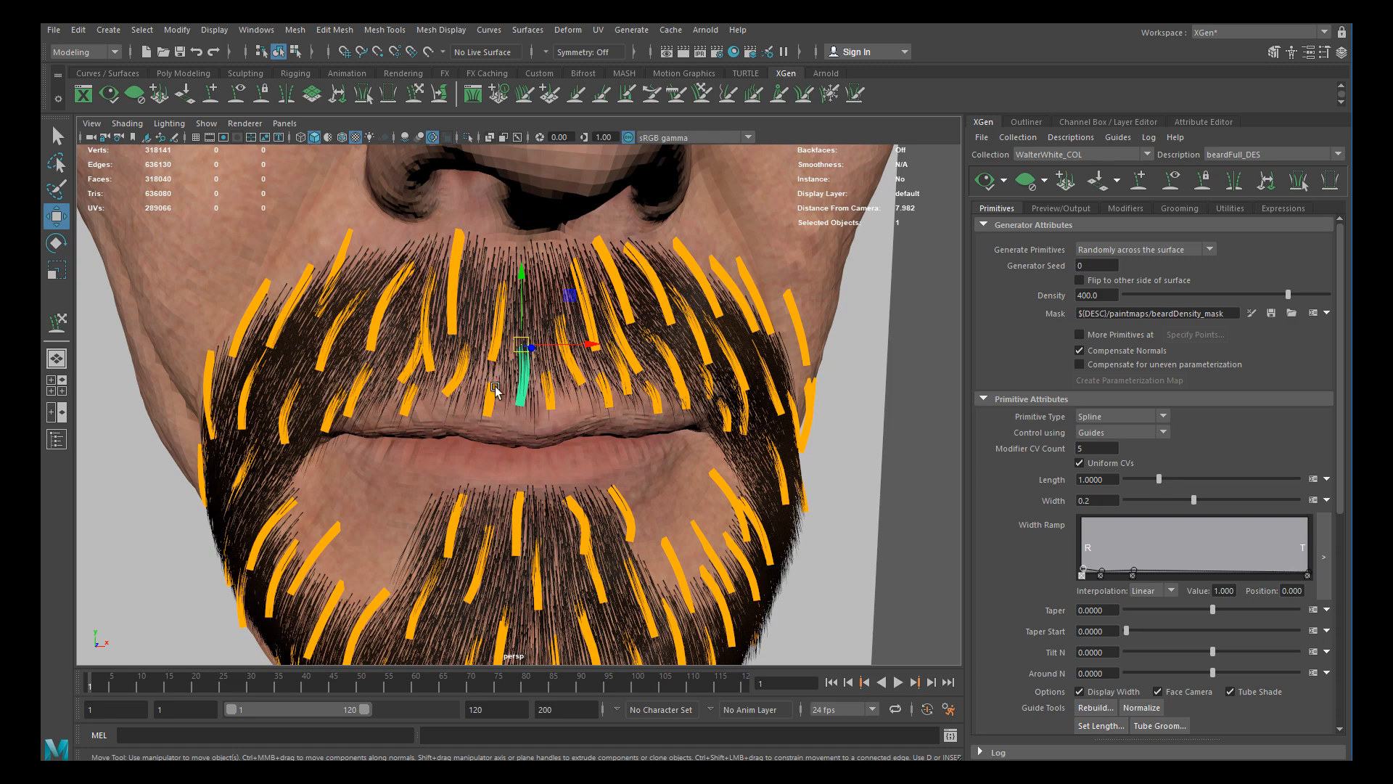
left_click(414, 93)
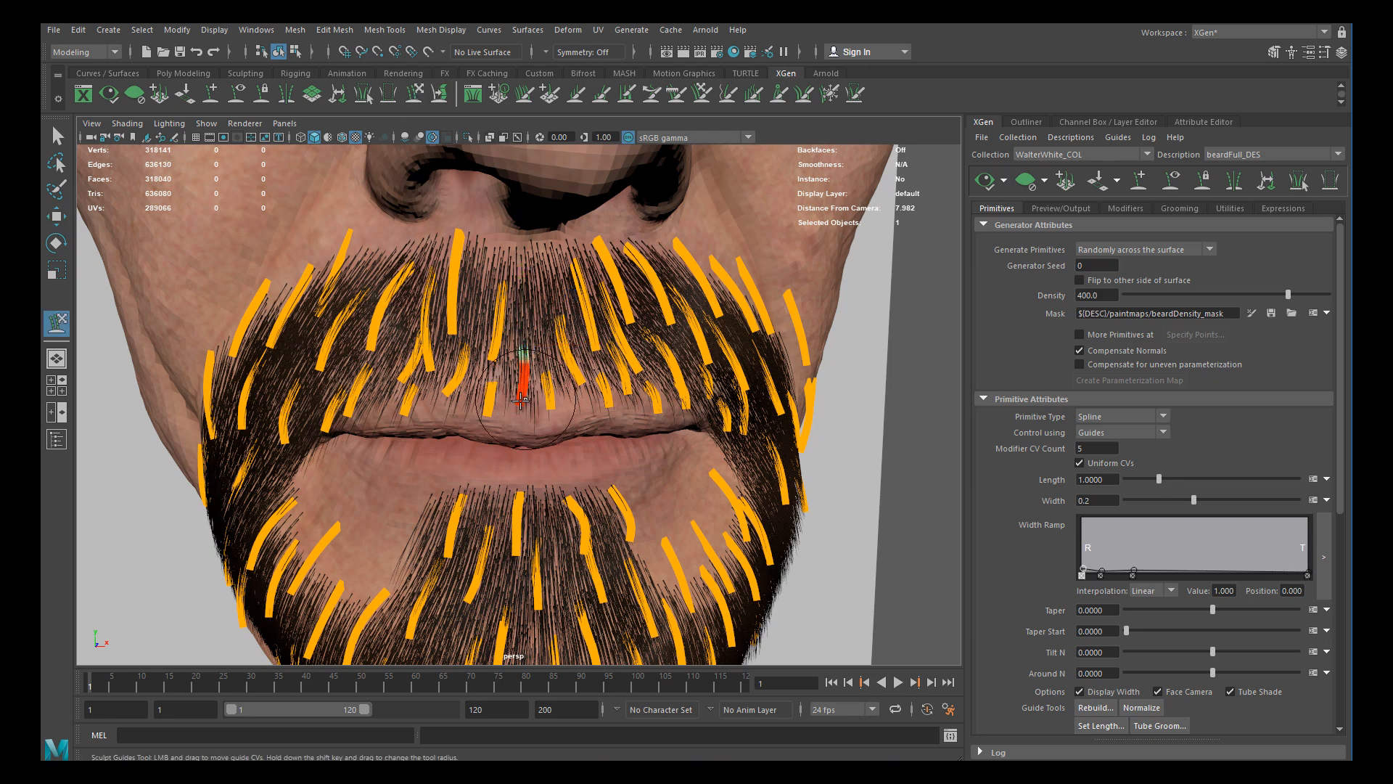
right_click_drag(521, 406, 379, 459, "alt")
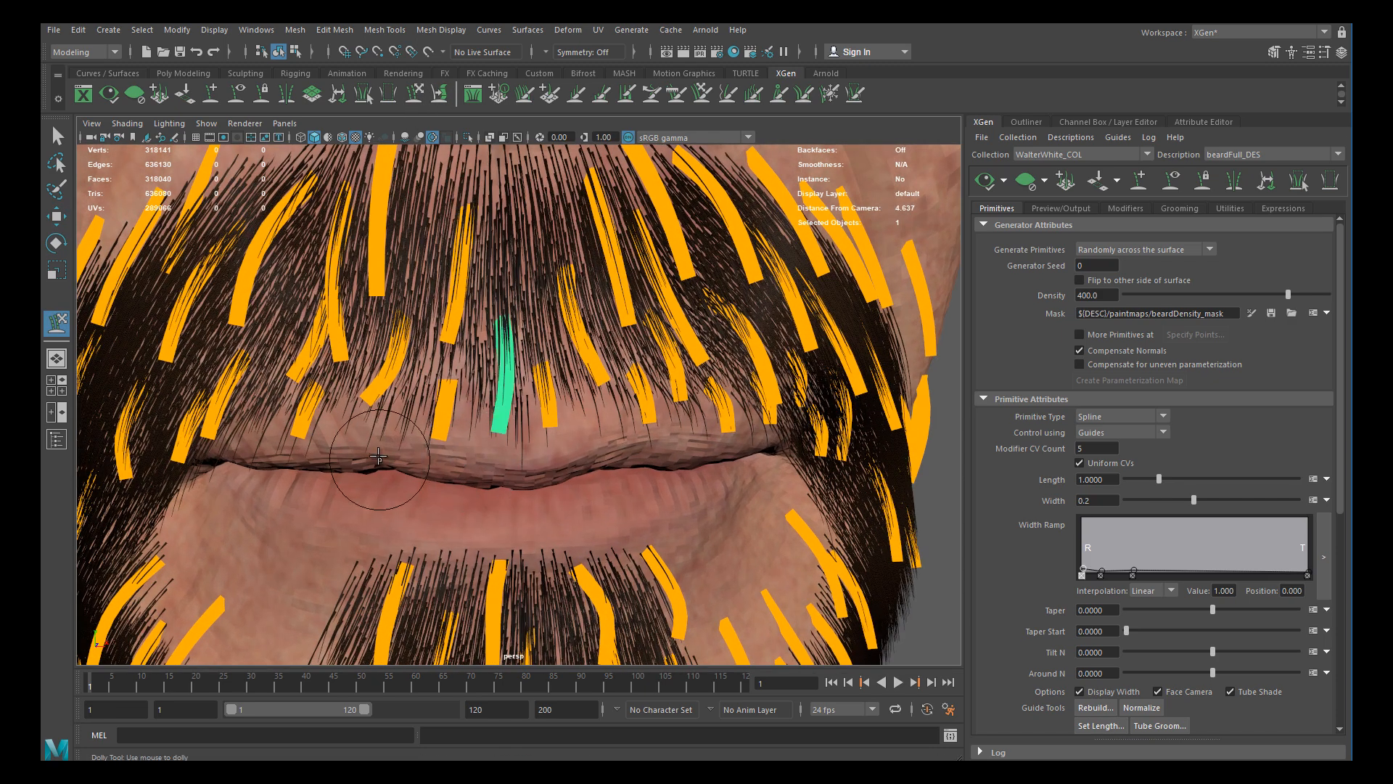
Sculpt the curved guide right of the philtrum and the next one outward on the character's right side against the previewed hair
key("w")
left_click(378, 395)
key("y")
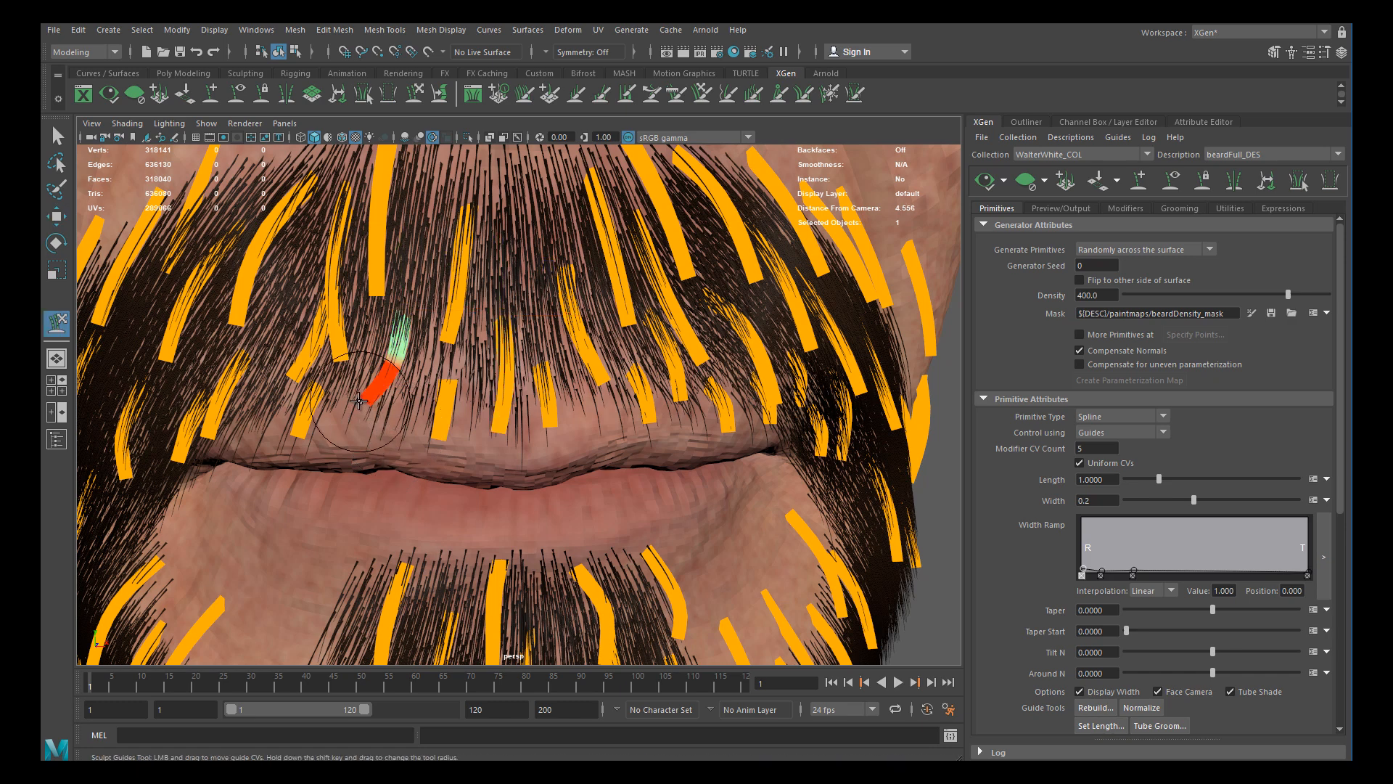
middle_click_drag(352, 426, 396, 350, "alt")
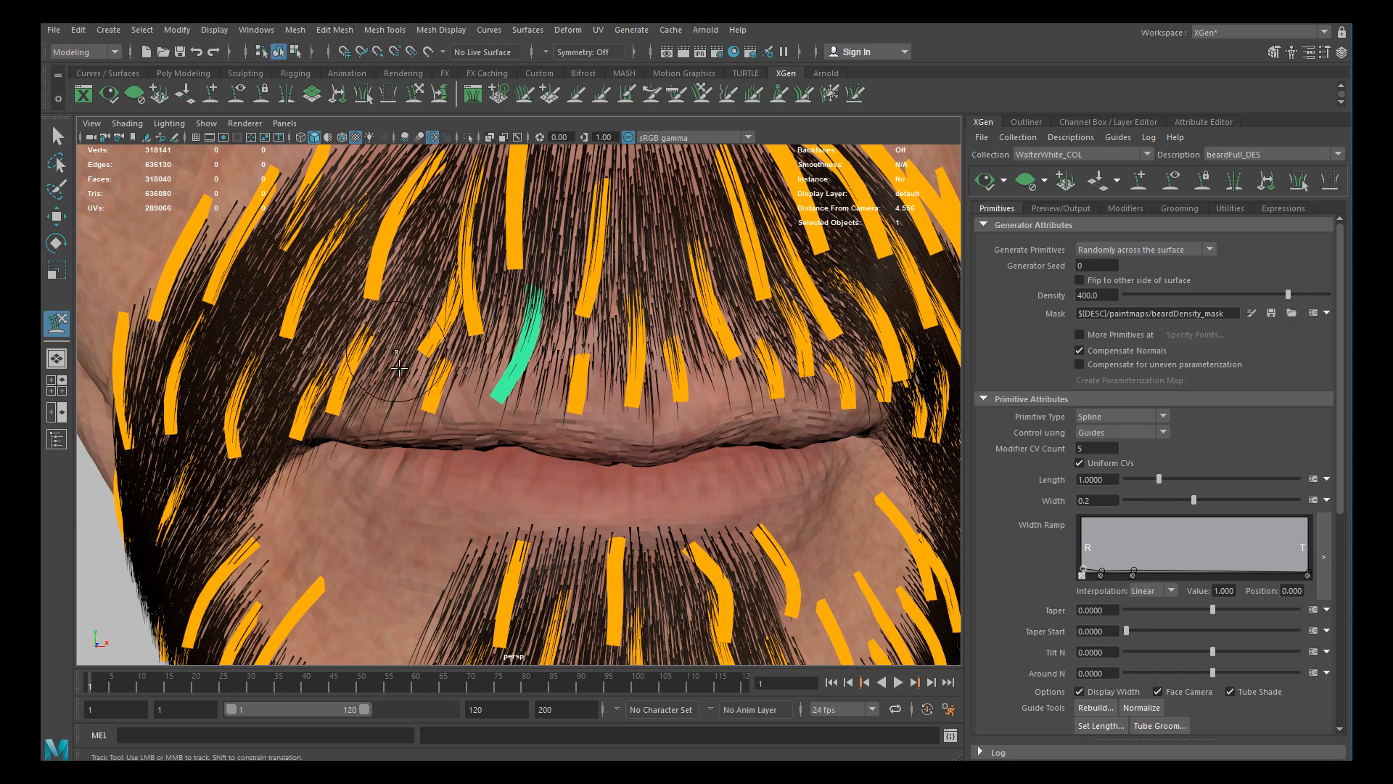
key("w")
left_click(448, 309)
key("y")
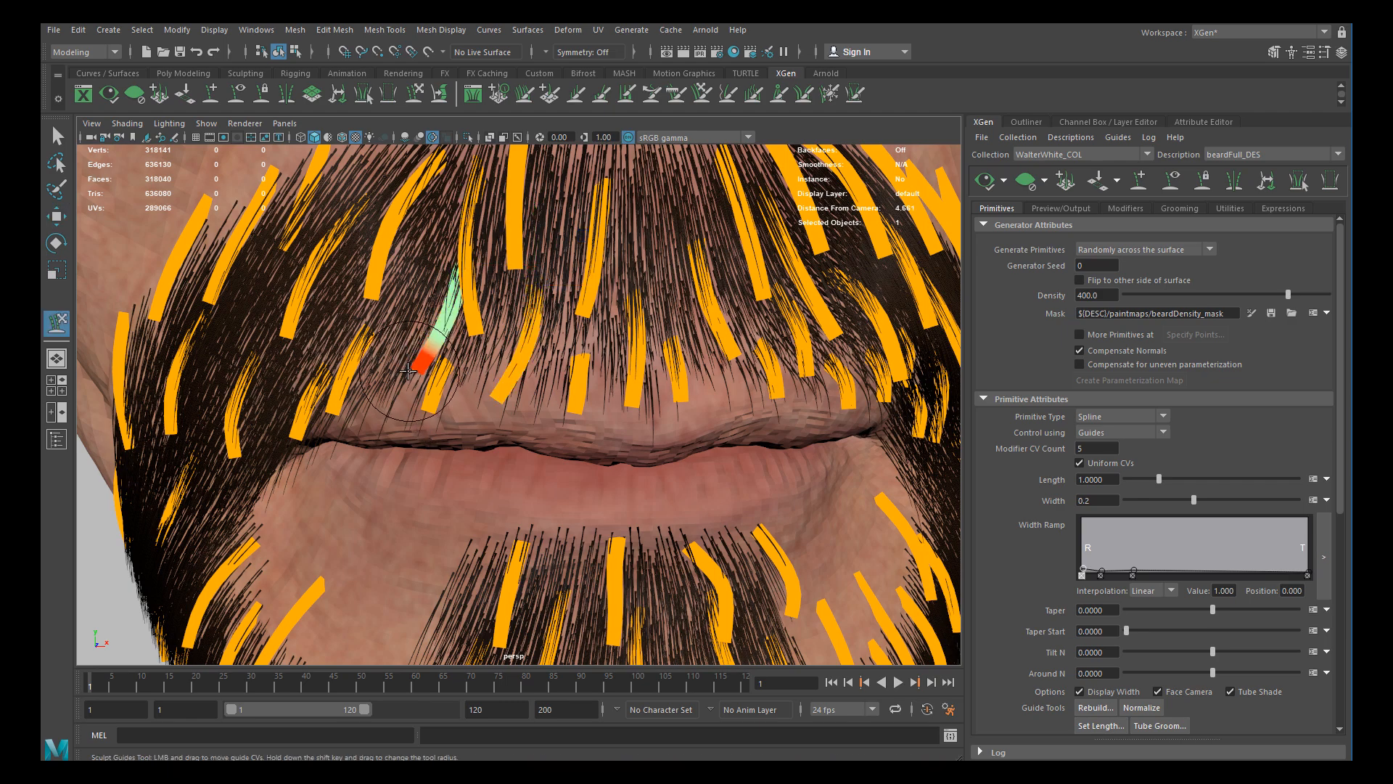
middle_click_drag(573, 323, 442, 342, "alt")
right_click_drag(616, 345, 536, 350, "alt")
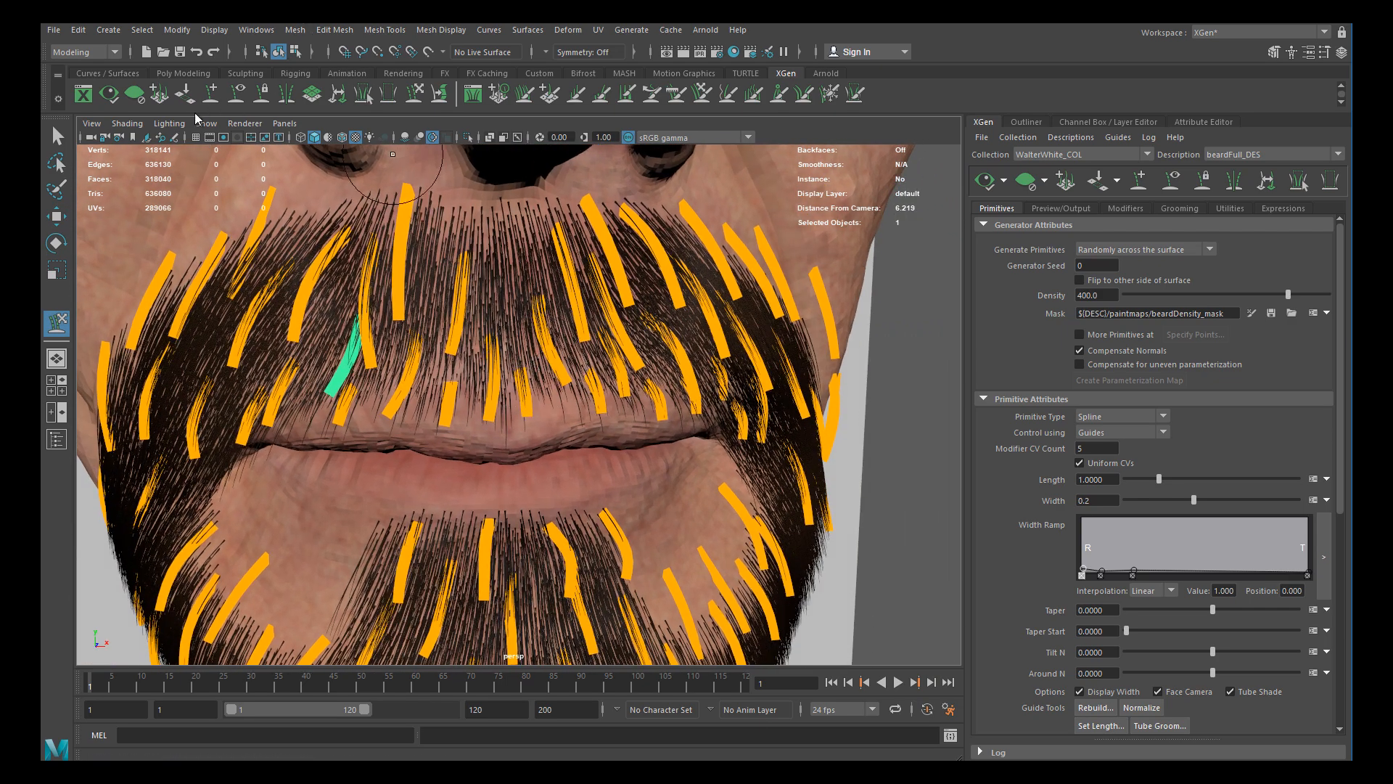
Add a guide in the upper moustache on the character's left side and sculpt its tip to follow the hair flow
left_click(210, 92)
left_click_drag(500, 265, 418, 284, "alt")
right_click_drag(428, 286, 469, 297, "alt")
left_click_drag(469, 298, 491, 317, "alt")
left_click_drag(591, 296, 508, 322, "alt")
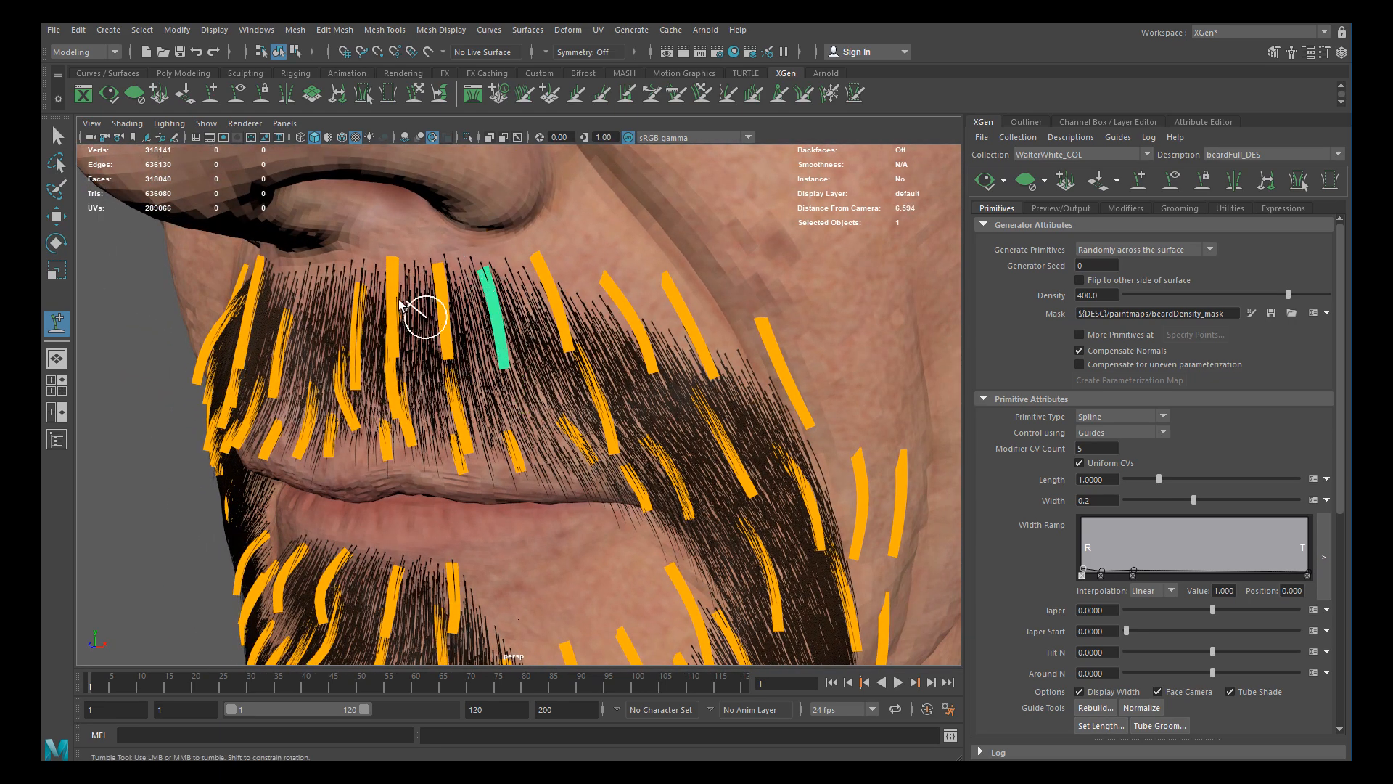
left_click_drag(394, 274, 446, 305, "alt")
left_click(413, 95)
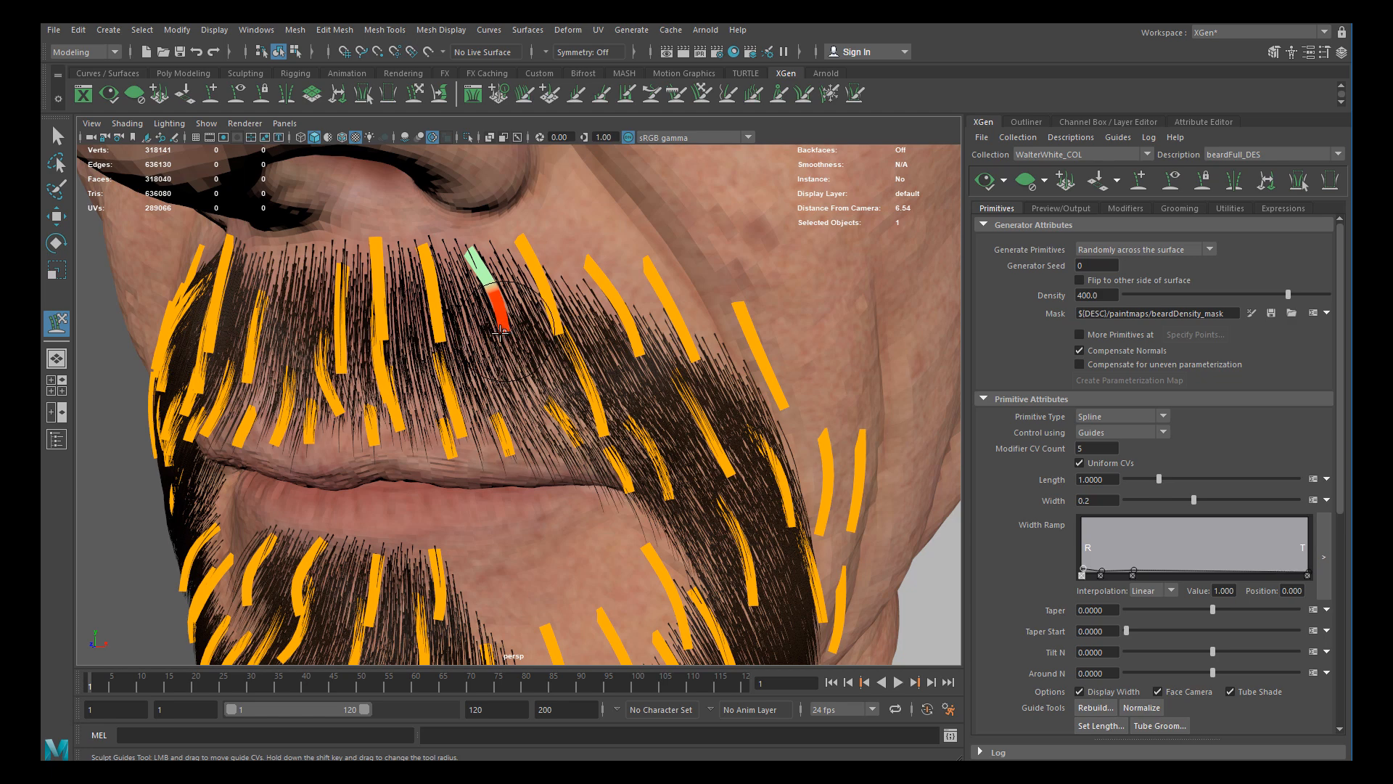
middle_click_drag(504, 330, 434, 287, "alt")
left_click_drag(434, 287, 479, 296, "alt")
Add another guide lower in the moustache on the character's left side and sculpt its tip towards the lip
left_click(210, 96)
left_click(473, 312)
key("q")
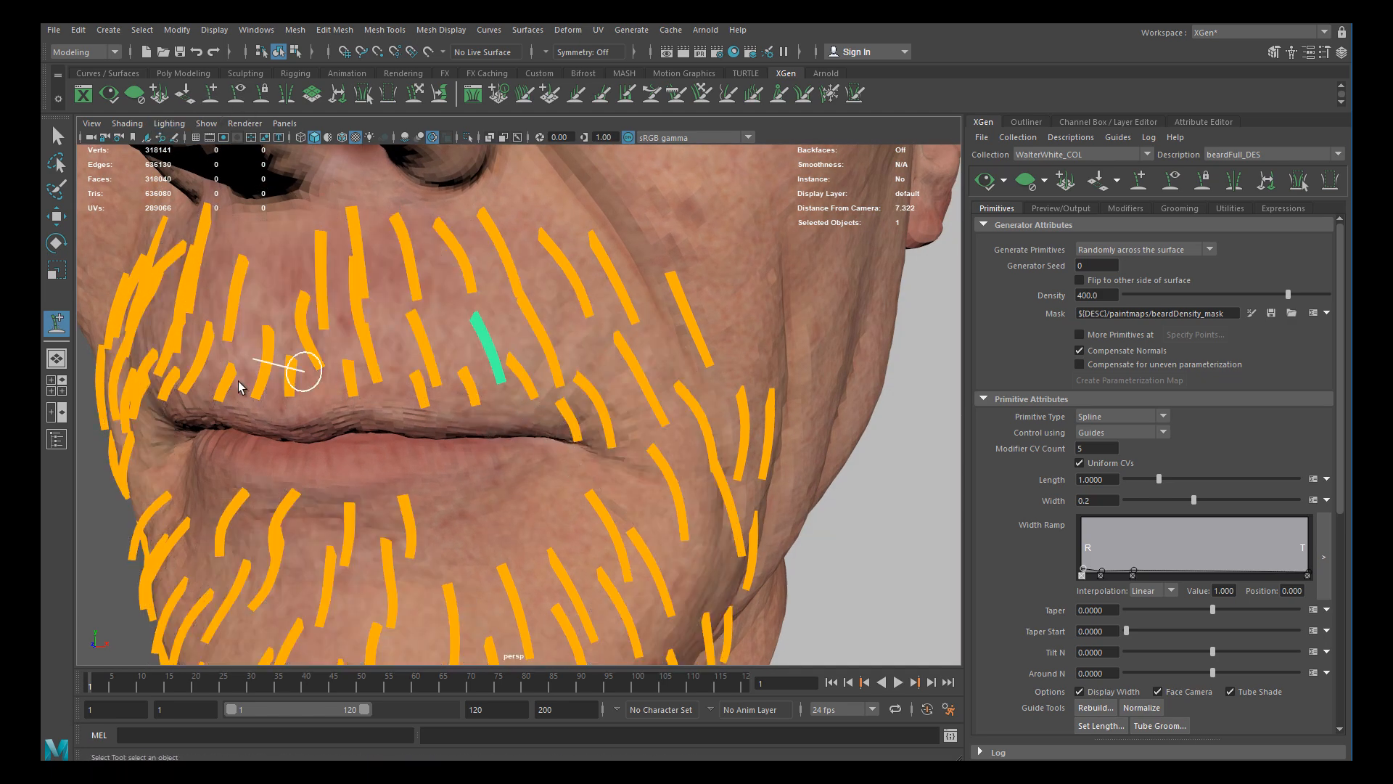
left_click(417, 95)
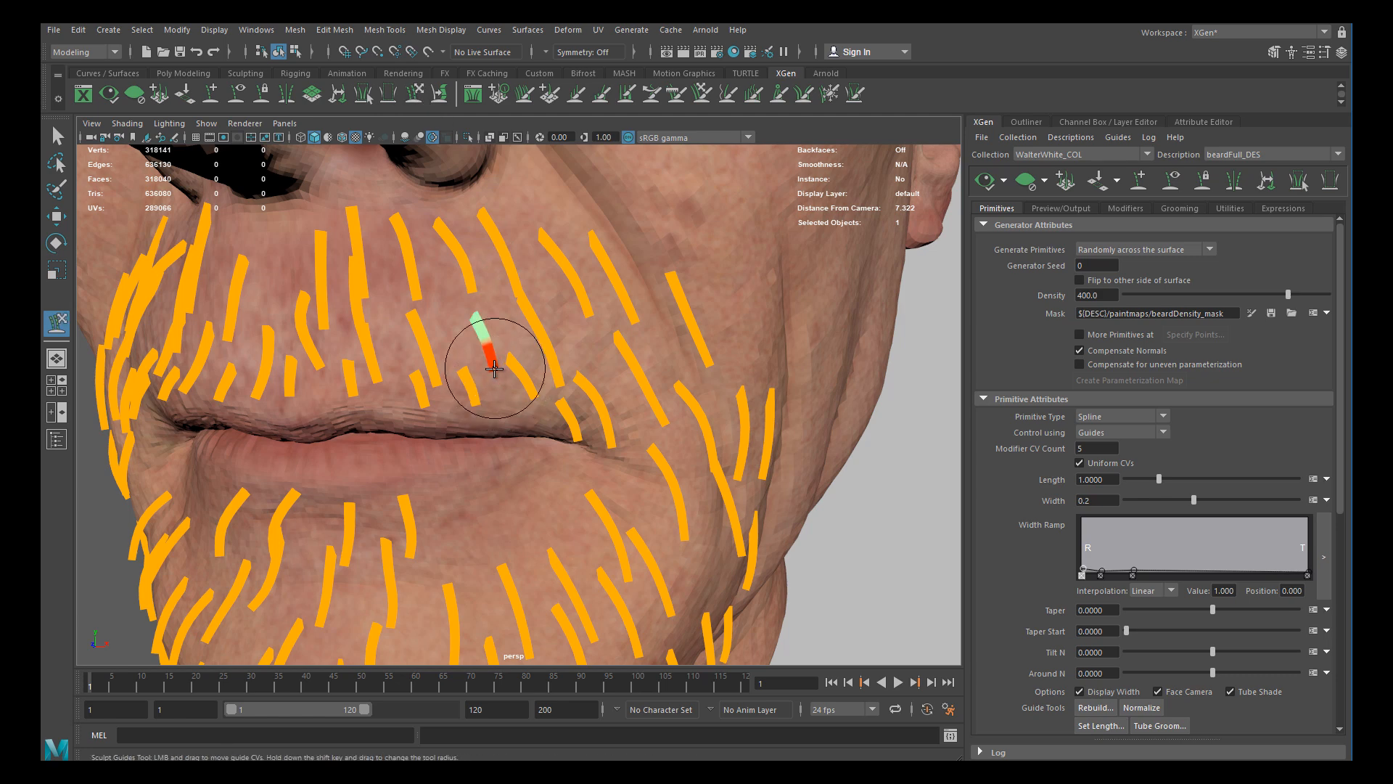
mouse_move(494, 378)
left_mouse_down("alt")
mouse_move(507, 395)
mouse_move(508, 381)
left_mouse_up("alt")
Select the curved upper moustache guide on the character's right side, shift its root slightly upward and sculpt it straighter
right_click_drag(479, 368, 407, 358, "alt")
left_click_drag(435, 374, 472, 383, "alt")
middle_click_drag(472, 383, 402, 318, "alt")
left_click_drag(459, 338, 435, 310, "alt")
key("w")
left_click(424, 301)
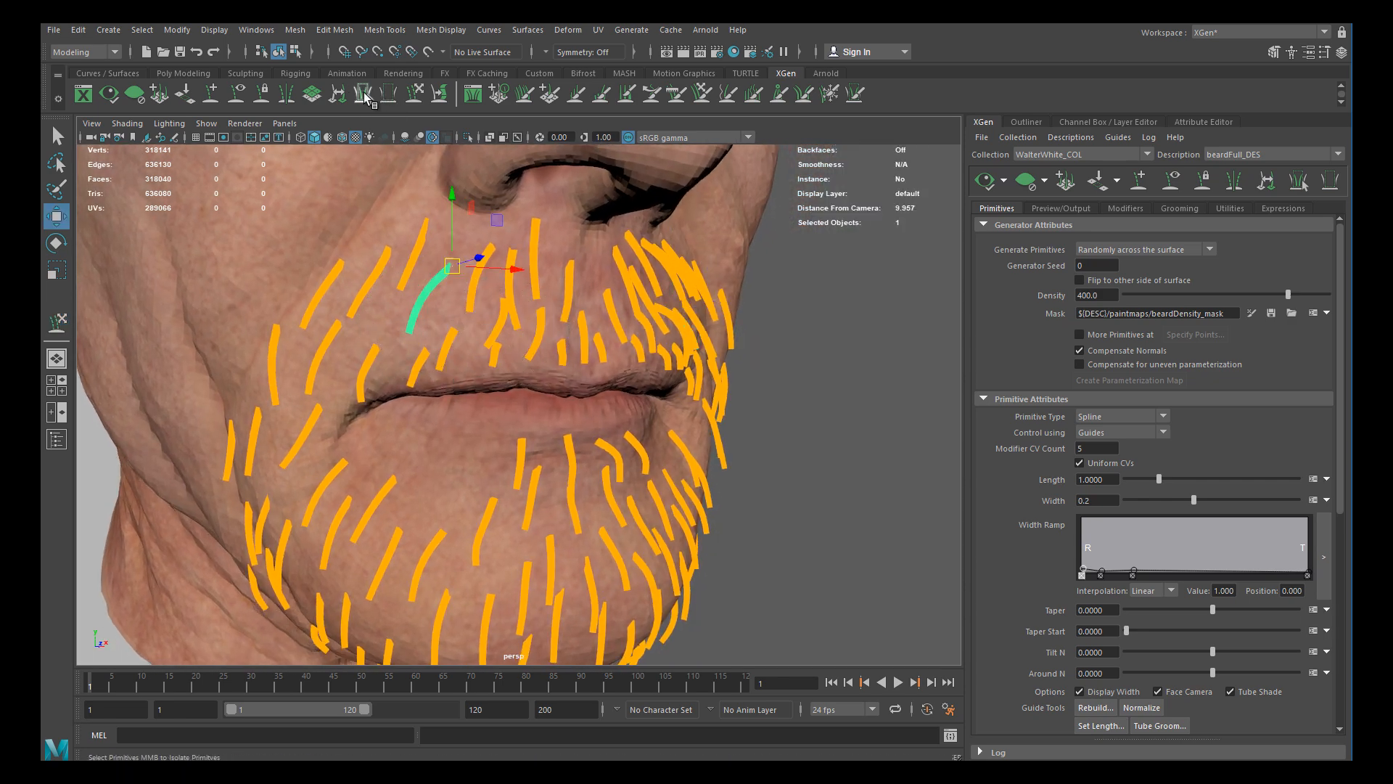
left_click(206, 96)
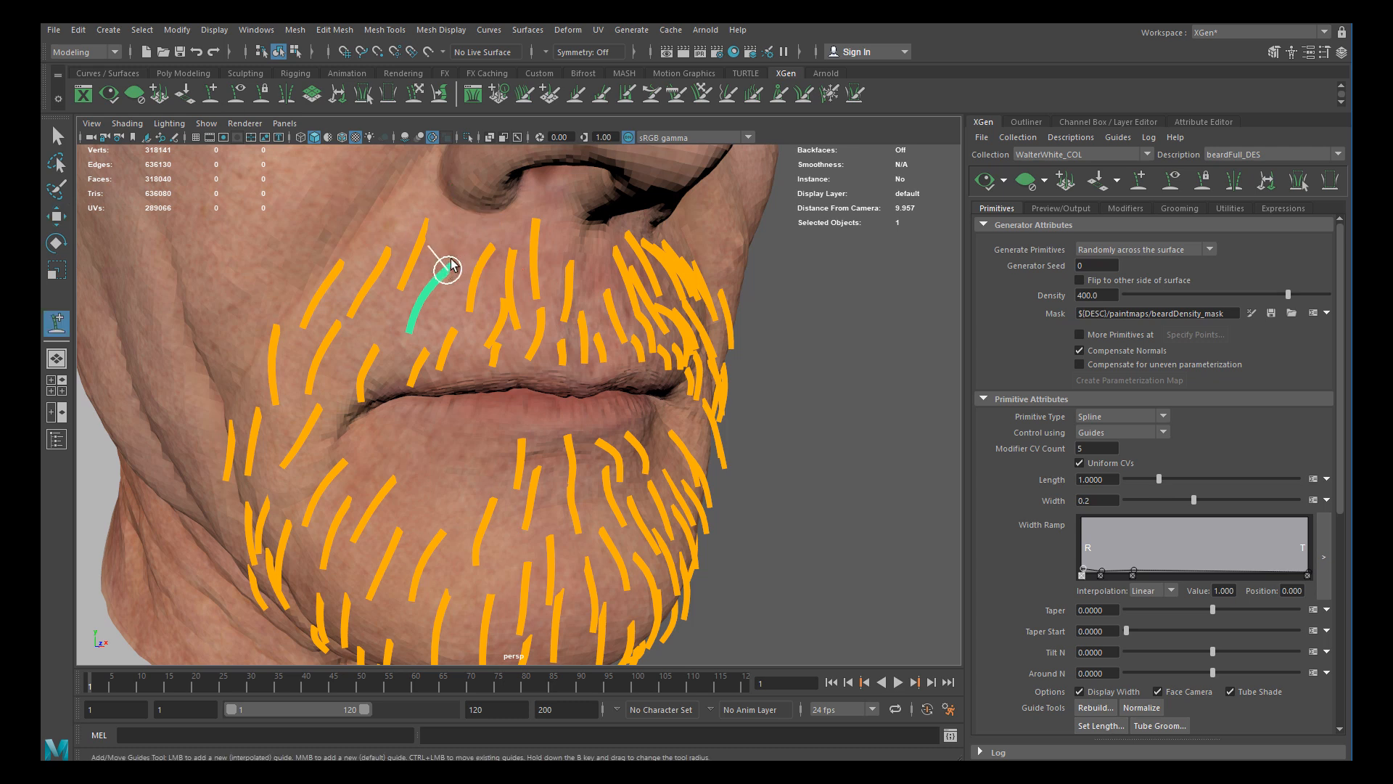
left_click_drag(456, 256, 456, 248, "ctrl")
left_click(415, 99)
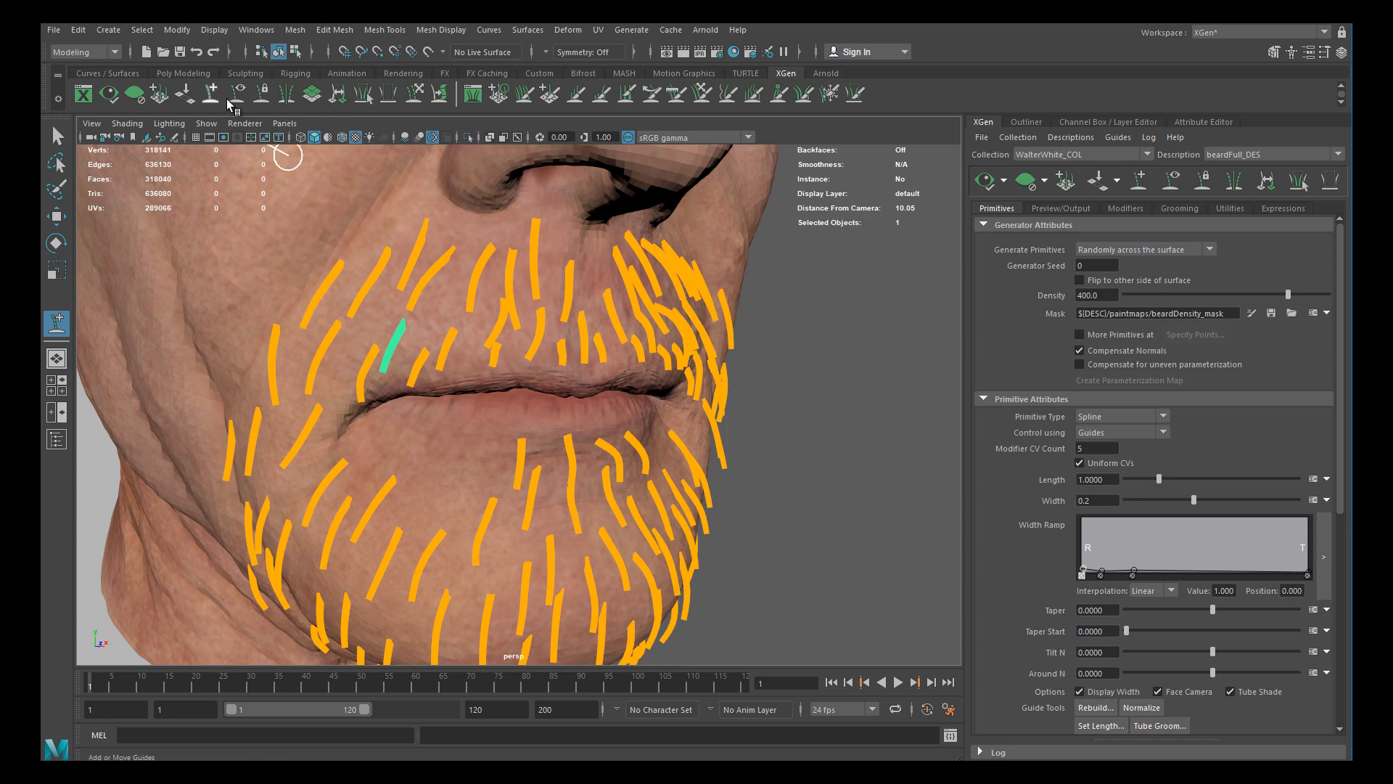
Sculpt the short new guide above the character's right mouth corner and refresh the beard hair preview
left_click(439, 93)
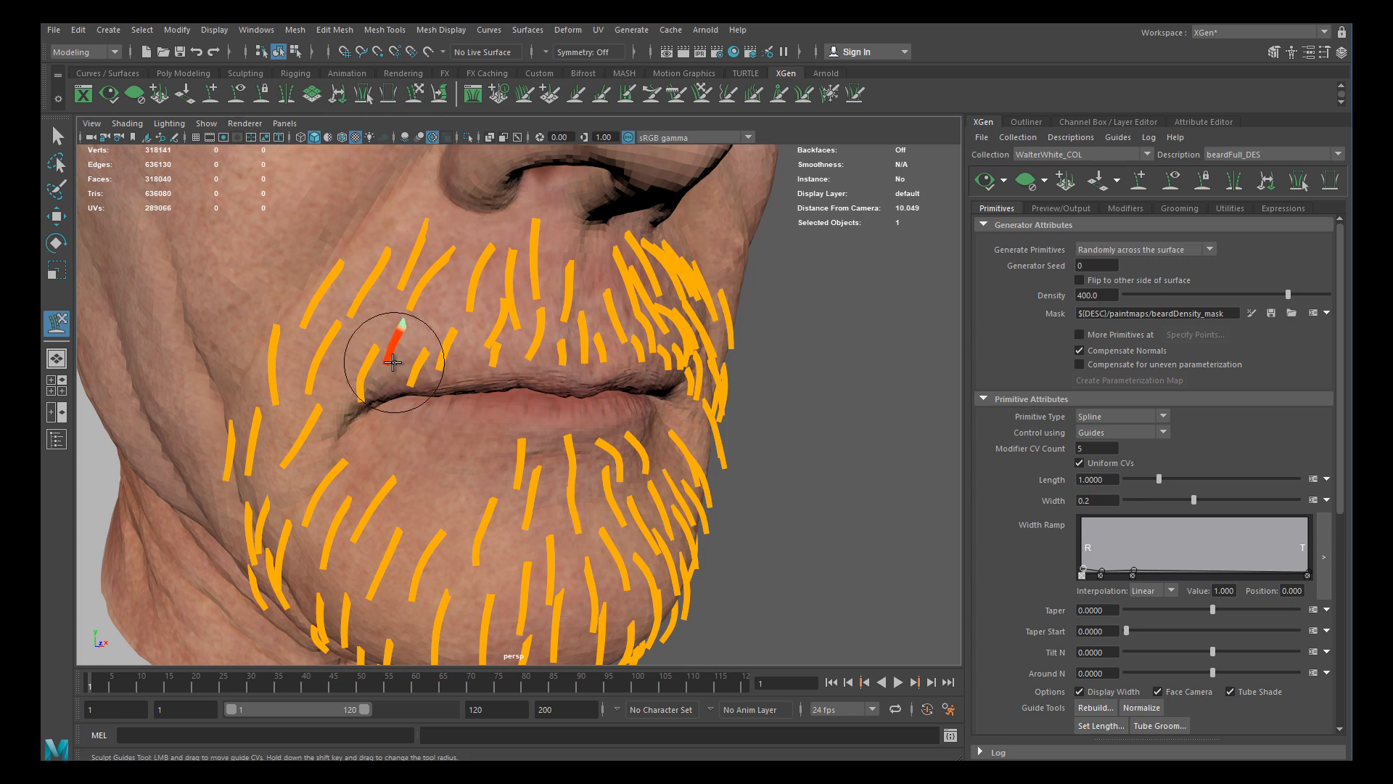
mouse_move(389, 404)
left_mouse_down("alt")
mouse_move(351, 364)
mouse_move(412, 402)
left_mouse_up("alt")
left_click(985, 181)
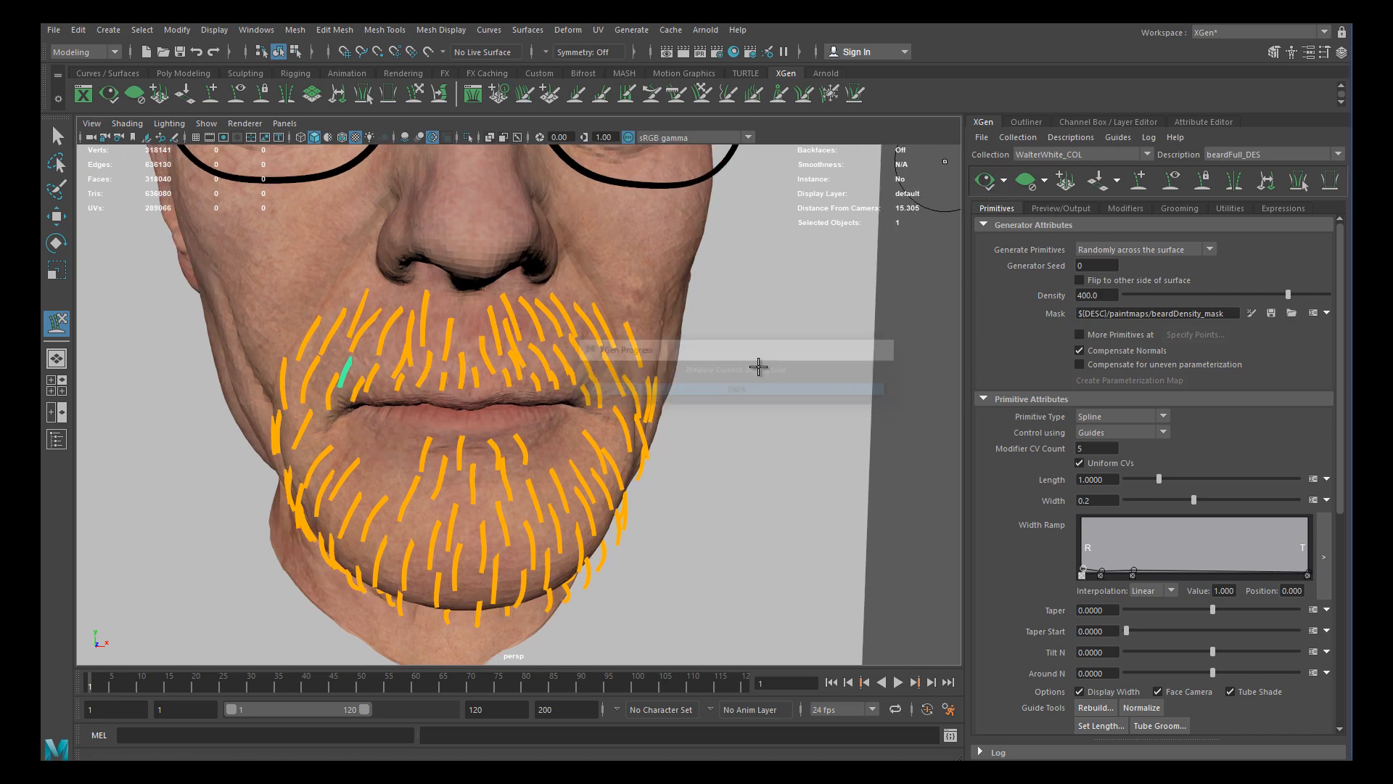
middle_click_drag(613, 436, 659, 389, "alt")
right_click_drag(660, 389, 578, 352, "alt")
left_click_drag(578, 351, 555, 314, "alt")
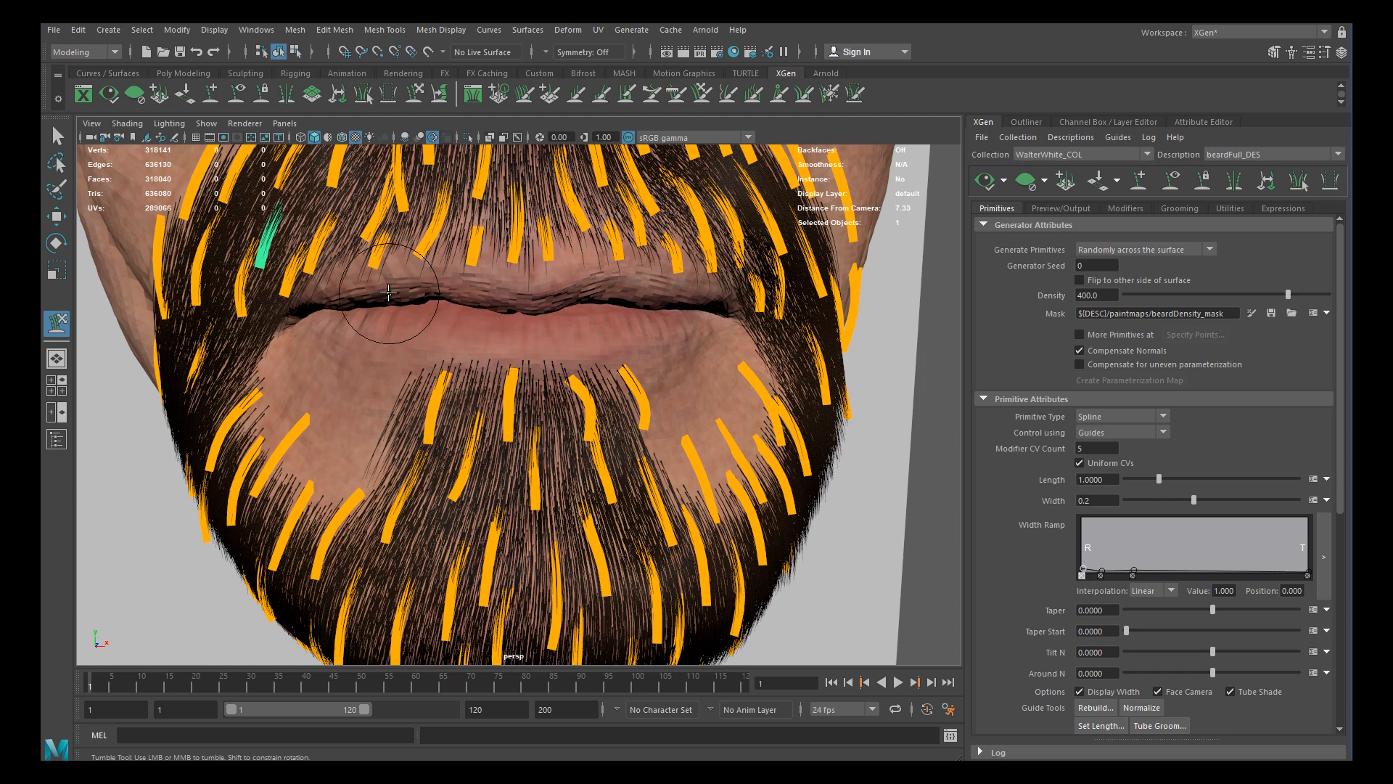
Sculpt the lip-edge guide and the guide above it on the character's right side, checking them against the previewed hair
key("w")
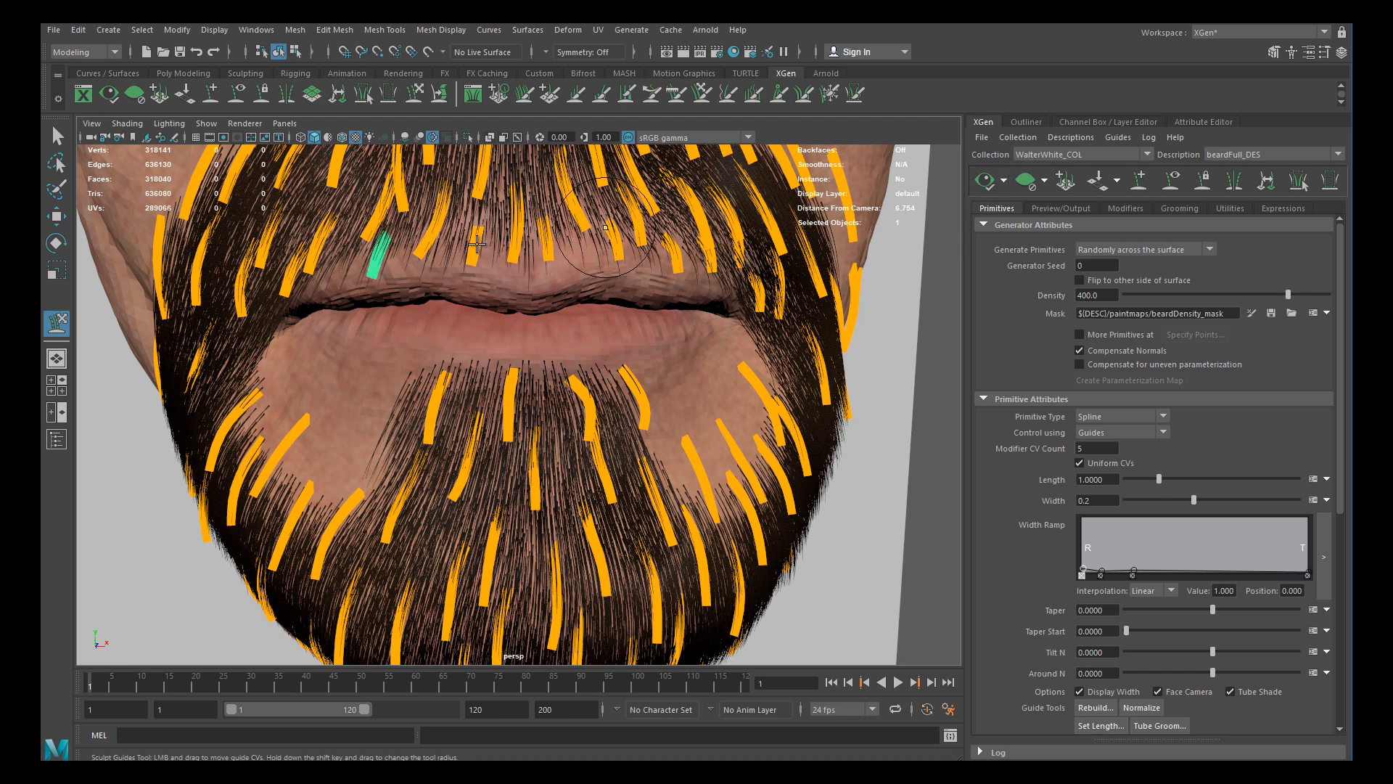
key("w")
left_click_drag(356, 231, 354, 338)
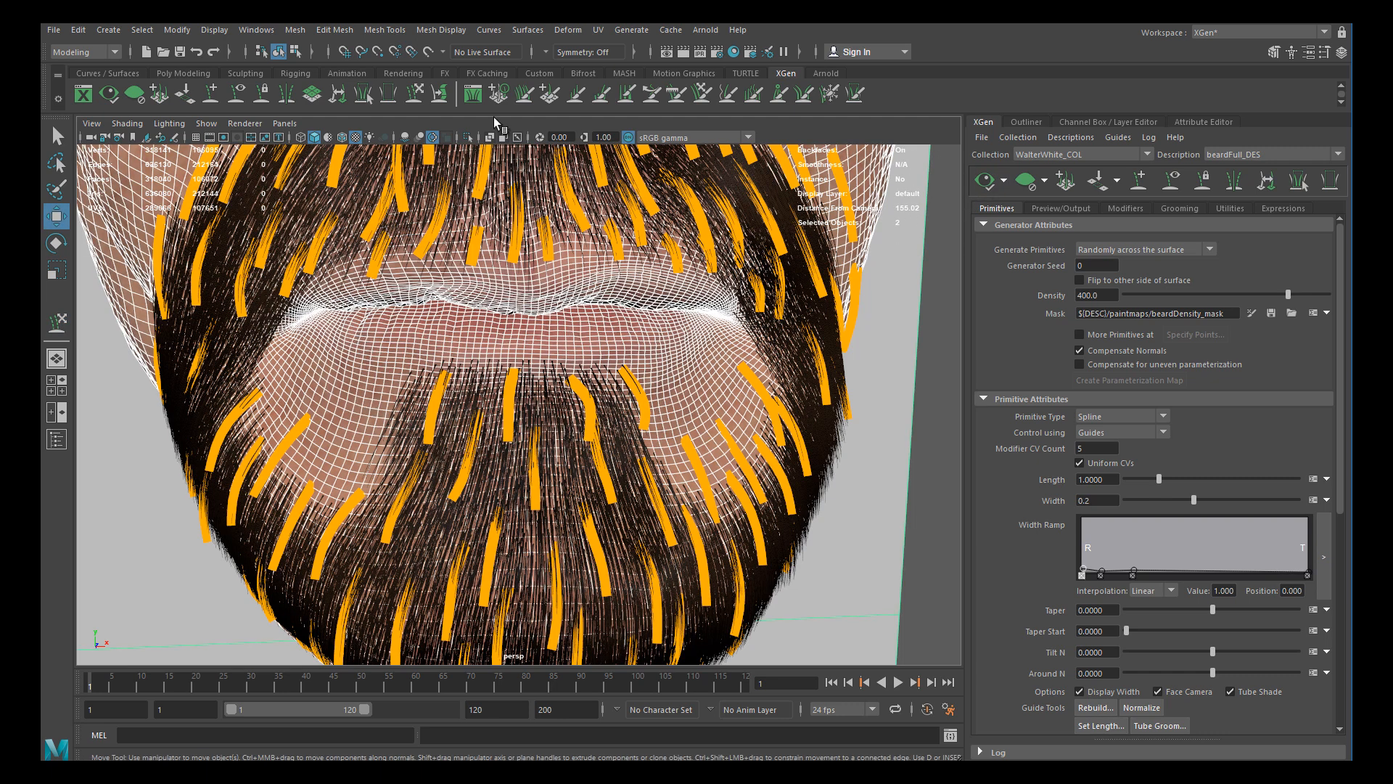
left_click(367, 232)
left_click(415, 100)
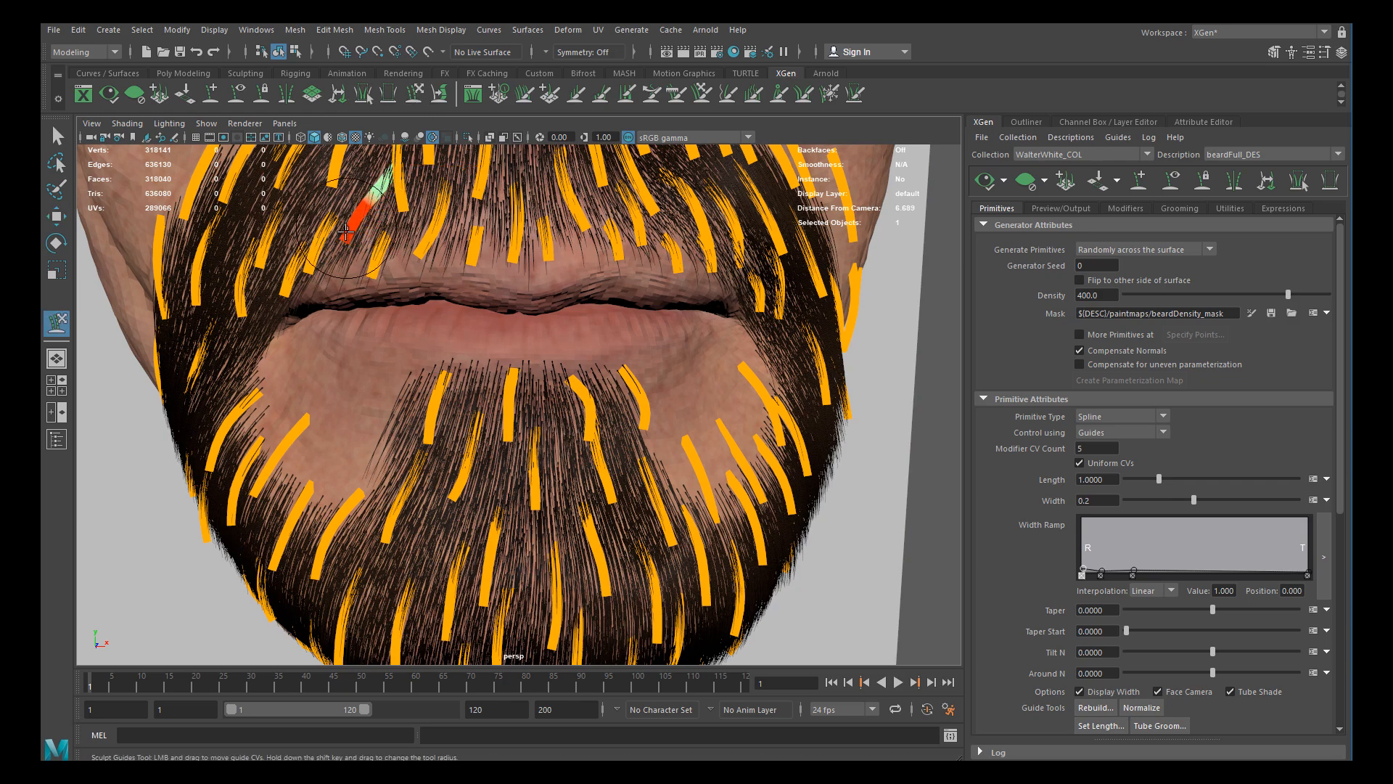
scroll(422, 278, "down", 4)
middle_click_drag(456, 259, 489, 327, "alt")
left_click_drag(488, 326, 438, 340, "alt")
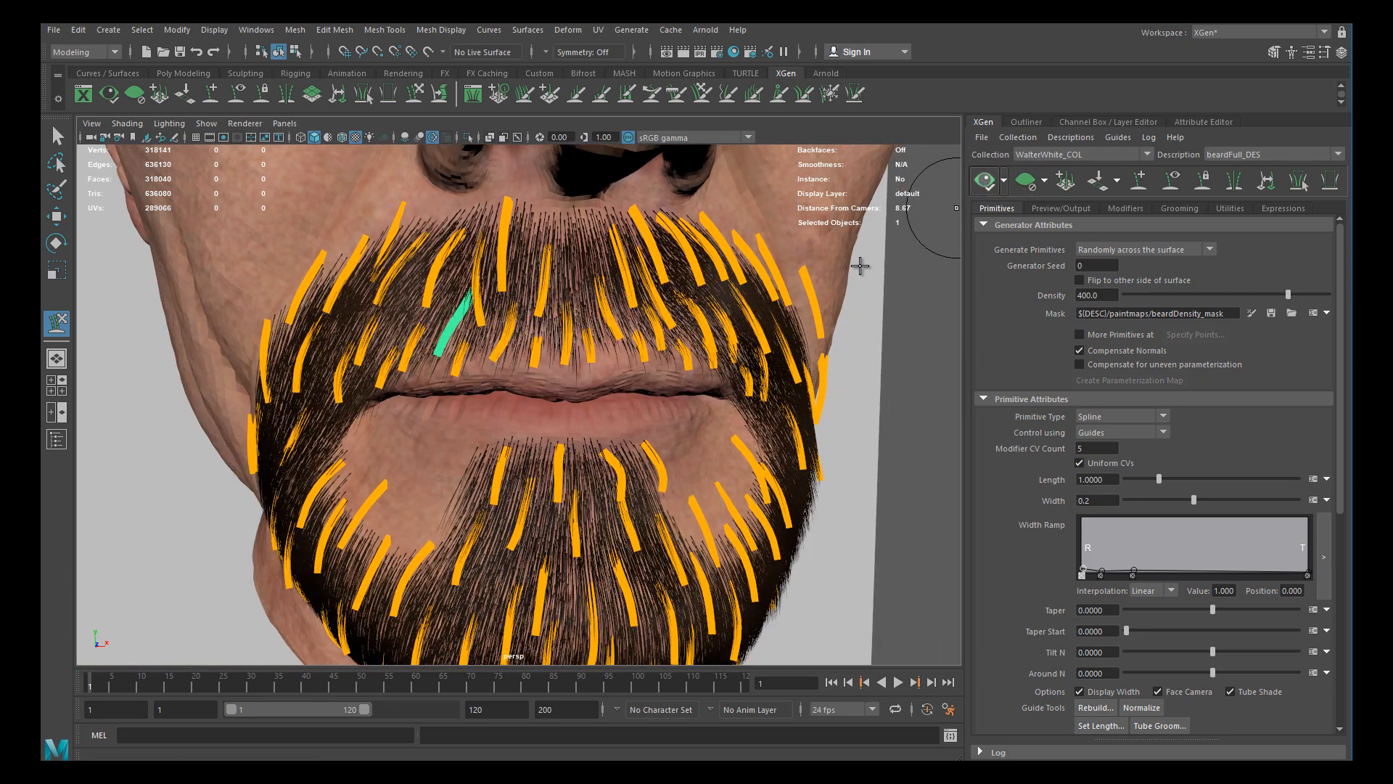
Select the guide beside the philtrum on the character's left side and sculpt its tip outward
scroll(641, 298, "up", 3)
middle_click_drag(640, 298, 537, 269, "alt")
left_click_drag(536, 270, 583, 334, "alt")
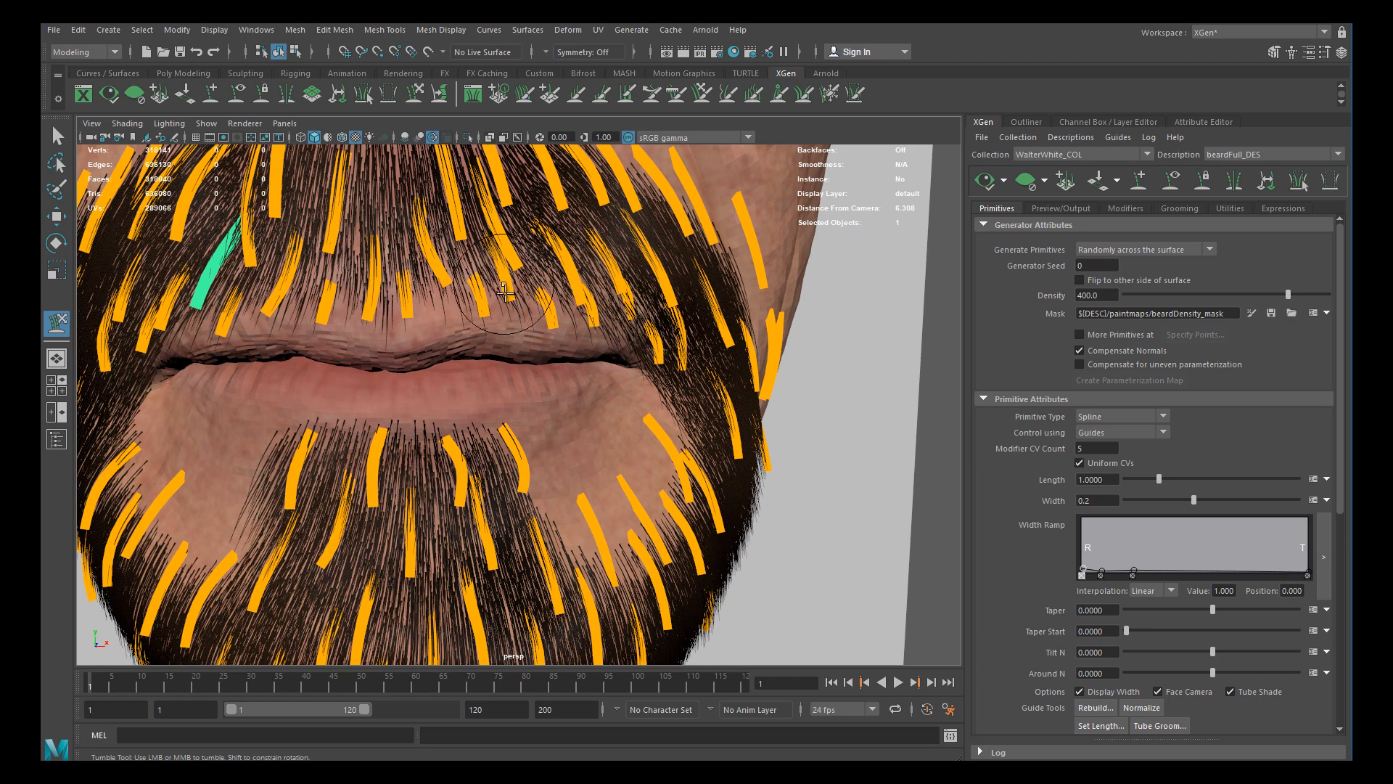
key("w")
key("y")
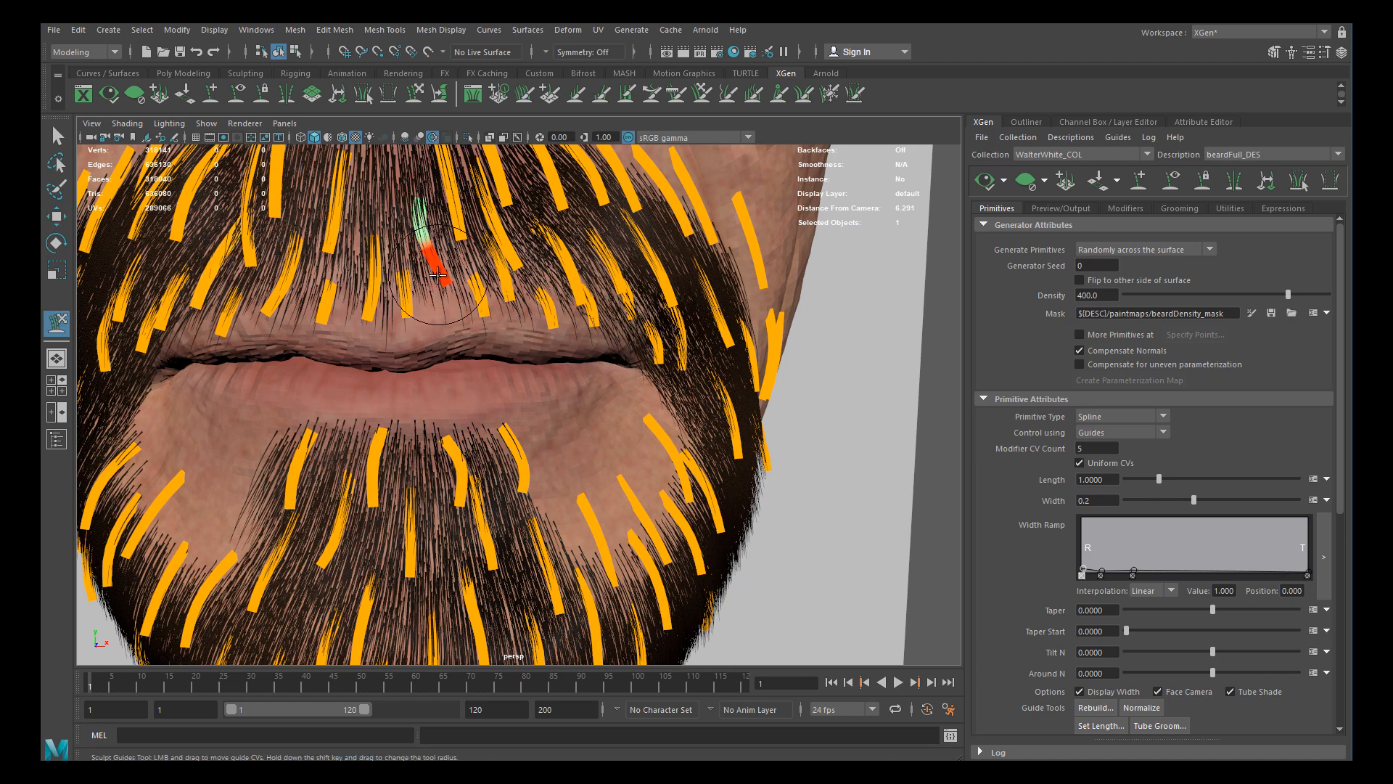
middle_click_drag(434, 285, 491, 319, "alt")
scroll(501, 304, "up", 4)
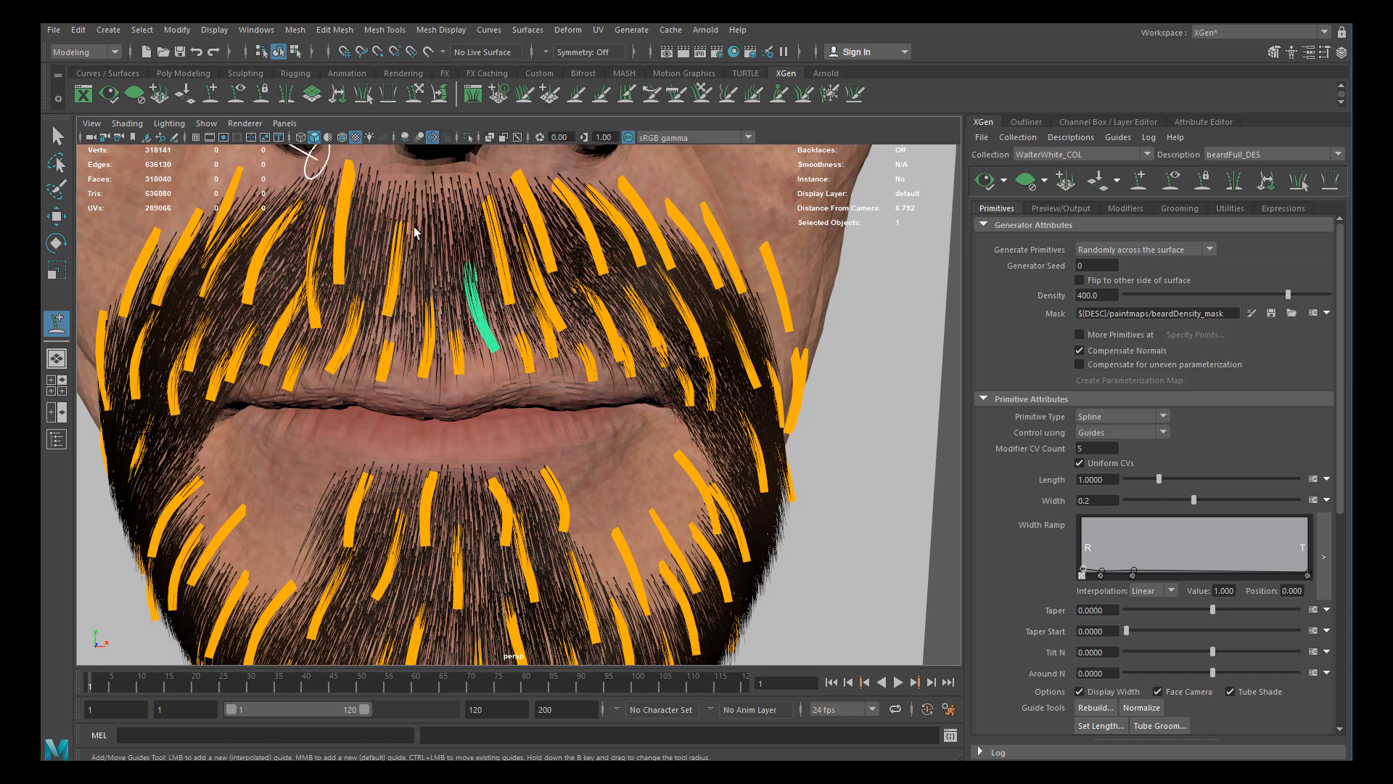
Add a guide at the middle of the moustache under the nose and sculpt its tip towards the character's right side
left_click(431, 203)
key("b")
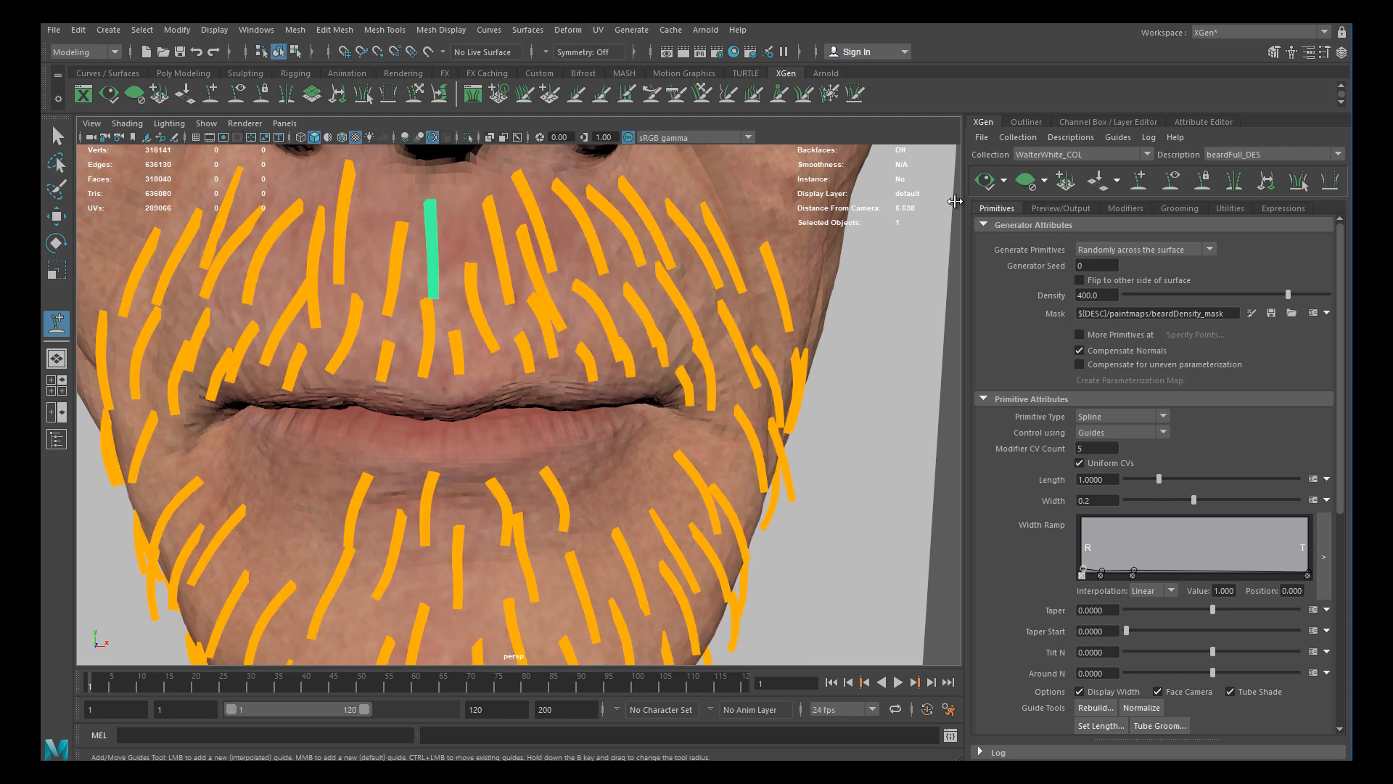
left_click(419, 95)
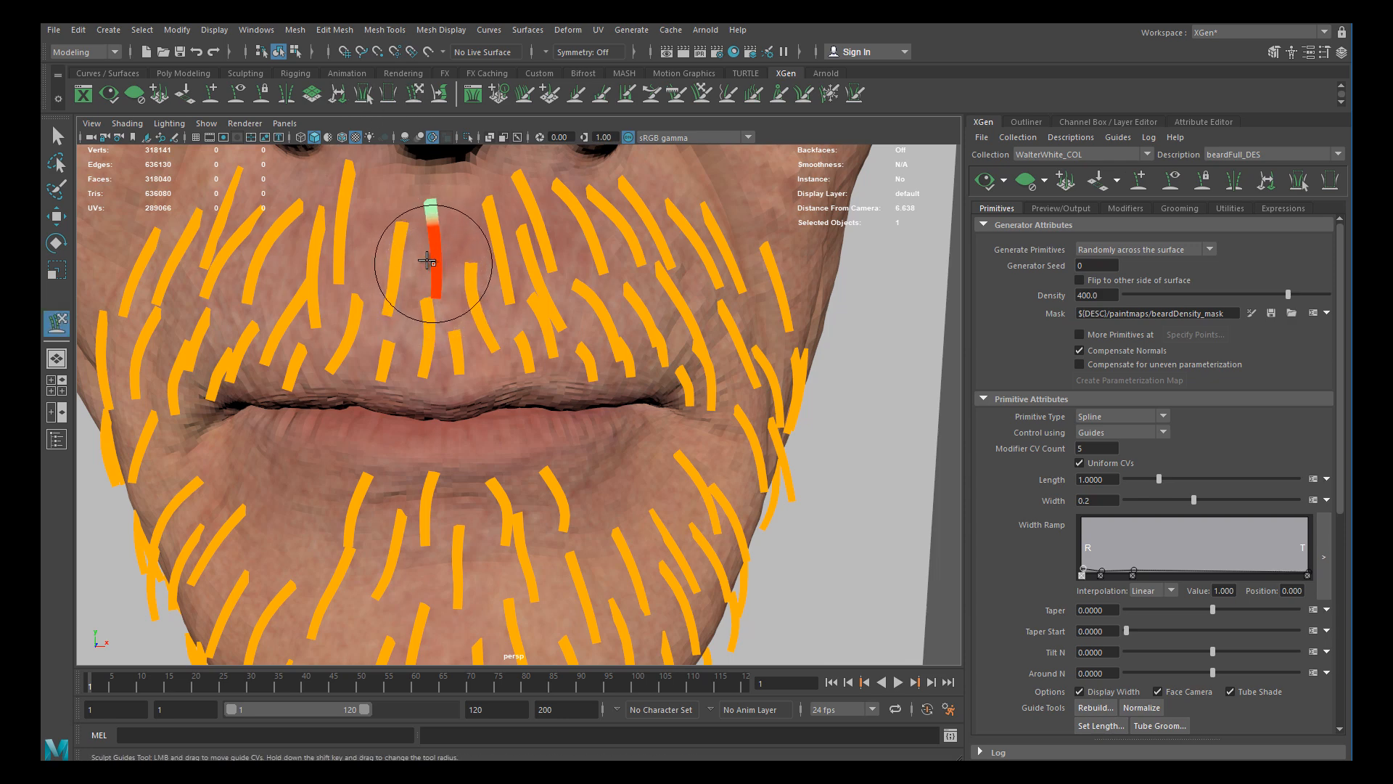
mouse_move(424, 288)
left_mouse_down()
mouse_move(407, 303)
mouse_move(404, 255)
mouse_move(434, 274)
mouse_move(414, 255)
mouse_move(399, 279)
left_mouse_up()
scroll(400, 279, "up", 5)
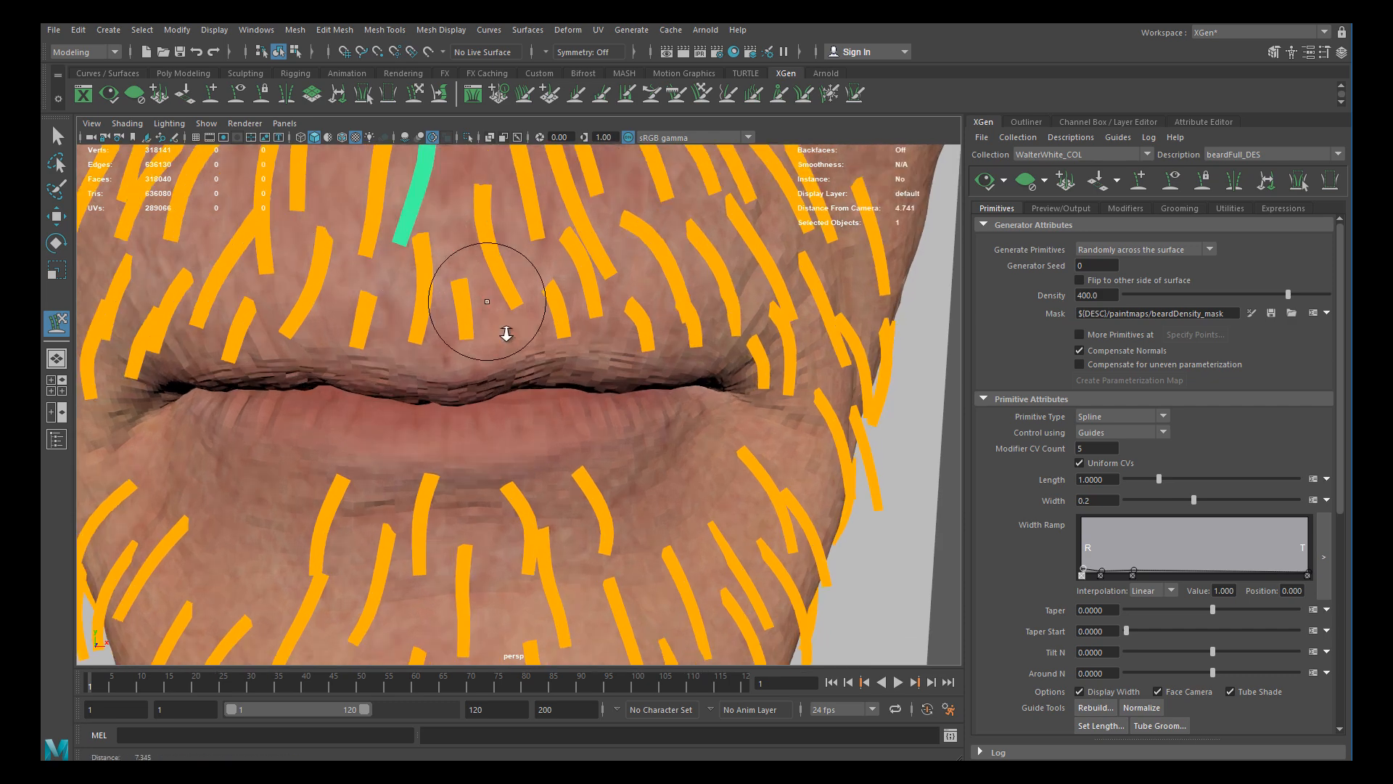
middle_click_drag(404, 218, 428, 364, "alt")
left_click_drag(404, 401, 411, 404)
right_click_drag(411, 404, 272, 301, "alt")
middle_click_drag(457, 392, 388, 285, "alt")
left_click_drag(388, 284, 649, 312, "alt")
left_click_drag(726, 267, 715, 278)
right_click_drag(715, 277, 519, 279, "alt")
left_click_drag(650, 345, 639, 347, "alt")
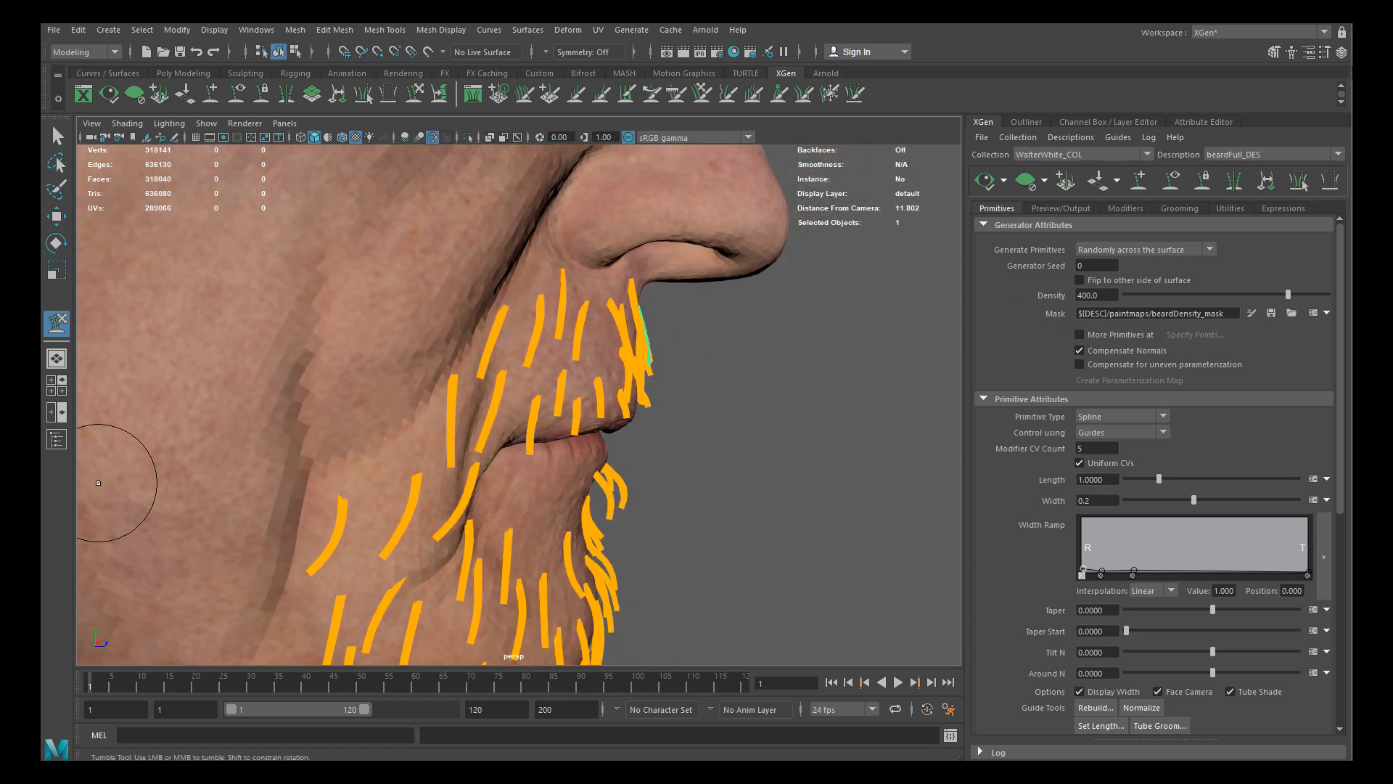
Examine the front and side reference photos for the moustache's profile, volume and length
right_click_drag(44, 319, 385, 307)
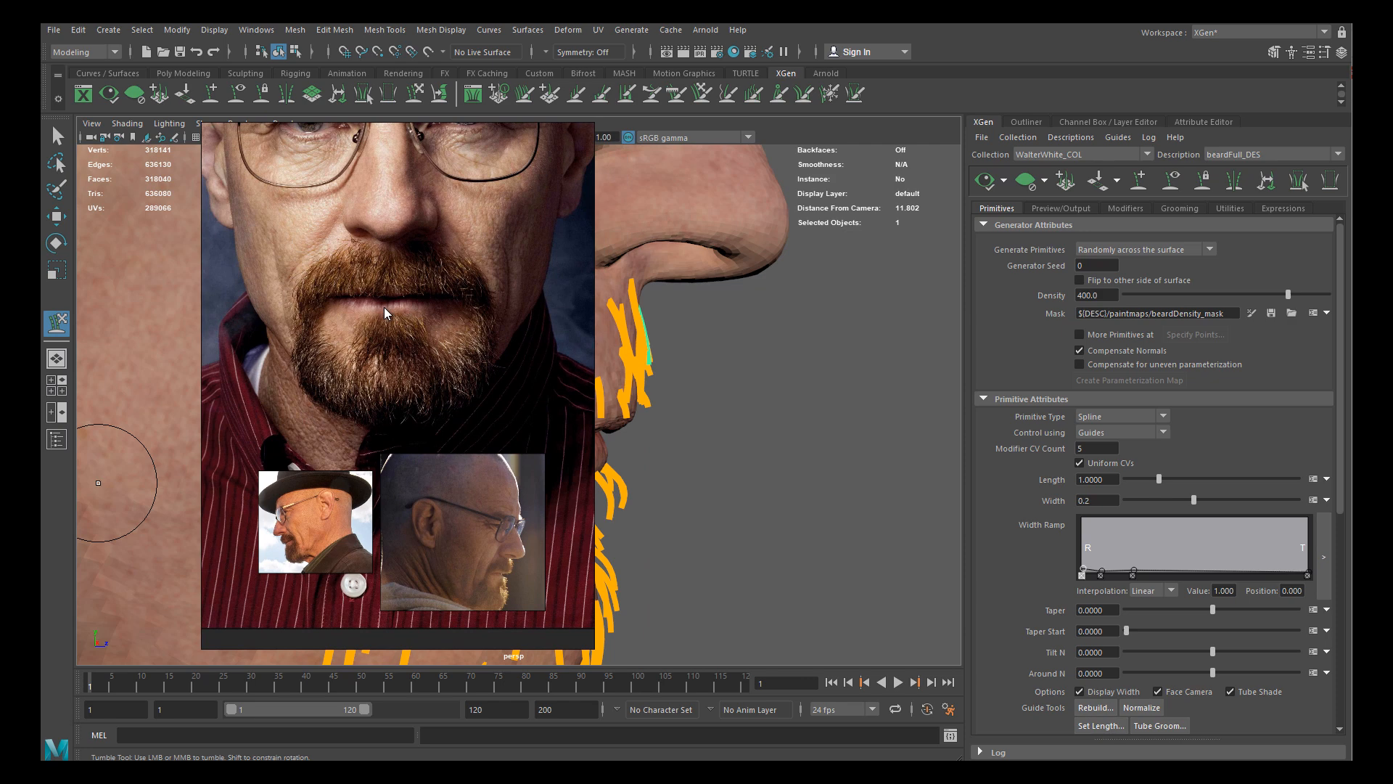
scroll(386, 308, "down", 3)
scroll(411, 377, "up", 5)
middle_click_drag(417, 379, 492, 268)
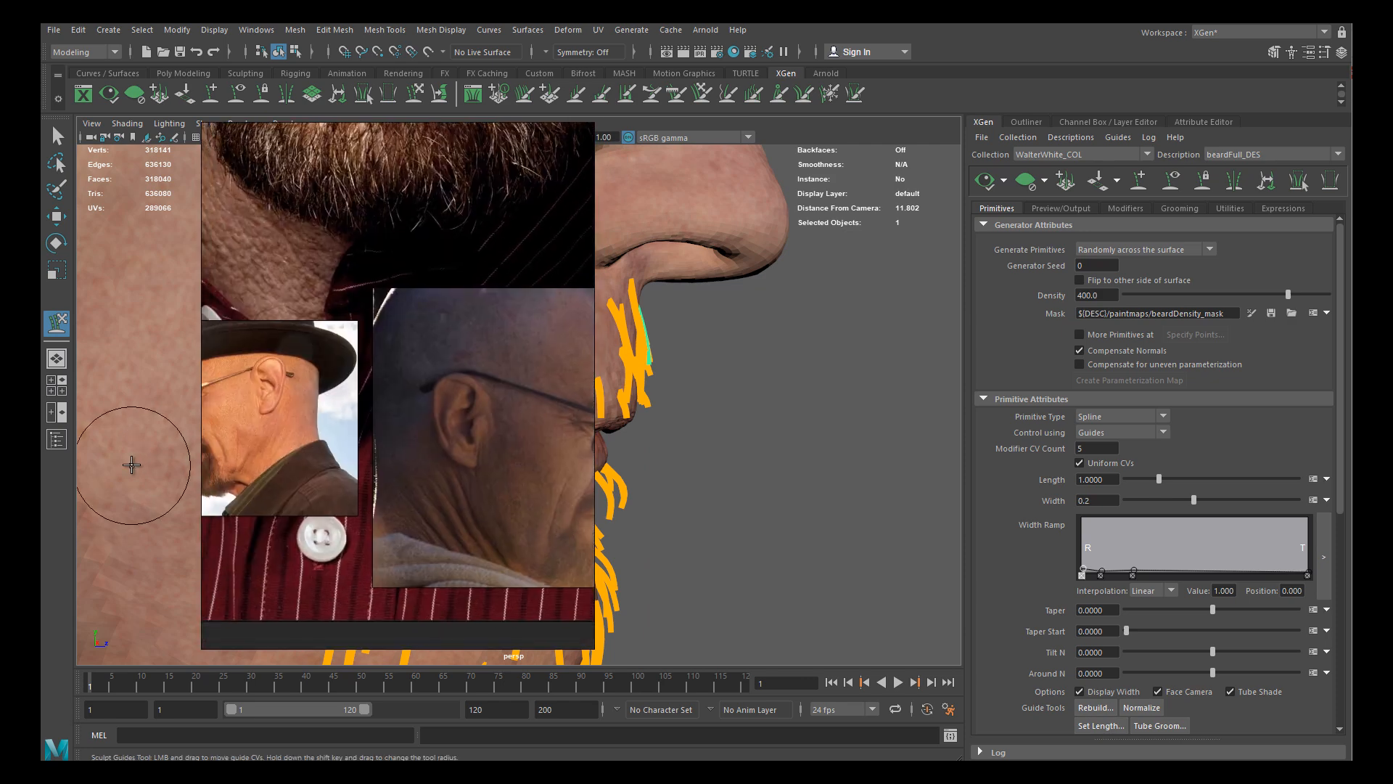
middle_click_drag(233, 450, 494, 459)
scroll(393, 445, "up", 5)
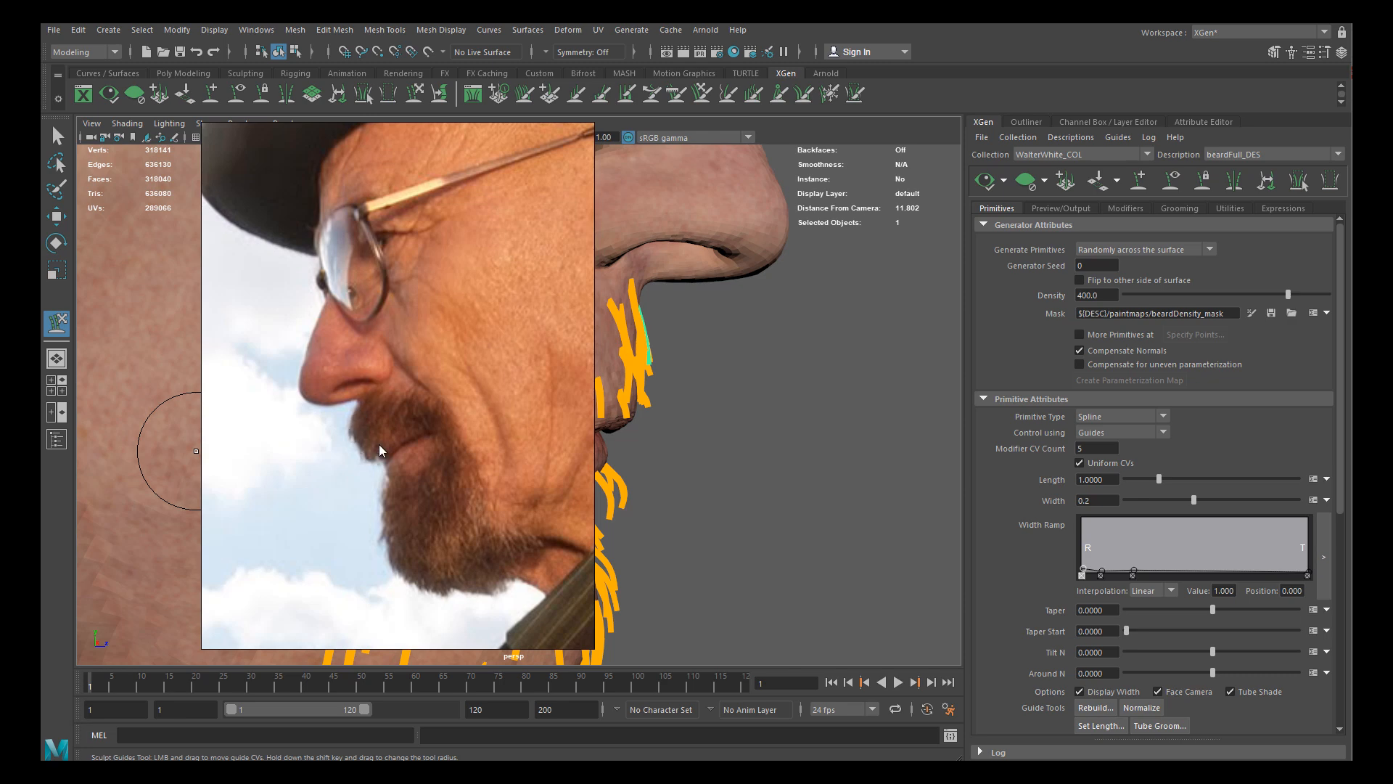
scroll(365, 458, "down", 8)
middle_click_drag(574, 485, 502, 479)
scroll(502, 482, "up", 6)
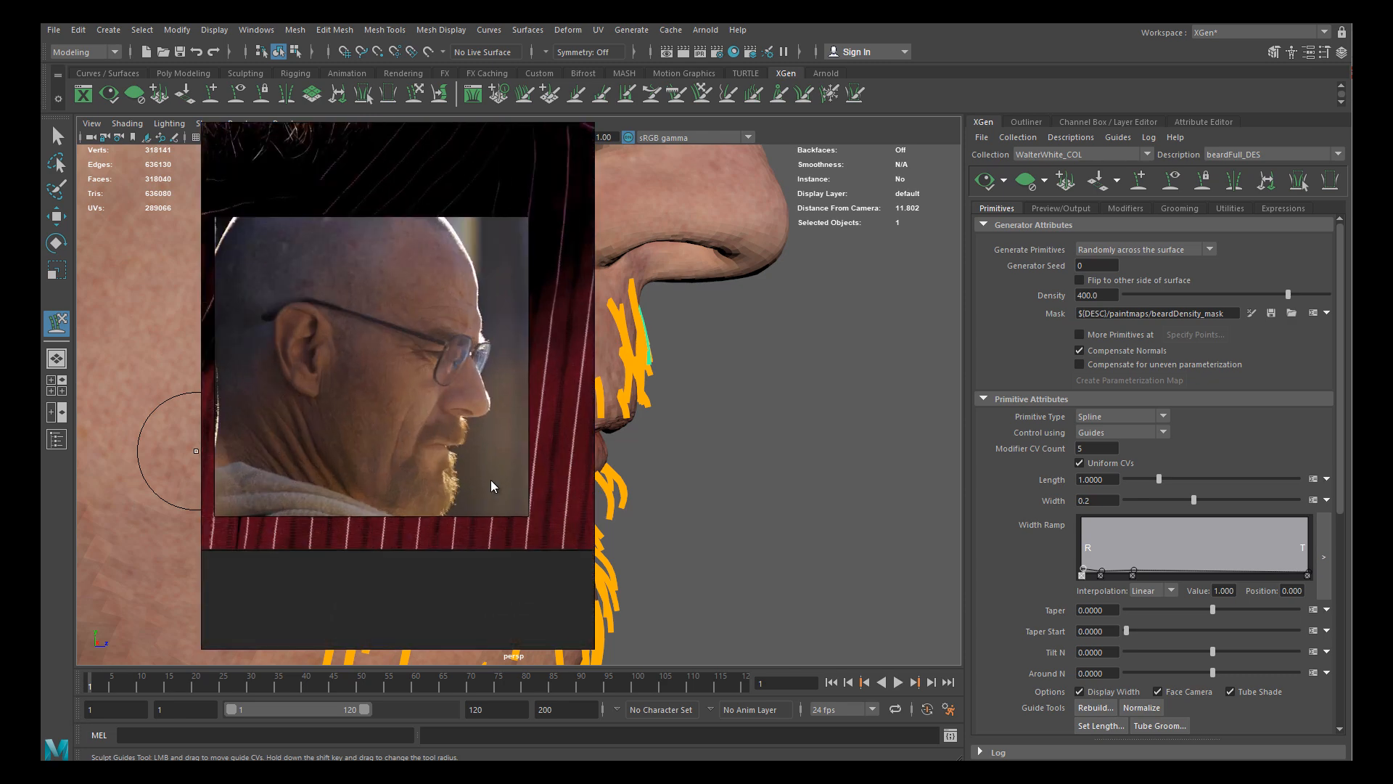
scroll(457, 354, "down", 5)
middle_click_drag(383, 265, 420, 476)
scroll(413, 411, "down", 3)
middle_click_drag(367, 276, 381, 347)
scroll(381, 347, "up", 2)
scroll(382, 353, "up", 2)
key("ctrl+m")
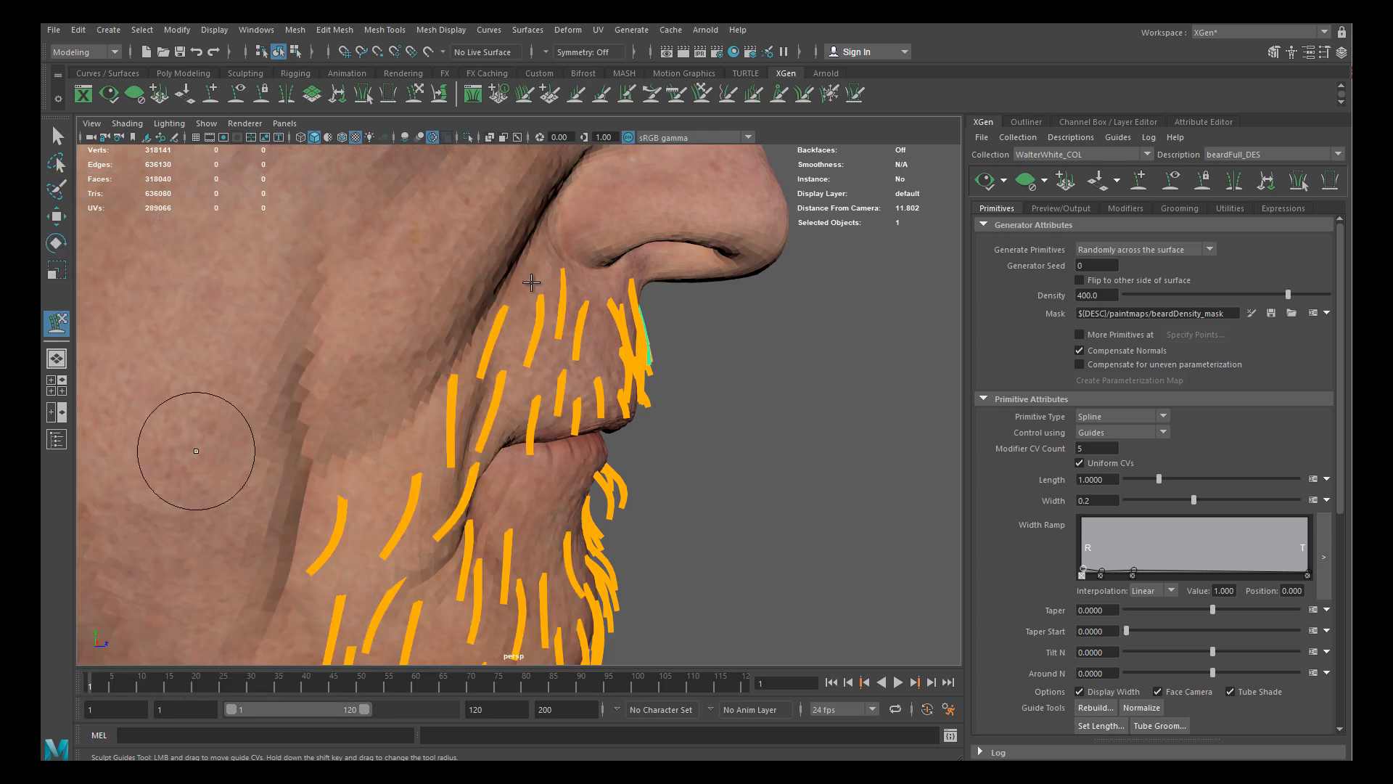
Select the moustache guides above the upper lip and sculpt them in profile from the character's left side
mouse_move(537, 305)
left_mouse_down("alt")
mouse_move(576, 348)
mouse_move(413, 364)
mouse_move(615, 444)
mouse_move(616, 398)
mouse_move(404, 418)
mouse_move(499, 325)
left_mouse_up("alt")
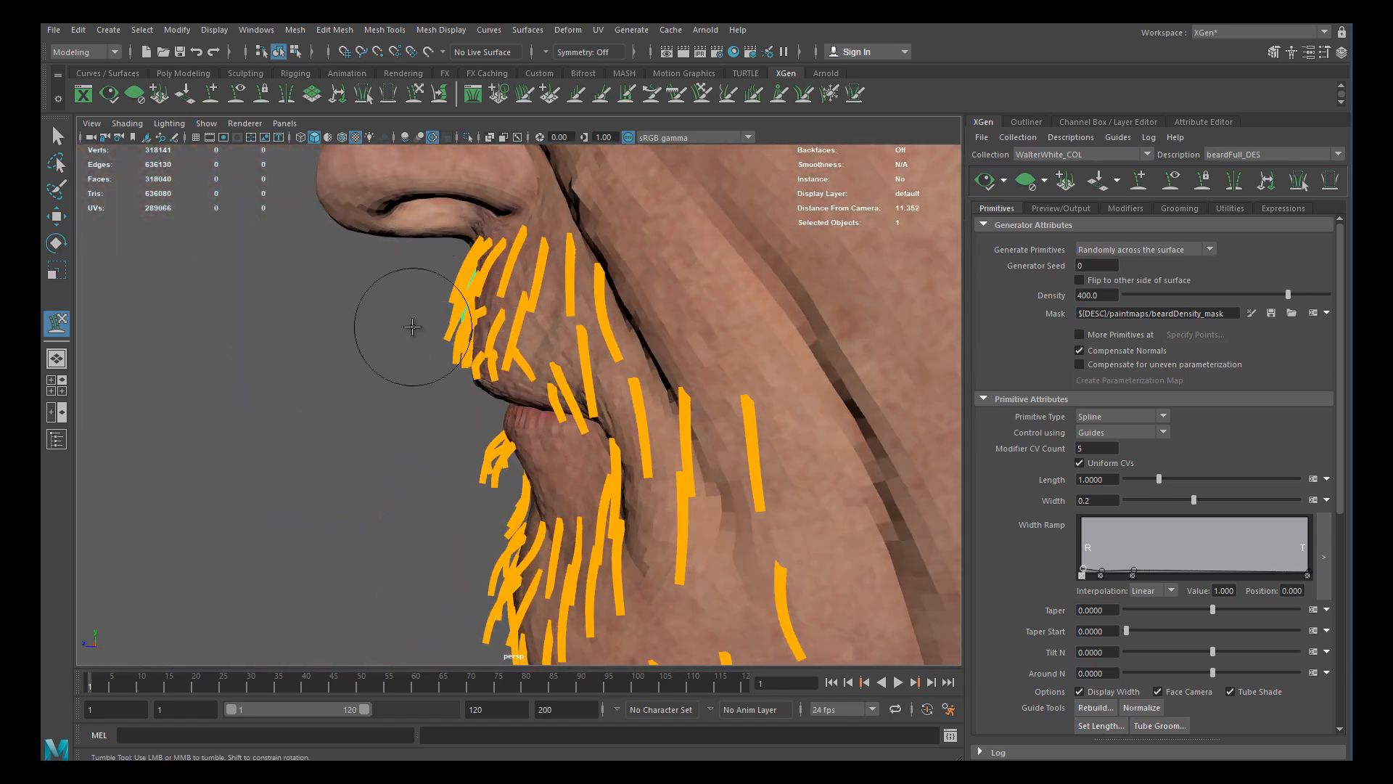
key("w")
left_click_drag(381, 380, 573, 218)
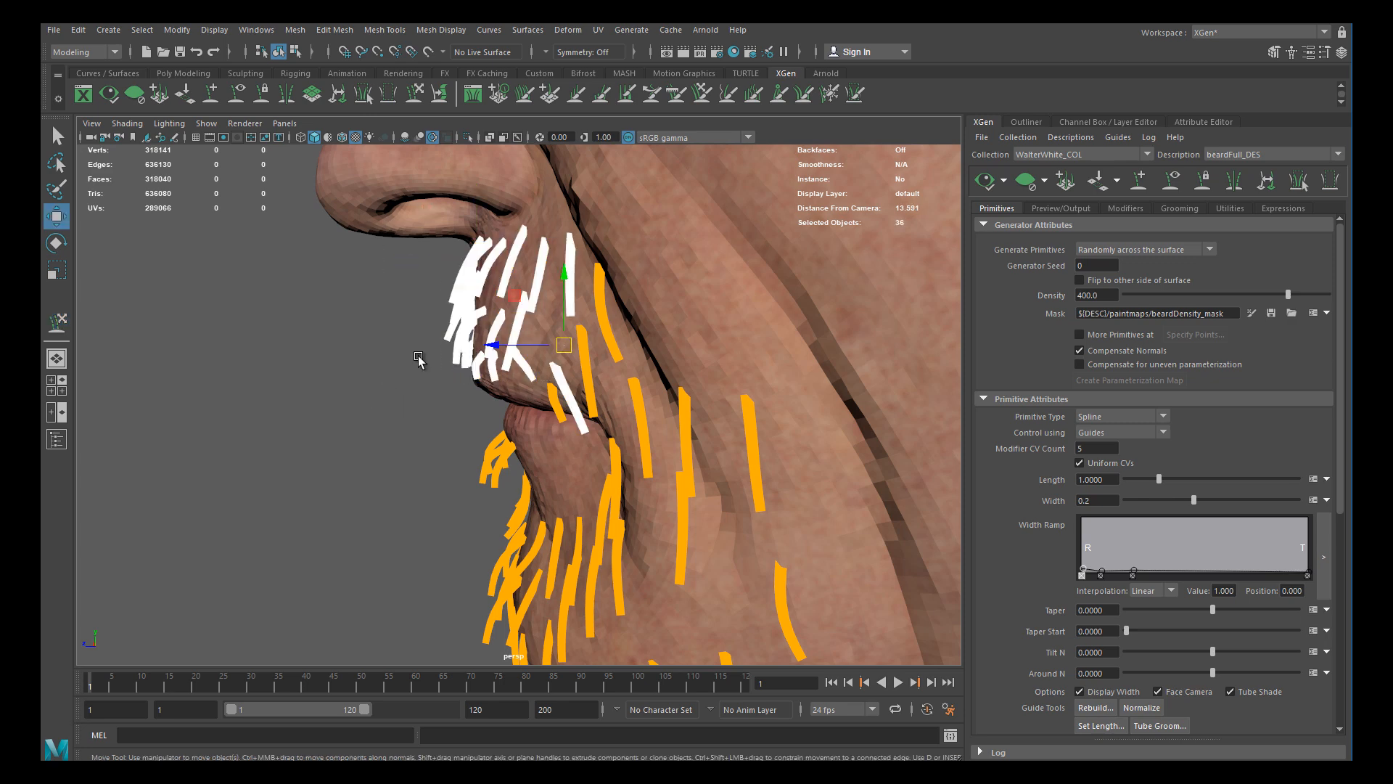
key("y")
mouse_move(469, 297)
left_mouse_down("alt")
mouse_move(433, 286)
mouse_move(471, 290)
left_mouse_up("alt")
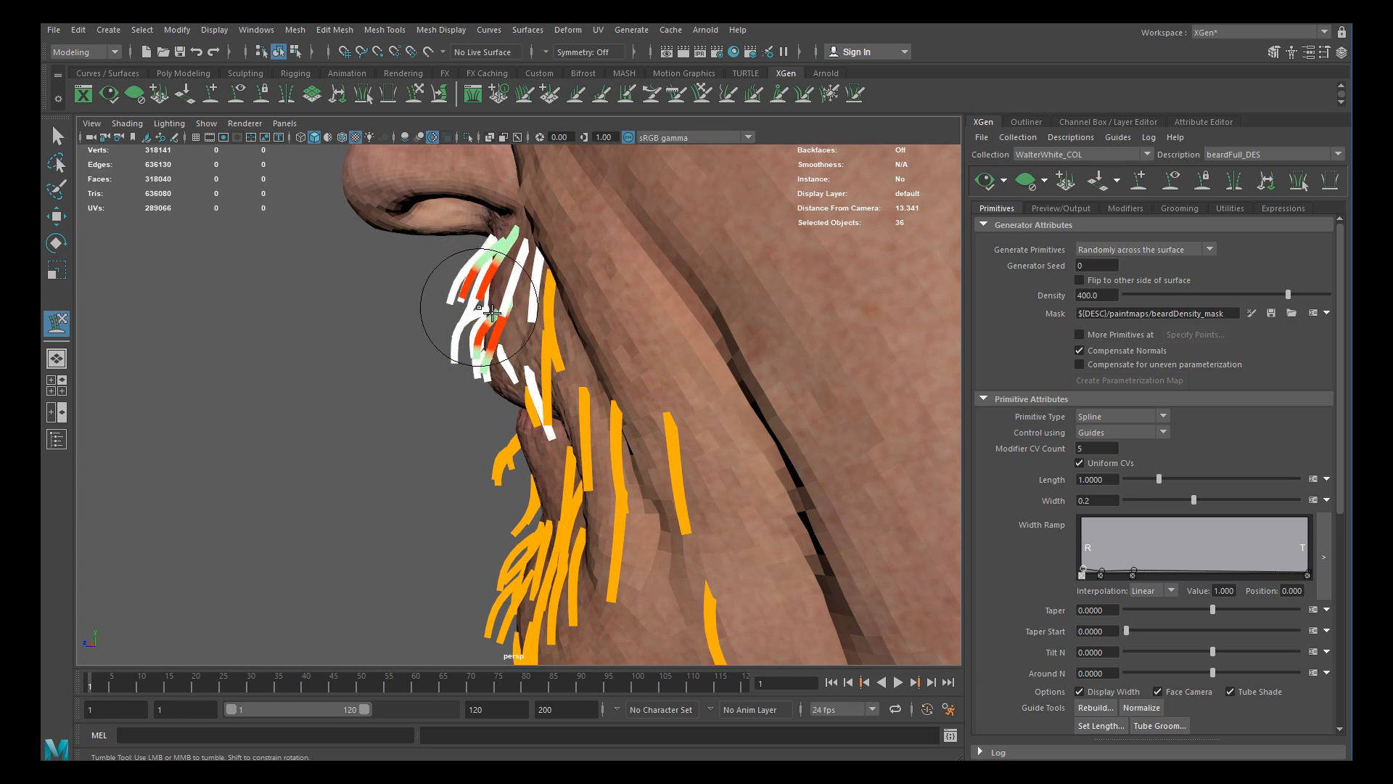
Sculpt the selected moustache guides outward from the character's right side and adjust their tips above the lip
left_click_drag(499, 286, 783, 346, "alt")
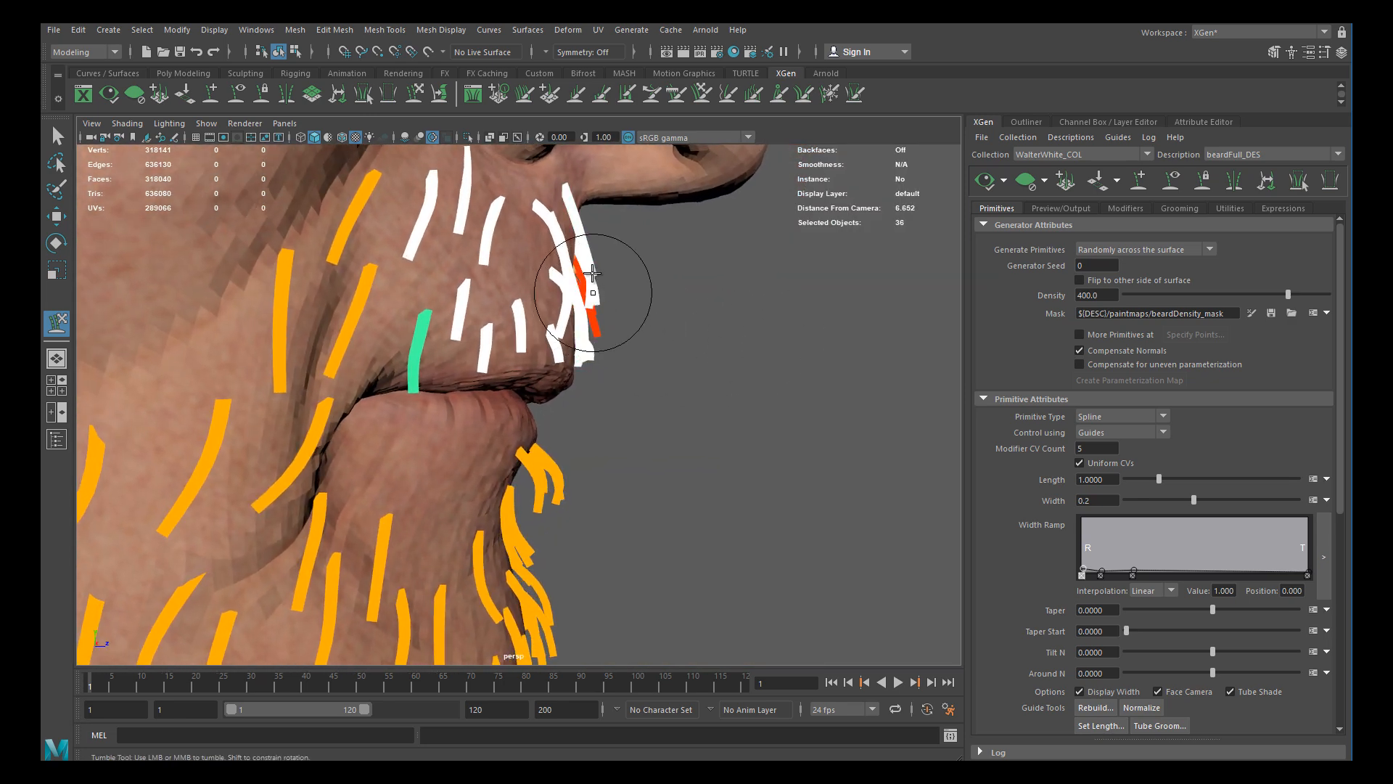
mouse_move(586, 225)
left_mouse_down("alt")
mouse_move(709, 271)
mouse_move(653, 280)
left_mouse_up("alt")
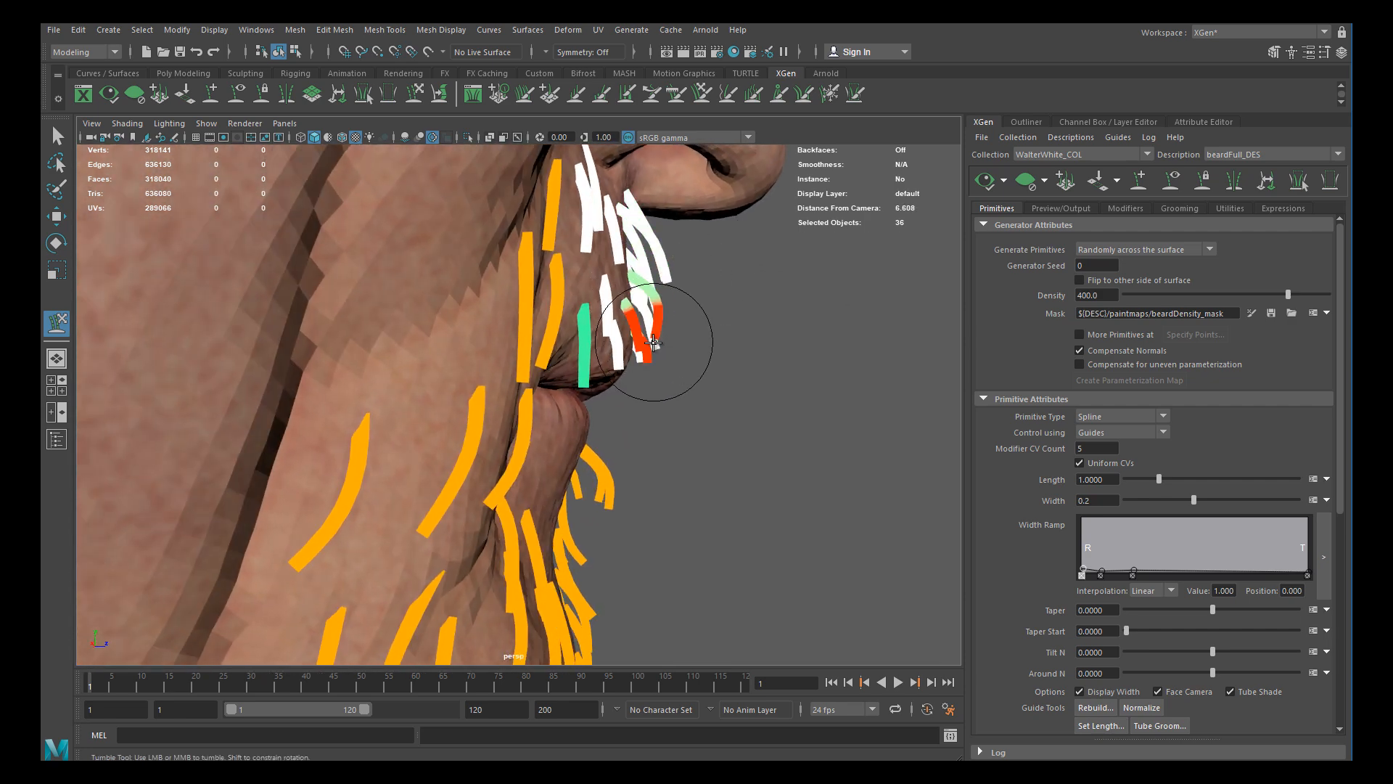
mouse_move(659, 344)
left_mouse_down("alt")
mouse_move(576, 311)
mouse_move(458, 323)
mouse_move(413, 358)
left_mouse_up("alt")
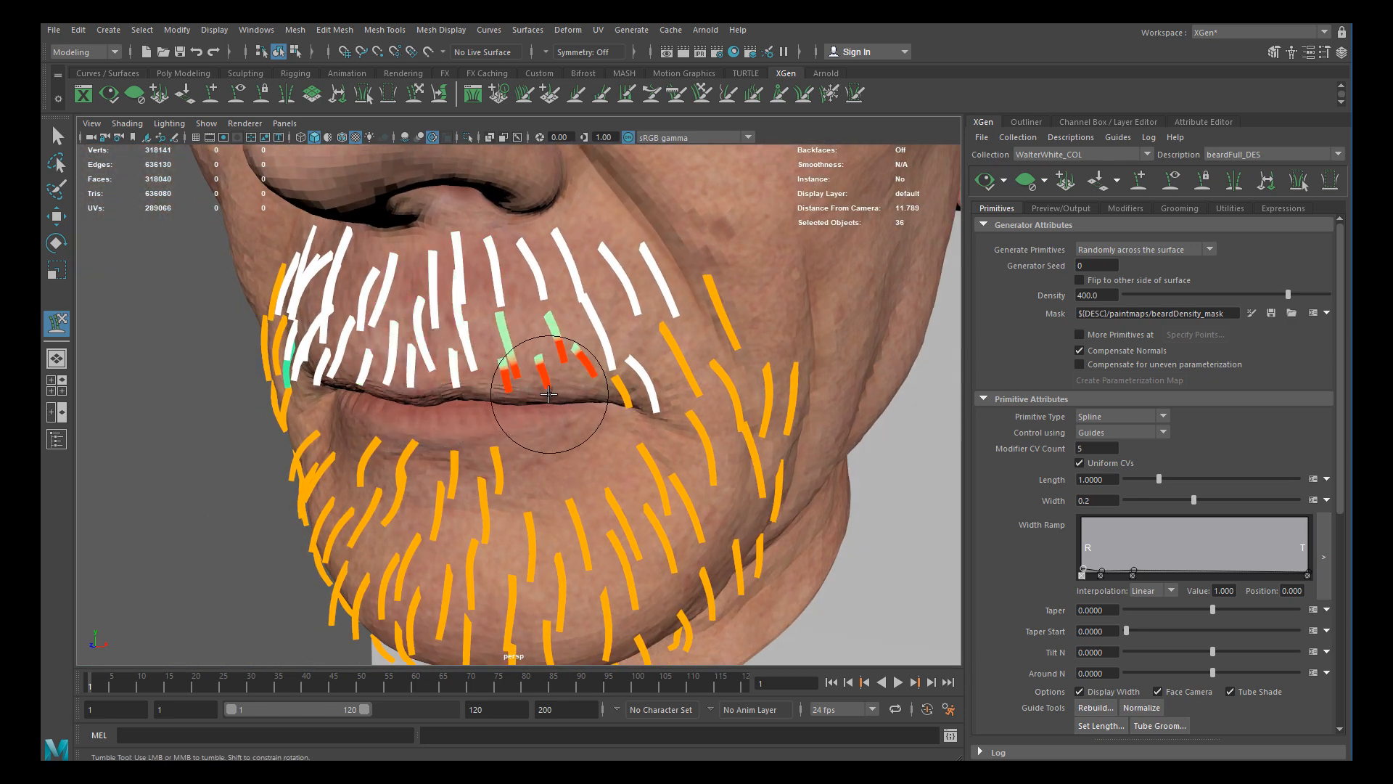
mouse_move(434, 357)
left_mouse_down("alt")
mouse_move(629, 353)
mouse_move(623, 340)
mouse_move(706, 323)
mouse_move(677, 342)
left_mouse_up("alt")
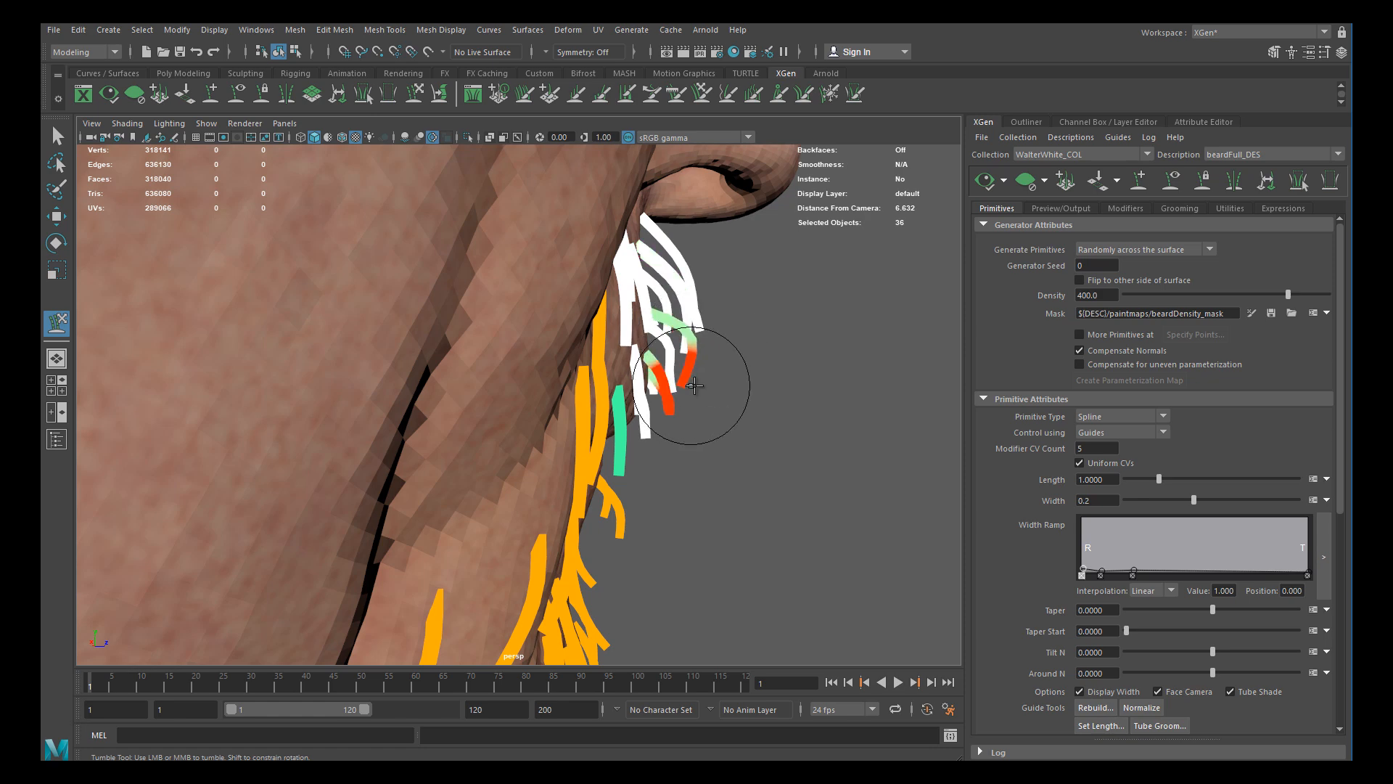
Select the moustache guide that sticks out above the lip and sculpt it closer to the face in profile
scroll(694, 385, "up", 5)
key("w")
left_click(602, 359)
right_click_drag(604, 361, 508, 305, "alt")
mouse_move(508, 305)
left_mouse_down("alt")
mouse_move(399, 281)
mouse_move(333, 302)
mouse_move(432, 264)
mouse_move(833, 264)
mouse_move(592, 352)
left_mouse_up("alt")
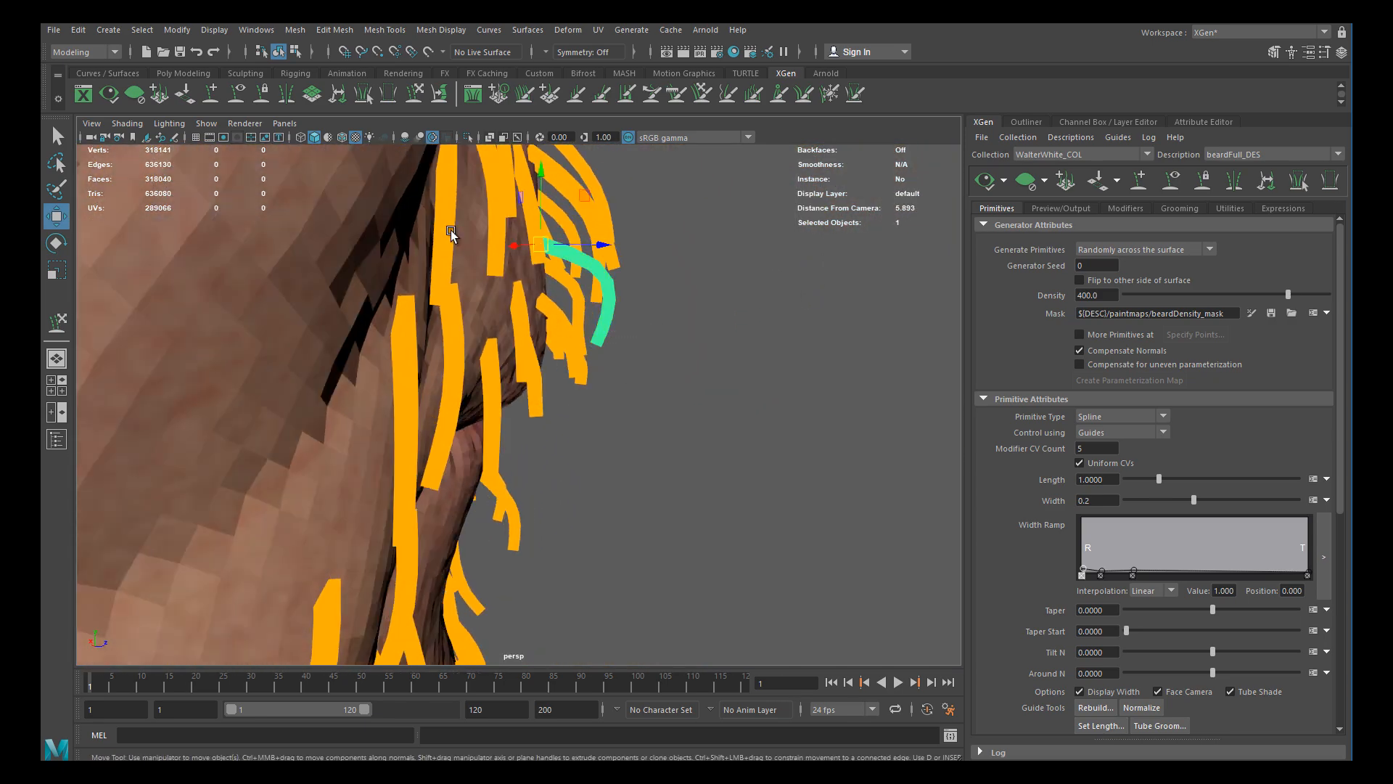
left_click(57, 321)
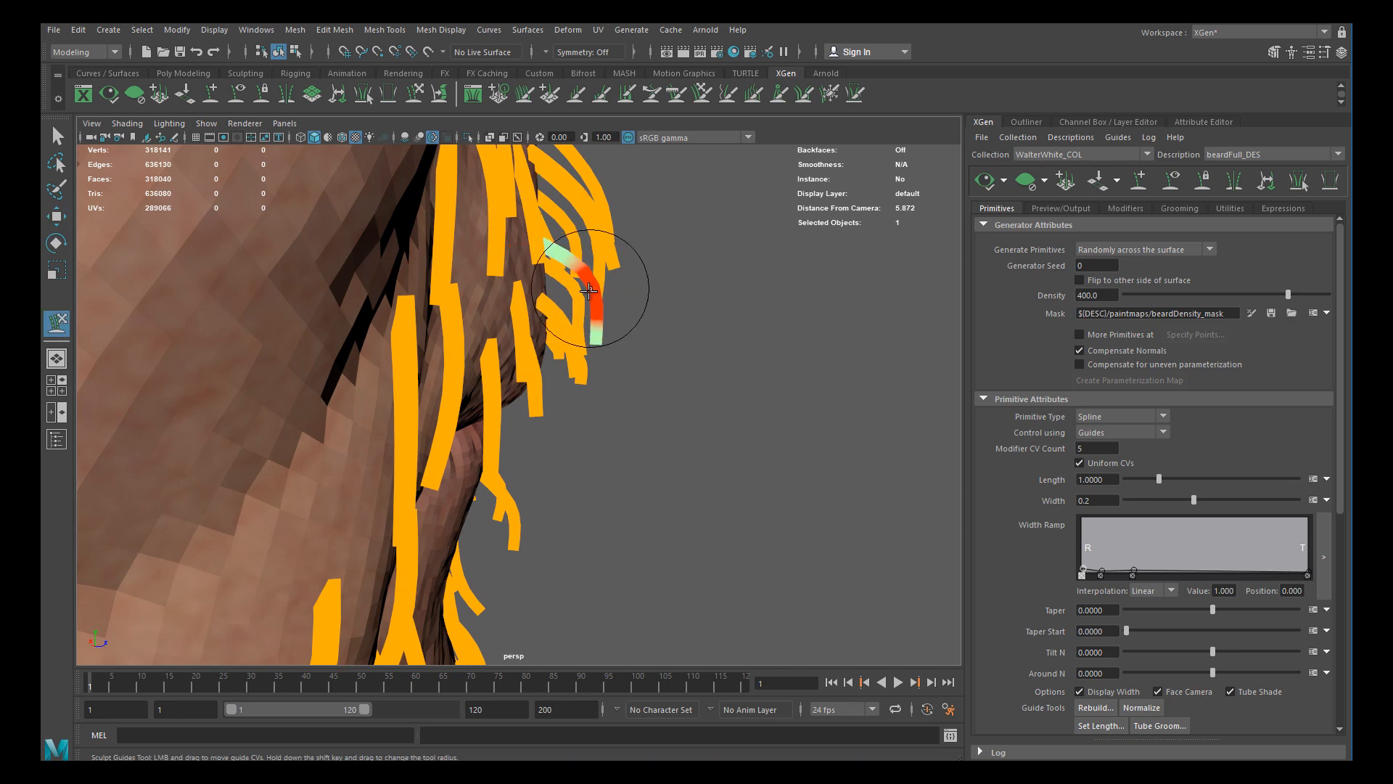
left_click_drag(586, 367, 428, 337, "alt")
Sculpt the same guide's tip straighter down towards the upper lip from the front
middle_click_drag(392, 338, 638, 377, "alt")
right_click_drag(610, 378, 450, 378, "alt")
left_click_drag(493, 378, 451, 379, "alt")
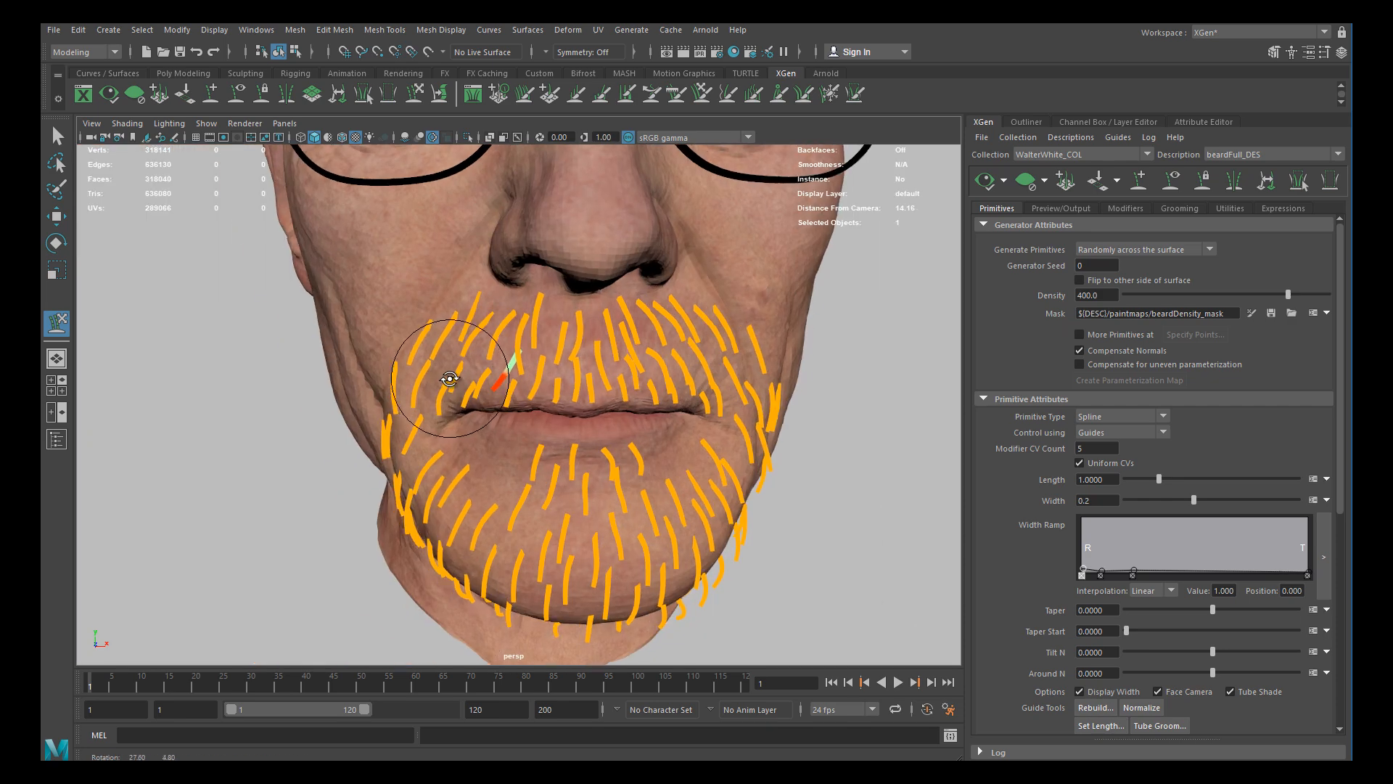
mouse_move(451, 379)
right_mouse_down("alt")
mouse_move(597, 445)
mouse_move(617, 439)
right_mouse_up("alt")
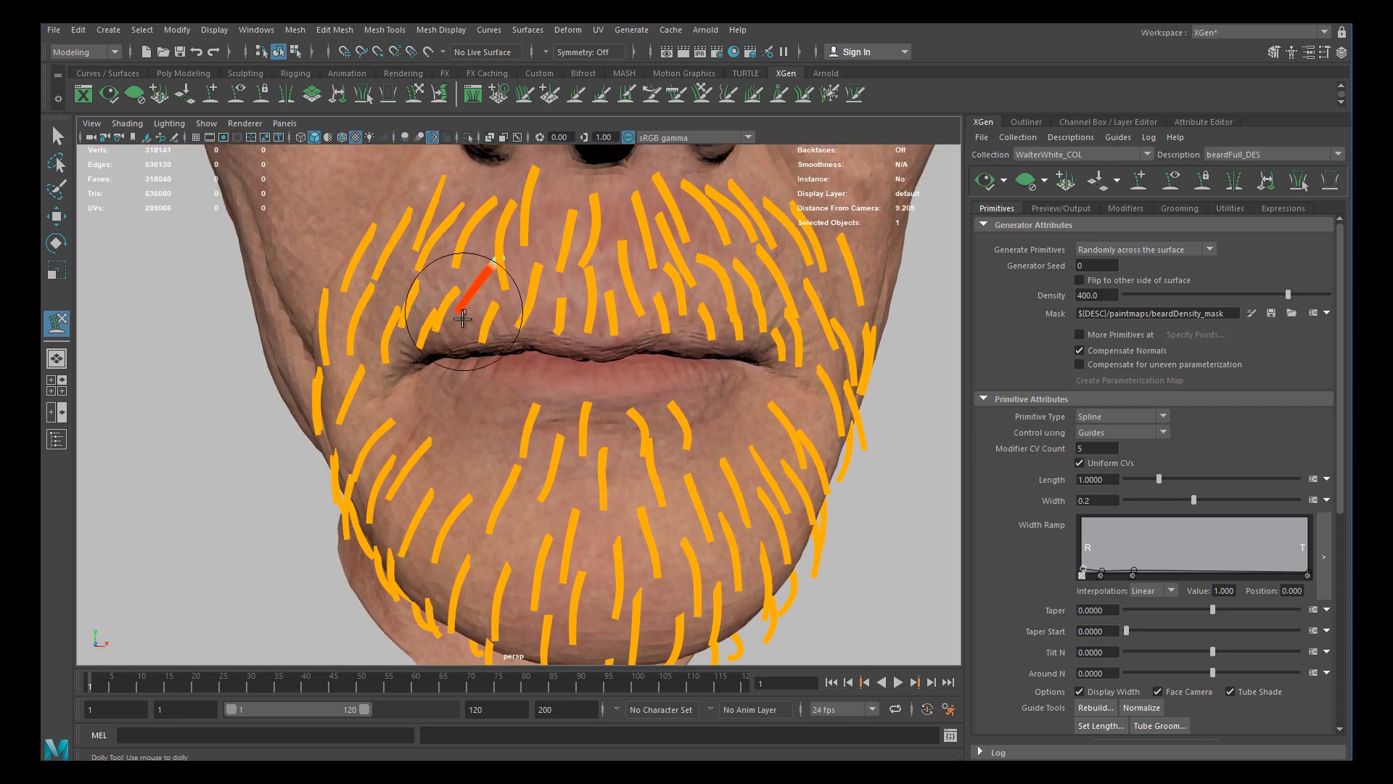
right_click_drag(473, 291, 513, 308, "alt")
left_click_drag(528, 286, 570, 244)
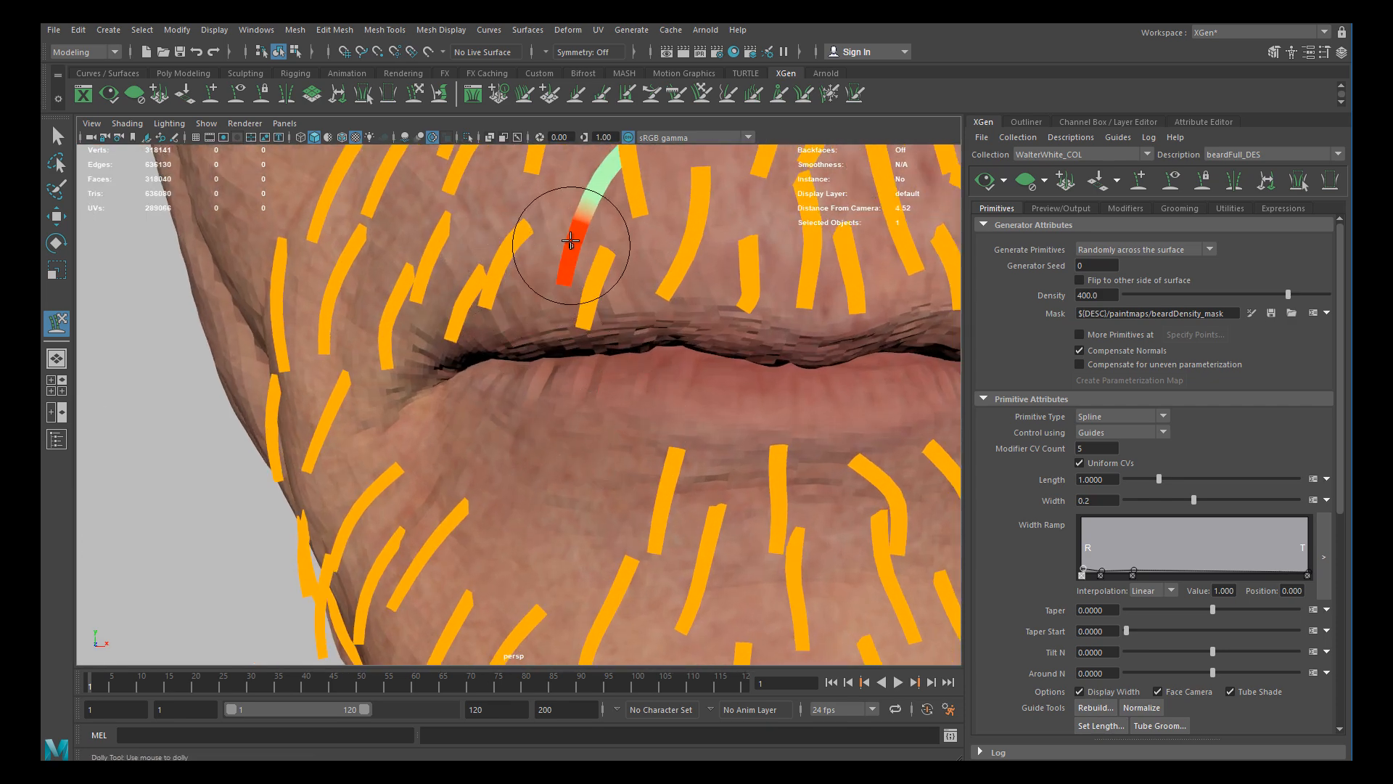
right_click_drag(569, 294, 508, 319, "alt")
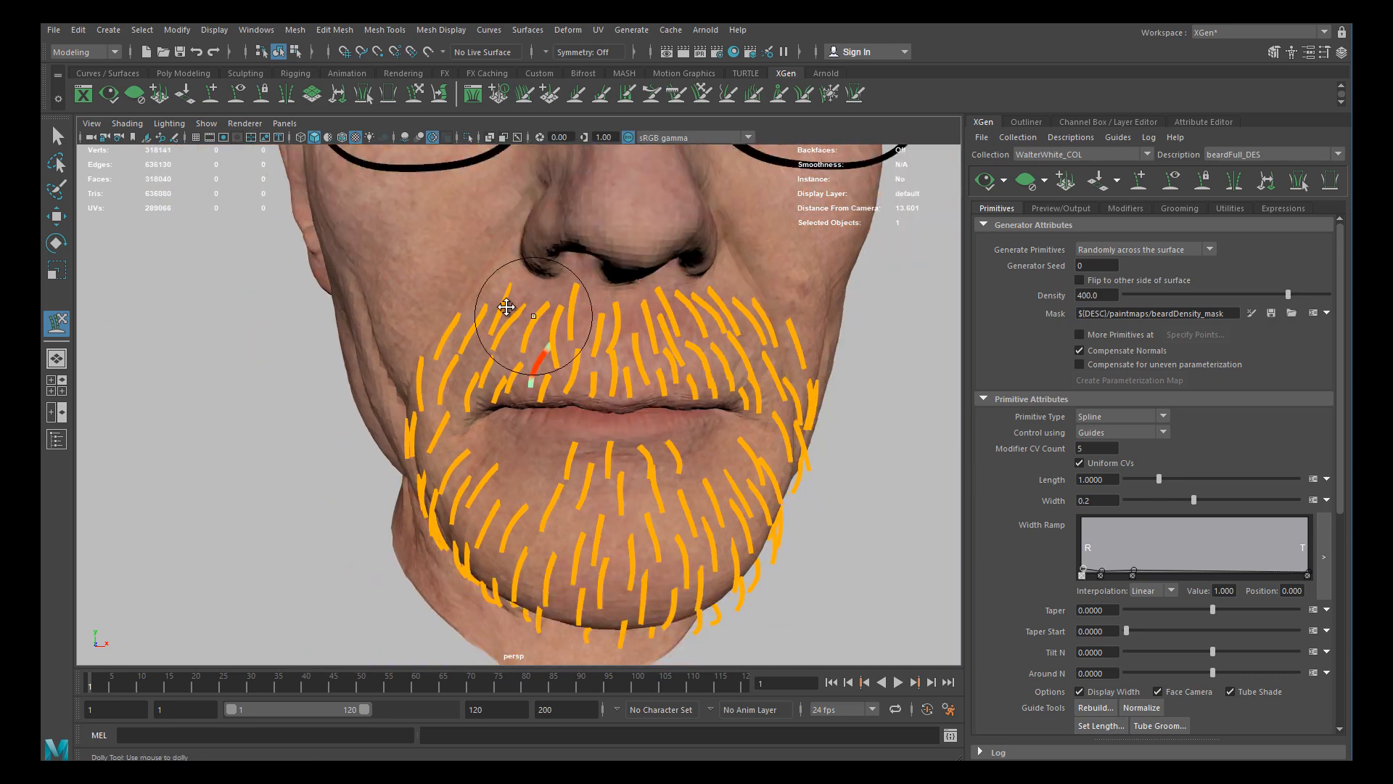
Select two guides on the upper outer edge of the moustache on the character's right side and sculpt their tips along the cheek
middle_click_drag(609, 371, 501, 312, "alt")
right_click_drag(501, 312, 514, 318, "alt")
left_click_drag(515, 320, 617, 328, "alt")
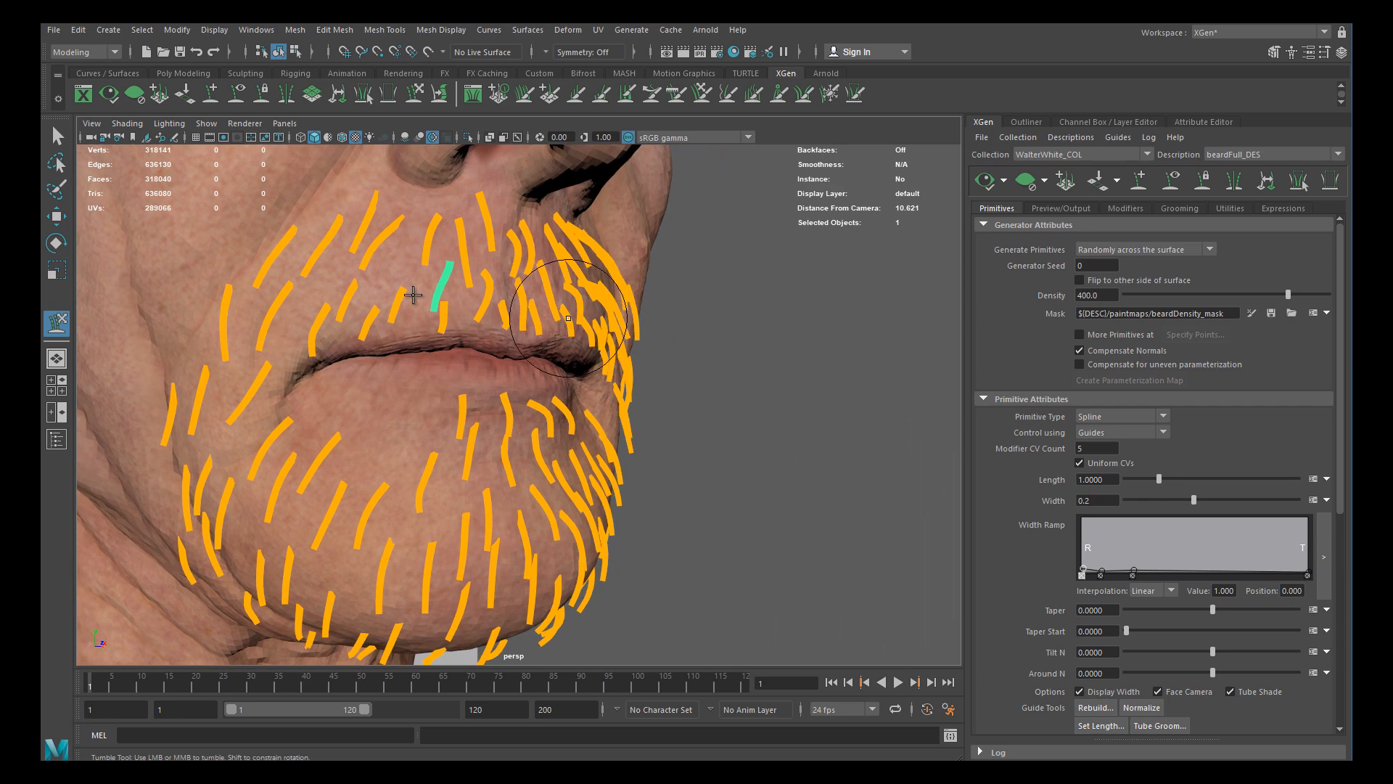
middle_click_drag(417, 294, 475, 325, "alt")
right_click_drag(475, 325, 498, 326, "alt")
key("w")
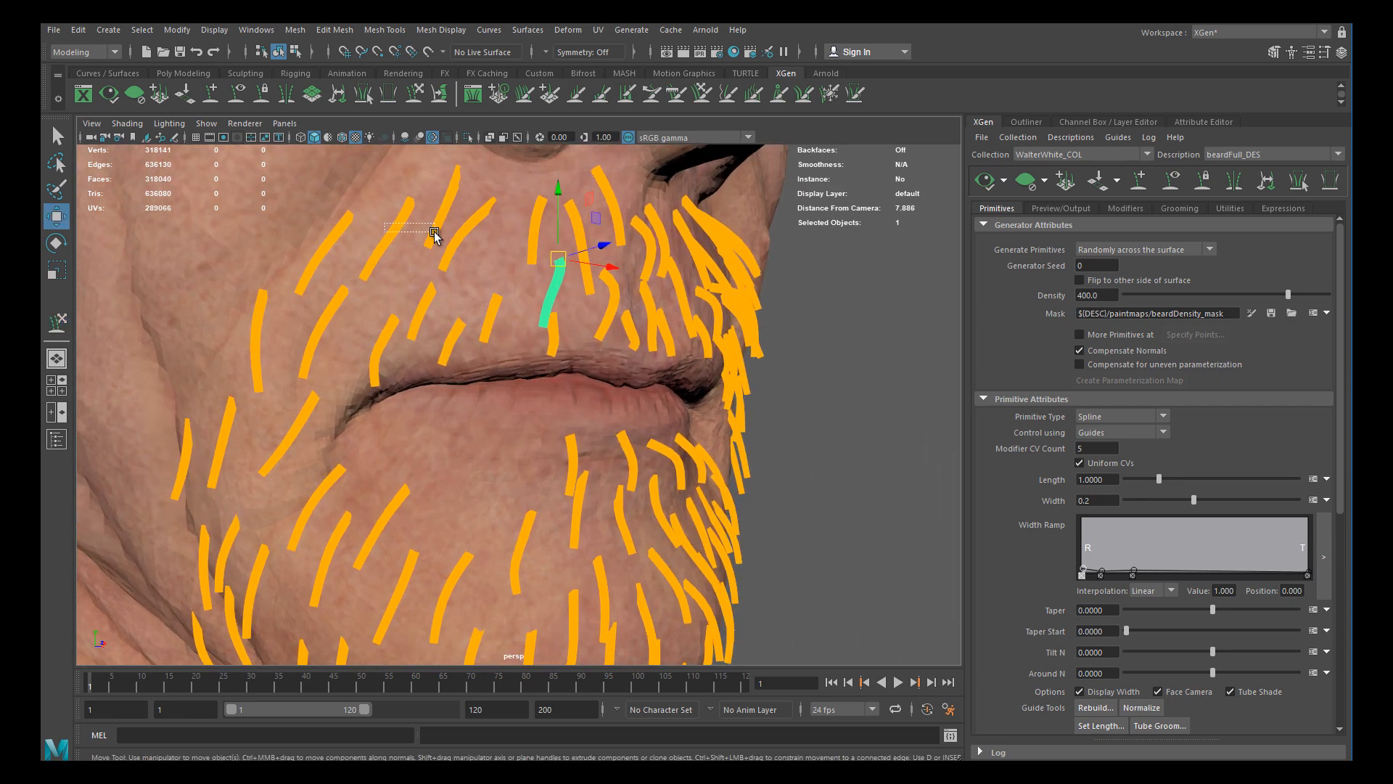
left_click_drag(434, 231, 439, 235)
middle_click_drag(502, 335, 501, 350, "alt")
right_click_drag(501, 350, 446, 339, "alt")
left_click_drag(447, 338, 365, 334, "alt")
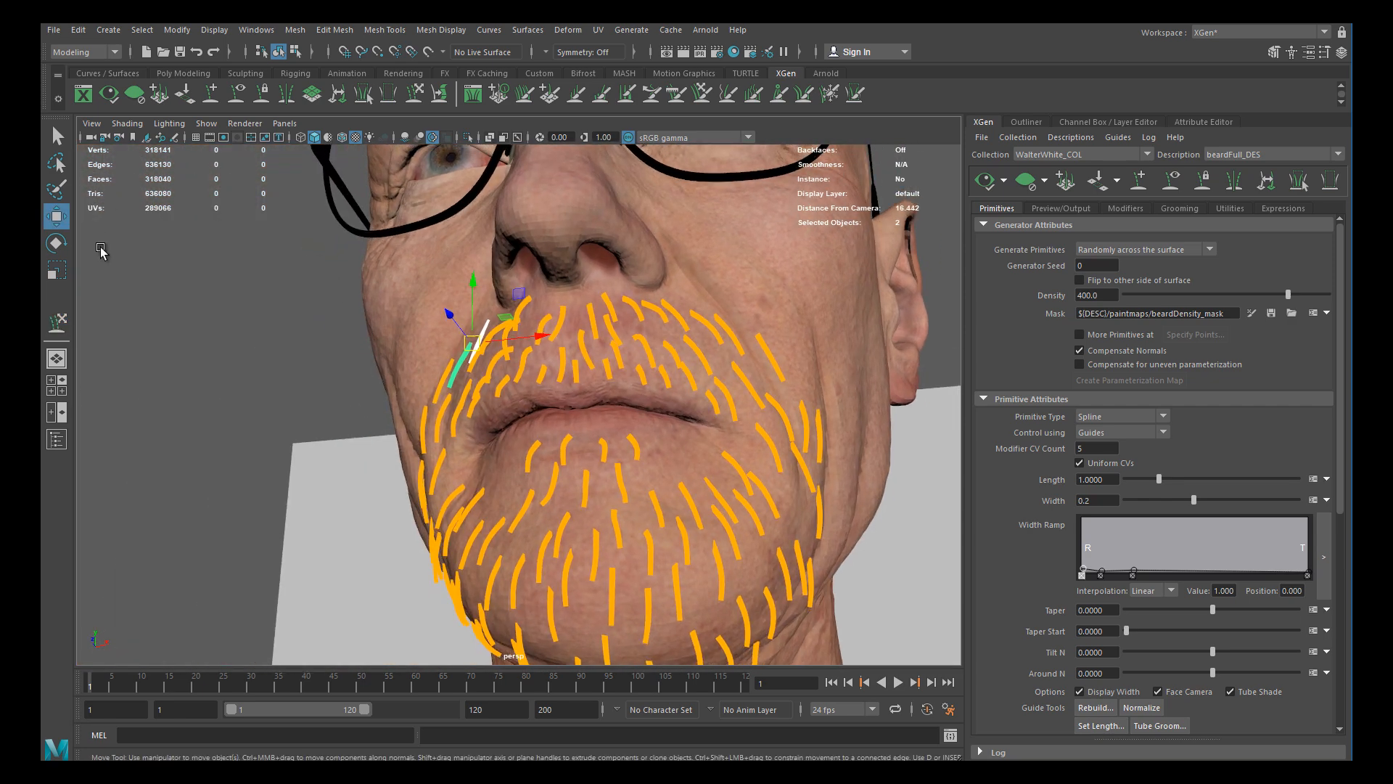
left_click(58, 323)
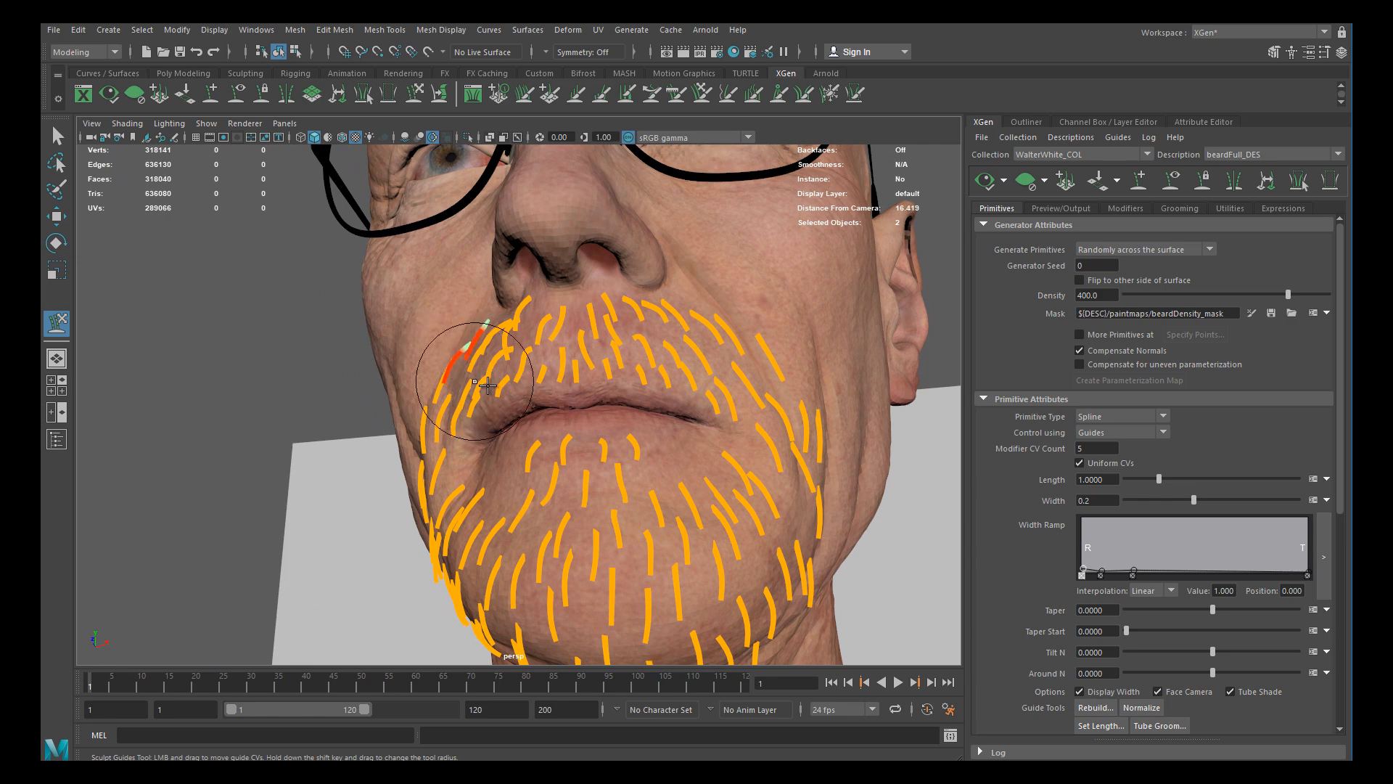
right_click_drag(489, 384, 597, 431, "alt")
left_click_drag(598, 431, 436, 307, "alt")
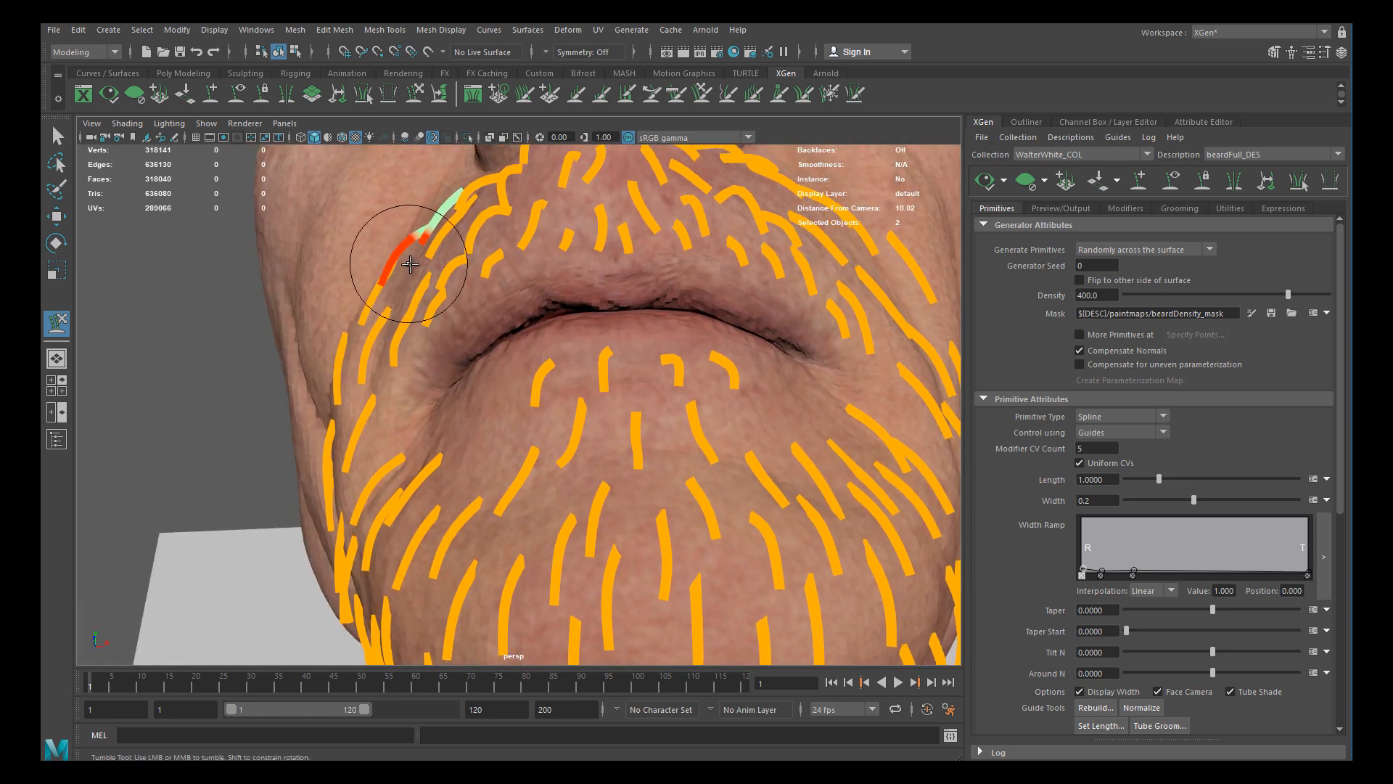
Select the guide above the mouth corner on the character's left side and sculpt its tip outward
left_click_drag(404, 233, 625, 364, "alt")
key("w")
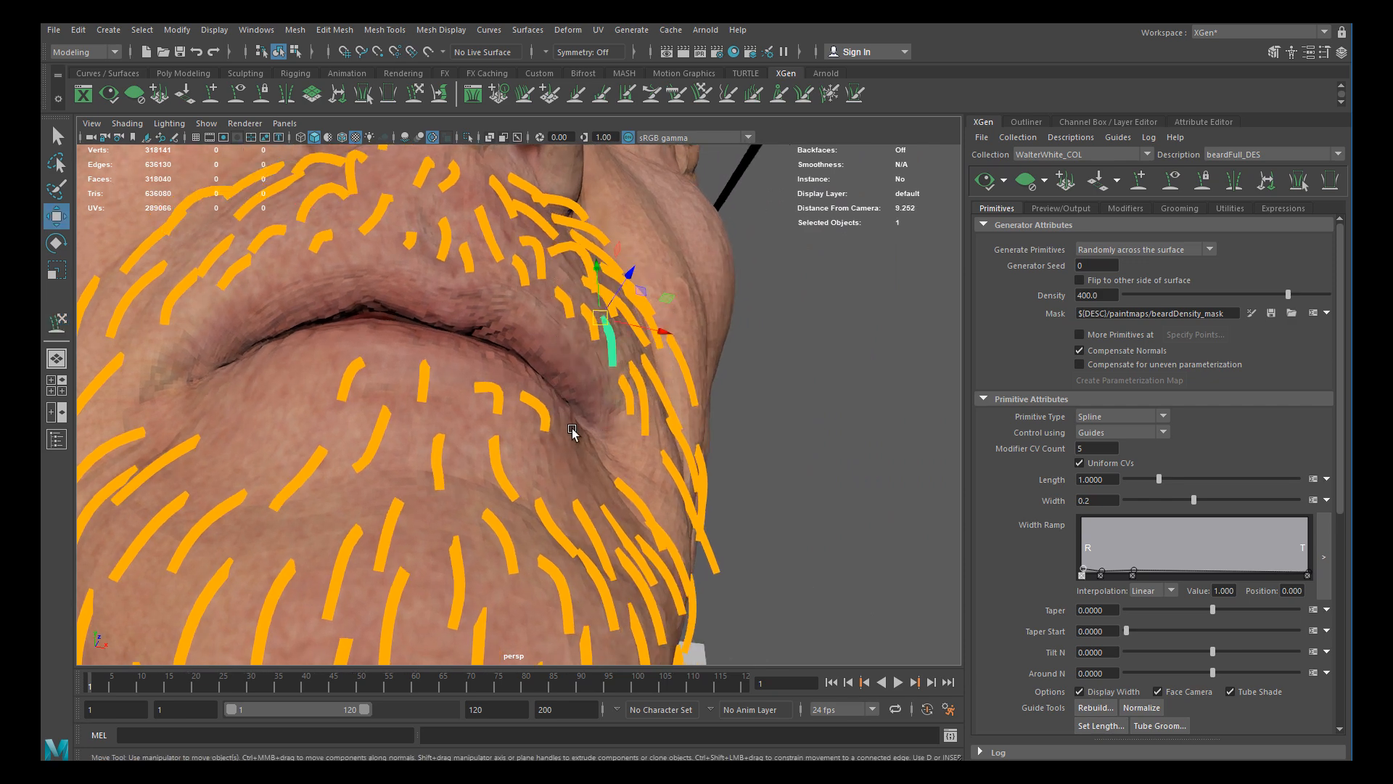
key("y")
mouse_move(610, 377)
left_mouse_down("alt")
mouse_move(611, 389)
mouse_move(466, 348)
mouse_move(367, 358)
mouse_move(377, 396)
mouse_move(367, 305)
mouse_move(467, 342)
mouse_move(426, 337)
mouse_move(426, 351)
left_mouse_up("alt")
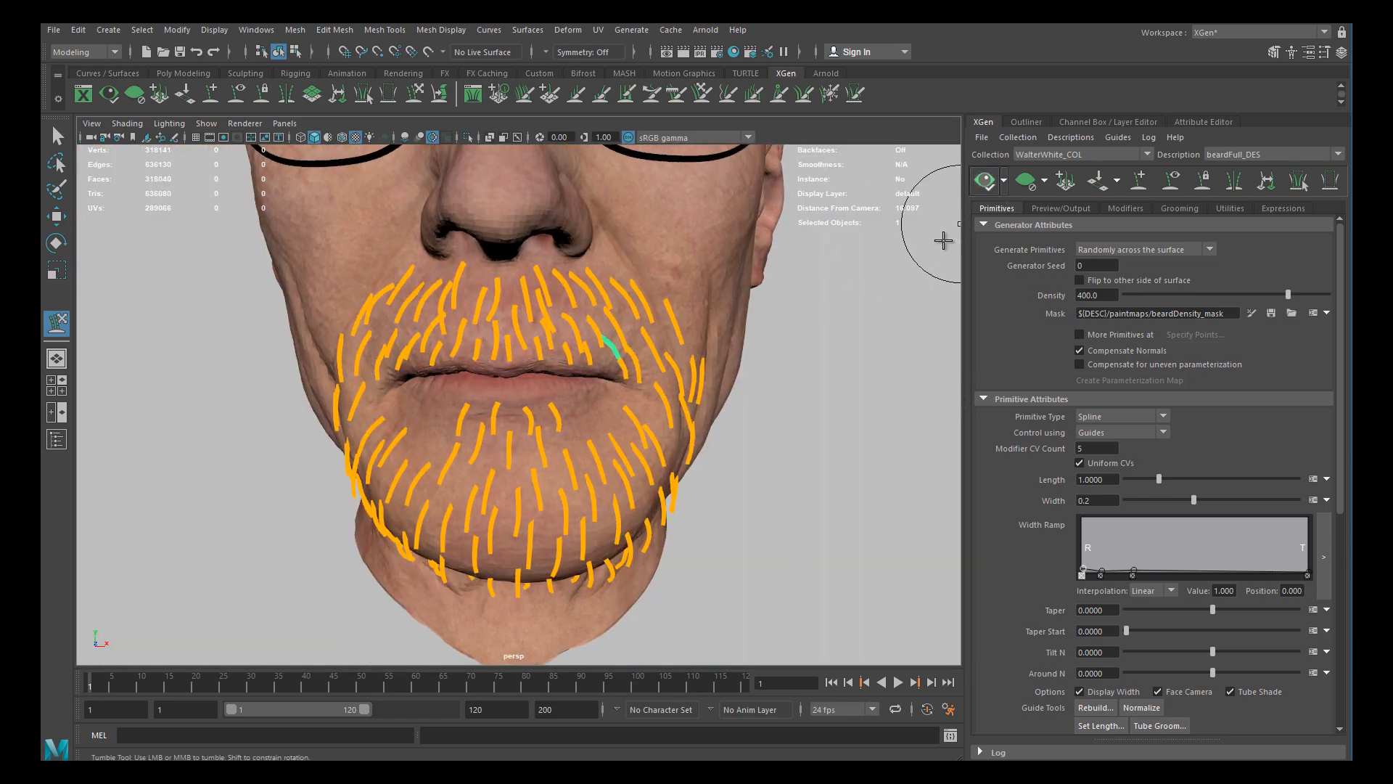
mouse_move(591, 326)
left_mouse_down("alt")
mouse_move(649, 345)
mouse_move(560, 395)
mouse_move(575, 367)
left_mouse_up("alt")
Preview the beard hair with the guides hidden and compare the moustache with the front reference photo
left_click(1169, 180)
right_click_drag(575, 368, 336, 350, "alt")
middle_click_drag(336, 350, 482, 403, "alt")
right_click_drag(481, 403, 644, 428, "alt")
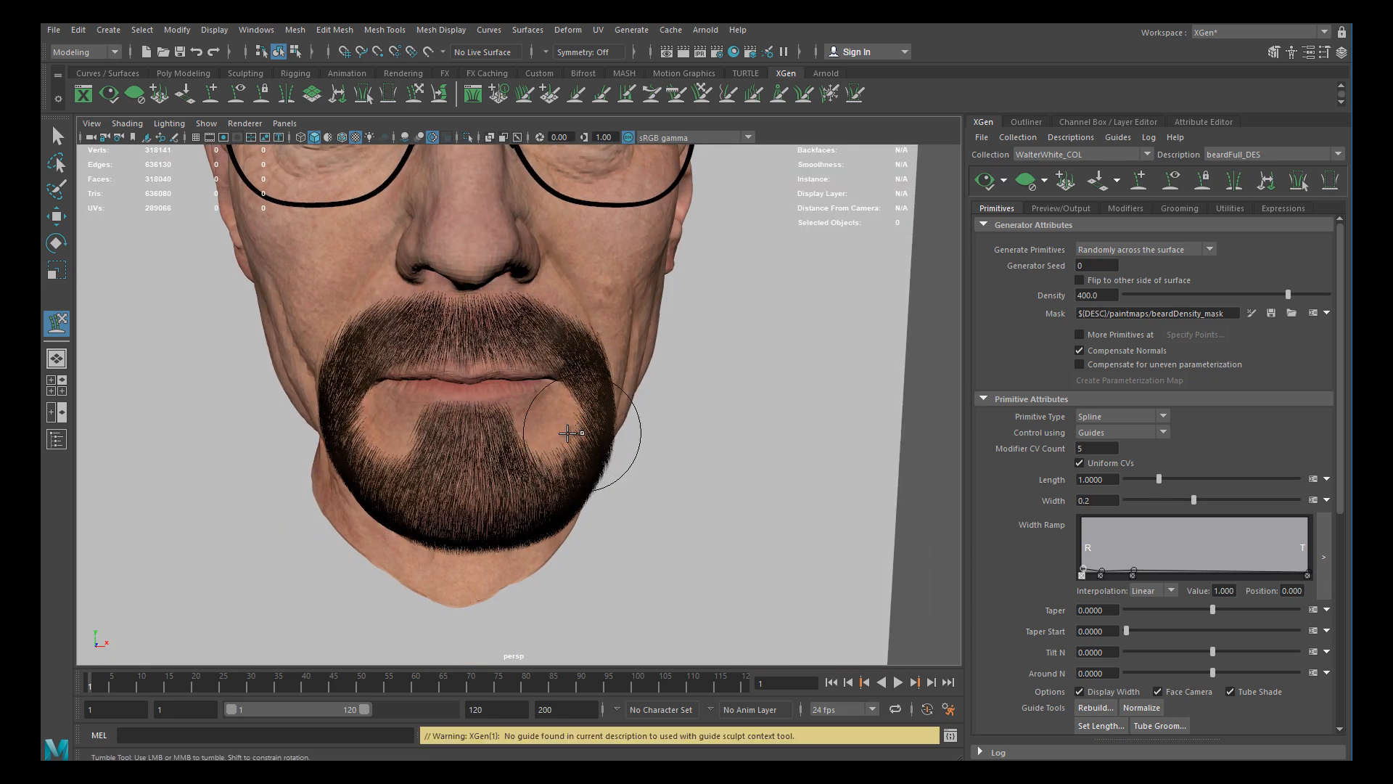
right_click_drag(258, 397, 256, 409)
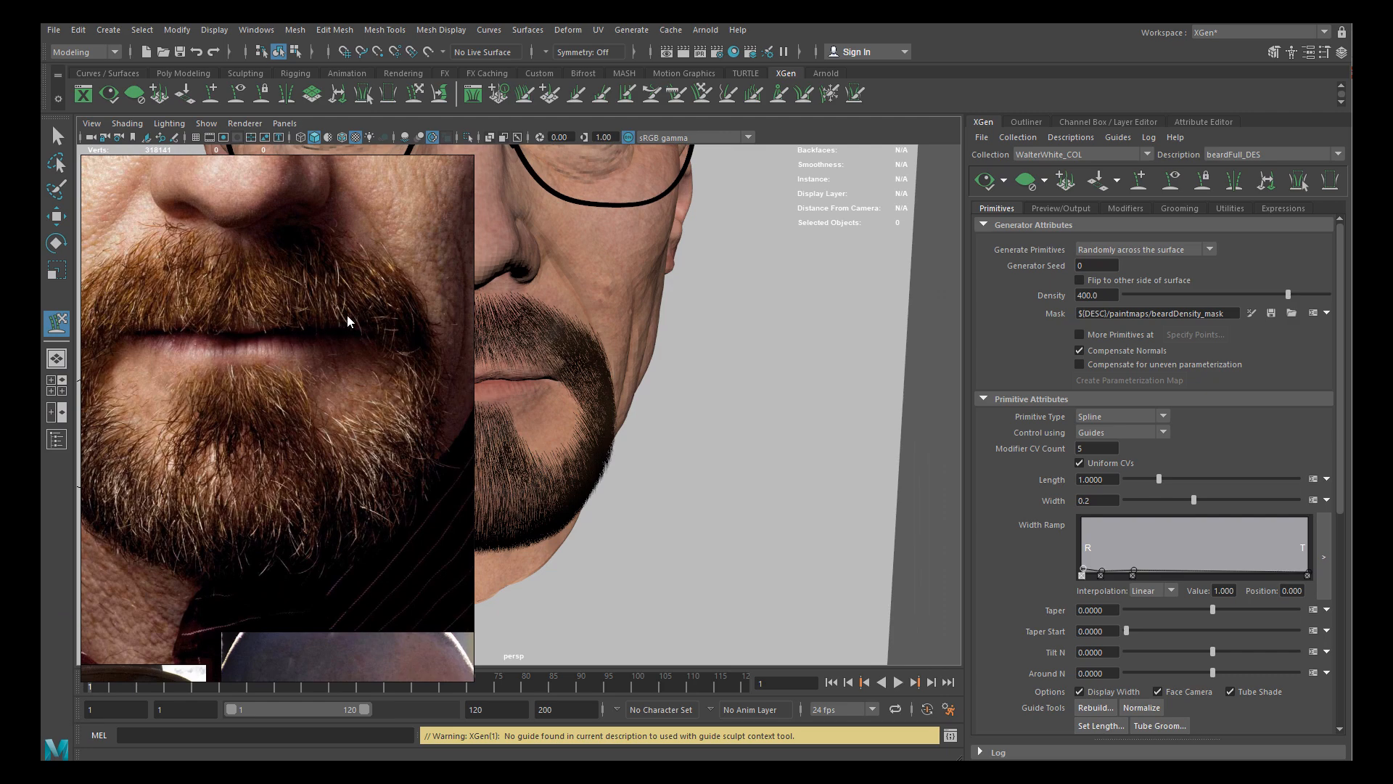
right_click_drag(355, 313, 41, 370)
right_click_drag(500, 331, 607, 388, "alt")
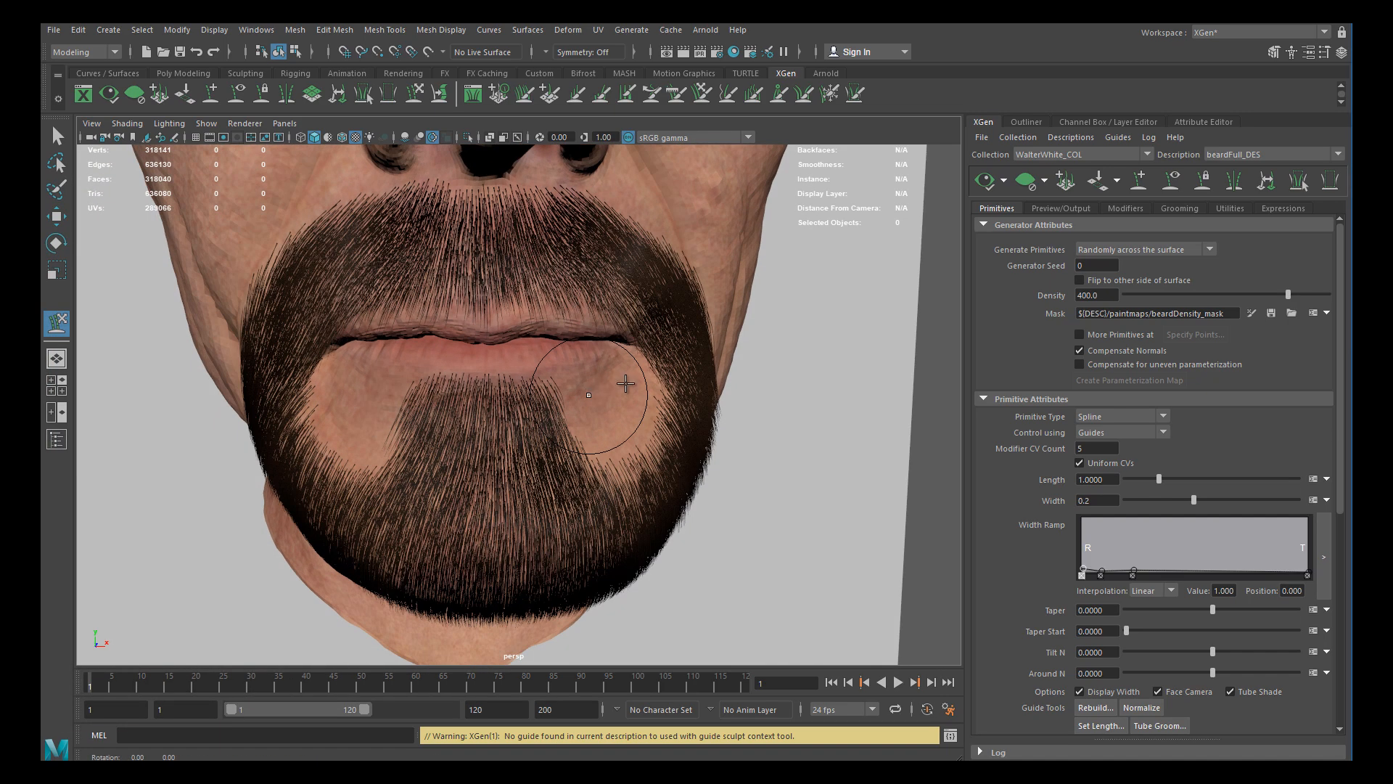
Show the guides again and sculpt the tips of the lower moustache guides along the upper lip
left_click(1170, 181)
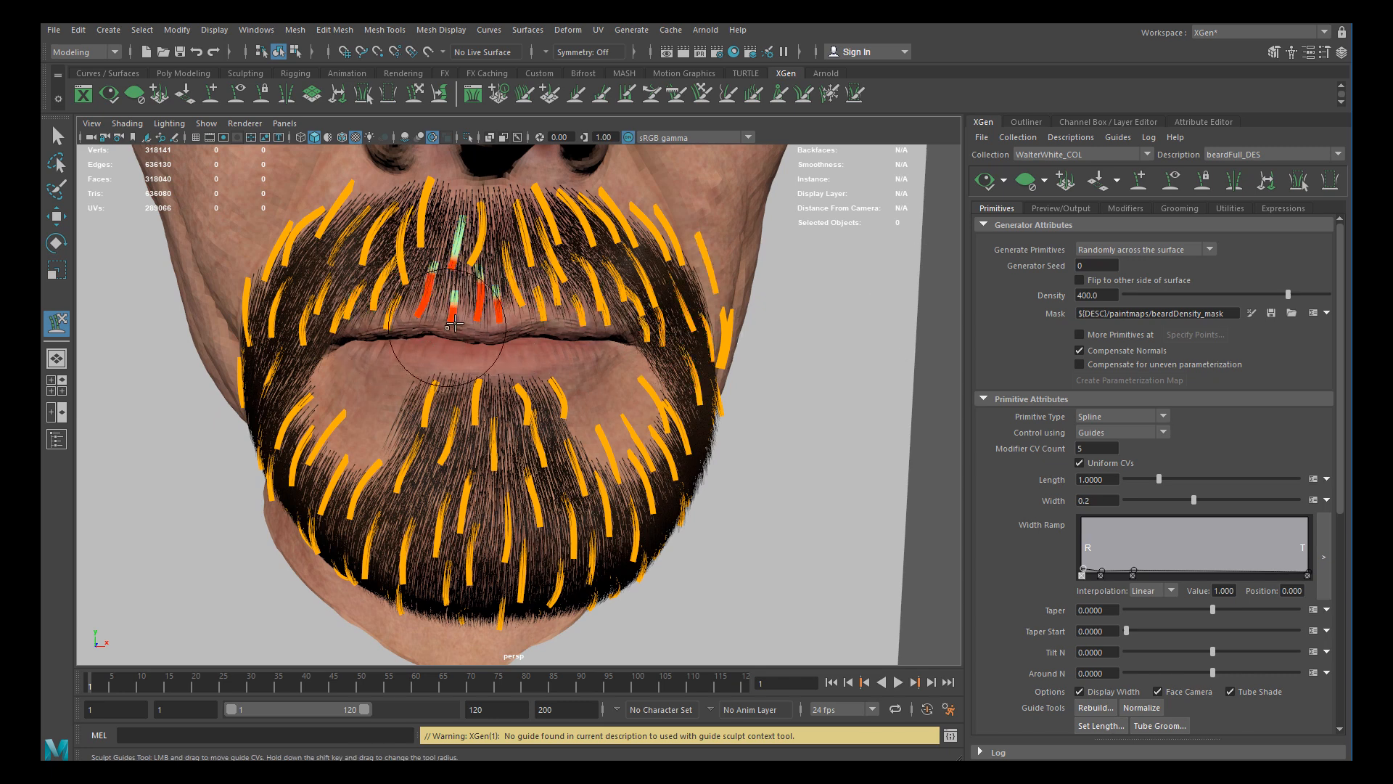
mouse_move(448, 317)
left_mouse_down()
mouse_move(444, 329)
mouse_move(547, 326)
left_mouse_up()
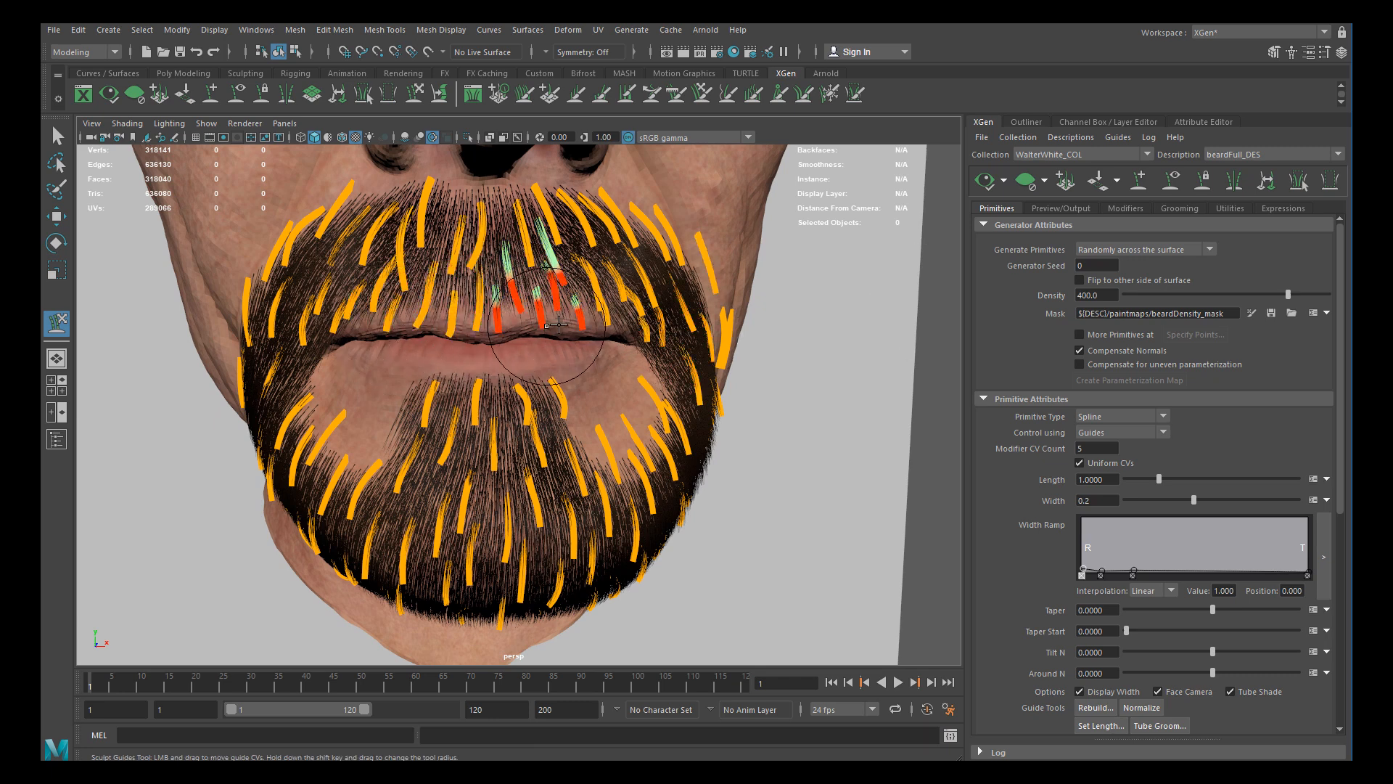
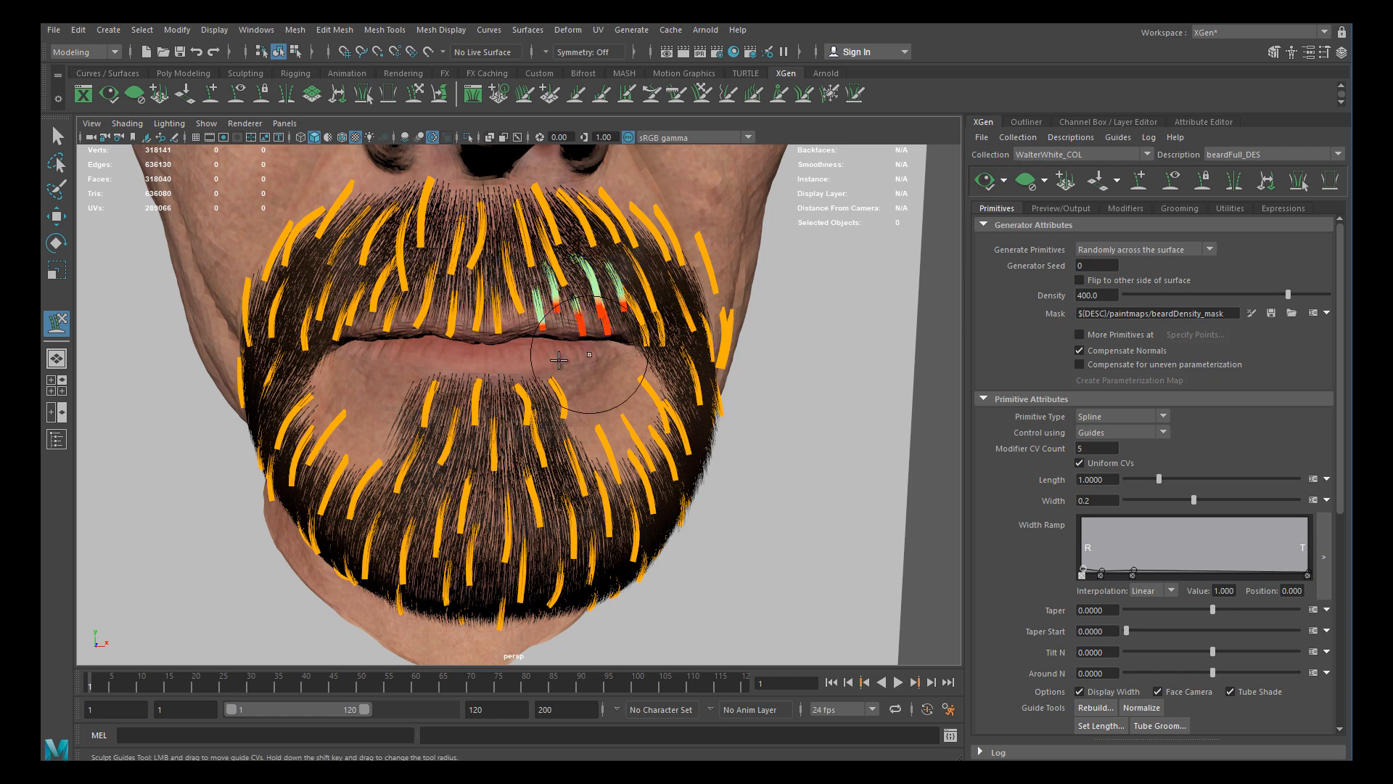
scroll(507, 319, "up", 3)
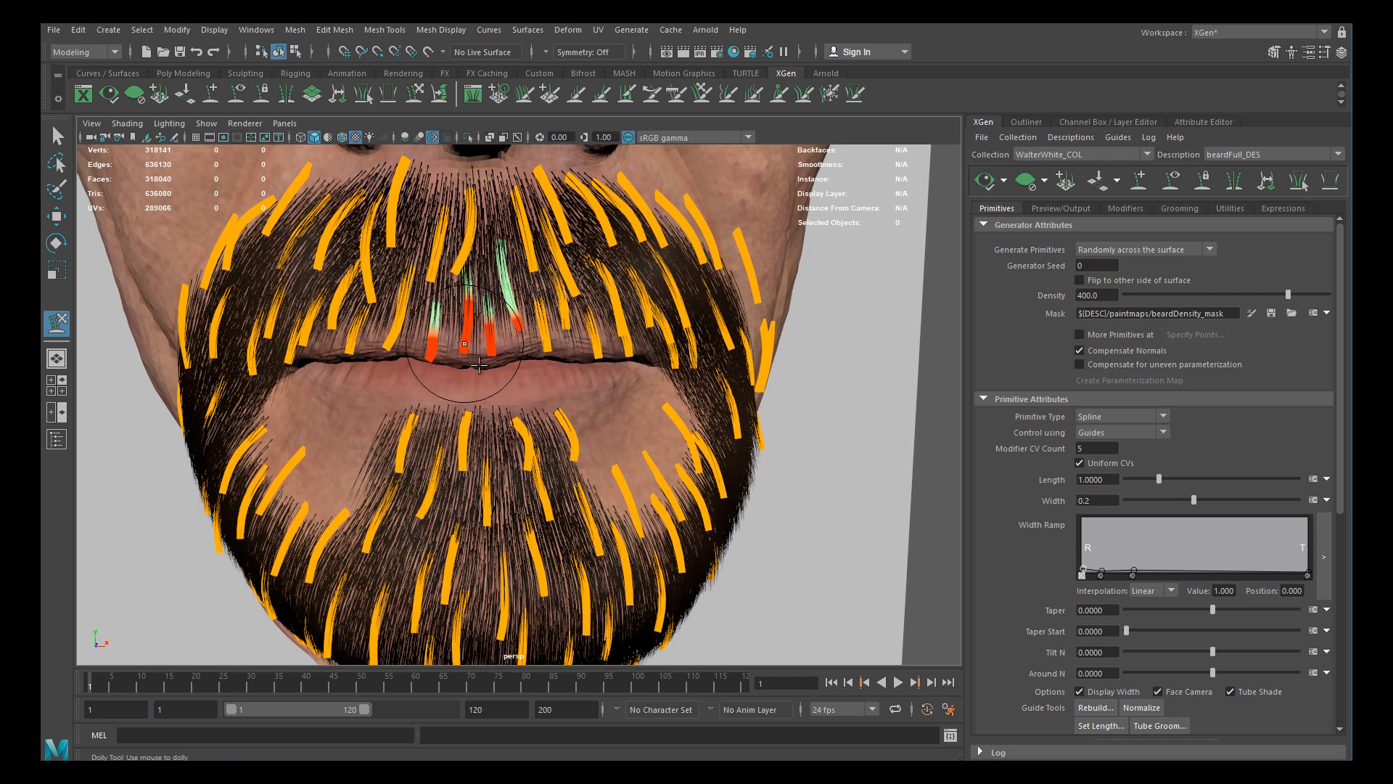
Select the single guide near the middle of the moustache and sculpt its tip on its own
key("w")
left_click(508, 329)
key("y")
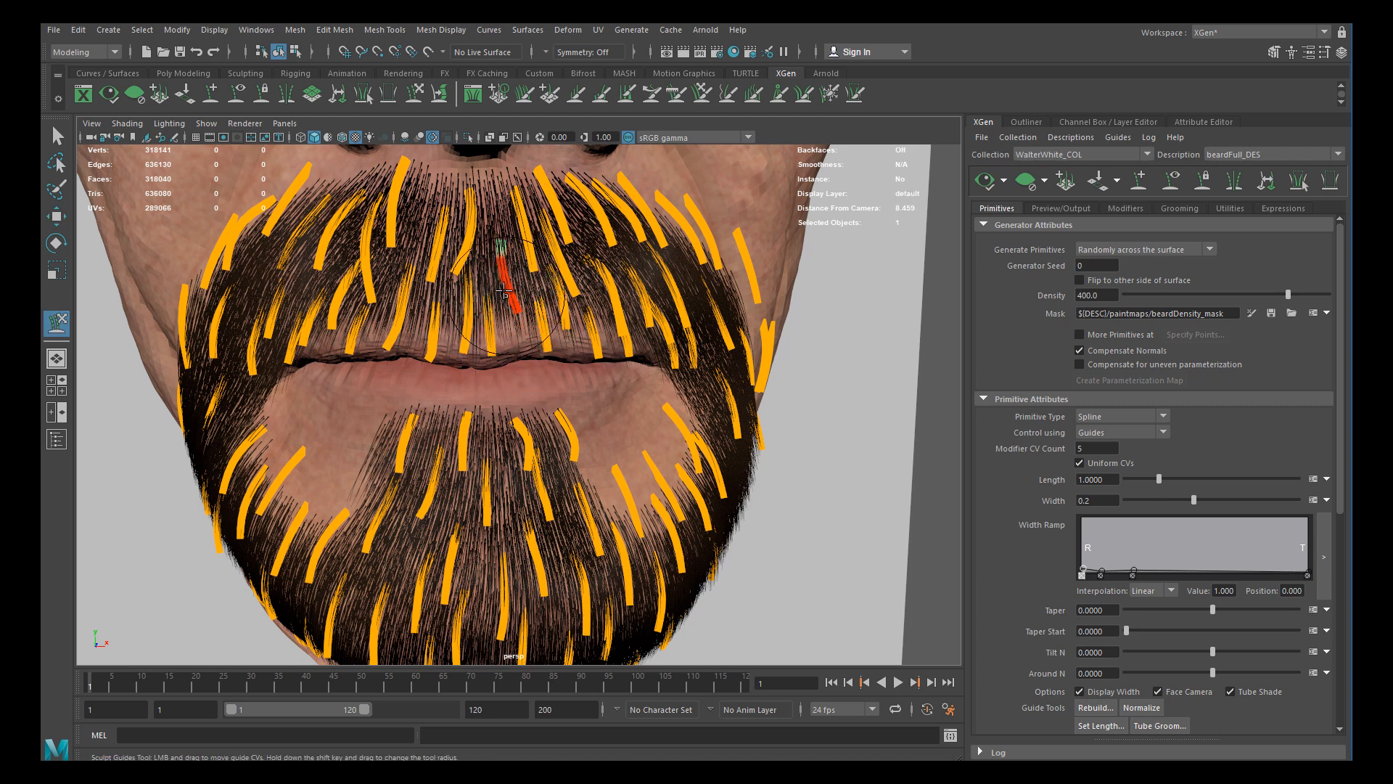
mouse_move(523, 356)
right_mouse_down("alt")
mouse_move(502, 349)
mouse_move(540, 341)
right_mouse_up("alt")
middle_click_drag(503, 274, 508, 352, "alt")
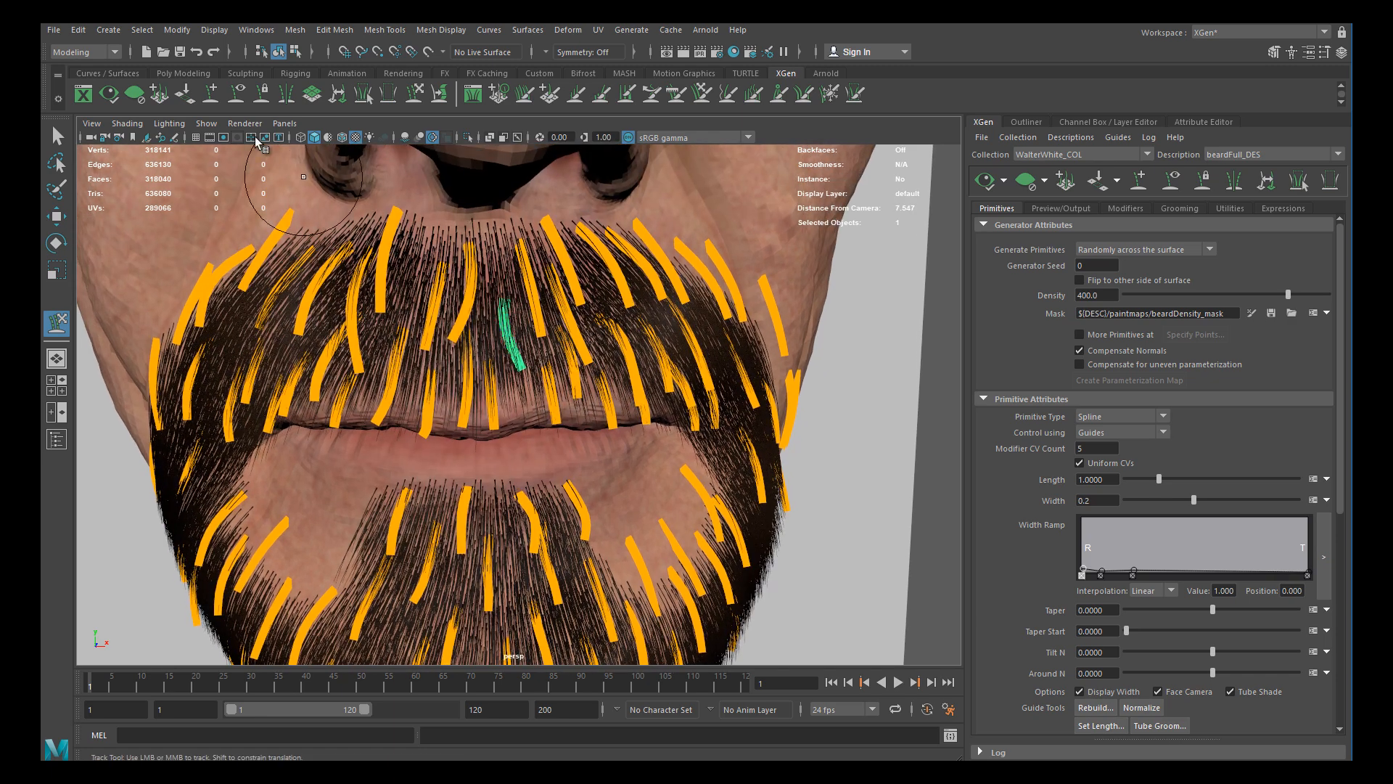
Move the selected middle guide up towards the nose and sculpt its tip towards the character's left side
left_click(211, 93)
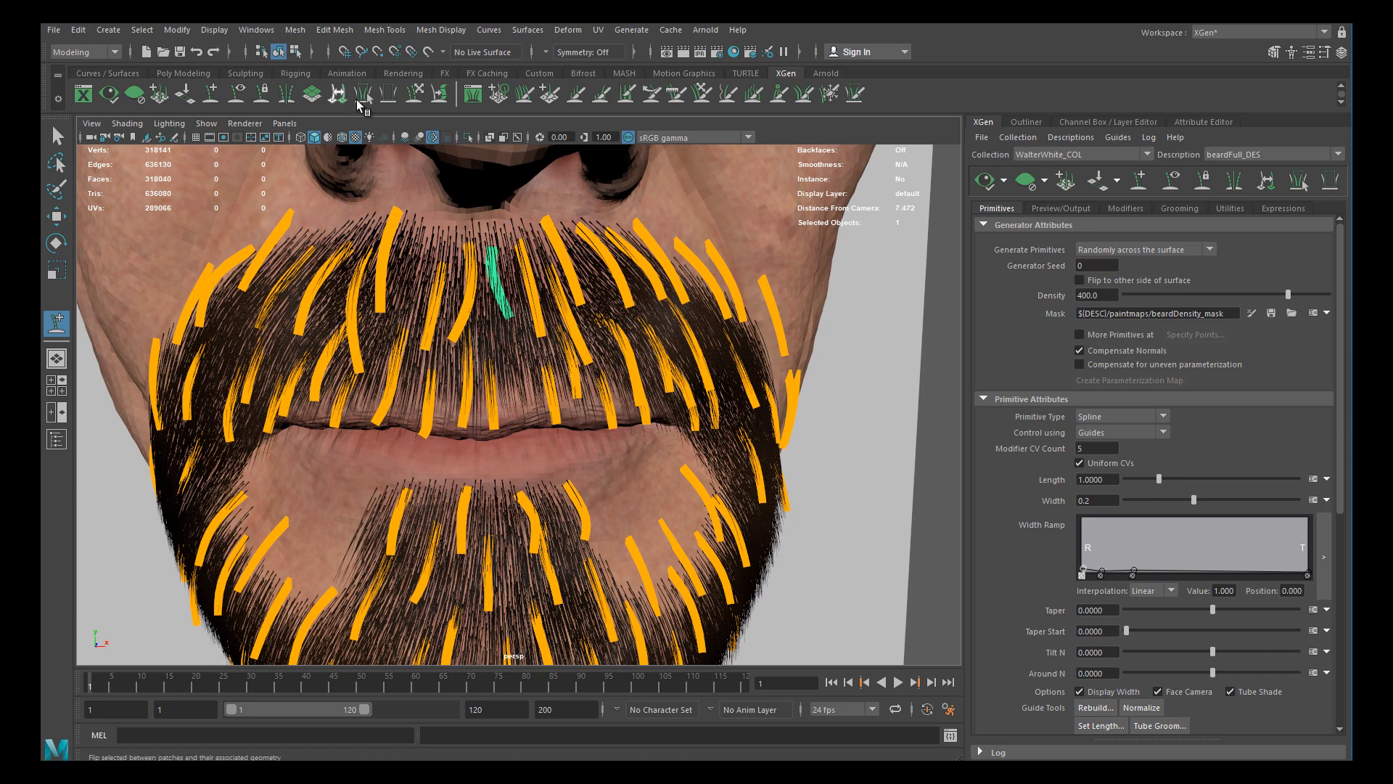
left_click(414, 95)
mouse_move(515, 329)
left_mouse_down("alt")
mouse_move(330, 341)
mouse_move(364, 323)
mouse_move(327, 298)
mouse_move(539, 334)
mouse_move(465, 330)
left_mouse_up("alt")
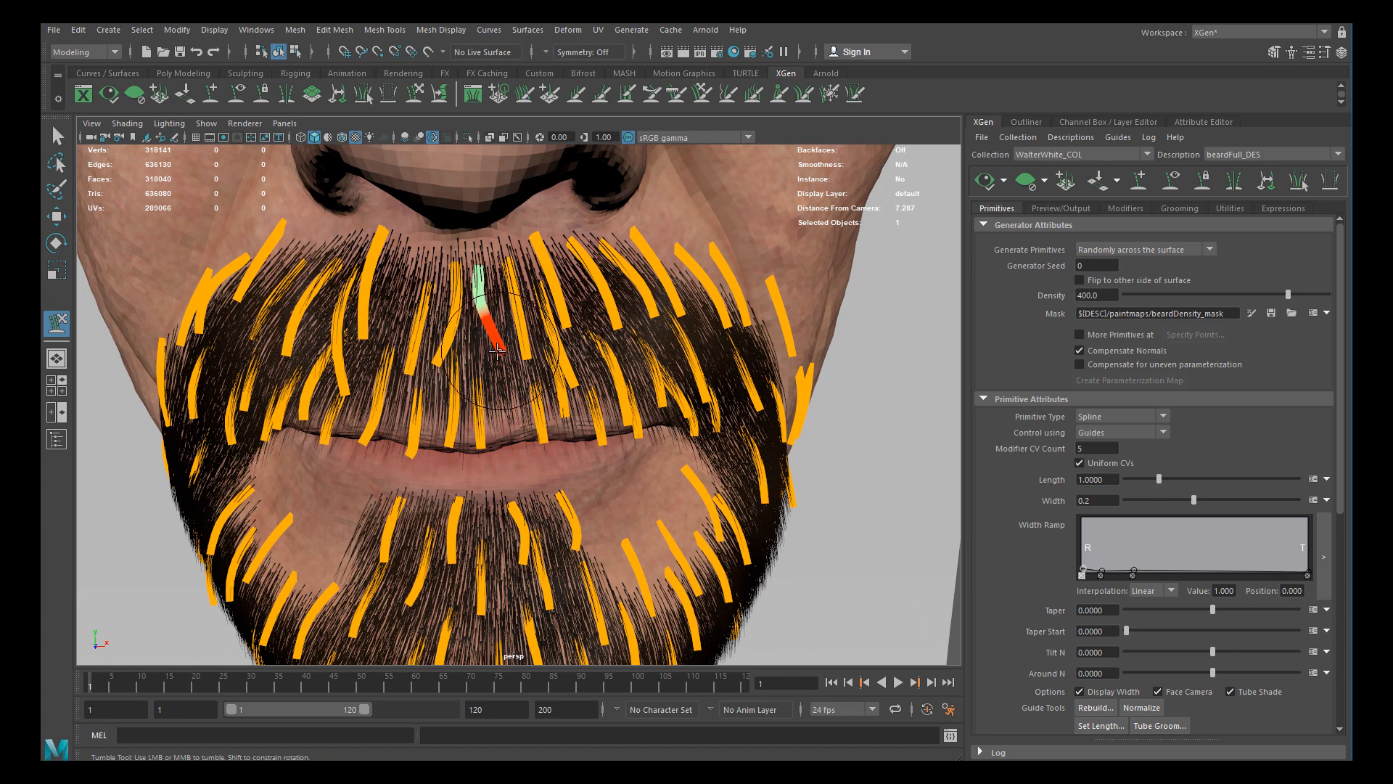
right_click_drag(500, 382, 564, 405, "alt")
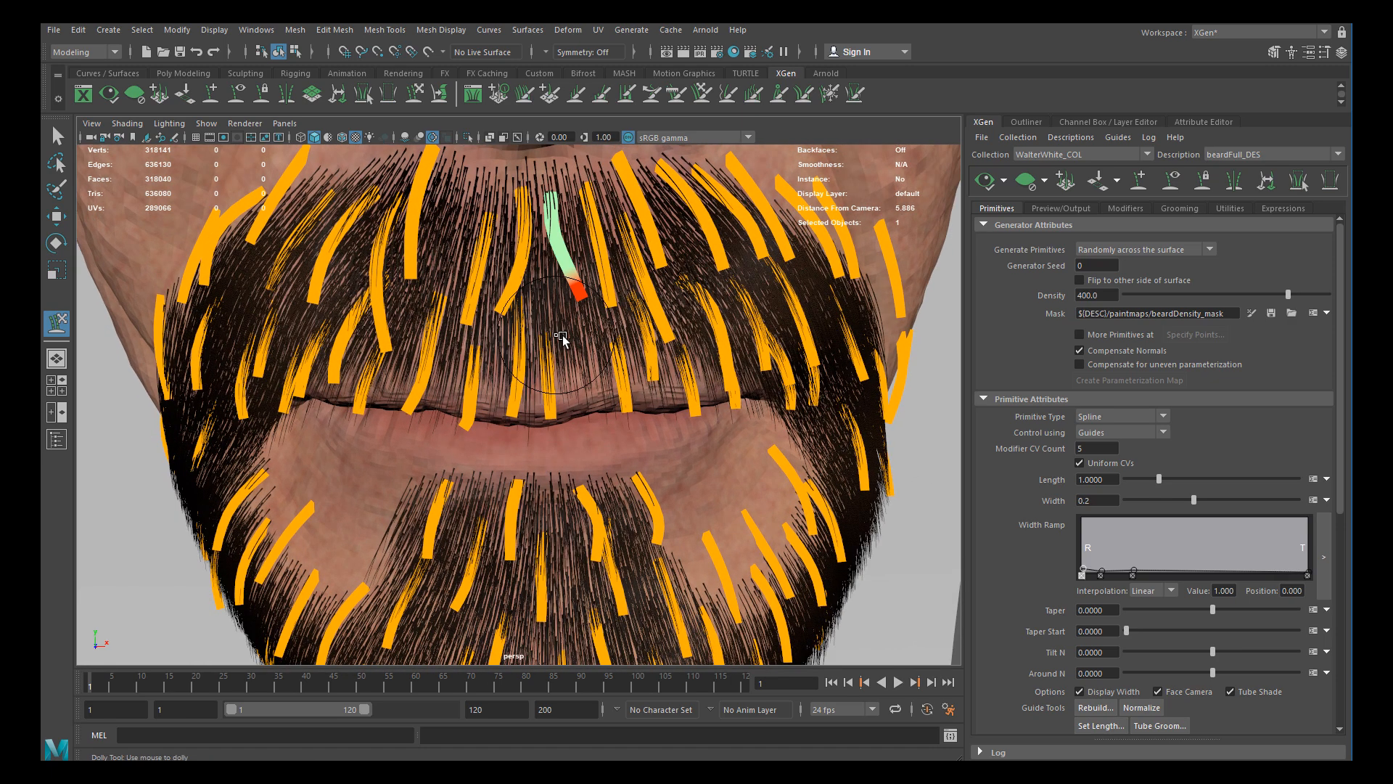
Add a guide below the moved one, near the middle of the upper lip, and sculpt its tip towards the character's left side
key("w")
key("y")
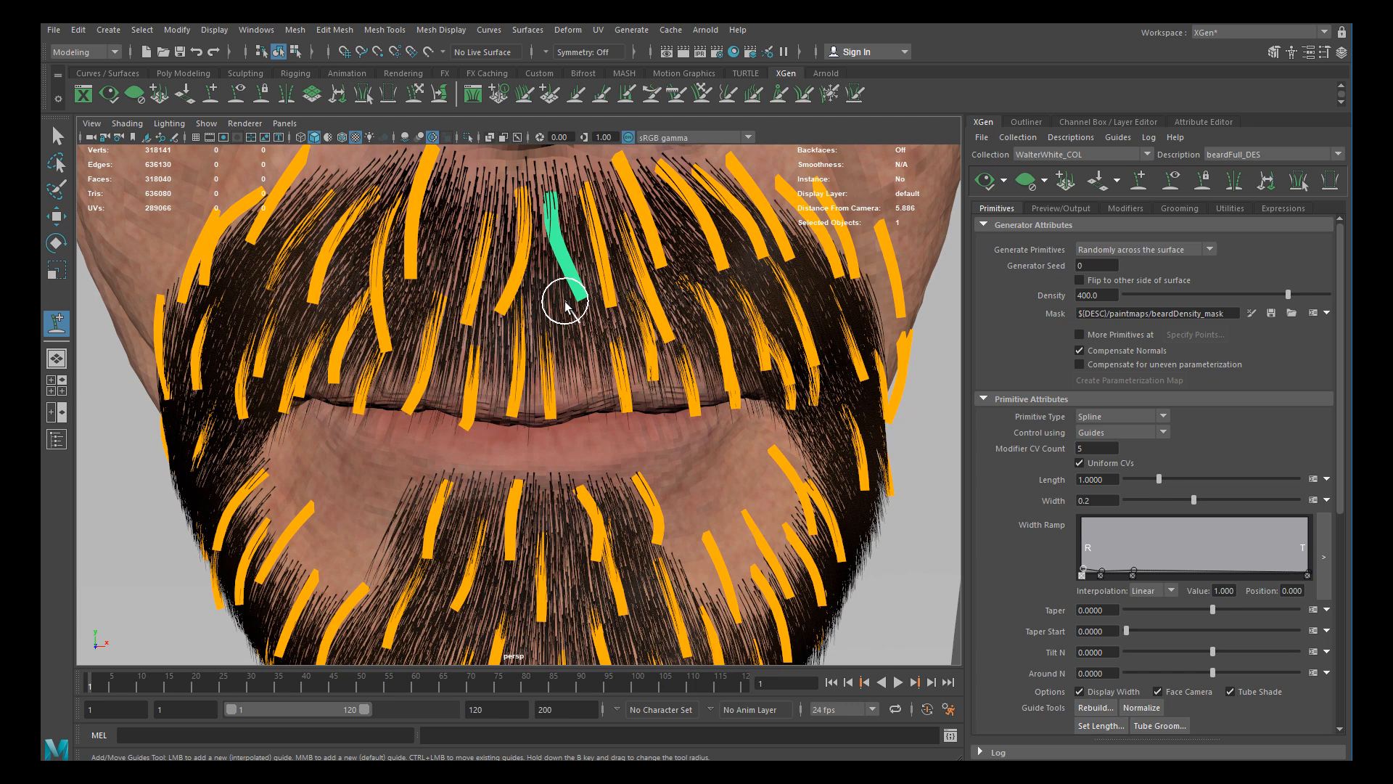
left_click(566, 302)
middle_click_drag(630, 384, 607, 403, "alt")
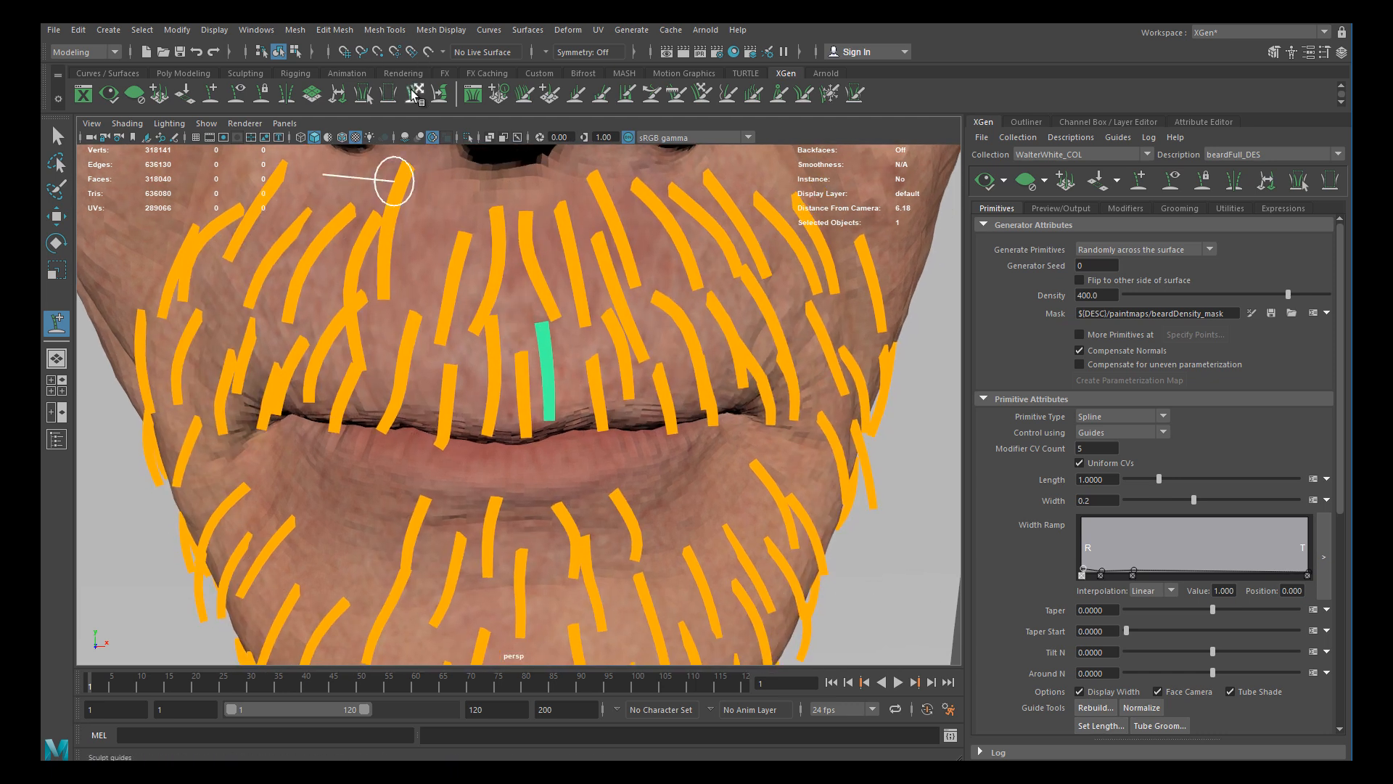
key("y")
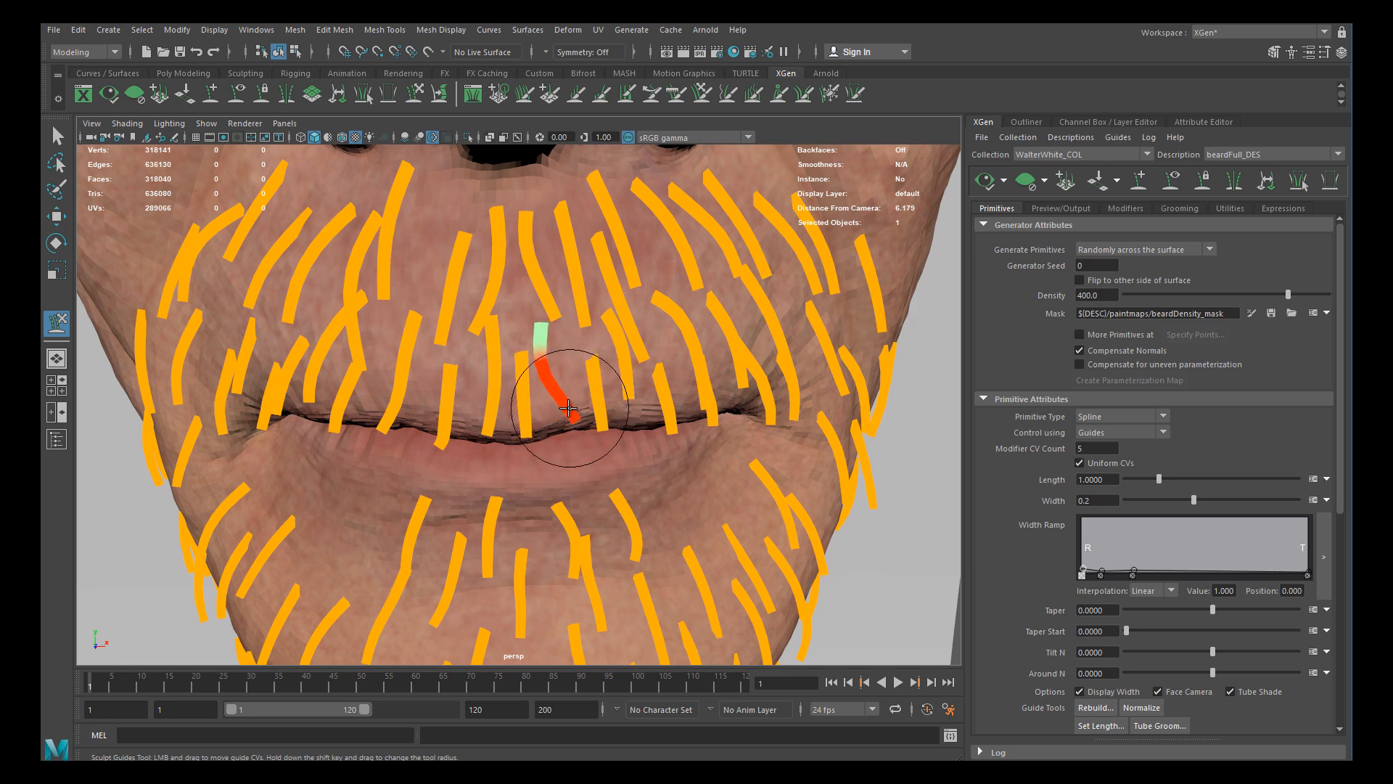
left_click_drag(581, 423, 555, 406, "alt")
right_click_drag(555, 407, 629, 461, "alt")
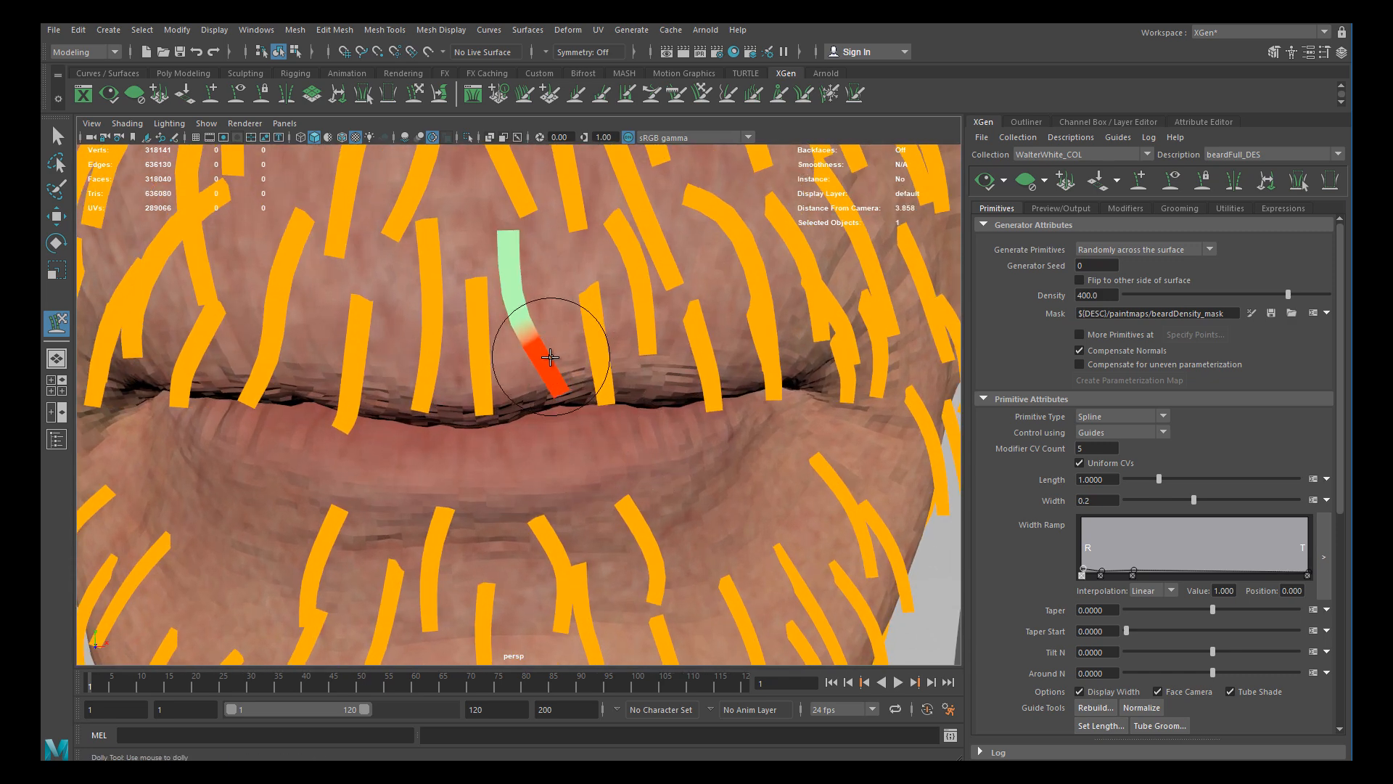
left_click_drag(541, 383, 500, 334, "alt")
right_click_drag(501, 334, 513, 373, "alt")
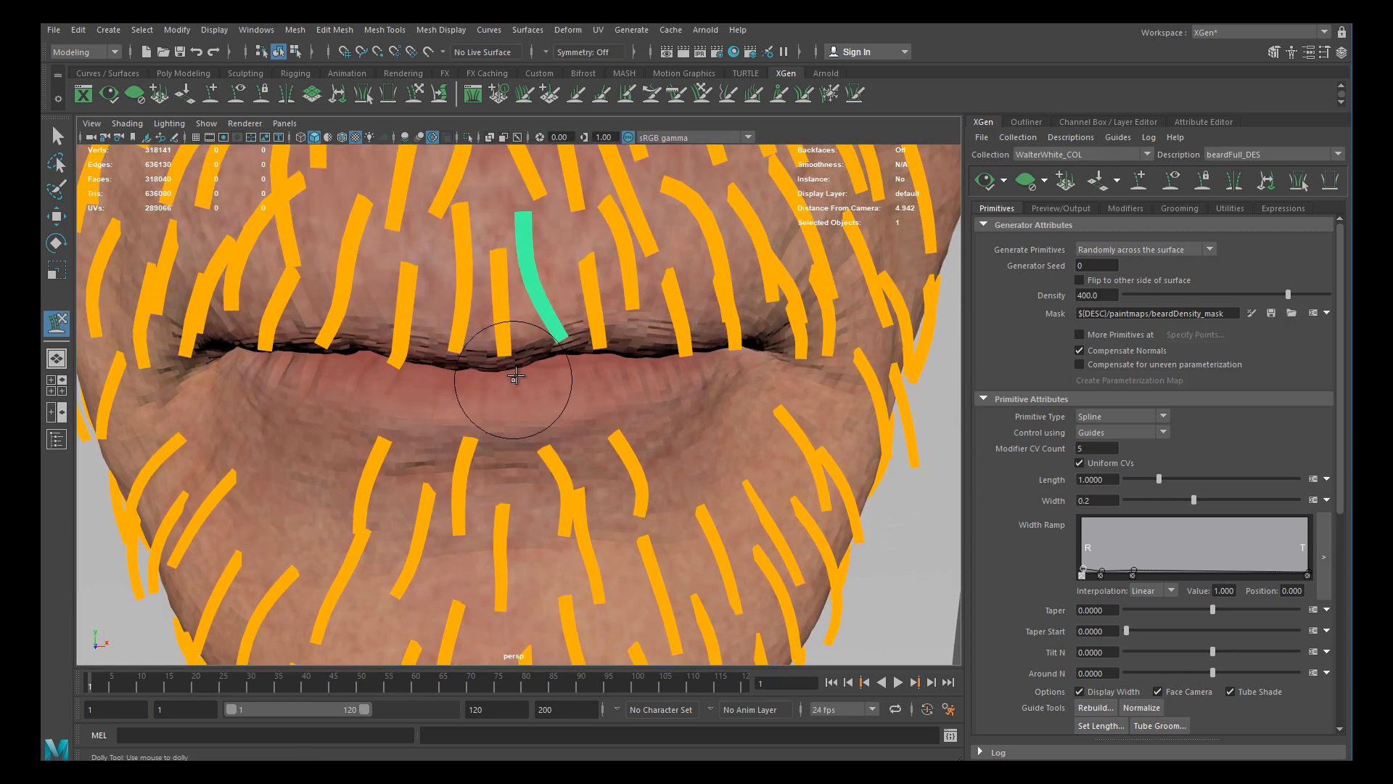
Select the short central guide beside the new one and sculpt its tip above the middle of the lip
key("w")
key("y")
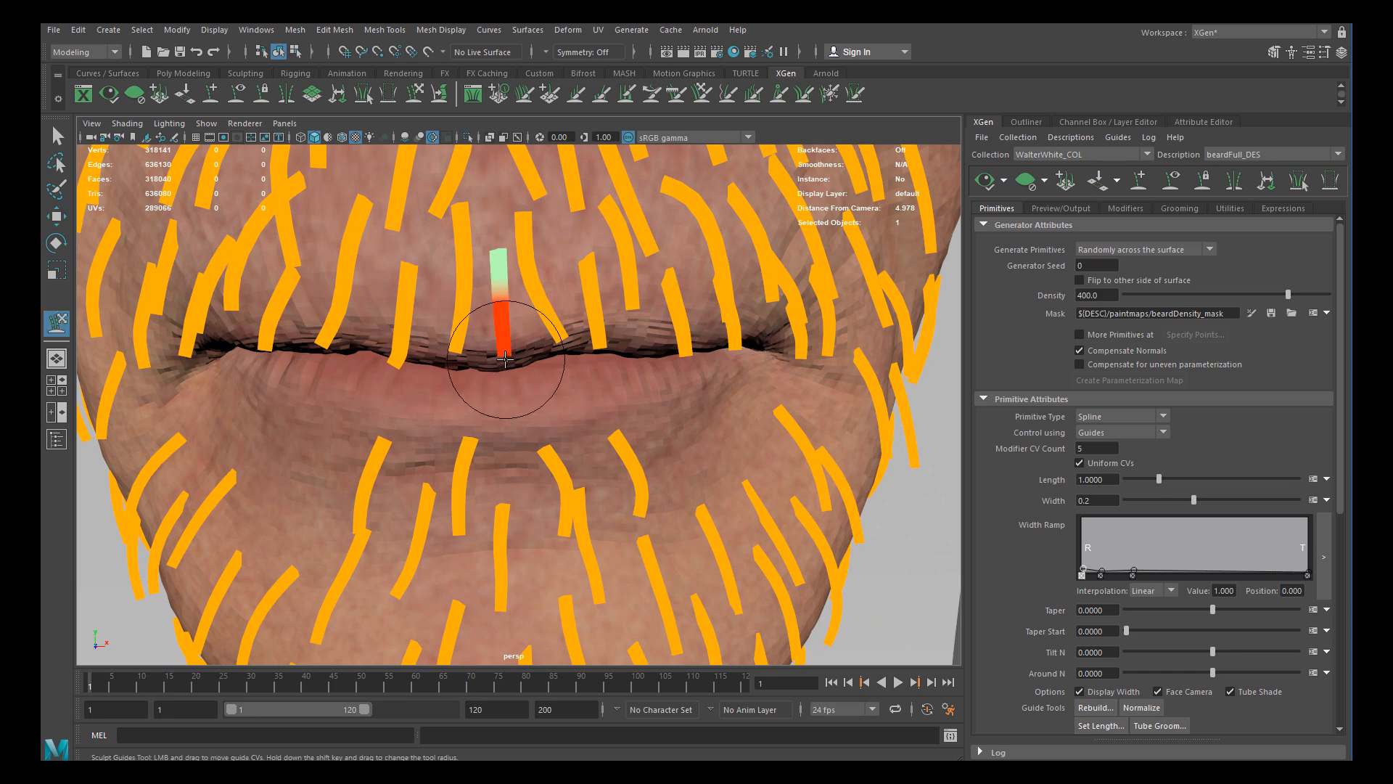
right_click_drag(503, 375, 268, 294, "alt")
mouse_move(511, 393)
left_mouse_down("alt")
mouse_move(470, 371)
mouse_move(507, 367)
left_mouse_up("alt")
Update the beard preview and check the moustache flow from the front
left_click(984, 180)
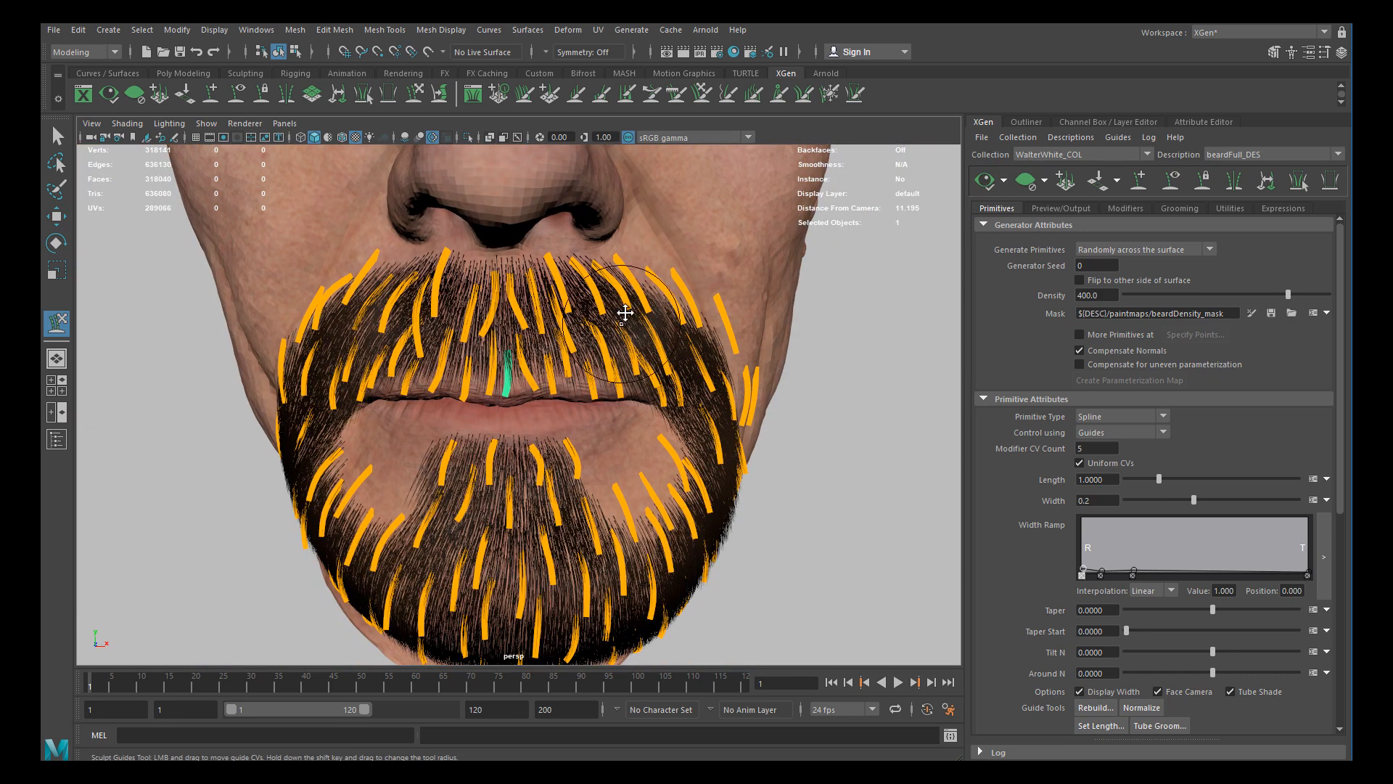
right_click_drag(697, 330, 638, 341, "alt")
left_click_drag(638, 341, 674, 365, "alt")
left_click_drag(562, 366, 871, 232, "alt")
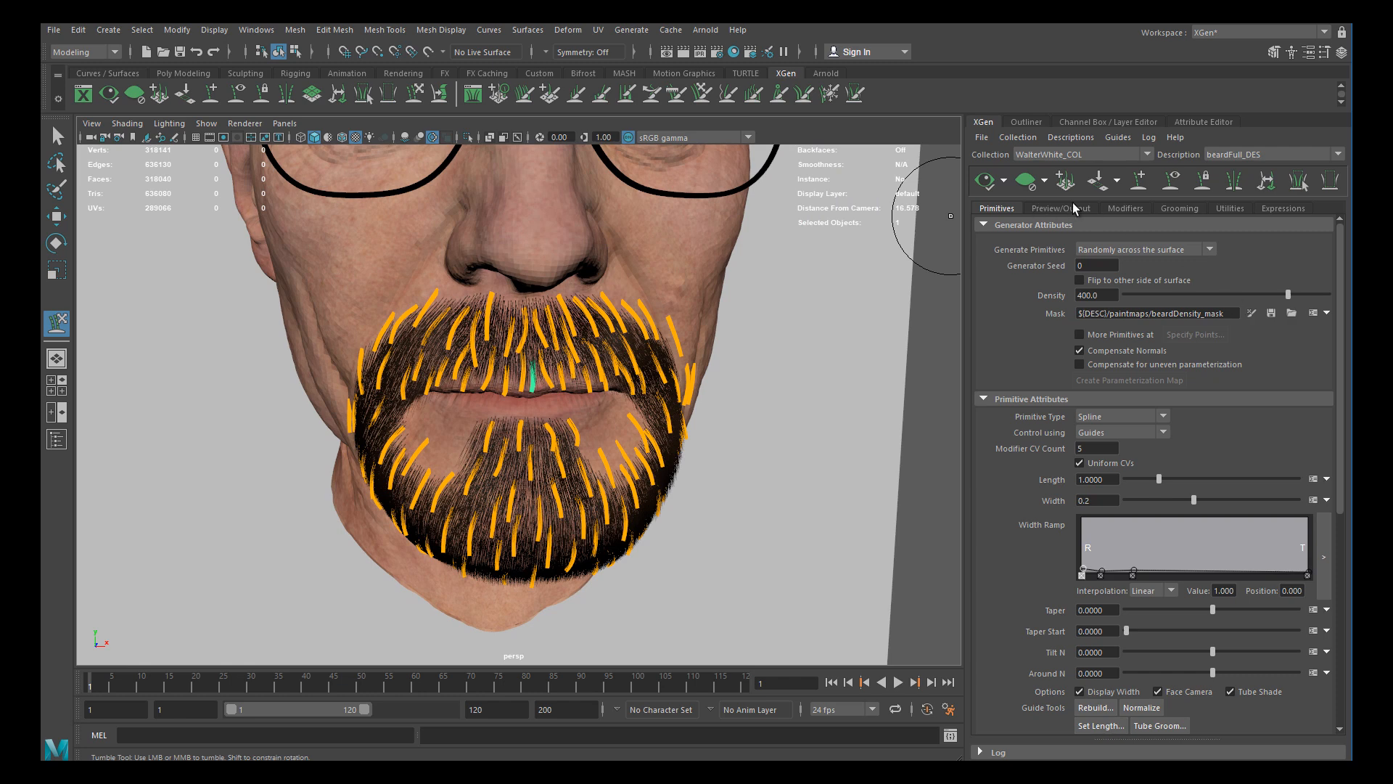
Turn on the visibility of the scalps display layer and return to the XGen settings
left_click(1104, 123)
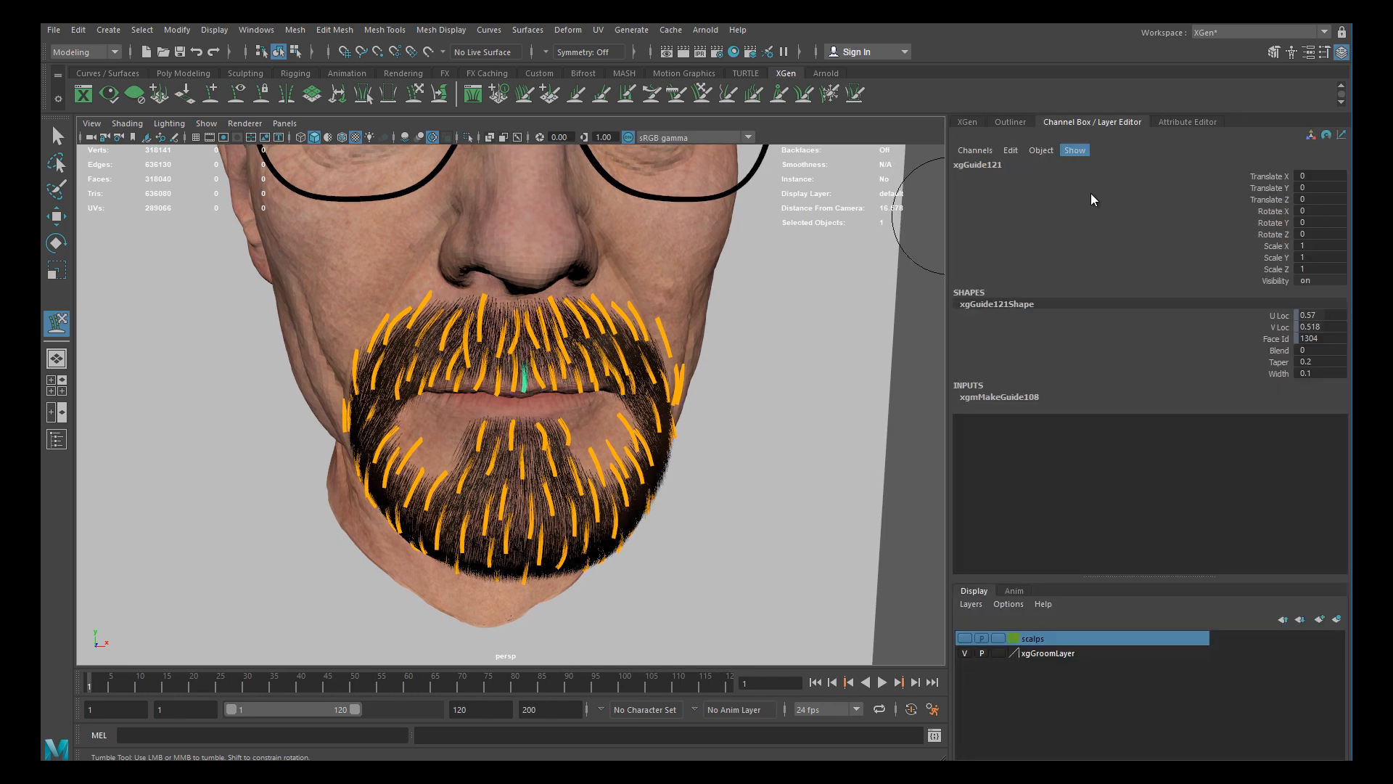
left_click(964, 638)
left_click(968, 122)
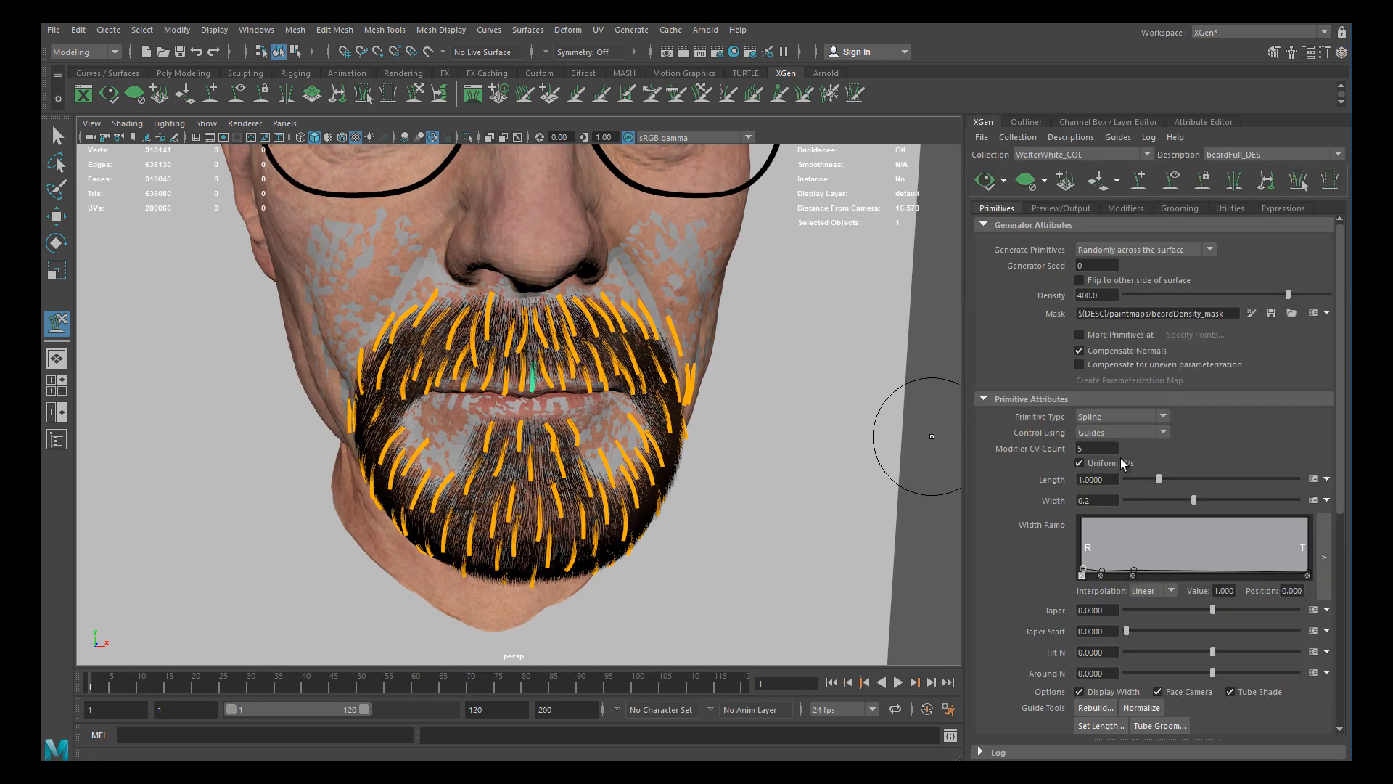
Open the beardDensity_mask for painting and isolate the beard scalp mesh
left_click(1251, 314)
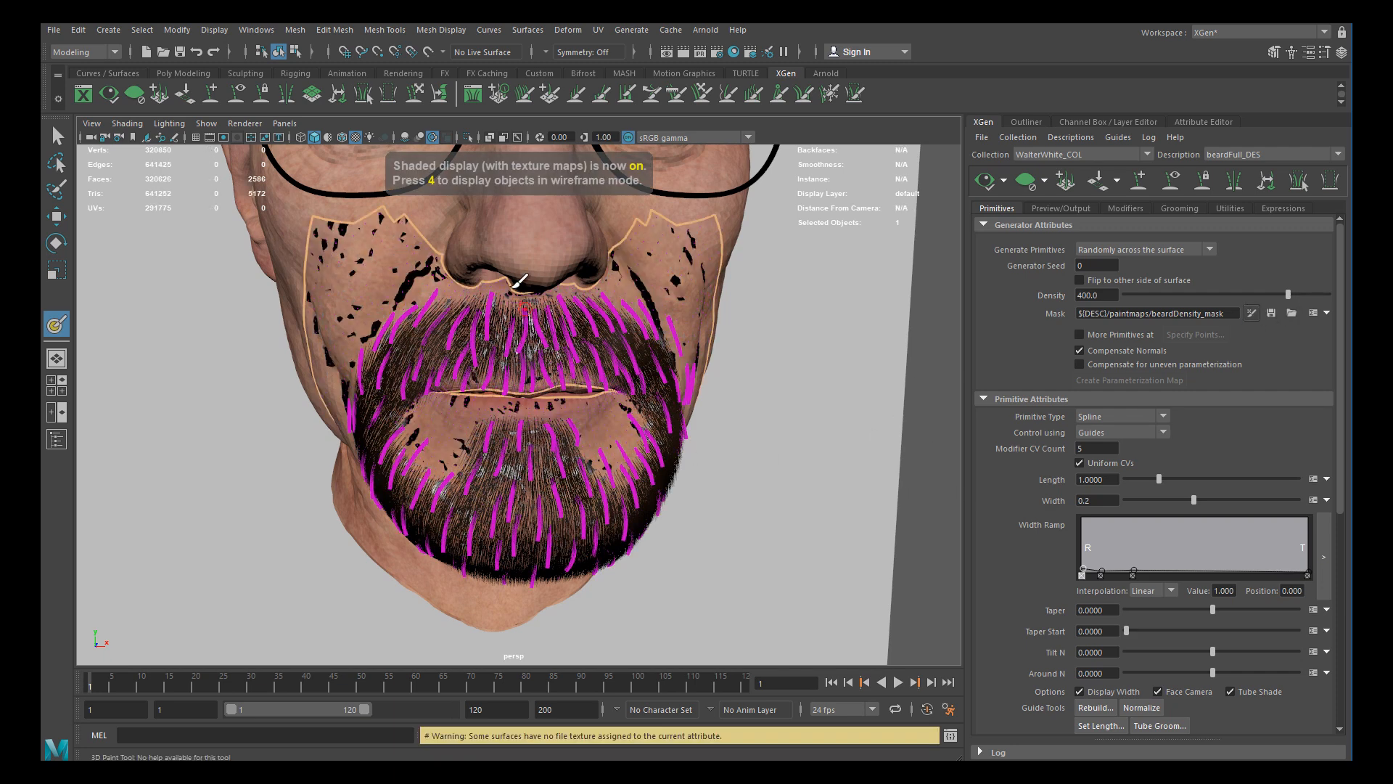
left_click(467, 137)
scroll(513, 373, "up", 5)
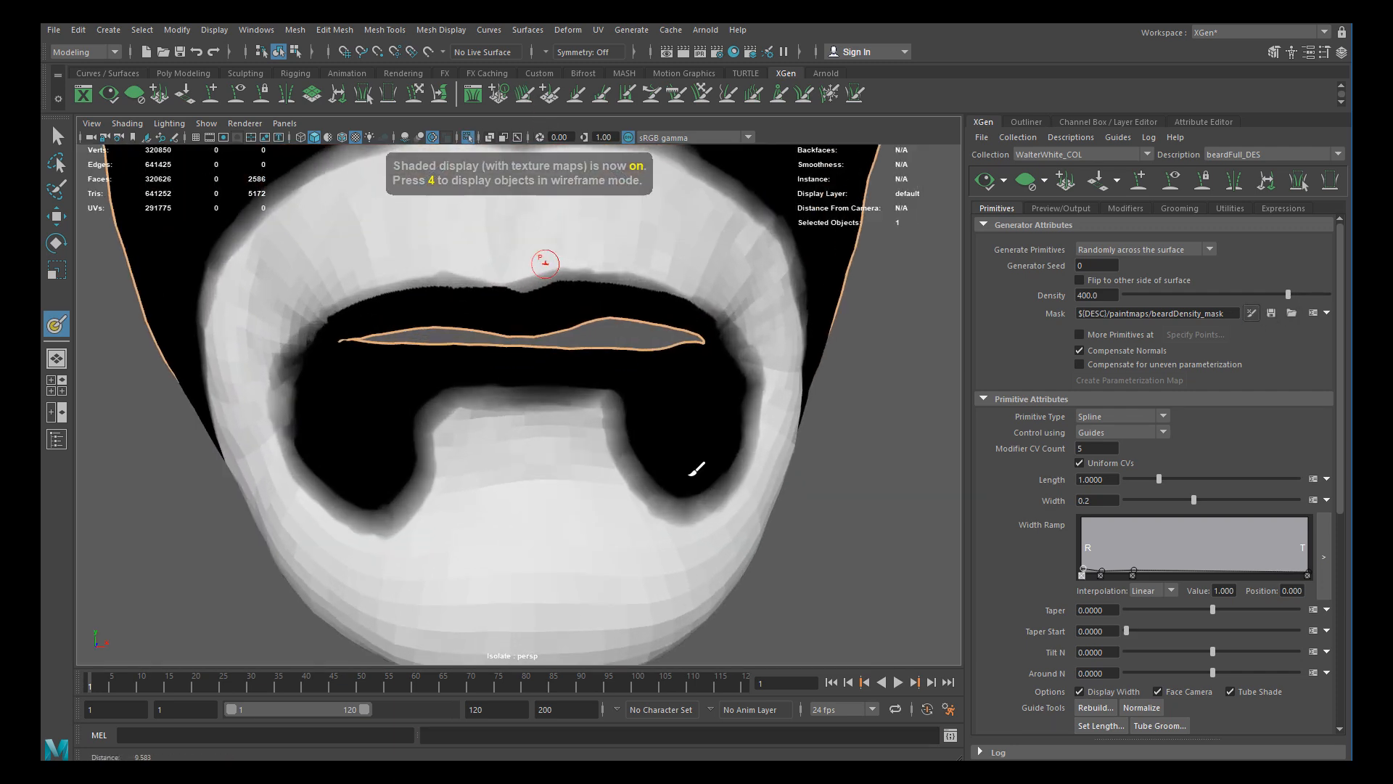
With the 3D Paint Tool's Blur brush, soften the density mask's edge along the upper lip and save the mask
double_click(56, 324)
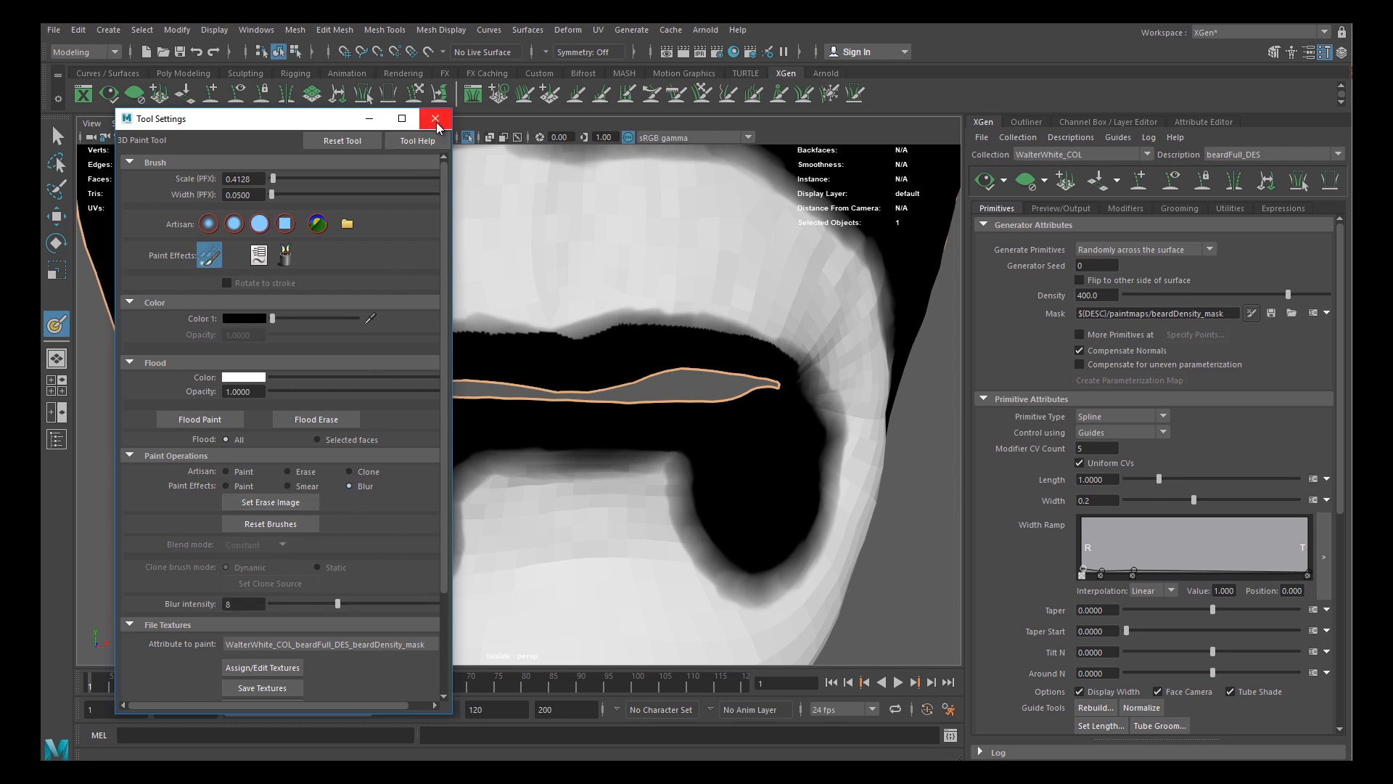
left_click(436, 118)
middle_click_drag(471, 327, 474, 336, "alt")
key("b")
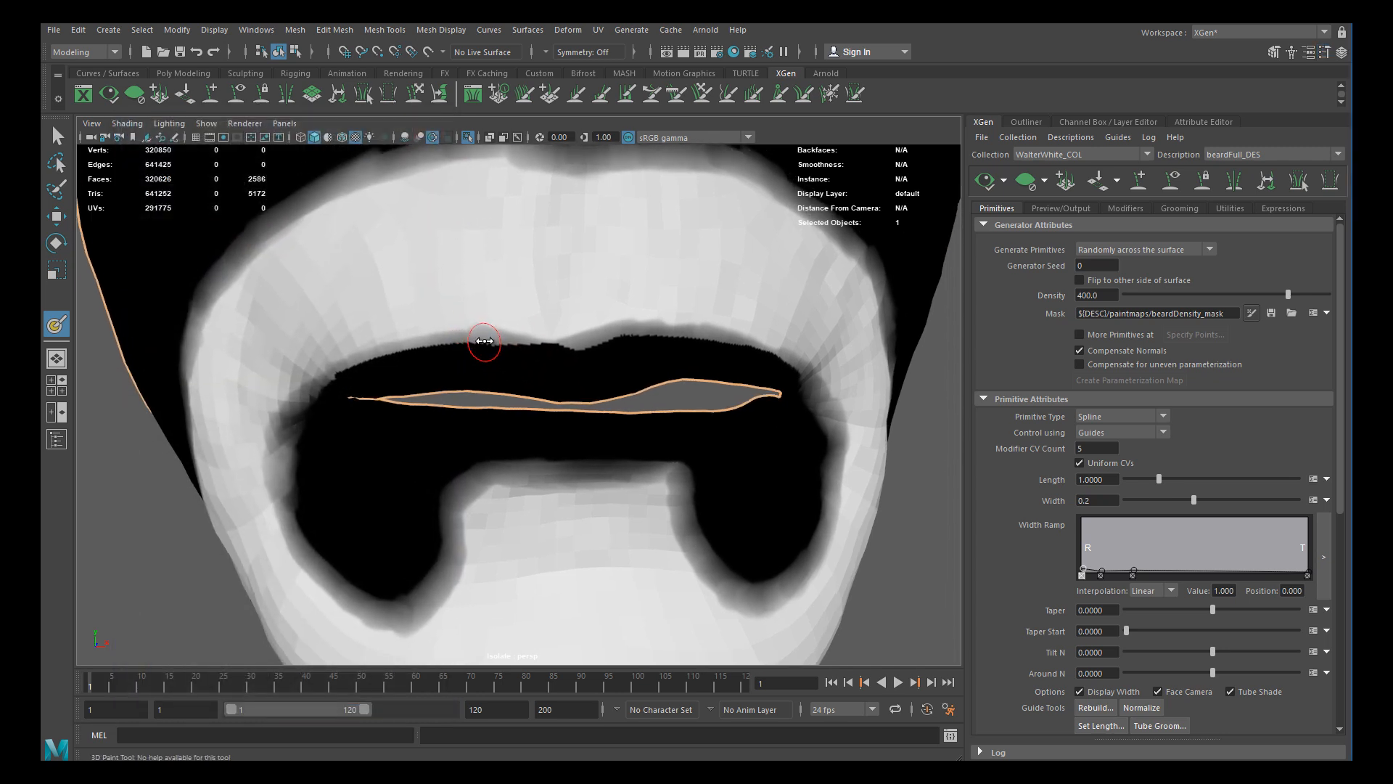
mouse_move(330, 379)
left_mouse_down()
mouse_move(412, 344)
mouse_move(674, 335)
mouse_move(748, 341)
mouse_move(745, 369)
mouse_move(678, 323)
mouse_move(624, 346)
mouse_move(778, 396)
left_mouse_up()
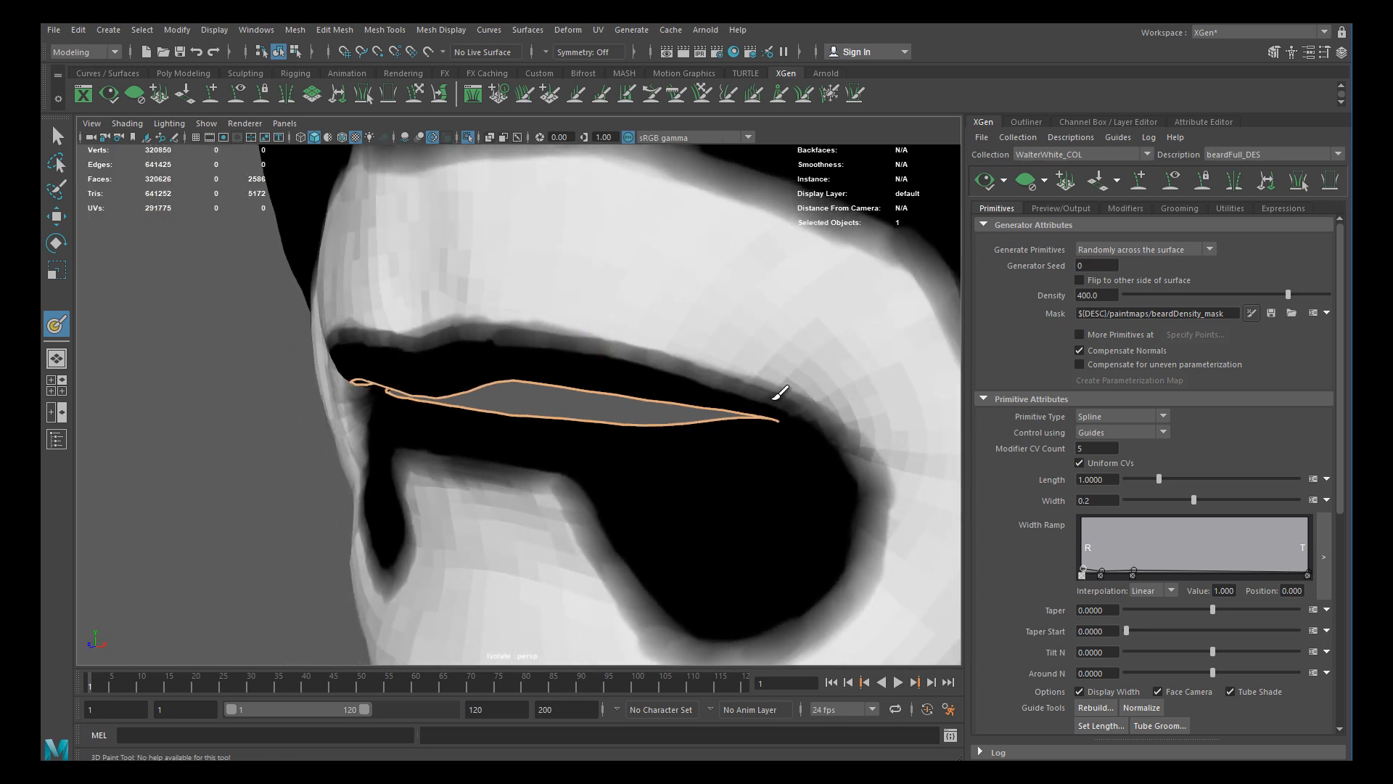
left_click_drag(570, 377, 690, 340, "alt")
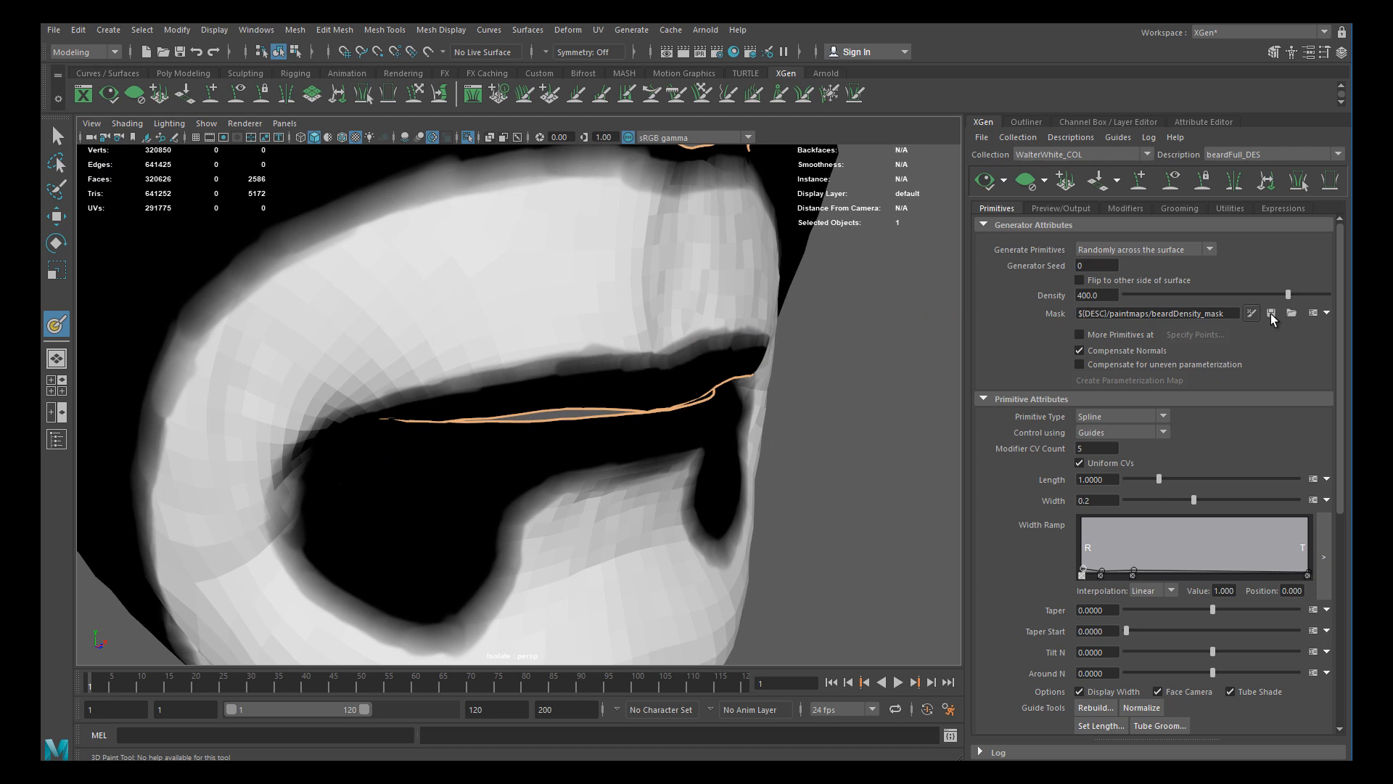
Exit the isolated view and paint mode, and hide the scalps display layer
left_click(466, 135)
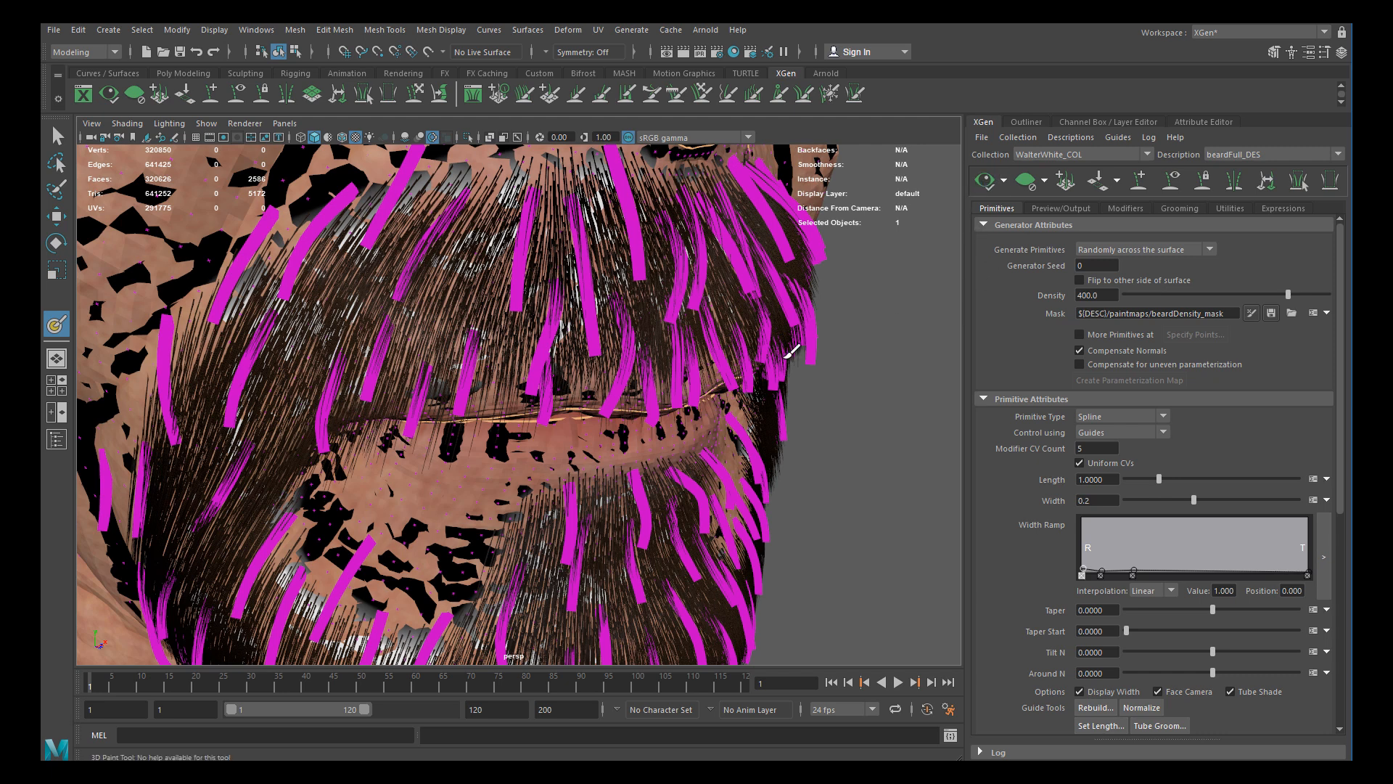
key("w")
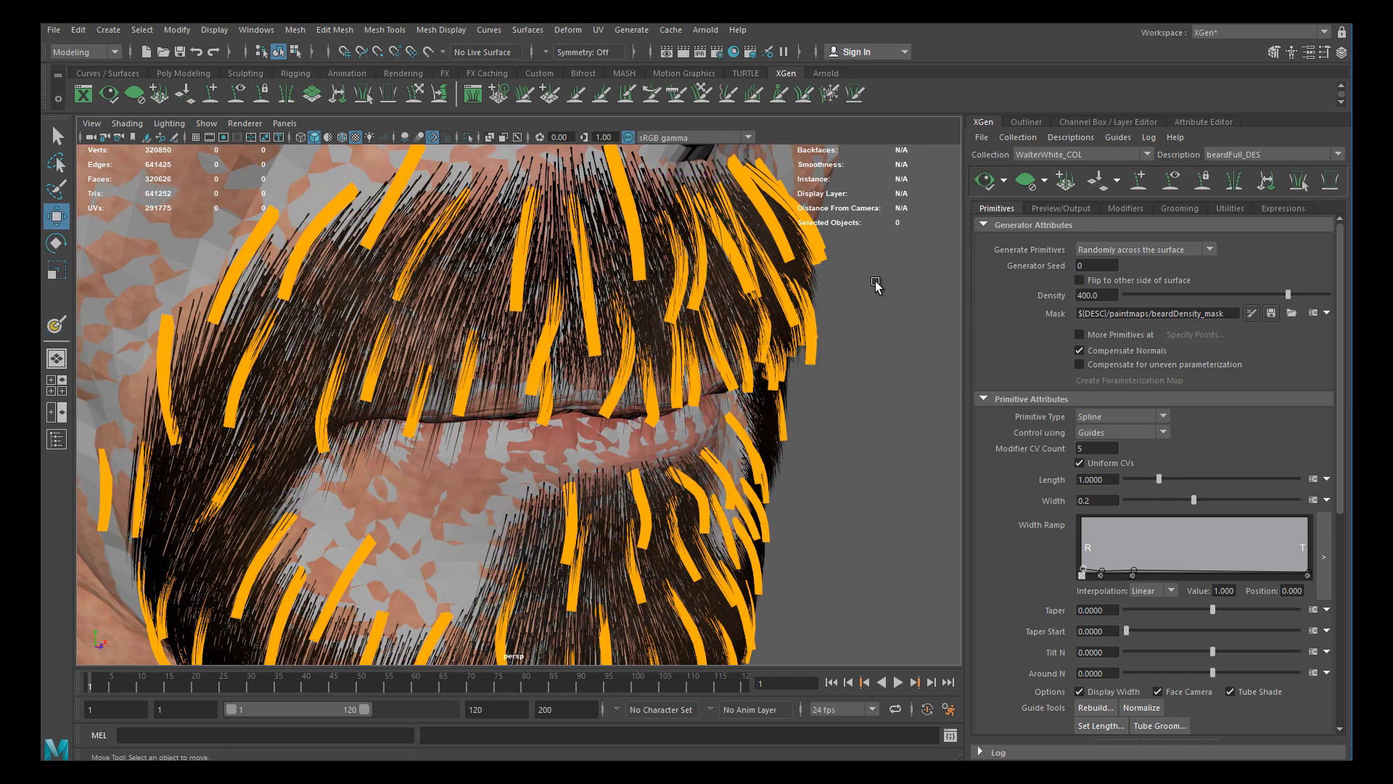
left_click(1089, 124)
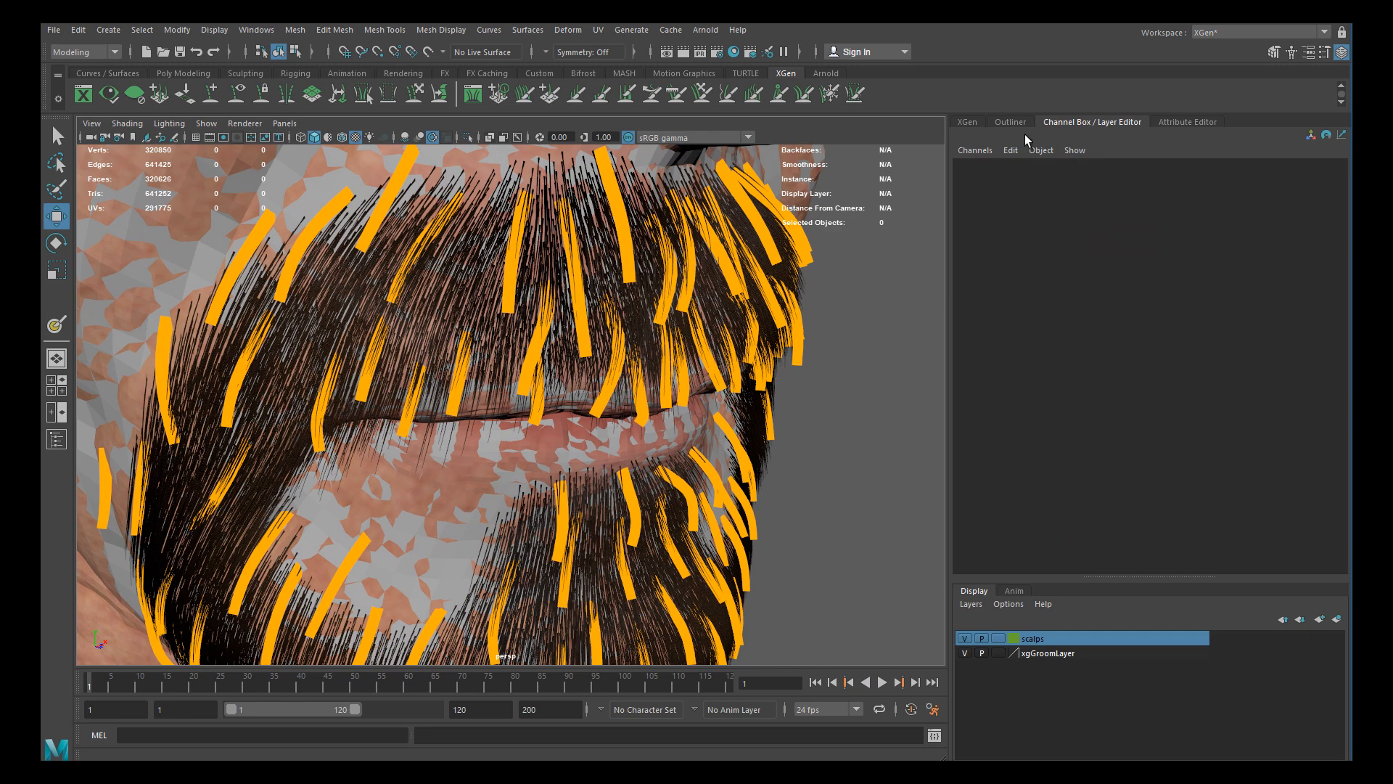
left_click(1012, 120)
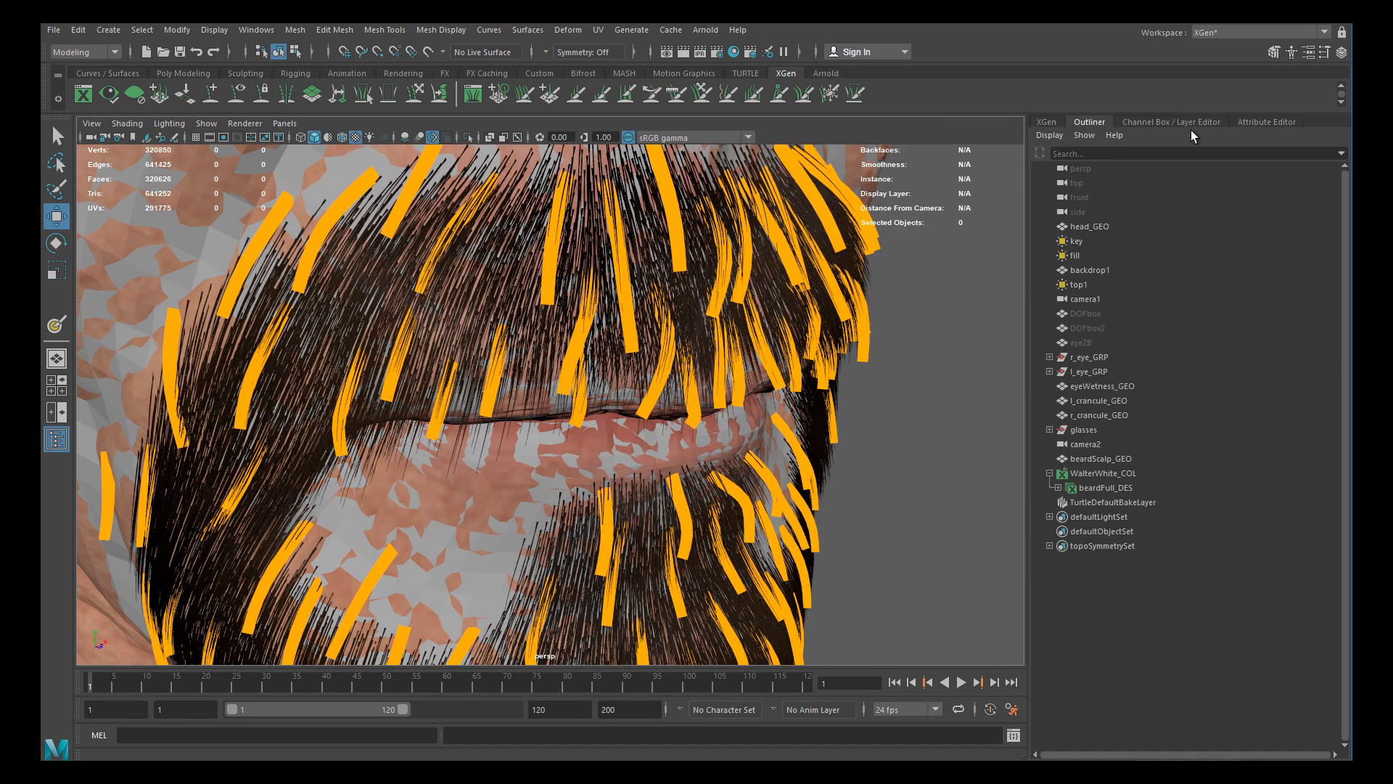
left_click(1174, 122)
left_click(965, 639)
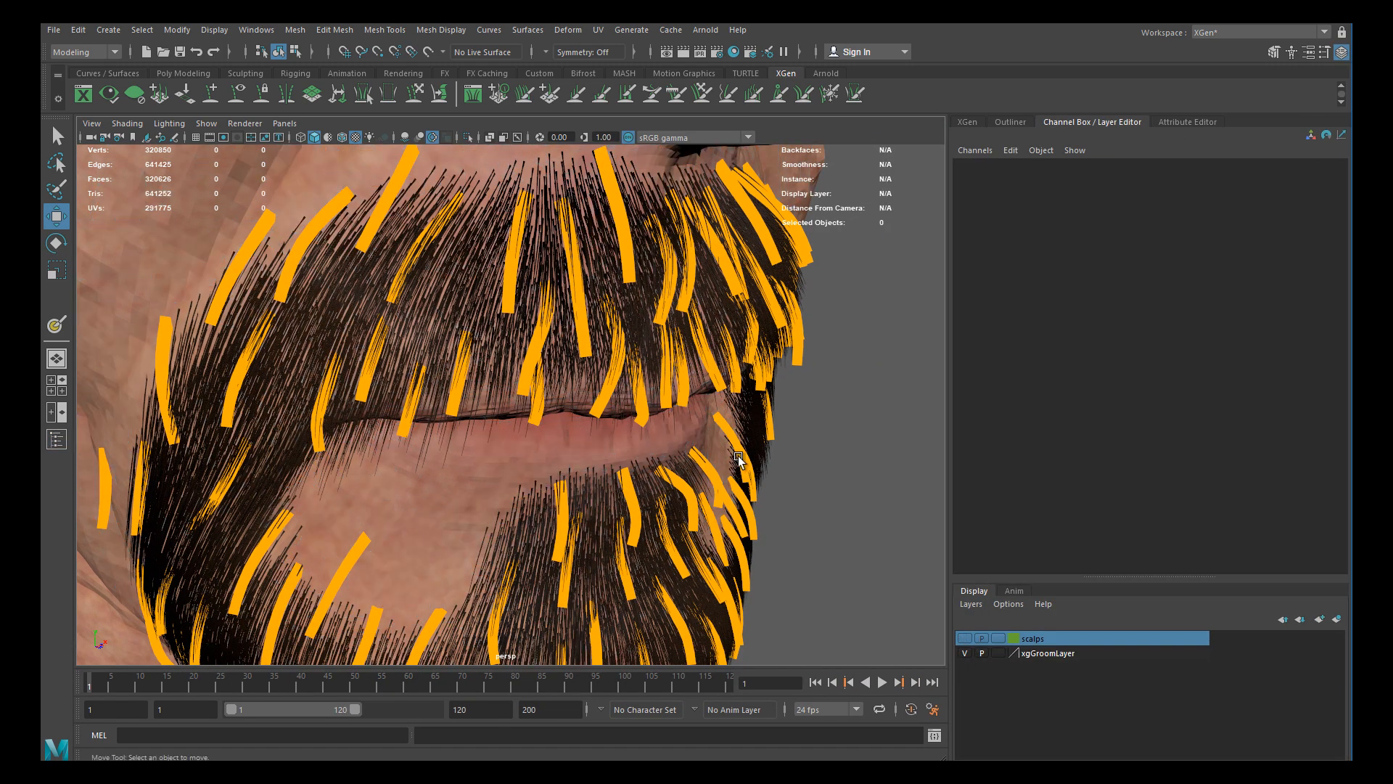
scroll(575, 437, "down", 5)
left_click(970, 121)
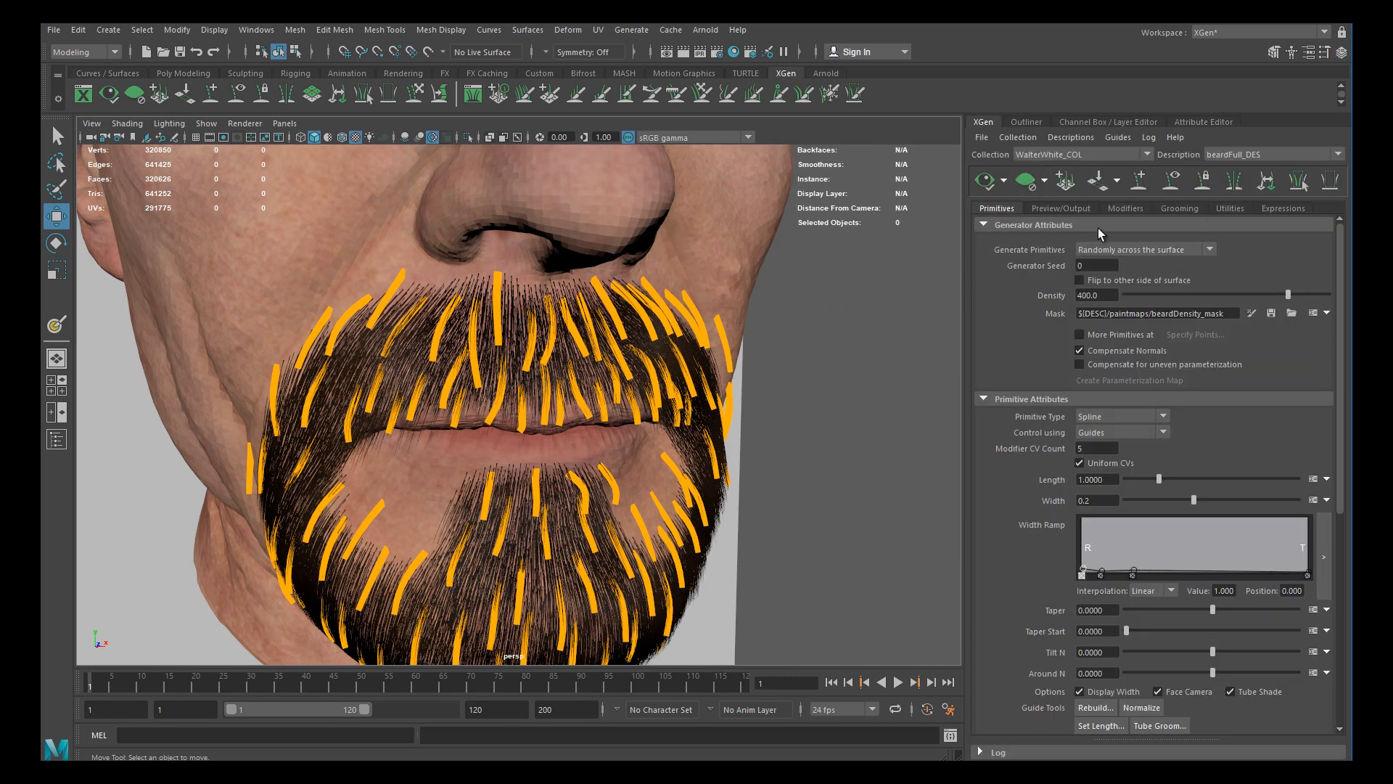
Hide the beard guides and check the moustache and lip line from the front
left_click(1170, 184)
middle_click_drag(689, 433, 693, 389, "alt")
scroll(693, 392, "down", 4)
left_click_drag(690, 422, 659, 421, "alt")
scroll(620, 493, "up", 3)
mouse_move(621, 494)
left_mouse_down("alt")
mouse_move(592, 496)
mouse_move(624, 495)
left_mouse_up("alt")
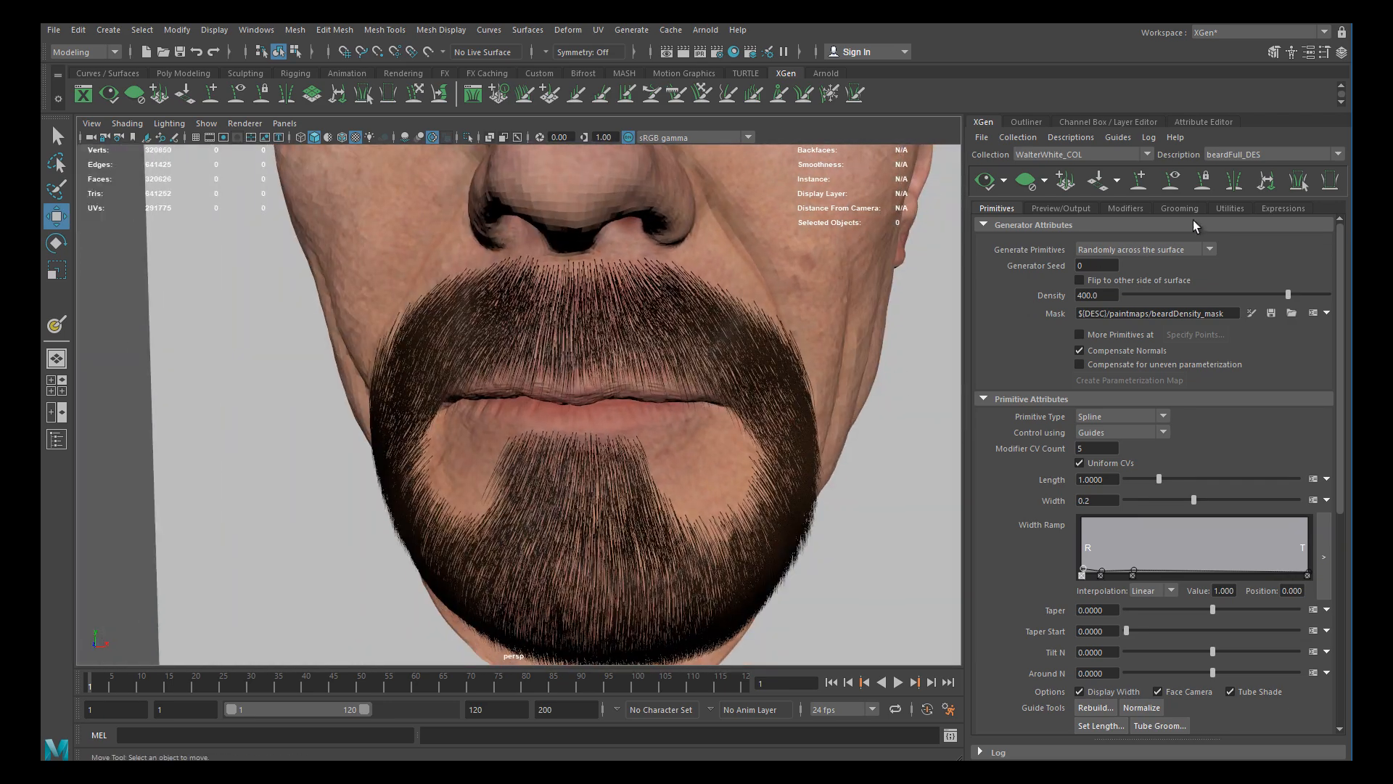
Set the Cut1 modifier's amount to rand(0.0,0.3)
left_click(1130, 208)
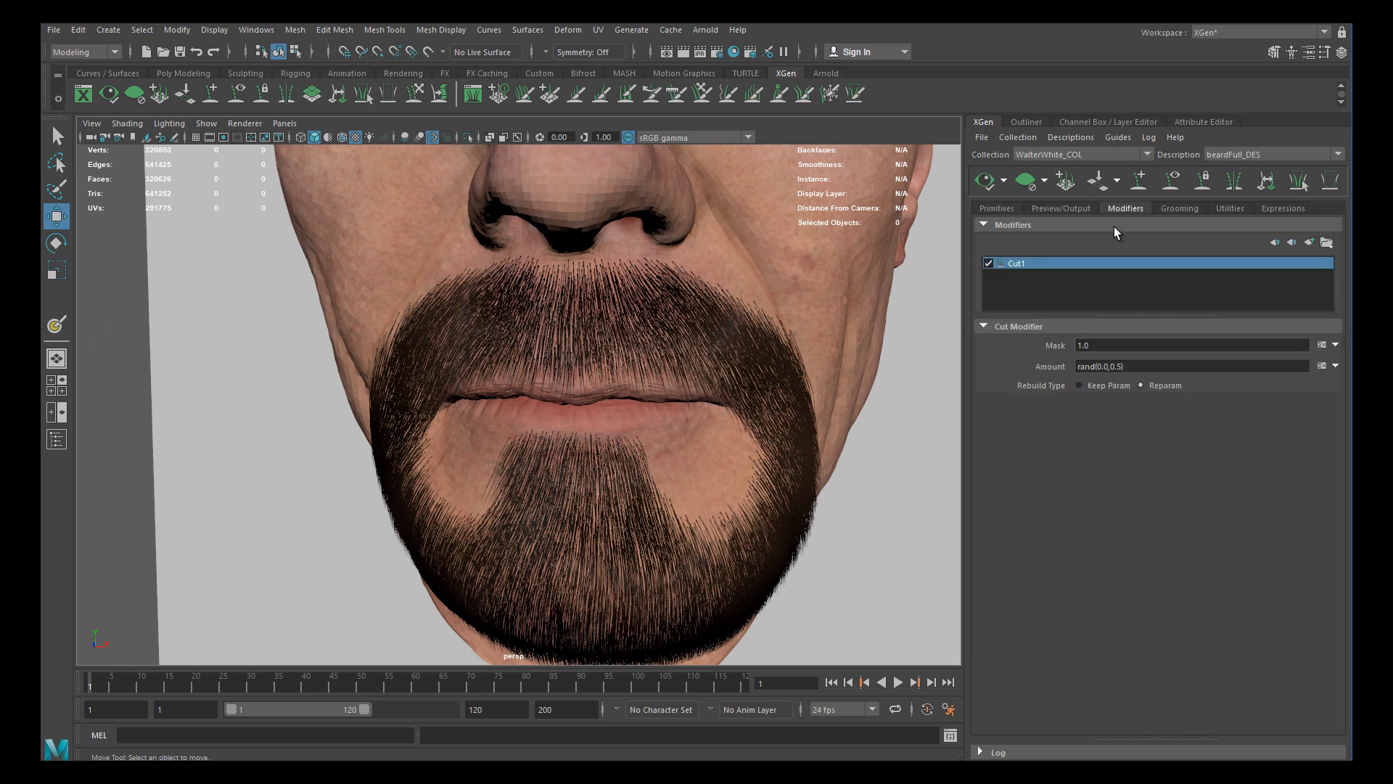
left_click(1119, 367)
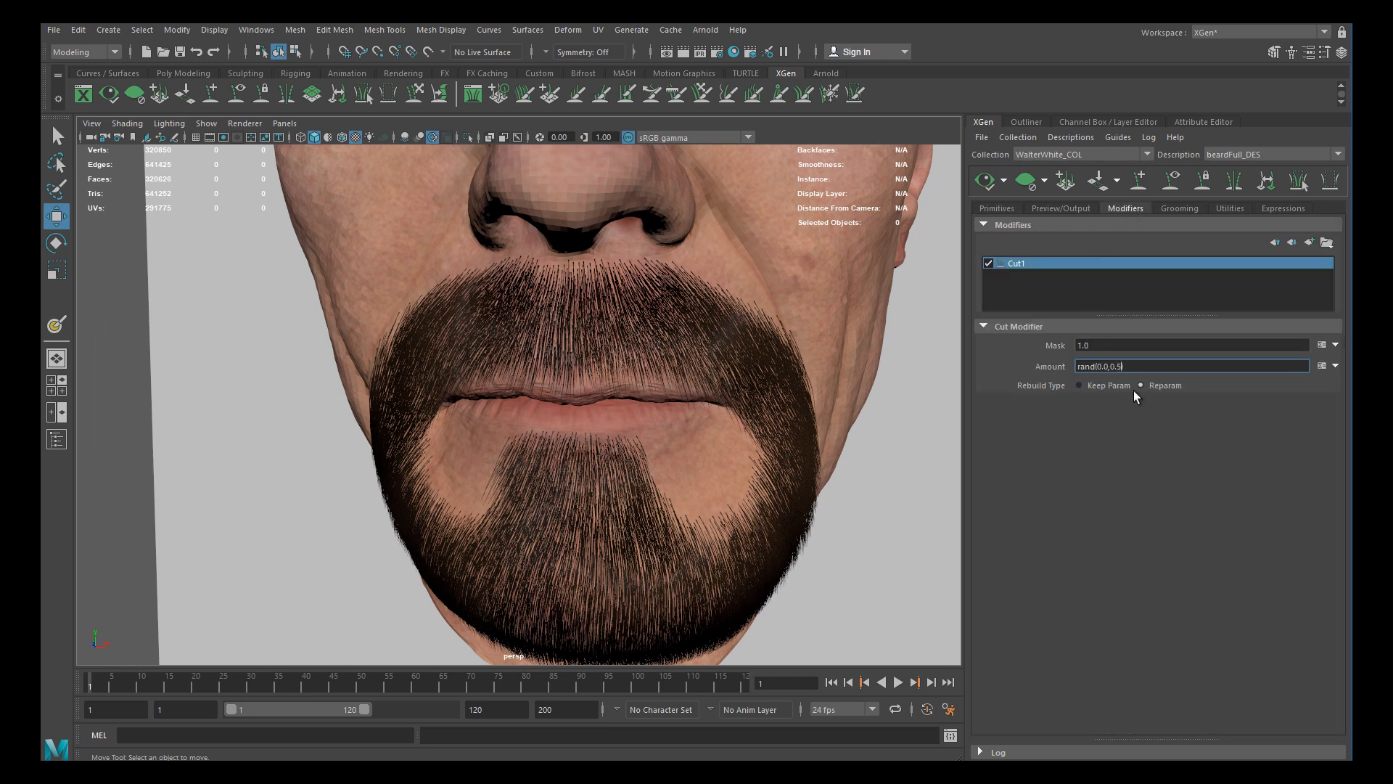
key("Return")
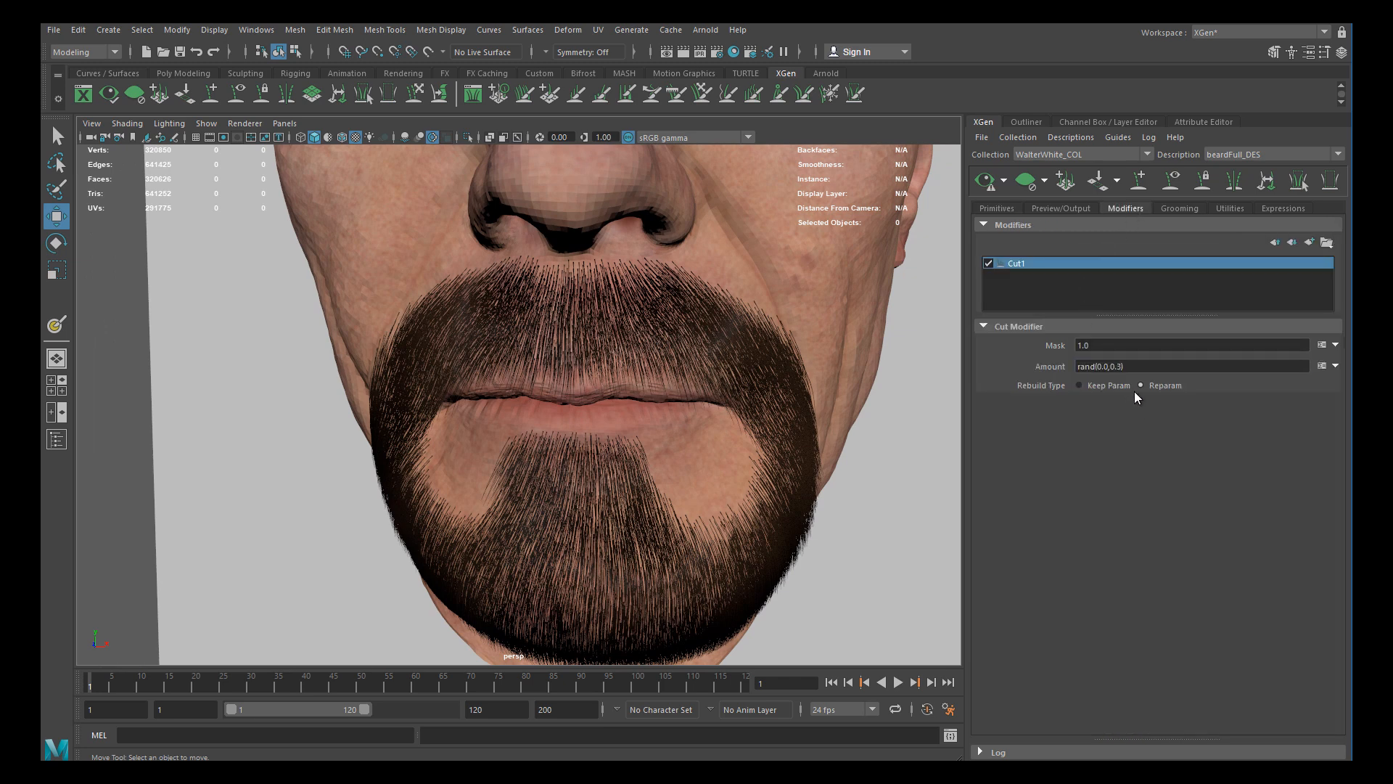
Examine the beard's length, silhouette and density from the front, three-quarter and profile views
scroll(598, 370, "down", 4)
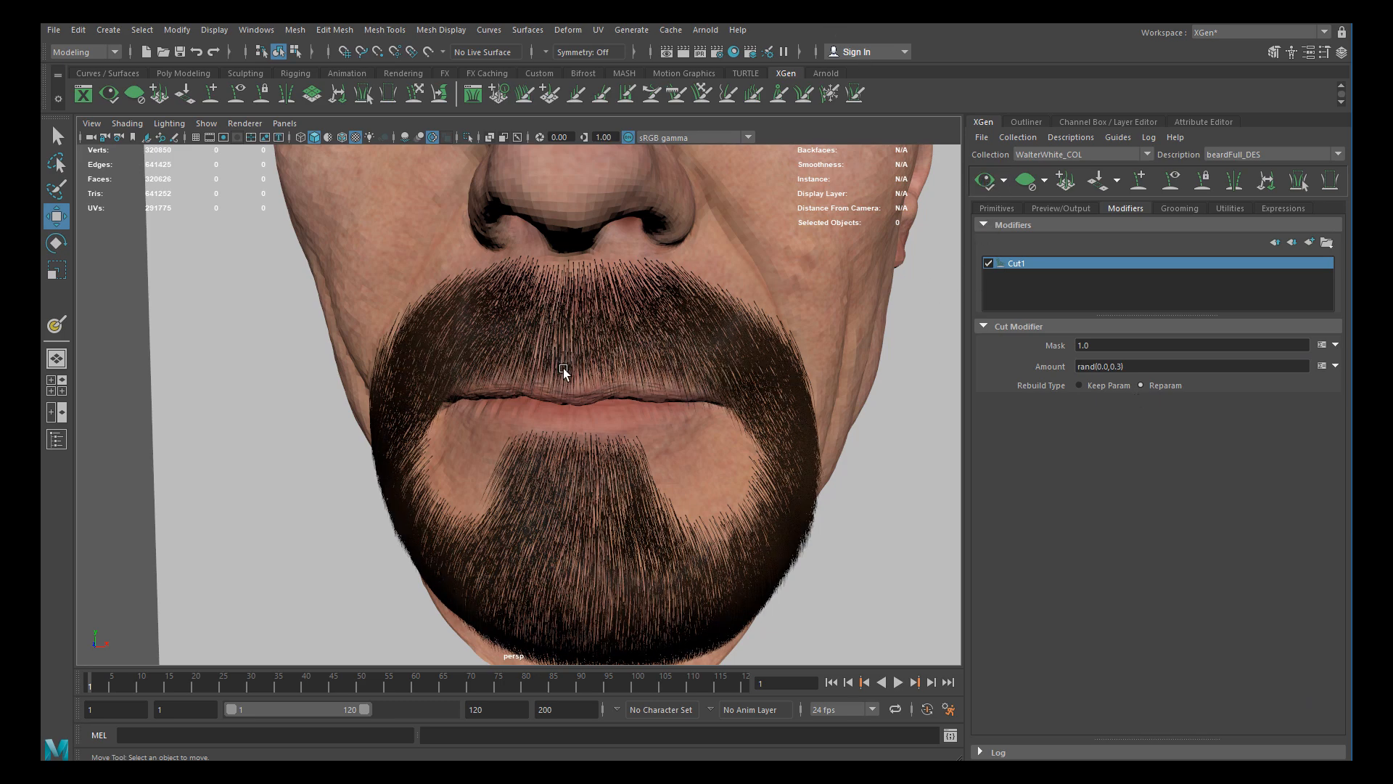
left_click_drag(442, 303, 585, 395, "alt")
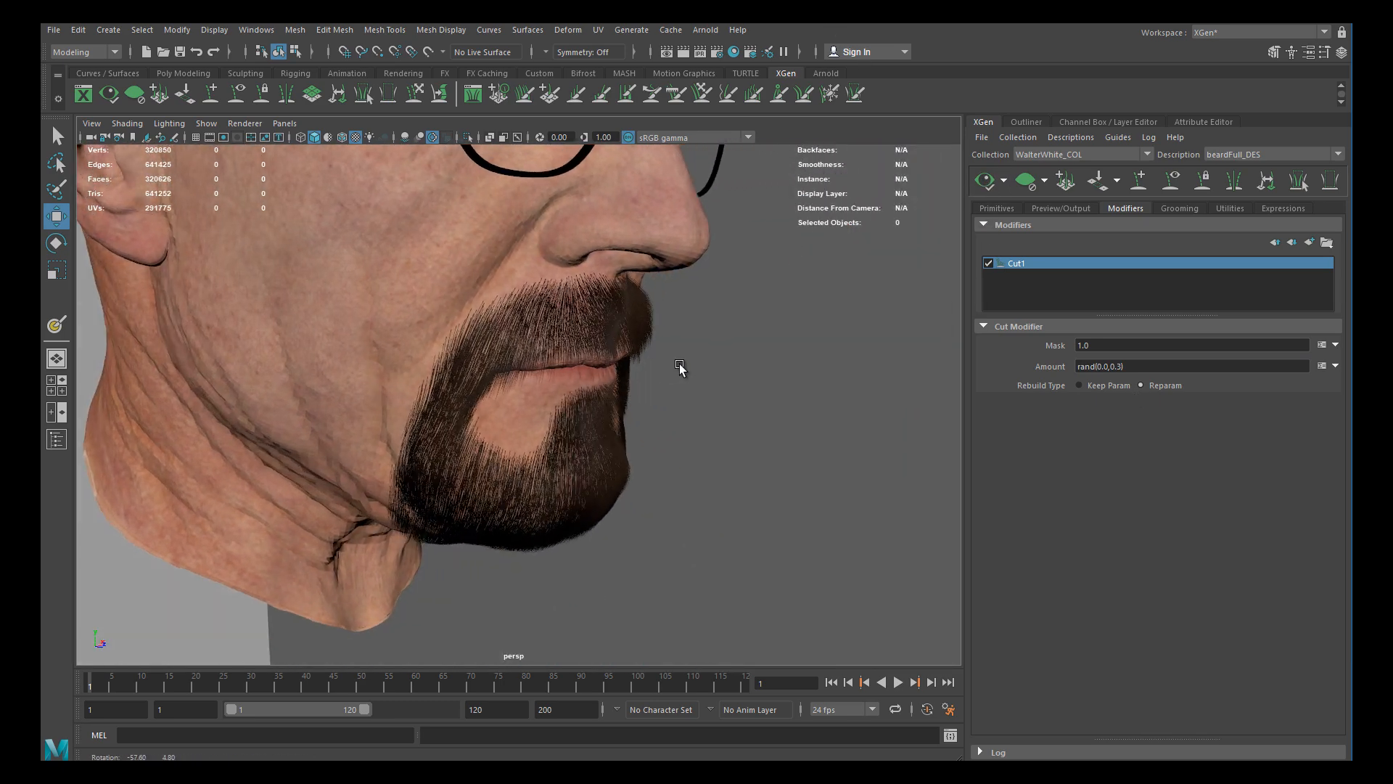
scroll(587, 416, "down", 3)
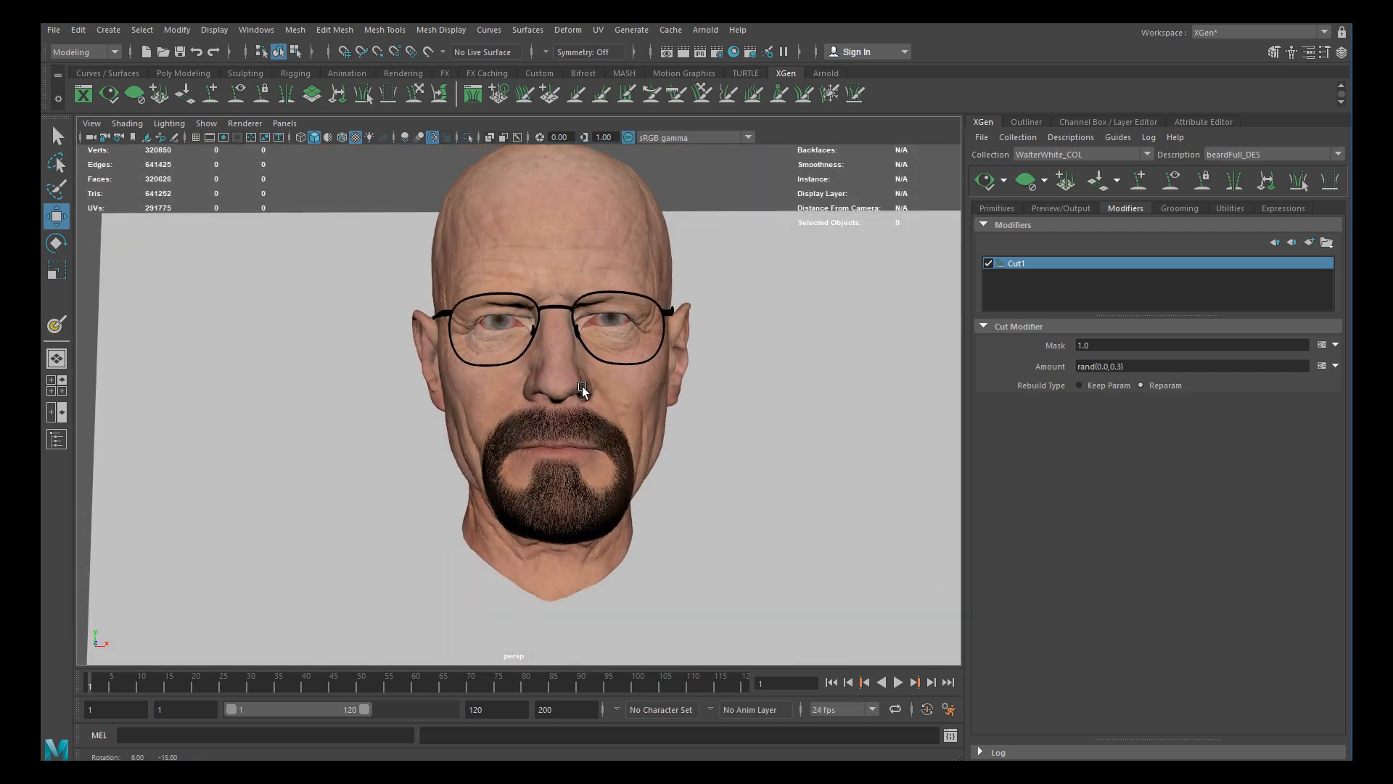
scroll(646, 534, "up", 5)
middle_click_drag(646, 534, 564, 468, "alt")
scroll(564, 468, "up", 3)
left_click_drag(564, 468, 630, 459, "alt")
middle_click_drag(630, 459, 533, 341, "alt")
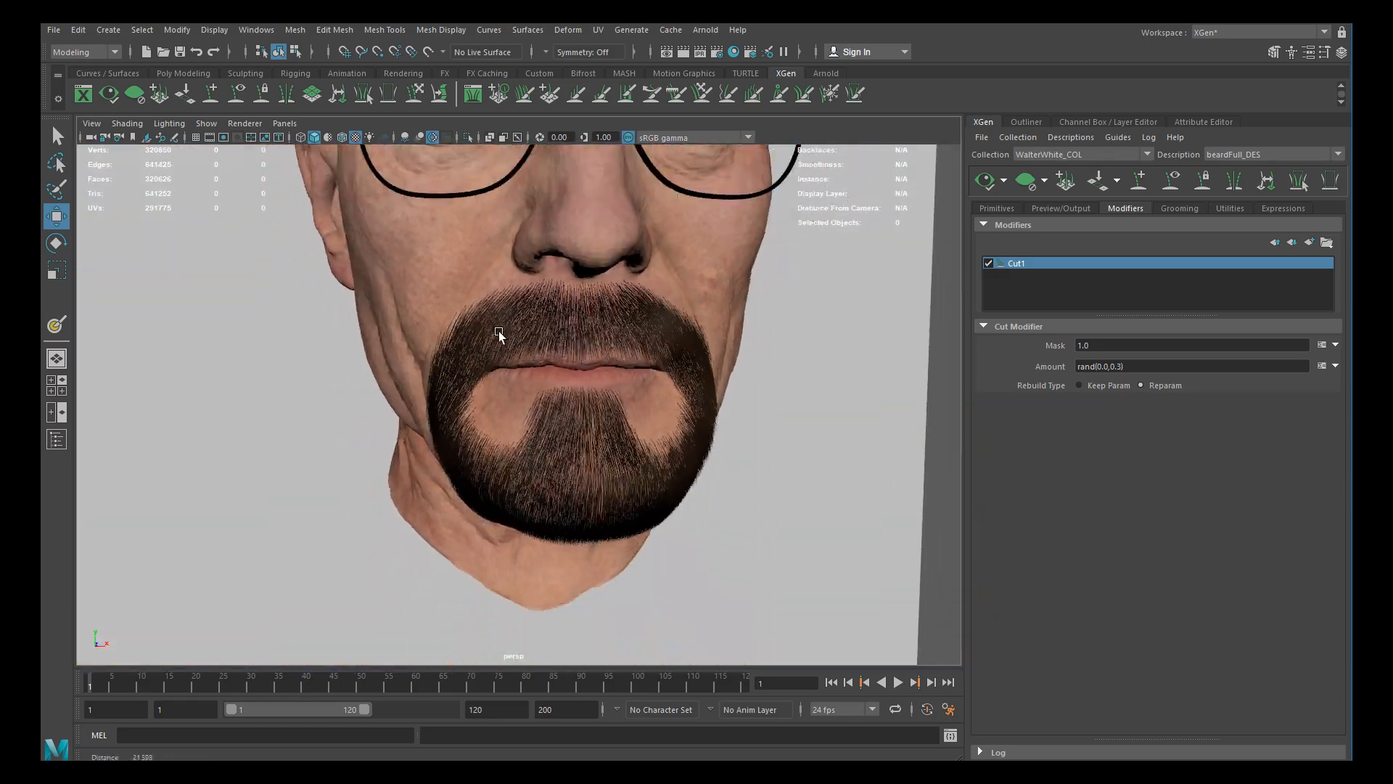
right_click_drag(532, 342, 619, 389, "alt")
left_click_drag(618, 389, 644, 430, "alt")
right_click_drag(644, 430, 622, 426, "alt")
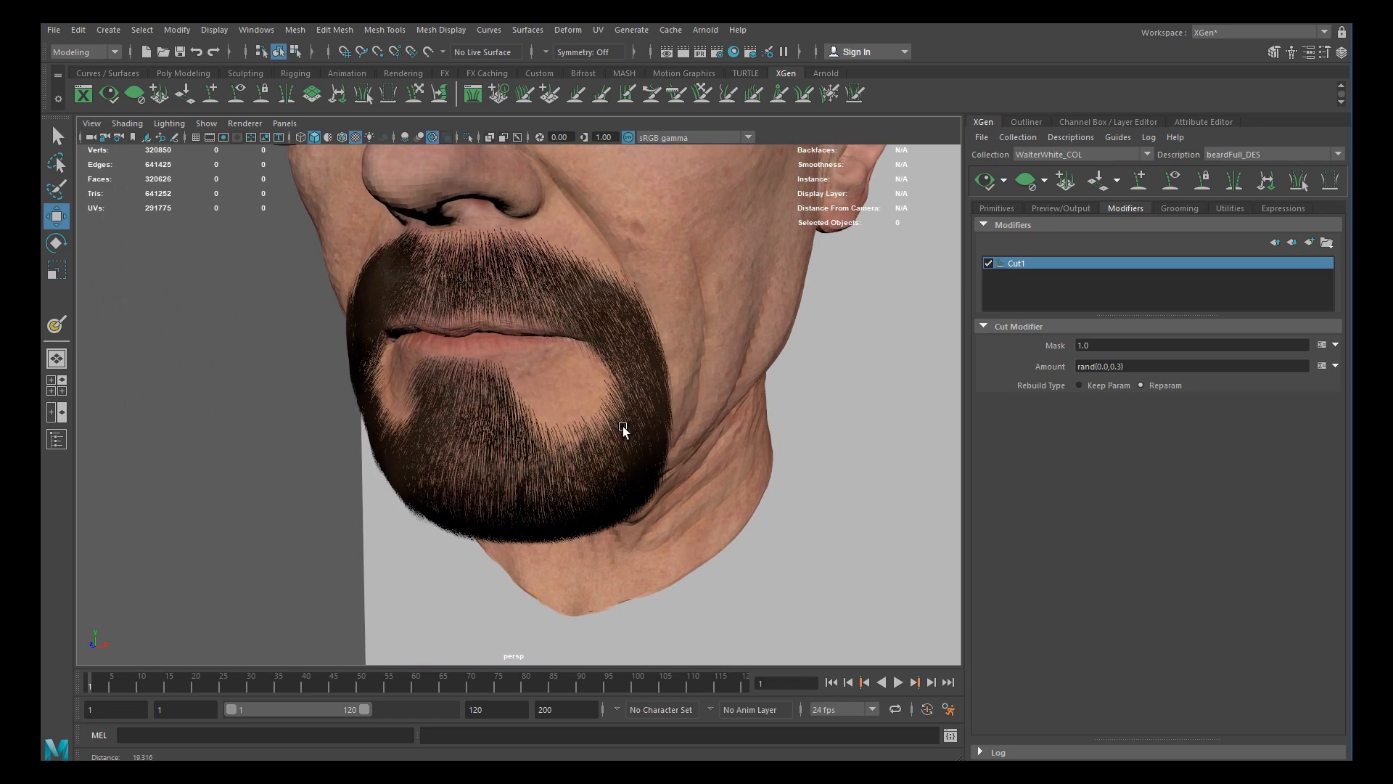
left_click_drag(622, 425, 843, 426, "alt")
right_click_drag(843, 427, 643, 292, "alt")
middle_click_drag(676, 424, 698, 368, "alt")
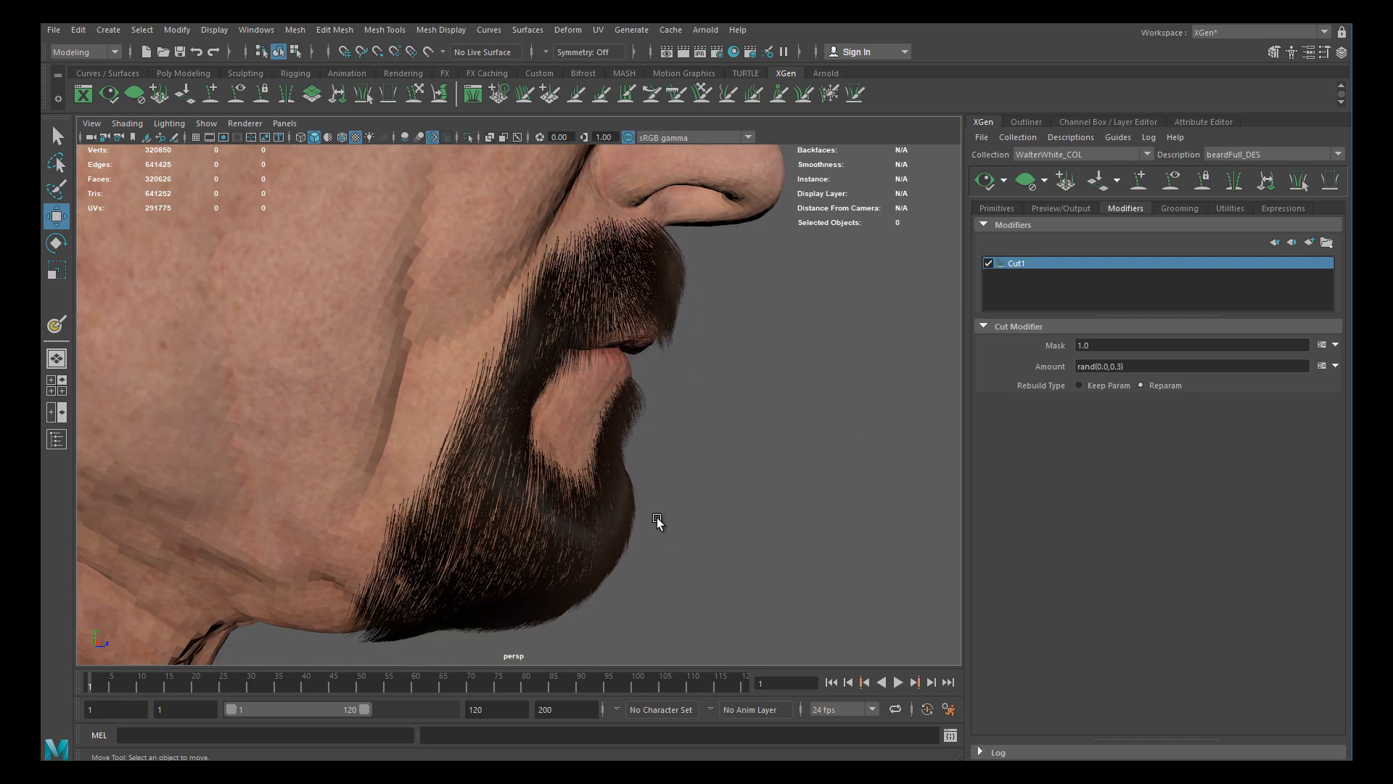
middle_click_drag(647, 490, 686, 438, "alt")
right_click_drag(664, 447, 475, 313, "alt")
middle_click_drag(476, 313, 485, 383, "alt")
left_click_drag(695, 452, 538, 448, "alt")
middle_click_drag(598, 424, 624, 449, "alt")
right_click_drag(624, 449, 644, 466, "alt")
left_click_drag(644, 466, 664, 455, "alt")
middle_click_drag(578, 340, 541, 397, "alt")
right_click_drag(540, 397, 450, 388, "alt")
left_click_drag(566, 402, 587, 438, "alt")
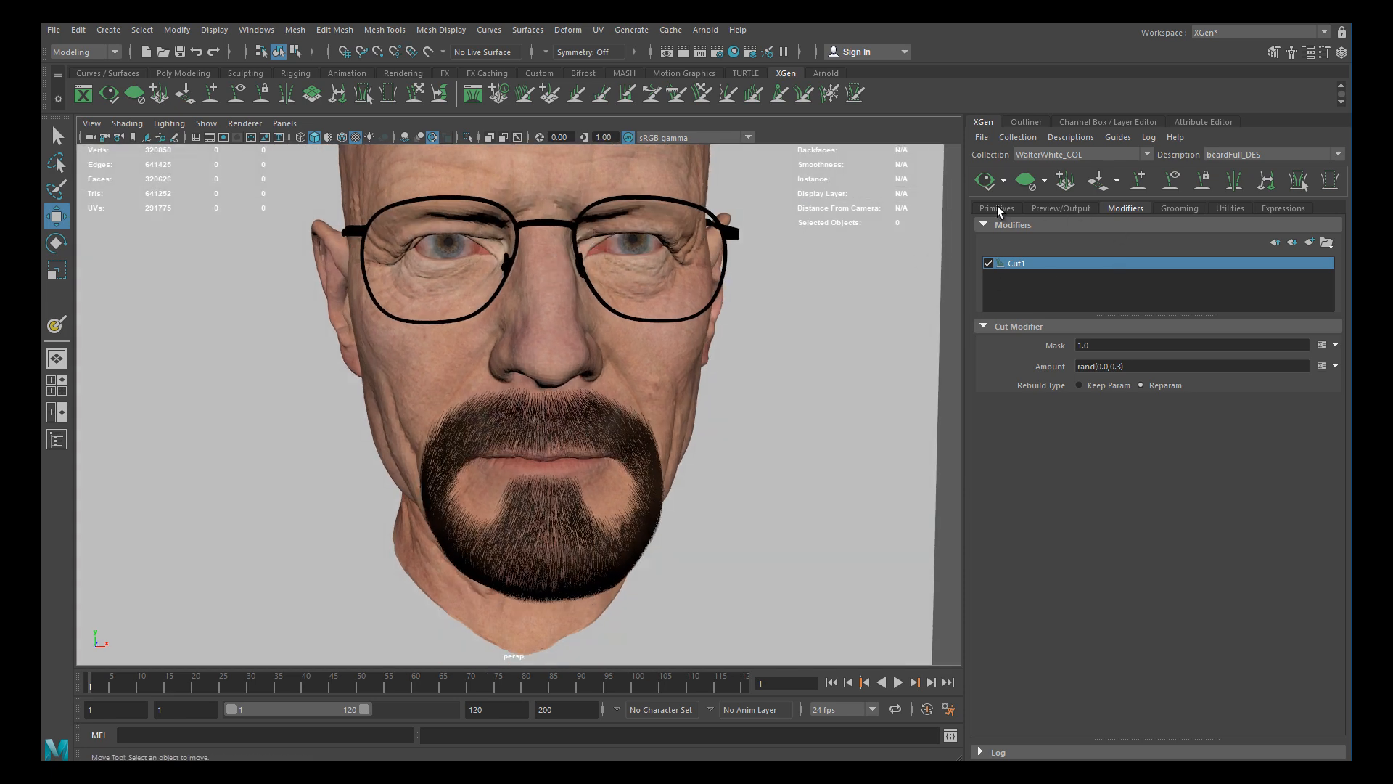
mouse_move(677, 447)
right_mouse_down("alt")
mouse_move(650, 447)
mouse_move(690, 470)
right_mouse_up("alt")
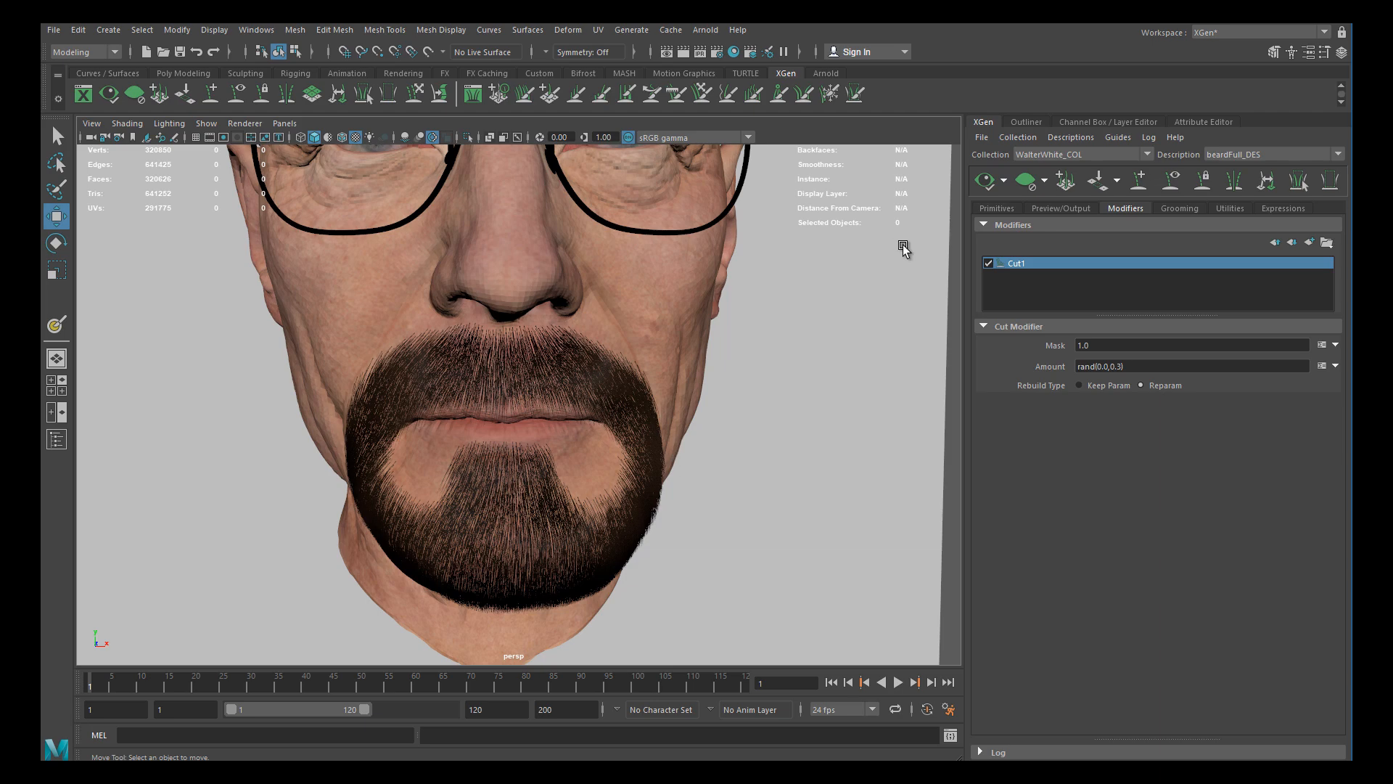
left_click_drag(731, 418, 694, 432, "alt")
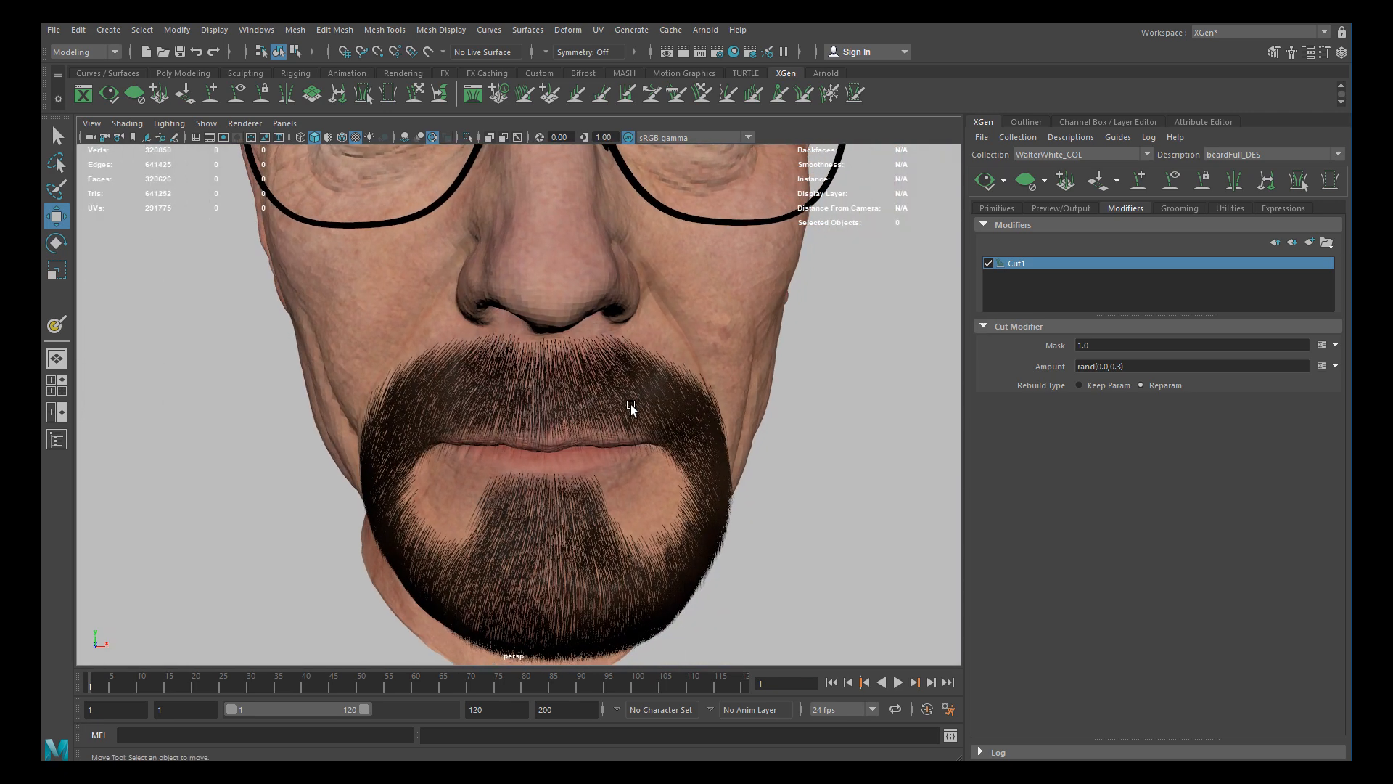
Add a Noise modifier to the beard description and check its effect on the hairs
left_click(1310, 244)
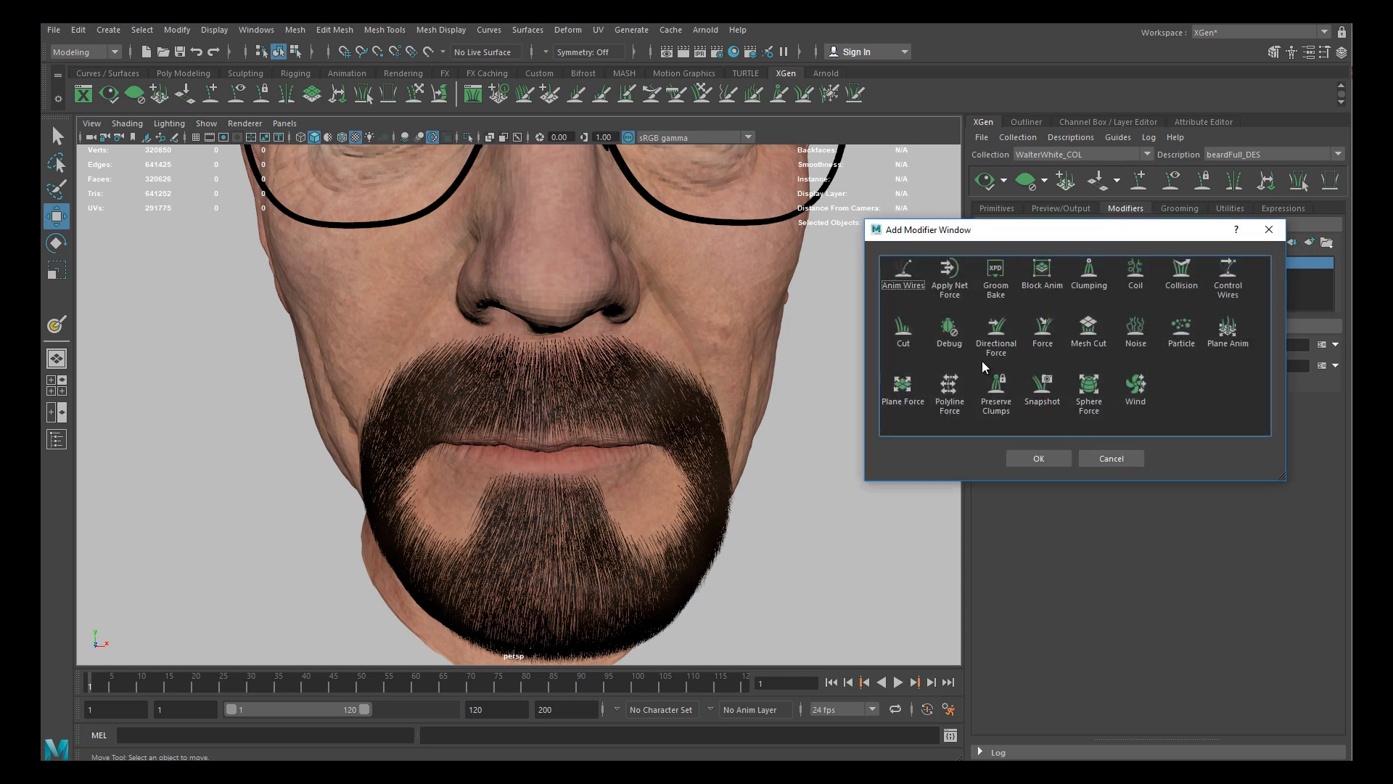
left_click(1137, 331)
left_click(1038, 459)
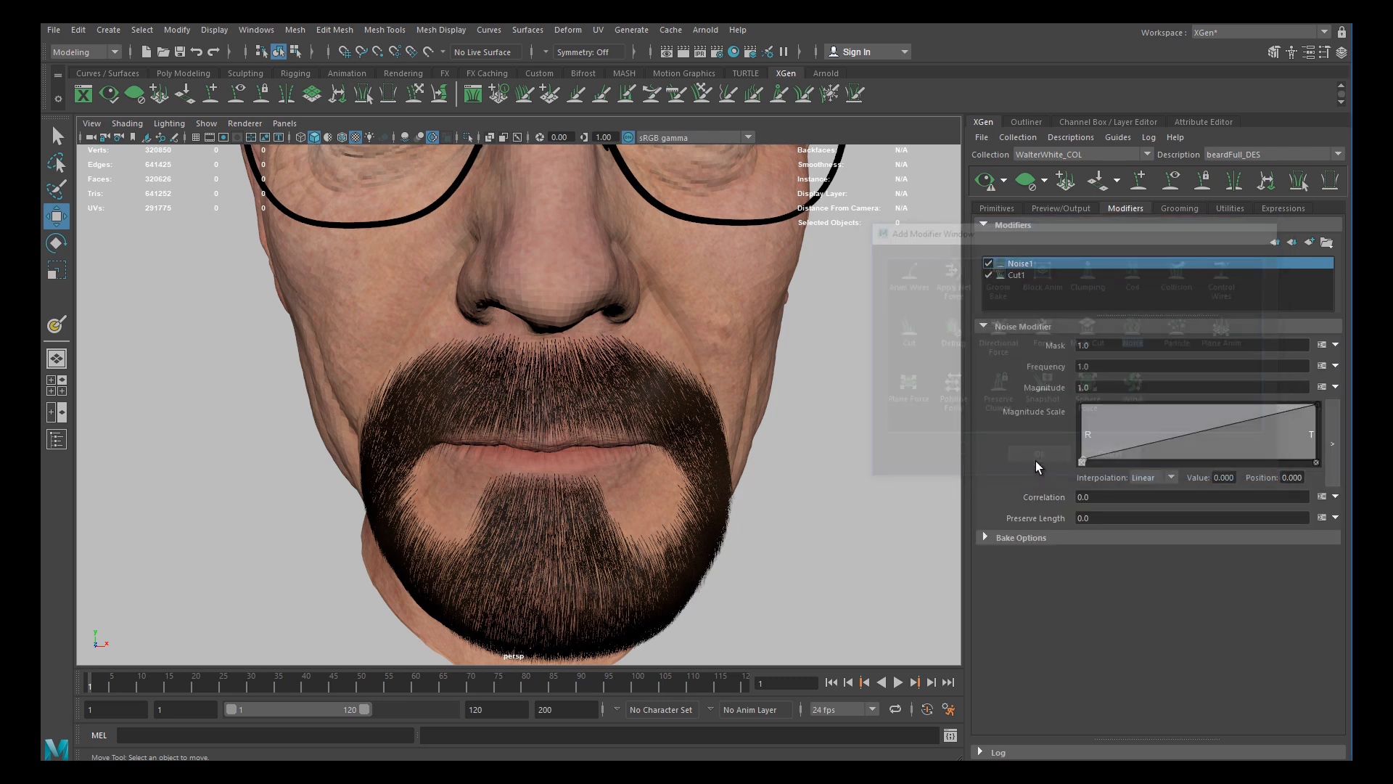
left_click_drag(779, 422, 646, 433, "alt")
scroll(701, 451, "up", 3)
scroll(702, 451, "down", 5)
left_click_drag(550, 410, 630, 430, "alt")
scroll(631, 432, "up", 5)
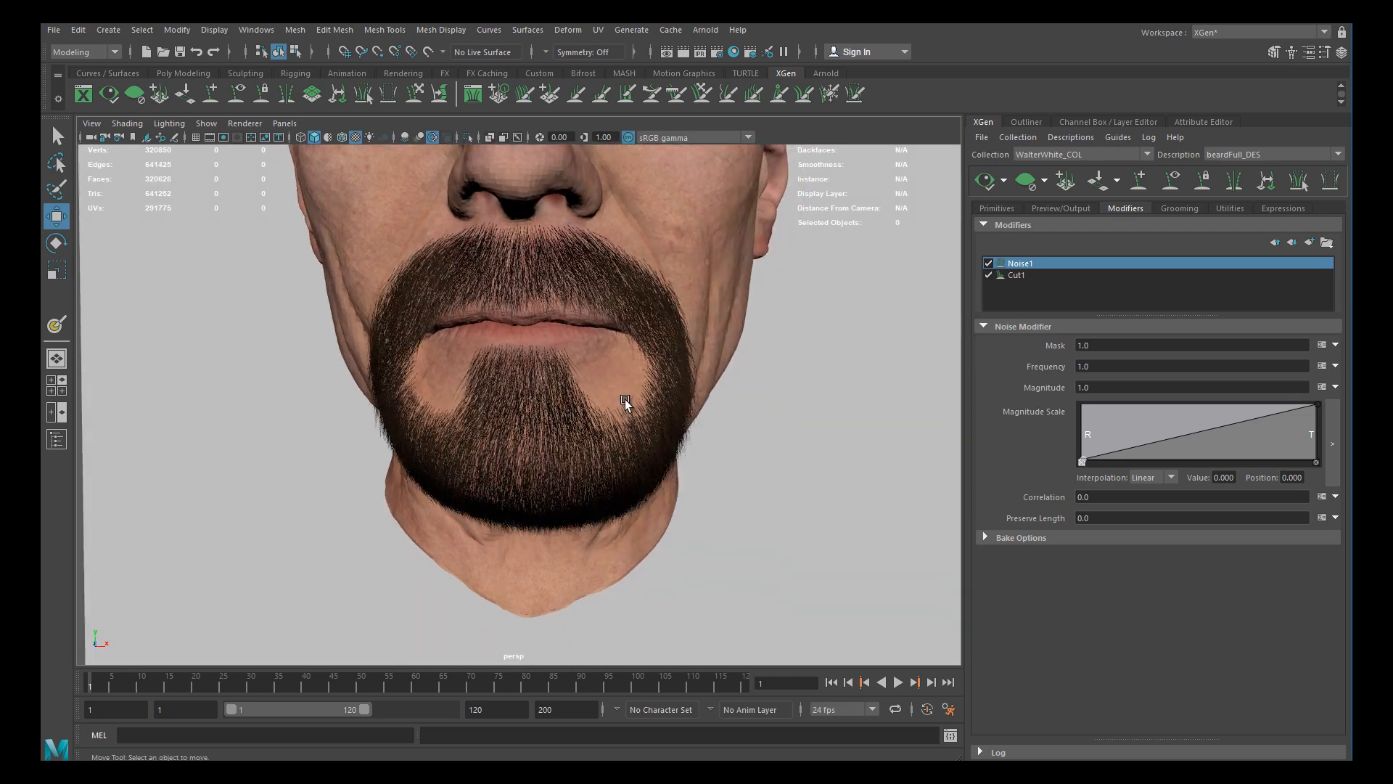
scroll(633, 450, "down", 2)
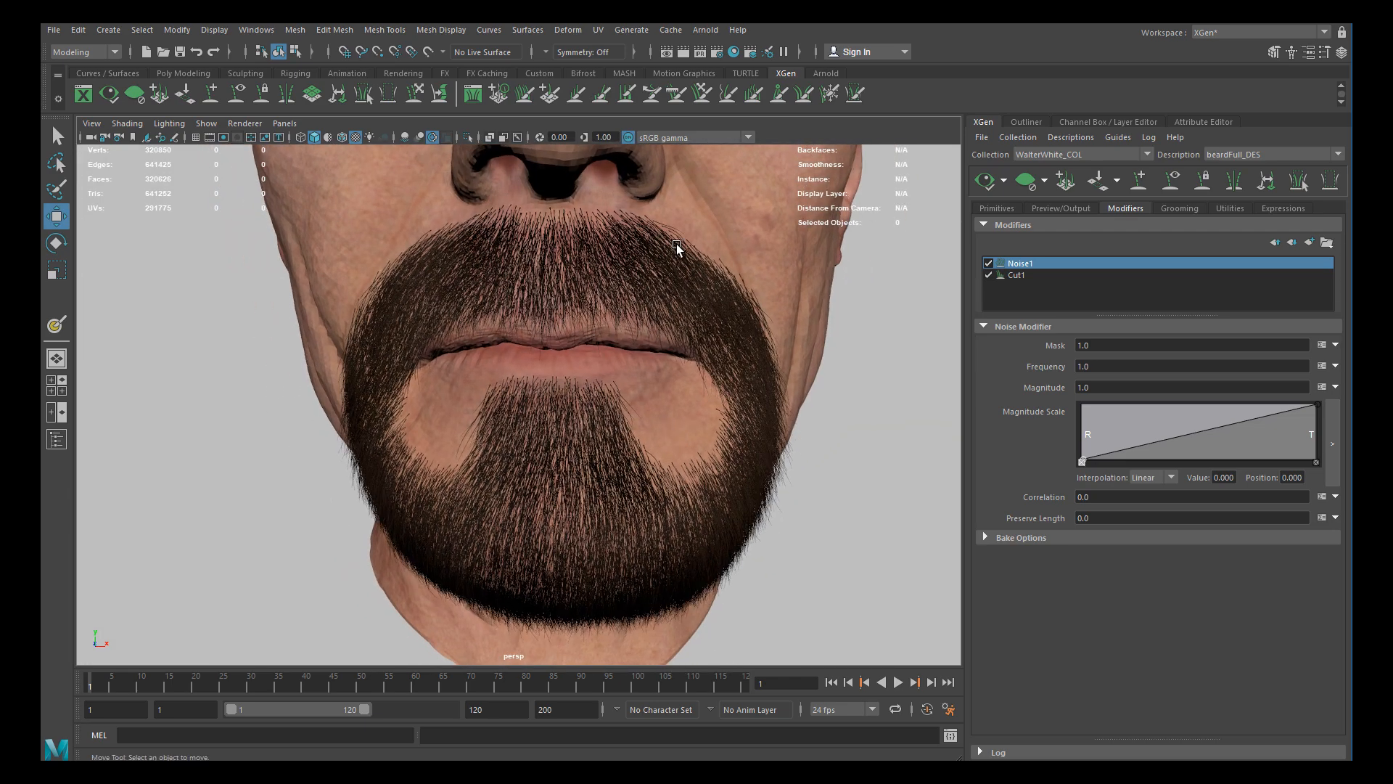
Try a frequency of 2 on the Noise modifier and inspect the beard up close
double_click(1083, 367)
scroll(678, 465, "down", 3)
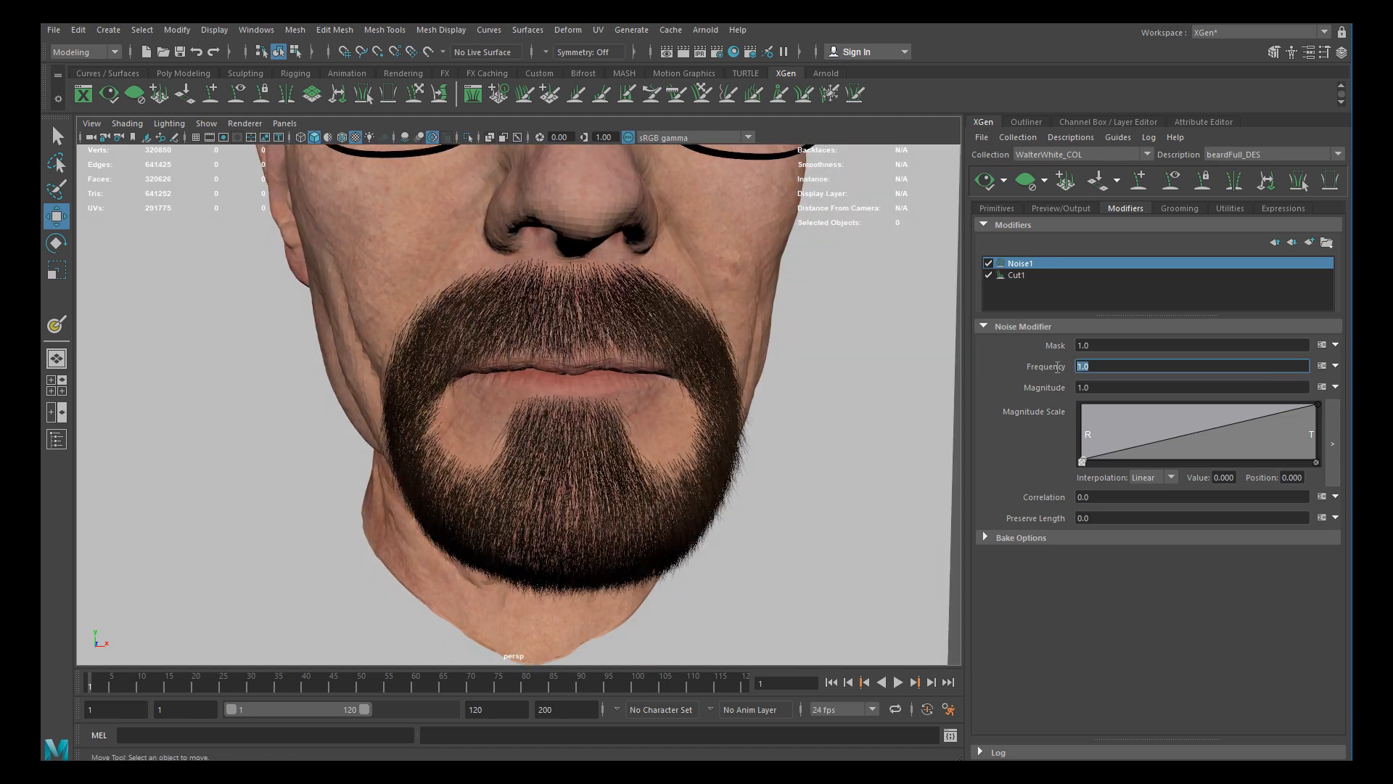
type("2")
key("Return")
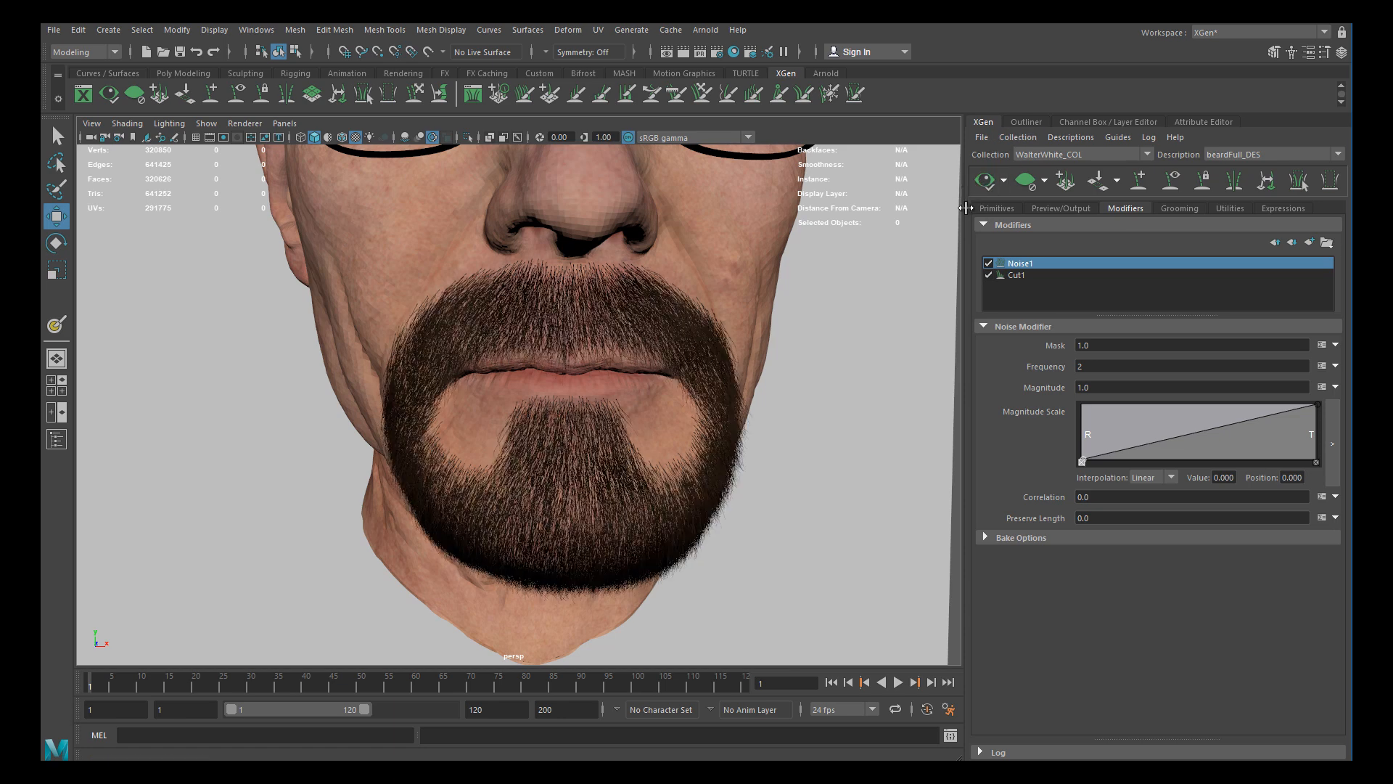
scroll(625, 398, "up", 3)
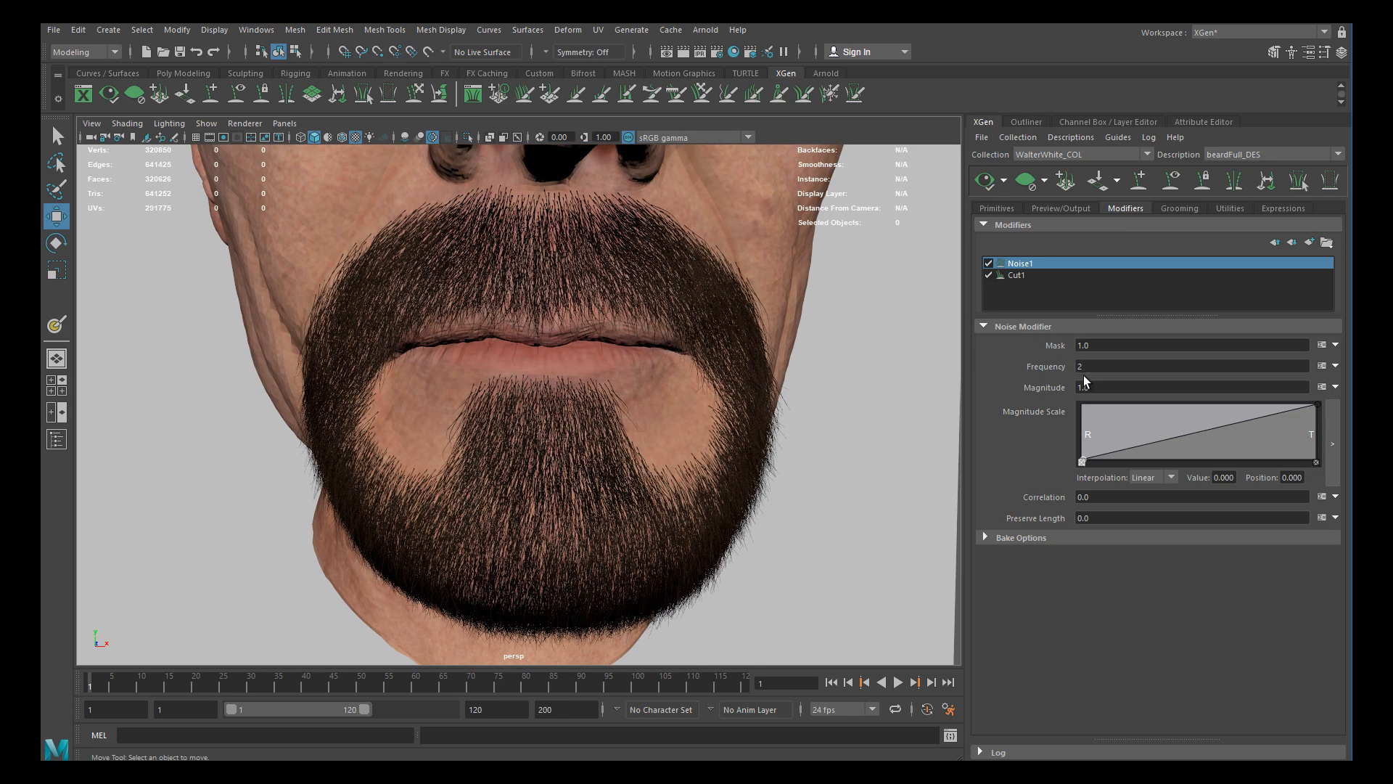
Set the Noise modifier's magnitude to 2, update the preview and check the beard
double_click(1099, 388)
type("2")
key("Return")
left_click(981, 183)
left_click_drag(646, 421, 613, 403, "alt")
right_click_drag(613, 404, 668, 429, "alt")
left_click_drag(668, 428, 725, 472, "alt")
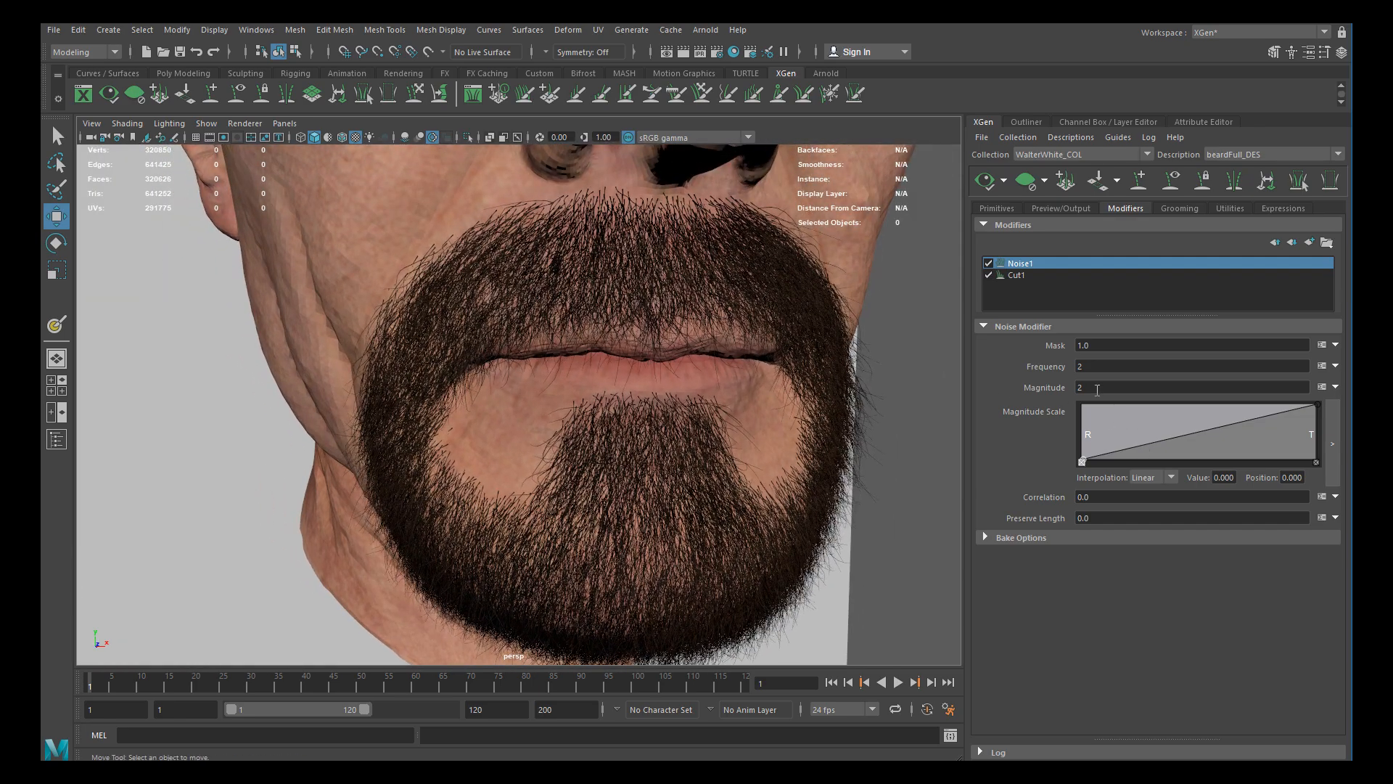
Set the Noise modifier's frequency to 1 and check the beard's frizz from afar and up close
double_click(1090, 368)
type("1")
key("Return")
right_click_drag(868, 351, 695, 438, "alt")
left_click_drag(695, 437, 648, 390, "alt")
right_click_drag(648, 390, 687, 438, "alt")
left_click_drag(687, 438, 708, 439, "alt")
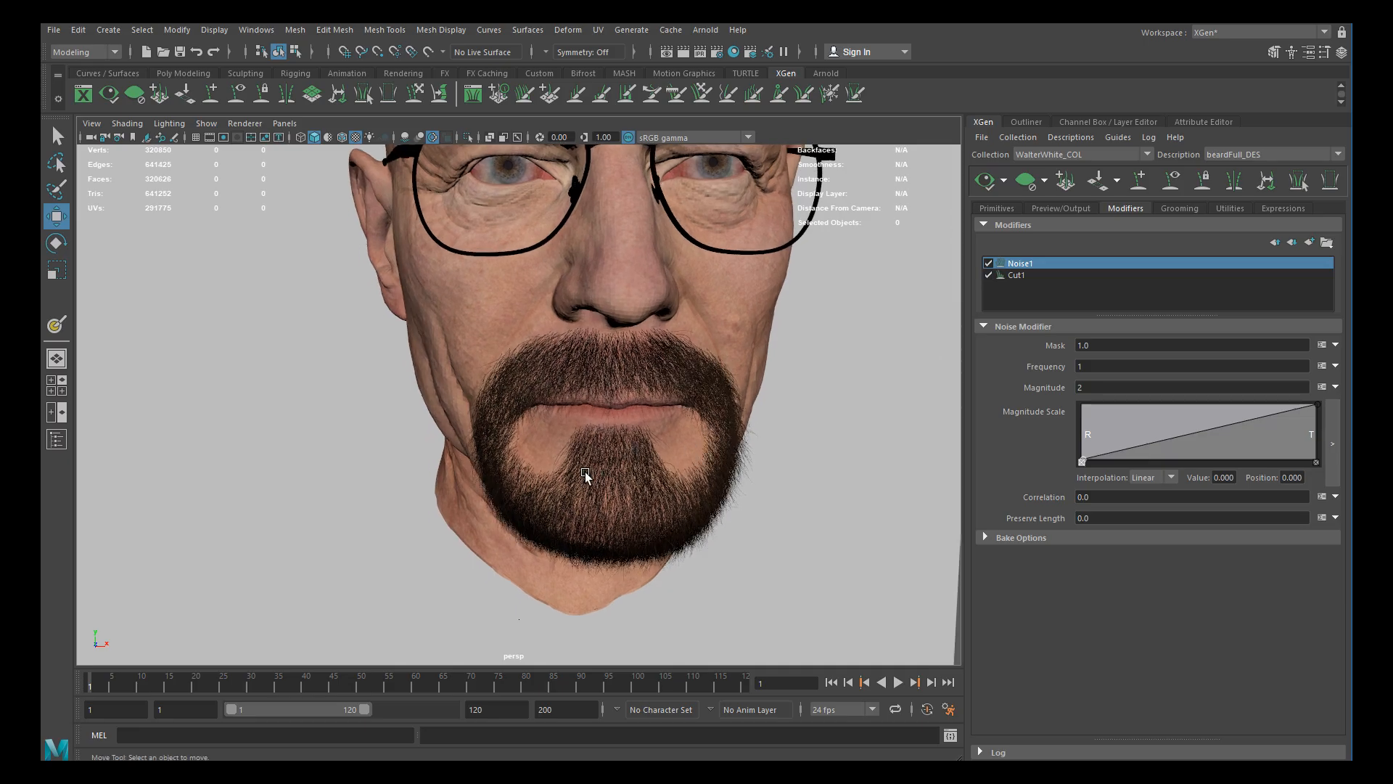
right_click_drag(591, 482, 690, 531, "alt")
left_click_drag(690, 531, 714, 476, "alt")
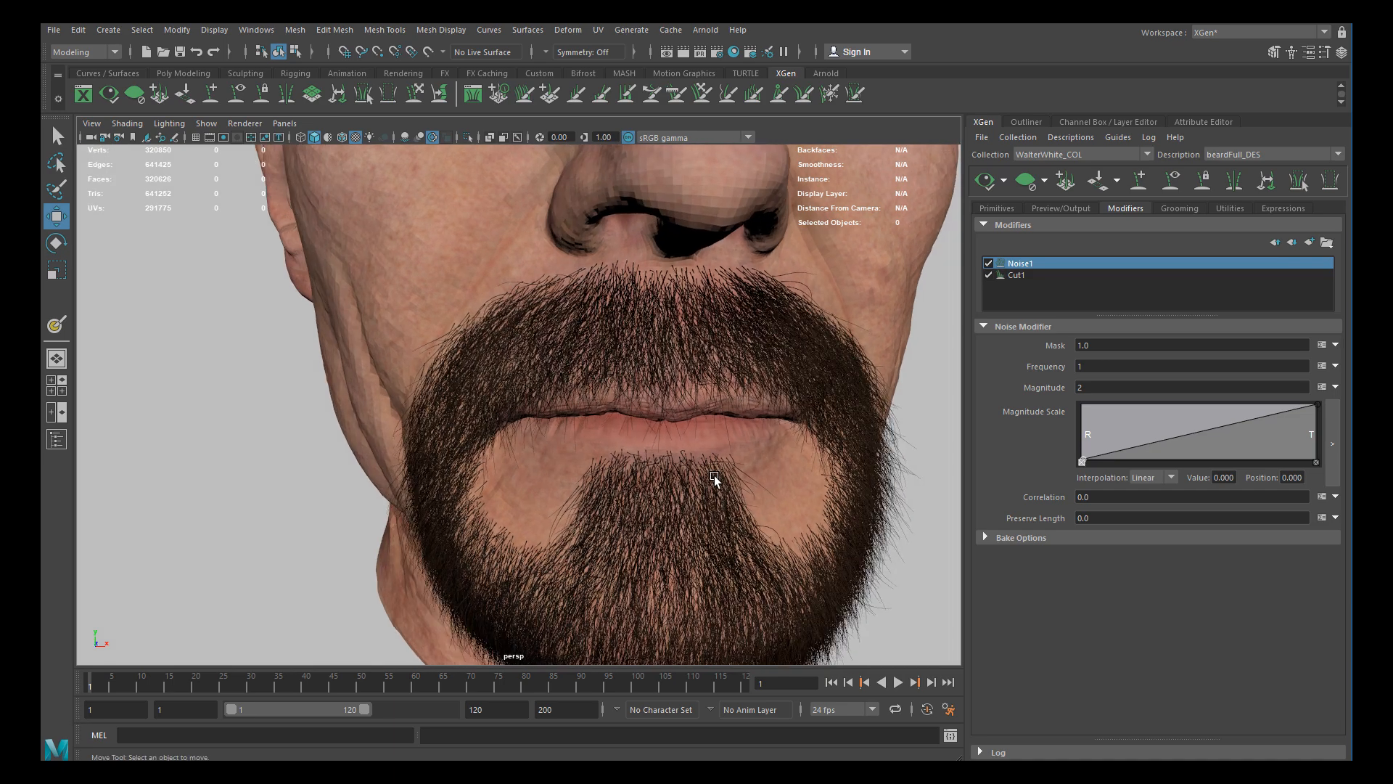
Inspect the beard's frizz and outline up close from the front and from a three-quarter side view
right_click_drag(714, 476, 642, 464, "alt")
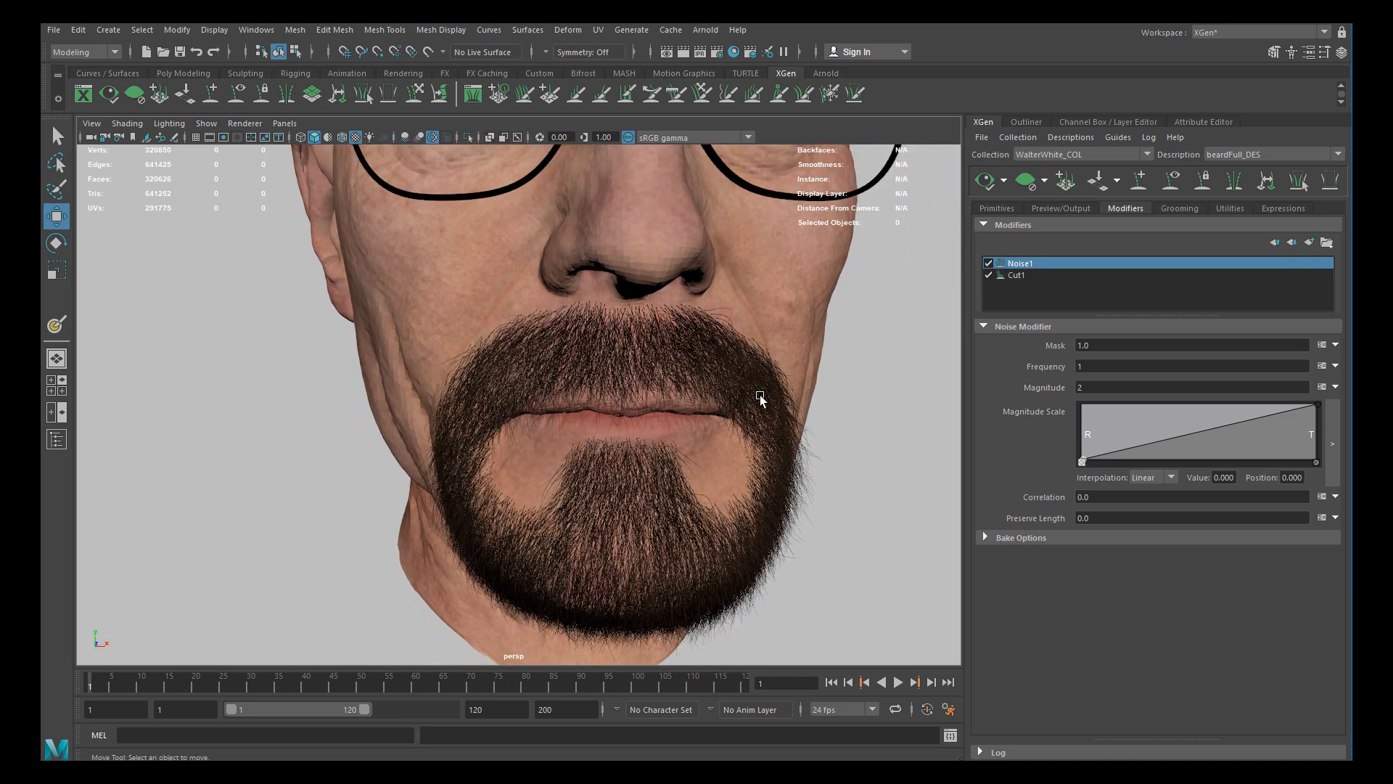
left_click_drag(710, 385, 661, 390, "alt")
right_click_drag(662, 391, 711, 428, "alt")
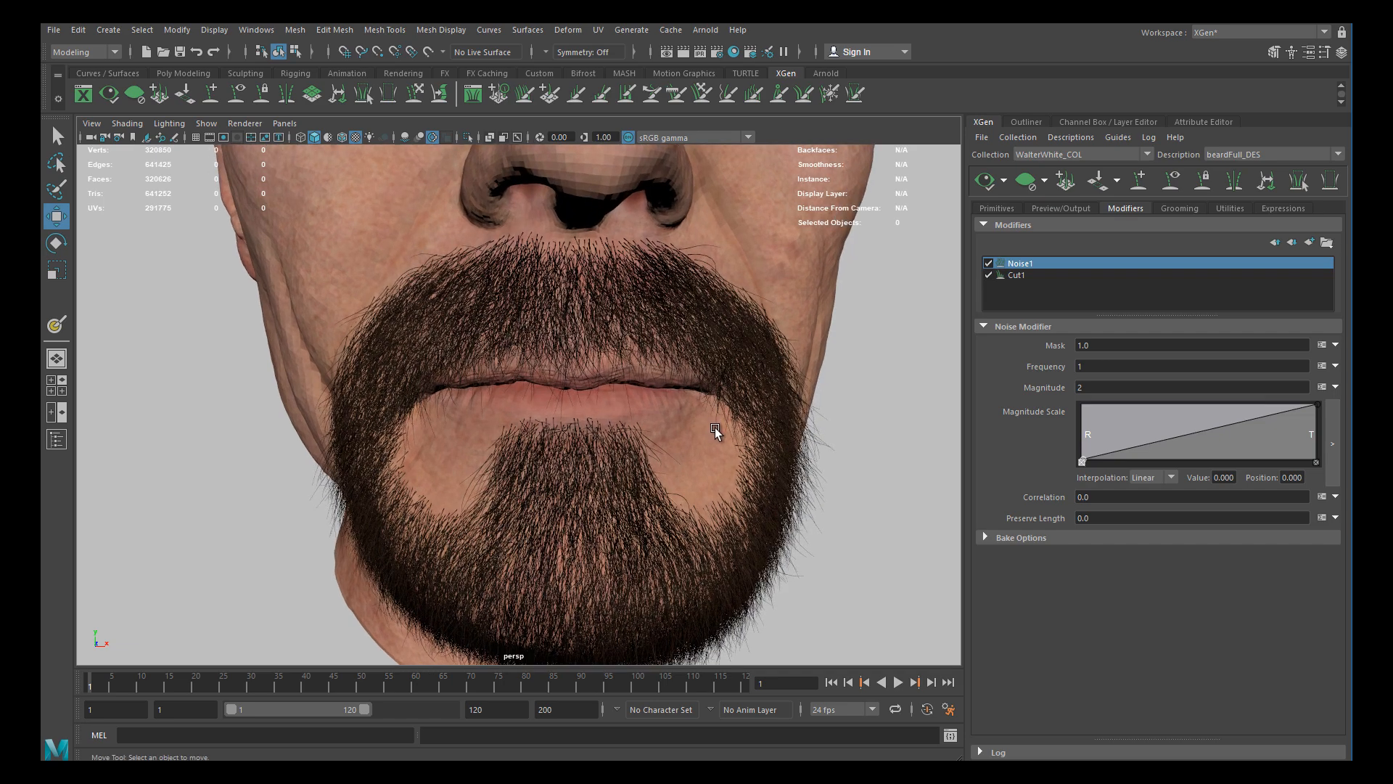
middle_click_drag(715, 427, 733, 518, "alt")
right_click_drag(732, 518, 624, 424, "alt")
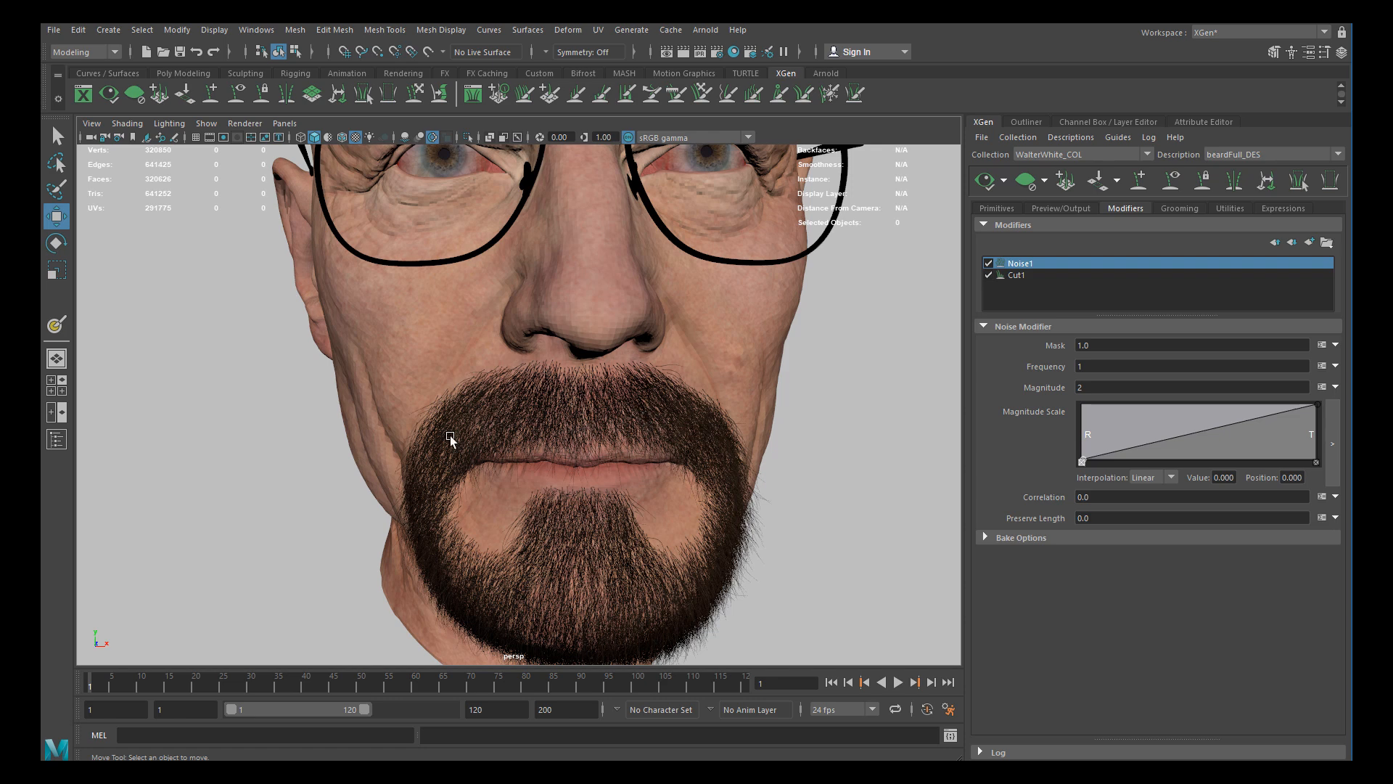
right_click_drag(483, 475, 553, 506, "alt")
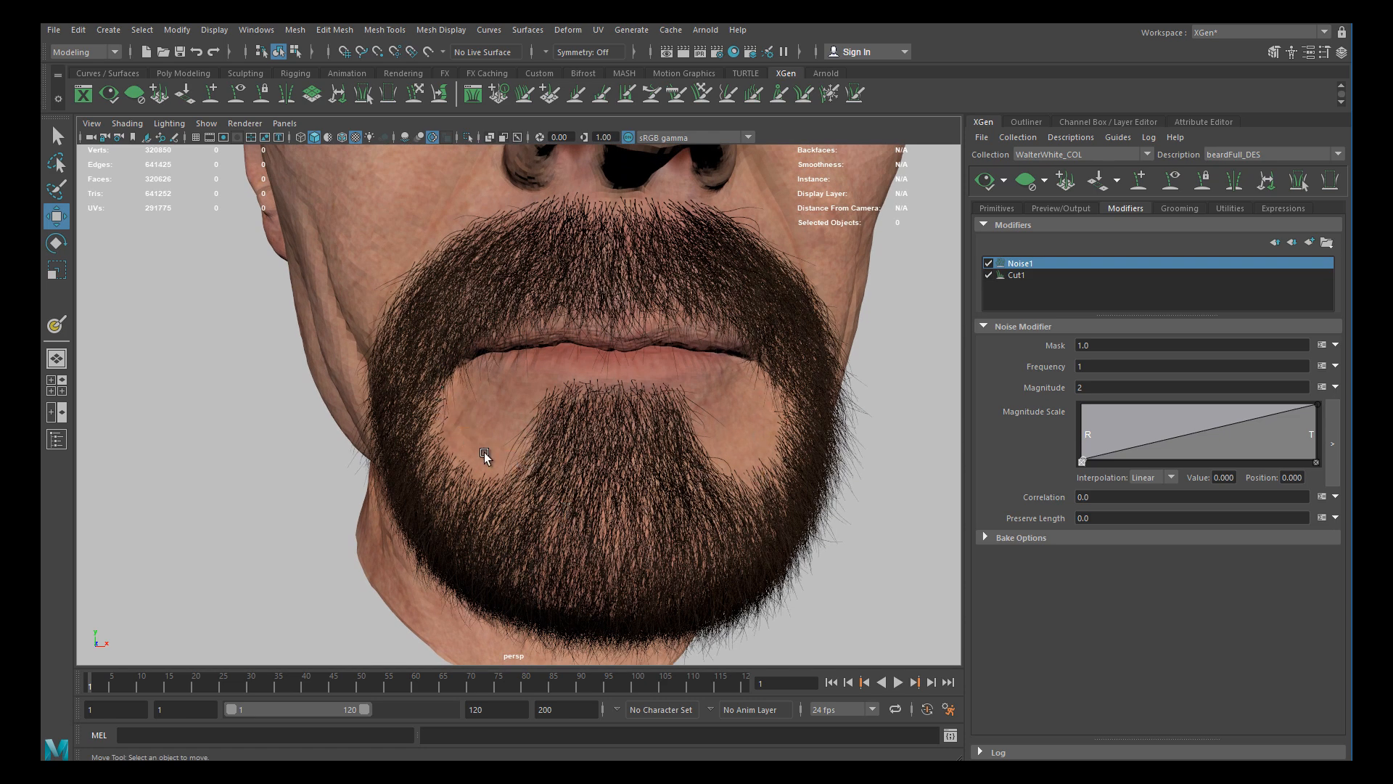
right_click_drag(530, 434, 511, 430, "alt")
middle_click_drag(512, 429, 572, 426, "alt")
left_click_drag(572, 426, 624, 420, "alt")
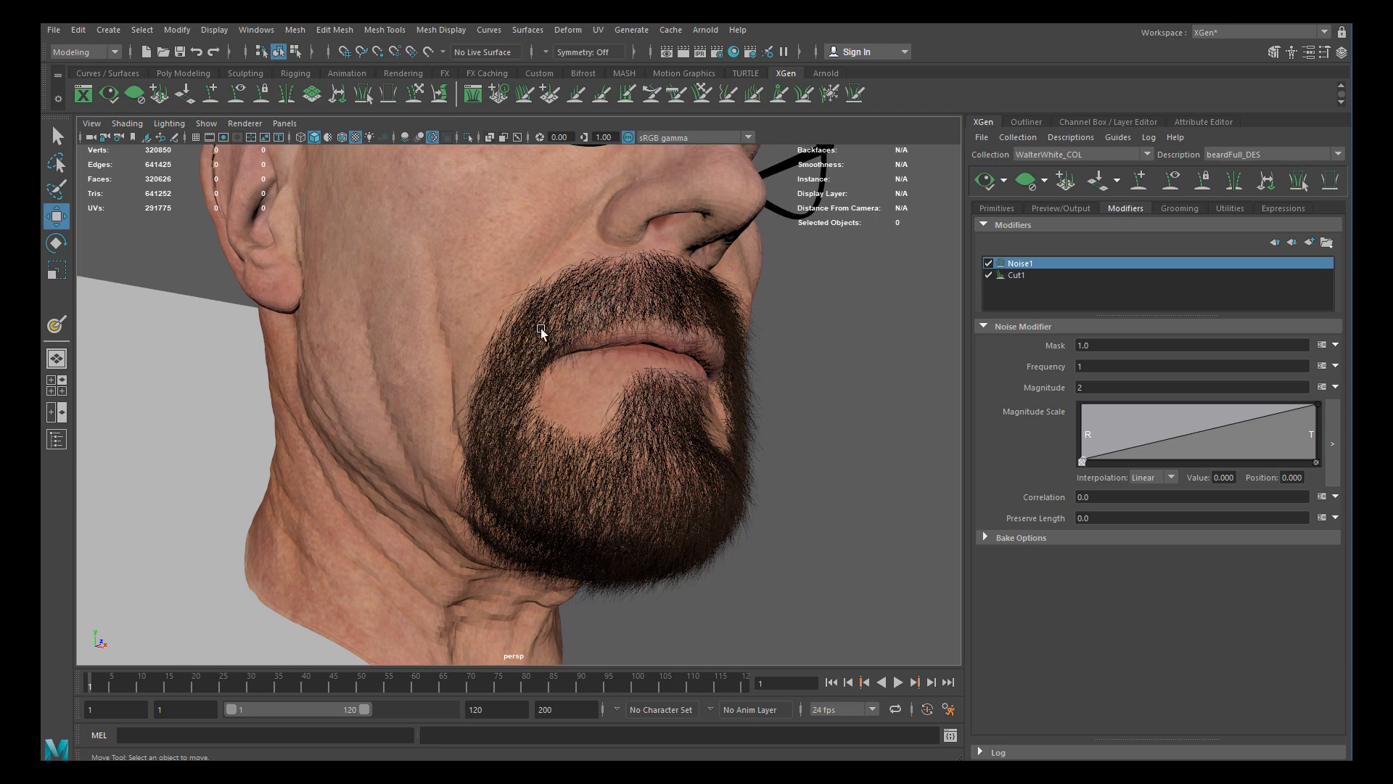
left_click_drag(600, 367, 630, 289, "alt")
left_click_drag(555, 448, 520, 447, "alt")
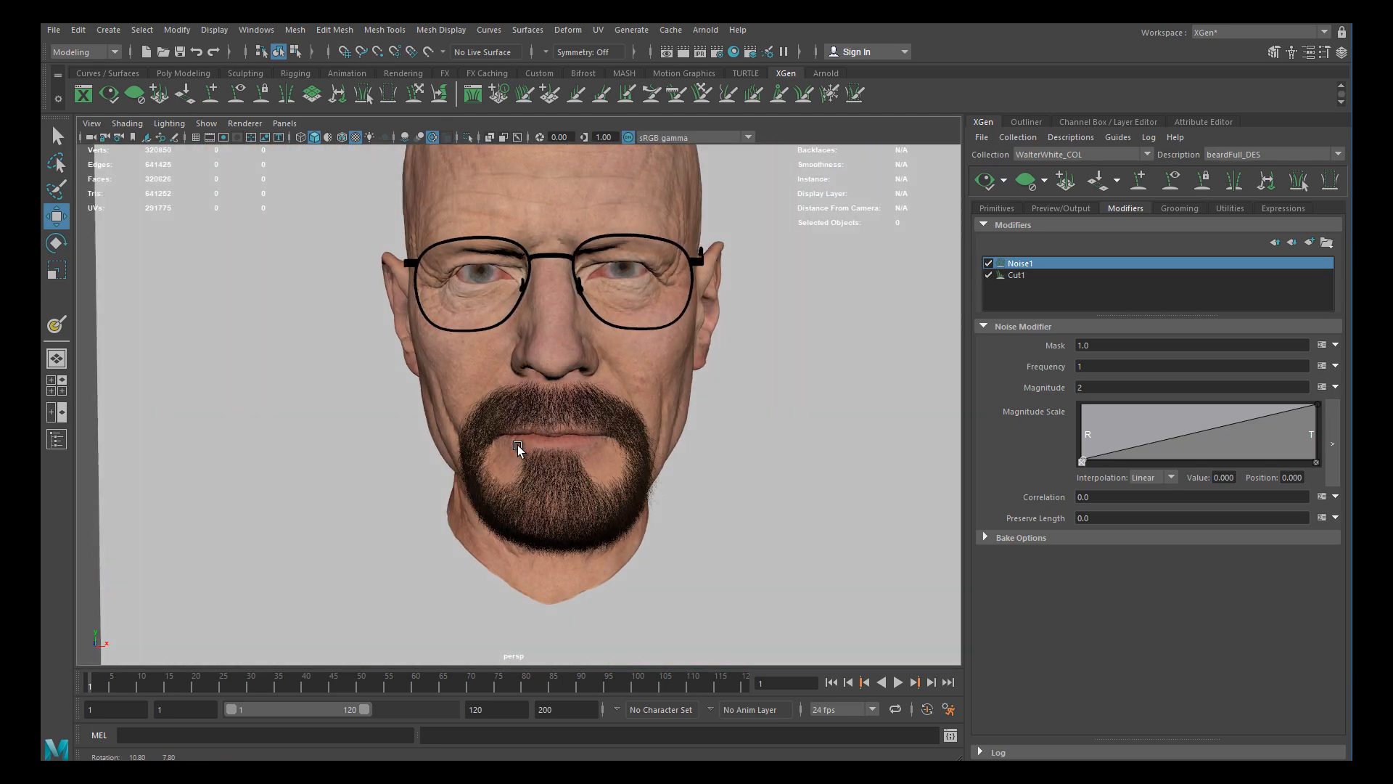
Check how the beard's shape and thickness read against the whole face from slightly different front angles
right_click_drag(519, 448, 628, 513, "alt")
left_click_drag(628, 513, 565, 472, "alt")
right_click_drag(565, 472, 575, 444, "alt")
left_click_drag(575, 445, 529, 436, "alt")
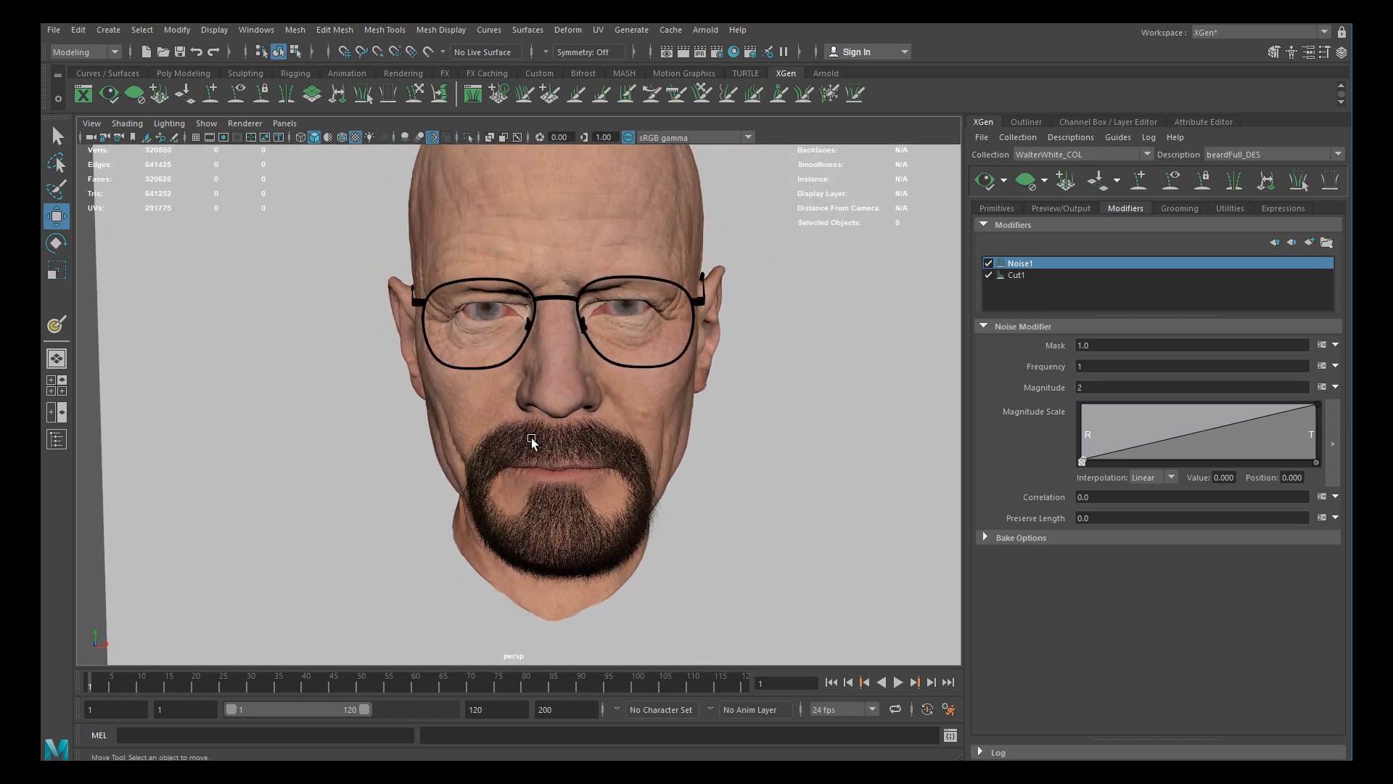
middle_click_drag(530, 435, 516, 381, "alt")
right_click_drag(516, 381, 603, 445, "alt")
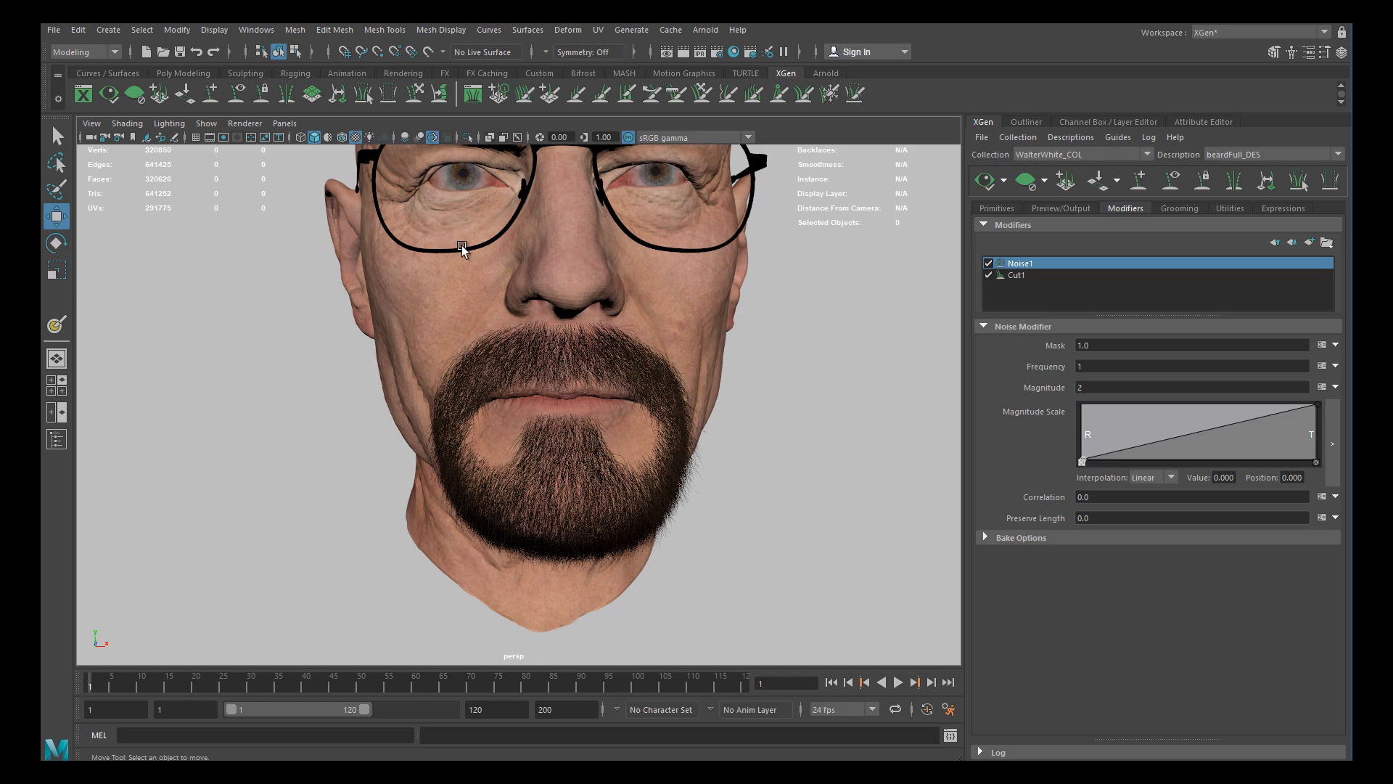
right_click_drag(536, 349, 551, 360, "alt")
left_click_drag(587, 372, 445, 373, "alt")
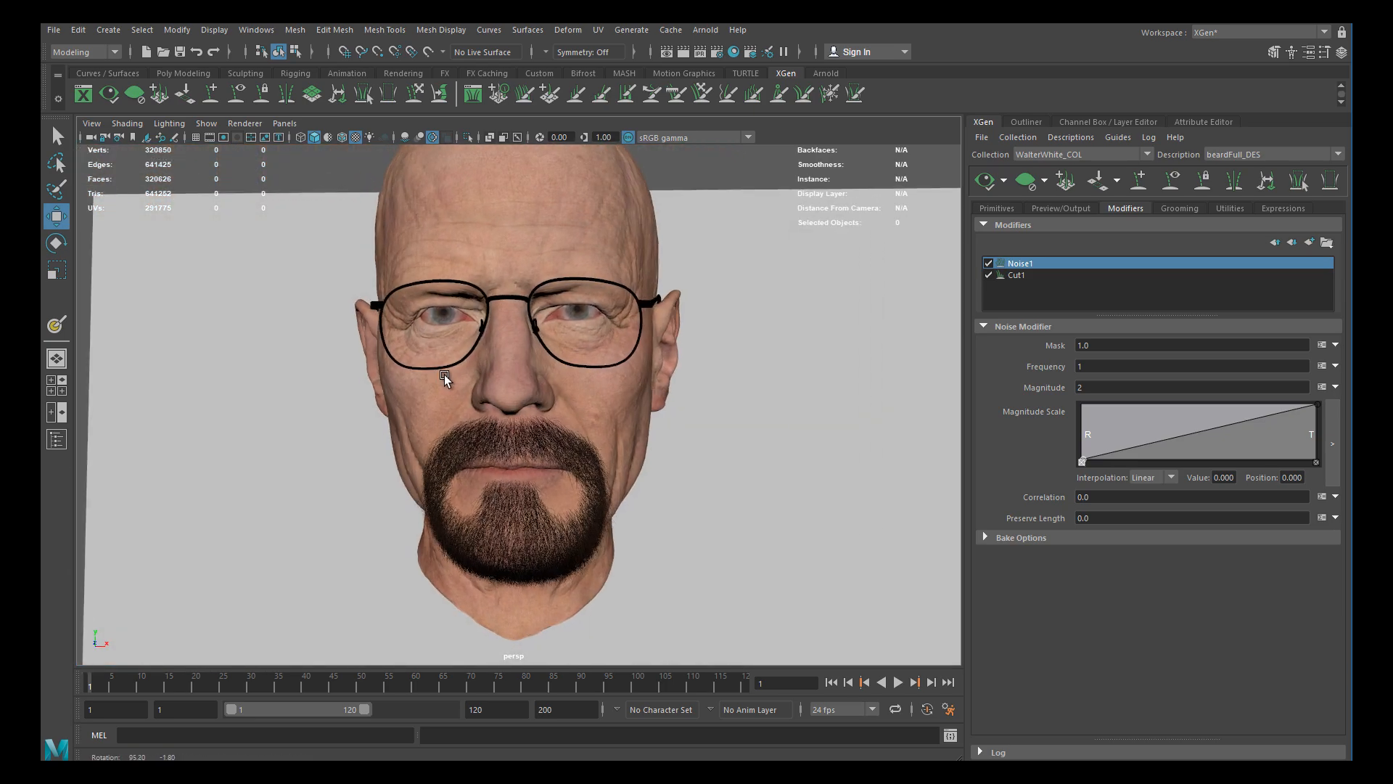
right_click_drag(504, 397, 597, 454, "alt")
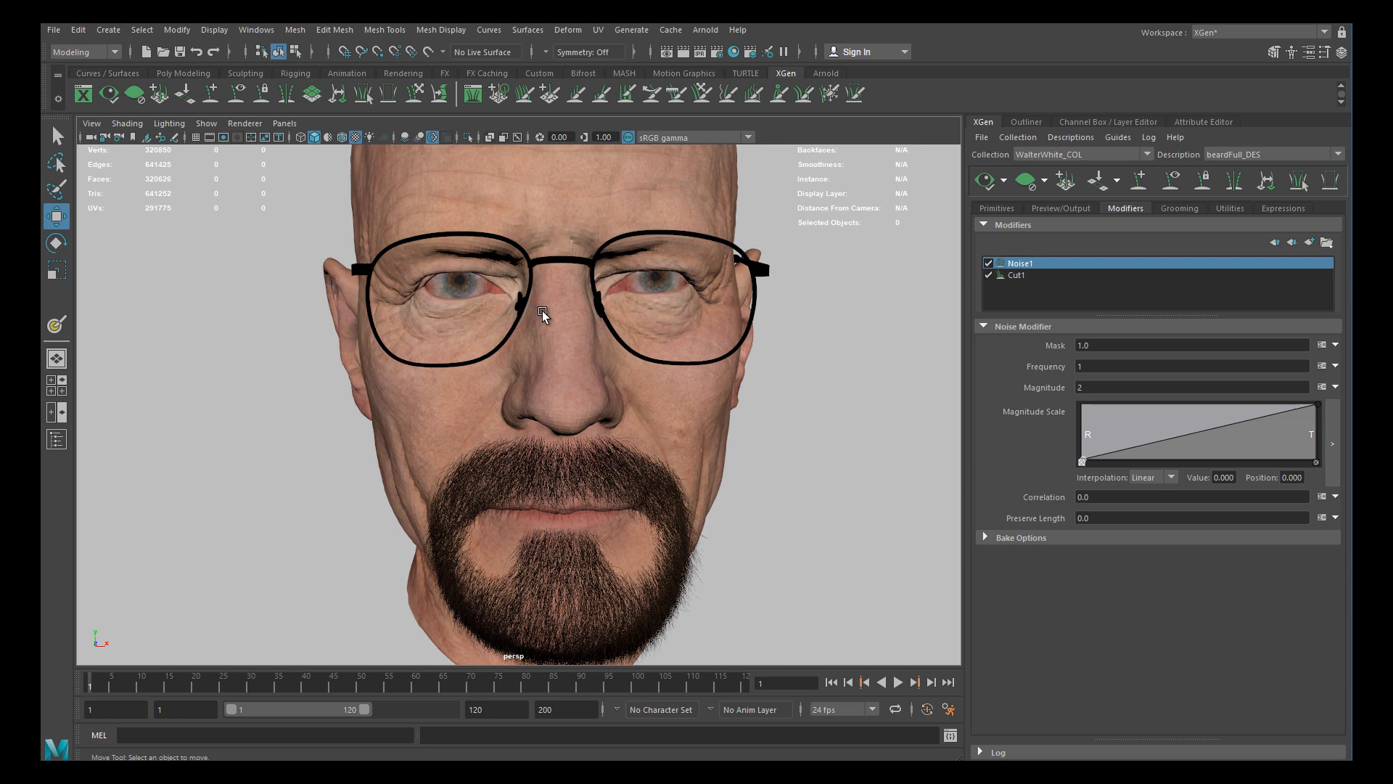
middle_click_drag(670, 486, 666, 407, "alt")
right_click_drag(666, 406, 638, 405, "alt")
left_click_drag(638, 405, 626, 409, "alt")
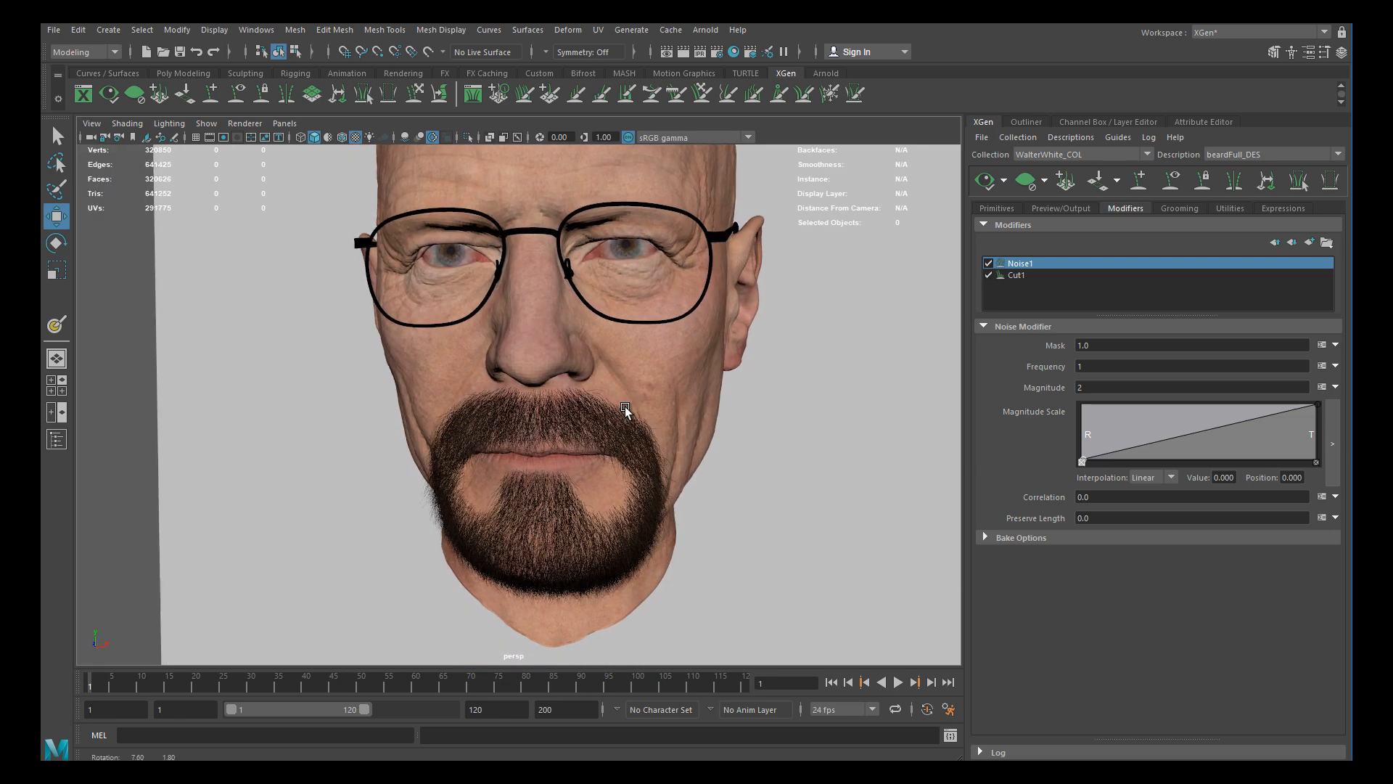
Examine the beard's hair thickness up close and compare it side by side with the close-up reference photo
right_click_drag(627, 409, 694, 487, "alt")
left_click_drag(694, 486, 653, 453, "alt")
right_click_drag(653, 454, 613, 448, "alt")
middle_click_drag(614, 449, 647, 423, "alt")
right_click_drag(647, 423, 670, 447, "alt")
left_click_drag(665, 445, 681, 413, "alt")
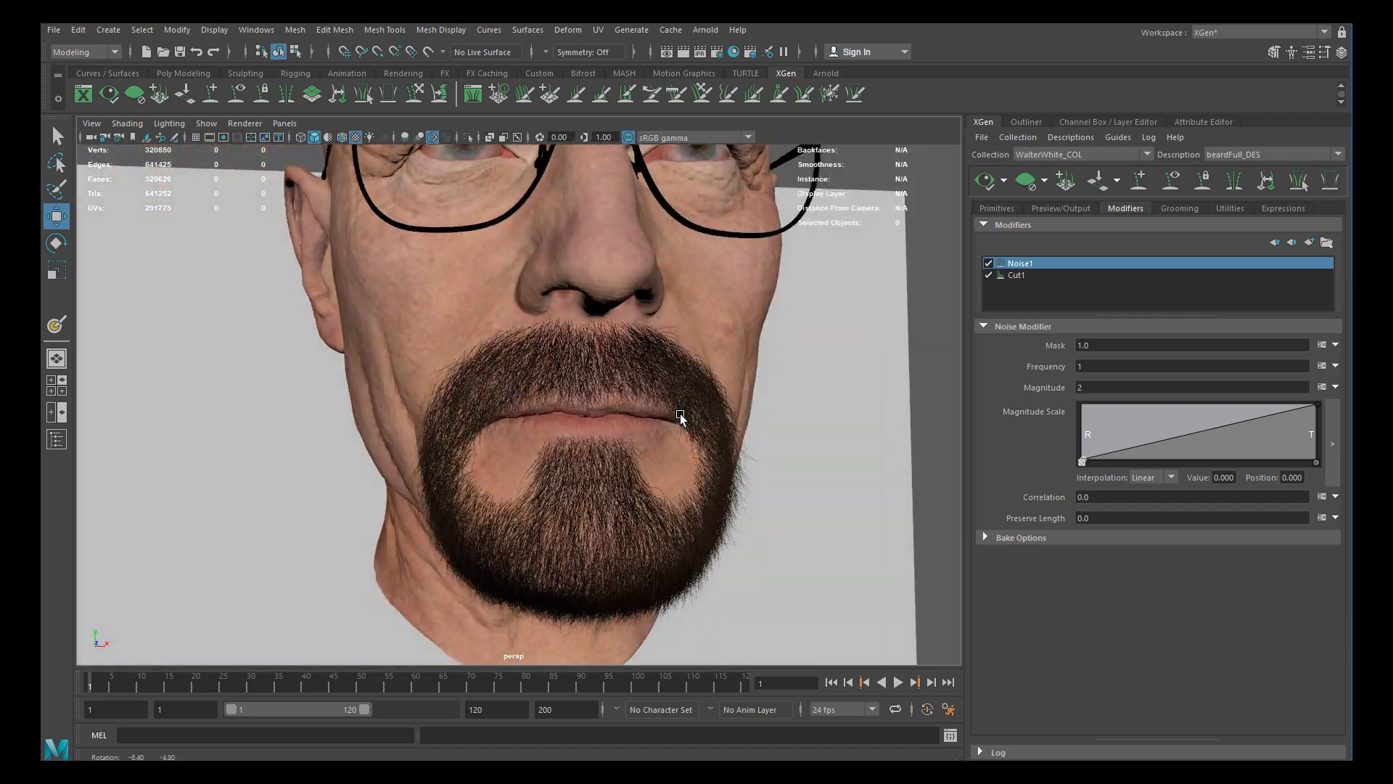
mouse_move(681, 415)
right_mouse_down("alt")
mouse_move(668, 380)
mouse_move(681, 395)
right_mouse_up("alt")
middle_click_drag(680, 395, 690, 451, "alt")
right_click_drag(690, 451, 557, 399, "alt")
right_click_drag(653, 411, 690, 442, "alt")
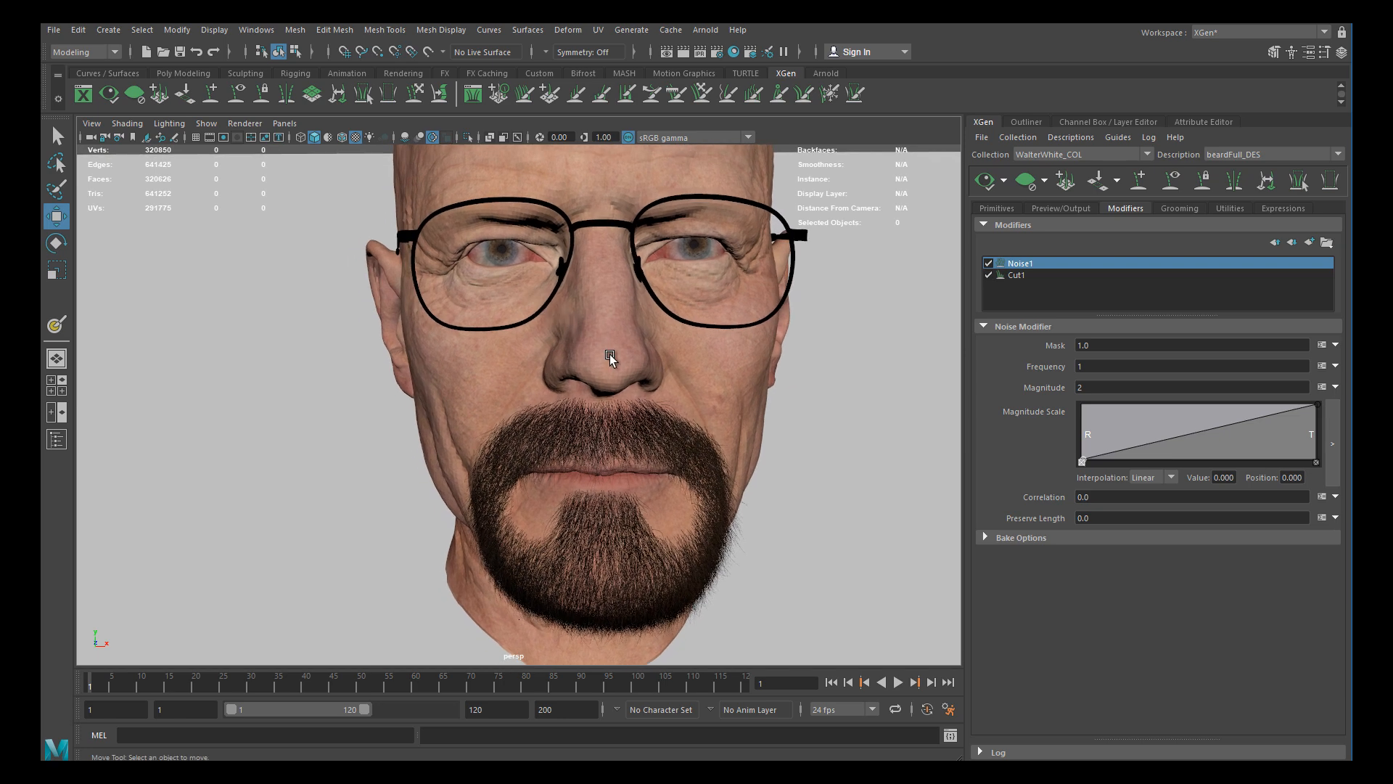
right_click_drag(705, 444, 587, 439, "alt")
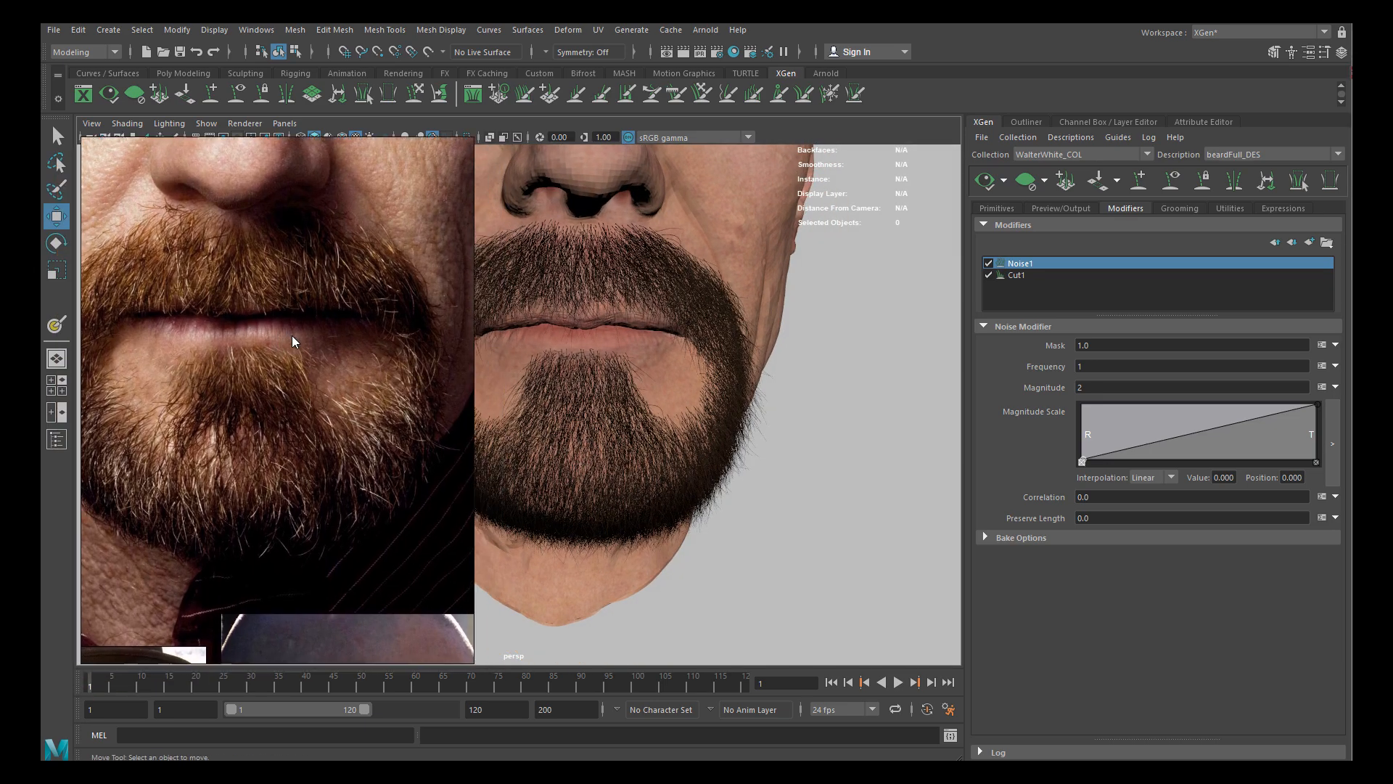
middle_click_drag(664, 346, 733, 379, "alt")
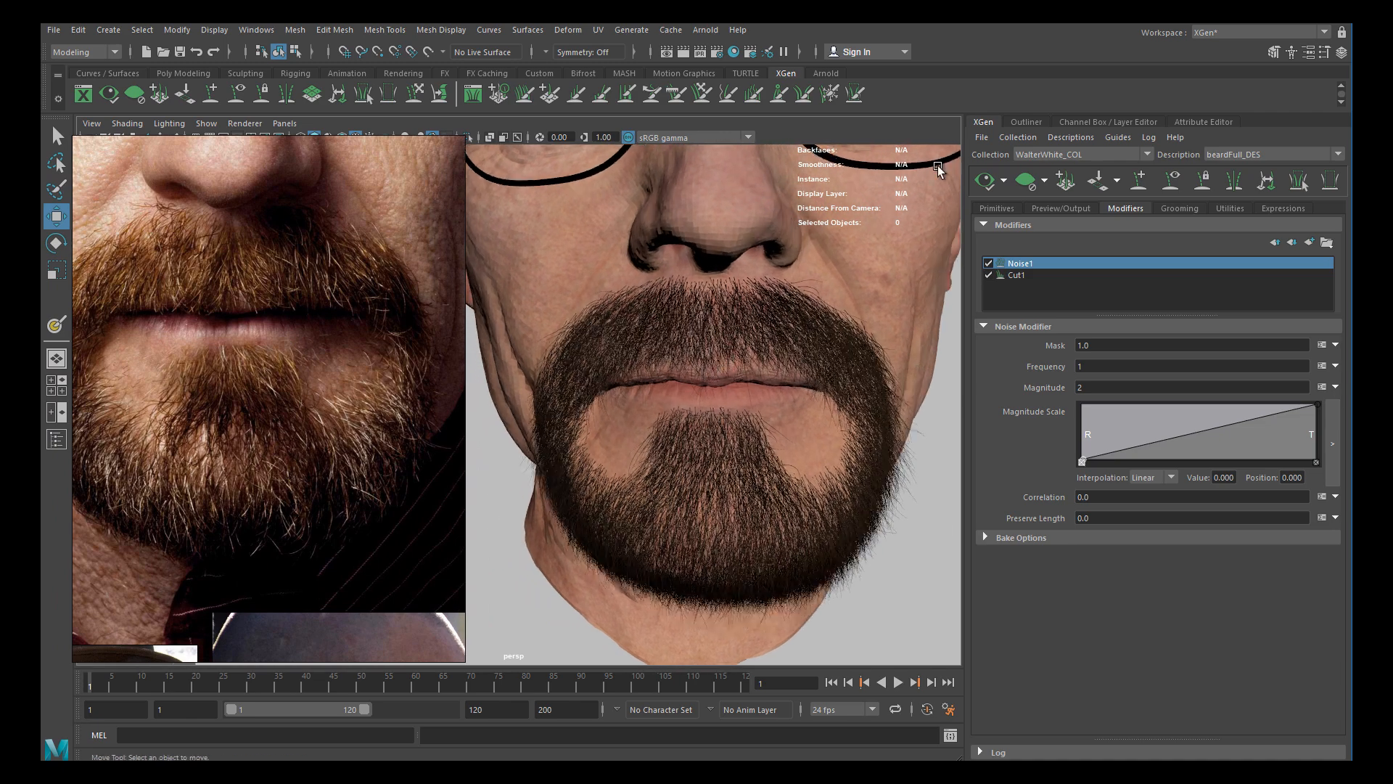
Try a hair width of 0.3 on the beard description and update the preview
left_click(999, 210)
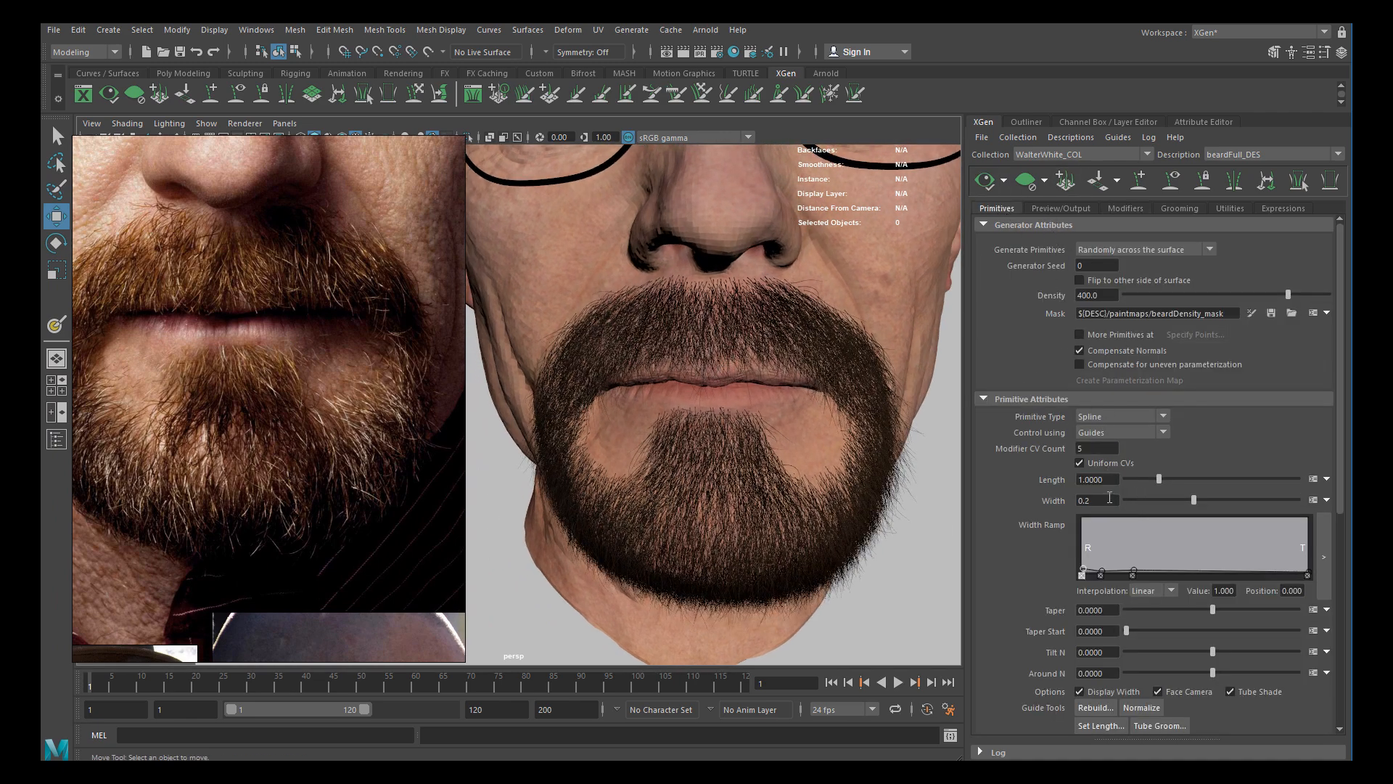
type("0.3")
key("Return")
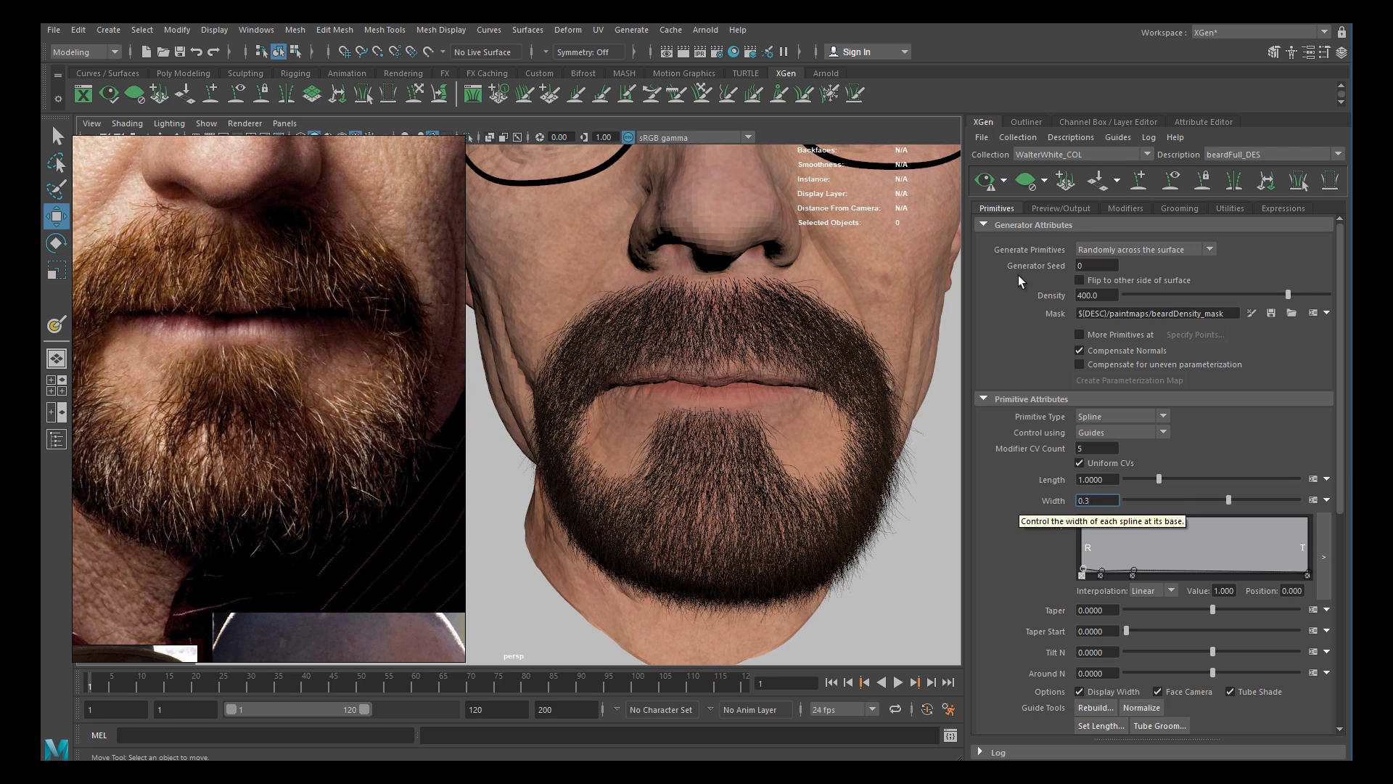
left_click(984, 181)
left_click_drag(803, 344, 771, 347, "alt")
Set the beard's hair width to 0.25, update the preview and check the hairs up close
double_click(1077, 500)
type("0.25")
key("Return")
left_click(984, 181)
left_click_drag(734, 355, 792, 401, "alt")
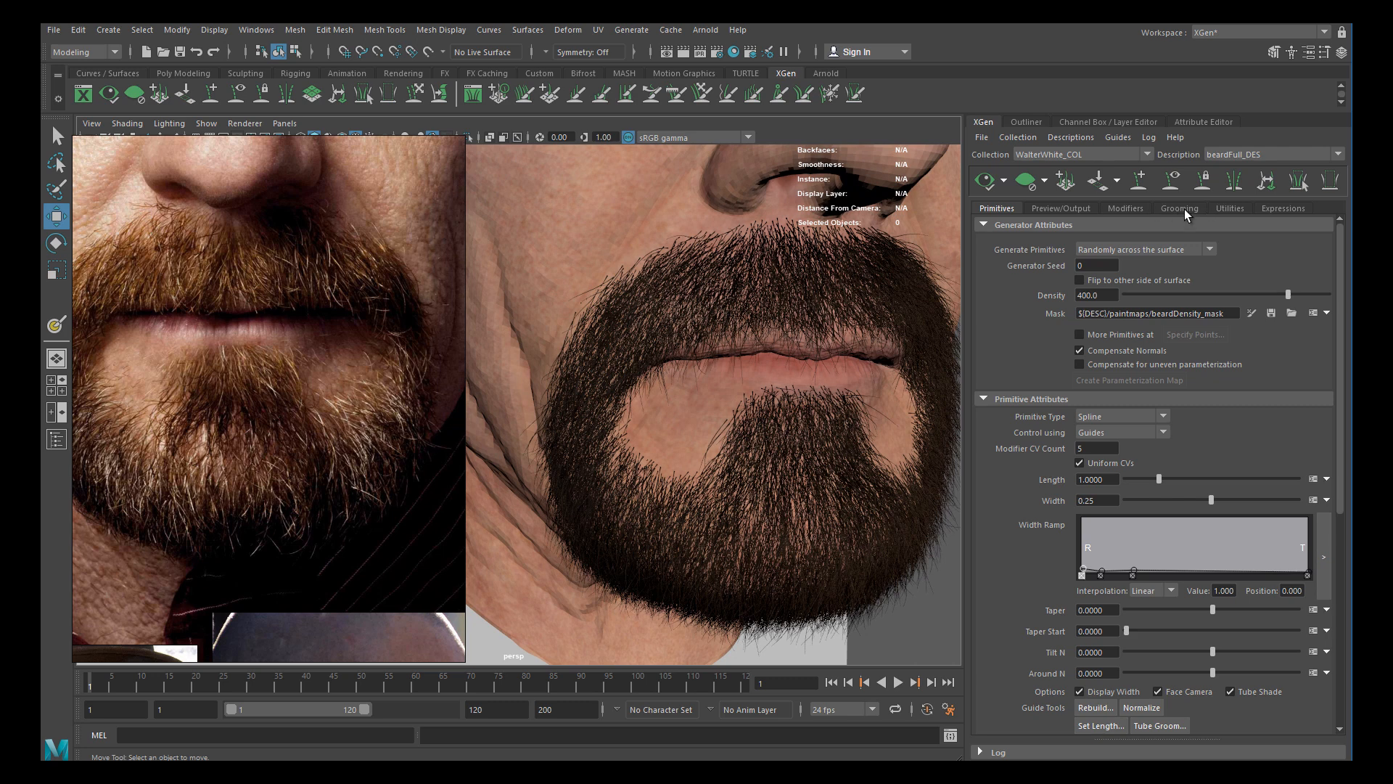
Try a magnitude of 1.5 on the Noise modifier, inspect the beard, and set the magnitude back to 2
left_click(1128, 208)
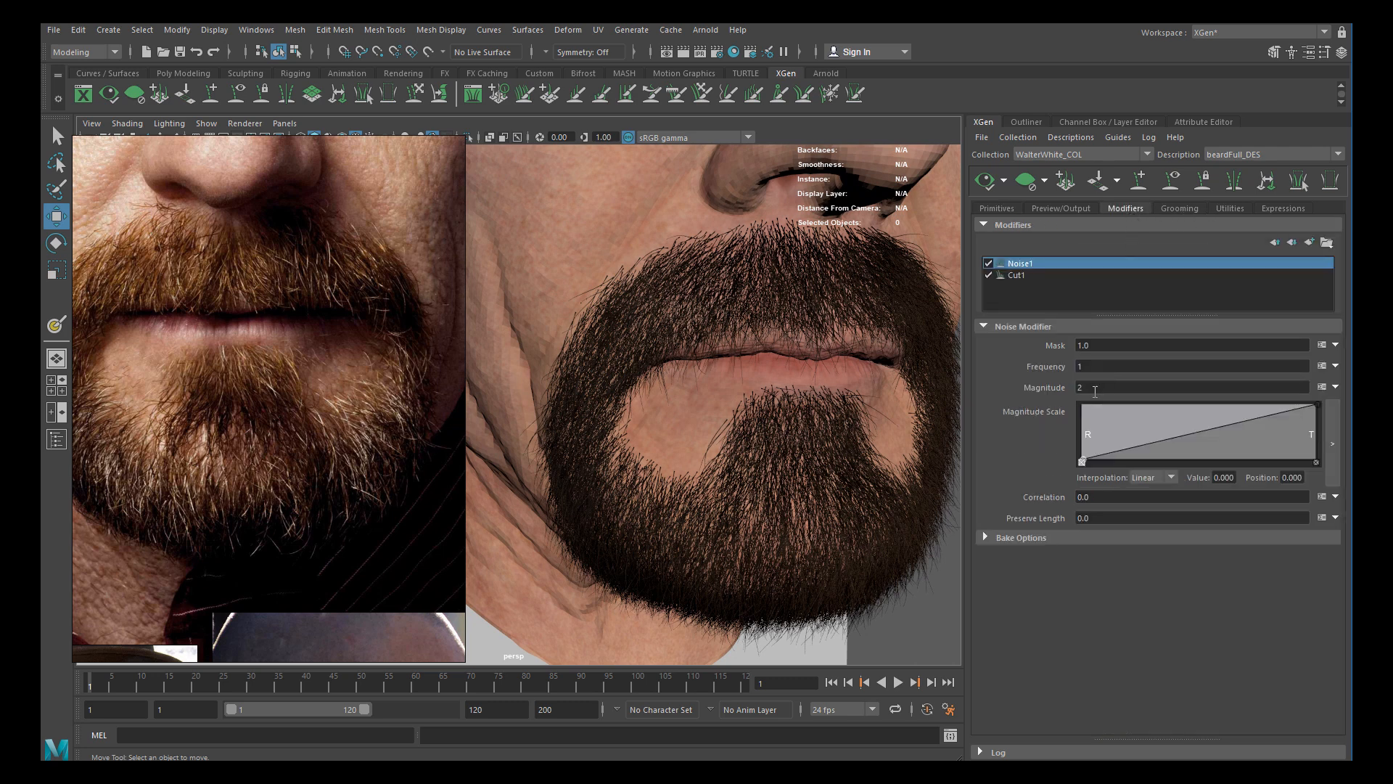
type("1.5")
key("Return")
left_click(989, 180)
left_click_drag(765, 400, 716, 383, "alt")
right_click_drag(716, 383, 748, 370, "alt")
key("ctrl+a")
type("2")
key("Return")
Set the Noise modifier's frequency to .5 and check the beard against the reference photo
type(".5")
key("Return")
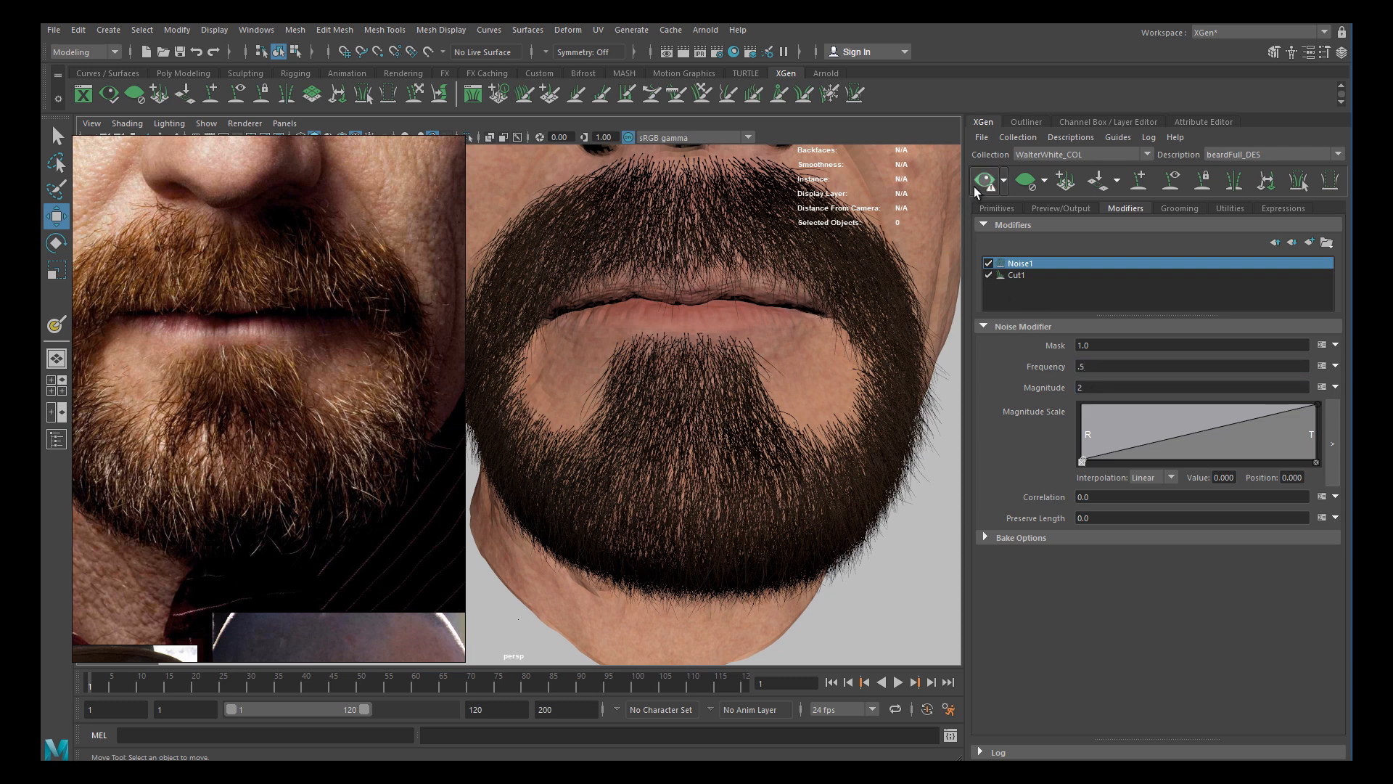
mouse_move(799, 367)
left_mouse_down("alt")
mouse_move(758, 386)
mouse_move(811, 385)
left_mouse_up("alt")
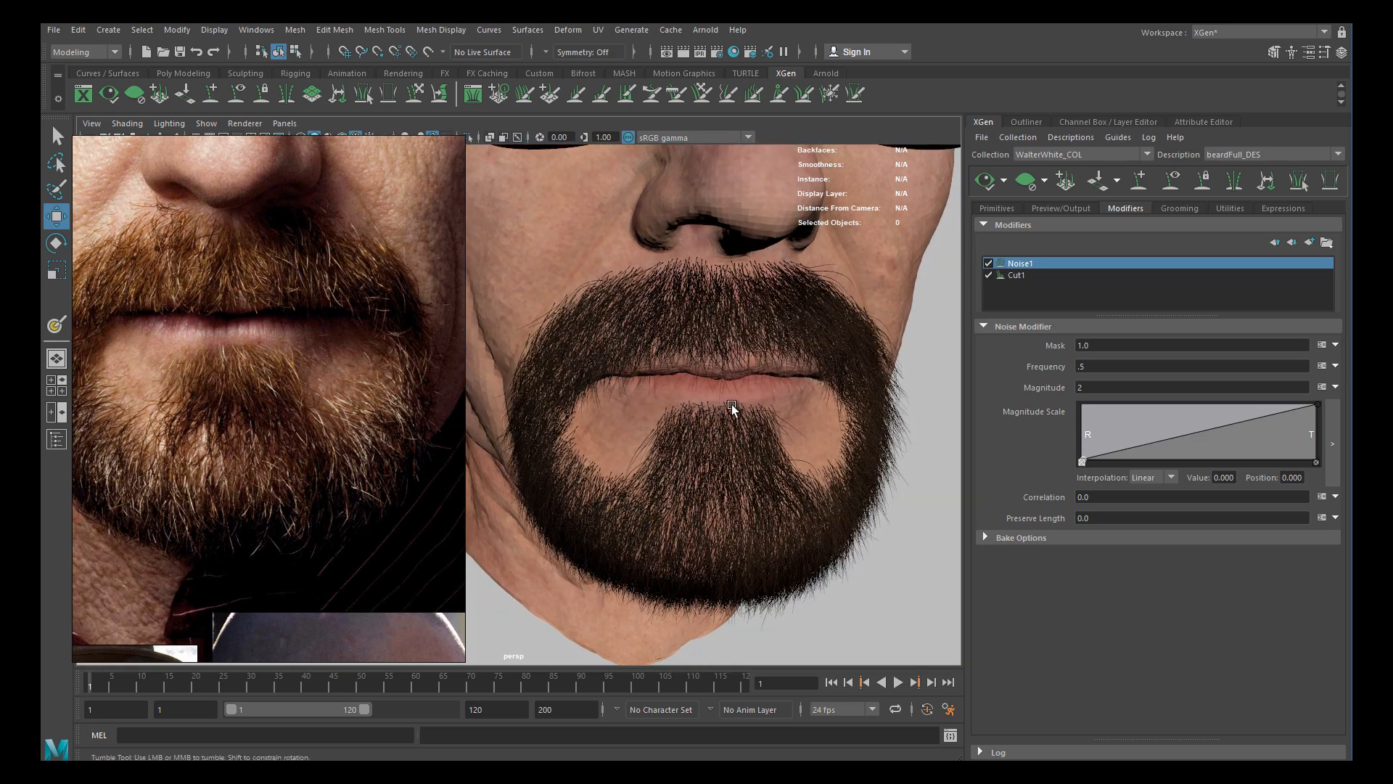
left_click_drag(733, 413, 724, 405, "alt")
middle_click_drag(744, 537, 690, 445, "alt")
Show the beard guides, reshape the chin guides with the Sculpt Guides tool, and hide the guides again
scroll(709, 444, "up", 1)
left_click(1179, 187)
scroll(686, 439, "down", 3)
left_click_drag(678, 428, 774, 432, "alt")
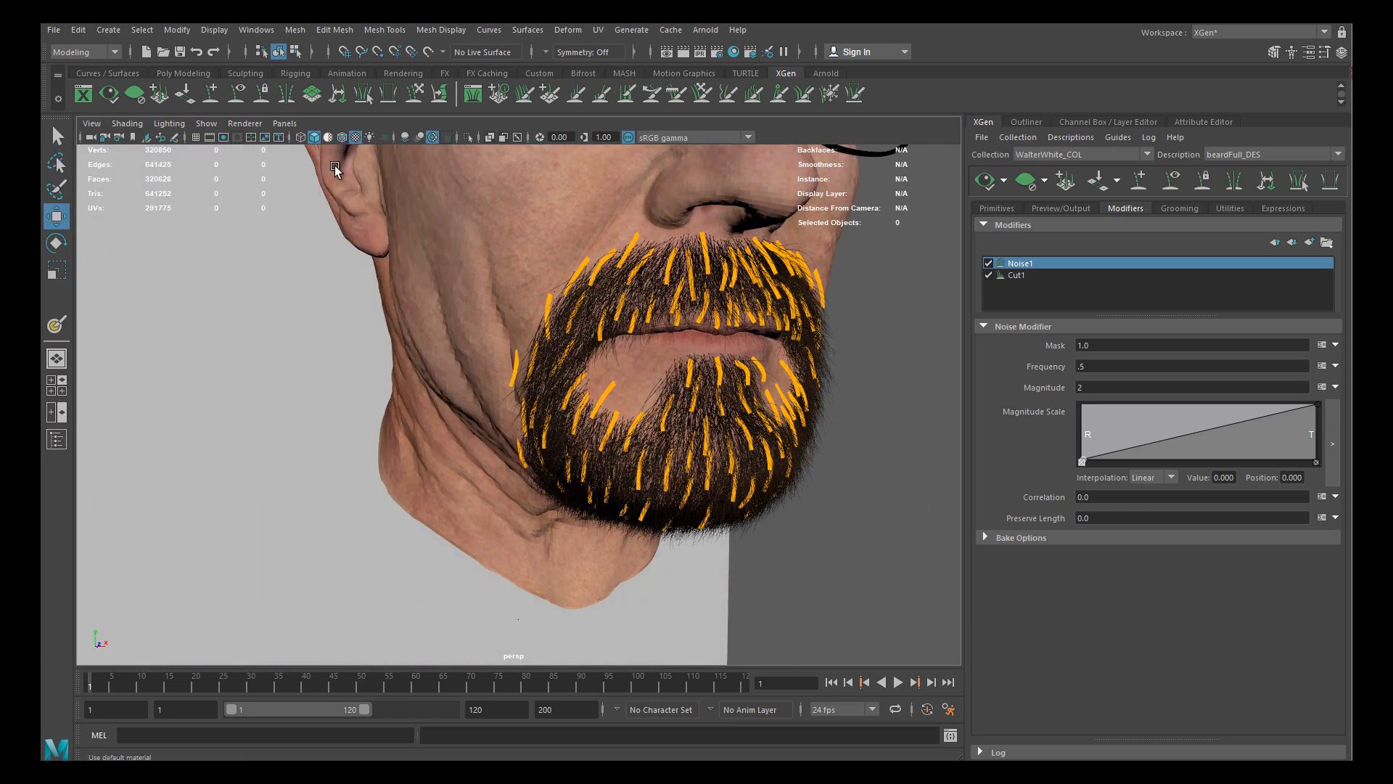
left_click(412, 101)
middle_click_drag(707, 451, 642, 393, "alt")
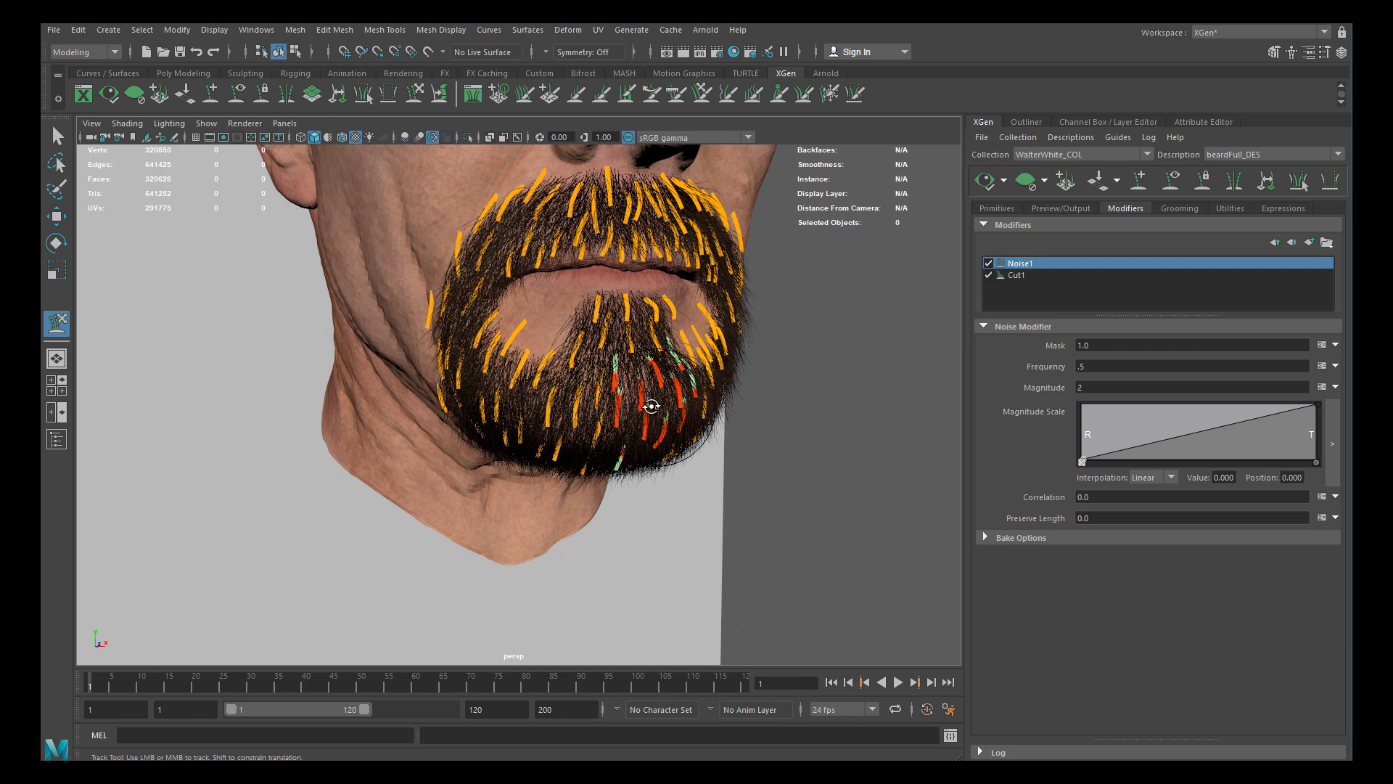
left_click_drag(642, 393, 611, 402, "alt")
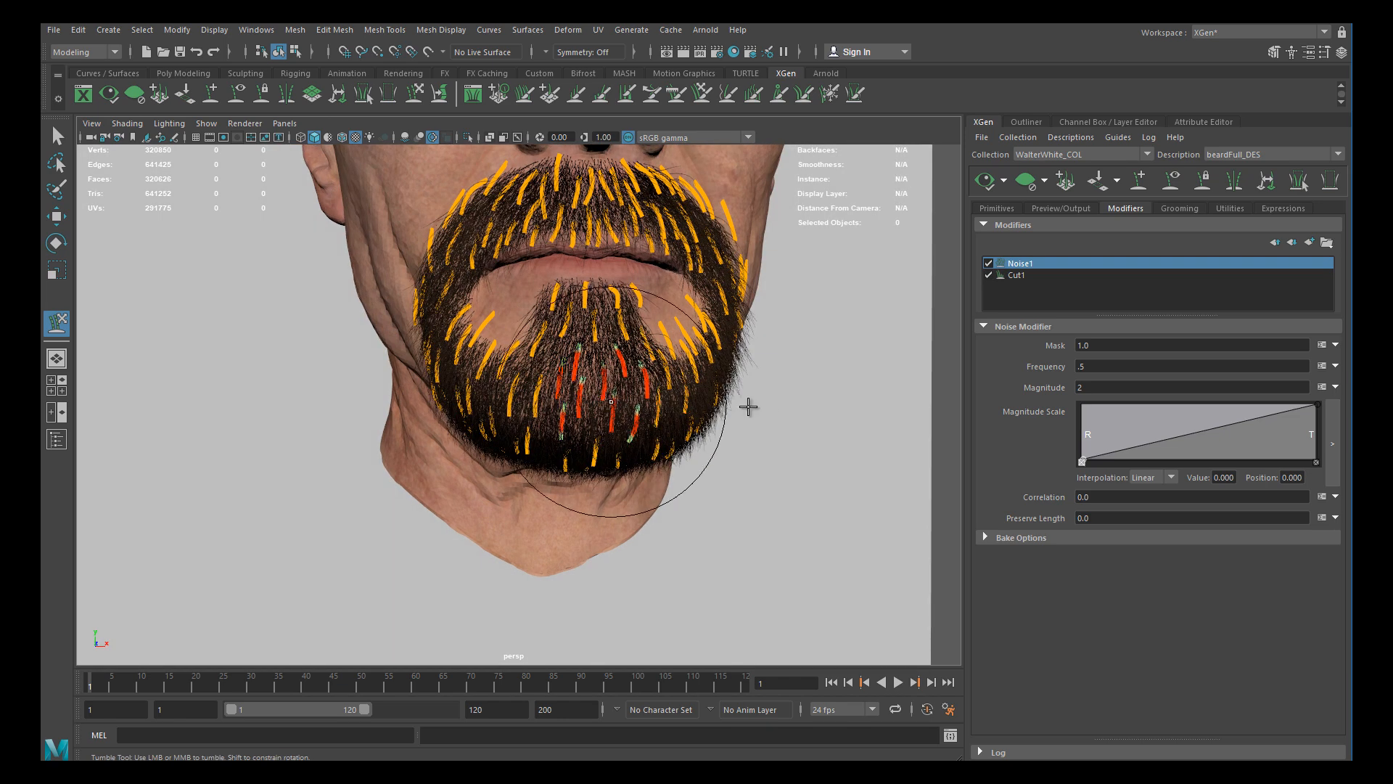
left_click_drag(652, 443, 578, 459, "alt")
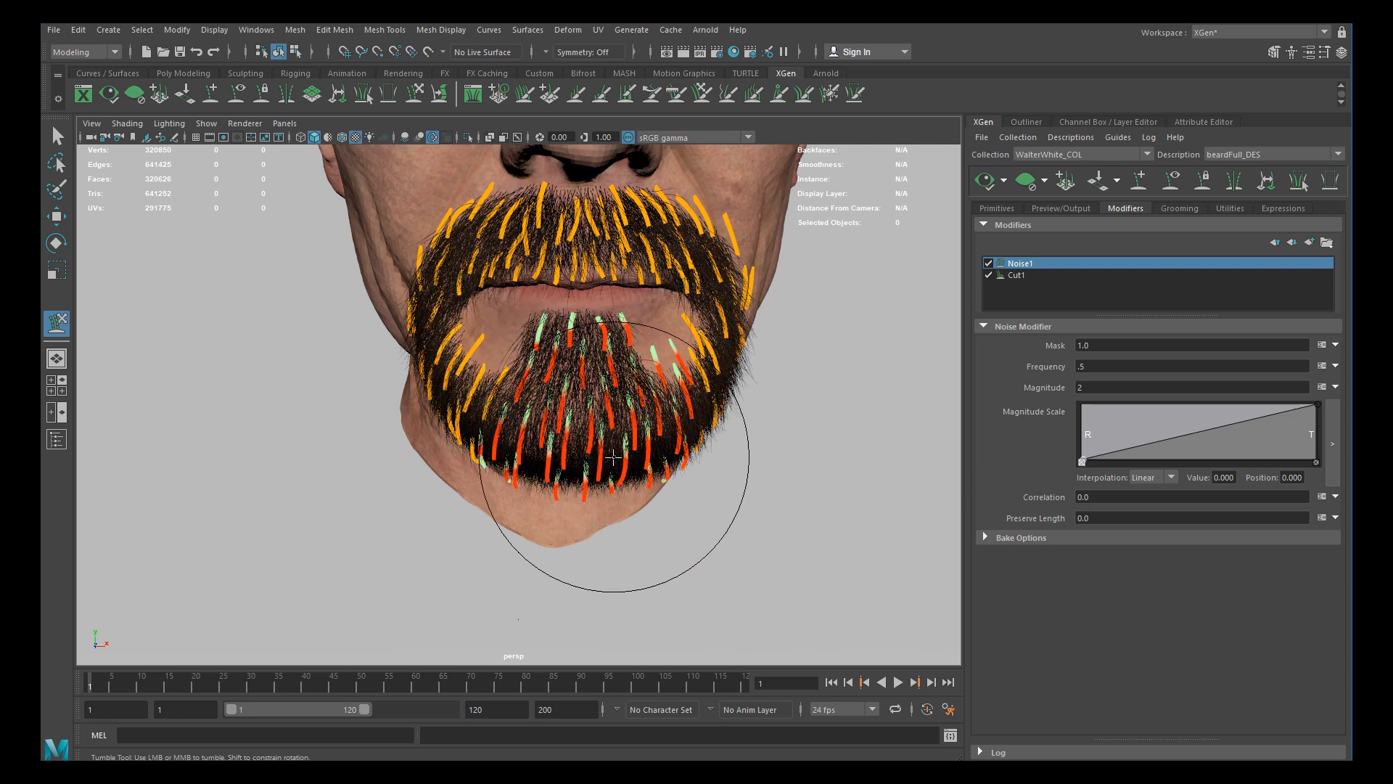
mouse_move(689, 424)
left_mouse_down("alt")
mouse_move(675, 429)
mouse_move(719, 404)
mouse_move(571, 453)
mouse_move(607, 482)
mouse_move(644, 404)
mouse_move(581, 410)
mouse_move(672, 322)
left_mouse_up("alt")
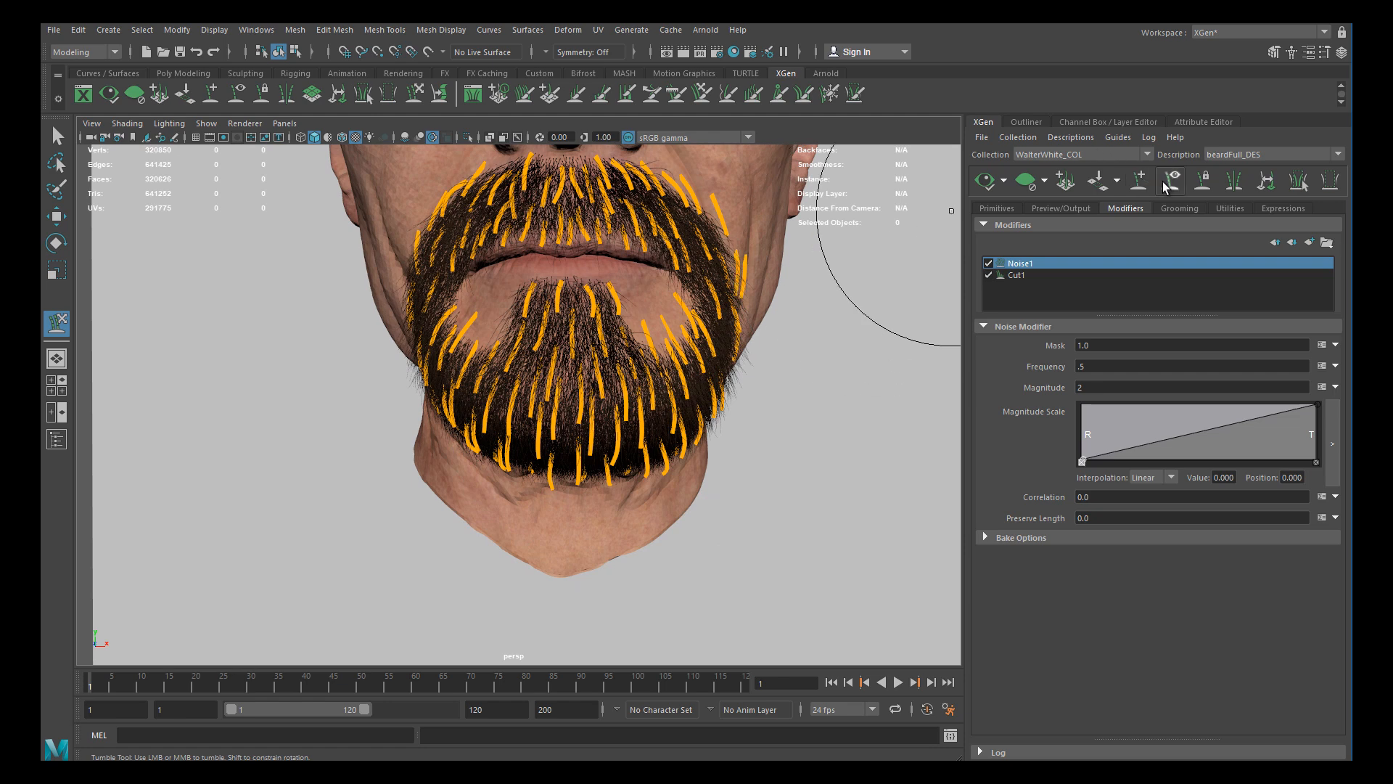
key("w")
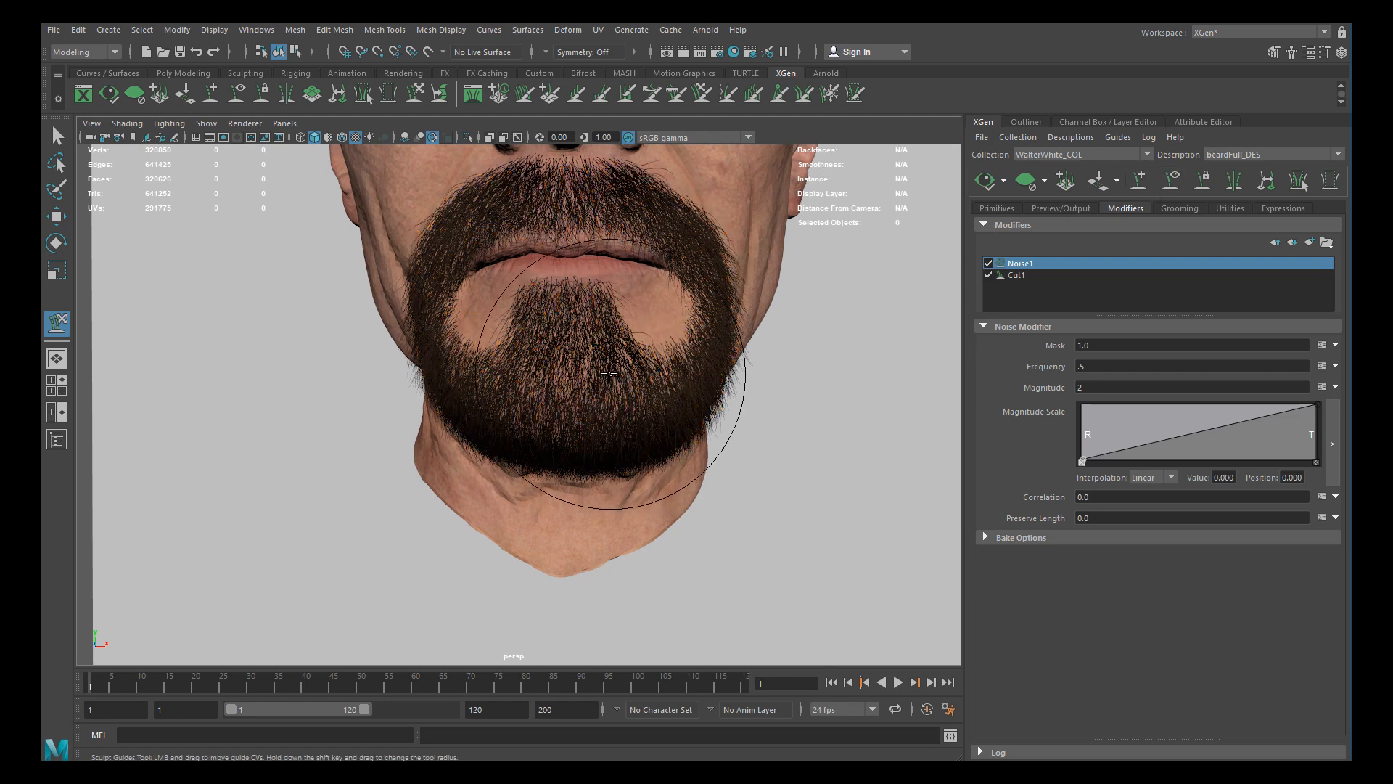
Check the sculpted chin hair from the side, from afar and close up from the front
left_click_drag(614, 377, 712, 385, "alt")
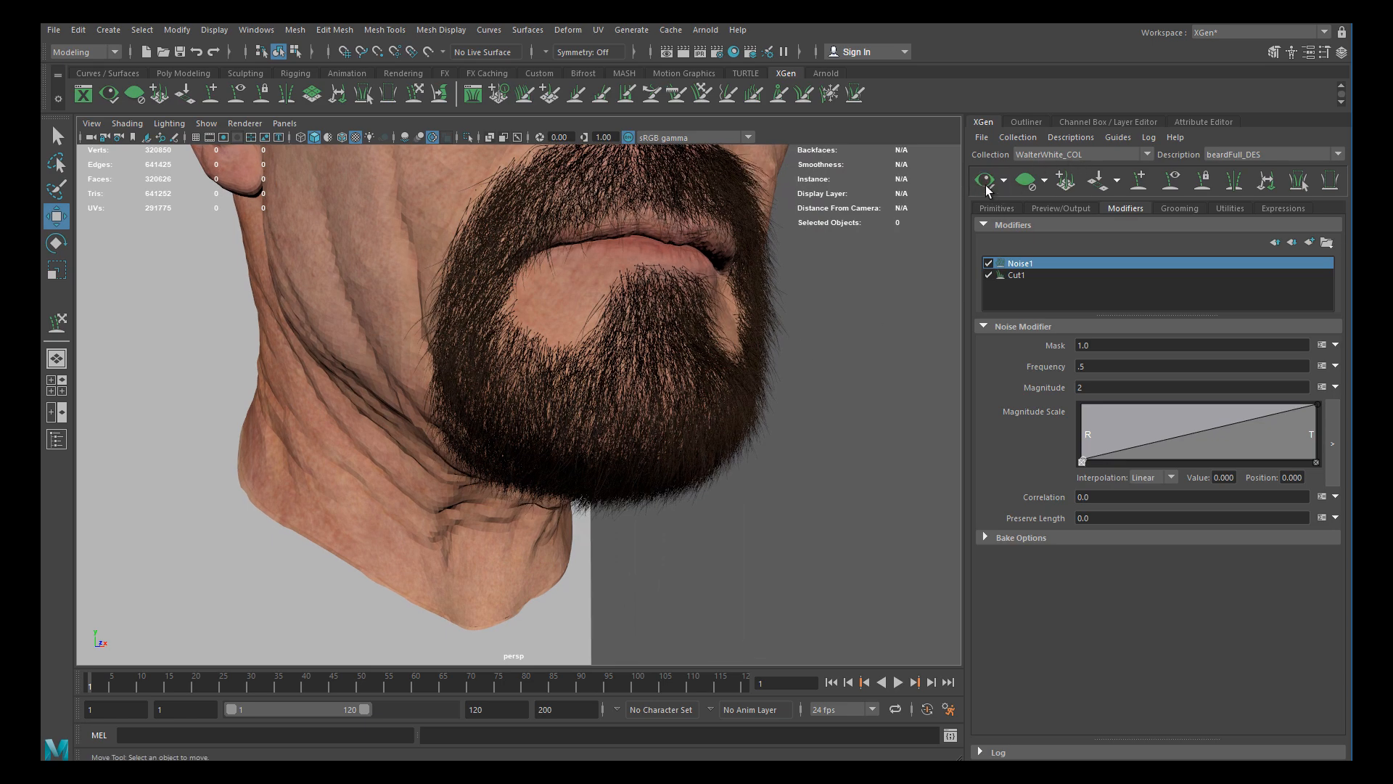
left_click_drag(839, 290, 640, 441, "alt")
right_click_drag(641, 441, 582, 363, "alt")
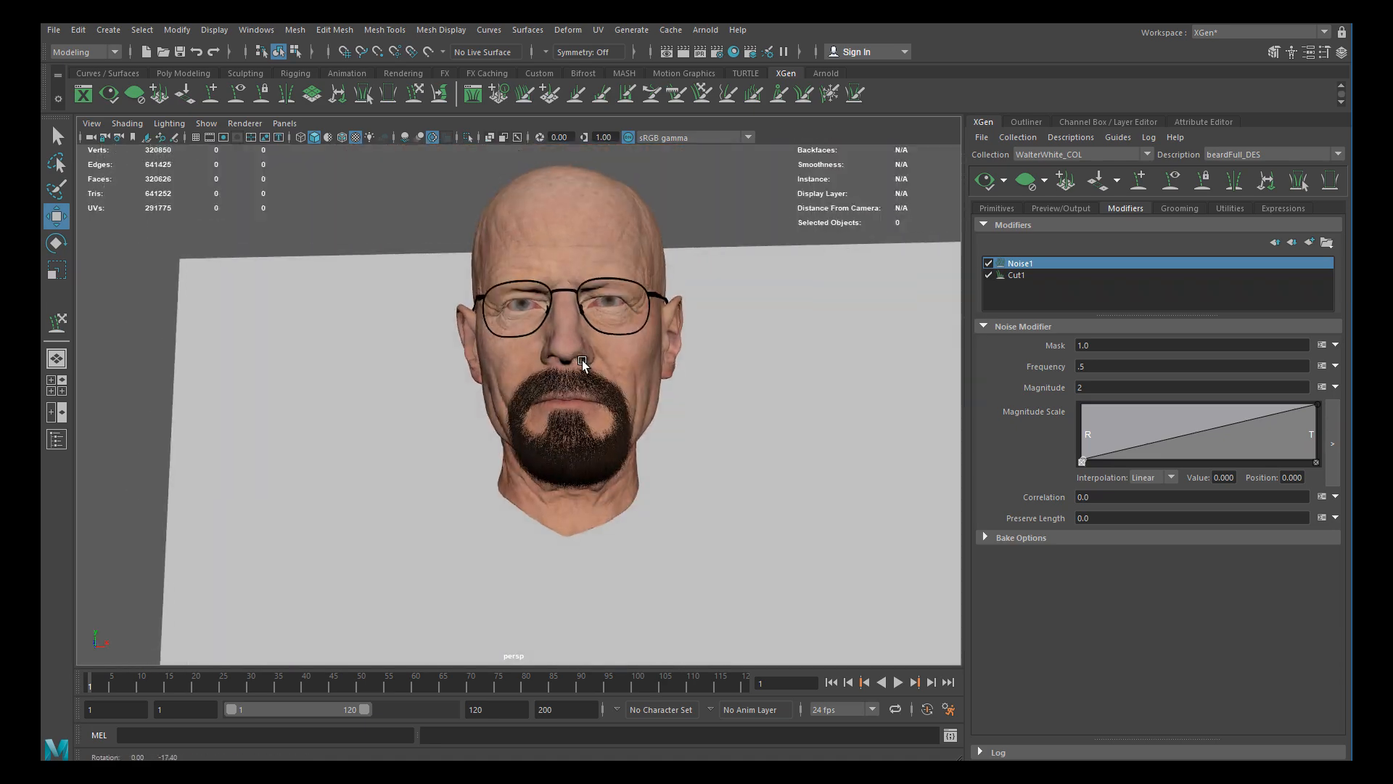
left_click_drag(583, 363, 572, 404, "alt")
right_click_drag(572, 402, 614, 457, "alt")
left_click_drag(613, 457, 516, 449, "alt")
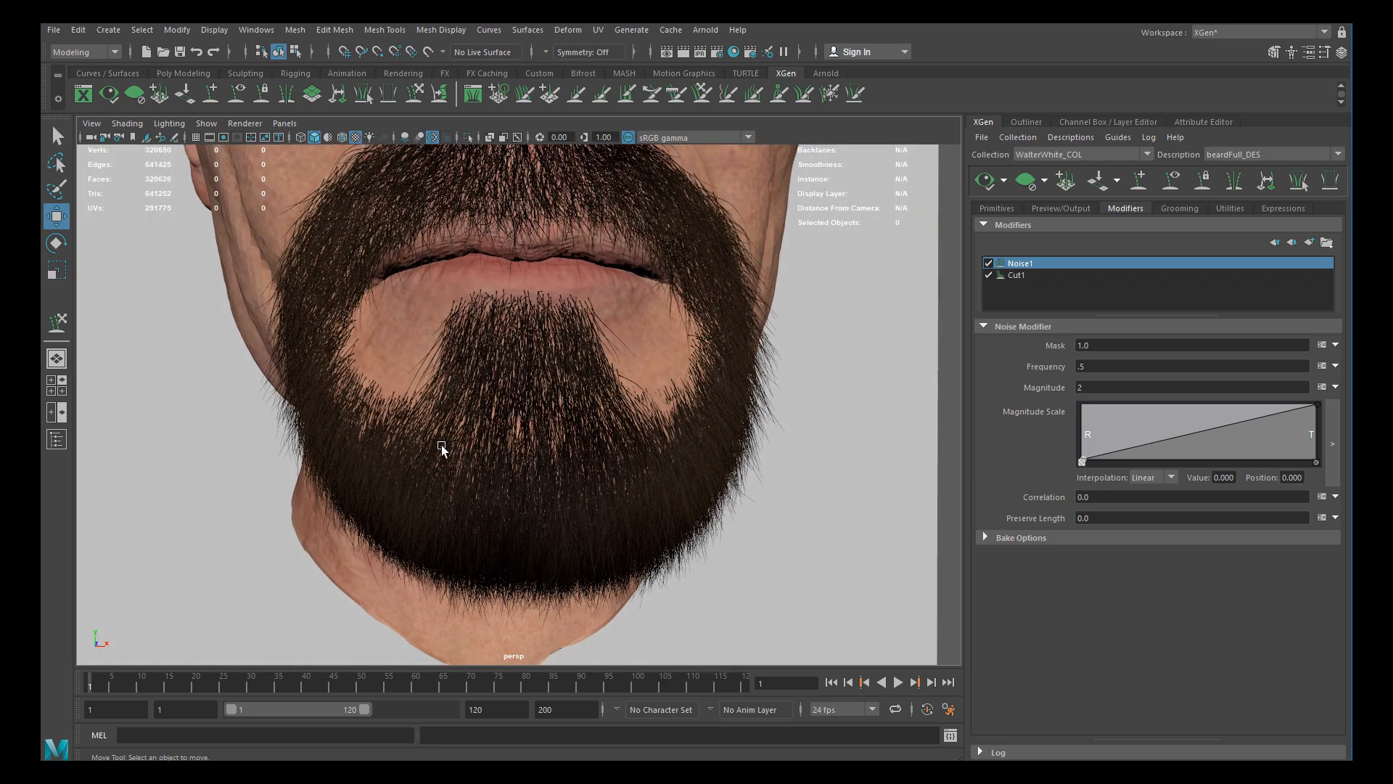
Study the beard's shape and hair detail in several photos on the reference board, and put the board away
right_click_drag(44, 388, 206, 392)
scroll(216, 386, "down", 10)
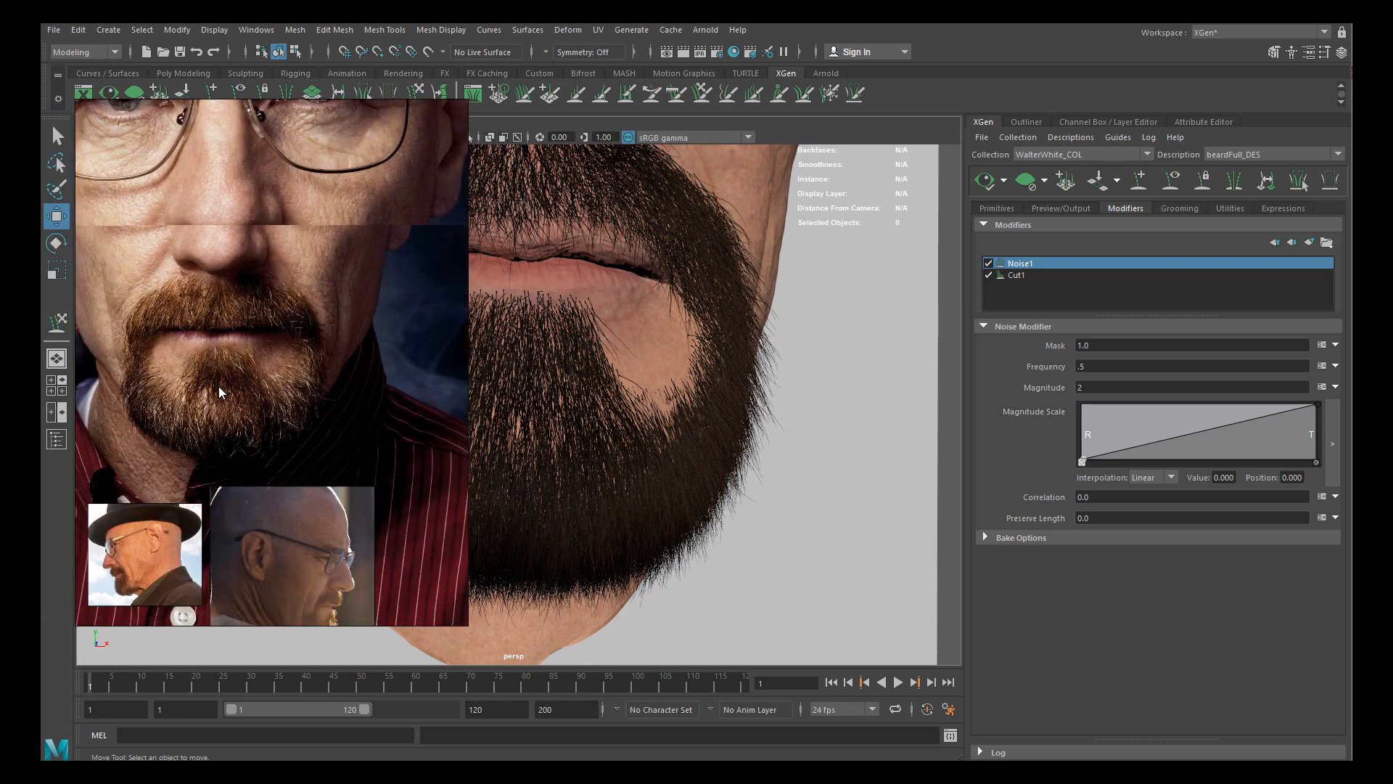
scroll(324, 456, "up", 10)
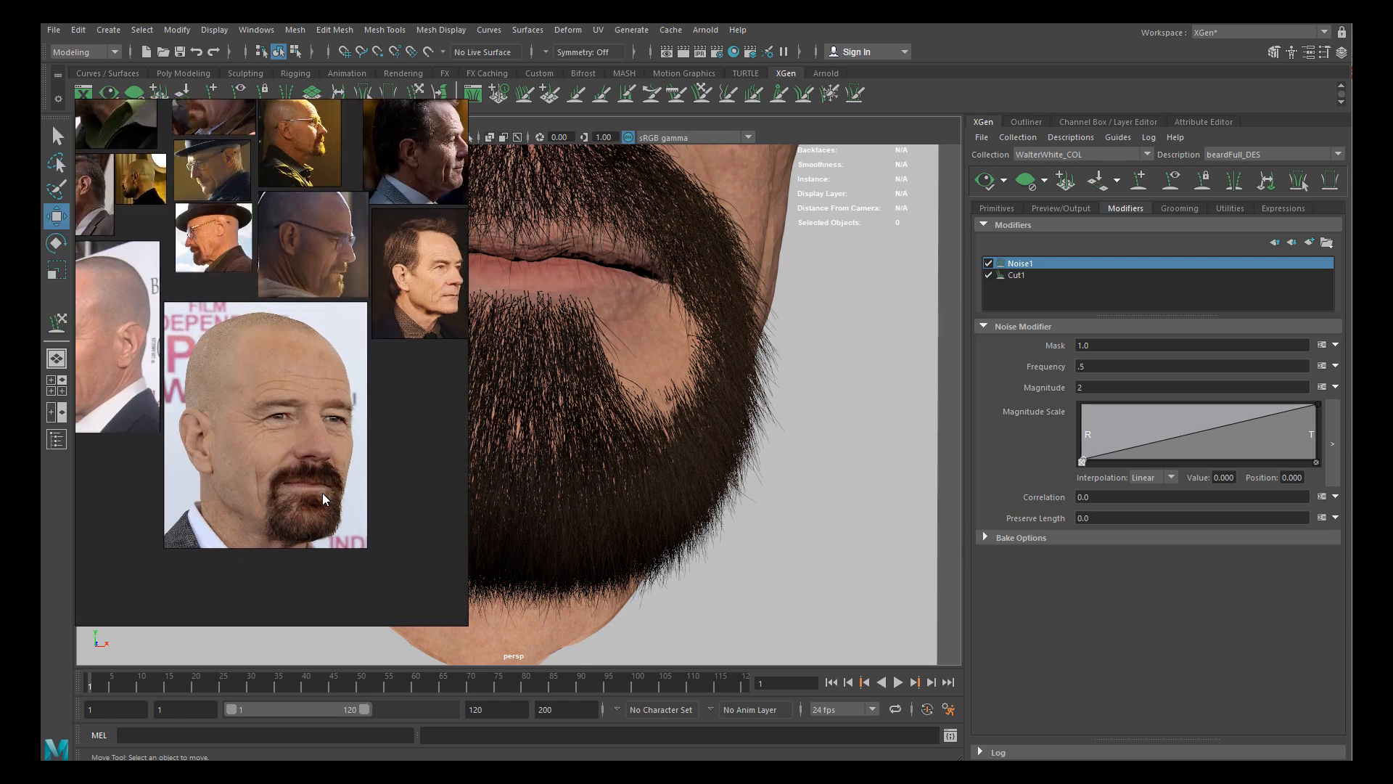
scroll(315, 525, "down", 10)
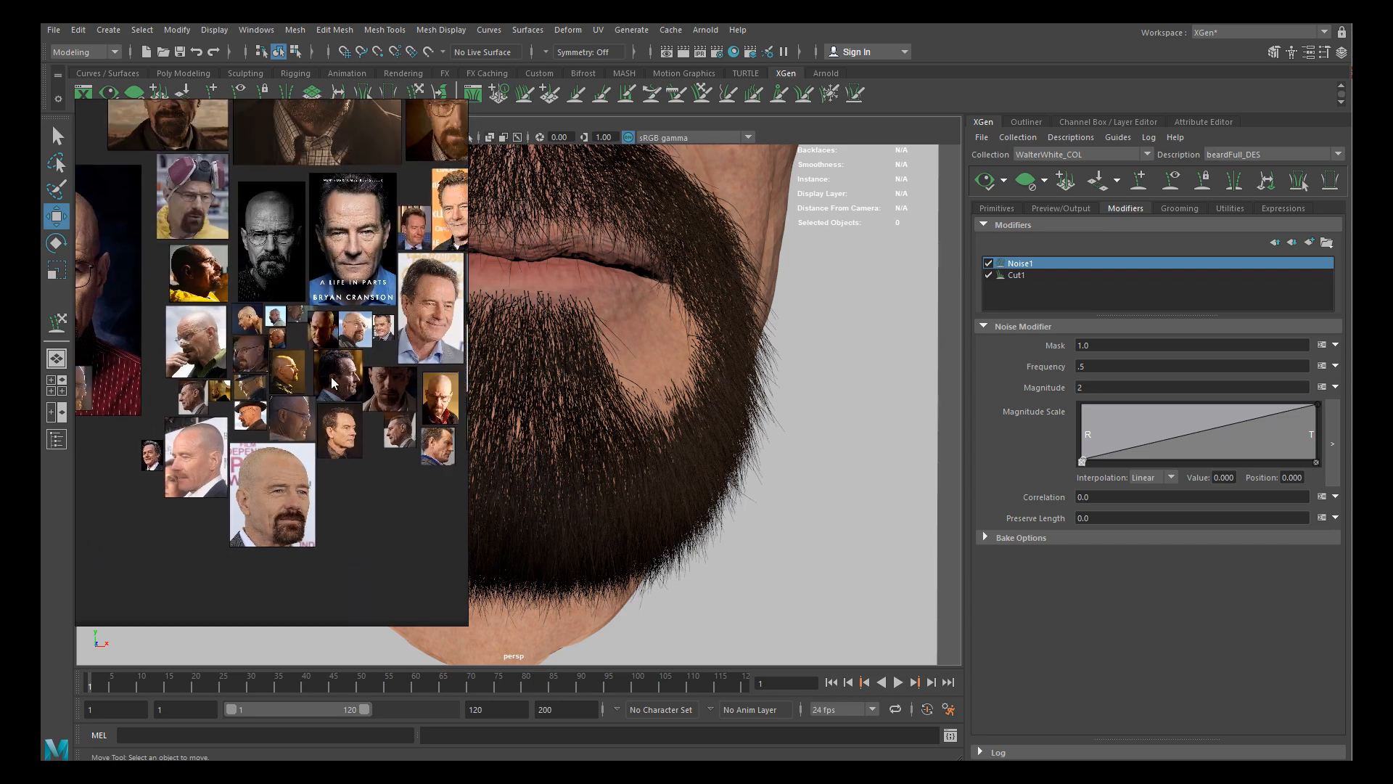
scroll(295, 251, "up", 7)
scroll(250, 268, "down", 5)
middle_click_drag(251, 270, 273, 463)
scroll(342, 271, "up", 5)
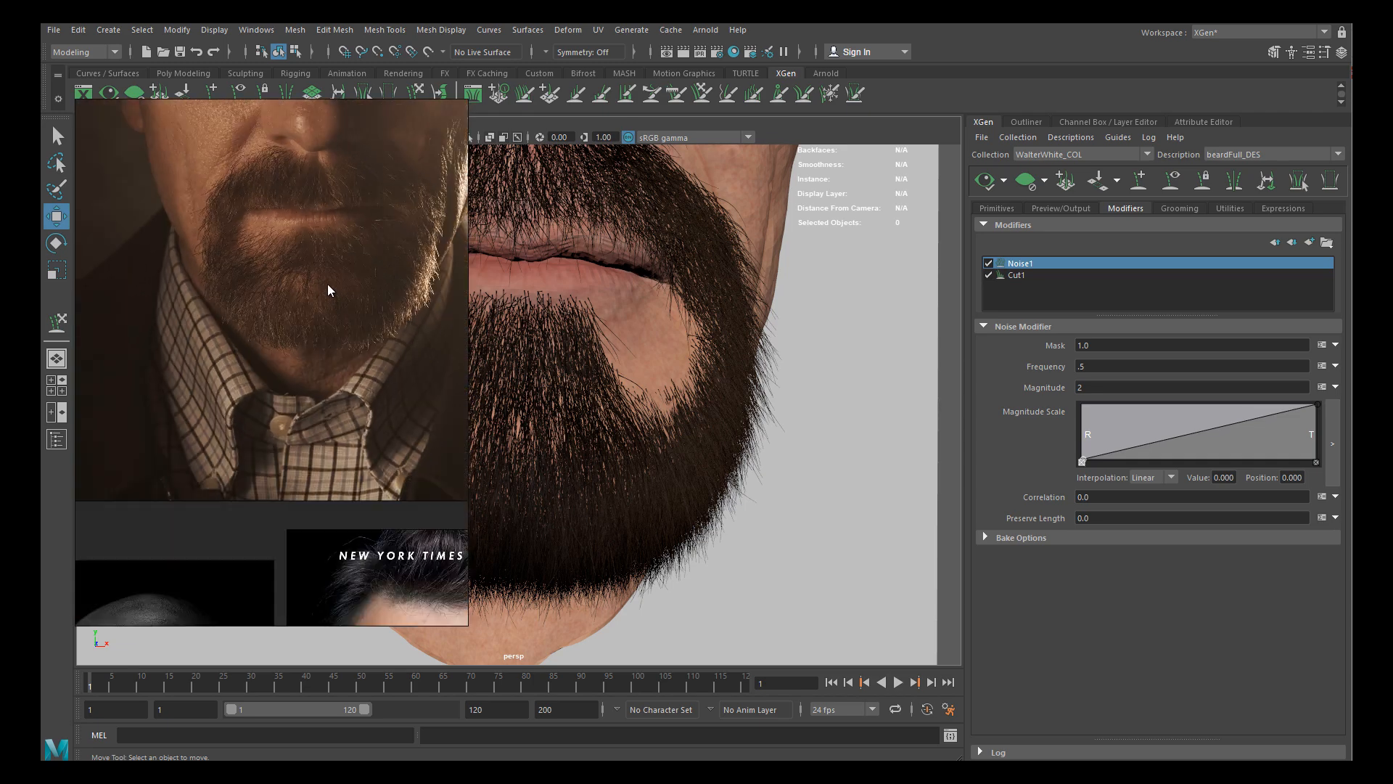
middle_click_drag(309, 237, 314, 258)
right_click_drag(203, 248, 41, 261)
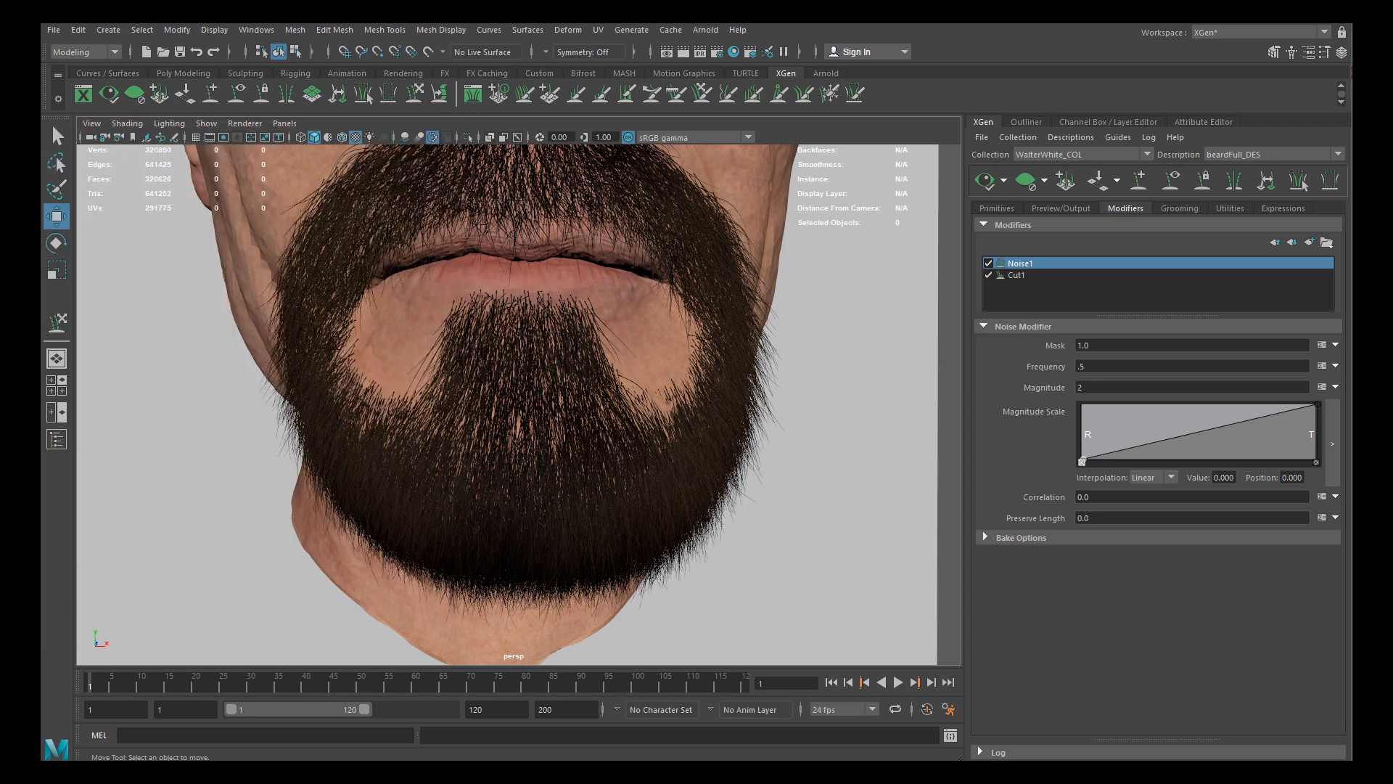
Bring up the beard's primitive settings and examine the beard from an angle and from the front
left_click_drag(436, 311, 572, 386, "alt")
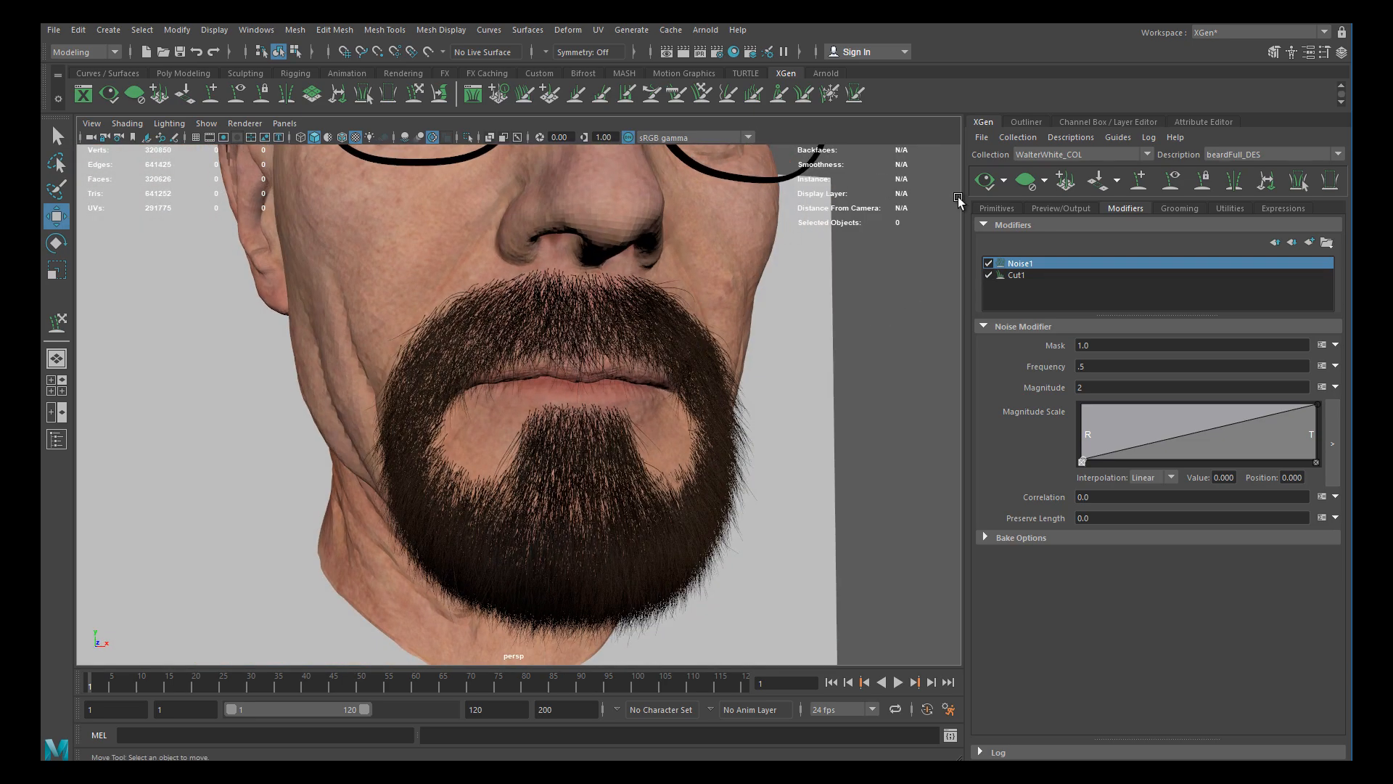
left_click(988, 209)
scroll(629, 409, "up", 4)
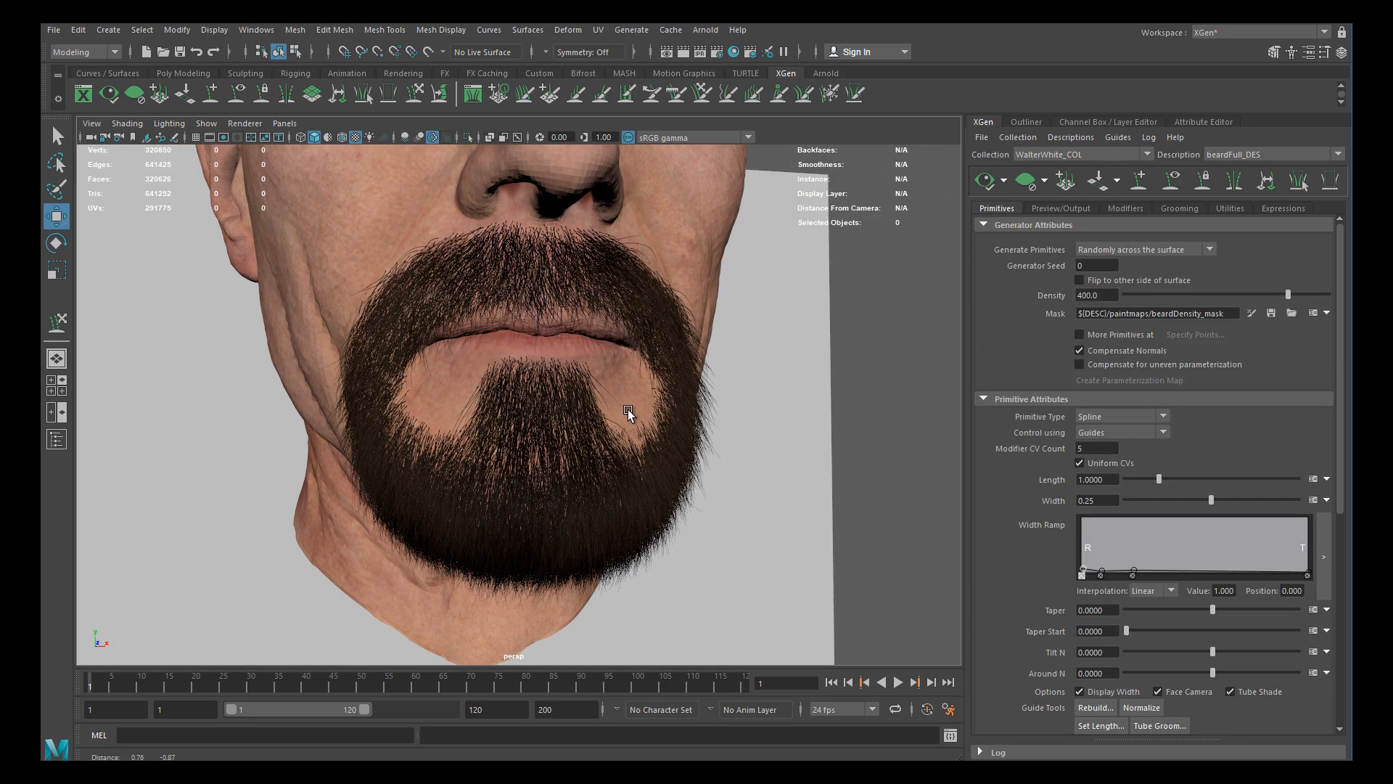
right_click_drag(677, 451, 563, 438, "alt")
left_click_drag(670, 462, 647, 466, "alt")
right_click_drag(646, 470, 801, 482, "alt")
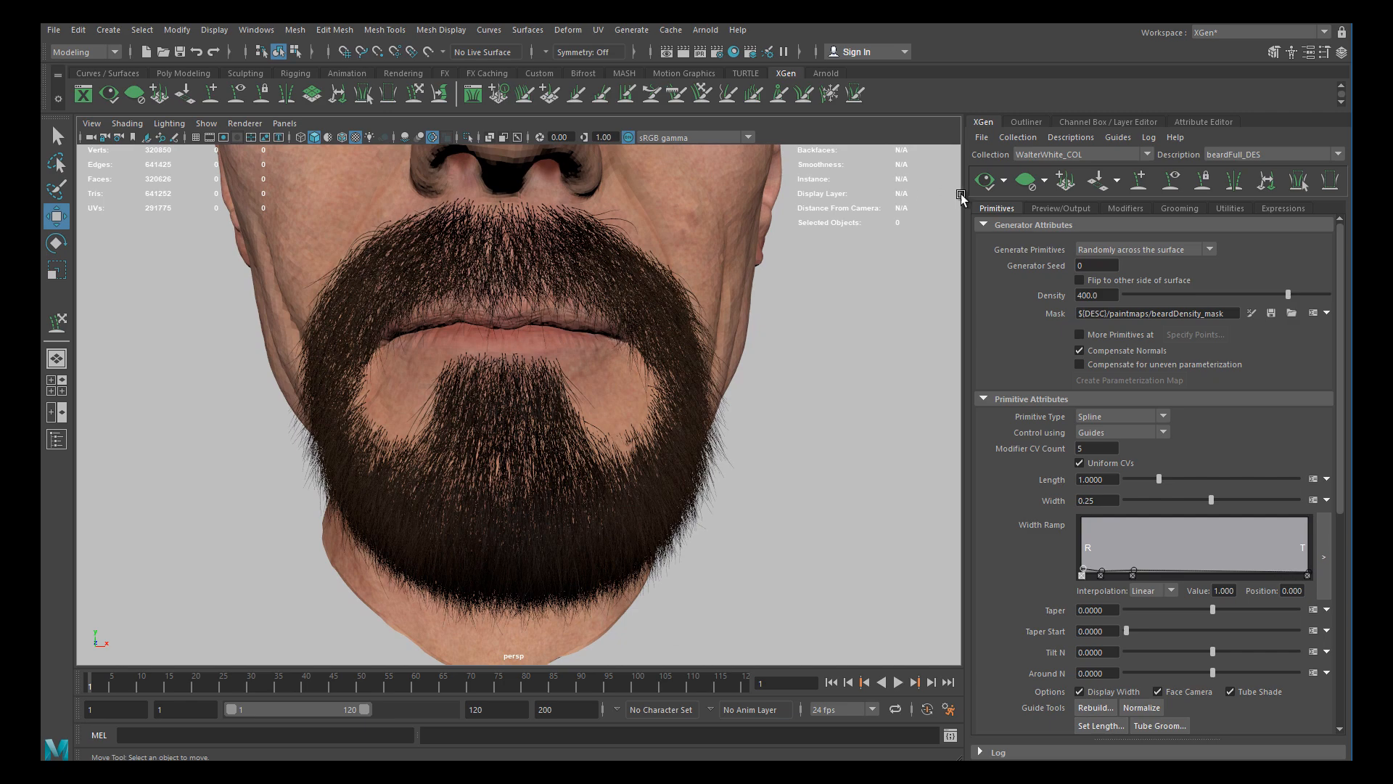
Show the beard guides and reshape the chin and lower side guides with the Sculpt Guides tool, hiding the guides when done
left_click(1170, 181)
left_click_drag(638, 350, 389, 455, "alt")
left_click(57, 323)
mouse_move(295, 498)
left_mouse_down("alt")
mouse_move(460, 460)
mouse_move(450, 556)
mouse_move(385, 541)
left_mouse_up("alt")
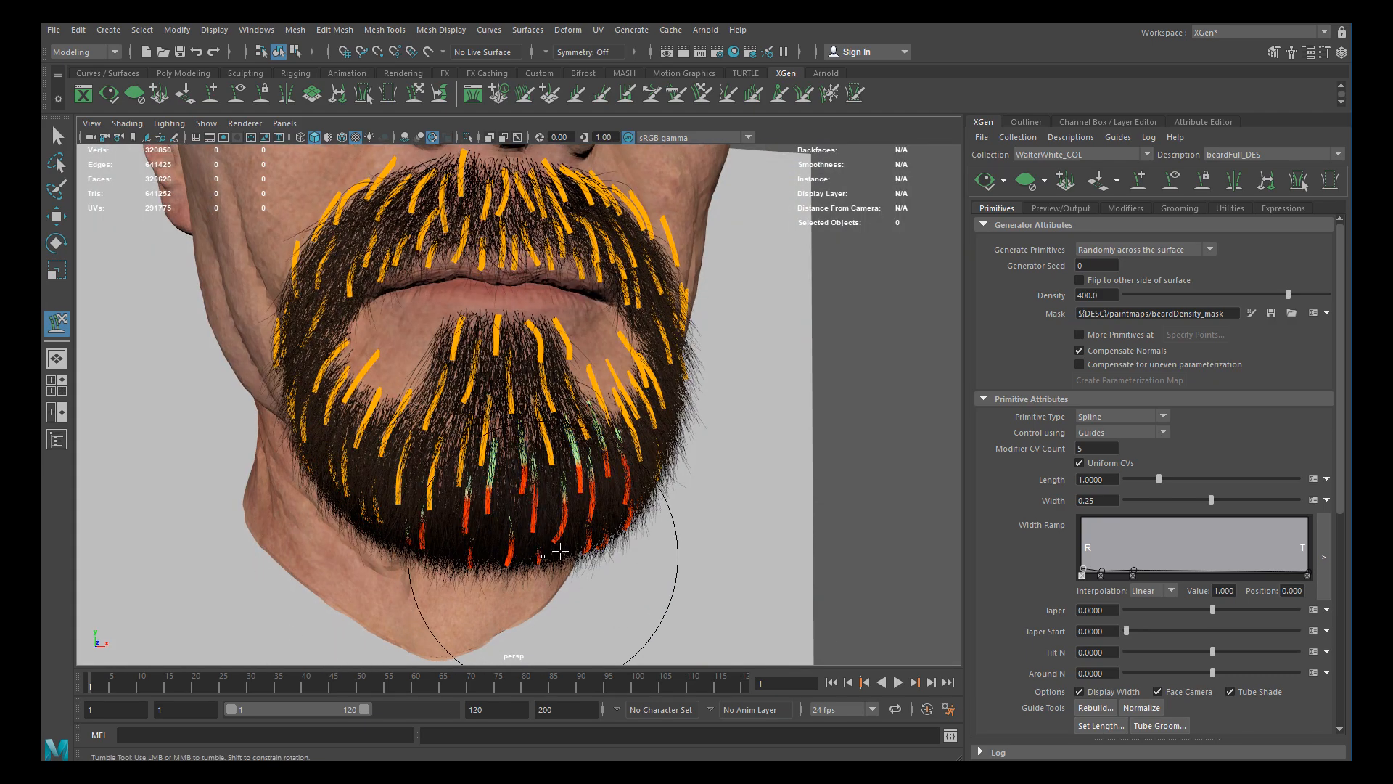
left_click_drag(669, 465, 379, 464, "alt")
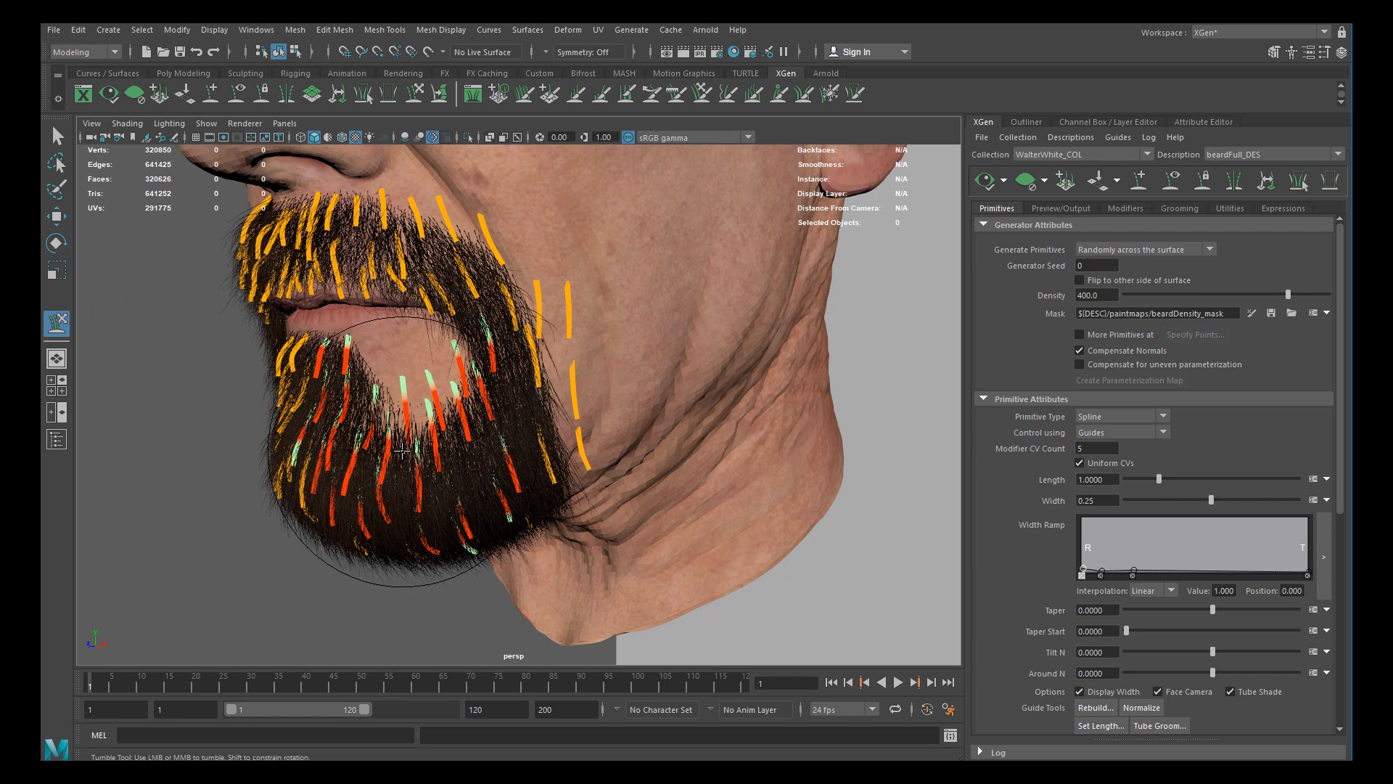
mouse_move(273, 436)
left_mouse_down("alt")
mouse_move(322, 440)
mouse_move(310, 460)
mouse_move(508, 450)
mouse_move(746, 466)
mouse_move(830, 320)
left_mouse_up("alt")
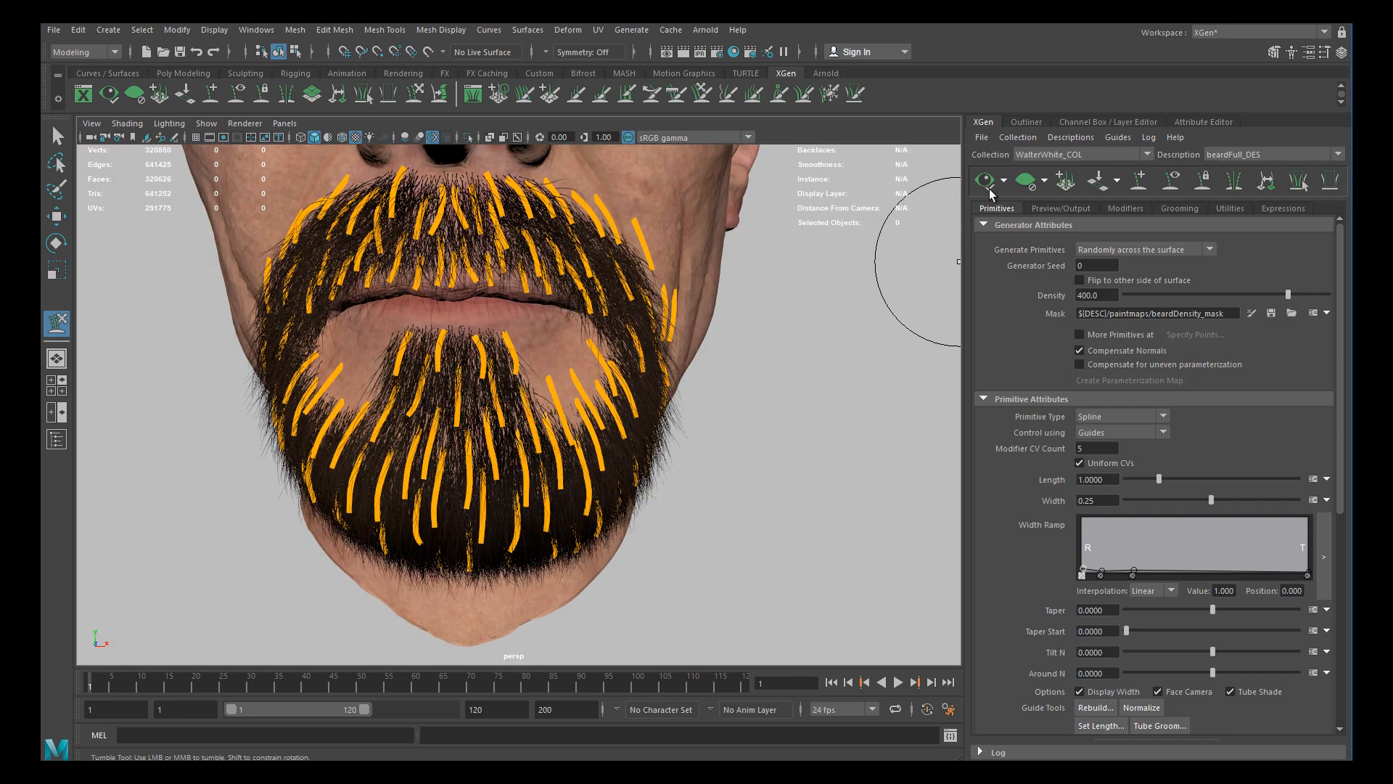
left_click_drag(497, 327, 646, 366, "alt")
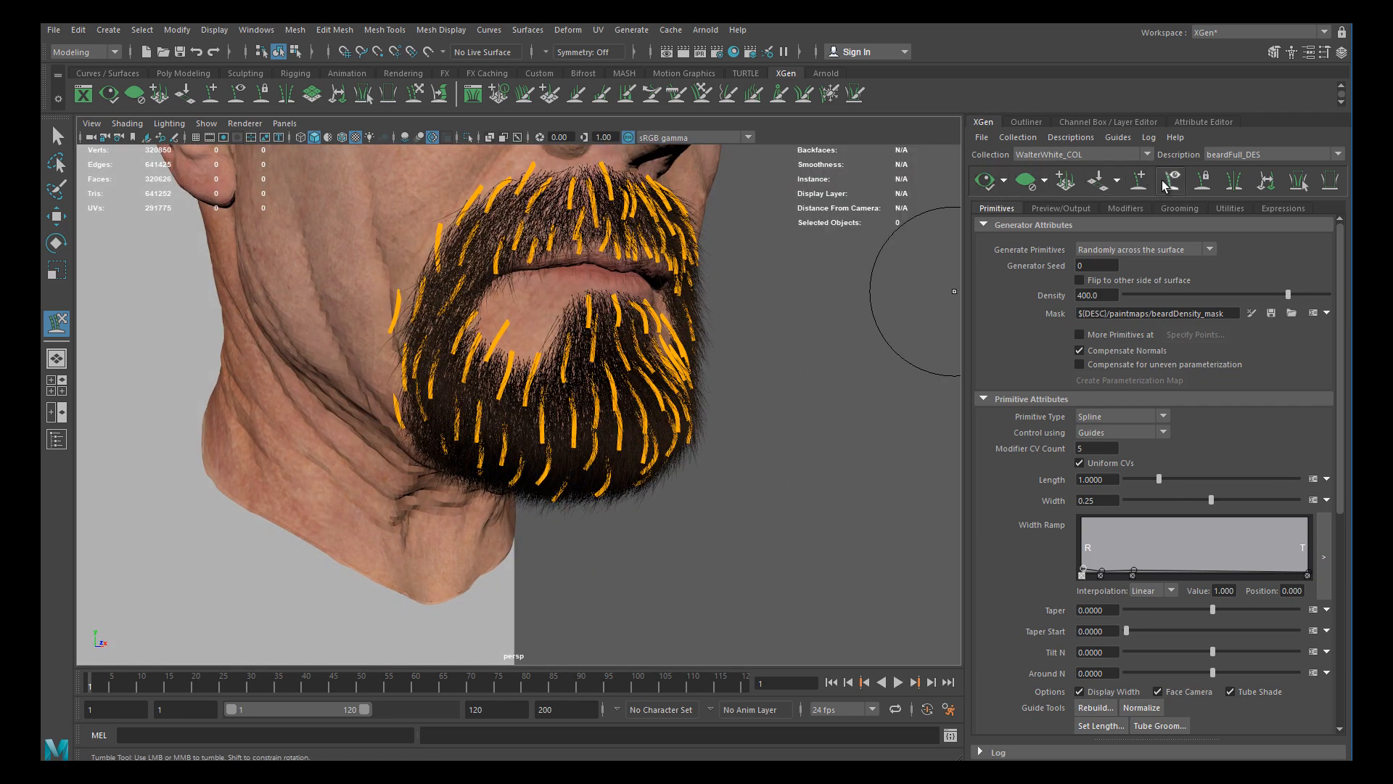
Examine the resculpted beard close up, from the front and from an angle without the guides
mouse_move(783, 363)
left_mouse_down("alt")
mouse_move(550, 376)
mouse_move(533, 413)
mouse_move(644, 435)
mouse_move(597, 435)
mouse_move(593, 405)
left_mouse_up("alt")
scroll(585, 398, "up", 5)
middle_click_drag(593, 405, 608, 444, "alt")
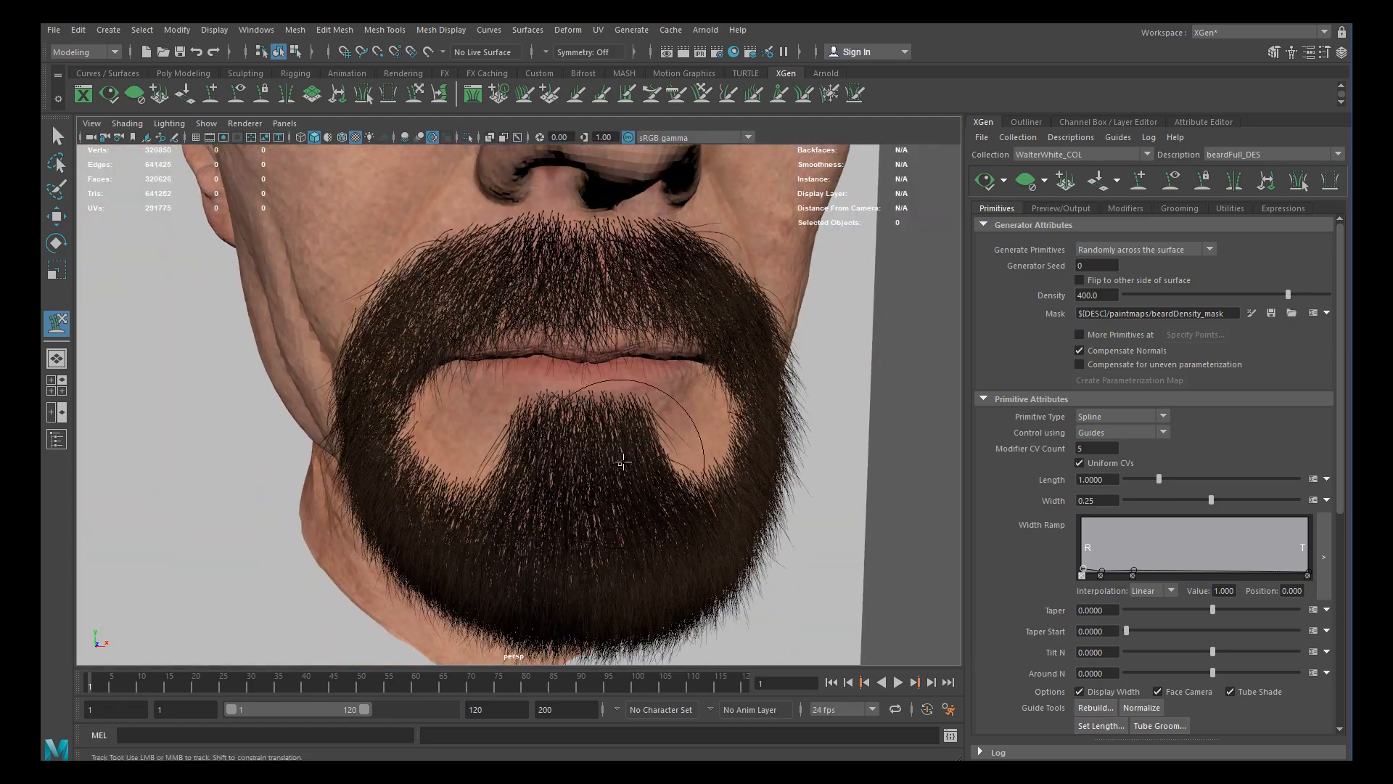
left_click_drag(620, 463, 599, 470, "alt")
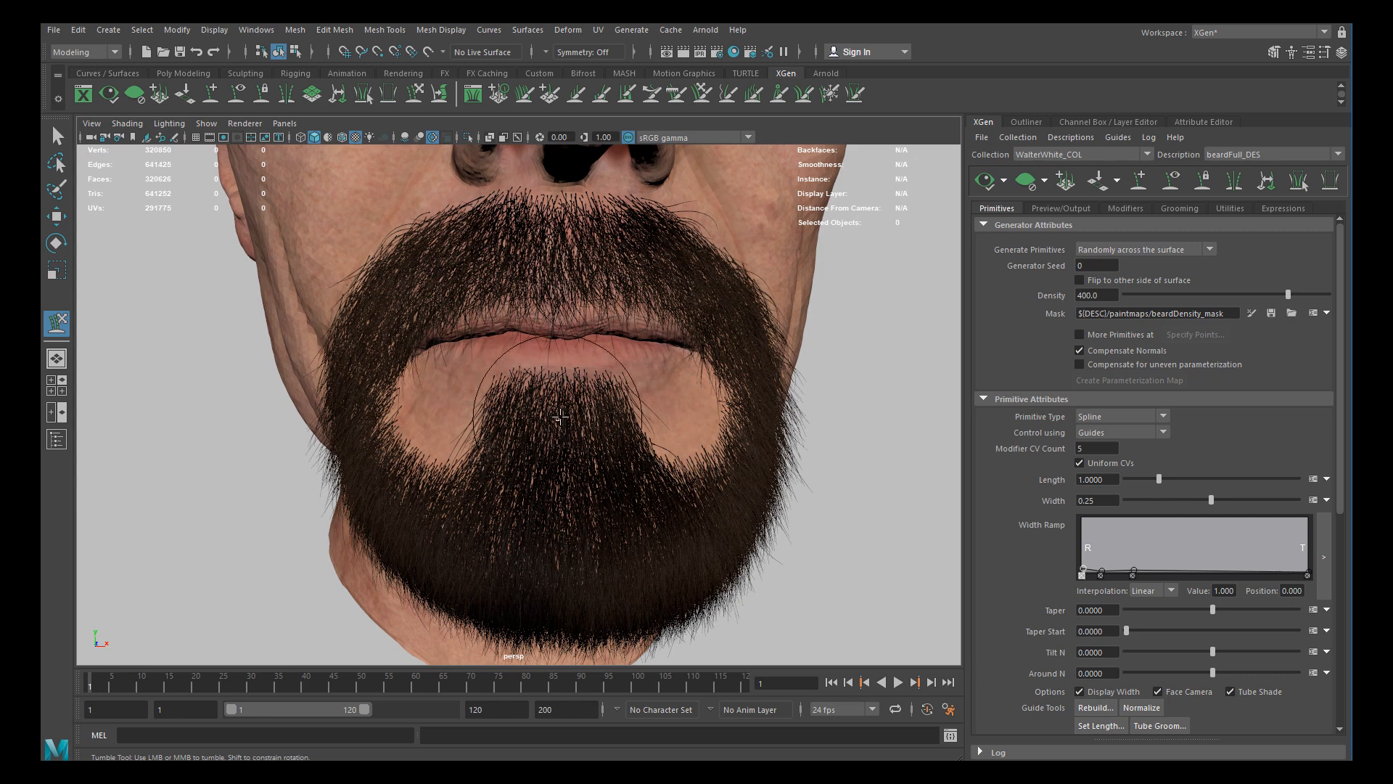
left_click_drag(655, 449, 571, 423, "alt")
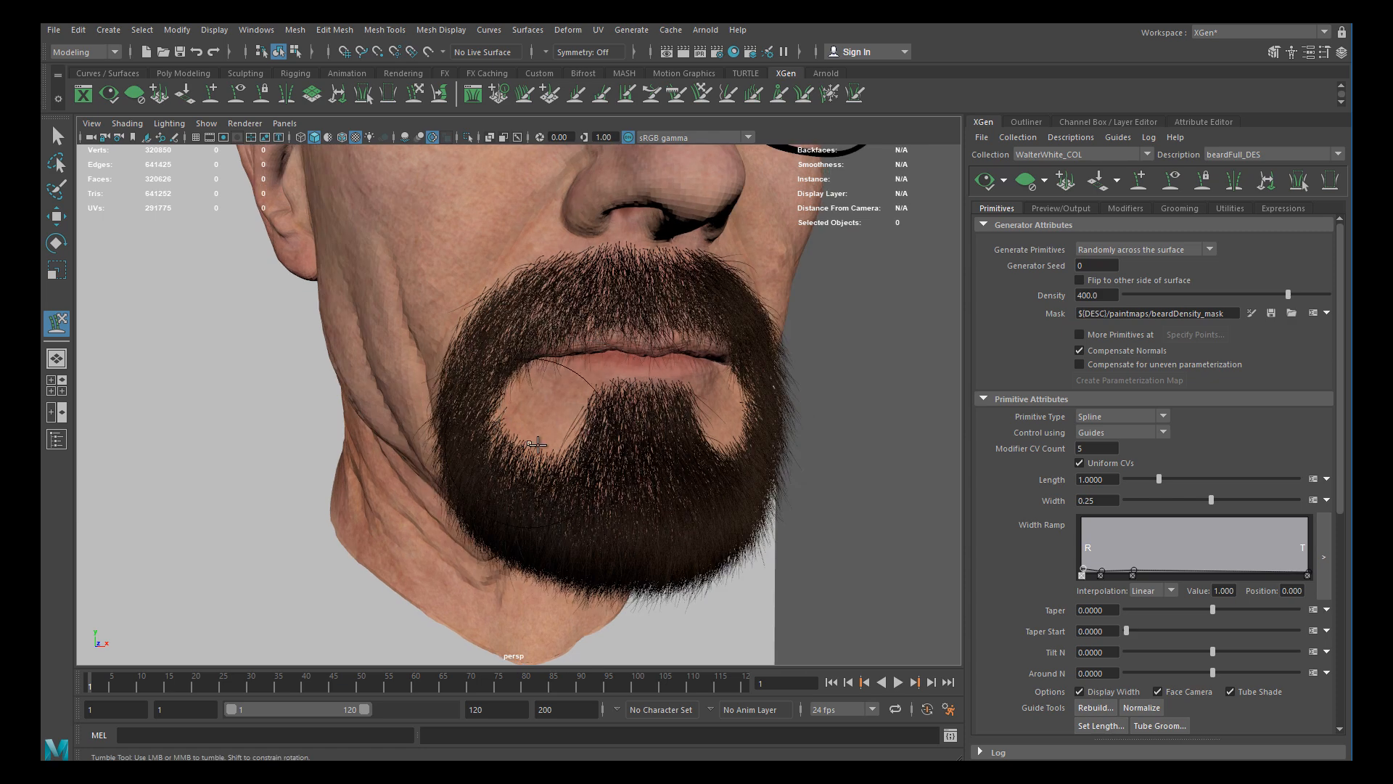
left_click_drag(517, 431, 673, 416, "alt")
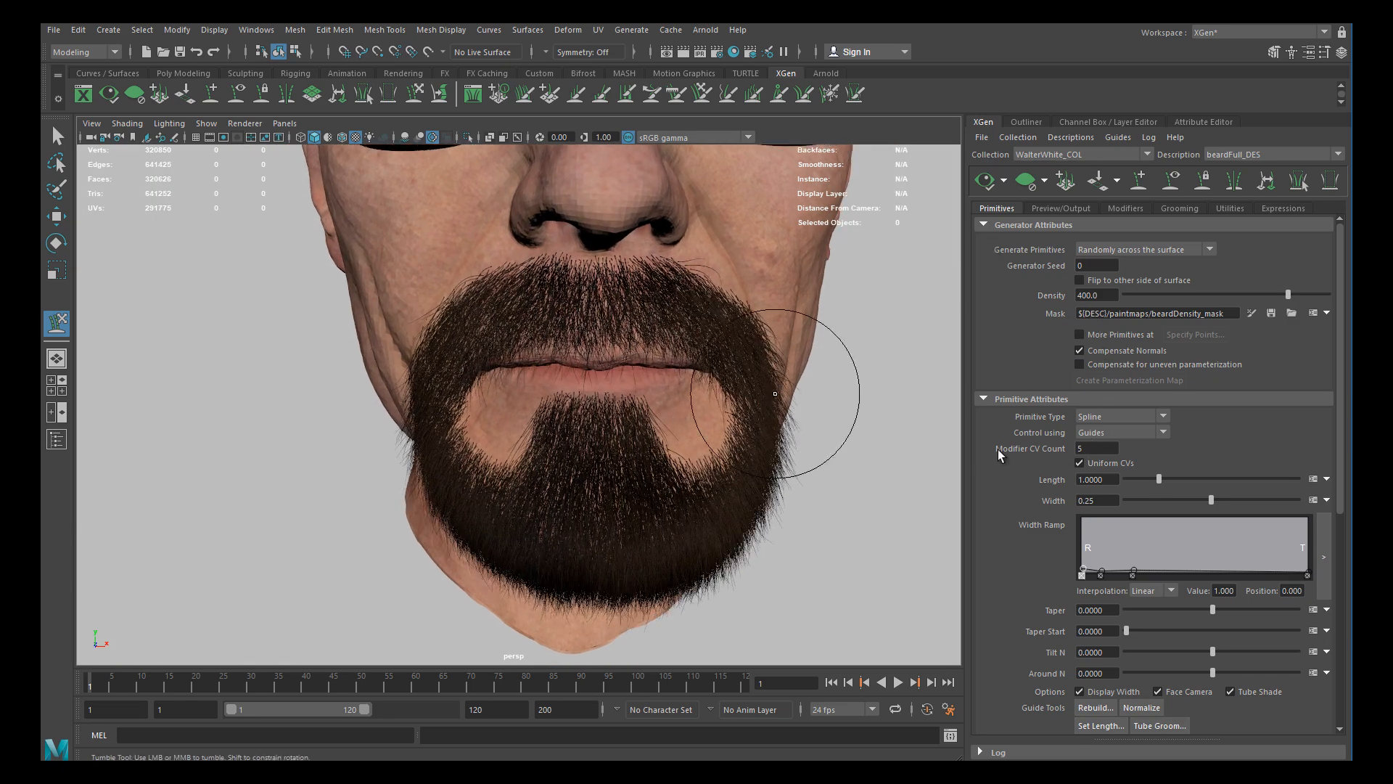
right_click_drag(820, 413, 684, 446, "alt")
left_click_drag(683, 446, 819, 421, "alt")
middle_click_drag(804, 386, 702, 389, "alt")
left_click_drag(702, 389, 631, 367, "alt")
Set the beard's Modifier CV Count to 10 and view the updated hair from the front
key("w")
scroll(682, 364, "down", 5)
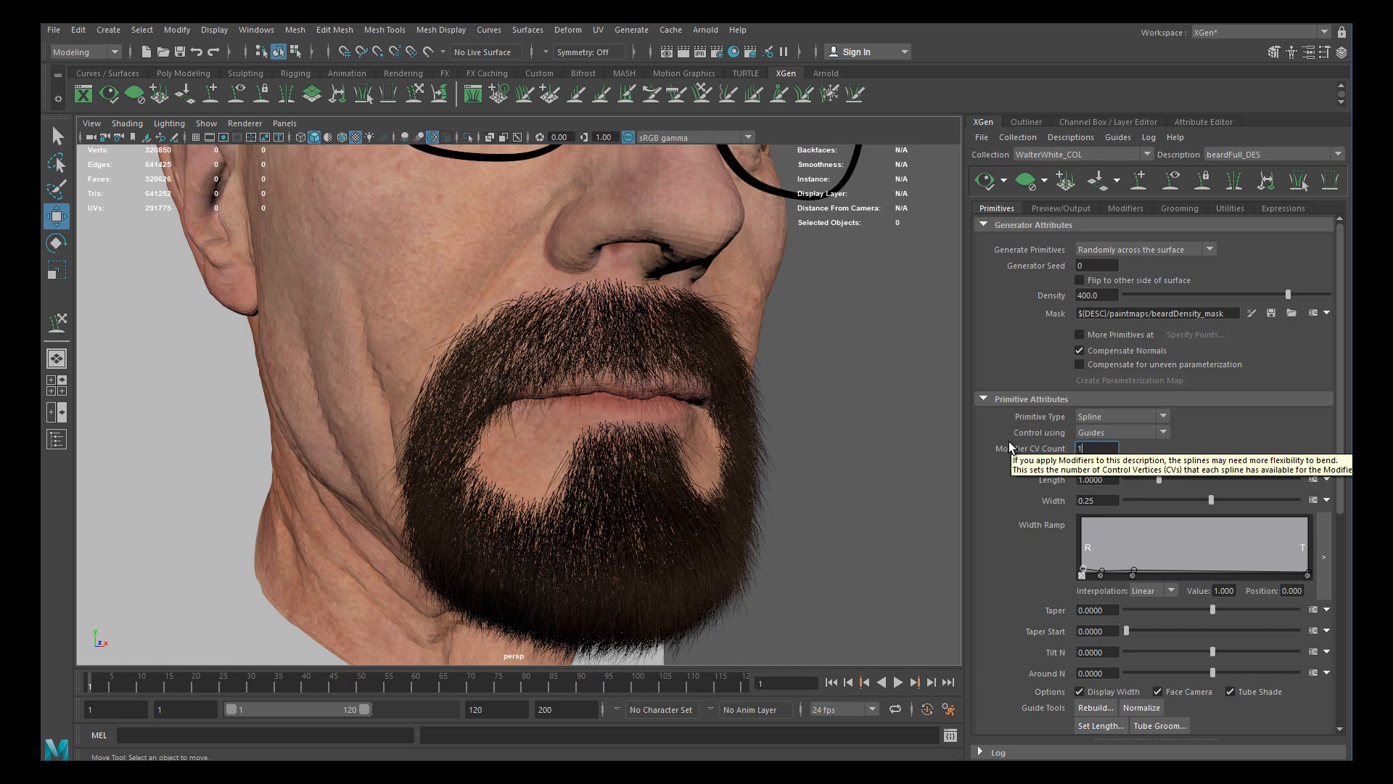
left_click_drag(887, 425, 628, 282, "alt")
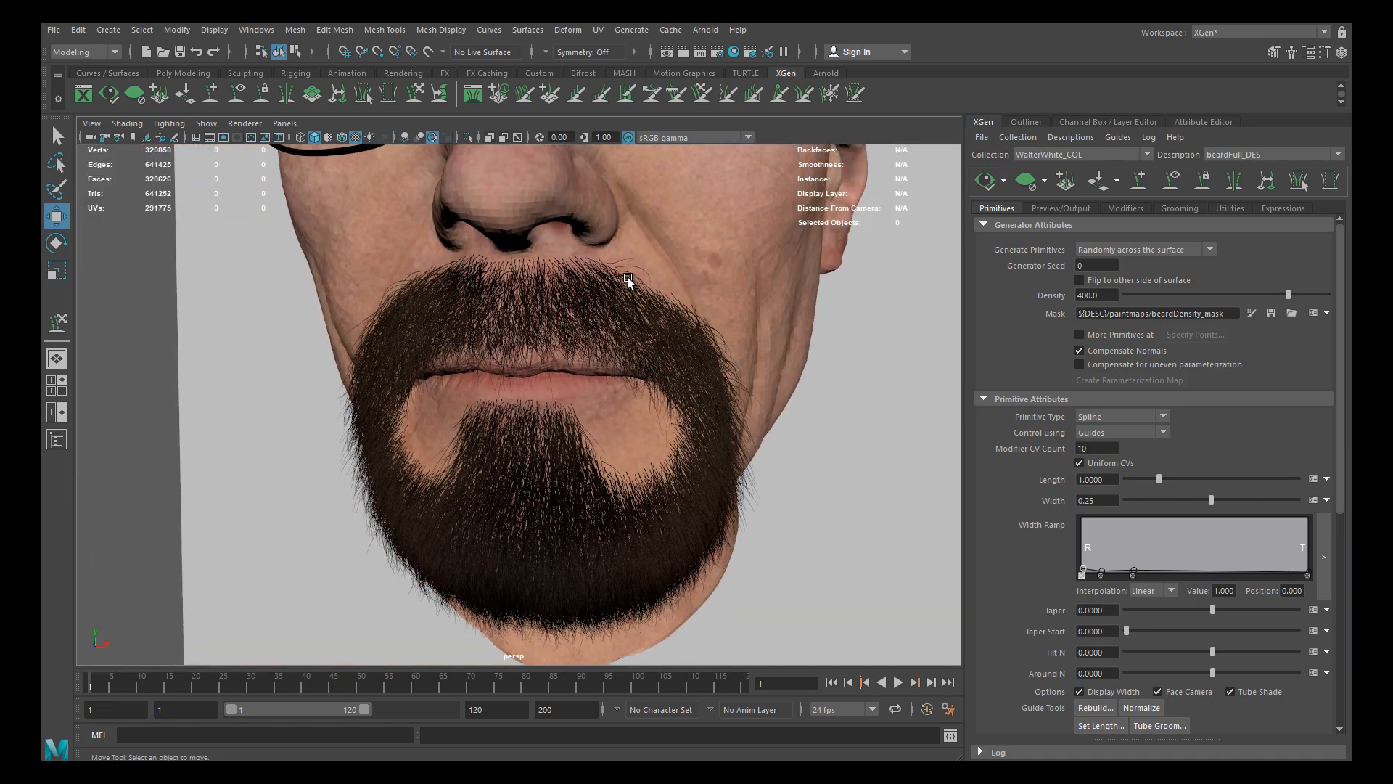
Set the Viewport 2.0 multisampling anti-aliasing sample count to 16 and close the renderer settings
left_click(248, 129)
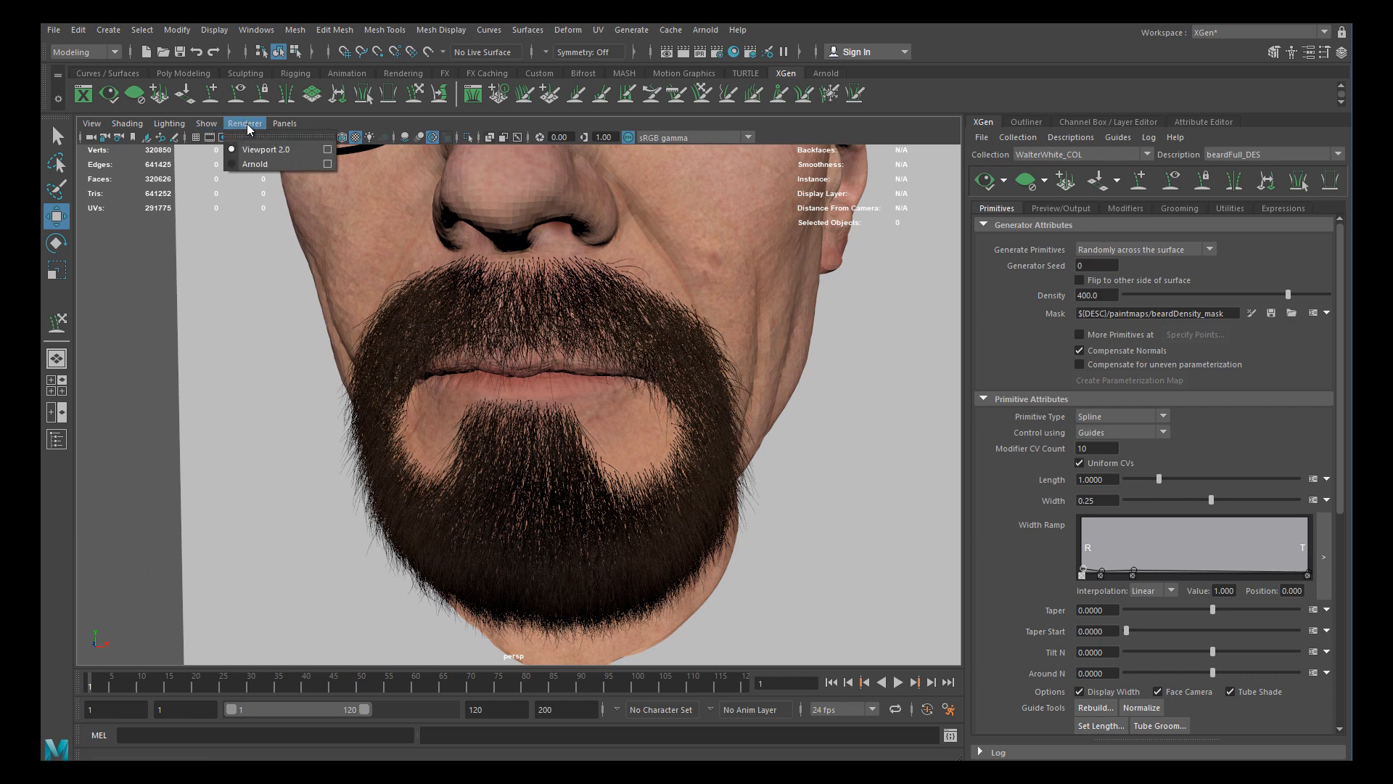
left_click(327, 149)
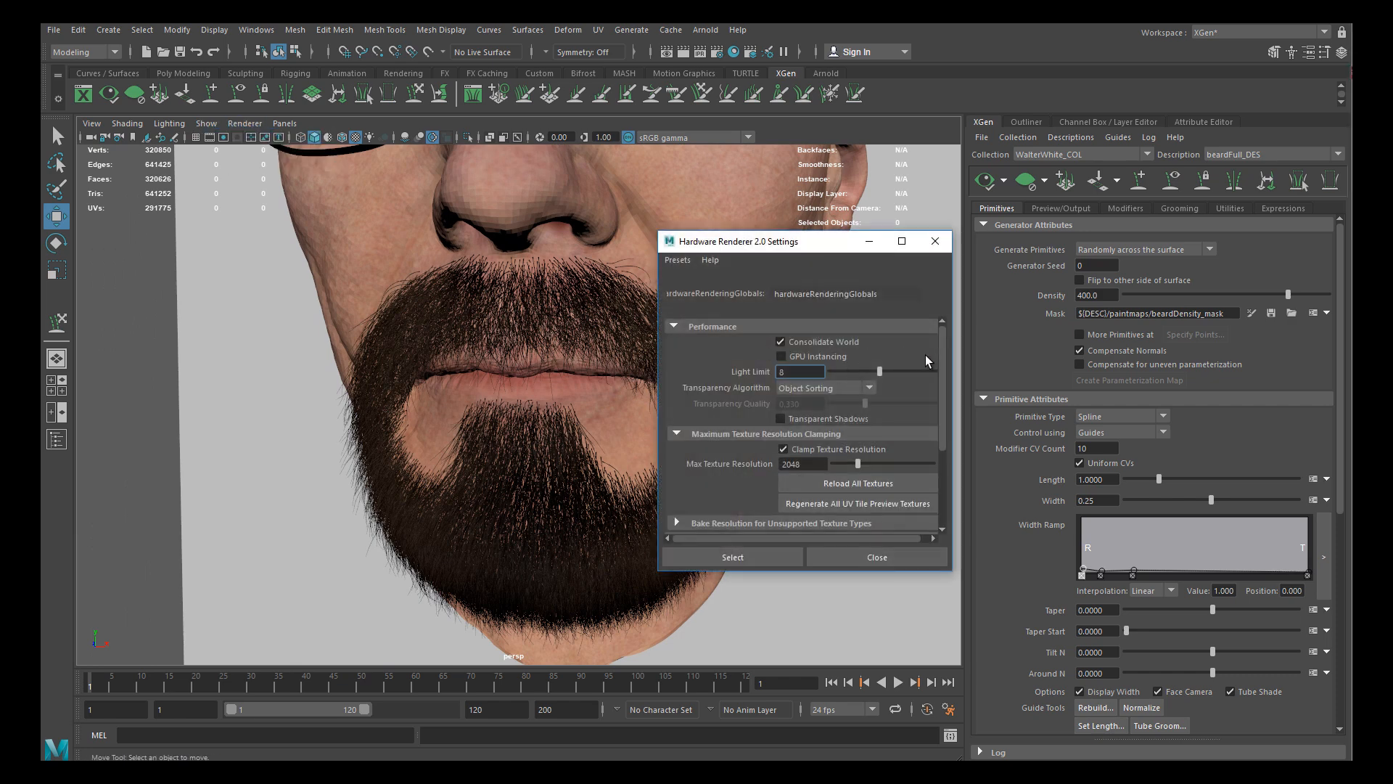
left_click_drag(941, 360, 953, 444)
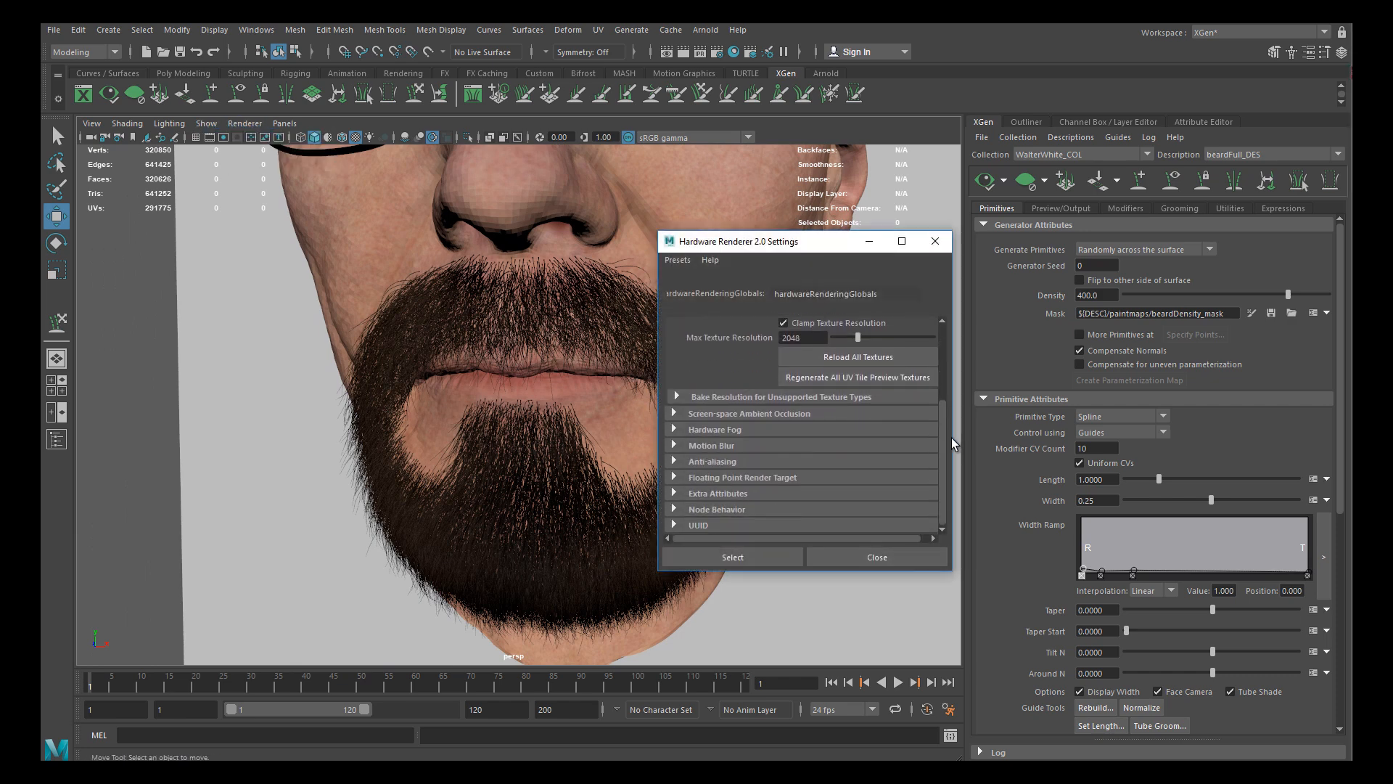
left_click(676, 462)
left_click(793, 506)
left_click(797, 572)
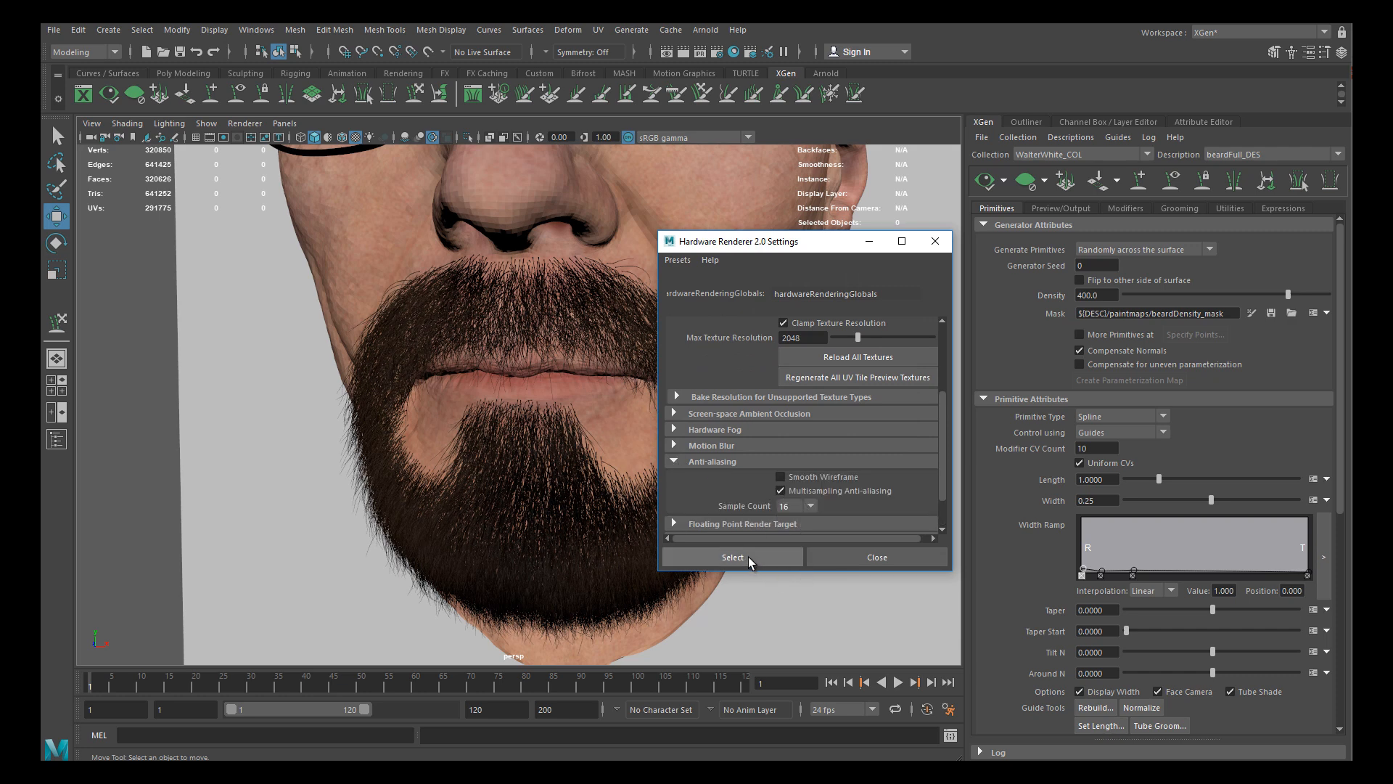
left_click(936, 242)
Inspect the anti-aliased hair close up around the mustache and from farther back
left_click_drag(619, 352, 723, 356, "alt")
scroll(719, 389, "up", 8)
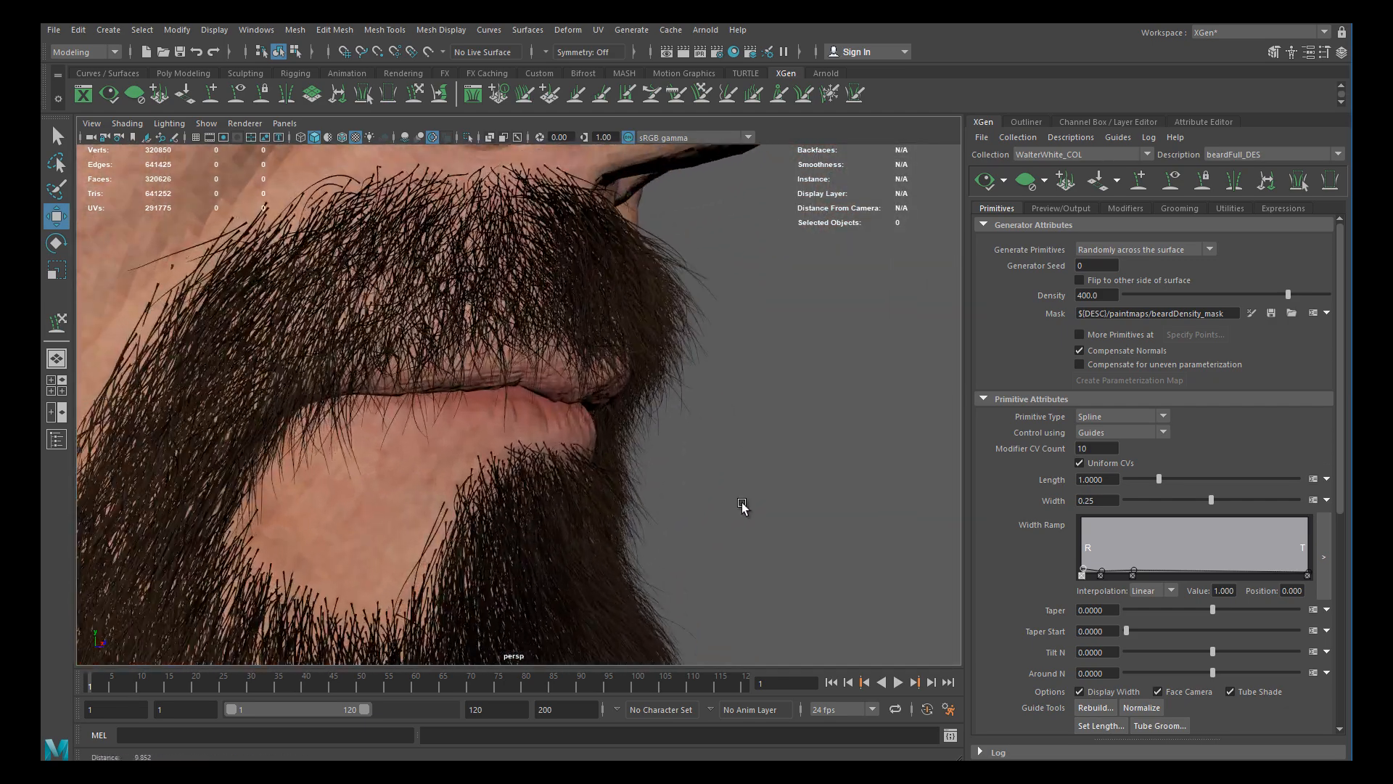
left_click_drag(720, 401, 746, 446, "alt")
right_click_drag(777, 488, 571, 403, "alt")
left_click_drag(667, 433, 578, 376, "alt")
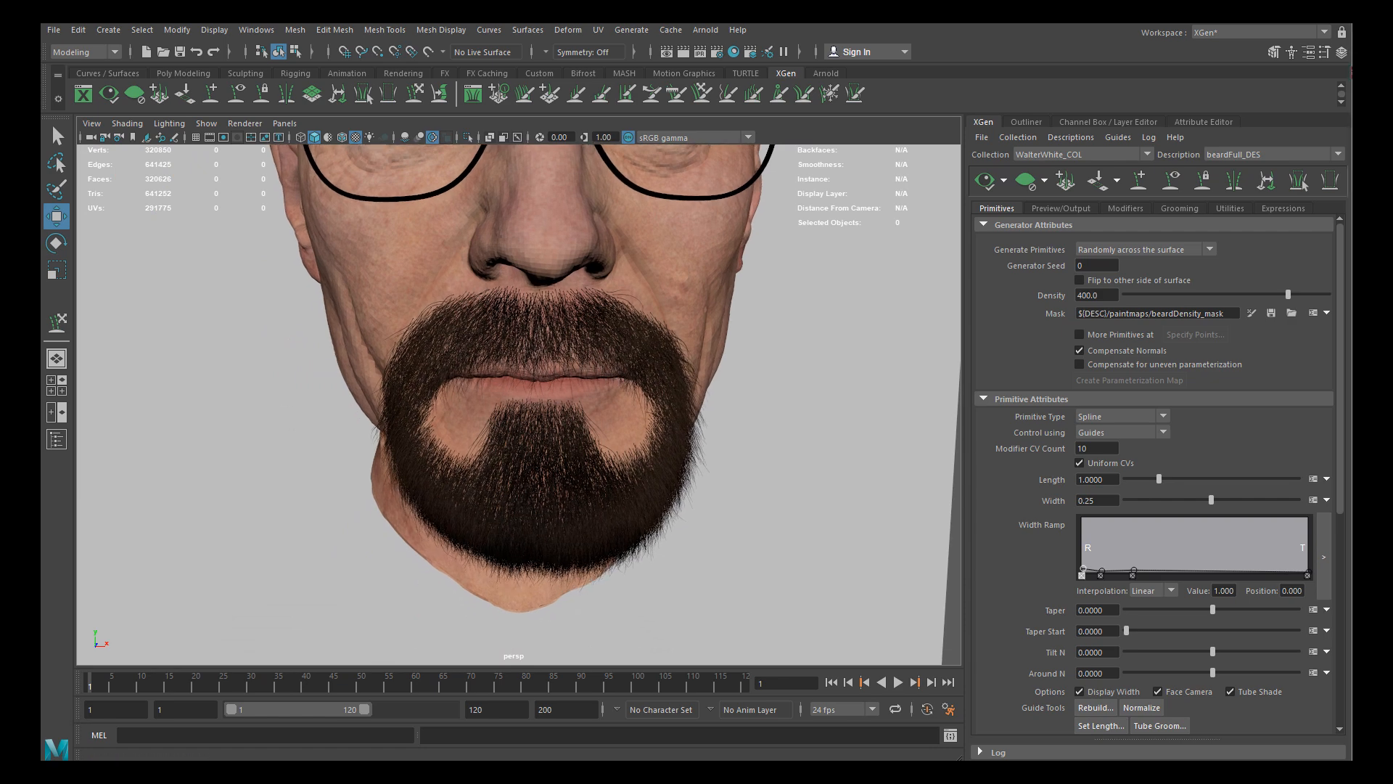
Compare the beard's shape and hair detail with the reference photo from several front angles and distances
middle_click_drag(614, 367, 725, 357, "alt")
left_click_drag(725, 358, 704, 321, "alt")
right_click_drag(703, 321, 749, 373, "alt")
left_click_drag(749, 373, 745, 368, "alt")
middle_click_drag(744, 368, 690, 365, "alt")
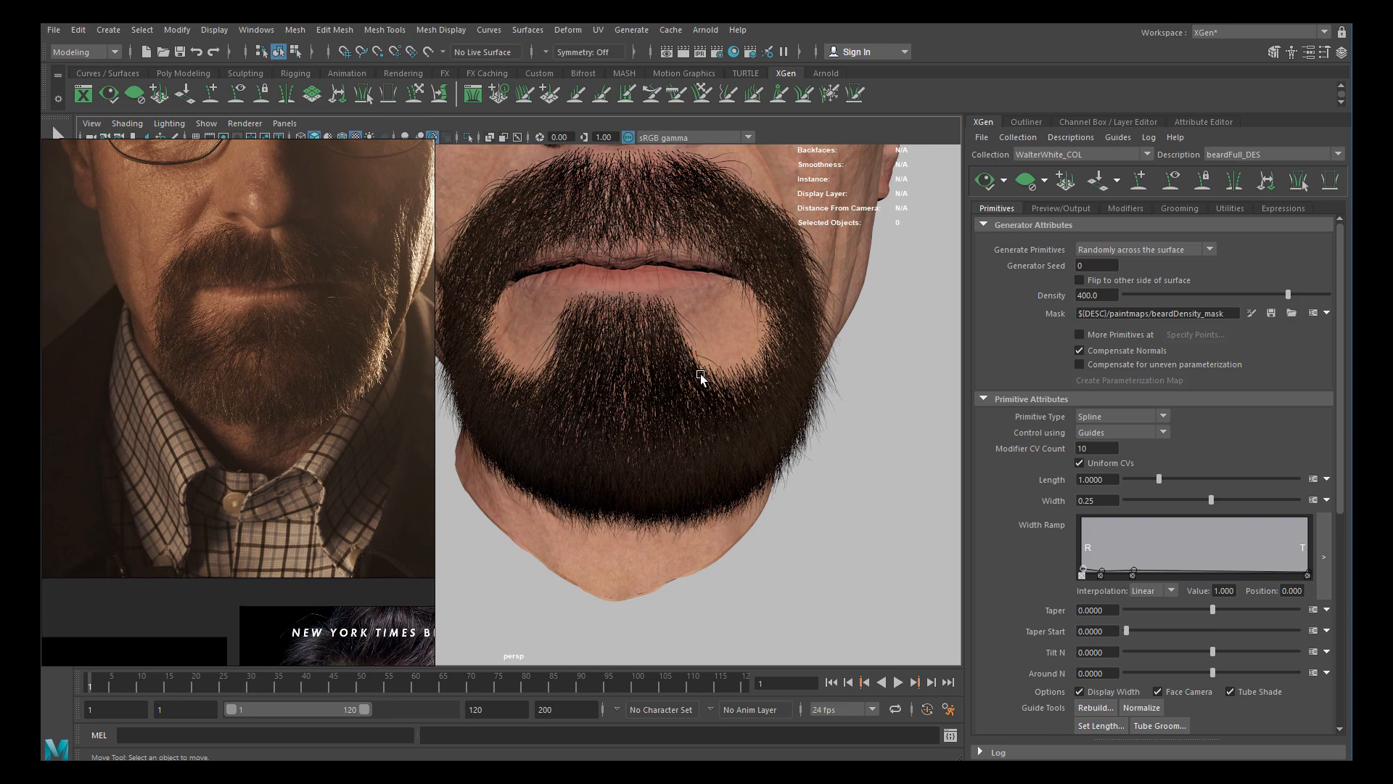
right_click_drag(690, 365, 720, 399, "alt")
left_click_drag(720, 398, 721, 393, "alt")
middle_click_drag(720, 393, 746, 416, "alt")
left_click_drag(746, 416, 732, 416, "alt")
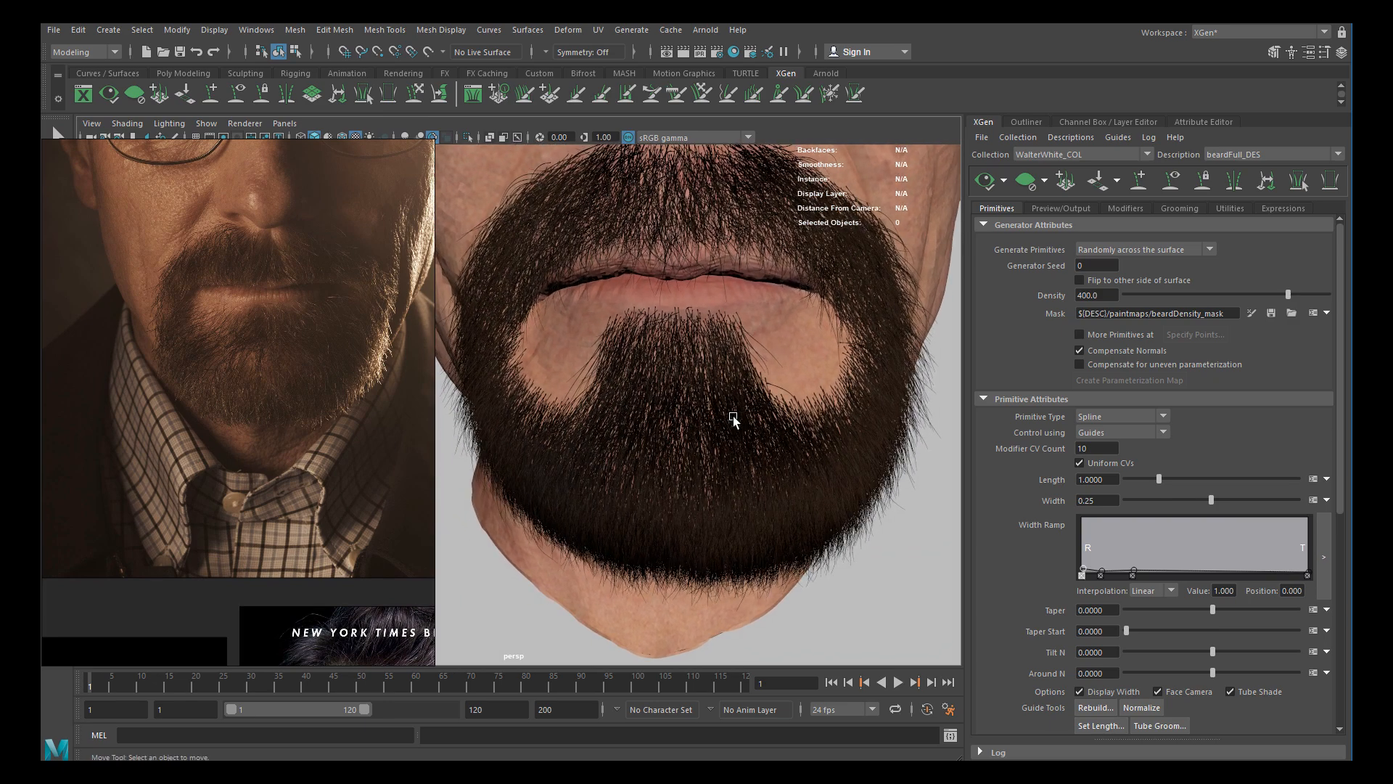
right_click_drag(658, 407, 608, 403, "alt")
left_click_drag(656, 410, 664, 393, "alt")
middle_click_drag(664, 394, 653, 421, "alt")
right_click_drag(653, 421, 669, 430, "alt")
left_click_drag(670, 430, 665, 396, "alt")
middle_click_drag(680, 363, 698, 387, "alt")
right_click_drag(698, 387, 658, 410, "alt")
left_click_drag(659, 409, 679, 427, "alt")
right_click_drag(679, 426, 698, 441, "alt")
mouse_move(697, 441)
middle_mouse_down("alt")
mouse_move(690, 410)
mouse_move(686, 424)
middle_mouse_up("alt")
right_click_drag(687, 424, 653, 412, "alt")
left_click_drag(668, 410, 670, 401, "alt")
right_click_drag(671, 401, 691, 427, "alt")
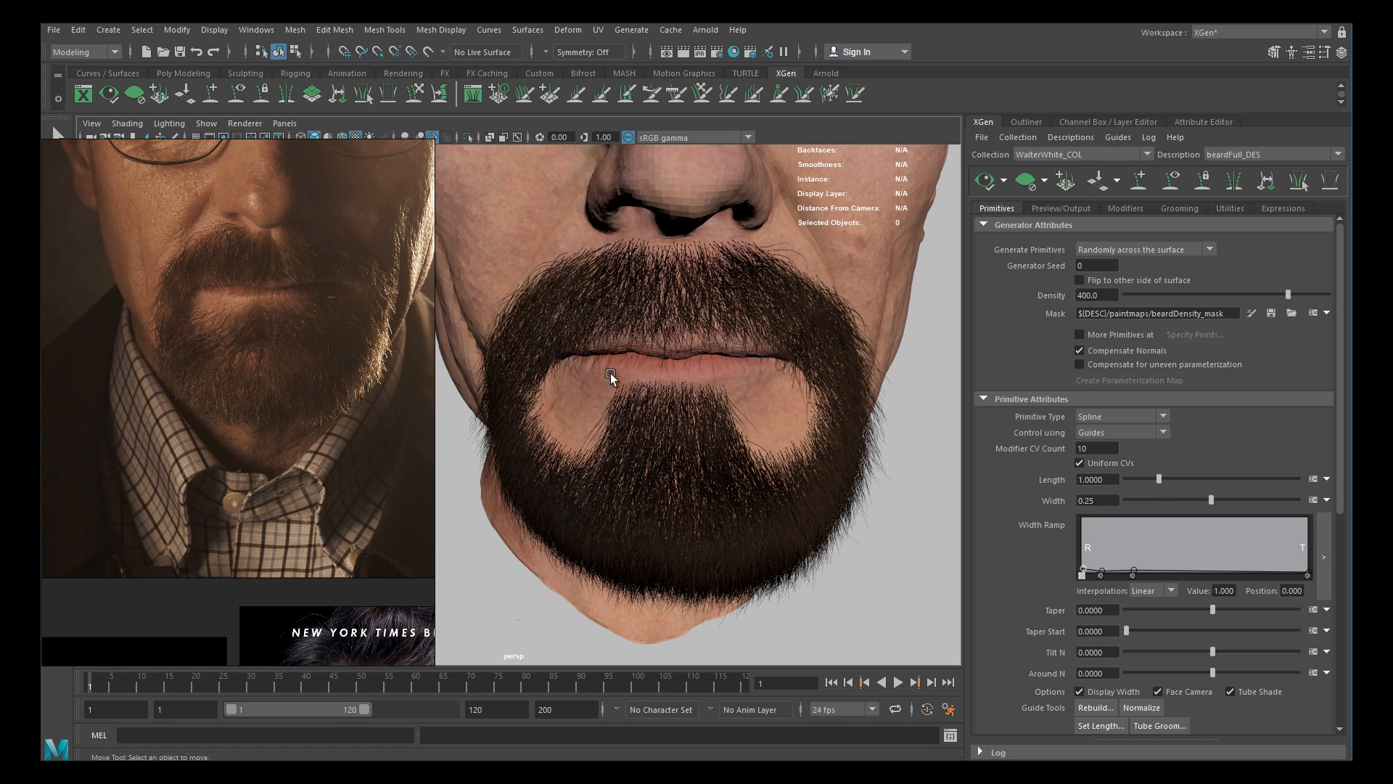